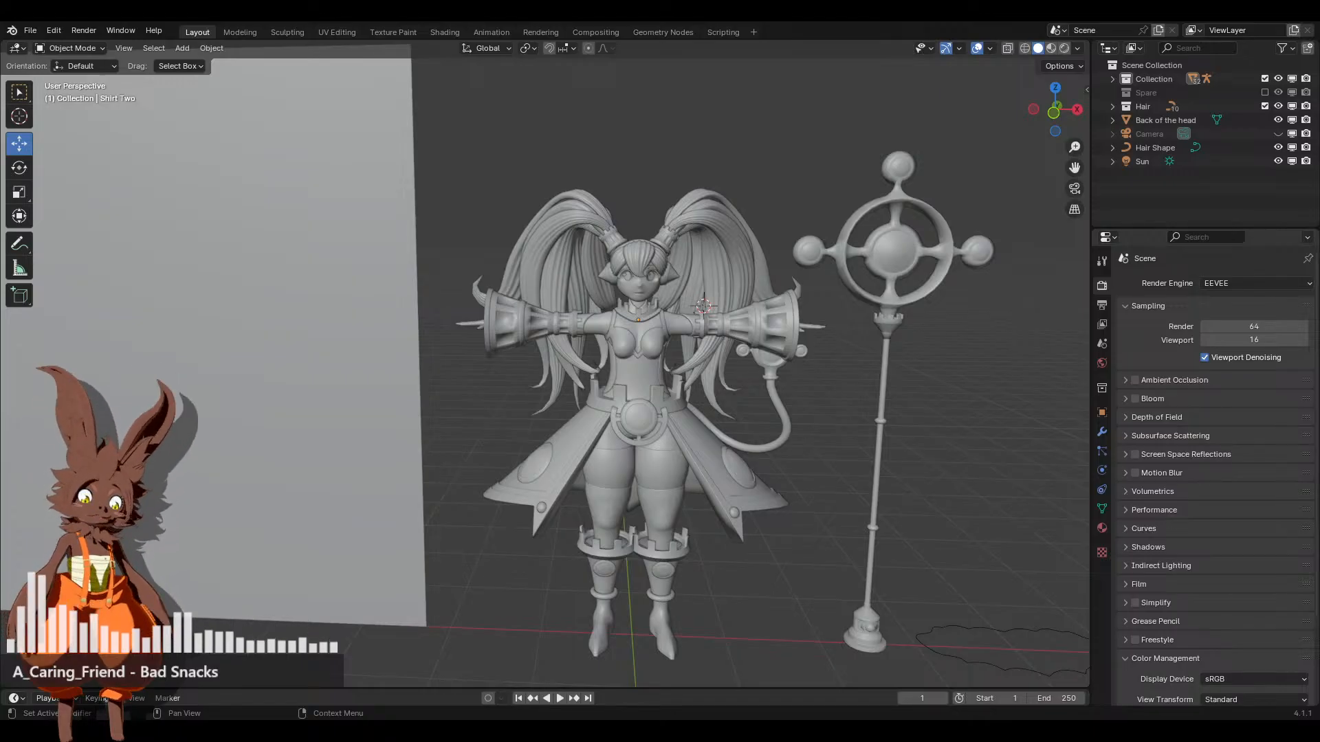
Select the boots in rendered view and open their Boot Black material in the Shading workspace
{"action": "left_click", "coordinate": [1064, 47]}
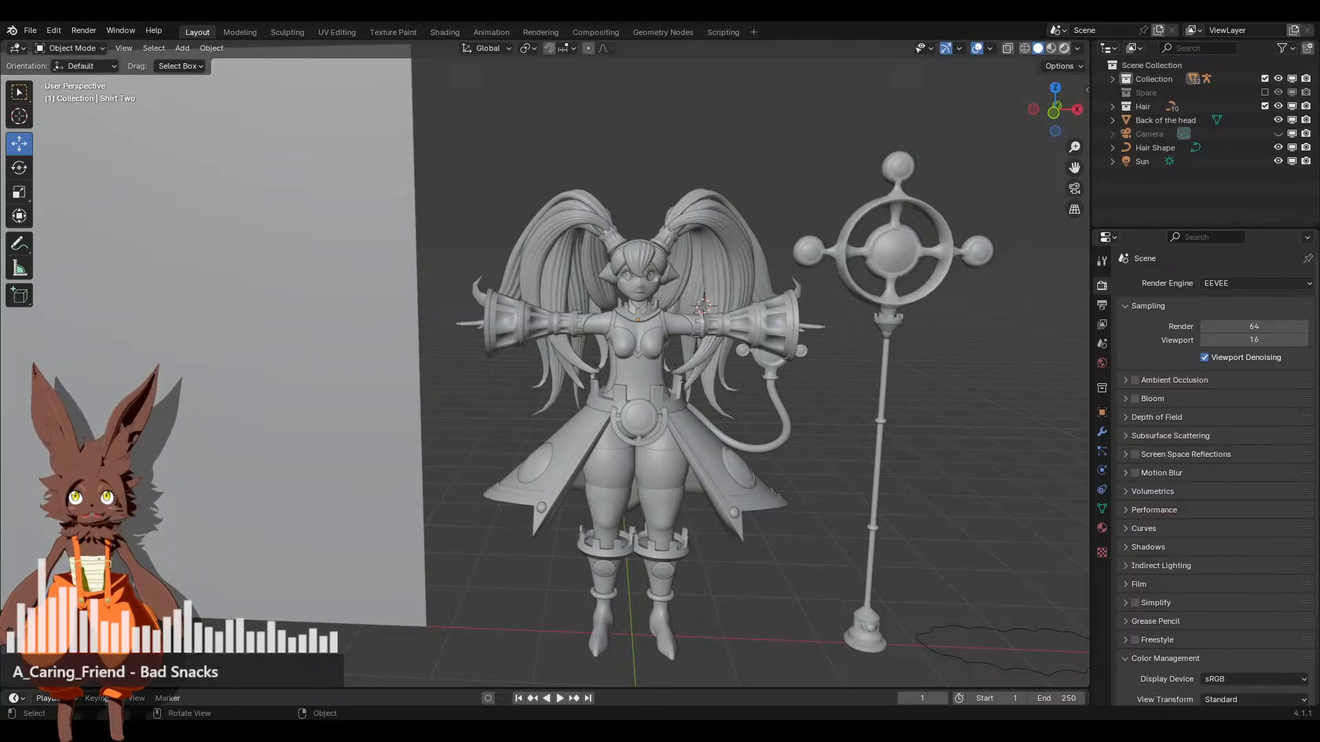
{"action": "middle_click_drag", "start_coordinate": [637, 464], "coordinate": [584, 290], "text": "shift"}
{"action": "scroll", "coordinate": [537, 325], "scroll_direction": "up", "scroll_amount": 3}
{"action": "left_click", "coordinate": [623, 453]}
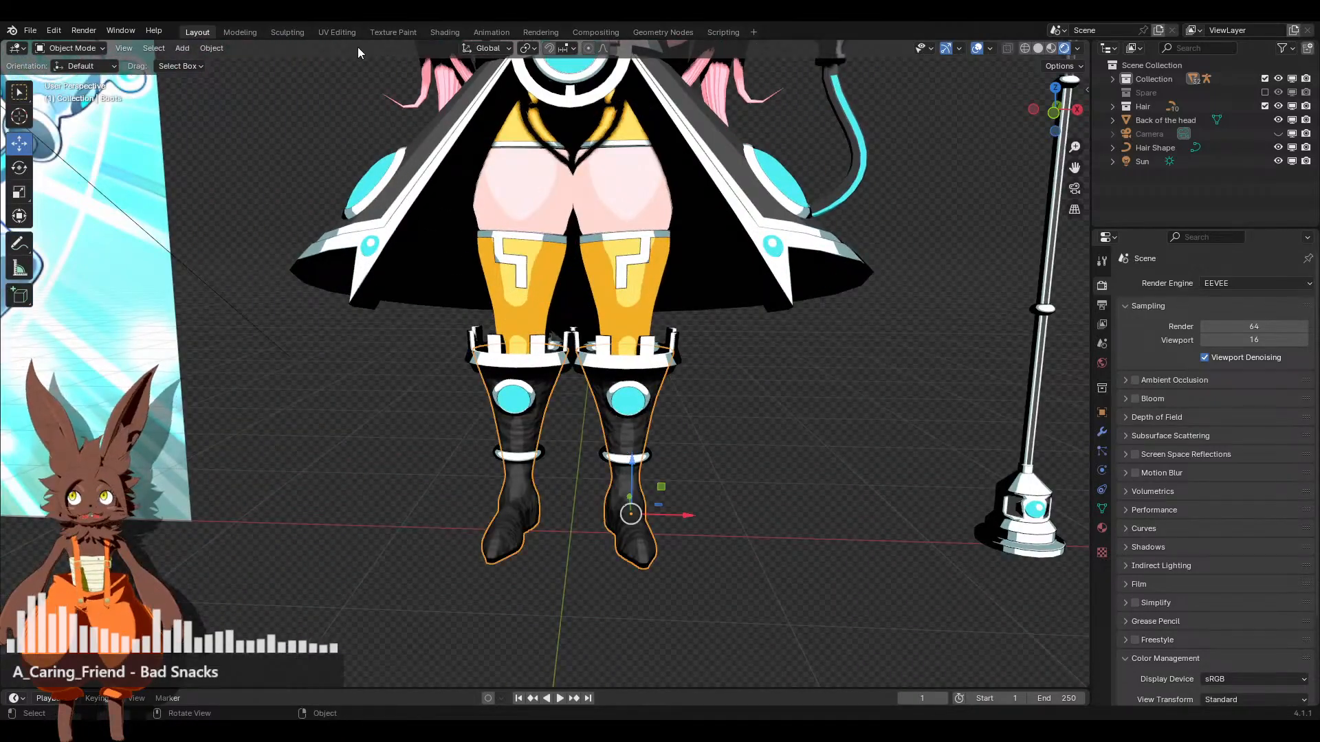
{"action": "left_click", "coordinate": [444, 31]}
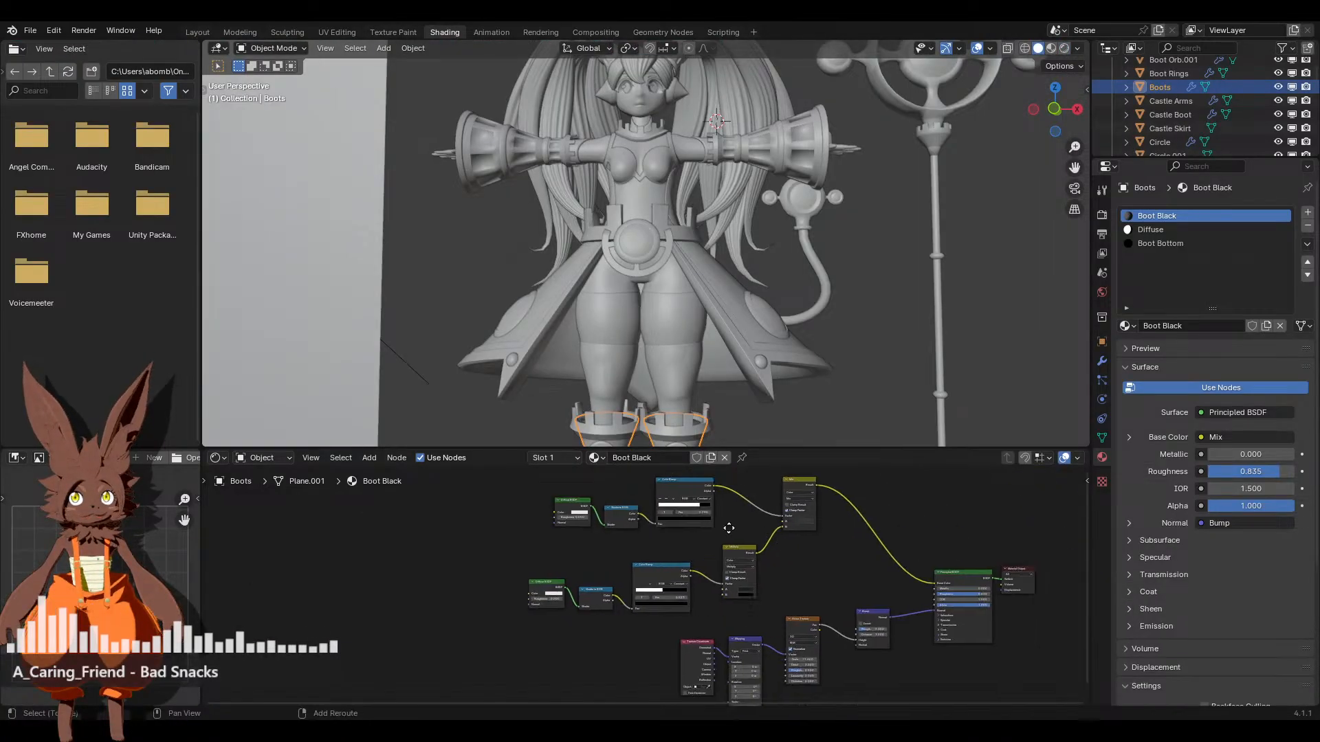
Move the upper group of colour nodes, including both mix nodes, farther away from the Principled BSDF
{"action": "scroll", "coordinate": [613, 295], "scroll_direction": "down", "scroll_amount": 2}
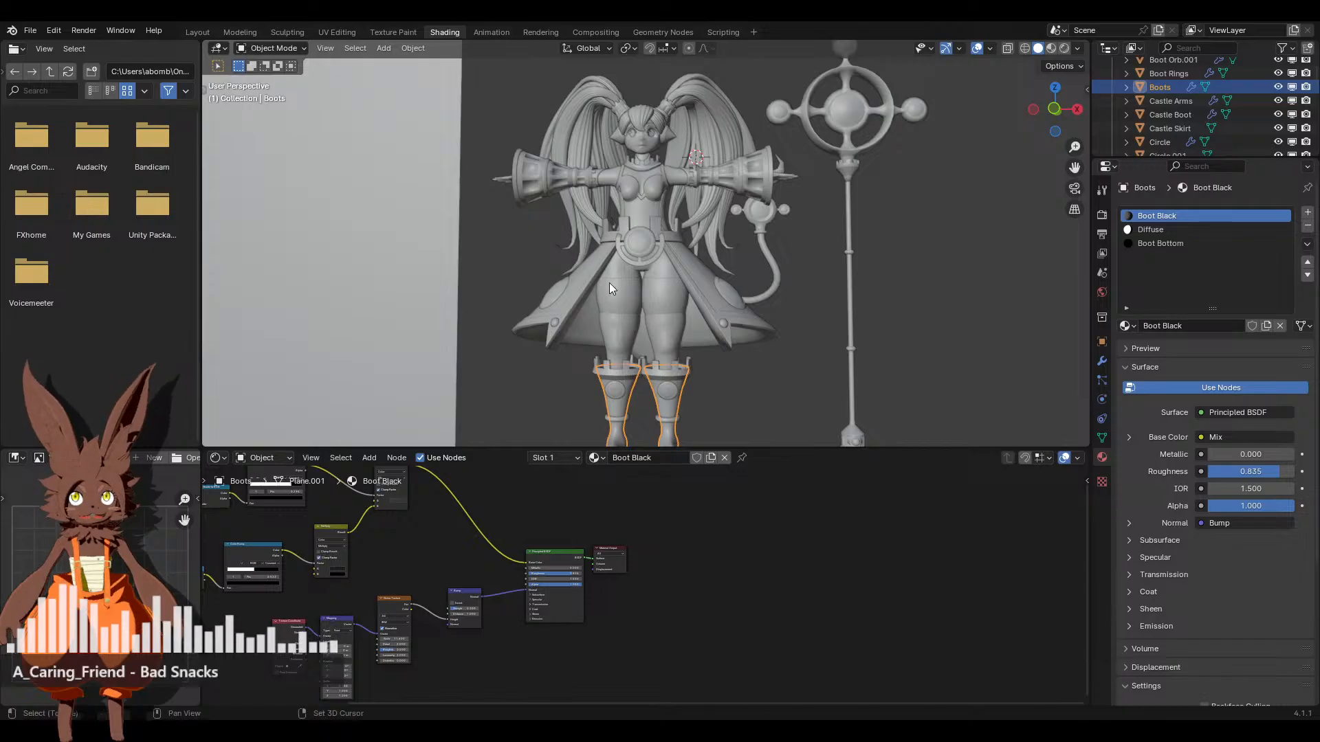
{"action": "mouse_move", "coordinate": [609, 282]}
{"action": "middle_mouse_down"}
{"action": "mouse_move", "coordinate": [621, 309]}
{"action": "mouse_move", "coordinate": [629, 294]}
{"action": "middle_mouse_up"}
{"action": "scroll", "coordinate": [633, 294], "scroll_direction": "up", "scroll_amount": 2}
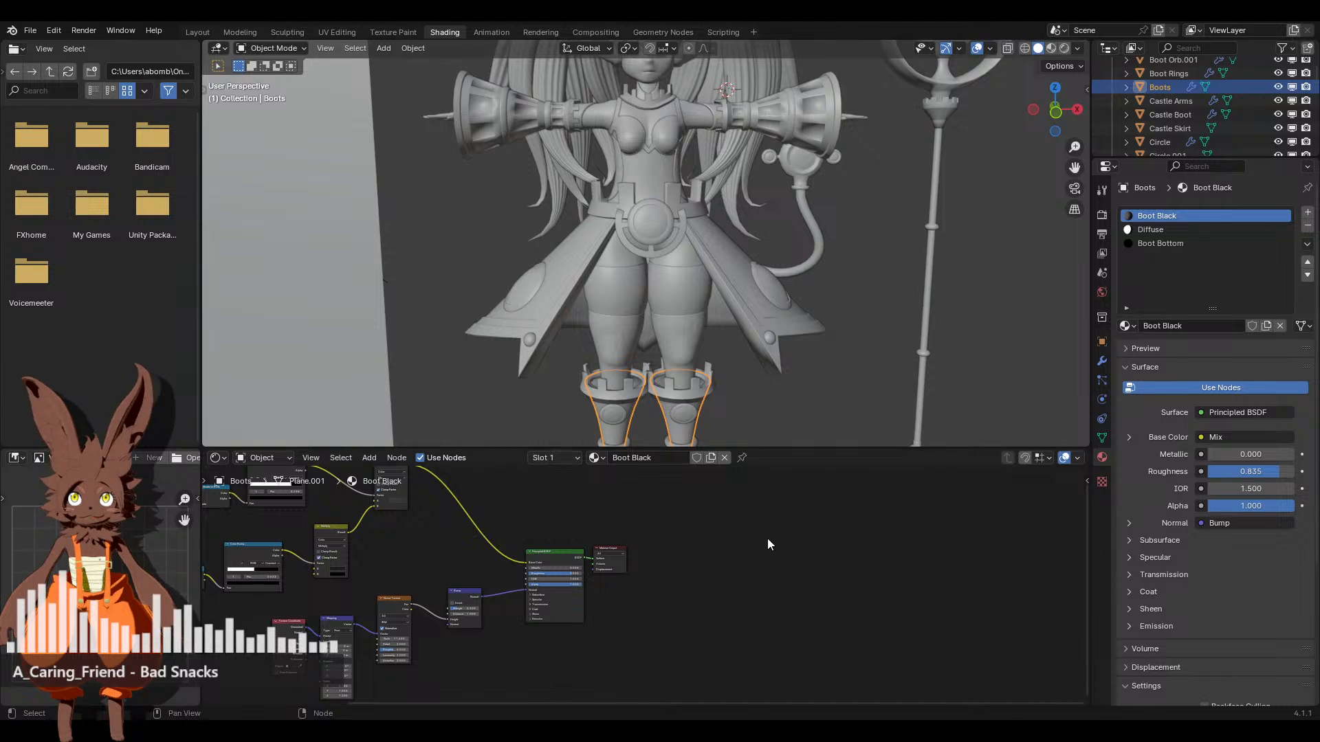
{"action": "middle_click_drag", "start_coordinate": [402, 540], "coordinate": [690, 540]}
{"action": "scroll", "coordinate": [691, 540], "scroll_direction": "down", "scroll_amount": 2}
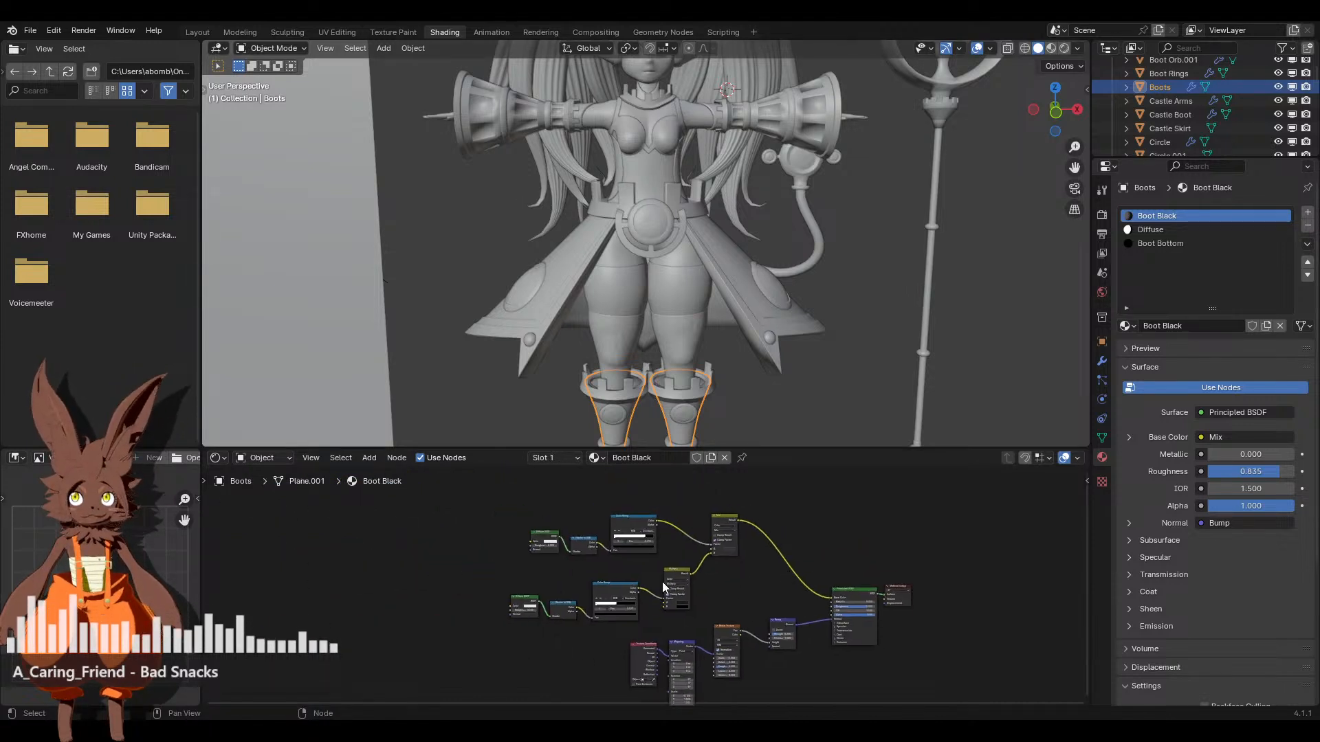
{"action": "left_click_drag", "start_coordinate": [406, 504], "coordinate": [754, 607]}
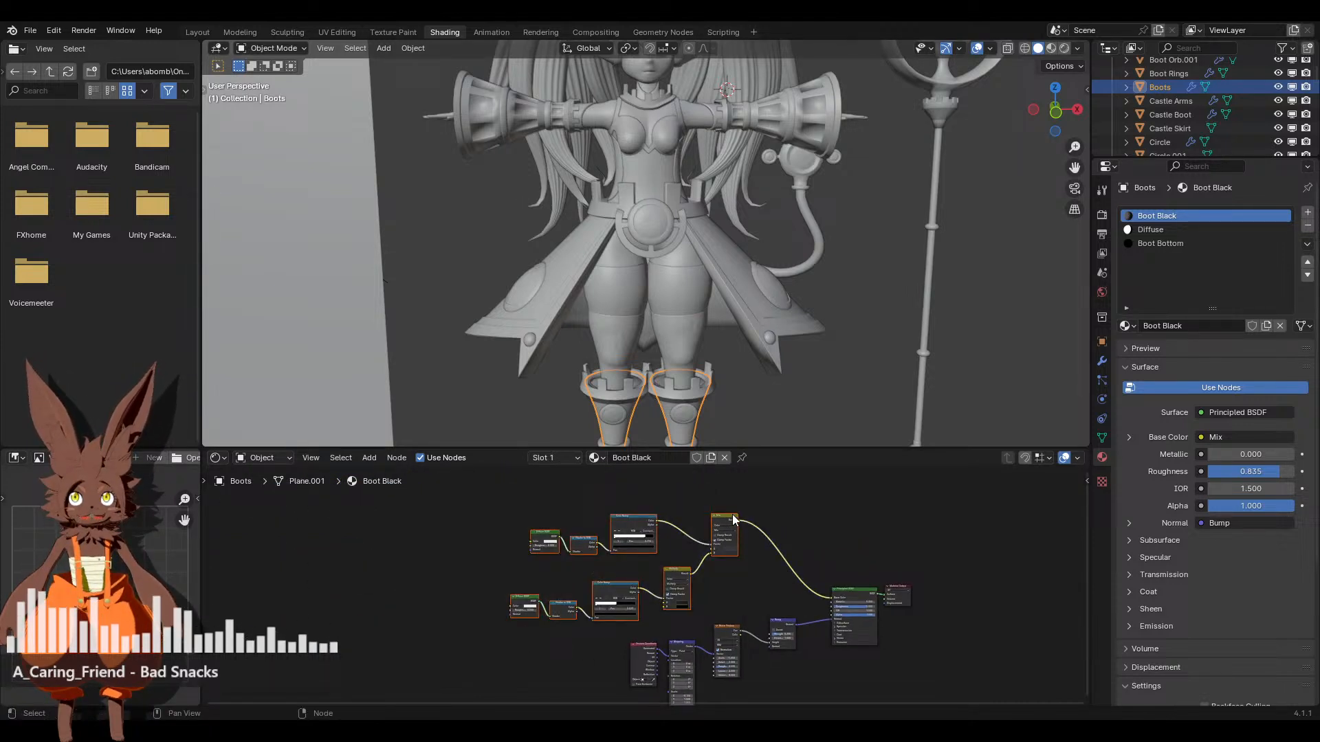
{"action": "left_click_drag", "start_coordinate": [728, 517], "coordinate": [592, 550]}
{"action": "left_click", "coordinate": [700, 538]}
Switch the 3D viewport to rendered shading, enlarge it, and frame the boots up close
{"action": "scroll", "coordinate": [779, 367], "scroll_direction": "down", "scroll_amount": 3}
{"action": "middle_click_drag", "start_coordinate": [770, 358], "coordinate": [727, 308], "text": "shift"}
{"action": "scroll", "coordinate": [748, 300], "scroll_direction": "up", "scroll_amount": 5}
{"action": "middle_click_drag", "start_coordinate": [718, 359], "coordinate": [677, 299], "text": "shift"}
{"action": "scroll", "coordinate": [677, 300], "scroll_direction": "up", "scroll_amount": 1}
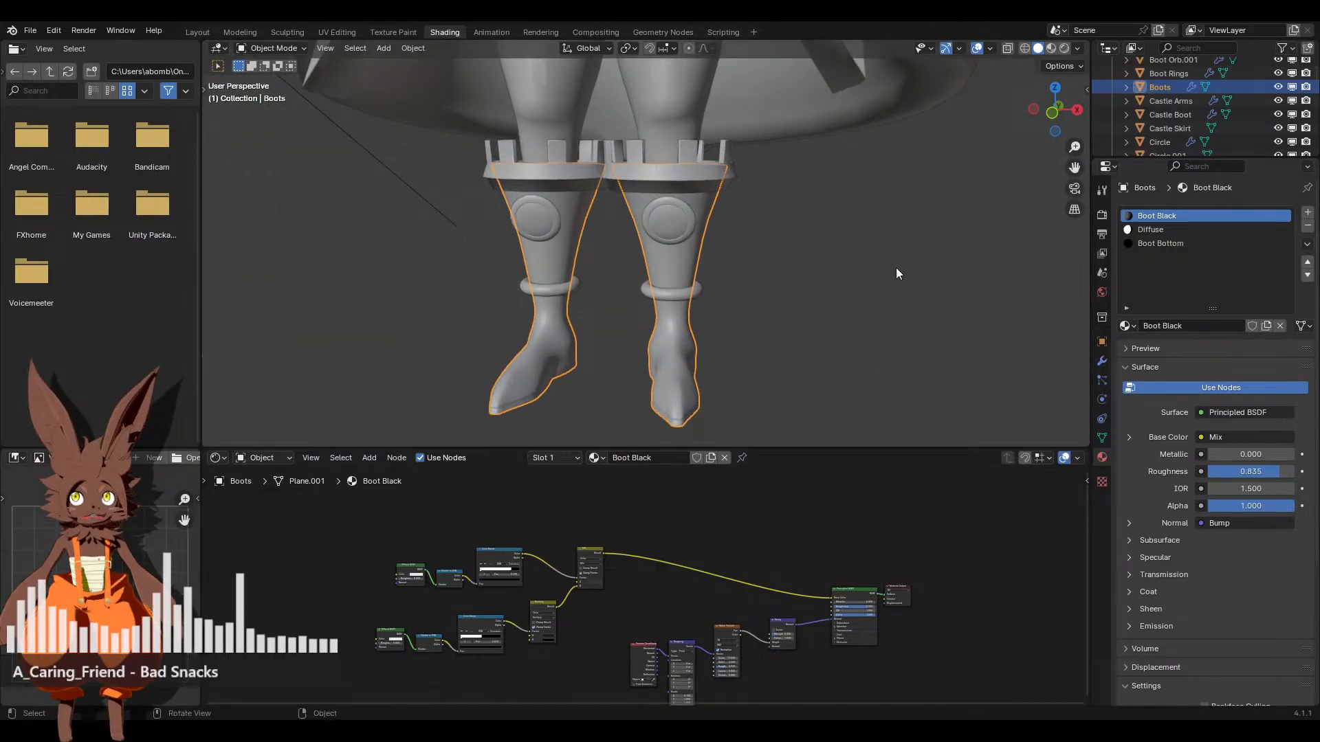
{"action": "left_click", "coordinate": [1064, 49]}
{"action": "left_click_drag", "start_coordinate": [851, 447], "coordinate": [811, 489]}
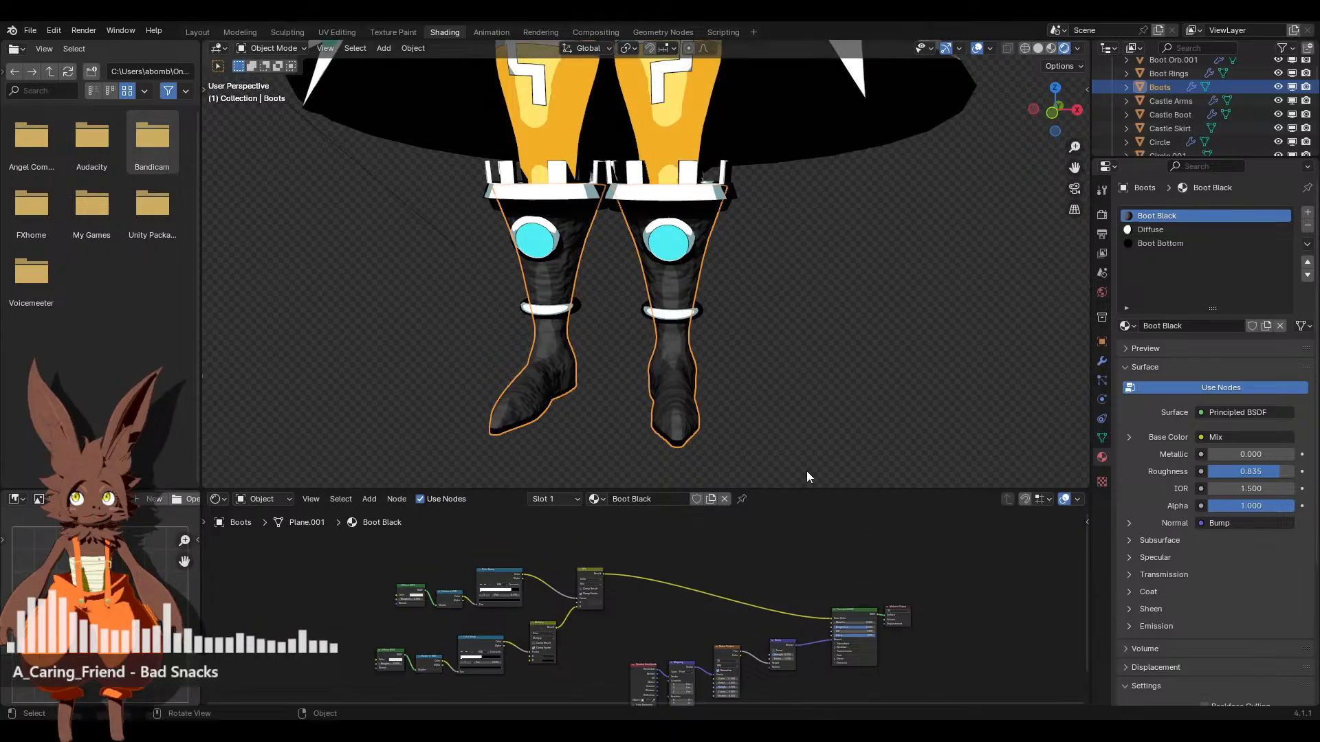
{"action": "scroll", "coordinate": [699, 377], "scroll_direction": "up", "scroll_amount": 4}
{"action": "middle_click_drag", "start_coordinate": [740, 286], "coordinate": [756, 475]}
{"action": "scroll", "coordinate": [657, 621], "scroll_direction": "up", "scroll_amount": 2}
{"action": "scroll", "coordinate": [657, 621], "scroll_direction": "down", "scroll_amount": 2}
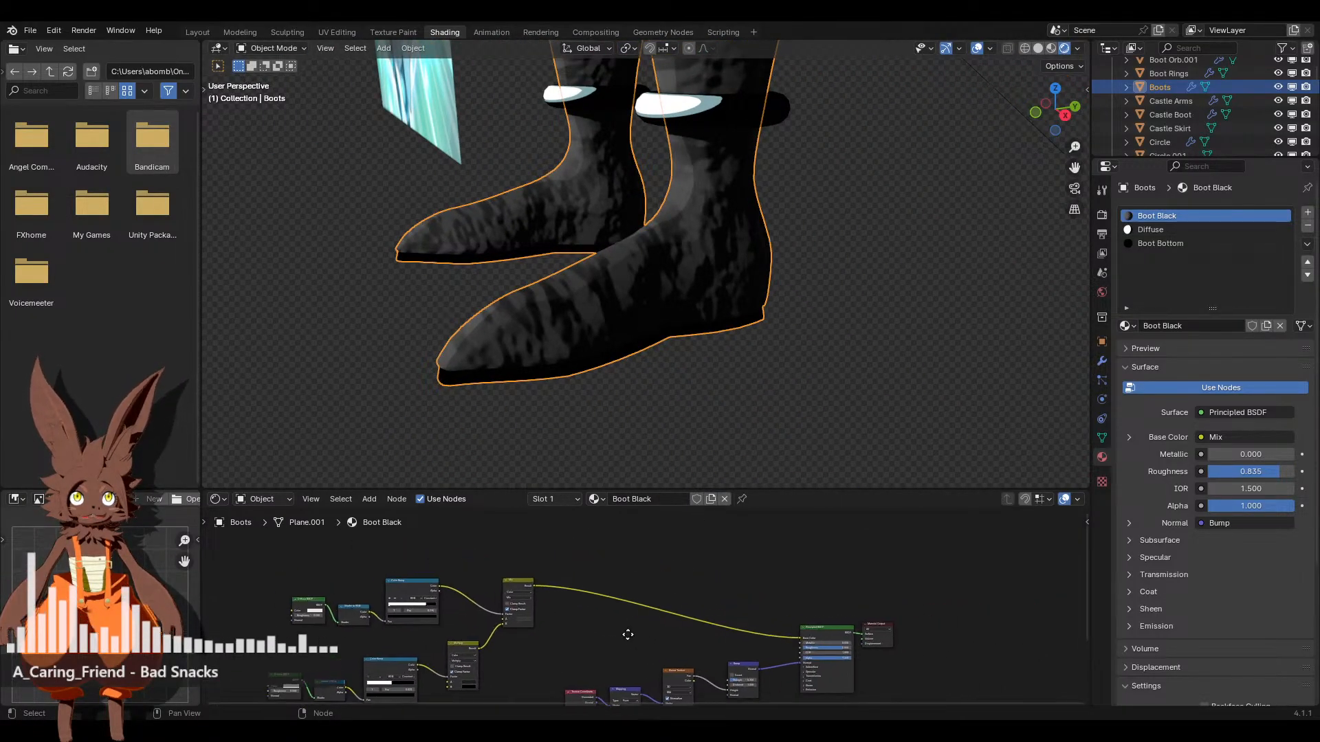
Add a Voronoi Texture node above the existing colour link in the Boot Black material
{"action": "scroll", "coordinate": [611, 632], "scroll_direction": "up", "scroll_amount": 1}
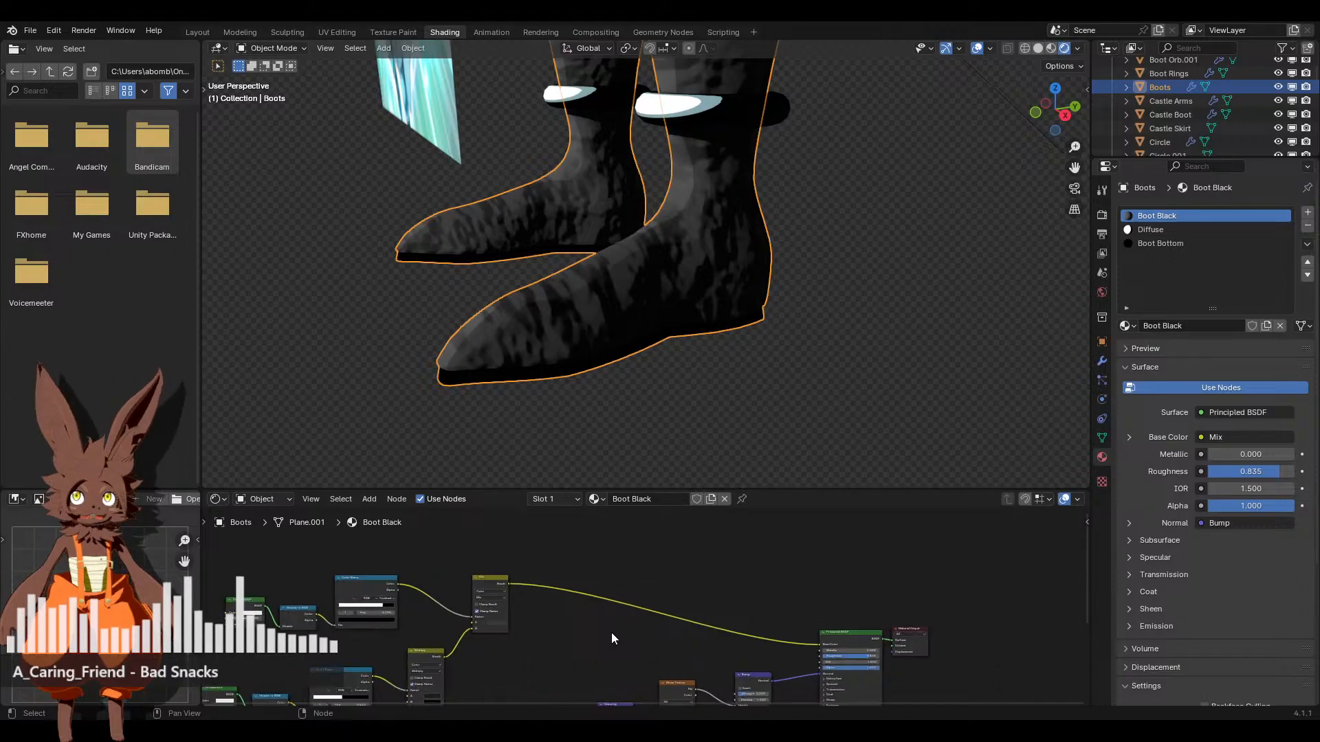
{"action": "left_click", "coordinate": [368, 500]}
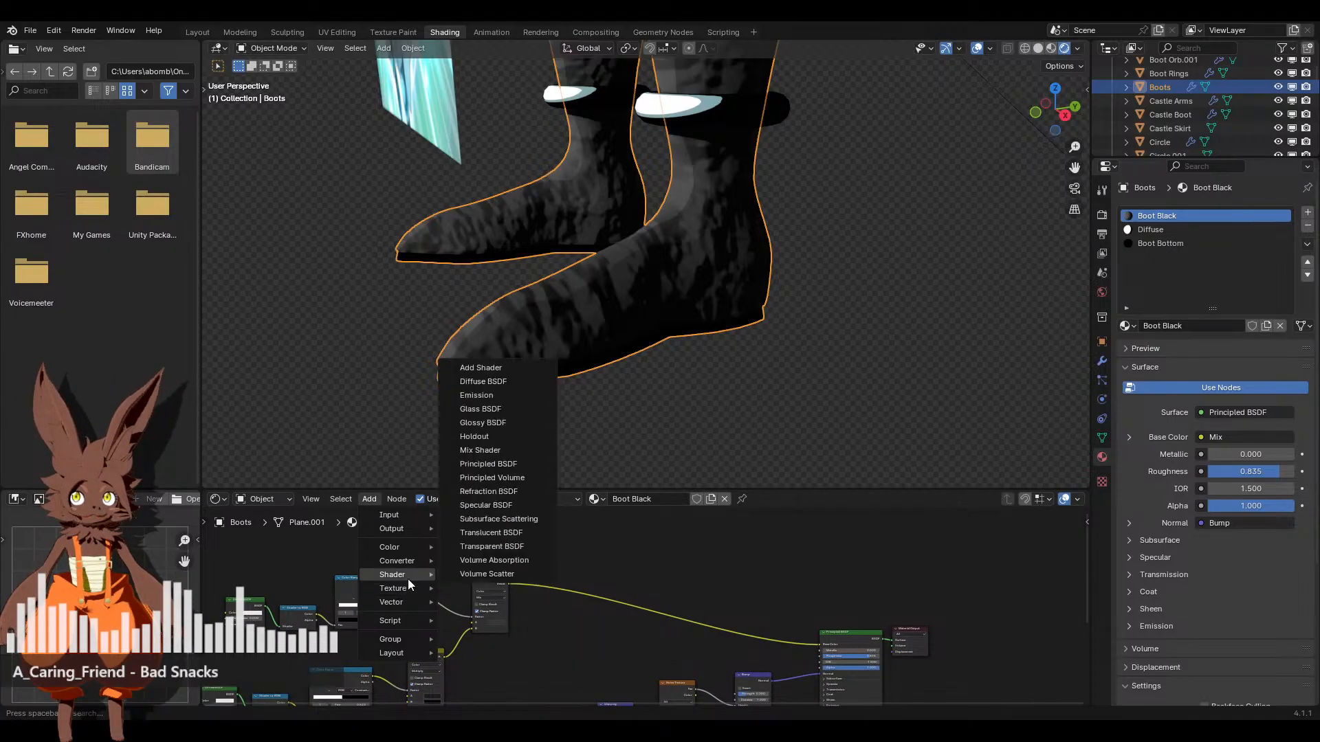
{"action": "mouse_move", "coordinate": [408, 588]}
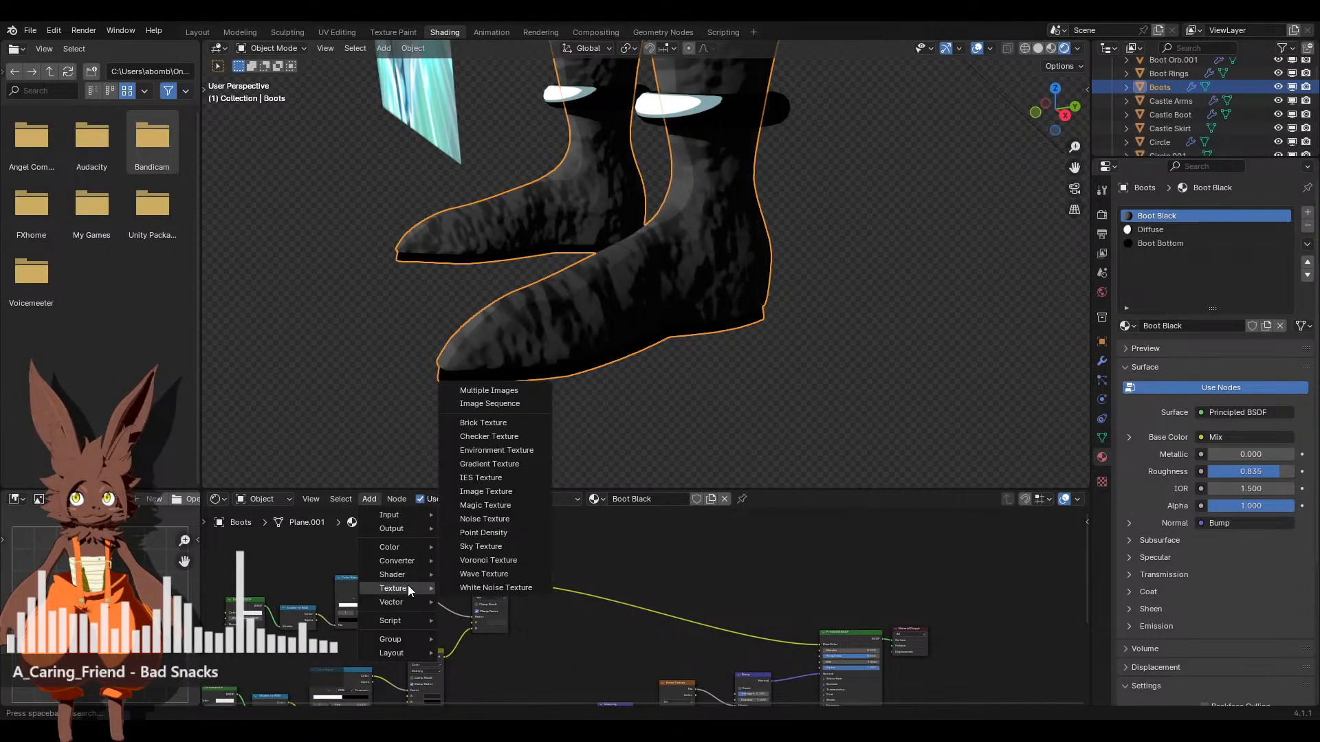
{"action": "left_click", "coordinate": [517, 559]}
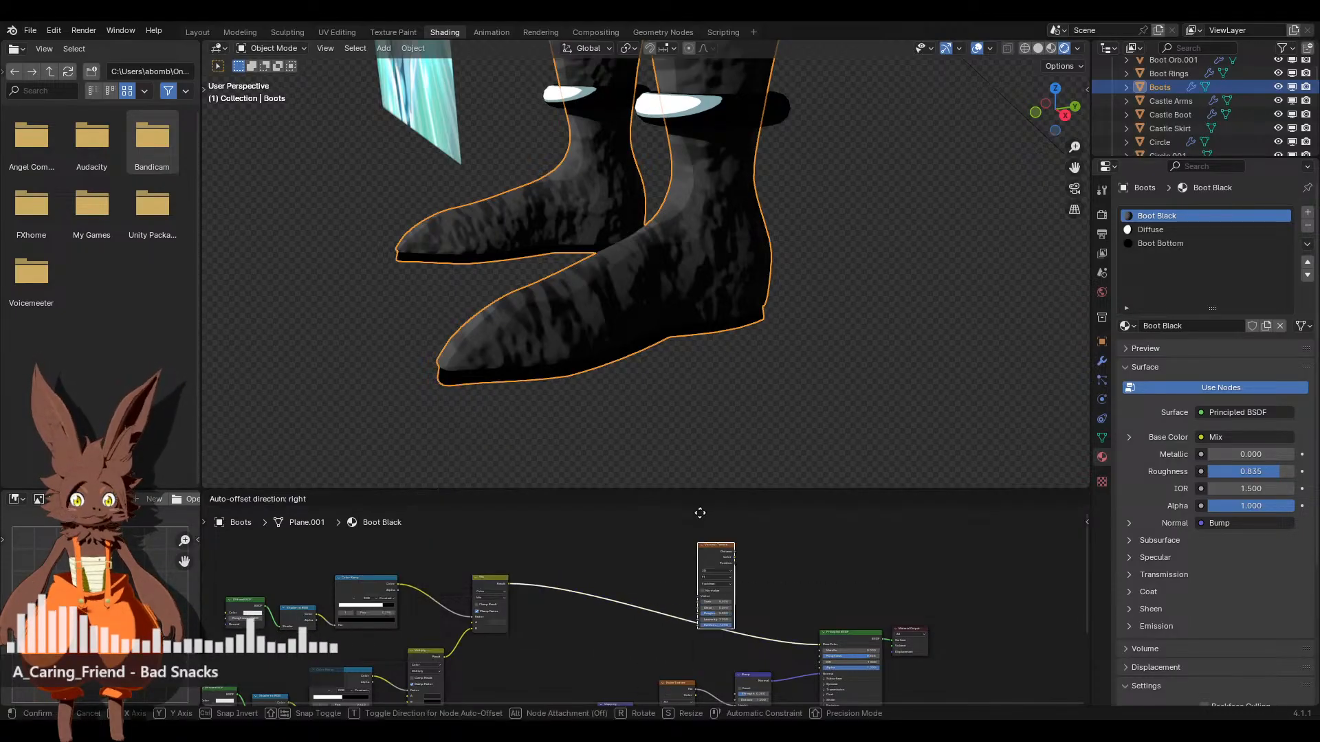
{"action": "left_click", "coordinate": [681, 562]}
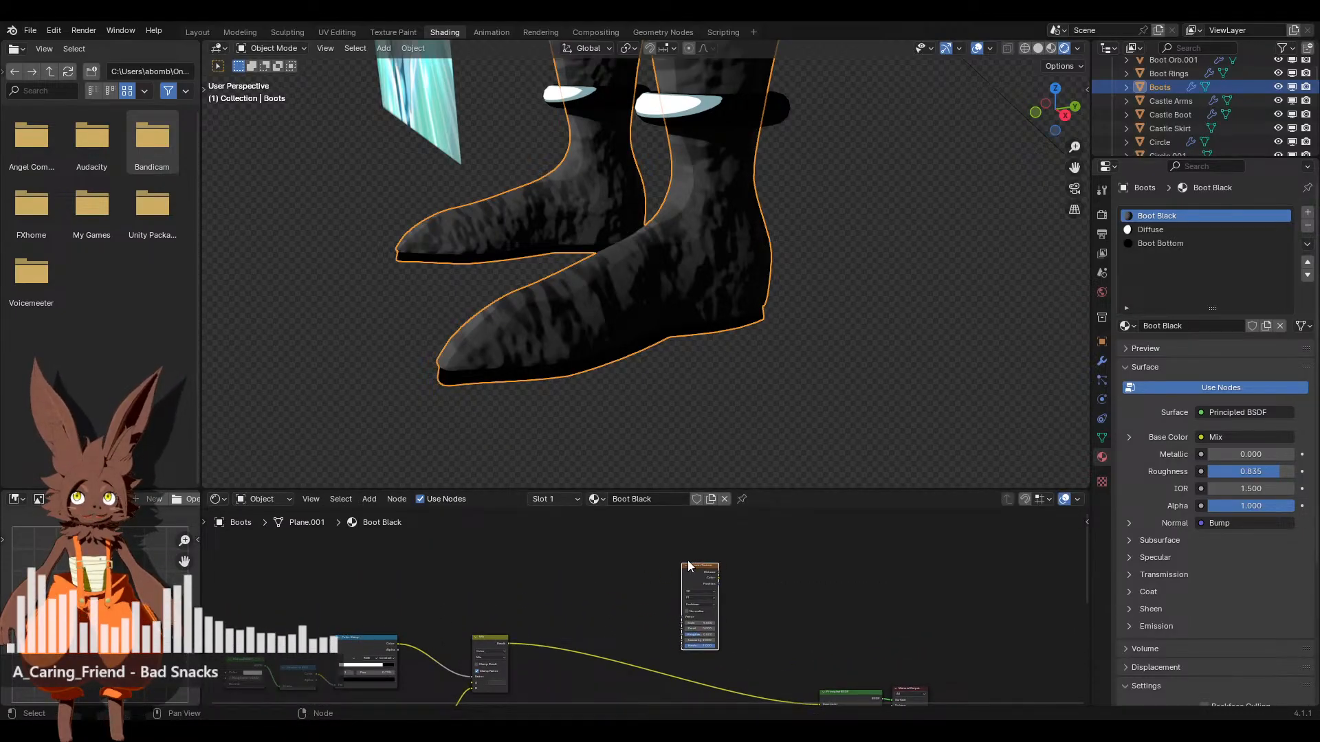
Give the Voronoi Texture a Texture Coordinate node without Mapping, connecting the Normal output directly to its Vector input
{"action": "key", "text": "ctrl+t"}
{"action": "scroll", "coordinate": [629, 600], "scroll_direction": "up", "scroll_amount": 1}
{"action": "scroll", "coordinate": [634, 554], "scroll_direction": "up", "scroll_amount": 2}
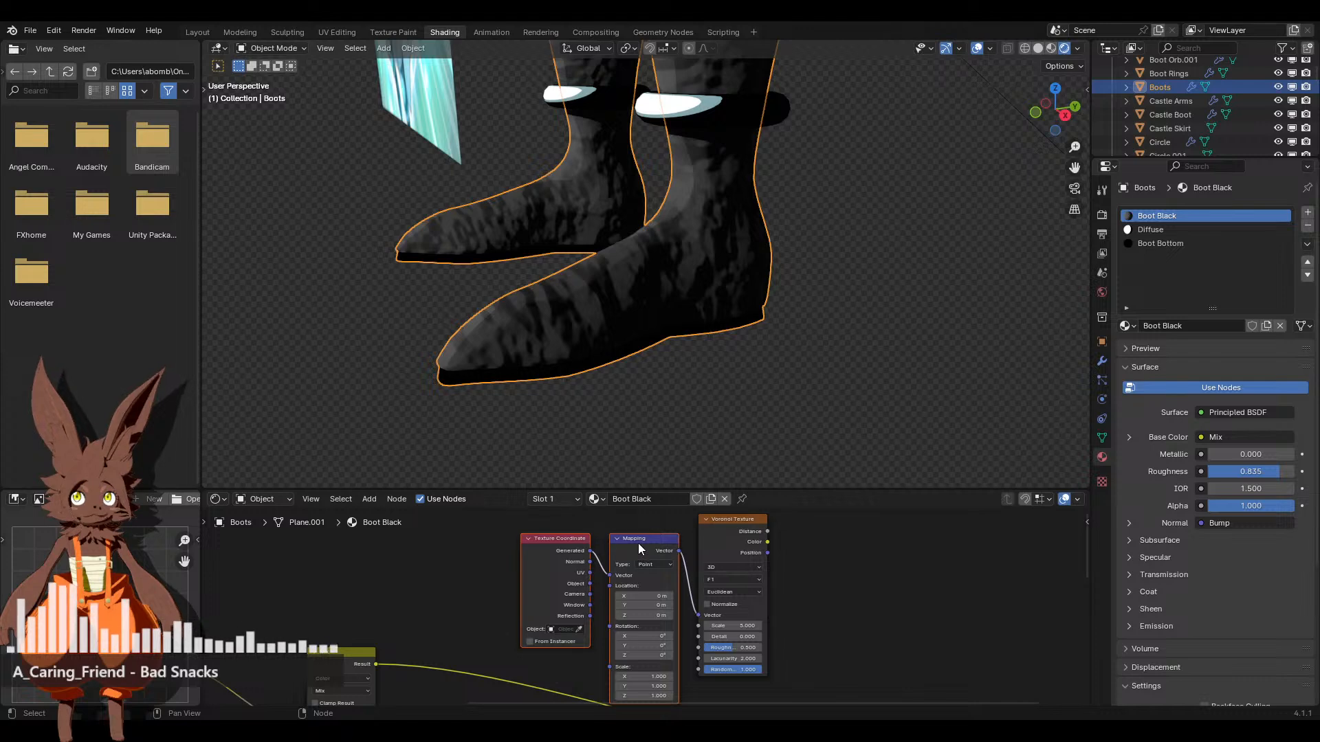
{"action": "left_click", "coordinate": [638, 543]}
{"action": "key", "text": "x"}
{"action": "left_click_drag", "start_coordinate": [590, 562], "coordinate": [686, 613]}
{"action": "scroll", "coordinate": [607, 608], "scroll_direction": "down", "scroll_amount": 7}
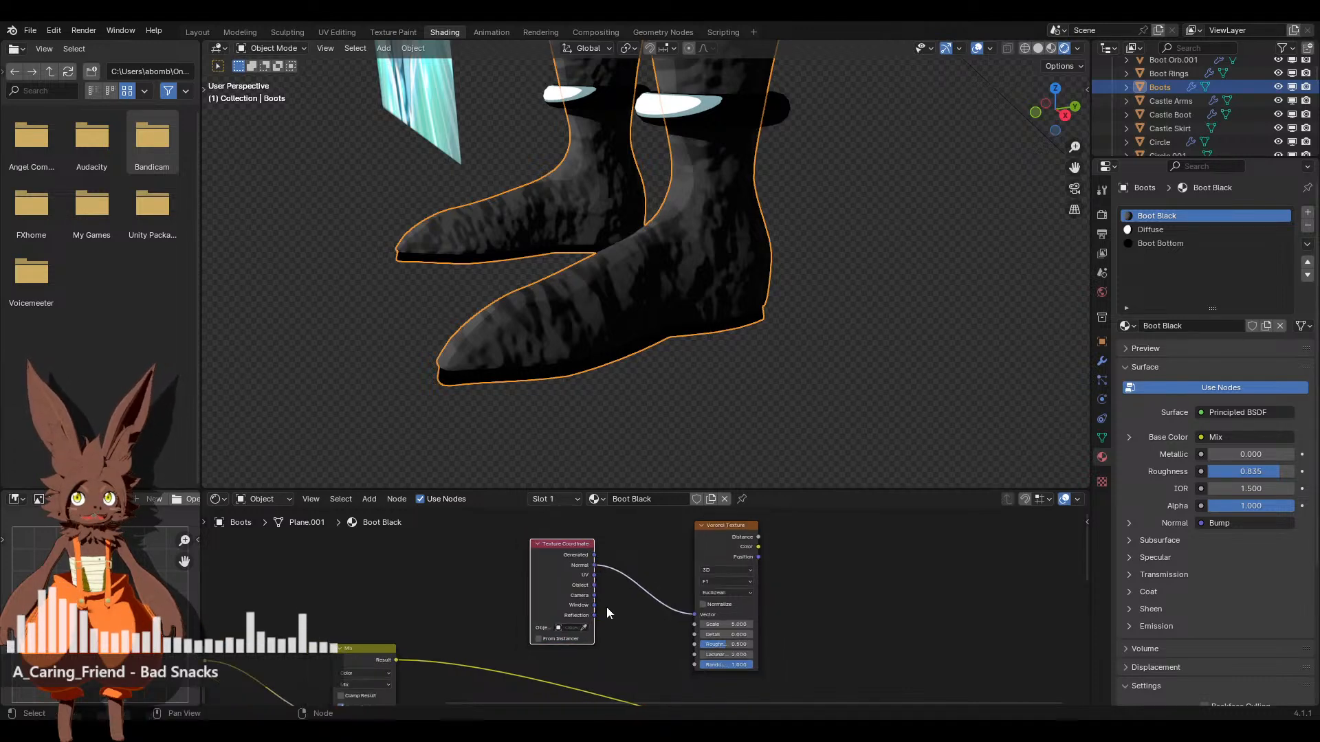
{"action": "left_click_drag", "start_coordinate": [675, 563], "coordinate": [642, 555]}
{"action": "scroll", "coordinate": [695, 565], "scroll_direction": "down", "scroll_amount": 3}
{"action": "middle_click_drag", "start_coordinate": [716, 575], "coordinate": [725, 562]}
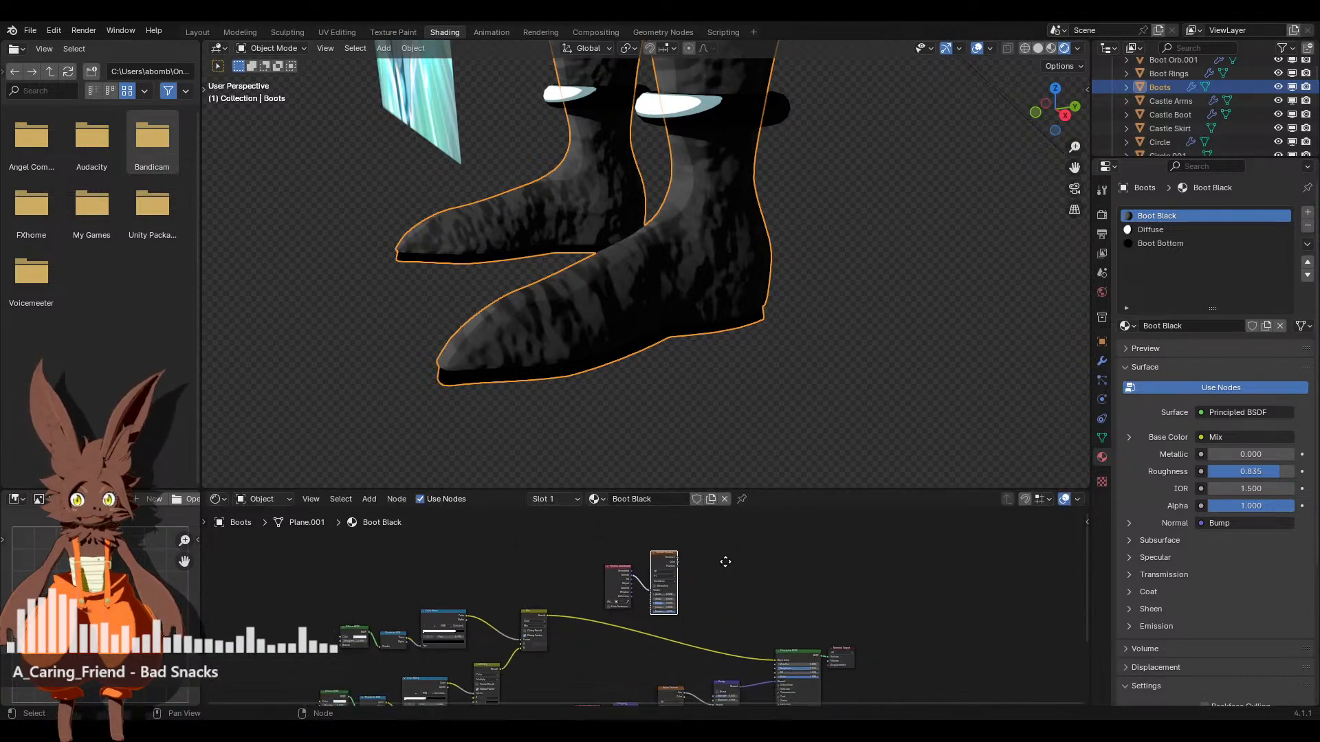
Duplicate the Mix node that feeds the Base Color and place the copy beyond the Voronoi Texture
{"action": "scroll", "coordinate": [646, 612], "scroll_direction": "up", "scroll_amount": 2}
{"action": "middle_click_drag", "start_coordinate": [564, 646], "coordinate": [564, 607]}
{"action": "scroll", "coordinate": [513, 602], "scroll_direction": "up", "scroll_amount": 1}
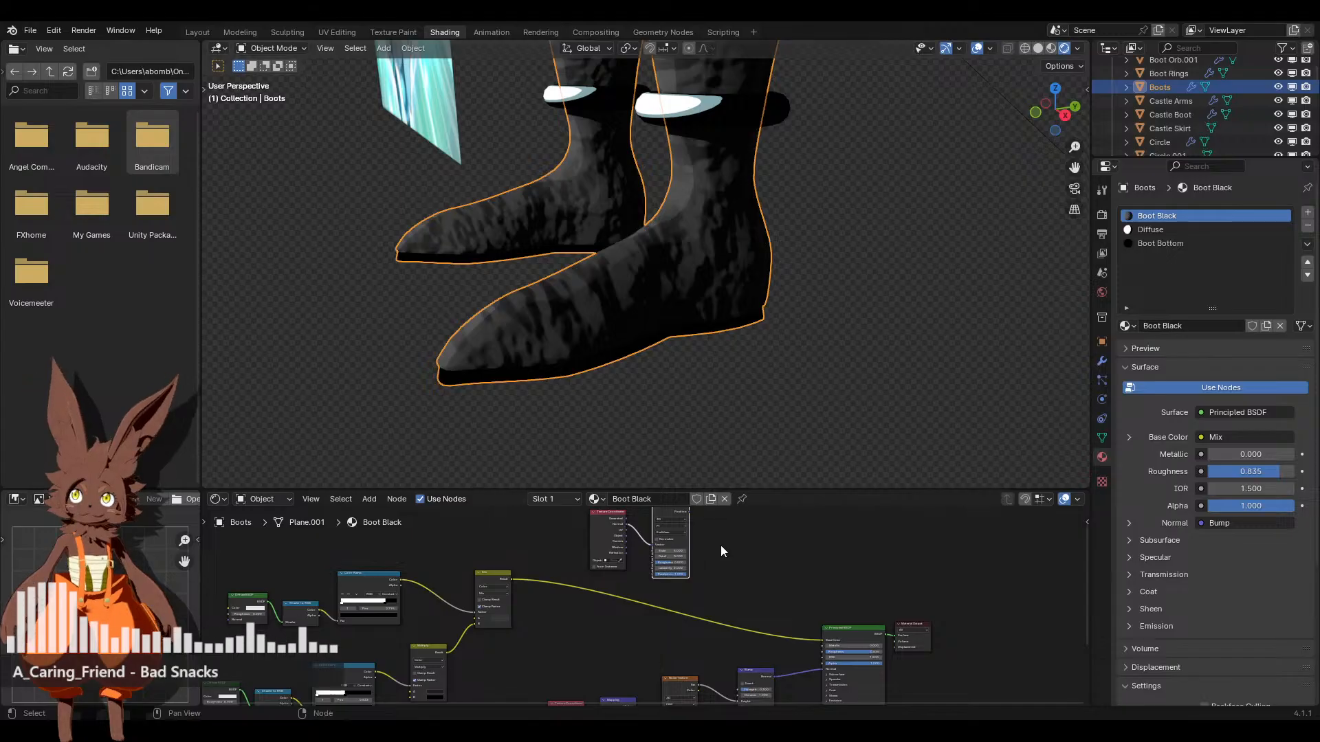
{"action": "left_click", "coordinate": [509, 665]}
{"action": "left_click", "coordinate": [495, 575]}
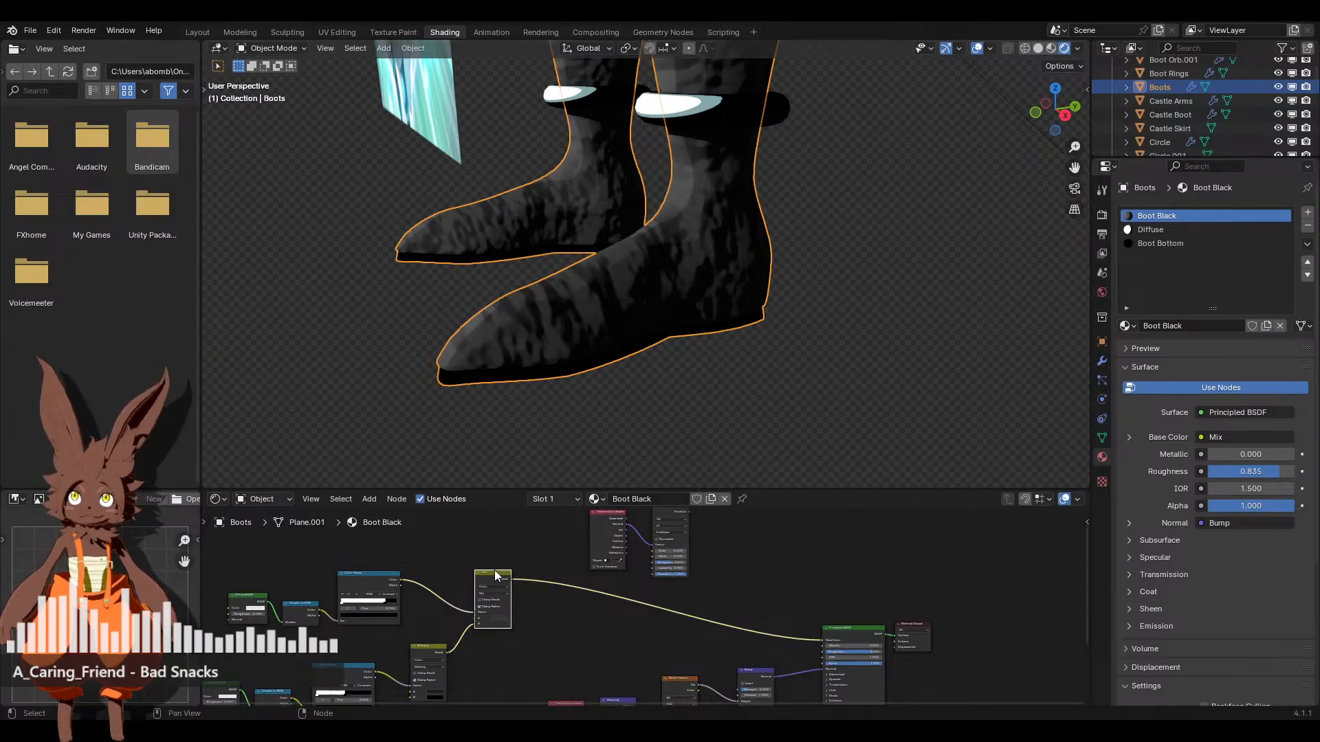
{"action": "key", "text": "shift+d"}
{"action": "left_click", "coordinate": [786, 541]}
Move the Texture Coordinate and Voronoi Texture nodes together, farther away from the duplicated Mix node
{"action": "scroll", "coordinate": [625, 584], "scroll_direction": "down", "scroll_amount": 1}
{"action": "scroll", "coordinate": [629, 588], "scroll_direction": "up", "scroll_amount": 3}
{"action": "middle_click_drag", "start_coordinate": [634, 589], "coordinate": [604, 649]}
{"action": "left_click_drag", "start_coordinate": [646, 537], "coordinate": [557, 548]}
{"action": "scroll", "coordinate": [615, 588], "scroll_direction": "up", "scroll_amount": 2}
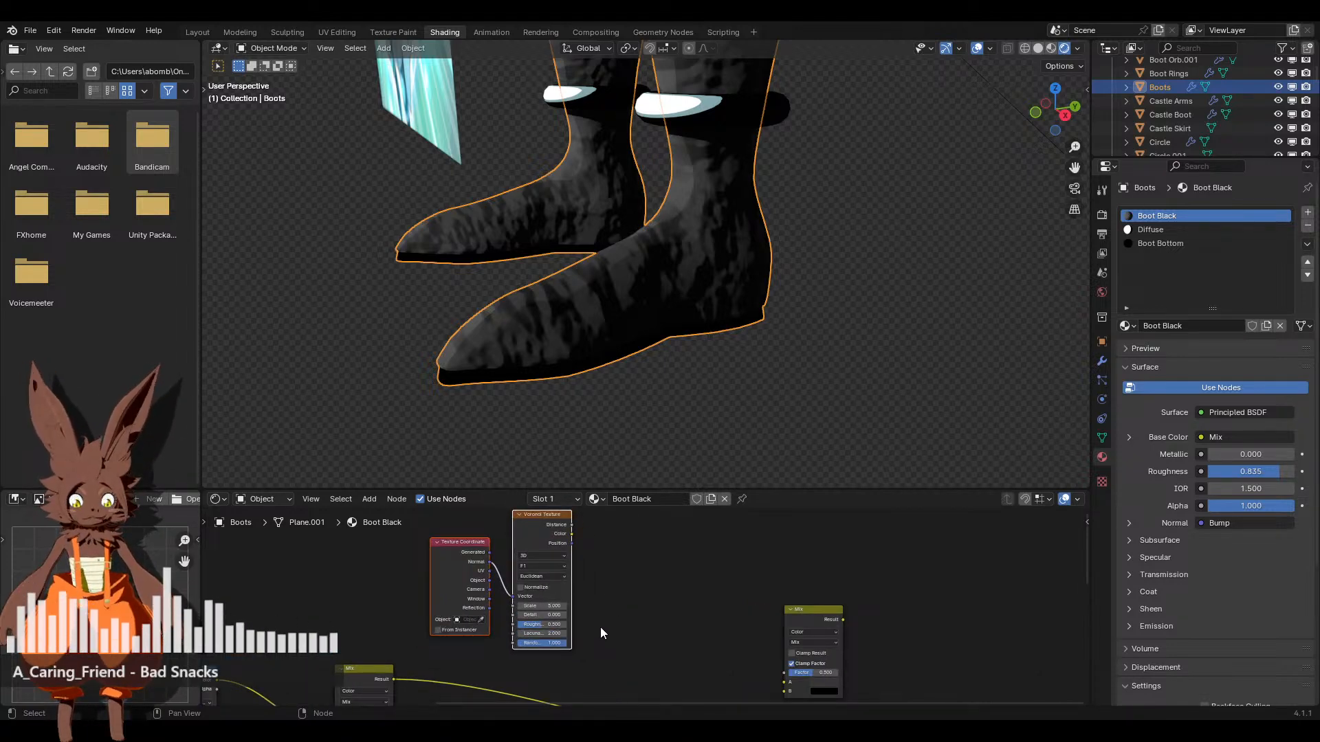
Shift the whole bump node chain, from Texture Coordinate to Bump, farther away from the Principled BSDF
{"action": "scroll", "coordinate": [600, 626], "scroll_direction": "down", "scroll_amount": 9}
{"action": "middle_click_drag", "start_coordinate": [656, 662], "coordinate": [620, 557]}
{"action": "left_click_drag", "start_coordinate": [502, 611], "coordinate": [652, 686]}
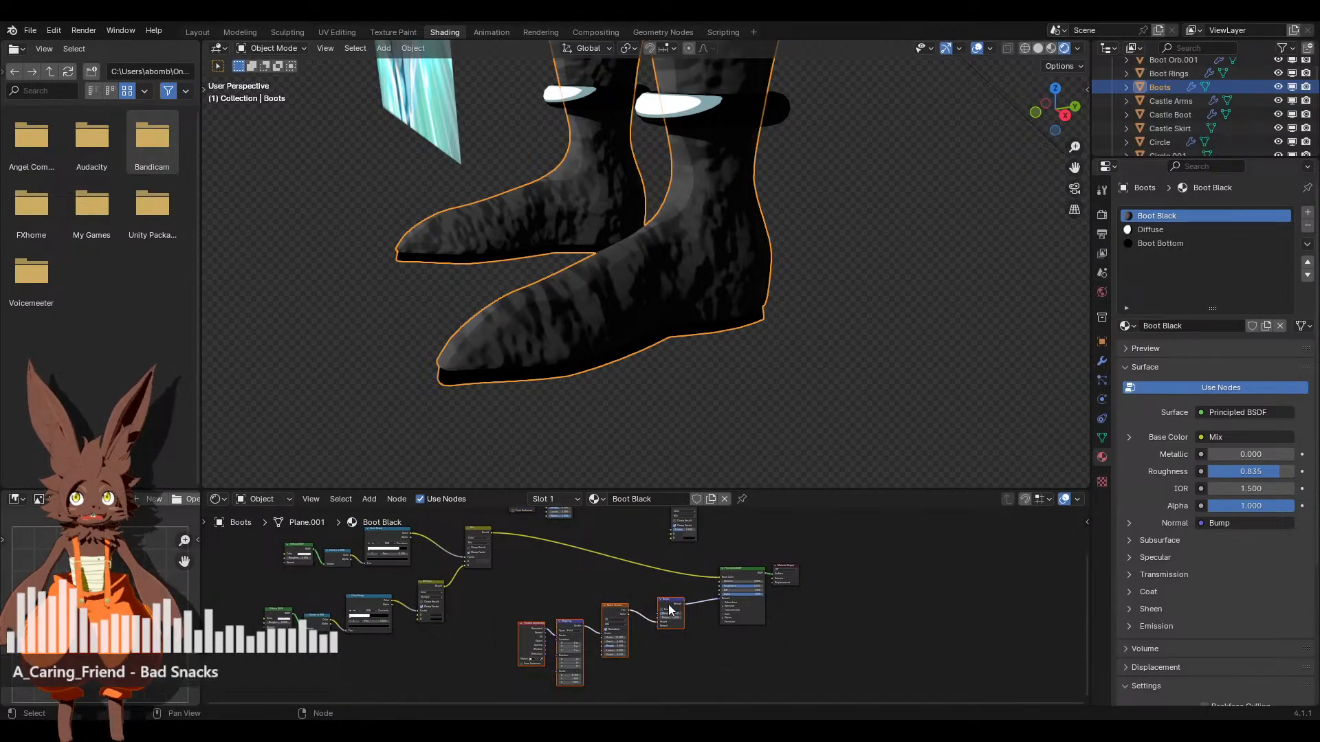
{"action": "left_click_drag", "start_coordinate": [669, 610], "coordinate": [617, 624]}
{"action": "scroll", "coordinate": [612, 579], "scroll_direction": "down", "scroll_amount": 2}
{"action": "middle_click_drag", "start_coordinate": [609, 580], "coordinate": [594, 603]}
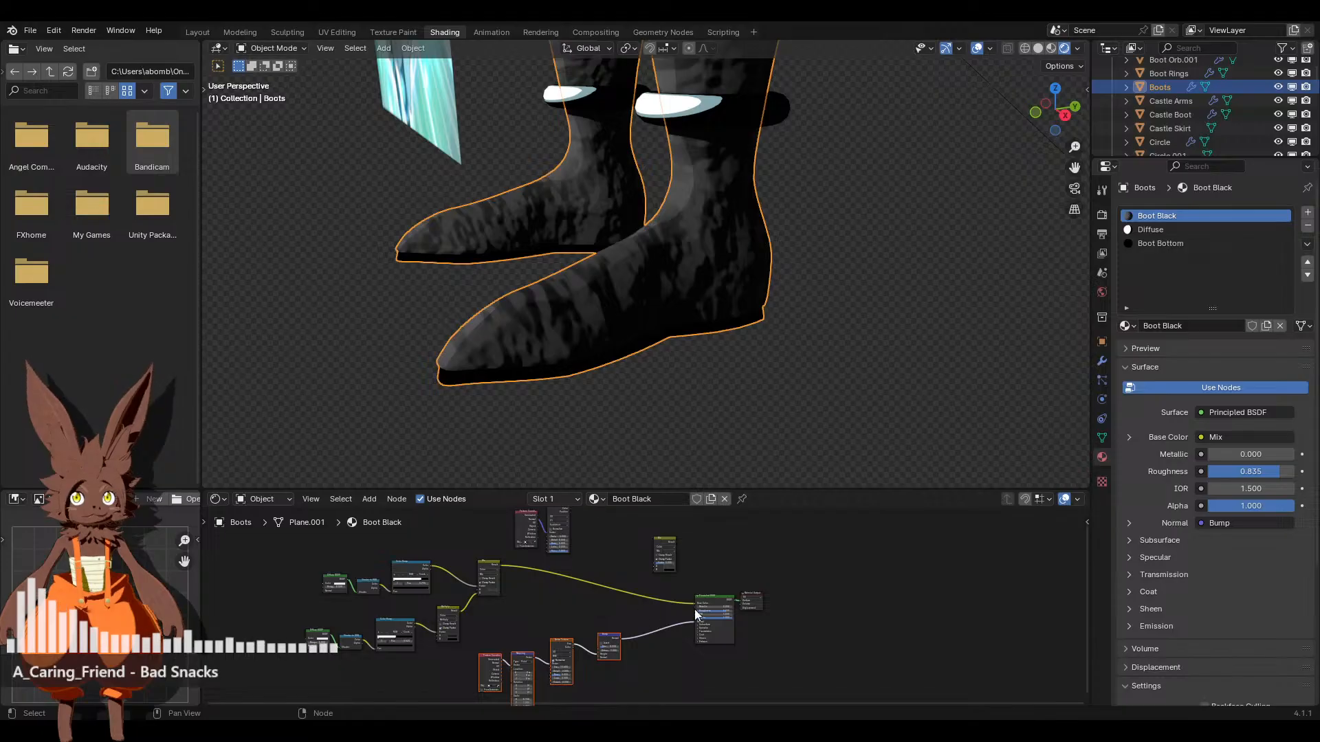
{"action": "left_click", "coordinate": [759, 596]}
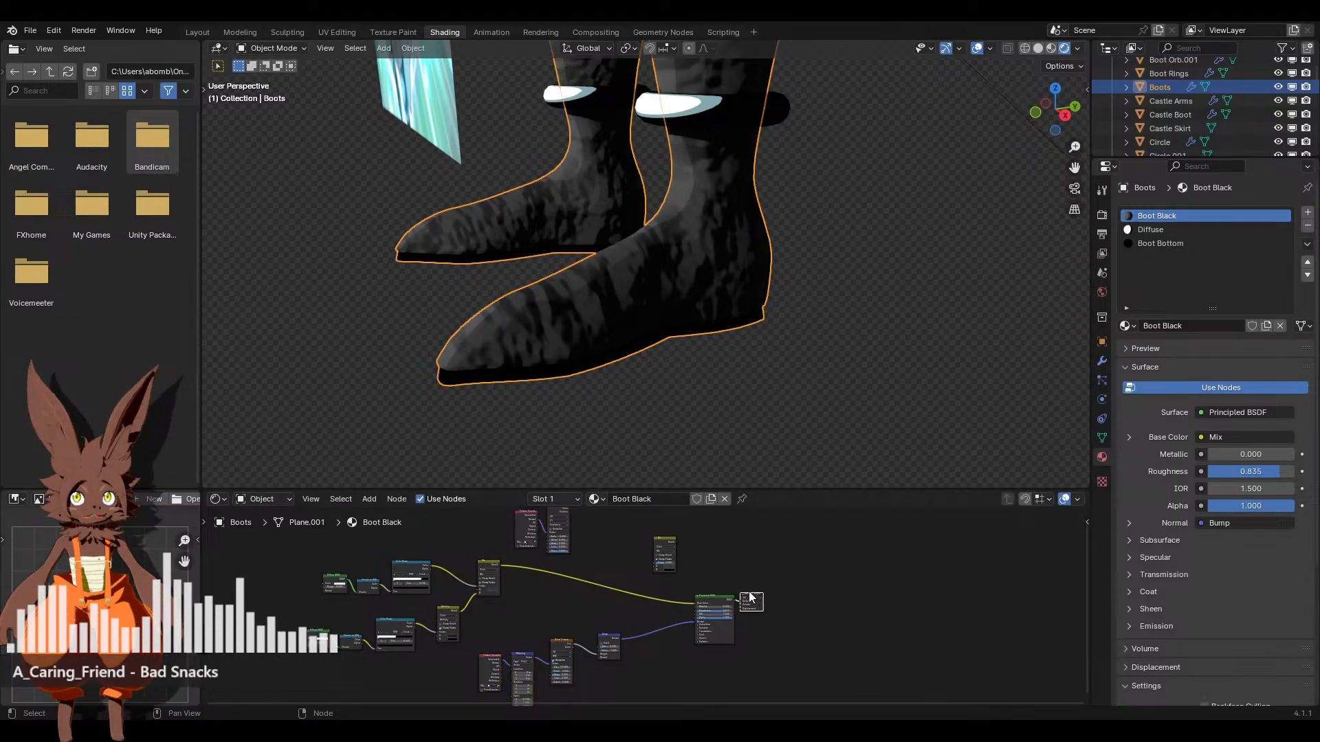
{"action": "key", "text": "ctrl+z"}
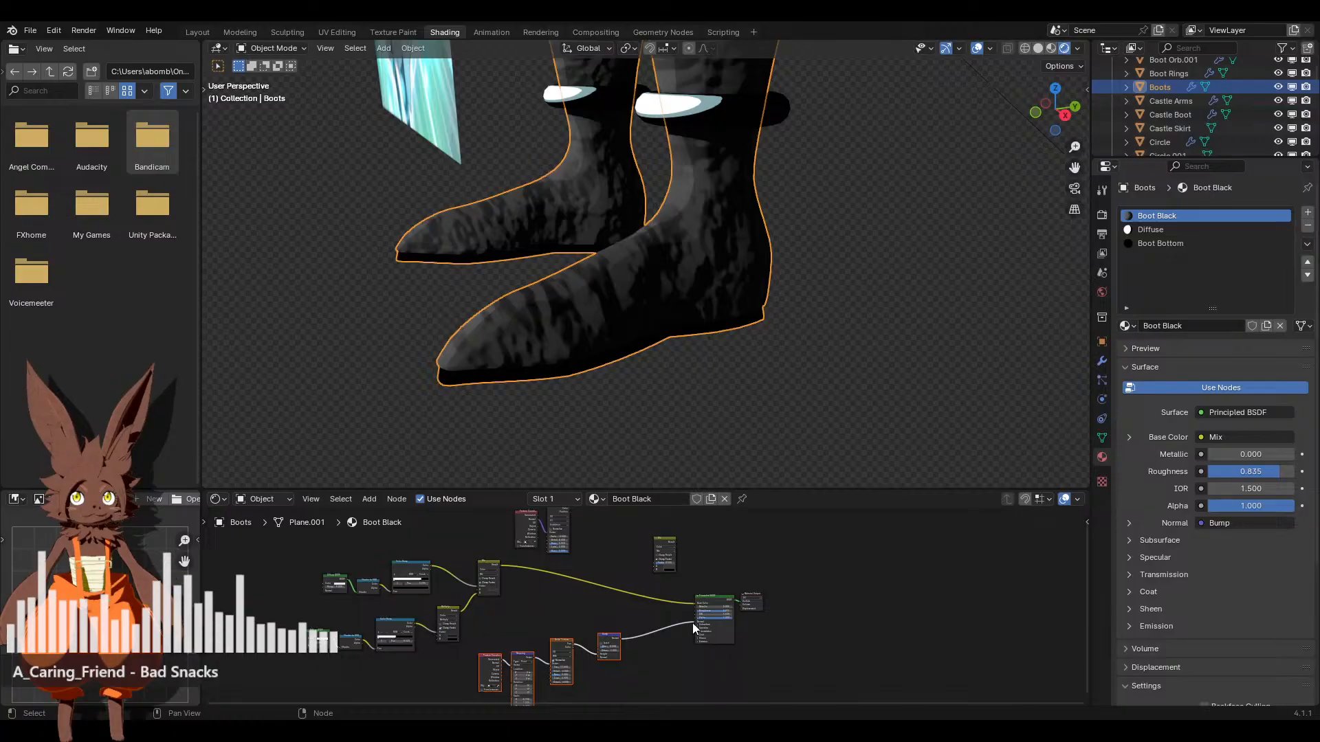
Disconnect the Bump node from the Principled BSDF's Normal input and move the bump chain aside
{"action": "left_click_drag", "start_coordinate": [692, 623], "coordinate": [657, 649]}
{"action": "scroll", "coordinate": [619, 660], "scroll_direction": "down", "scroll_amount": 3}
{"action": "middle_click_drag", "start_coordinate": [612, 662], "coordinate": [629, 639]}
{"action": "left_click_drag", "start_coordinate": [665, 657], "coordinate": [420, 678]}
{"action": "left_click", "coordinate": [634, 614]}
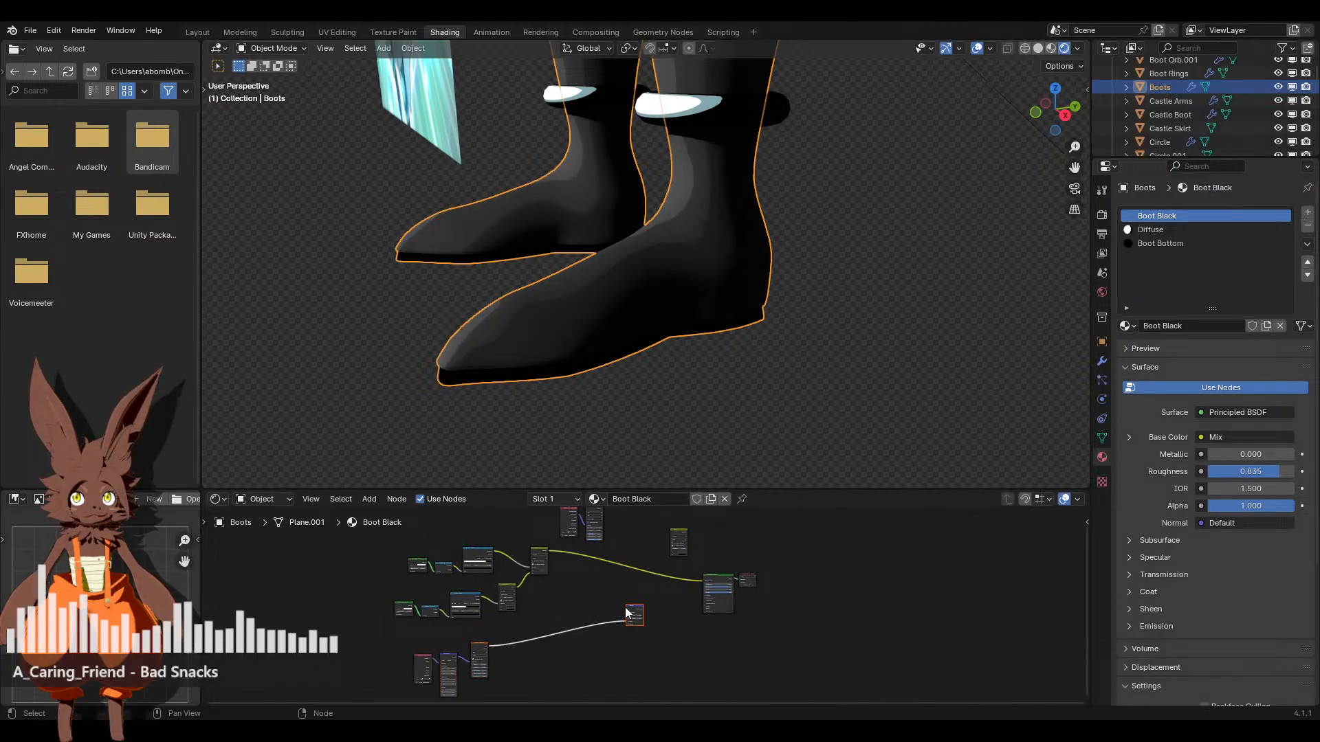
{"action": "left_click_drag", "start_coordinate": [630, 613], "coordinate": [508, 647]}
Move the Voronoi Texture and its Texture Coordinate node below the Base Color link and space them apart
{"action": "middle_click_drag", "start_coordinate": [592, 599], "coordinate": [567, 656]}
{"action": "left_click_drag", "start_coordinate": [498, 535], "coordinate": [555, 656]}
{"action": "scroll", "coordinate": [619, 671], "scroll_direction": "up", "scroll_amount": 4}
{"action": "middle_click_drag", "start_coordinate": [642, 614], "coordinate": [662, 650]}
{"action": "scroll", "coordinate": [662, 649], "scroll_direction": "up", "scroll_amount": 4}
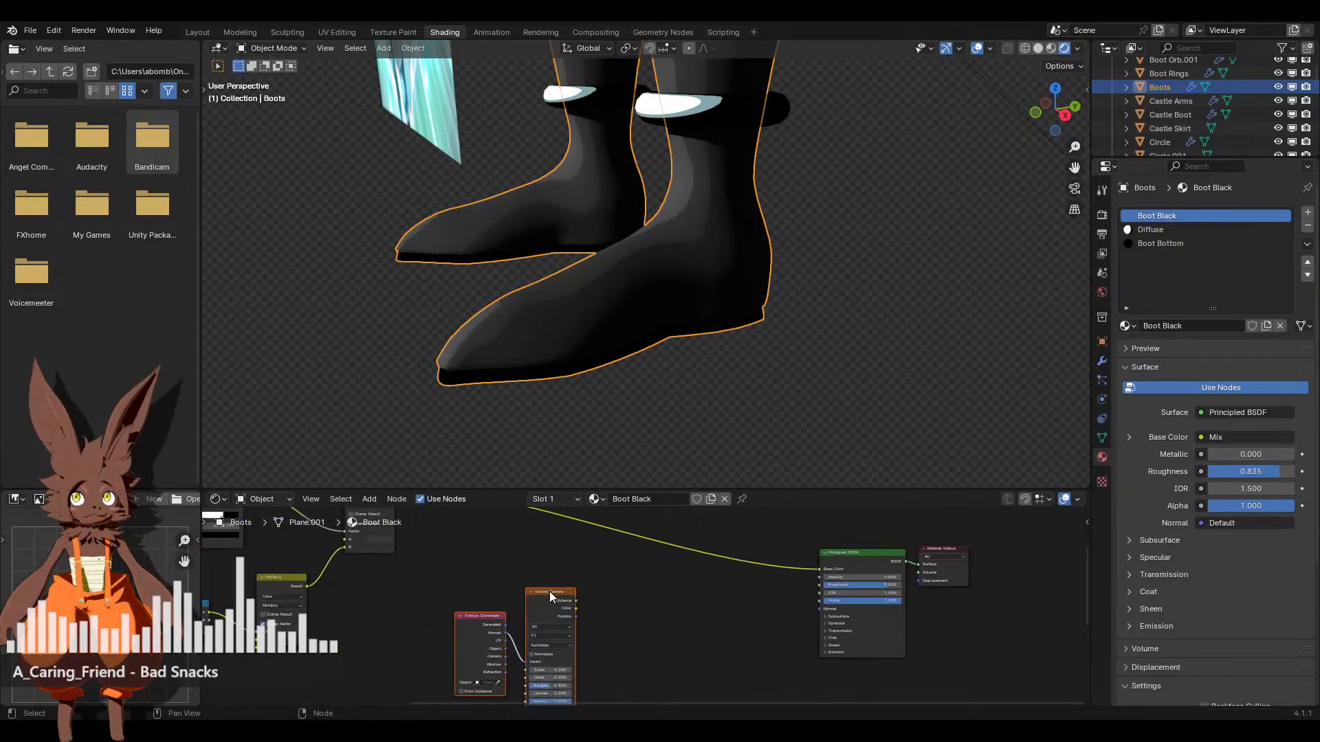
{"action": "left_click_drag", "start_coordinate": [551, 593], "coordinate": [651, 587]}
{"action": "left_click", "coordinate": [673, 595]}
{"action": "left_click_drag", "start_coordinate": [563, 619], "coordinate": [526, 626]}
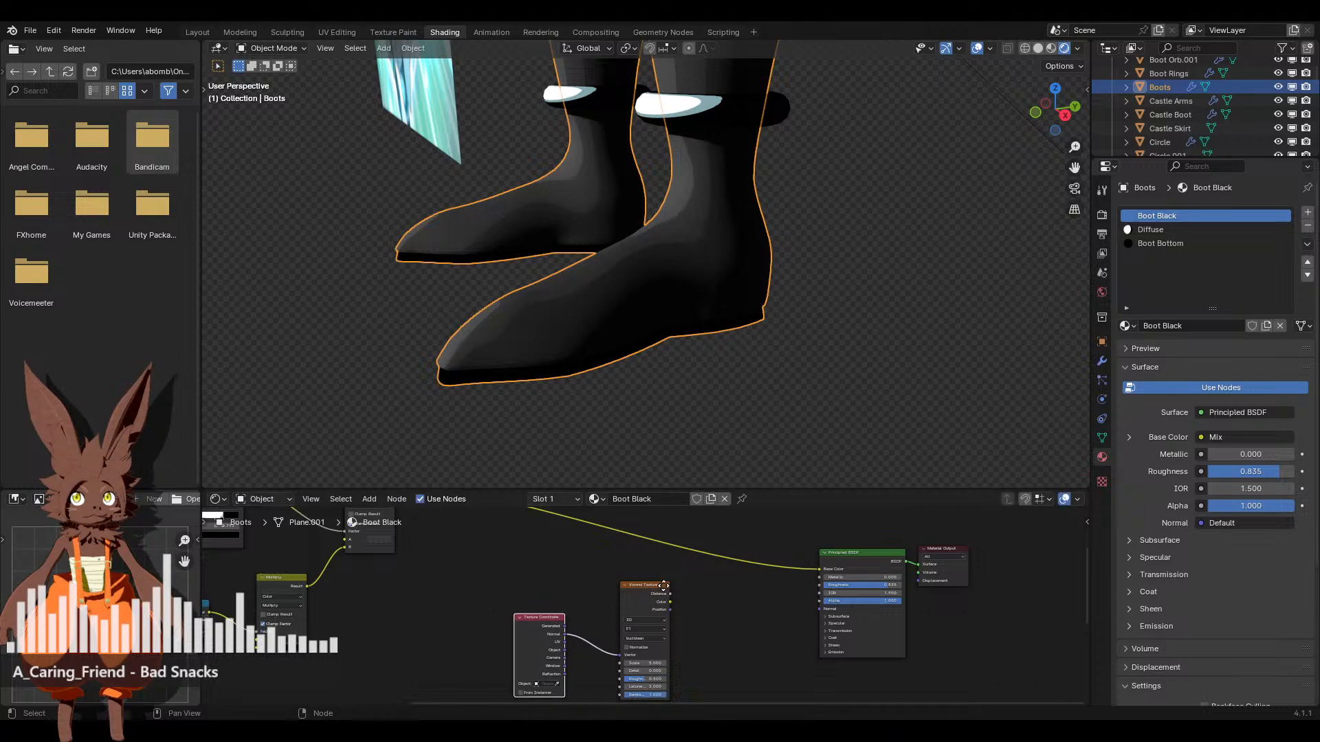
{"action": "left_click_drag", "start_coordinate": [657, 588], "coordinate": [684, 587]}
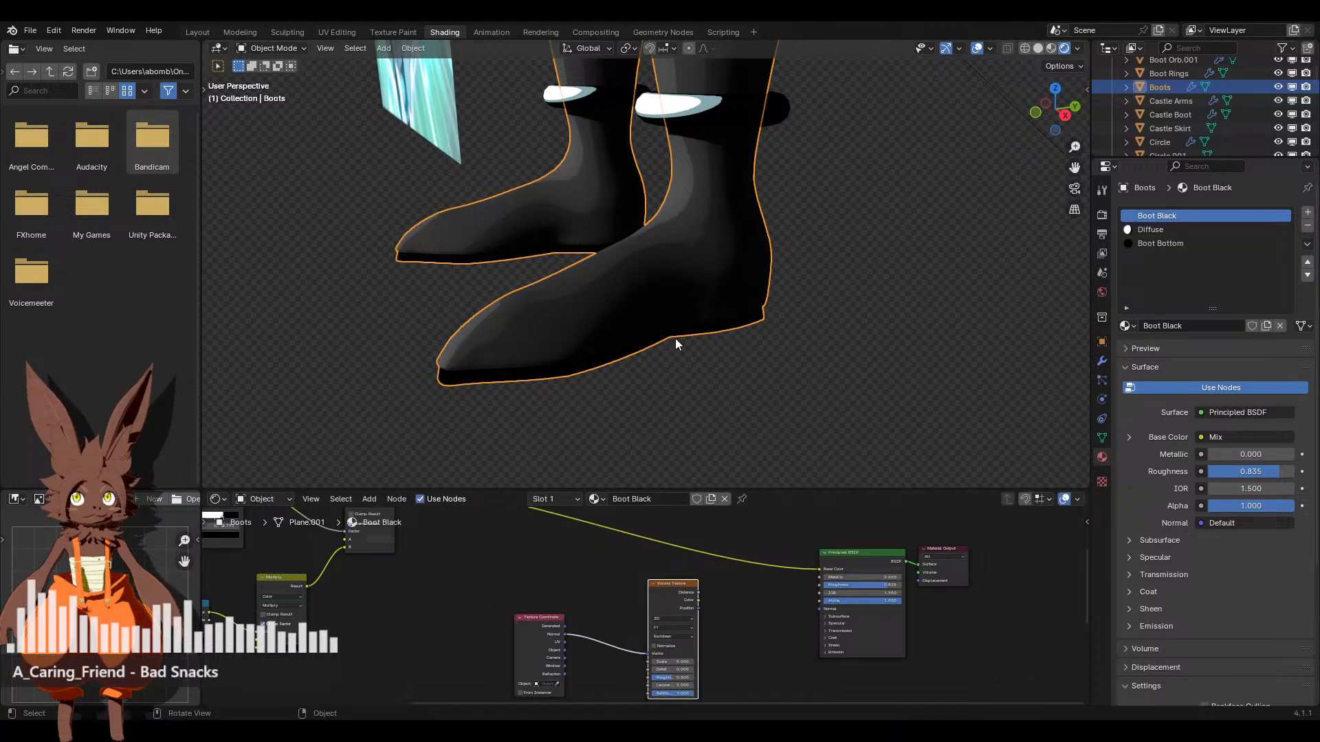
Unwrap the selected boot faces with Smart UV Project in the UV Editing workspace
{"action": "left_click", "coordinate": [343, 32]}
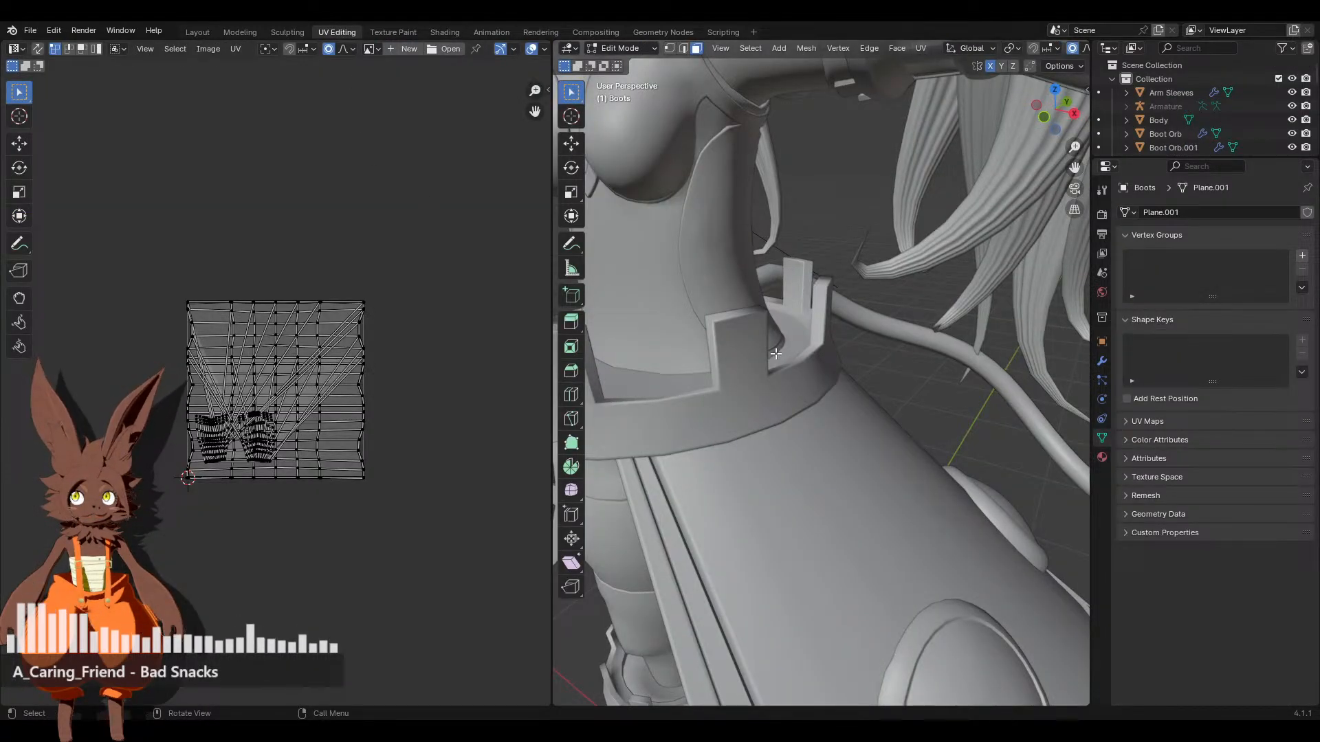
{"action": "scroll", "coordinate": [759, 373], "scroll_direction": "down", "scroll_amount": 8}
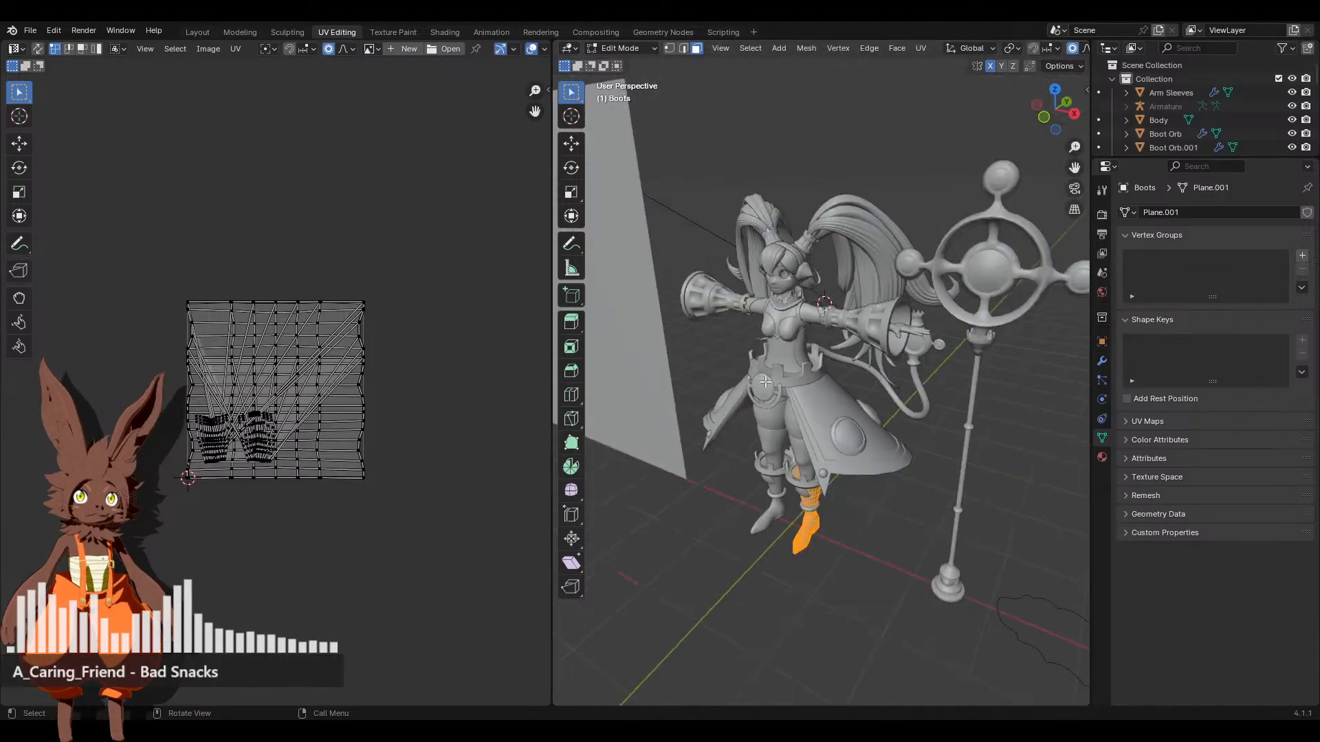
{"action": "scroll", "coordinate": [796, 351], "scroll_direction": "up", "scroll_amount": 2}
{"action": "left_click", "coordinate": [921, 48]}
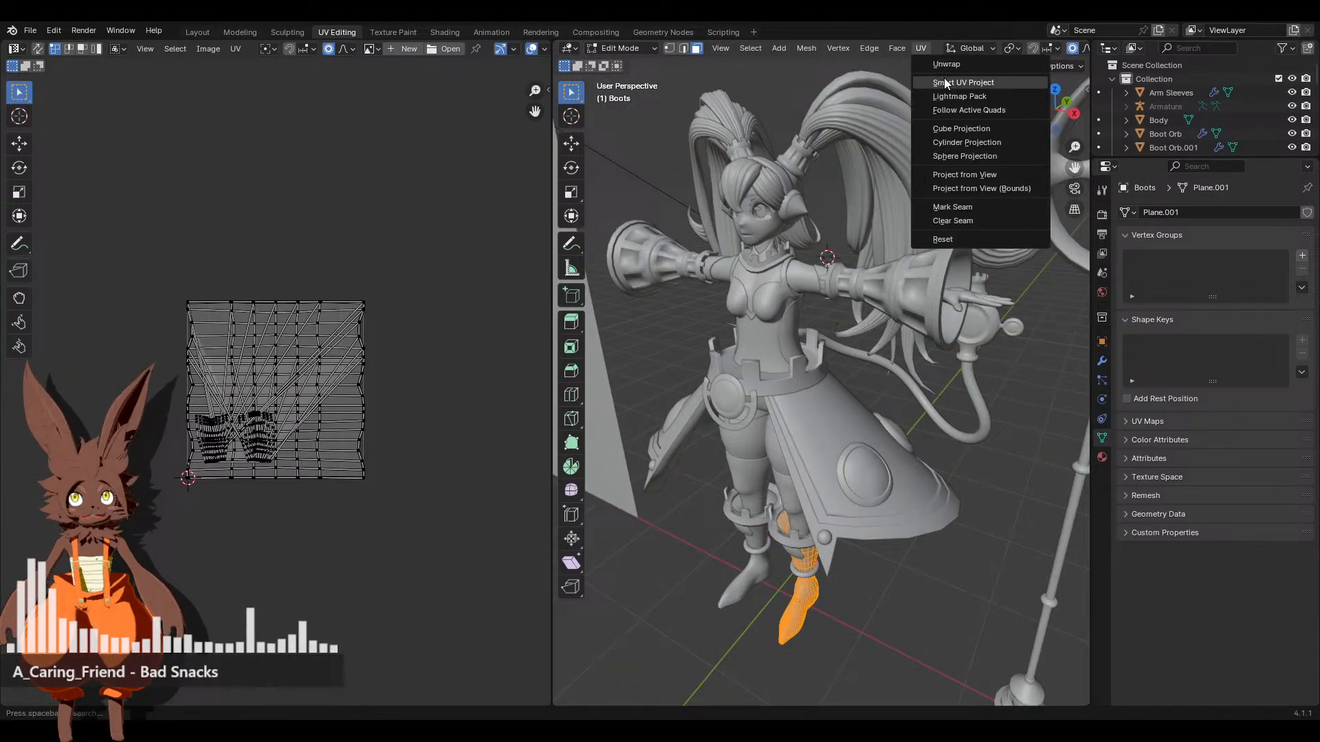
{"action": "left_click", "coordinate": [943, 77]}
{"action": "left_click", "coordinate": [901, 204]}
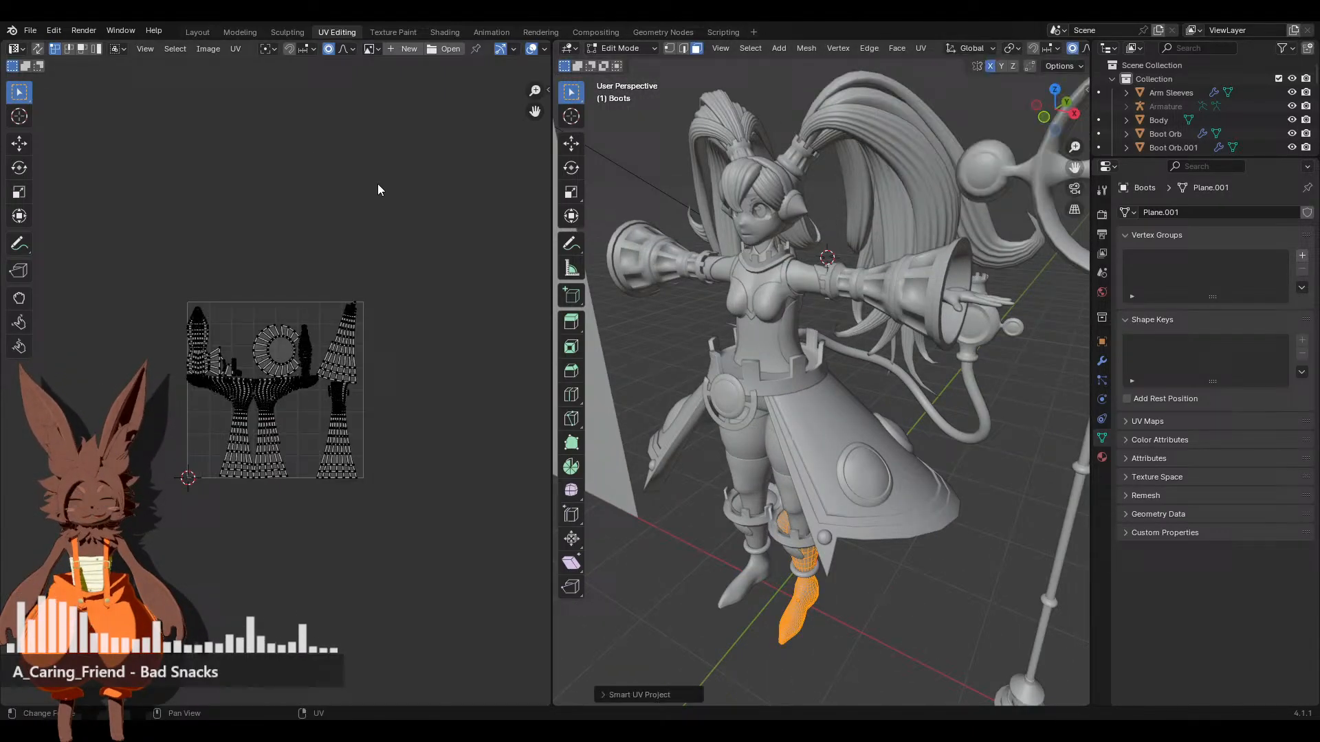
Check the boots' rendered look in the Layout workspace and return to the Shading workspace
{"action": "left_click", "coordinate": [206, 32]}
{"action": "middle_click_drag", "start_coordinate": [766, 480], "coordinate": [711, 481]}
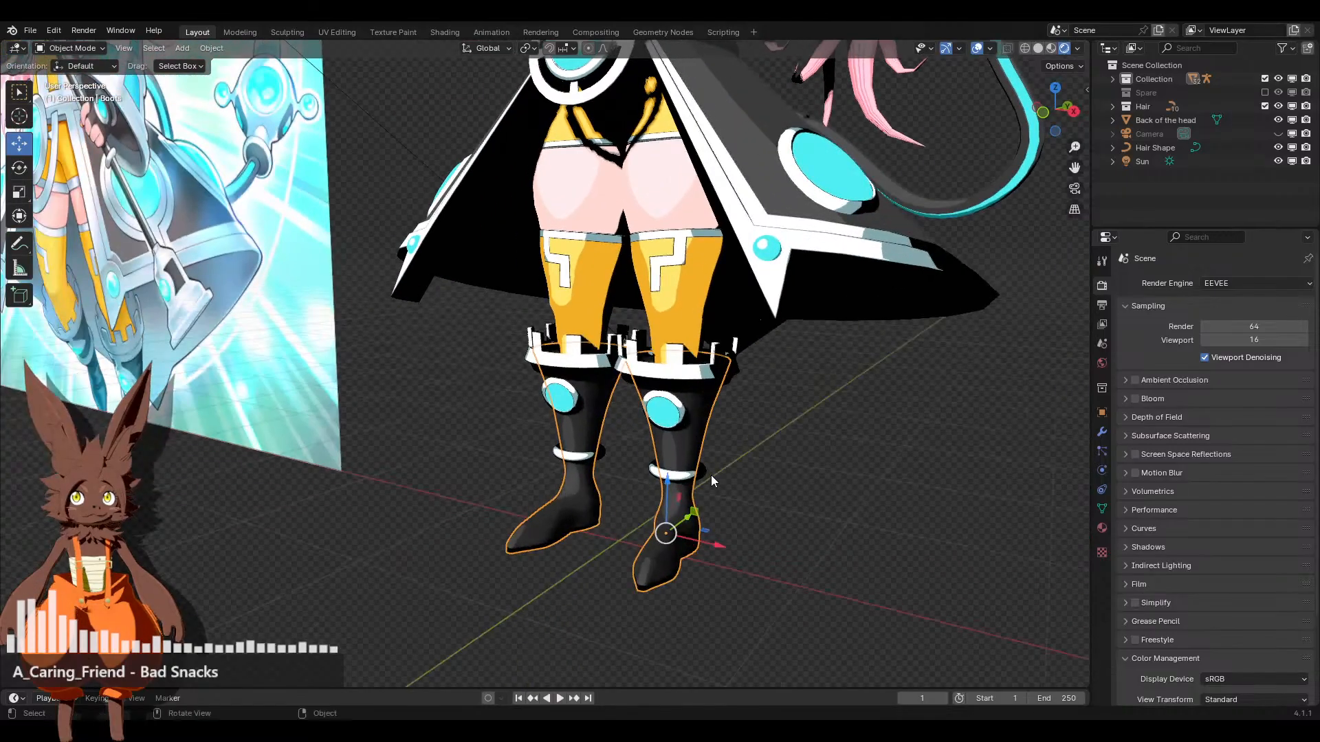
{"action": "left_click", "coordinate": [445, 32]}
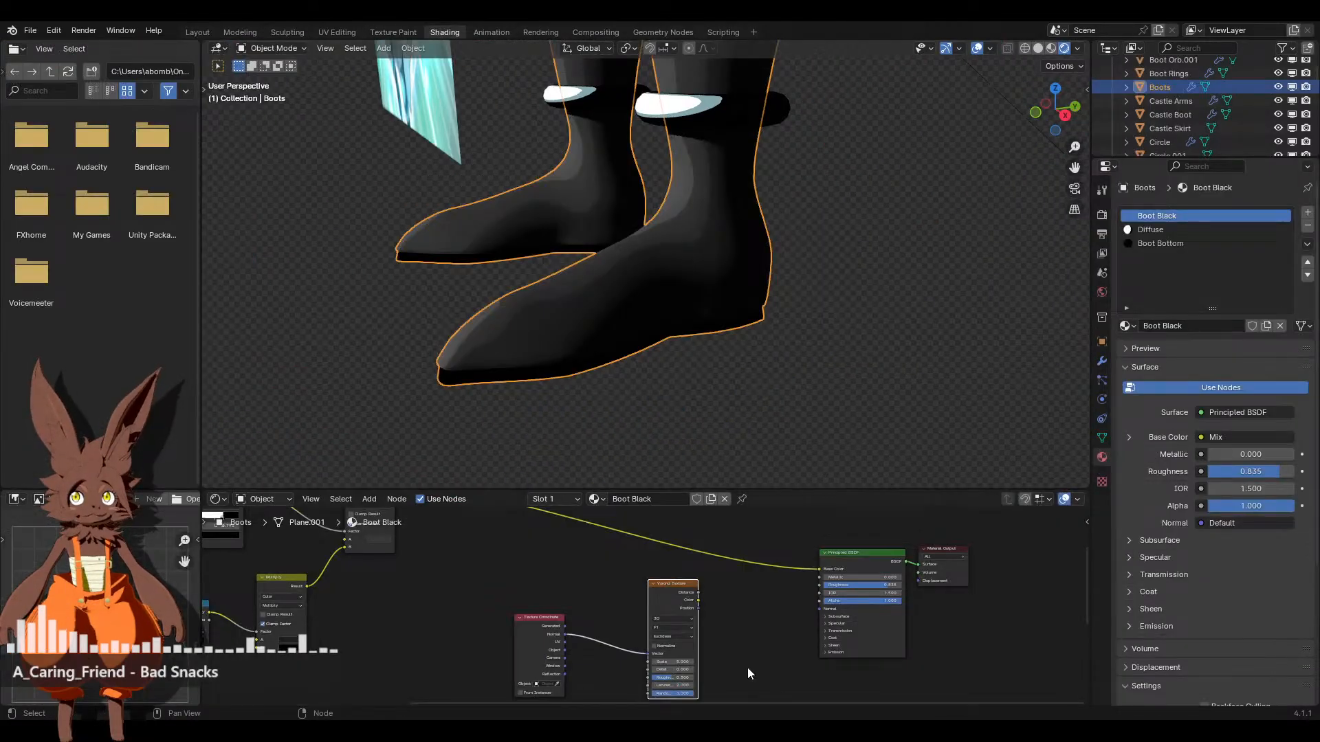
Connect the Voronoi Texture's Position output to the Principled BSDF's Normal input and inspect the boots' shading
{"action": "scroll", "coordinate": [756, 598], "scroll_direction": "up", "scroll_amount": 3}
{"action": "left_click_drag", "start_coordinate": [624, 627], "coordinate": [816, 628]}
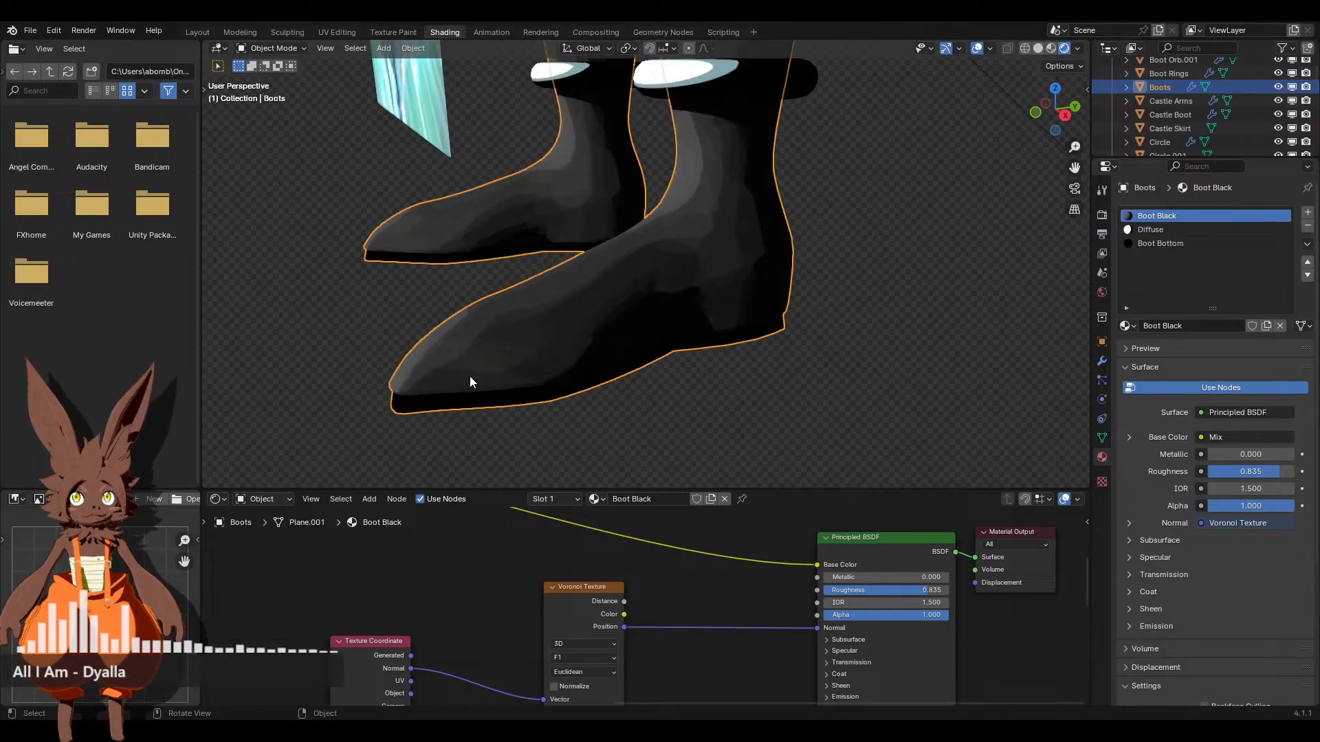
{"action": "middle_click_drag", "start_coordinate": [469, 382], "coordinate": [621, 370]}
{"action": "scroll", "coordinate": [619, 377], "scroll_direction": "up", "scroll_amount": 1}
{"action": "scroll", "coordinate": [481, 611], "scroll_direction": "down", "scroll_amount": 1}
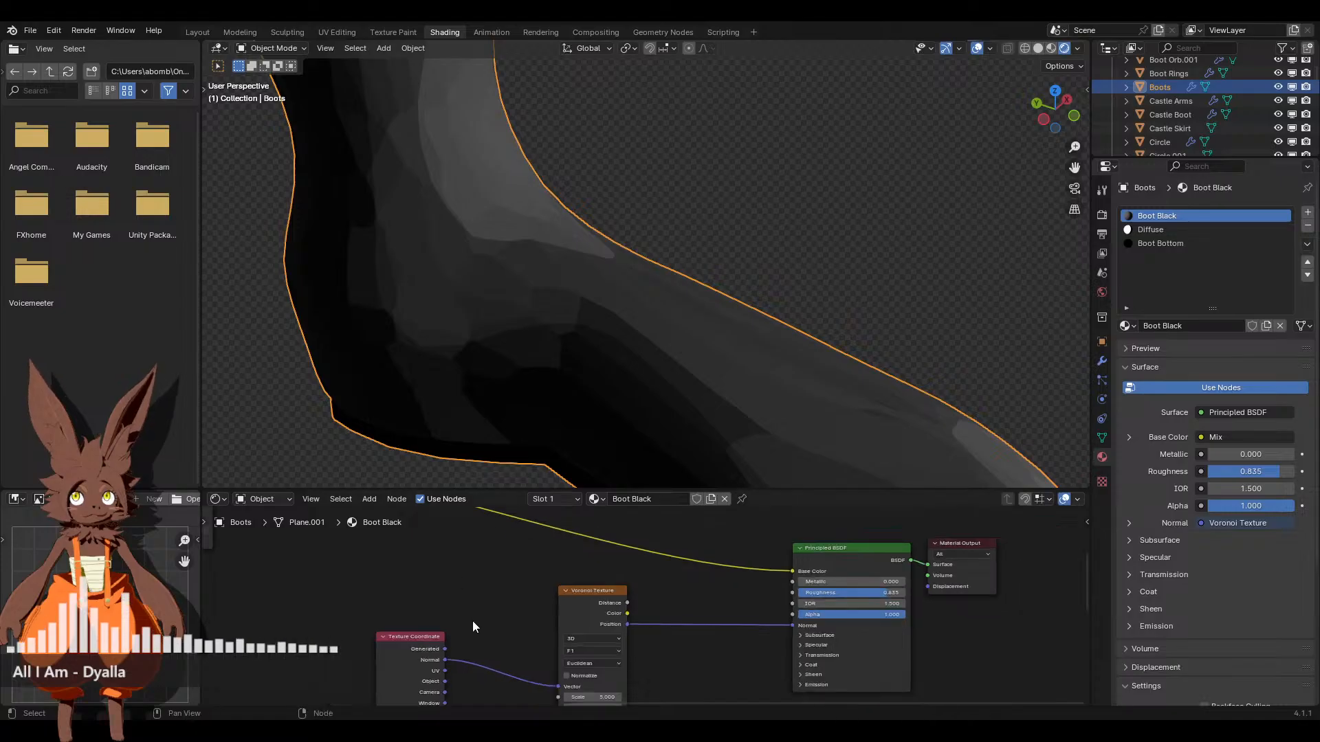
Set the Voronoi Texture's Scale to 5.600 while checking the pattern on the boots
{"action": "middle_click_drag", "start_coordinate": [504, 592], "coordinate": [632, 685]}
{"action": "scroll", "coordinate": [640, 645], "scroll_direction": "up", "scroll_amount": 4}
{"action": "middle_click_drag", "start_coordinate": [644, 593], "coordinate": [560, 600]}
{"action": "scroll", "coordinate": [561, 600], "scroll_direction": "up", "scroll_amount": 2}
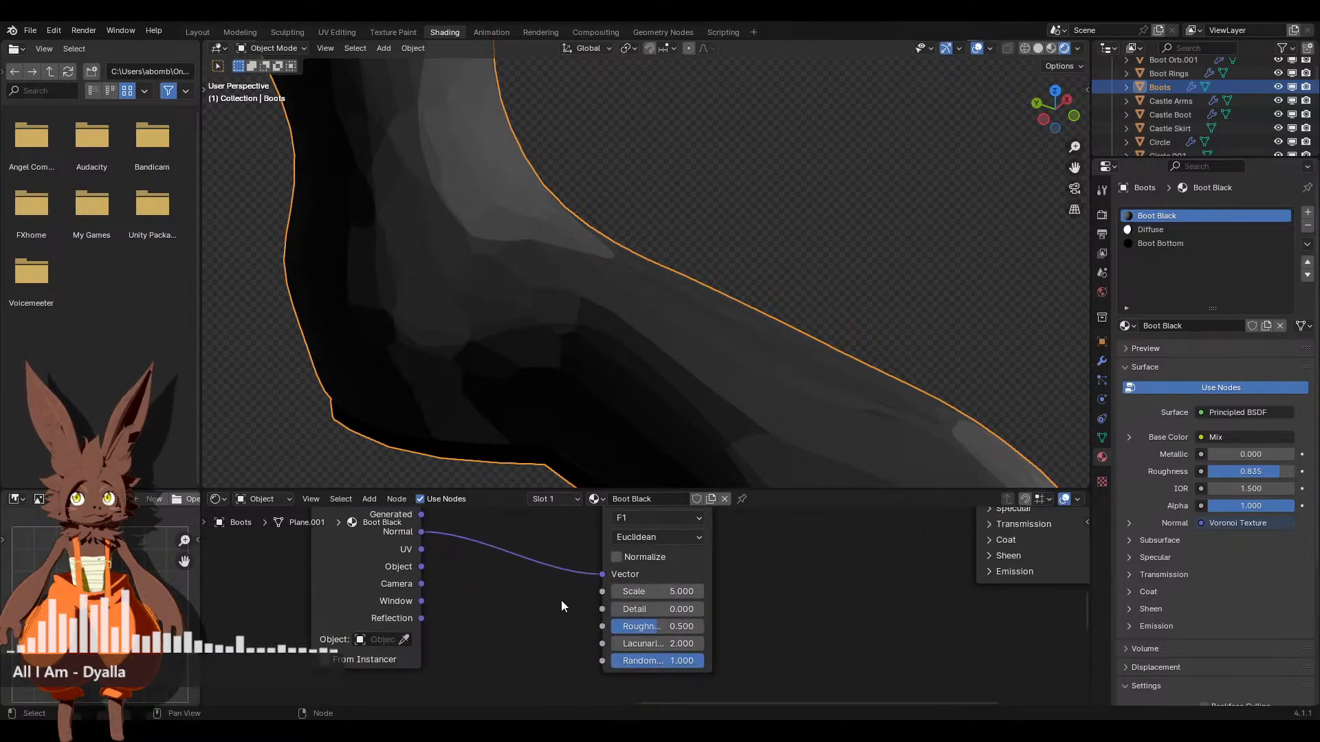
{"action": "scroll", "coordinate": [560, 600], "scroll_direction": "up", "scroll_amount": 1}
{"action": "scroll", "coordinate": [566, 592], "scroll_direction": "up", "scroll_amount": 2}
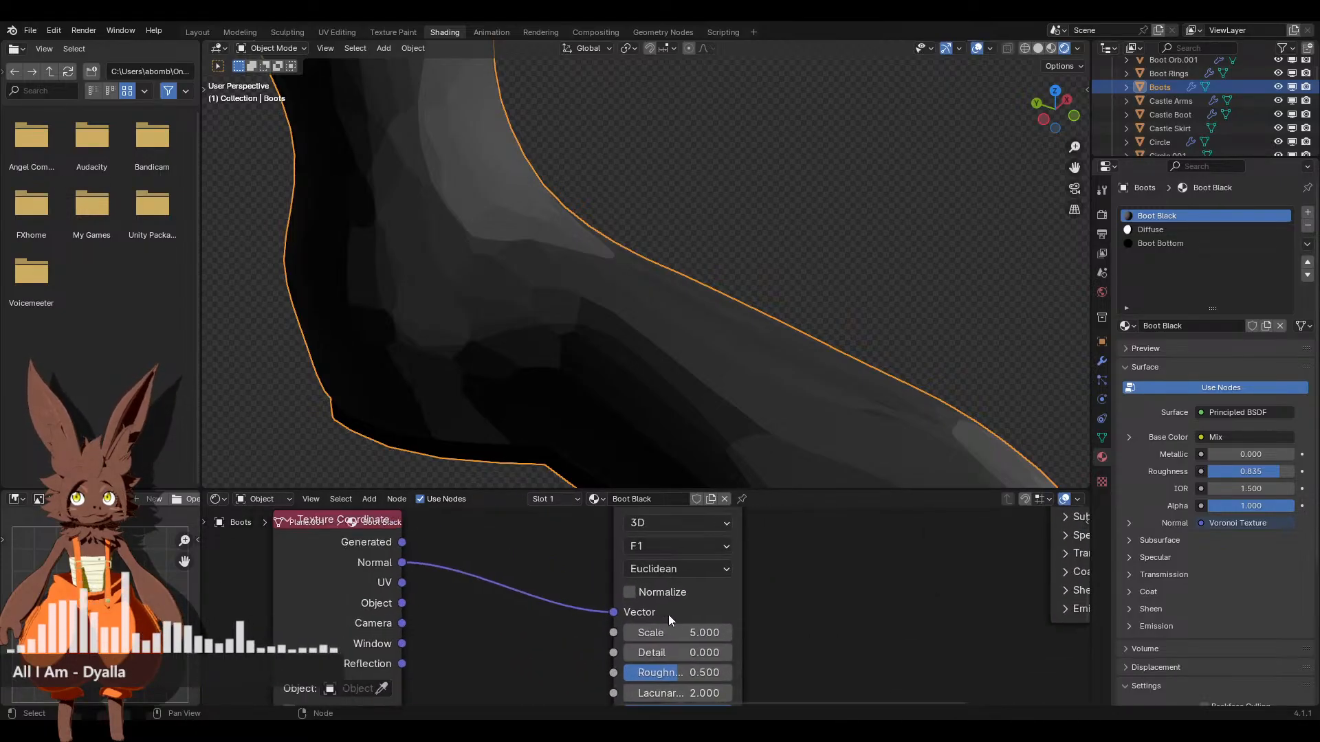
{"action": "mouse_move", "coordinate": [667, 632]}
{"action": "left_mouse_down"}
{"action": "mouse_move", "coordinate": [784, 632]}
{"action": "mouse_move", "coordinate": [729, 631]}
{"action": "left_mouse_up"}
{"action": "scroll", "coordinate": [795, 405], "scroll_direction": "down", "scroll_amount": 4}
{"action": "middle_click_drag", "start_coordinate": [849, 332], "coordinate": [670, 295]}
{"action": "scroll", "coordinate": [637, 325], "scroll_direction": "up", "scroll_amount": 1}
{"action": "scroll", "coordinate": [670, 295], "scroll_direction": "down", "scroll_amount": 2}
{"action": "scroll", "coordinate": [799, 656], "scroll_direction": "down", "scroll_amount": 1}
{"action": "middle_click_drag", "start_coordinate": [799, 657], "coordinate": [829, 633]}
{"action": "mouse_move", "coordinate": [704, 606]}
{"action": "left_mouse_down"}
{"action": "mouse_move", "coordinate": [640, 606]}
{"action": "mouse_move", "coordinate": [670, 606]}
{"action": "left_mouse_up"}
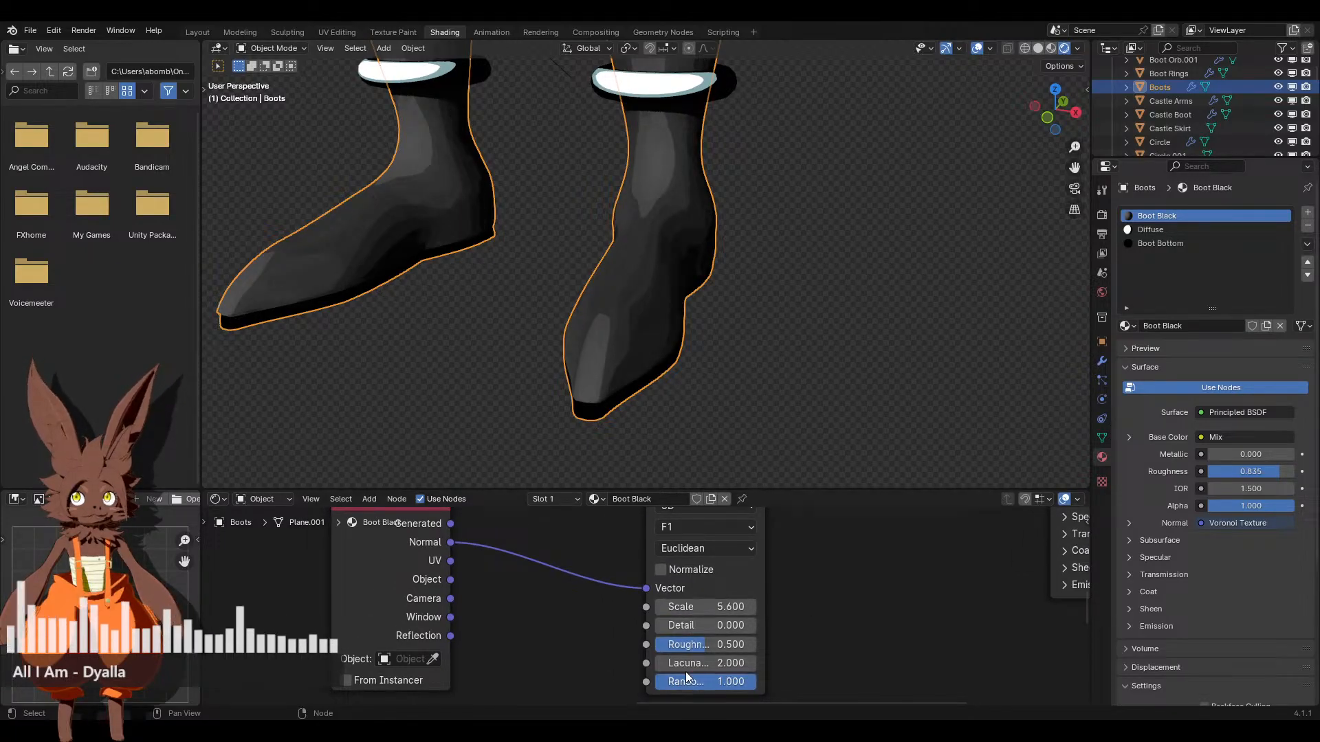
Change the Voronoi Texture's feature output to Smooth F1 and lower its Smoothness to 0.392
{"action": "scroll", "coordinate": [756, 605], "scroll_direction": "down", "scroll_amount": 1}
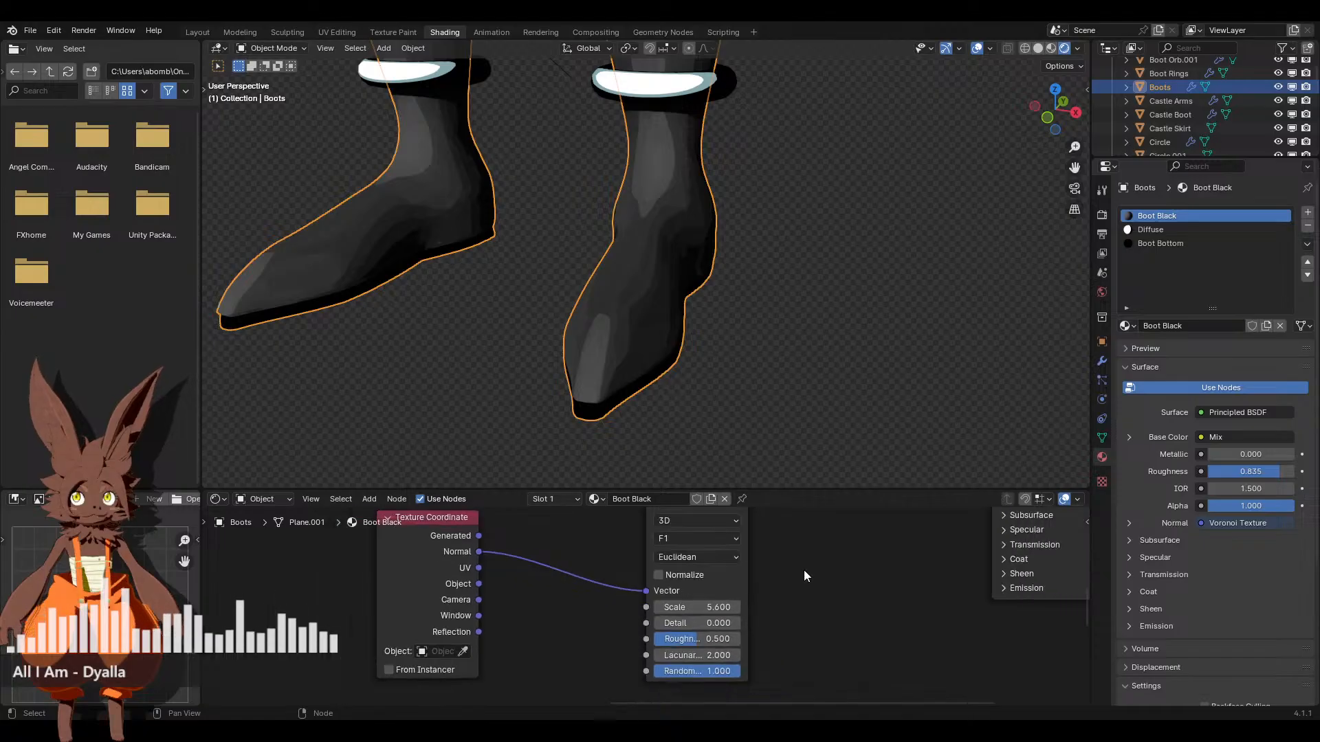
{"action": "left_click", "coordinate": [735, 568]}
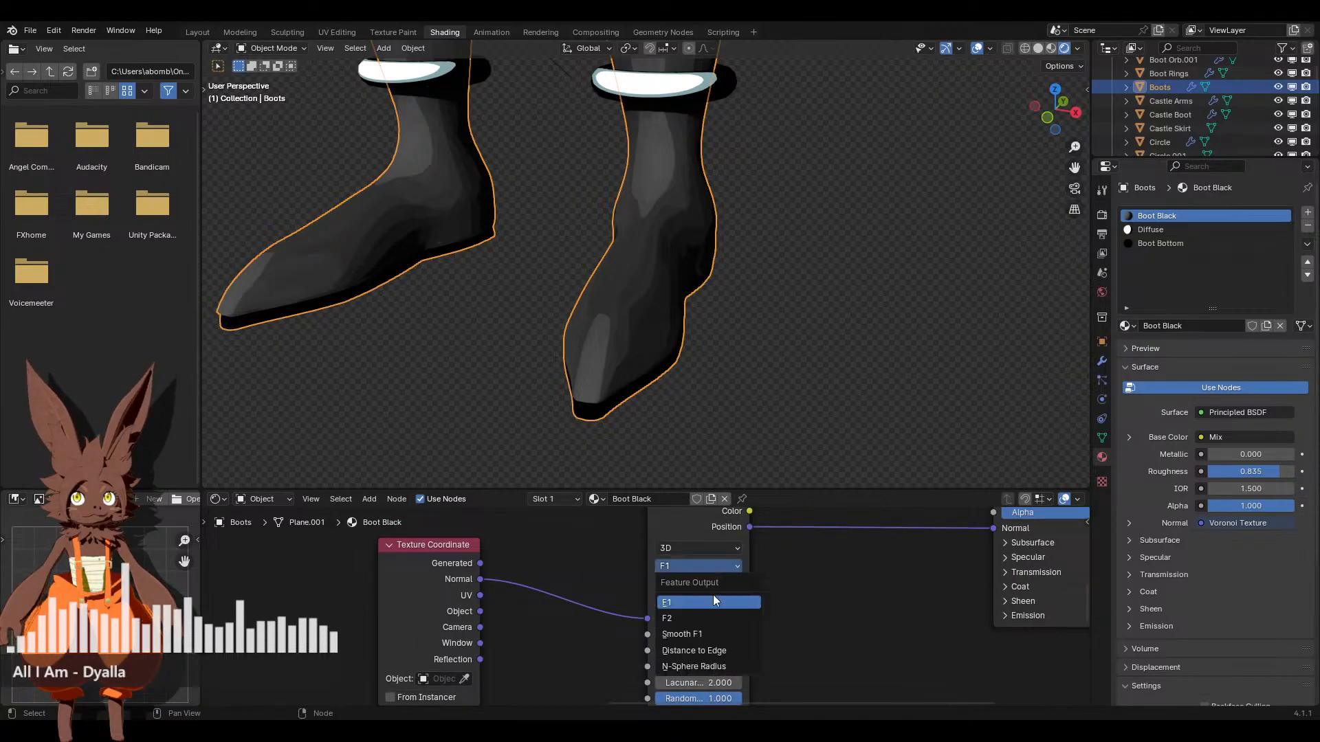
{"action": "left_click", "coordinate": [719, 631]}
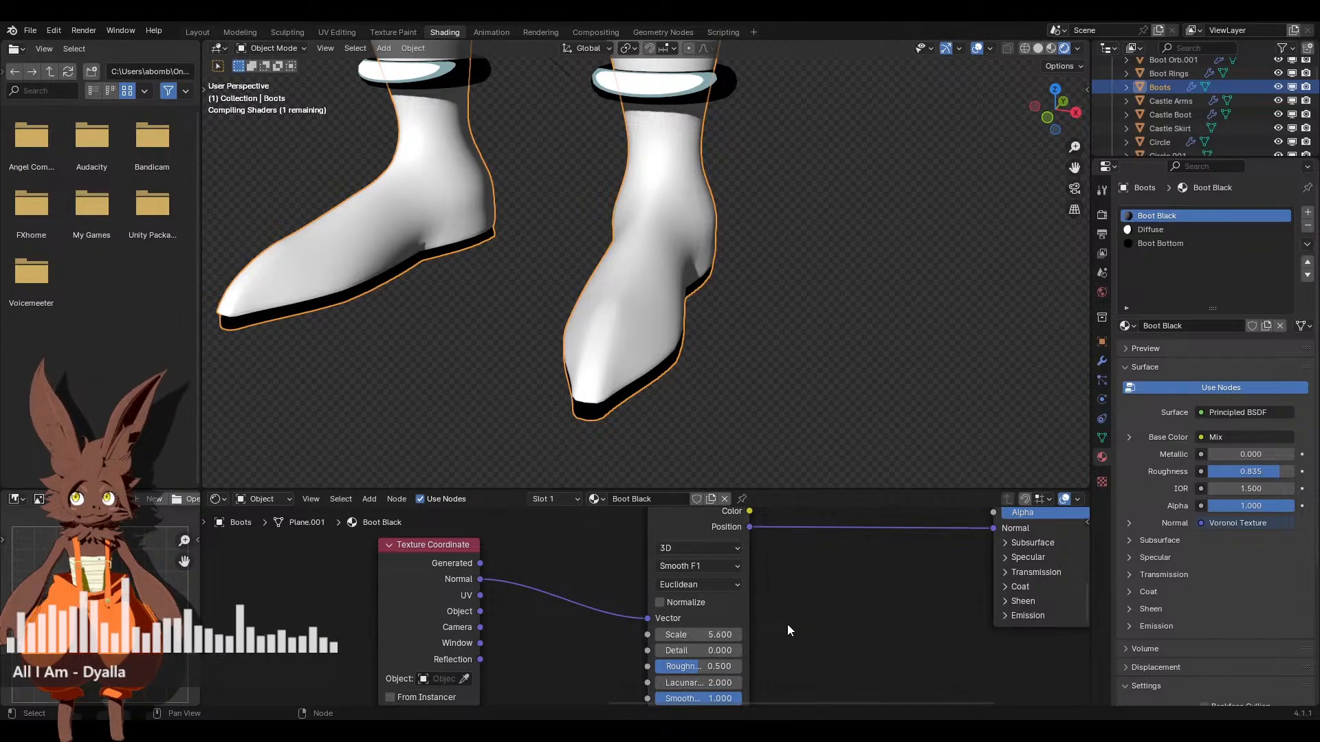
{"action": "middle_click_drag", "start_coordinate": [783, 612], "coordinate": [822, 611]}
{"action": "scroll", "coordinate": [798, 598], "scroll_direction": "up", "scroll_amount": 3}
{"action": "scroll", "coordinate": [818, 614], "scroll_direction": "up", "scroll_amount": 1}
{"action": "left_click_drag", "start_coordinate": [782, 646], "coordinate": [705, 646]}
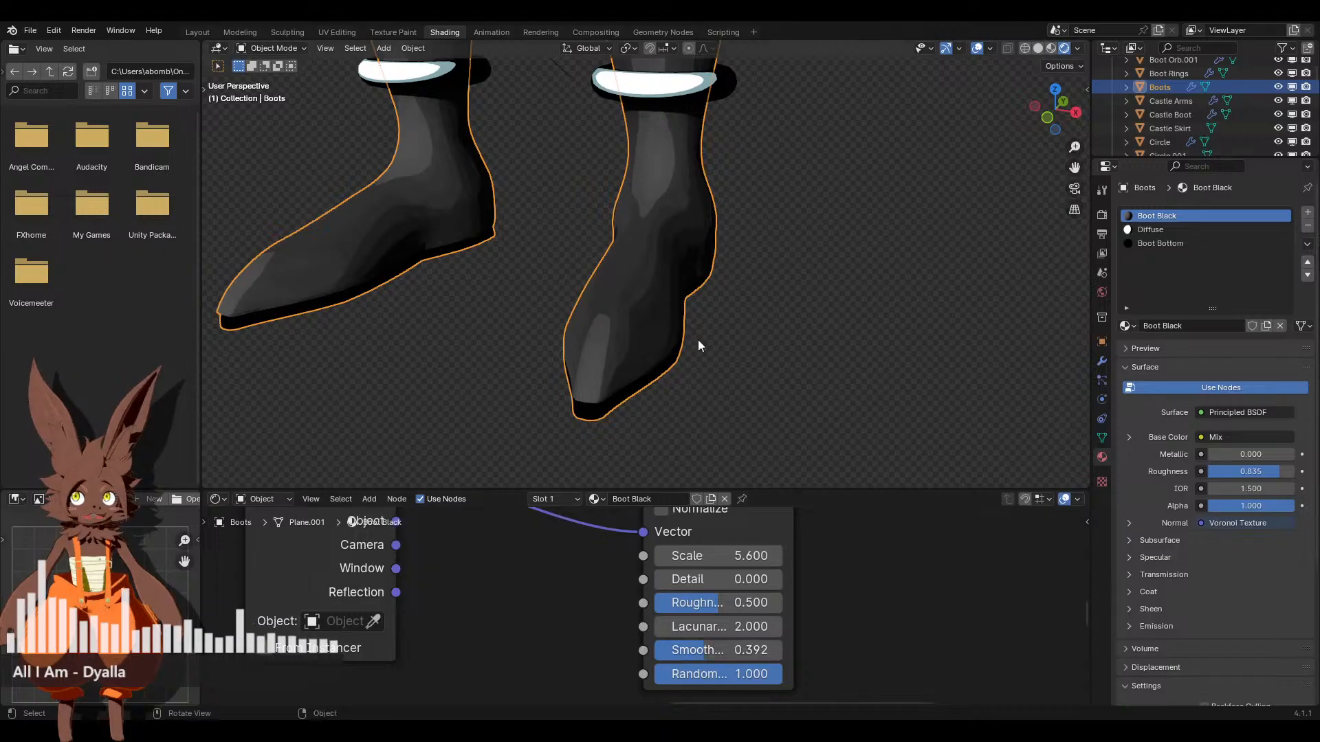
Try other Roughness and Randomness values on the Voronoi Texture node
{"action": "scroll", "coordinate": [699, 339], "scroll_direction": "up", "scroll_amount": 3}
{"action": "middle_click_drag", "start_coordinate": [615, 313], "coordinate": [649, 308]}
{"action": "scroll", "coordinate": [818, 596], "scroll_direction": "down", "scroll_amount": 3}
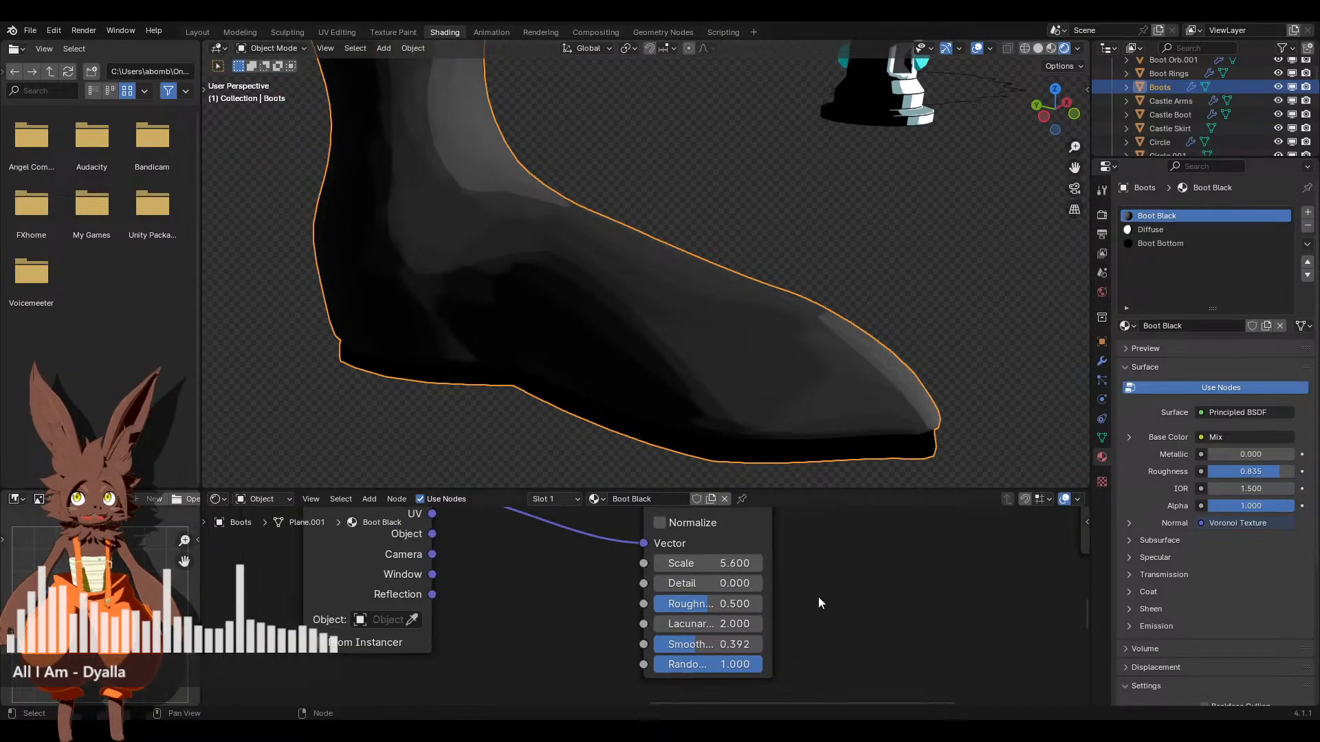
{"action": "middle_click_drag", "start_coordinate": [831, 587], "coordinate": [802, 612]}
{"action": "scroll", "coordinate": [798, 614], "scroll_direction": "up", "scroll_amount": 2}
{"action": "mouse_move", "coordinate": [691, 627]}
{"action": "left_mouse_down"}
{"action": "mouse_move", "coordinate": [633, 632]}
{"action": "mouse_move", "coordinate": [735, 632]}
{"action": "mouse_move", "coordinate": [682, 632]}
{"action": "left_mouse_up"}
{"action": "left_click", "coordinate": [707, 632]}
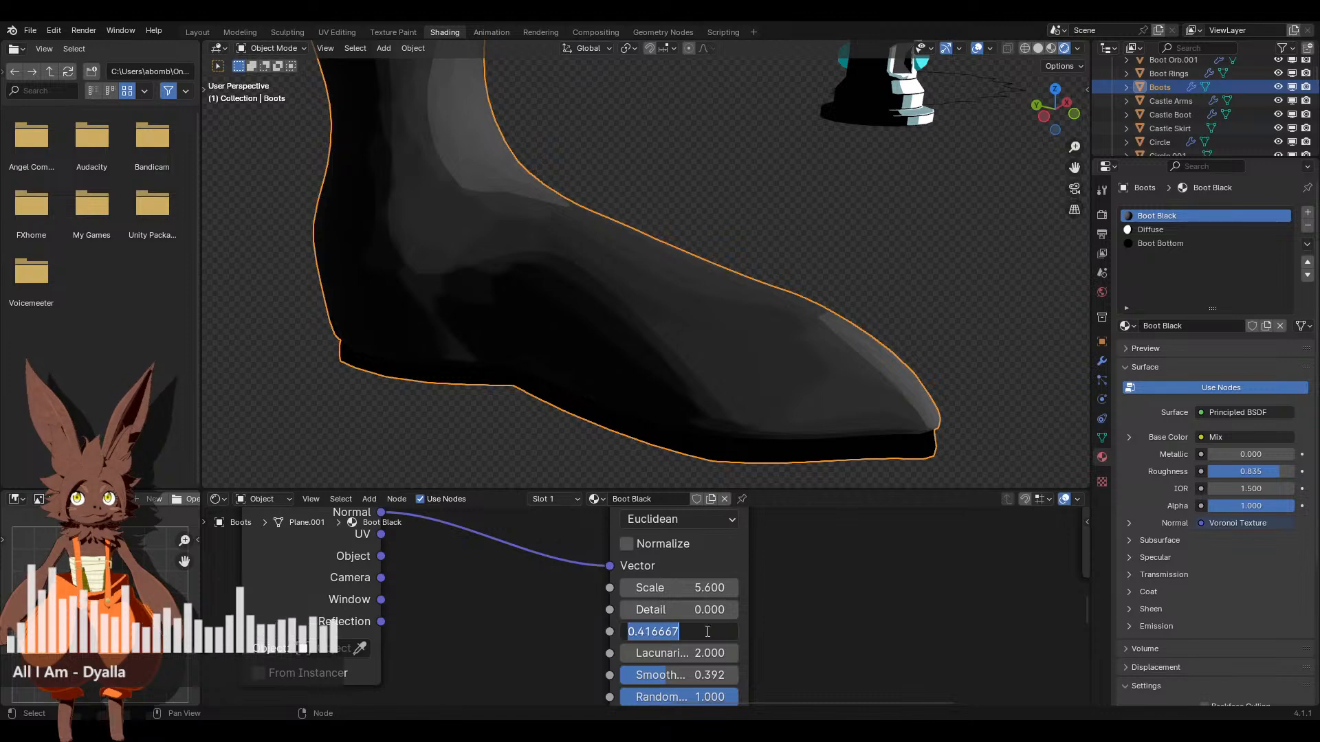
{"action": "type", "text": ".6"}
{"action": "key", "text": "Escape"}
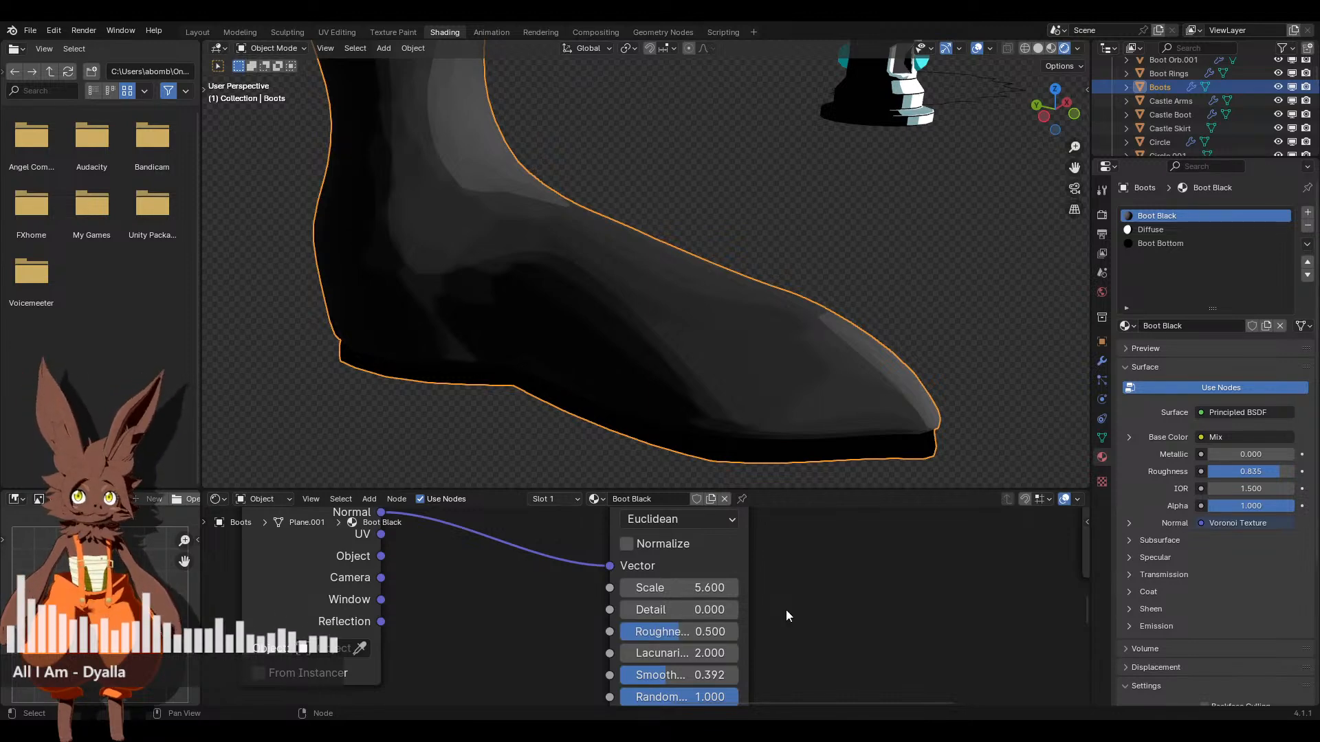
{"action": "middle_click_drag", "start_coordinate": [764, 685], "coordinate": [770, 649]}
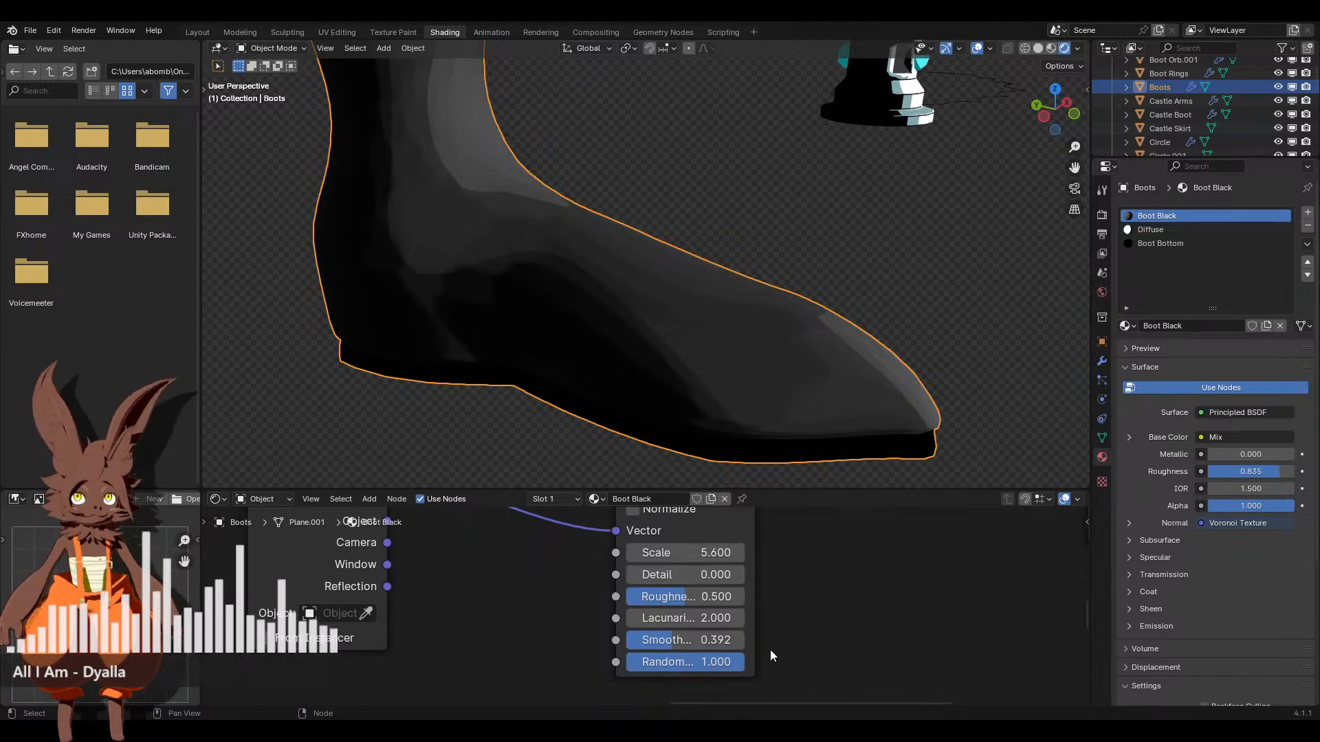
{"action": "mouse_move", "coordinate": [721, 662]}
{"action": "left_mouse_down"}
{"action": "mouse_move", "coordinate": [603, 662]}
{"action": "mouse_move", "coordinate": [744, 662]}
{"action": "left_mouse_up"}
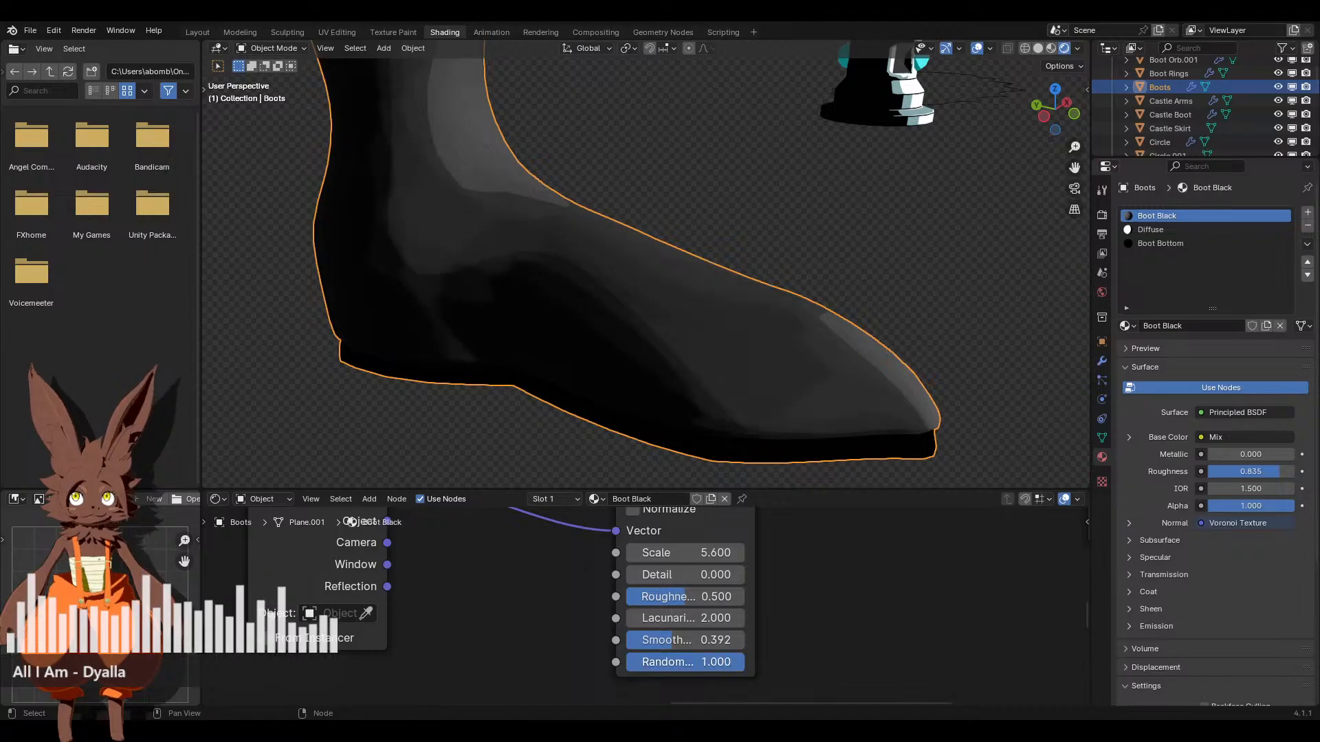
Move the Texture Coordinate and Voronoi Texture nodes closer together and farther from the Principled BSDF
{"action": "scroll", "coordinate": [629, 94], "scroll_direction": "down", "scroll_amount": 5}
{"action": "middle_click_drag", "start_coordinate": [691, 234], "coordinate": [577, 237]}
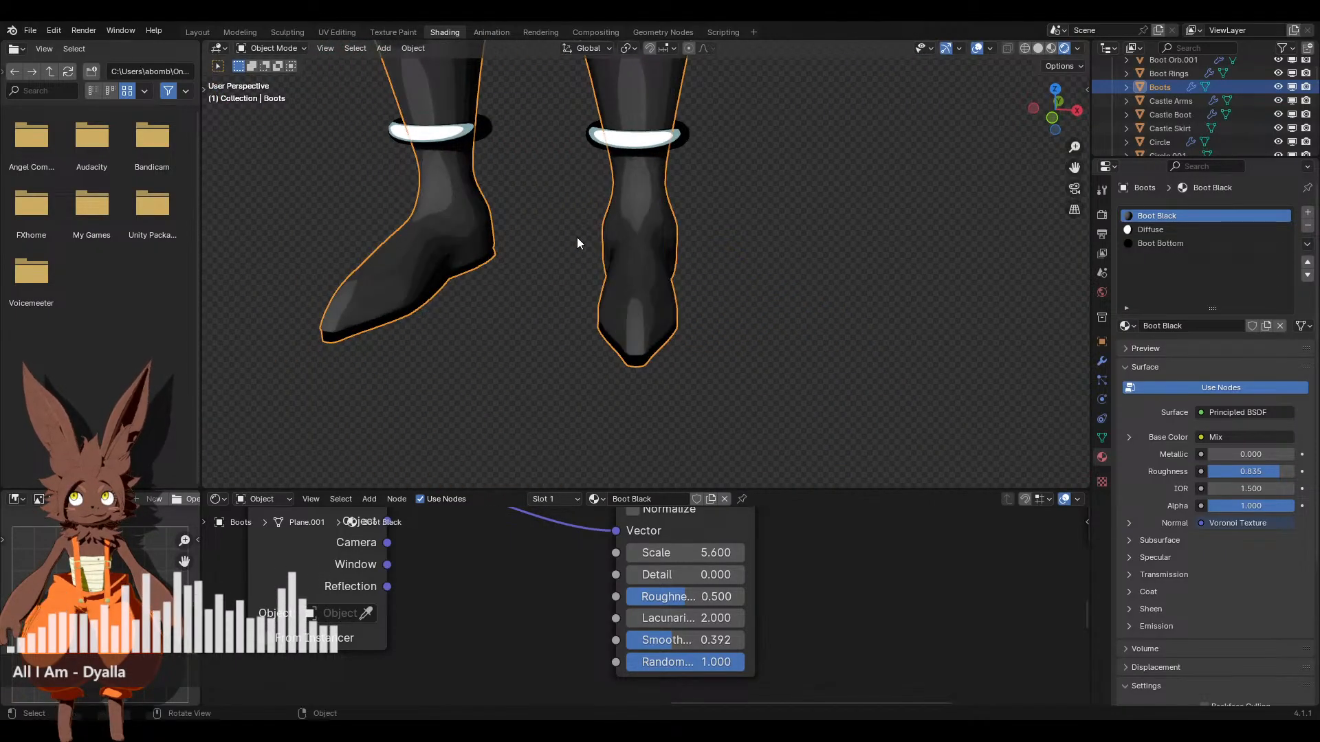
{"action": "scroll", "coordinate": [597, 604], "scroll_direction": "down", "scroll_amount": 4}
{"action": "middle_click_drag", "start_coordinate": [695, 589], "coordinate": [700, 630]}
{"action": "left_click", "coordinate": [572, 602]}
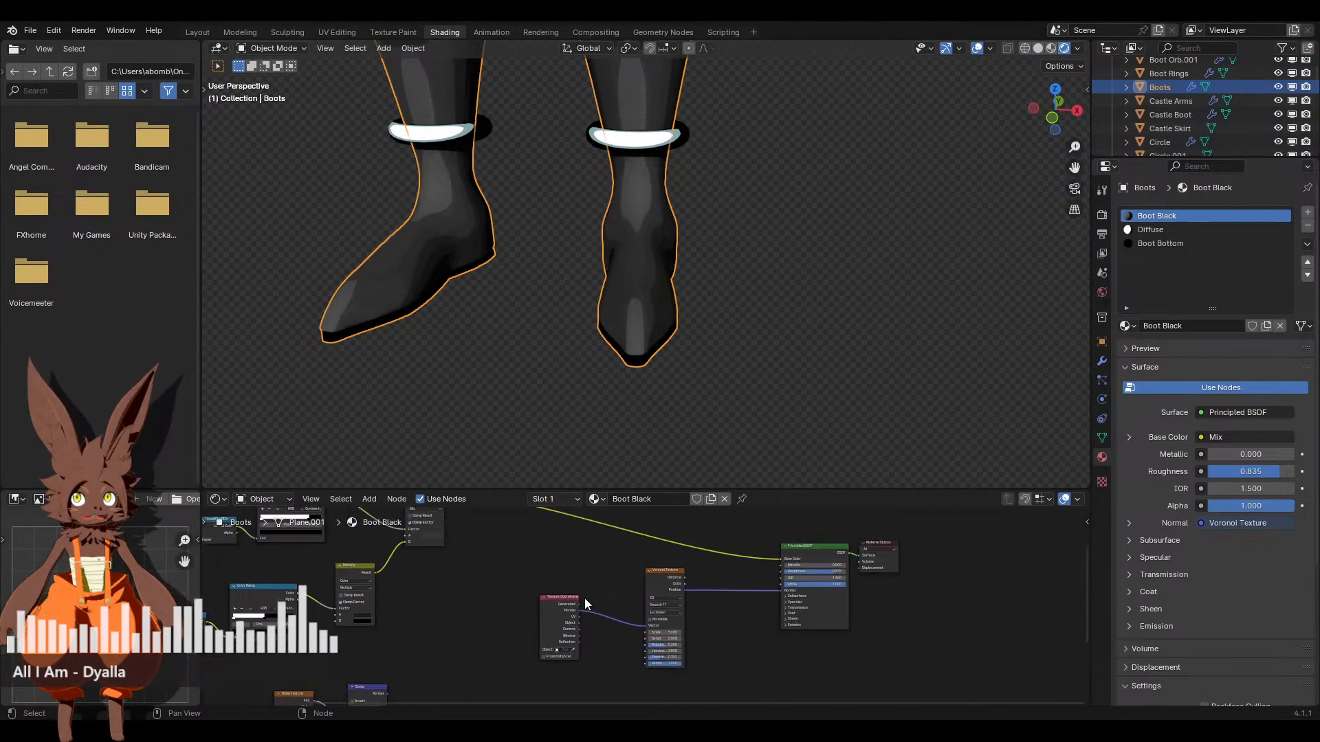
{"action": "left_click", "coordinate": [648, 595], "text": "shift"}
{"action": "scroll", "coordinate": [633, 596], "scroll_direction": "down", "scroll_amount": 1}
{"action": "middle_click_drag", "start_coordinate": [554, 575], "coordinate": [548, 617]}
{"action": "left_click", "coordinate": [567, 604]}
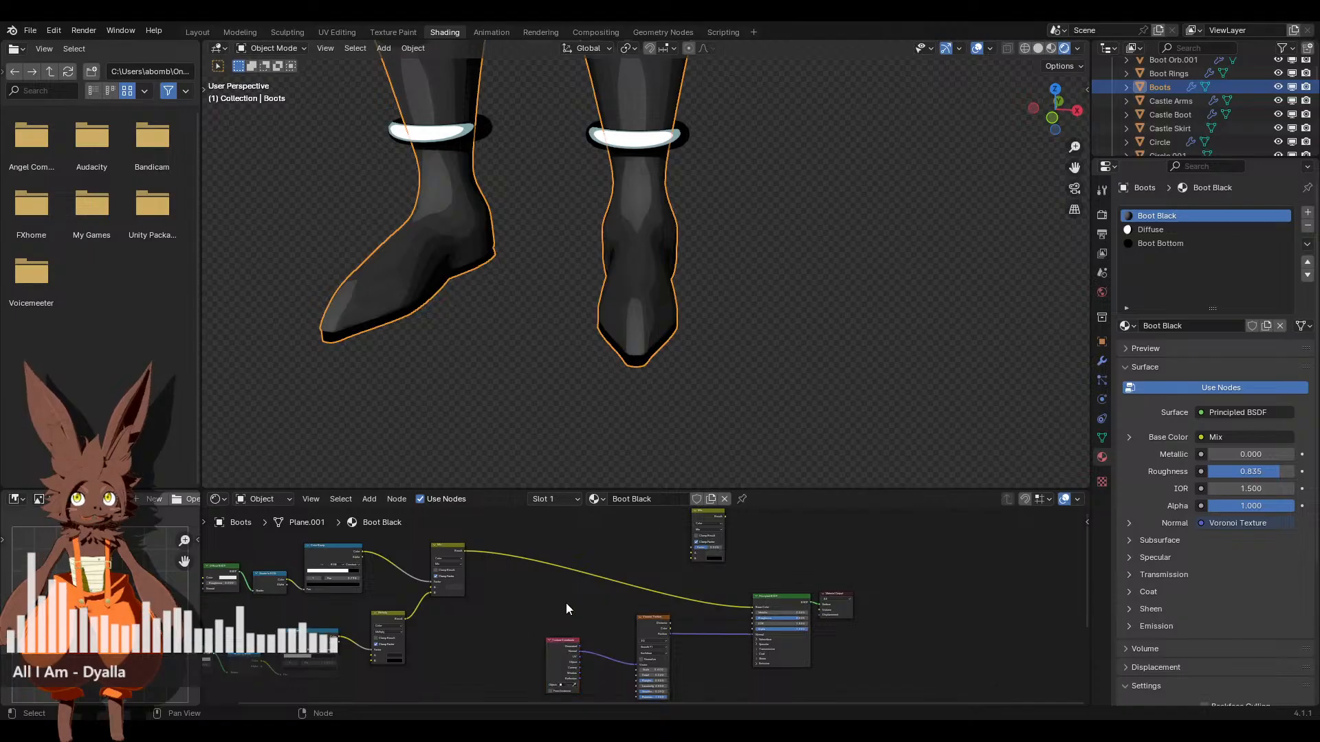
{"action": "left_click_drag", "start_coordinate": [531, 616], "coordinate": [585, 604]}
{"action": "left_click", "coordinate": [658, 608]}
{"action": "middle_click_drag", "start_coordinate": [678, 630], "coordinate": [656, 653]}
{"action": "scroll", "coordinate": [656, 653], "scroll_direction": "up", "scroll_amount": 3}
{"action": "scroll", "coordinate": [605, 612], "scroll_direction": "up", "scroll_amount": 1}
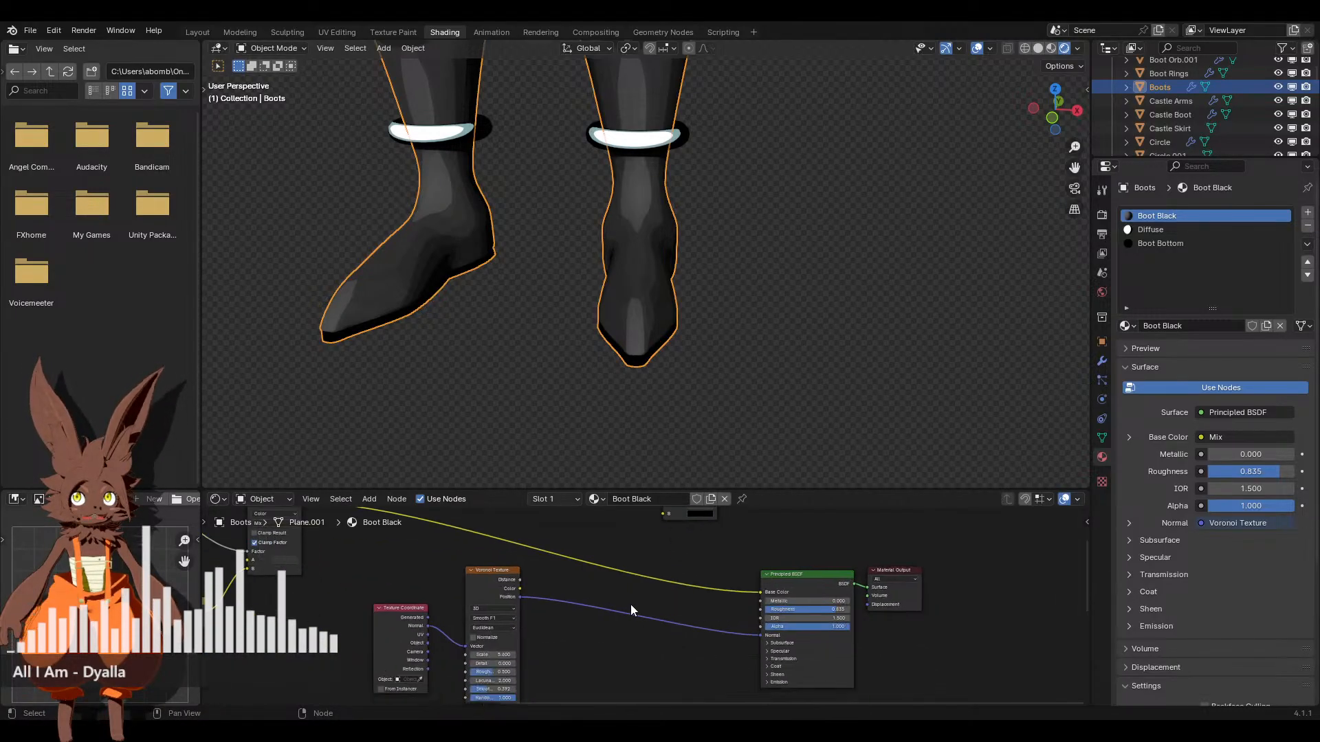
Relink the Voronoi Position output from Normal to Base Color and insert a Color Ramp node on that link
{"action": "left_click_drag", "start_coordinate": [756, 636], "coordinate": [758, 591]}
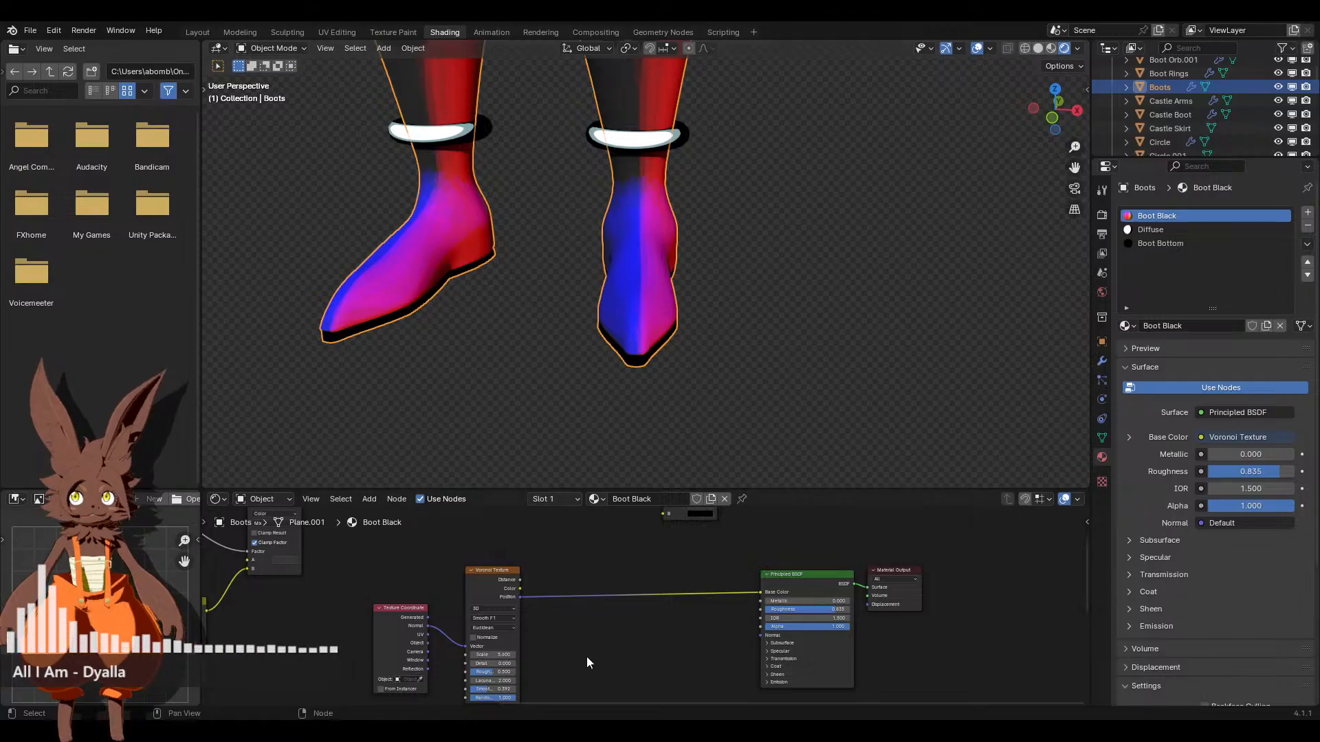
{"action": "left_click", "coordinate": [370, 500]}
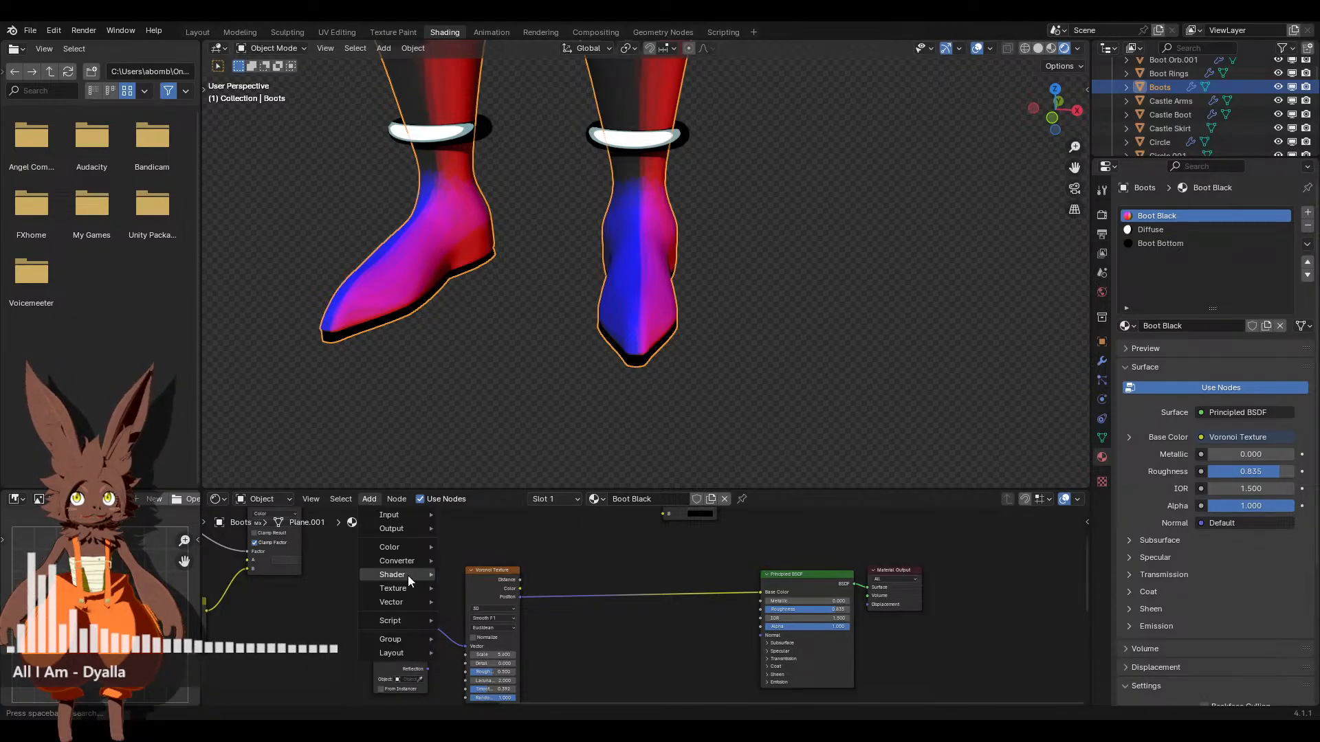
{"action": "mouse_move", "coordinate": [413, 562]}
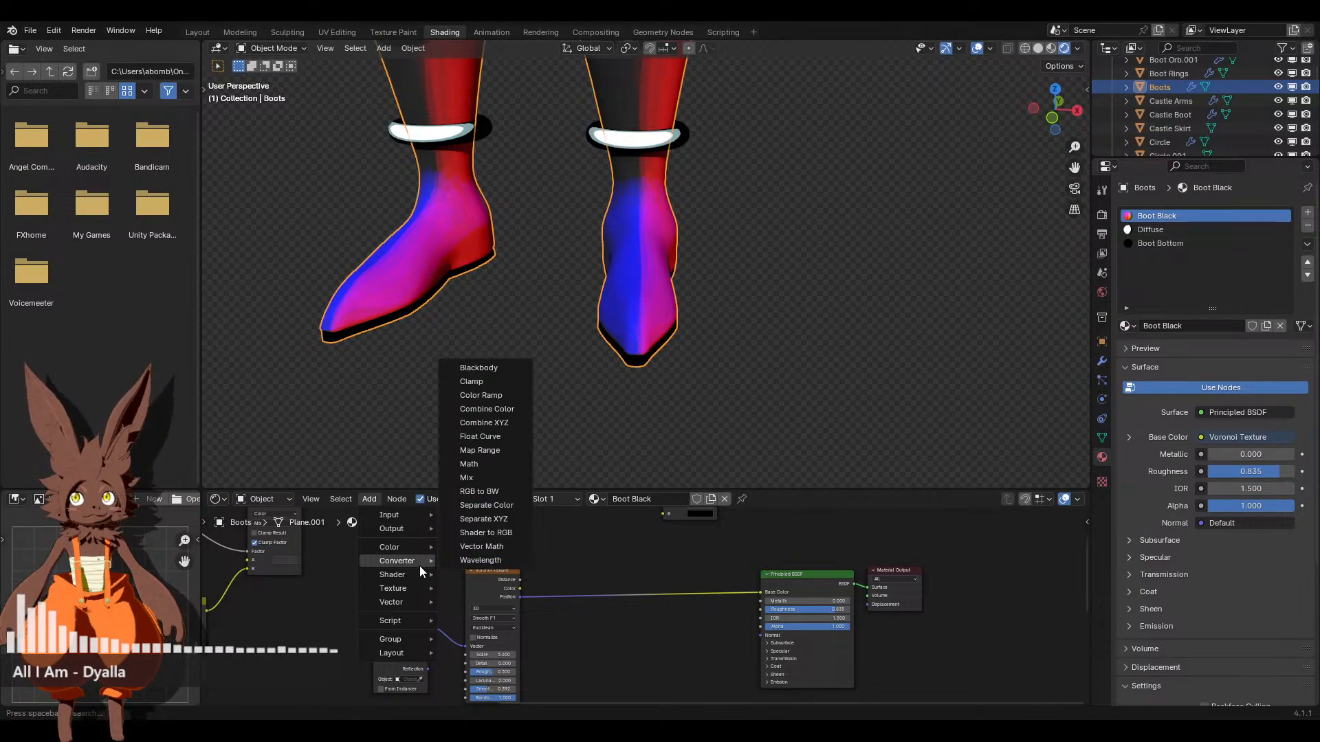
{"action": "left_click", "coordinate": [481, 395]}
{"action": "left_click", "coordinate": [581, 557]}
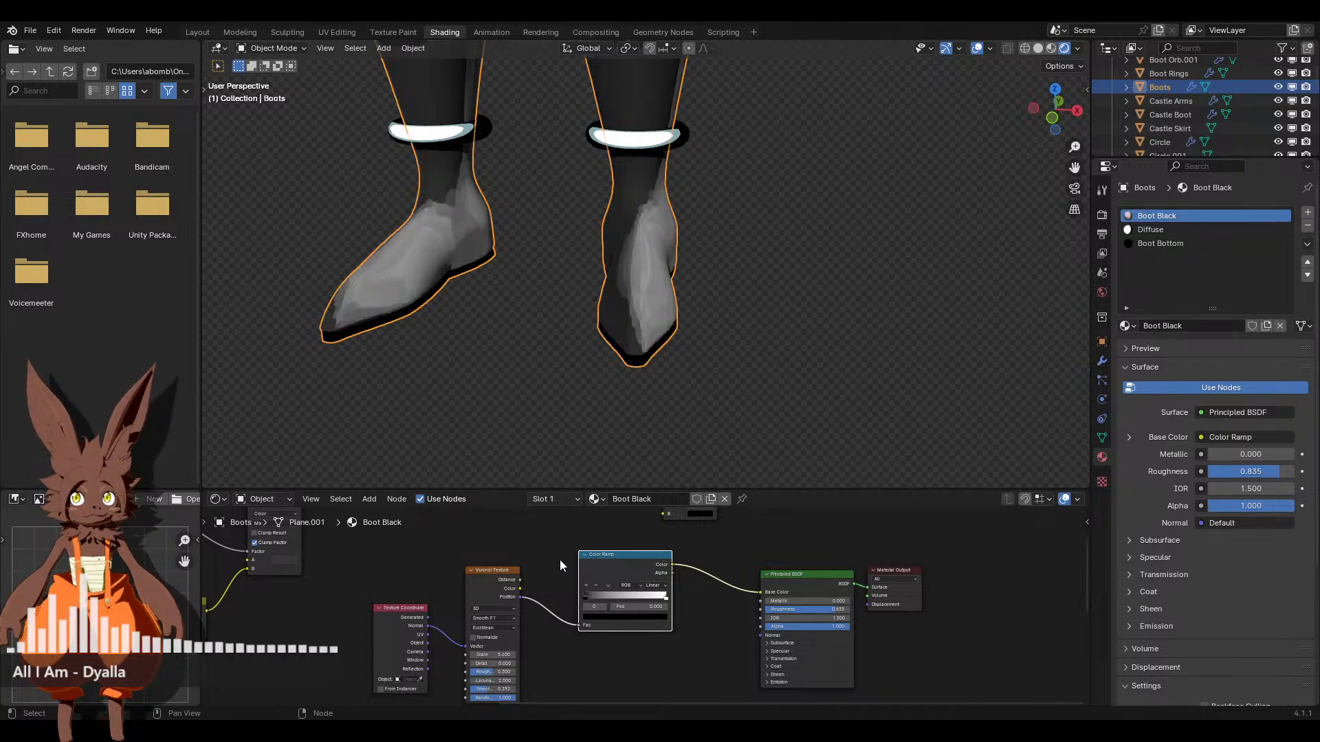
Move the Color Ramp's black stop to position 0.223 and check the result on both boots
{"action": "scroll", "coordinate": [634, 369], "scroll_direction": "up", "scroll_amount": 4}
{"action": "mouse_move", "coordinate": [517, 354]}
{"action": "middle_mouse_down"}
{"action": "mouse_move", "coordinate": [583, 356]}
{"action": "mouse_move", "coordinate": [786, 307]}
{"action": "mouse_move", "coordinate": [574, 337]}
{"action": "middle_mouse_up"}
{"action": "scroll", "coordinate": [689, 638], "scroll_direction": "up", "scroll_amount": 3}
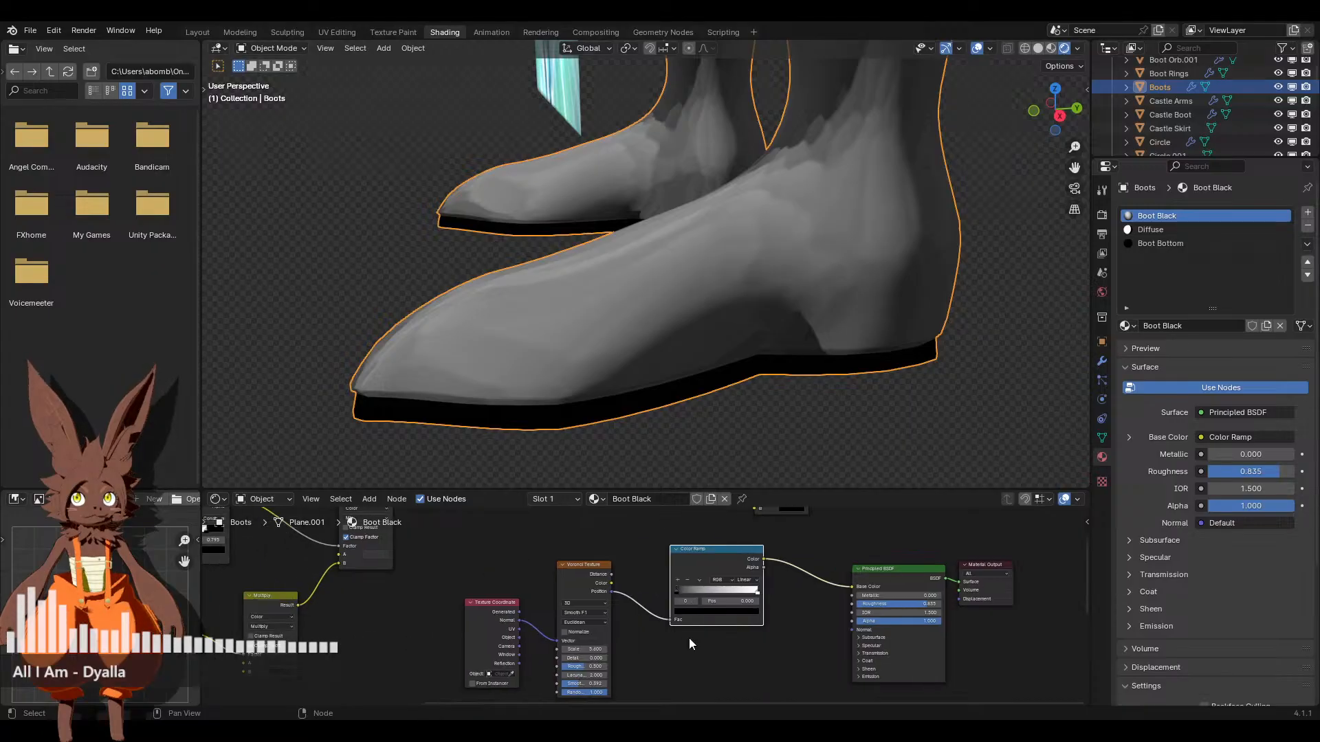
{"action": "left_click_drag", "start_coordinate": [695, 580], "coordinate": [728, 576]}
{"action": "middle_click_drag", "start_coordinate": [563, 392], "coordinate": [494, 369]}
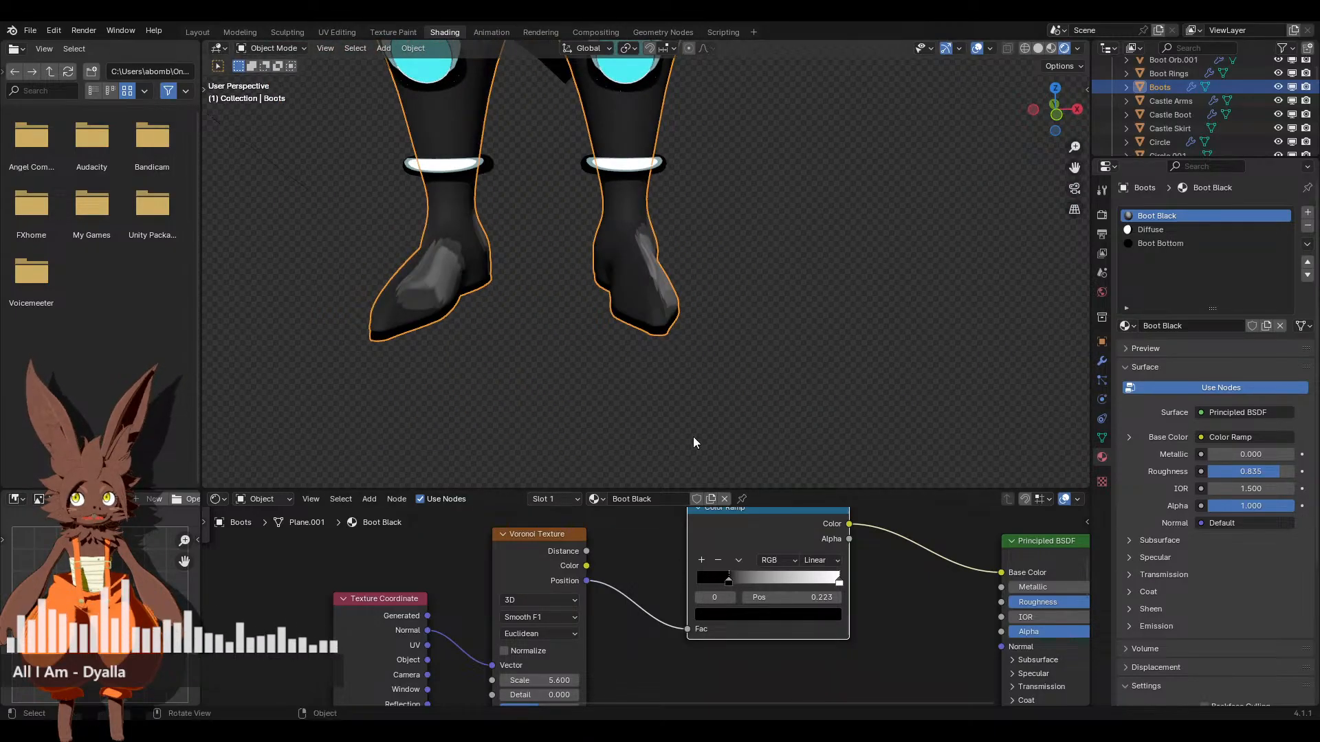
{"action": "middle_click_drag", "start_coordinate": [693, 385], "coordinate": [615, 366]}
Connect the Texture Coordinate's Generated output to the Voronoi Texture's Vector input
{"action": "scroll", "coordinate": [616, 365], "scroll_direction": "up", "scroll_amount": 6}
{"action": "middle_click_drag", "start_coordinate": [795, 375], "coordinate": [755, 393]}
{"action": "middle_click_drag", "start_coordinate": [637, 525], "coordinate": [699, 467]}
{"action": "left_click_drag", "start_coordinate": [488, 559], "coordinate": [556, 605]}
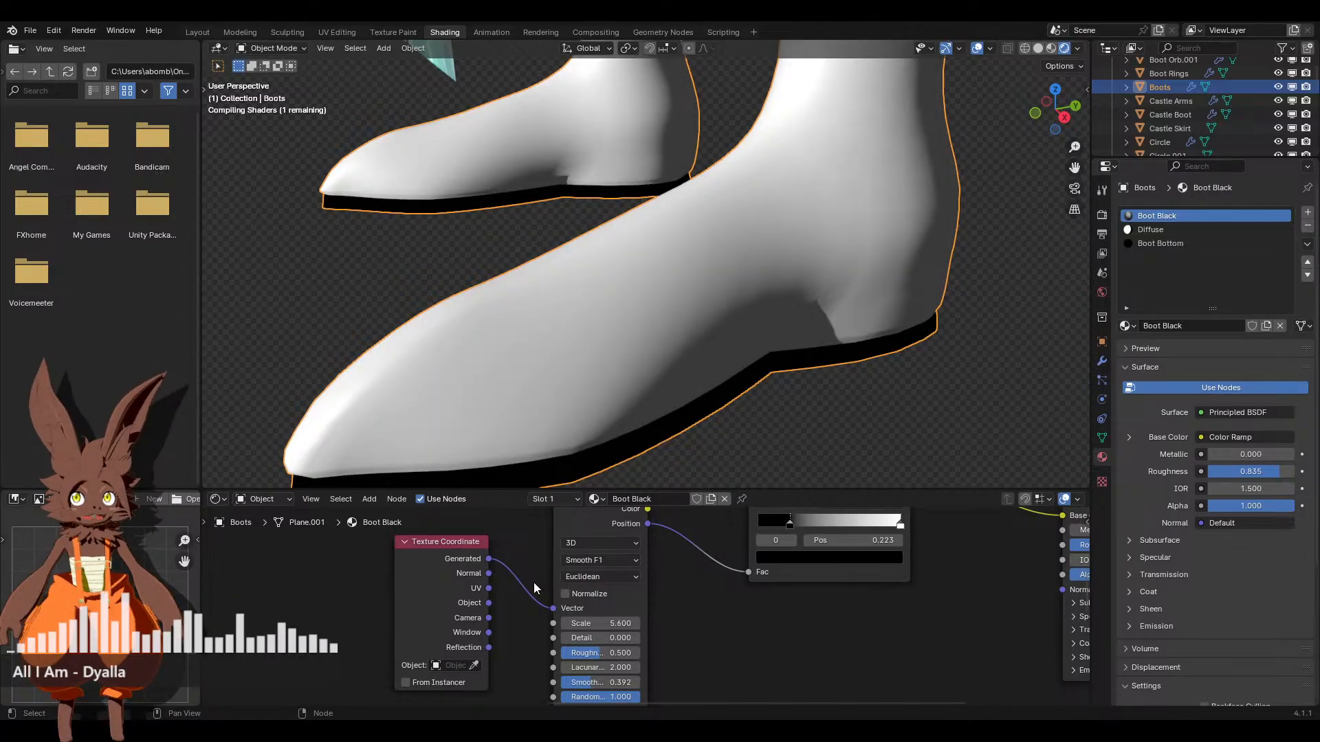
Compare the pattern on both boots and review the Boots object's Mirror modifier and mesh data settings
{"action": "middle_click_drag", "start_coordinate": [539, 399], "coordinate": [659, 406]}
{"action": "middle_click_drag", "start_coordinate": [704, 639], "coordinate": [752, 623]}
{"action": "middle_click_drag", "start_coordinate": [576, 352], "coordinate": [625, 347]}
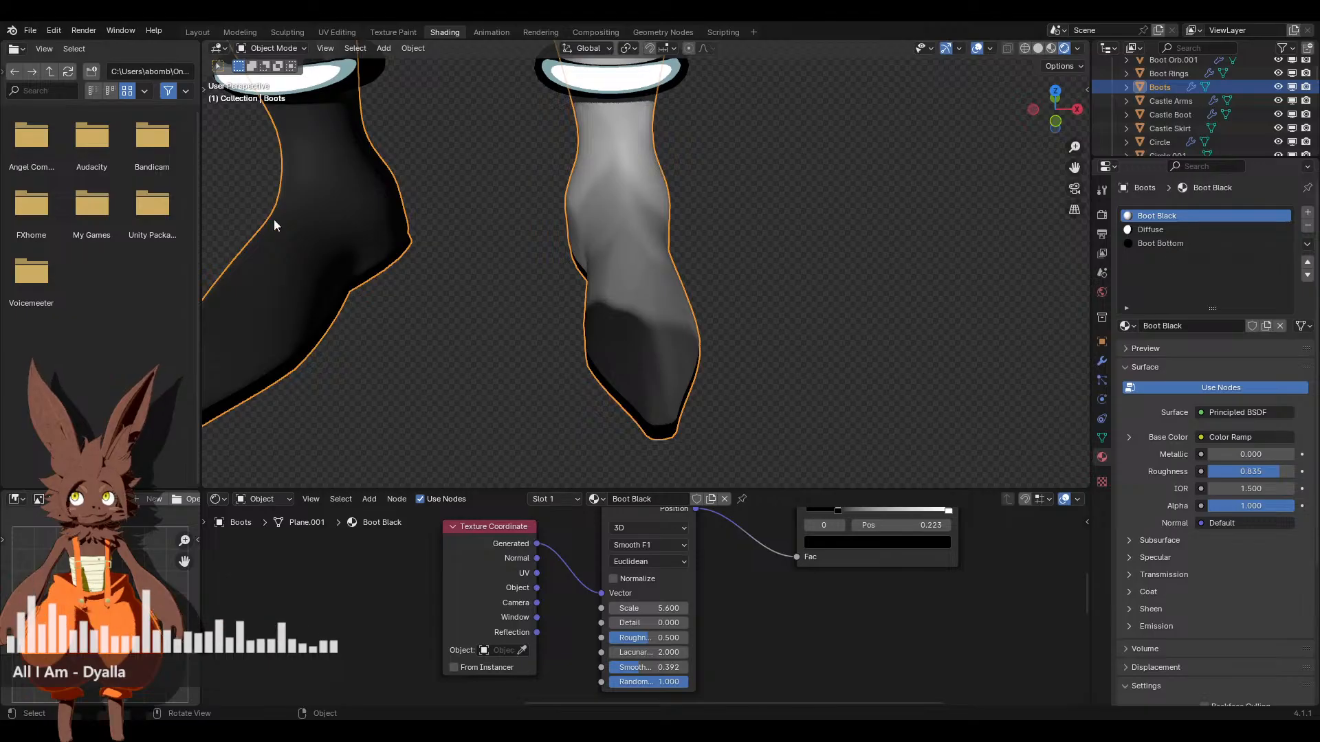
{"action": "left_click", "coordinate": [1102, 361]}
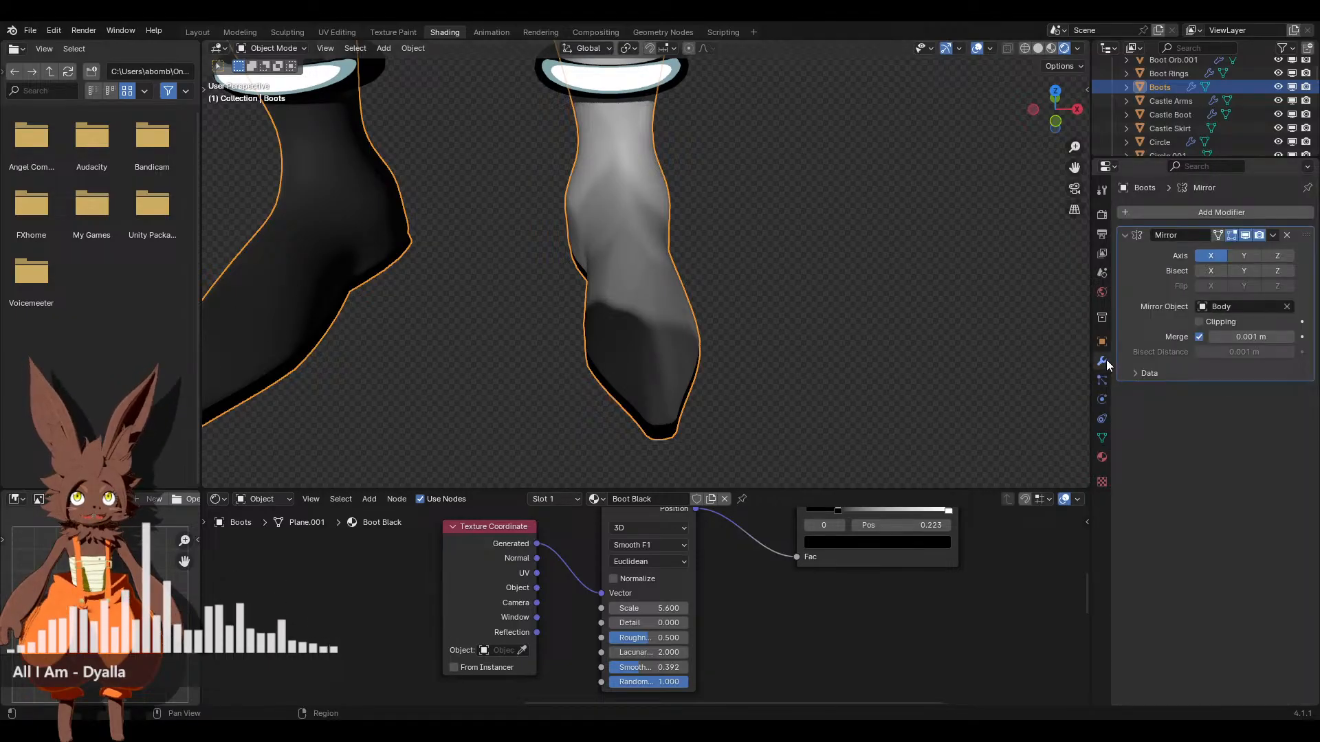
{"action": "left_click", "coordinate": [1102, 438]}
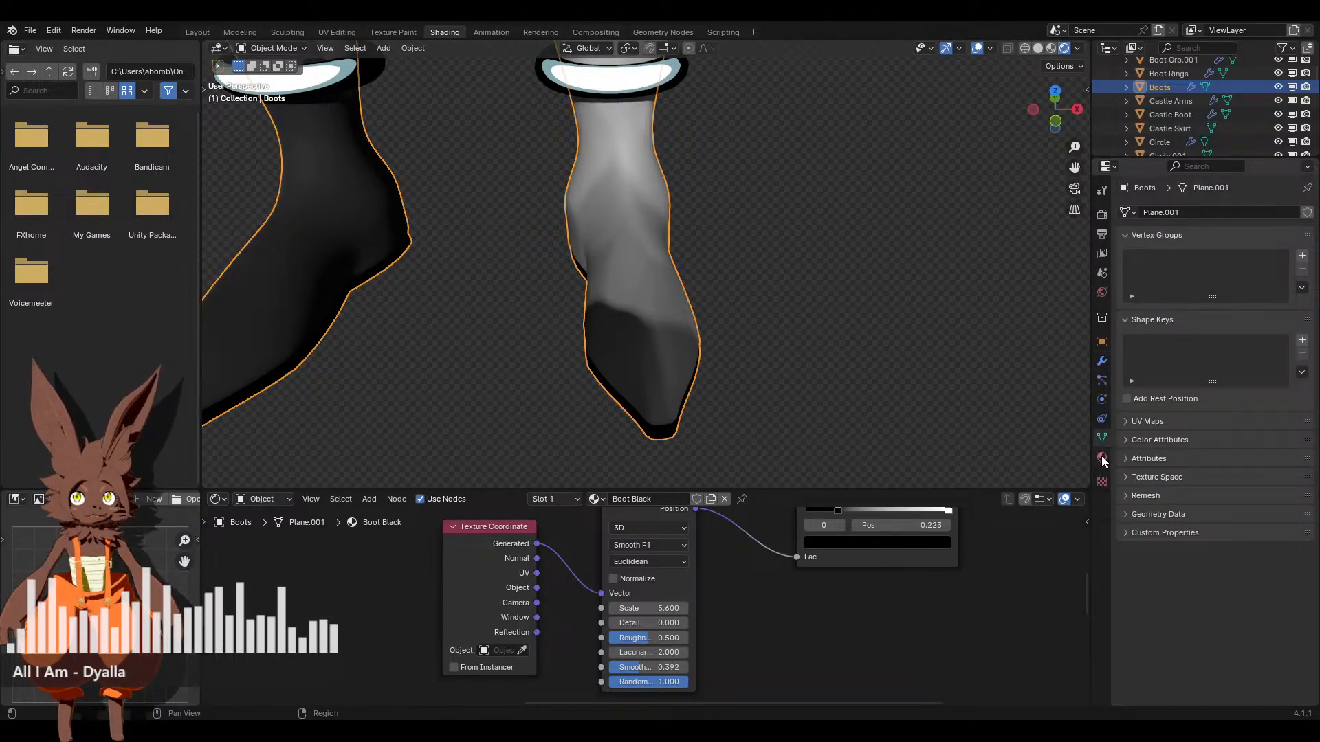
{"action": "left_click", "coordinate": [1102, 458]}
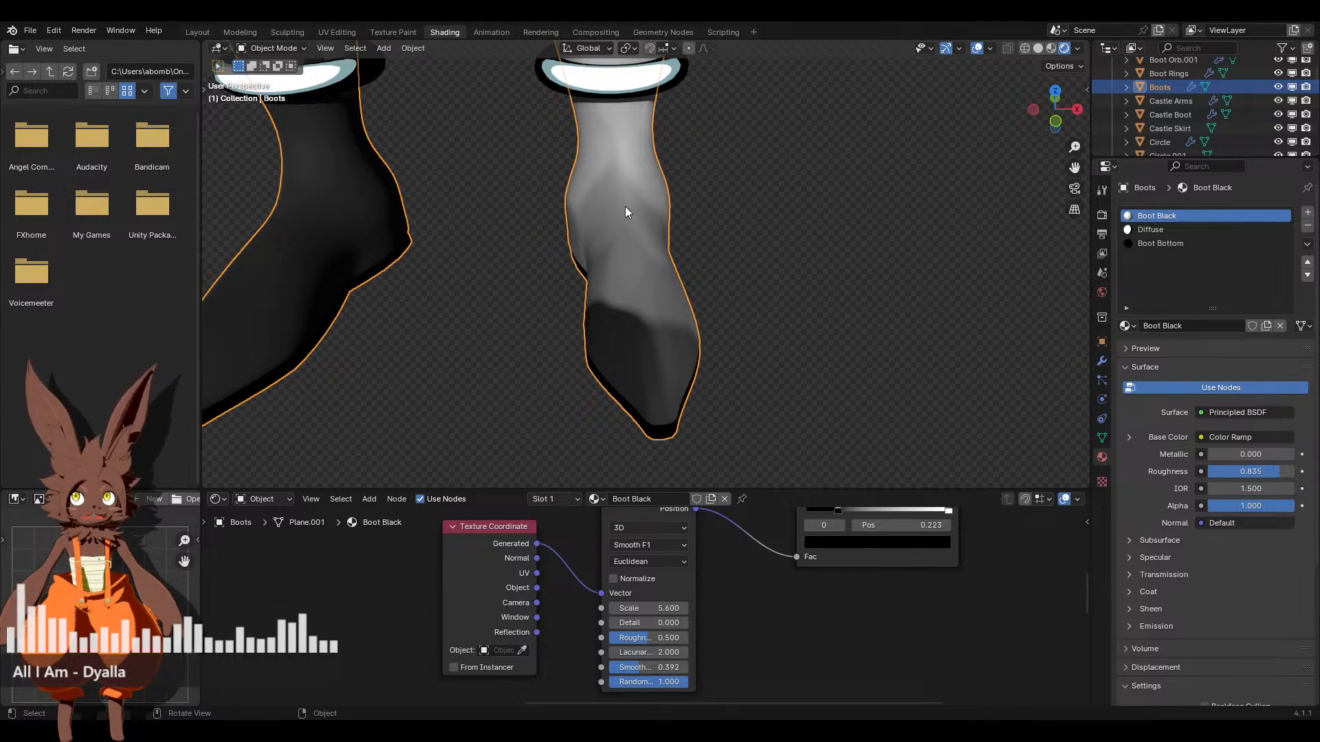
Drive the Voronoi Texture's Vector from the Object coordinates and move the Color Ramp's black stop to 0.000
{"action": "middle_click_drag", "start_coordinate": [719, 597], "coordinate": [671, 609]}
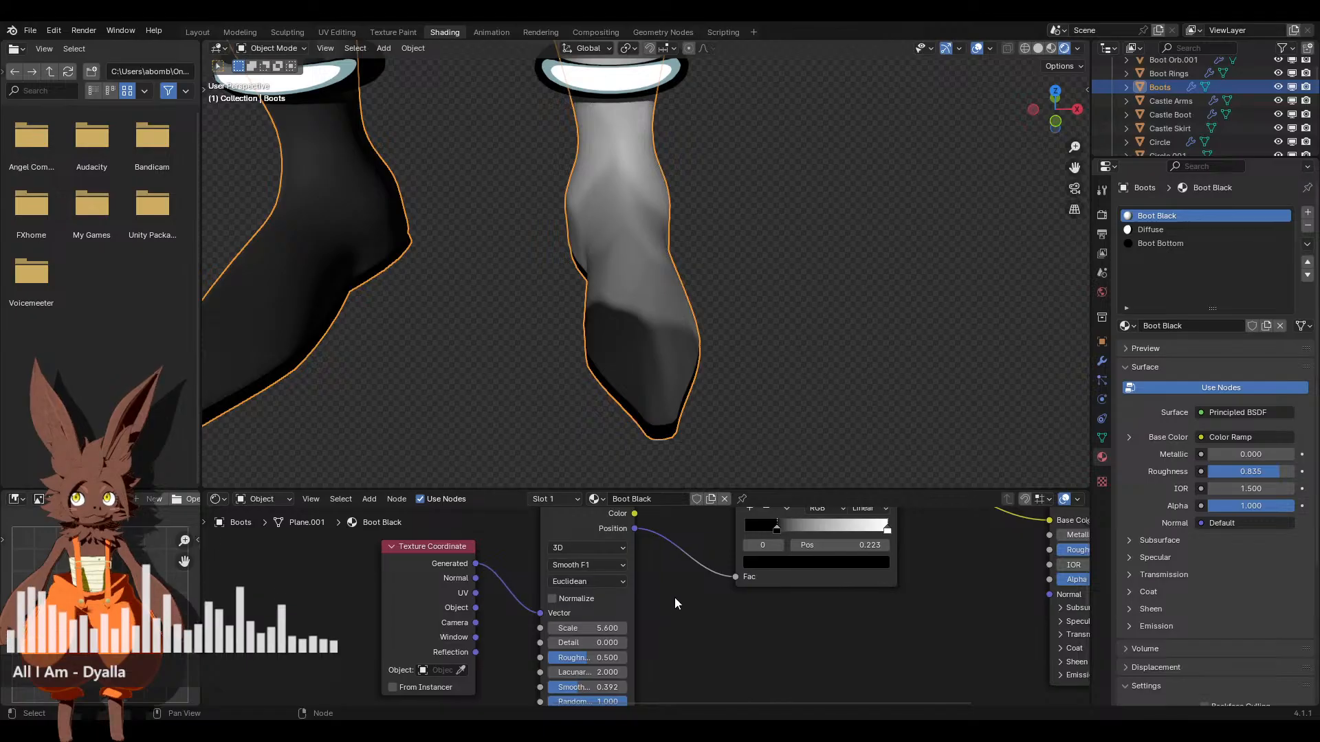
{"action": "left_click_drag", "start_coordinate": [475, 608], "coordinate": [526, 605]}
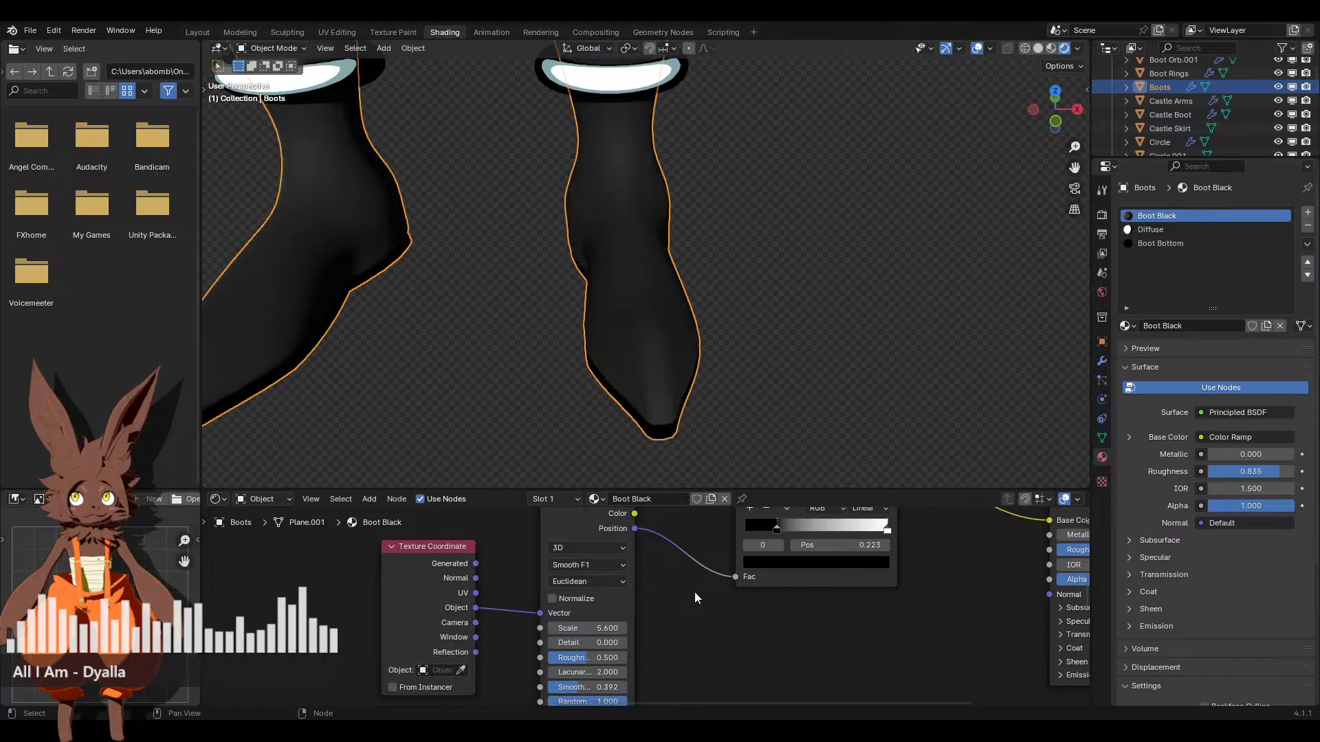
{"action": "middle_click_drag", "start_coordinate": [719, 577], "coordinate": [667, 619]}
{"action": "scroll", "coordinate": [670, 615], "scroll_direction": "up", "scroll_amount": 2}
{"action": "left_click_drag", "start_coordinate": [746, 569], "coordinate": [662, 564]}
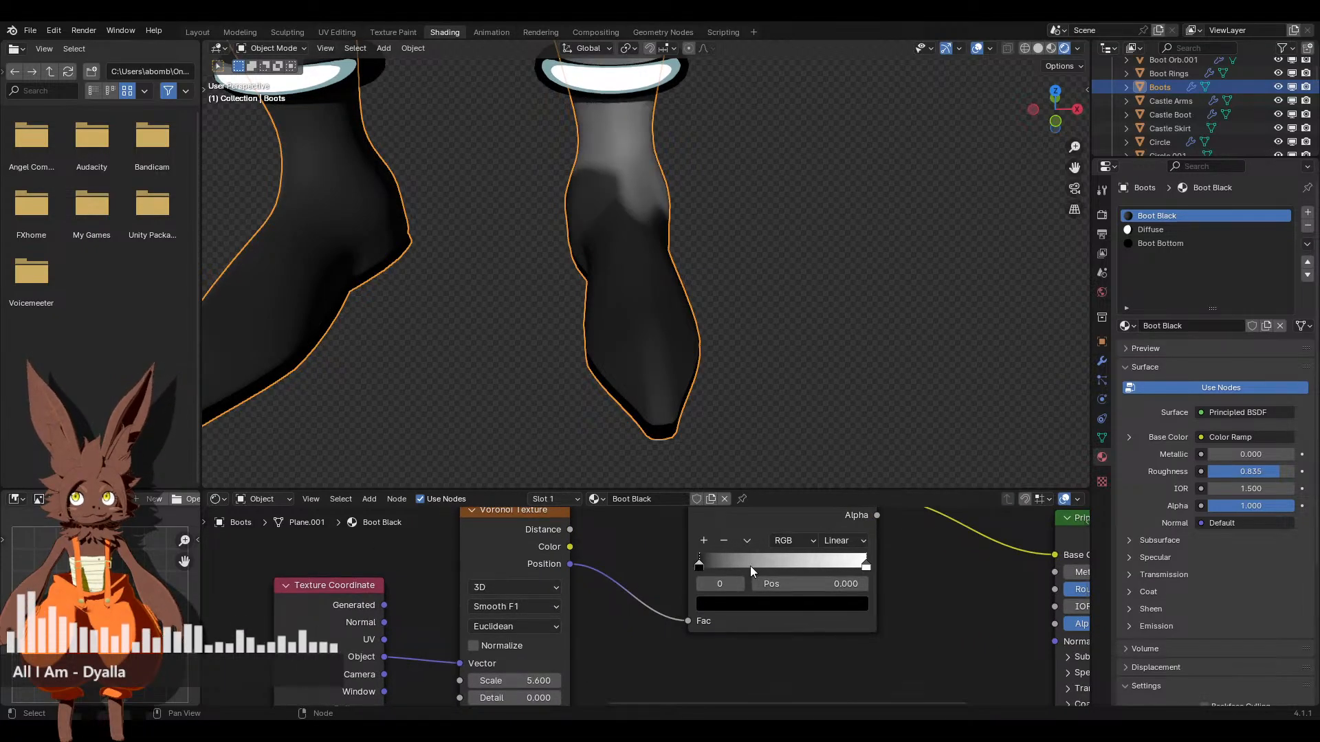
Raise the Voronoi Texture's Scale to 22.100 and inspect the pattern on the boots
{"action": "middle_click_drag", "start_coordinate": [568, 670], "coordinate": [653, 625]}
{"action": "left_click_drag", "start_coordinate": [601, 636], "coordinate": [677, 636]}
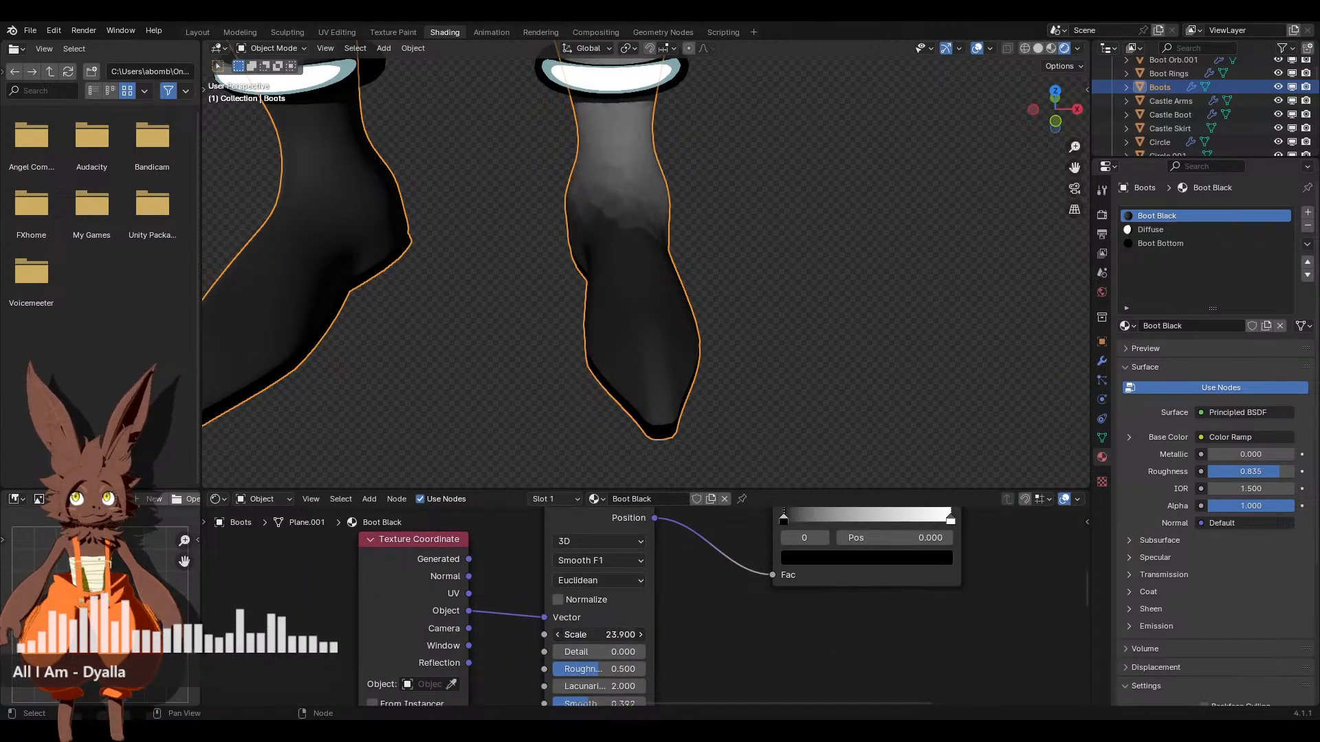
{"action": "middle_click_drag", "start_coordinate": [799, 315], "coordinate": [821, 108]}
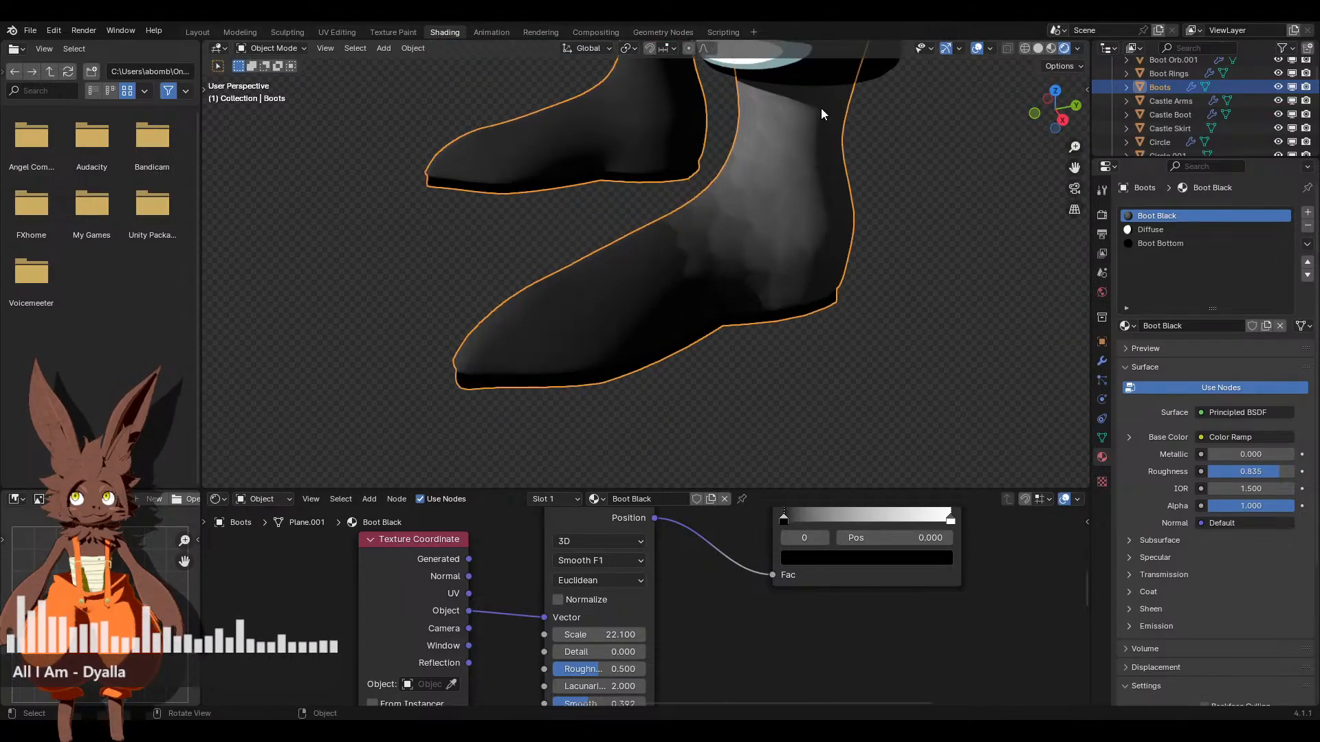
{"action": "middle_click_drag", "start_coordinate": [698, 595], "coordinate": [649, 656]}
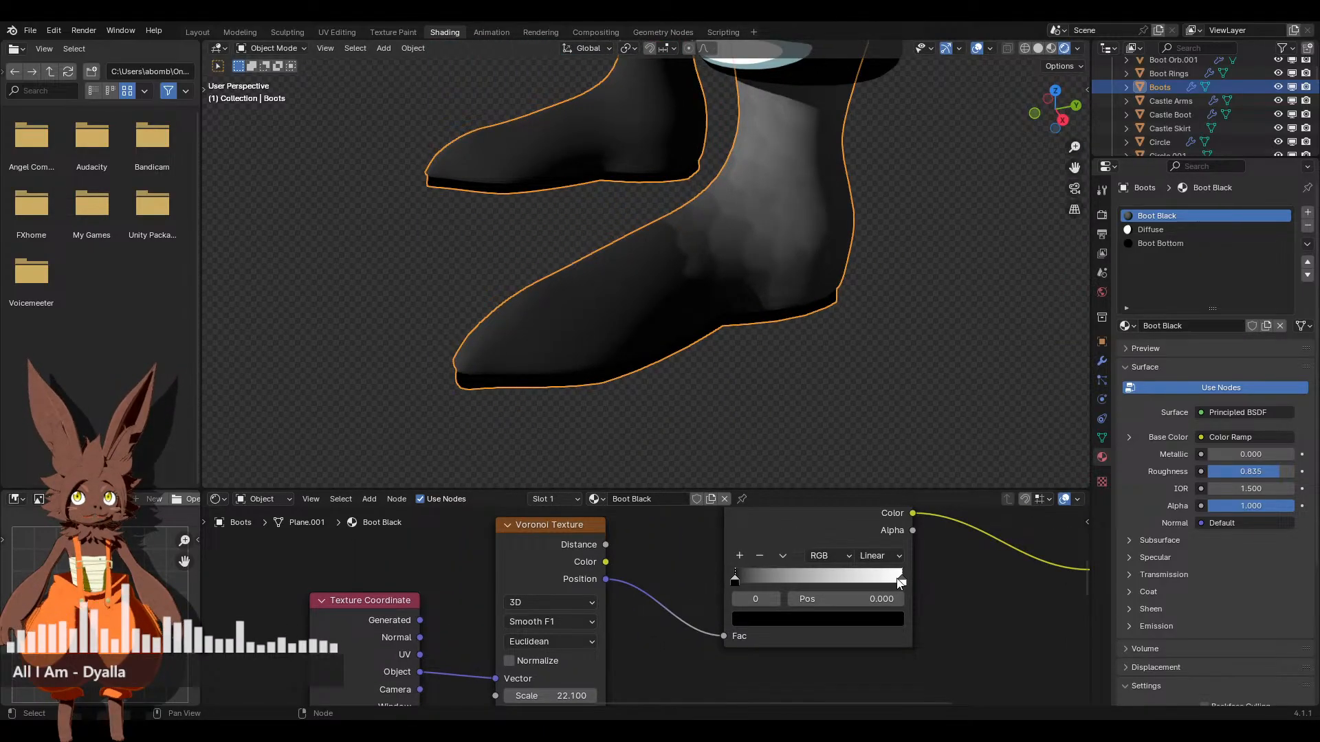
Move the Color Ramp's white stop to 0.386 and inspect the pattern on both boots
{"action": "left_click_drag", "start_coordinate": [899, 582], "coordinate": [798, 581]}
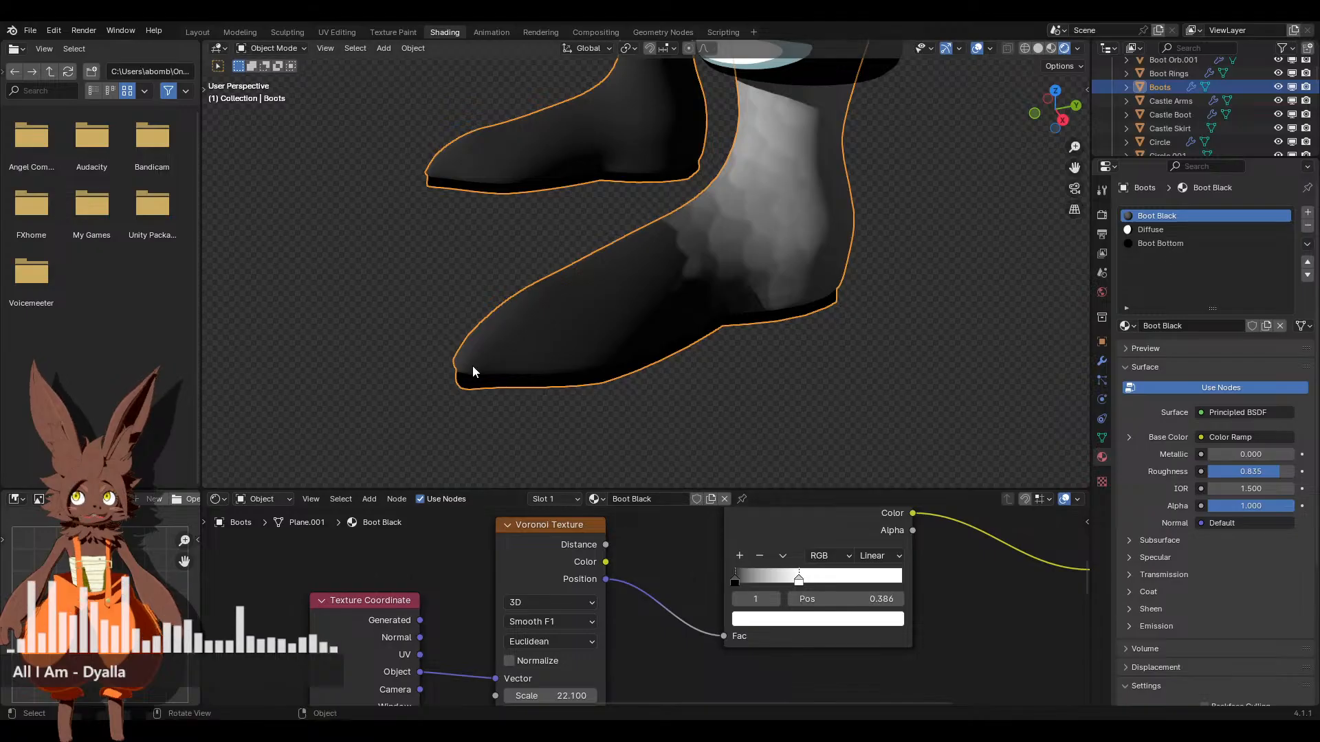
{"action": "middle_click_drag", "start_coordinate": [545, 308], "coordinate": [706, 347]}
{"action": "middle_click_drag", "start_coordinate": [679, 635], "coordinate": [664, 612]}
{"action": "scroll", "coordinate": [721, 578], "scroll_direction": "down", "scroll_amount": 3}
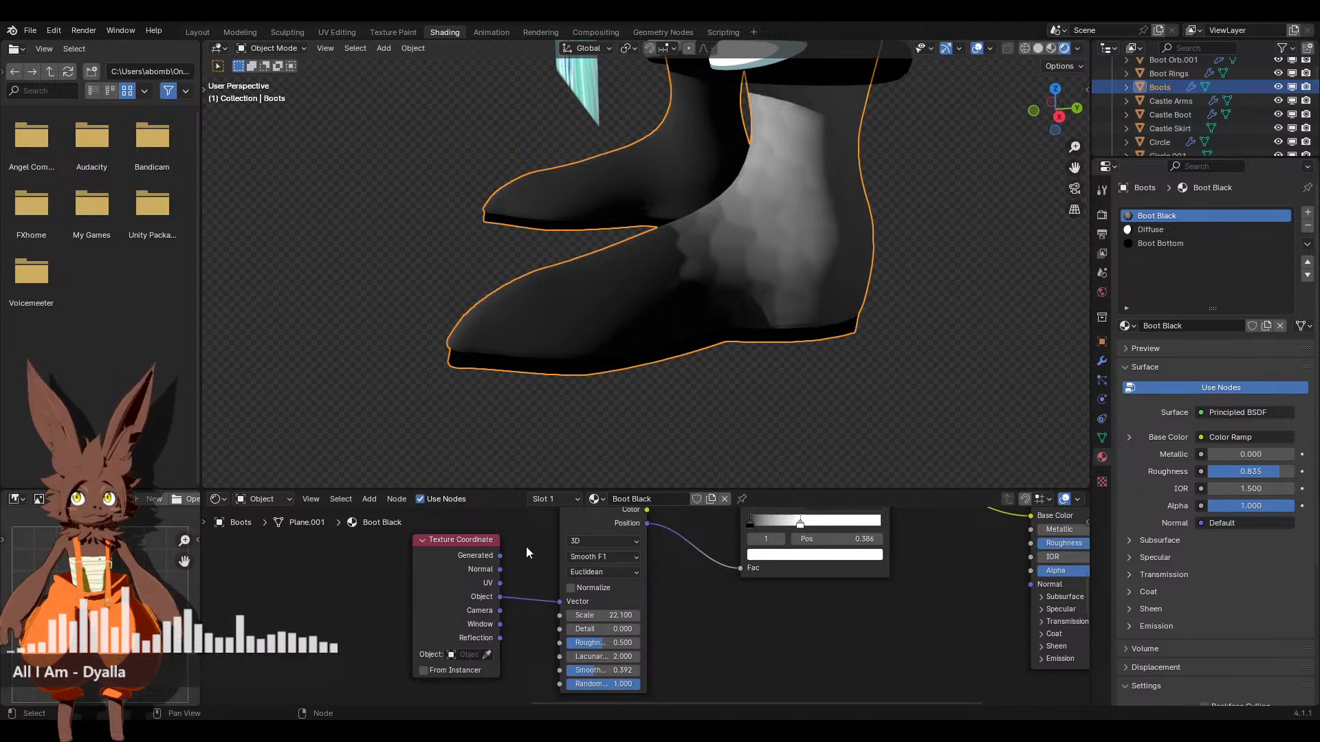
Switch the Voronoi Texture's feature from Smooth F1 to F1 and inspect the cell pattern on the front of the boot
{"action": "scroll", "coordinate": [527, 552], "scroll_direction": "down", "scroll_amount": 1}
{"action": "middle_click_drag", "start_coordinate": [527, 552], "coordinate": [501, 576]}
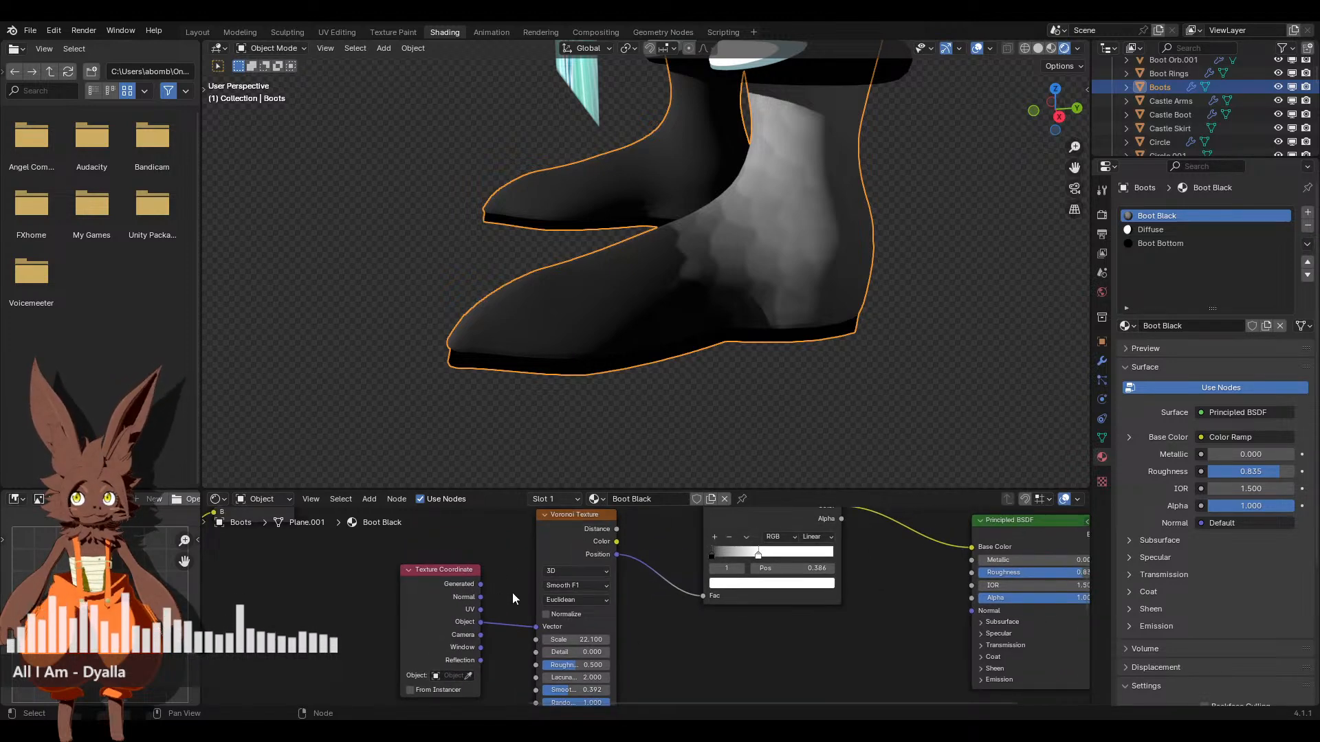
{"action": "left_click", "coordinate": [576, 586]}
{"action": "left_click", "coordinate": [574, 614]}
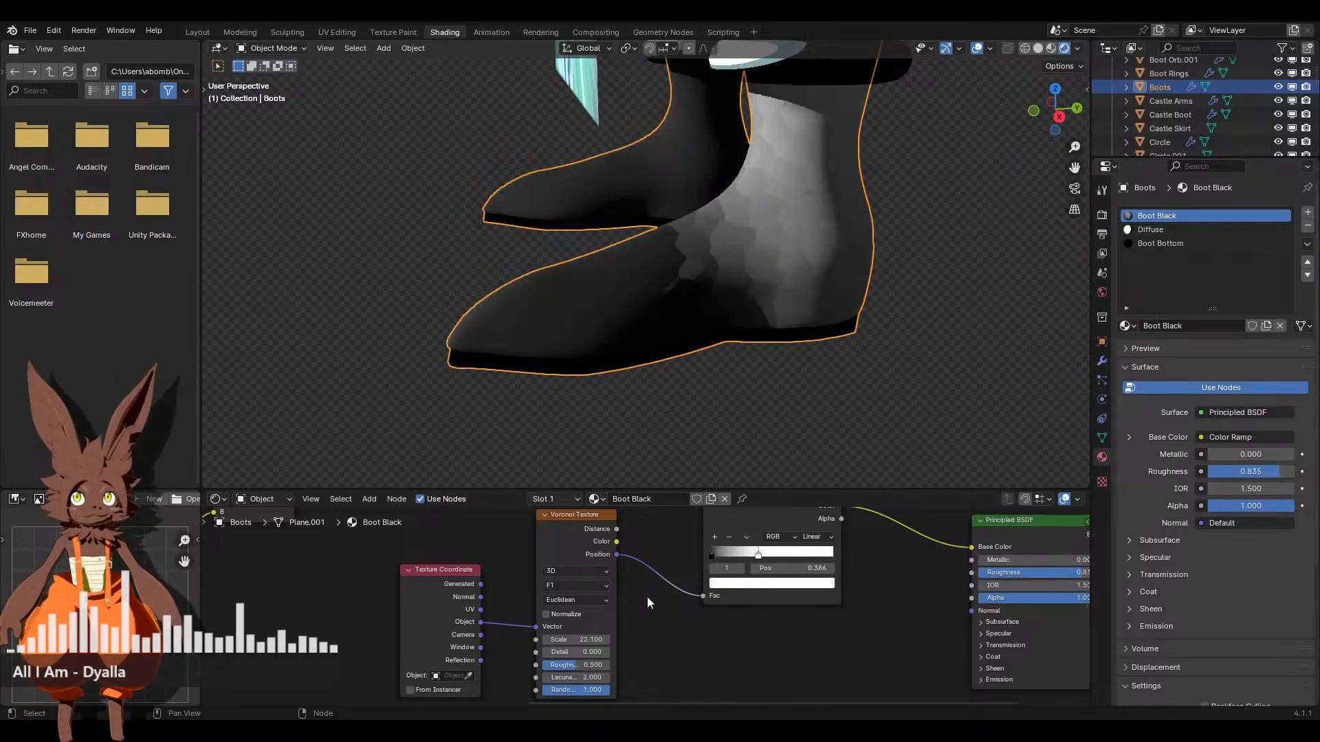
{"action": "middle_click_drag", "start_coordinate": [520, 598], "coordinate": [572, 557]}
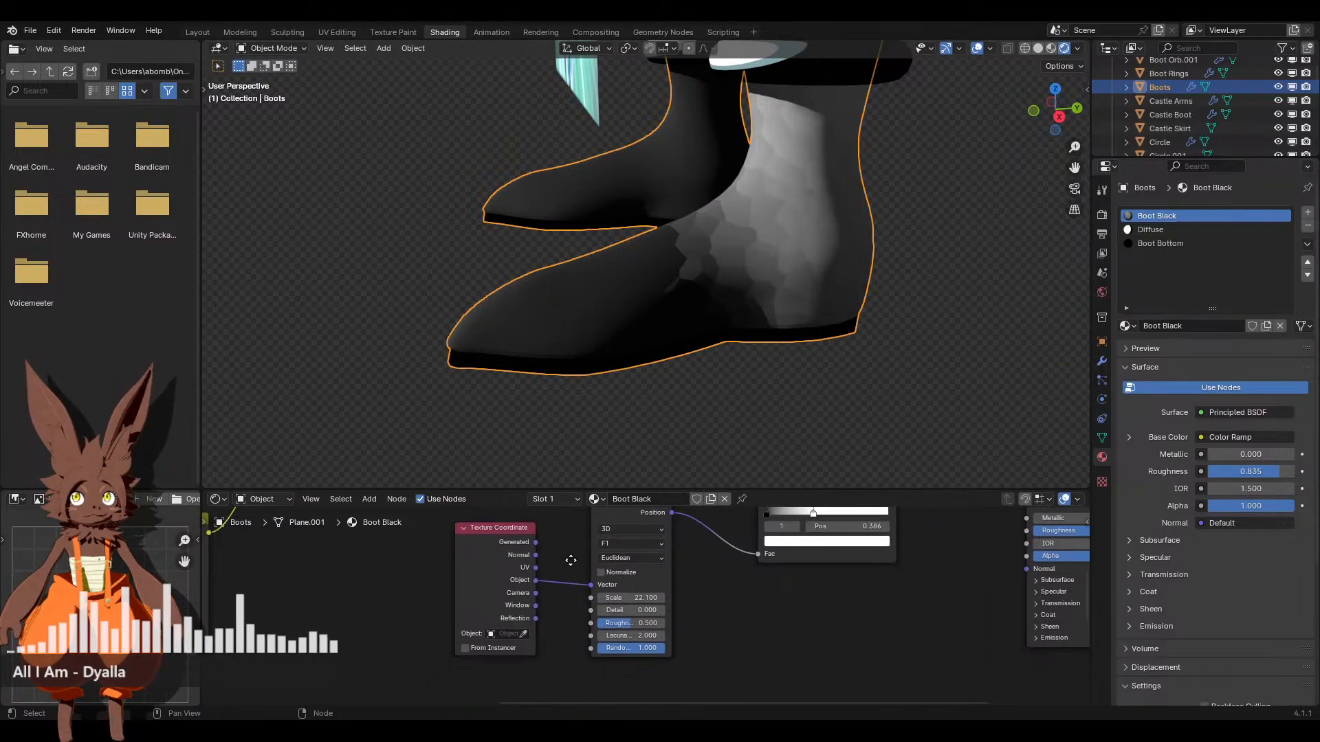
{"action": "scroll", "coordinate": [572, 556], "scroll_direction": "up", "scroll_amount": 1}
{"action": "middle_click_drag", "start_coordinate": [572, 414], "coordinate": [705, 366]}
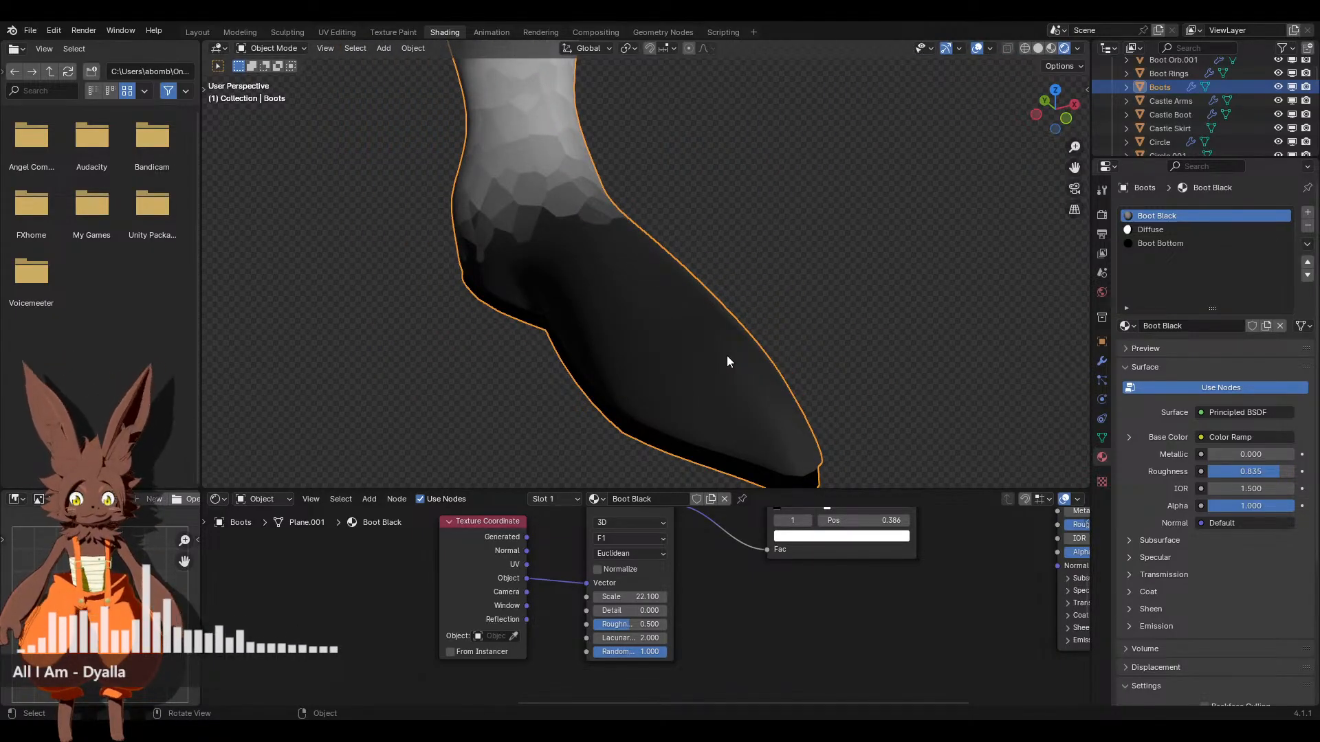
{"action": "scroll", "coordinate": [809, 617], "scroll_direction": "down", "scroll_amount": 3}
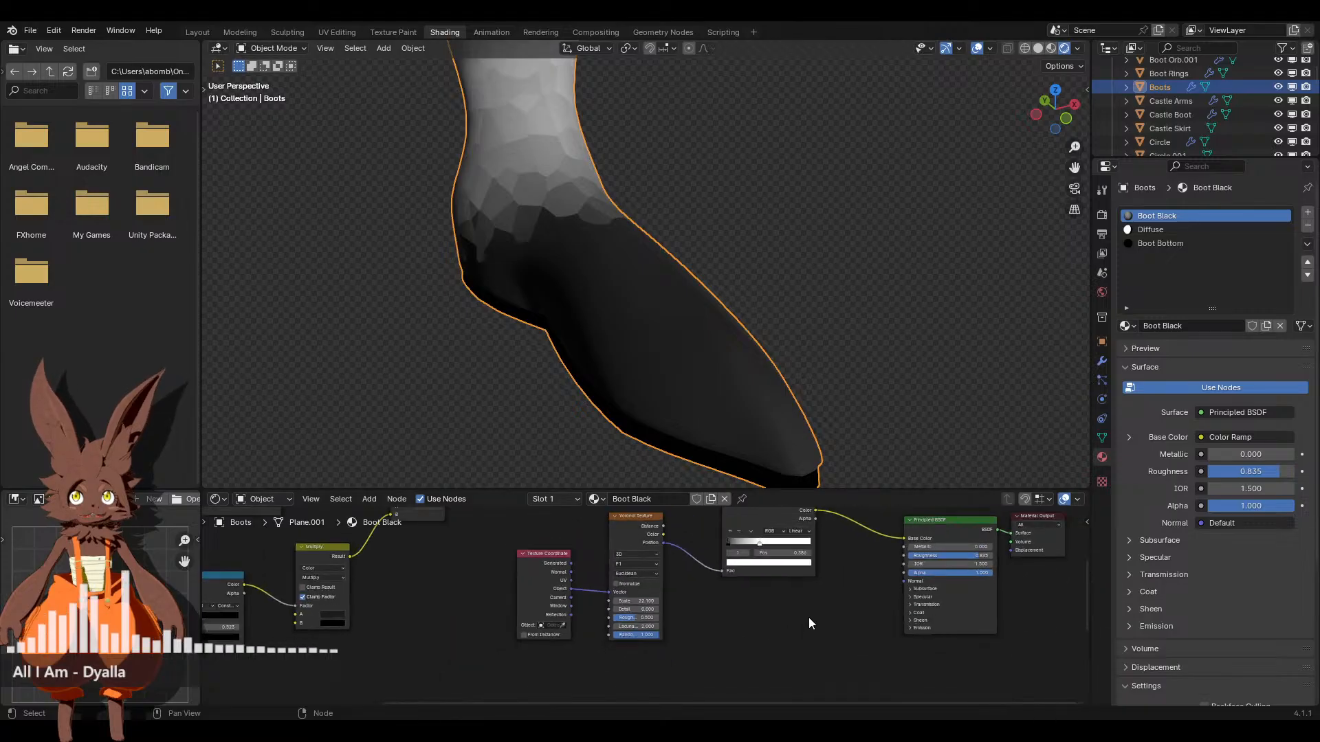
Move the Texture Coordinate, Voronoi and Color Ramp nodes lower, and connect the upper Mix node's Result to the Principled BSDF's Base Color
{"action": "middle_click_drag", "start_coordinate": [809, 617], "coordinate": [781, 636]}
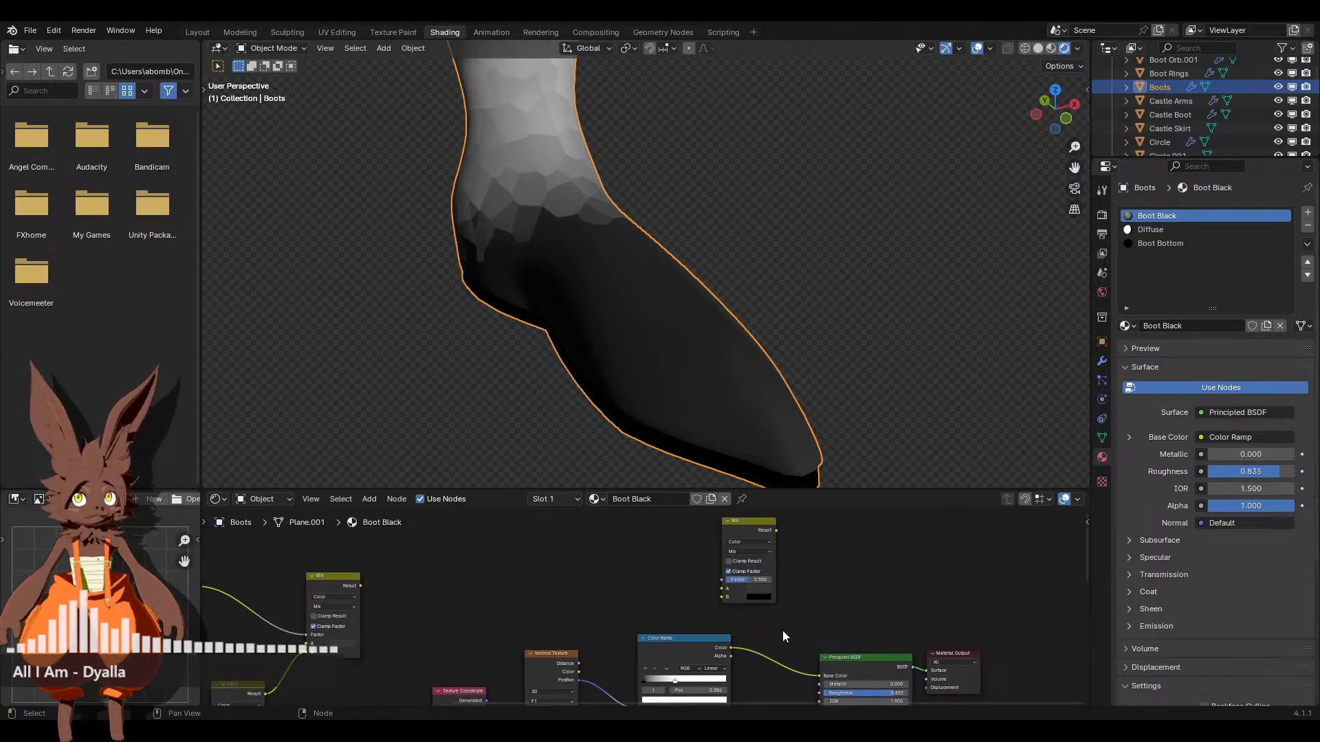
{"action": "scroll", "coordinate": [693, 641], "scroll_direction": "down", "scroll_amount": 3}
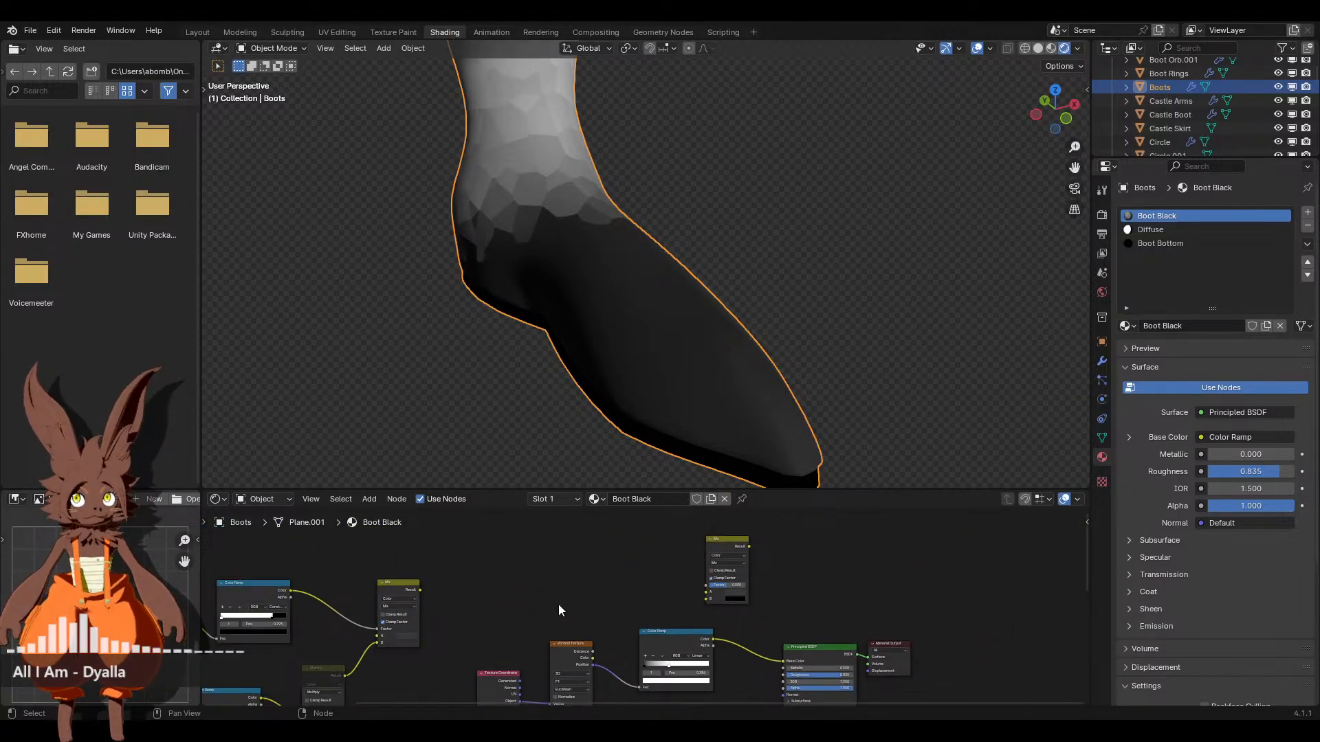
{"action": "middle_click_drag", "start_coordinate": [559, 605], "coordinate": [654, 587]}
{"action": "left_click_drag", "start_coordinate": [548, 576], "coordinate": [723, 691]}
{"action": "left_click_drag", "start_coordinate": [693, 579], "coordinate": [657, 634]}
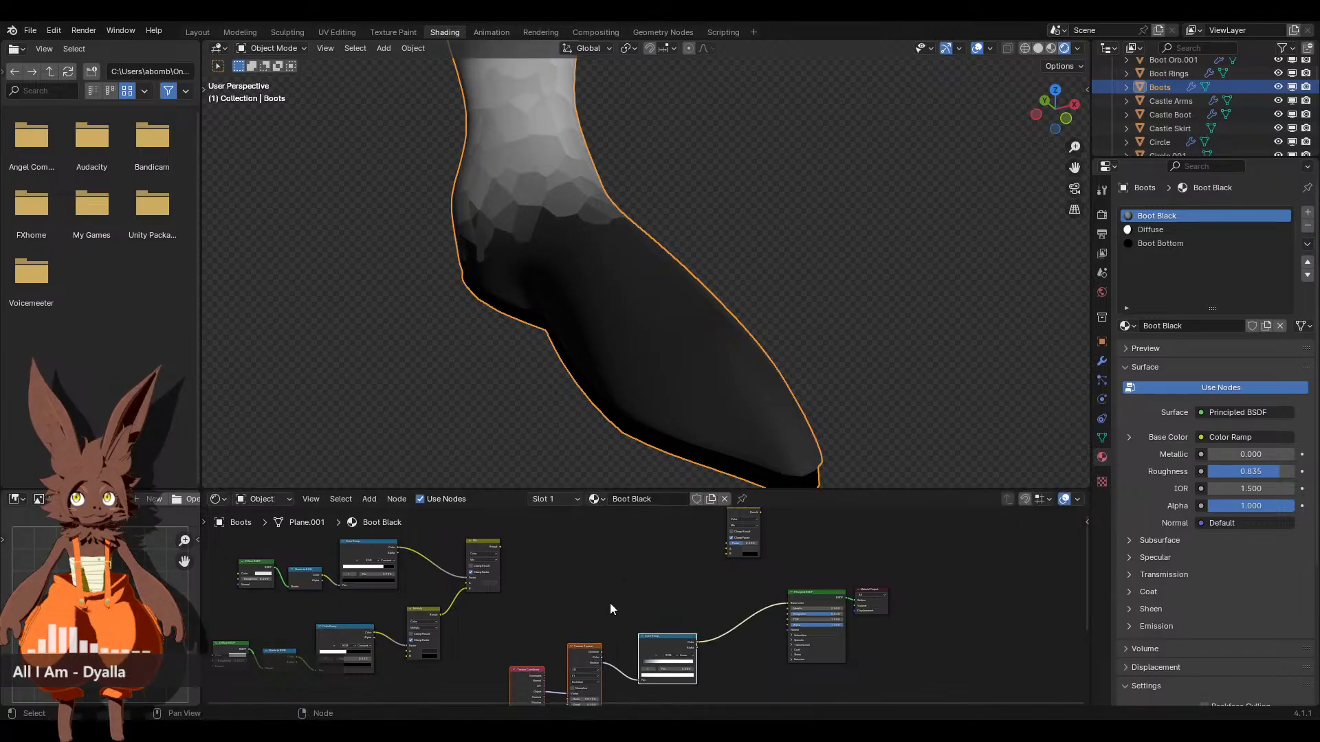
{"action": "middle_click_drag", "start_coordinate": [540, 589], "coordinate": [601, 597]}
{"action": "scroll", "coordinate": [601, 597], "scroll_direction": "down", "scroll_amount": 1}
{"action": "left_click_drag", "start_coordinate": [566, 558], "coordinate": [835, 609]}
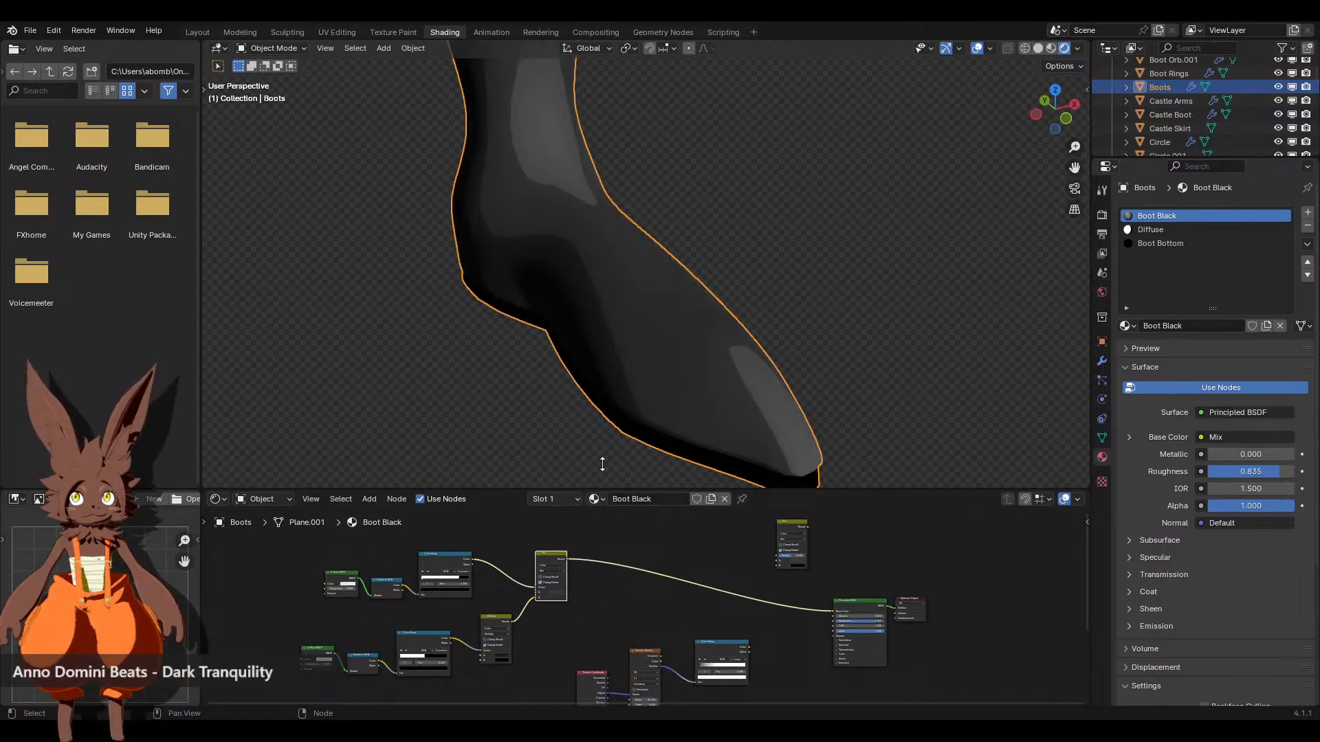
Route the upper Mix into A and the Color Ramp into B of the spare Mix node, and its Result into Base Color
{"action": "scroll", "coordinate": [601, 463], "scroll_direction": "down", "scroll_amount": 2}
{"action": "mouse_move", "coordinate": [721, 386]}
{"action": "middle_mouse_down"}
{"action": "mouse_move", "coordinate": [684, 375]}
{"action": "mouse_move", "coordinate": [715, 385]}
{"action": "middle_mouse_up"}
{"action": "scroll", "coordinate": [715, 385], "scroll_direction": "up", "scroll_amount": 1}
{"action": "middle_click_drag", "start_coordinate": [632, 610], "coordinate": [630, 593]}
{"action": "middle_click_drag", "start_coordinate": [755, 556], "coordinate": [715, 587]}
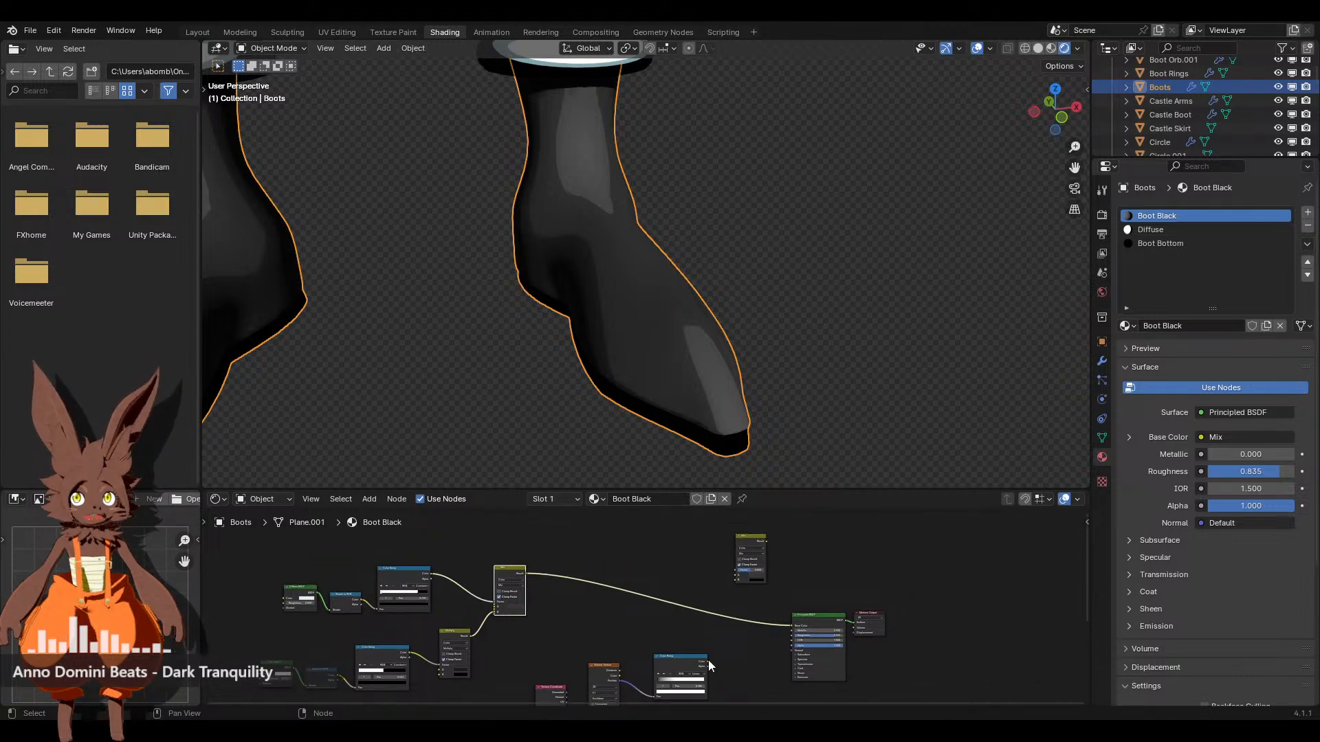
{"action": "left_click_drag", "start_coordinate": [708, 661], "coordinate": [715, 600]}
{"action": "left_click_drag", "start_coordinate": [526, 573], "coordinate": [708, 627]}
{"action": "left_click_drag", "start_coordinate": [734, 596], "coordinate": [792, 625]}
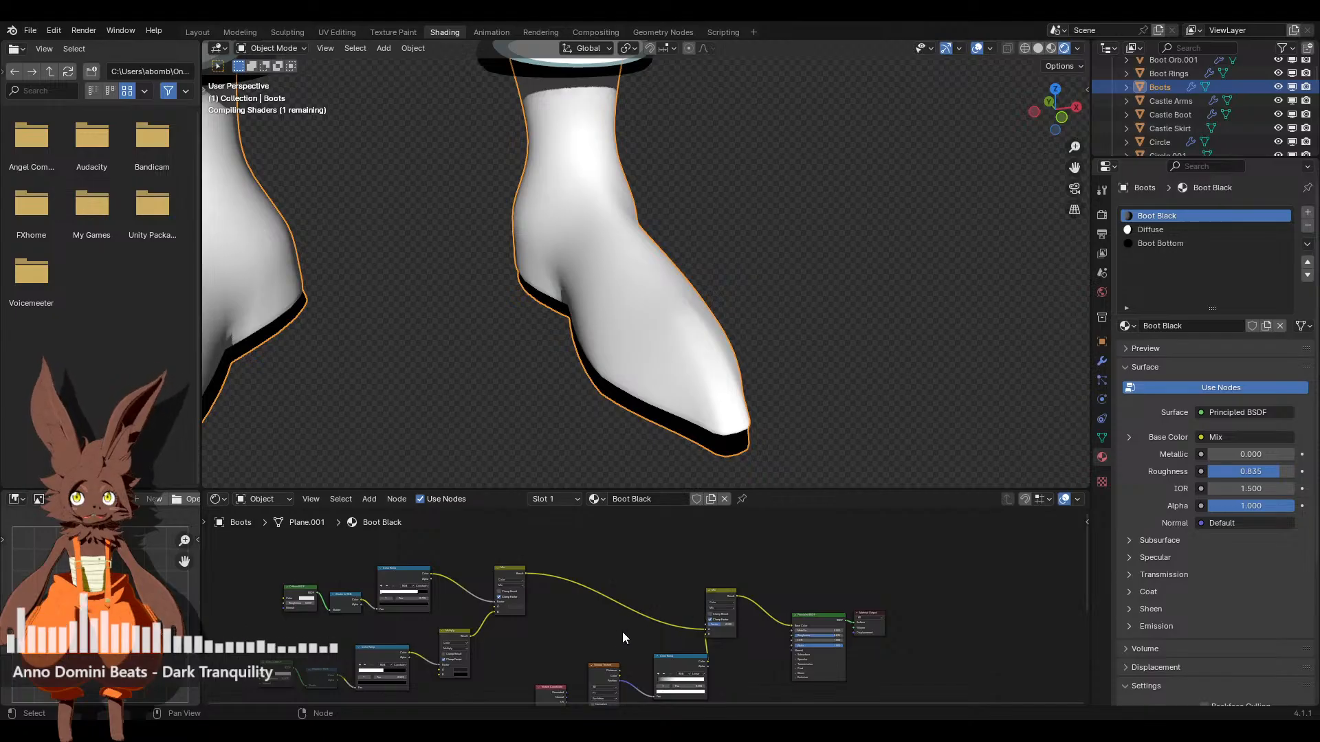
Set the blending mode of the Mix node feeding the Base Color to Multiply
{"action": "middle_click_drag", "start_coordinate": [596, 622], "coordinate": [541, 545]}
{"action": "scroll", "coordinate": [648, 608], "scroll_direction": "up", "scroll_amount": 8}
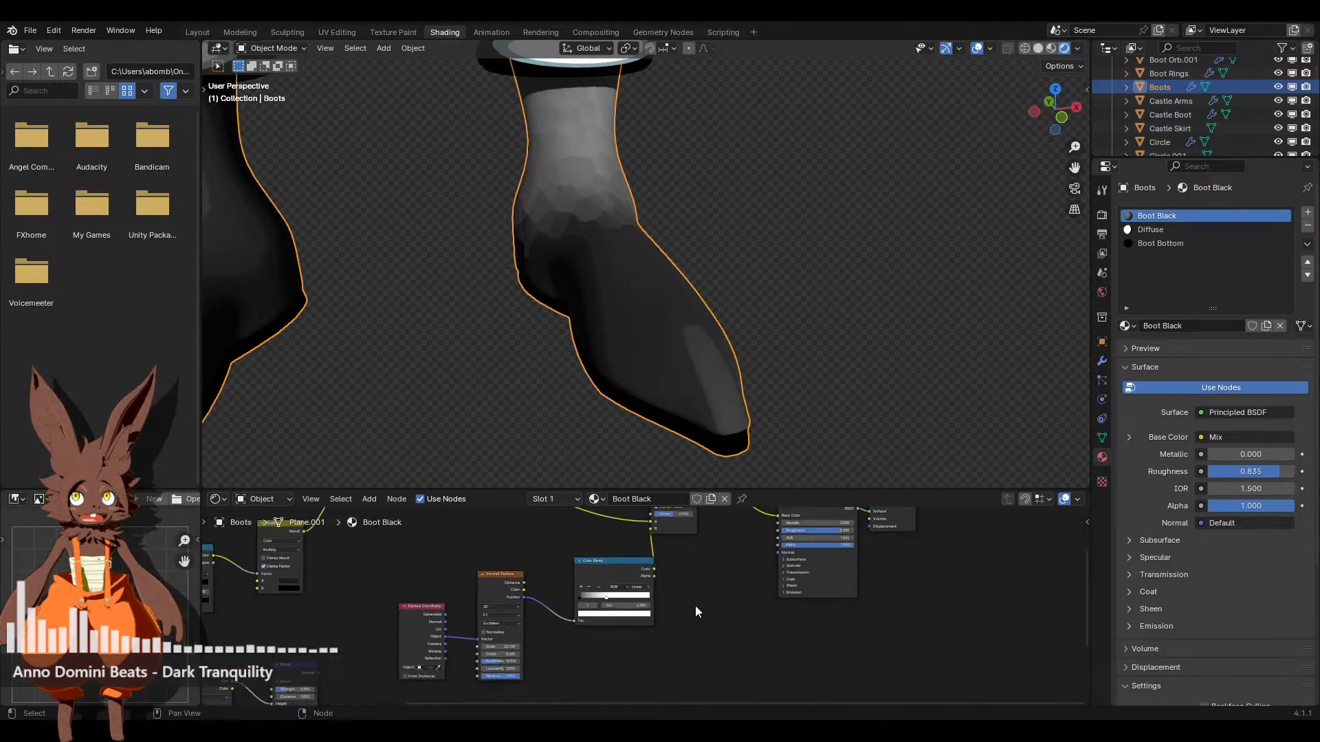
{"action": "middle_click_drag", "start_coordinate": [697, 568], "coordinate": [708, 660]}
{"action": "scroll", "coordinate": [708, 660], "scroll_direction": "up", "scroll_amount": 4}
{"action": "middle_click_drag", "start_coordinate": [787, 604], "coordinate": [787, 663]}
{"action": "left_click", "coordinate": [694, 618]}
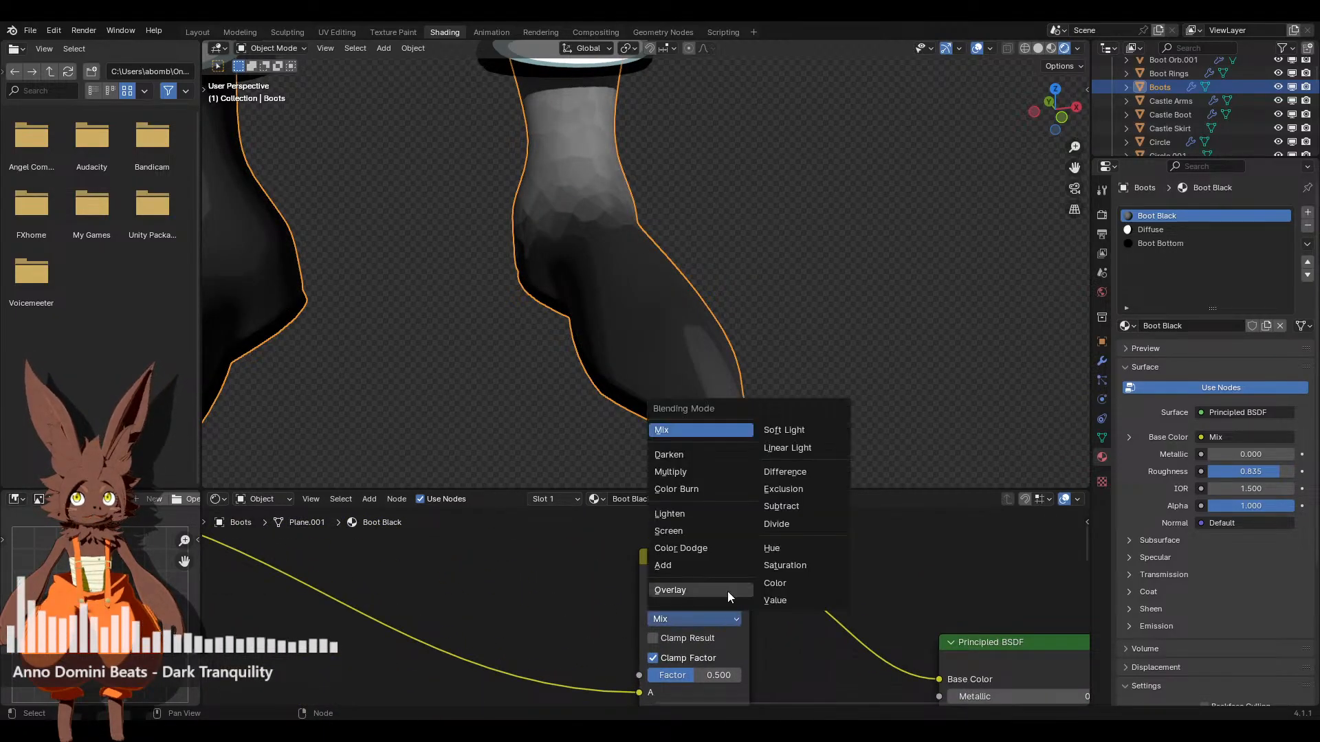
{"action": "left_click", "coordinate": [697, 472]}
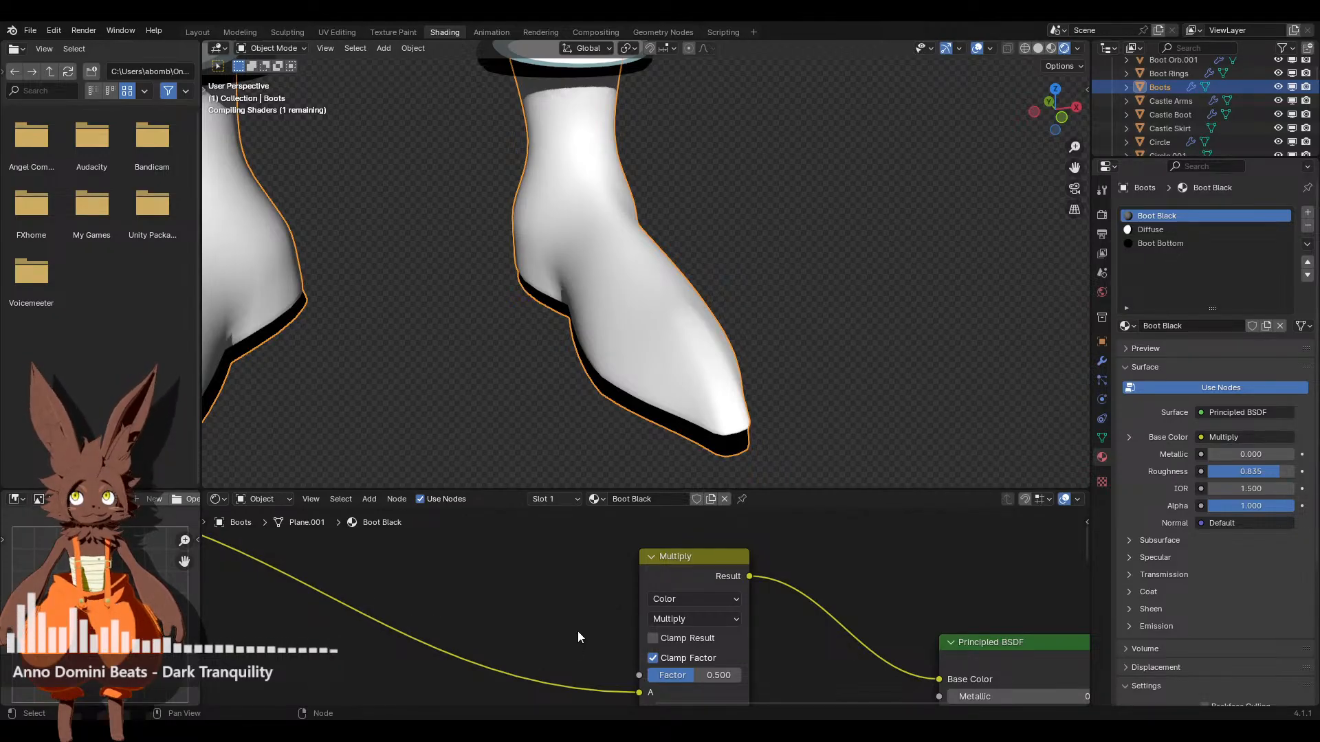
Select the Voronoi branch nodes, move the Color Ramp's white stop to 1.000 and shift its black stop to about 0.35
{"action": "scroll", "coordinate": [460, 671], "scroll_direction": "down", "scroll_amount": 4}
{"action": "middle_click_drag", "start_coordinate": [461, 671], "coordinate": [654, 529]}
{"action": "left_click_drag", "start_coordinate": [447, 586], "coordinate": [844, 712]}
{"action": "left_click_drag", "start_coordinate": [818, 562], "coordinate": [667, 554]}
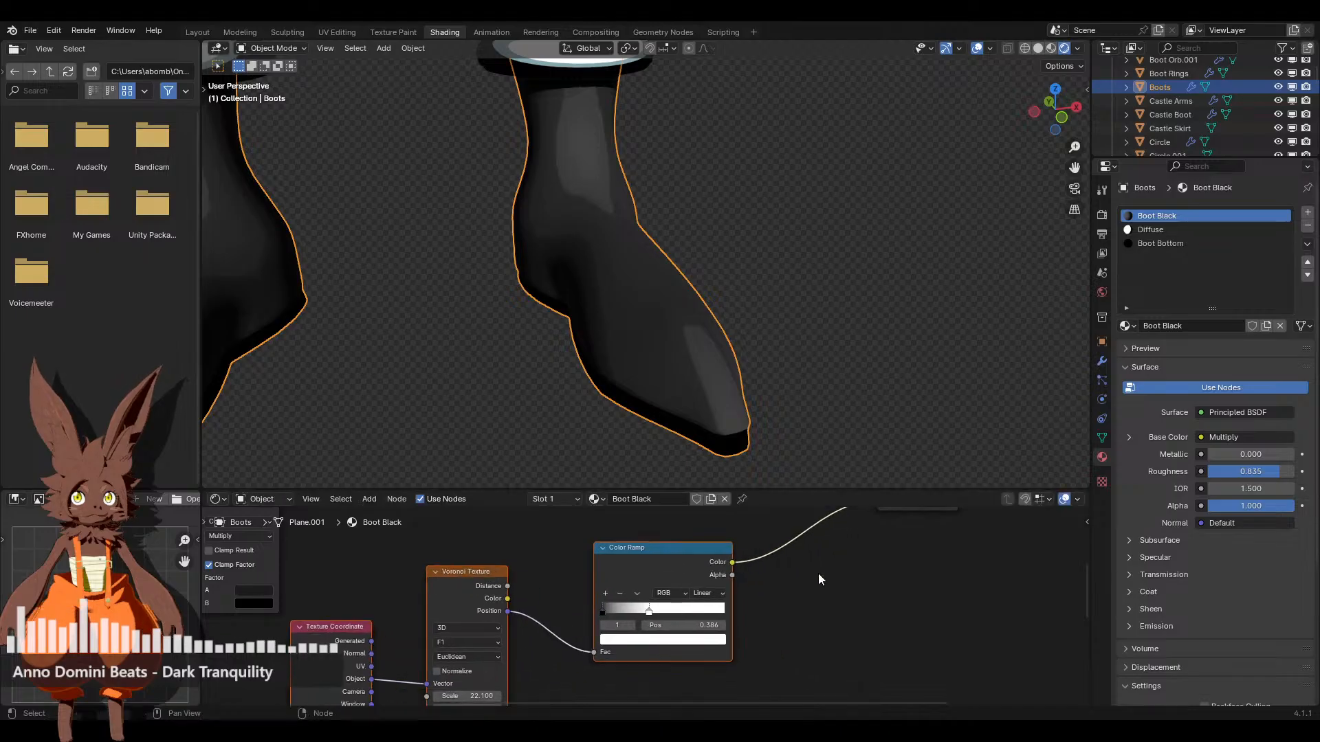
{"action": "middle_click_drag", "start_coordinate": [818, 573], "coordinate": [835, 603]}
{"action": "left_click_drag", "start_coordinate": [678, 646], "coordinate": [789, 641]}
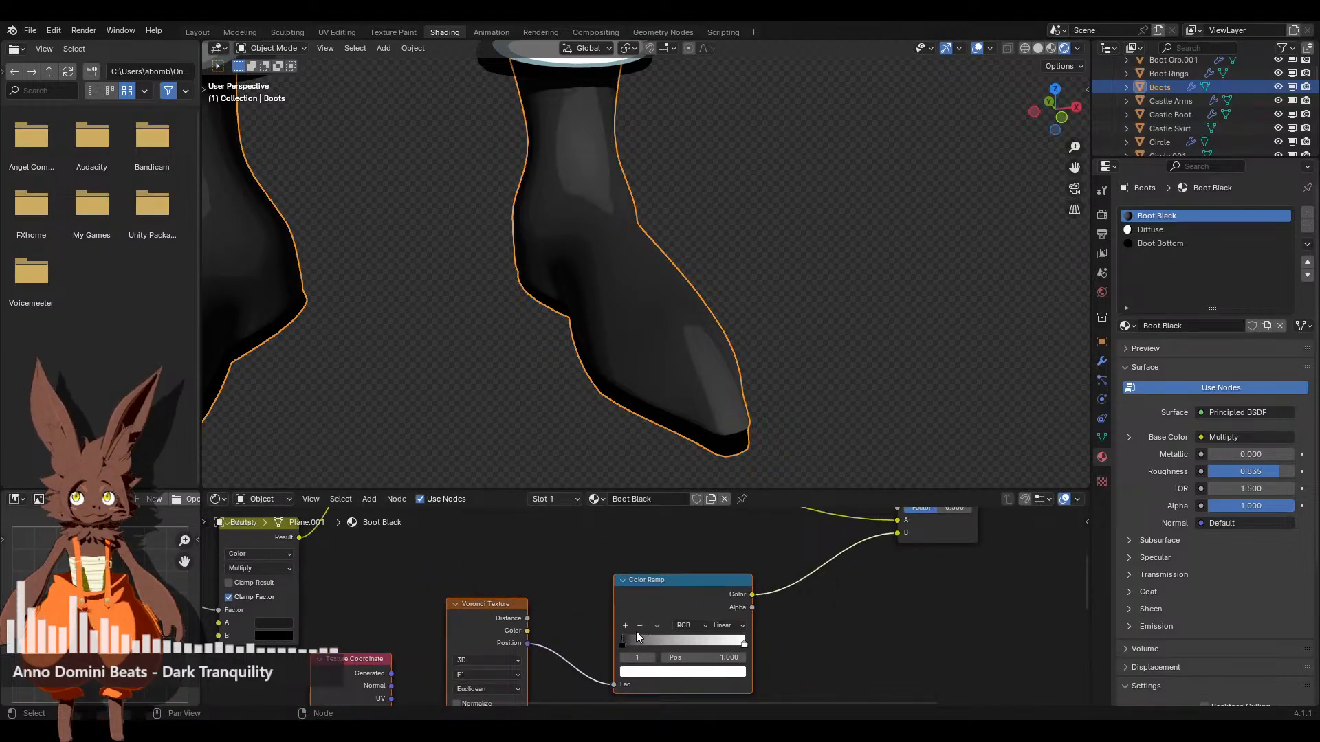
{"action": "left_click_drag", "start_coordinate": [636, 635], "coordinate": [664, 642]}
Test the Multiply node's Factor at 0.000, then set it to 0.517
{"action": "middle_click_drag", "start_coordinate": [836, 614], "coordinate": [693, 708]}
{"action": "left_click_drag", "start_coordinate": [805, 602], "coordinate": [762, 602]}
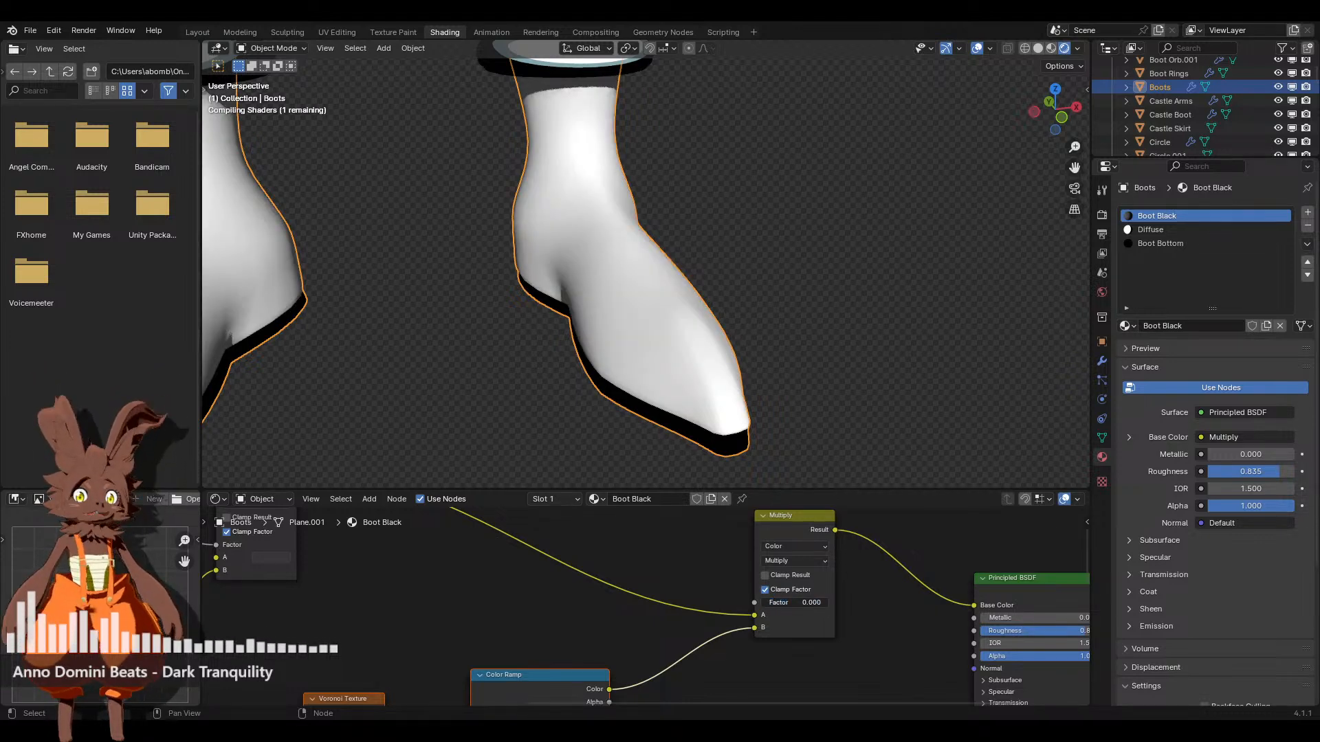
{"action": "left_click_drag", "start_coordinate": [761, 602], "coordinate": [795, 602]}
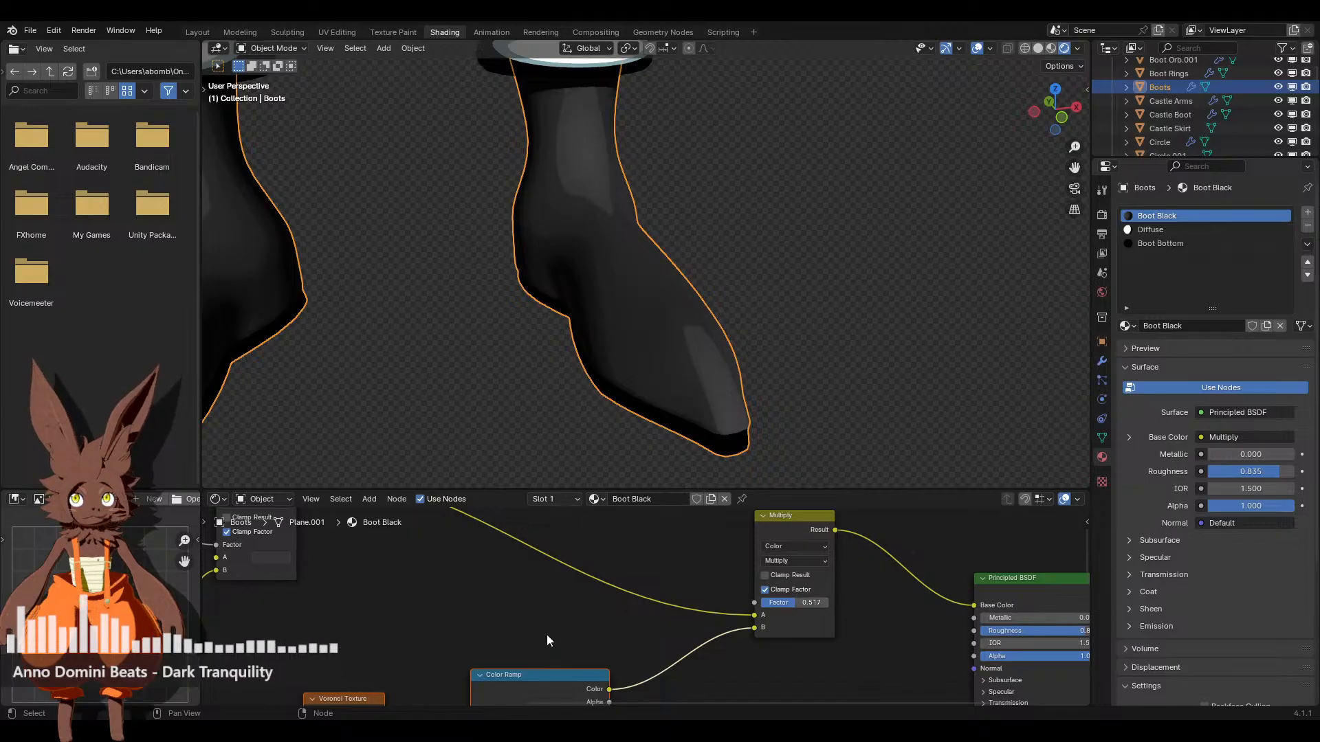
Move the Texture Coordinate, Voronoi Texture and Color Ramp group closer to the final Multiply node
{"action": "scroll", "coordinate": [495, 642], "scroll_direction": "down", "scroll_amount": 3}
{"action": "middle_click_drag", "start_coordinate": [495, 642], "coordinate": [674, 556]}
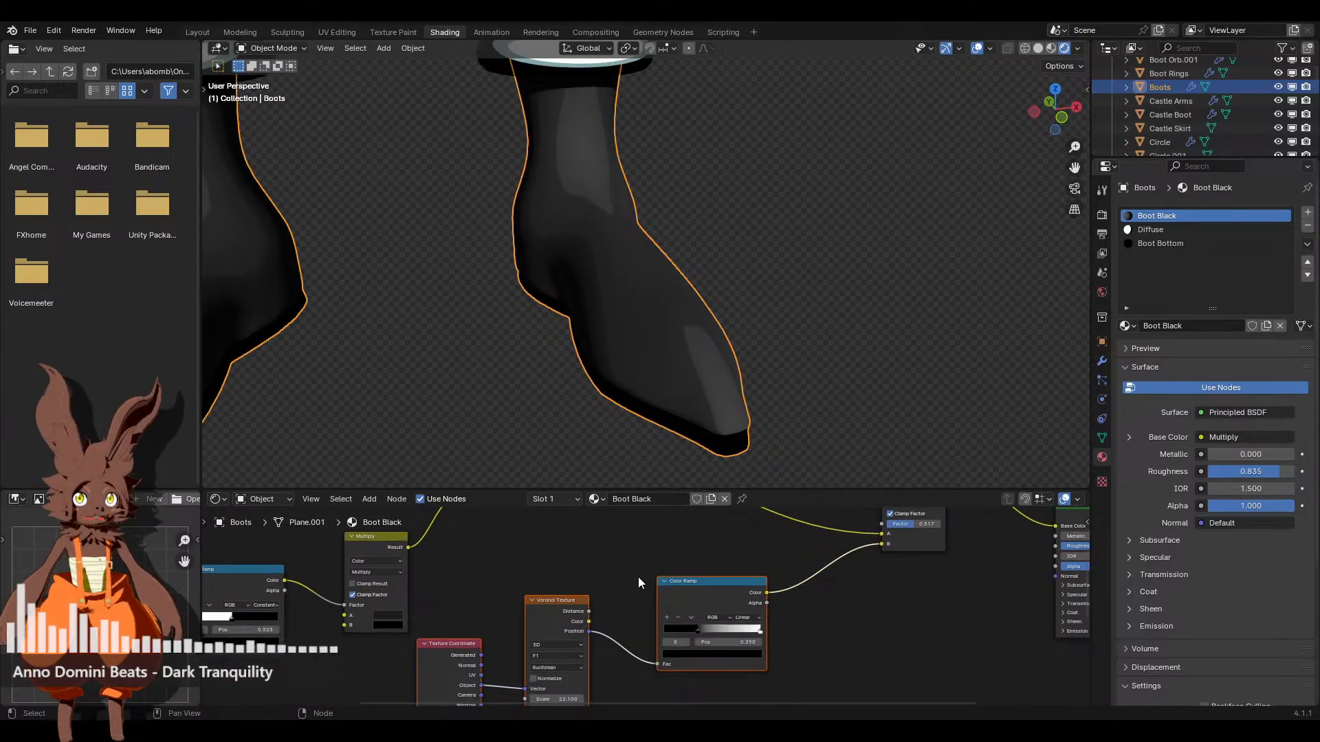
{"action": "middle_click_drag", "start_coordinate": [637, 597], "coordinate": [763, 545]}
{"action": "scroll", "coordinate": [661, 611], "scroll_direction": "down", "scroll_amount": 2}
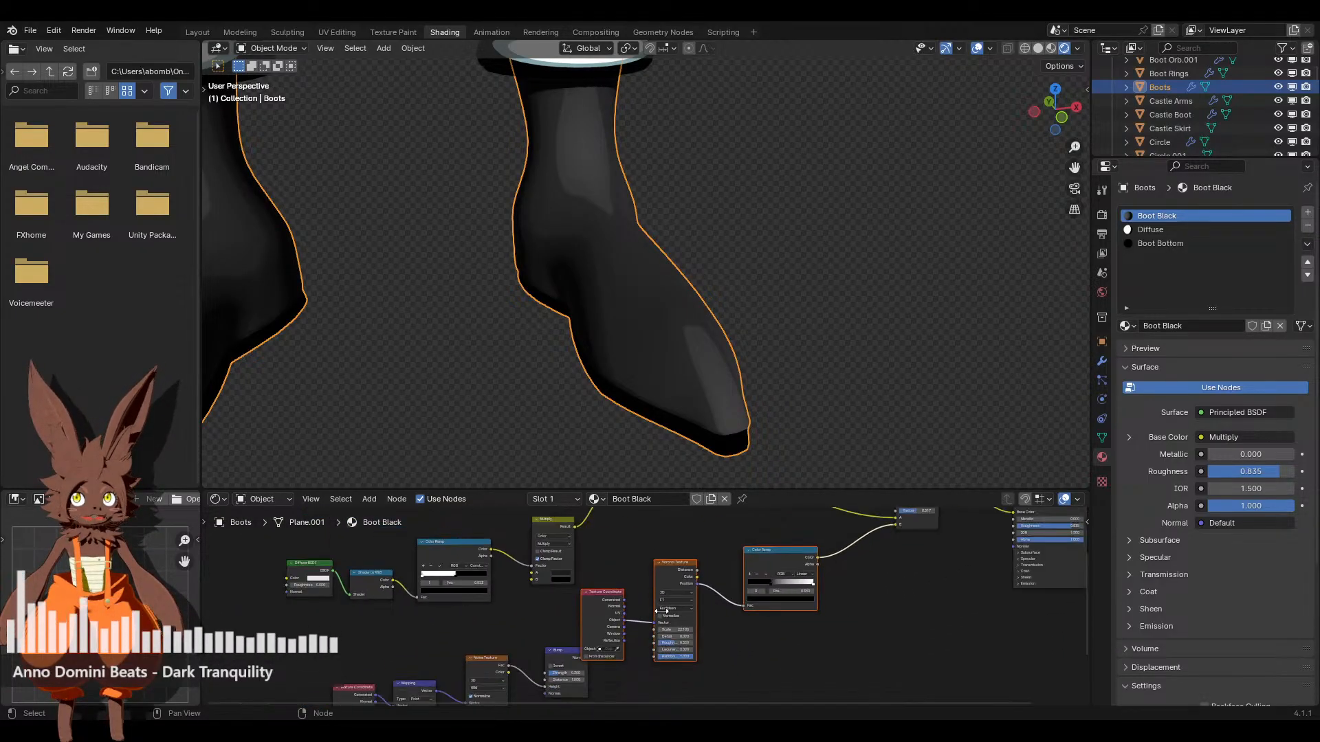
{"action": "left_click_drag", "start_coordinate": [607, 595], "coordinate": [648, 573]}
{"action": "middle_click_drag", "start_coordinate": [934, 600], "coordinate": [796, 657]}
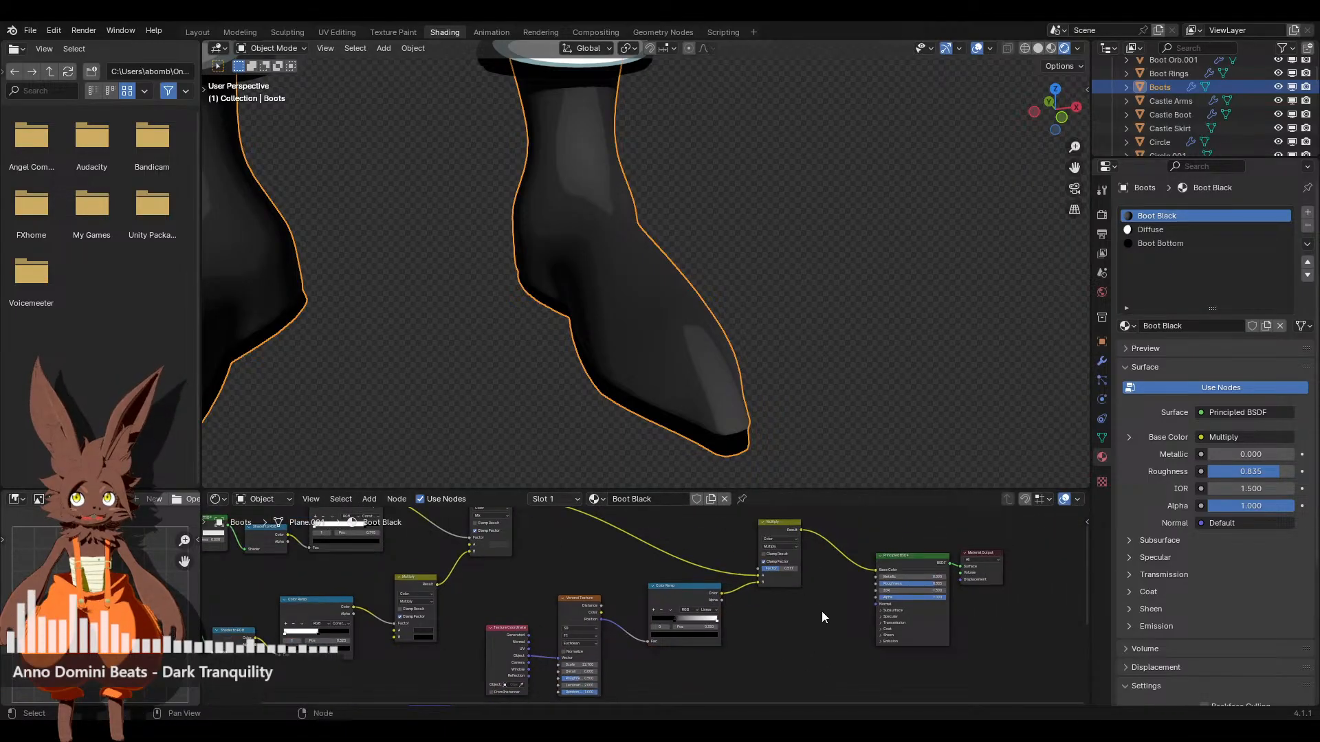
Tighten the node layout by placing the Voronoi Texture beside the Color Ramp and the Texture Coordinate beside the Voronoi Texture
{"action": "scroll", "coordinate": [784, 630], "scroll_direction": "up", "scroll_amount": 2}
{"action": "left_click_drag", "start_coordinate": [686, 587], "coordinate": [702, 581]}
{"action": "left_click_drag", "start_coordinate": [588, 599], "coordinate": [639, 596]}
{"action": "left_click", "coordinate": [469, 639]}
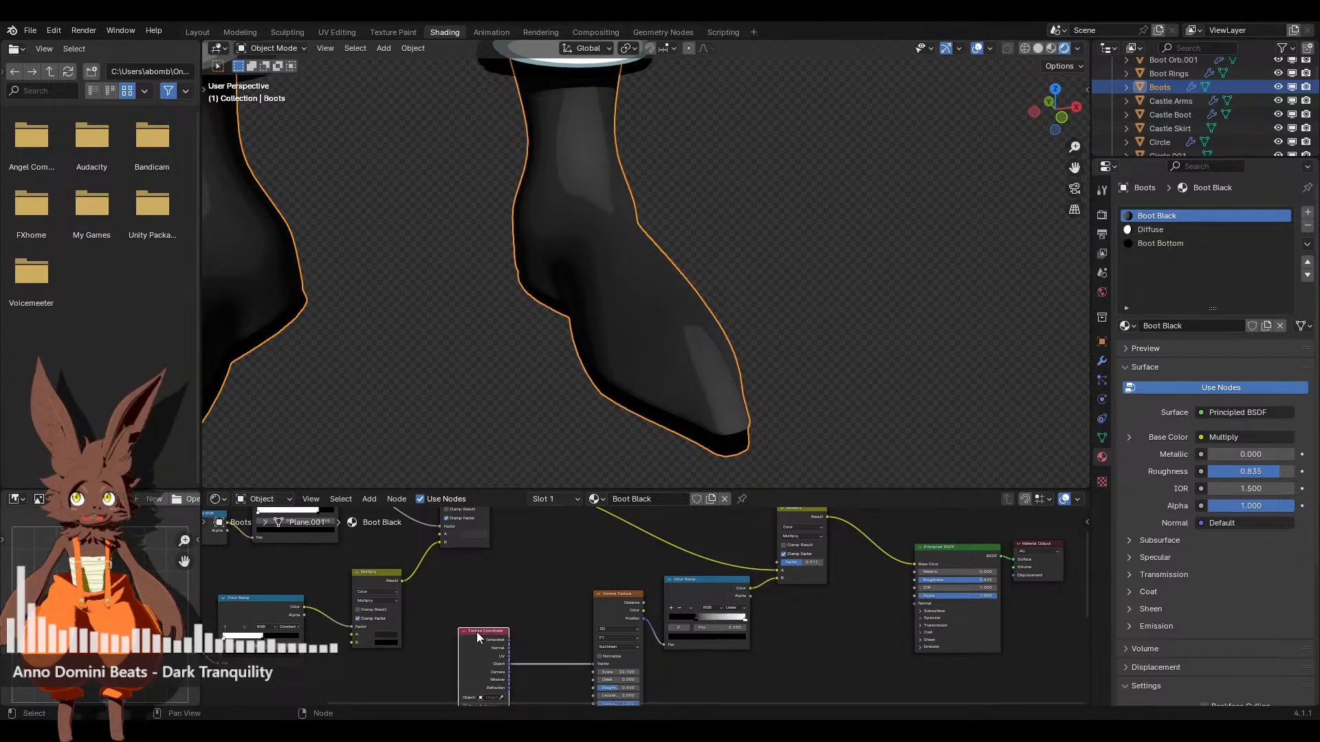
{"action": "left_click_drag", "start_coordinate": [476, 632], "coordinate": [549, 625]}
{"action": "middle_click_drag", "start_coordinate": [795, 651], "coordinate": [739, 659]}
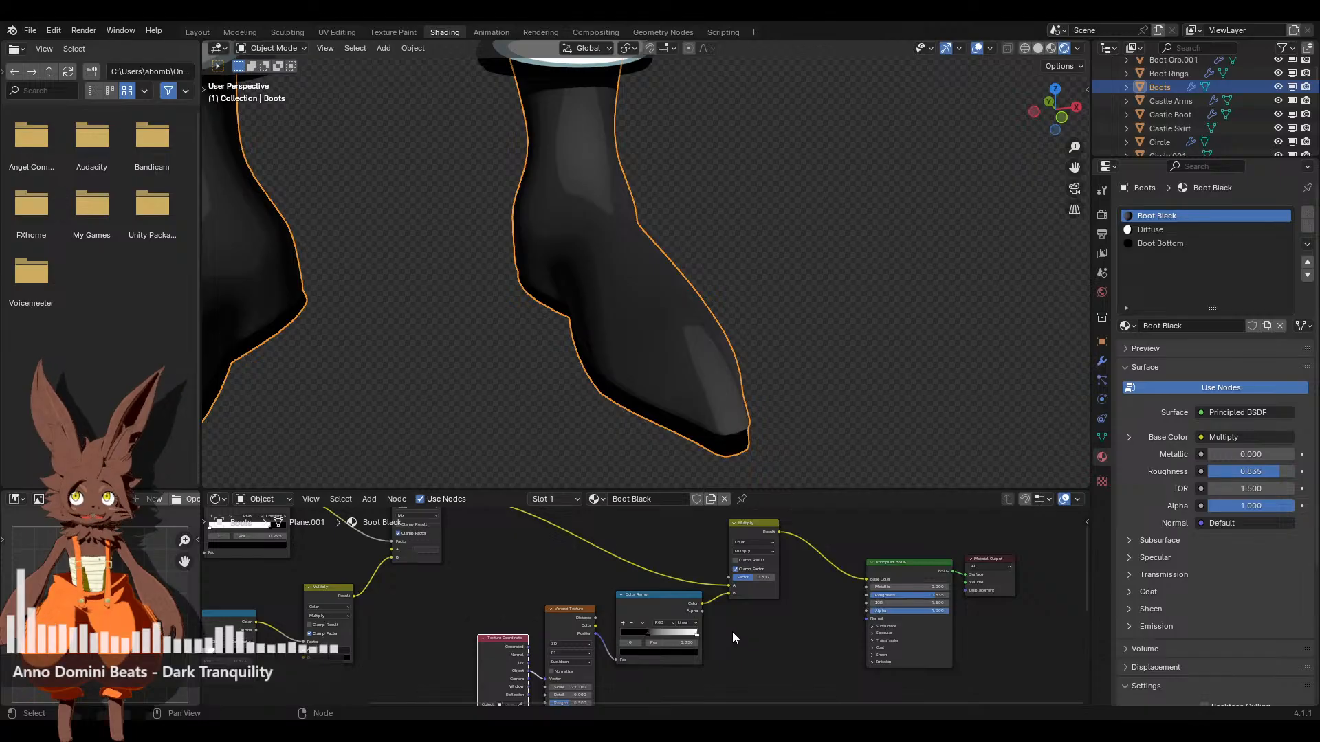
{"action": "scroll", "coordinate": [732, 638], "scroll_direction": "down", "scroll_amount": 4}
{"action": "middle_click_drag", "start_coordinate": [590, 682], "coordinate": [611, 636]}
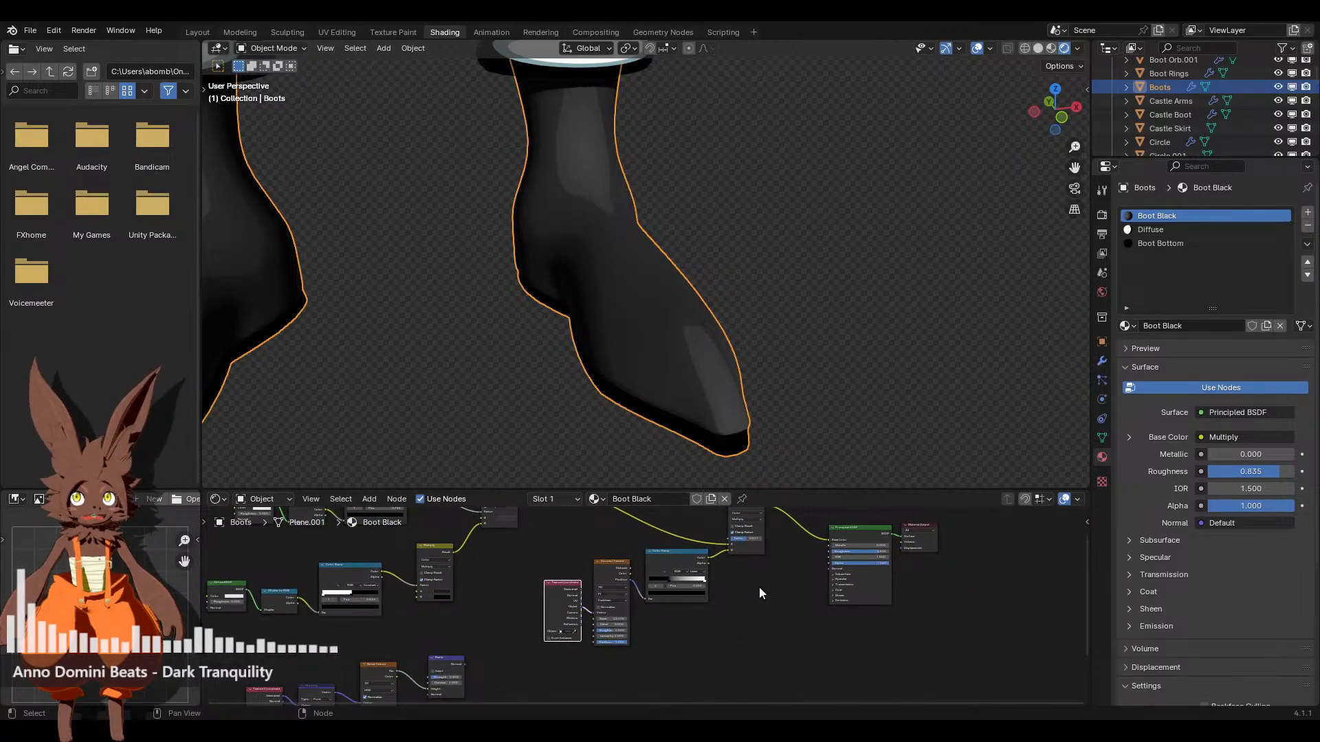
Connect the Voronoi Texture's Position output to the Principled BSDF's Normal input and delete the Color Ramp beside it
{"action": "scroll", "coordinate": [763, 590], "scroll_direction": "up", "scroll_amount": 2}
{"action": "left_click_drag", "start_coordinate": [625, 582], "coordinate": [909, 567]}
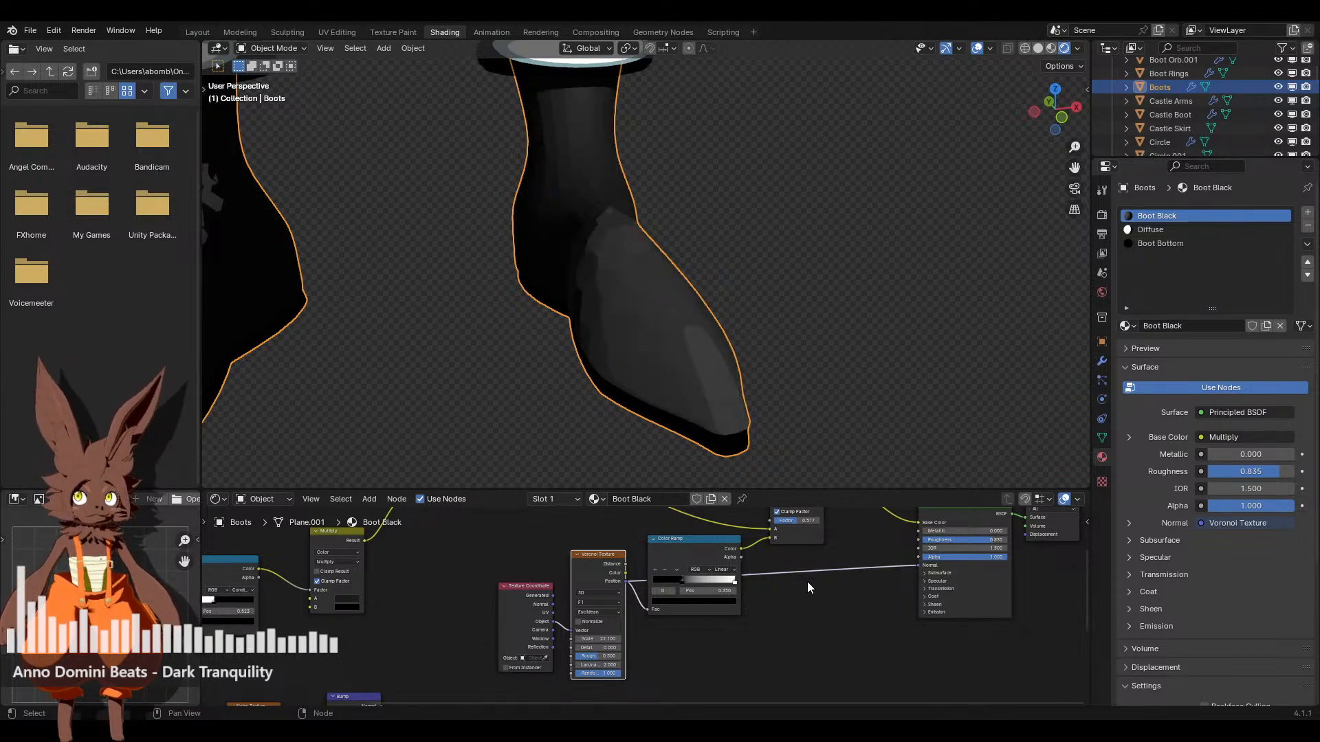
{"action": "left_click", "coordinate": [736, 605]}
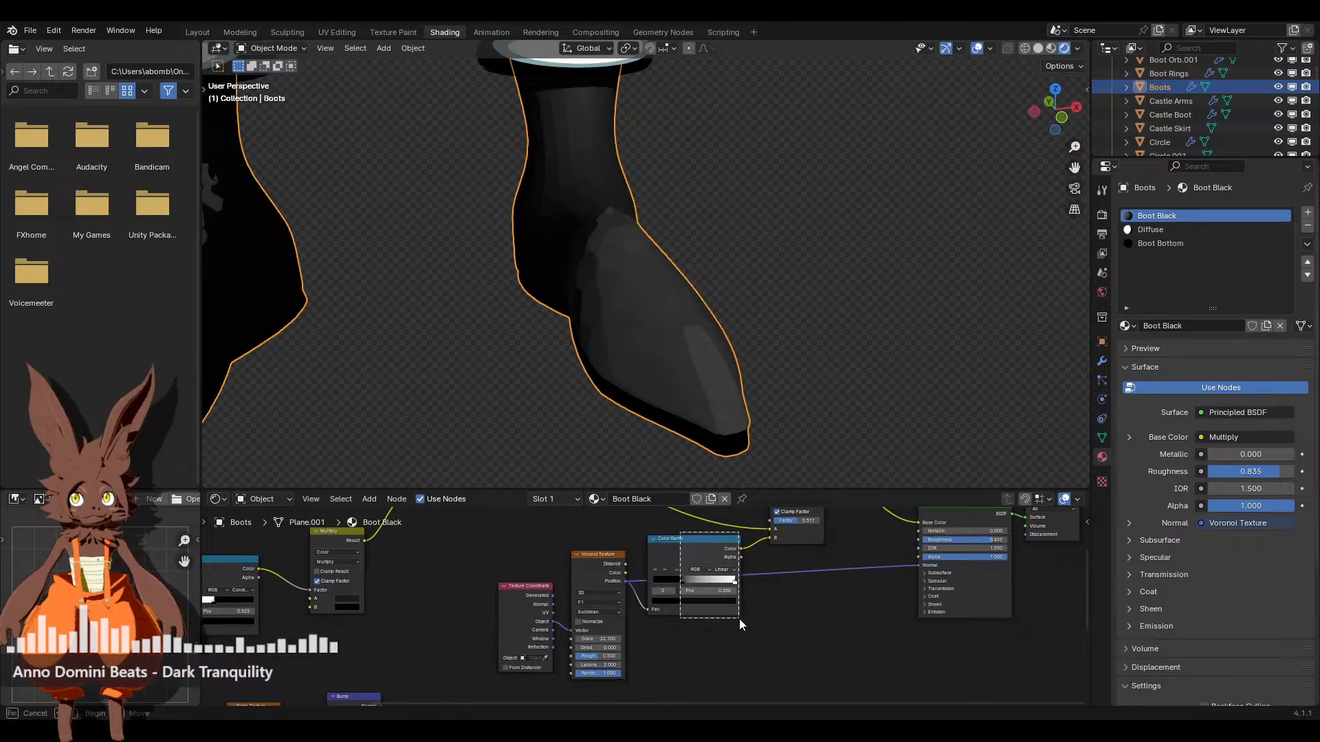
{"action": "left_click_drag", "start_coordinate": [695, 538], "coordinate": [727, 599]}
{"action": "key", "text": "Delete"}
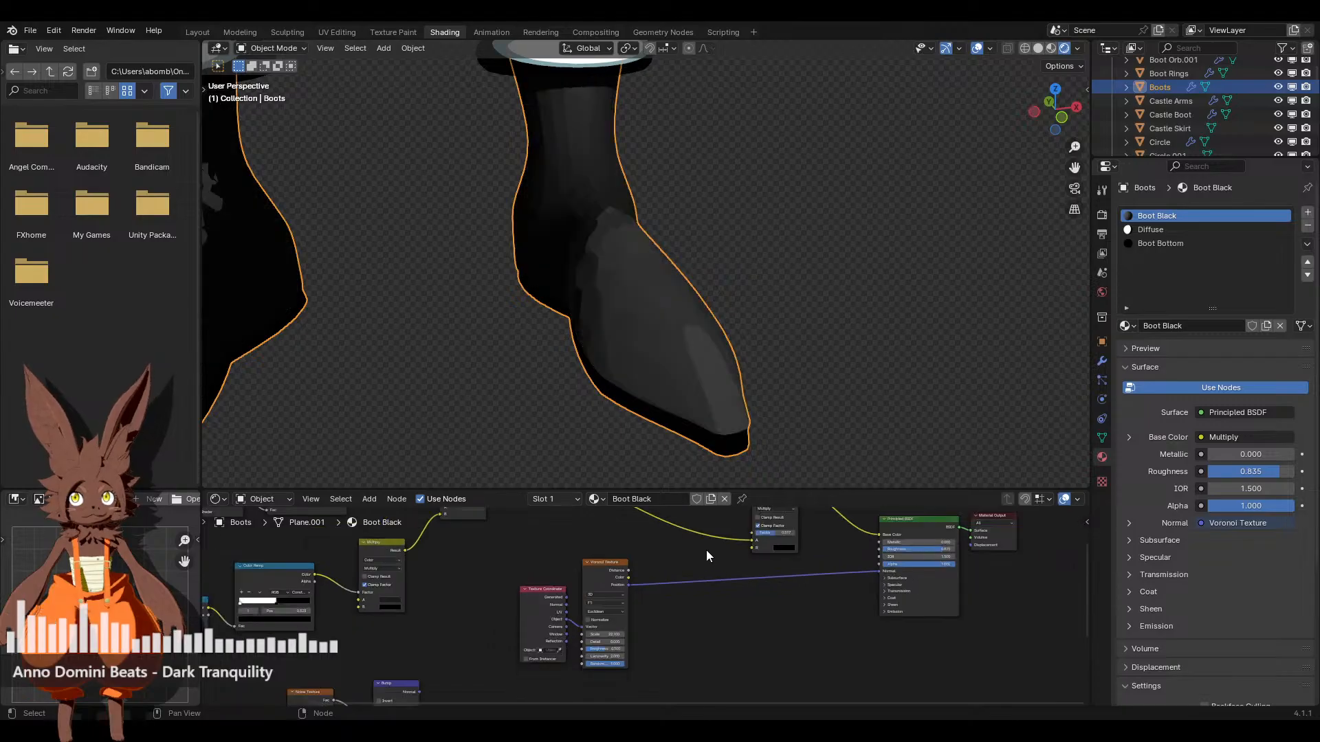
Connect the upper Mix node's Result straight to the Base Color and remove the bypassed Multiply node
{"action": "scroll", "coordinate": [704, 543], "scroll_direction": "down", "scroll_amount": 2}
{"action": "middle_click_drag", "start_coordinate": [703, 538], "coordinate": [691, 608]}
{"action": "left_click_drag", "start_coordinate": [505, 559], "coordinate": [819, 624]}
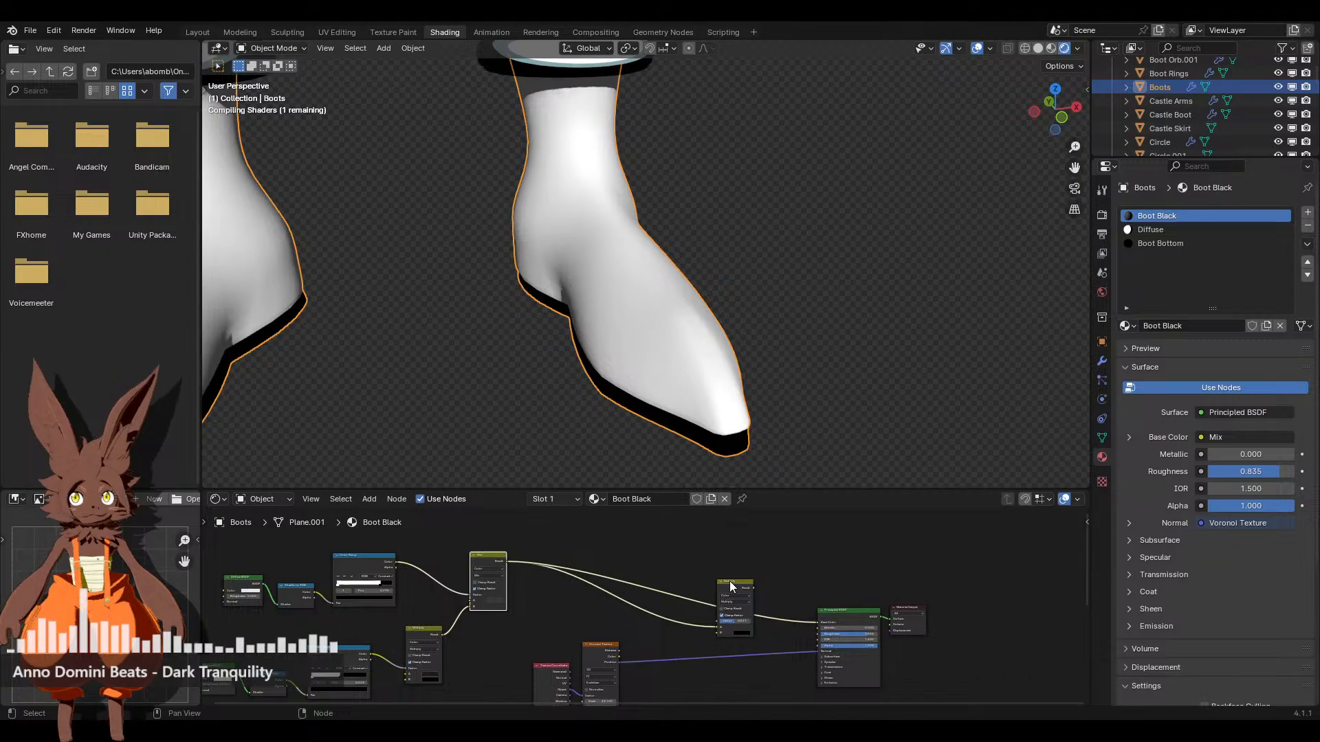
{"action": "key", "text": "ctrl+x"}
Move the Texture Coordinate and Voronoi Texture nodes closer to the Principled BSDF and inspect the shading on both boots
{"action": "scroll", "coordinate": [501, 631], "scroll_direction": "down", "scroll_amount": 1}
{"action": "scroll", "coordinate": [585, 605], "scroll_direction": "up", "scroll_amount": 2}
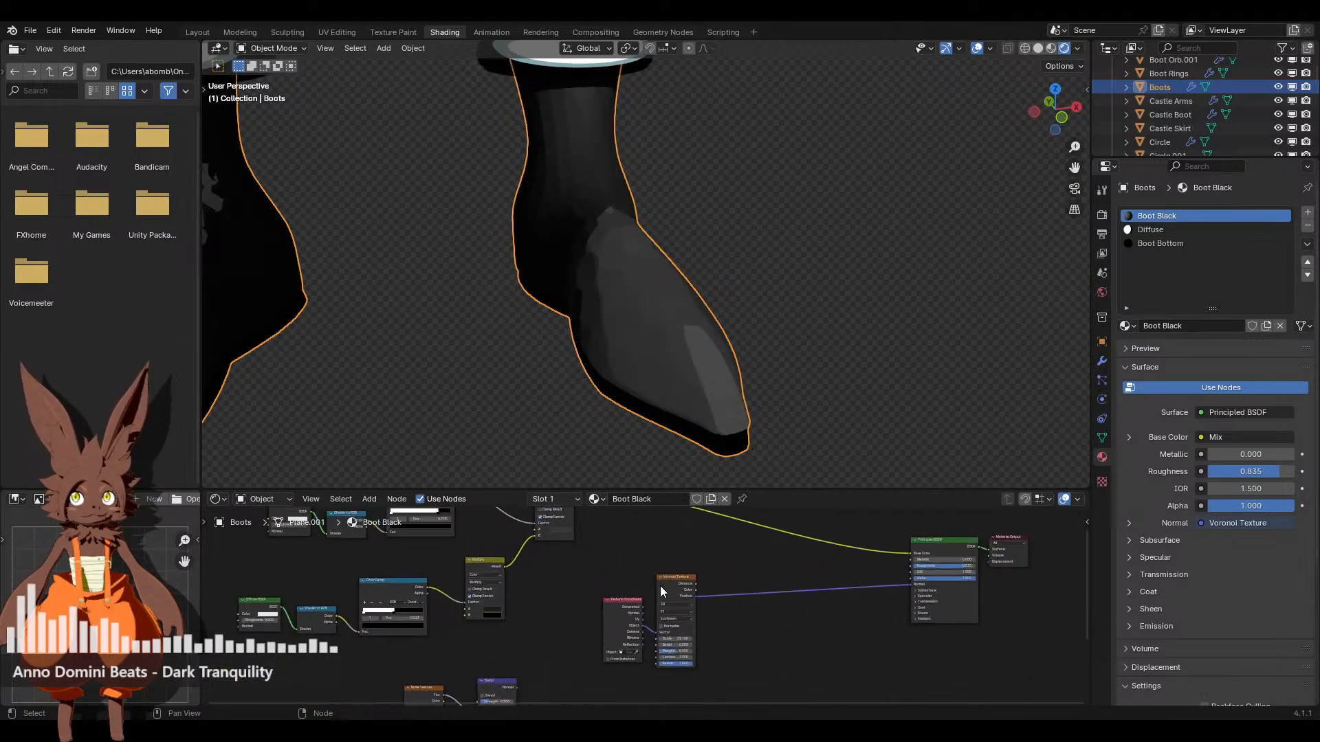
{"action": "key", "text": "b"}
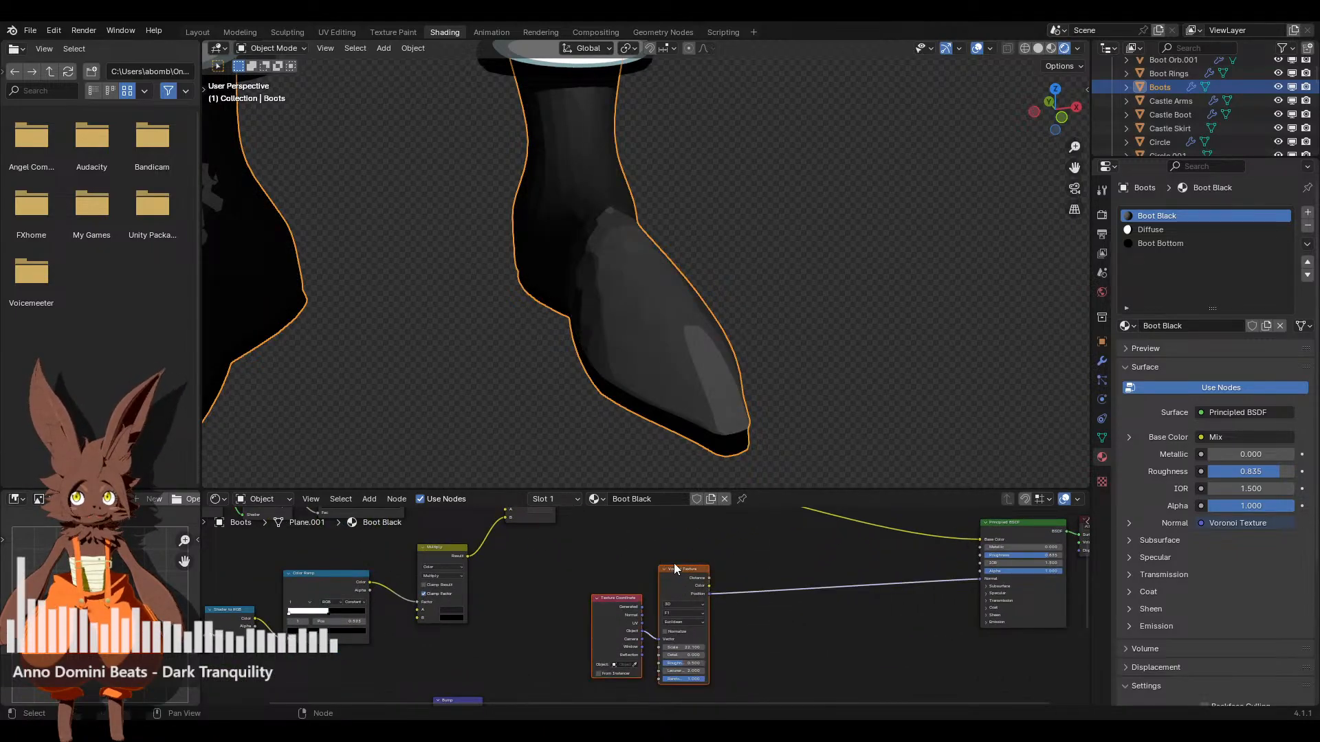
{"action": "left_click_drag", "start_coordinate": [675, 570], "coordinate": [826, 585]}
{"action": "middle_click_drag", "start_coordinate": [757, 384], "coordinate": [626, 307]}
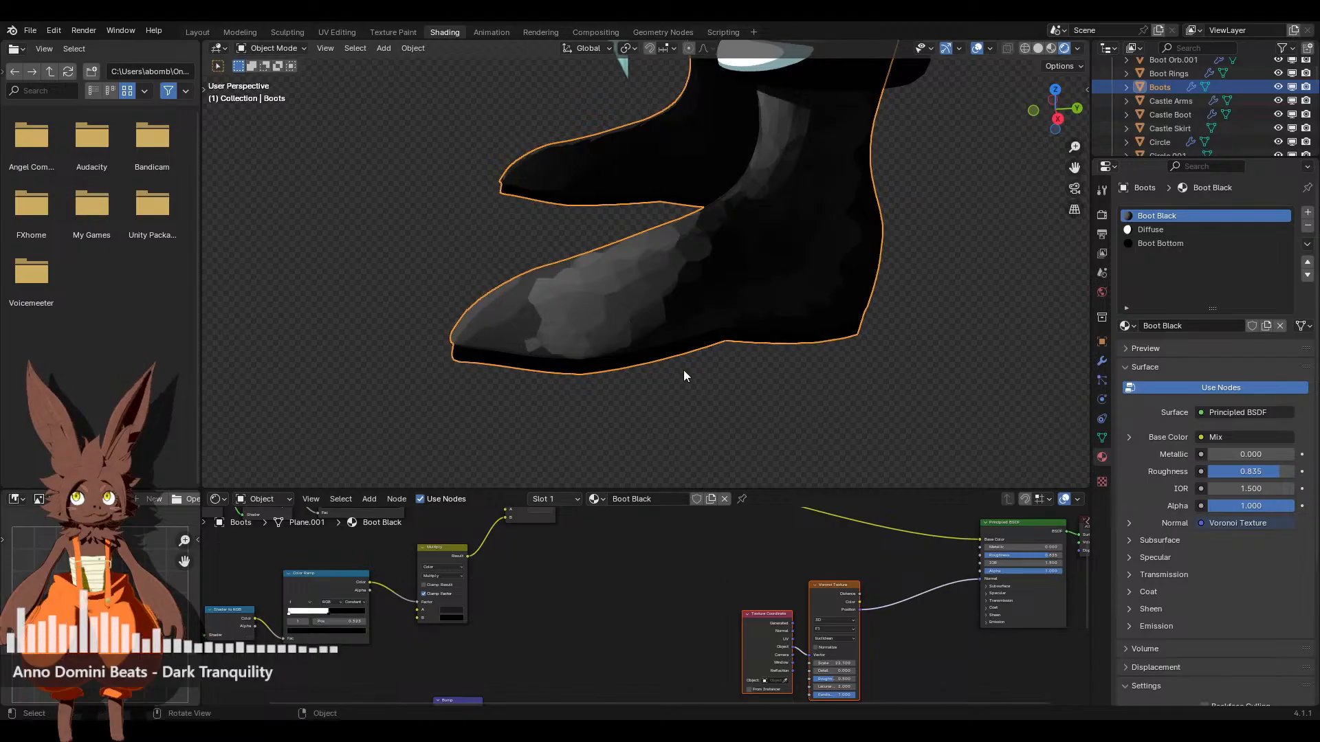
{"action": "middle_click_drag", "start_coordinate": [684, 375], "coordinate": [855, 326]}
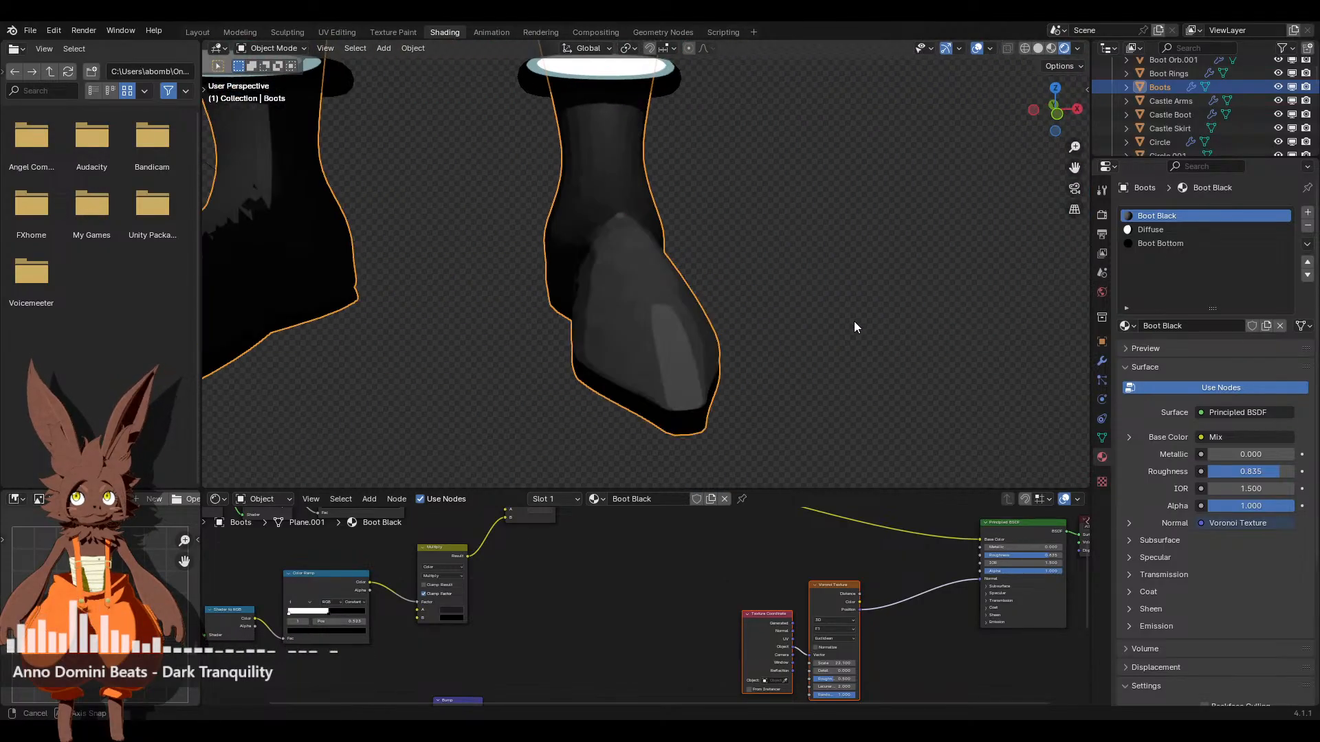
{"action": "middle_click_drag", "start_coordinate": [858, 584], "coordinate": [690, 574]}
{"action": "scroll", "coordinate": [690, 574], "scroll_direction": "up", "scroll_amount": 6}
{"action": "middle_click_drag", "start_coordinate": [788, 563], "coordinate": [637, 621]}
{"action": "scroll", "coordinate": [636, 621], "scroll_direction": "up", "scroll_amount": 2}
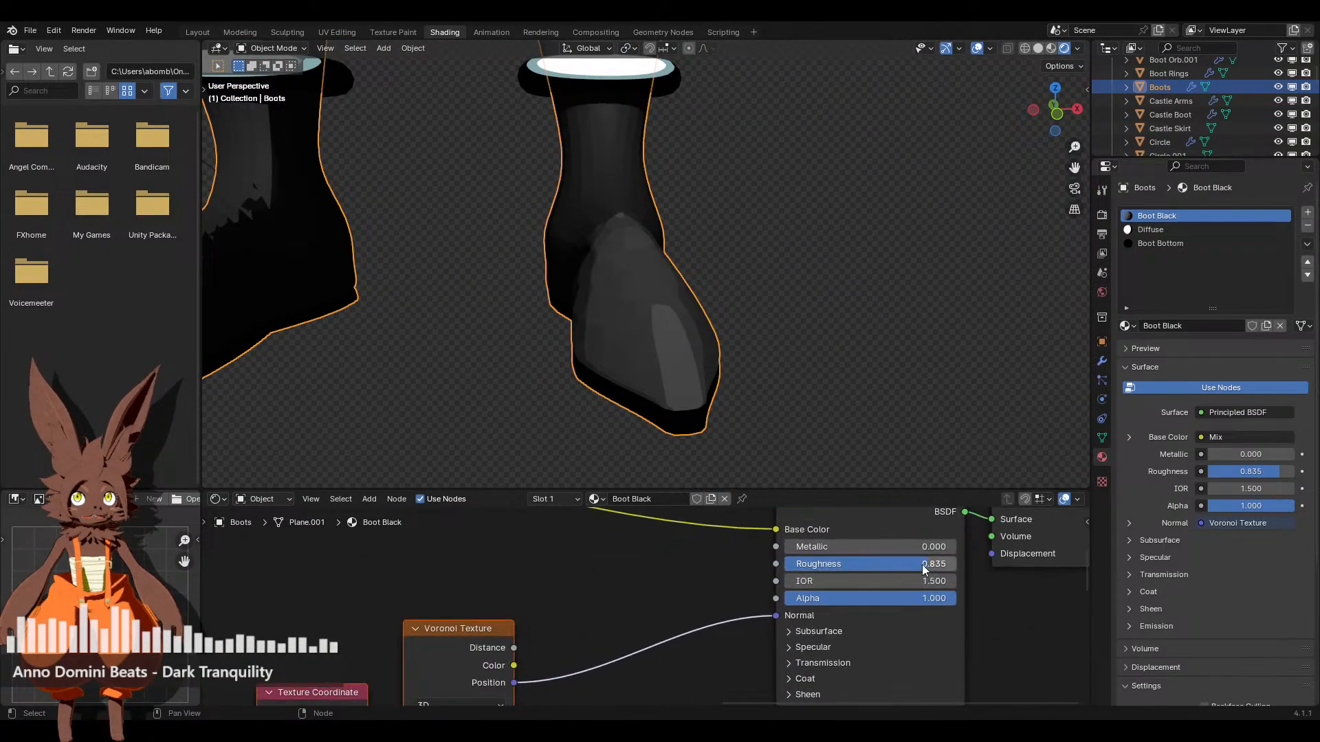
Raise the Boot Black Principled BSDF's Roughness to 1.000 and switch the Voronoi Texture's feature output to Smooth F1
{"action": "left_click_drag", "start_coordinate": [922, 567], "coordinate": [963, 572]}
{"action": "middle_click_drag", "start_coordinate": [650, 379], "coordinate": [522, 344]}
{"action": "middle_click_drag", "start_coordinate": [567, 613], "coordinate": [634, 565]}
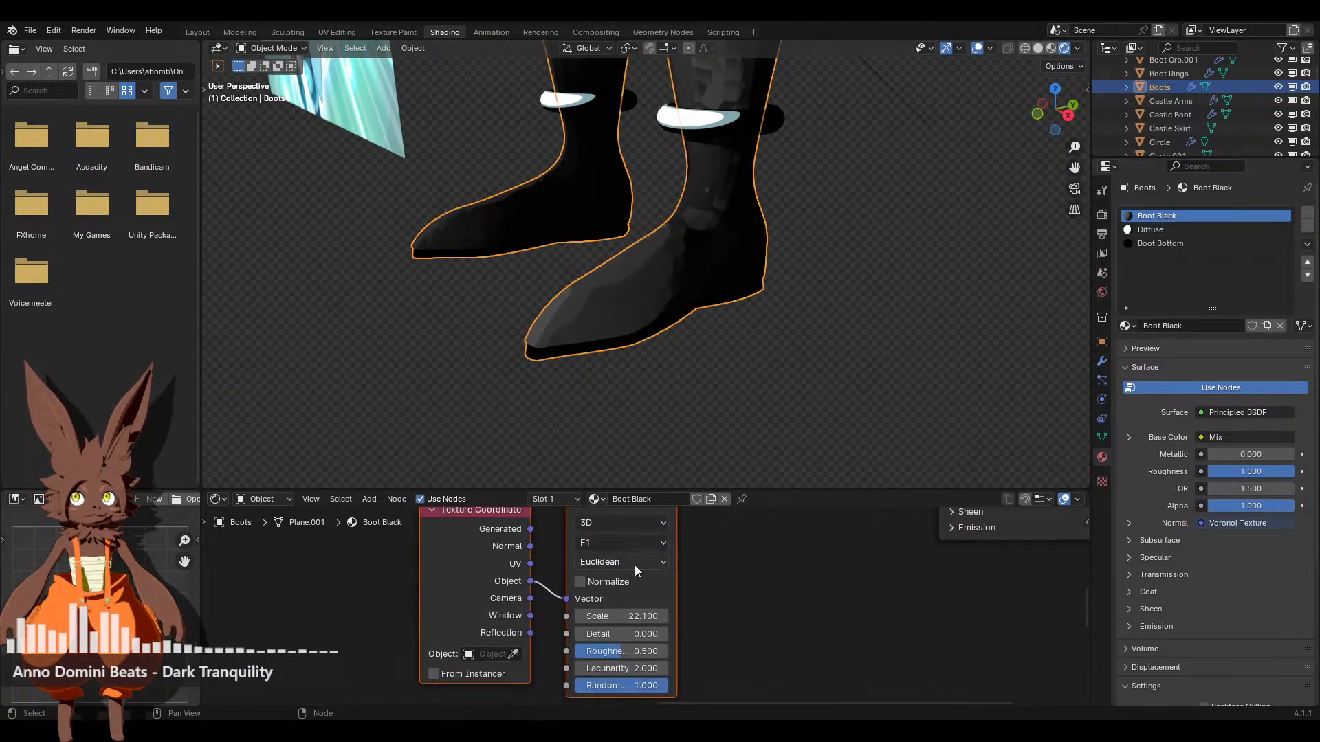
{"action": "scroll", "coordinate": [767, 574], "scroll_direction": "down", "scroll_amount": 3}
{"action": "middle_click_drag", "start_coordinate": [731, 563], "coordinate": [721, 599]}
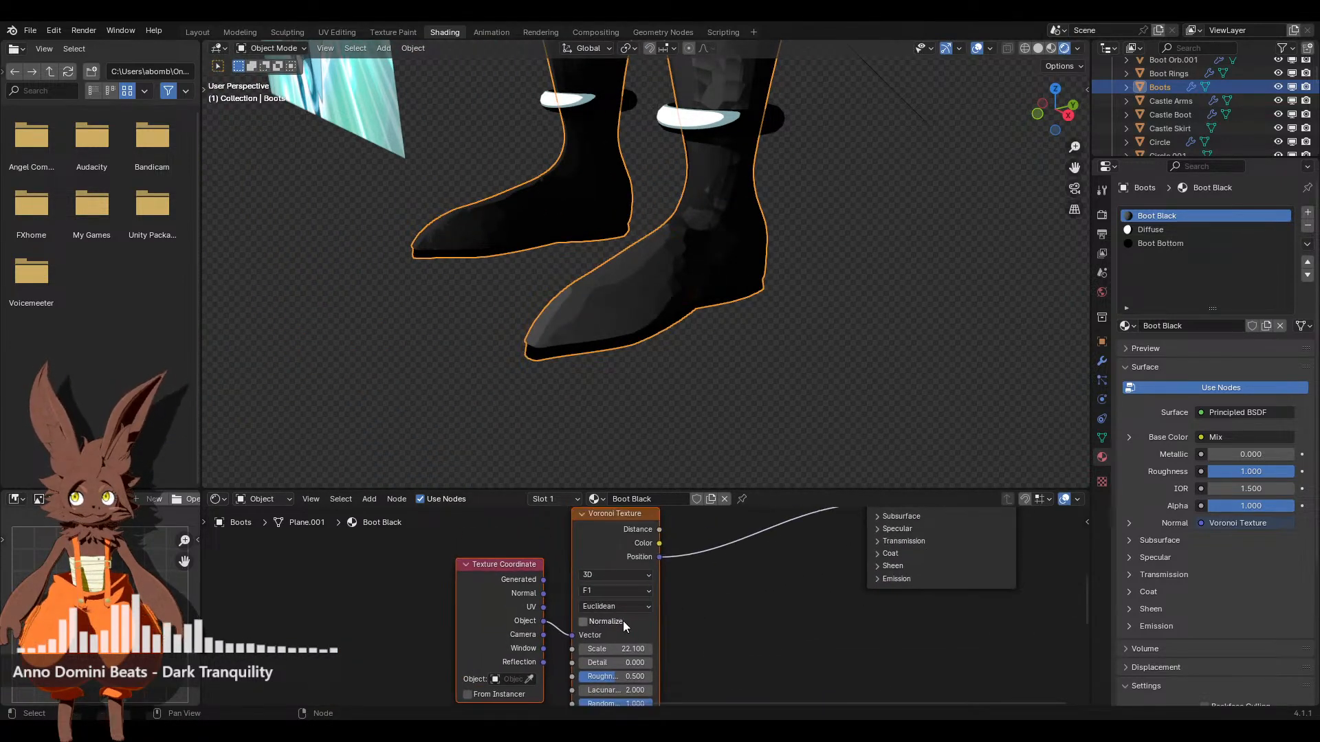
{"action": "scroll", "coordinate": [742, 574], "scroll_direction": "up", "scroll_amount": 2}
{"action": "left_click", "coordinate": [657, 569]}
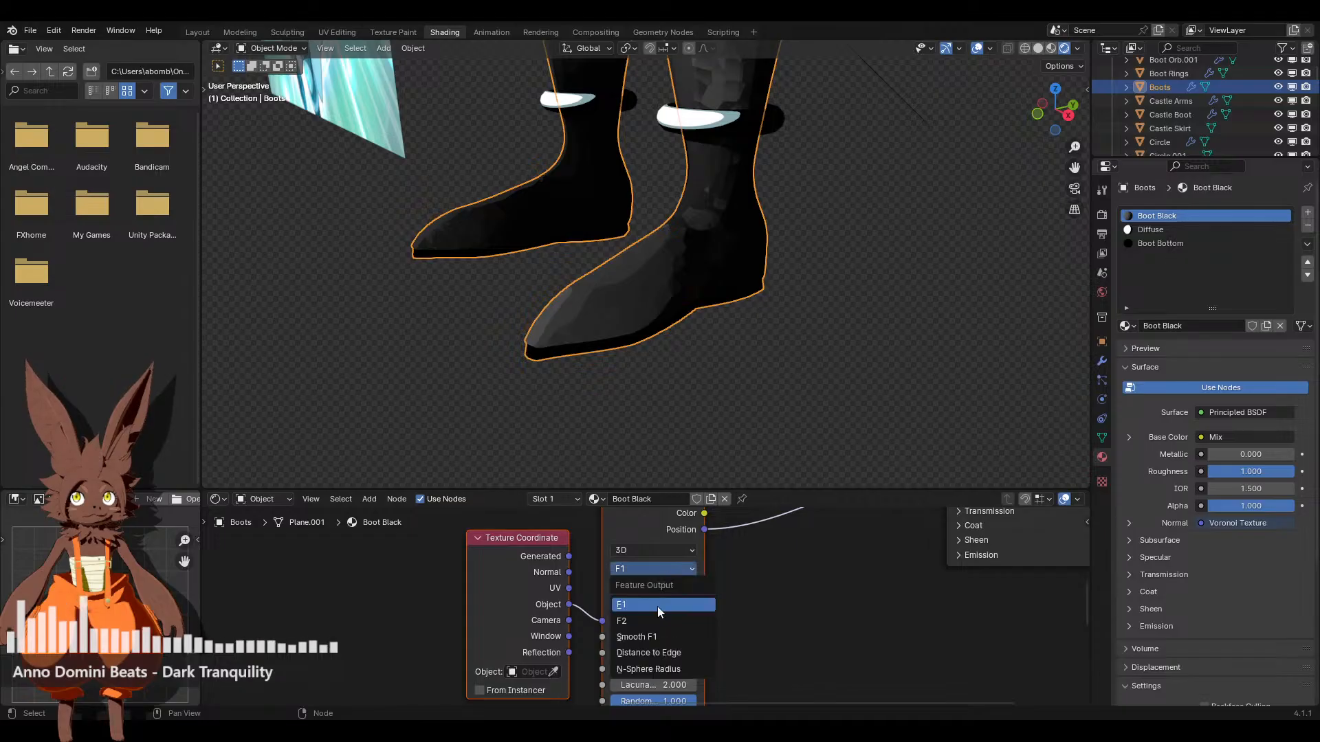
{"action": "left_click", "coordinate": [664, 637]}
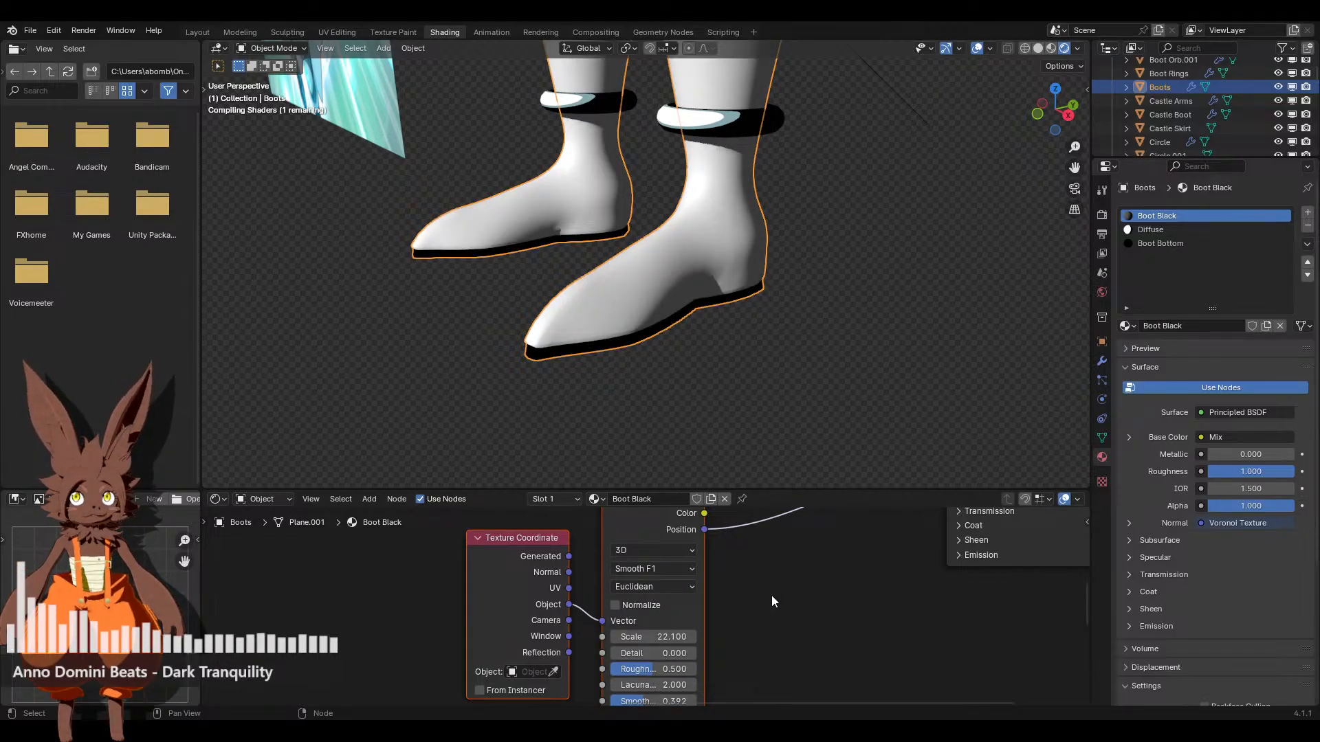
Move the Texture Coordinate farther from the Voronoi Texture and set the Voronoi Texture's Smoothness to 0.3
{"action": "left_click", "coordinate": [428, 575]}
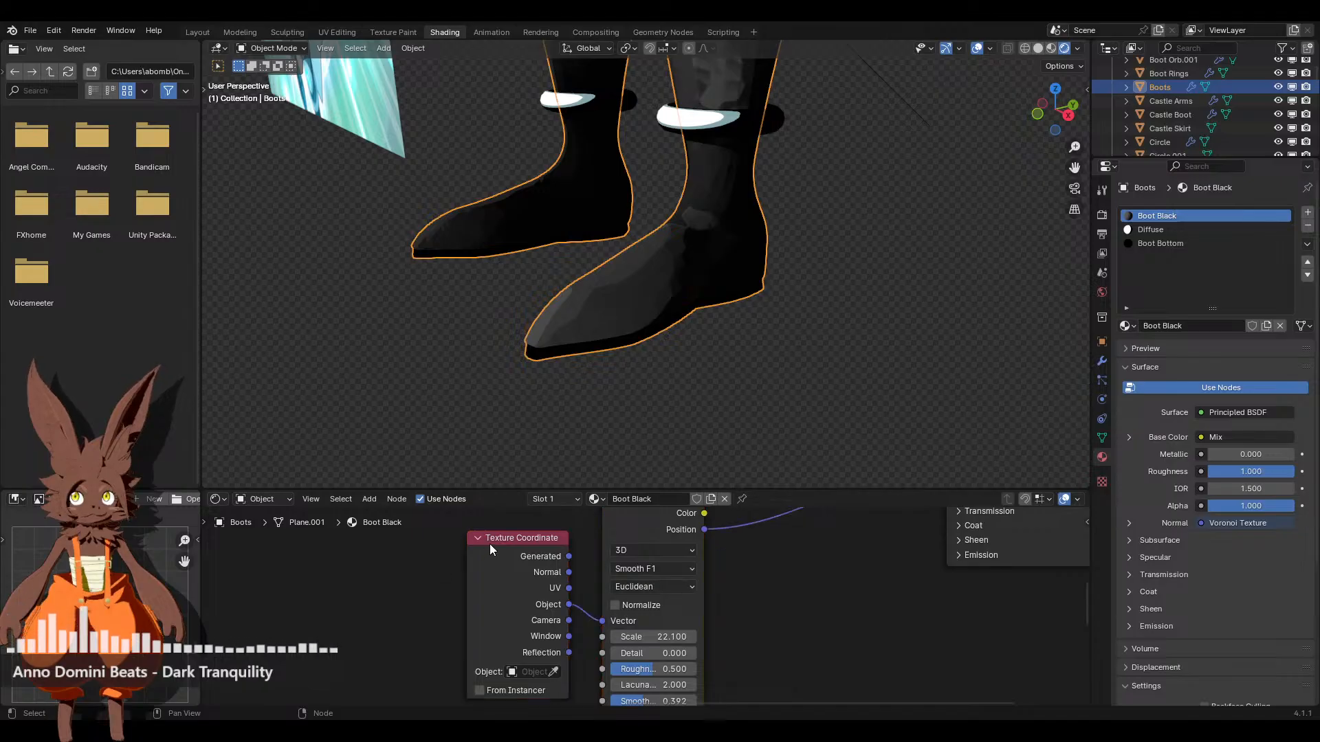
{"action": "left_click_drag", "start_coordinate": [490, 544], "coordinate": [446, 570]}
{"action": "middle_click_drag", "start_coordinate": [765, 652], "coordinate": [768, 608]}
{"action": "scroll", "coordinate": [768, 608], "scroll_direction": "up", "scroll_amount": 2}
{"action": "scroll", "coordinate": [768, 613], "scroll_direction": "up", "scroll_amount": 2}
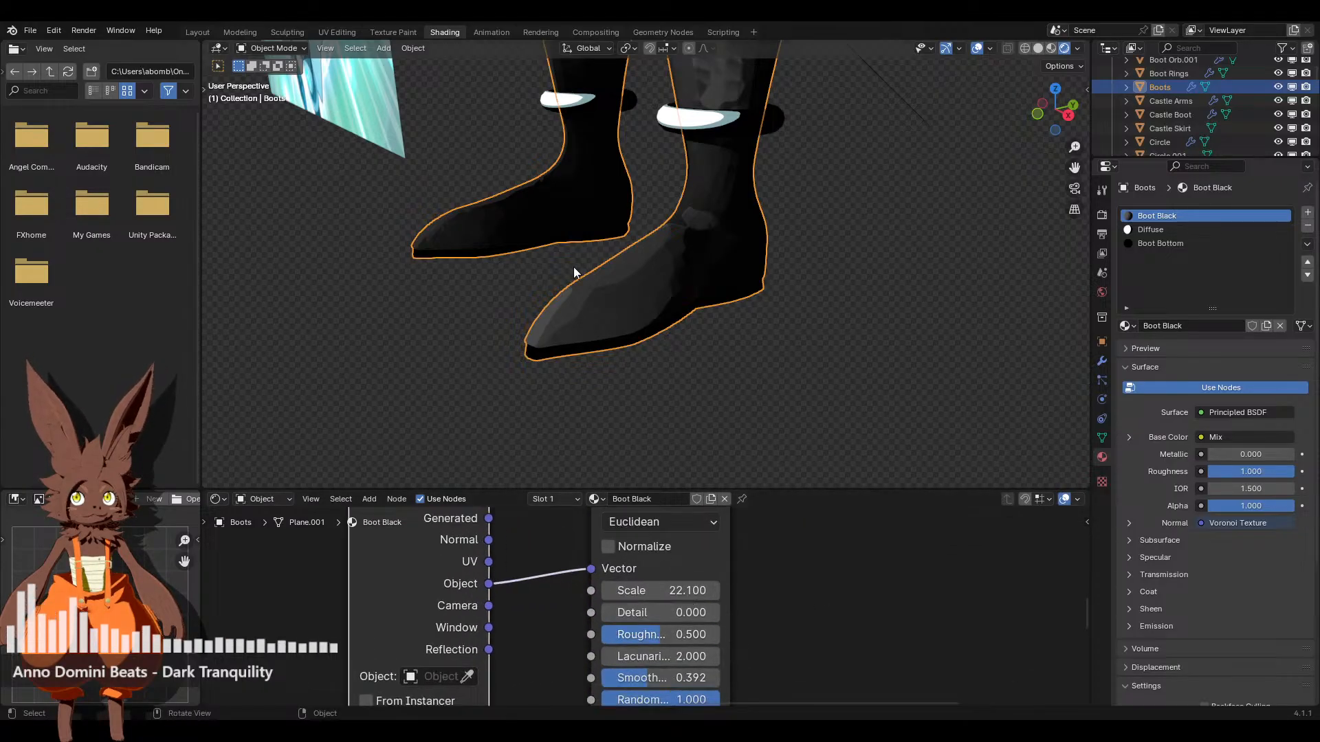
{"action": "scroll", "coordinate": [554, 344], "scroll_direction": "up", "scroll_amount": 4}
{"action": "middle_click_drag", "start_coordinate": [554, 344], "coordinate": [762, 338]}
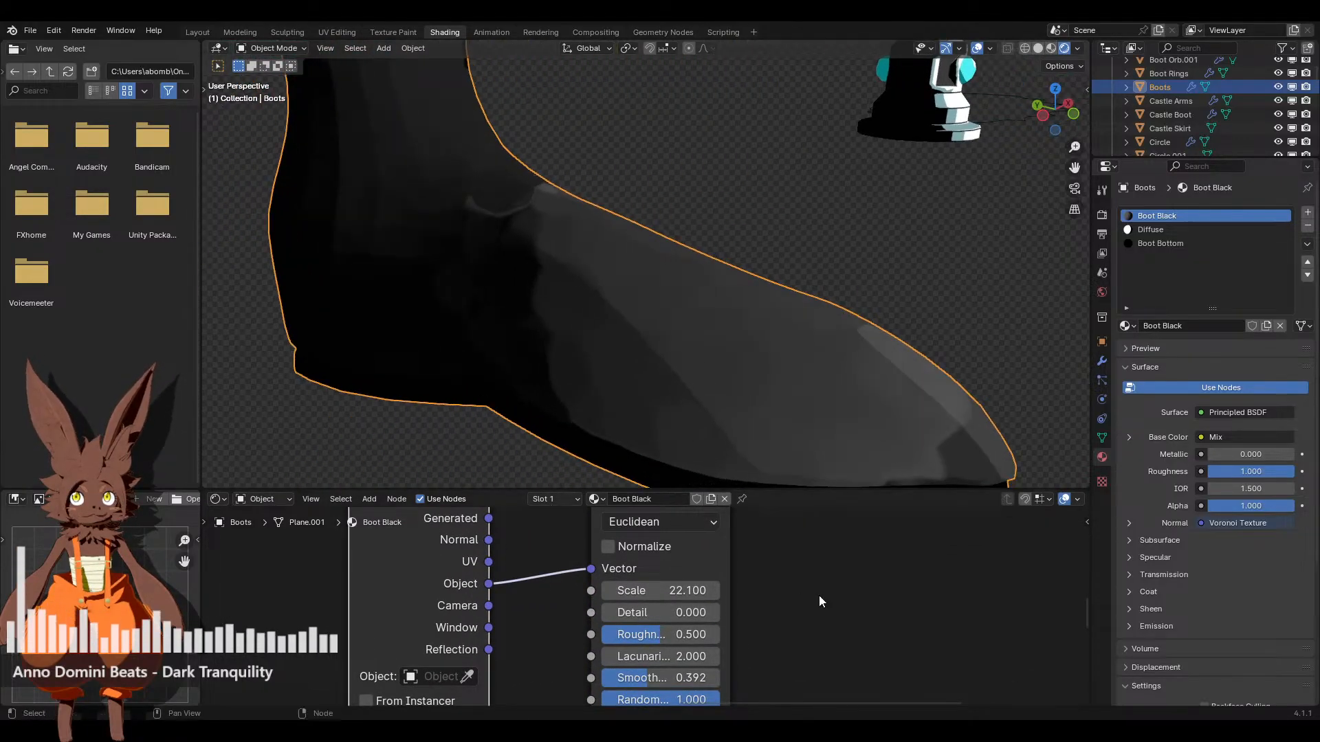
{"action": "middle_click_drag", "start_coordinate": [779, 648], "coordinate": [830, 591]}
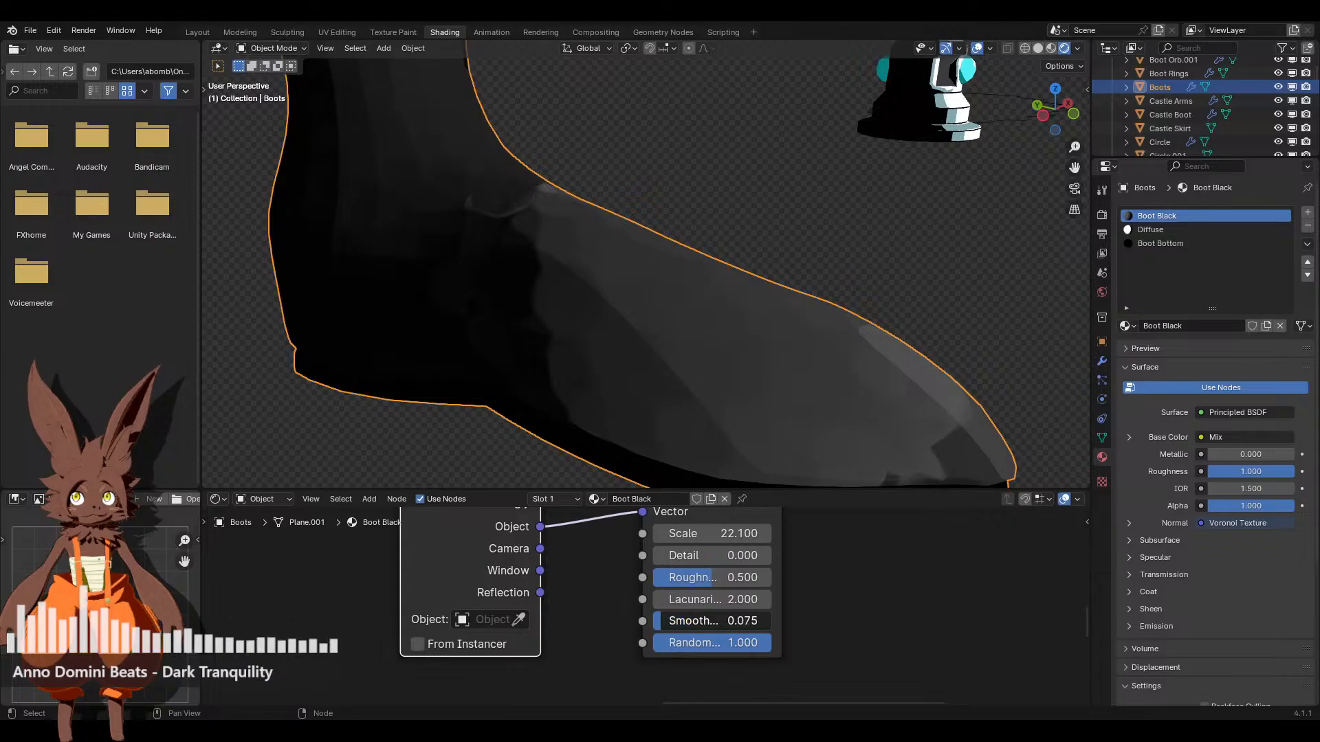
{"action": "left_click_drag", "start_coordinate": [685, 620], "coordinate": [754, 621]}
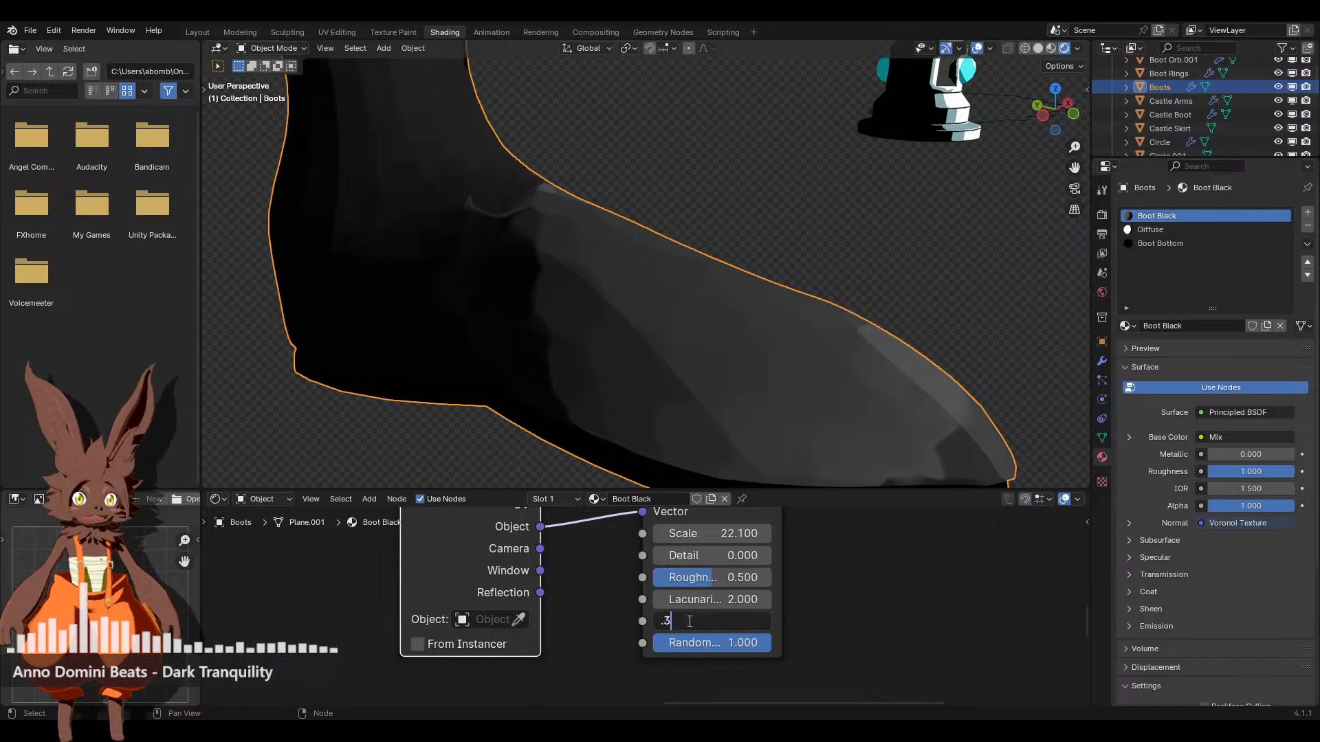
Examine the faceted shading on both boots up close and in relation to the whole character
{"action": "scroll", "coordinate": [762, 266], "scroll_direction": "down", "scroll_amount": 4}
{"action": "middle_click_drag", "start_coordinate": [761, 266], "coordinate": [704, 343]}
{"action": "scroll", "coordinate": [688, 378], "scroll_direction": "up", "scroll_amount": 6}
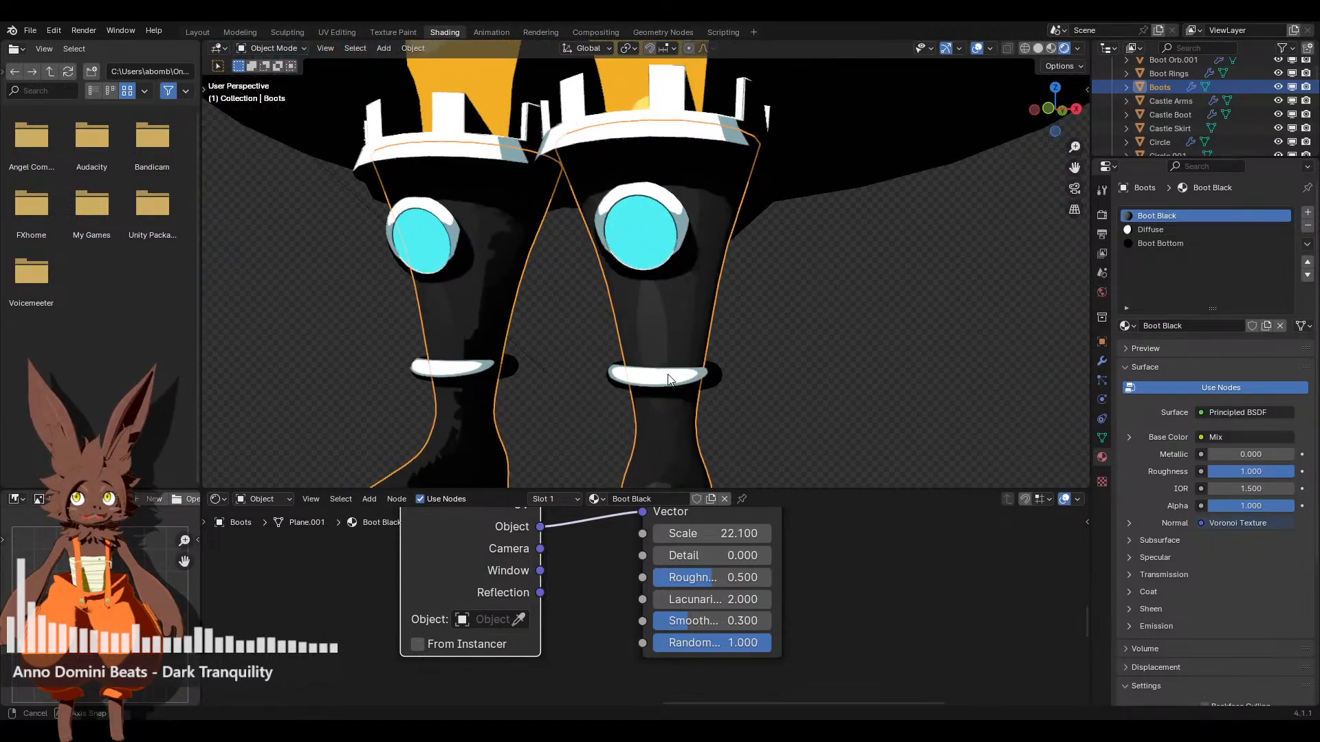
{"action": "middle_click_drag", "start_coordinate": [657, 411], "coordinate": [744, 365]}
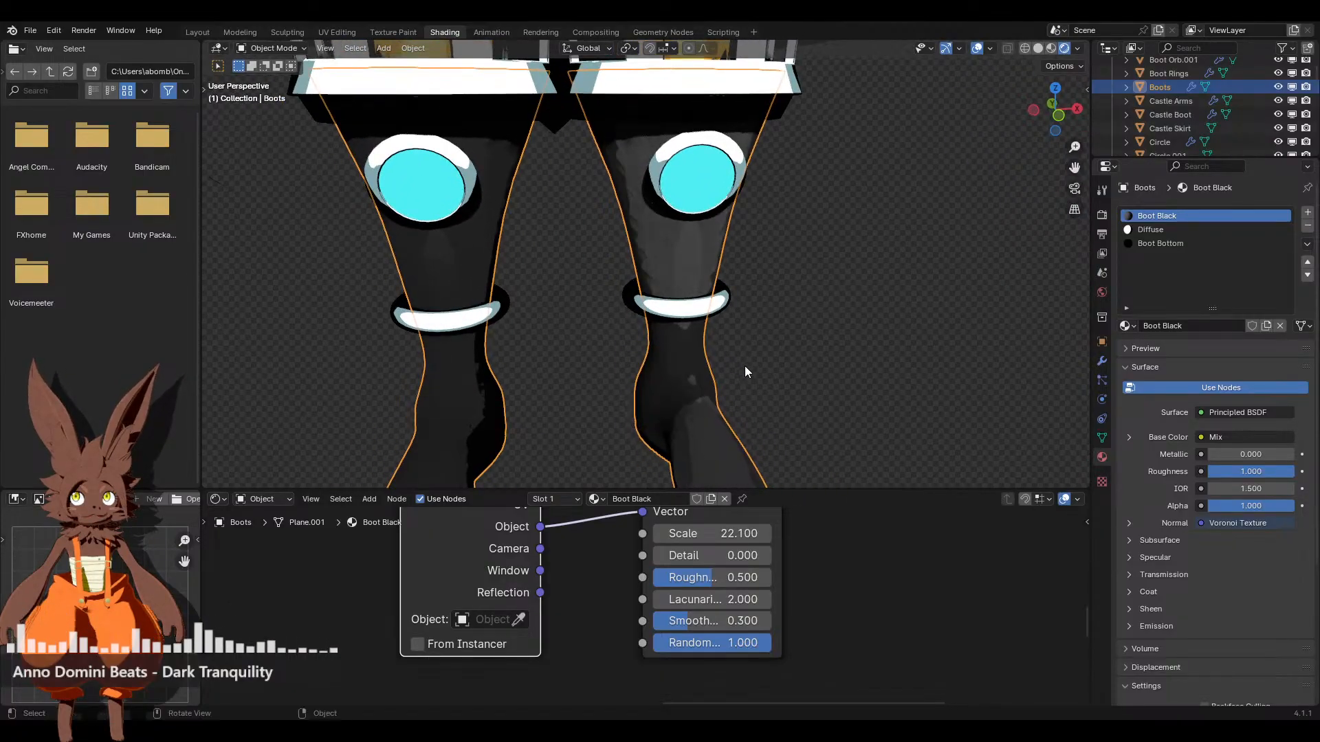
{"action": "scroll", "coordinate": [744, 366], "scroll_direction": "down", "scroll_amount": 5}
{"action": "scroll", "coordinate": [869, 608], "scroll_direction": "down", "scroll_amount": 8}
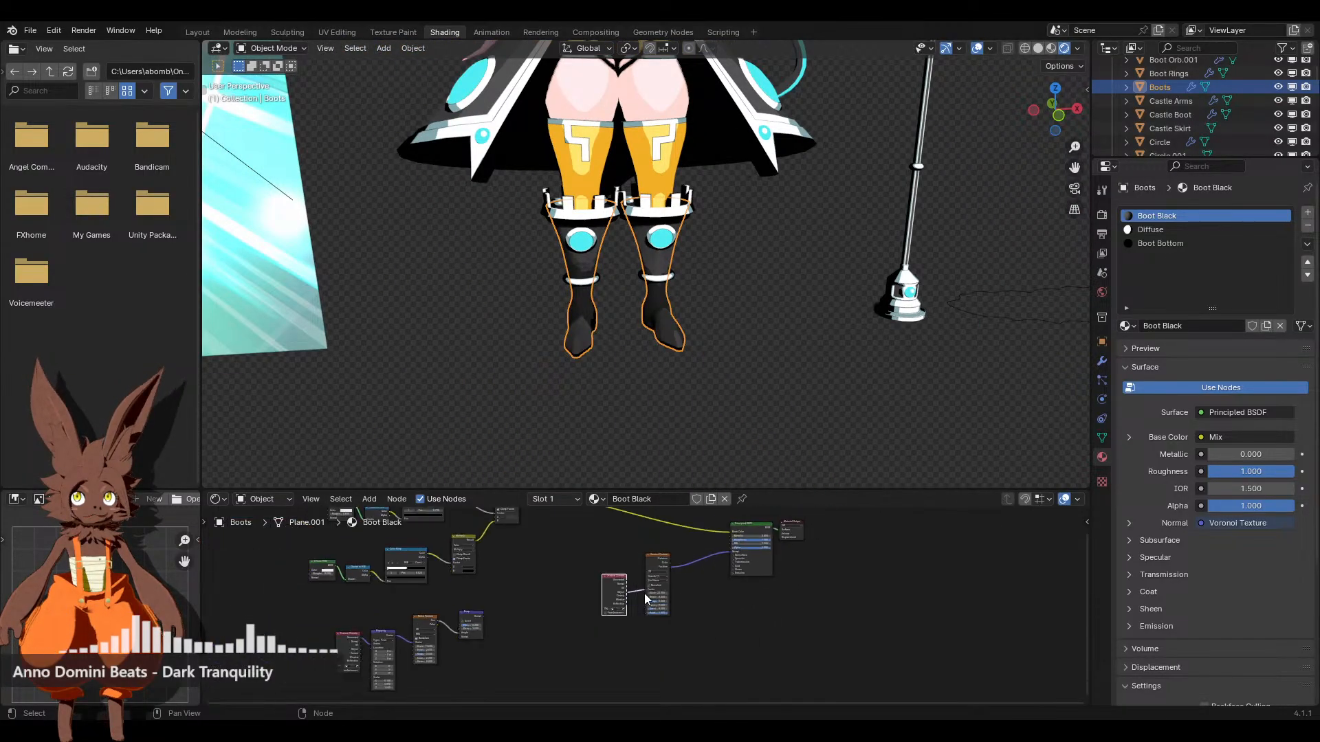
{"action": "scroll", "coordinate": [738, 389], "scroll_direction": "down", "scroll_amount": 4}
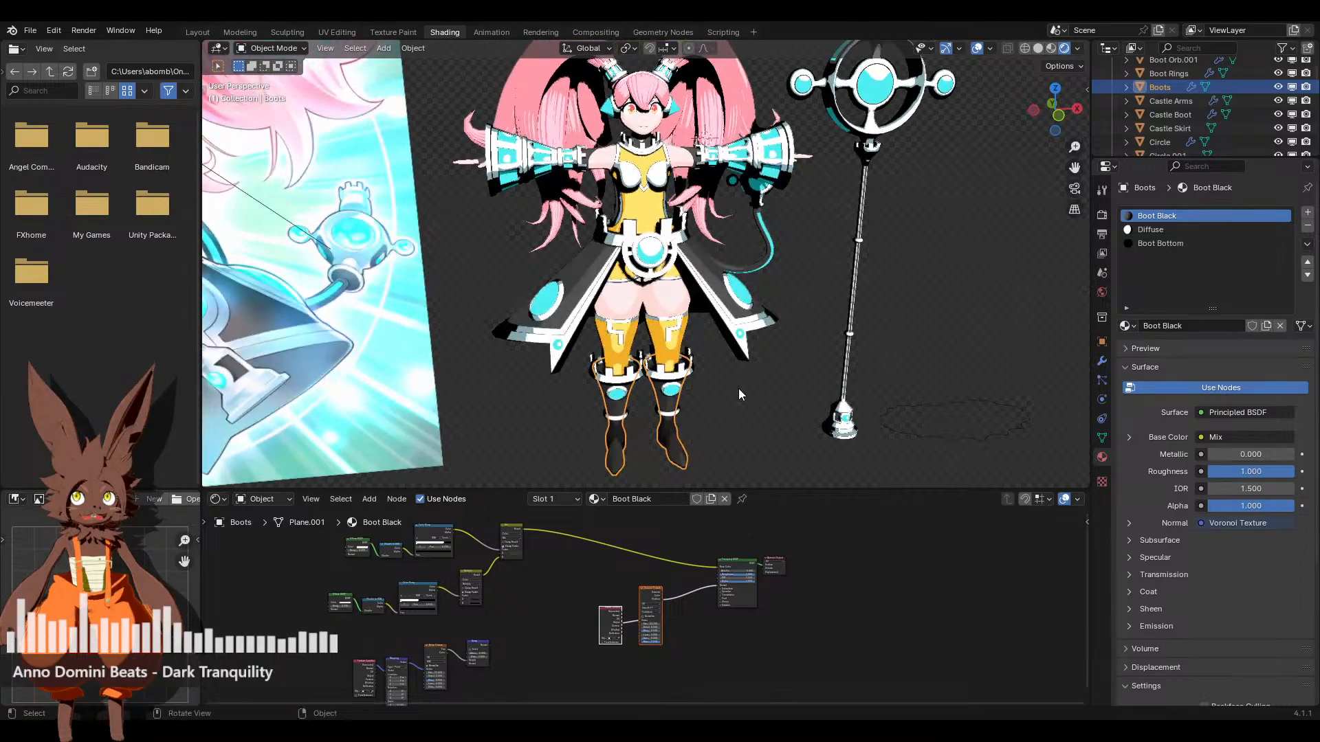
Select the character's body and paste the copied Texture Coordinate and Voronoi Texture nodes into its Skin material
{"action": "scroll", "coordinate": [696, 348], "scroll_direction": "up", "scroll_amount": 5}
{"action": "left_click", "coordinate": [688, 293]}
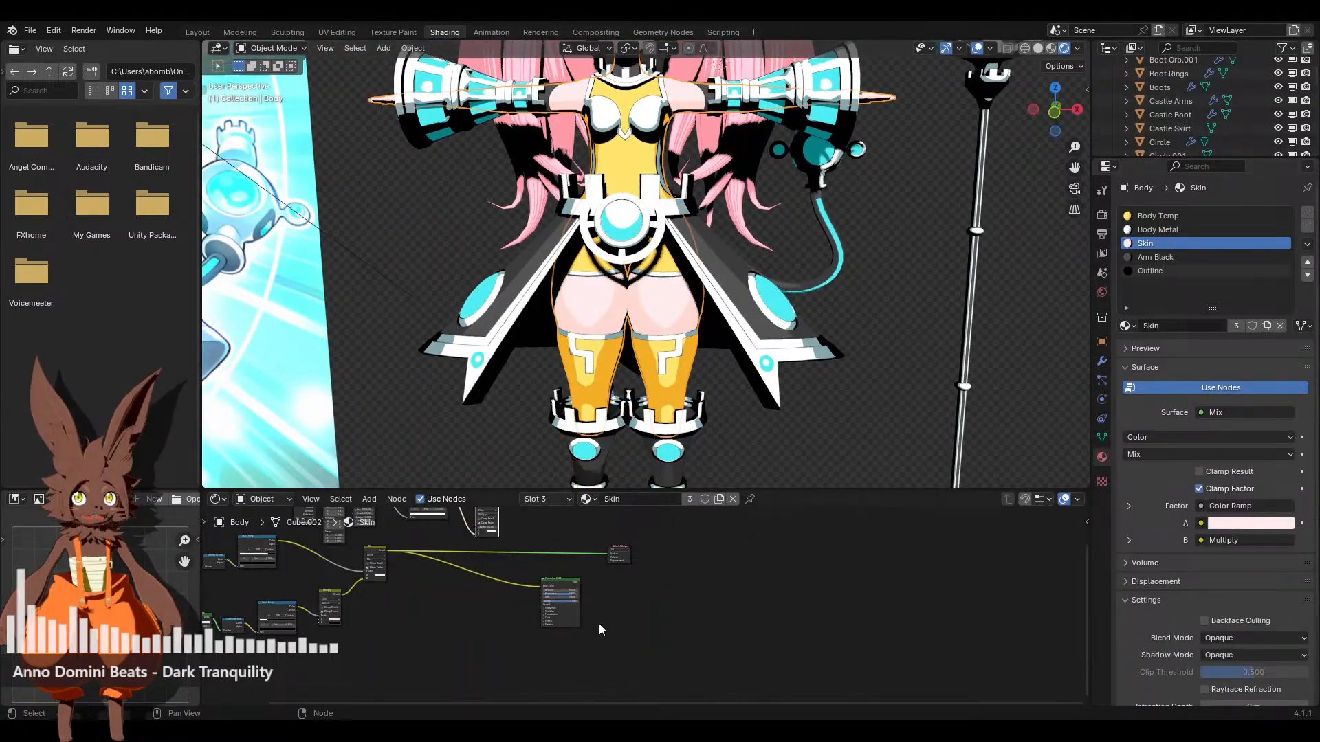
{"action": "scroll", "coordinate": [599, 624], "scroll_direction": "down", "scroll_amount": 1}
{"action": "middle_click_drag", "start_coordinate": [404, 661], "coordinate": [618, 637]}
{"action": "key", "text": "ctrl+v"}
{"action": "scroll", "coordinate": [729, 620], "scroll_direction": "up", "scroll_amount": 8}
{"action": "middle_click_drag", "start_coordinate": [799, 632], "coordinate": [704, 626]}
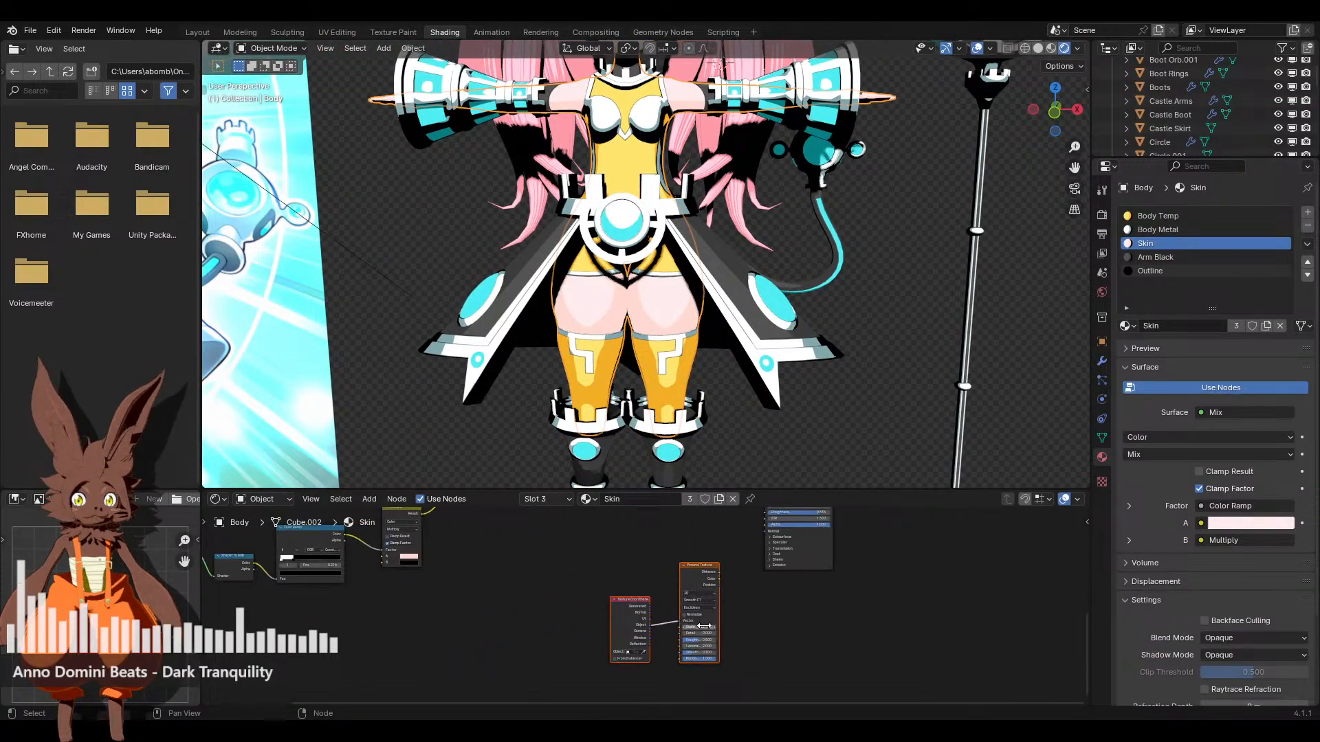
Connect the pasted Voronoi Texture's Position to the Principled BSDF's Normal and place both pasted nodes closer to the shader
{"action": "scroll", "coordinate": [672, 610], "scroll_direction": "up", "scroll_amount": 1}
{"action": "left_click_drag", "start_coordinate": [614, 550], "coordinate": [605, 551]}
{"action": "left_click_drag", "start_coordinate": [598, 554], "coordinate": [729, 668]}
{"action": "key", "text": "g"}
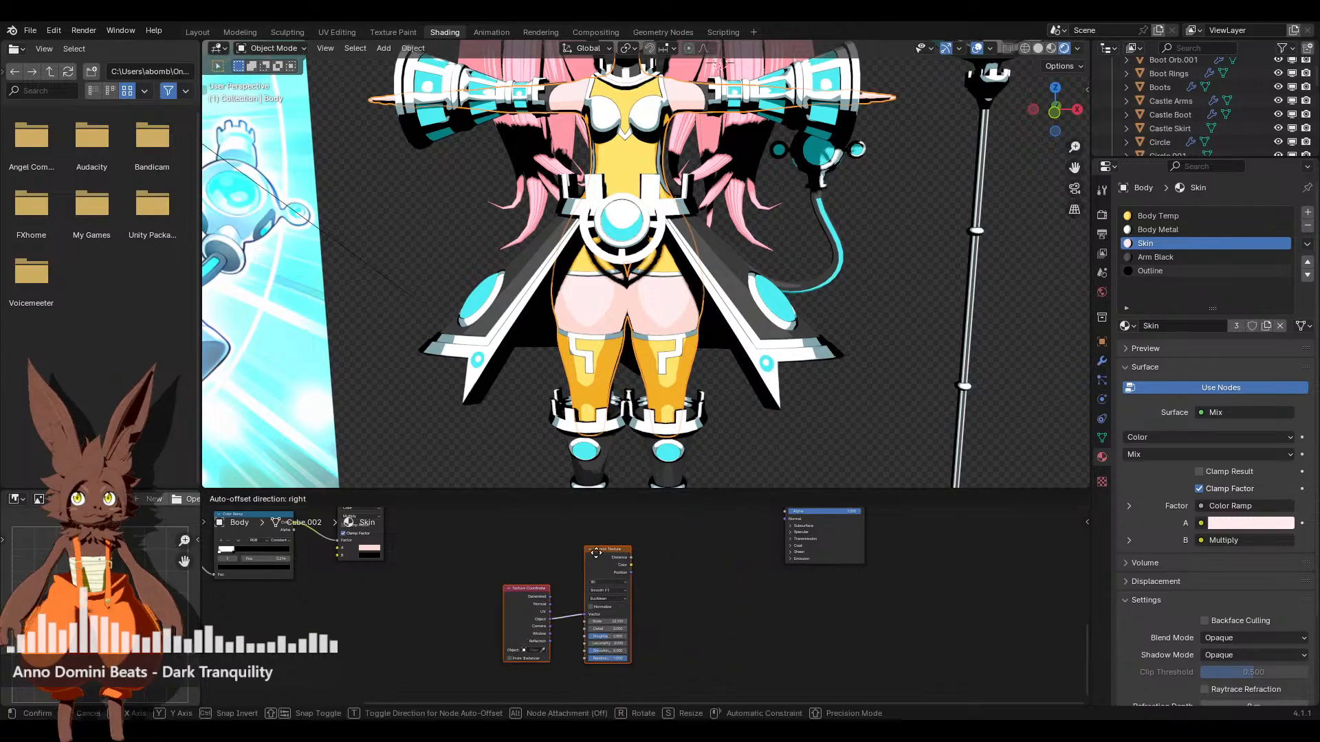
{"action": "left_click", "coordinate": [624, 653]}
{"action": "middle_click_drag", "start_coordinate": [722, 561], "coordinate": [710, 600]}
{"action": "scroll", "coordinate": [710, 600], "scroll_direction": "up", "scroll_amount": 4}
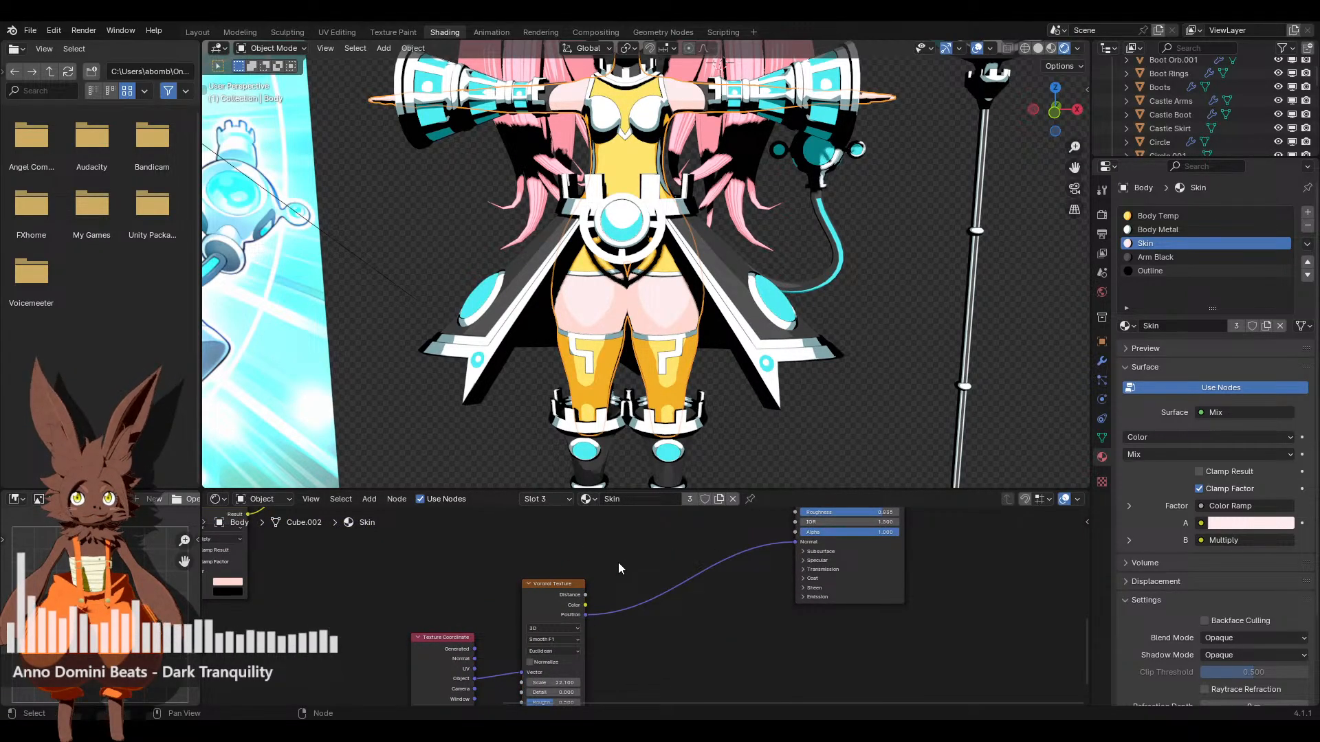
{"action": "left_click_drag", "start_coordinate": [554, 580], "coordinate": [638, 571]}
{"action": "left_click_drag", "start_coordinate": [467, 637], "coordinate": [553, 601]}
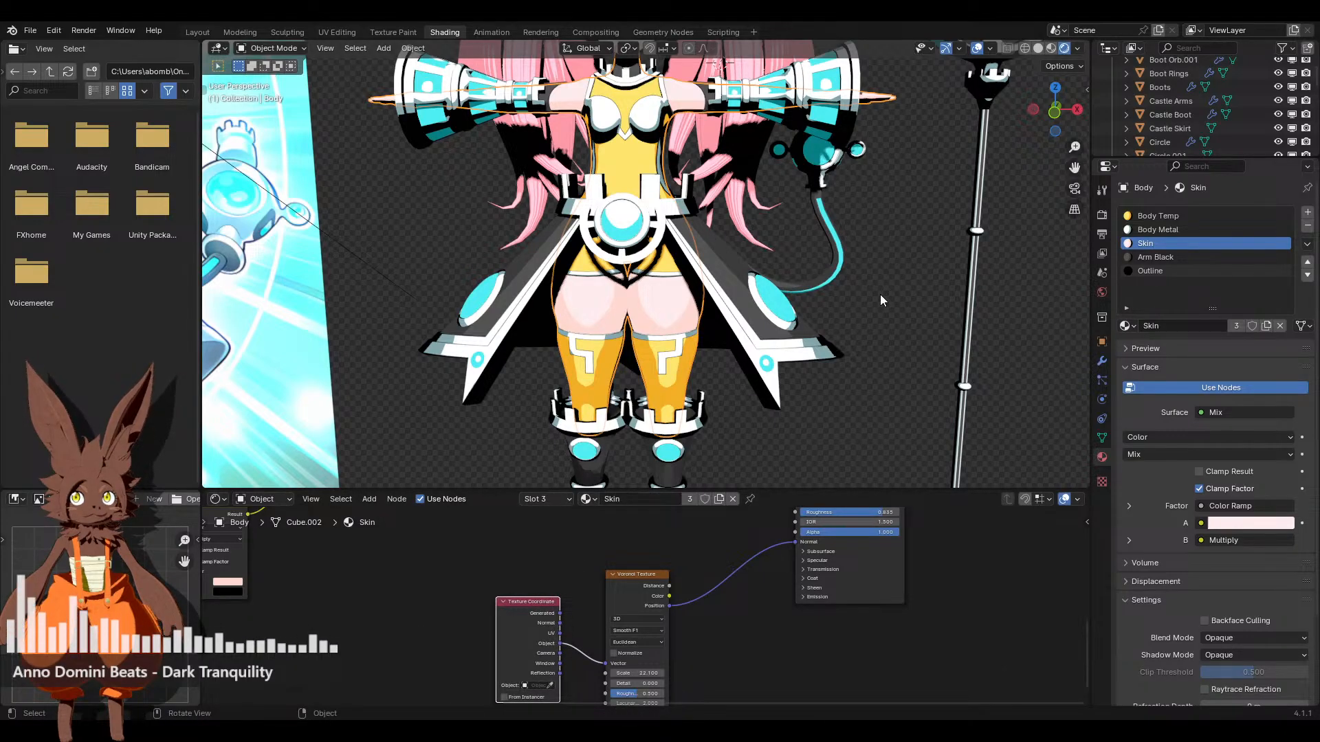
Connect the Skin material's Principled BSDF to the Material Output's Surface and set its Roughness to 1.000
{"action": "scroll", "coordinate": [793, 600], "scroll_direction": "down", "scroll_amount": 6}
{"action": "middle_click_drag", "start_coordinate": [914, 584], "coordinate": [839, 646]}
{"action": "scroll", "coordinate": [752, 601], "scroll_direction": "up", "scroll_amount": 1}
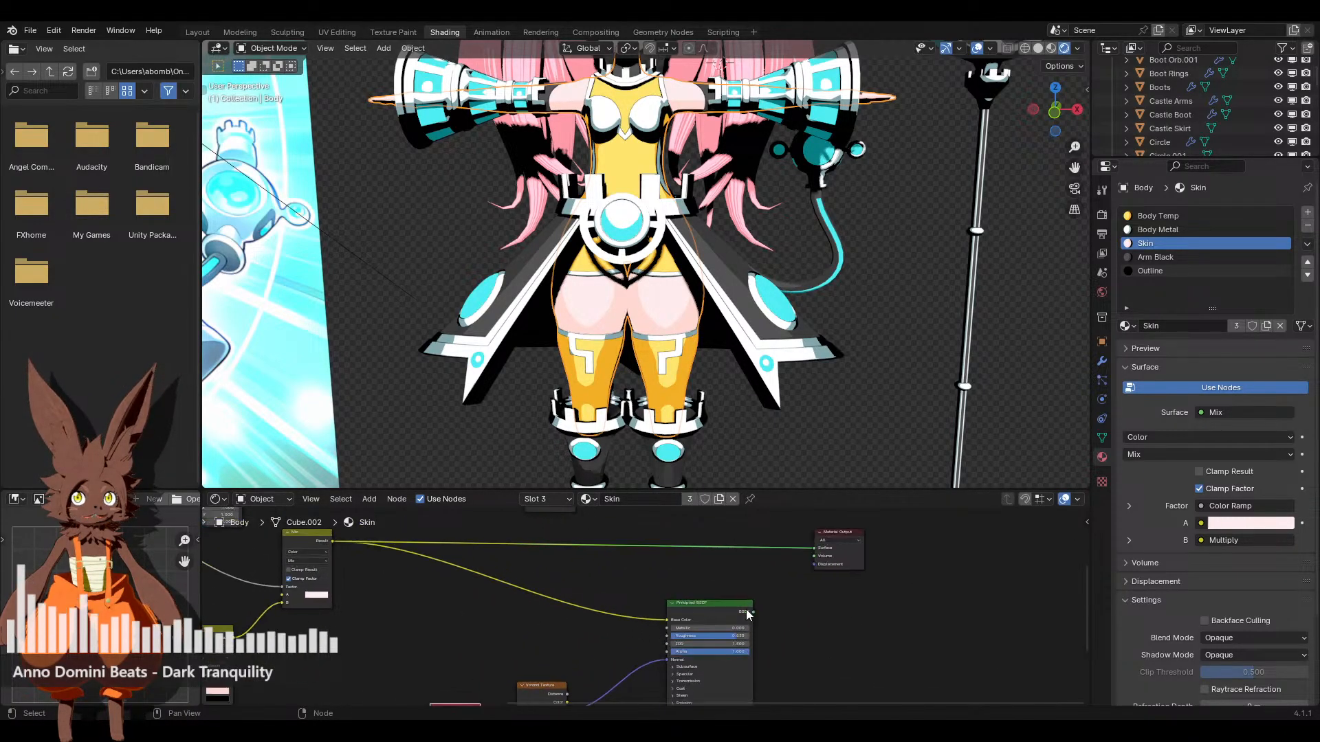
{"action": "left_click_drag", "start_coordinate": [808, 554], "coordinate": [813, 549]}
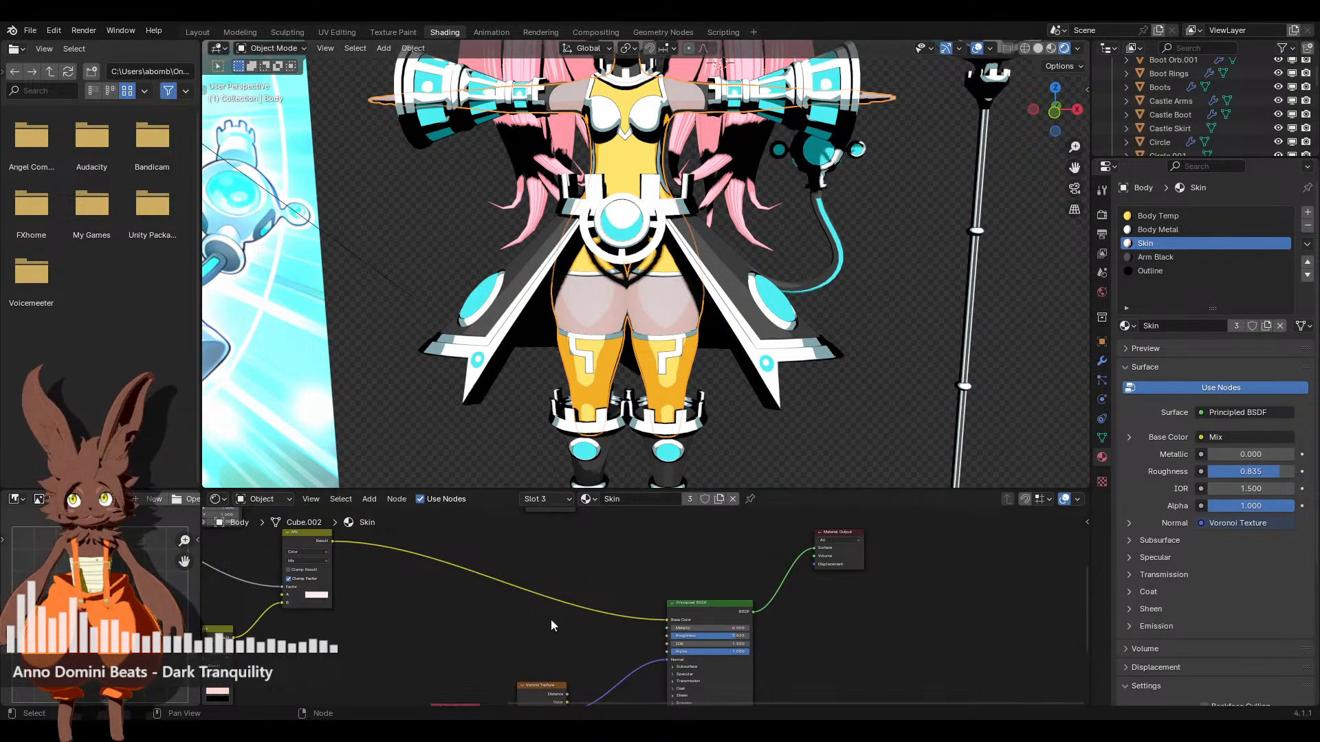
{"action": "scroll", "coordinate": [726, 623], "scroll_direction": "up", "scroll_amount": 2}
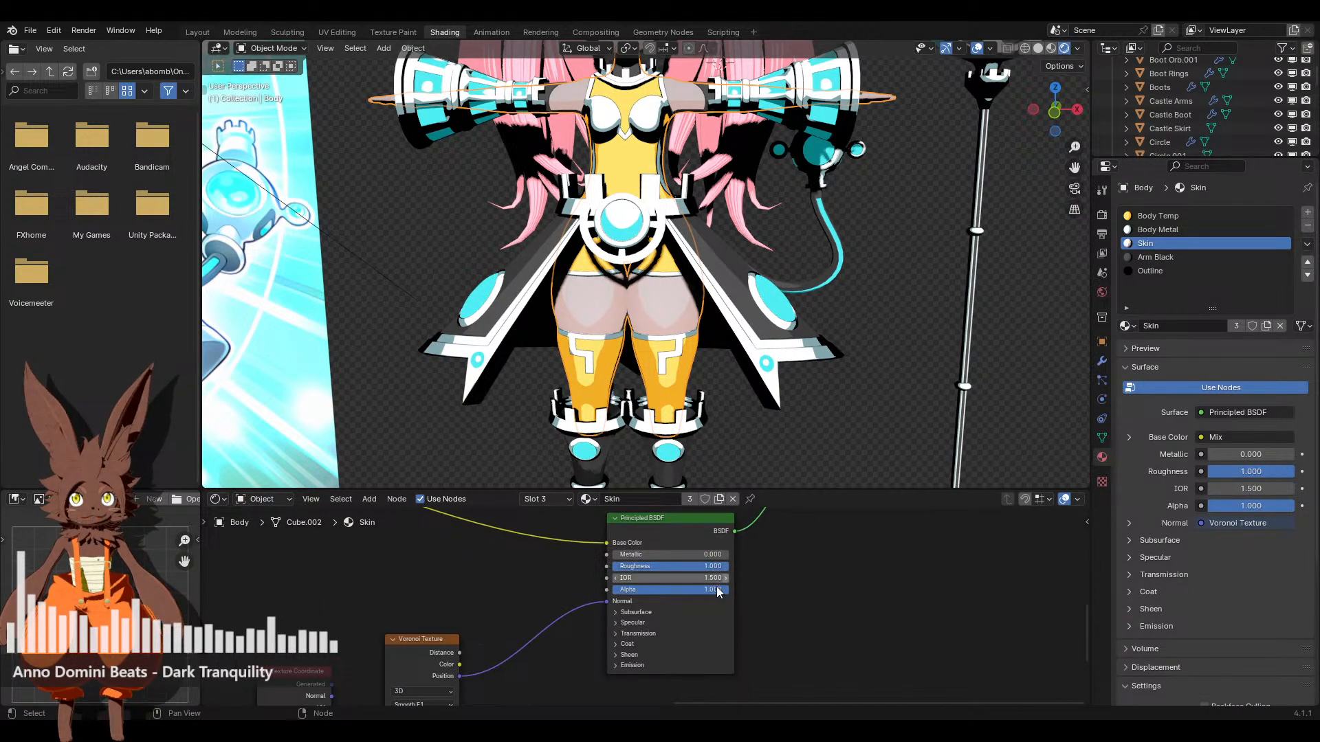
Set the Skin material's Voronoi Texture Scale to 25 while checking the shading on the thighs
{"action": "scroll", "coordinate": [703, 374], "scroll_direction": "up", "scroll_amount": 8}
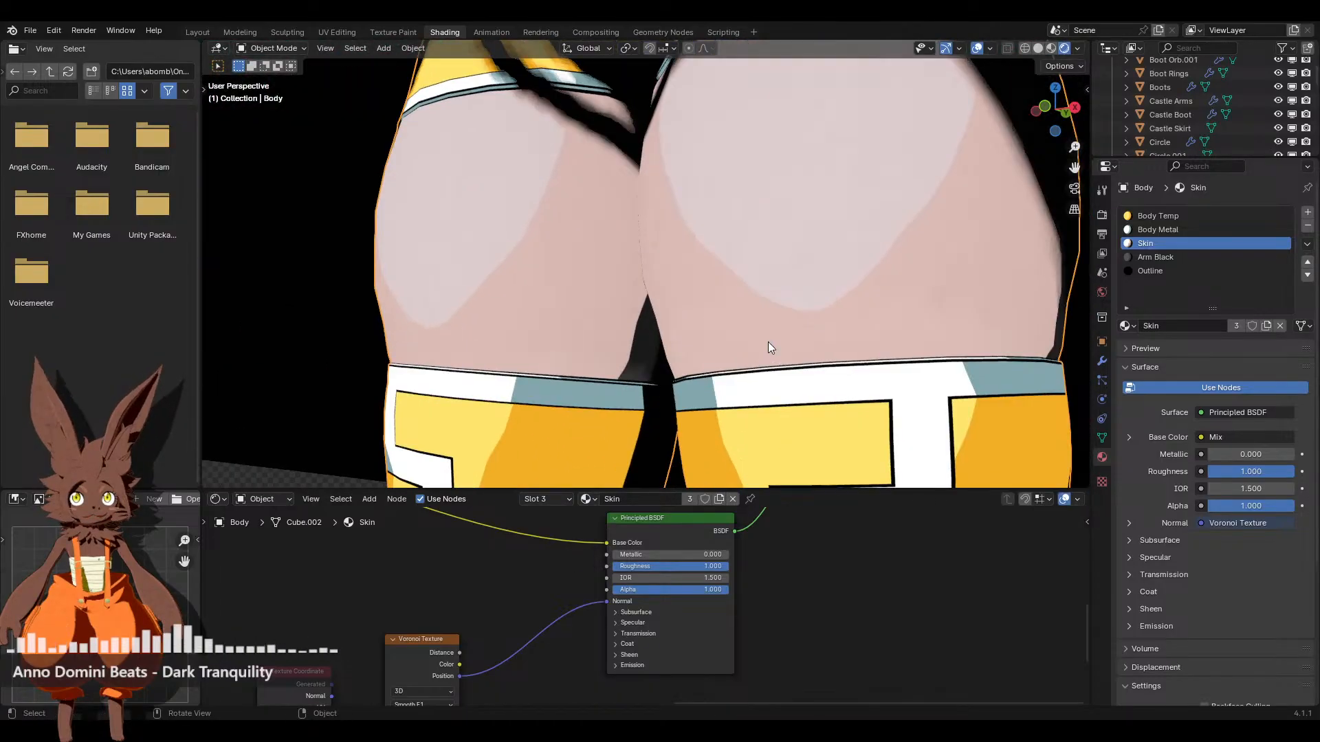
{"action": "middle_click_drag", "start_coordinate": [768, 342], "coordinate": [742, 347]}
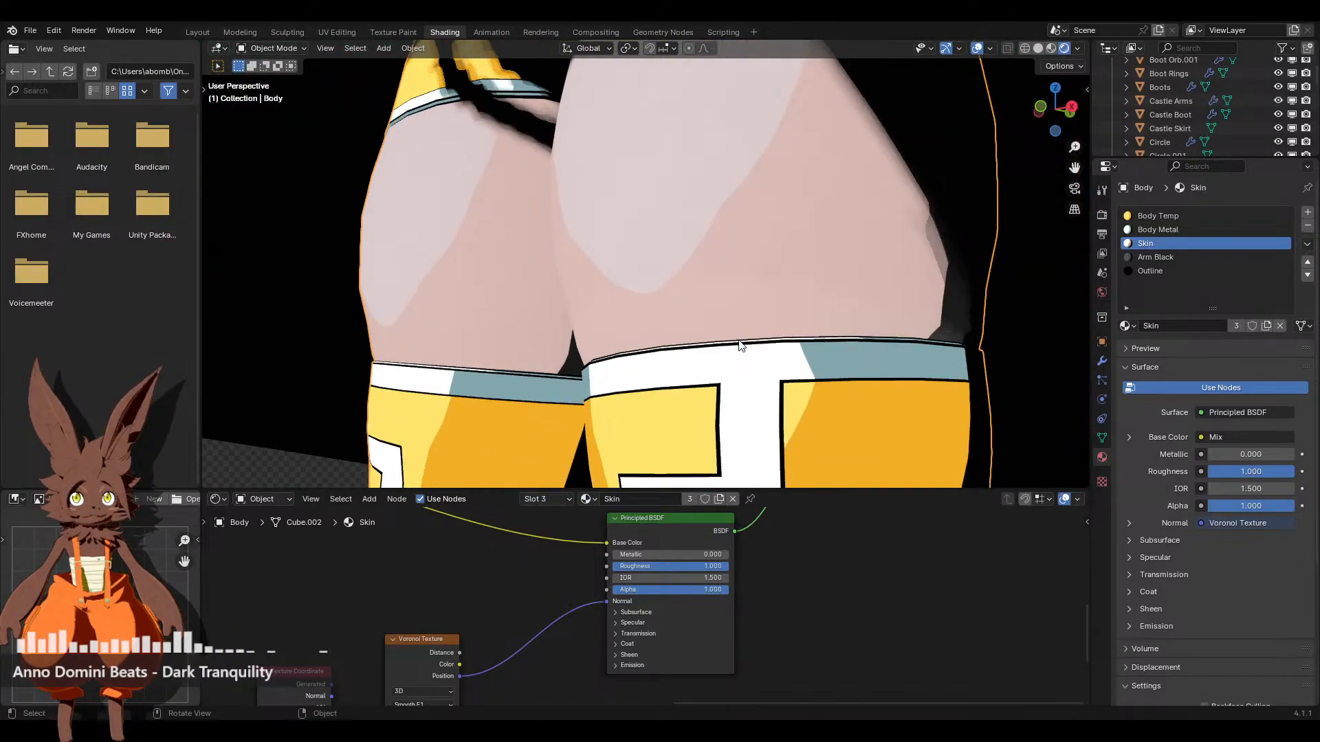
{"action": "middle_click_drag", "start_coordinate": [571, 586], "coordinate": [766, 454]}
{"action": "scroll", "coordinate": [667, 591], "scroll_direction": "up", "scroll_amount": 1}
{"action": "scroll", "coordinate": [666, 597], "scroll_direction": "up", "scroll_amount": 3}
{"action": "mouse_move", "coordinate": [646, 585]}
{"action": "left_mouse_down"}
{"action": "mouse_move", "coordinate": [691, 586]}
{"action": "mouse_move", "coordinate": [664, 590]}
{"action": "left_mouse_up"}
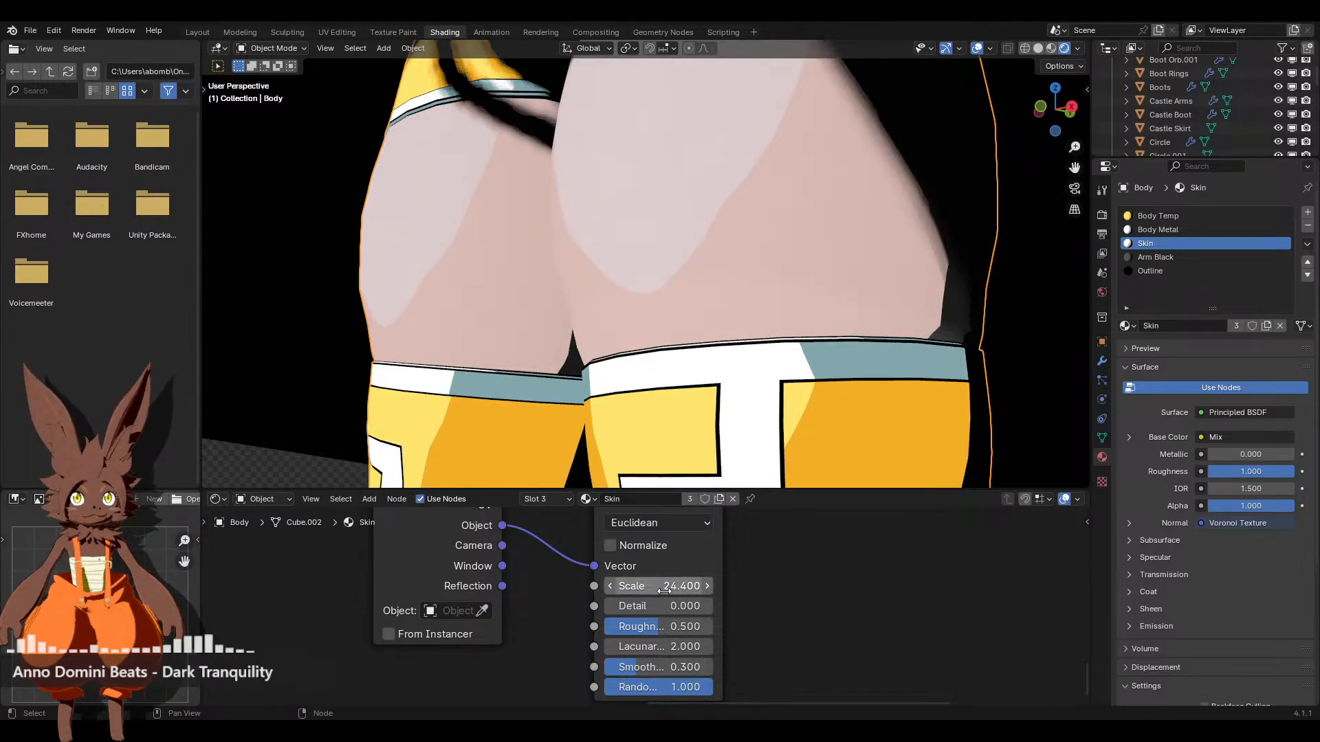
{"action": "key", "text": "Return"}
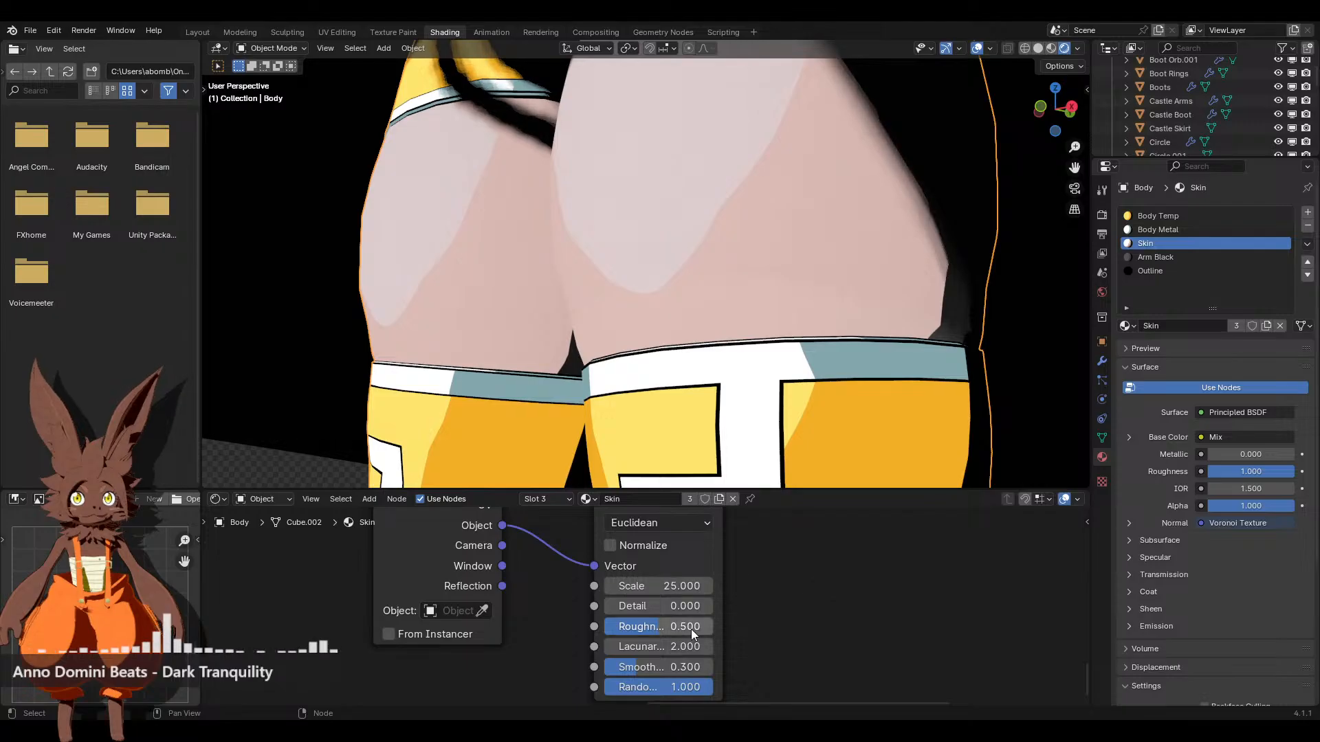
Set the Skin material's Voronoi Texture Smoothness to 0.25 and check the legs from the front
{"action": "mouse_move", "coordinate": [680, 665]}
{"action": "left_mouse_down"}
{"action": "mouse_move", "coordinate": [707, 666]}
{"action": "mouse_move", "coordinate": [641, 667]}
{"action": "left_mouse_up"}
{"action": "left_click", "coordinate": [640, 668]}
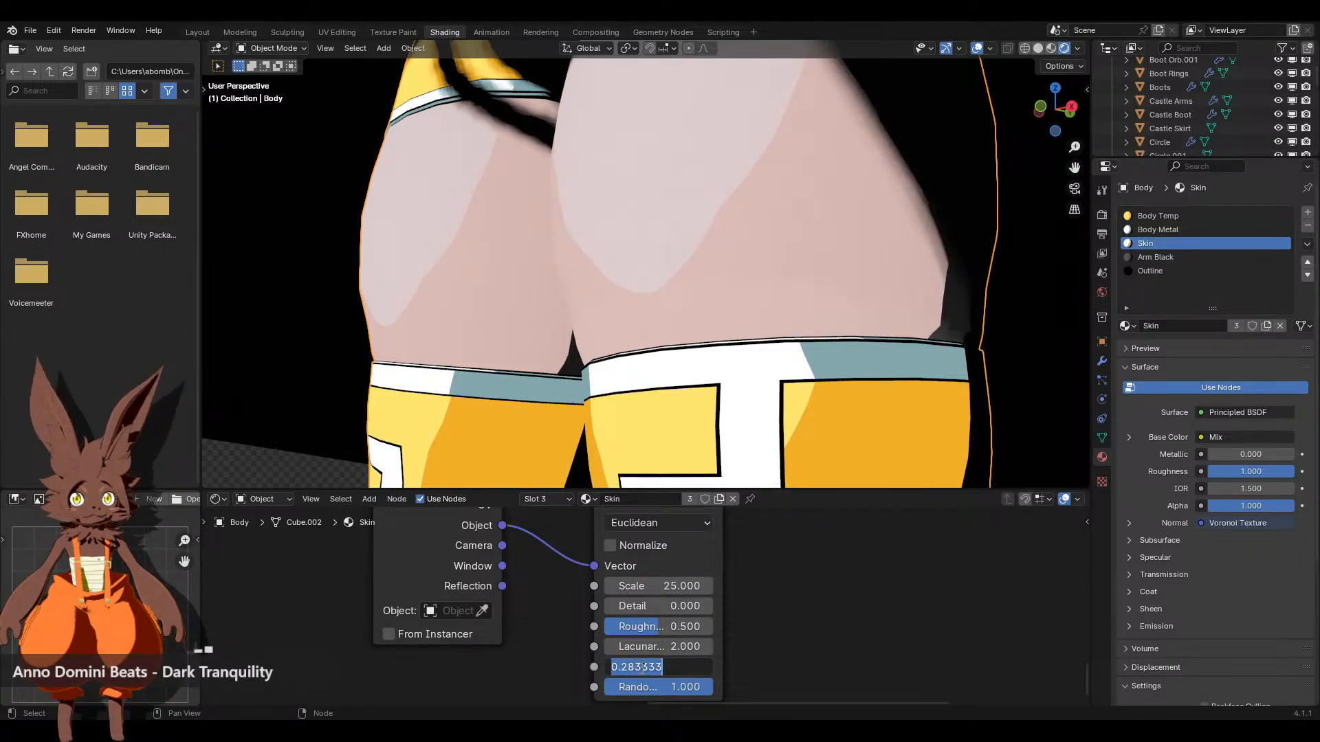
{"action": "type", "text": ".25"}
{"action": "key", "text": "Return"}
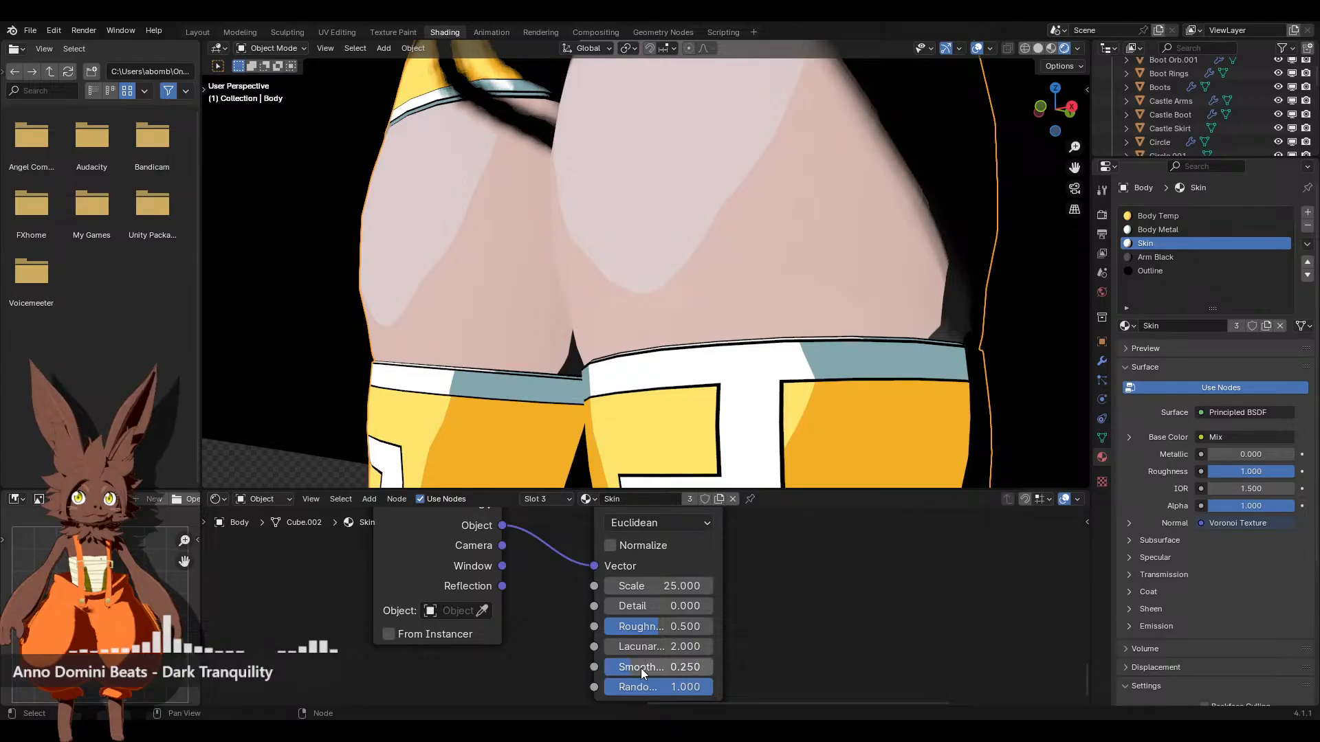
{"action": "middle_click_drag", "start_coordinate": [491, 283], "coordinate": [522, 282]}
{"action": "scroll", "coordinate": [721, 348], "scroll_direction": "down", "scroll_amount": 1}
{"action": "middle_click_drag", "start_coordinate": [721, 348], "coordinate": [705, 347]}
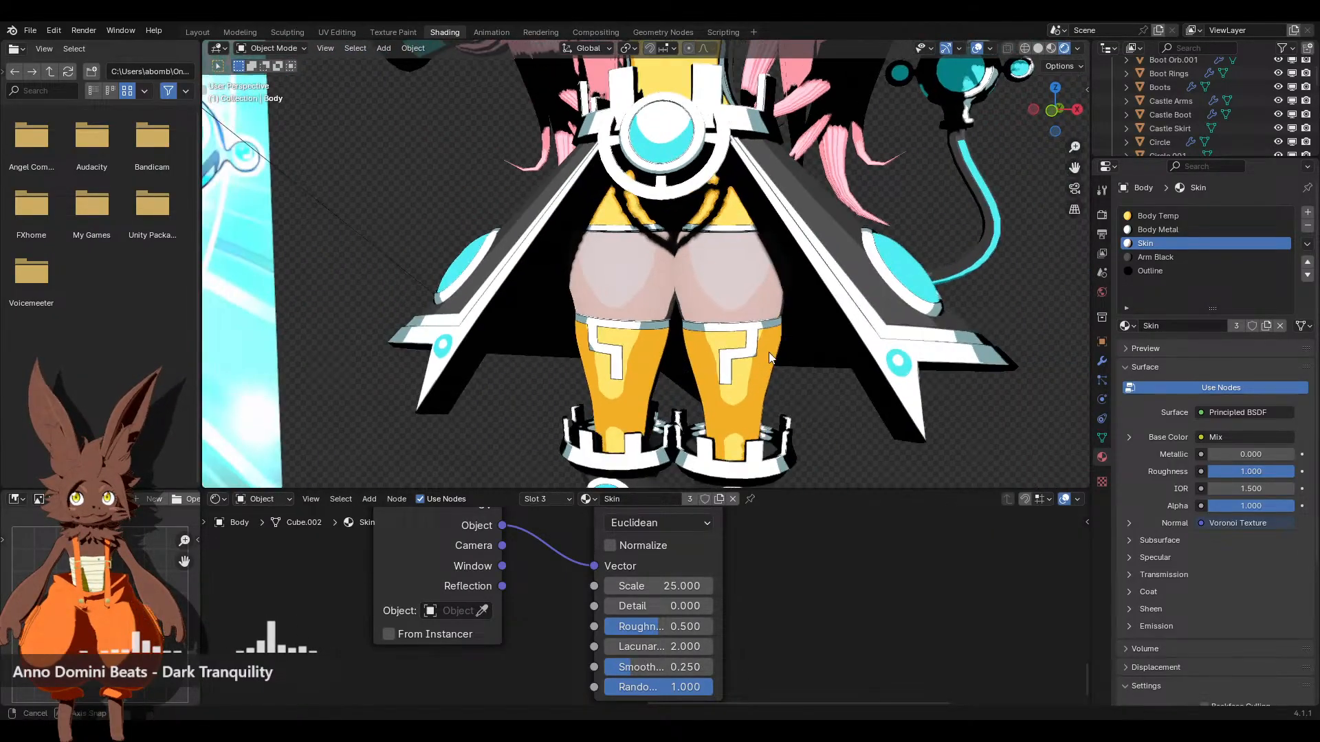
Compare the skin without the Voronoi normals by unplugging the Principled BSDF's Normal input and reconnecting the Position output
{"action": "scroll", "coordinate": [811, 599], "scroll_direction": "down", "scroll_amount": 5}
{"action": "middle_click_drag", "start_coordinate": [798, 524], "coordinate": [721, 678]}
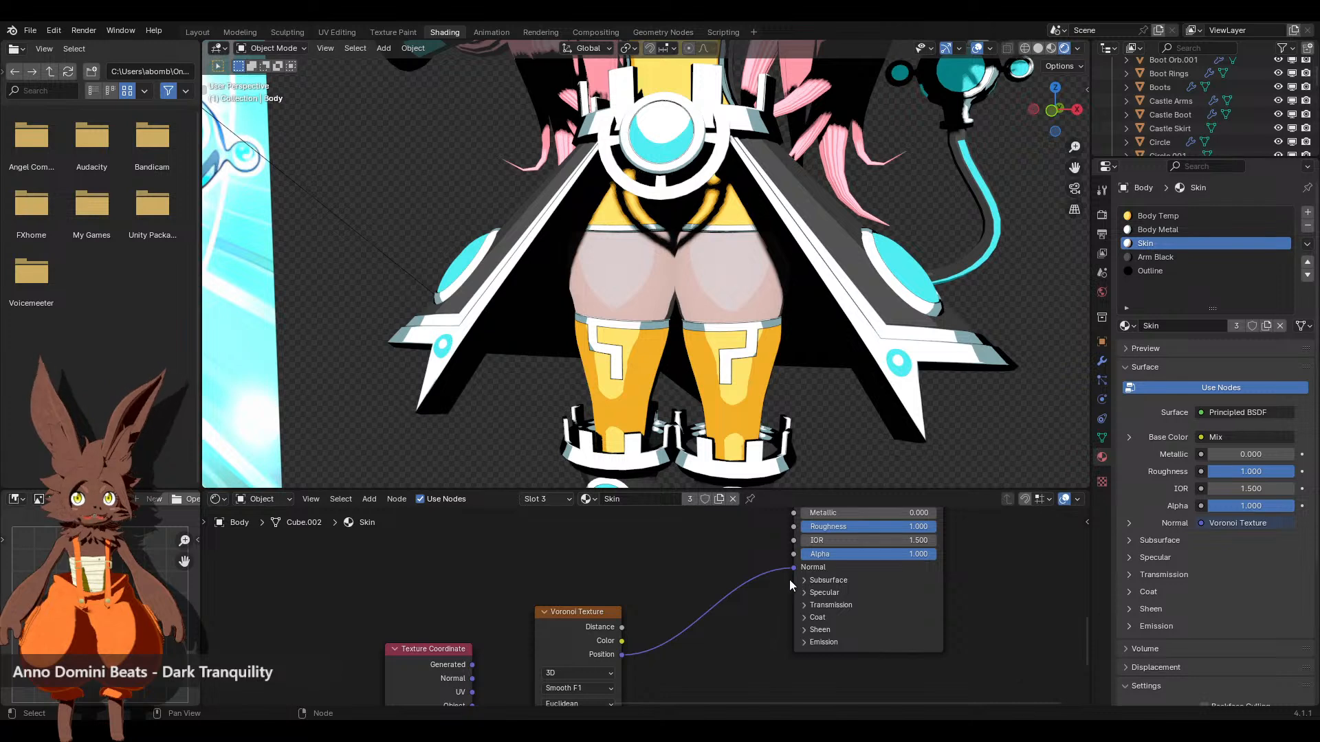
{"action": "left_click_drag", "start_coordinate": [758, 578], "coordinate": [759, 576]}
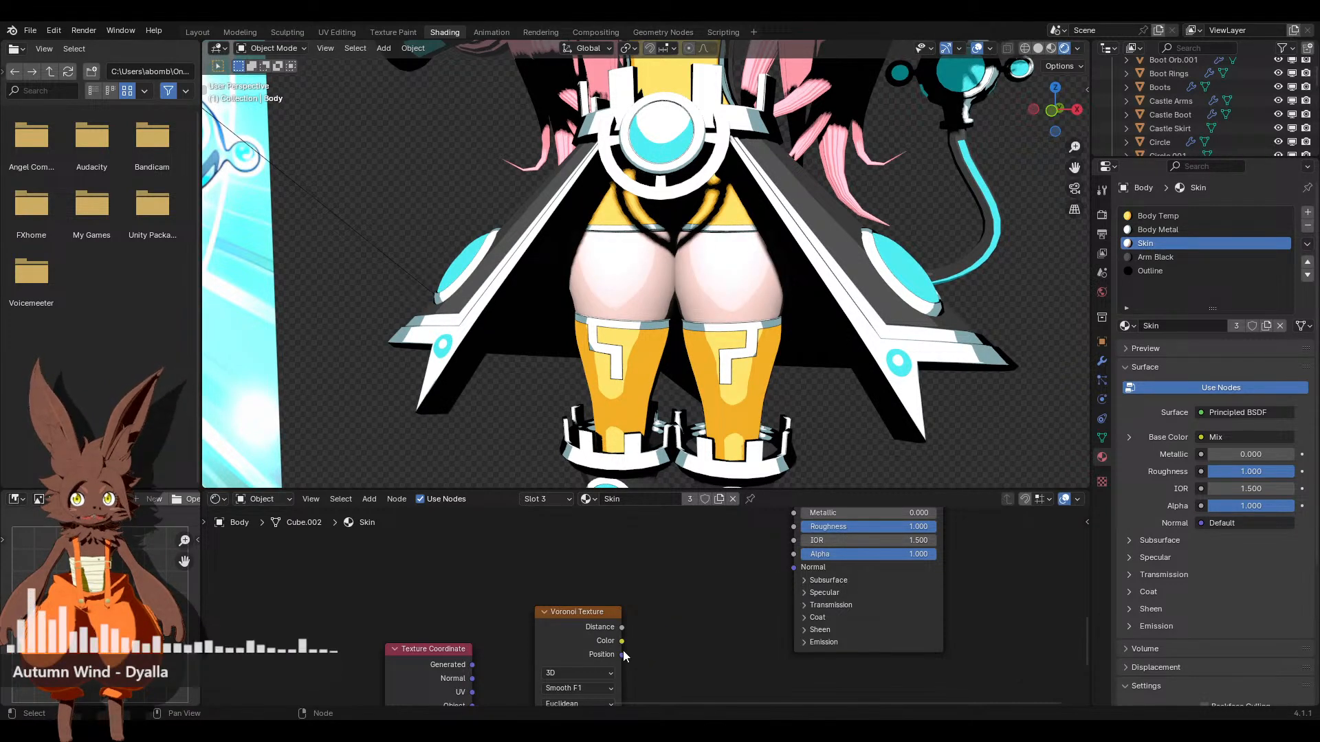
{"action": "left_click_drag", "start_coordinate": [623, 655], "coordinate": [794, 568]}
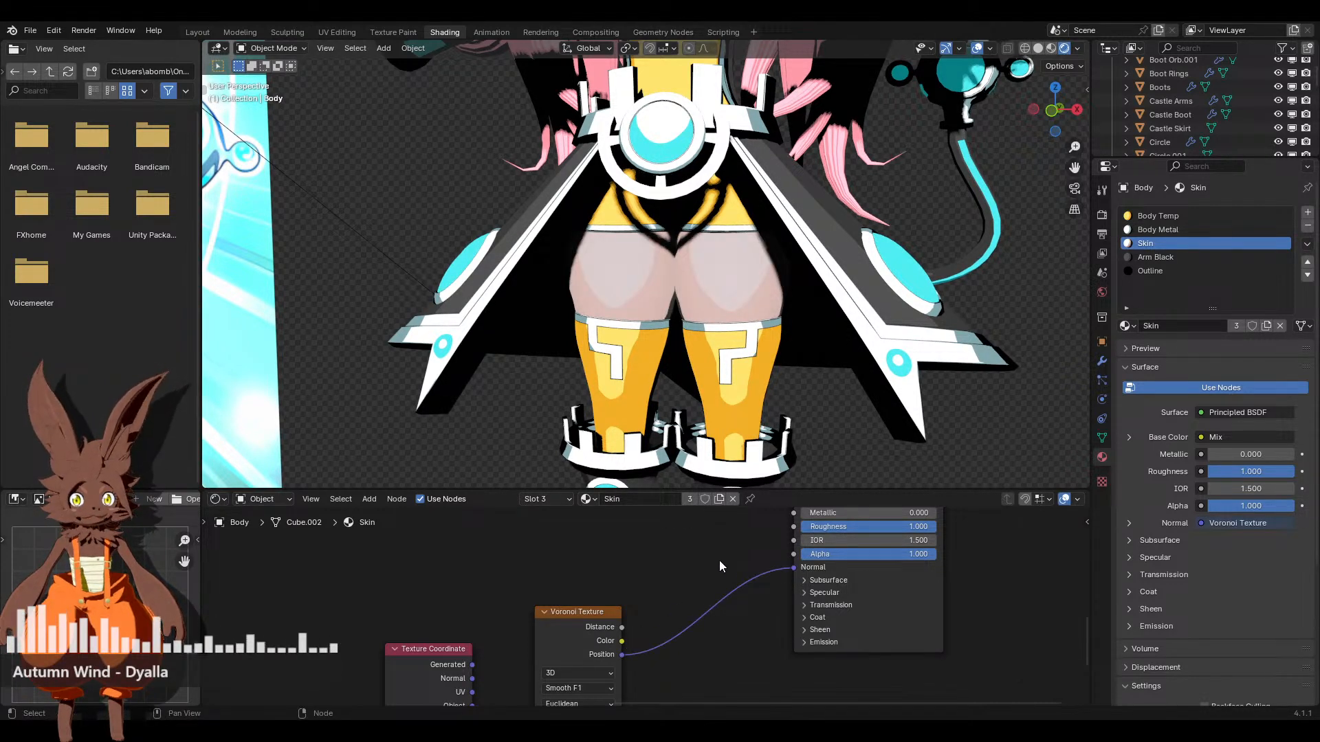
Move the Texture Coordinate and Voronoi Texture farther from the Principled BSDF and lower the Material Output closer to it
{"action": "scroll", "coordinate": [530, 622], "scroll_direction": "down", "scroll_amount": 3}
{"action": "middle_click_drag", "start_coordinate": [519, 613], "coordinate": [555, 574]}
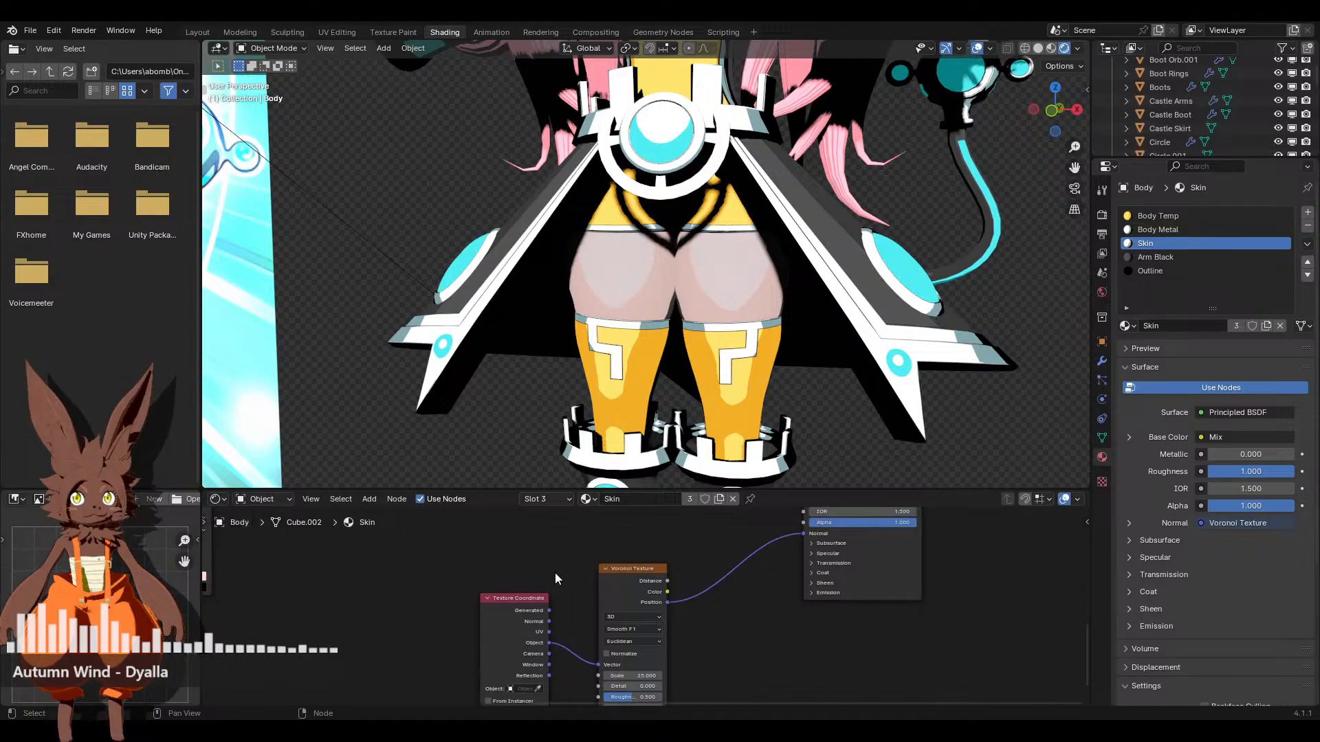
{"action": "left_click_drag", "start_coordinate": [515, 614], "coordinate": [515, 615]}
{"action": "left_click_drag", "start_coordinate": [514, 605], "coordinate": [443, 558]}
{"action": "left_click_drag", "start_coordinate": [611, 581], "coordinate": [525, 553]}
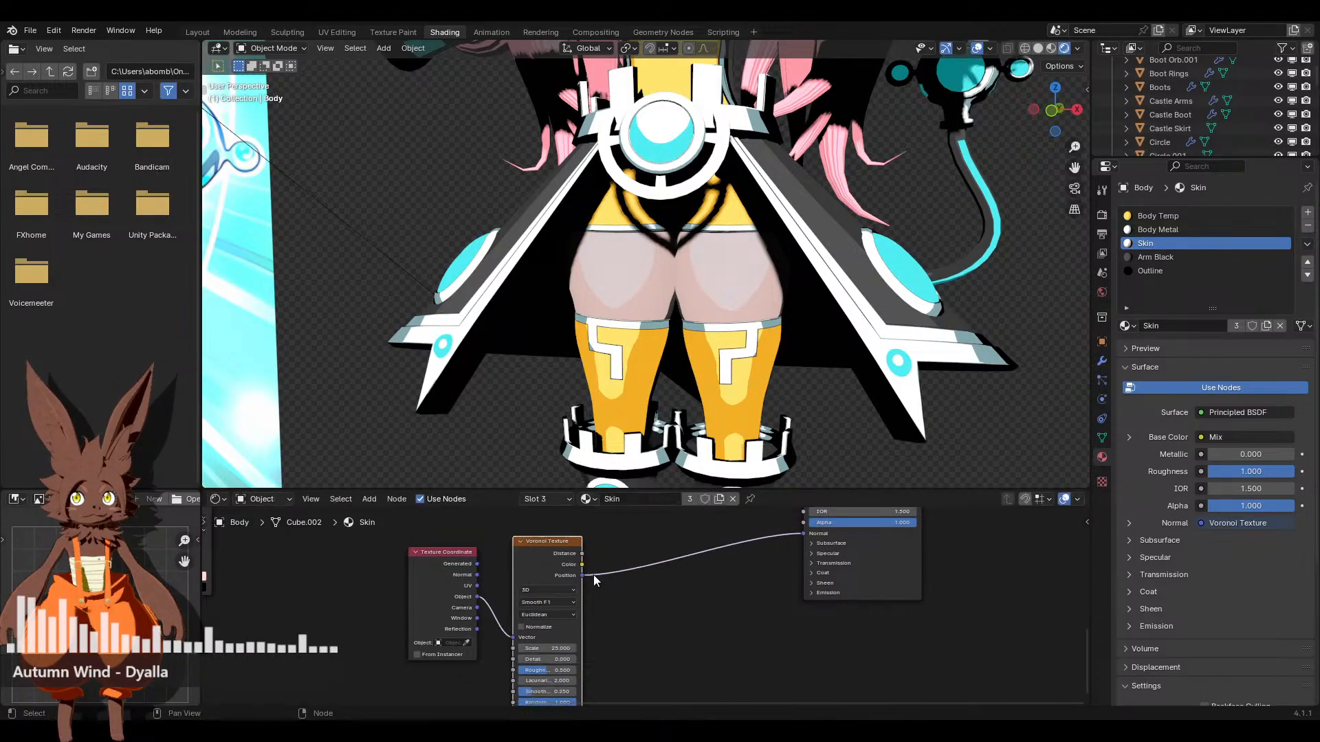
{"action": "middle_click_drag", "start_coordinate": [711, 595], "coordinate": [628, 644]}
{"action": "middle_click_drag", "start_coordinate": [652, 555], "coordinate": [499, 702]}
{"action": "left_click_drag", "start_coordinate": [808, 580], "coordinate": [798, 631]}
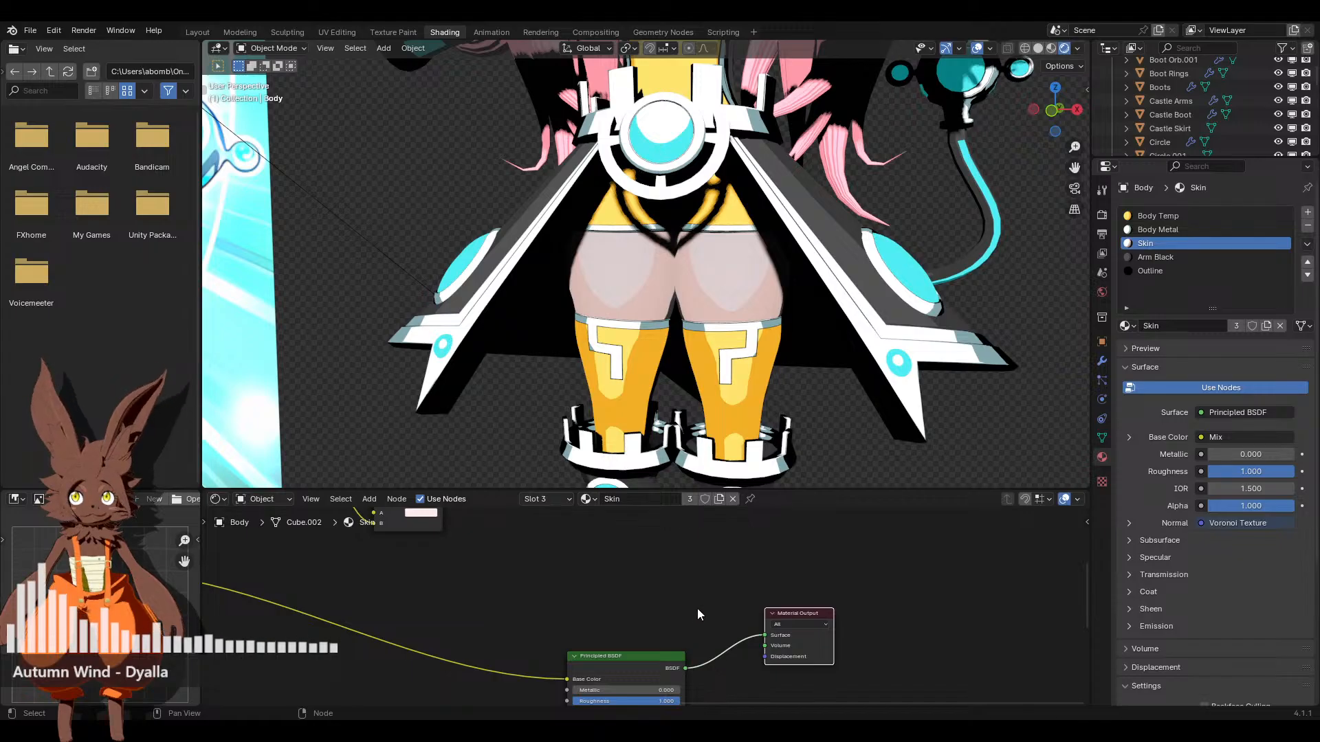
Disconnect the Voronoi Texture from the Skin material's Principled BSDF Normal input and view the legs
{"action": "scroll", "coordinate": [697, 608], "scroll_direction": "down", "scroll_amount": 4}
{"action": "middle_click_drag", "start_coordinate": [507, 630], "coordinate": [678, 539]}
{"action": "scroll", "coordinate": [653, 595], "scroll_direction": "down", "scroll_amount": 2}
{"action": "middle_click_drag", "start_coordinate": [653, 595], "coordinate": [796, 548]}
{"action": "scroll", "coordinate": [722, 557], "scroll_direction": "up", "scroll_amount": 4}
{"action": "scroll", "coordinate": [796, 548], "scroll_direction": "up", "scroll_amount": 3}
{"action": "middle_click_drag", "start_coordinate": [796, 547], "coordinate": [712, 601]}
{"action": "left_click_drag", "start_coordinate": [842, 572], "coordinate": [786, 604]}
{"action": "scroll", "coordinate": [670, 287], "scroll_direction": "down", "scroll_amount": 3}
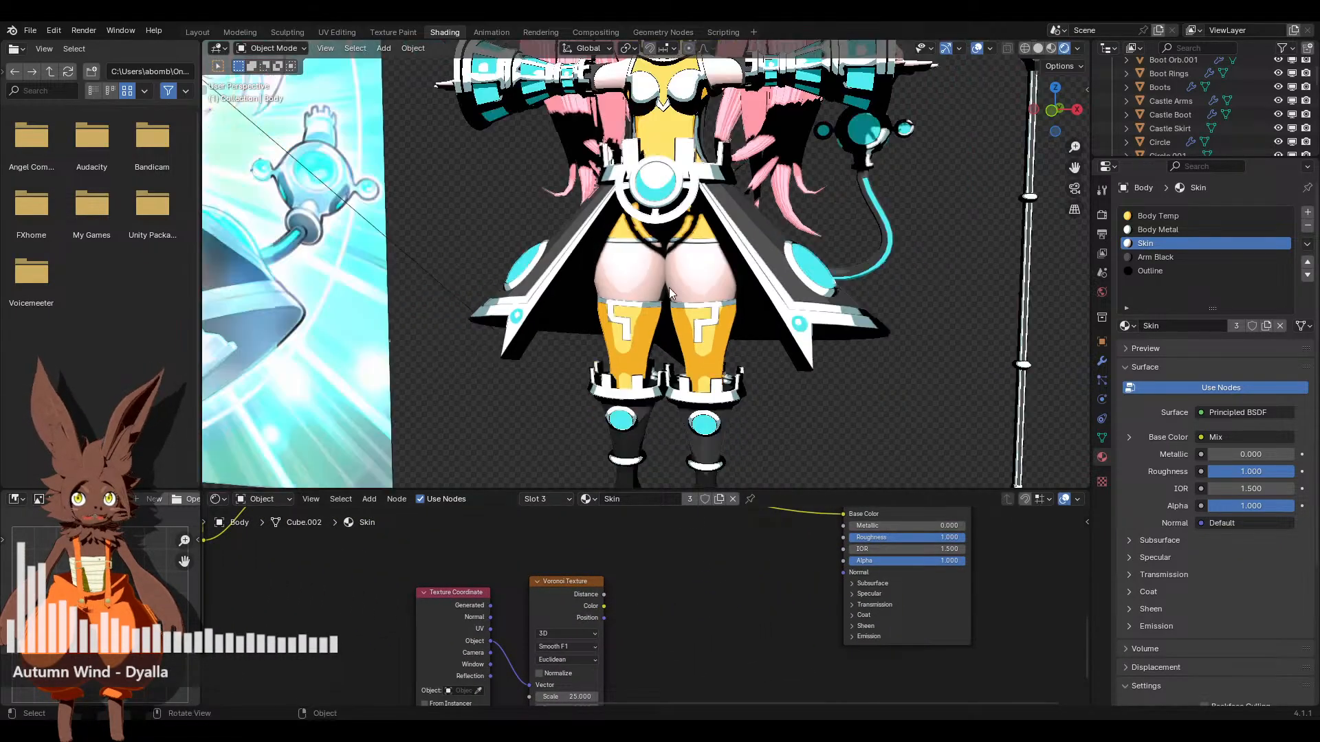
Examine the character's legs, outfit and face from several distances and angles in rendered shading
{"action": "scroll", "coordinate": [670, 288], "scroll_direction": "down", "scroll_amount": 3}
{"action": "middle_click_drag", "start_coordinate": [670, 288], "coordinate": [698, 270], "text": "shift"}
{"action": "scroll", "coordinate": [679, 320], "scroll_direction": "up", "scroll_amount": 3}
{"action": "scroll", "coordinate": [679, 320], "scroll_direction": "up", "scroll_amount": 2}
{"action": "scroll", "coordinate": [624, 319], "scroll_direction": "down", "scroll_amount": 5}
{"action": "middle_click_drag", "start_coordinate": [698, 269], "coordinate": [714, 368]}
{"action": "scroll", "coordinate": [636, 334], "scroll_direction": "down", "scroll_amount": 3}
{"action": "scroll", "coordinate": [664, 305], "scroll_direction": "down", "scroll_amount": 3}
{"action": "scroll", "coordinate": [643, 264], "scroll_direction": "up", "scroll_amount": 2}
{"action": "scroll", "coordinate": [680, 310], "scroll_direction": "up", "scroll_amount": 1}
{"action": "scroll", "coordinate": [646, 214], "scroll_direction": "up", "scroll_amount": 5}
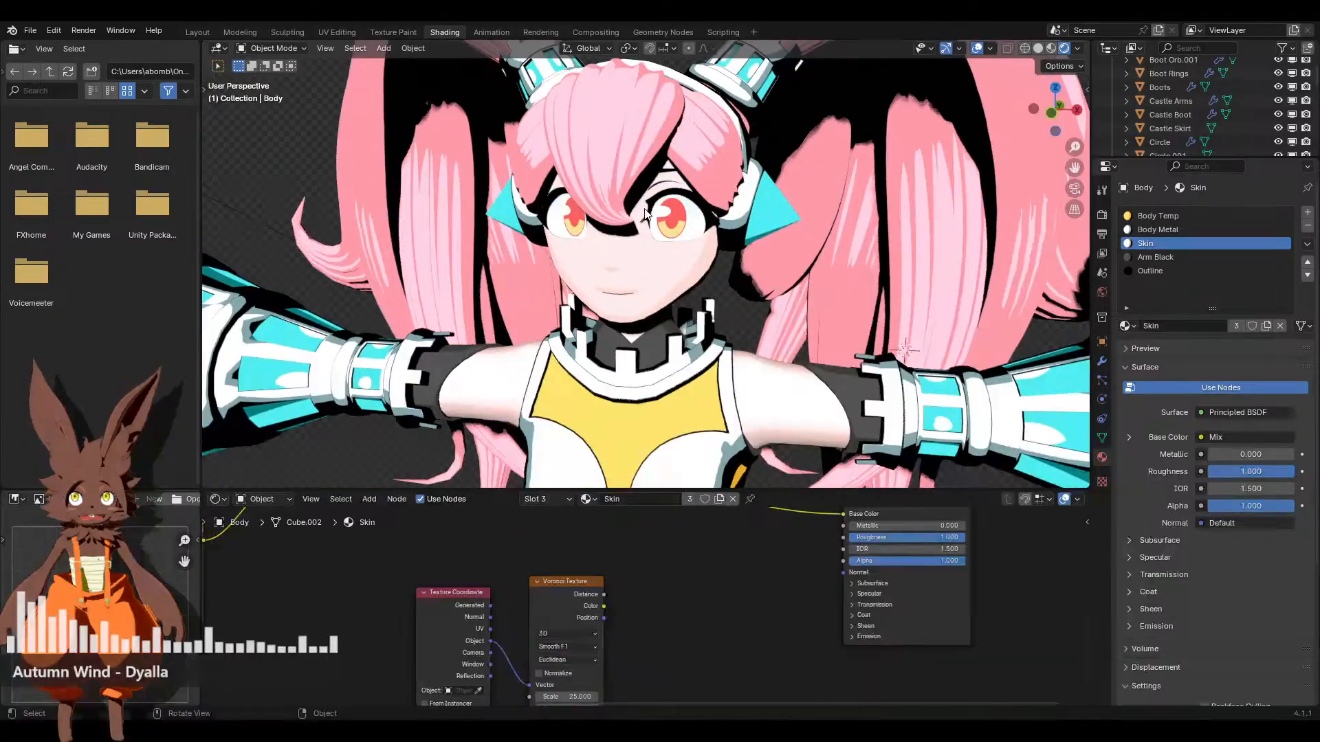
{"action": "middle_click_drag", "start_coordinate": [645, 214], "coordinate": [700, 226]}
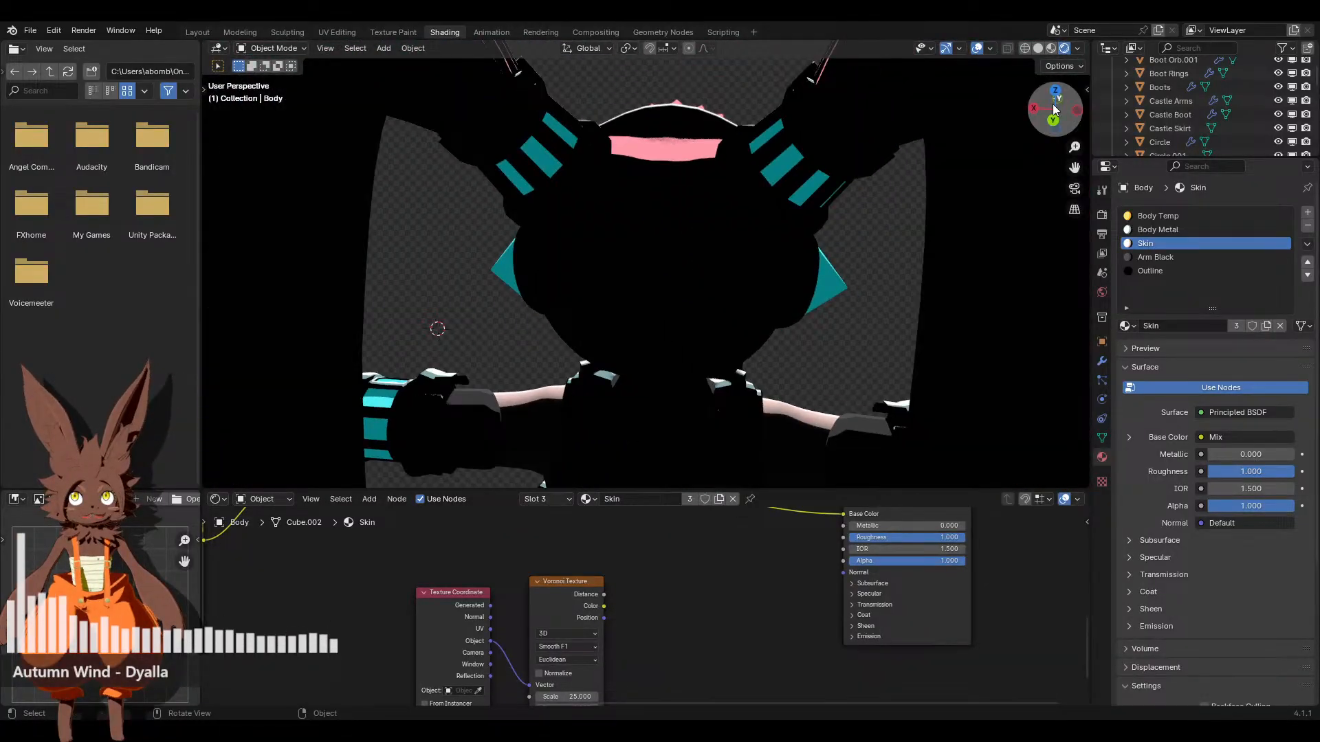
Inspect the back of the head and pigtails in solid shading, and return the viewport to rendered shading
{"action": "left_click", "coordinate": [1038, 48]}
{"action": "middle_click_drag", "start_coordinate": [620, 337], "coordinate": [512, 374]}
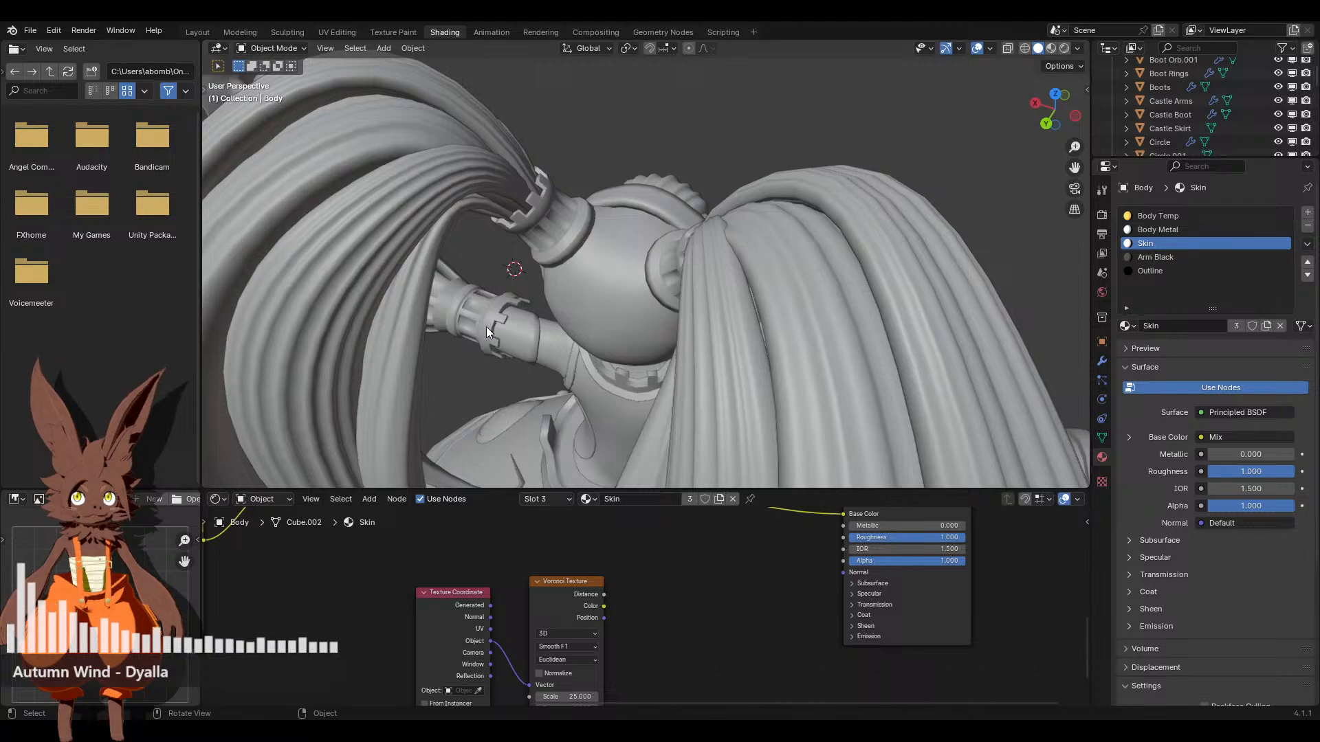
{"action": "middle_click_drag", "start_coordinate": [485, 327], "coordinate": [942, 165]}
{"action": "left_click", "coordinate": [1064, 48]}
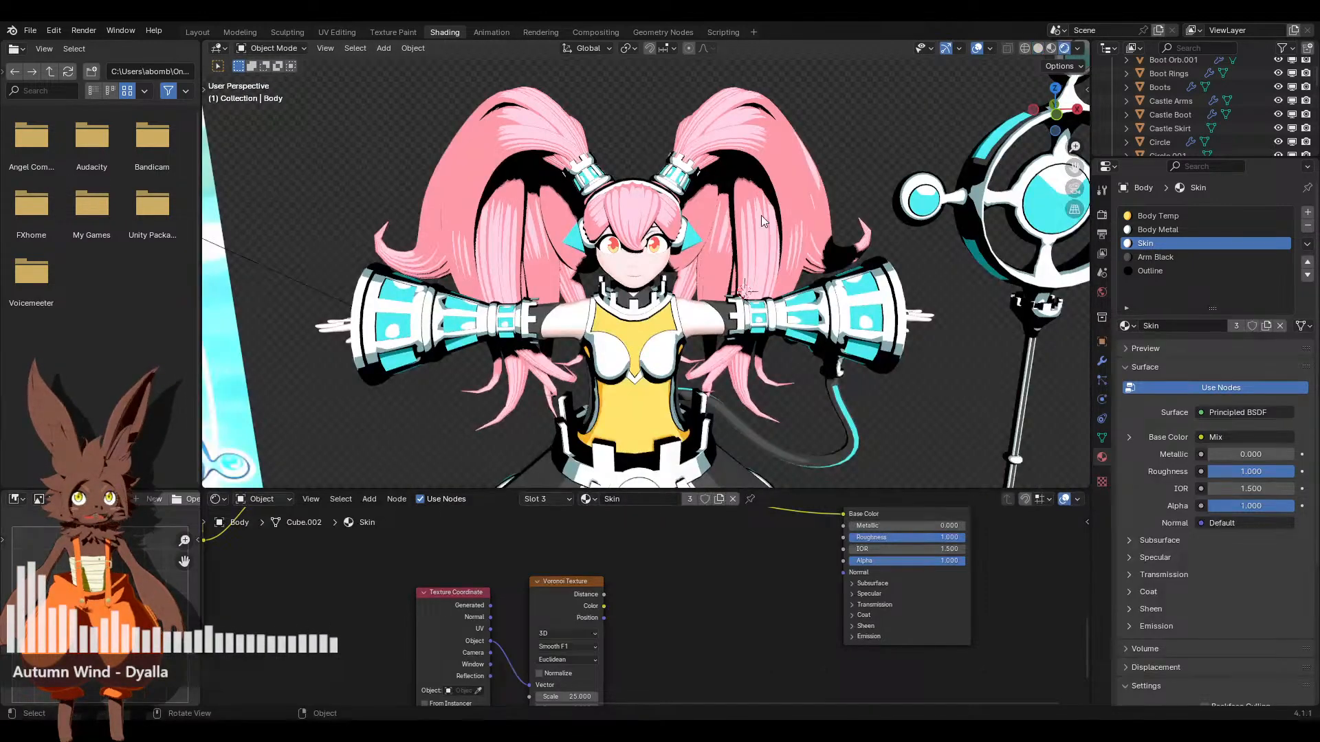
Compare the character with the reference illustration and select the Head object
{"action": "scroll", "coordinate": [618, 294], "scroll_direction": "down", "scroll_amount": 7}
{"action": "middle_click_drag", "start_coordinate": [526, 336], "coordinate": [743, 322], "text": "shift"}
{"action": "scroll", "coordinate": [743, 322], "scroll_direction": "up", "scroll_amount": 1}
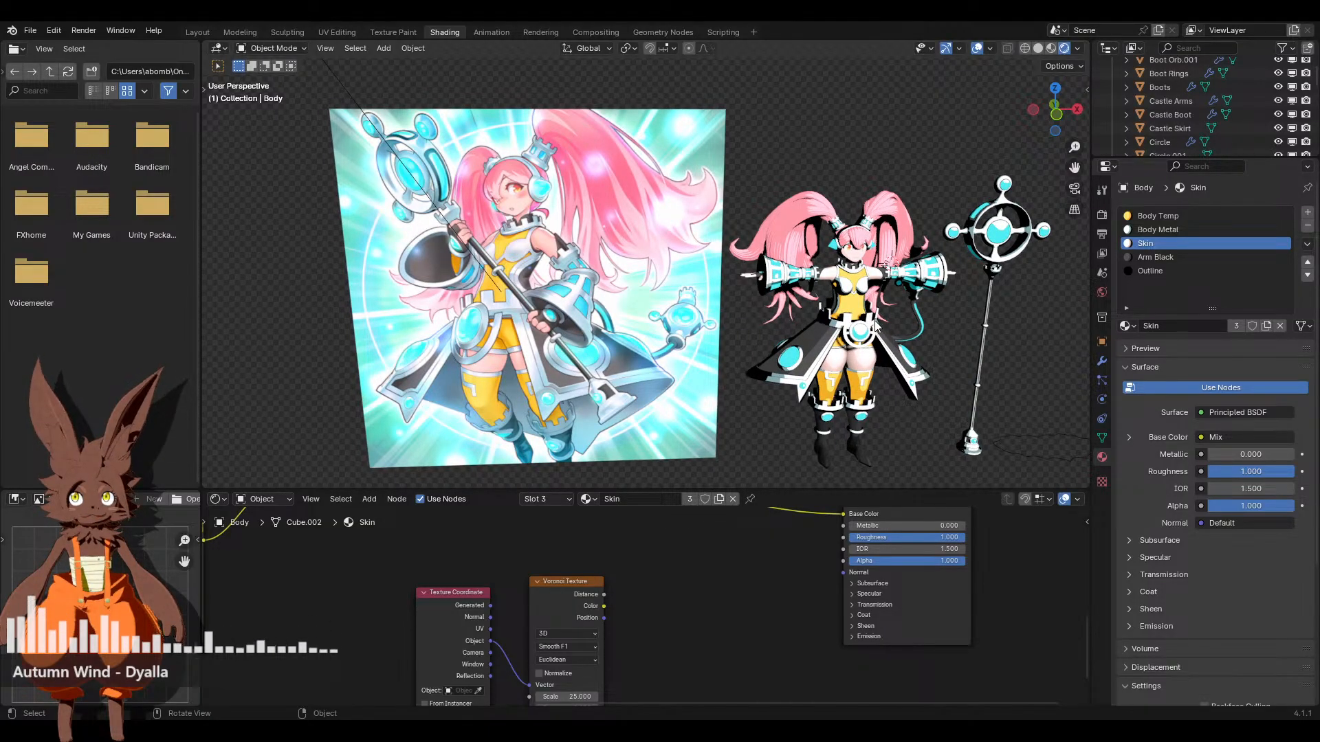
{"action": "middle_click_drag", "start_coordinate": [897, 345], "coordinate": [806, 358], "text": "shift"}
{"action": "scroll", "coordinate": [806, 359], "scroll_direction": "up", "scroll_amount": 5}
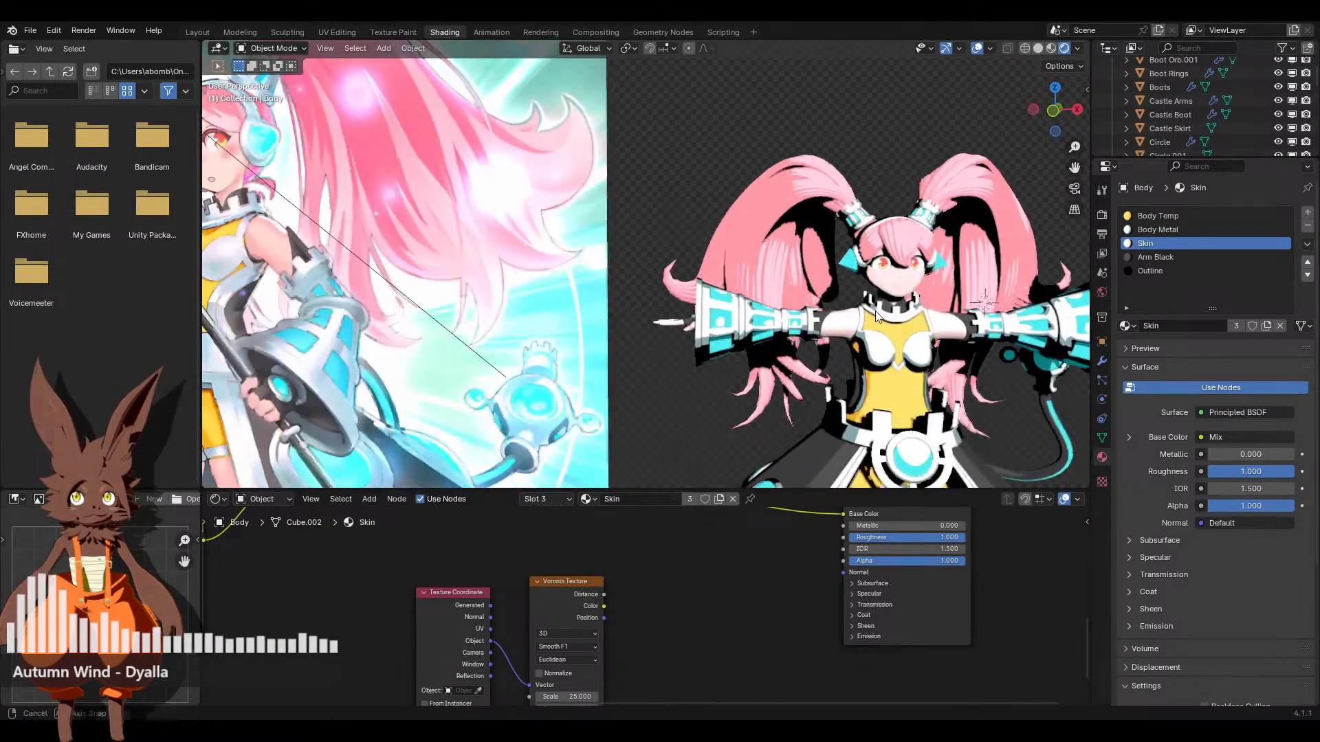
{"action": "middle_click_drag", "start_coordinate": [988, 302], "coordinate": [825, 329], "text": "shift"}
{"action": "scroll", "coordinate": [826, 329], "scroll_direction": "up", "scroll_amount": 2}
{"action": "left_click", "coordinate": [858, 318]}
{"action": "scroll", "coordinate": [724, 328], "scroll_direction": "up", "scroll_amount": 2}
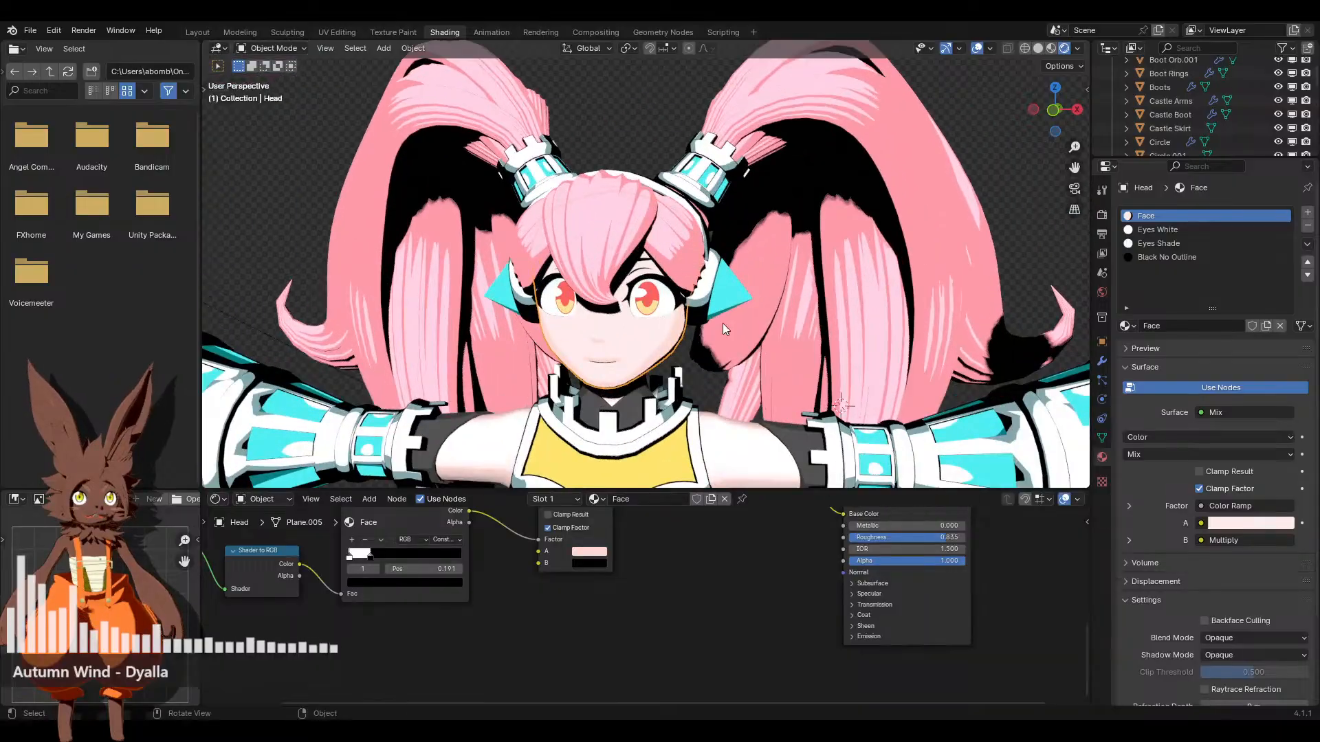
Switch to the Layout workspace and bring the character's face into close view
{"action": "left_click", "coordinate": [198, 32]}
{"action": "middle_click_drag", "start_coordinate": [507, 233], "coordinate": [485, 681], "text": "shift"}
{"action": "scroll", "coordinate": [605, 254], "scroll_direction": "up", "scroll_amount": 2}
{"action": "scroll", "coordinate": [605, 255], "scroll_direction": "up", "scroll_amount": 1}
{"action": "middle_click_drag", "start_coordinate": [605, 254], "coordinate": [598, 364], "text": "shift"}
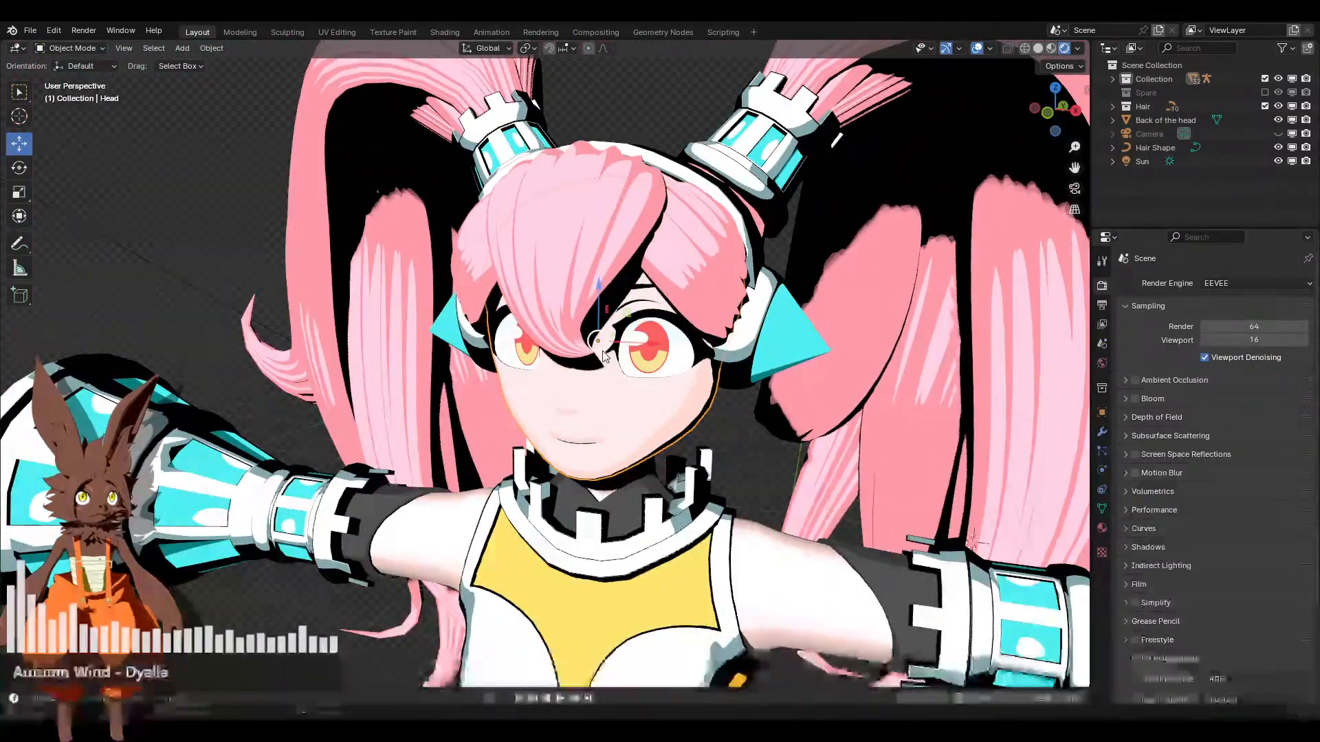
Expand the main collection's object list and hide the Hair collection in the viewport
{"action": "left_click", "coordinate": [1113, 79]}
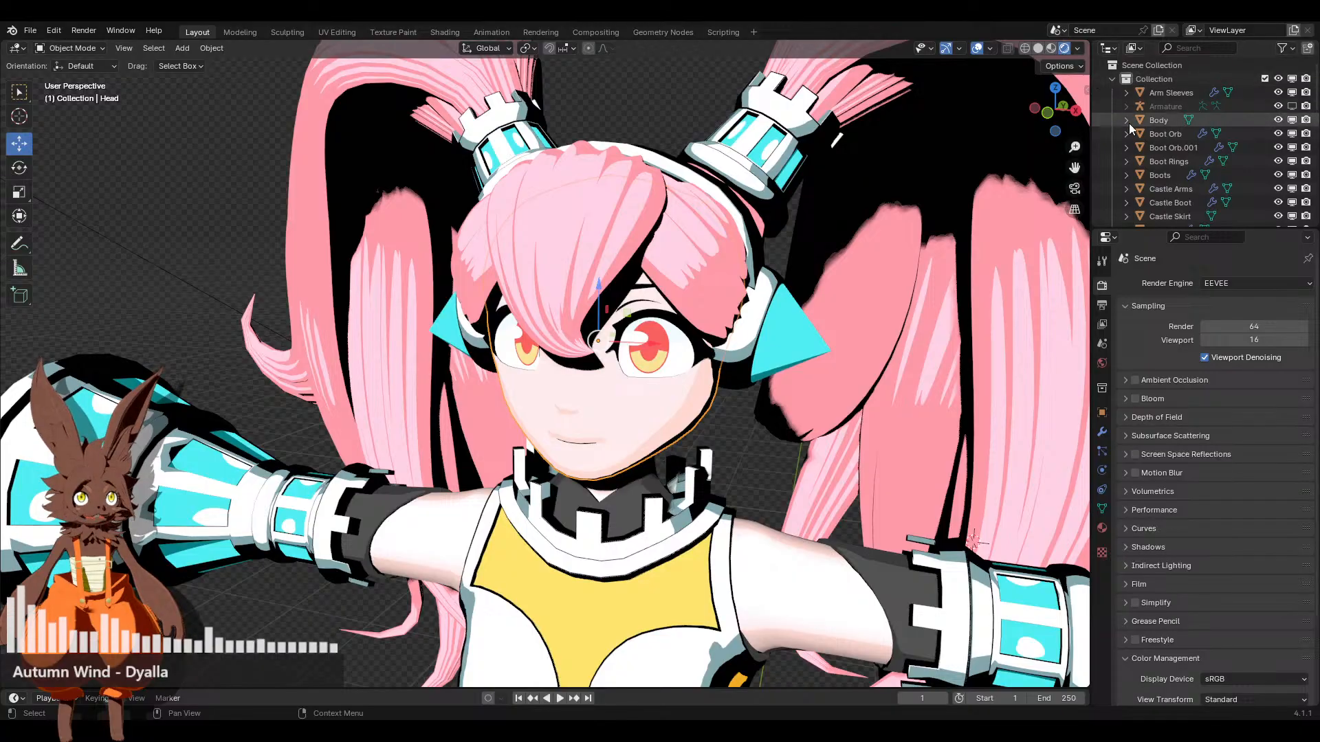
{"action": "middle_click_drag", "start_coordinate": [594, 246], "coordinate": [608, 242]}
{"action": "scroll", "coordinate": [1255, 155], "scroll_direction": "down", "scroll_amount": 10}
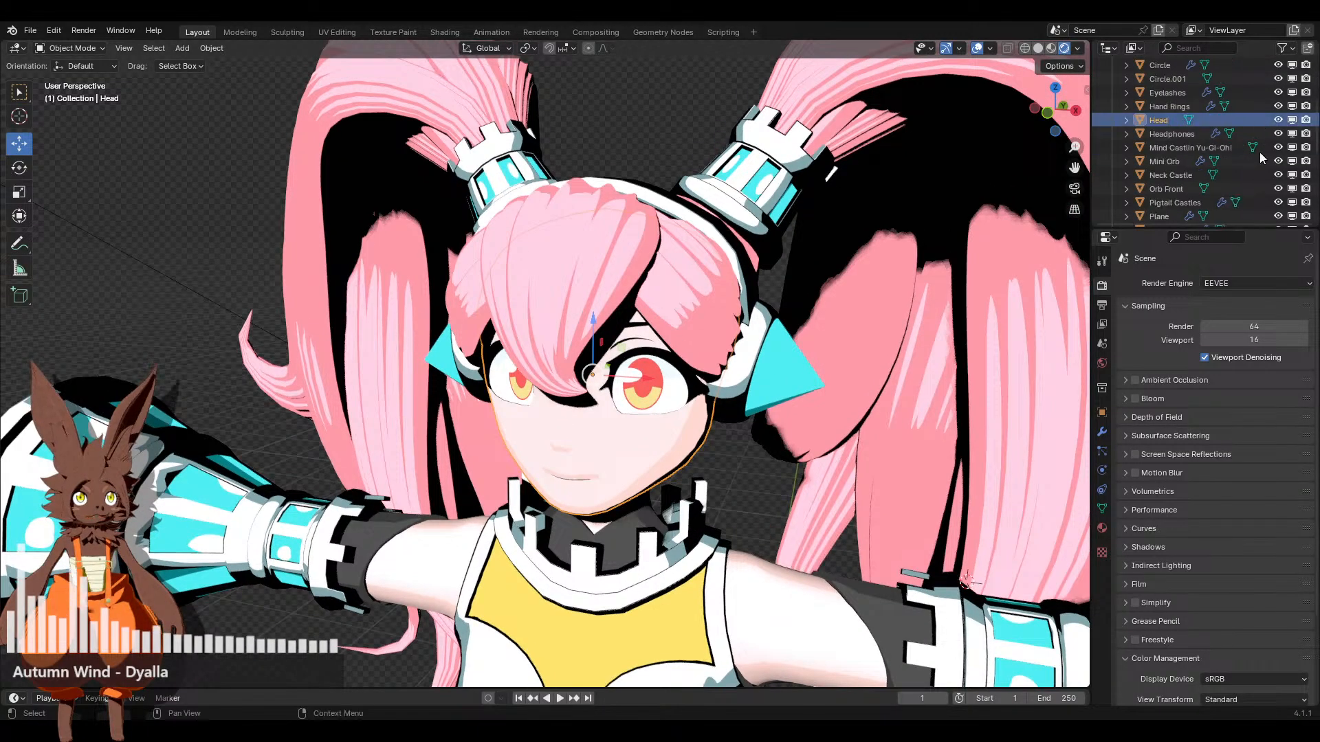
{"action": "scroll", "coordinate": [1236, 167], "scroll_direction": "down", "scroll_amount": 4}
{"action": "left_click", "coordinate": [1292, 157]}
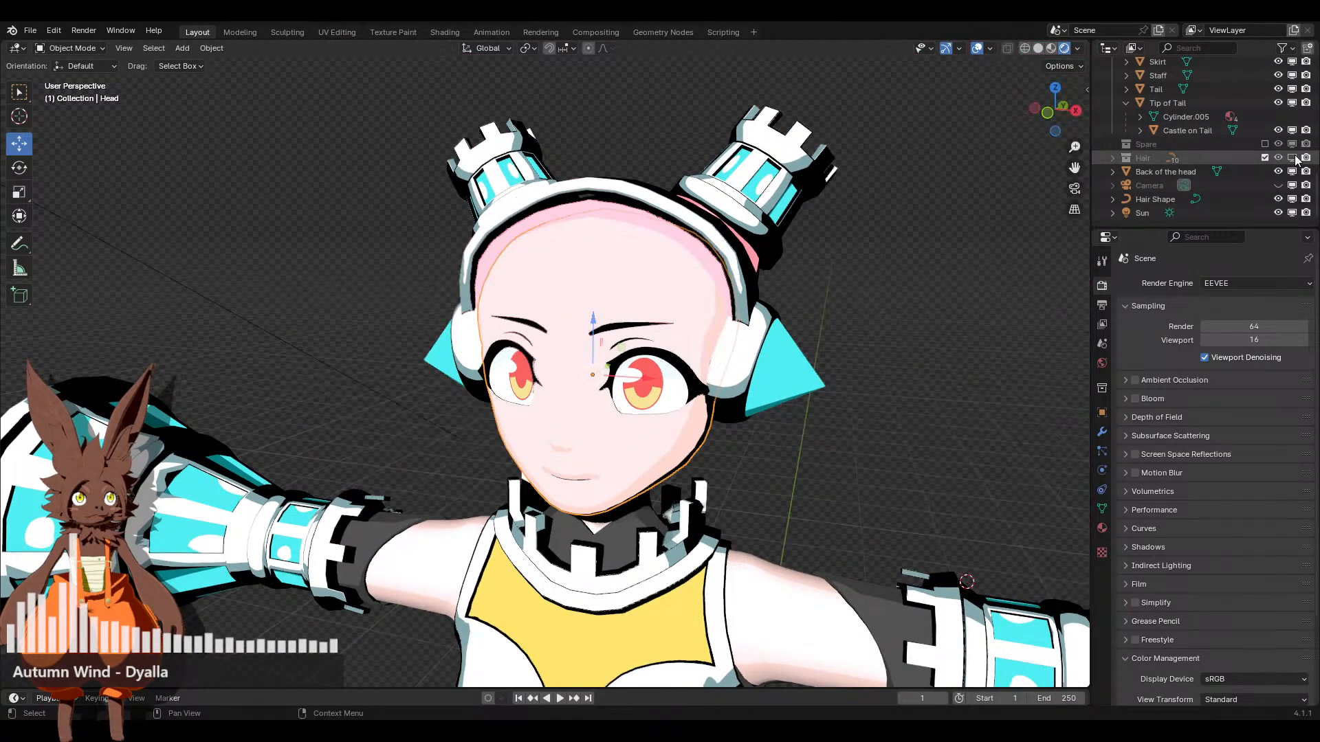
Move the Back of the head object into the hidden Hair collection and switch the viewport to solid shading
{"action": "middle_click_drag", "start_coordinate": [791, 227], "coordinate": [679, 366]}
{"action": "left_click", "coordinate": [686, 374]}
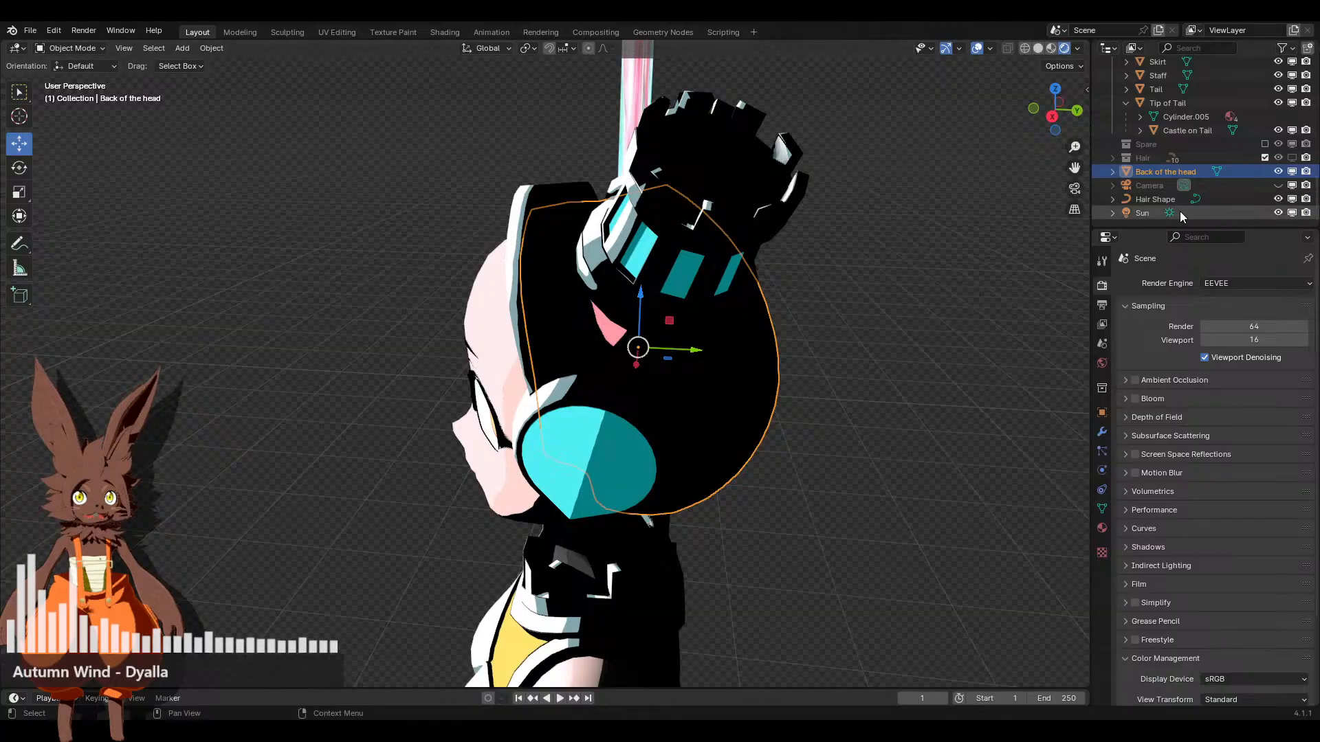
{"action": "left_click_drag", "start_coordinate": [1159, 229], "coordinate": [1159, 308]}
{"action": "left_click_drag", "start_coordinate": [1141, 254], "coordinate": [1143, 240]}
{"action": "middle_click_drag", "start_coordinate": [653, 275], "coordinate": [825, 240]}
{"action": "left_click", "coordinate": [1038, 48]}
Rename the headband object Plane as Headphone bar
{"action": "scroll", "coordinate": [770, 275], "scroll_direction": "up", "scroll_amount": 2}
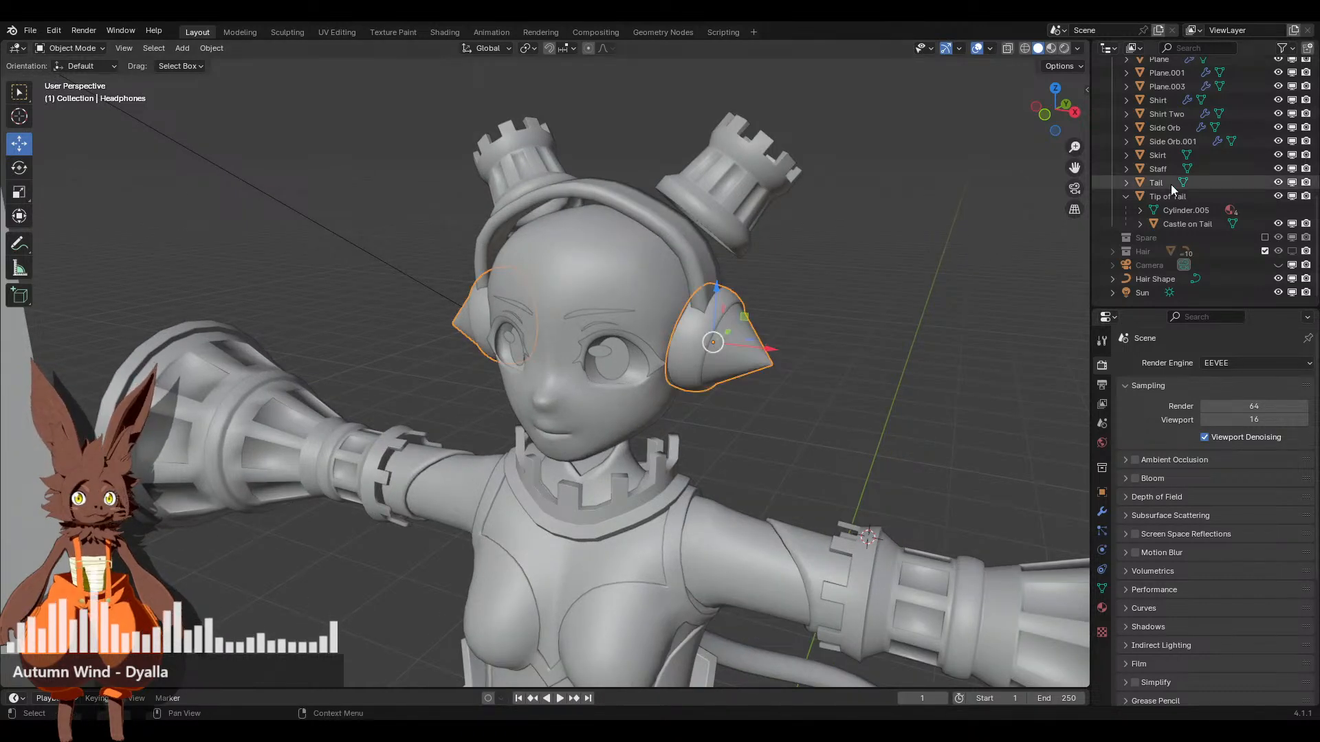
{"action": "scroll", "coordinate": [1196, 193], "scroll_direction": "up", "scroll_amount": 5}
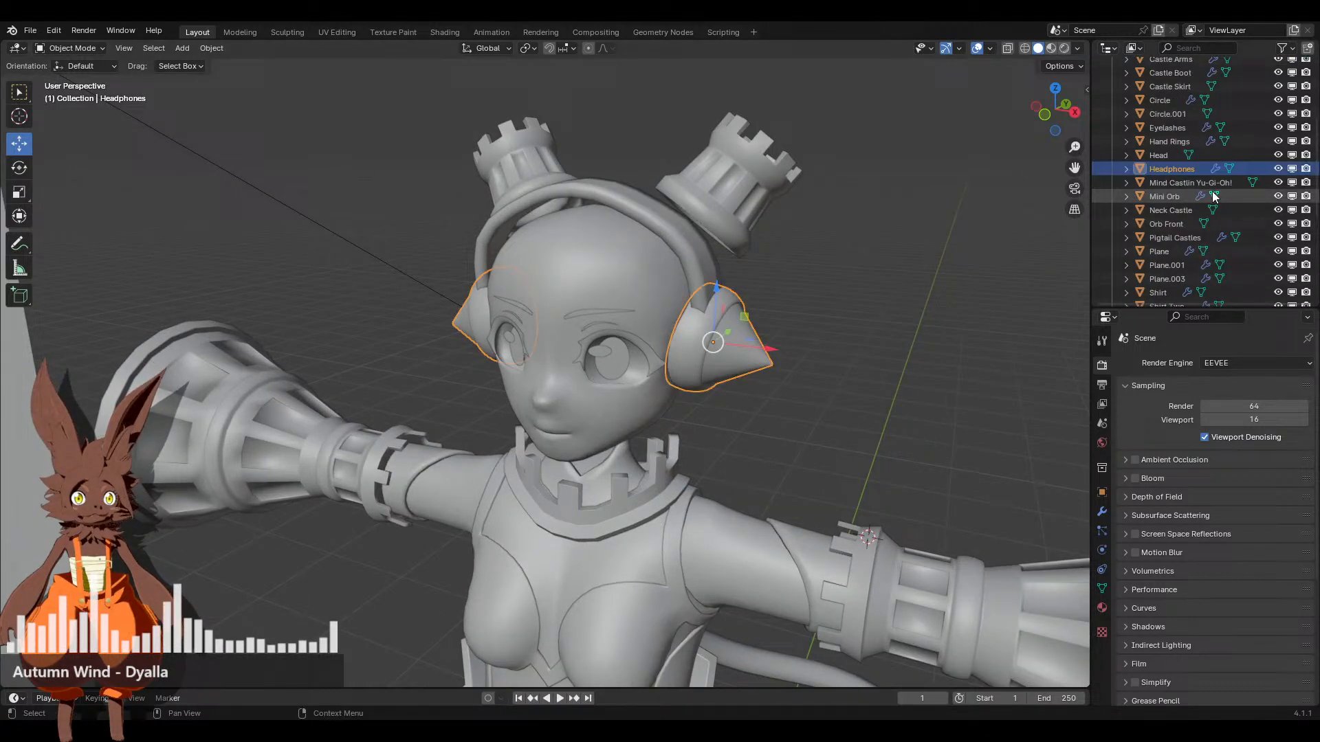
{"action": "left_click", "coordinate": [673, 229]}
{"action": "scroll", "coordinate": [1243, 254], "scroll_direction": "down", "scroll_amount": 5}
{"action": "scroll", "coordinate": [1243, 261], "scroll_direction": "up", "scroll_amount": 3}
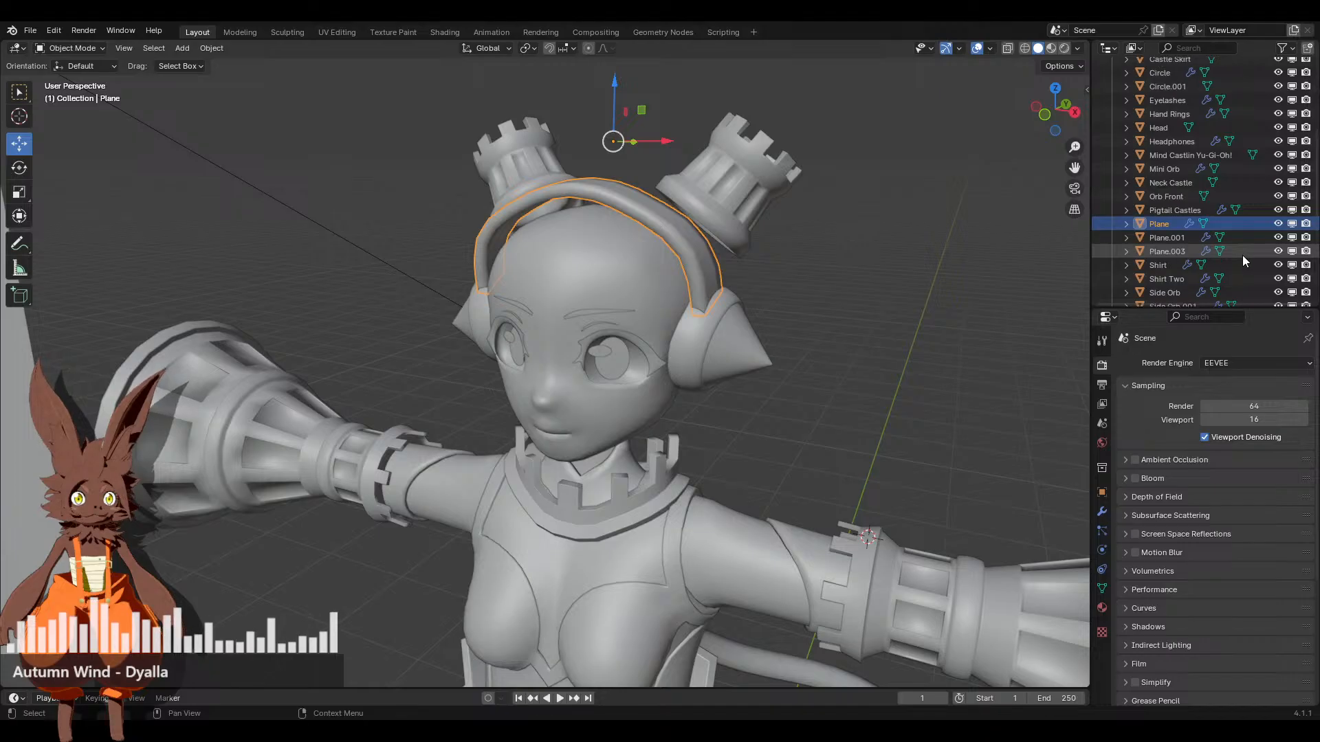
{"action": "key", "text": "F2"}
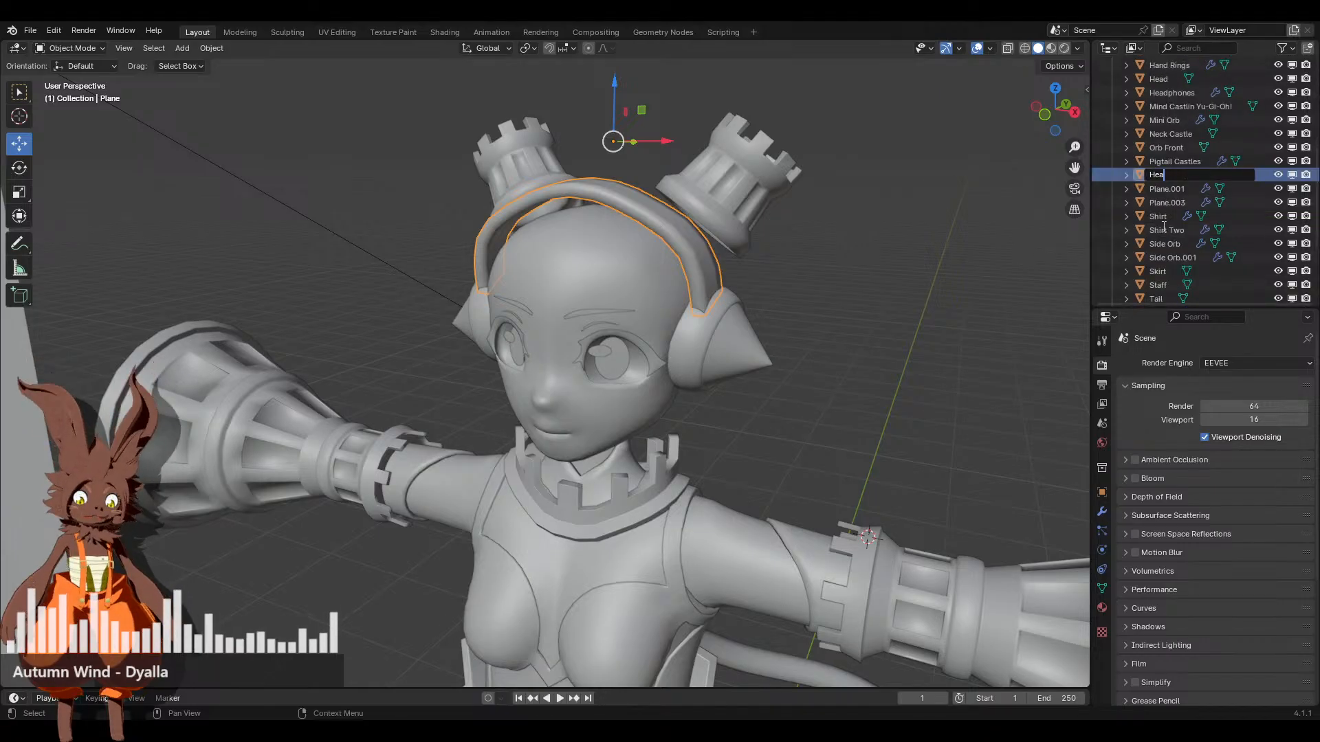
{"action": "type", "text": "Headphone bar"}
{"action": "key", "text": "Return"}
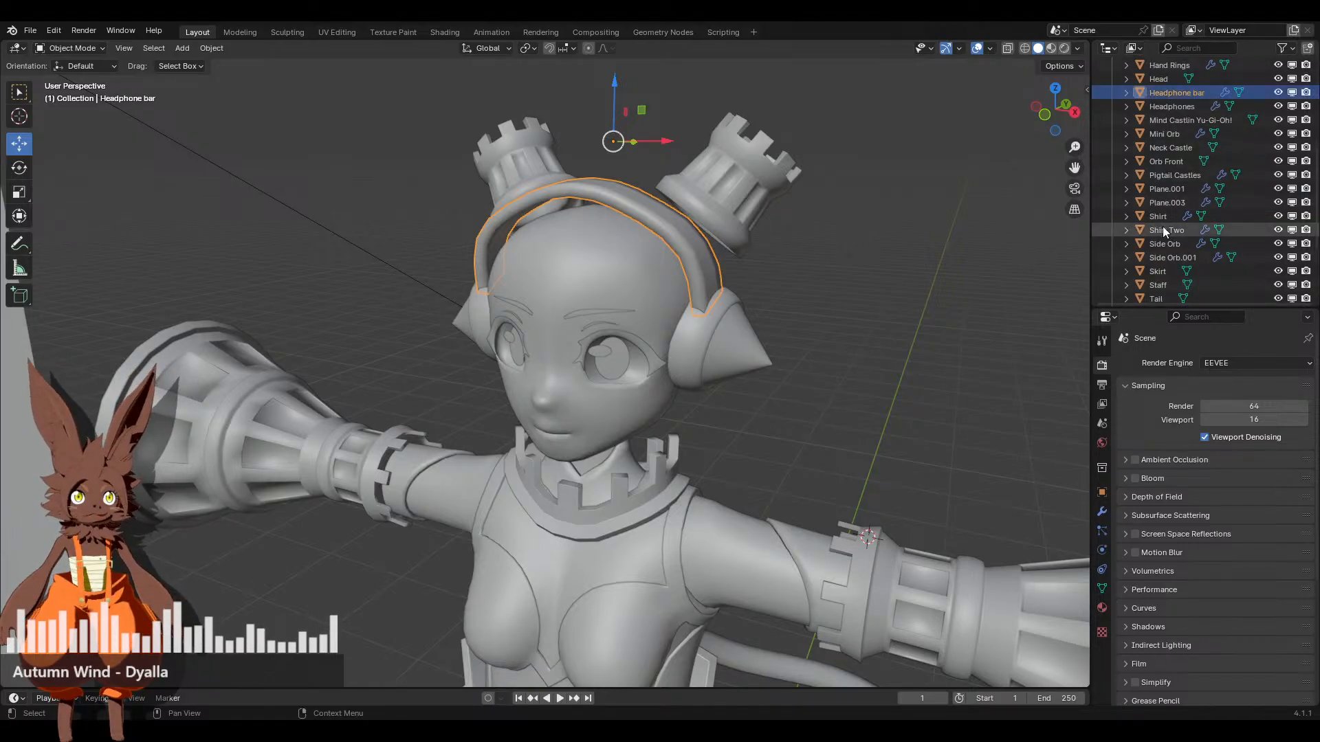
Hide the Headphone bar and Headphones objects in the viewport
{"action": "left_click", "coordinate": [1291, 93]}
{"action": "left_click", "coordinate": [1290, 106]}
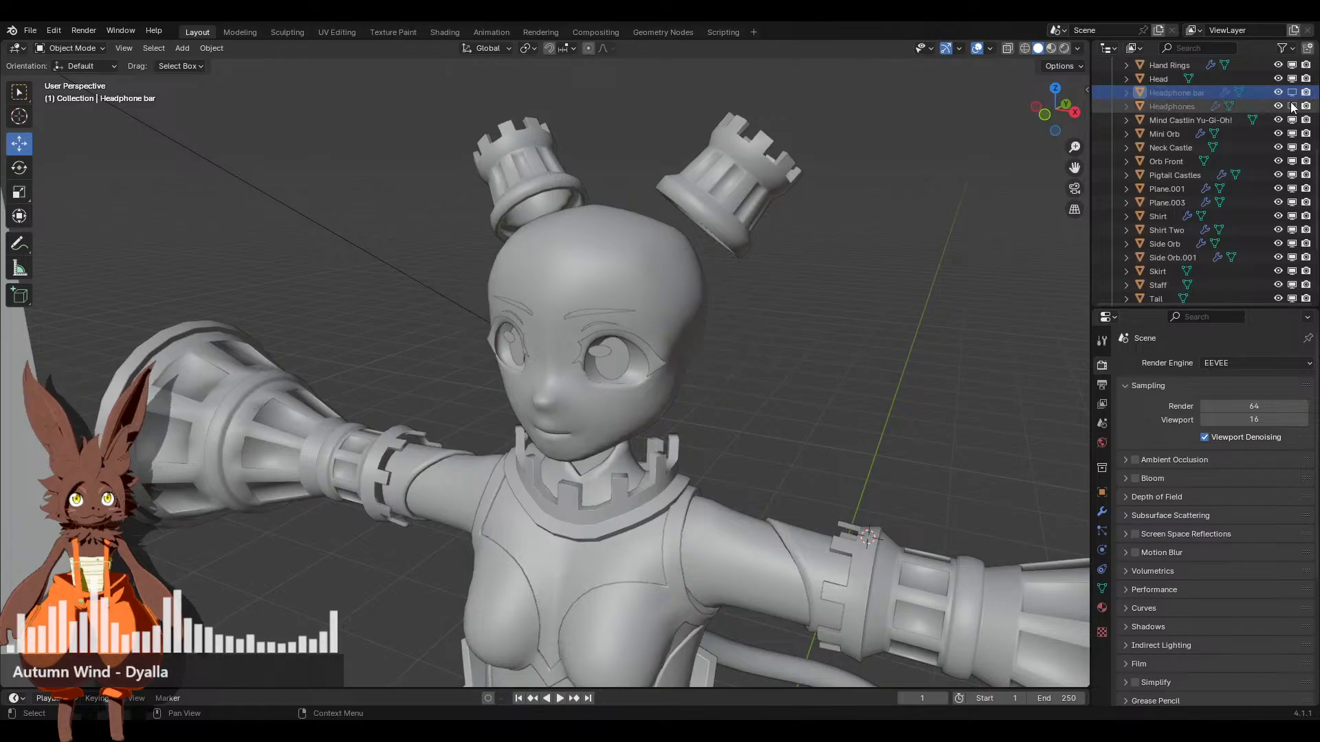
{"action": "middle_click_drag", "start_coordinate": [622, 241], "coordinate": [680, 292], "text": "shift"}
{"action": "scroll", "coordinate": [681, 292], "scroll_direction": "up", "scroll_amount": 1}
{"action": "middle_click_drag", "start_coordinate": [819, 270], "coordinate": [668, 257]}
Select the Head object and enter Edit Mode
{"action": "left_click", "coordinate": [533, 366]}
{"action": "middle_click_drag", "start_coordinate": [490, 366], "coordinate": [135, 71]}
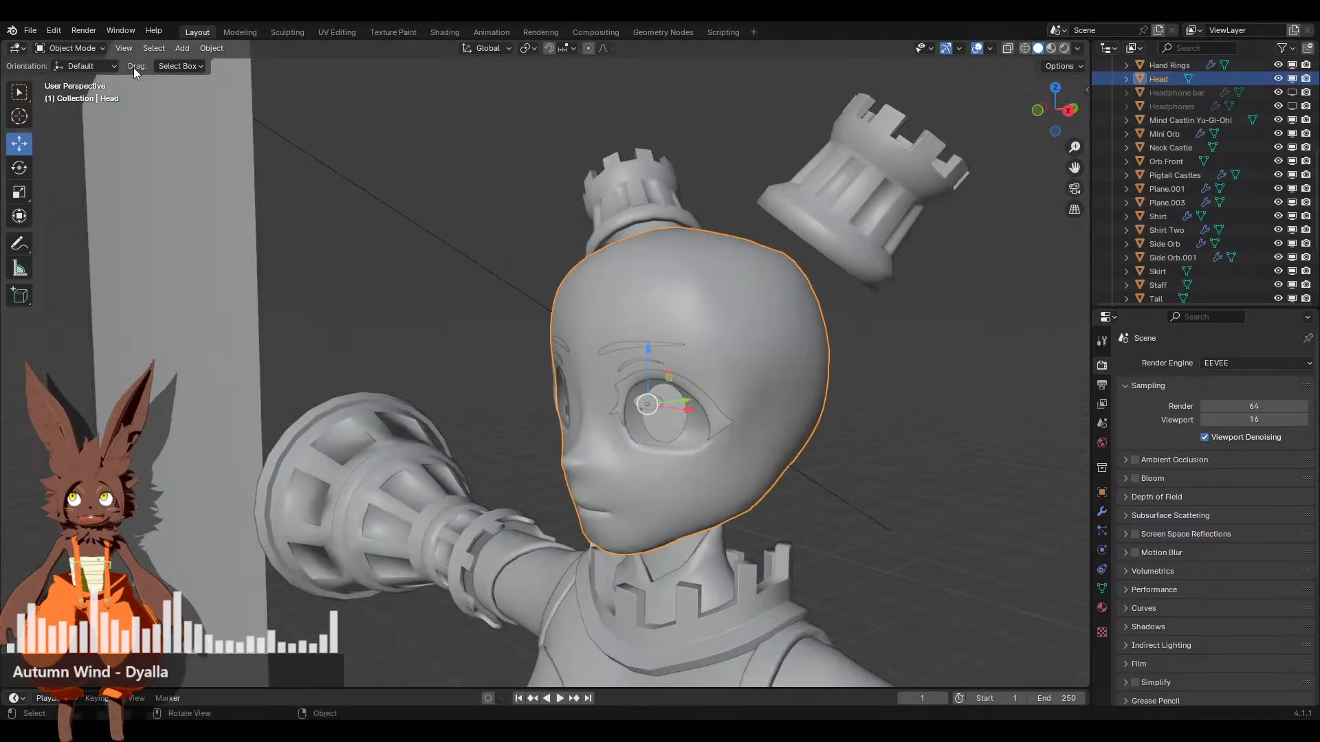
{"action": "left_click", "coordinate": [69, 52]}
{"action": "left_click", "coordinate": [72, 77]}
Examine the head's topology around the eyes and in profile, comparing rendered and solid shading
{"action": "middle_click_drag", "start_coordinate": [721, 335], "coordinate": [681, 267]}
{"action": "scroll", "coordinate": [703, 334], "scroll_direction": "up", "scroll_amount": 1}
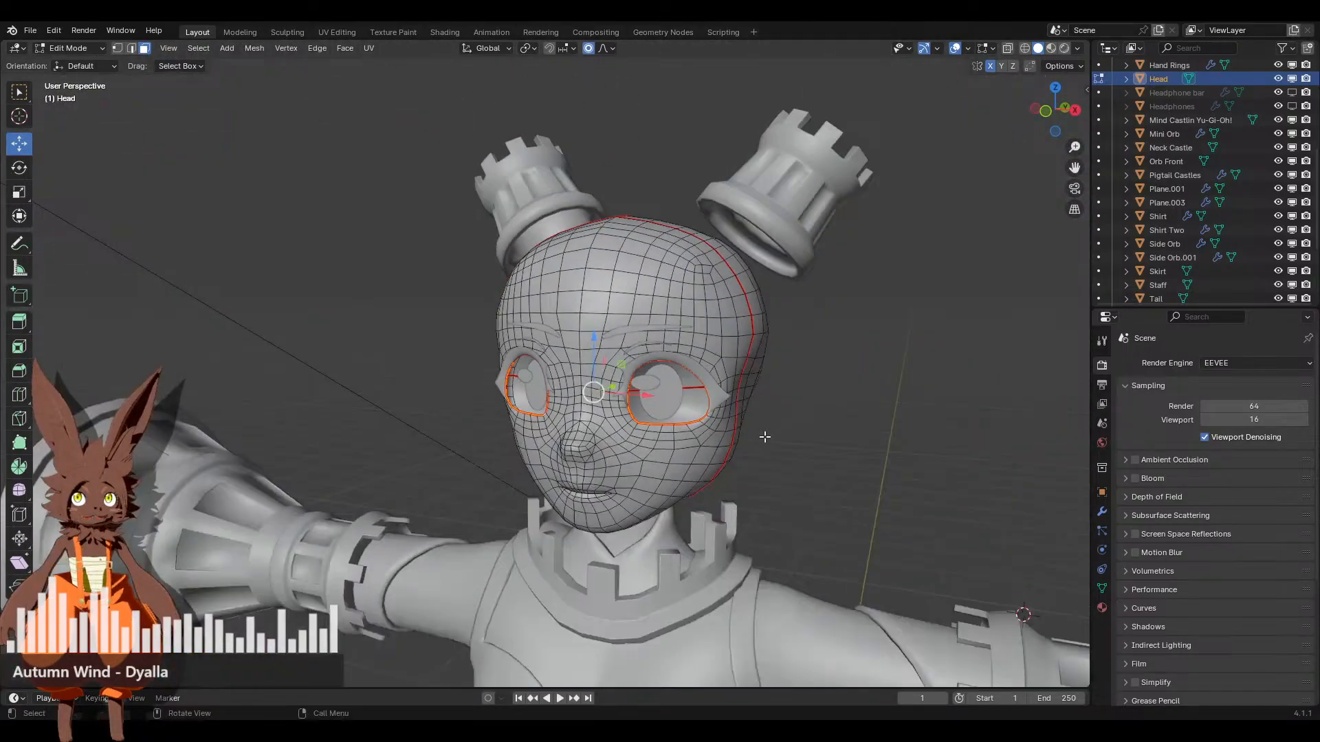
{"action": "mouse_move", "coordinate": [786, 397]}
{"action": "middle_mouse_down"}
{"action": "mouse_move", "coordinate": [731, 436]}
{"action": "mouse_move", "coordinate": [772, 383]}
{"action": "mouse_move", "coordinate": [863, 379]}
{"action": "mouse_move", "coordinate": [742, 389]}
{"action": "mouse_move", "coordinate": [766, 383]}
{"action": "middle_mouse_up"}
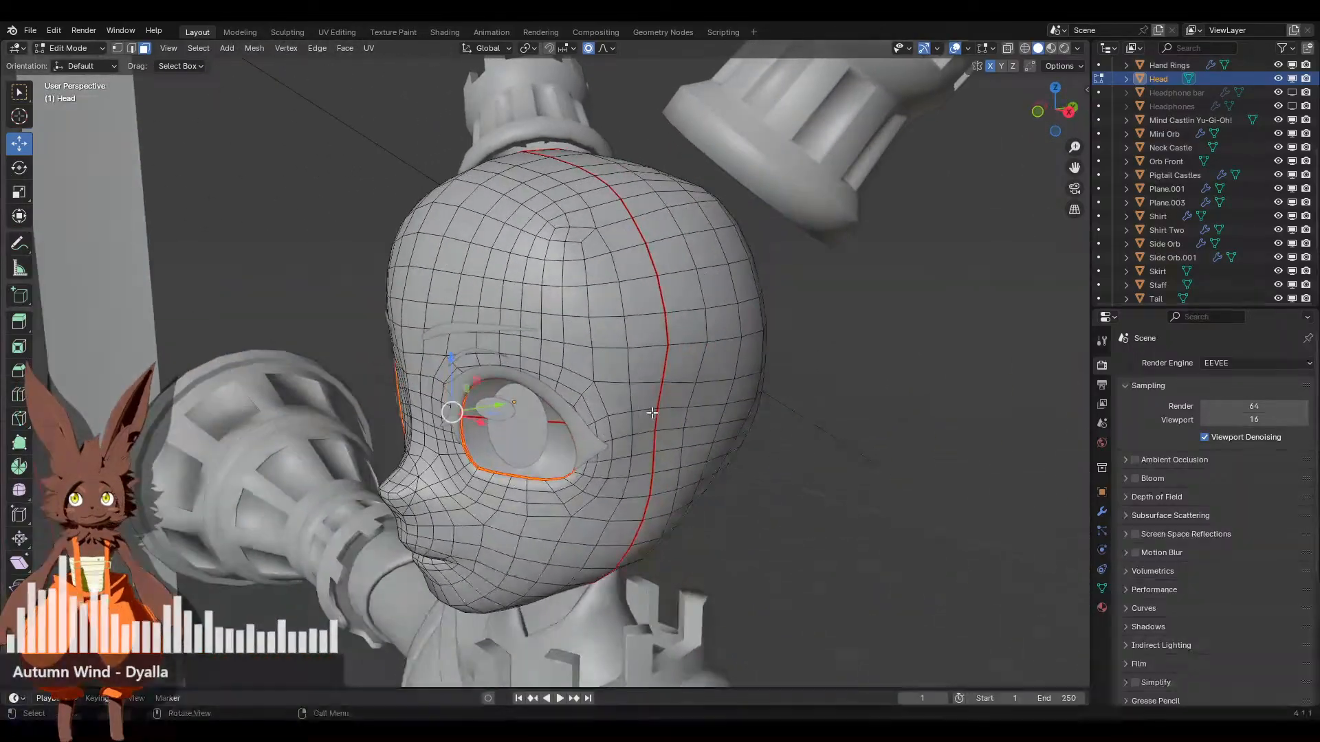
{"action": "scroll", "coordinate": [648, 380], "scroll_direction": "up", "scroll_amount": 5}
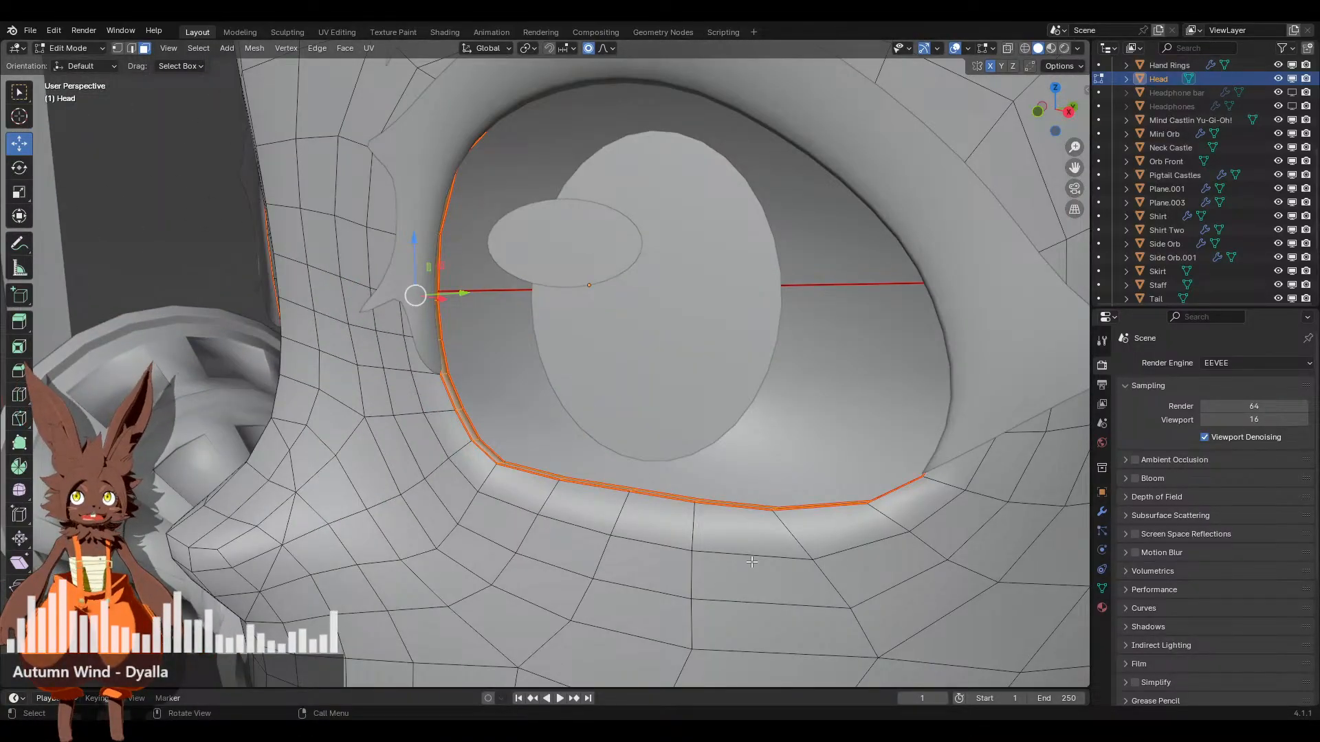
{"action": "scroll", "coordinate": [740, 573], "scroll_direction": "down", "scroll_amount": 6}
{"action": "middle_click_drag", "start_coordinate": [708, 506], "coordinate": [453, 245]}
{"action": "scroll", "coordinate": [694, 517], "scroll_direction": "up", "scroll_amount": 6}
{"action": "middle_click_drag", "start_coordinate": [753, 485], "coordinate": [760, 513]}
{"action": "left_click", "coordinate": [1064, 49]}
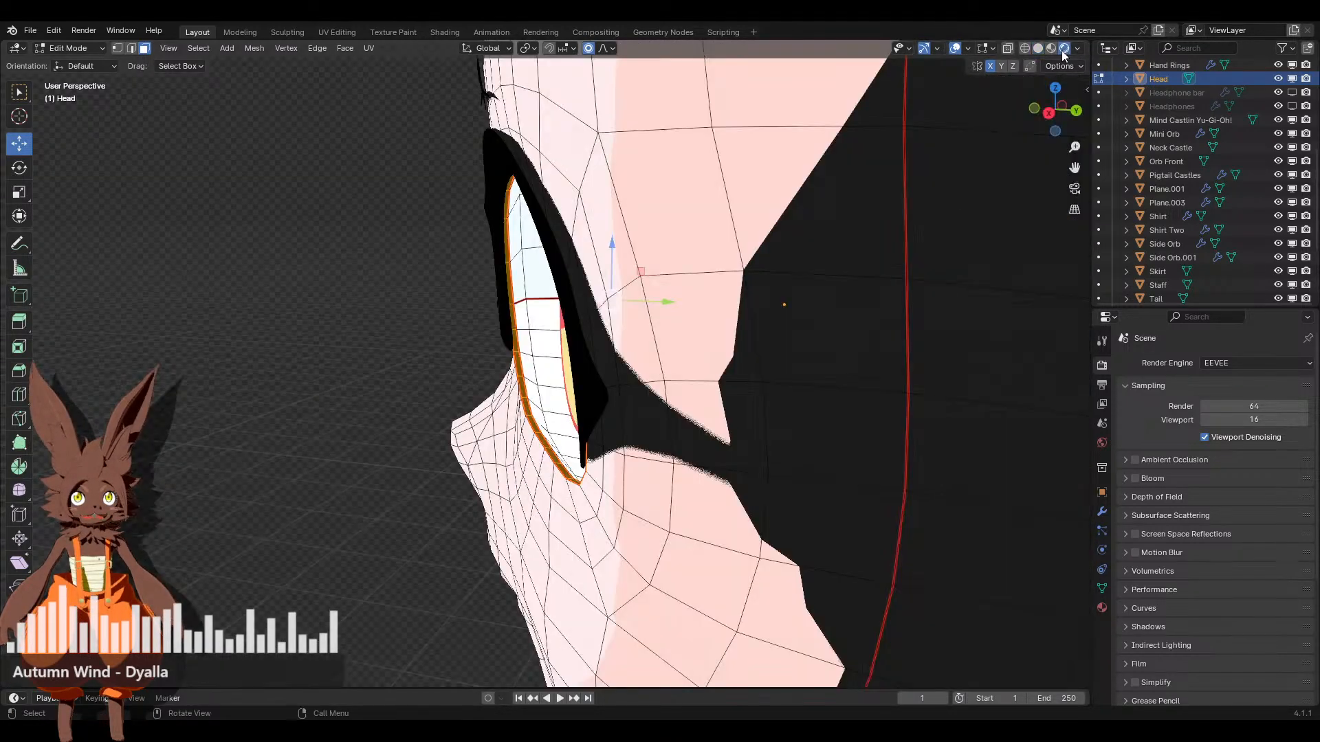
{"action": "left_click", "coordinate": [1038, 48]}
{"action": "scroll", "coordinate": [497, 325], "scroll_direction": "down", "scroll_amount": 8}
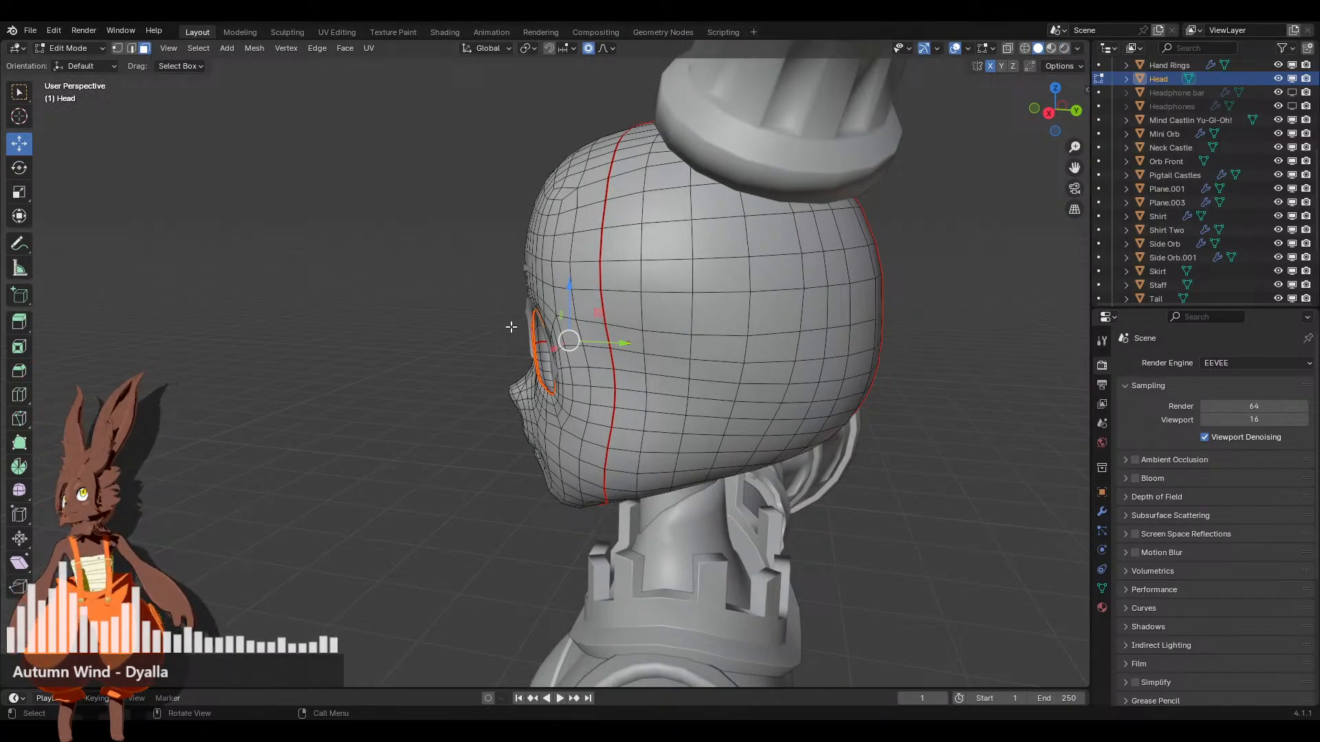
{"action": "middle_click_drag", "start_coordinate": [520, 343], "coordinate": [614, 364]}
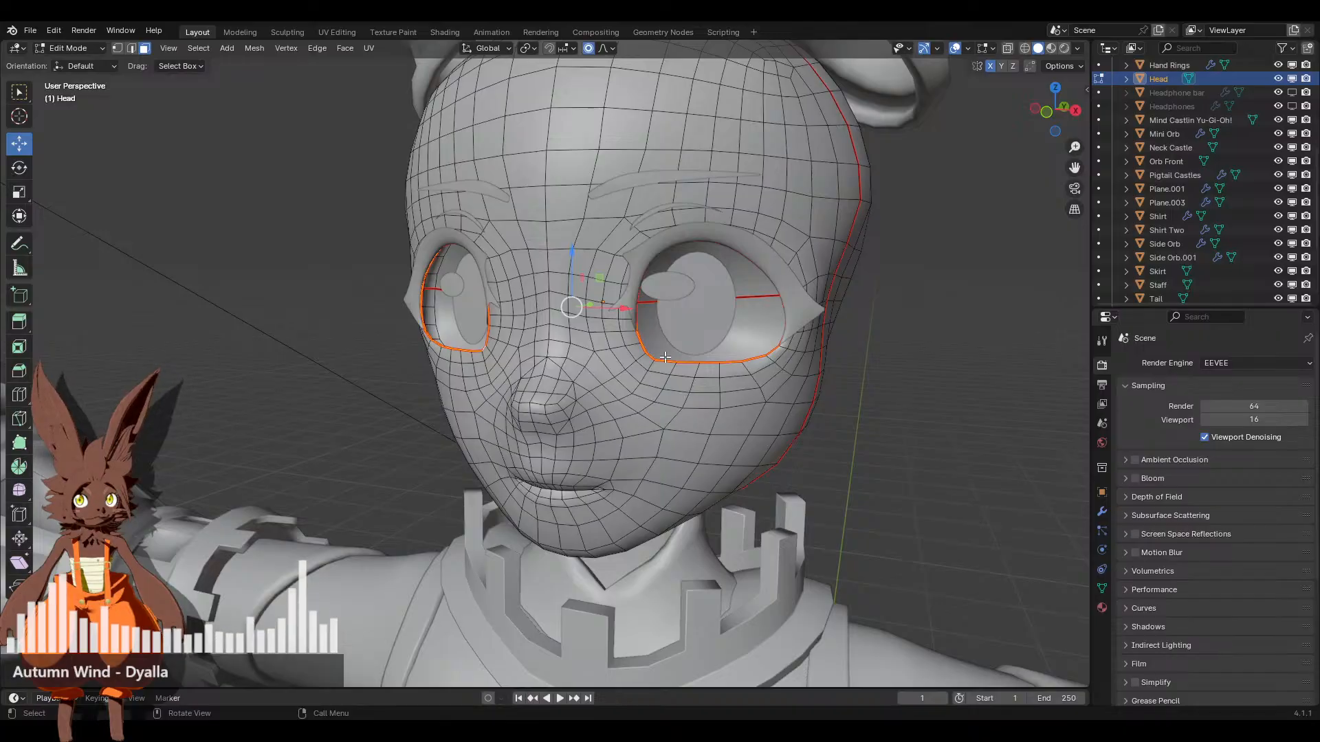
Select the vertices of the inner mouth loop and move them slightly back into the head
{"action": "scroll", "coordinate": [665, 357], "scroll_direction": "up", "scroll_amount": 2}
{"action": "middle_click_drag", "start_coordinate": [665, 357], "coordinate": [515, 350]}
{"action": "scroll", "coordinate": [591, 344], "scroll_direction": "up", "scroll_amount": 4}
{"action": "middle_click_drag", "start_coordinate": [533, 509], "coordinate": [547, 430], "text": "shift"}
{"action": "scroll", "coordinate": [555, 347], "scroll_direction": "up", "scroll_amount": 3}
{"action": "scroll", "coordinate": [546, 430], "scroll_direction": "down", "scroll_amount": 4}
{"action": "scroll", "coordinate": [529, 436], "scroll_direction": "up", "scroll_amount": 4}
{"action": "middle_click_drag", "start_coordinate": [592, 387], "coordinate": [598, 321], "text": "shift"}
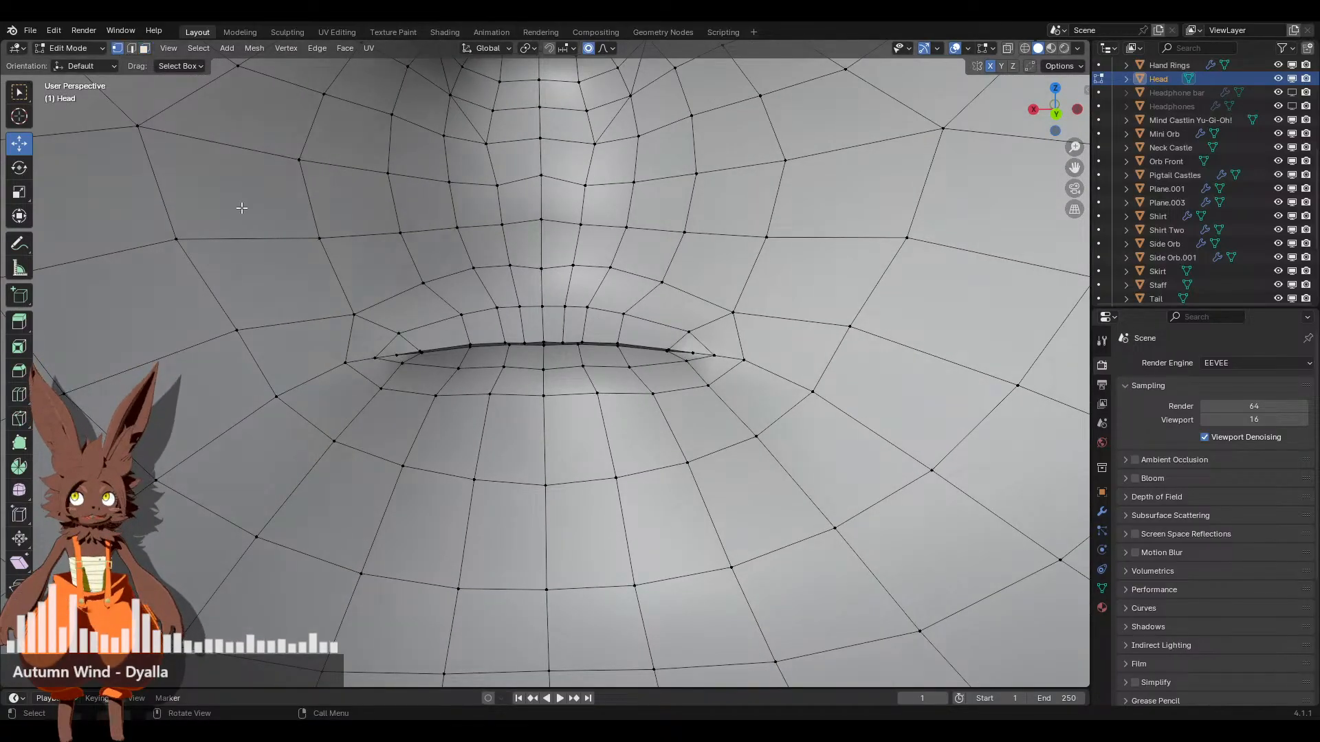
{"action": "middle_click_drag", "start_coordinate": [619, 379], "coordinate": [631, 407], "text": "shift"}
{"action": "scroll", "coordinate": [632, 419], "scroll_direction": "up", "scroll_amount": 4}
{"action": "middle_click_drag", "start_coordinate": [467, 426], "coordinate": [572, 427]}
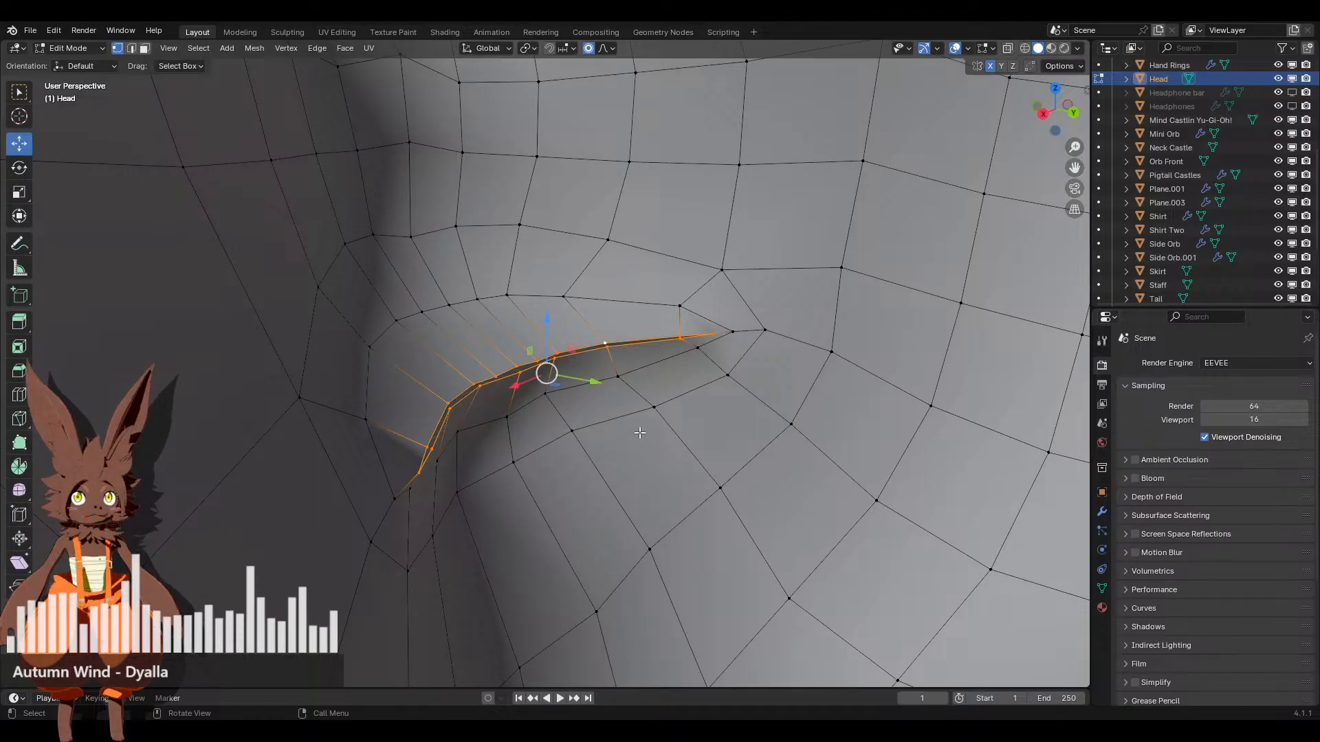
{"action": "left_click_drag", "start_coordinate": [561, 374], "coordinate": [579, 383]}
Turn off proportional editing and stretch the inner mouth loop along the global Z axis
{"action": "key", "text": "s"}
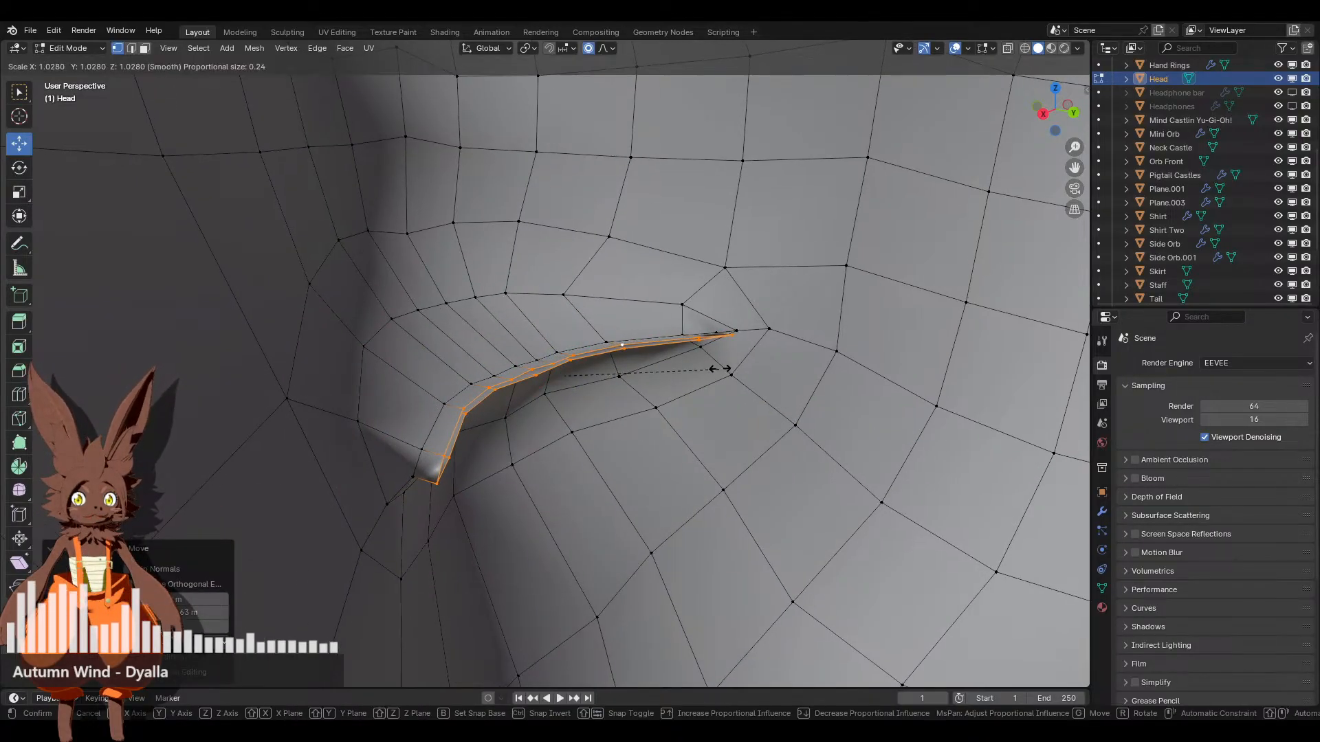
{"action": "right_click", "coordinate": [719, 368]}
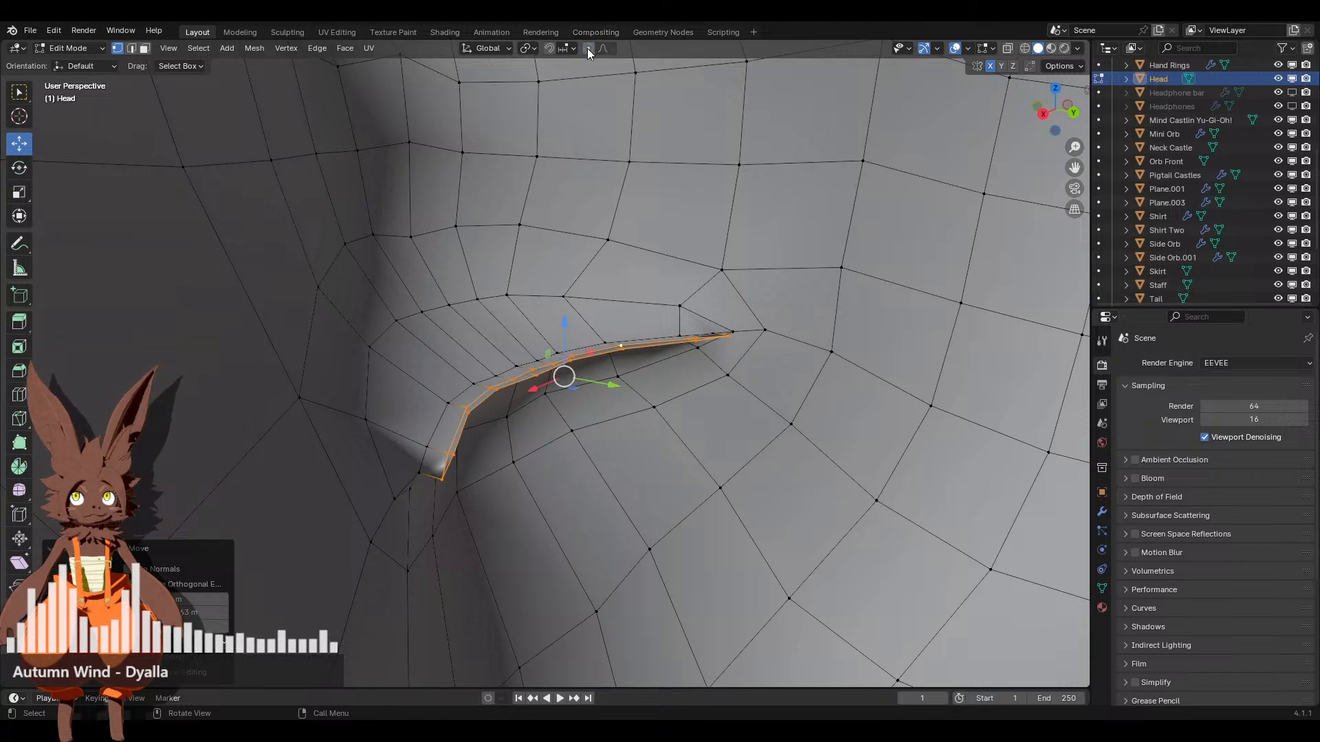
{"action": "middle_click_drag", "start_coordinate": [839, 356], "coordinate": [804, 337]}
{"action": "key", "text": "s"}
{"action": "key", "text": "z"}
{"action": "left_click", "coordinate": [818, 285]}
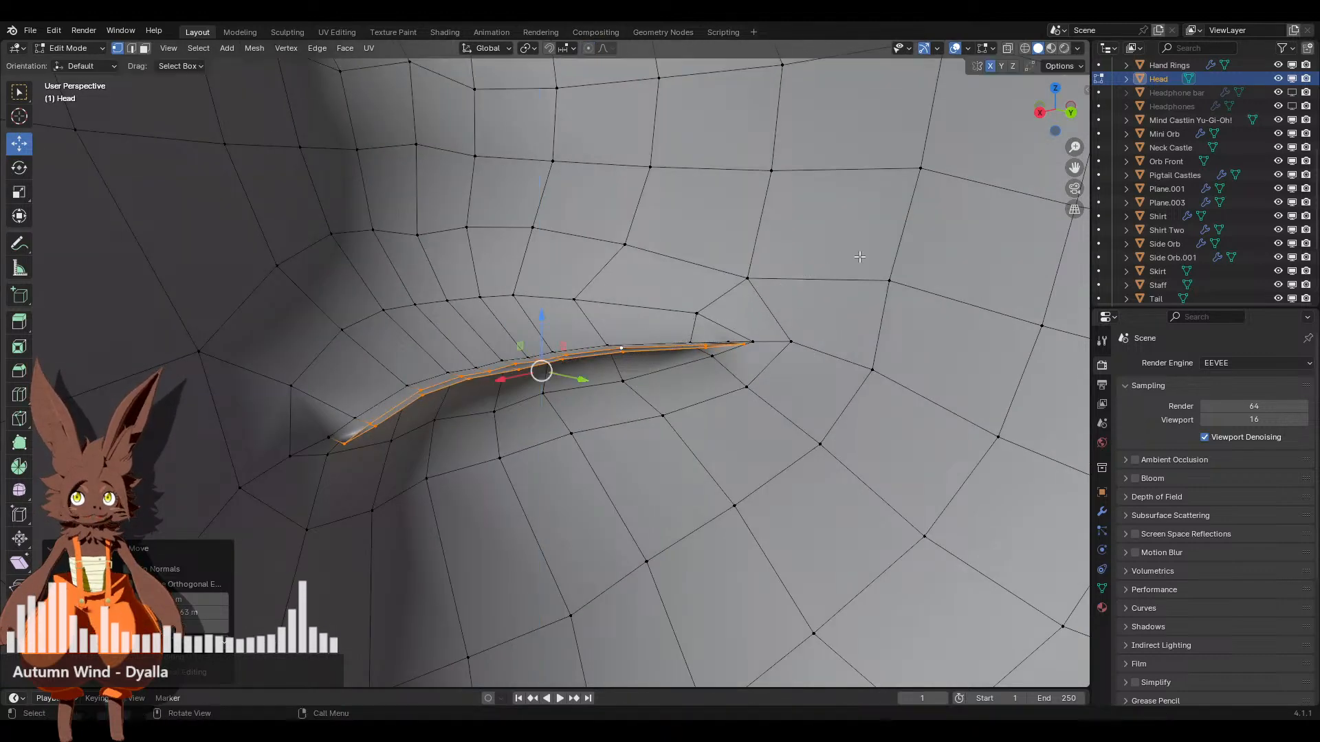
{"action": "key", "text": "s"}
{"action": "key", "text": "z"}
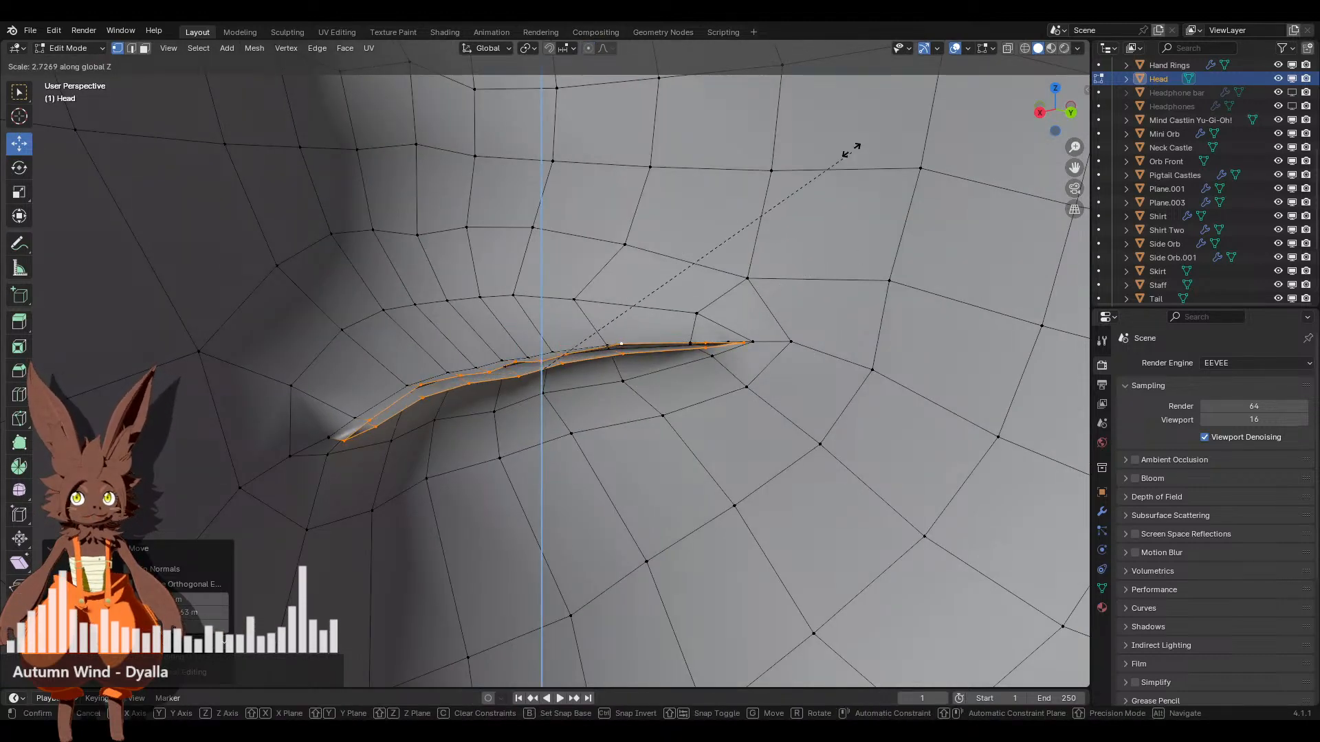
{"action": "left_click", "coordinate": [935, 111]}
Scale the inner mouth loop by about 1.92 more along Z and check the gap between the lips
{"action": "middle_click_drag", "start_coordinate": [854, 183], "coordinate": [701, 241]}
{"action": "scroll", "coordinate": [790, 226], "scroll_direction": "up", "scroll_amount": 2}
{"action": "key", "text": "s"}
{"action": "key", "text": "z"}
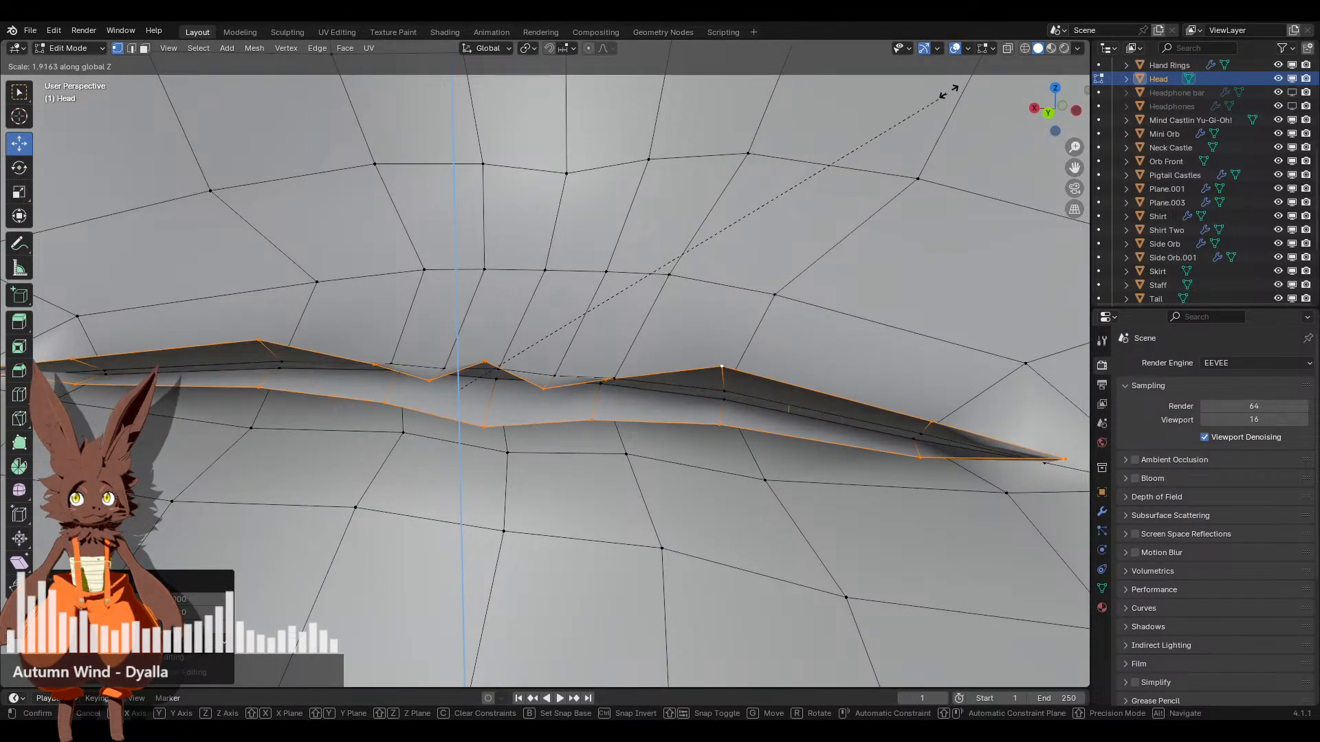
{"action": "left_click", "coordinate": [949, 92]}
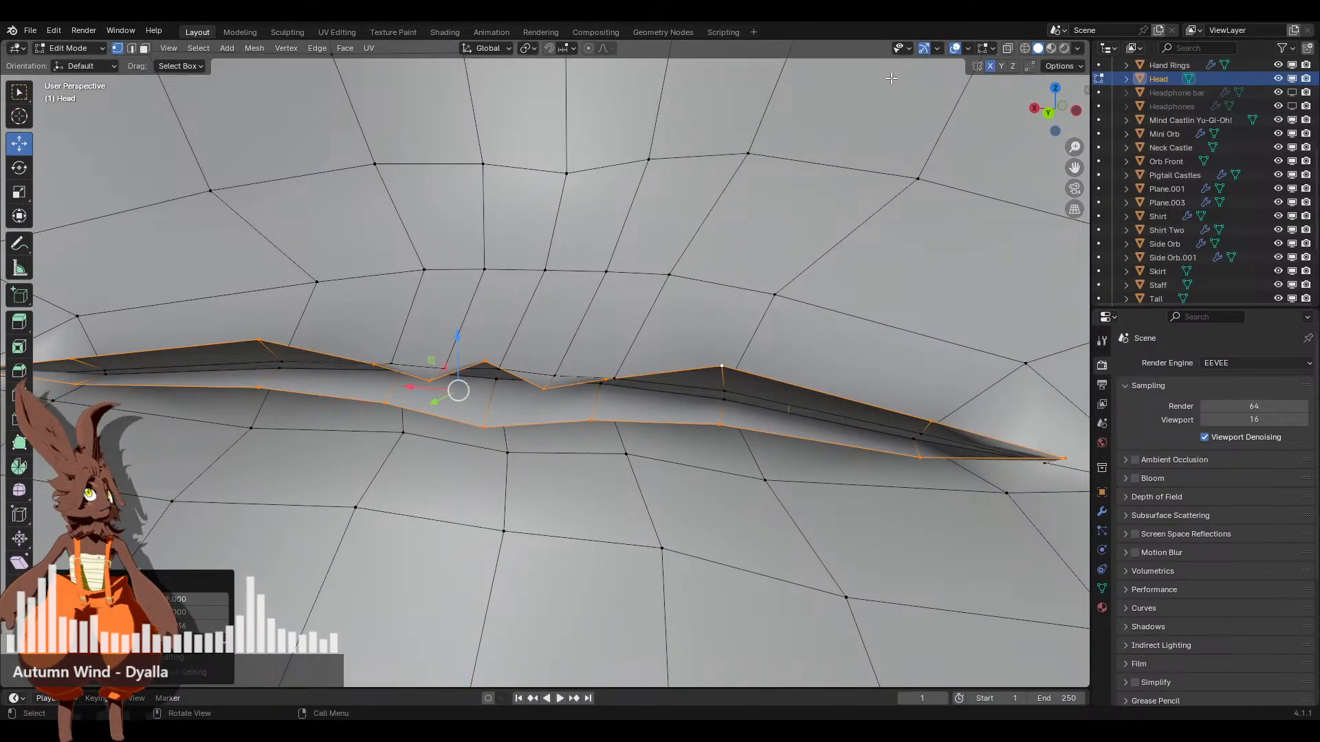
{"action": "middle_click_drag", "start_coordinate": [730, 420], "coordinate": [579, 377]}
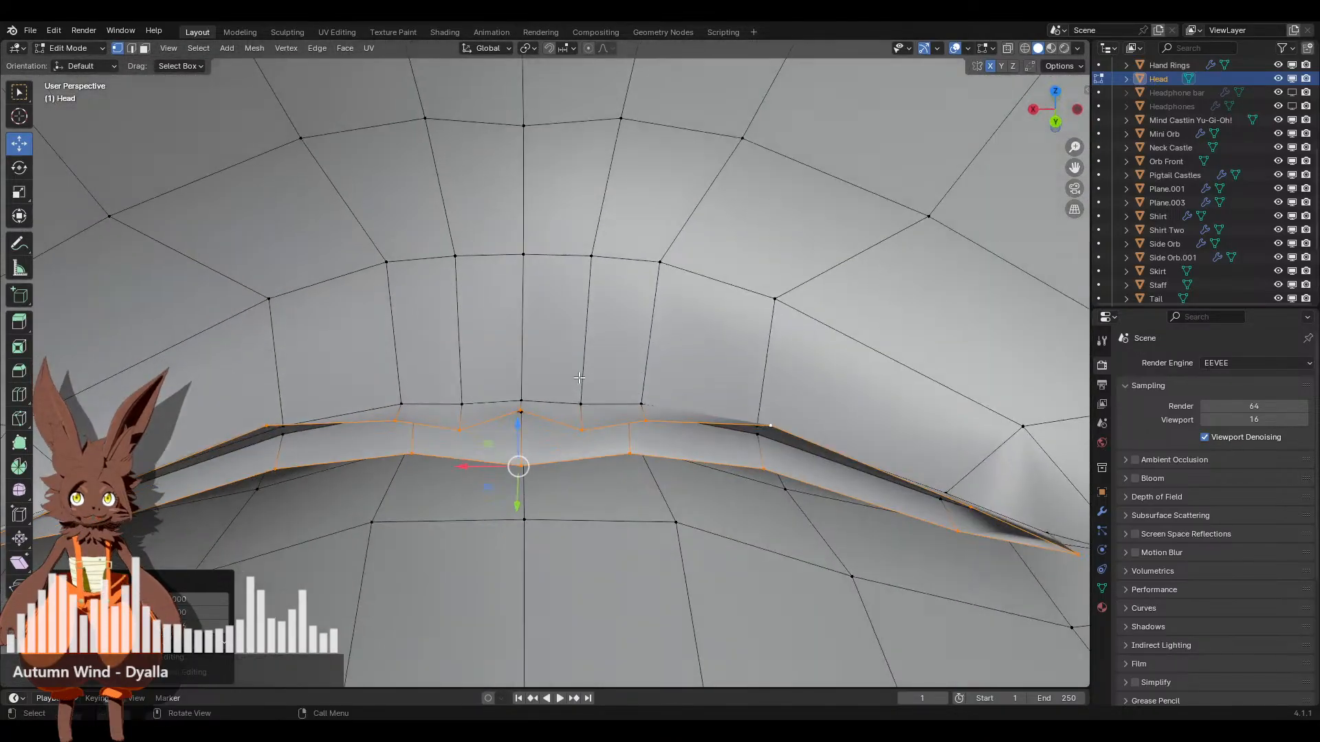
{"action": "middle_click_drag", "start_coordinate": [685, 403], "coordinate": [708, 398]}
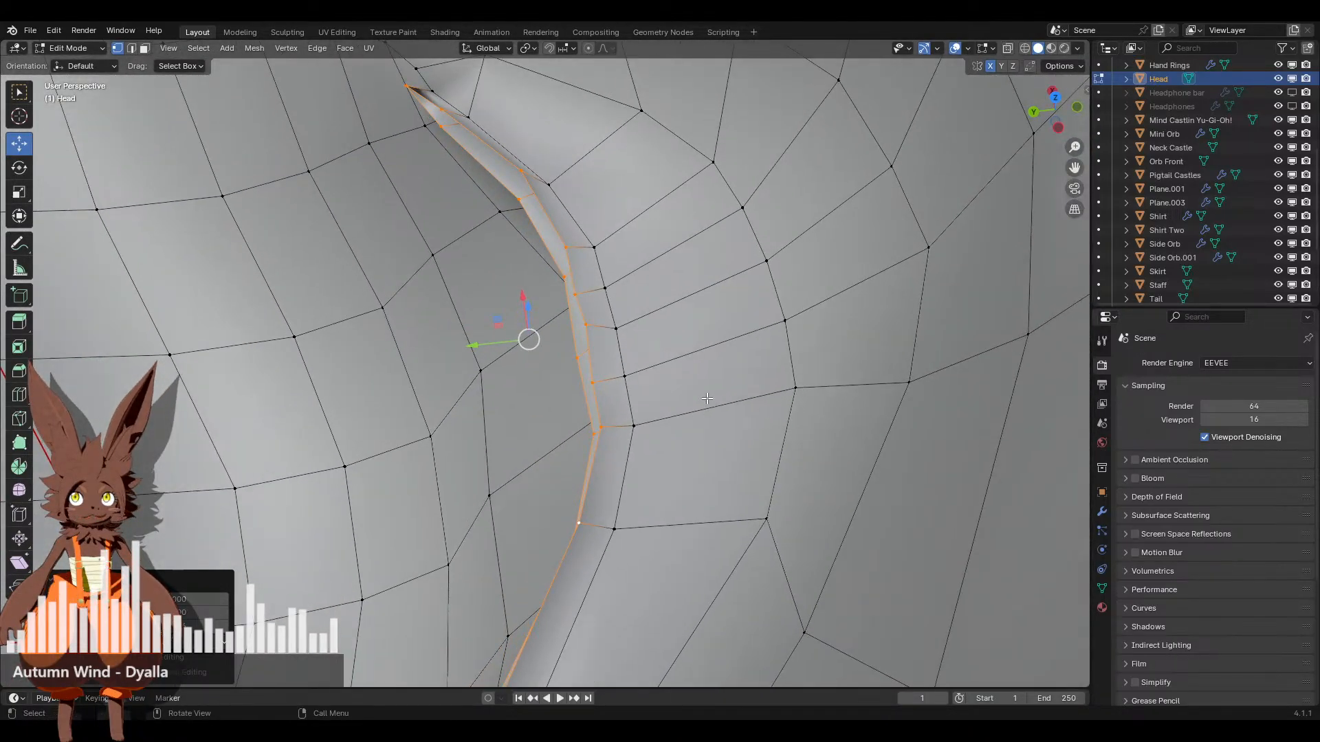
Nudge individual vertices of the inner mouth loop vertically to even out the gap between the lips
{"action": "middle_click_drag", "start_coordinate": [586, 307], "coordinate": [552, 307]}
{"action": "left_click_drag", "start_coordinate": [542, 292], "coordinate": [542, 249]}
{"action": "left_click_drag", "start_coordinate": [463, 273], "coordinate": [466, 263]}
{"action": "left_click_drag", "start_coordinate": [613, 309], "coordinate": [611, 269]}
{"action": "middle_click_drag", "start_coordinate": [612, 269], "coordinate": [463, 391]}
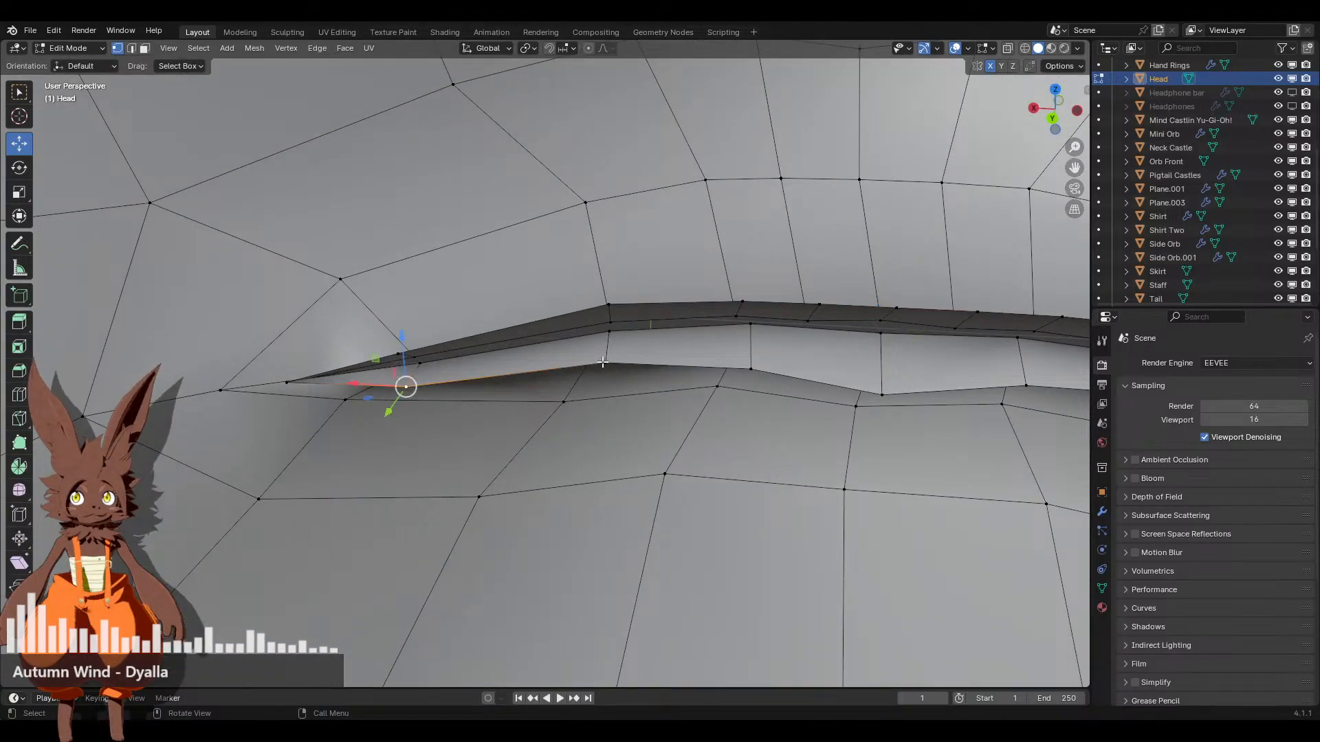
{"action": "mouse_move", "coordinate": [614, 352]}
{"action": "left_mouse_down"}
{"action": "mouse_move", "coordinate": [613, 340]}
{"action": "mouse_move", "coordinate": [617, 358]}
{"action": "left_mouse_up"}
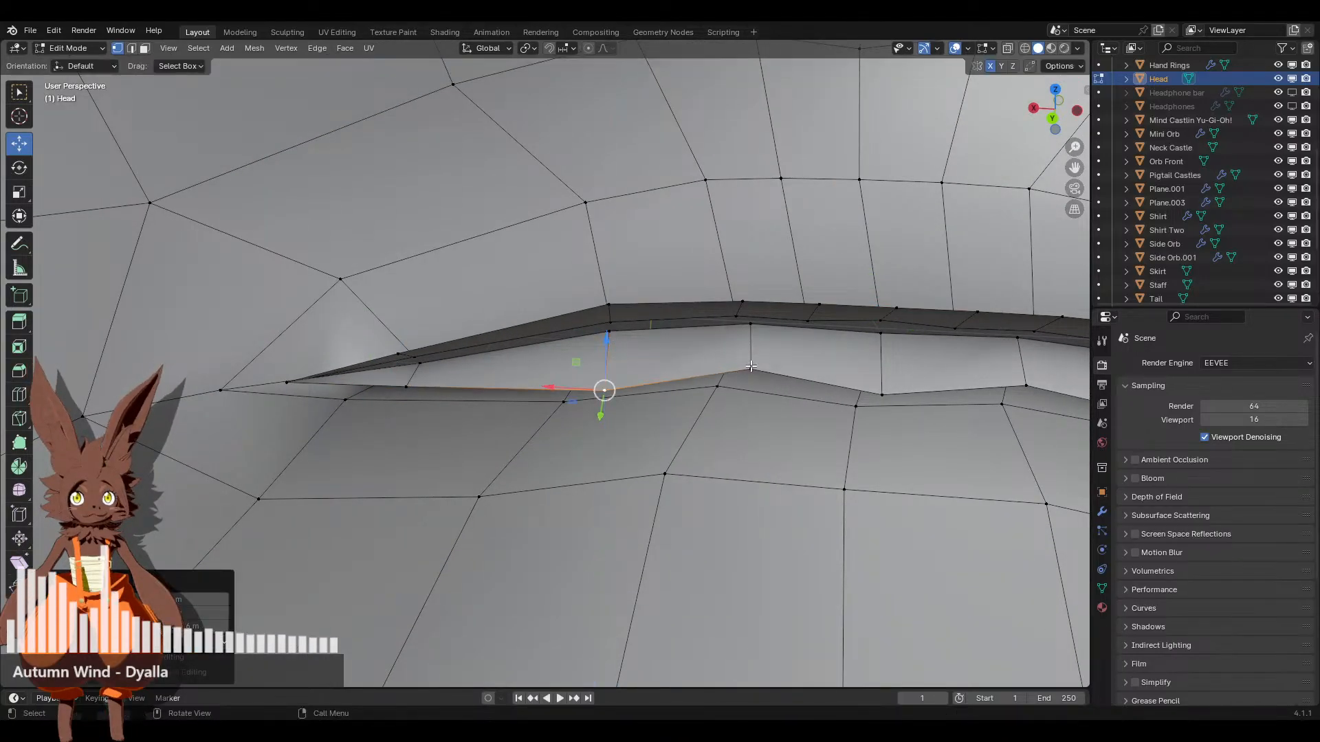
{"action": "left_click_drag", "start_coordinate": [755, 325], "coordinate": [887, 386]}
Extrude the inner mouth loop back into the head along global Y and flatten it by scaling to 0 on Y
{"action": "scroll", "coordinate": [894, 381], "scroll_direction": "down", "scroll_amount": 3}
{"action": "middle_click_drag", "start_coordinate": [960, 362], "coordinate": [722, 419], "text": "shift"}
{"action": "key", "text": "g"}
{"action": "key", "text": "y"}
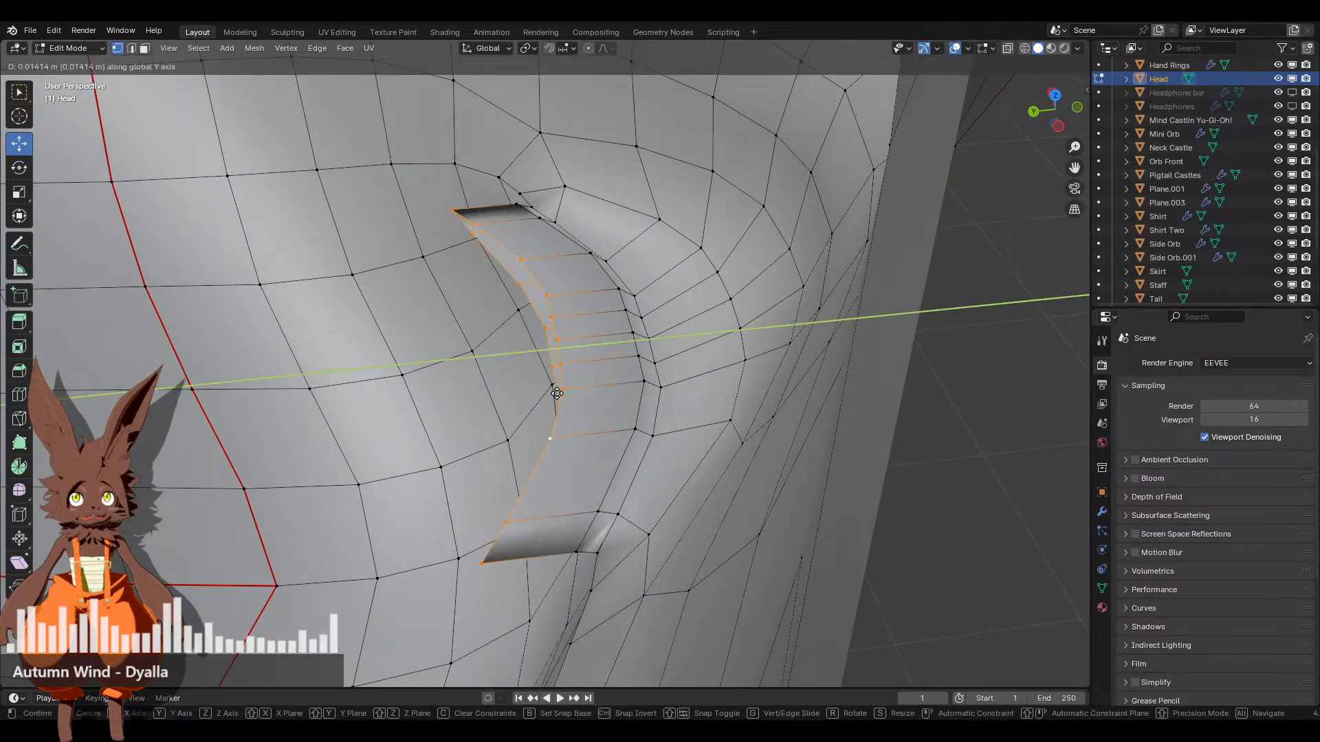
{"action": "left_click", "coordinate": [232, 438]}
{"action": "middle_click_drag", "start_coordinate": [265, 459], "coordinate": [440, 424], "text": "shift"}
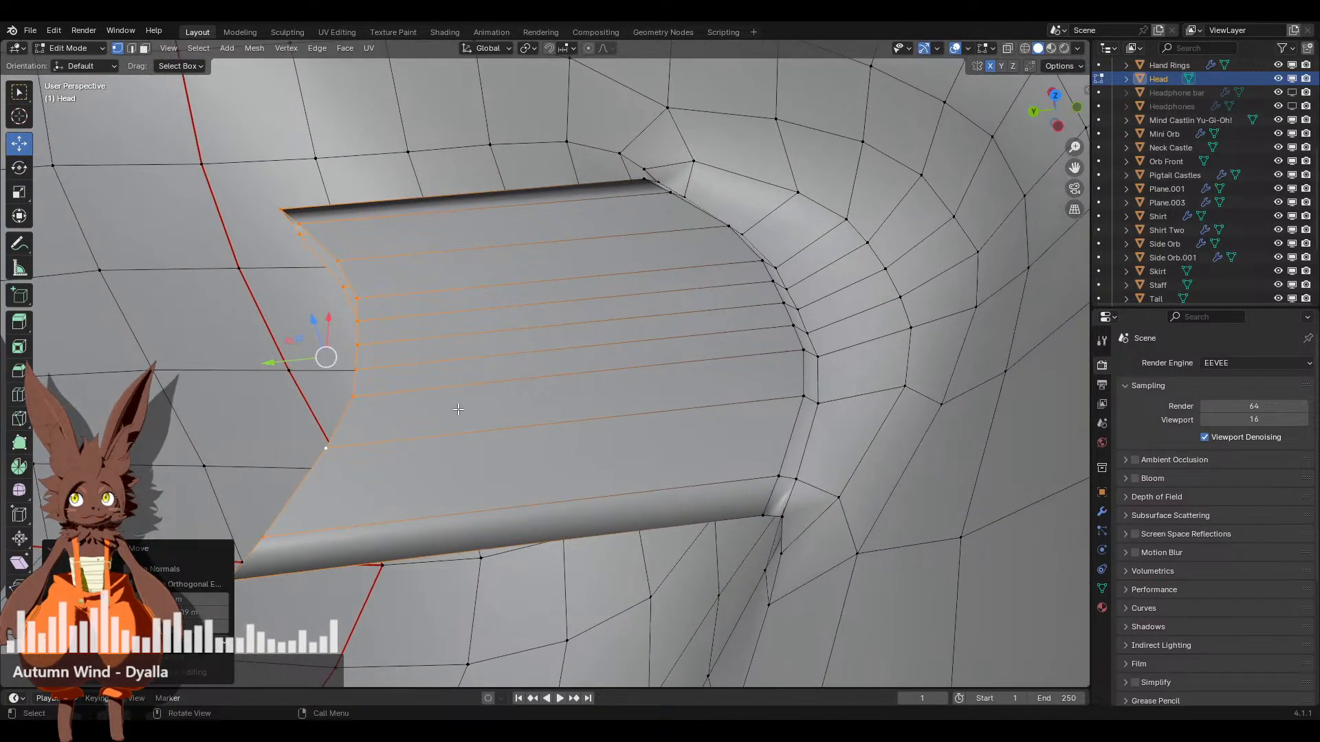
{"action": "type", "text": "y"}
{"action": "type", "text": "0"}
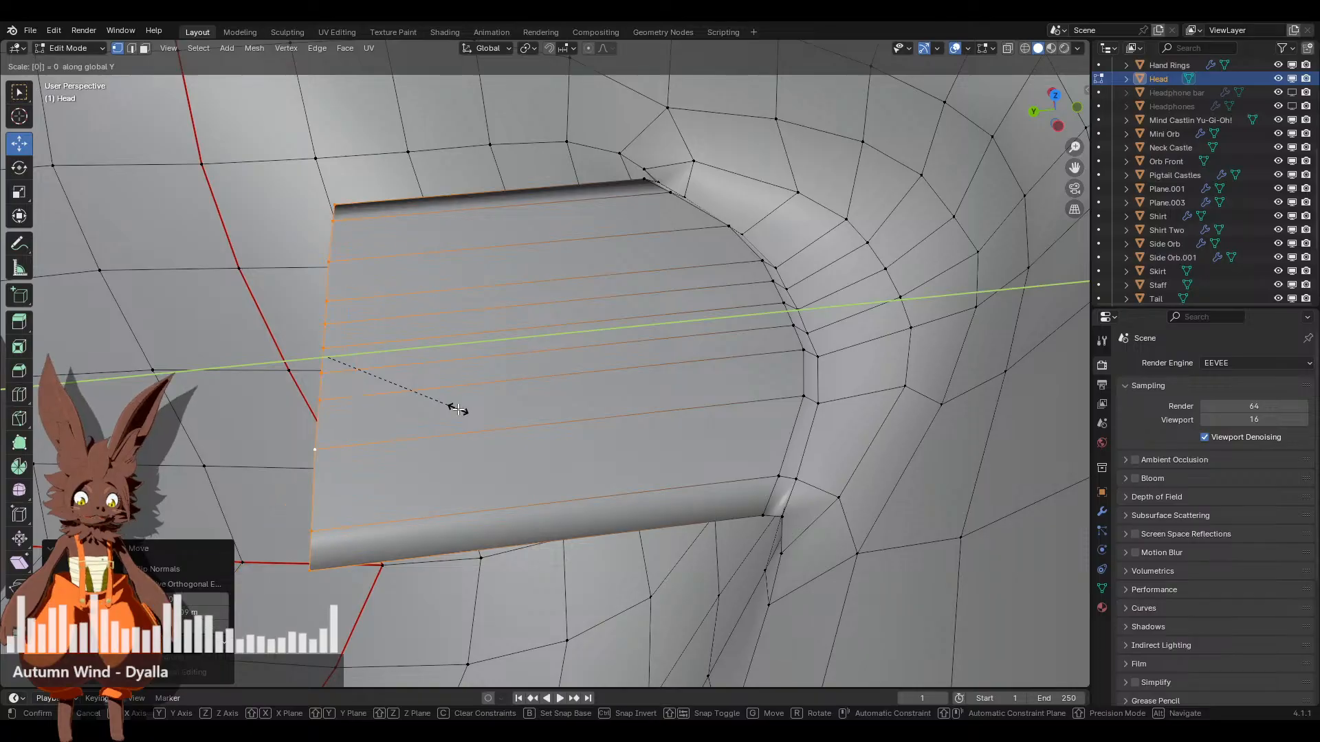
{"action": "left_click", "coordinate": [458, 411]}
Scale the flattened back loop of the mouth about 6.2 along global Z and move it forward along Y toward the lips
{"action": "middle_click_drag", "start_coordinate": [458, 411], "coordinate": [617, 345]}
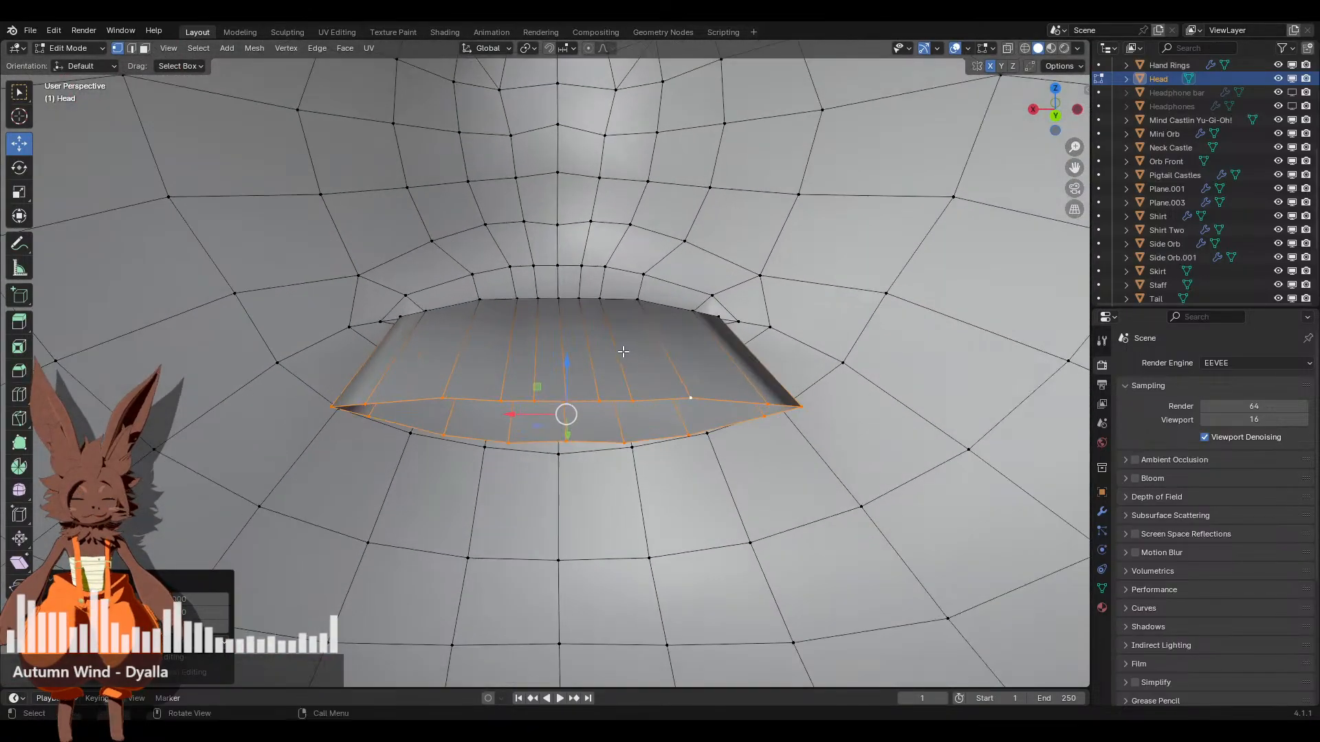
{"action": "key", "text": "s"}
{"action": "key", "text": "z"}
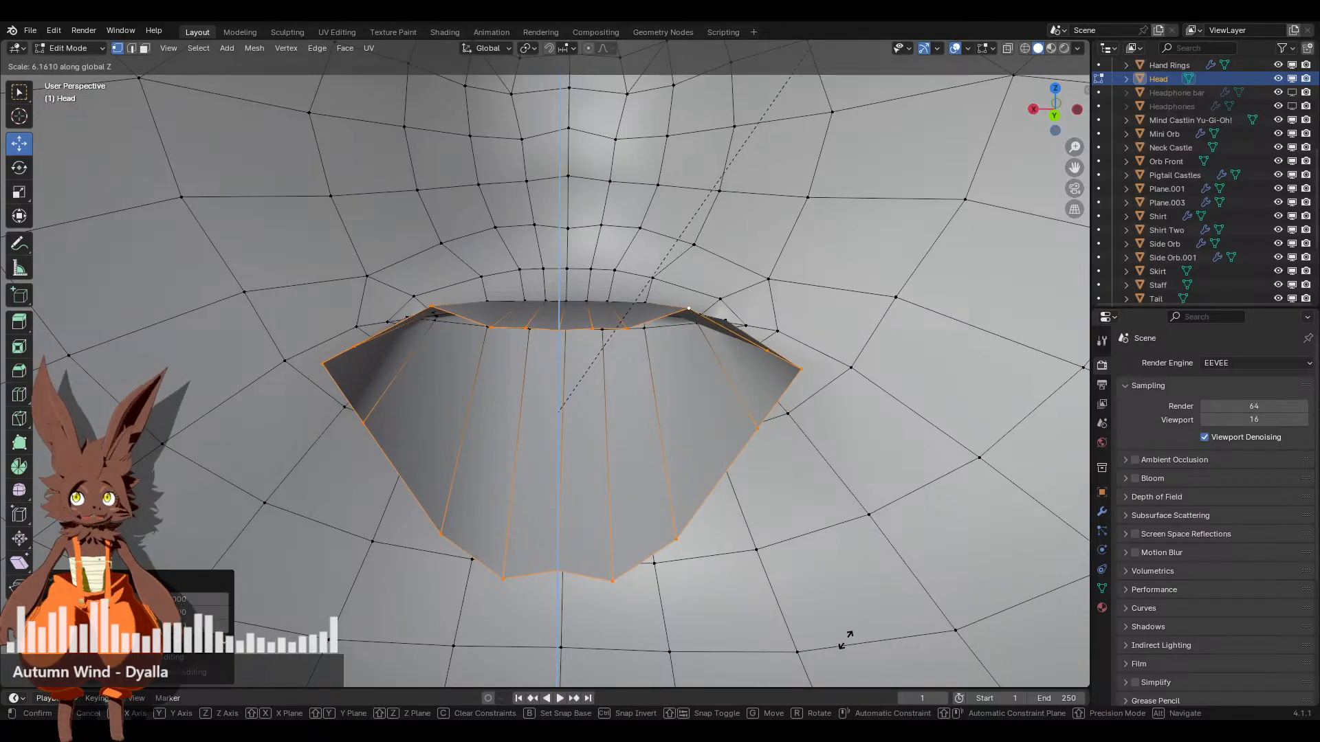
{"action": "left_click", "coordinate": [842, 641]}
{"action": "middle_click_drag", "start_coordinate": [657, 590], "coordinate": [731, 561]}
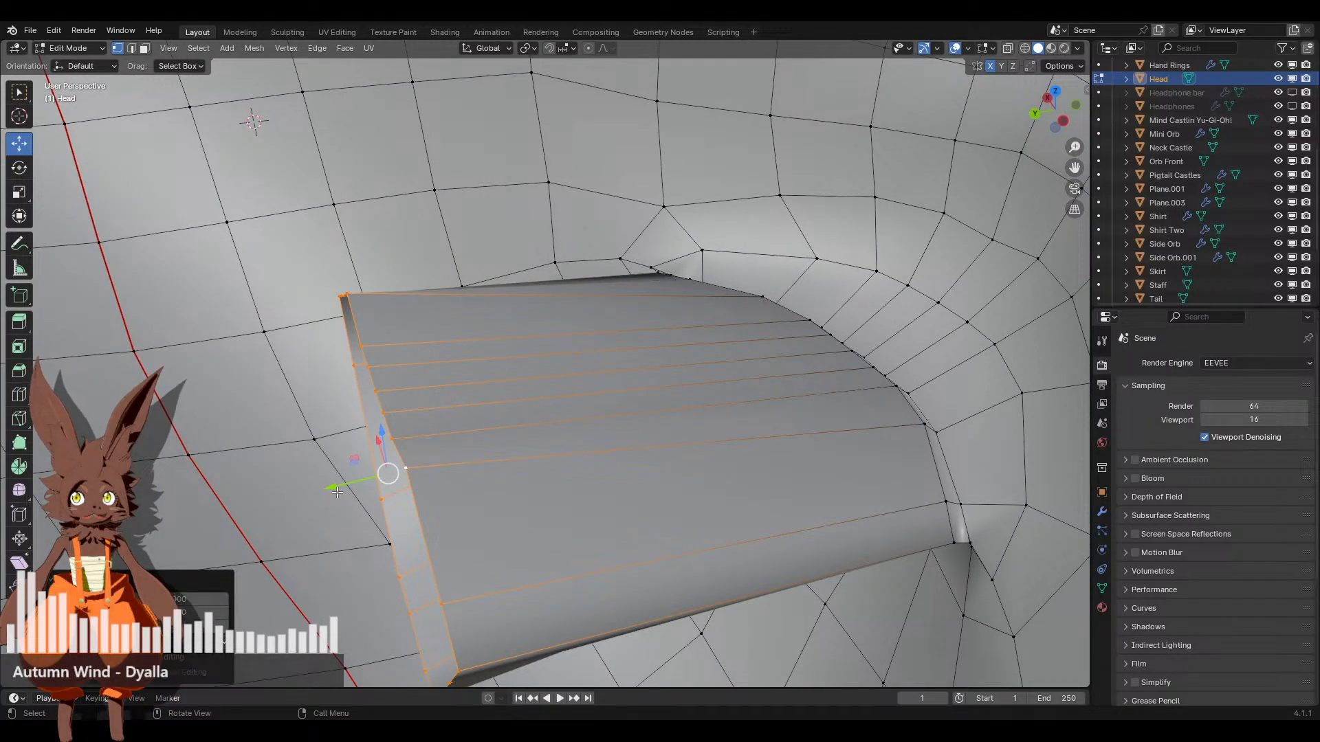
{"action": "left_click_drag", "start_coordinate": [337, 493], "coordinate": [692, 438]}
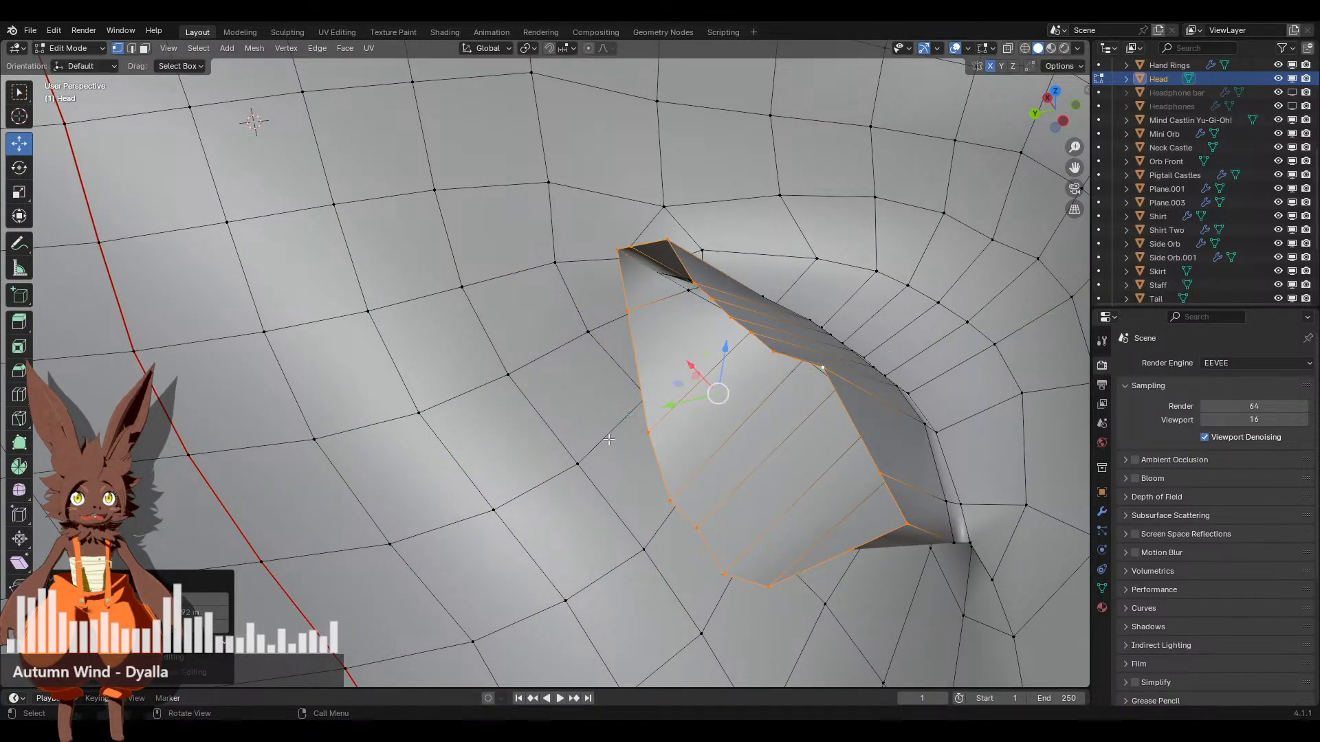
Raise the vertices along the upper edge of the mouth's back loop one by one into a level row
{"action": "middle_click_drag", "start_coordinate": [609, 440], "coordinate": [507, 383]}
{"action": "left_click", "coordinate": [269, 316]}
{"action": "left_click_drag", "start_coordinate": [332, 301], "coordinate": [458, 171]}
{"action": "left_click", "coordinate": [521, 311]}
{"action": "left_click_drag", "start_coordinate": [520, 290], "coordinate": [546, 175]}
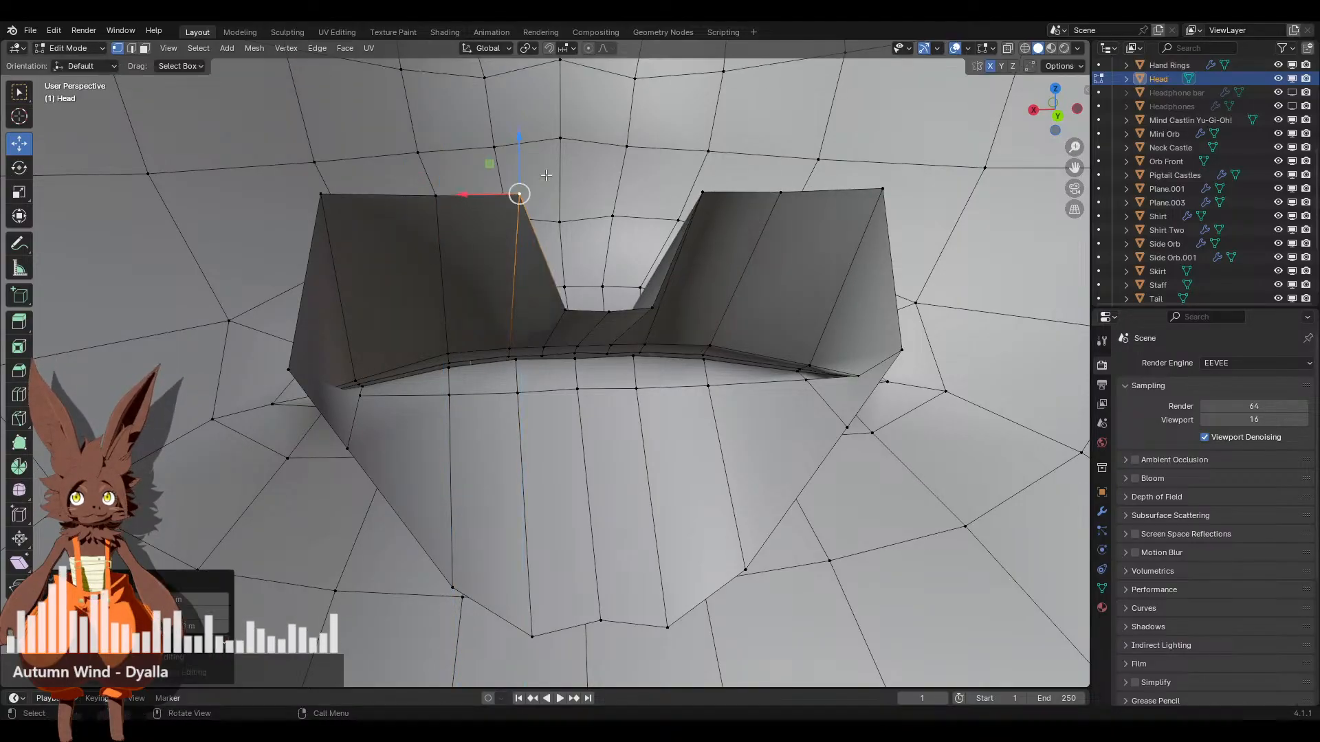
{"action": "left_click", "coordinate": [570, 311]}
{"action": "left_click_drag", "start_coordinate": [567, 279], "coordinate": [572, 160]}
{"action": "left_click", "coordinate": [605, 310]}
{"action": "left_click_drag", "start_coordinate": [607, 264], "coordinate": [609, 216]}
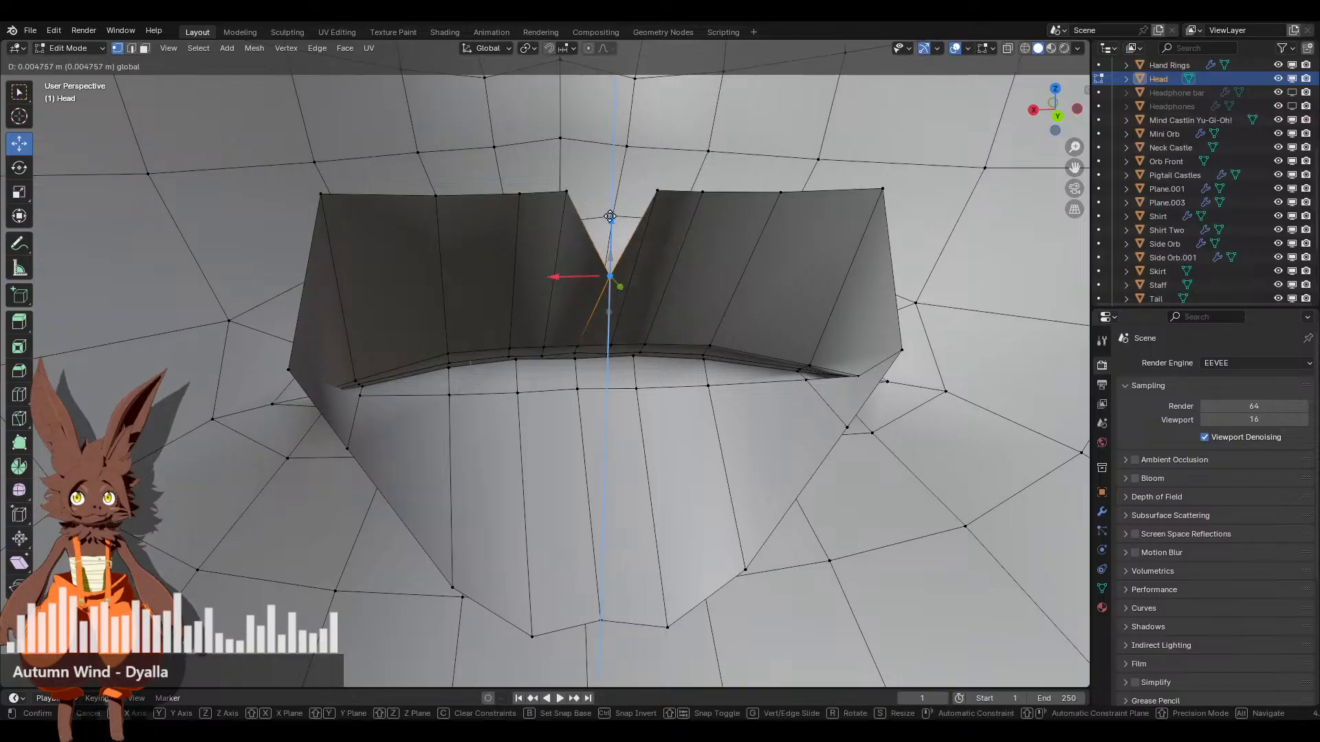
{"action": "left_click_drag", "start_coordinate": [604, 157], "coordinate": [604, 156]}
{"action": "middle_click_drag", "start_coordinate": [600, 155], "coordinate": [613, 155]}
Move a corner vertex of the mouth's back loop outward and align its lower-edge vertices into a level row
{"action": "left_click", "coordinate": [317, 354]}
{"action": "left_click_drag", "start_coordinate": [279, 356], "coordinate": [208, 356]}
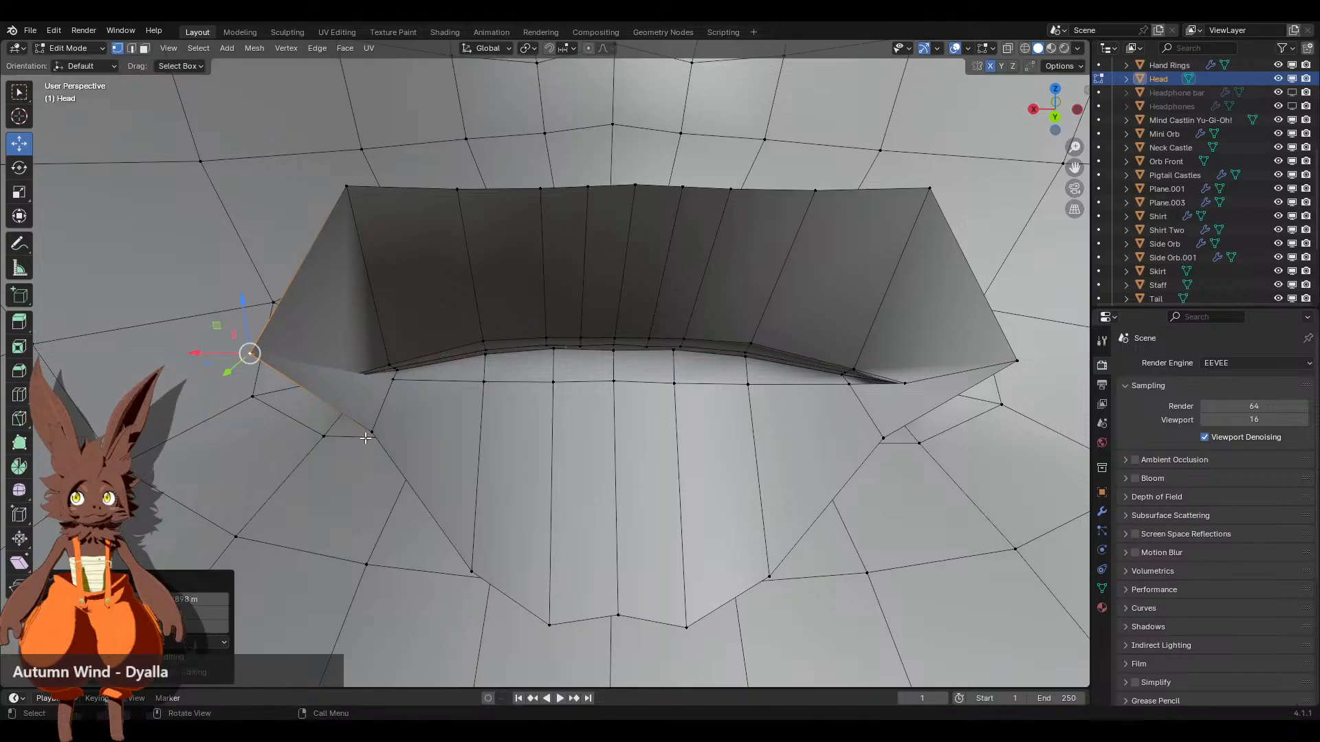
{"action": "left_click", "coordinate": [372, 432]}
{"action": "left_click_drag", "start_coordinate": [365, 399], "coordinate": [370, 515]}
{"action": "left_click", "coordinate": [471, 571]}
{"action": "left_click_drag", "start_coordinate": [473, 515], "coordinate": [477, 495]}
{"action": "left_click_drag", "start_coordinate": [559, 586], "coordinate": [540, 508]}
{"action": "left_click", "coordinate": [618, 618]}
{"action": "left_click_drag", "start_coordinate": [620, 570], "coordinate": [597, 507]}
{"action": "scroll", "coordinate": [605, 501], "scroll_direction": "down", "scroll_amount": 3}
{"action": "middle_click_drag", "start_coordinate": [752, 474], "coordinate": [734, 411]}
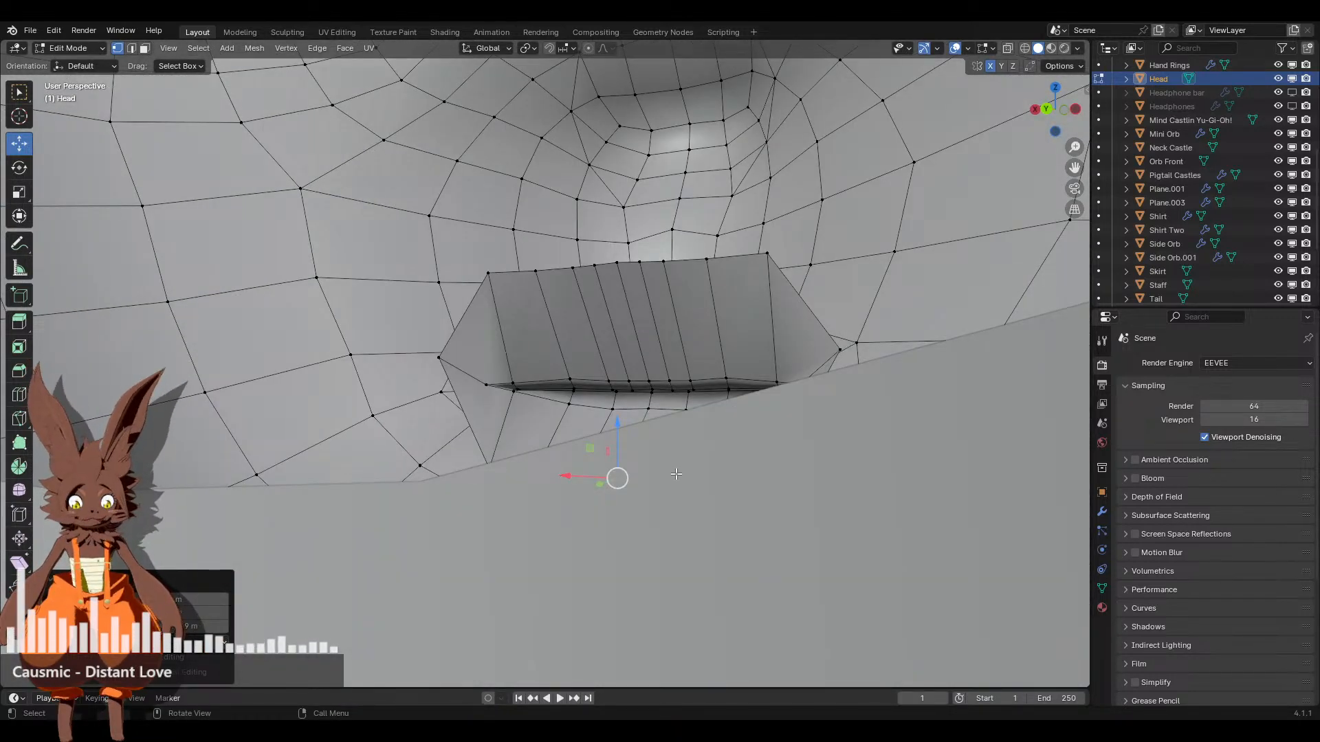
{"action": "middle_click_drag", "start_coordinate": [711, 497], "coordinate": [685, 406]}
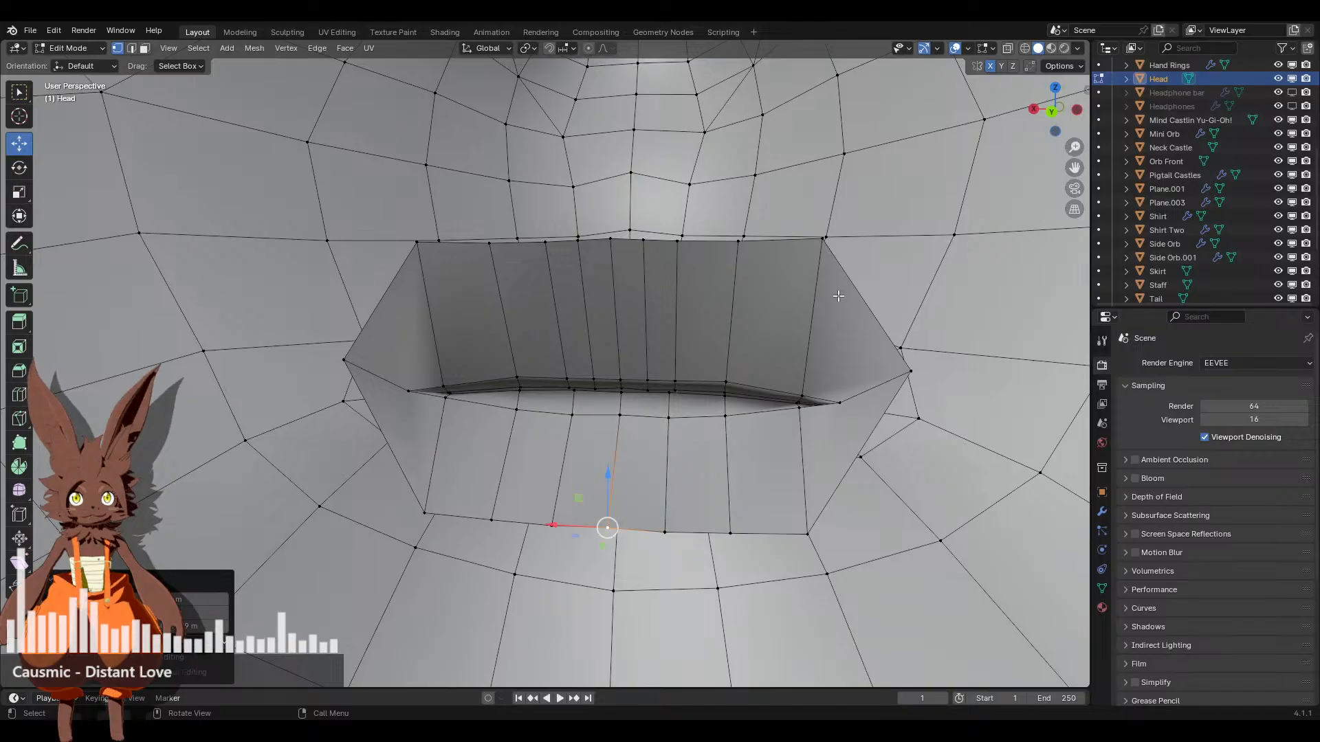
Select the whole back loop of the mouth and enlarge it along global Z
{"action": "left_click", "coordinate": [851, 277], "text": "alt"}
{"action": "key", "text": "z"}
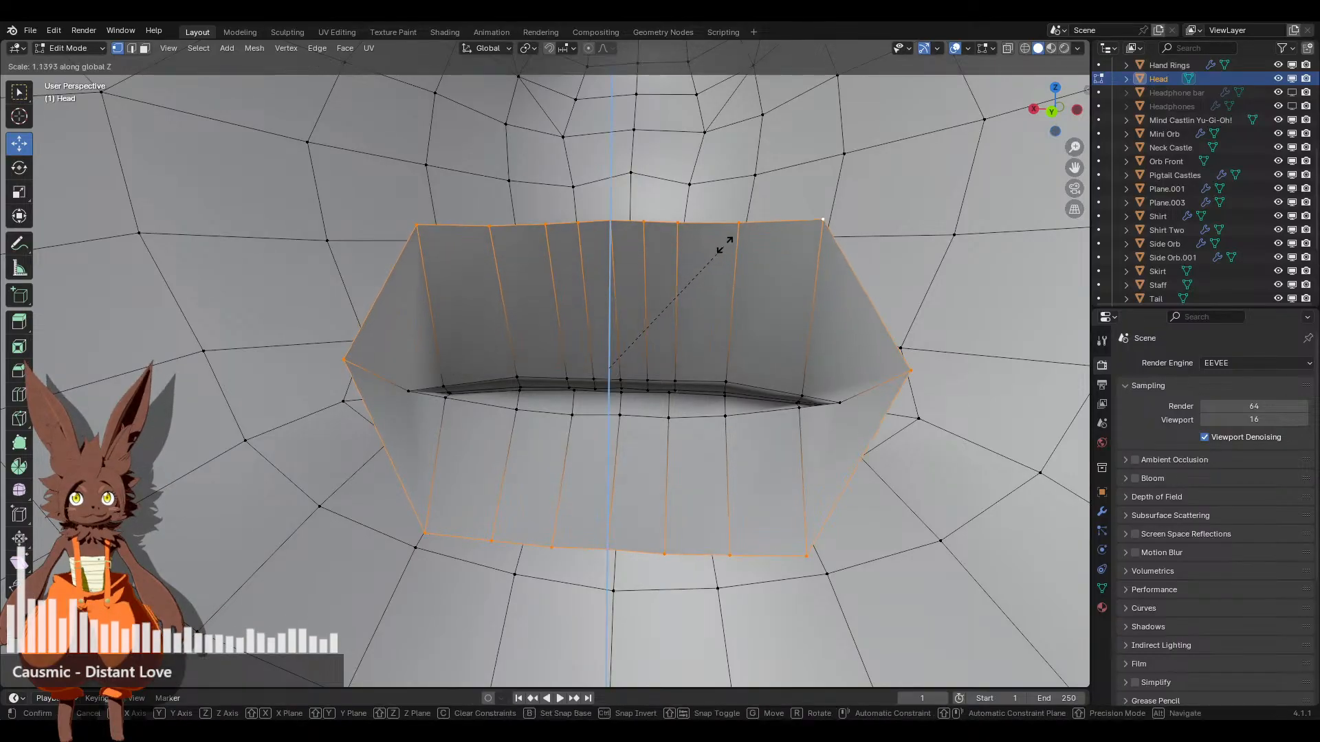
{"action": "left_click", "coordinate": [731, 232]}
{"action": "middle_click_drag", "start_coordinate": [731, 232], "coordinate": [740, 349]}
{"action": "left_click", "coordinate": [738, 297]}
Widen the mouth's back loop by scaling it about 1.25 along global X
{"action": "key", "text": "s"}
{"action": "key", "text": "x"}
{"action": "right_click", "coordinate": [594, 360]}
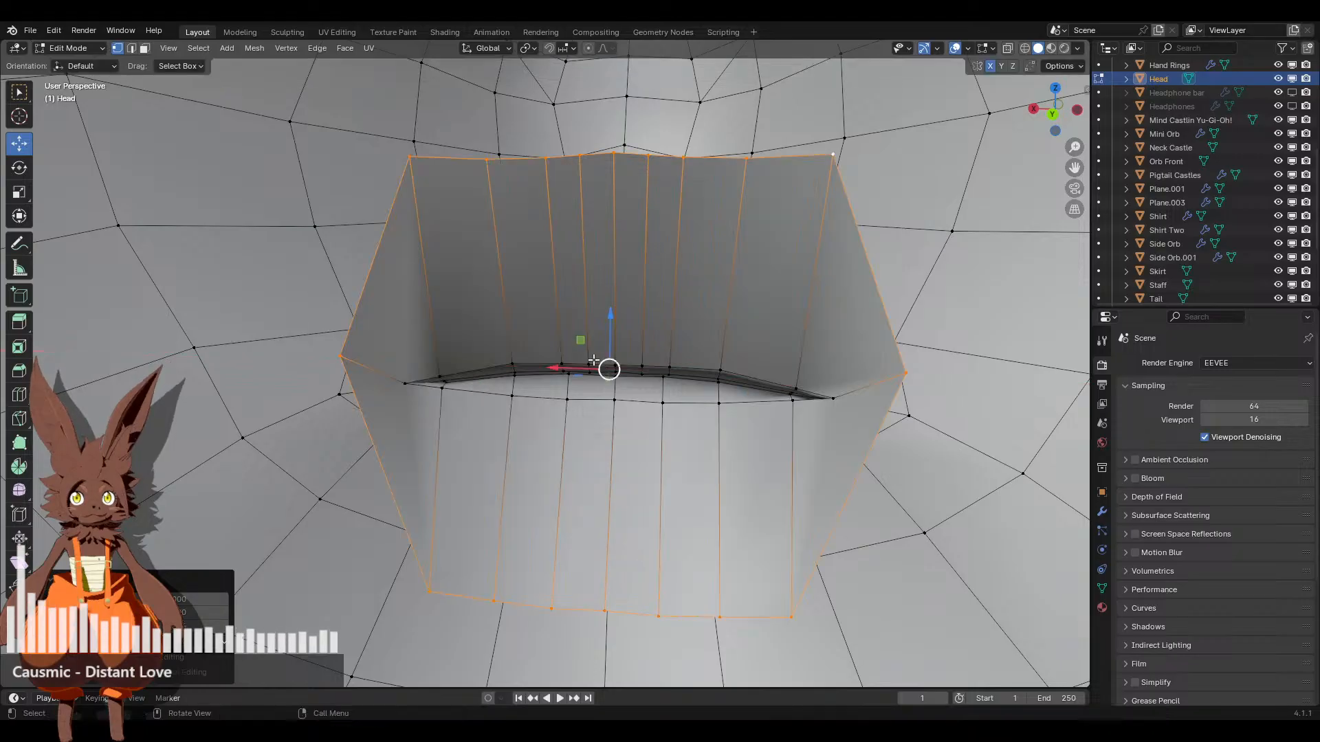
{"action": "key", "text": "s"}
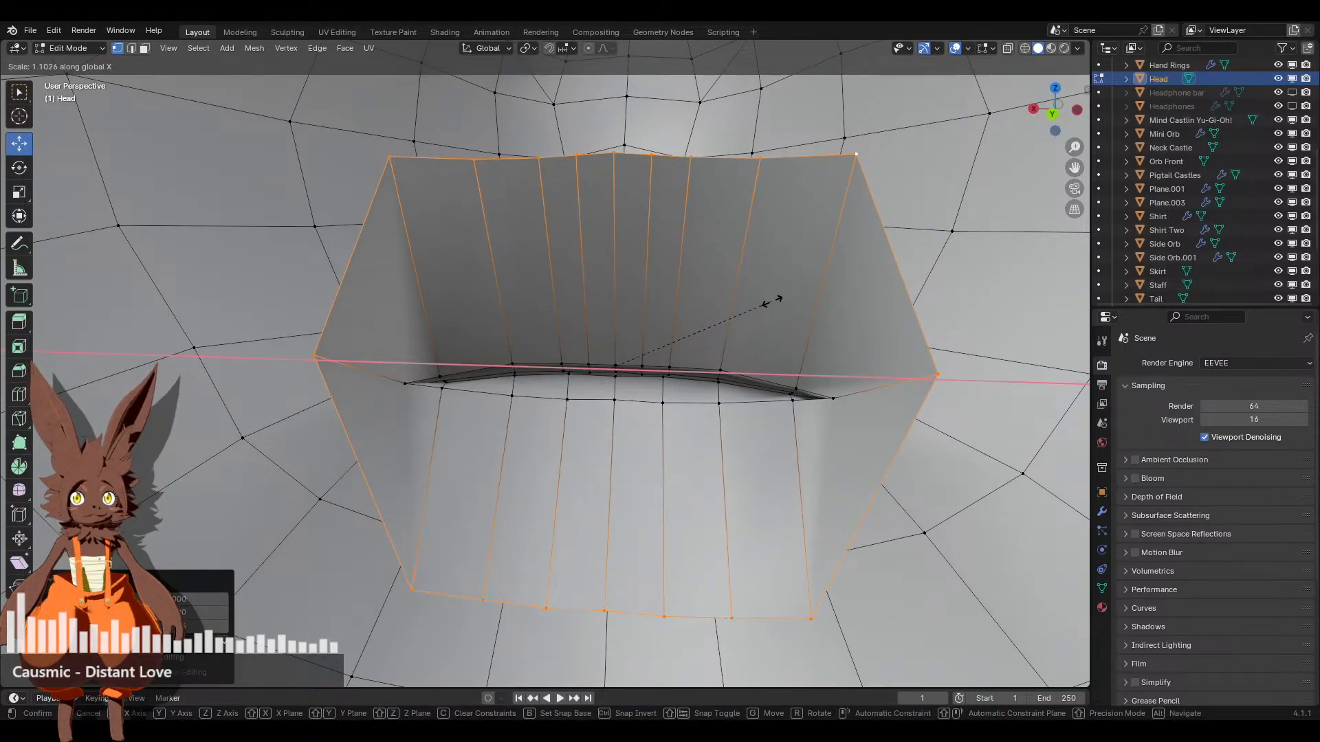
{"action": "left_click", "coordinate": [796, 300]}
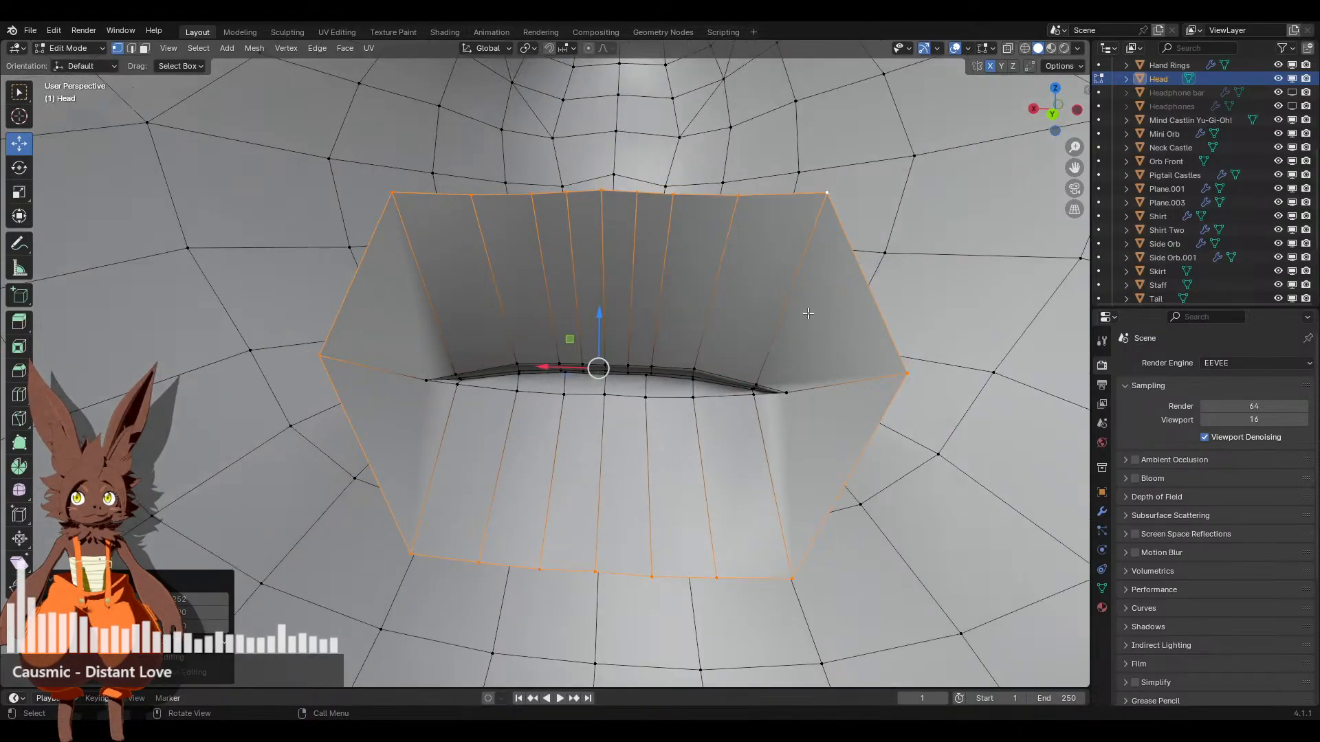
Shift the mouth's back loop slightly along Y and extrude it deep into the head along global Y
{"action": "middle_click_drag", "start_coordinate": [796, 301], "coordinate": [519, 433]}
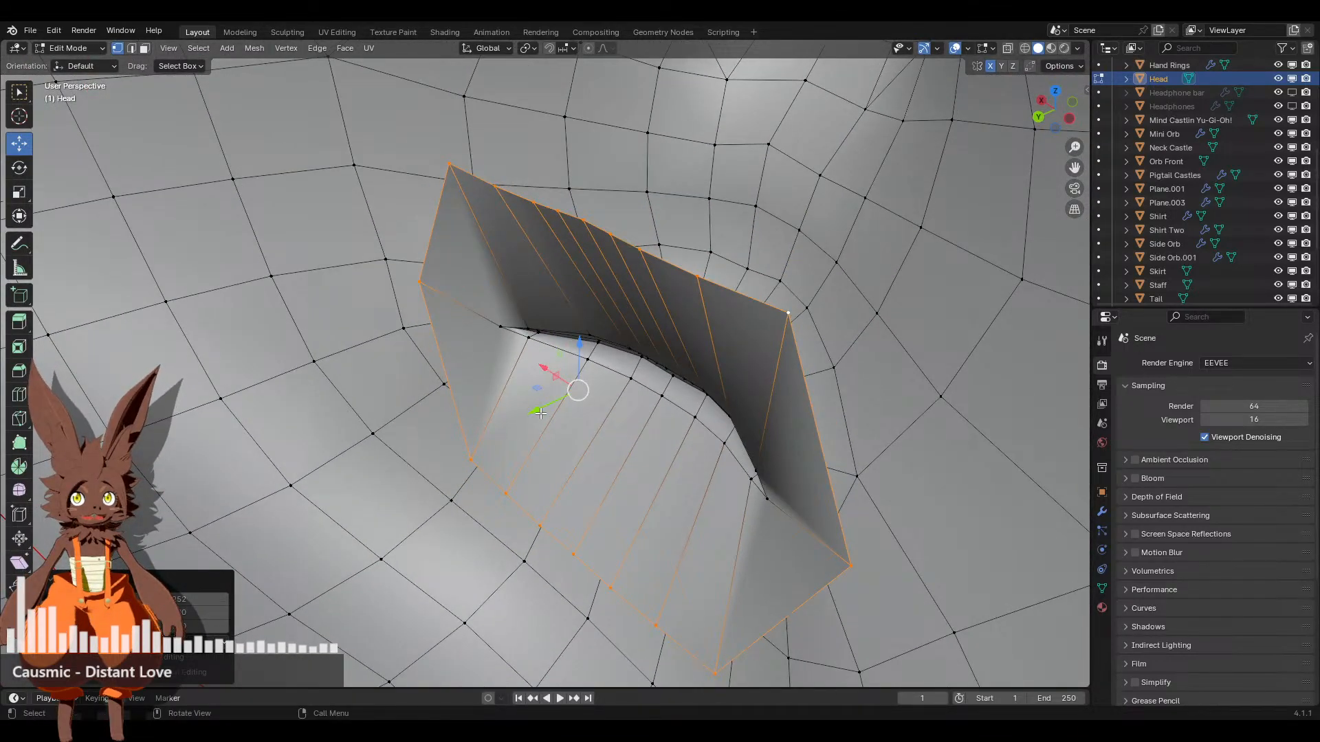
{"action": "left_click_drag", "start_coordinate": [541, 413], "coordinate": [530, 418]}
{"action": "middle_click_drag", "start_coordinate": [375, 371], "coordinate": [556, 366]}
{"action": "key", "text": "e"}
{"action": "key", "text": "y"}
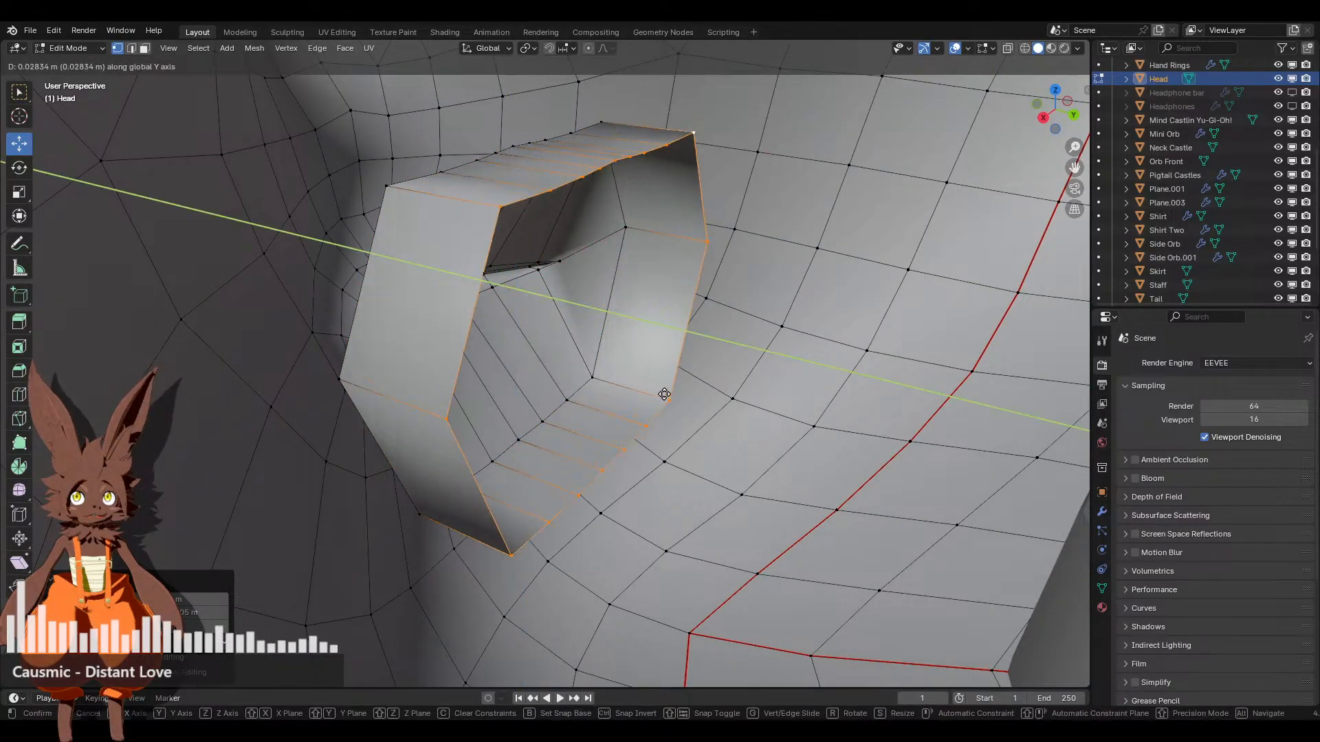
{"action": "left_click", "coordinate": [906, 453]}
{"action": "scroll", "coordinate": [896, 457], "scroll_direction": "down", "scroll_amount": 2}
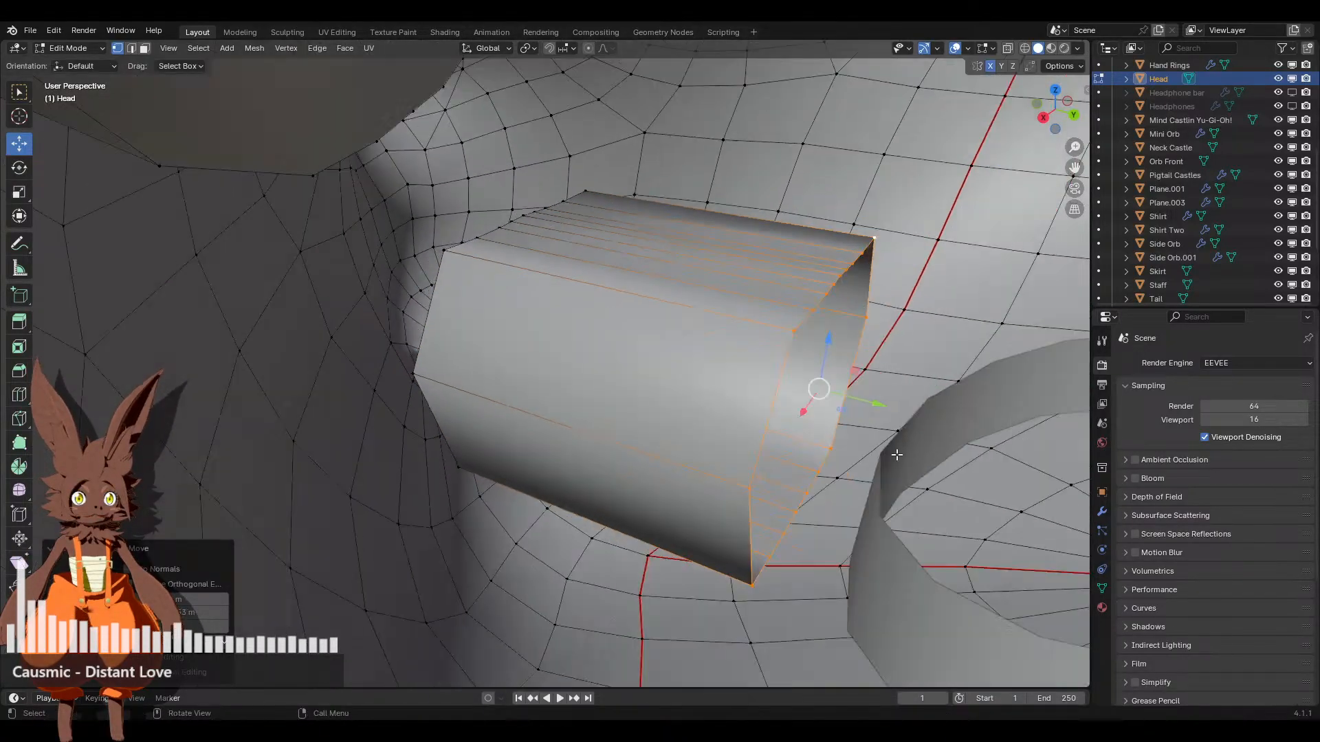
Select the vertical edge loop just behind the existing side-of-head seam and mark it as a seam
{"action": "middle_click_drag", "start_coordinate": [739, 442], "coordinate": [262, 321]}
{"action": "scroll", "coordinate": [653, 397], "scroll_direction": "down", "scroll_amount": 6}
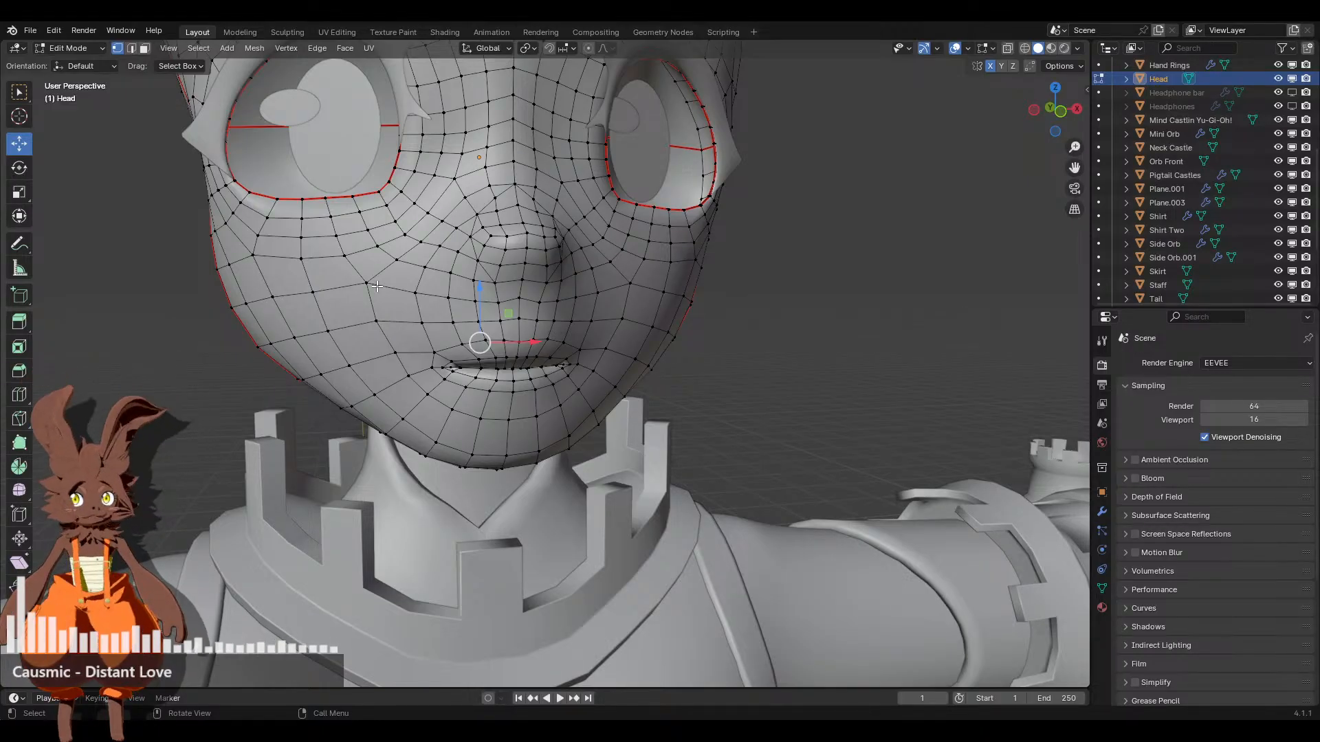
{"action": "scroll", "coordinate": [411, 297], "scroll_direction": "down", "scroll_amount": 3}
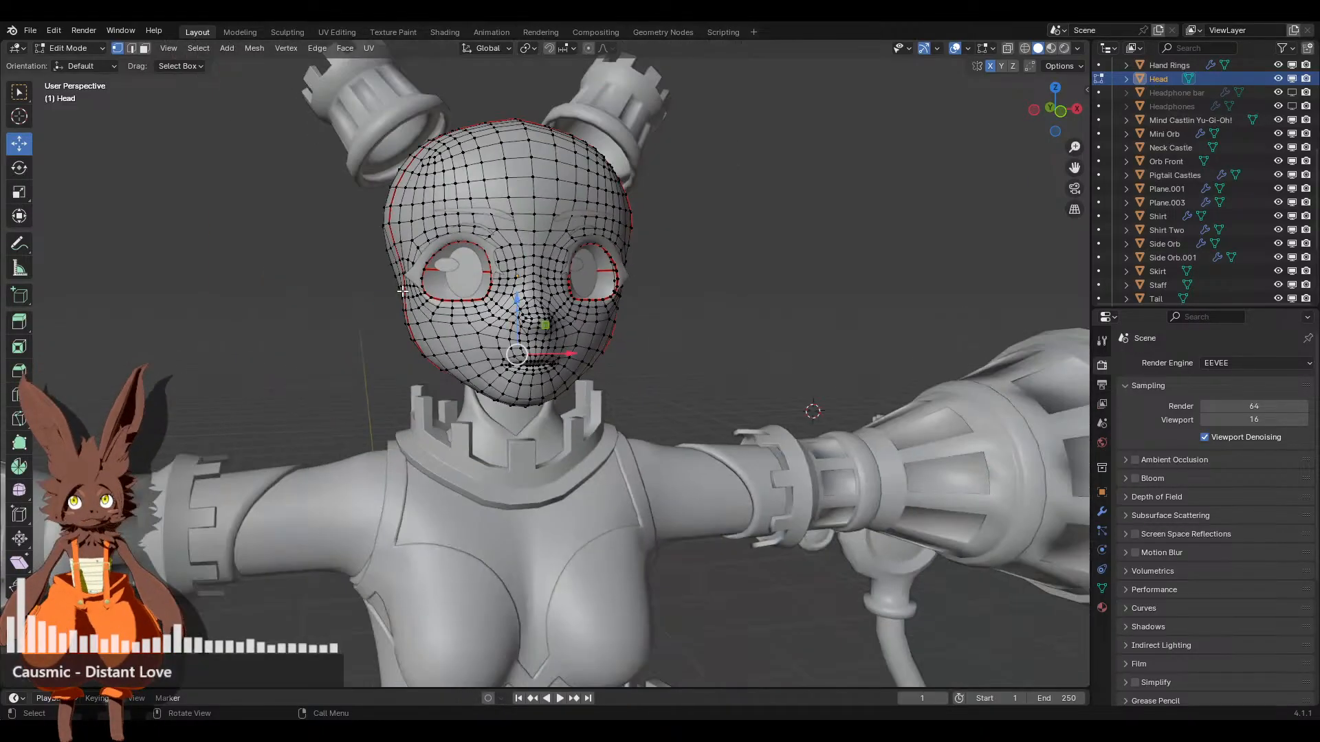
{"action": "middle_click_drag", "start_coordinate": [681, 344], "coordinate": [519, 308]}
{"action": "scroll", "coordinate": [646, 348], "scroll_direction": "up", "scroll_amount": 3}
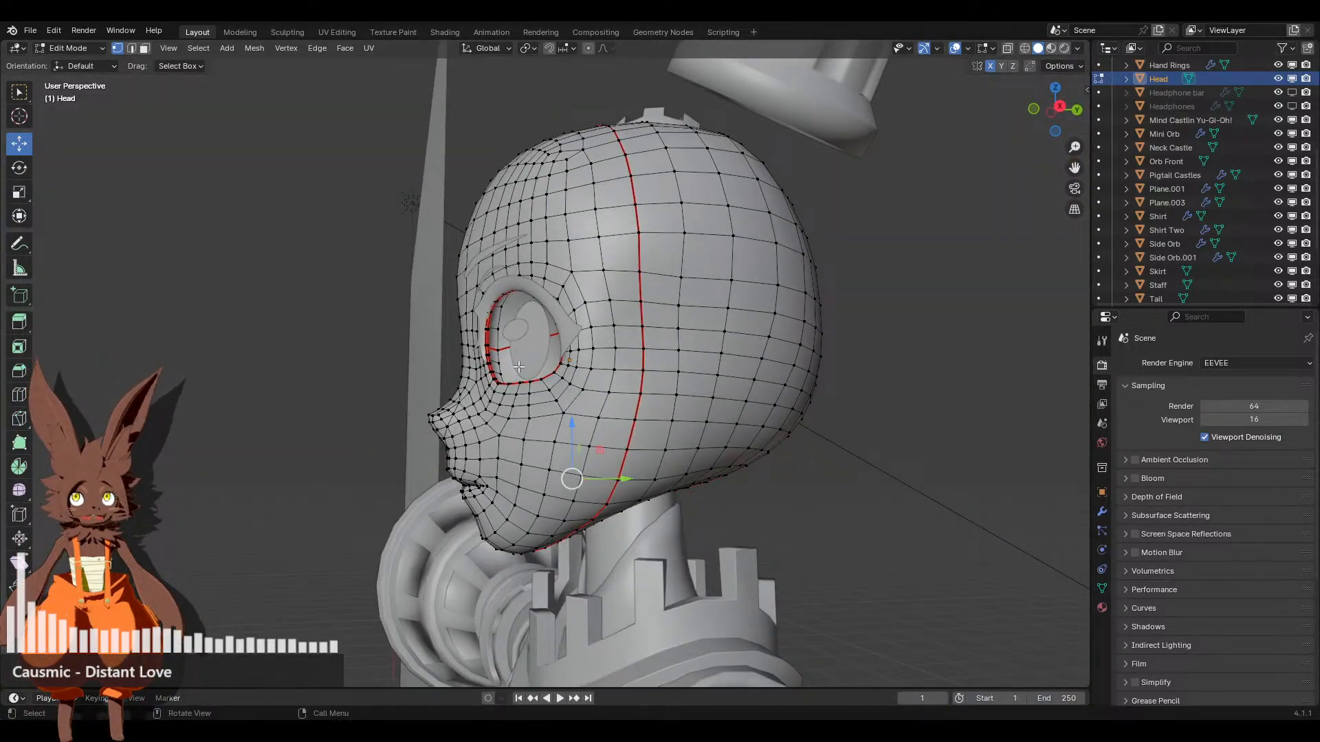
{"action": "middle_click_drag", "start_coordinate": [519, 367], "coordinate": [622, 321]}
{"action": "middle_click_drag", "start_coordinate": [677, 273], "coordinate": [658, 387]}
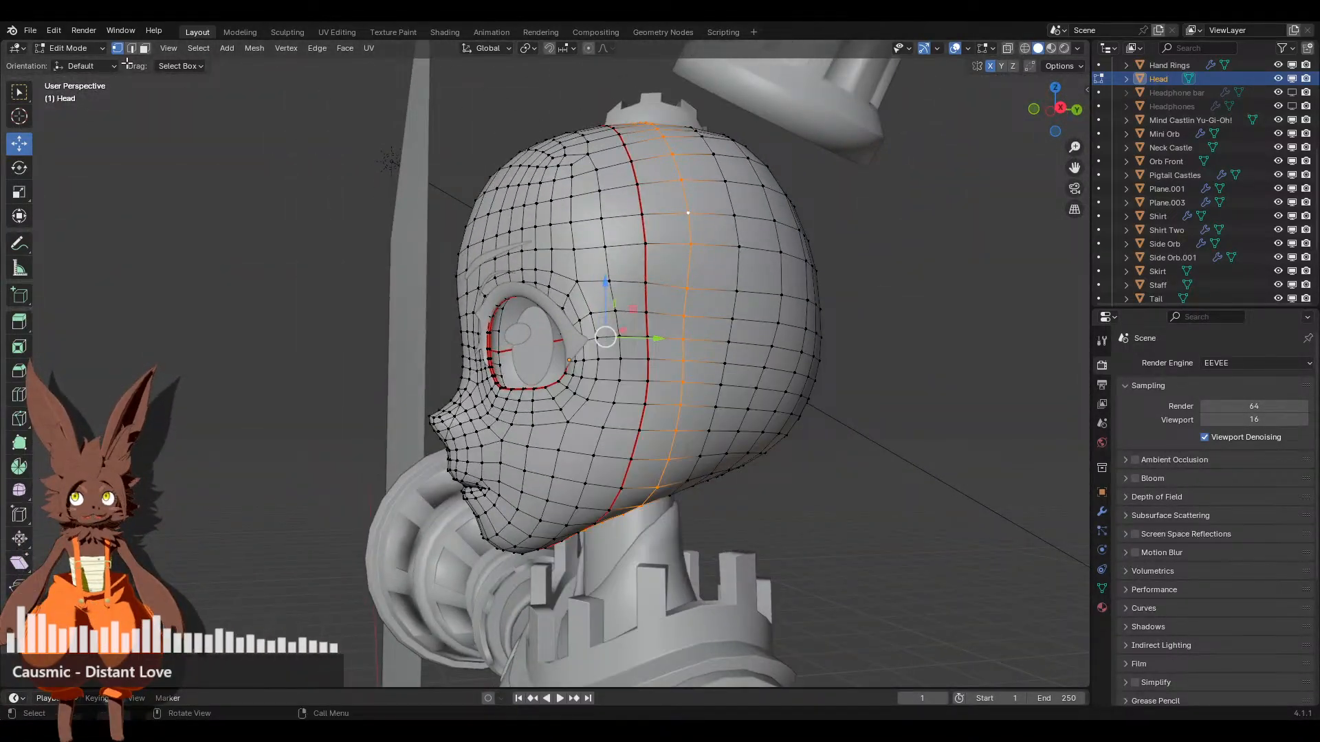
{"action": "right_click", "coordinate": [848, 382]}
{"action": "left_click", "coordinate": [828, 539]}
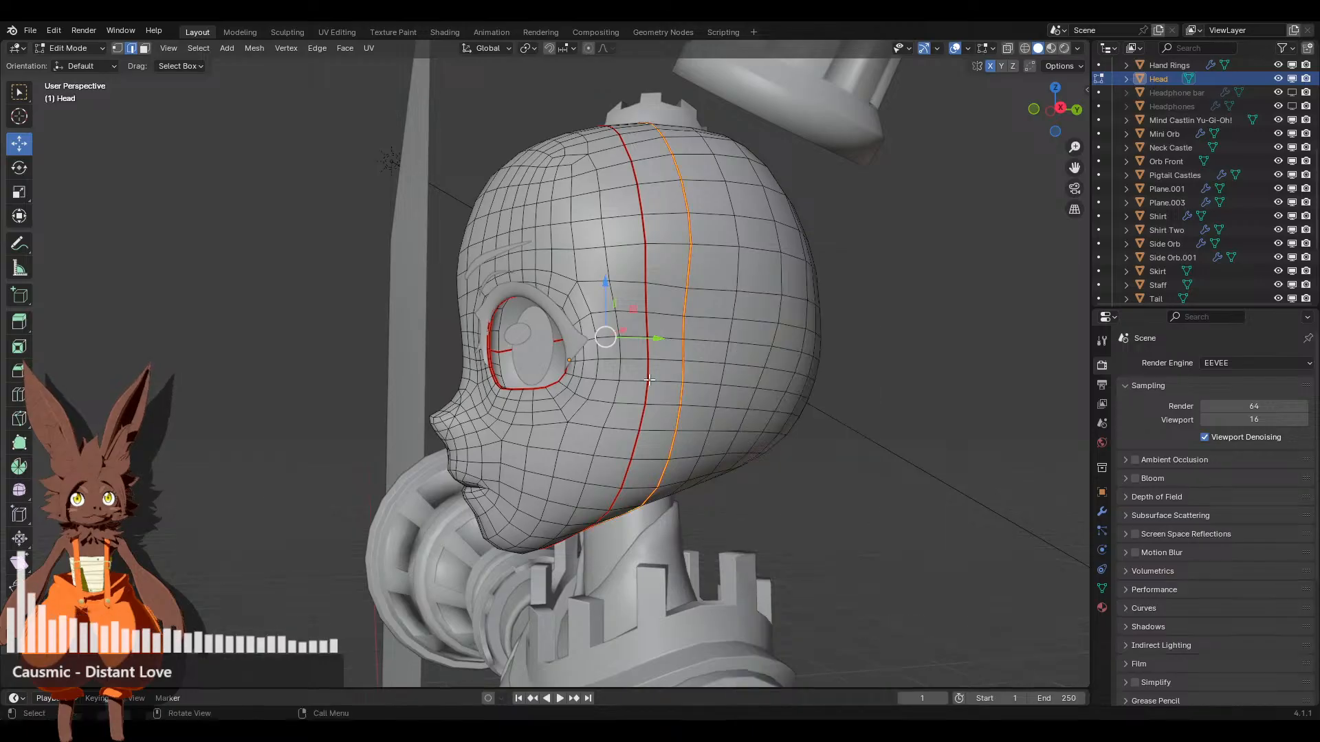
Clear the seam from the old edge loop in front of the new one, including its section under the jaw
{"action": "right_click", "coordinate": [843, 441]}
{"action": "left_click", "coordinate": [824, 456]}
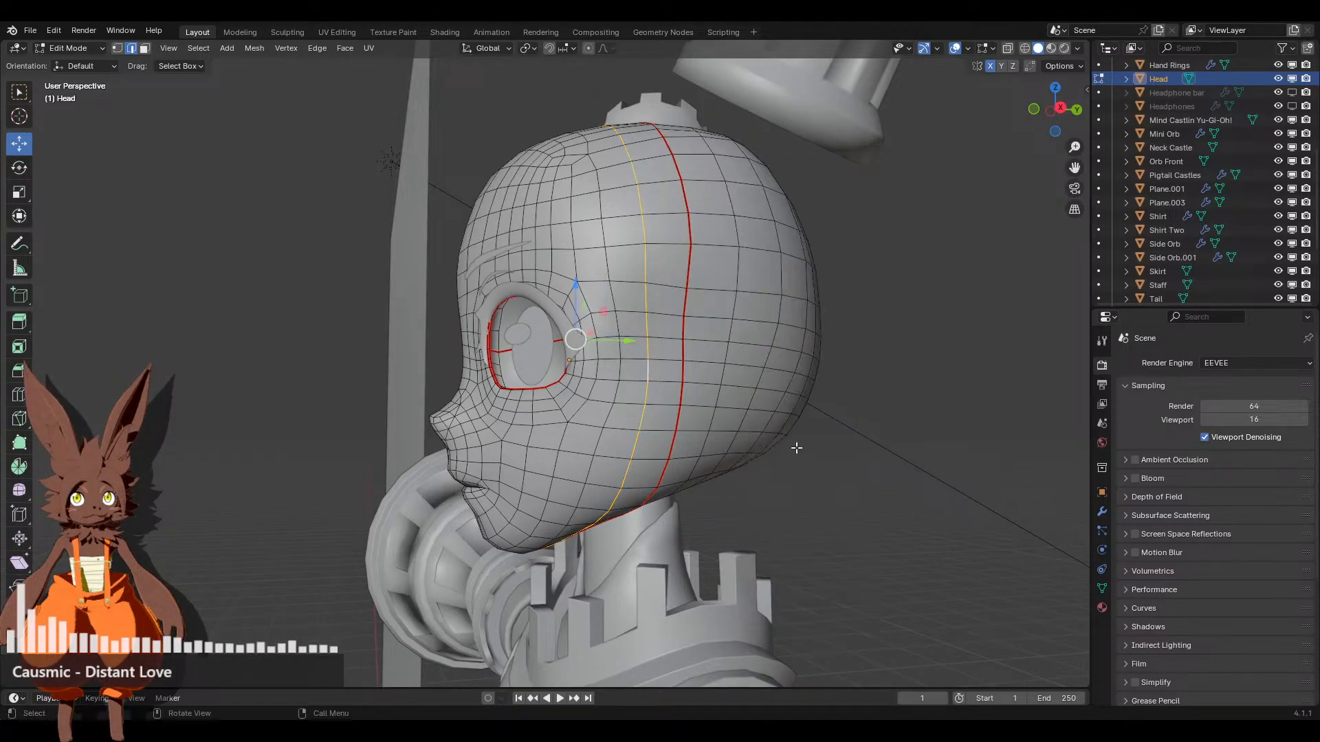
{"action": "middle_click_drag", "start_coordinate": [857, 524], "coordinate": [551, 490]}
{"action": "right_click", "coordinate": [844, 475]}
{"action": "left_click", "coordinate": [838, 475]}
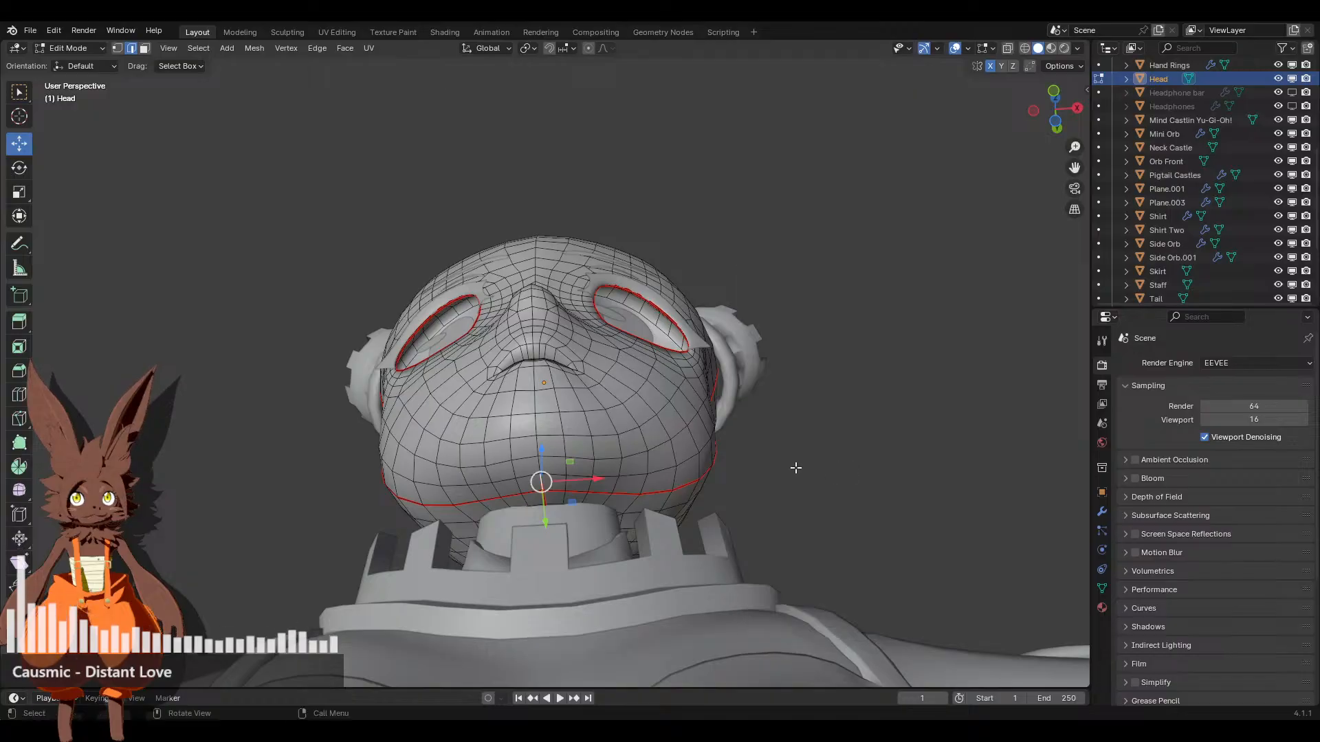
Select the short leftover seam edge on top of the head and clear its seam
{"action": "middle_click_drag", "start_coordinate": [795, 468], "coordinate": [636, 550]}
{"action": "middle_click_drag", "start_coordinate": [692, 411], "coordinate": [623, 353]}
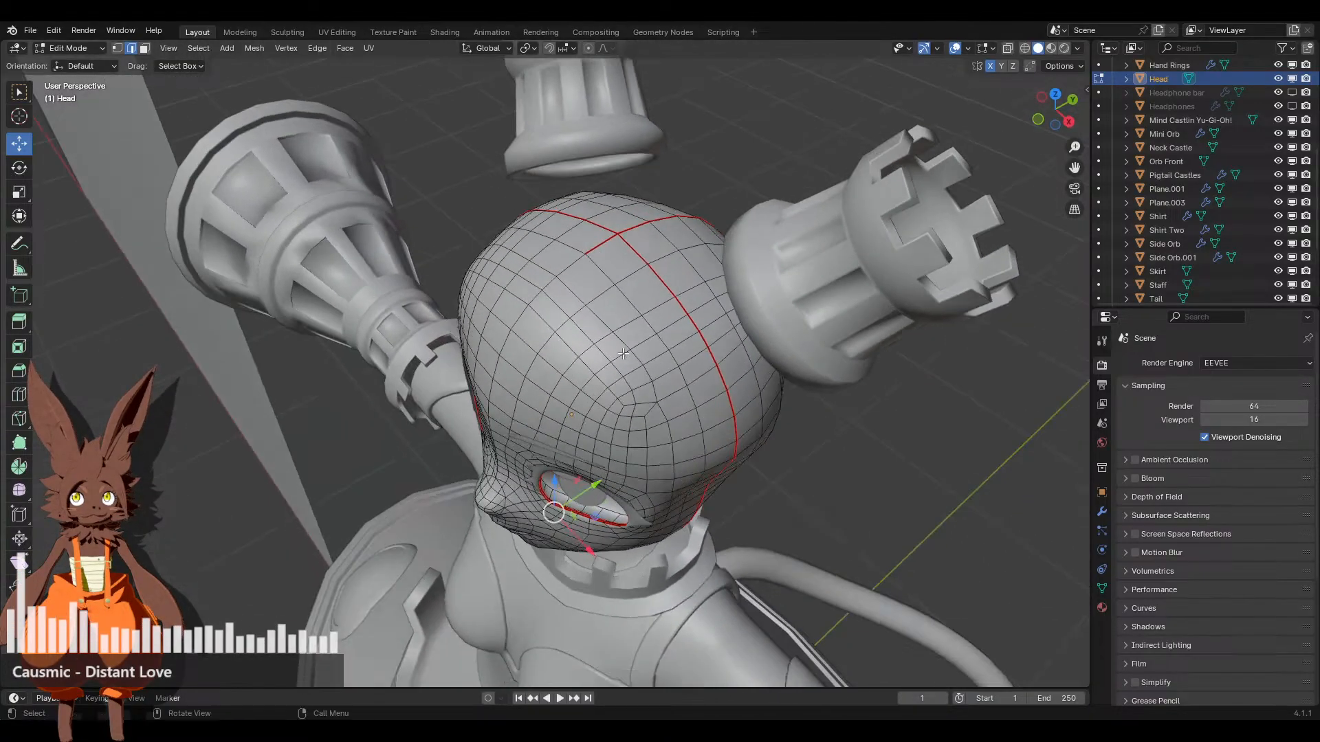
{"action": "left_click", "coordinate": [591, 248]}
{"action": "right_click", "coordinate": [592, 247]}
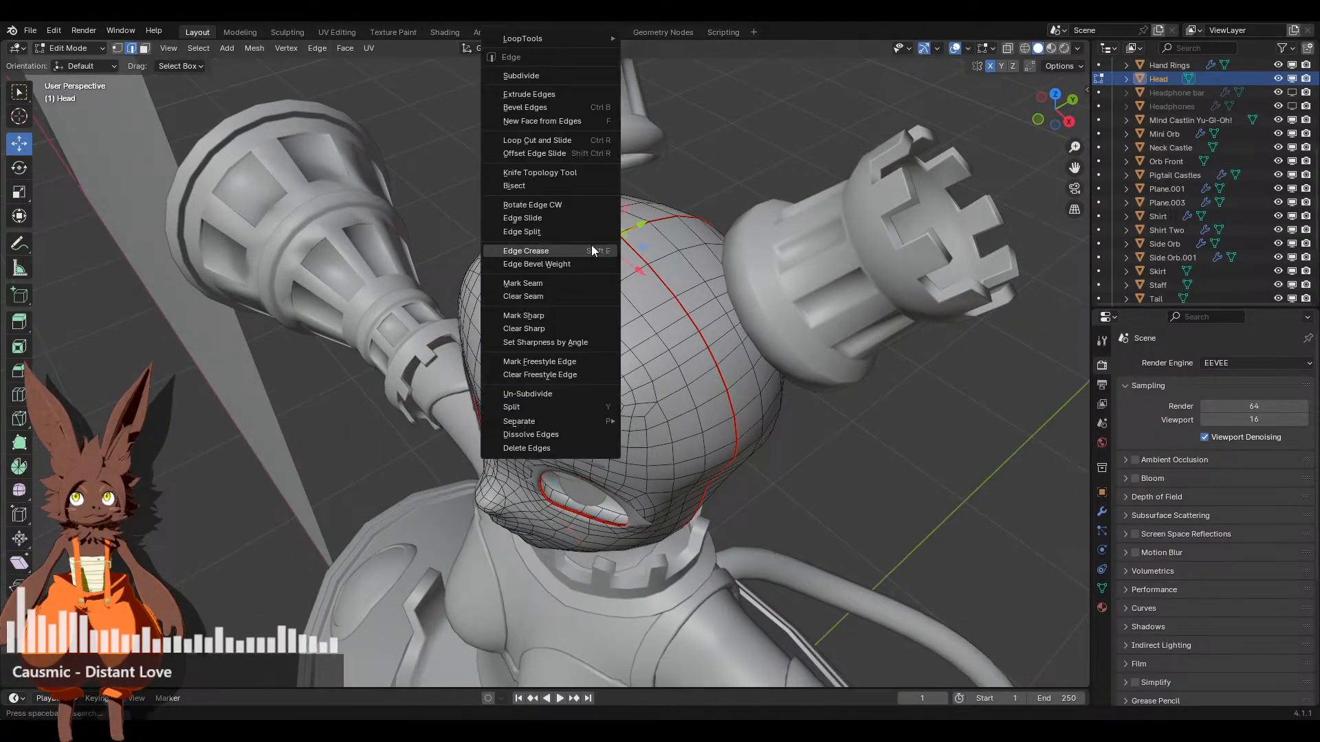
{"action": "left_click", "coordinate": [556, 319]}
{"action": "left_click", "coordinate": [866, 464]}
Try marking the edge loop just inside the lips as a seam
{"action": "middle_click_drag", "start_coordinate": [675, 488], "coordinate": [672, 421]}
{"action": "scroll", "coordinate": [842, 360], "scroll_direction": "up", "scroll_amount": 3}
{"action": "scroll", "coordinate": [673, 420], "scroll_direction": "up", "scroll_amount": 2}
{"action": "middle_click_drag", "start_coordinate": [550, 394], "coordinate": [396, 438]}
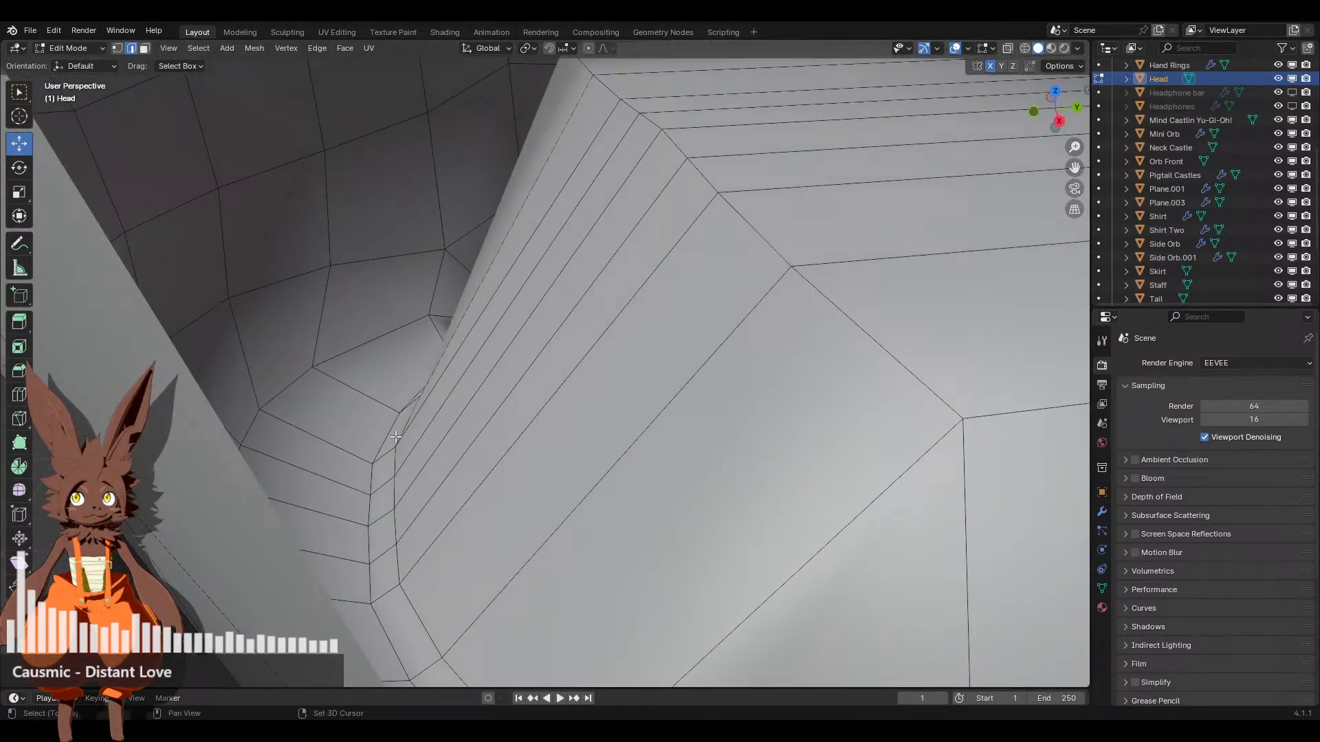
{"action": "left_click", "coordinate": [373, 502], "text": "alt"}
{"action": "scroll", "coordinate": [374, 502], "scroll_direction": "down", "scroll_amount": 1, "text": "alt"}
{"action": "middle_click_drag", "start_coordinate": [374, 502], "coordinate": [532, 567]}
{"action": "scroll", "coordinate": [491, 475], "scroll_direction": "down", "scroll_amount": 6}
{"action": "right_click", "coordinate": [698, 411]}
{"action": "left_click", "coordinate": [673, 404]}
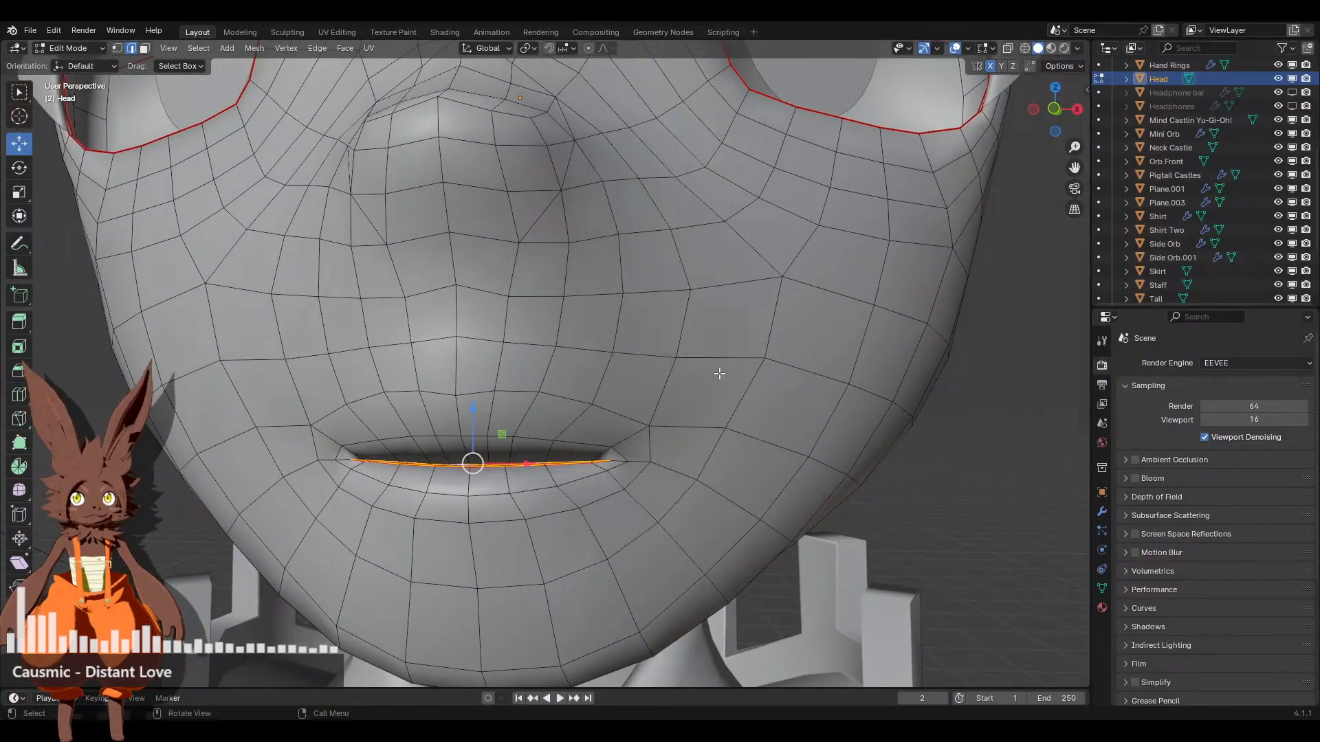
{"action": "scroll", "coordinate": [674, 404], "scroll_direction": "down", "scroll_amount": 3}
{"action": "middle_click_drag", "start_coordinate": [674, 404], "coordinate": [701, 379]}
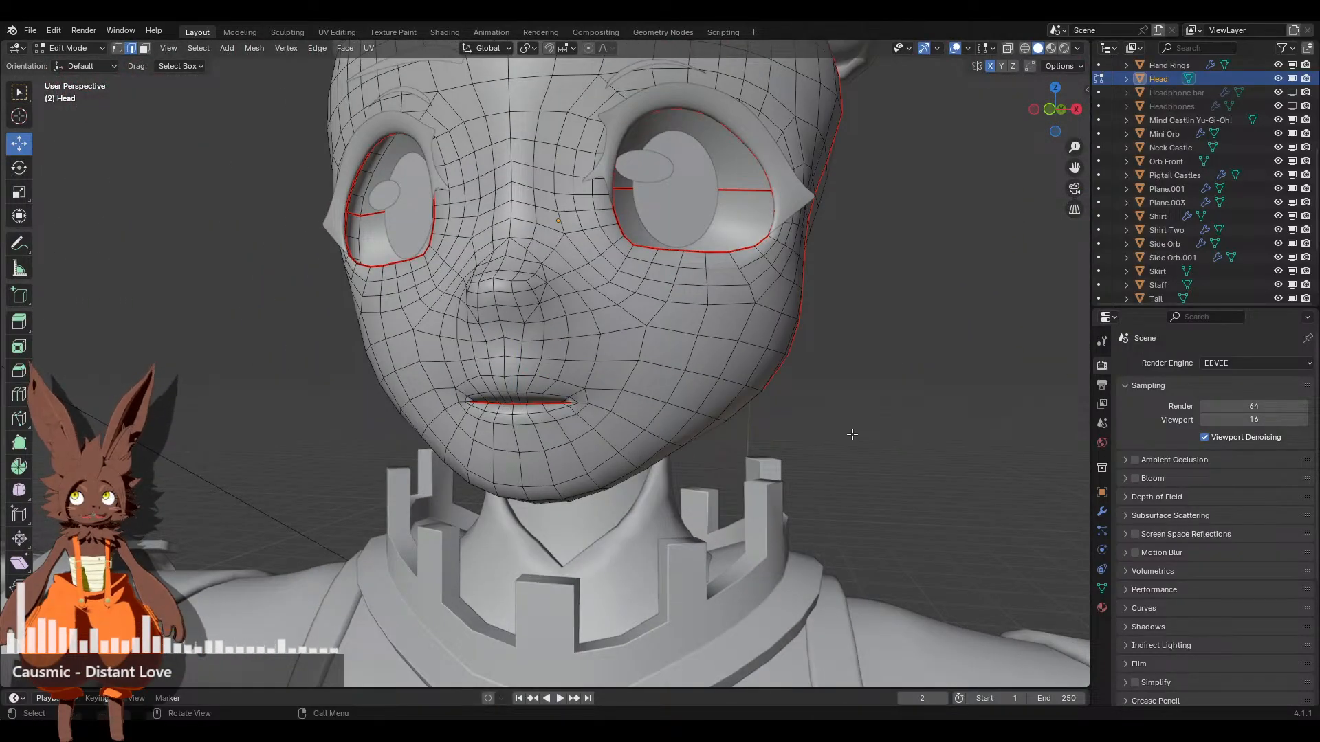
Undo the mouth seam and mark the adjacent edge loop, one deeper inside the mouth, as a seam instead
{"action": "scroll", "coordinate": [660, 396], "scroll_direction": "up", "scroll_amount": 6}
{"action": "middle_click_drag", "start_coordinate": [660, 396], "coordinate": [517, 388]}
{"action": "scroll", "coordinate": [712, 358], "scroll_direction": "up", "scroll_amount": 3}
{"action": "key", "text": "ctrl+z"}
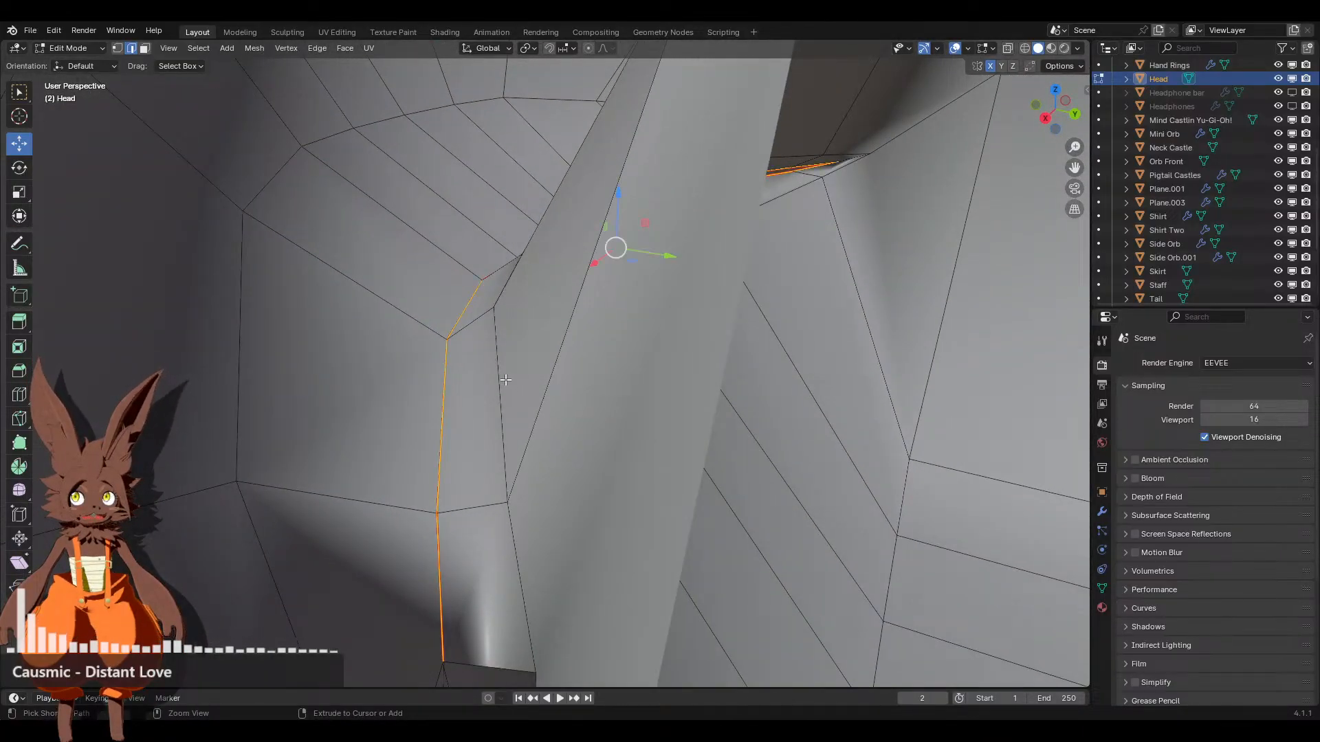
{"action": "left_click", "coordinate": [524, 375], "text": "alt"}
{"action": "right_click", "coordinate": [526, 377]}
{"action": "left_click", "coordinate": [526, 376]}
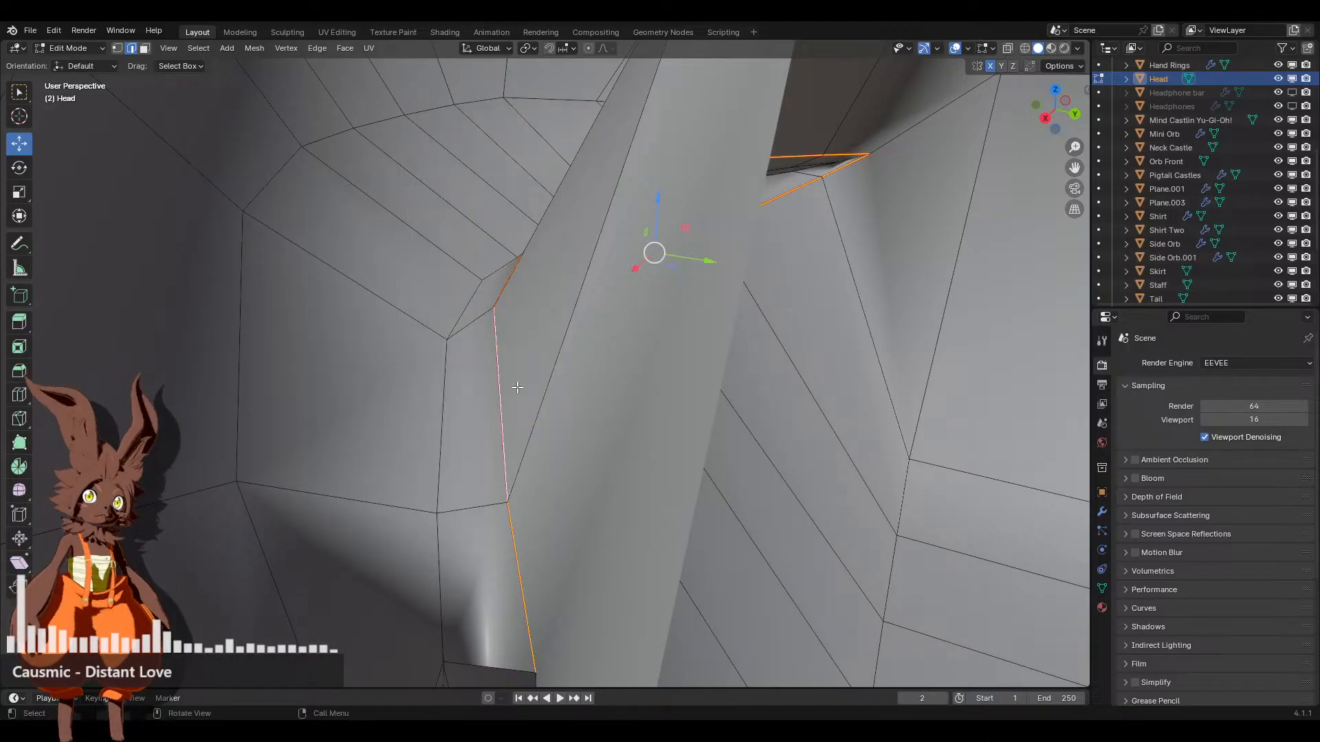
Select the whole Head mesh and unwrap it in the UV Editing workspace
{"action": "scroll", "coordinate": [517, 388], "scroll_direction": "down", "scroll_amount": 12}
{"action": "scroll", "coordinate": [565, 380], "scroll_direction": "up", "scroll_amount": 4}
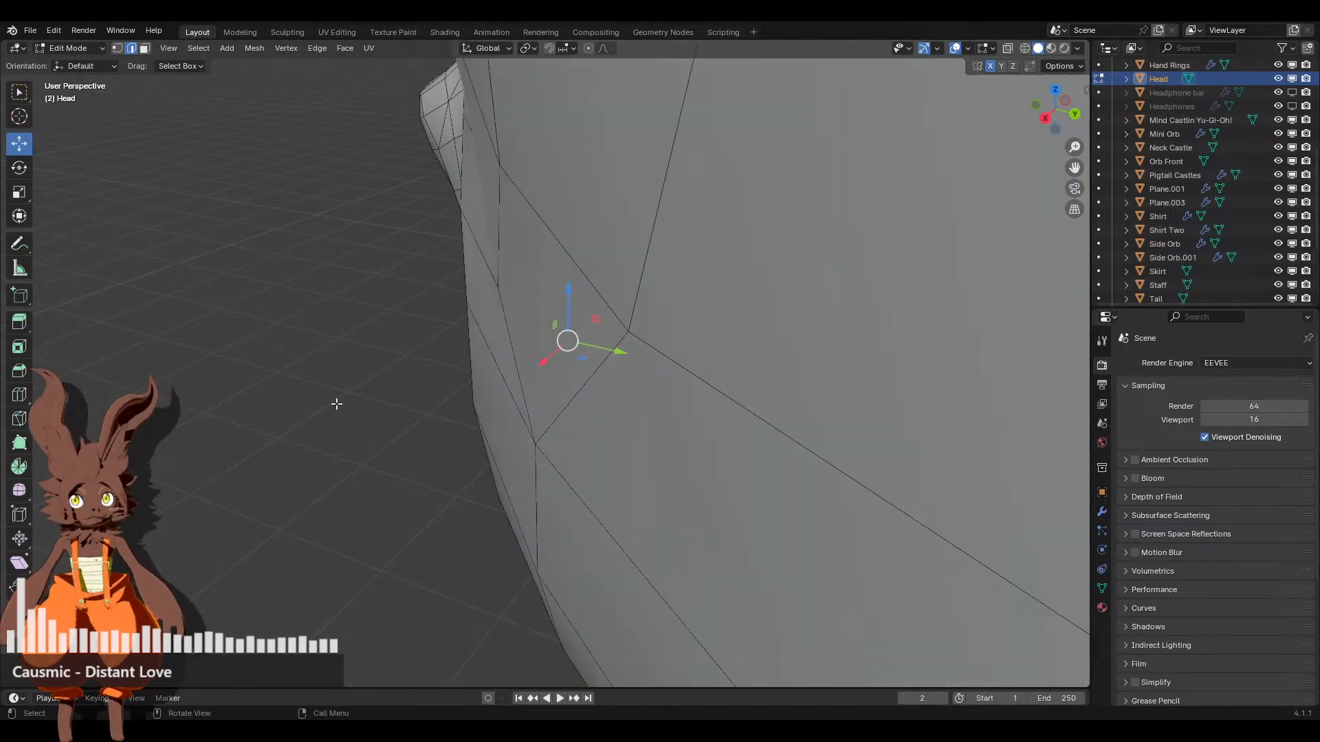
{"action": "scroll", "coordinate": [336, 404], "scroll_direction": "down", "scroll_amount": 7}
{"action": "middle_click_drag", "start_coordinate": [336, 404], "coordinate": [564, 476]}
{"action": "scroll", "coordinate": [622, 319], "scroll_direction": "down", "scroll_amount": 4}
{"action": "key", "text": "a"}
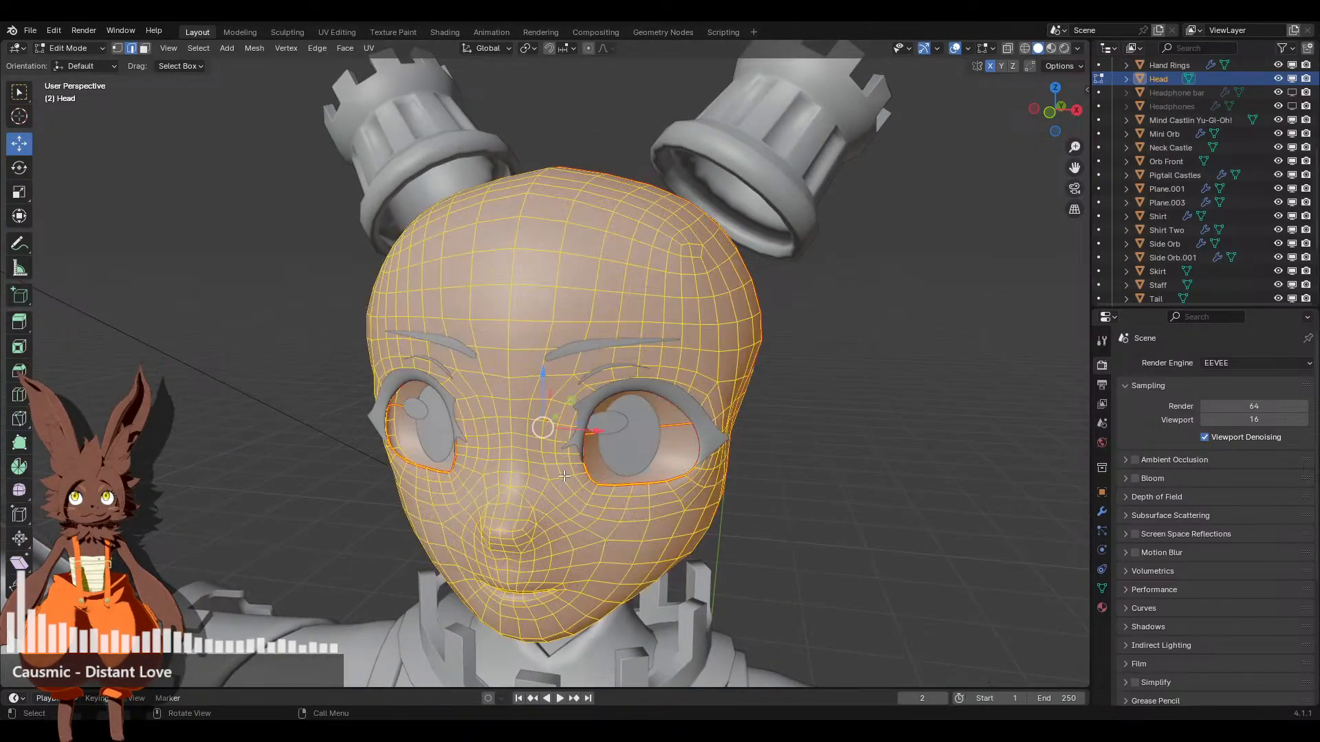
{"action": "left_click", "coordinate": [328, 33]}
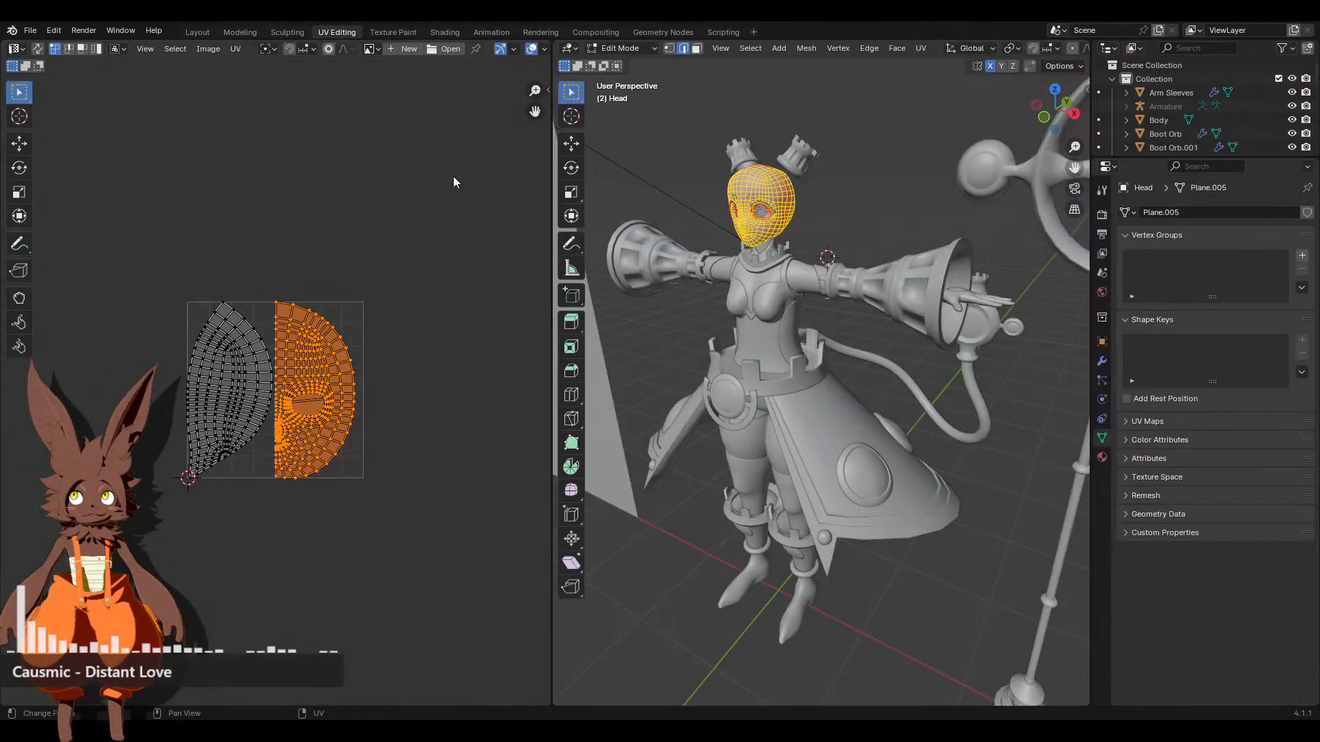
{"action": "left_click", "coordinate": [921, 48]}
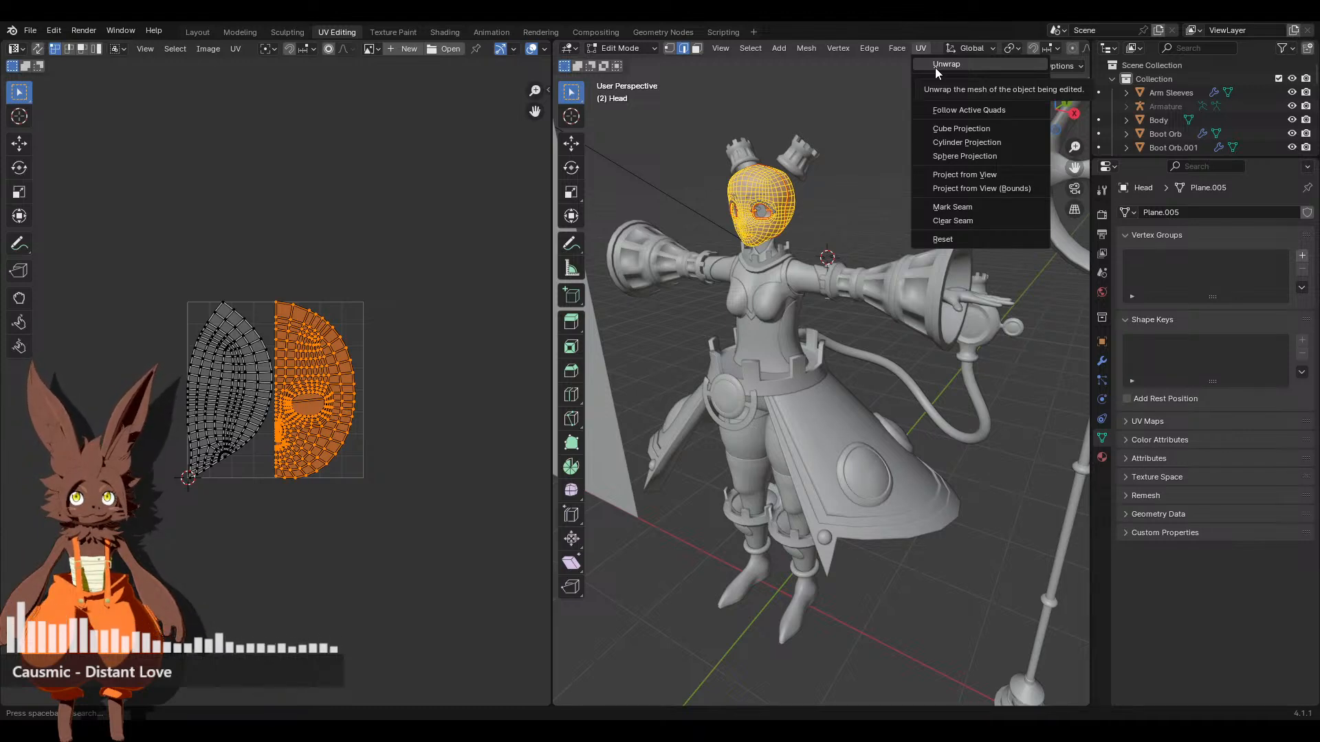
{"action": "left_click", "coordinate": [934, 67]}
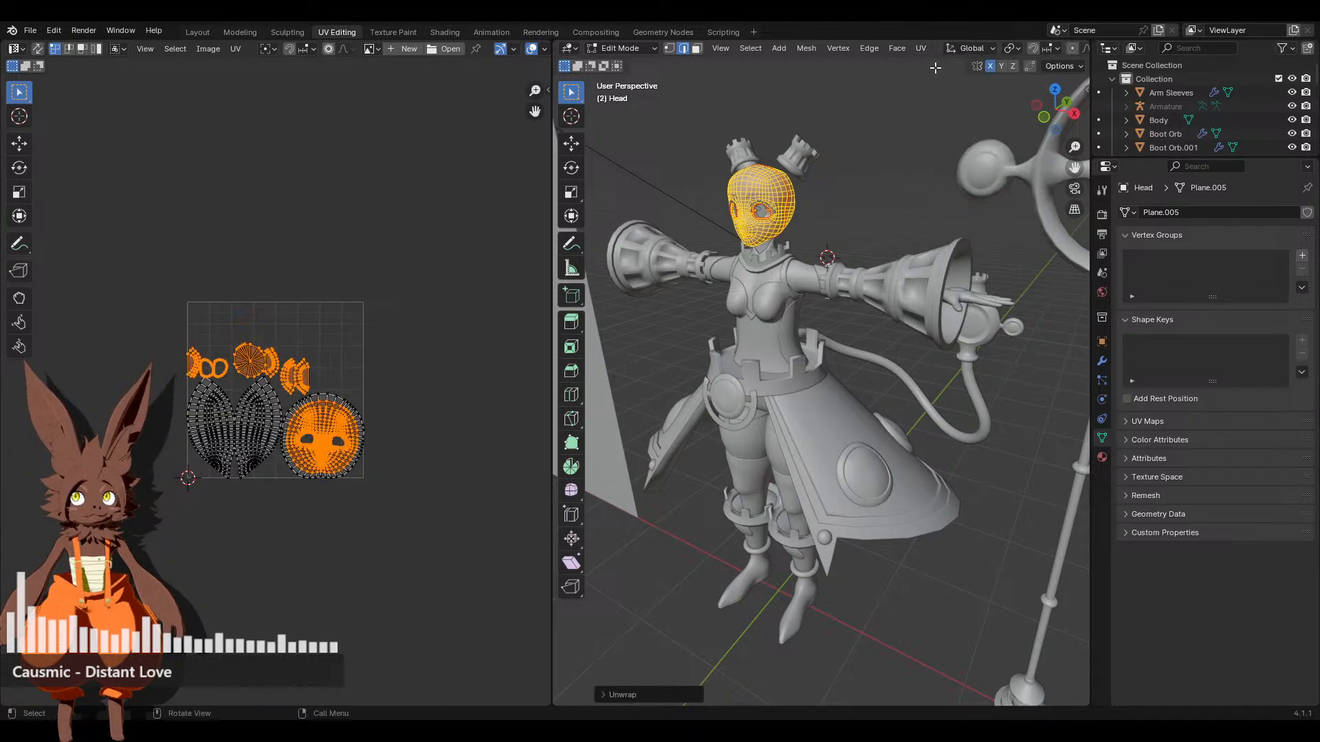
{"action": "scroll", "coordinate": [393, 483], "scroll_direction": "up", "scroll_amount": 5}
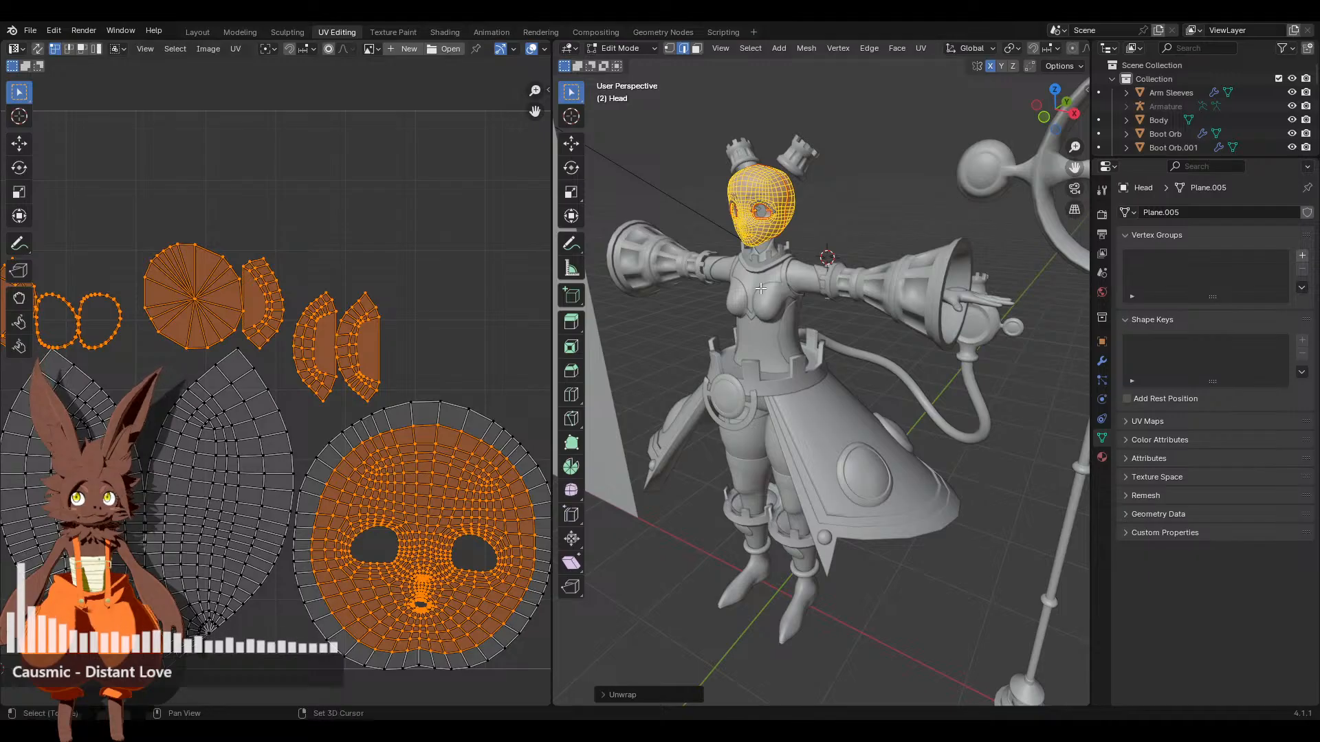
Clear the selection and select only the linked front faces of the head, bounded by the seams, using face select mode
{"action": "scroll", "coordinate": [761, 289], "scroll_direction": "up", "scroll_amount": 8}
{"action": "middle_click_drag", "start_coordinate": [654, 412], "coordinate": [653, 431]}
{"action": "scroll", "coordinate": [653, 430], "scroll_direction": "down", "scroll_amount": 5}
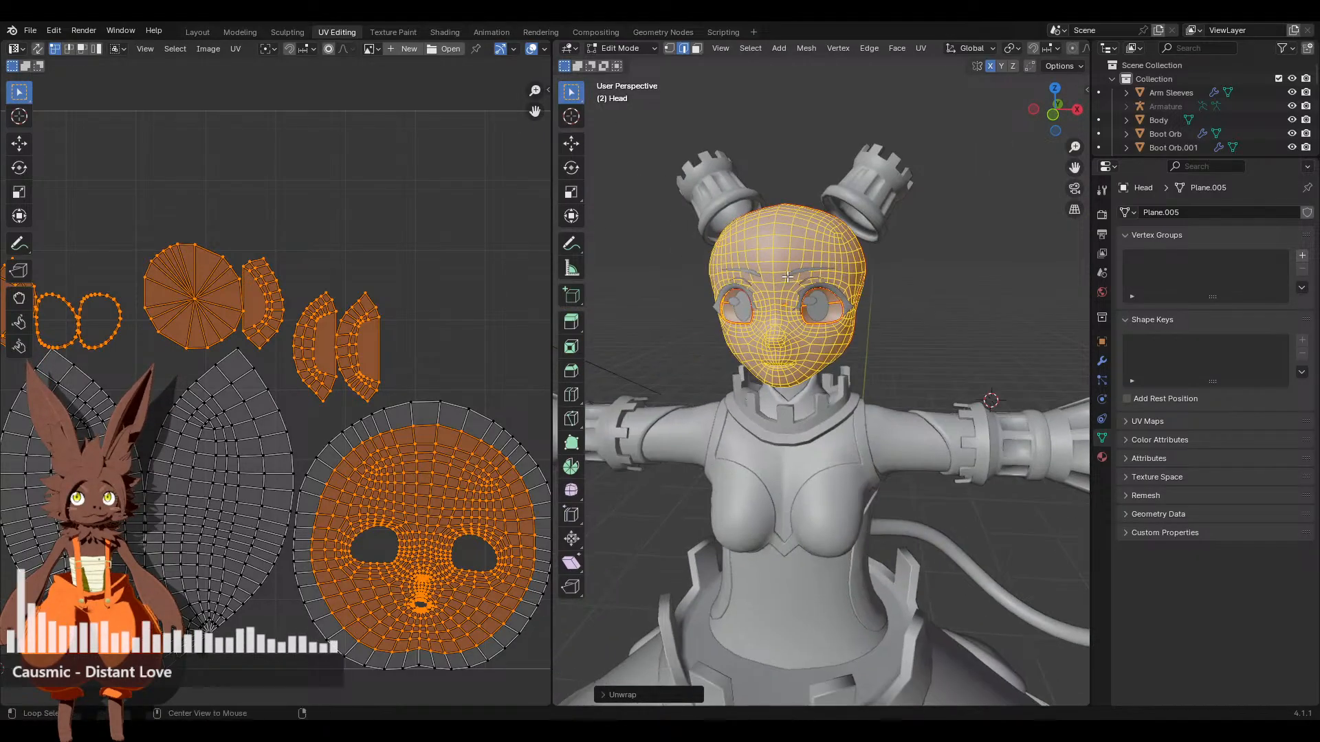
{"action": "scroll", "coordinate": [787, 276], "scroll_direction": "down", "scroll_amount": 5}
{"action": "scroll", "coordinate": [760, 339], "scroll_direction": "up", "scroll_amount": 7}
{"action": "middle_click_drag", "start_coordinate": [805, 413], "coordinate": [794, 353], "text": "shift"}
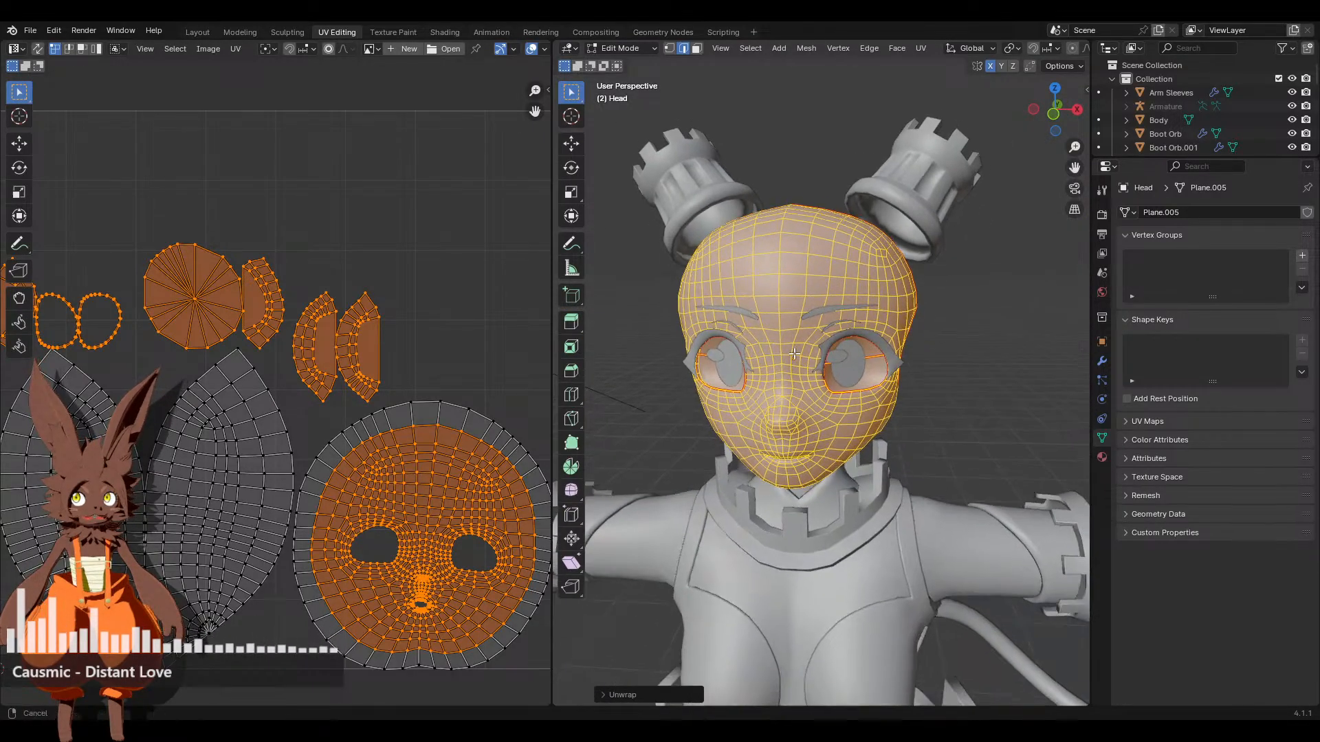
{"action": "scroll", "coordinate": [794, 353], "scroll_direction": "up", "scroll_amount": 4}
{"action": "key", "text": "alt+a"}
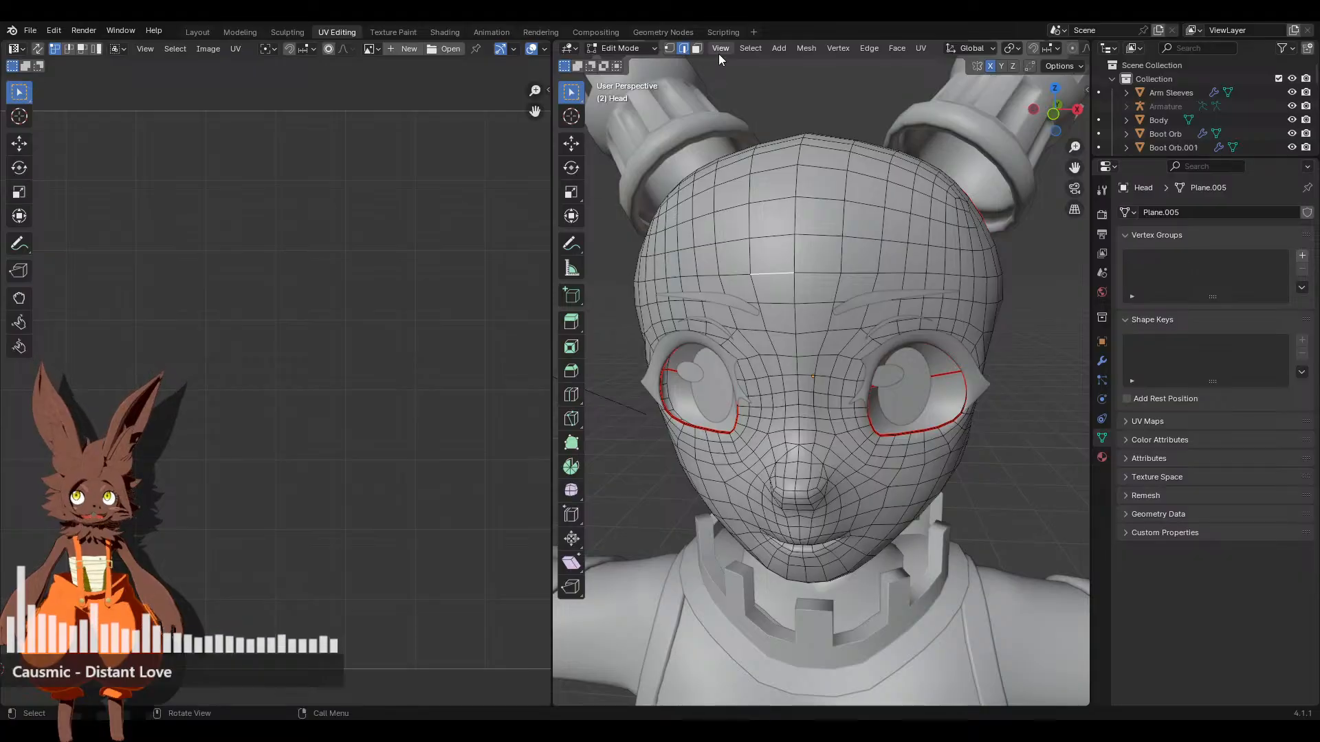
{"action": "left_click", "coordinate": [696, 48]}
{"action": "left_click", "coordinate": [854, 288]}
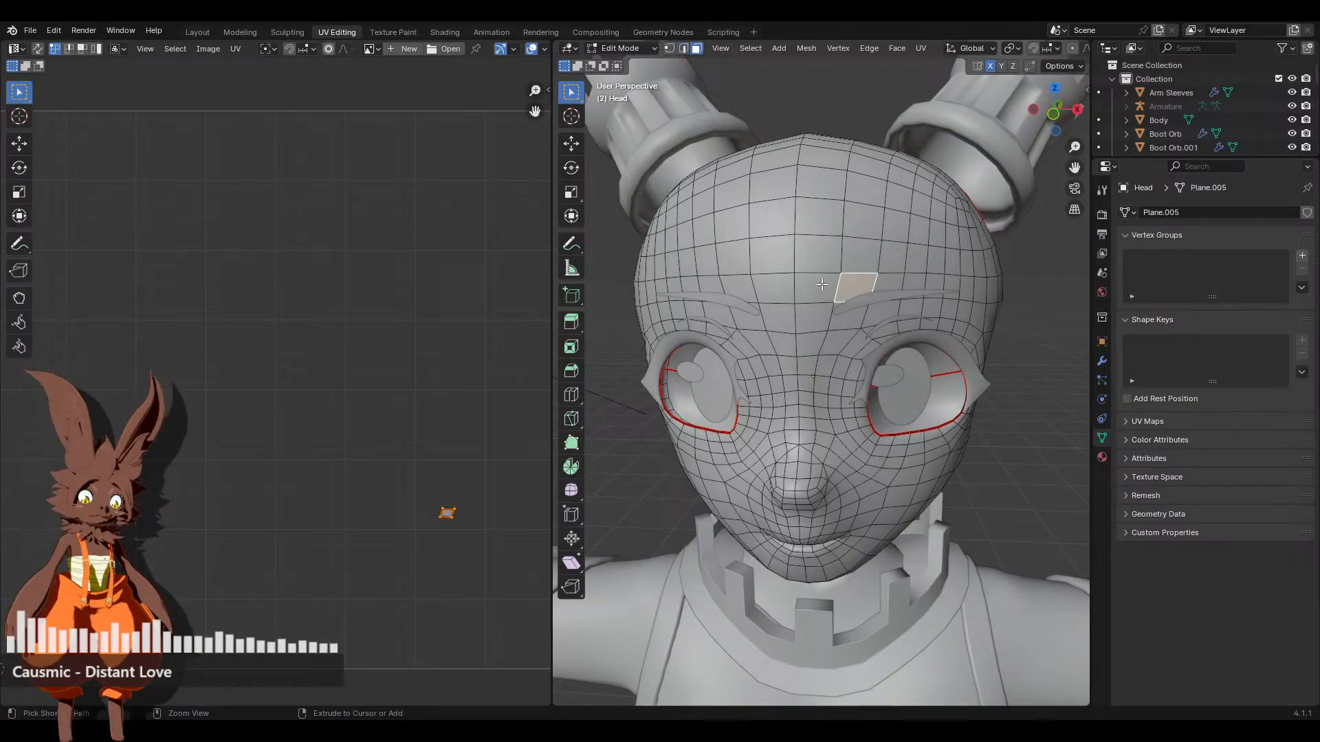
{"action": "key", "text": "ctrl+l"}
{"action": "middle_click_drag", "start_coordinate": [822, 284], "coordinate": [801, 265]}
{"action": "scroll", "coordinate": [780, 251], "scroll_direction": "up", "scroll_amount": 2}
{"action": "scroll", "coordinate": [441, 266], "scroll_direction": "down", "scroll_amount": 1}
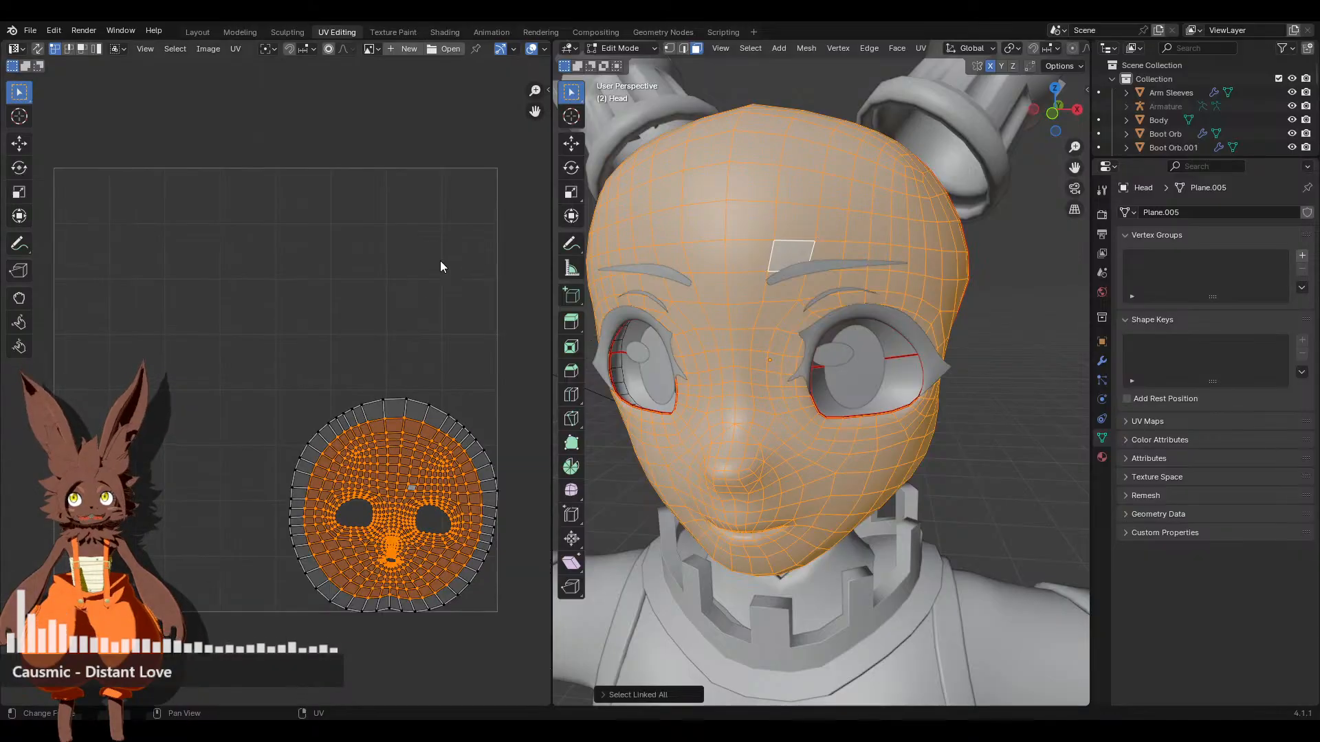
Unwrap the selected front face region on its own and compare its UV layout with the head from the front
{"action": "left_click", "coordinate": [922, 49]}
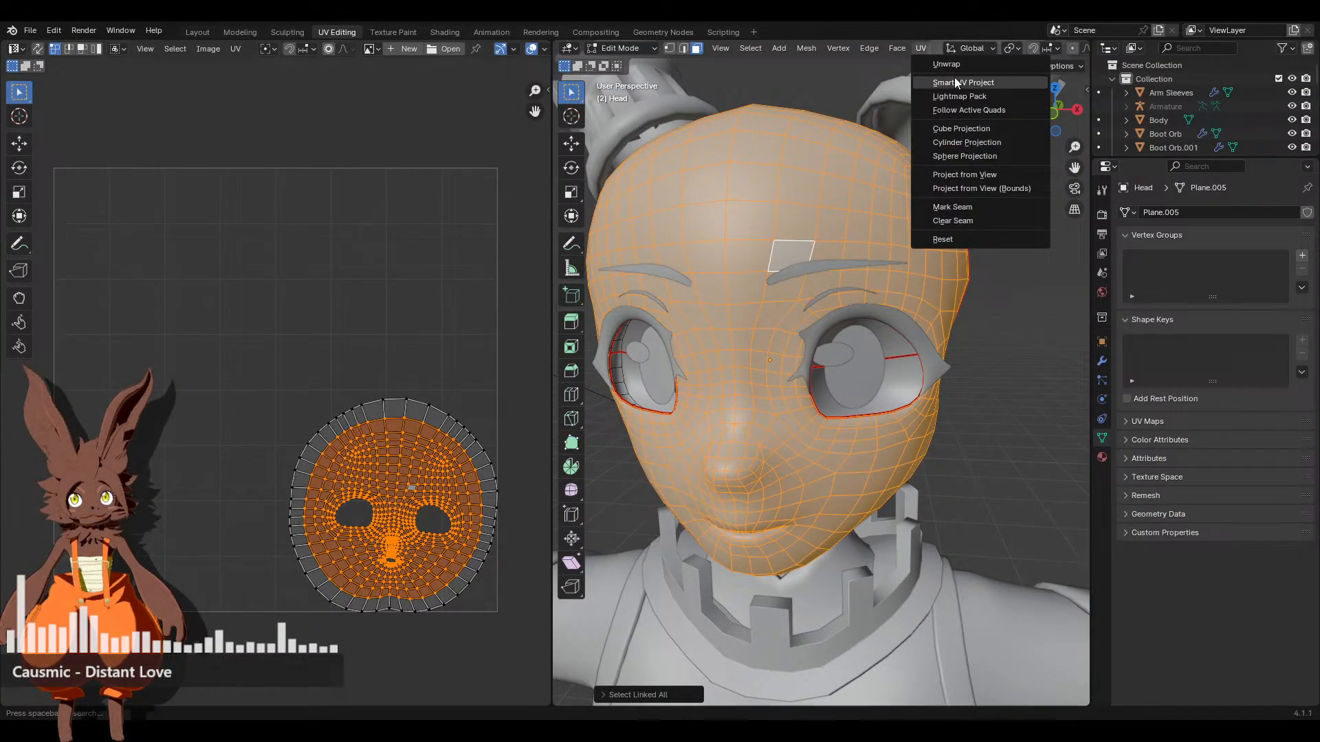
{"action": "left_click", "coordinate": [947, 64]}
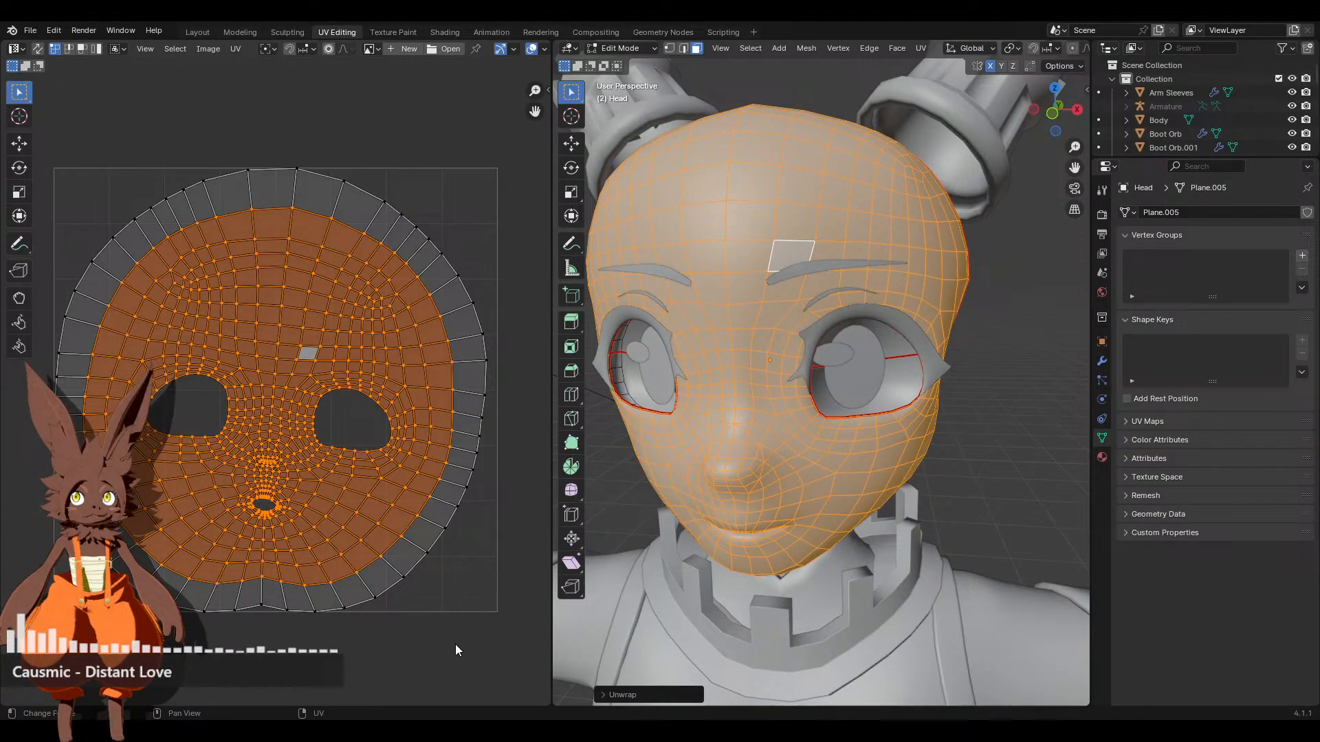
{"action": "left_click", "coordinate": [1052, 113]}
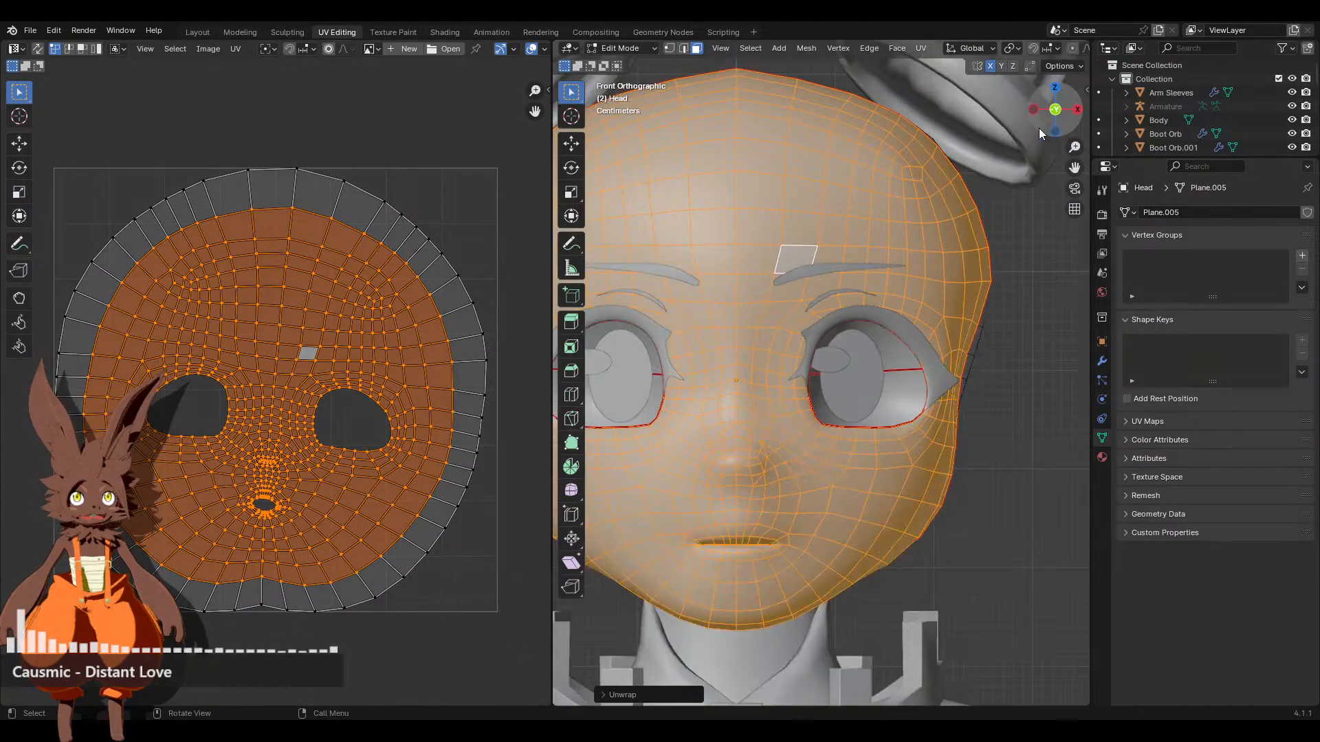
{"action": "scroll", "coordinate": [922, 296], "scroll_direction": "up", "scroll_amount": 4}
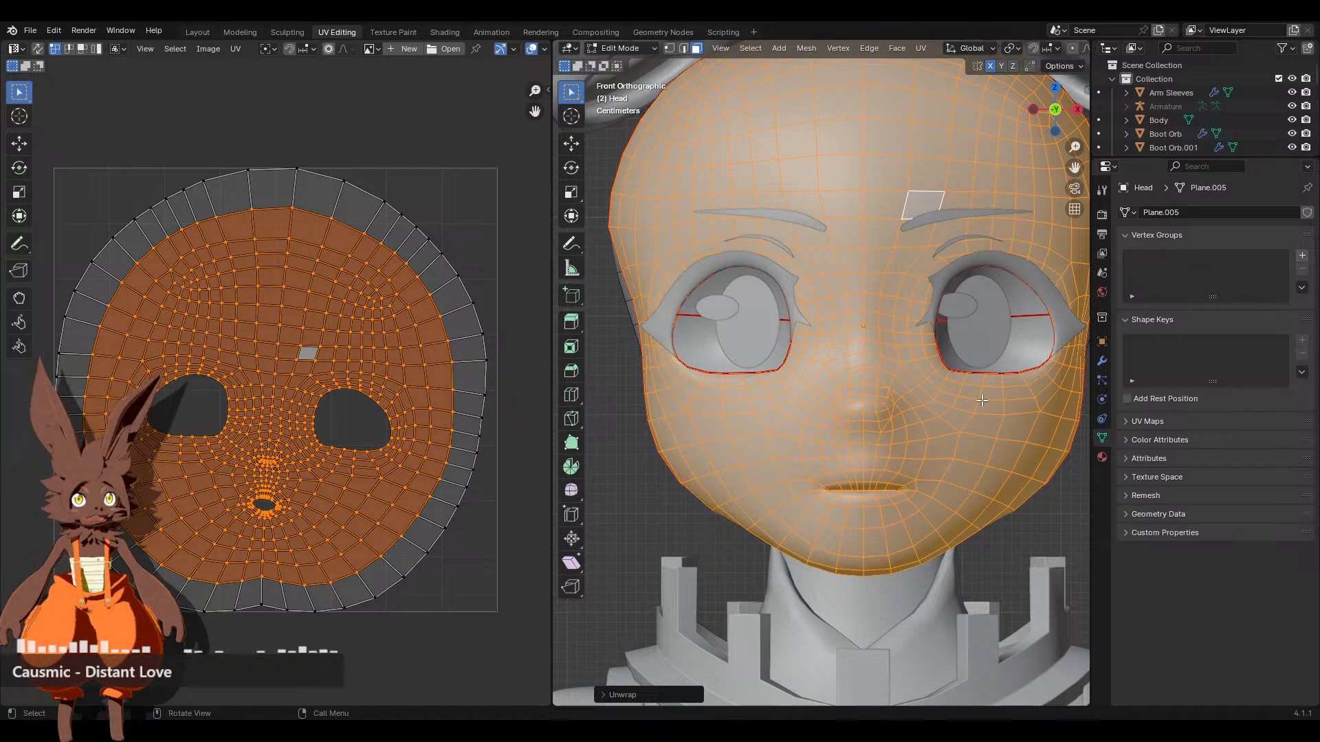
{"action": "scroll", "coordinate": [983, 403], "scroll_direction": "down", "scroll_amount": 1}
{"action": "middle_click_drag", "start_coordinate": [982, 406], "coordinate": [902, 437], "text": "shift"}
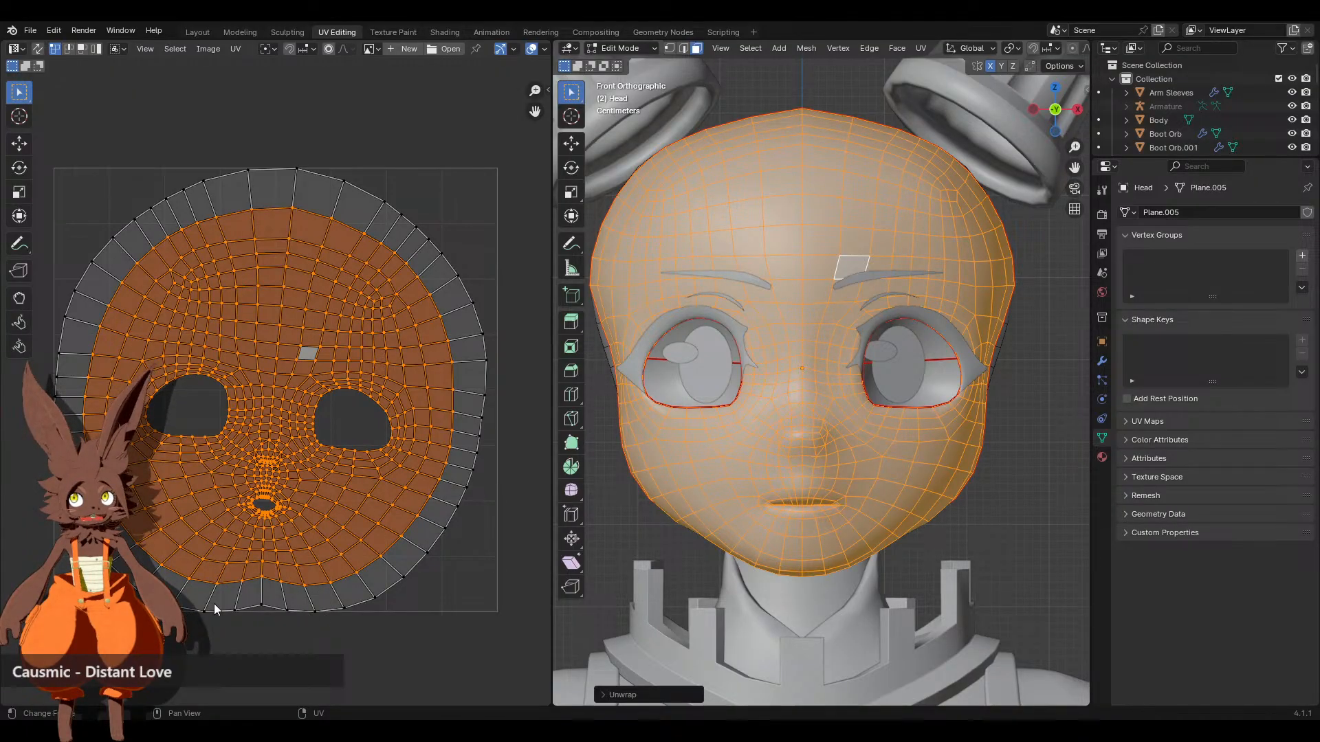
{"action": "middle_click_drag", "start_coordinate": [797, 543], "coordinate": [941, 538]}
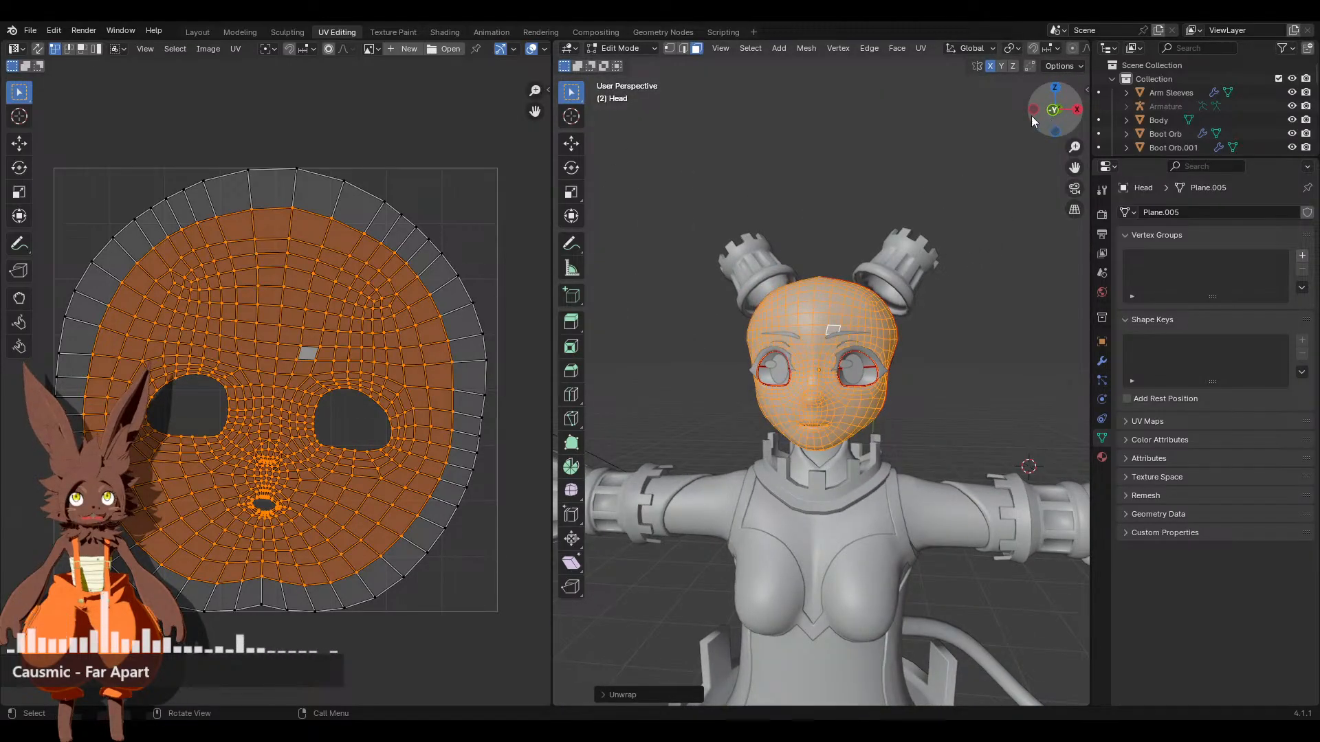
Box-select all vertices of the head's -X half in front view, using vertex select mode and wireframe shading, excluding the centre line
{"action": "key", "text": "KP_1"}
{"action": "left_click", "coordinate": [622, 48]}
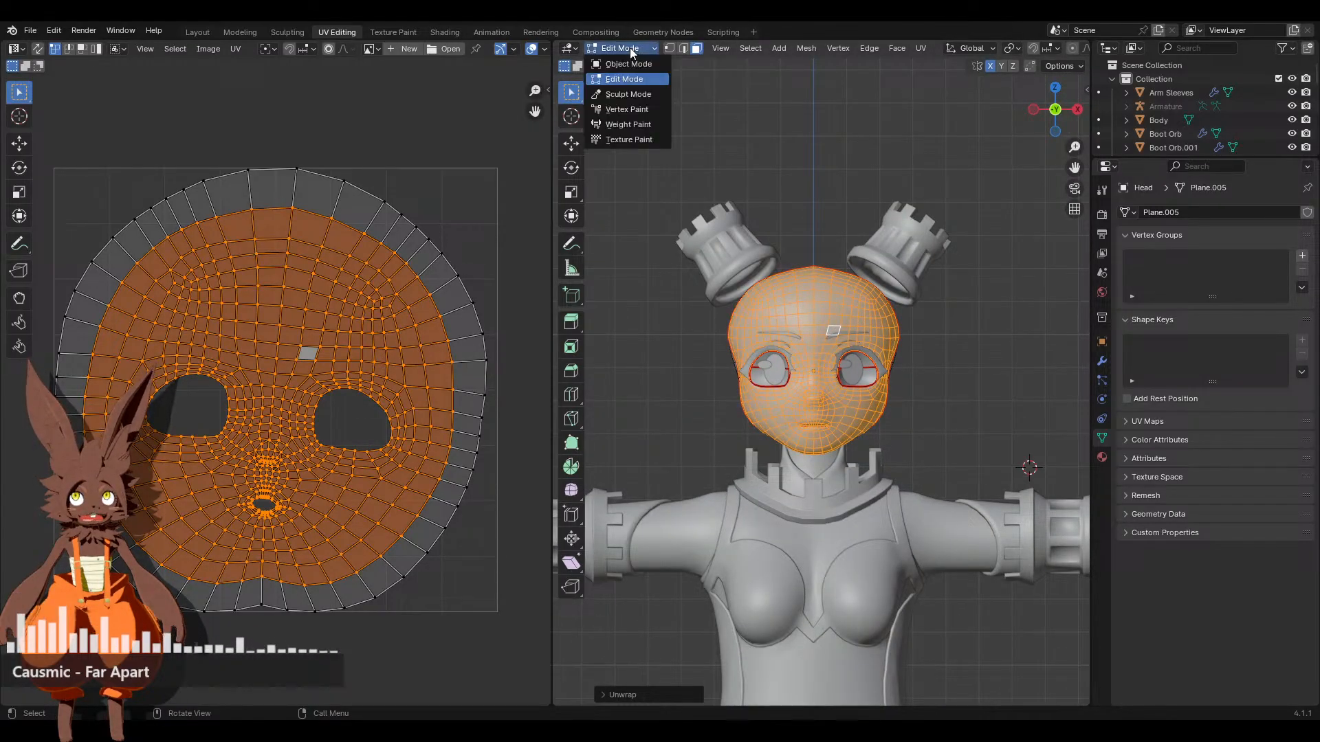
{"action": "left_click", "coordinate": [682, 48]}
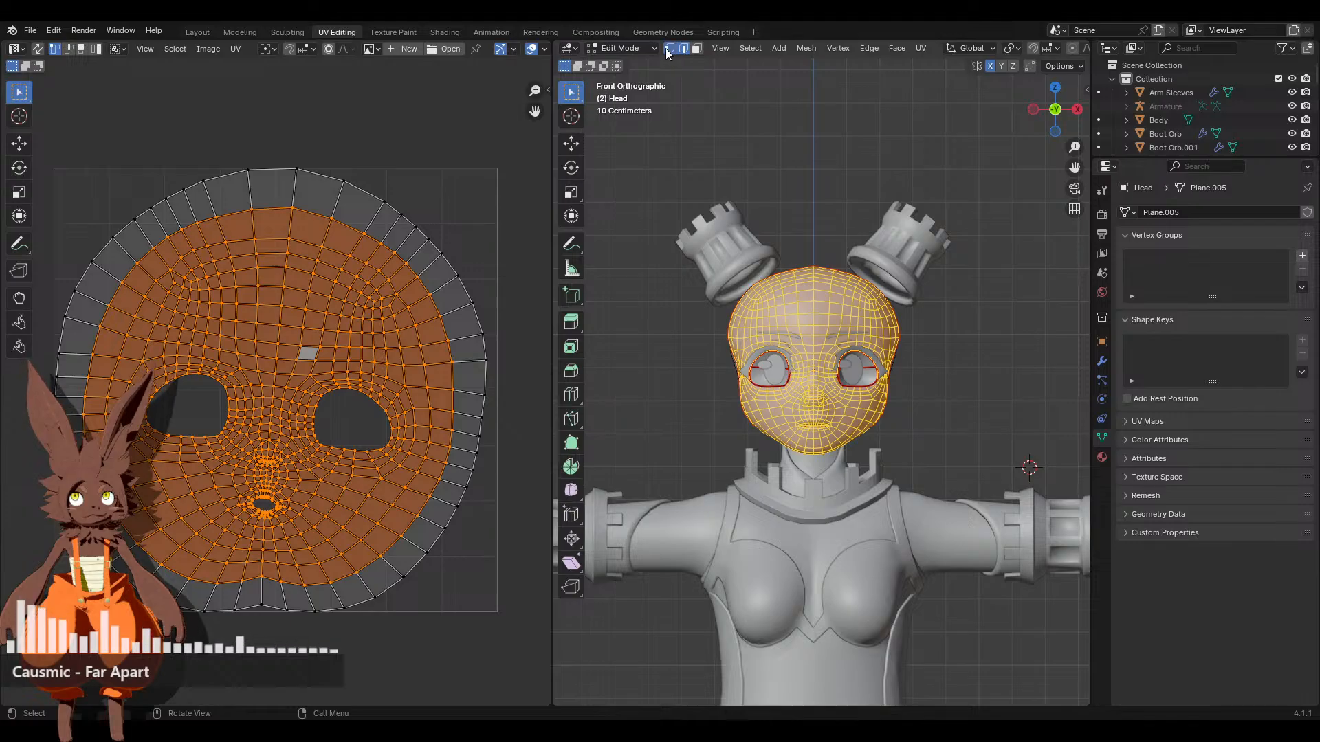
{"action": "left_click", "coordinate": [668, 49]}
{"action": "scroll", "coordinate": [1070, 51], "scroll_direction": "down", "scroll_amount": 4}
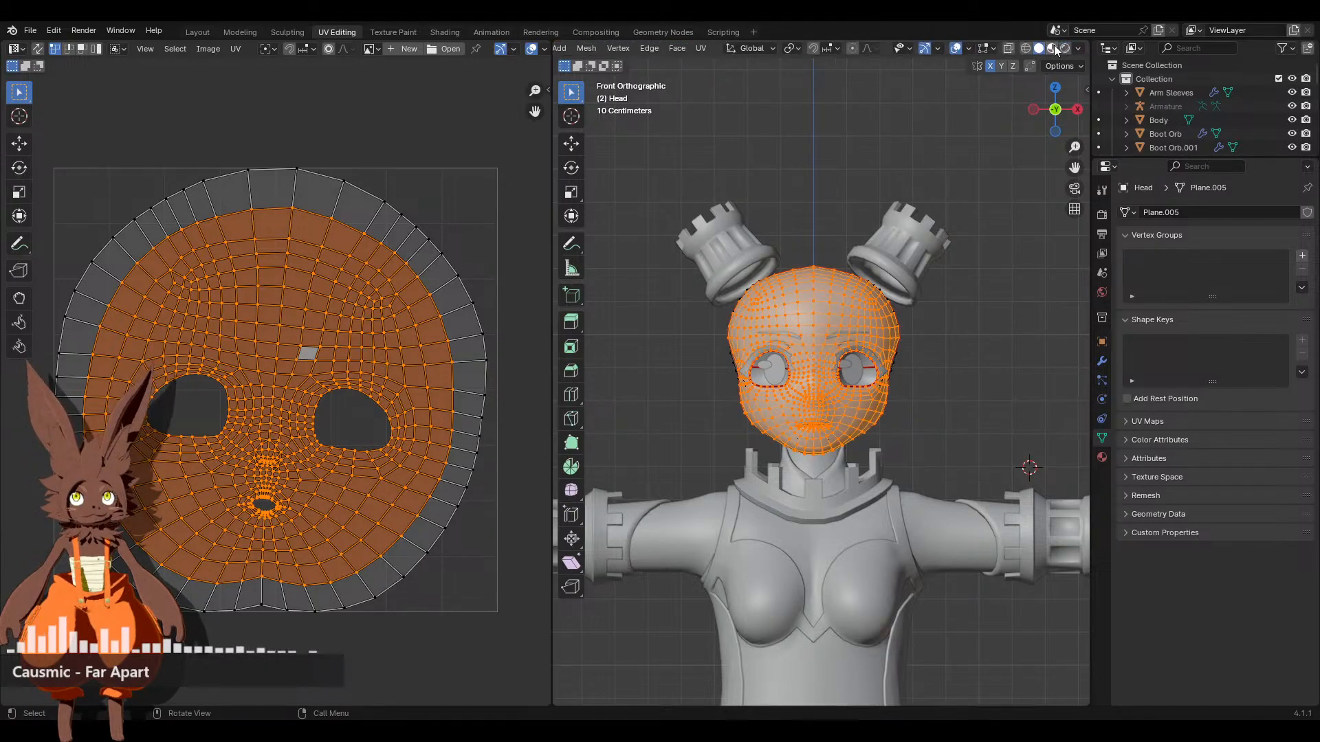
{"action": "left_click", "coordinate": [1026, 49]}
{"action": "scroll", "coordinate": [789, 298], "scroll_direction": "up", "scroll_amount": 2}
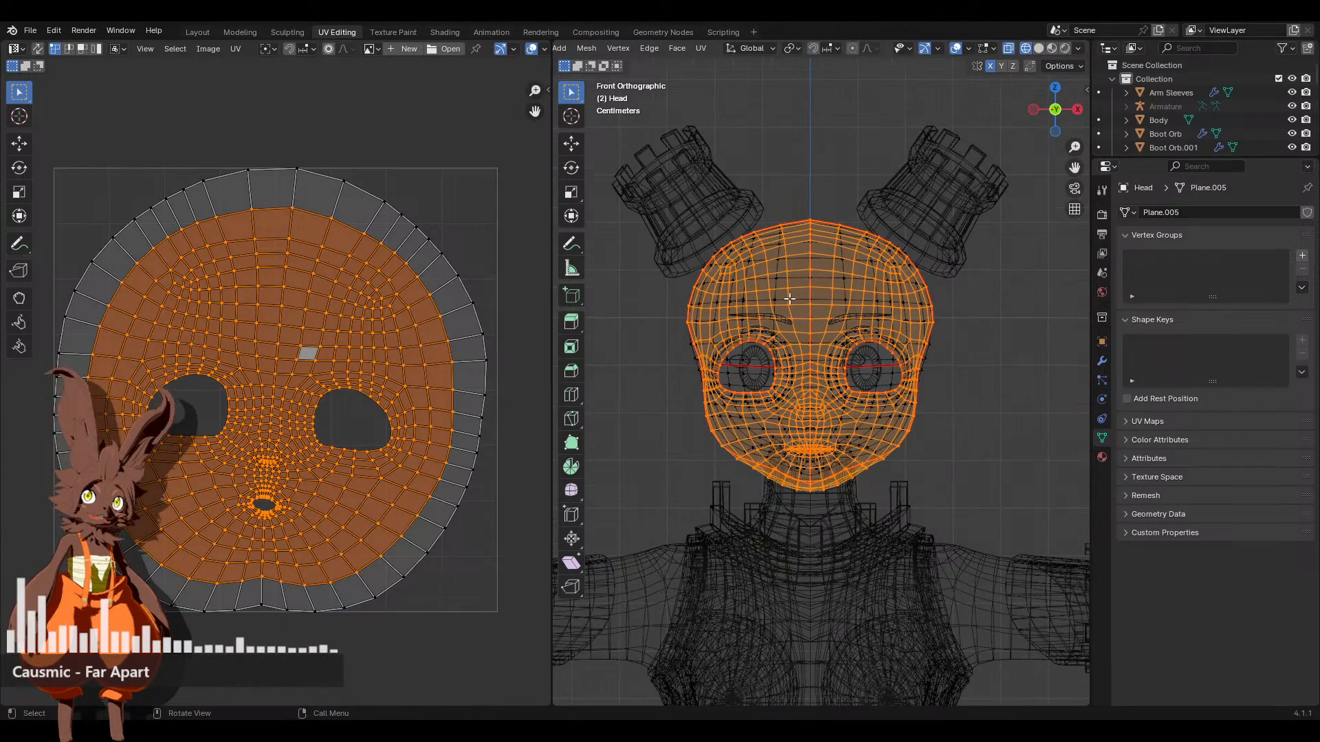
{"action": "left_click_drag", "start_coordinate": [632, 155], "coordinate": [810, 589]}
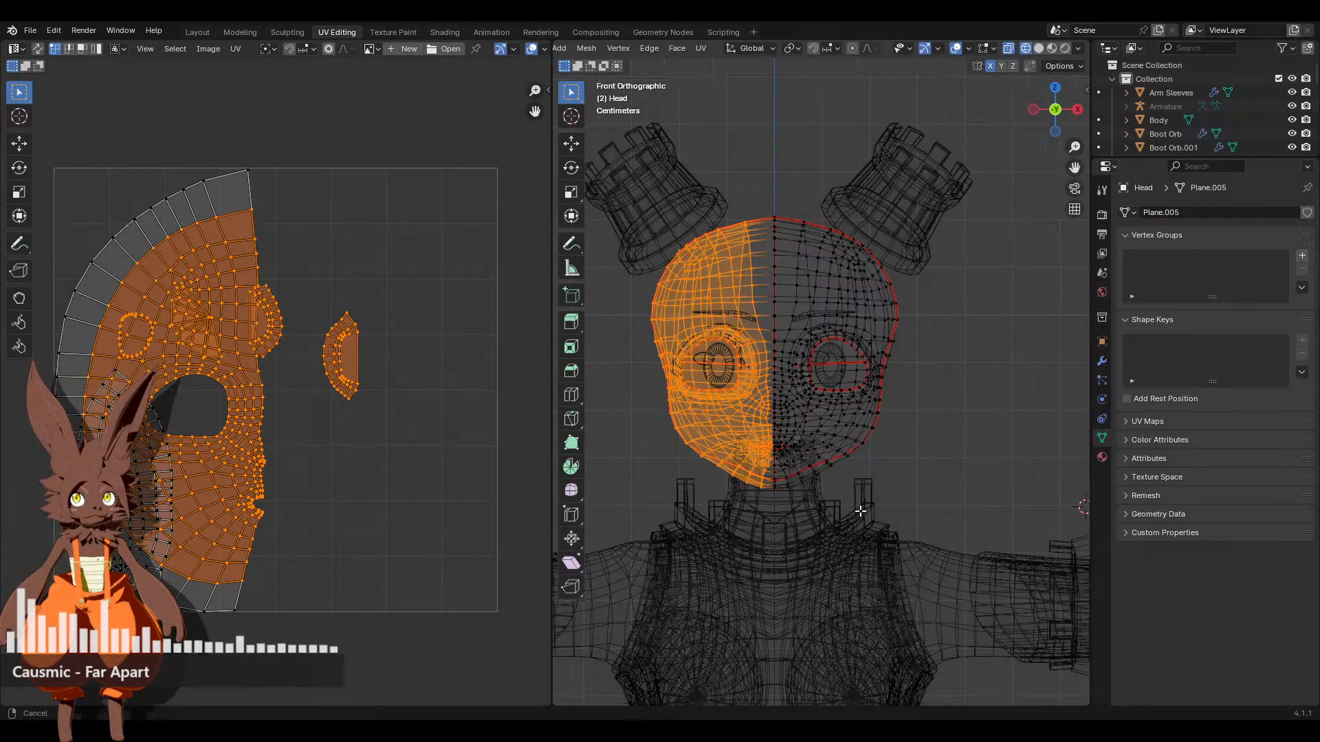
Try deleting the vertices of the selected half of the head, and undo the deletion
{"action": "scroll", "coordinate": [852, 495], "scroll_direction": "up", "scroll_amount": 5}
{"action": "key", "text": "x"}
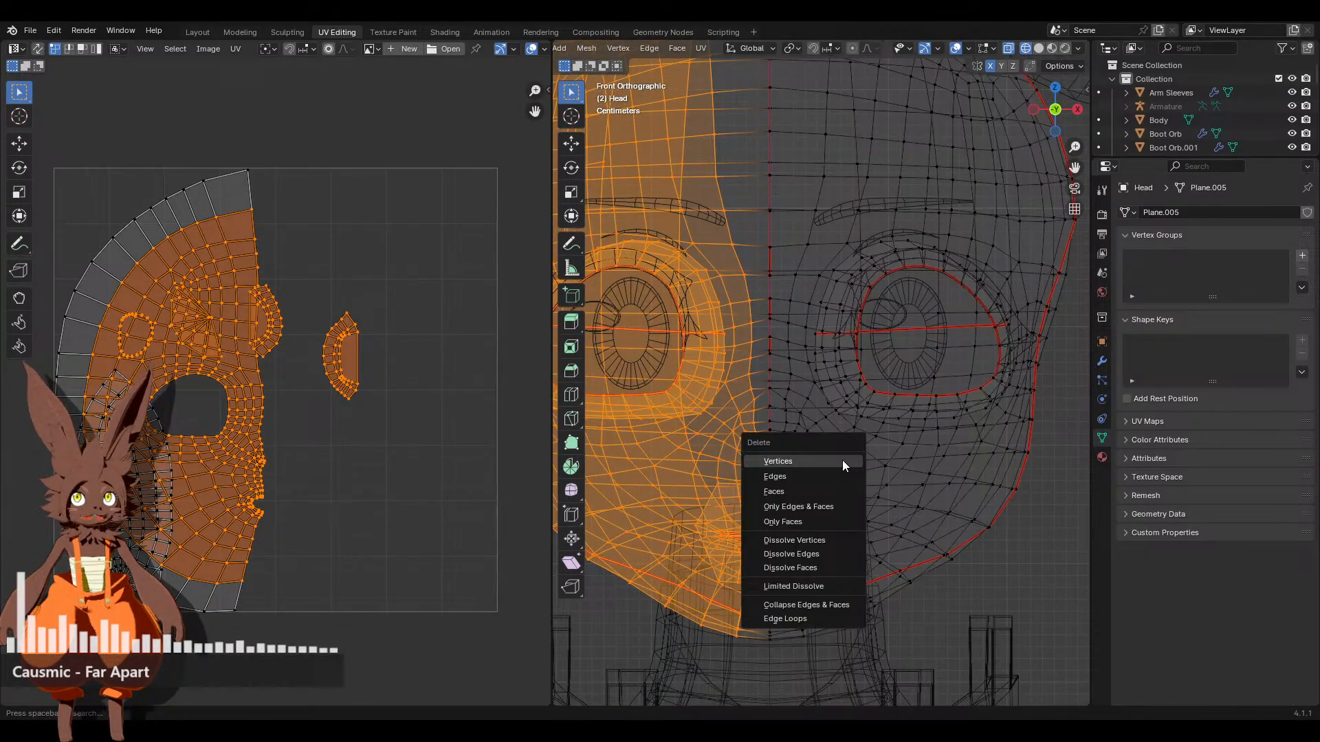
{"action": "left_click", "coordinate": [845, 466]}
{"action": "key", "text": "a"}
{"action": "scroll", "coordinate": [838, 457], "scroll_direction": "down", "scroll_amount": 2}
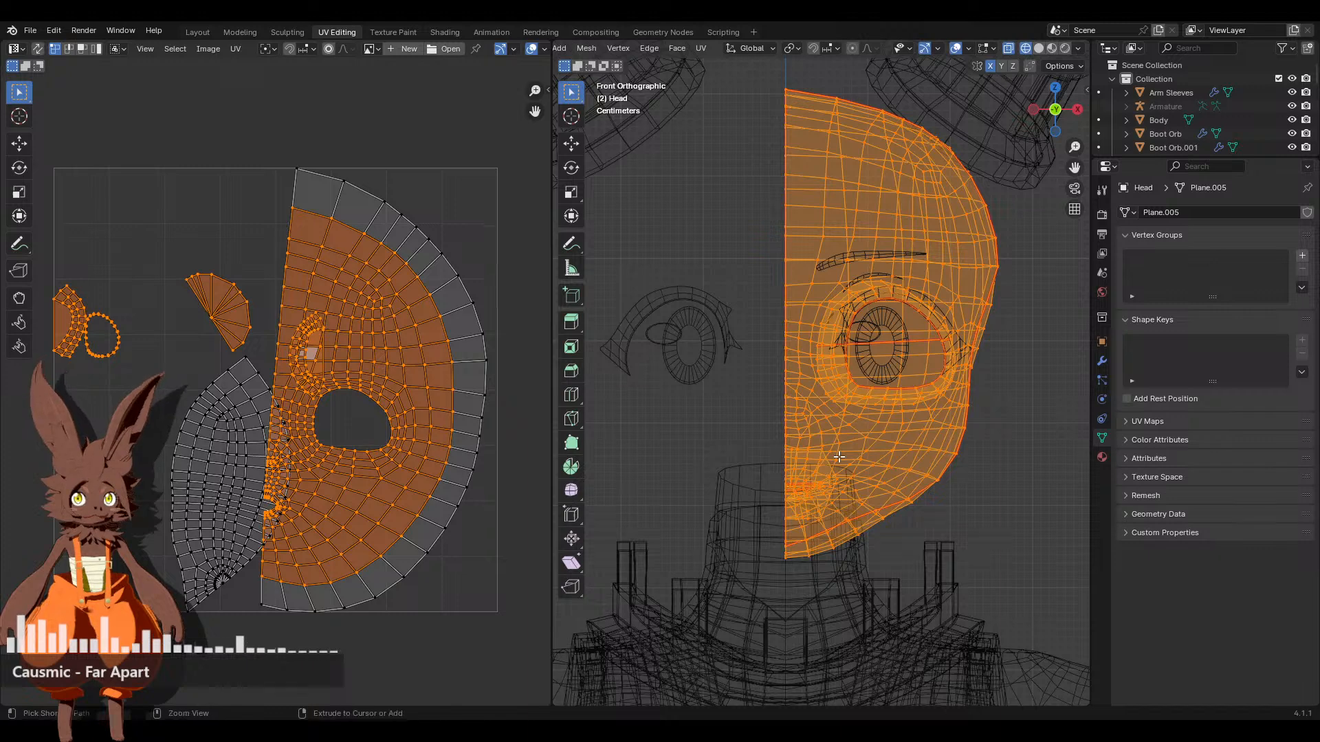
{"action": "key", "text": "ctrl+z"}
{"action": "key", "text": "ctrl+z"}
{"action": "scroll", "coordinate": [852, 420], "scroll_direction": "up", "scroll_amount": 3}
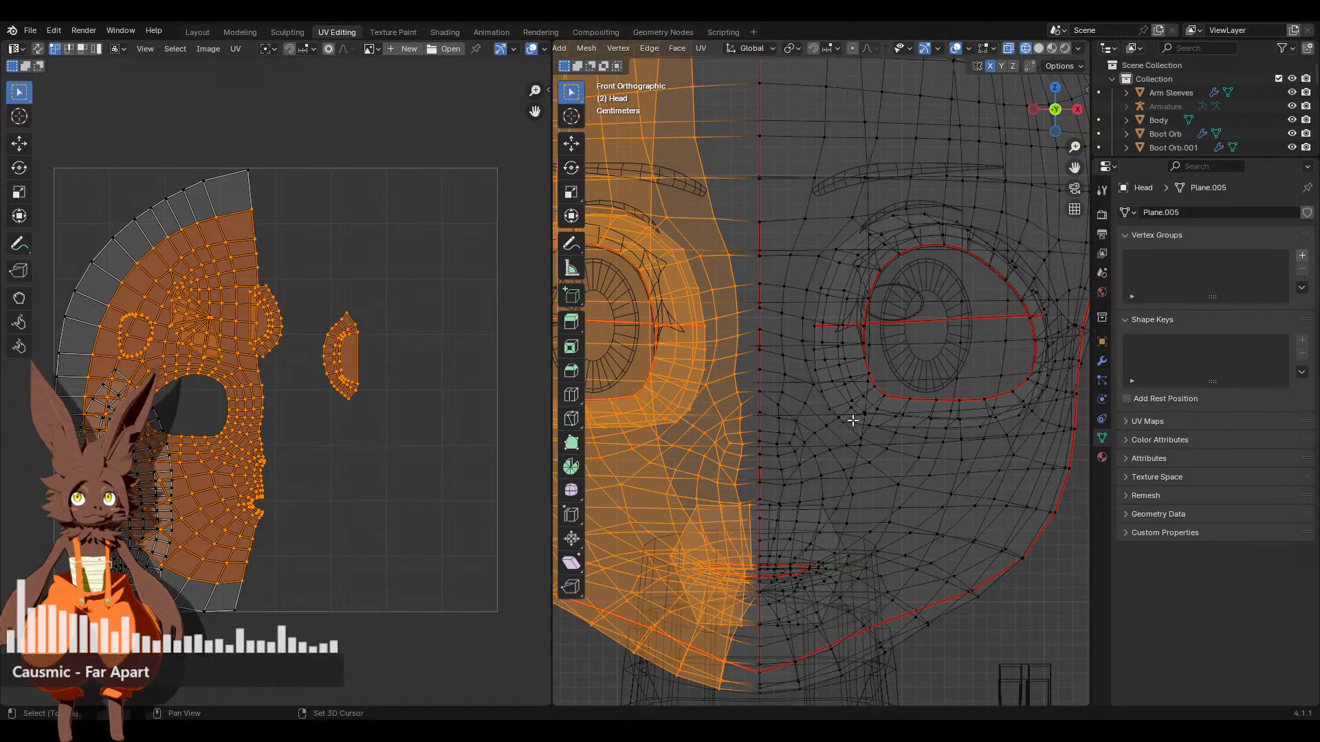
Delete the vertices of the selected -X half of the head, keeping the centre line
{"action": "scroll", "coordinate": [822, 405], "scroll_direction": "up", "scroll_amount": 5}
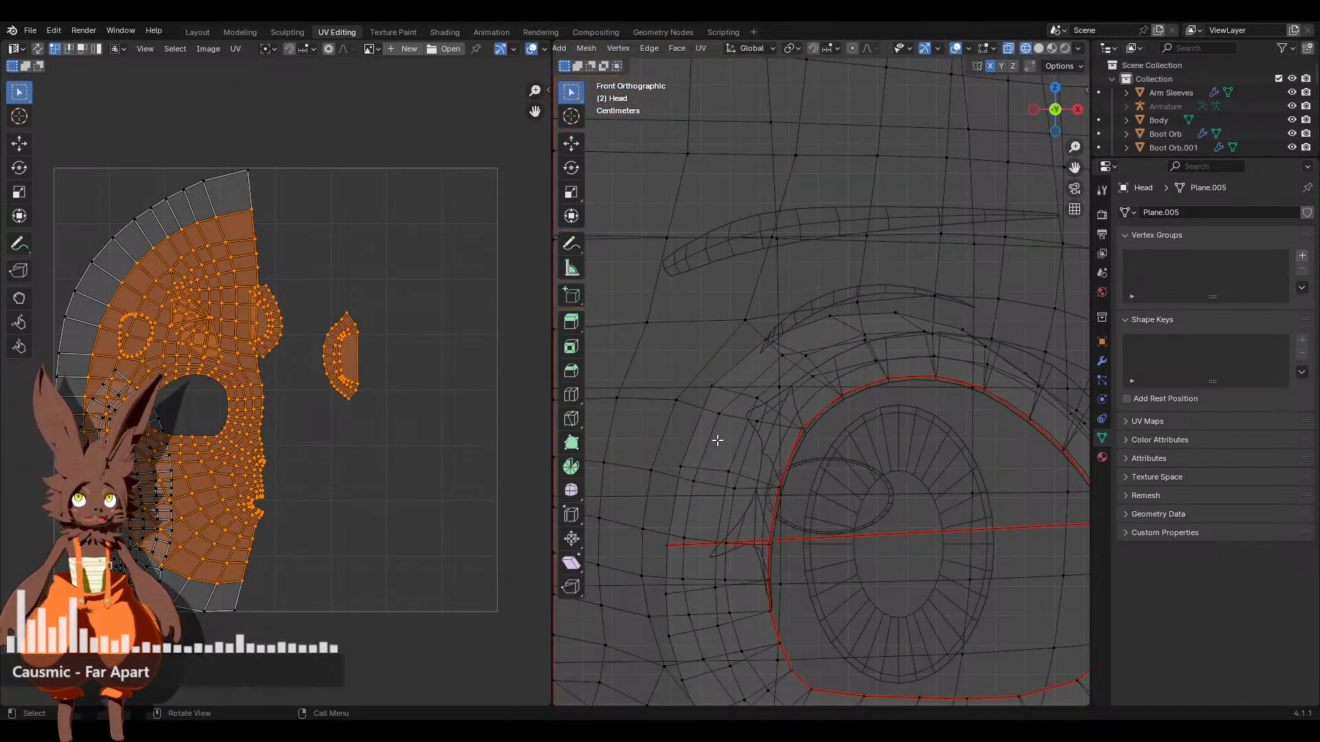
{"action": "key", "text": "x"}
{"action": "left_click", "coordinate": [653, 441]}
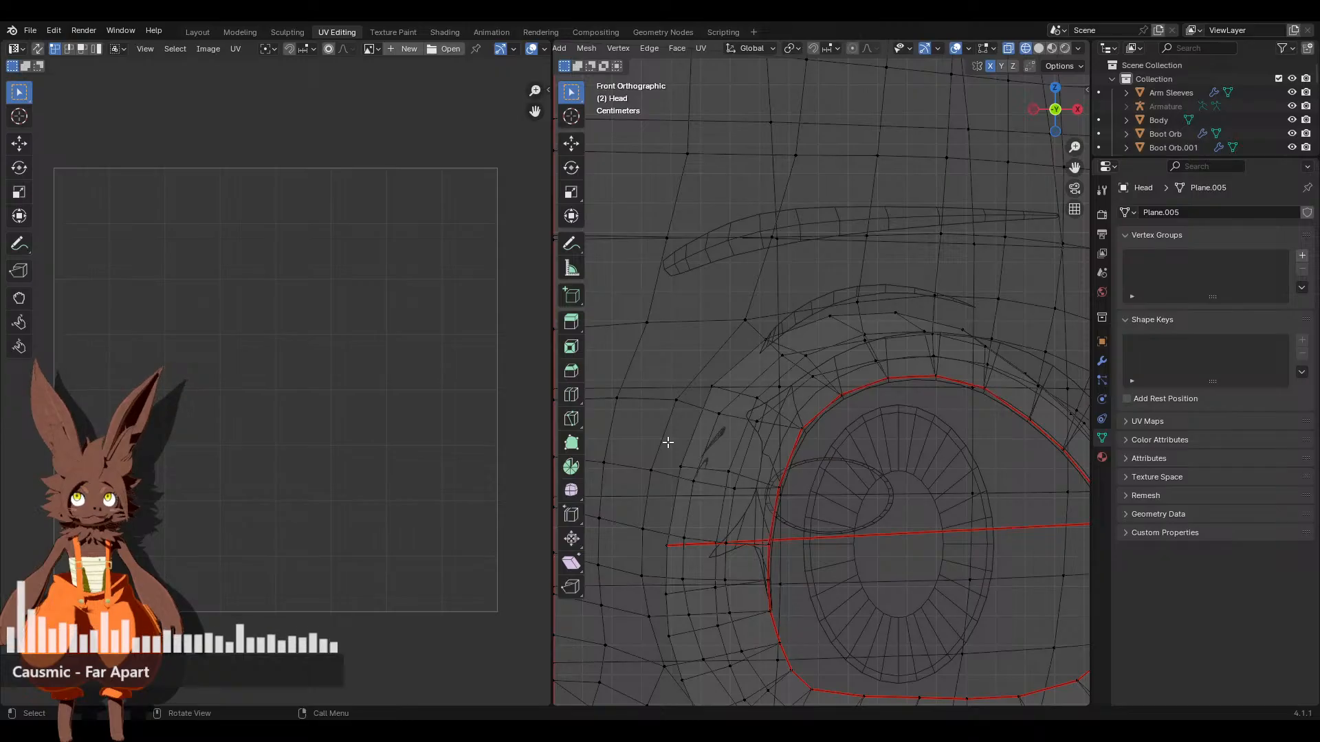
{"action": "scroll", "coordinate": [667, 443], "scroll_direction": "down", "scroll_amount": 8}
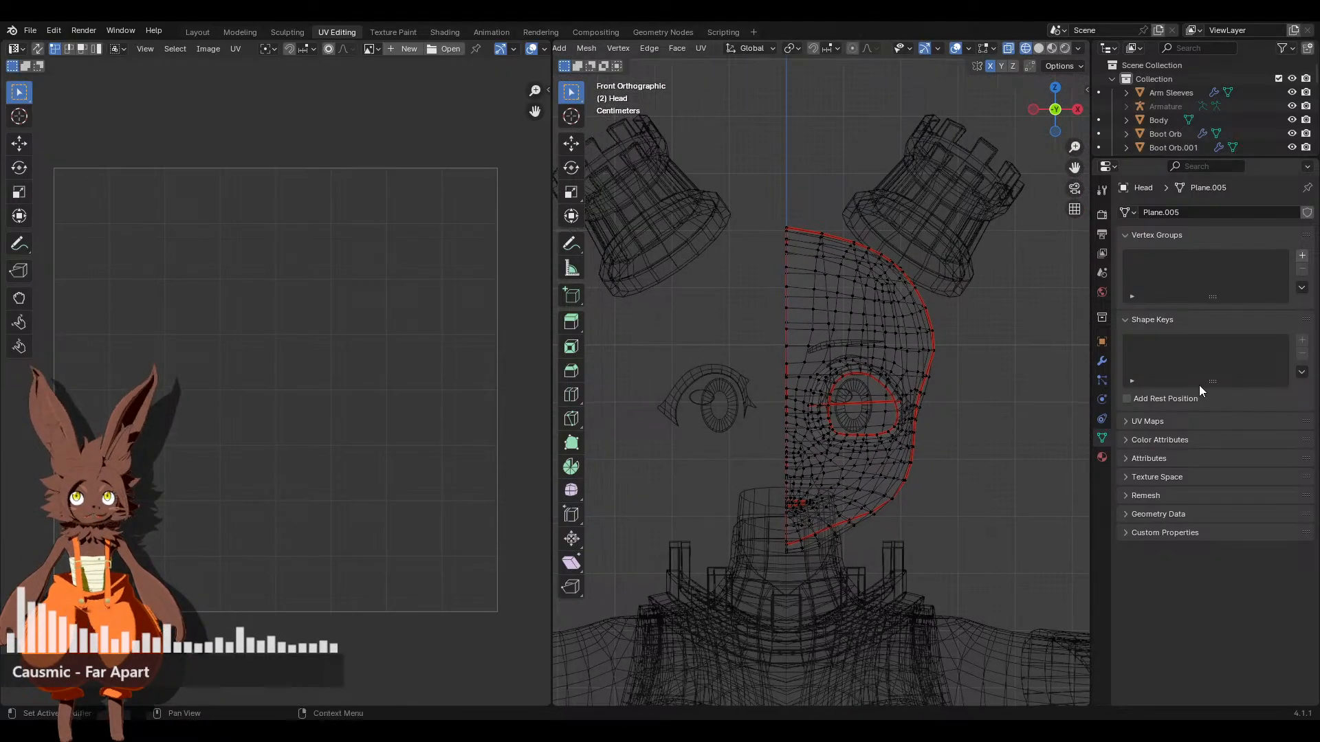
Add a Mirror modifier to the Head on the X axis with Clipping enabled
{"action": "left_click", "coordinate": [1103, 363]}
{"action": "left_click", "coordinate": [1182, 209]}
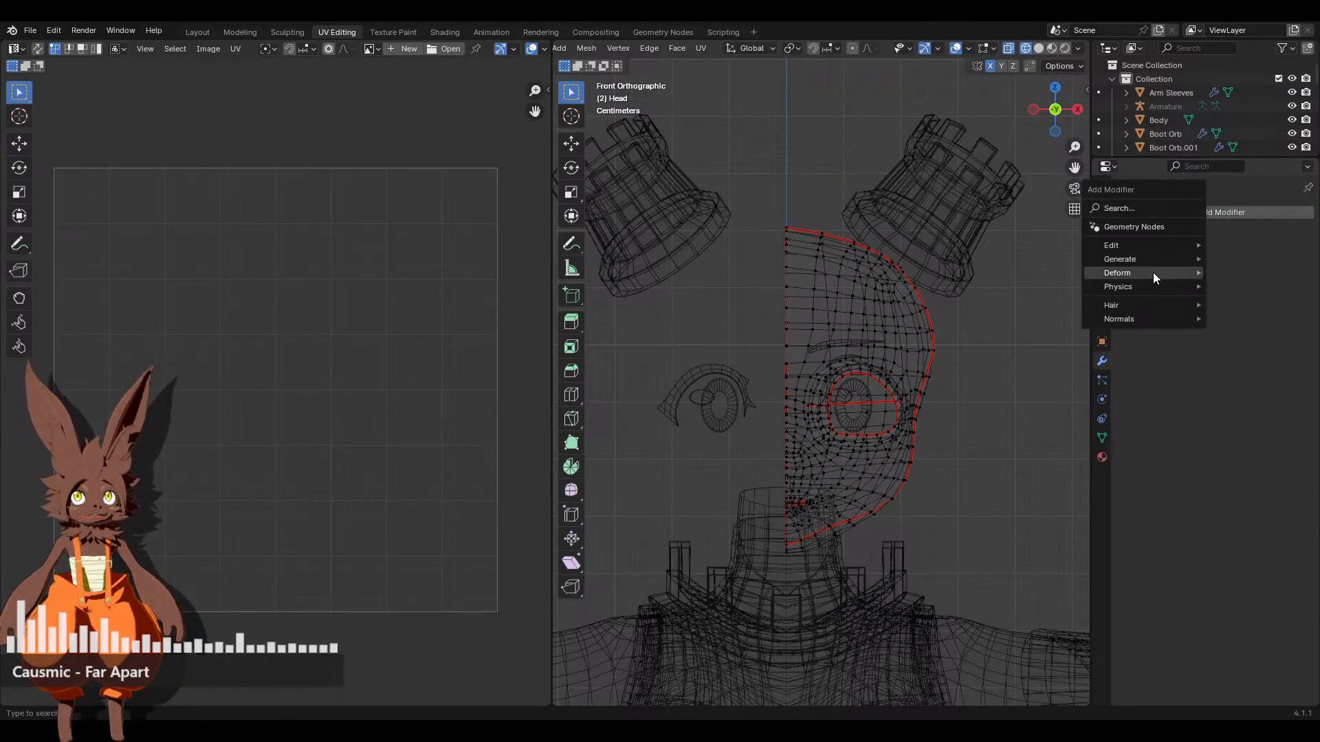
{"action": "mouse_move", "coordinate": [1147, 270]}
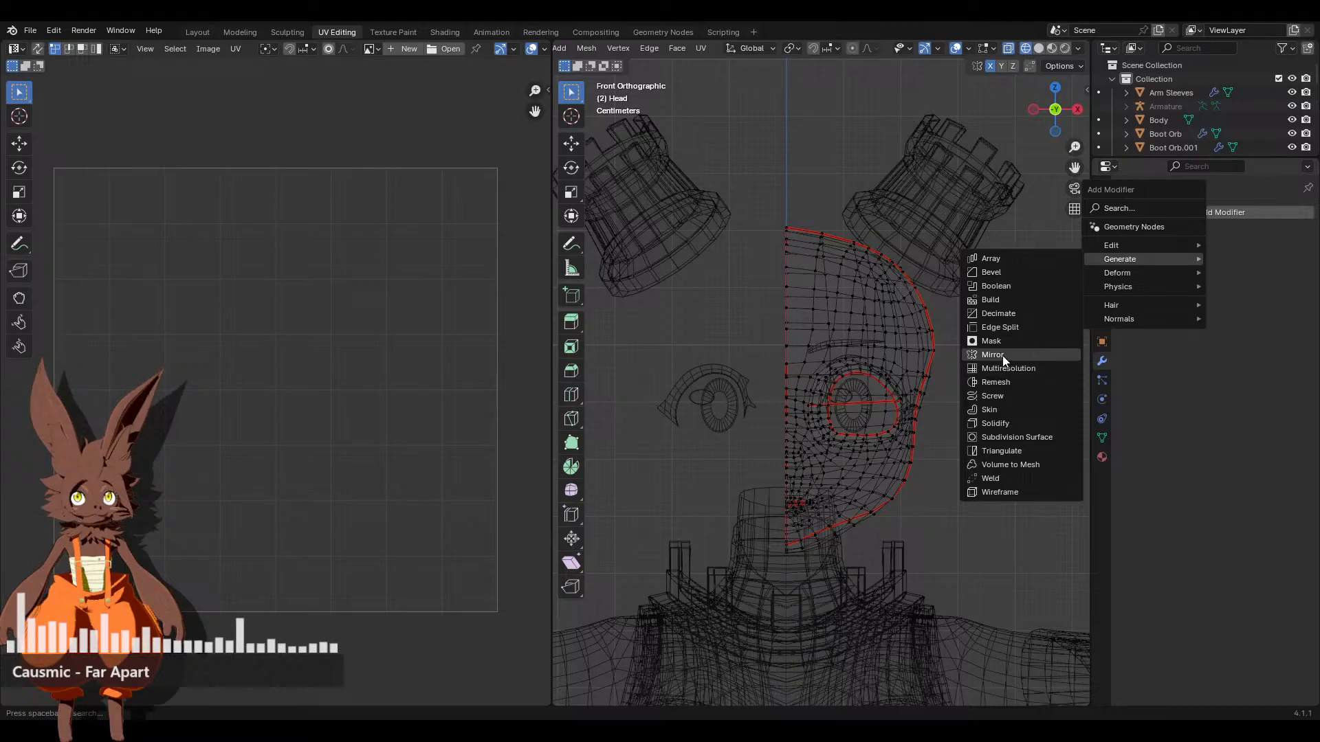
{"action": "left_click", "coordinate": [1002, 356]}
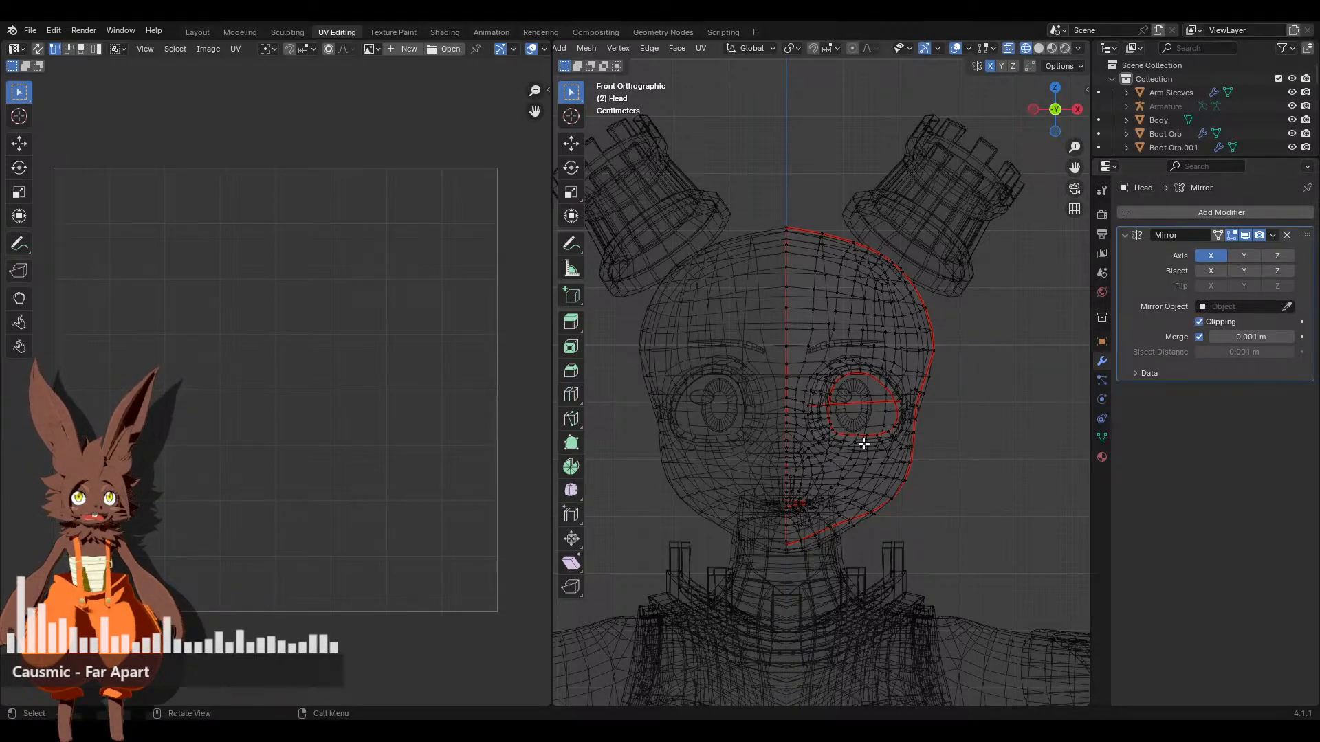
Return the viewport to solid shading and inspect the mirrored inner mouth and face around the centre line
{"action": "scroll", "coordinate": [864, 444], "scroll_direction": "up", "scroll_amount": 5}
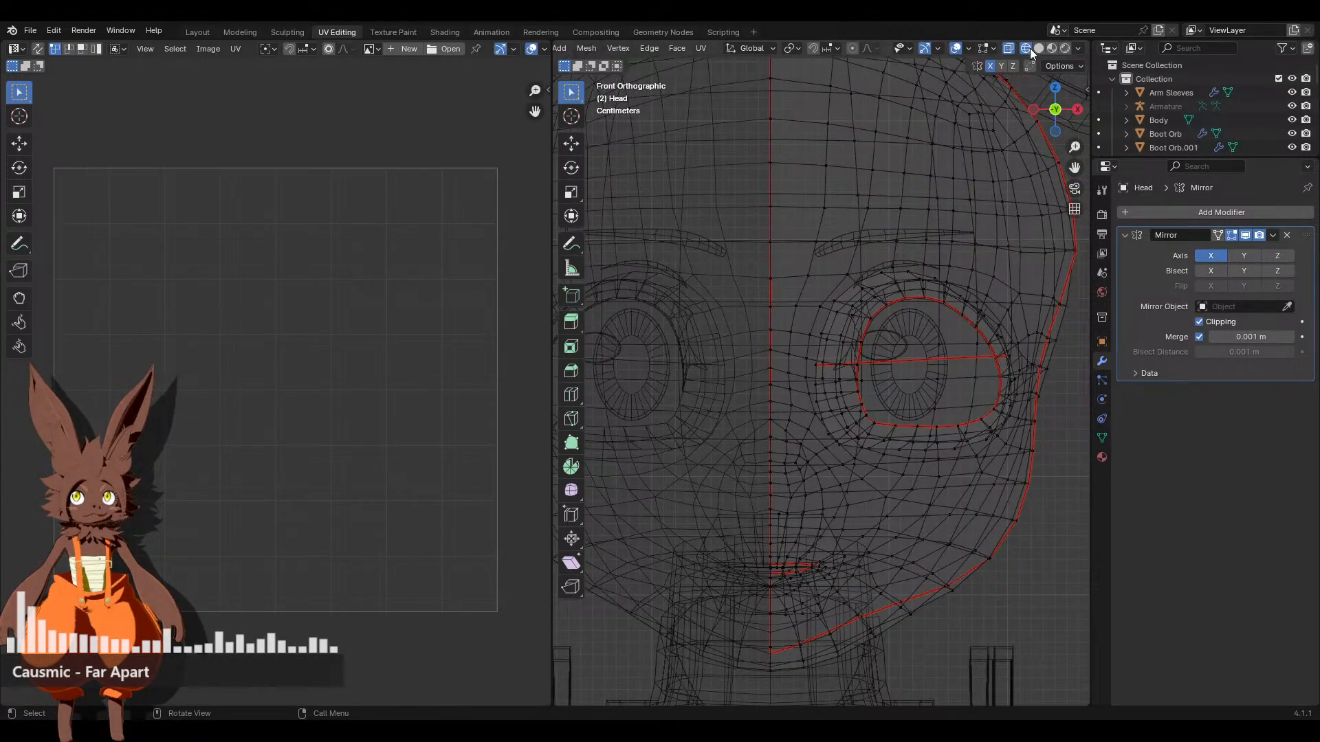
{"action": "left_click", "coordinate": [1032, 49]}
{"action": "mouse_move", "coordinate": [756, 289]}
{"action": "middle_mouse_down"}
{"action": "mouse_move", "coordinate": [689, 274]}
{"action": "mouse_move", "coordinate": [765, 271]}
{"action": "mouse_move", "coordinate": [760, 249]}
{"action": "mouse_move", "coordinate": [704, 445]}
{"action": "middle_mouse_up"}
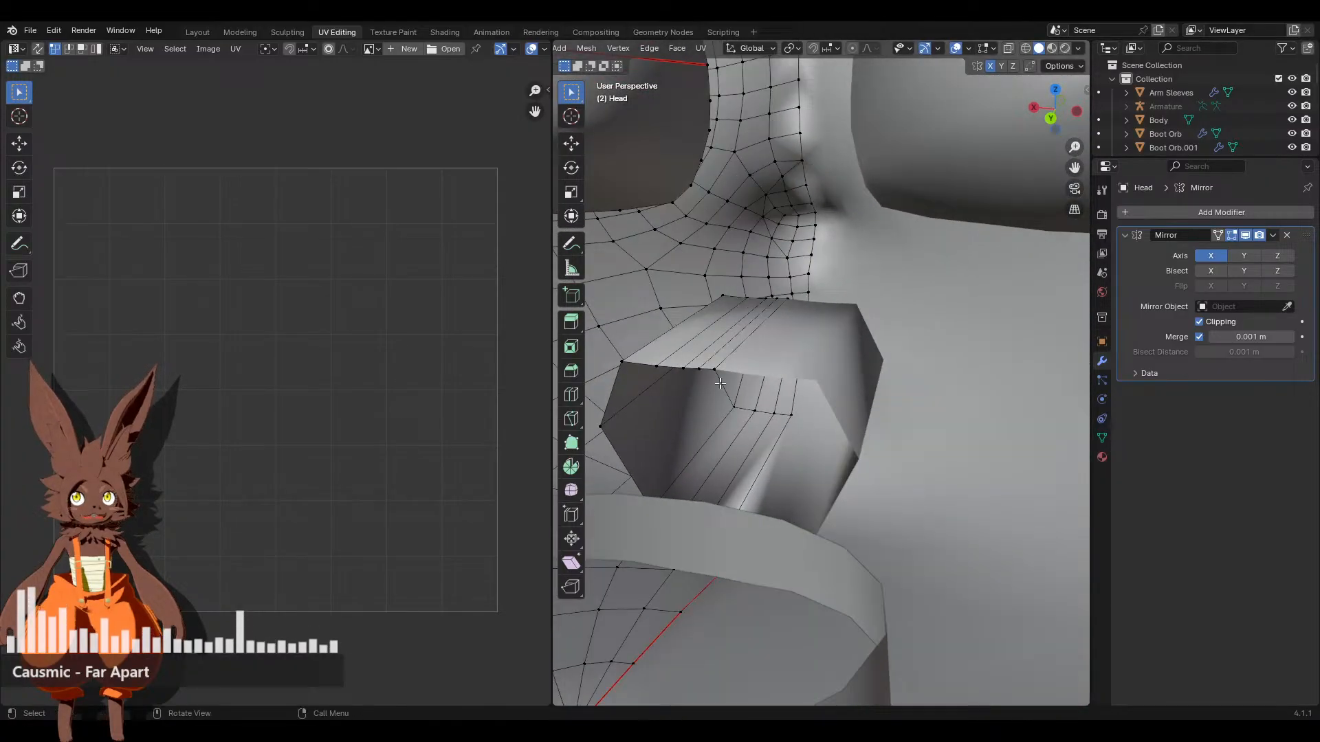
{"action": "scroll", "coordinate": [720, 383], "scroll_direction": "down", "scroll_amount": 1}
{"action": "middle_click_drag", "start_coordinate": [842, 169], "coordinate": [1052, 398], "text": "shift"}
{"action": "scroll", "coordinate": [1001, 394], "scroll_direction": "up", "scroll_amount": 4}
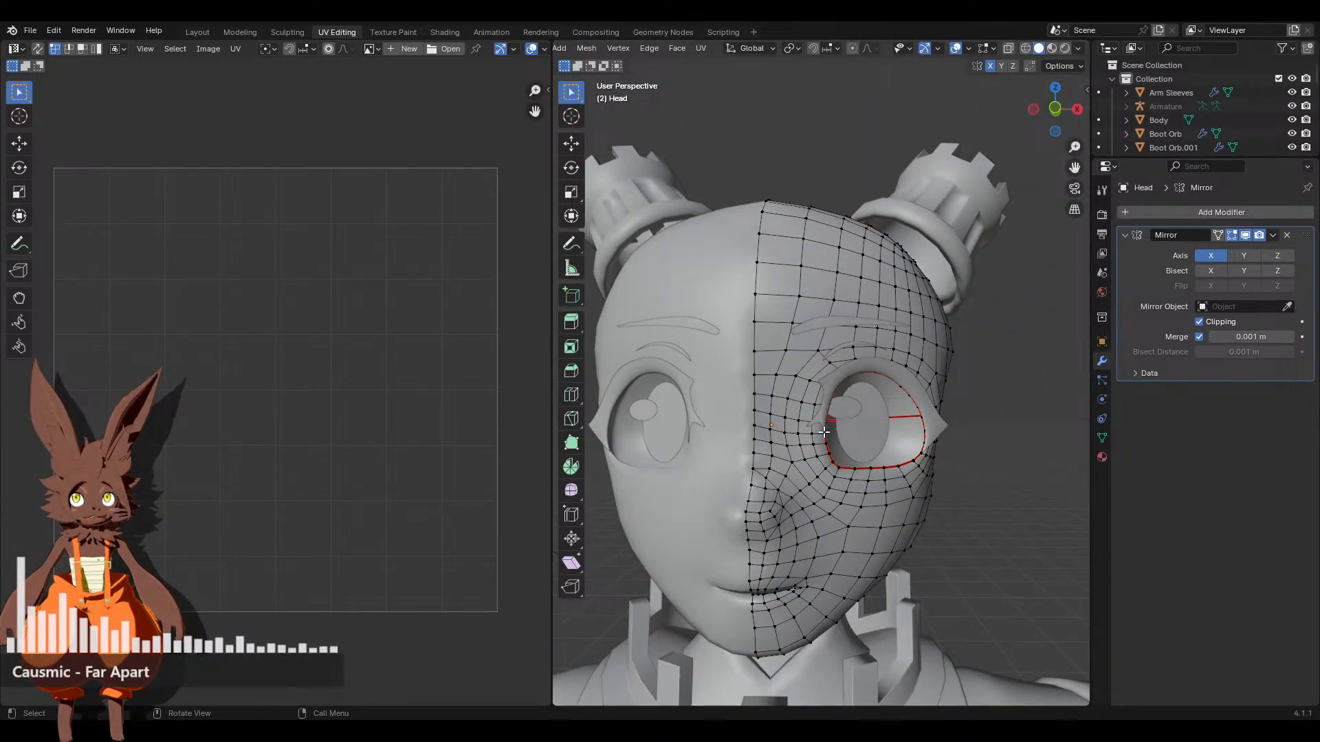
{"action": "middle_click_drag", "start_coordinate": [824, 432], "coordinate": [791, 395]}
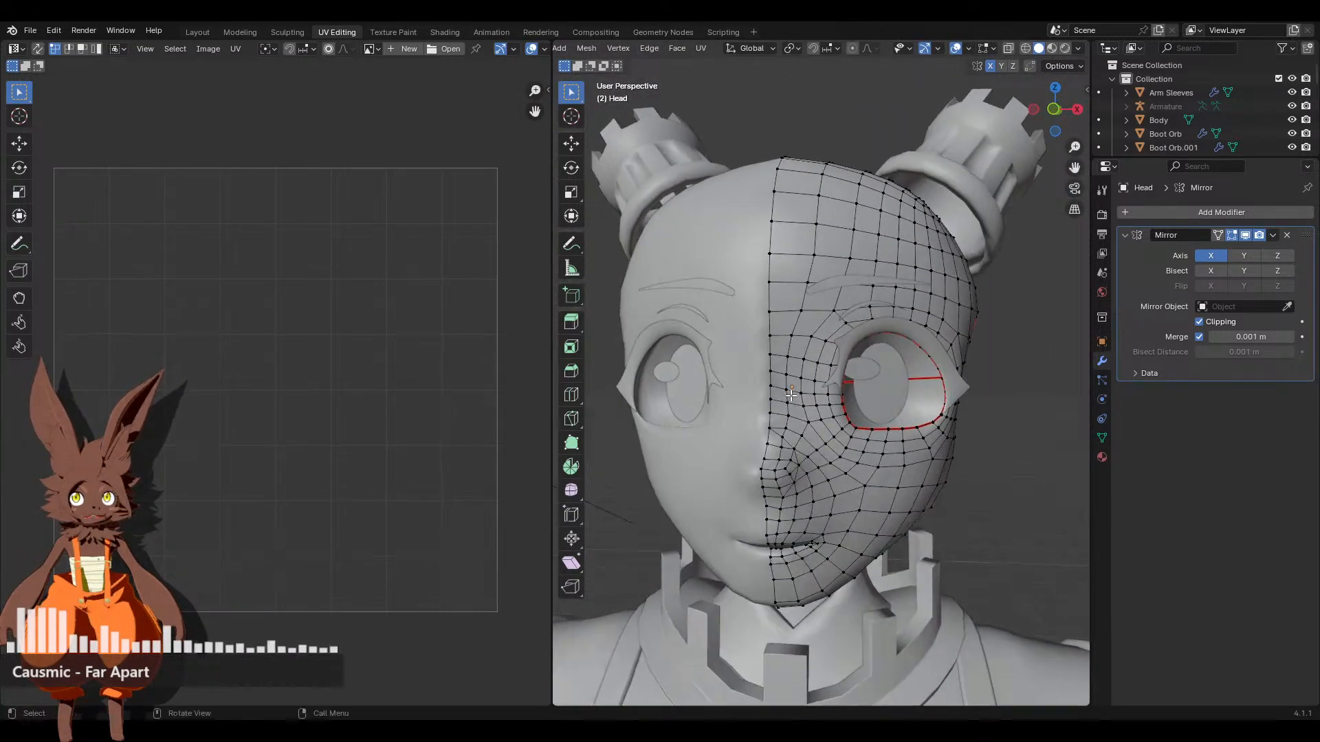
Leave mesh editing and apply the Mirror modifier to the Head
{"action": "scroll", "coordinate": [617, 48], "scroll_direction": "up", "scroll_amount": 5}
{"action": "left_click", "coordinate": [619, 49]}
{"action": "left_click", "coordinate": [619, 66]}
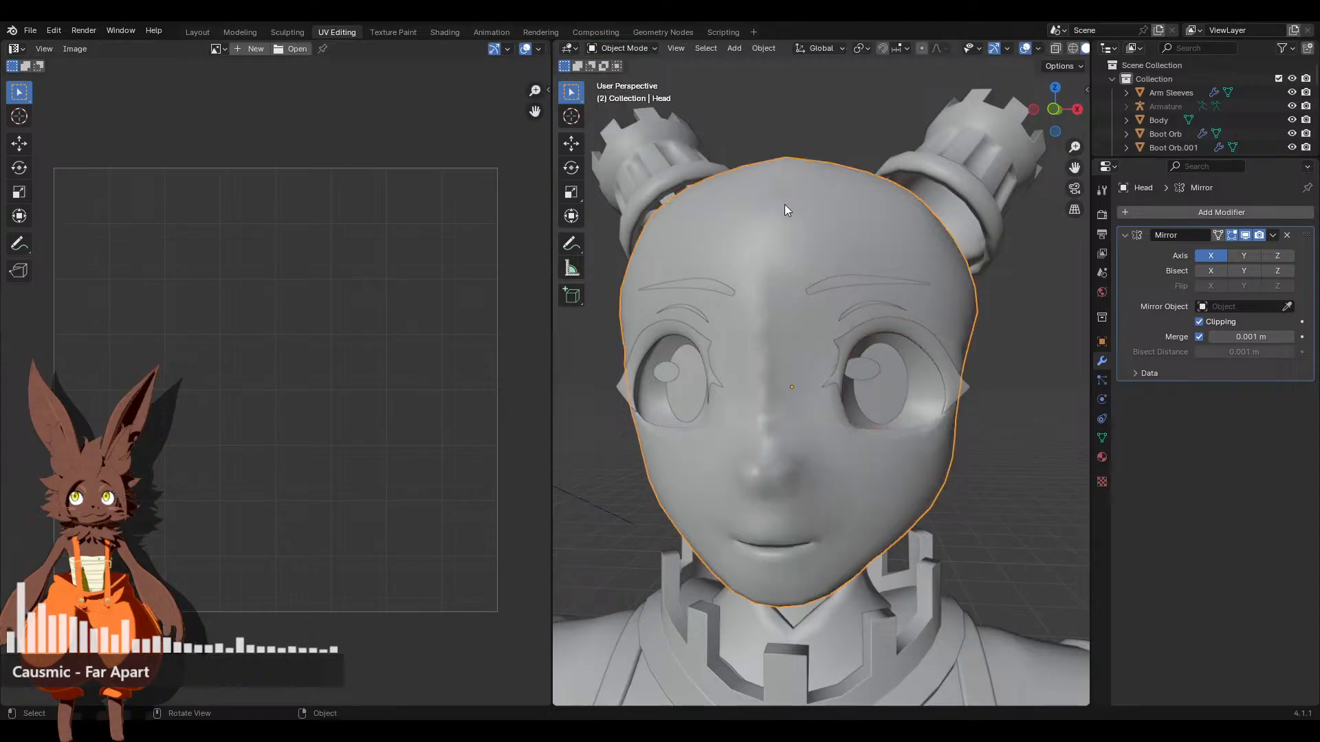
{"action": "left_click", "coordinate": [1273, 235]}
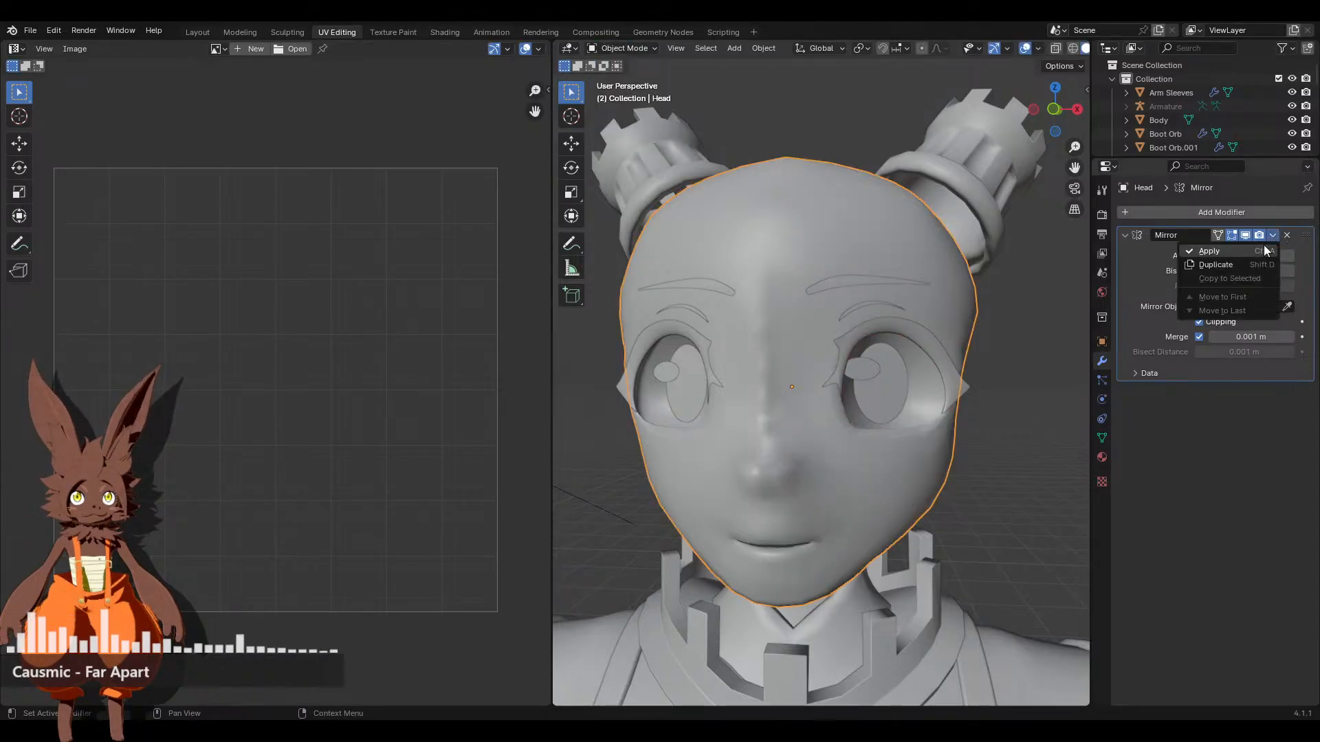
{"action": "left_click", "coordinate": [1262, 246]}
Select the whole Head mesh in Edit Mode and recalculate its normals to the outside
{"action": "left_click", "coordinate": [606, 47]}
{"action": "left_click", "coordinate": [621, 75]}
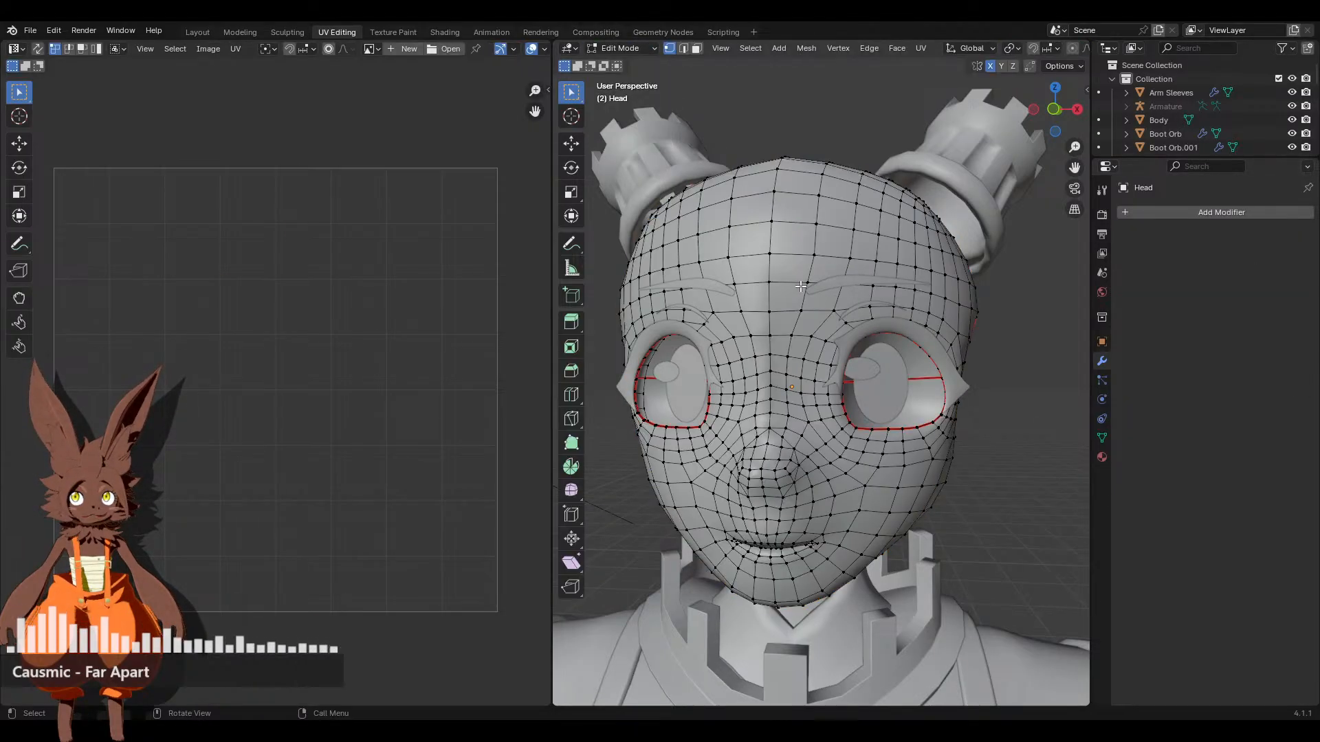
{"action": "left_click", "coordinate": [840, 48]}
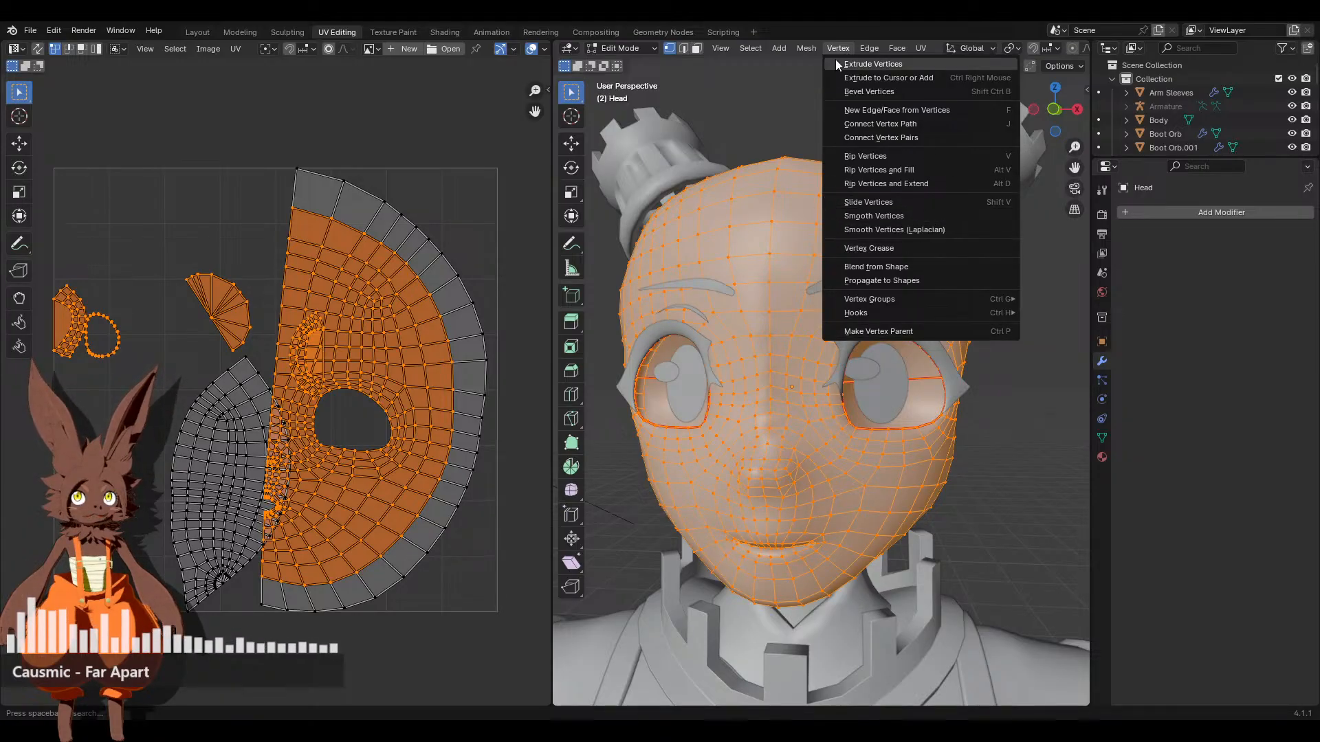
{"action": "left_click", "coordinate": [807, 47]}
{"action": "mouse_move", "coordinate": [844, 297]}
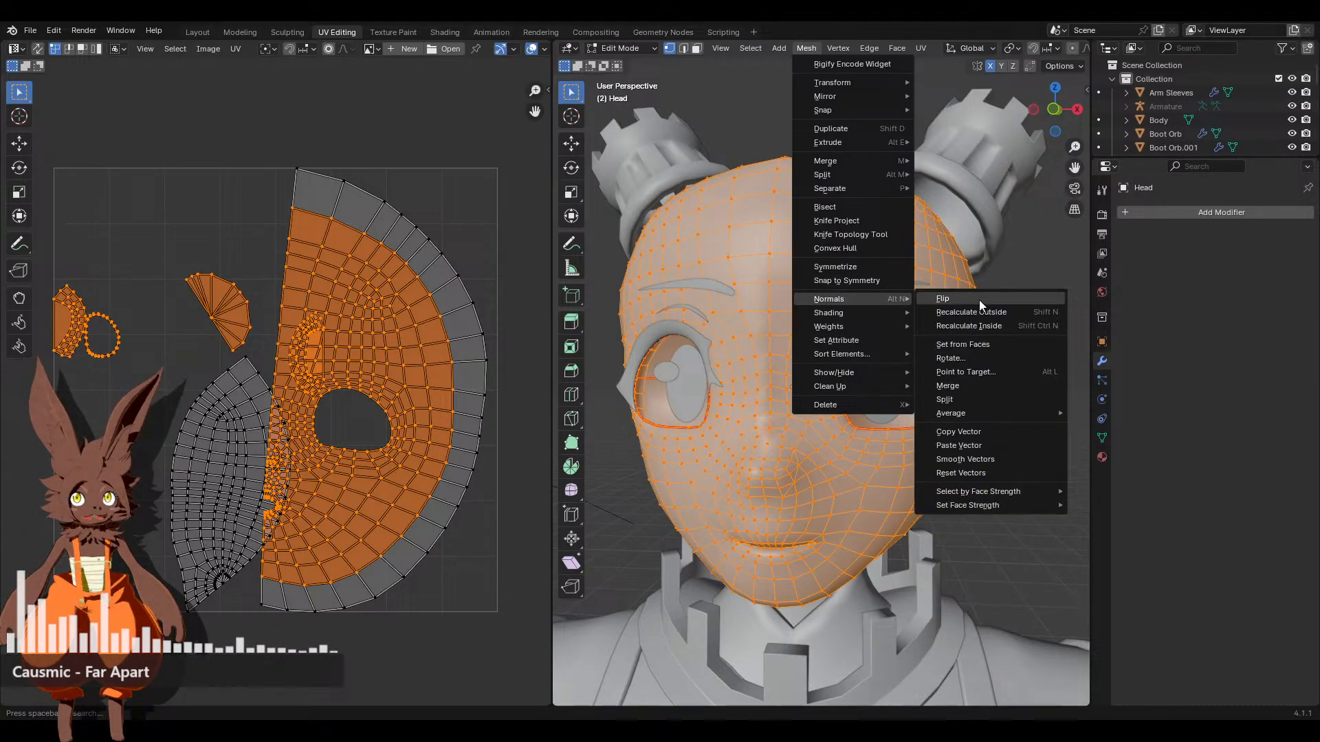
{"action": "left_click", "coordinate": [979, 312]}
{"action": "left_click", "coordinate": [802, 47]}
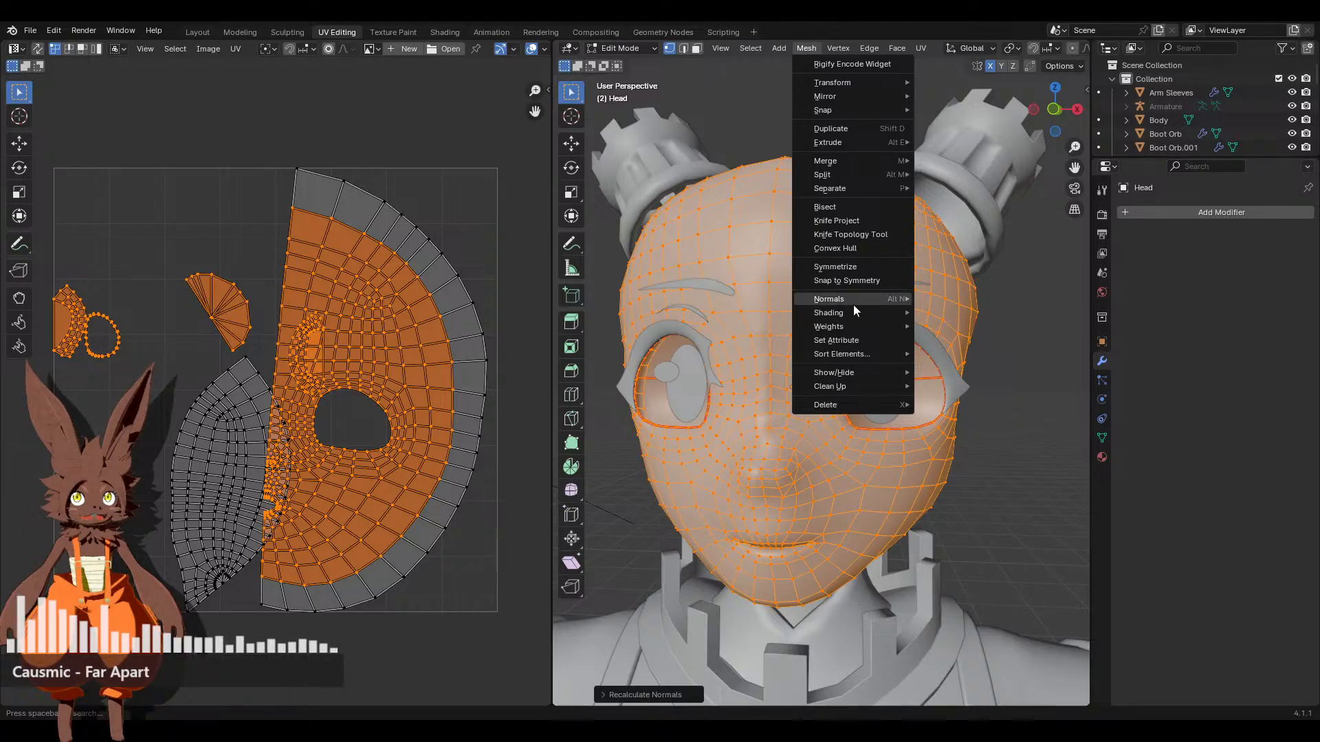
{"action": "left_click", "coordinate": [990, 345]}
{"action": "left_click", "coordinate": [971, 390]}
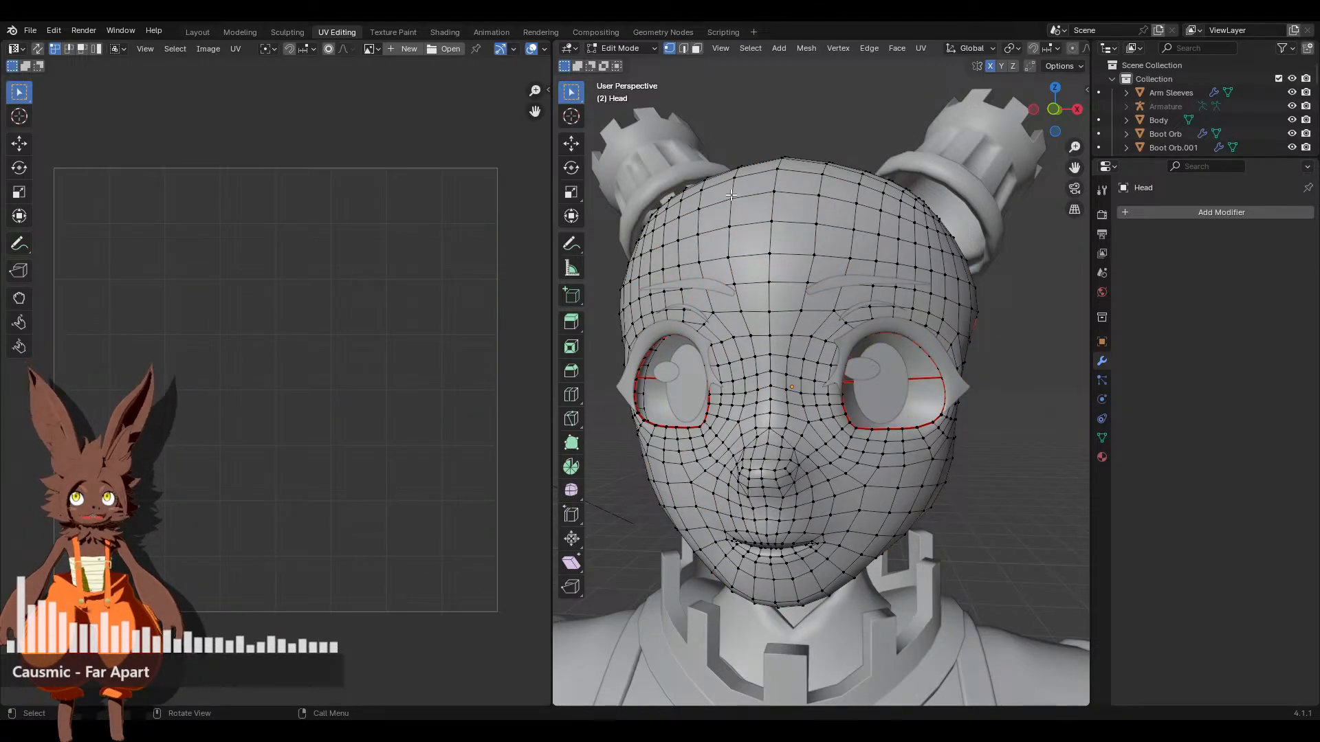
Select all of the Head's geometry and unwrap its UVs along the marked seams
{"action": "key", "text": "a"}
{"action": "left_click", "coordinate": [920, 47]}
{"action": "left_click", "coordinate": [944, 64]}
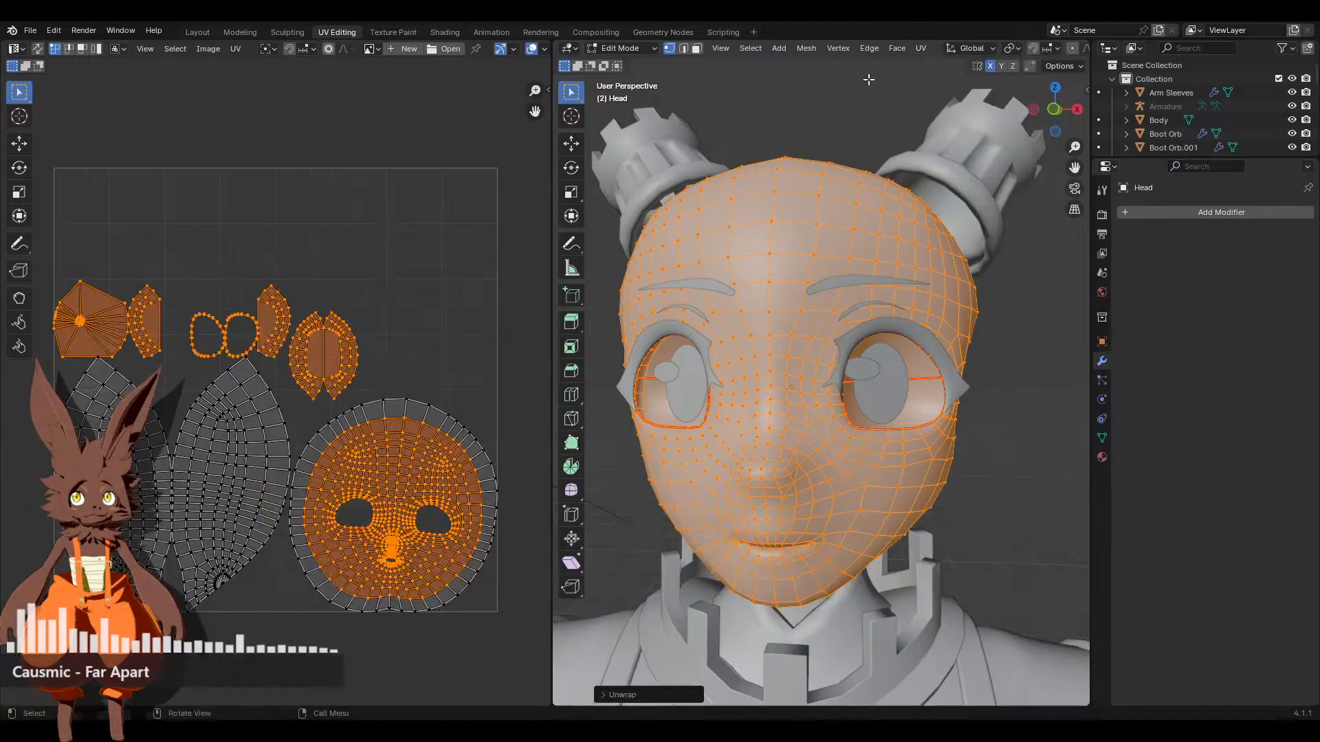
In face selection mode, select only the linked front face region and unwrap it on its own to fill the UV space
{"action": "left_click", "coordinate": [792, 209]}
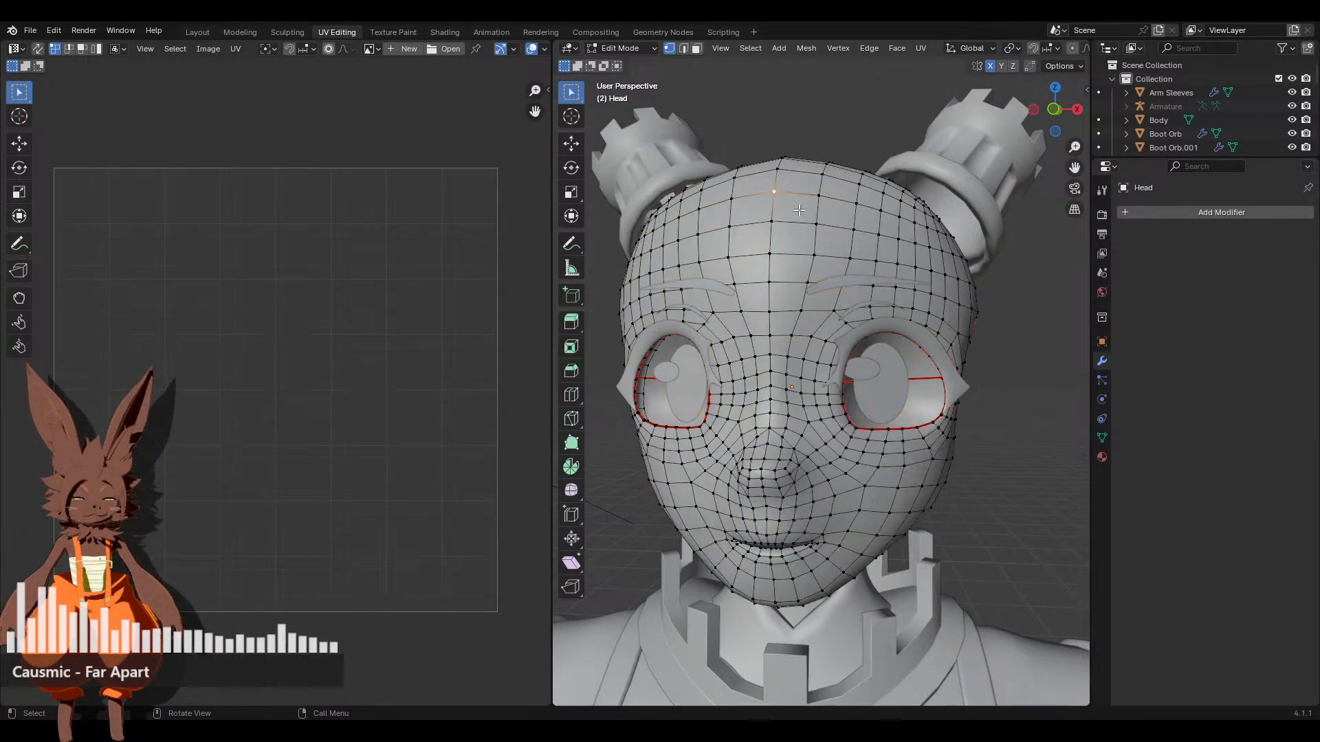
{"action": "left_click", "coordinate": [697, 48]}
{"action": "left_click", "coordinate": [856, 248]}
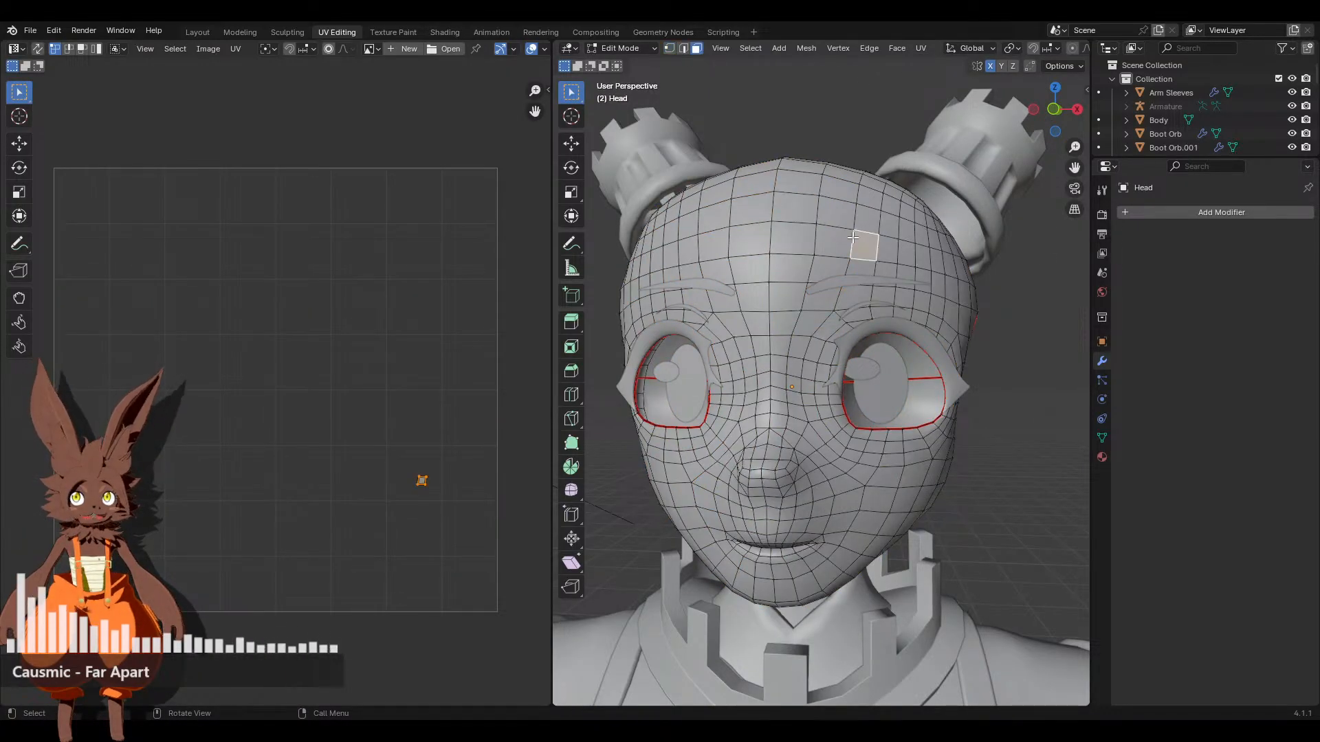
{"action": "key", "text": "ctrl+l"}
{"action": "left_click", "coordinate": [921, 48]}
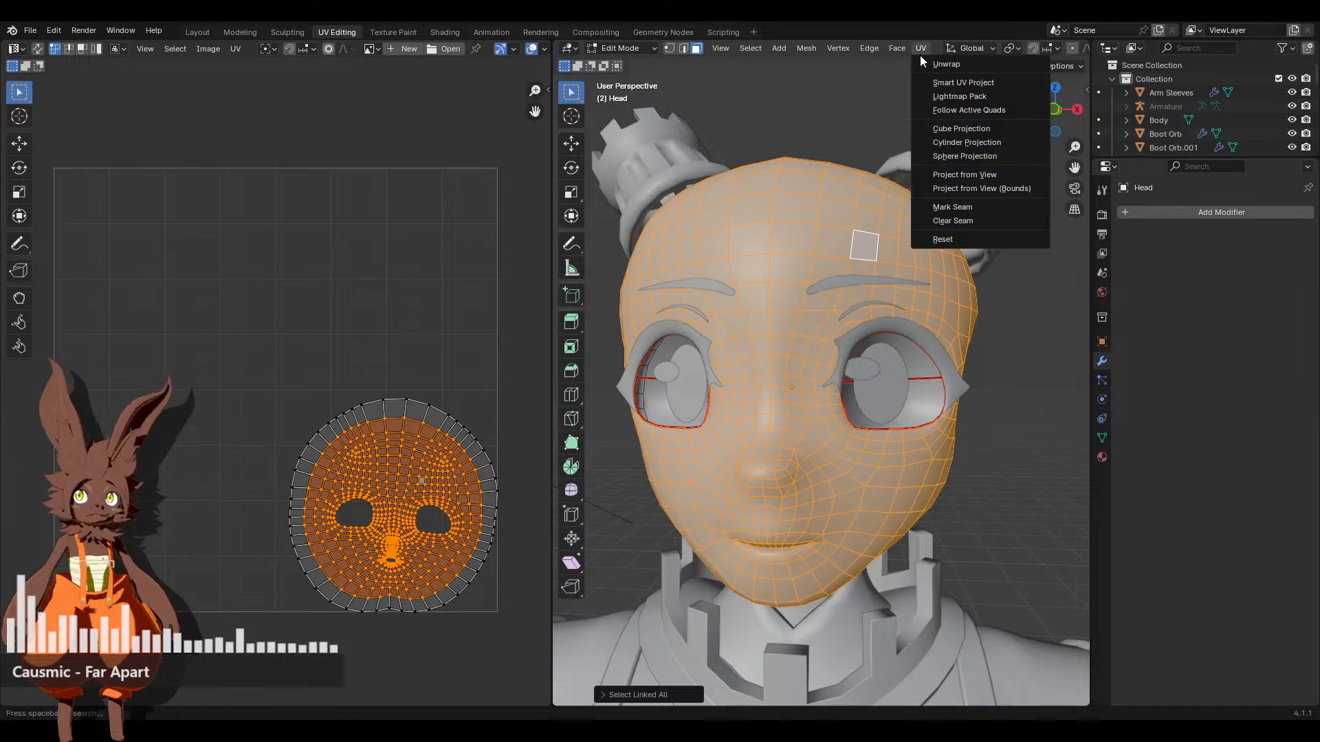
{"action": "left_click", "coordinate": [968, 63]}
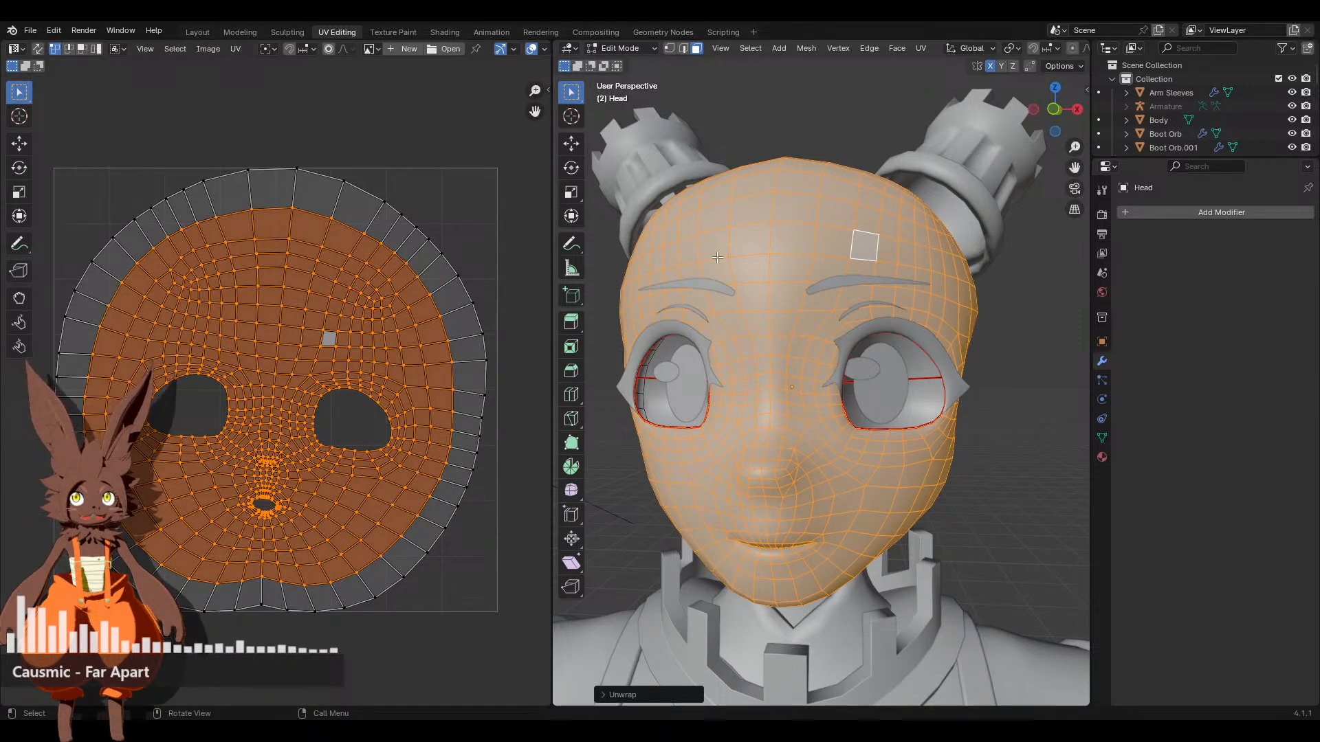
Add a material slot to the Head and create a new material in it
{"action": "middle_click_drag", "start_coordinate": [830, 410], "coordinate": [689, 486]}
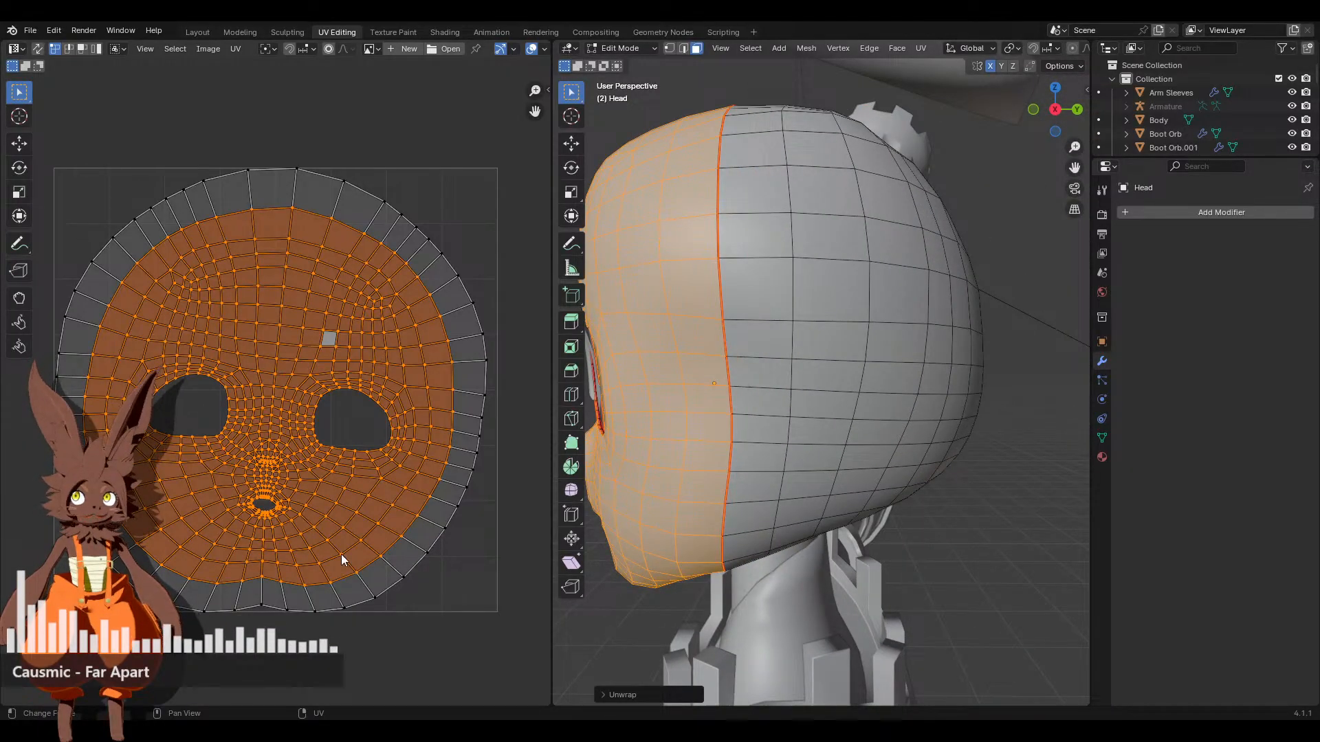
{"action": "middle_click_drag", "start_coordinate": [757, 412], "coordinate": [790, 420]}
{"action": "scroll", "coordinate": [833, 509], "scroll_direction": "down", "scroll_amount": 6}
{"action": "scroll", "coordinate": [815, 367], "scroll_direction": "up", "scroll_amount": 3}
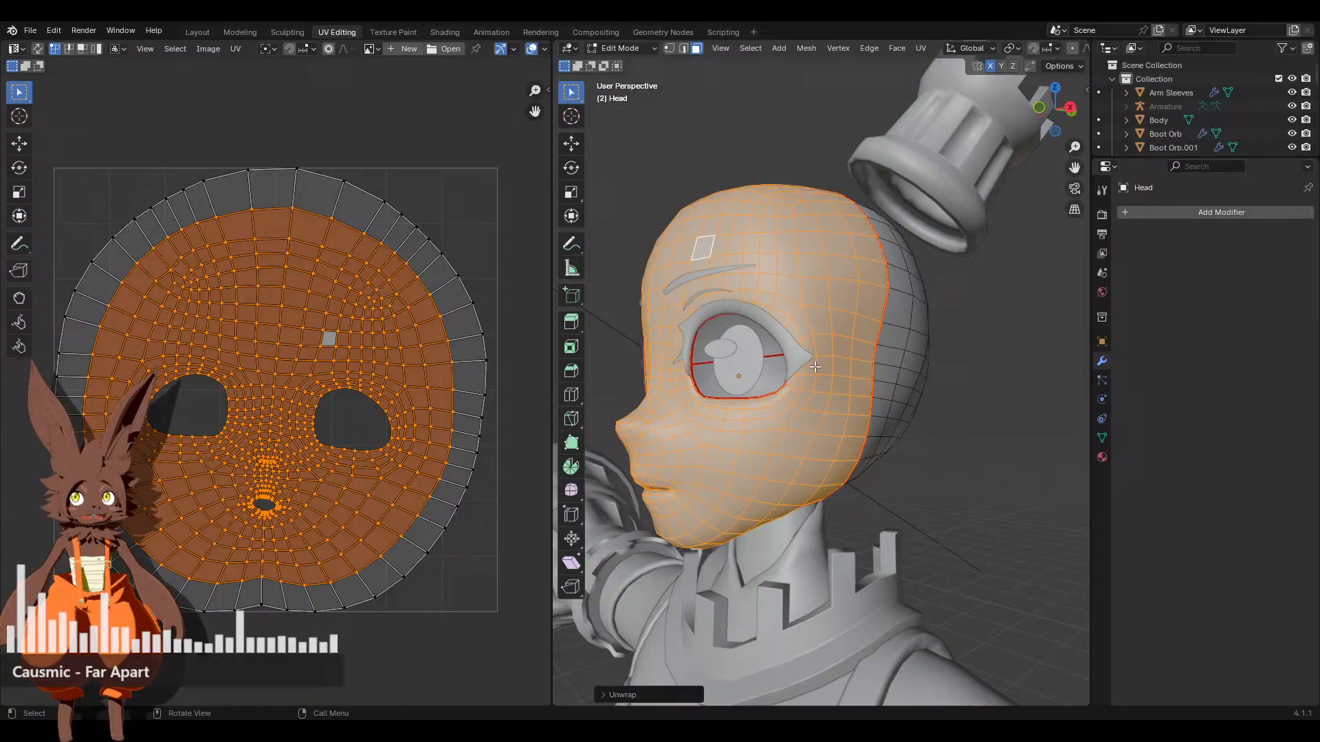
{"action": "left_click", "coordinate": [1102, 438]}
{"action": "left_click", "coordinate": [1102, 457]}
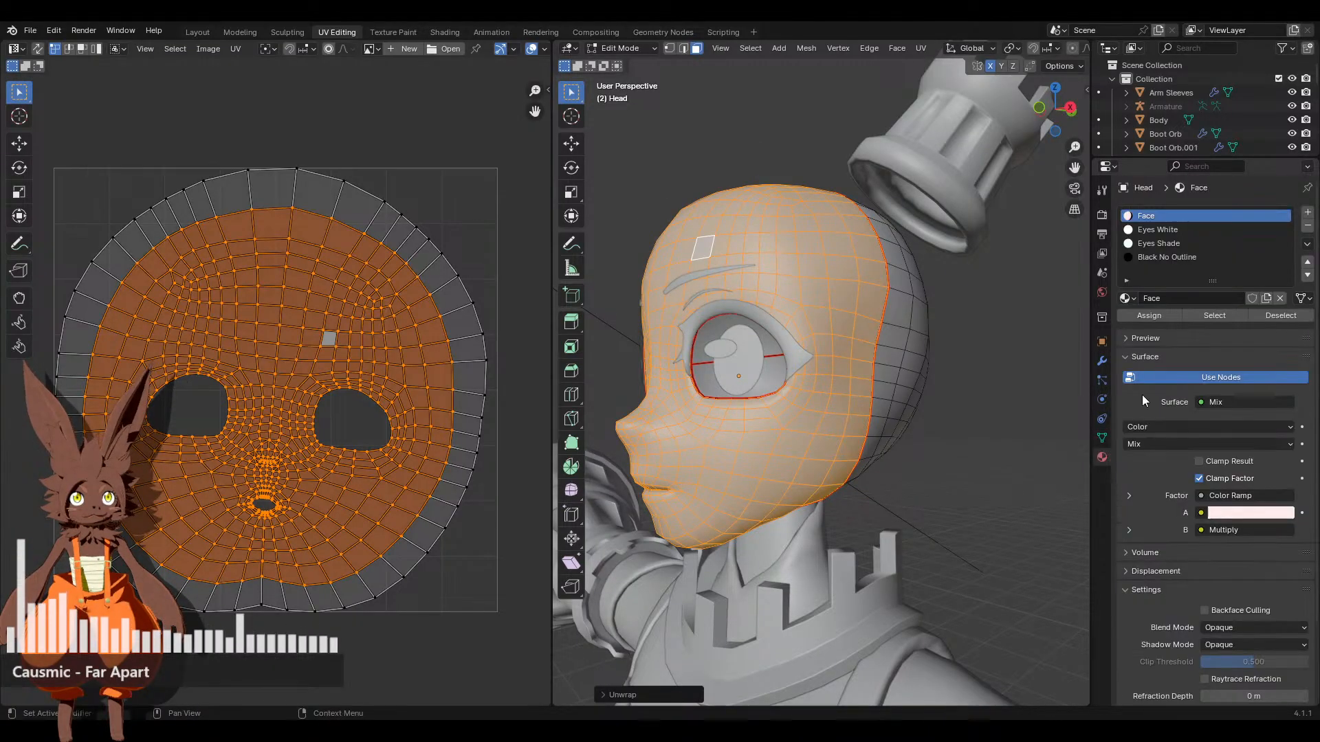
{"action": "left_click_drag", "start_coordinate": [1199, 283], "coordinate": [1211, 405]}
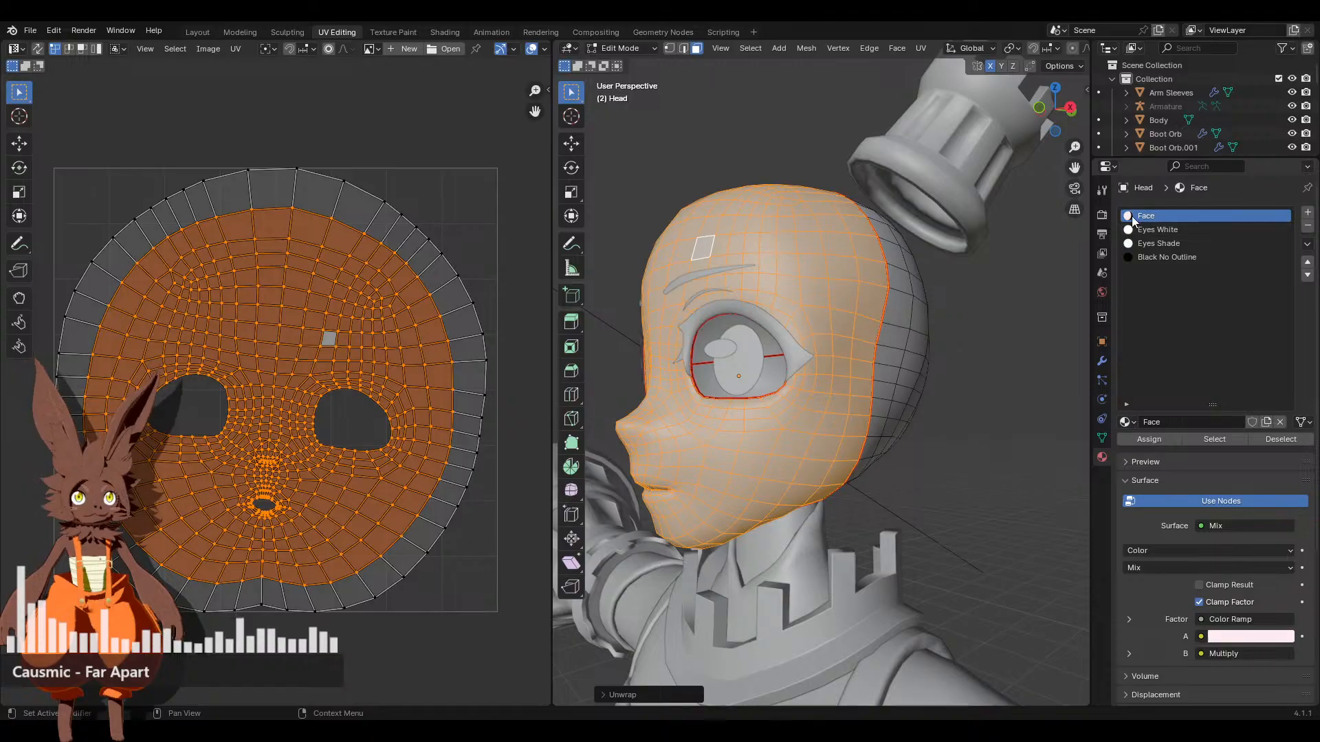
{"action": "left_click", "coordinate": [1308, 214]}
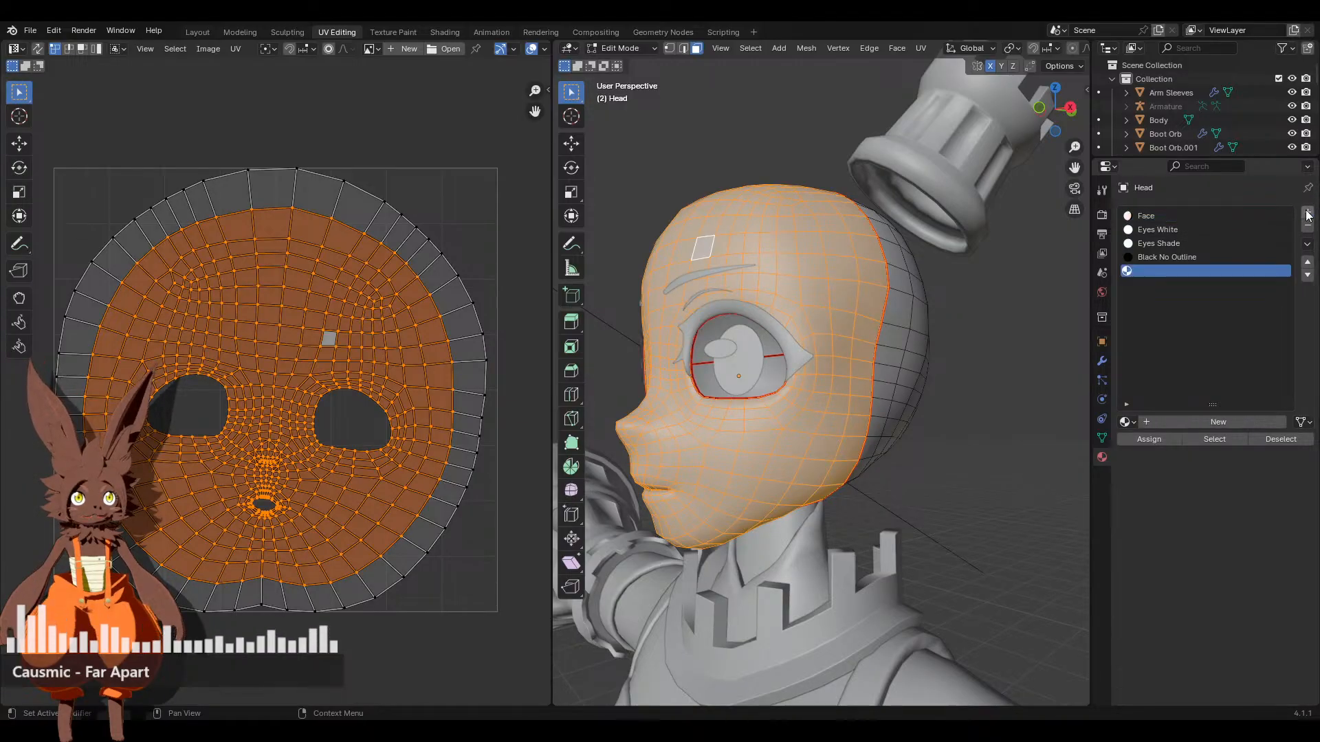
{"action": "left_click", "coordinate": [1211, 422]}
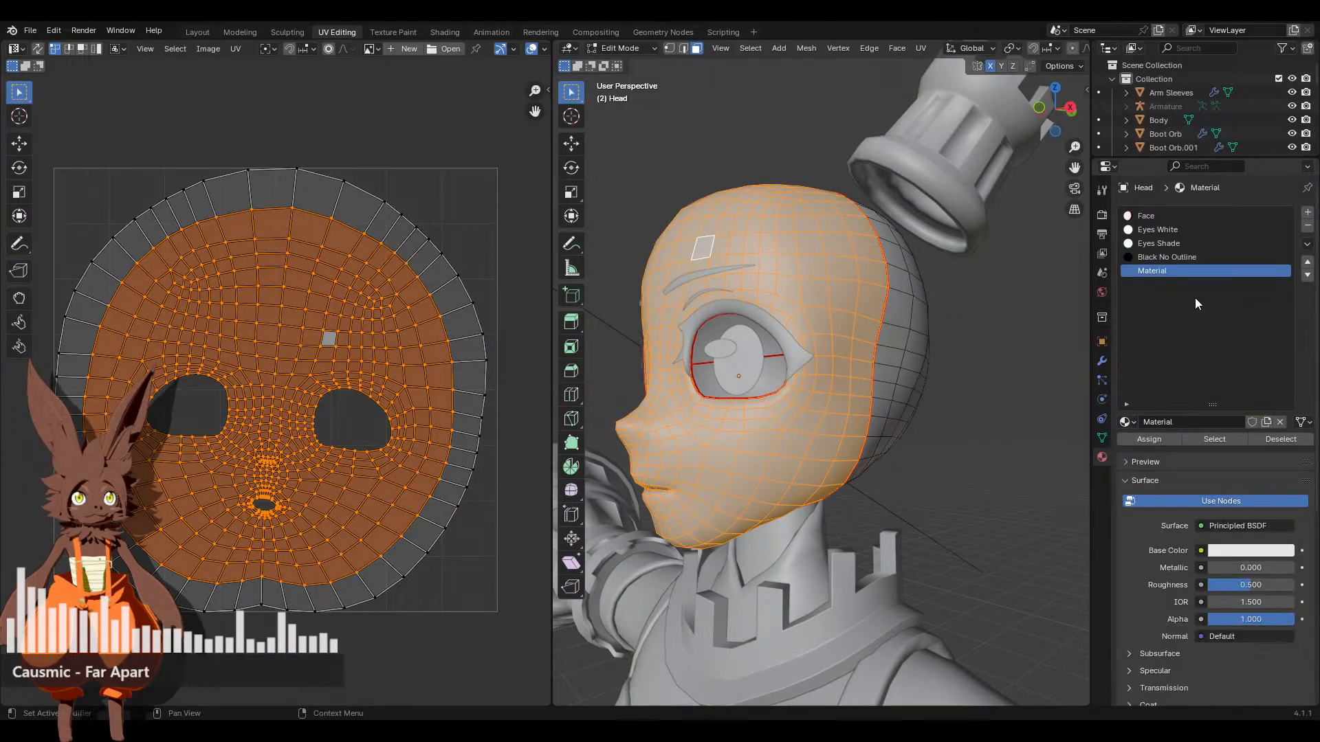
Rename the Head's original Face material to Head and the new material to Face
{"action": "double_click", "coordinate": [1185, 272]}
{"action": "left_click", "coordinate": [1169, 218]}
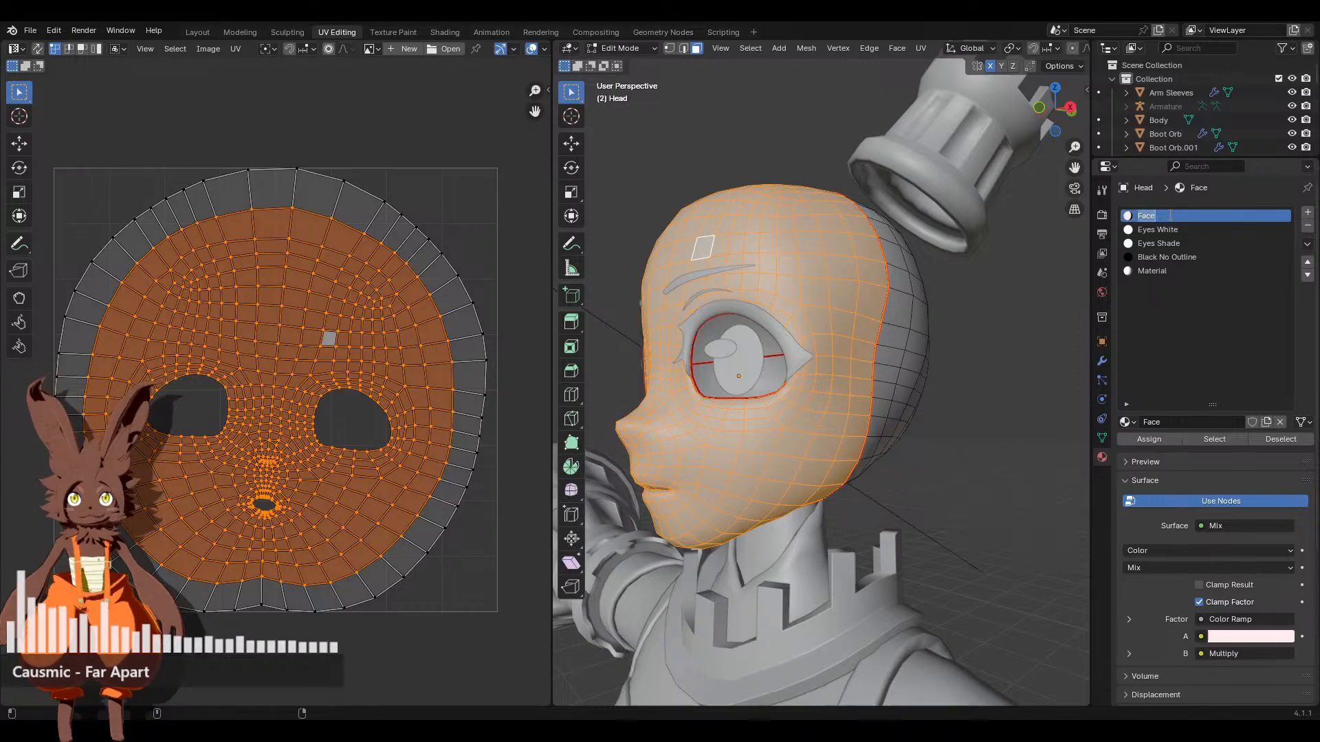
{"action": "type", "text": "Head"}
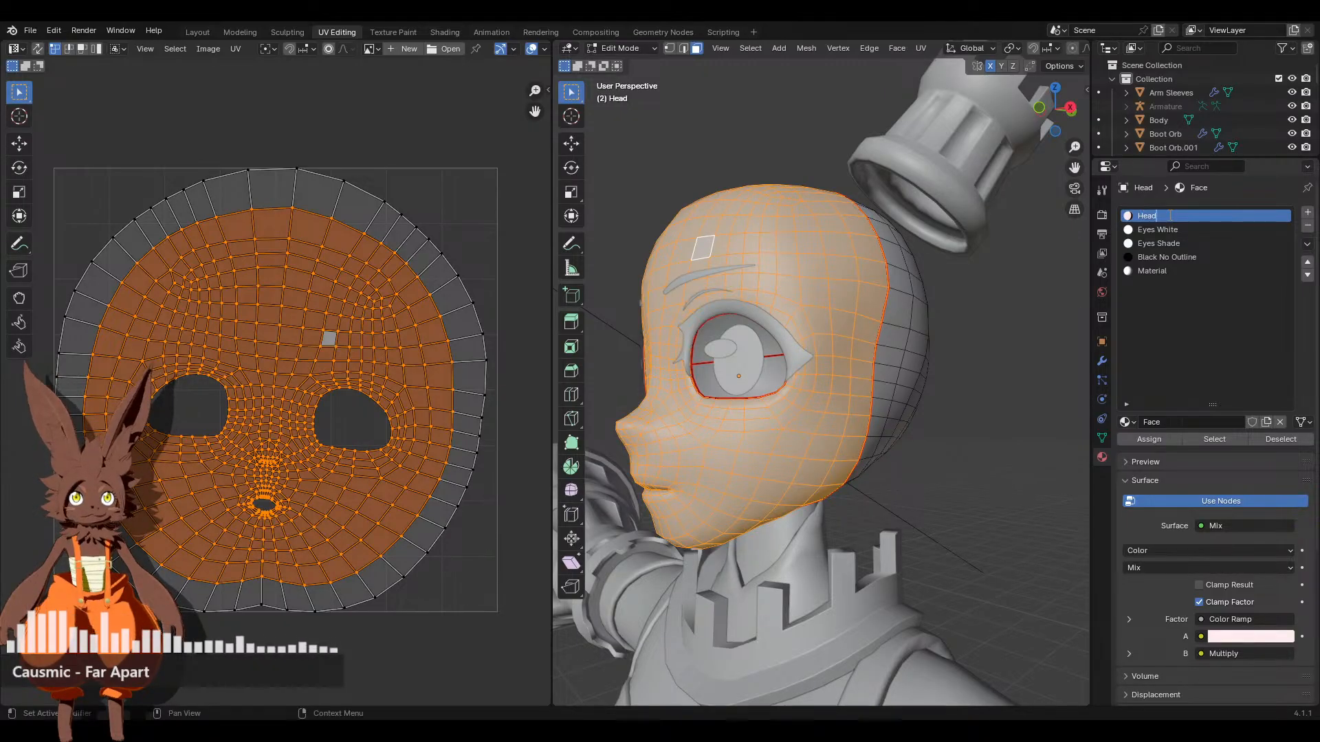
{"action": "double_click", "coordinate": [1213, 272]}
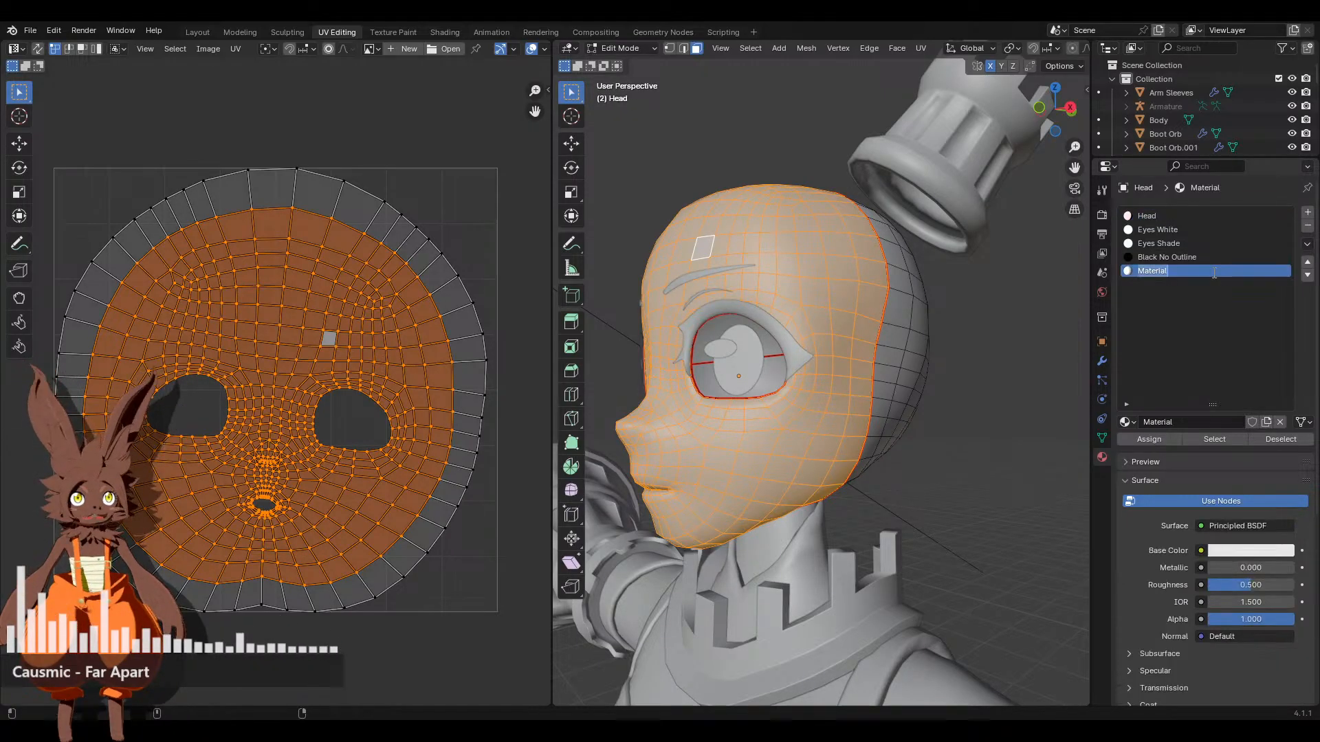
{"action": "type", "text": "Face"}
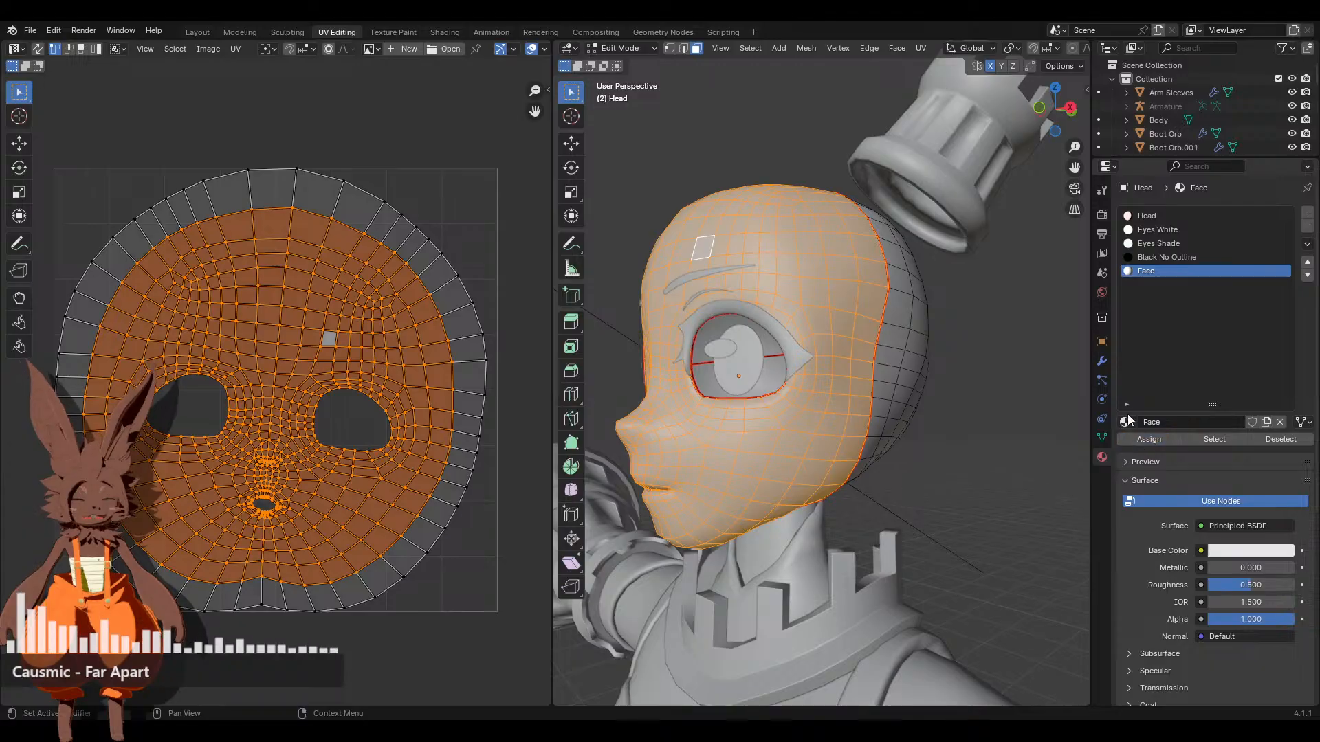
Assign the new Face material to the selected front faces and move its slot to the first place in the list
{"action": "left_click", "coordinate": [1307, 263]}
{"action": "left_click", "coordinate": [1307, 264]}
{"action": "left_click", "coordinate": [1308, 263]}
{"action": "left_click", "coordinate": [1307, 263]}
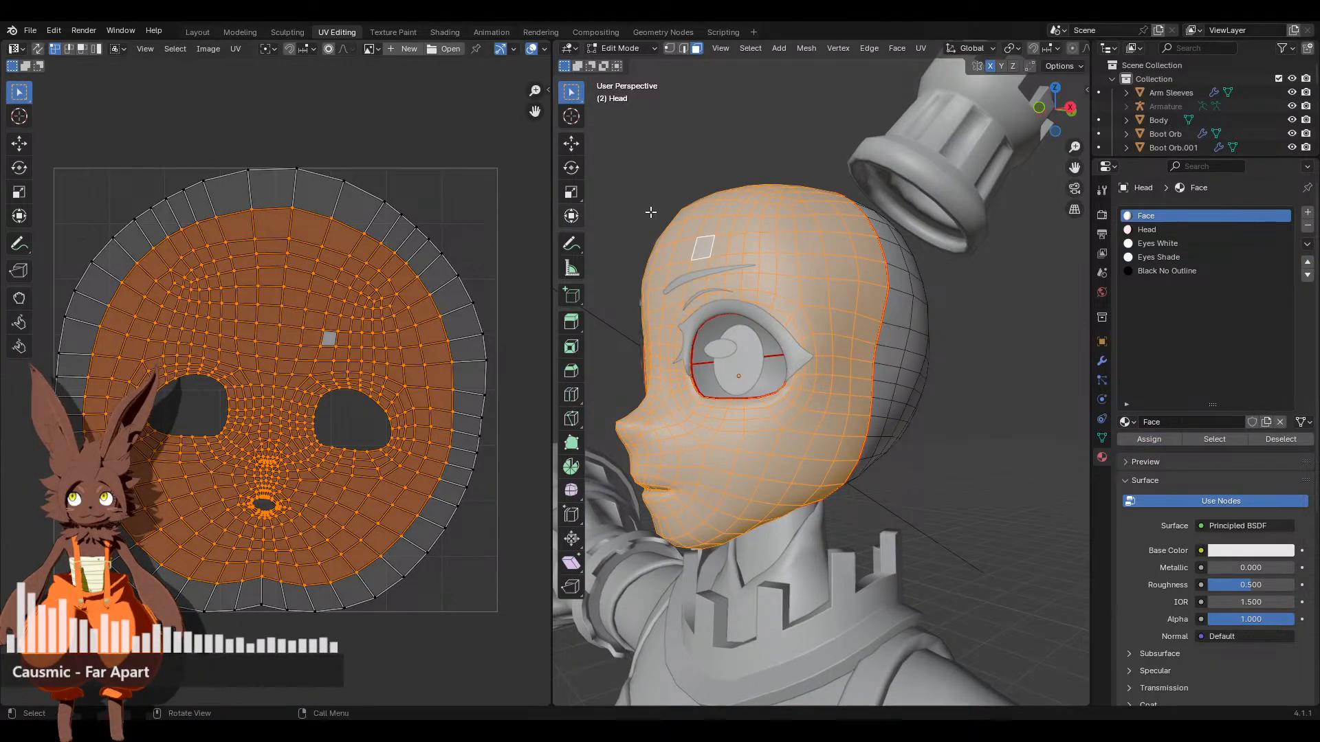
{"action": "middle_click_drag", "start_coordinate": [650, 212], "coordinate": [580, 106]}
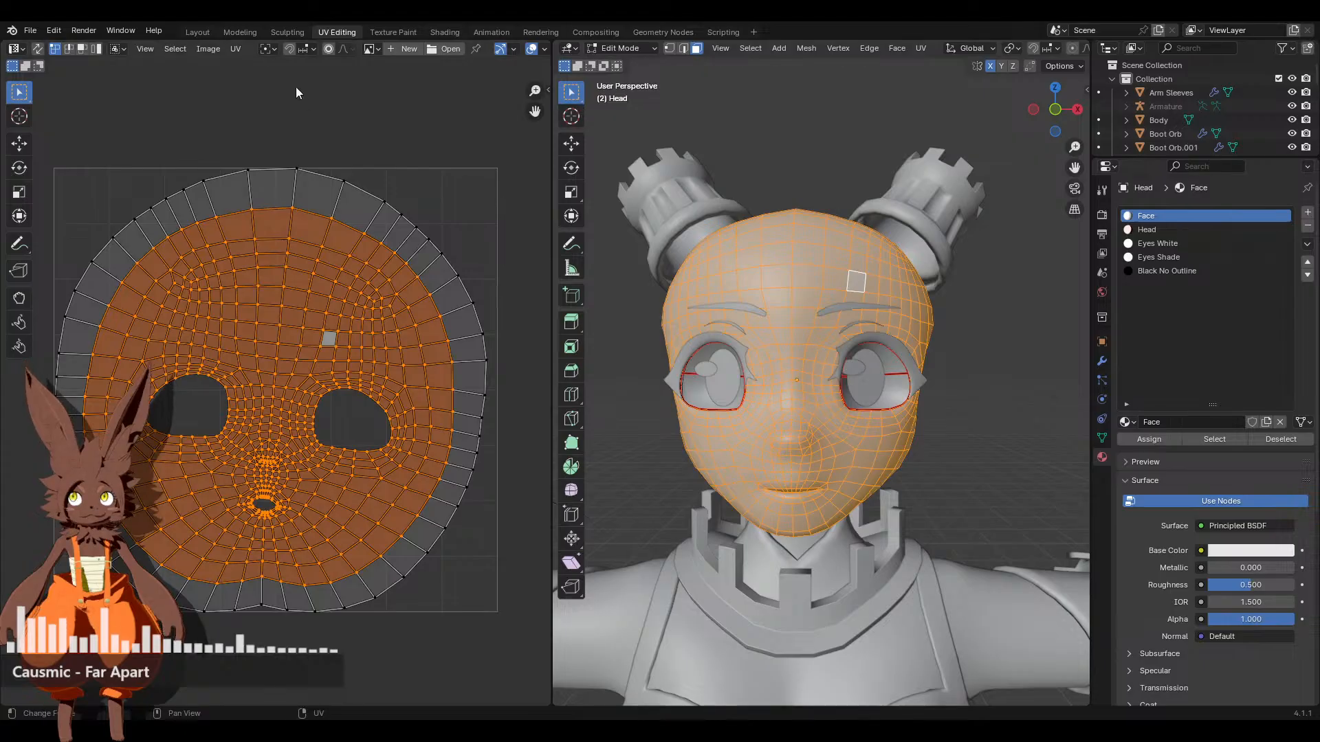
Switch to the Layout workspace, set the viewport to rendered shading and show the Head's material settings
{"action": "left_click", "coordinate": [199, 32]}
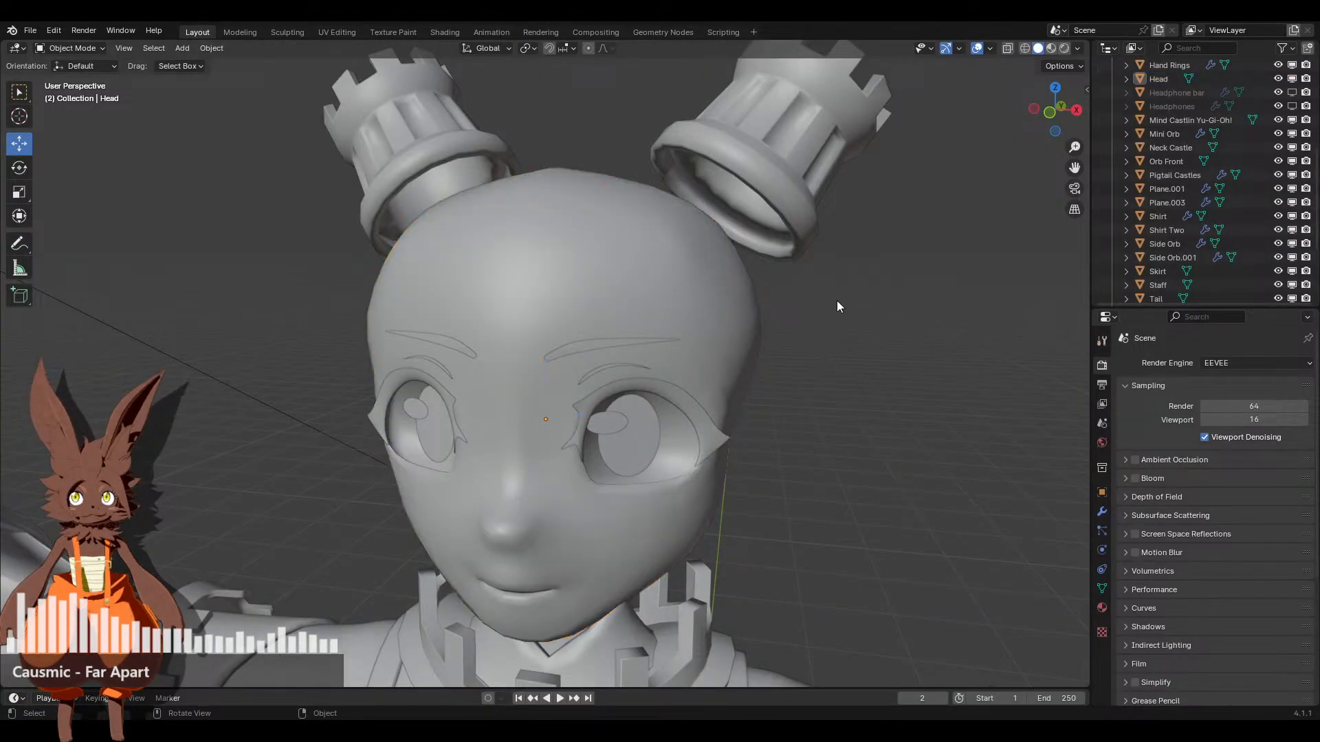
{"action": "middle_click_drag", "start_coordinate": [808, 306], "coordinate": [893, 275]}
{"action": "left_click", "coordinate": [1059, 50]}
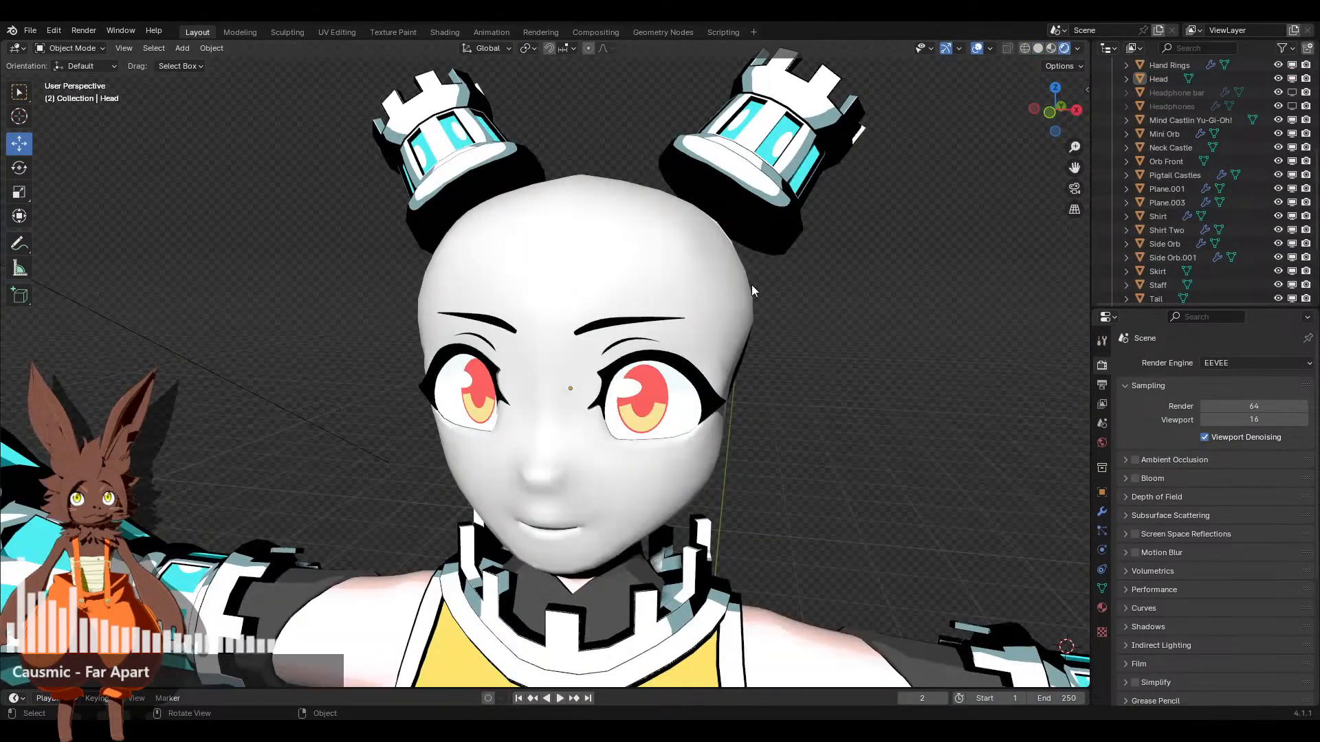
{"action": "middle_click_drag", "start_coordinate": [605, 318], "coordinate": [650, 298], "text": "shift"}
{"action": "left_click", "coordinate": [1102, 607]}
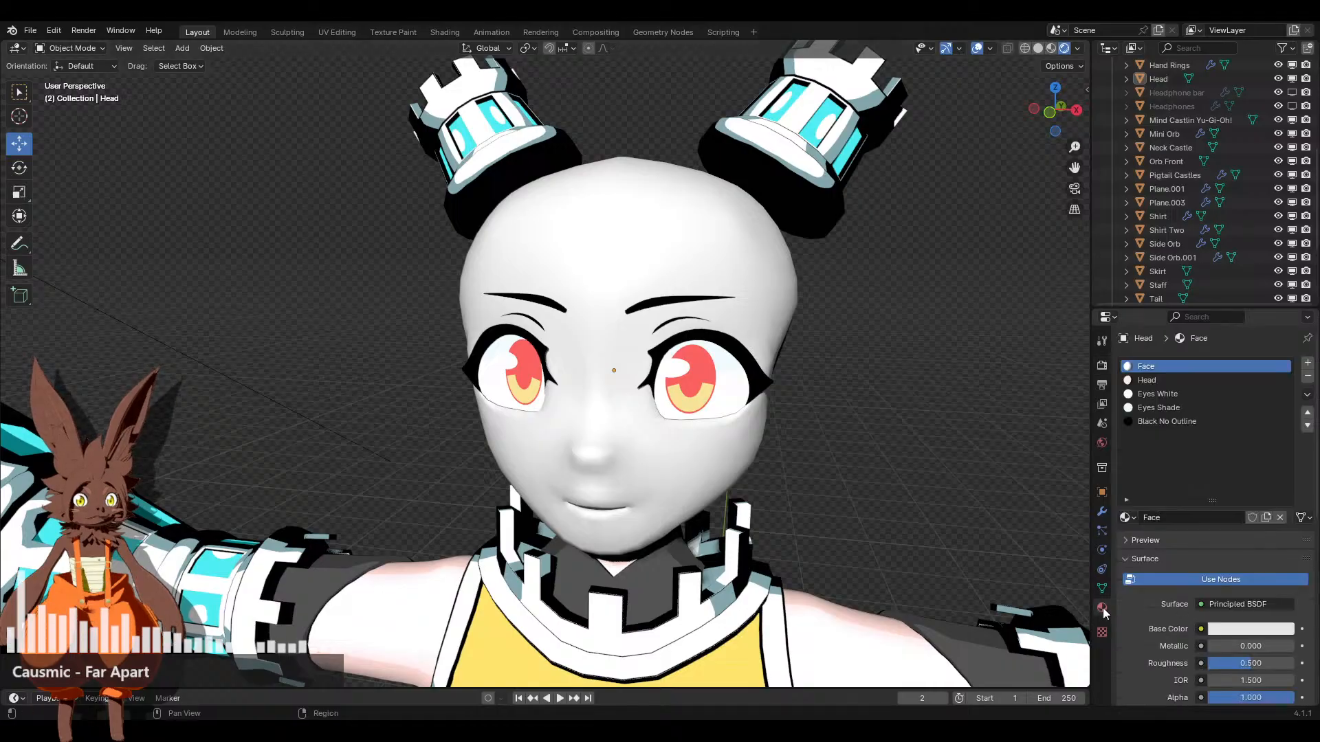
{"action": "scroll", "coordinate": [562, 333], "scroll_direction": "down", "scroll_amount": 6}
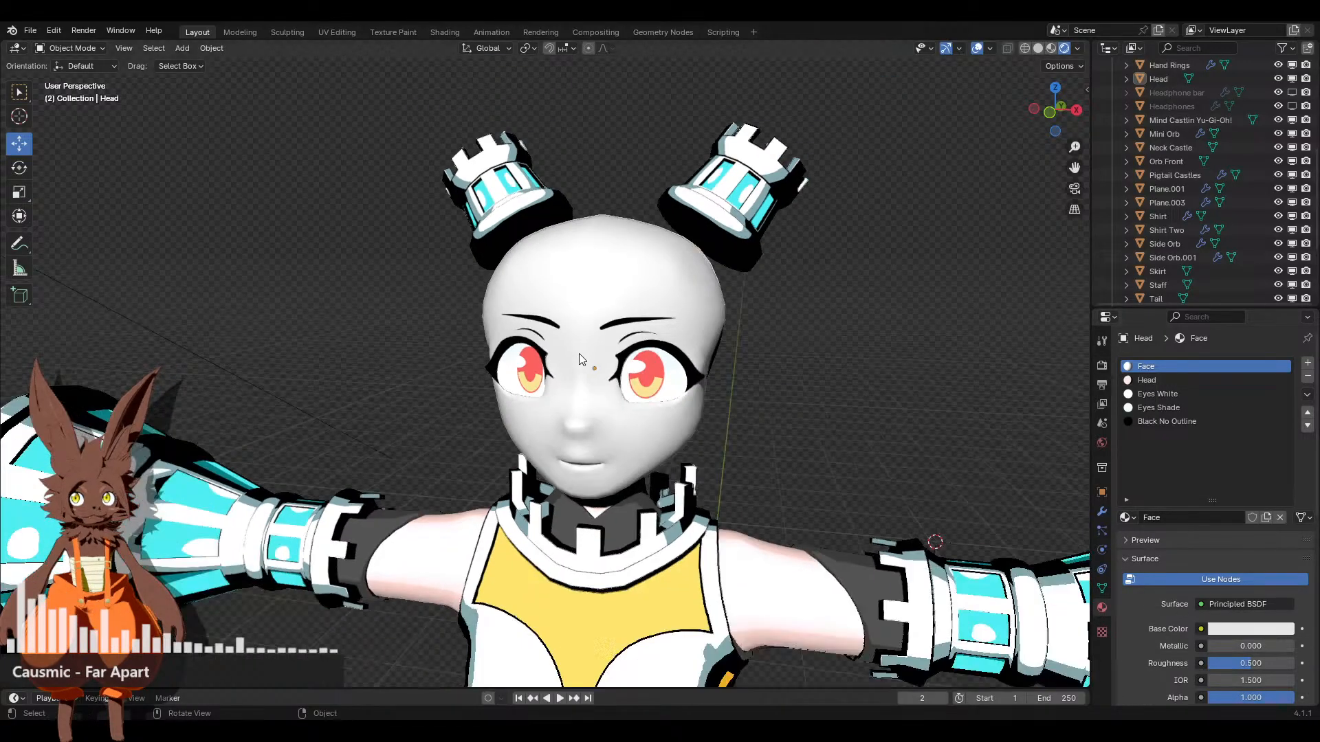
Examine the character's reference illustration, checking the skin colouring on the face and shoulder and the long hair
{"action": "middle_click_drag", "start_coordinate": [303, 332], "coordinate": [525, 358], "text": "shift"}
{"action": "scroll", "coordinate": [540, 362], "scroll_direction": "up", "scroll_amount": 6}
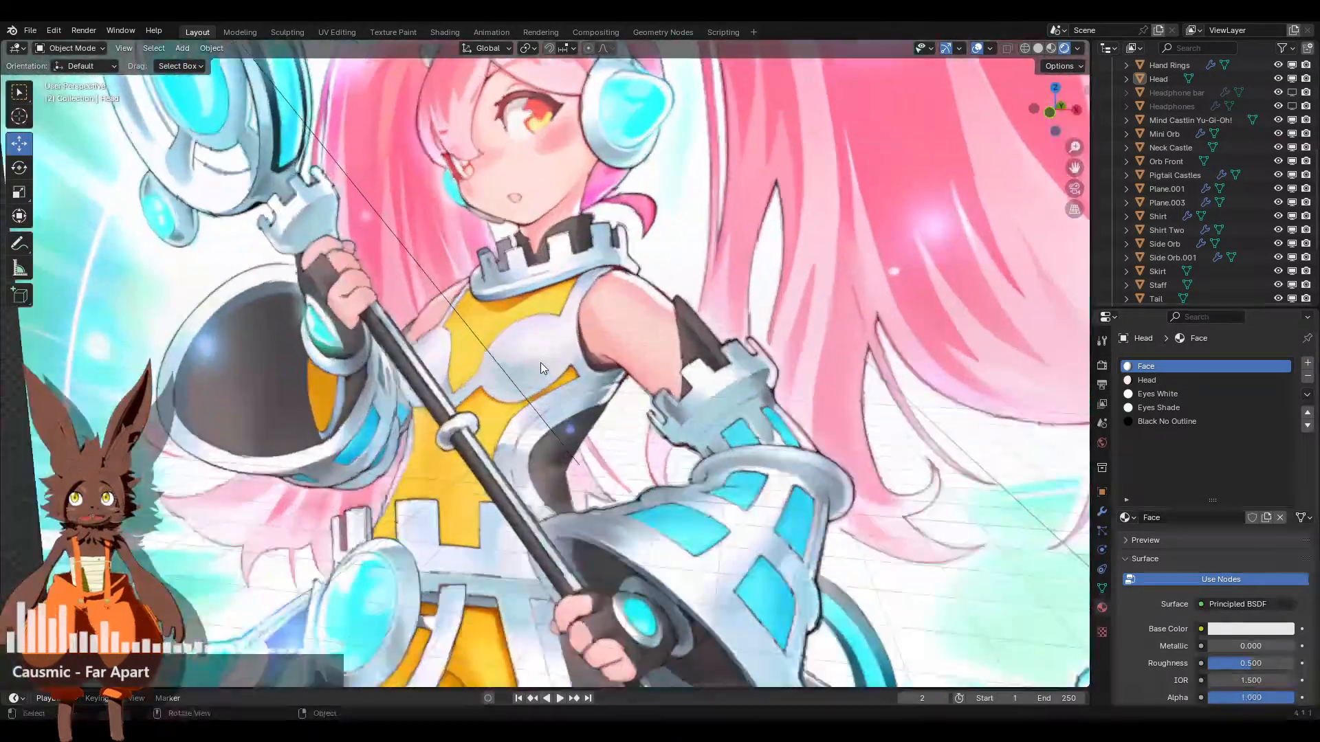
{"action": "middle_click_drag", "start_coordinate": [575, 303], "coordinate": [676, 369], "text": "shift"}
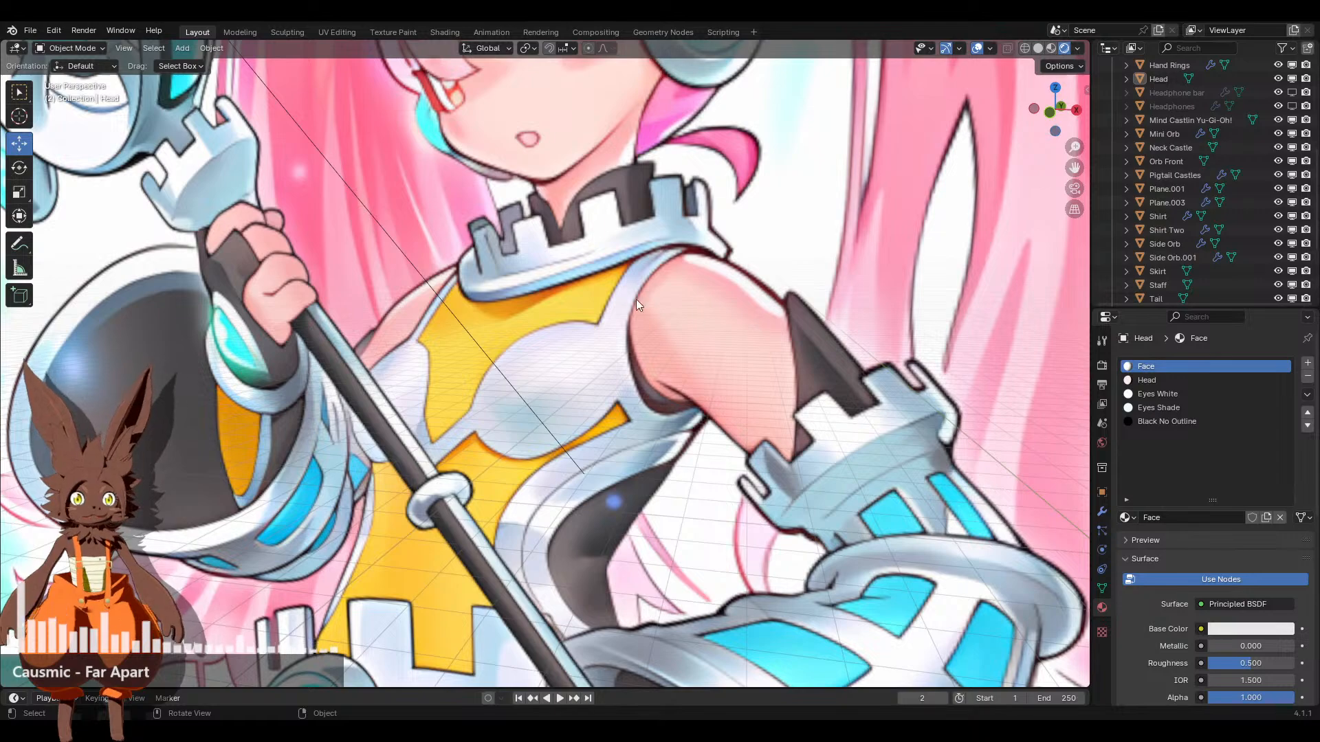
{"action": "scroll", "coordinate": [720, 345], "scroll_direction": "down", "scroll_amount": 2}
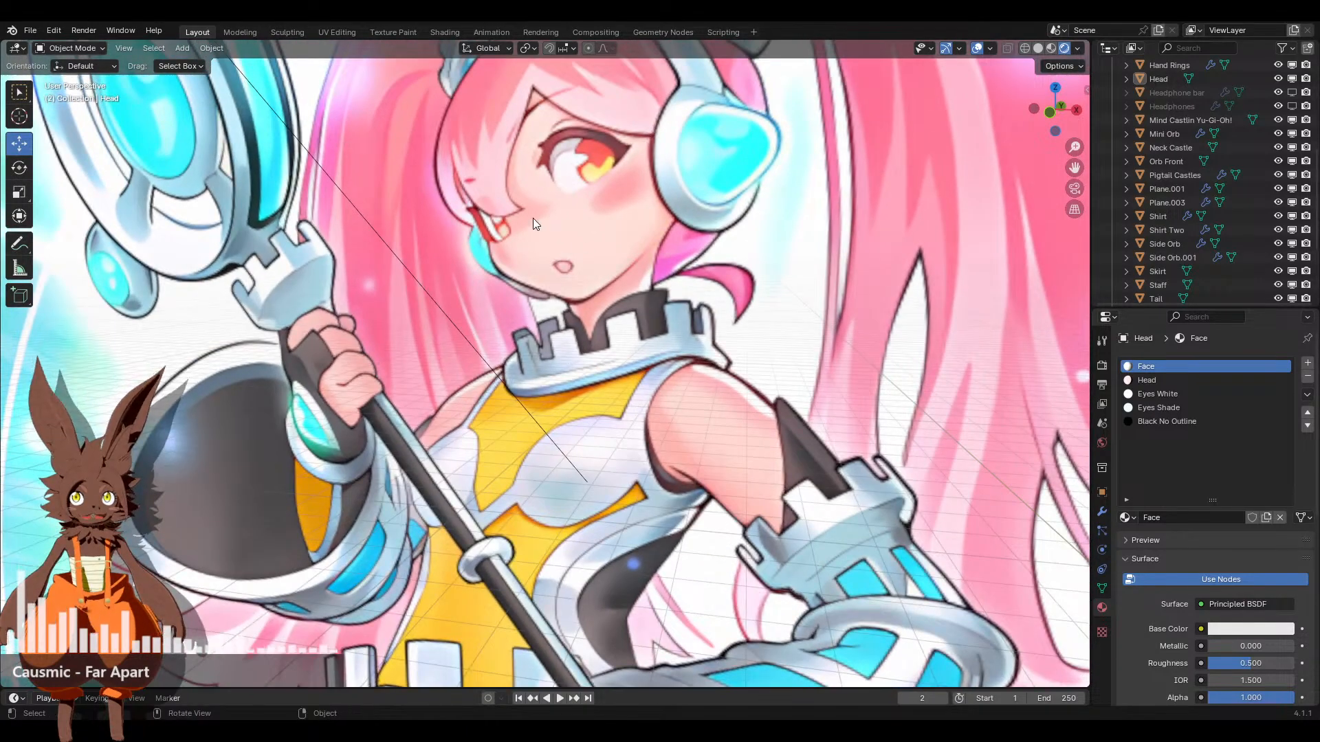
{"action": "middle_click_drag", "start_coordinate": [771, 435], "coordinate": [443, 319], "text": "shift"}
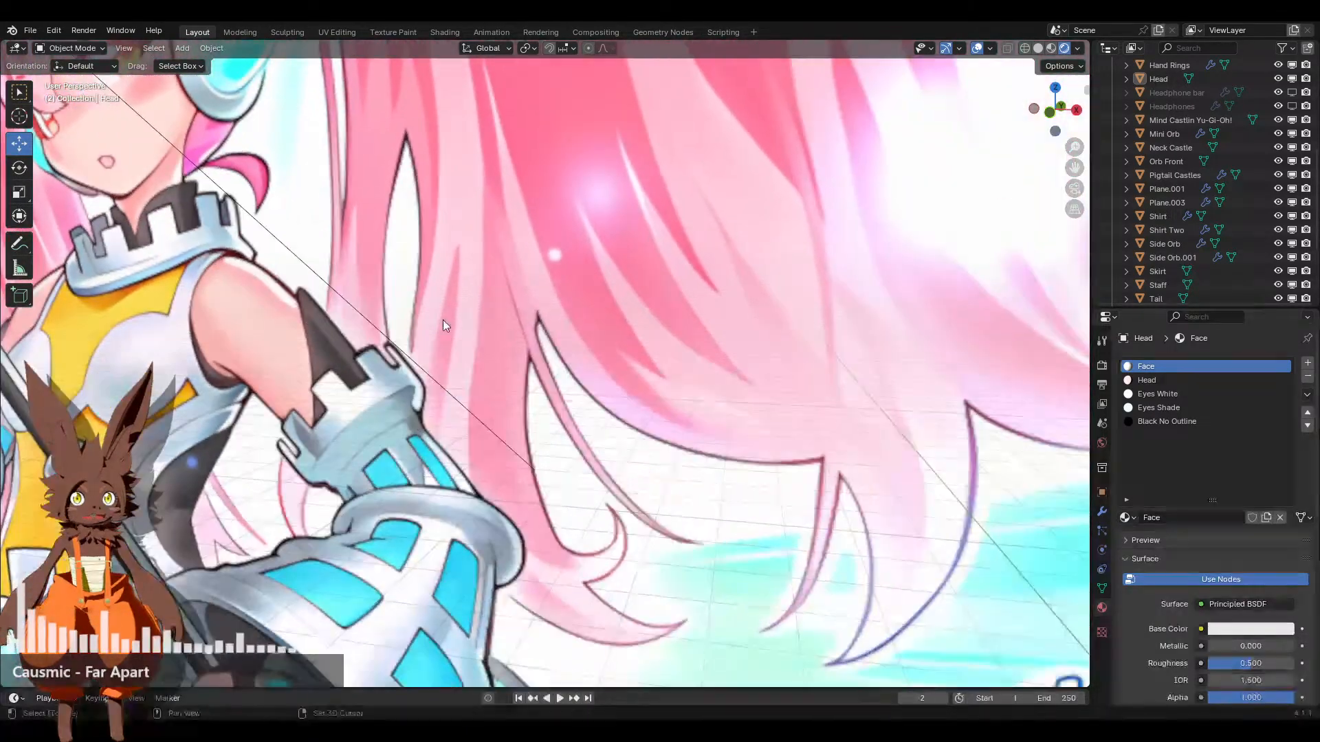
{"action": "scroll", "coordinate": [568, 382], "scroll_direction": "down", "scroll_amount": 3}
{"action": "middle_click_drag", "start_coordinate": [742, 402], "coordinate": [244, 307], "text": "shift"}
{"action": "middle_click_drag", "start_coordinate": [832, 391], "coordinate": [542, 391], "text": "shift"}
{"action": "scroll", "coordinate": [499, 332], "scroll_direction": "up", "scroll_amount": 3}
{"action": "scroll", "coordinate": [329, 361], "scroll_direction": "down", "scroll_amount": 7}
{"action": "middle_click_drag", "start_coordinate": [281, 379], "coordinate": [579, 419], "text": "shift"}
{"action": "scroll", "coordinate": [579, 420], "scroll_direction": "up", "scroll_amount": 4}
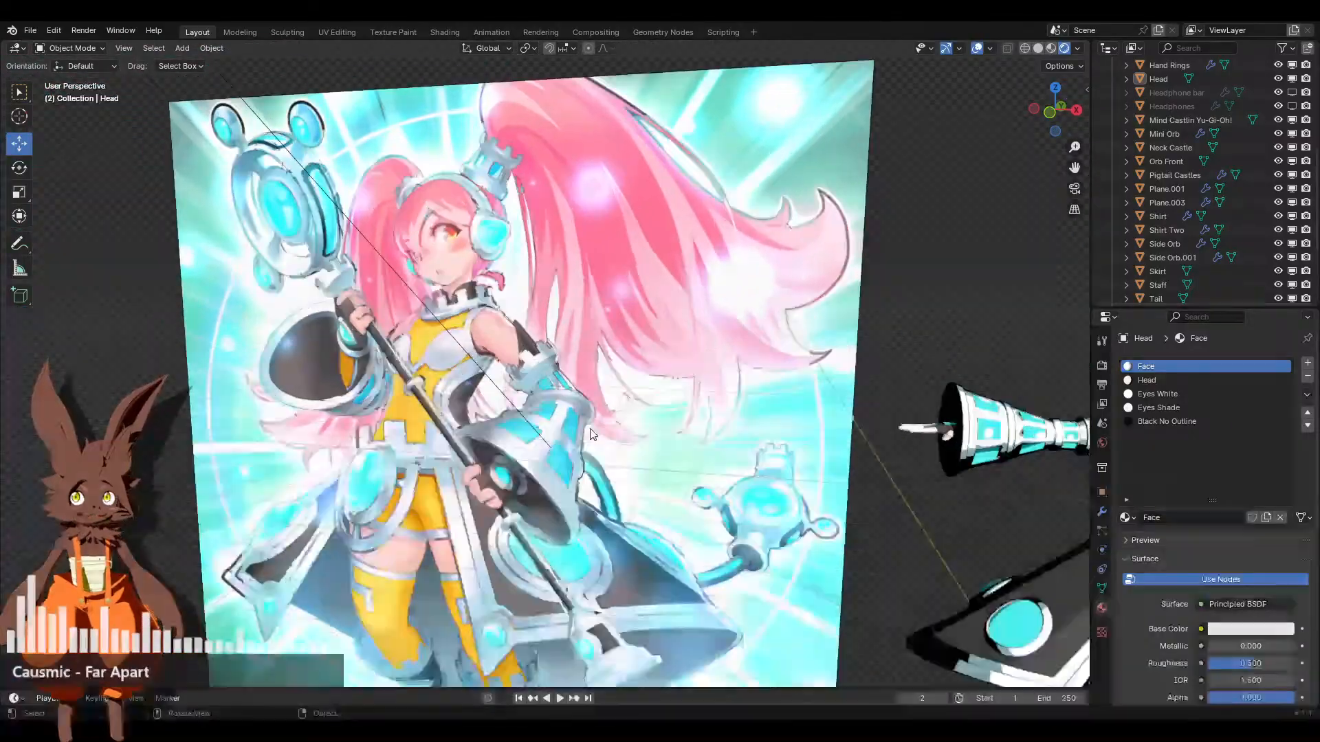
Switch to the Shading workspace and show the whole node setup of the Head's Face material
{"action": "middle_click_drag", "start_coordinate": [661, 379], "coordinate": [186, 347], "text": "shift"}
{"action": "middle_click_drag", "start_coordinate": [887, 330], "coordinate": [309, 277], "text": "shift"}
{"action": "scroll", "coordinate": [365, 295], "scroll_direction": "down", "scroll_amount": 2}
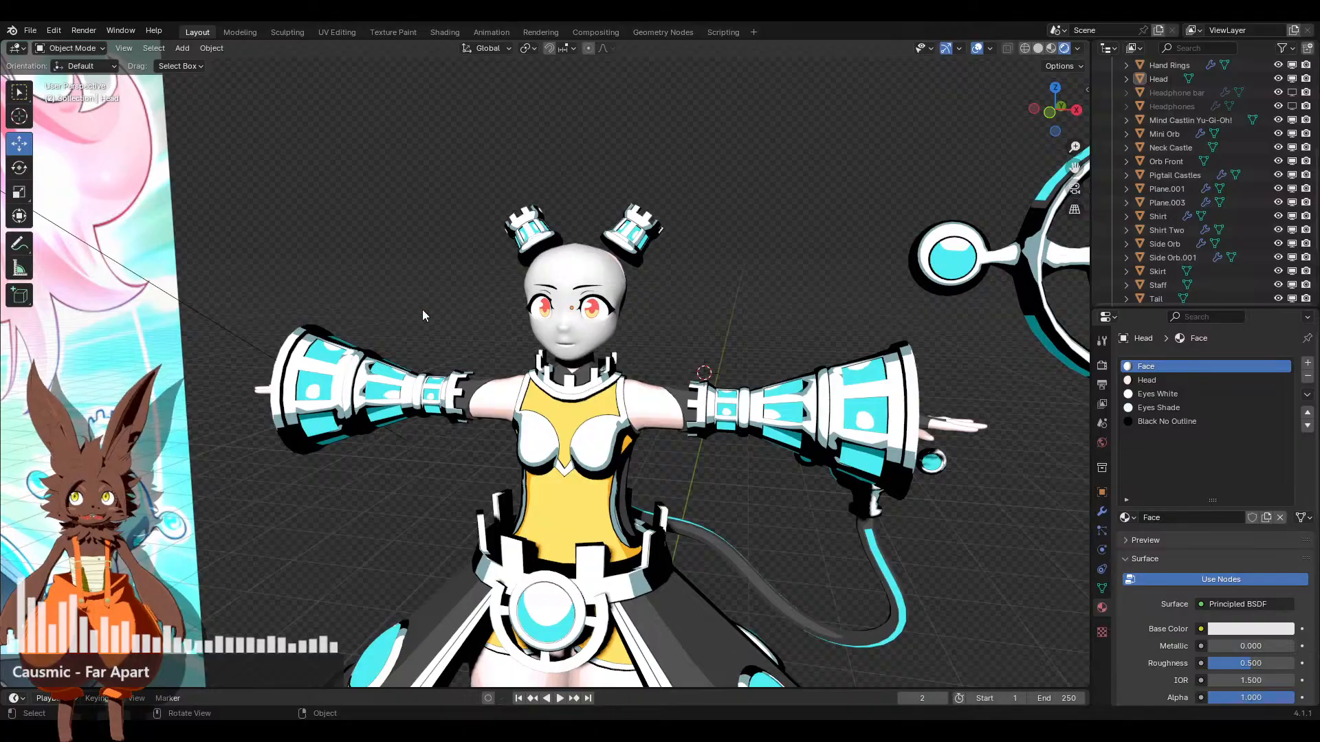
{"action": "left_click", "coordinate": [433, 35]}
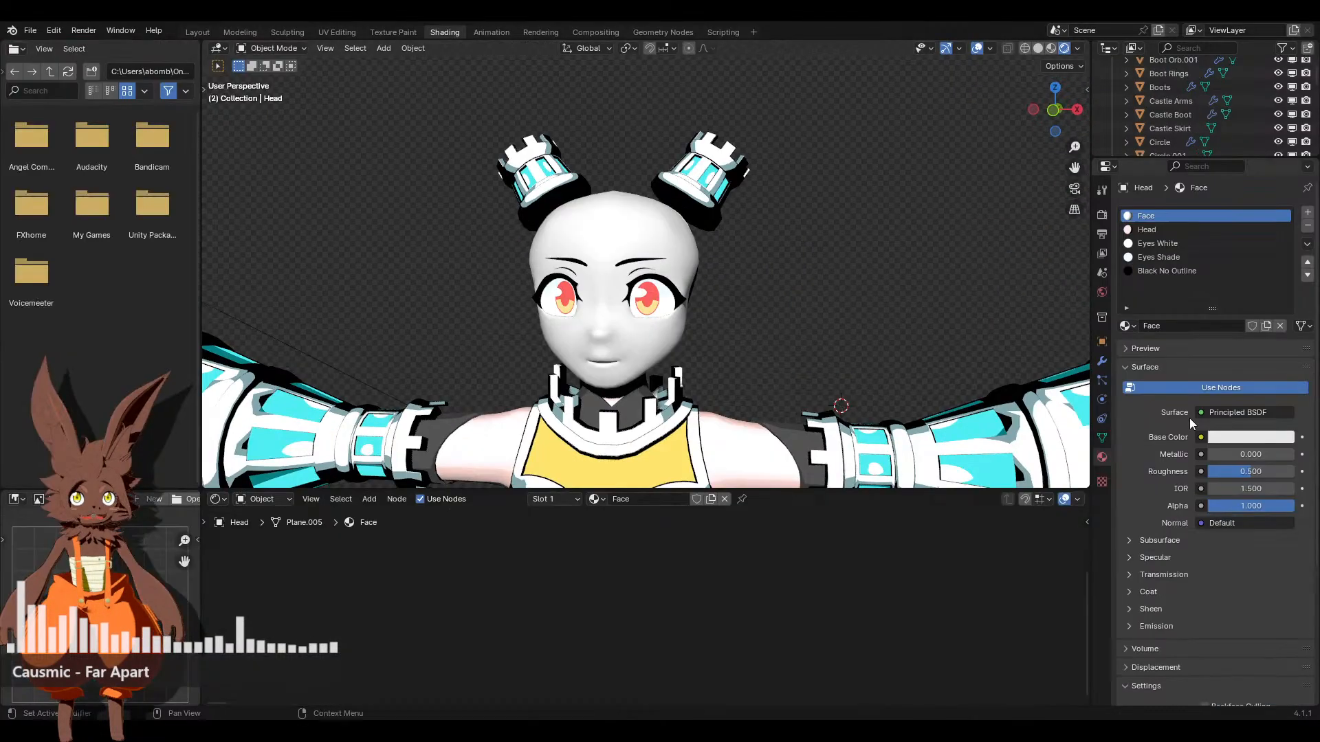
{"action": "scroll", "coordinate": [553, 462], "scroll_direction": "down", "scroll_amount": 3}
{"action": "key", "text": "Home"}
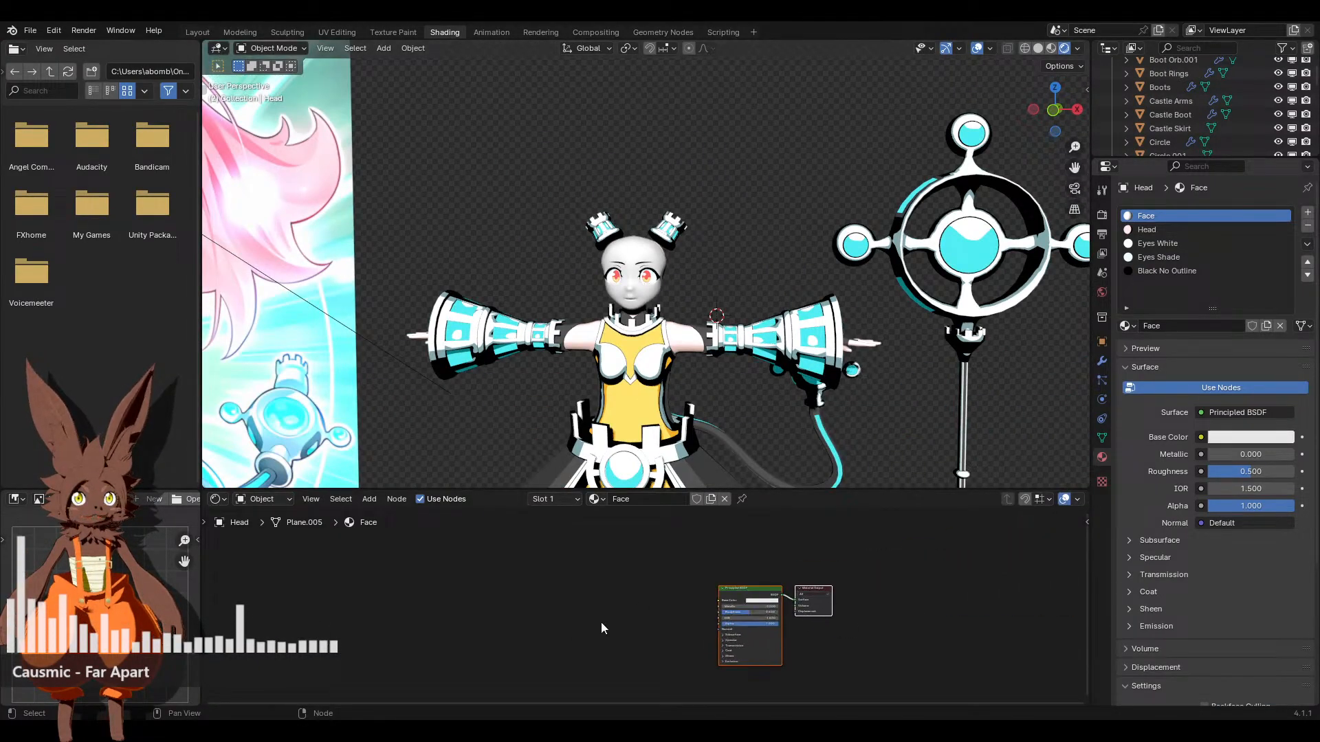
Add an Image Texture node with connected Mapping and Texture Coordinate nodes to the Face material
{"action": "left_click", "coordinate": [367, 499]}
{"action": "mouse_move", "coordinate": [404, 588]}
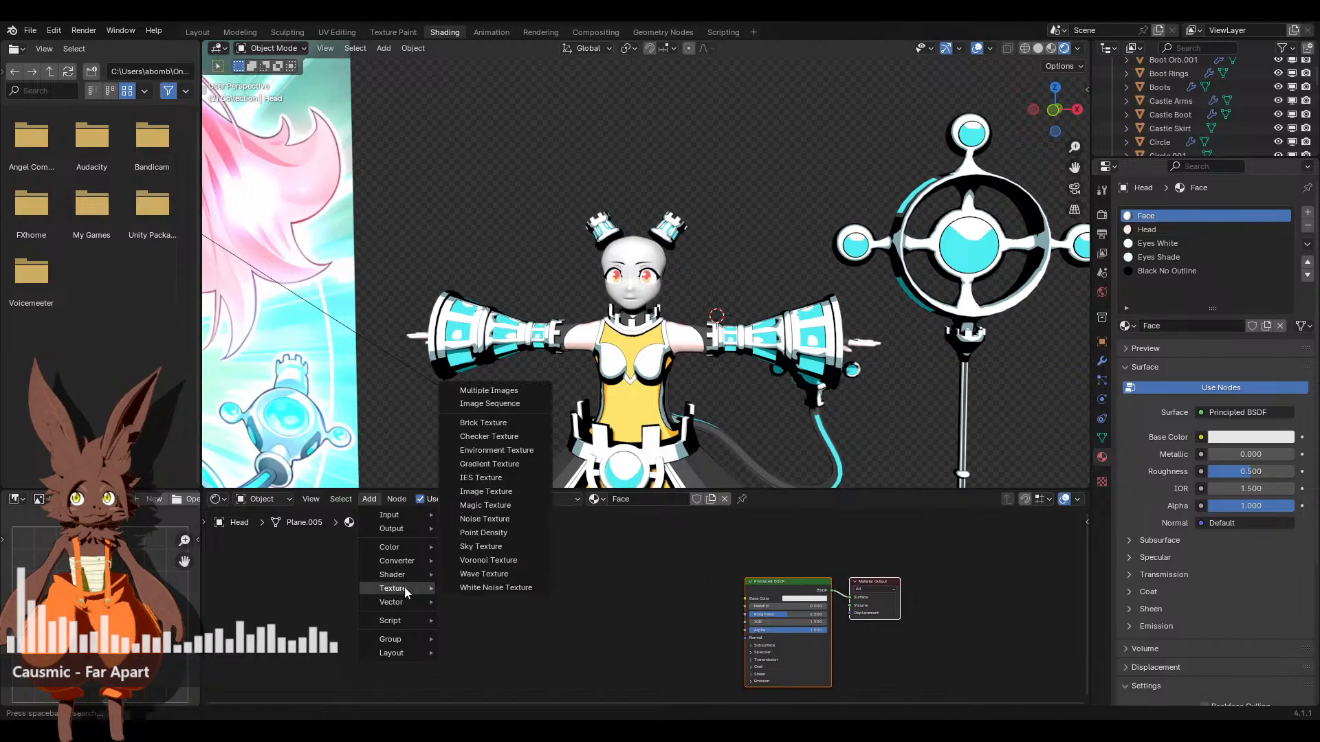
{"action": "left_click", "coordinate": [515, 503]}
{"action": "key", "text": "ctrl+t"}
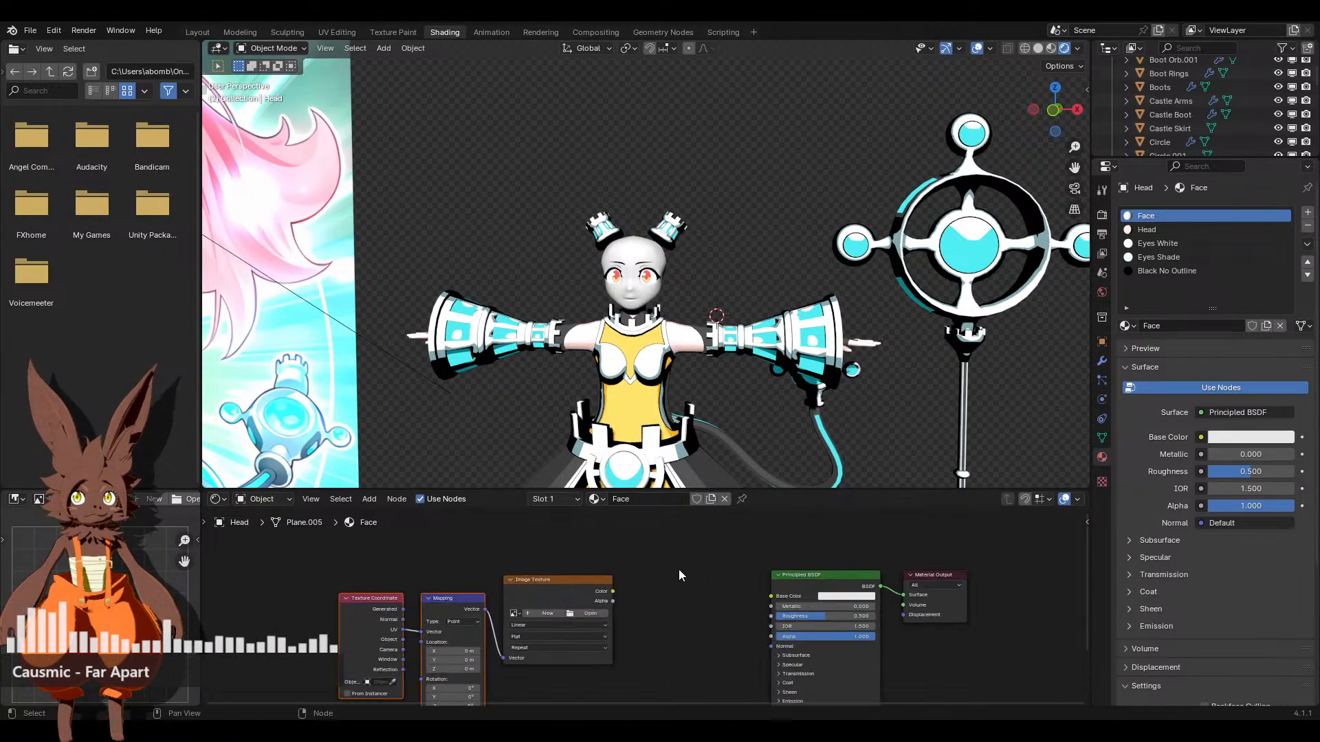
Move the Texture Coordinate, Mapping and Image Texture nodes together, farther away from the Principled BSDF node
{"action": "scroll", "coordinate": [625, 602], "scroll_direction": "up", "scroll_amount": 1}
{"action": "left_click_drag", "start_coordinate": [378, 580], "coordinate": [550, 639]}
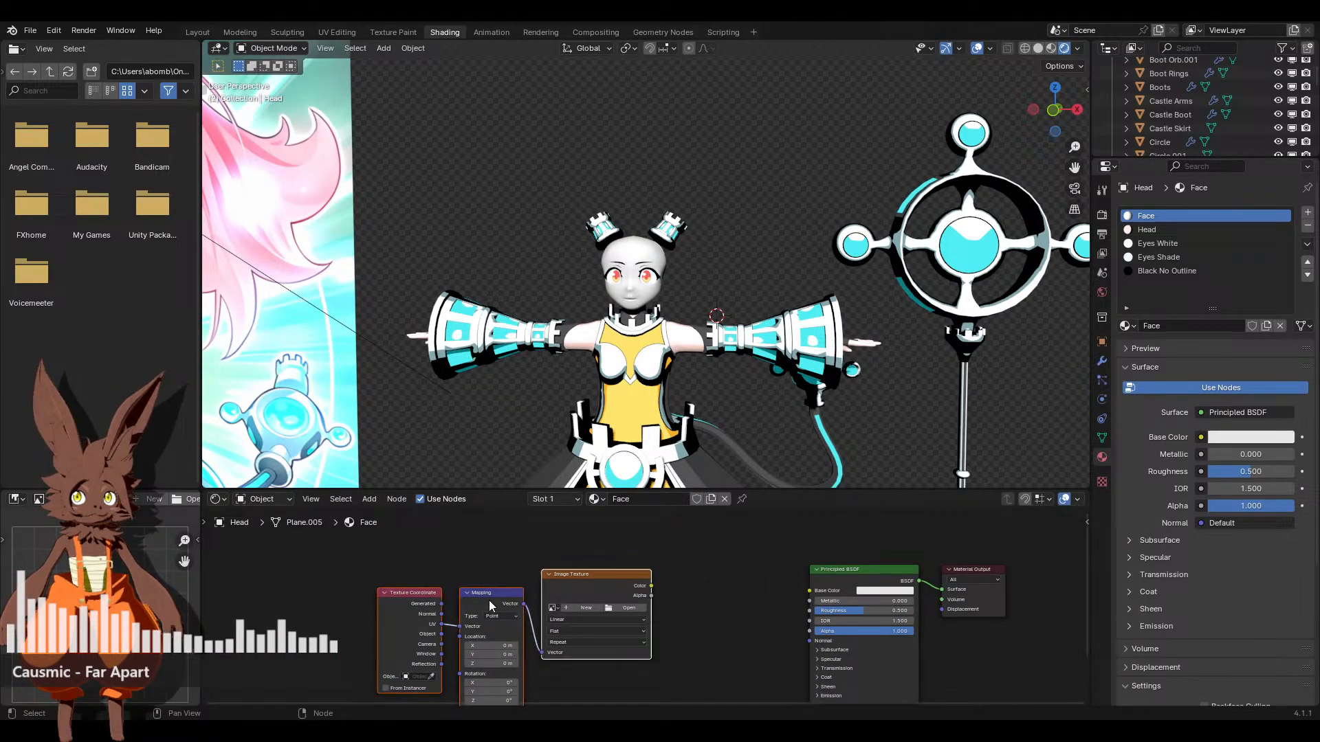
{"action": "left_click_drag", "start_coordinate": [489, 601], "coordinate": [437, 582]}
{"action": "left_click_drag", "start_coordinate": [810, 591], "coordinate": [649, 629]}
{"action": "left_click", "coordinate": [654, 590]}
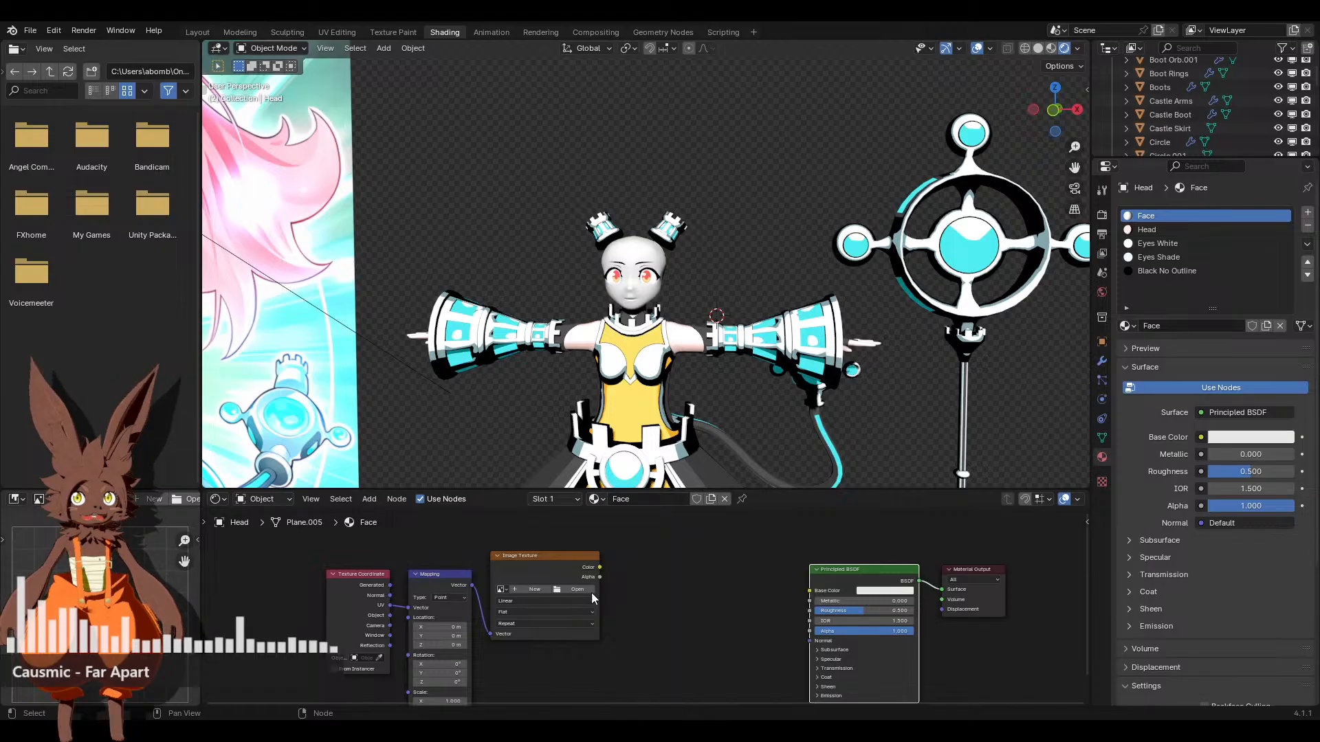
Start a new image in the Image Texture node and set its width and height to 2048 px
{"action": "left_click", "coordinate": [570, 591]}
{"action": "left_click", "coordinate": [615, 590]}
{"action": "type", "text": "205"}
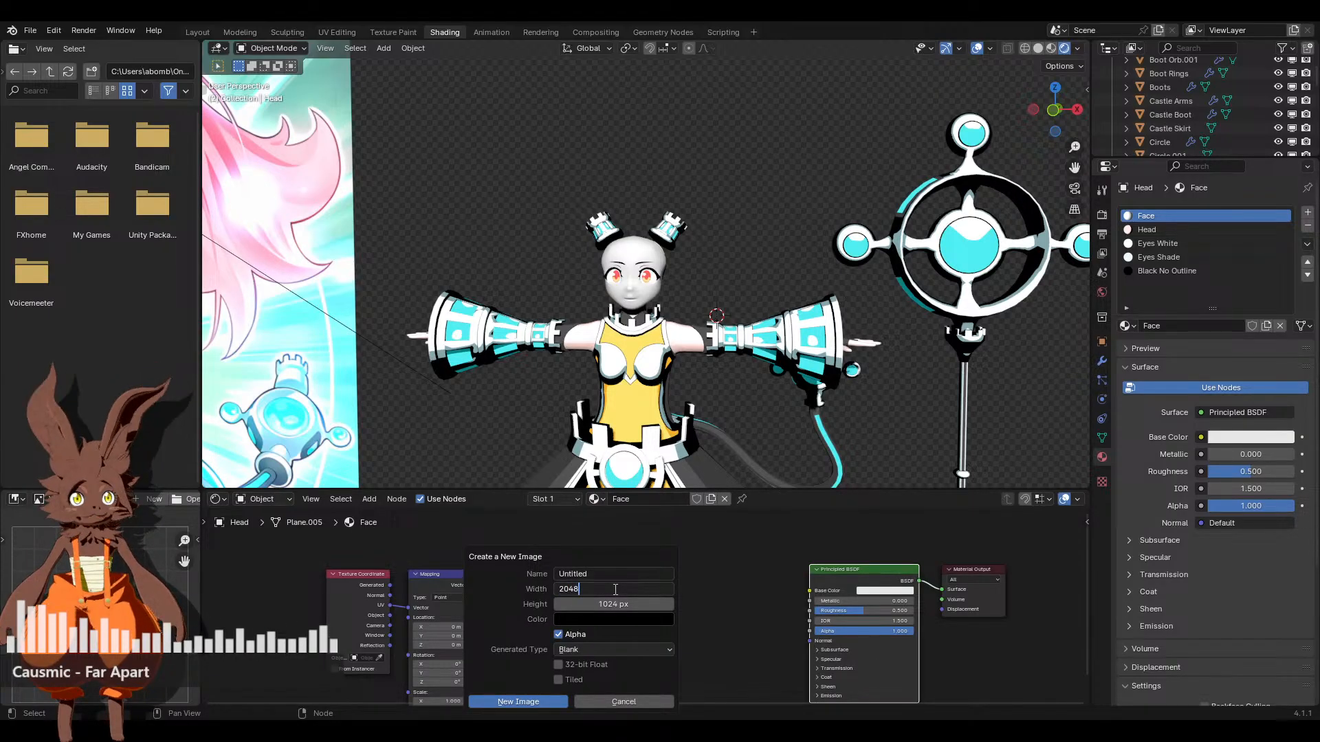
{"action": "key", "text": "Tab"}
{"action": "type", "text": "20"}
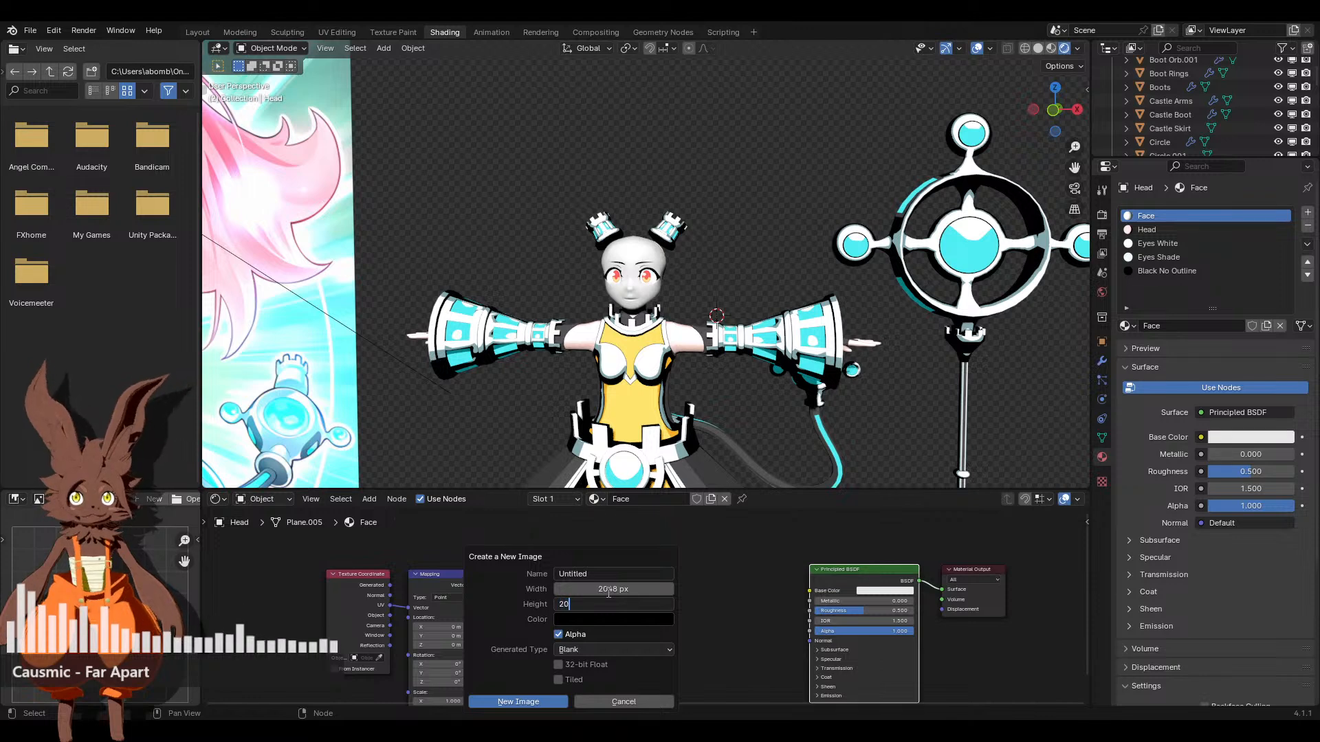
{"action": "type", "text": "59"}
{"action": "key", "text": "BackSpace"}
{"action": "key", "text": "BackSpace"}
{"action": "type", "text": "48"}
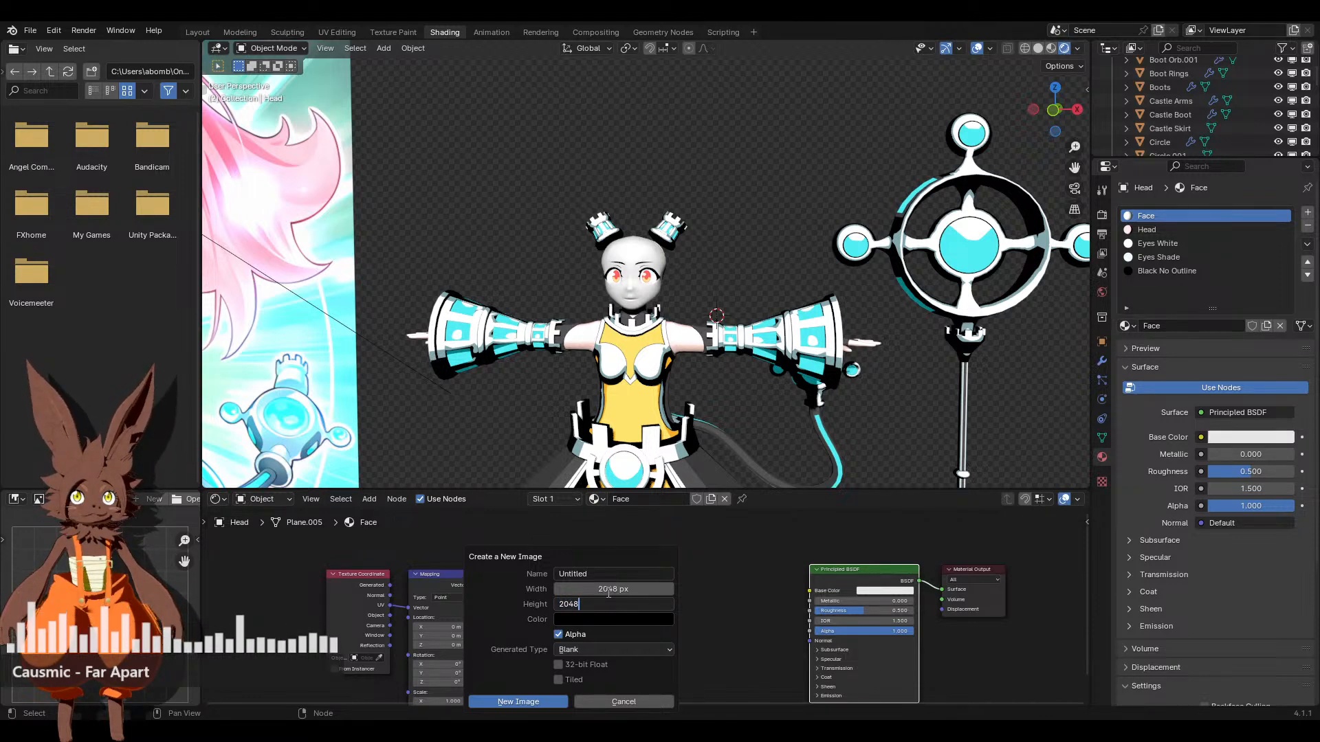
{"action": "key", "text": "Return"}
Name the new image Face Texture
{"action": "left_click", "coordinate": [595, 575]}
{"action": "type", "text": "Face"}
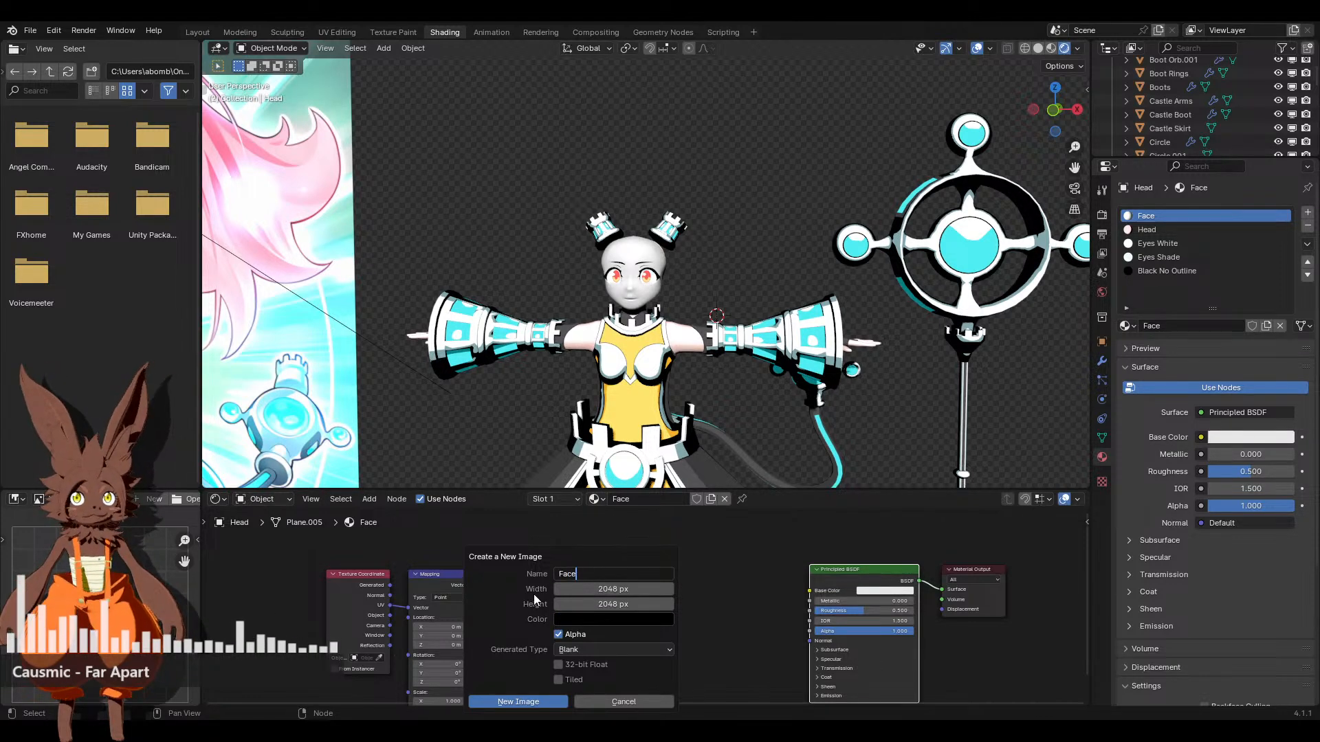
{"action": "key", "text": "Return"}
{"action": "left_click", "coordinate": [594, 575]}
{"action": "left_click", "coordinate": [593, 574]}
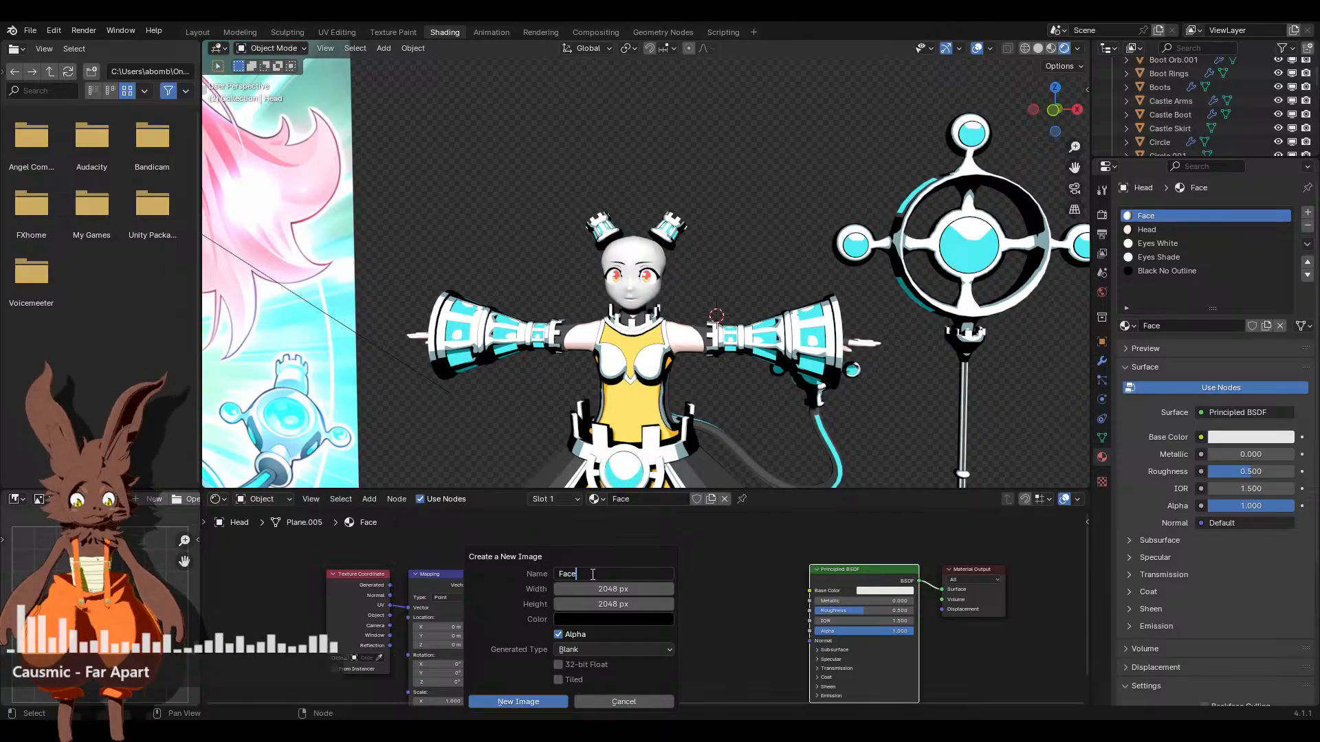
{"action": "type", "text": "Texture"}
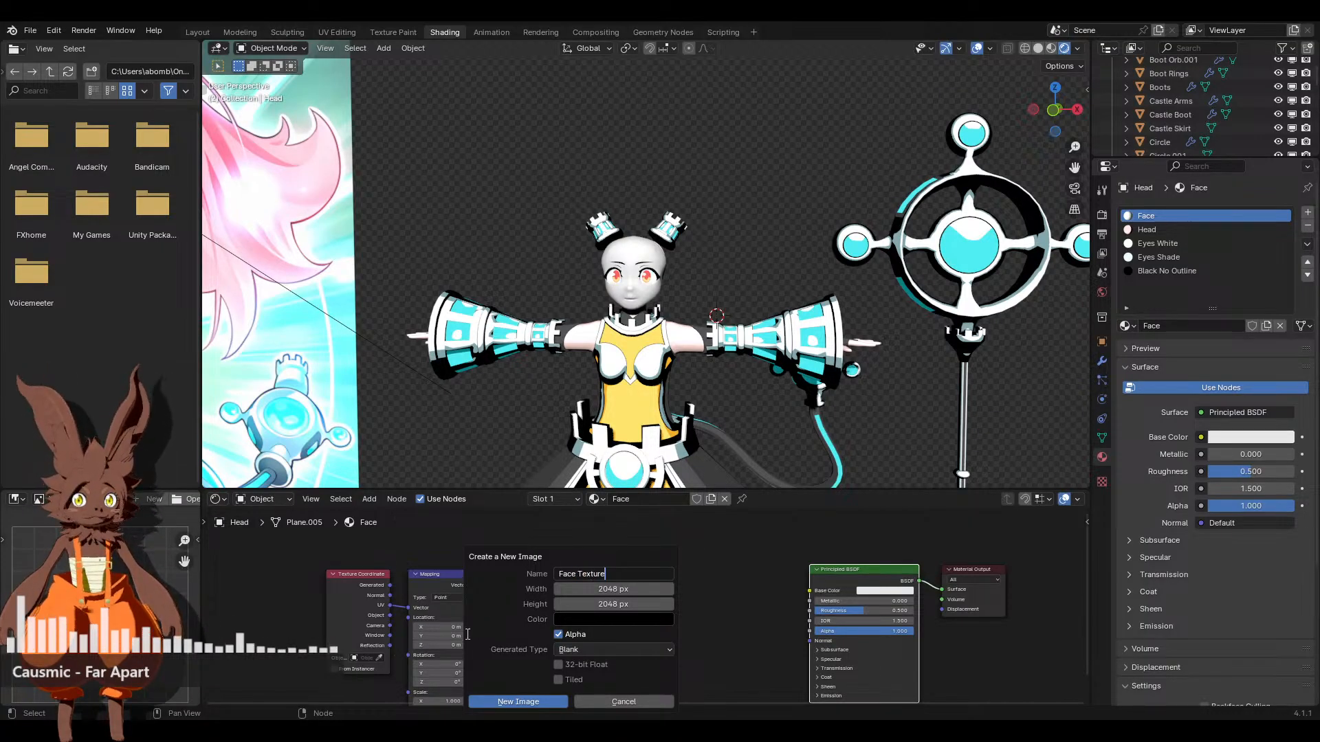
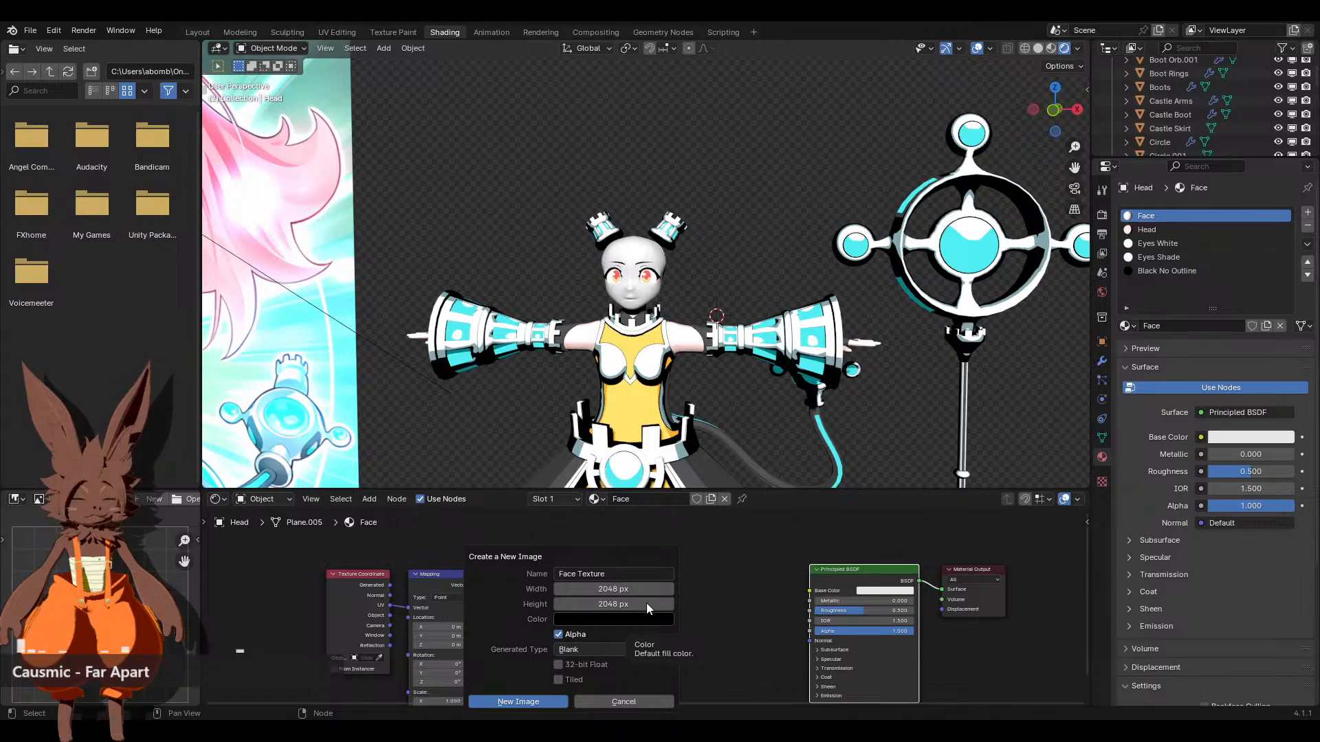
Bring the reference illustration's face into view and restart the Image Texture node's new image with width and height of 2048 px
{"action": "left_click", "coordinate": [718, 251]}
{"action": "scroll", "coordinate": [718, 251], "scroll_direction": "down", "scroll_amount": 2}
{"action": "middle_click_drag", "start_coordinate": [516, 344], "coordinate": [773, 373], "text": "shift"}
{"action": "scroll", "coordinate": [772, 373], "scroll_direction": "up", "scroll_amount": 4}
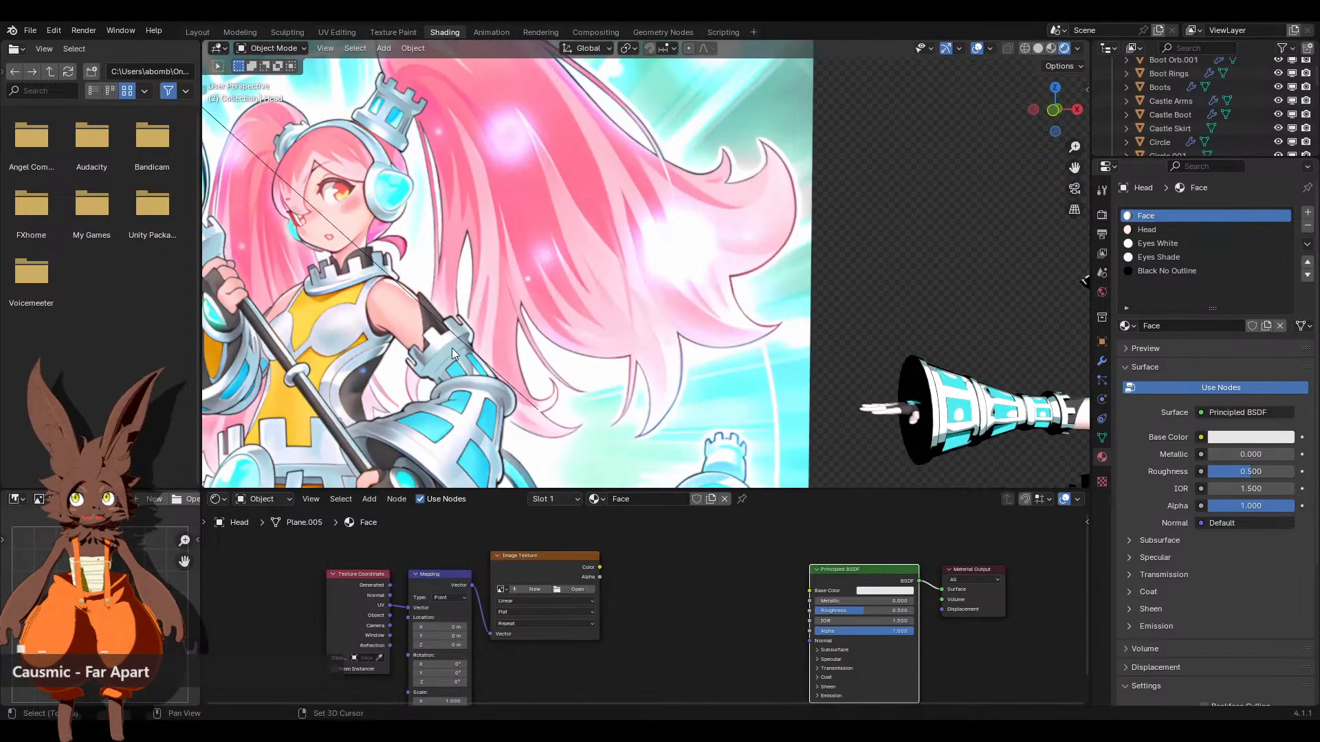
{"action": "middle_click_drag", "start_coordinate": [460, 365], "coordinate": [683, 381], "text": "shift"}
{"action": "left_click", "coordinate": [530, 590]}
{"action": "left_click", "coordinate": [599, 586]}
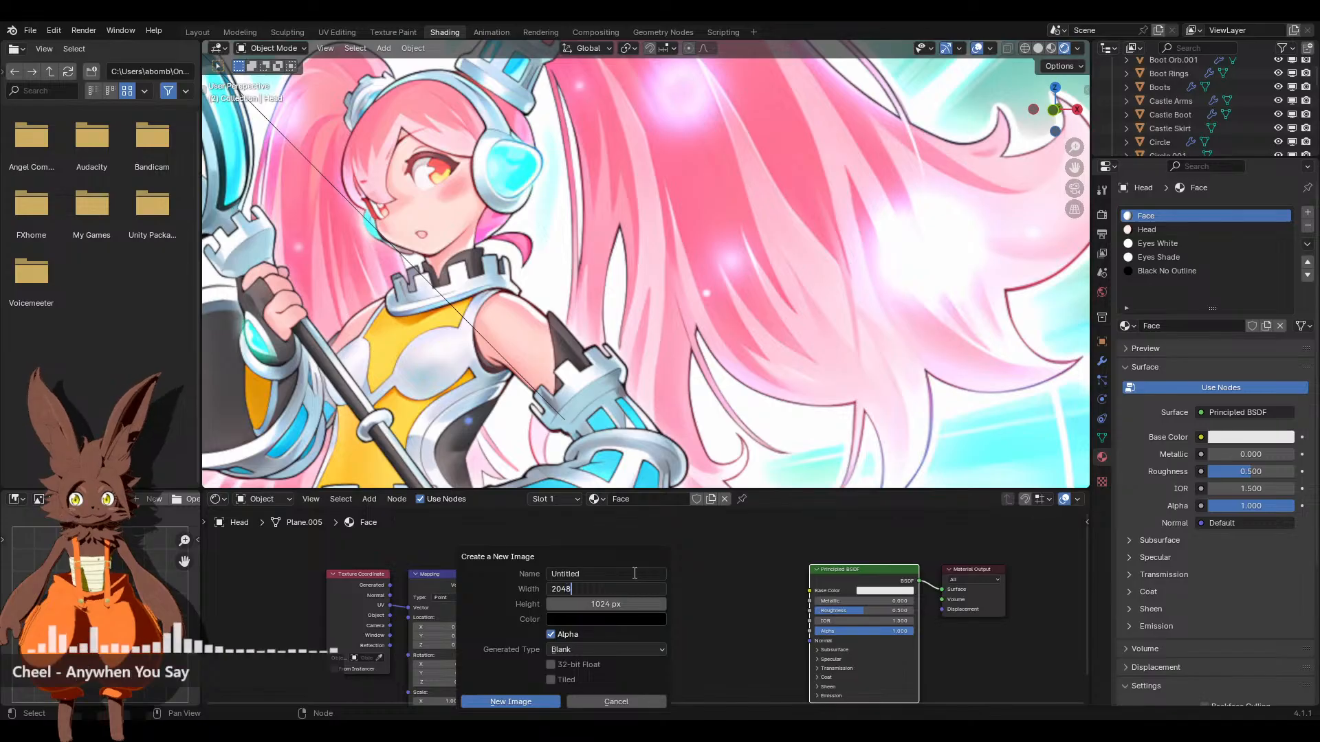
{"action": "type", "text": "2048"}
{"action": "key", "text": "Return"}
{"action": "left_click", "coordinate": [598, 605]}
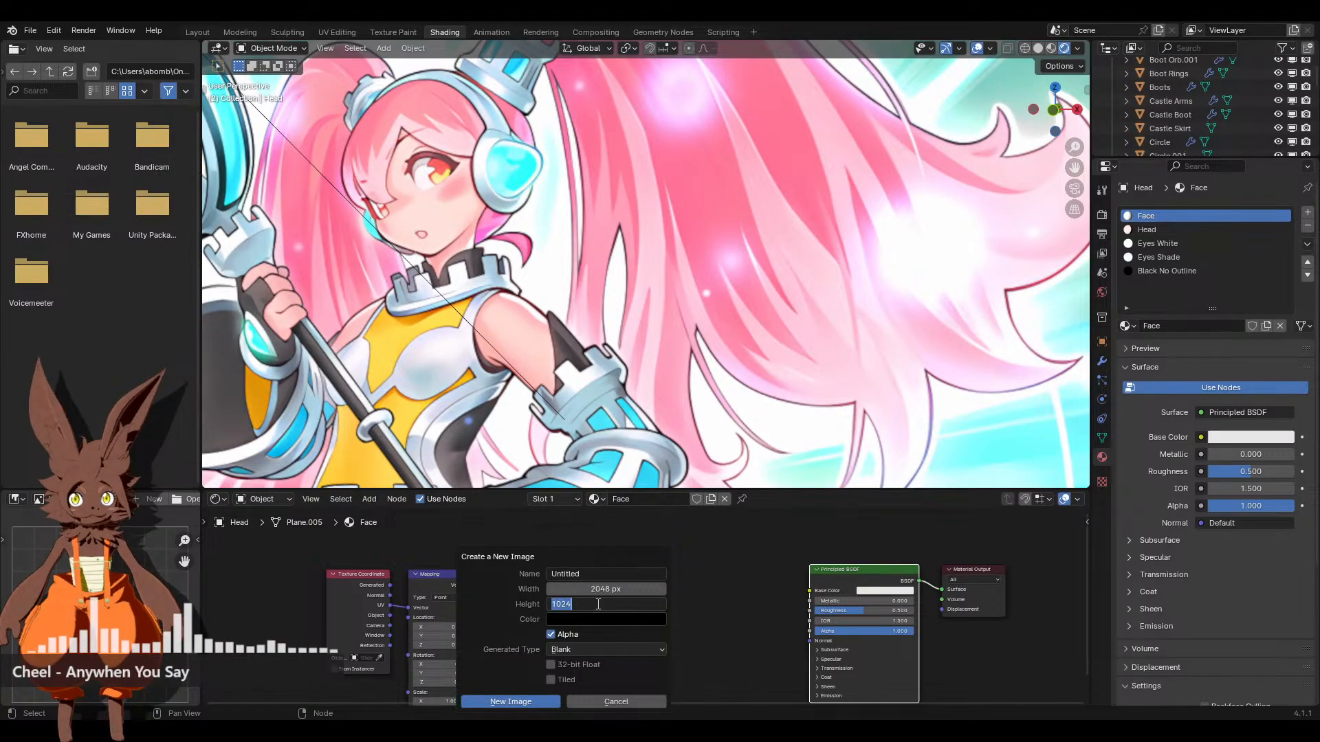
{"action": "type", "text": "2048"}
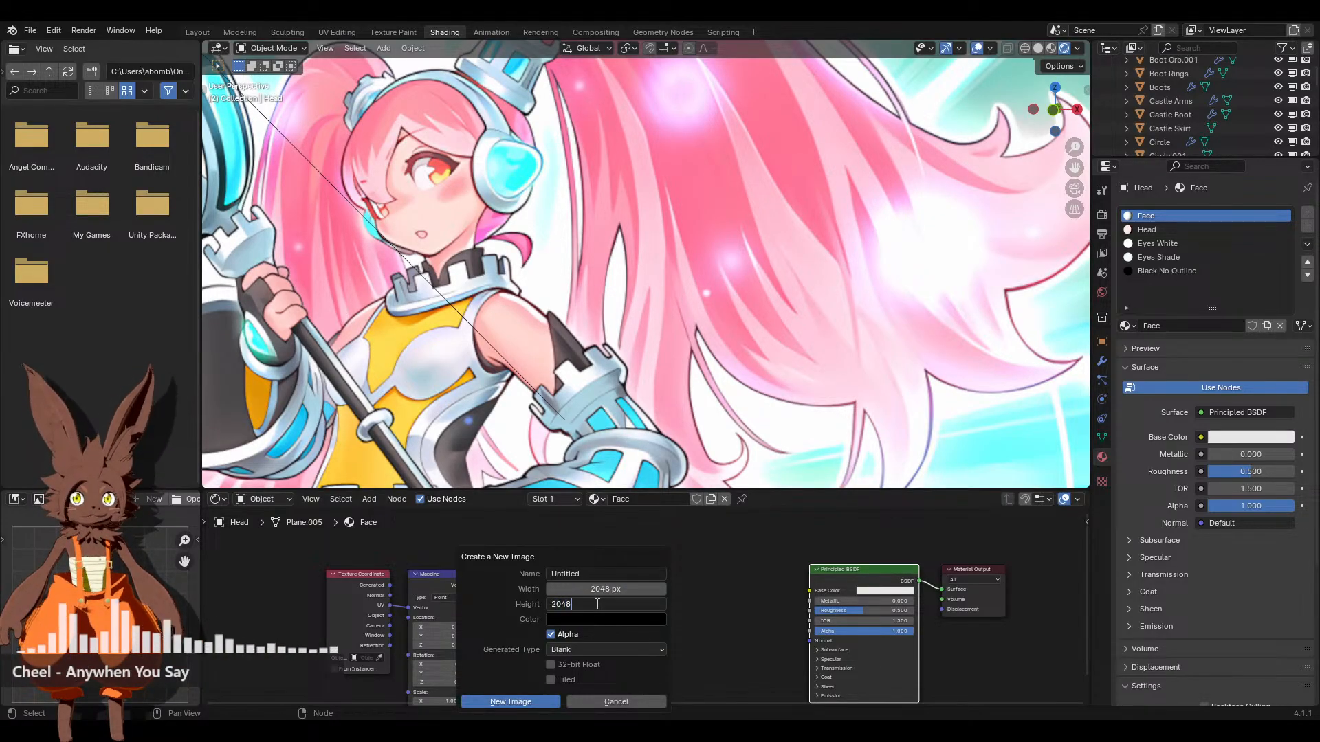
{"action": "key", "text": "Return"}
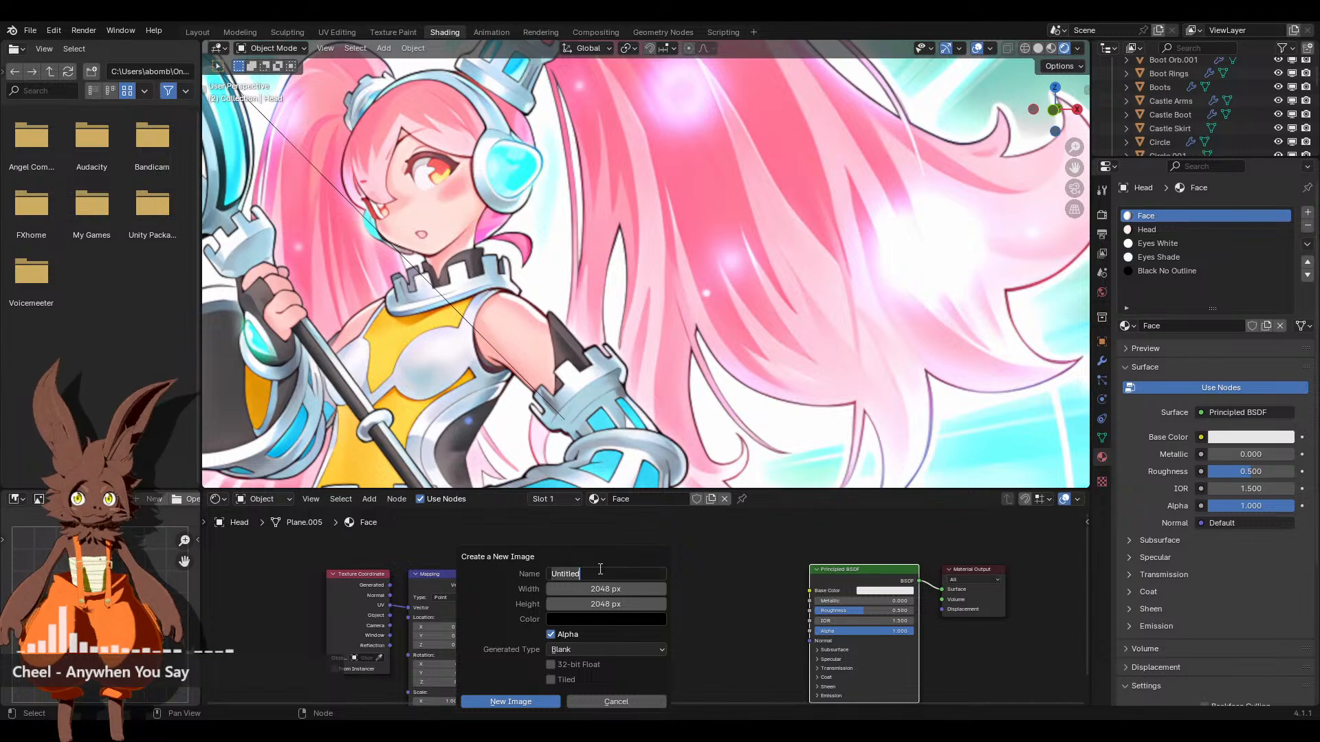
Name the new image Face Texture, sample its fill colour from the reference character's facial skin, and create the image
{"action": "type", "text": "Face Texture"}
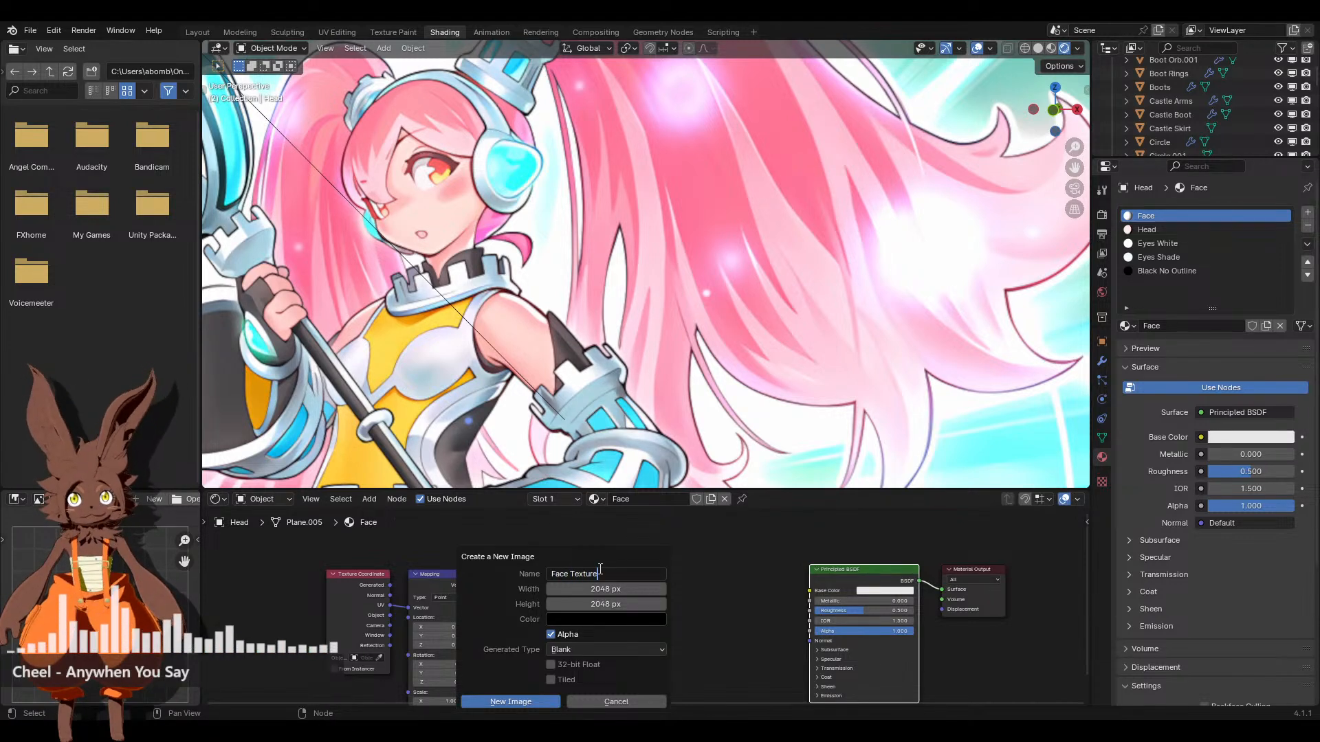
{"action": "left_click", "coordinate": [596, 612]}
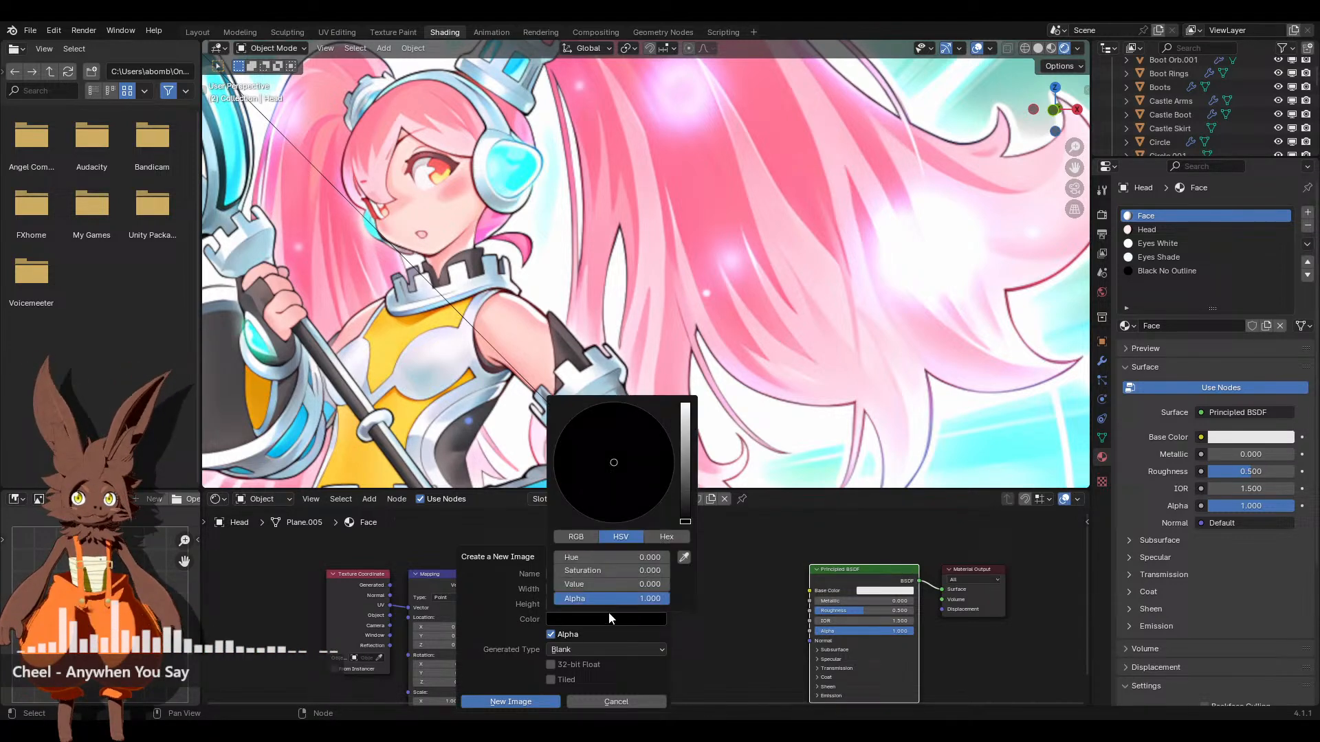
{"action": "left_click", "coordinate": [682, 558]}
{"action": "left_click", "coordinate": [455, 202]}
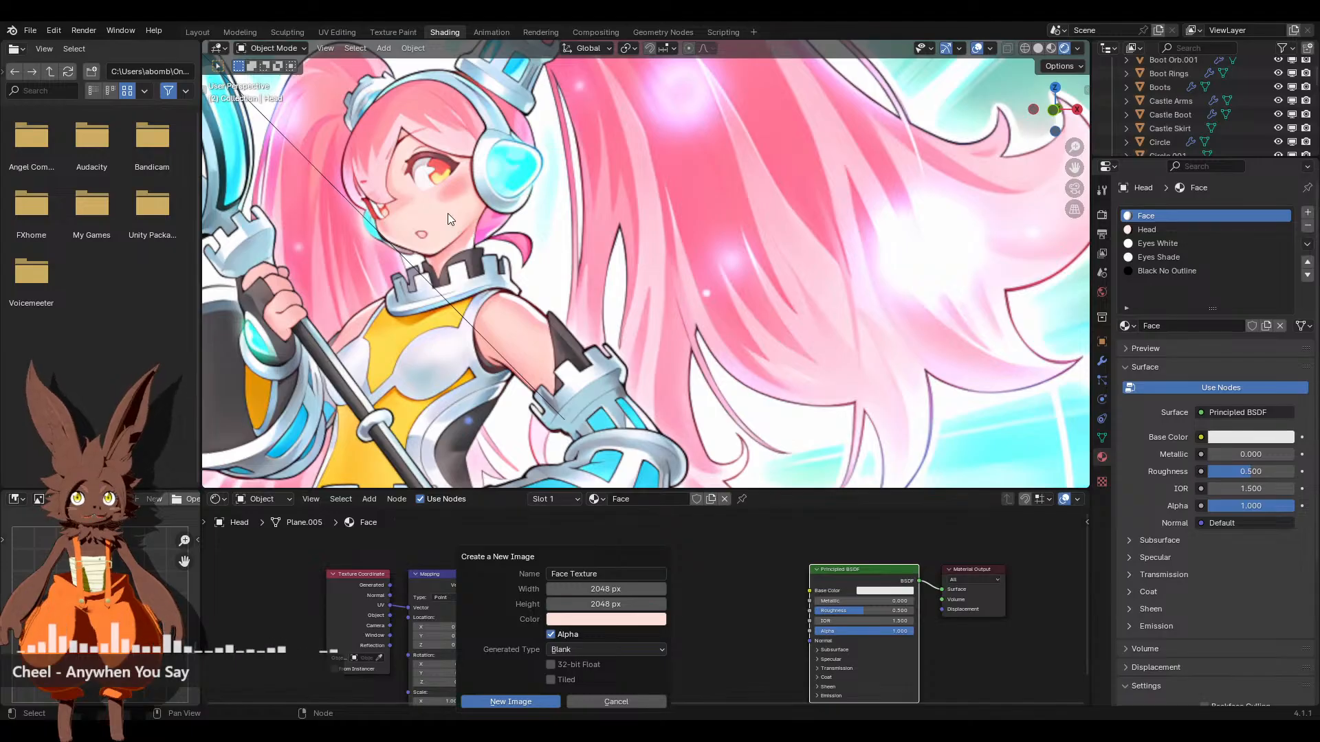
{"action": "left_click", "coordinate": [535, 703]}
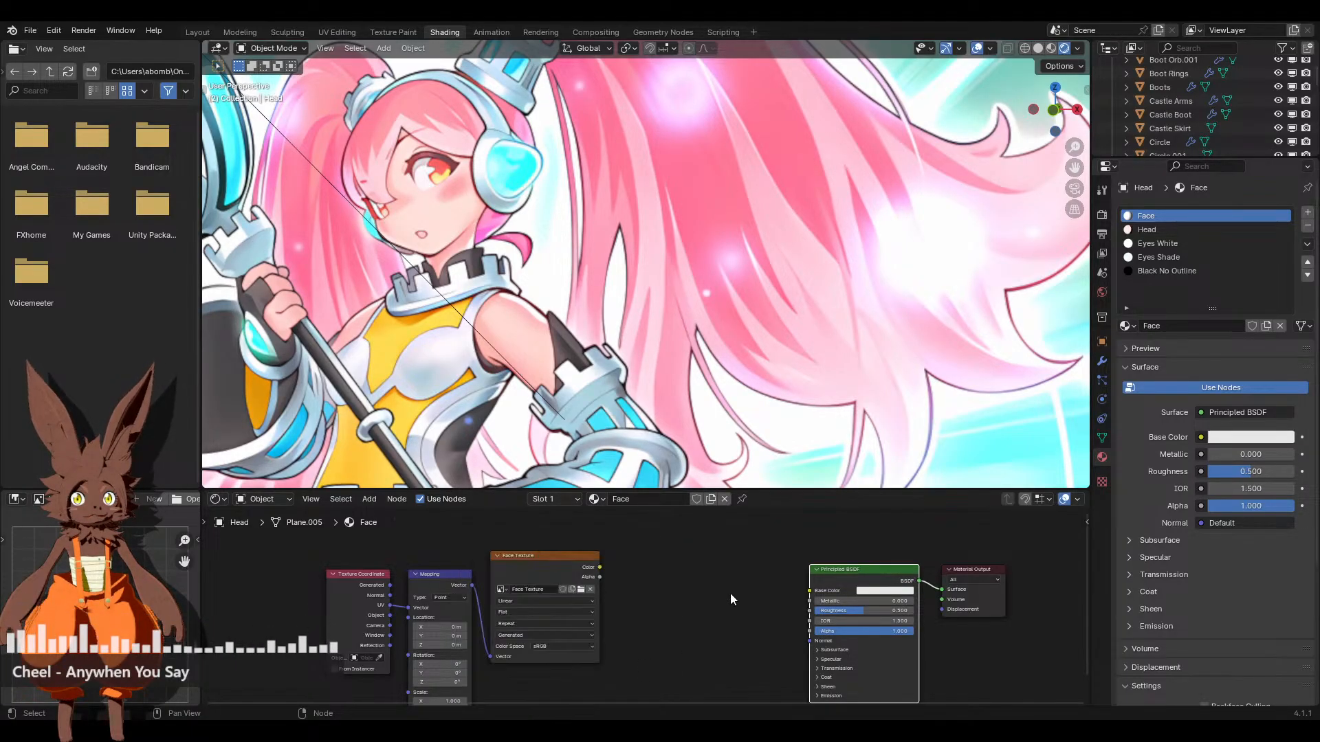
Connect the Face Texture colour output to the Principled BSDF's Base Color and set its Roughness to 1.000
{"action": "scroll", "coordinate": [647, 357], "scroll_direction": "down", "scroll_amount": 5}
{"action": "middle_click_drag", "start_coordinate": [797, 354], "coordinate": [258, 375], "text": "shift"}
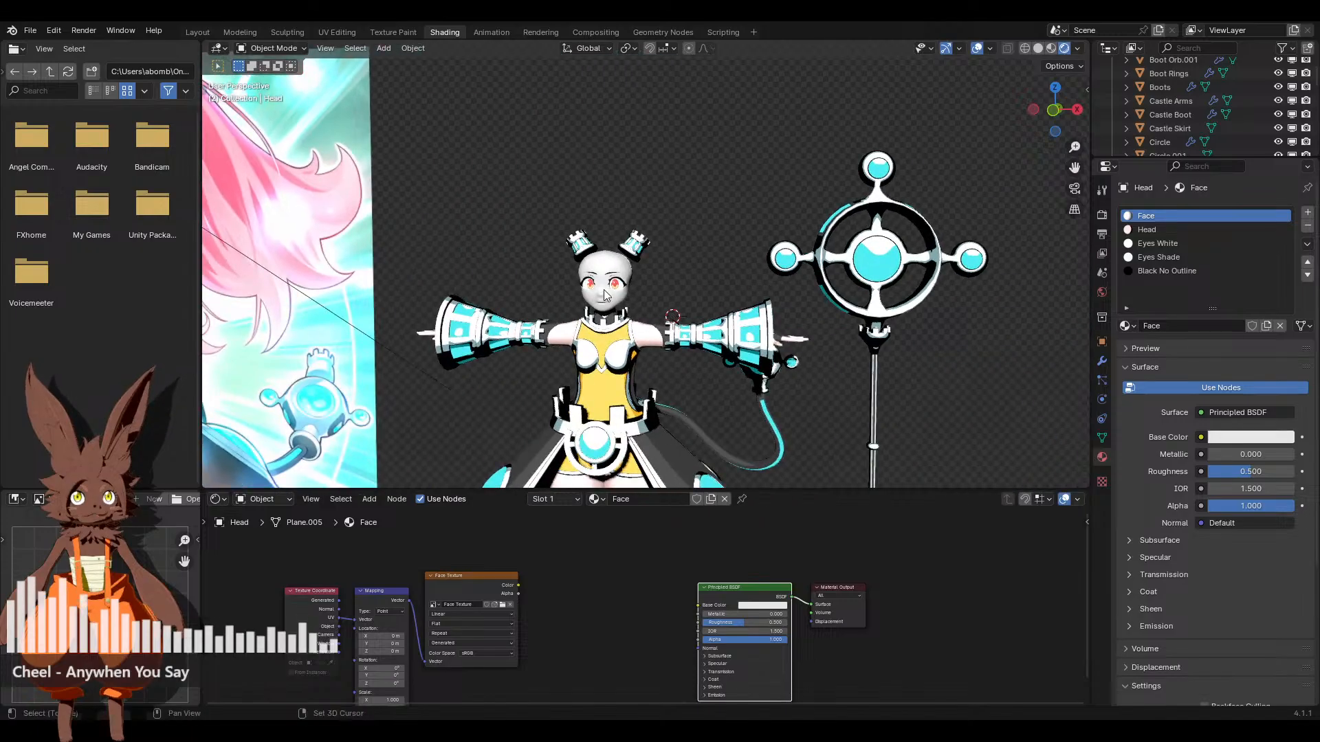
{"action": "scroll", "coordinate": [577, 287], "scroll_direction": "up", "scroll_amount": 6}
{"action": "middle_click_drag", "start_coordinate": [485, 230], "coordinate": [647, 275], "text": "shift"}
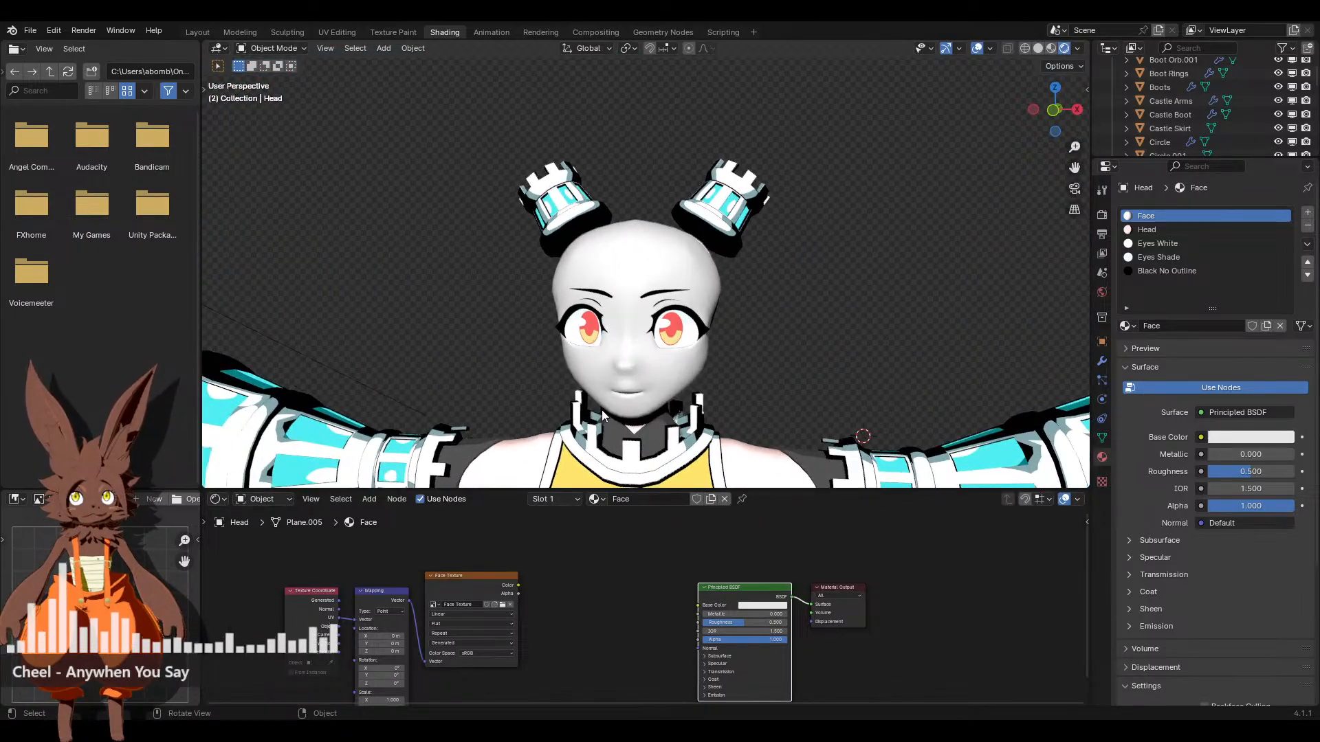
{"action": "left_click_drag", "start_coordinate": [519, 588], "coordinate": [694, 604]}
{"action": "left_click_drag", "start_coordinate": [465, 579], "coordinate": [539, 579]}
{"action": "scroll", "coordinate": [729, 591], "scroll_direction": "down", "scroll_amount": 1}
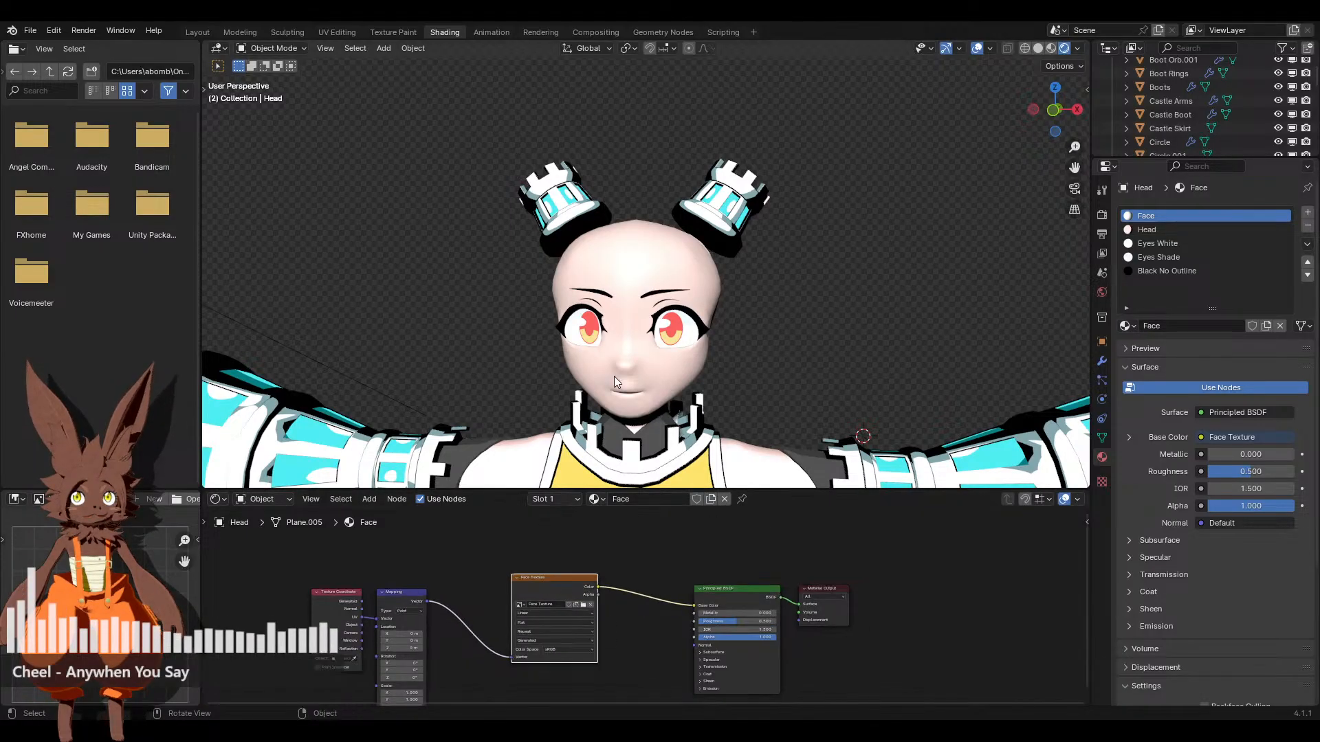
{"action": "left_click_drag", "start_coordinate": [737, 621], "coordinate": [778, 622]}
Connect the Face Texture colour output directly to the Material Output's Surface and move the Principled BSDF below that link
{"action": "middle_click_drag", "start_coordinate": [604, 616], "coordinate": [597, 591]}
{"action": "left_click_drag", "start_coordinate": [708, 561], "coordinate": [664, 629]}
{"action": "left_click_drag", "start_coordinate": [590, 561], "coordinate": [790, 577]}
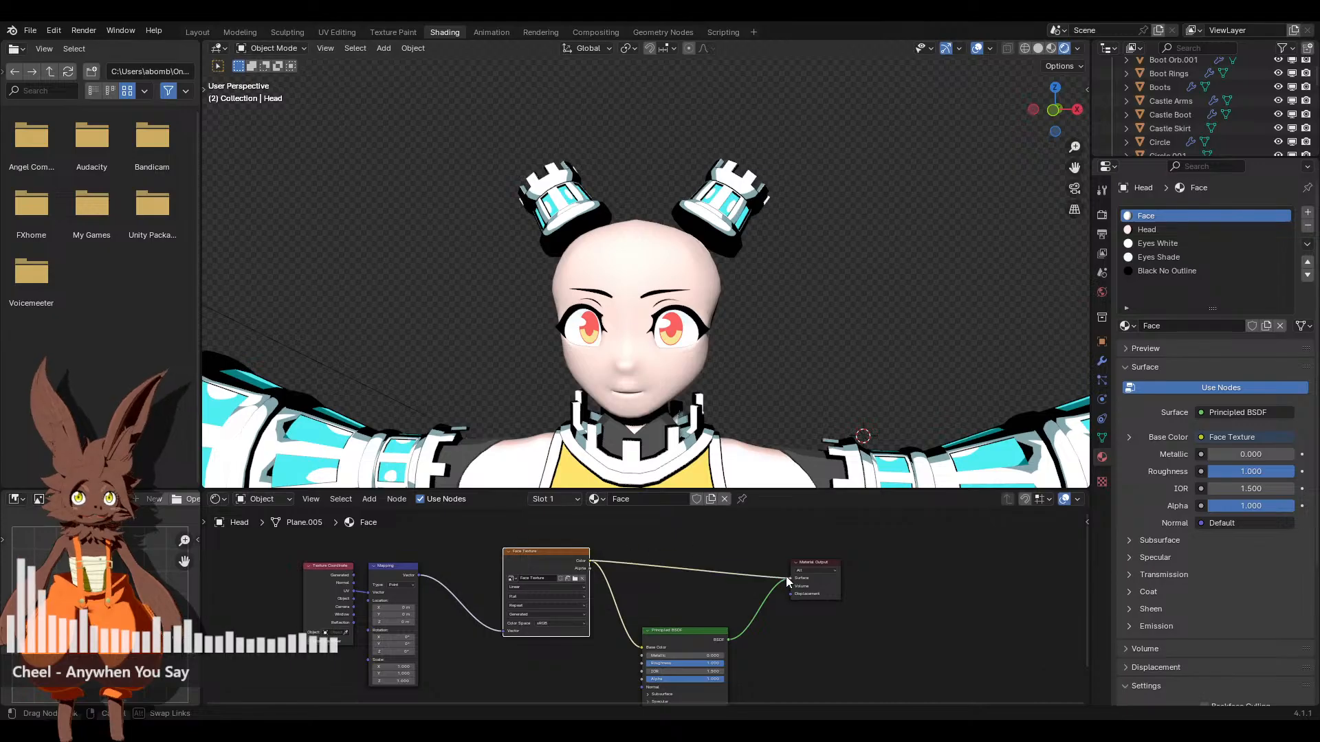
{"action": "left_click_drag", "start_coordinate": [679, 633], "coordinate": [709, 603]}
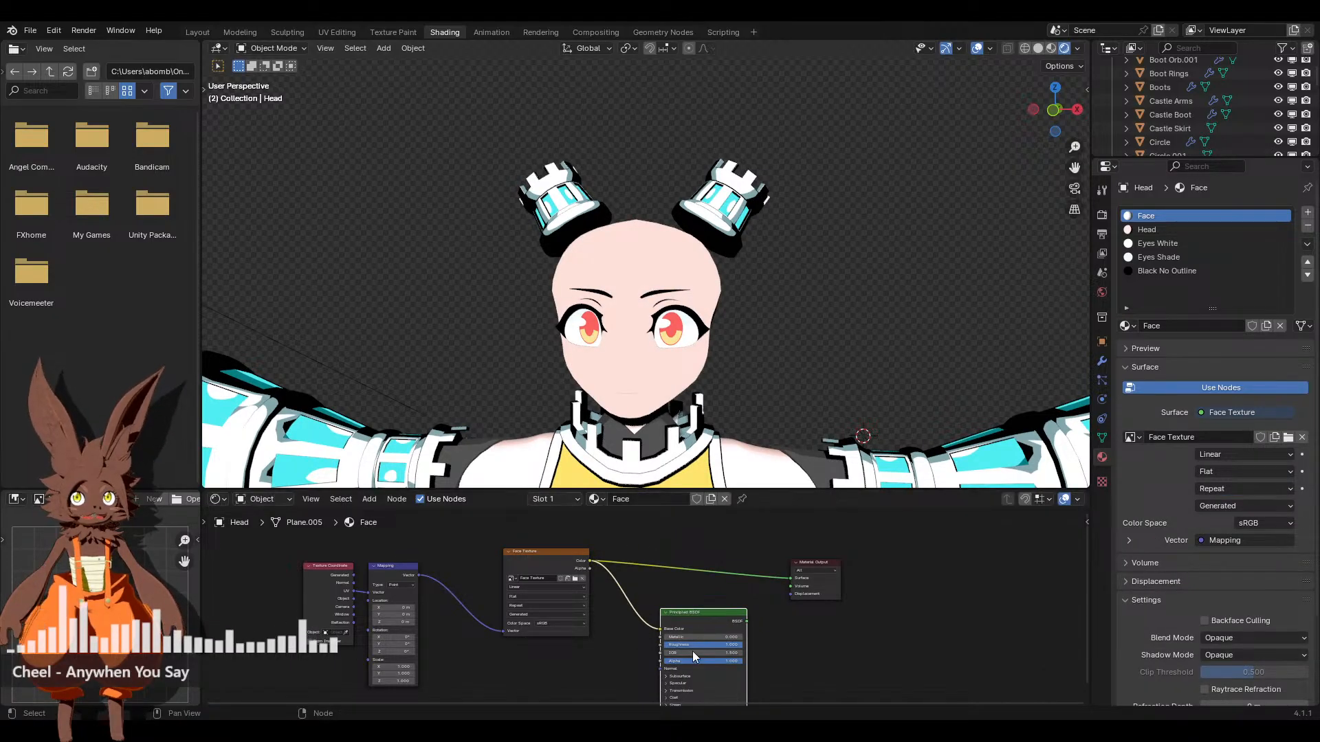
{"action": "left_click_drag", "start_coordinate": [692, 650], "coordinate": [714, 638]}
{"action": "left_click_drag", "start_coordinate": [561, 556], "coordinate": [545, 558]}
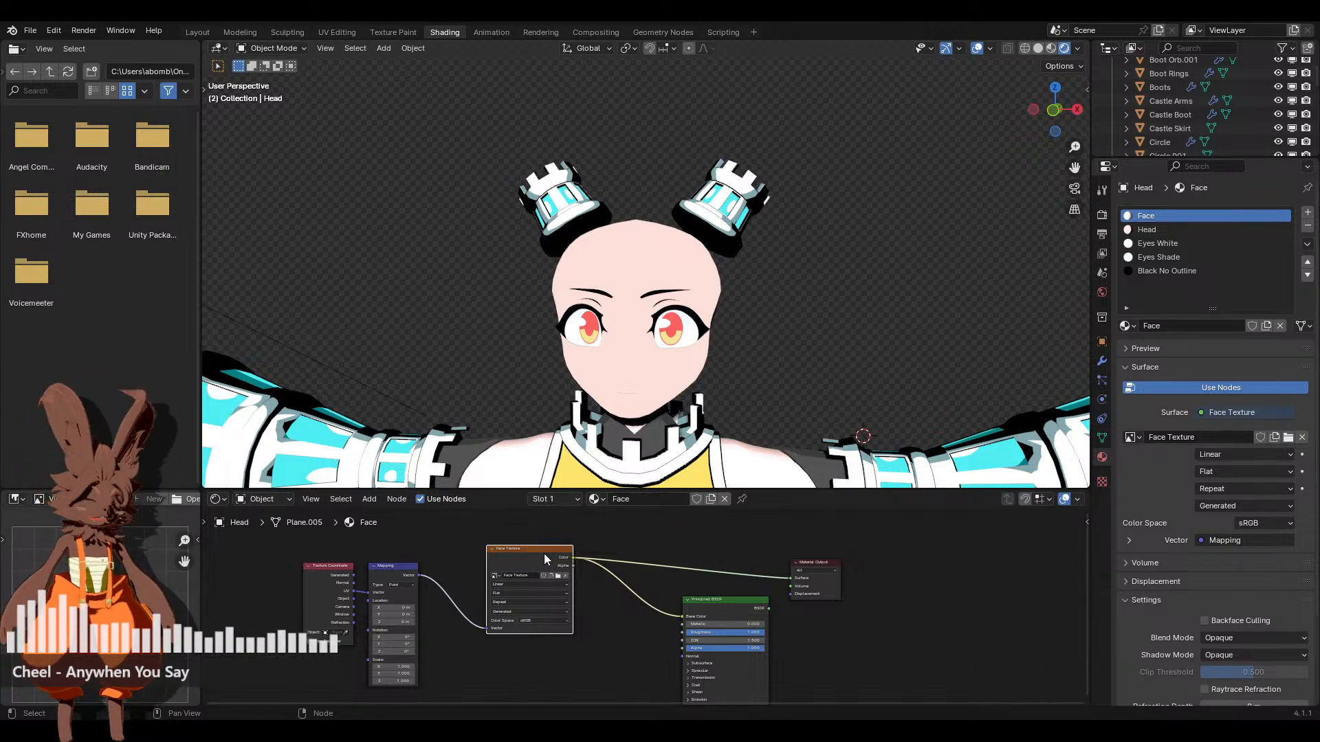
In the Head material, copy all shading nodes except the Principled BSDF and Material Output
{"action": "left_click", "coordinate": [1183, 230]}
{"action": "scroll", "coordinate": [558, 591], "scroll_direction": "down", "scroll_amount": 2}
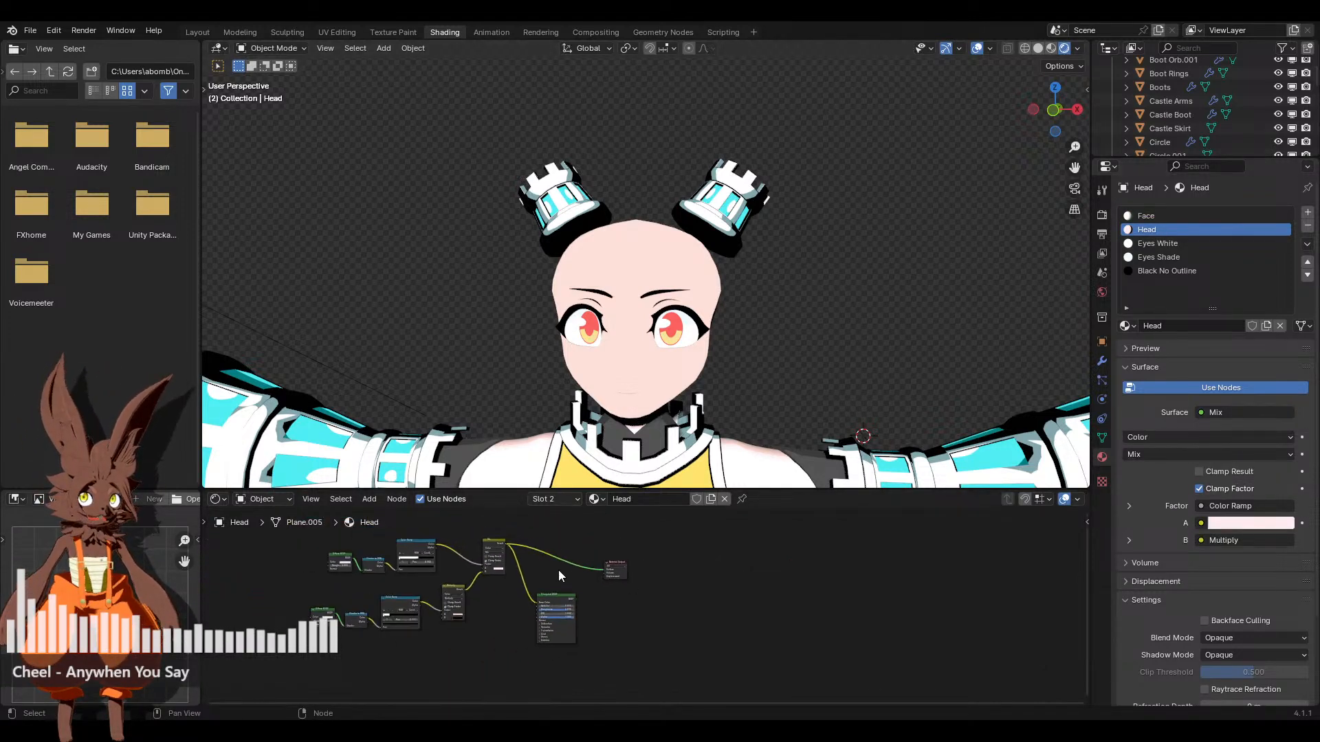
{"action": "middle_click_drag", "start_coordinate": [559, 570], "coordinate": [735, 607]}
{"action": "left_click_drag", "start_coordinate": [444, 543], "coordinate": [686, 660]}
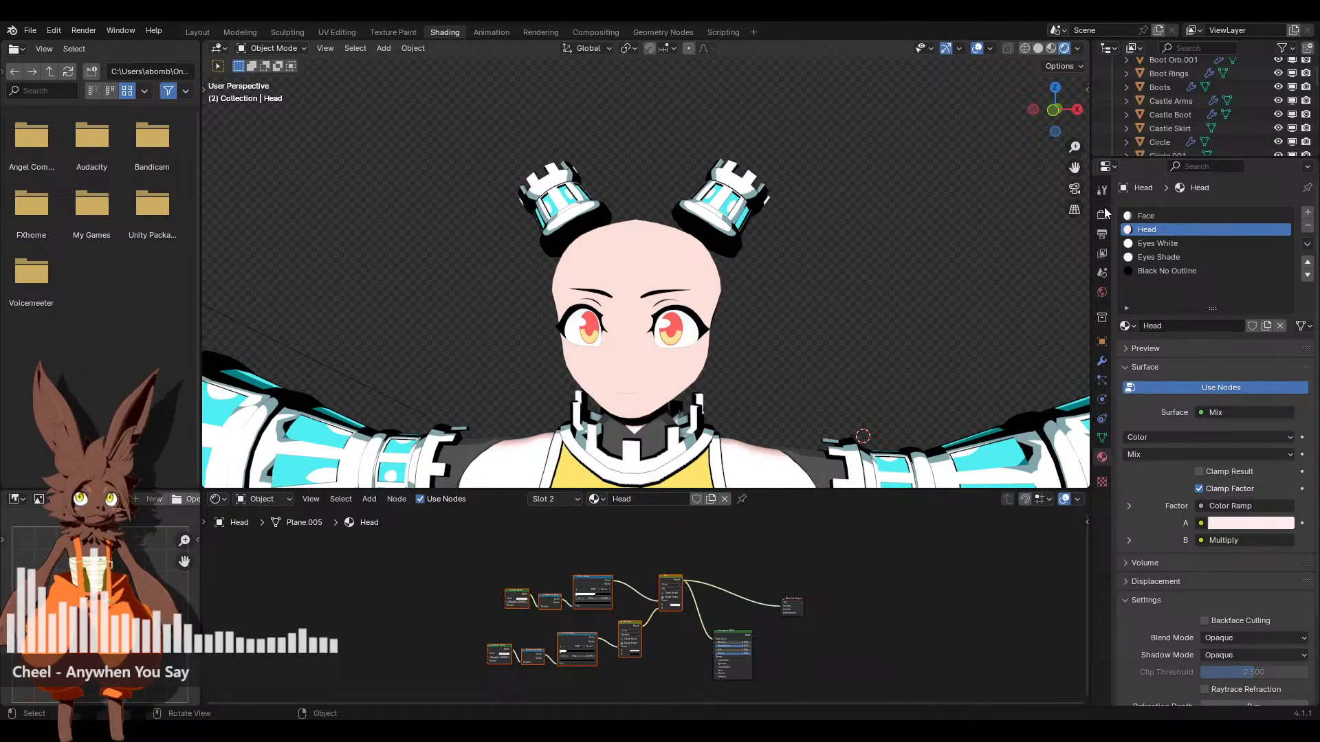
Paste the copied Head shading nodes into the Face material's node tree, below the image texture nodes
{"action": "left_click", "coordinate": [1167, 217]}
{"action": "middle_click_drag", "start_coordinate": [786, 639], "coordinate": [648, 596]}
{"action": "scroll", "coordinate": [643, 591], "scroll_direction": "up", "scroll_amount": 6}
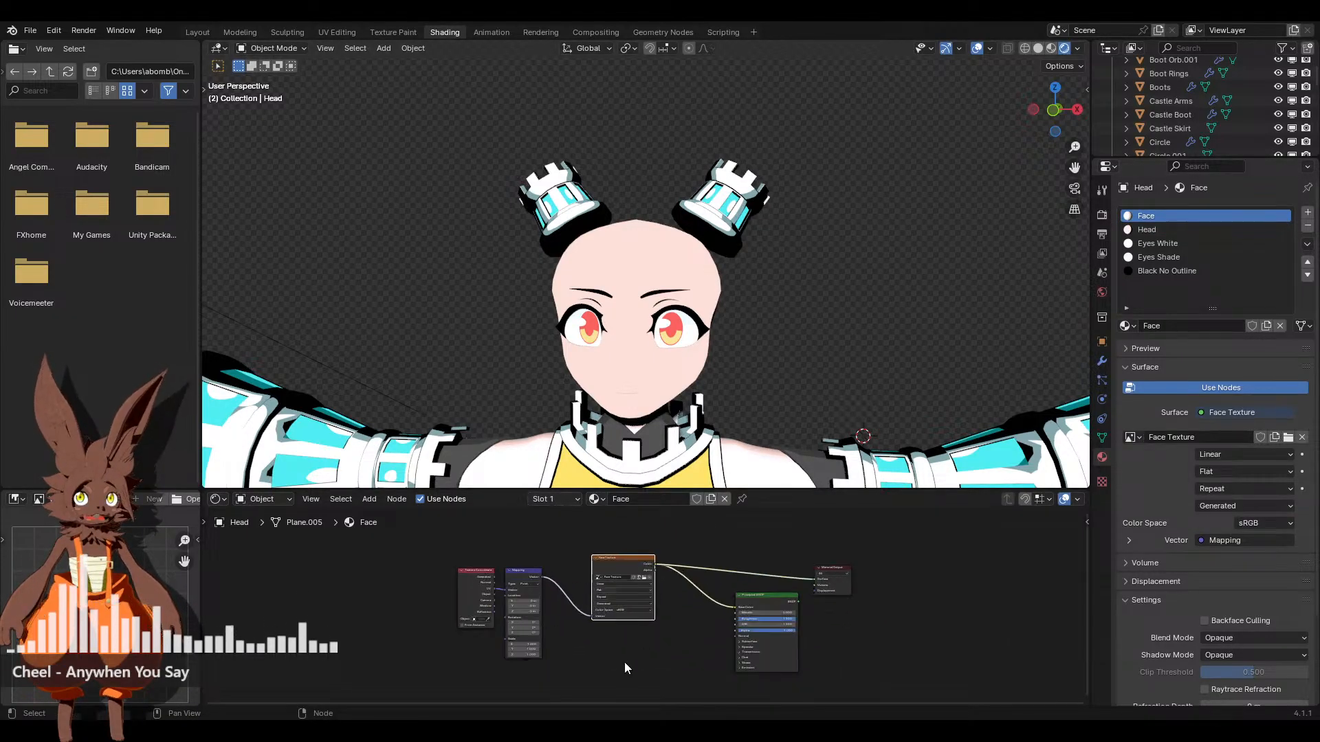
{"action": "scroll", "coordinate": [624, 662], "scroll_direction": "down", "scroll_amount": 5}
{"action": "left_click", "coordinate": [463, 569]}
{"action": "left_click_drag", "start_coordinate": [464, 569], "coordinate": [591, 550]}
{"action": "left_click", "coordinate": [508, 650]}
{"action": "key", "text": "ctrl+v"}
{"action": "middle_click_drag", "start_coordinate": [590, 601], "coordinate": [661, 637]}
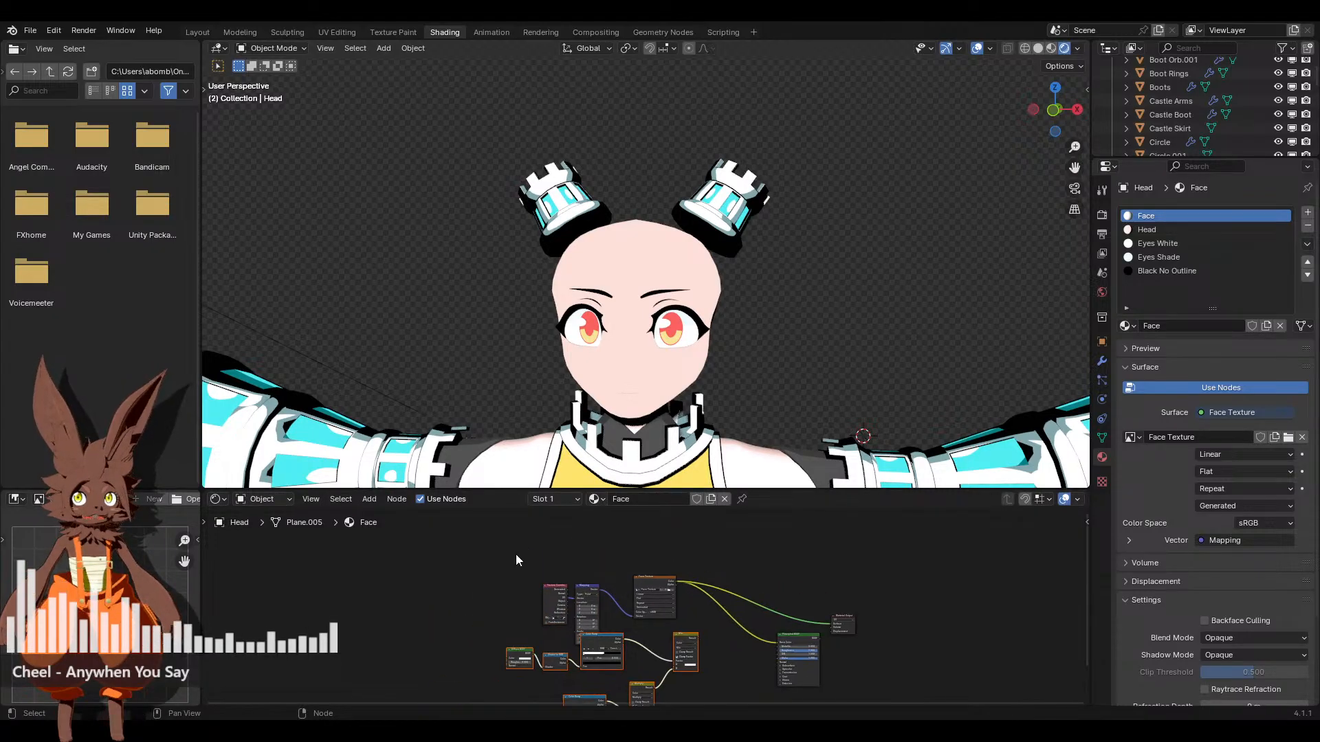
Separate the pasted shading nodes from the texture nodes and arrange their two rows neatly, one above the other
{"action": "left_click_drag", "start_coordinate": [514, 556], "coordinate": [624, 570]}
{"action": "scroll", "coordinate": [630, 602], "scroll_direction": "up", "scroll_amount": 6}
{"action": "mouse_move", "coordinate": [654, 635]}
{"action": "middle_mouse_down"}
{"action": "mouse_move", "coordinate": [606, 596]}
{"action": "mouse_move", "coordinate": [647, 616]}
{"action": "middle_mouse_up"}
{"action": "scroll", "coordinate": [601, 631], "scroll_direction": "down", "scroll_amount": 3}
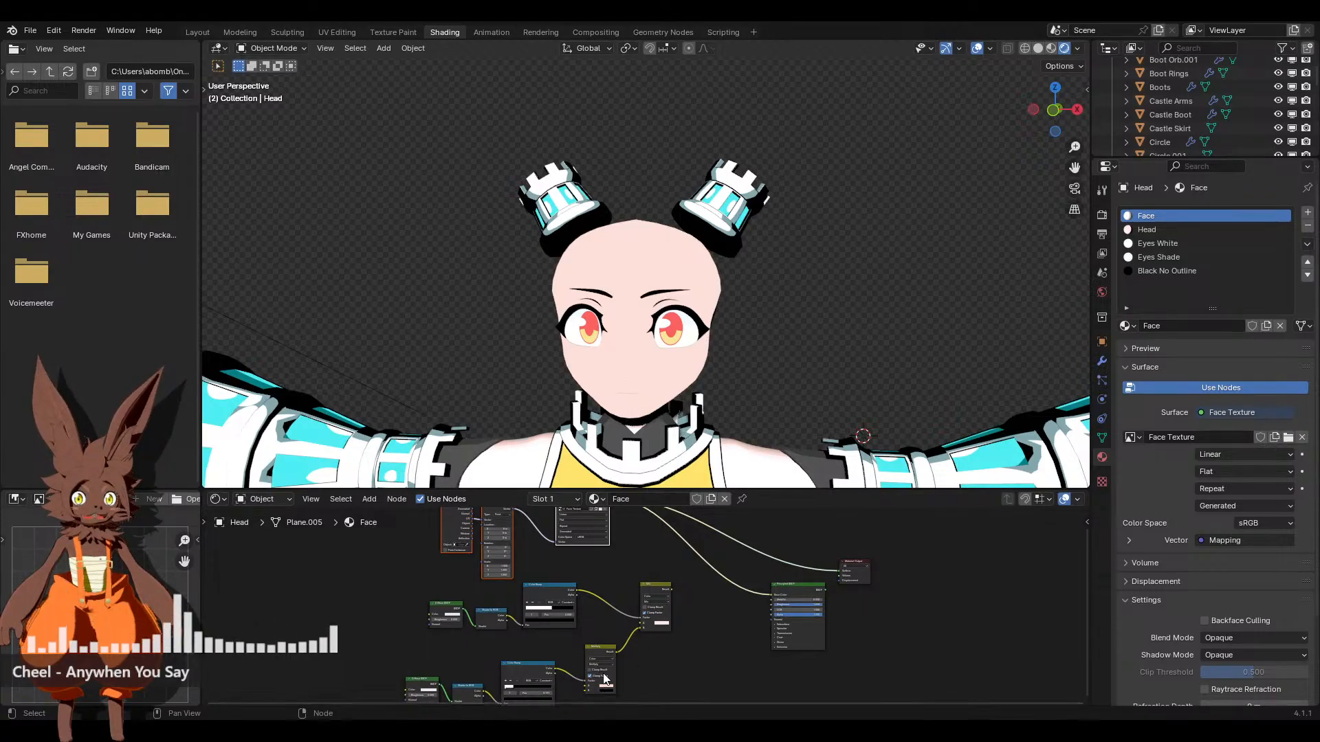
{"action": "scroll", "coordinate": [604, 677], "scroll_direction": "down", "scroll_amount": 3}
{"action": "middle_click_drag", "start_coordinate": [451, 671], "coordinate": [559, 662]}
{"action": "left_click_drag", "start_coordinate": [538, 641], "coordinate": [586, 633]}
{"action": "left_click_drag", "start_coordinate": [550, 576], "coordinate": [684, 618]}
{"action": "mouse_move", "coordinate": [671, 576]}
{"action": "left_mouse_down"}
{"action": "mouse_move", "coordinate": [620, 580]}
{"action": "mouse_move", "coordinate": [658, 583]}
{"action": "left_mouse_up"}
{"action": "left_click_drag", "start_coordinate": [501, 634], "coordinate": [671, 631]}
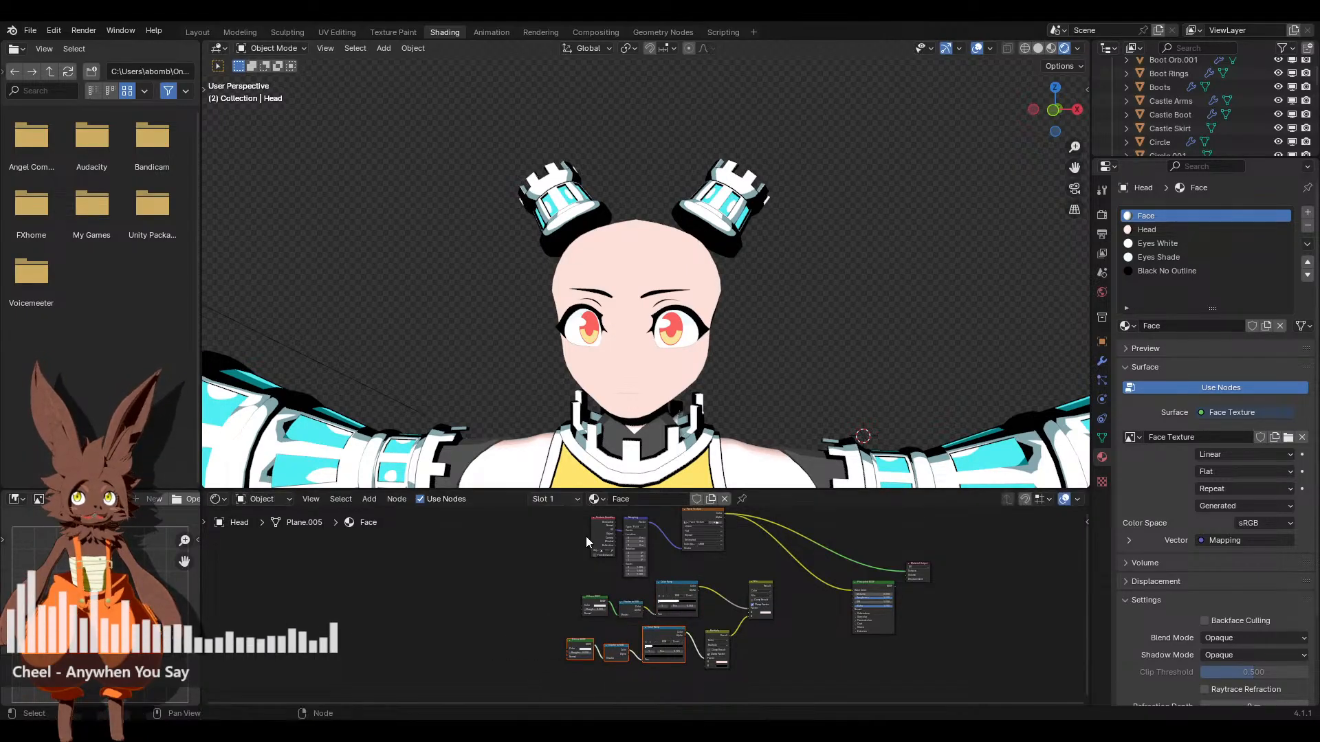
Move the Texture Coordinate, Mapping and Face Texture nodes together beneath the two rows of pasted shading nodes
{"action": "scroll", "coordinate": [586, 537], "scroll_direction": "down", "scroll_amount": 1}
{"action": "middle_click_drag", "start_coordinate": [586, 537], "coordinate": [642, 527]}
{"action": "left_click_drag", "start_coordinate": [655, 536], "coordinate": [751, 555]}
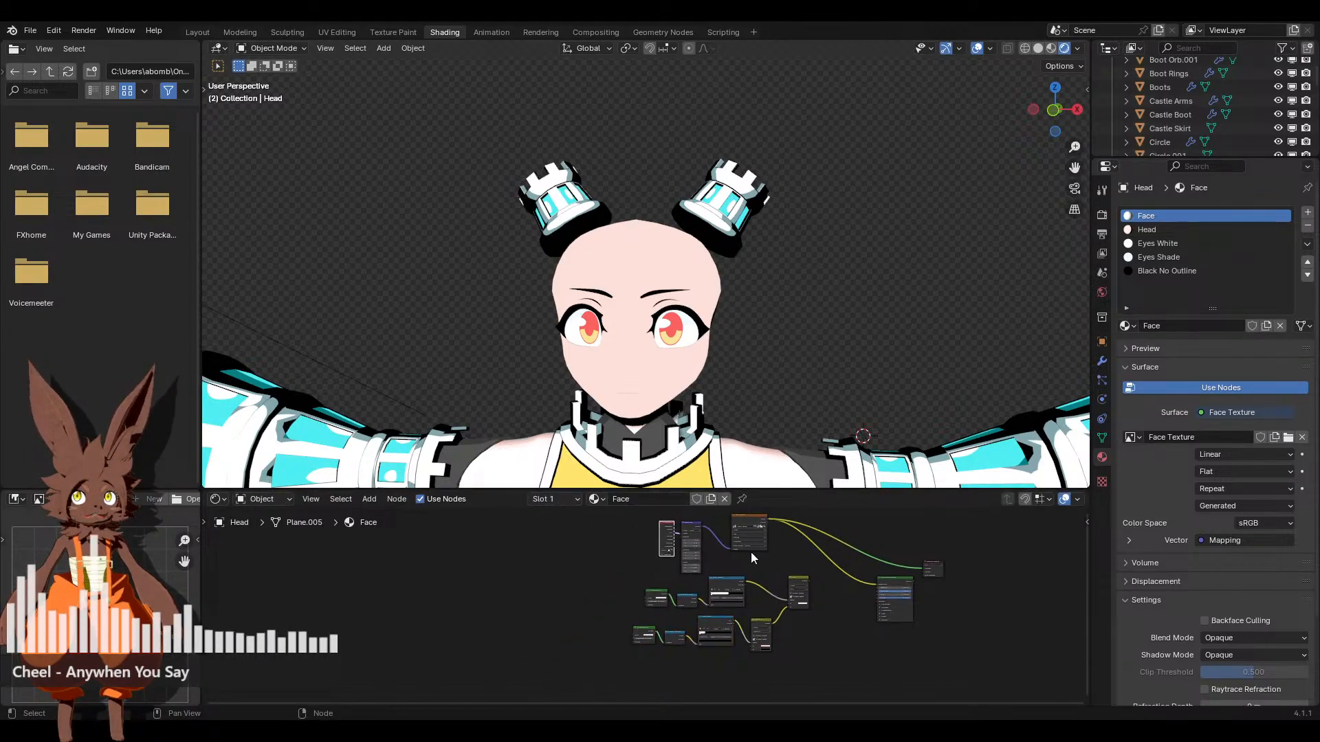
{"action": "key", "text": "ctrl+z"}
{"action": "left_click", "coordinate": [631, 541]}
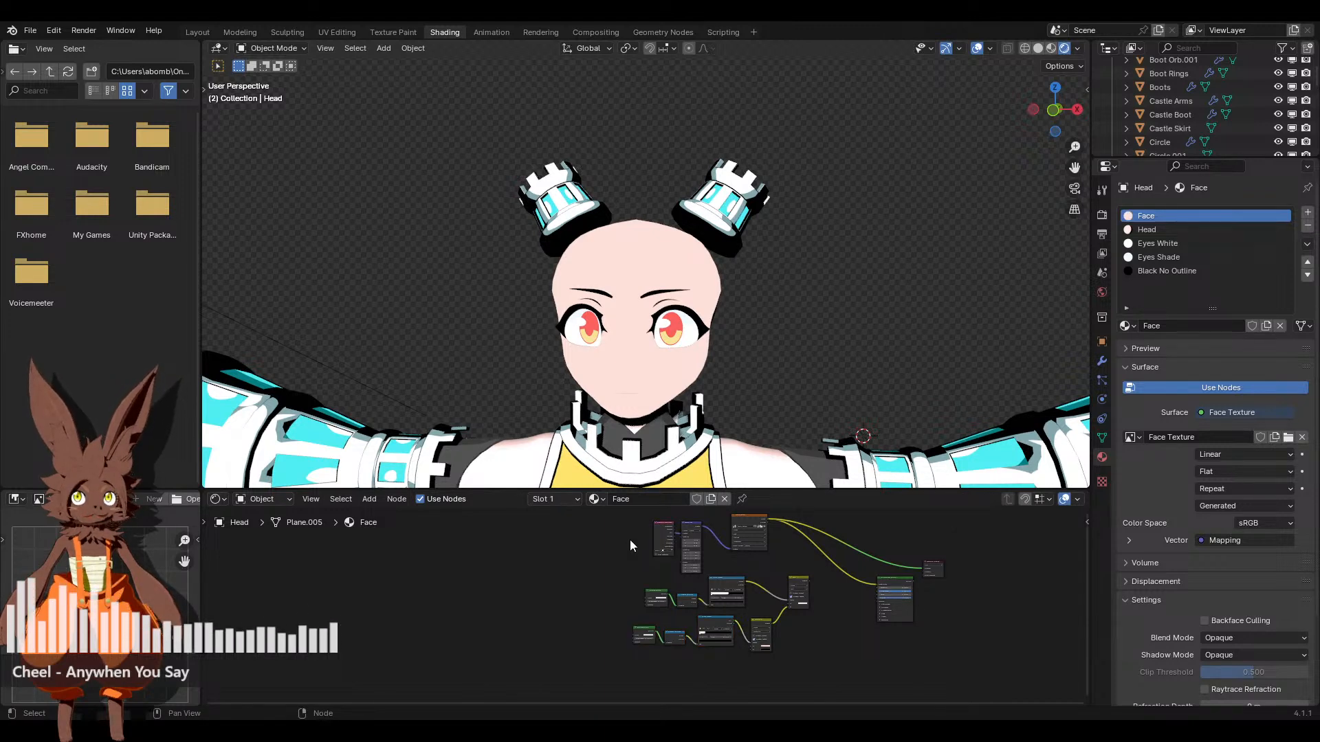
{"action": "left_click_drag", "start_coordinate": [629, 529], "coordinate": [710, 658]}
{"action": "middle_click_drag", "start_coordinate": [818, 678], "coordinate": [744, 645]}
Connect the Face Texture colour output to input A of the Multiply node
{"action": "scroll", "coordinate": [740, 624], "scroll_direction": "up", "scroll_amount": 12}
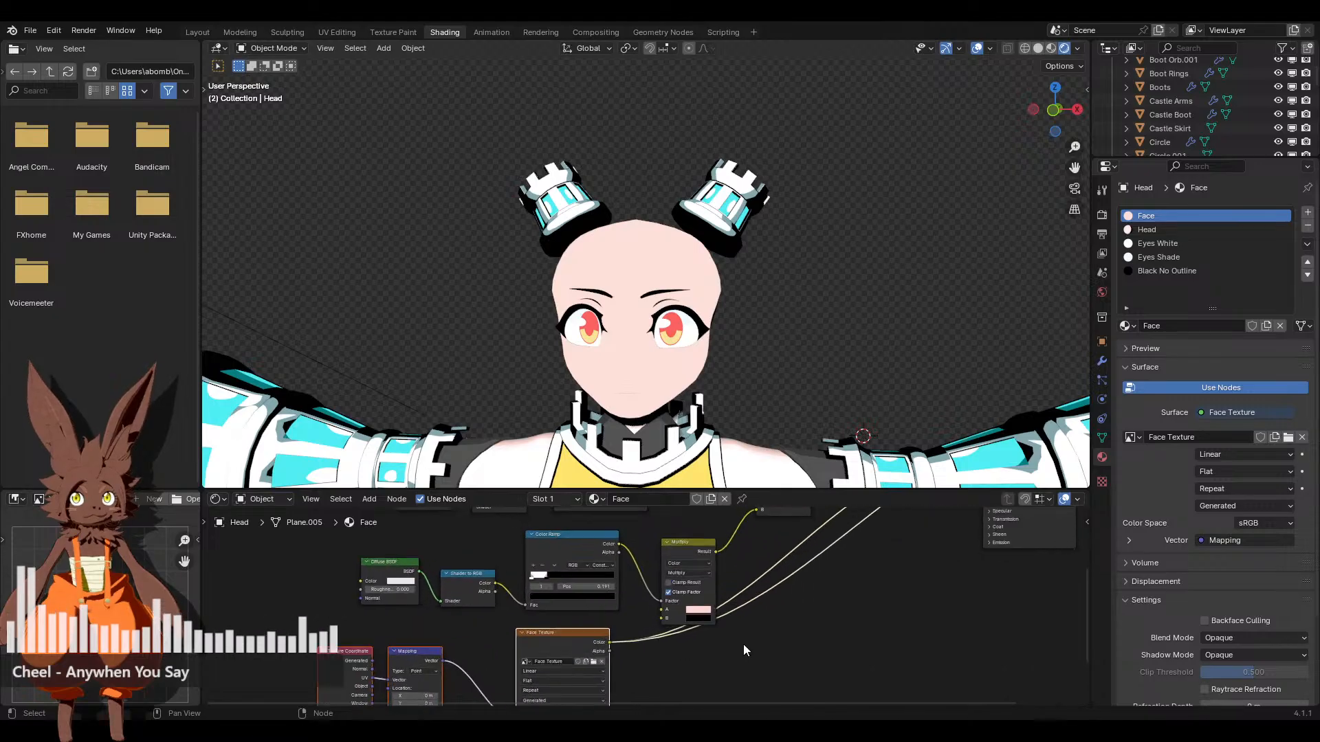
{"action": "scroll", "coordinate": [645, 605], "scroll_direction": "up", "scroll_amount": 2}
{"action": "left_click_drag", "start_coordinate": [604, 648], "coordinate": [663, 609]}
{"action": "scroll", "coordinate": [826, 606], "scroll_direction": "down", "scroll_amount": 8}
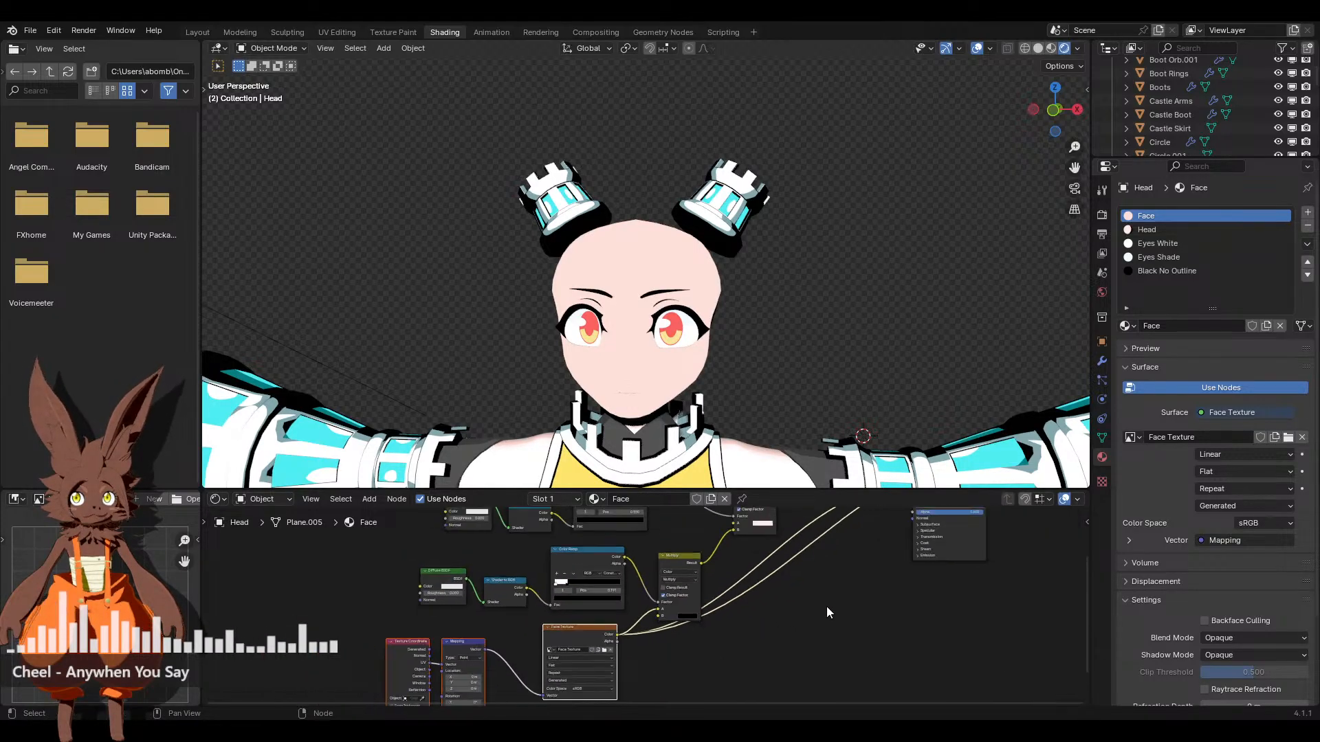
Connect the Mix node's Result to the Material Output's Surface and the Principled BSDF's Base Color, and check the face shading
{"action": "middle_click_drag", "start_coordinate": [811, 584], "coordinate": [678, 654]}
{"action": "scroll", "coordinate": [676, 638], "scroll_direction": "up", "scroll_amount": 2}
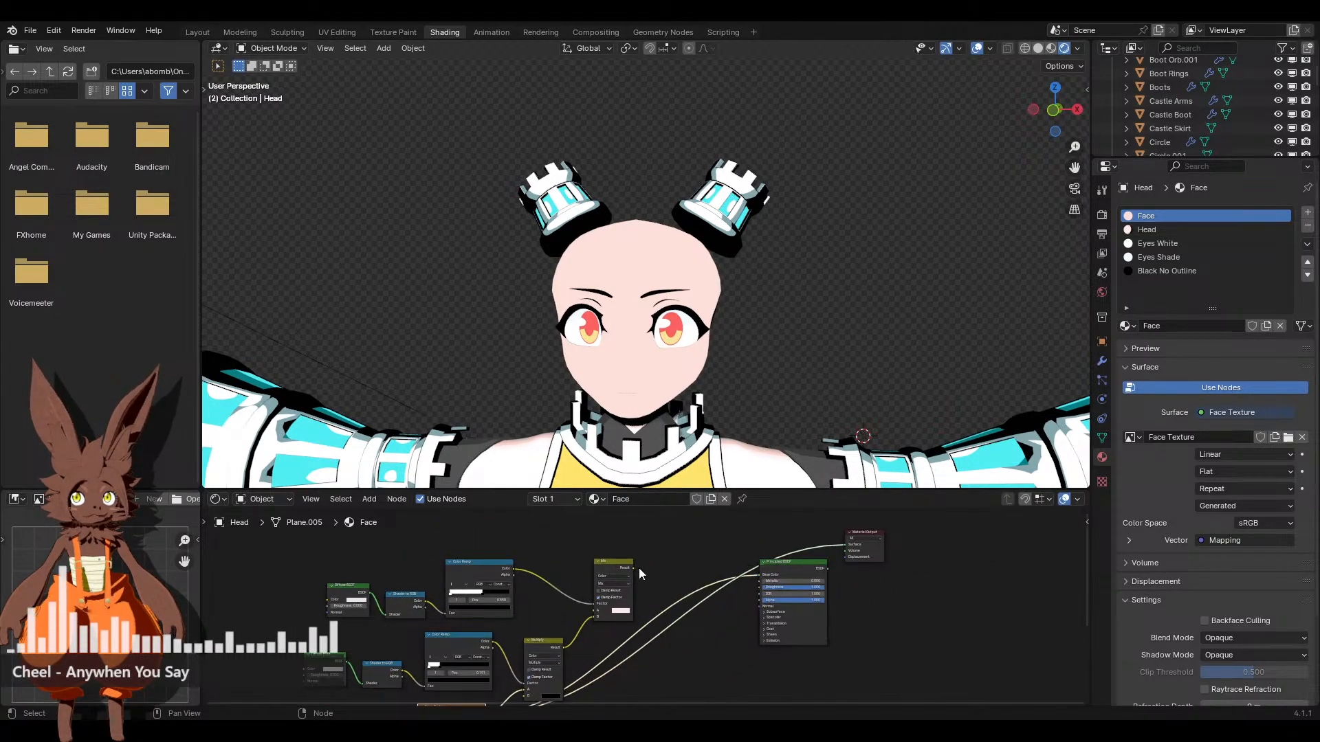
{"action": "left_click_drag", "start_coordinate": [633, 568], "coordinate": [849, 565]}
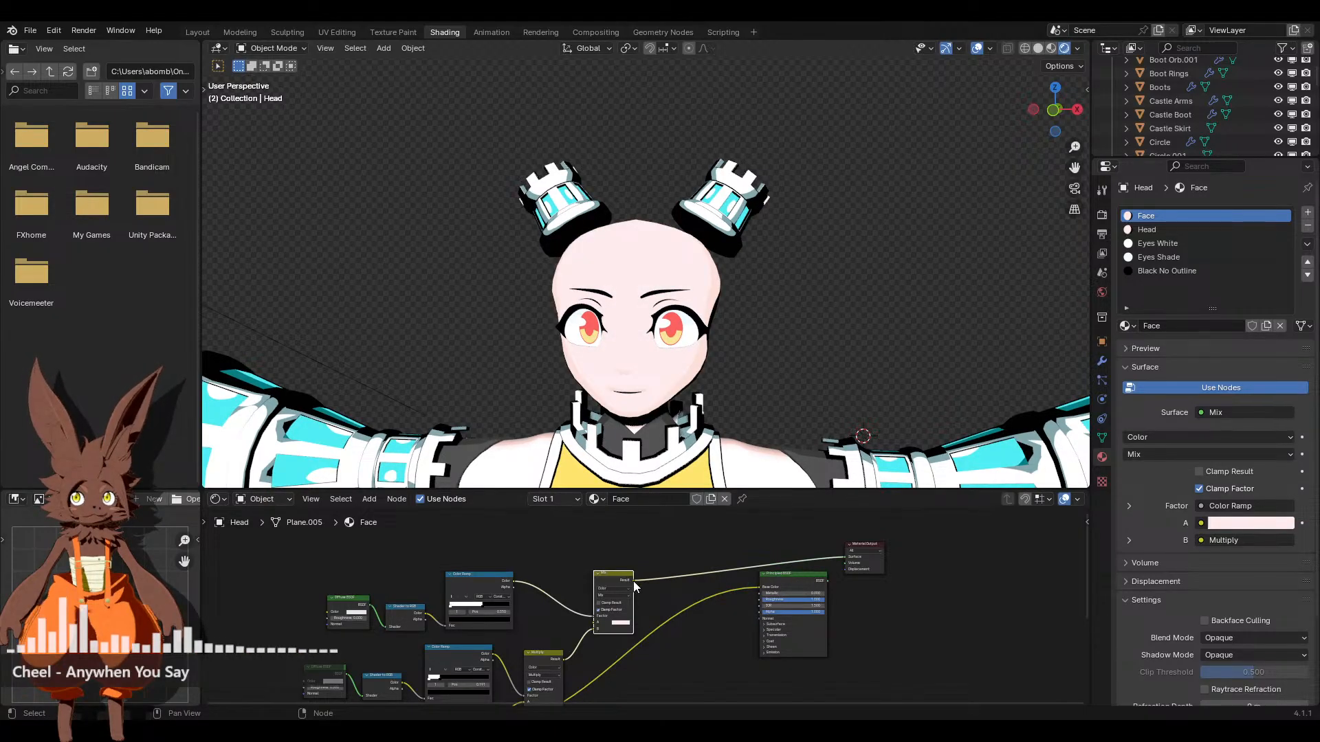
{"action": "left_click_drag", "start_coordinate": [632, 580], "coordinate": [787, 602]}
{"action": "middle_click_drag", "start_coordinate": [679, 630], "coordinate": [816, 636]}
{"action": "scroll", "coordinate": [654, 652], "scroll_direction": "up", "scroll_amount": 3}
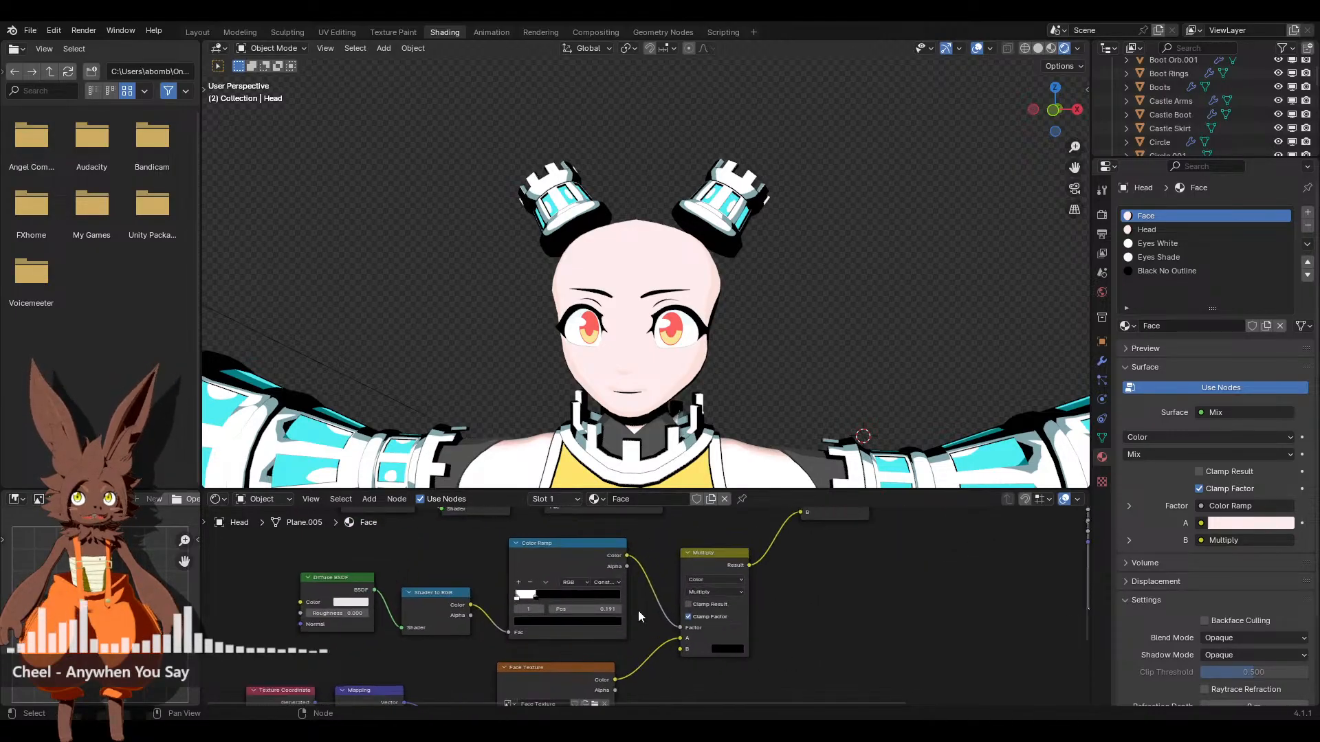
{"action": "mouse_move", "coordinate": [774, 303]}
{"action": "middle_mouse_down"}
{"action": "mouse_move", "coordinate": [662, 292]}
{"action": "mouse_move", "coordinate": [790, 303]}
{"action": "middle_mouse_up"}
{"action": "scroll", "coordinate": [778, 616], "scroll_direction": "down", "scroll_amount": 3}
{"action": "middle_click_drag", "start_coordinate": [778, 616], "coordinate": [636, 650]}
{"action": "scroll", "coordinate": [695, 624], "scroll_direction": "down", "scroll_amount": 1}
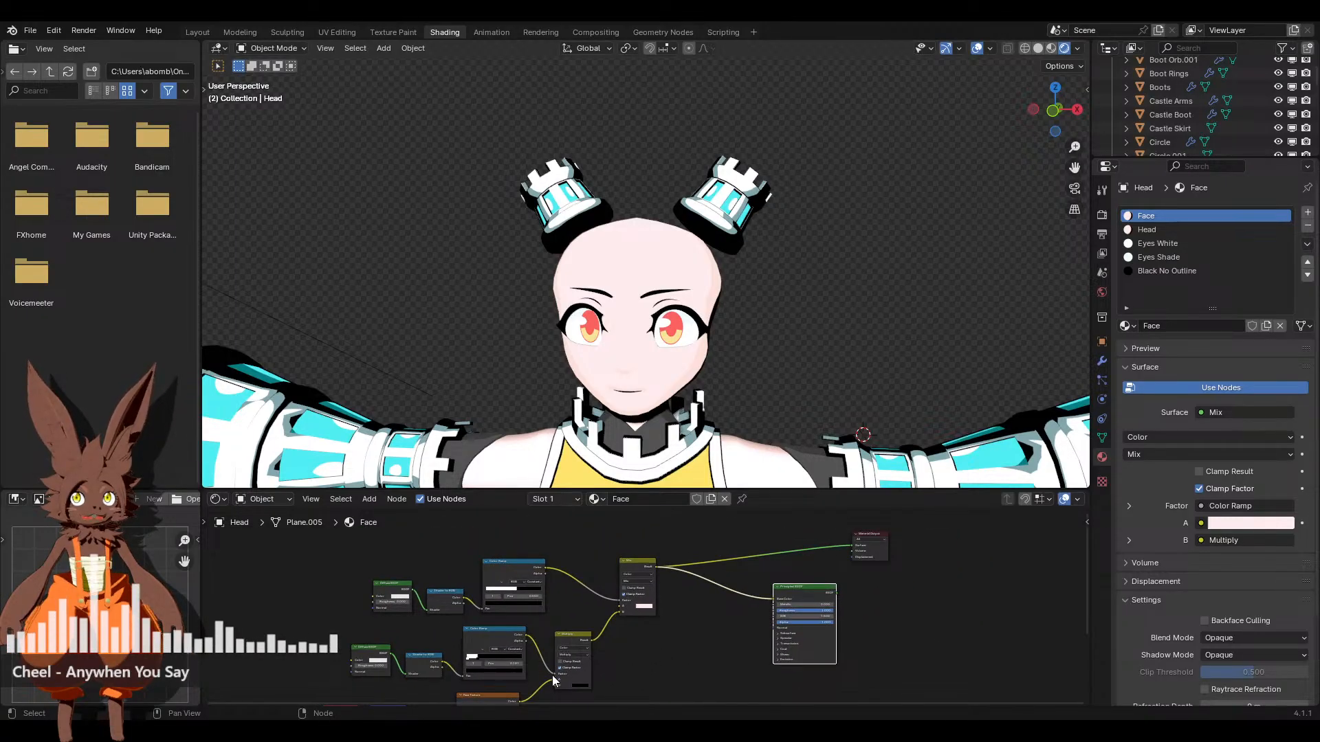
Route the Face Texture colour output straight to the Material Output's Surface, bypassing the Mix node
{"action": "middle_click_drag", "start_coordinate": [616, 695], "coordinate": [613, 658]}
{"action": "left_click_drag", "start_coordinate": [519, 667], "coordinate": [859, 562]}
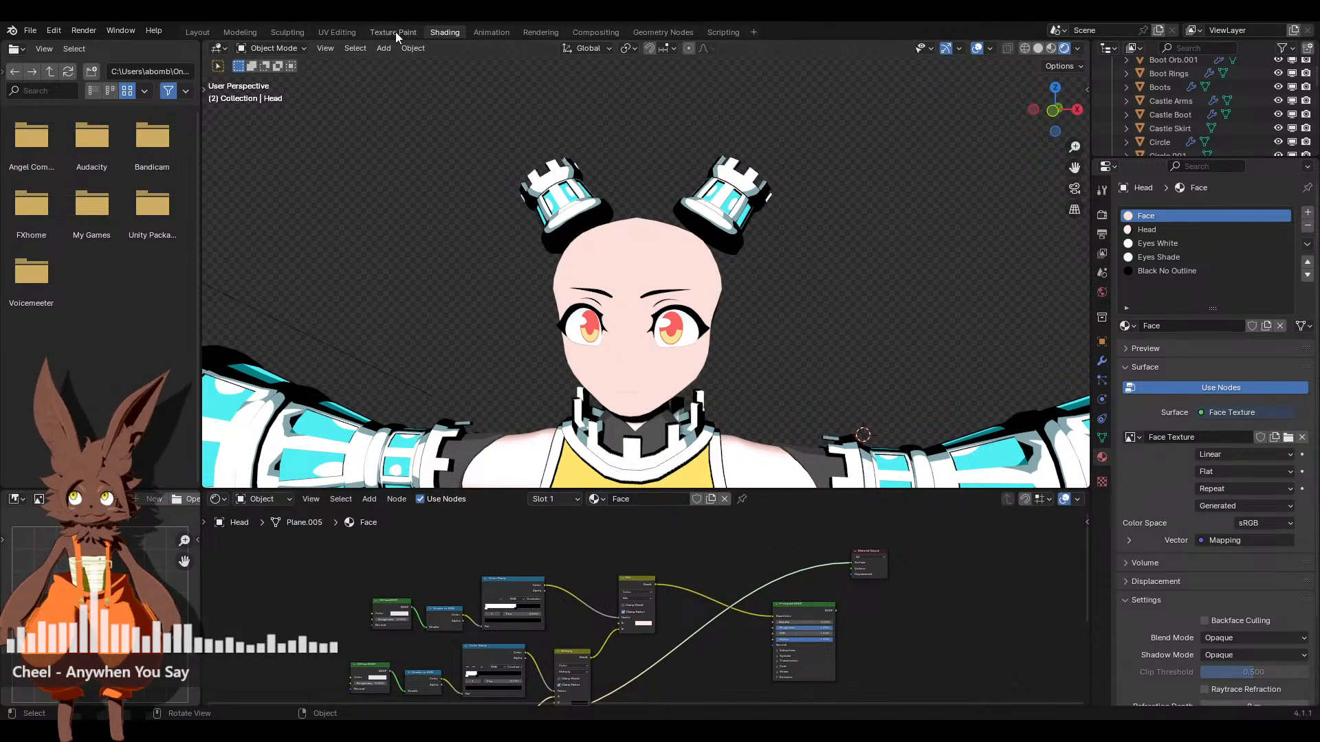
{"action": "scroll", "coordinate": [422, 587], "scroll_direction": "down", "scroll_amount": 3}
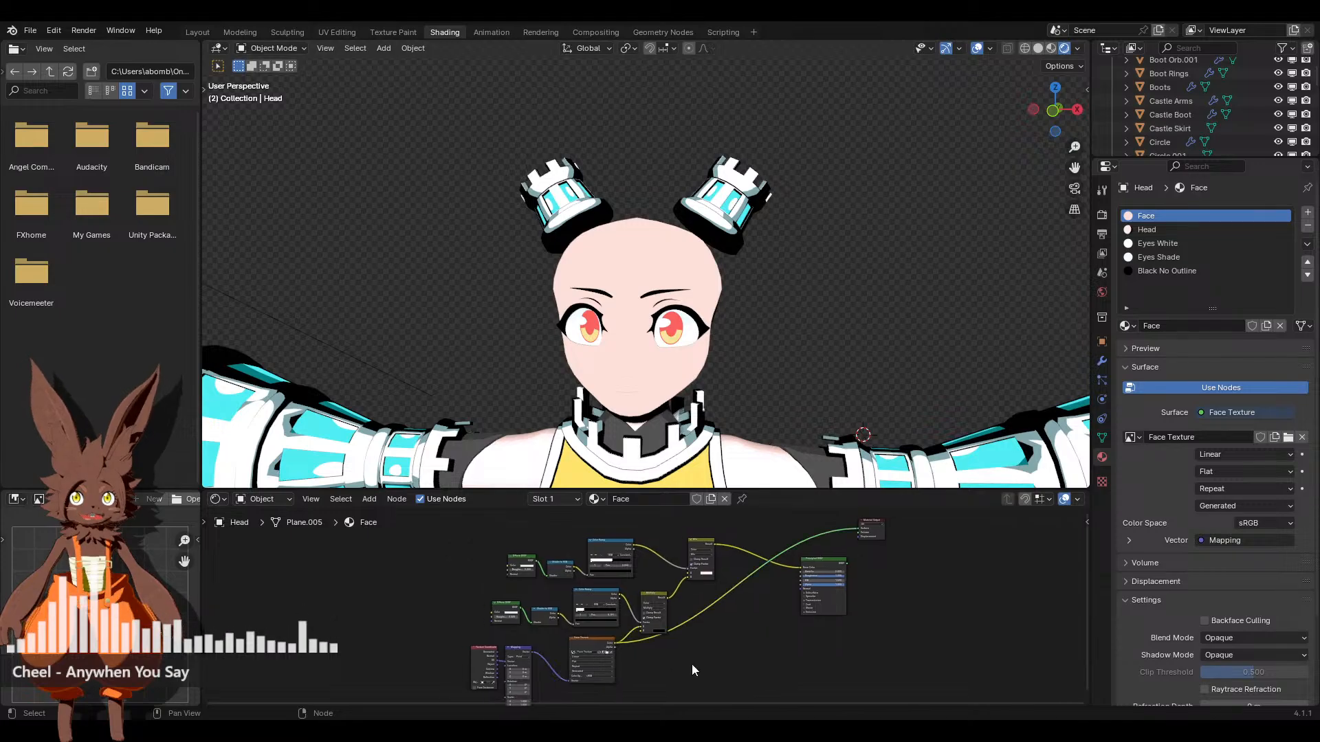
Select the Face Texture node and widen the image editor area beside the node tree
{"action": "left_click", "coordinate": [593, 639]}
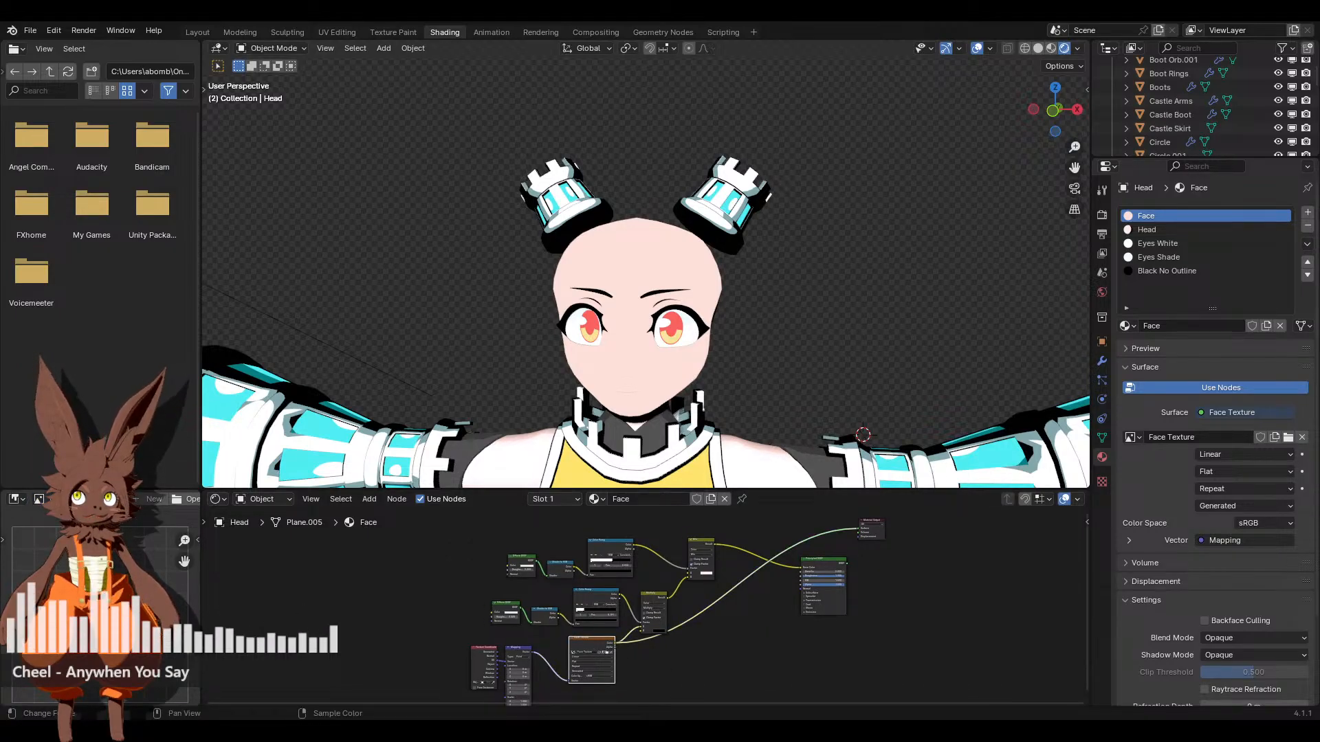
{"action": "scroll", "coordinate": [172, 499], "scroll_direction": "down", "scroll_amount": 3}
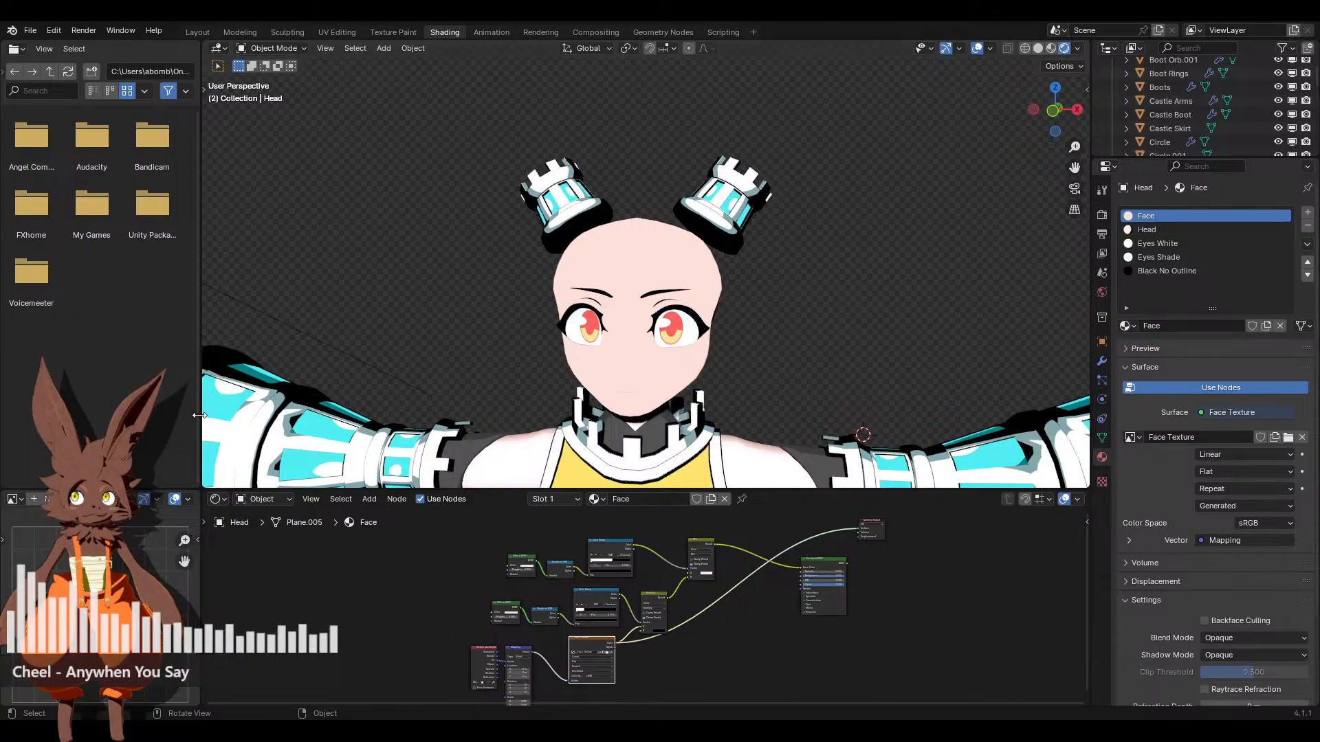
{"action": "left_click_drag", "start_coordinate": [199, 415], "coordinate": [246, 415]}
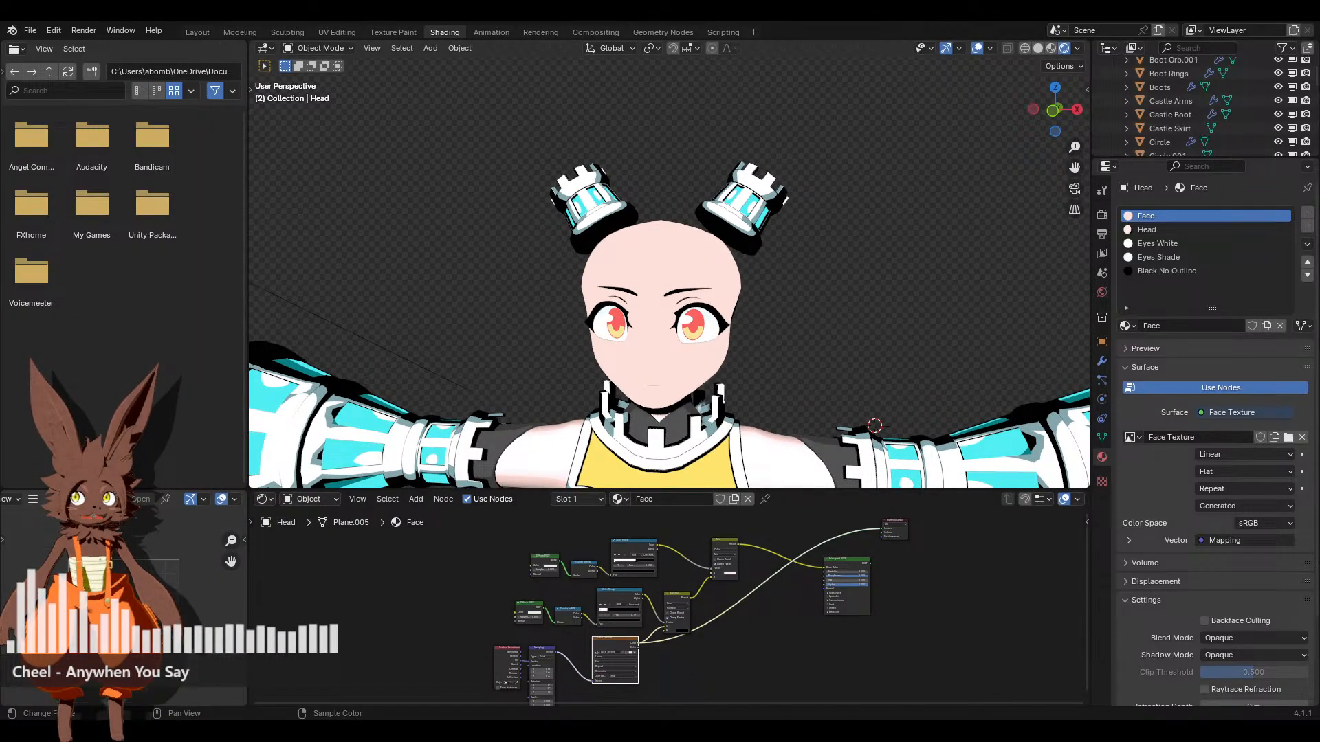
Copy the Face Texture image node and paste the duplicate beside the original
{"action": "left_click", "coordinate": [472, 624]}
{"action": "left_click", "coordinate": [626, 642]}
{"action": "key", "text": "ctrl+c"}
{"action": "key", "text": "ctrl+v"}
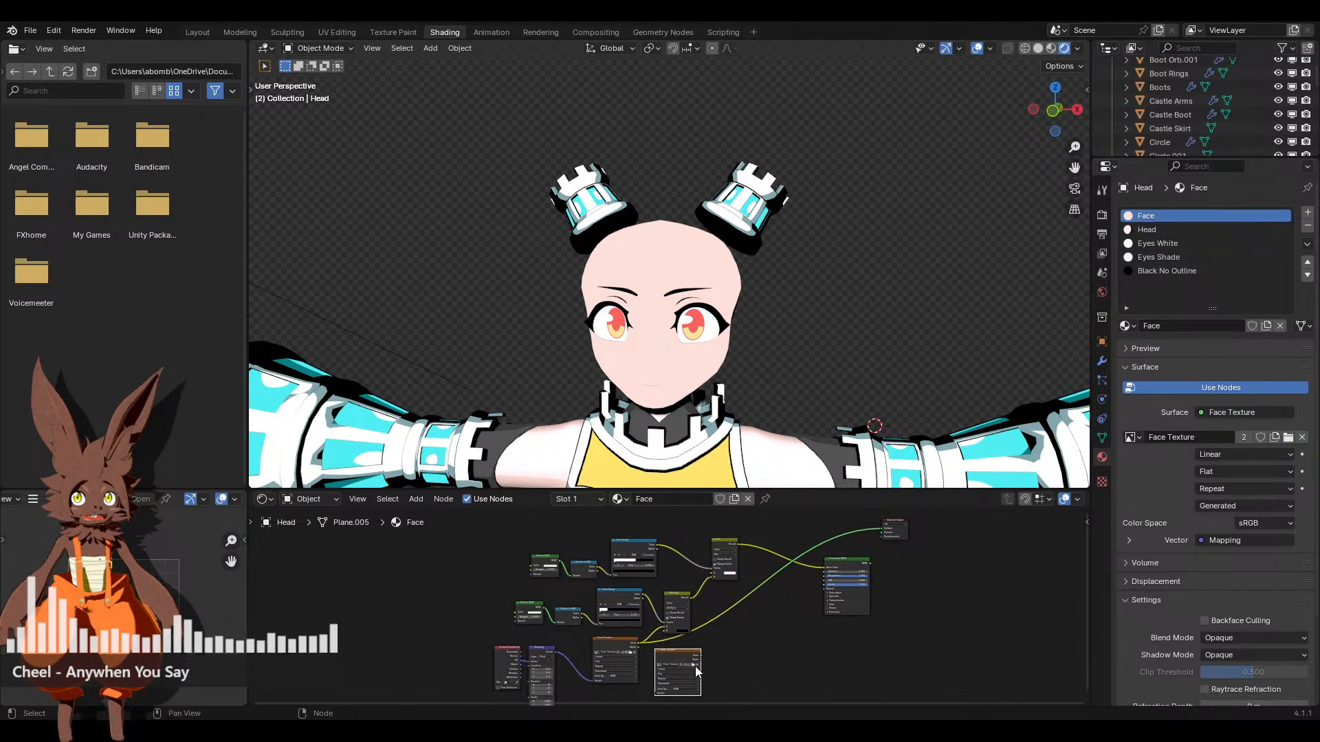
Delete the duplicate Face Texture node beside the original
{"action": "left_click", "coordinate": [606, 640]}
{"action": "left_click", "coordinate": [685, 656]}
{"action": "key", "text": "x"}
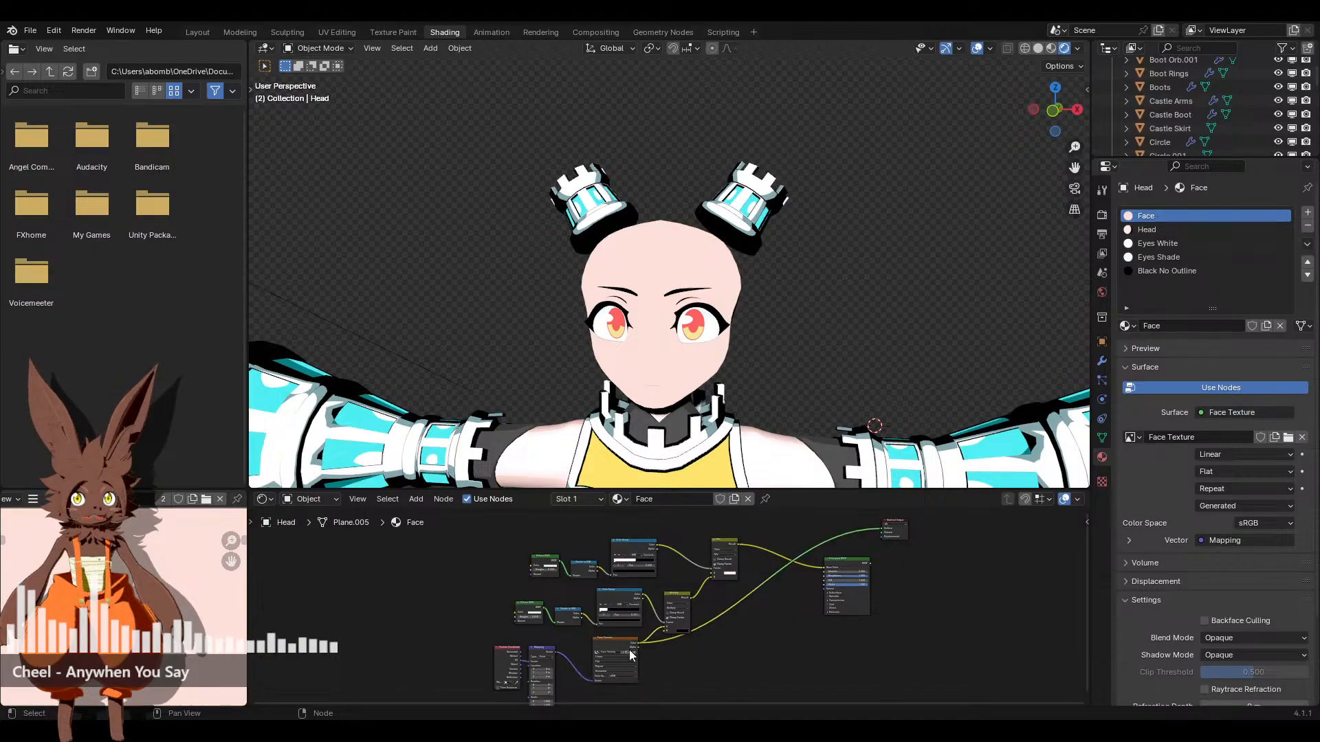
Select the original Face Texture node and save its image from the image editor as an external file
{"action": "left_click", "coordinate": [618, 642]}
{"action": "left_click", "coordinate": [65, 499]}
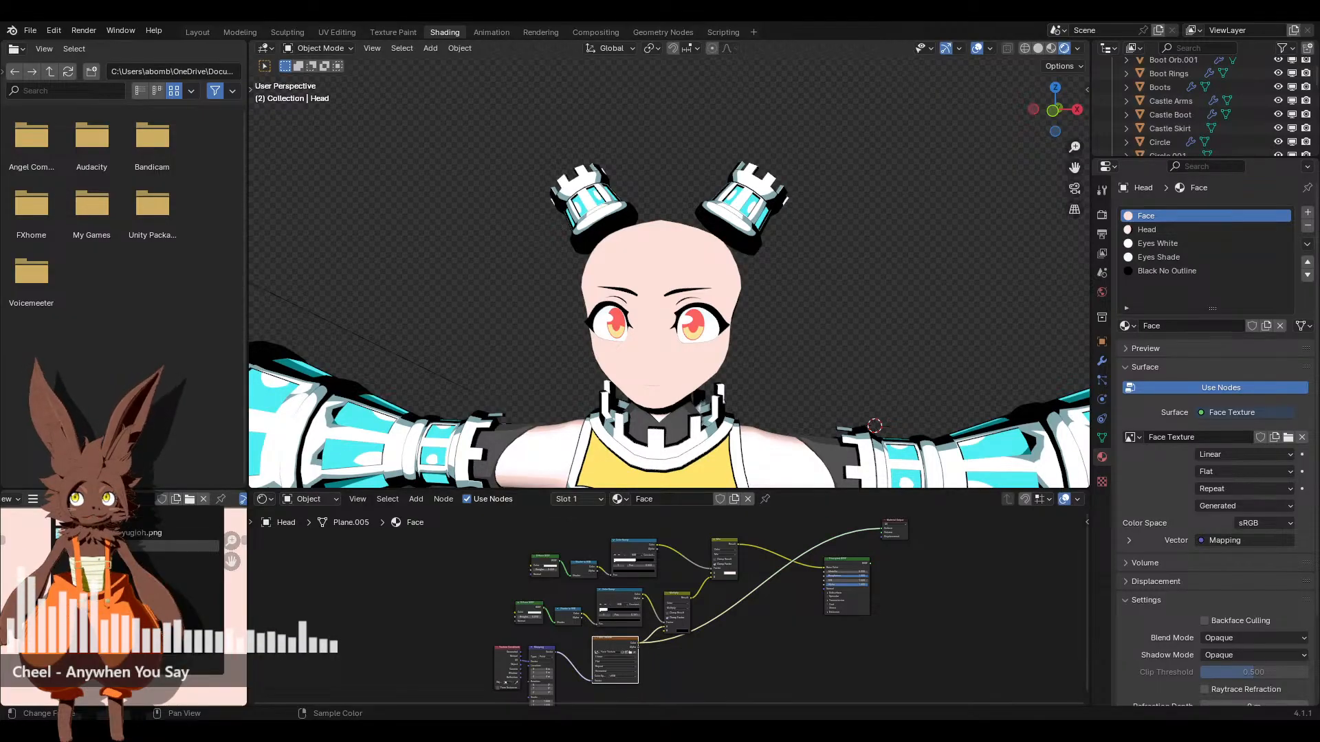
{"action": "scroll", "coordinate": [172, 499], "scroll_direction": "up", "scroll_amount": 3}
{"action": "left_click", "coordinate": [96, 499]}
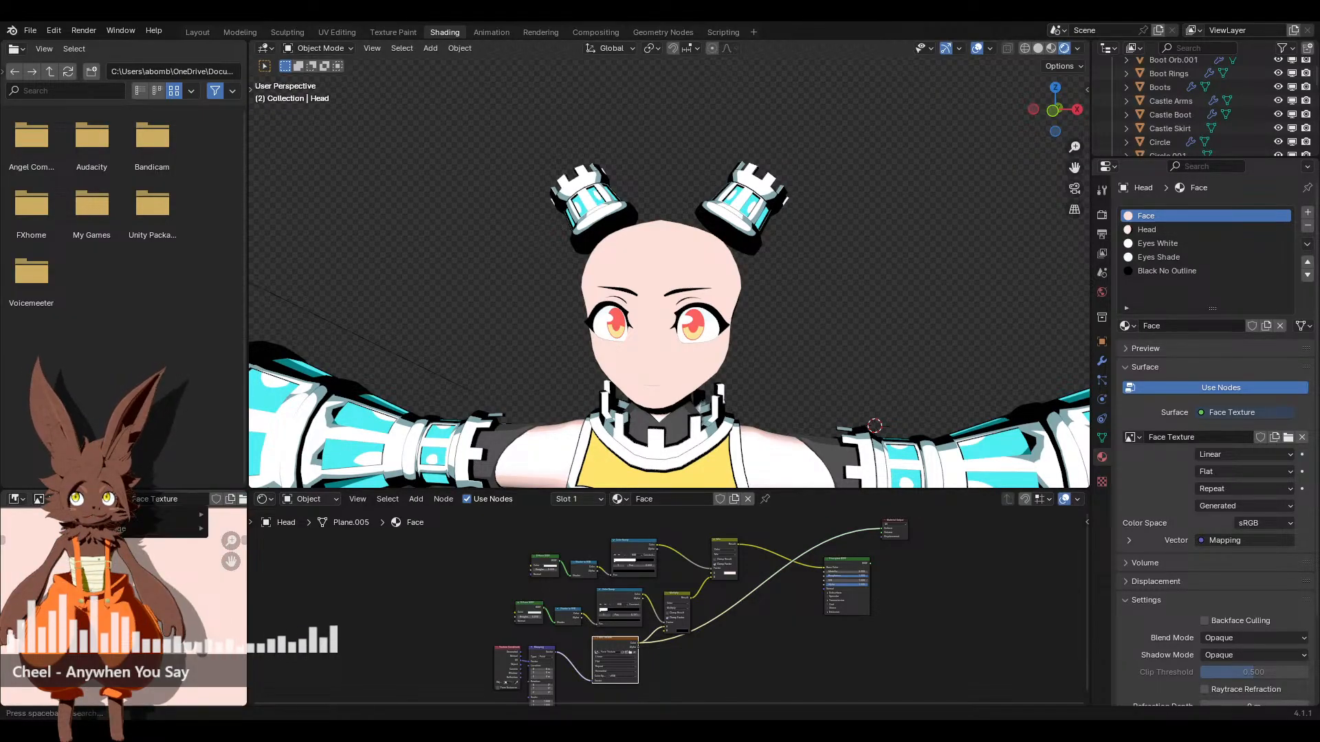
{"action": "mouse_move", "coordinate": [121, 528]}
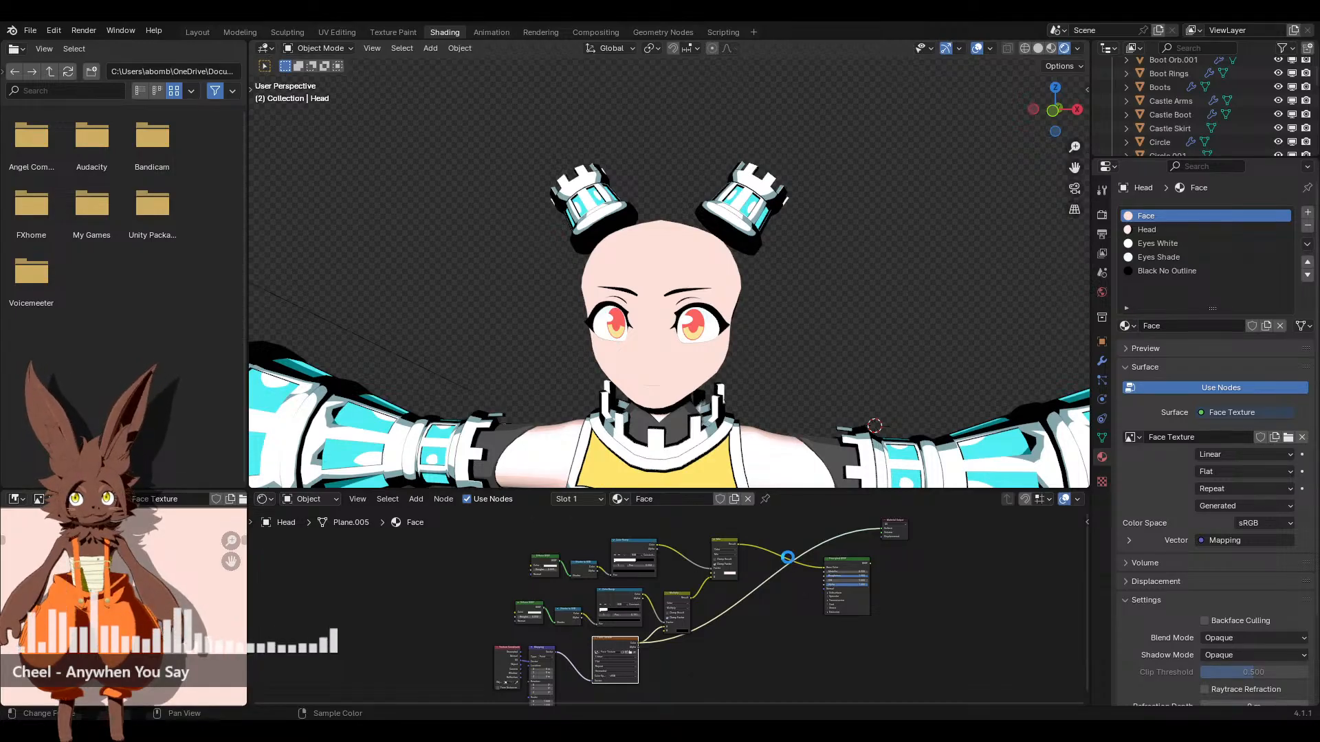
{"action": "key", "text": "ctrl+z"}
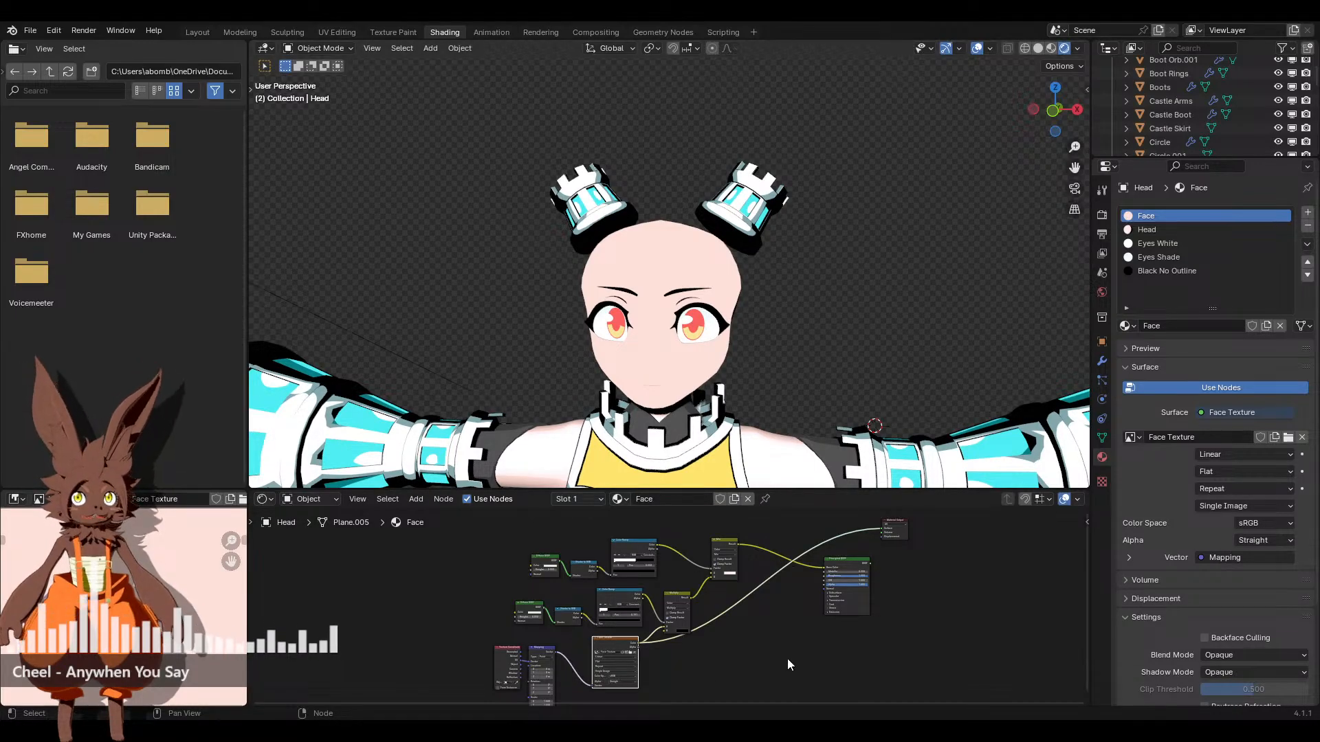
Move the lower Mix node slightly upward, away from the Face Texture node
{"action": "scroll", "coordinate": [729, 632], "scroll_direction": "up", "scroll_amount": 3}
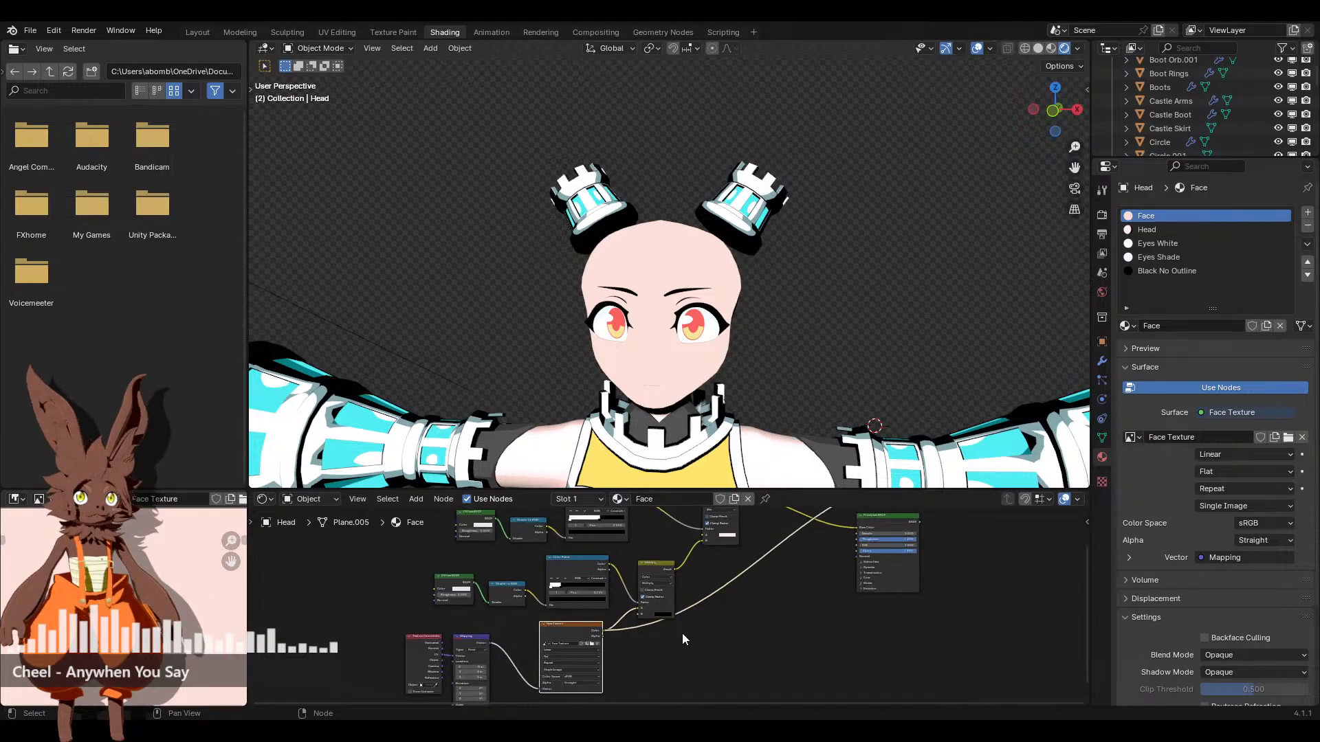
{"action": "left_click_drag", "start_coordinate": [647, 573], "coordinate": [649, 551]}
{"action": "scroll", "coordinate": [756, 604], "scroll_direction": "down", "scroll_amount": 1}
{"action": "middle_click_drag", "start_coordinate": [765, 551], "coordinate": [737, 601]}
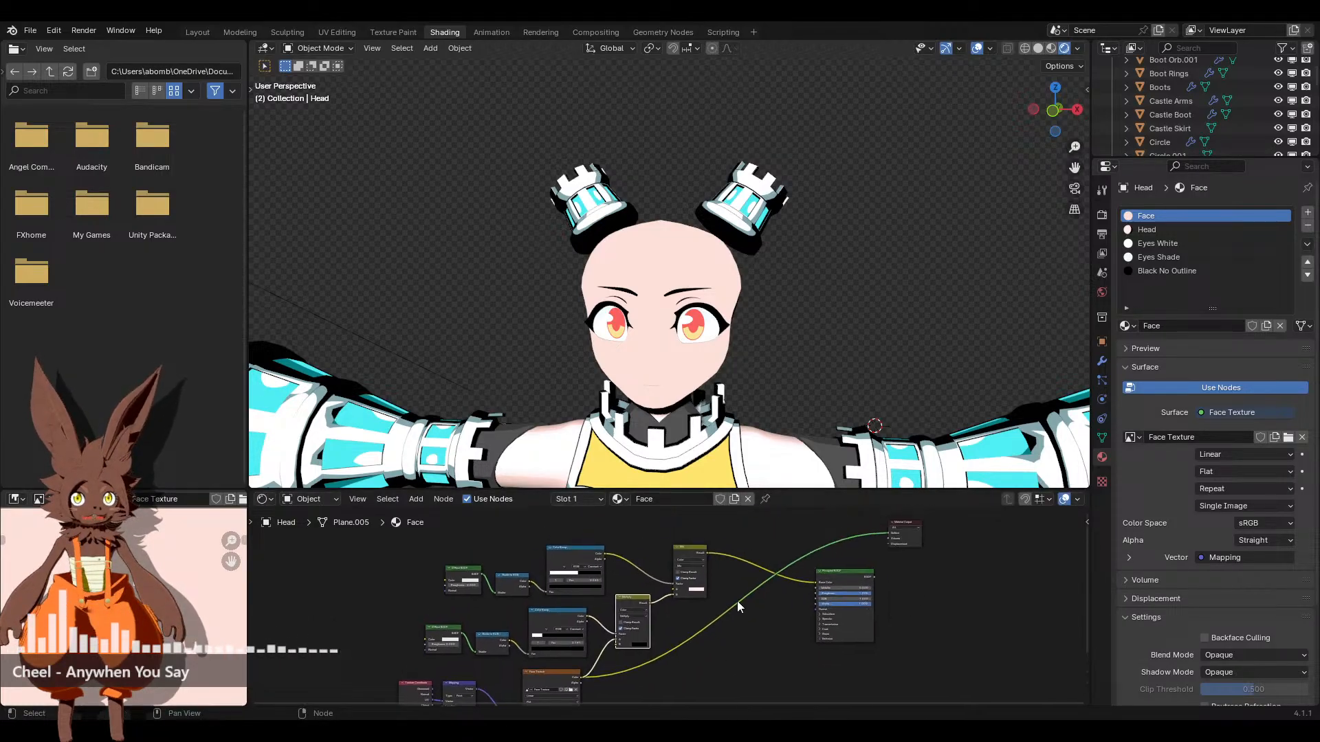
Switch to the Texture Paint workspace with the Face Texture loaded, widen the 3D viewport and frame the head
{"action": "left_click", "coordinate": [392, 32]}
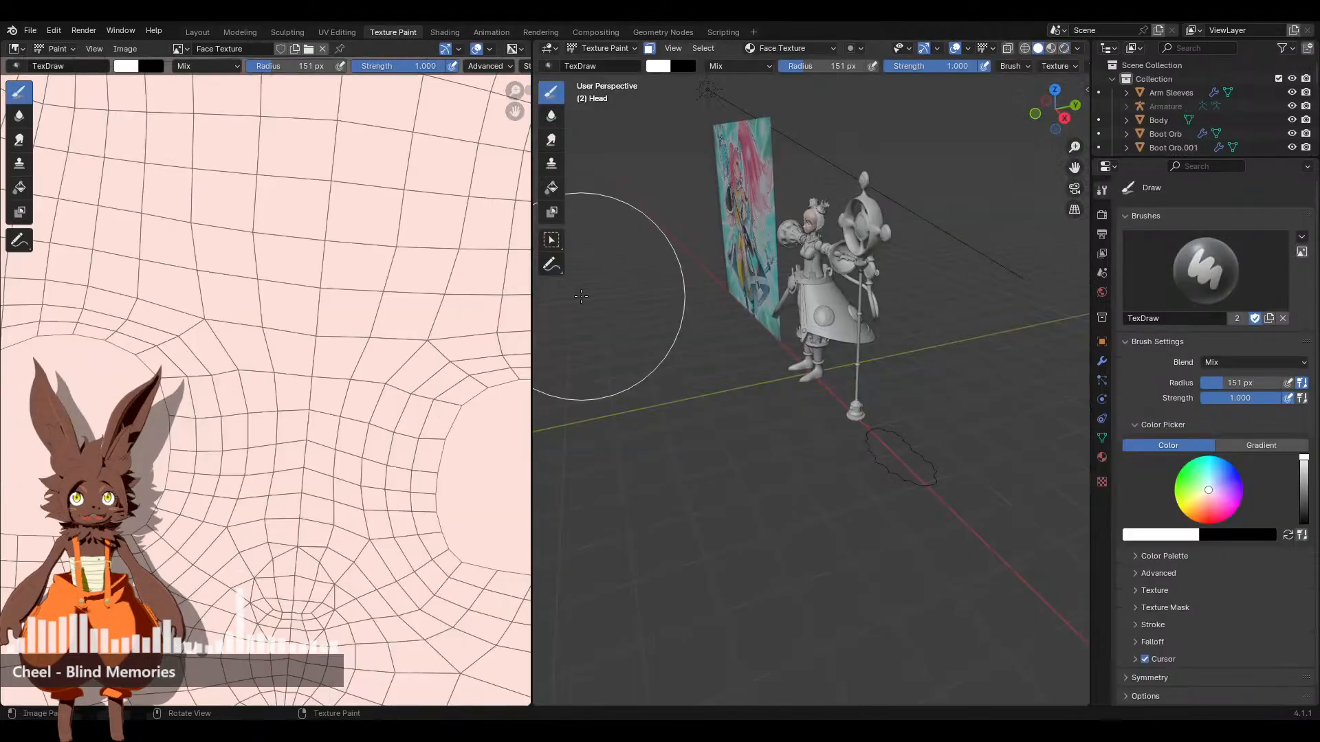
{"action": "left_click", "coordinate": [445, 32]}
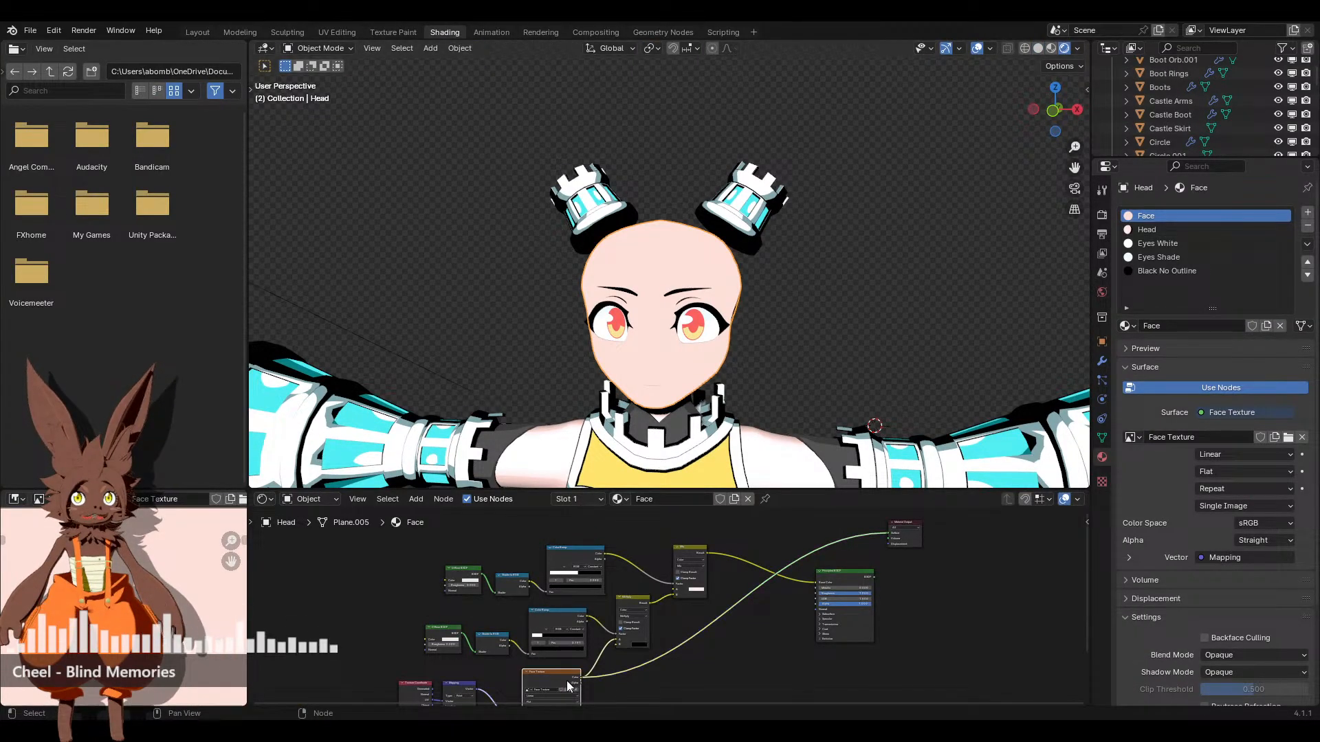
{"action": "left_click", "coordinate": [401, 32]}
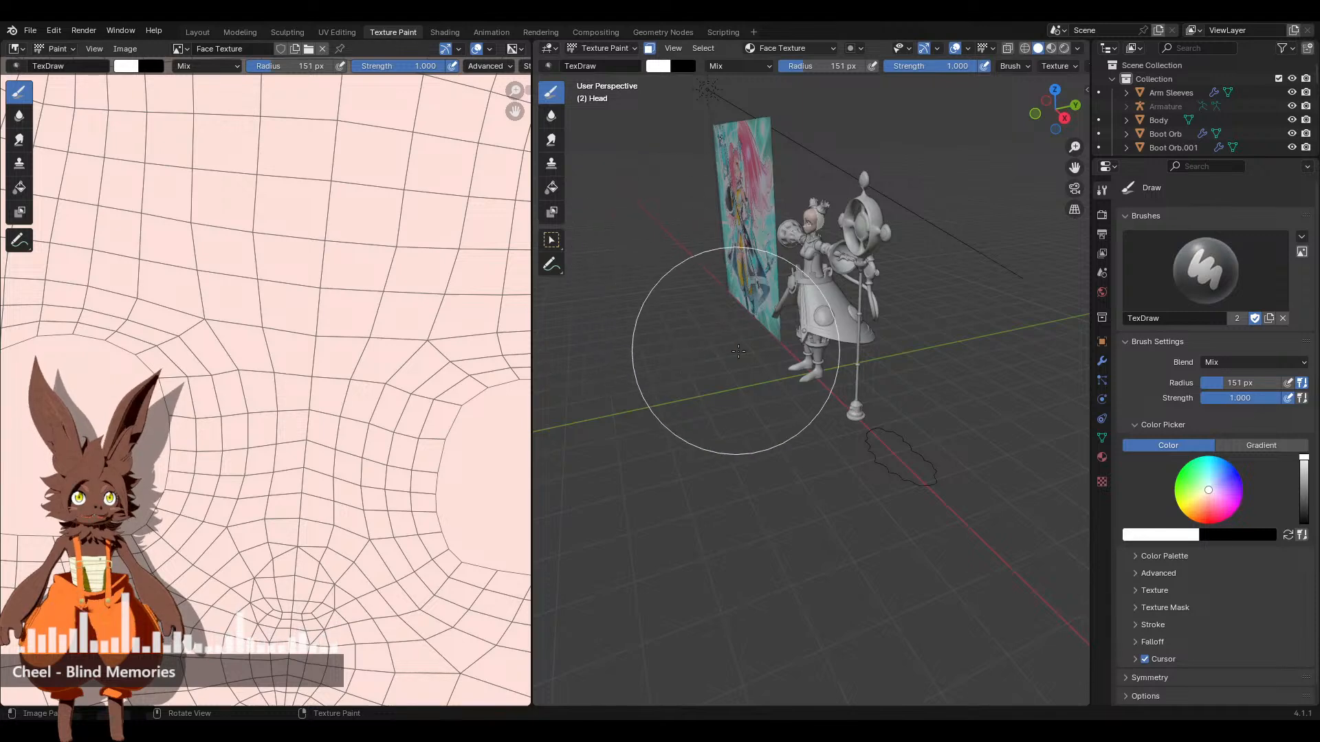
{"action": "scroll", "coordinate": [741, 346], "scroll_direction": "up", "scroll_amount": 5}
{"action": "middle_click_drag", "start_coordinate": [742, 346], "coordinate": [828, 317]}
{"action": "middle_click_drag", "start_coordinate": [828, 240], "coordinate": [763, 403], "text": "shift"}
{"action": "scroll", "coordinate": [763, 403], "scroll_direction": "up", "scroll_amount": 4}
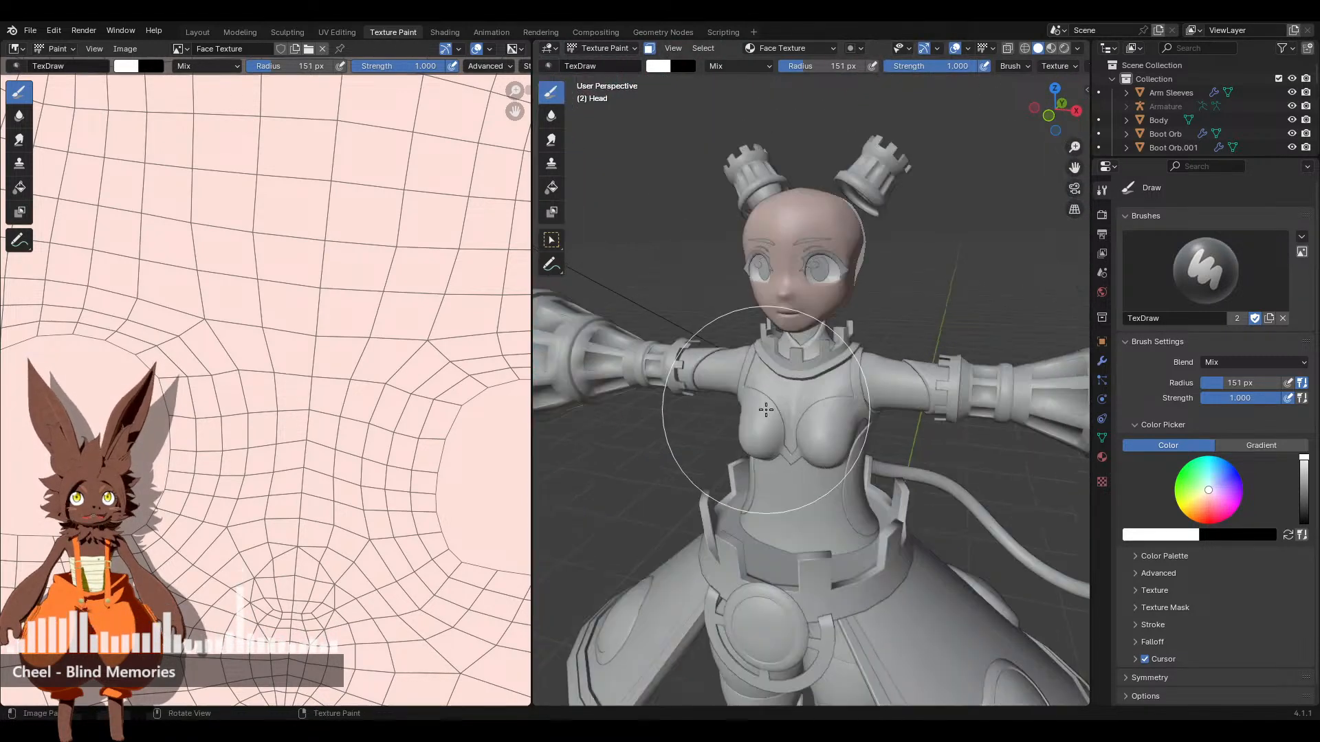
{"action": "left_click_drag", "start_coordinate": [515, 355], "coordinate": [385, 355]}
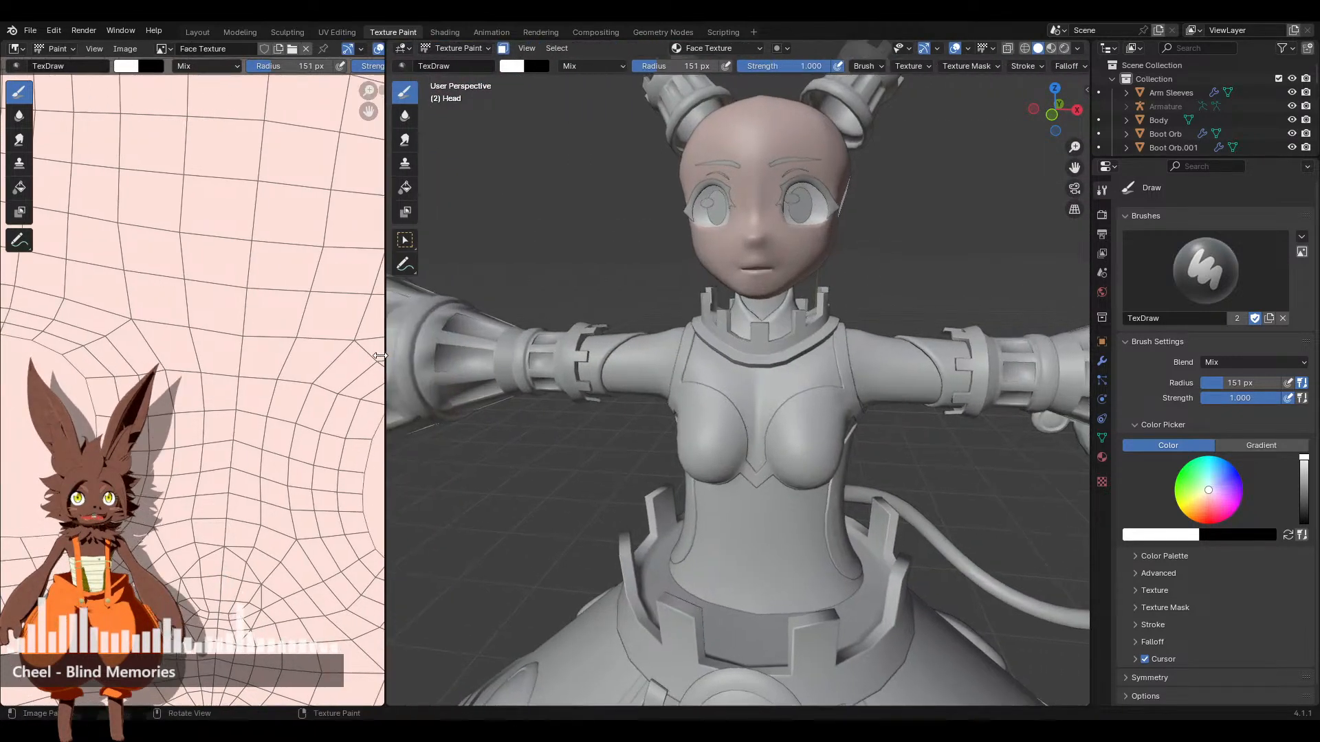
{"action": "scroll", "coordinate": [206, 385], "scroll_direction": "down", "scroll_amount": 4}
{"action": "scroll", "coordinate": [761, 486], "scroll_direction": "up", "scroll_amount": 2}
{"action": "middle_click_drag", "start_coordinate": [794, 316], "coordinate": [775, 440], "text": "shift"}
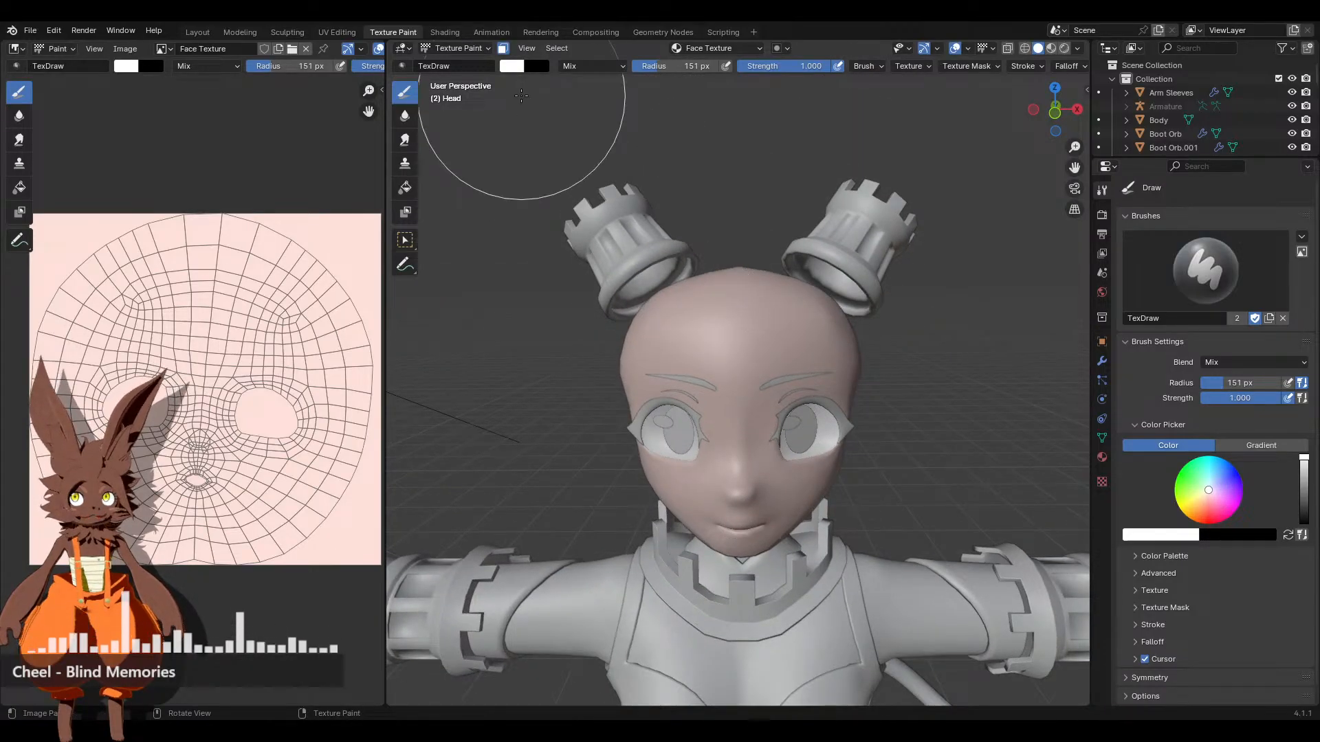
Deselect all of the Head's geometry in Edit Mode and return to Texture Paint mode
{"action": "left_click", "coordinate": [402, 48]}
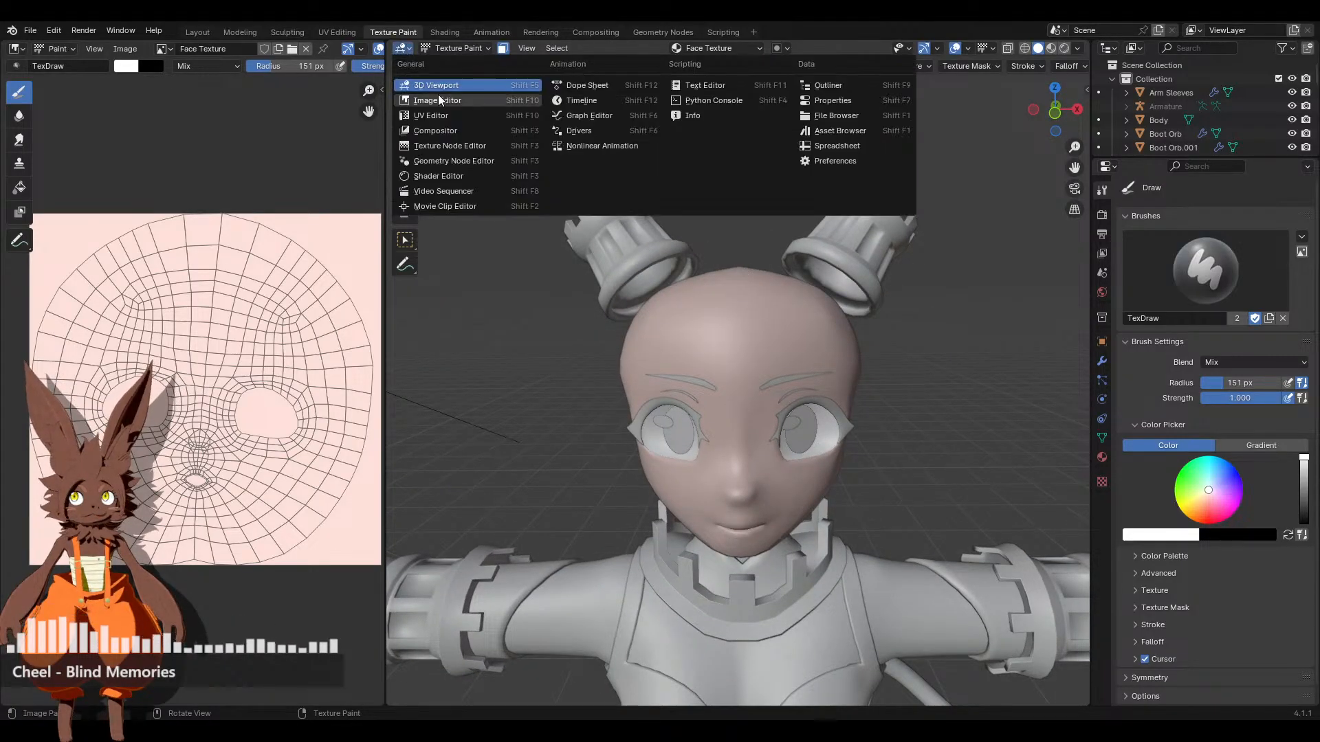
{"action": "left_click", "coordinate": [406, 50]}
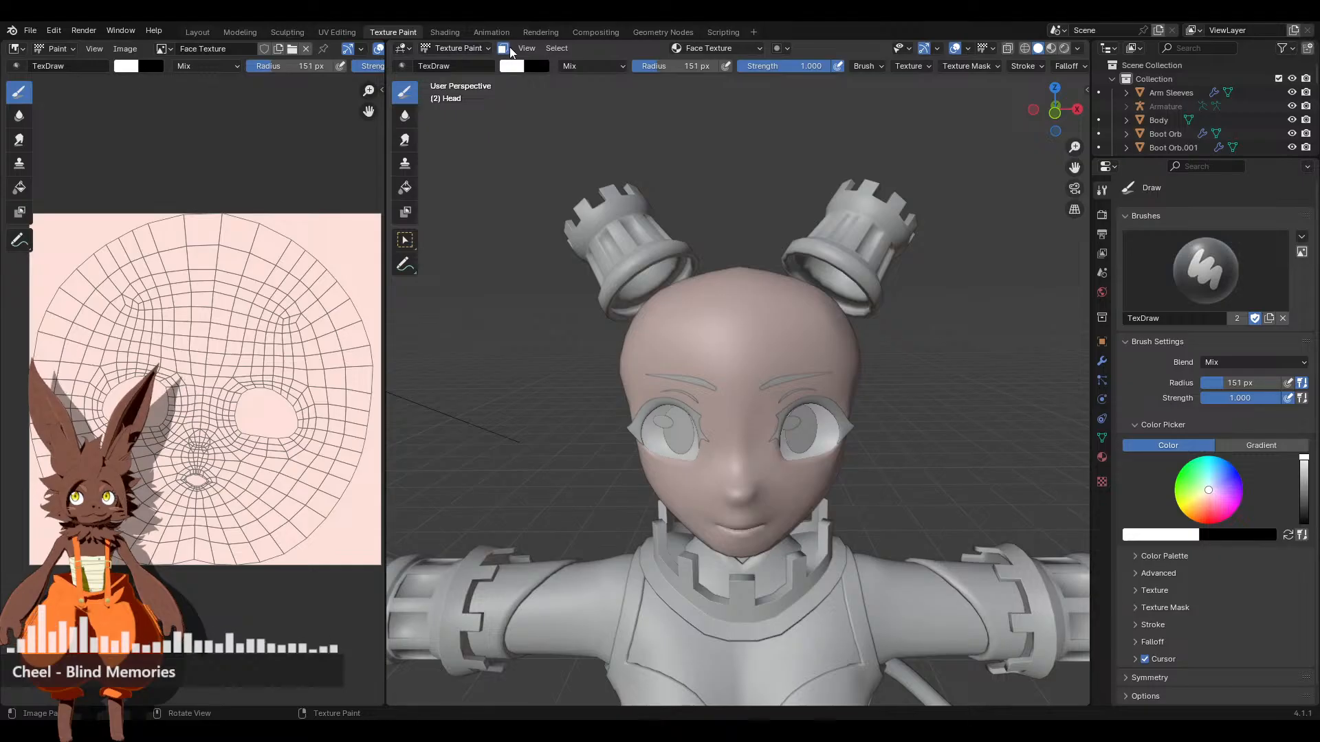
{"action": "left_click", "coordinate": [457, 49]}
{"action": "left_click", "coordinate": [454, 83]}
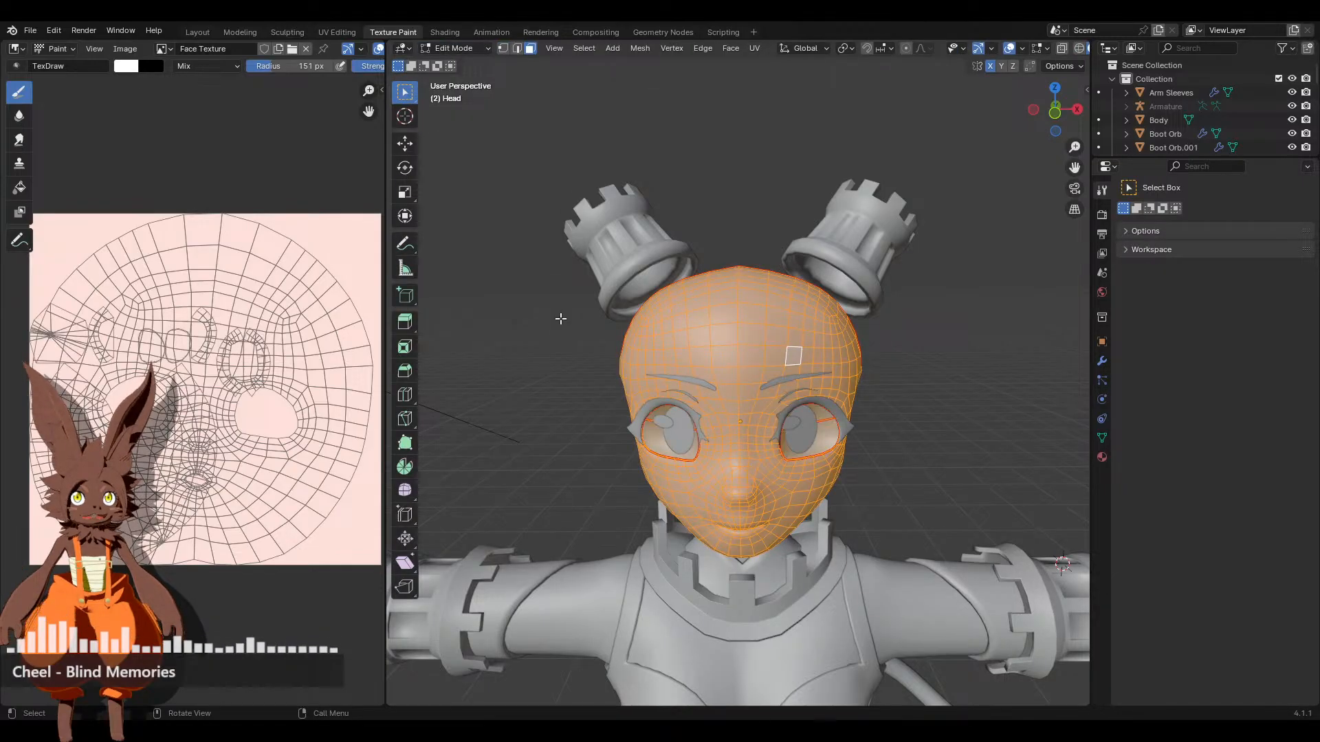
{"action": "key", "text": "alt+a"}
{"action": "key", "text": "a"}
{"action": "key", "text": "alt+a"}
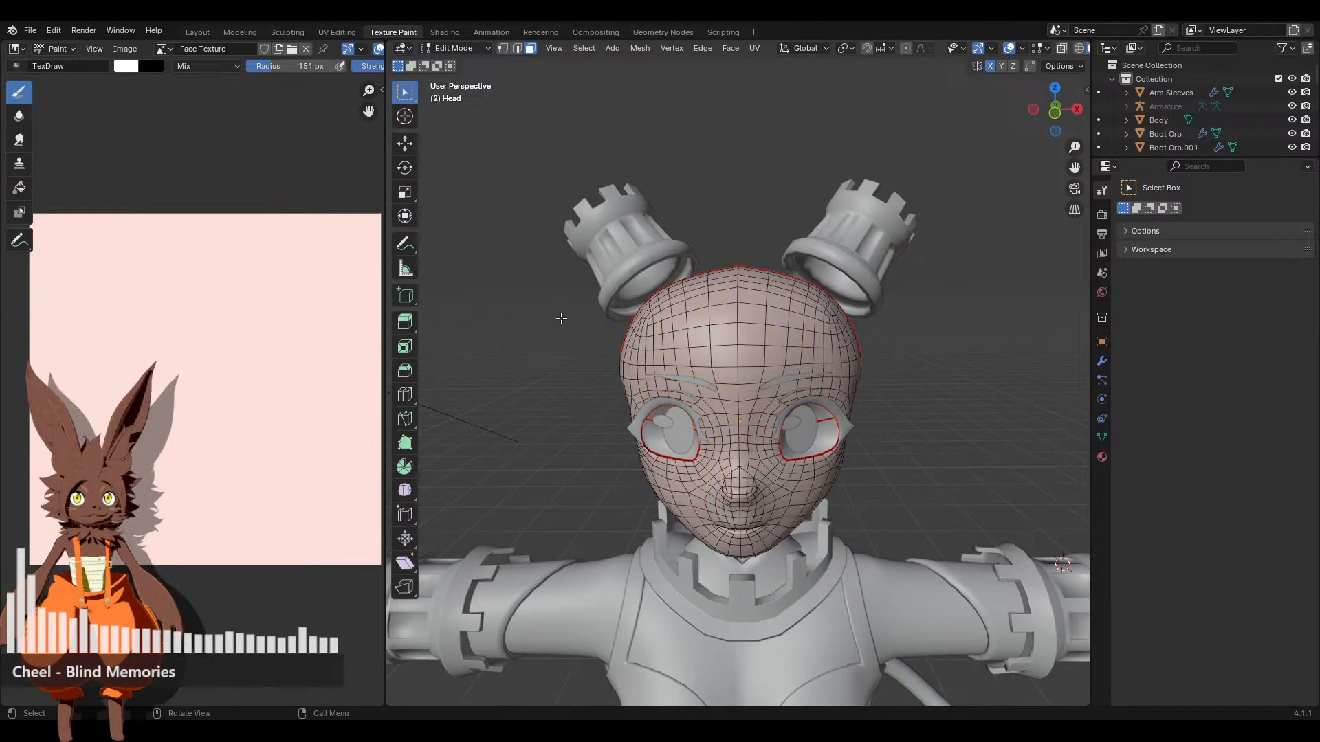
{"action": "left_click", "coordinate": [464, 49]}
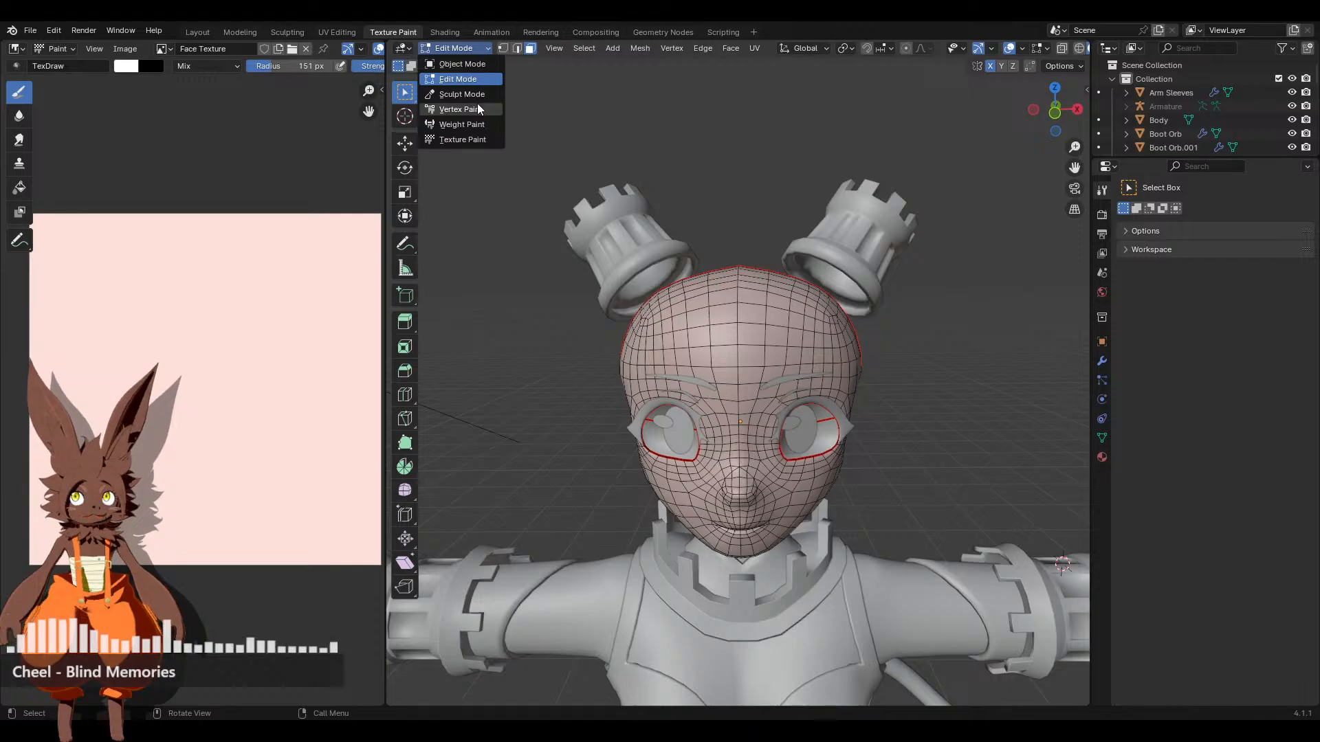
{"action": "left_click", "coordinate": [485, 138]}
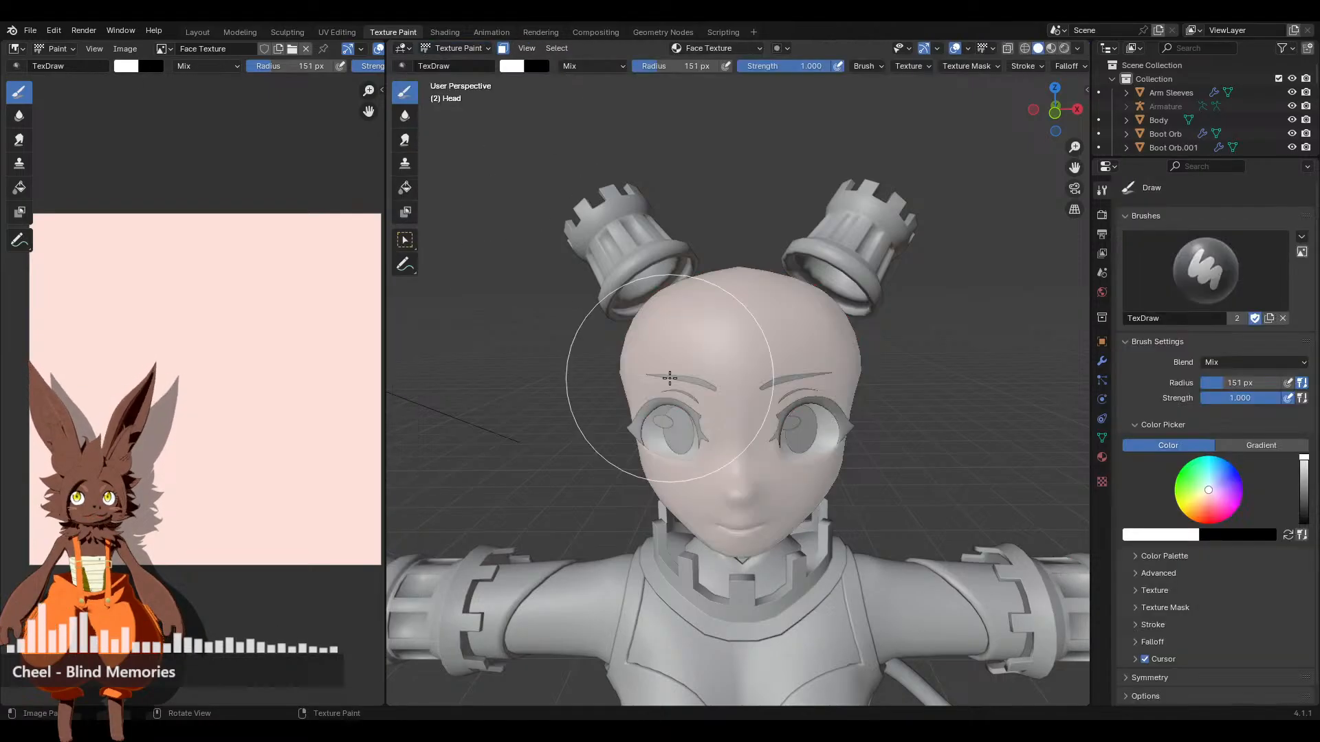
Set the TexDraw brush colour to pure red and frame the face for painting
{"action": "mouse_move", "coordinate": [672, 383]}
{"action": "middle_mouse_down"}
{"action": "mouse_move", "coordinate": [797, 343]}
{"action": "mouse_move", "coordinate": [565, 353]}
{"action": "middle_mouse_up"}
{"action": "scroll", "coordinate": [618, 365], "scroll_direction": "down", "scroll_amount": 5}
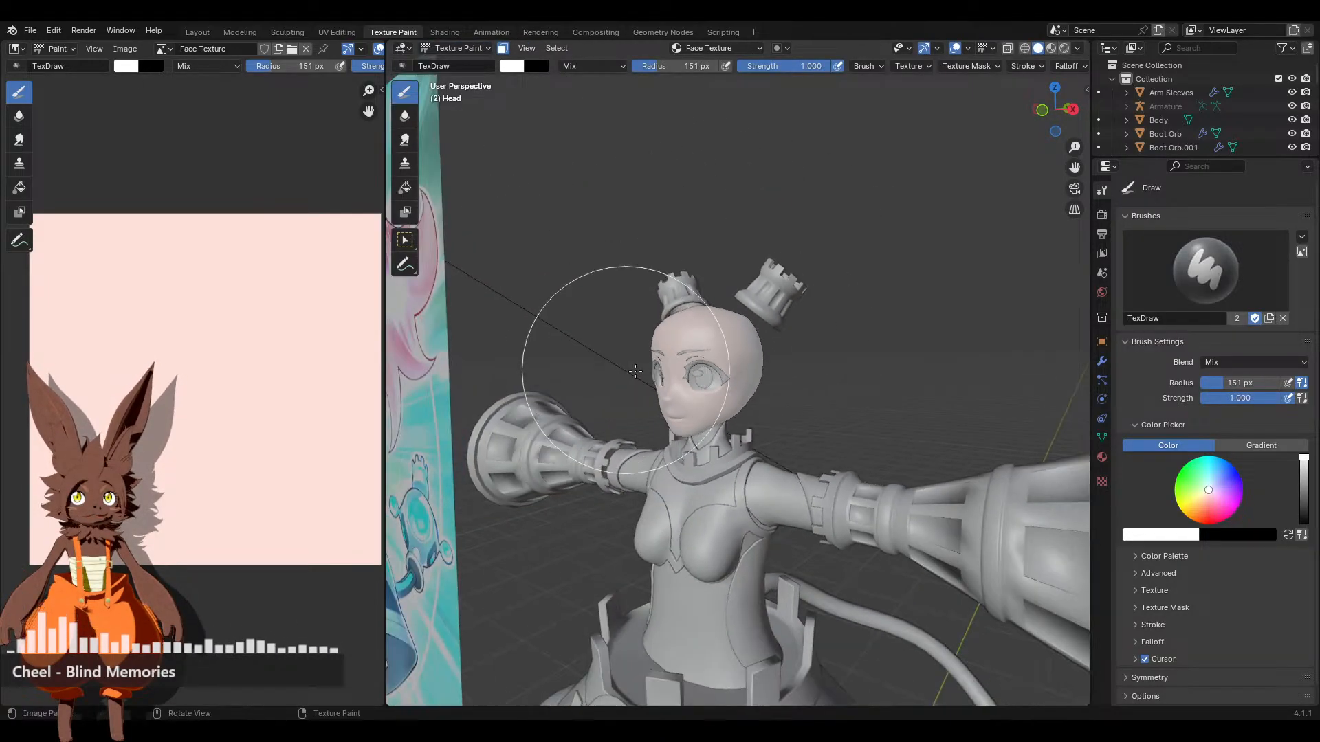
{"action": "scroll", "coordinate": [700, 385], "scroll_direction": "up", "scroll_amount": 6}
{"action": "scroll", "coordinate": [699, 385], "scroll_direction": "up", "scroll_amount": 3}
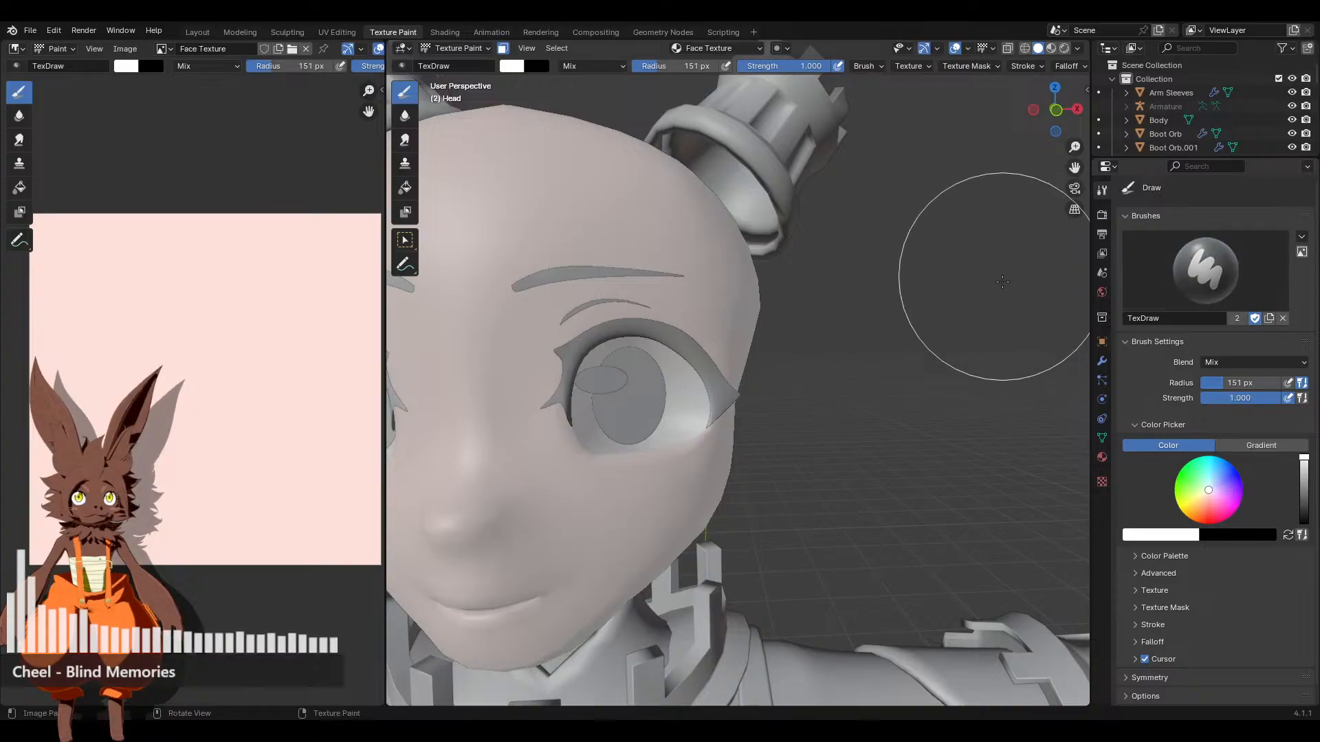
{"action": "left_click", "coordinate": [1231, 512]}
{"action": "scroll", "coordinate": [928, 446], "scroll_direction": "down", "scroll_amount": 2}
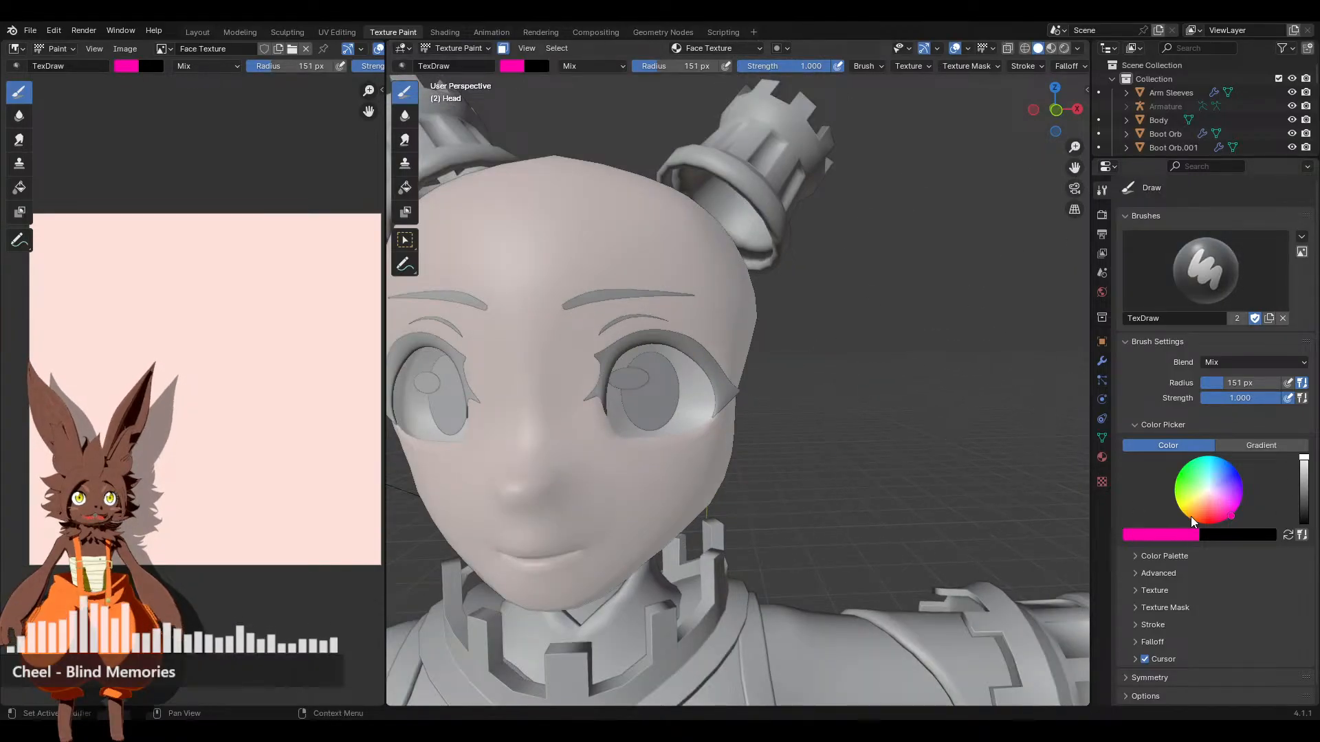
{"action": "left_click", "coordinate": [1208, 524]}
{"action": "middle_click_drag", "start_coordinate": [538, 382], "coordinate": [727, 444], "text": "shift"}
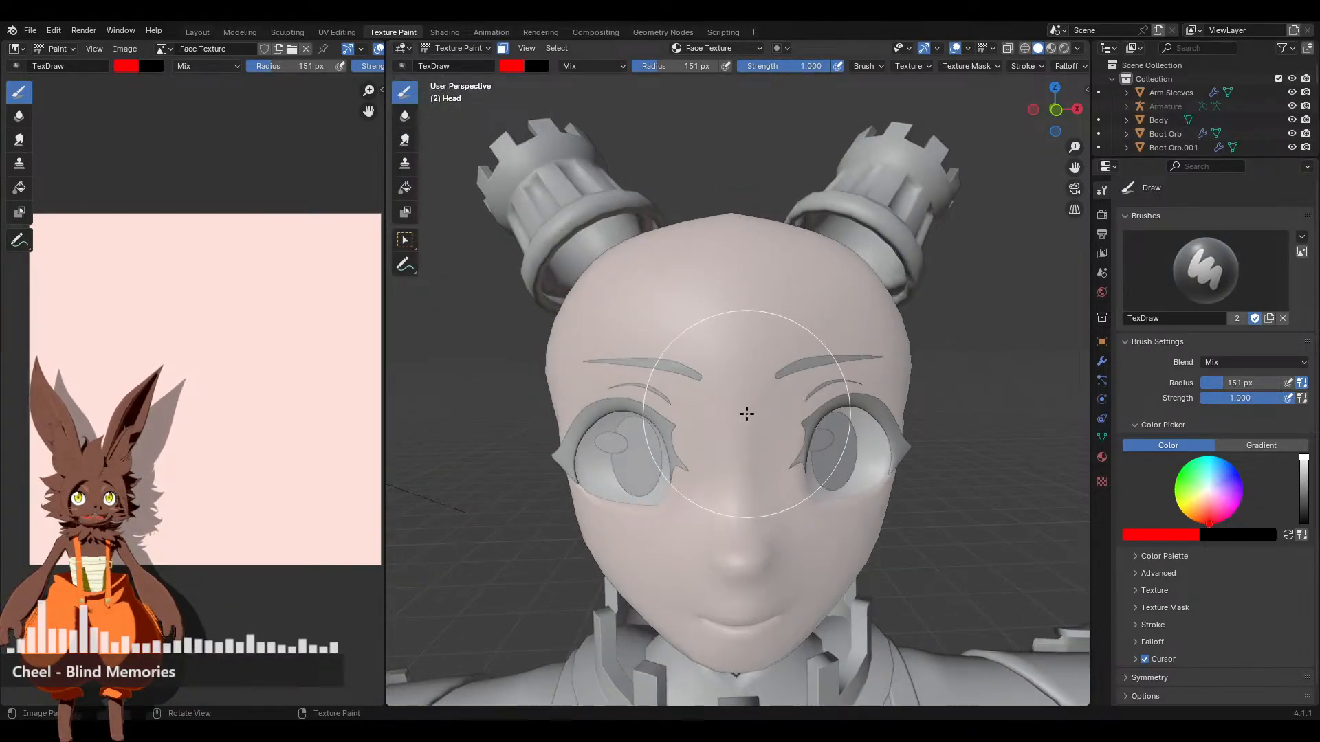
Paint a diagonal red test stroke across the Face Texture image, and undo it
{"action": "left_click_drag", "start_coordinate": [280, 496], "coordinate": [154, 327]}
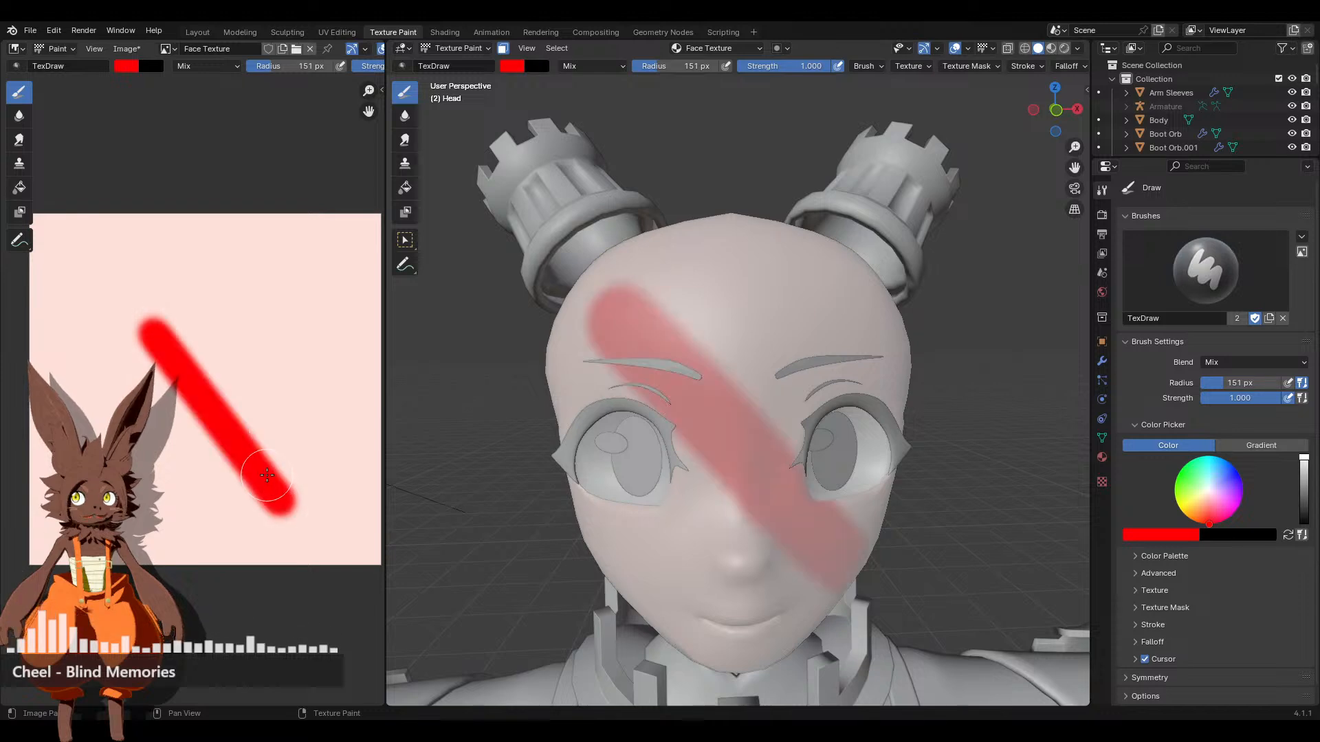
{"action": "key", "text": "ctrl+z"}
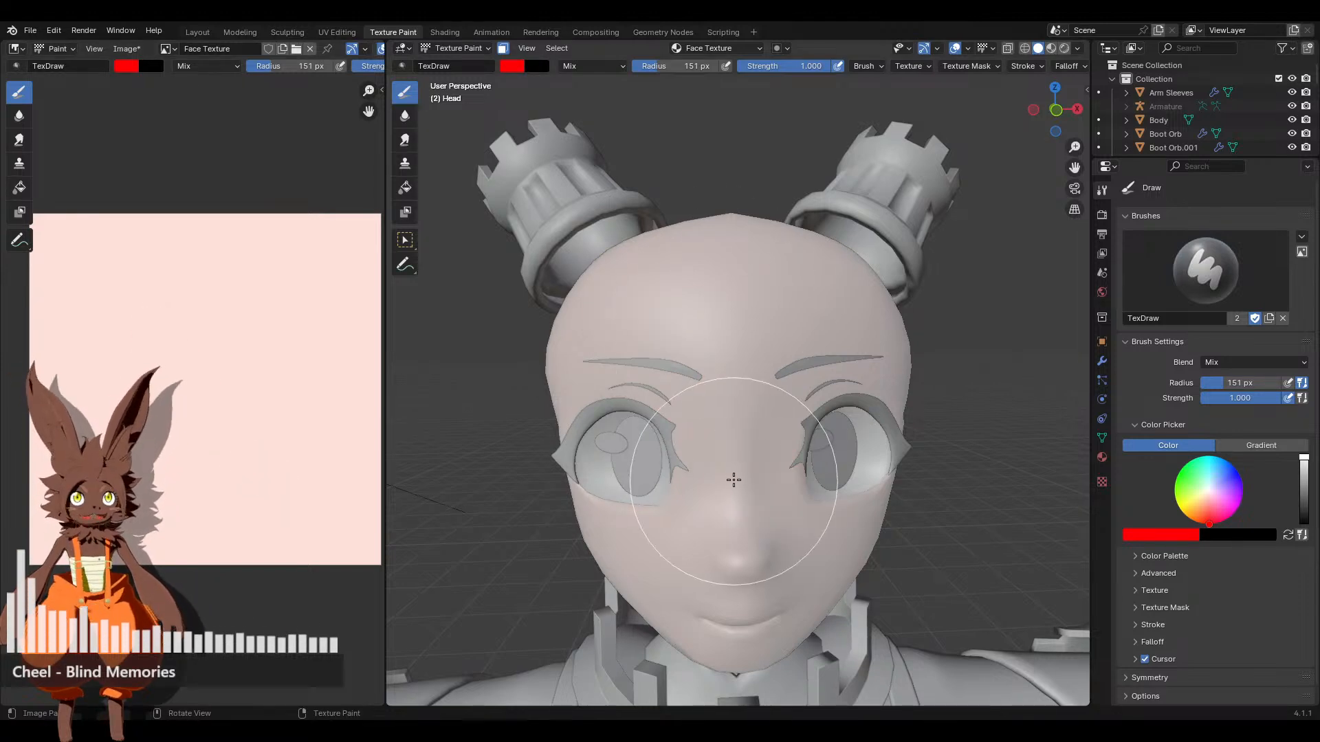
Select the whole linked face mesh from a forehead face in Edit Mode, and return to Texture Paint mode
{"action": "left_click", "coordinate": [459, 48]}
{"action": "left_click", "coordinate": [475, 79]}
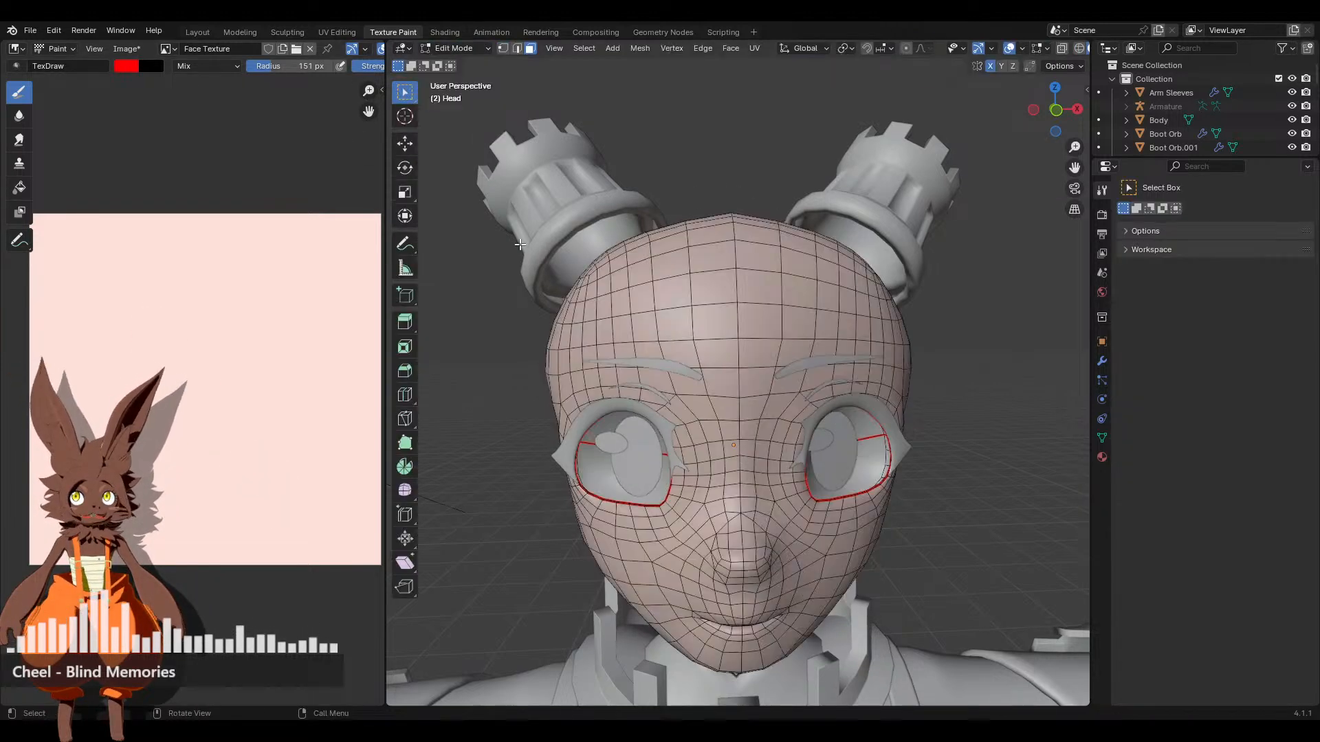
{"action": "left_click", "coordinate": [714, 287]}
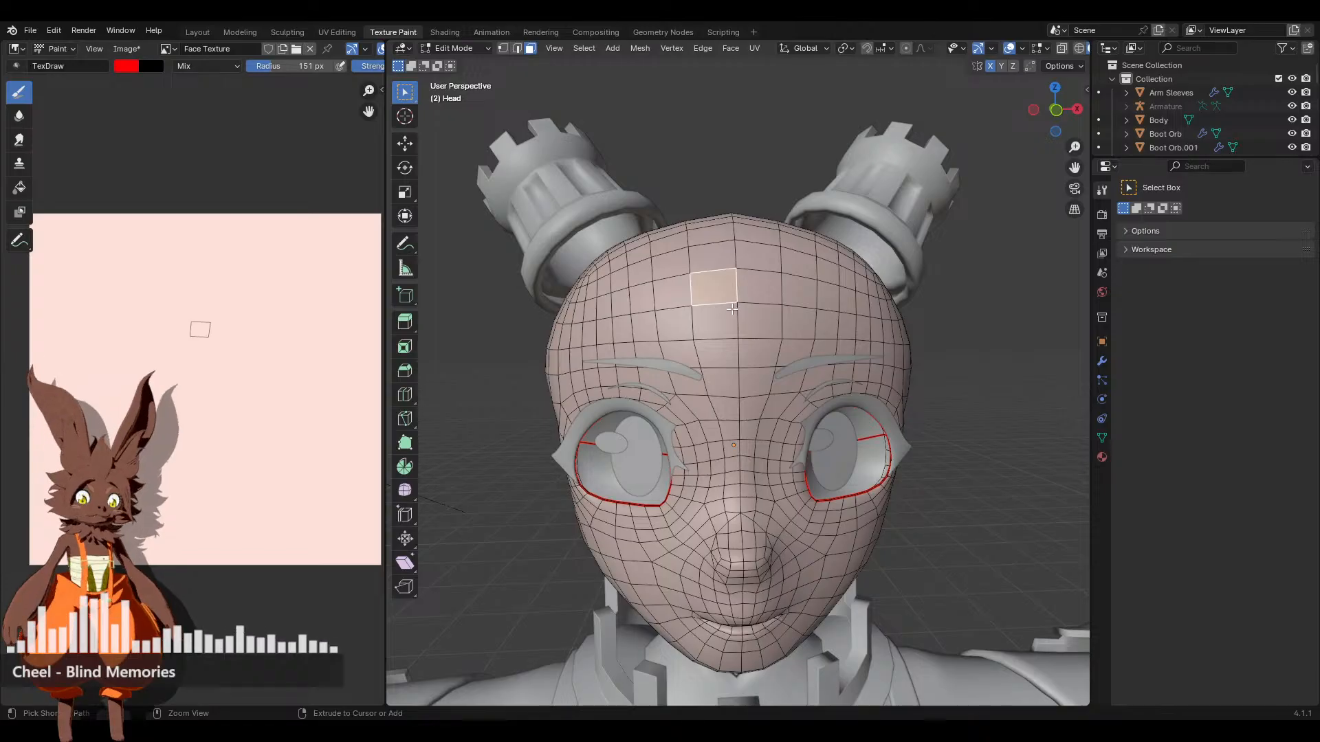
{"action": "key", "text": "ctrl+l"}
{"action": "left_click", "coordinate": [445, 48]}
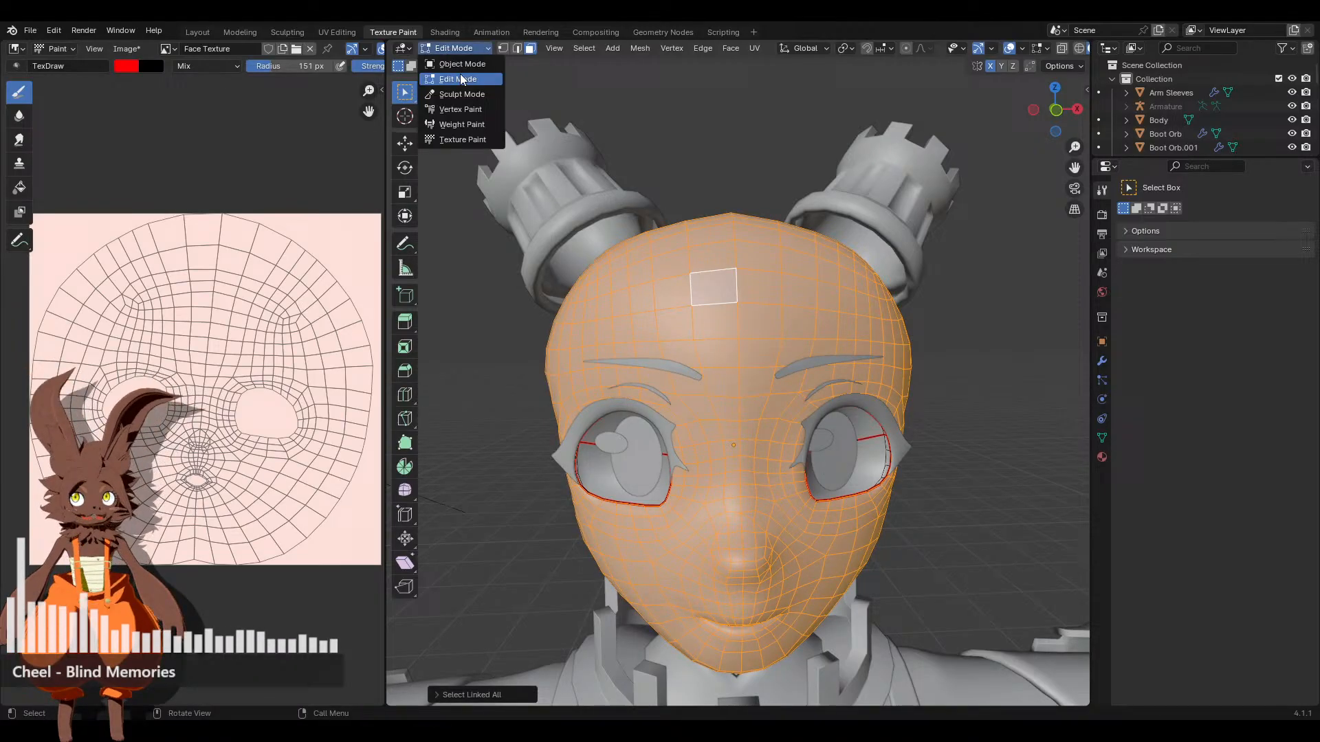
{"action": "left_click", "coordinate": [474, 141]}
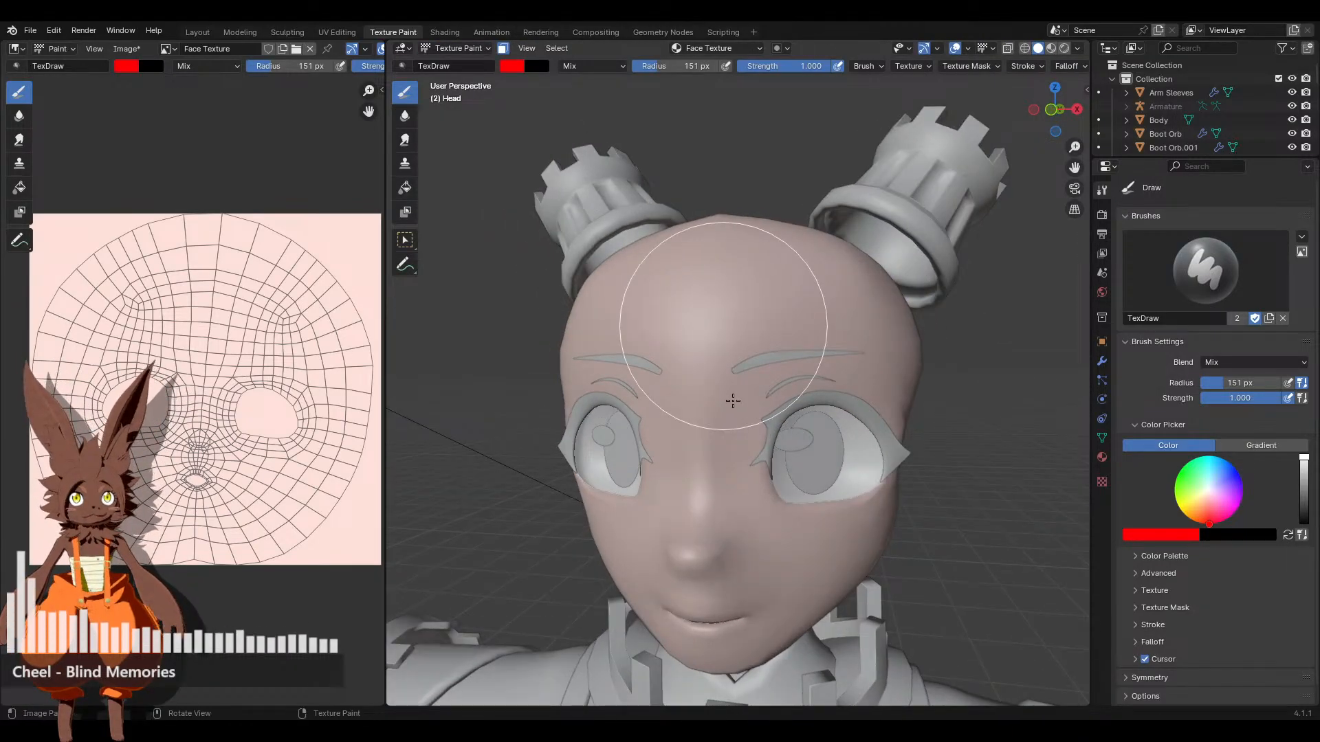
Paint a red test patch on the model's forehead between the eyes, and undo it
{"action": "left_click_drag", "start_coordinate": [733, 401], "coordinate": [707, 295]}
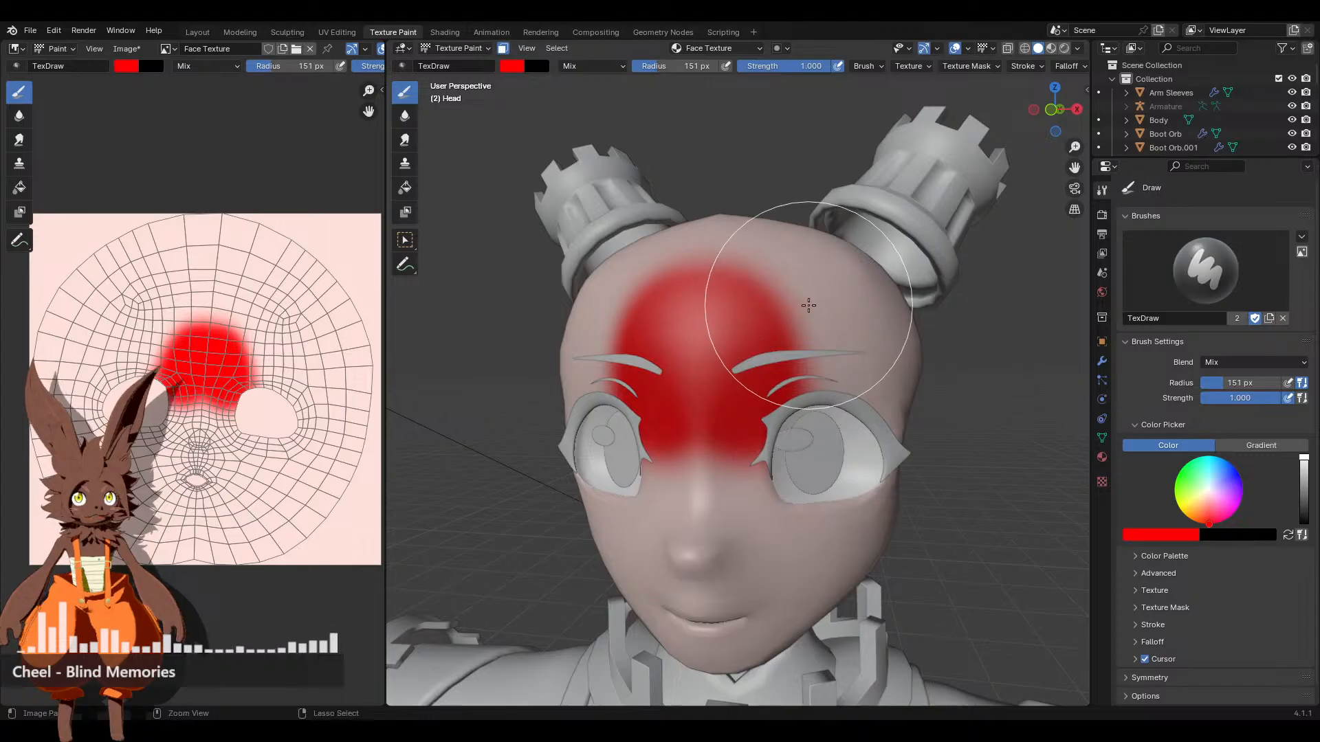
{"action": "key", "text": "ctrl+z"}
Examine the character's face colouring in the reference artwork behind the model
{"action": "mouse_move", "coordinate": [793, 285]}
{"action": "middle_mouse_down"}
{"action": "mouse_move", "coordinate": [760, 369]}
{"action": "mouse_move", "coordinate": [663, 289]}
{"action": "mouse_move", "coordinate": [701, 233]}
{"action": "mouse_move", "coordinate": [652, 493]}
{"action": "mouse_move", "coordinate": [694, 385]}
{"action": "mouse_move", "coordinate": [839, 472]}
{"action": "mouse_move", "coordinate": [722, 436]}
{"action": "middle_mouse_up"}
{"action": "scroll", "coordinate": [775, 424], "scroll_direction": "down", "scroll_amount": 3}
{"action": "scroll", "coordinate": [715, 436], "scroll_direction": "down", "scroll_amount": 3}
{"action": "middle_click_drag", "start_coordinate": [577, 474], "coordinate": [691, 439], "text": "shift"}
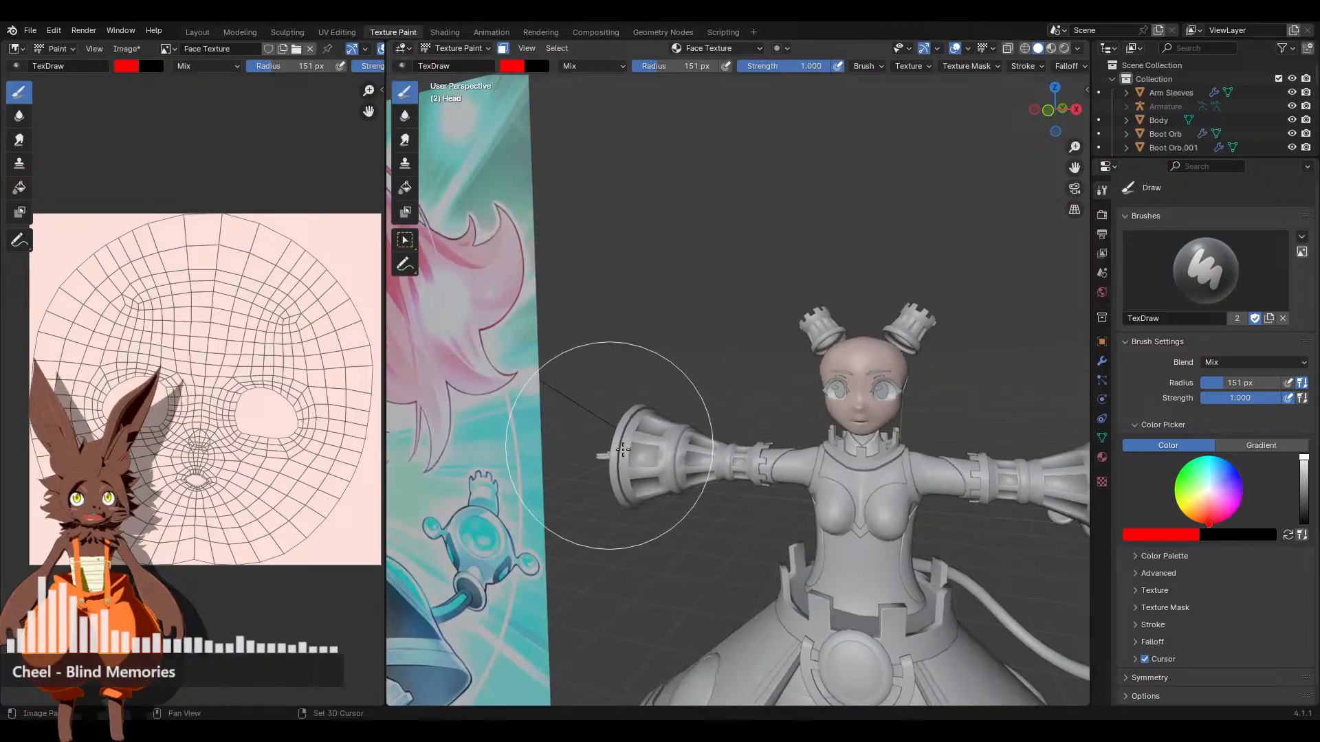
{"action": "middle_click_drag", "start_coordinate": [607, 447], "coordinate": [813, 454], "text": "shift"}
{"action": "middle_click_drag", "start_coordinate": [461, 429], "coordinate": [677, 482], "text": "shift"}
{"action": "middle_click_drag", "start_coordinate": [550, 385], "coordinate": [653, 395], "text": "shift"}
{"action": "scroll", "coordinate": [650, 382], "scroll_direction": "up", "scroll_amount": 3}
{"action": "scroll", "coordinate": [646, 371], "scroll_direction": "up", "scroll_amount": 1}
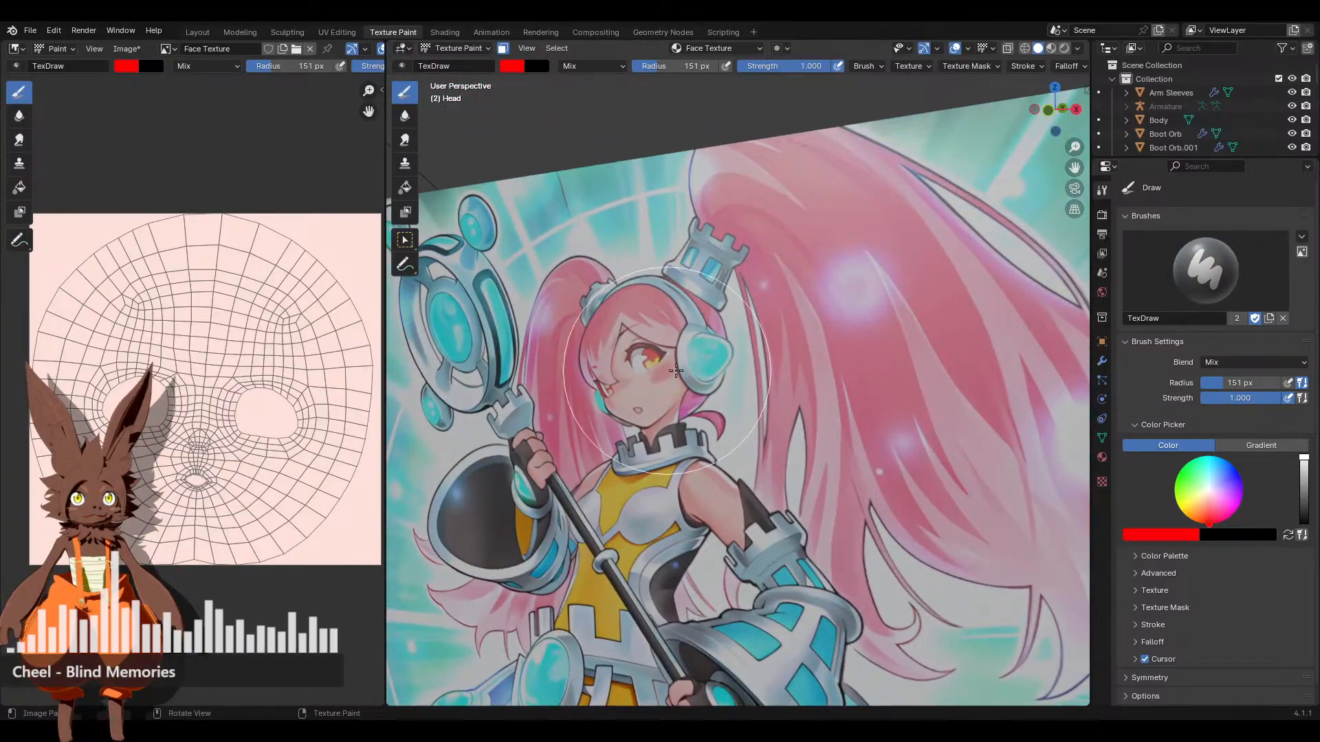
{"action": "scroll", "coordinate": [880, 495], "scroll_direction": "down", "scroll_amount": 1}
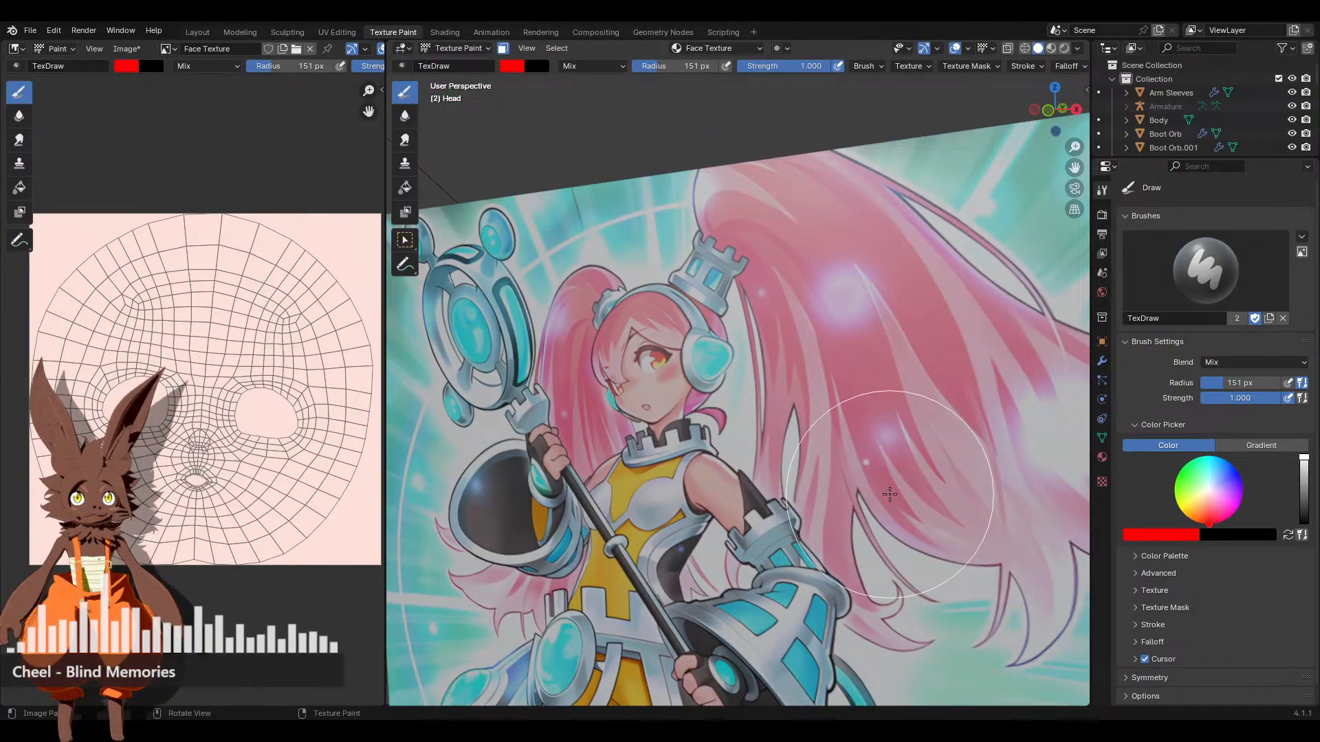
{"action": "scroll", "coordinate": [889, 495], "scroll_direction": "down", "scroll_amount": 3}
{"action": "middle_click_drag", "start_coordinate": [889, 494], "coordinate": [669, 330], "text": "shift"}
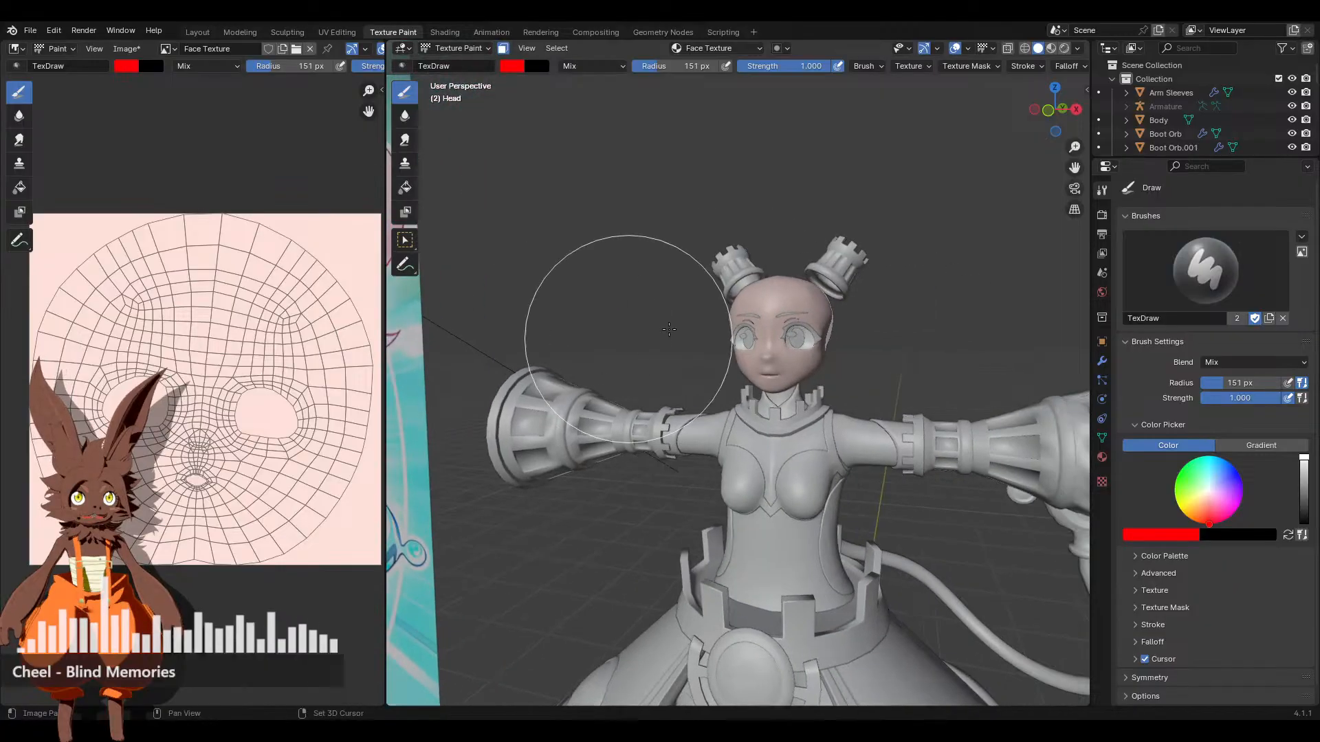
Align the viewport to the front orthographic view and frame the face closely
{"action": "left_click", "coordinate": [1049, 110]}
{"action": "scroll", "coordinate": [825, 275], "scroll_direction": "up", "scroll_amount": 5}
{"action": "middle_click_drag", "start_coordinate": [784, 234], "coordinate": [729, 429], "text": "shift"}
{"action": "scroll", "coordinate": [730, 429], "scroll_direction": "up", "scroll_amount": 3}
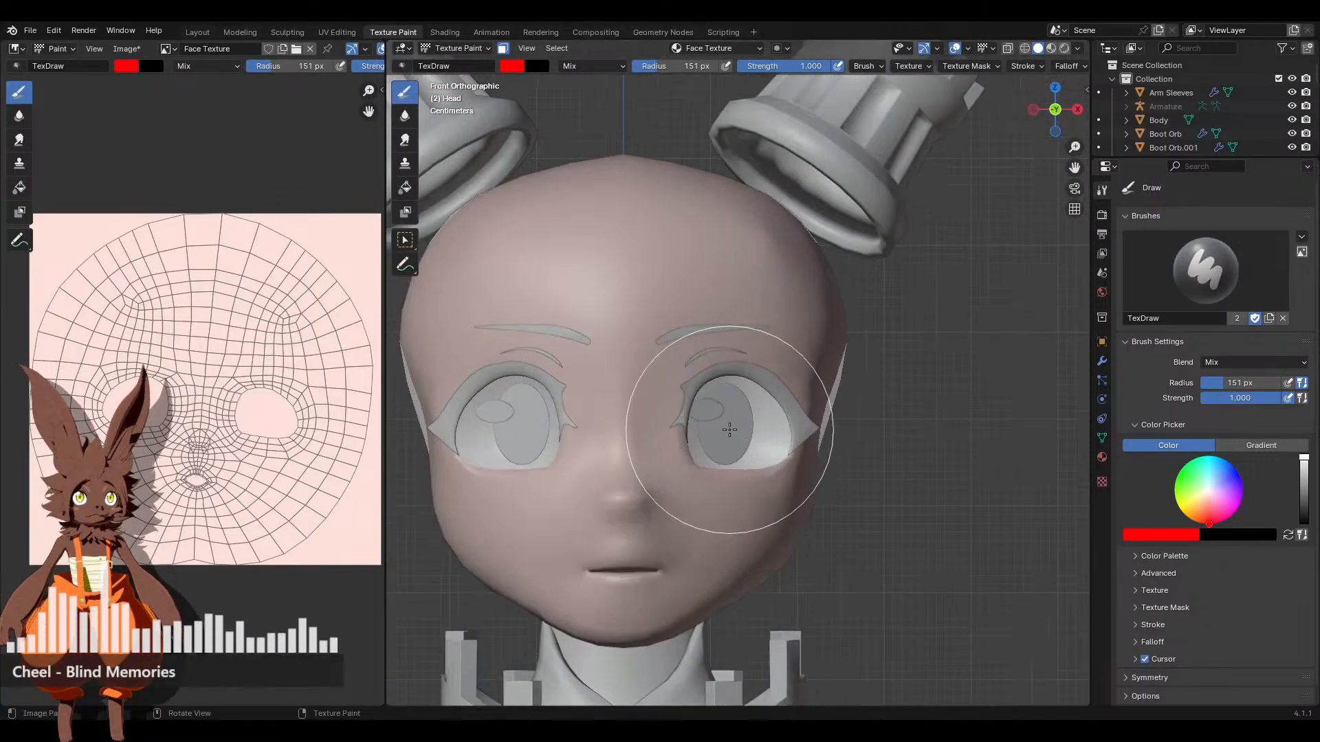
Lower the Draw brush's strength to 0.196
{"action": "scroll", "coordinate": [740, 365], "scroll_direction": "up", "scroll_amount": 3}
{"action": "scroll", "coordinate": [697, 303], "scroll_direction": "down", "scroll_amount": 4}
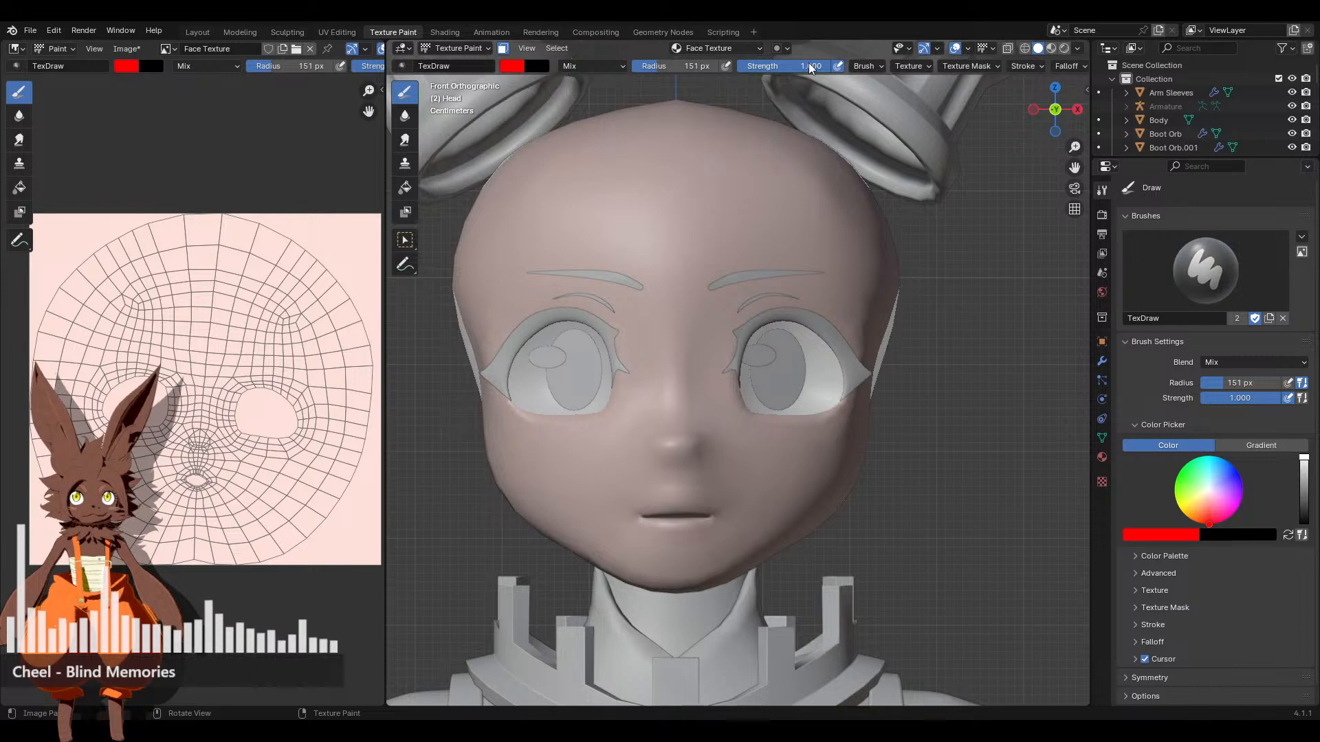
{"action": "left_click_drag", "start_coordinate": [754, 66], "coordinate": [756, 66]}
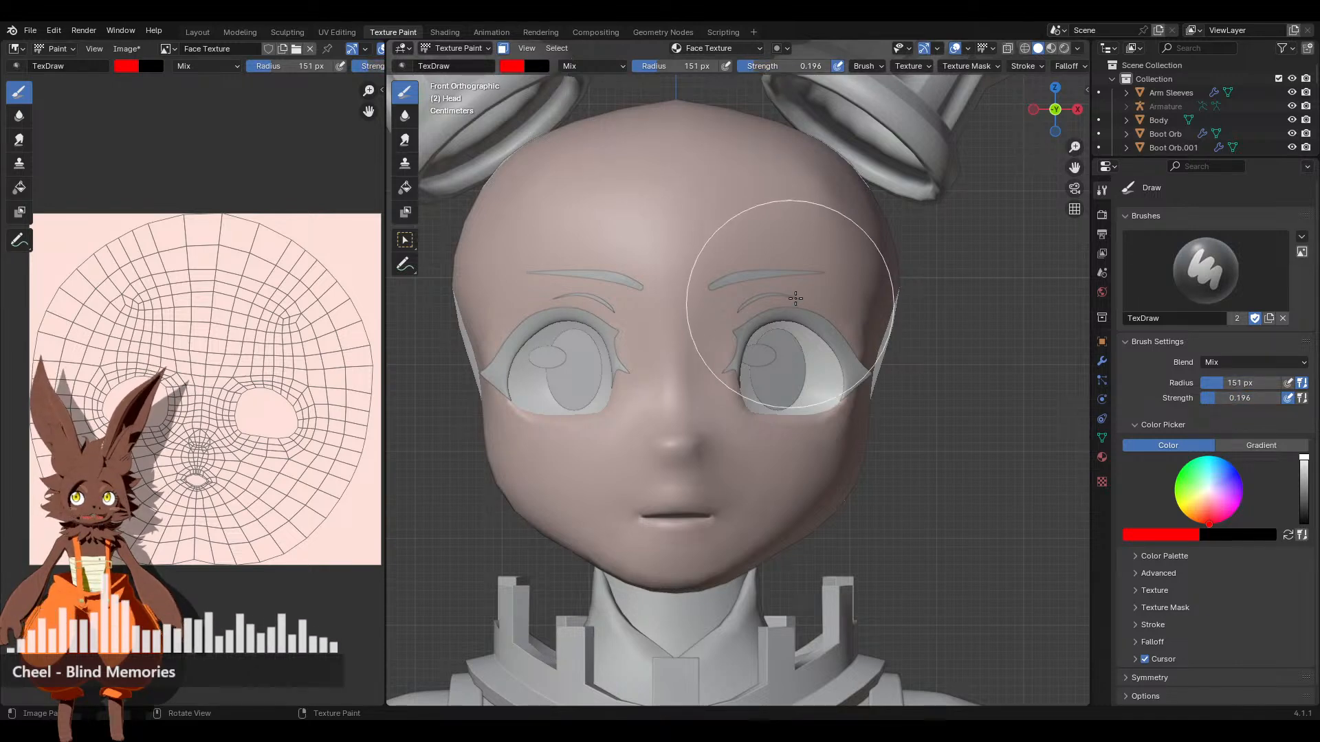
Switch the 3D viewport to rendered shading while viewing the head at an angle
{"action": "middle_click_drag", "start_coordinate": [842, 286], "coordinate": [801, 280]}
{"action": "scroll", "coordinate": [718, 276], "scroll_direction": "up", "scroll_amount": 3}
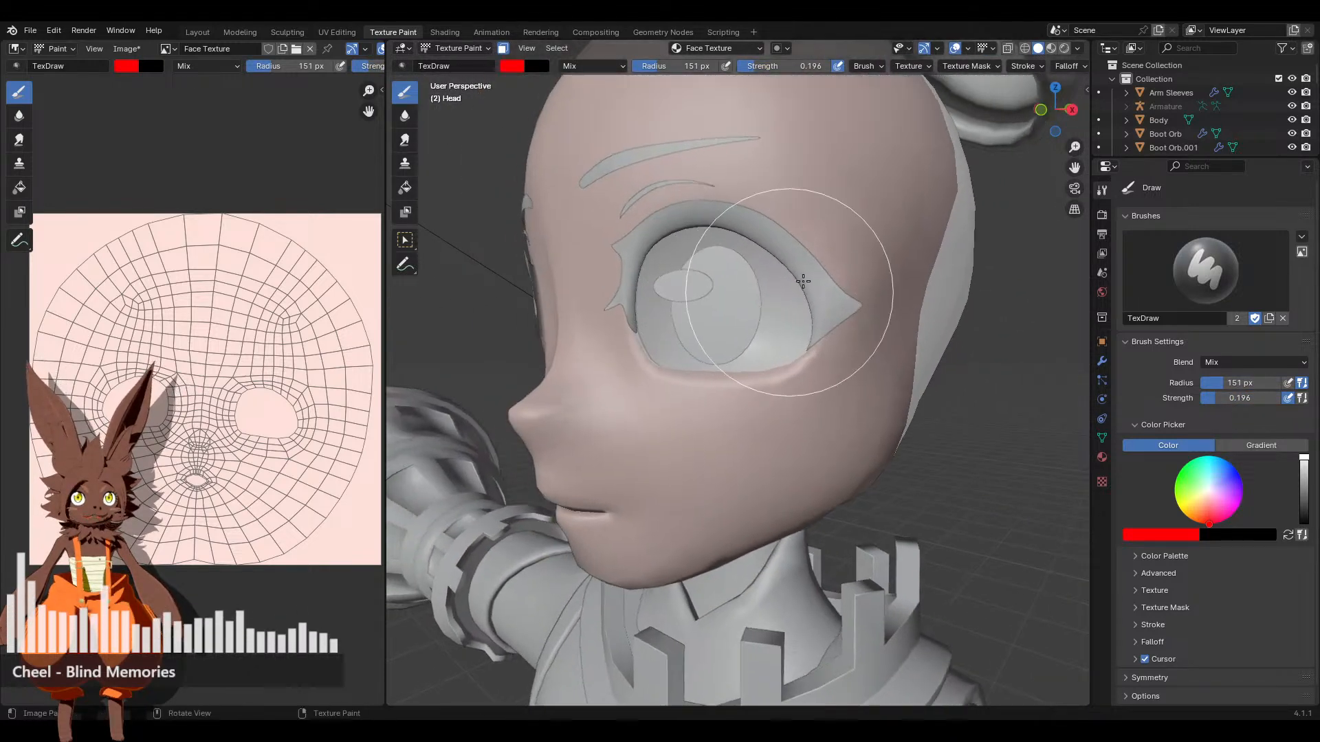
{"action": "left_click", "coordinate": [1062, 48]}
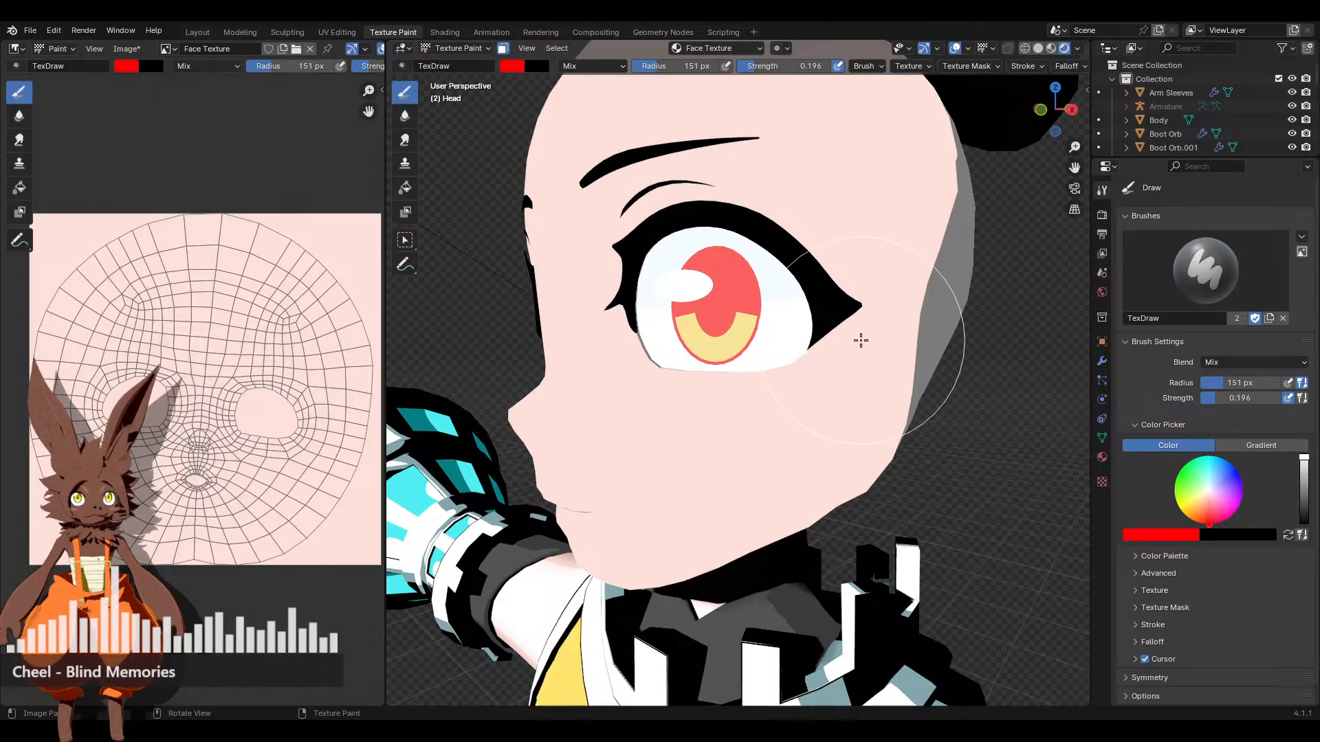
{"action": "scroll", "coordinate": [780, 395], "scroll_direction": "down", "scroll_amount": 5}
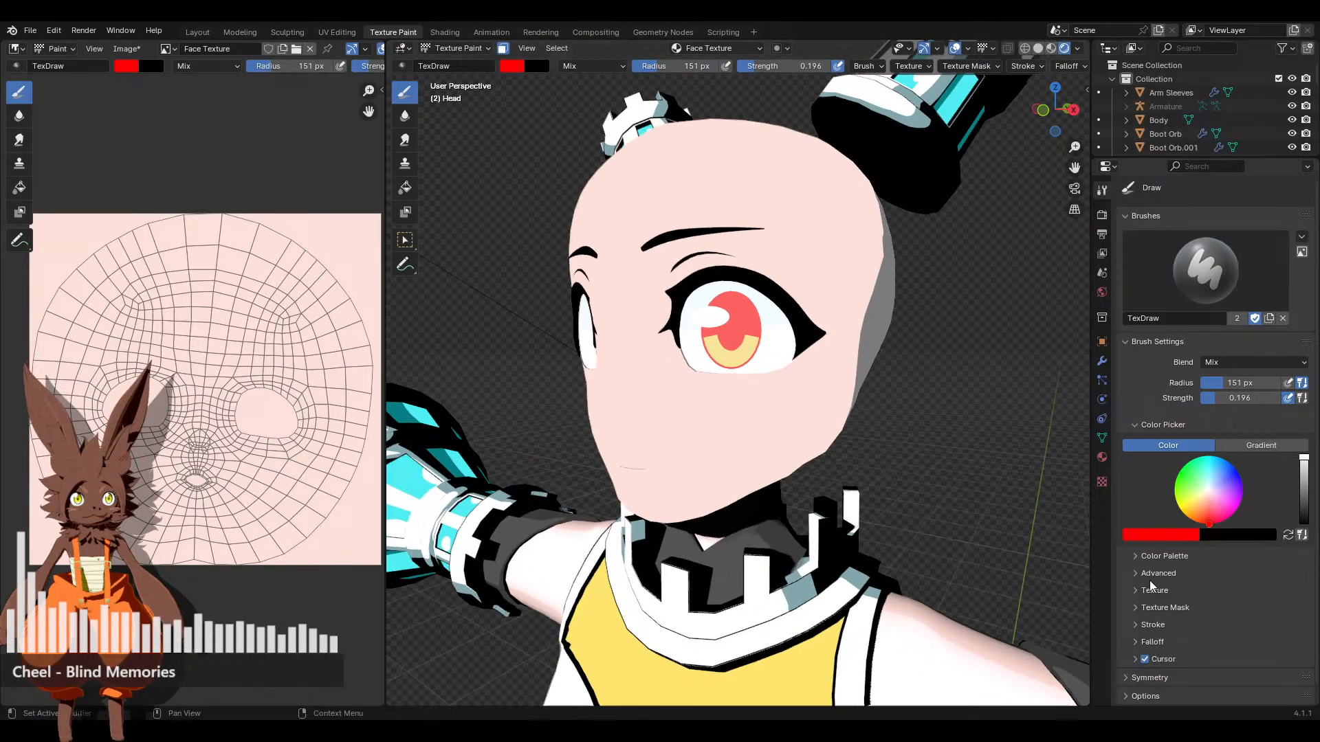
Expand the colour palette settings and sample the face's skin tone from the cheek as the brush colour
{"action": "left_click", "coordinate": [1135, 557]}
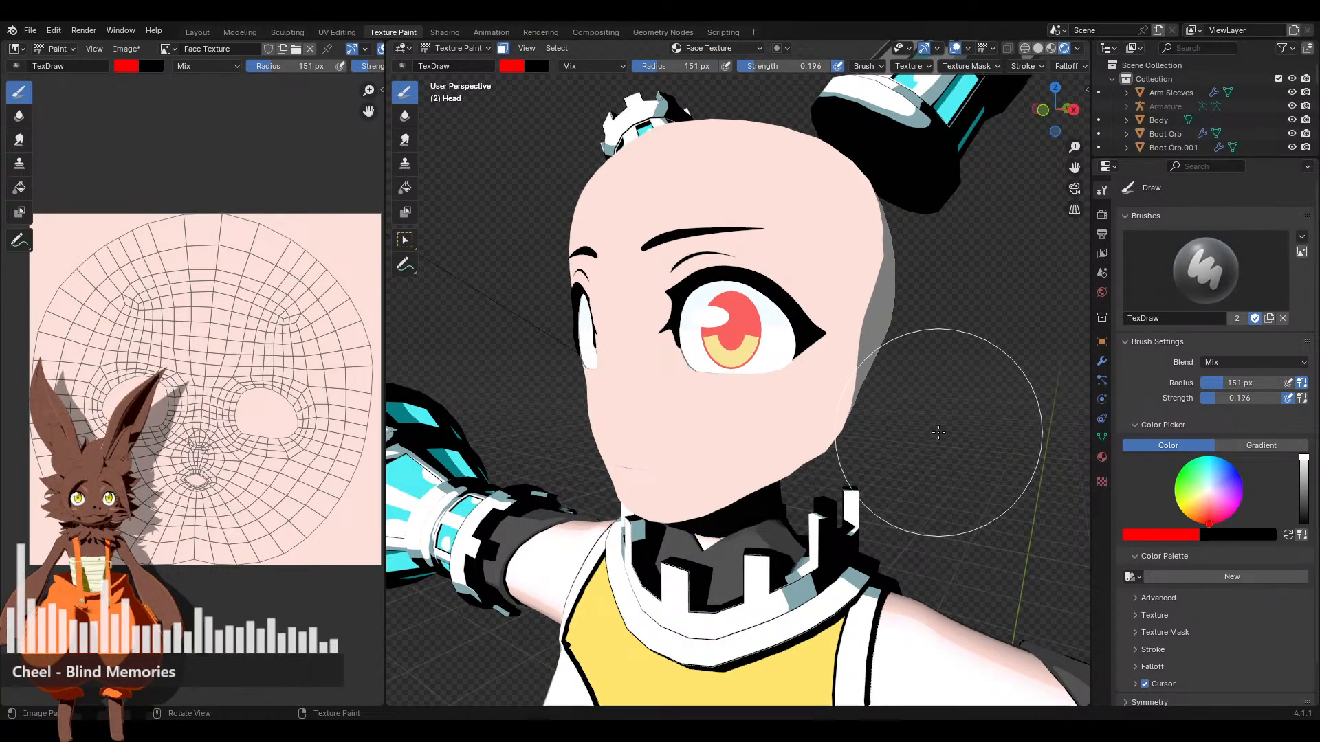
{"action": "left_click", "coordinate": [1177, 536]}
{"action": "left_click", "coordinate": [1178, 534]}
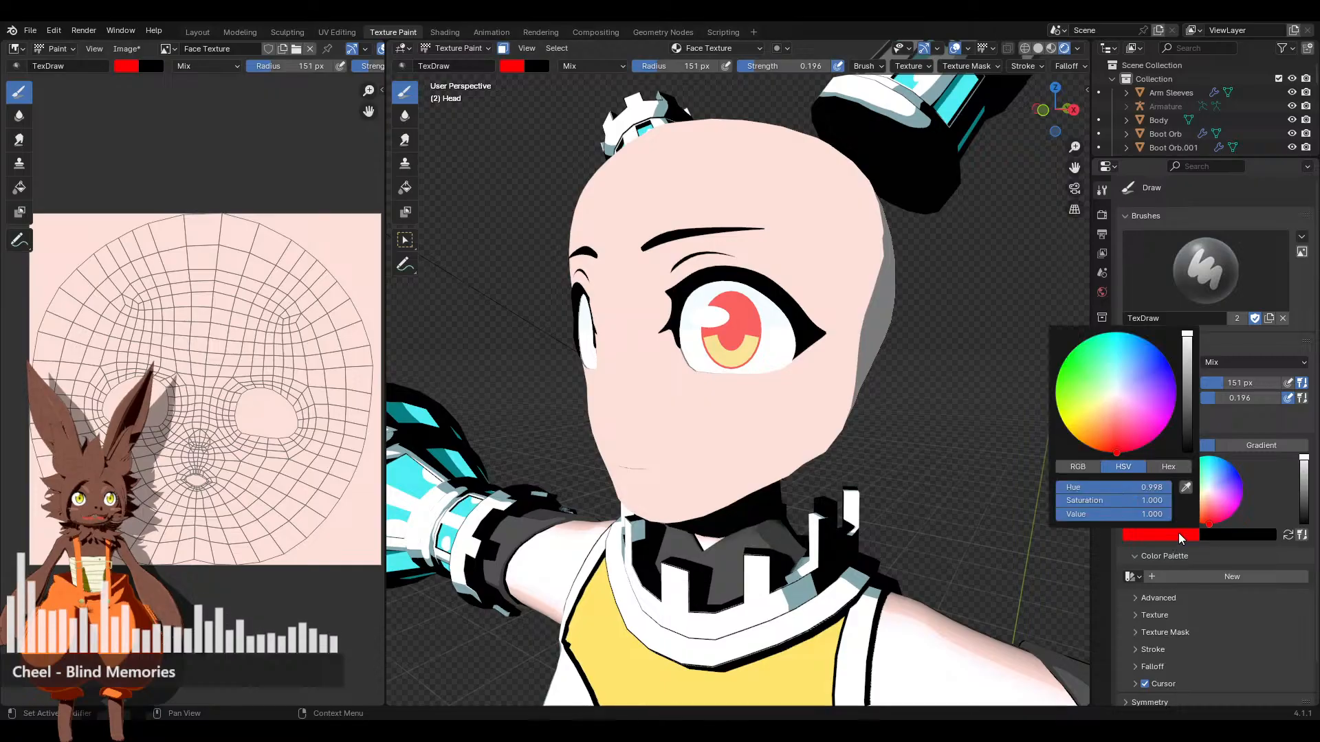
{"action": "left_click", "coordinate": [1185, 487]}
{"action": "left_click", "coordinate": [737, 414]}
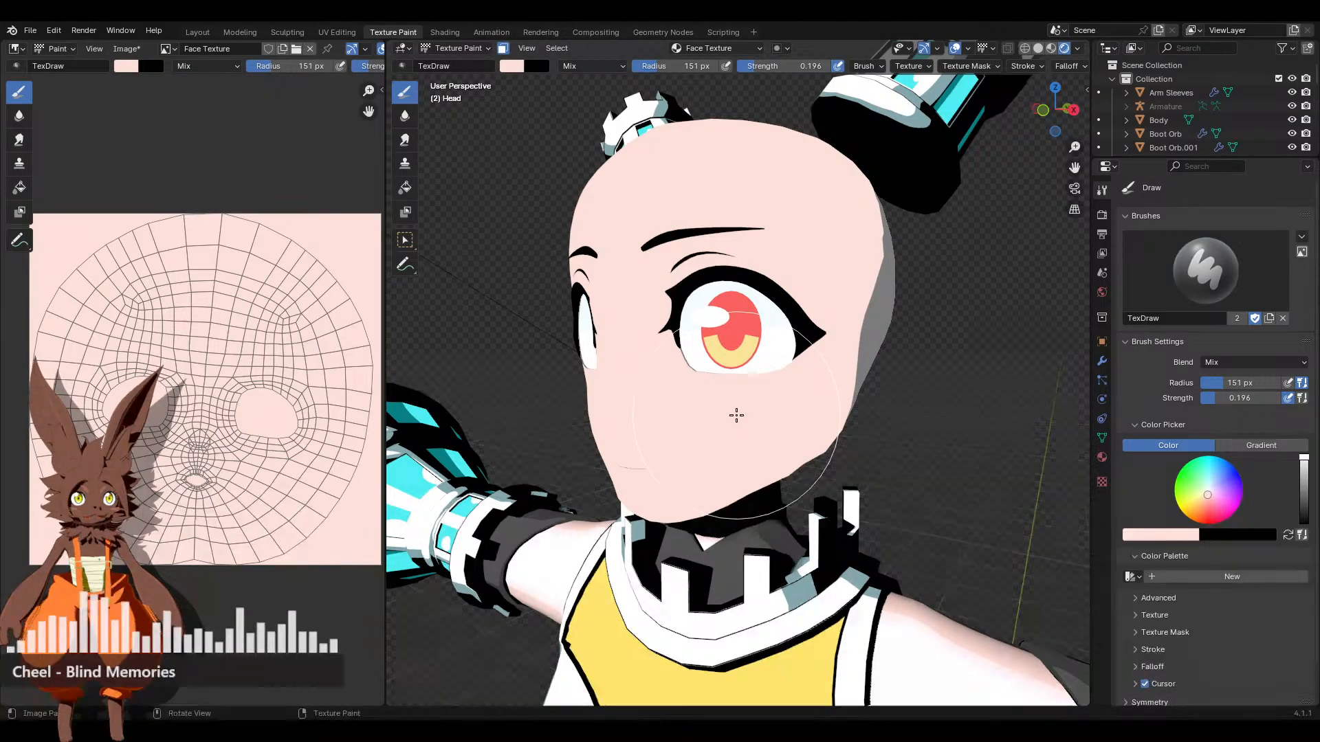
Create a new colour palette, store the sampled skin tone as a swatch, and recall it after trying an orange brush colour
{"action": "scroll", "coordinate": [845, 462], "scroll_direction": "up", "scroll_amount": 10}
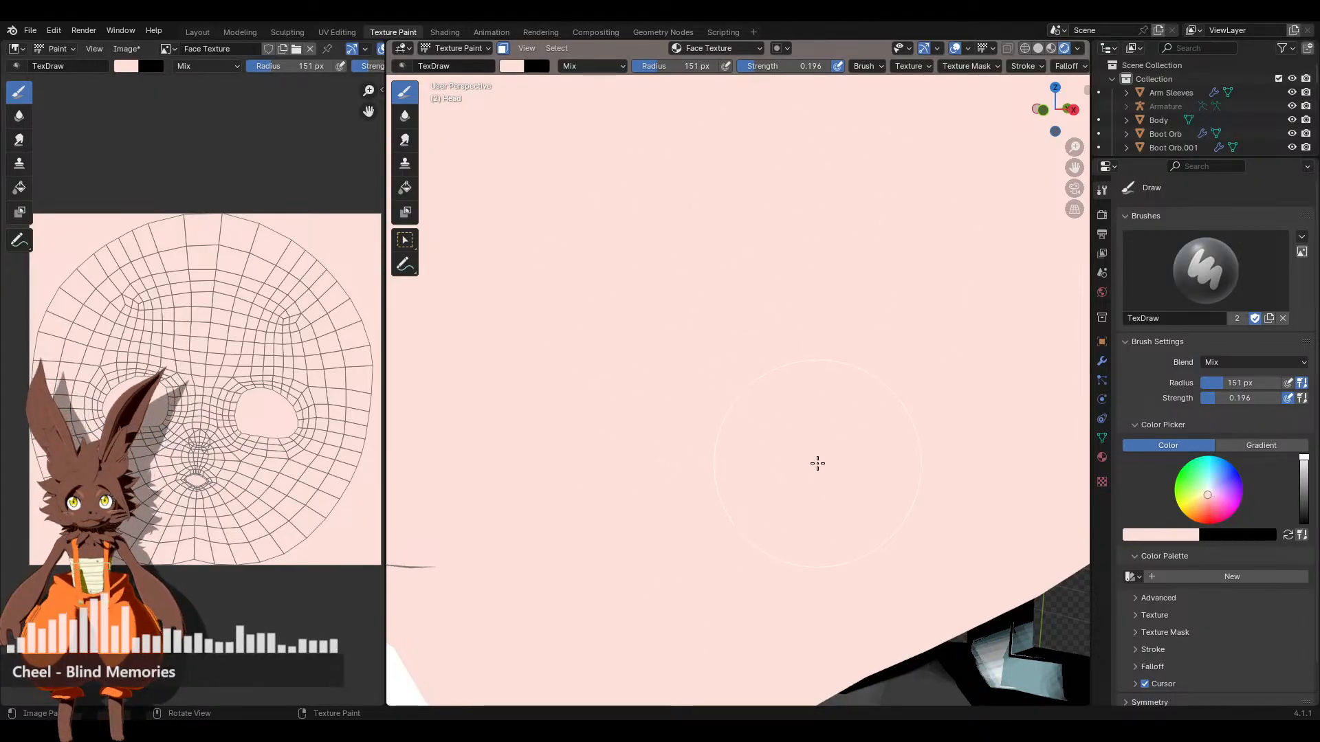
{"action": "middle_click_drag", "start_coordinate": [817, 463], "coordinate": [649, 458]}
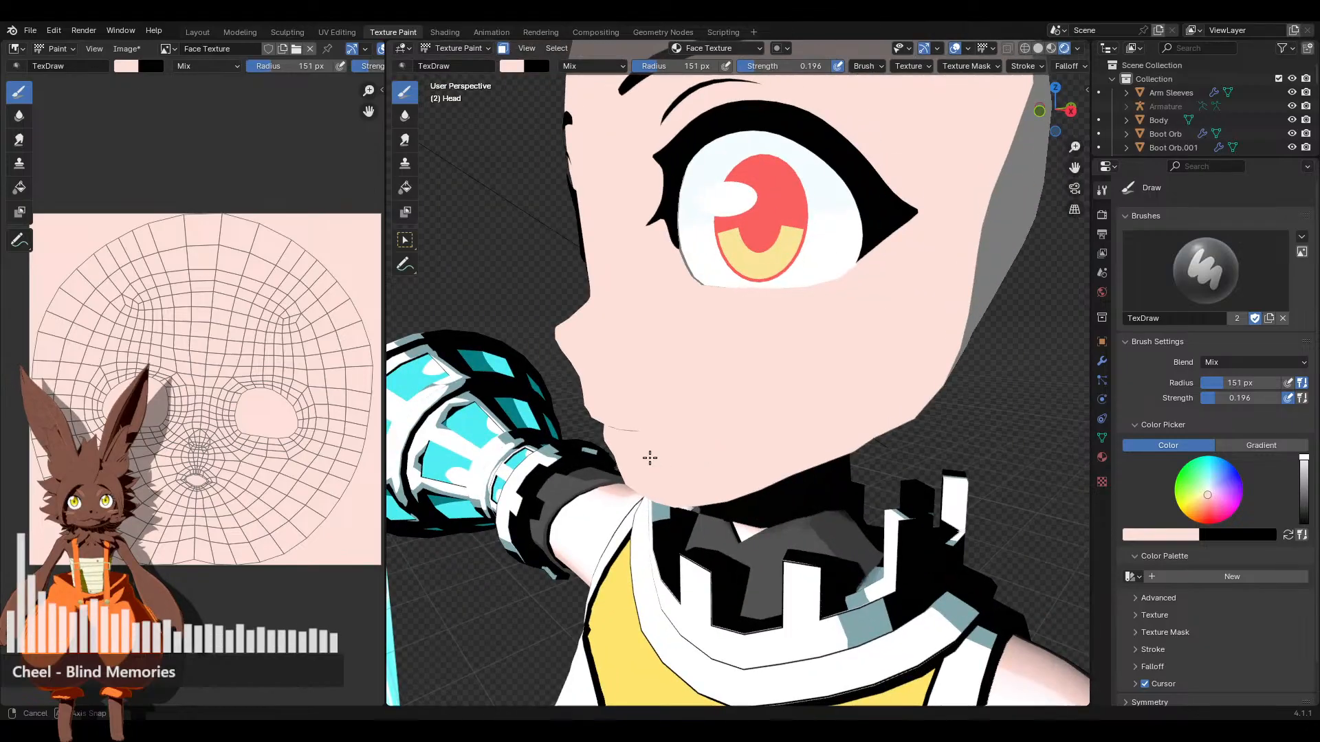
{"action": "scroll", "coordinate": [650, 458], "scroll_direction": "up", "scroll_amount": 6}
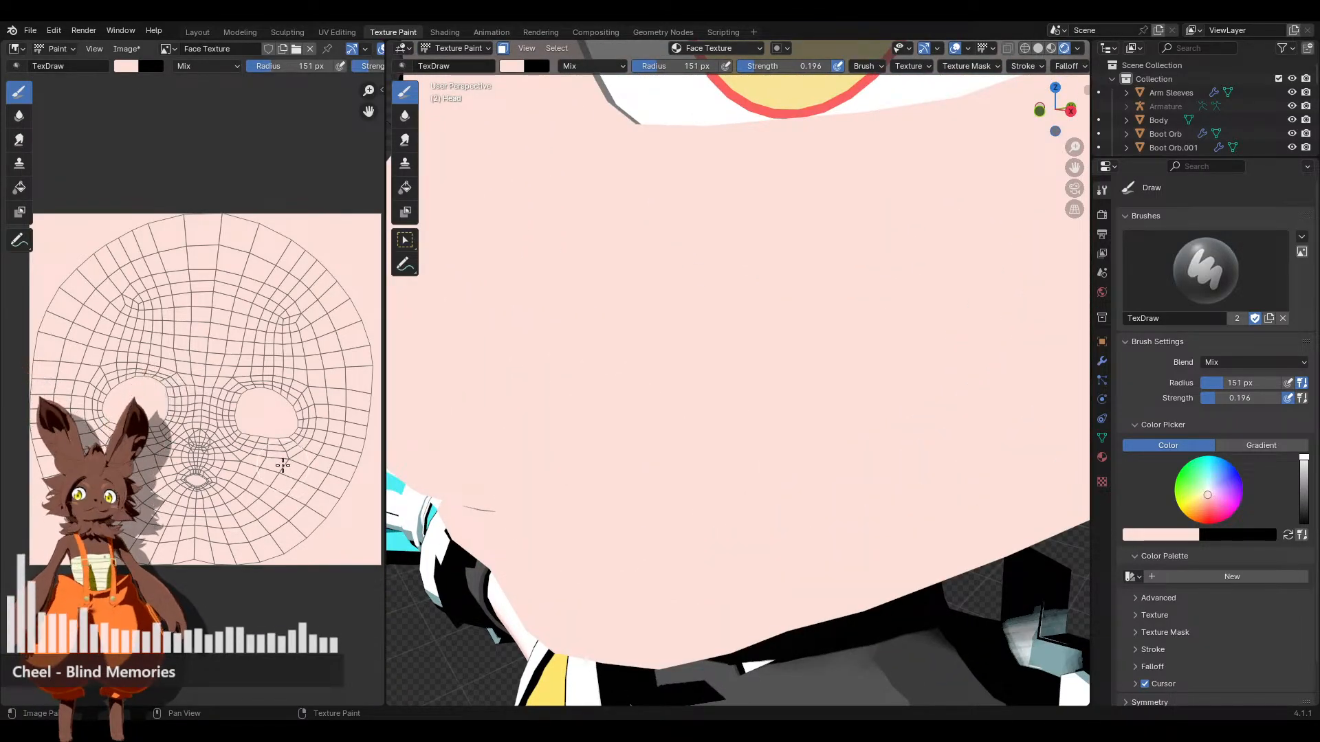
{"action": "scroll", "coordinate": [695, 371], "scroll_direction": "down", "scroll_amount": 3}
{"action": "middle_click_drag", "start_coordinate": [695, 371], "coordinate": [746, 405]}
{"action": "scroll", "coordinate": [745, 406], "scroll_direction": "down", "scroll_amount": 1}
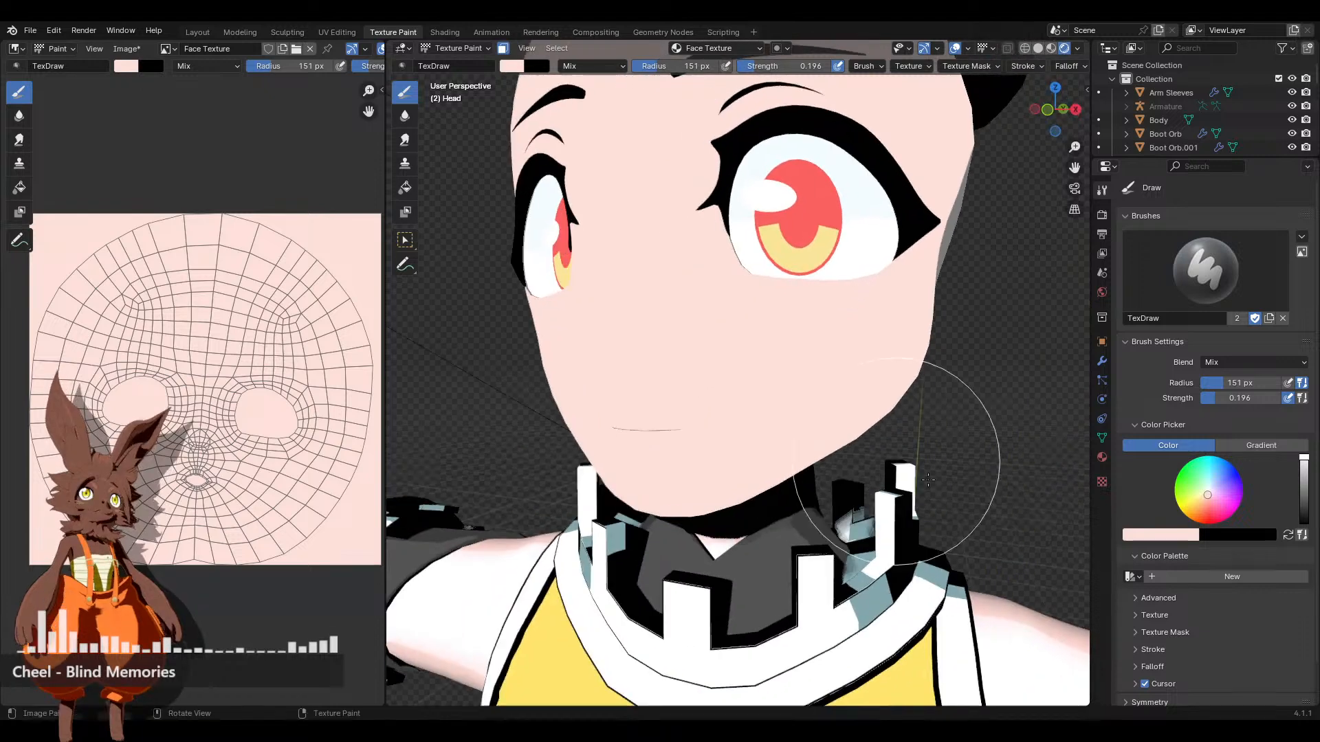
{"action": "left_click", "coordinate": [1198, 576]}
{"action": "left_click", "coordinate": [1128, 593]}
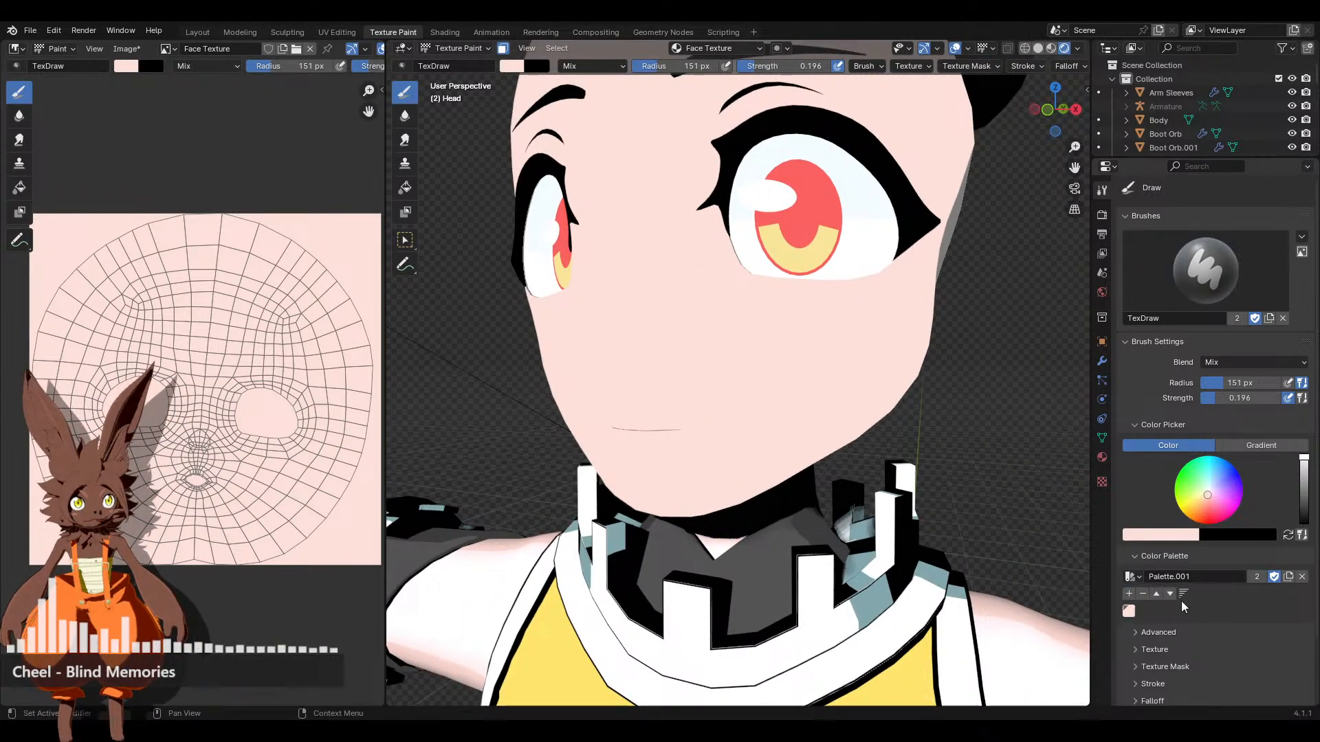
{"action": "left_click_drag", "start_coordinate": [1231, 522], "coordinate": [1200, 523]}
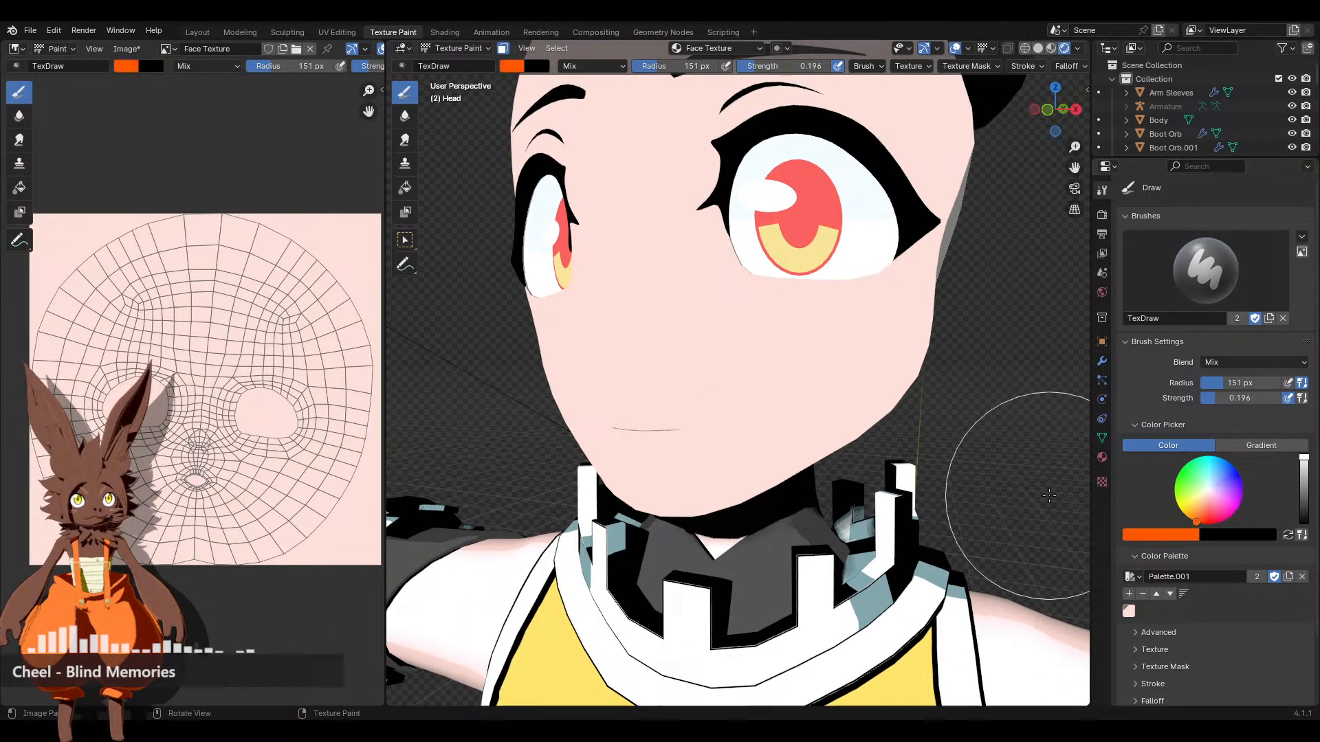
{"action": "left_click", "coordinate": [1128, 610]}
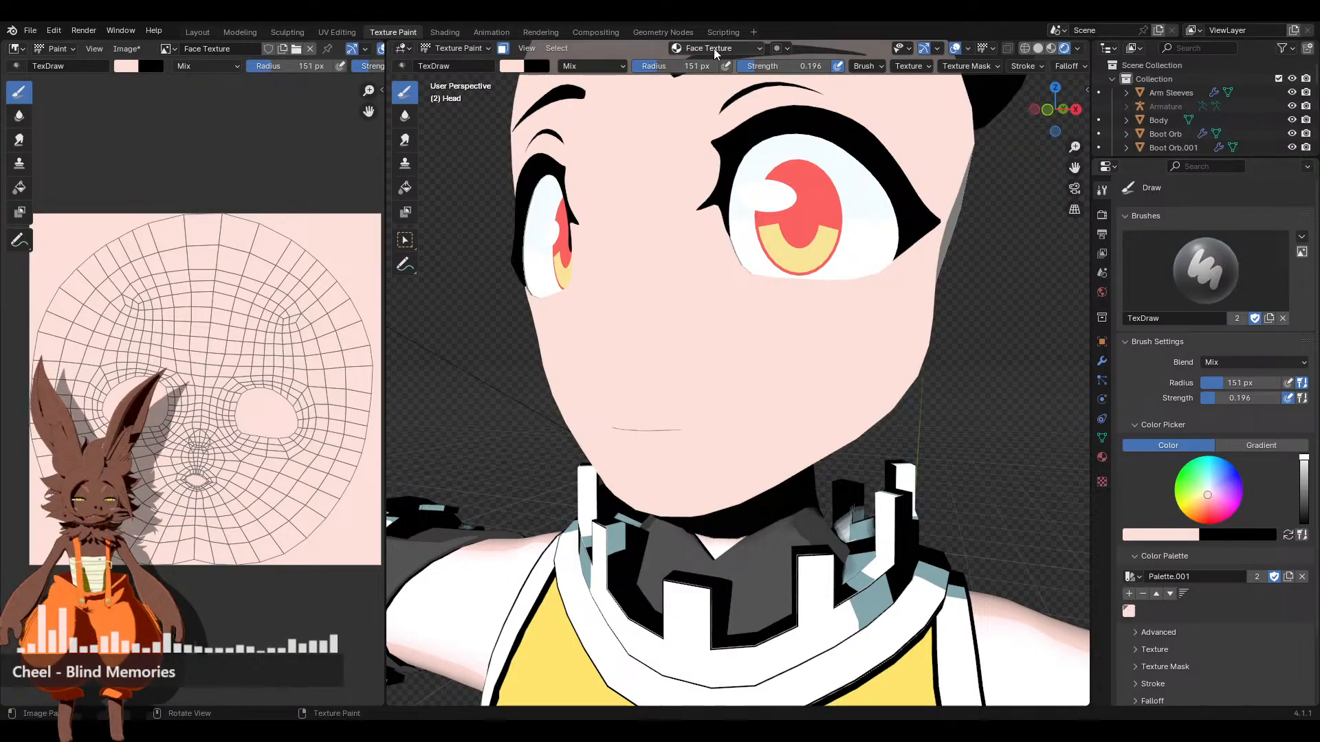
Pick a light red brush colour, paint a full-strength test stroke on the cheek, and undo the stroke
{"action": "scroll", "coordinate": [698, 391], "scroll_direction": "up", "scroll_amount": 5}
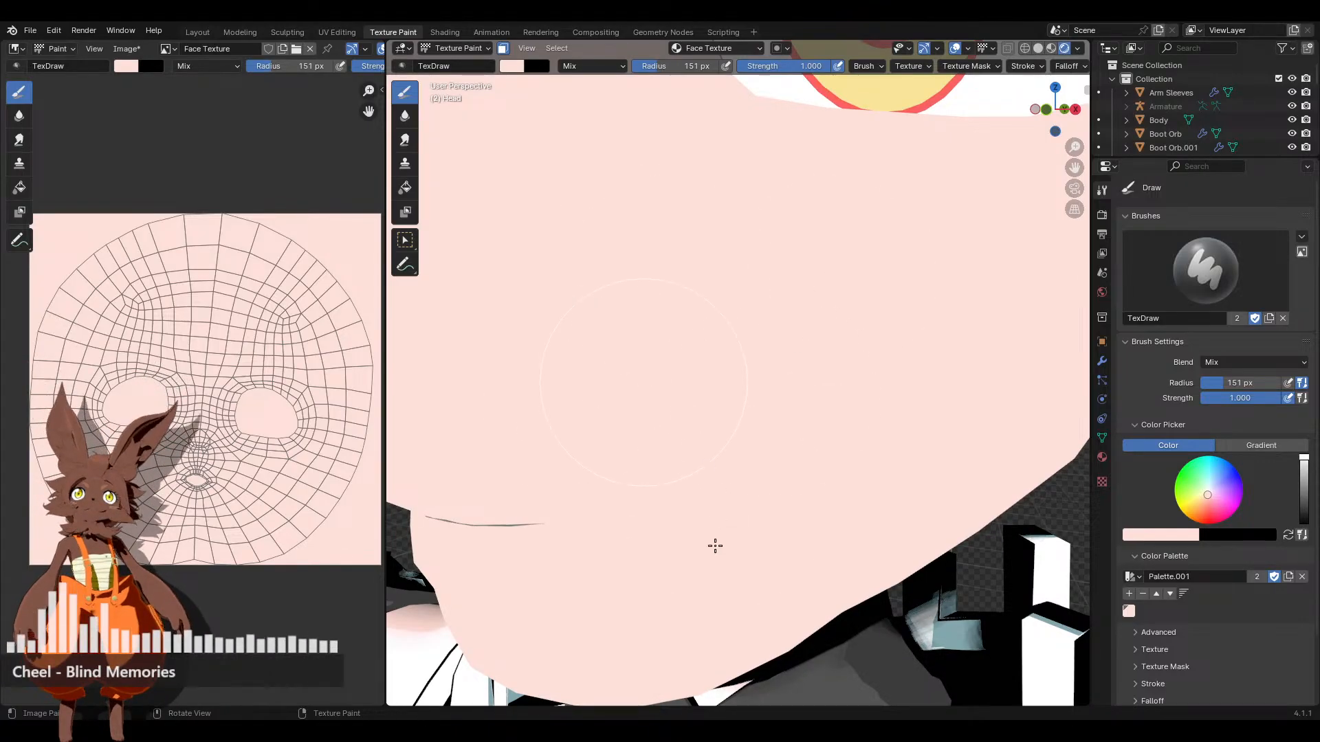
{"action": "left_click", "coordinate": [1161, 535]}
{"action": "left_click", "coordinate": [1112, 425]}
{"action": "left_click_drag", "start_coordinate": [687, 323], "coordinate": [806, 446]}
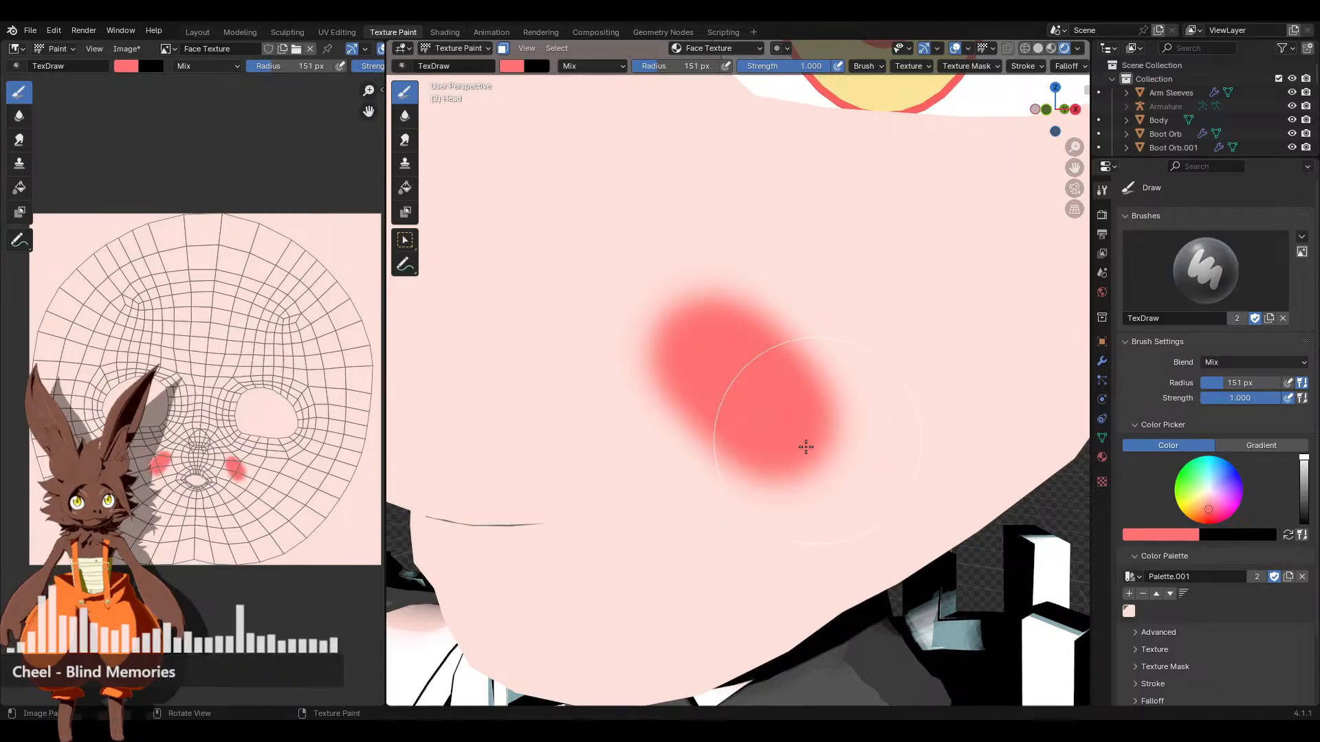
{"action": "key", "text": "ctrl+z"}
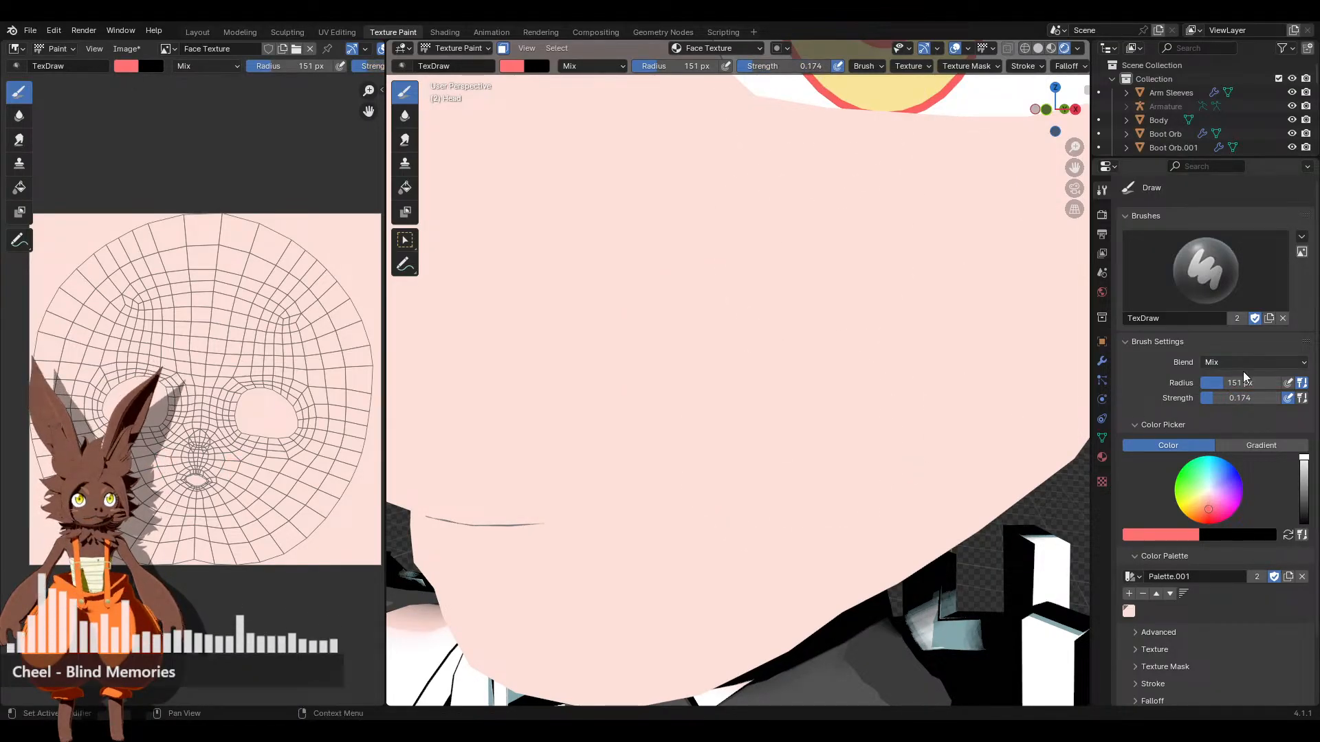
Set the Draw brush's blend mode to Multiply
{"action": "scroll", "coordinate": [810, 324], "scroll_direction": "down", "scroll_amount": 5}
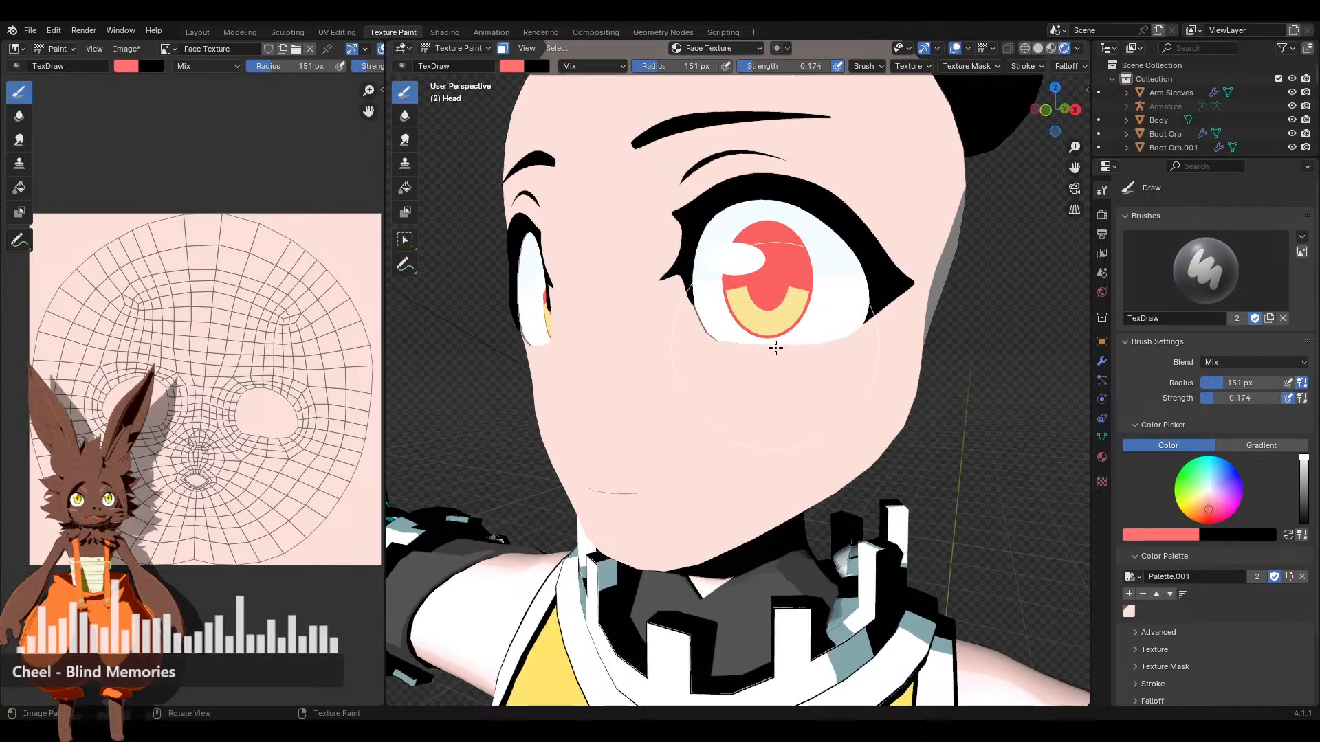
{"action": "left_click", "coordinate": [1248, 365]}
{"action": "left_click", "coordinate": [1159, 415]}
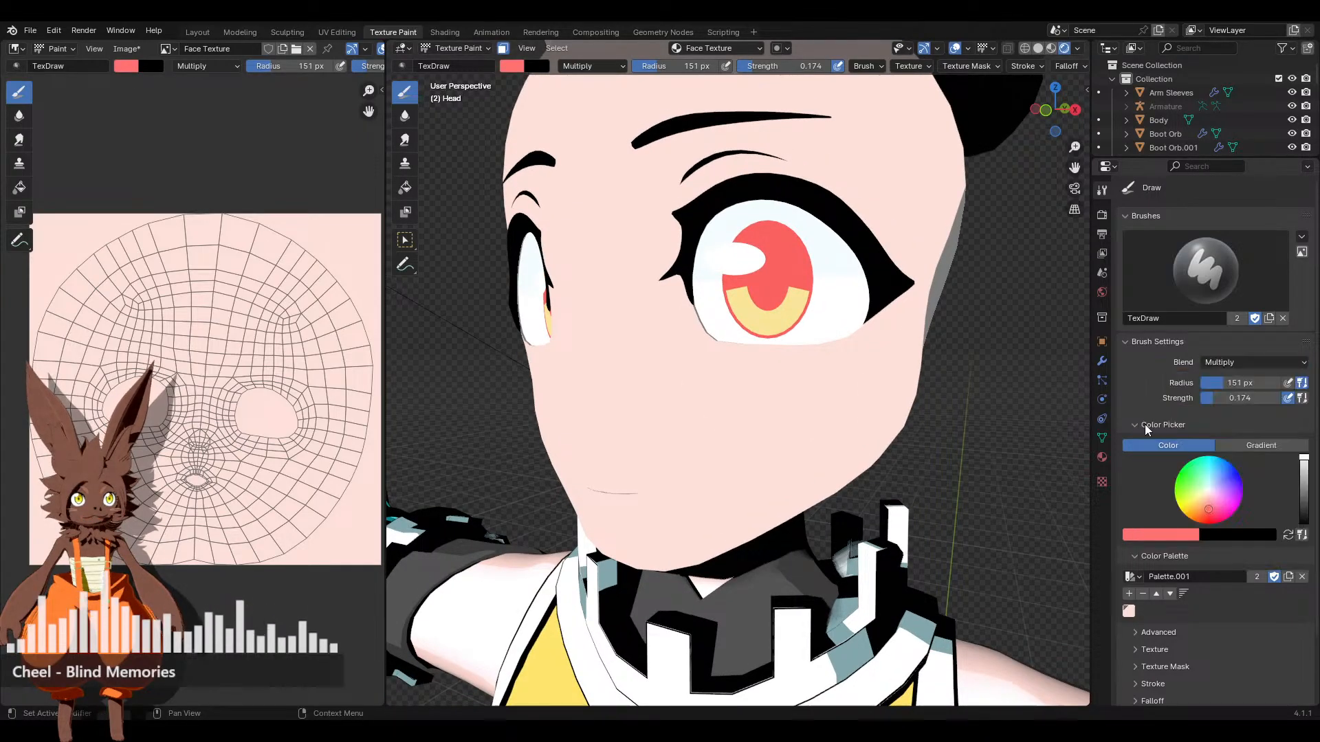
Try a faint red blush dab on the cheek directly beneath the eye, and undo it
{"action": "middle_click_drag", "start_coordinate": [872, 368], "coordinate": [764, 369]}
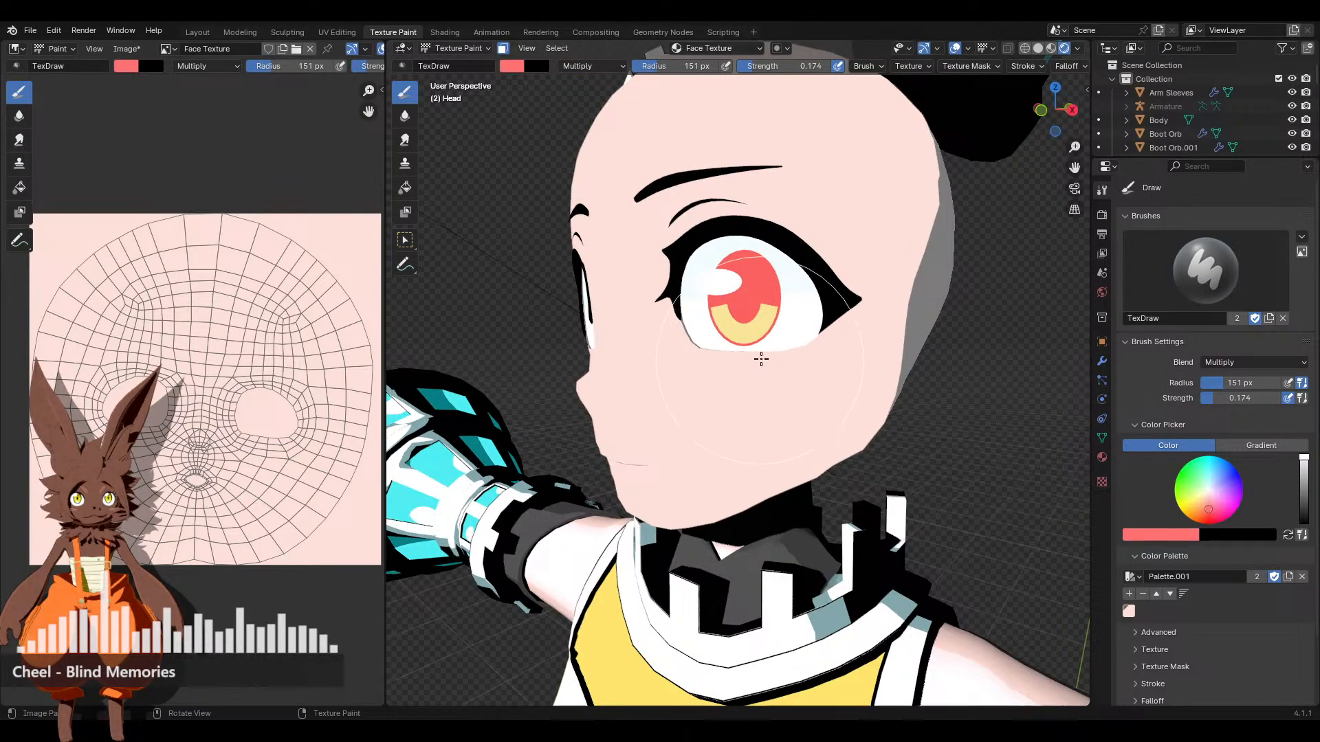
{"action": "left_click", "coordinate": [751, 381]}
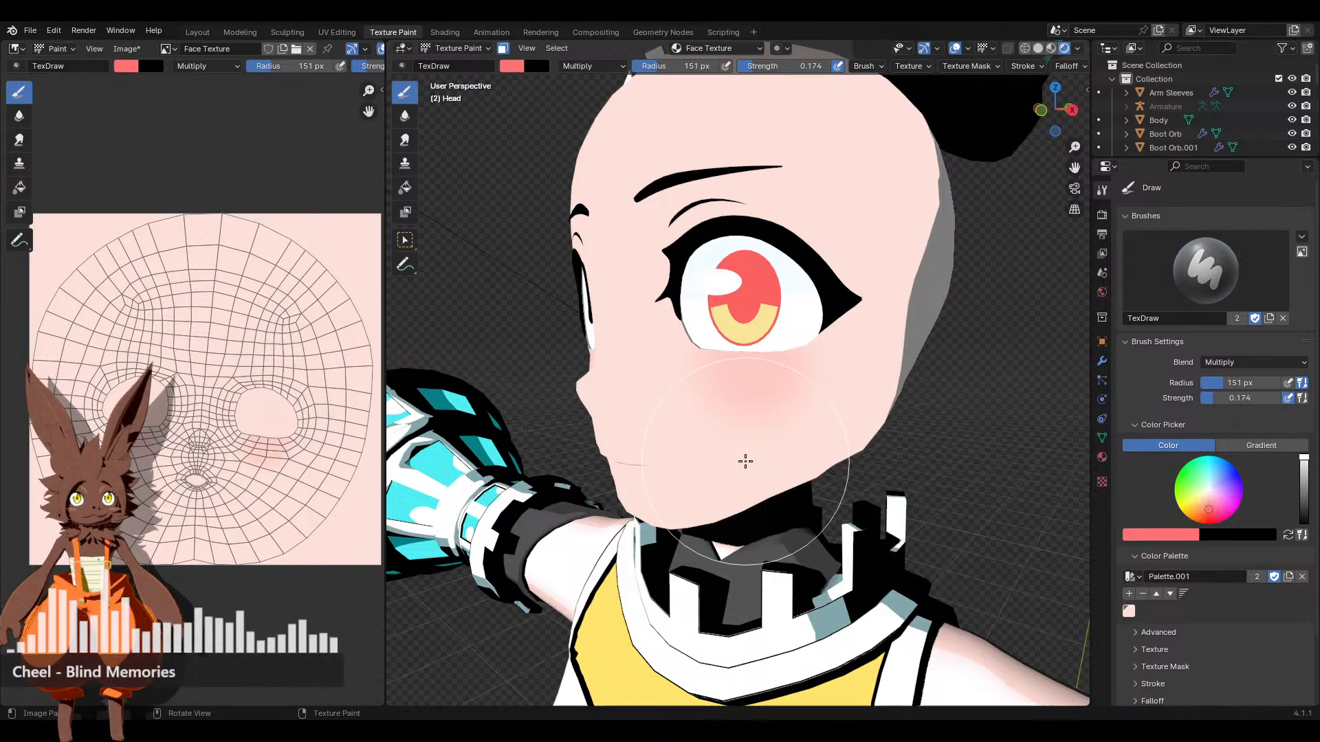
{"action": "scroll", "coordinate": [746, 434], "scroll_direction": "down", "scroll_amount": 1}
{"action": "key", "text": "ctrl+z"}
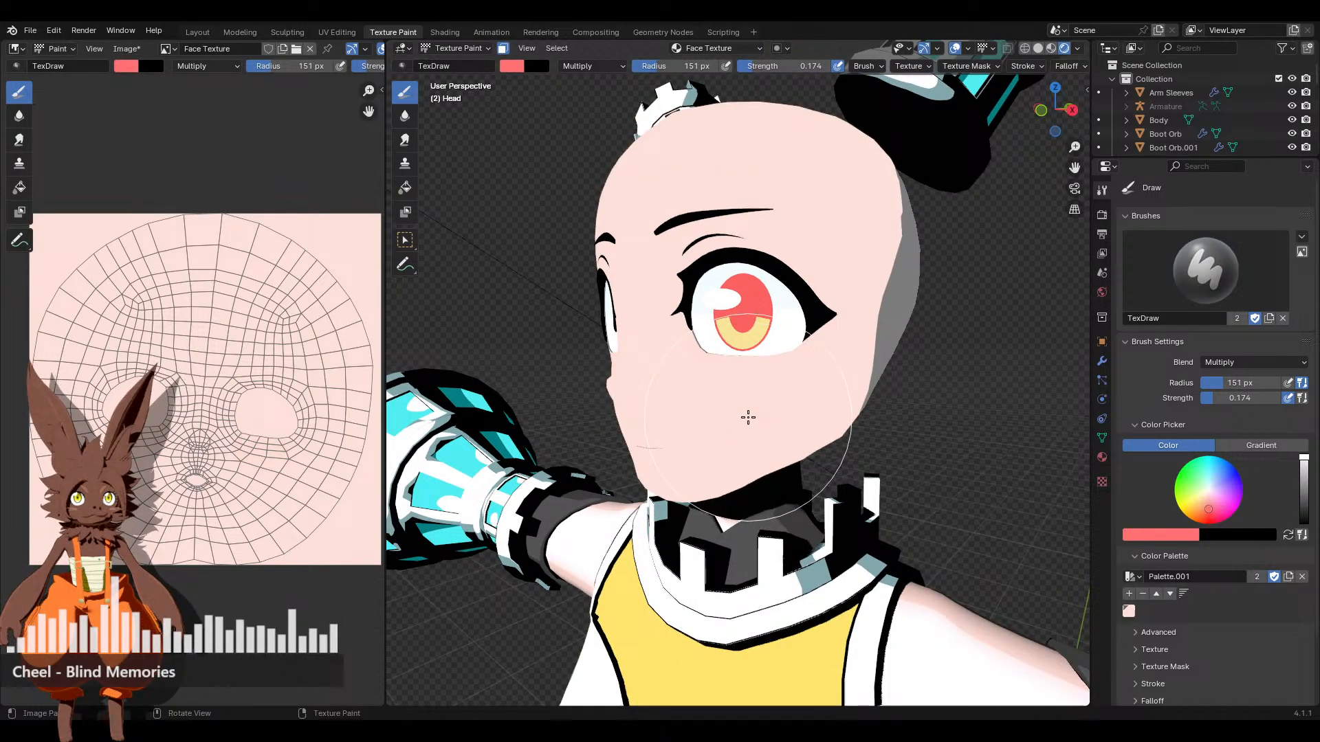
Examine the cheek blush in the reference artwork and compare it with the model's face
{"action": "scroll", "coordinate": [735, 413], "scroll_direction": "down", "scroll_amount": 2}
{"action": "scroll", "coordinate": [722, 410], "scroll_direction": "down", "scroll_amount": 4}
{"action": "middle_click_drag", "start_coordinate": [723, 411], "coordinate": [898, 446]}
{"action": "middle_click_drag", "start_coordinate": [756, 450], "coordinate": [427, 382], "text": "shift"}
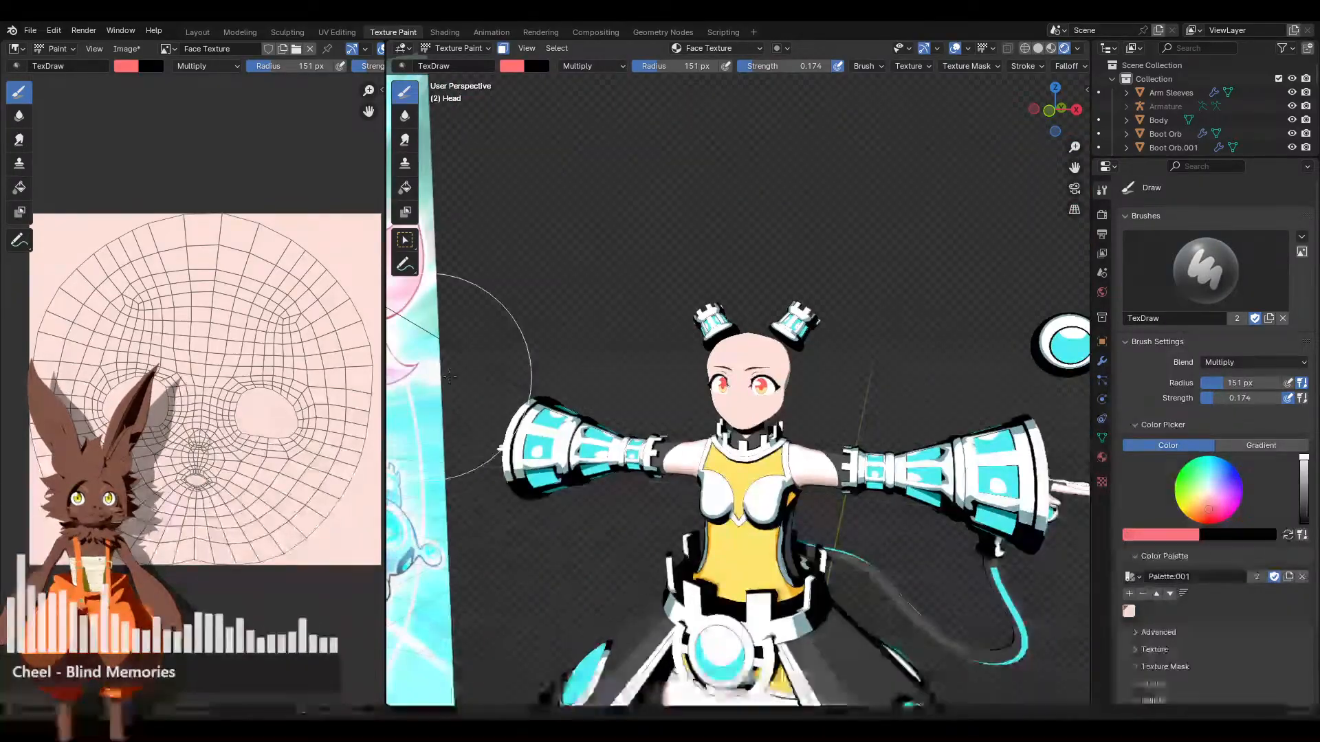
{"action": "scroll", "coordinate": [701, 400], "scroll_direction": "up", "scroll_amount": 4}
{"action": "middle_click_drag", "start_coordinate": [662, 275], "coordinate": [639, 409], "text": "shift"}
{"action": "middle_click_drag", "start_coordinate": [685, 414], "coordinate": [692, 380], "text": "shift"}
{"action": "scroll", "coordinate": [683, 386], "scroll_direction": "up", "scroll_amount": 7}
{"action": "scroll", "coordinate": [606, 351], "scroll_direction": "up", "scroll_amount": 1}
{"action": "middle_click_drag", "start_coordinate": [606, 350], "coordinate": [723, 379], "text": "shift"}
{"action": "scroll", "coordinate": [722, 379], "scroll_direction": "down", "scroll_amount": 2}
{"action": "scroll", "coordinate": [1220, 136], "scroll_direction": "down", "scroll_amount": 5}
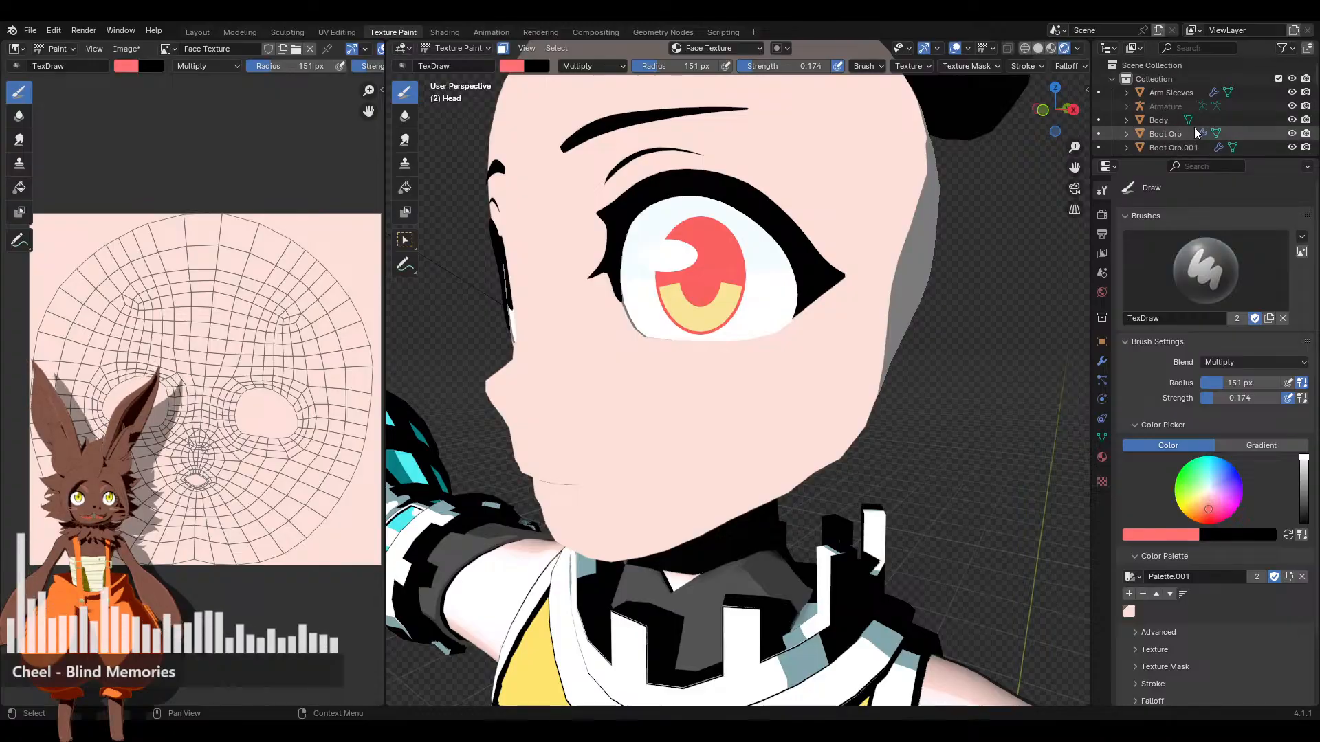
Show the Disable in Viewports toggles in the Outliner and enable the Headphones object in the viewport
{"action": "scroll", "coordinate": [1237, 132], "scroll_direction": "down", "scroll_amount": 3}
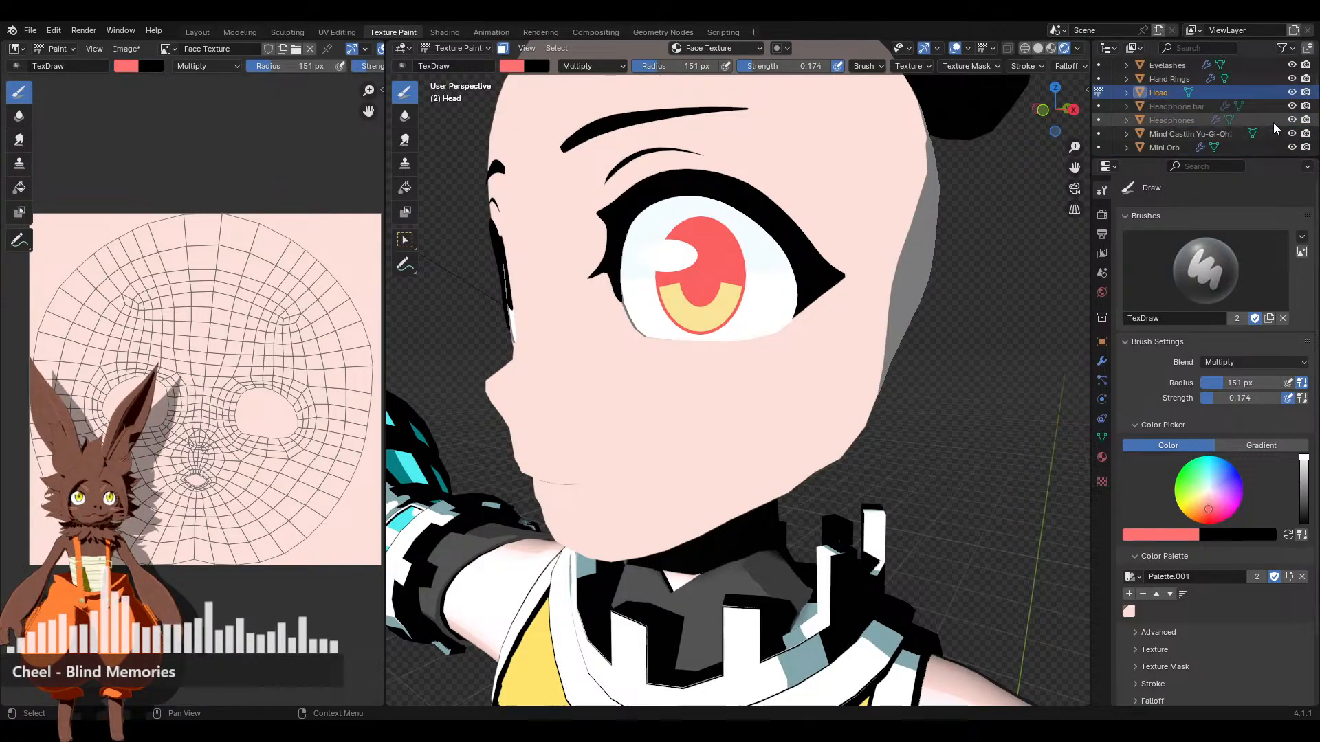
{"action": "left_click", "coordinate": [1283, 48]}
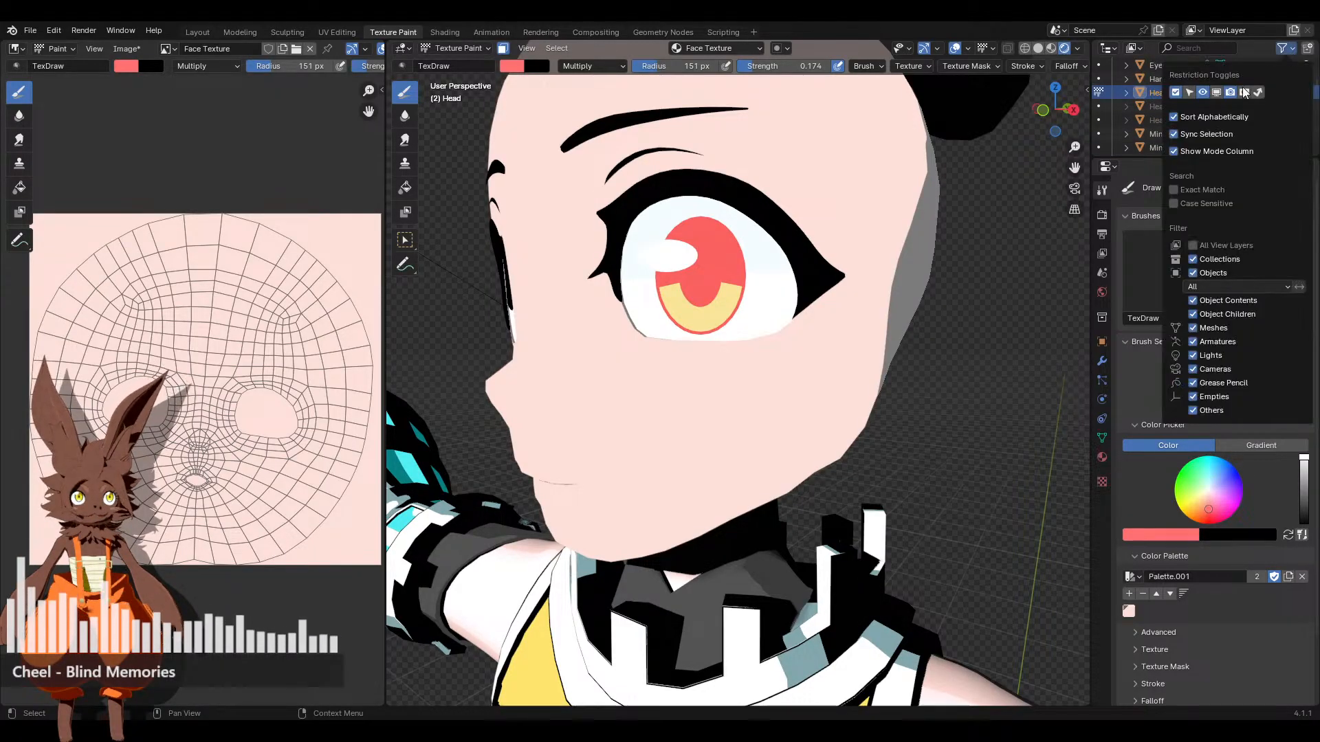
{"action": "left_click", "coordinate": [1216, 92]}
{"action": "left_click", "coordinate": [1293, 120]}
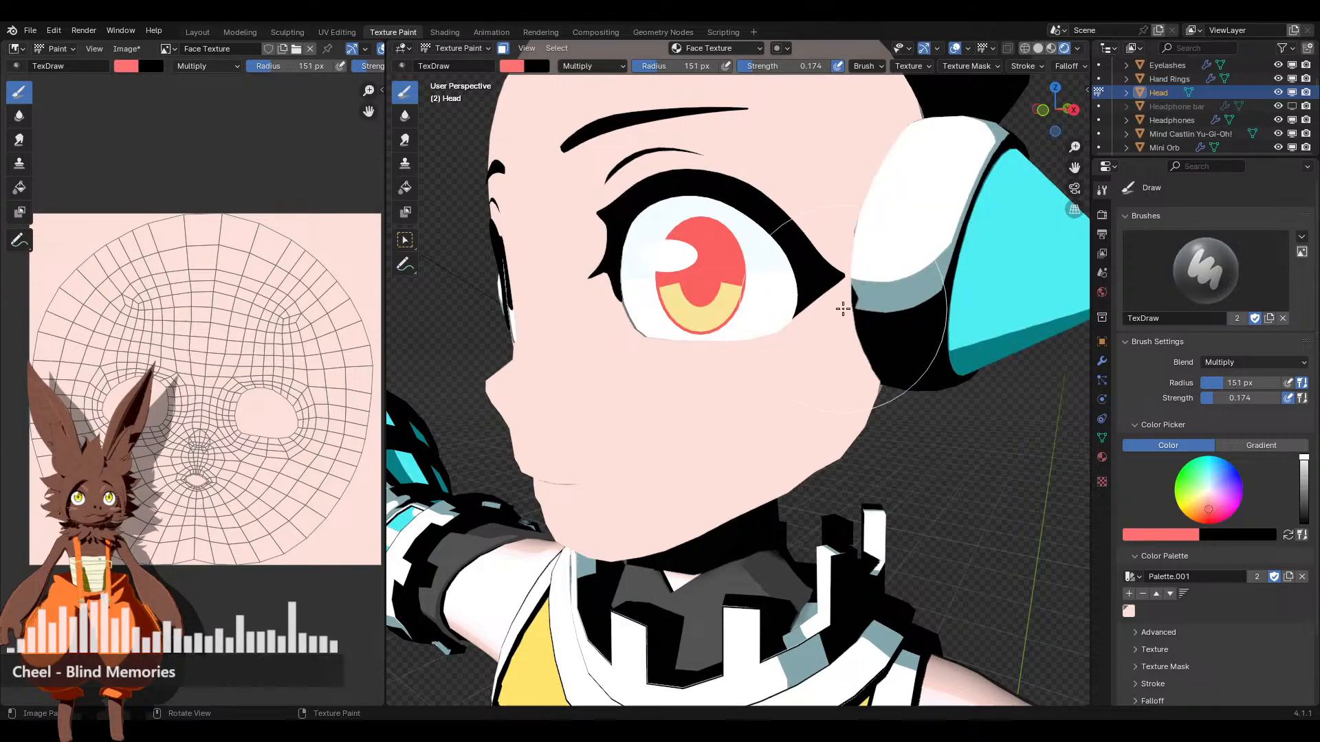
Try a broad blush stroke from beneath the eye across the cheek to the headphone, and undo it
{"action": "middle_click_drag", "start_coordinate": [822, 300], "coordinate": [804, 271]}
{"action": "scroll", "coordinate": [805, 271], "scroll_direction": "up", "scroll_amount": 1}
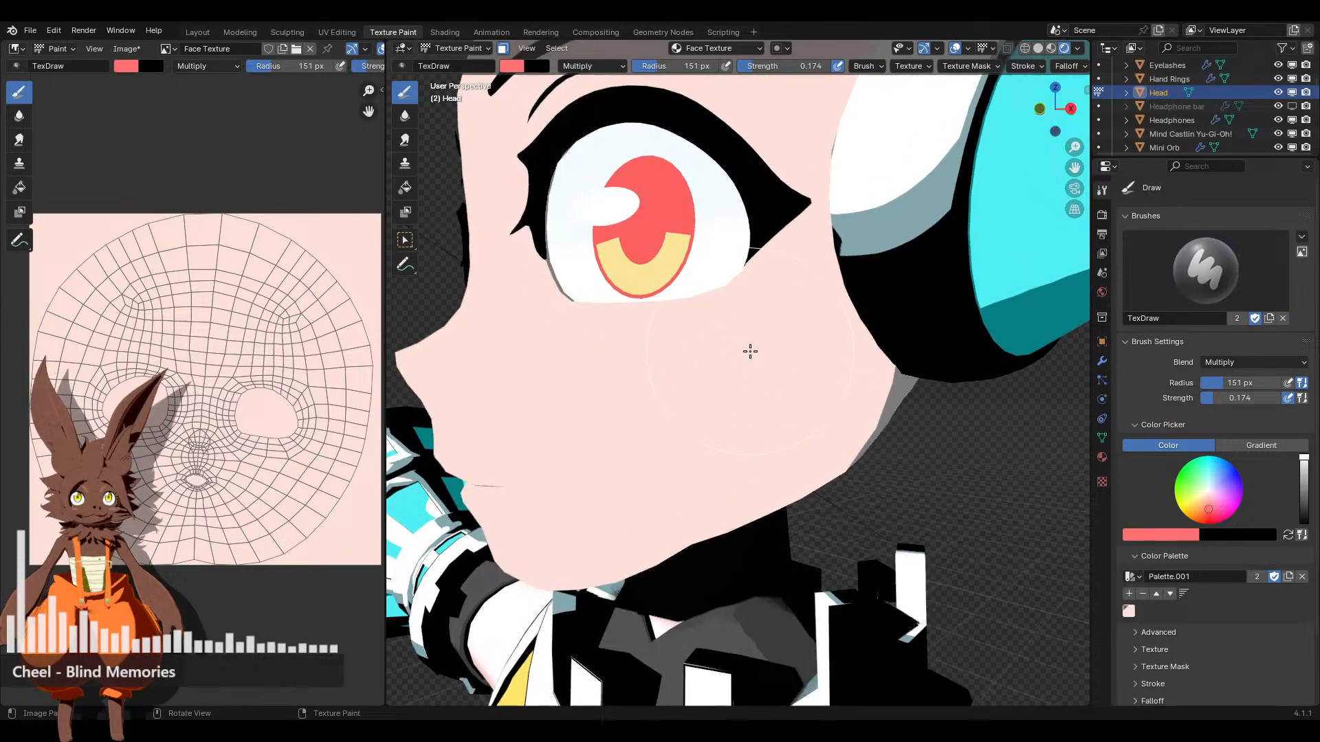
{"action": "scroll", "coordinate": [752, 347], "scroll_direction": "up", "scroll_amount": 2}
{"action": "mouse_move", "coordinate": [623, 347]}
{"action": "left_mouse_down"}
{"action": "mouse_move", "coordinate": [775, 312]}
{"action": "mouse_move", "coordinate": [851, 233]}
{"action": "left_mouse_up"}
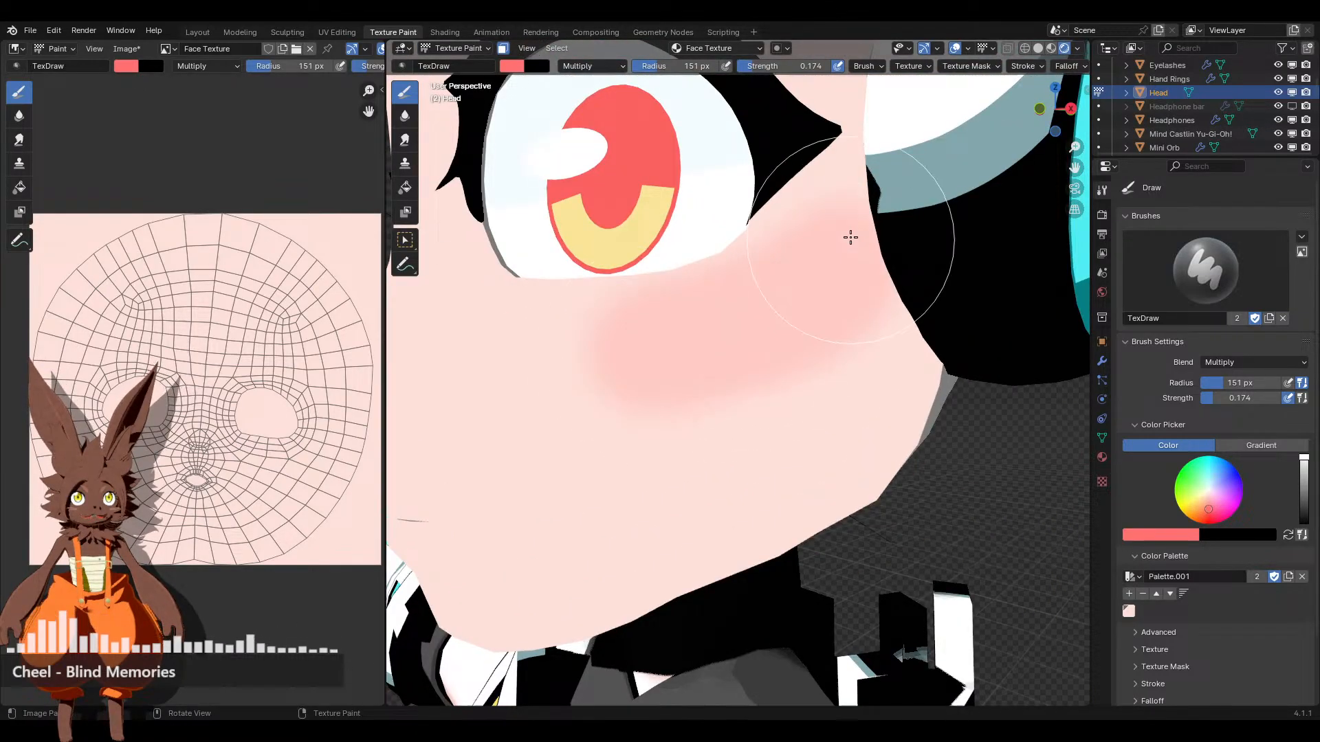
{"action": "scroll", "coordinate": [717, 385], "scroll_direction": "down", "scroll_amount": 5}
{"action": "mouse_move", "coordinate": [717, 384]}
{"action": "middle_mouse_down"}
{"action": "mouse_move", "coordinate": [804, 378]}
{"action": "mouse_move", "coordinate": [743, 348]}
{"action": "middle_mouse_up"}
{"action": "key", "text": "ctrl+z"}
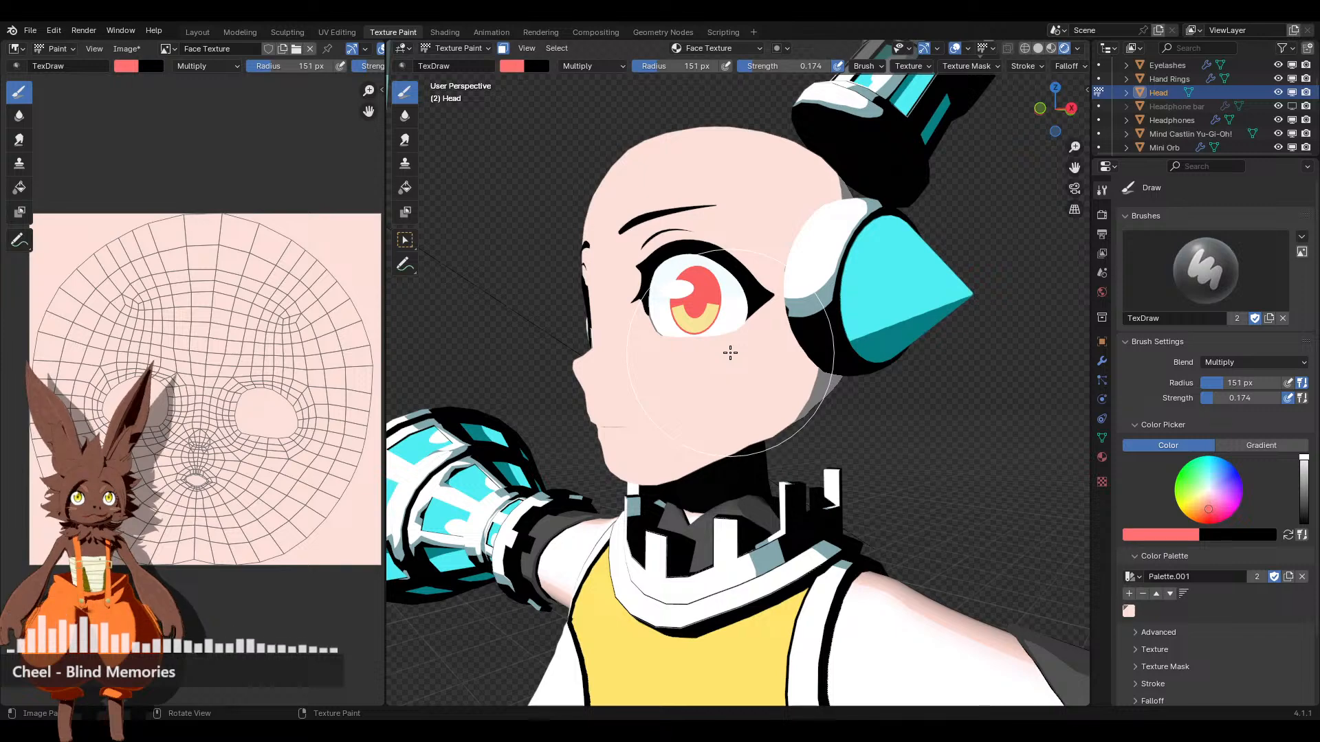
Dab a soft light-red blush onto the cheek below the eye's outer half, beside the headphone
{"action": "left_click", "coordinate": [730, 353]}
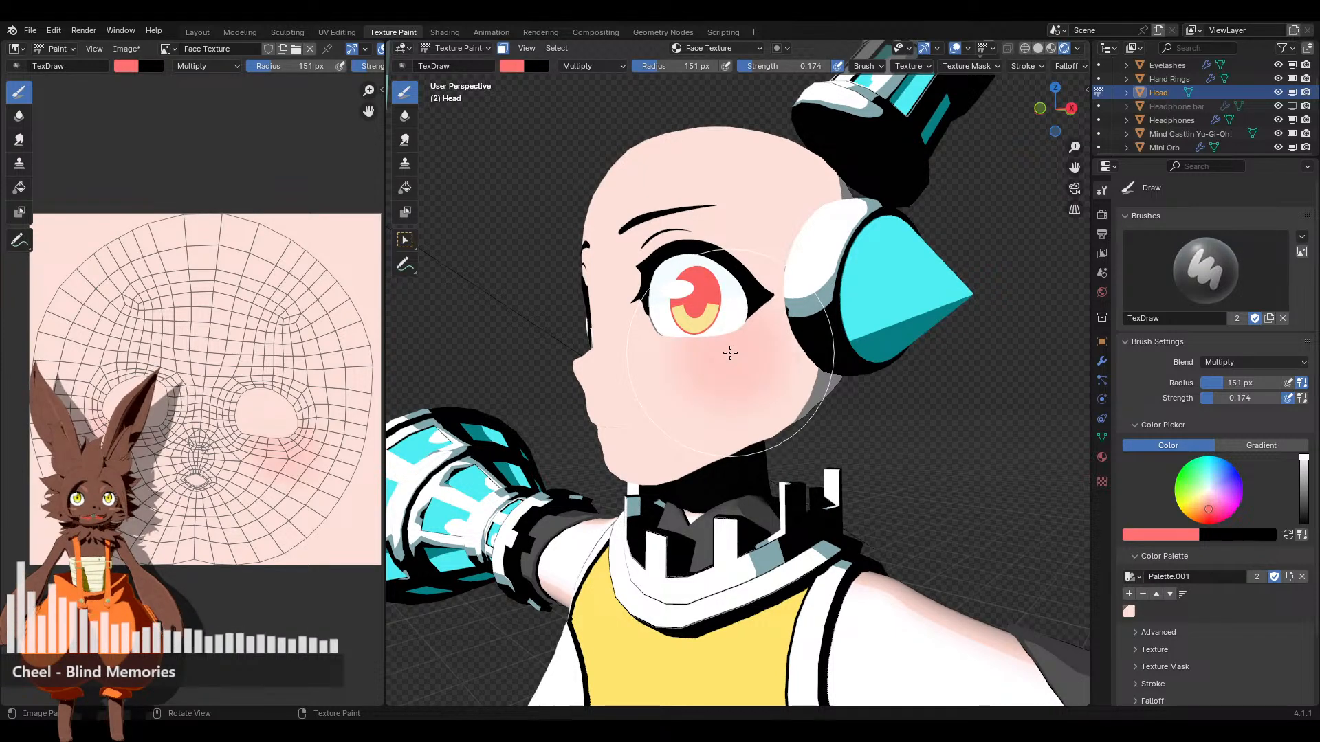
{"action": "middle_click_drag", "start_coordinate": [730, 353], "coordinate": [701, 377]}
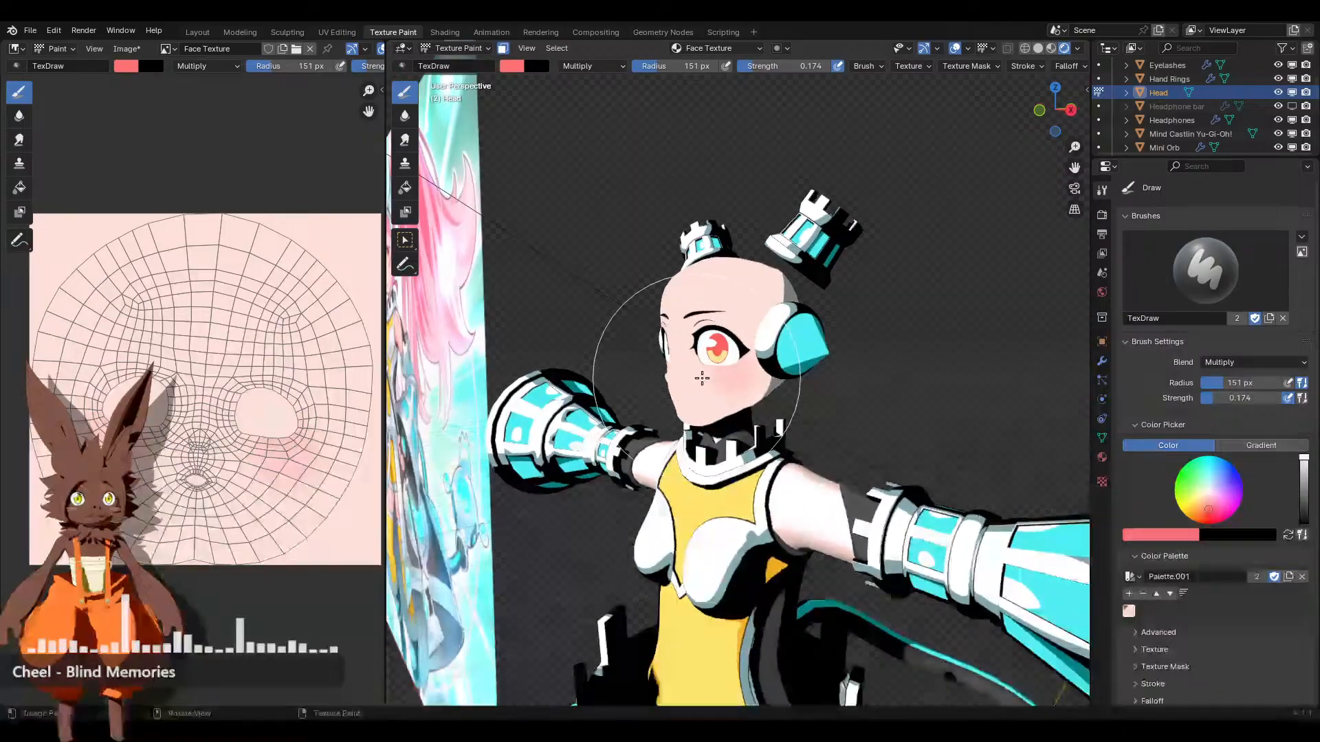
Set the brush to the palette's skin colour with Mix blending and a strength of 1.000
{"action": "scroll", "coordinate": [704, 377], "scroll_direction": "up", "scroll_amount": 7}
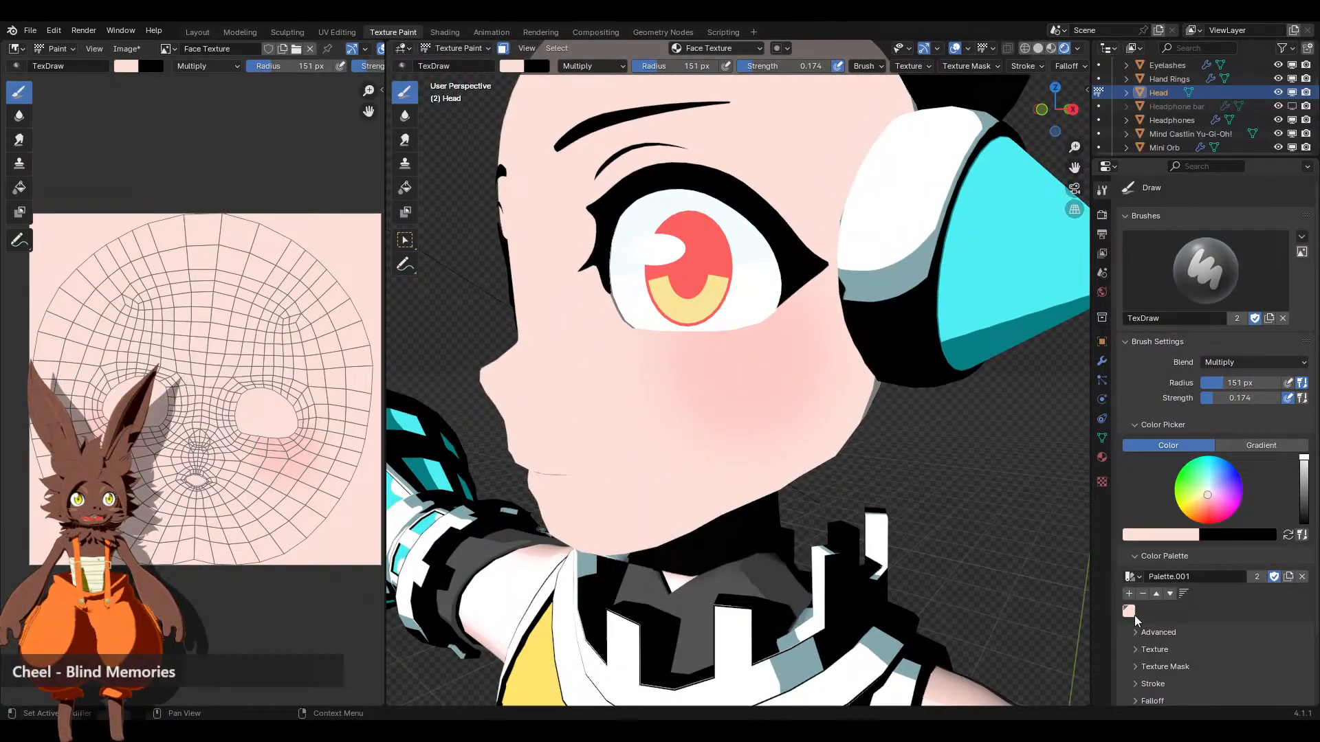
{"action": "left_click", "coordinate": [1238, 362]}
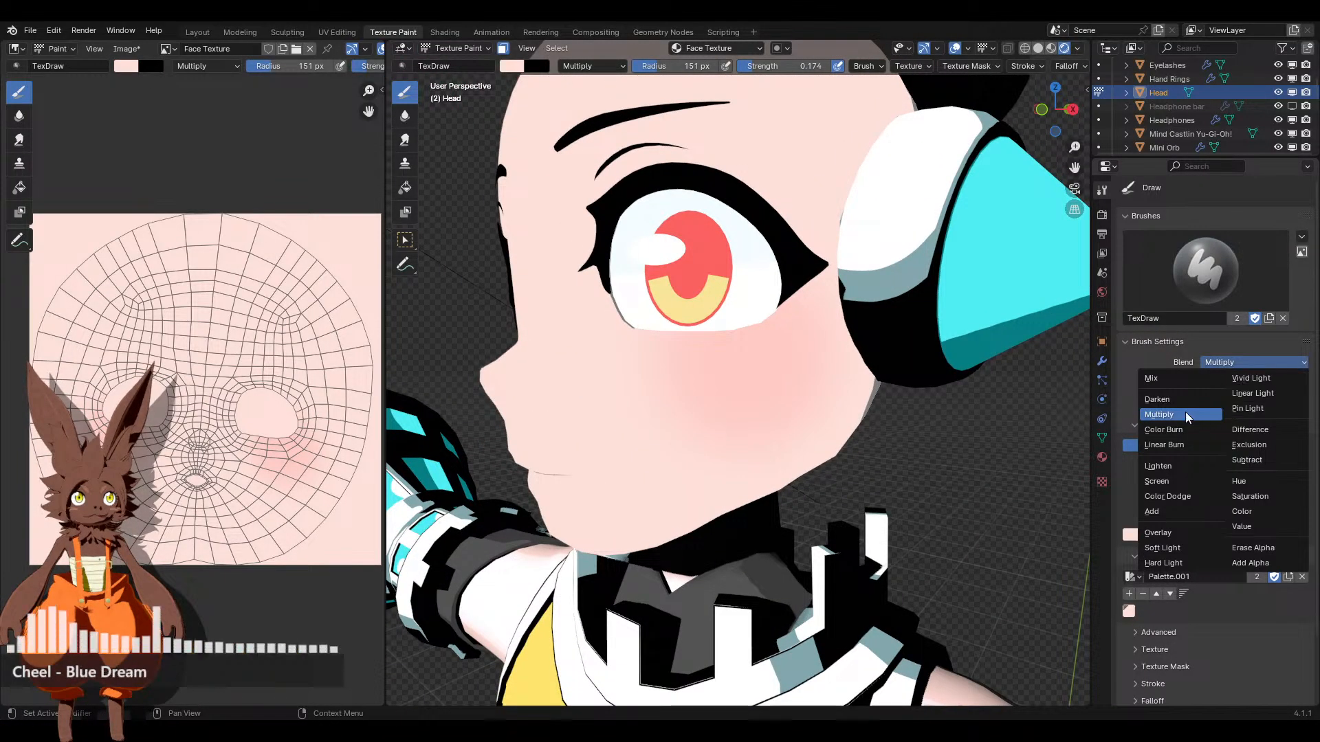
{"action": "left_click", "coordinate": [1168, 380]}
{"action": "scroll", "coordinate": [666, 415], "scroll_direction": "up", "scroll_amount": 5}
{"action": "middle_click_drag", "start_coordinate": [737, 392], "coordinate": [684, 369]}
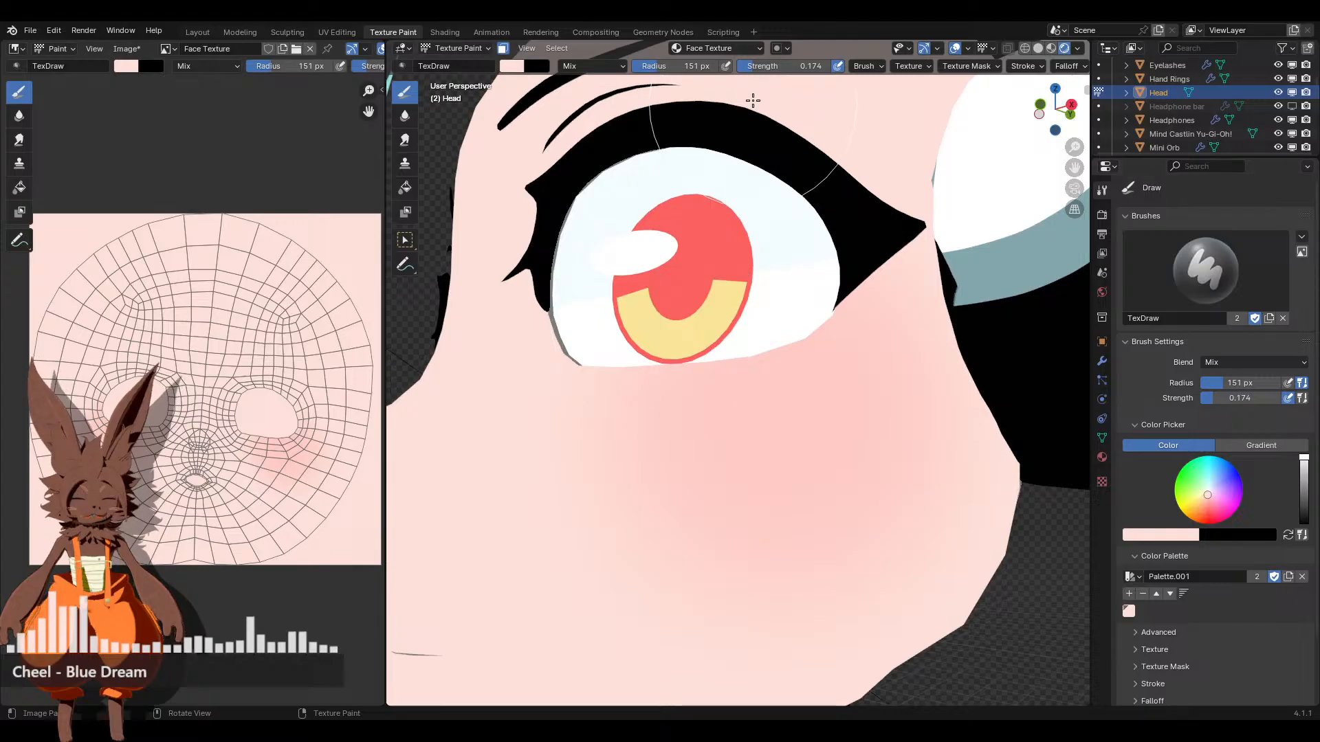
{"action": "left_click_drag", "start_coordinate": [759, 69], "coordinate": [844, 69]}
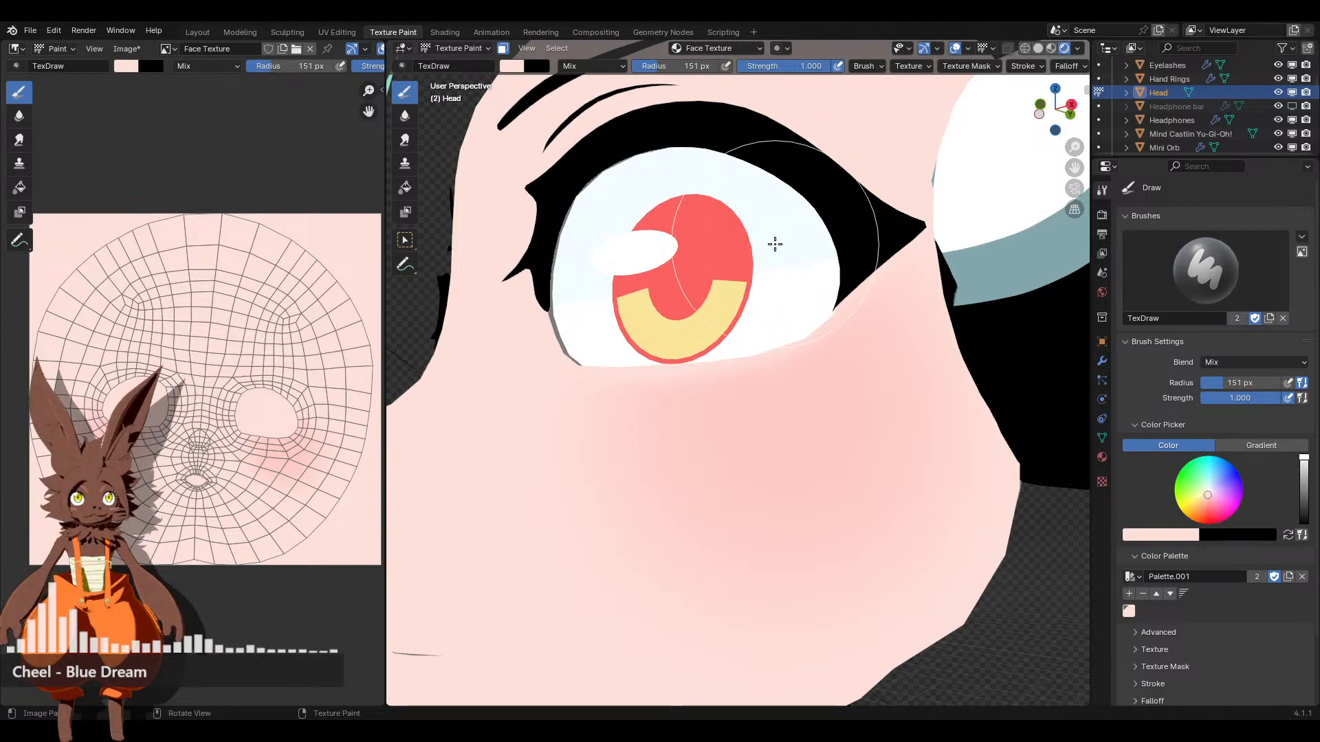
Clean up the blush's upper edge along the lower rim of the eye with the skin colour
{"action": "scroll", "coordinate": [549, 316], "scroll_direction": "down", "scroll_amount": 8}
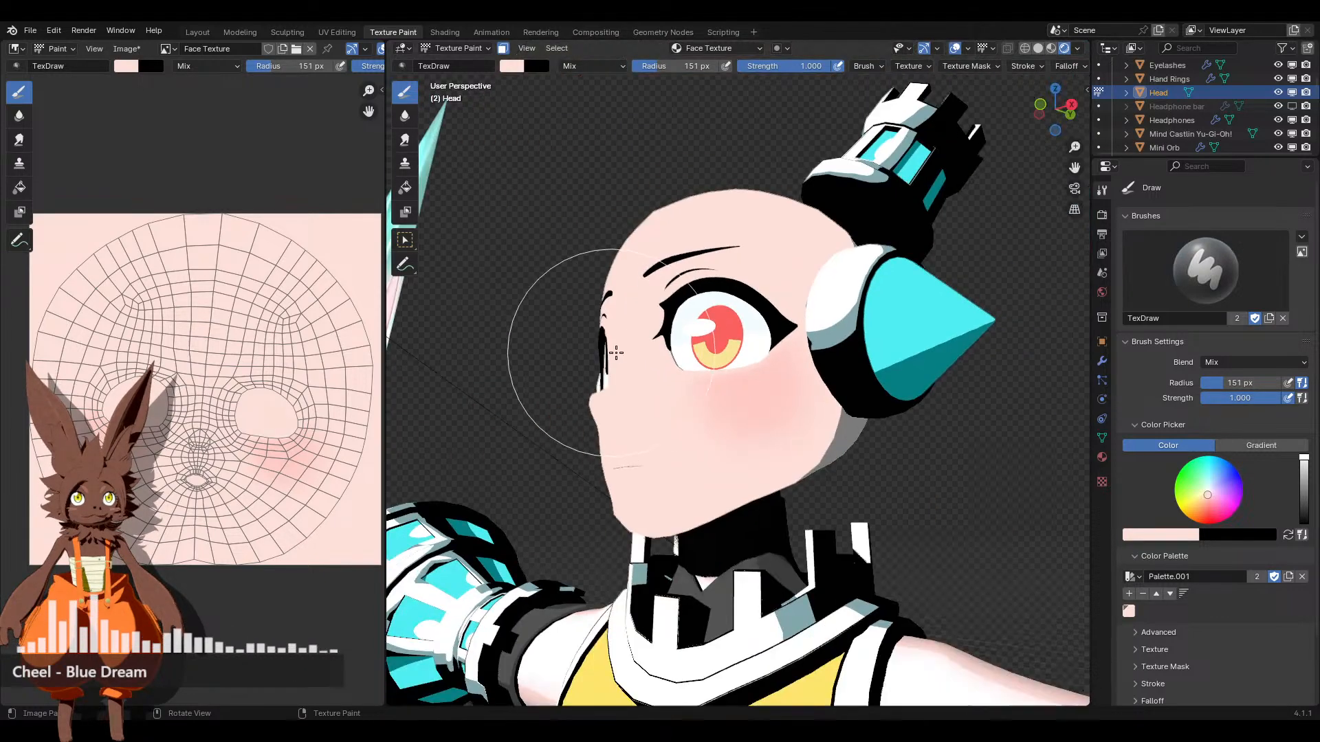
{"action": "middle_click_drag", "start_coordinate": [566, 383], "coordinate": [780, 374]}
{"action": "scroll", "coordinate": [781, 374], "scroll_direction": "up", "scroll_amount": 8}
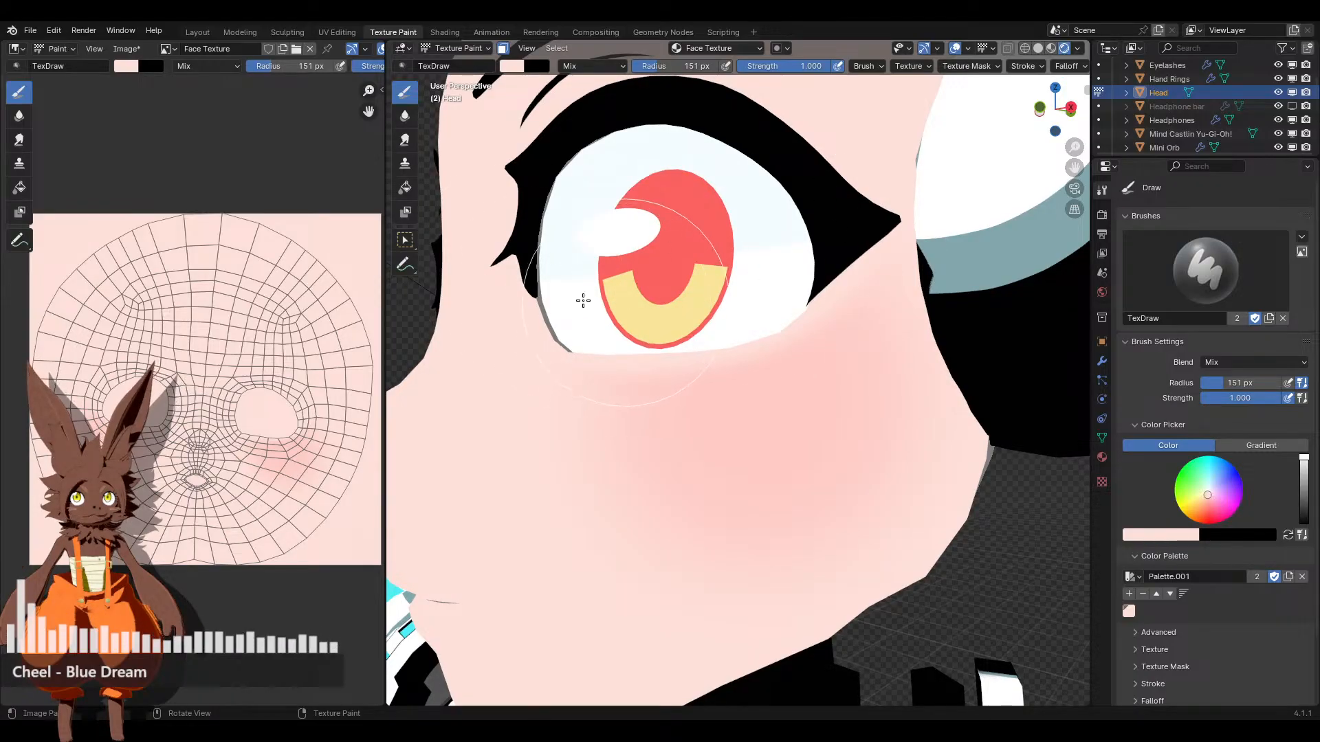
{"action": "scroll", "coordinate": [575, 321], "scroll_direction": "down", "scroll_amount": 8}
{"action": "middle_click_drag", "start_coordinate": [722, 357], "coordinate": [818, 377]}
{"action": "scroll", "coordinate": [818, 378], "scroll_direction": "up", "scroll_amount": 8}
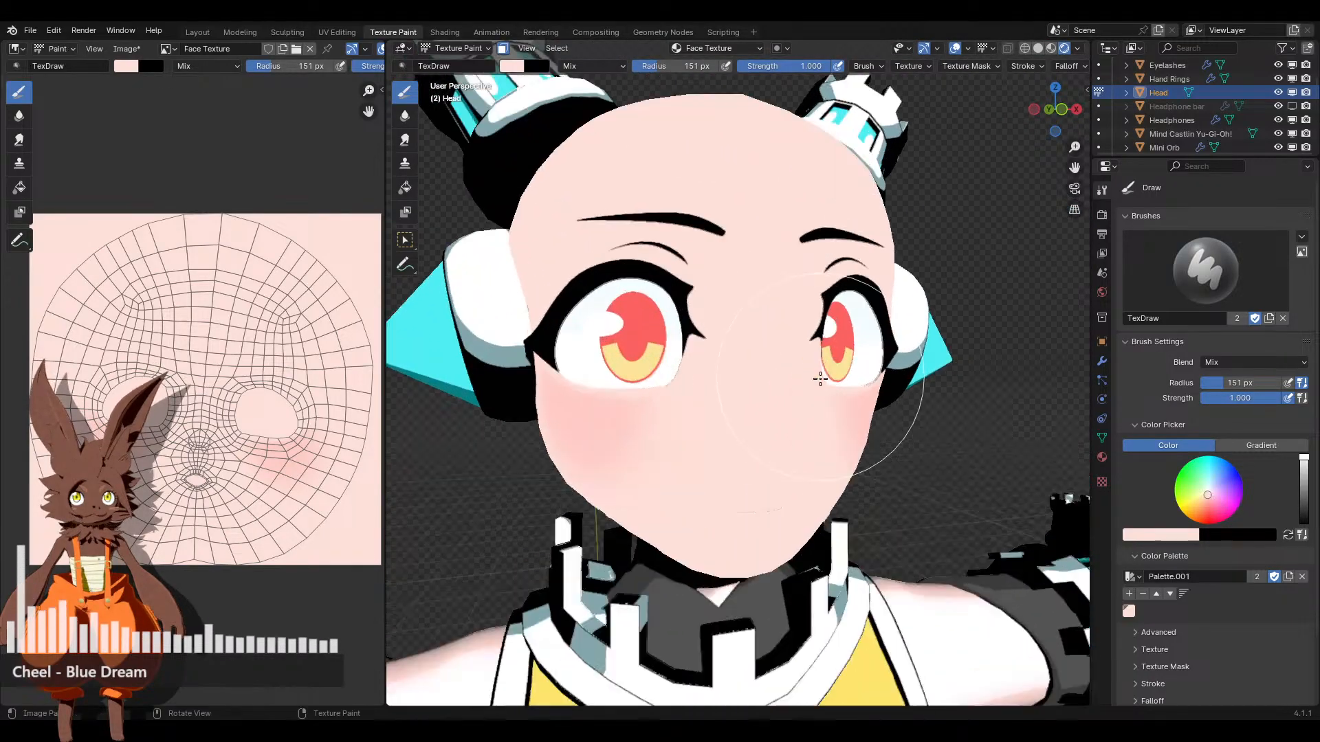
{"action": "middle_click_drag", "start_coordinate": [588, 388], "coordinate": [648, 395]}
{"action": "scroll", "coordinate": [648, 395], "scroll_direction": "up", "scroll_amount": 2}
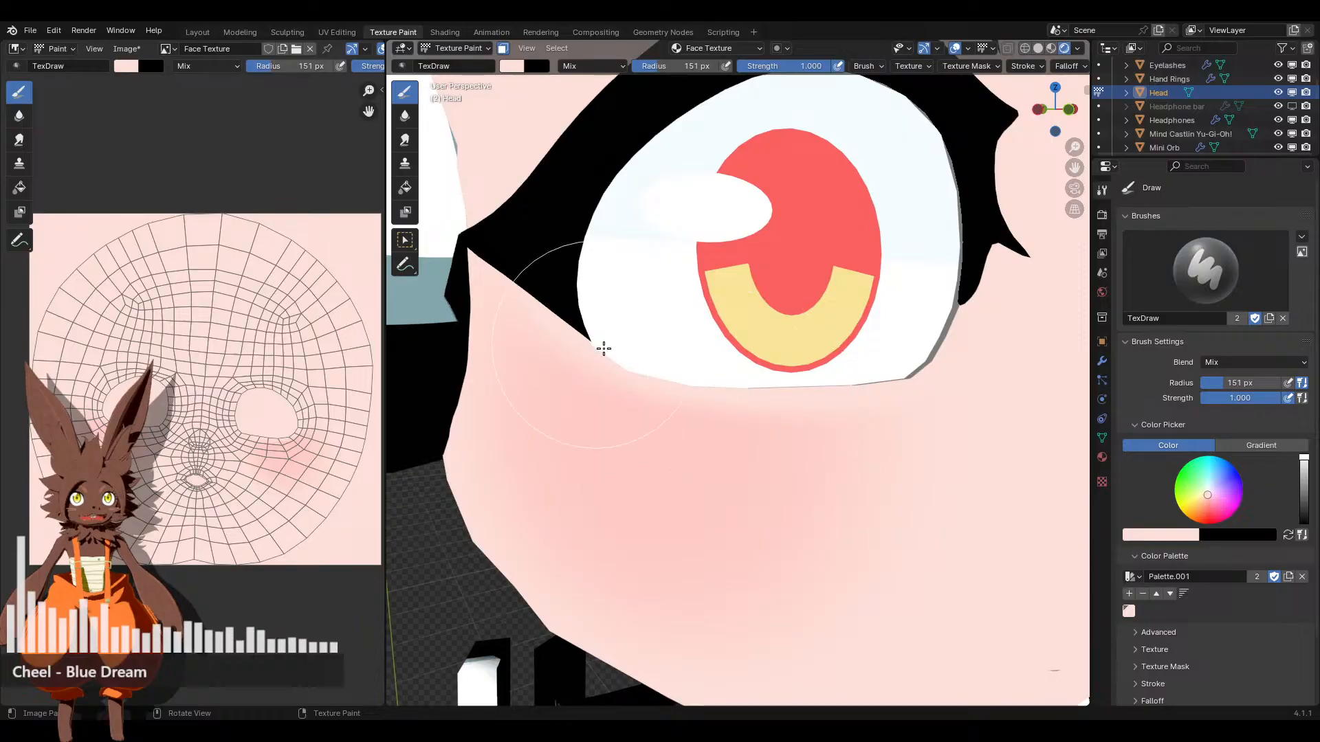
{"action": "scroll", "coordinate": [868, 350], "scroll_direction": "down", "scroll_amount": 7}
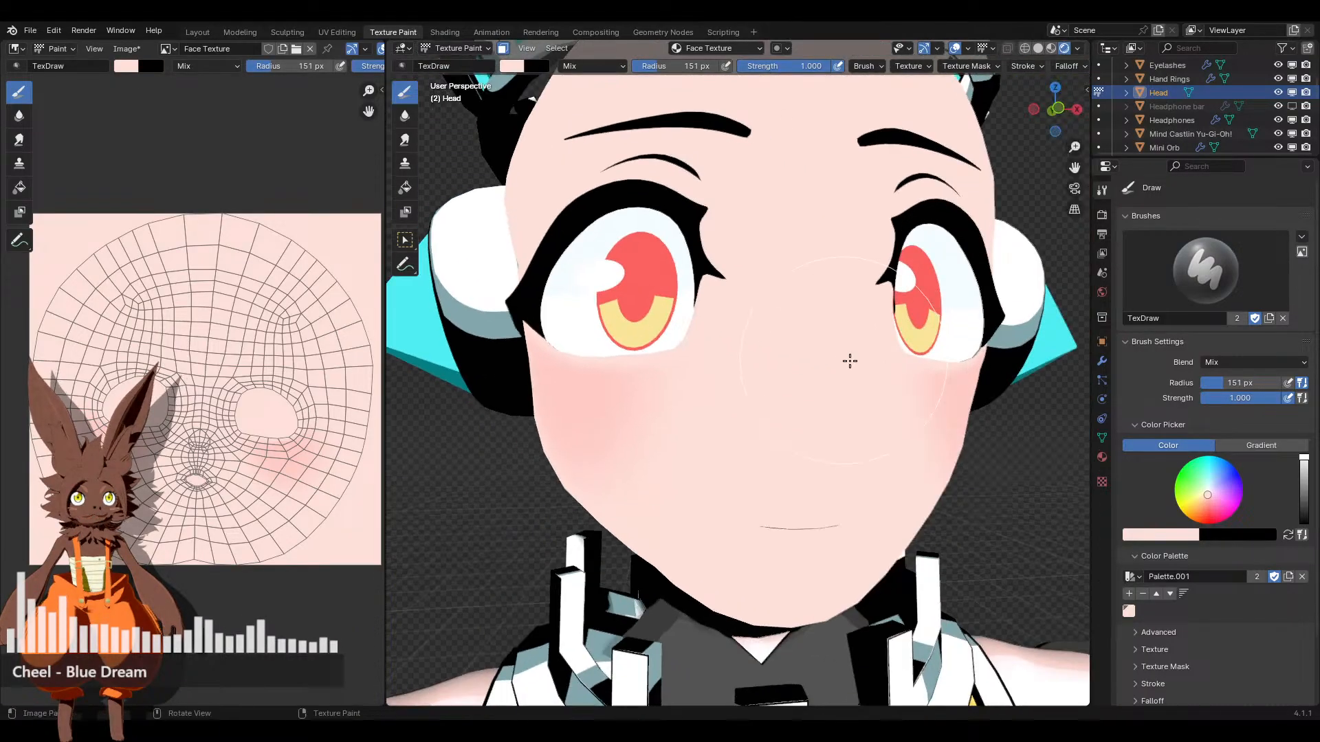
{"action": "mouse_move", "coordinate": [848, 360]}
{"action": "middle_mouse_down"}
{"action": "mouse_move", "coordinate": [790, 389]}
{"action": "mouse_move", "coordinate": [708, 369]}
{"action": "mouse_move", "coordinate": [666, 323]}
{"action": "mouse_move", "coordinate": [748, 294]}
{"action": "middle_mouse_up"}
{"action": "scroll", "coordinate": [770, 383], "scroll_direction": "up", "scroll_amount": 7}
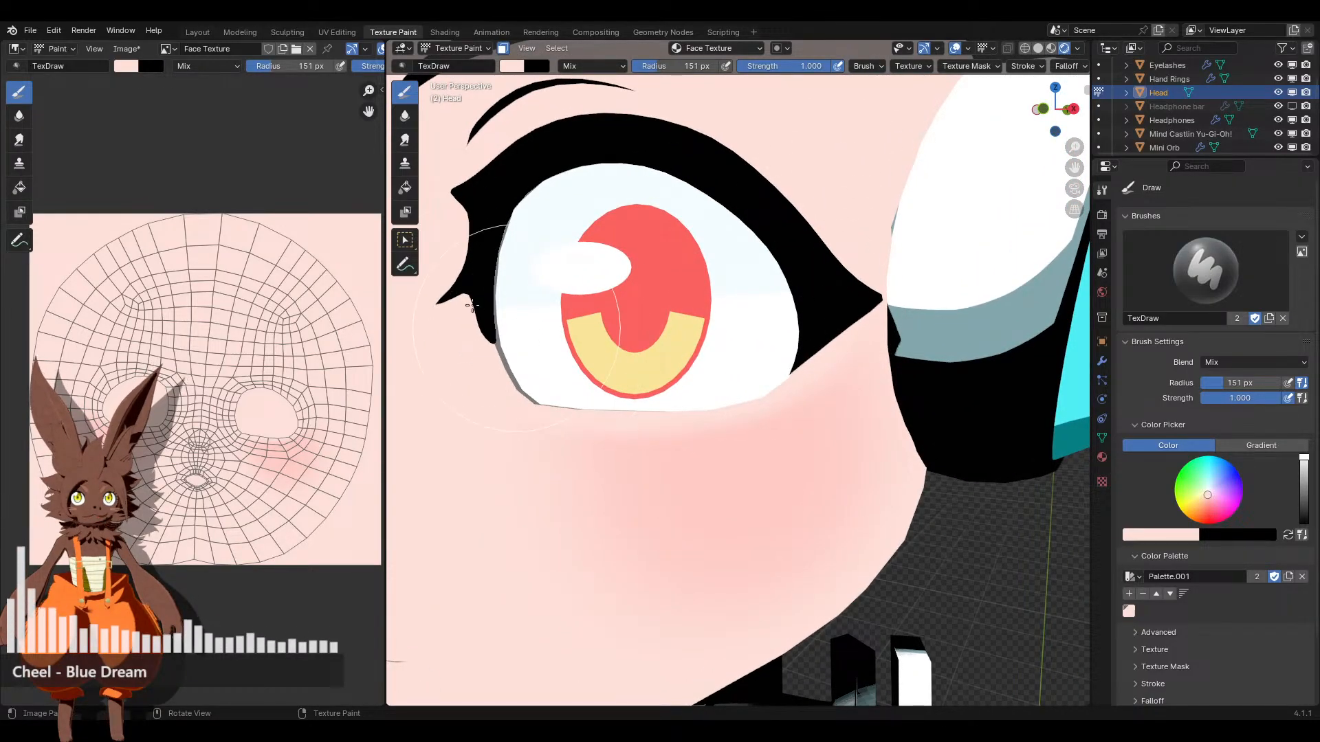
Examine the blush on both cheeks from the front, up close and at full-body distance
{"action": "scroll", "coordinate": [632, 310], "scroll_direction": "down", "scroll_amount": 8}
{"action": "middle_click_drag", "start_coordinate": [697, 308], "coordinate": [784, 382]}
{"action": "scroll", "coordinate": [746, 328], "scroll_direction": "down", "scroll_amount": 2}
{"action": "scroll", "coordinate": [739, 330], "scroll_direction": "down", "scroll_amount": 3}
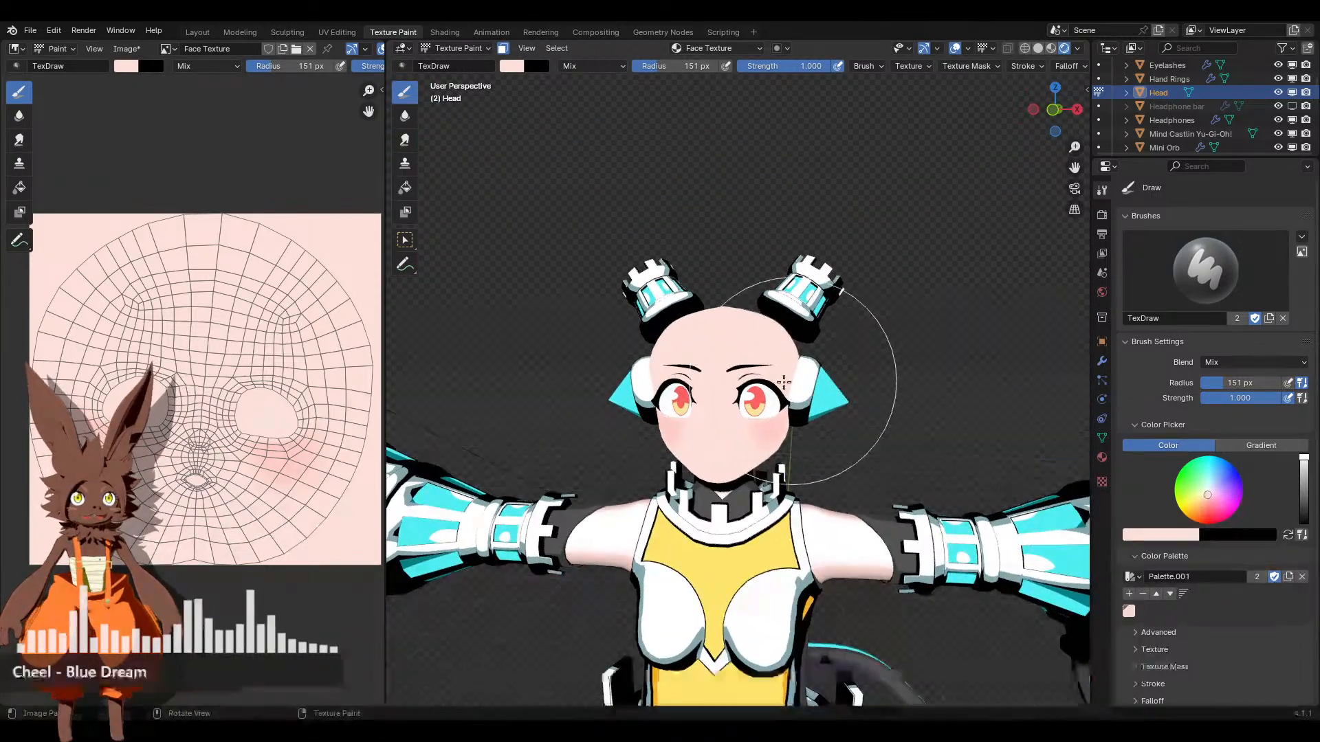
{"action": "scroll", "coordinate": [783, 382], "scroll_direction": "down", "scroll_amount": 4}
{"action": "middle_click_drag", "start_coordinate": [605, 383], "coordinate": [550, 331], "text": "shift"}
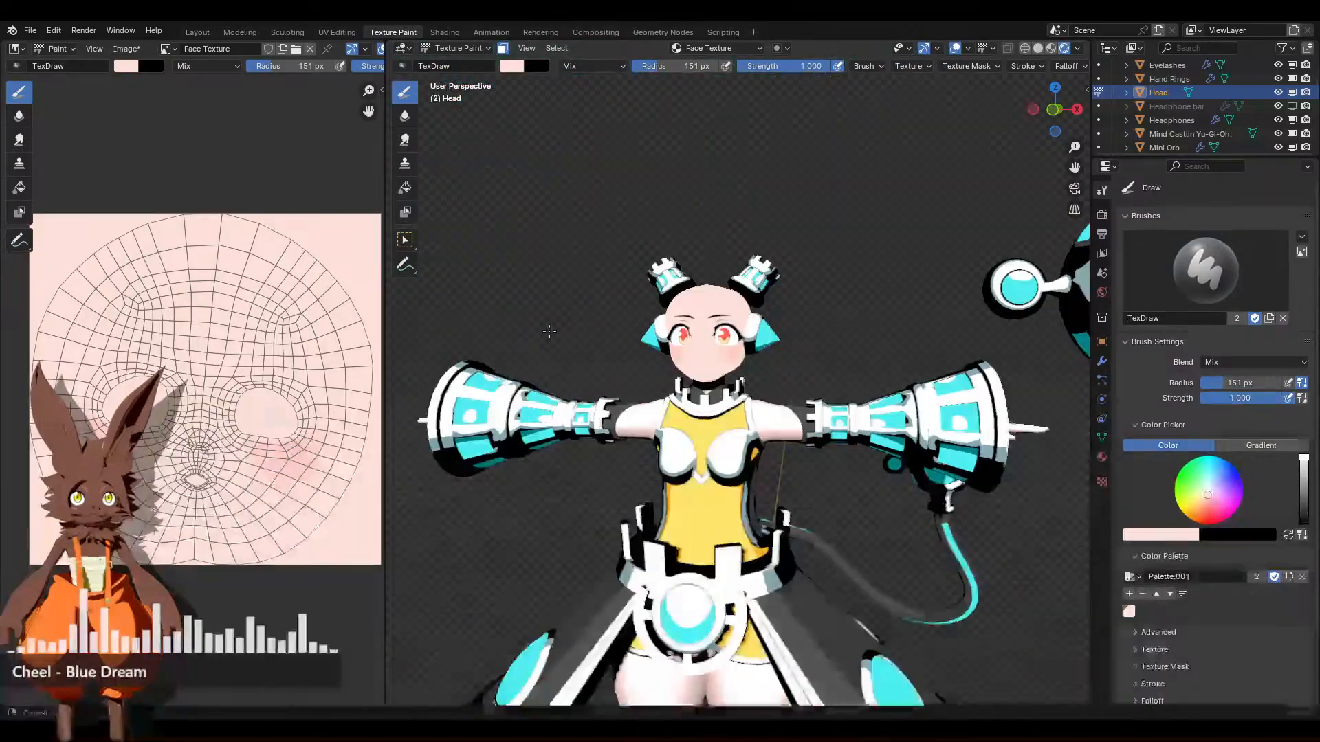
{"action": "scroll", "coordinate": [550, 331], "scroll_direction": "up", "scroll_amount": 5}
Change the brush colour to pure red, add it to the palette and set the strength to 0.232
{"action": "left_click_drag", "start_coordinate": [1214, 510], "coordinate": [1207, 535]}
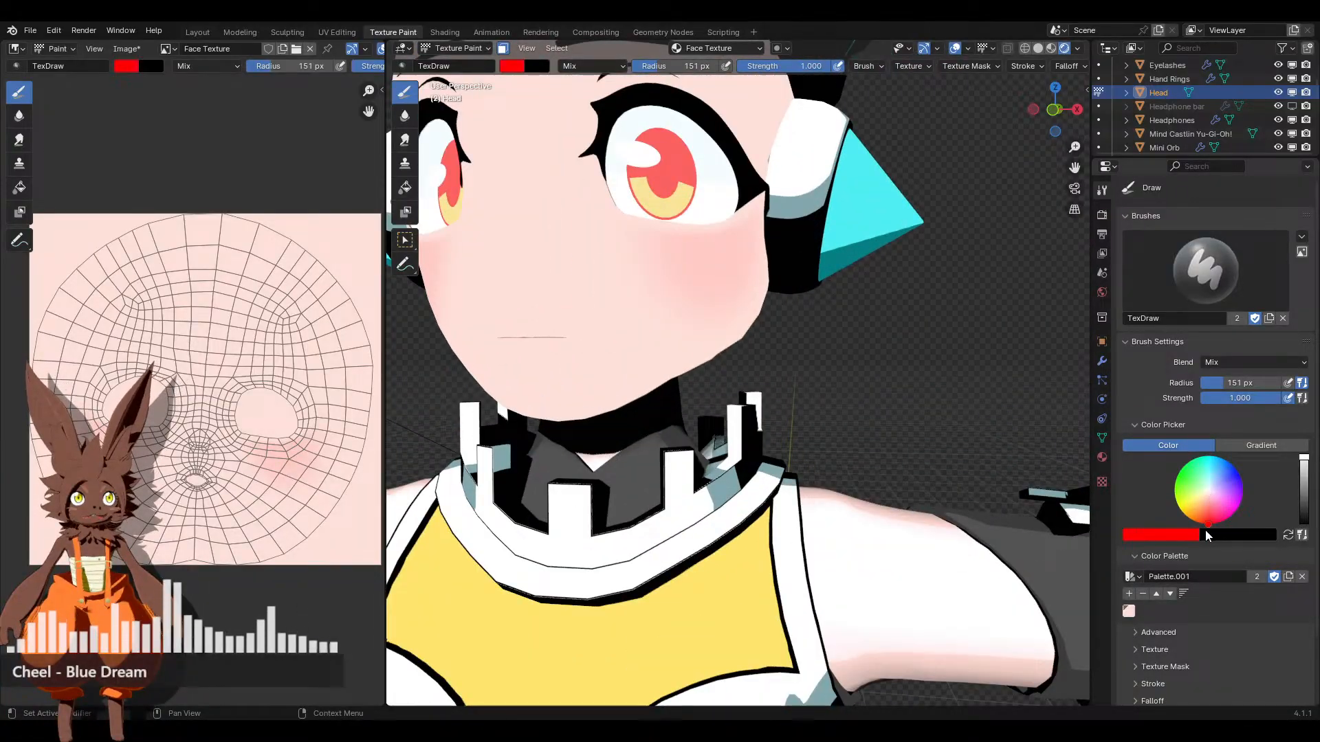
{"action": "middle_click_drag", "start_coordinate": [689, 261], "coordinate": [798, 369], "text": "shift"}
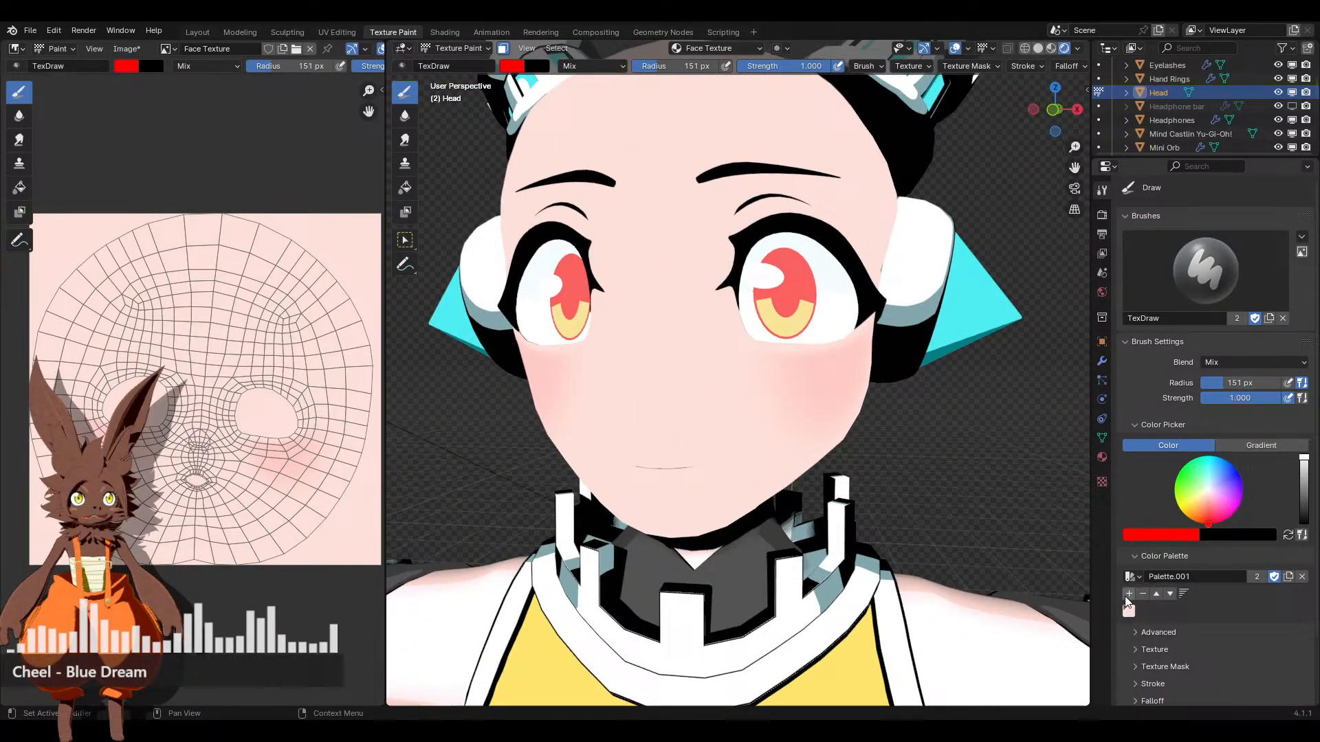
{"action": "middle_click_drag", "start_coordinate": [781, 286], "coordinate": [743, 300]}
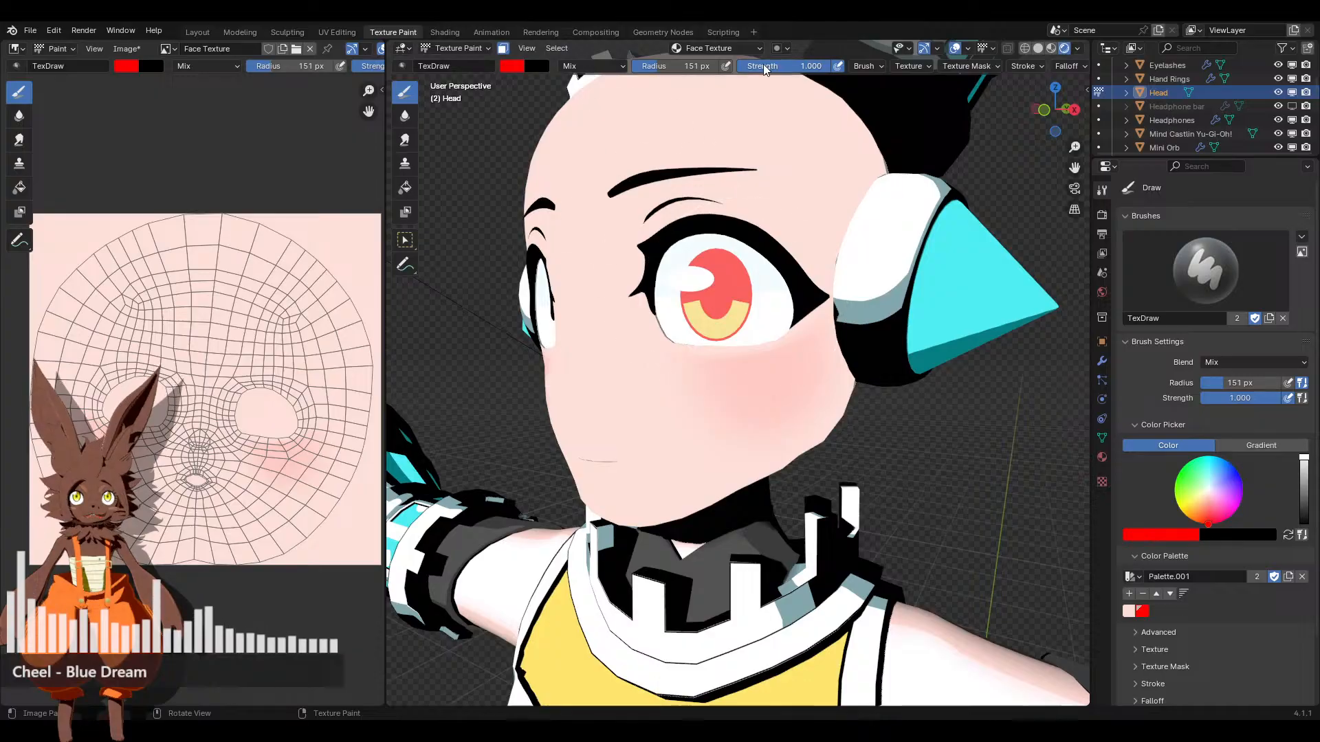
{"action": "left_click_drag", "start_coordinate": [829, 67], "coordinate": [758, 66]}
Show the wireframe overlay on the model while facing the head from the front
{"action": "middle_click_drag", "start_coordinate": [675, 349], "coordinate": [728, 336]}
{"action": "scroll", "coordinate": [728, 336], "scroll_direction": "up", "scroll_amount": 1}
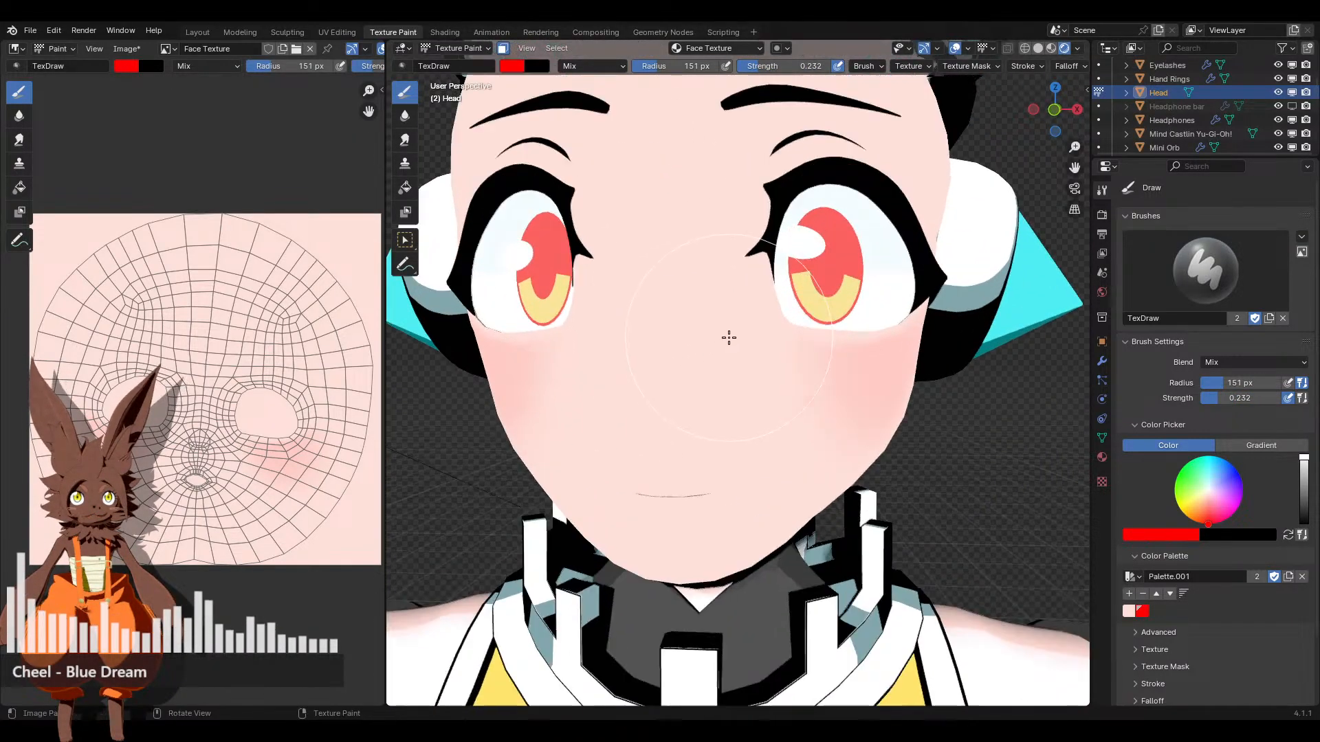
{"action": "left_click", "coordinate": [967, 49]}
{"action": "left_click", "coordinate": [882, 281]}
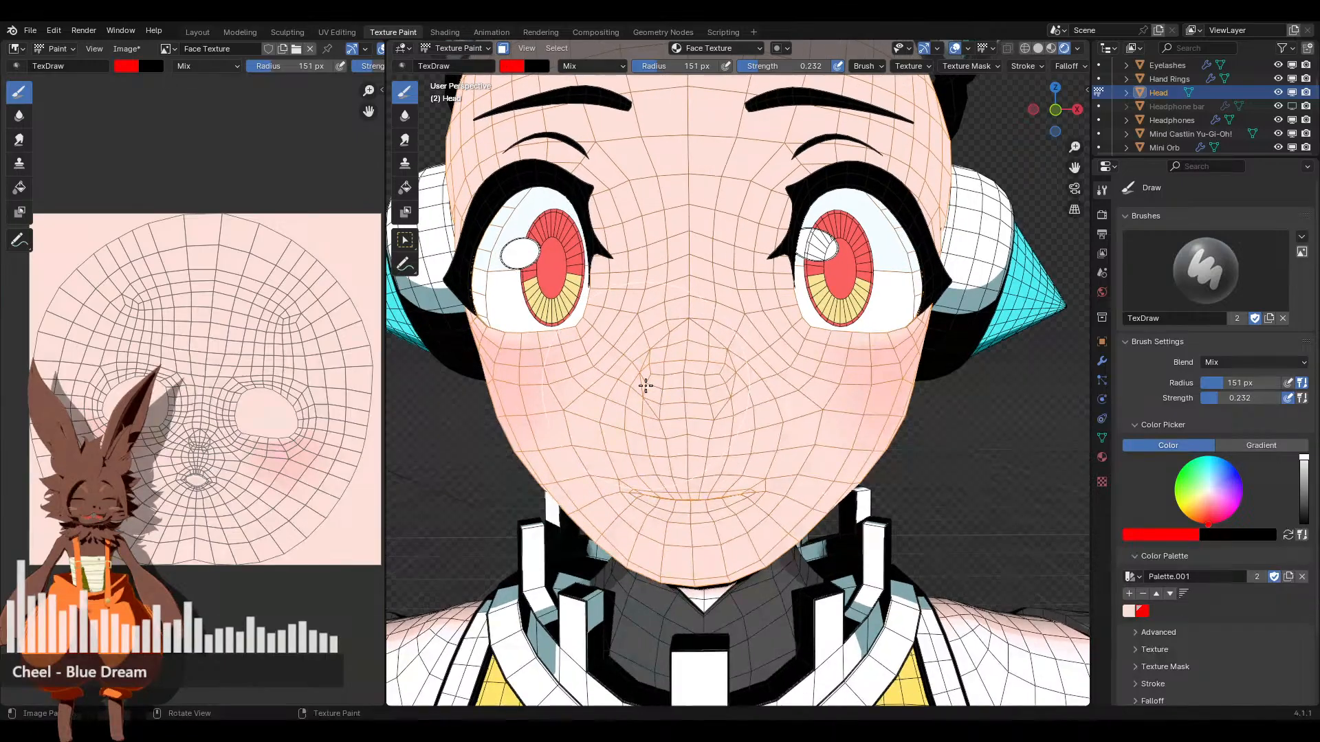
Try a red dab centred on the nose tip at strength 0.232, and undo it
{"action": "middle_click_drag", "start_coordinate": [681, 365], "coordinate": [722, 404]}
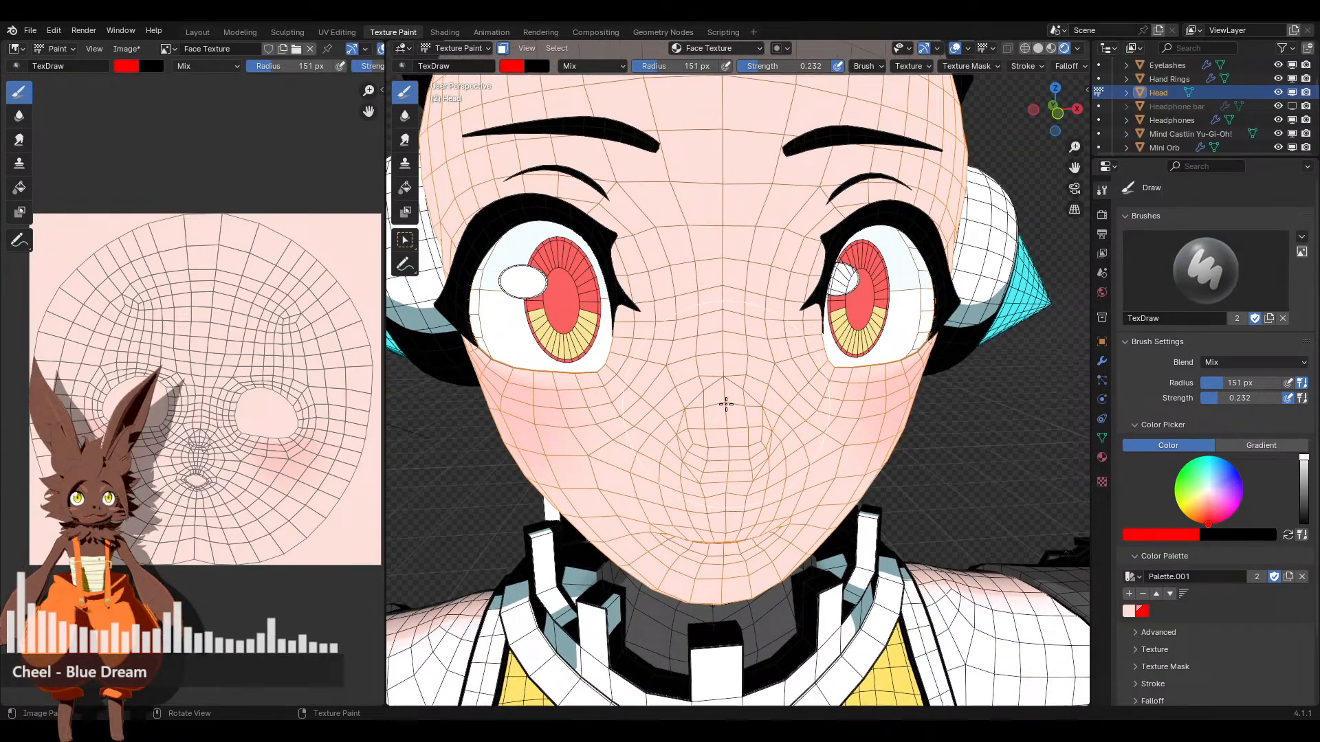
{"action": "left_click", "coordinate": [726, 404]}
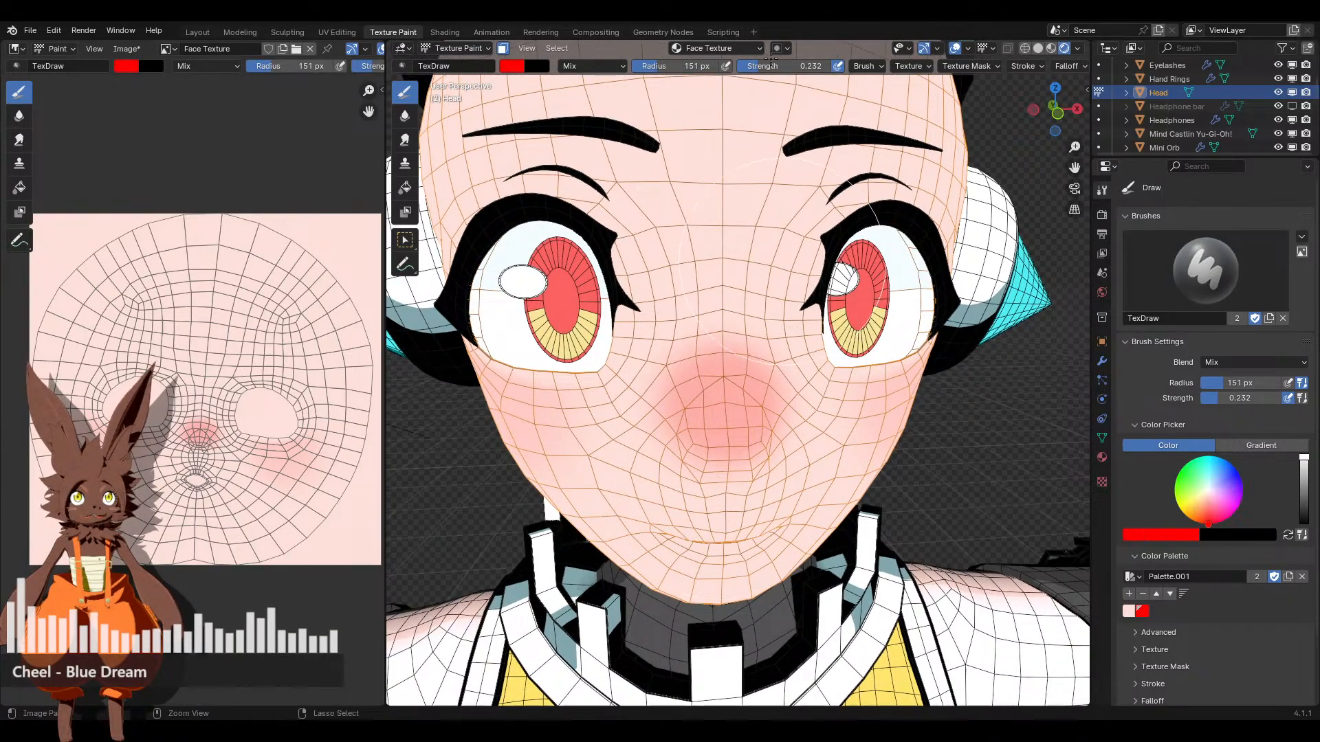
{"action": "key", "text": "ctrl+z"}
Switch the red brush to Multiply blending and set its strength to 0.130
{"action": "left_click_drag", "start_coordinate": [805, 68], "coordinate": [796, 67]}
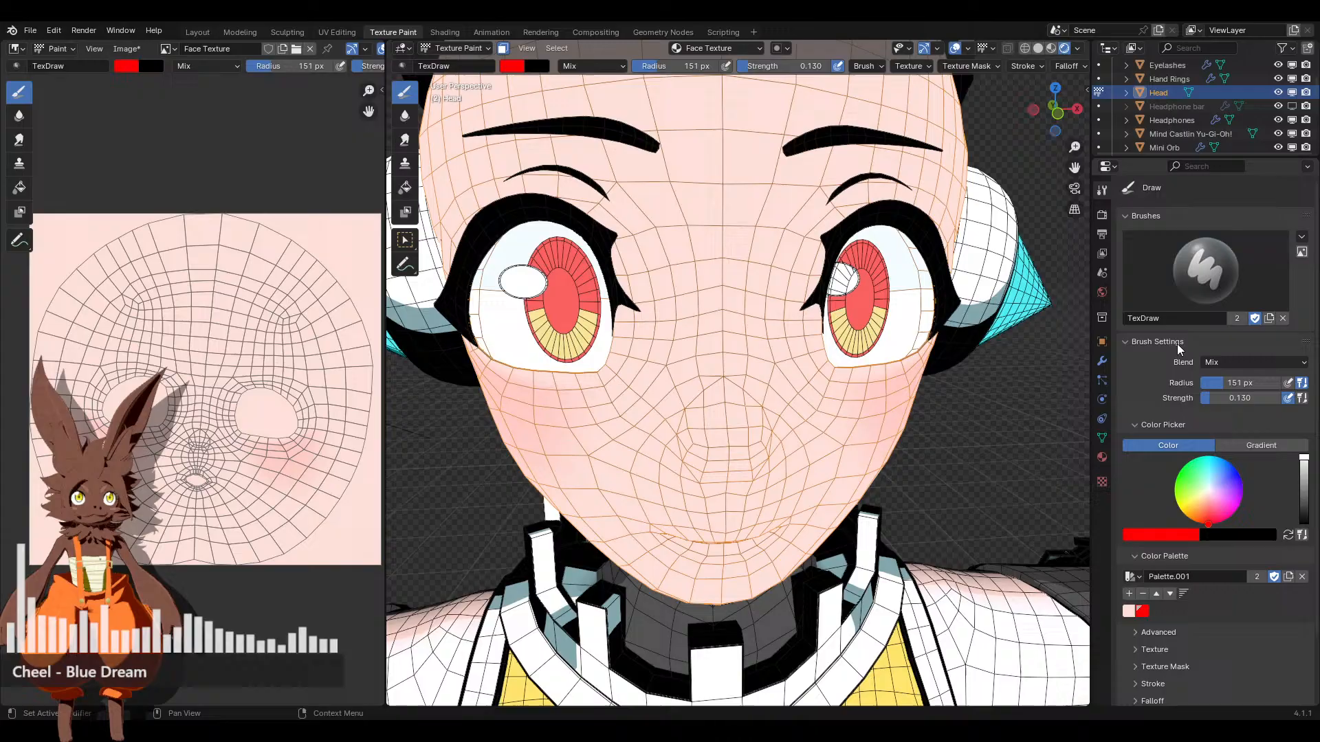
{"action": "left_click", "coordinate": [1265, 361]}
{"action": "left_click", "coordinate": [1189, 414]}
Try a Multiply dab of red on the nose at strength 0.130, and undo it
{"action": "middle_click_drag", "start_coordinate": [797, 392], "coordinate": [771, 394]}
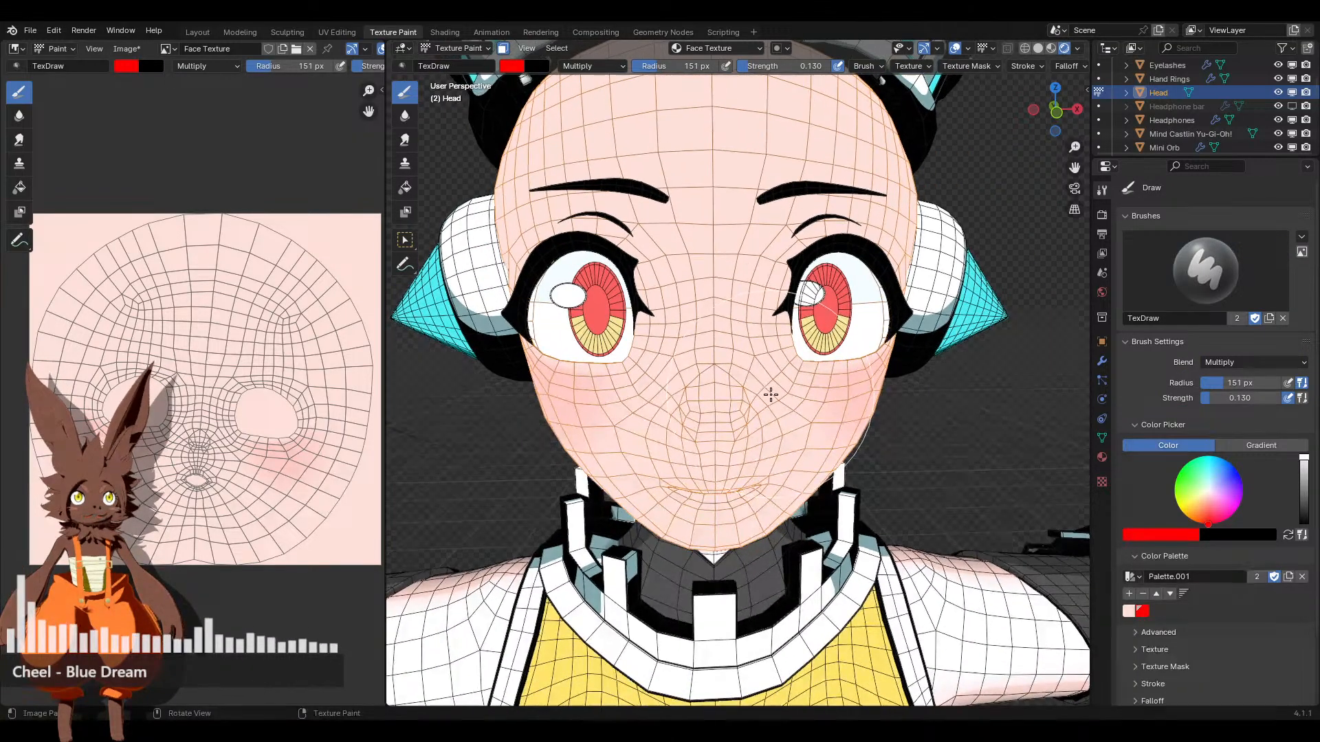
{"action": "scroll", "coordinate": [759, 380], "scroll_direction": "up", "scroll_amount": 2}
{"action": "left_click", "coordinate": [708, 401]}
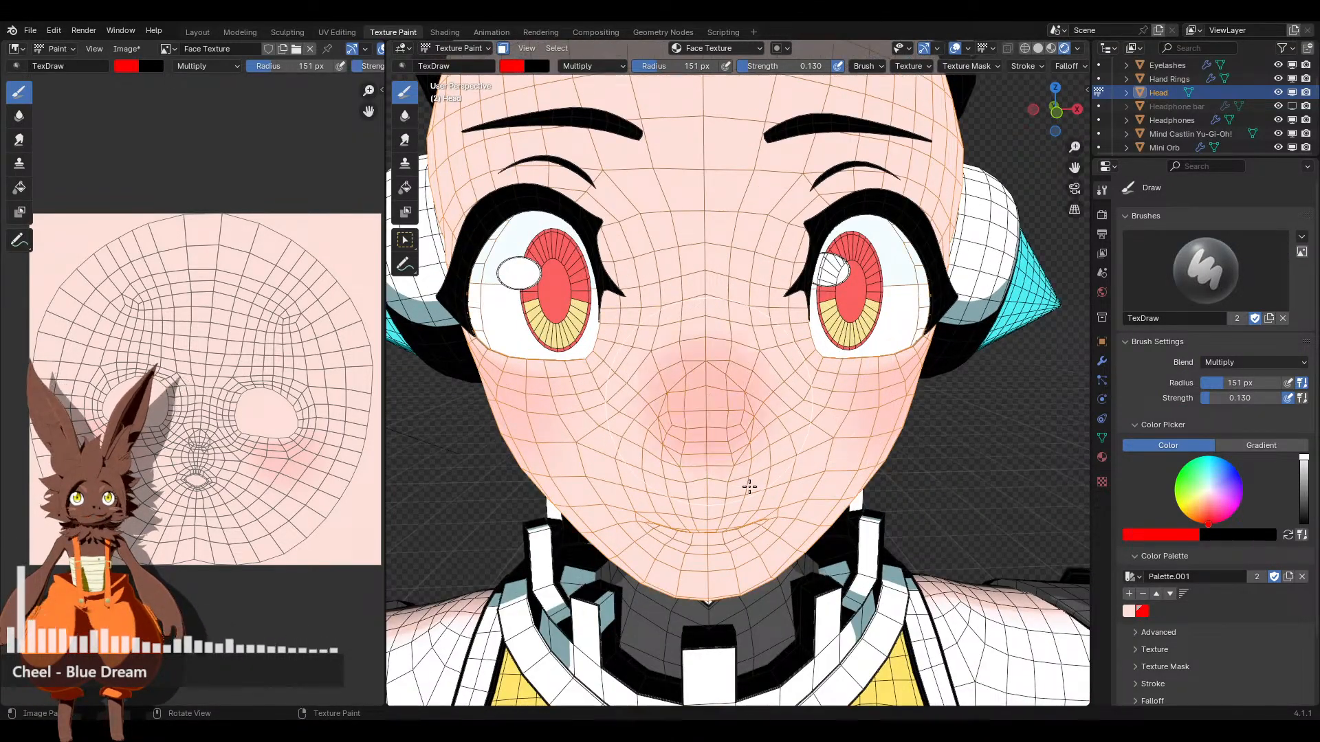
{"action": "key", "text": "ctrl+z"}
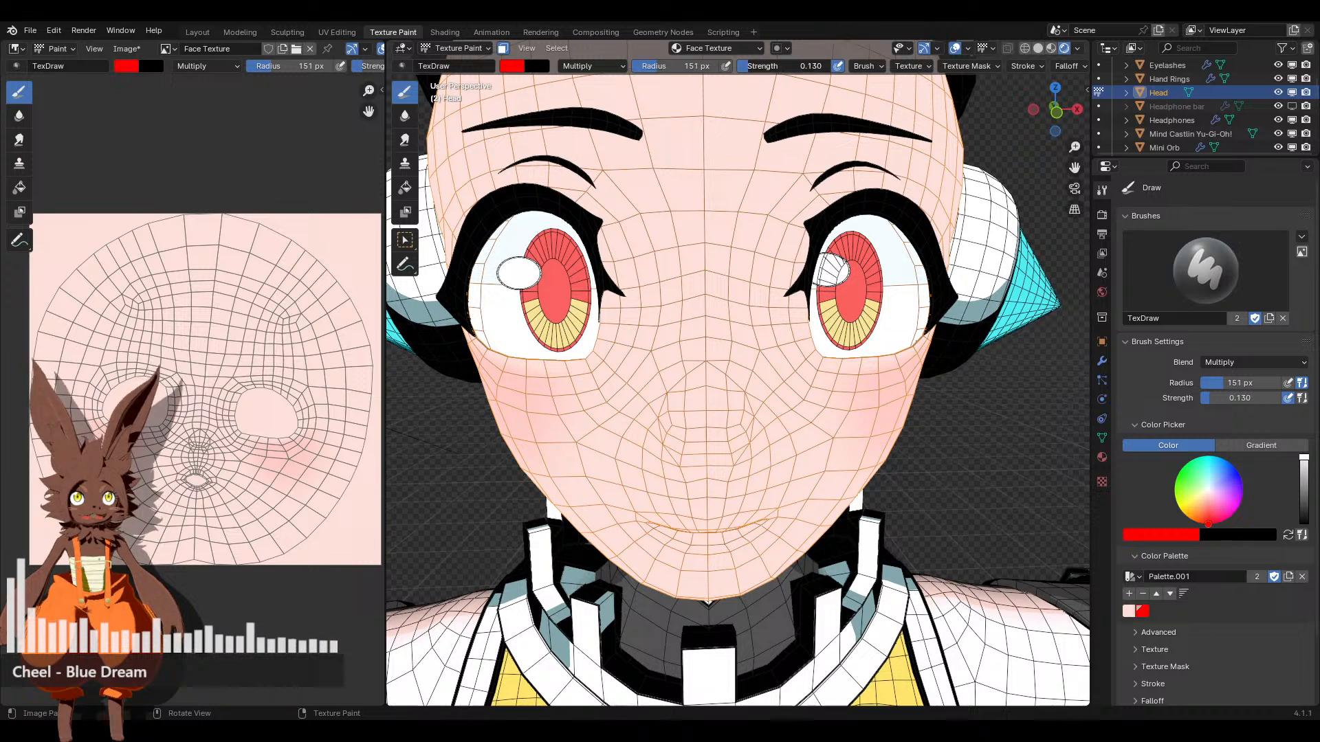
Try a fainter nose dab at strength 0.072, check it with the overlays hidden, and undo it
{"action": "scroll", "coordinate": [696, 382], "scroll_direction": "down", "scroll_amount": 1}
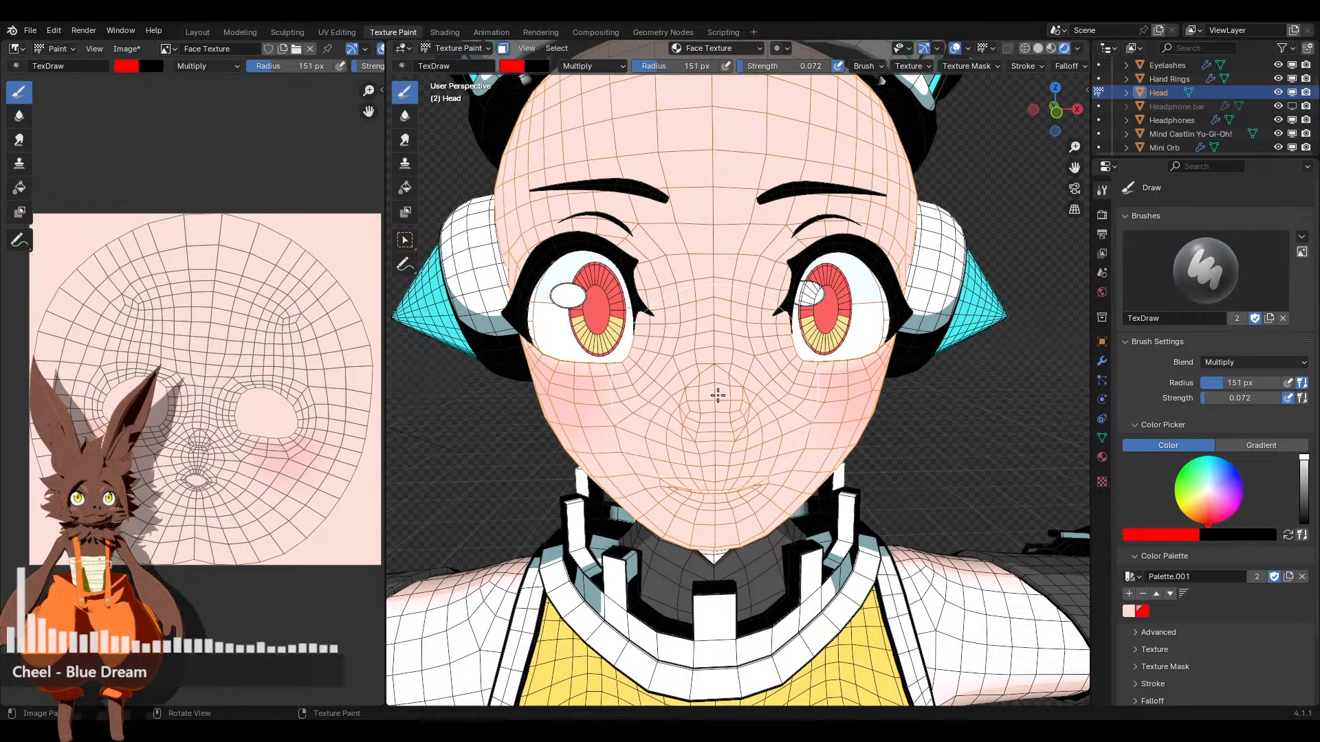
{"action": "middle_click_drag", "start_coordinate": [777, 387], "coordinate": [781, 340]}
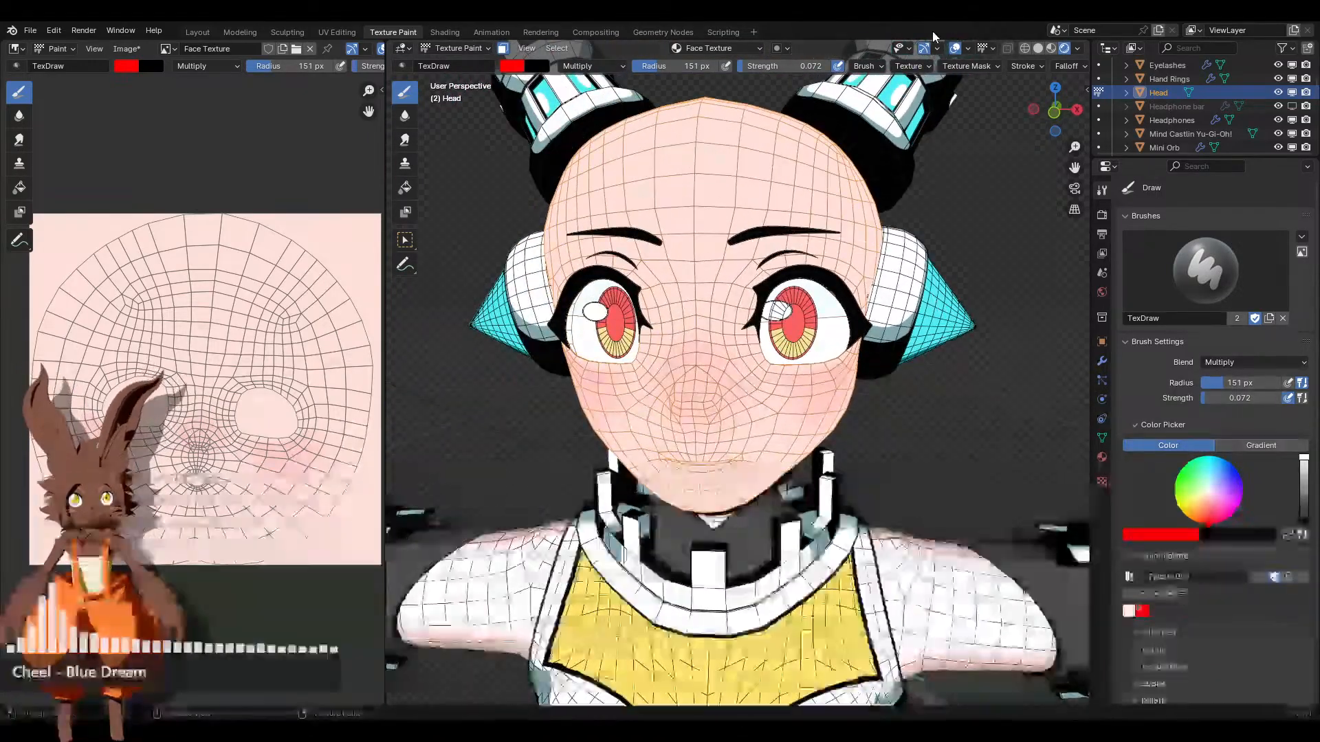
{"action": "scroll", "coordinate": [770, 350], "scroll_direction": "down", "scroll_amount": 3}
{"action": "left_click", "coordinate": [955, 49]}
{"action": "middle_click_drag", "start_coordinate": [723, 376], "coordinate": [779, 336]}
{"action": "scroll", "coordinate": [781, 364], "scroll_direction": "up", "scroll_amount": 5}
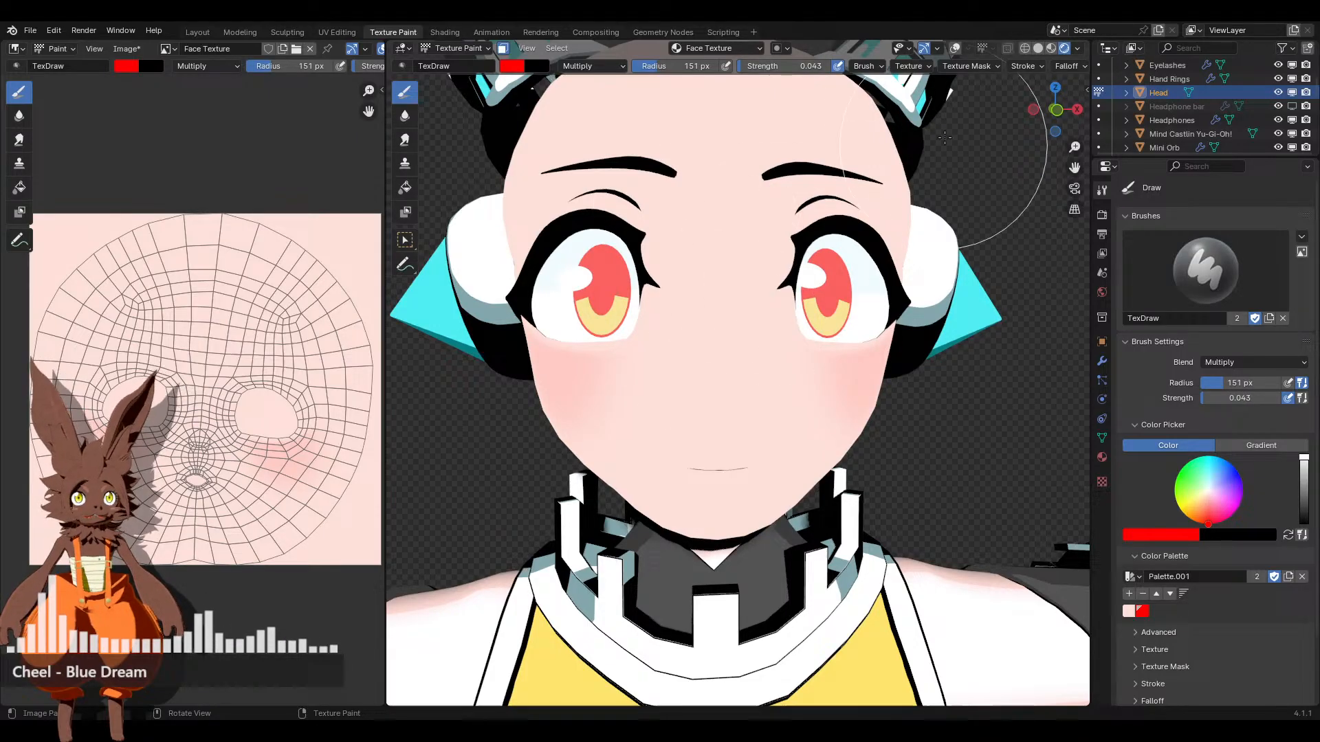
Dab a faint red blush onto the nose tip at strength 0.043 using the wireframe as guide, and hide the overlays
{"action": "left_click", "coordinate": [956, 49]}
{"action": "scroll", "coordinate": [716, 454], "scroll_direction": "up", "scroll_amount": 3}
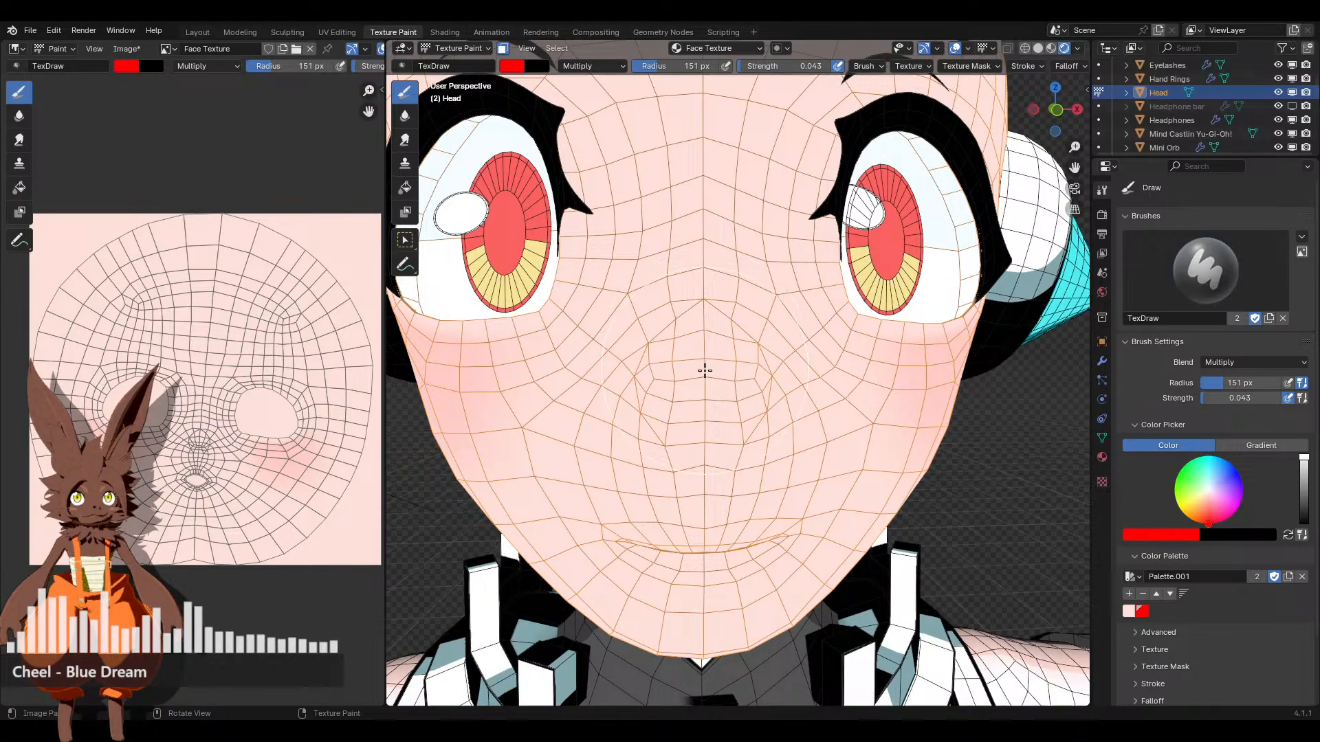
{"action": "left_click", "coordinate": [955, 49]}
{"action": "scroll", "coordinate": [840, 221], "scroll_direction": "down", "scroll_amount": 6}
{"action": "scroll", "coordinate": [849, 221], "scroll_direction": "up", "scroll_amount": 1}
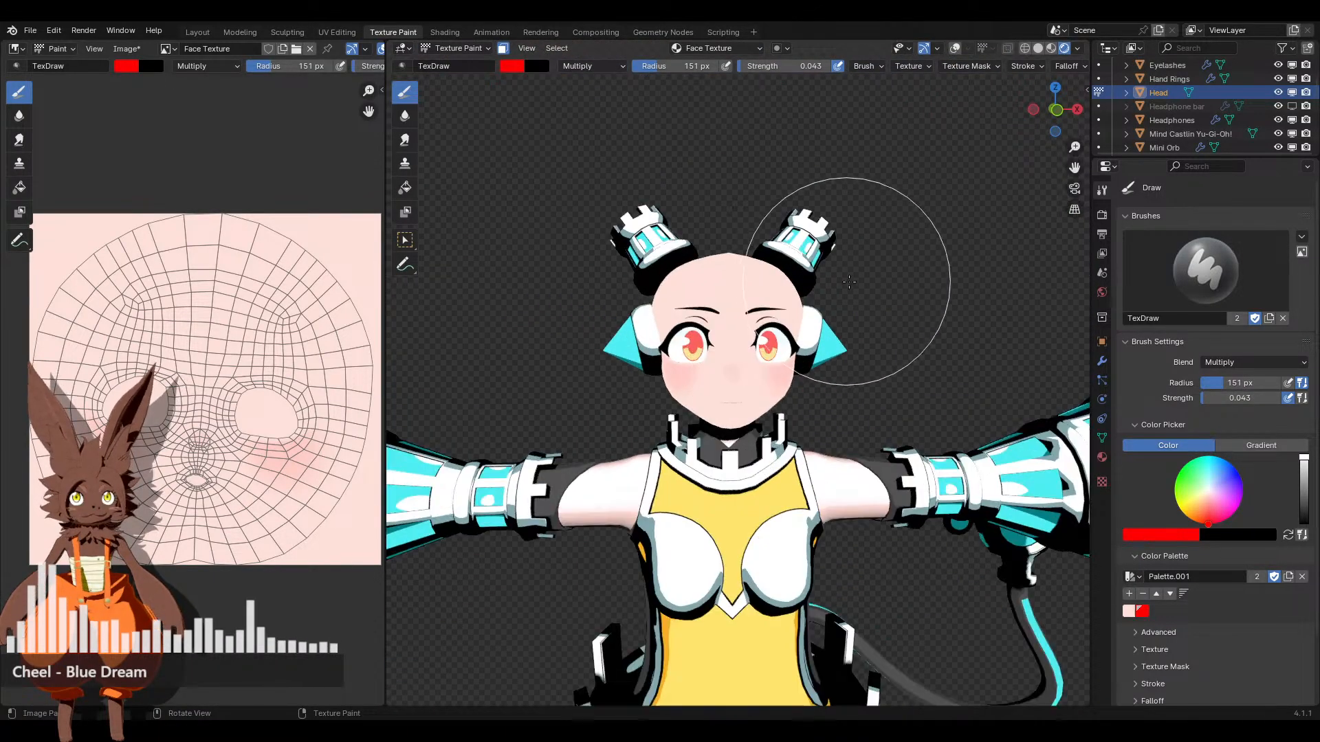
Examine the nose blush up close and compare it with the cheek blush from the front
{"action": "middle_click_drag", "start_coordinate": [848, 221], "coordinate": [804, 375]}
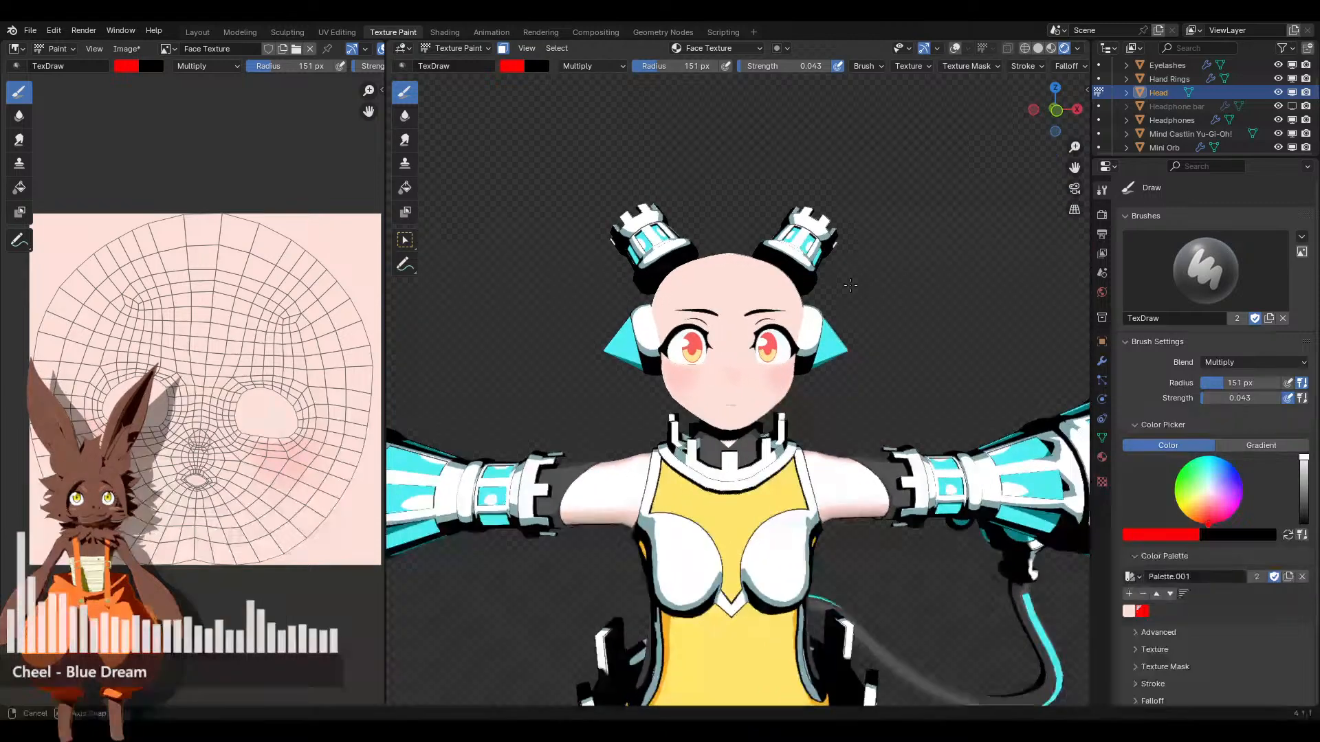
{"action": "scroll", "coordinate": [808, 382], "scroll_direction": "up", "scroll_amount": 6}
{"action": "scroll", "coordinate": [759, 396], "scroll_direction": "up", "scroll_amount": 4}
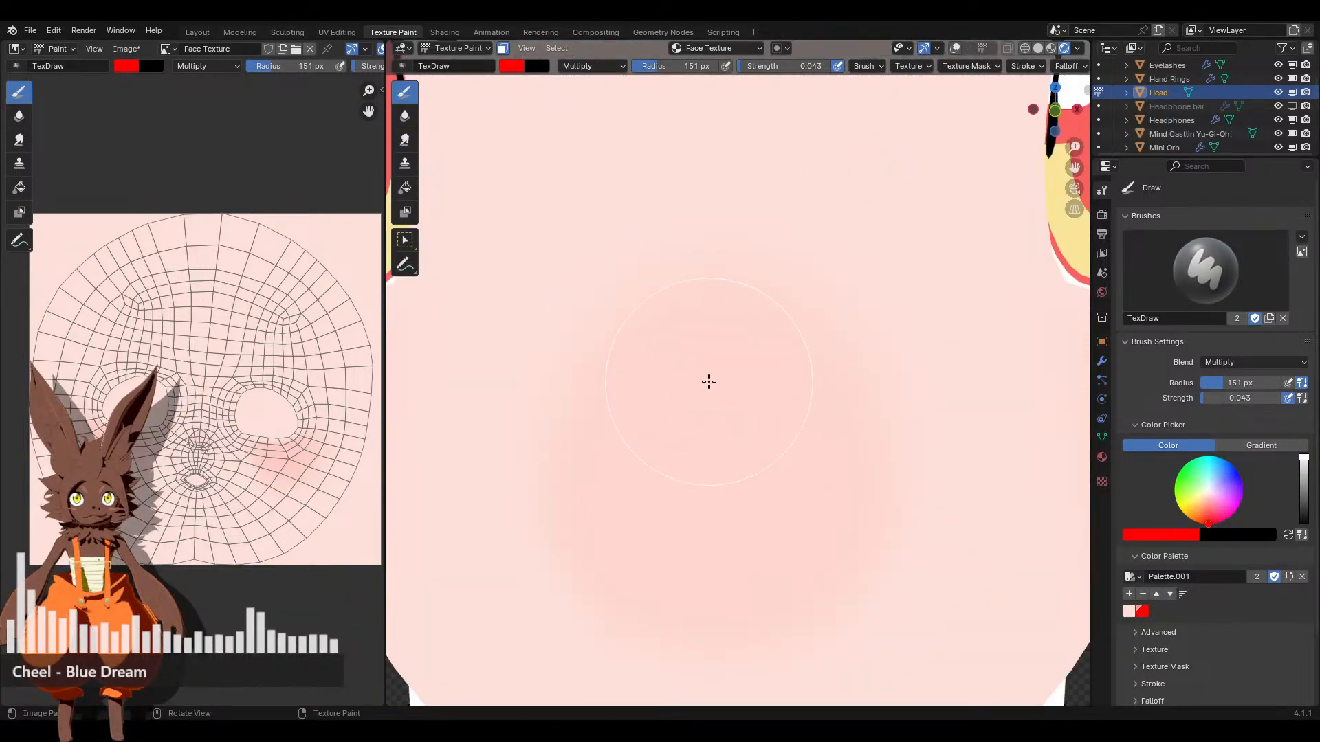
{"action": "scroll", "coordinate": [741, 521], "scroll_direction": "down", "scroll_amount": 5}
{"action": "scroll", "coordinate": [790, 436], "scroll_direction": "up", "scroll_amount": 3}
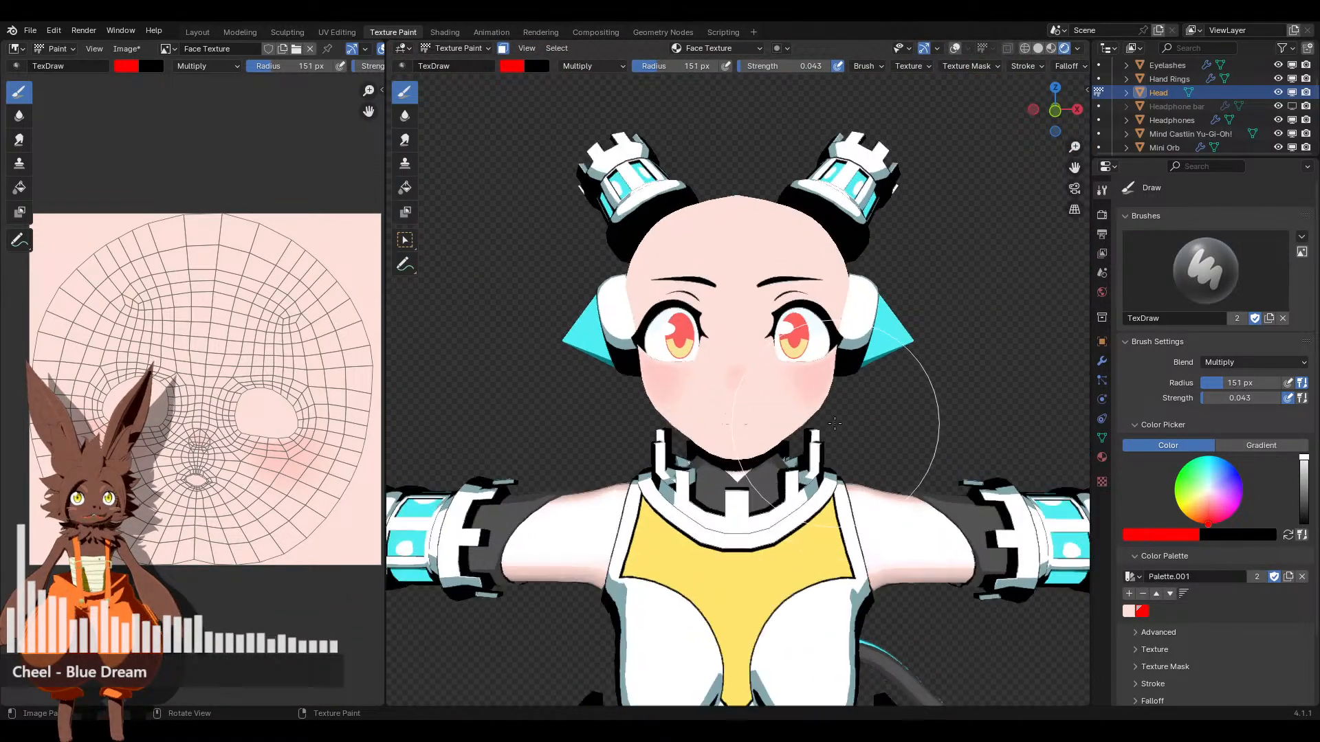
{"action": "middle_click_drag", "start_coordinate": [789, 436], "coordinate": [747, 444]}
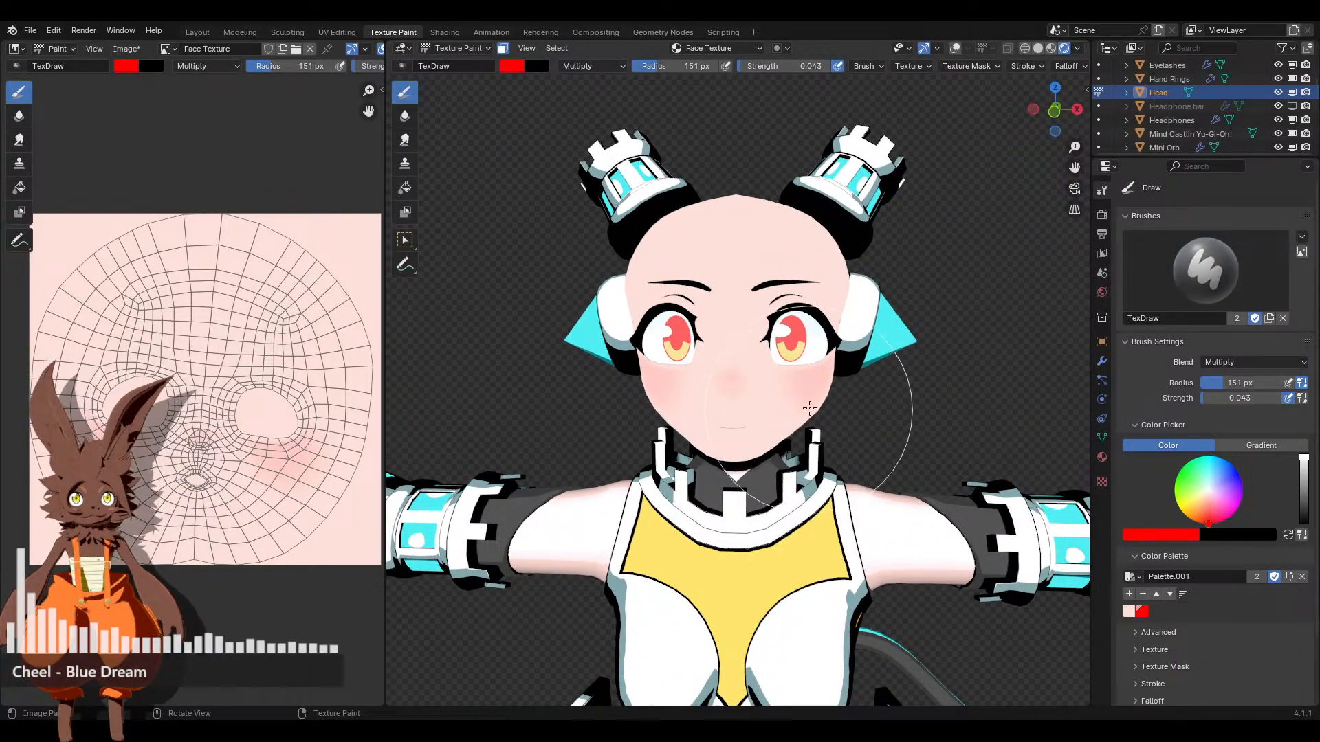
Examine the cheek blush up close and from the side, three-quarter and front views
{"action": "scroll", "coordinate": [810, 408], "scroll_direction": "up", "scroll_amount": 3}
{"action": "middle_click_drag", "start_coordinate": [810, 408], "coordinate": [761, 398]}
{"action": "scroll", "coordinate": [769, 386], "scroll_direction": "up", "scroll_amount": 6}
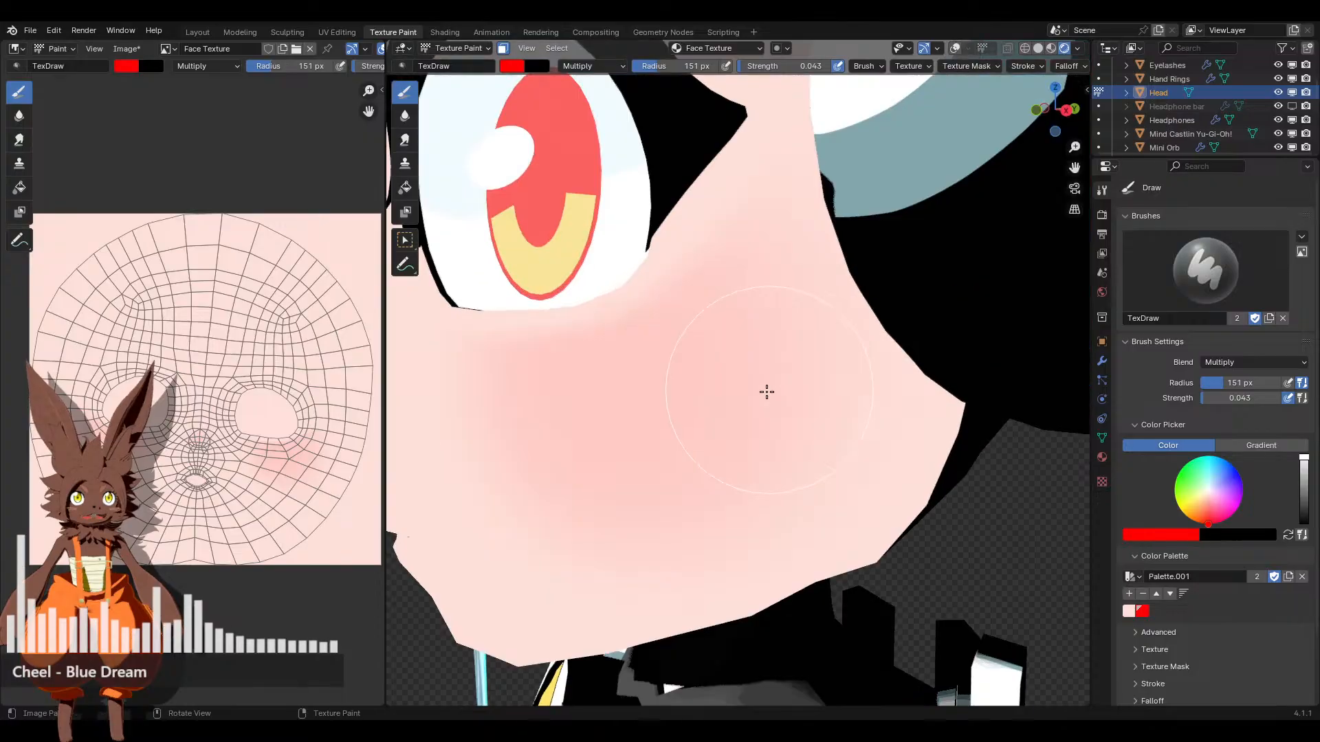
{"action": "scroll", "coordinate": [717, 527], "scroll_direction": "down", "scroll_amount": 8}
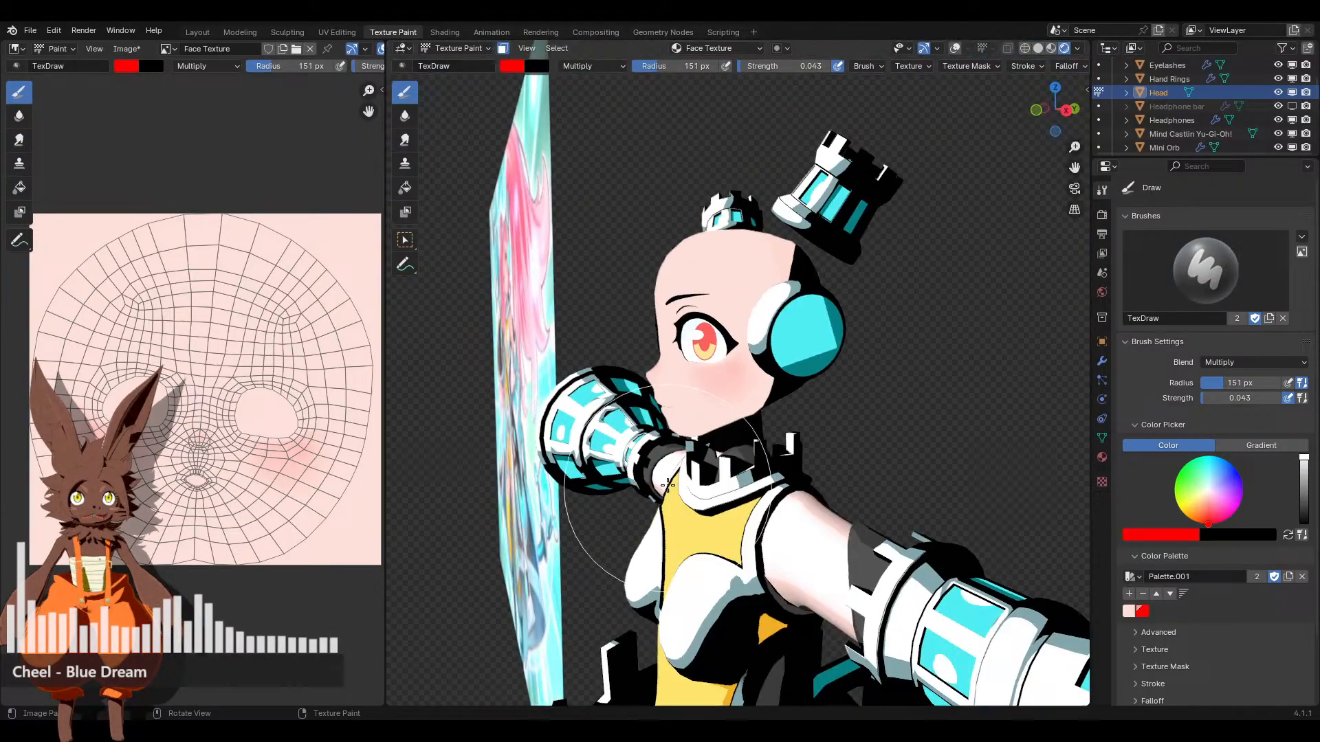
{"action": "middle_click_drag", "start_coordinate": [717, 515], "coordinate": [699, 488]}
{"action": "scroll", "coordinate": [773, 489], "scroll_direction": "up", "scroll_amount": 7}
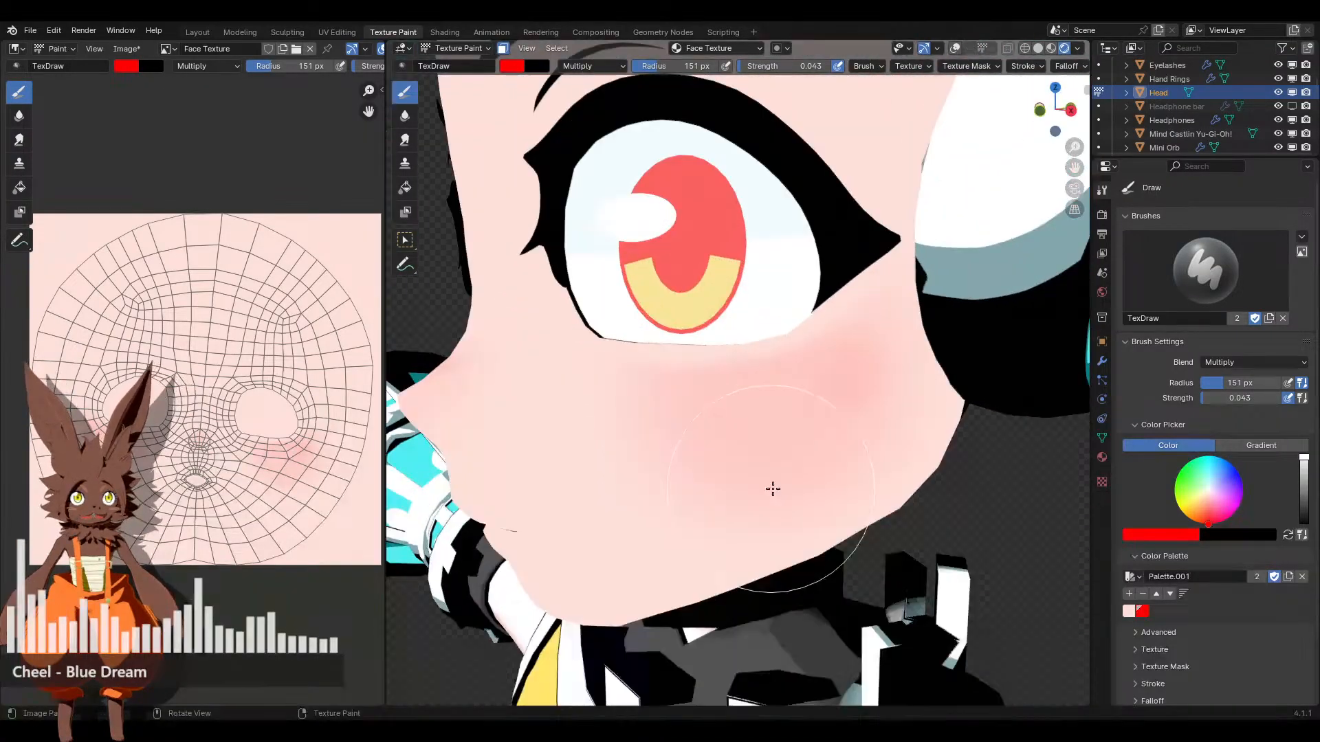
{"action": "middle_click_drag", "start_coordinate": [822, 482], "coordinate": [805, 456]}
{"action": "scroll", "coordinate": [761, 442], "scroll_direction": "up", "scroll_amount": 4}
{"action": "scroll", "coordinate": [760, 442], "scroll_direction": "down", "scroll_amount": 2}
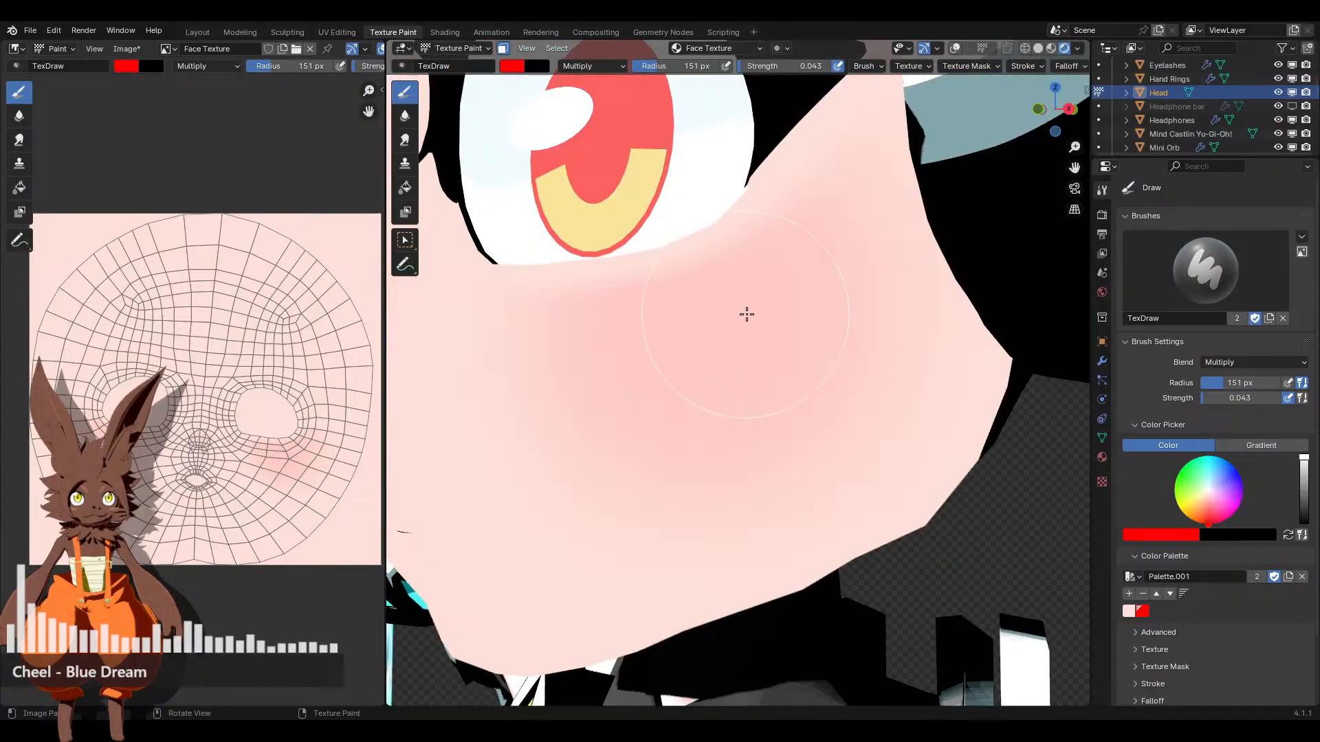
{"action": "scroll", "coordinate": [659, 451], "scroll_direction": "down", "scroll_amount": 9}
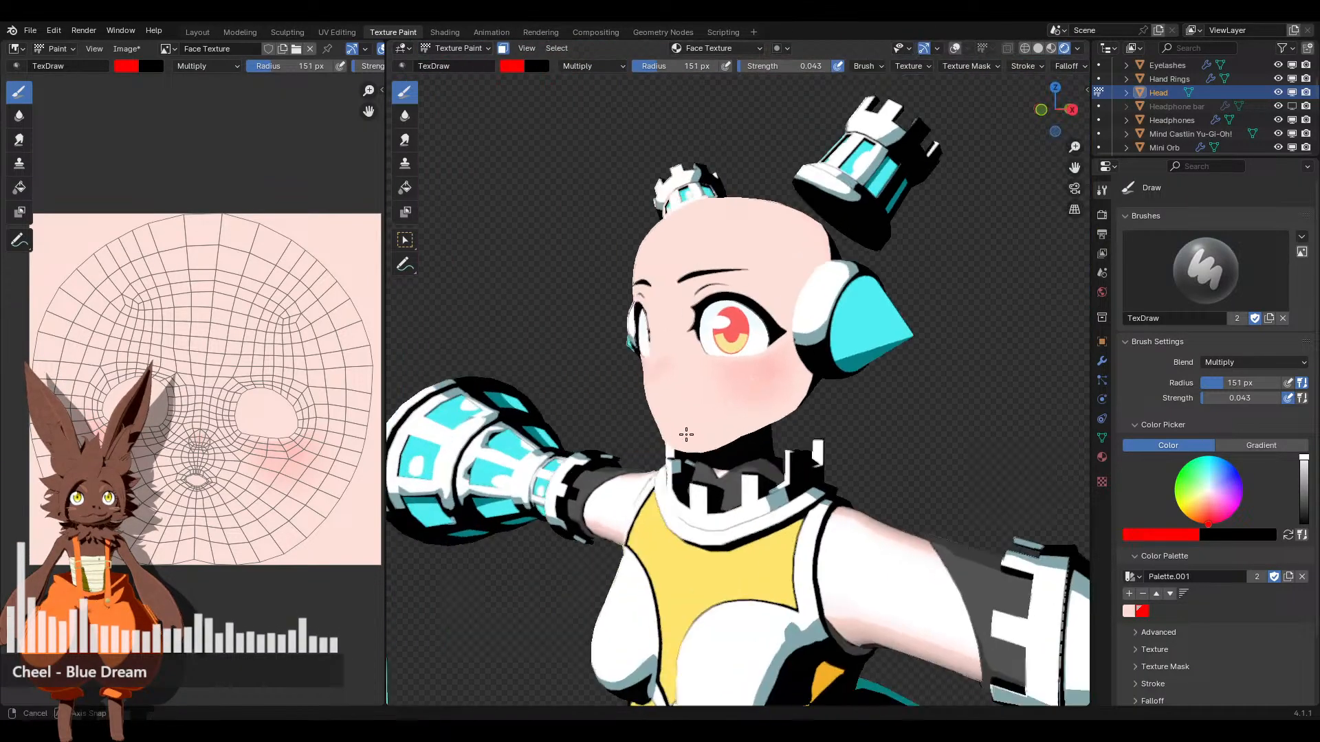
{"action": "middle_click_drag", "start_coordinate": [683, 433], "coordinate": [740, 432]}
{"action": "middle_click_drag", "start_coordinate": [930, 393], "coordinate": [897, 409]}
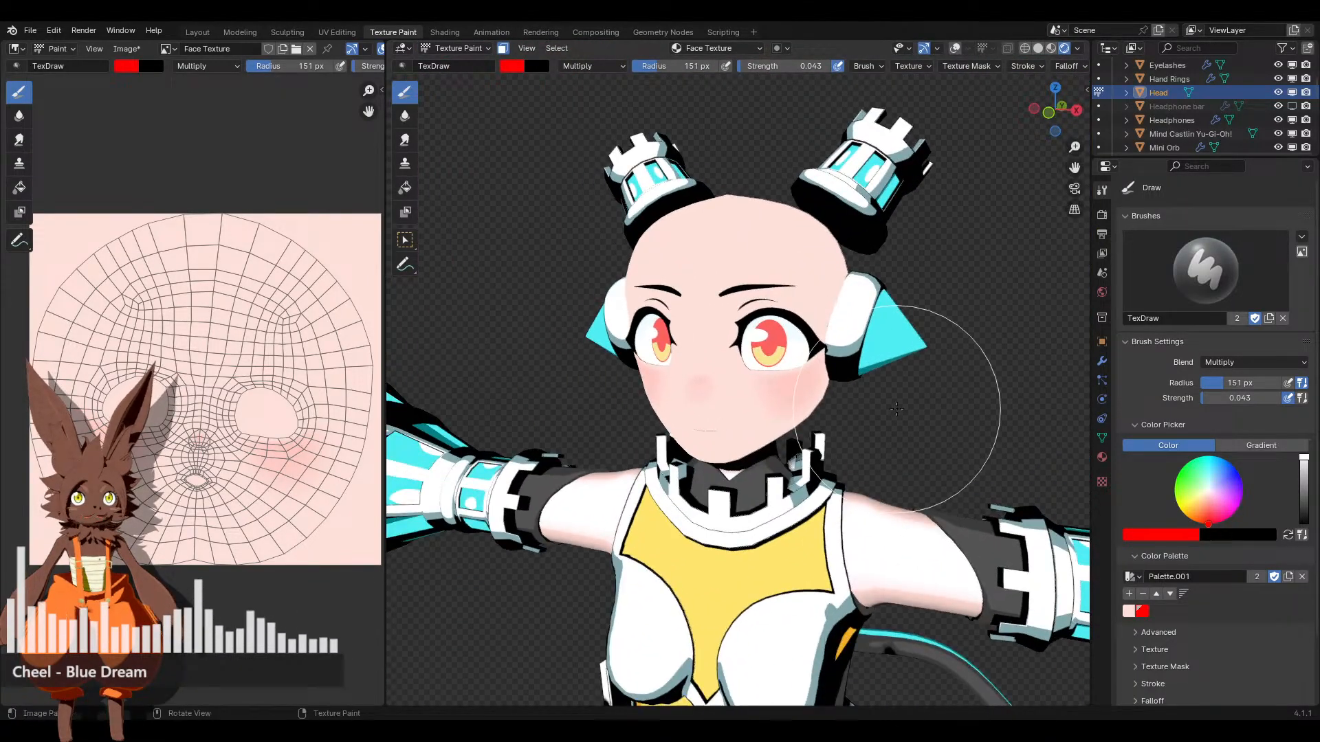
{"action": "middle_click_drag", "start_coordinate": [799, 421], "coordinate": [818, 427]}
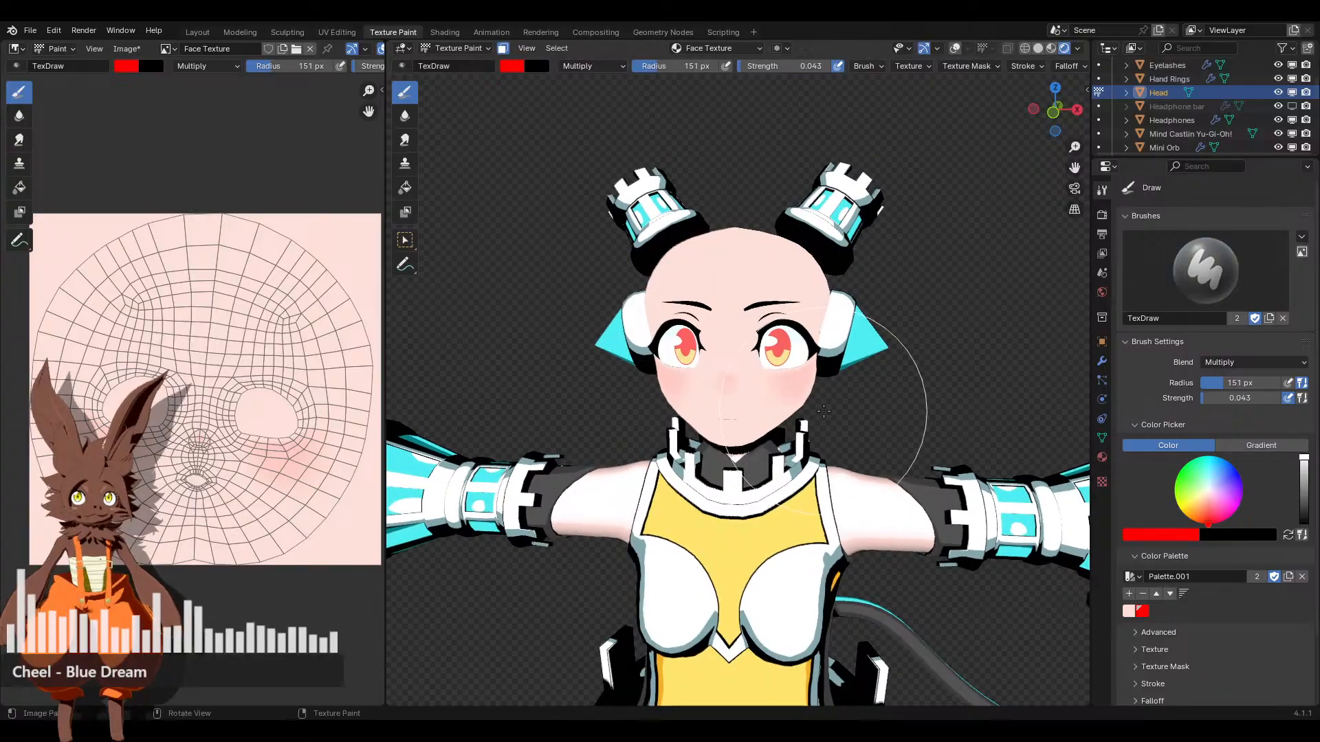
Compare the painted cheeks and nose with the blush on the character in the reference artwork
{"action": "scroll", "coordinate": [715, 447], "scroll_direction": "down", "scroll_amount": 4}
{"action": "middle_click_drag", "start_coordinate": [716, 447], "coordinate": [1090, 646], "text": "shift"}
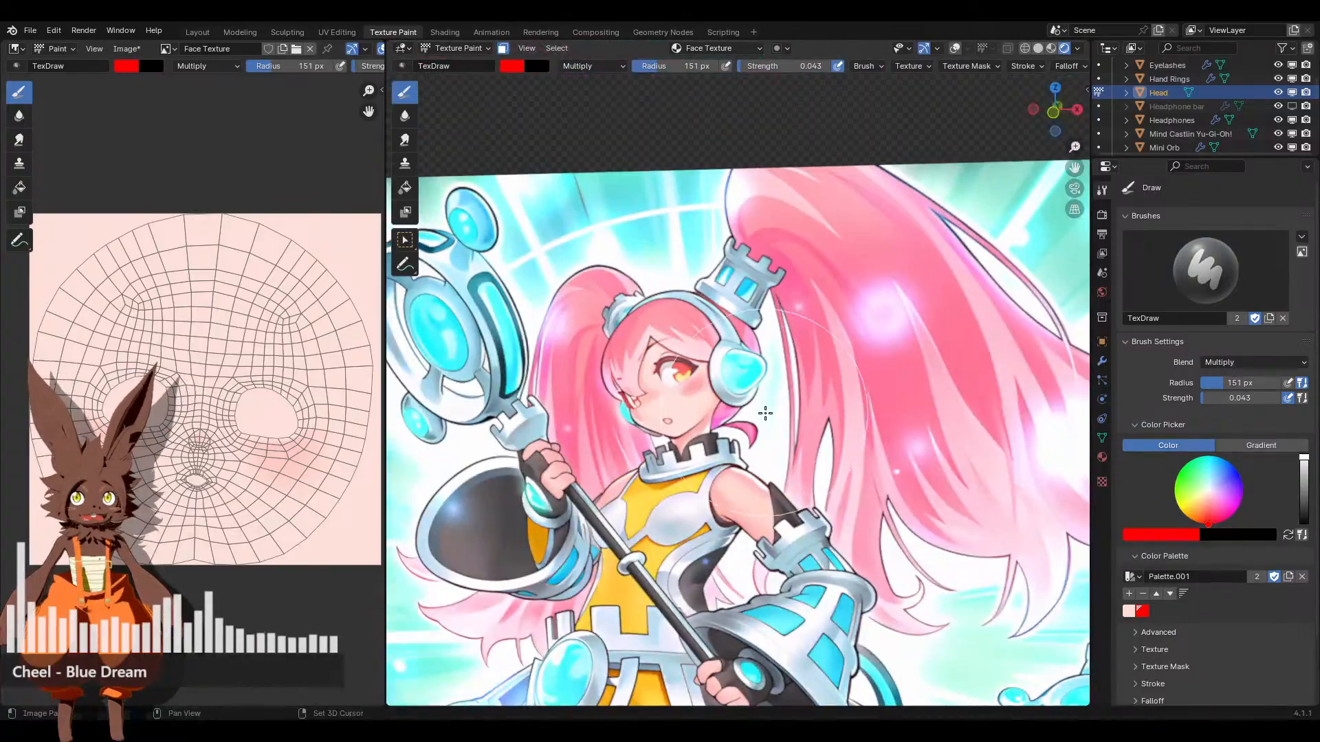
{"action": "middle_click_drag", "start_coordinate": [838, 499], "coordinate": [701, 410], "text": "shift"}
{"action": "middle_click_drag", "start_coordinate": [1011, 474], "coordinate": [711, 395], "text": "shift"}
{"action": "scroll", "coordinate": [845, 410], "scroll_direction": "down", "scroll_amount": 5}
{"action": "scroll", "coordinate": [857, 415], "scroll_direction": "up", "scroll_amount": 6}
{"action": "scroll", "coordinate": [855, 412], "scroll_direction": "down", "scroll_amount": 3}
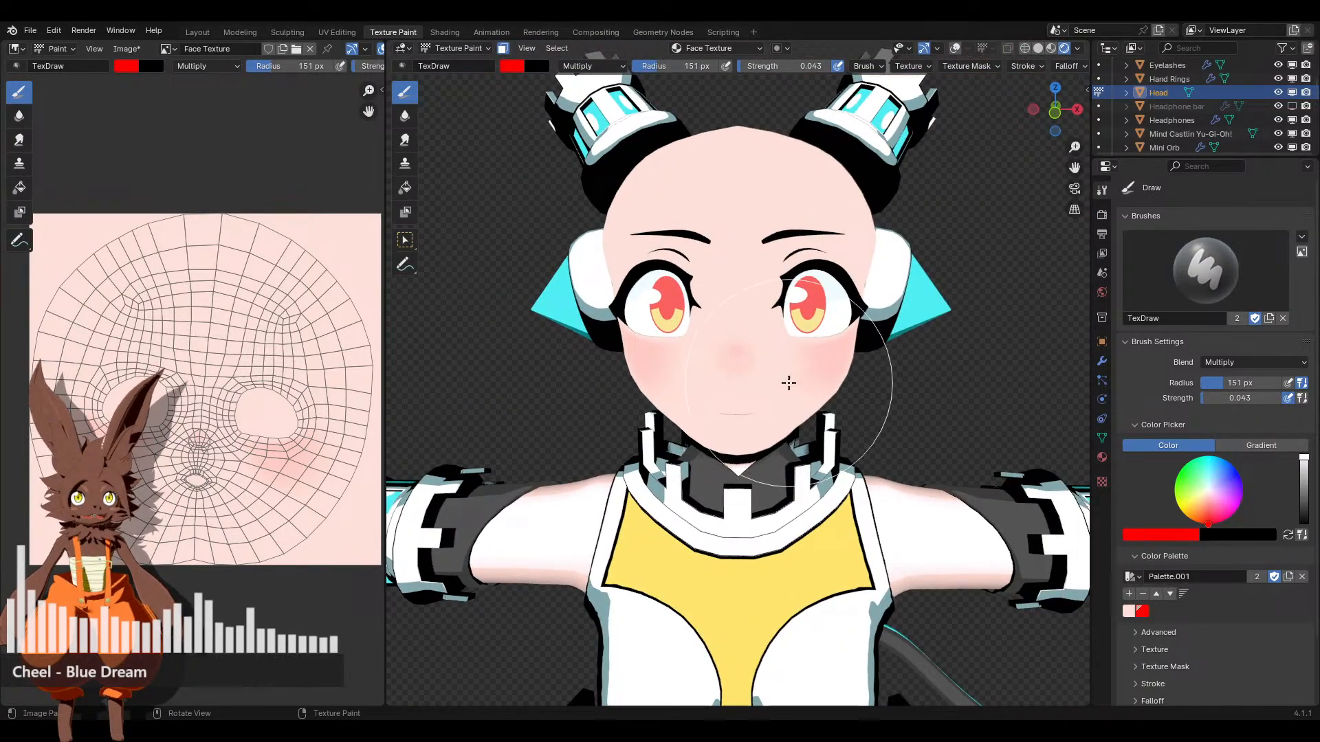
{"action": "scroll", "coordinate": [777, 373], "scroll_direction": "down", "scroll_amount": 3}
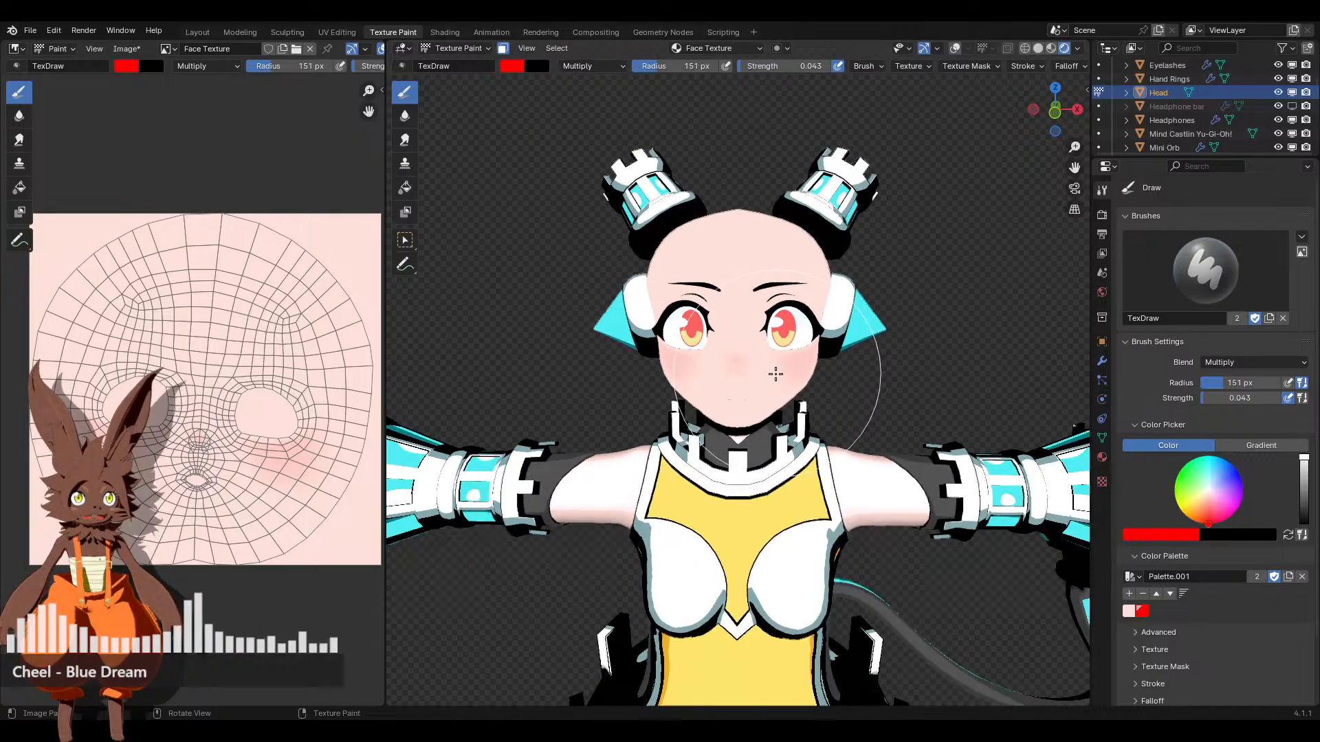
{"action": "mouse_move", "coordinate": [772, 378]}
{"action": "middle_mouse_down"}
{"action": "mouse_move", "coordinate": [680, 368]}
{"action": "mouse_move", "coordinate": [853, 349]}
{"action": "mouse_move", "coordinate": [759, 354]}
{"action": "middle_mouse_up"}
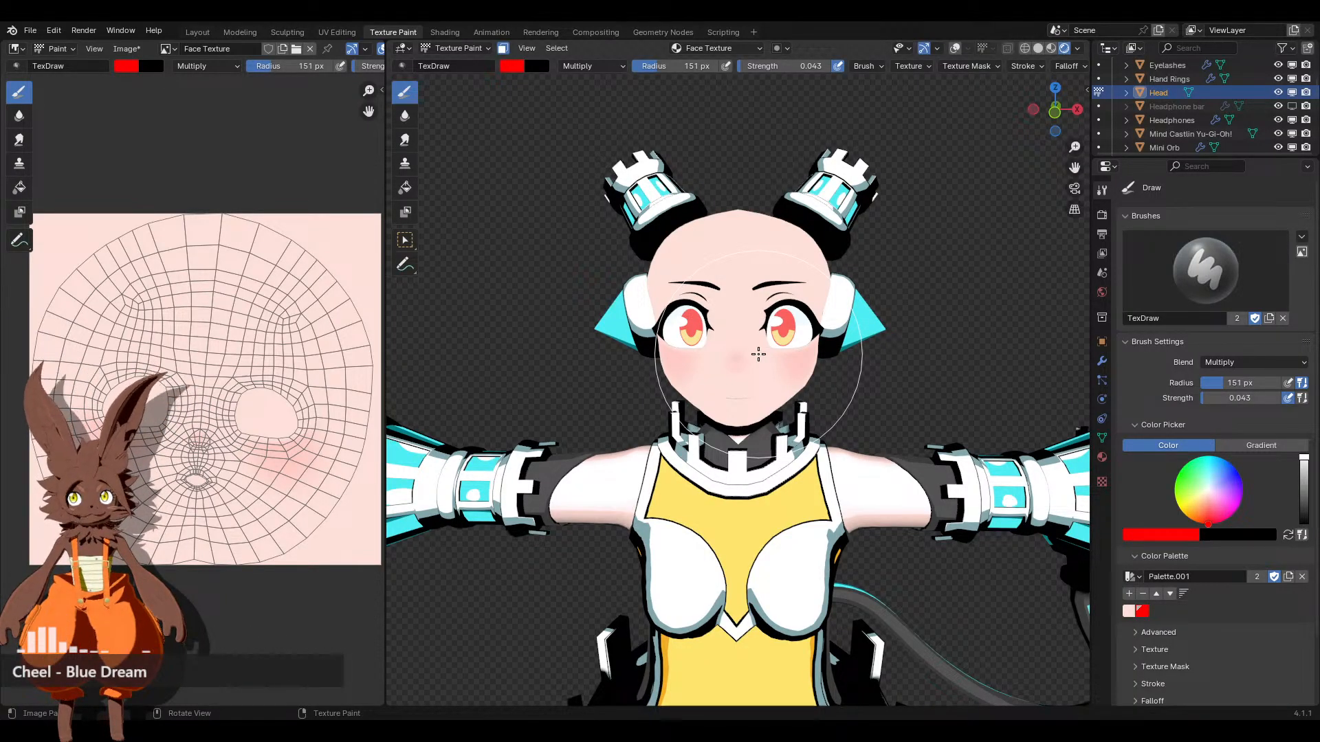
{"action": "scroll", "coordinate": [759, 354], "scroll_direction": "up", "scroll_amount": 4}
{"action": "middle_click_drag", "start_coordinate": [804, 359], "coordinate": [753, 399]}
{"action": "scroll", "coordinate": [813, 367], "scroll_direction": "down", "scroll_amount": 5}
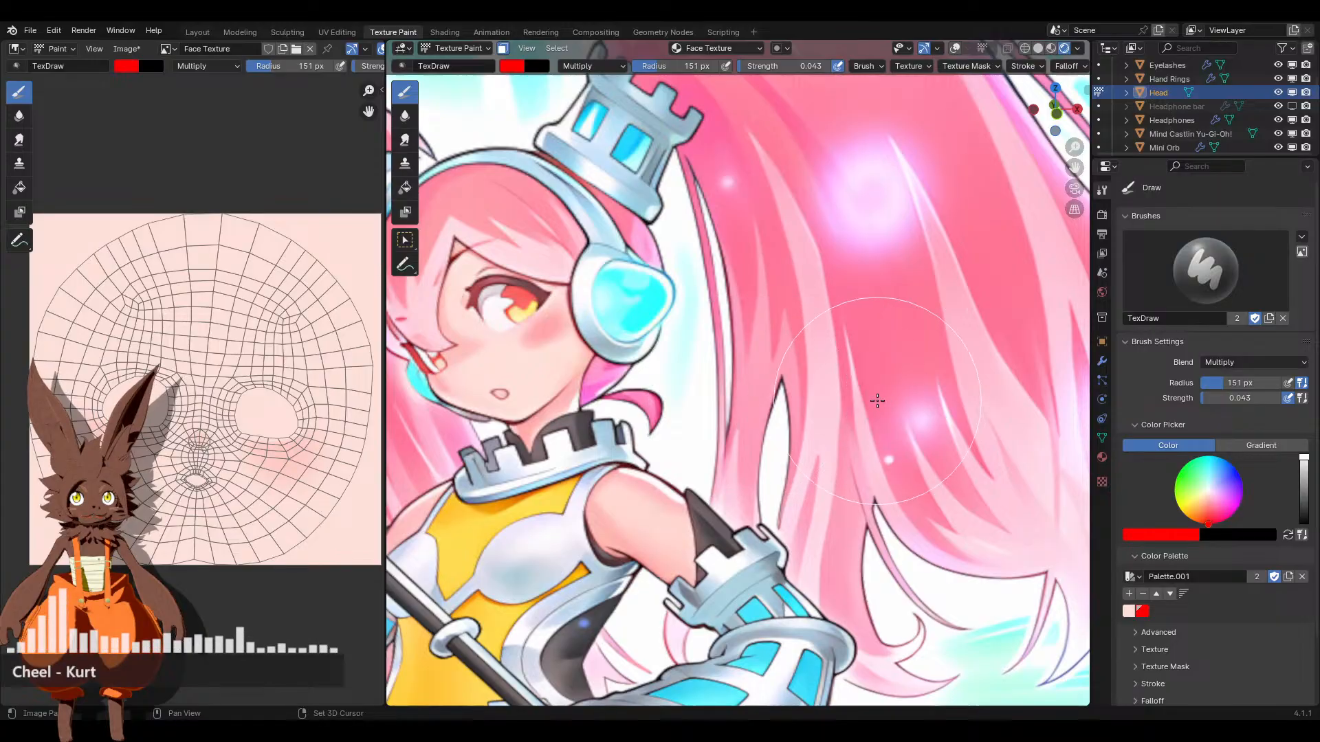
{"action": "middle_click_drag", "start_coordinate": [877, 400], "coordinate": [426, 335], "text": "shift"}
{"action": "middle_click_drag", "start_coordinate": [933, 351], "coordinate": [885, 288], "text": "shift"}
Examine the nose and eye area of the face close up from the front, three-quarter and raised angles
{"action": "scroll", "coordinate": [886, 288], "scroll_direction": "up", "scroll_amount": 2}
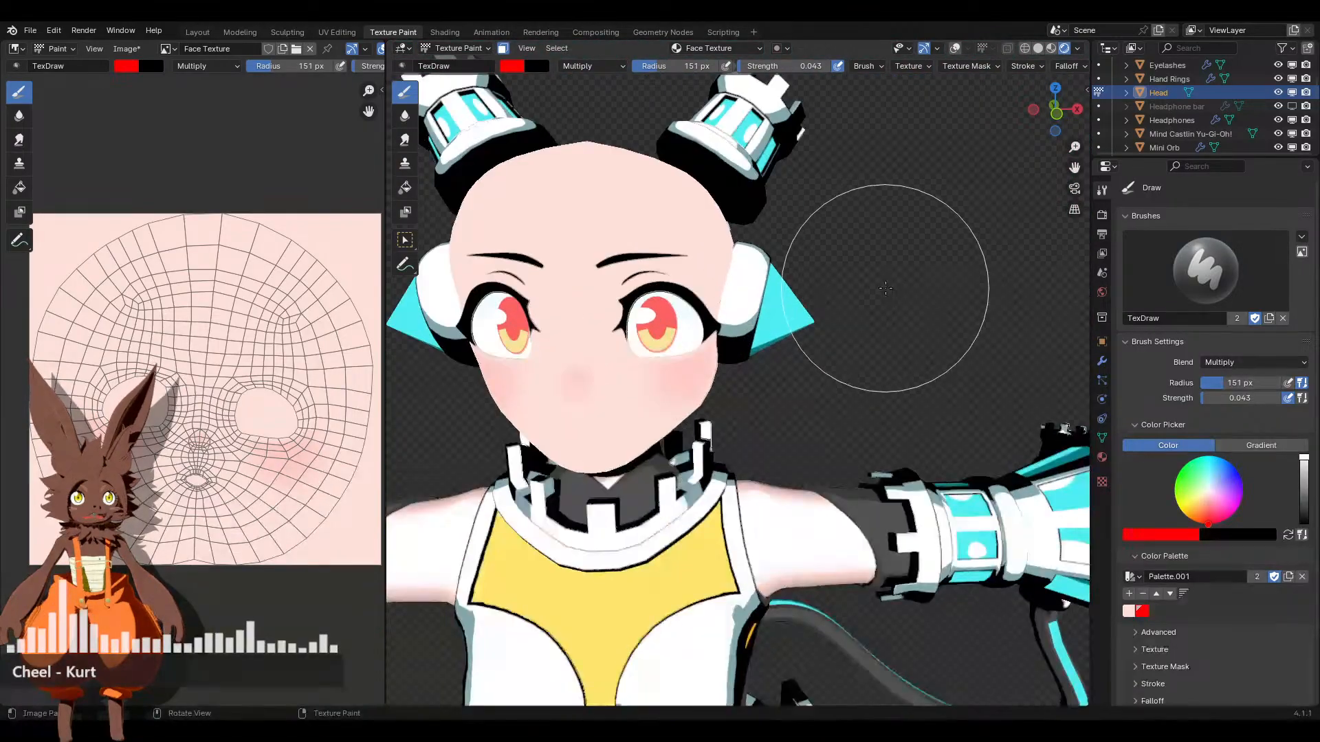
{"action": "scroll", "coordinate": [885, 288], "scroll_direction": "up", "scroll_amount": 6}
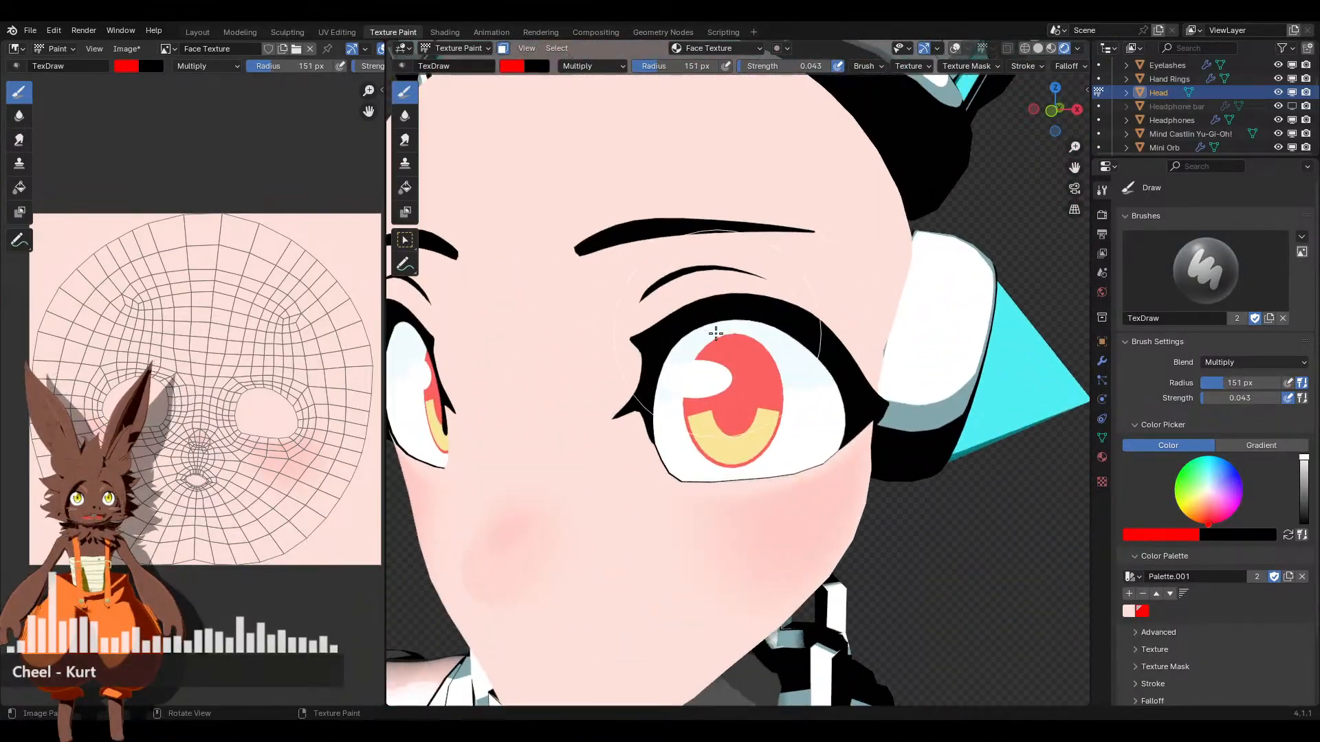
{"action": "middle_click_drag", "start_coordinate": [716, 333], "coordinate": [700, 338]}
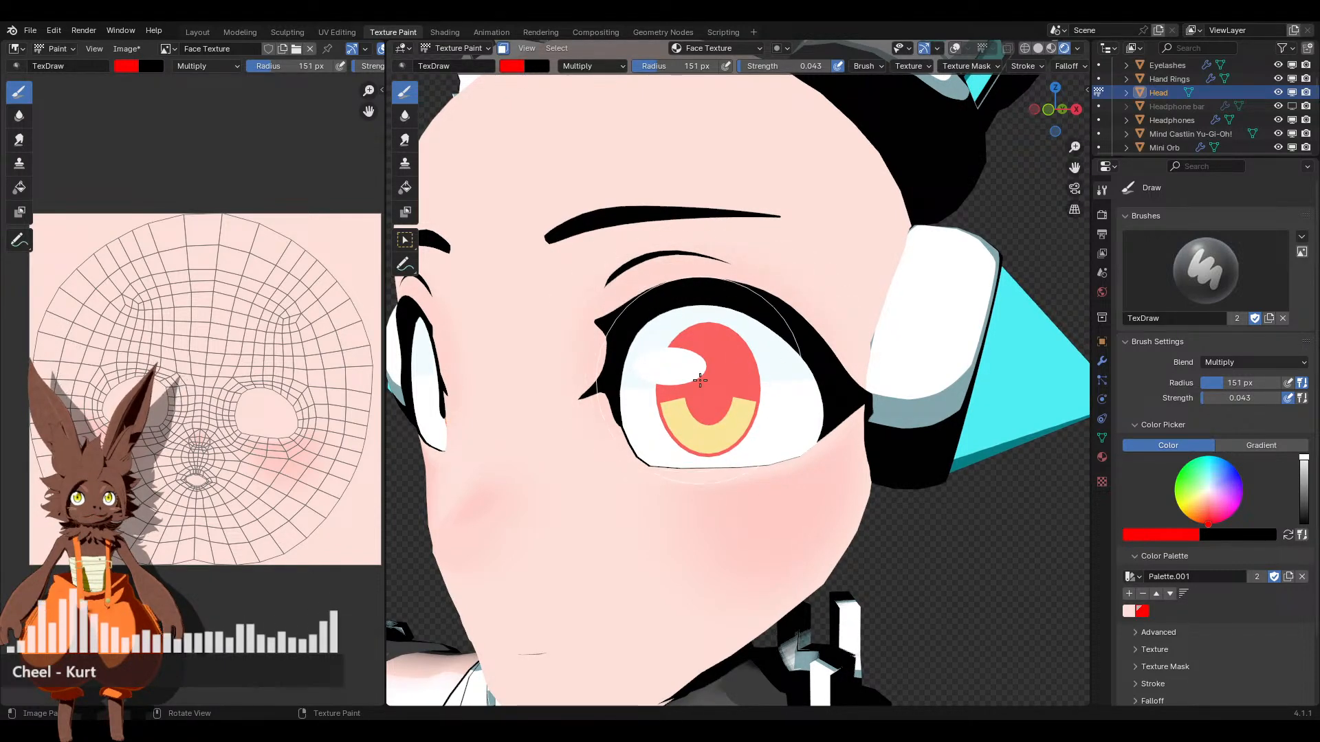
{"action": "scroll", "coordinate": [676, 373], "scroll_direction": "down", "scroll_amount": 8}
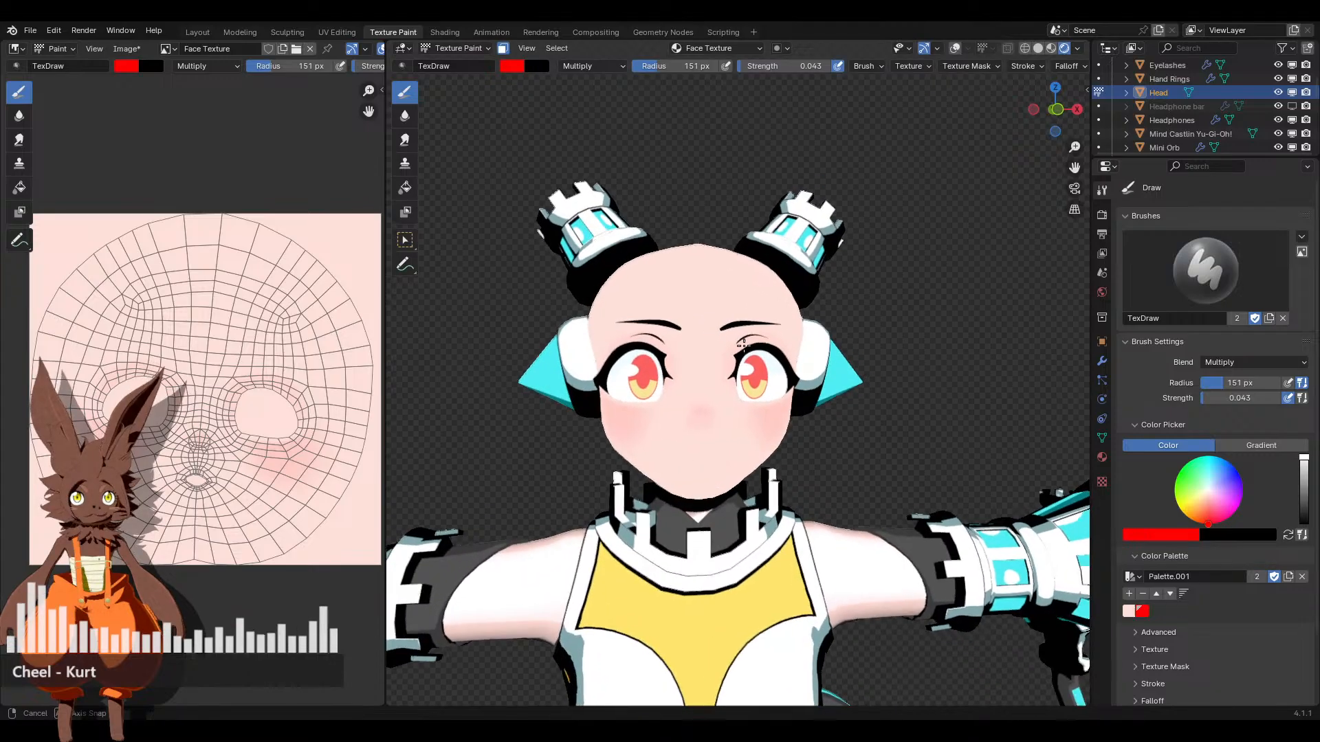
{"action": "scroll", "coordinate": [794, 310], "scroll_direction": "up", "scroll_amount": 6}
{"action": "middle_click_drag", "start_coordinate": [785, 370], "coordinate": [753, 392], "text": "shift"}
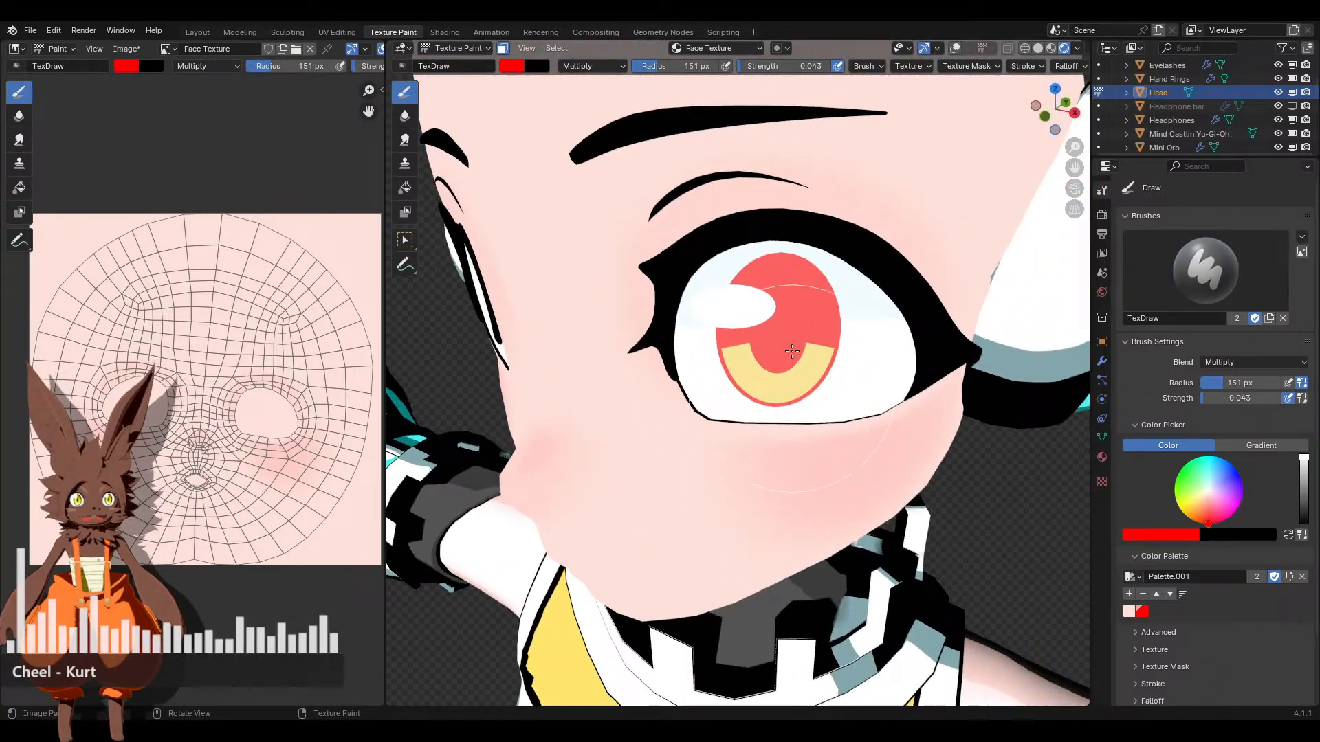
{"action": "scroll", "coordinate": [717, 268], "scroll_direction": "down", "scroll_amount": 3}
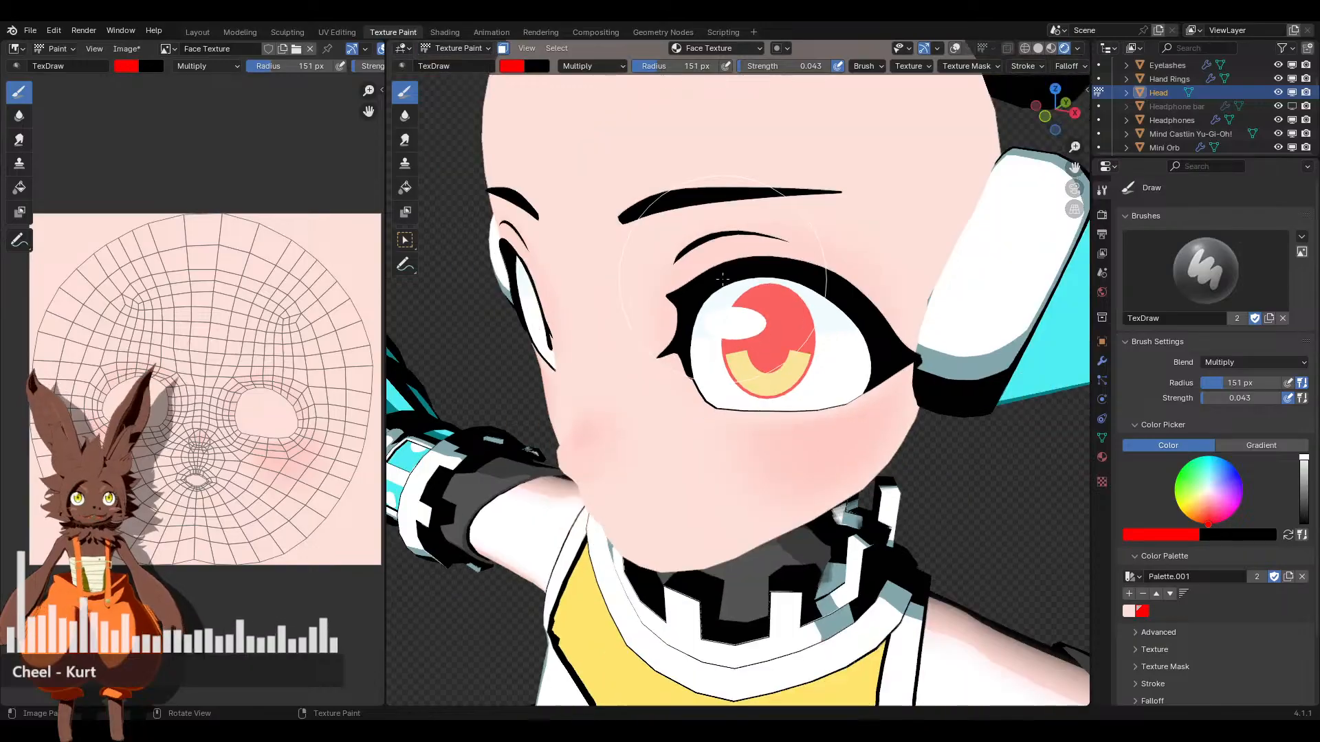
{"action": "middle_click_drag", "start_coordinate": [716, 269], "coordinate": [710, 321]}
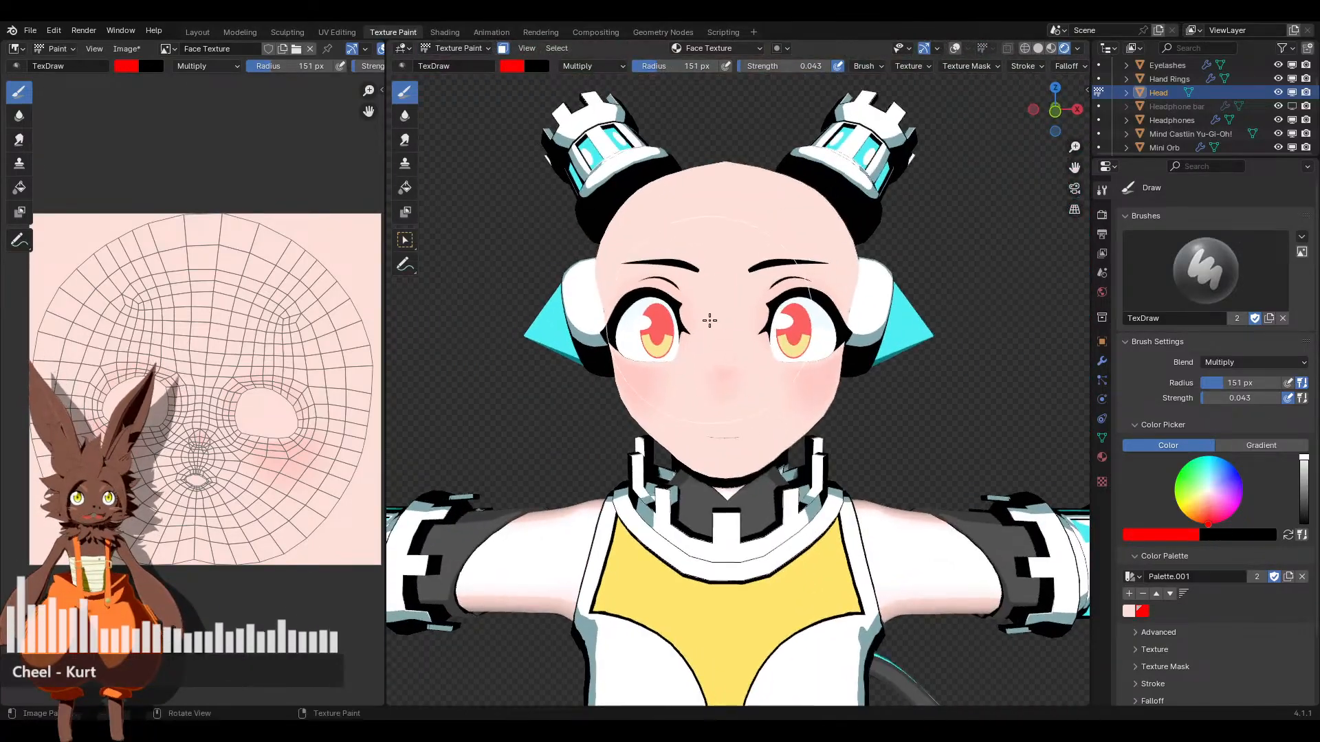
Show the wireframe overlays to inspect the chin and nose from below, and hide them again
{"action": "scroll", "coordinate": [743, 247], "scroll_direction": "up", "scroll_amount": 3}
{"action": "middle_click_drag", "start_coordinate": [753, 361], "coordinate": [732, 383], "text": "shift"}
{"action": "left_click", "coordinate": [954, 48]}
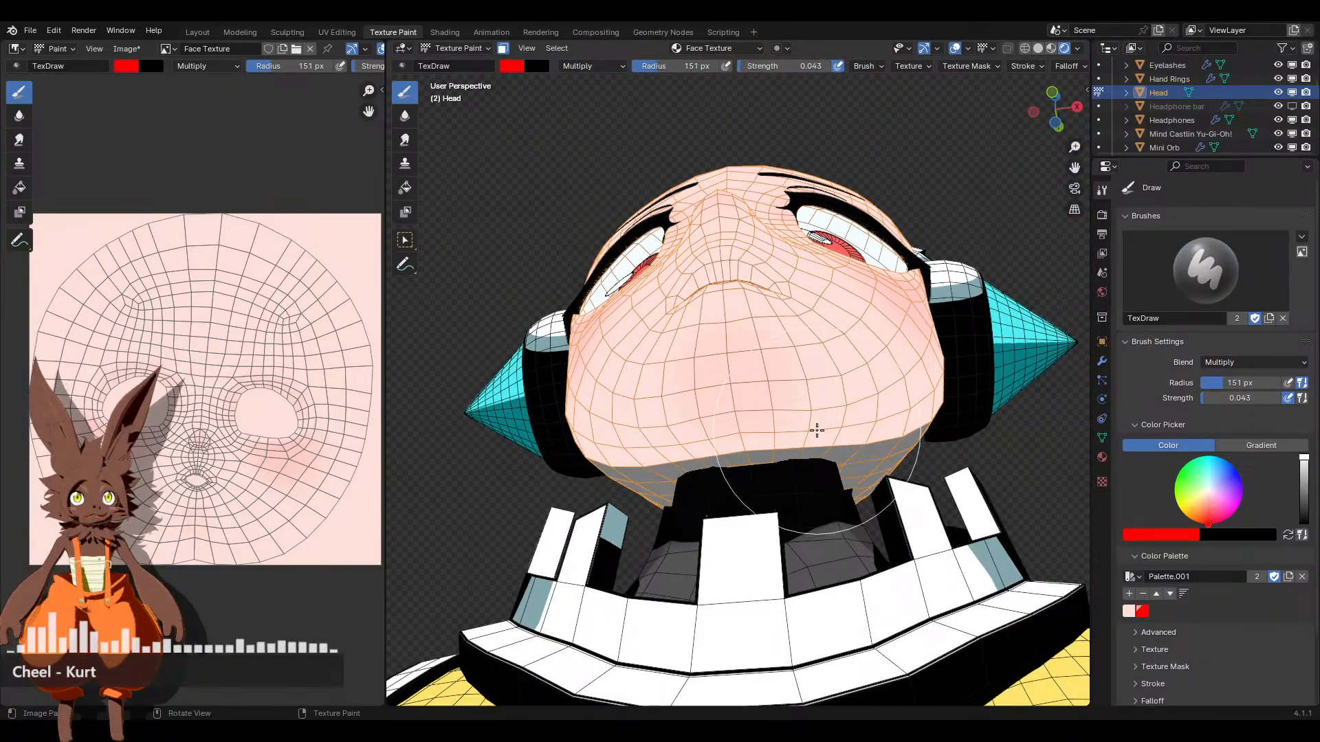
{"action": "middle_click_drag", "start_coordinate": [817, 431], "coordinate": [837, 327]}
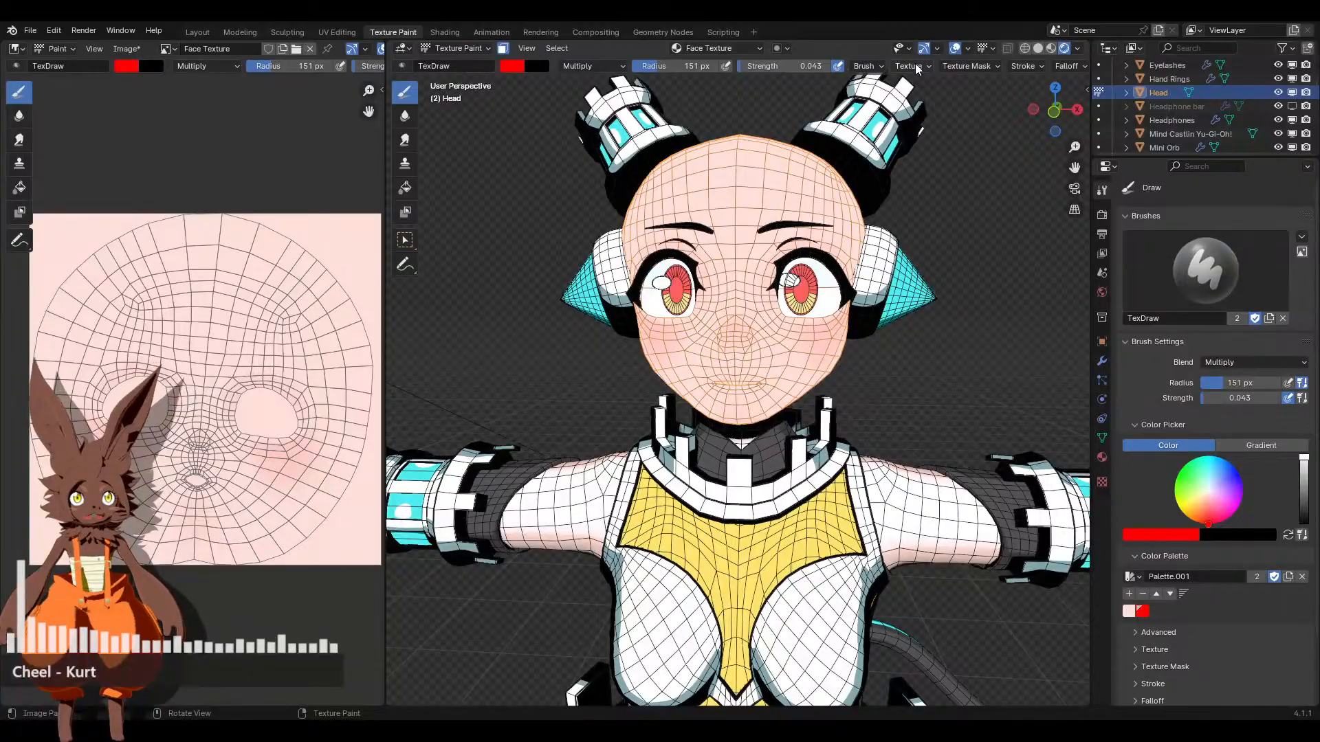
{"action": "left_click", "coordinate": [955, 48]}
Check the reference artwork again and compare its cheek shading with a close three-quarter view of the model's face
{"action": "mouse_move", "coordinate": [949, 330]}
{"action": "middle_mouse_down"}
{"action": "mouse_move", "coordinate": [687, 343]}
{"action": "mouse_move", "coordinate": [919, 337]}
{"action": "mouse_move", "coordinate": [887, 288]}
{"action": "mouse_move", "coordinate": [790, 298]}
{"action": "mouse_move", "coordinate": [760, 375]}
{"action": "mouse_move", "coordinate": [788, 360]}
{"action": "mouse_move", "coordinate": [745, 329]}
{"action": "mouse_move", "coordinate": [763, 359]}
{"action": "mouse_move", "coordinate": [676, 352]}
{"action": "mouse_move", "coordinate": [852, 396]}
{"action": "middle_mouse_up"}
{"action": "scroll", "coordinate": [676, 352], "scroll_direction": "down", "scroll_amount": 3}
{"action": "scroll", "coordinate": [426, 427], "scroll_direction": "up", "scroll_amount": 4}
{"action": "middle_click_drag", "start_coordinate": [425, 427], "coordinate": [811, 327], "text": "shift"}
{"action": "scroll", "coordinate": [808, 294], "scroll_direction": "up", "scroll_amount": 6}
{"action": "scroll", "coordinate": [825, 337], "scroll_direction": "up", "scroll_amount": 3}
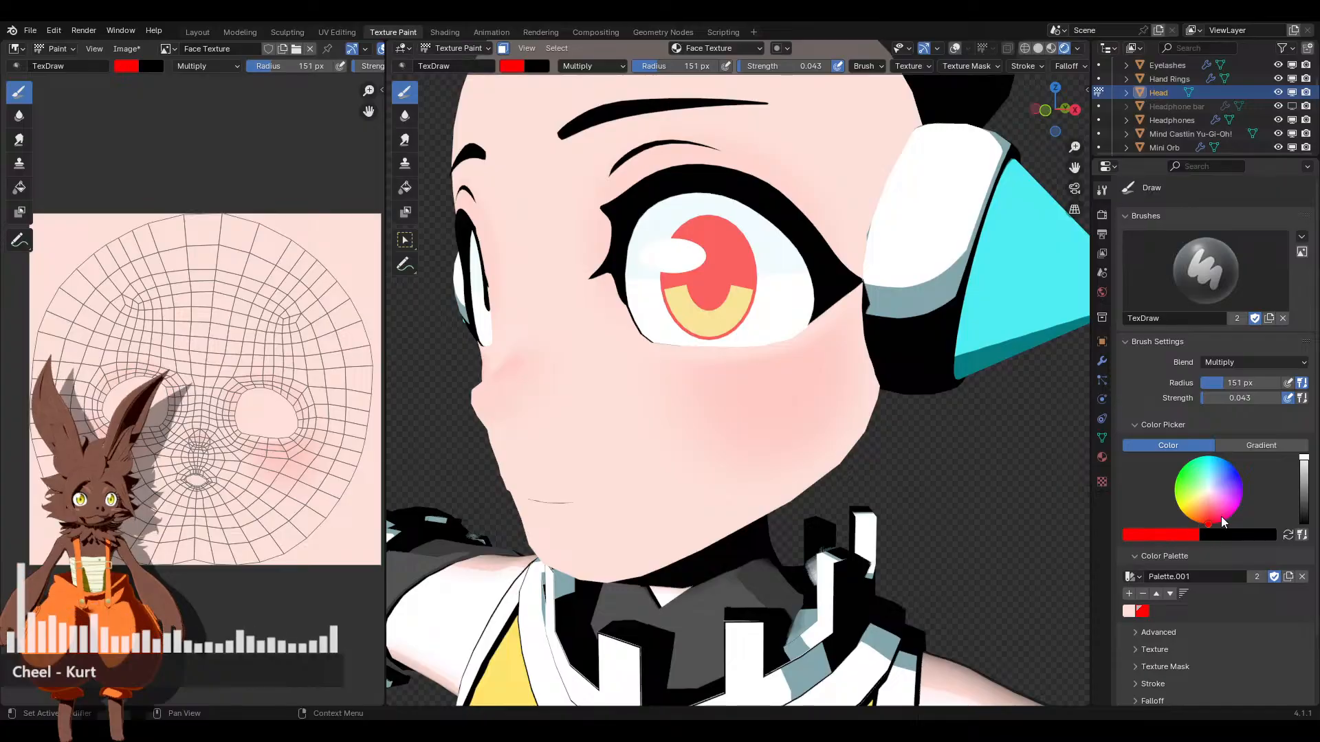
Change the brush colour from bright red to a dark, muted reddish brown and check the face from the front and three-quarter views
{"action": "left_click", "coordinate": [1304, 492]}
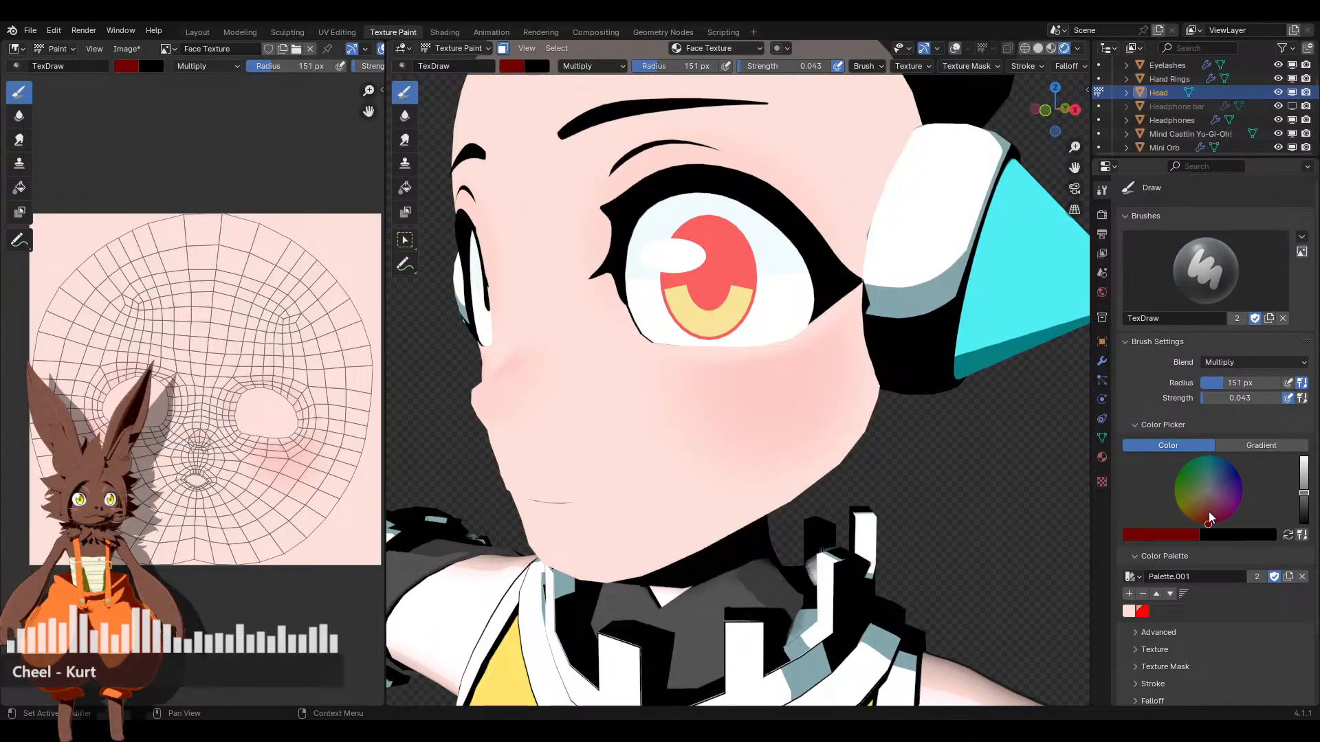
{"action": "left_click_drag", "start_coordinate": [1210, 517], "coordinate": [1203, 512]}
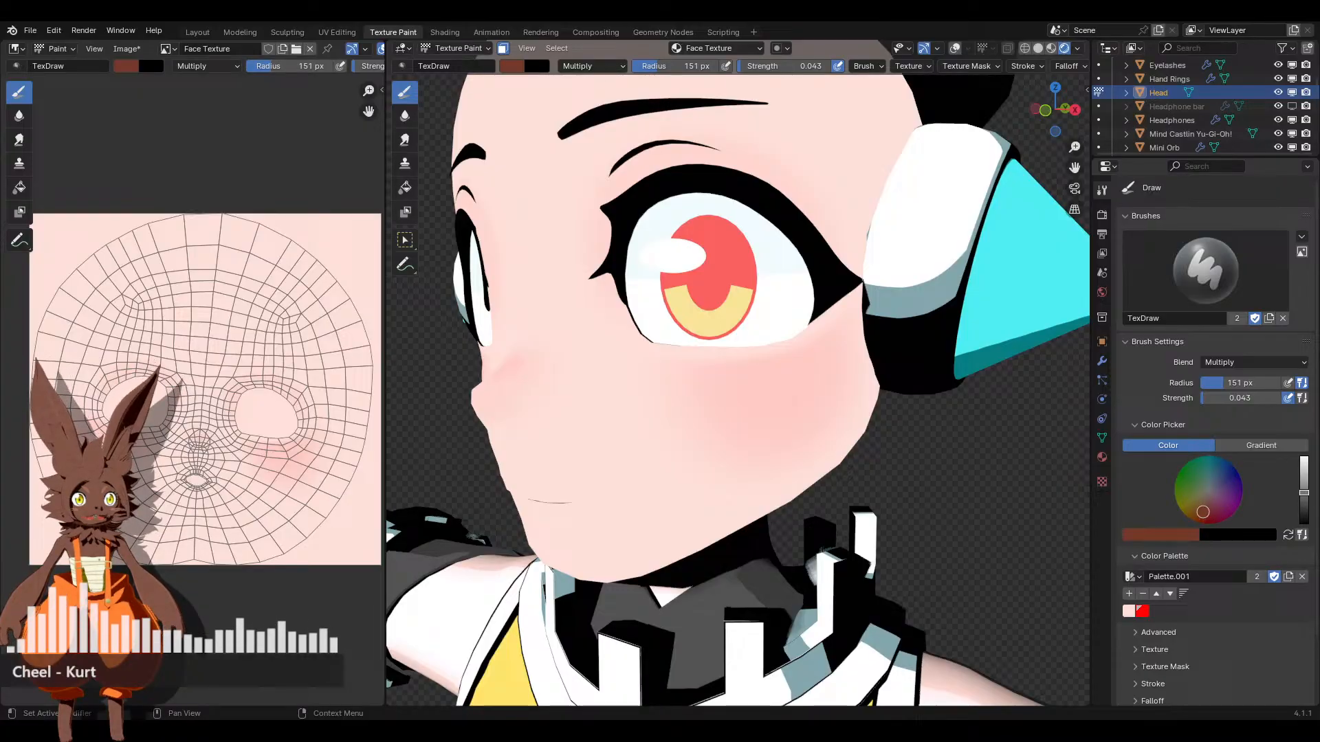
{"action": "left_click", "coordinate": [1301, 499]}
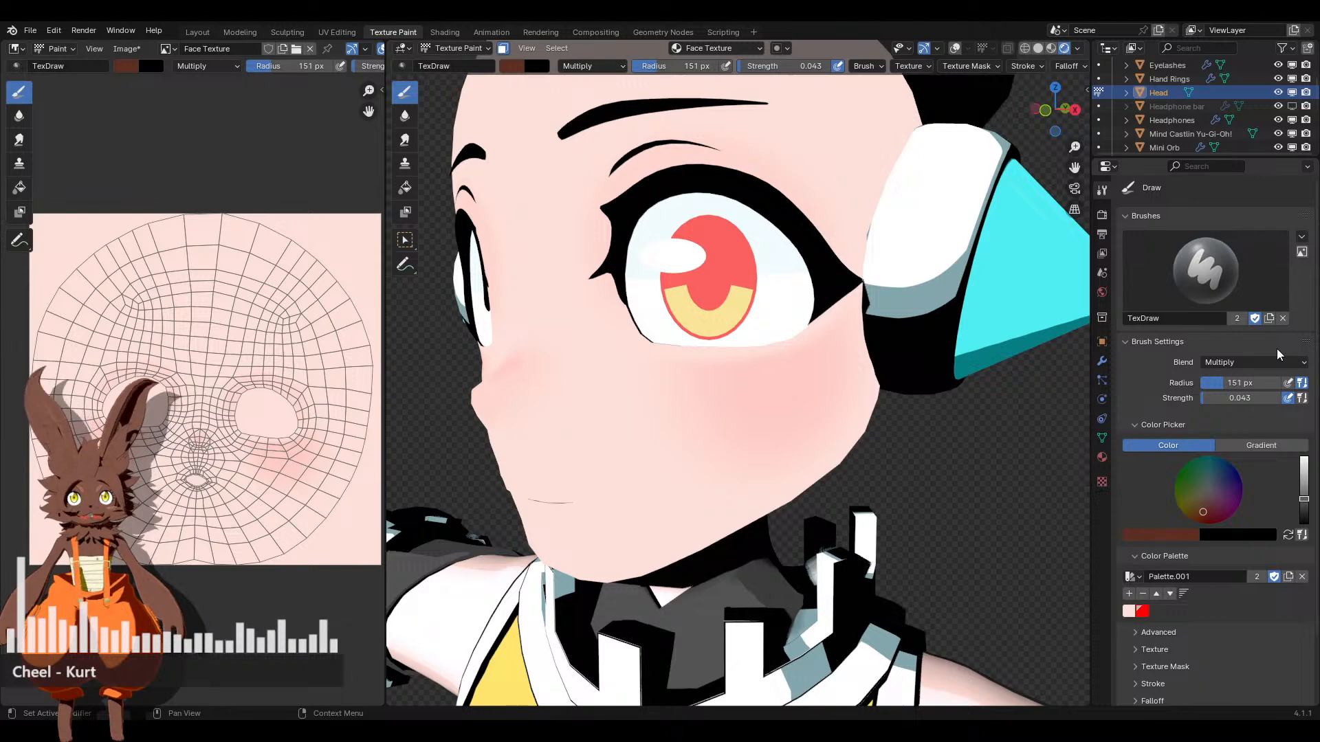
{"action": "middle_click_drag", "start_coordinate": [553, 339], "coordinate": [646, 360]}
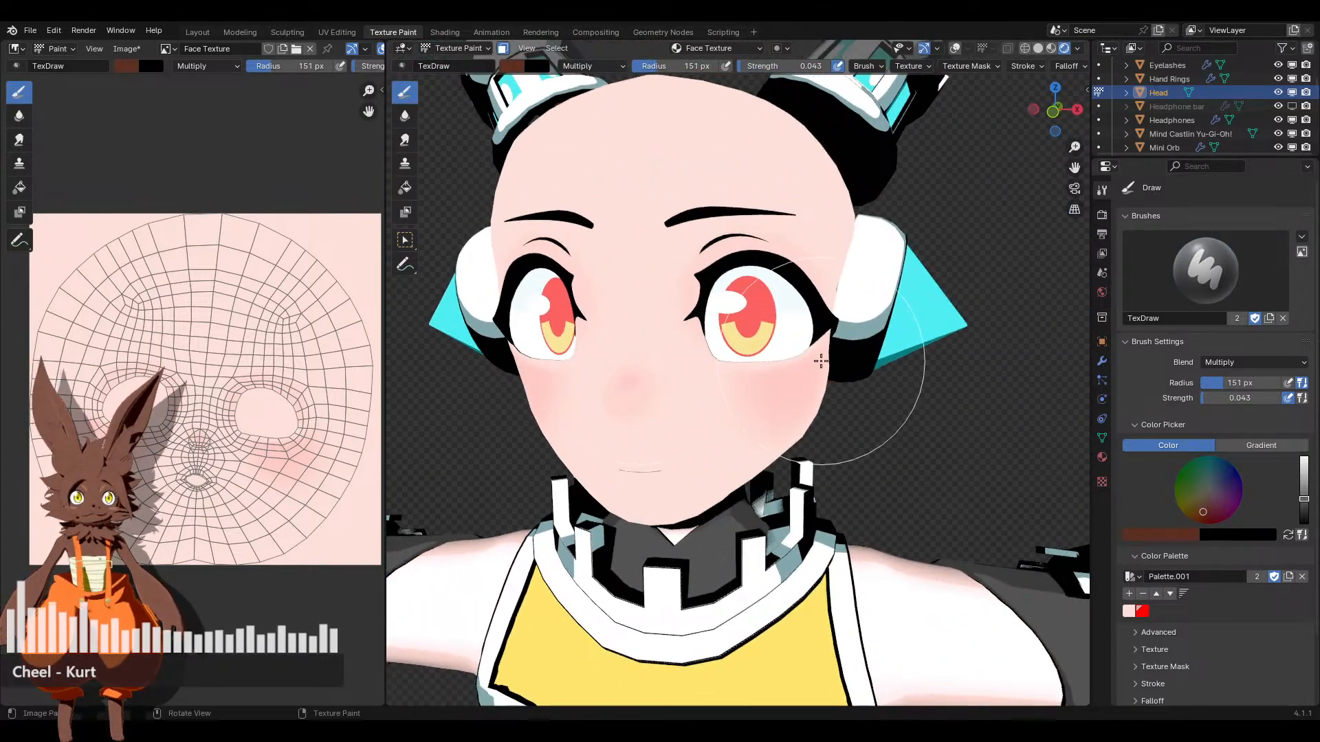
{"action": "middle_click_drag", "start_coordinate": [784, 358], "coordinate": [736, 360]}
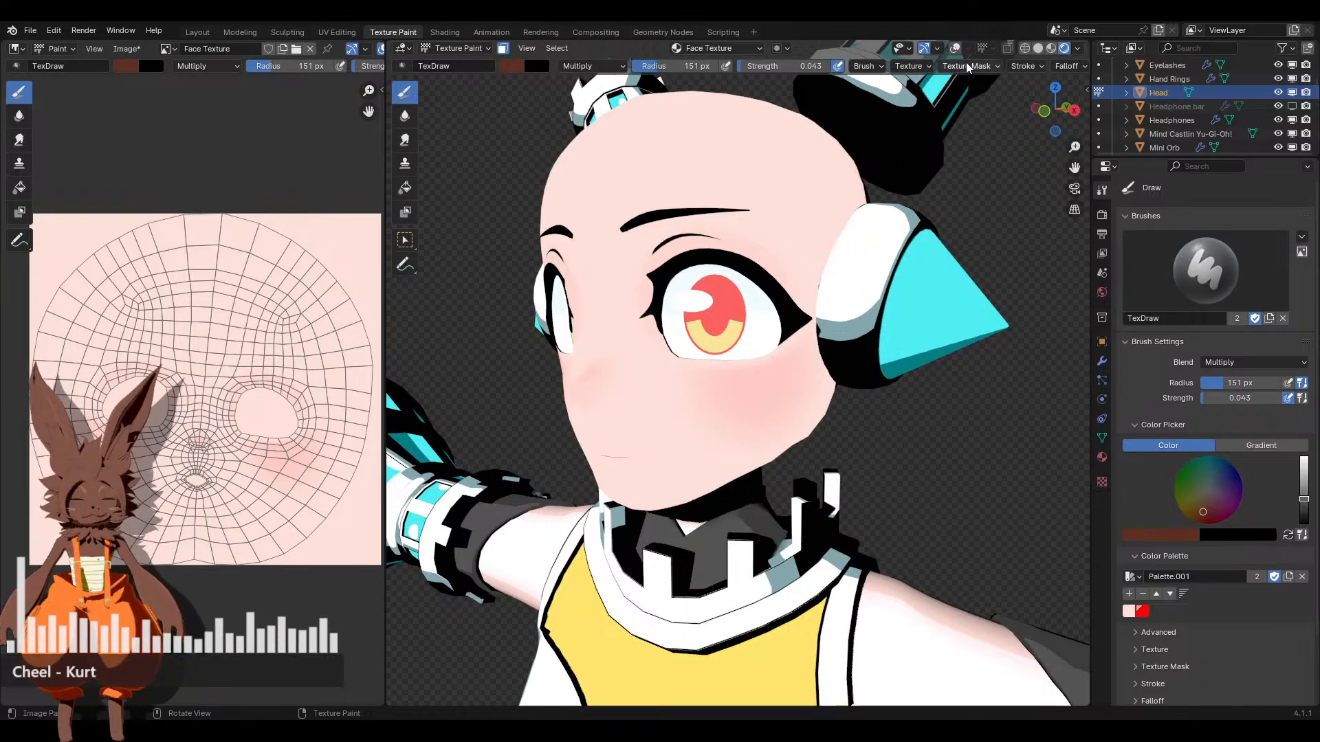
Review the brush's stroke and falloff settings, and set the stroke jitter to 0.3030 in Brush units
{"action": "left_click", "coordinate": [983, 66]}
{"action": "left_click", "coordinate": [1036, 66]}
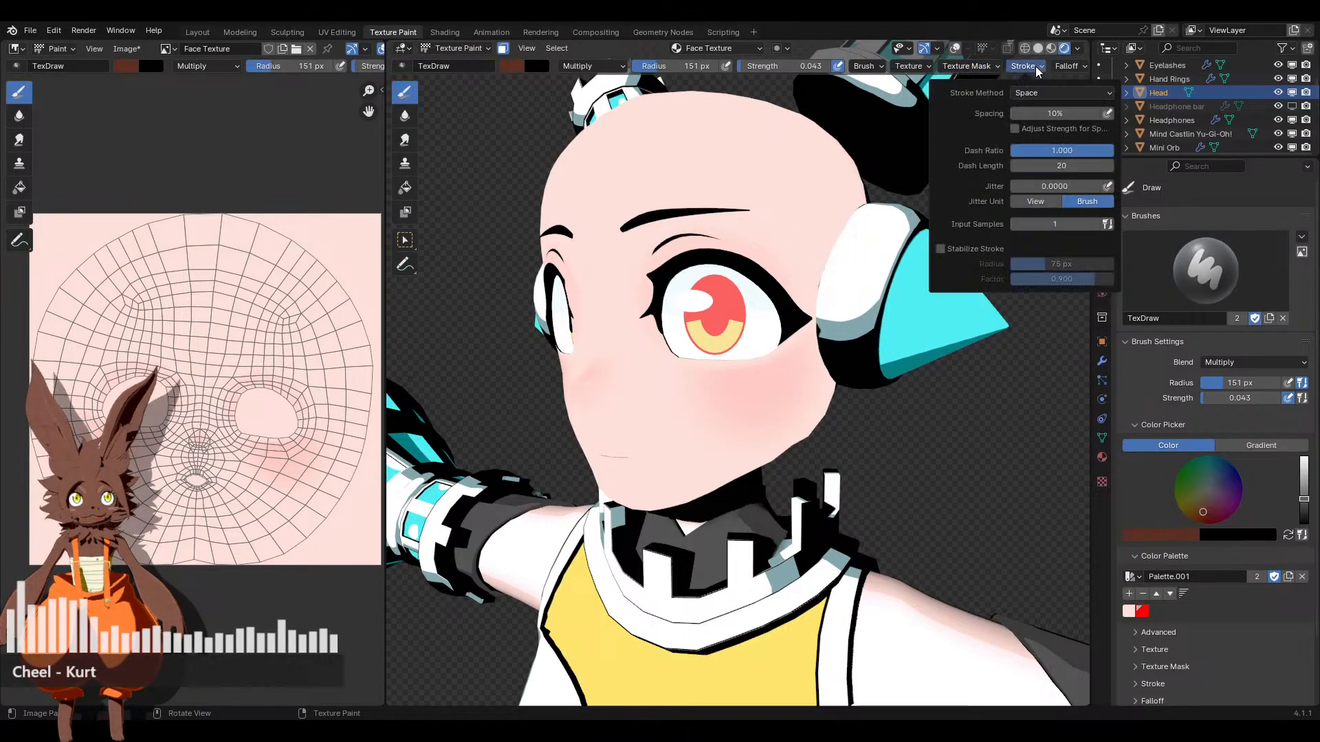
{"action": "left_click", "coordinate": [1033, 66]}
{"action": "left_click", "coordinate": [1066, 66]}
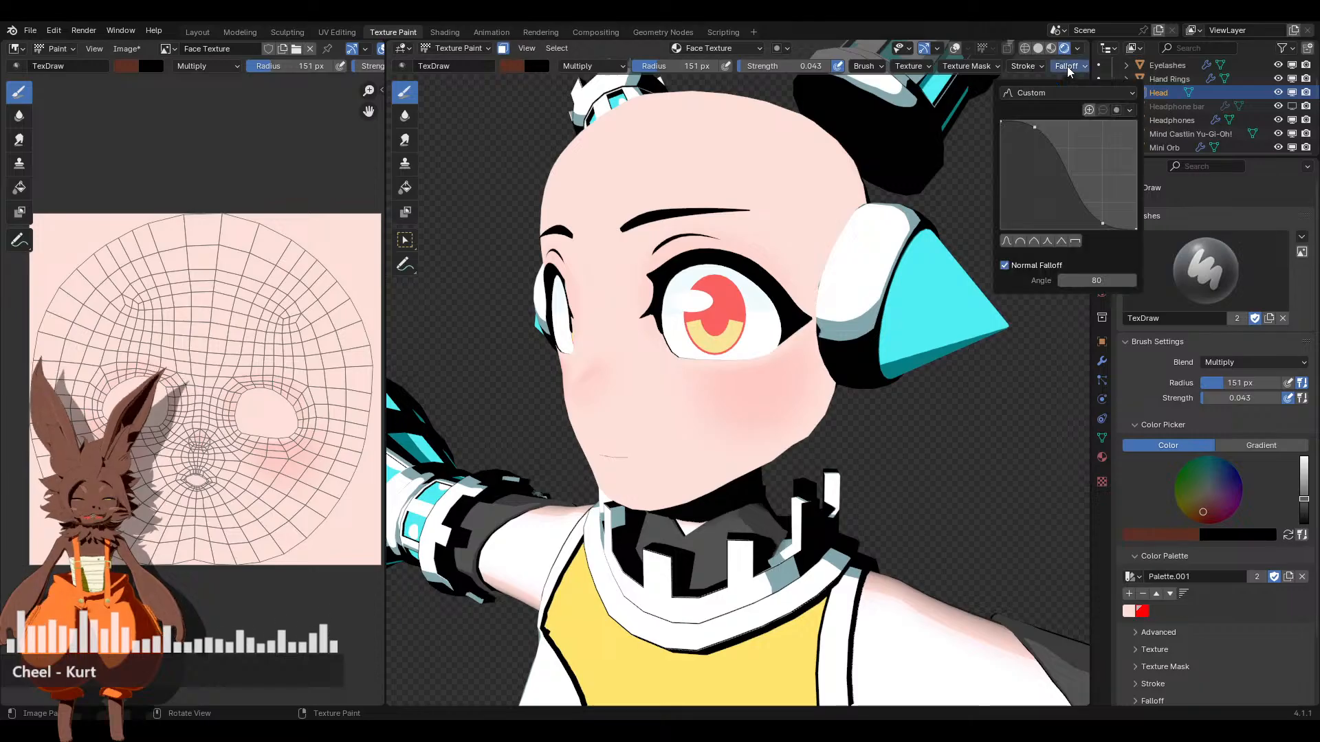
{"action": "left_click", "coordinate": [1027, 64]}
{"action": "left_click", "coordinate": [1025, 66]}
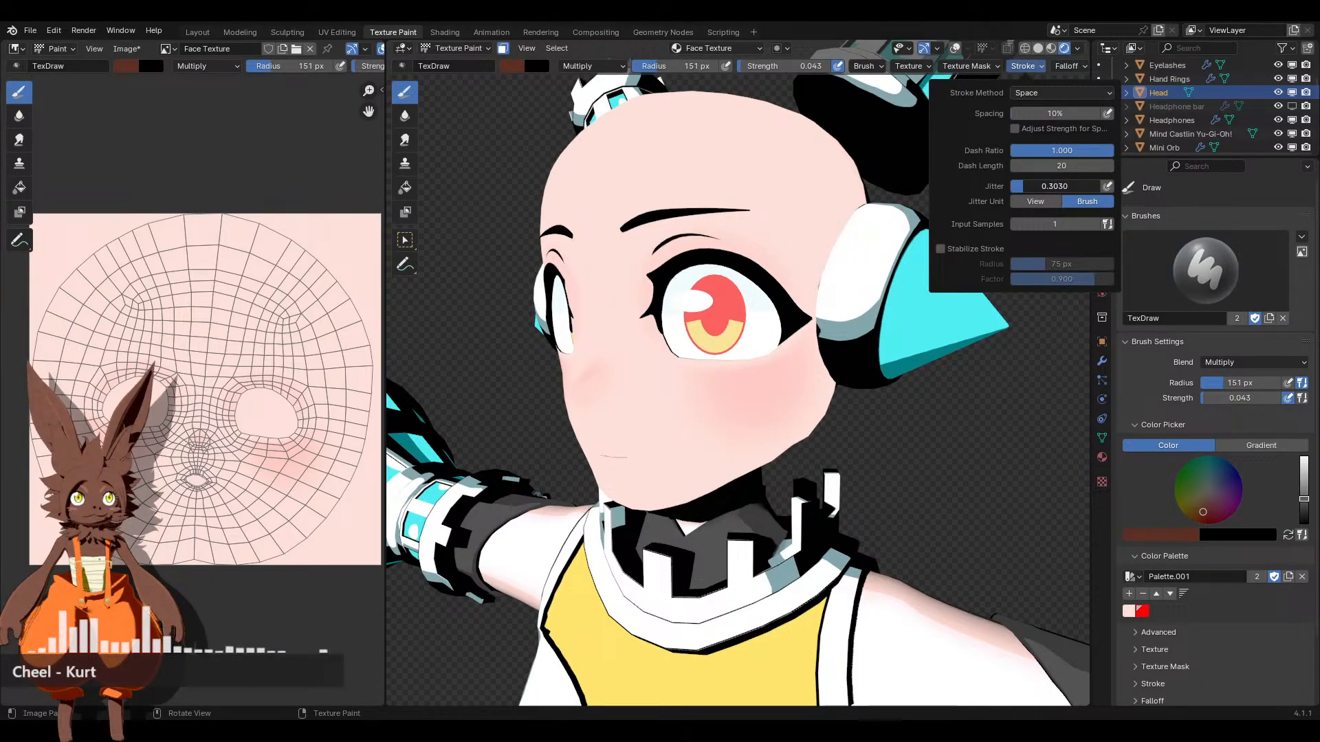
Bring the cheek into a close side view and readjust the brush's stroke jitter
{"action": "mouse_move", "coordinate": [798, 410]}
{"action": "middle_mouse_down"}
{"action": "mouse_move", "coordinate": [763, 398]}
{"action": "mouse_move", "coordinate": [754, 409]}
{"action": "middle_mouse_up"}
{"action": "scroll", "coordinate": [763, 398], "scroll_direction": "up", "scroll_amount": 2}
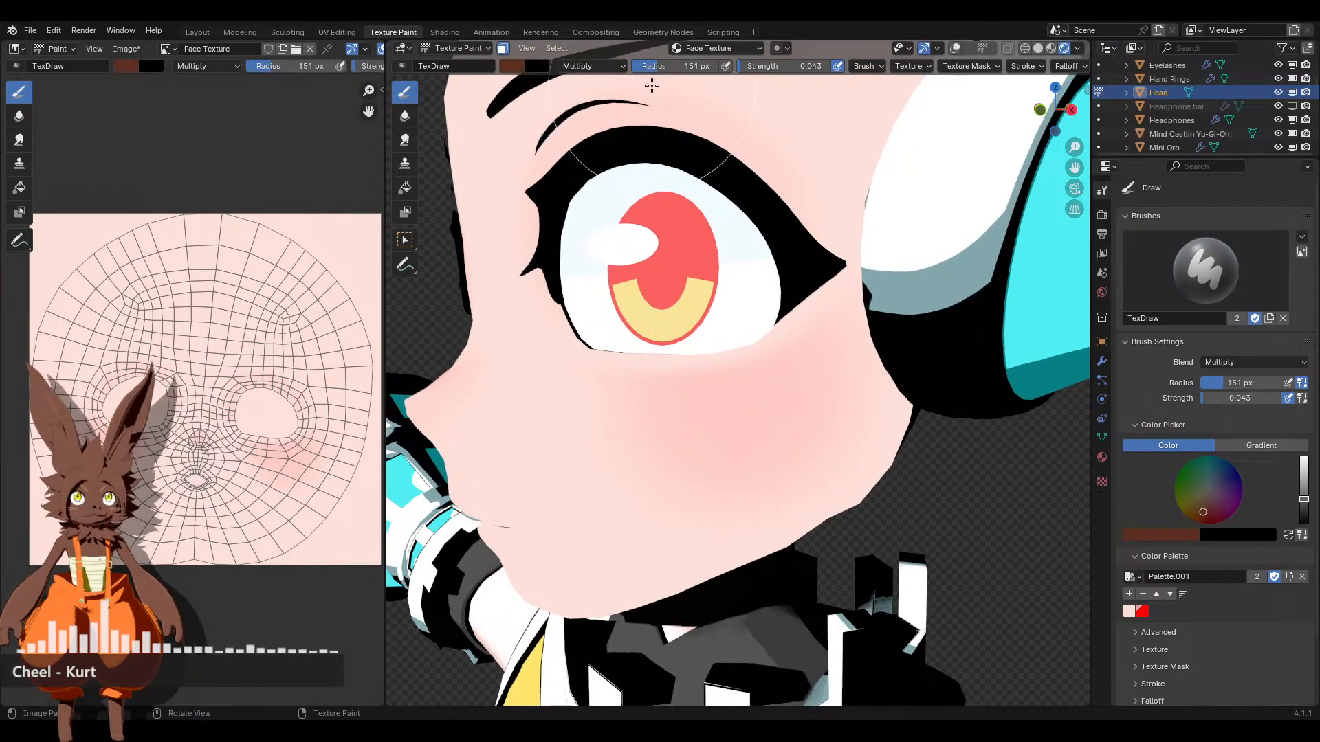
{"action": "left_click", "coordinate": [1028, 67]}
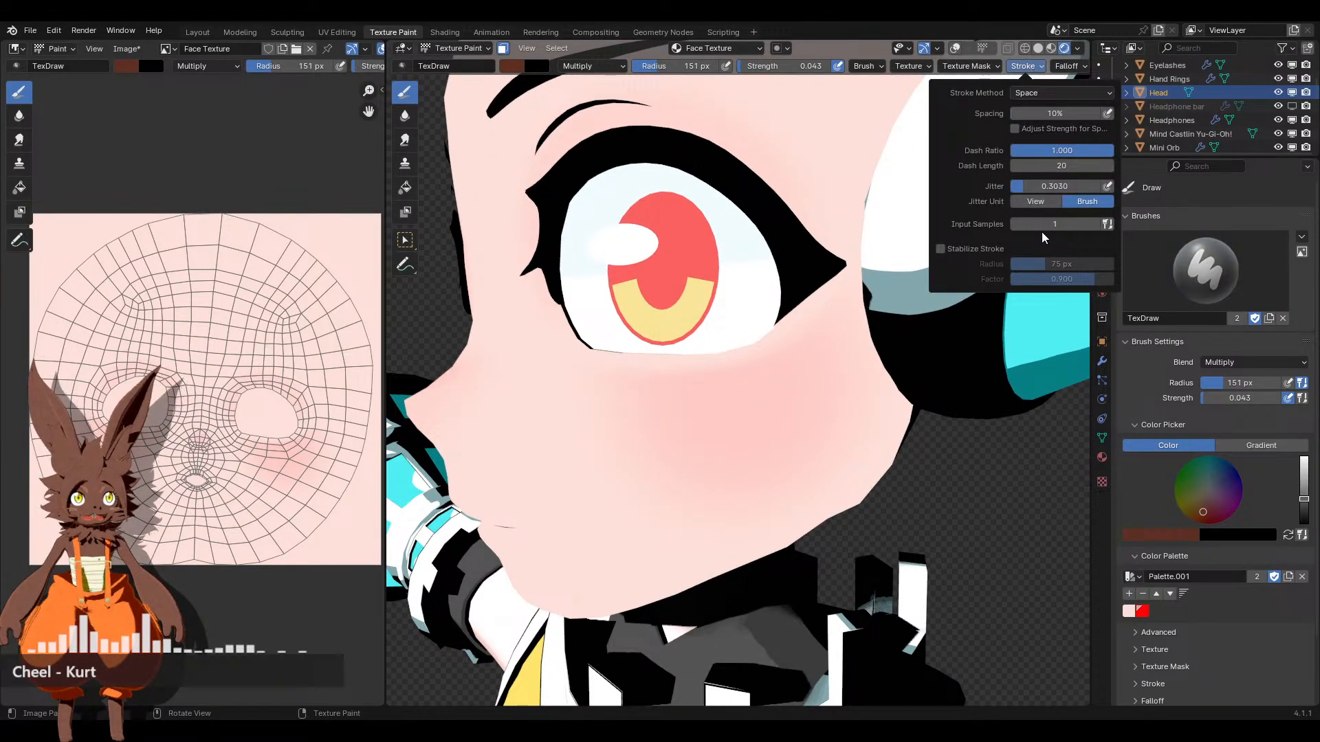
{"action": "mouse_move", "coordinate": [1036, 189]}
{"action": "left_mouse_down"}
{"action": "mouse_move", "coordinate": [1052, 190]}
{"action": "mouse_move", "coordinate": [1011, 190]}
{"action": "left_mouse_up"}
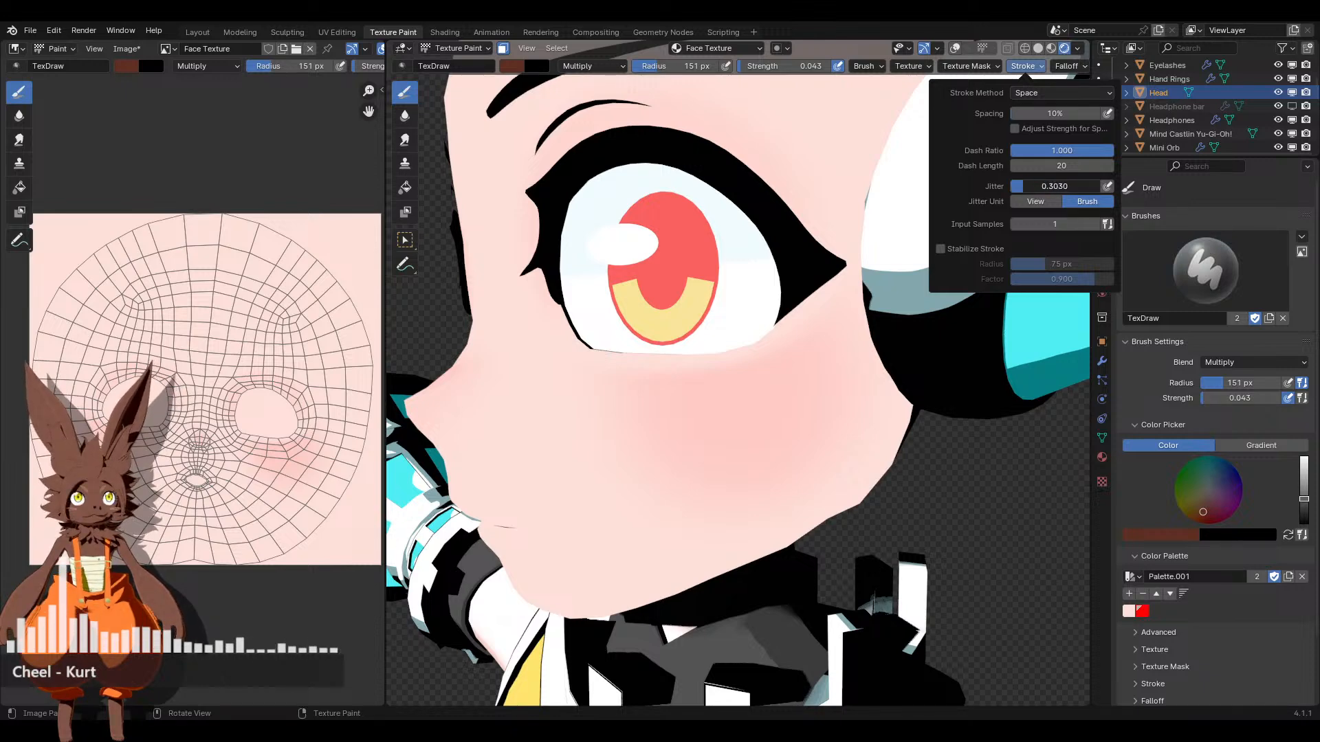
Set the brush radius to 15 px, test a small reddish-brown Multiply stroke on the cheek below the eye, and undo the stroke
{"action": "left_click_drag", "start_coordinate": [707, 69], "coordinate": [627, 69]}
{"action": "left_click_drag", "start_coordinate": [666, 431], "coordinate": [743, 416]}
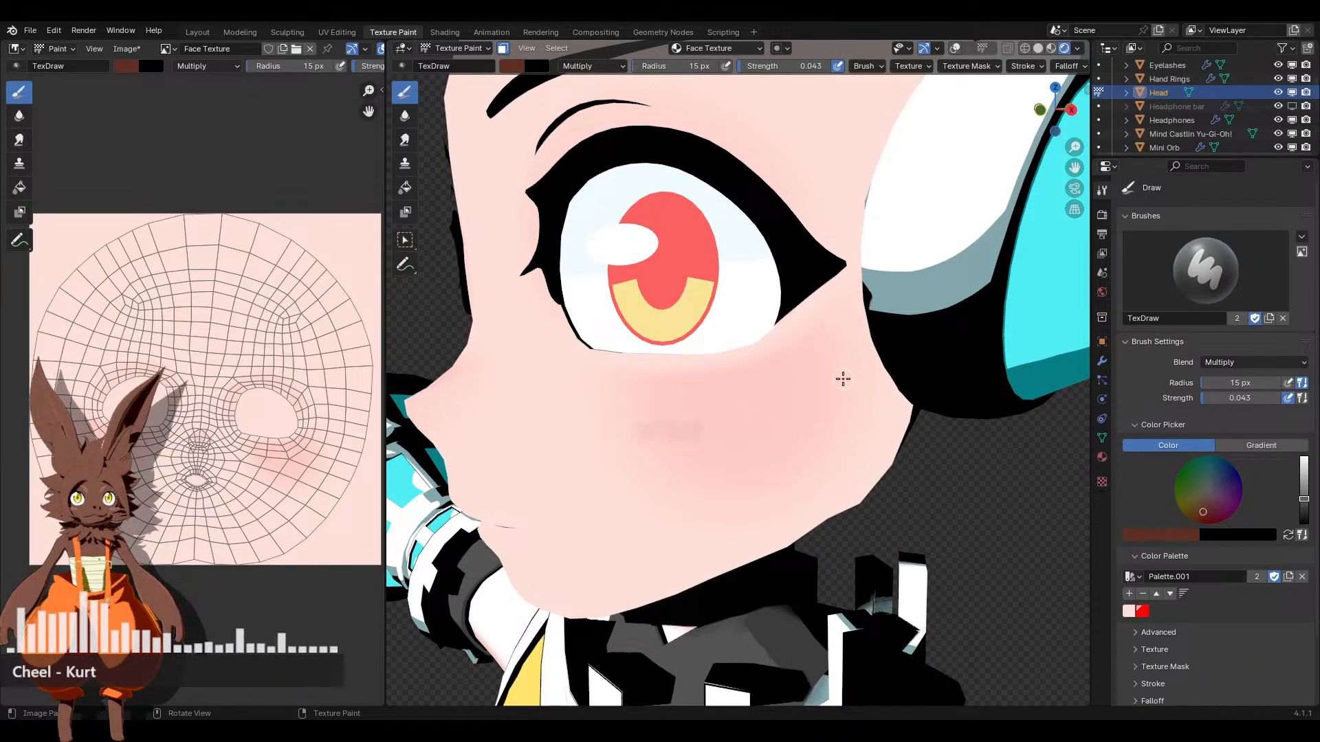
{"action": "scroll", "coordinate": [715, 454], "scroll_direction": "up", "scroll_amount": 2}
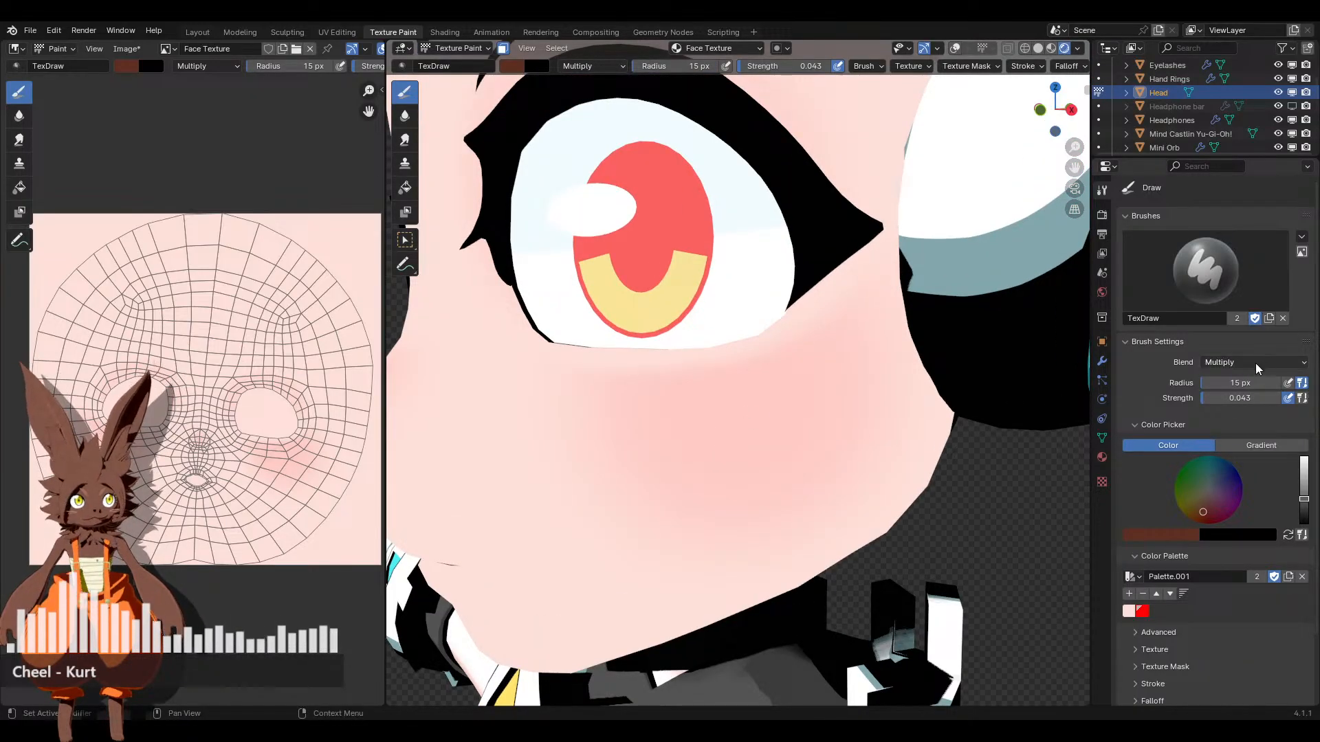
Try a full-strength brush at 1.000 with its radius reduced to 1 px on the cheek, and undo each test stroke
{"action": "left_click_drag", "start_coordinate": [775, 67], "coordinate": [831, 67]}
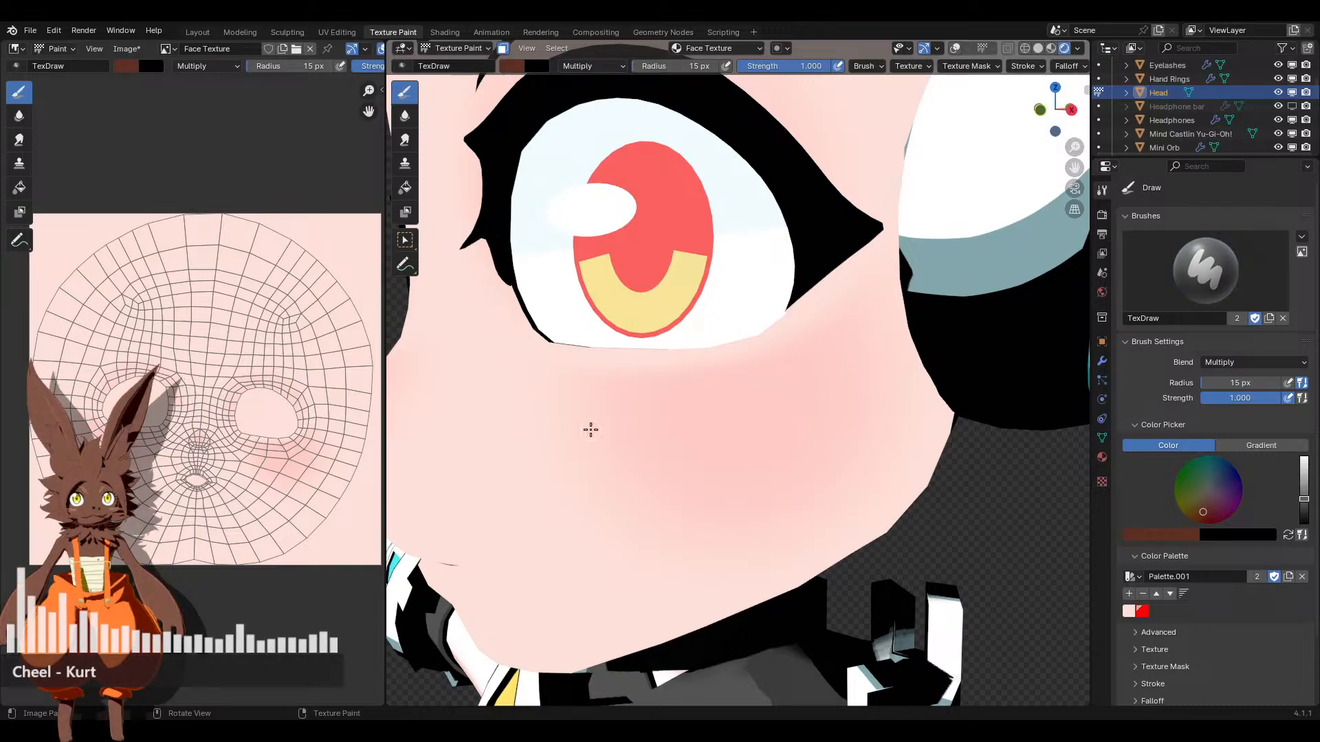
{"action": "left_click_drag", "start_coordinate": [591, 429], "coordinate": [718, 427]}
{"action": "key", "text": "ctrl+z"}
{"action": "left_click_drag", "start_coordinate": [687, 66], "coordinate": [630, 64]}
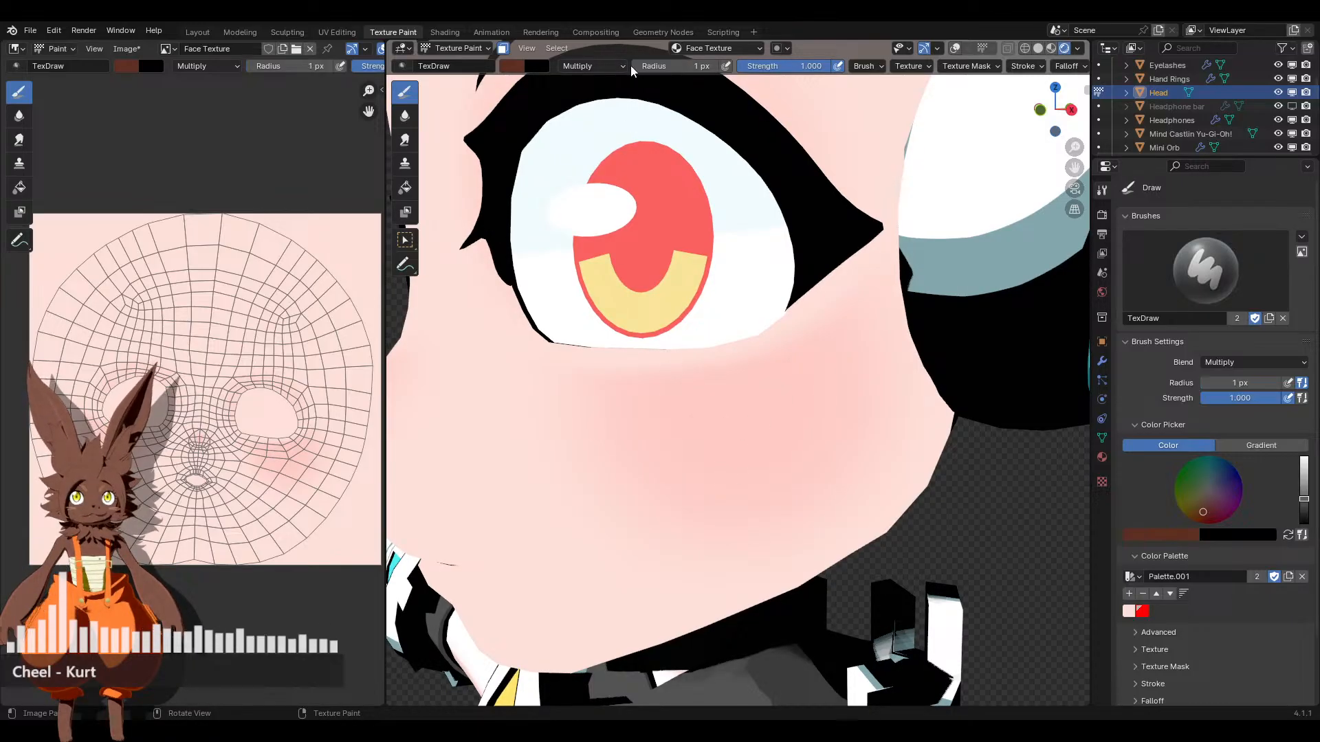
{"action": "left_click_drag", "start_coordinate": [616, 428], "coordinate": [730, 421]}
{"action": "key", "text": "ctrl+z"}
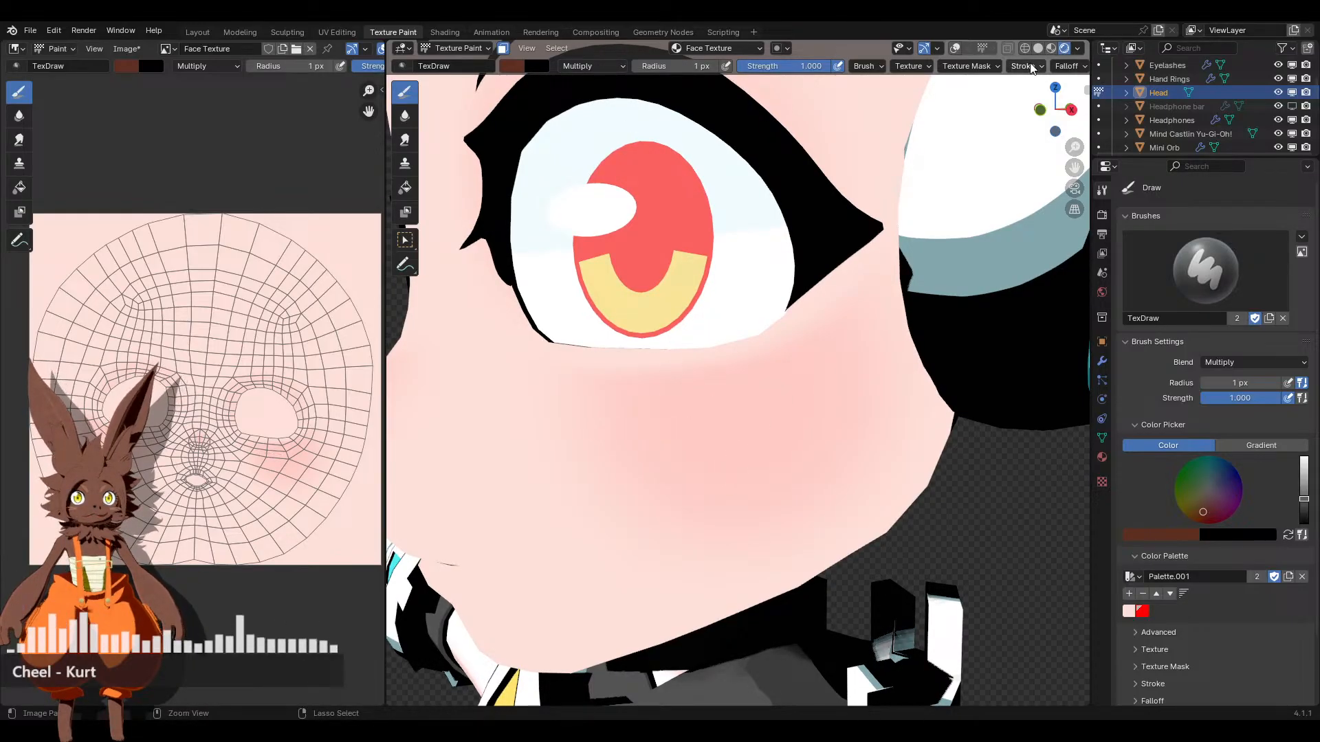
Try a stroke jitter of 2.0000 in Brush units with short test strokes on the cheek, and undo them
{"action": "left_click", "coordinate": [1031, 66]}
{"action": "left_click_drag", "start_coordinate": [1035, 191], "coordinate": [1072, 189]}
{"action": "left_click_drag", "start_coordinate": [639, 431], "coordinate": [724, 430]}
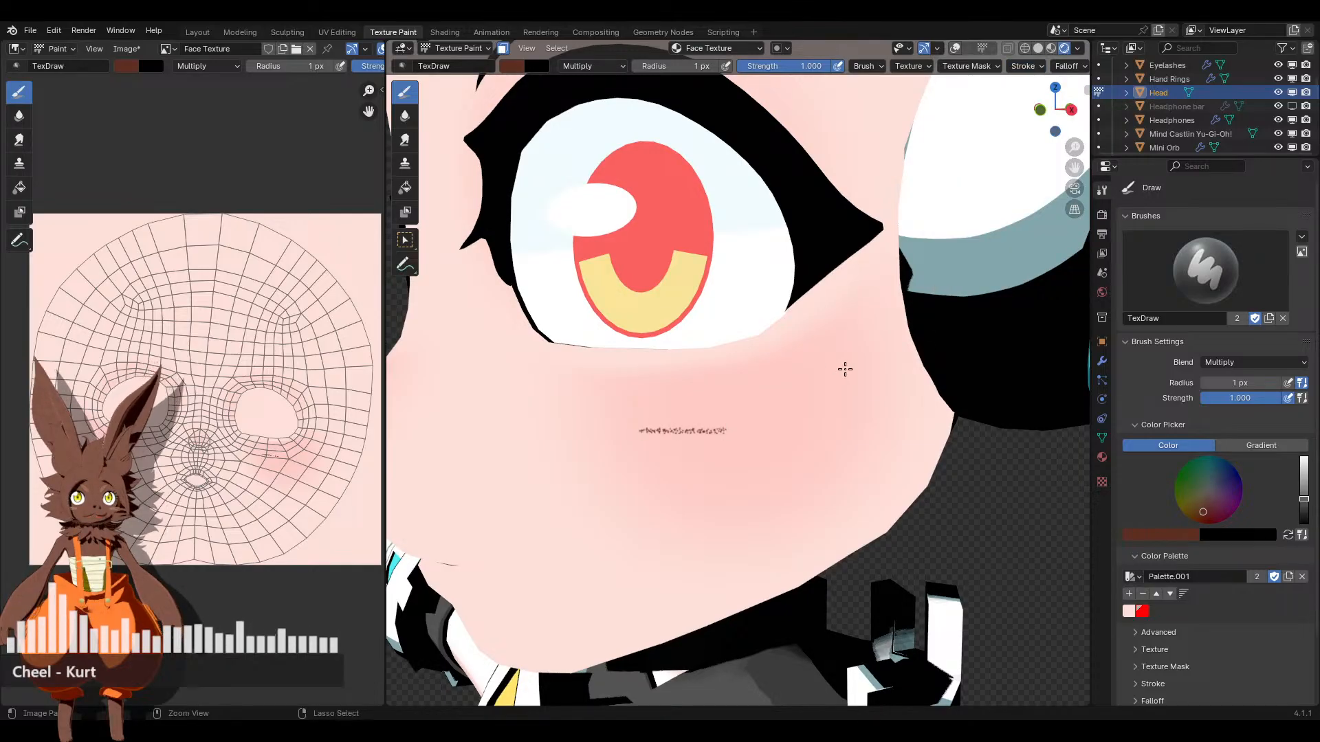
{"action": "key", "text": "ctrl+z"}
{"action": "left_click", "coordinate": [1024, 66]}
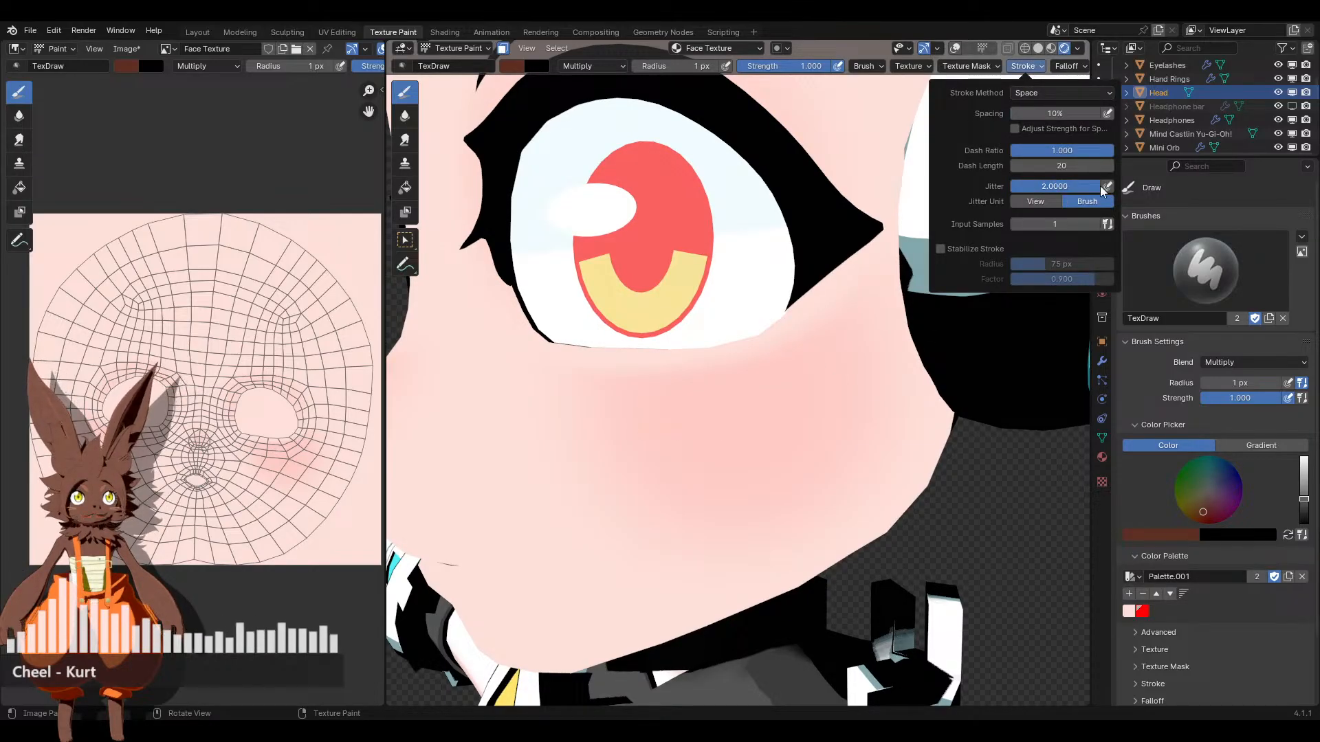
{"action": "left_click_drag", "start_coordinate": [672, 398], "coordinate": [798, 398]}
{"action": "key", "text": "ctrl+z"}
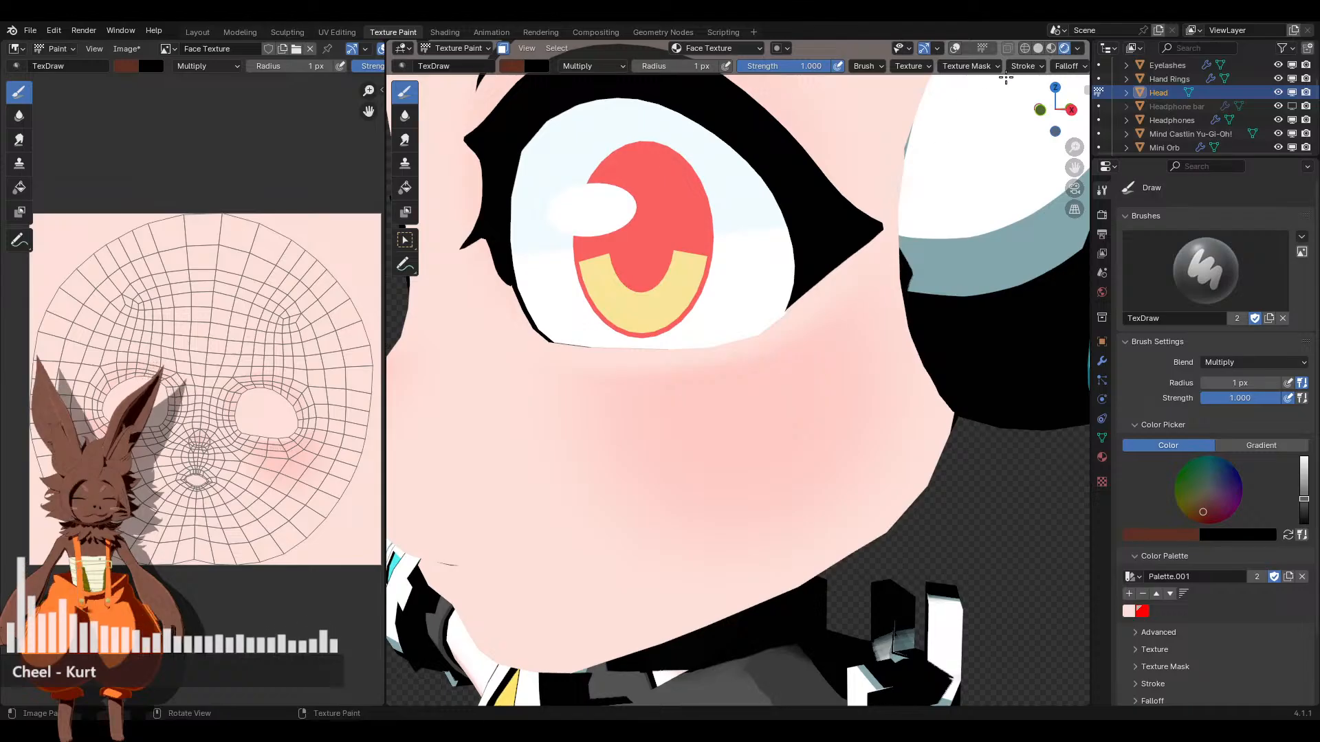
Switch the stroke jitter to View units, increase it for wider scattering, and undo the speckled test strokes on the cheek
{"action": "left_click", "coordinate": [1023, 66]}
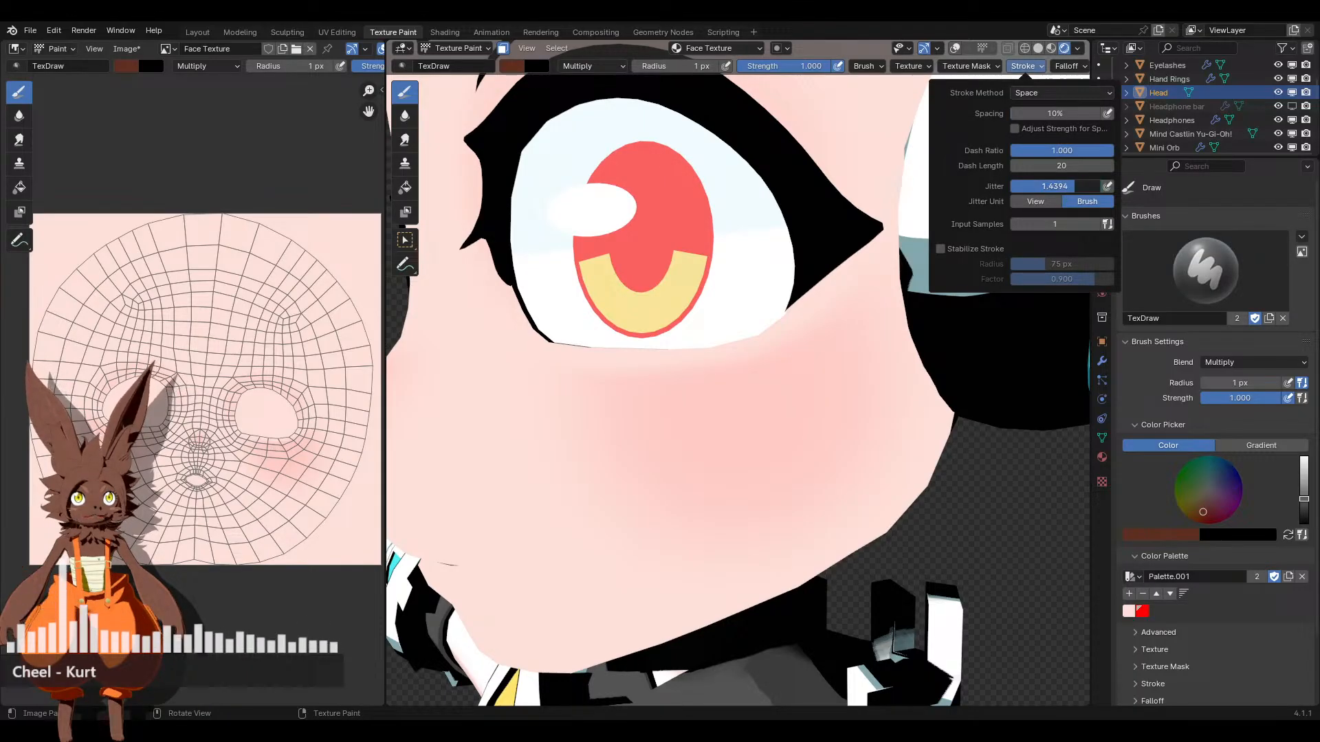
{"action": "left_click", "coordinate": [1035, 203]}
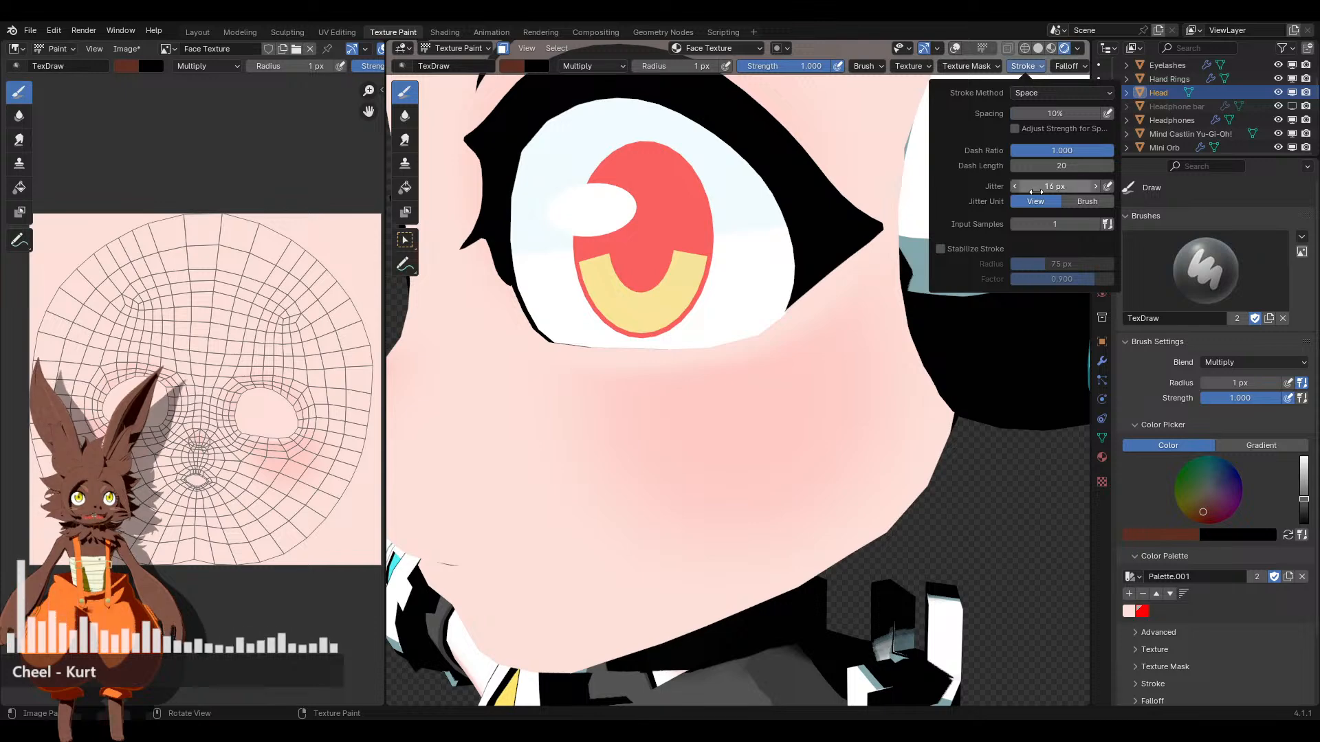
{"action": "left_click_drag", "start_coordinate": [629, 444], "coordinate": [712, 419]}
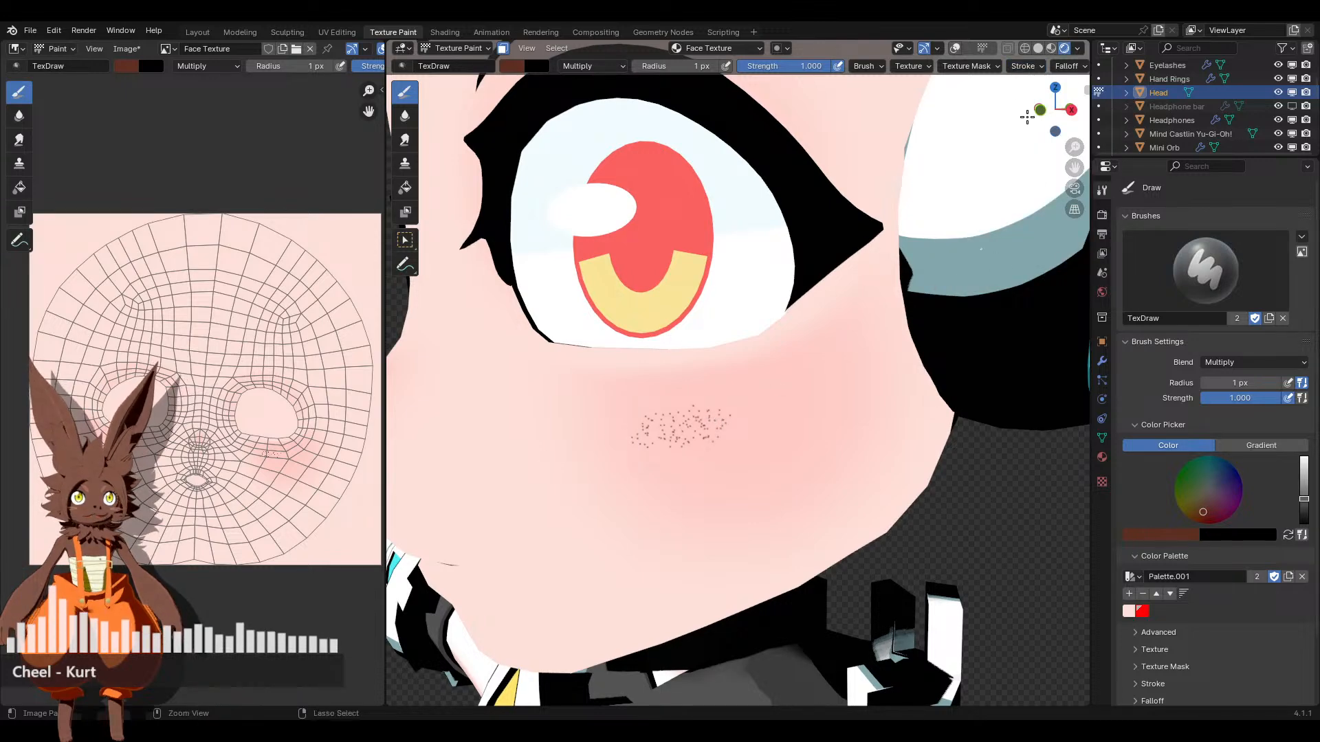
{"action": "key", "text": "ctrl+z"}
{"action": "left_click", "coordinate": [1023, 66]}
{"action": "left_click_drag", "start_coordinate": [1049, 184], "coordinate": [1080, 184]}
{"action": "left_click_drag", "start_coordinate": [653, 429], "coordinate": [745, 418]}
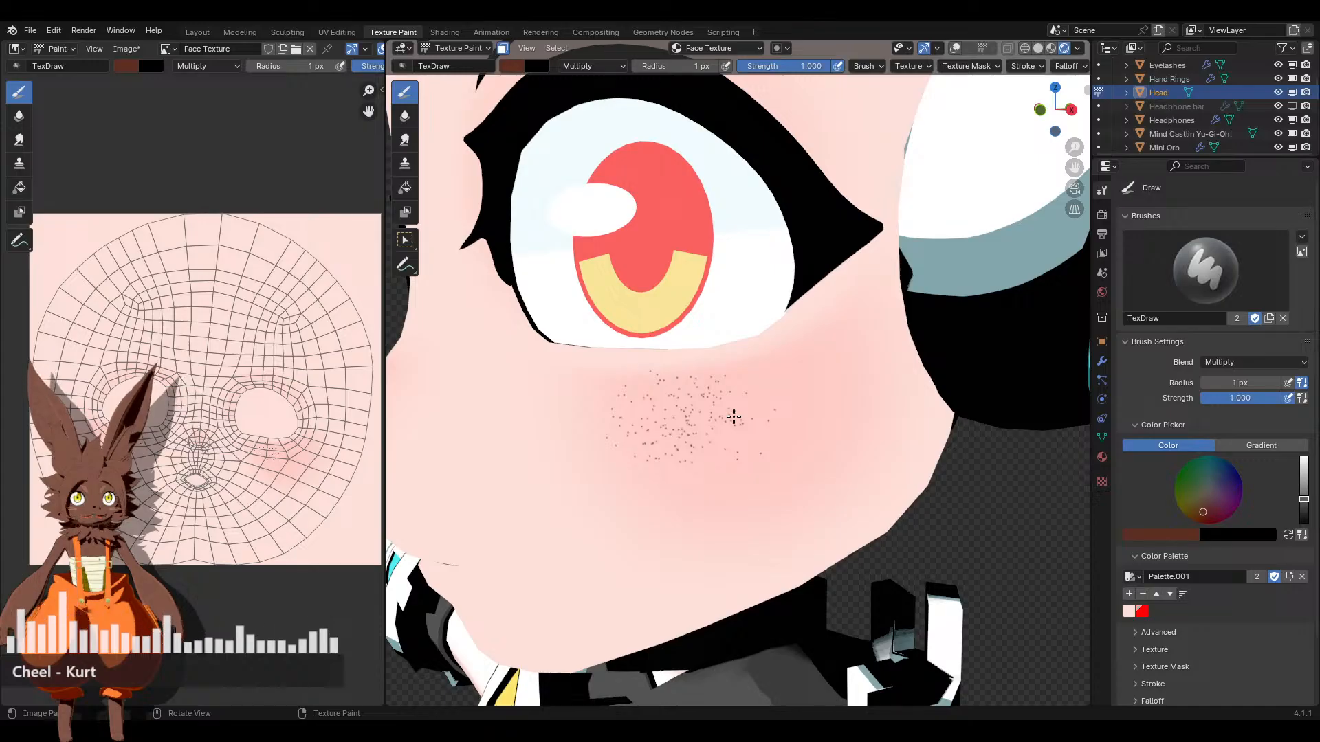
{"action": "key", "text": "ctrl+z"}
Set the brush radius to 2 px, test scattered freckle strokes below the eye, and undo them
{"action": "left_click", "coordinate": [686, 66]}
{"action": "type", "text": "2"}
{"action": "key", "text": "Return"}
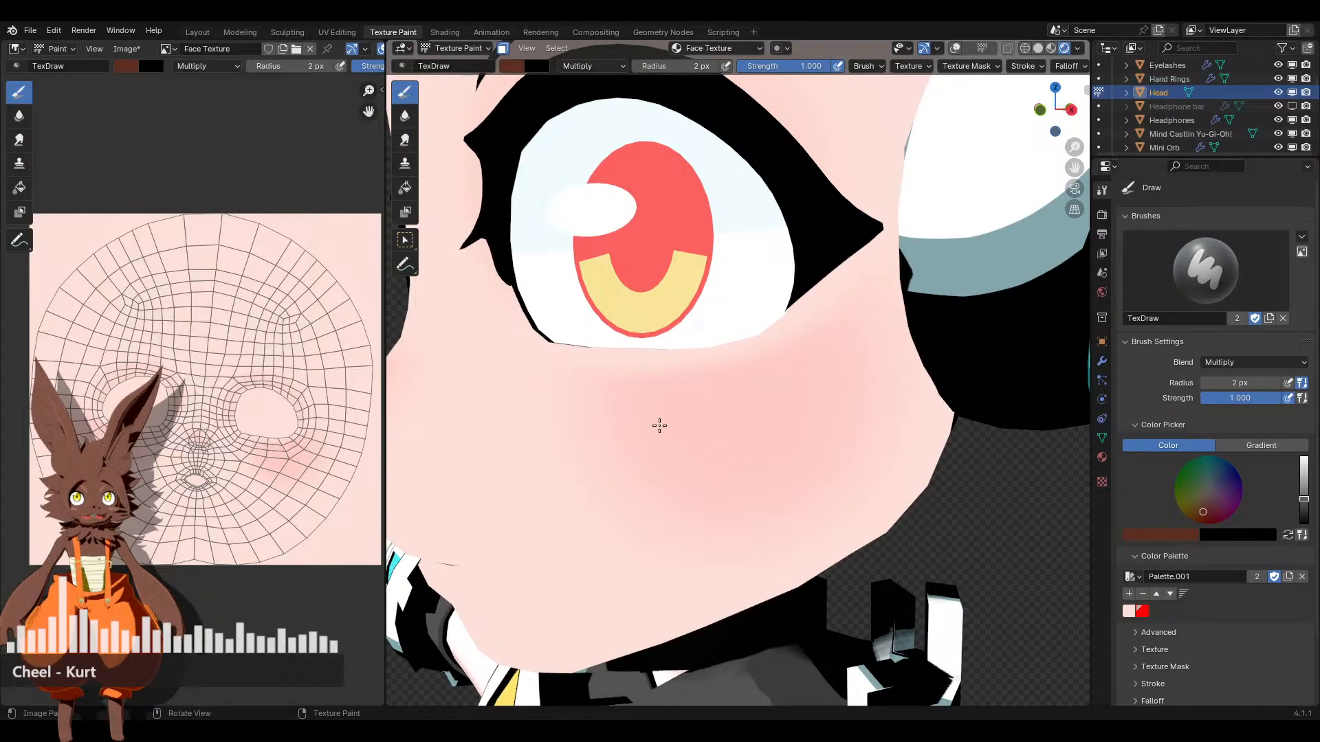
{"action": "left_click_drag", "start_coordinate": [660, 424], "coordinate": [742, 410]}
{"action": "key", "text": "ctrl+z"}
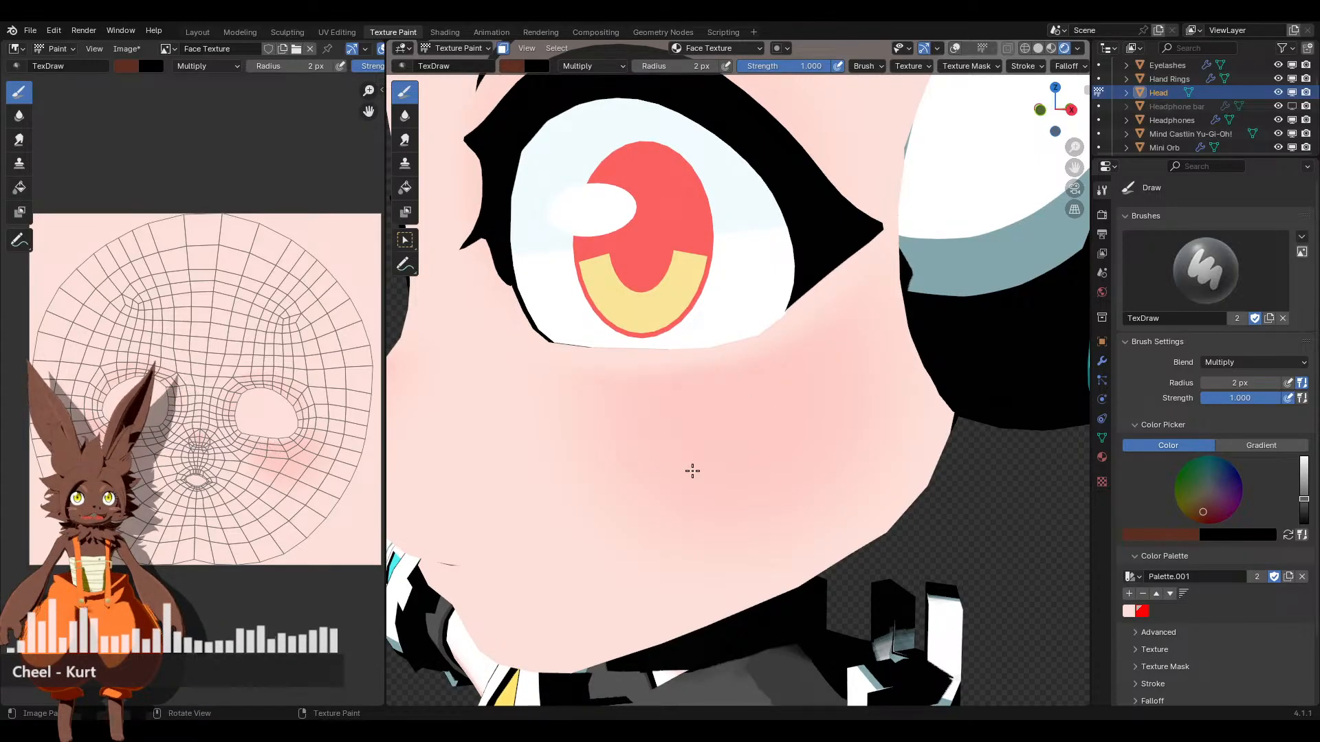
{"action": "scroll", "coordinate": [715, 434], "scroll_direction": "down", "scroll_amount": 1}
{"action": "left_click_drag", "start_coordinate": [674, 380], "coordinate": [792, 374]}
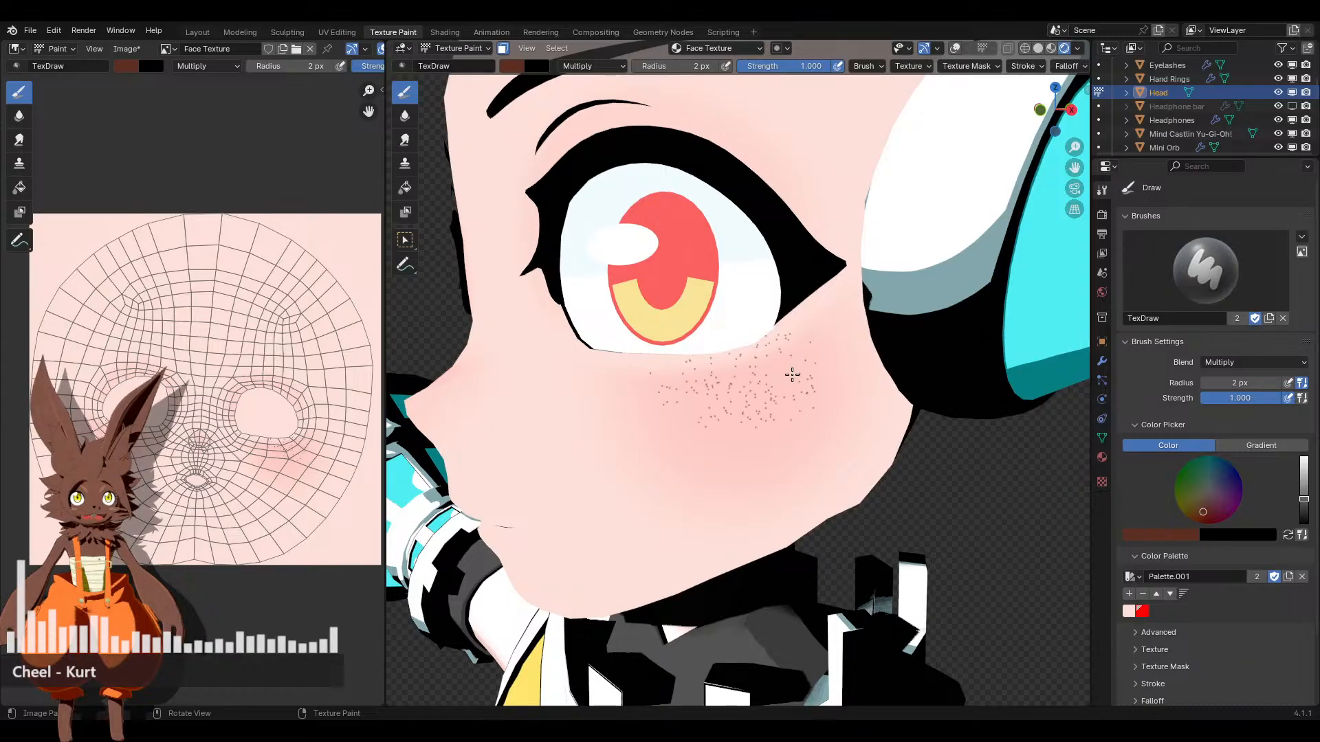
{"action": "key", "text": "ctrl+z"}
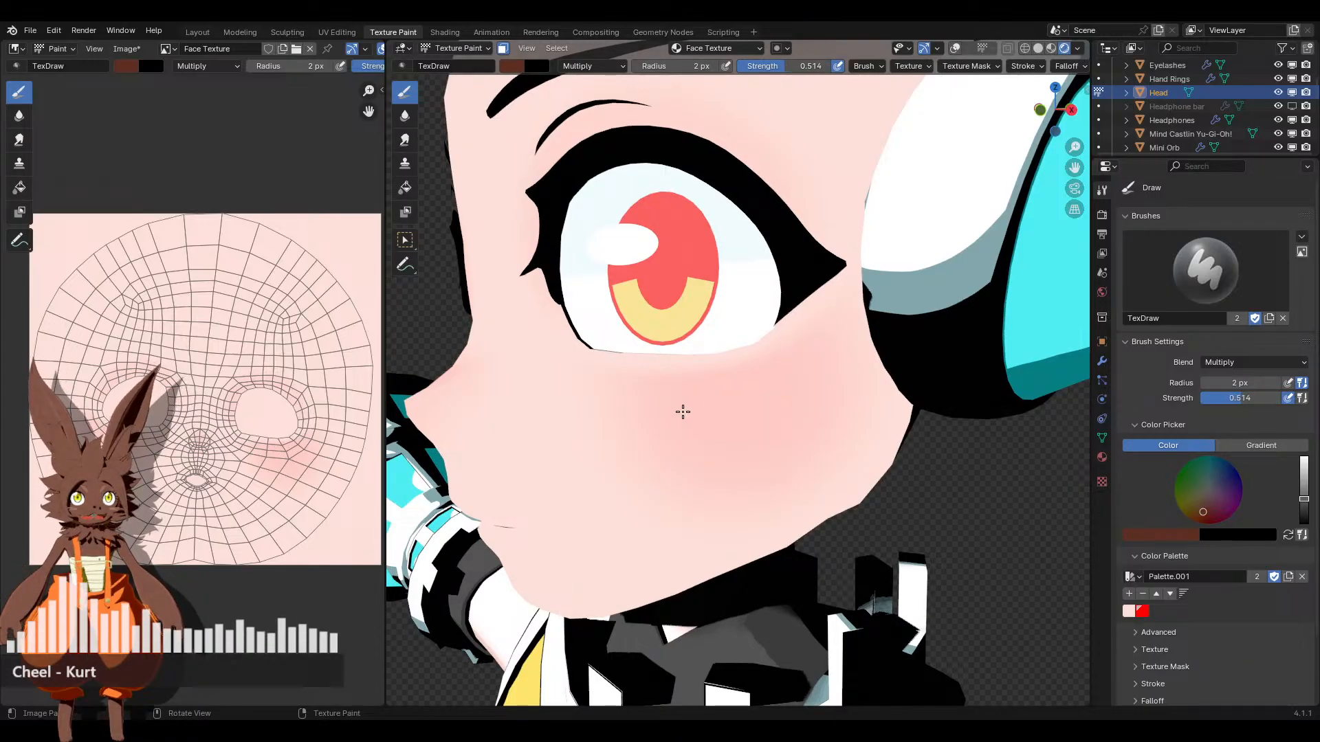
Try fainter freckle strokes across the cheek, starting at a brush strength of 0.514, and undo them
{"action": "mouse_move", "coordinate": [682, 411]}
{"action": "left_mouse_down"}
{"action": "mouse_move", "coordinate": [807, 333]}
{"action": "mouse_move", "coordinate": [757, 392]}
{"action": "left_mouse_up"}
{"action": "key", "text": "ctrl+z"}
{"action": "scroll", "coordinate": [702, 434], "scroll_direction": "down", "scroll_amount": 2}
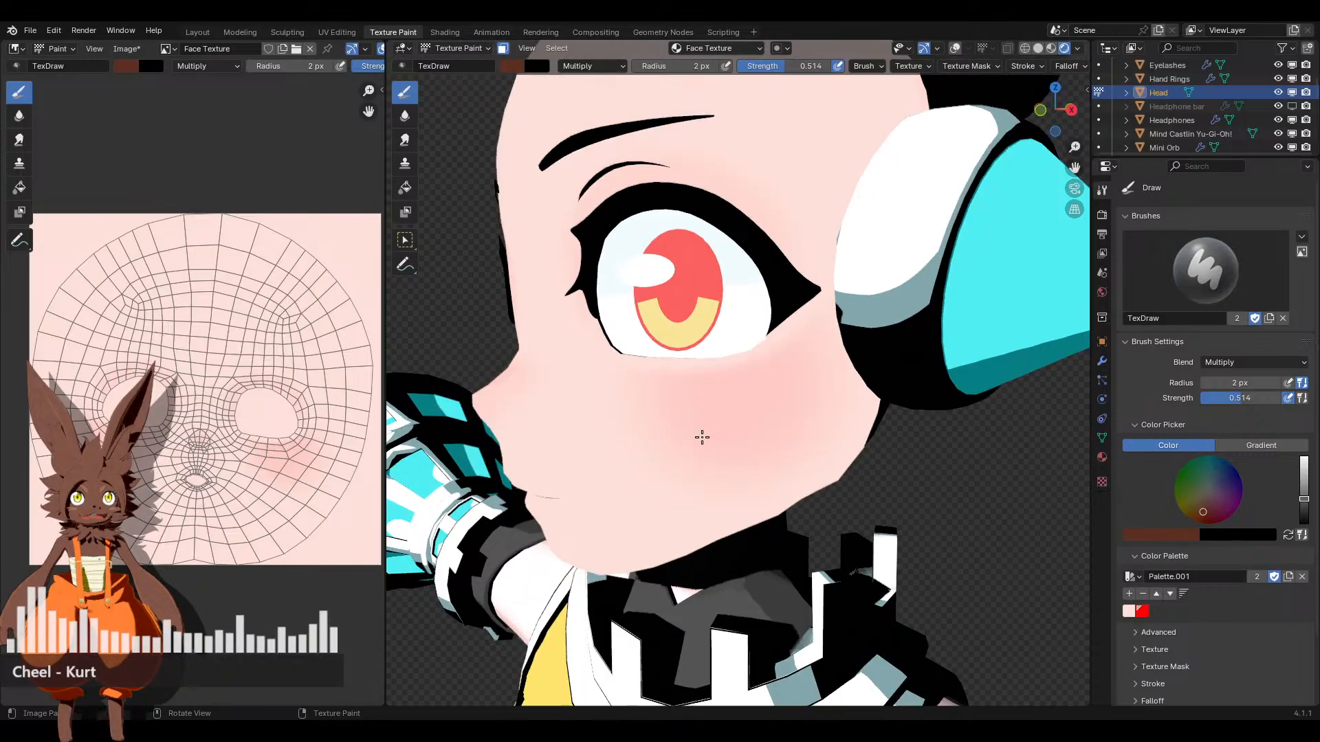
{"action": "middle_click_drag", "start_coordinate": [693, 425], "coordinate": [683, 423]}
{"action": "mouse_move", "coordinate": [633, 395]}
{"action": "left_mouse_down"}
{"action": "mouse_move", "coordinate": [763, 403]}
{"action": "mouse_move", "coordinate": [795, 371]}
{"action": "mouse_move", "coordinate": [767, 397]}
{"action": "left_mouse_up"}
{"action": "key", "text": "ctrl+z"}
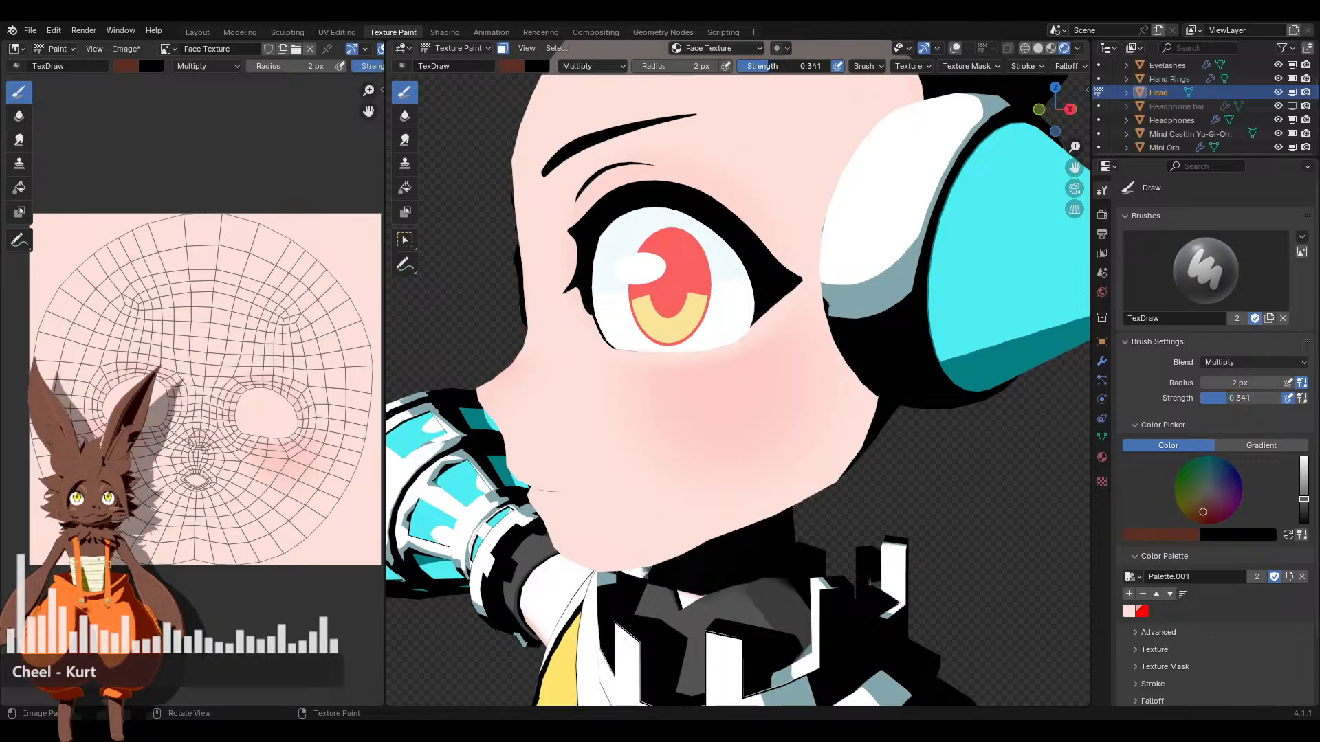
Set the brush strength to 0.304, test freckles over the cheek blush, and undo the strokes
{"action": "left_click_drag", "start_coordinate": [786, 66], "coordinate": [783, 66]}
{"action": "left_click_drag", "start_coordinate": [651, 431], "coordinate": [781, 371]}
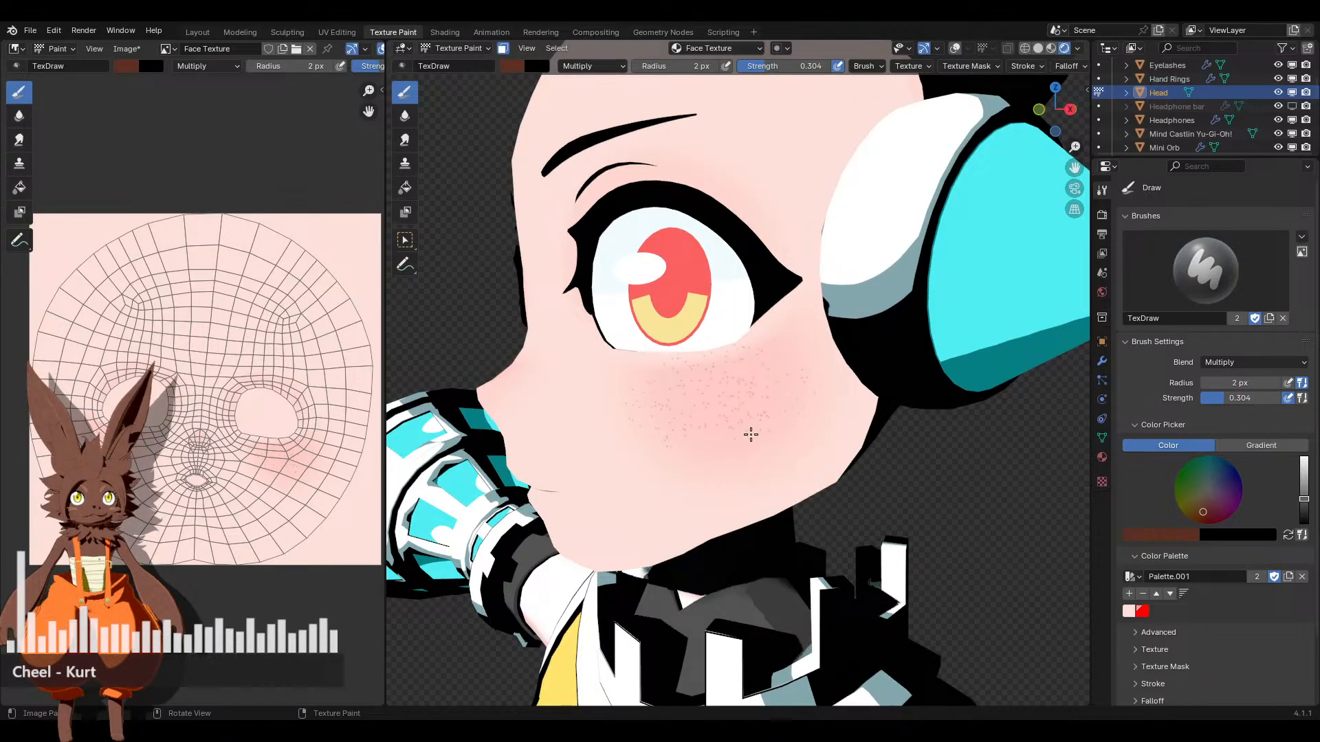
{"action": "mouse_move", "coordinate": [736, 435]}
{"action": "middle_mouse_down"}
{"action": "mouse_move", "coordinate": [667, 418]}
{"action": "mouse_move", "coordinate": [775, 421]}
{"action": "mouse_move", "coordinate": [763, 385]}
{"action": "mouse_move", "coordinate": [800, 397]}
{"action": "mouse_move", "coordinate": [749, 440]}
{"action": "middle_mouse_up"}
{"action": "mouse_move", "coordinate": [750, 440]}
{"action": "middle_mouse_down", "text": "ctrl"}
{"action": "mouse_move", "coordinate": [742, 400]}
{"action": "mouse_move", "coordinate": [667, 408]}
{"action": "mouse_move", "coordinate": [683, 395]}
{"action": "mouse_move", "coordinate": [676, 408]}
{"action": "middle_mouse_up", "text": "ctrl"}
{"action": "key", "text": "ctrl+z"}
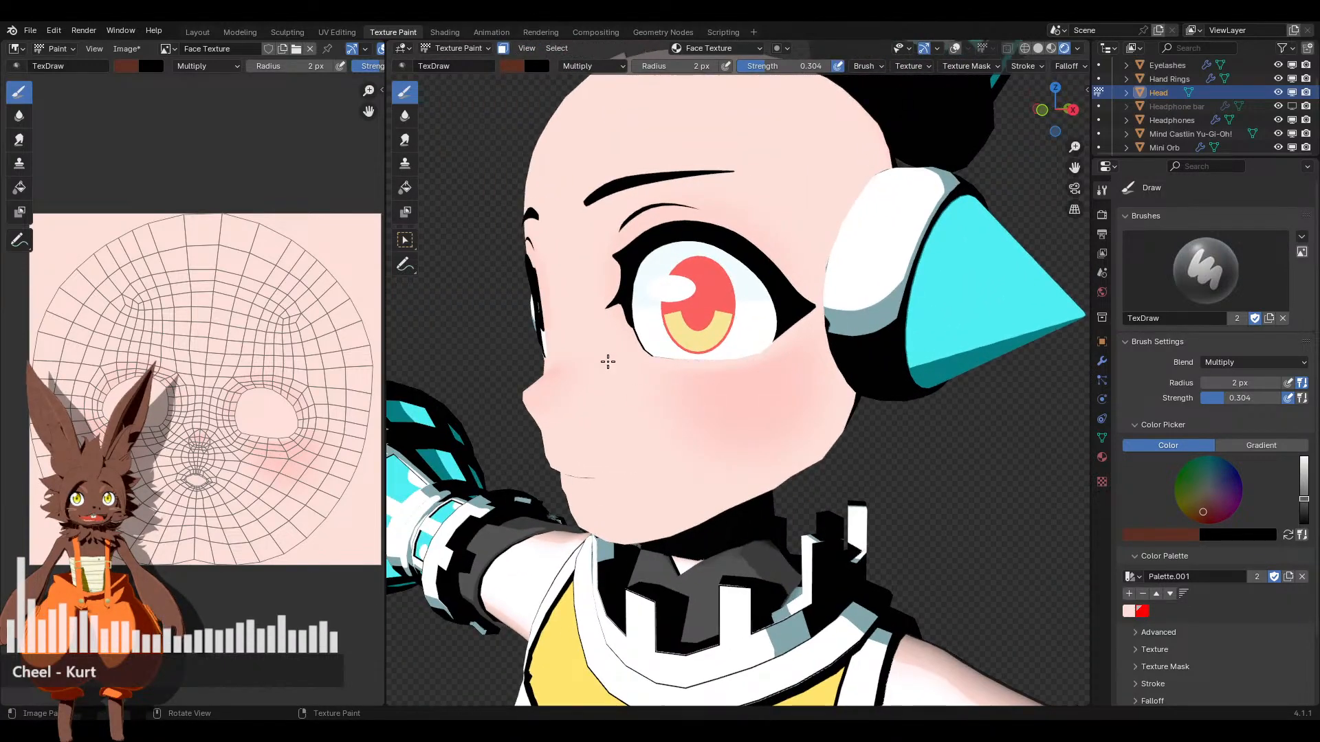
Paint scattered reddish-brown freckles below the eye, from beside the nose across the cheek blush
{"action": "left_click_drag", "start_coordinate": [607, 362], "coordinate": [742, 374]}
{"action": "middle_click_drag", "start_coordinate": [737, 378], "coordinate": [575, 370]}
{"action": "left_click_drag", "start_coordinate": [800, 391], "coordinate": [796, 389]}
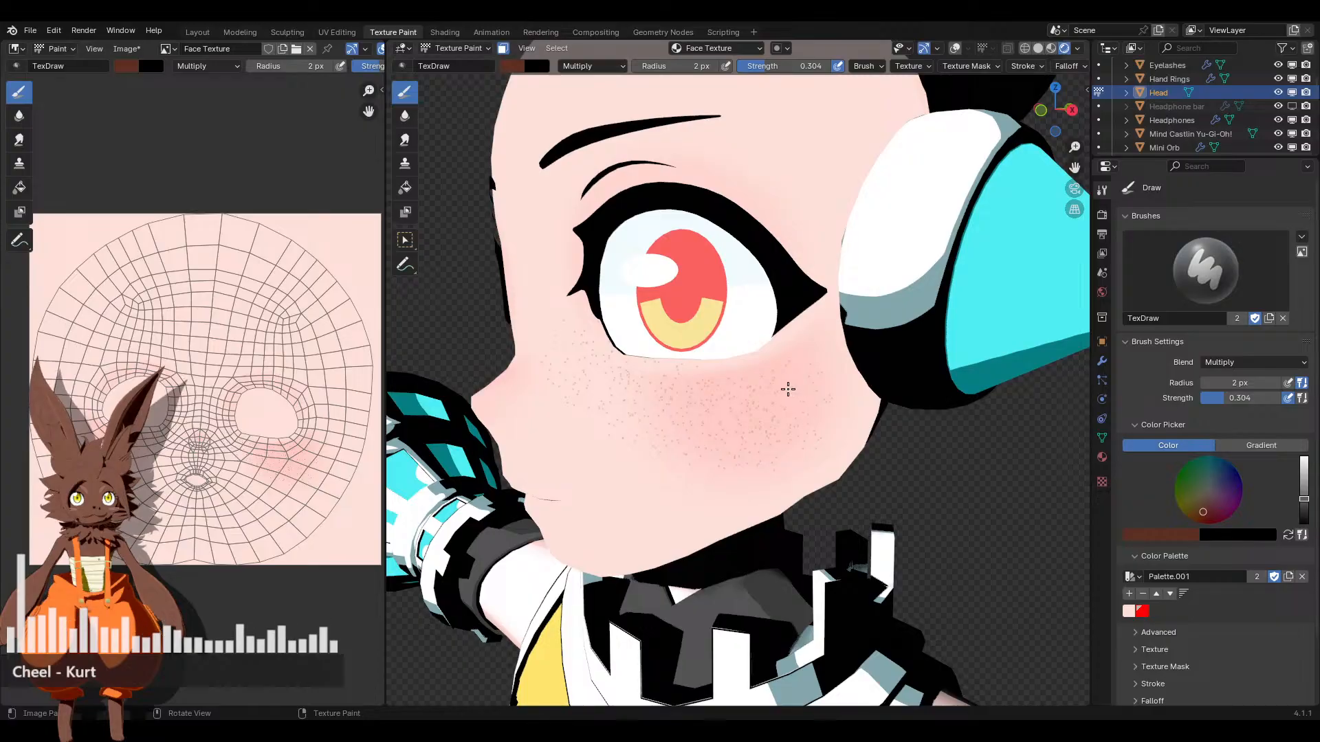
{"action": "middle_click_drag", "start_coordinate": [787, 390], "coordinate": [769, 378]}
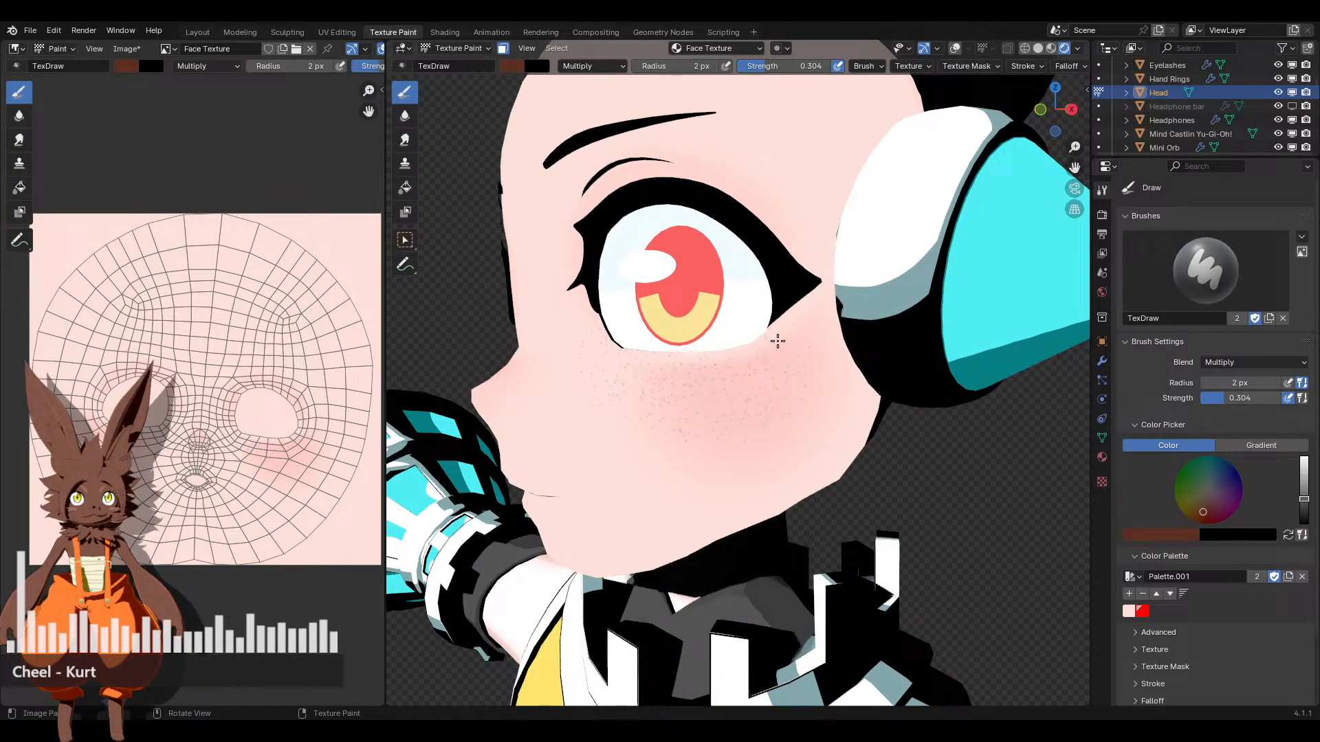
Add finer, denser freckles to the upper part of the cheek blush below the outer eye
{"action": "scroll", "coordinate": [761, 346], "scroll_direction": "down", "scroll_amount": 3}
{"action": "mouse_move", "coordinate": [611, 368]}
{"action": "middle_mouse_down"}
{"action": "mouse_move", "coordinate": [728, 374]}
{"action": "mouse_move", "coordinate": [628, 374]}
{"action": "middle_mouse_up"}
{"action": "scroll", "coordinate": [788, 398], "scroll_direction": "up", "scroll_amount": 3}
{"action": "middle_click_drag", "start_coordinate": [788, 398], "coordinate": [757, 398]}
{"action": "scroll", "coordinate": [761, 403], "scroll_direction": "up", "scroll_amount": 4}
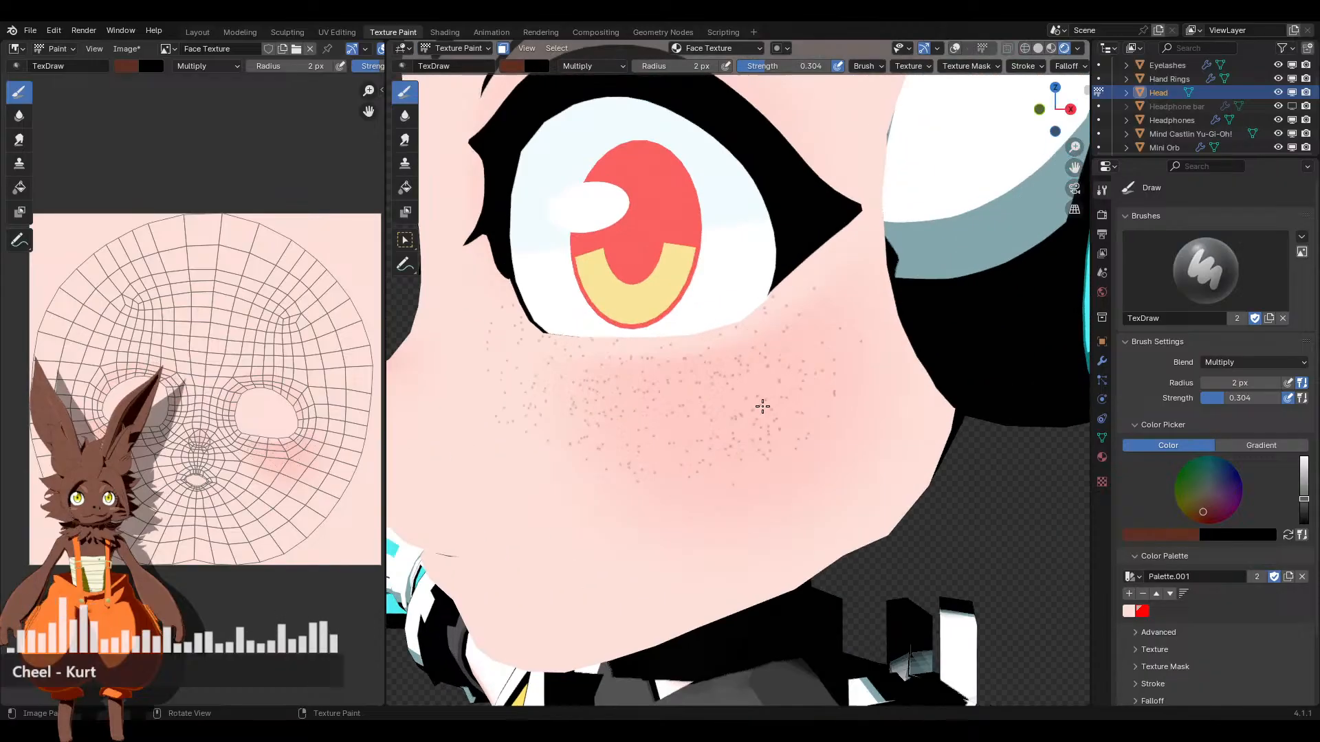
{"action": "middle_click_drag", "start_coordinate": [803, 343], "coordinate": [765, 362]}
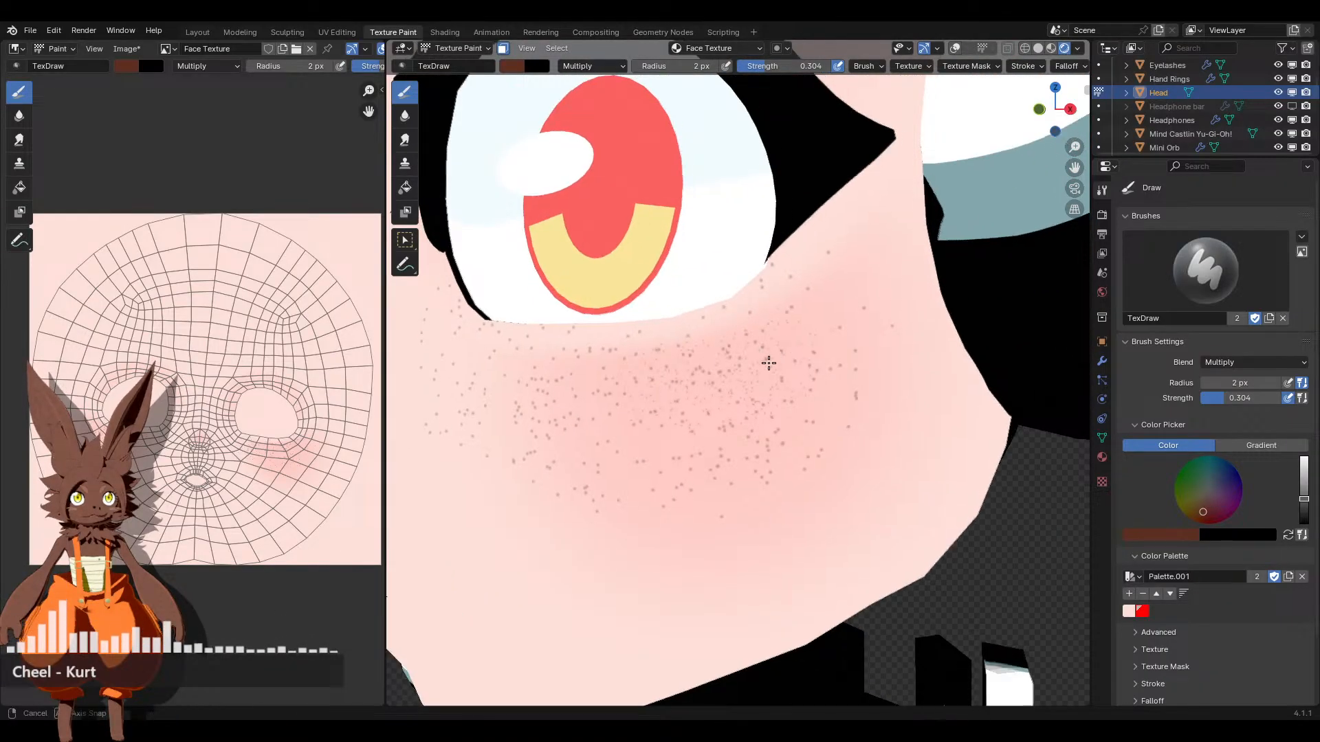
{"action": "scroll", "coordinate": [766, 362], "scroll_direction": "up", "scroll_amount": 2}
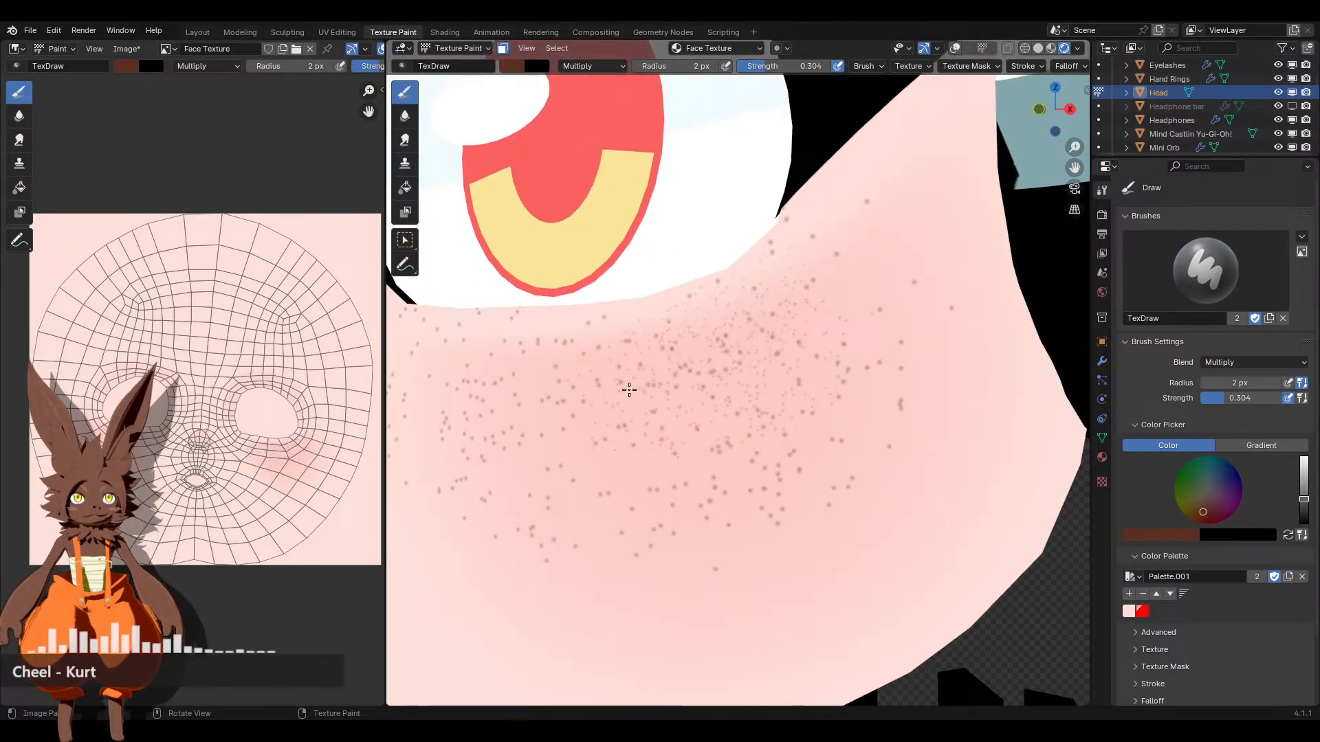
Set the brush radius to 4 px after checking the freckles at several distances, and undo the last stroke
{"action": "scroll", "coordinate": [629, 390], "scroll_direction": "down", "scroll_amount": 2}
{"action": "scroll", "coordinate": [695, 380], "scroll_direction": "down", "scroll_amount": 4}
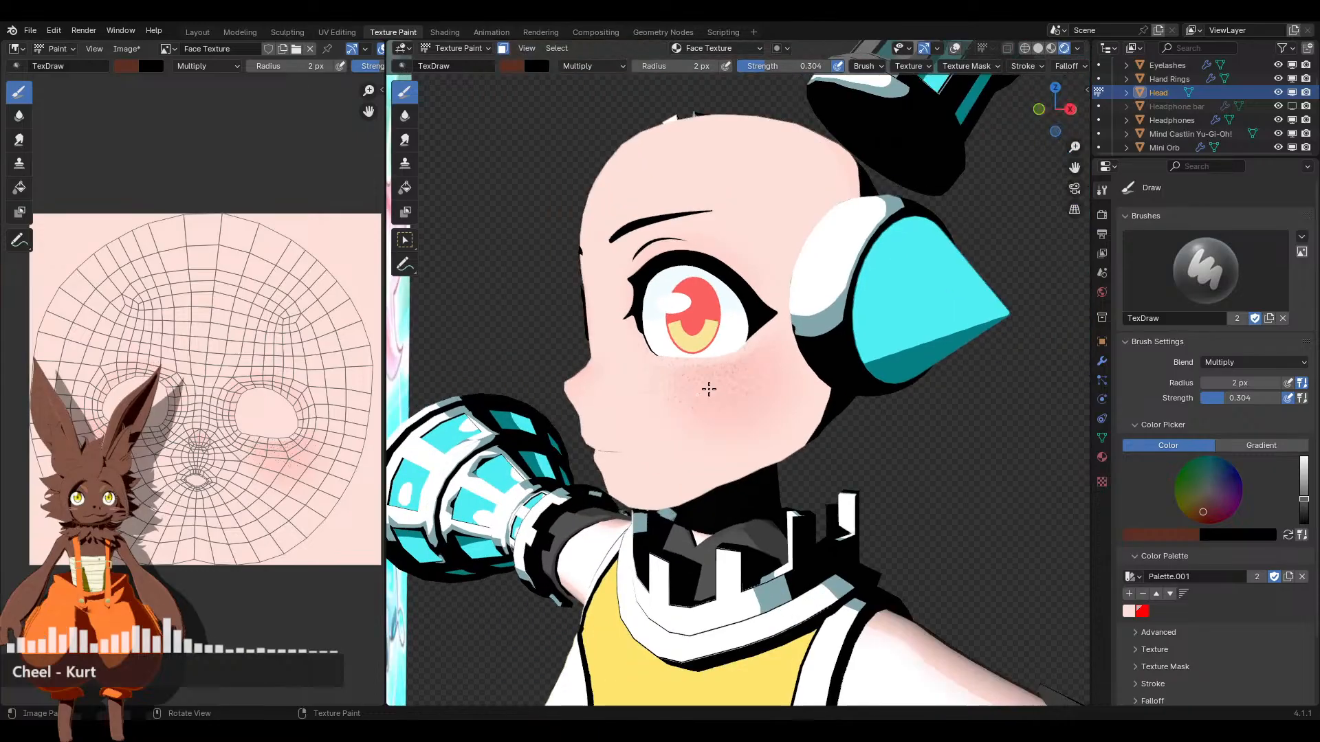
{"action": "scroll", "coordinate": [715, 378], "scroll_direction": "up", "scroll_amount": 2}
{"action": "middle_click_drag", "start_coordinate": [728, 362], "coordinate": [732, 404]}
{"action": "scroll", "coordinate": [680, 433], "scroll_direction": "up", "scroll_amount": 4}
{"action": "scroll", "coordinate": [653, 451], "scroll_direction": "down", "scroll_amount": 5}
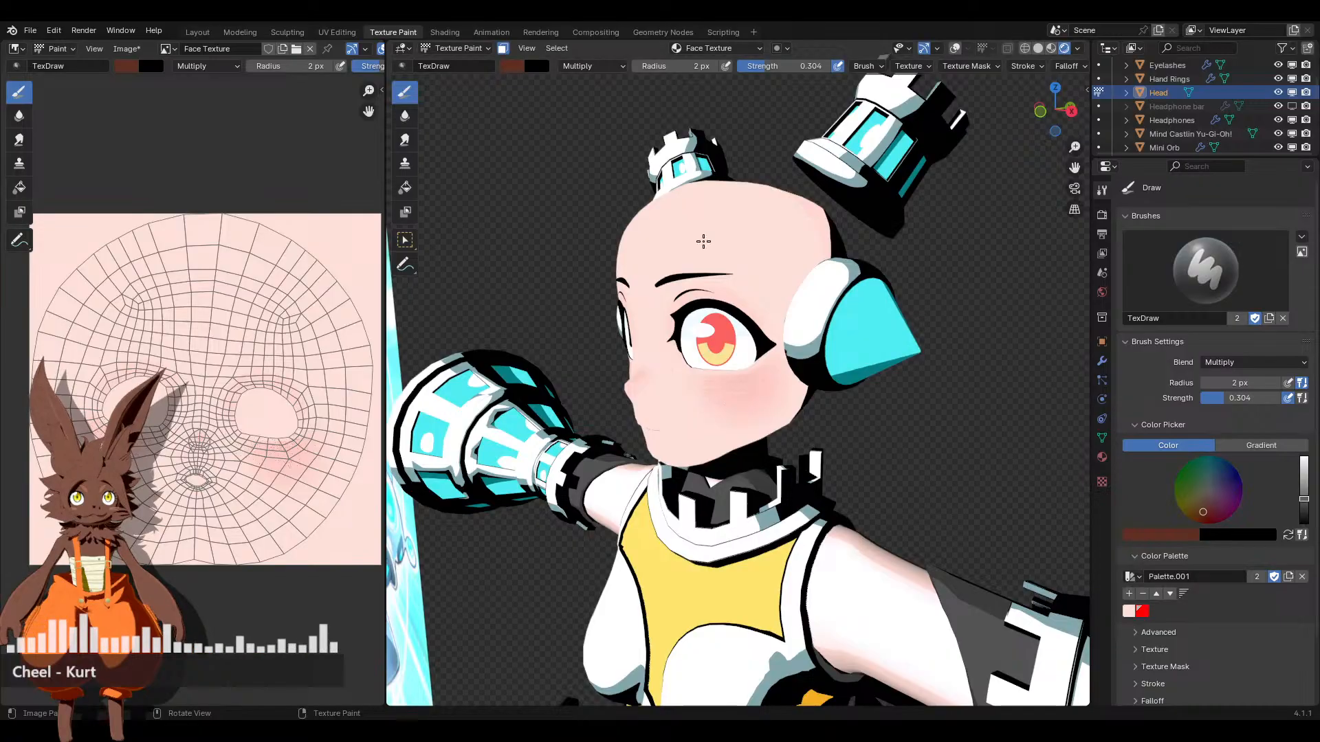
{"action": "scroll", "coordinate": [775, 404], "scroll_direction": "up", "scroll_amount": 6}
{"action": "left_click_drag", "start_coordinate": [697, 67], "coordinate": [699, 67]}
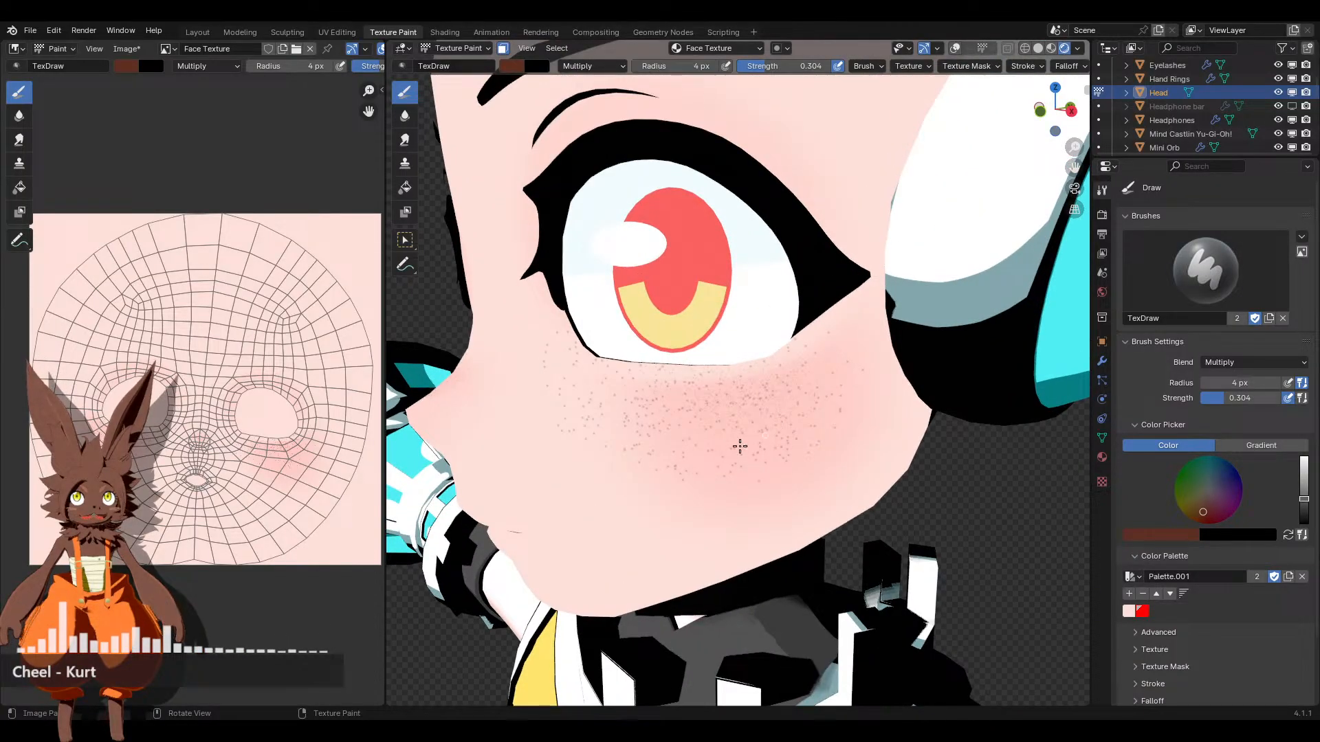
{"action": "key", "text": "ctrl+z"}
Examine the freckles and blush from the front, both close up and with the upper body in view
{"action": "scroll", "coordinate": [743, 414], "scroll_direction": "down", "scroll_amount": 1}
{"action": "middle_click_drag", "start_coordinate": [743, 415], "coordinate": [619, 452]}
{"action": "scroll", "coordinate": [730, 419], "scroll_direction": "down", "scroll_amount": 5}
{"action": "scroll", "coordinate": [799, 427], "scroll_direction": "down", "scroll_amount": 3}
{"action": "scroll", "coordinate": [617, 451], "scroll_direction": "up", "scroll_amount": 3}
{"action": "scroll", "coordinate": [756, 433], "scroll_direction": "up", "scroll_amount": 5}
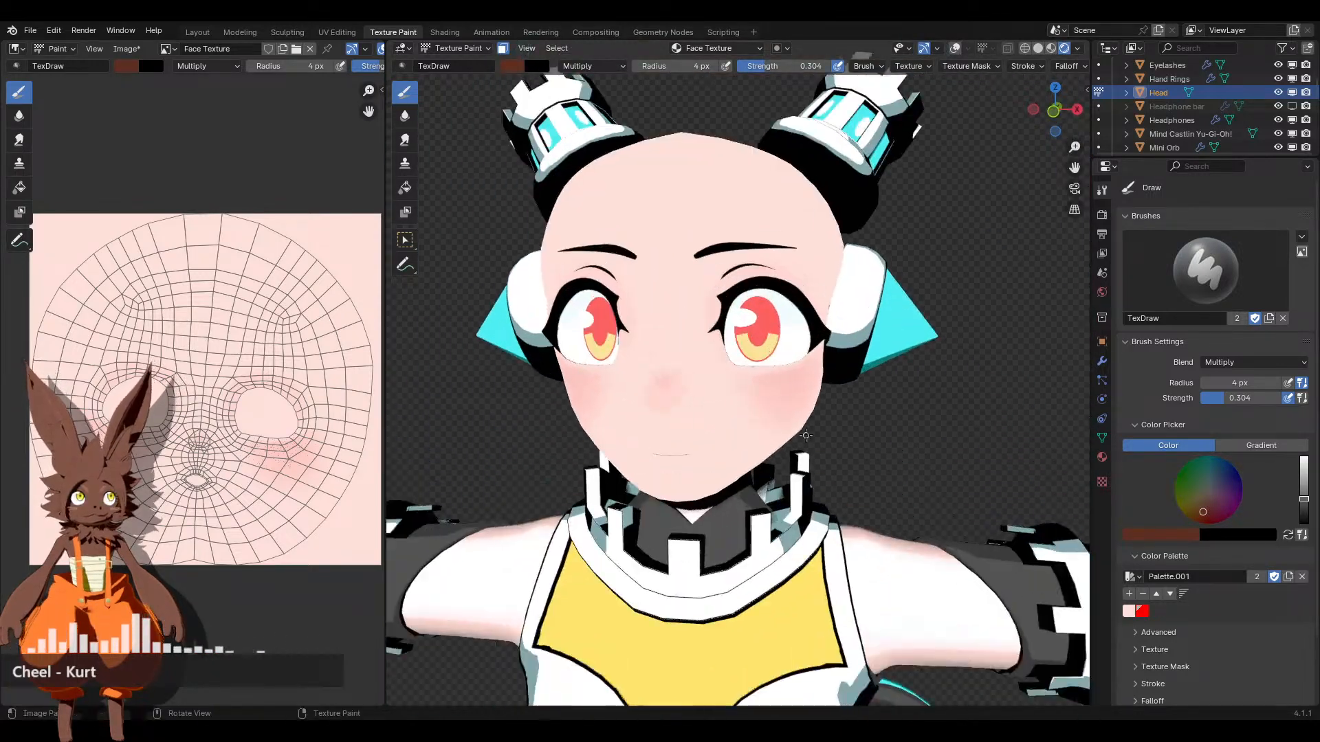
{"action": "mouse_move", "coordinate": [778, 431]}
{"action": "middle_mouse_down"}
{"action": "mouse_move", "coordinate": [752, 418]}
{"action": "mouse_move", "coordinate": [710, 431]}
{"action": "mouse_move", "coordinate": [686, 405]}
{"action": "mouse_move", "coordinate": [792, 421]}
{"action": "middle_mouse_up"}
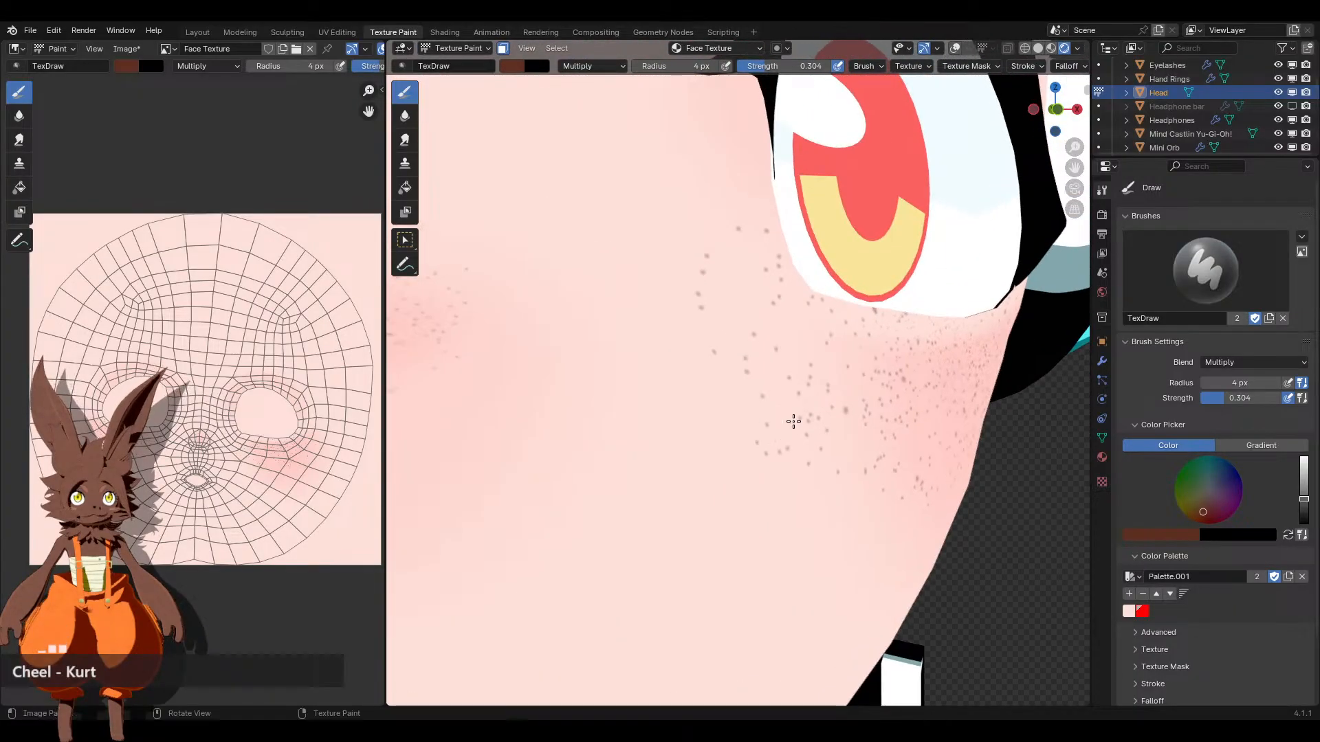
{"action": "scroll", "coordinate": [805, 427], "scroll_direction": "down", "scroll_amount": 8}
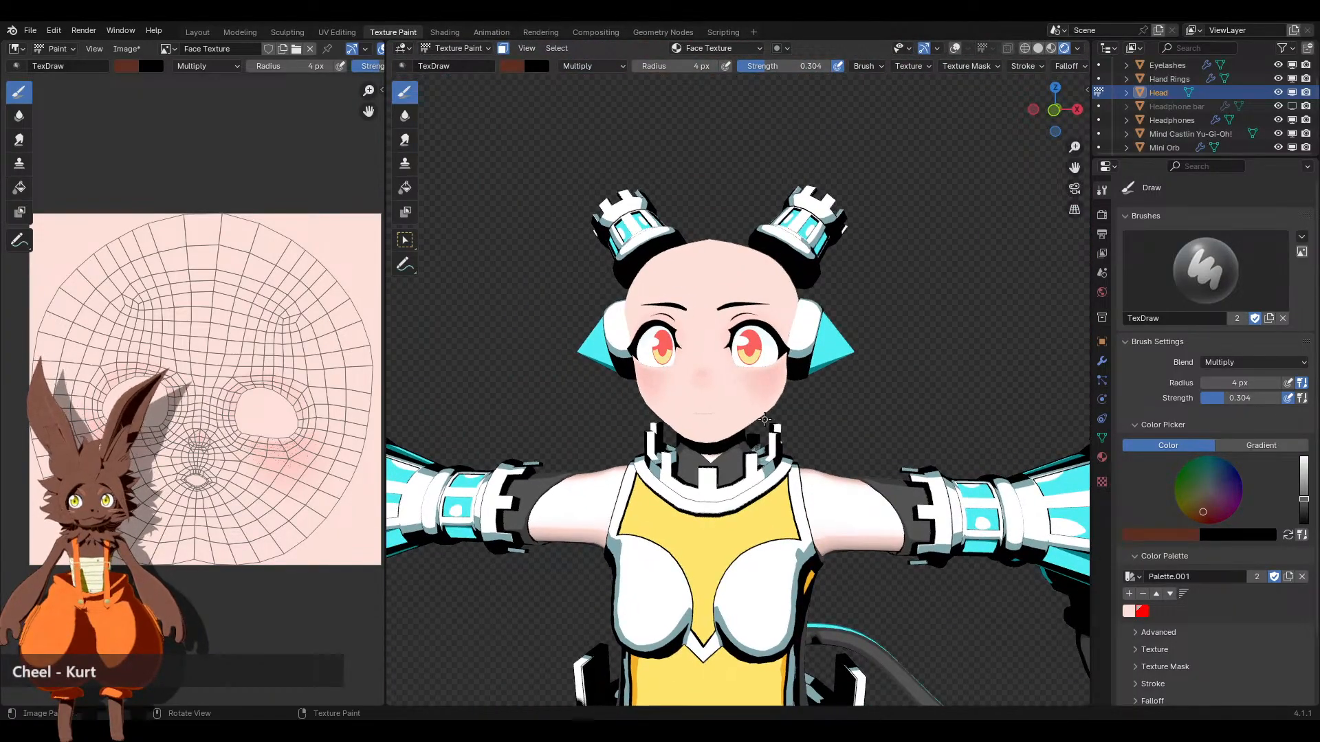
{"action": "scroll", "coordinate": [770, 410], "scroll_direction": "up", "scroll_amount": 4}
{"action": "mouse_move", "coordinate": [763, 409]}
{"action": "middle_mouse_down"}
{"action": "mouse_move", "coordinate": [690, 394]}
{"action": "mouse_move", "coordinate": [772, 391]}
{"action": "middle_mouse_up"}
{"action": "scroll", "coordinate": [662, 412], "scroll_direction": "down", "scroll_amount": 6}
Examine the reference artwork's face and cheek shading for comparison with the painted head
{"action": "middle_click_drag", "start_coordinate": [661, 412], "coordinate": [1020, 467], "text": "shift"}
{"action": "middle_click_drag", "start_coordinate": [420, 393], "coordinate": [897, 481], "text": "shift"}
{"action": "scroll", "coordinate": [687, 413], "scroll_direction": "up", "scroll_amount": 5}
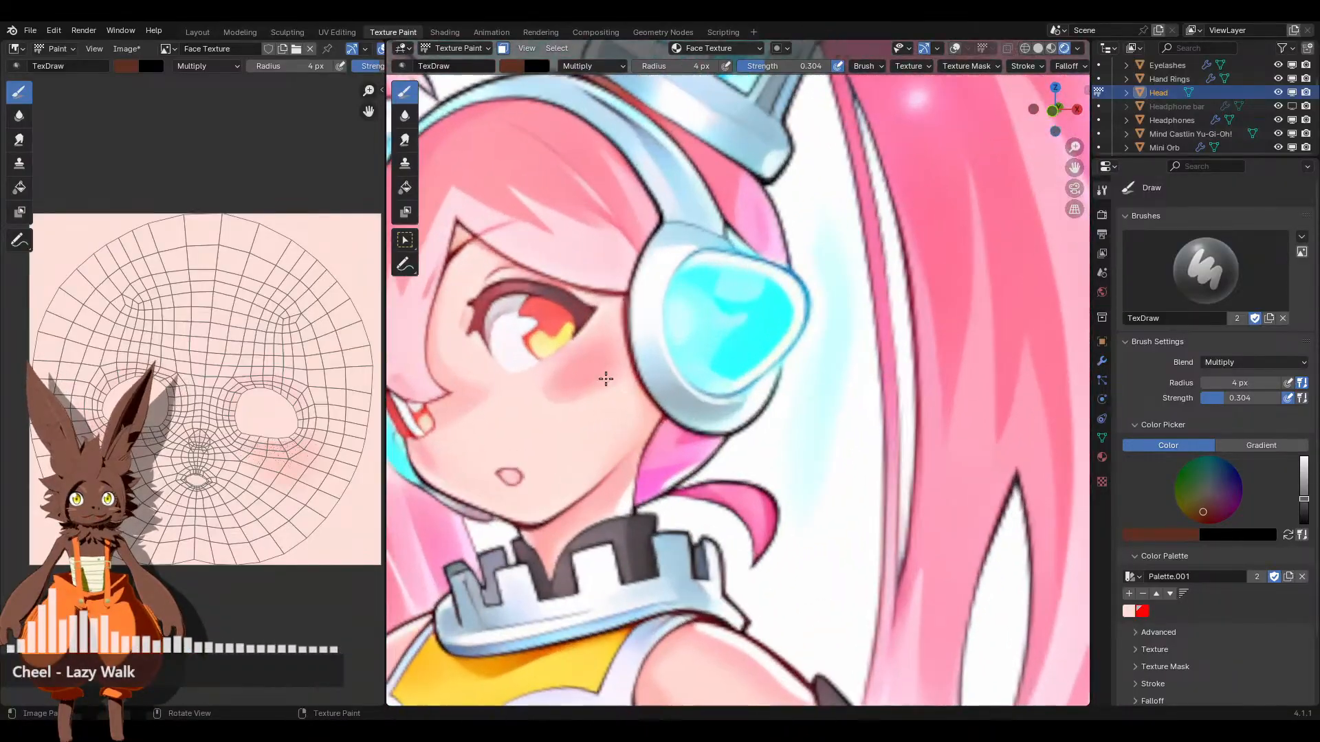
{"action": "middle_click_drag", "start_coordinate": [493, 491], "coordinate": [641, 474], "text": "shift"}
{"action": "middle_click_drag", "start_coordinate": [1003, 435], "coordinate": [645, 439], "text": "shift"}
{"action": "middle_click_drag", "start_coordinate": [778, 439], "coordinate": [537, 440], "text": "shift"}
{"action": "scroll", "coordinate": [825, 457], "scroll_direction": "down", "scroll_amount": 7}
{"action": "middle_click_drag", "start_coordinate": [928, 480], "coordinate": [426, 475], "text": "shift"}
{"action": "middle_click_drag", "start_coordinate": [880, 564], "coordinate": [625, 381], "text": "shift"}
Bring the painted head back into a three-quarter view and save the Face Texture image
{"action": "scroll", "coordinate": [625, 381], "scroll_direction": "up", "scroll_amount": 4}
{"action": "middle_click_drag", "start_coordinate": [706, 578], "coordinate": [790, 413], "text": "shift"}
{"action": "scroll", "coordinate": [761, 427], "scroll_direction": "up", "scroll_amount": 1}
{"action": "scroll", "coordinate": [823, 414], "scroll_direction": "up", "scroll_amount": 2}
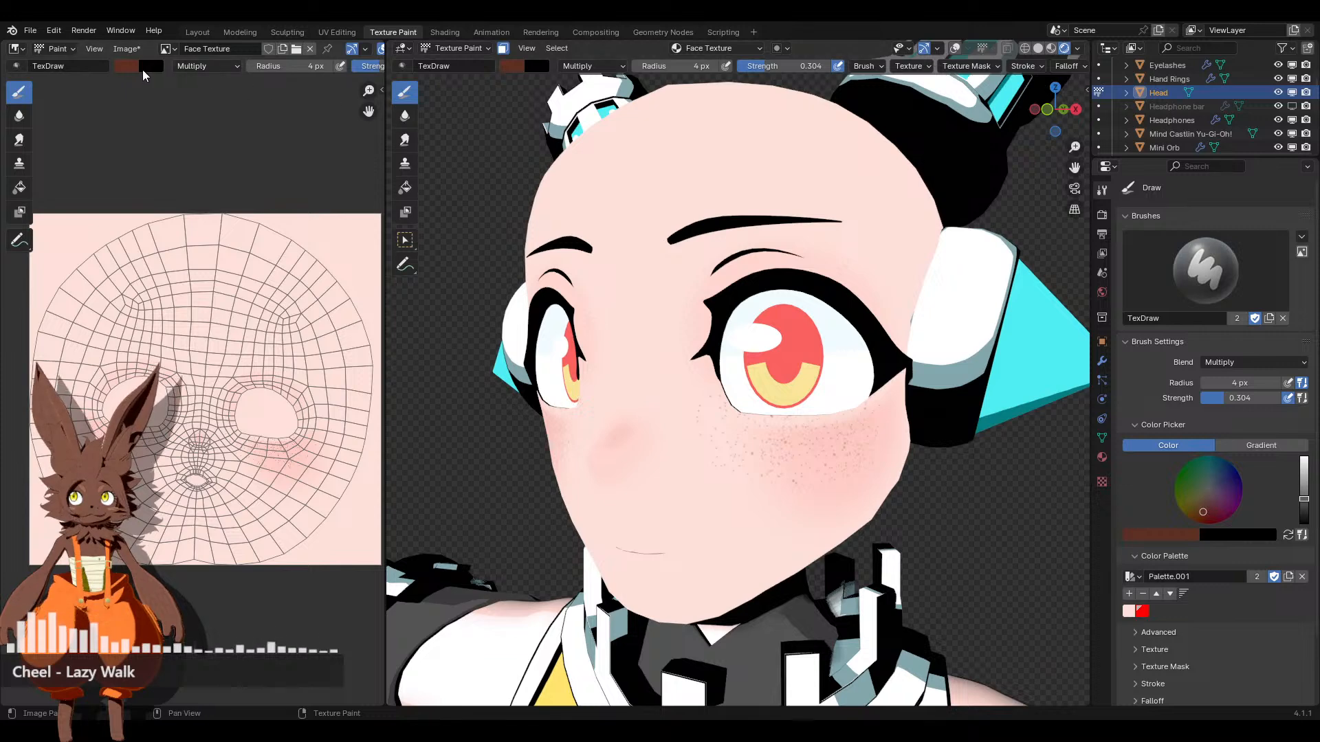
{"action": "left_click", "coordinate": [127, 48]}
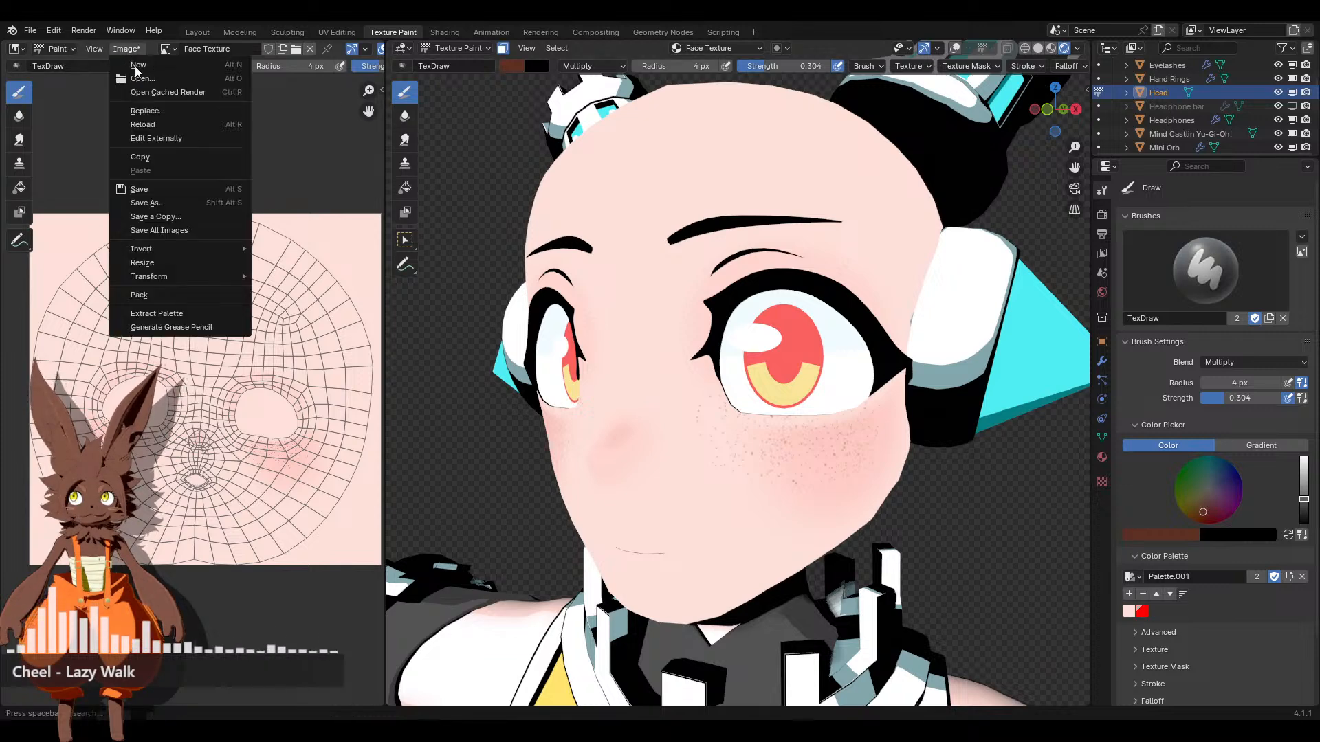
{"action": "left_click", "coordinate": [172, 193]}
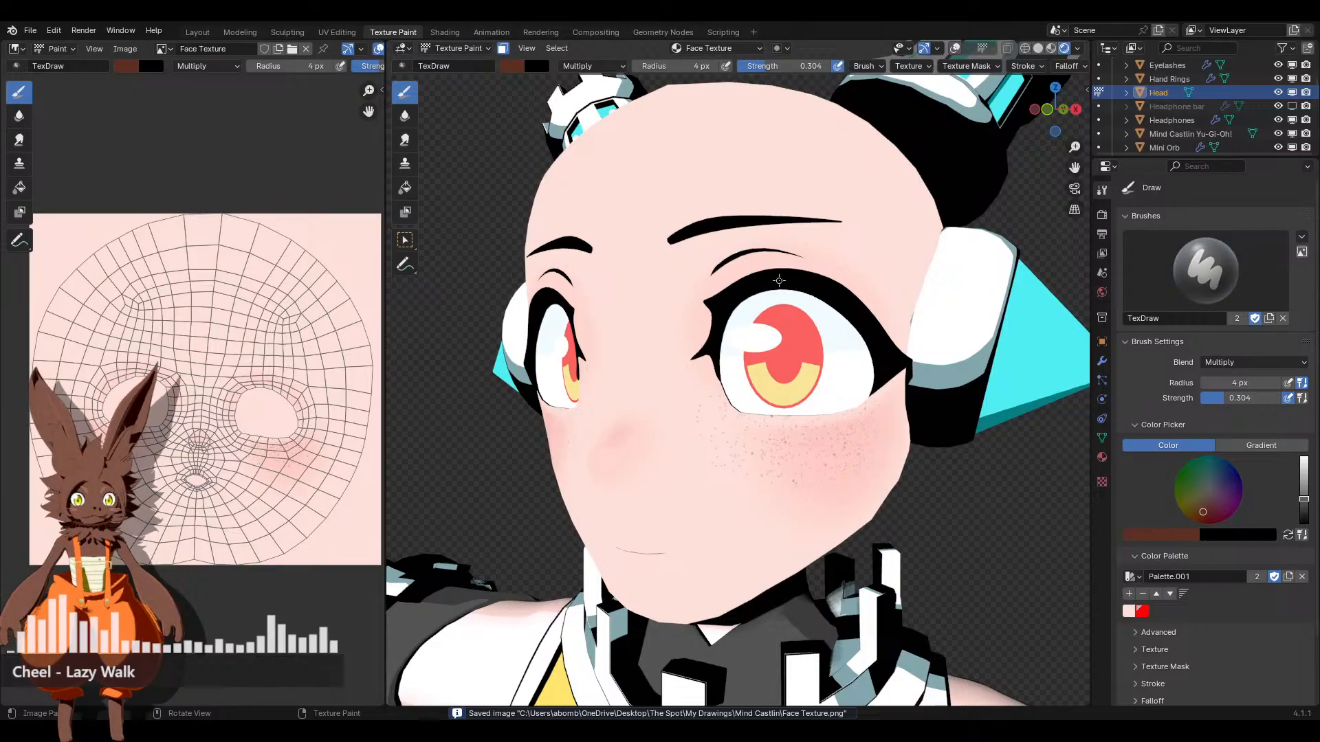
Check the face from the front and add the current reddish-brown brush colour to the colour palette
{"action": "scroll", "coordinate": [830, 351], "scroll_direction": "up", "scroll_amount": 3}
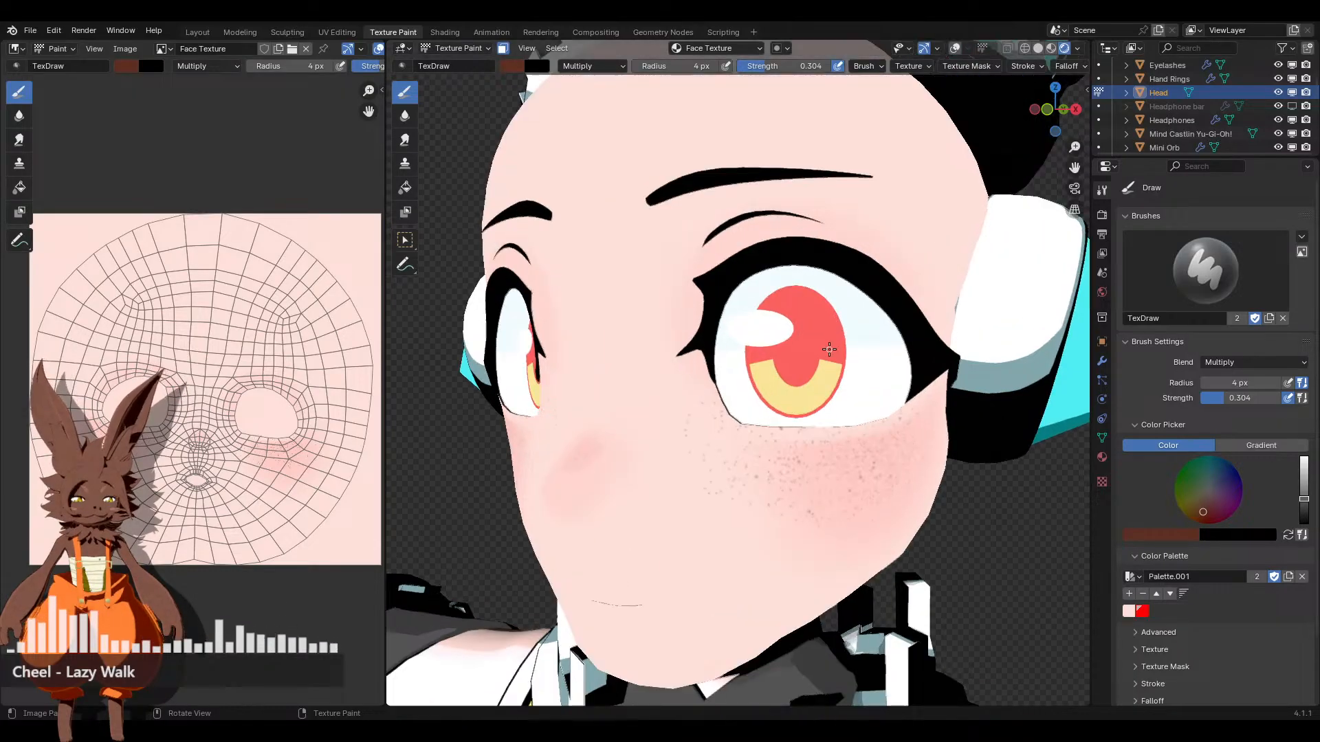
{"action": "middle_click_drag", "start_coordinate": [822, 353], "coordinate": [811, 416]}
{"action": "scroll", "coordinate": [787, 339], "scroll_direction": "down", "scroll_amount": 6}
{"action": "left_click", "coordinate": [1131, 595]}
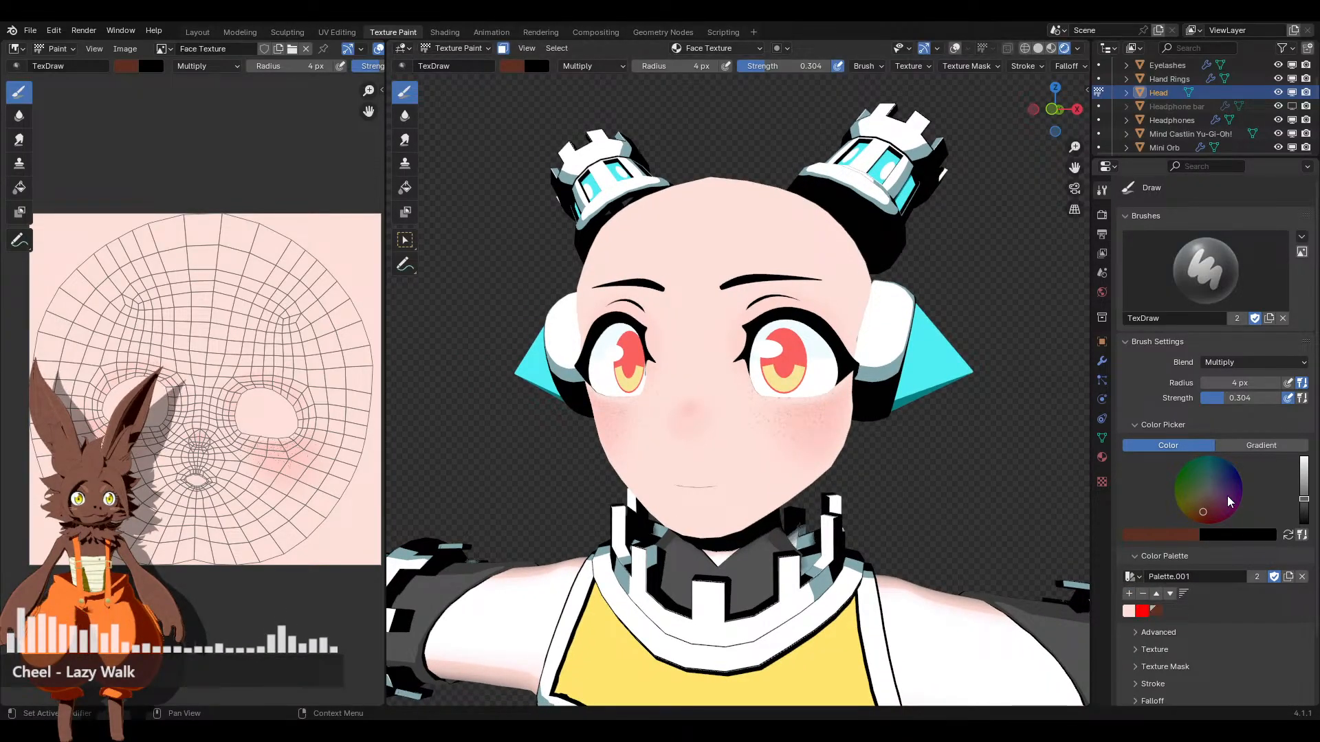
Set the brush strength to 1.000 and its colour to black, and check the stroke jitter setting
{"action": "left_click_drag", "start_coordinate": [772, 69], "coordinate": [838, 68]}
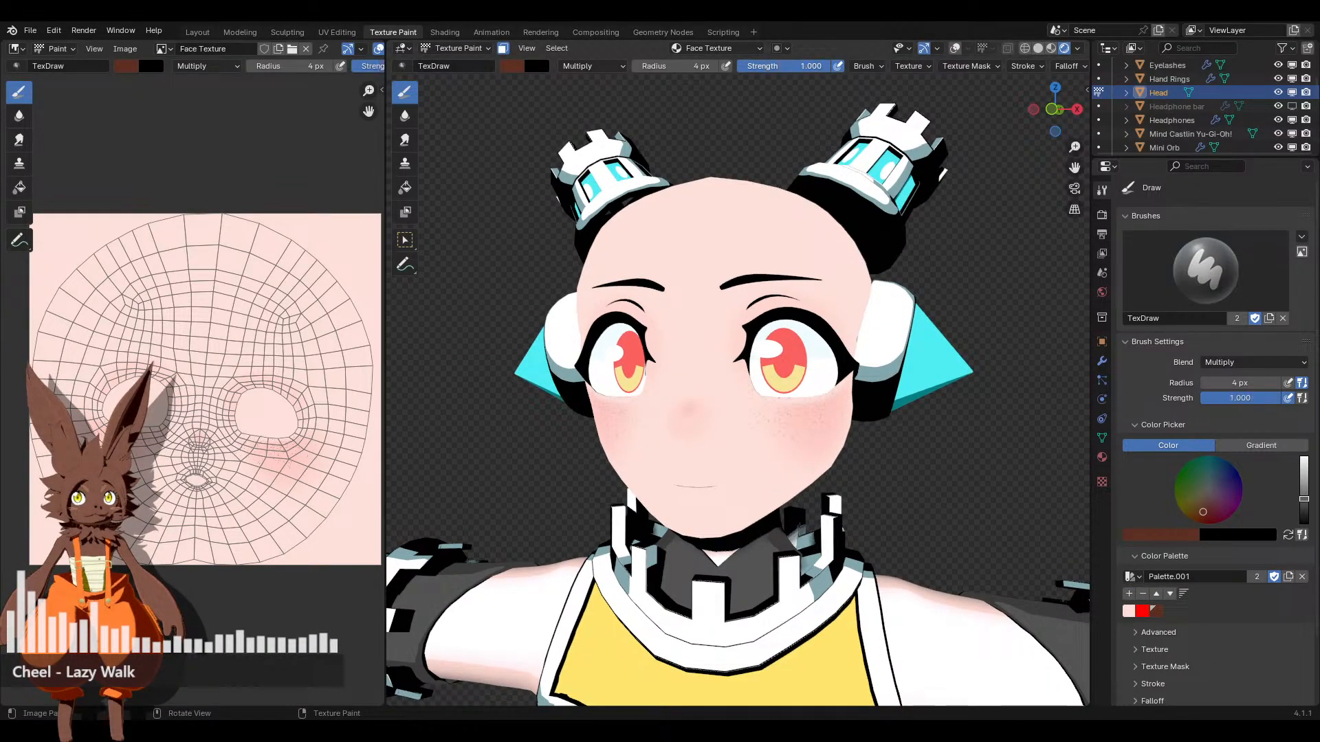
{"action": "left_click_drag", "start_coordinate": [1303, 506], "coordinate": [1304, 528]}
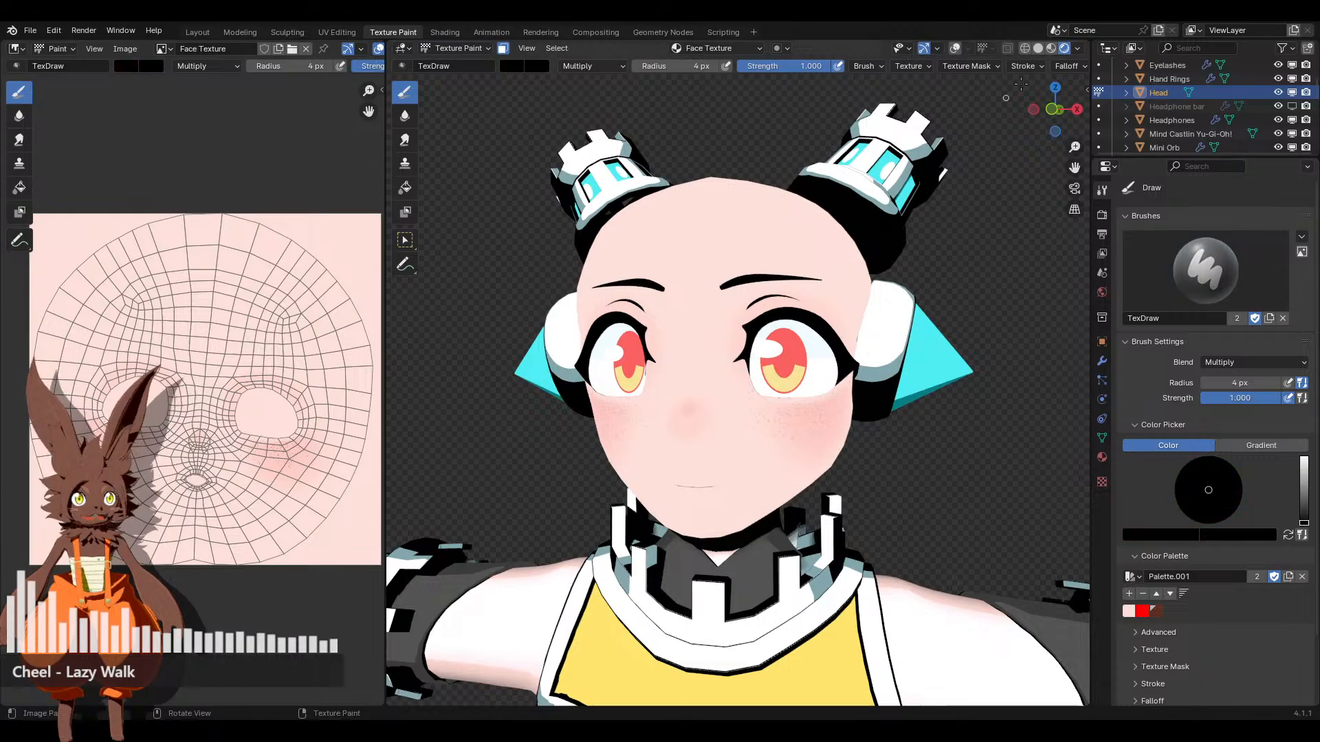
{"action": "left_click", "coordinate": [1029, 66]}
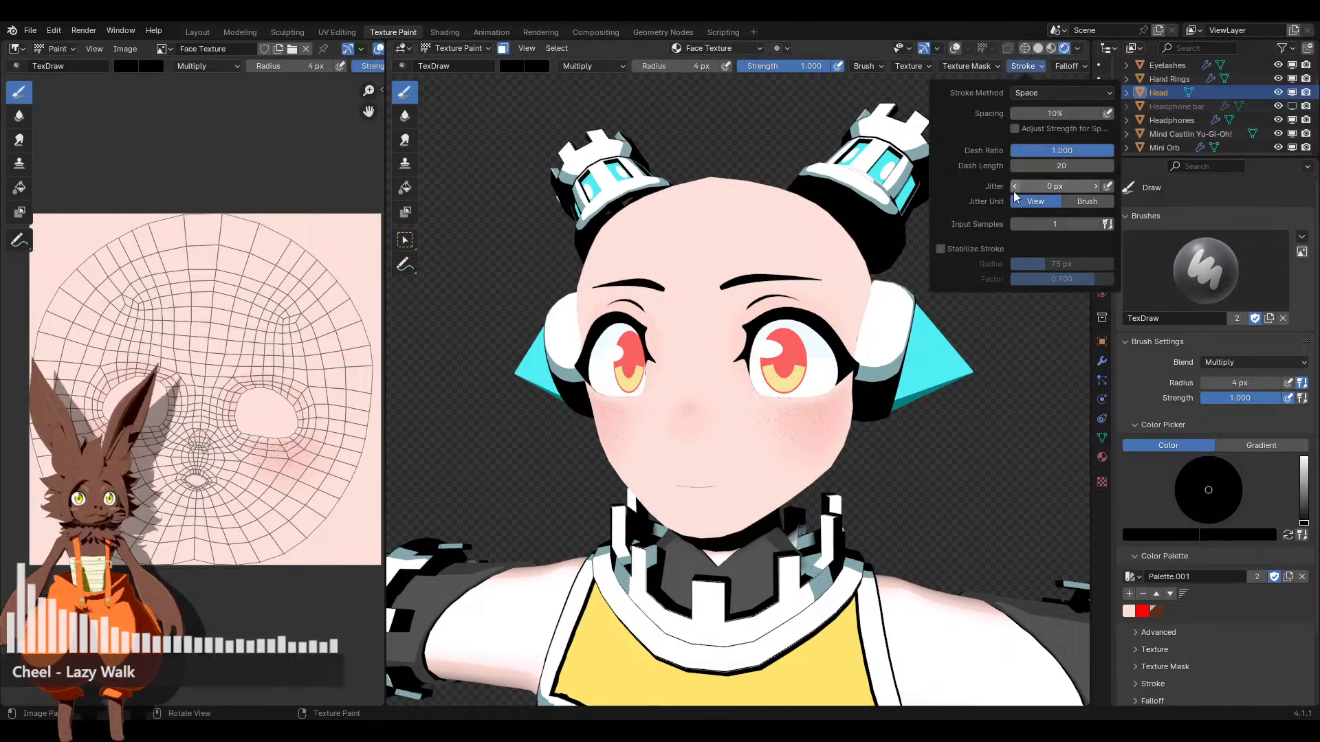
Dab a small black beauty mark among the freckles under the eye and check it from the front
{"action": "middle_click_drag", "start_coordinate": [877, 308], "coordinate": [791, 377]}
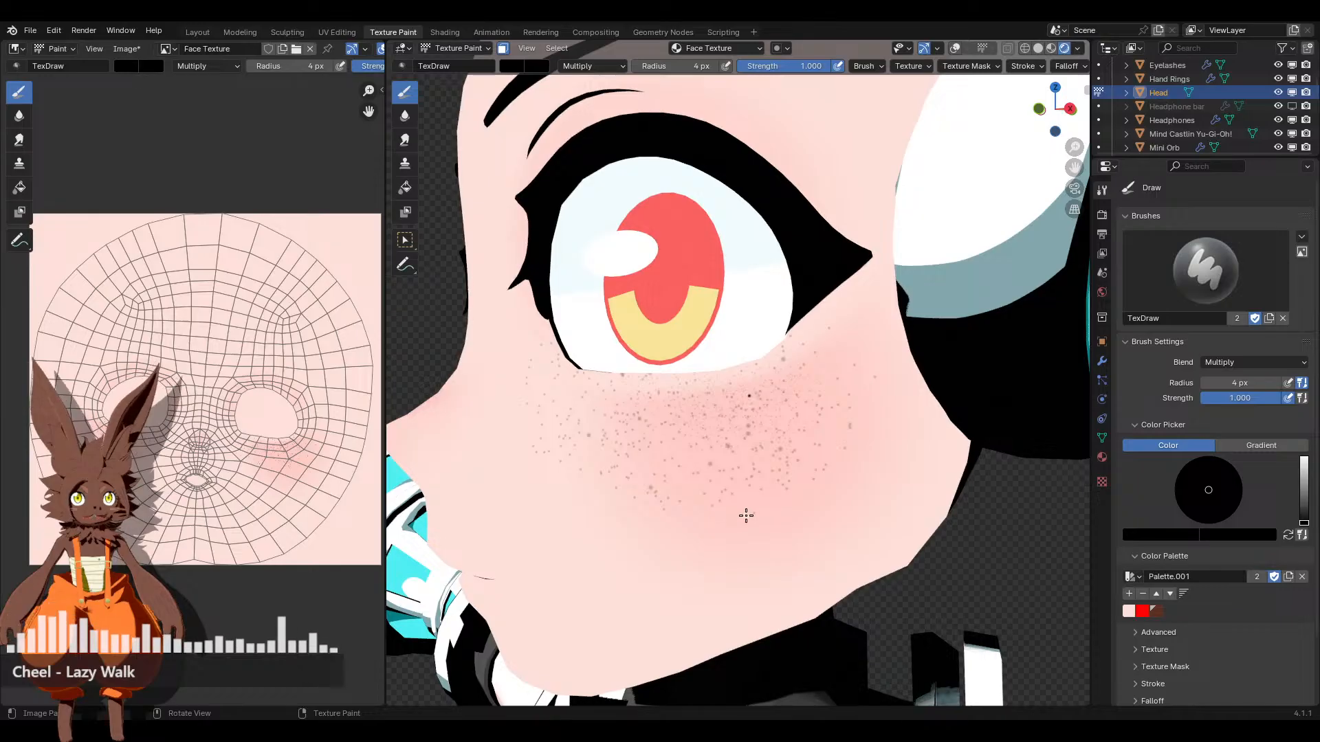
{"action": "scroll", "coordinate": [746, 515], "scroll_direction": "down", "scroll_amount": 5}
{"action": "middle_click_drag", "start_coordinate": [745, 515], "coordinate": [694, 455]}
{"action": "scroll", "coordinate": [695, 456], "scroll_direction": "up", "scroll_amount": 3}
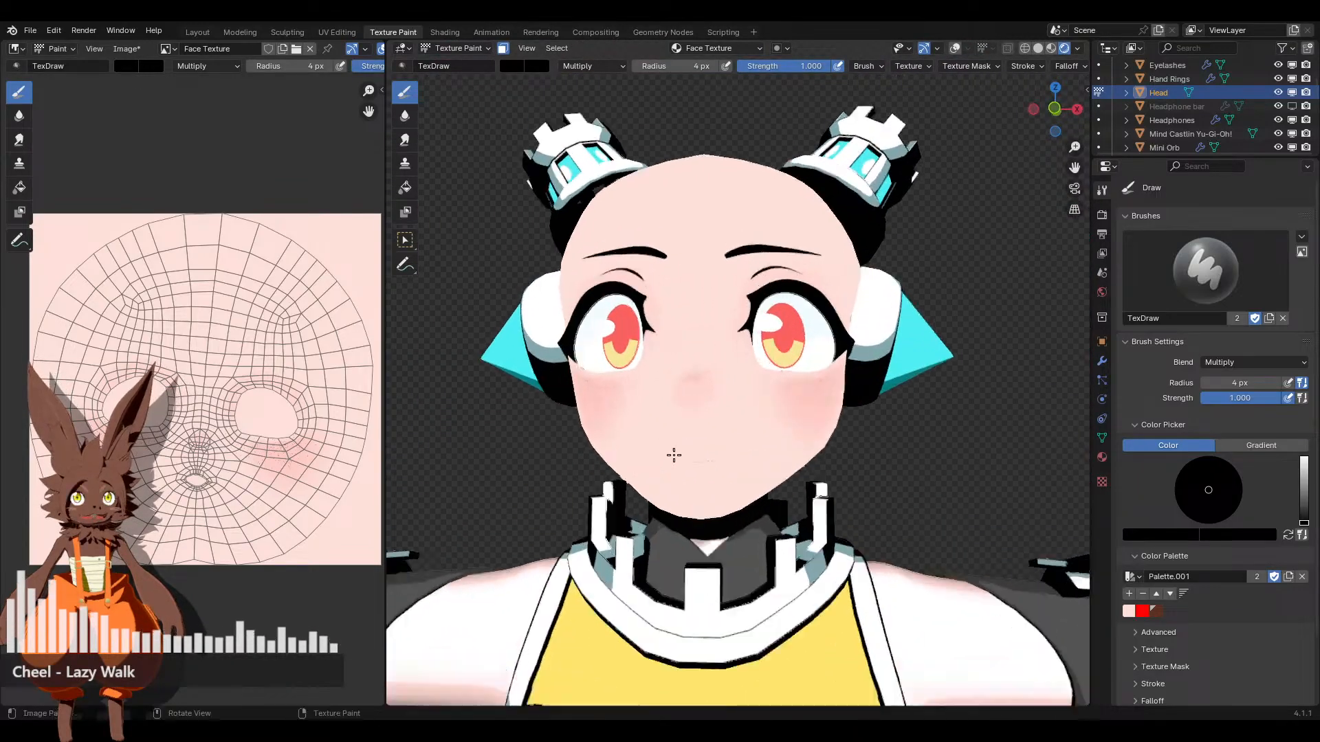
{"action": "scroll", "coordinate": [740, 439], "scroll_direction": "up", "scroll_amount": 3}
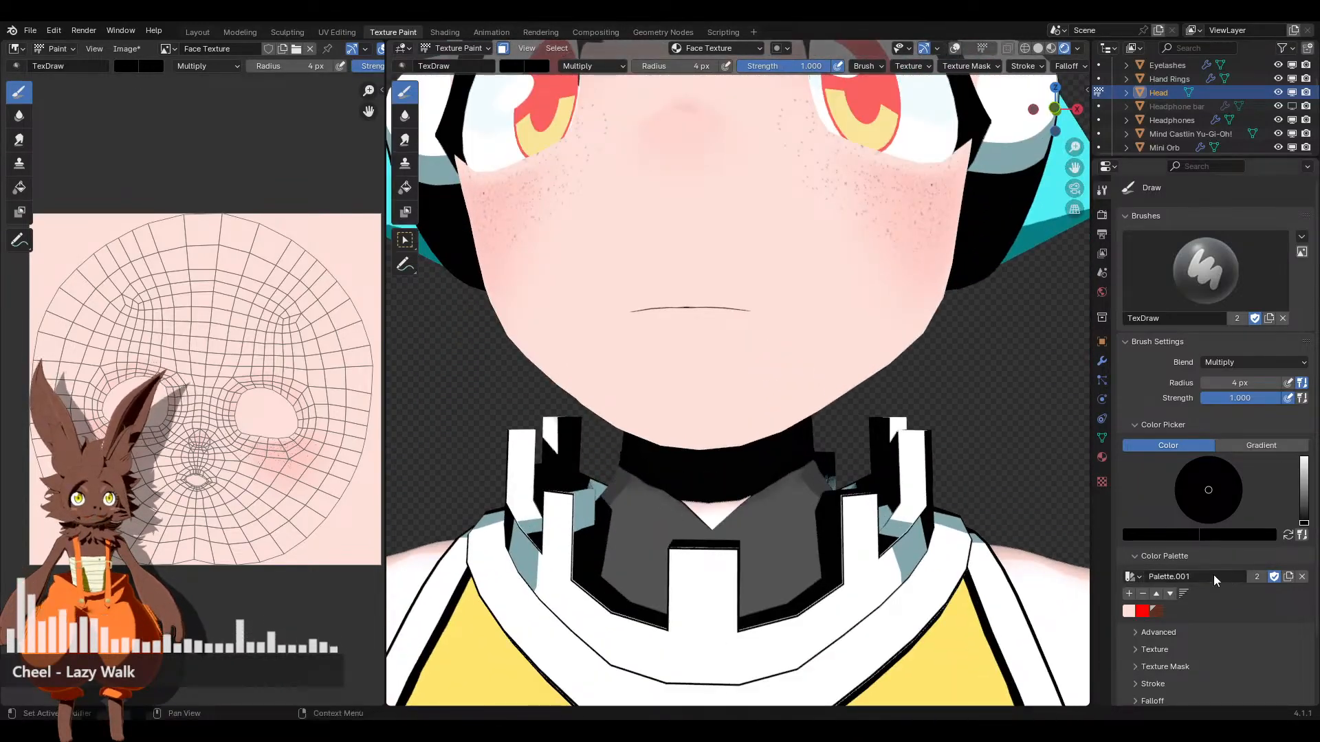
Turn off X mirroring and dab a single small black mole just below one corner of the mouth
{"action": "scroll", "coordinate": [1186, 588], "scroll_direction": "down", "scroll_amount": 3}
{"action": "left_click", "coordinate": [1131, 661]}
{"action": "scroll", "coordinate": [1169, 660], "scroll_direction": "down", "scroll_amount": 1}
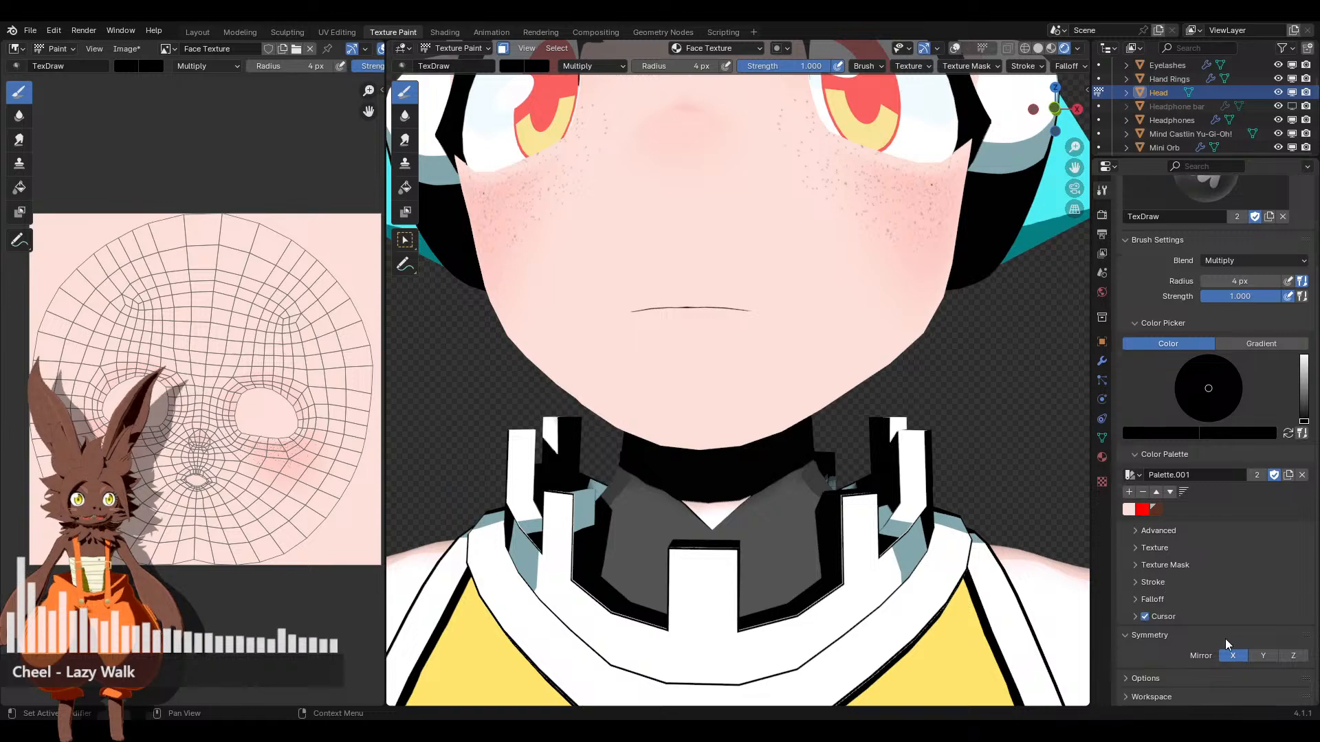
{"action": "scroll", "coordinate": [614, 375], "scroll_direction": "up", "scroll_amount": 5}
{"action": "scroll", "coordinate": [614, 374], "scroll_direction": "down", "scroll_amount": 8}
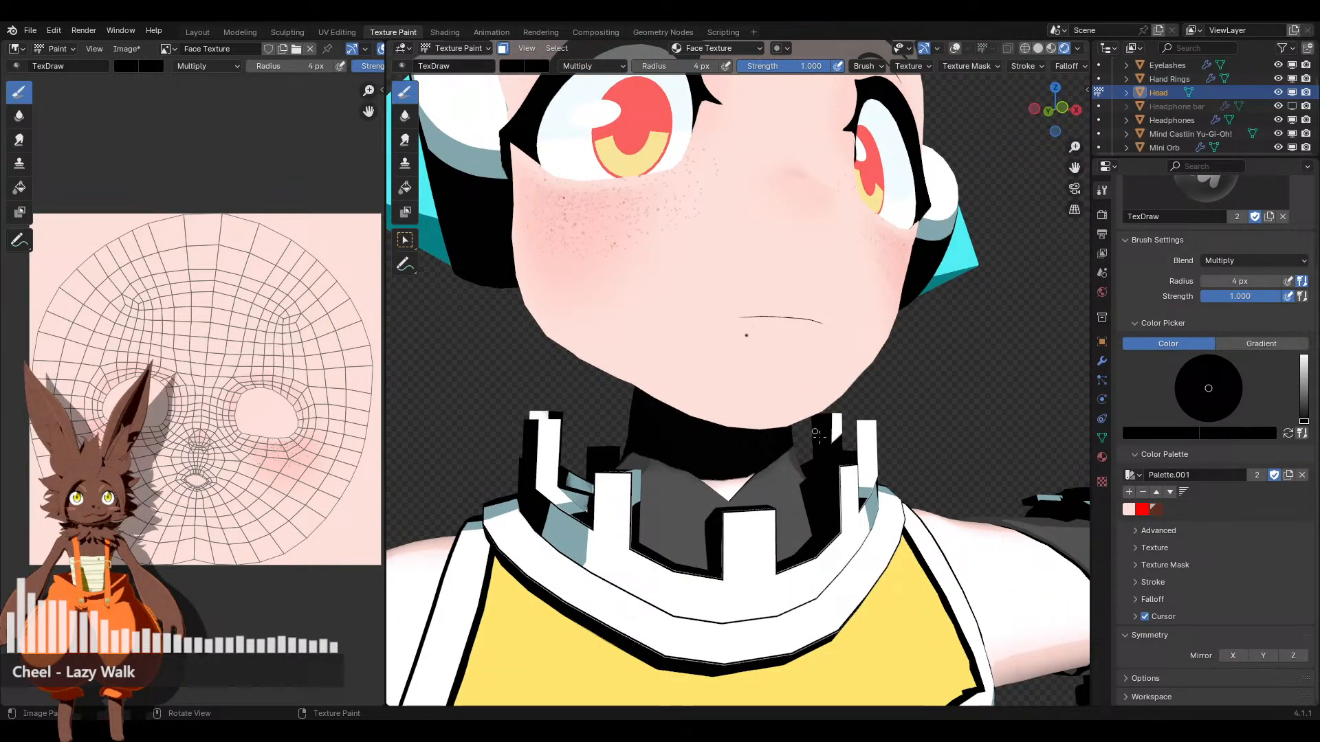
Turn X mirroring back on, save the Face Texture image and the project file, and review the face from the front
{"action": "scroll", "coordinate": [816, 348], "scroll_direction": "down", "scroll_amount": 4}
{"action": "scroll", "coordinate": [795, 357], "scroll_direction": "down", "scroll_amount": 2}
{"action": "mouse_move", "coordinate": [816, 348]}
{"action": "middle_mouse_down"}
{"action": "mouse_move", "coordinate": [772, 357]}
{"action": "mouse_move", "coordinate": [821, 367]}
{"action": "middle_mouse_up"}
{"action": "scroll", "coordinate": [815, 361], "scroll_direction": "up", "scroll_amount": 6}
{"action": "scroll", "coordinate": [822, 367], "scroll_direction": "down", "scroll_amount": 3}
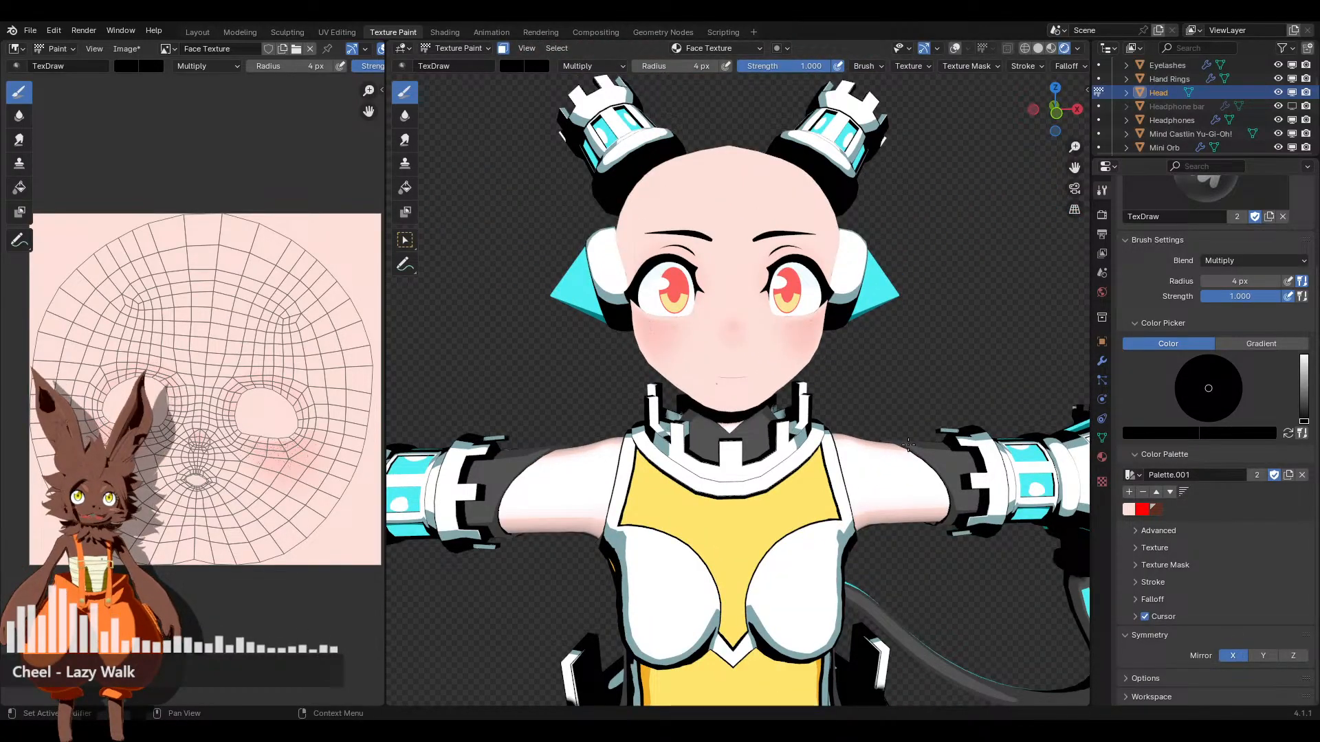
{"action": "key", "text": "ctrl+s"}
{"action": "scroll", "coordinate": [839, 288], "scroll_direction": "down", "scroll_amount": 2}
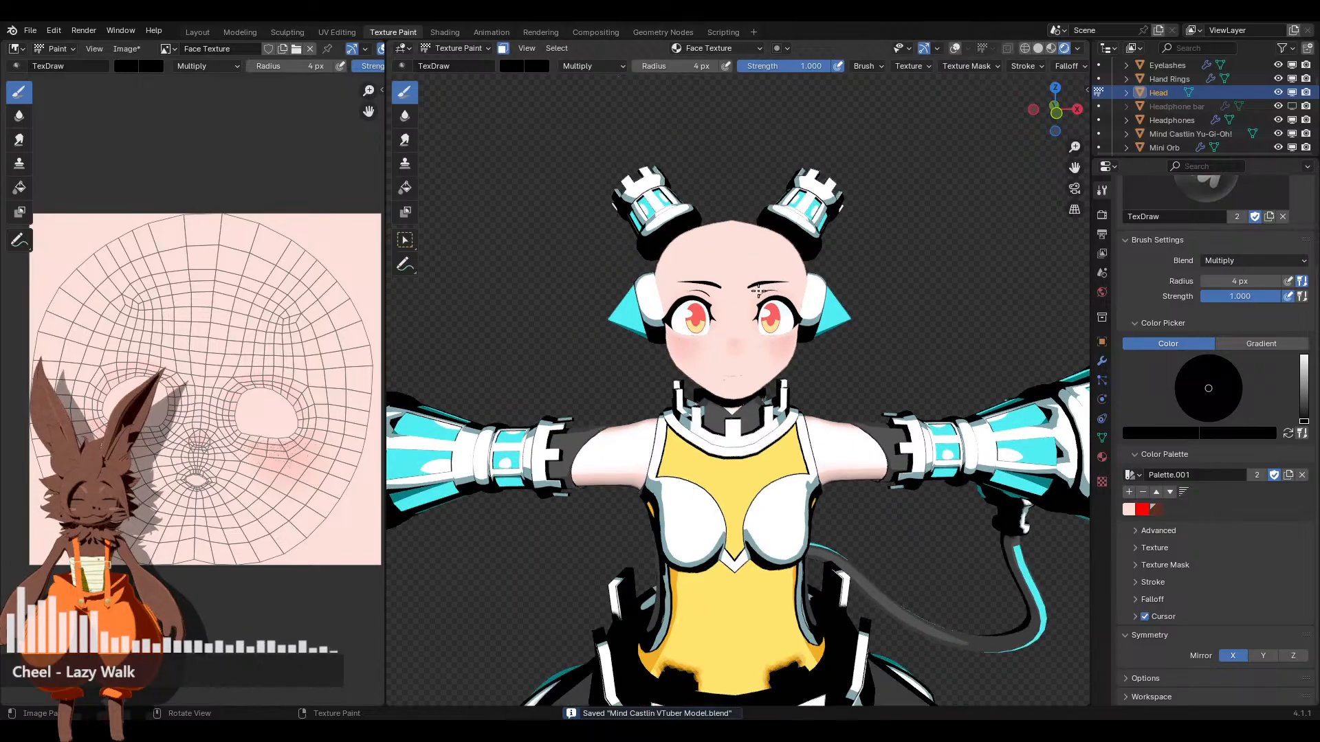
{"action": "middle_click_drag", "start_coordinate": [798, 294], "coordinate": [828, 356]}
{"action": "scroll", "coordinate": [750, 301], "scroll_direction": "up", "scroll_amount": 1}
{"action": "scroll", "coordinate": [770, 333], "scroll_direction": "down", "scroll_amount": 3}
{"action": "scroll", "coordinate": [777, 344], "scroll_direction": "up", "scroll_amount": 6}
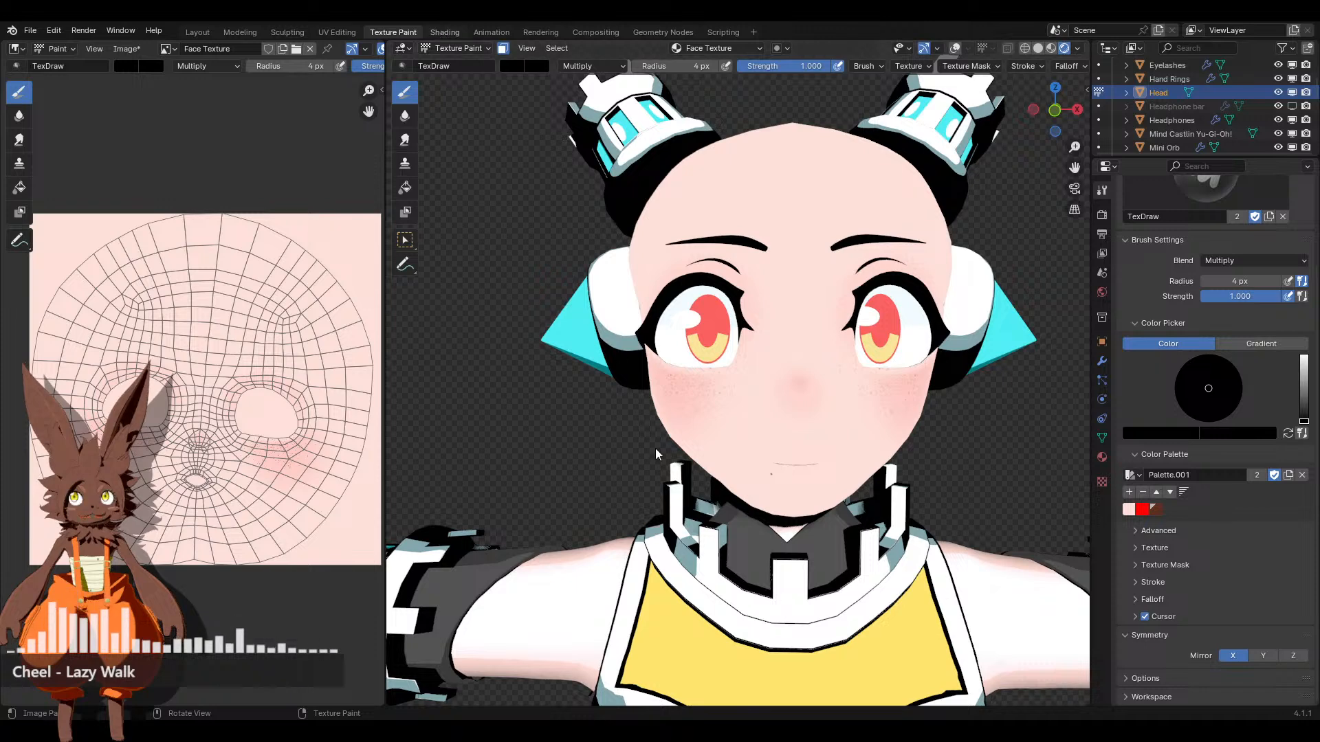
Switch to the Shading workspace and move the Face material's image texture nodes down, away from the rest of the node tree
{"action": "left_click", "coordinate": [445, 32]}
{"action": "scroll", "coordinate": [658, 699], "scroll_direction": "up", "scroll_amount": 3}
{"action": "scroll", "coordinate": [659, 654], "scroll_direction": "down", "scroll_amount": 3}
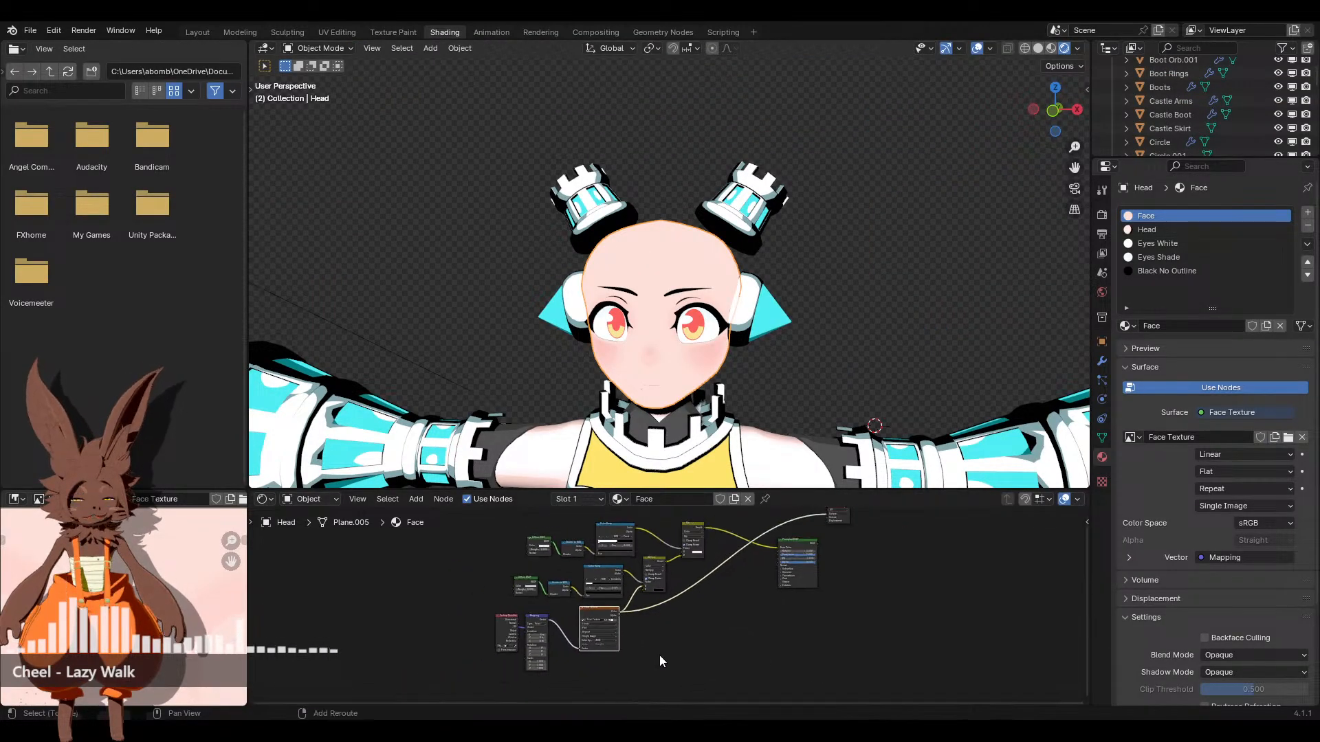
{"action": "middle_click_drag", "start_coordinate": [564, 683], "coordinate": [662, 594]}
{"action": "left_click_drag", "start_coordinate": [704, 529], "coordinate": [617, 613]}
{"action": "middle_click_drag", "start_coordinate": [669, 559], "coordinate": [687, 644], "text": "shift"}
{"action": "scroll", "coordinate": [687, 644], "scroll_direction": "down", "scroll_amount": 1}
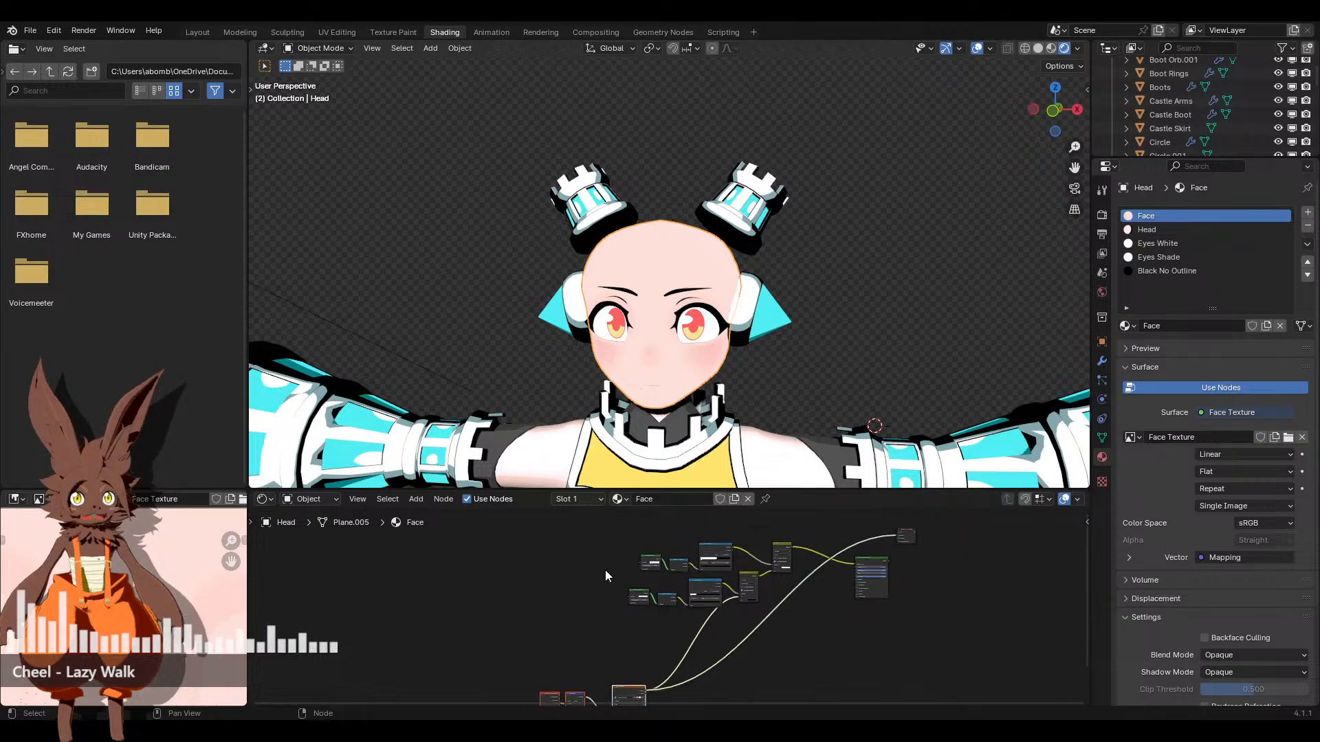
Move the two colour ramp node chains and the Face Texture node chain further left to free space before the Mix nodes
{"action": "left_click_drag", "start_coordinate": [583, 525], "coordinate": [722, 610]}
{"action": "left_click_drag", "start_coordinate": [721, 554], "coordinate": [582, 542]}
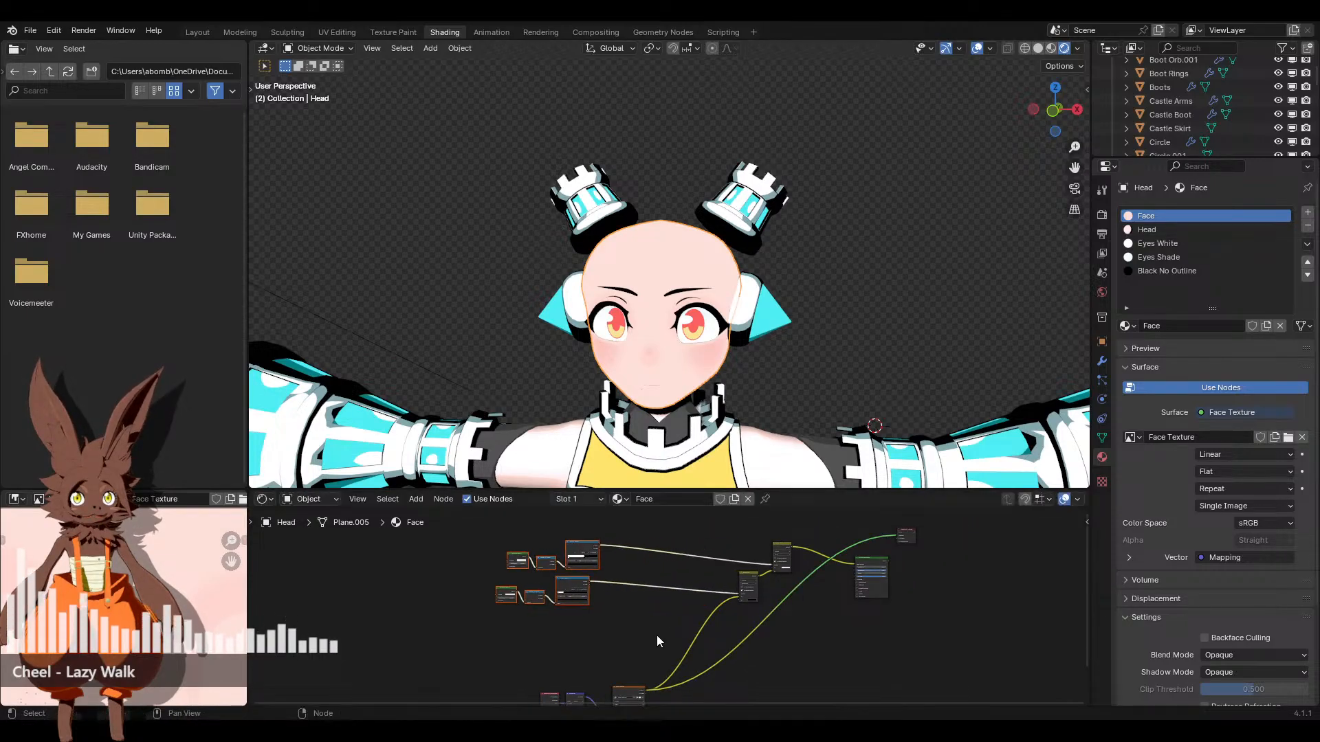
{"action": "middle_click_drag", "start_coordinate": [656, 637], "coordinate": [657, 607]}
{"action": "left_click_drag", "start_coordinate": [502, 640], "coordinate": [655, 709]}
{"action": "left_click_drag", "start_coordinate": [627, 659], "coordinate": [537, 660]}
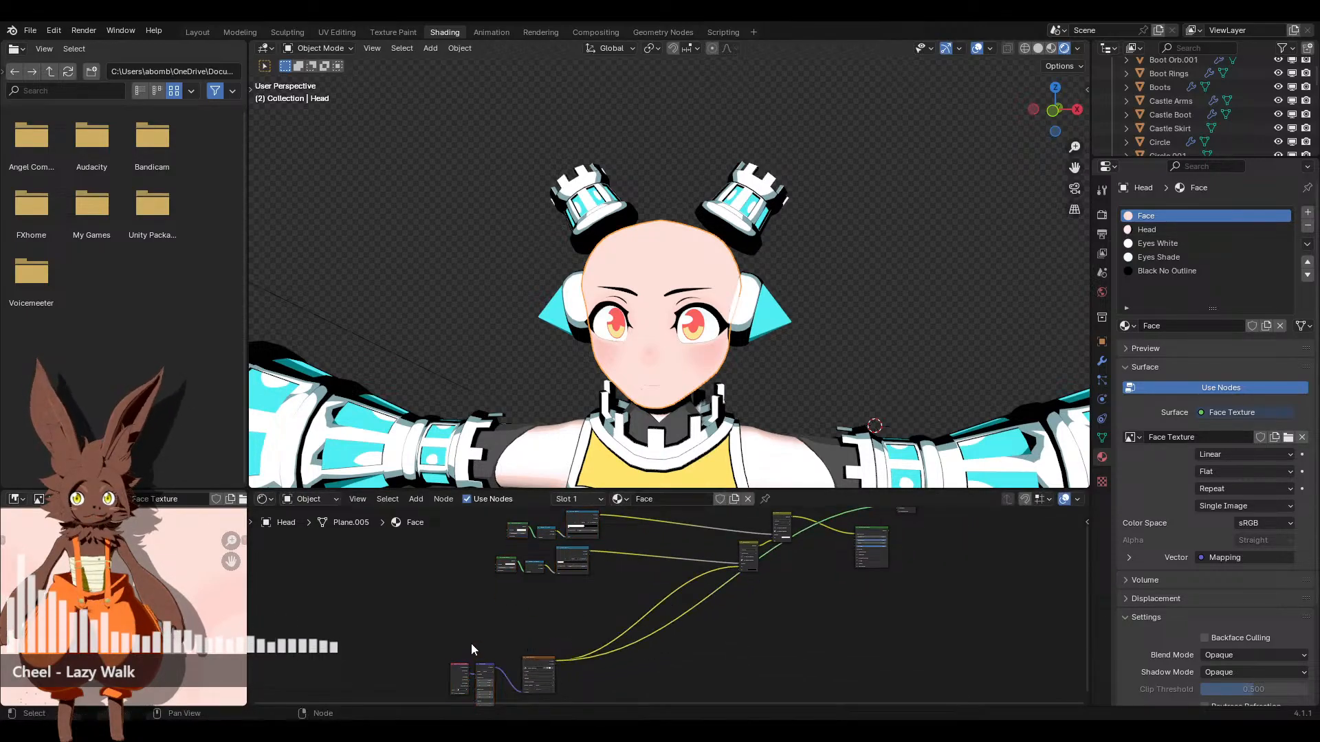
Duplicate the Face Texture node chain with its mapping nodes, and duplicate the lower Mix node into the free space
{"action": "key", "text": "shift+d"}
{"action": "left_click", "coordinate": [573, 602]}
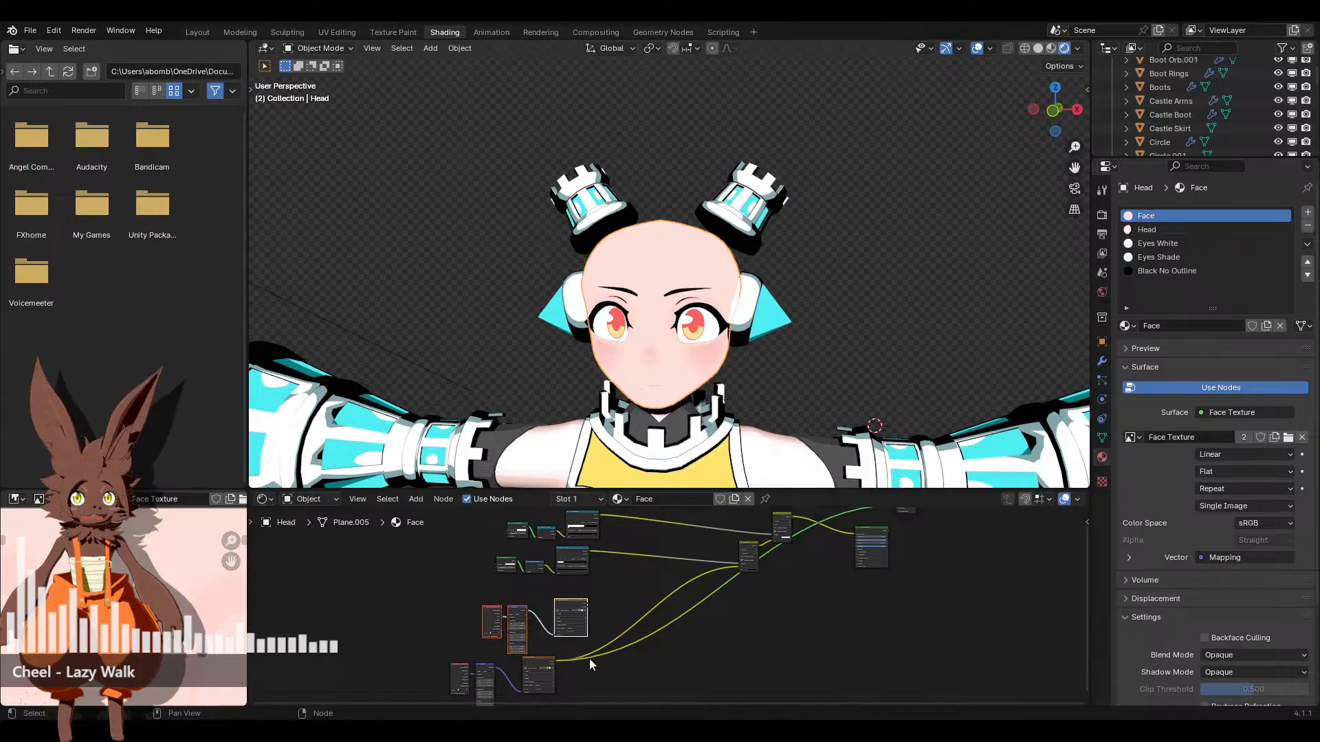
{"action": "scroll", "coordinate": [756, 570], "scroll_direction": "up", "scroll_amount": 2}
{"action": "left_click", "coordinate": [809, 543]}
{"action": "key", "text": "shift+d"}
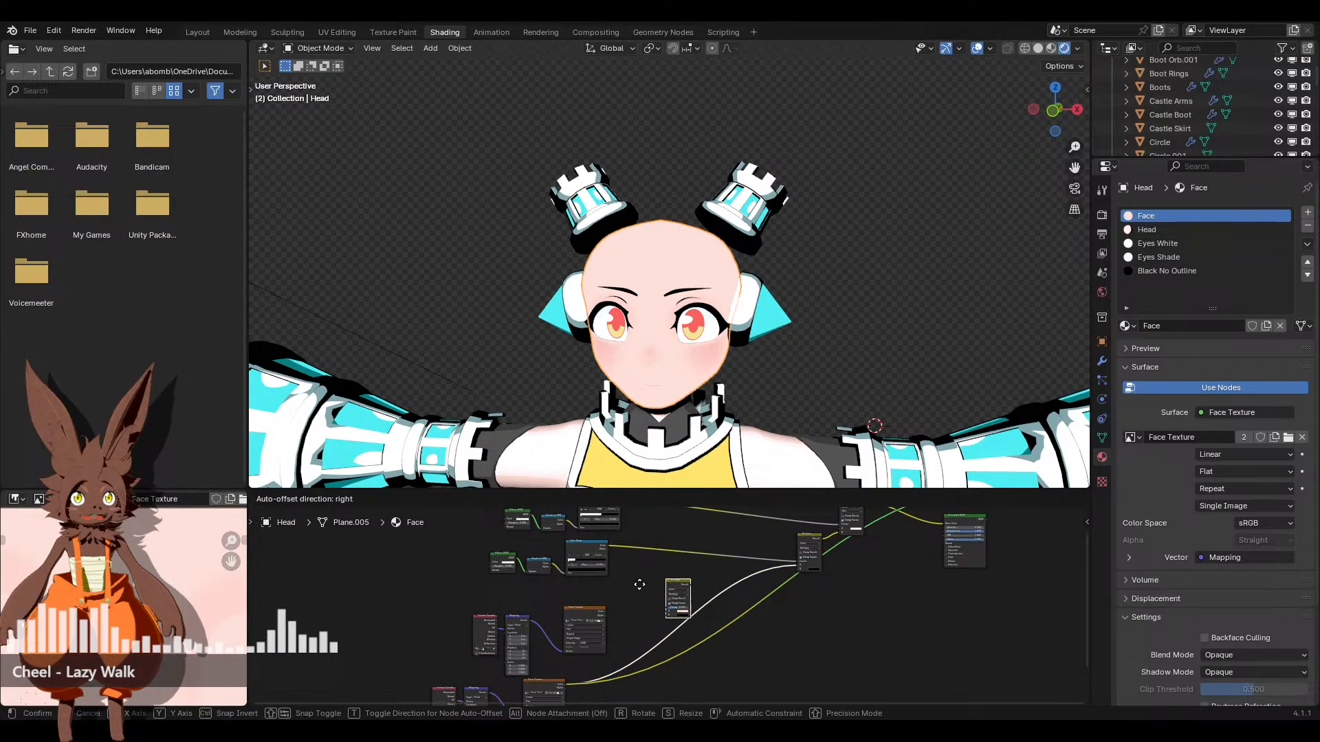
{"action": "left_click", "coordinate": [641, 588]}
Wire the duplicated Image Texture's colour into input A of the new Mix node and the original Face Texture's colour into B
{"action": "scroll", "coordinate": [769, 617], "scroll_direction": "up", "scroll_amount": 5}
{"action": "middle_click_drag", "start_coordinate": [668, 657], "coordinate": [682, 606]}
{"action": "scroll", "coordinate": [692, 558], "scroll_direction": "down", "scroll_amount": 3}
{"action": "left_click_drag", "start_coordinate": [581, 661], "coordinate": [701, 544]}
{"action": "middle_click_drag", "start_coordinate": [672, 542], "coordinate": [628, 600]}
{"action": "left_click_drag", "start_coordinate": [618, 595], "coordinate": [665, 604]}
Clear the image from the duplicated Image Texture node, start a new image named "Face Texture Two", and open its fill colour
{"action": "left_click", "coordinate": [605, 612]}
{"action": "scroll", "coordinate": [656, 653], "scroll_direction": "up", "scroll_amount": 5}
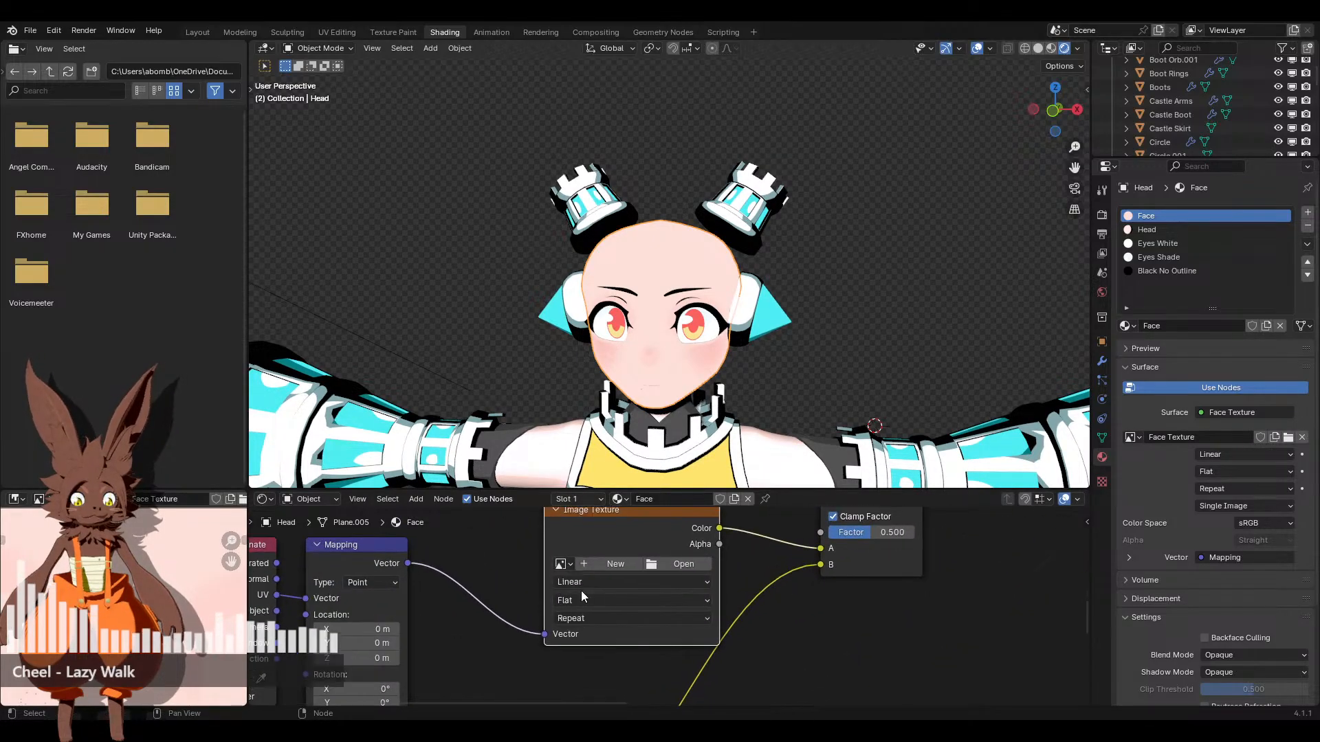
{"action": "left_click", "coordinate": [619, 563]}
{"action": "type", "text": "Face Texture Two"}
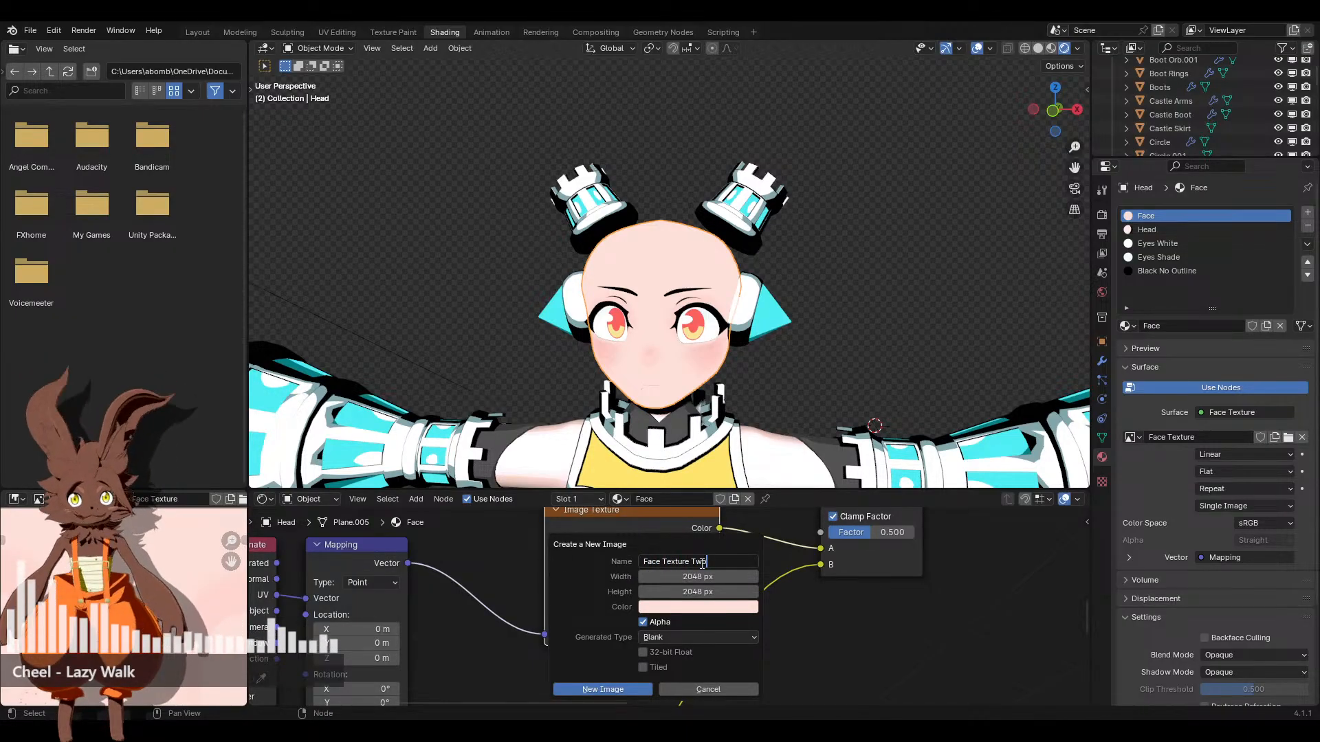
{"action": "left_click", "coordinate": [678, 608]}
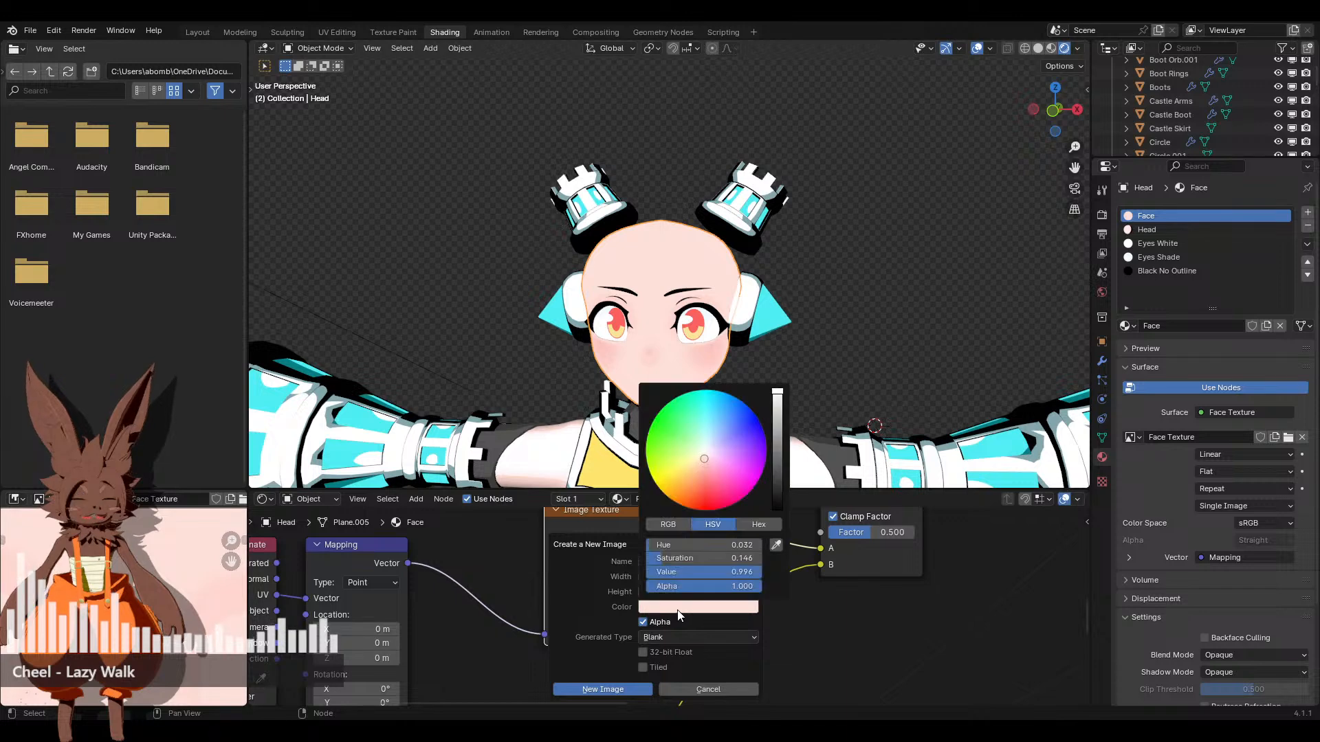
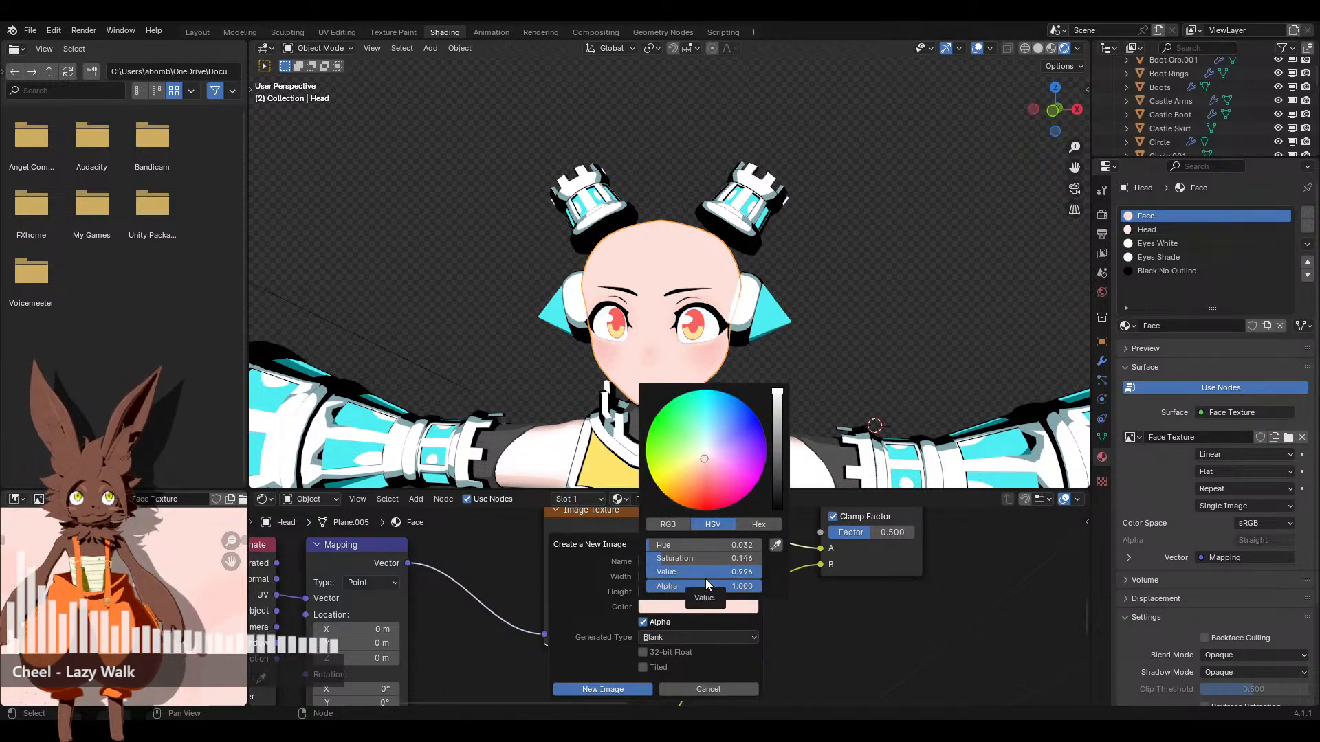
Make the fill colour white by removing its saturation, create the Face Texture Two image, and select its Image Texture node
{"action": "left_click_drag", "start_coordinate": [703, 559], "coordinate": [646, 558]}
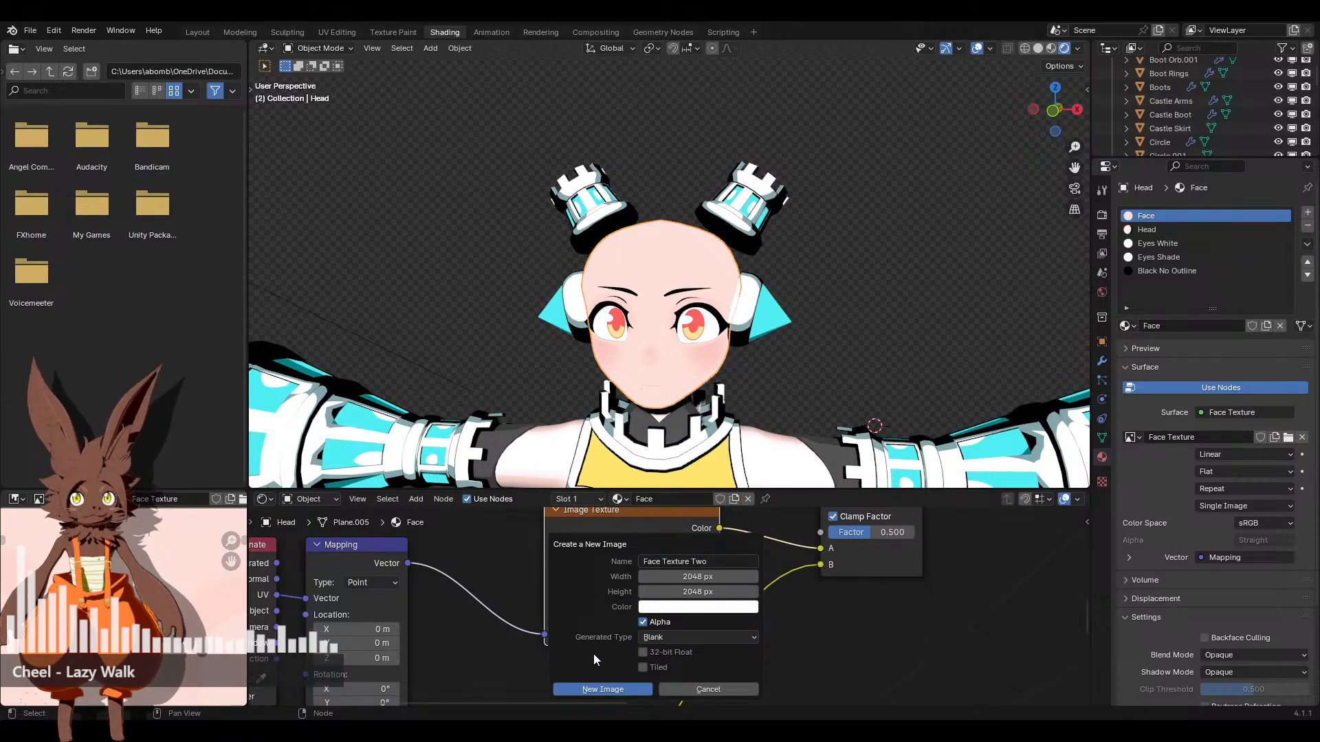
{"action": "left_click", "coordinate": [602, 689]}
{"action": "scroll", "coordinate": [777, 592], "scroll_direction": "down", "scroll_amount": 4}
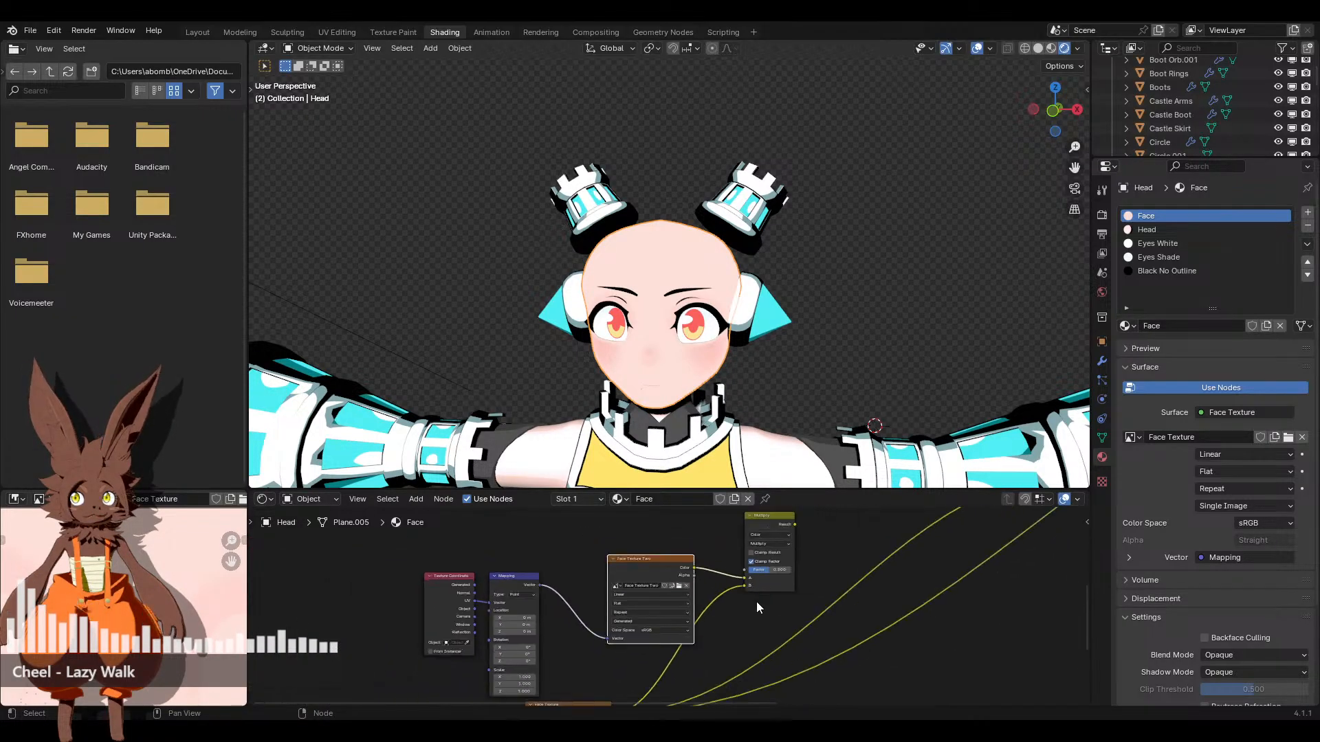
{"action": "mouse_move", "coordinate": [756, 601]}
{"action": "middle_mouse_down"}
{"action": "mouse_move", "coordinate": [729, 620]}
{"action": "mouse_move", "coordinate": [735, 586]}
{"action": "middle_mouse_up"}
{"action": "left_click", "coordinate": [649, 530]}
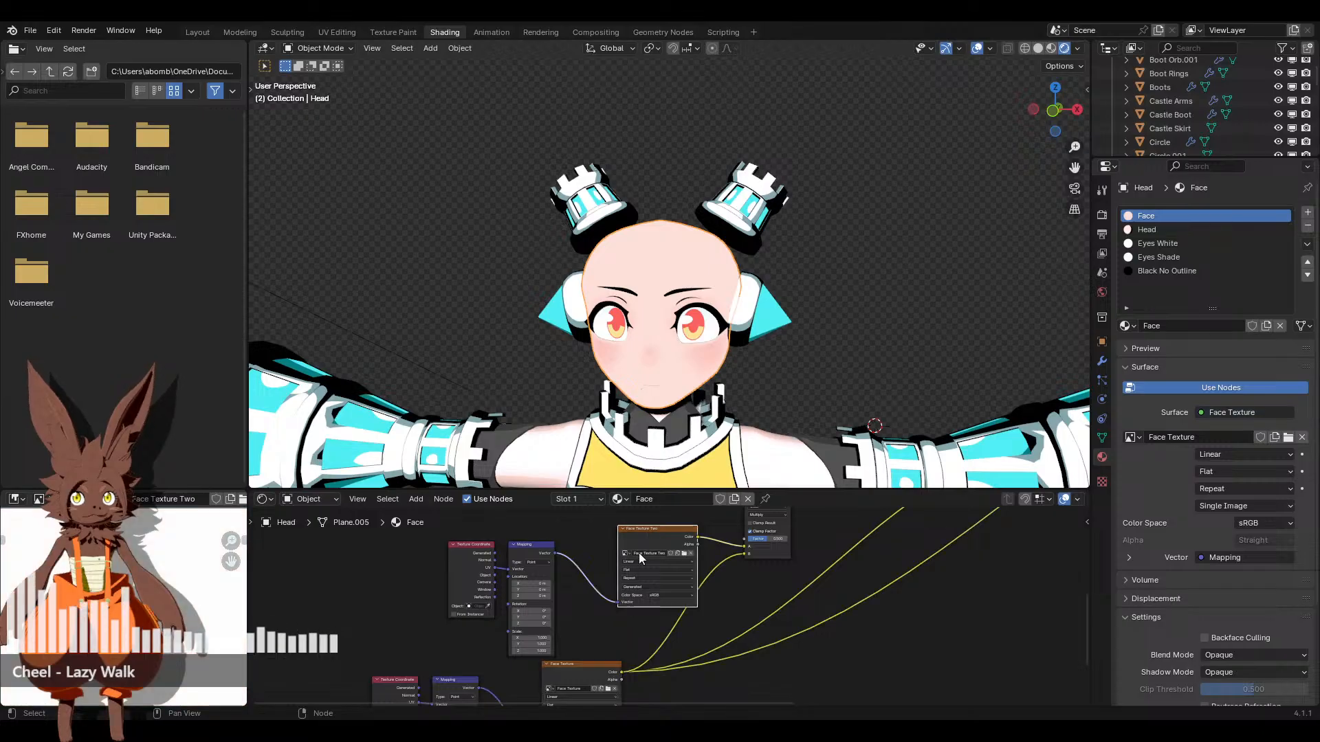
{"action": "left_click", "coordinate": [98, 499]}
{"action": "mouse_move", "coordinate": [124, 528]}
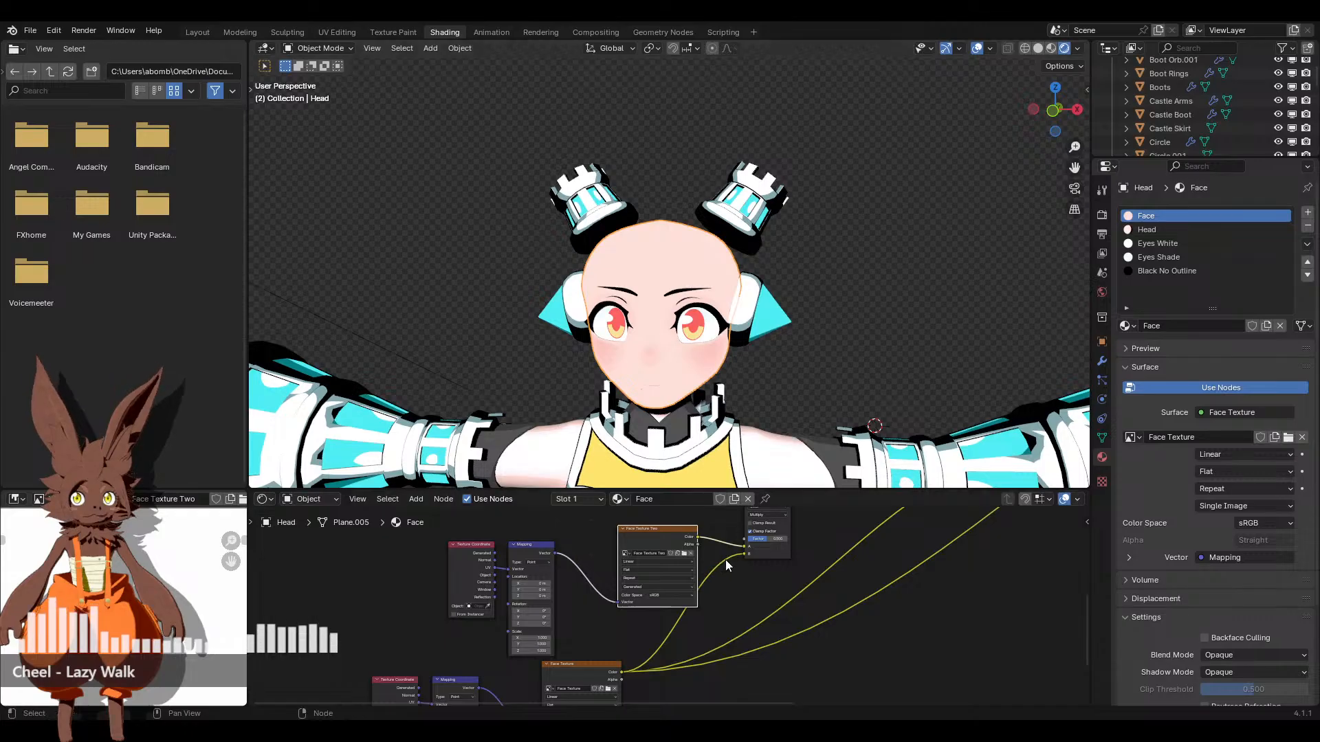
Set the new Multiply node's factor to 1.000 and link its result to input A of the downstream Multiply node
{"action": "scroll", "coordinate": [699, 621], "scroll_direction": "up", "scroll_amount": 3}
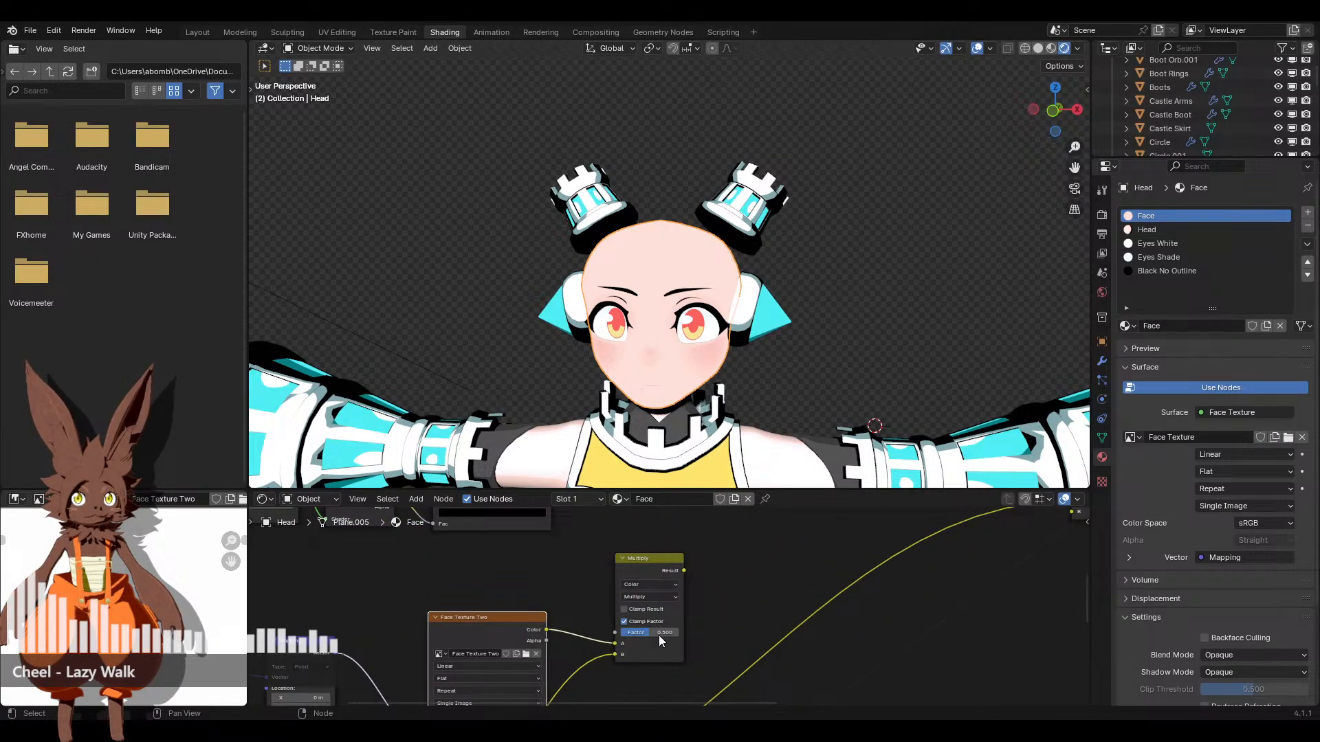
{"action": "scroll", "coordinate": [653, 570], "scroll_direction": "down", "scroll_amount": 2}
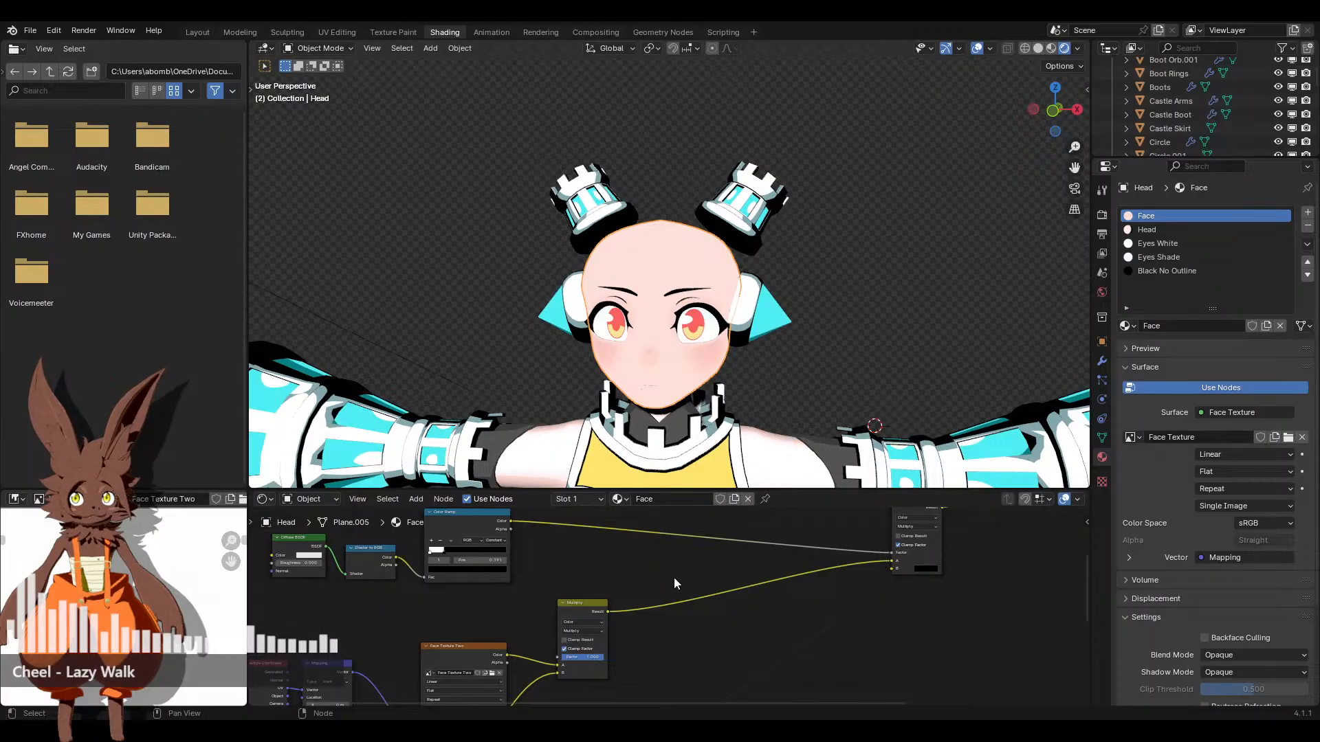
{"action": "scroll", "coordinate": [674, 578], "scroll_direction": "down", "scroll_amount": 1}
{"action": "middle_click_drag", "start_coordinate": [673, 578], "coordinate": [793, 561]}
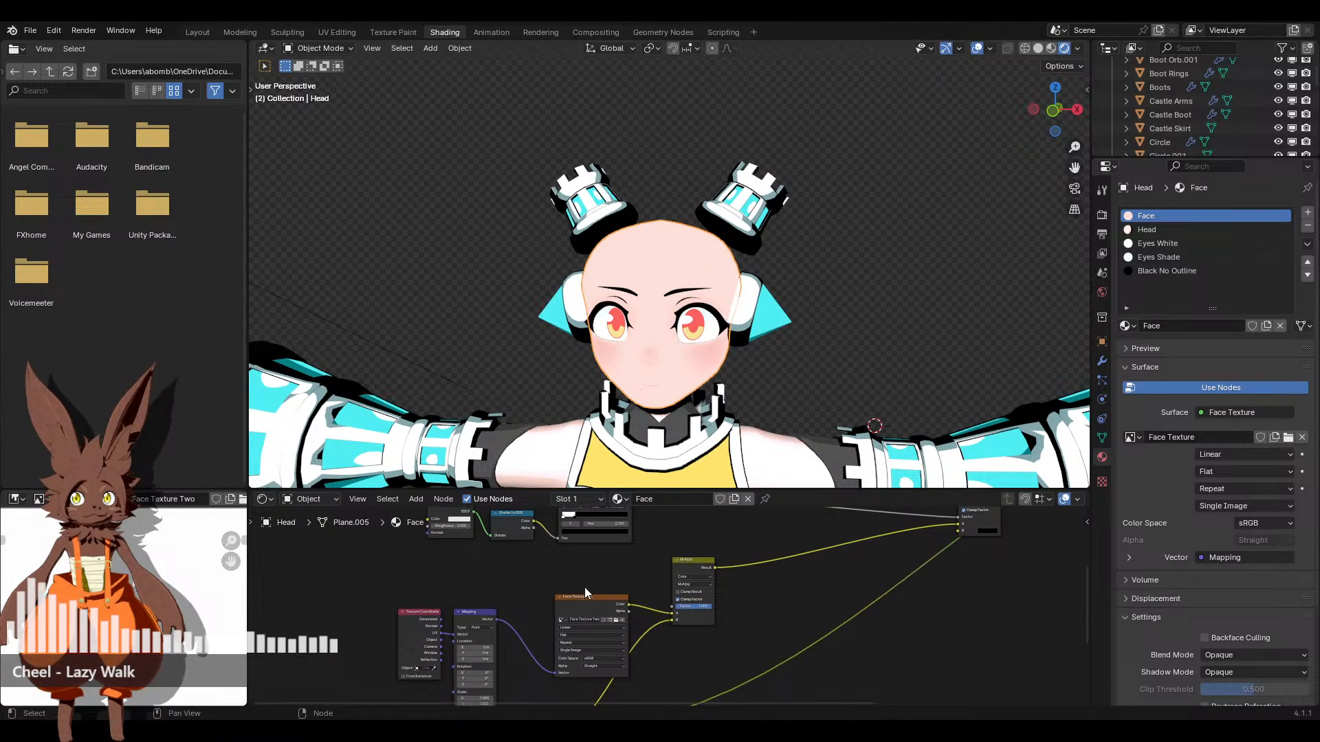
Switch to the Texture Paint workspace, choose red from the palette, and set the TexDraw brush radius to 82 px
{"action": "left_click", "coordinate": [393, 32]}
{"action": "scroll", "coordinate": [859, 382], "scroll_direction": "up", "scroll_amount": 4}
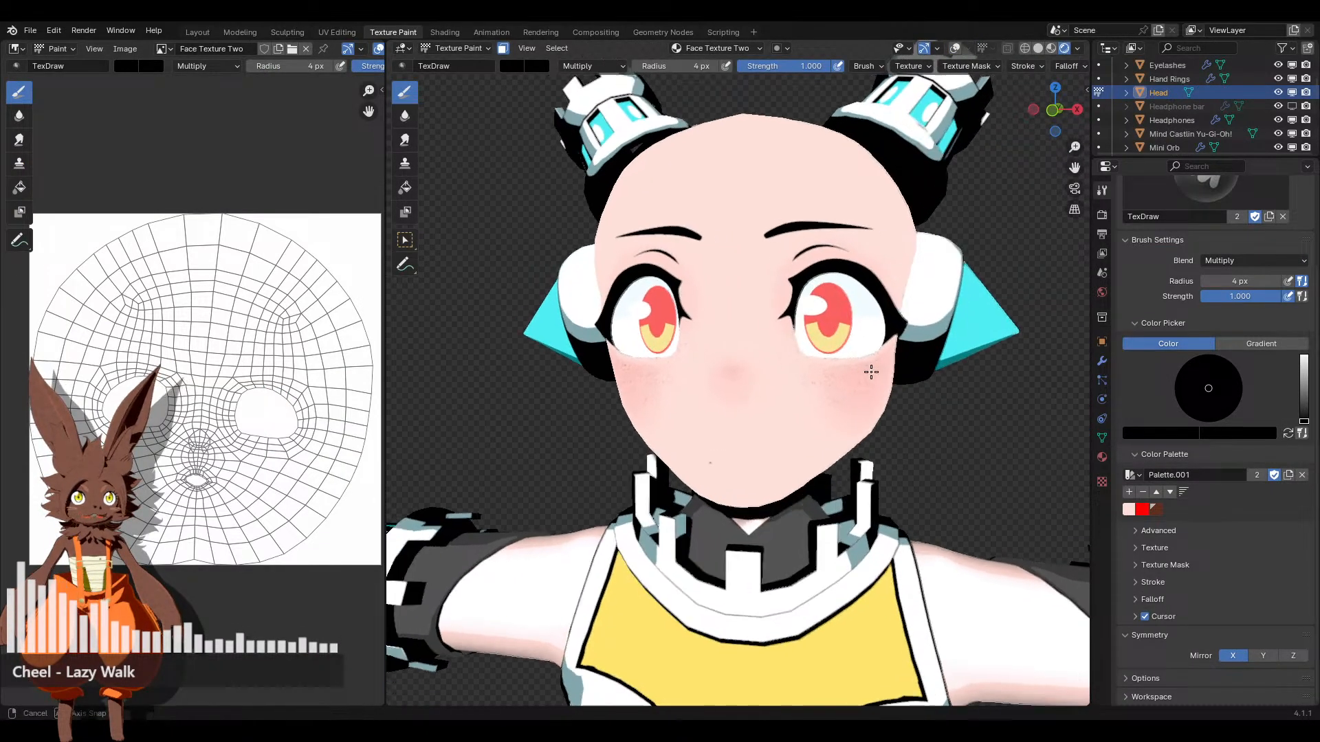
{"action": "left_click", "coordinate": [1142, 509]}
{"action": "scroll", "coordinate": [728, 397], "scroll_direction": "up", "scroll_amount": 4}
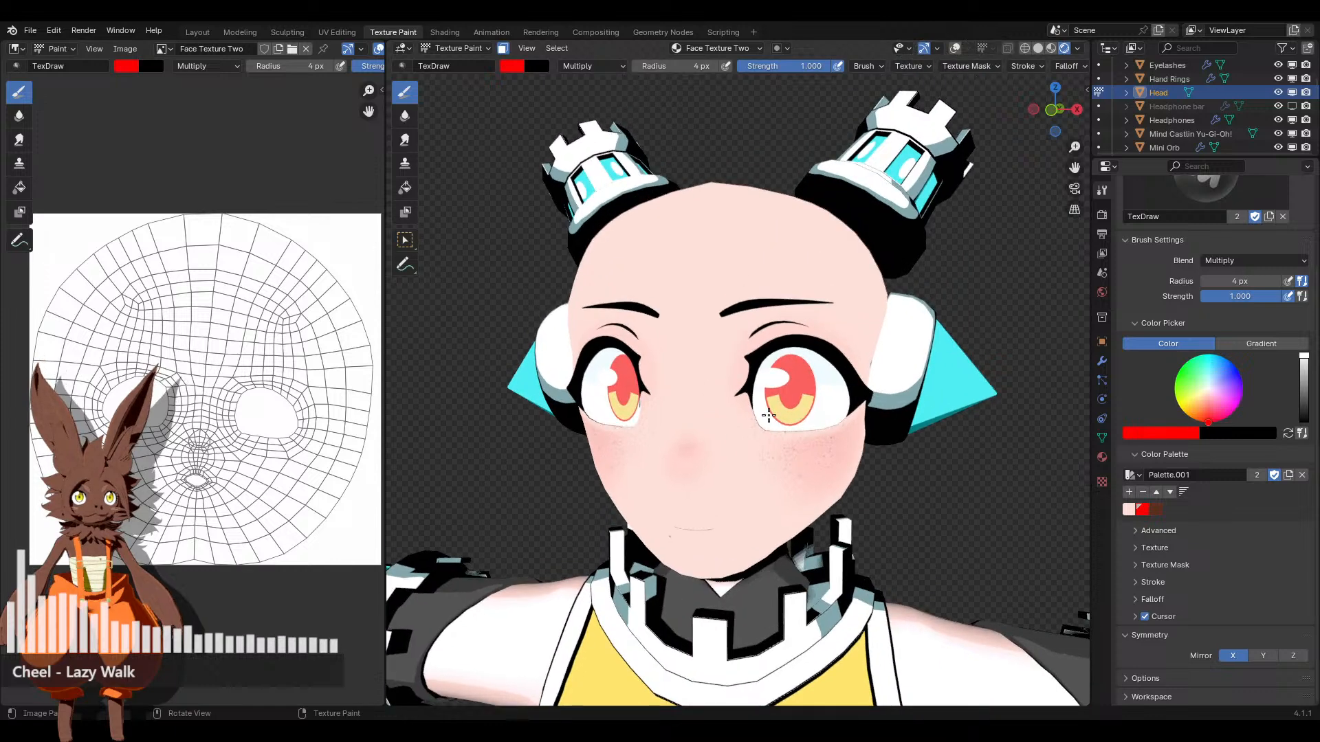
{"action": "scroll", "coordinate": [729, 397], "scroll_direction": "down", "scroll_amount": 2}
{"action": "left_click", "coordinate": [684, 66]}
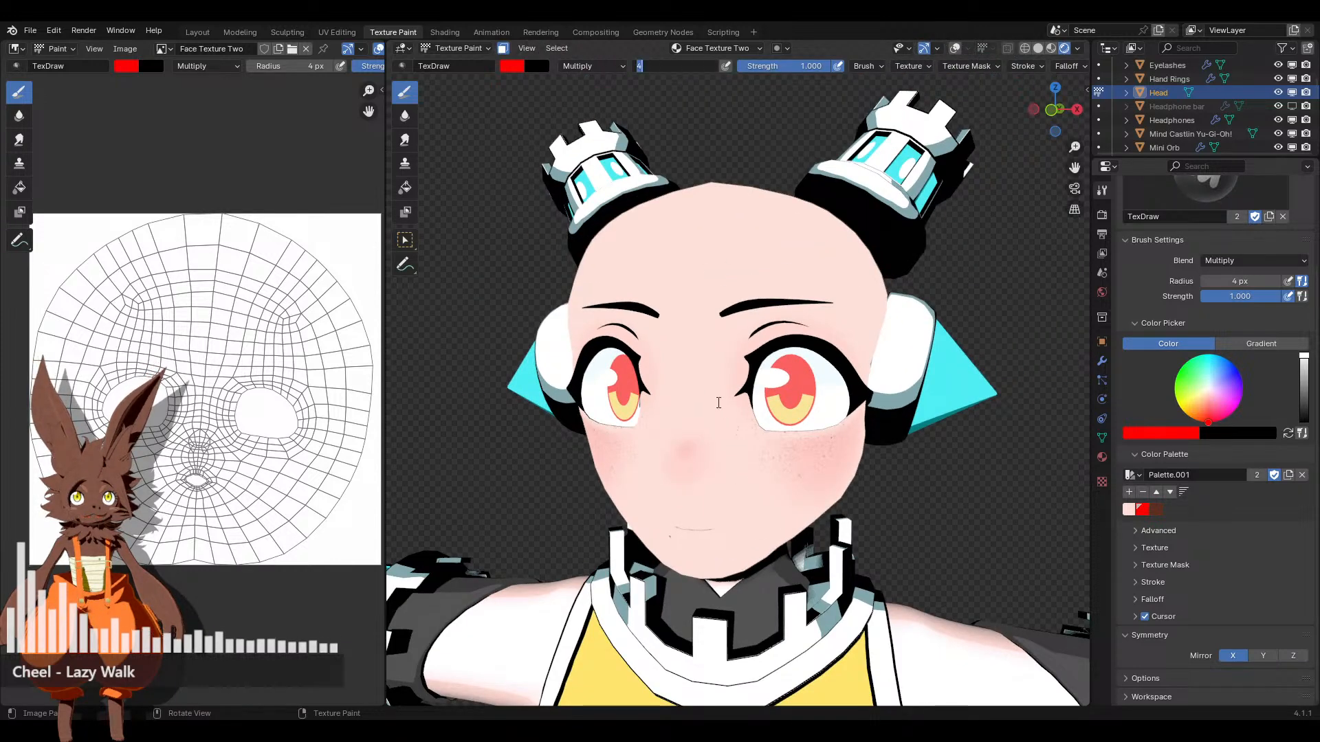
{"action": "type", "text": "82"}
{"action": "key", "text": "Return"}
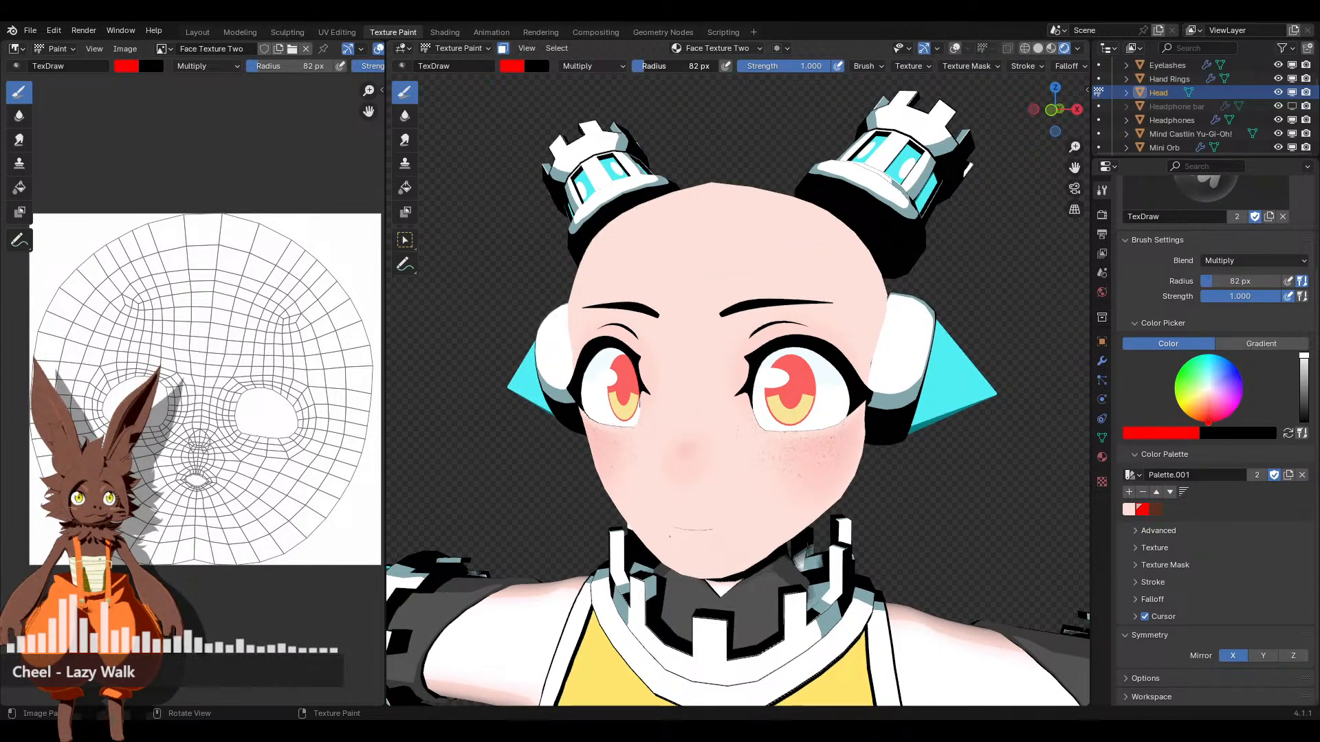
Try red test strokes on the Head, first over the nose bridge and then on the cheek below the eye
{"action": "left_click_drag", "start_coordinate": [701, 412], "coordinate": [692, 388]}
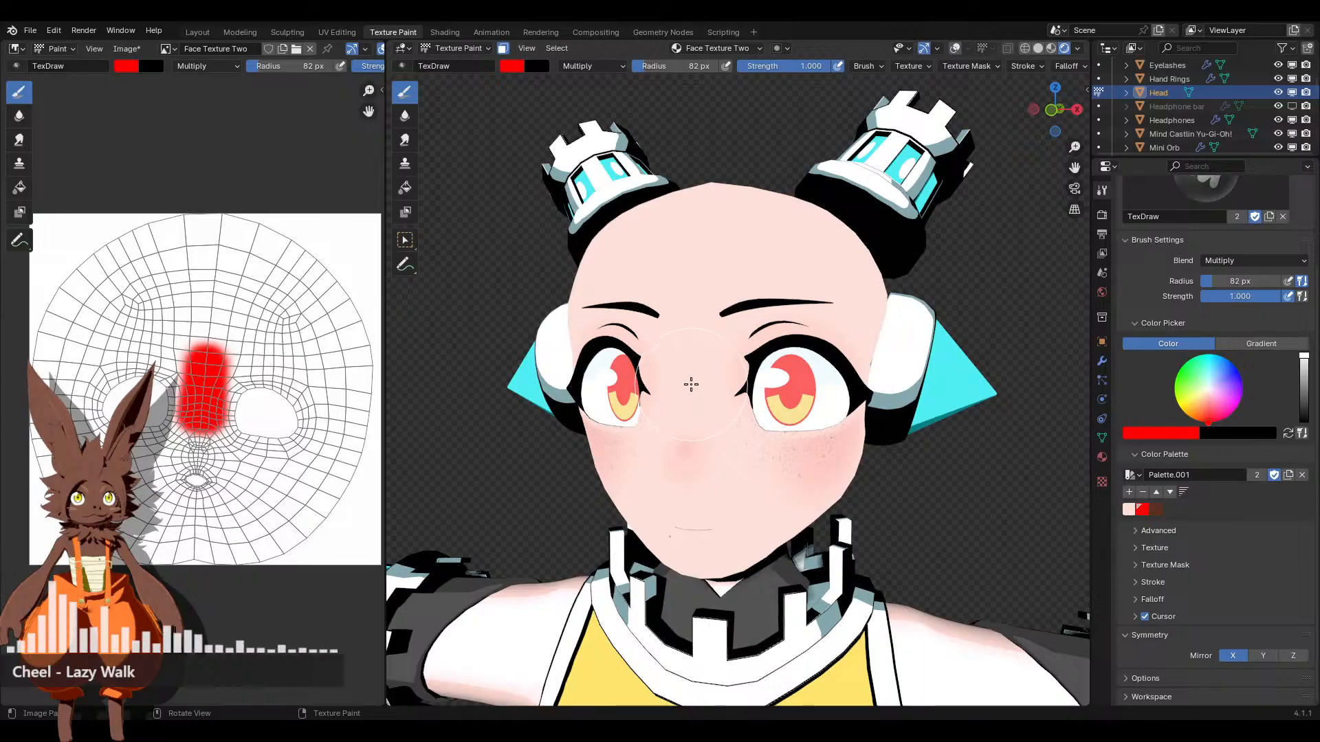
{"action": "key", "text": "ctrl+z"}
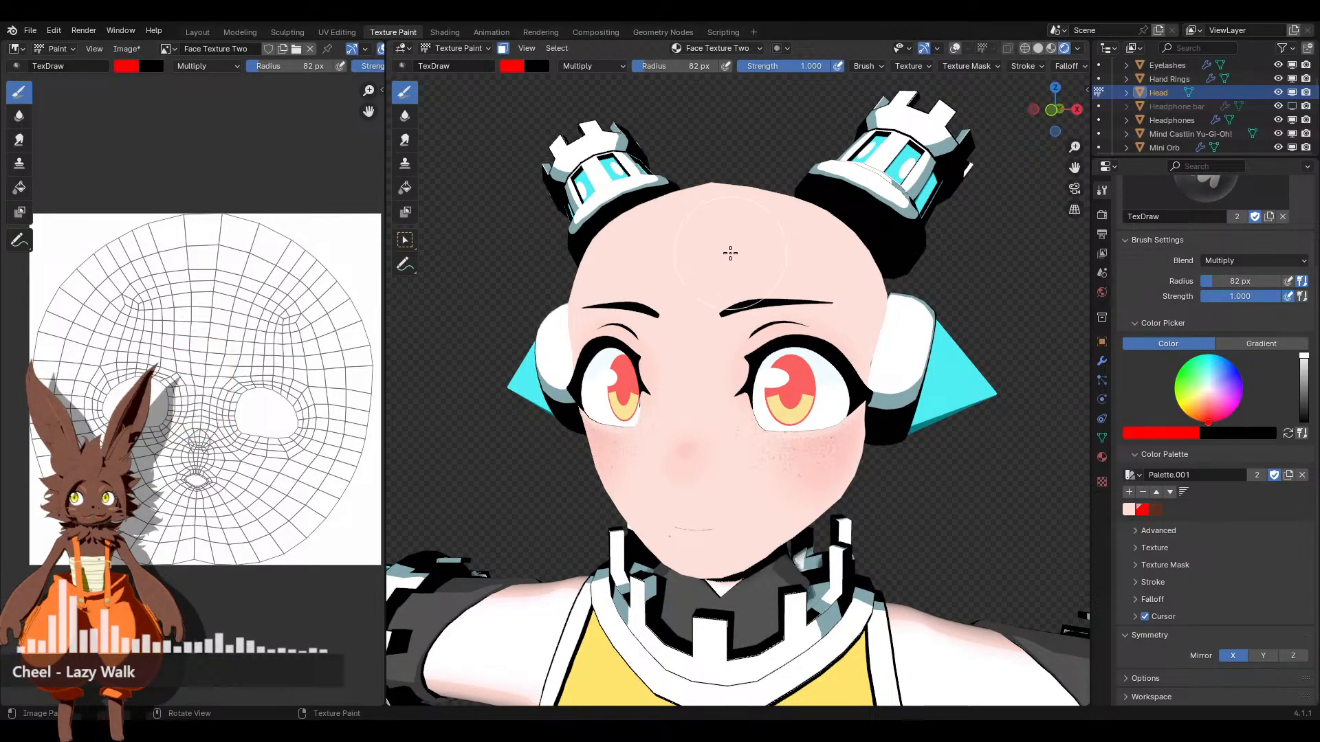
{"action": "mouse_move", "coordinate": [745, 305]}
{"action": "middle_mouse_down"}
{"action": "mouse_move", "coordinate": [797, 324]}
{"action": "mouse_move", "coordinate": [773, 371]}
{"action": "mouse_move", "coordinate": [721, 398]}
{"action": "mouse_move", "coordinate": [769, 365]}
{"action": "middle_mouse_up"}
{"action": "scroll", "coordinate": [1230, 426], "scroll_direction": "up", "scroll_amount": 3}
{"action": "scroll", "coordinate": [757, 339], "scroll_direction": "up", "scroll_amount": 2}
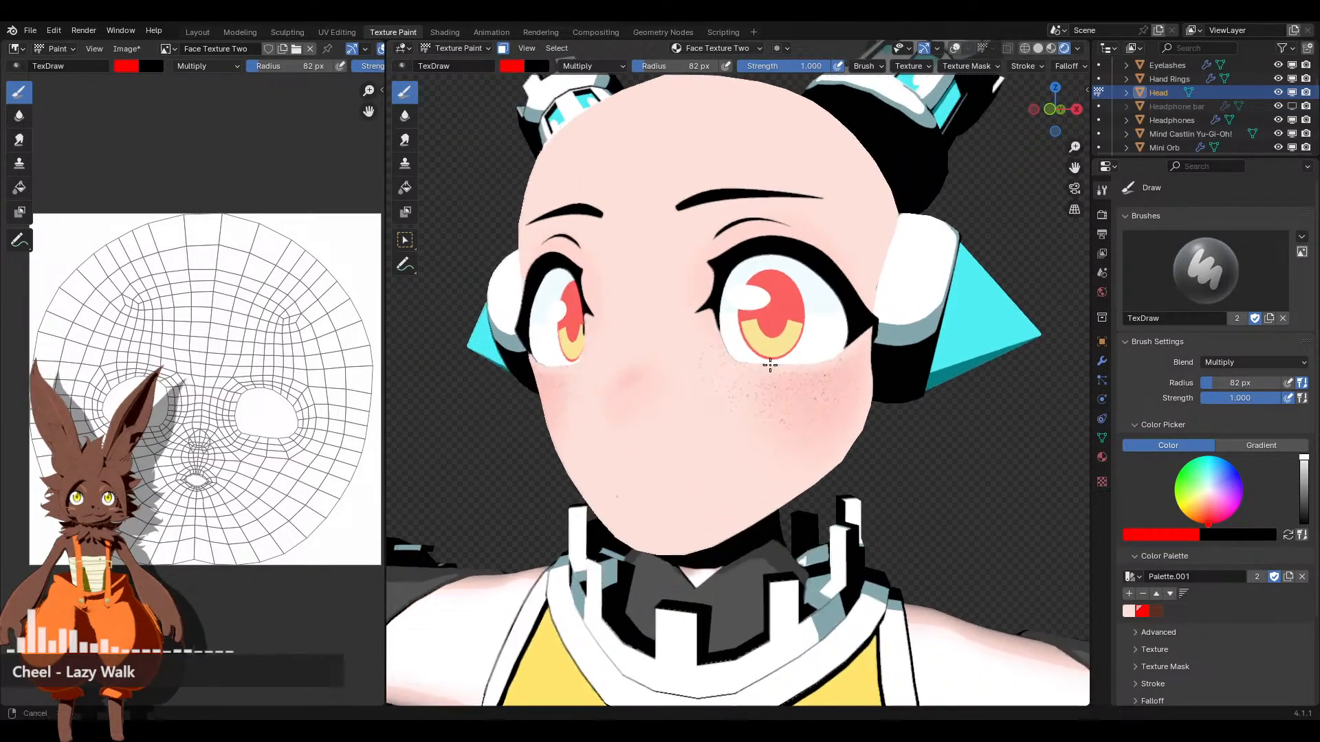
{"action": "scroll", "coordinate": [756, 350], "scroll_direction": "up", "scroll_amount": 2}
{"action": "left_click_drag", "start_coordinate": [694, 408], "coordinate": [800, 422]}
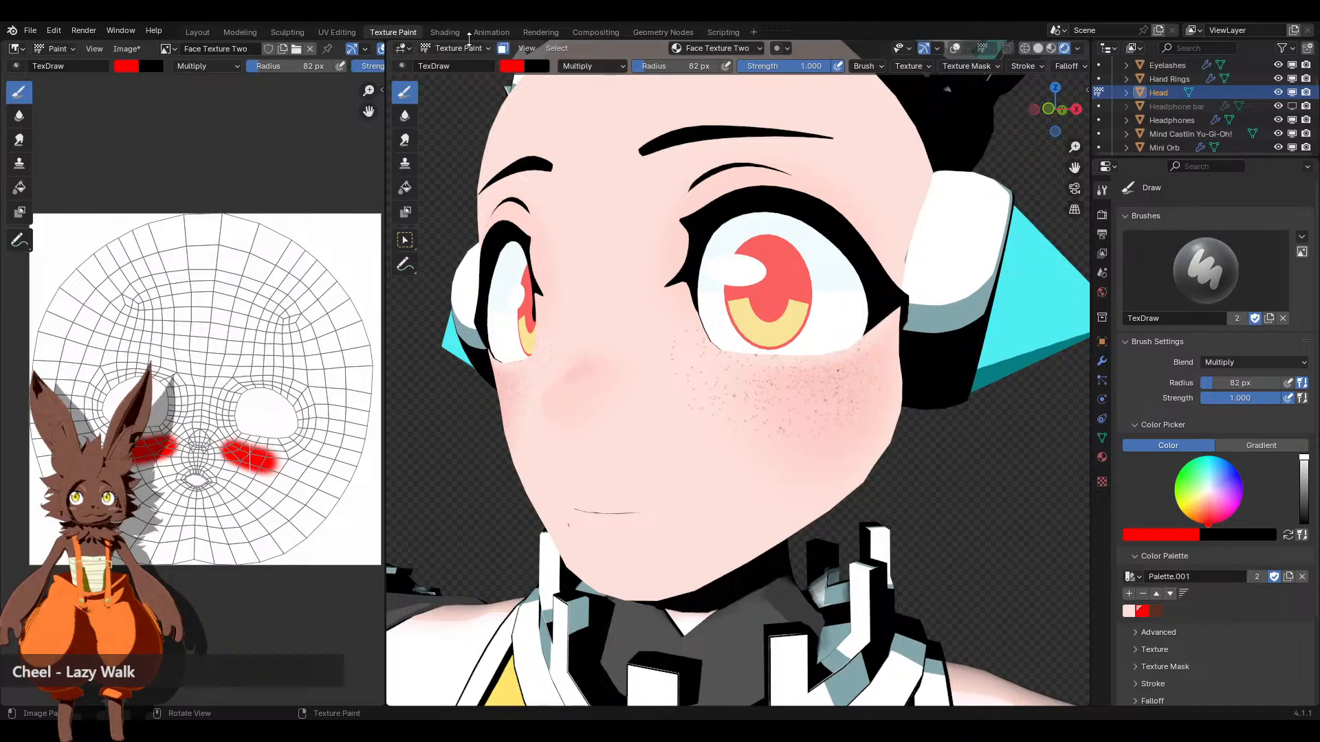
Try swapping the new Multiply node's inputs in the Shading workspace, then reconnect Face Texture Two to A and Face Texture to B
{"action": "left_click", "coordinate": [444, 32]}
{"action": "mouse_move", "coordinate": [727, 573]}
{"action": "middle_mouse_down"}
{"action": "mouse_move", "coordinate": [789, 514]}
{"action": "mouse_move", "coordinate": [756, 584]}
{"action": "mouse_move", "coordinate": [749, 652]}
{"action": "middle_mouse_up"}
{"action": "scroll", "coordinate": [757, 585], "scroll_direction": "up", "scroll_amount": 6}
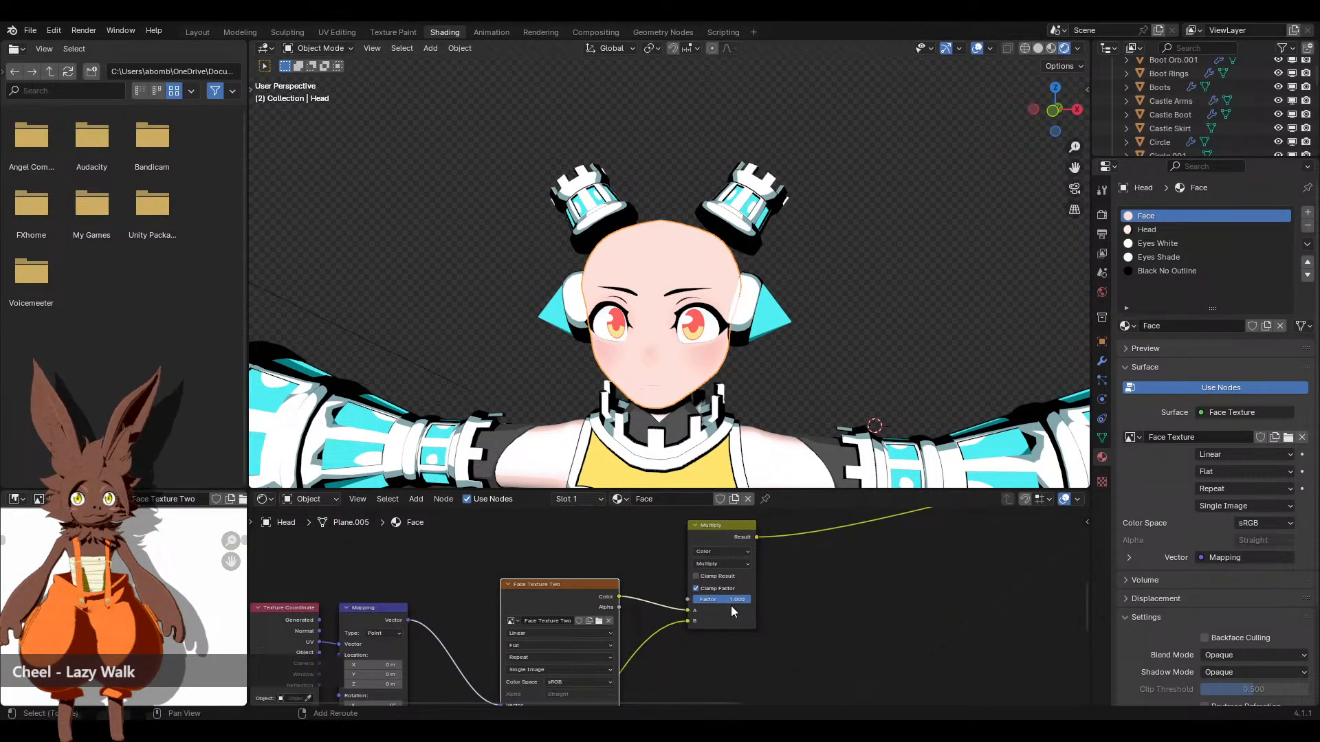
{"action": "mouse_move", "coordinate": [687, 621]}
{"action": "left_mouse_down"}
{"action": "mouse_move", "coordinate": [688, 610]}
{"action": "mouse_move", "coordinate": [688, 622]}
{"action": "left_mouse_up"}
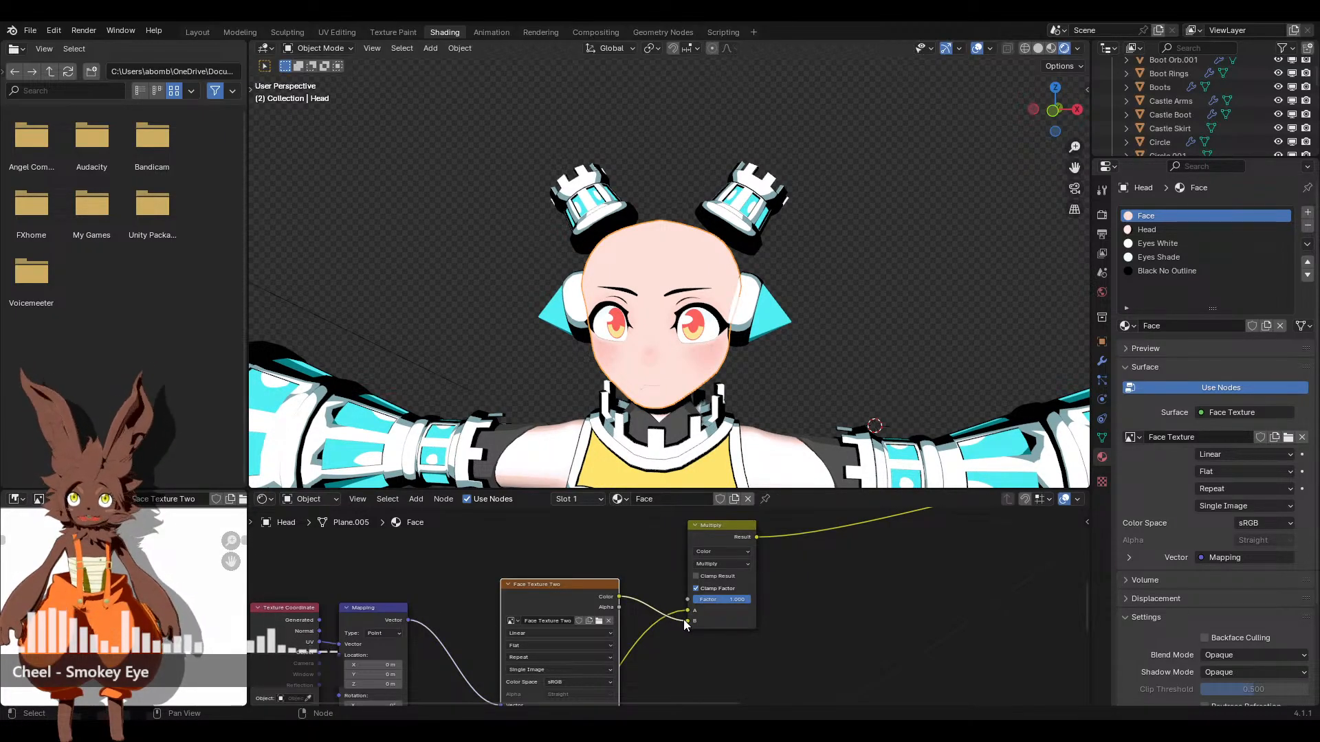
{"action": "scroll", "coordinate": [635, 650], "scroll_direction": "down", "scroll_amount": 2}
{"action": "middle_click_drag", "start_coordinate": [635, 650], "coordinate": [683, 568]}
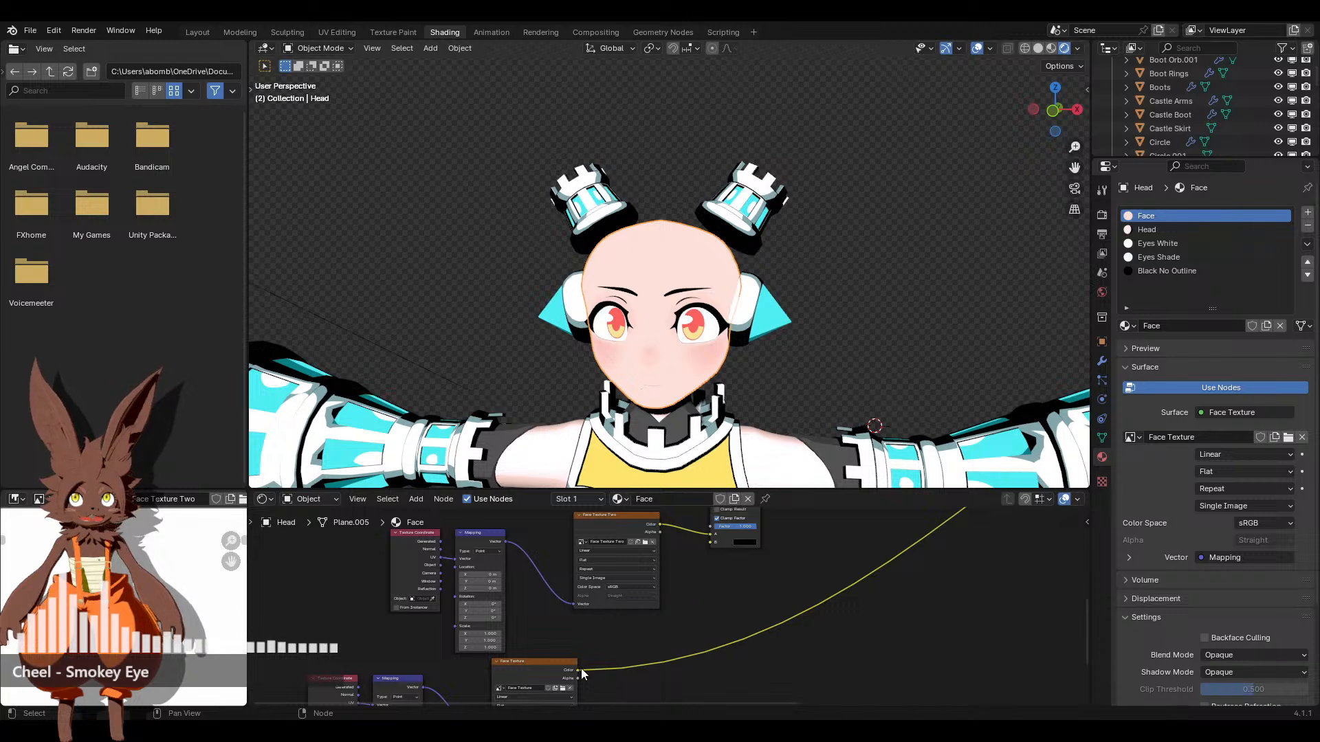
{"action": "left_click_drag", "start_coordinate": [579, 670], "coordinate": [710, 543]}
{"action": "middle_click_drag", "start_coordinate": [789, 555], "coordinate": [682, 670]}
{"action": "scroll", "coordinate": [749, 609], "scroll_direction": "down", "scroll_amount": 2}
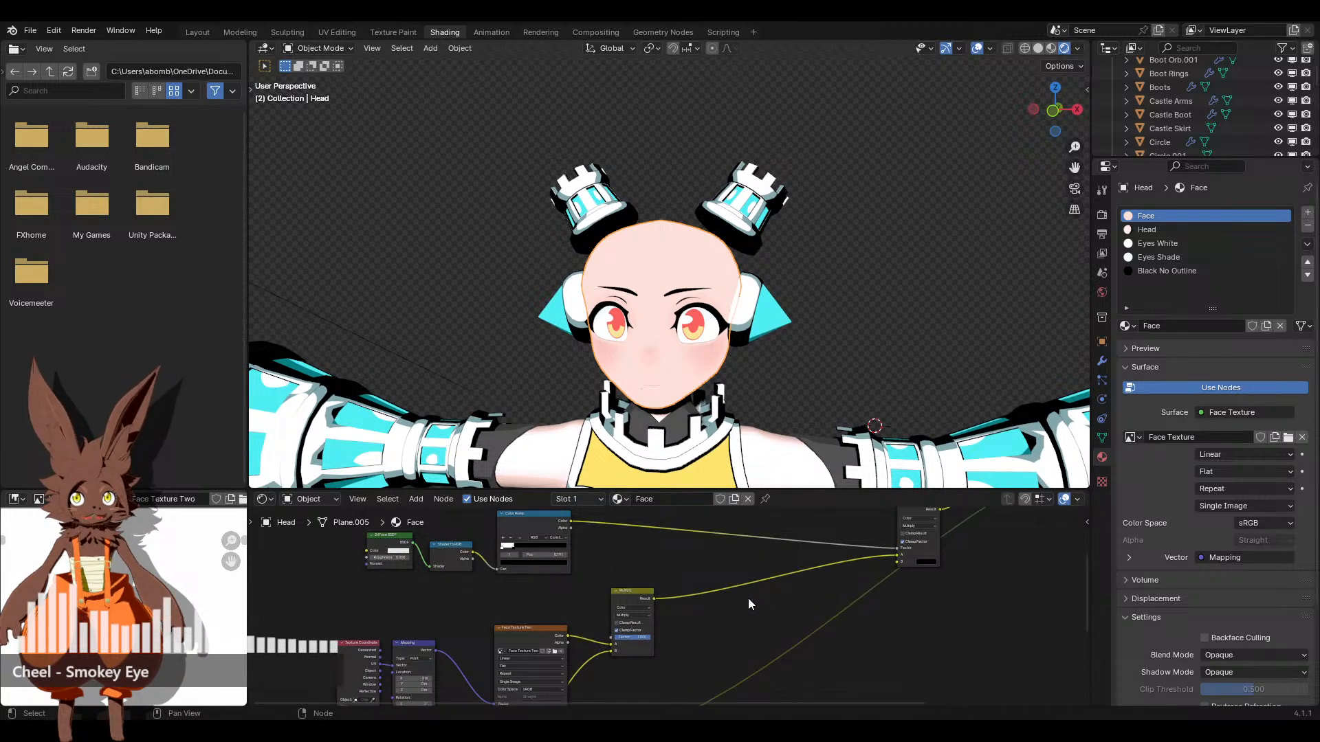
Undo the rewiring of the Multiply inputs and the red test stroke on the cheeks
{"action": "key", "text": "ctrl+z"}
{"action": "key", "text": "ctrl+z"}
{"action": "key", "text": "ctrl+z"}
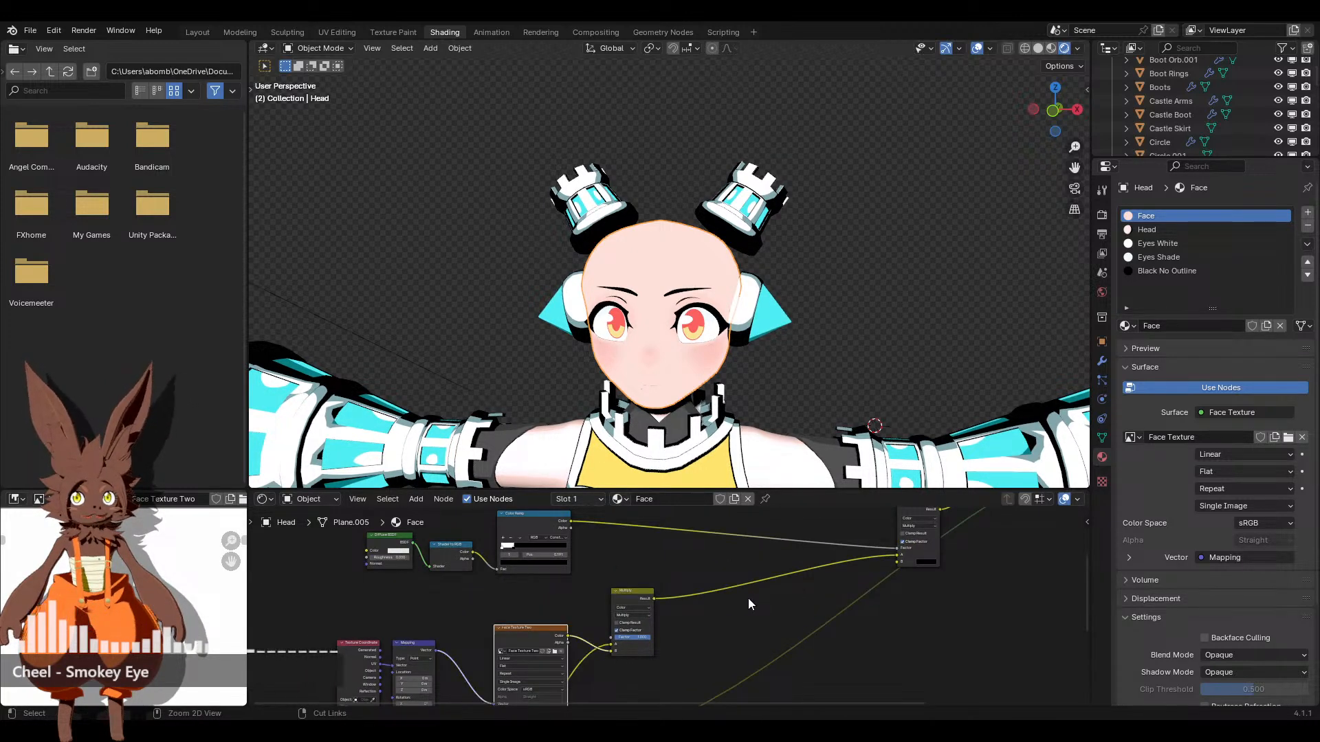
{"action": "key", "text": "ctrl+z"}
{"action": "key", "text": "ctrl+z"}
{"action": "key", "text": "ctrl+z"}
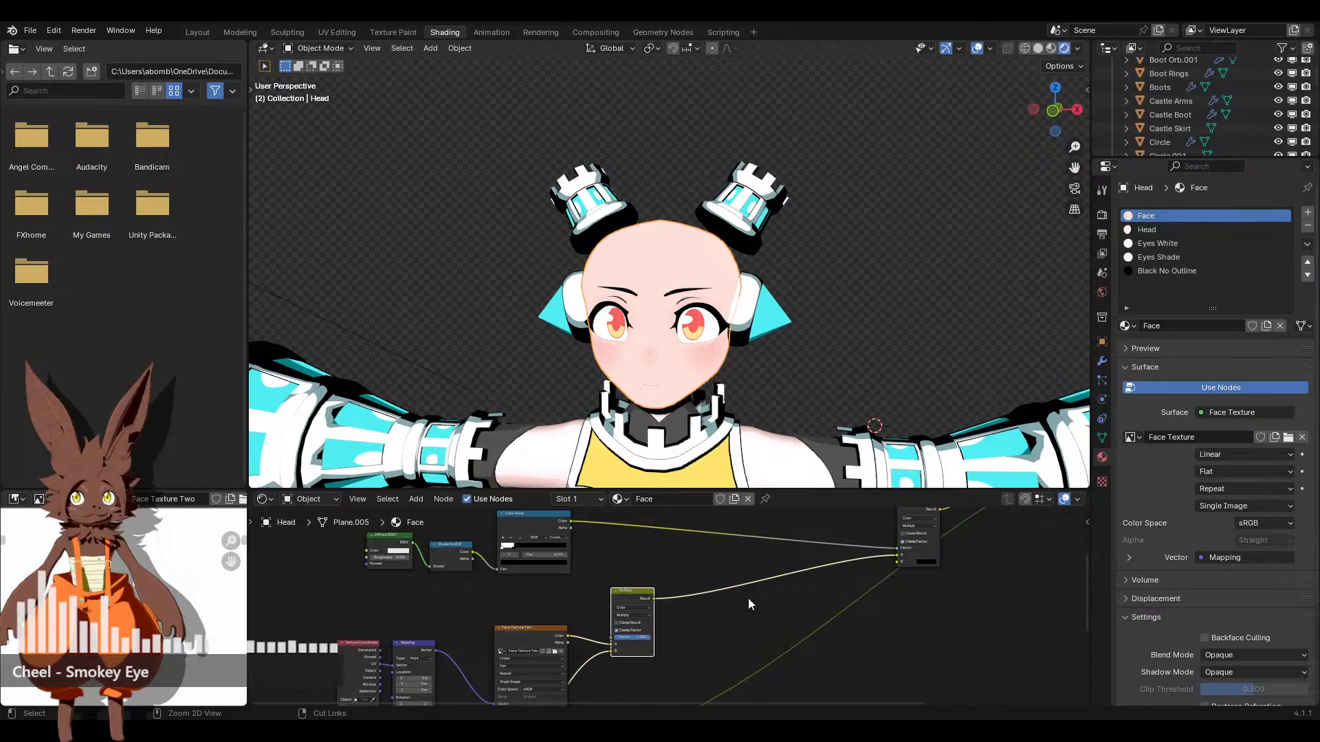
{"action": "key", "text": "ctrl+z"}
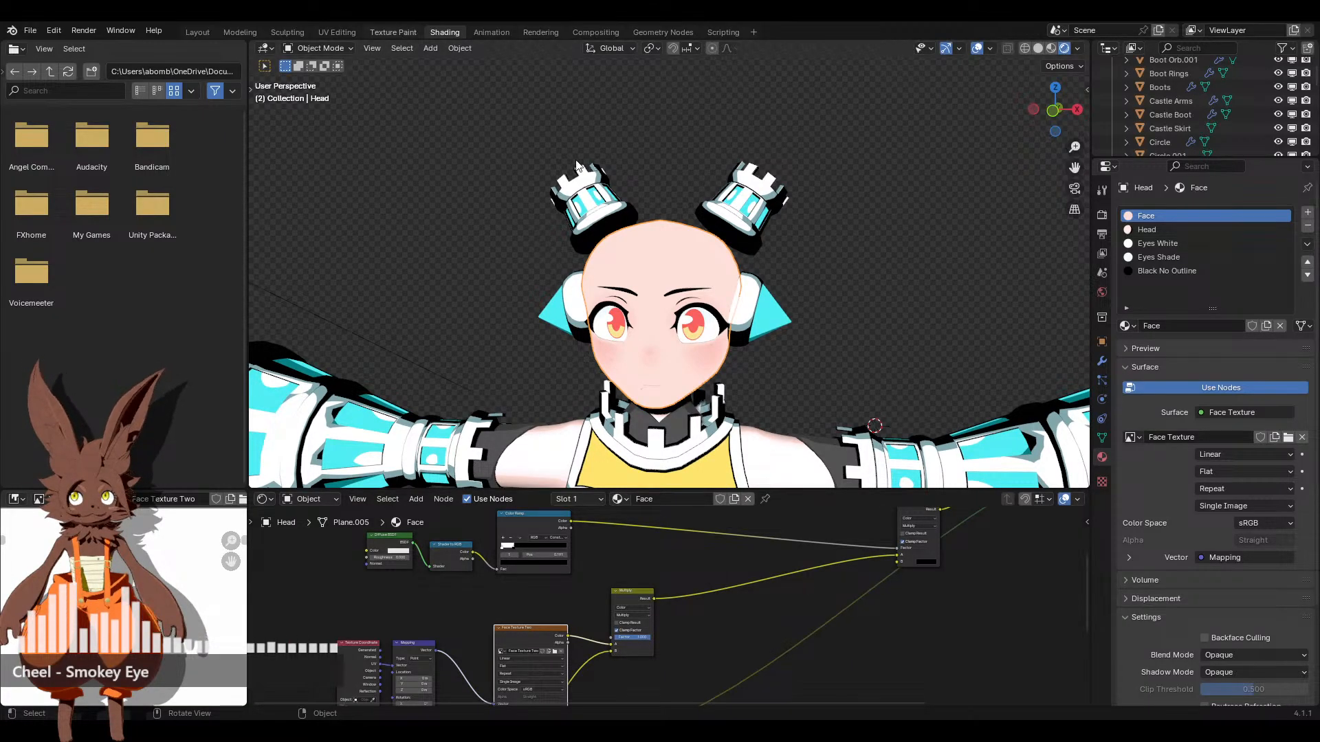
{"action": "key", "text": "ctrl+z"}
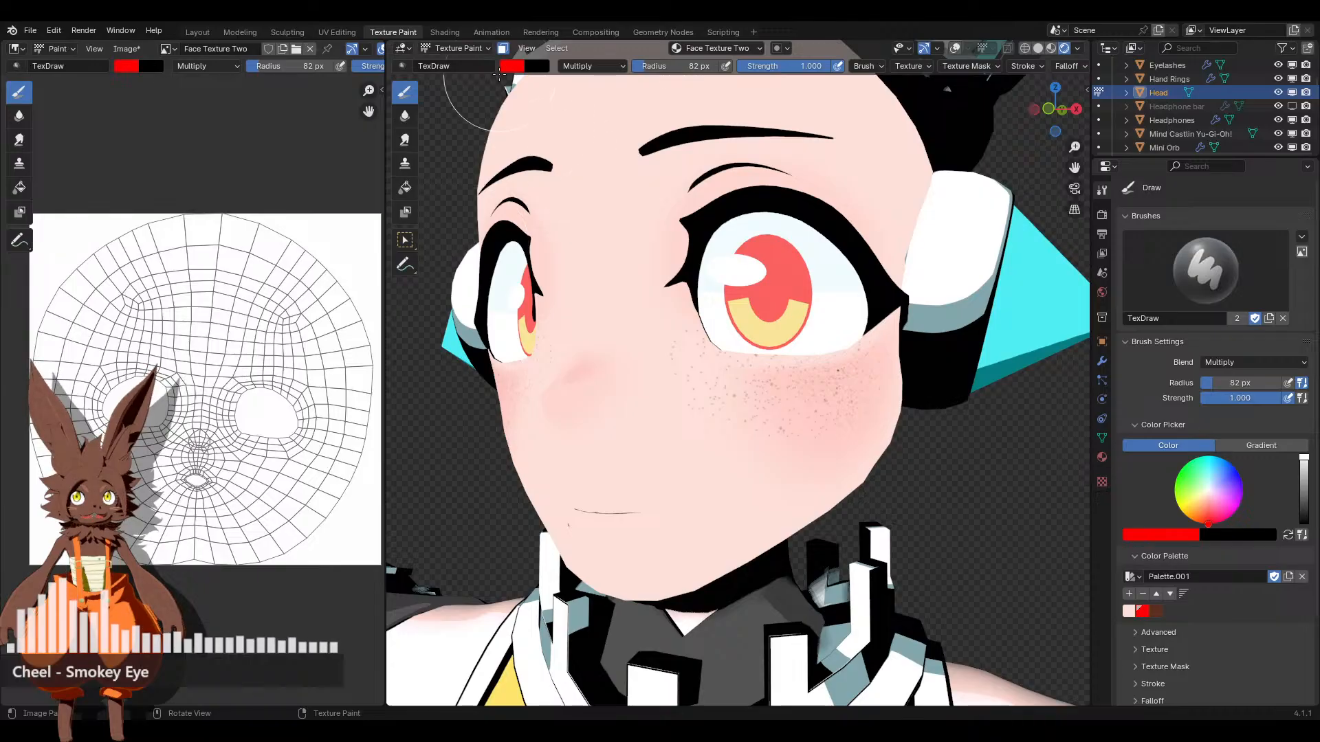
Return to the Shading workspace, check the original Face Texture node, and make the Face Texture Two node active
{"action": "left_click", "coordinate": [450, 33]}
{"action": "scroll", "coordinate": [677, 595], "scroll_direction": "down", "scroll_amount": 3}
{"action": "middle_click_drag", "start_coordinate": [676, 595], "coordinate": [743, 548]}
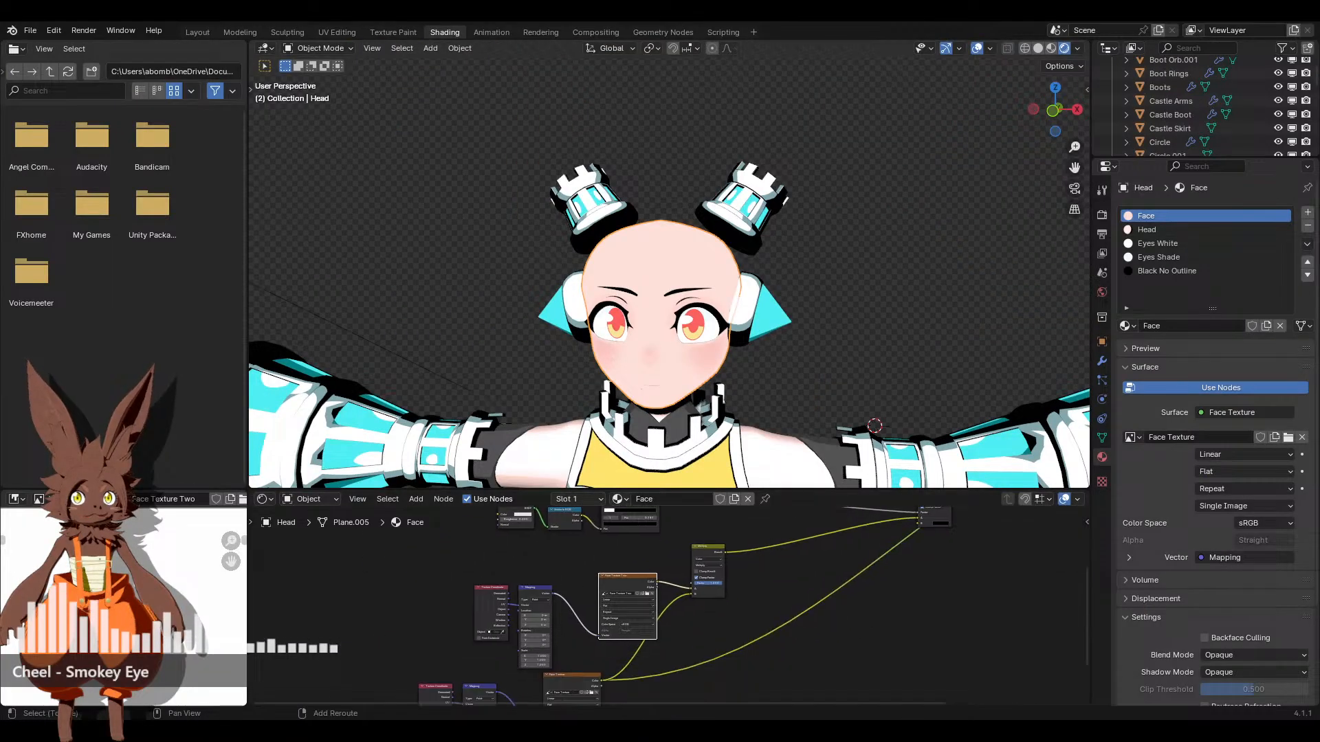
{"action": "left_click", "coordinate": [563, 680]}
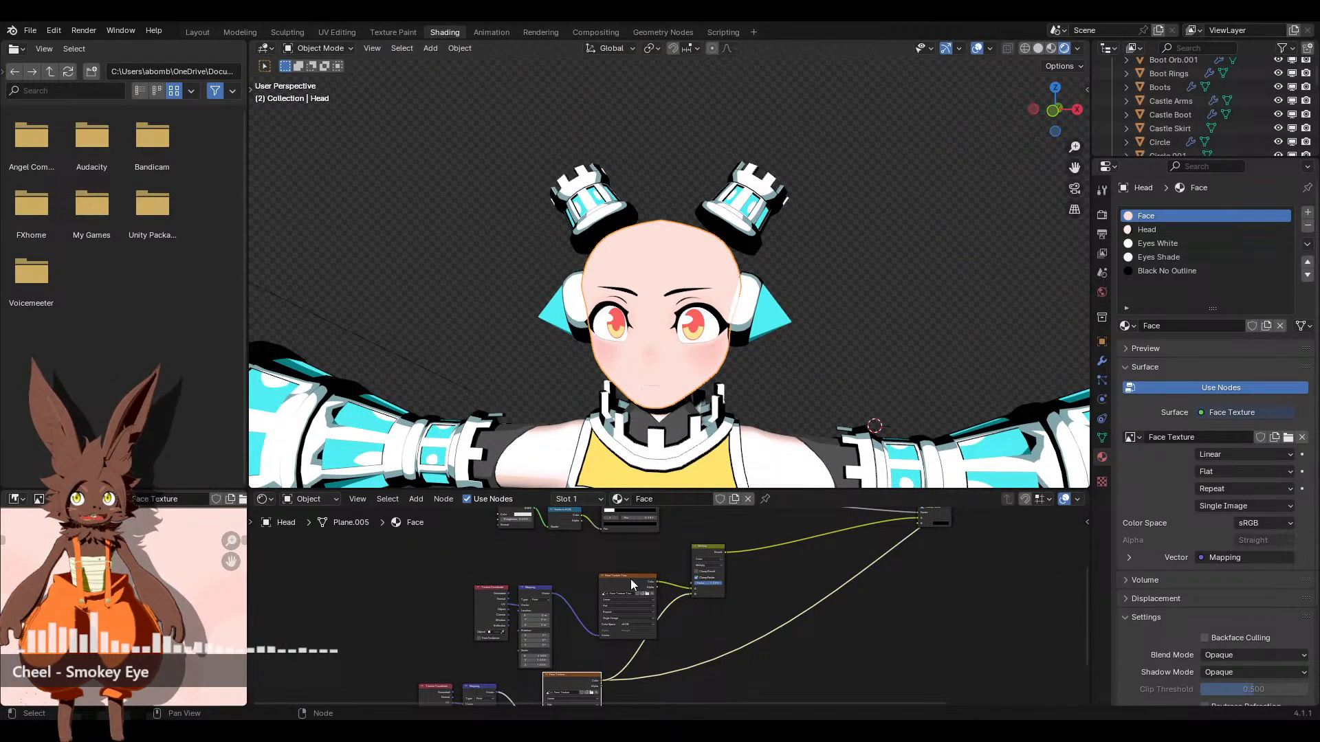
{"action": "left_click", "coordinate": [631, 583]}
Shift the two downstream Multiply nodes further left, placing the final one higher above the other
{"action": "middle_click_drag", "start_coordinate": [796, 579], "coordinate": [626, 676]}
{"action": "left_click_drag", "start_coordinate": [571, 627], "coordinate": [531, 621]}
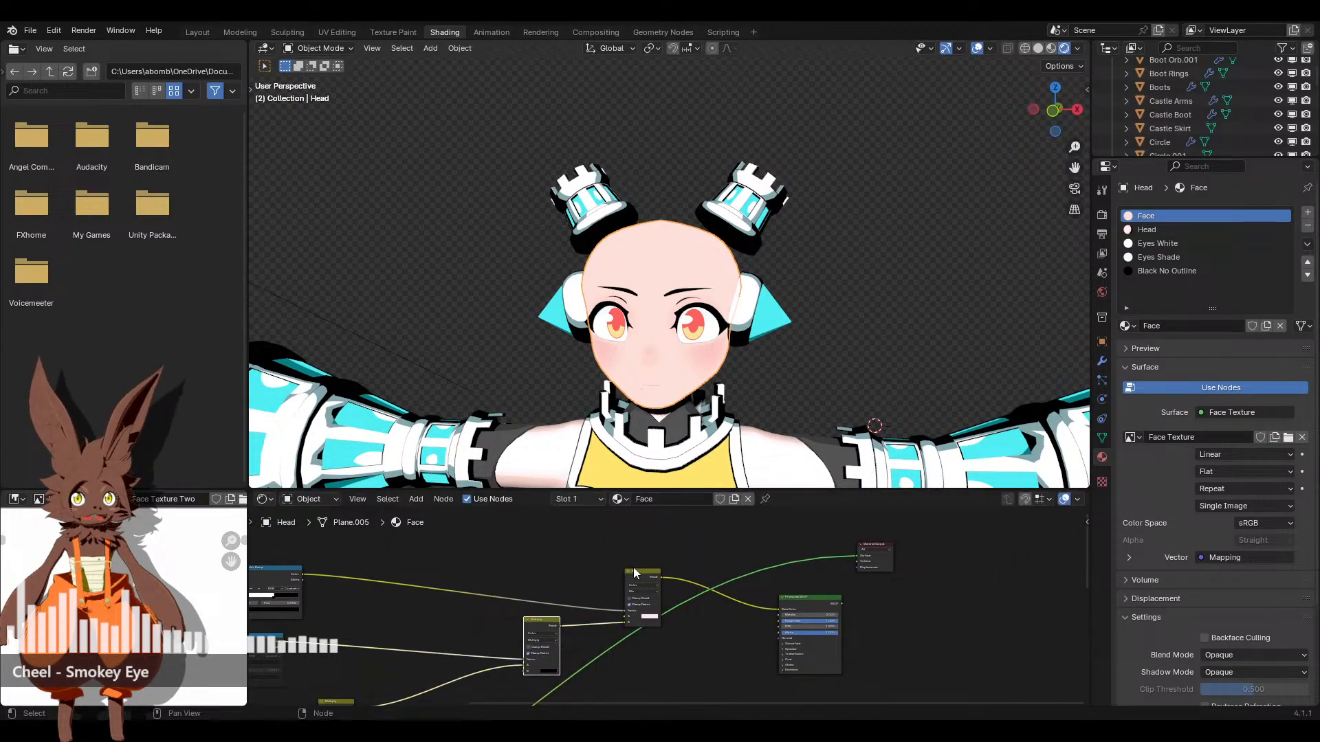
{"action": "left_click_drag", "start_coordinate": [635, 572], "coordinate": [593, 542]}
{"action": "scroll", "coordinate": [608, 660], "scroll_direction": "down", "scroll_amount": 3}
{"action": "middle_click_drag", "start_coordinate": [594, 682], "coordinate": [630, 653], "text": "shift"}
{"action": "scroll", "coordinate": [497, 631], "scroll_direction": "up", "scroll_amount": 1}
Link the result of the Multiply node combining both face textures to the Material Output's Surface input
{"action": "mouse_move", "coordinate": [495, 628]}
{"action": "left_mouse_down"}
{"action": "mouse_move", "coordinate": [517, 638]}
{"action": "mouse_move", "coordinate": [918, 538]}
{"action": "mouse_move", "coordinate": [889, 530]}
{"action": "mouse_move", "coordinate": [895, 553]}
{"action": "left_mouse_up"}
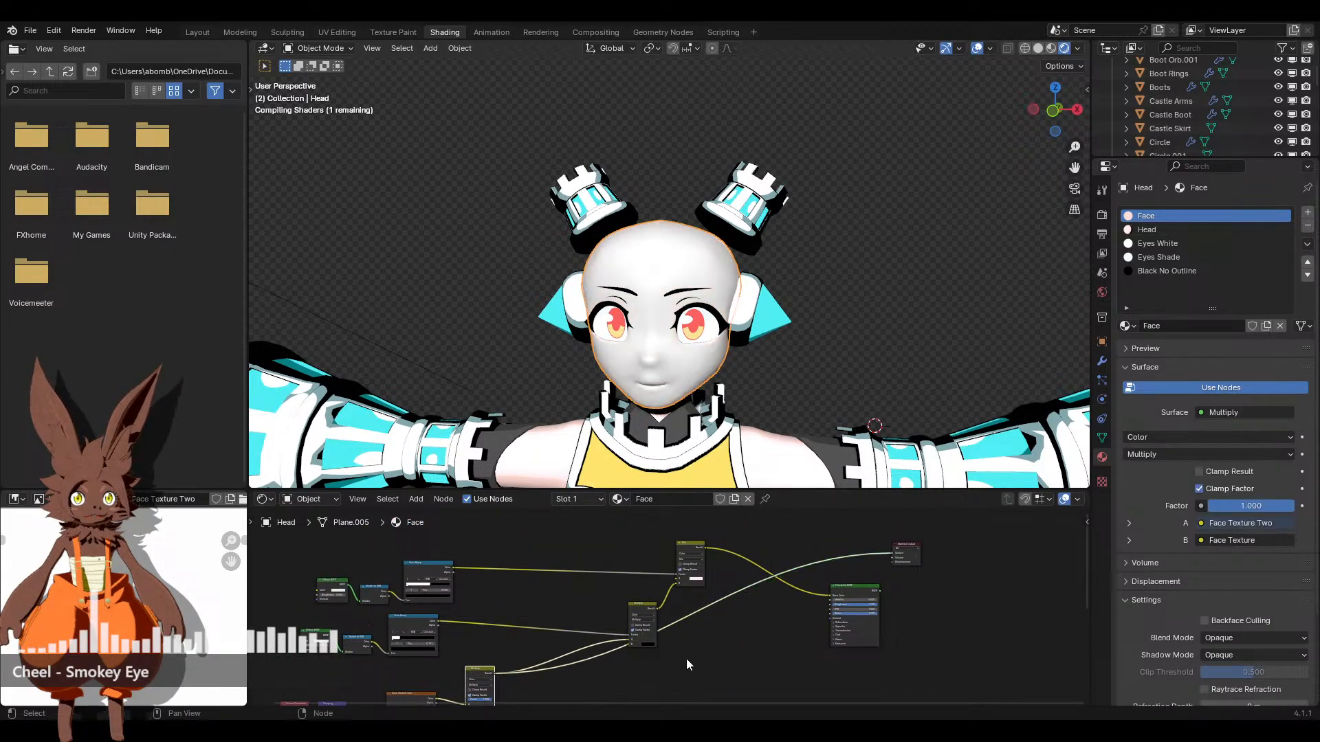
{"action": "middle_click_drag", "start_coordinate": [614, 678], "coordinate": [823, 579]}
{"action": "scroll", "coordinate": [703, 599], "scroll_direction": "up", "scroll_amount": 3}
{"action": "scroll", "coordinate": [662, 638], "scroll_direction": "up", "scroll_amount": 2}
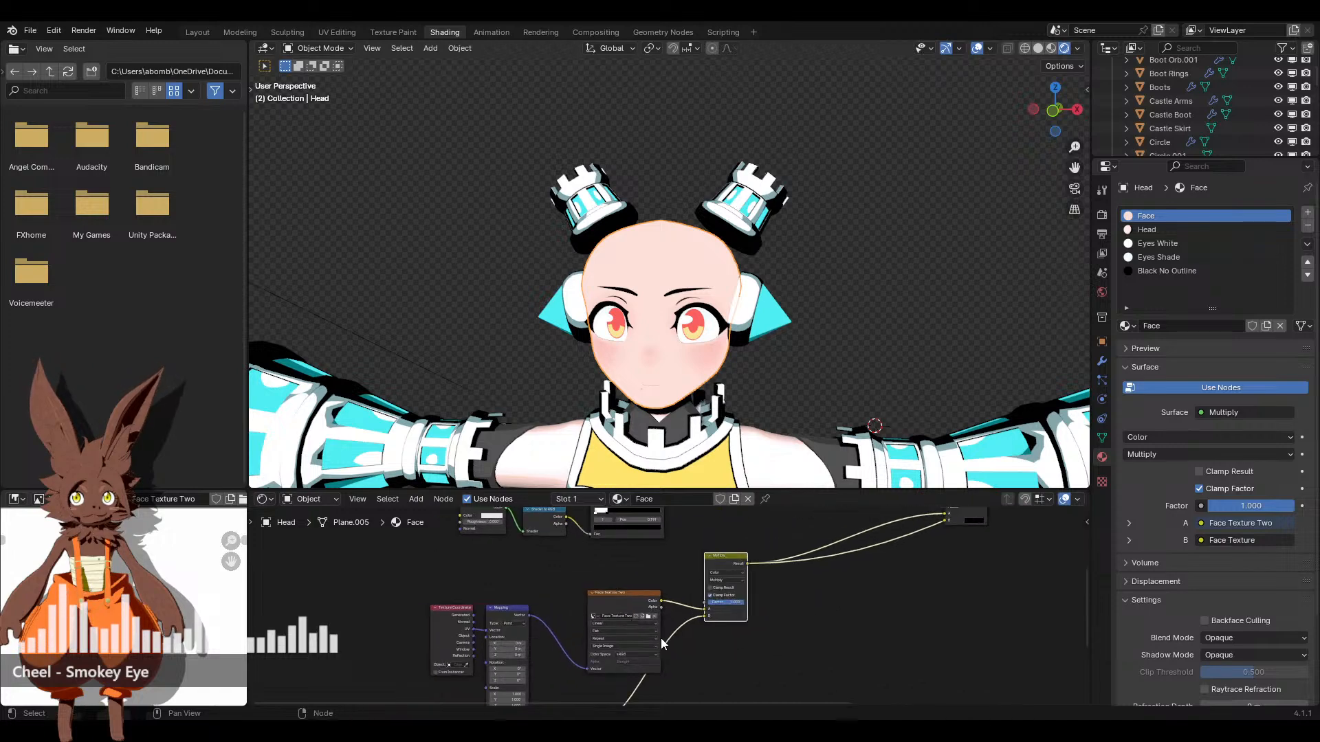
Make the Face Texture Two node active, then test a red dab on the cheek in Texture Paint and undo it
{"action": "left_click", "coordinate": [604, 593]}
{"action": "scroll", "coordinate": [673, 599], "scroll_direction": "down", "scroll_amount": 1}
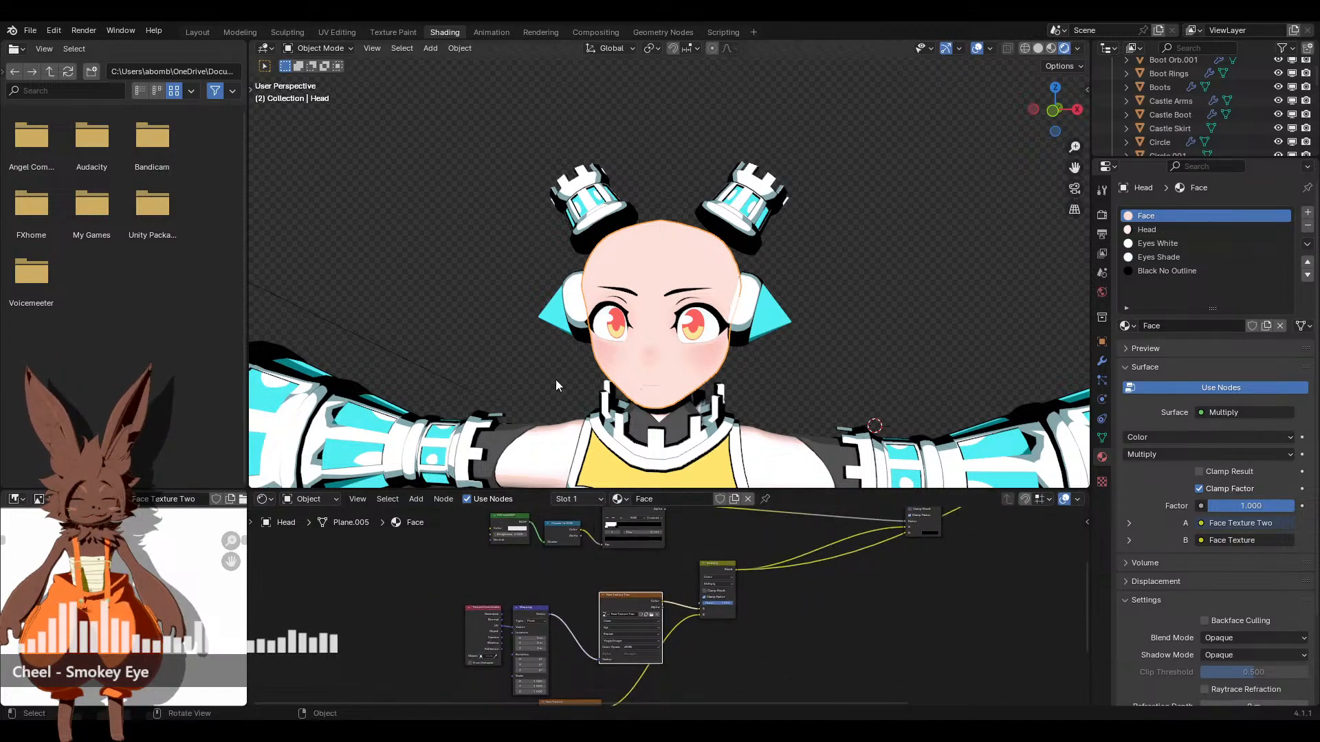
{"action": "left_click", "coordinate": [381, 32]}
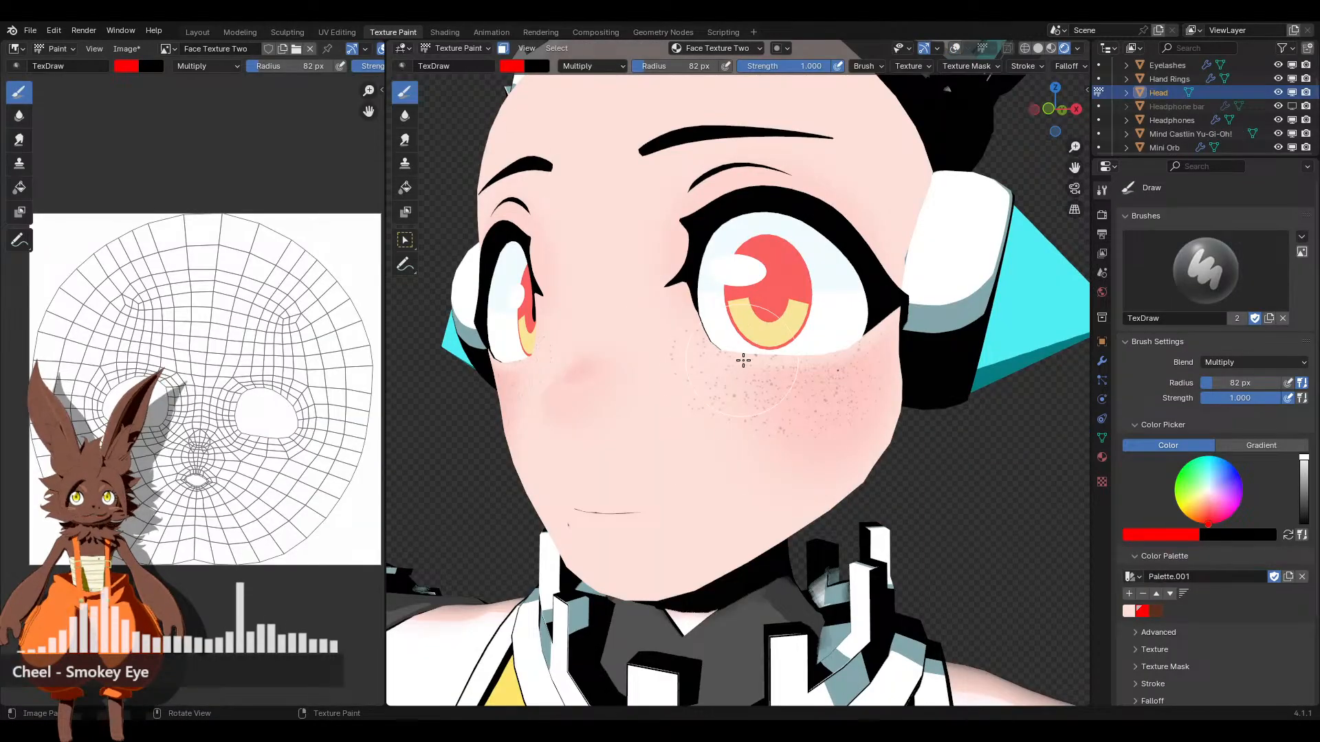
{"action": "left_click", "coordinate": [716, 442]}
{"action": "key", "text": "ctrl+z"}
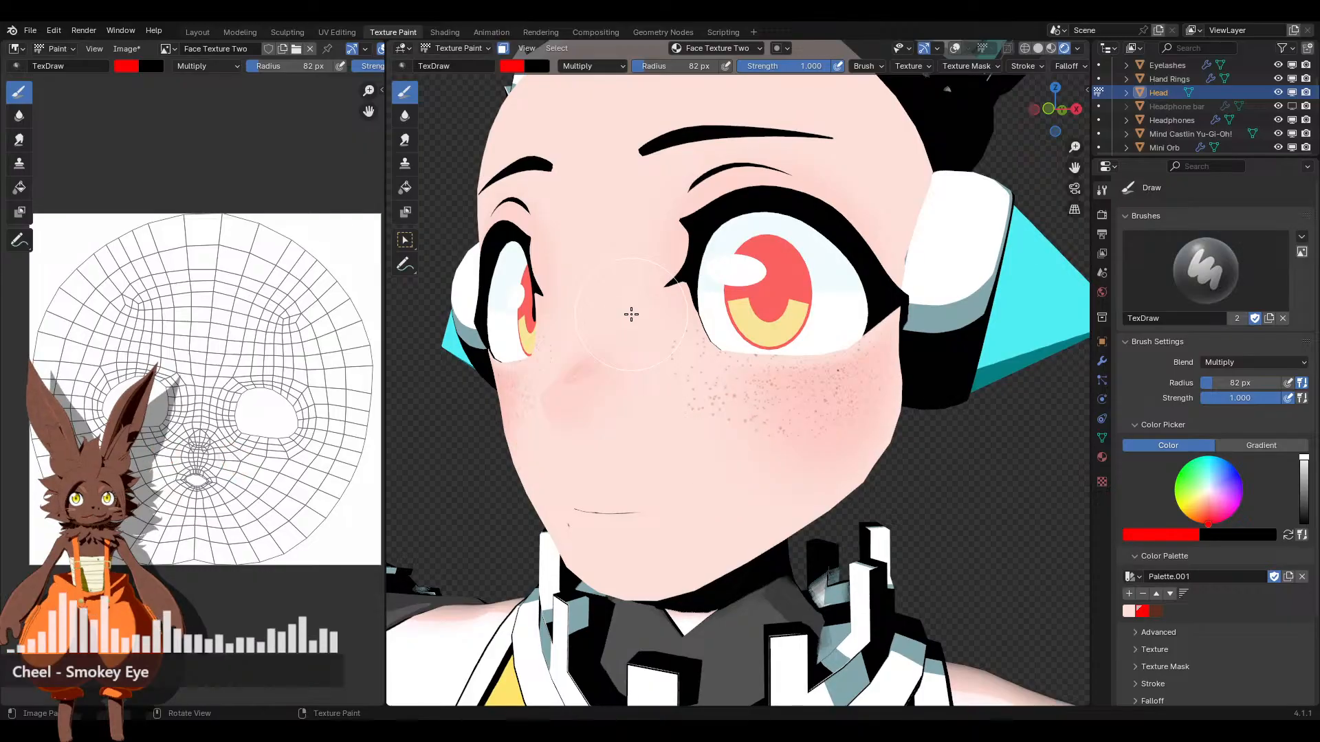
Set the Draw brush colour to yellow for painting the face
{"action": "scroll", "coordinate": [619, 344], "scroll_direction": "down", "scroll_amount": 5}
{"action": "middle_click_drag", "start_coordinate": [619, 357], "coordinate": [731, 407]}
{"action": "left_click", "coordinate": [1169, 535]}
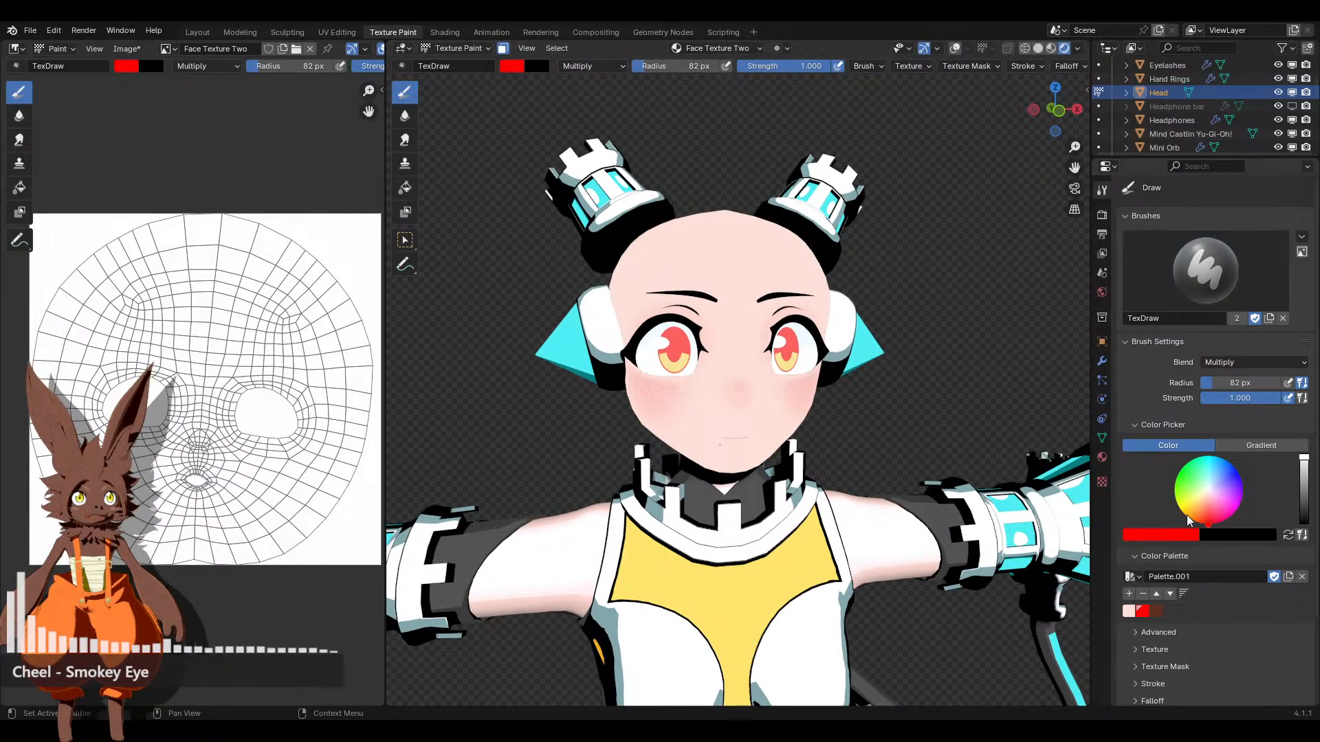
{"action": "left_click", "coordinate": [1177, 505]}
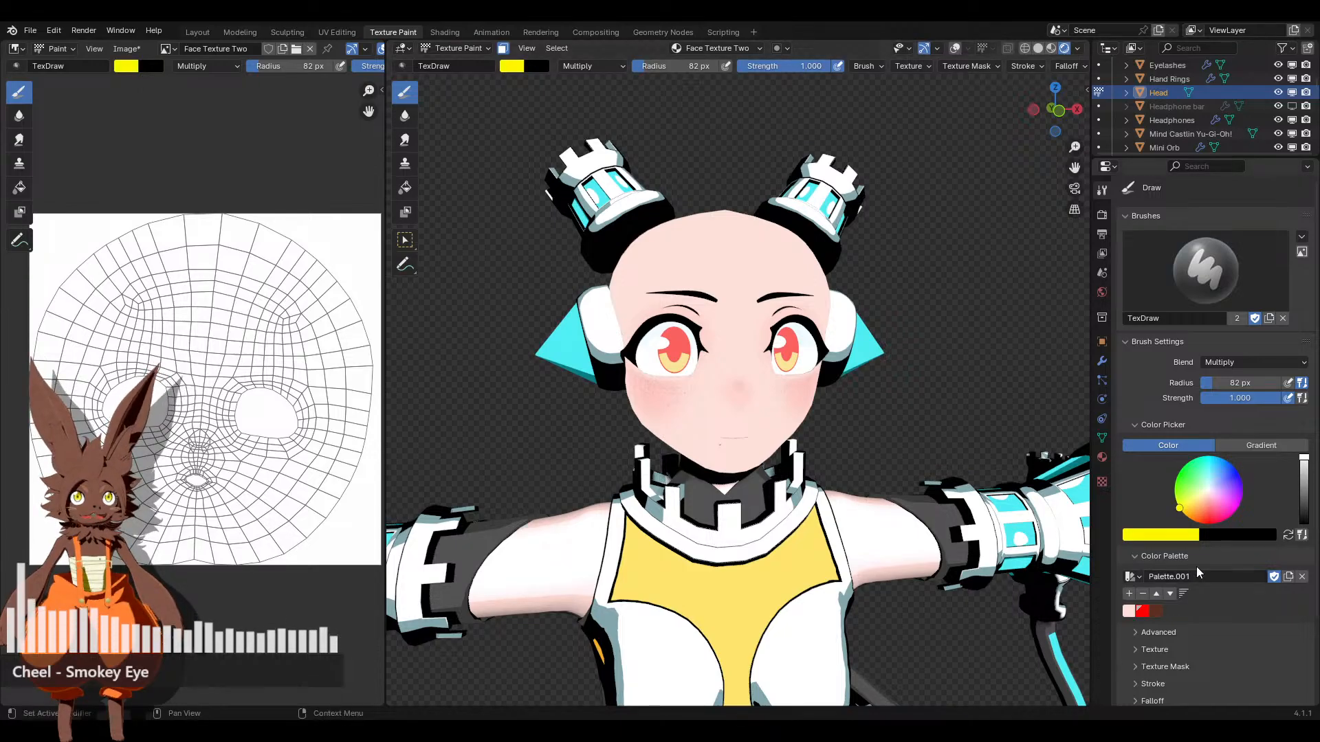
{"action": "middle_click_drag", "start_coordinate": [937, 472], "coordinate": [722, 304]}
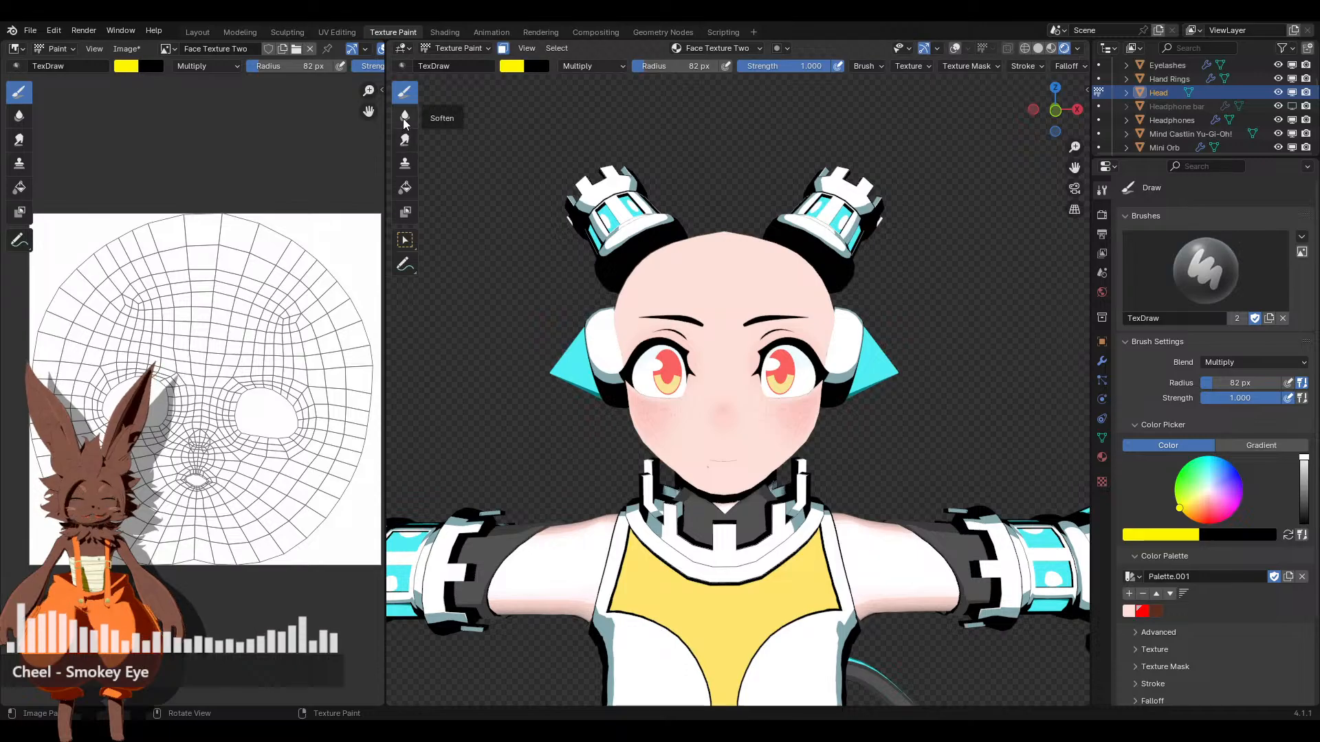
Switch to the Fill tool, pick a golden yellow colour and add it to Palette.001
{"action": "left_click", "coordinate": [405, 187]}
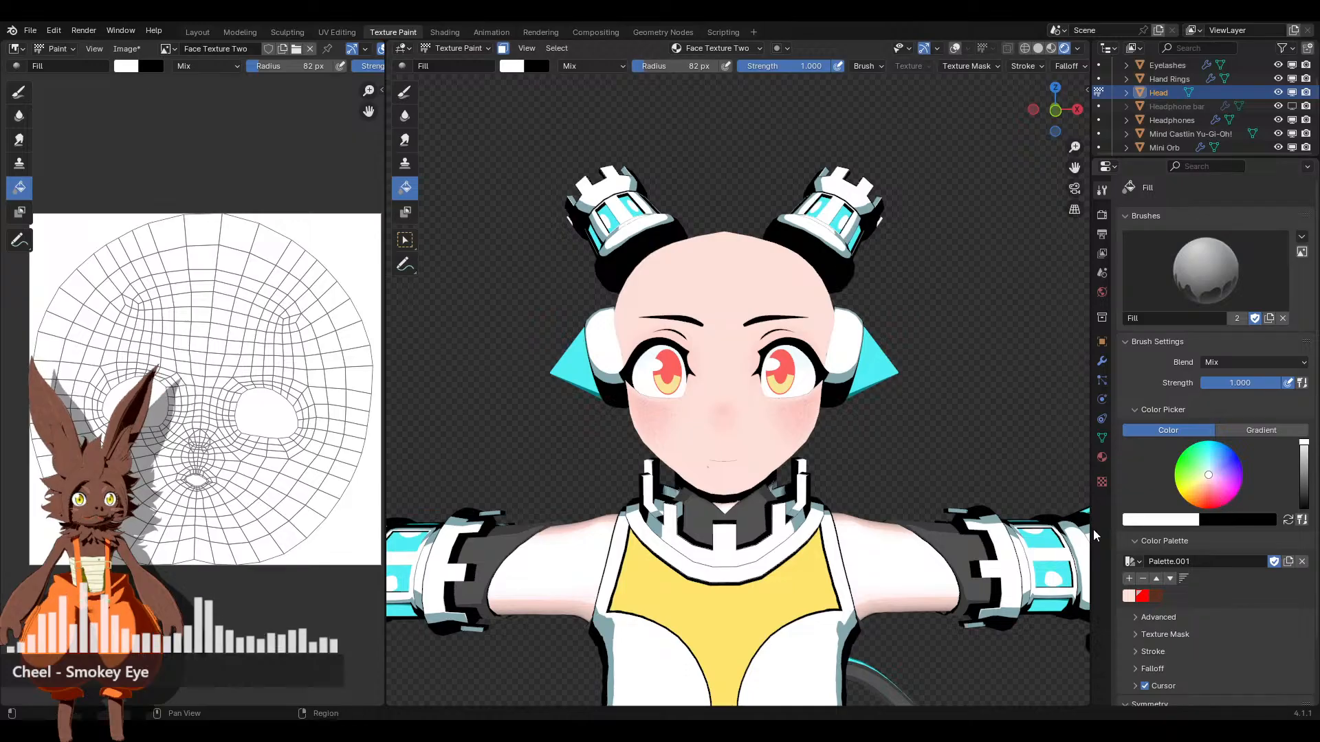
{"action": "left_click_drag", "start_coordinate": [1221, 495], "coordinate": [1180, 495]}
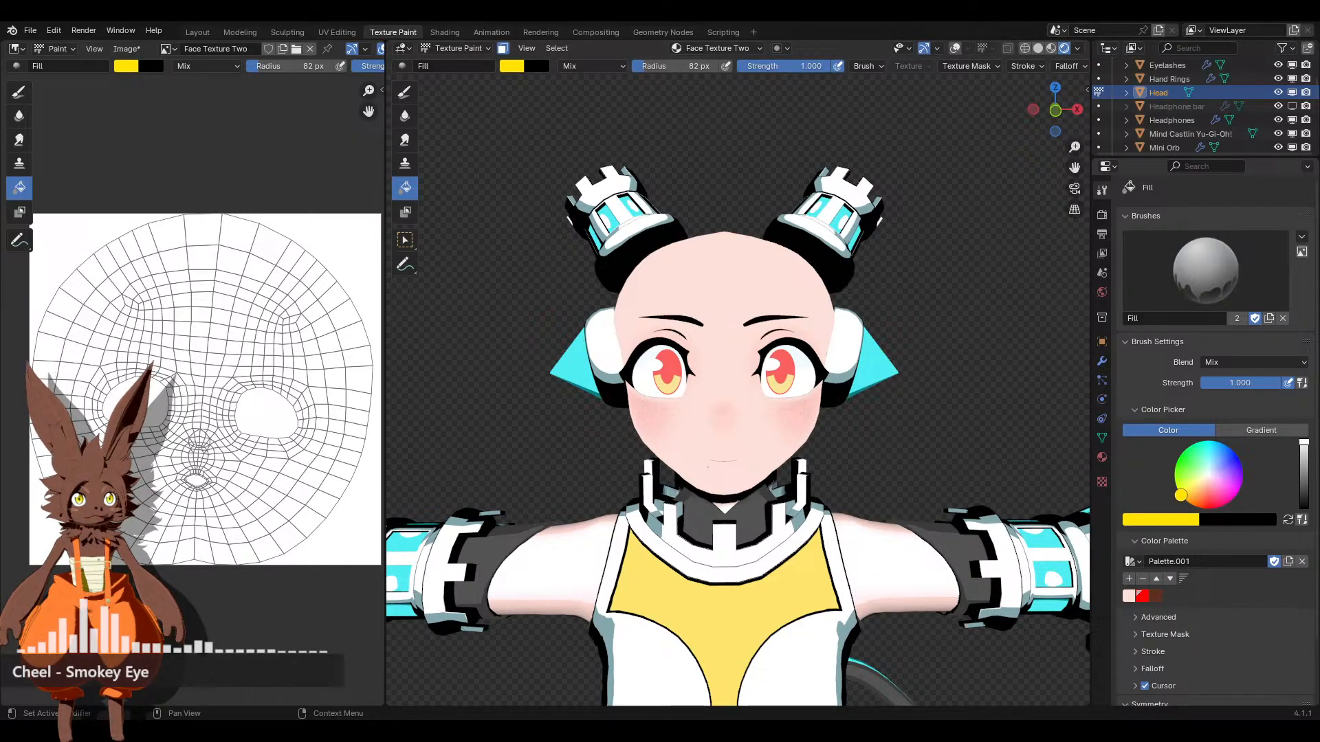
{"action": "left_click", "coordinate": [1128, 578]}
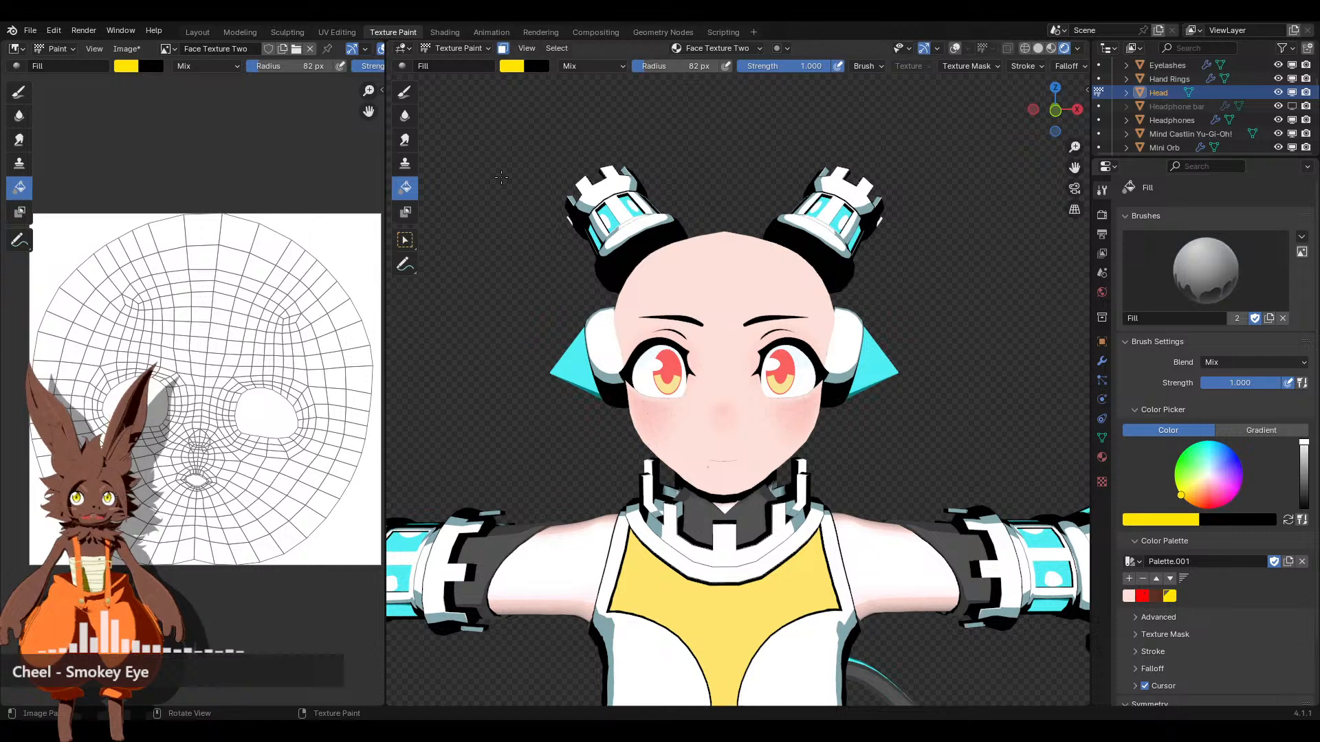
Set both stops of the linear gradient fill to the palette's yellow and fill the entire Face Texture Two image with it
{"action": "left_click", "coordinate": [1268, 430]}
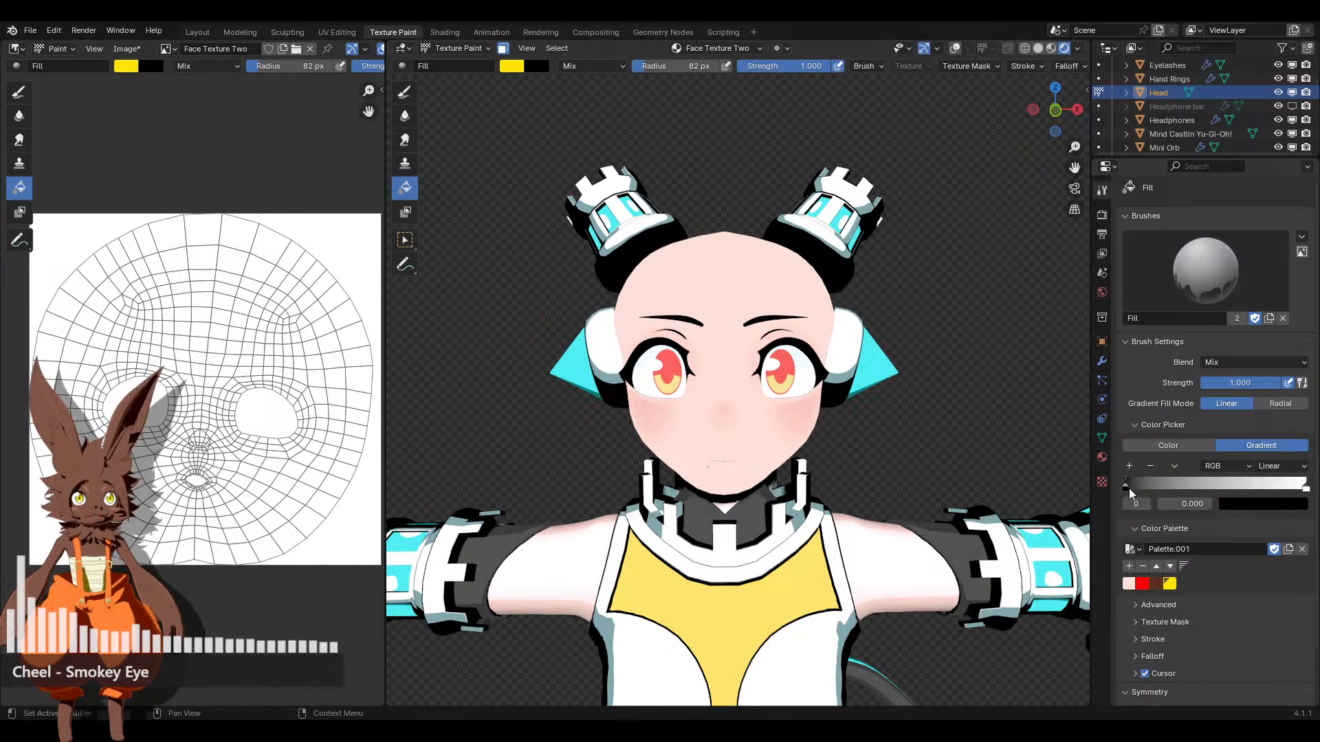
{"action": "left_click_drag", "start_coordinate": [1170, 583], "coordinate": [1271, 507]}
{"action": "left_click", "coordinate": [1303, 489]}
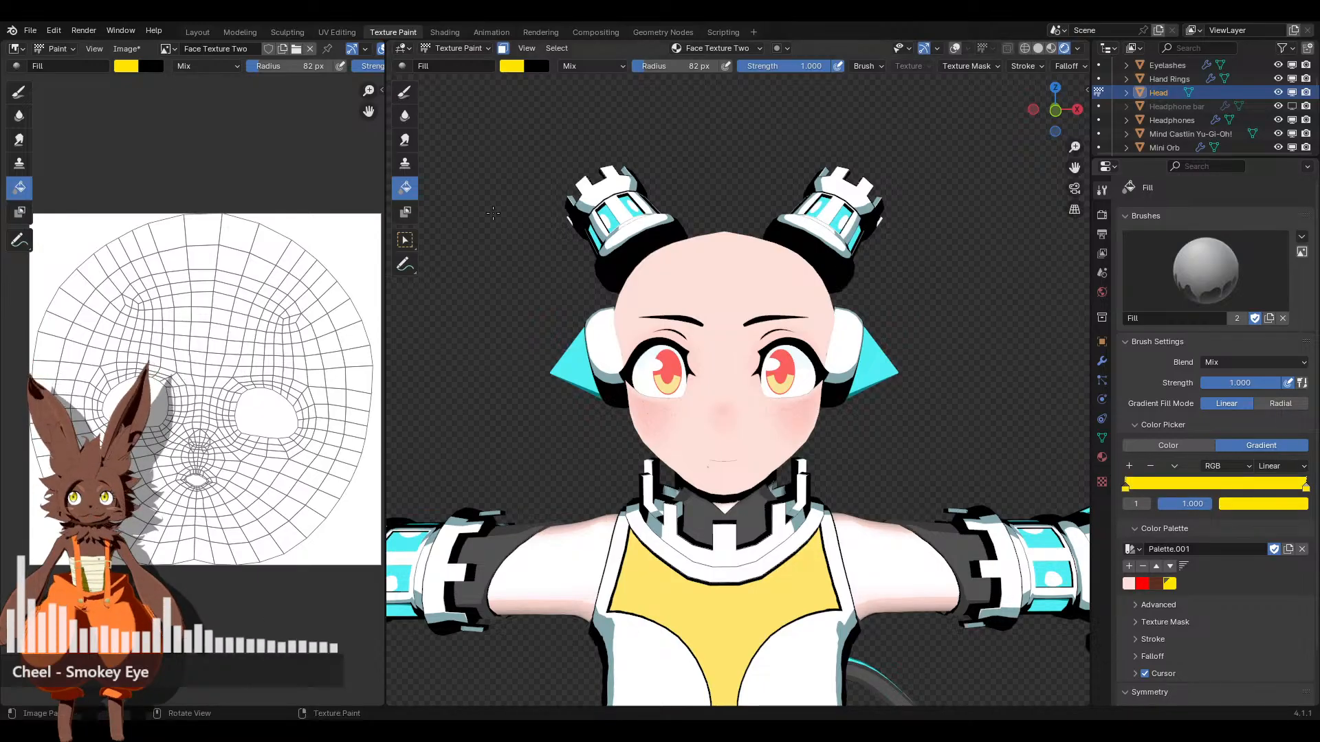
{"action": "left_click_drag", "start_coordinate": [160, 279], "coordinate": [306, 455]}
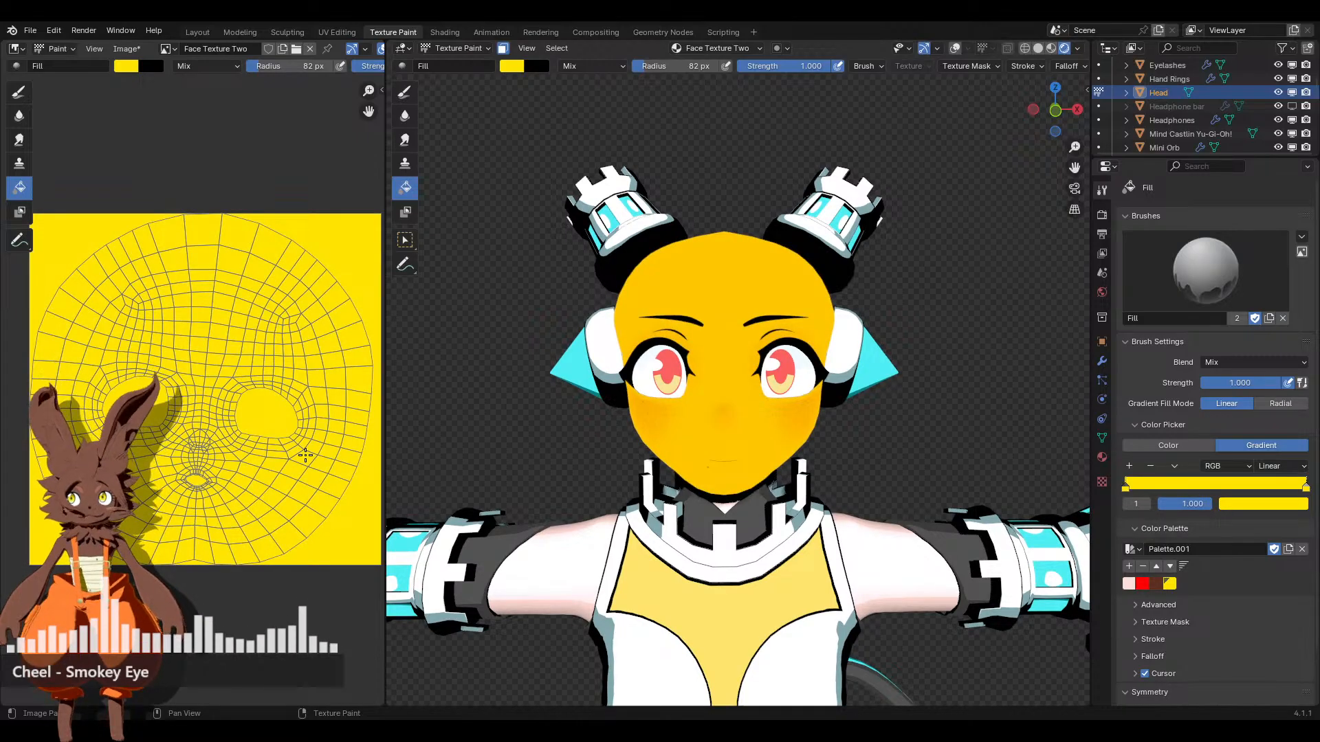
In the Shading workspace, swap the Multiply node's inputs so Face Texture feeds A and Face Texture Two feeds B
{"action": "key", "text": "ctrl+Page_Down"}
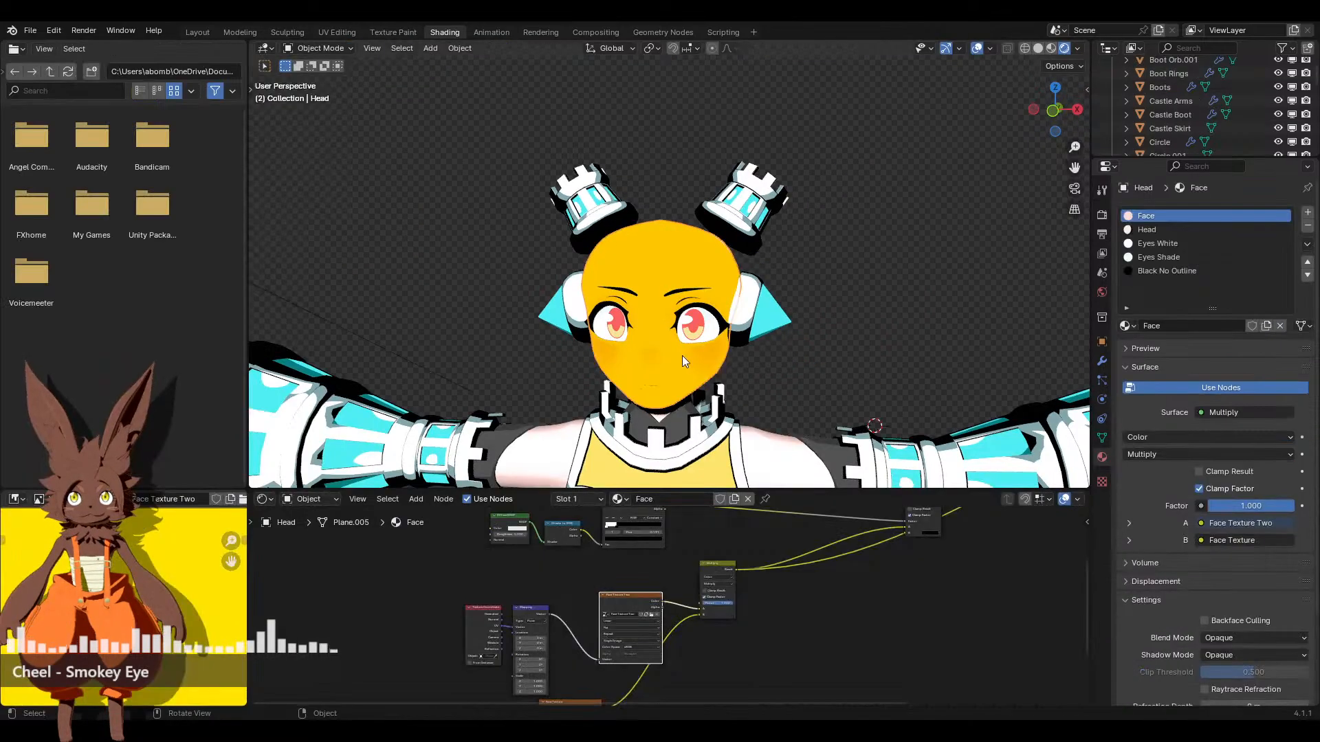
{"action": "scroll", "coordinate": [703, 609], "scroll_direction": "up", "scroll_amount": 8}
{"action": "scroll", "coordinate": [804, 566], "scroll_direction": "up", "scroll_amount": 3}
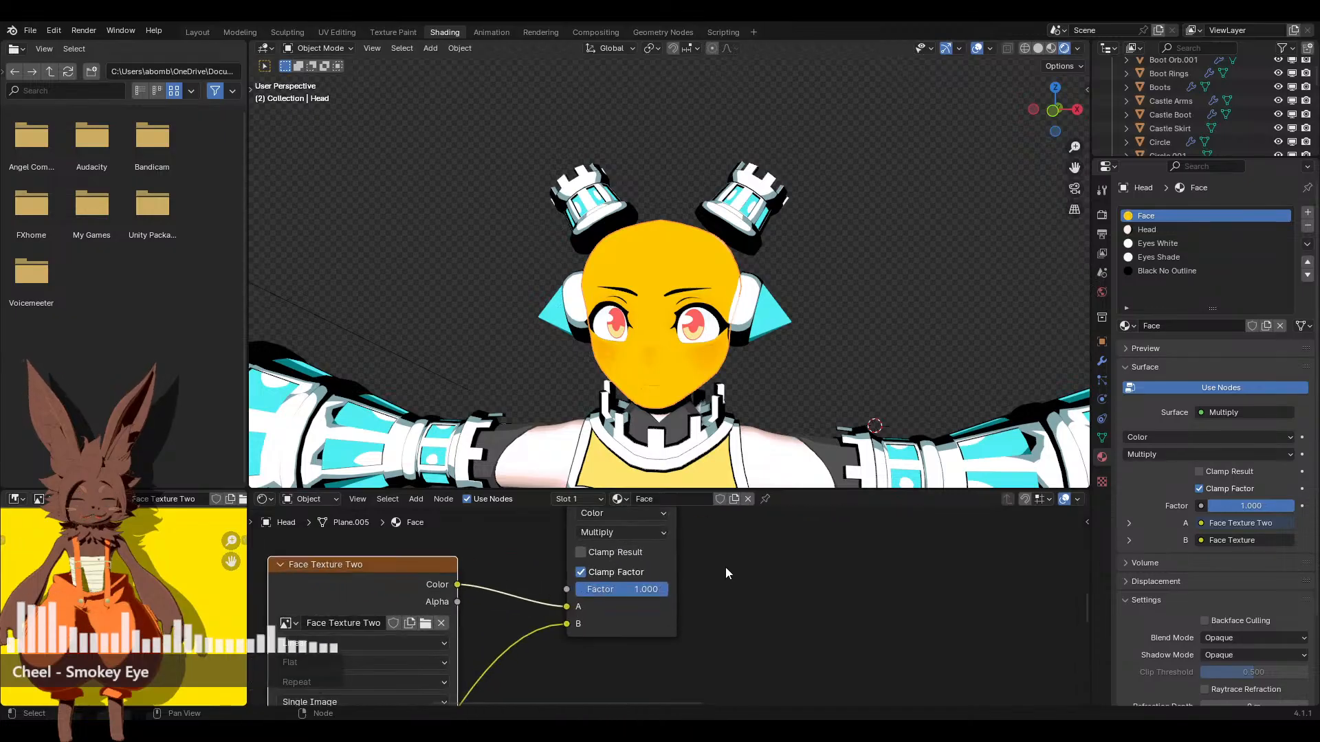
{"action": "mouse_move", "coordinate": [748, 607]}
{"action": "left_mouse_down"}
{"action": "mouse_move", "coordinate": [664, 607]}
{"action": "mouse_move", "coordinate": [759, 608]}
{"action": "left_mouse_up"}
{"action": "scroll", "coordinate": [629, 621], "scroll_direction": "down", "scroll_amount": 2}
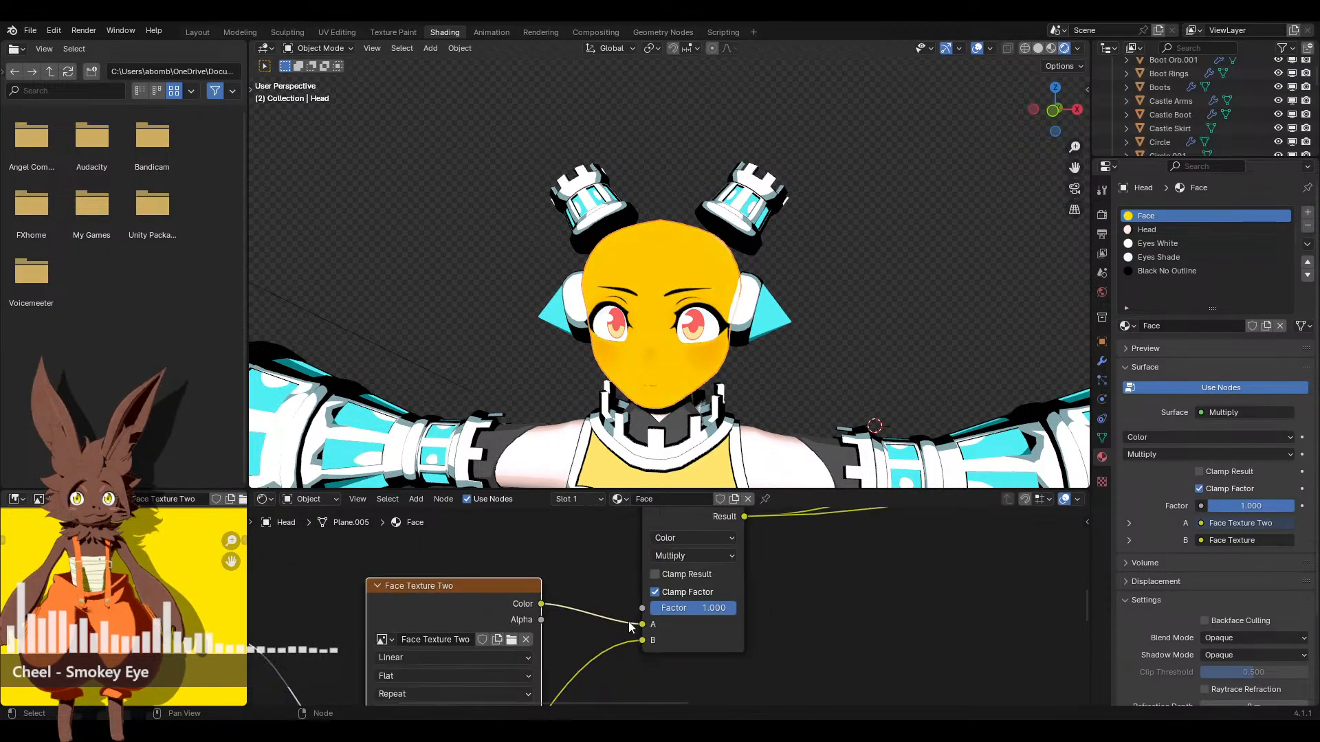
{"action": "left_click_drag", "start_coordinate": [672, 623], "coordinate": [672, 607]}
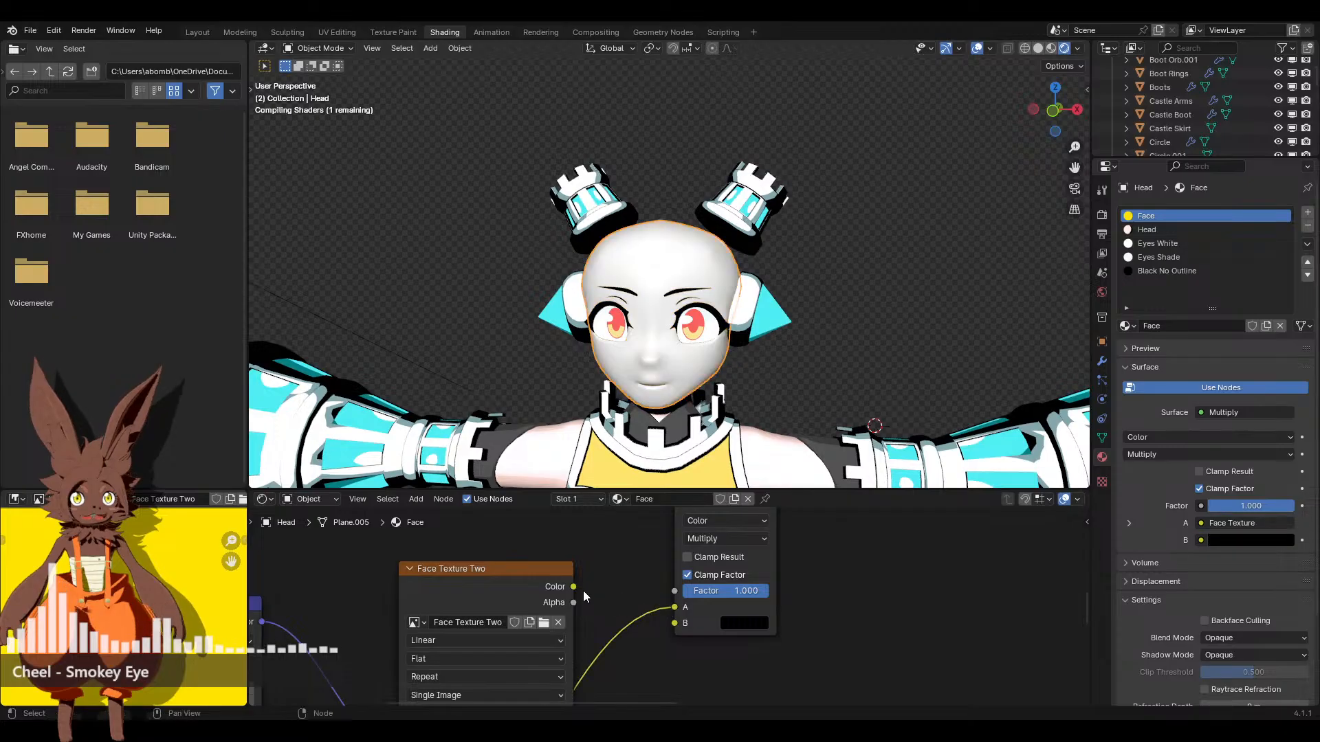
{"action": "left_click_drag", "start_coordinate": [574, 587], "coordinate": [673, 625]}
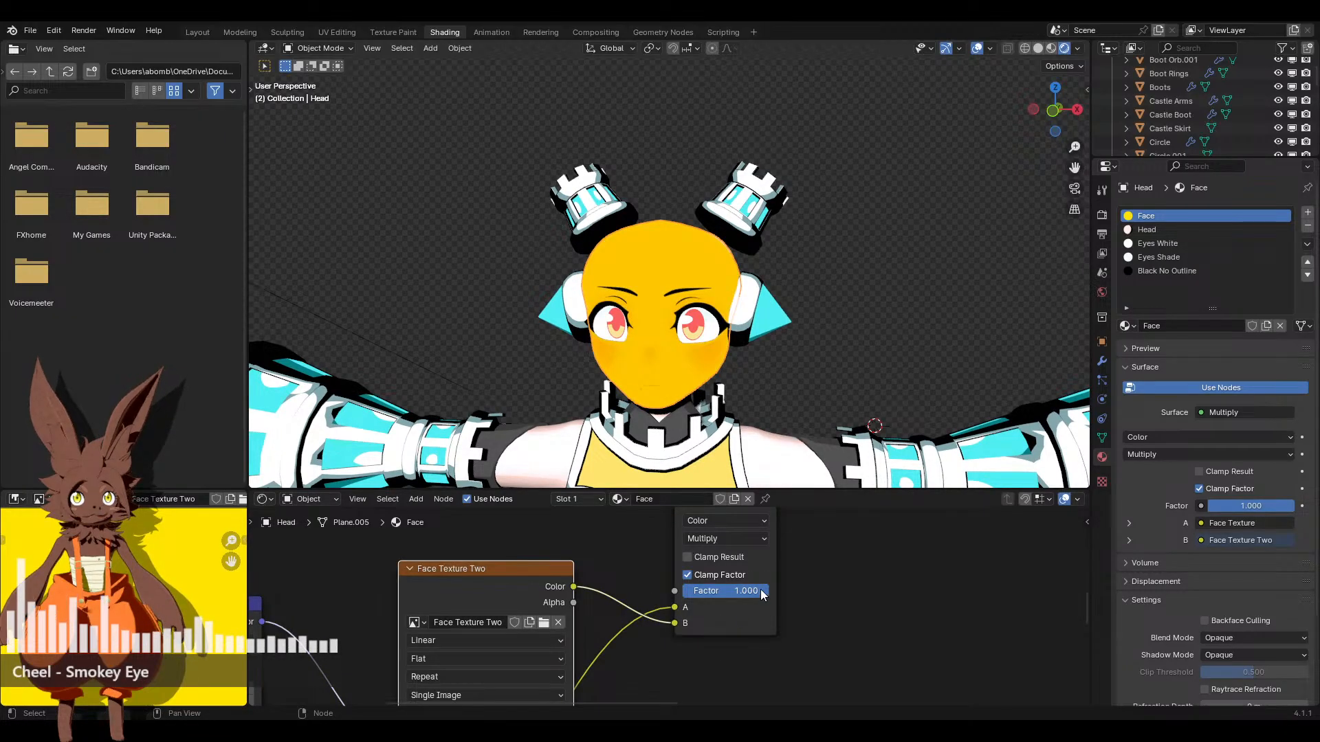
Try a Factor of 0 and then 0.01 on the Multiply node combining the two face textures
{"action": "left_click_drag", "start_coordinate": [765, 591], "coordinate": [691, 591]}
{"action": "scroll", "coordinate": [695, 406], "scroll_direction": "up", "scroll_amount": 8}
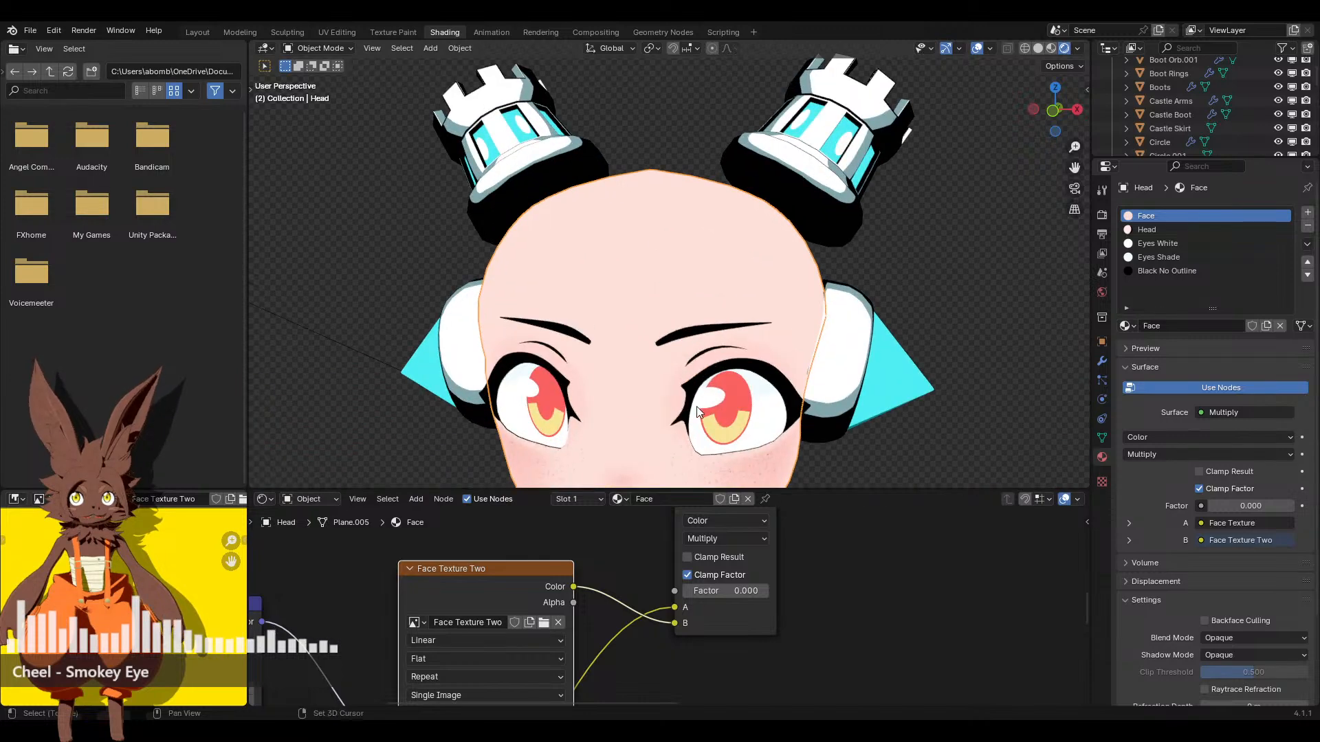
{"action": "middle_click_drag", "start_coordinate": [900, 601], "coordinate": [867, 668]}
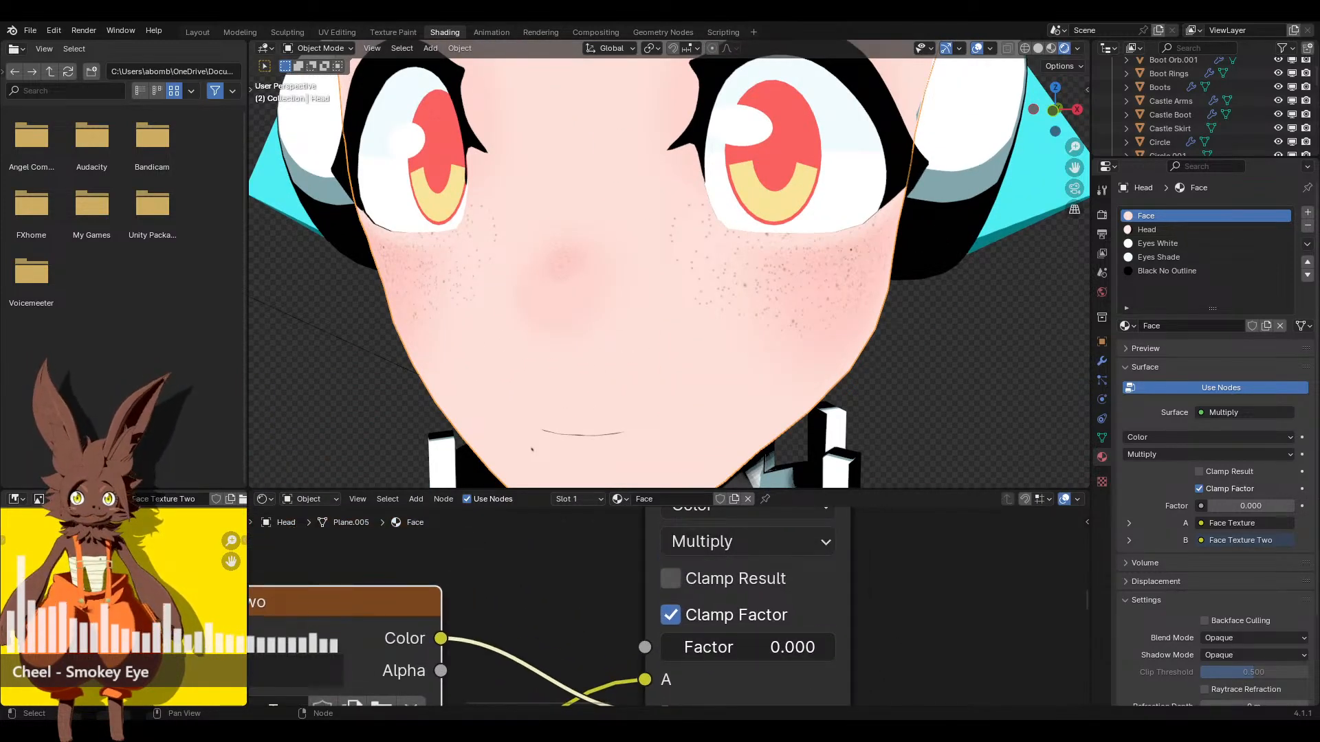
{"action": "left_click_drag", "start_coordinate": [663, 647], "coordinate": [735, 648]}
{"action": "left_click", "coordinate": [731, 648]}
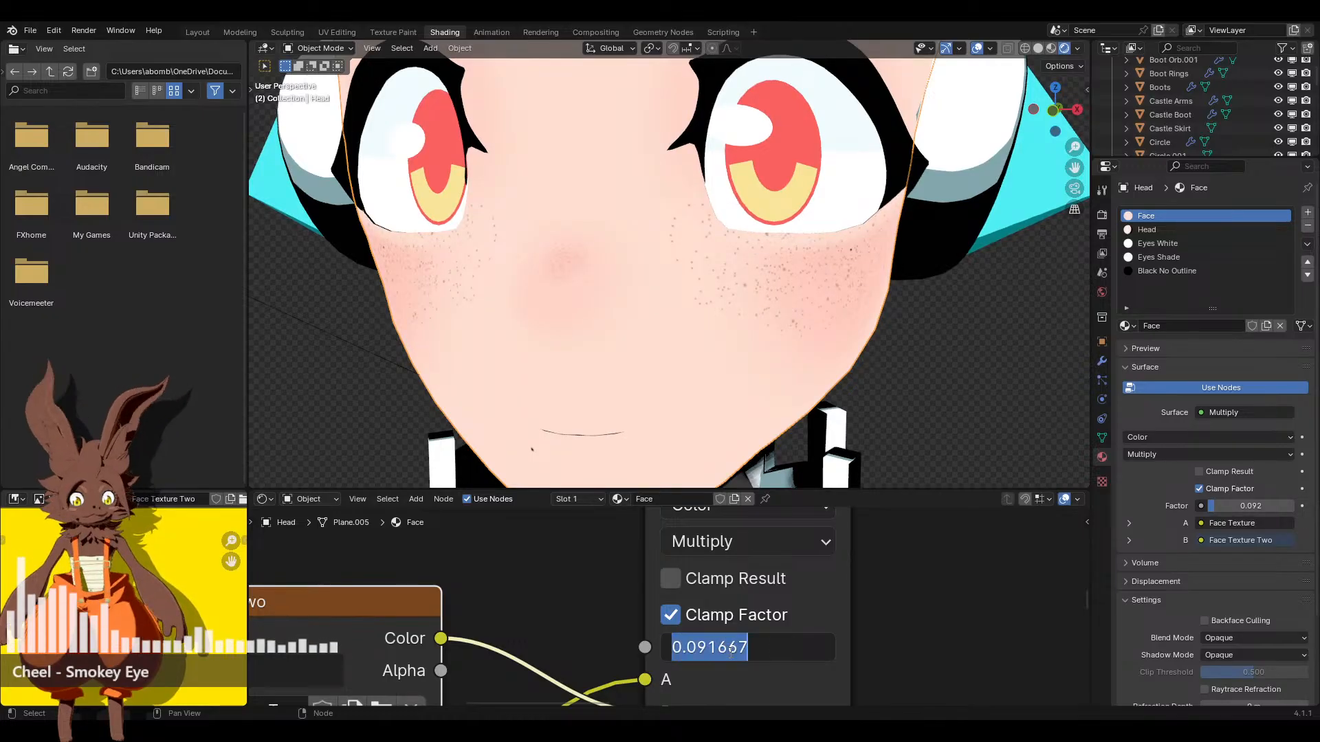
{"action": "type", "text": ".01"}
{"action": "key", "text": "Return"}
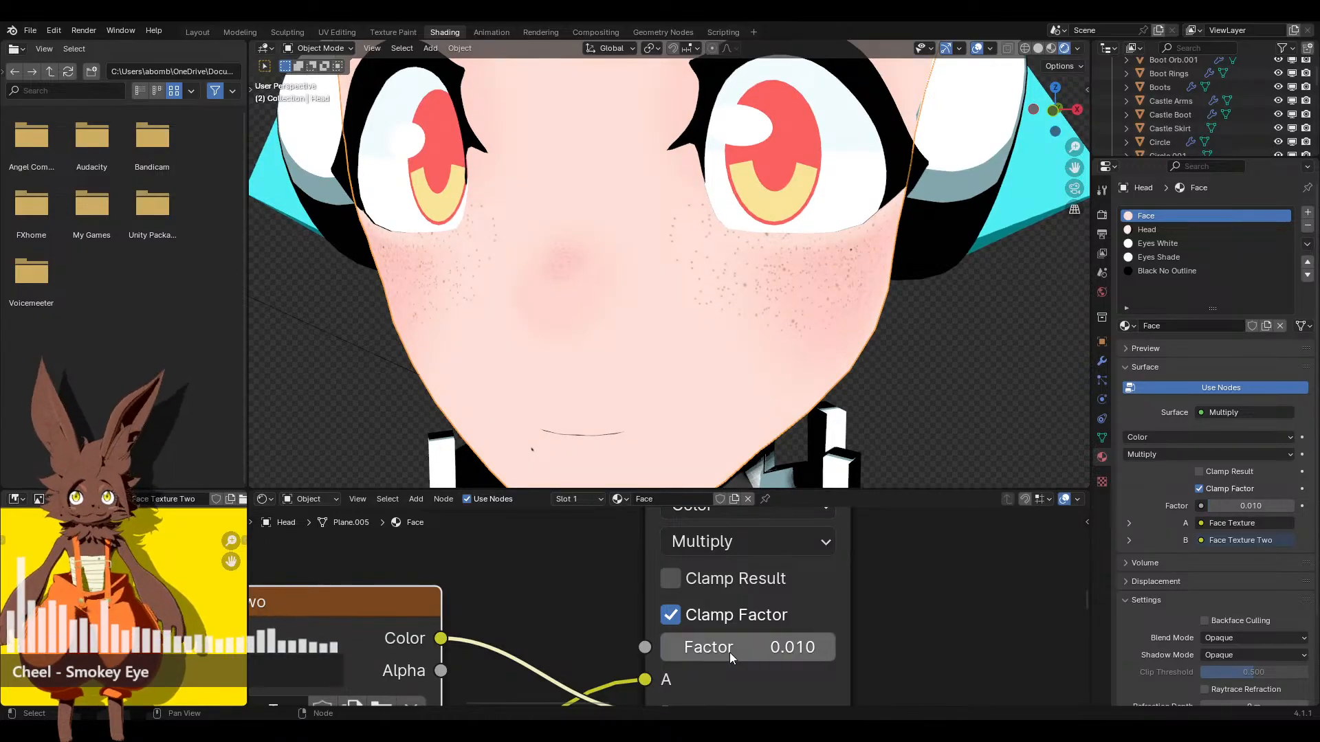
Set the Factor of the Multiply node combining both face textures to 0.1
{"action": "left_click", "coordinate": [913, 586]}
{"action": "left_click_drag", "start_coordinate": [731, 650], "coordinate": [715, 649]}
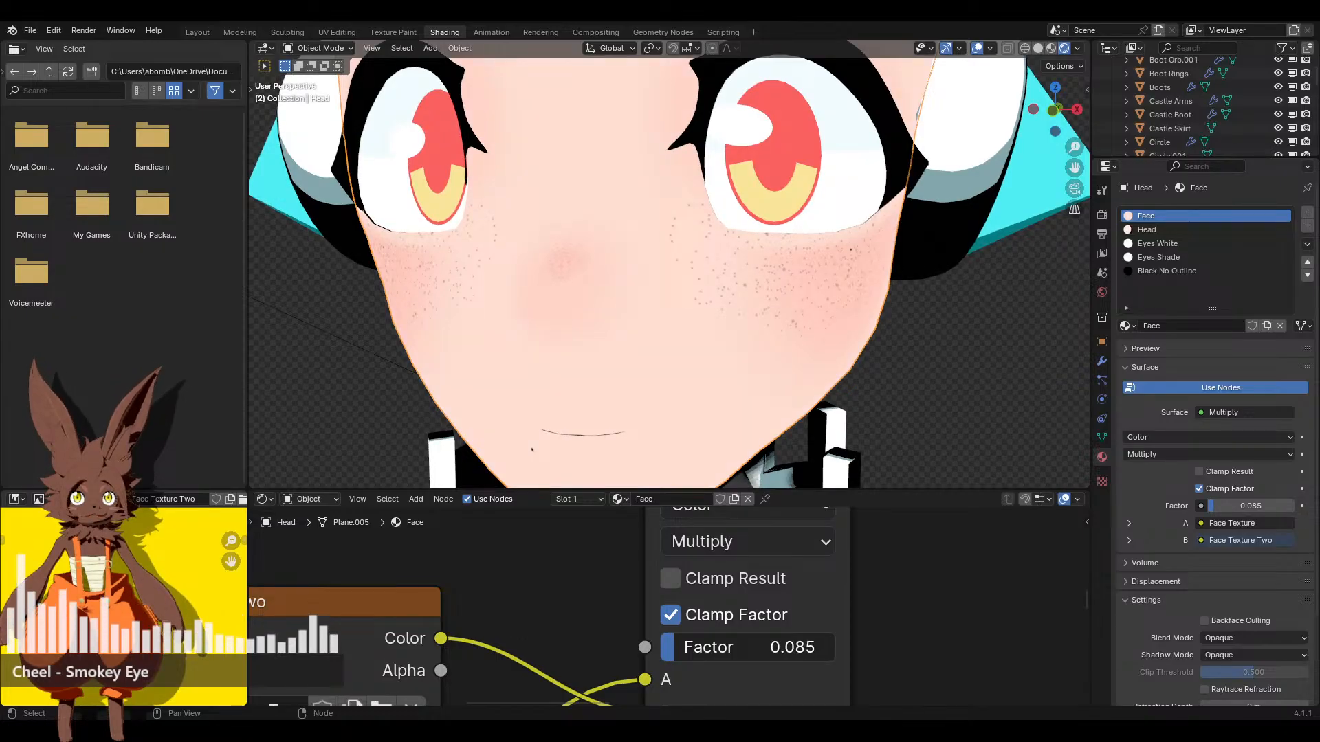
{"action": "left_click", "coordinate": [677, 648]}
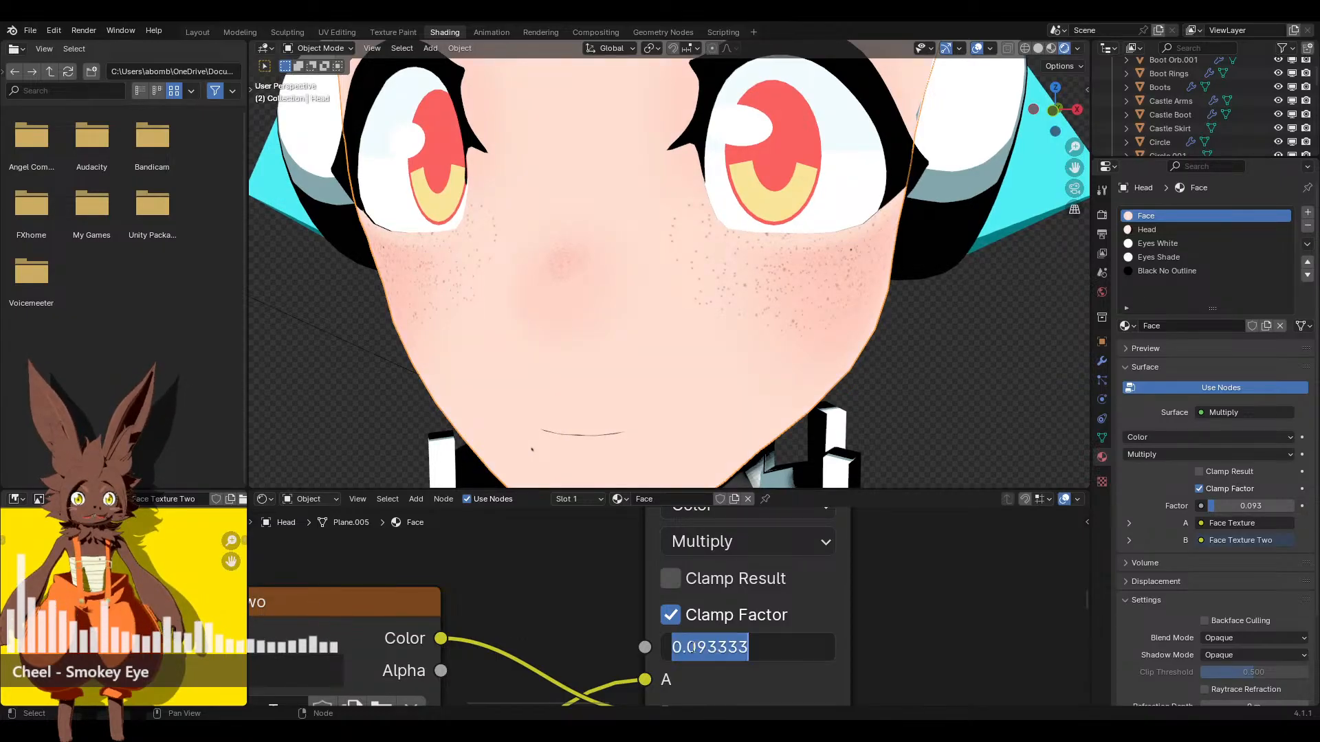
{"action": "type", "text": ".1"}
{"action": "key", "text": "Return"}
Examine the tinted skin, blush and freckles on the face from several distances and angles
{"action": "scroll", "coordinate": [646, 275], "scroll_direction": "down", "scroll_amount": 5}
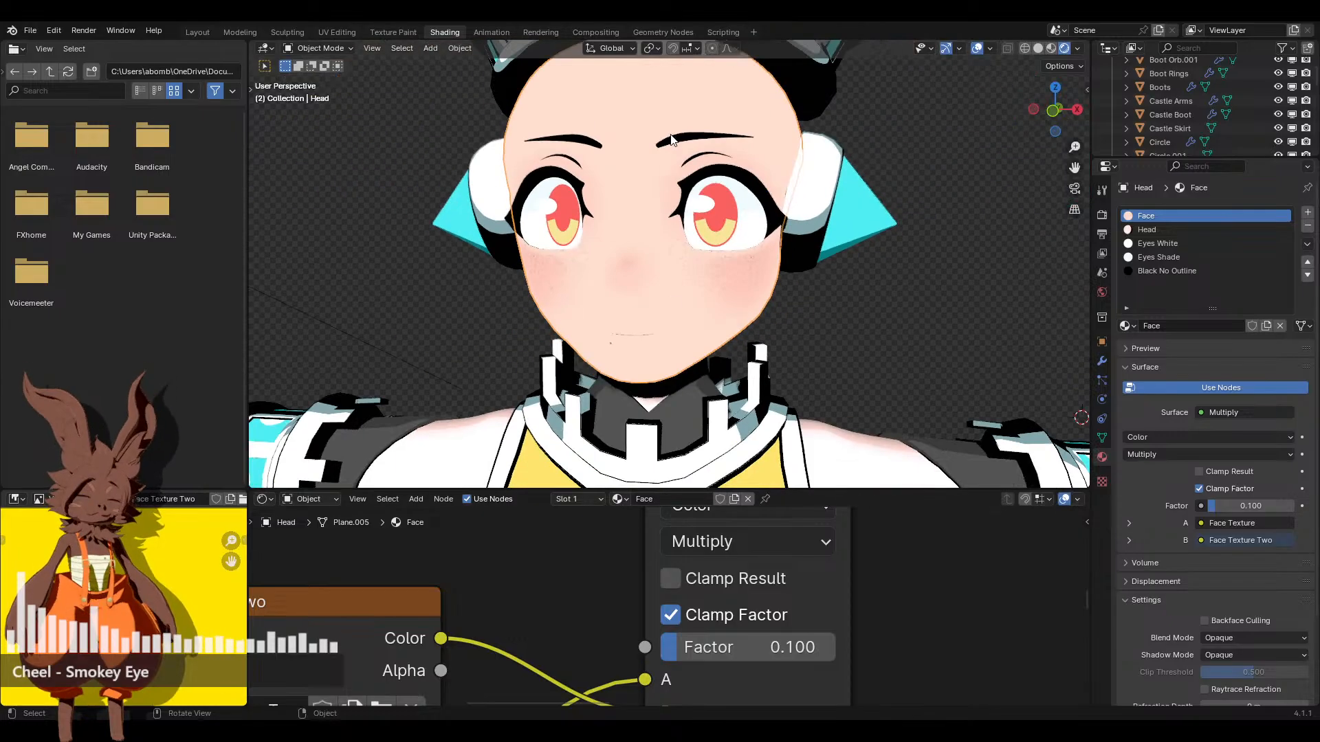
{"action": "scroll", "coordinate": [649, 196], "scroll_direction": "down", "scroll_amount": 3}
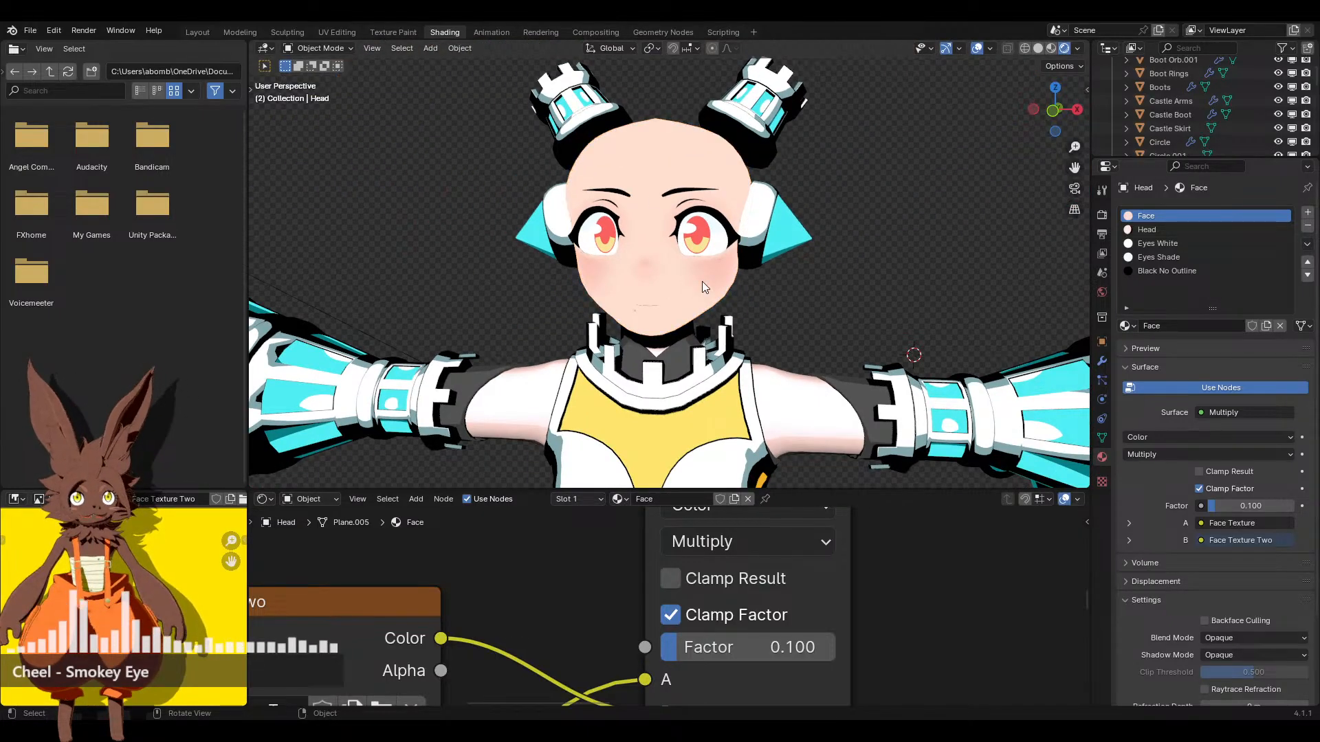
{"action": "scroll", "coordinate": [703, 282], "scroll_direction": "up", "scroll_amount": 3}
{"action": "scroll", "coordinate": [716, 377], "scroll_direction": "up", "scroll_amount": 2}
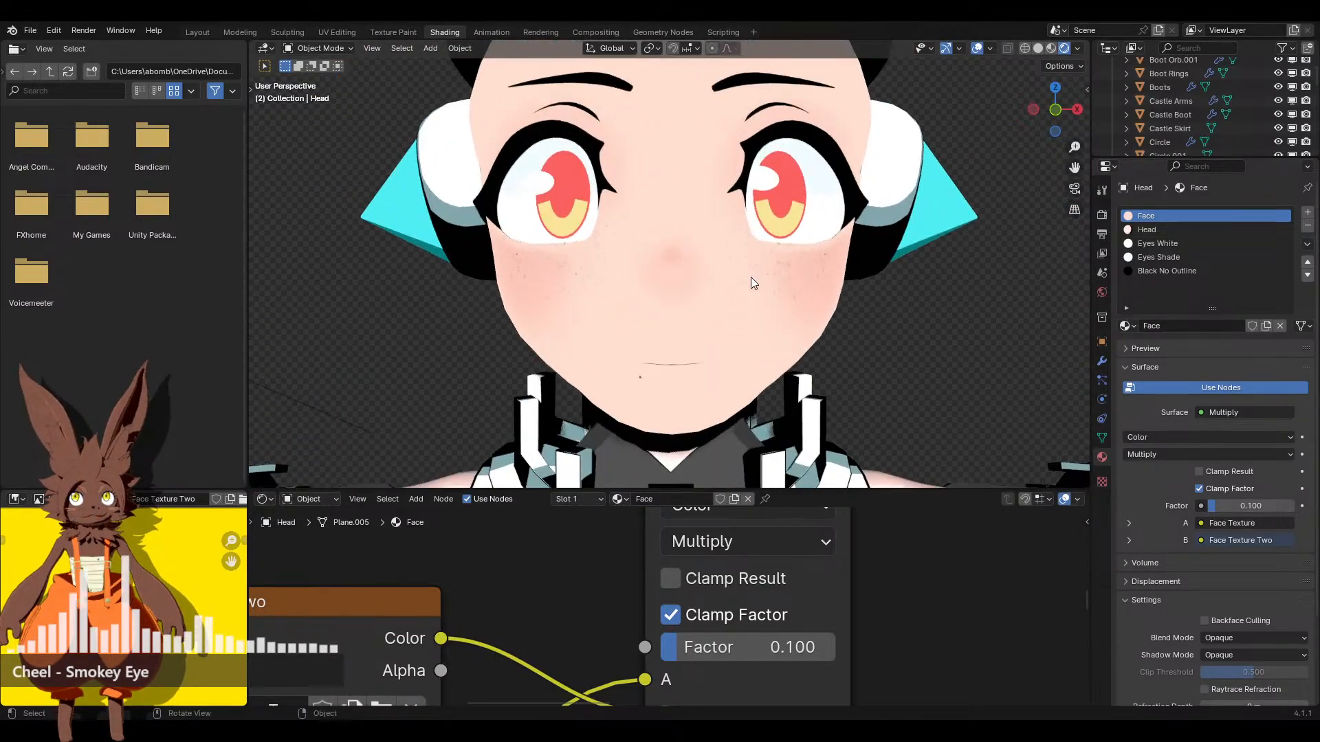
{"action": "middle_click_drag", "start_coordinate": [751, 277], "coordinate": [708, 302]}
{"action": "scroll", "coordinate": [760, 275], "scroll_direction": "down", "scroll_amount": 4}
{"action": "scroll", "coordinate": [737, 365], "scroll_direction": "up", "scroll_amount": 2}
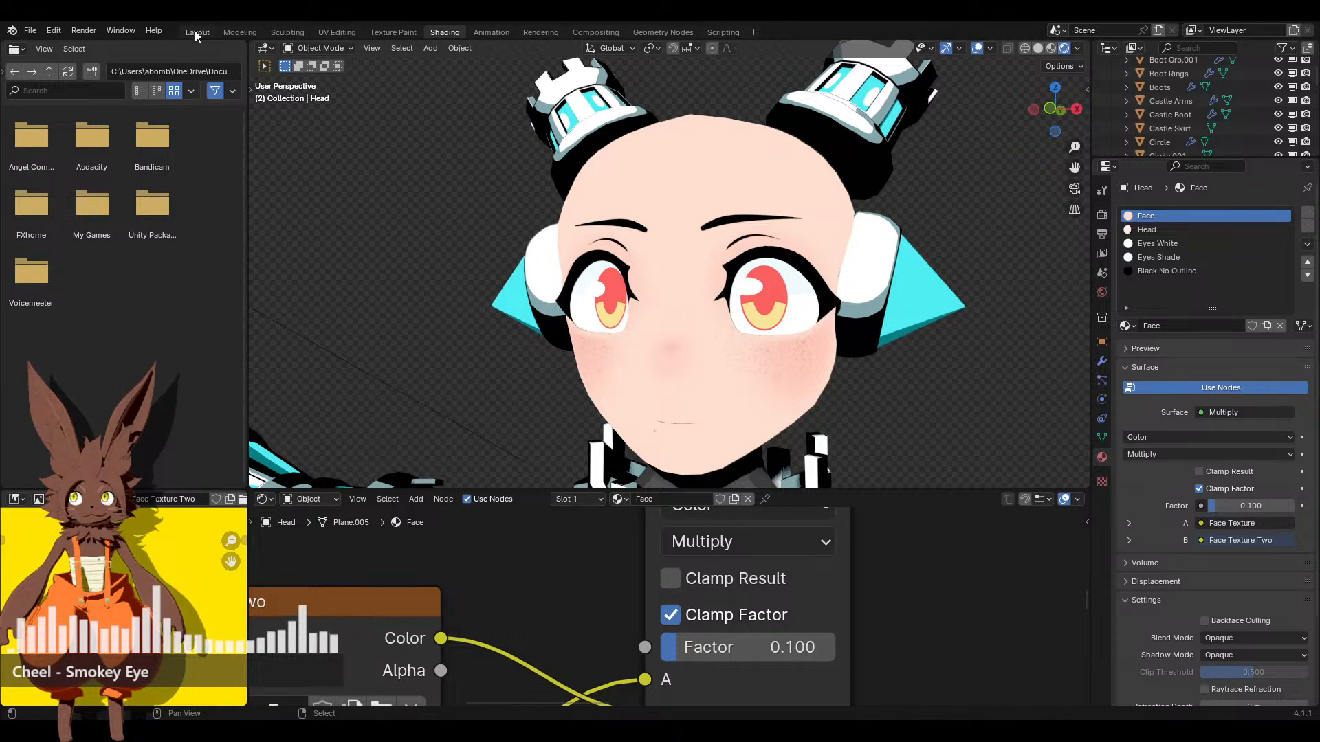
Save the Face Texture Two image from the image editor
{"action": "scroll", "coordinate": [171, 501], "scroll_direction": "down", "scroll_amount": 3}
{"action": "scroll", "coordinate": [139, 541], "scroll_direction": "down", "scroll_amount": 3}
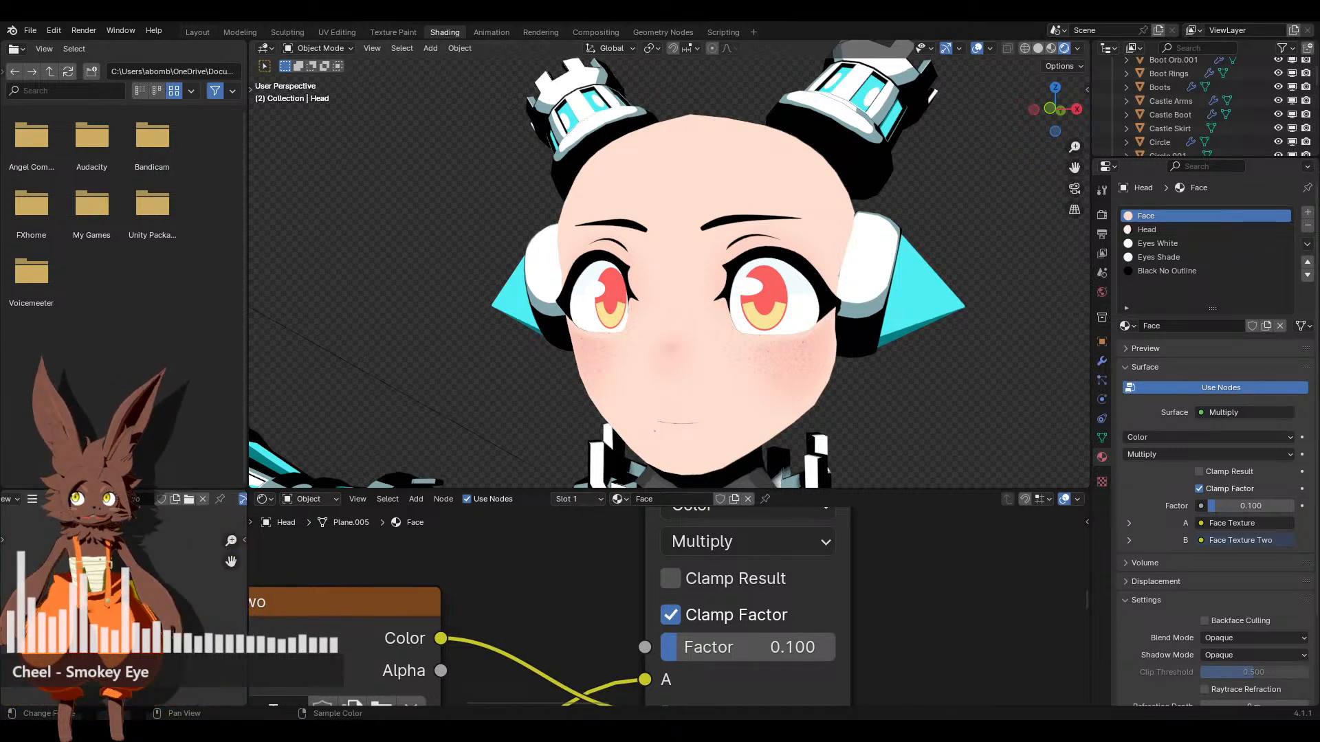
{"action": "scroll", "coordinate": [124, 500], "scroll_direction": "up", "scroll_amount": 2}
{"action": "left_click", "coordinate": [88, 500]}
{"action": "mouse_move", "coordinate": [179, 529]}
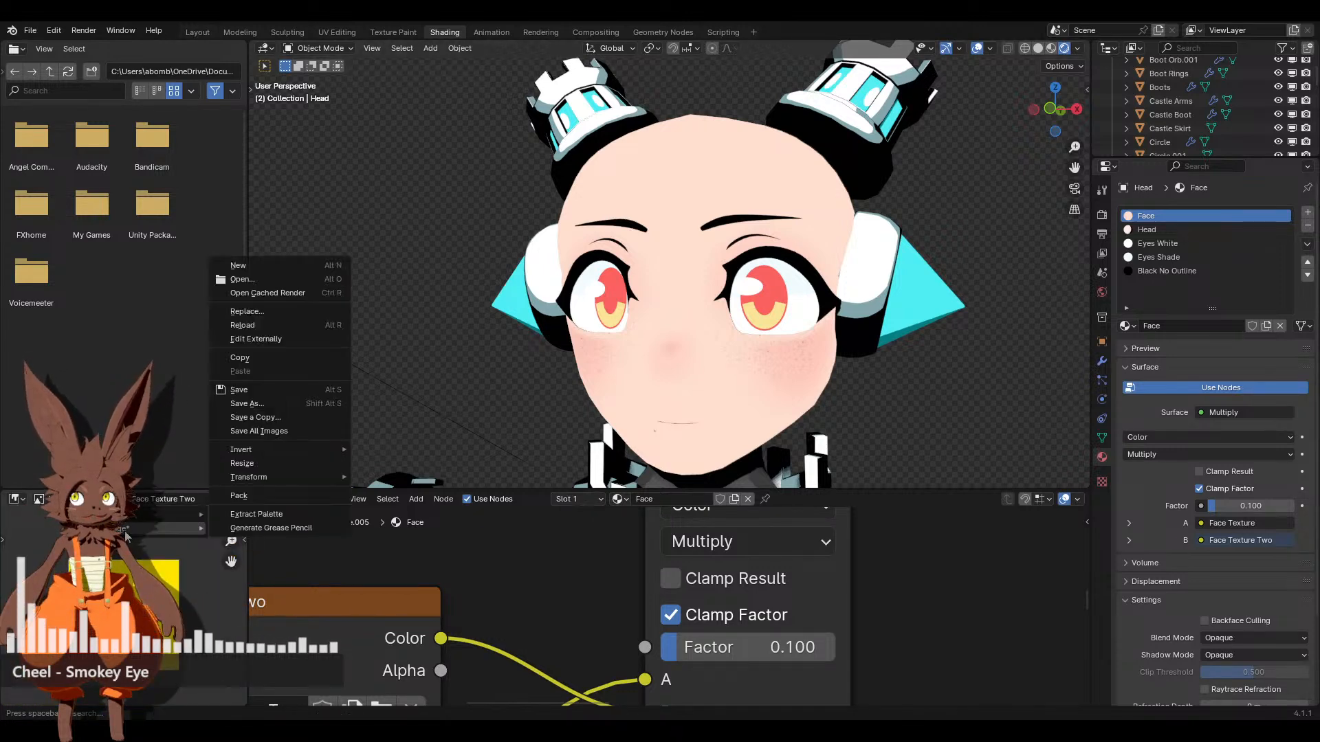
{"action": "left_click", "coordinate": [344, 389]}
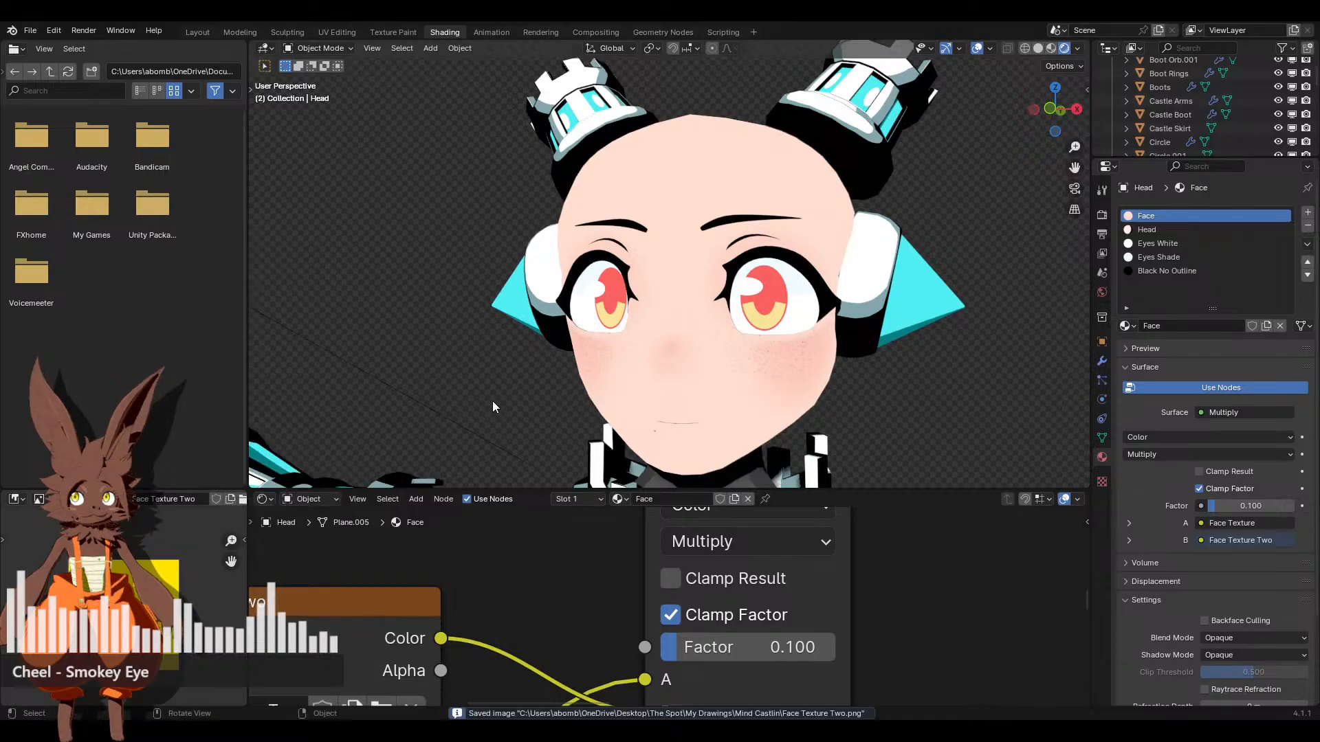
Preview the final Mix node by linking its Result to the Material Output's Surface input
{"action": "scroll", "coordinate": [827, 633], "scroll_direction": "down", "scroll_amount": 5}
{"action": "scroll", "coordinate": [844, 613], "scroll_direction": "down", "scroll_amount": 12}
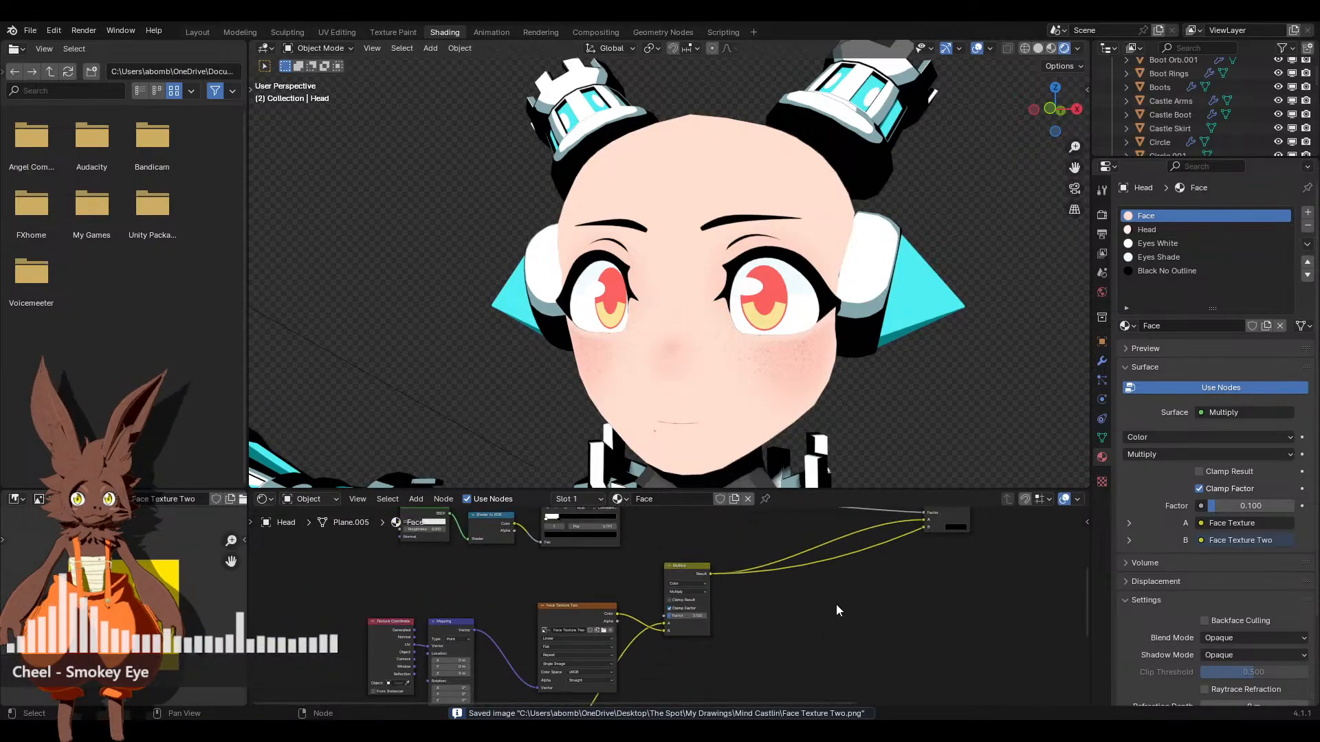
{"action": "middle_click_drag", "start_coordinate": [836, 604], "coordinate": [589, 679]}
{"action": "scroll", "coordinate": [770, 617], "scroll_direction": "up", "scroll_amount": 5}
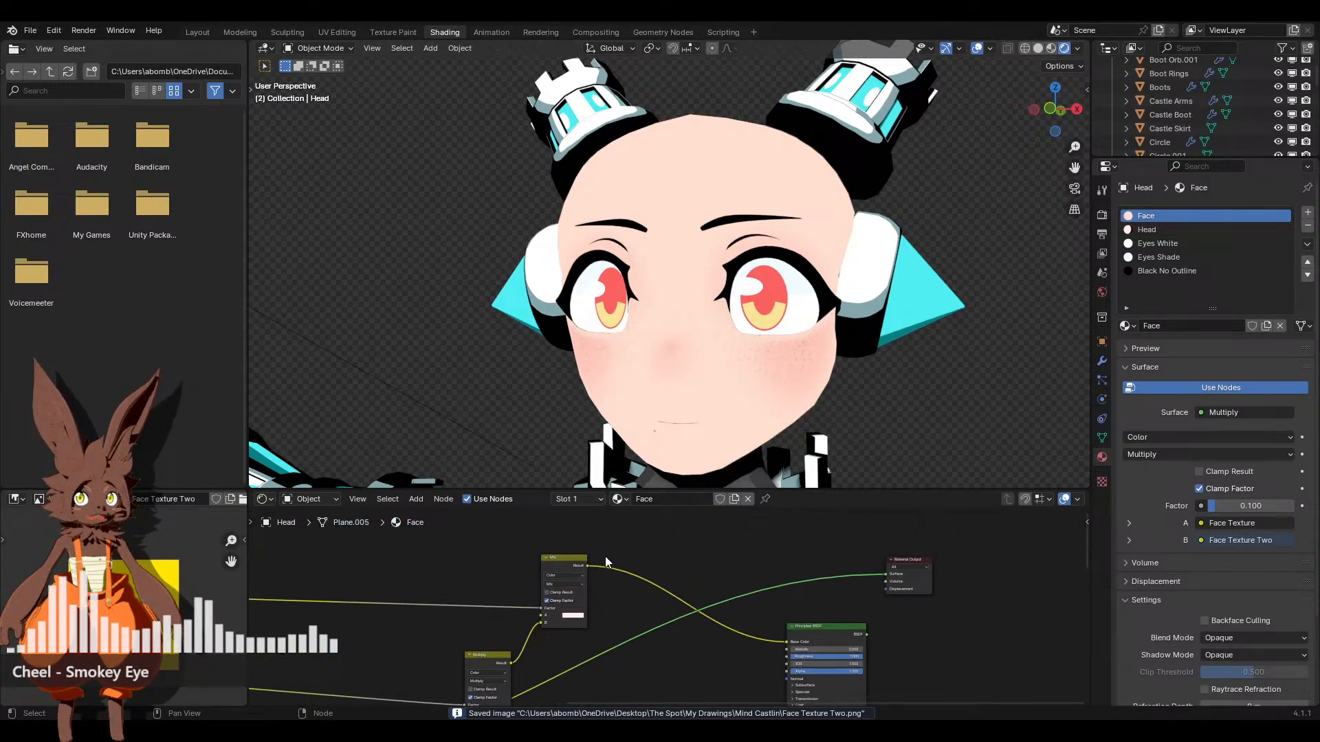
{"action": "left_click_drag", "start_coordinate": [587, 566], "coordinate": [880, 571]}
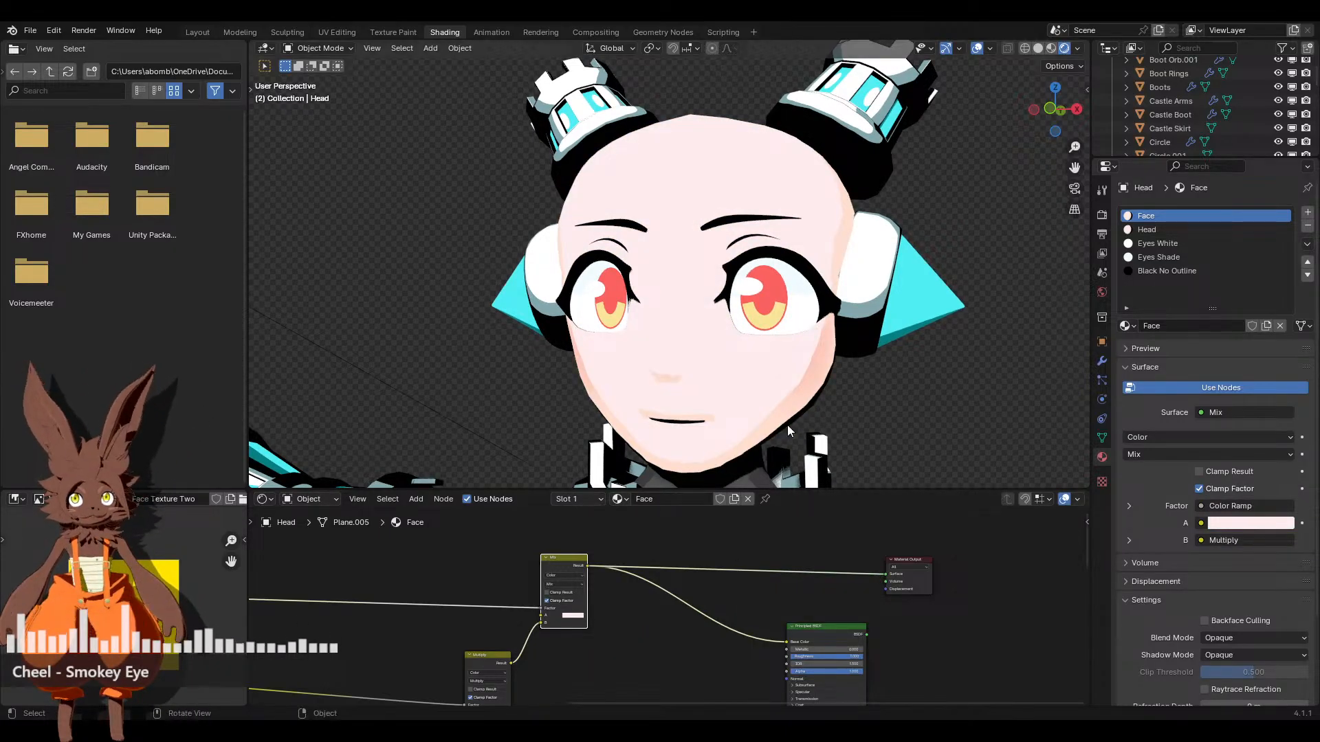
{"action": "middle_click_drag", "start_coordinate": [787, 425], "coordinate": [747, 416]}
Link the Result of the Multiply node driven by the lower Color Ramp to the Material Output's Surface input
{"action": "middle_click_drag", "start_coordinate": [636, 675], "coordinate": [743, 609]}
{"action": "middle_click_drag", "start_coordinate": [620, 626], "coordinate": [753, 594]}
{"action": "scroll", "coordinate": [650, 612], "scroll_direction": "down", "scroll_amount": 2}
{"action": "mouse_move", "coordinate": [654, 617]}
{"action": "middle_mouse_down"}
{"action": "mouse_move", "coordinate": [867, 579]}
{"action": "mouse_move", "coordinate": [658, 635]}
{"action": "middle_mouse_up"}
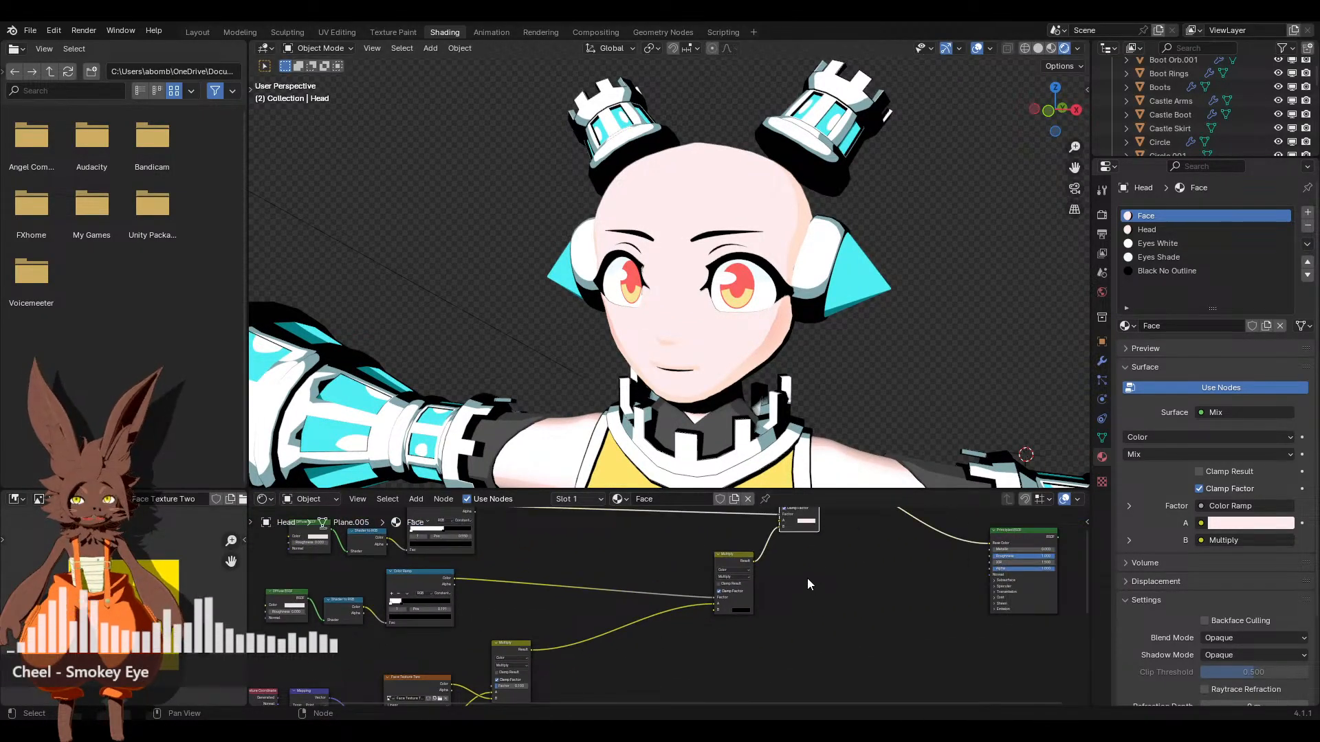
{"action": "scroll", "coordinate": [807, 579], "scroll_direction": "down", "scroll_amount": 1}
{"action": "middle_click_drag", "start_coordinate": [756, 575], "coordinate": [704, 620]}
{"action": "left_click_drag", "start_coordinate": [655, 627], "coordinate": [950, 565]}
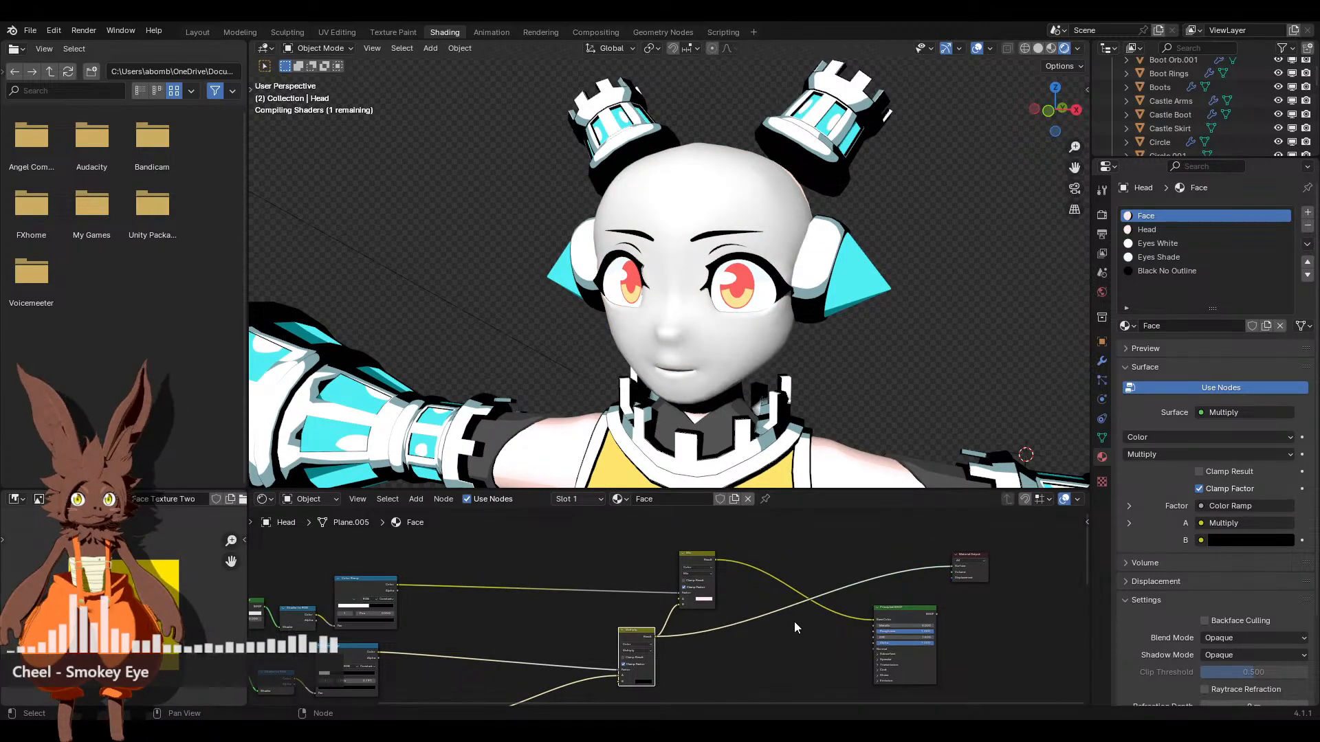
Inspect the shaded face up close, then make the original Face Texture image node active
{"action": "middle_click_drag", "start_coordinate": [770, 385], "coordinate": [820, 383]}
{"action": "scroll", "coordinate": [778, 395], "scroll_direction": "up", "scroll_amount": 4}
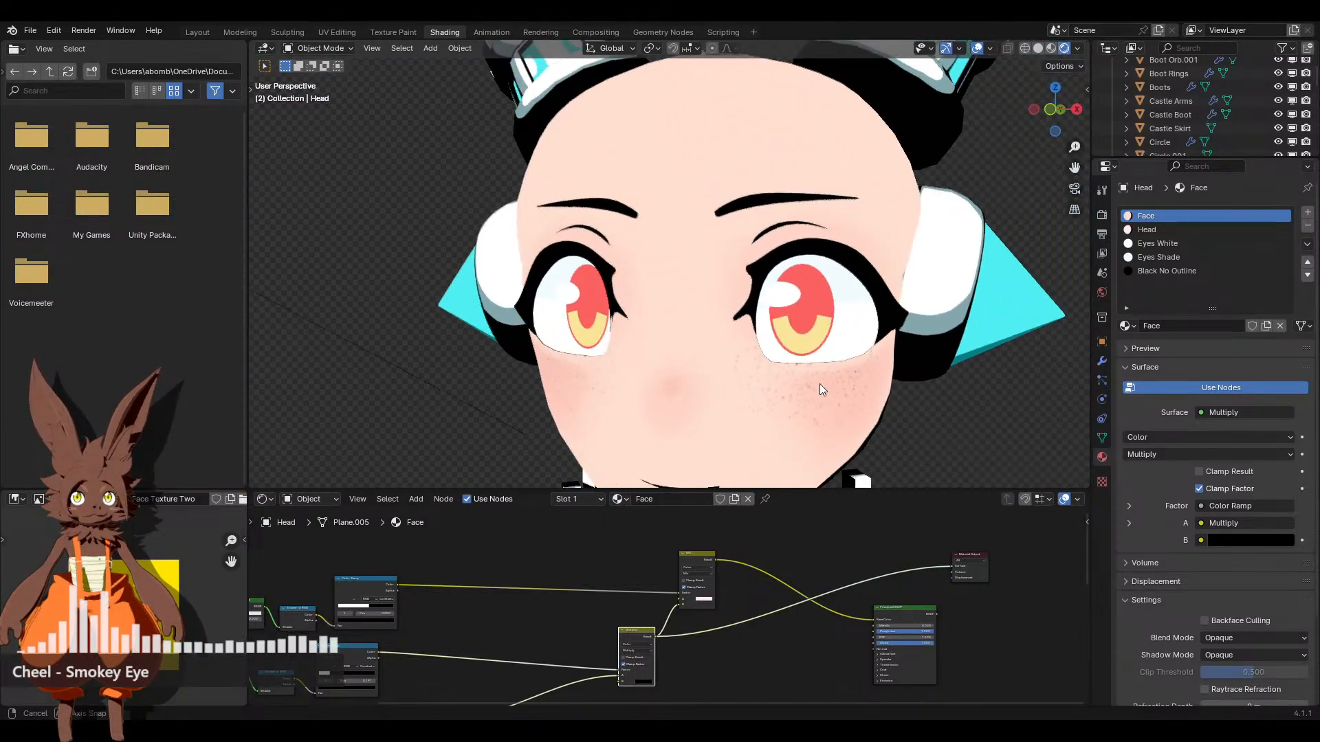
{"action": "scroll", "coordinate": [819, 385], "scroll_direction": "up", "scroll_amount": 2}
{"action": "scroll", "coordinate": [701, 394], "scroll_direction": "down", "scroll_amount": 4}
{"action": "middle_click_drag", "start_coordinate": [692, 395], "coordinate": [677, 564]}
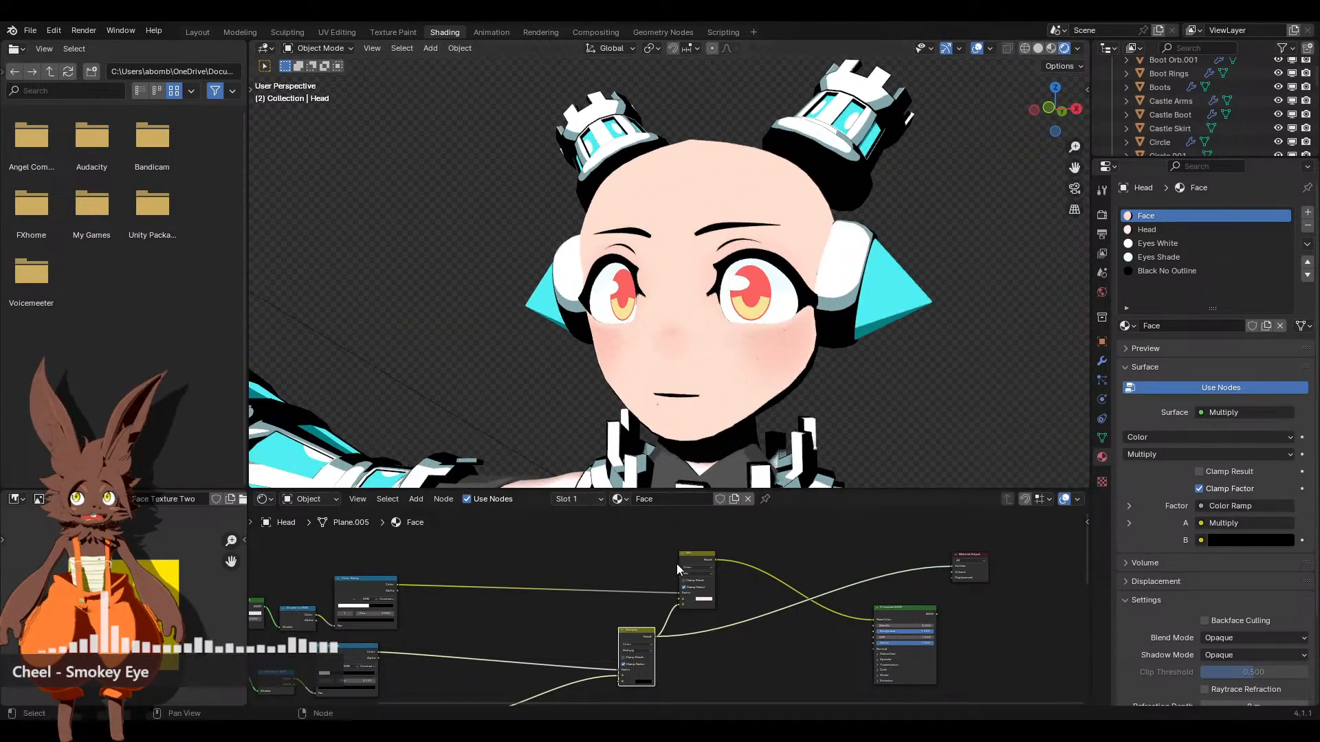
{"action": "scroll", "coordinate": [629, 687], "scroll_direction": "down", "scroll_amount": 3}
{"action": "middle_click_drag", "start_coordinate": [629, 688], "coordinate": [823, 695]}
{"action": "left_click", "coordinate": [614, 630]}
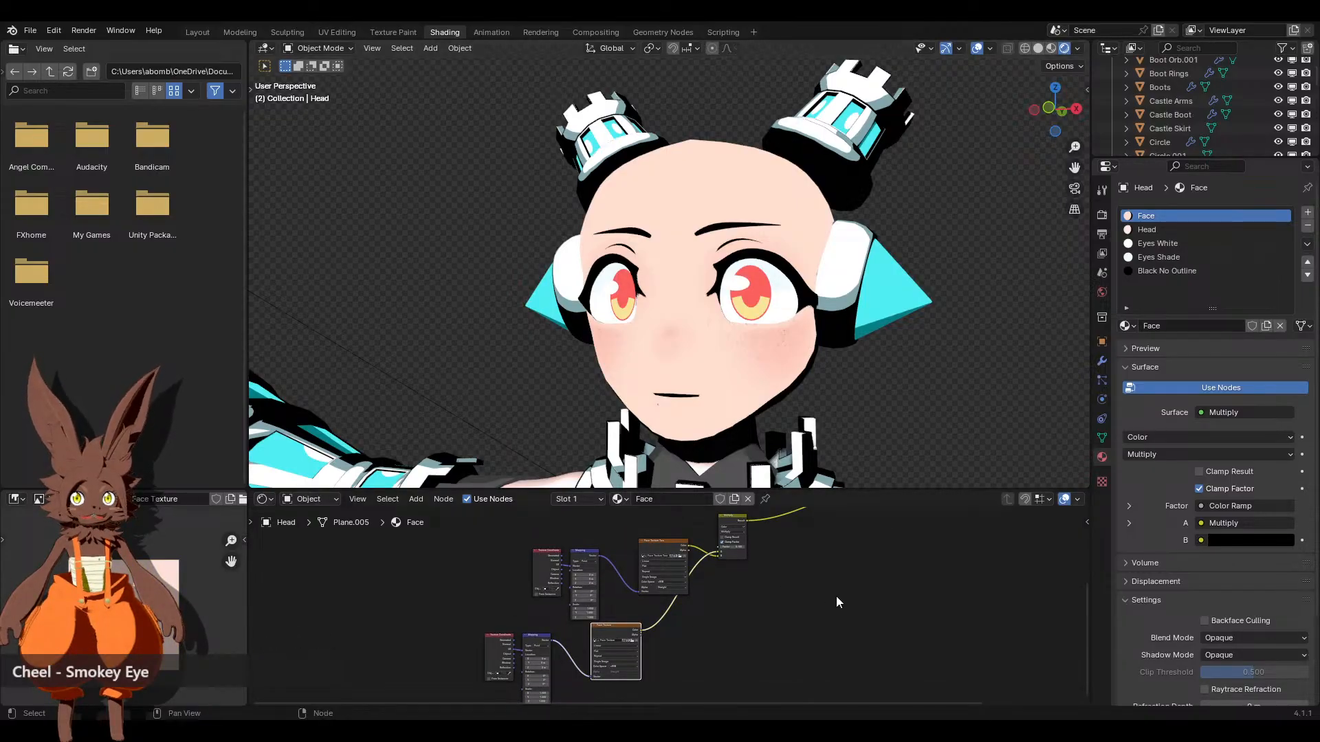
Move both Shader to RGB and Color Ramp node groups farther away from the Mix and Multiply nodes they drive
{"action": "scroll", "coordinate": [835, 596], "scroll_direction": "down", "scroll_amount": 2}
{"action": "middle_click_drag", "start_coordinate": [849, 592], "coordinate": [776, 657]}
{"action": "scroll", "coordinate": [776, 611], "scroll_direction": "down", "scroll_amount": 3}
{"action": "middle_click_drag", "start_coordinate": [763, 608], "coordinate": [788, 631]}
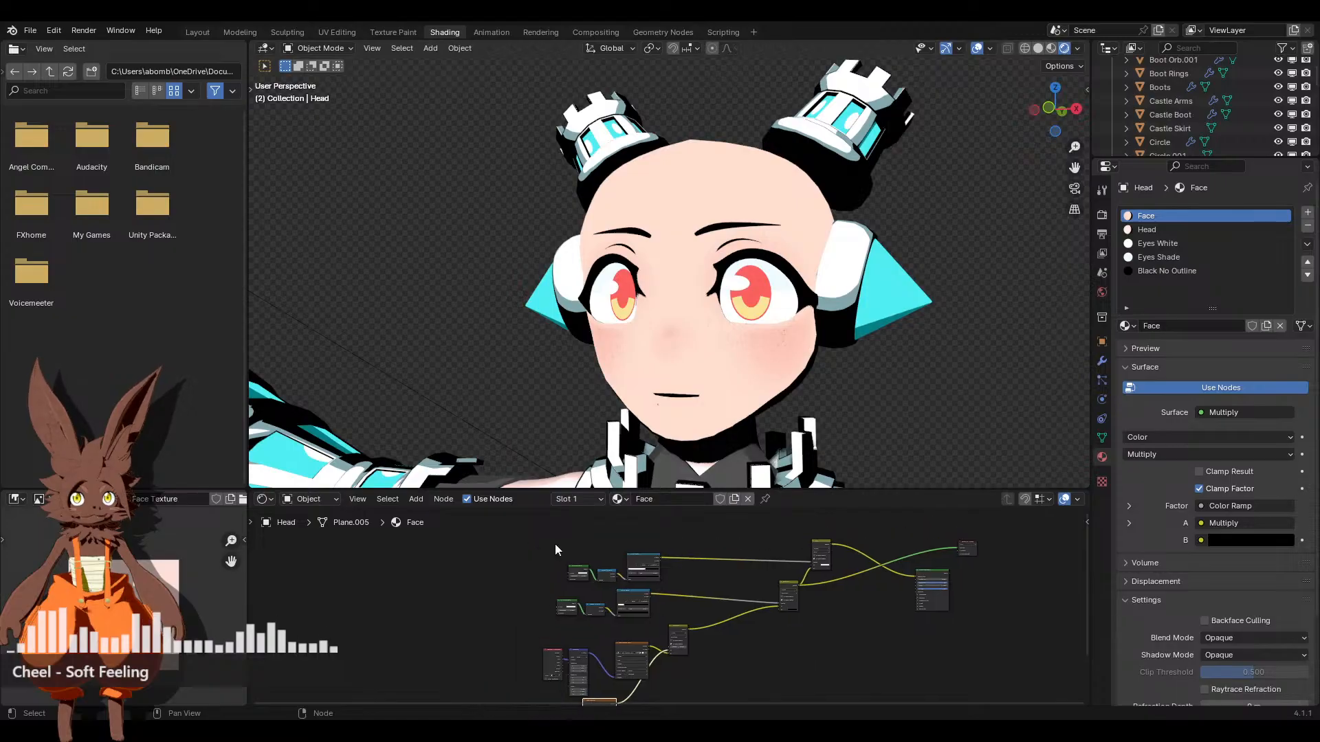
{"action": "left_click_drag", "start_coordinate": [530, 537], "coordinate": [711, 629]}
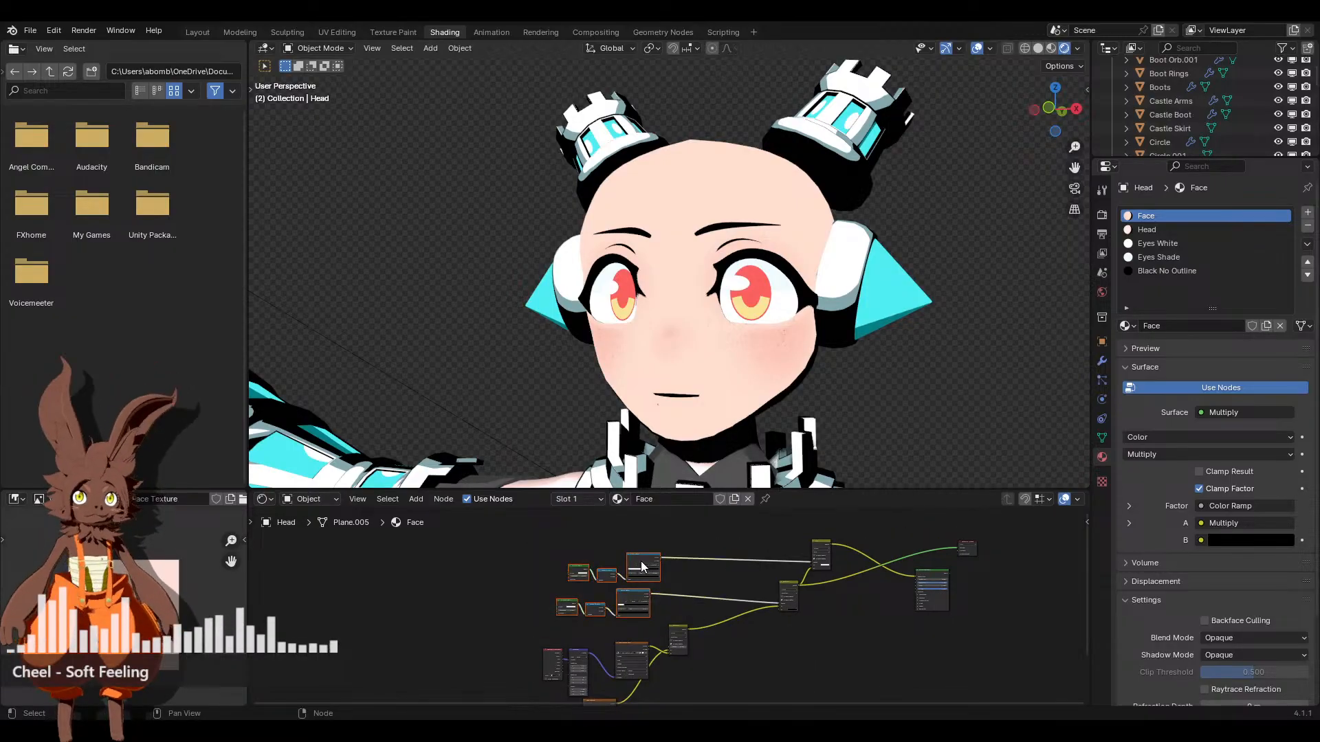
{"action": "left_click_drag", "start_coordinate": [641, 561], "coordinate": [594, 550]}
Place the final Mix node beside the upper Color Ramp and disconnect the Multiply result from its color input
{"action": "scroll", "coordinate": [649, 534], "scroll_direction": "up", "scroll_amount": 6}
{"action": "middle_click_drag", "start_coordinate": [781, 563], "coordinate": [721, 558]}
{"action": "scroll", "coordinate": [721, 555], "scroll_direction": "up", "scroll_amount": 1}
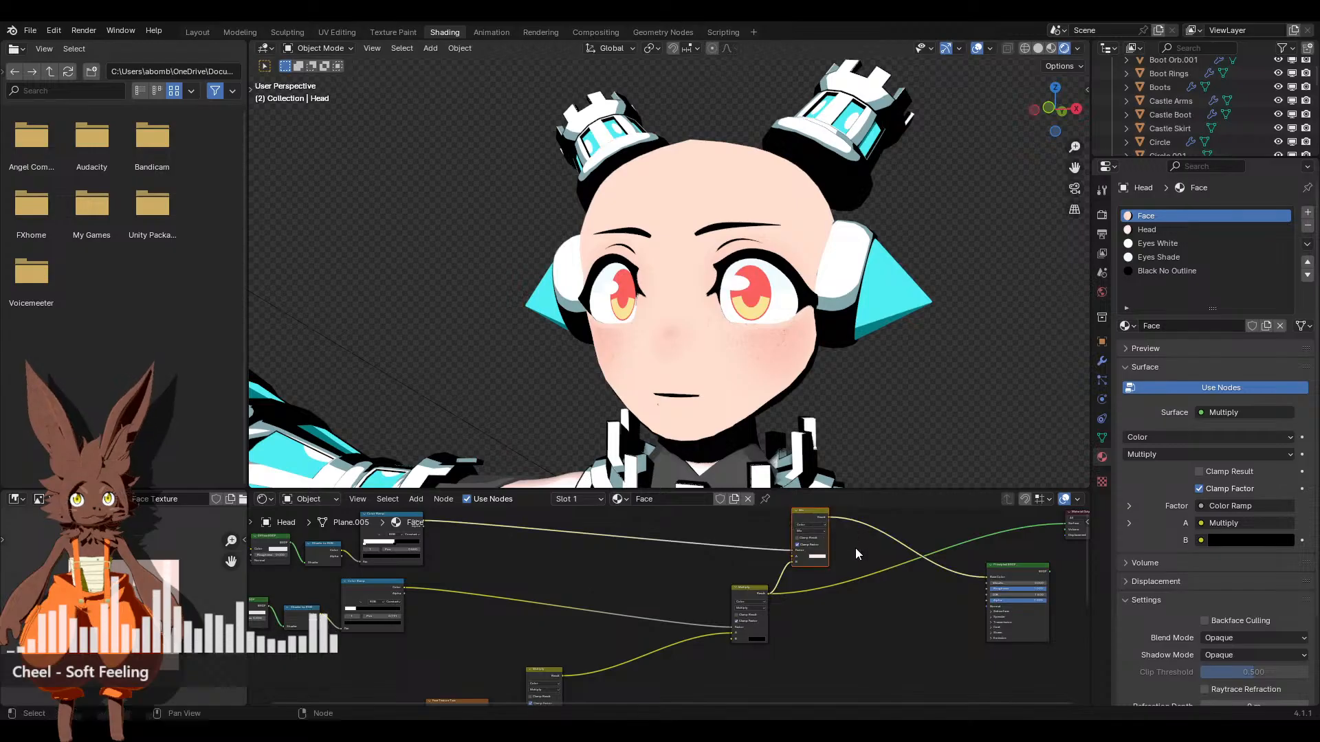
{"action": "left_click_drag", "start_coordinate": [799, 513], "coordinate": [529, 509]}
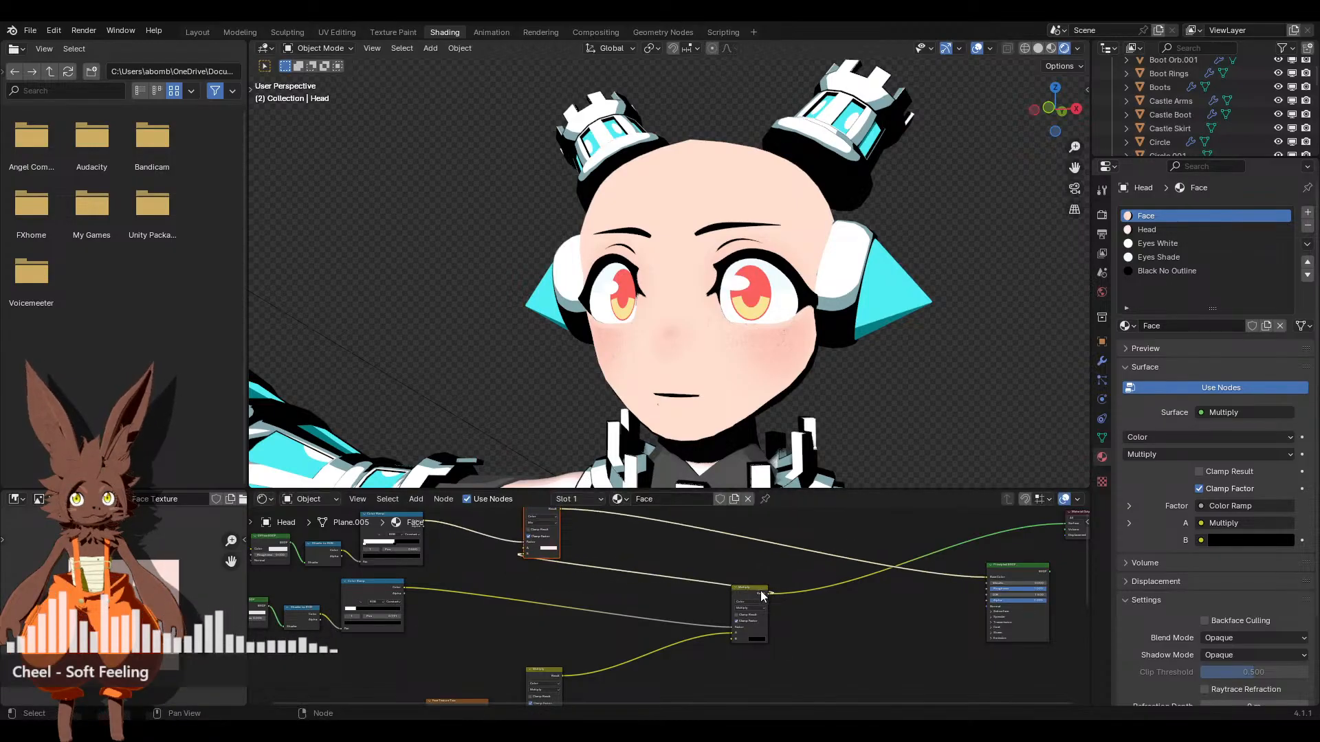
{"action": "left_click_drag", "start_coordinate": [769, 592], "coordinate": [746, 565]}
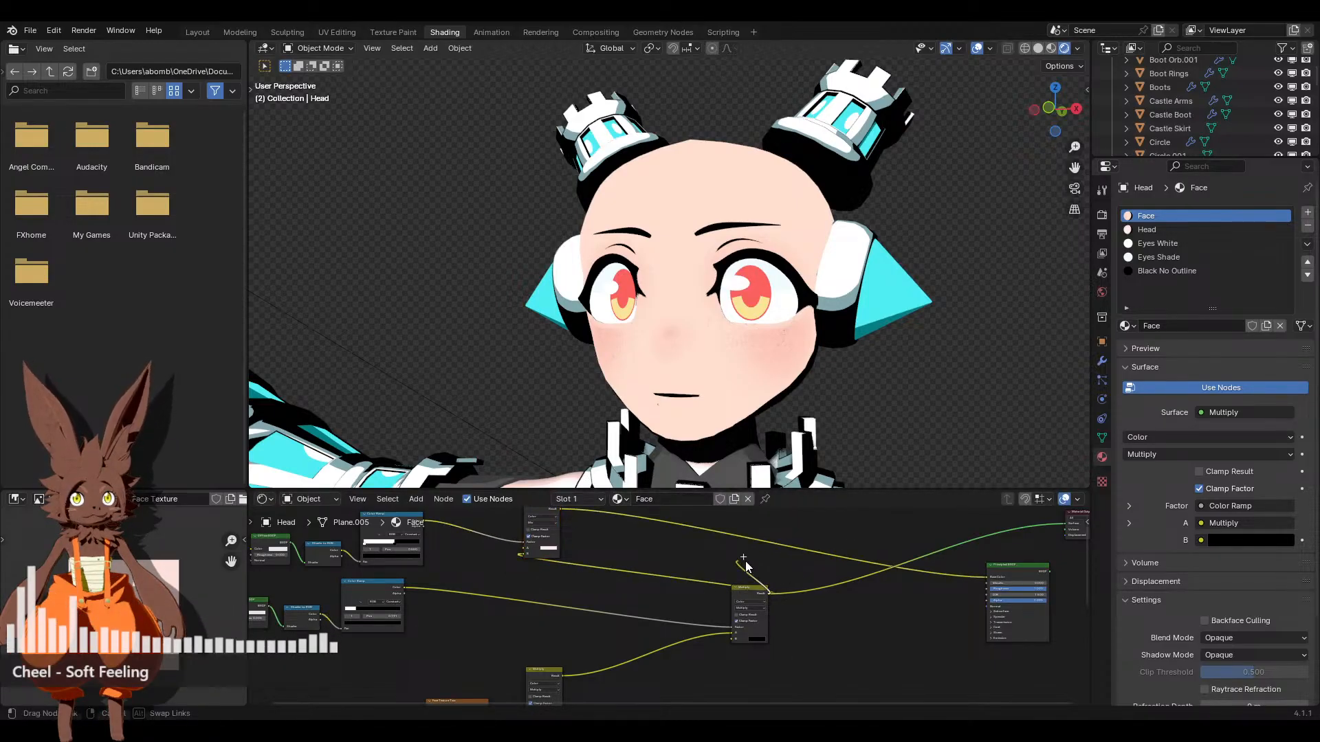
{"action": "left_click_drag", "start_coordinate": [520, 558], "coordinate": [503, 559]}
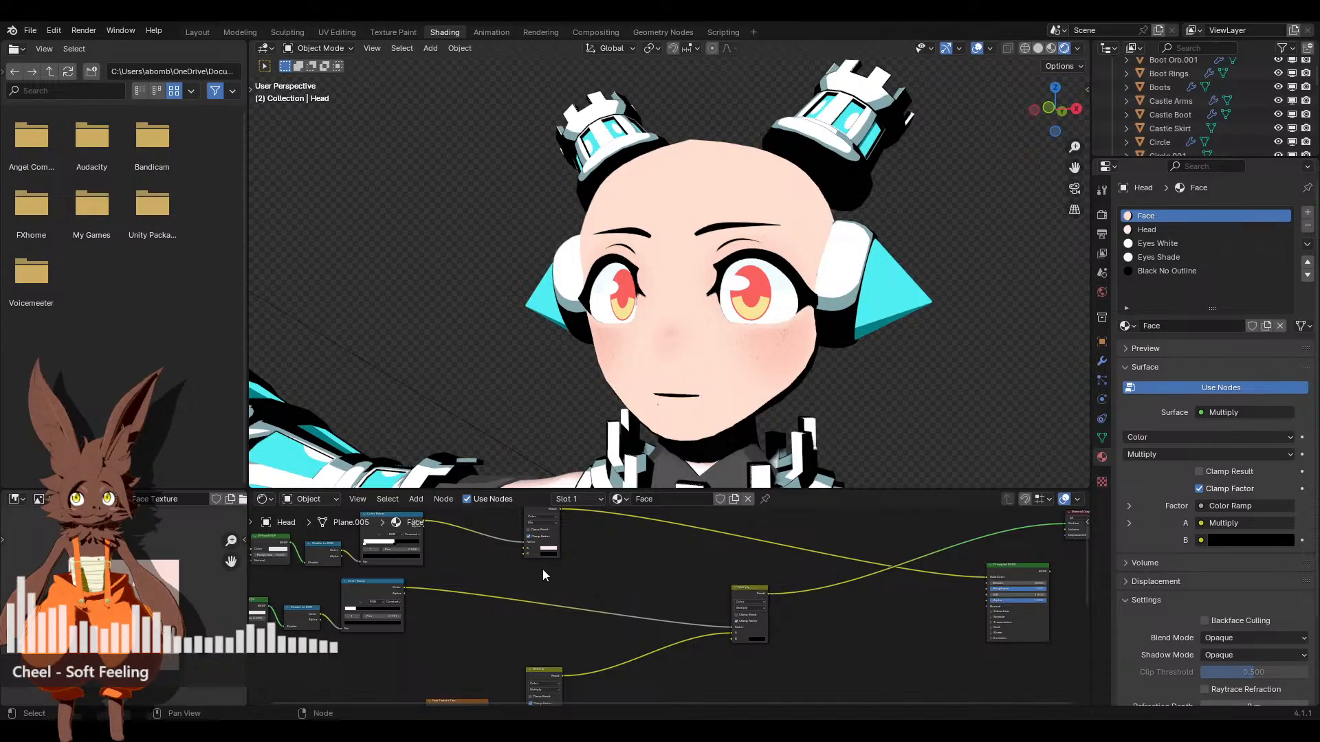
Move both face texture node groups and their Multiply node closer to the Multiply node driven by the lower Color Ramp
{"action": "middle_click_drag", "start_coordinate": [683, 600], "coordinate": [799, 525]}
{"action": "scroll", "coordinate": [509, 637], "scroll_direction": "down", "scroll_amount": 6}
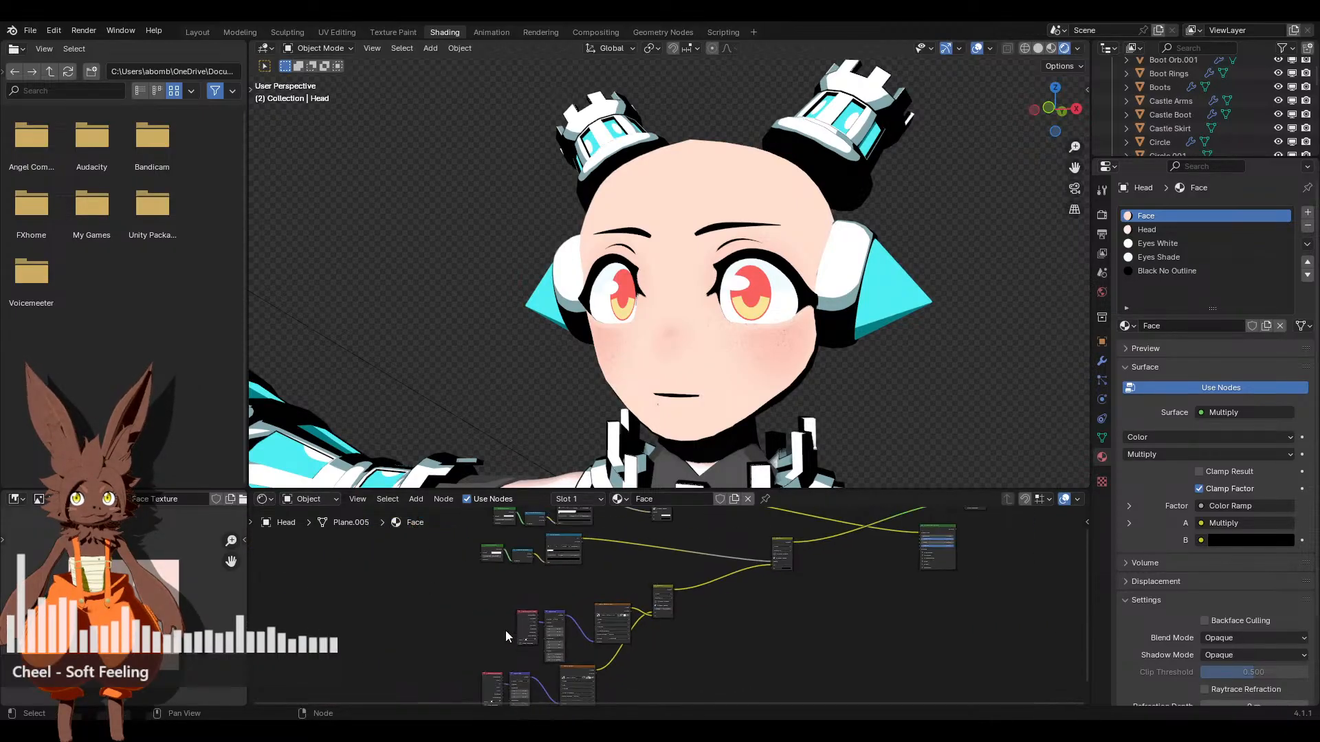
{"action": "left_click_drag", "start_coordinate": [424, 581], "coordinate": [670, 694]}
{"action": "left_click_drag", "start_coordinate": [448, 607], "coordinate": [673, 679]}
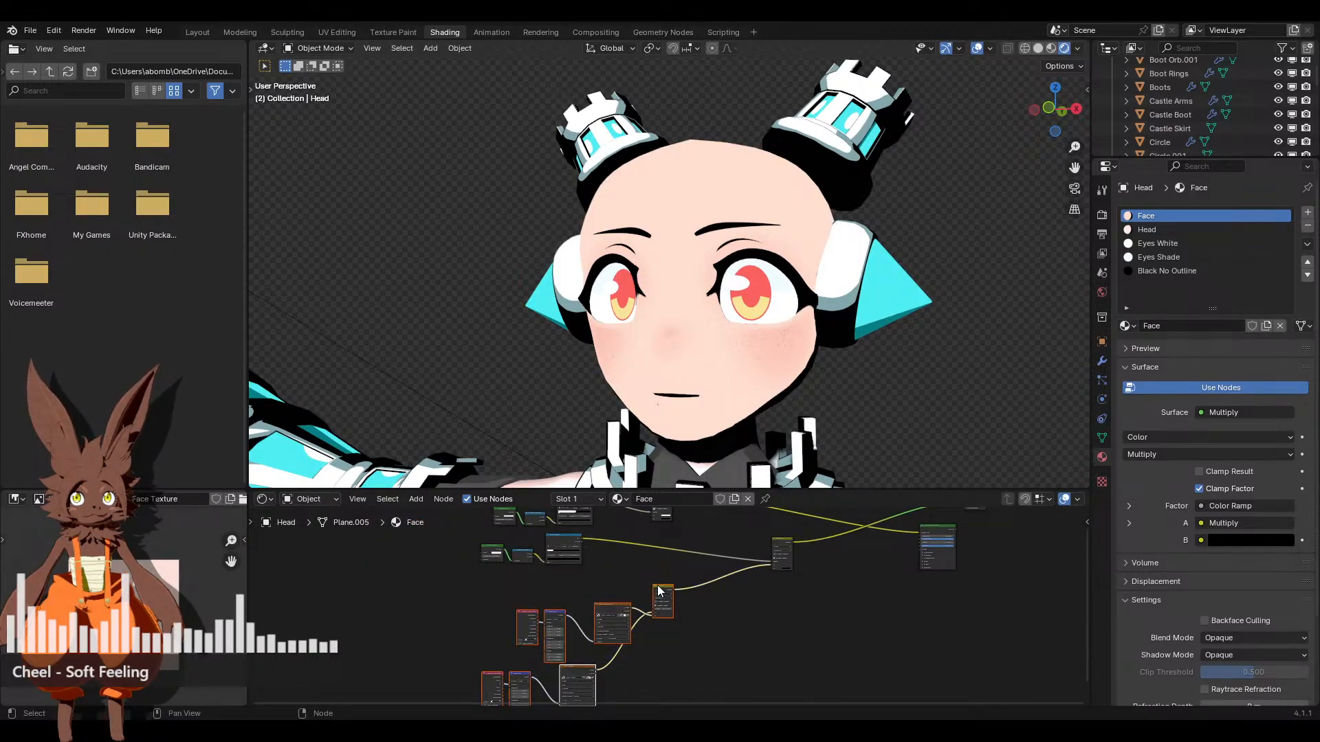
{"action": "left_click_drag", "start_coordinate": [658, 587], "coordinate": [721, 571]}
Cut the link between the Mix node's Result and the Principled BSDF's Base Color
{"action": "middle_click_drag", "start_coordinate": [803, 577], "coordinate": [730, 670]}
{"action": "scroll", "coordinate": [730, 670], "scroll_direction": "up", "scroll_amount": 1}
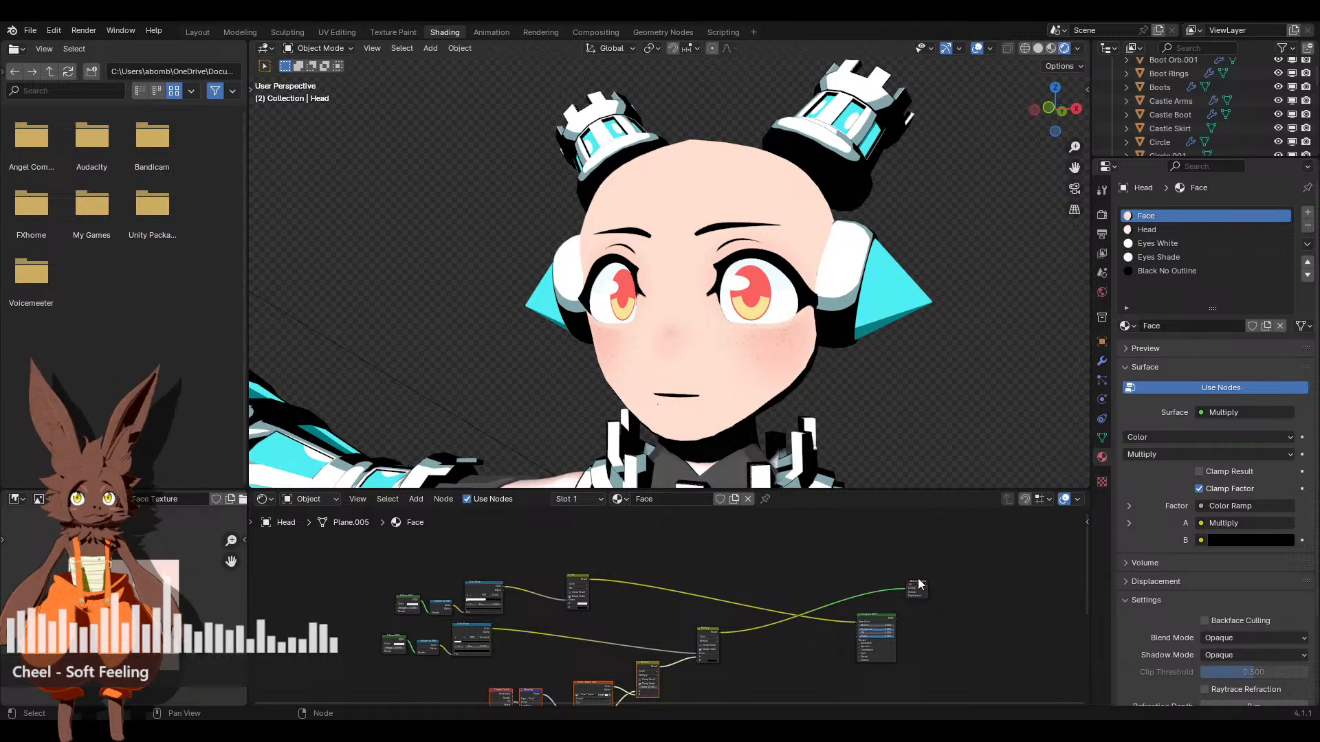
{"action": "left_click_drag", "start_coordinate": [919, 581], "coordinate": [465, 593]}
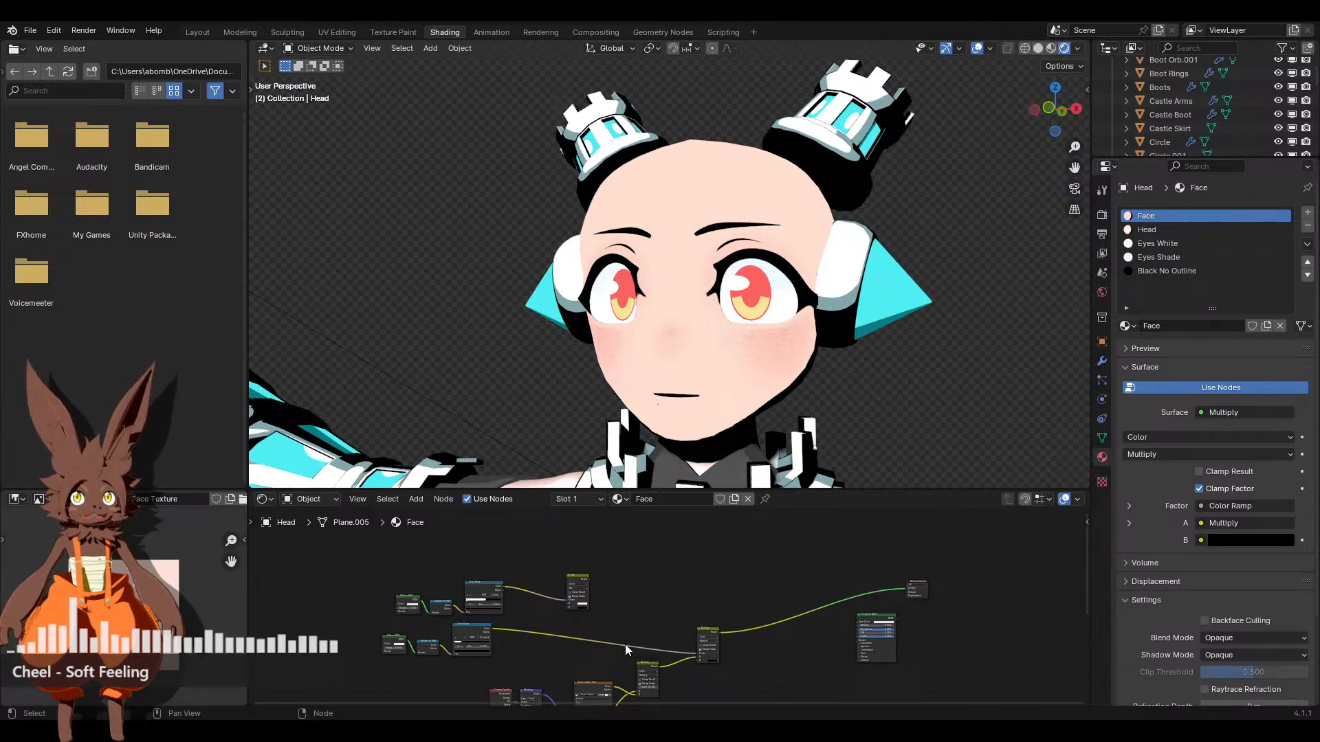
{"action": "scroll", "coordinate": [829, 580], "scroll_direction": "up", "scroll_amount": 8}
{"action": "middle_click_drag", "start_coordinate": [754, 672], "coordinate": [671, 734]}
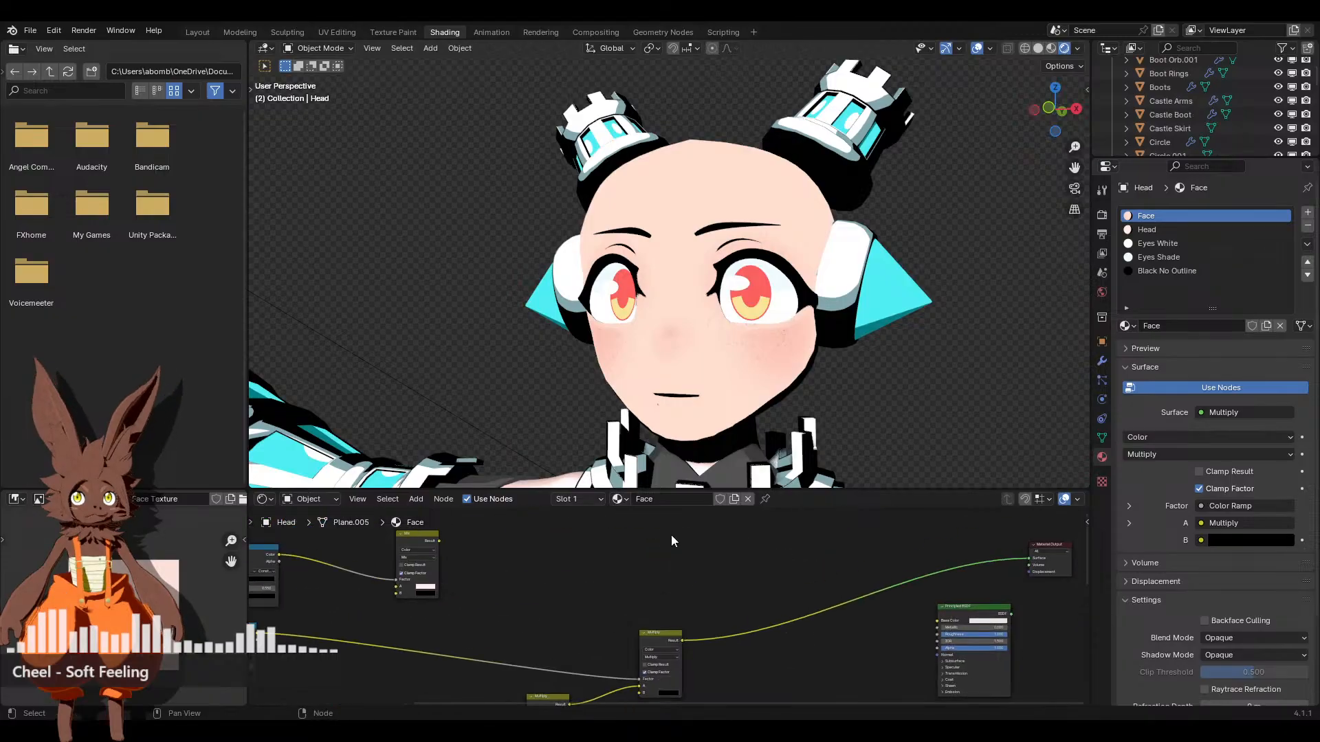
{"action": "key", "text": "Home"}
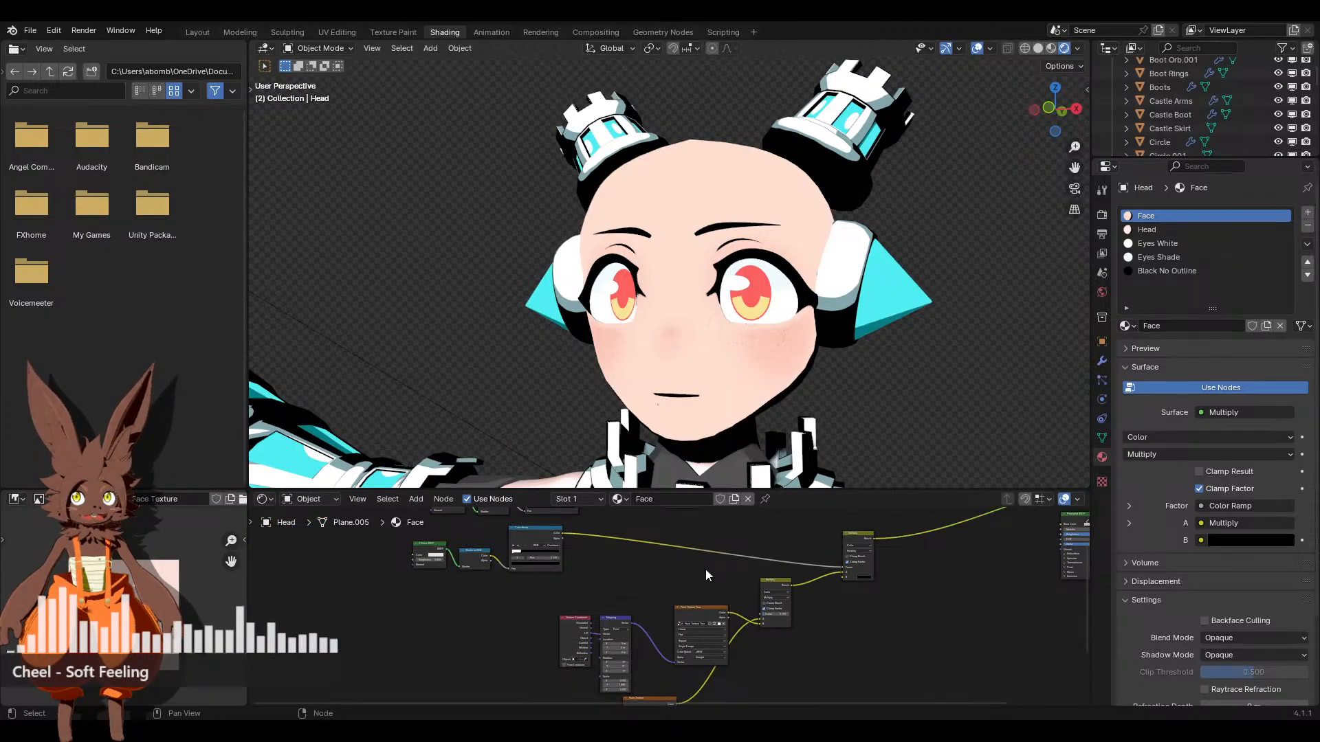
Move the lower Shader to RGB and Color Ramp group close to the Multiply node it drives
{"action": "middle_click_drag", "start_coordinate": [818, 643], "coordinate": [775, 663]}
{"action": "scroll", "coordinate": [688, 608], "scroll_direction": "down", "scroll_amount": 7}
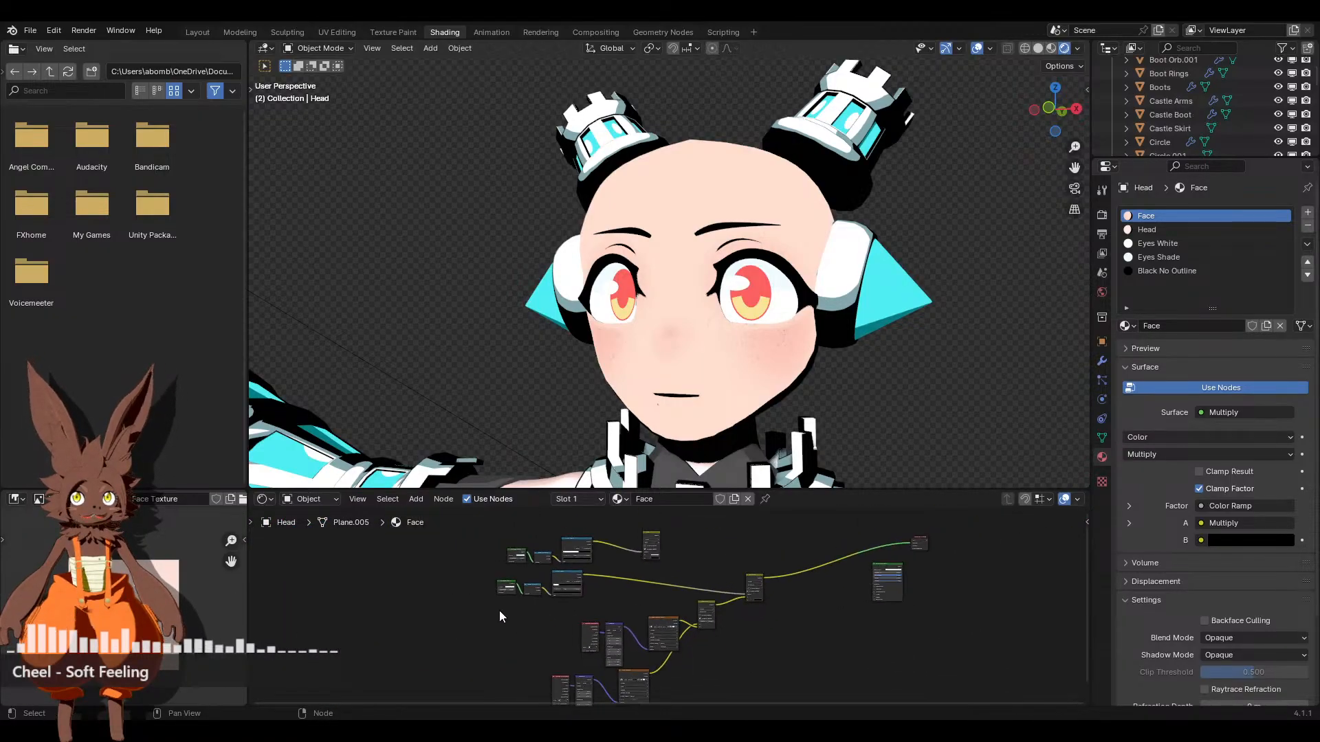
{"action": "left_click_drag", "start_coordinate": [564, 581], "coordinate": [674, 589]}
{"action": "scroll", "coordinate": [766, 616], "scroll_direction": "down", "scroll_amount": 2}
{"action": "left_click_drag", "start_coordinate": [790, 676], "coordinate": [596, 558]}
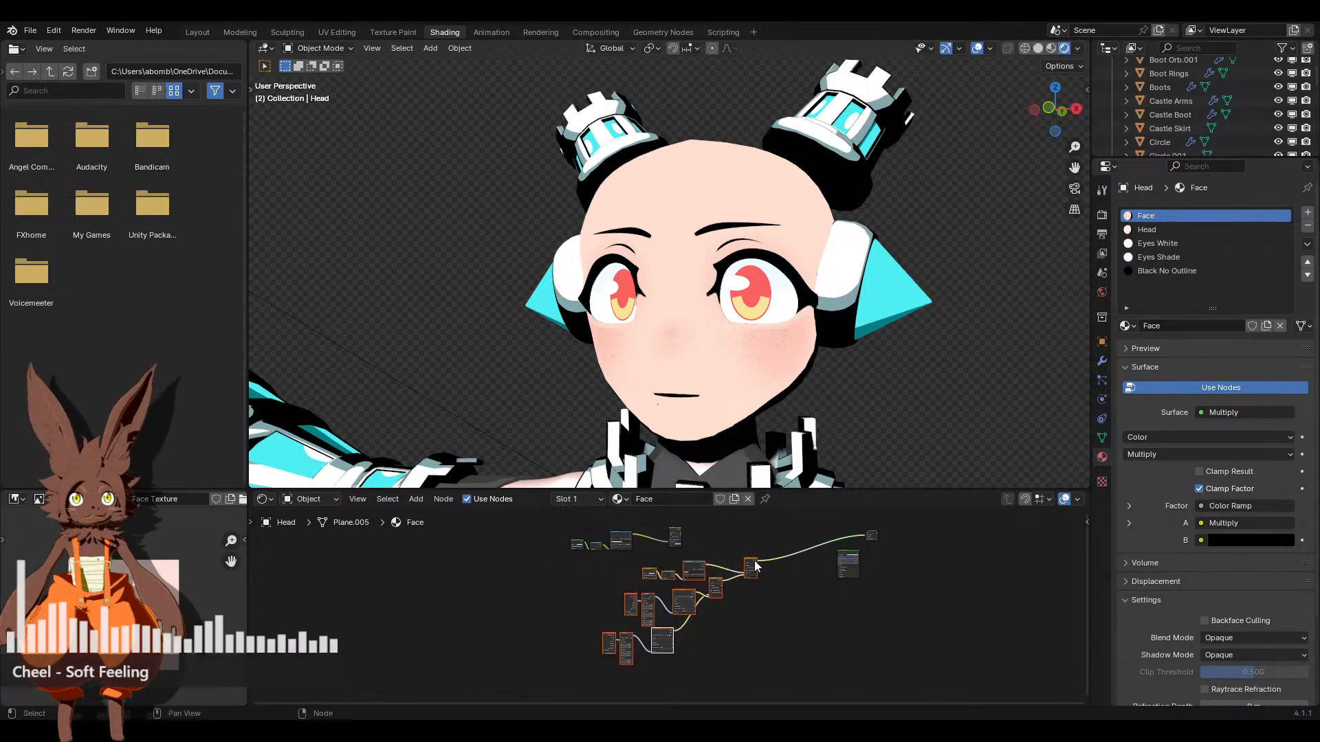
{"action": "middle_click_drag", "start_coordinate": [795, 565], "coordinate": [699, 591]}
Arrange the connected shading and texture nodes, the Principled BSDF and the Material Output compactly, apart from the disconnected Mix group
{"action": "scroll", "coordinate": [699, 591], "scroll_direction": "up", "scroll_amount": 7}
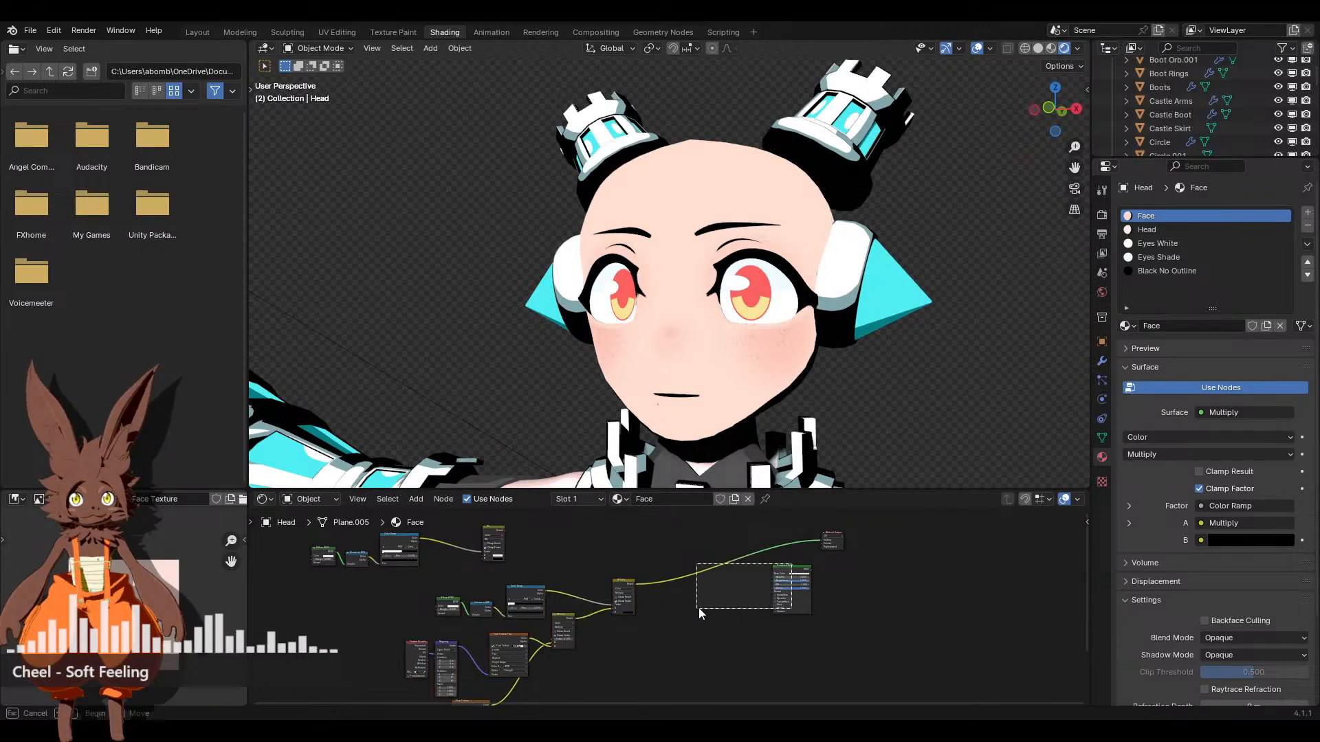
{"action": "mouse_move", "coordinate": [792, 568]}
{"action": "left_mouse_down"}
{"action": "mouse_move", "coordinate": [724, 592]}
{"action": "mouse_move", "coordinate": [801, 575]}
{"action": "left_mouse_up"}
{"action": "scroll", "coordinate": [751, 558], "scroll_direction": "down", "scroll_amount": 4}
{"action": "left_click_drag", "start_coordinate": [709, 691], "coordinate": [409, 585]}
{"action": "left_click_drag", "start_coordinate": [582, 586], "coordinate": [623, 575]}
{"action": "scroll", "coordinate": [770, 613], "scroll_direction": "up", "scroll_amount": 4}
{"action": "middle_click_drag", "start_coordinate": [707, 573], "coordinate": [752, 603]}
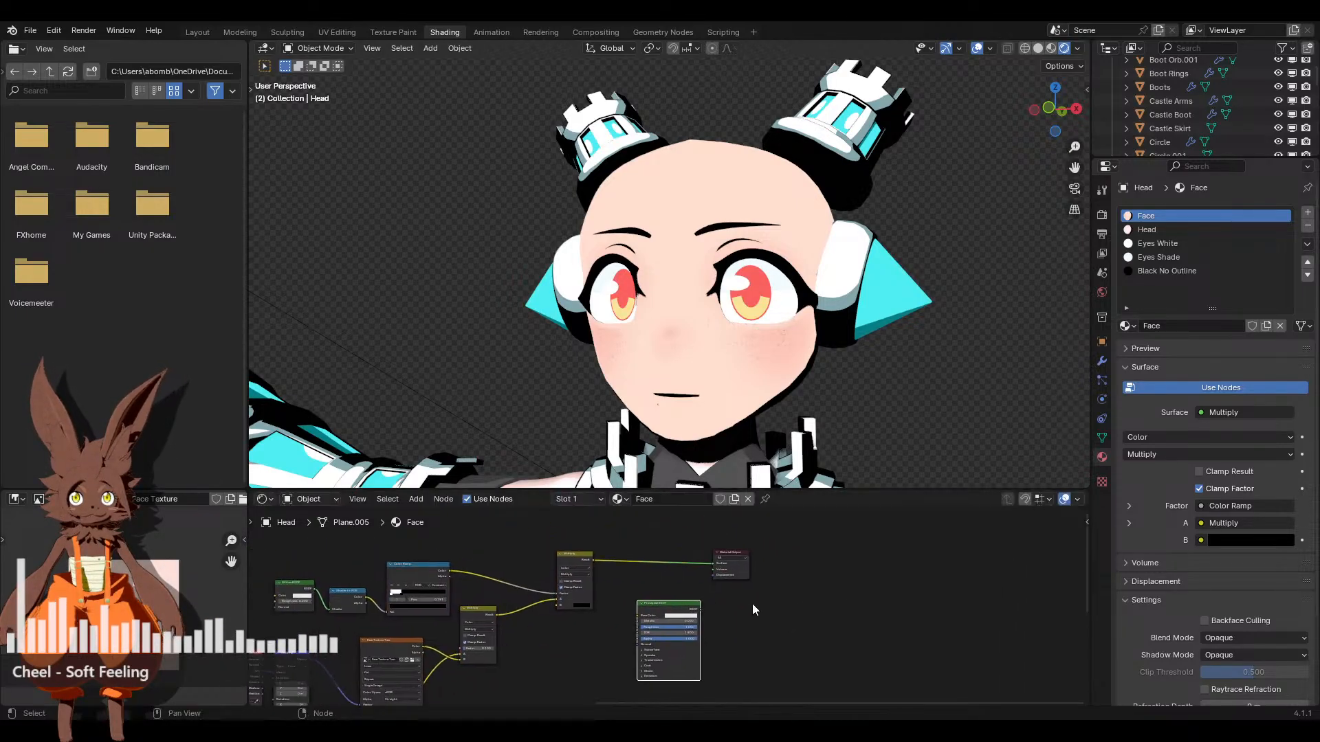
{"action": "left_click", "coordinate": [752, 604]}
{"action": "left_click_drag", "start_coordinate": [736, 550], "coordinate": [740, 546]}
{"action": "left_click", "coordinate": [771, 617]}
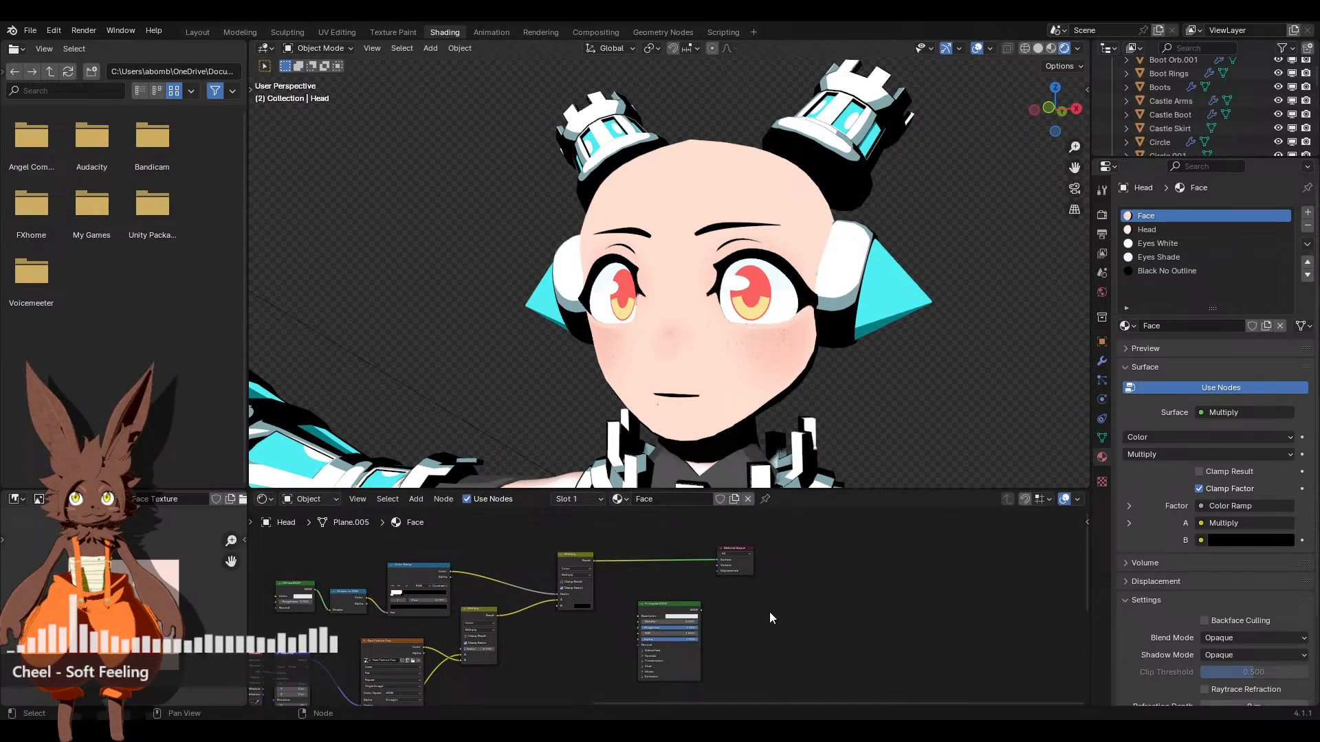
Lighten the B color of the Multiply node driven by the lower Color Ramp to dark grey, value 0.053
{"action": "middle_click_drag", "start_coordinate": [565, 655], "coordinate": [720, 627]}
{"action": "scroll", "coordinate": [722, 641], "scroll_direction": "up", "scroll_amount": 7}
{"action": "middle_click_drag", "start_coordinate": [790, 595], "coordinate": [739, 635]}
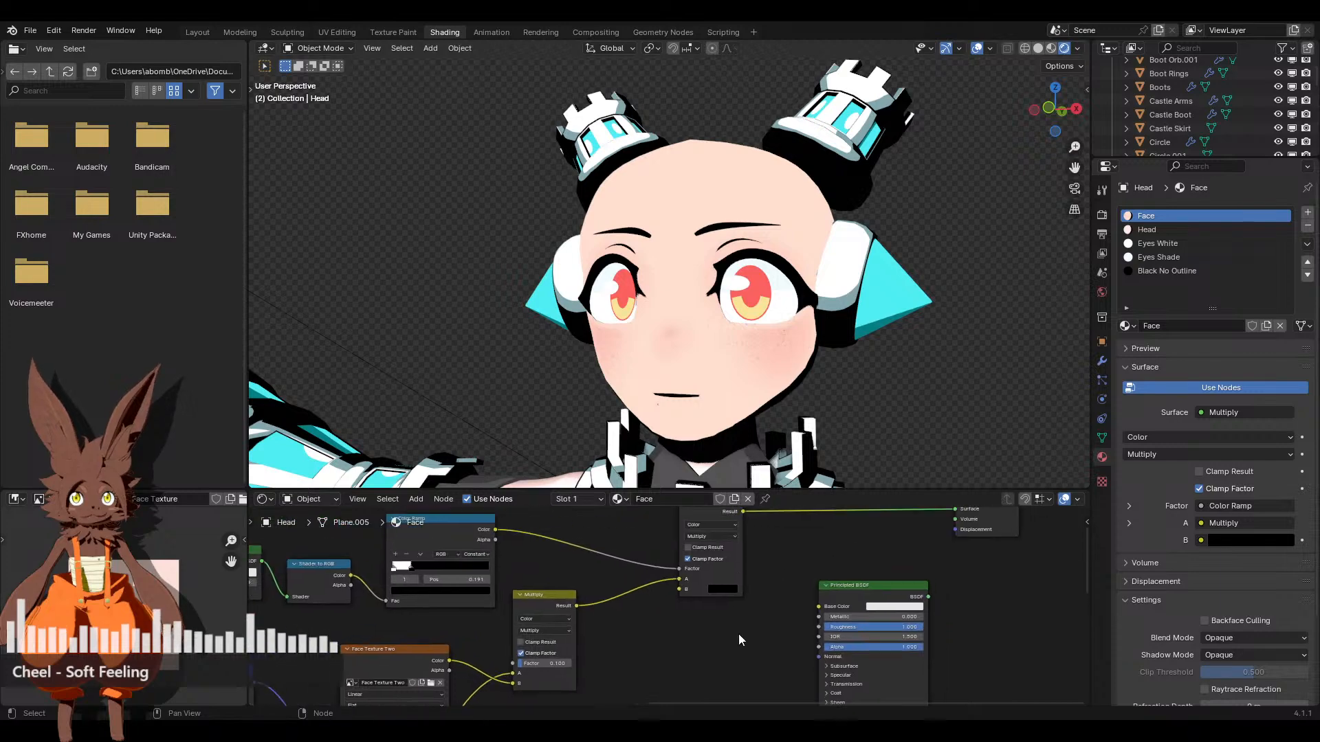
{"action": "scroll", "coordinate": [738, 639], "scroll_direction": "up", "scroll_amount": 3}
{"action": "left_click", "coordinate": [763, 578]}
{"action": "left_click_drag", "start_coordinate": [895, 460], "coordinate": [894, 430]}
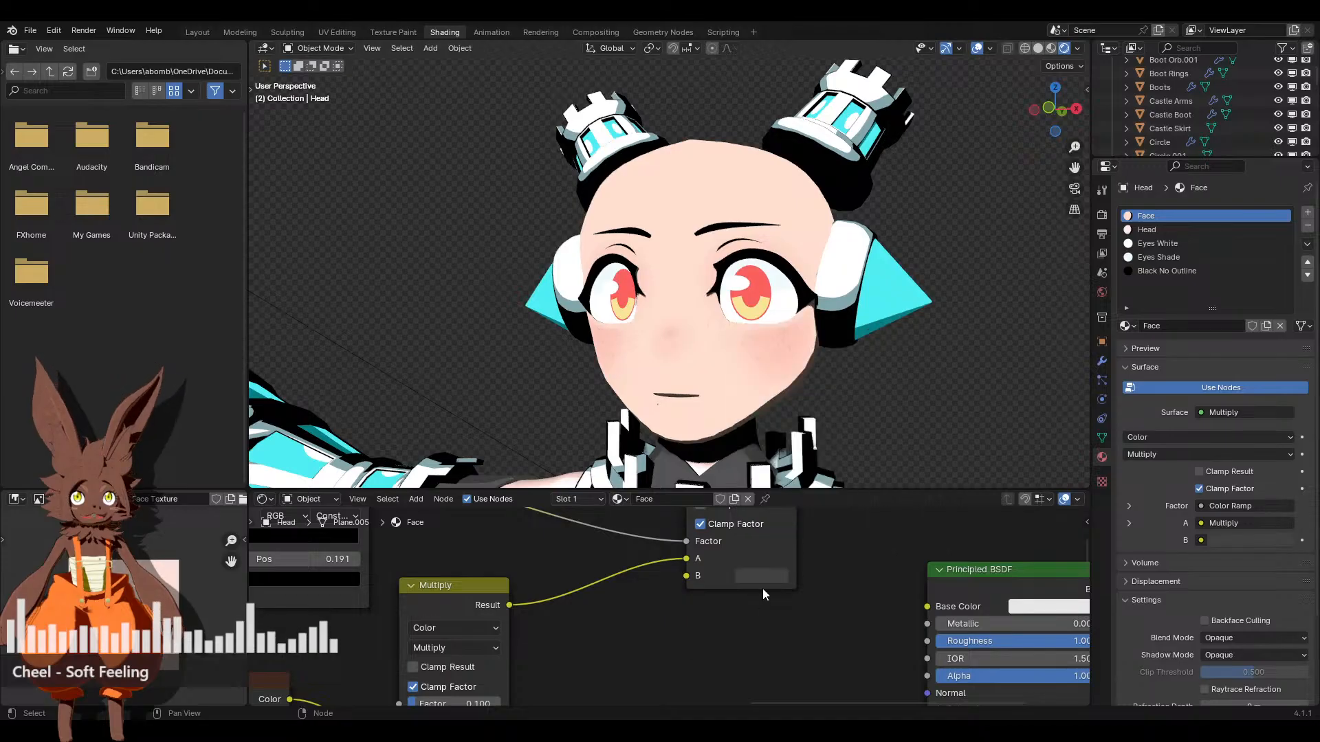
Tint the shadow Multiply node's B color dark red, with hue 0.010, saturation 1.000 and value 0.107
{"action": "scroll", "coordinate": [830, 570], "scroll_direction": "down", "scroll_amount": 3}
{"action": "middle_click_drag", "start_coordinate": [830, 570], "coordinate": [825, 608]}
{"action": "left_click", "coordinate": [753, 619]}
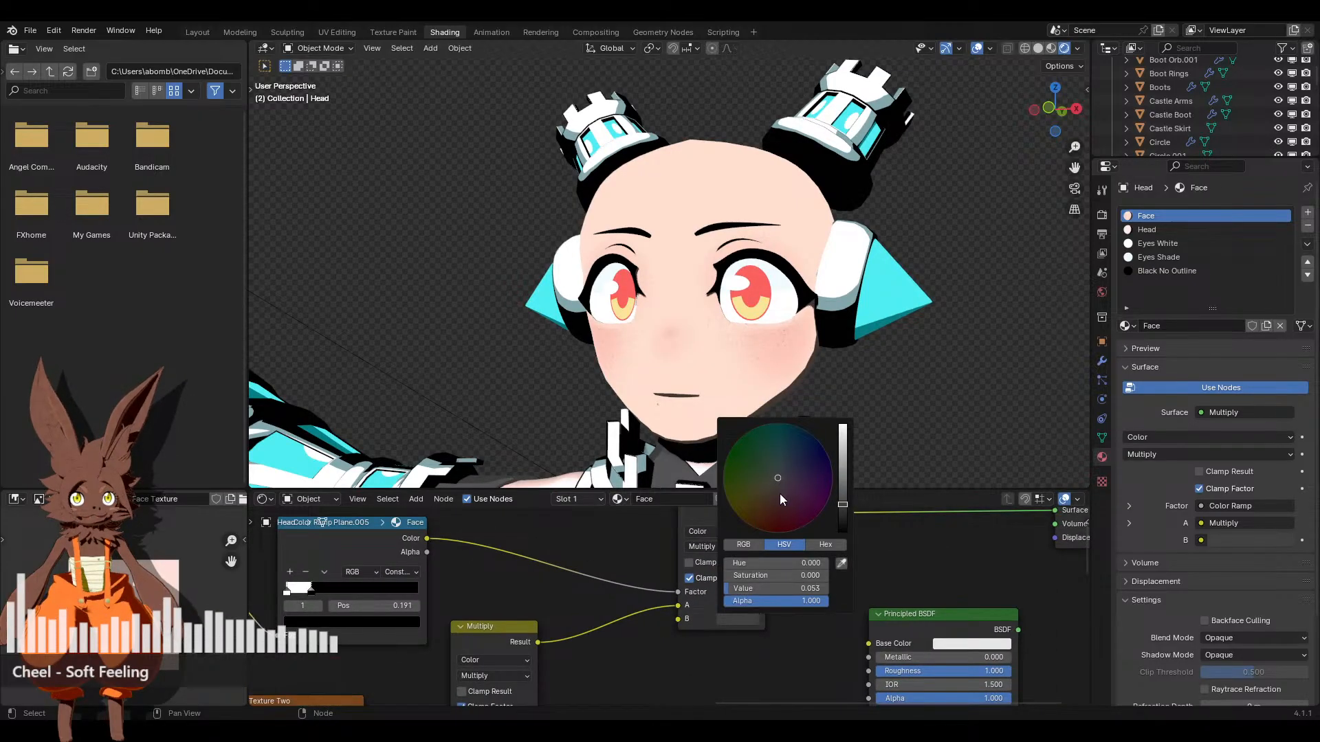
{"action": "left_click_drag", "start_coordinate": [780, 494], "coordinate": [776, 532]}
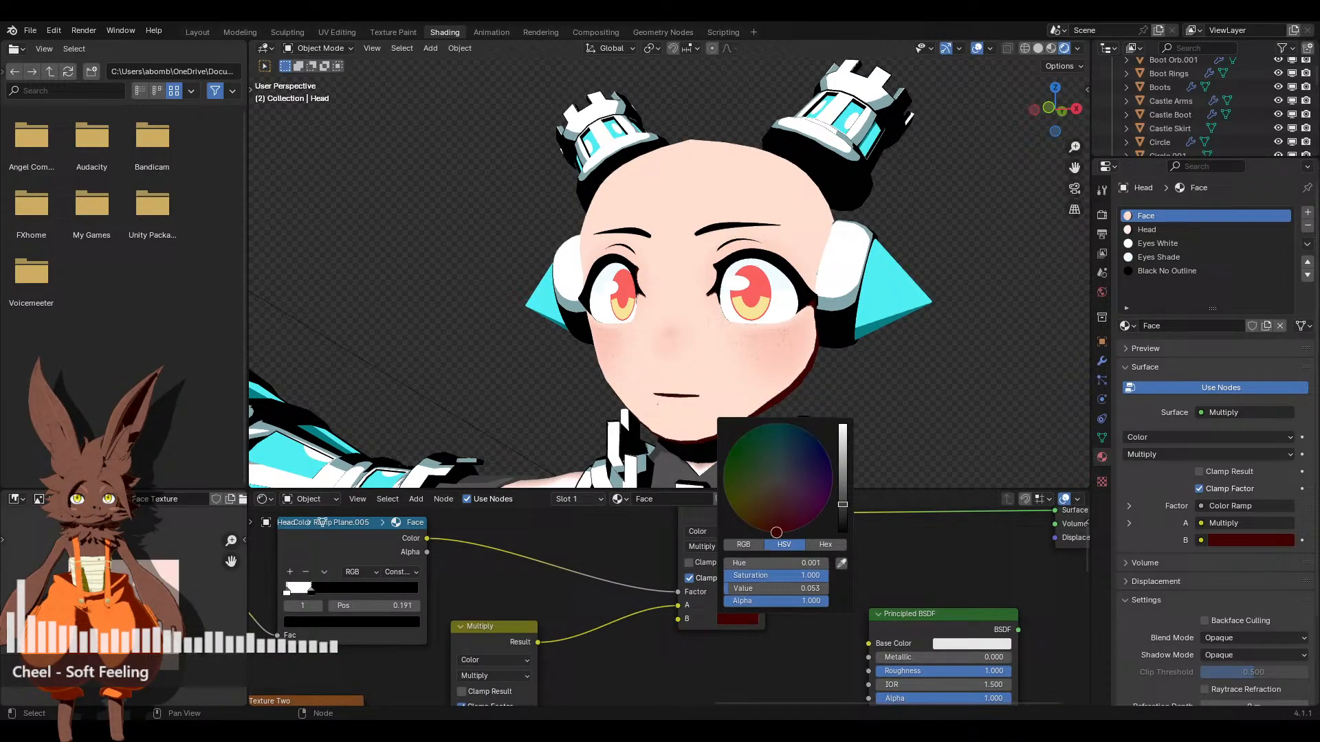
{"action": "left_click", "coordinate": [740, 619]}
{"action": "left_click_drag", "start_coordinate": [760, 530], "coordinate": [765, 532]}
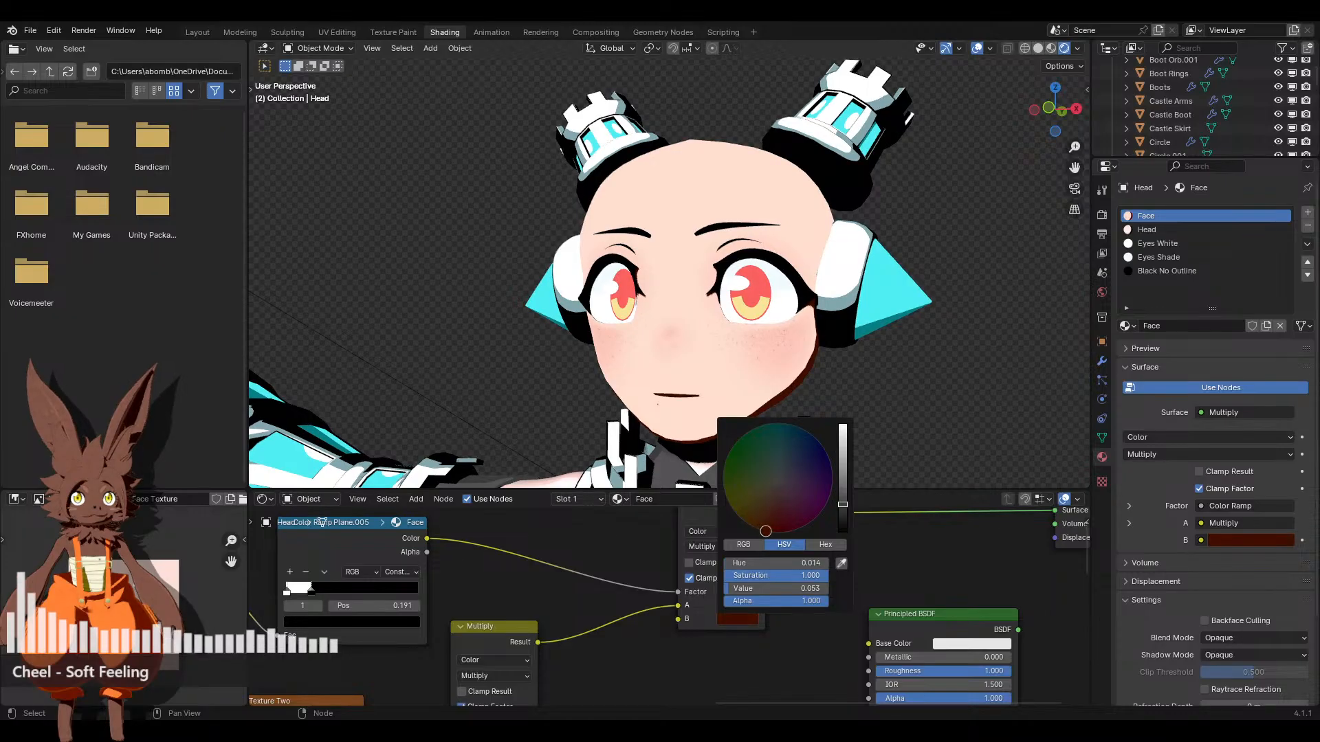
{"action": "left_click_drag", "start_coordinate": [845, 507], "coordinate": [842, 493]}
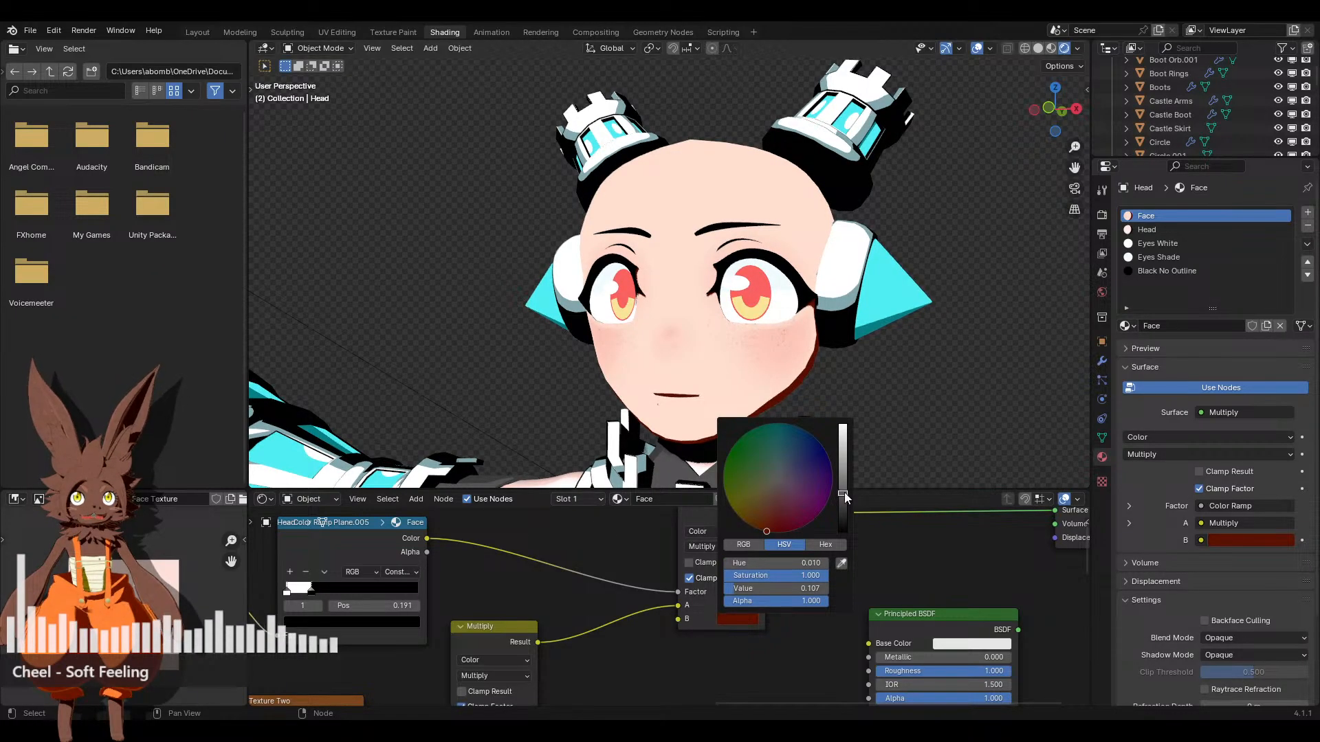
Examine the tinted face shading from a distance and from the front, along with the node layout
{"action": "middle_click_drag", "start_coordinate": [818, 398], "coordinate": [784, 382]}
{"action": "scroll", "coordinate": [476, 587], "scroll_direction": "up", "scroll_amount": 2}
{"action": "mouse_move", "coordinate": [456, 593]}
{"action": "left_mouse_down"}
{"action": "mouse_move", "coordinate": [484, 603]}
{"action": "mouse_move", "coordinate": [457, 604]}
{"action": "left_mouse_up"}
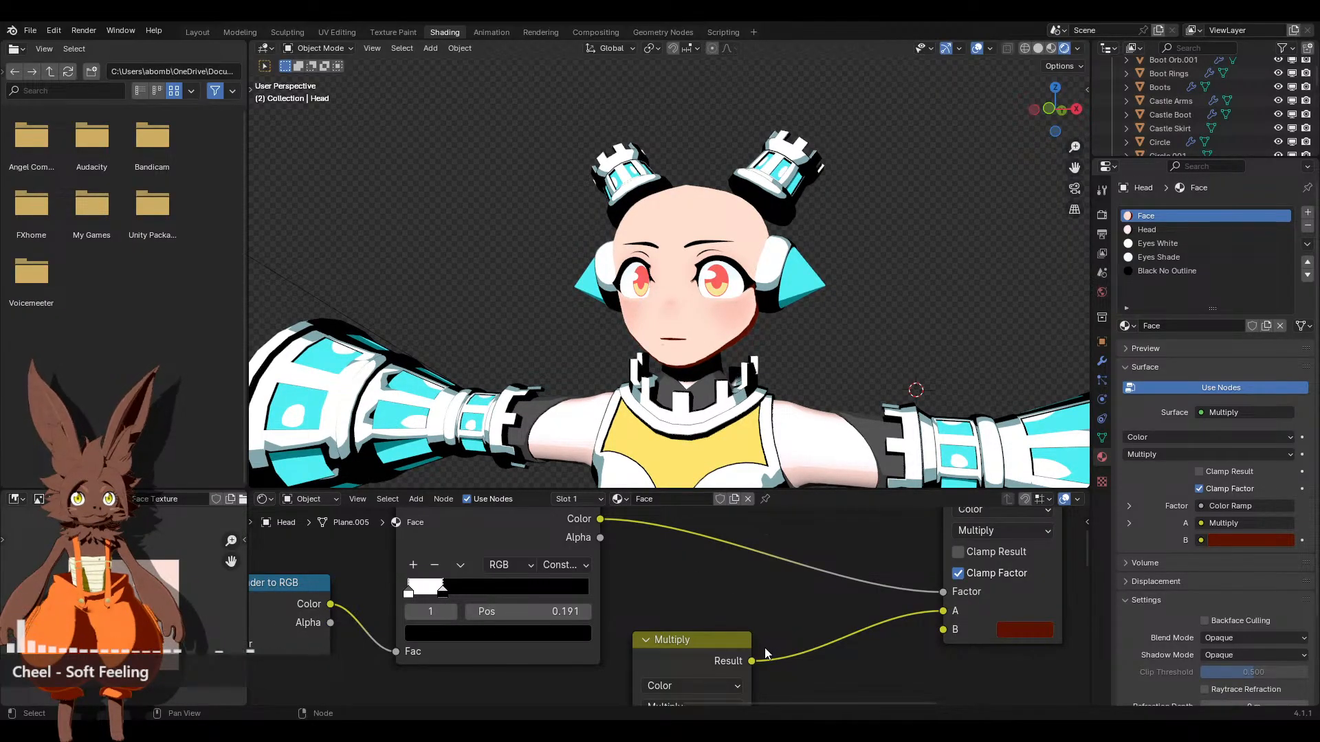
{"action": "scroll", "coordinate": [765, 648], "scroll_direction": "down", "scroll_amount": 2}
{"action": "scroll", "coordinate": [684, 372], "scroll_direction": "down", "scroll_amount": 3}
{"action": "middle_click_drag", "start_coordinate": [684, 372], "coordinate": [747, 373]}
{"action": "scroll", "coordinate": [708, 332], "scroll_direction": "up", "scroll_amount": 5}
{"action": "scroll", "coordinate": [634, 604], "scroll_direction": "down", "scroll_amount": 7}
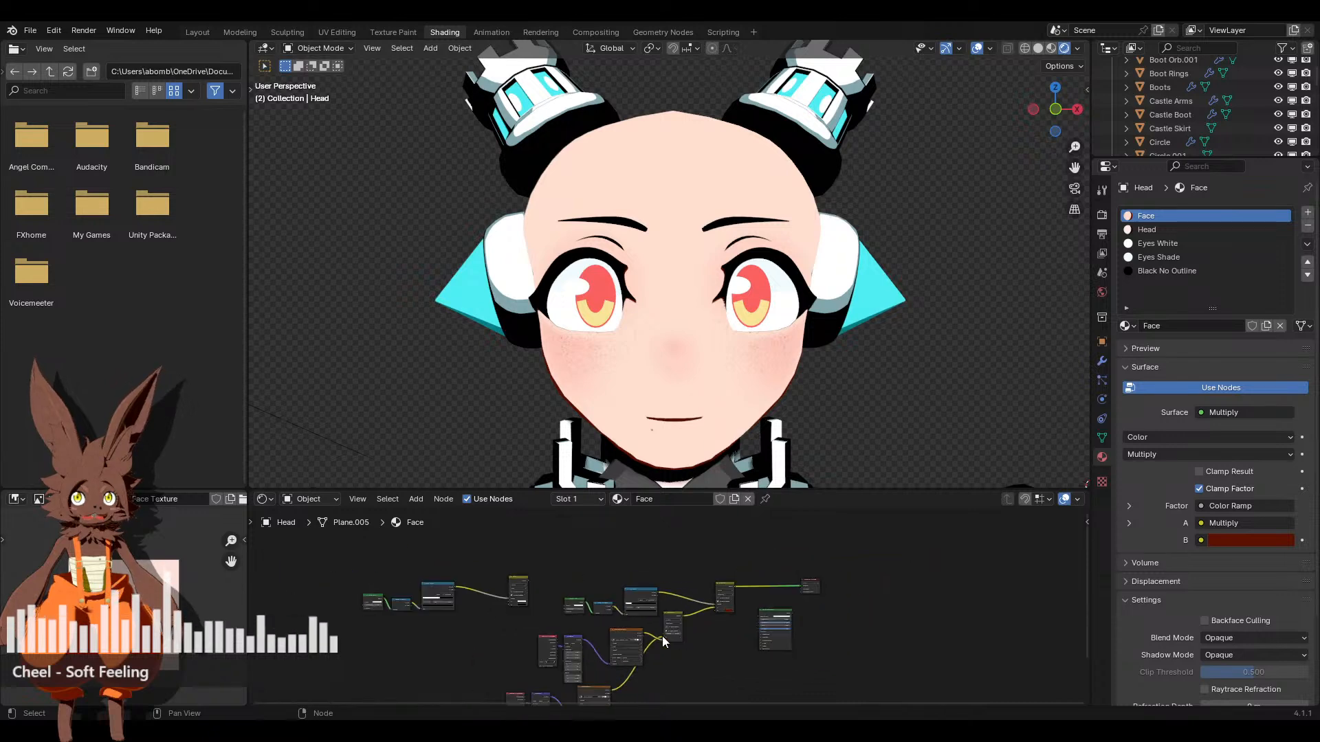
Move both face texture node groups away from their Multiply node to make room for another texture
{"action": "middle_click_drag", "start_coordinate": [651, 610], "coordinate": [733, 543]}
{"action": "scroll", "coordinate": [731, 604], "scroll_direction": "up", "scroll_amount": 5}
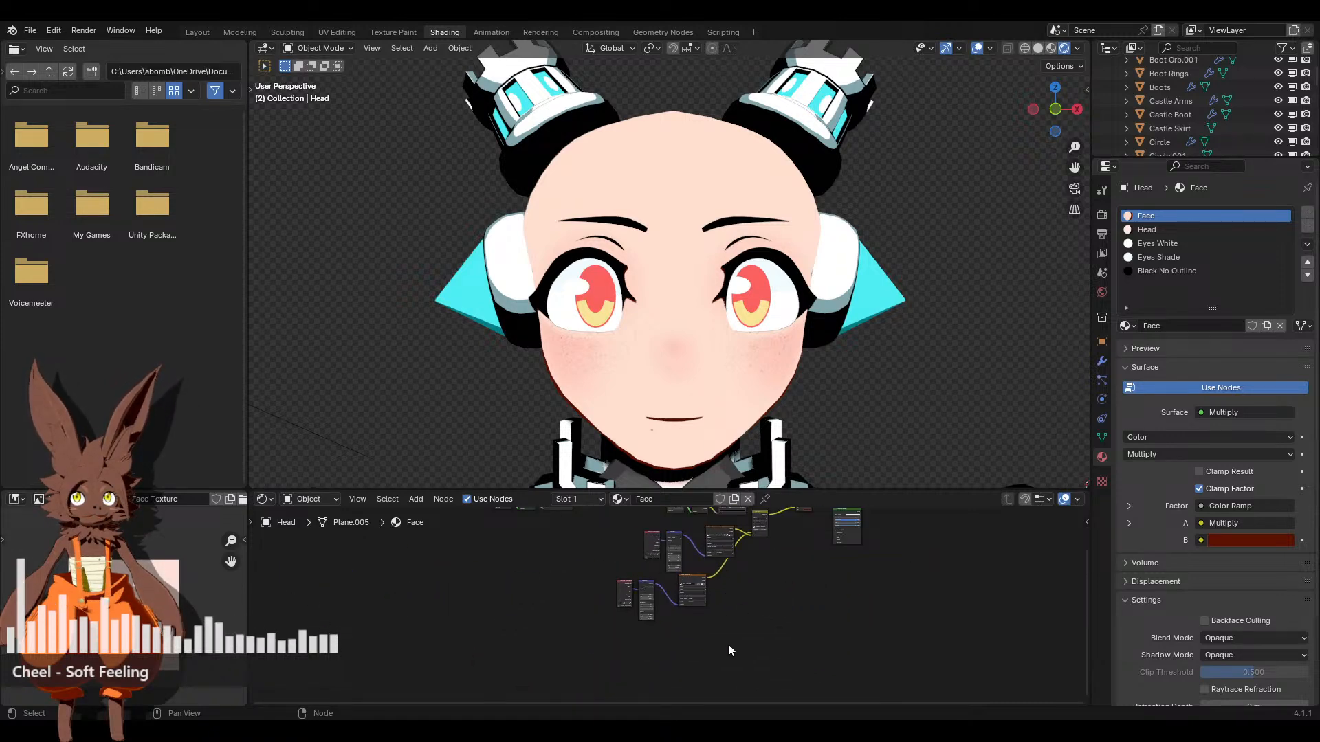
{"action": "left_click_drag", "start_coordinate": [728, 650], "coordinate": [622, 548]}
{"action": "key", "text": "g"}
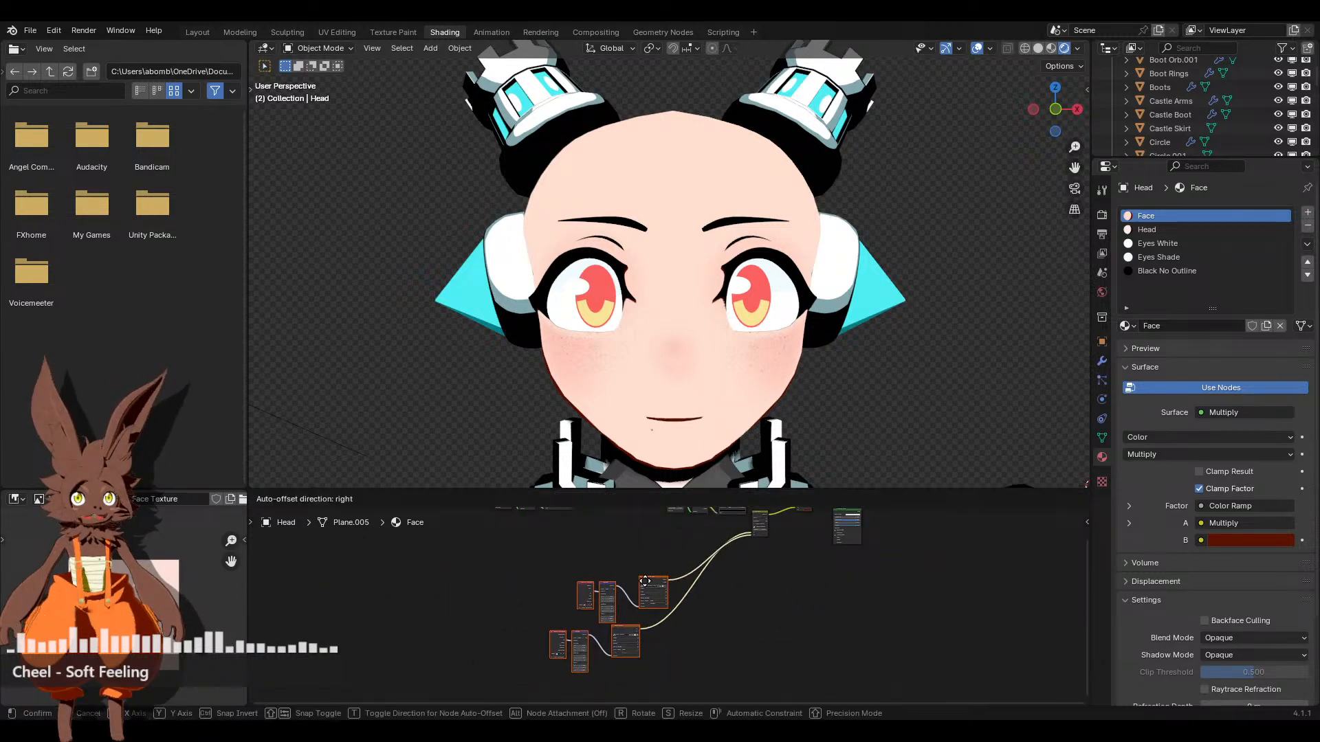
{"action": "left_click", "coordinate": [645, 581]}
{"action": "left_click", "coordinate": [802, 567]}
{"action": "scroll", "coordinate": [784, 591], "scroll_direction": "up", "scroll_amount": 2}
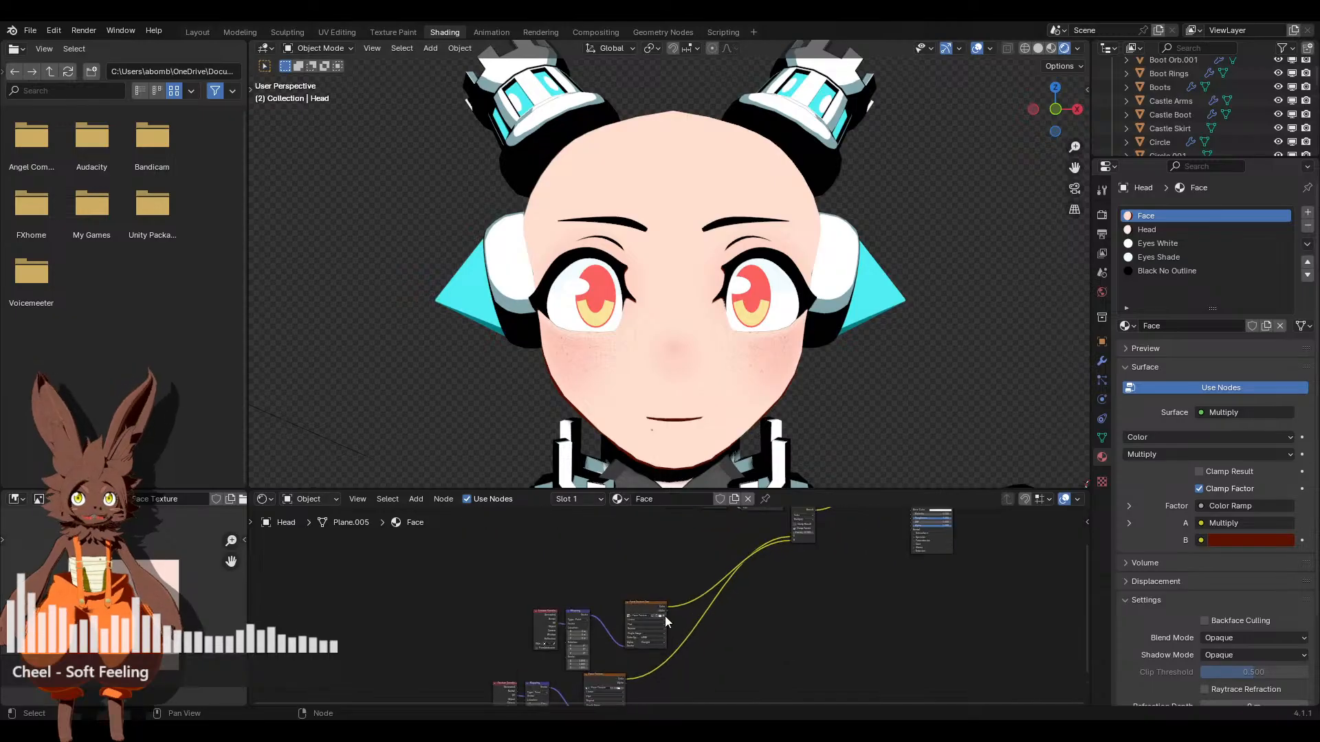
Duplicate the Face Texture Two image node and place the copy above the original
{"action": "left_click", "coordinate": [646, 608]}
{"action": "key", "text": "shift+d"}
{"action": "left_click", "coordinate": [675, 551]}
{"action": "scroll", "coordinate": [660, 578], "scroll_direction": "up", "scroll_amount": 3}
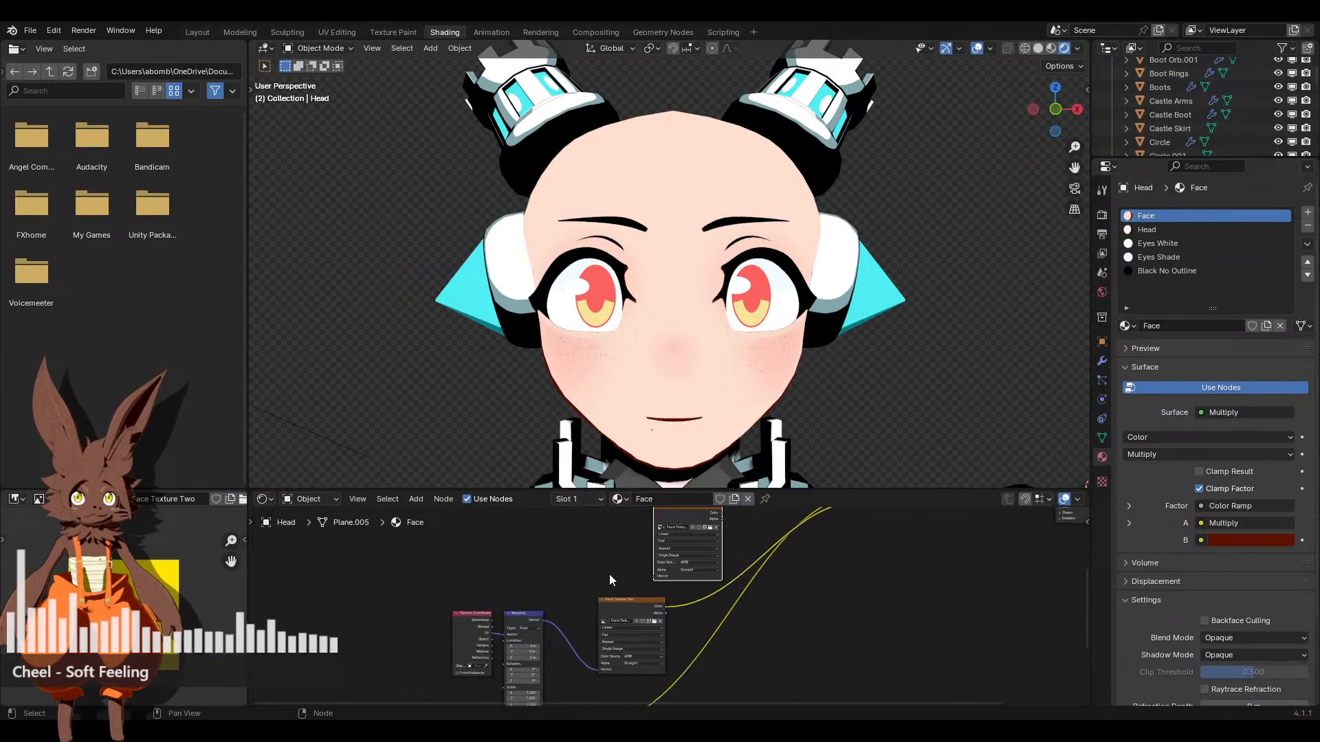
Replace the copied node's image with a new blank 2048 × 2048 px black image named Face Texture Three
{"action": "middle_click_drag", "start_coordinate": [609, 576], "coordinate": [606, 618]}
{"action": "scroll", "coordinate": [606, 605], "scroll_direction": "up", "scroll_amount": 1}
{"action": "scroll", "coordinate": [606, 609], "scroll_direction": "up", "scroll_amount": 2}
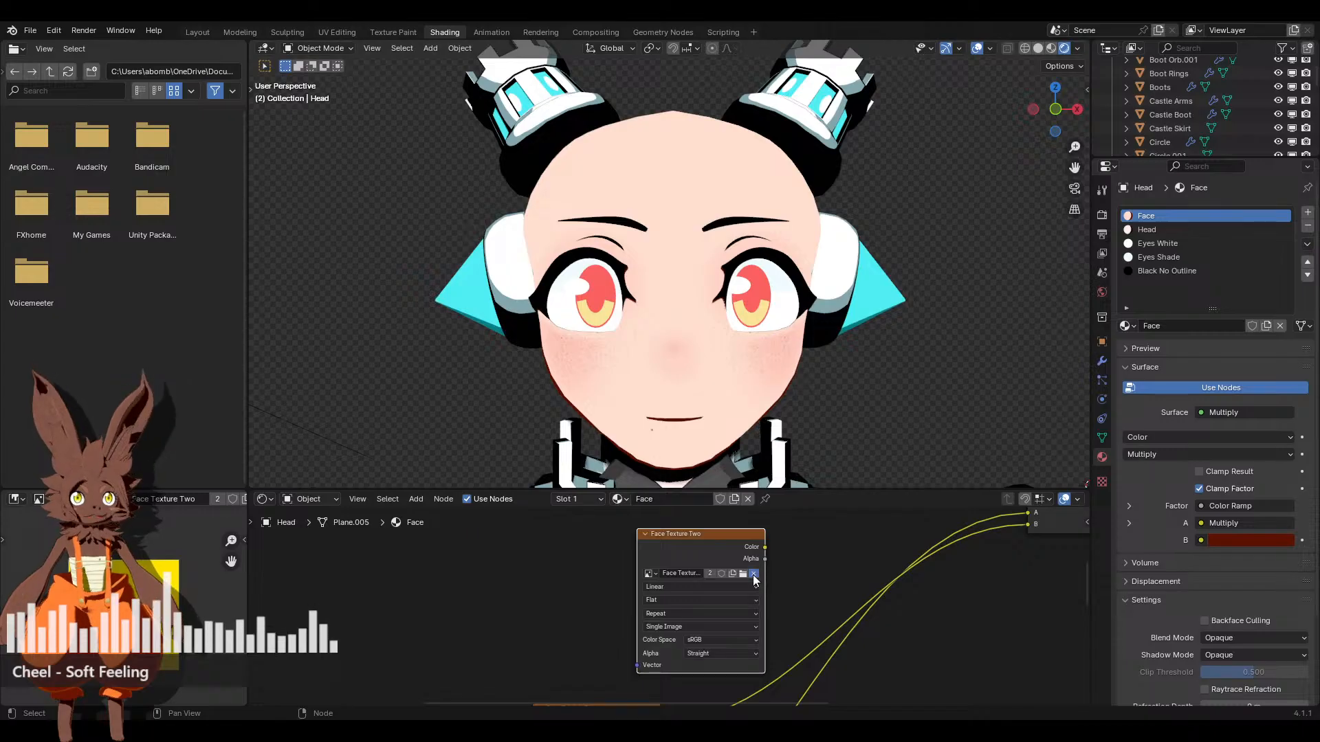
{"action": "left_click", "coordinate": [752, 574]}
{"action": "left_click", "coordinate": [688, 572]}
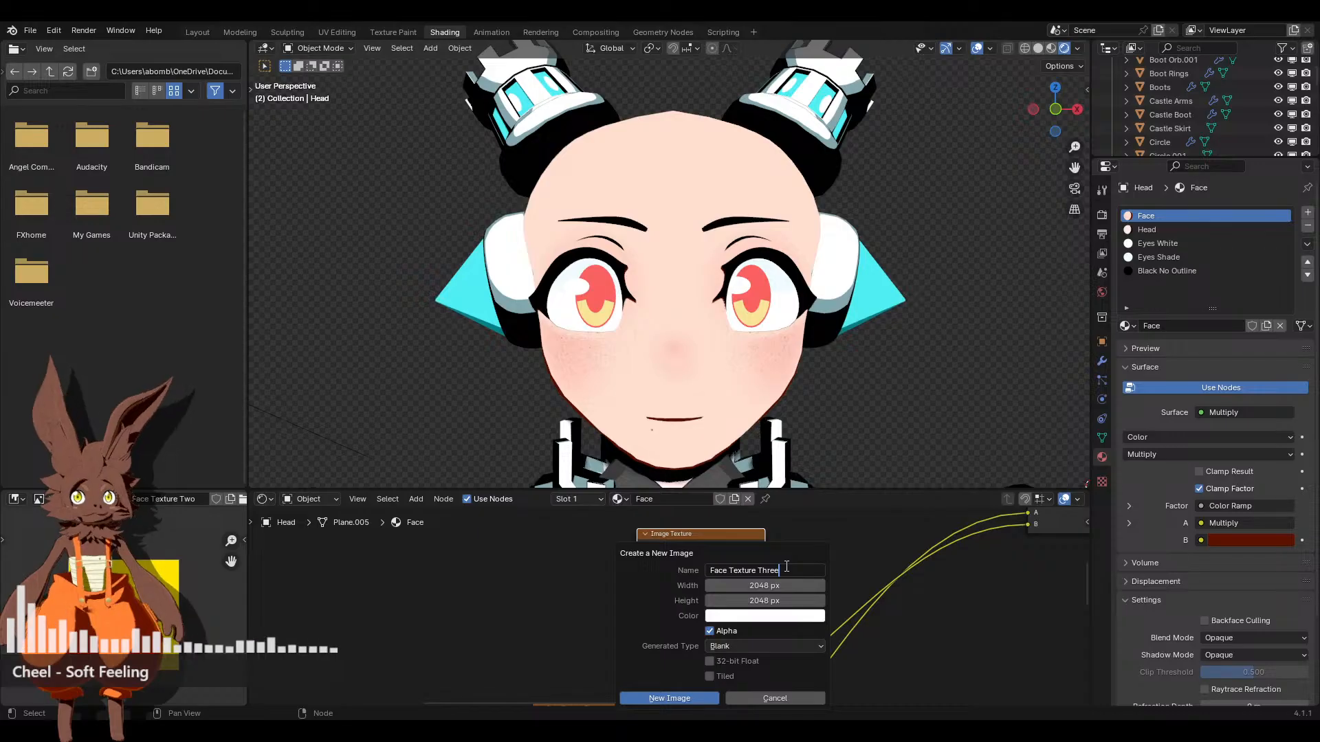
{"action": "key", "text": "Return"}
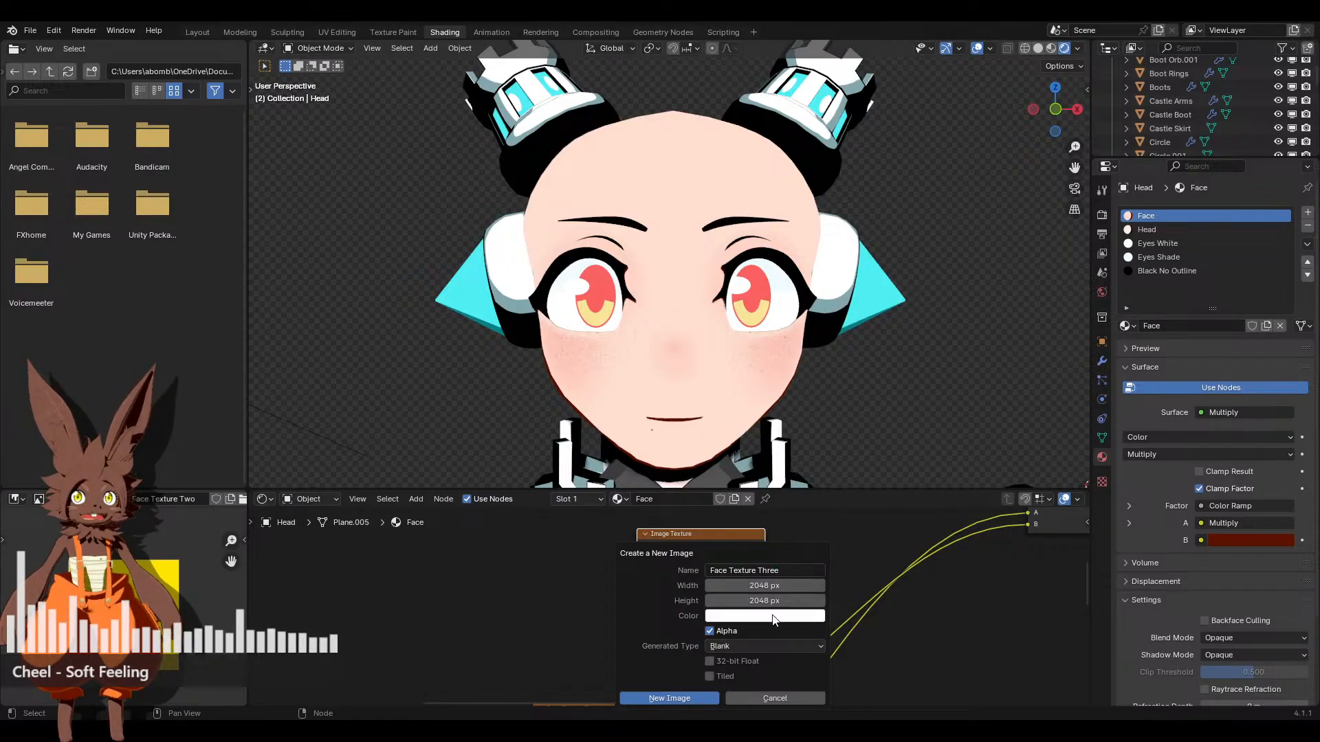
{"action": "left_click", "coordinate": [774, 616]}
{"action": "left_click_drag", "start_coordinate": [843, 468], "coordinate": [843, 522]}
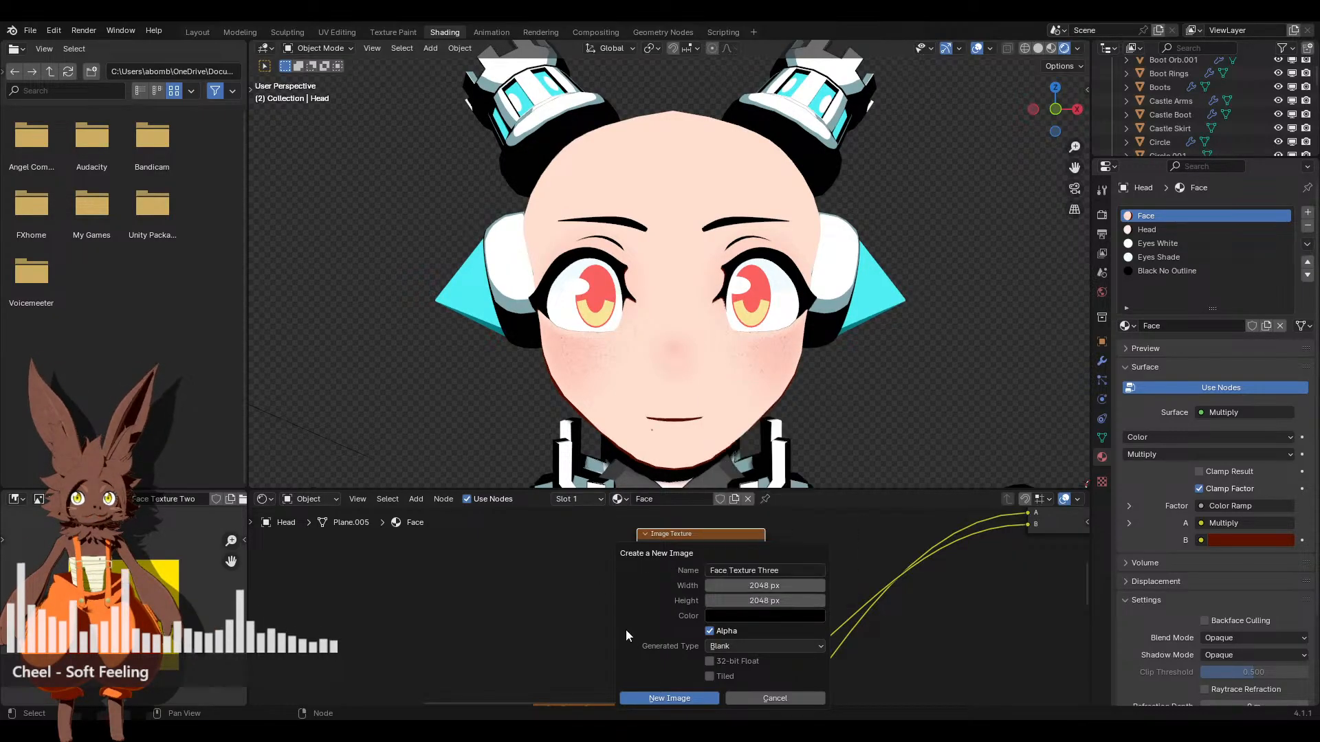
{"action": "left_click", "coordinate": [671, 699]}
Move the face textures' Multiply node beside Face Texture Two and place a duplicate of it next to Face Texture Three
{"action": "scroll", "coordinate": [765, 626], "scroll_direction": "down", "scroll_amount": 5}
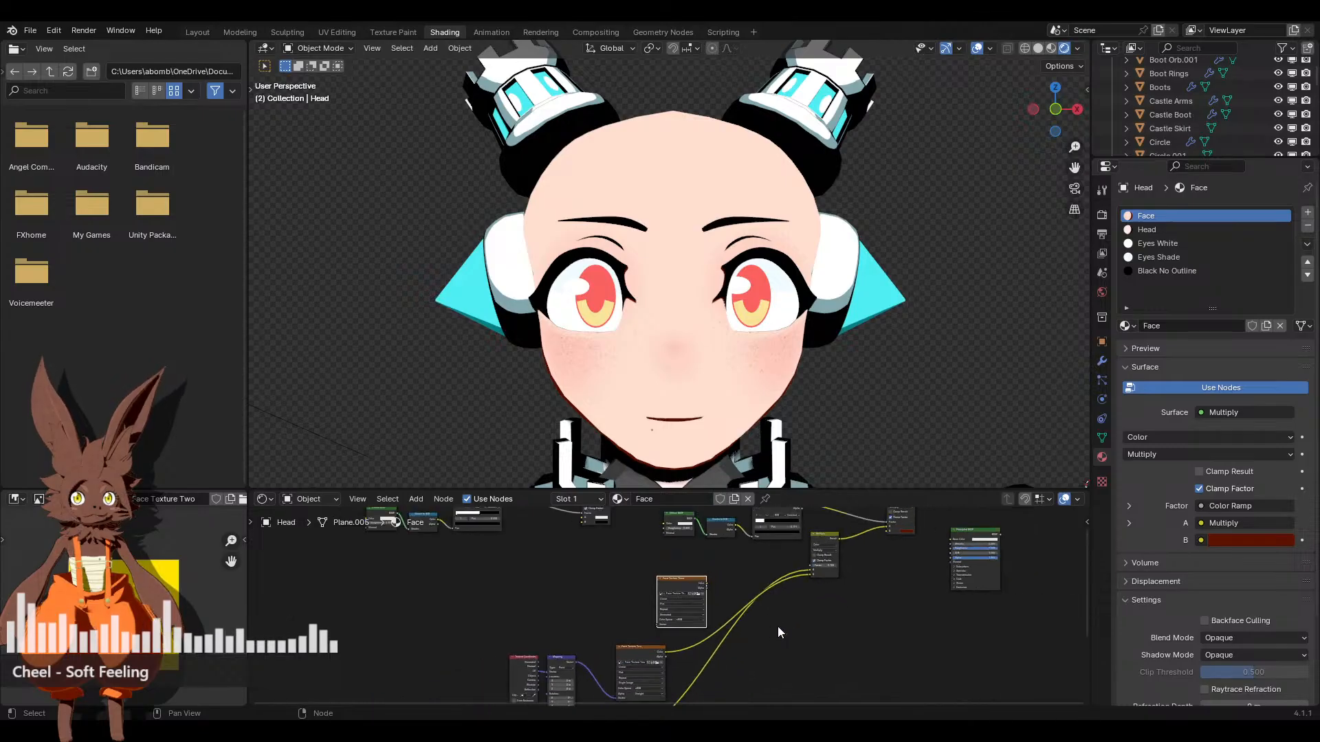
{"action": "left_click_drag", "start_coordinate": [825, 538], "coordinate": [736, 646]}
{"action": "key", "text": "shift+d"}
{"action": "scroll", "coordinate": [749, 578], "scroll_direction": "up", "scroll_amount": 4}
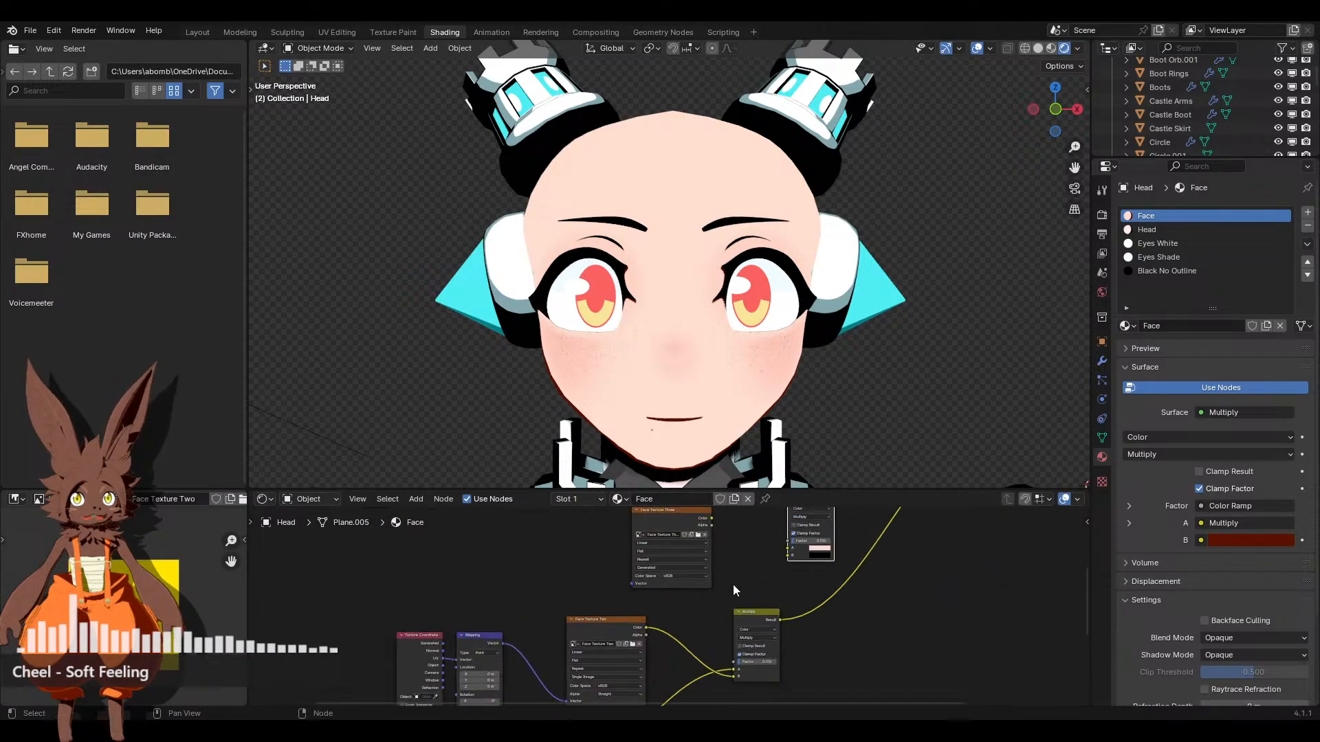
Feed the lower Multiply result into input A and Face Texture Three's colour into B of the duplicated Multiply, and switch it to Screen
{"action": "left_click_drag", "start_coordinate": [691, 644], "coordinate": [682, 652]}
{"action": "middle_click_drag", "start_coordinate": [699, 603], "coordinate": [672, 629]}
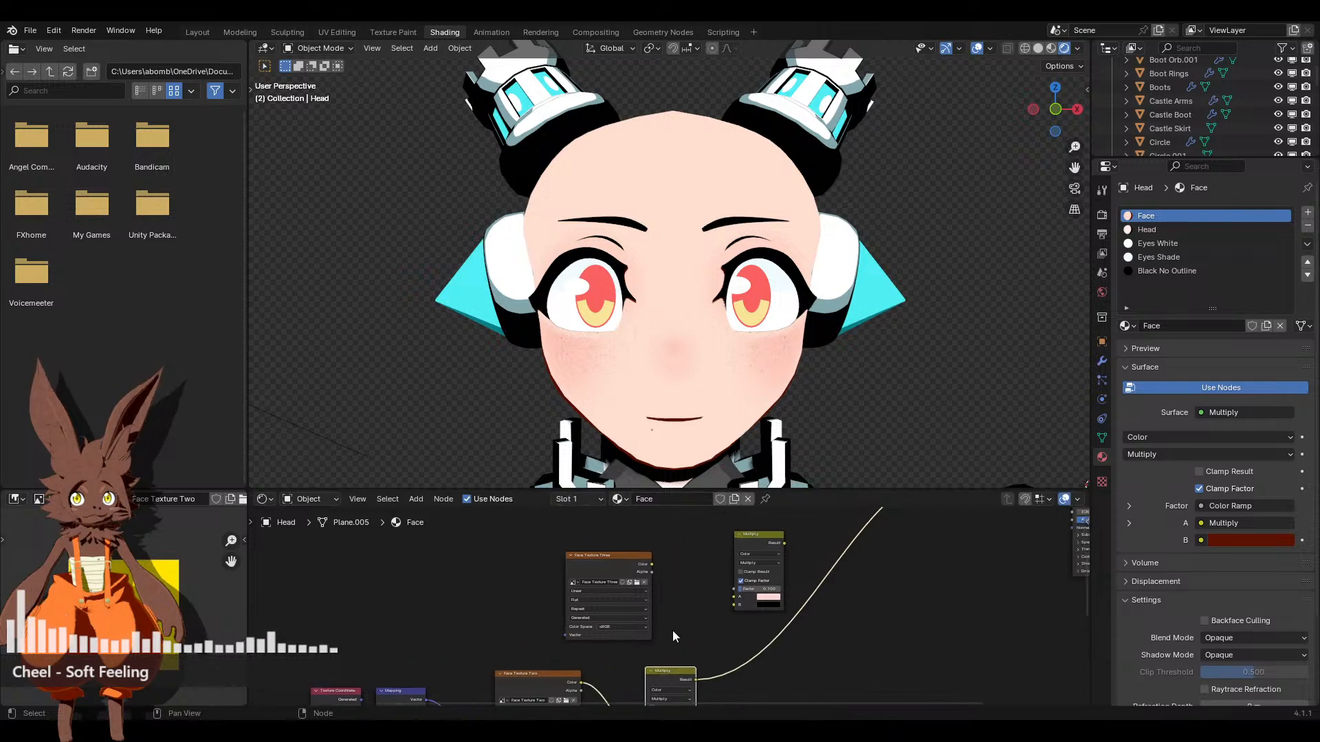
{"action": "scroll", "coordinate": [672, 629], "scroll_direction": "up", "scroll_amount": 2}
{"action": "left_click_drag", "start_coordinate": [699, 692], "coordinate": [744, 595]}
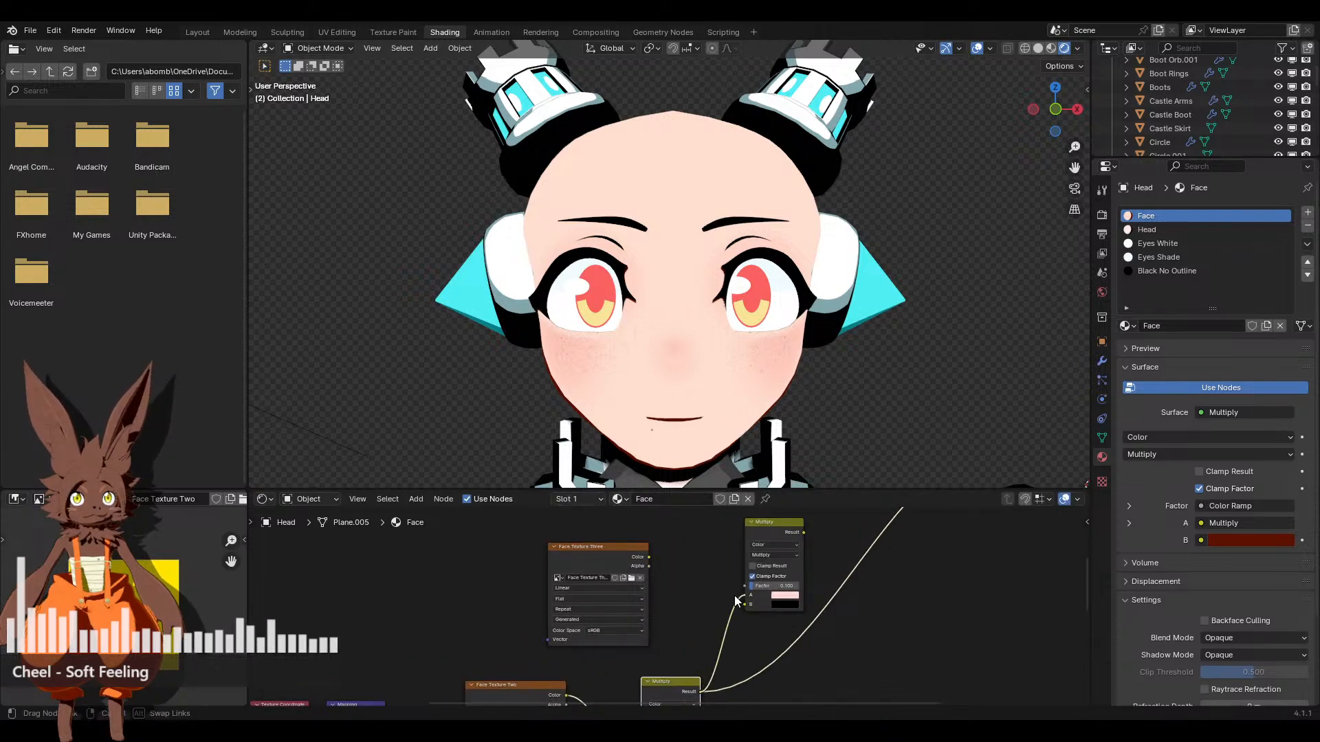
{"action": "left_click_drag", "start_coordinate": [649, 557], "coordinate": [745, 605]}
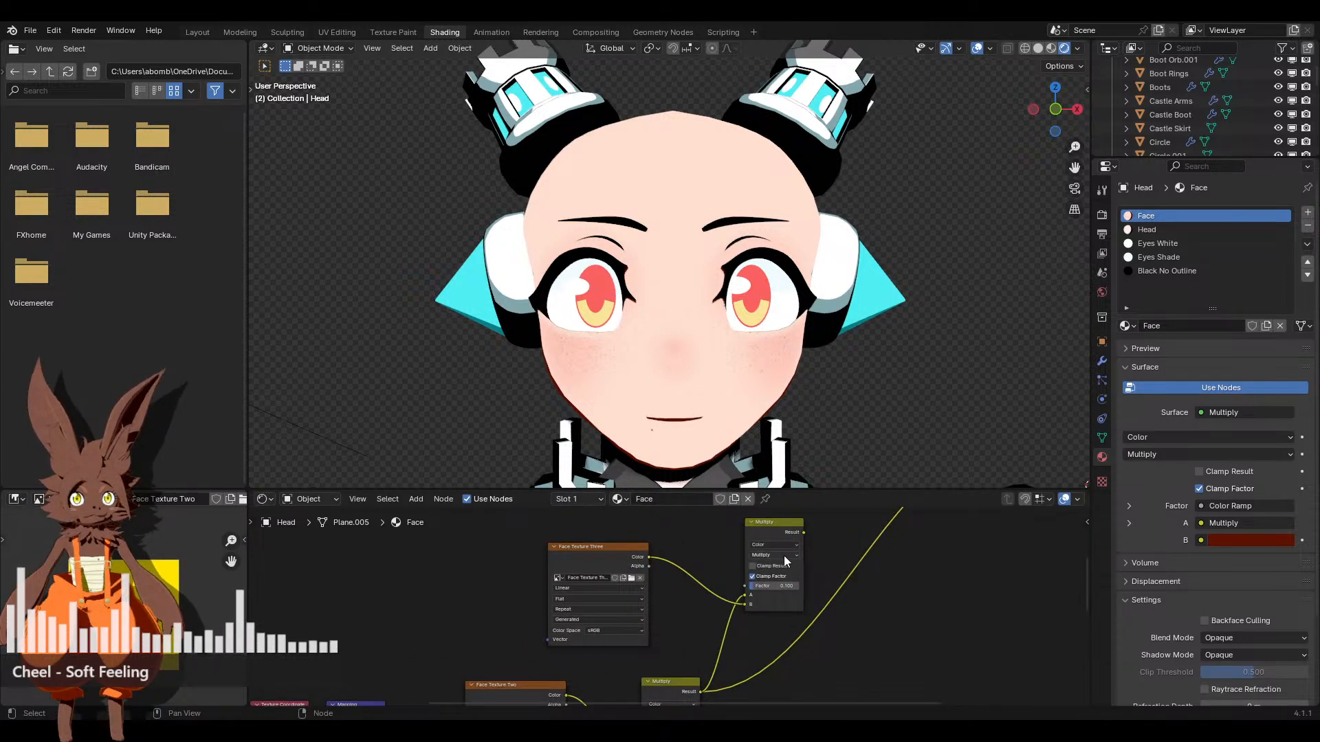
{"action": "left_click", "coordinate": [782, 555]}
{"action": "left_click", "coordinate": [777, 631]}
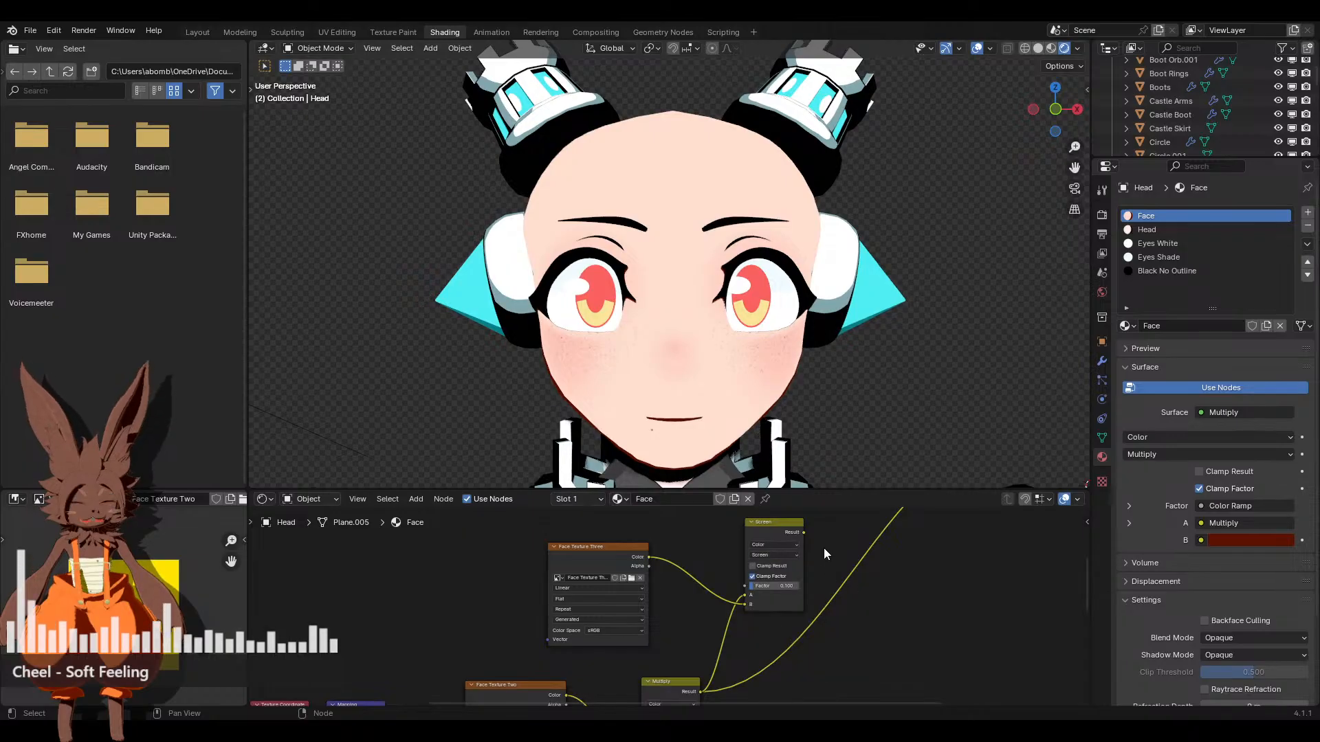
Connect the Screen node's result to input A of the dark red shadow Multiply and set the Screen factor to 1.000
{"action": "middle_click_drag", "start_coordinate": [823, 547], "coordinate": [645, 641]}
{"action": "left_click_drag", "start_coordinate": [636, 634], "coordinate": [798, 564]}
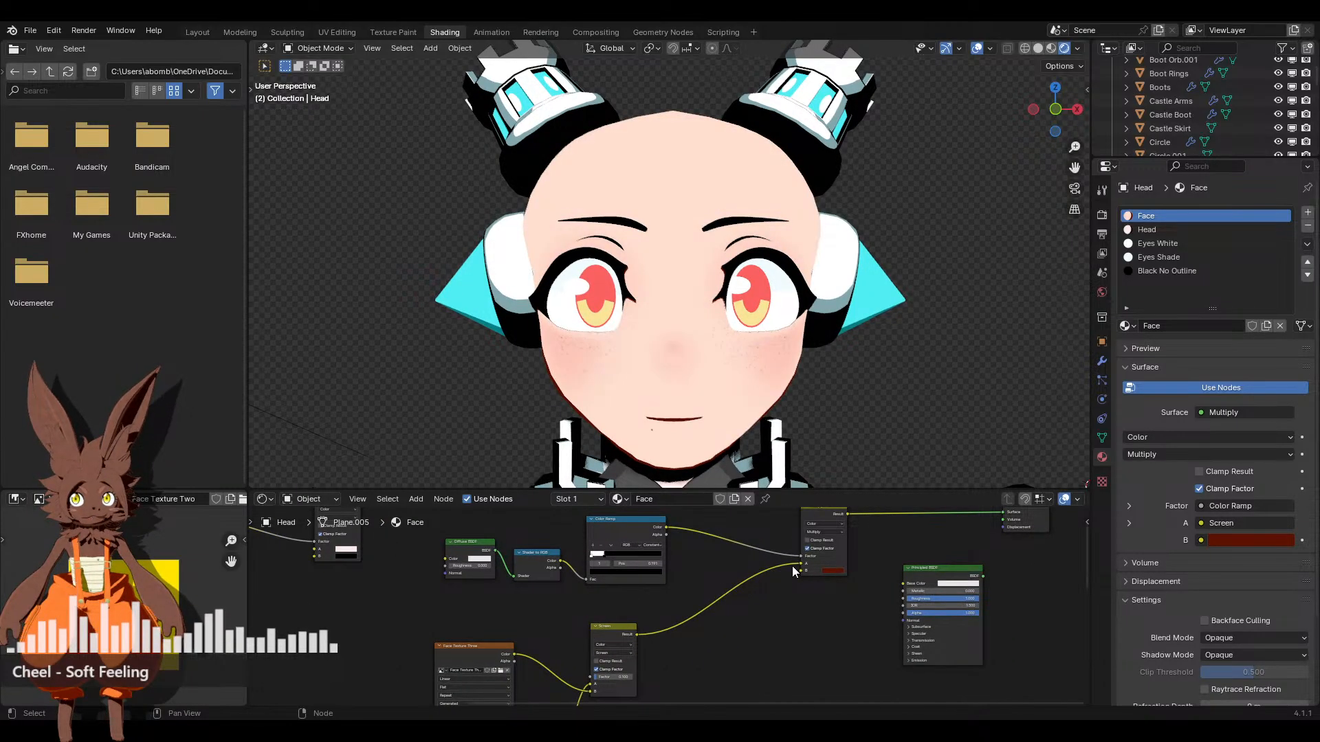
{"action": "scroll", "coordinate": [686, 671], "scroll_direction": "up", "scroll_amount": 2}
{"action": "middle_click_drag", "start_coordinate": [686, 671], "coordinate": [807, 605]}
{"action": "scroll", "coordinate": [807, 605], "scroll_direction": "up", "scroll_amount": 3}
{"action": "left_click_drag", "start_coordinate": [728, 623], "coordinate": [779, 623]}
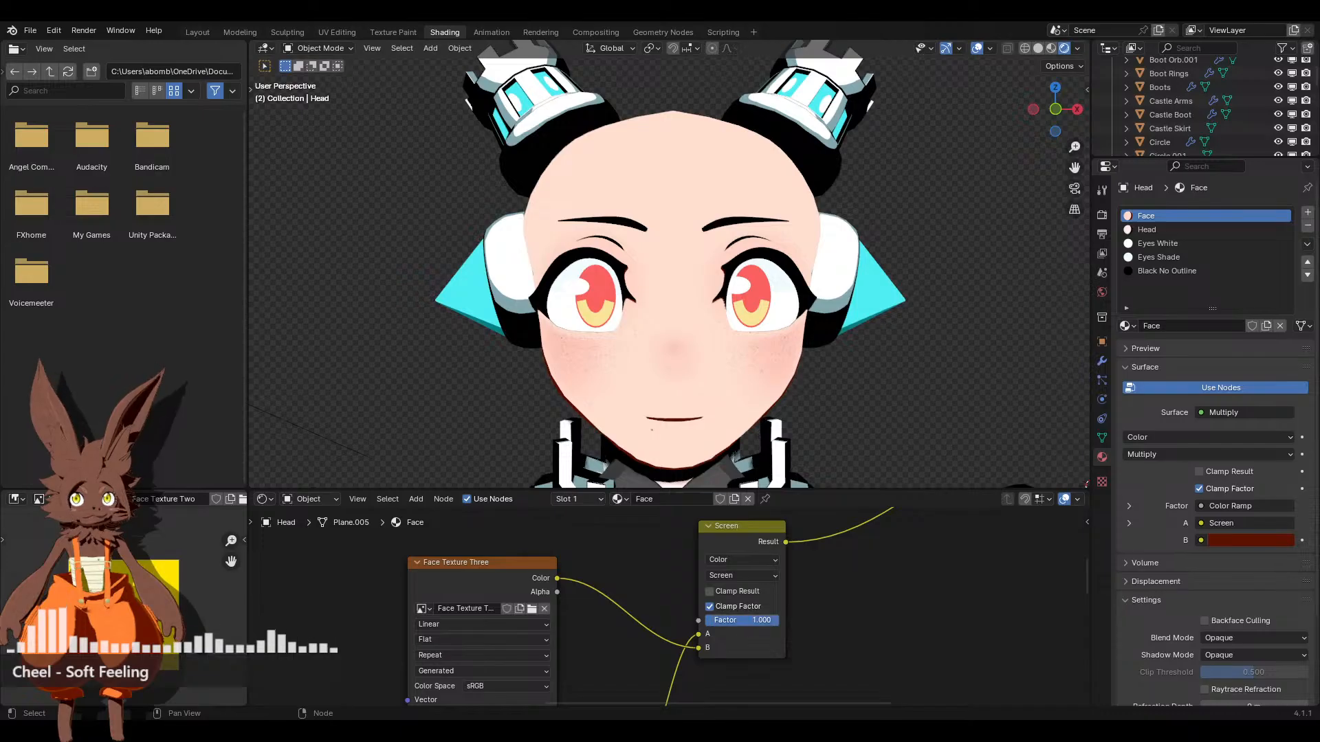
Add Texture Coordinate and Mapping nodes to the Face Texture Three image node
{"action": "left_click", "coordinate": [505, 572]}
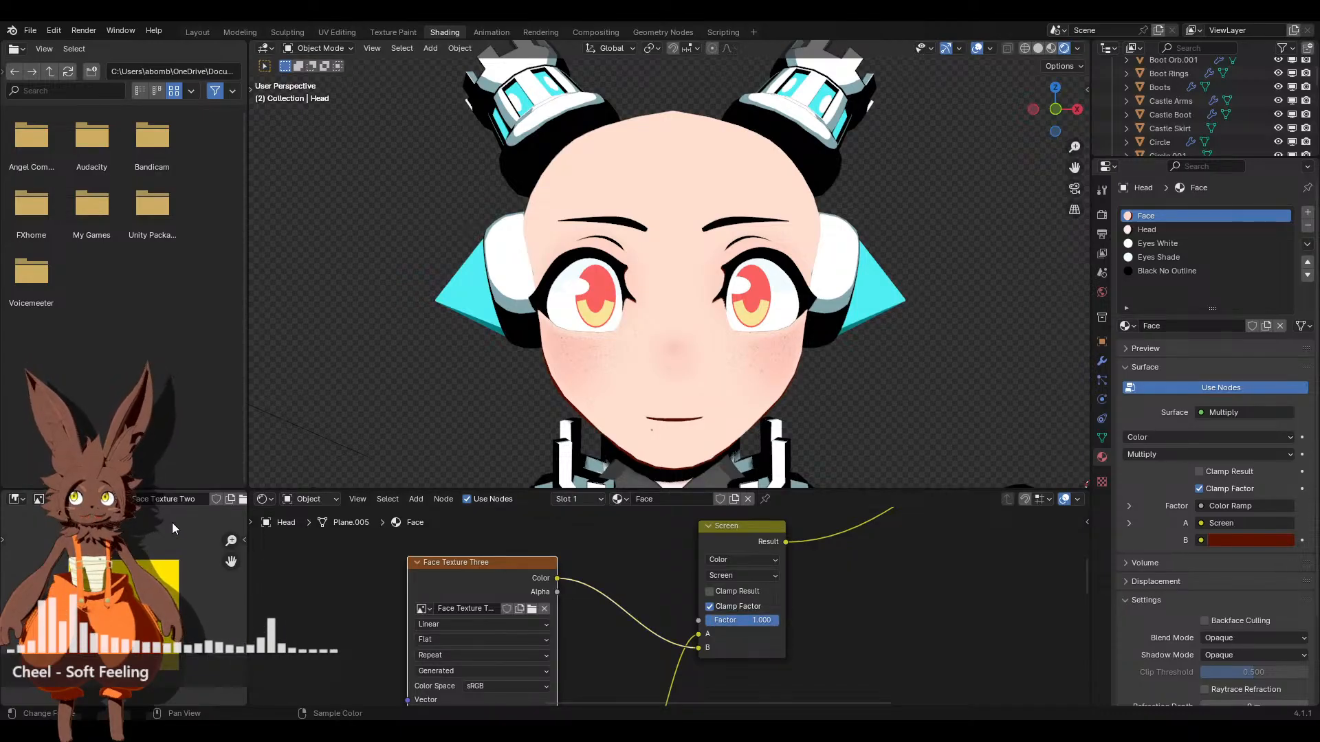
{"action": "scroll", "coordinate": [382, 612], "scroll_direction": "down", "scroll_amount": 4}
{"action": "middle_click_drag", "start_coordinate": [295, 638], "coordinate": [453, 550]}
{"action": "scroll", "coordinate": [497, 638], "scroll_direction": "down", "scroll_amount": 2}
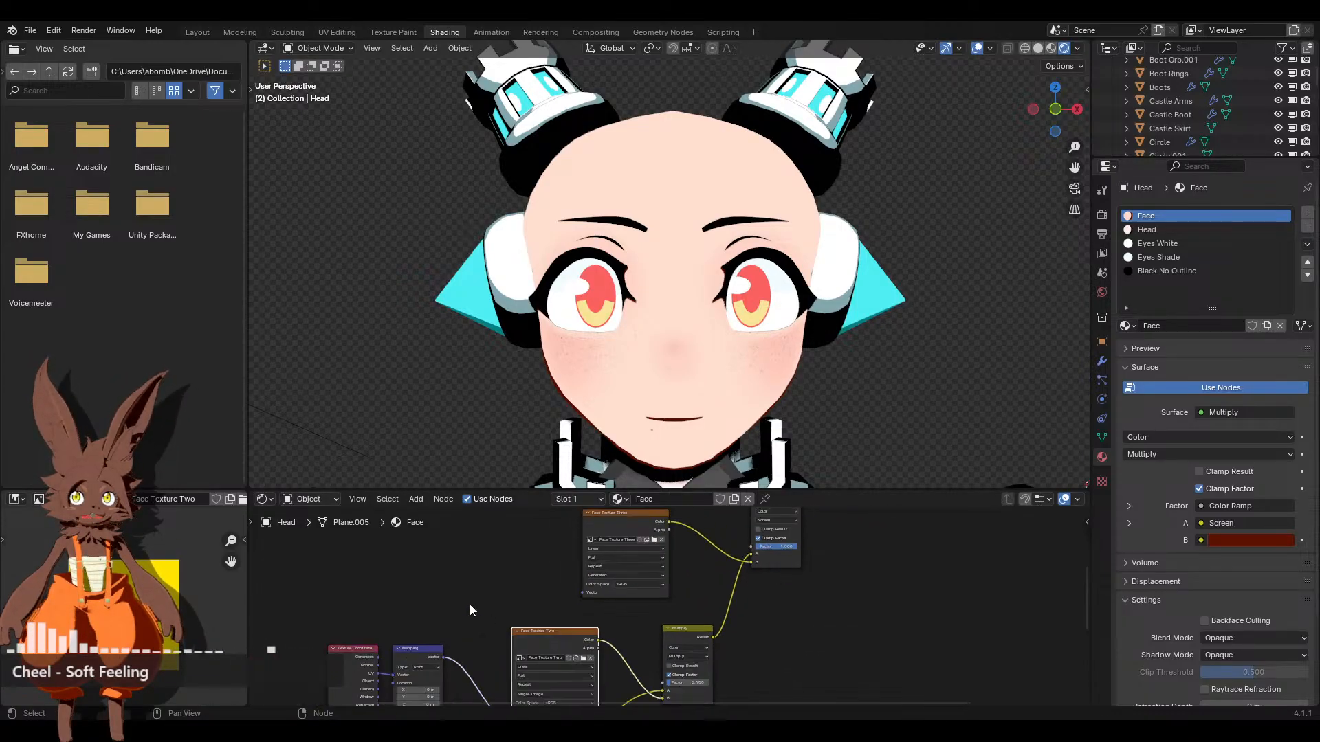
{"action": "middle_click_drag", "start_coordinate": [469, 604], "coordinate": [520, 594]}
{"action": "left_click", "coordinate": [635, 535]}
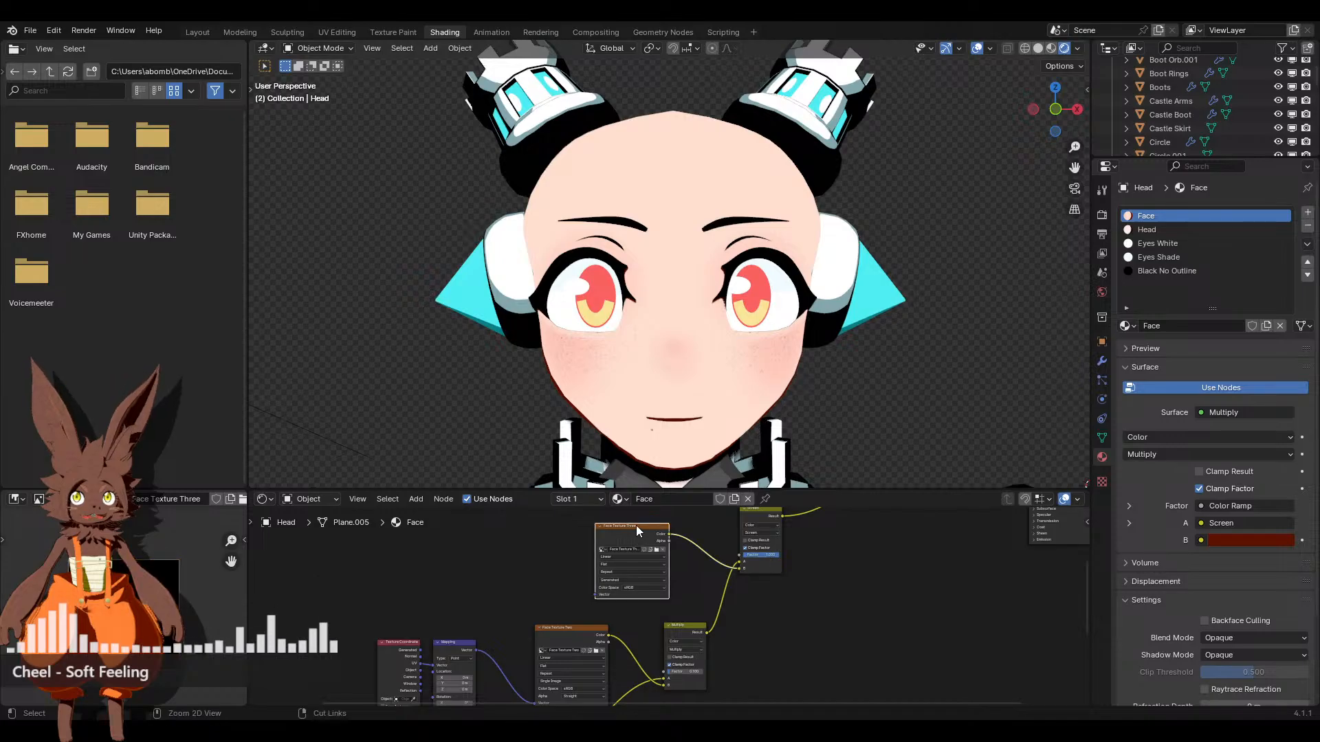
{"action": "key", "text": "ctrl+t"}
{"action": "middle_click_drag", "start_coordinate": [511, 549], "coordinate": [585, 570]}
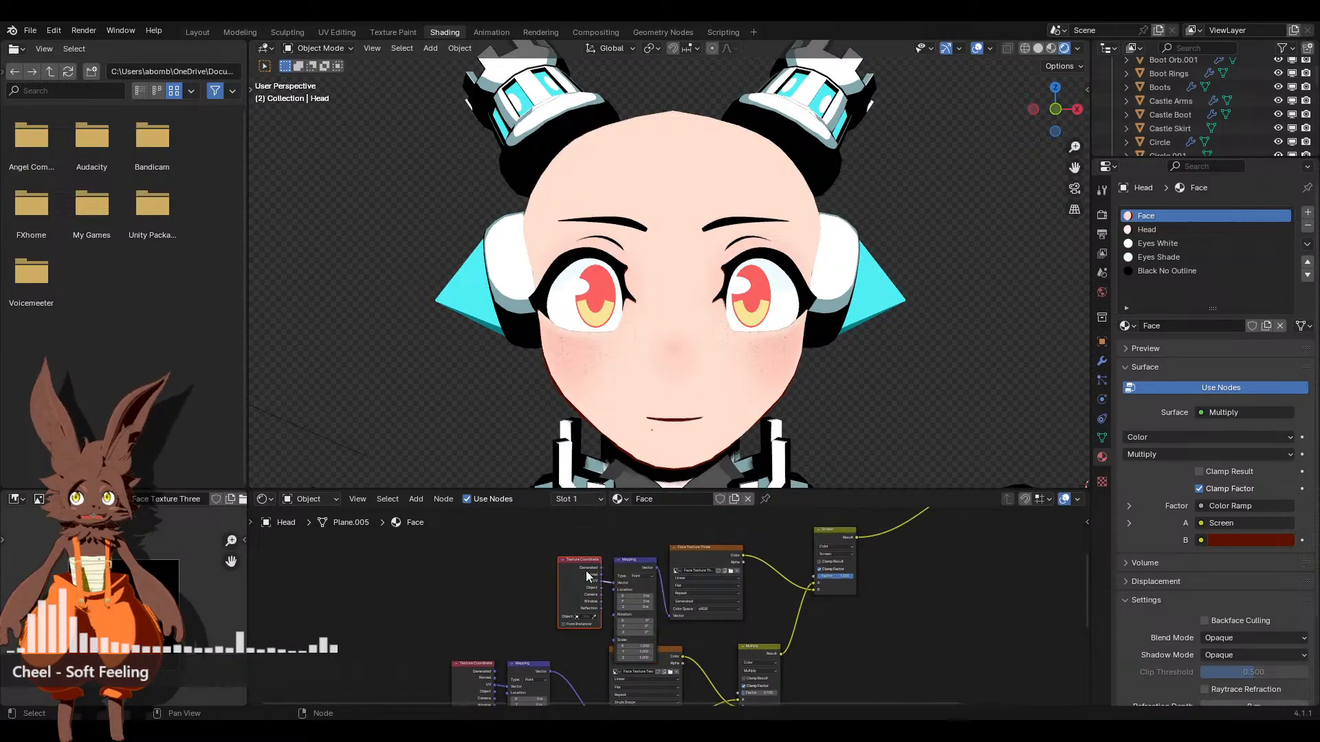
Move the new Texture Coordinate and Mapping nodes away from Face Texture Three so that they no longer cover Face Texture Two
{"action": "left_click_drag", "start_coordinate": [626, 564], "coordinate": [554, 548]}
{"action": "scroll", "coordinate": [605, 626], "scroll_direction": "down", "scroll_amount": 1}
{"action": "middle_click_drag", "start_coordinate": [606, 626], "coordinate": [543, 616]}
{"action": "scroll", "coordinate": [587, 581], "scroll_direction": "up", "scroll_amount": 5}
{"action": "middle_click_drag", "start_coordinate": [601, 540], "coordinate": [613, 579]}
{"action": "scroll", "coordinate": [614, 578], "scroll_direction": "up", "scroll_amount": 1}
Save the Face Texture Three image as a file on disk
{"action": "left_click", "coordinate": [616, 579]}
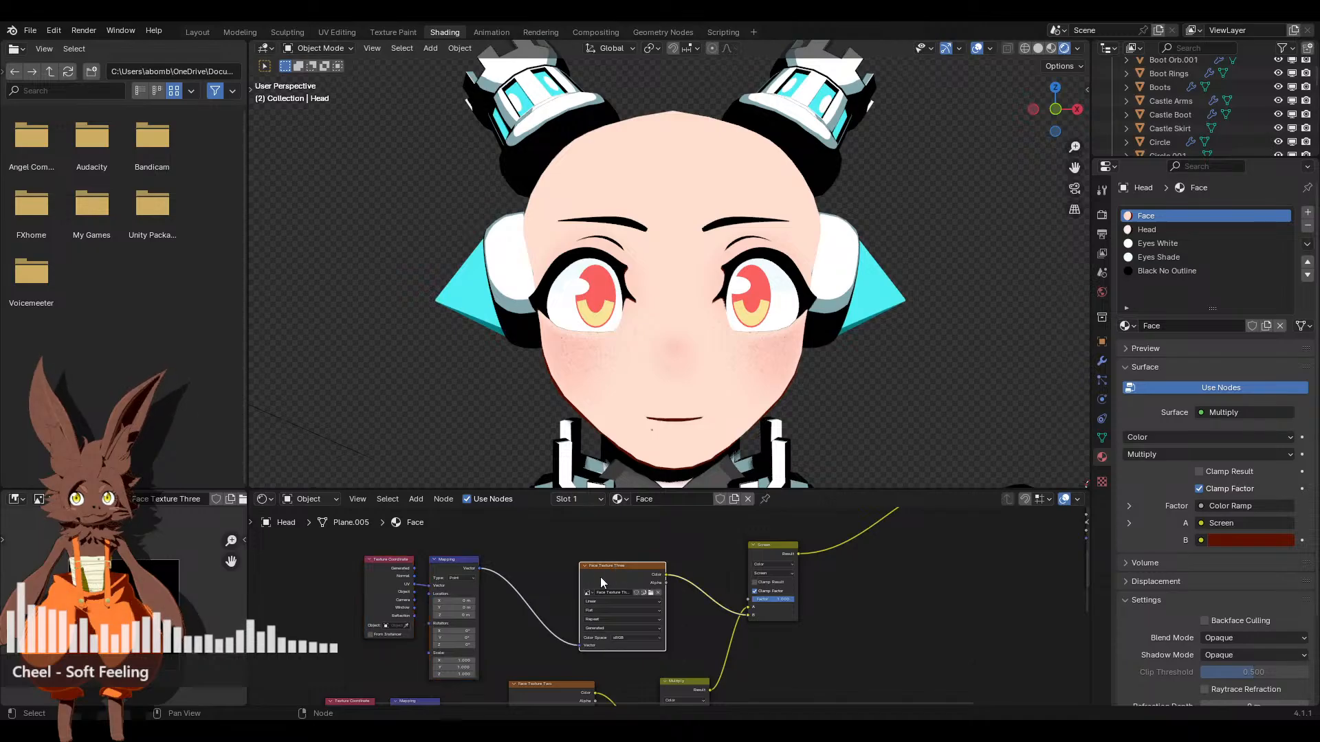
{"action": "left_click", "coordinate": [93, 499]}
{"action": "mouse_move", "coordinate": [145, 529]}
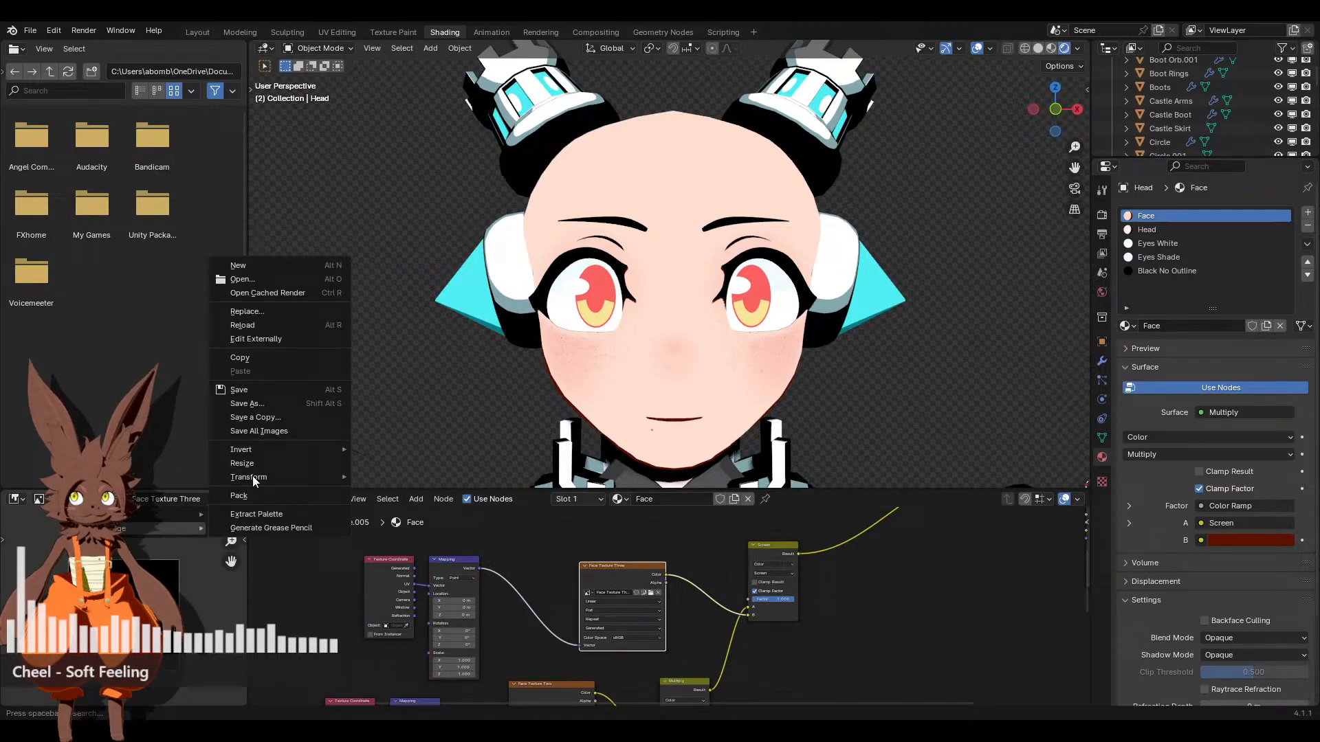
{"action": "left_click", "coordinate": [285, 406]}
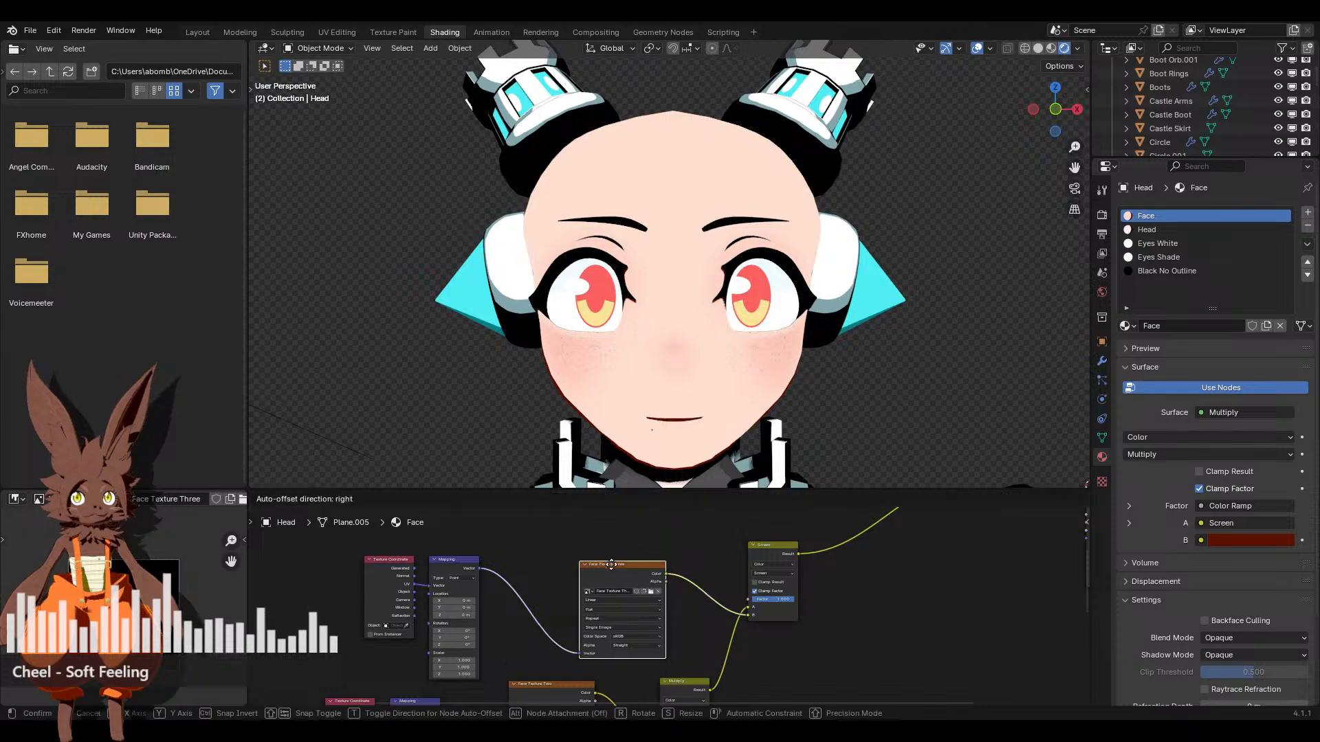
Go to the Texture Paint workspace, choose the Draw brush and set its colour to white
{"action": "left_click", "coordinate": [398, 33]}
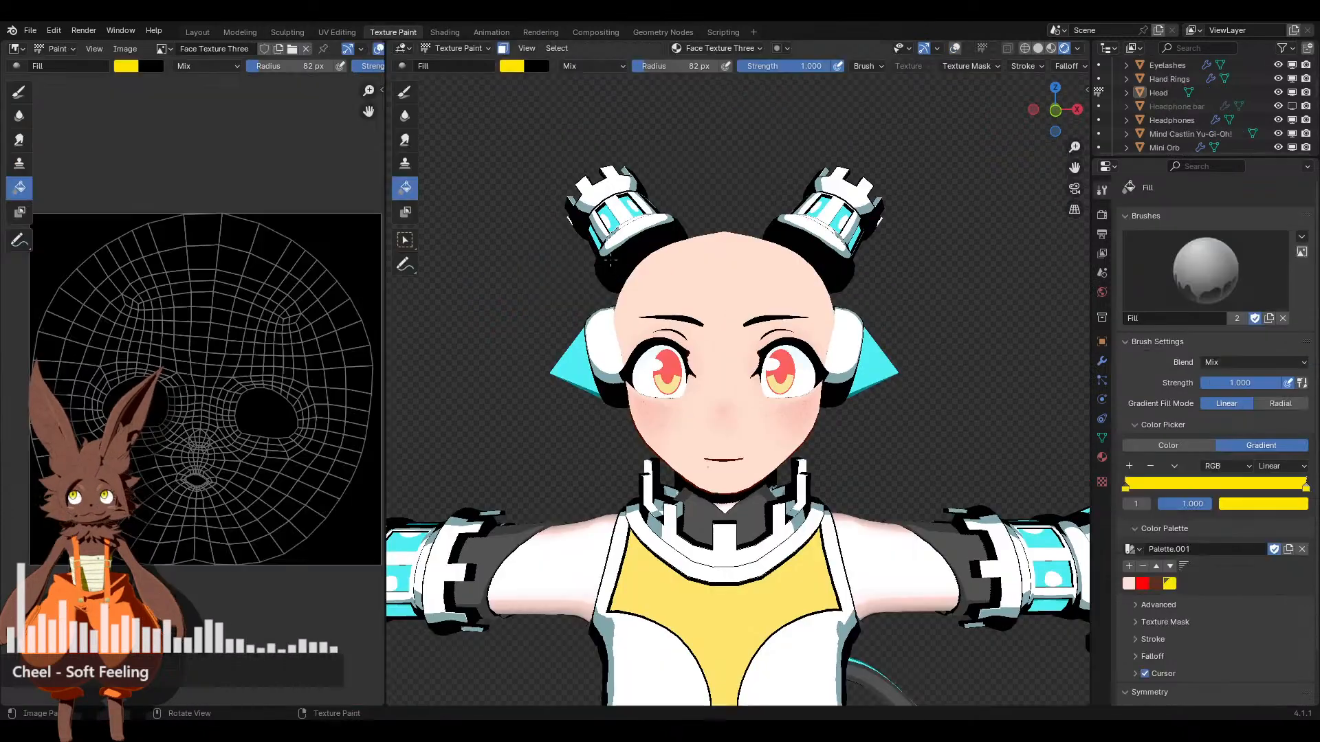
{"action": "scroll", "coordinate": [506, 175], "scroll_direction": "up", "scroll_amount": 1}
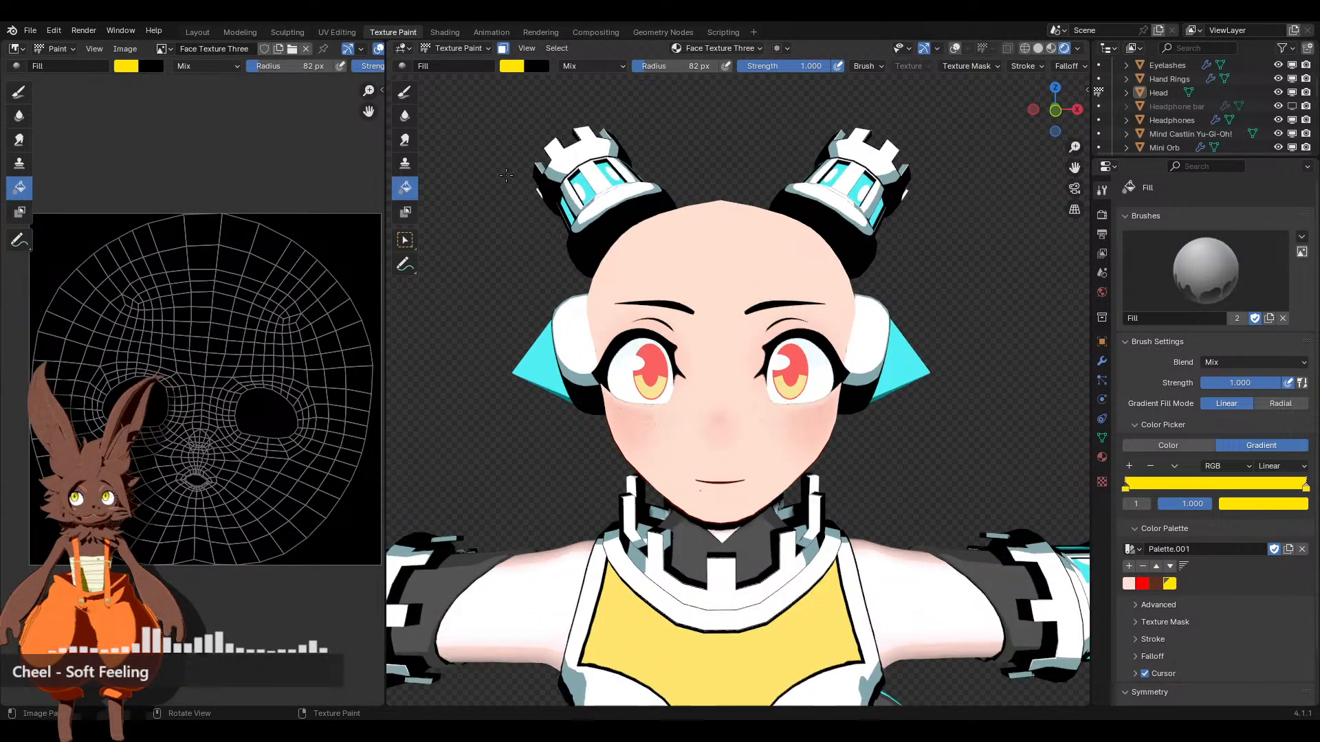
{"action": "left_click", "coordinate": [405, 91]}
{"action": "scroll", "coordinate": [880, 402], "scroll_direction": "up", "scroll_amount": 2}
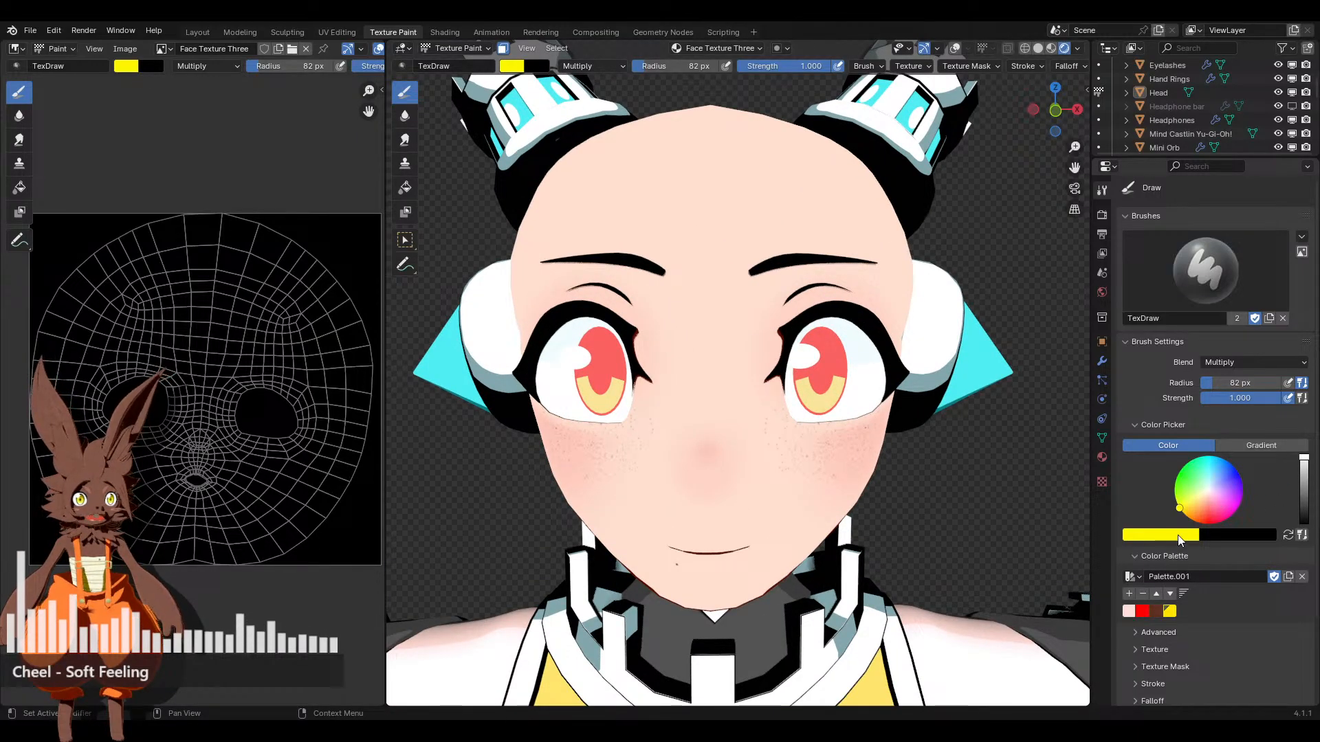
{"action": "left_click", "coordinate": [1161, 532]}
{"action": "left_click_drag", "start_coordinate": [1155, 487], "coordinate": [1128, 486]}
{"action": "mouse_move", "coordinate": [1184, 375]}
{"action": "left_mouse_down"}
{"action": "mouse_move", "coordinate": [1186, 445]}
{"action": "mouse_move", "coordinate": [1186, 414]}
{"action": "left_mouse_up"}
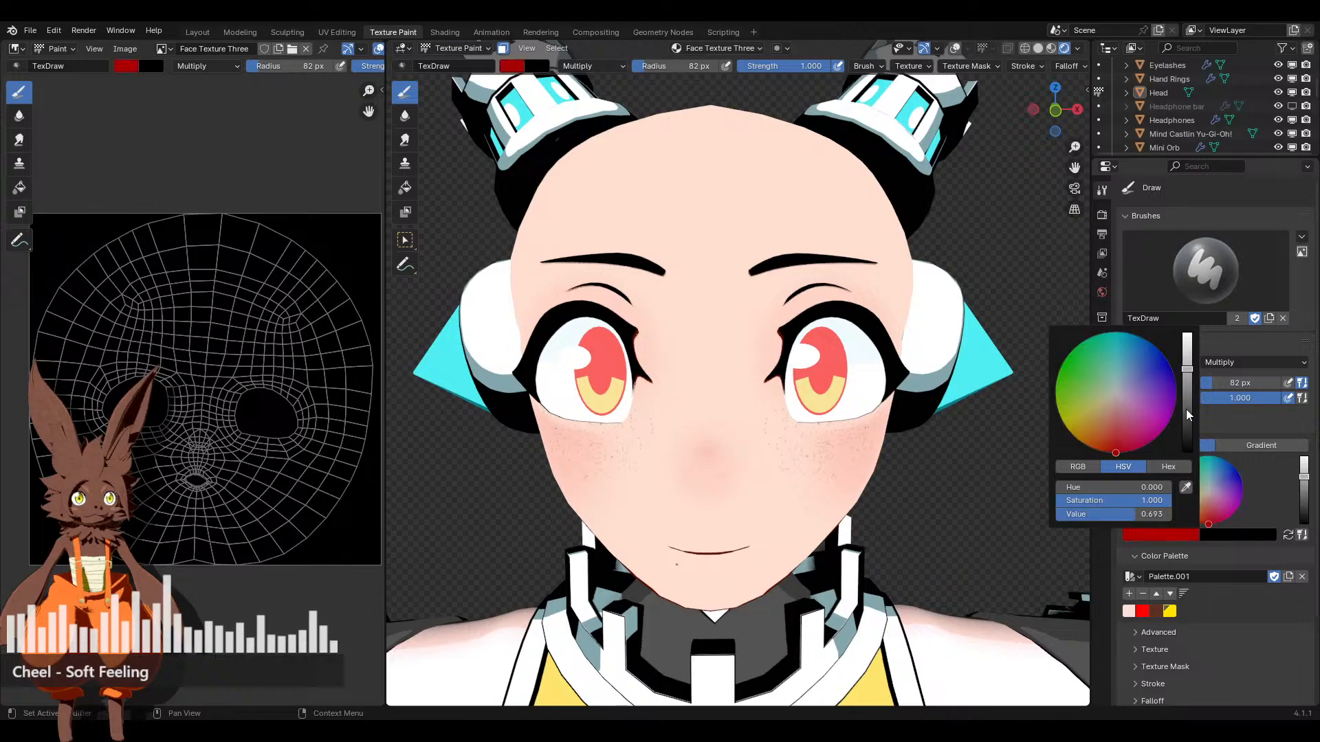
{"action": "mouse_move", "coordinate": [1137, 514]}
{"action": "left_mouse_down"}
{"action": "mouse_move", "coordinate": [1174, 514]}
{"action": "mouse_move", "coordinate": [1086, 500]}
{"action": "left_mouse_up"}
Try to paint a white highlight on the freckled cheek with the brush blend still on Multiply
{"action": "mouse_move", "coordinate": [996, 545]}
{"action": "middle_mouse_down"}
{"action": "mouse_move", "coordinate": [875, 469]}
{"action": "mouse_move", "coordinate": [904, 430]}
{"action": "mouse_move", "coordinate": [893, 416]}
{"action": "mouse_move", "coordinate": [878, 445]}
{"action": "middle_mouse_up"}
{"action": "scroll", "coordinate": [904, 431], "scroll_direction": "up", "scroll_amount": 3}
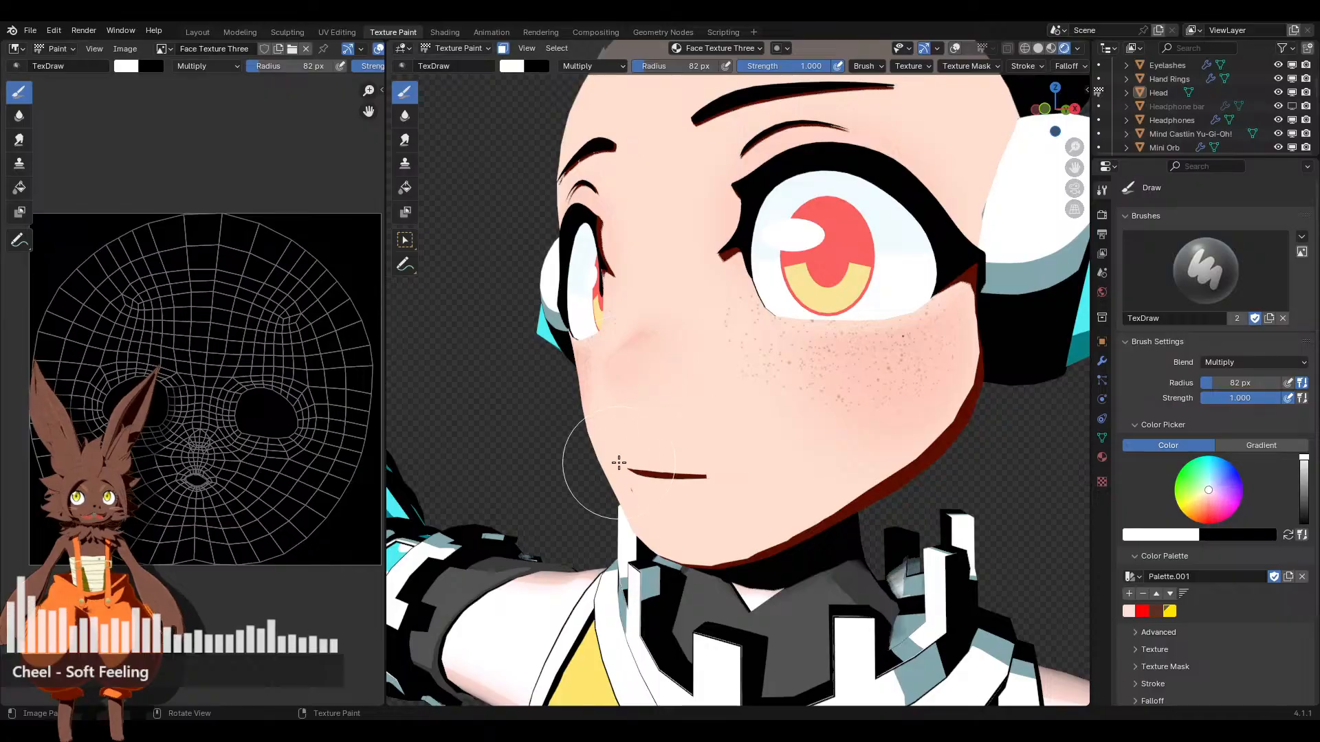
{"action": "middle_click_drag", "start_coordinate": [695, 409], "coordinate": [650, 454], "text": "shift"}
{"action": "scroll", "coordinate": [605, 446], "scroll_direction": "up", "scroll_amount": 2}
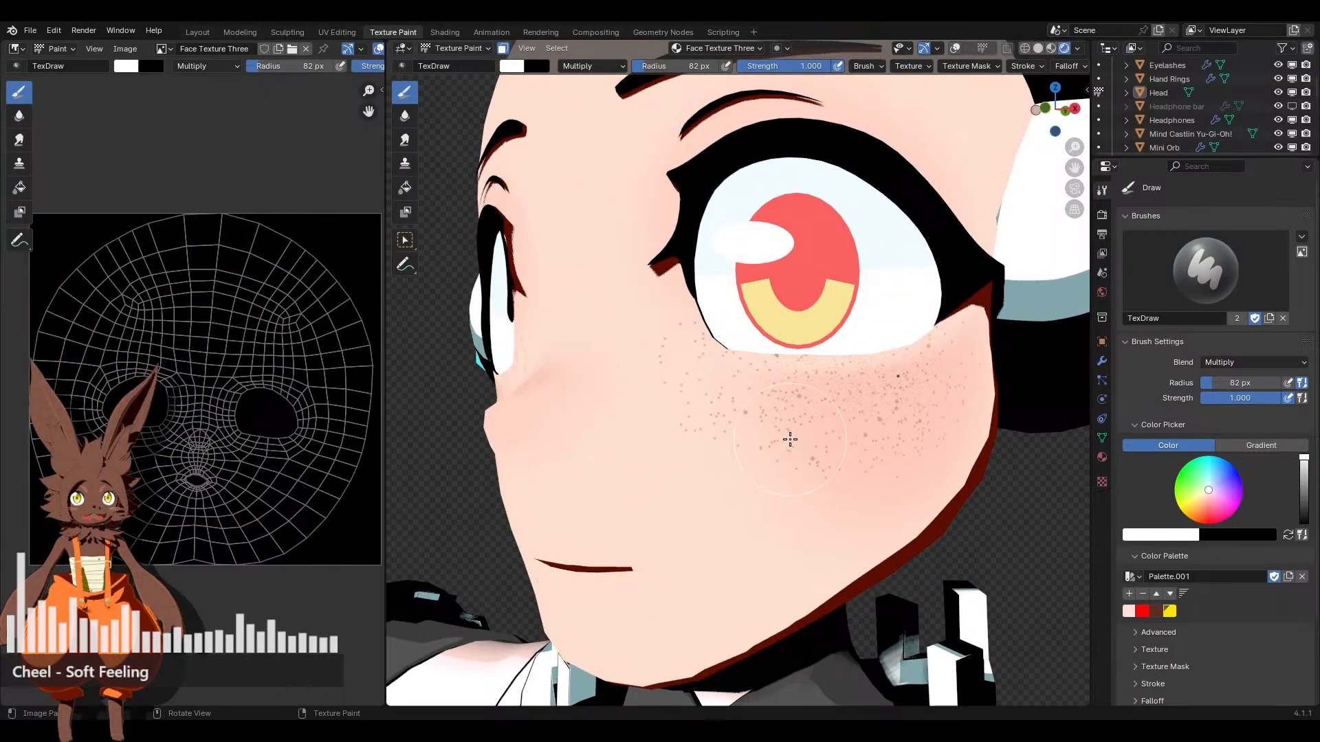
{"action": "left_click_drag", "start_coordinate": [790, 439], "coordinate": [765, 491]}
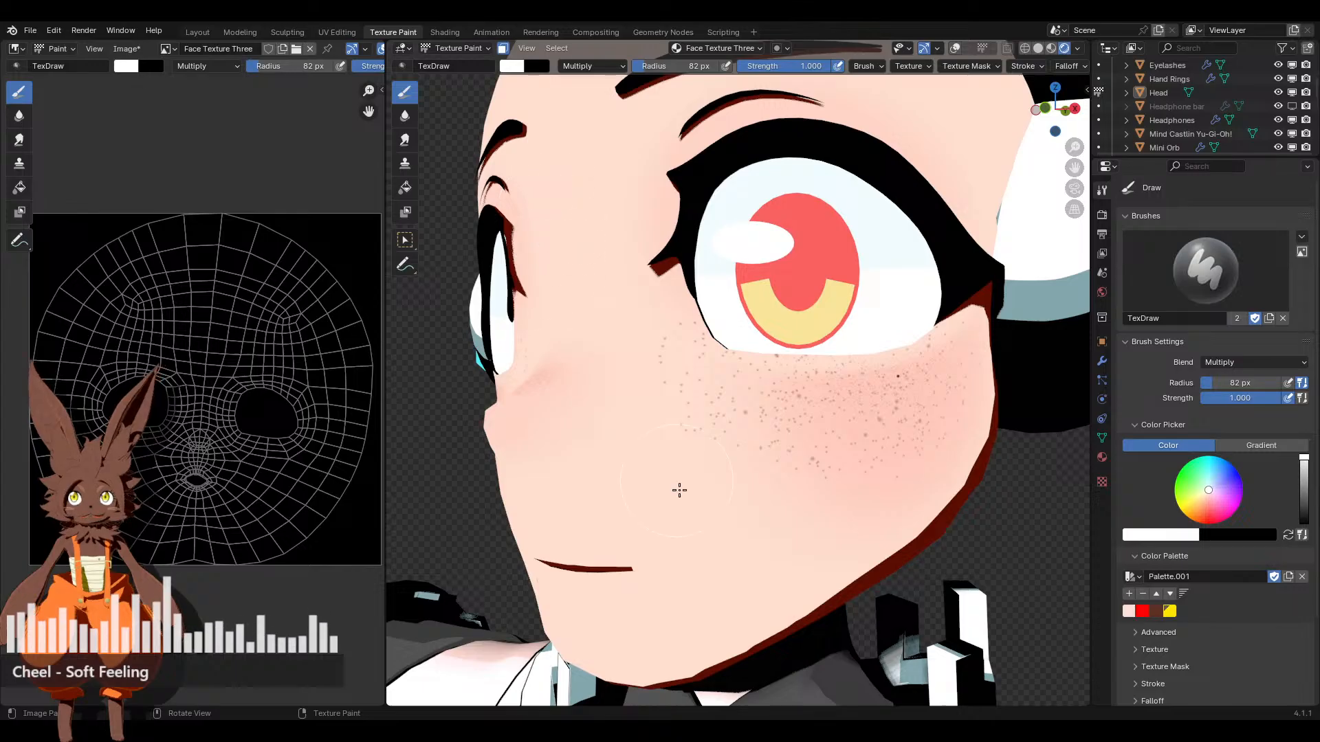
{"action": "scroll", "coordinate": [679, 490], "scroll_direction": "down", "scroll_amount": 2}
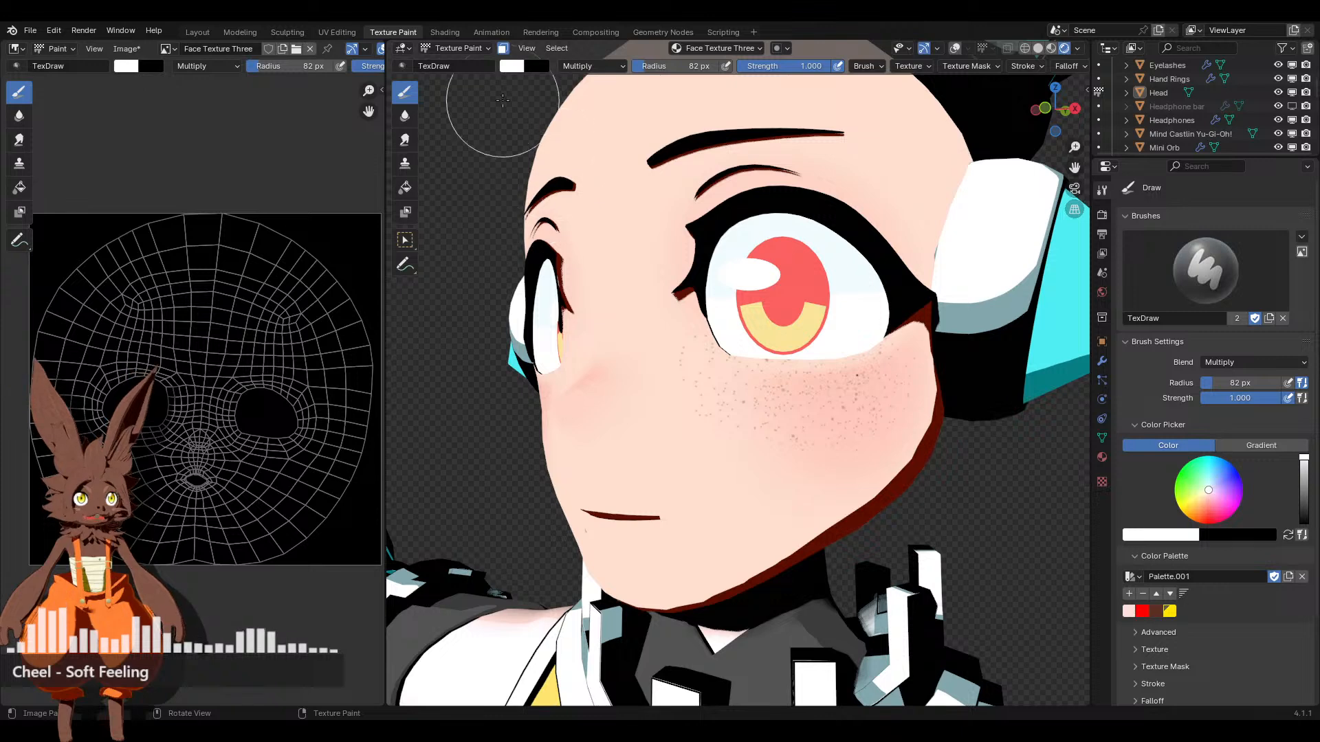
Examine how Face Texture Three and the Screen node are wired in the Face material's shader nodes
{"action": "left_click", "coordinate": [448, 31]}
{"action": "scroll", "coordinate": [695, 623], "scroll_direction": "down", "scroll_amount": 4}
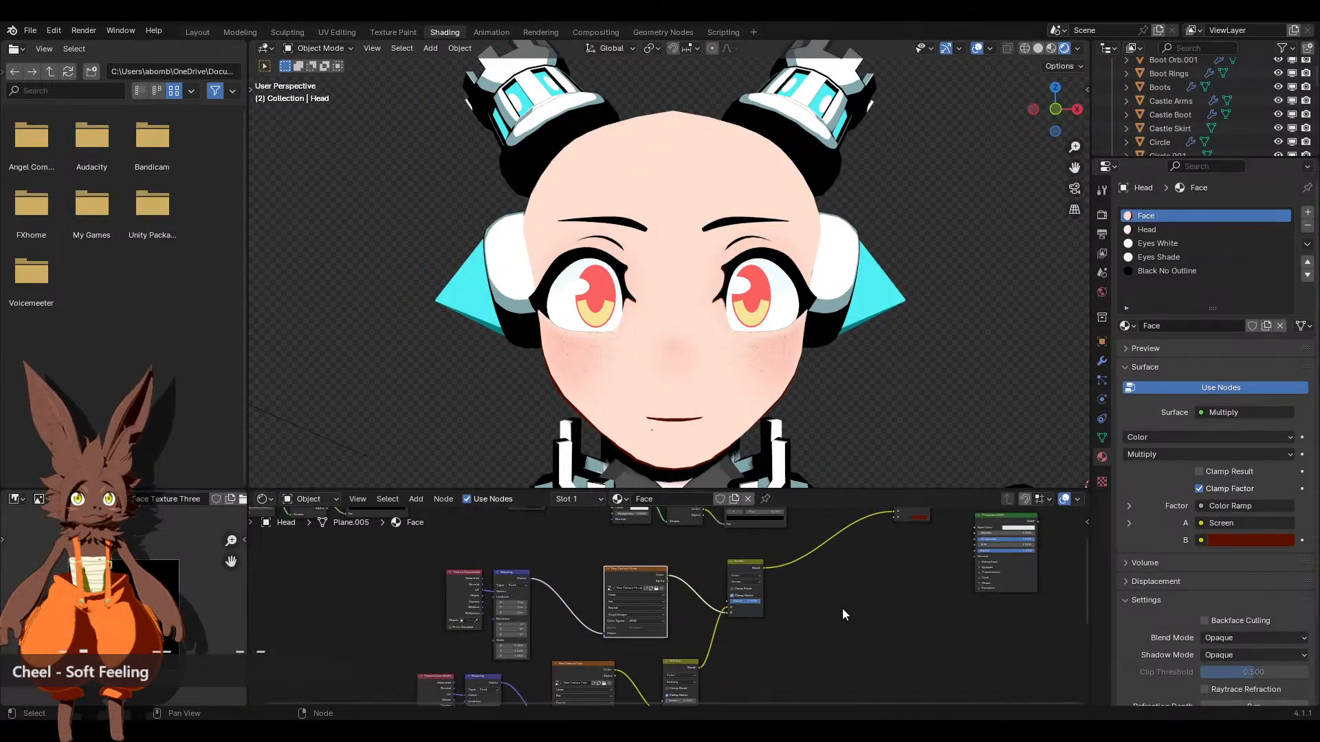
{"action": "middle_click_drag", "start_coordinate": [759, 611], "coordinate": [865, 539]}
{"action": "scroll", "coordinate": [847, 563], "scroll_direction": "up", "scroll_amount": 4}
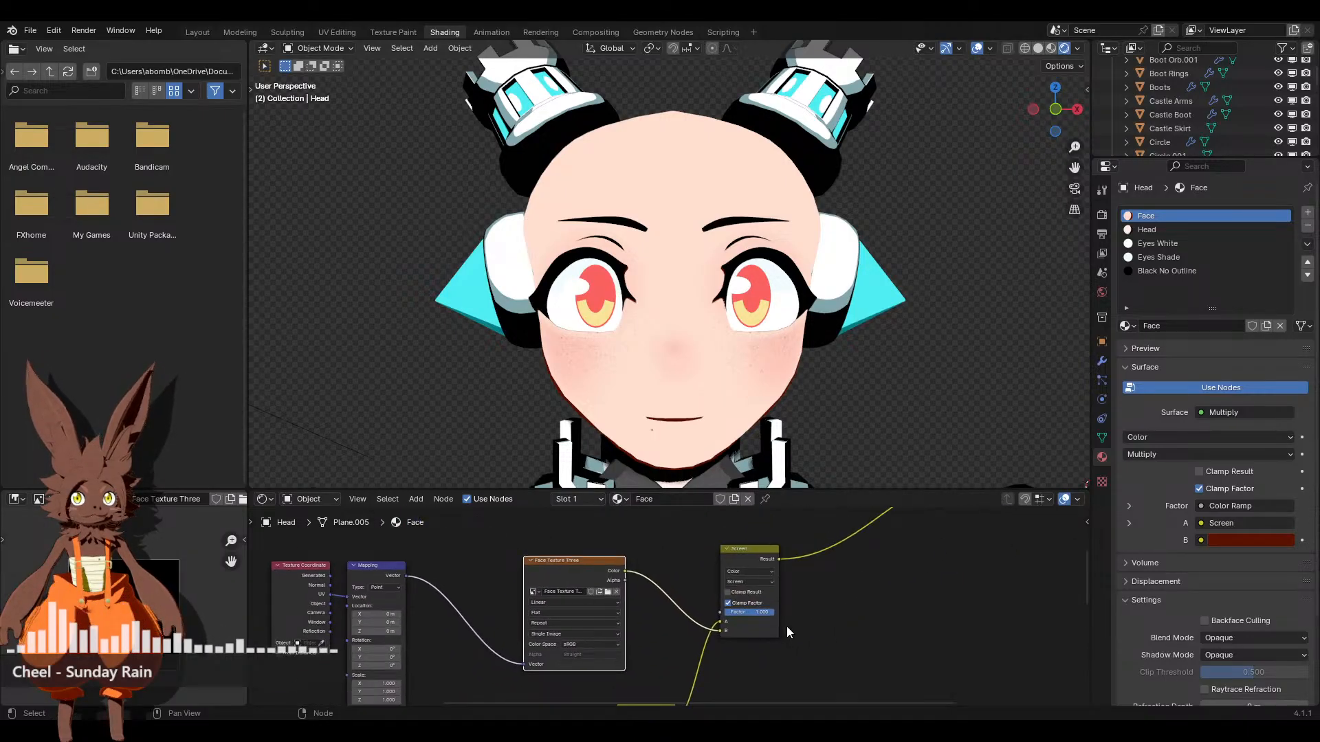
{"action": "scroll", "coordinate": [859, 614], "scroll_direction": "up", "scroll_amount": 3}
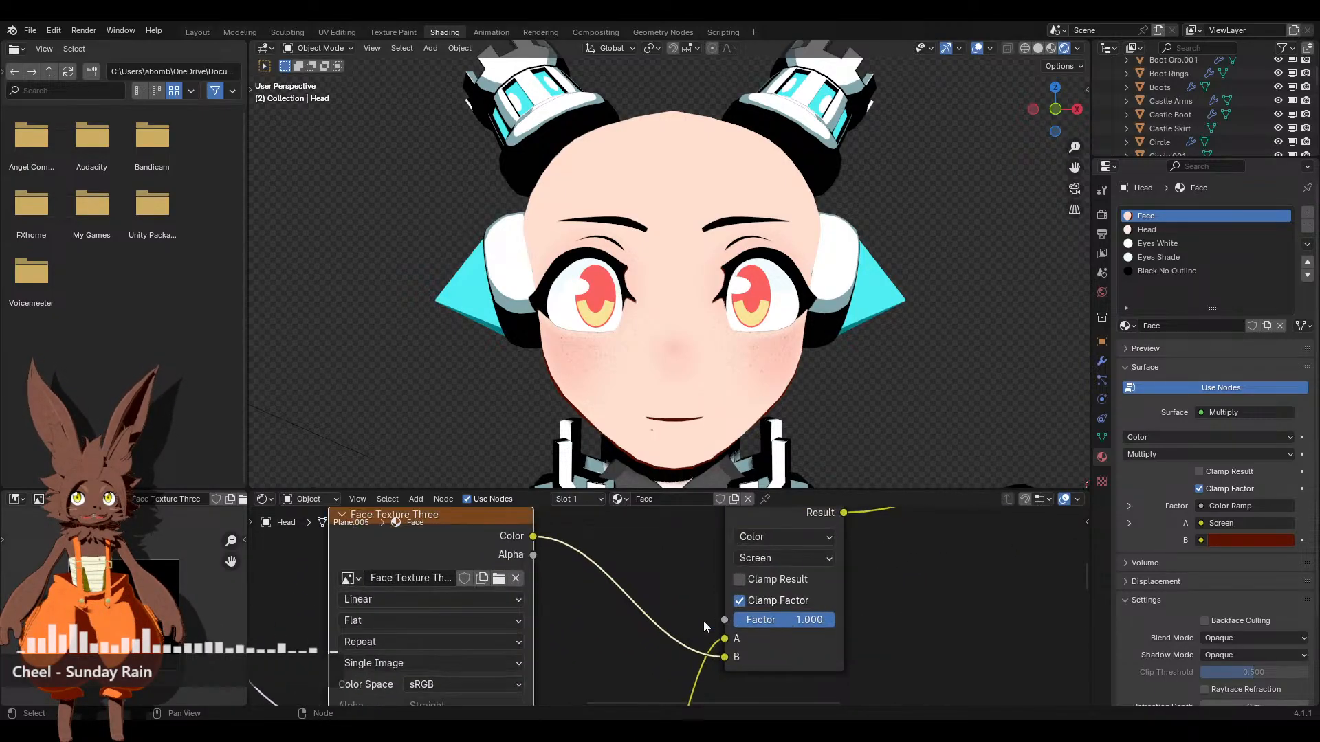
{"action": "scroll", "coordinate": [645, 633], "scroll_direction": "down", "scroll_amount": 3}
{"action": "scroll", "coordinate": [669, 649], "scroll_direction": "down", "scroll_amount": 2}
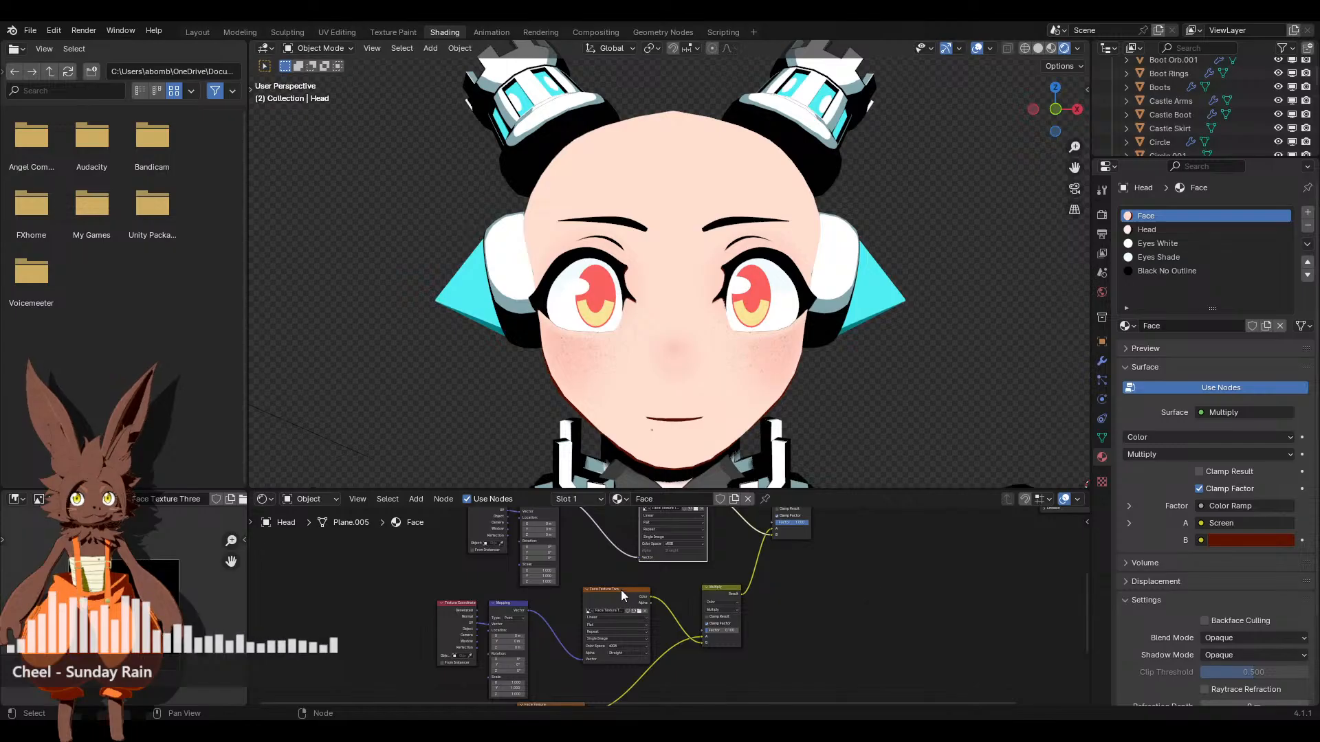
{"action": "left_click", "coordinate": [635, 559]}
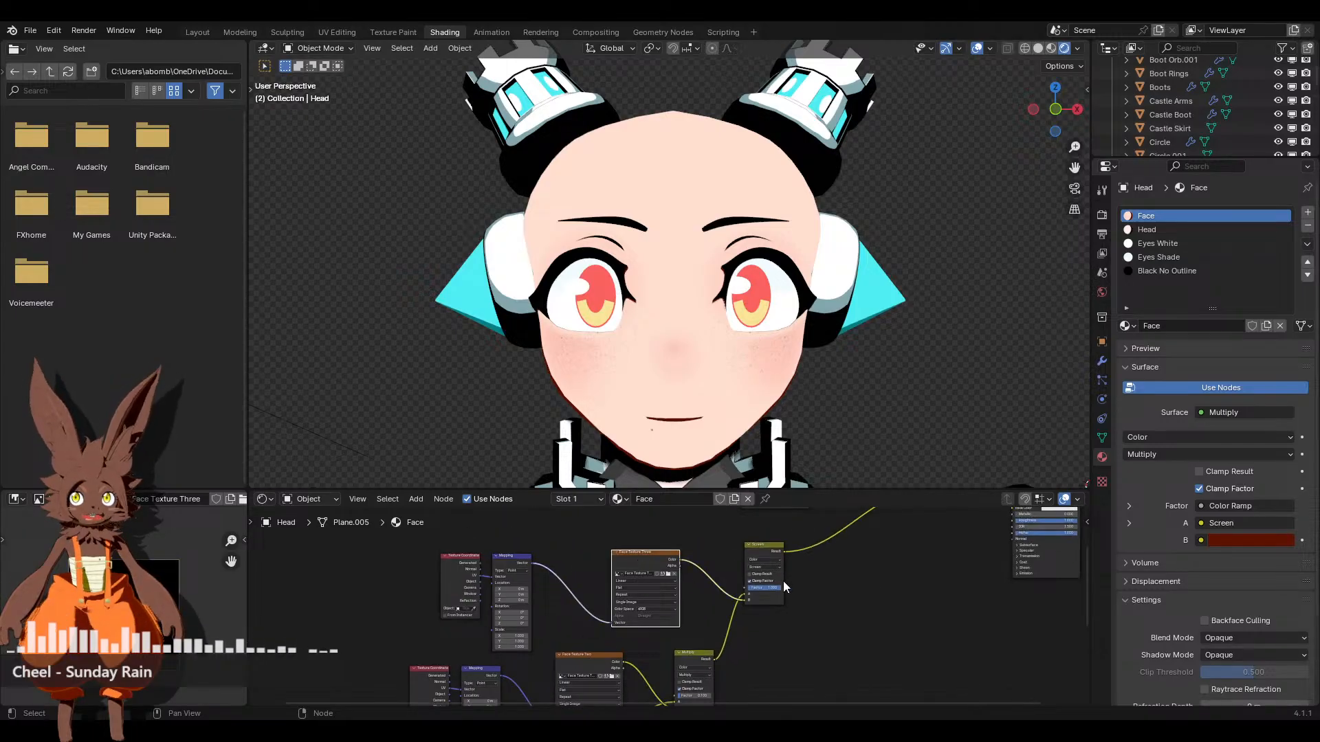
Return to the Texture Paint workspace and set the Draw brush's blend mode to Mix
{"action": "left_click", "coordinate": [403, 33]}
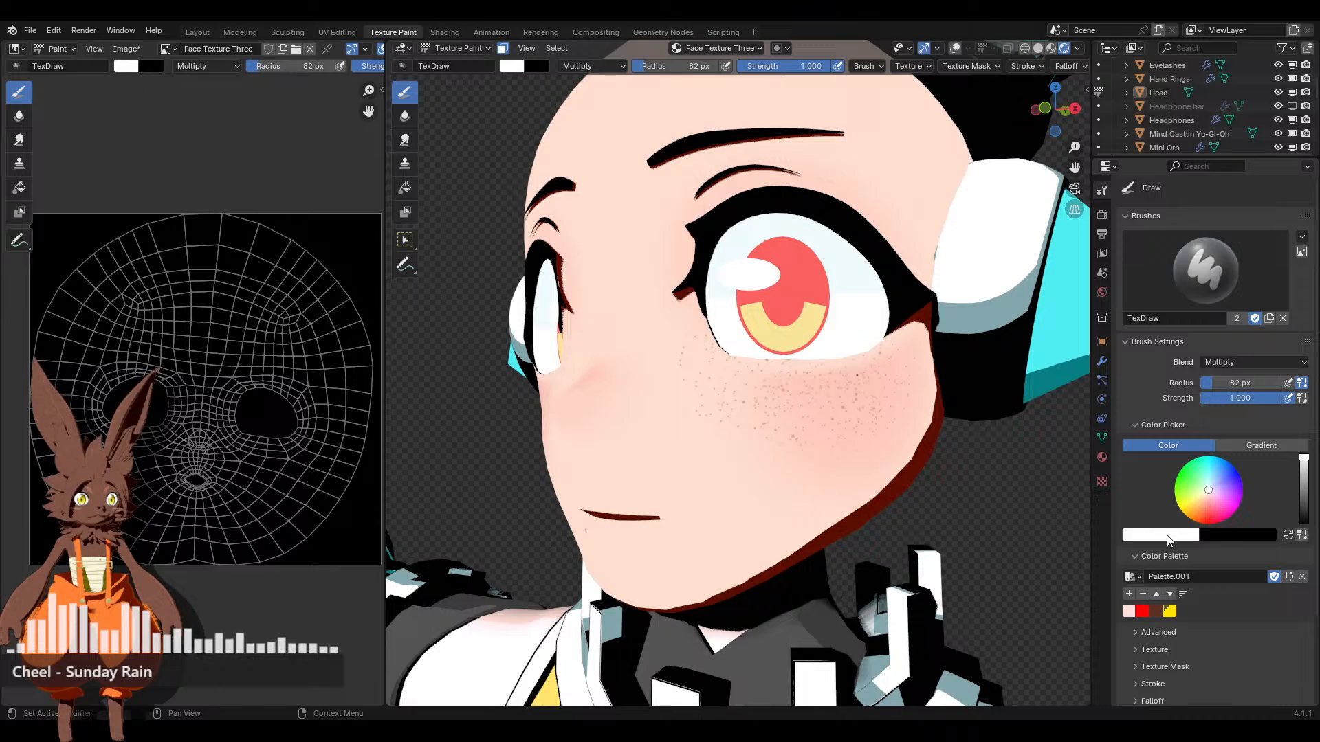
{"action": "left_click", "coordinate": [1234, 363]}
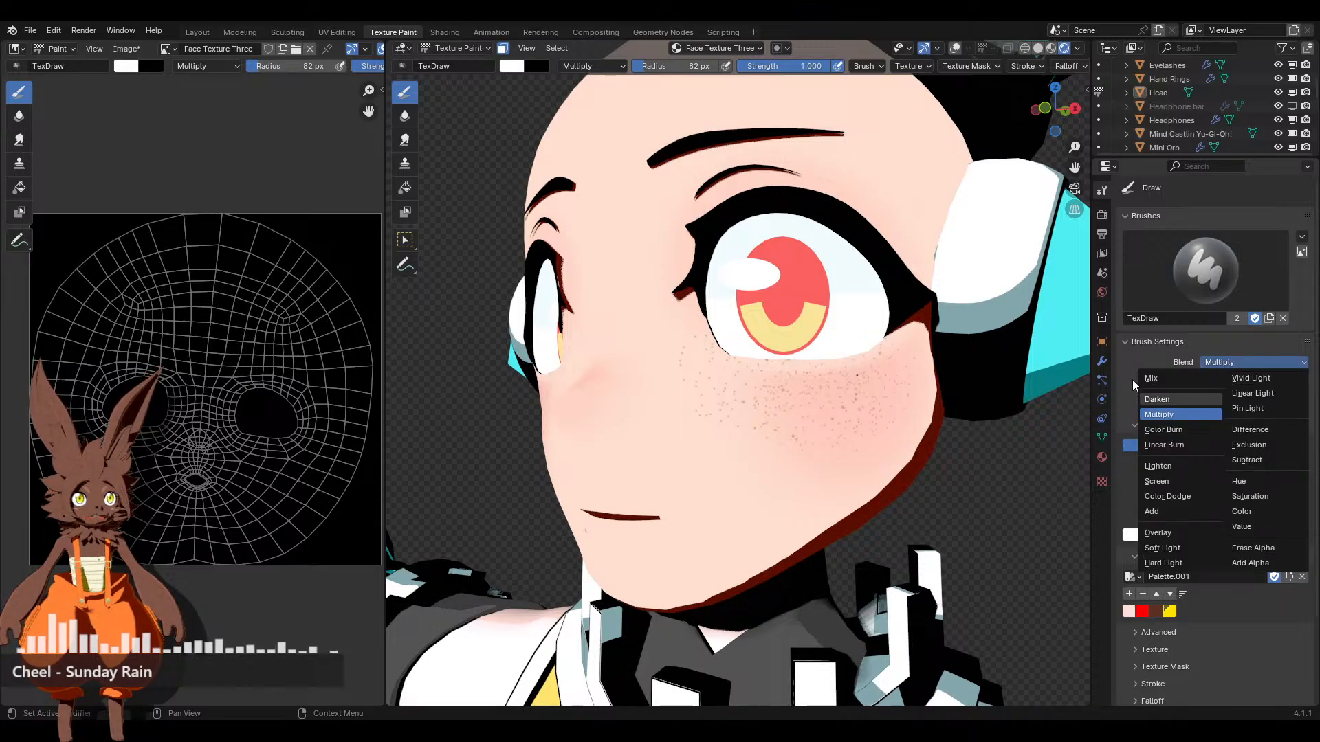
{"action": "left_click", "coordinate": [1161, 380]}
Try a soft white highlight dab on the cheek below the freckles, then undo it
{"action": "scroll", "coordinate": [703, 454], "scroll_direction": "up", "scroll_amount": 3}
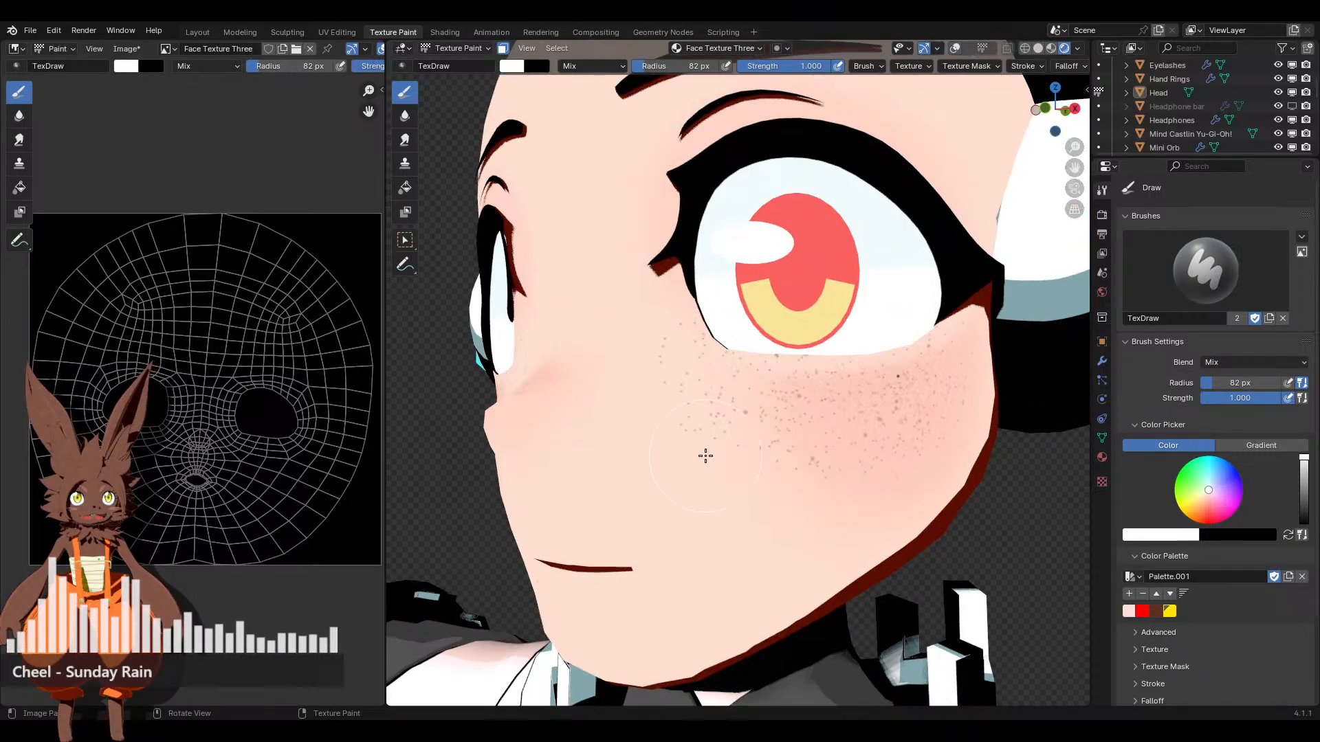
{"action": "mouse_move", "coordinate": [814, 429]}
{"action": "middle_mouse_down"}
{"action": "mouse_move", "coordinate": [763, 439]}
{"action": "mouse_move", "coordinate": [730, 420]}
{"action": "middle_mouse_up"}
{"action": "left_click_drag", "start_coordinate": [668, 367], "coordinate": [701, 394]}
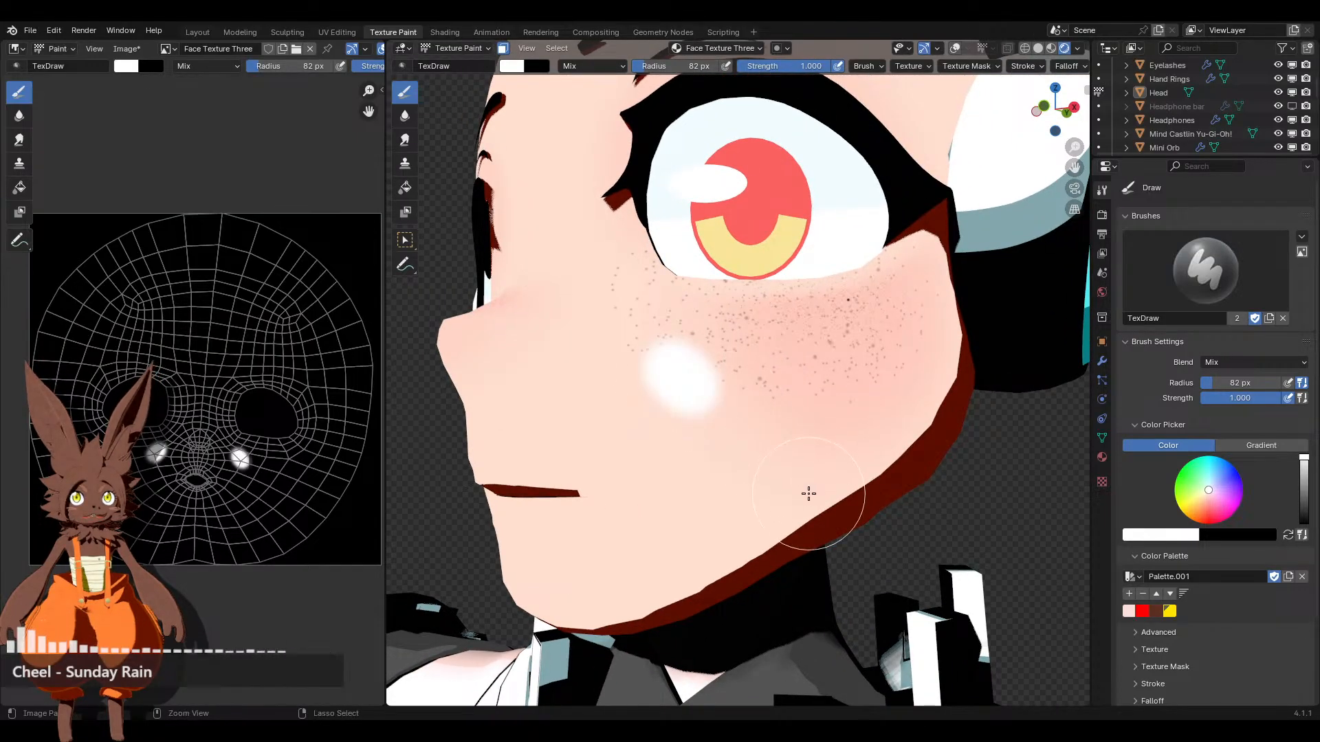
{"action": "key", "text": "ctrl+z"}
Try a small white highlight dot on the nose tip, view it from a distance, and undo it
{"action": "scroll", "coordinate": [704, 484], "scroll_direction": "down", "scroll_amount": 6}
{"action": "mouse_move", "coordinate": [689, 422]}
{"action": "middle_mouse_down"}
{"action": "mouse_move", "coordinate": [758, 418]}
{"action": "mouse_move", "coordinate": [772, 442]}
{"action": "middle_mouse_up"}
{"action": "scroll", "coordinate": [703, 431], "scroll_direction": "up", "scroll_amount": 5}
{"action": "scroll", "coordinate": [756, 421], "scroll_direction": "up", "scroll_amount": 4}
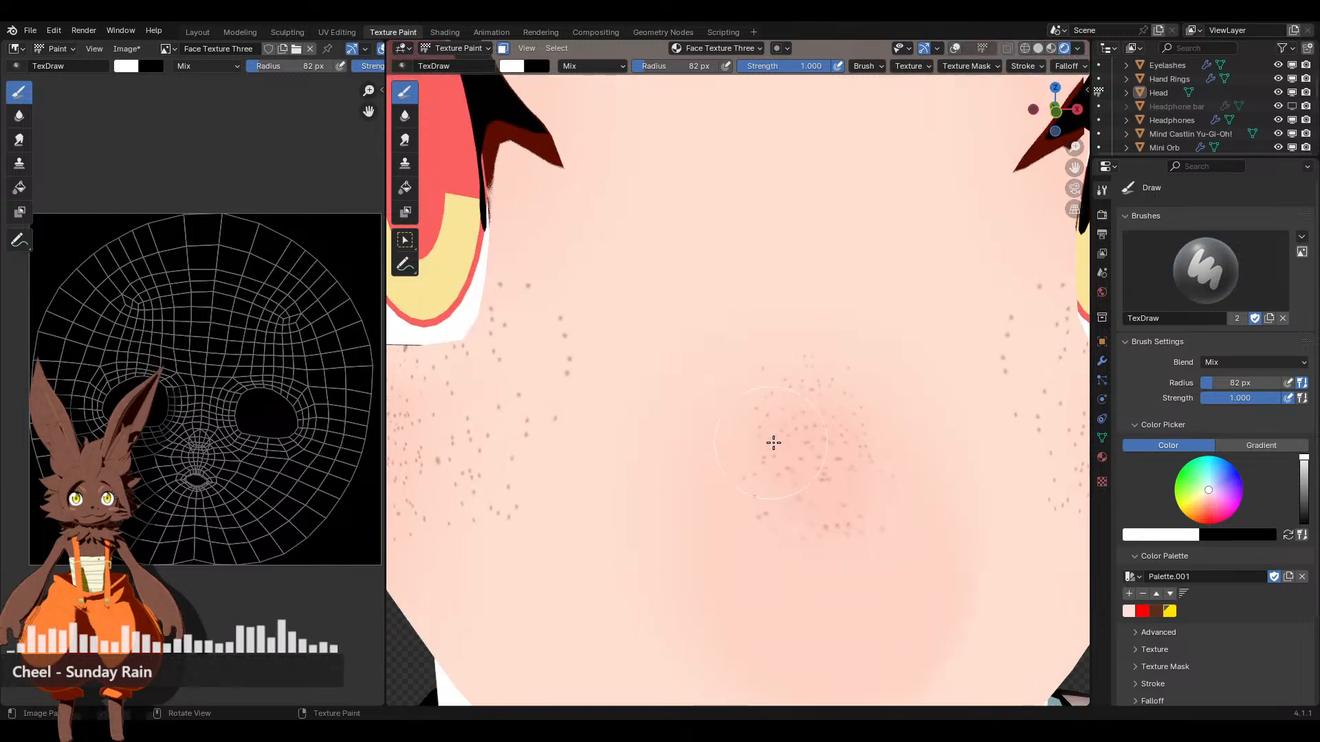
{"action": "left_click", "coordinate": [812, 420]}
{"action": "scroll", "coordinate": [834, 571], "scroll_direction": "down", "scroll_amount": 4}
{"action": "scroll", "coordinate": [772, 448], "scroll_direction": "up", "scroll_amount": 4}
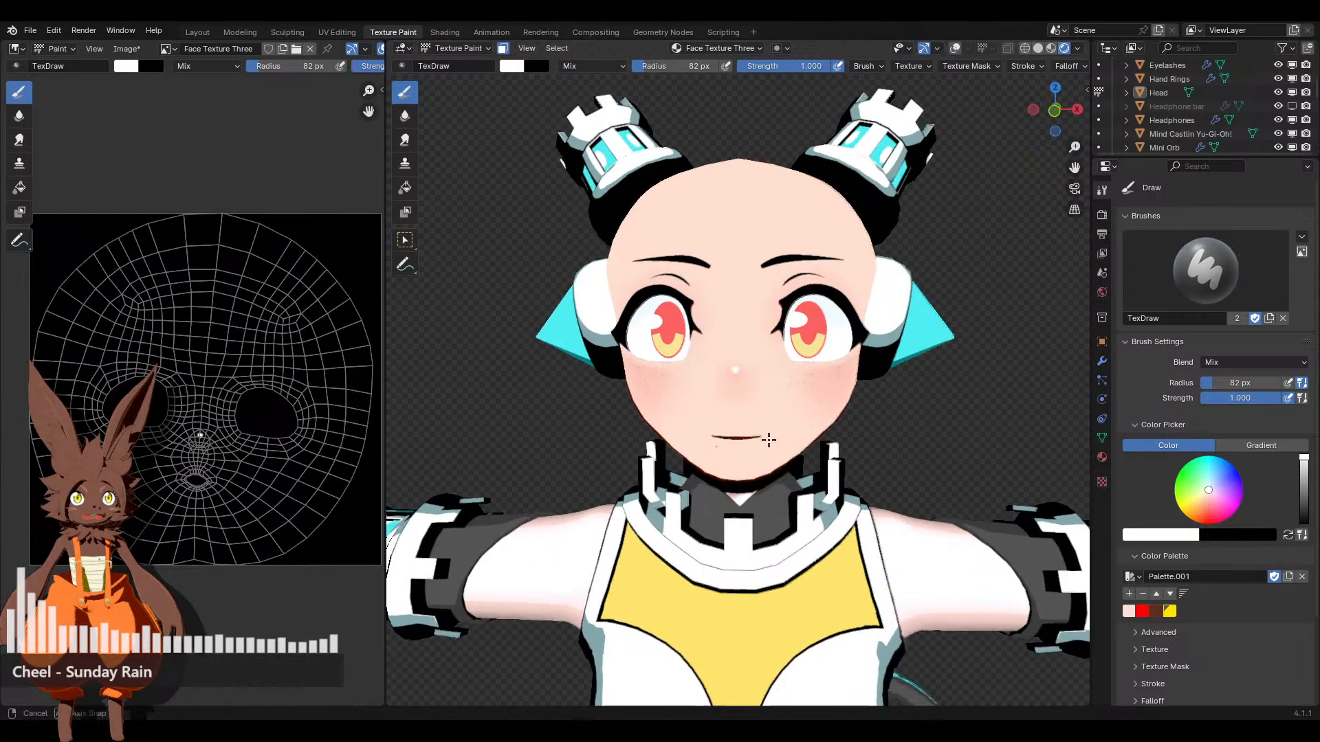
{"action": "middle_click_drag", "start_coordinate": [781, 454], "coordinate": [822, 459]}
{"action": "mouse_move", "coordinate": [822, 458]}
{"action": "middle_mouse_down"}
{"action": "mouse_move", "coordinate": [784, 460]}
{"action": "mouse_move", "coordinate": [786, 474]}
{"action": "middle_mouse_up"}
{"action": "key", "text": "ctrl+z"}
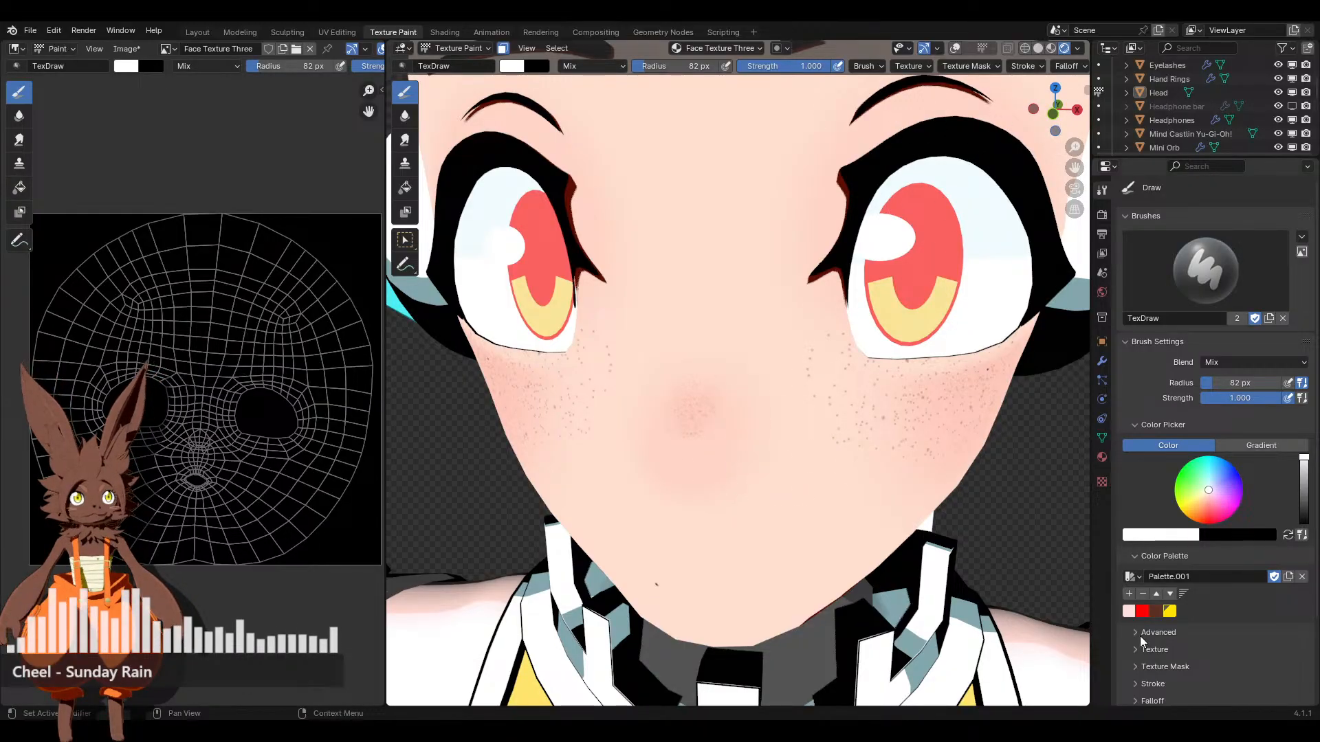
Turn on the viewport overlays so the wireframe shows over the nose area
{"action": "scroll", "coordinate": [1227, 608], "scroll_direction": "down", "scroll_amount": 2}
{"action": "scroll", "coordinate": [1224, 608], "scroll_direction": "up", "scroll_amount": 2}
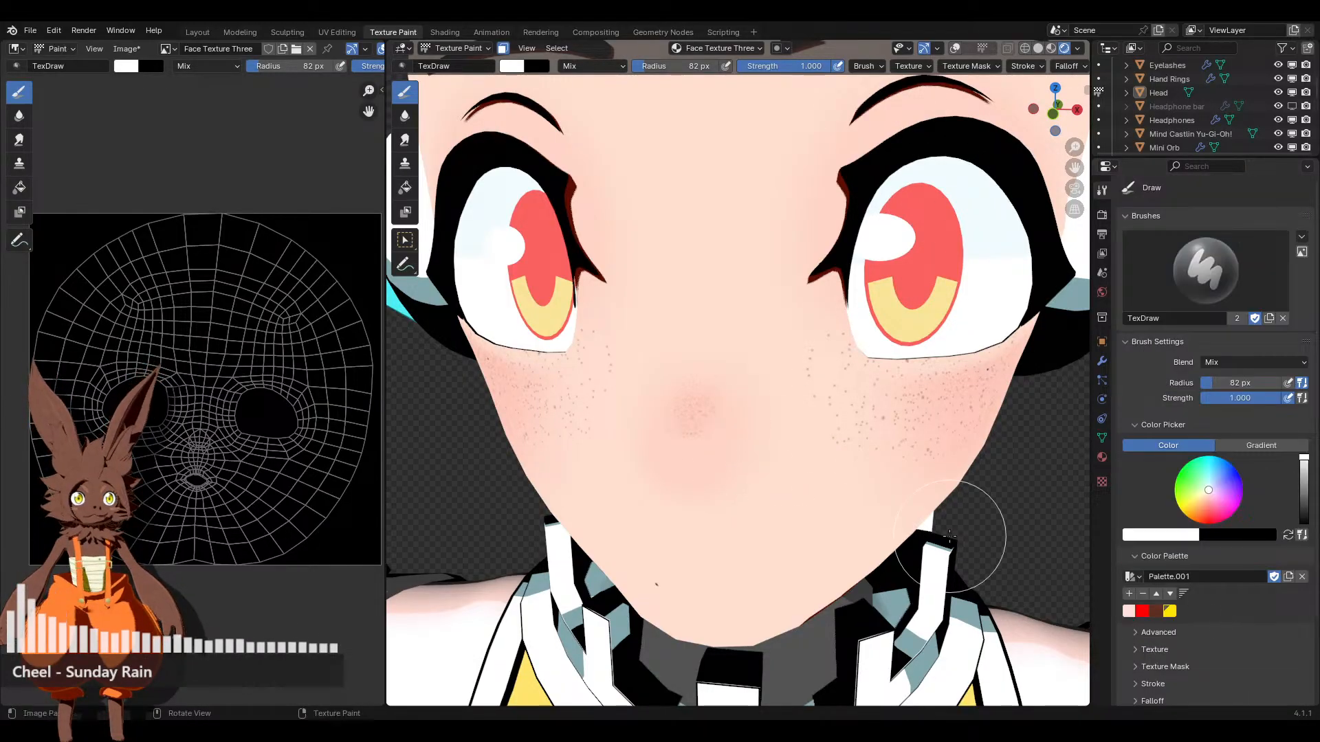
{"action": "left_click", "coordinate": [938, 48]}
{"action": "left_click", "coordinate": [967, 48]}
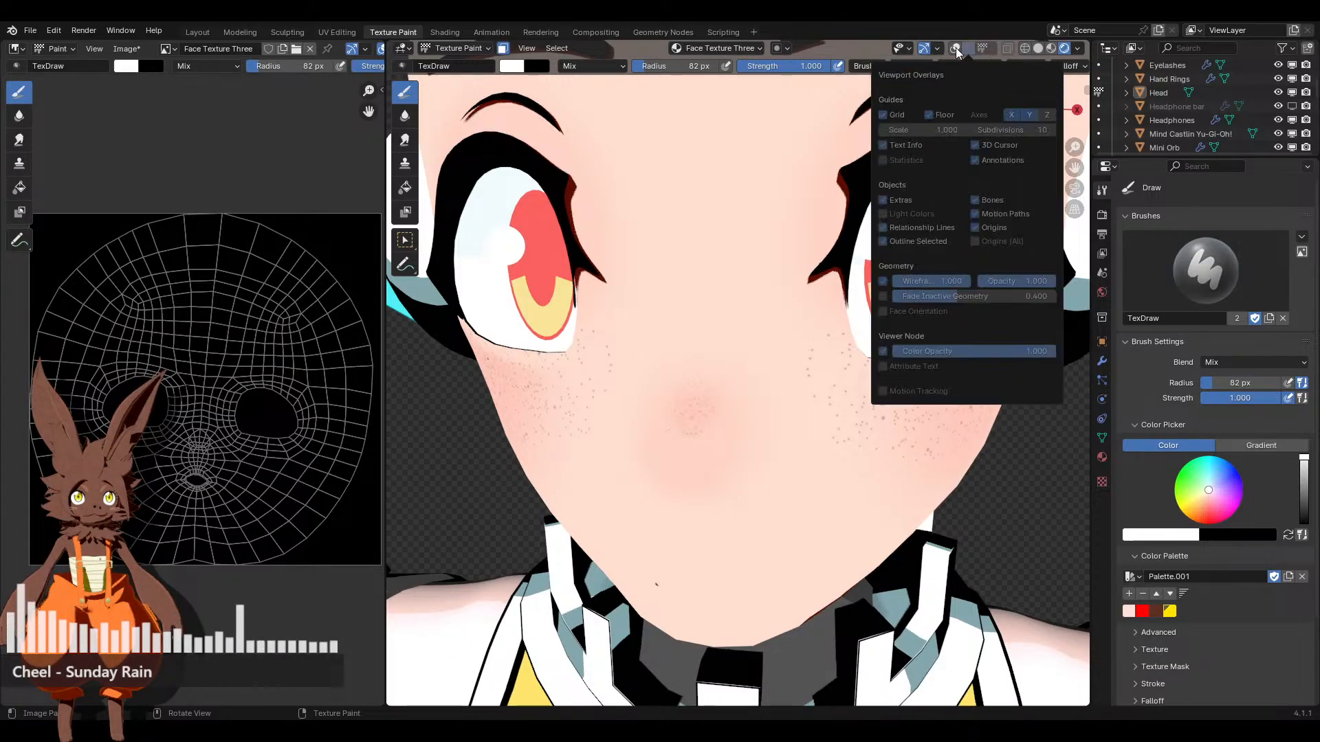
{"action": "left_click", "coordinate": [956, 48]}
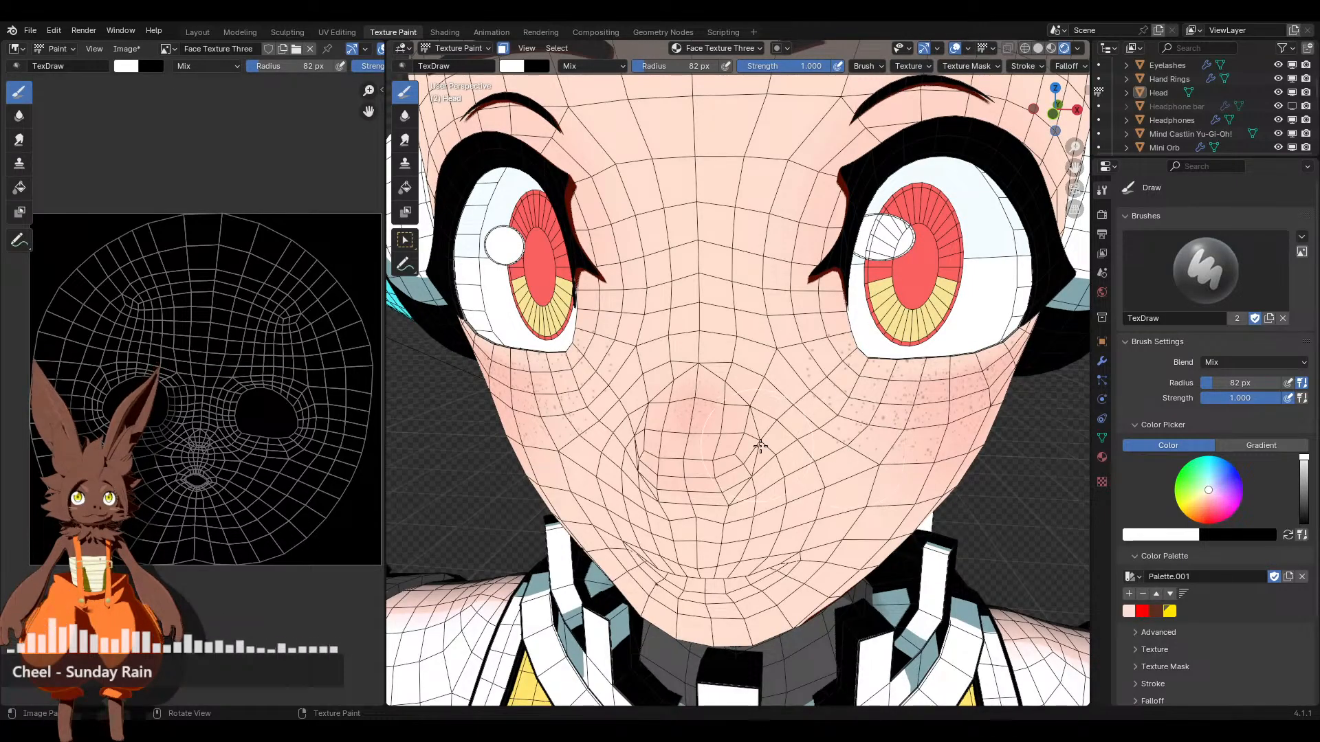
{"action": "scroll", "coordinate": [760, 447], "scroll_direction": "up", "scroll_amount": 6}
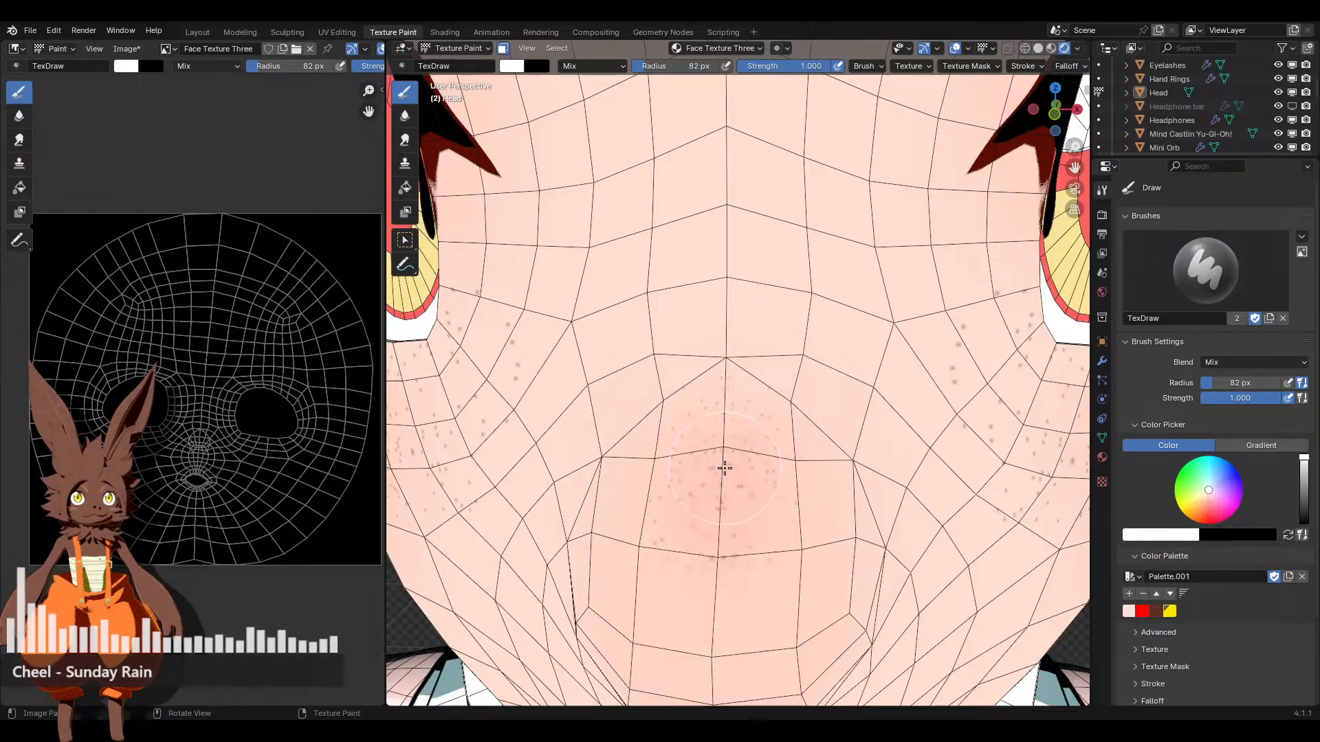
Paint a small white highlight dot on the nose's centre line where the wireframe edges meet, and hide the overlays
{"action": "left_click", "coordinate": [722, 456]}
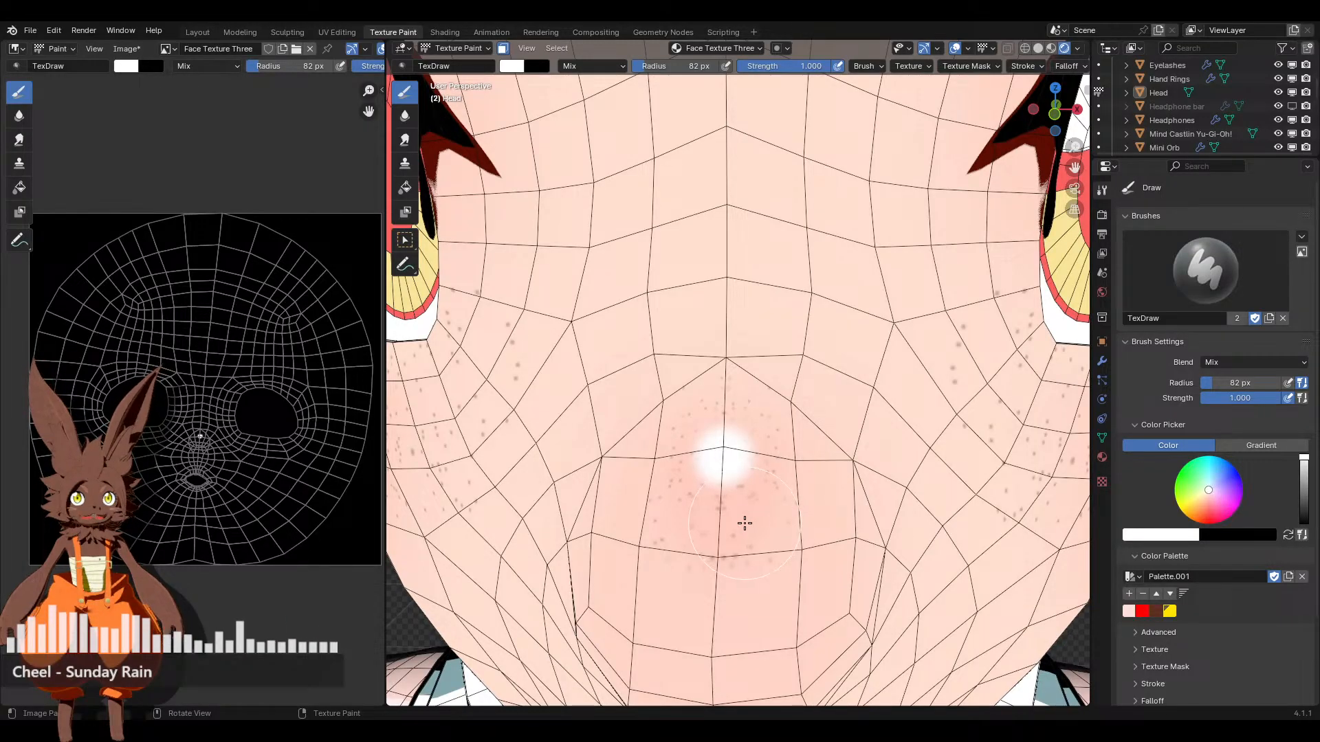
{"action": "key", "text": "ctrl+z"}
{"action": "scroll", "coordinate": [743, 521], "scroll_direction": "up", "scroll_amount": 2}
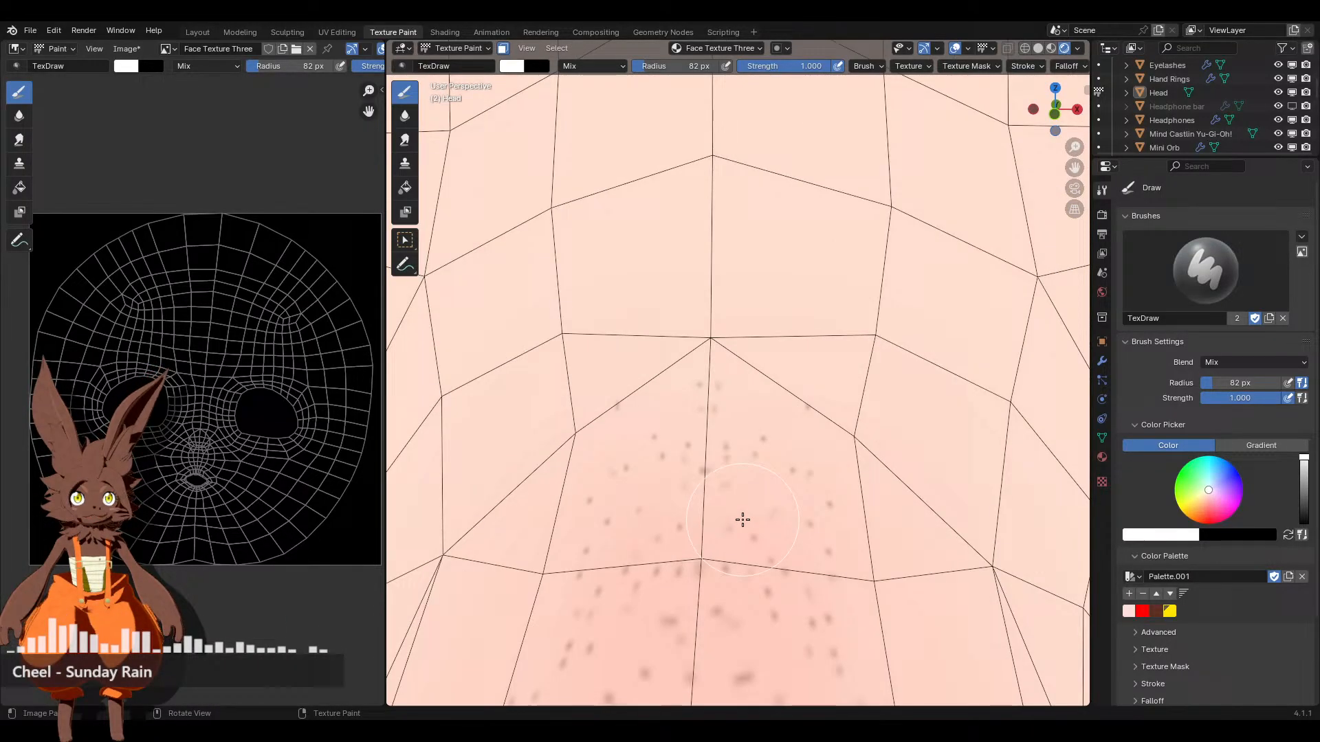
{"action": "left_click", "coordinate": [711, 550]}
{"action": "scroll", "coordinate": [711, 550], "scroll_direction": "down", "scroll_amount": 6}
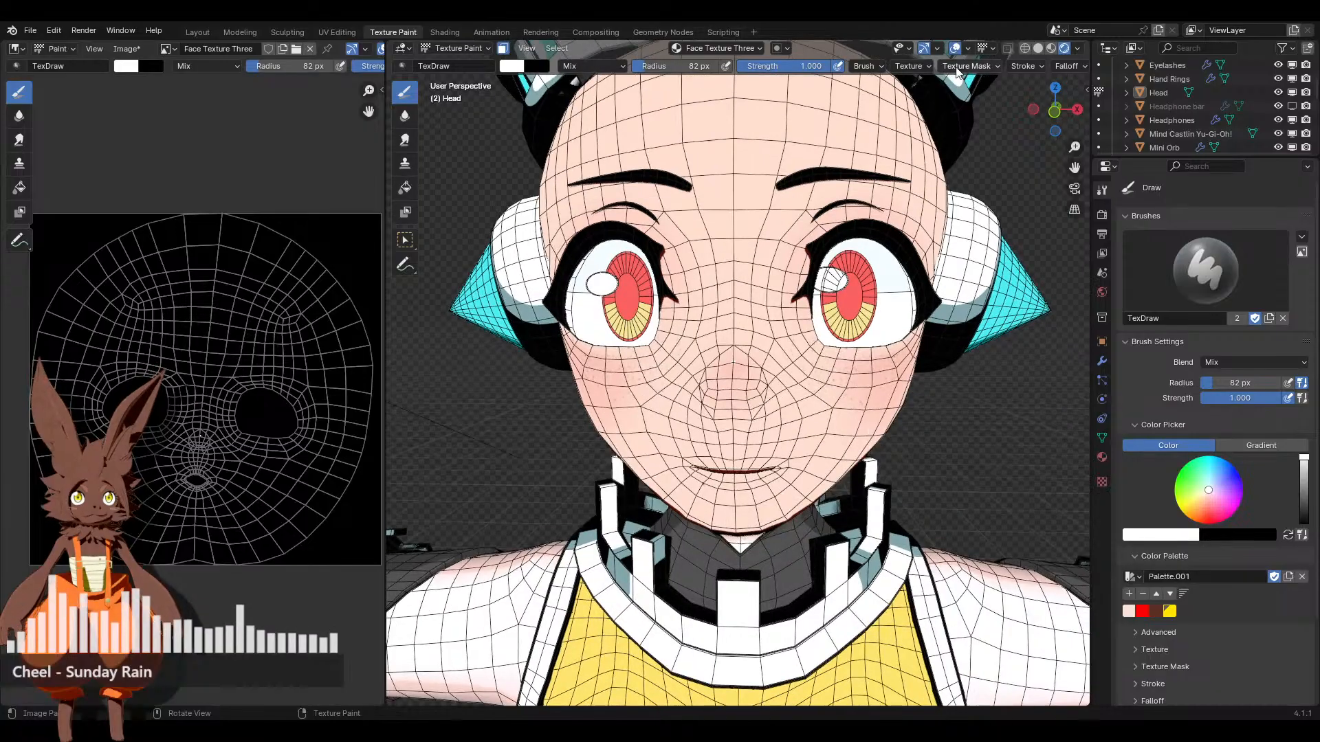
{"action": "left_click", "coordinate": [956, 49]}
{"action": "scroll", "coordinate": [785, 306], "scroll_direction": "down", "scroll_amount": 4}
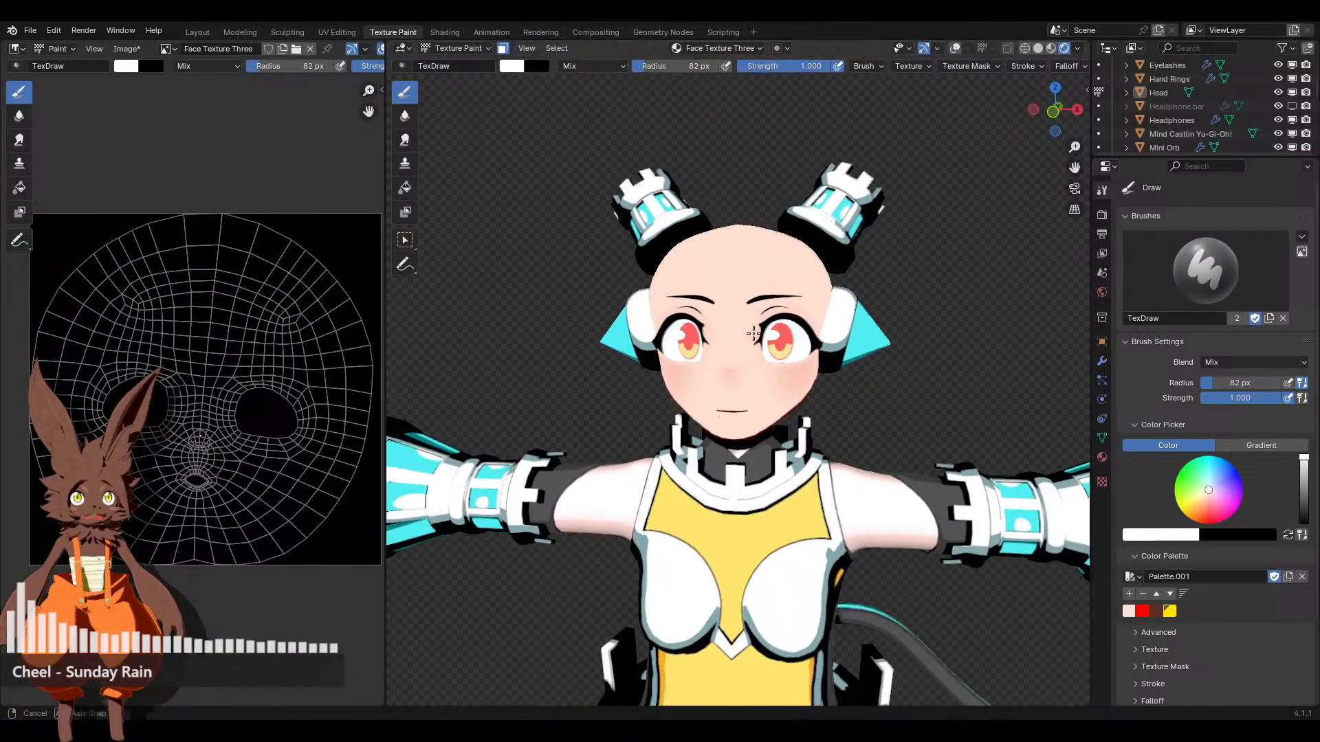
Dab a small white highlight on the outer cheeks, just below the outer corners of the eyes
{"action": "middle_click_drag", "start_coordinate": [784, 309], "coordinate": [689, 334]}
{"action": "scroll", "coordinate": [689, 334], "scroll_direction": "up", "scroll_amount": 4}
{"action": "middle_click_drag", "start_coordinate": [619, 275], "coordinate": [687, 378], "text": "shift"}
{"action": "scroll", "coordinate": [792, 382], "scroll_direction": "down", "scroll_amount": 6}
{"action": "scroll", "coordinate": [768, 367], "scroll_direction": "up", "scroll_amount": 6}
{"action": "mouse_move", "coordinate": [809, 376]}
{"action": "middle_mouse_down"}
{"action": "mouse_move", "coordinate": [790, 365]}
{"action": "mouse_move", "coordinate": [822, 306]}
{"action": "mouse_move", "coordinate": [816, 378]}
{"action": "middle_mouse_up"}
{"action": "scroll", "coordinate": [793, 351], "scroll_direction": "up", "scroll_amount": 3}
{"action": "left_click", "coordinate": [842, 392]}
{"action": "scroll", "coordinate": [752, 447], "scroll_direction": "down", "scroll_amount": 12}
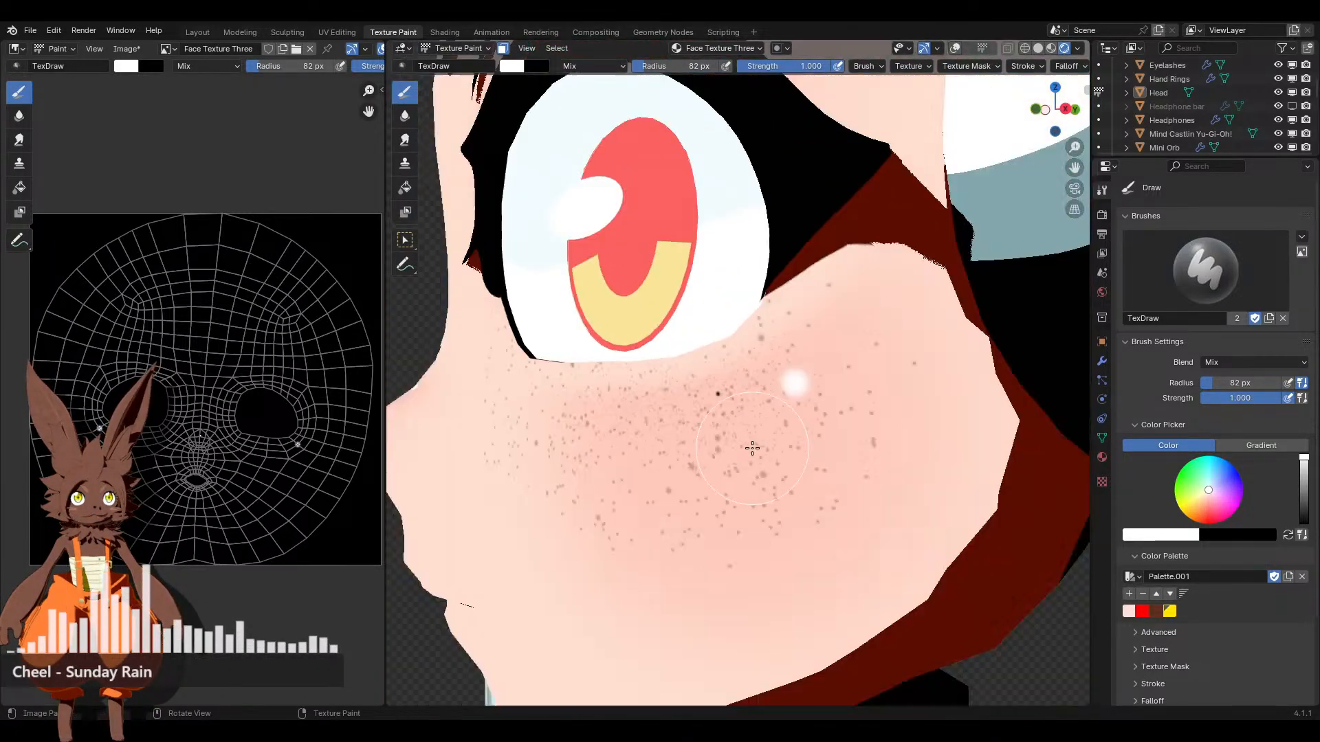
Turn off X mirror symmetry for the Draw brush after checking the new highlights
{"action": "middle_click_drag", "start_coordinate": [725, 415], "coordinate": [884, 442]}
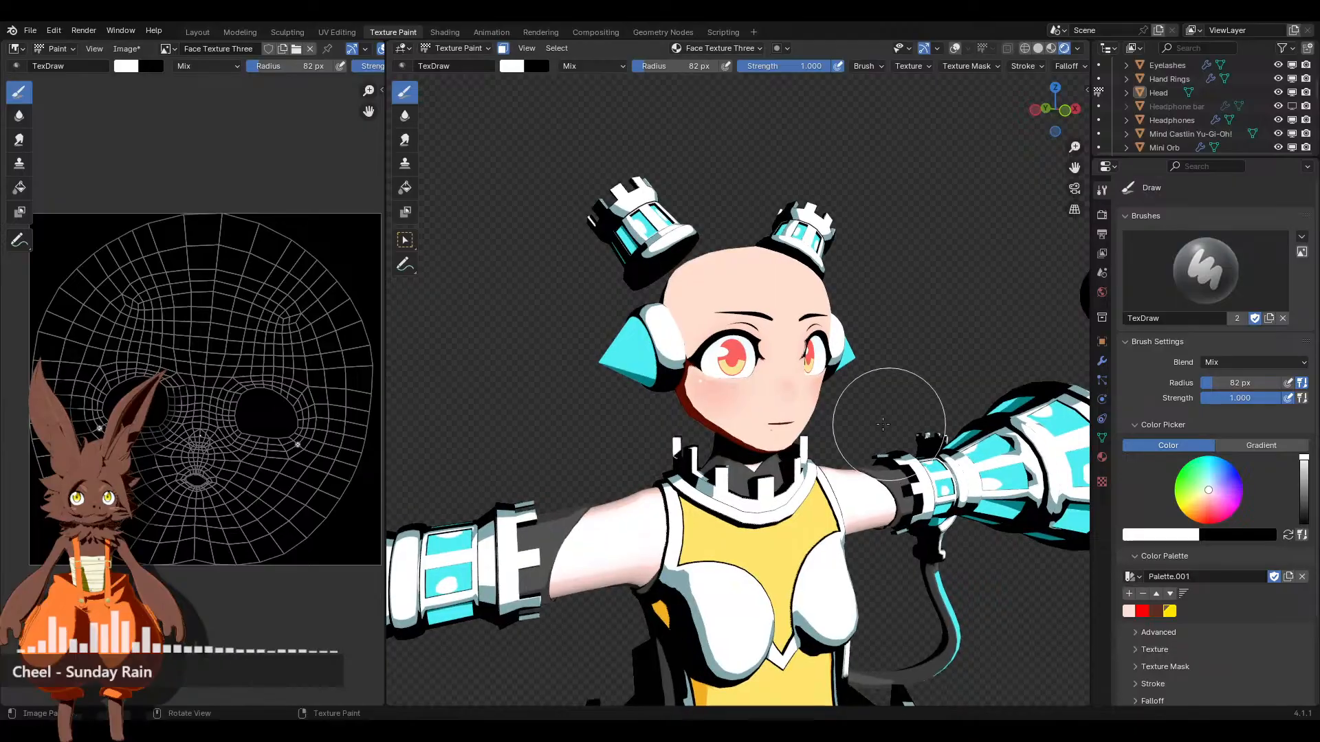
{"action": "scroll", "coordinate": [914, 412], "scroll_direction": "up", "scroll_amount": 5}
{"action": "middle_click_drag", "start_coordinate": [919, 401], "coordinate": [784, 406]}
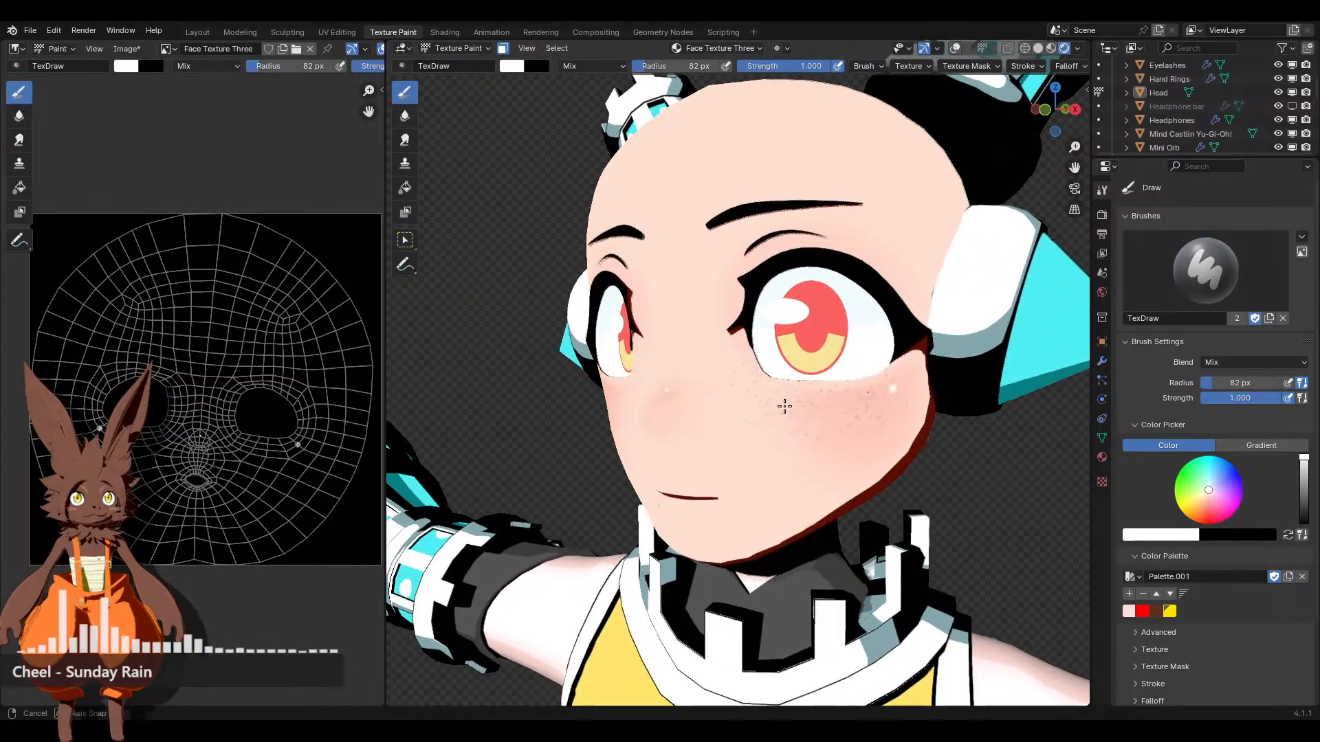
{"action": "middle_click_drag", "start_coordinate": [717, 498], "coordinate": [763, 374], "text": "shift"}
{"action": "scroll", "coordinate": [1171, 562], "scroll_direction": "down", "scroll_amount": 3}
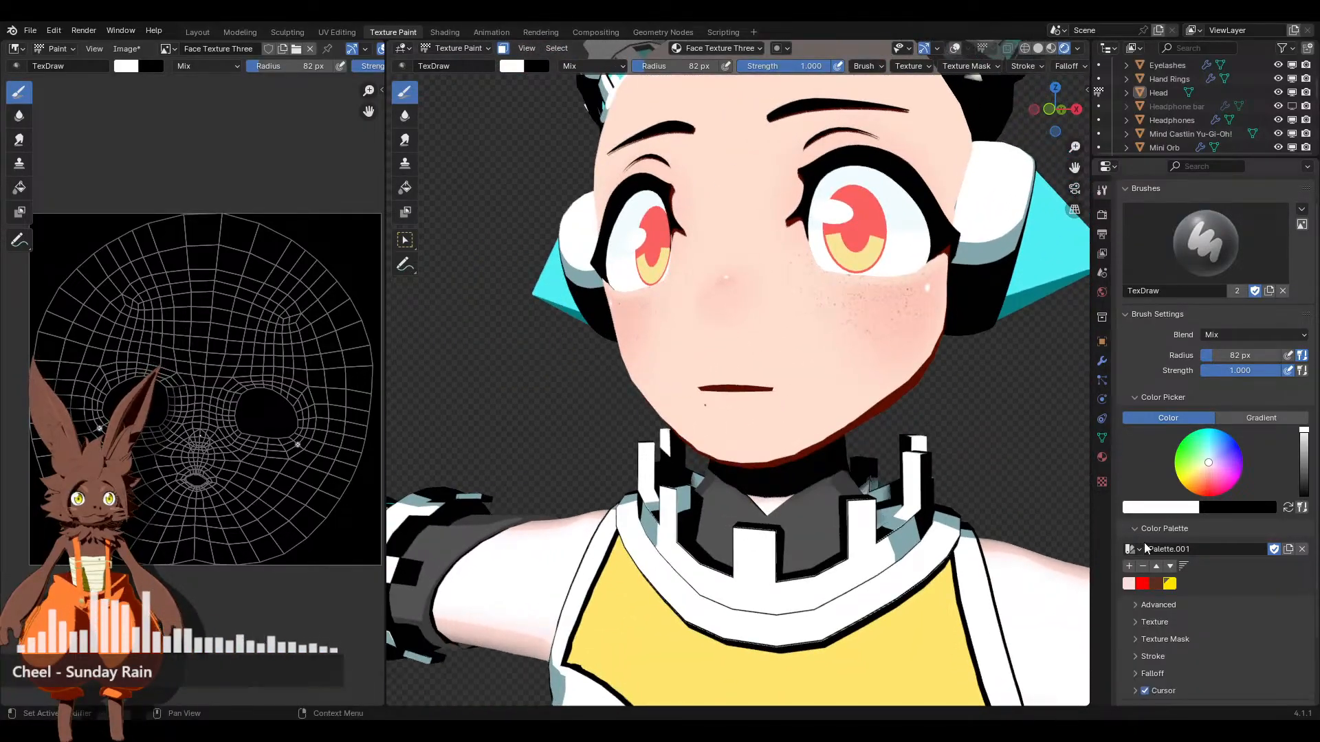
{"action": "left_click", "coordinate": [1232, 656]}
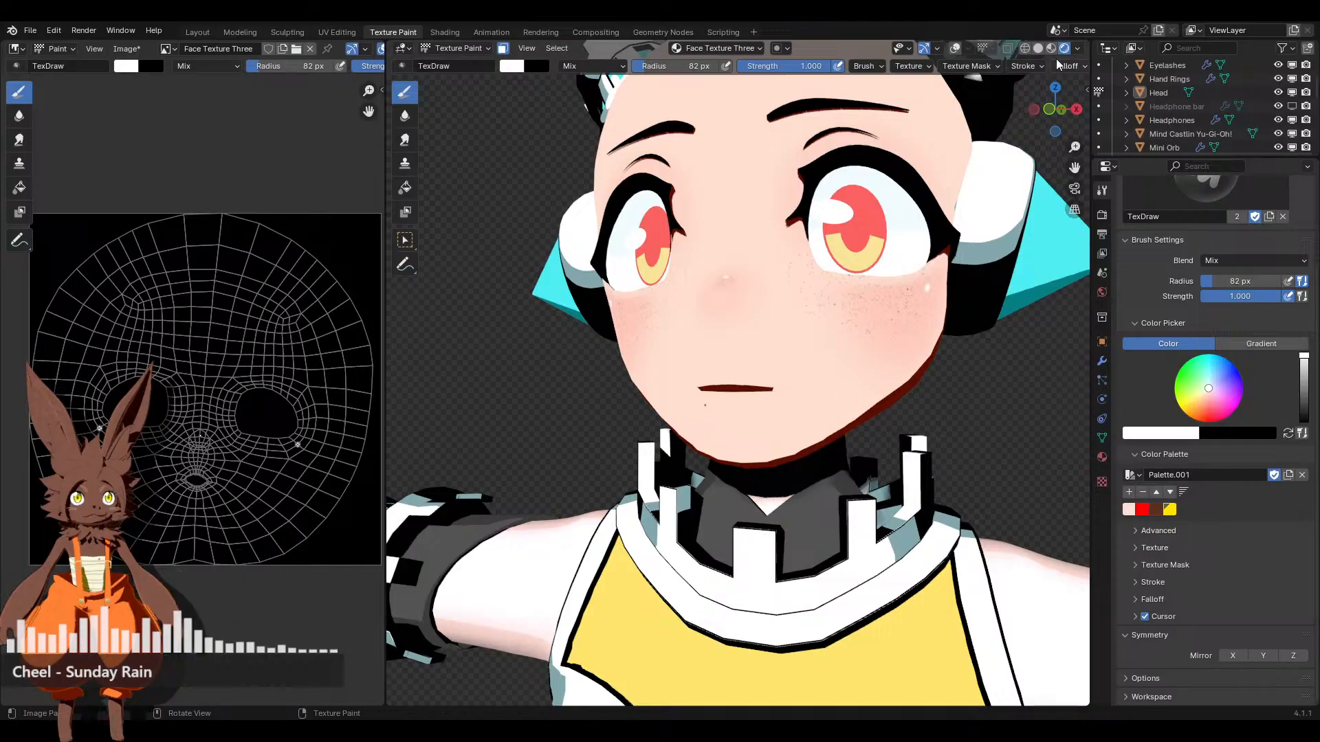
Show the mouth straight from the front with the viewport overlays turned on
{"action": "scroll", "coordinate": [863, 426], "scroll_direction": "up", "scroll_amount": 3}
{"action": "scroll", "coordinate": [864, 426], "scroll_direction": "up", "scroll_amount": 5}
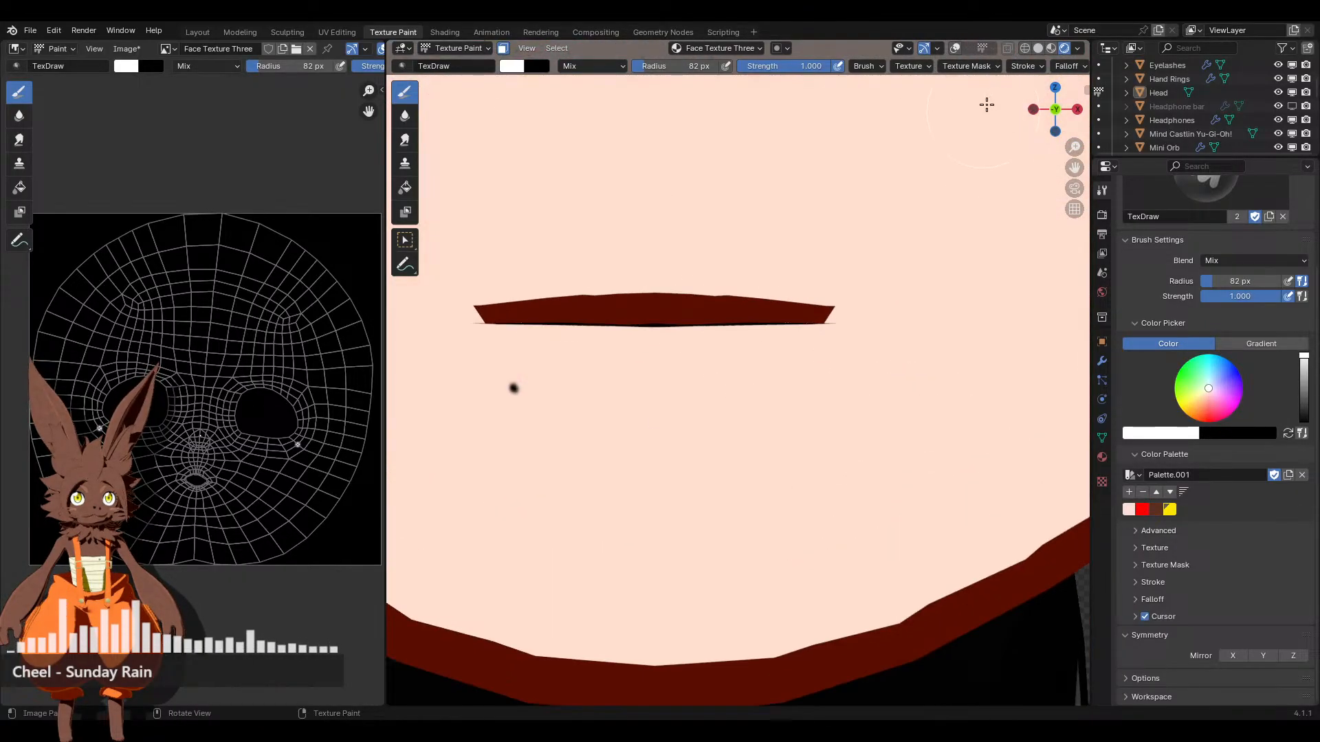
{"action": "left_click", "coordinate": [956, 48]}
{"action": "middle_click_drag", "start_coordinate": [654, 433], "coordinate": [792, 426], "text": "shift"}
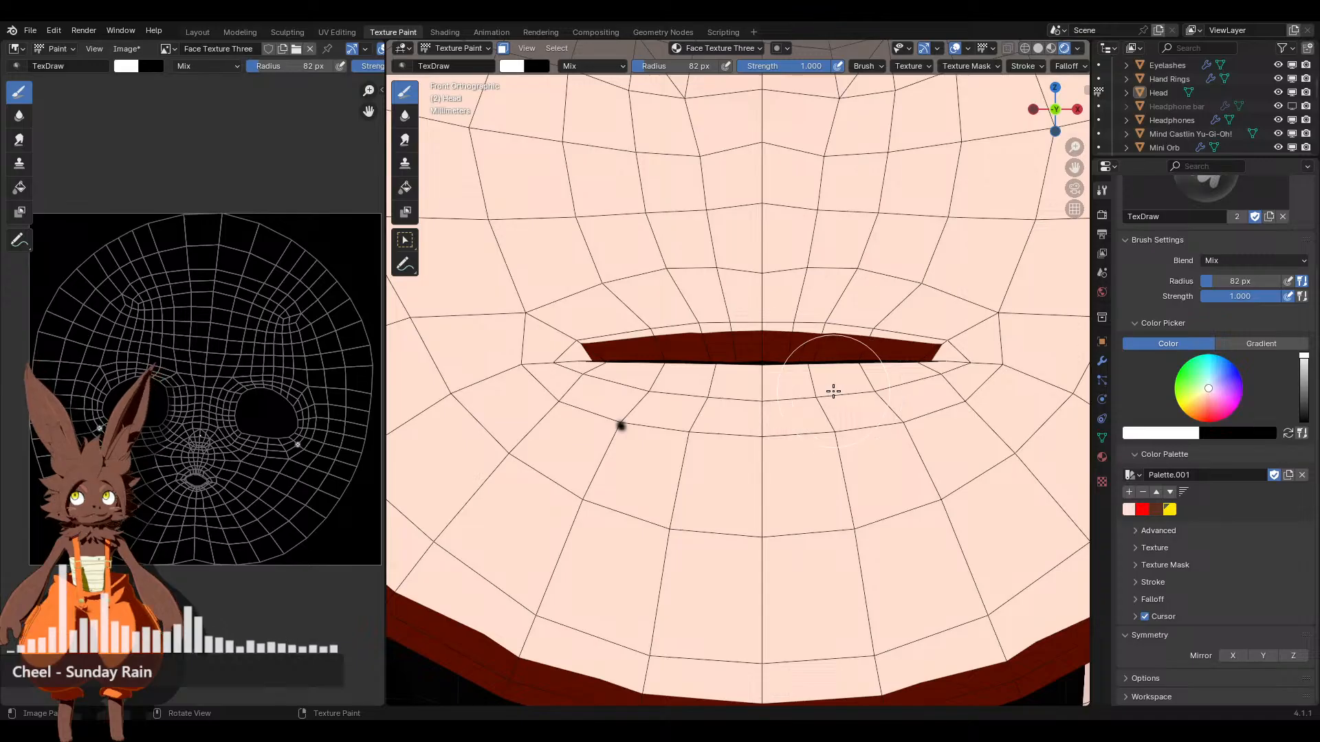
{"action": "scroll", "coordinate": [878, 406], "scroll_direction": "up", "scroll_amount": 2}
{"action": "middle_click_drag", "start_coordinate": [878, 406], "coordinate": [754, 412], "text": "shift"}
{"action": "scroll", "coordinate": [745, 427], "scroll_direction": "up", "scroll_amount": 4}
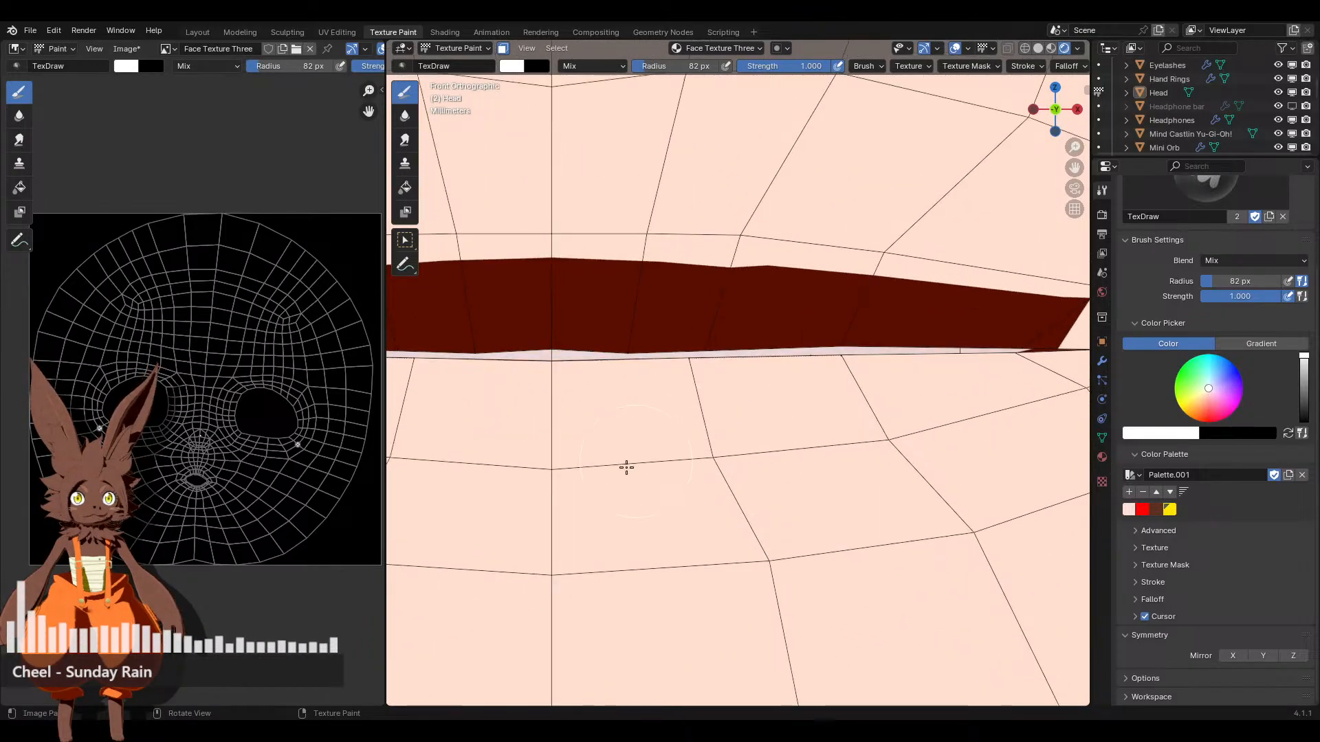
Paint four white dabs below the lower lip, shrinking from the centre towards the mouth corner opposite the mole
{"action": "scroll", "coordinate": [631, 463], "scroll_direction": "down", "scroll_amount": 2}
{"action": "left_click", "coordinate": [673, 434]}
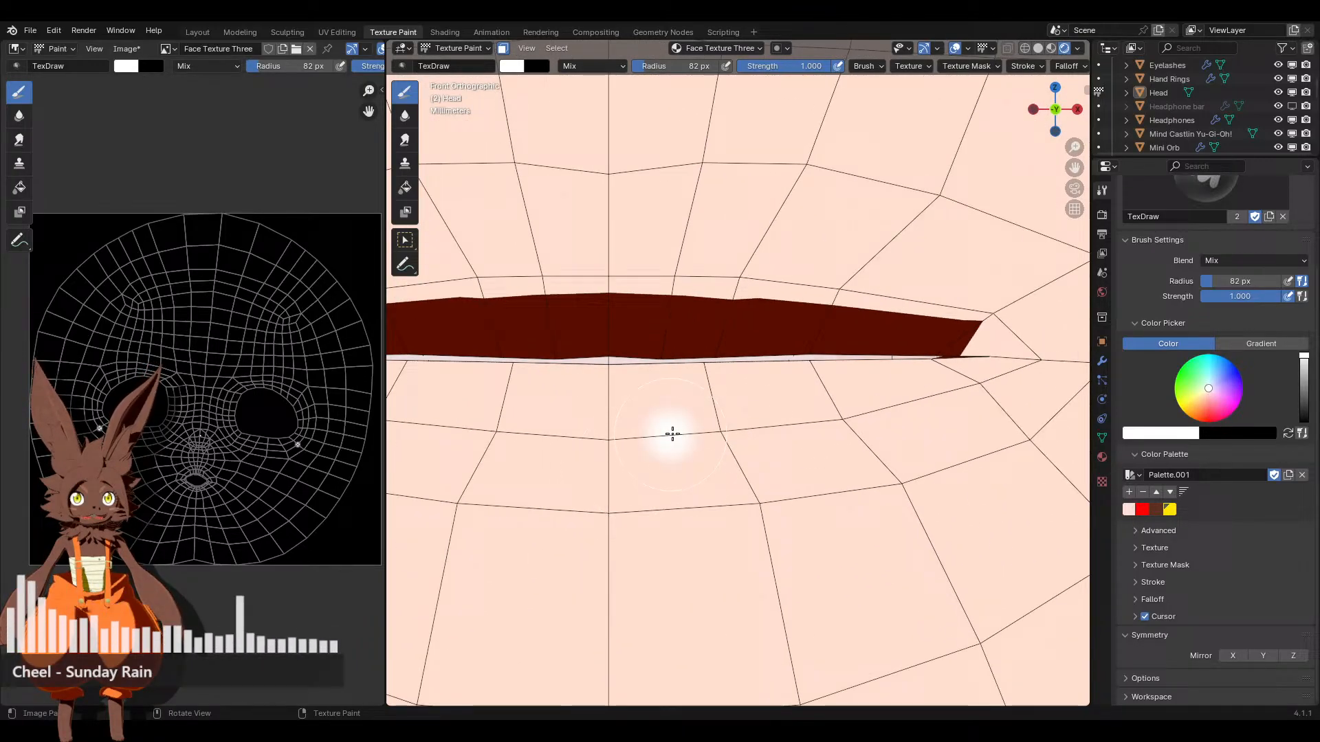
{"action": "left_click", "coordinate": [745, 432]}
{"action": "scroll", "coordinate": [834, 427], "scroll_direction": "up", "scroll_amount": 3}
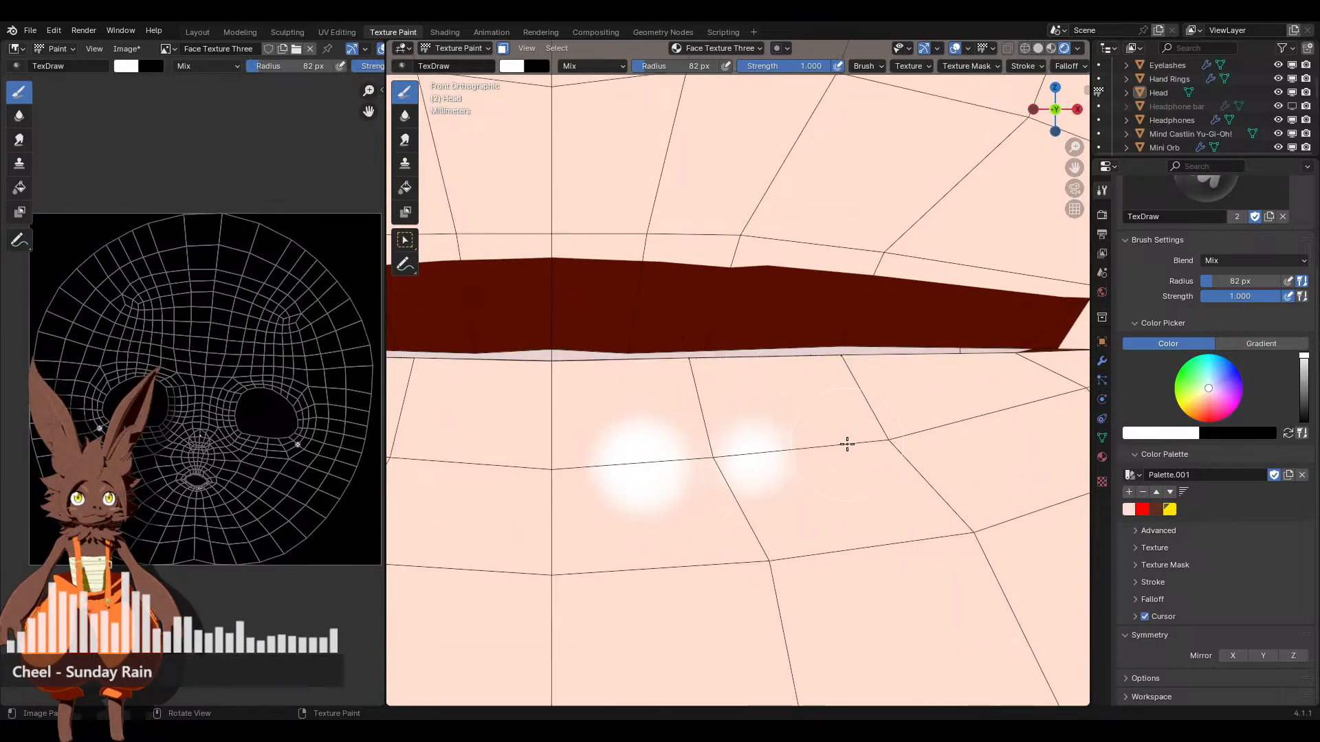
{"action": "left_click", "coordinate": [853, 450]}
{"action": "middle_click_drag", "start_coordinate": [993, 426], "coordinate": [759, 460], "text": "shift"}
{"action": "scroll", "coordinate": [761, 459], "scroll_direction": "up", "scroll_amount": 2}
{"action": "left_click", "coordinate": [670, 517]}
{"action": "scroll", "coordinate": [708, 484], "scroll_direction": "down", "scroll_amount": 5}
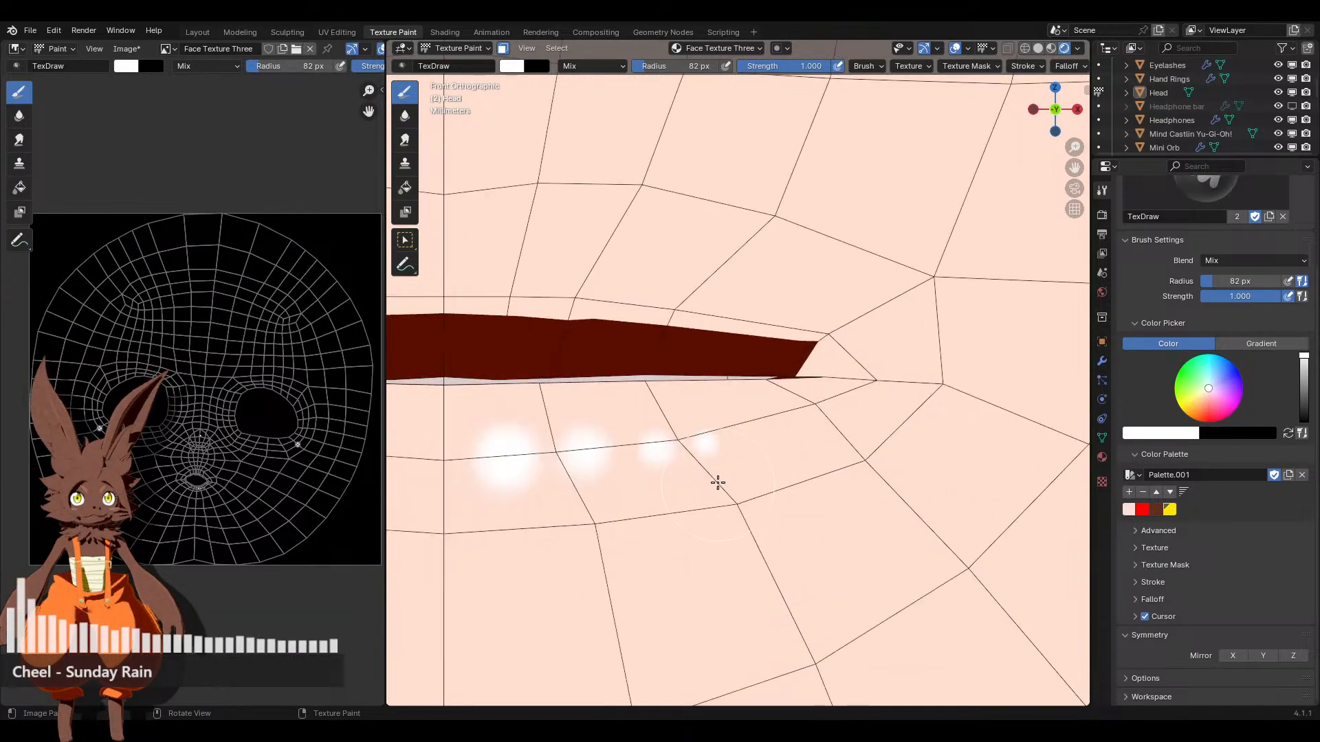
{"action": "middle_click_drag", "start_coordinate": [675, 450], "coordinate": [764, 430], "text": "shift"}
Blend the lower-lip dabs into one soft streak with the Soften and Smear brushes, and hide the overlays
{"action": "left_click", "coordinate": [405, 117]}
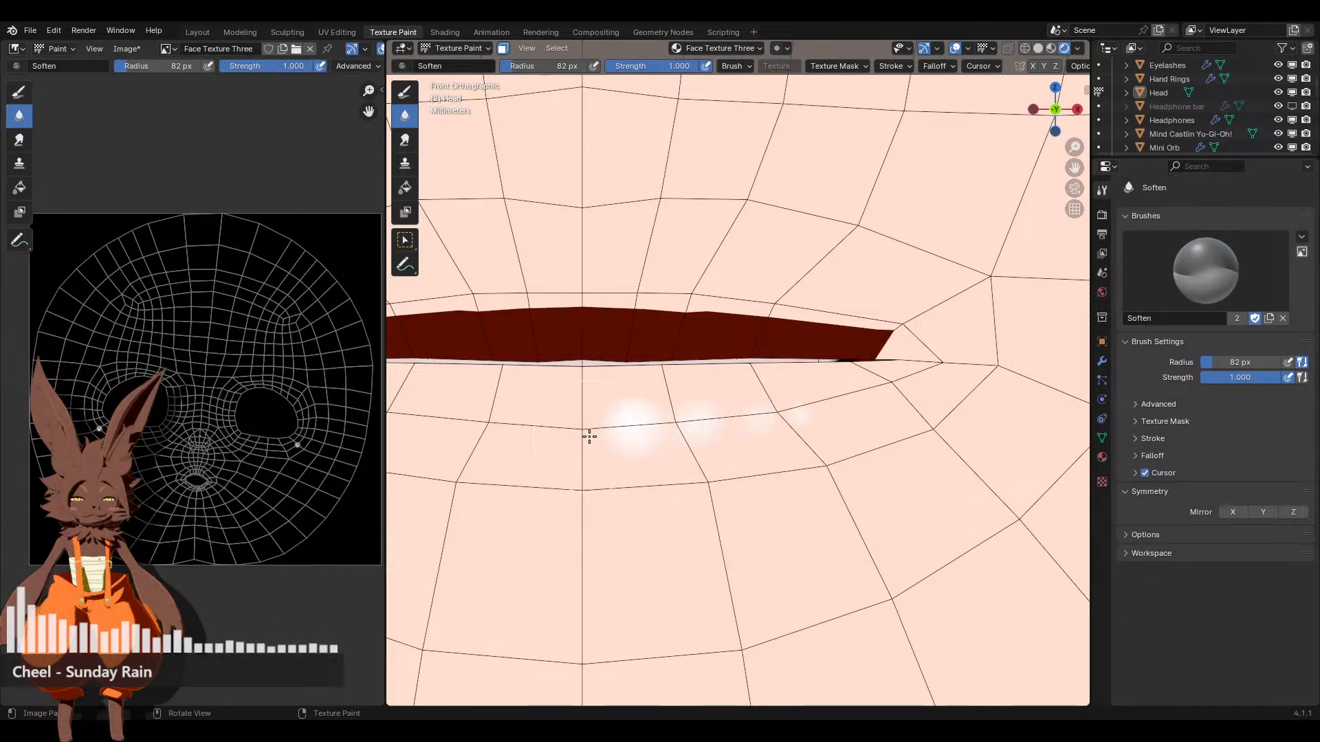
{"action": "left_click", "coordinate": [405, 141]}
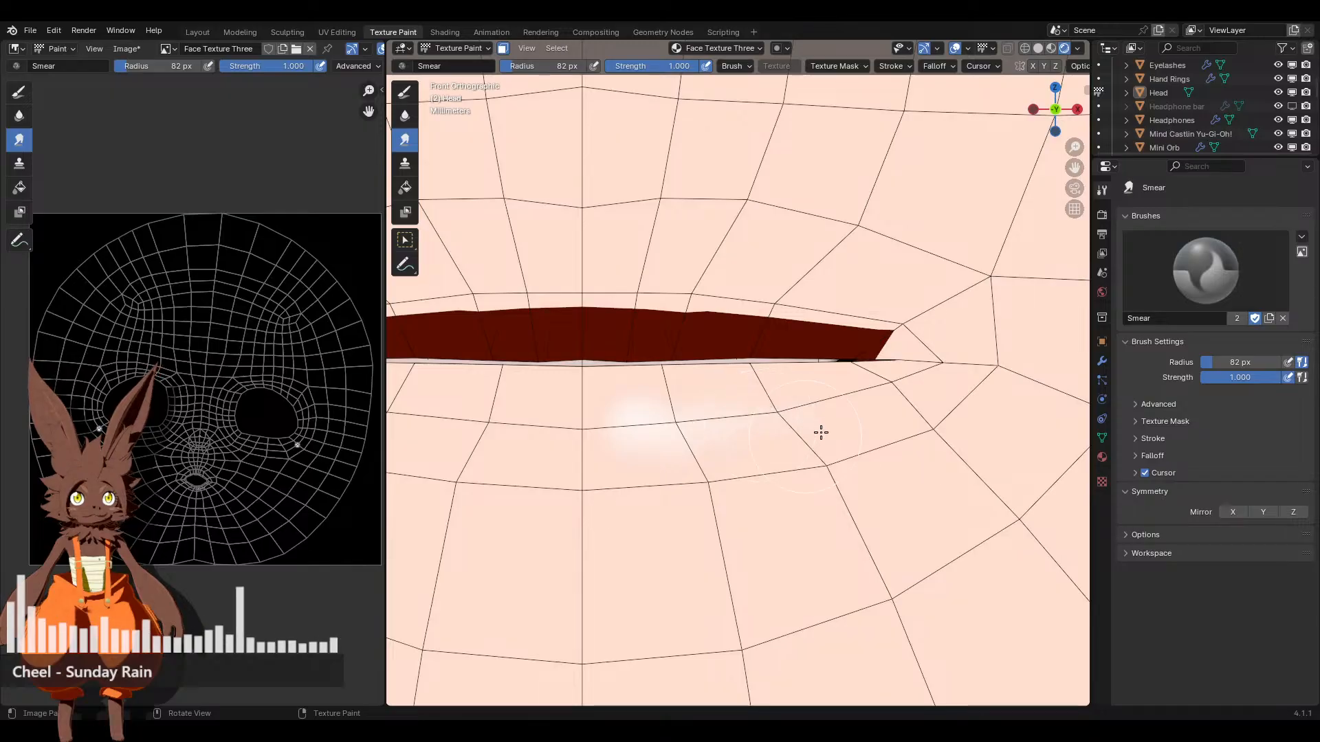
{"action": "scroll", "coordinate": [818, 426], "scroll_direction": "down", "scroll_amount": 8}
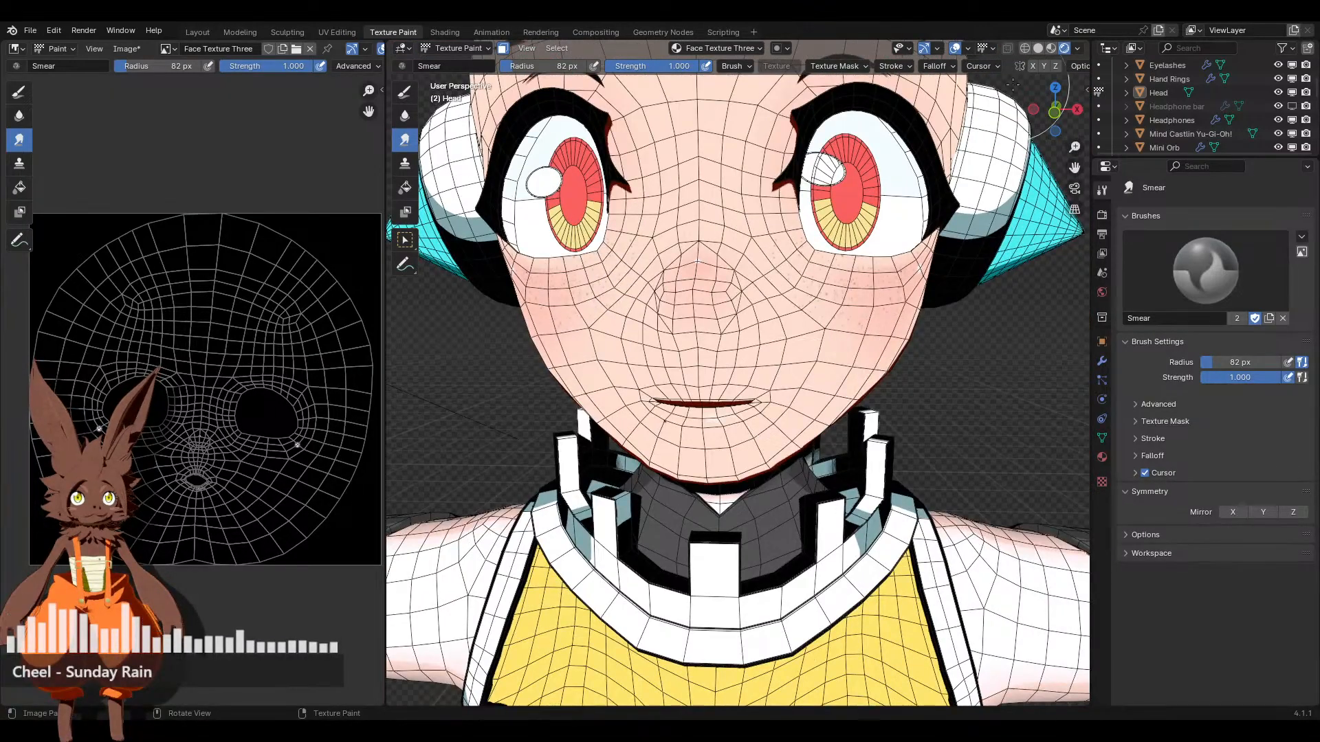
{"action": "left_click", "coordinate": [954, 48]}
{"action": "scroll", "coordinate": [799, 310], "scroll_direction": "down", "scroll_amount": 6}
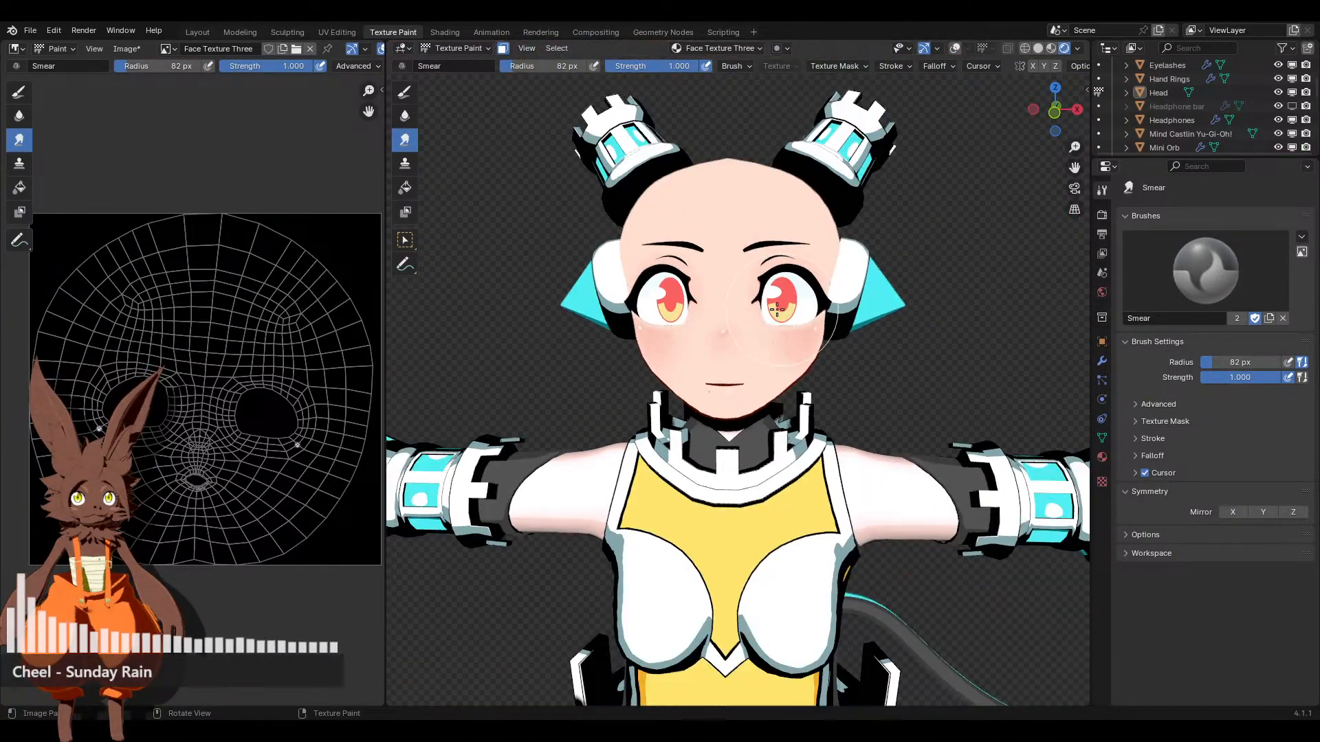
Examine the nose, cheek and lip highlights from several angles, both at a distance and close up
{"action": "middle_click_drag", "start_coordinate": [799, 310], "coordinate": [773, 300]}
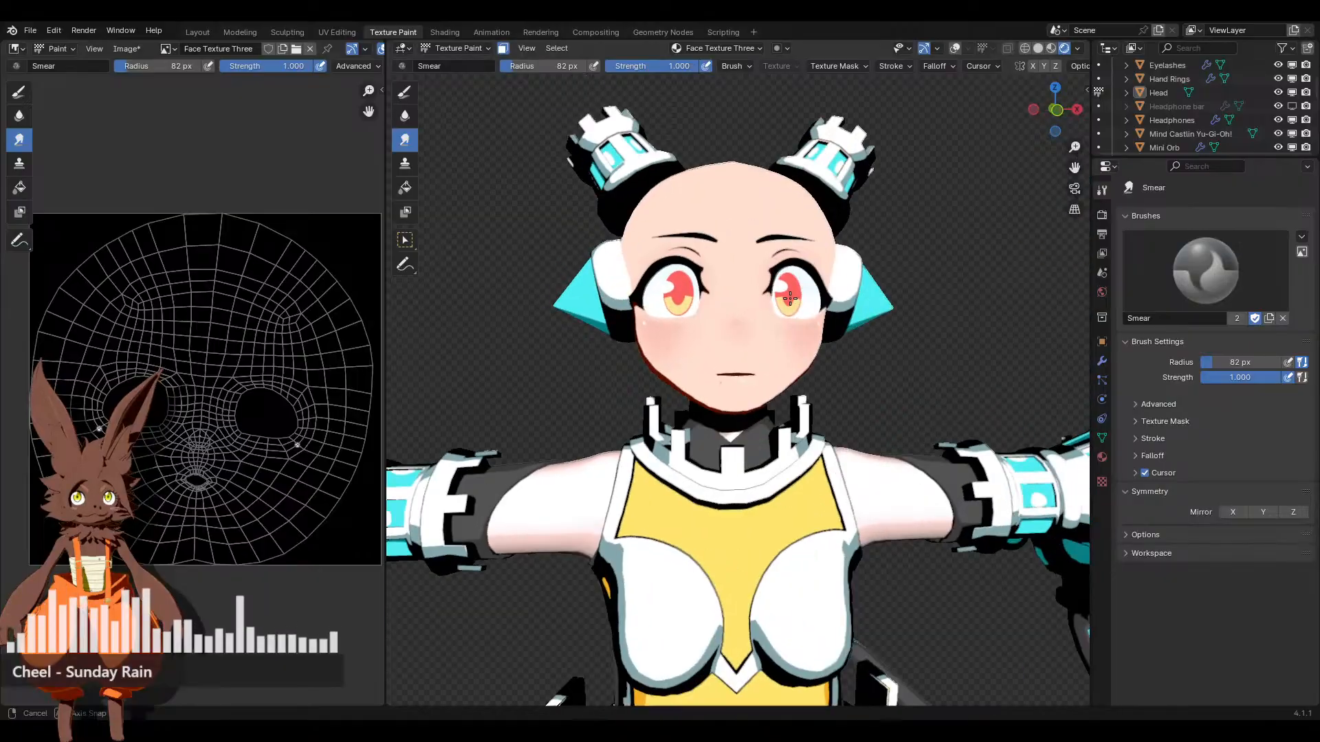
{"action": "scroll", "coordinate": [770, 306], "scroll_direction": "down", "scroll_amount": 5}
{"action": "middle_click_drag", "start_coordinate": [547, 354], "coordinate": [771, 409], "text": "shift"}
{"action": "middle_click_drag", "start_coordinate": [536, 330], "coordinate": [578, 350], "text": "shift"}
{"action": "scroll", "coordinate": [609, 347], "scroll_direction": "down", "scroll_amount": 1}
{"action": "middle_click_drag", "start_coordinate": [845, 412], "coordinate": [1059, 447], "text": "shift"}
{"action": "middle_click_drag", "start_coordinate": [601, 360], "coordinate": [522, 323], "text": "shift"}
{"action": "scroll", "coordinate": [674, 336], "scroll_direction": "down", "scroll_amount": 3}
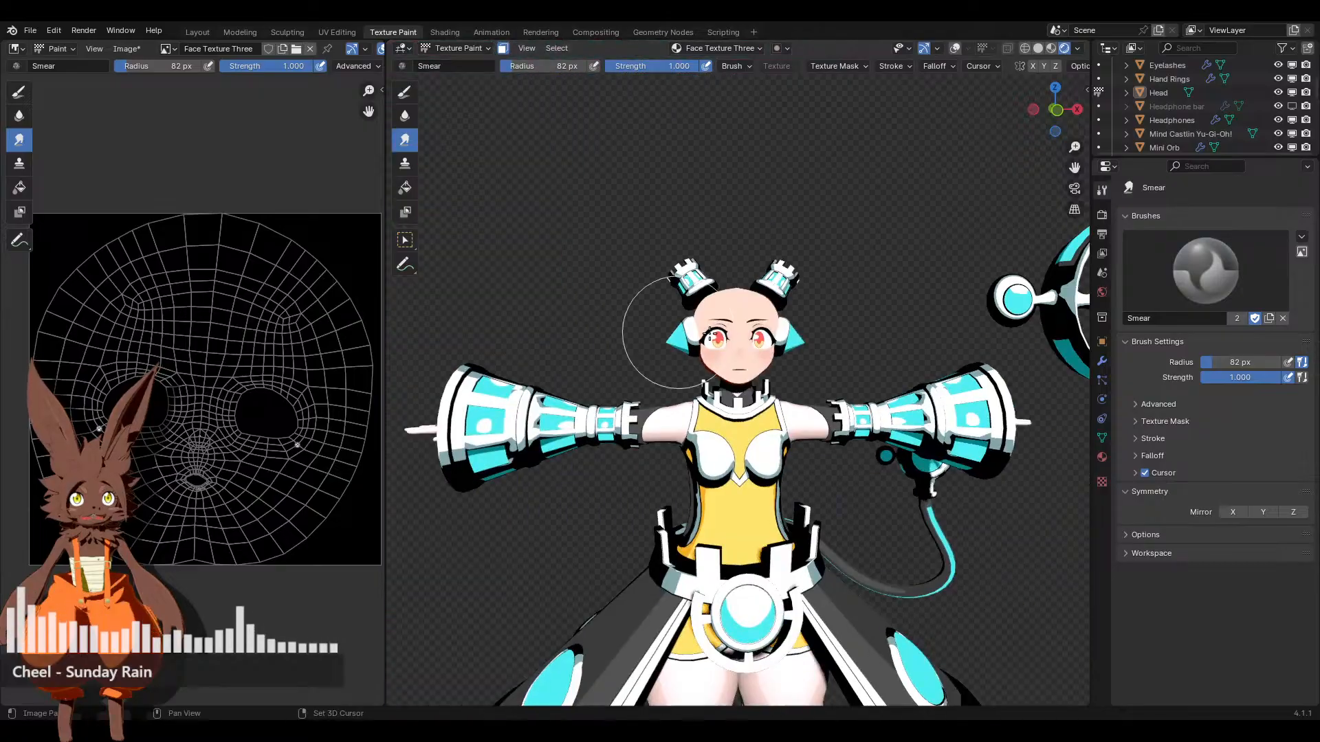
{"action": "scroll", "coordinate": [677, 338], "scroll_direction": "up", "scroll_amount": 4}
{"action": "middle_click_drag", "start_coordinate": [853, 391], "coordinate": [690, 354], "text": "shift"}
{"action": "middle_click_drag", "start_coordinate": [521, 425], "coordinate": [671, 429], "text": "shift"}
{"action": "scroll", "coordinate": [721, 361], "scroll_direction": "up", "scroll_amount": 4}
{"action": "scroll", "coordinate": [721, 361], "scroll_direction": "up", "scroll_amount": 2}
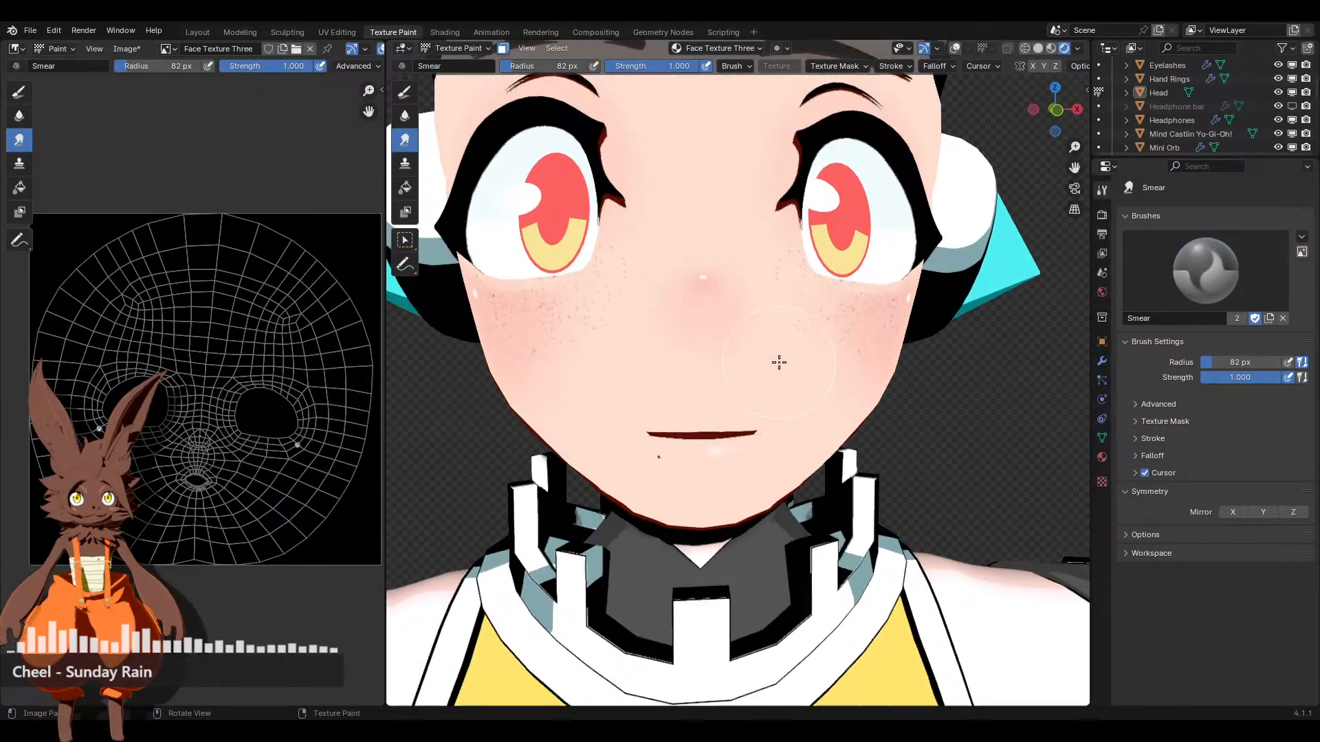
{"action": "middle_click_drag", "start_coordinate": [777, 362], "coordinate": [743, 360]}
{"action": "scroll", "coordinate": [743, 359], "scroll_direction": "up", "scroll_amount": 3}
{"action": "middle_click_drag", "start_coordinate": [763, 409], "coordinate": [775, 322], "text": "shift"}
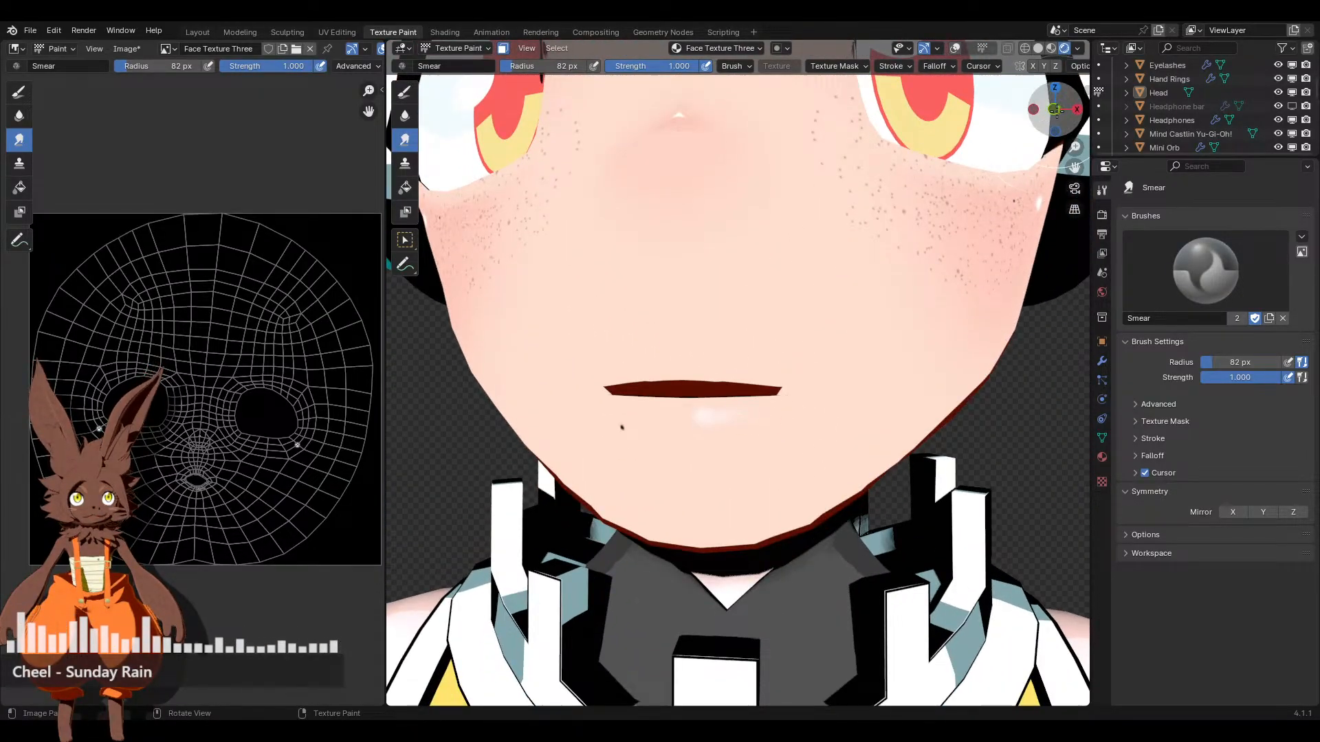
Reshape the lower-lip highlight with the Smear brush in front view, tapering it towards the mouth corner
{"action": "left_click", "coordinate": [1054, 109]}
{"action": "left_click", "coordinate": [1055, 110]}
{"action": "key", "text": "KP_1"}
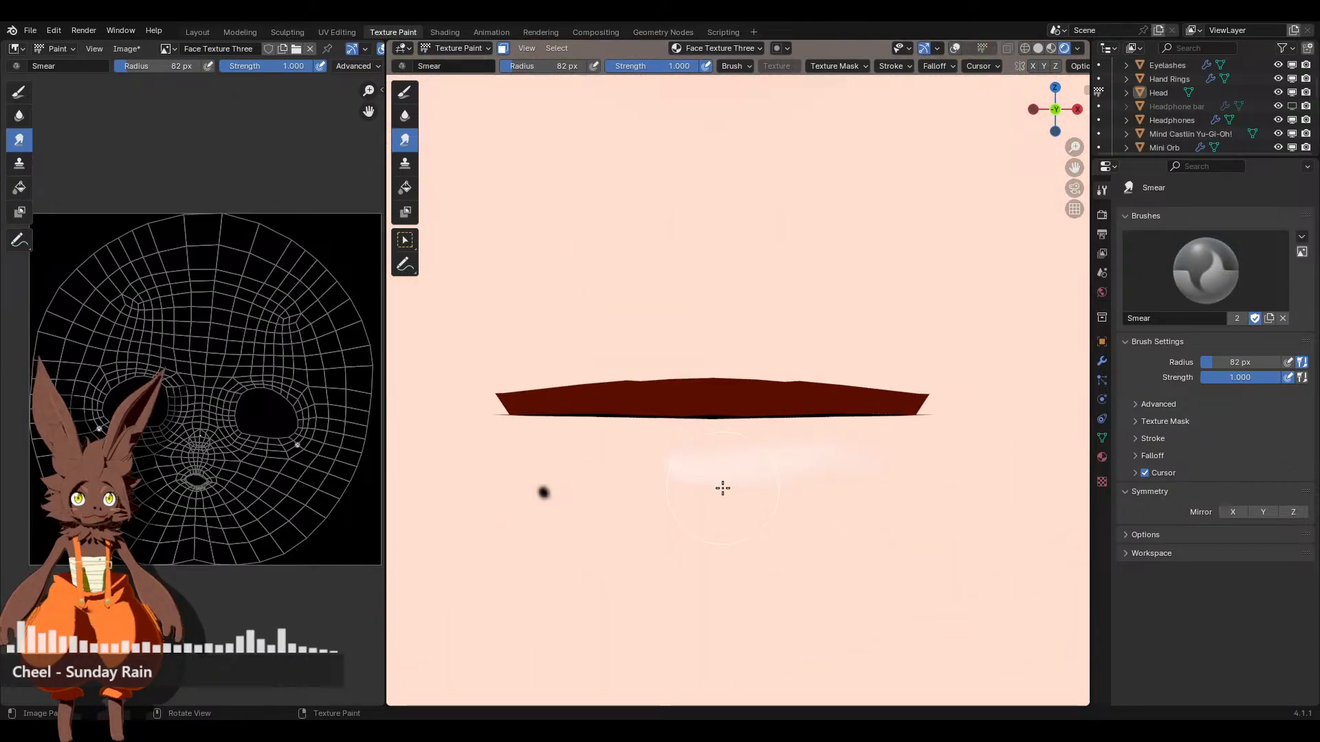
{"action": "scroll", "coordinate": [846, 436], "scroll_direction": "down", "scroll_amount": 14}
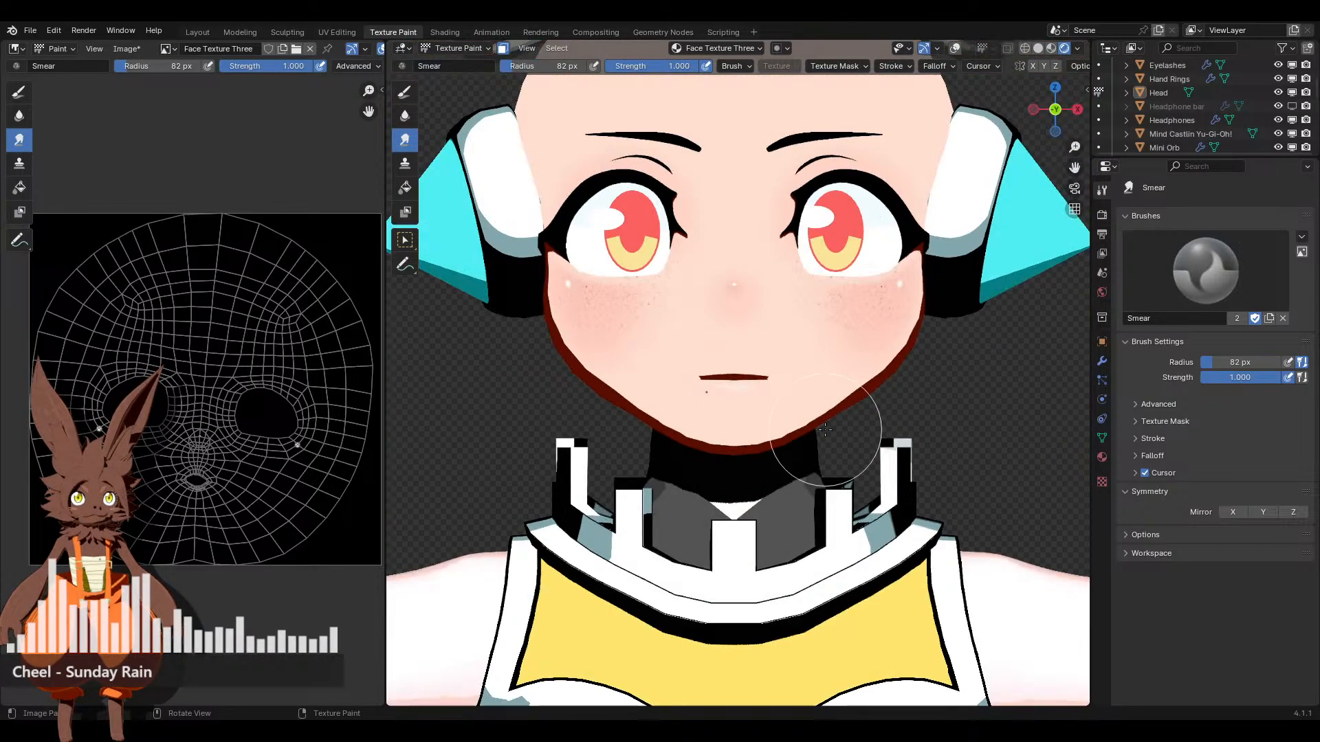
{"action": "scroll", "coordinate": [829, 417], "scroll_direction": "up", "scroll_amount": 11}
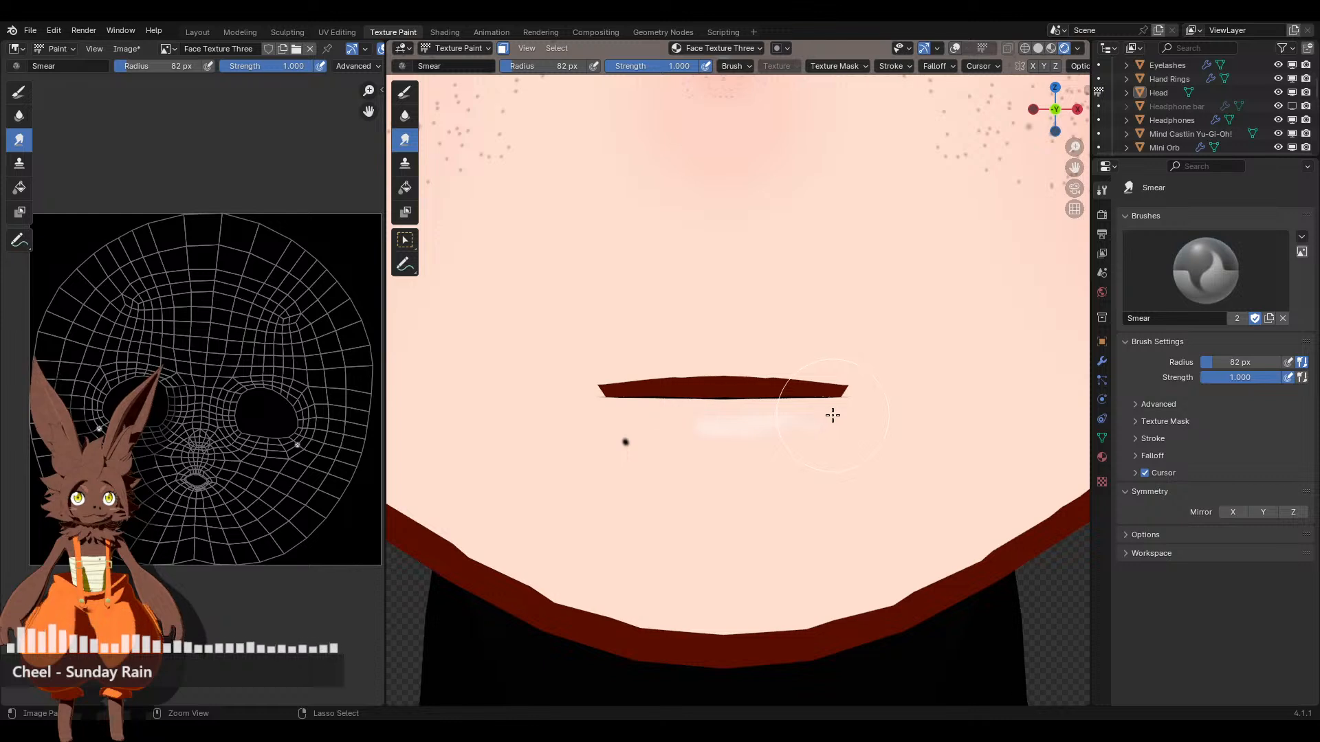
{"action": "scroll", "coordinate": [845, 417], "scroll_direction": "up", "scroll_amount": 6}
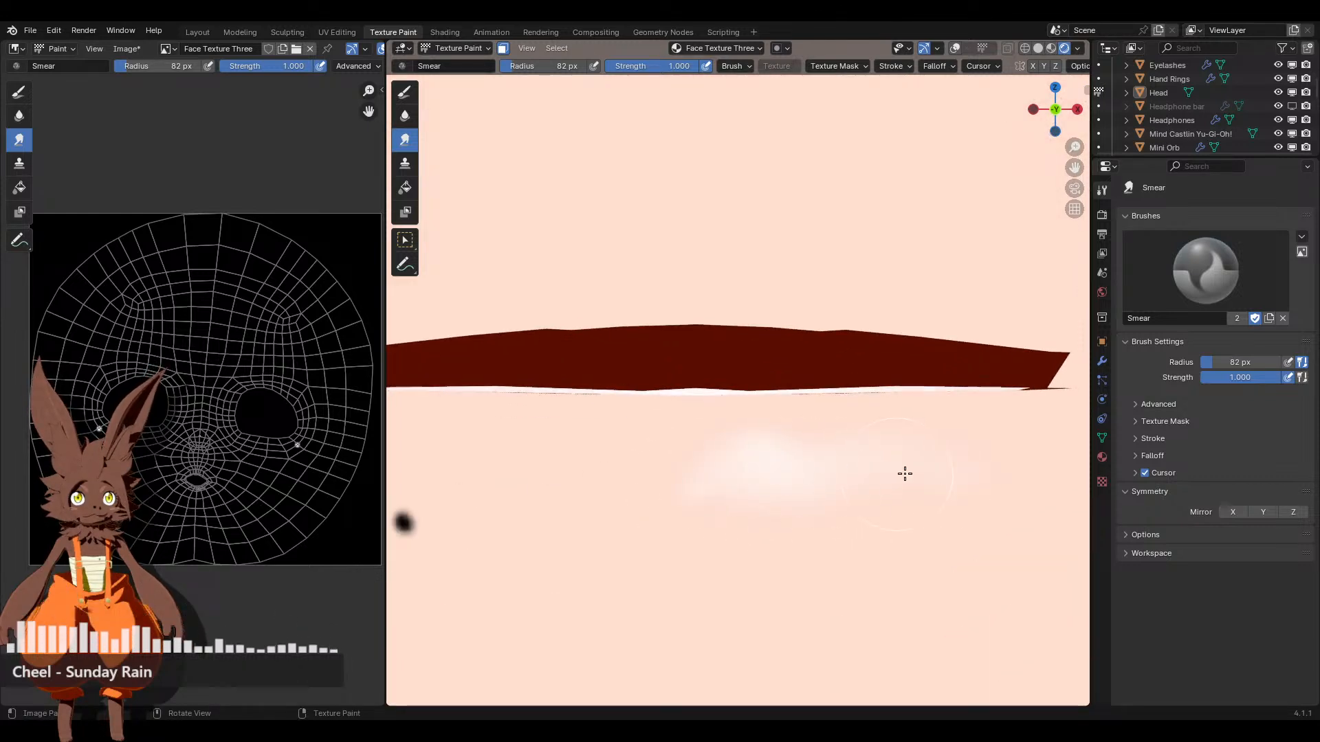
Smear the lip highlight's inner end past the mouth's centre line towards the mole, using the wireframe as a position reference
{"action": "left_click", "coordinate": [958, 47]}
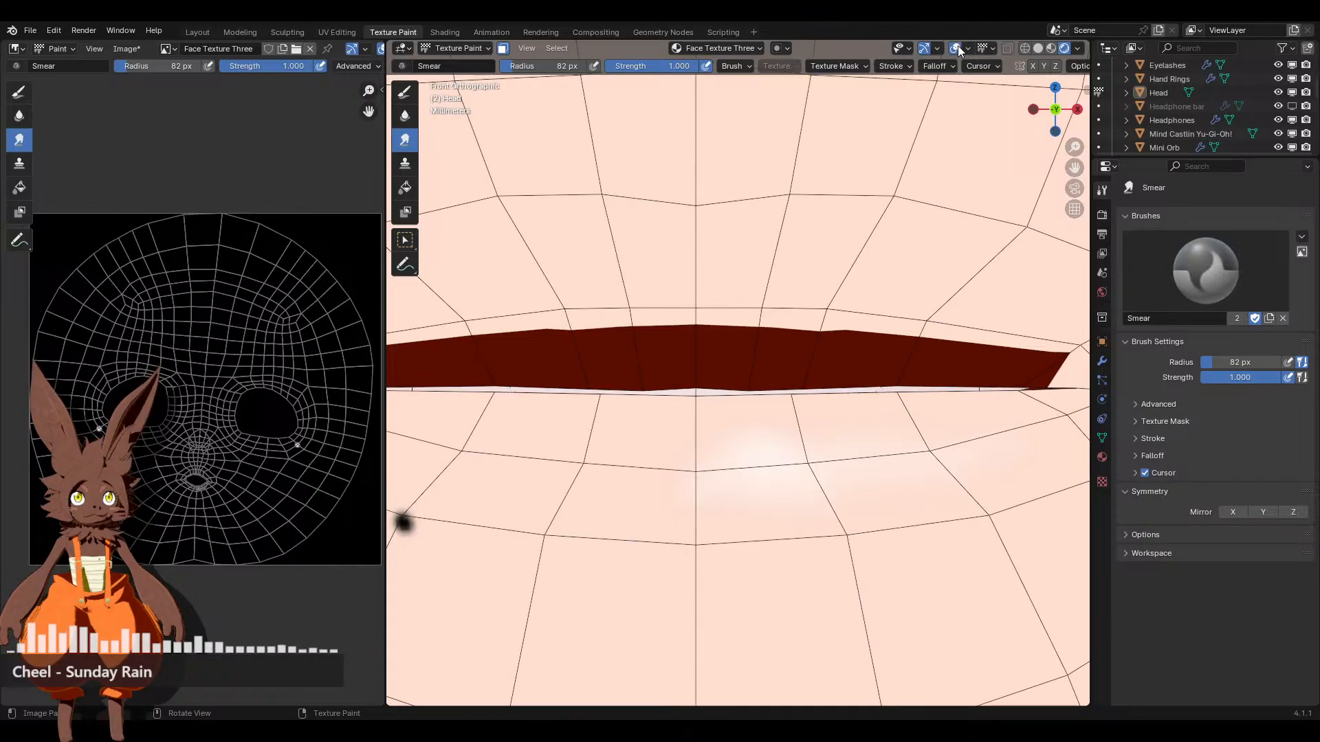
{"action": "left_click", "coordinate": [957, 46]}
{"action": "scroll", "coordinate": [736, 332], "scroll_direction": "down", "scroll_amount": 8}
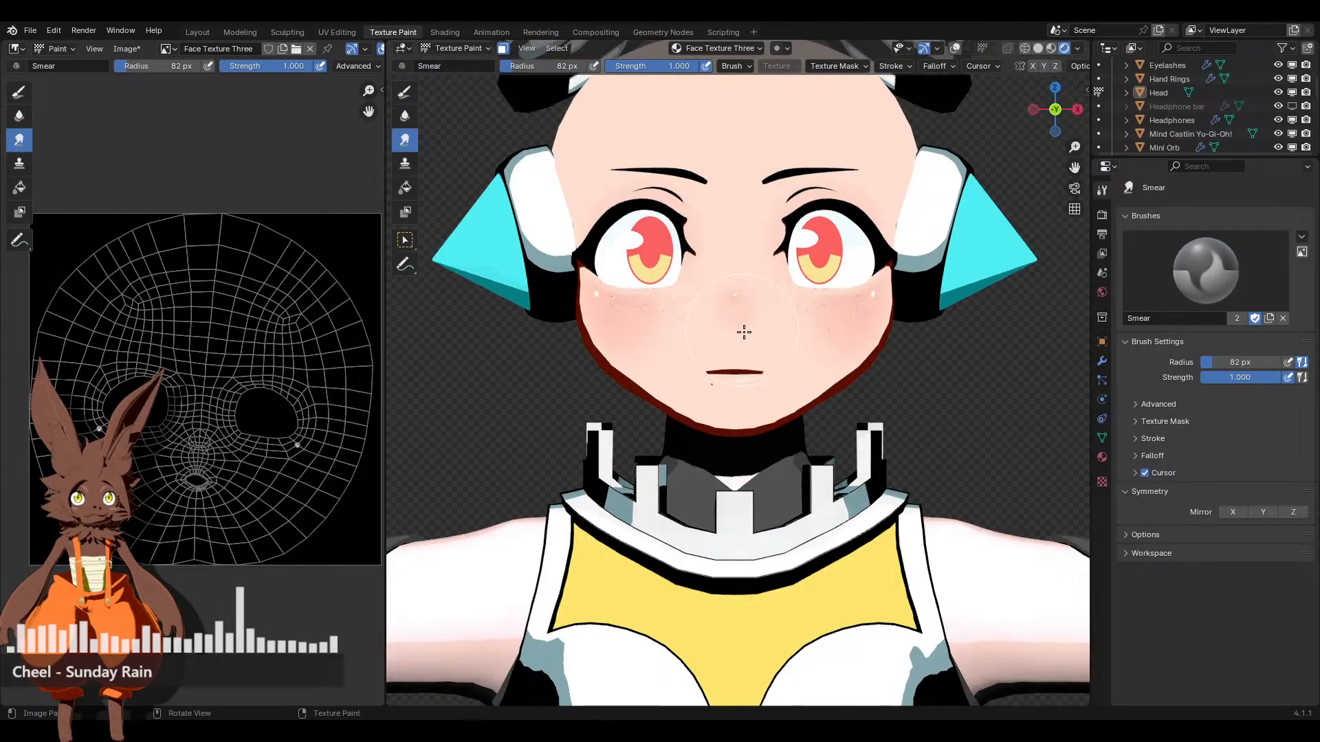
{"action": "scroll", "coordinate": [803, 404], "scroll_direction": "up", "scroll_amount": 5}
{"action": "scroll", "coordinate": [802, 403], "scroll_direction": "up", "scroll_amount": 5}
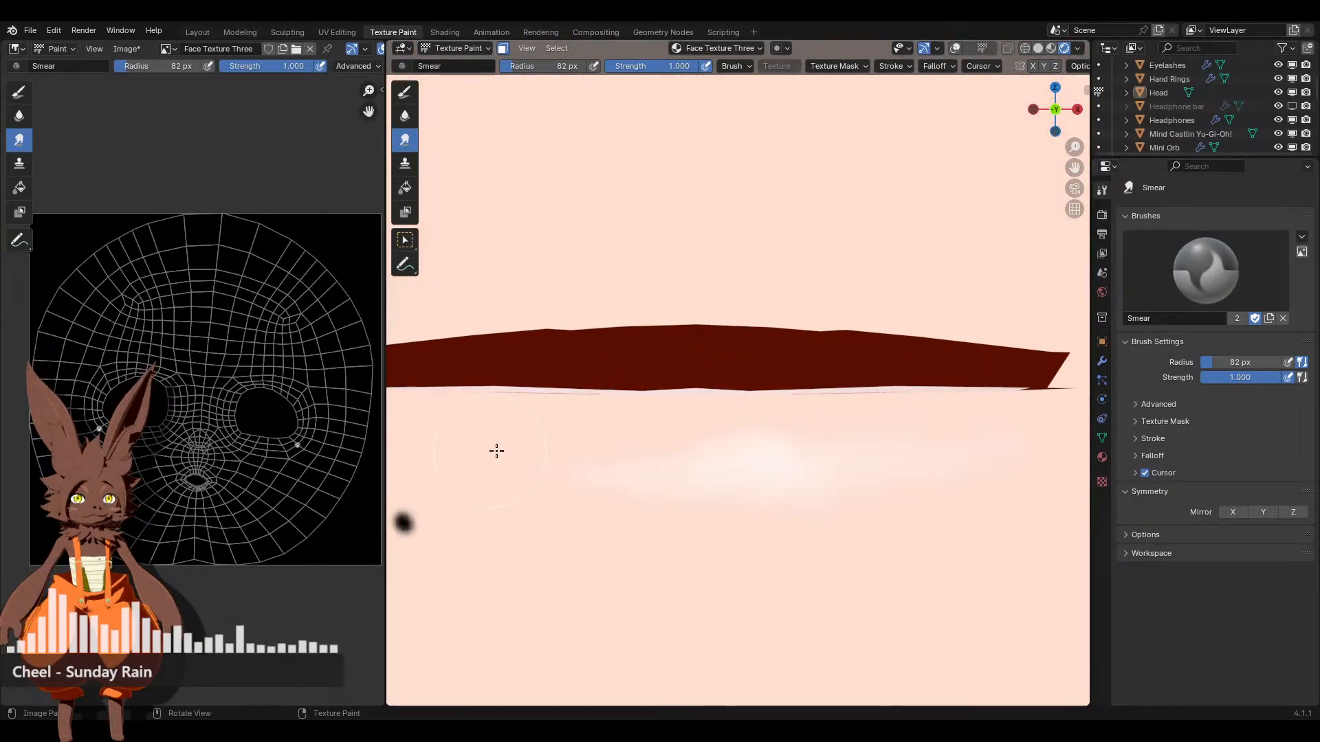
{"action": "scroll", "coordinate": [736, 481], "scroll_direction": "down", "scroll_amount": 10}
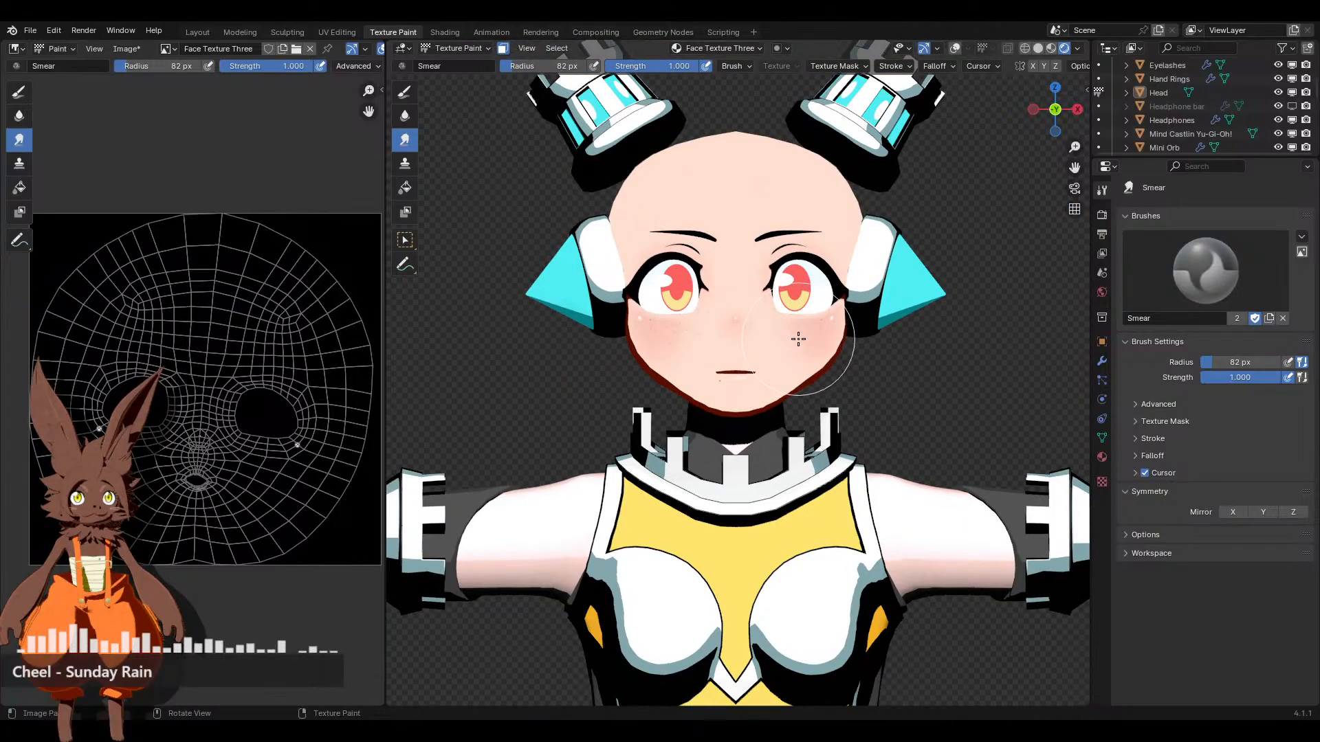
Switch to the Draw brush, set its strength to 0.254 and enable X mirror symmetry
{"action": "mouse_move", "coordinate": [795, 336]}
{"action": "middle_mouse_down"}
{"action": "mouse_move", "coordinate": [754, 343]}
{"action": "mouse_move", "coordinate": [786, 349]}
{"action": "middle_mouse_up"}
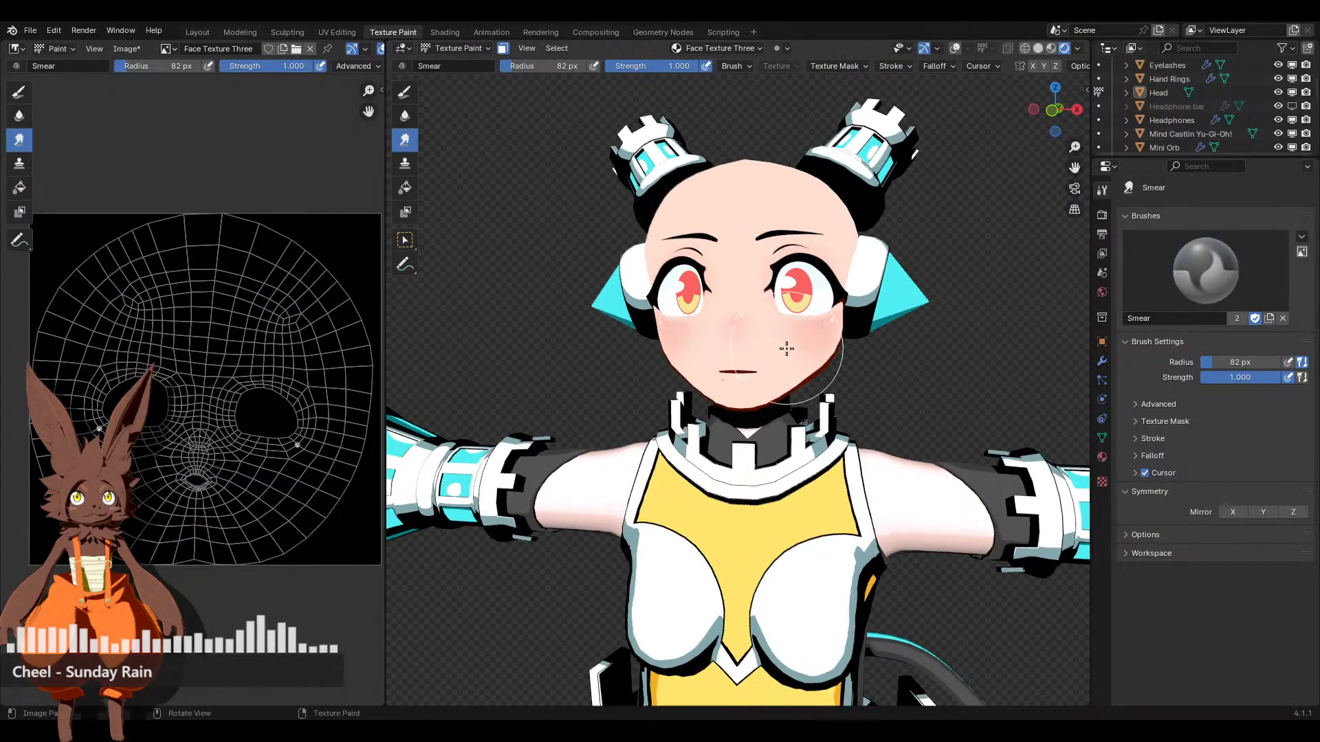
{"action": "left_click", "coordinate": [404, 91]}
{"action": "scroll", "coordinate": [746, 404], "scroll_direction": "up", "scroll_amount": 5}
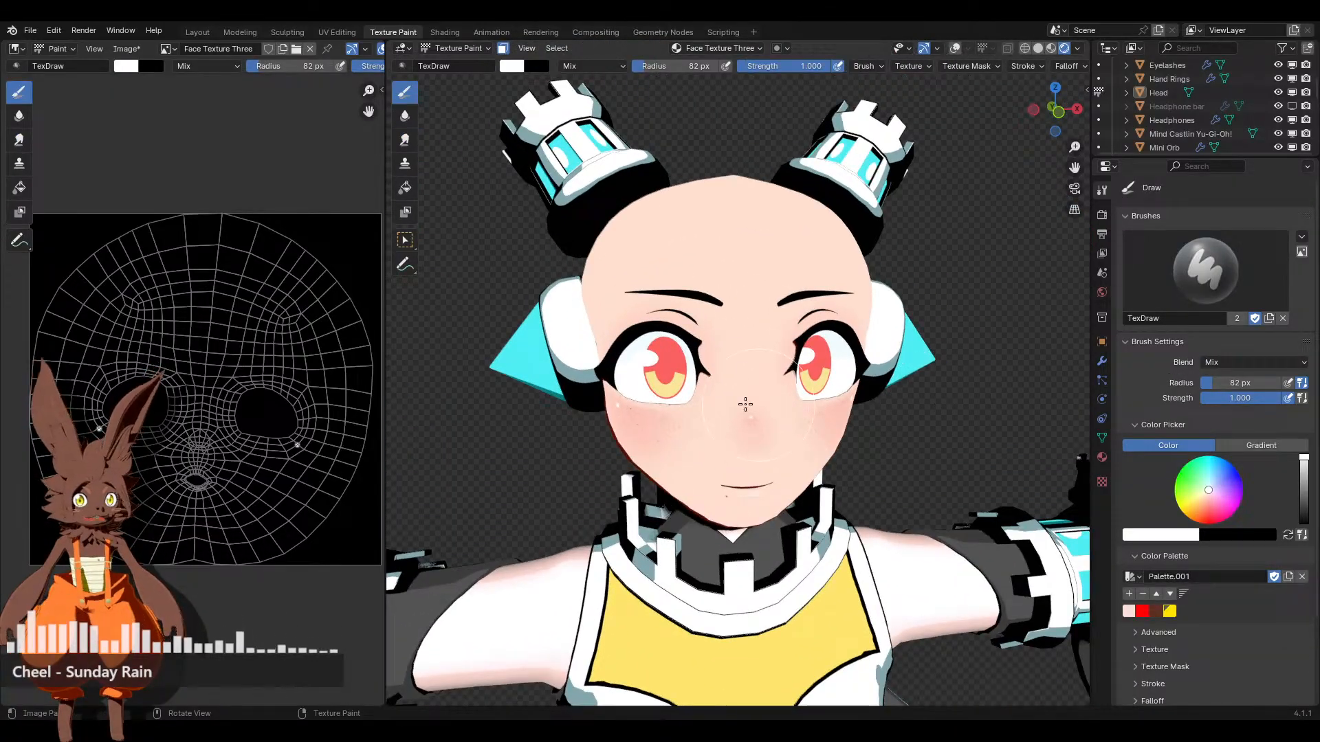
{"action": "scroll", "coordinate": [824, 299], "scroll_direction": "up", "scroll_amount": 3}
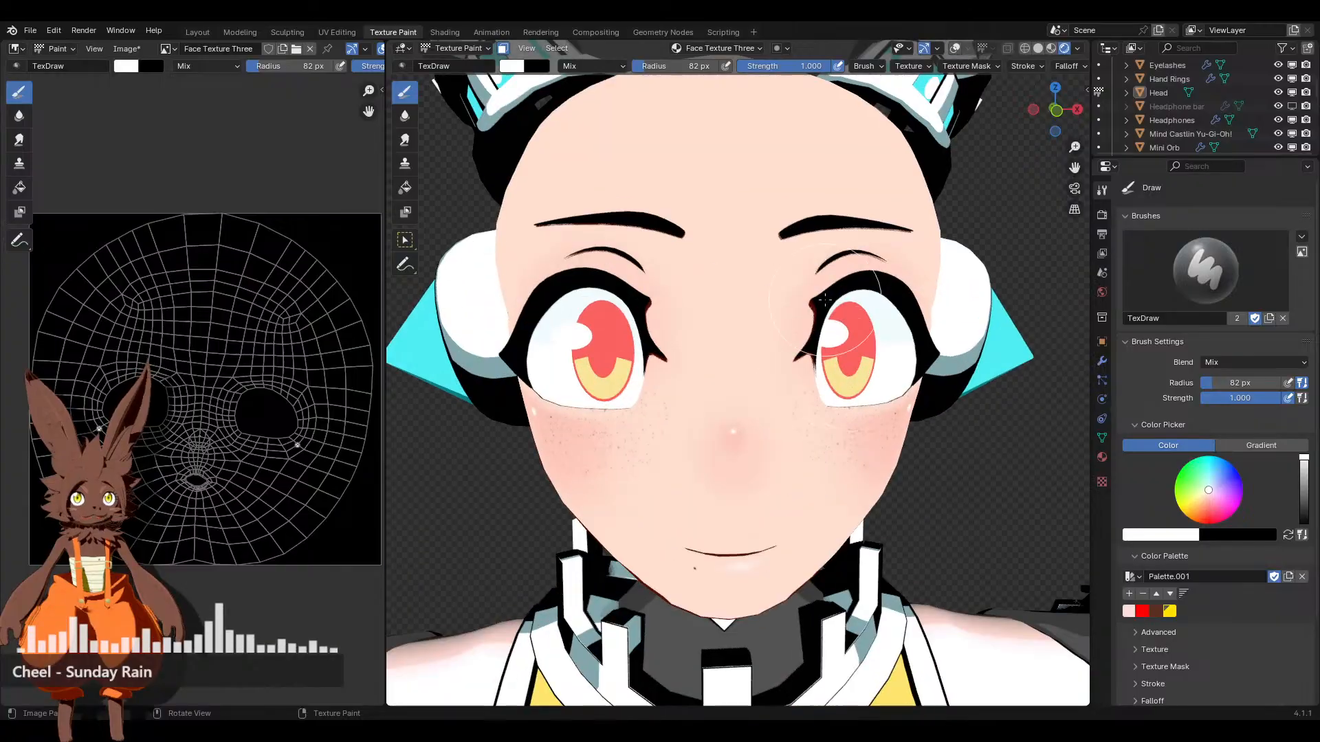
{"action": "left_click_drag", "start_coordinate": [784, 66], "coordinate": [761, 66]}
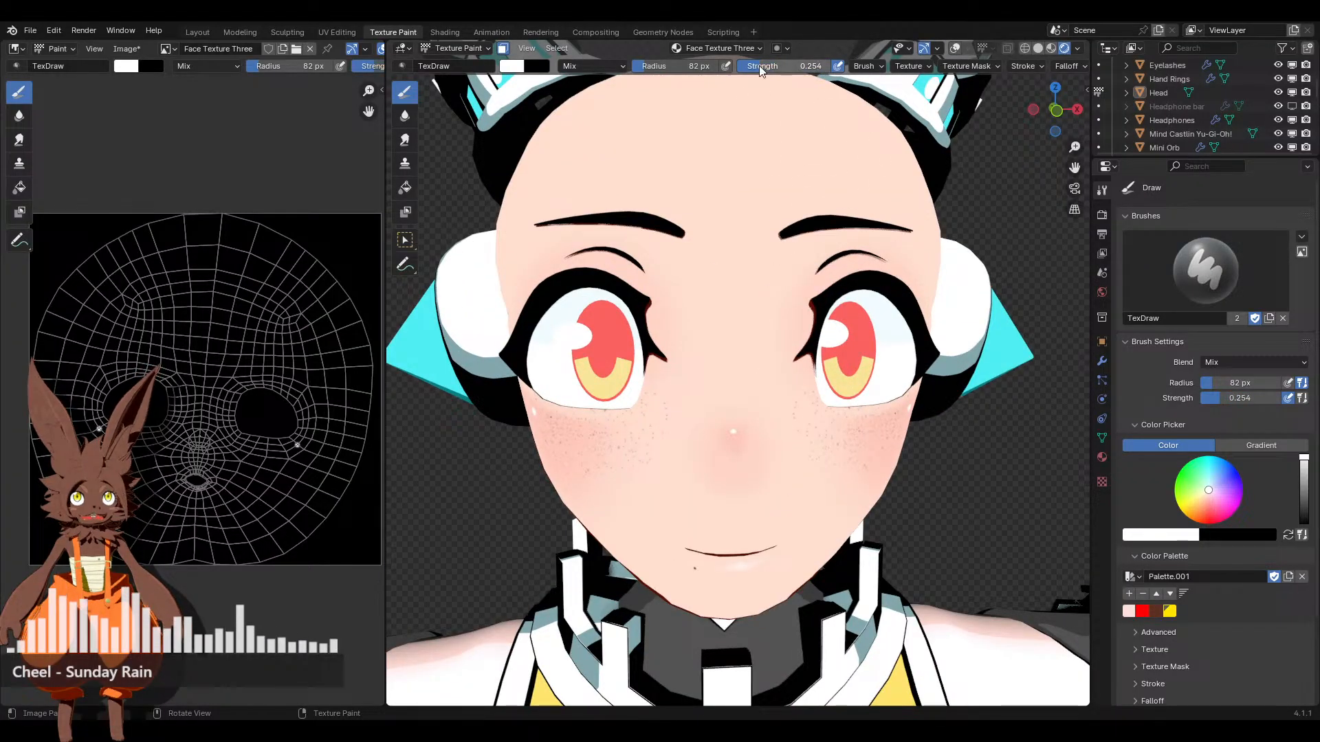
{"action": "scroll", "coordinate": [784, 157], "scroll_direction": "down", "scroll_amount": 1}
{"action": "scroll", "coordinate": [1199, 602], "scroll_direction": "down", "scroll_amount": 4}
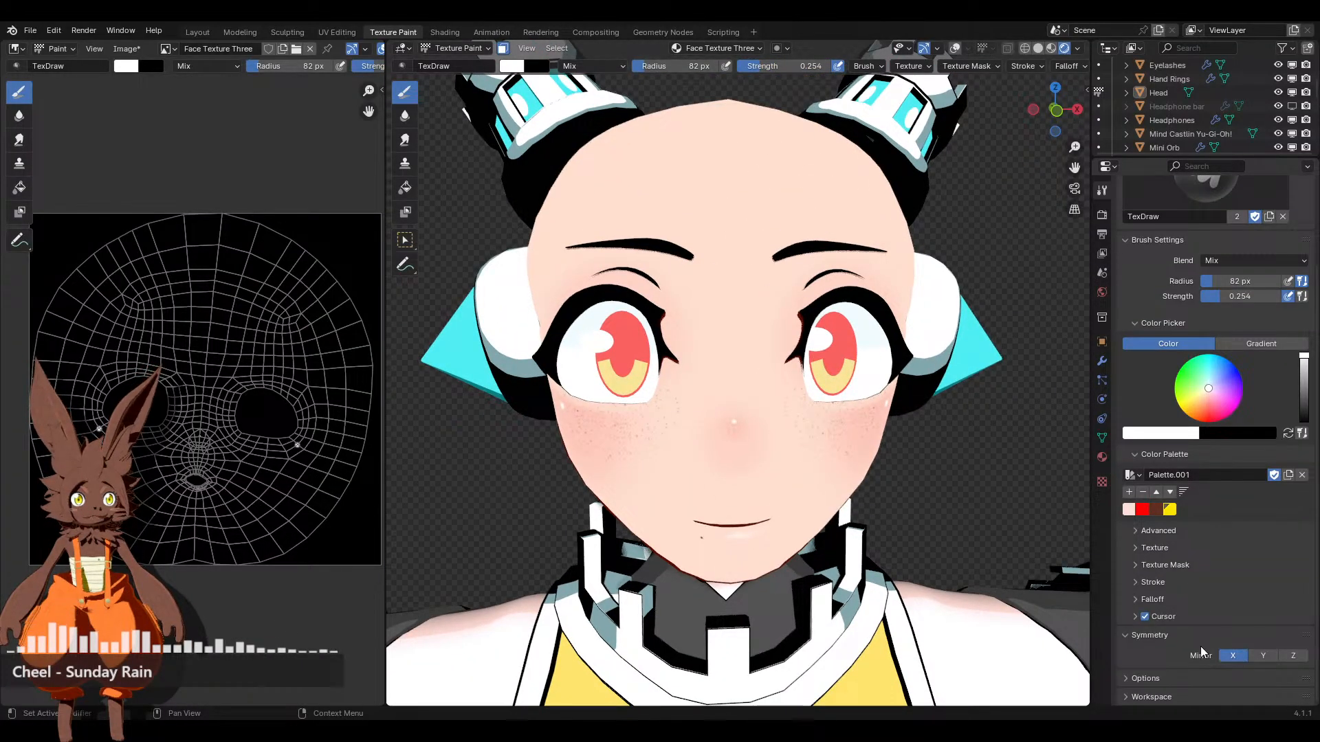
Try painting a faint white T-zone over the forehead, nose and mouth area using the wireframe as a guide, and undo it
{"action": "middle_click_drag", "start_coordinate": [845, 423], "coordinate": [809, 417]}
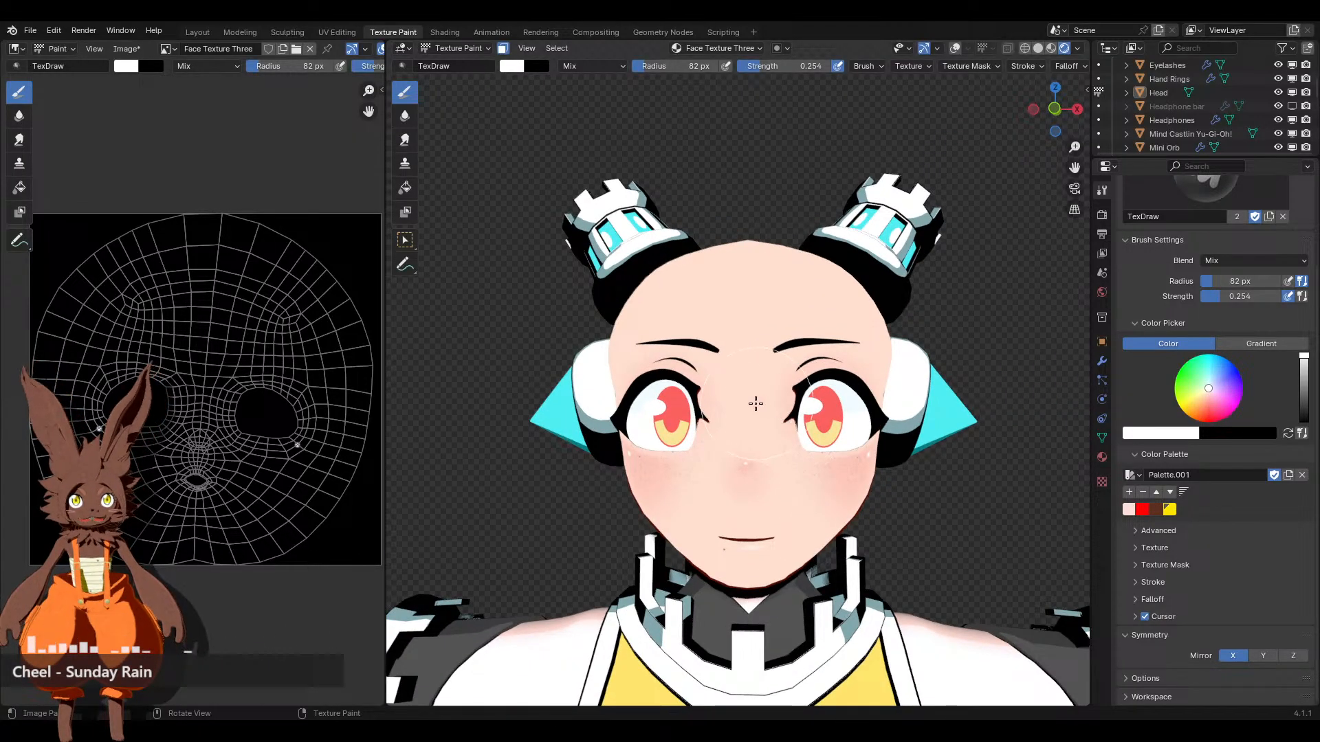
{"action": "scroll", "coordinate": [756, 403], "scroll_direction": "up", "scroll_amount": 1}
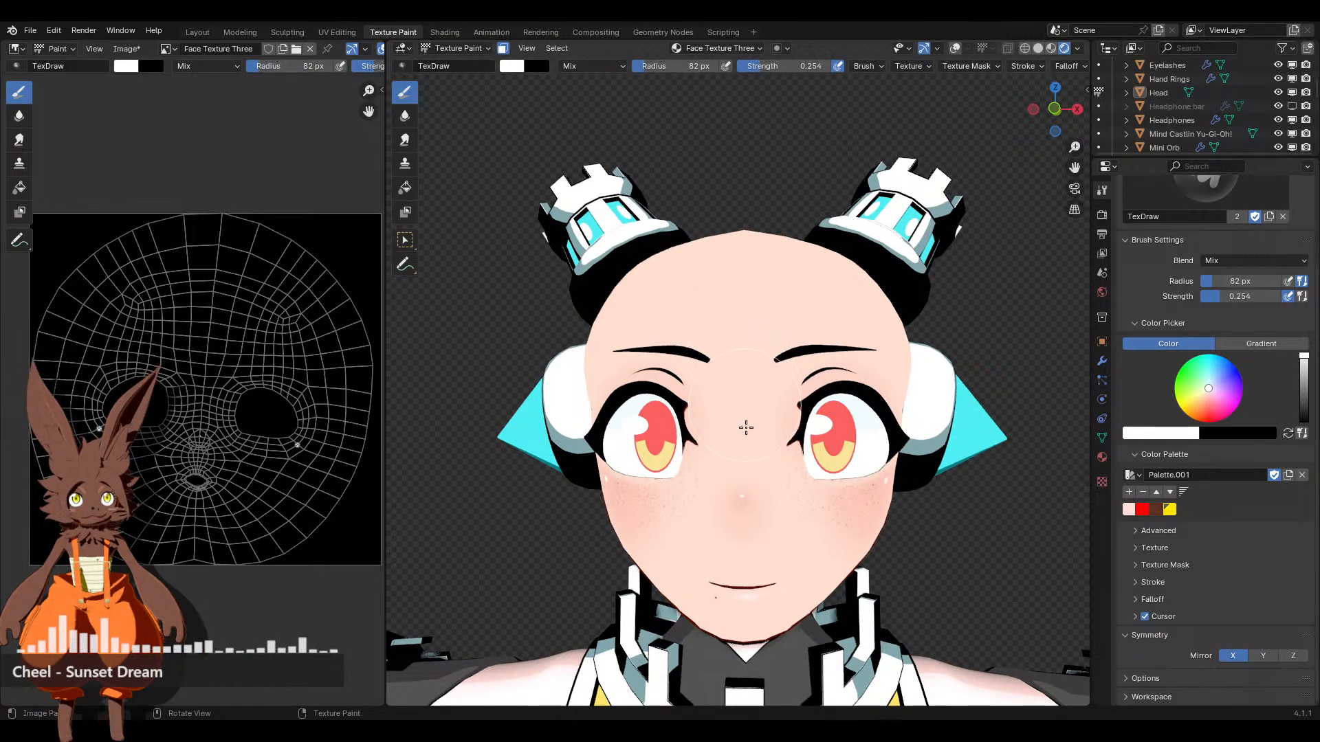
{"action": "middle_click_drag", "start_coordinate": [860, 377], "coordinate": [825, 378]}
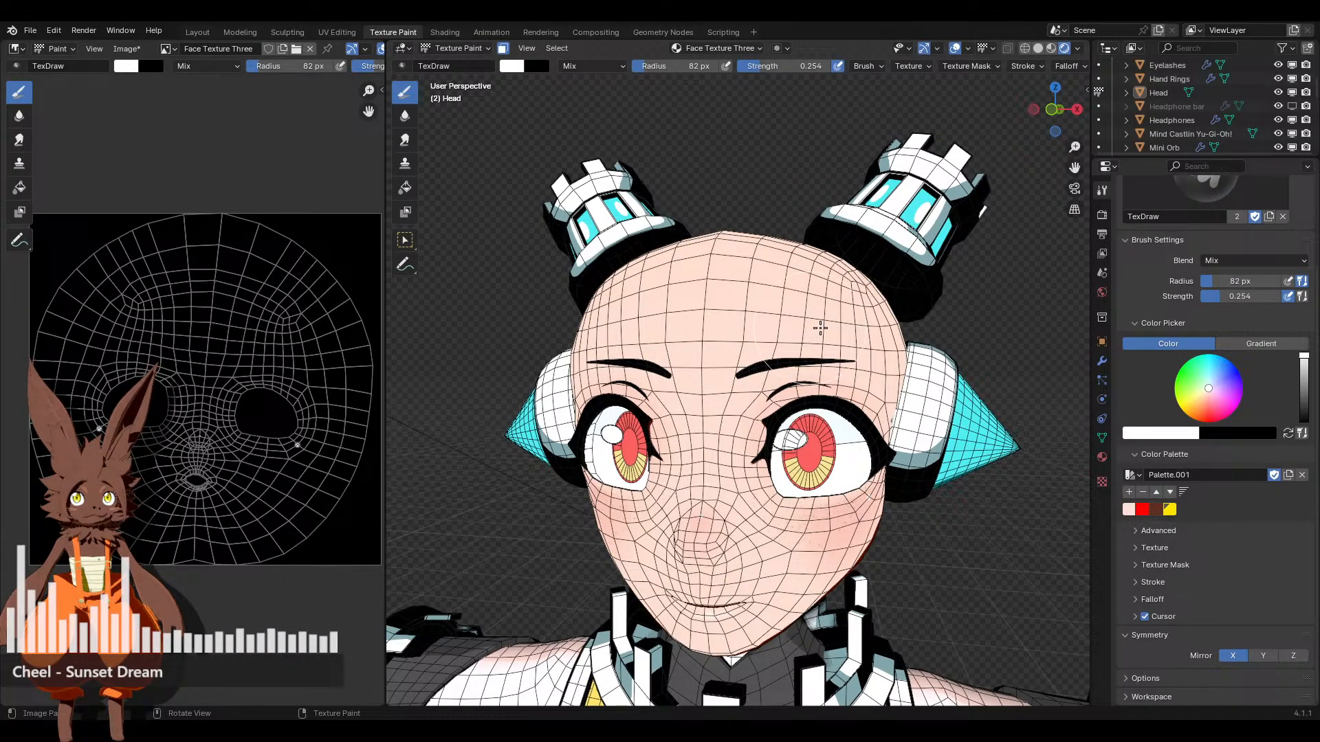
{"action": "left_click_drag", "start_coordinate": [843, 347], "coordinate": [765, 369]}
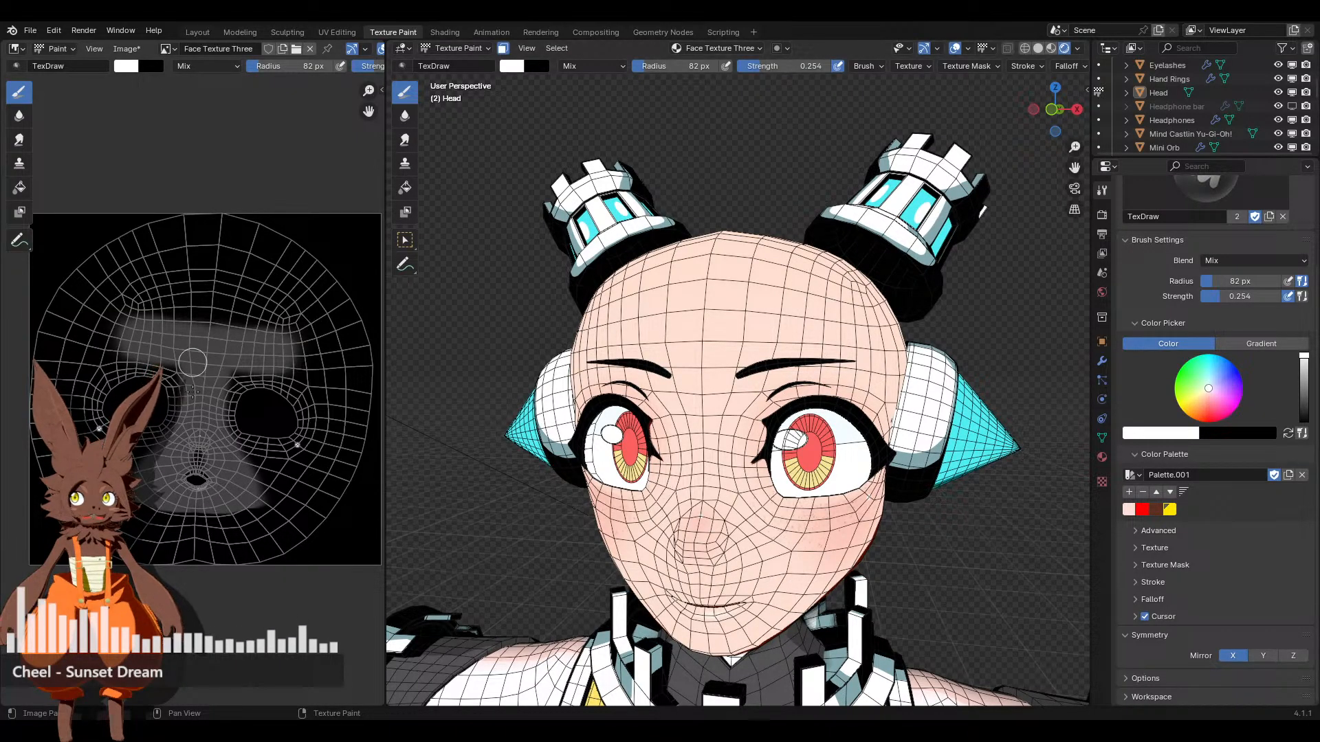
{"action": "left_click", "coordinate": [1051, 109]}
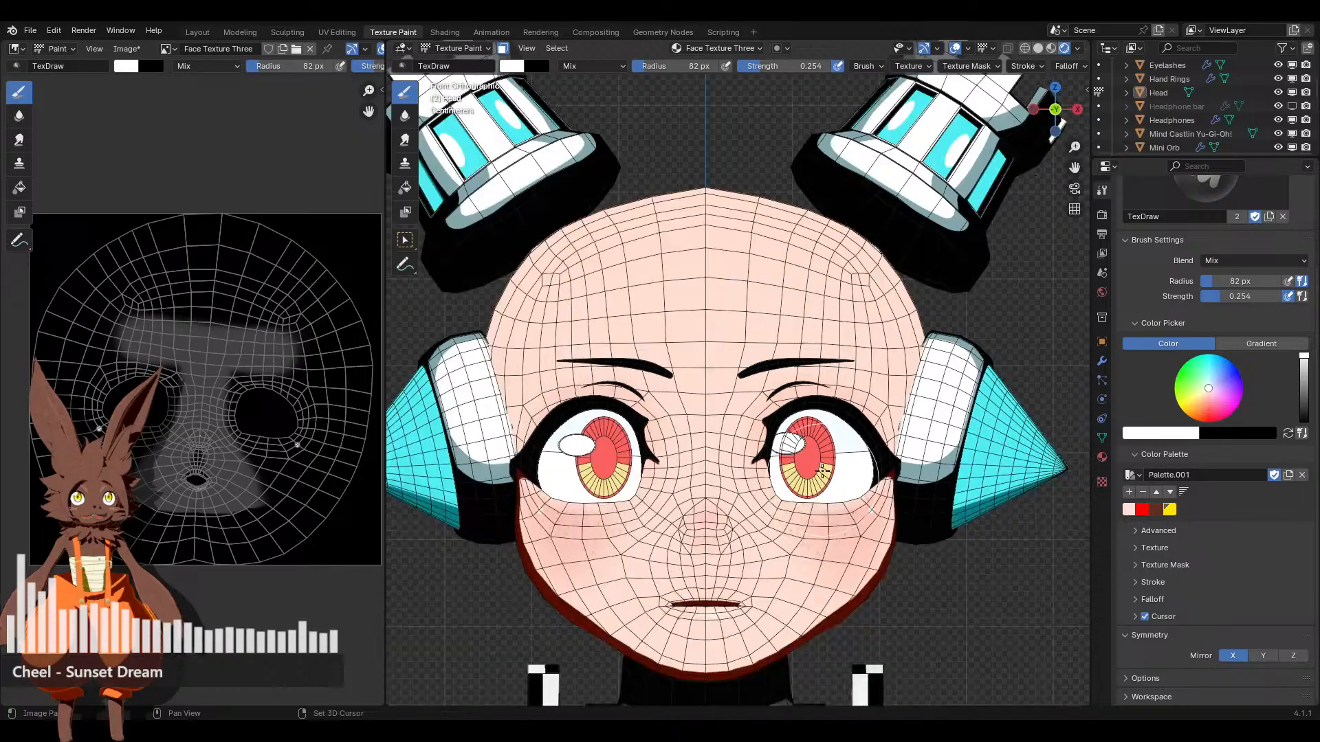
{"action": "middle_click_drag", "start_coordinate": [823, 472], "coordinate": [819, 416], "text": "shift"}
{"action": "key", "text": "ctrl+z"}
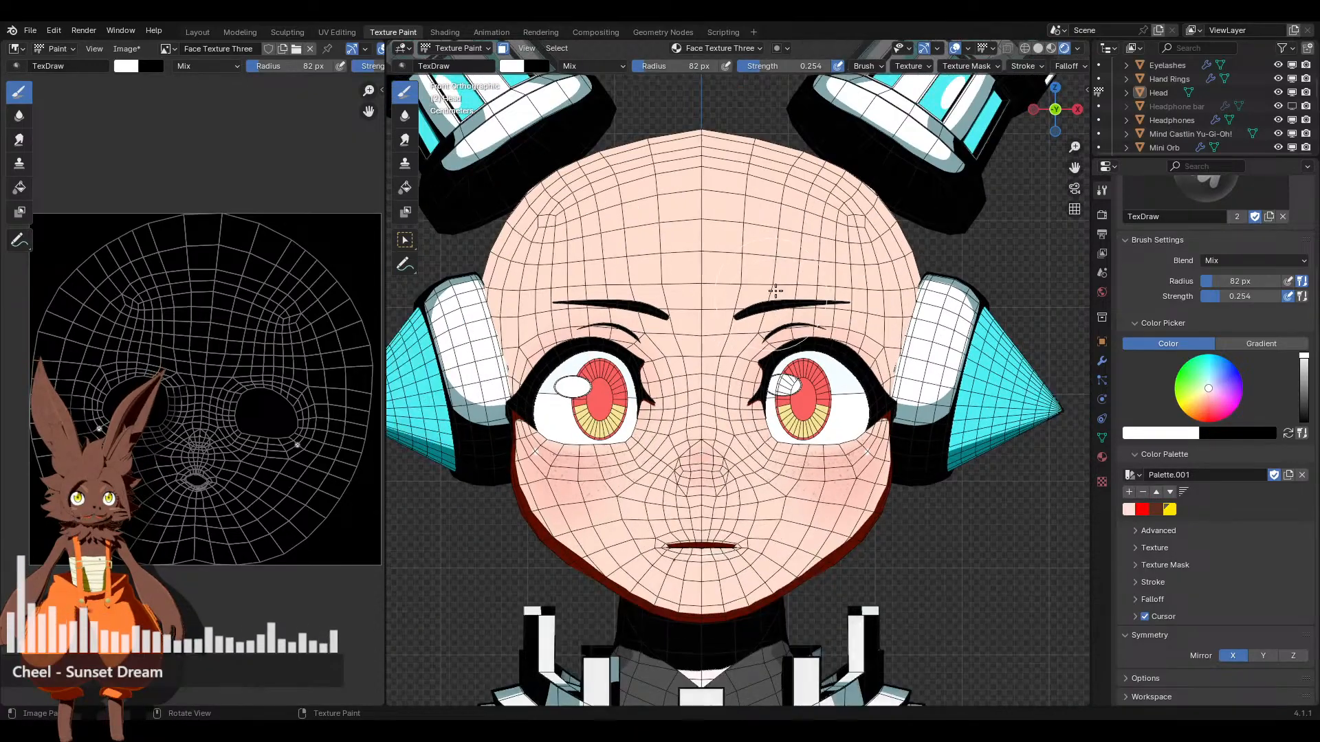
Try building up a soft white T-zone over the forehead, nose and chin in front view at strength 0.254
{"action": "scroll", "coordinate": [798, 292], "scroll_direction": "down", "scroll_amount": 1}
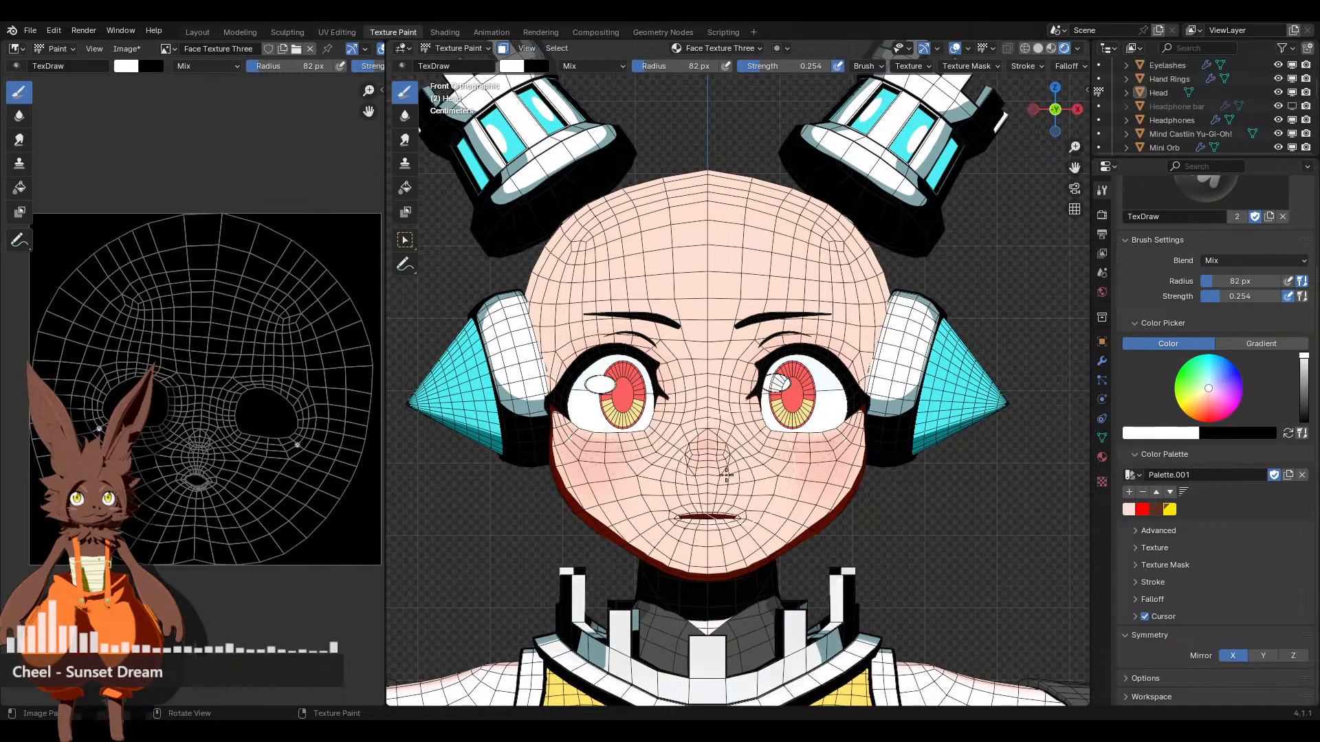
{"action": "left_click_drag", "start_coordinate": [807, 487], "coordinate": [784, 504]}
{"action": "scroll", "coordinate": [794, 404], "scroll_direction": "up", "scroll_amount": 1}
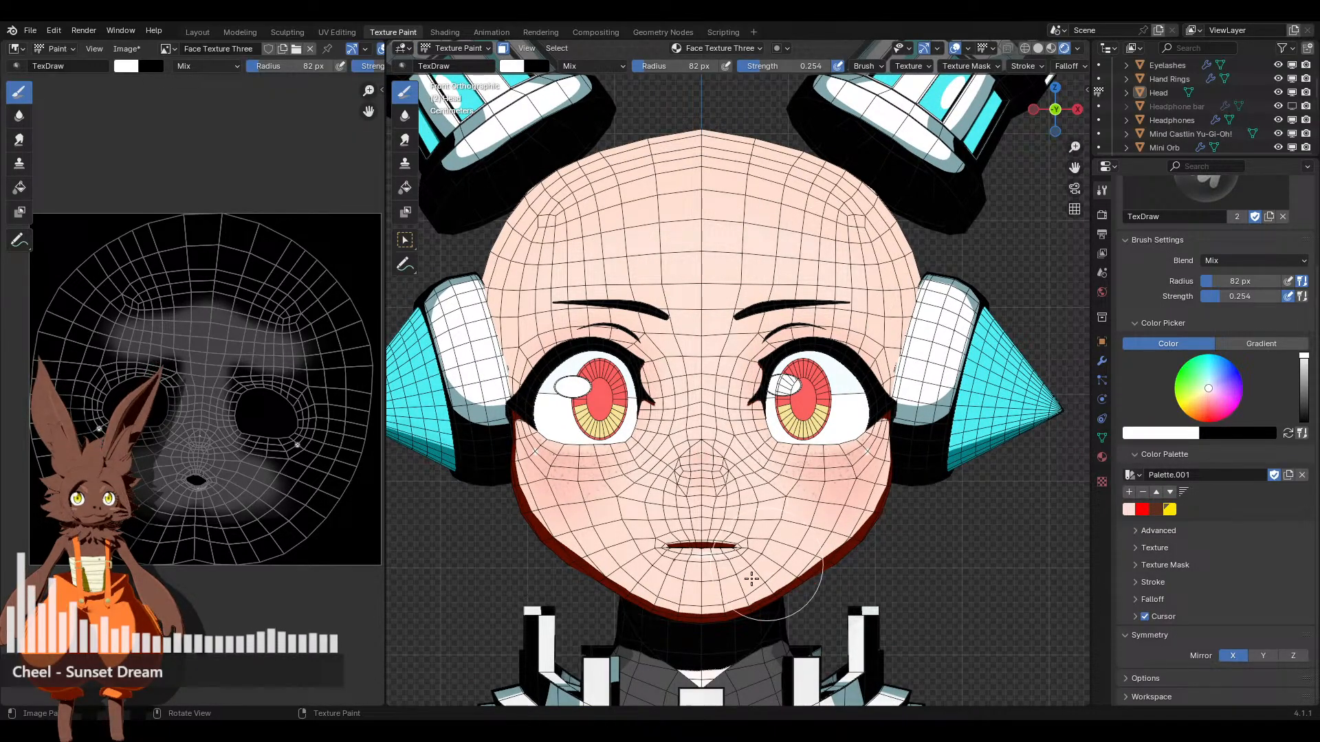
{"action": "scroll", "coordinate": [744, 564], "scroll_direction": "down", "scroll_amount": 2}
{"action": "middle_click_drag", "start_coordinate": [744, 564], "coordinate": [998, 117]}
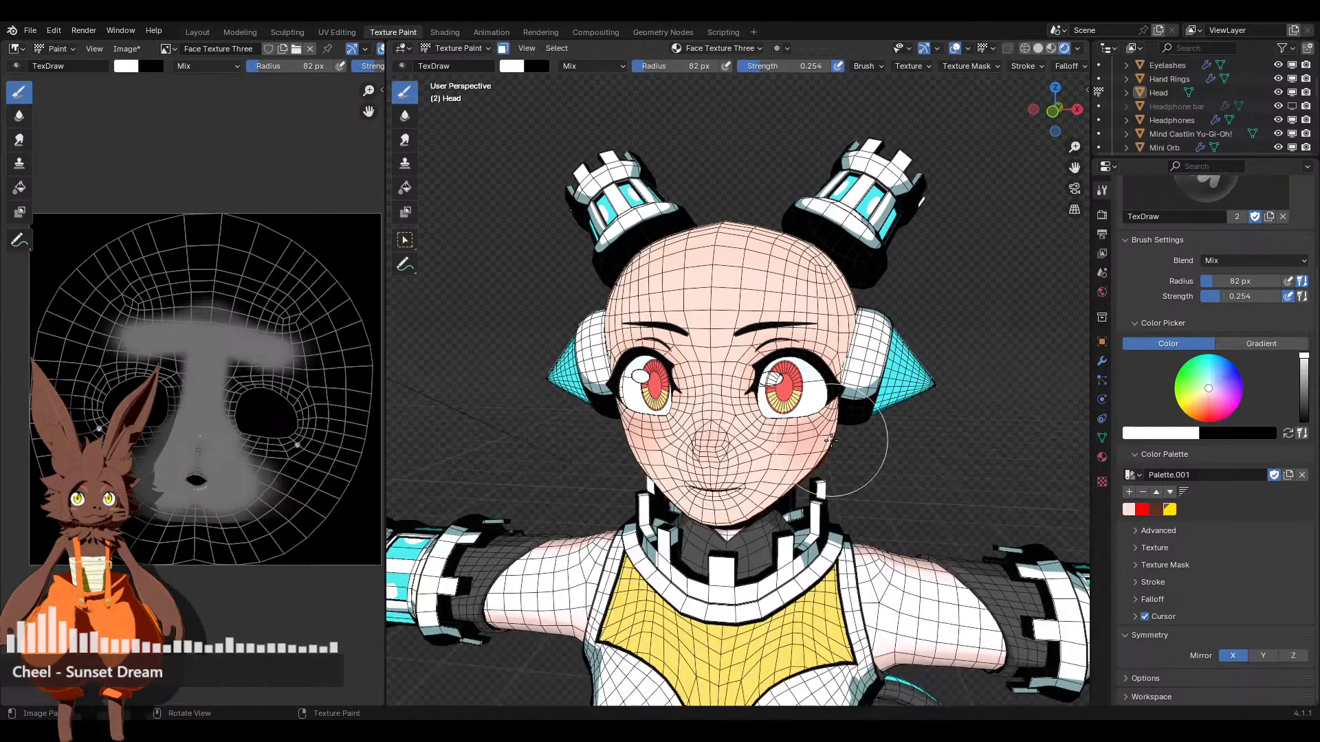
Check the painted T-zone in solid shading and in rendered shading with overlays hidden, at a distance and close up
{"action": "left_click", "coordinate": [1038, 48]}
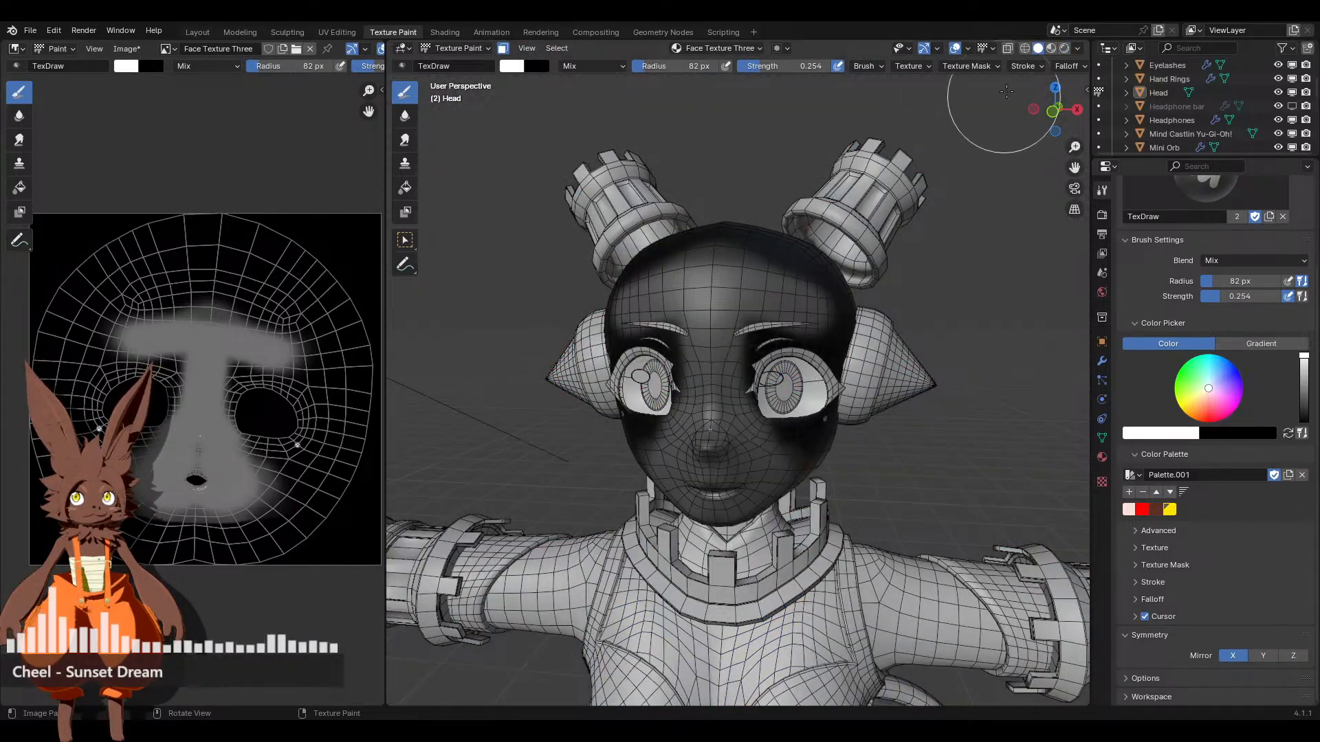
{"action": "left_click", "coordinate": [1064, 49]}
{"action": "left_click", "coordinate": [955, 48]}
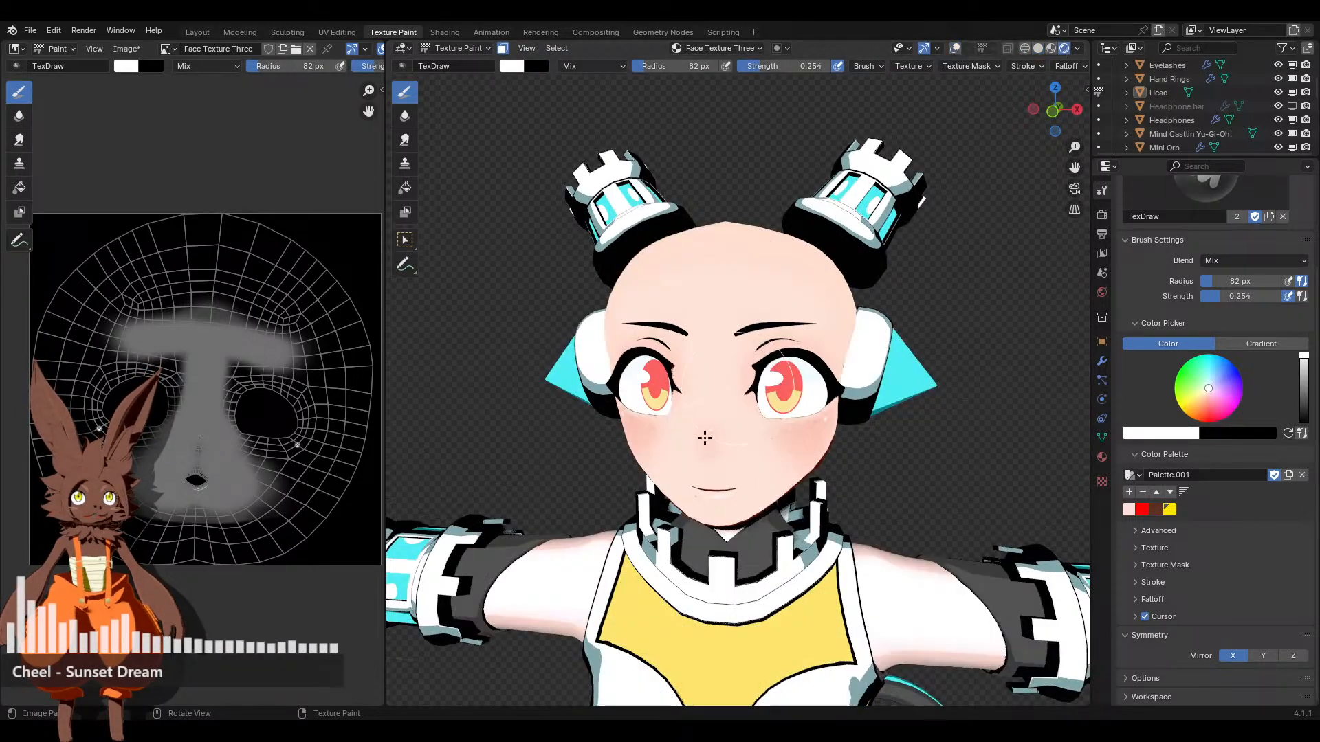
{"action": "scroll", "coordinate": [795, 421], "scroll_direction": "up", "scroll_amount": 1}
{"action": "middle_click_drag", "start_coordinate": [796, 421], "coordinate": [790, 380]}
{"action": "scroll", "coordinate": [862, 415], "scroll_direction": "down", "scroll_amount": 2}
{"action": "scroll", "coordinate": [797, 384], "scroll_direction": "up", "scroll_amount": 3}
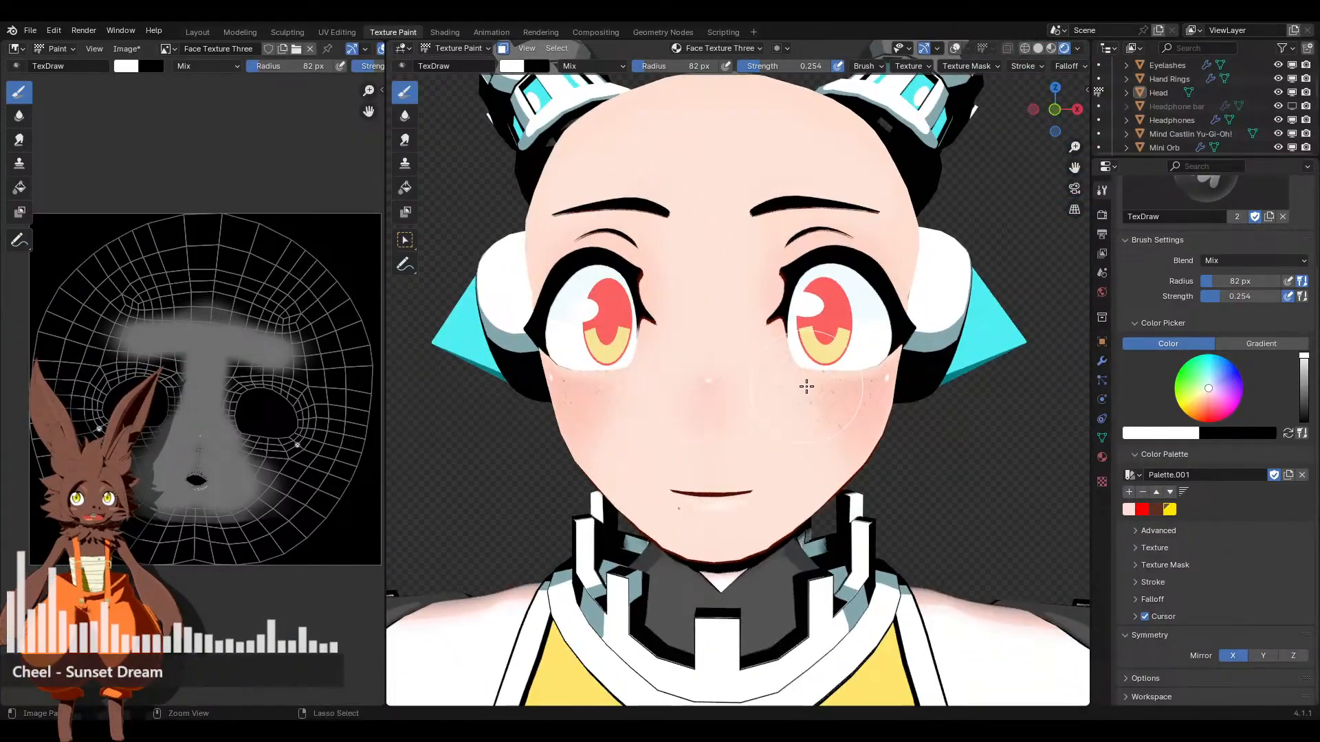
Undo the T-zone painting, and try a single faint white stroke down the nose bridge before undoing that too
{"action": "key", "text": "ctrl+z"}
{"action": "scroll", "coordinate": [804, 388], "scroll_direction": "down", "scroll_amount": 4}
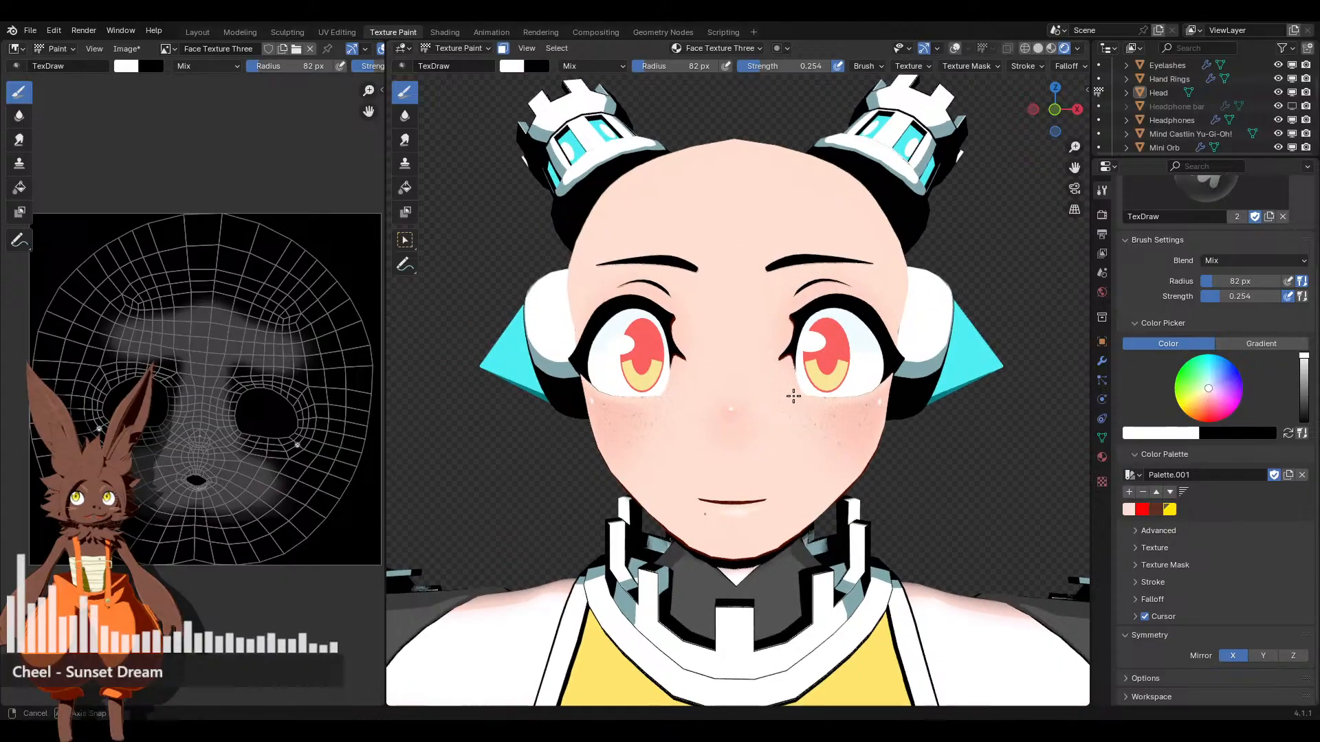
{"action": "key", "text": "ctrl+z"}
{"action": "middle_click_drag", "start_coordinate": [800, 390], "coordinate": [806, 418], "text": "shift"}
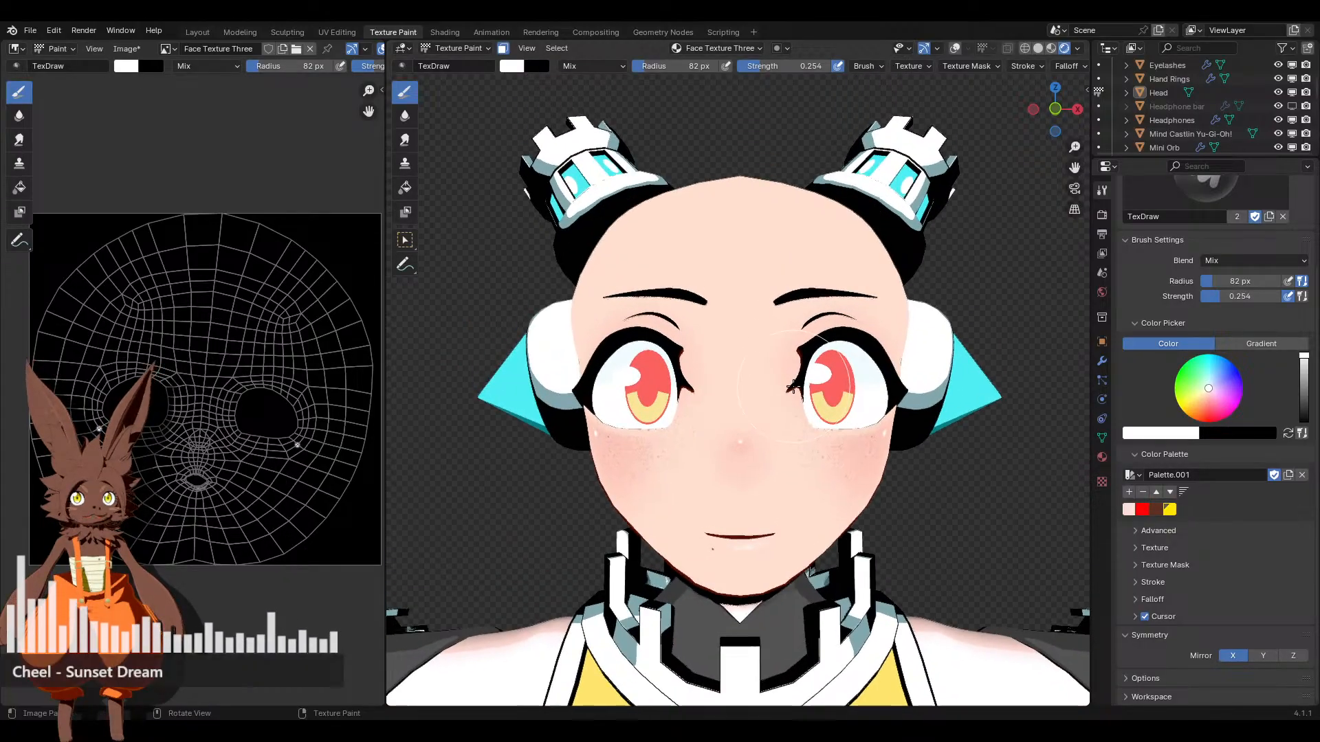
{"action": "mouse_move", "coordinate": [744, 327]}
{"action": "left_mouse_down"}
{"action": "mouse_move", "coordinate": [765, 415]}
{"action": "mouse_move", "coordinate": [754, 495]}
{"action": "left_mouse_up"}
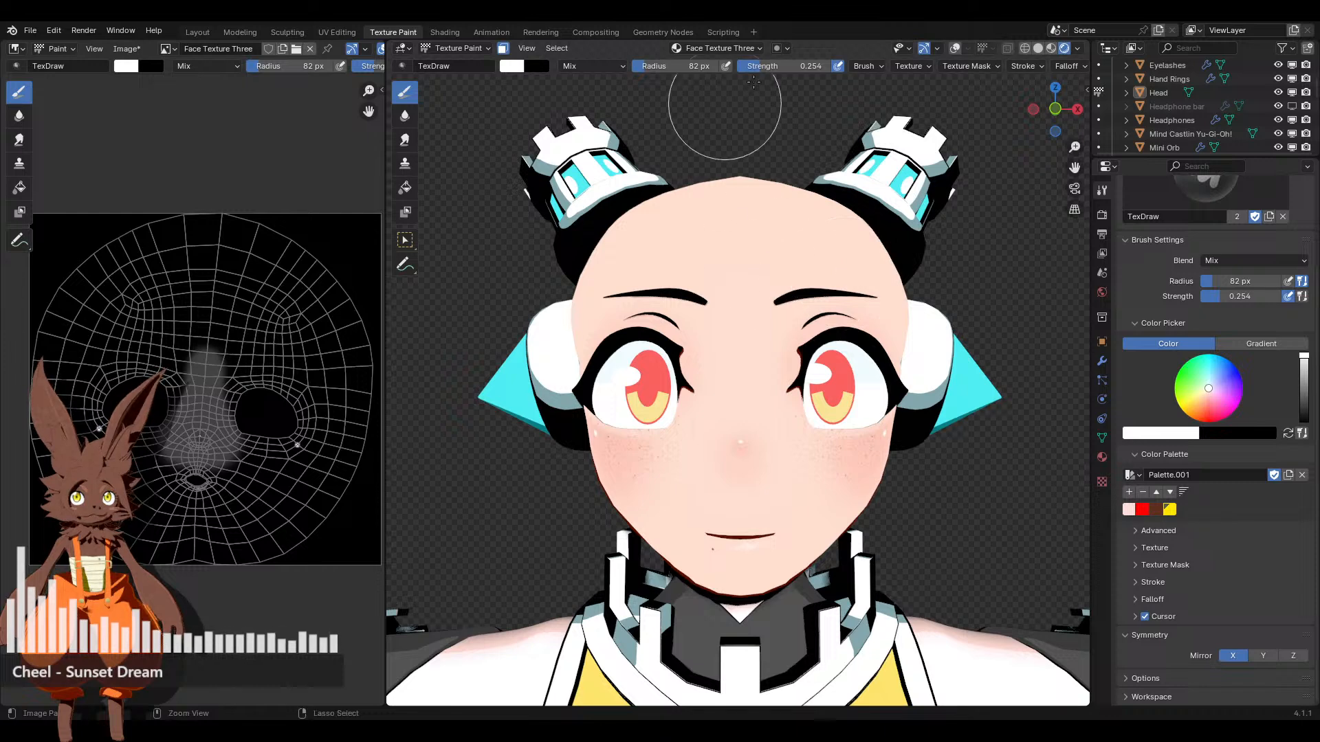
{"action": "key", "text": "ctrl+z"}
Try a stronger white stroke on the centre of the face at brush strength 0.449, and undo it
{"action": "left_click_drag", "start_coordinate": [807, 68], "coordinate": [824, 68]}
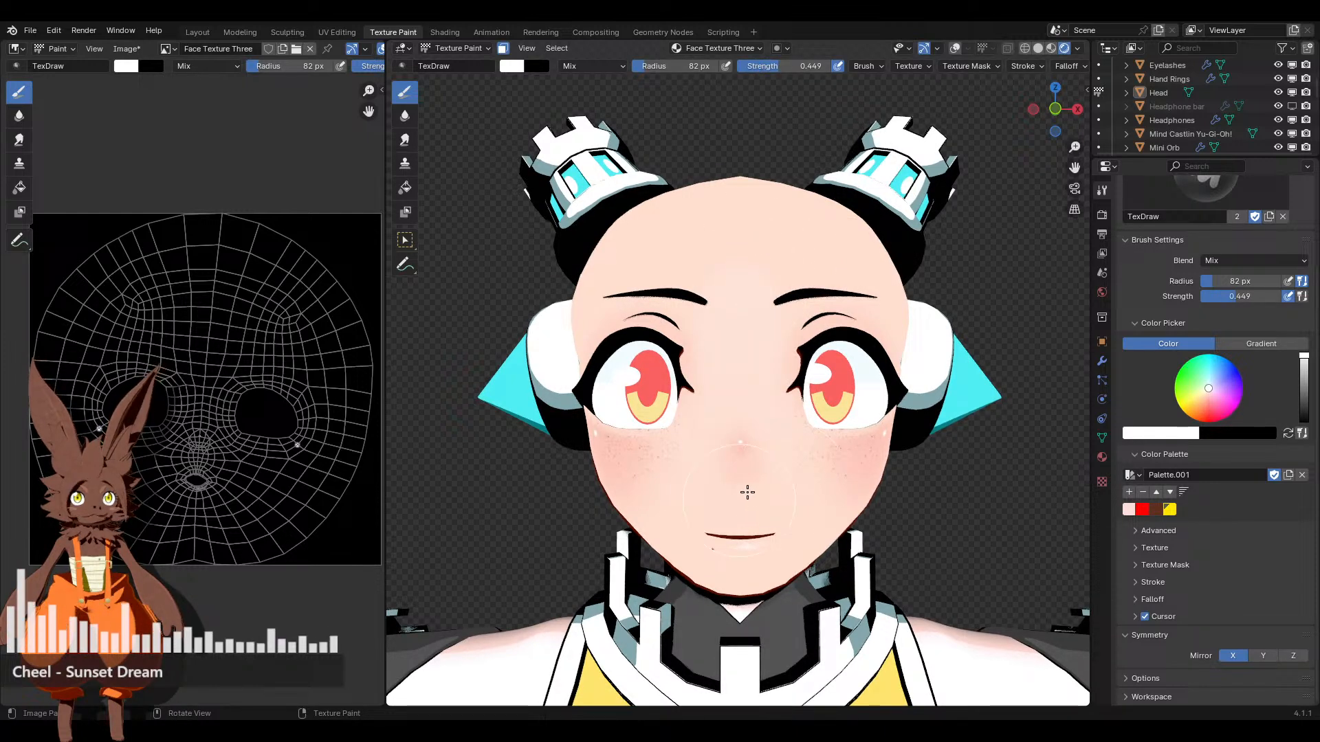
{"action": "left_click_drag", "start_coordinate": [748, 492], "coordinate": [819, 396]}
{"action": "mouse_move", "coordinate": [819, 396]}
{"action": "middle_mouse_down"}
{"action": "mouse_move", "coordinate": [760, 382]}
{"action": "mouse_move", "coordinate": [781, 413]}
{"action": "mouse_move", "coordinate": [822, 374]}
{"action": "middle_mouse_up"}
{"action": "key", "text": "ctrl+z"}
{"action": "middle_click_drag", "start_coordinate": [790, 415], "coordinate": [786, 349]}
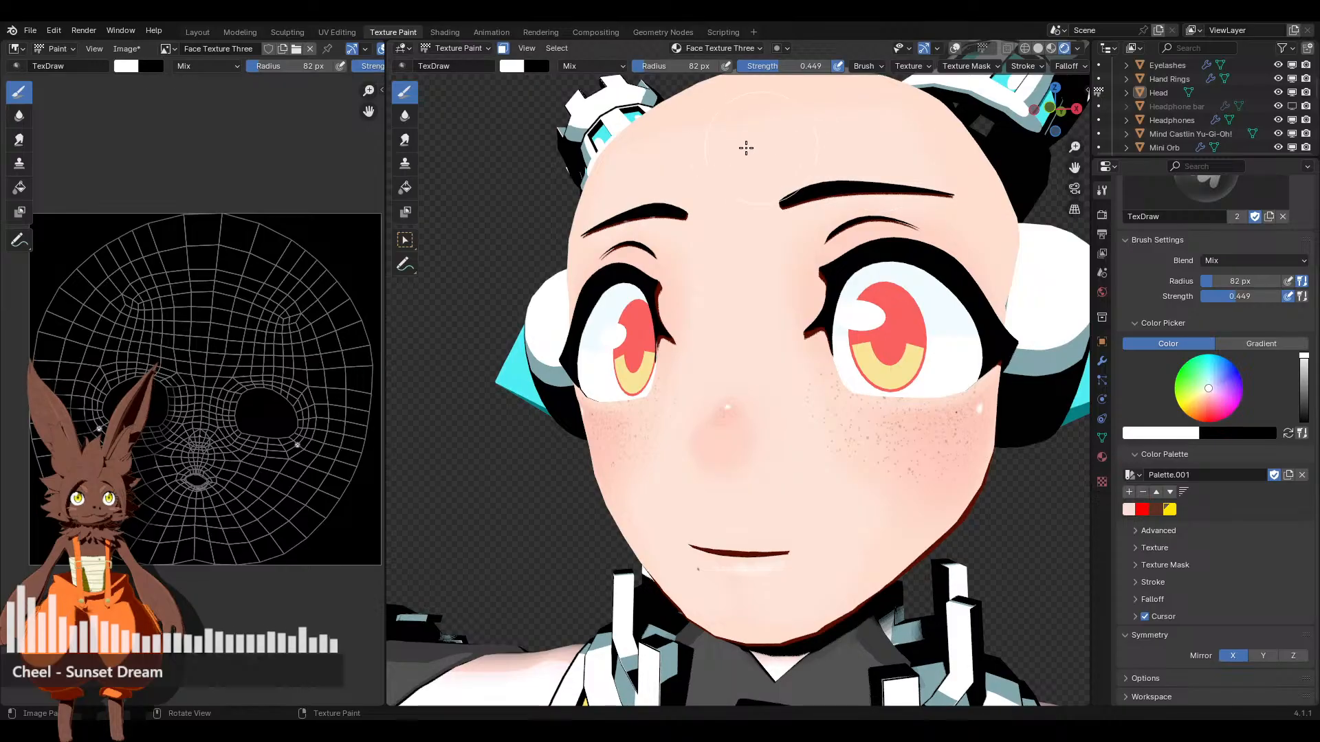
Set the Draw brush strength to 0.2
{"action": "scroll", "coordinate": [769, 197], "scroll_direction": "down", "scroll_amount": 4}
{"action": "mouse_move", "coordinate": [765, 204]}
{"action": "middle_mouse_down"}
{"action": "mouse_move", "coordinate": [816, 286]}
{"action": "mouse_move", "coordinate": [821, 268]}
{"action": "middle_mouse_up"}
{"action": "scroll", "coordinate": [825, 284], "scroll_direction": "up", "scroll_amount": 1}
{"action": "scroll", "coordinate": [829, 284], "scroll_direction": "up", "scroll_amount": 1}
{"action": "left_click_drag", "start_coordinate": [791, 67], "coordinate": [765, 66]}
{"action": "left_click", "coordinate": [765, 64]}
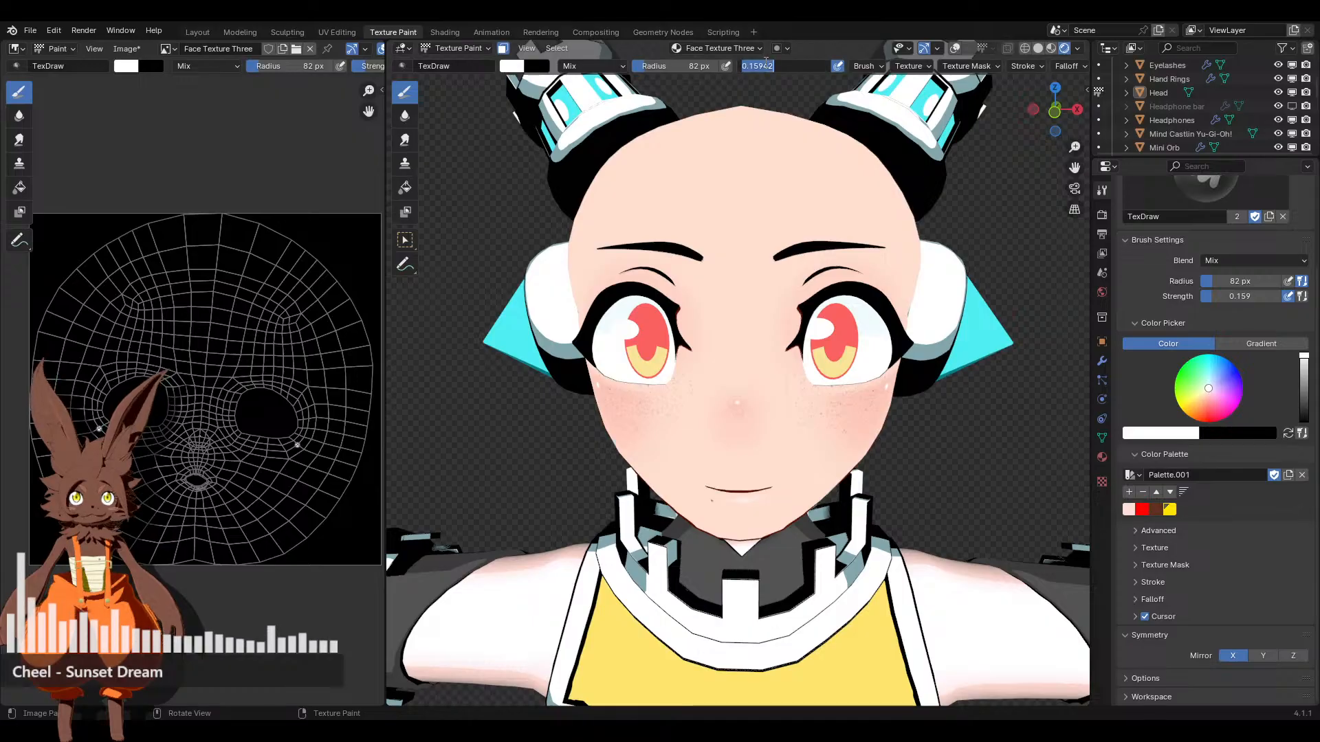
{"action": "type", "text": ".2"}
{"action": "key", "text": "Return"}
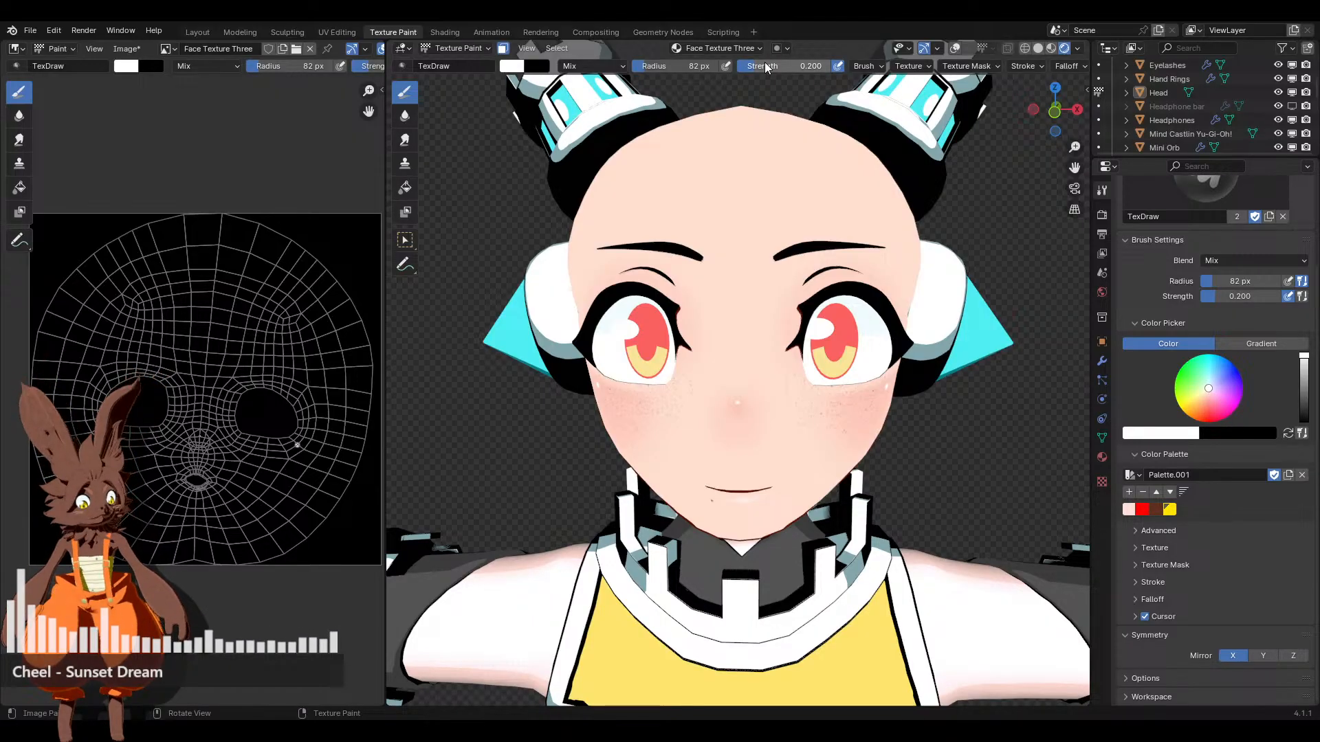
Paint a faint white T-zone over the forehead, nose and mouth area in front view, building up the chin a little more
{"action": "middle_click_drag", "start_coordinate": [695, 153], "coordinate": [751, 232]}
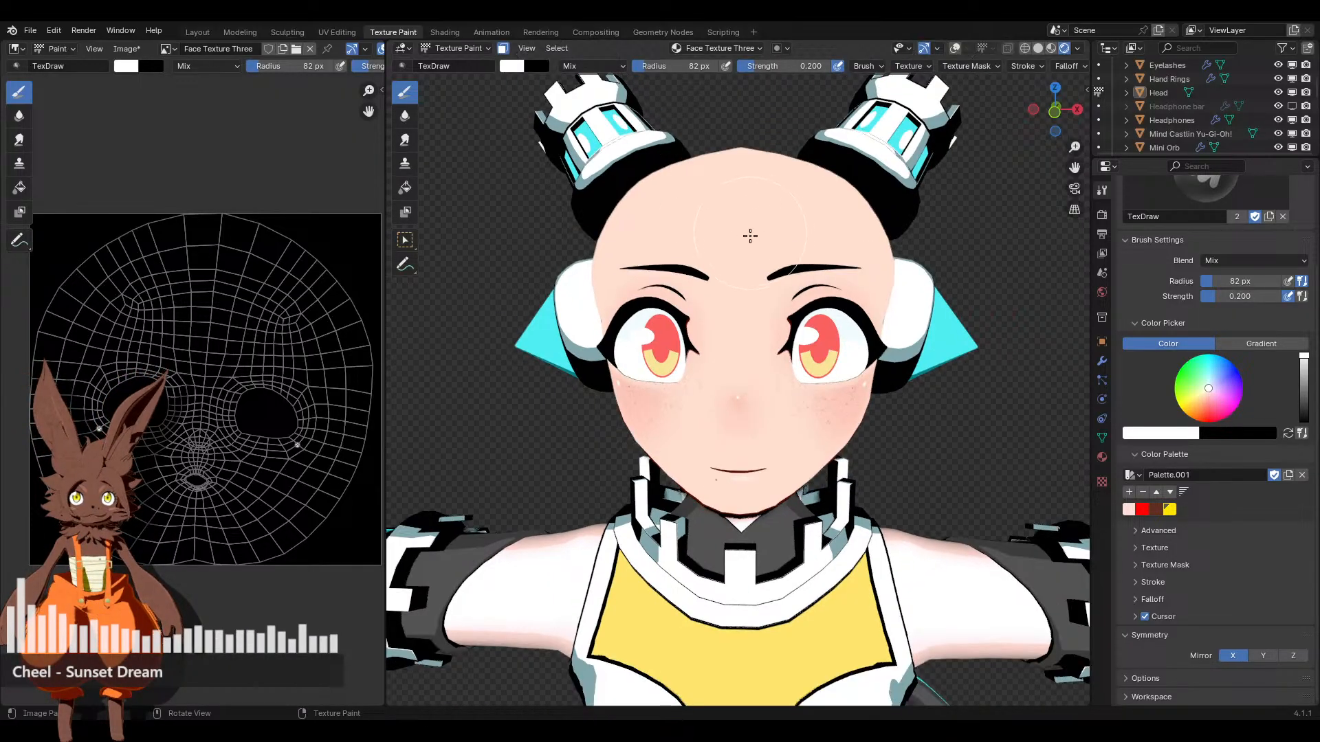
{"action": "left_click", "coordinate": [1054, 111]}
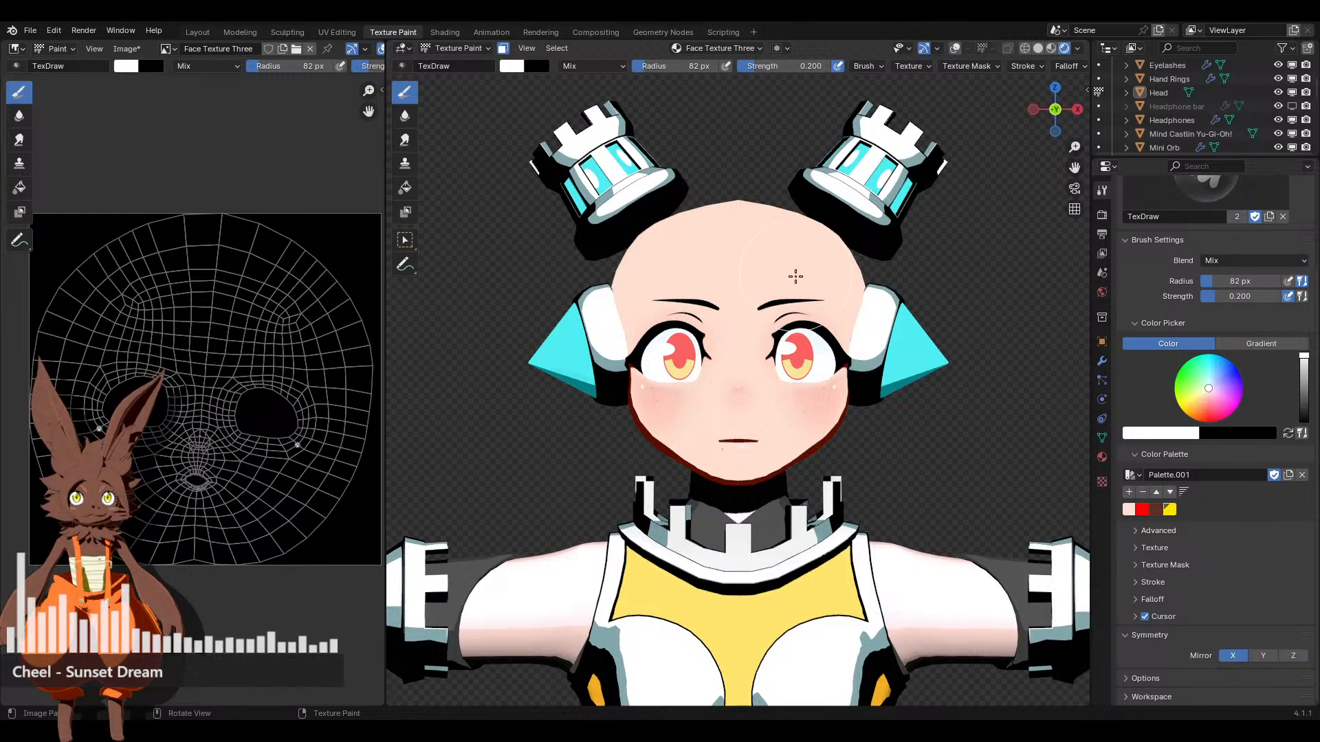
{"action": "scroll", "coordinate": [752, 295], "scroll_direction": "up", "scroll_amount": 1}
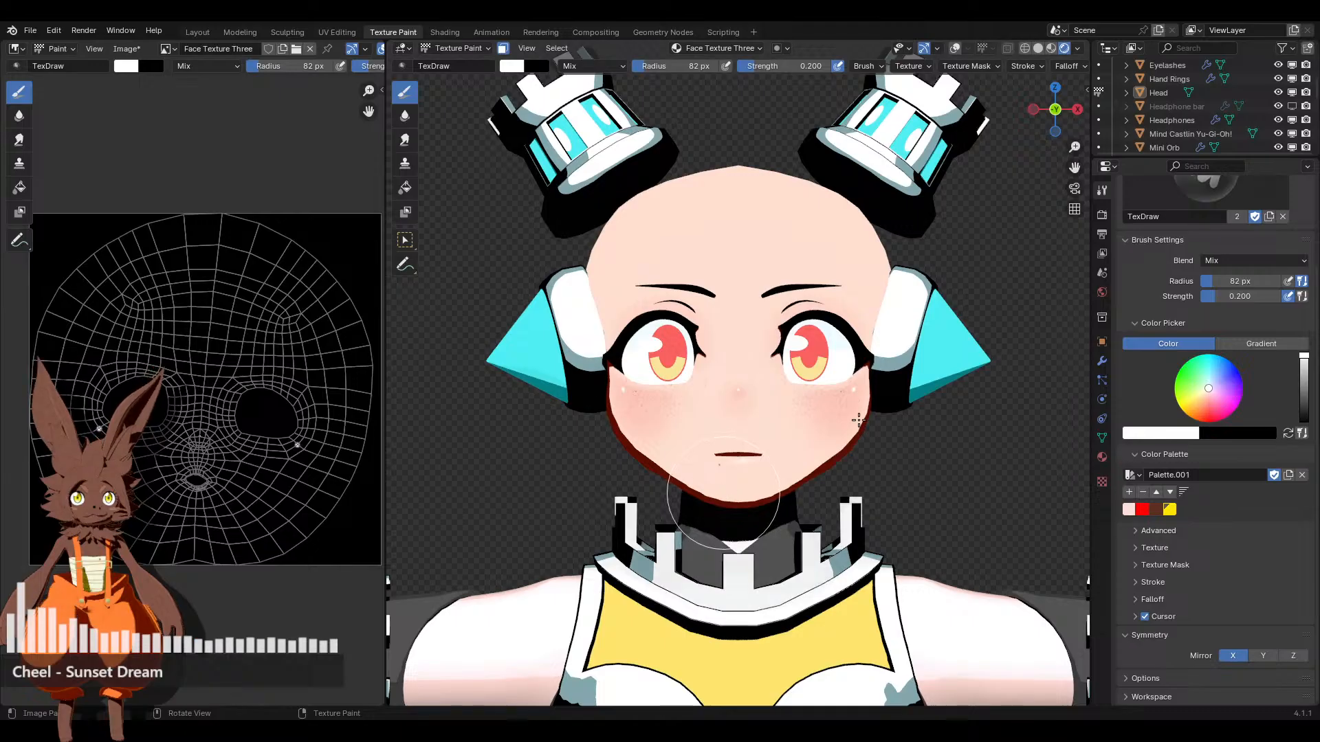
{"action": "middle_click_drag", "start_coordinate": [854, 413], "coordinate": [796, 327], "text": "shift"}
{"action": "scroll", "coordinate": [725, 430], "scroll_direction": "up", "scroll_amount": 4}
{"action": "scroll", "coordinate": [726, 430], "scroll_direction": "down", "scroll_amount": 1}
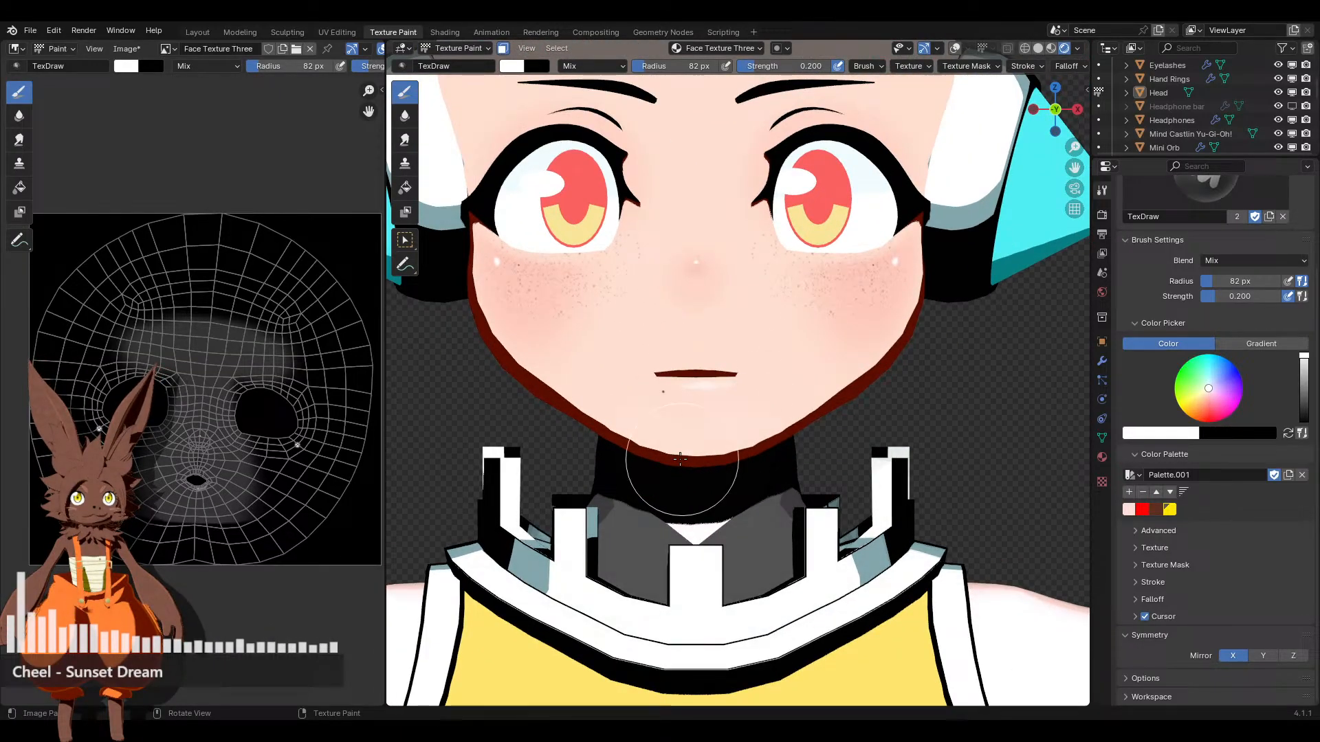
{"action": "scroll", "coordinate": [811, 357], "scroll_direction": "down", "scroll_amount": 4}
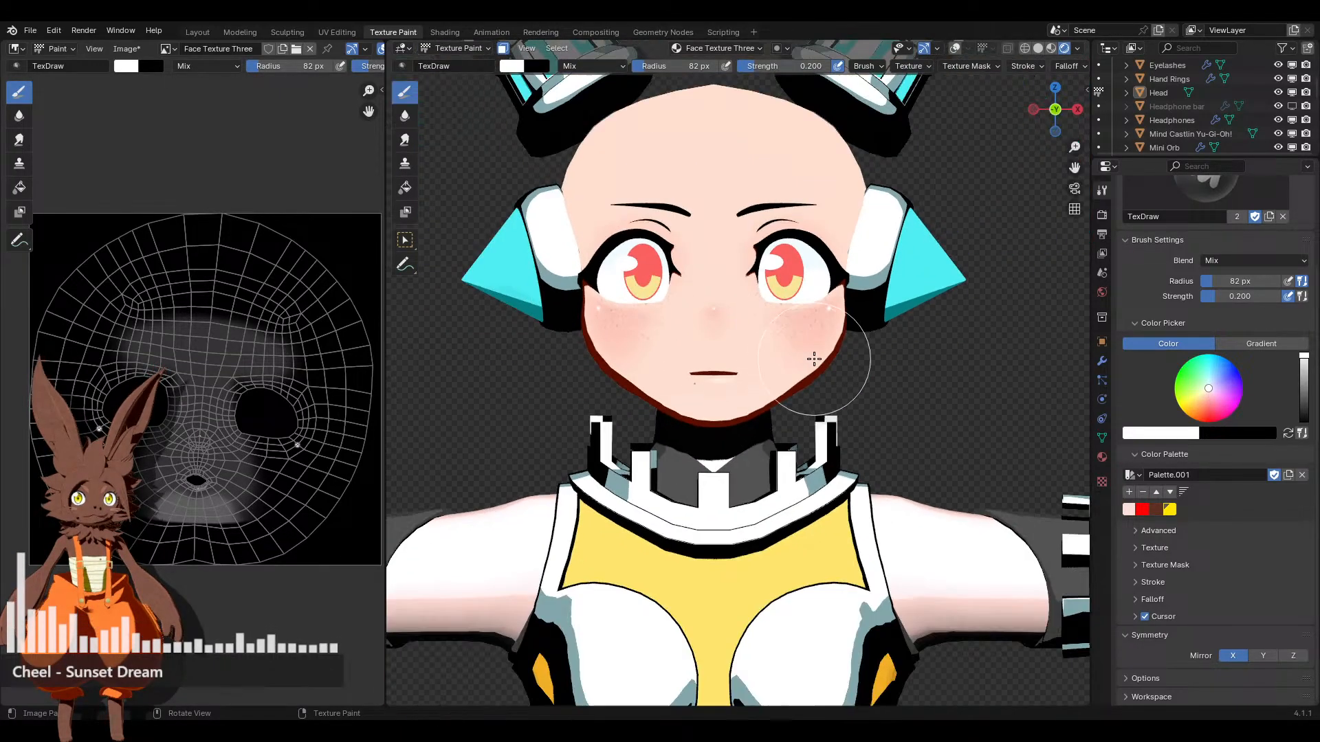
Brighten the forehead highlight with an additional white stroke above the eyebrows, and check it from several angles
{"action": "middle_click_drag", "start_coordinate": [813, 359], "coordinate": [781, 377]}
{"action": "scroll", "coordinate": [797, 371], "scroll_direction": "up", "scroll_amount": 2}
{"action": "scroll", "coordinate": [780, 389], "scroll_direction": "down", "scroll_amount": 3}
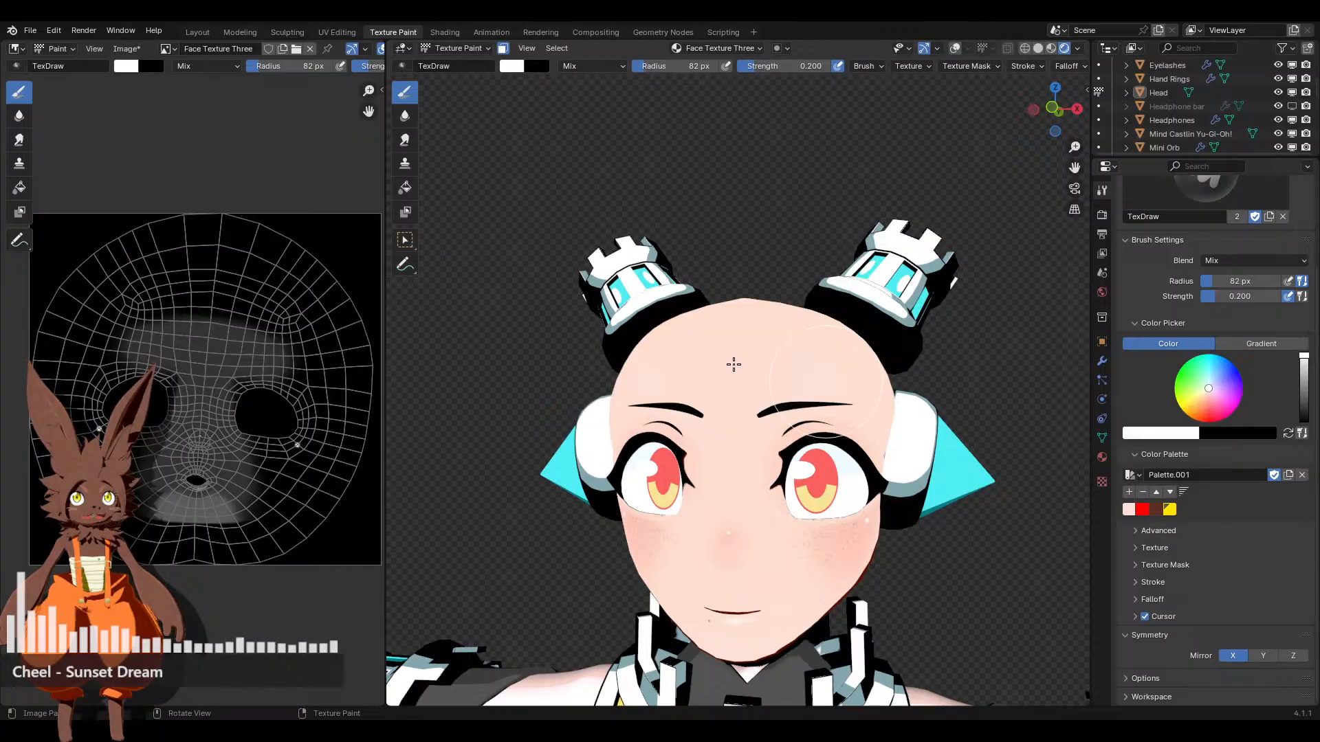
{"action": "left_click_drag", "start_coordinate": [762, 369], "coordinate": [794, 374]}
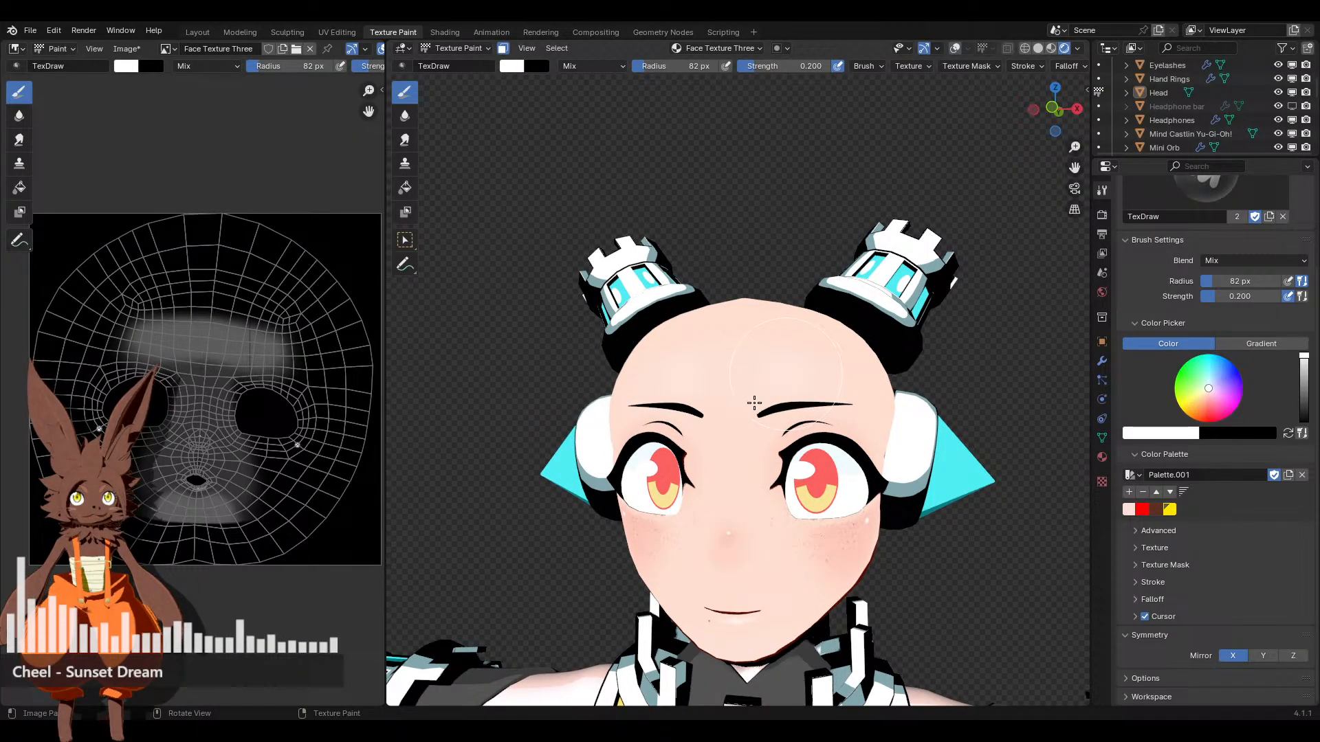
{"action": "scroll", "coordinate": [754, 403], "scroll_direction": "down", "scroll_amount": 3}
{"action": "scroll", "coordinate": [825, 402], "scroll_direction": "up", "scroll_amount": 3}
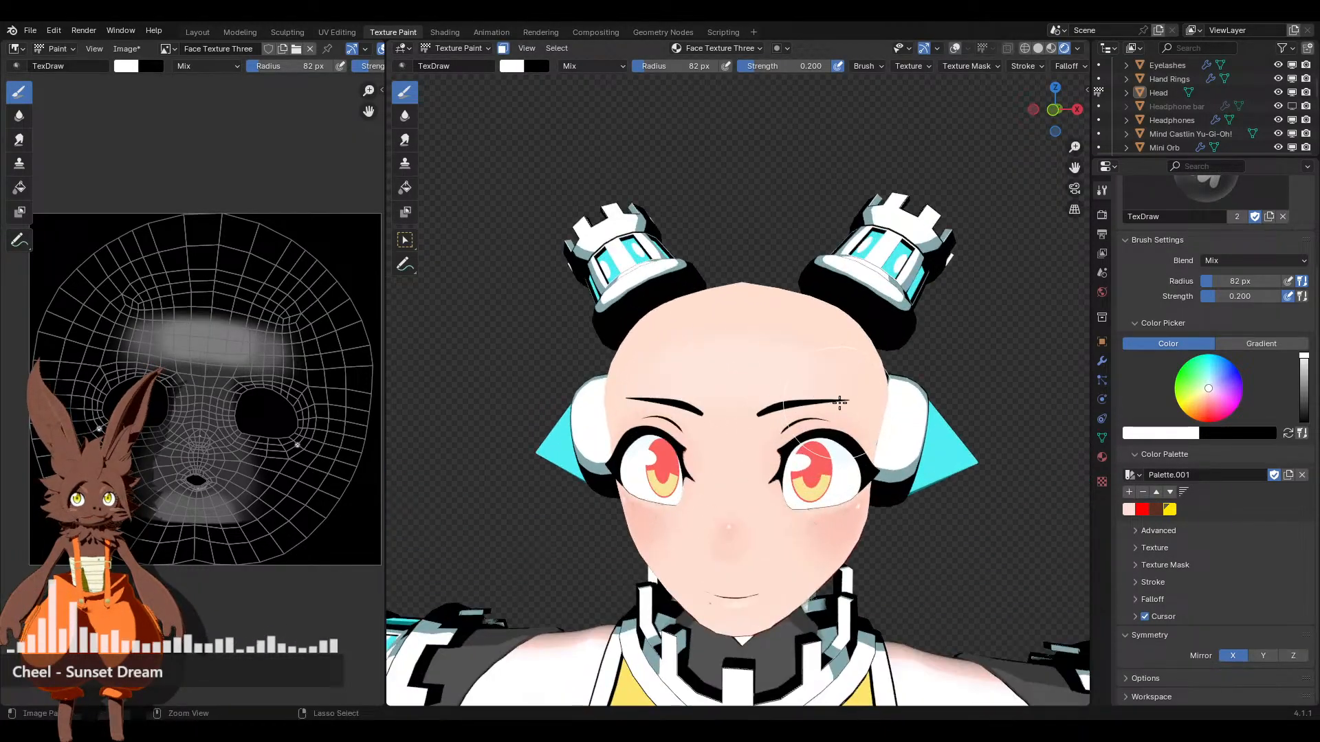
{"action": "scroll", "coordinate": [839, 402], "scroll_direction": "down", "scroll_amount": 4}
{"action": "middle_click_drag", "start_coordinate": [837, 401], "coordinate": [772, 377]}
{"action": "scroll", "coordinate": [765, 393], "scroll_direction": "up", "scroll_amount": 3}
{"action": "scroll", "coordinate": [765, 392], "scroll_direction": "up", "scroll_amount": 2}
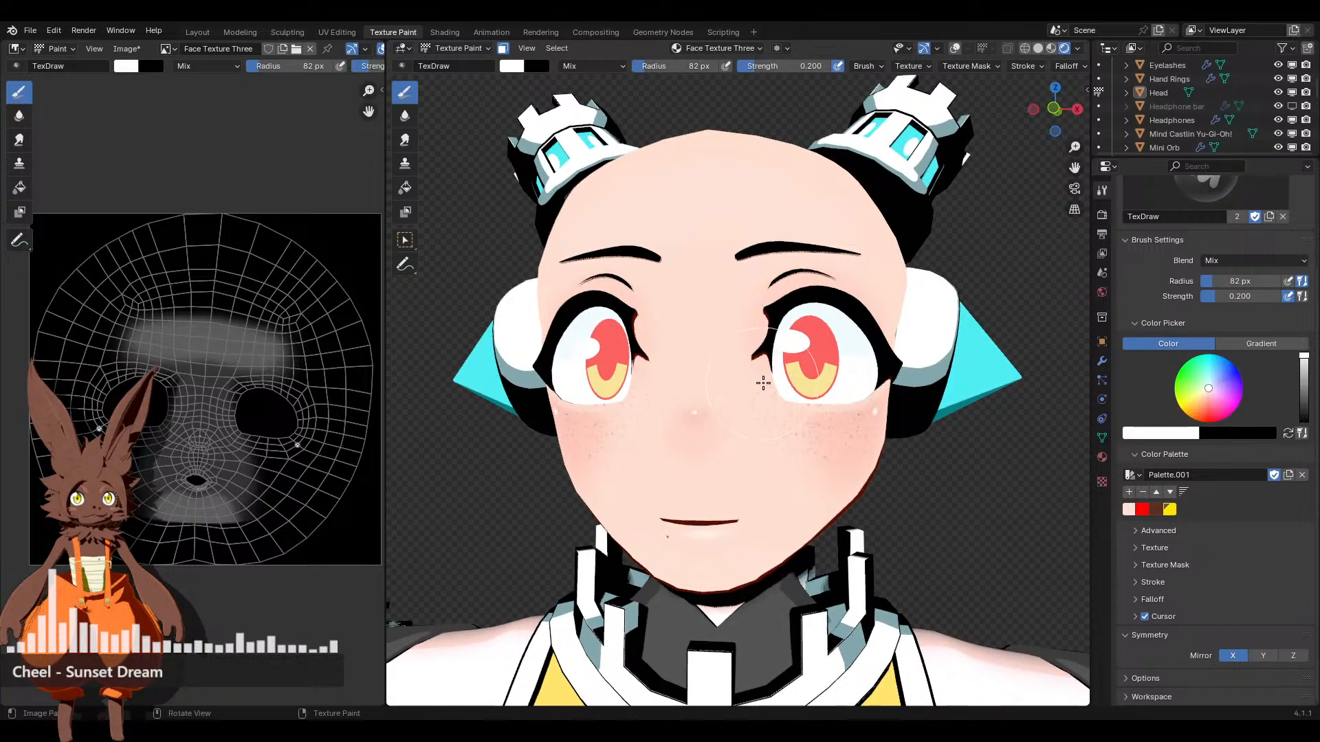
In front view, fade out the white lower-lip highlight just below the mouth by painting over it in black
{"action": "left_click", "coordinate": [1055, 109]}
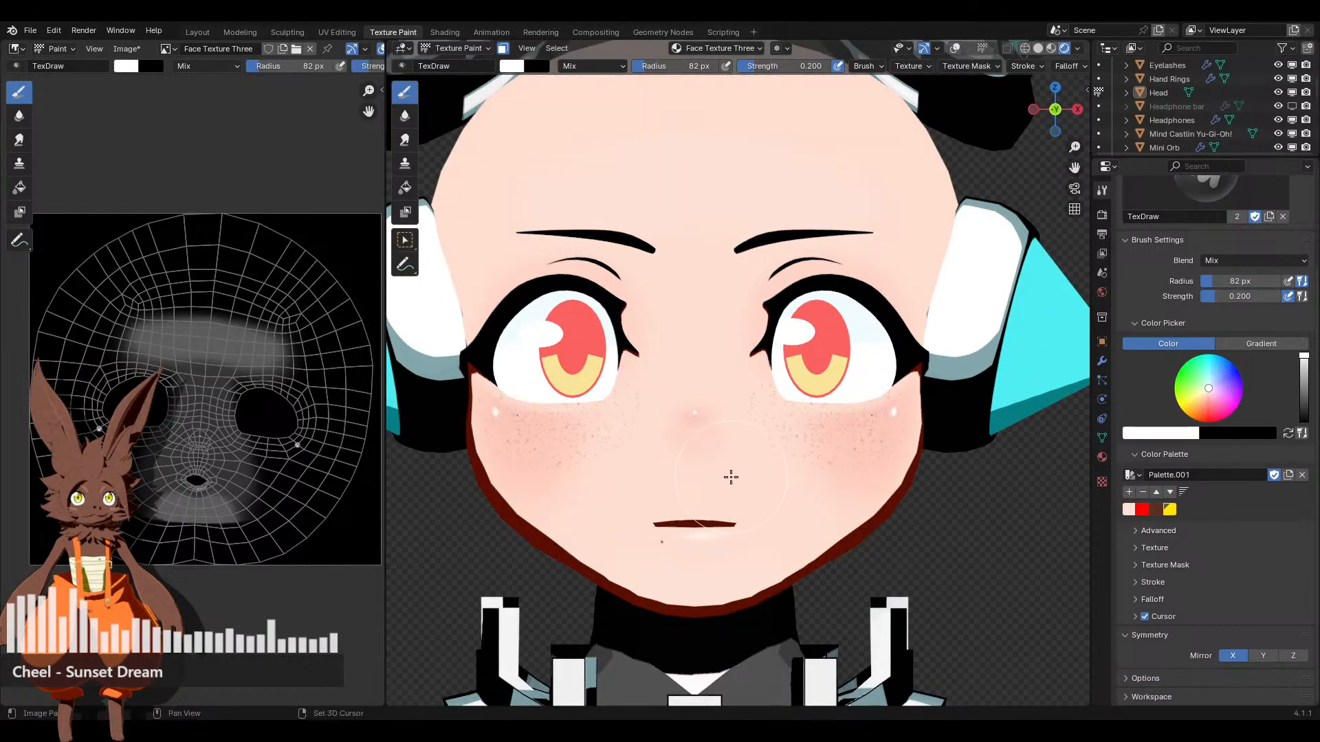
{"action": "scroll", "coordinate": [818, 337], "scroll_direction": "up", "scroll_amount": 4}
{"action": "middle_click_drag", "start_coordinate": [731, 477], "coordinate": [786, 345], "text": "shift"}
{"action": "scroll", "coordinate": [839, 339], "scroll_direction": "up", "scroll_amount": 3}
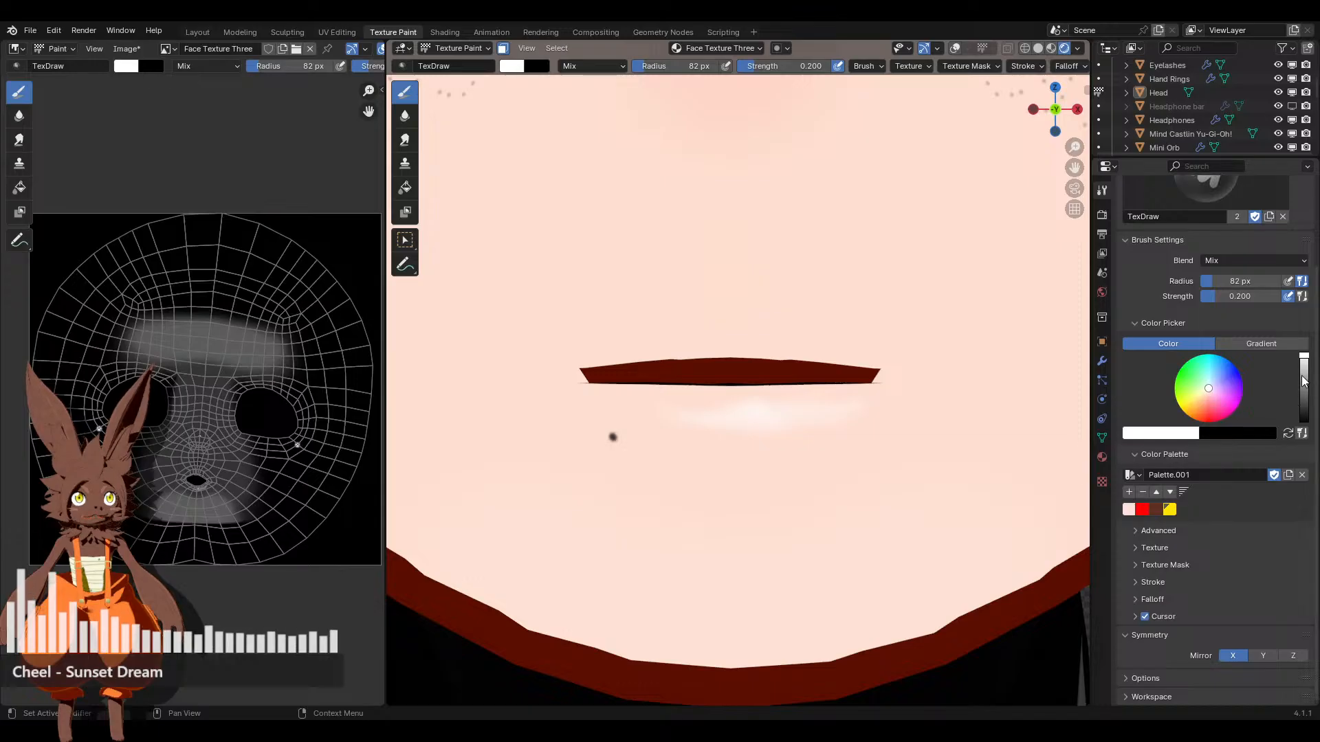
{"action": "left_click_drag", "start_coordinate": [1304, 386], "coordinate": [1304, 424]}
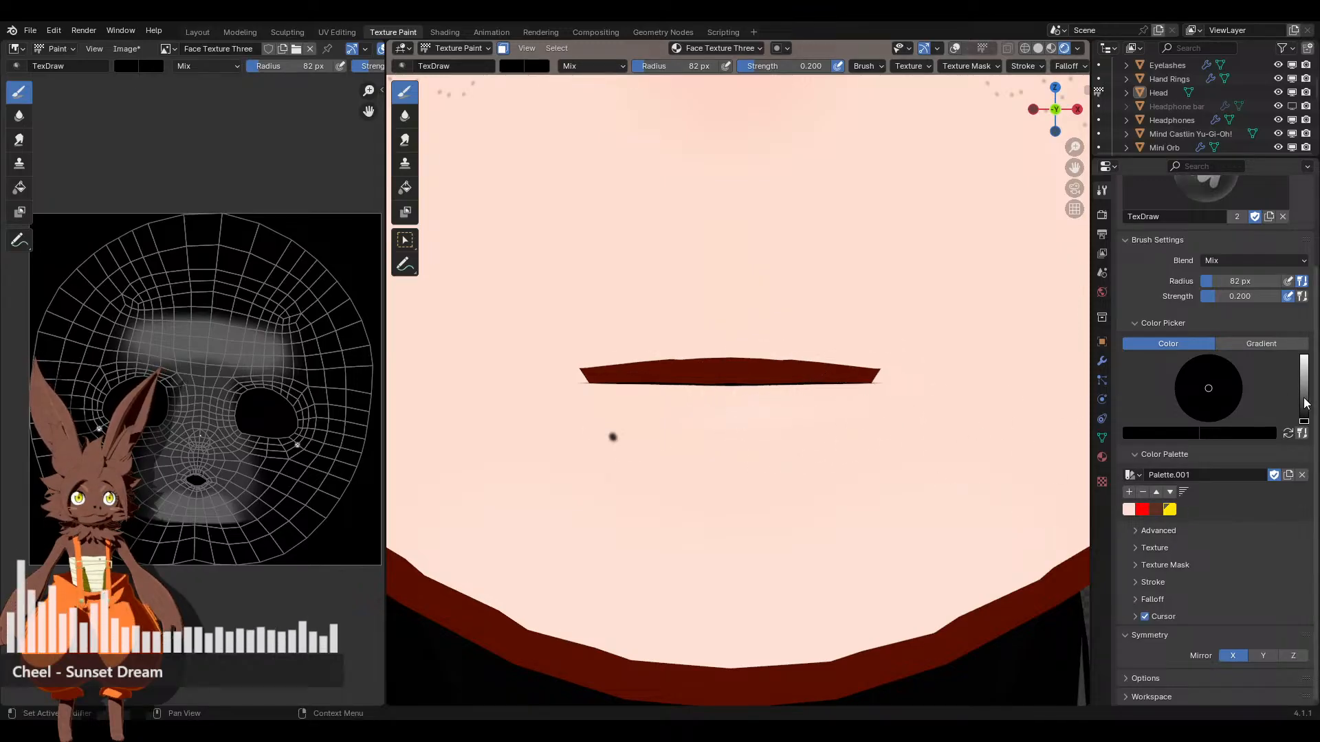
Set the brush colour back to white and repaint a softer, wider highlight along the lower lip
{"action": "left_click_drag", "start_coordinate": [1305, 403], "coordinate": [1304, 356]}
{"action": "scroll", "coordinate": [812, 469], "scroll_direction": "up", "scroll_amount": 3}
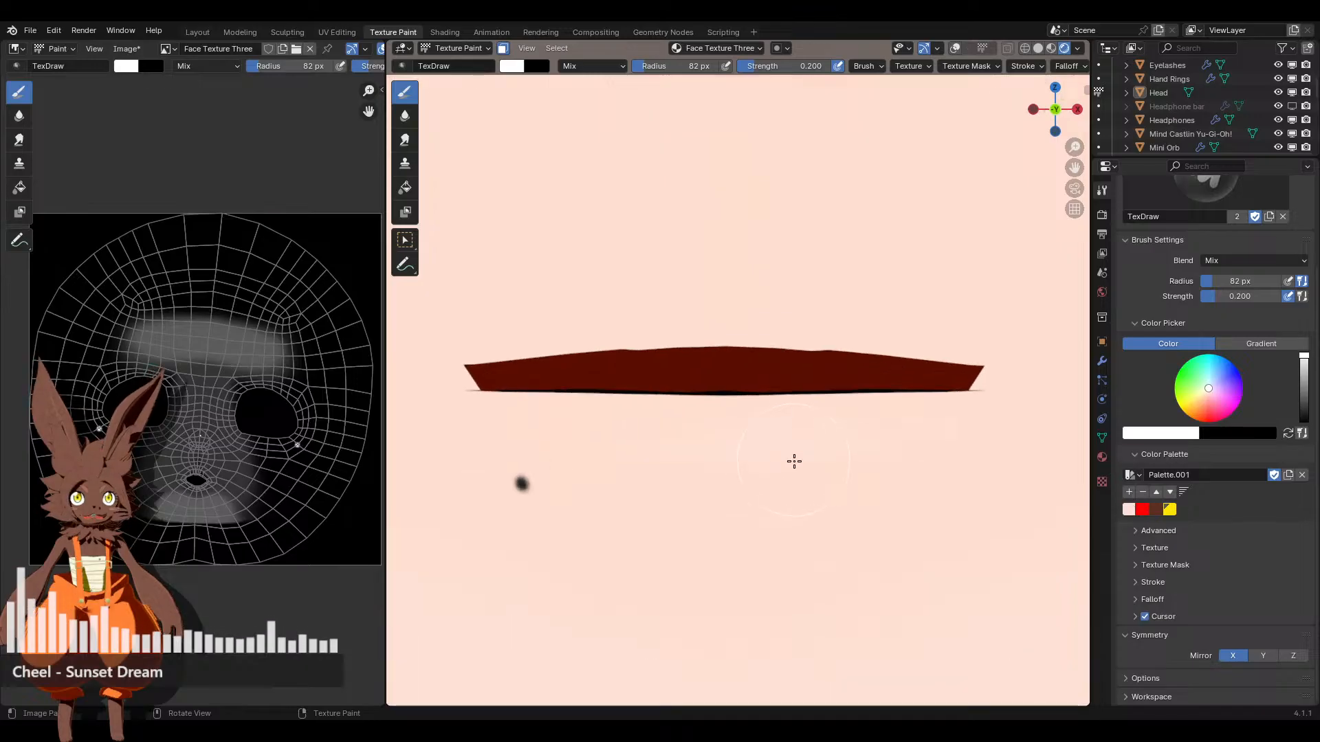
{"action": "scroll", "coordinate": [715, 474], "scroll_direction": "down", "scroll_amount": 1}
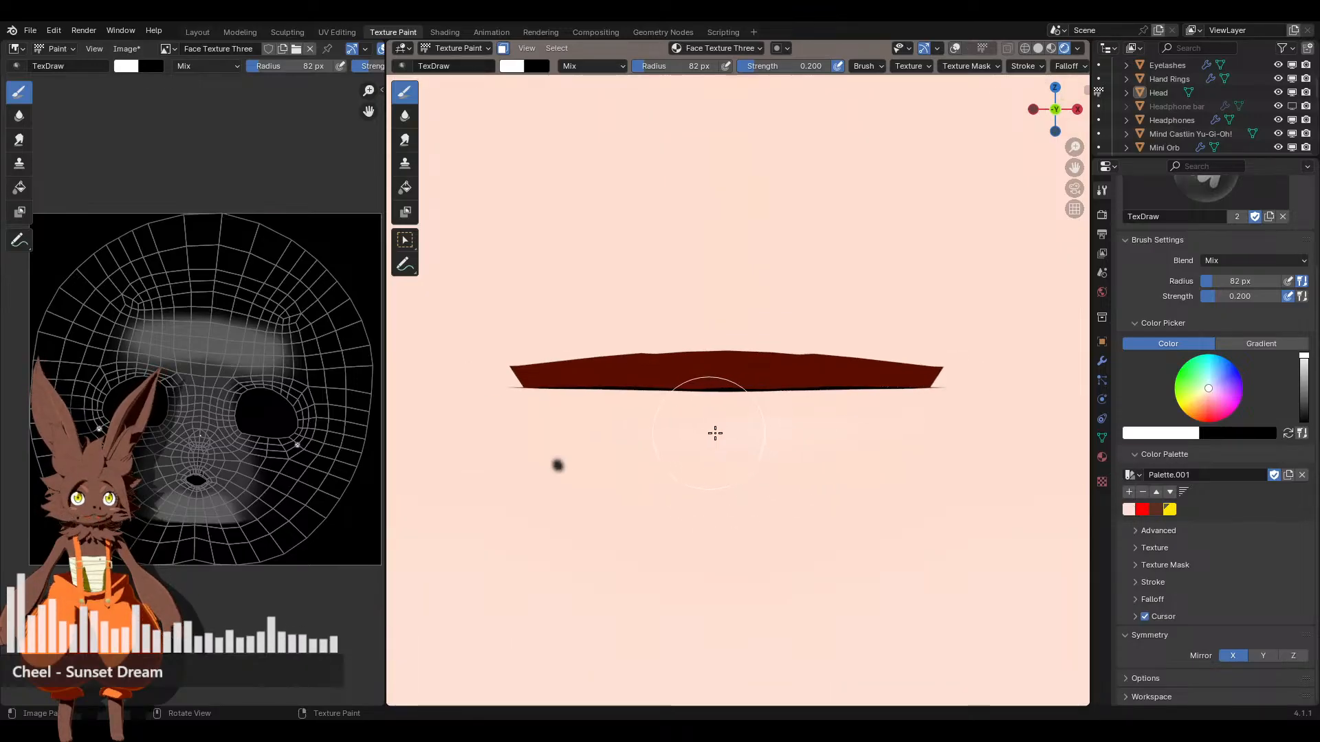
{"action": "mouse_move", "coordinate": [715, 433]}
{"action": "left_mouse_down"}
{"action": "mouse_move", "coordinate": [827, 433]}
{"action": "mouse_move", "coordinate": [866, 460]}
{"action": "mouse_move", "coordinate": [802, 447]}
{"action": "mouse_move", "coordinate": [841, 464]}
{"action": "left_mouse_up"}
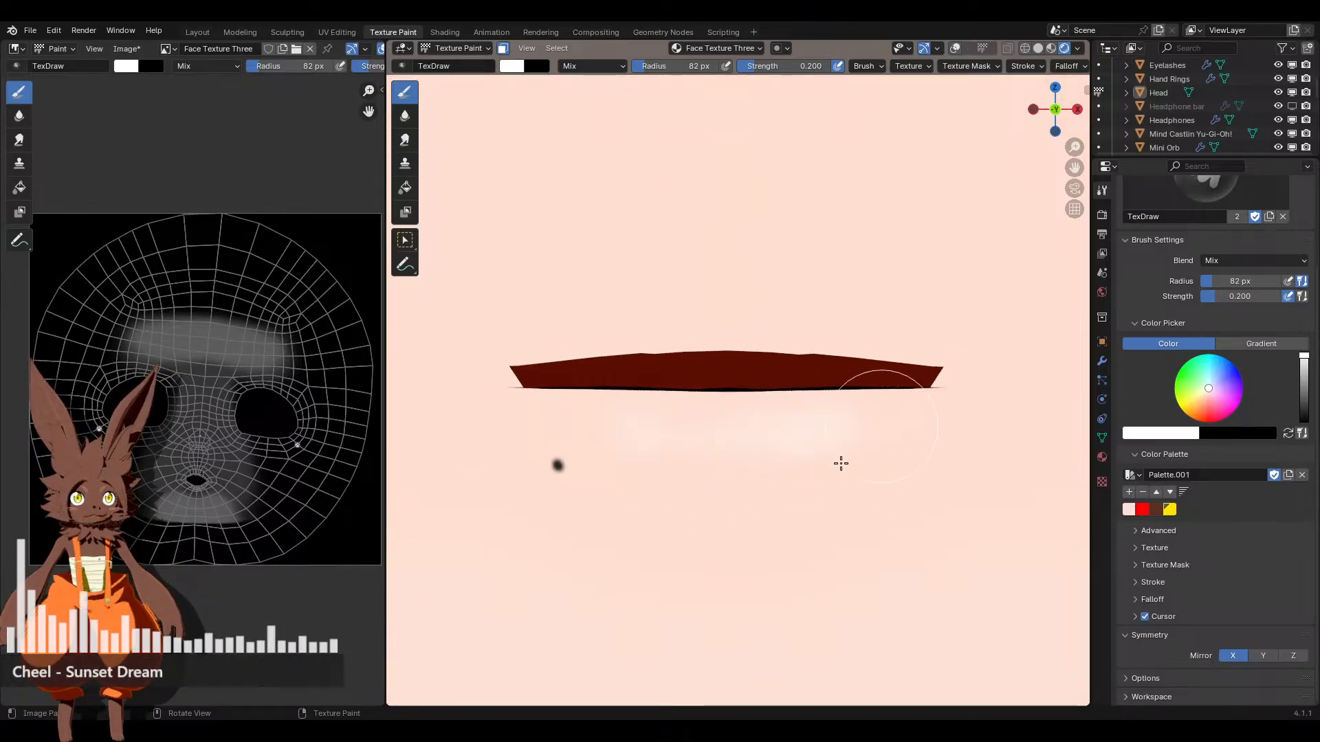
{"action": "scroll", "coordinate": [816, 481], "scroll_direction": "down", "scroll_amount": 13}
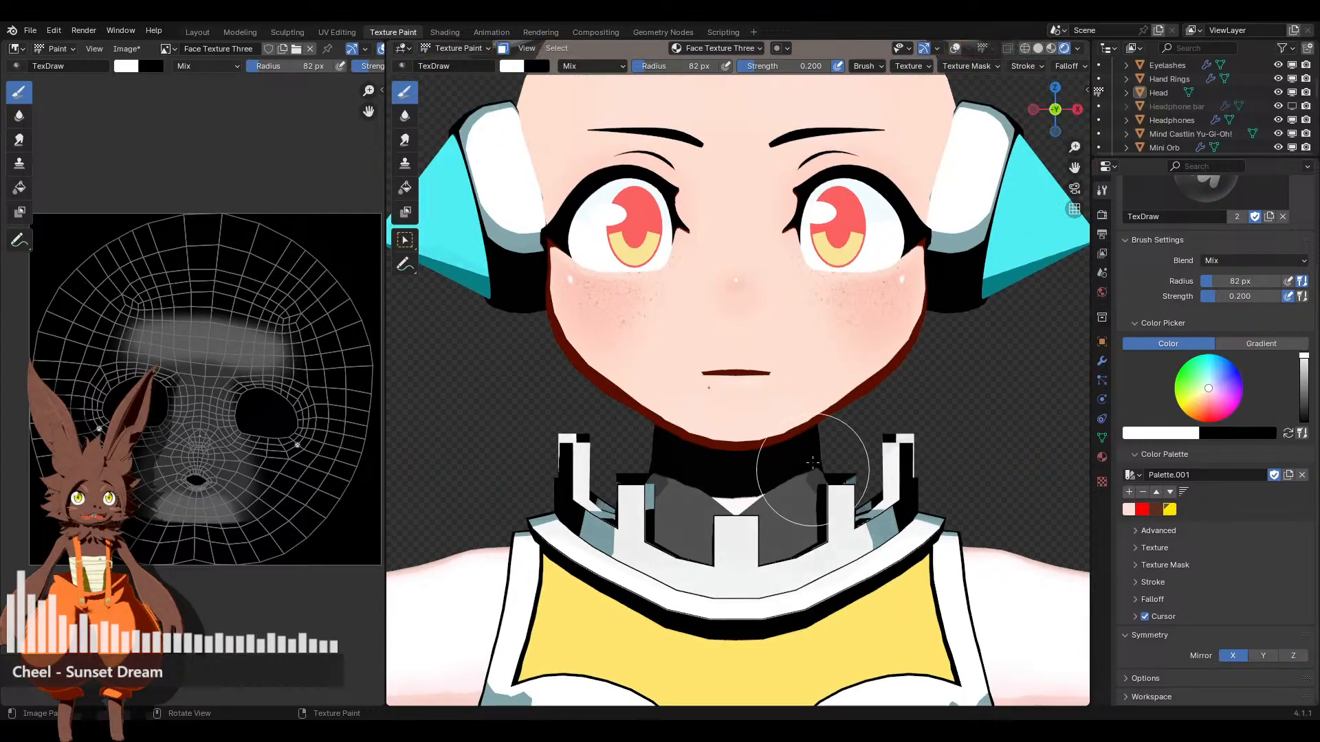
Examine the lip highlight from several distances and angles, with the mesh overlays shown for part of the check
{"action": "mouse_move", "coordinate": [835, 393]}
{"action": "middle_mouse_down"}
{"action": "mouse_move", "coordinate": [813, 392]}
{"action": "mouse_move", "coordinate": [893, 394]}
{"action": "mouse_move", "coordinate": [825, 393]}
{"action": "middle_mouse_up"}
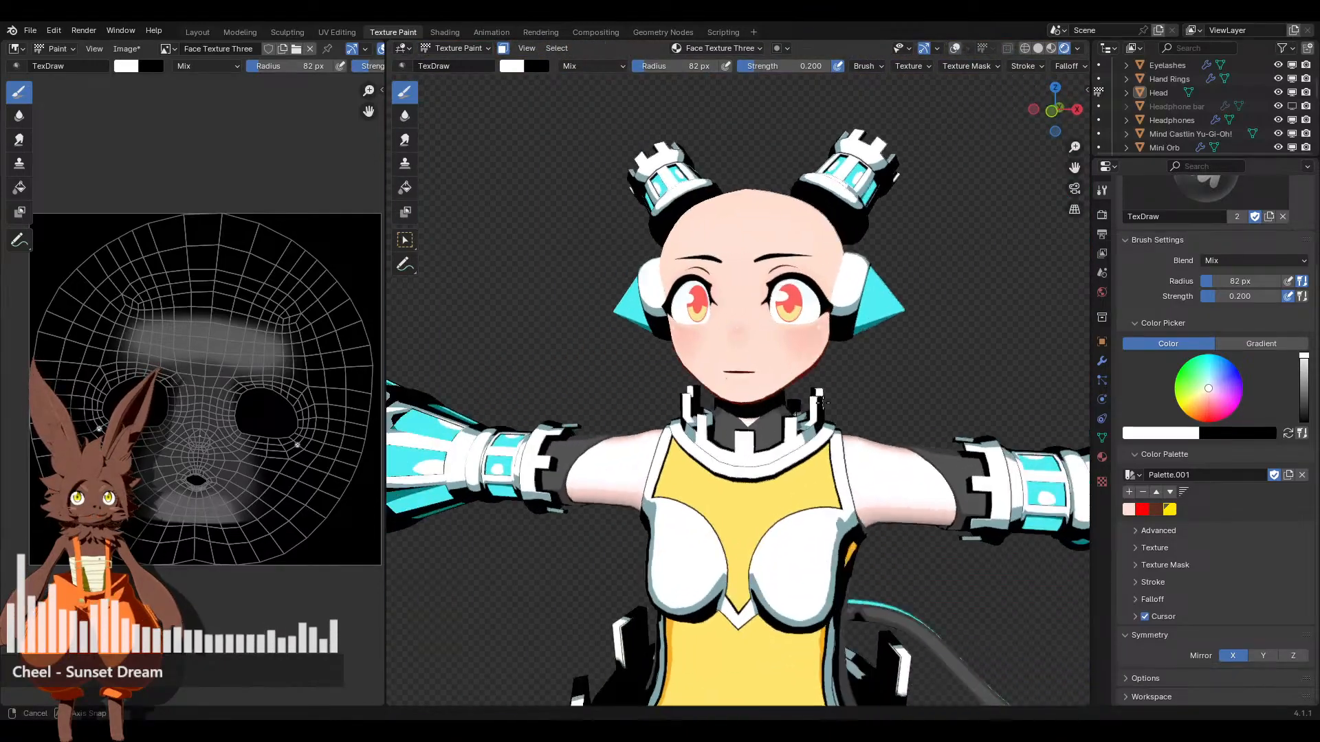
{"action": "scroll", "coordinate": [860, 386], "scroll_direction": "up", "scroll_amount": 10}
{"action": "middle_click_drag", "start_coordinate": [734, 414], "coordinate": [715, 361]}
{"action": "scroll", "coordinate": [703, 357], "scroll_direction": "up", "scroll_amount": 1}
{"action": "left_click", "coordinate": [954, 49]}
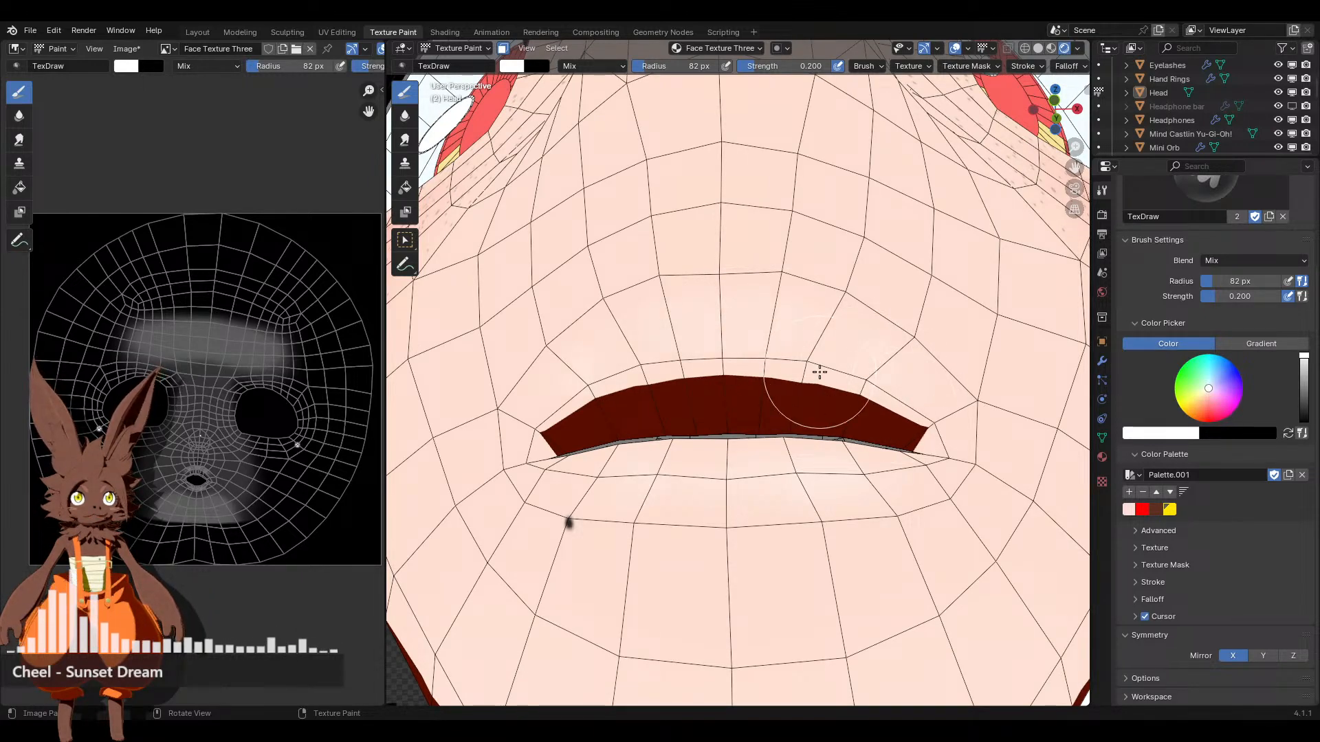
{"action": "scroll", "coordinate": [819, 374], "scroll_direction": "down", "scroll_amount": 2}
{"action": "middle_click_drag", "start_coordinate": [802, 318], "coordinate": [819, 378]}
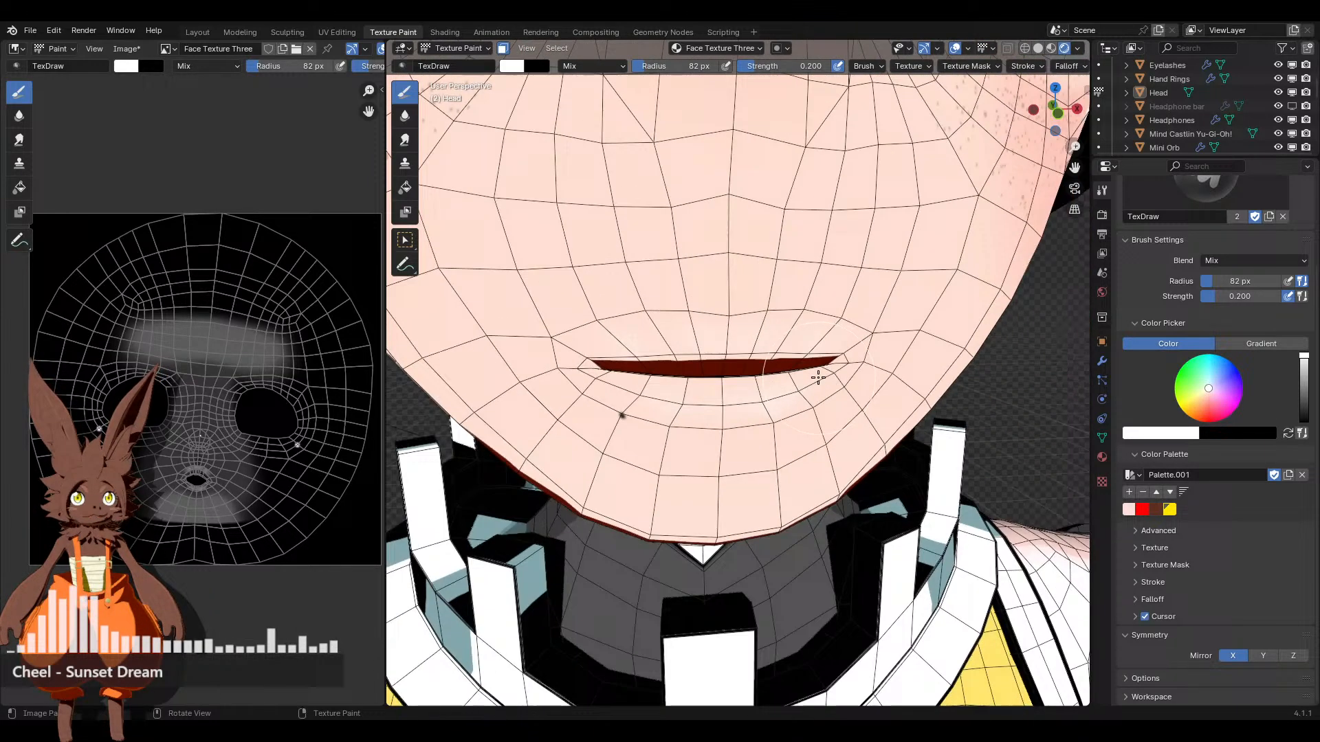
{"action": "left_click", "coordinate": [958, 49]}
{"action": "scroll", "coordinate": [819, 382], "scroll_direction": "down", "scroll_amount": 9}
{"action": "middle_click_drag", "start_coordinate": [852, 377], "coordinate": [791, 360], "text": "alt"}
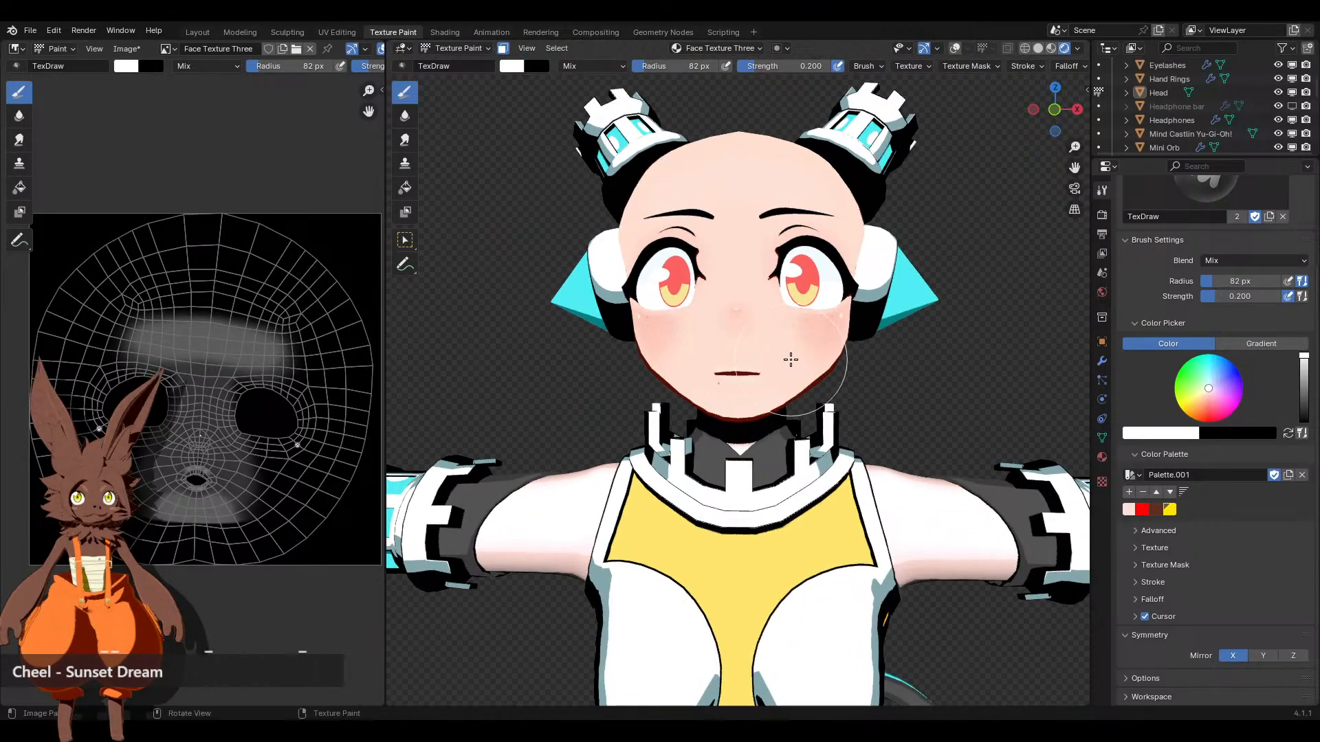
Review the mouth and face up close and save the Blender file
{"action": "scroll", "coordinate": [791, 359], "scroll_direction": "up", "scroll_amount": 5}
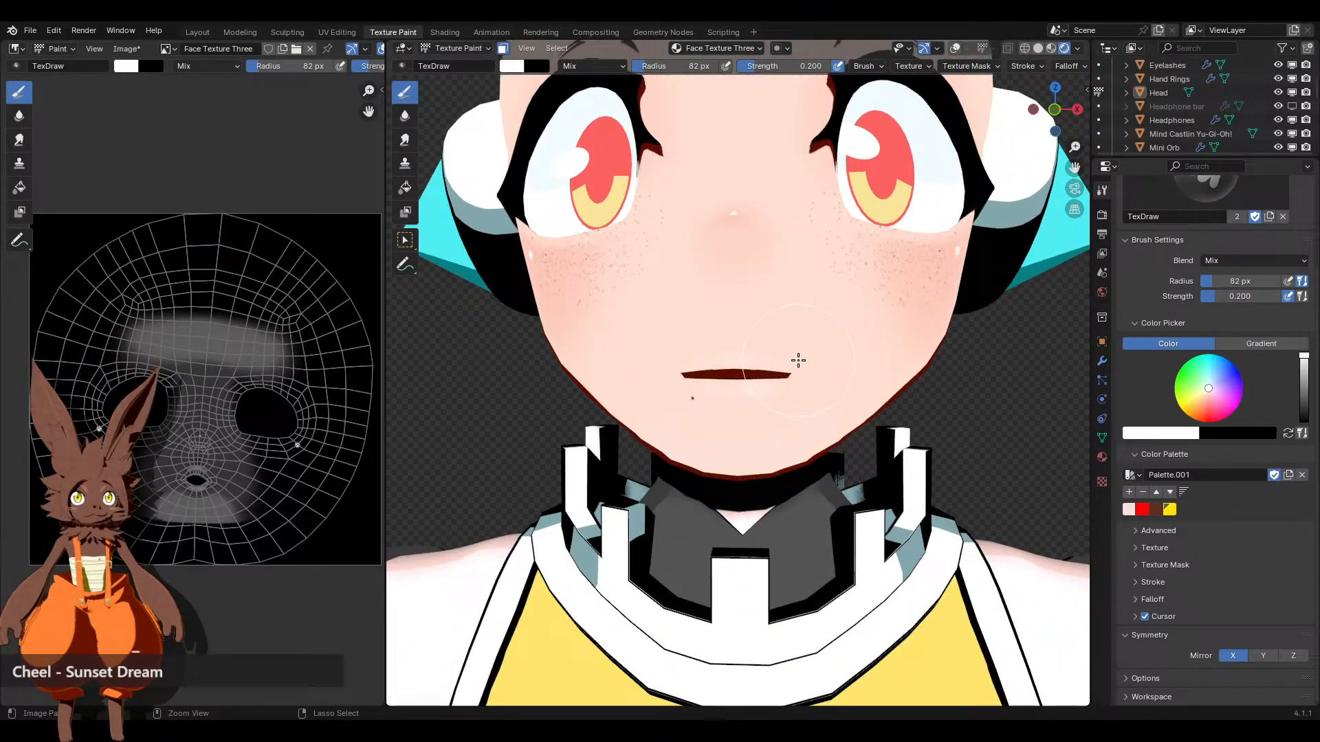
{"action": "mouse_move", "coordinate": [798, 360]}
{"action": "middle_mouse_down"}
{"action": "mouse_move", "coordinate": [807, 300]}
{"action": "mouse_move", "coordinate": [831, 377]}
{"action": "mouse_move", "coordinate": [743, 380]}
{"action": "mouse_move", "coordinate": [812, 438]}
{"action": "mouse_move", "coordinate": [711, 422]}
{"action": "mouse_move", "coordinate": [813, 421]}
{"action": "mouse_move", "coordinate": [798, 447]}
{"action": "mouse_move", "coordinate": [839, 451]}
{"action": "mouse_move", "coordinate": [743, 338]}
{"action": "middle_mouse_up"}
{"action": "scroll", "coordinate": [807, 439], "scroll_direction": "up", "scroll_amount": 4}
{"action": "key", "text": "ctrl+s"}
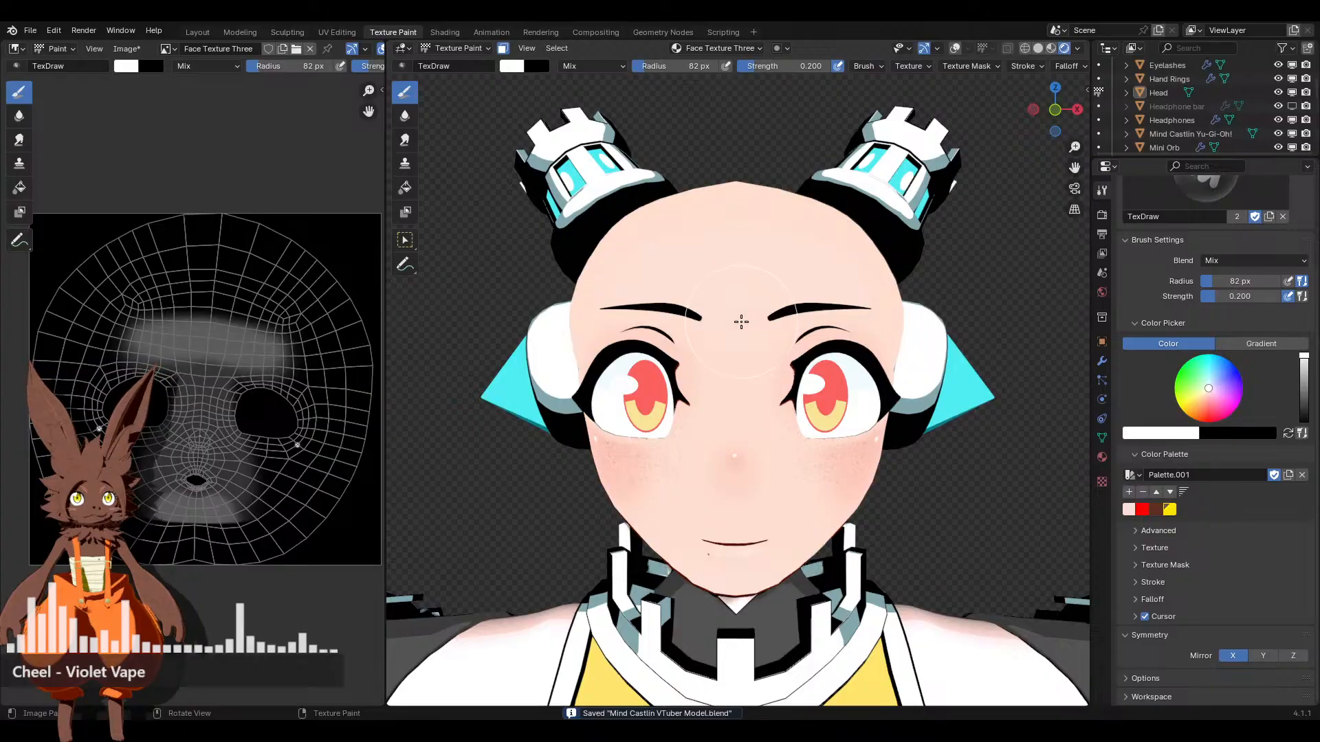
Try brightening the centre of the forehead and the nose bridge with extra white strokes
{"action": "scroll", "coordinate": [765, 447], "scroll_direction": "up", "scroll_amount": 3}
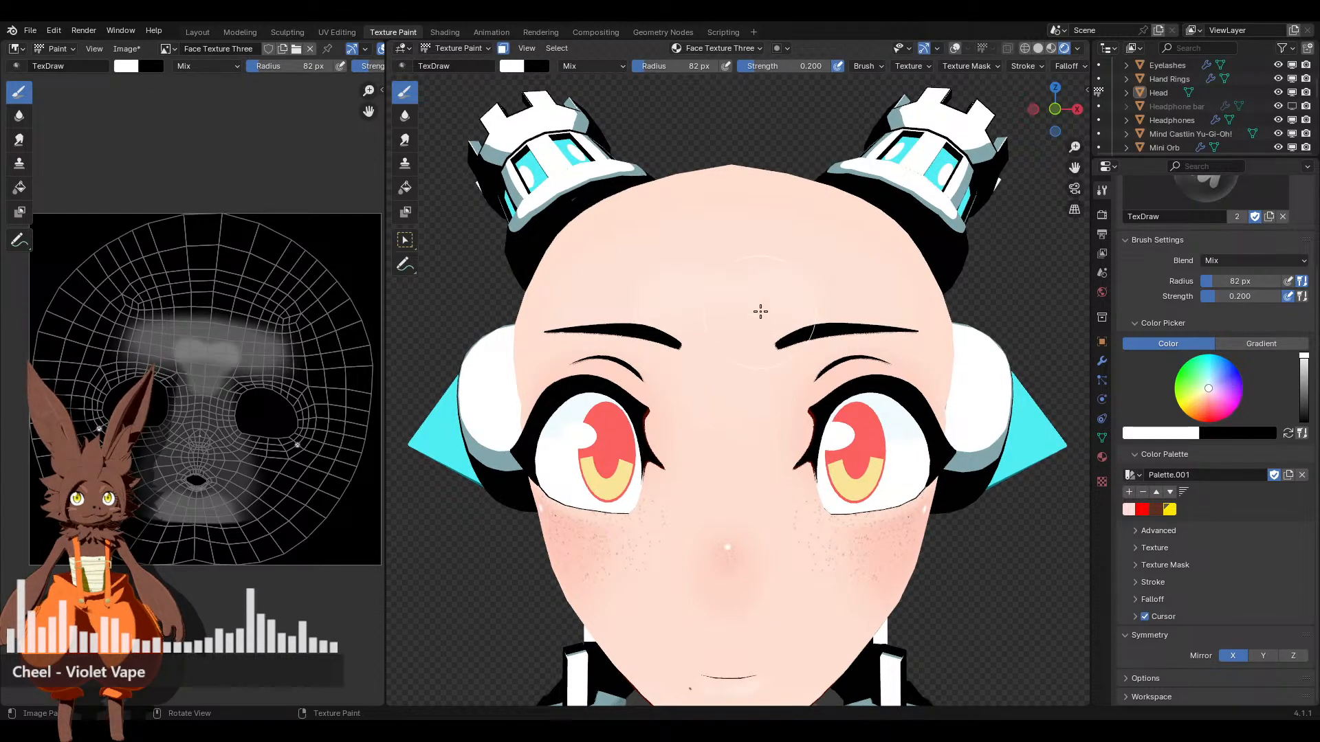
{"action": "middle_click_drag", "start_coordinate": [778, 359], "coordinate": [796, 542], "text": "ctrl"}
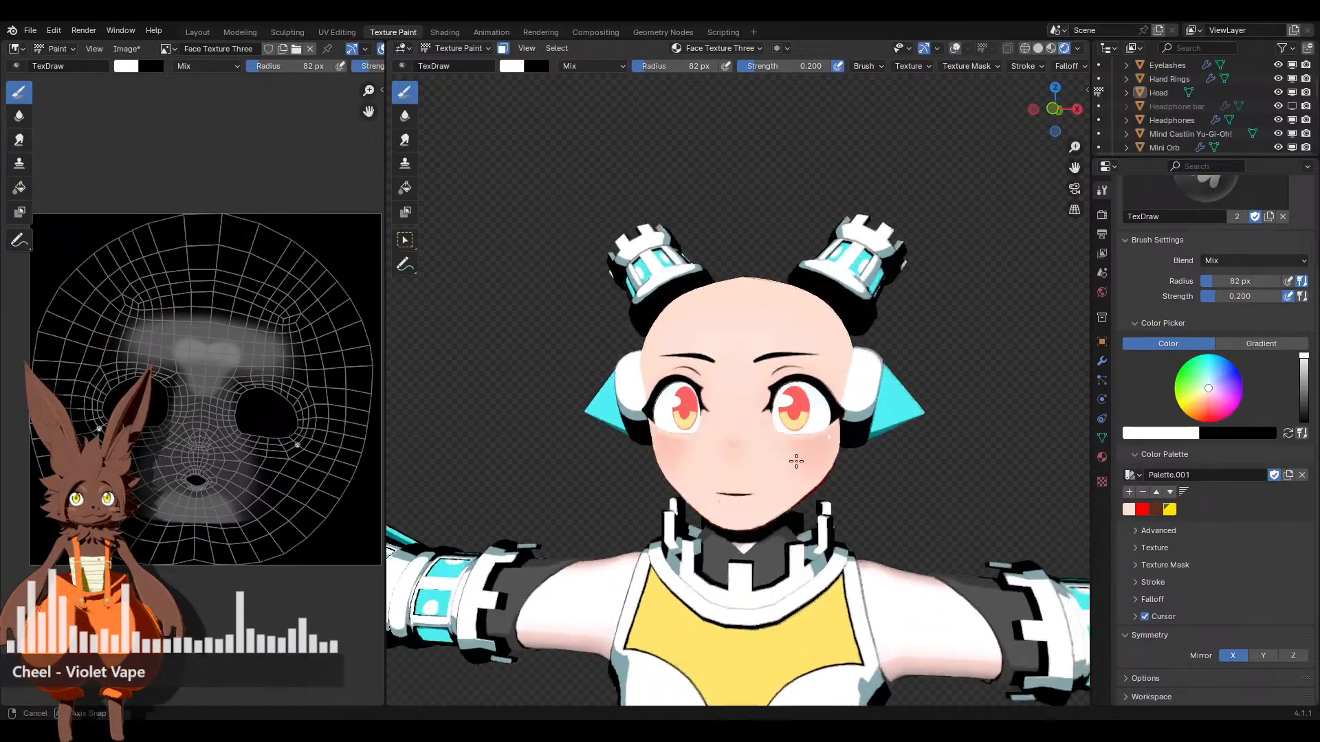
{"action": "scroll", "coordinate": [796, 543], "scroll_direction": "up", "scroll_amount": 3}
Try blending the forehead centre highlight with the Soften brush at strength 1.000, and undo the extra forehead painting
{"action": "left_click", "coordinate": [405, 116]}
{"action": "scroll", "coordinate": [754, 338], "scroll_direction": "up", "scroll_amount": 3}
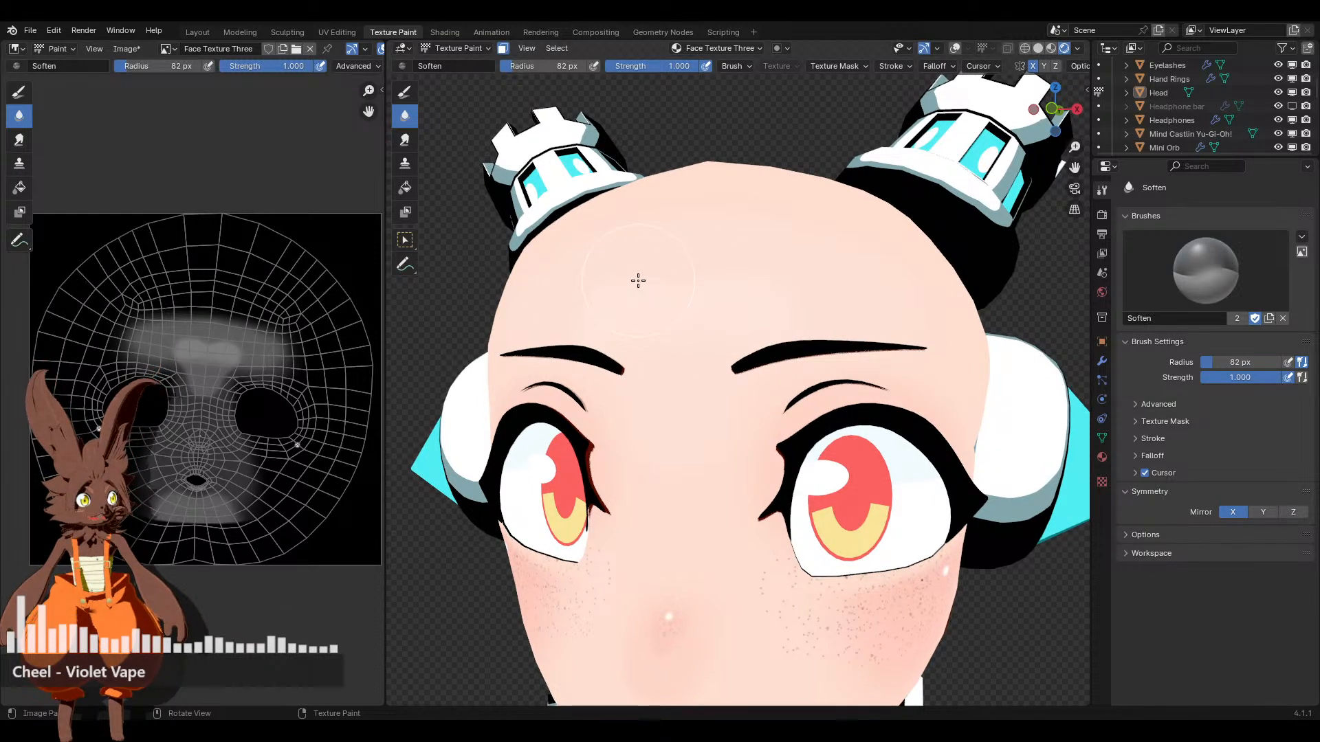
{"action": "scroll", "coordinate": [734, 292], "scroll_direction": "down", "scroll_amount": 3}
{"action": "middle_click_drag", "start_coordinate": [698, 307], "coordinate": [669, 316]}
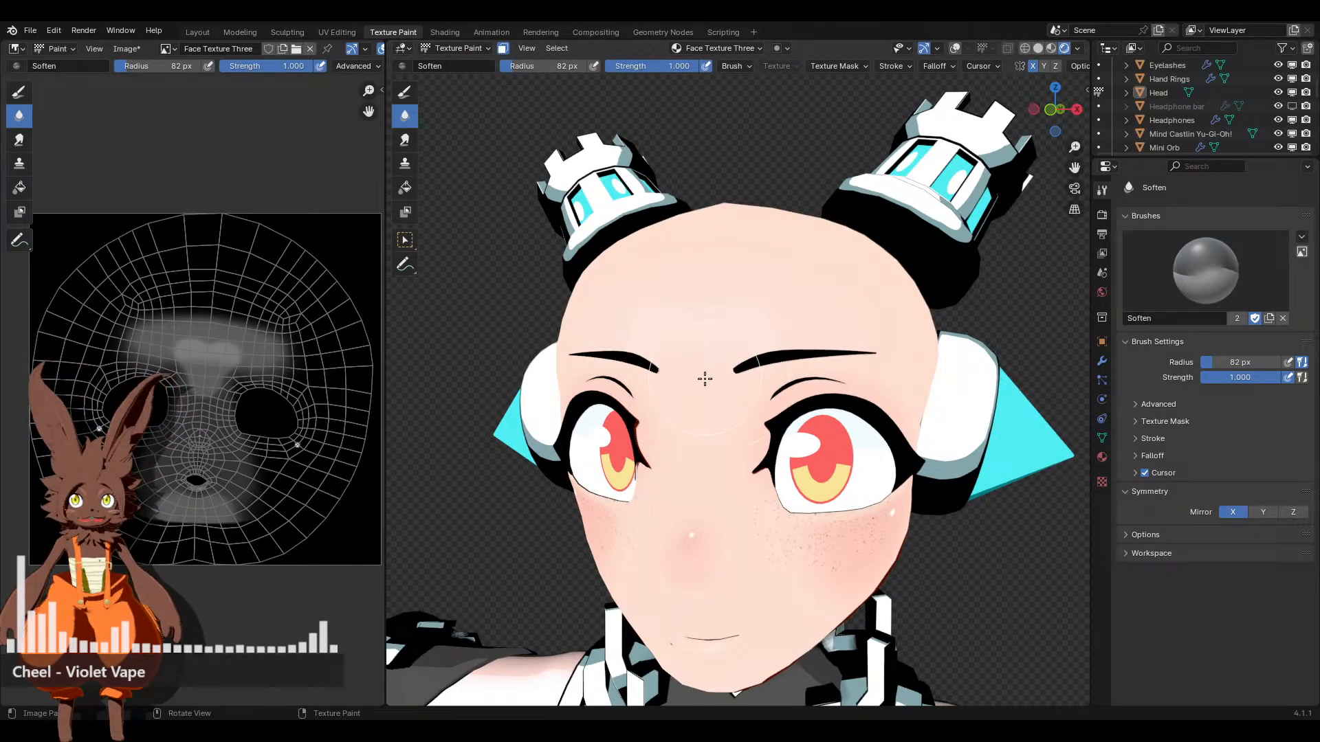
{"action": "middle_click_drag", "start_coordinate": [705, 378], "coordinate": [761, 371]}
{"action": "scroll", "coordinate": [737, 360], "scroll_direction": "down", "scroll_amount": 3}
{"action": "scroll", "coordinate": [784, 395], "scroll_direction": "up", "scroll_amount": 7}
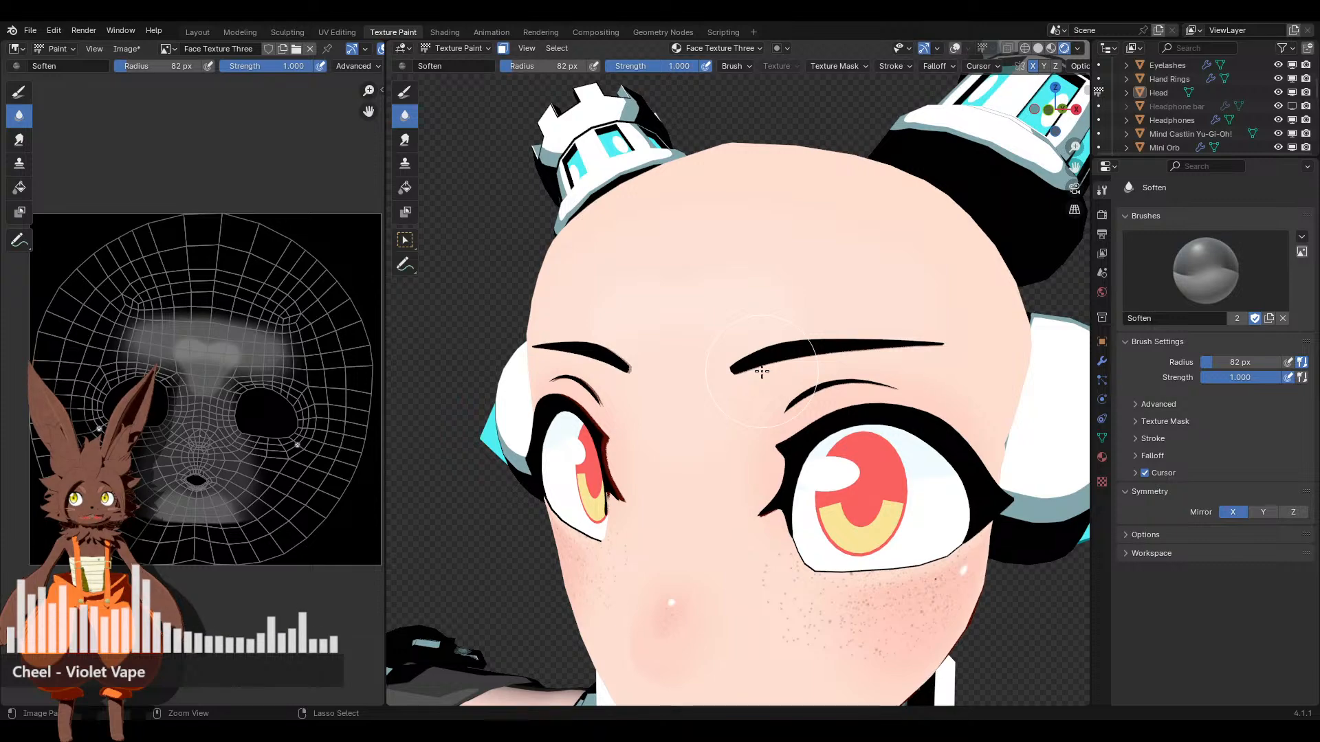
{"action": "scroll", "coordinate": [762, 372], "scroll_direction": "down", "scroll_amount": 6}
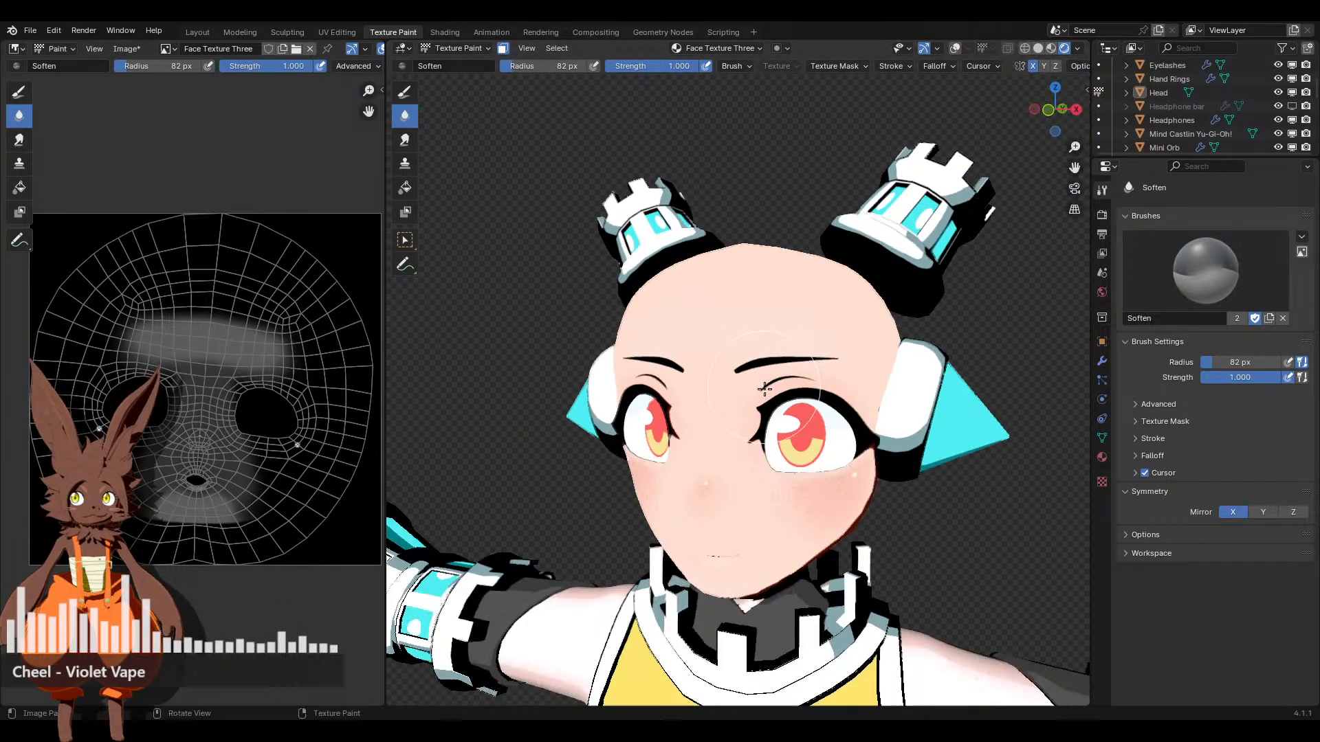
Return to the Draw brush and dab a soft white glow around the cheek highlight dot below the eye's outer corner
{"action": "left_click", "coordinate": [404, 92]}
{"action": "mouse_move", "coordinate": [855, 286]}
{"action": "middle_mouse_down"}
{"action": "mouse_move", "coordinate": [745, 284]}
{"action": "mouse_move", "coordinate": [777, 288]}
{"action": "mouse_move", "coordinate": [775, 331]}
{"action": "mouse_move", "coordinate": [798, 346]}
{"action": "middle_mouse_up"}
{"action": "scroll", "coordinate": [746, 284], "scroll_direction": "up", "scroll_amount": 5}
{"action": "scroll", "coordinate": [828, 403], "scroll_direction": "up", "scroll_amount": 1}
{"action": "scroll", "coordinate": [828, 404], "scroll_direction": "down", "scroll_amount": 1}
{"action": "left_click", "coordinate": [801, 389]}
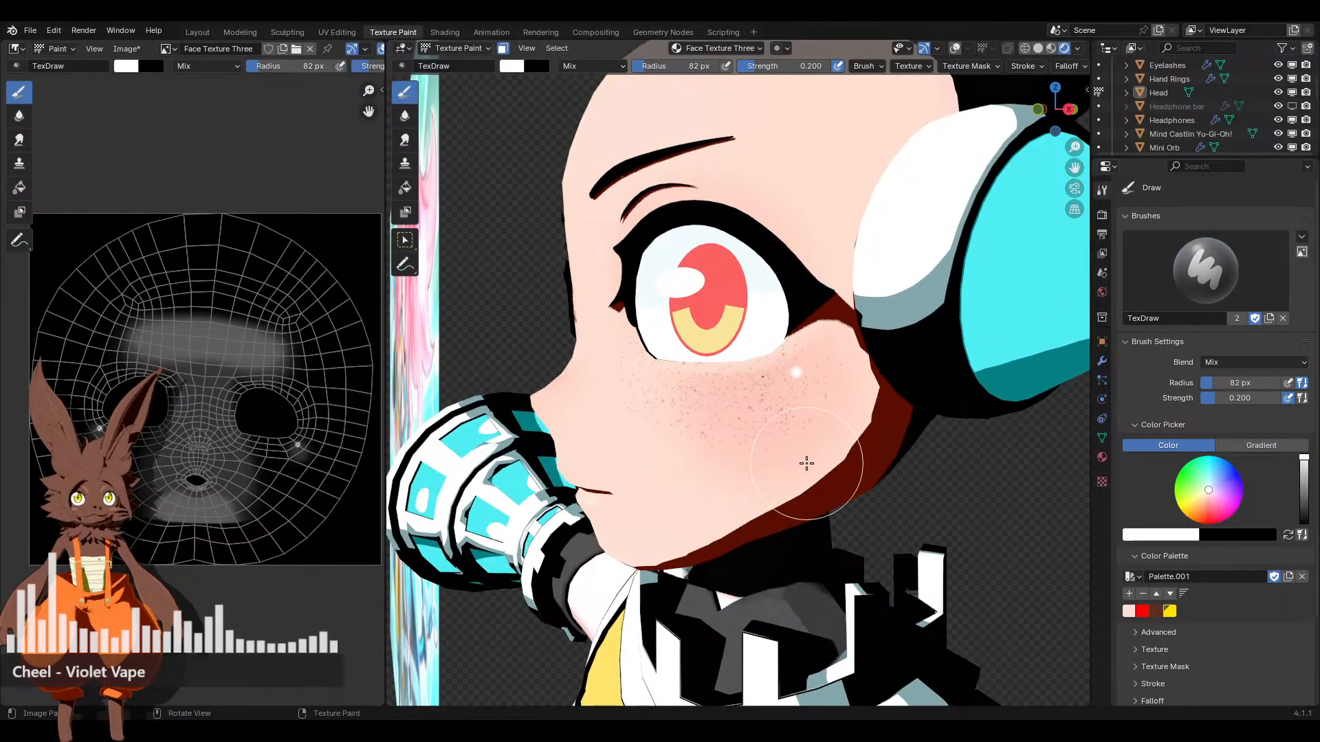
{"action": "left_click", "coordinate": [803, 386]}
{"action": "left_click", "coordinate": [803, 386]}
Strengthen the white glow around the cheek highlight dot, check it from the front, and save the Blender file
{"action": "scroll", "coordinate": [671, 447], "scroll_direction": "down", "scroll_amount": 7}
{"action": "middle_click_drag", "start_coordinate": [671, 448], "coordinate": [737, 421]}
{"action": "scroll", "coordinate": [737, 421], "scroll_direction": "up", "scroll_amount": 8}
{"action": "middle_click_drag", "start_coordinate": [840, 413], "coordinate": [845, 403]}
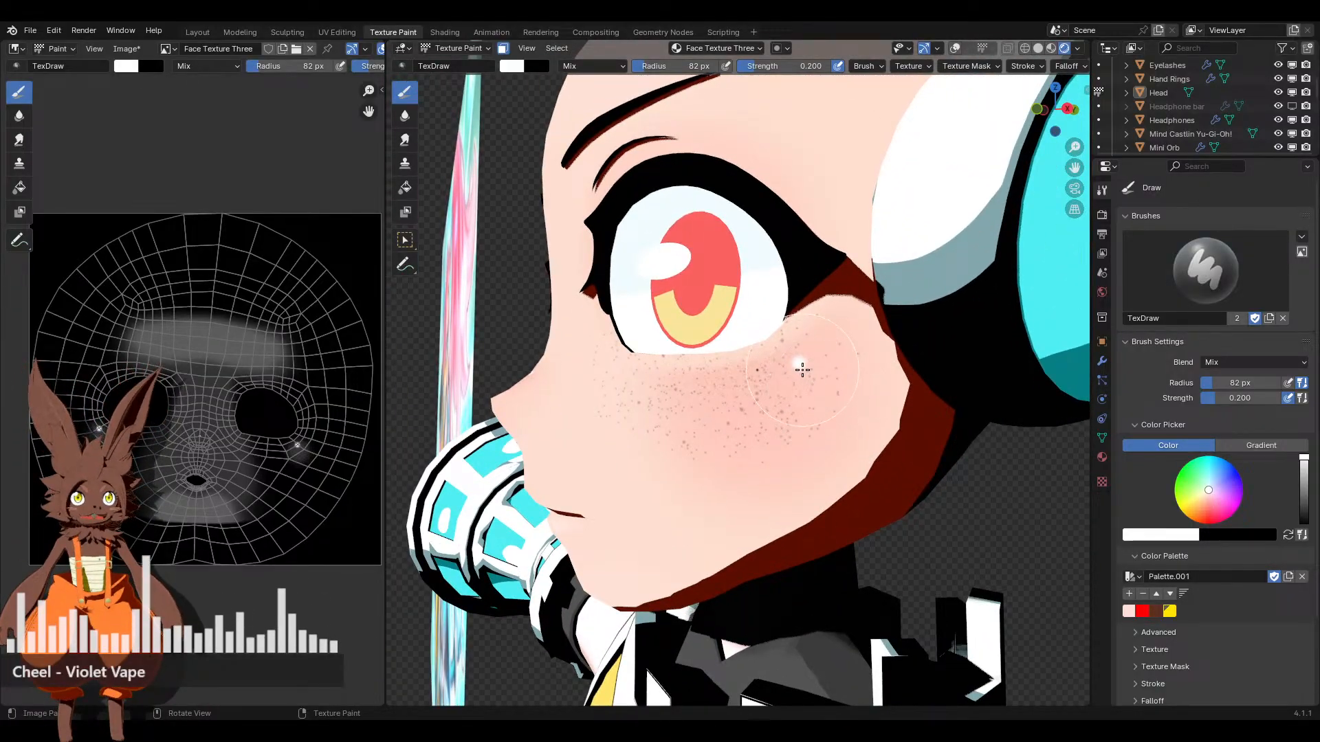
{"action": "scroll", "coordinate": [722, 515], "scroll_direction": "down", "scroll_amount": 5}
{"action": "middle_click_drag", "start_coordinate": [721, 516], "coordinate": [756, 436]}
{"action": "scroll", "coordinate": [767, 426], "scroll_direction": "down", "scroll_amount": 3}
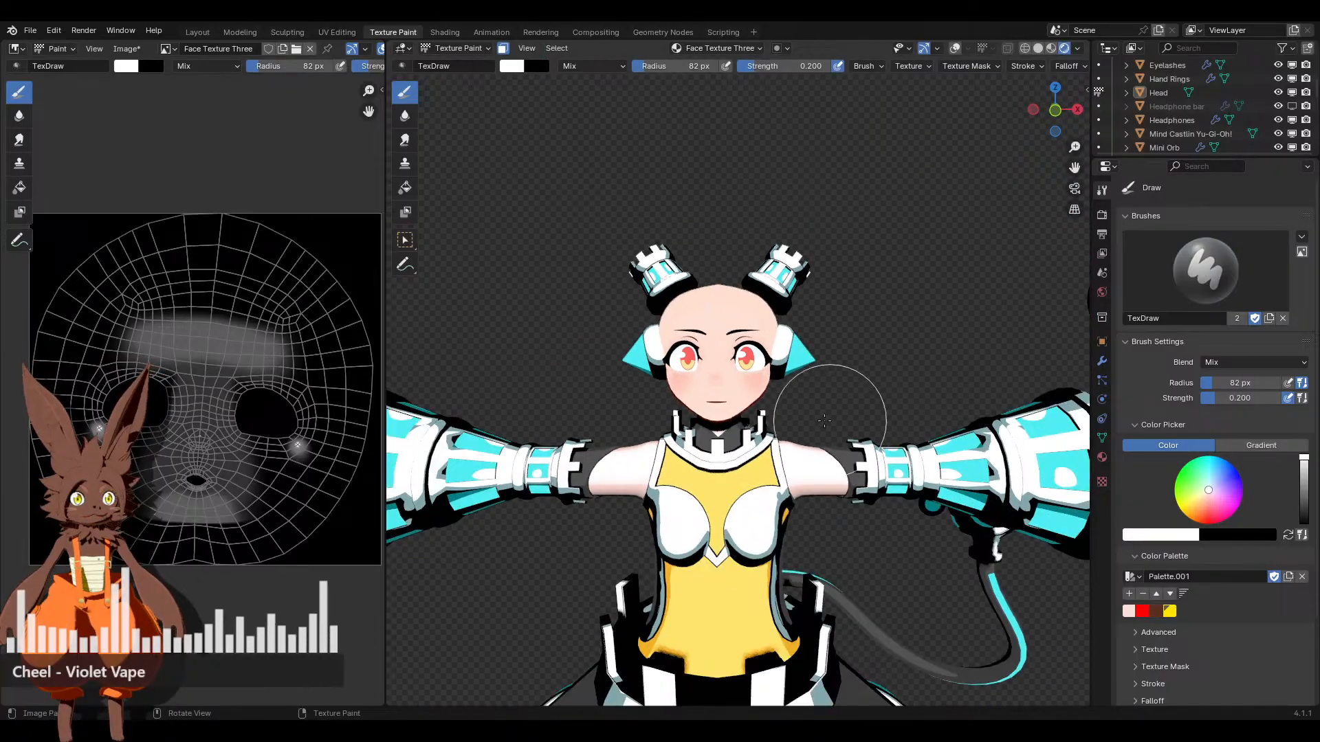
{"action": "key", "text": "ctrl+s"}
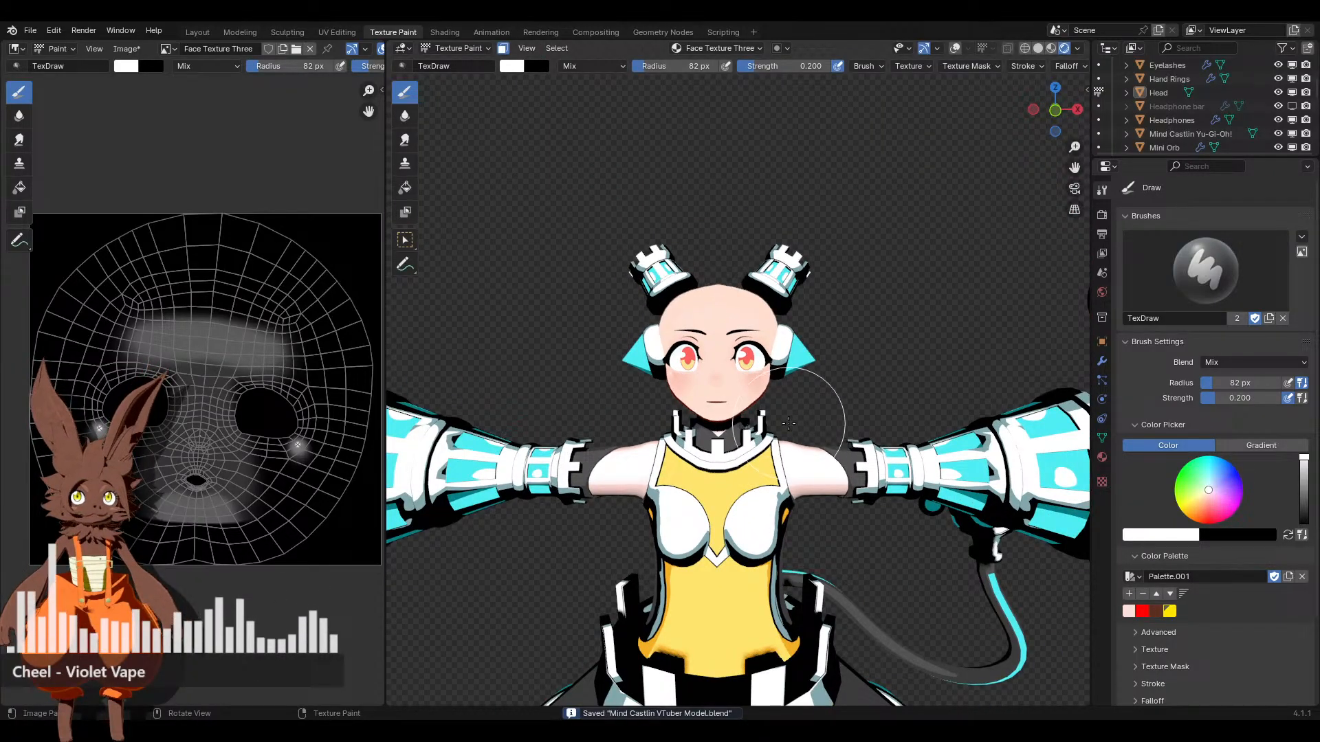
Show the viewport overlays for a close-up of the upper eyelid between the crease and the lash line
{"action": "scroll", "coordinate": [788, 423], "scroll_direction": "up", "scroll_amount": 5}
{"action": "scroll", "coordinate": [797, 409], "scroll_direction": "down", "scroll_amount": 3}
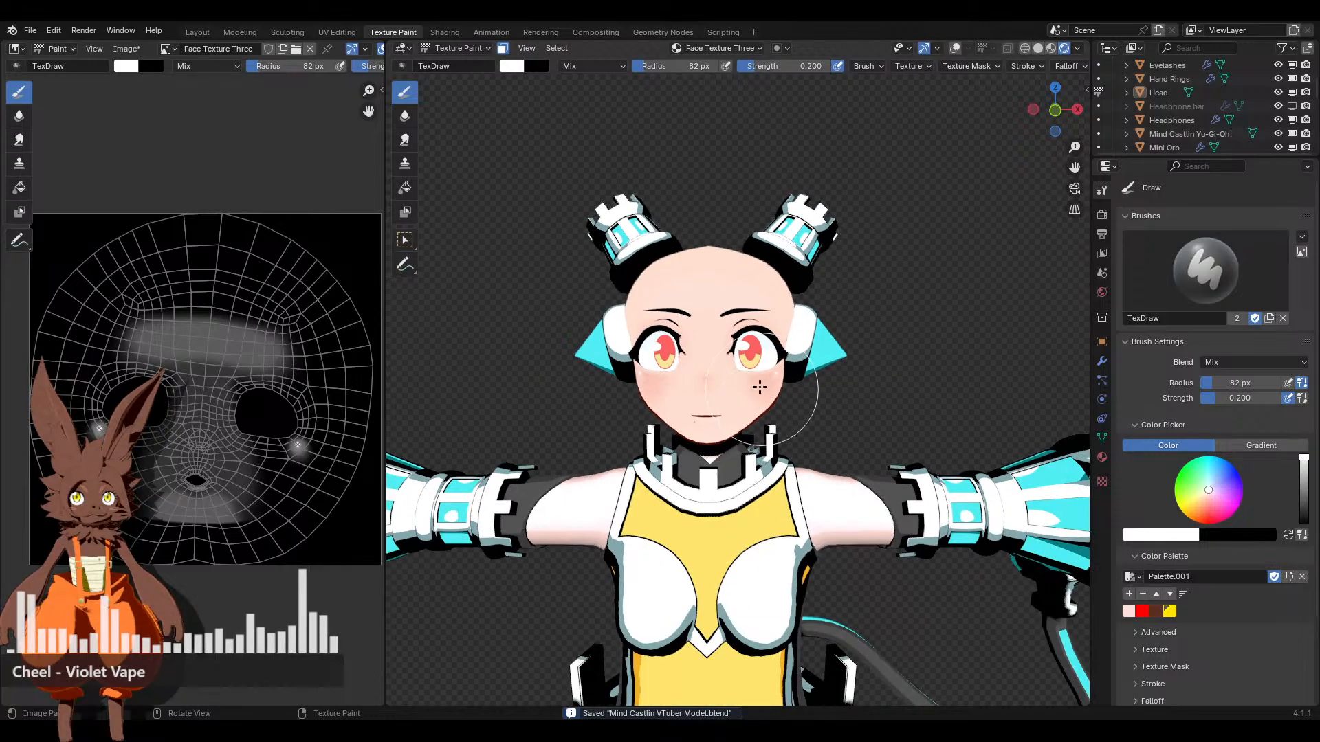
{"action": "scroll", "coordinate": [802, 402], "scroll_direction": "up", "scroll_amount": 1}
{"action": "scroll", "coordinate": [803, 403], "scroll_direction": "up", "scroll_amount": 6}
{"action": "mouse_move", "coordinate": [843, 382]}
{"action": "middle_mouse_down", "text": "shift"}
{"action": "mouse_move", "coordinate": [740, 427]}
{"action": "mouse_move", "coordinate": [826, 393]}
{"action": "mouse_move", "coordinate": [810, 435]}
{"action": "middle_mouse_up", "text": "shift"}
{"action": "scroll", "coordinate": [740, 427], "scroll_direction": "up", "scroll_amount": 5}
{"action": "scroll", "coordinate": [862, 365], "scroll_direction": "up", "scroll_amount": 3}
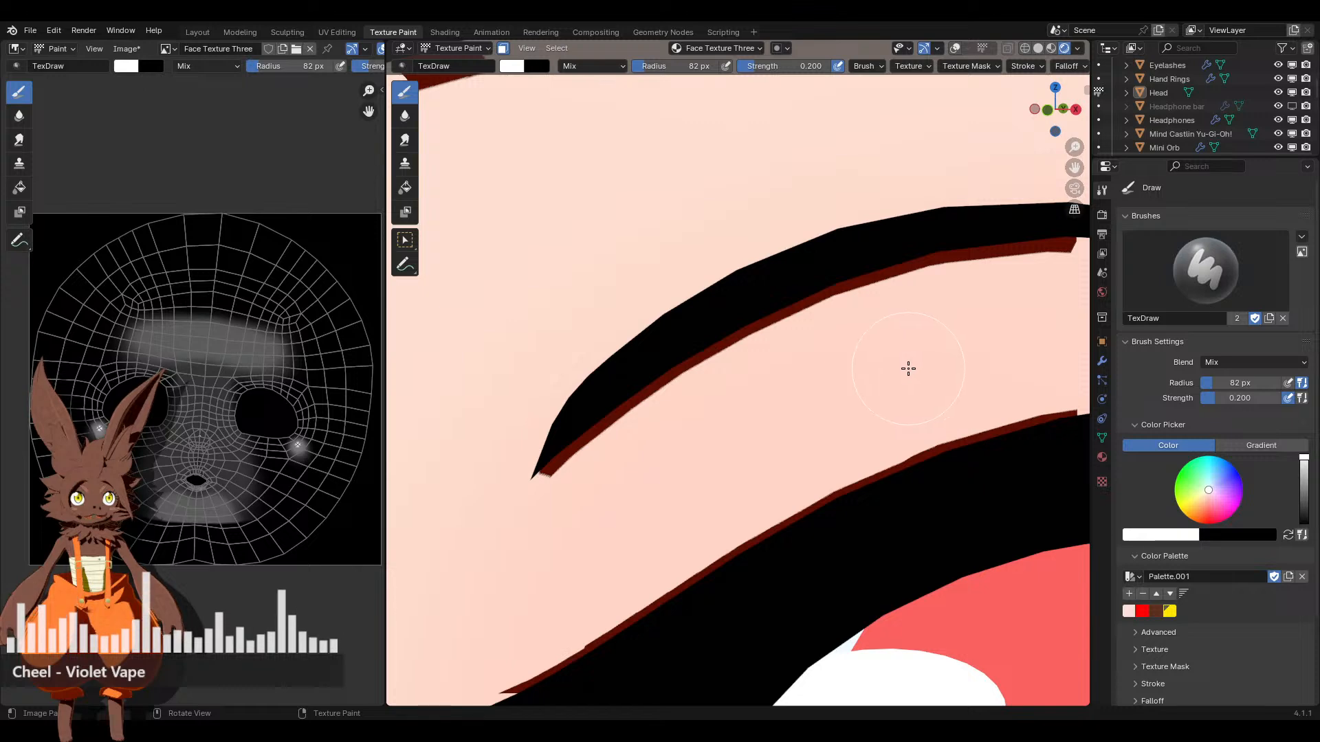
{"action": "scroll", "coordinate": [887, 395], "scroll_direction": "down", "scroll_amount": 3}
{"action": "scroll", "coordinate": [845, 378], "scroll_direction": "up", "scroll_amount": 3}
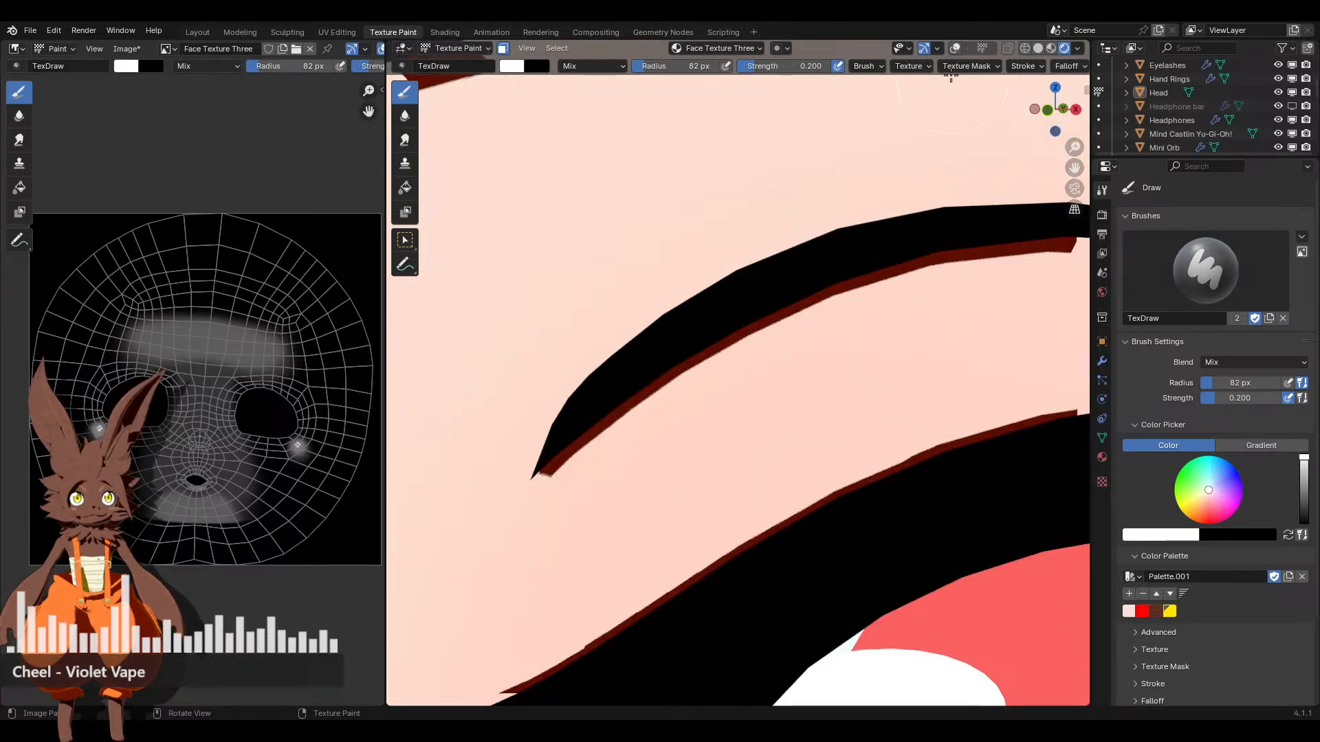
{"action": "left_click", "coordinate": [955, 47]}
Paint a faint white highlight on the upper eyelid between the crease and the lashes, and hide the viewport overlays
{"action": "scroll", "coordinate": [813, 359], "scroll_direction": "down", "scroll_amount": 4}
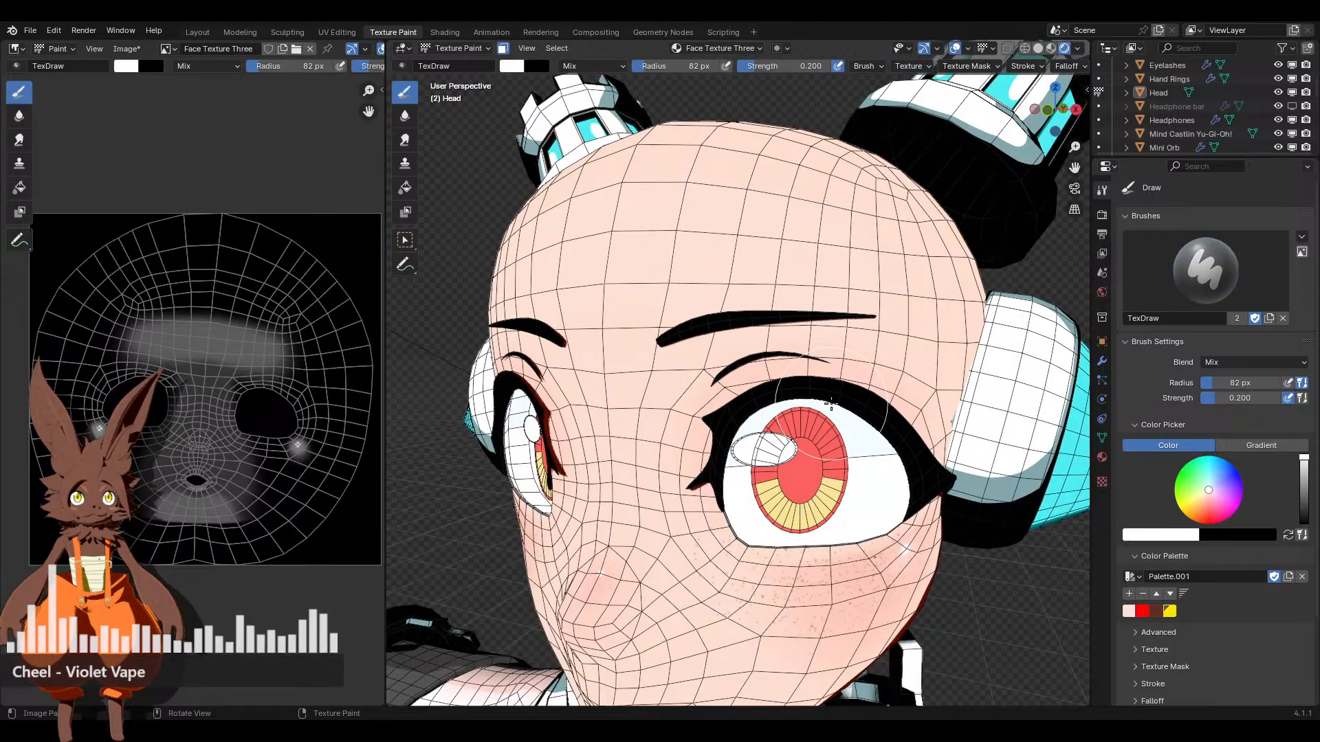
{"action": "scroll", "coordinate": [887, 371], "scroll_direction": "up", "scroll_amount": 4}
{"action": "scroll", "coordinate": [949, 366], "scroll_direction": "up", "scroll_amount": 2}
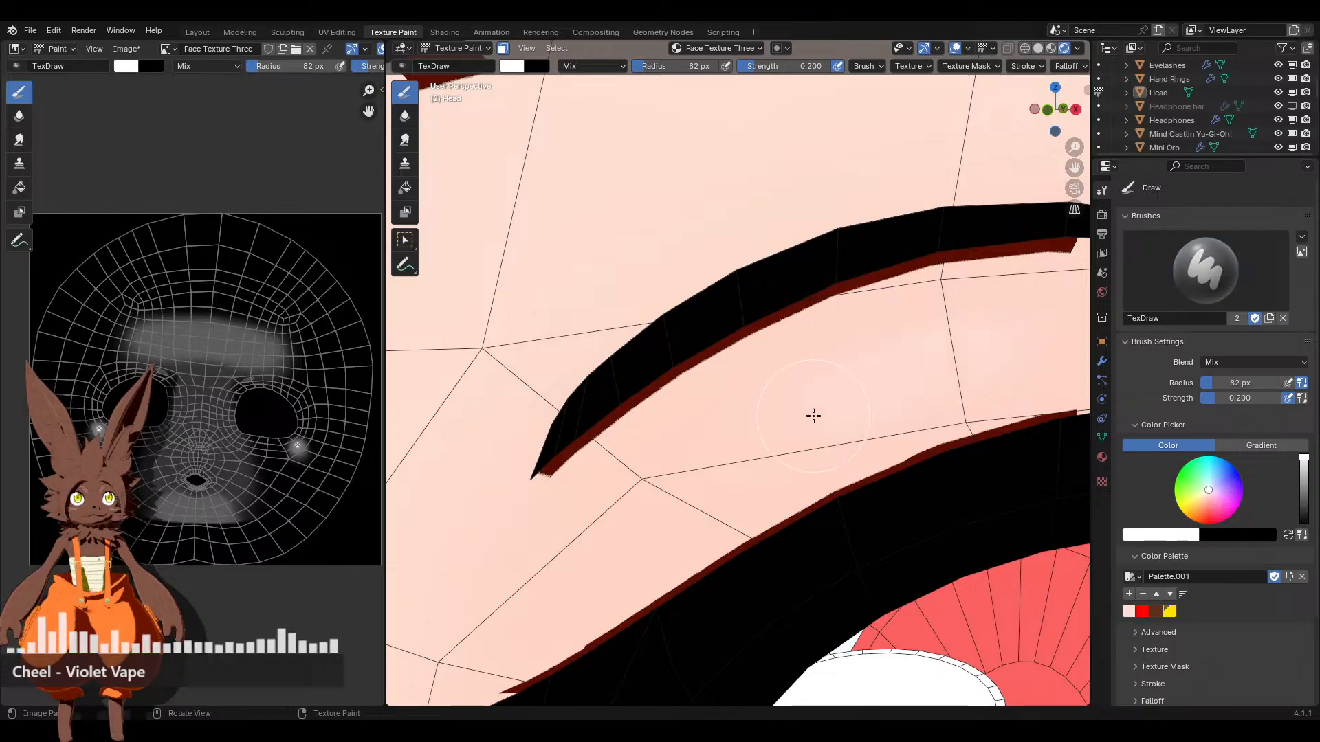
{"action": "scroll", "coordinate": [978, 350], "scroll_direction": "down", "scroll_amount": 12}
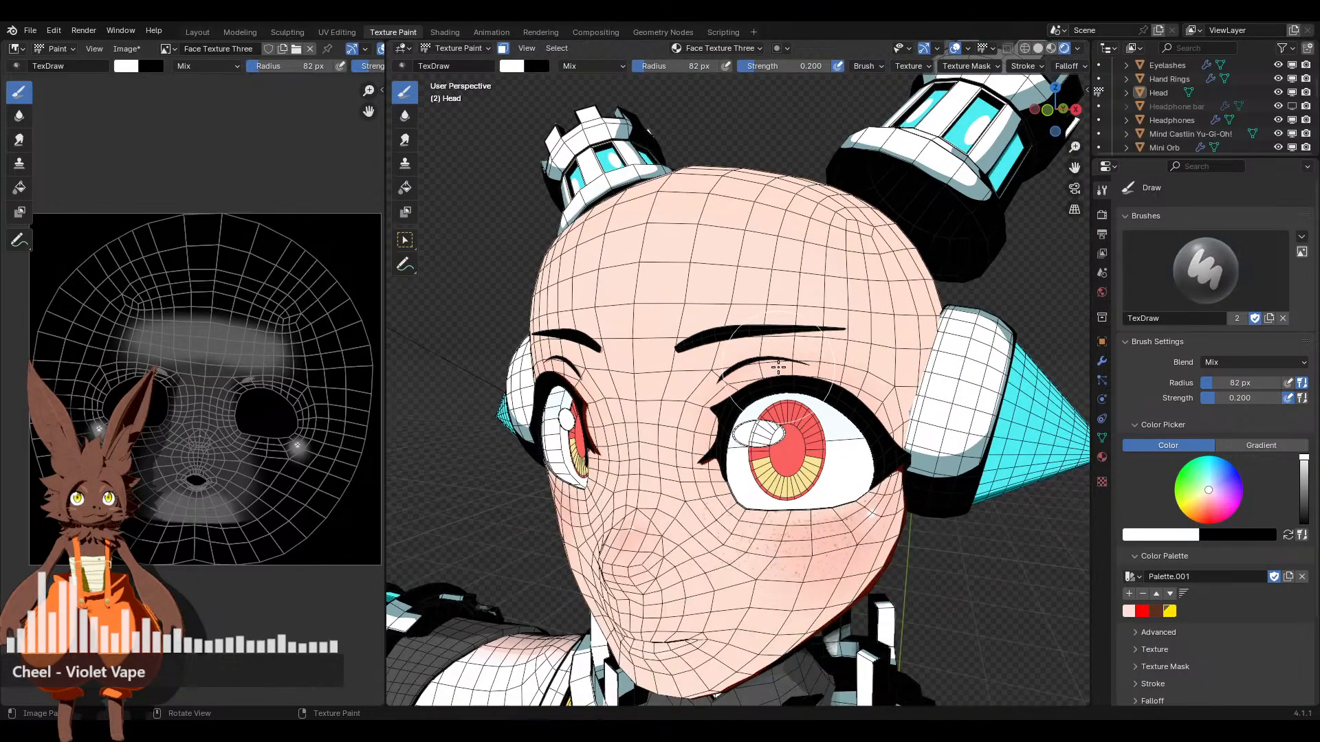
{"action": "middle_click_drag", "start_coordinate": [977, 350], "coordinate": [1034, 347]}
{"action": "left_click", "coordinate": [954, 48]}
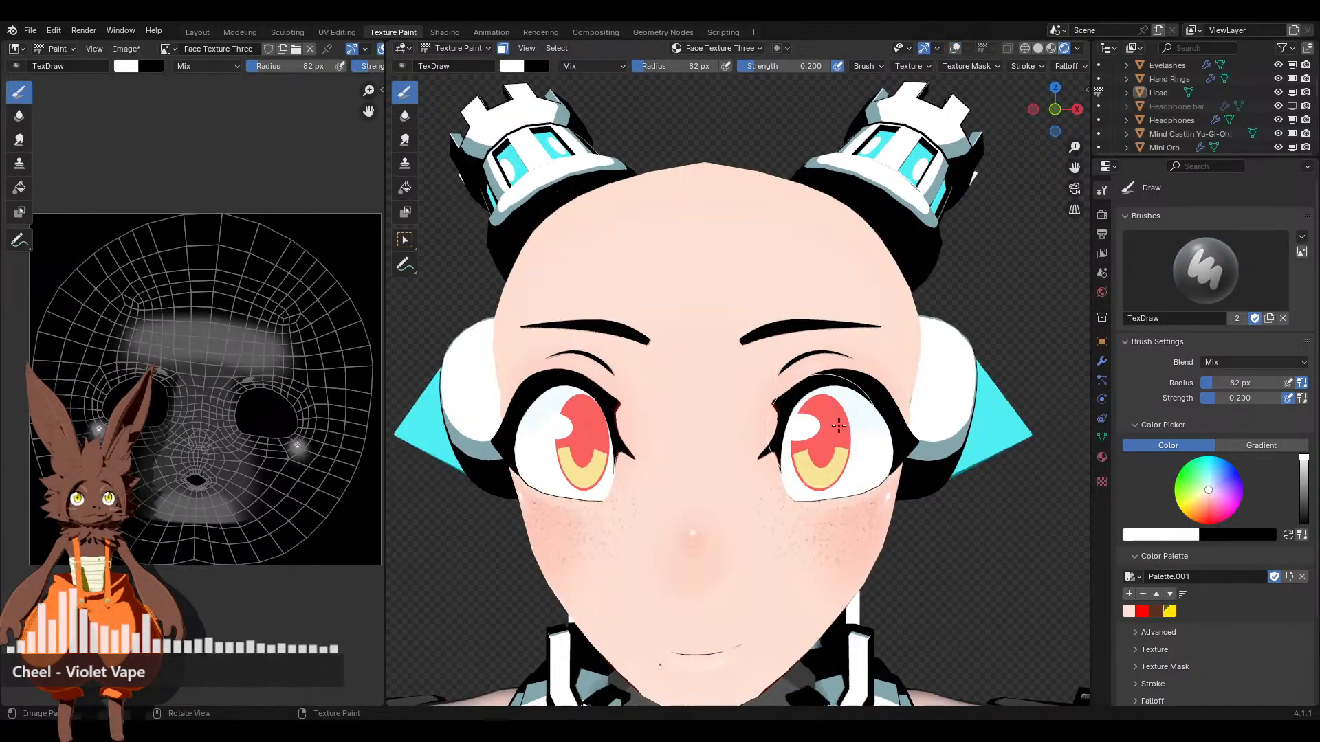
Check the face from different distances and save the Face Texture Three image
{"action": "scroll", "coordinate": [874, 399], "scroll_direction": "down", "scroll_amount": 2}
{"action": "scroll", "coordinate": [873, 399], "scroll_direction": "up", "scroll_amount": 6}
{"action": "scroll", "coordinate": [873, 399], "scroll_direction": "down", "scroll_amount": 5}
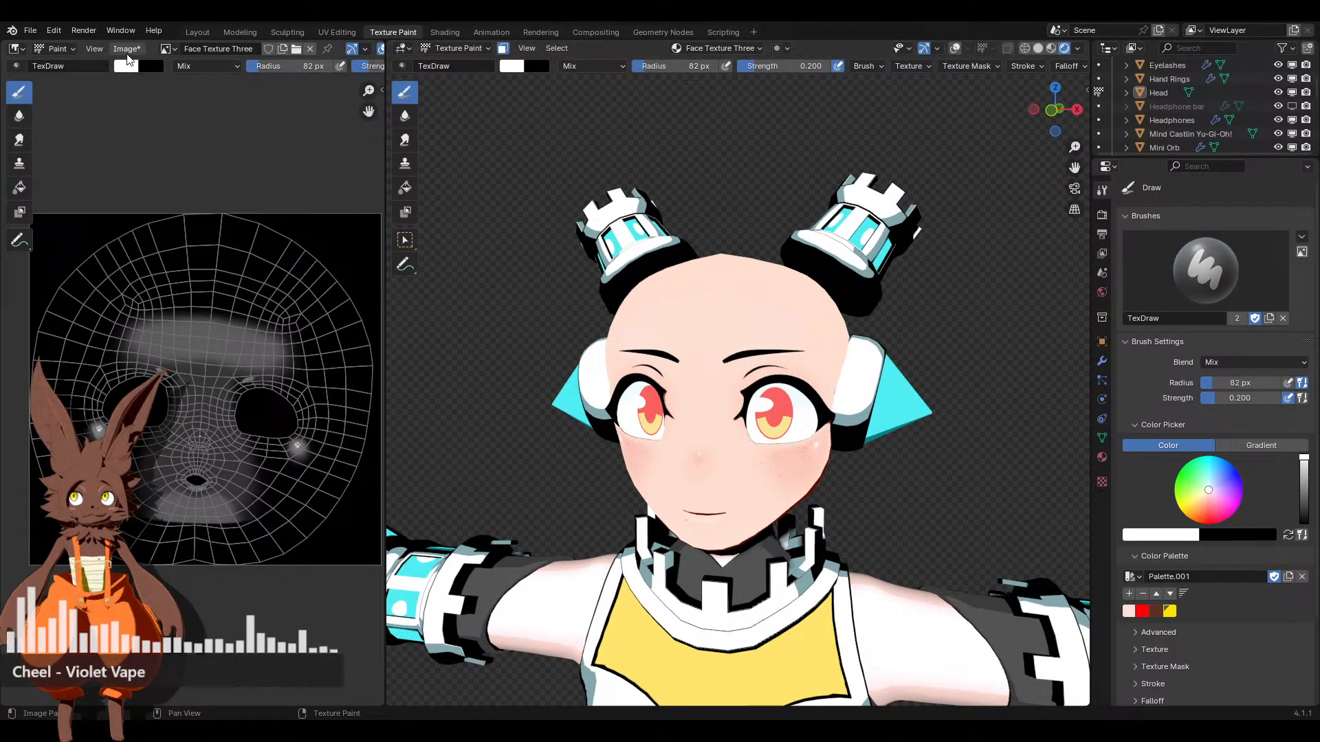
{"action": "left_click", "coordinate": [127, 57]}
{"action": "left_click", "coordinate": [173, 187]}
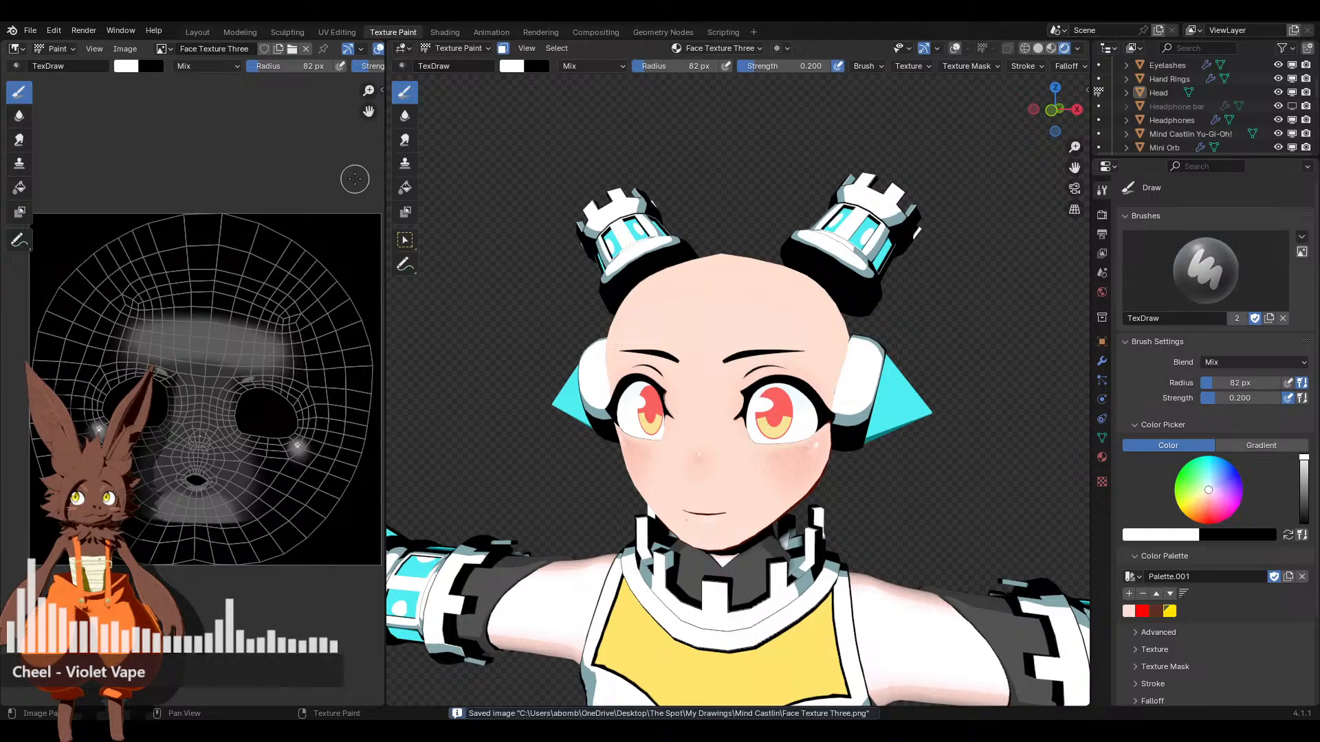
Select the Eyelashes in the Shading workspace, and switch to the Layout workspace to view the character's face
{"action": "left_click", "coordinate": [445, 32]}
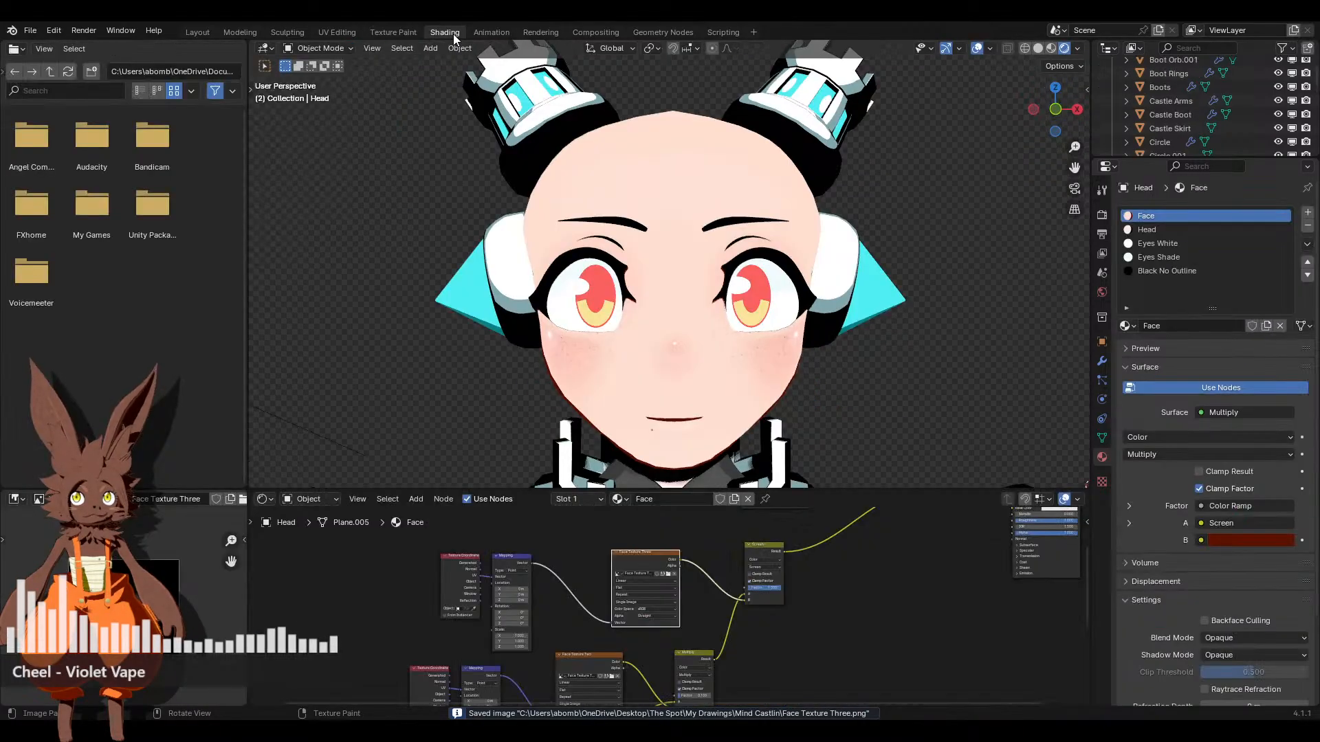
{"action": "left_click", "coordinate": [750, 263]}
{"action": "left_click", "coordinate": [197, 32]}
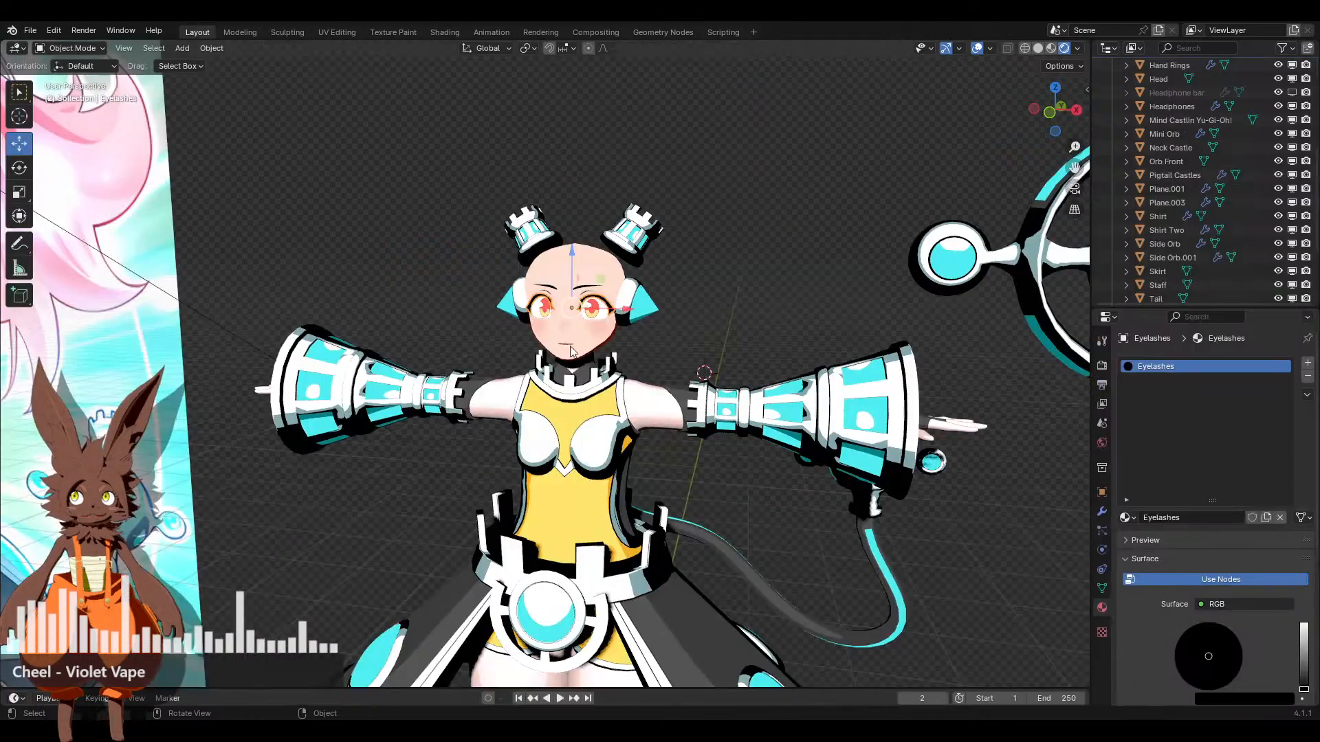
{"action": "scroll", "coordinate": [769, 343], "scroll_direction": "up", "scroll_amount": 5}
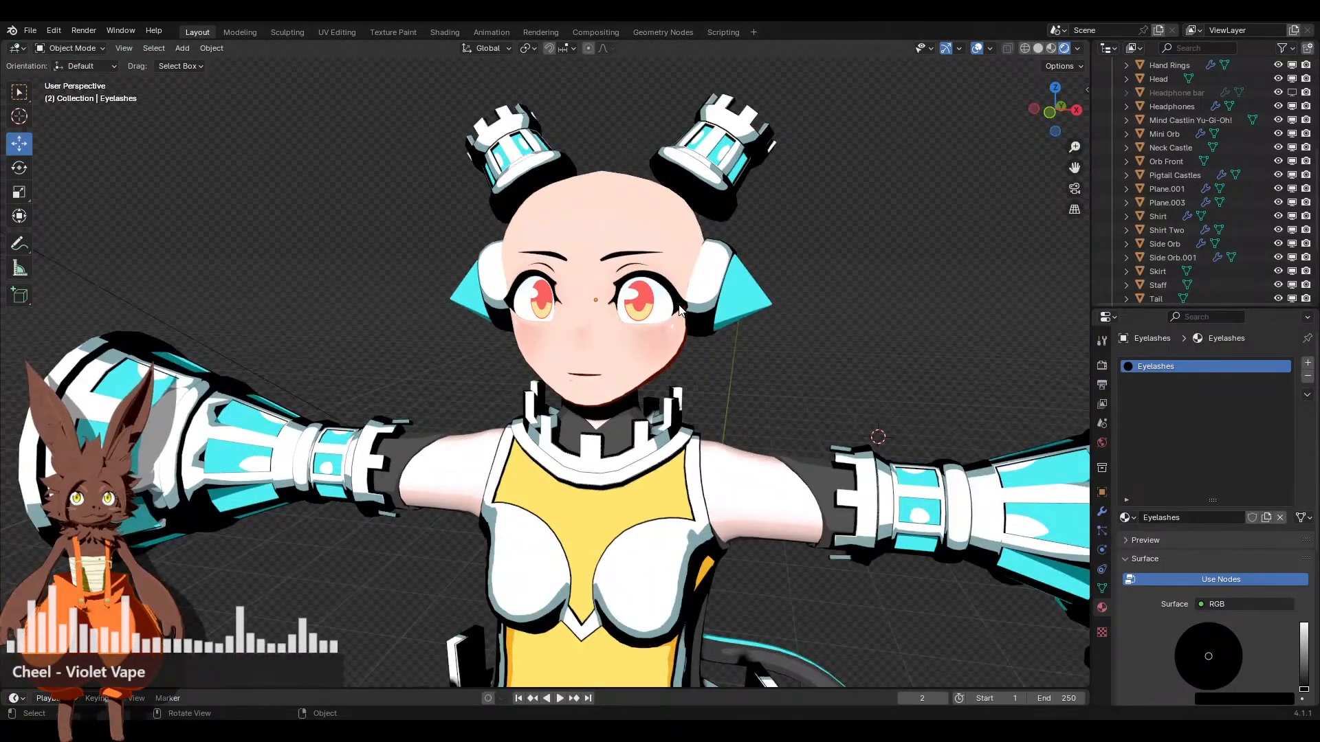
Select the Eyelashes and apply their Subdivision modifier, keeping the Mirror modifier
{"action": "left_click", "coordinate": [679, 310]}
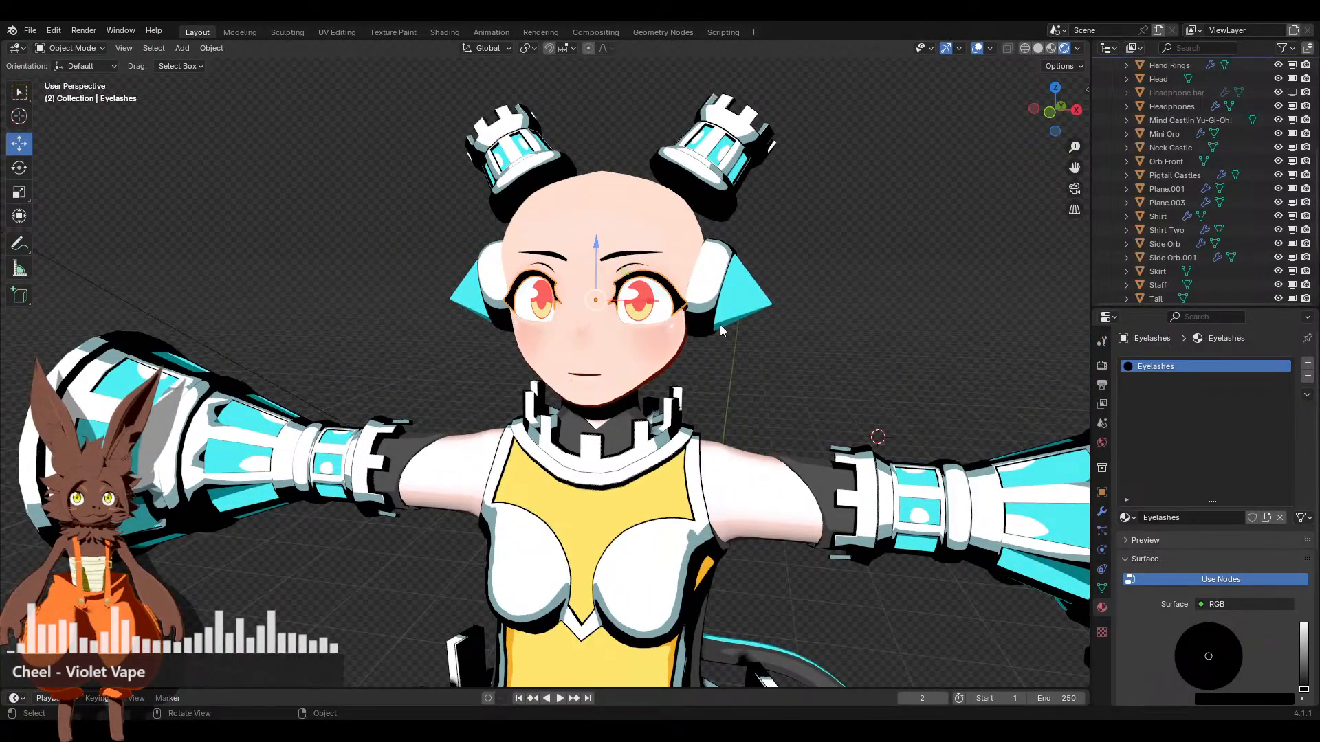
{"action": "left_click", "coordinate": [1102, 512]}
{"action": "scroll", "coordinate": [787, 337], "scroll_direction": "up", "scroll_amount": 2}
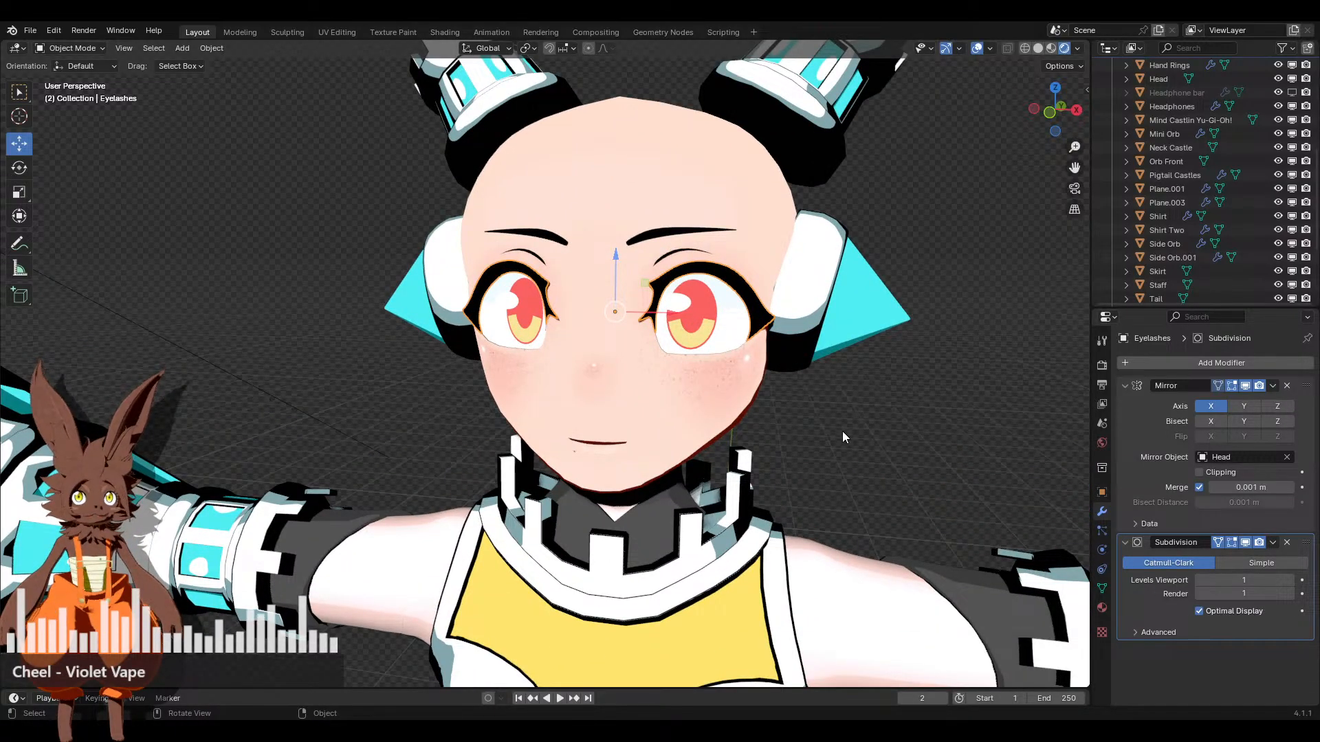
{"action": "scroll", "coordinate": [859, 427], "scroll_direction": "up", "scroll_amount": 1}
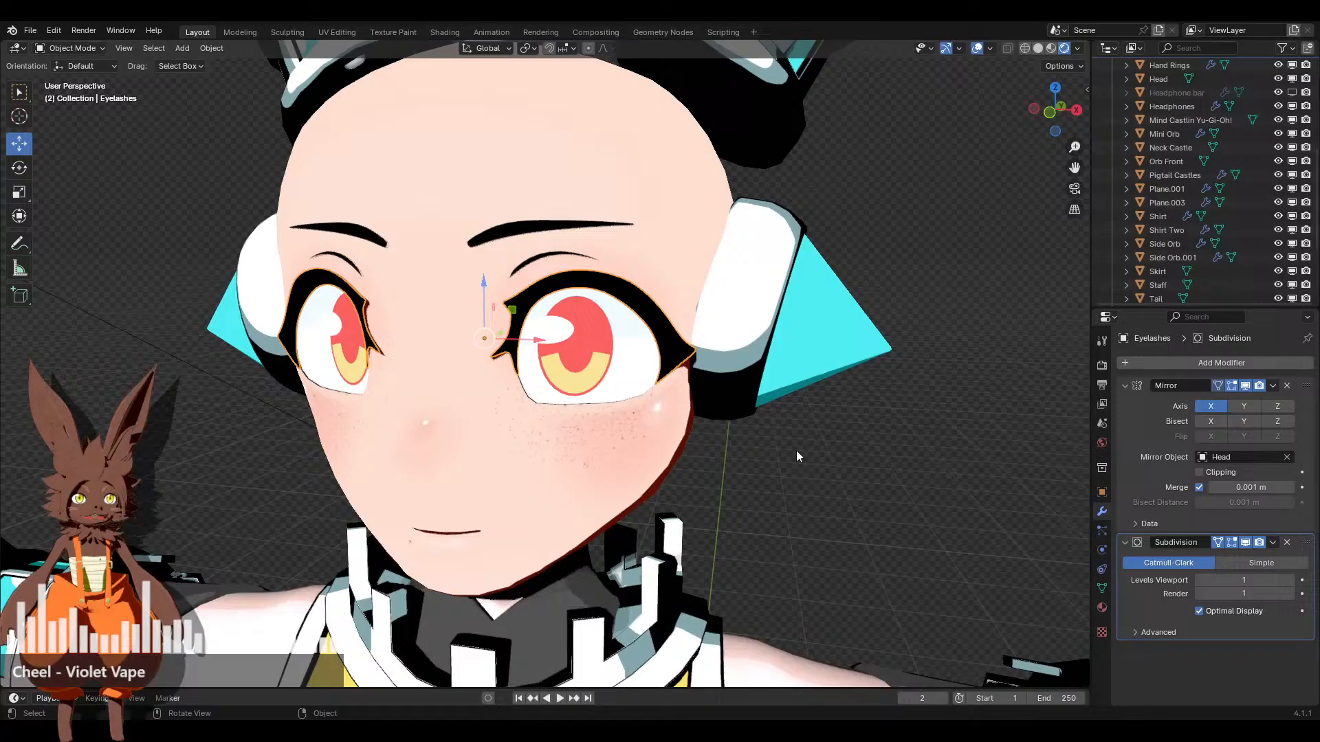
{"action": "left_click", "coordinate": [1273, 543]}
{"action": "left_click", "coordinate": [1243, 555]}
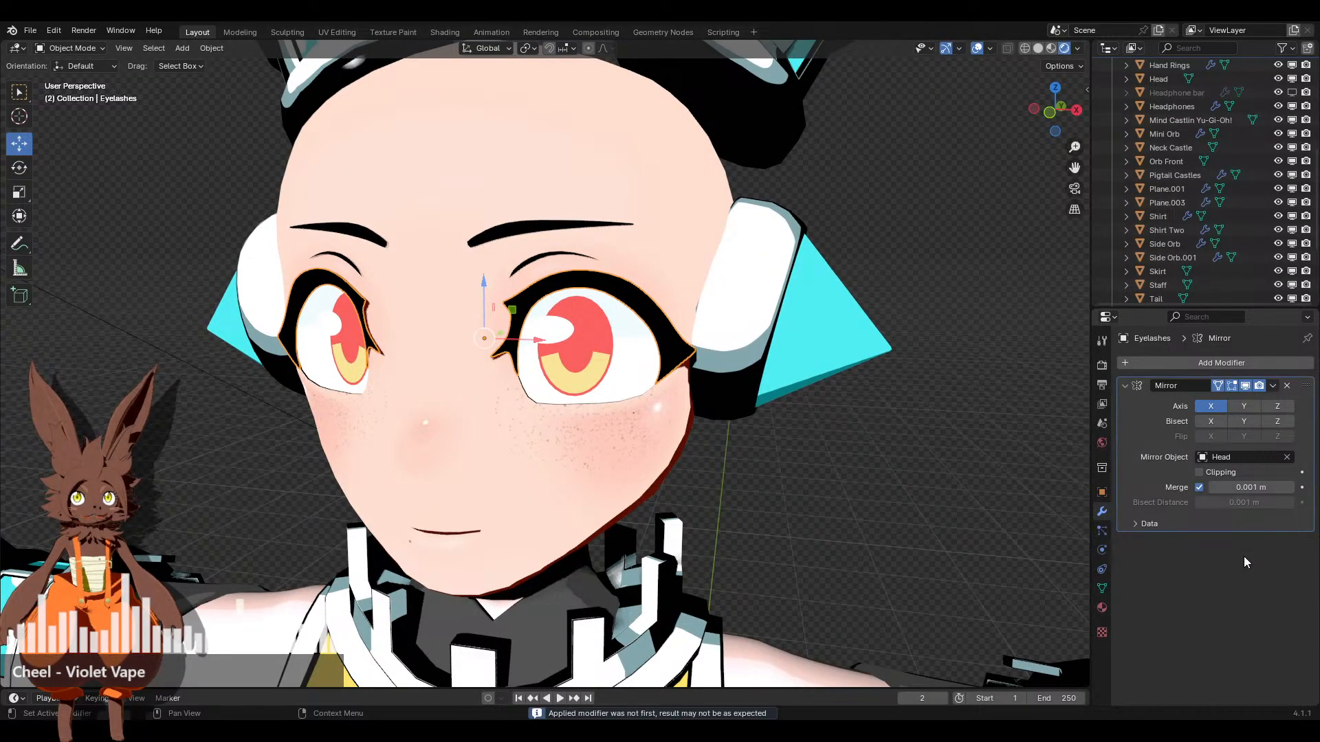
Switch to the UV Editing workspace and unwrap the whole Eyelashes mesh
{"action": "left_click", "coordinate": [339, 32]}
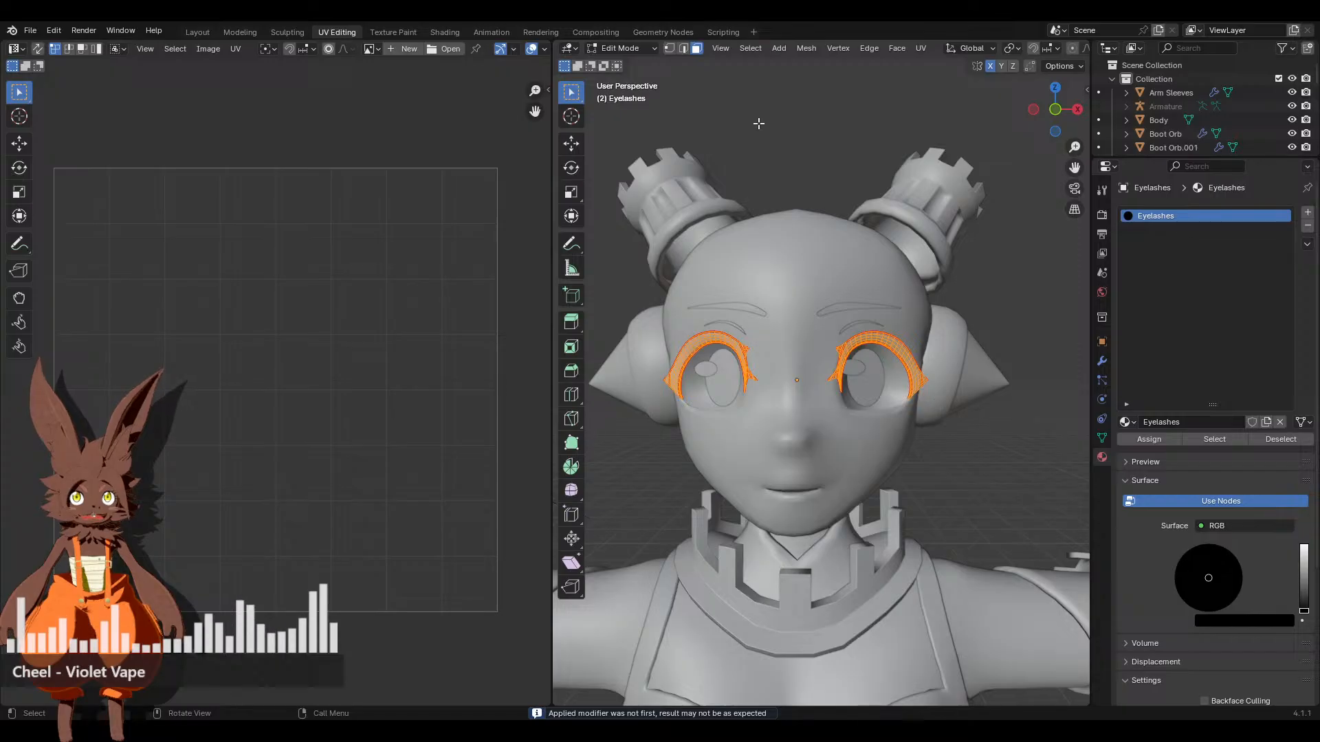
{"action": "left_click", "coordinate": [922, 49]}
{"action": "left_click", "coordinate": [925, 63]}
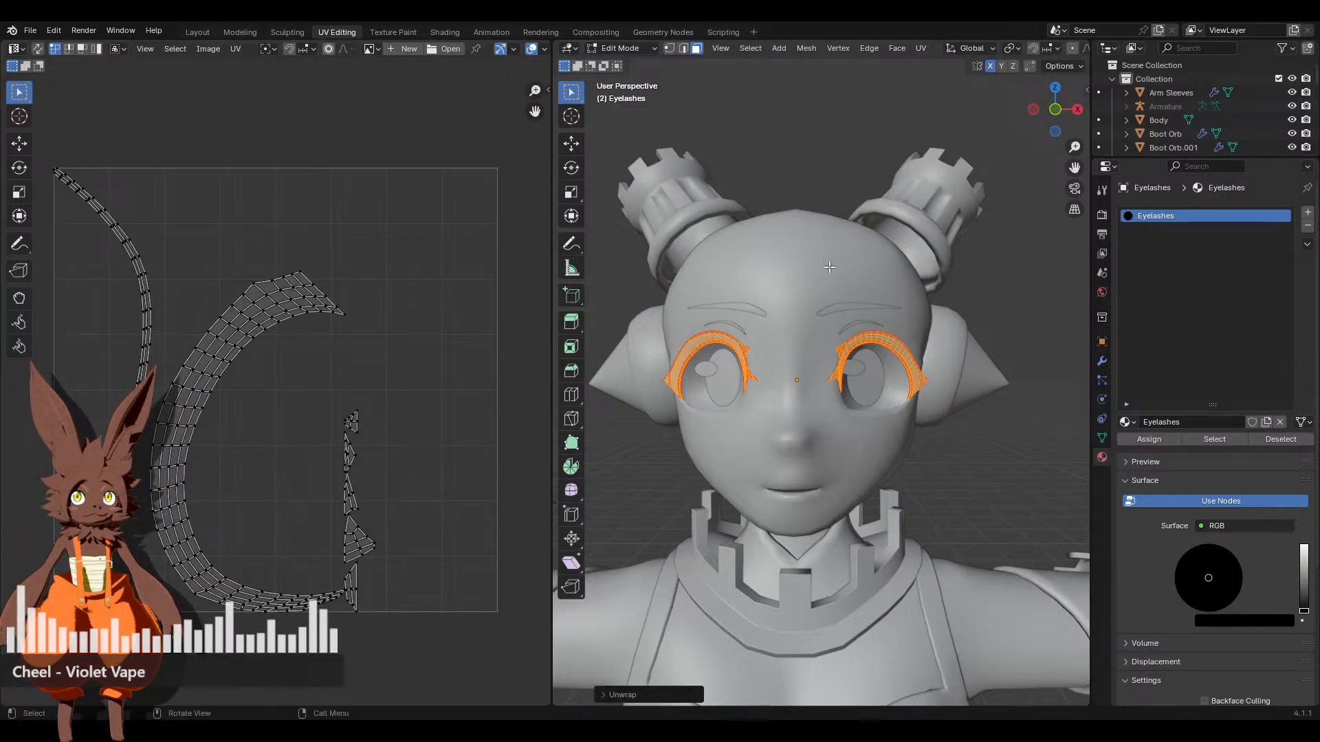
Mark seams along the upper and lower borders of the outer lash corner, and clear the seam crossing its tip
{"action": "middle_click_drag", "start_coordinate": [829, 268], "coordinate": [798, 275]}
{"action": "scroll", "coordinate": [798, 275], "scroll_direction": "up", "scroll_amount": 2}
{"action": "scroll", "coordinate": [827, 289], "scroll_direction": "up", "scroll_amount": 4}
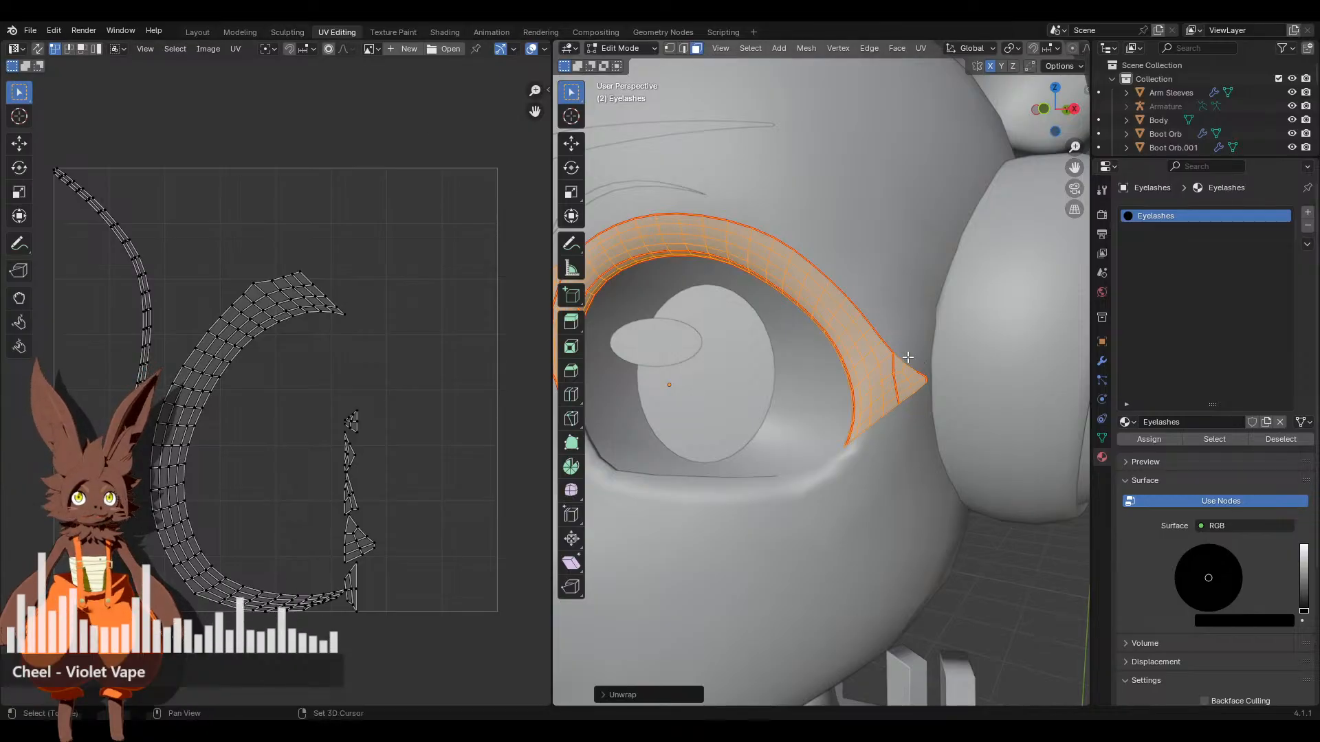
{"action": "scroll", "coordinate": [907, 357], "scroll_direction": "up", "scroll_amount": 5}
{"action": "left_click", "coordinate": [925, 350]}
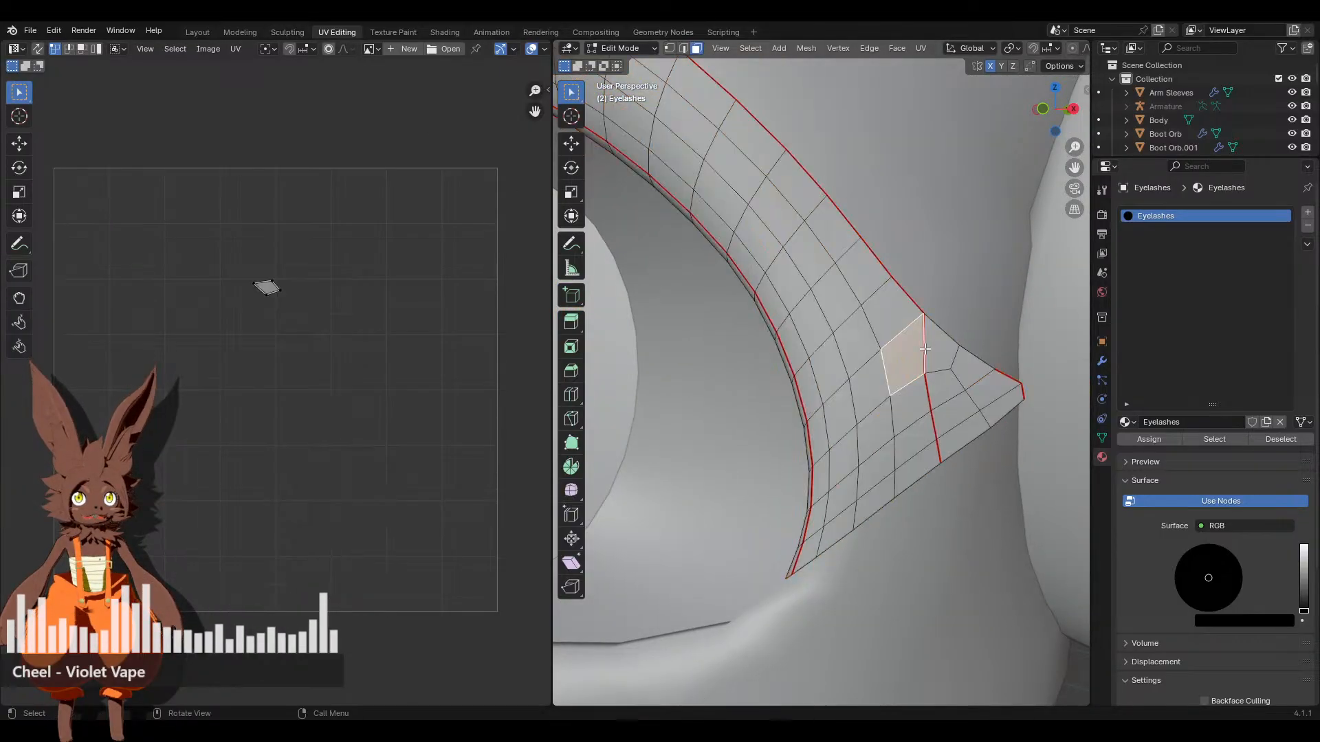
{"action": "left_click", "coordinate": [683, 49]}
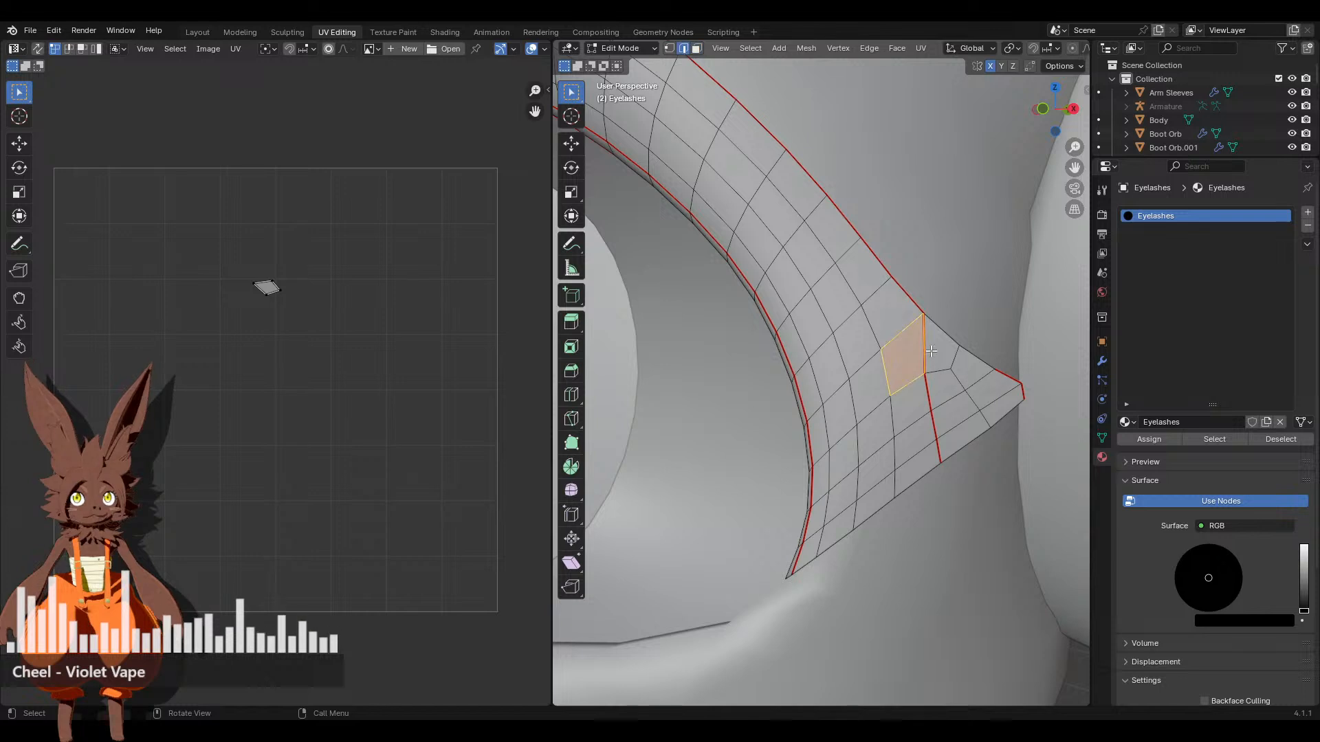
{"action": "left_click", "coordinate": [949, 334], "text": "alt"}
{"action": "left_click", "coordinate": [971, 441], "text": "alt+shift"}
{"action": "right_click", "coordinate": [971, 441]}
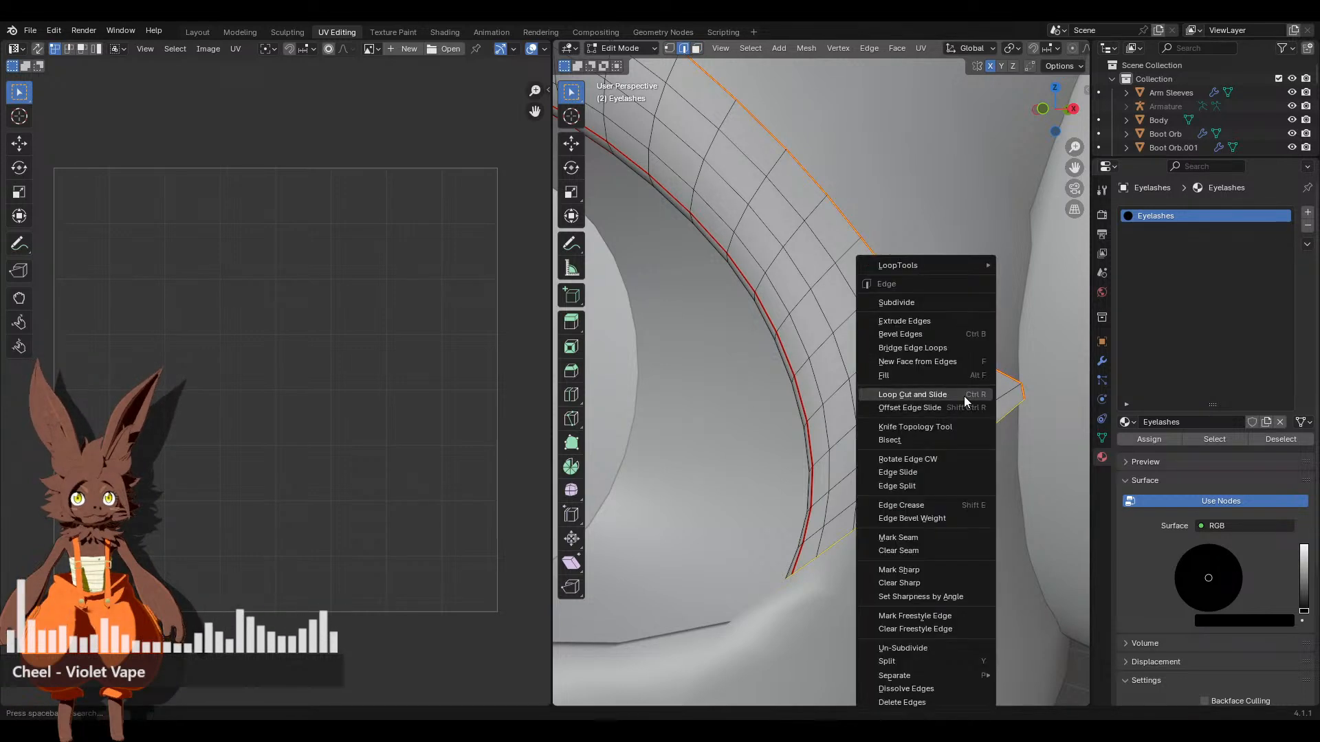
{"action": "left_click", "coordinate": [936, 536]}
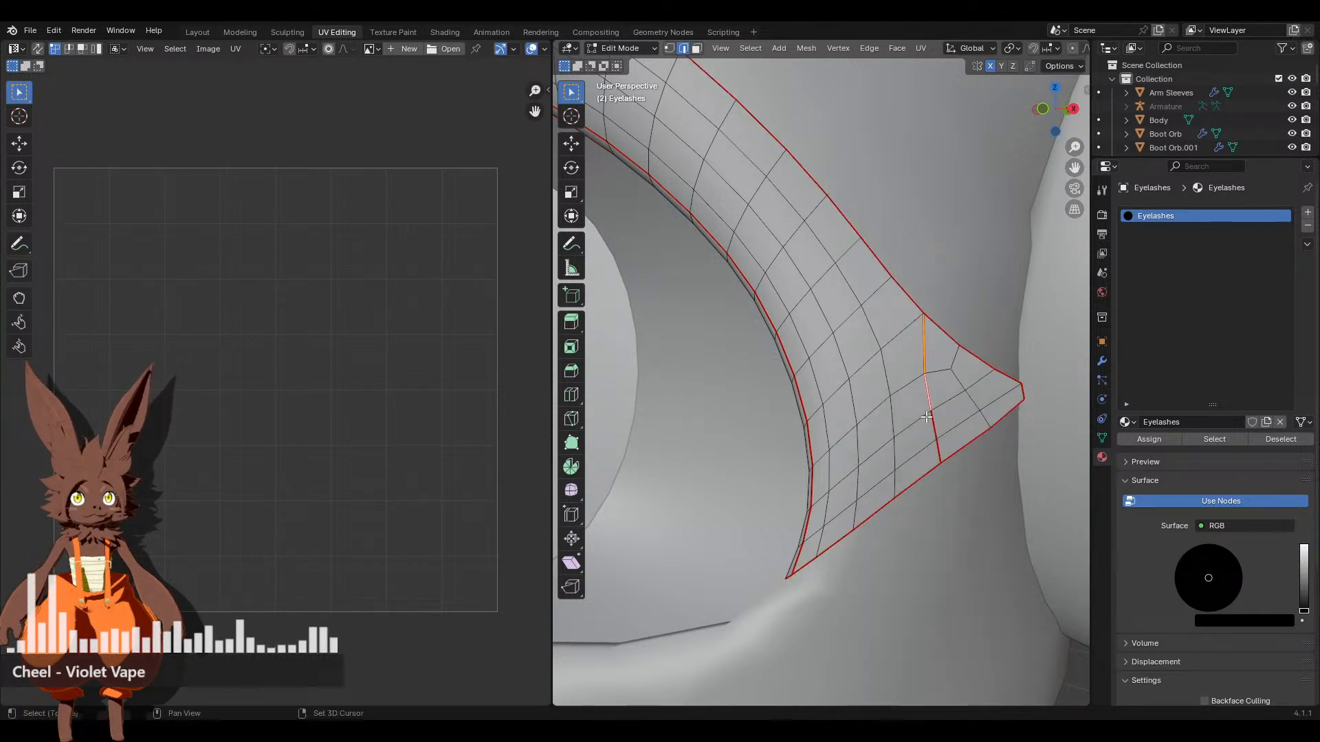
{"action": "right_click", "coordinate": [868, 401]}
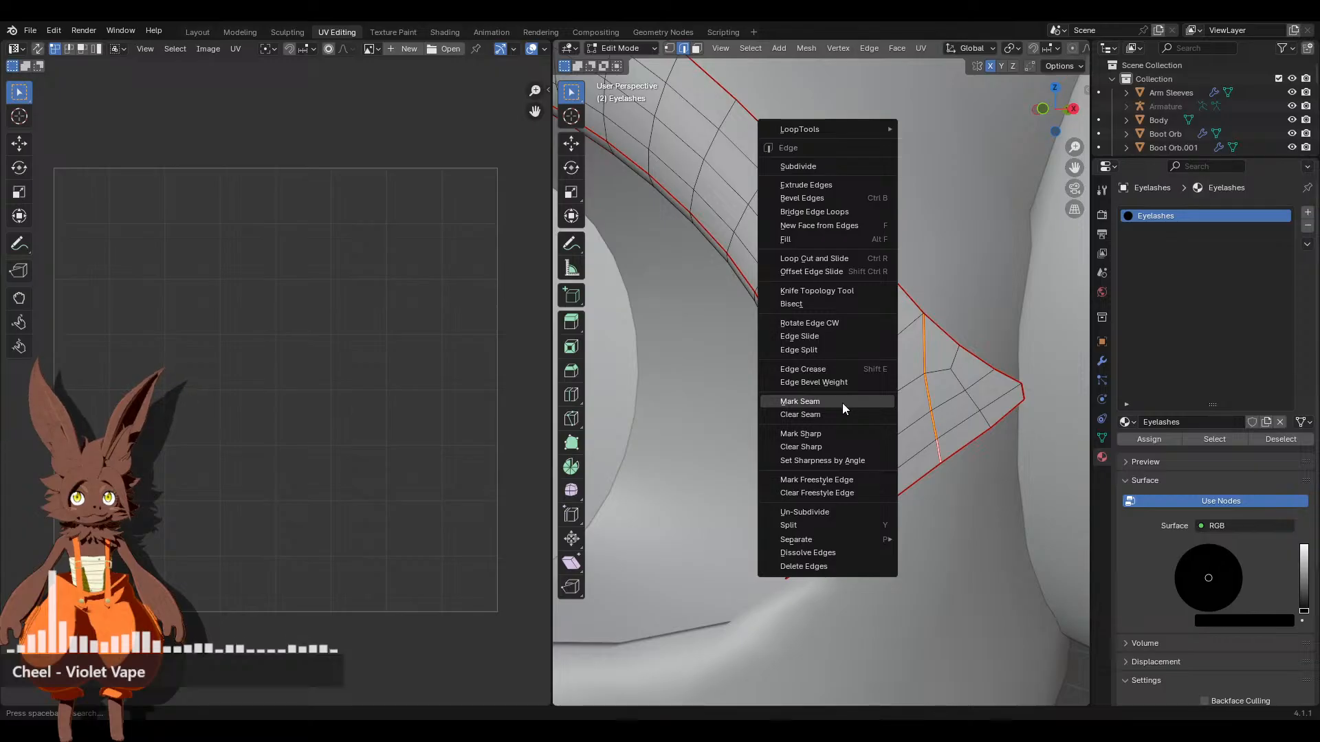
{"action": "left_click", "coordinate": [843, 403]}
Clear the seam on the edge loop running along the lash's inner rim, around to the inner eye corner
{"action": "scroll", "coordinate": [827, 370], "scroll_direction": "down", "scroll_amount": 5}
{"action": "middle_click_drag", "start_coordinate": [827, 369], "coordinate": [883, 381]}
{"action": "scroll", "coordinate": [821, 383], "scroll_direction": "up", "scroll_amount": 7}
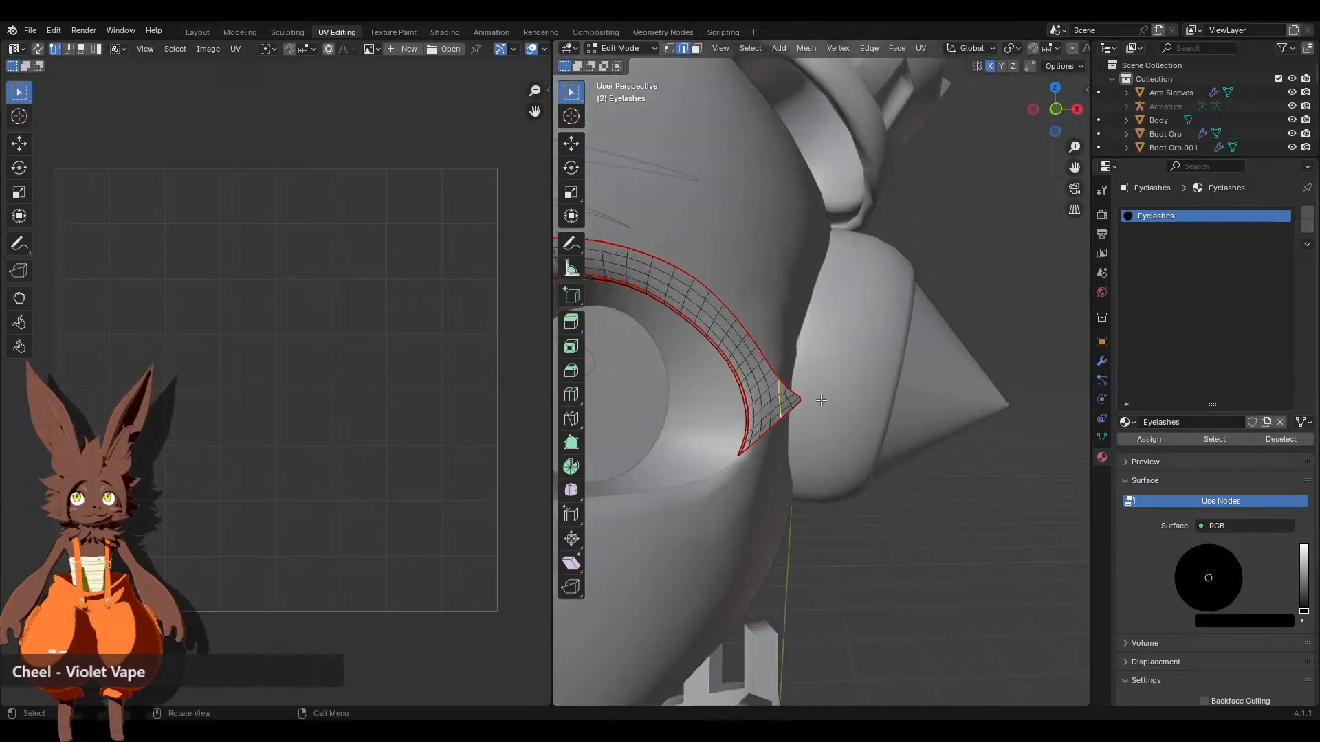
{"action": "middle_click_drag", "start_coordinate": [712, 412], "coordinate": [747, 416]}
{"action": "scroll", "coordinate": [747, 416], "scroll_direction": "up", "scroll_amount": 2}
{"action": "left_click", "coordinate": [823, 389], "text": "alt"}
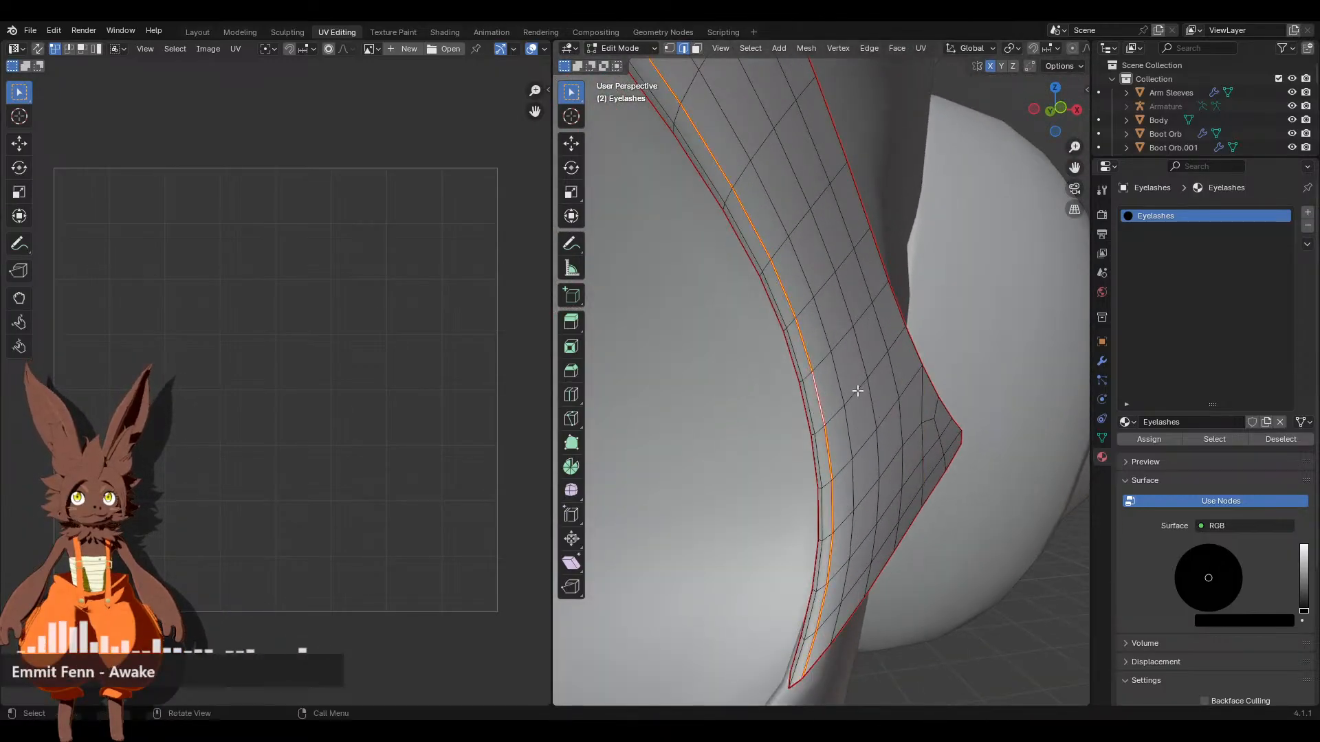
{"action": "right_click", "coordinate": [848, 389]}
{"action": "left_click", "coordinate": [843, 391]}
{"action": "scroll", "coordinate": [838, 388], "scroll_direction": "down", "scroll_amount": 3}
{"action": "scroll", "coordinate": [830, 370], "scroll_direction": "down", "scroll_amount": 5}
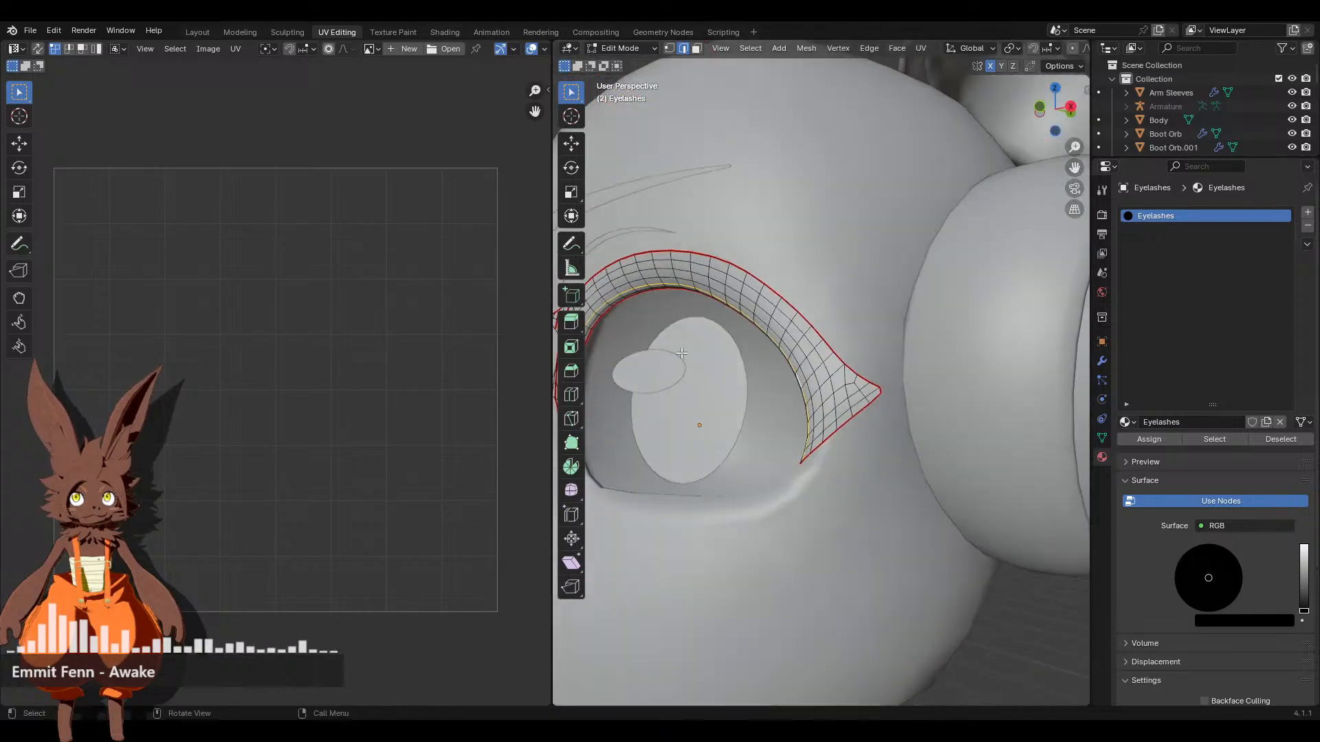
{"action": "middle_click_drag", "start_coordinate": [830, 370], "coordinate": [736, 186]}
{"action": "scroll", "coordinate": [793, 417], "scroll_direction": "up", "scroll_amount": 6}
{"action": "scroll", "coordinate": [793, 417], "scroll_direction": "up", "scroll_amount": 1}
{"action": "right_click", "coordinate": [785, 396]}
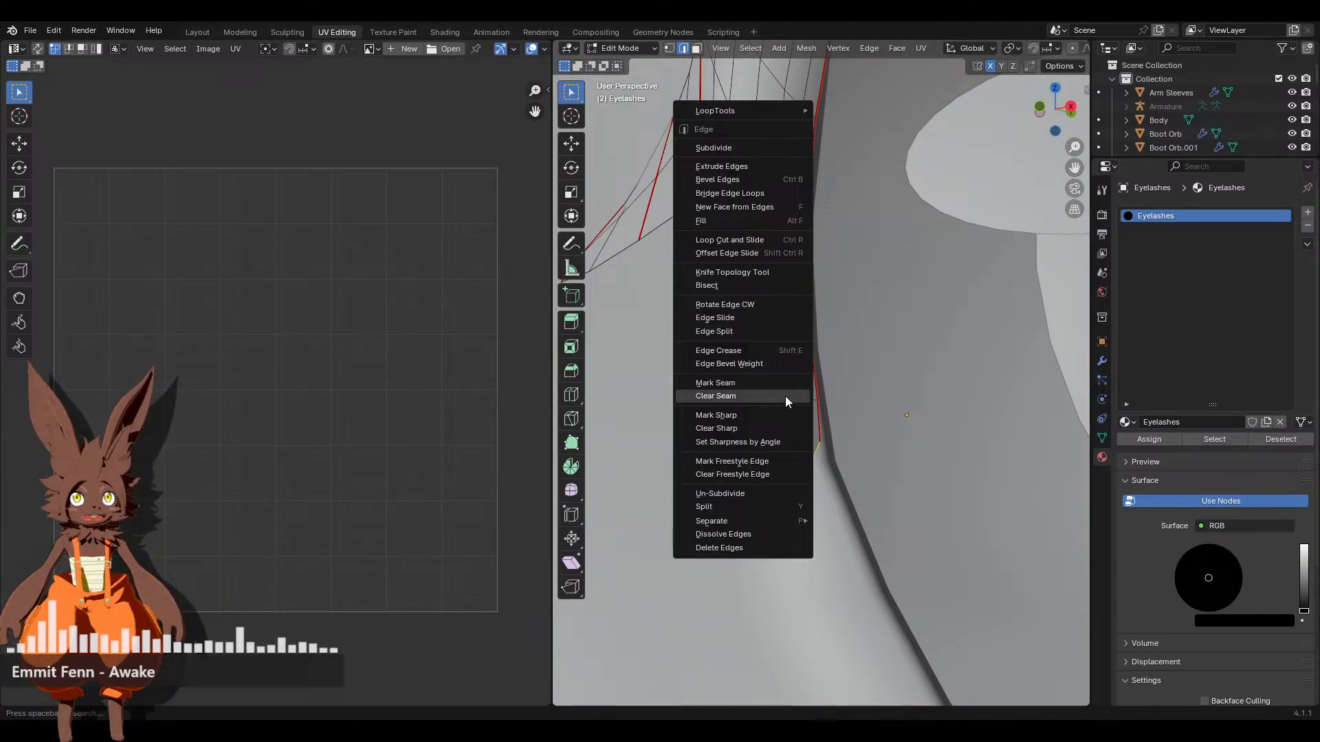
{"action": "left_click", "coordinate": [785, 396]}
Clear both seams that cross the lower spike at the inner end of the lash
{"action": "middle_click_drag", "start_coordinate": [785, 396], "coordinate": [856, 447]}
{"action": "middle_click_drag", "start_coordinate": [856, 447], "coordinate": [814, 444]}
{"action": "scroll", "coordinate": [805, 412], "scroll_direction": "up", "scroll_amount": 3}
{"action": "left_click", "coordinate": [826, 420]}
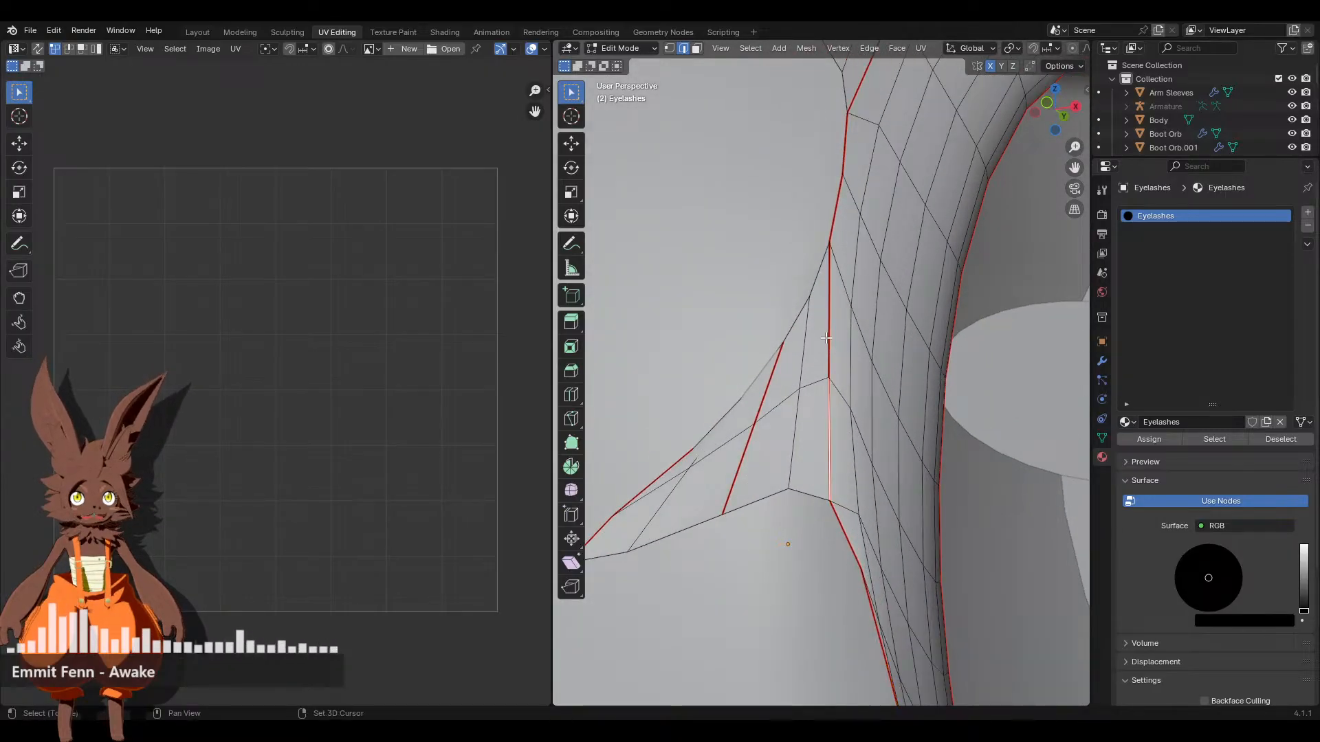
{"action": "left_click", "coordinate": [827, 341], "text": "shift"}
{"action": "left_click", "coordinate": [769, 393], "text": "shift"}
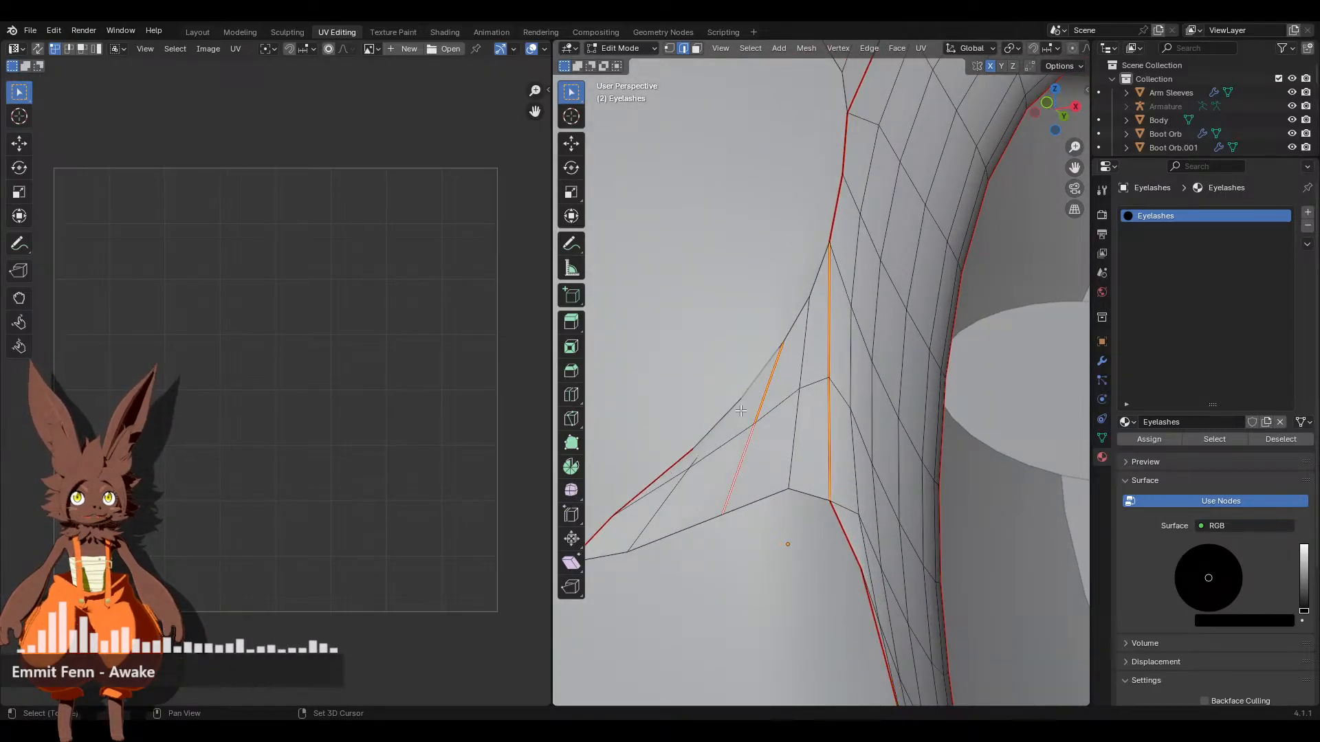
{"action": "right_click", "coordinate": [778, 392]}
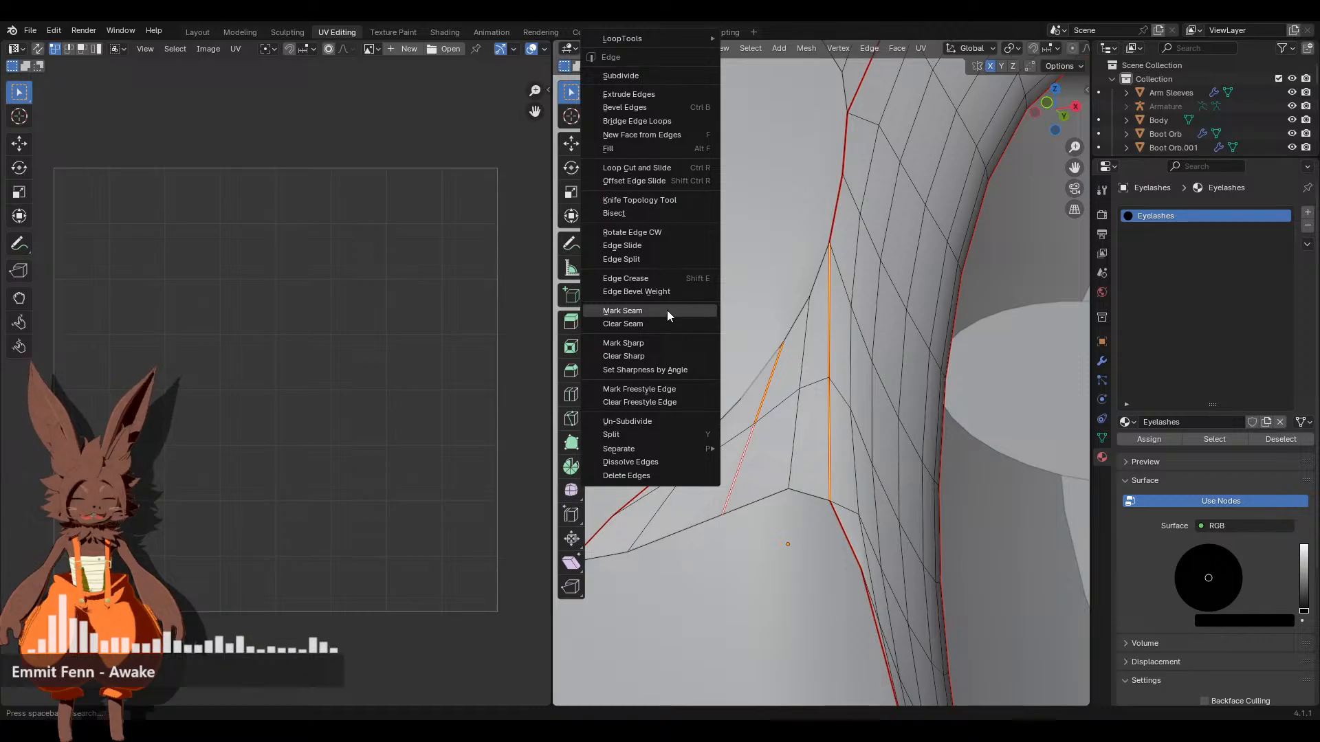
{"action": "left_click", "coordinate": [675, 320]}
Mark seams on the outline edges above and below the lower inner lash spike
{"action": "left_click", "coordinate": [798, 320], "text": "alt"}
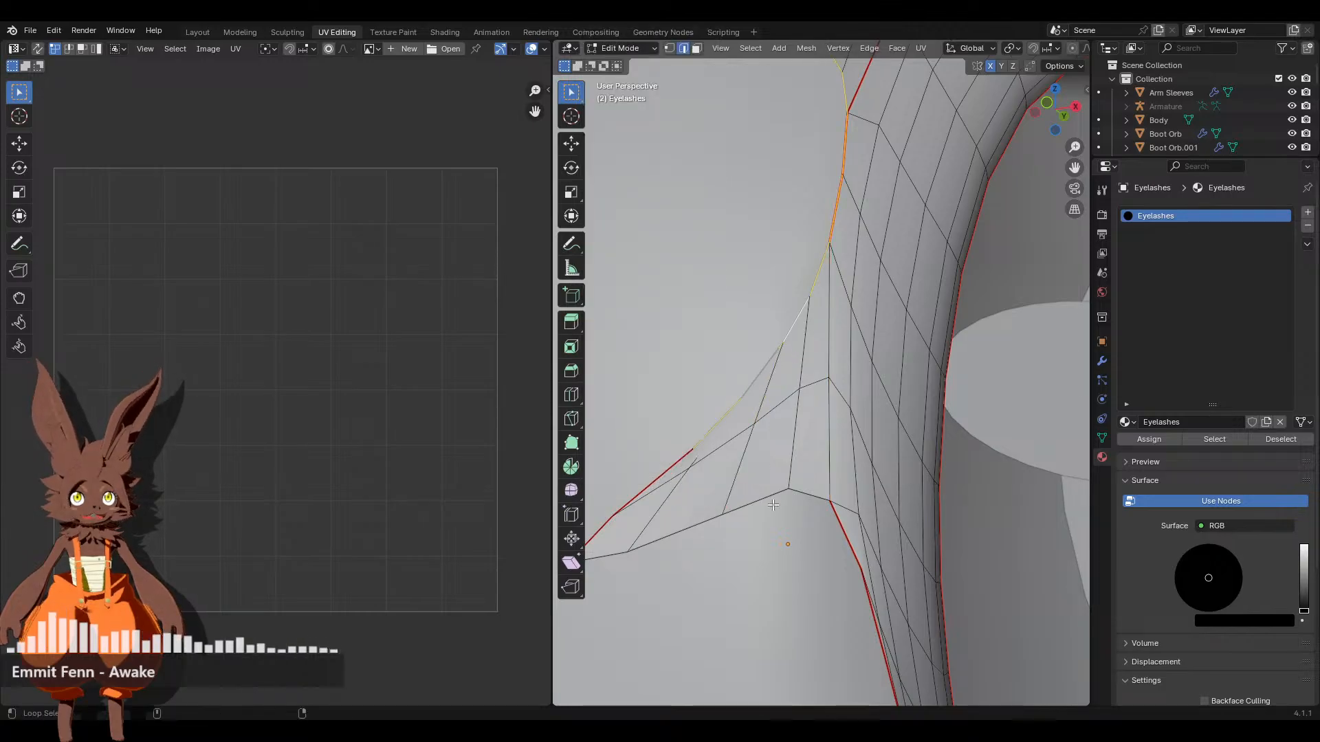
{"action": "left_click", "coordinate": [774, 505], "text": "alt+shift"}
{"action": "right_click", "coordinate": [875, 436]}
{"action": "left_click", "coordinate": [871, 434]}
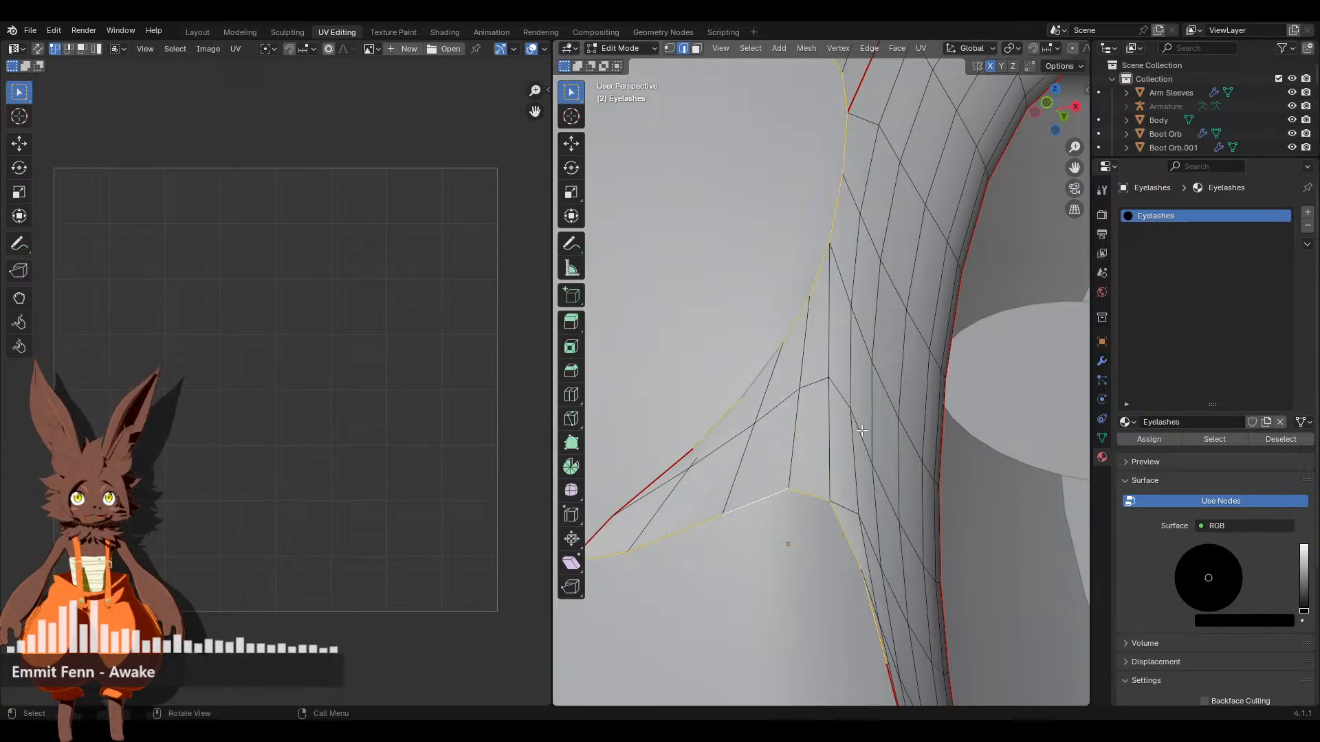
{"action": "right_click", "coordinate": [861, 430]}
{"action": "left_click", "coordinate": [856, 416]}
{"action": "scroll", "coordinate": [853, 413], "scroll_direction": "down", "scroll_amount": 3}
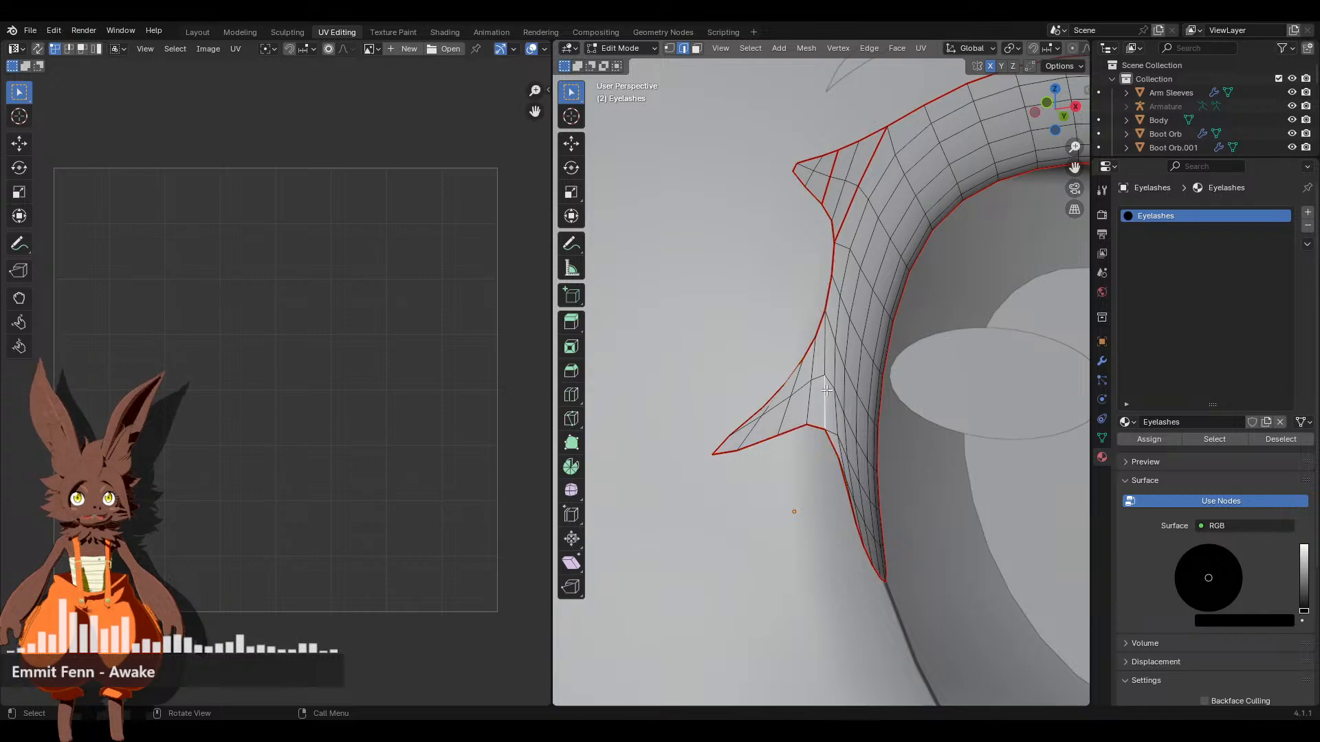
Clear both seams that cross the upper spike at the inner end of the lash
{"action": "middle_click_drag", "start_coordinate": [826, 390], "coordinate": [683, 354]}
{"action": "scroll", "coordinate": [696, 233], "scroll_direction": "up", "scroll_amount": 3}
{"action": "left_click", "coordinate": [714, 275], "text": "alt"}
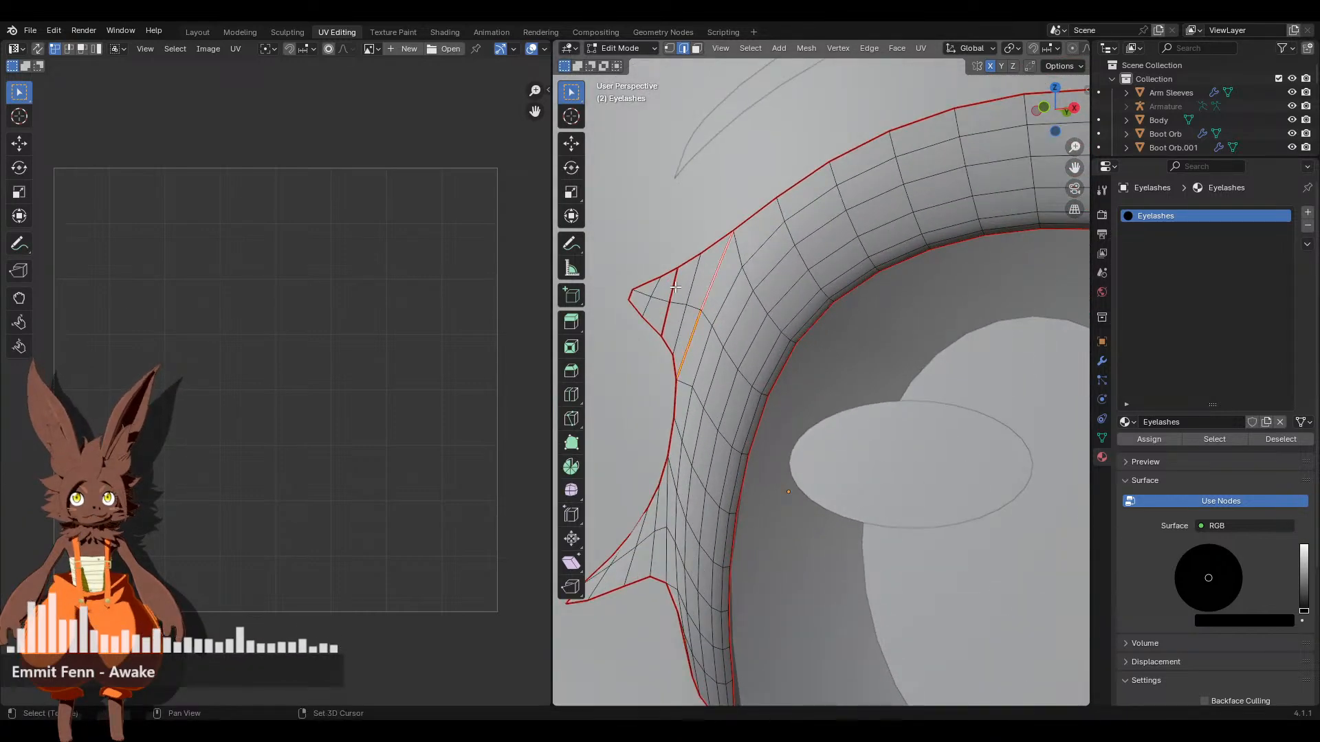
{"action": "left_click", "coordinate": [676, 287], "text": "alt+shift"}
{"action": "right_click", "coordinate": [720, 303]}
{"action": "left_click", "coordinate": [721, 322]}
{"action": "left_click", "coordinate": [755, 338]}
{"action": "scroll", "coordinate": [754, 337], "scroll_direction": "down", "scroll_amount": 4}
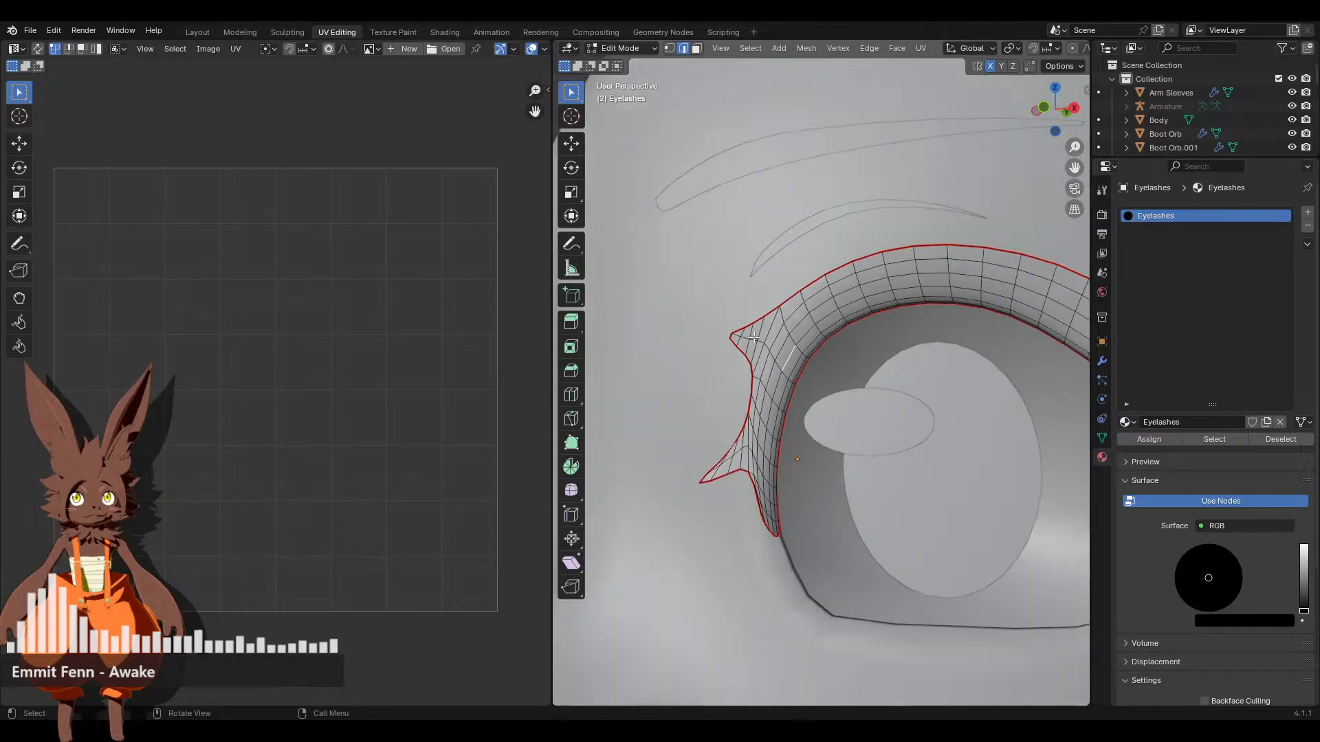
Select the whole Eyelashes mesh and unwrap it again with the revised seams
{"action": "middle_click_drag", "start_coordinate": [754, 337], "coordinate": [849, 415]}
{"action": "key", "text": "a"}
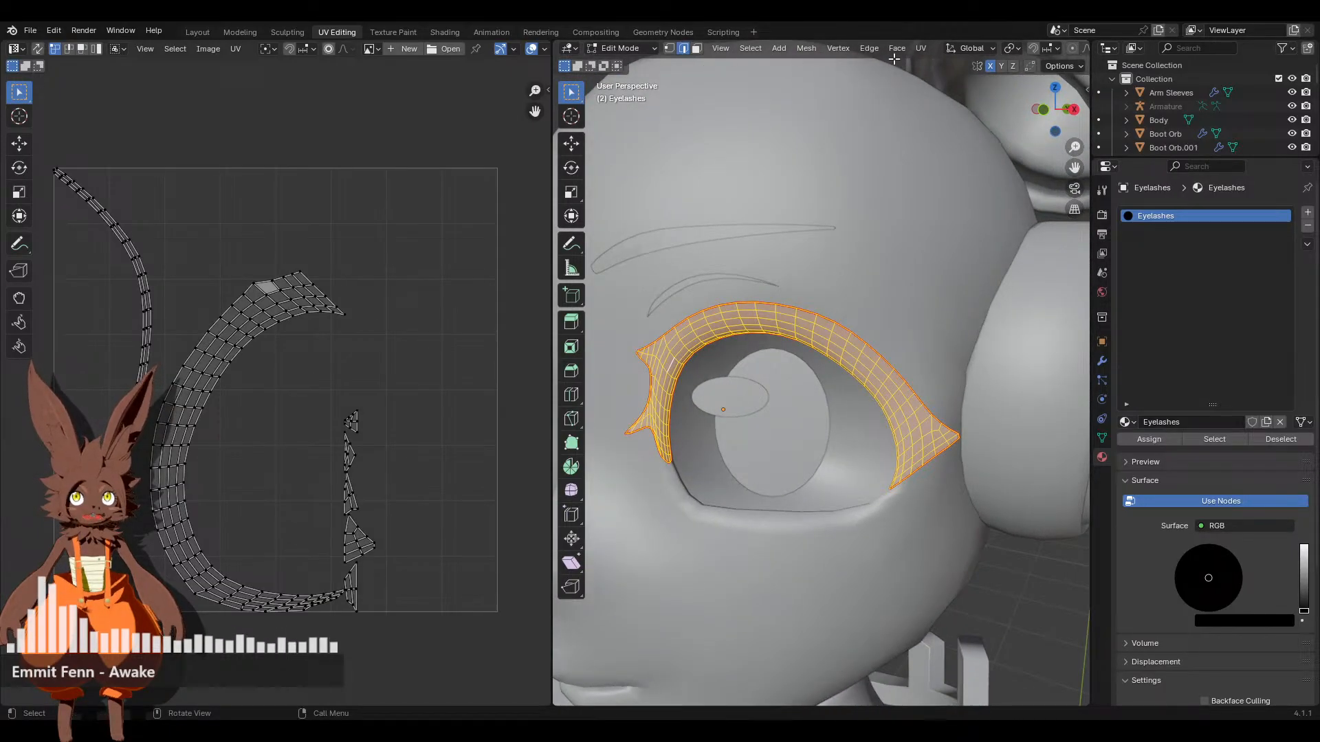
{"action": "key", "text": "u"}
{"action": "left_click", "coordinate": [921, 55]}
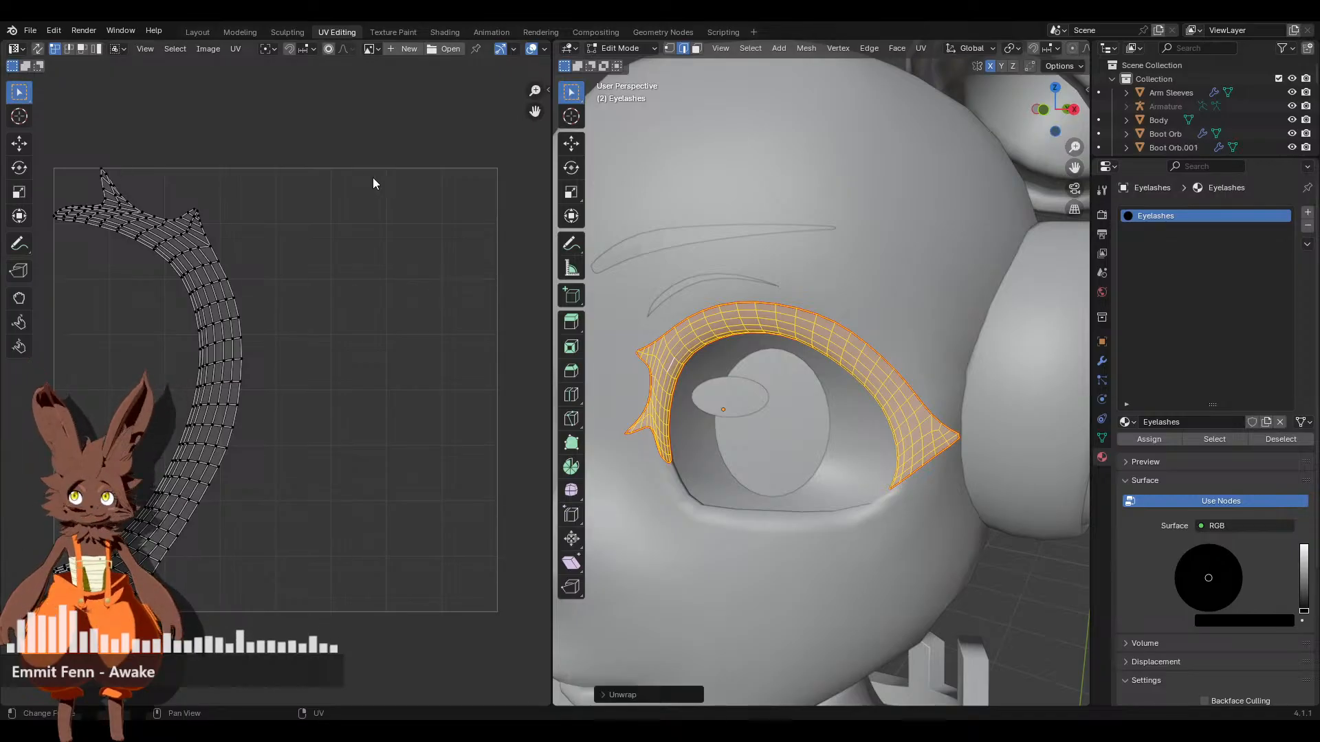
In the Shading workspace, add an Image Texture node with connected Mapping and Texture Coordinate nodes to the Eyelashes material
{"action": "left_click", "coordinate": [444, 32]}
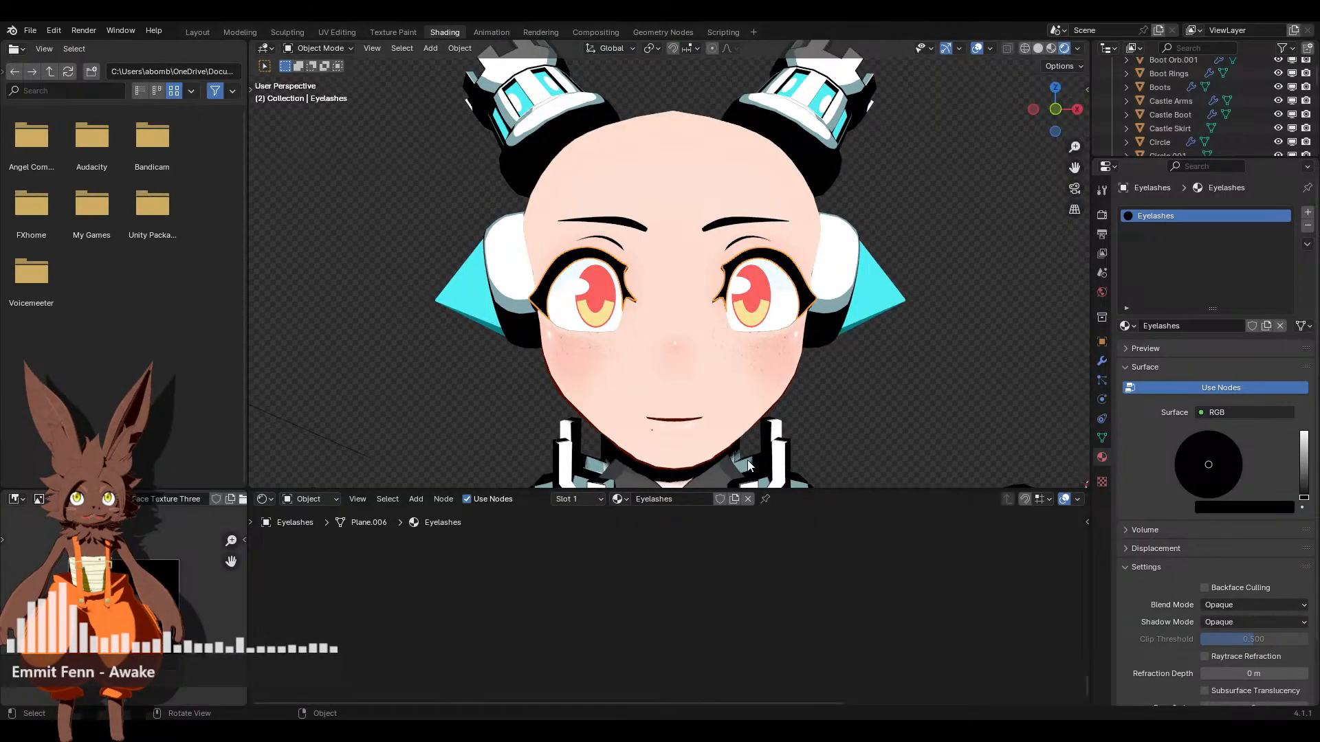
{"action": "scroll", "coordinate": [747, 465], "scroll_direction": "down", "scroll_amount": 5}
{"action": "scroll", "coordinate": [843, 611], "scroll_direction": "down", "scroll_amount": 3}
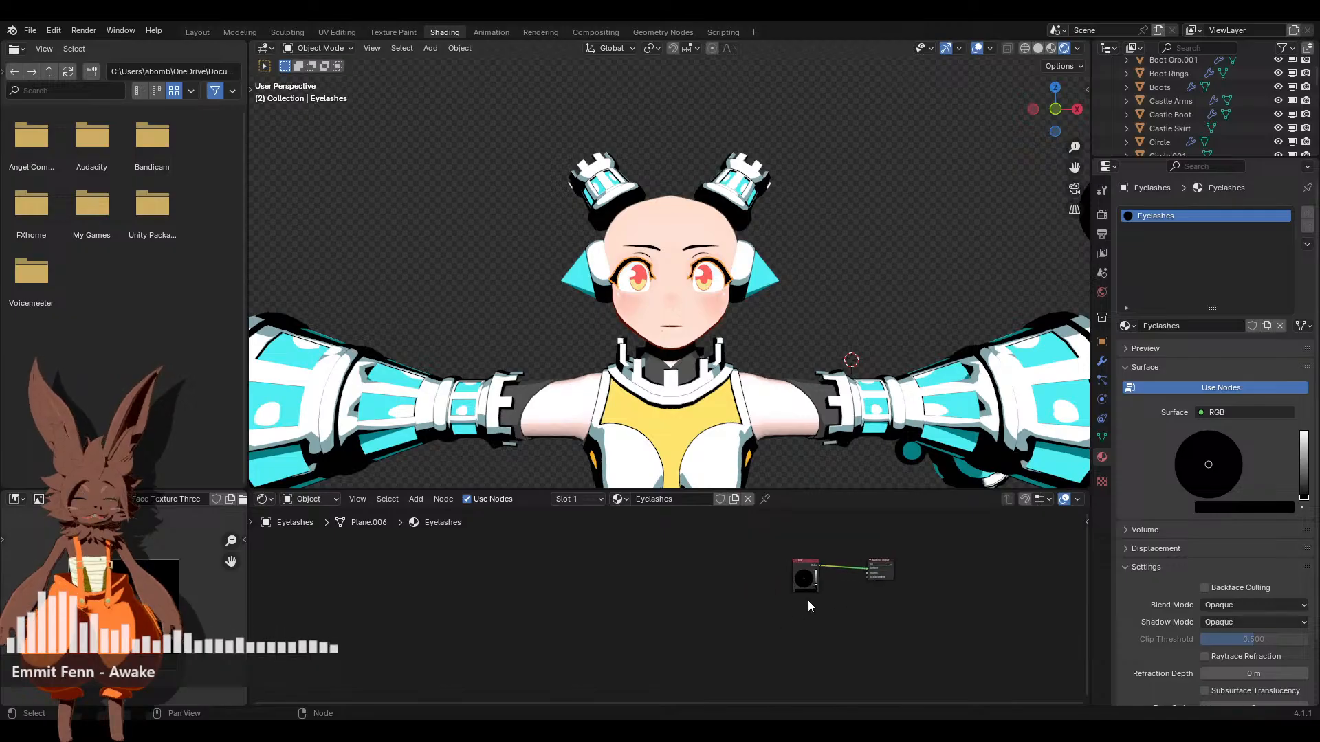
{"action": "scroll", "coordinate": [807, 600], "scroll_direction": "up", "scroll_amount": 1}
{"action": "scroll", "coordinate": [818, 618], "scroll_direction": "up", "scroll_amount": 3}
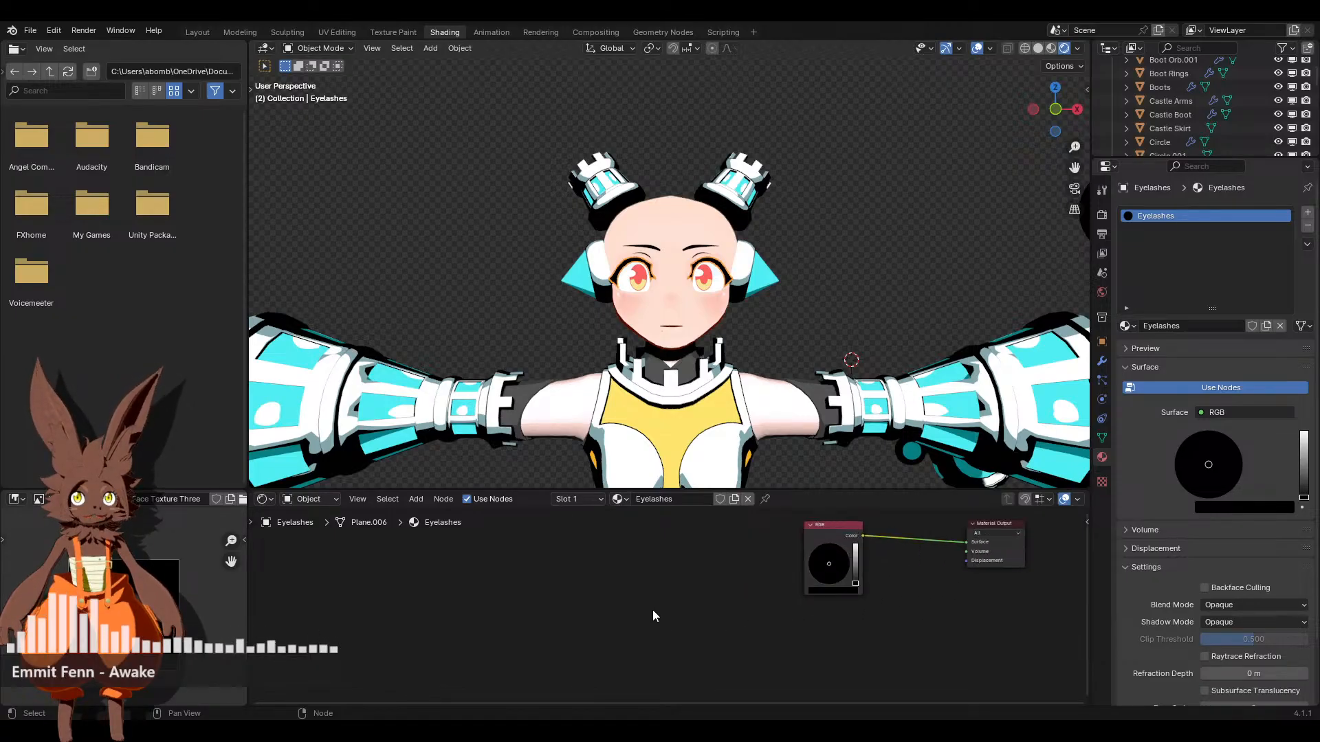
{"action": "left_click", "coordinate": [415, 499]}
{"action": "mouse_move", "coordinate": [443, 589]}
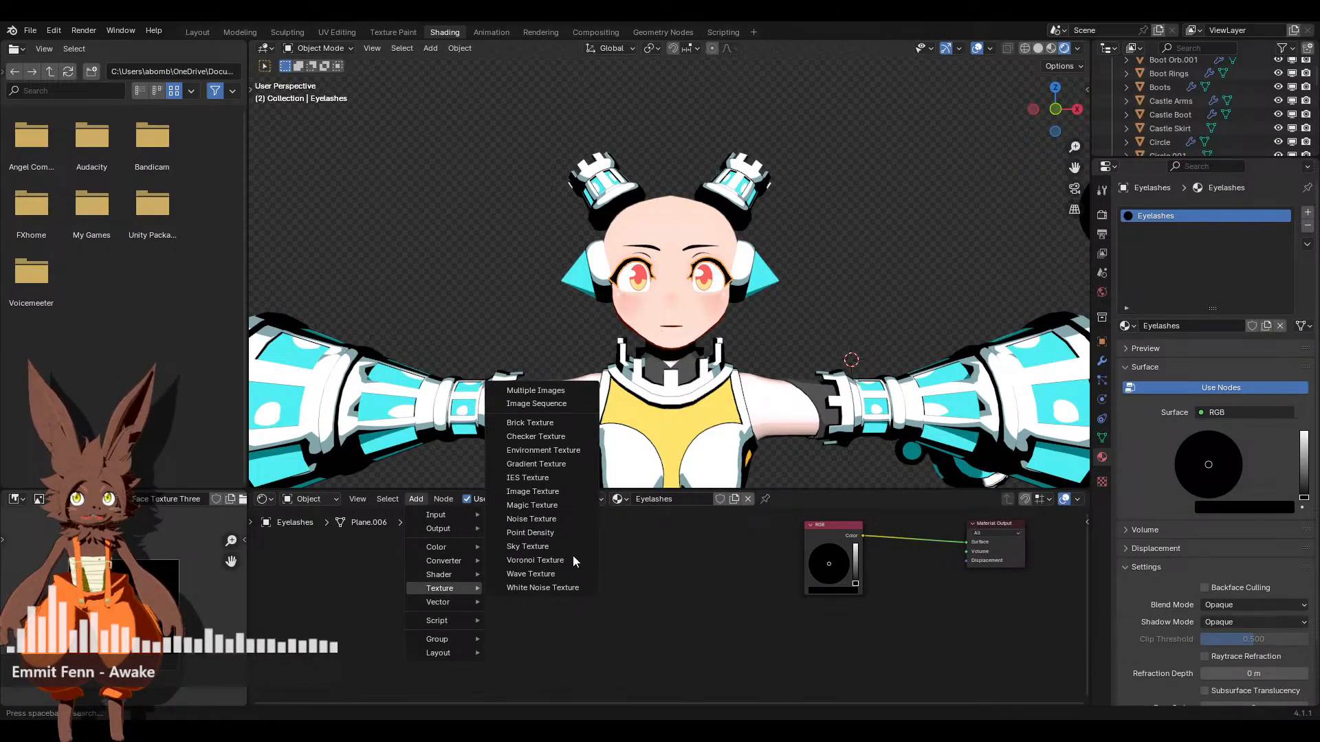
{"action": "left_click", "coordinate": [533, 492]}
{"action": "left_click", "coordinate": [687, 554]}
{"action": "key", "text": "ctrl+t"}
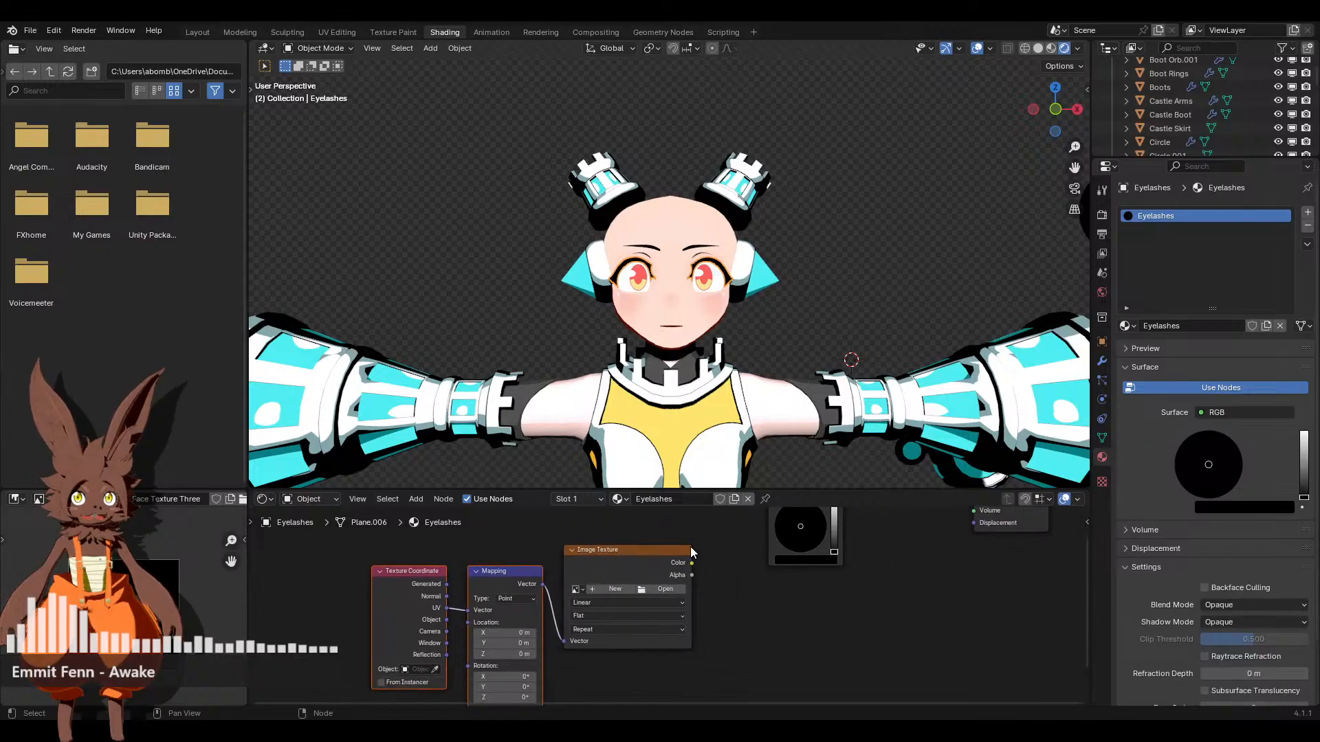
Start a new image for the Image Texture node and open its name for editing
{"action": "left_click", "coordinate": [614, 589]}
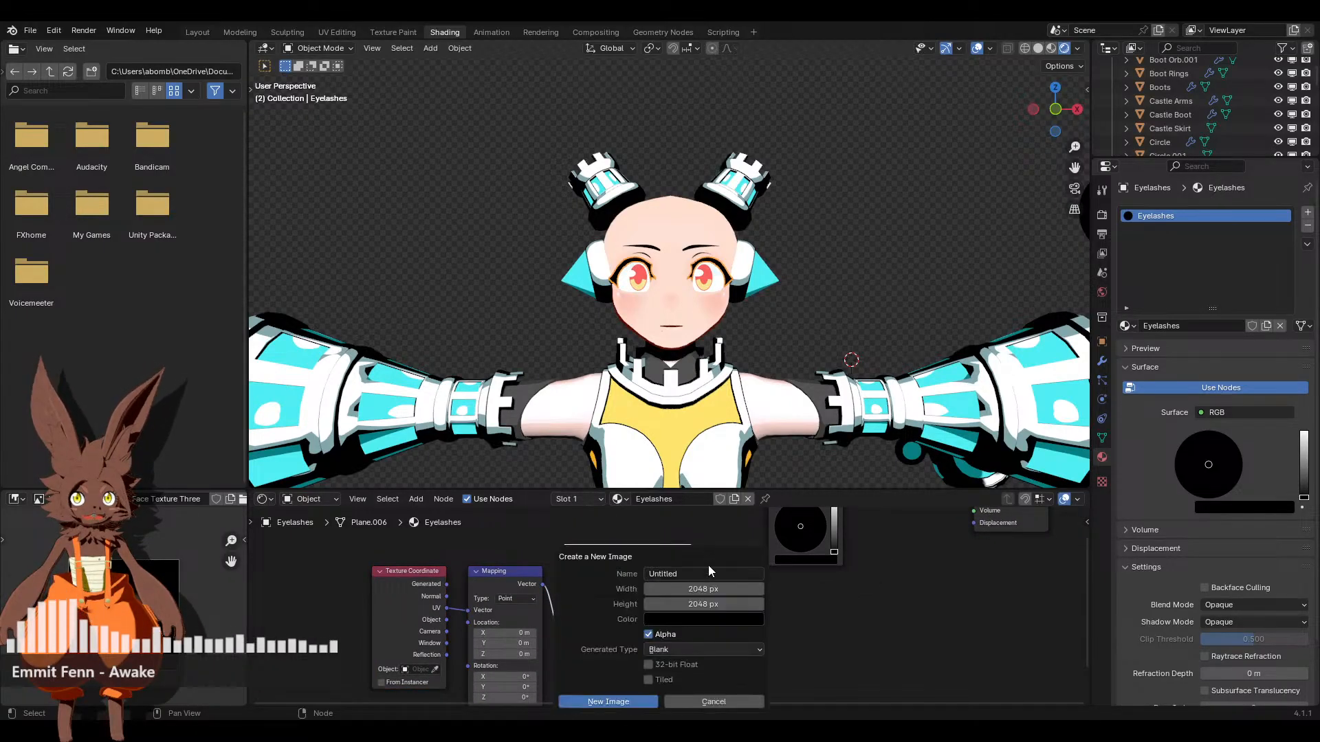
{"action": "left_click", "coordinate": [709, 573]}
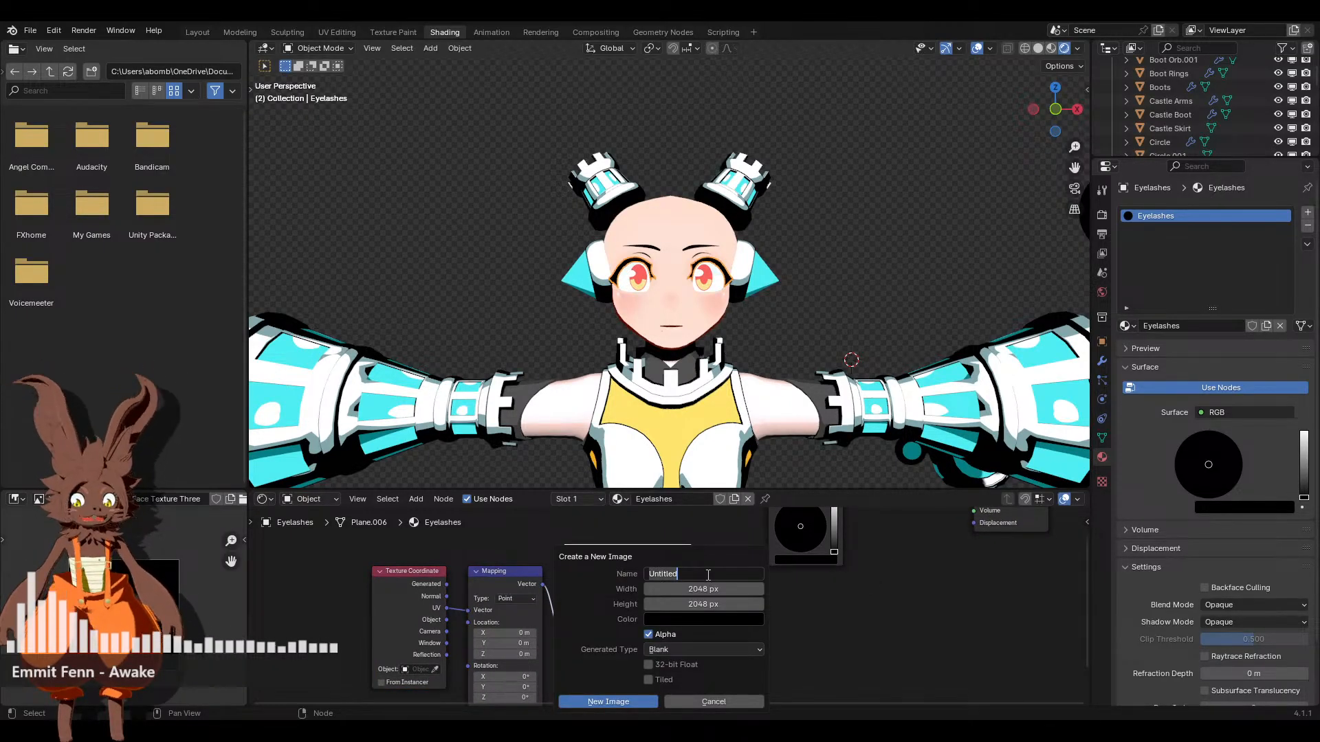
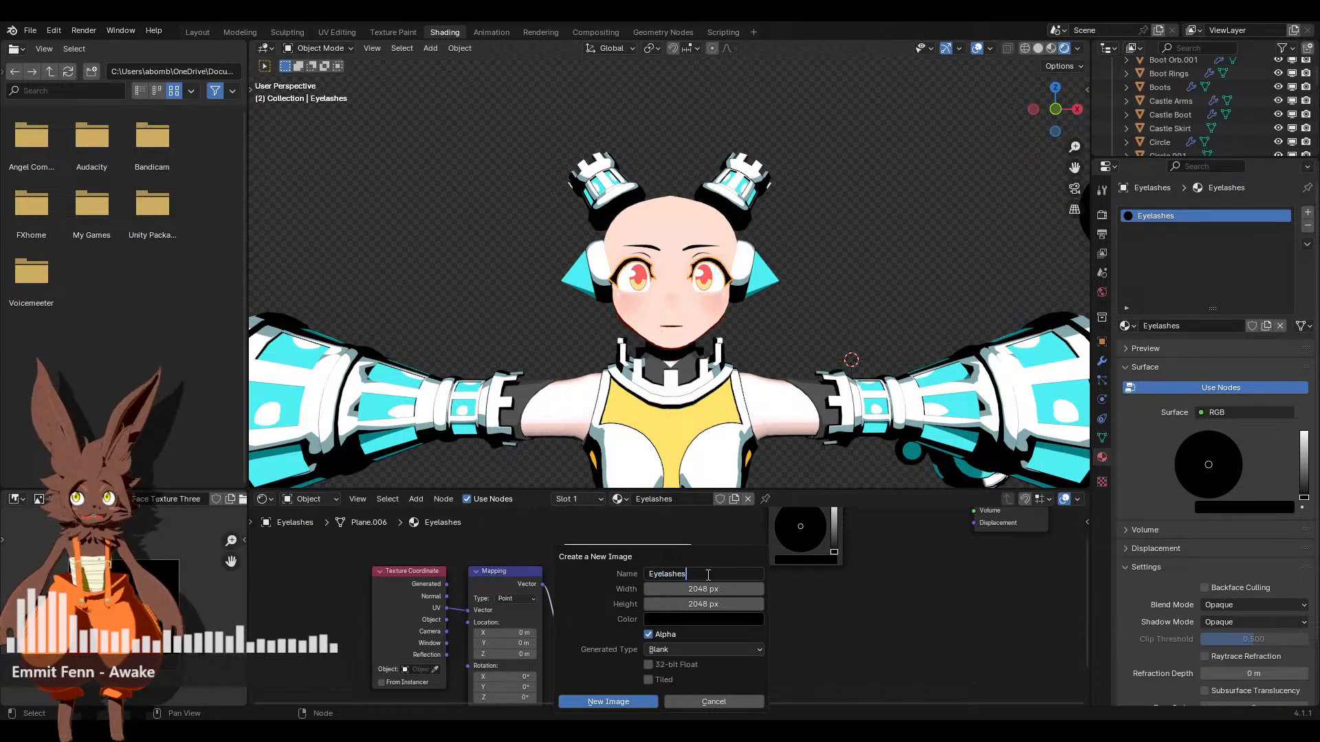
Create the blank 2048 × 2048 px image named Eyelashes, with alpha, for the Image Texture node
{"action": "left_click", "coordinate": [625, 701]}
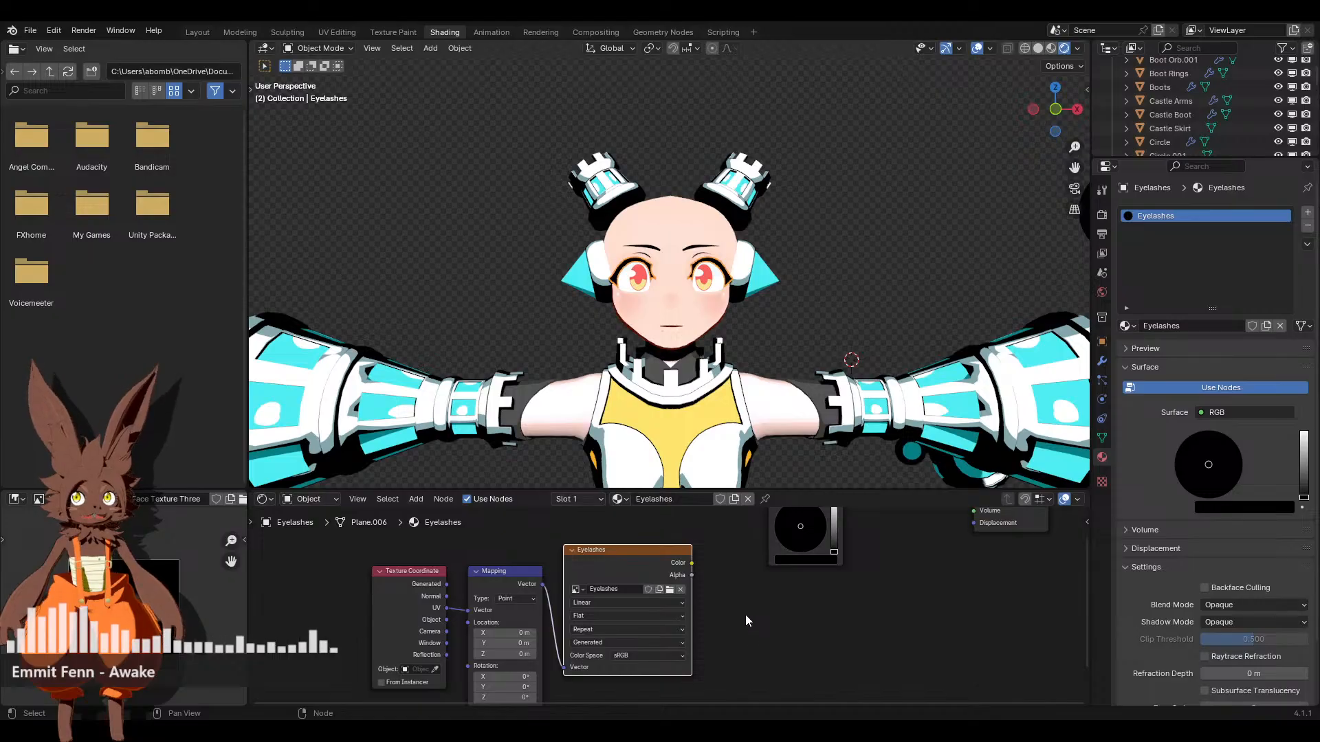
{"action": "scroll", "coordinate": [729, 605], "scroll_direction": "down", "scroll_amount": 5}
{"action": "scroll", "coordinate": [474, 399], "scroll_direction": "down", "scroll_amount": 5}
Examine the reference artwork beside the model and the character's eyelashes up close
{"action": "middle_click_drag", "start_coordinate": [465, 379], "coordinate": [746, 411], "text": "shift"}
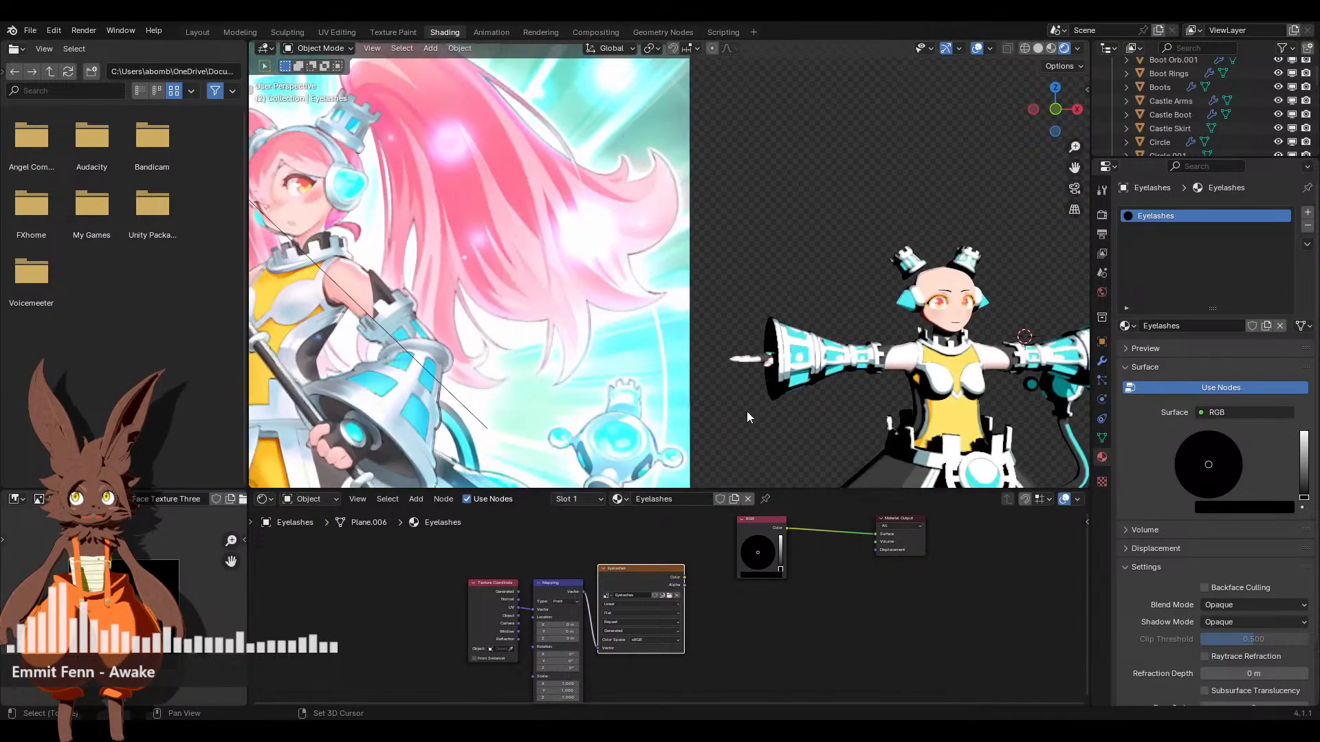
{"action": "middle_click_drag", "start_coordinate": [522, 333], "coordinate": [254, 309], "text": "shift"}
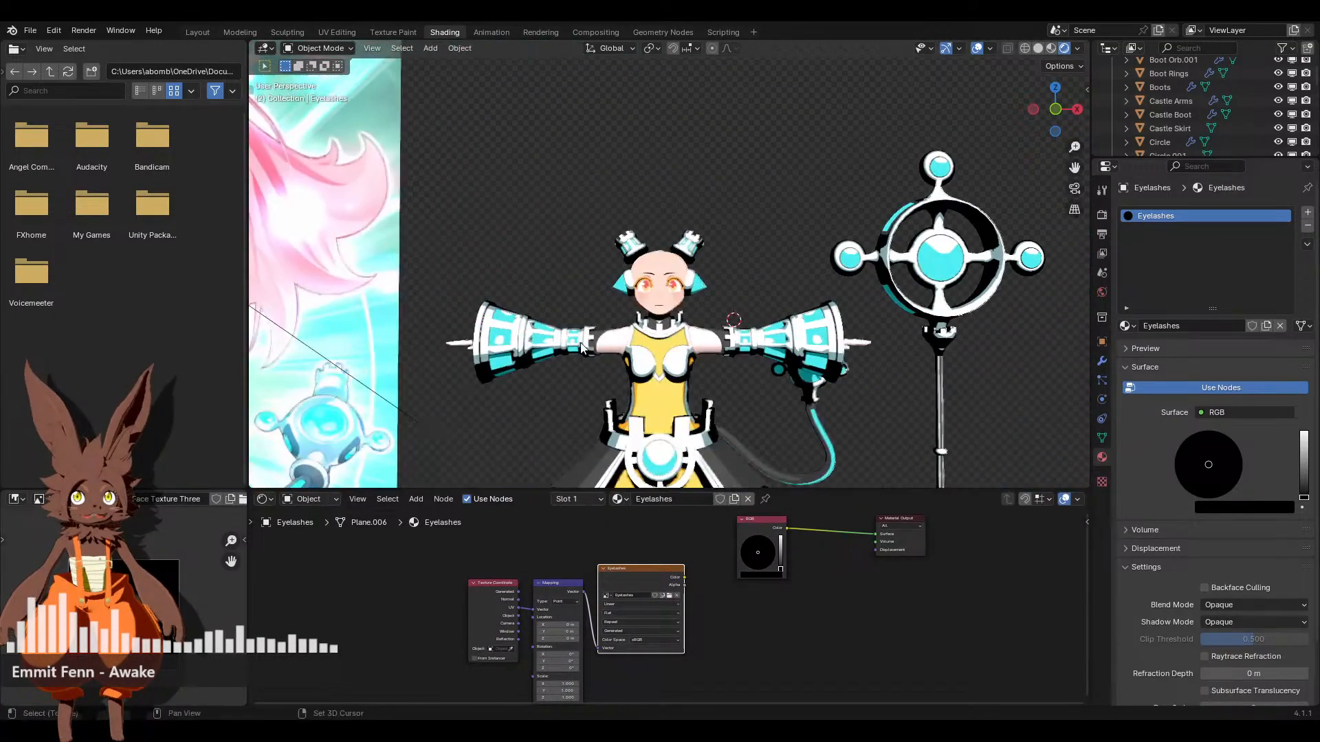
{"action": "scroll", "coordinate": [578, 366], "scroll_direction": "up", "scroll_amount": 3}
{"action": "middle_click_drag", "start_coordinate": [577, 366], "coordinate": [755, 346], "text": "shift"}
{"action": "scroll", "coordinate": [755, 346], "scroll_direction": "up", "scroll_amount": 2}
{"action": "scroll", "coordinate": [753, 345], "scroll_direction": "up", "scroll_amount": 2}
{"action": "scroll", "coordinate": [722, 319], "scroll_direction": "up", "scroll_amount": 5}
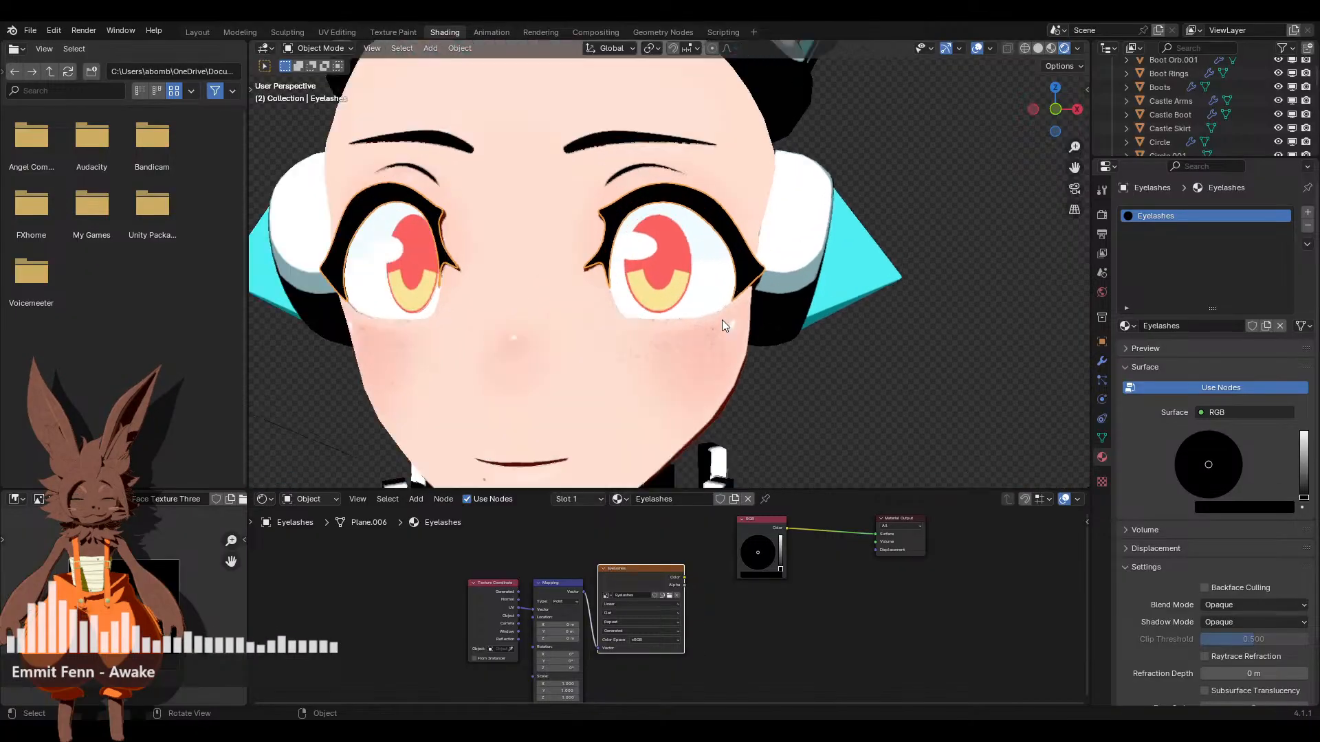
{"action": "scroll", "coordinate": [785, 595], "scroll_direction": "down", "scroll_amount": 1}
{"action": "middle_click_drag", "start_coordinate": [671, 596], "coordinate": [665, 621]}
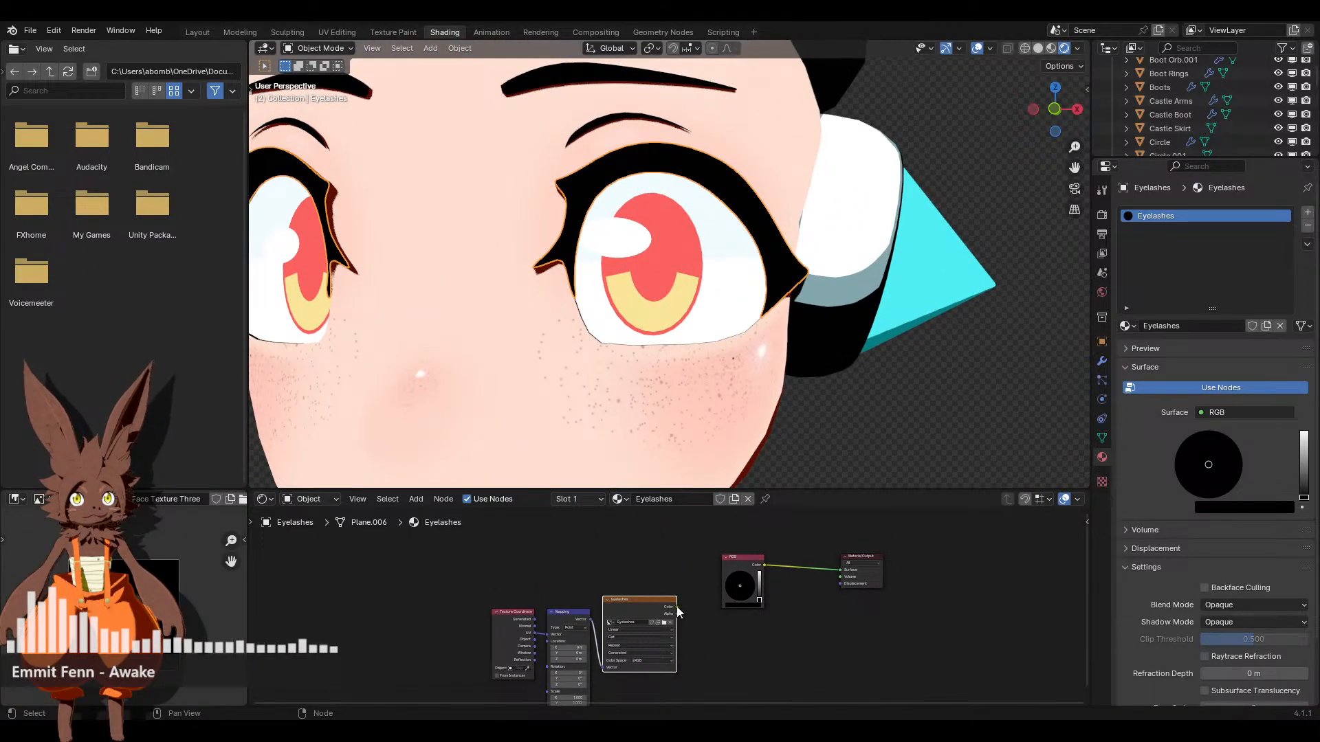
{"action": "left_click", "coordinate": [657, 572]}
{"action": "left_click", "coordinate": [641, 599]}
{"action": "key", "text": "shift+d"}
{"action": "left_click", "coordinate": [384, 576]}
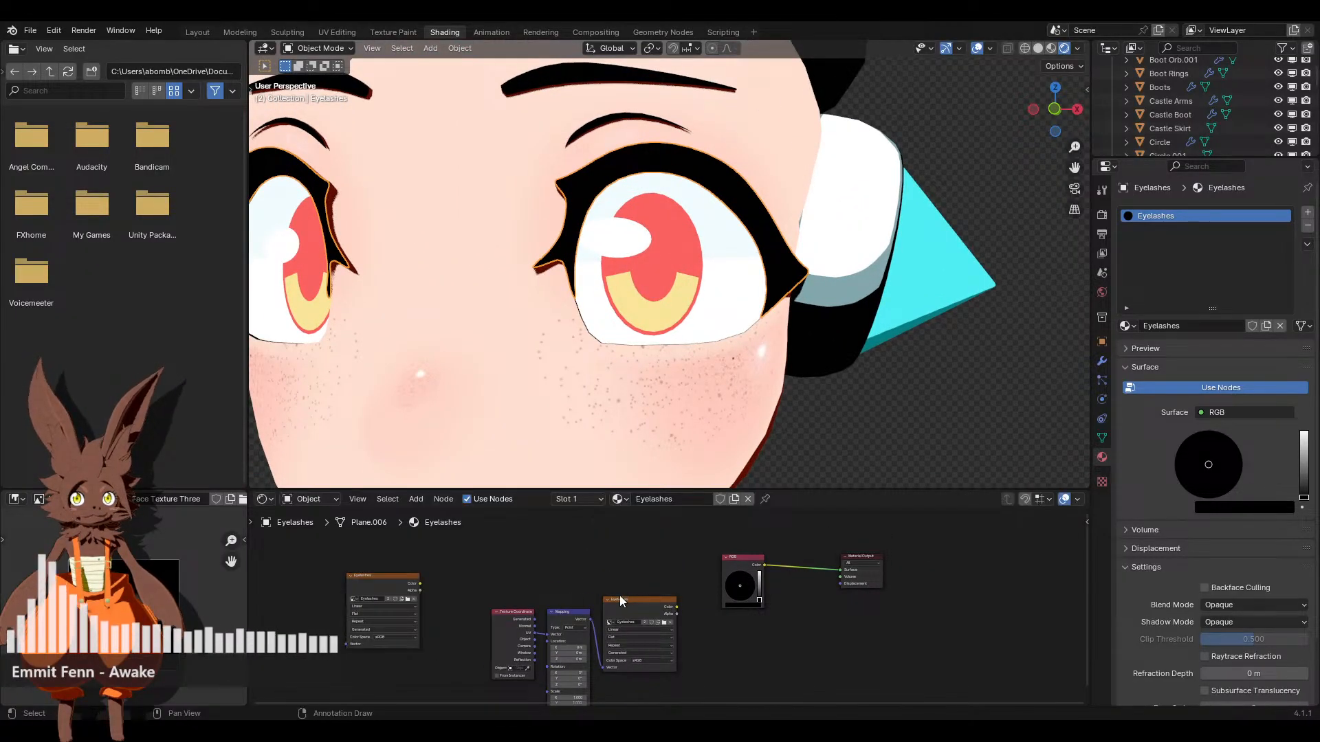
{"action": "key", "text": "x"}
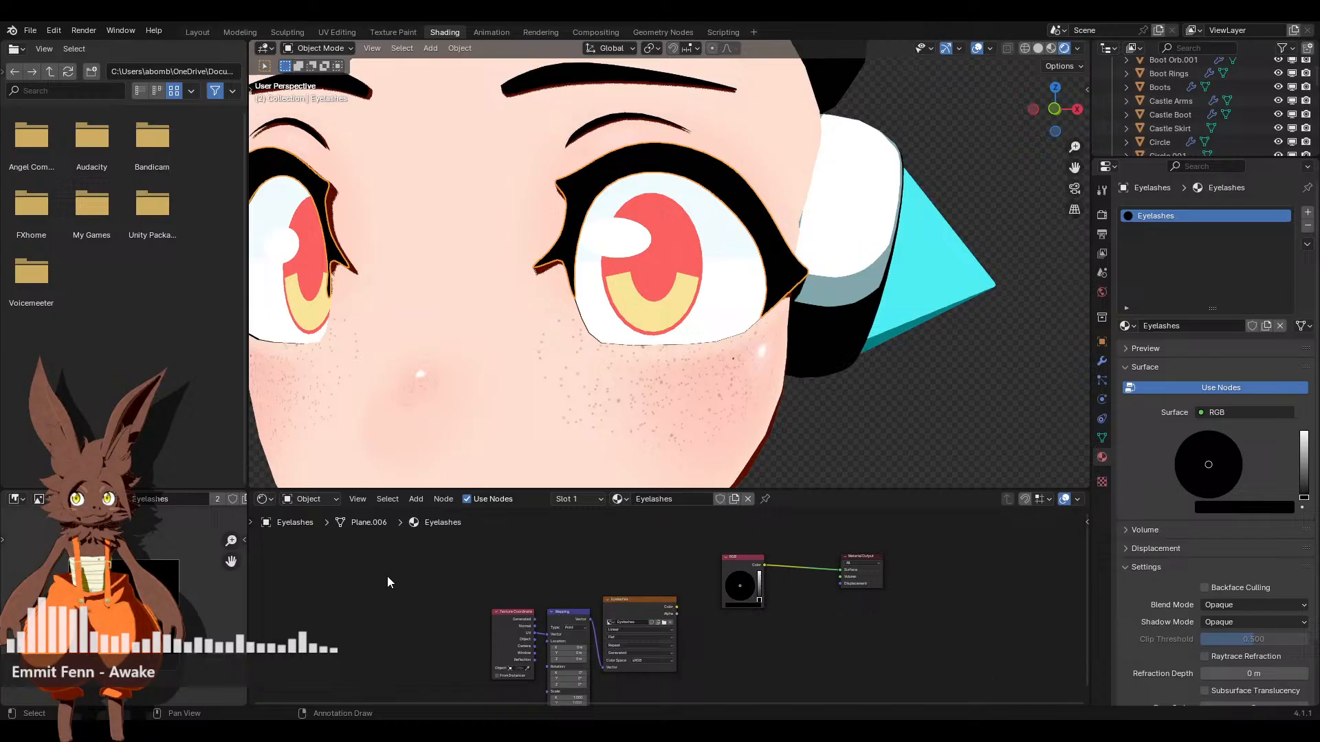
Connect the Eyelashes texture's Color output to the Material Output's Surface and remove the old RGB node
{"action": "left_click", "coordinate": [631, 608]}
{"action": "left_click_drag", "start_coordinate": [678, 608], "coordinate": [840, 570]}
{"action": "left_click_drag", "start_coordinate": [738, 559], "coordinate": [739, 560]}
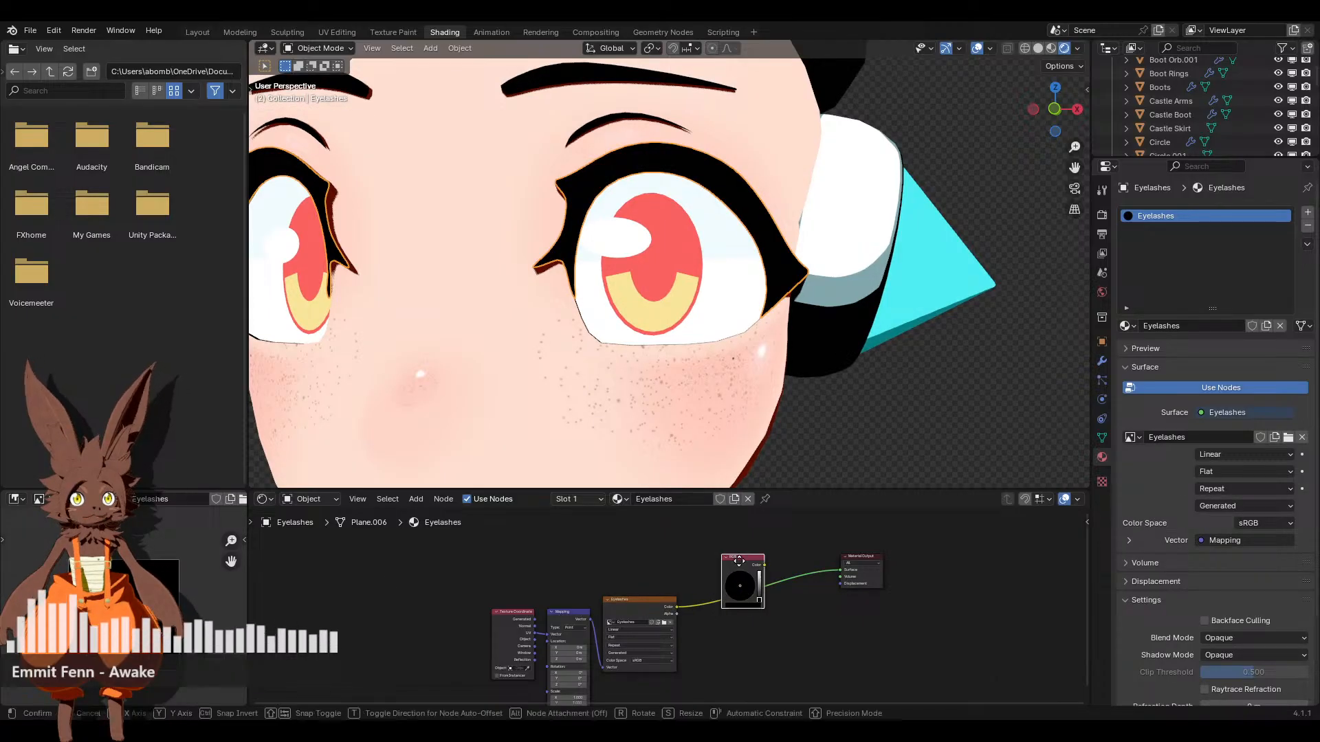
Save the new Eyelashes image as a file and move its texture node closer to the Material Output
{"action": "left_click", "coordinate": [629, 599]}
{"action": "left_click", "coordinate": [95, 499]}
{"action": "mouse_move", "coordinate": [113, 528]}
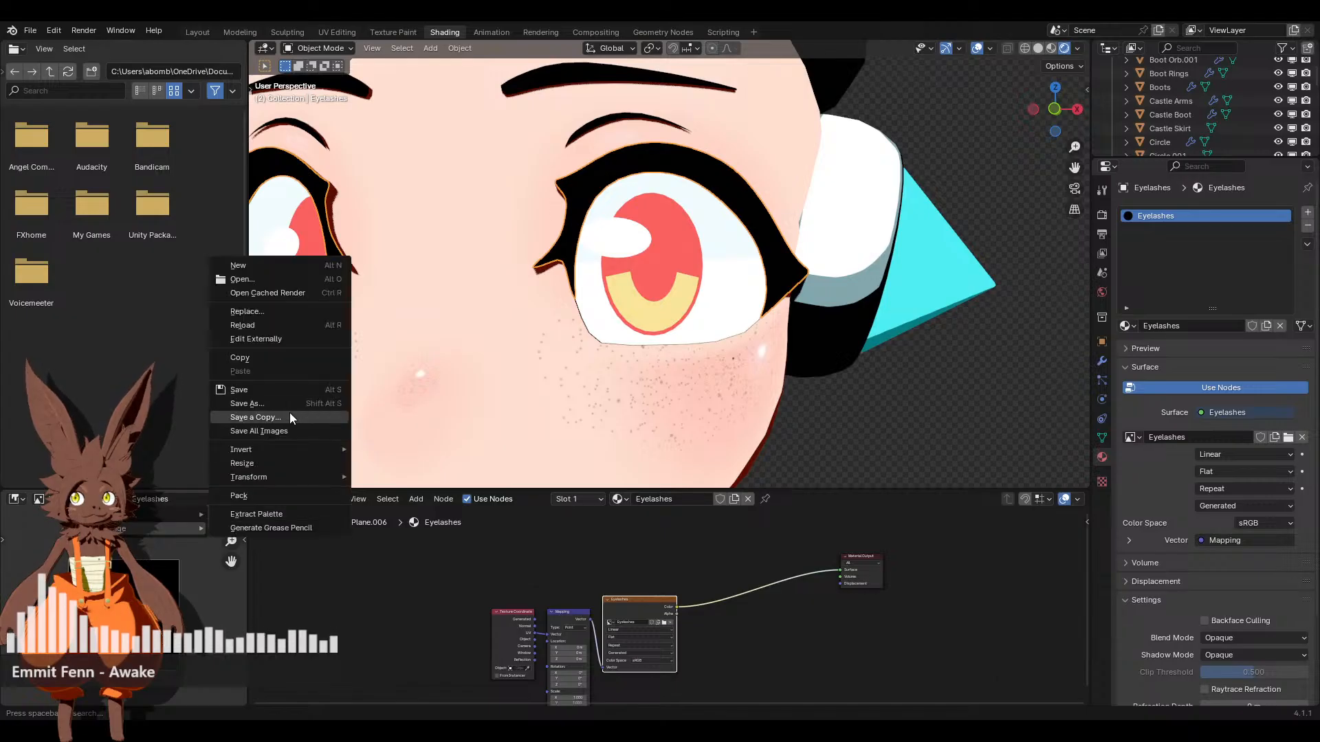
{"action": "left_click", "coordinate": [286, 403]}
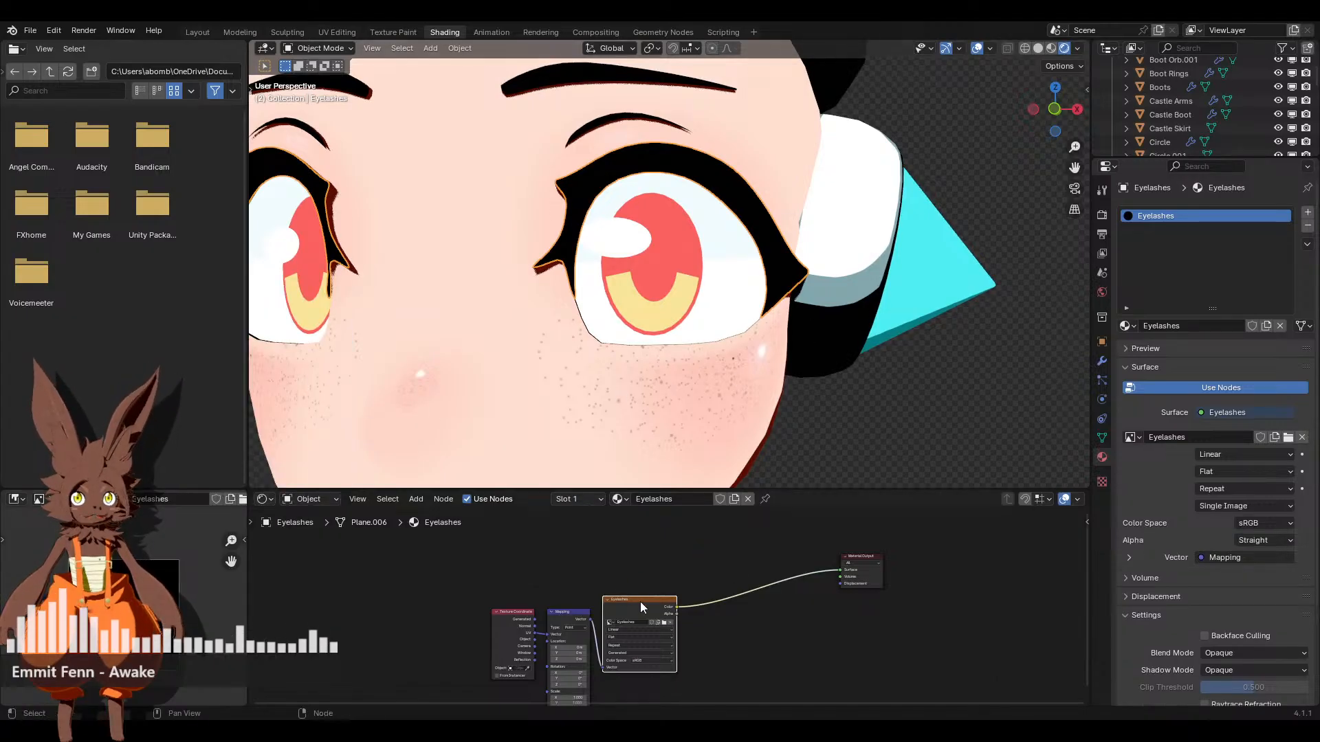
{"action": "left_click_drag", "start_coordinate": [650, 609], "coordinate": [732, 578]}
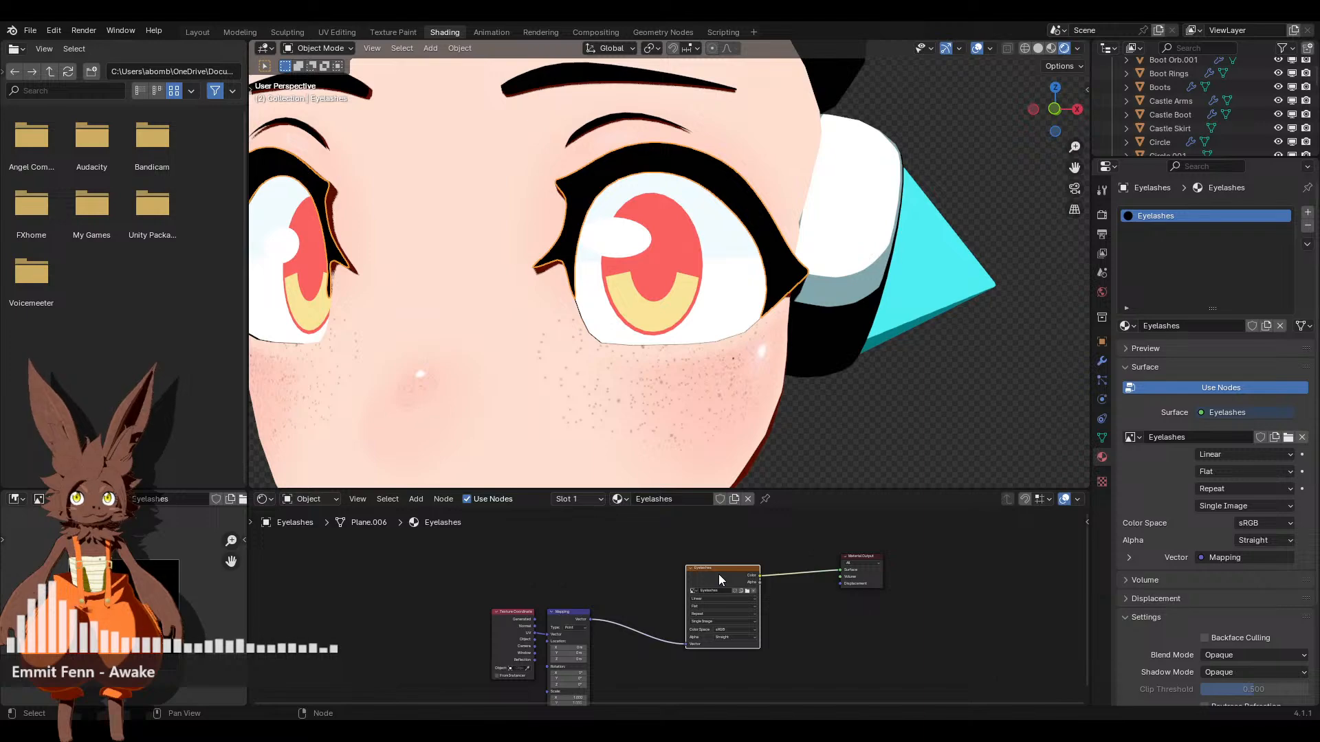
In the Texture Paint workspace, sample the reddish inner-lash colour from the reference artwork as the brush colour and add it to the palette
{"action": "left_click", "coordinate": [400, 31]}
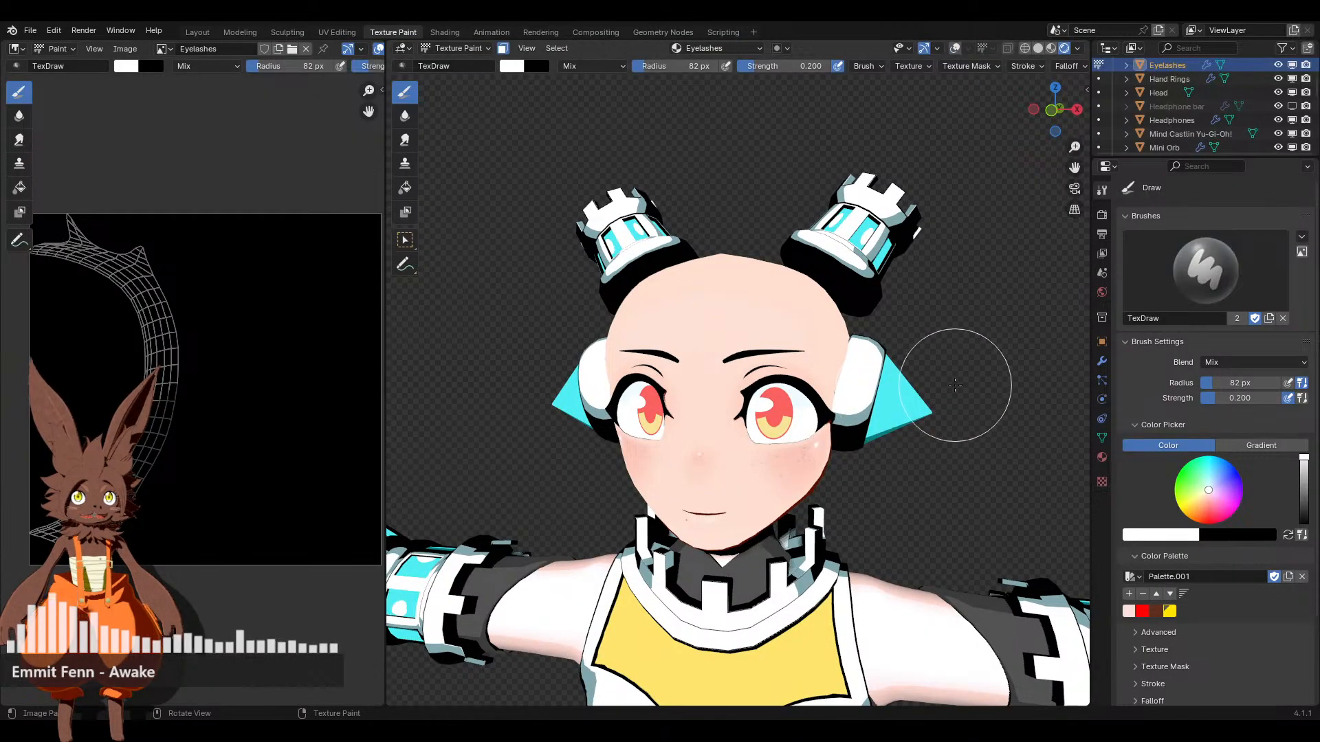
{"action": "scroll", "coordinate": [931, 399], "scroll_direction": "up", "scroll_amount": 2}
{"action": "scroll", "coordinate": [598, 404], "scroll_direction": "down", "scroll_amount": 5}
{"action": "middle_click_drag", "start_coordinate": [598, 404], "coordinate": [1020, 471], "text": "shift"}
{"action": "middle_click_drag", "start_coordinate": [522, 403], "coordinate": [918, 419], "text": "shift"}
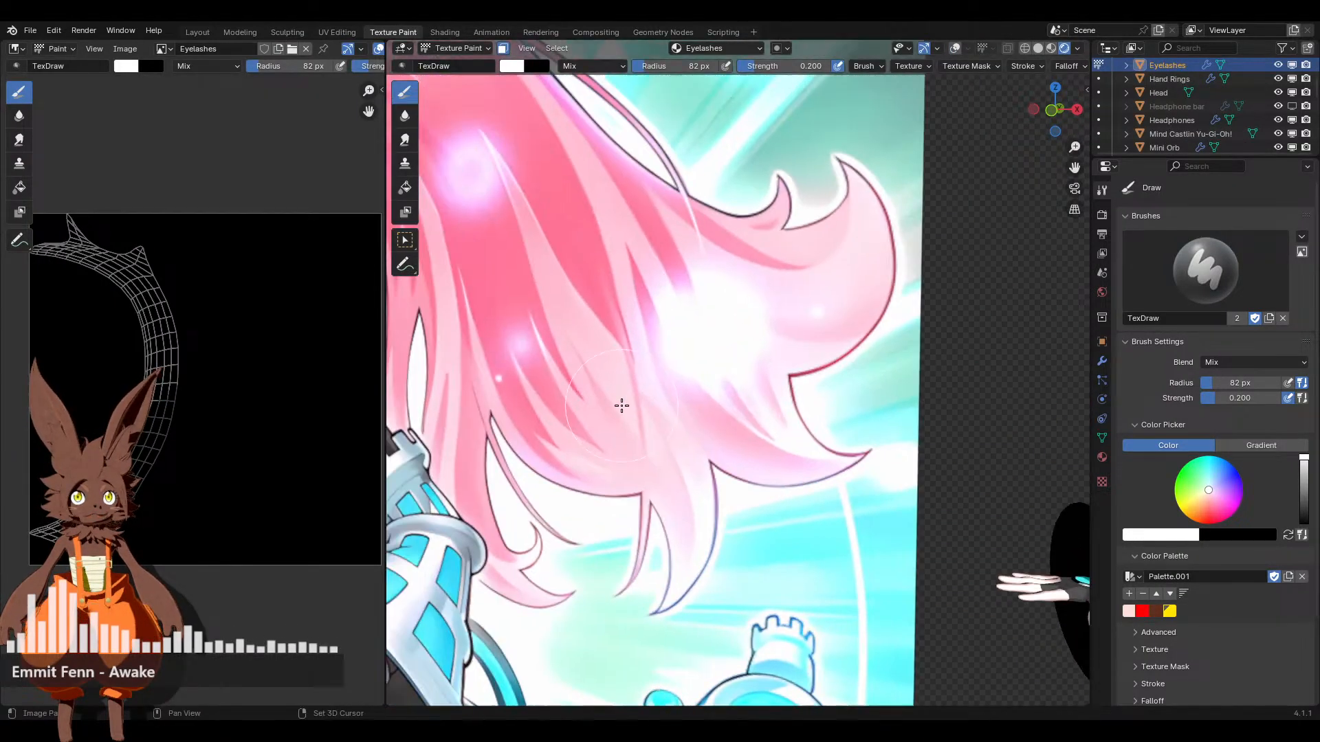
{"action": "middle_click_drag", "start_coordinate": [621, 406], "coordinate": [834, 399], "text": "shift"}
{"action": "scroll", "coordinate": [835, 398], "scroll_direction": "down", "scroll_amount": 3}
{"action": "middle_click_drag", "start_coordinate": [717, 395], "coordinate": [847, 446], "text": "shift"}
{"action": "scroll", "coordinate": [847, 447], "scroll_direction": "up", "scroll_amount": 3}
{"action": "scroll", "coordinate": [670, 367], "scroll_direction": "up", "scroll_amount": 11}
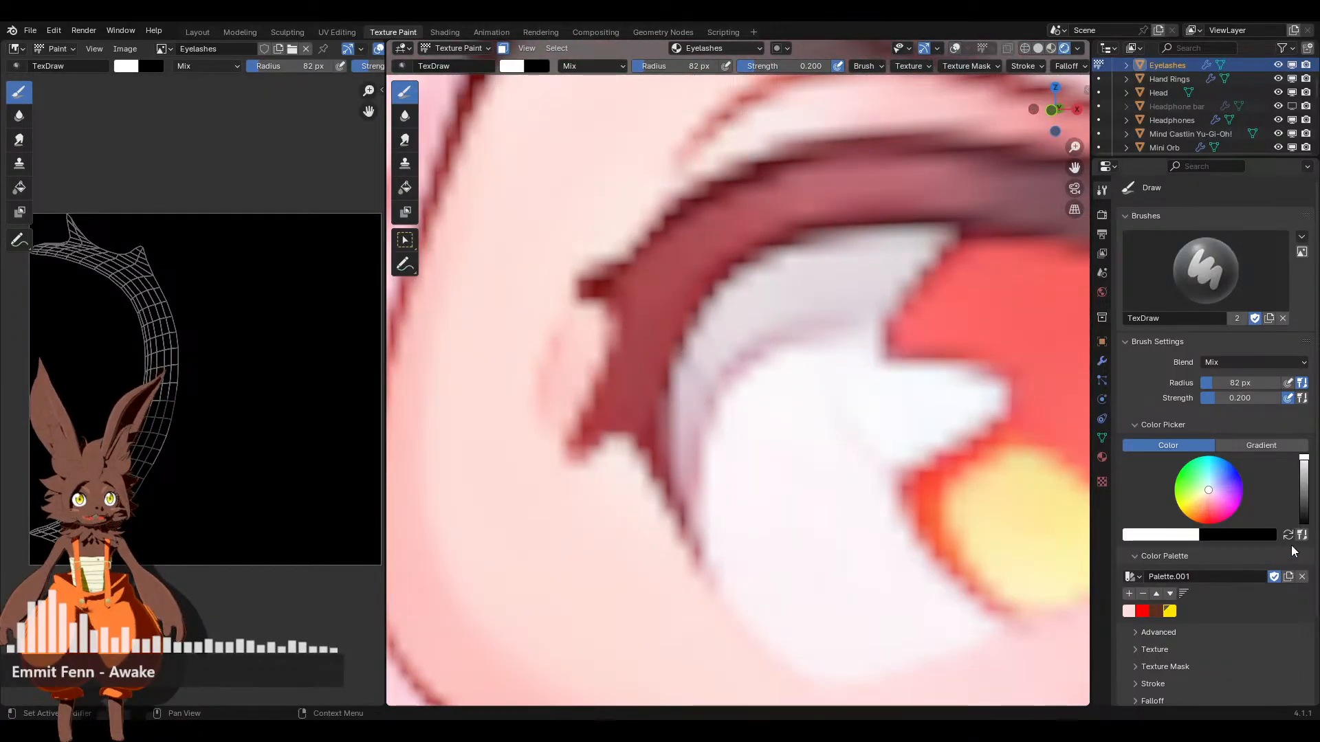
{"action": "left_click", "coordinate": [1165, 536]}
{"action": "left_click", "coordinate": [1185, 488]}
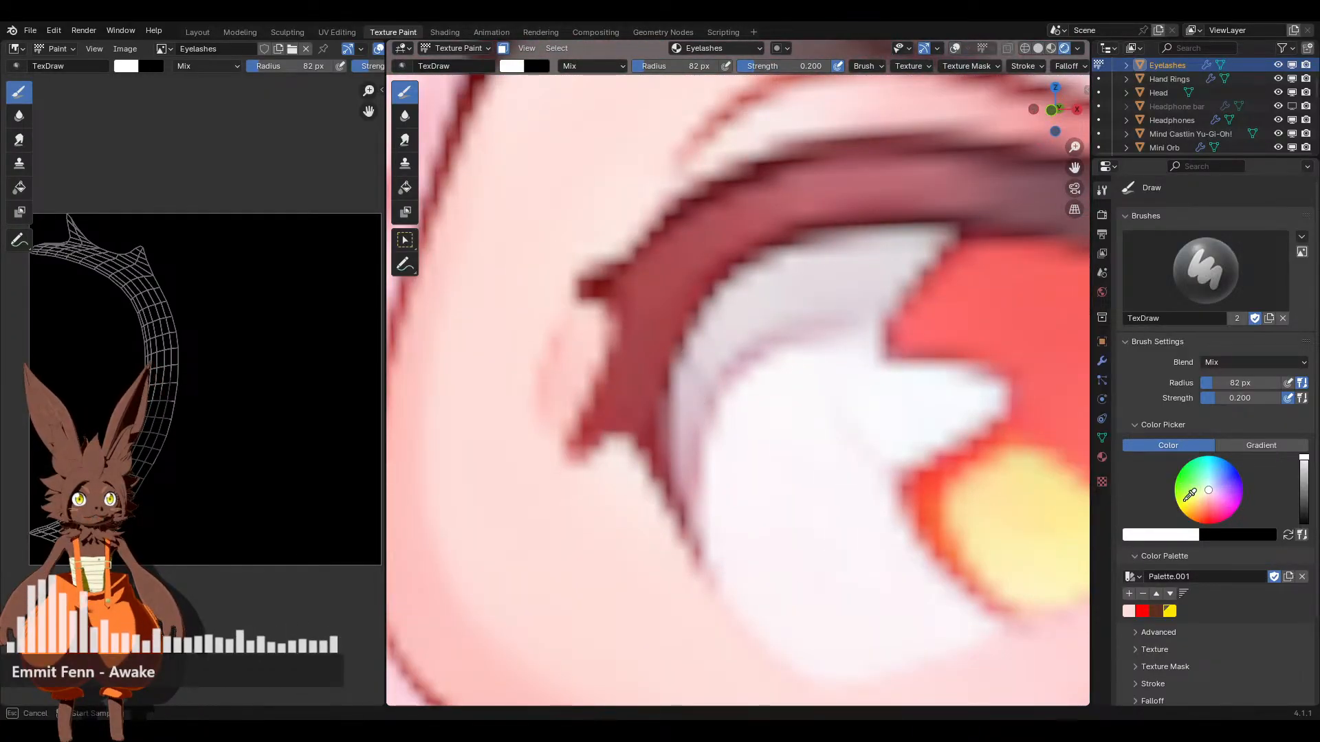
{"action": "left_click", "coordinate": [656, 313]}
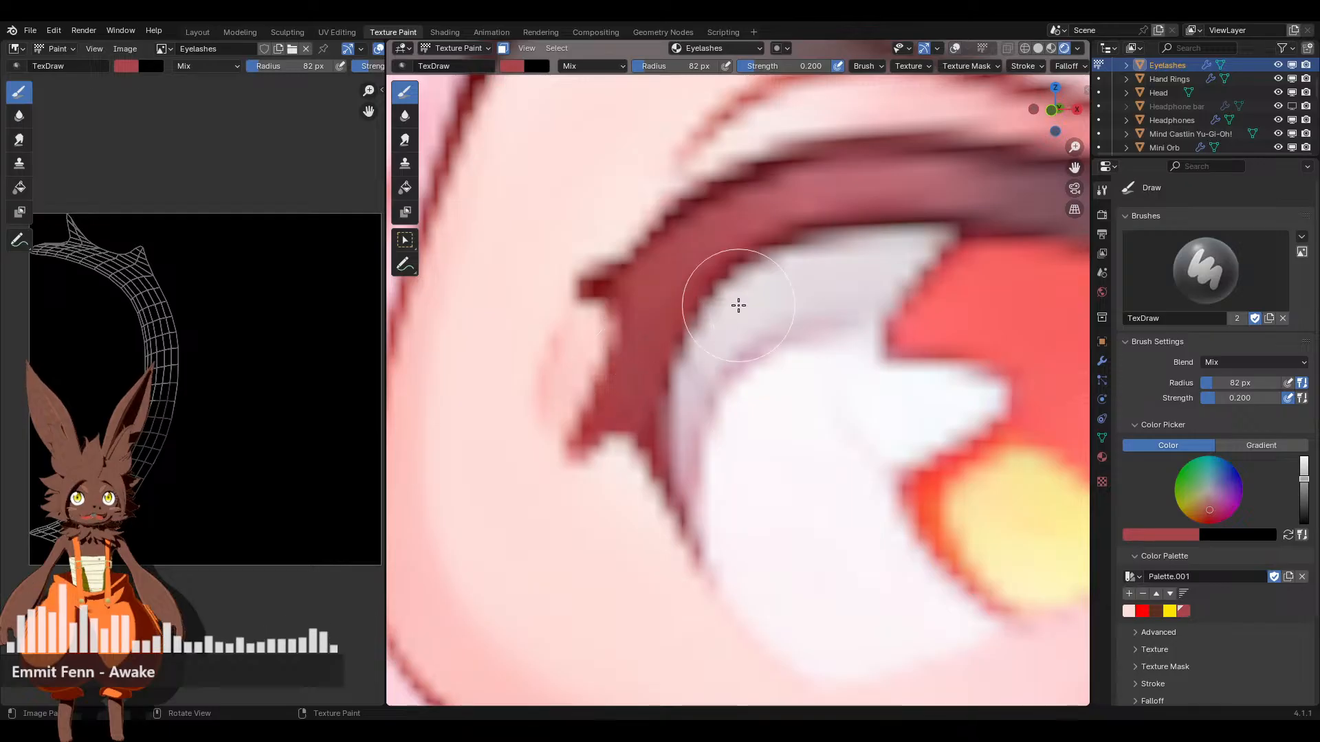
Sample the darker colour near the outer corner of the reference artwork's eyelash as the brush colour
{"action": "scroll", "coordinate": [739, 305], "scroll_direction": "down", "scroll_amount": 5}
{"action": "scroll", "coordinate": [652, 416], "scroll_direction": "up", "scroll_amount": 5}
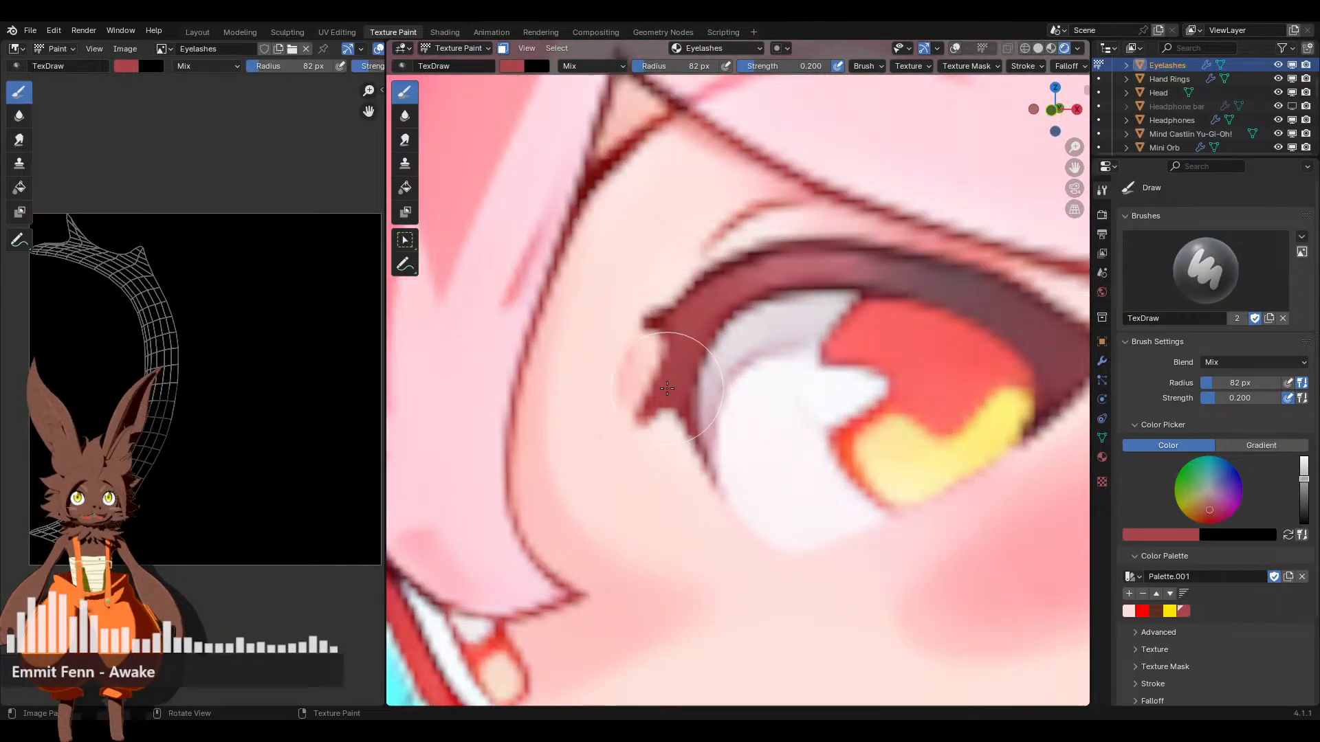
{"action": "scroll", "coordinate": [667, 388], "scroll_direction": "down", "scroll_amount": 2}
{"action": "scroll", "coordinate": [927, 390], "scroll_direction": "down", "scroll_amount": 2}
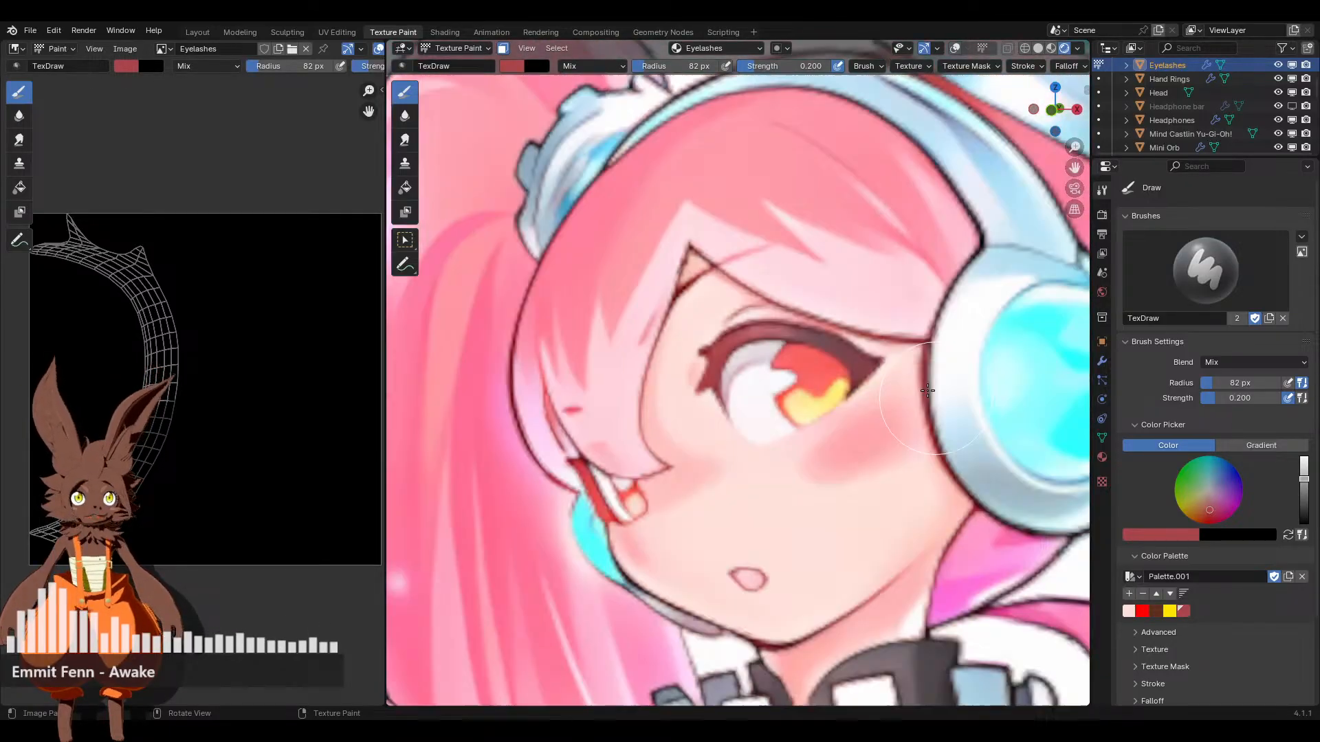
{"action": "scroll", "coordinate": [927, 390], "scroll_direction": "down", "scroll_amount": 3}
{"action": "scroll", "coordinate": [894, 343], "scroll_direction": "up", "scroll_amount": 7}
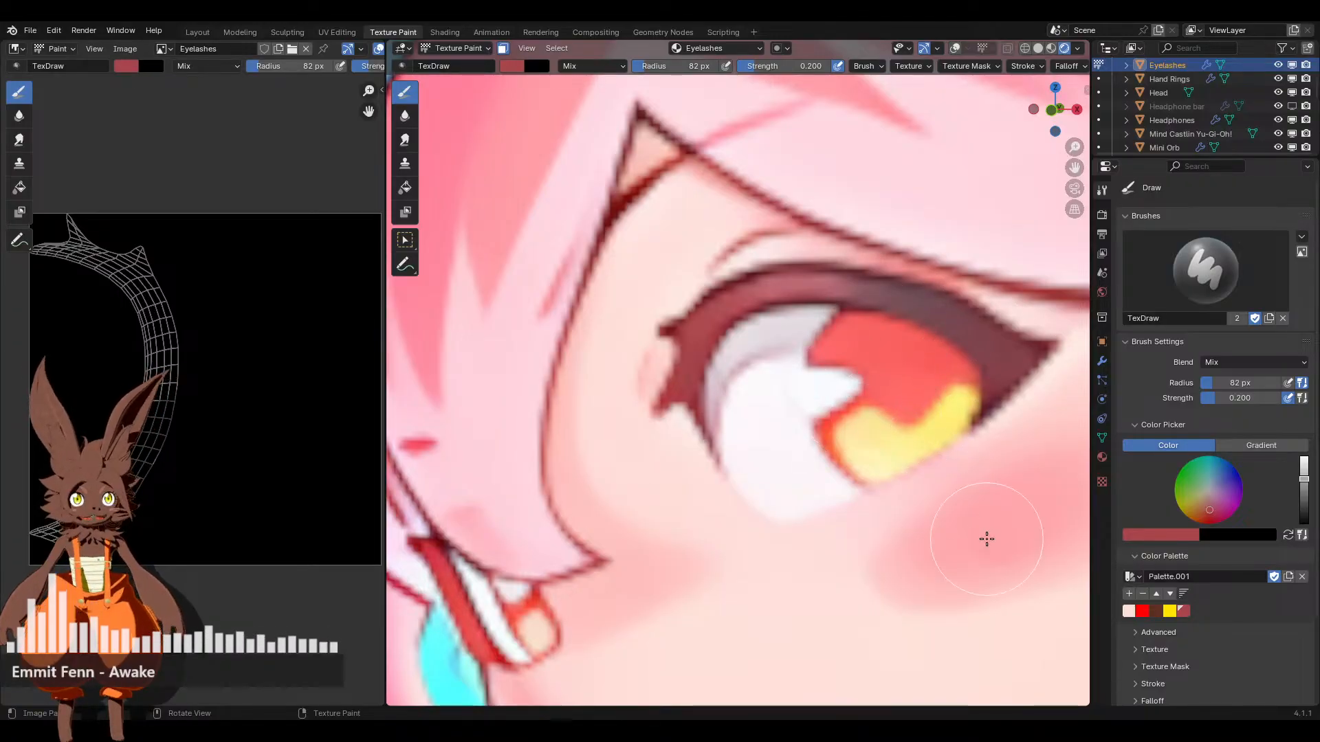
{"action": "left_click", "coordinate": [1181, 537]}
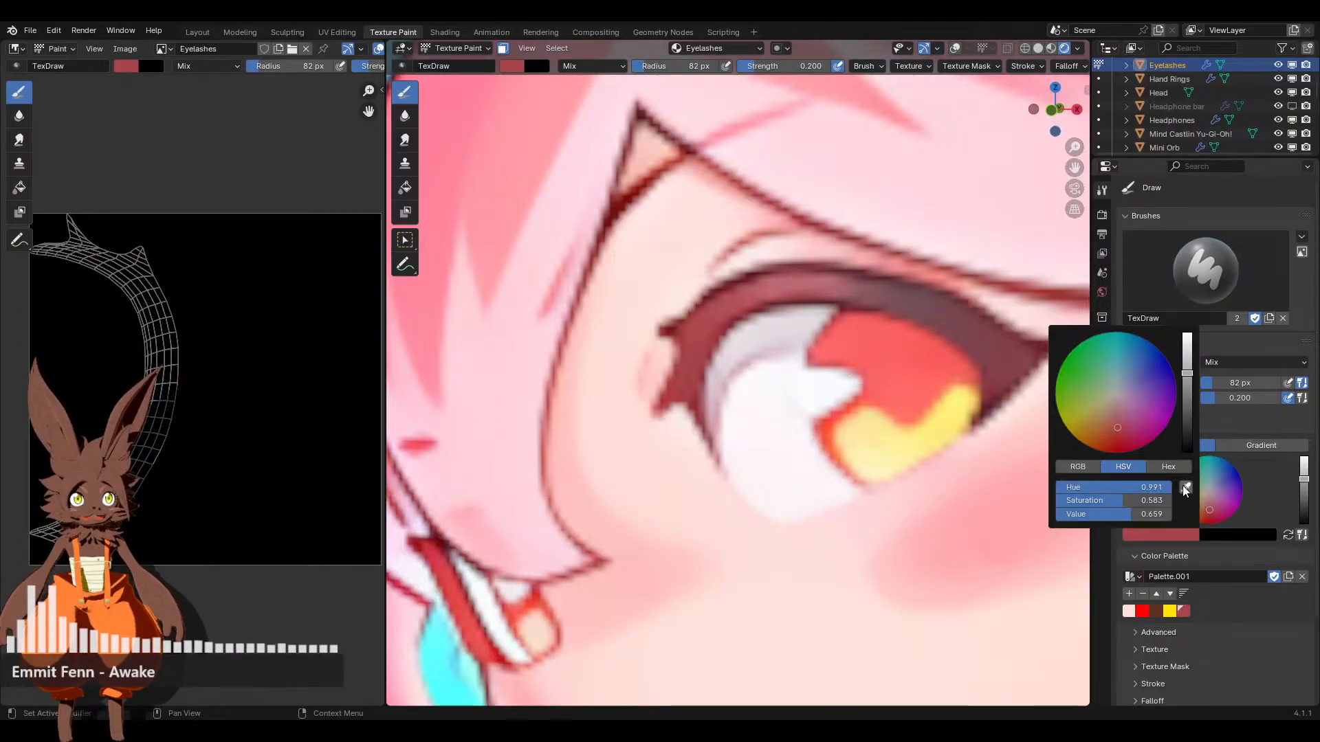
{"action": "left_click", "coordinate": [1182, 484]}
{"action": "left_click", "coordinate": [1013, 361]}
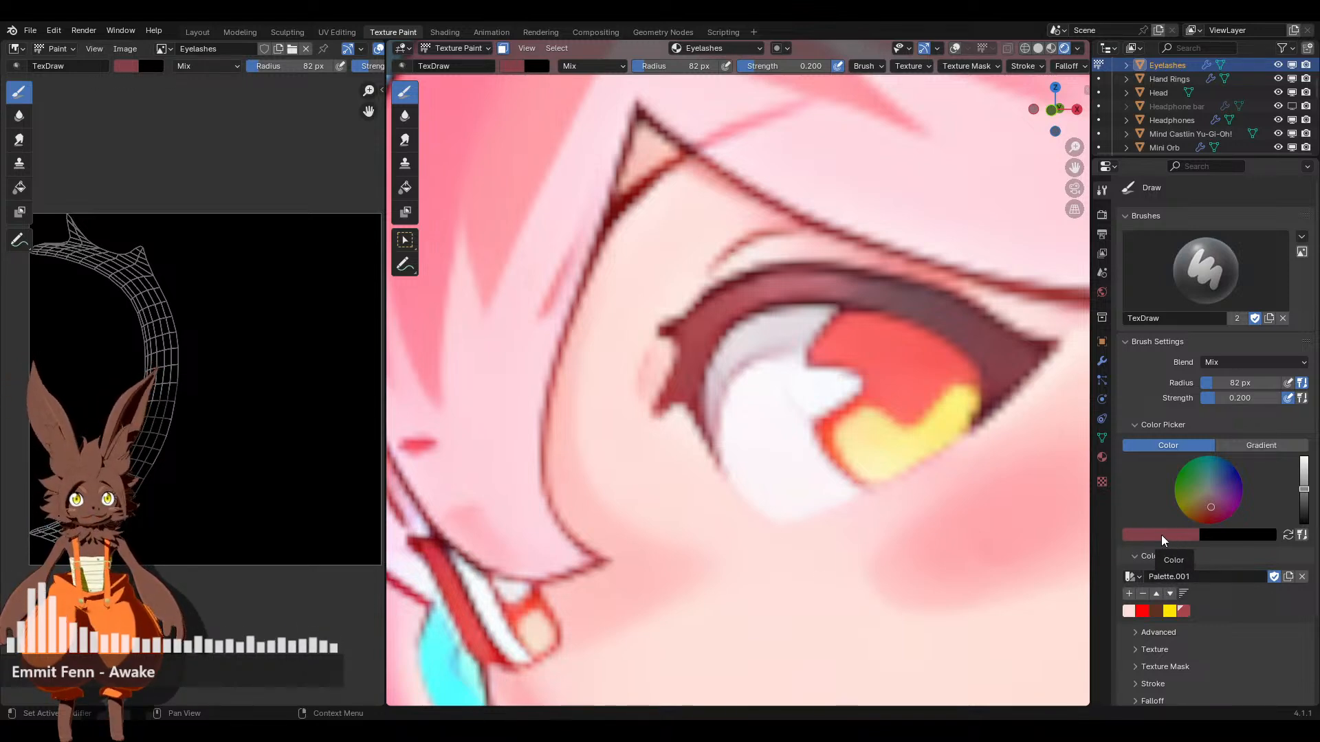
Examine the model's eyelashes close up from the front and from the side
{"action": "scroll", "coordinate": [749, 420], "scroll_direction": "down", "scroll_amount": 10}
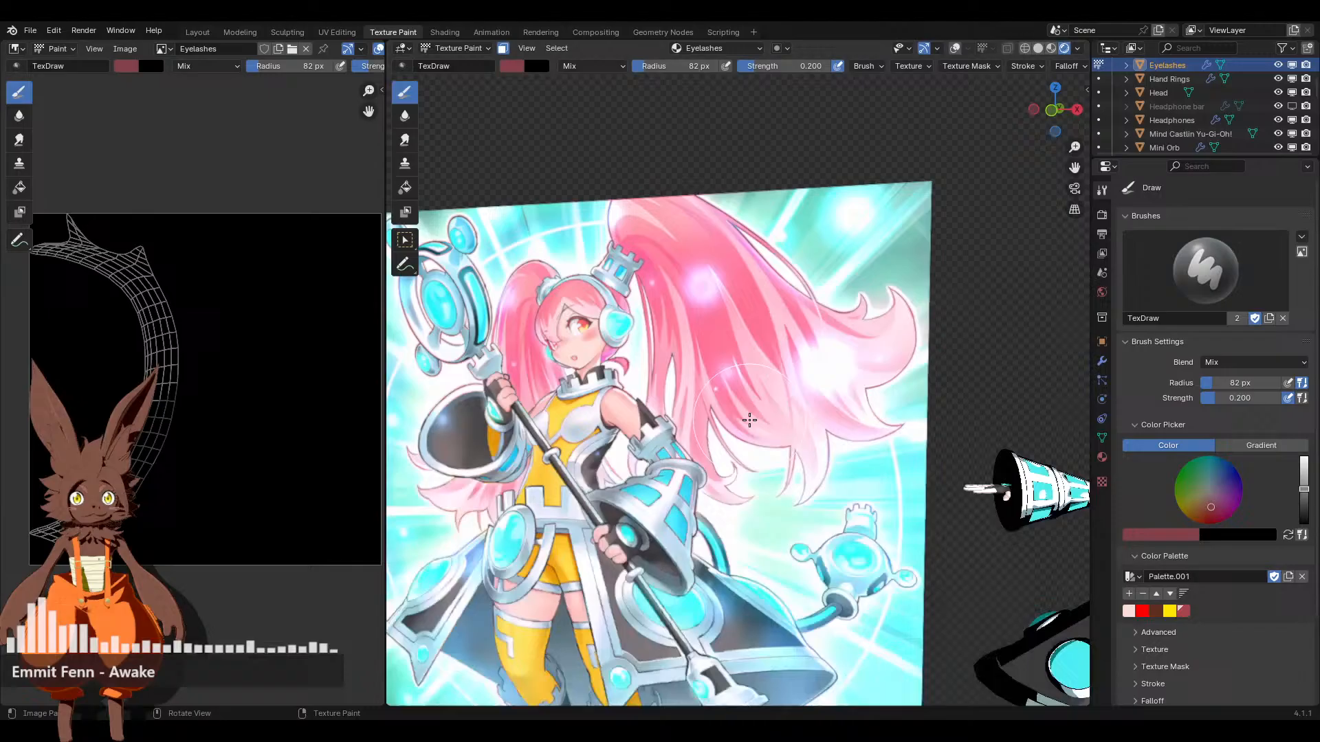
{"action": "scroll", "coordinate": [750, 420], "scroll_direction": "down", "scroll_amount": 2}
{"action": "middle_click_drag", "start_coordinate": [750, 420], "coordinate": [523, 294], "text": "shift"}
{"action": "scroll", "coordinate": [878, 351], "scroll_direction": "up", "scroll_amount": 5}
{"action": "scroll", "coordinate": [834, 200], "scroll_direction": "down", "scroll_amount": 3}
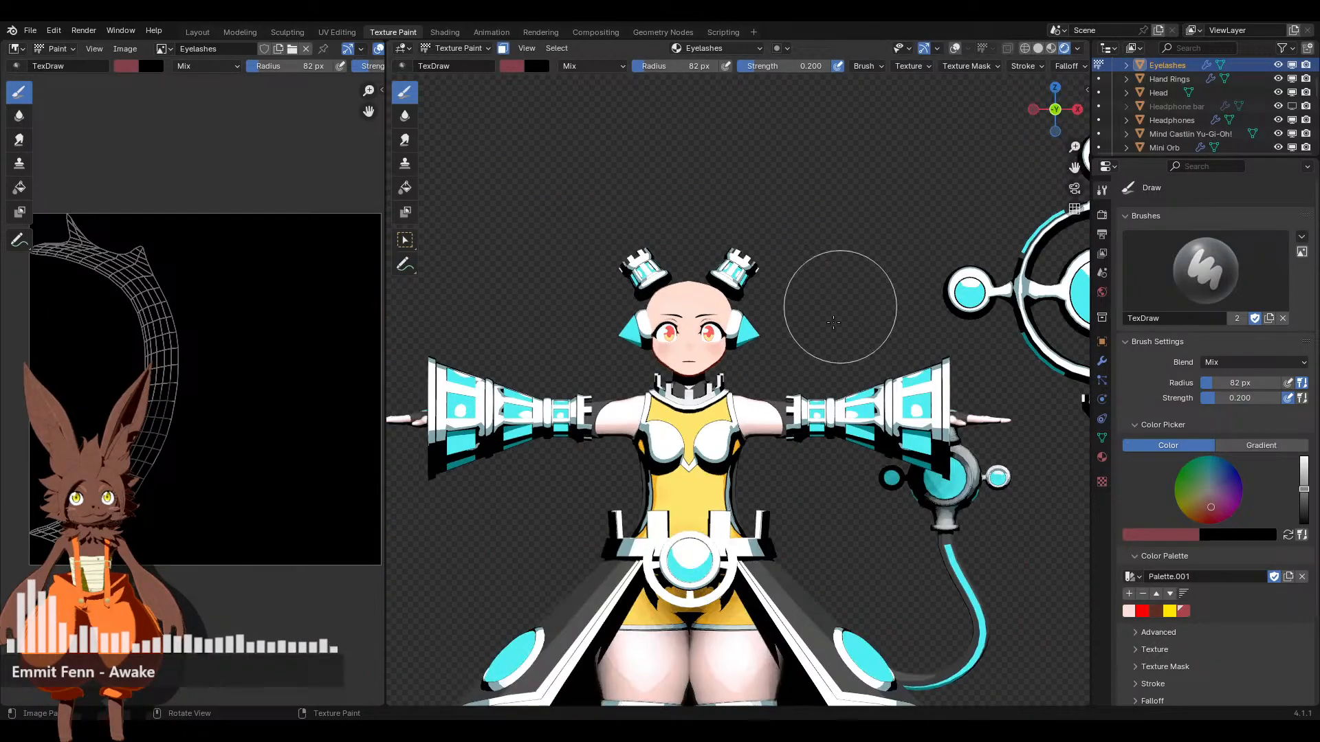
{"action": "scroll", "coordinate": [802, 330], "scroll_direction": "up", "scroll_amount": 12}
{"action": "middle_click_drag", "start_coordinate": [781, 416], "coordinate": [794, 402]}
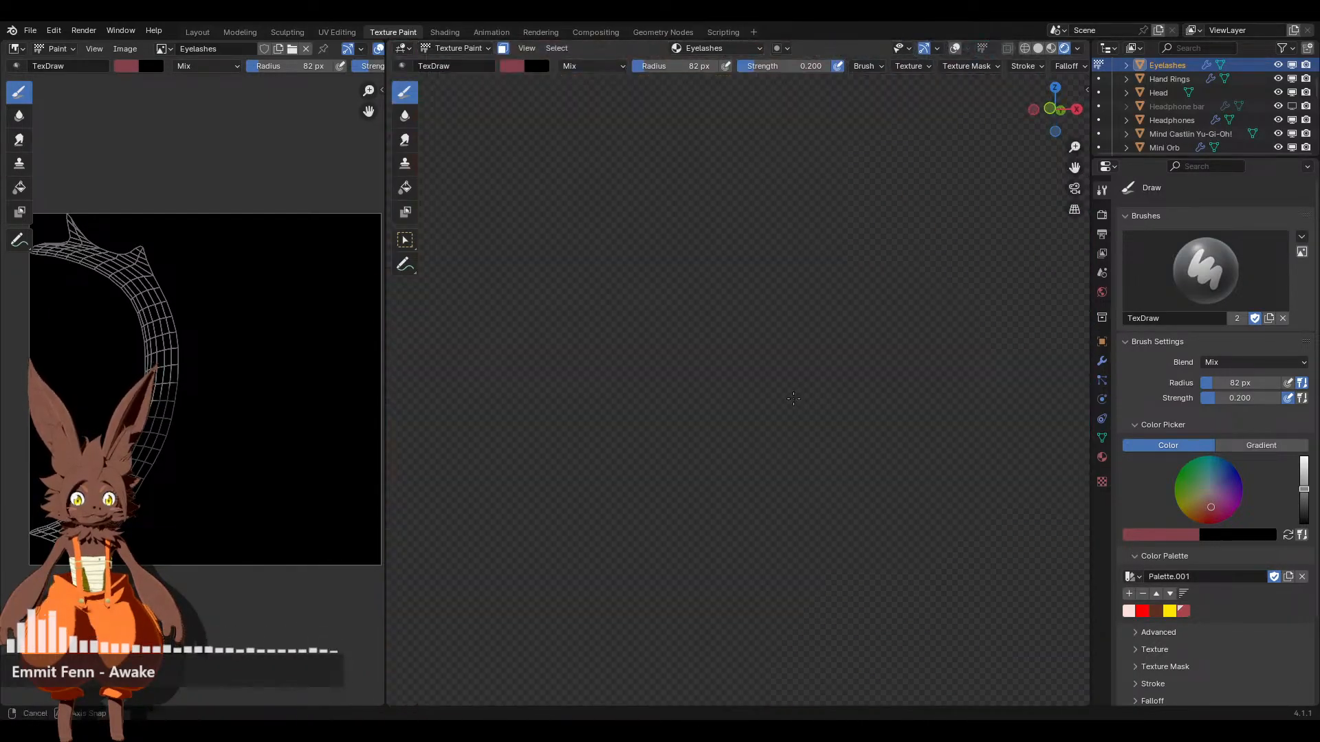
{"action": "scroll", "coordinate": [797, 405], "scroll_direction": "down", "scroll_amount": 8}
{"action": "scroll", "coordinate": [734, 412], "scroll_direction": "up", "scroll_amount": 6}
{"action": "scroll", "coordinate": [499, 354], "scroll_direction": "down", "scroll_amount": 6}
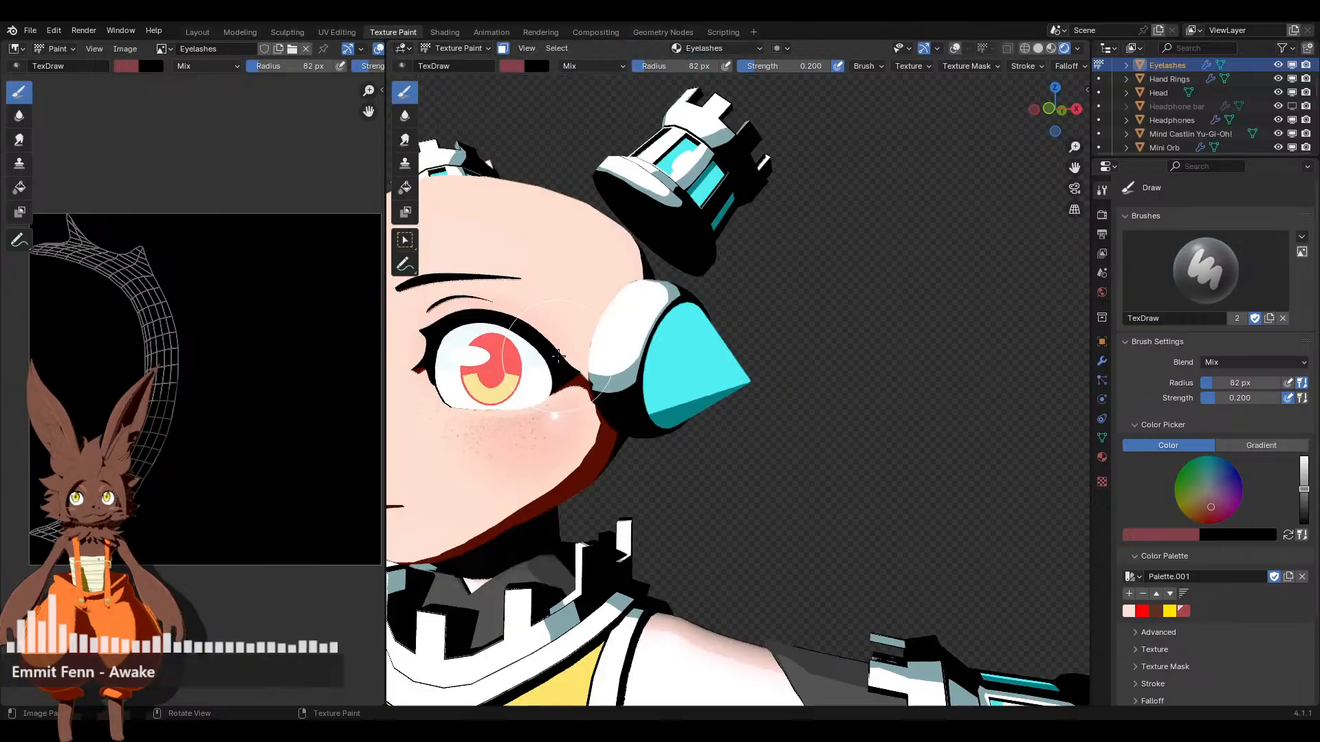
{"action": "scroll", "coordinate": [720, 403], "scroll_direction": "up", "scroll_amount": 7}
{"action": "scroll", "coordinate": [720, 403], "scroll_direction": "down", "scroll_amount": 6}
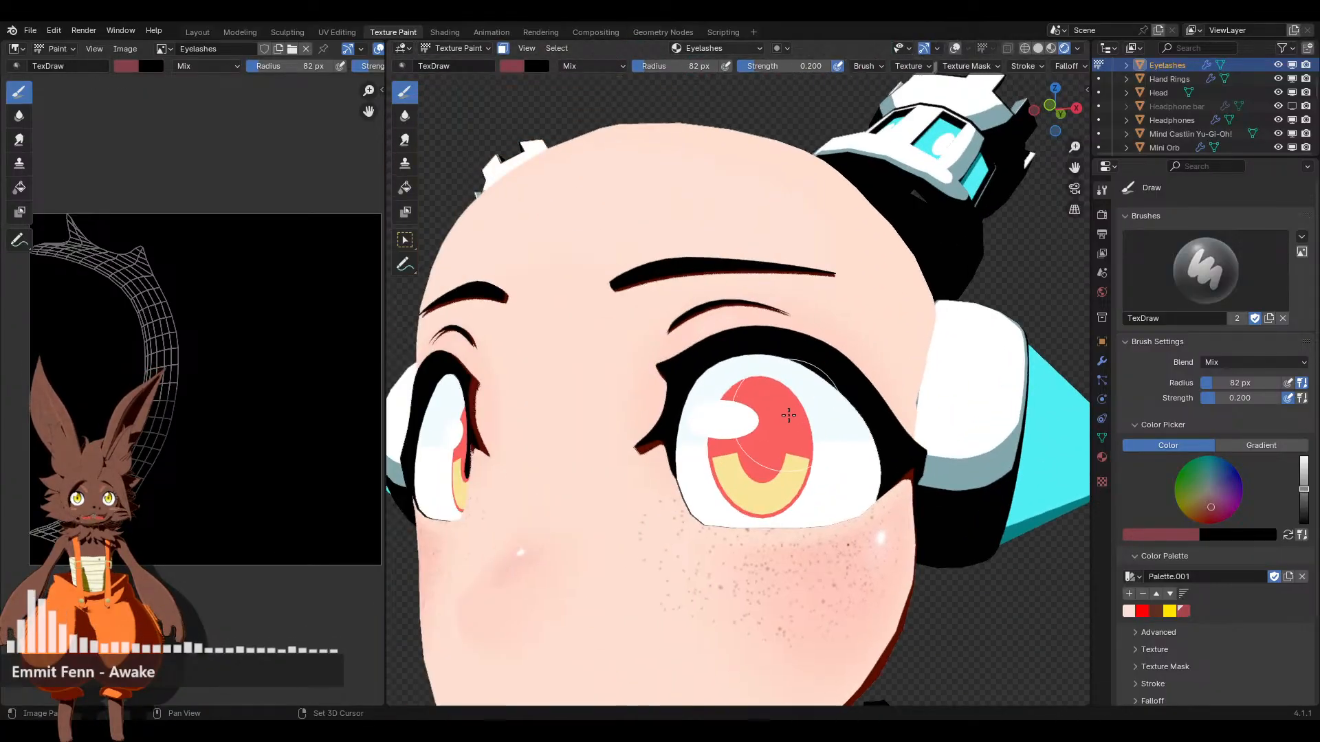
{"action": "scroll", "coordinate": [802, 422], "scroll_direction": "up", "scroll_amount": 1}
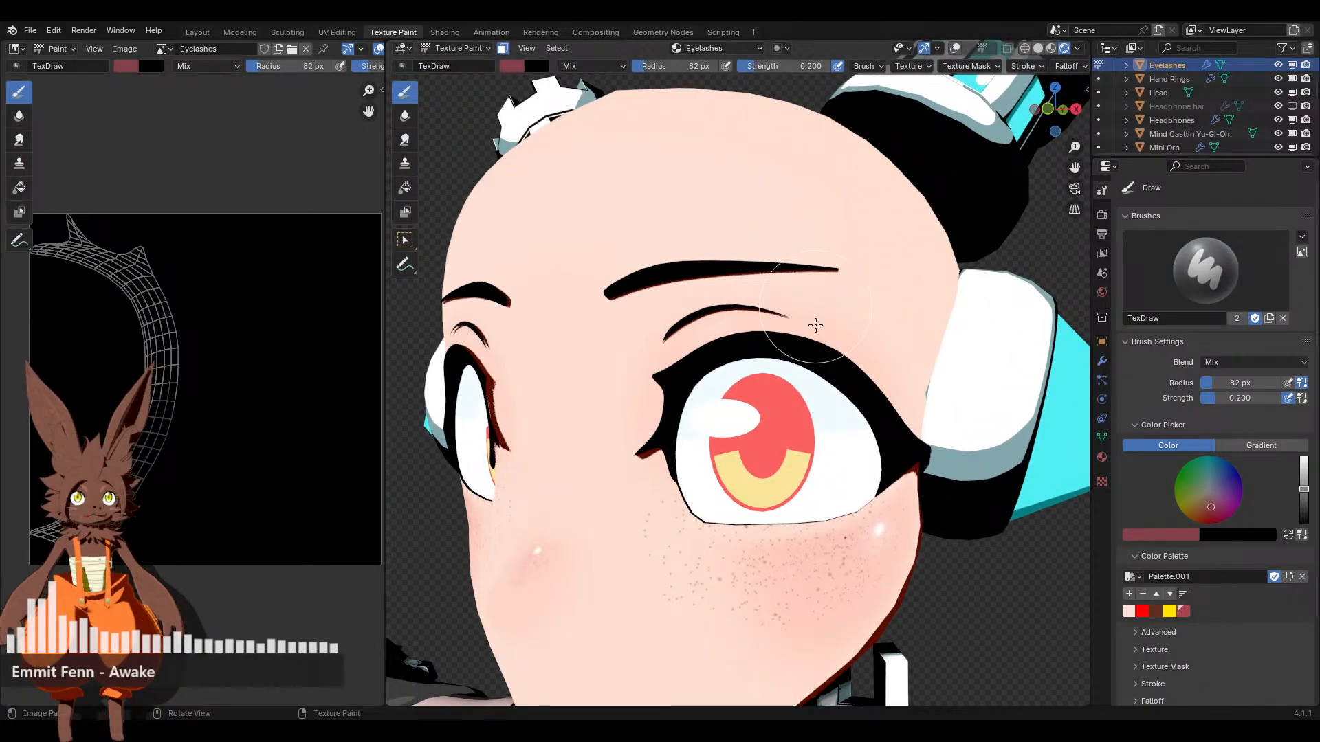
{"action": "scroll", "coordinate": [821, 365], "scroll_direction": "up", "scroll_amount": 2}
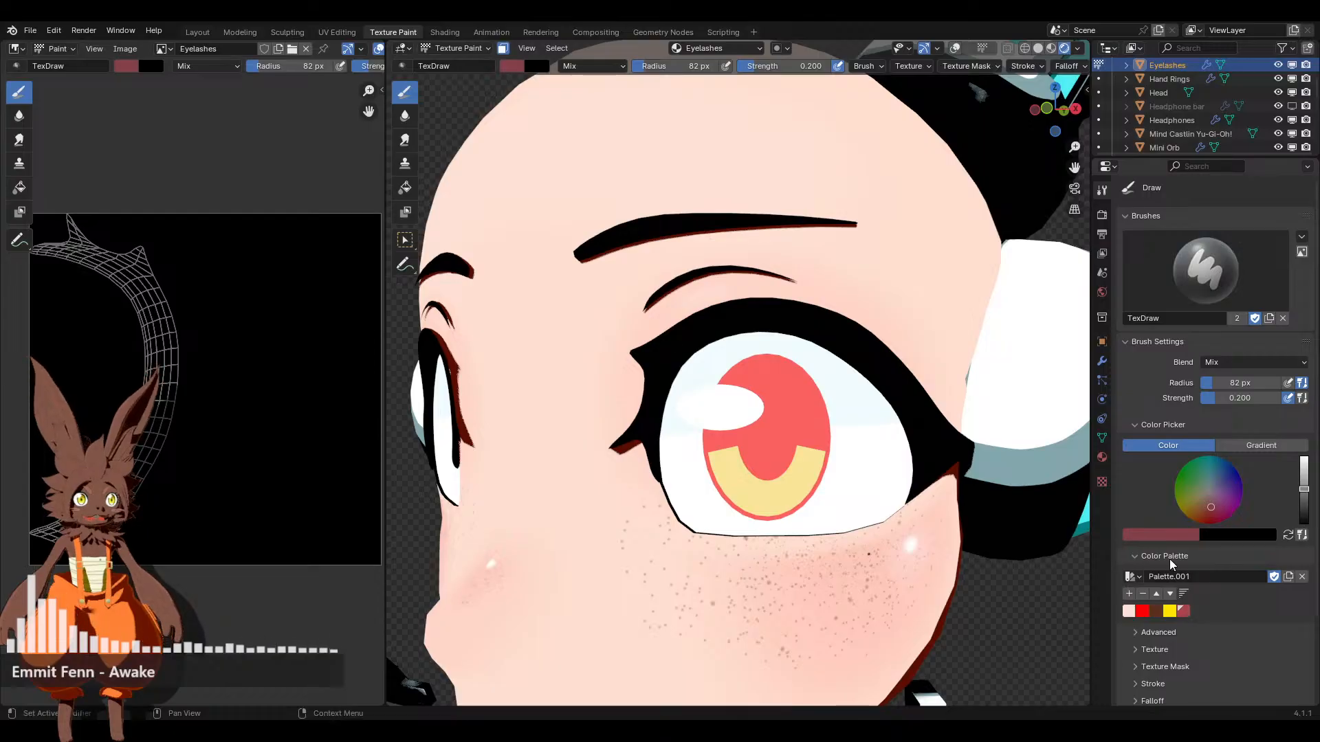
Paint the inner and upper parts of the lash with the reddish palette colour, building it up and leaving the outer corner black
{"action": "left_click", "coordinate": [1183, 611]}
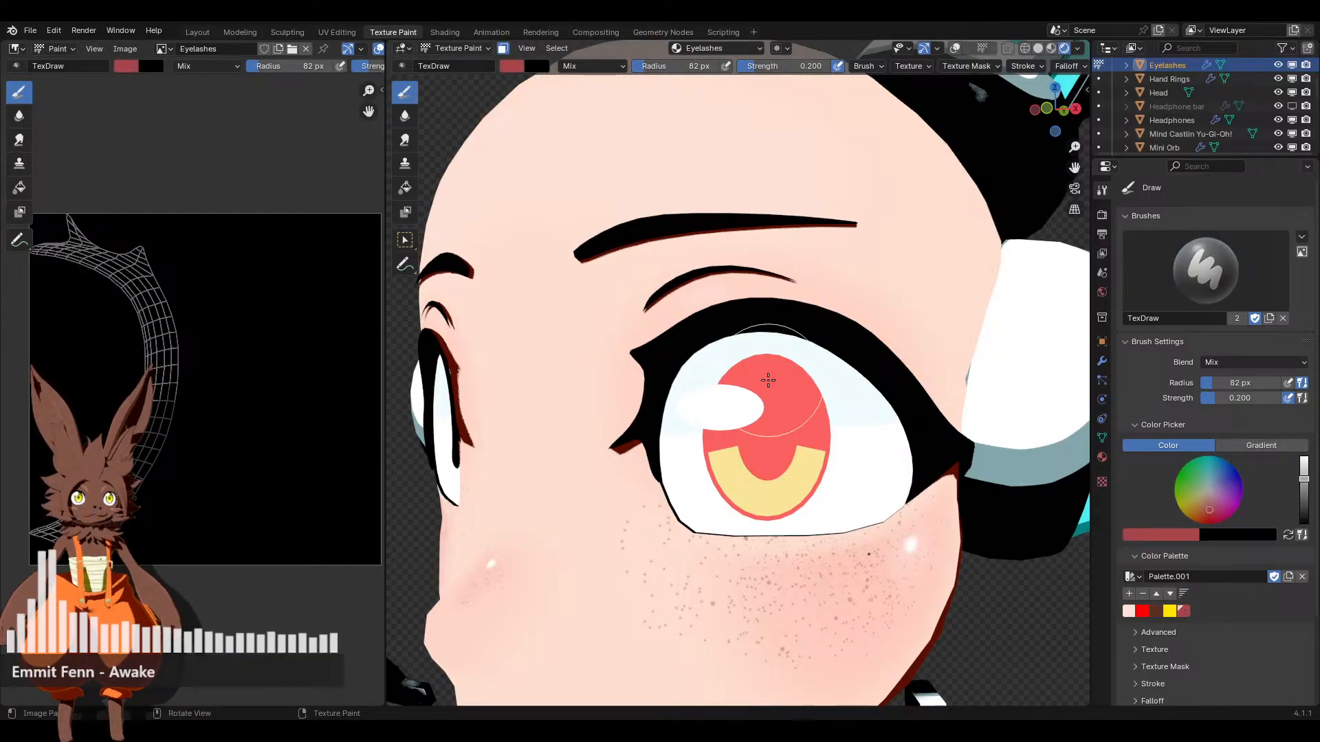
{"action": "scroll", "coordinate": [768, 380], "scroll_direction": "down", "scroll_amount": 2}
{"action": "scroll", "coordinate": [804, 361], "scroll_direction": "up", "scroll_amount": 2}
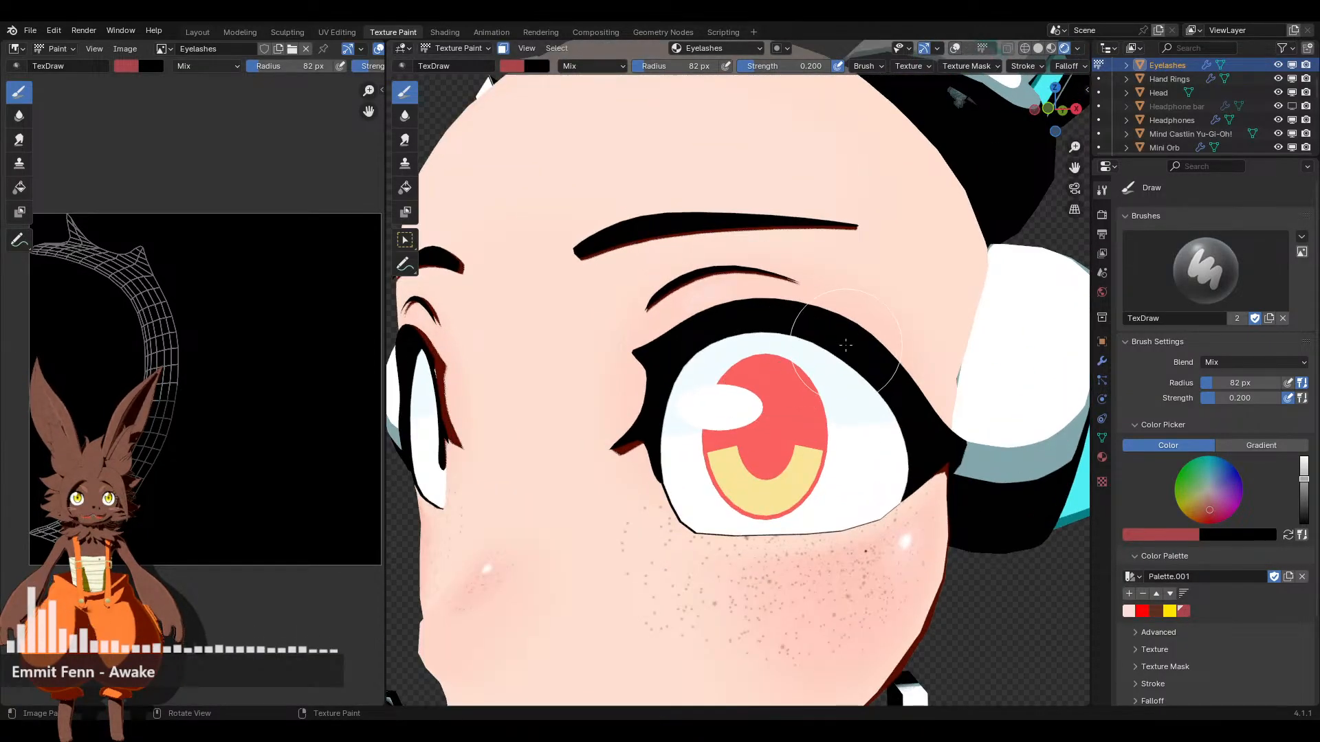
{"action": "mouse_move", "coordinate": [853, 353]}
{"action": "left_mouse_down"}
{"action": "mouse_move", "coordinate": [812, 320]}
{"action": "mouse_move", "coordinate": [757, 309]}
{"action": "mouse_move", "coordinate": [636, 361]}
{"action": "mouse_move", "coordinate": [649, 494]}
{"action": "left_mouse_up"}
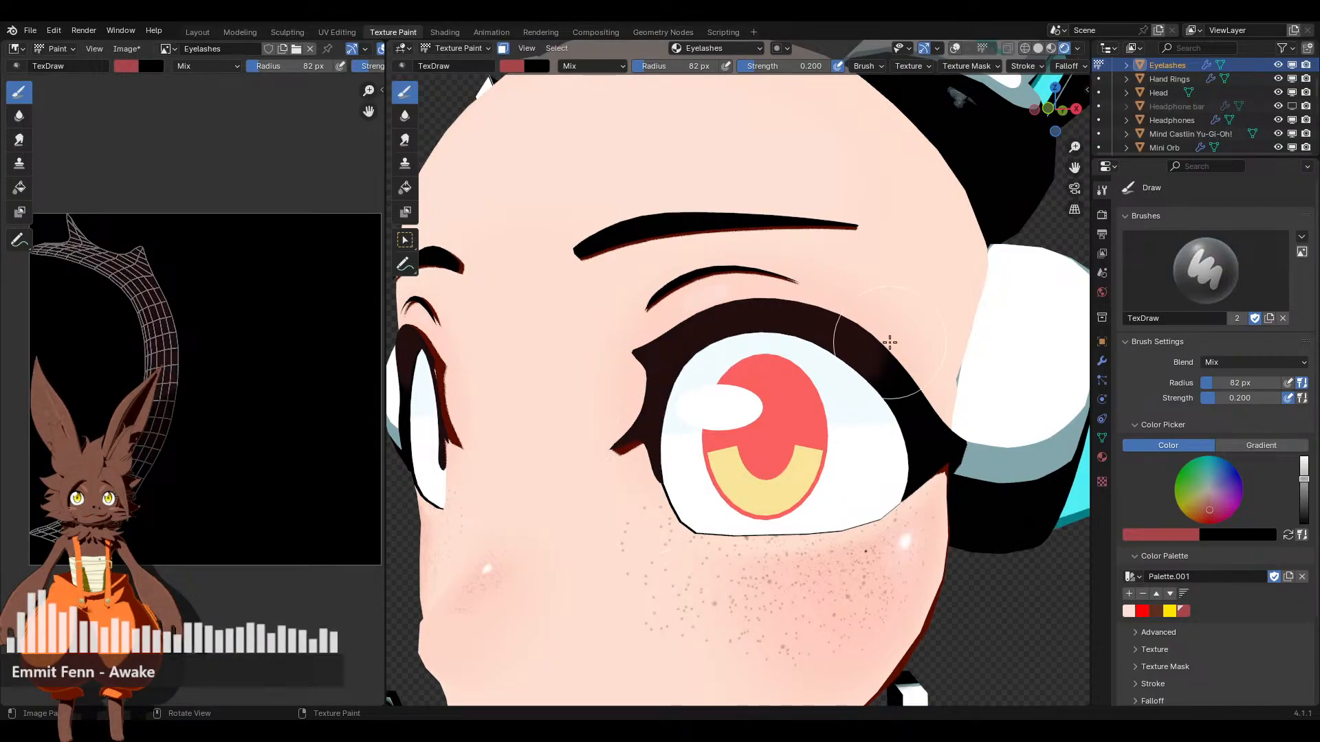
{"action": "left_click", "coordinate": [1038, 48]}
{"action": "left_click", "coordinate": [1064, 49]}
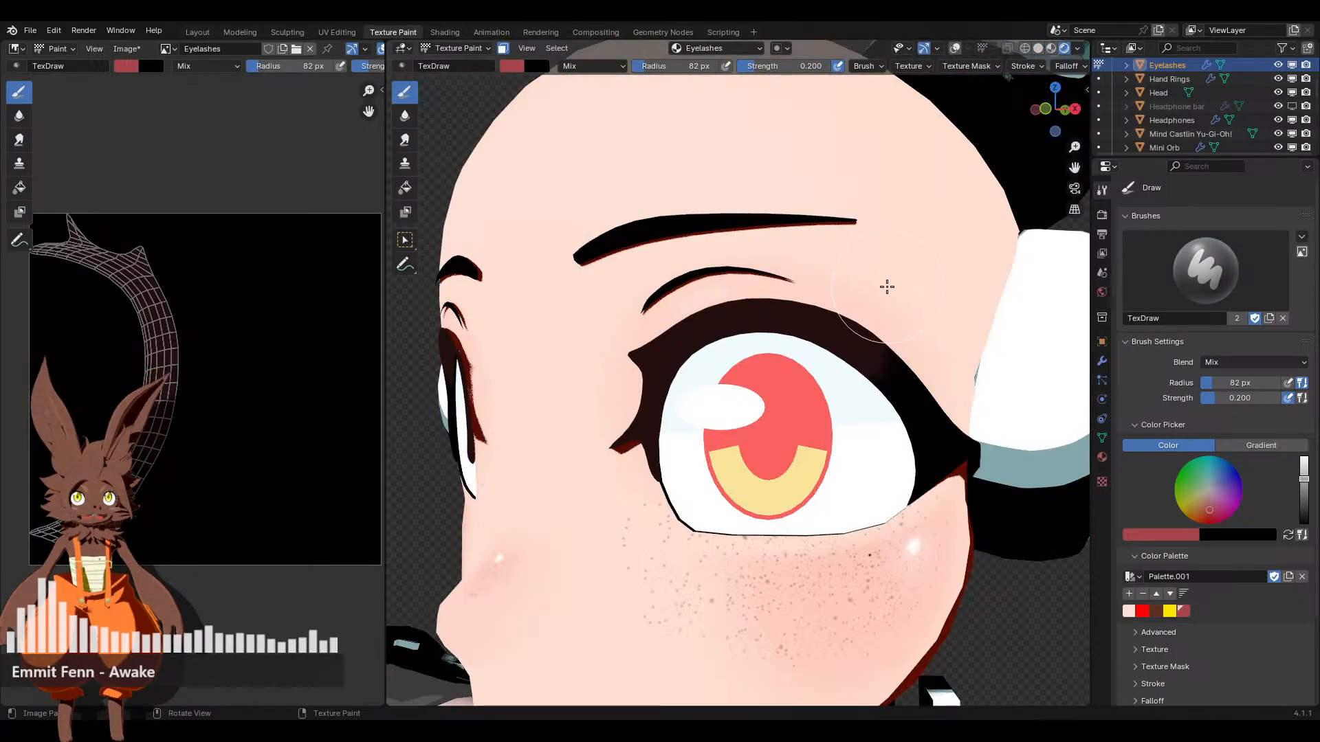
{"action": "scroll", "coordinate": [883, 330], "scroll_direction": "up", "scroll_amount": 1}
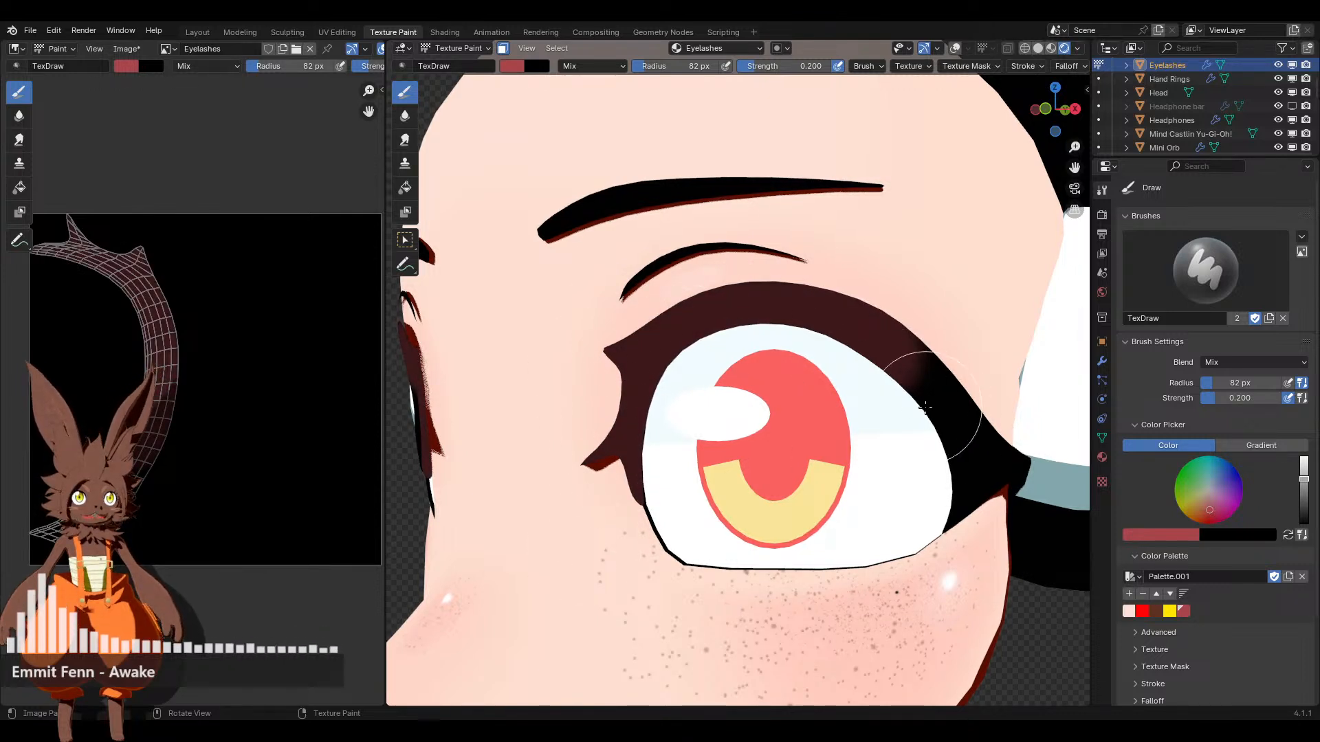
{"action": "mouse_move", "coordinate": [942, 406]}
{"action": "left_mouse_down"}
{"action": "mouse_move", "coordinate": [886, 354]}
{"action": "mouse_move", "coordinate": [774, 315]}
{"action": "mouse_move", "coordinate": [598, 399]}
{"action": "left_mouse_up"}
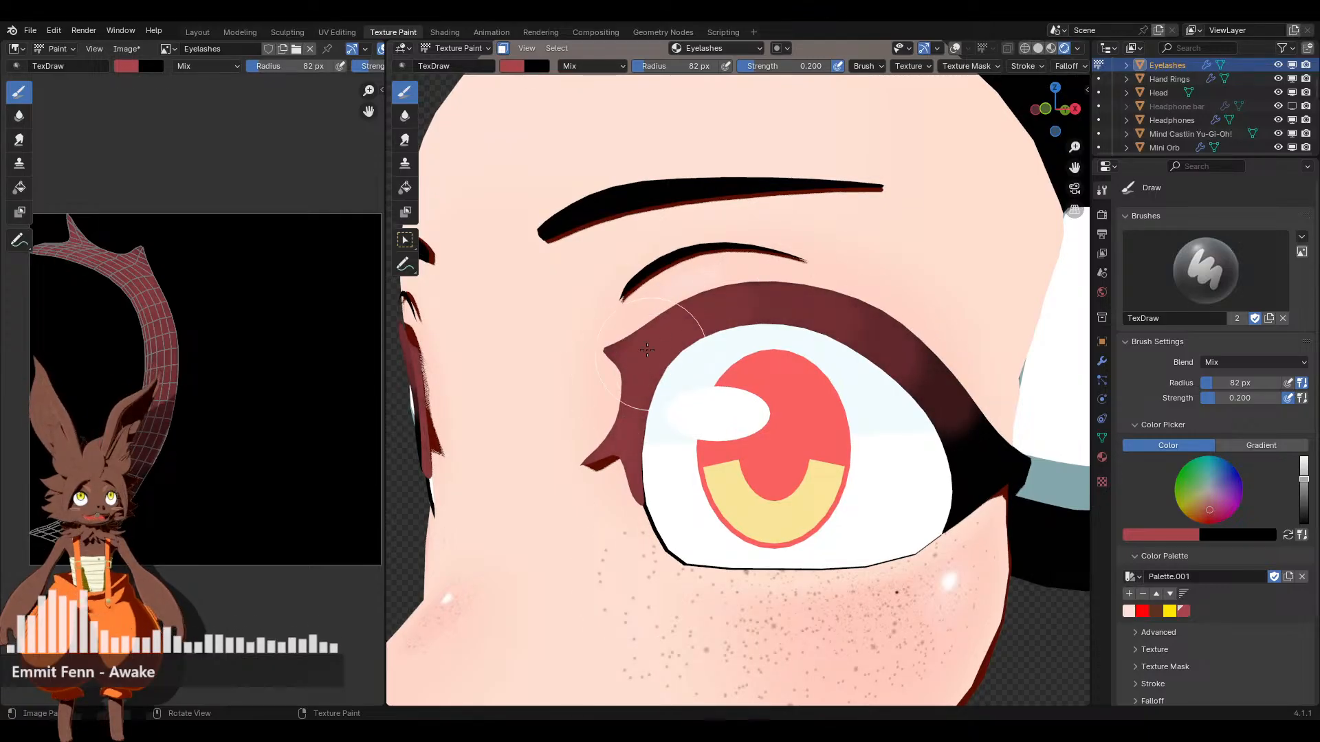
Soften the reddish-to-black transition along the upper lash, checking the lash strip on the texture image
{"action": "left_click", "coordinate": [405, 115]}
{"action": "middle_click_drag", "start_coordinate": [847, 269], "coordinate": [811, 276]}
{"action": "middle_click_drag", "start_coordinate": [983, 385], "coordinate": [715, 316]}
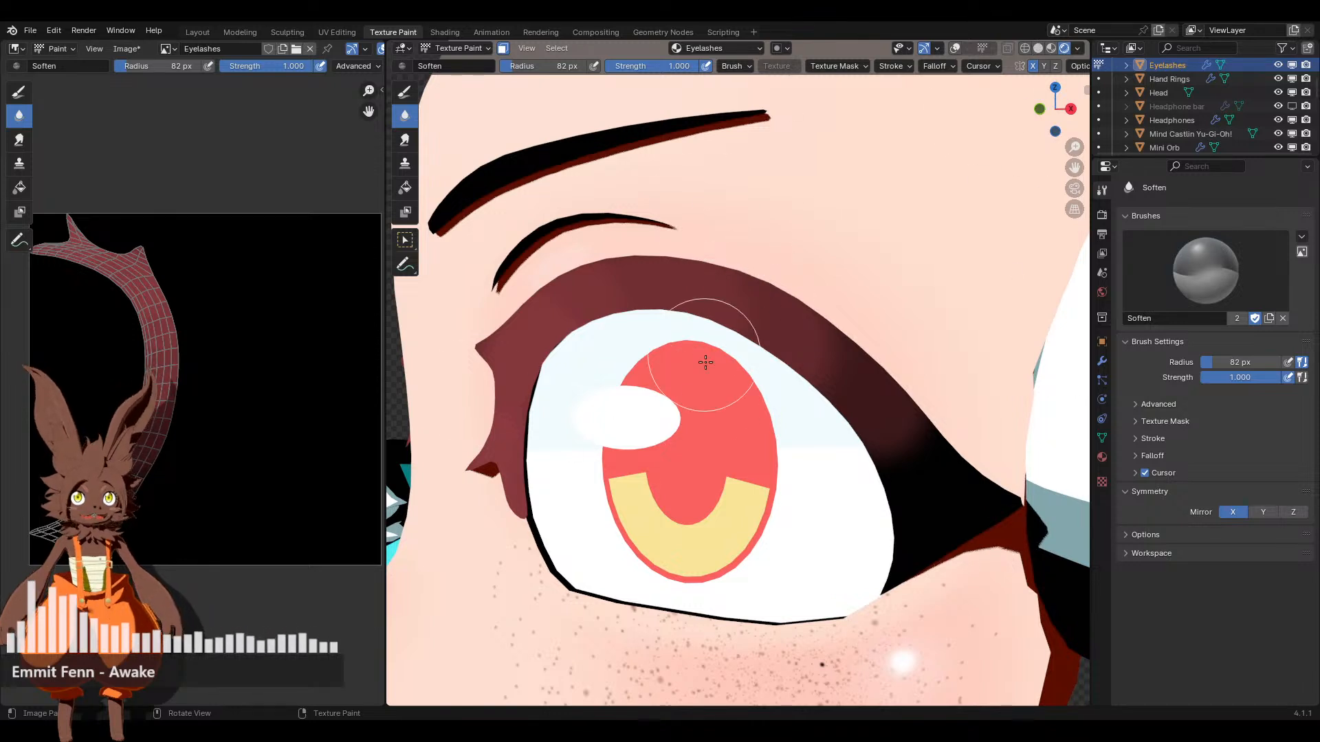
{"action": "scroll", "coordinate": [265, 427], "scroll_direction": "up", "scroll_amount": 5}
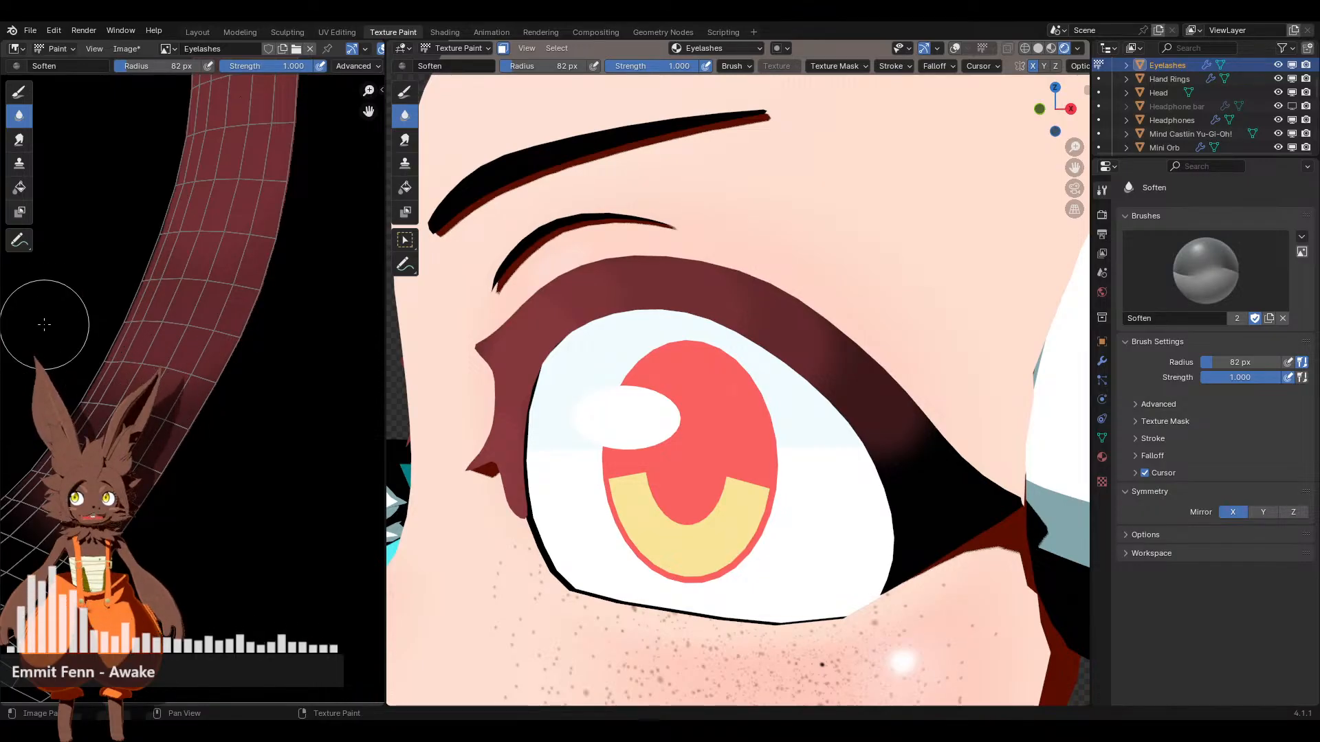
{"action": "middle_click_drag", "start_coordinate": [159, 371], "coordinate": [256, 318]}
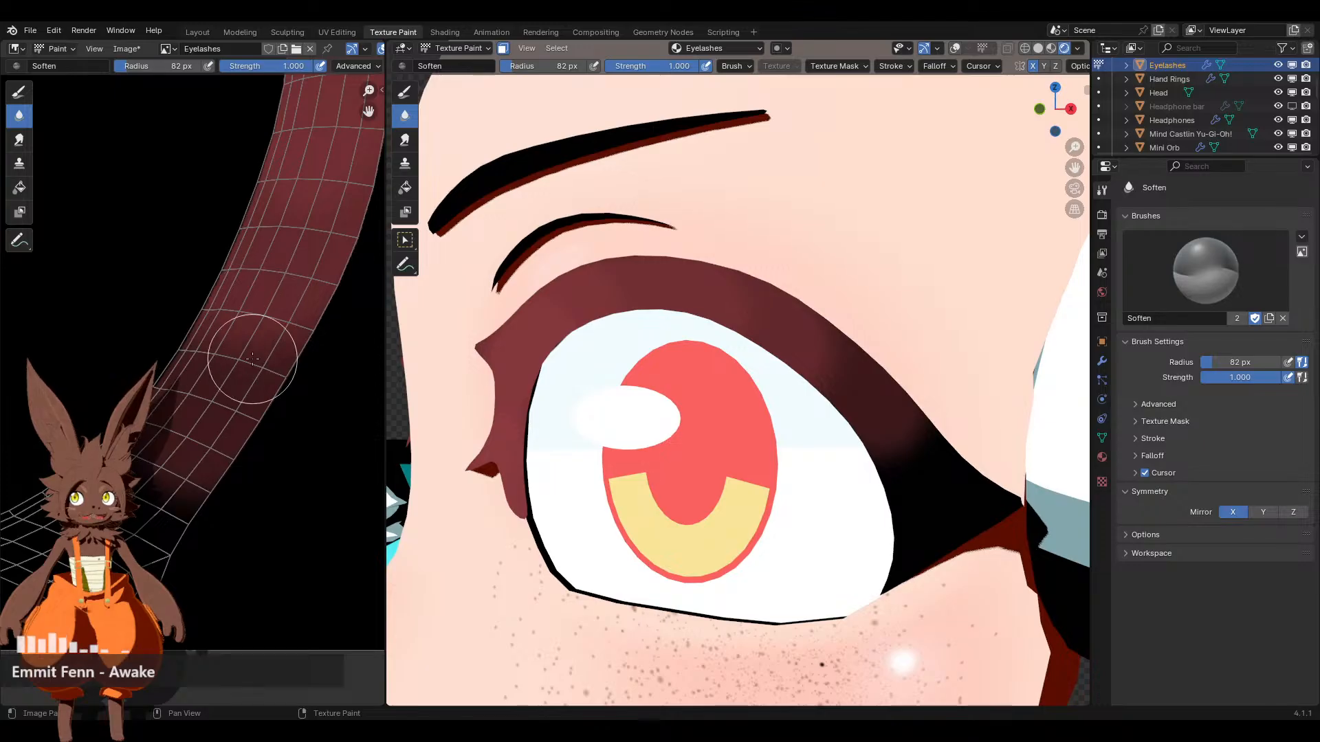
Paint more of the reddish colour onto the upper lash where it darkens, using the Draw brush at 0.200 strength
{"action": "scroll", "coordinate": [783, 442], "scroll_direction": "down", "scroll_amount": 7}
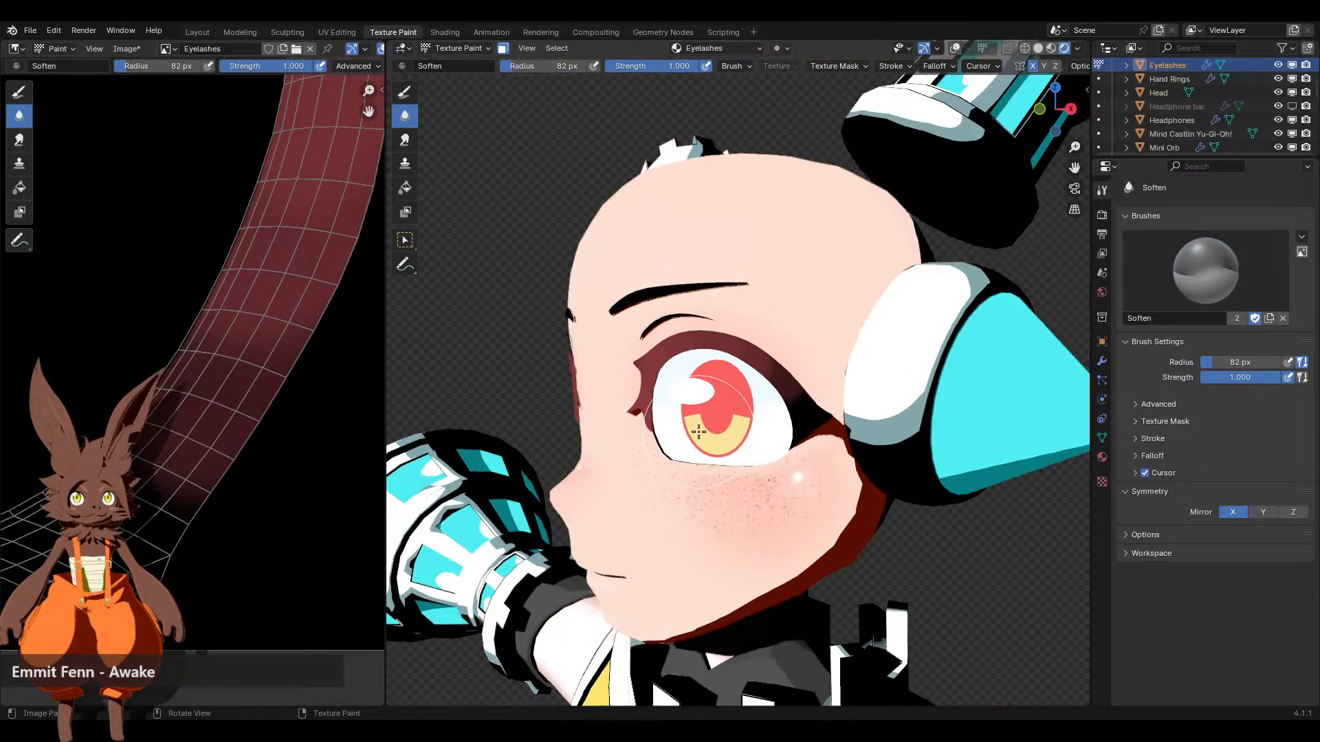
{"action": "mouse_move", "coordinate": [702, 423]}
{"action": "middle_mouse_down"}
{"action": "mouse_move", "coordinate": [795, 416]}
{"action": "mouse_move", "coordinate": [763, 427]}
{"action": "mouse_move", "coordinate": [835, 433]}
{"action": "mouse_move", "coordinate": [772, 410]}
{"action": "mouse_move", "coordinate": [699, 414]}
{"action": "middle_mouse_up"}
{"action": "scroll", "coordinate": [763, 427], "scroll_direction": "up", "scroll_amount": 5}
{"action": "scroll", "coordinate": [699, 415], "scroll_direction": "up", "scroll_amount": 6}
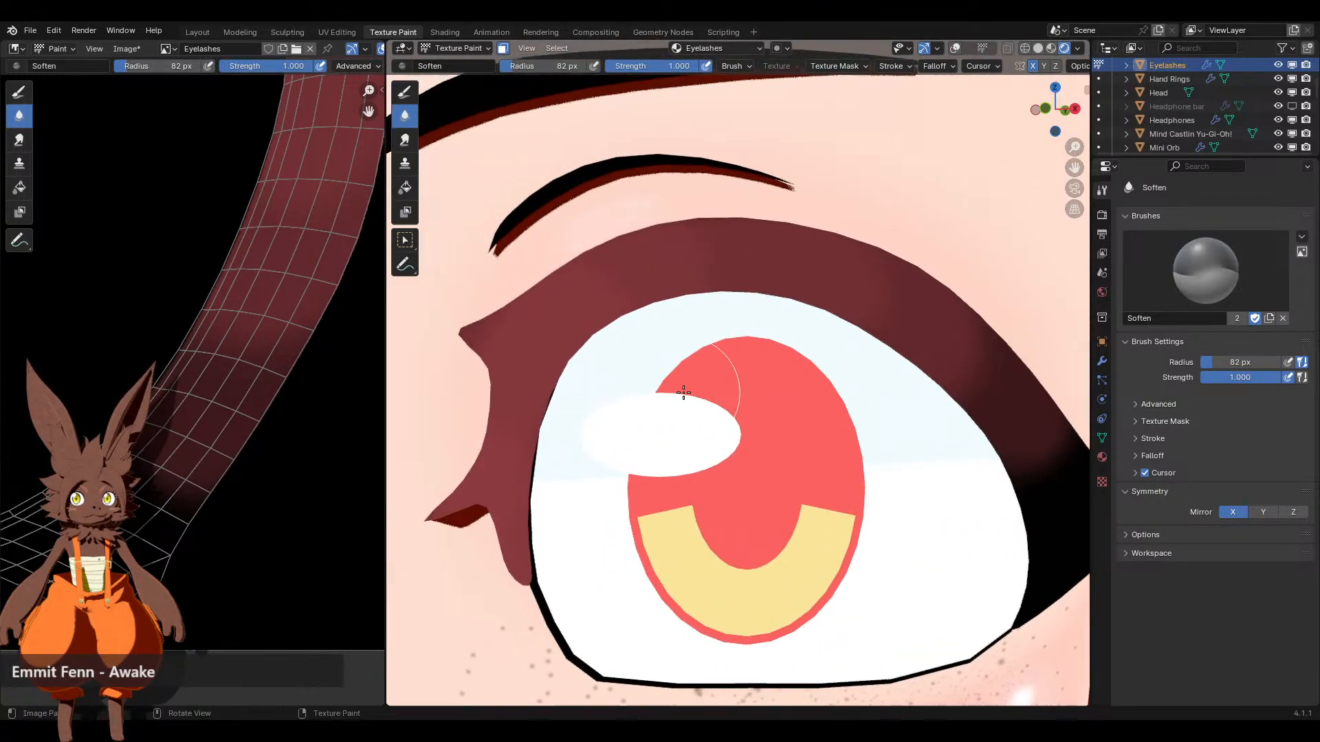
{"action": "left_click", "coordinate": [404, 91]}
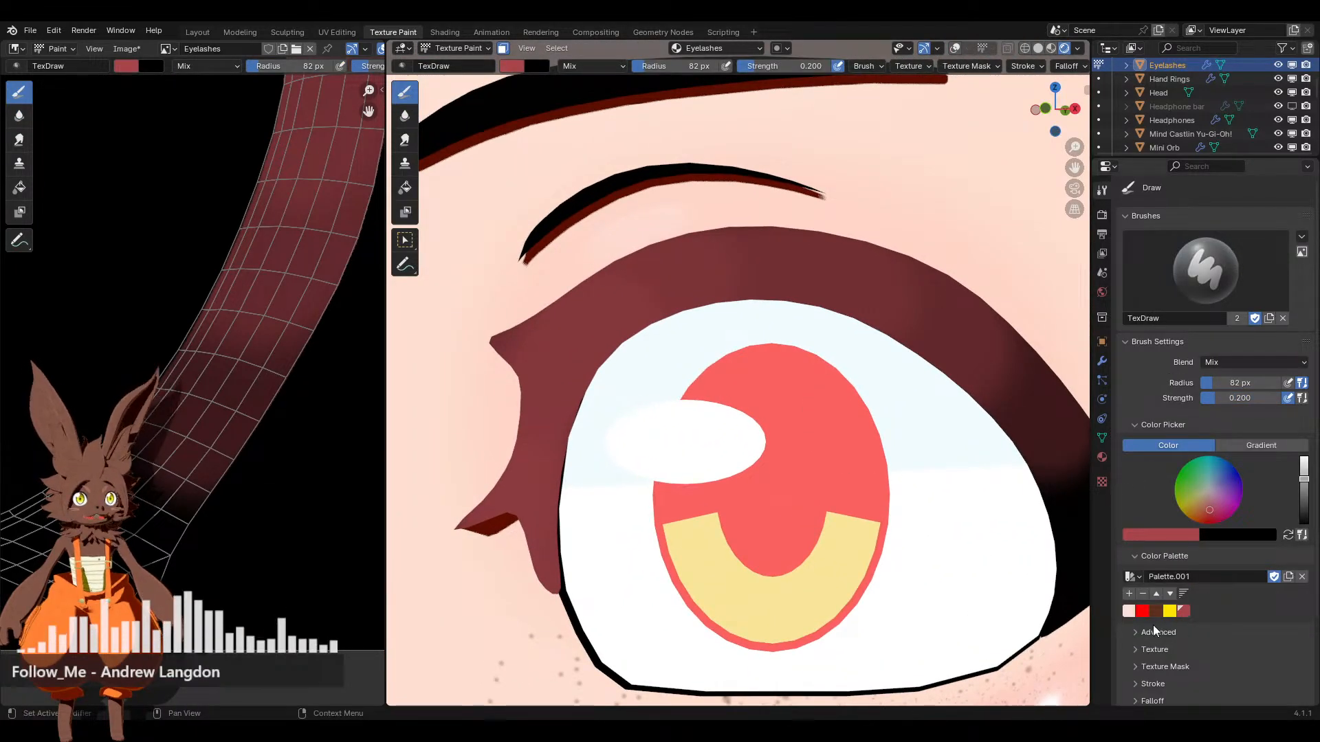
{"action": "middle_click_drag", "start_coordinate": [913, 542], "coordinate": [795, 451]}
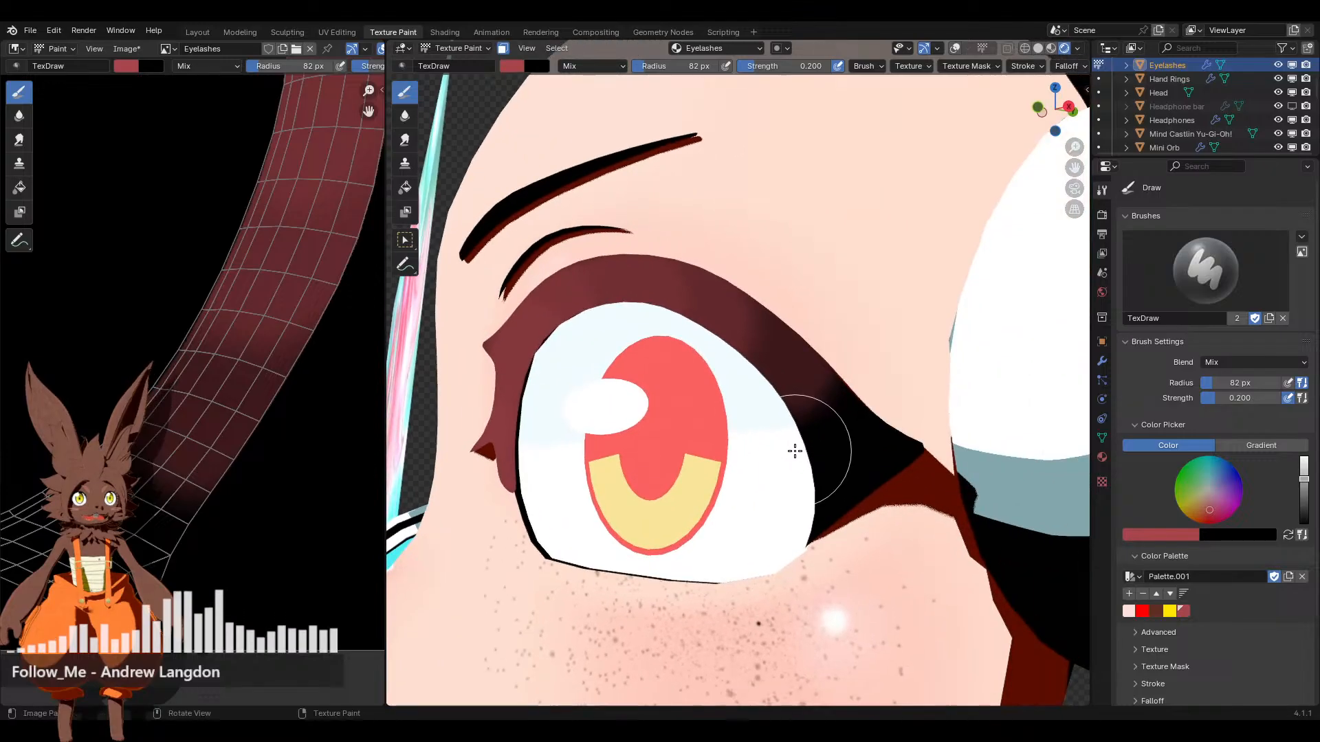
{"action": "scroll", "coordinate": [794, 450], "scroll_direction": "up", "scroll_amount": 5}
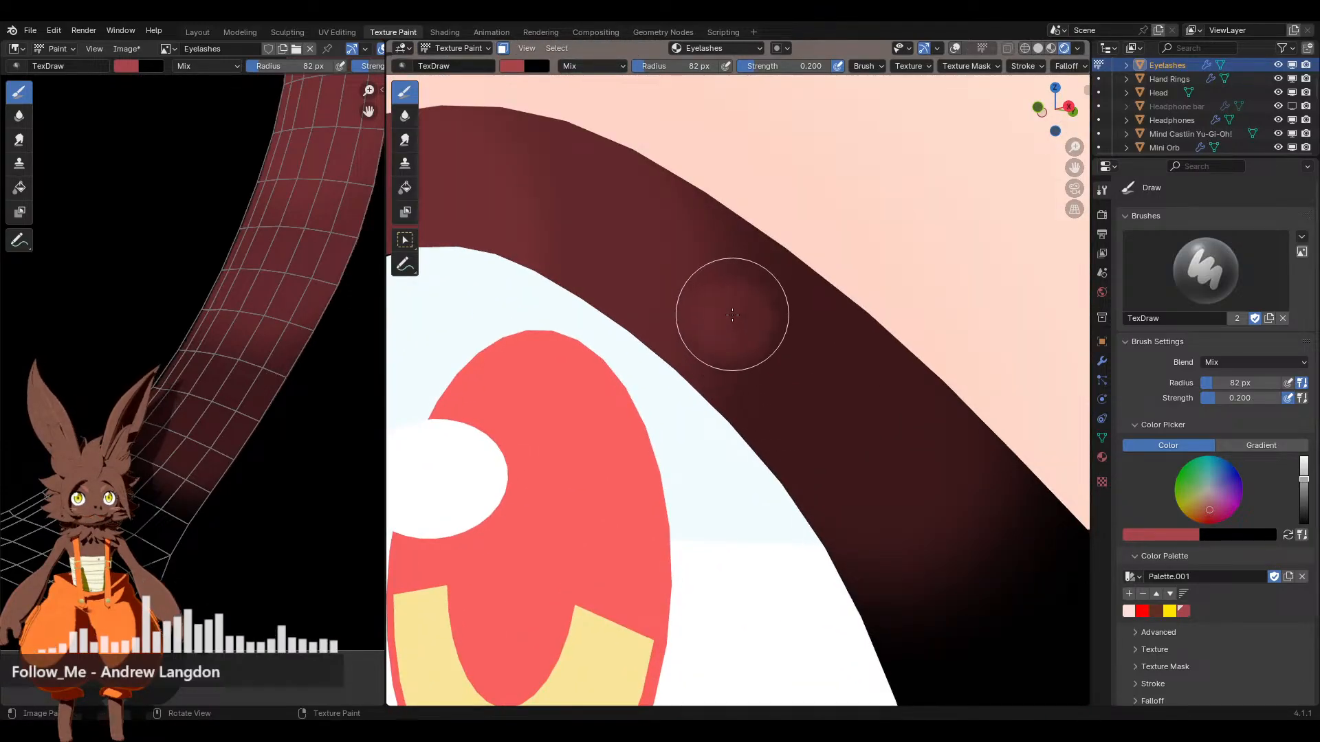
Soften the colour bands along the upper lash and the border with its black outer part
{"action": "left_click", "coordinate": [405, 115]}
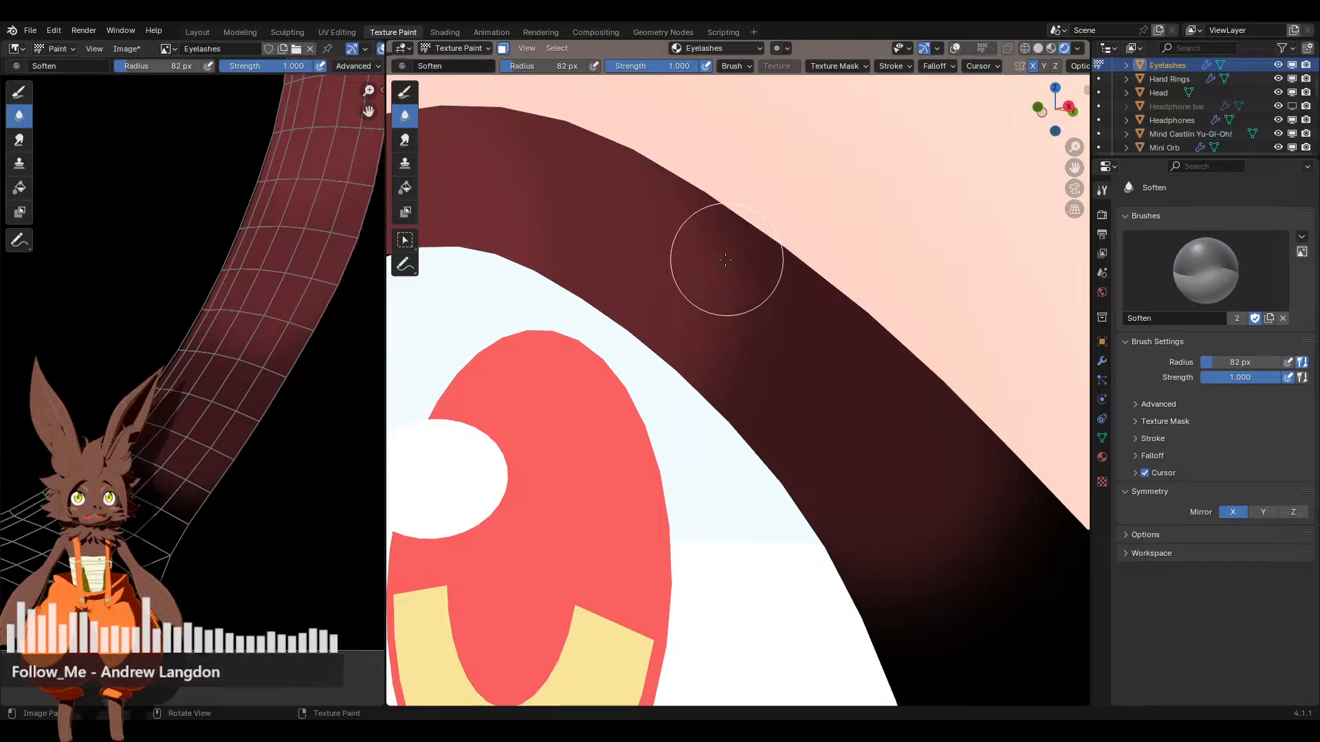
{"action": "mouse_move", "coordinate": [875, 480]}
{"action": "middle_mouse_down"}
{"action": "mouse_move", "coordinate": [790, 398]}
{"action": "mouse_move", "coordinate": [687, 339]}
{"action": "middle_mouse_up"}
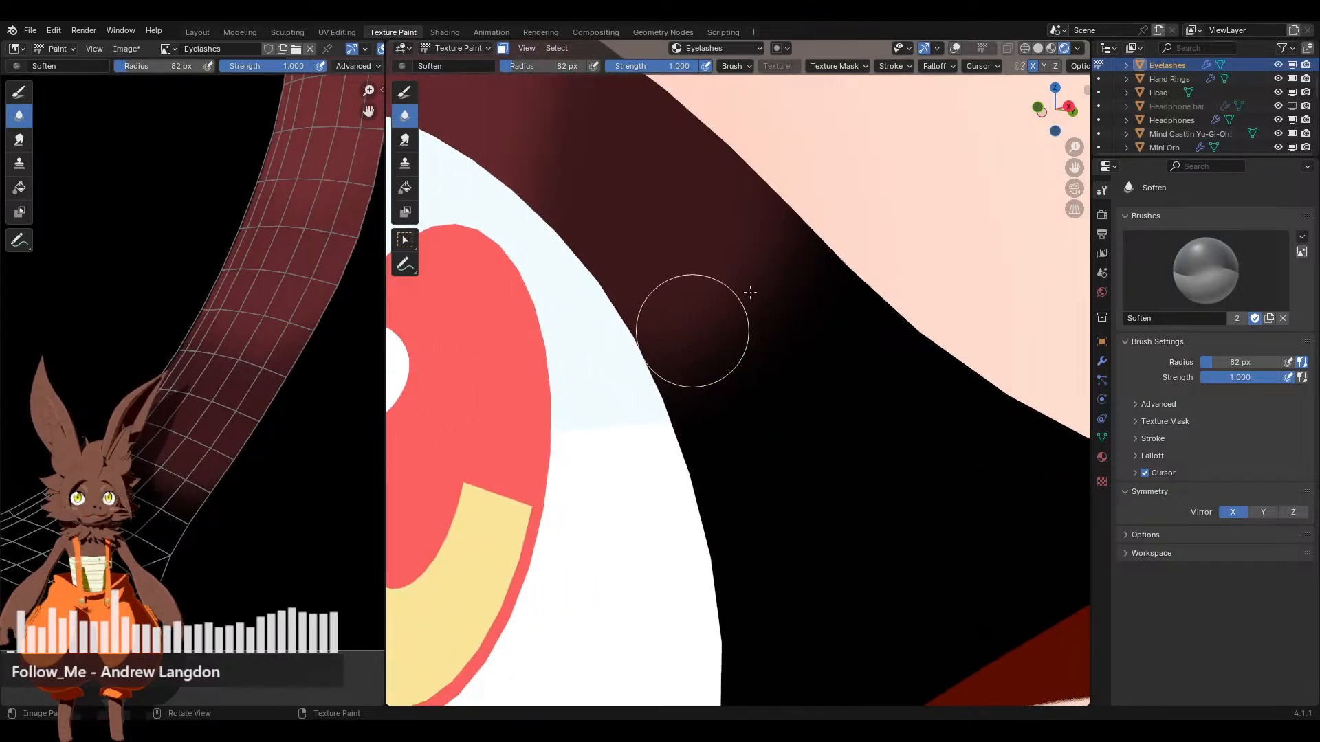
{"action": "mouse_move", "coordinate": [750, 292]}
{"action": "left_mouse_down"}
{"action": "mouse_move", "coordinate": [798, 234]}
{"action": "mouse_move", "coordinate": [759, 353]}
{"action": "left_mouse_up"}
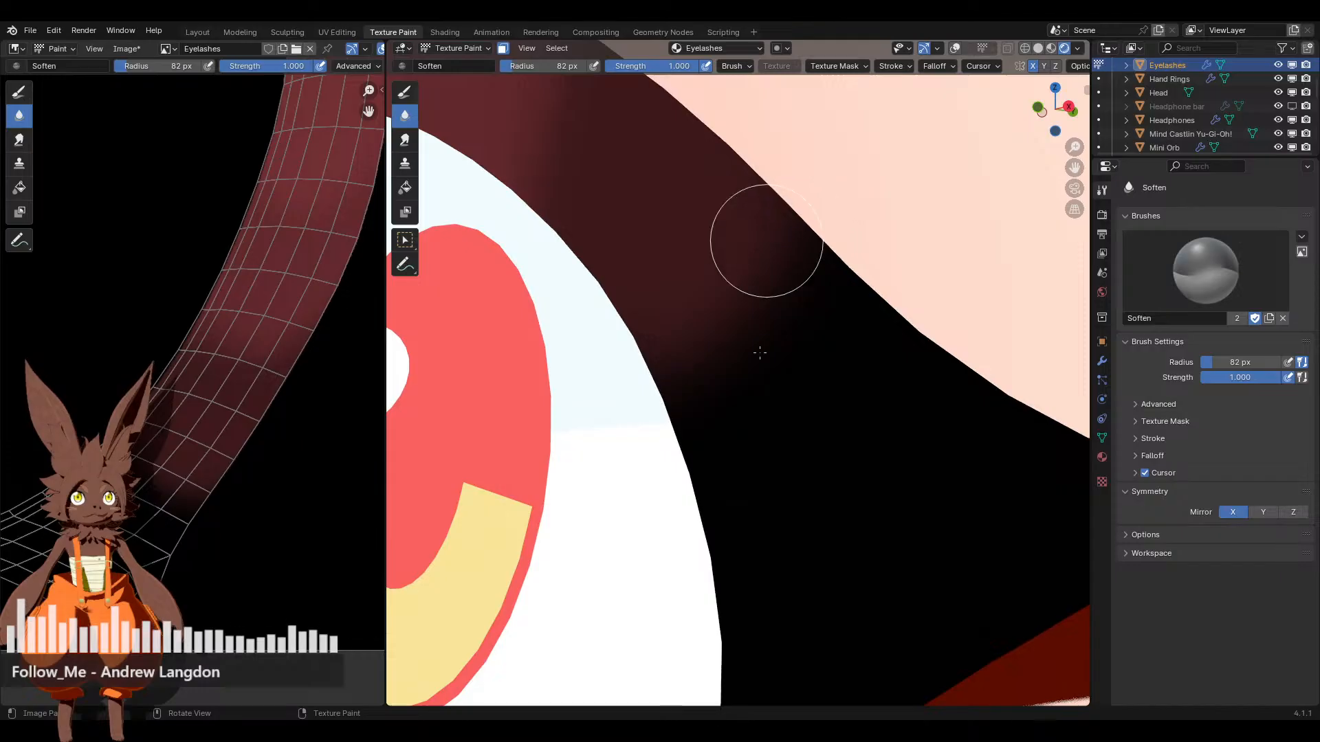
{"action": "scroll", "coordinate": [702, 413], "scroll_direction": "down", "scroll_amount": 6}
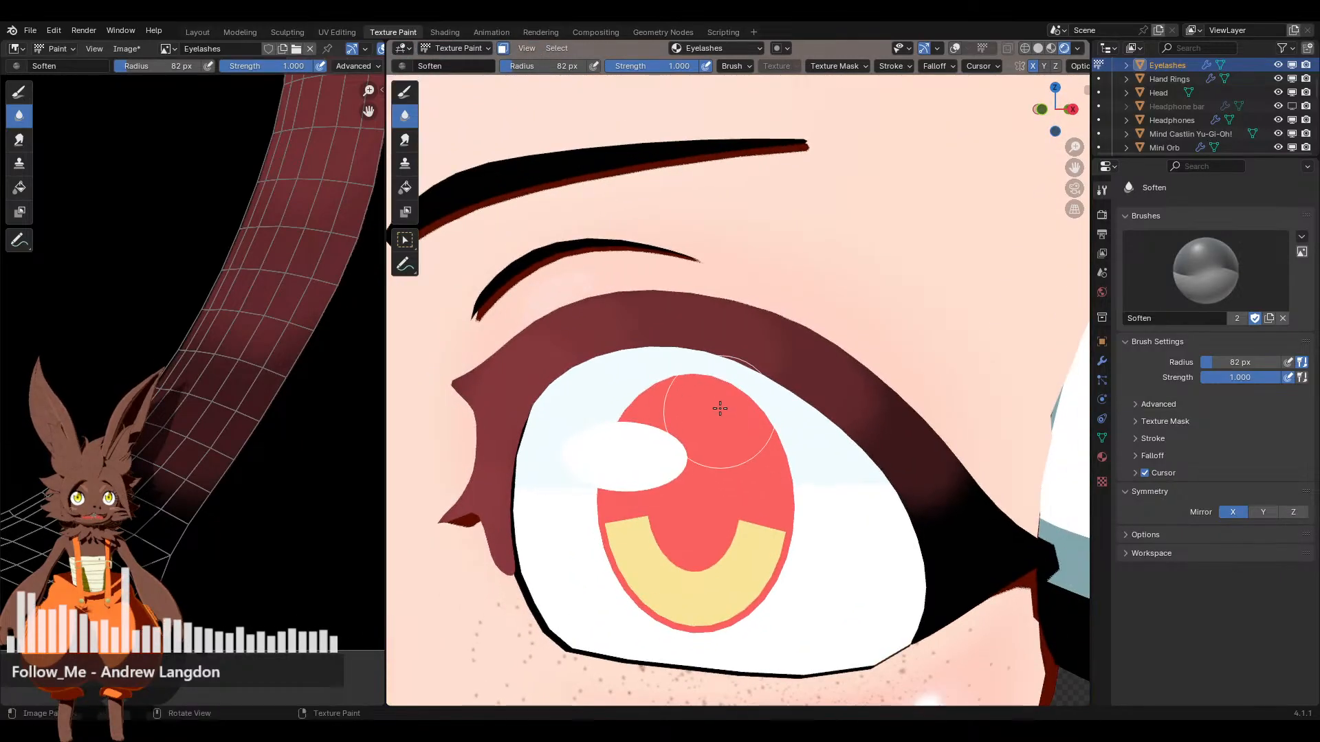
{"action": "scroll", "coordinate": [720, 408], "scroll_direction": "up", "scroll_amount": 3}
{"action": "scroll", "coordinate": [805, 339], "scroll_direction": "up", "scroll_amount": 2}
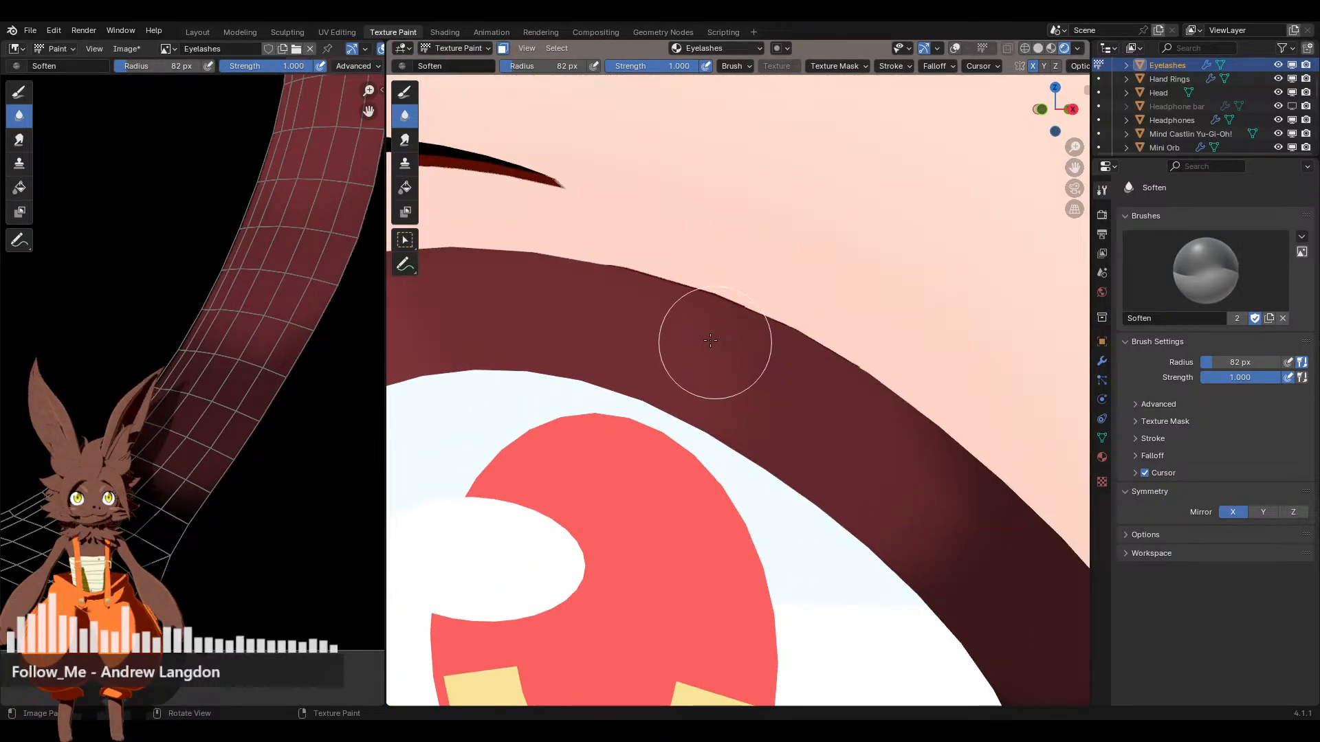
{"action": "left_click_drag", "start_coordinate": [710, 340], "coordinate": [747, 412]}
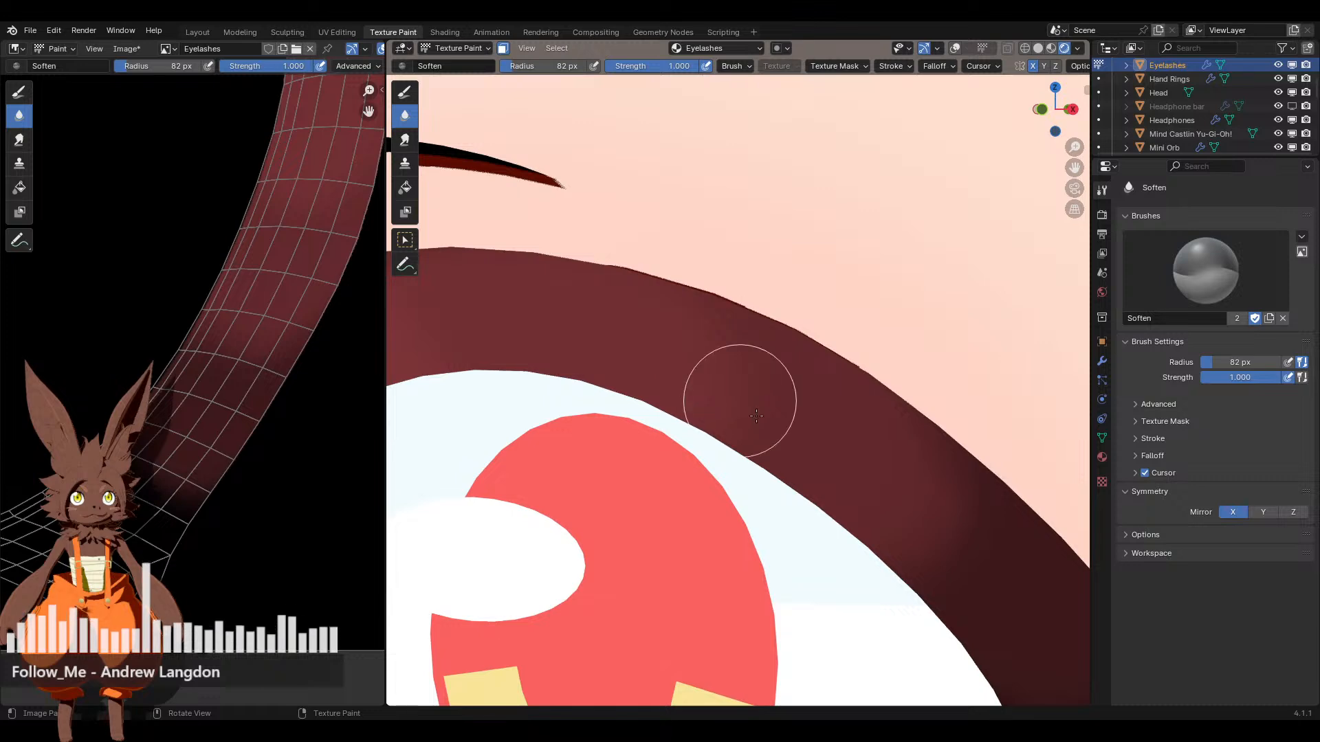
Try to smear the dark reddish colour into the lash's black outer corner, then undo the smear
{"action": "scroll", "coordinate": [760, 405], "scroll_direction": "down", "scroll_amount": 5}
{"action": "mouse_move", "coordinate": [752, 402]}
{"action": "middle_mouse_down"}
{"action": "mouse_move", "coordinate": [728, 396]}
{"action": "mouse_move", "coordinate": [700, 358]}
{"action": "middle_mouse_up"}
{"action": "left_click", "coordinate": [405, 140]}
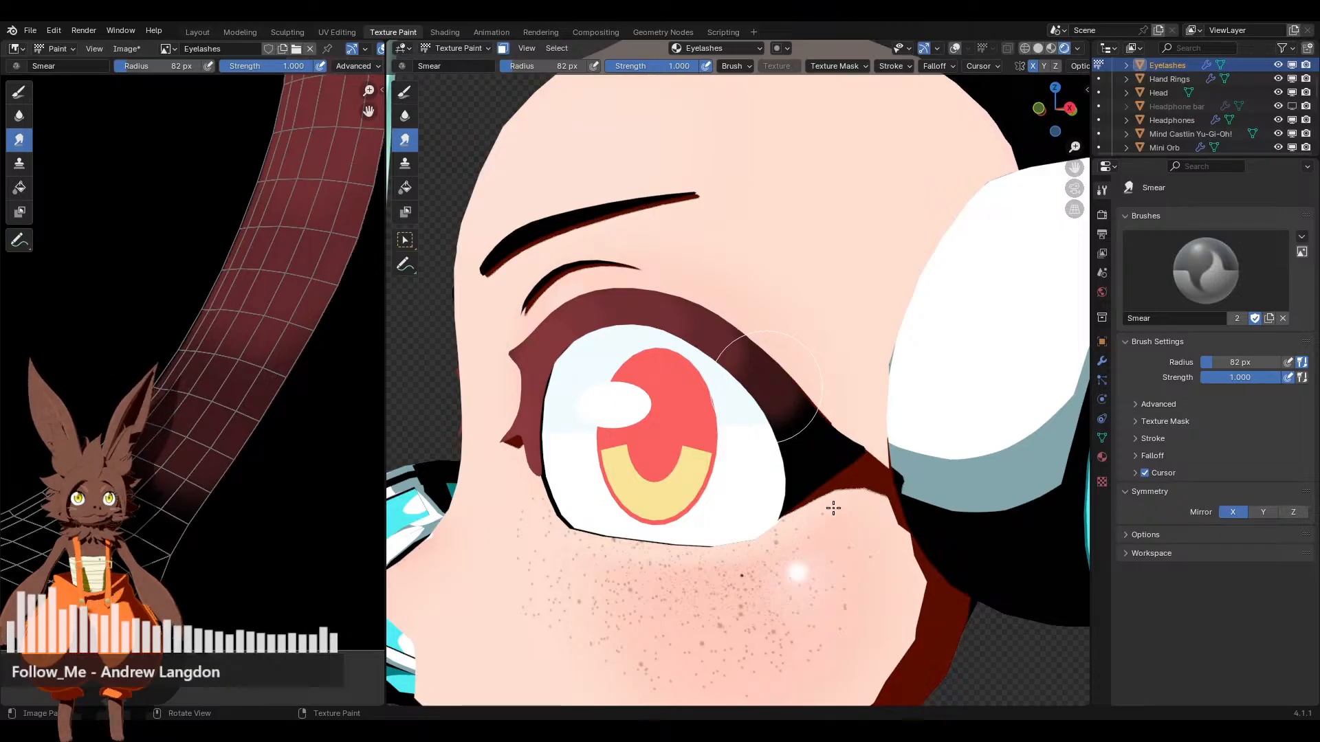
{"action": "left_click_drag", "start_coordinate": [833, 508], "coordinate": [834, 502]}
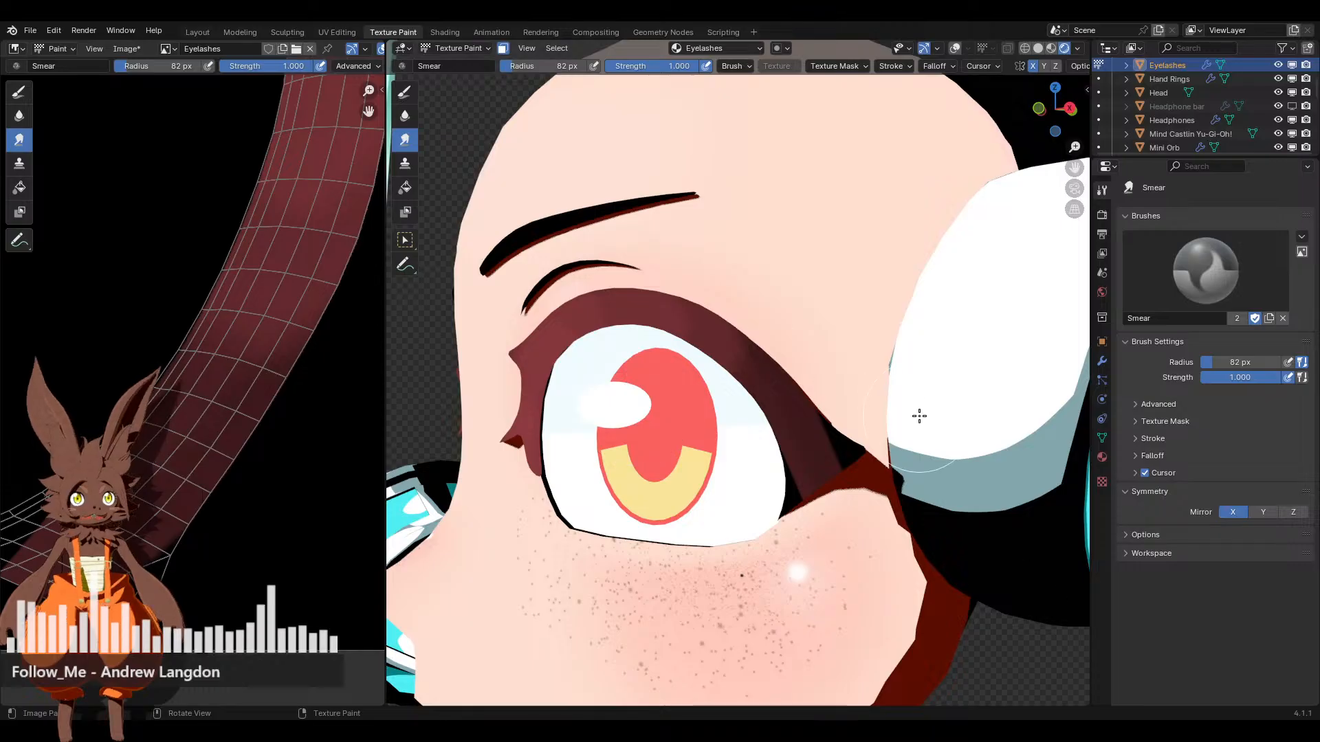
{"action": "mouse_move", "coordinate": [919, 415]}
{"action": "middle_mouse_down", "text": "ctrl"}
{"action": "mouse_move", "coordinate": [778, 386]}
{"action": "mouse_move", "coordinate": [756, 406]}
{"action": "mouse_move", "coordinate": [842, 386]}
{"action": "mouse_move", "coordinate": [783, 371]}
{"action": "middle_mouse_up", "text": "ctrl"}
{"action": "key", "text": "ctrl+z"}
{"action": "scroll", "coordinate": [842, 385], "scroll_direction": "down", "scroll_amount": 3}
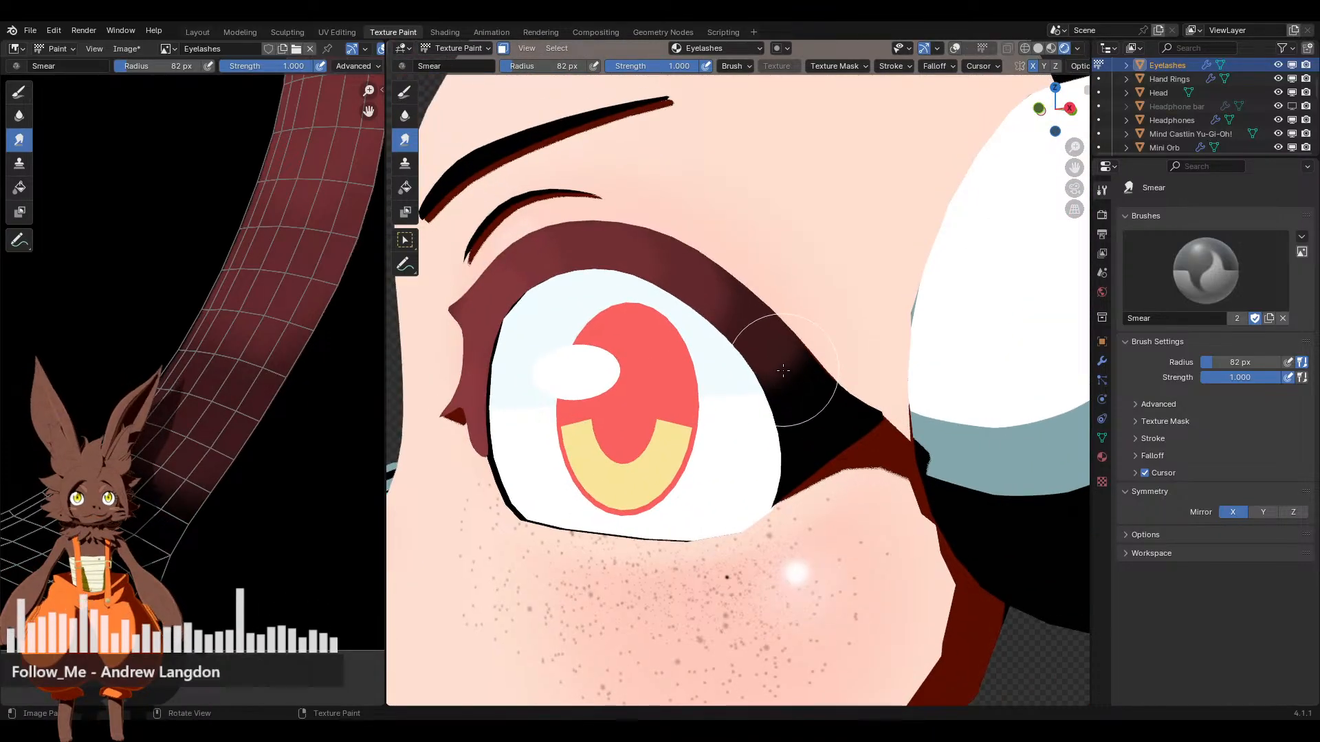
Darken the reddish brush colour, enlarge the Draw brush to 125 px and paint over the lash's black outer corner
{"action": "left_click", "coordinate": [404, 91]}
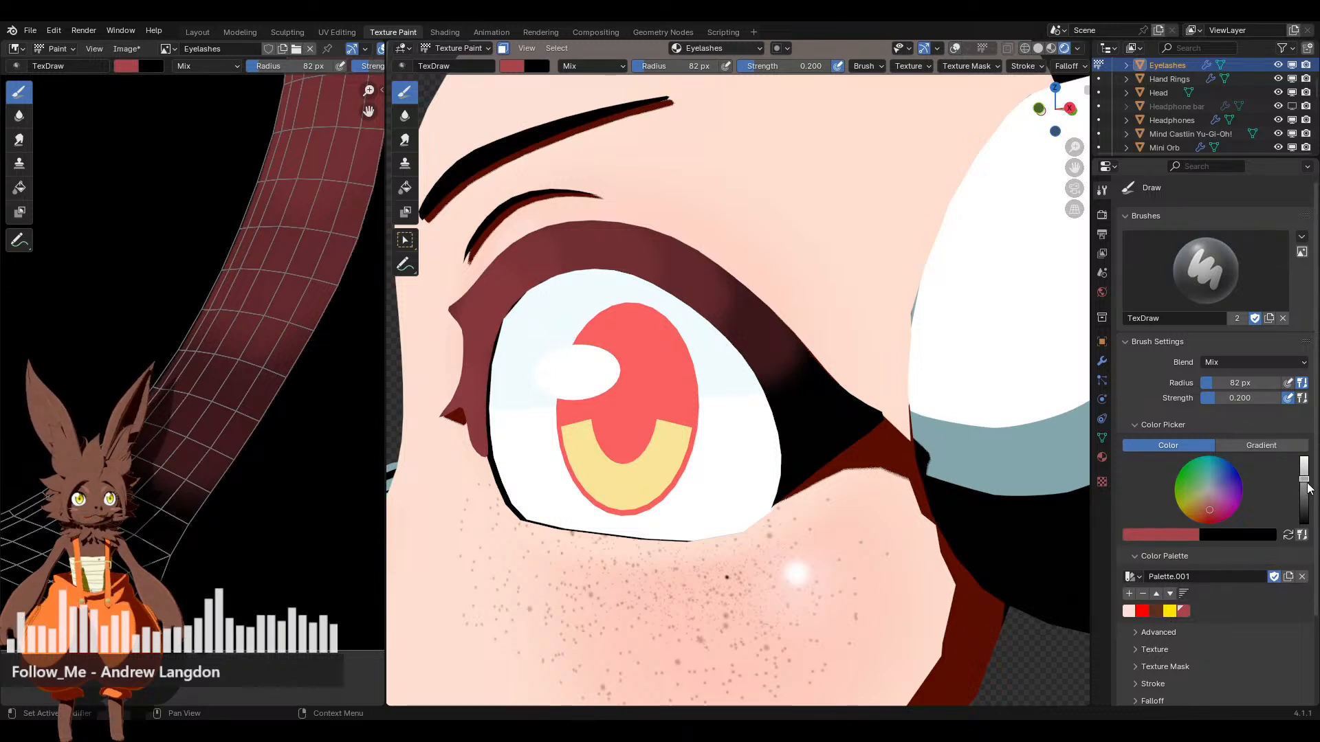
{"action": "left_click_drag", "start_coordinate": [1304, 481], "coordinate": [1304, 496]}
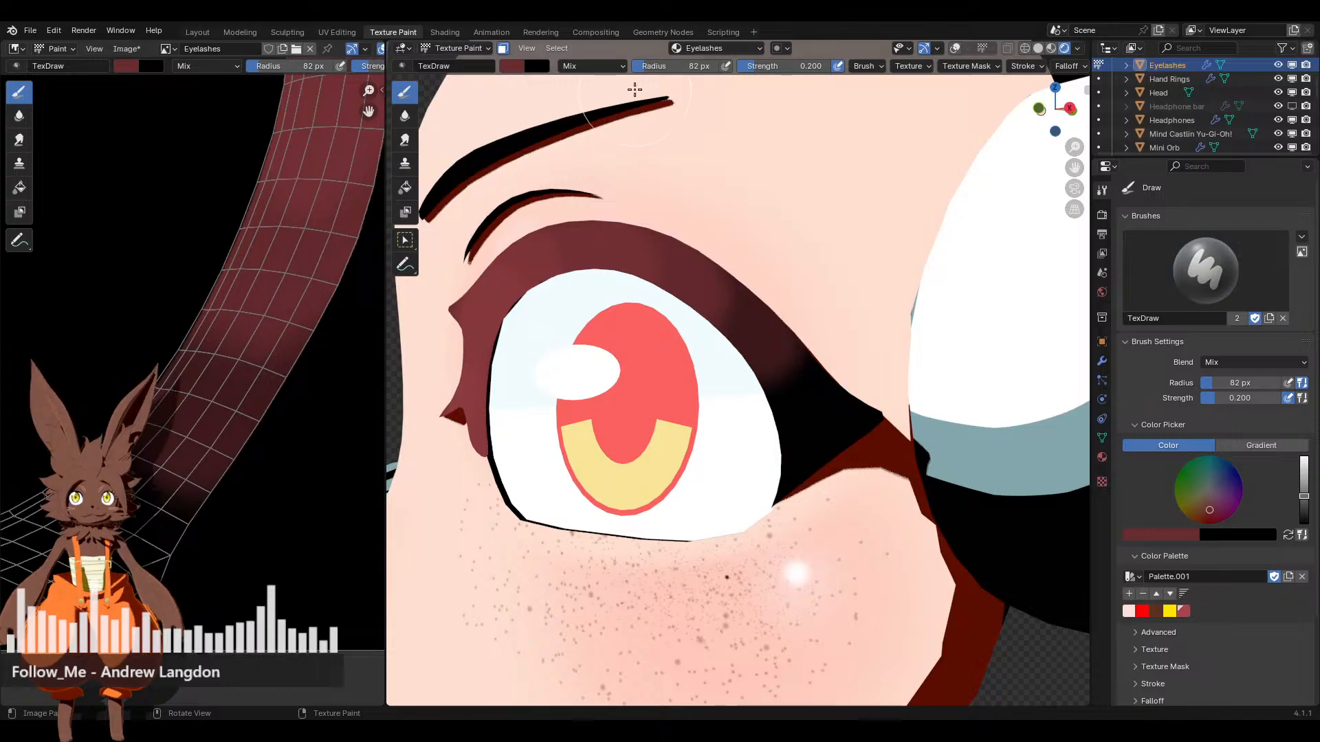
{"action": "left_click_drag", "start_coordinate": [676, 66], "coordinate": [678, 66]}
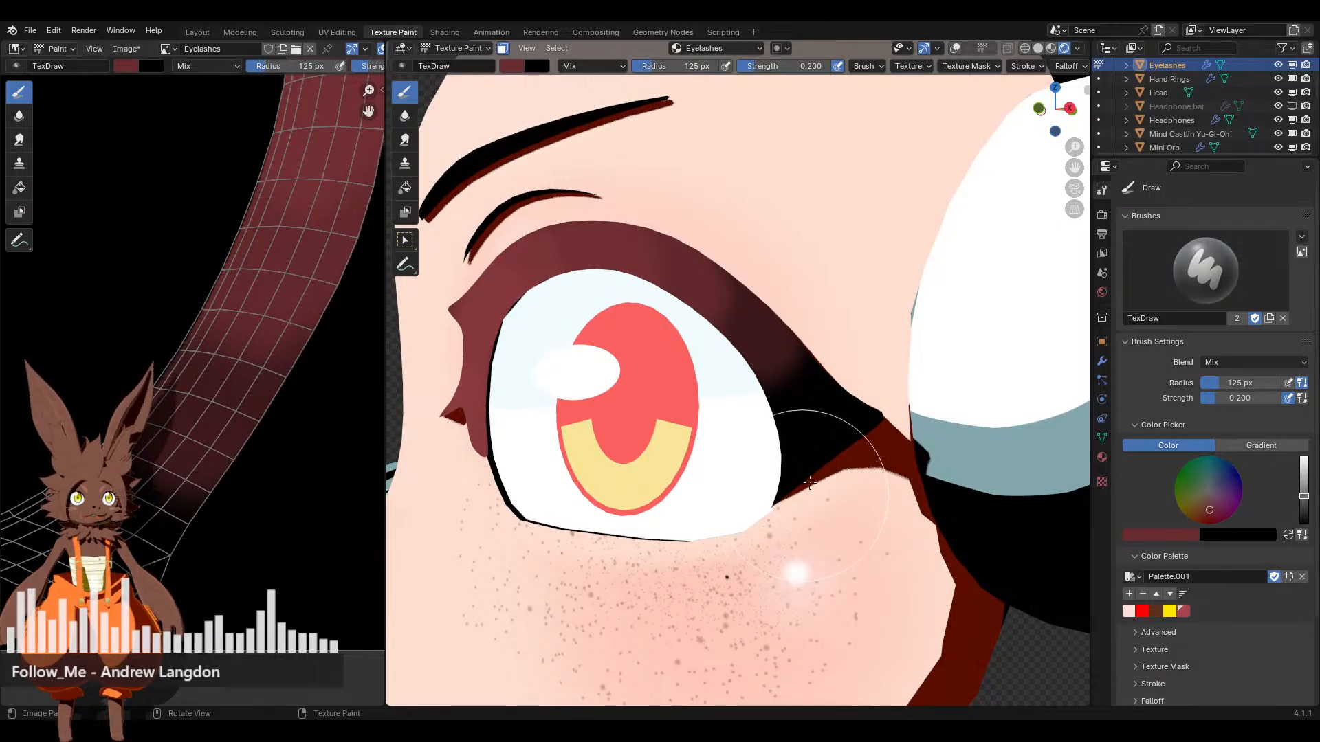
{"action": "mouse_move", "coordinate": [840, 493]}
{"action": "left_mouse_down"}
{"action": "mouse_move", "coordinate": [805, 329]}
{"action": "mouse_move", "coordinate": [758, 371]}
{"action": "mouse_move", "coordinate": [825, 359]}
{"action": "mouse_move", "coordinate": [840, 391]}
{"action": "left_mouse_up"}
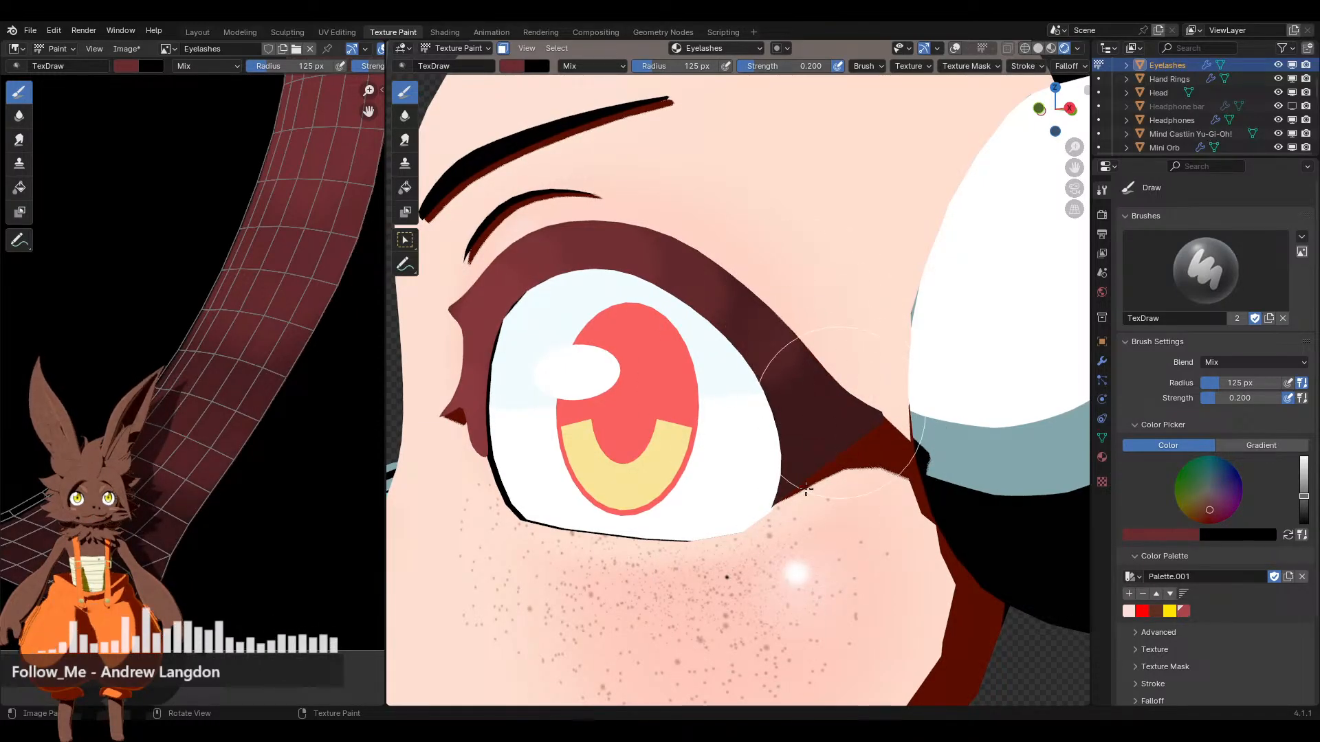
Soften the transition between the reddish upper lash and the newly painted dark outer part
{"action": "left_click", "coordinate": [404, 115]}
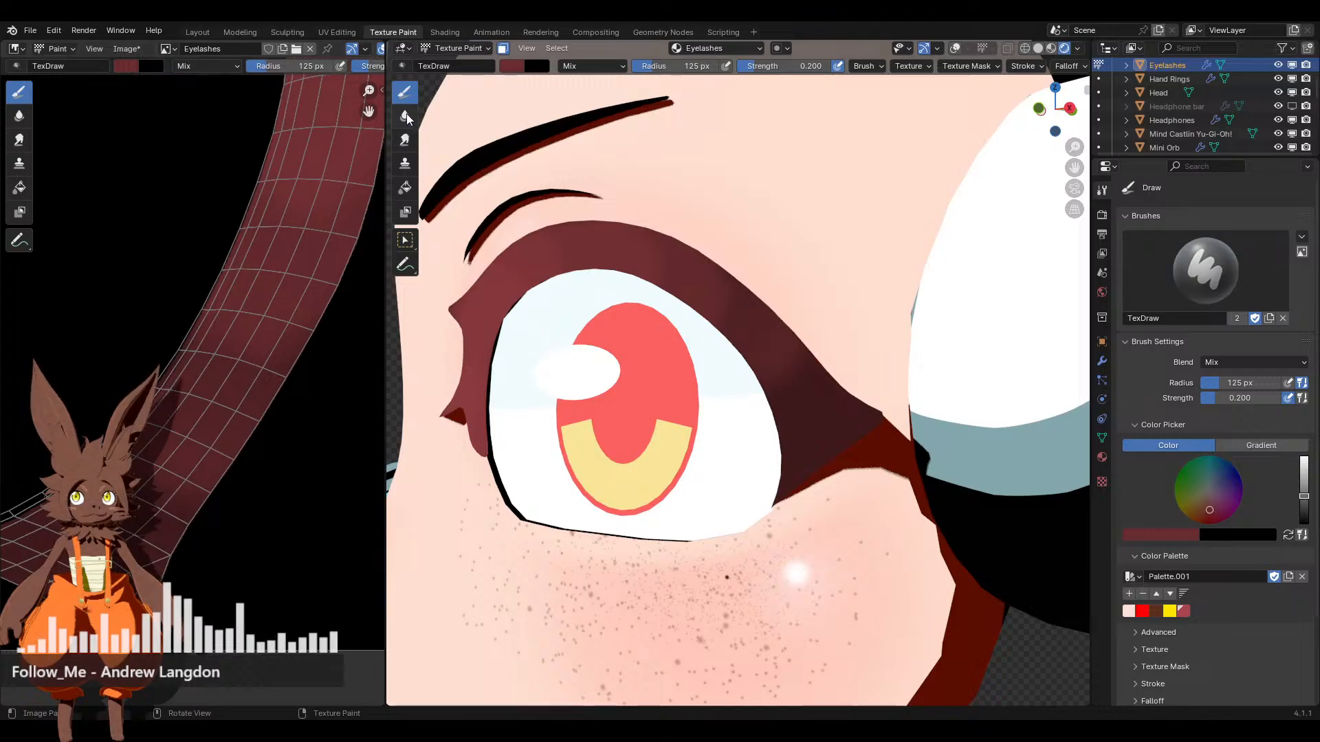
{"action": "scroll", "coordinate": [705, 341], "scroll_direction": "up", "scroll_amount": 6}
{"action": "middle_click_drag", "start_coordinate": [692, 284], "coordinate": [740, 381], "text": "shift"}
{"action": "scroll", "coordinate": [740, 382], "scroll_direction": "up", "scroll_amount": 1}
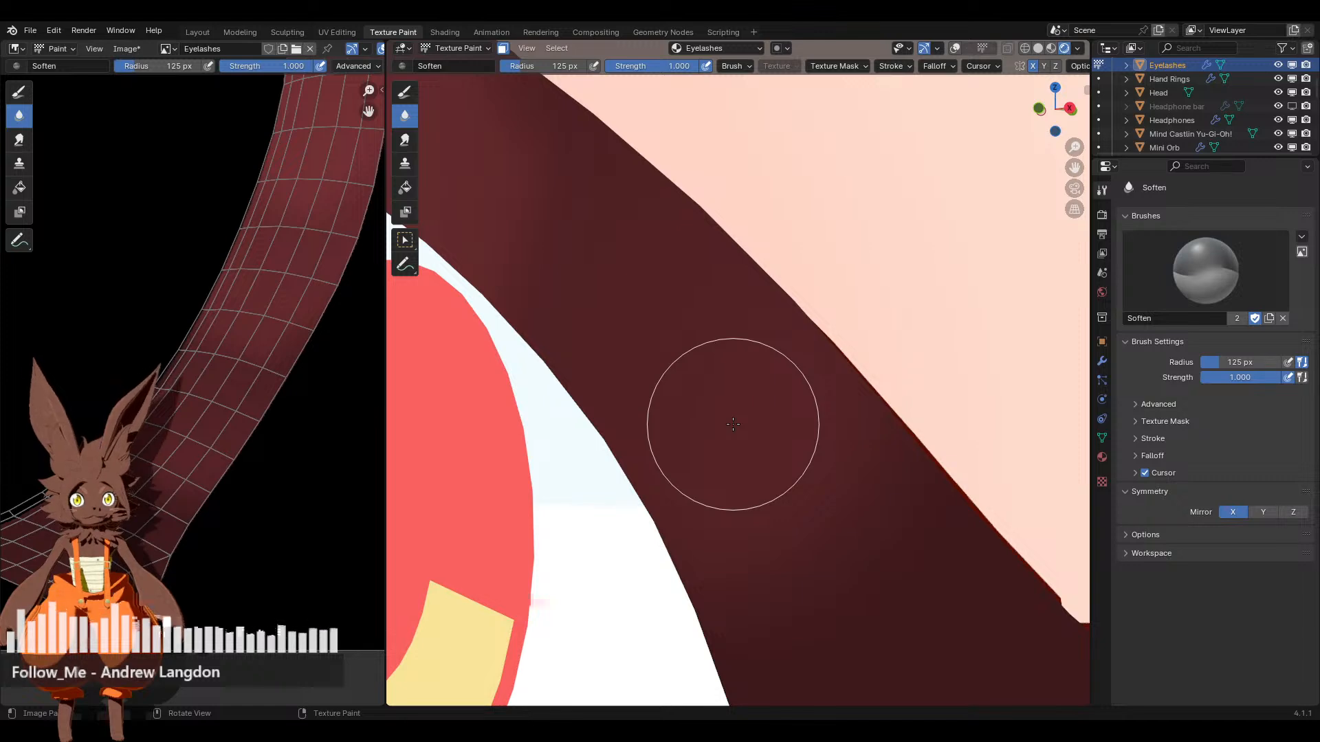
{"action": "scroll", "coordinate": [717, 430], "scroll_direction": "down", "scroll_amount": 6}
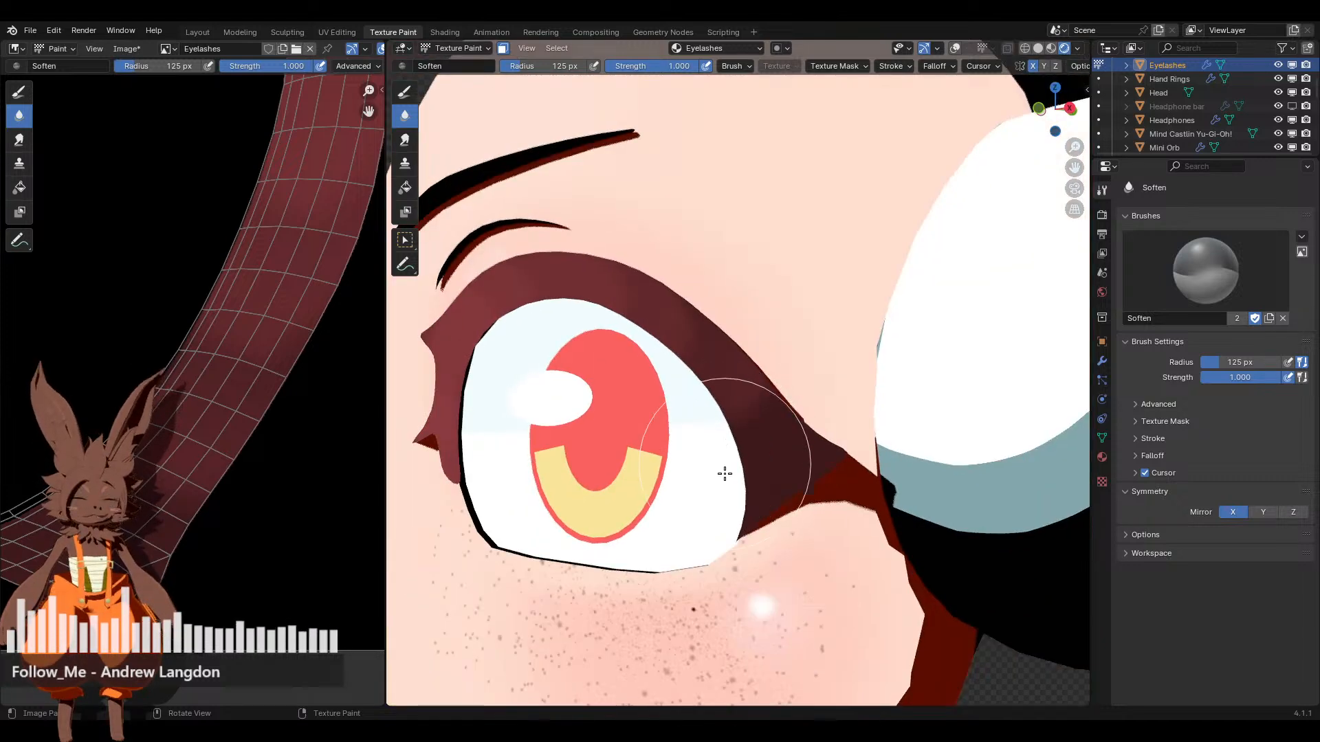
Try painting black along the lash's inner edge beside the eye with the Draw brush, then undo the stroke
{"action": "middle_click_drag", "start_coordinate": [872, 526], "coordinate": [885, 489], "text": "shift"}
{"action": "left_click", "coordinate": [403, 93]}
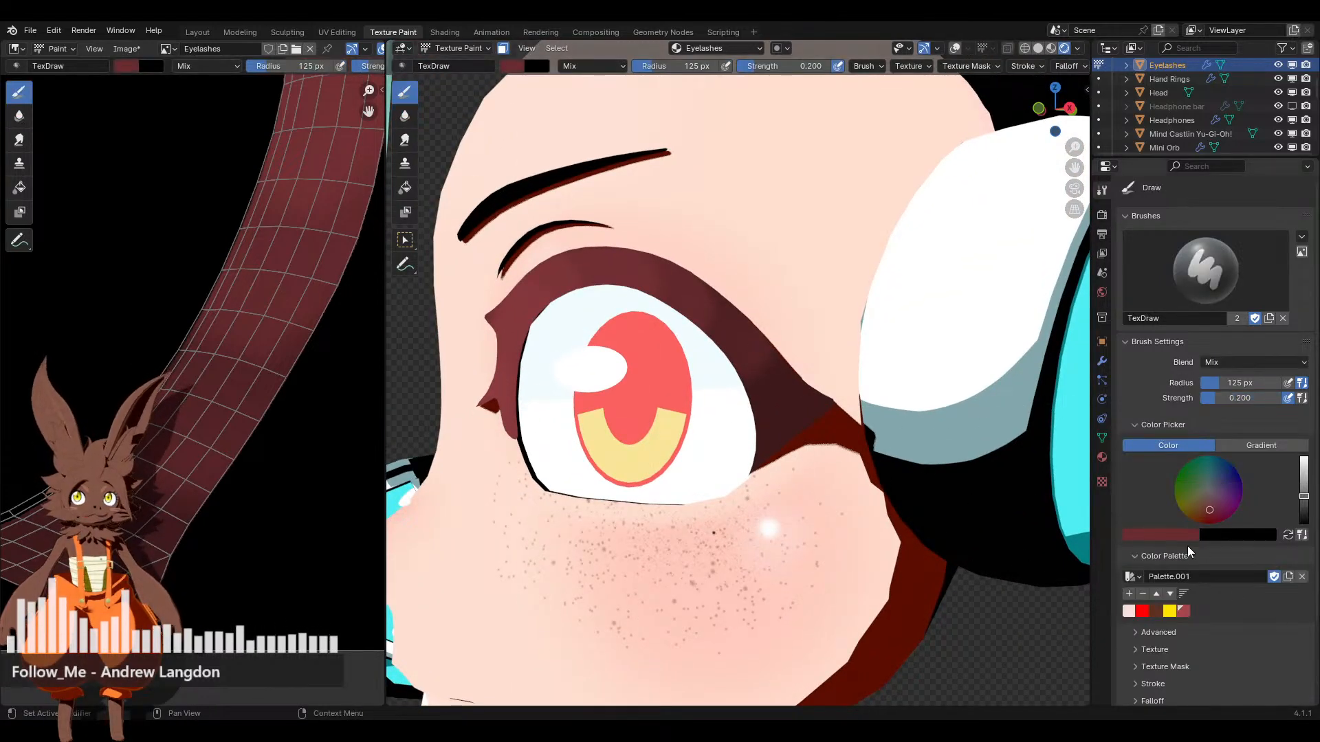
{"action": "left_click_drag", "start_coordinate": [1303, 497], "coordinate": [1303, 526]}
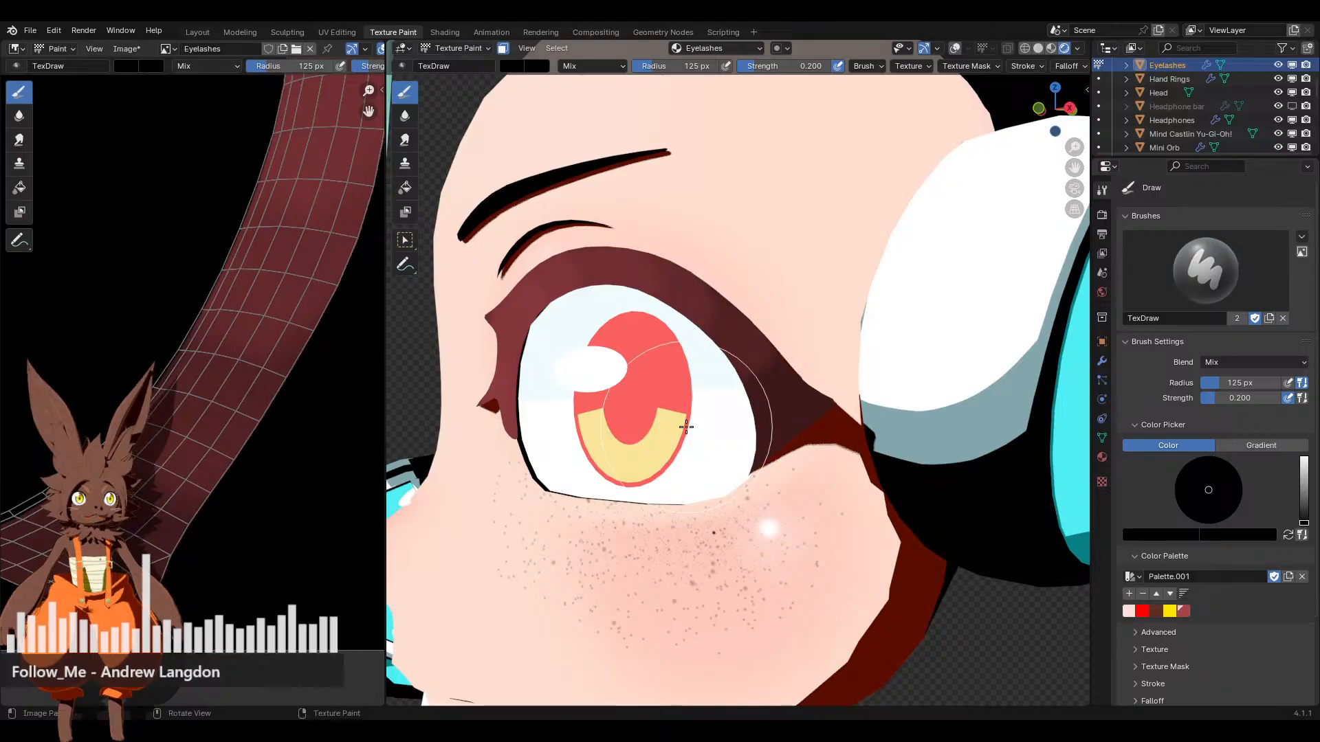
{"action": "scroll", "coordinate": [695, 400], "scroll_direction": "up", "scroll_amount": 4}
{"action": "scroll", "coordinate": [692, 395], "scroll_direction": "up", "scroll_amount": 3}
{"action": "mouse_move", "coordinate": [695, 400]}
{"action": "middle_mouse_down", "text": "shift"}
{"action": "mouse_move", "coordinate": [770, 415]}
{"action": "mouse_move", "coordinate": [706, 381]}
{"action": "mouse_move", "coordinate": [717, 377]}
{"action": "middle_mouse_up", "text": "shift"}
{"action": "scroll", "coordinate": [749, 403], "scroll_direction": "up", "scroll_amount": 3}
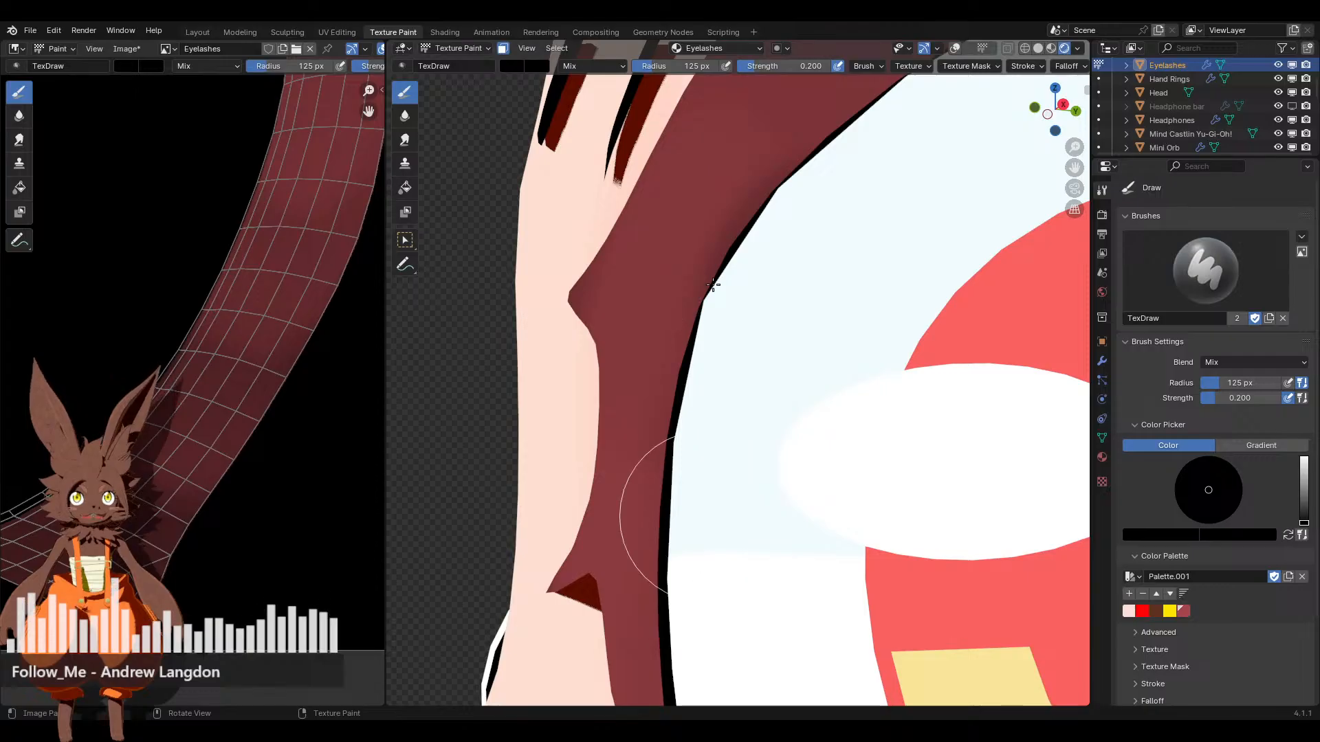
{"action": "key", "text": "ctrl+z"}
Try painting black on the lash's lower edge above the eye at 1.000 brush strength, then undo it
{"action": "left_click_drag", "start_coordinate": [764, 66], "coordinate": [832, 66]}
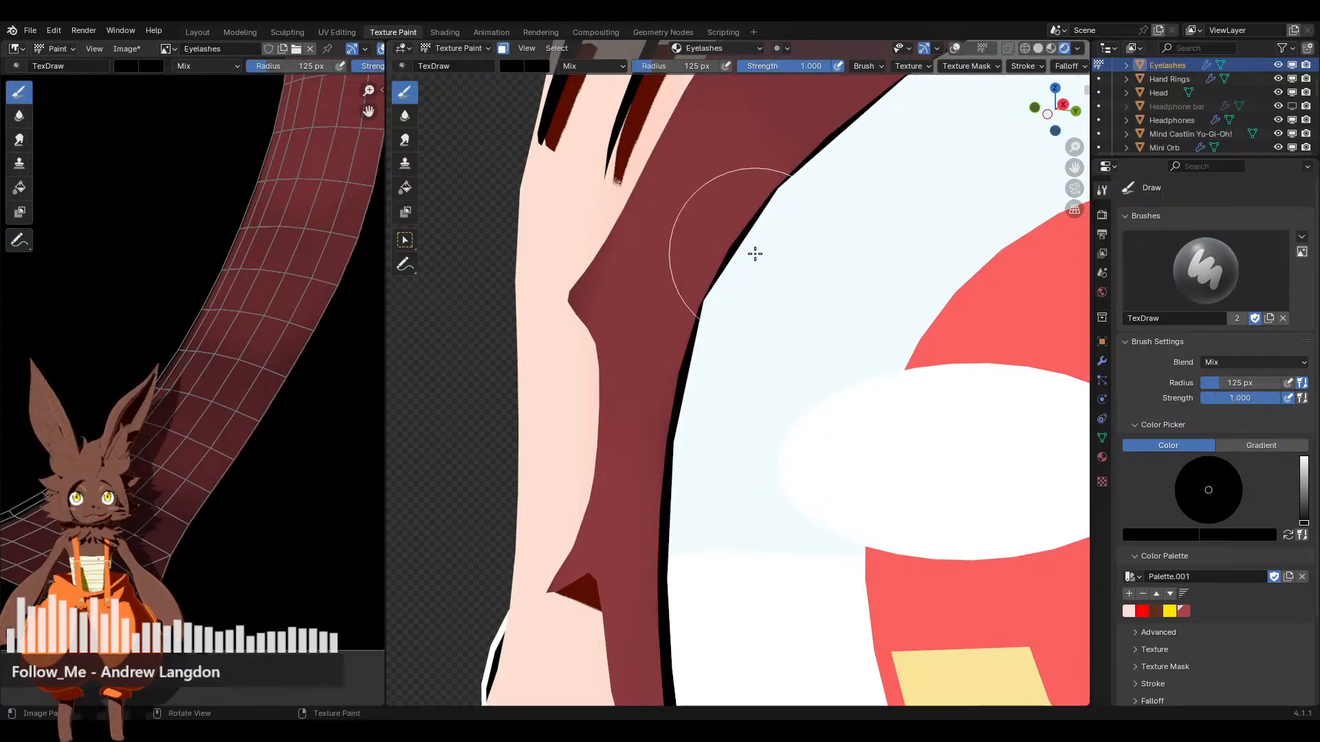
{"action": "left_click_drag", "start_coordinate": [814, 191], "coordinate": [785, 227]}
{"action": "scroll", "coordinate": [778, 268], "scroll_direction": "down", "scroll_amount": 5}
{"action": "middle_click_drag", "start_coordinate": [743, 309], "coordinate": [772, 333]}
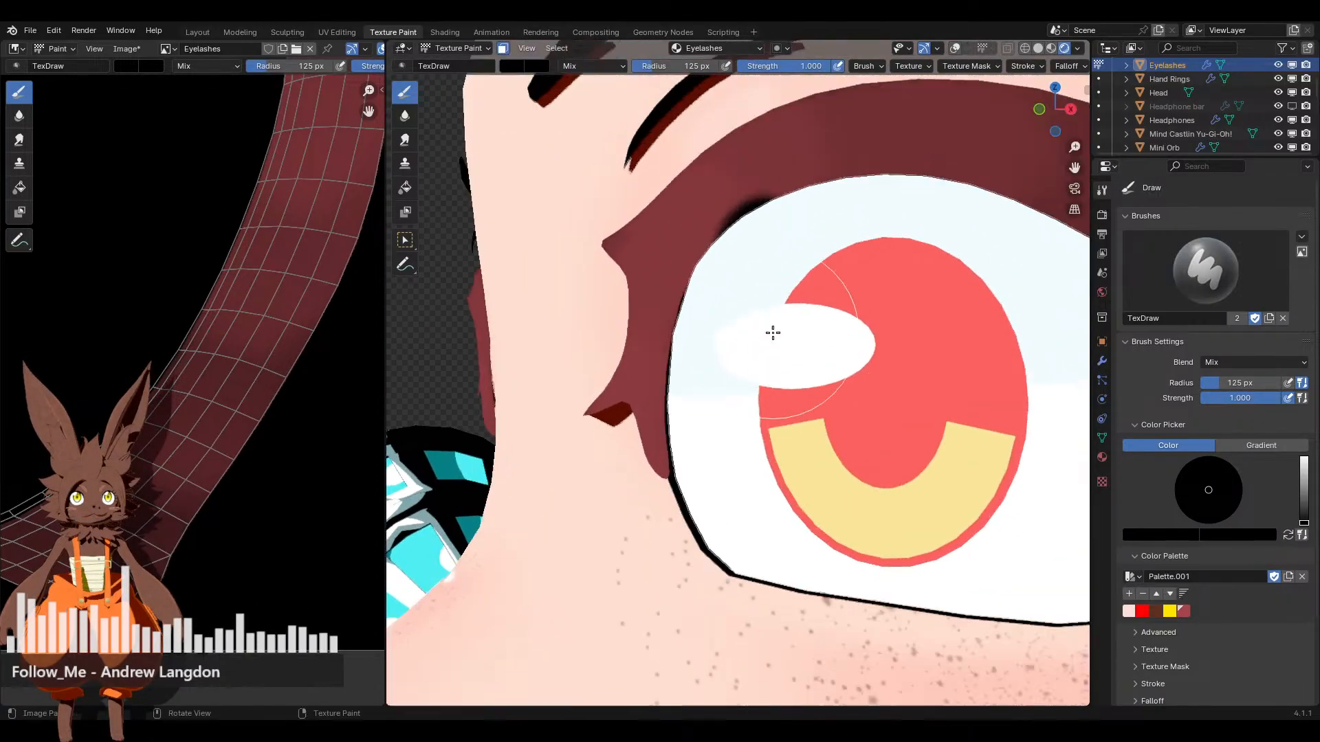
{"action": "scroll", "coordinate": [772, 332], "scroll_direction": "up", "scroll_amount": 1}
{"action": "key", "text": "ctrl+z"}
{"action": "scroll", "coordinate": [719, 304], "scroll_direction": "up", "scroll_amount": 2}
{"action": "scroll", "coordinate": [703, 292], "scroll_direction": "down", "scroll_amount": 3}
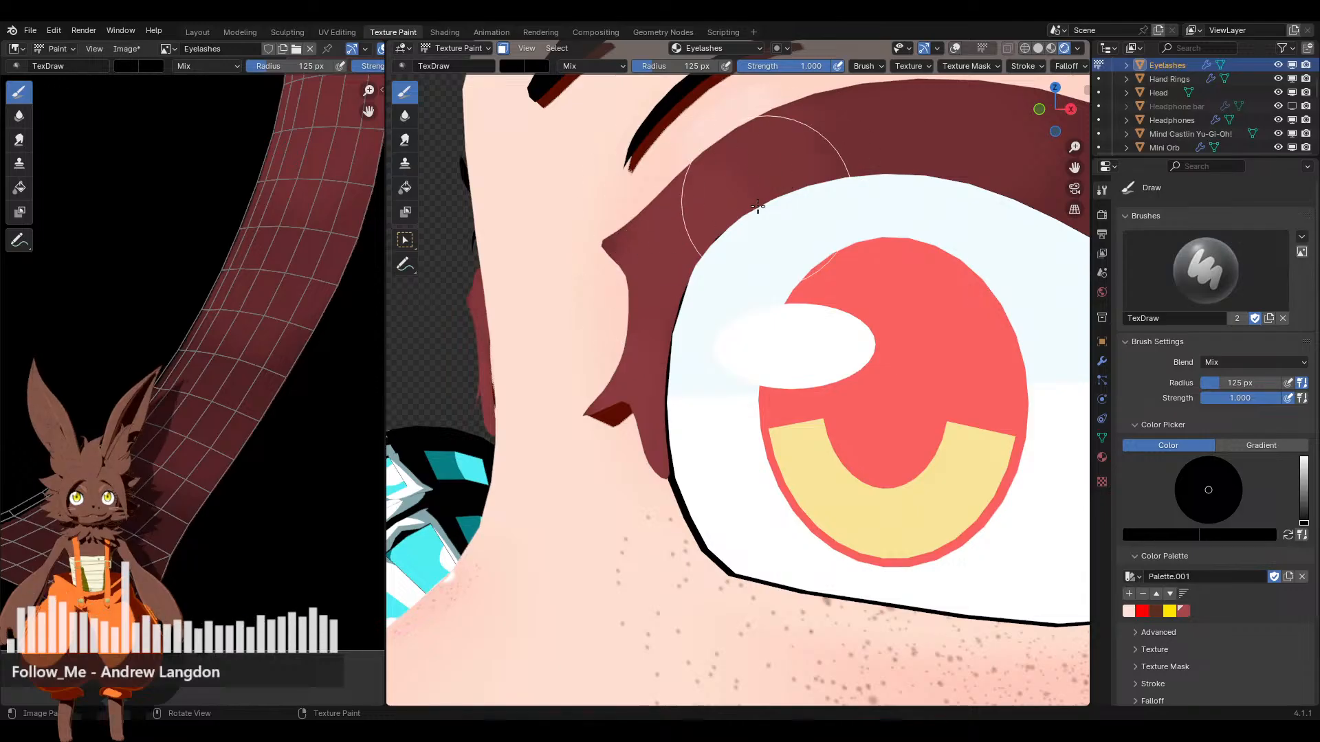
Save the painted Eyelashes texture image
{"action": "scroll", "coordinate": [758, 206], "scroll_direction": "down", "scroll_amount": 2}
{"action": "scroll", "coordinate": [704, 307], "scroll_direction": "up", "scroll_amount": 1}
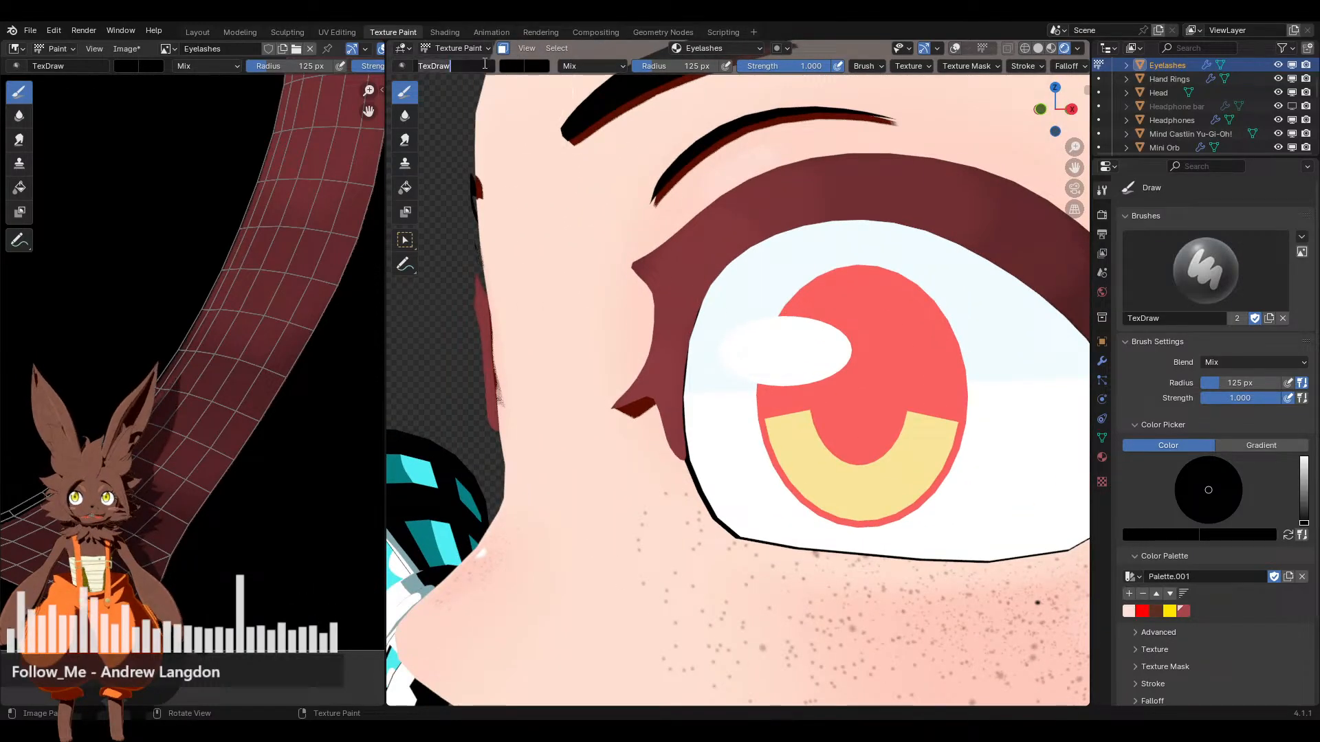
{"action": "left_click", "coordinate": [131, 48]}
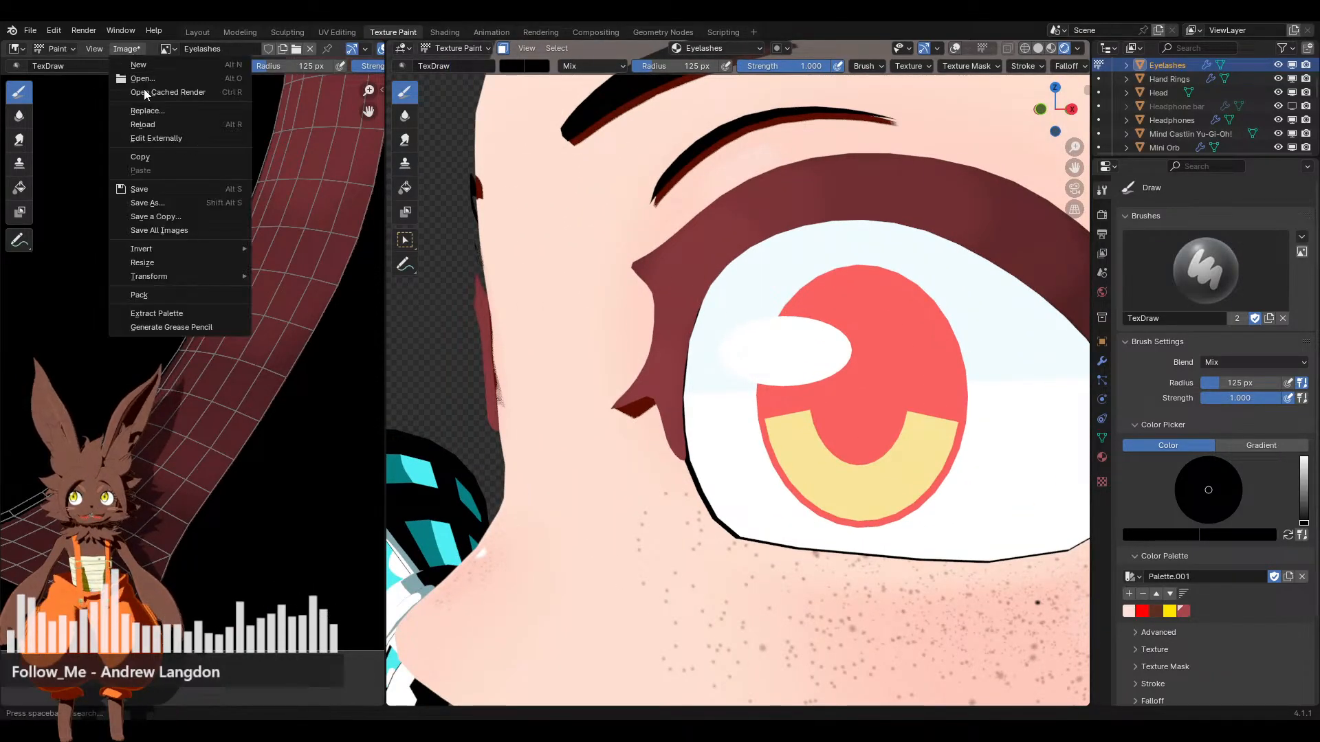
{"action": "left_click", "coordinate": [139, 189]}
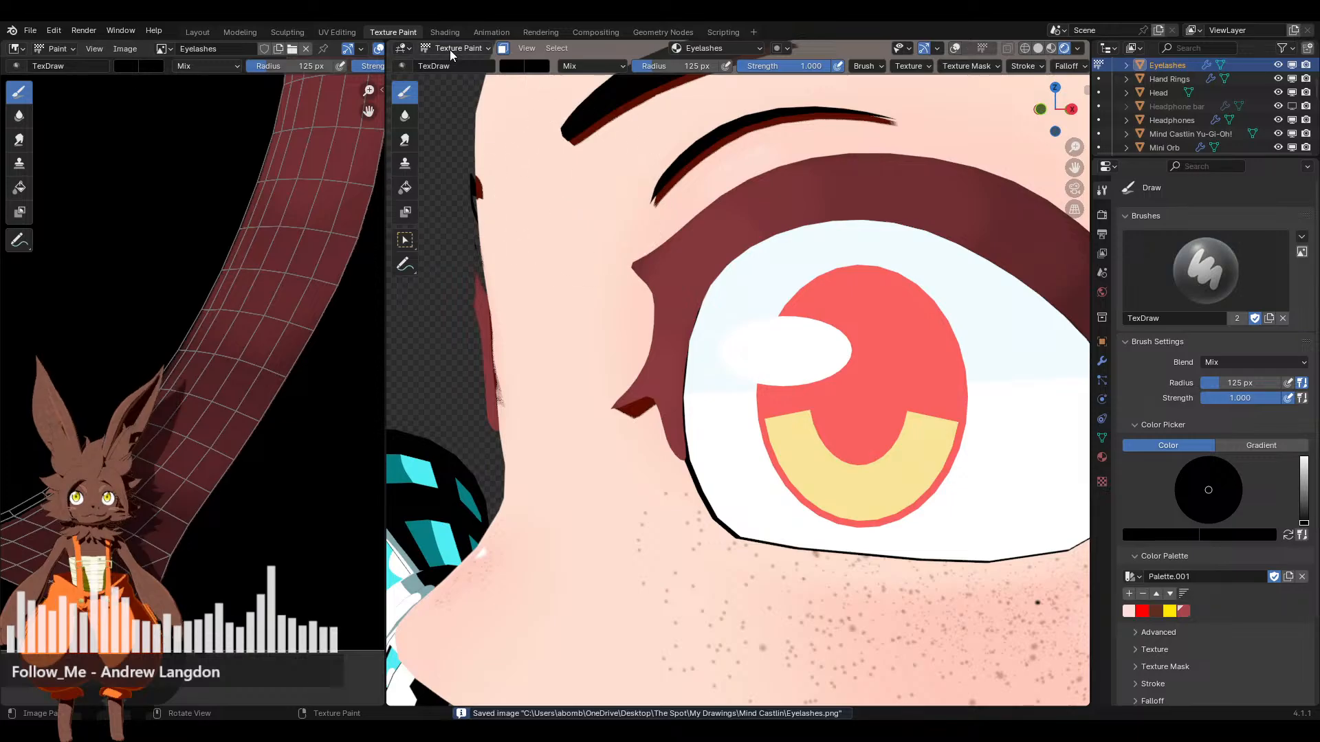
Switch the Eyelashes object to Edit Mode with vertex selection and show the viewport overlays
{"action": "left_click", "coordinate": [473, 50]}
{"action": "left_click", "coordinate": [457, 68]}
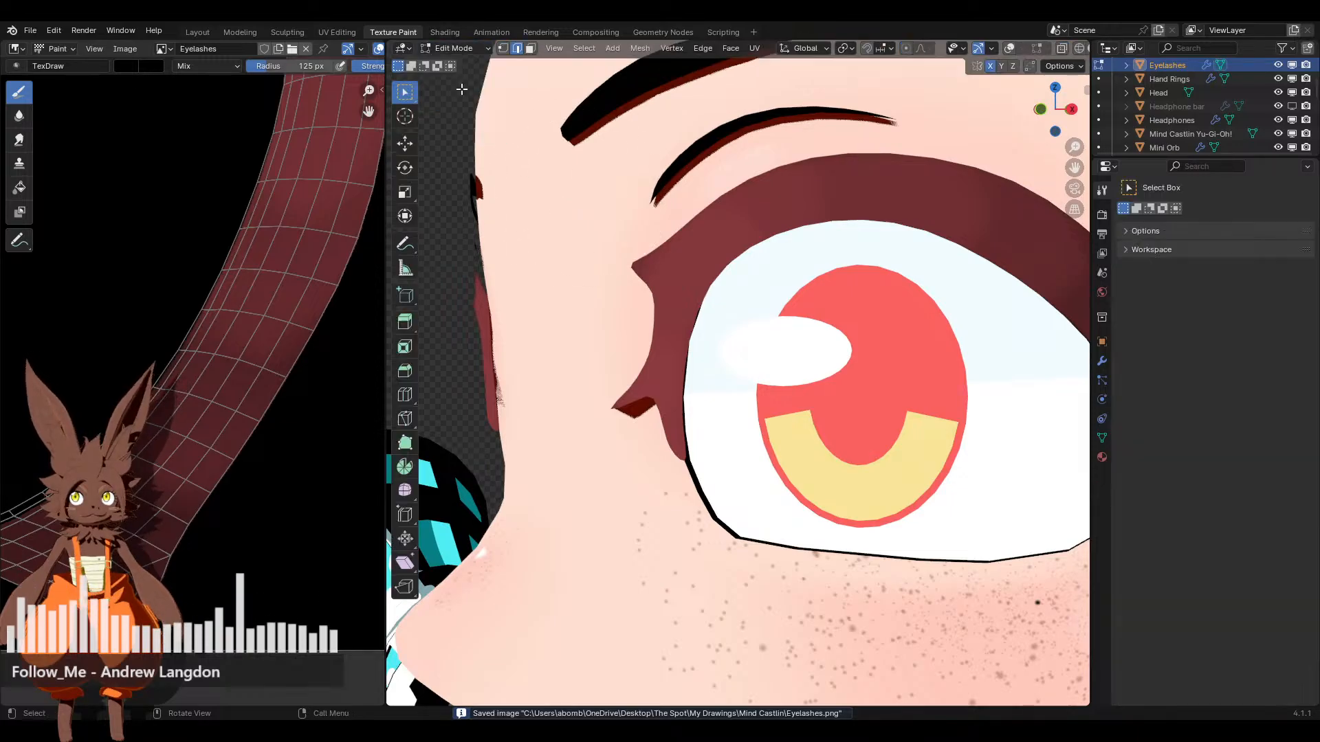
{"action": "left_click", "coordinate": [501, 49]}
{"action": "left_click", "coordinate": [1008, 48]}
{"action": "scroll", "coordinate": [1024, 299], "scroll_direction": "up", "scroll_amount": 2}
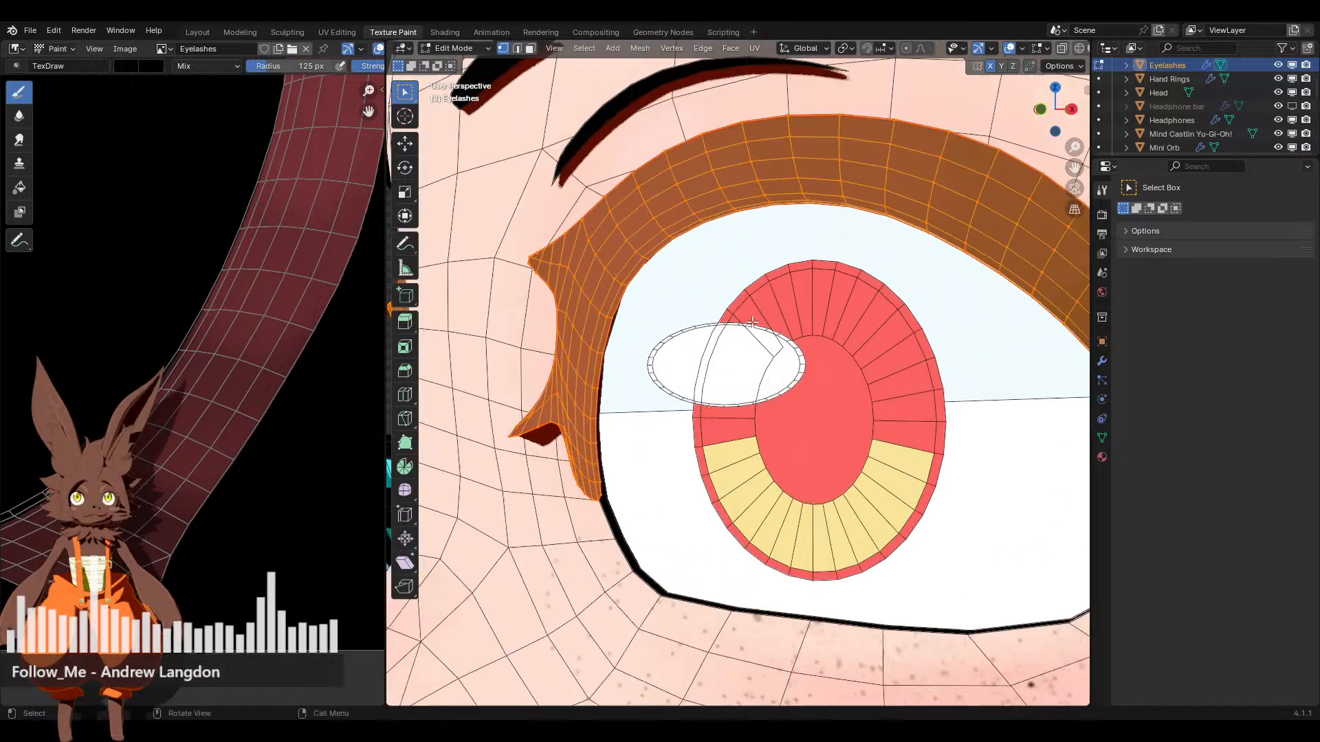
Return the Eyelashes object to Texture Paint mode and hide the viewport overlays
{"action": "middle_click_drag", "start_coordinate": [685, 365], "coordinate": [873, 174]}
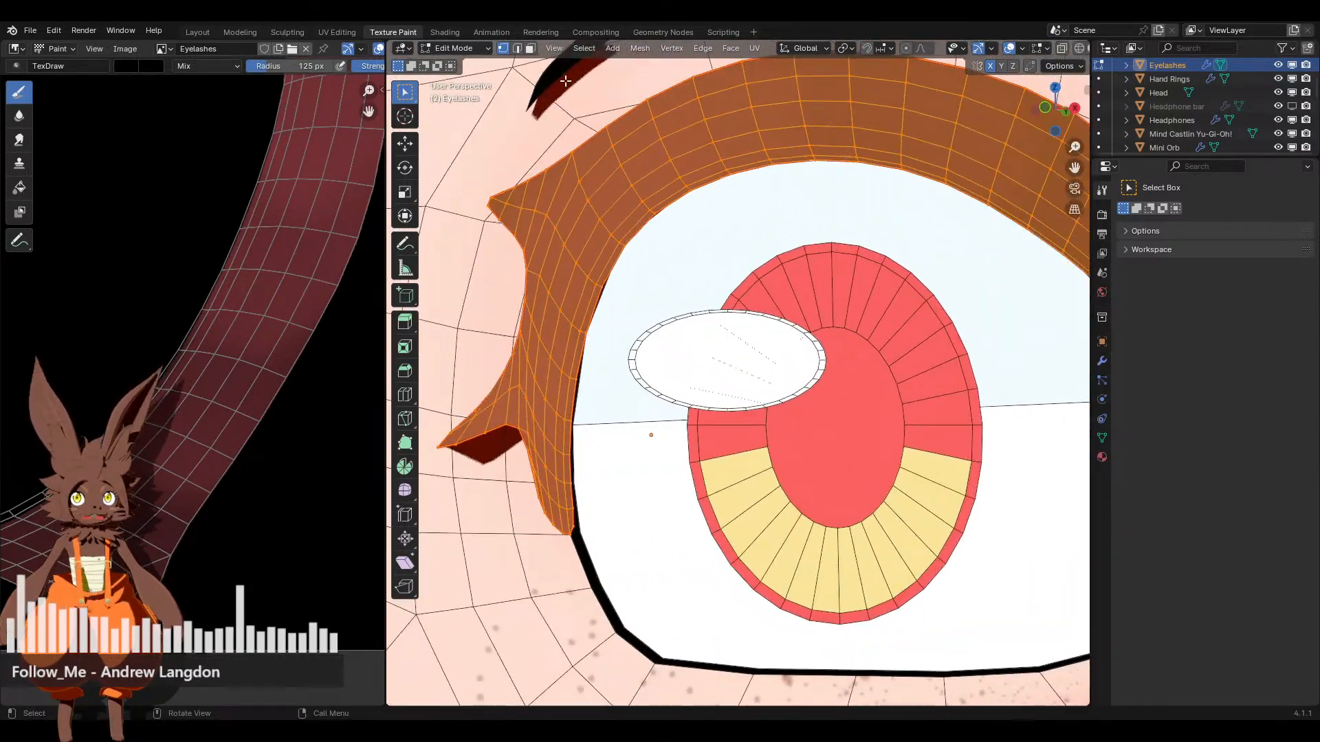
{"action": "left_click", "coordinate": [457, 48]}
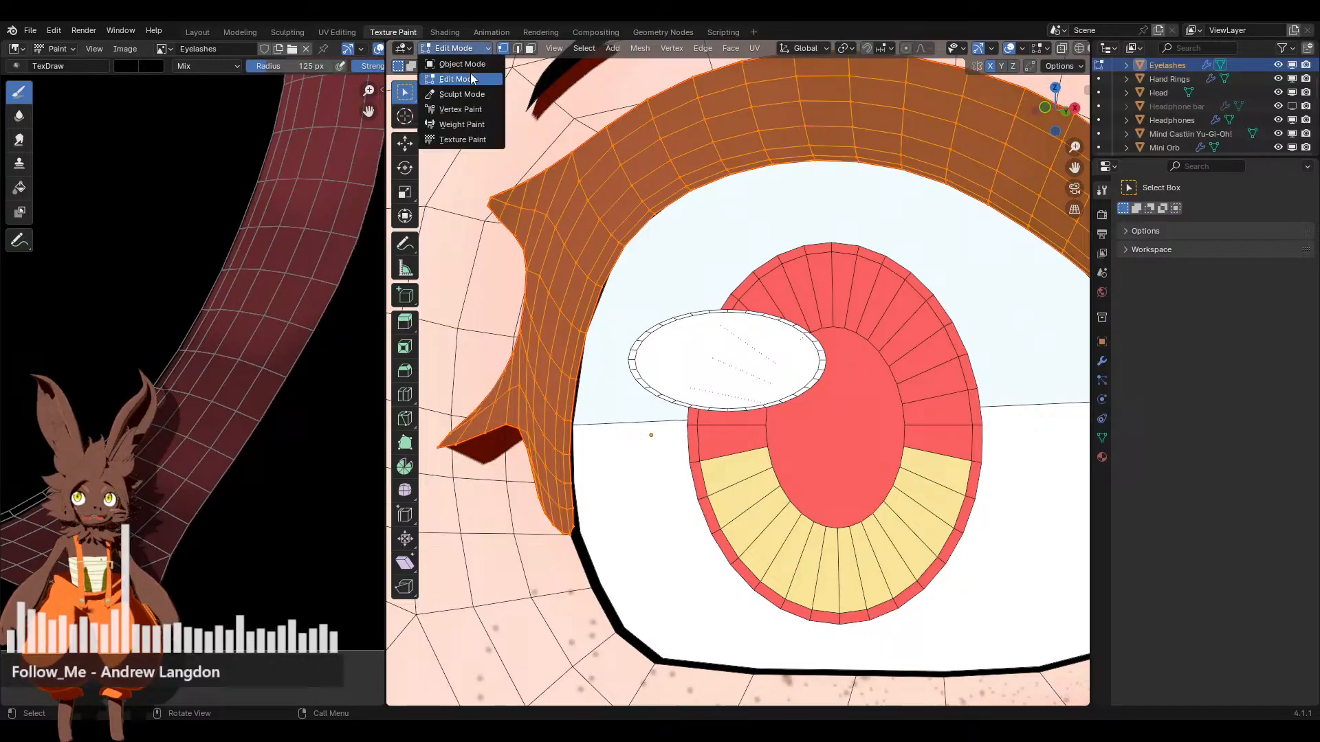
{"action": "left_click", "coordinate": [483, 139]}
{"action": "scroll", "coordinate": [951, 92], "scroll_direction": "down", "scroll_amount": 2}
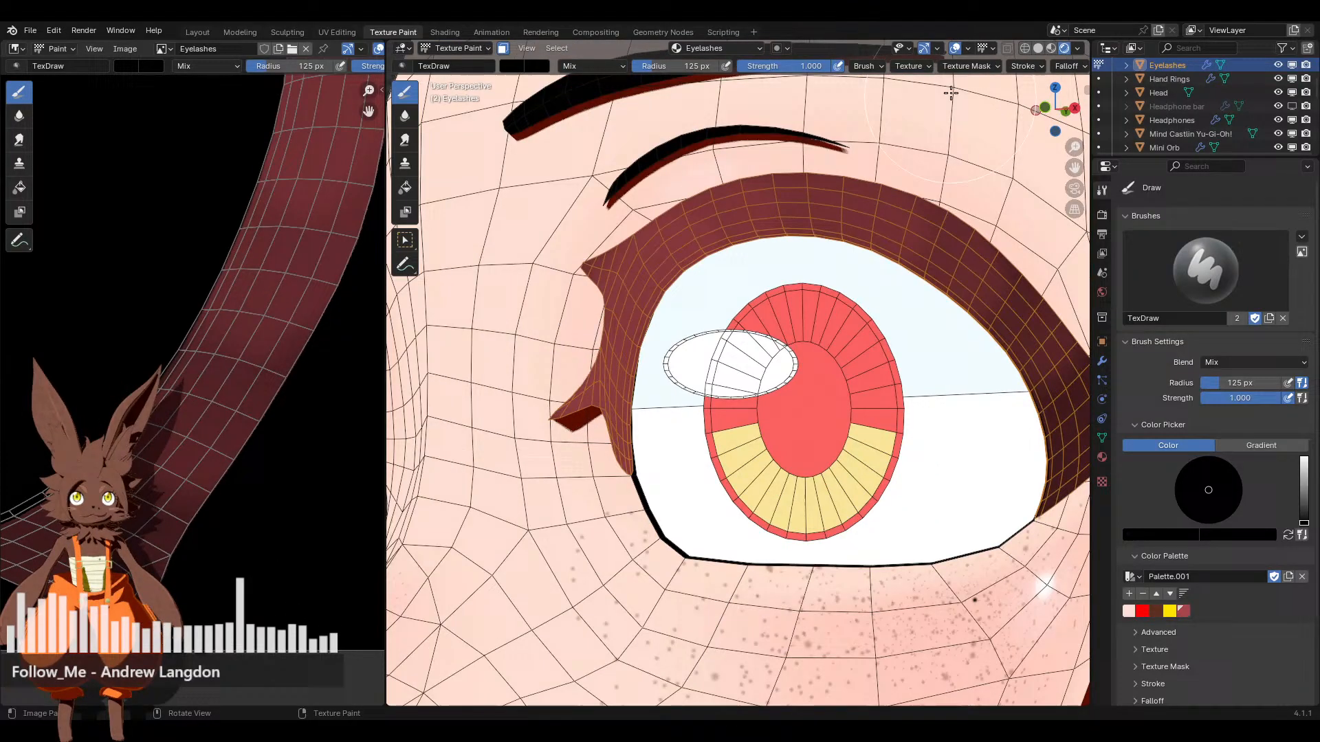
{"action": "left_click", "coordinate": [955, 48]}
Sample the pinkish-red of the upper eyelash in the reference artwork as the brush colour, and add it to the palette
{"action": "scroll", "coordinate": [797, 317], "scroll_direction": "down", "scroll_amount": 10}
{"action": "mouse_move", "coordinate": [715, 347]}
{"action": "middle_mouse_down"}
{"action": "mouse_move", "coordinate": [805, 350]}
{"action": "mouse_move", "coordinate": [740, 347]}
{"action": "mouse_move", "coordinate": [741, 427]}
{"action": "middle_mouse_up"}
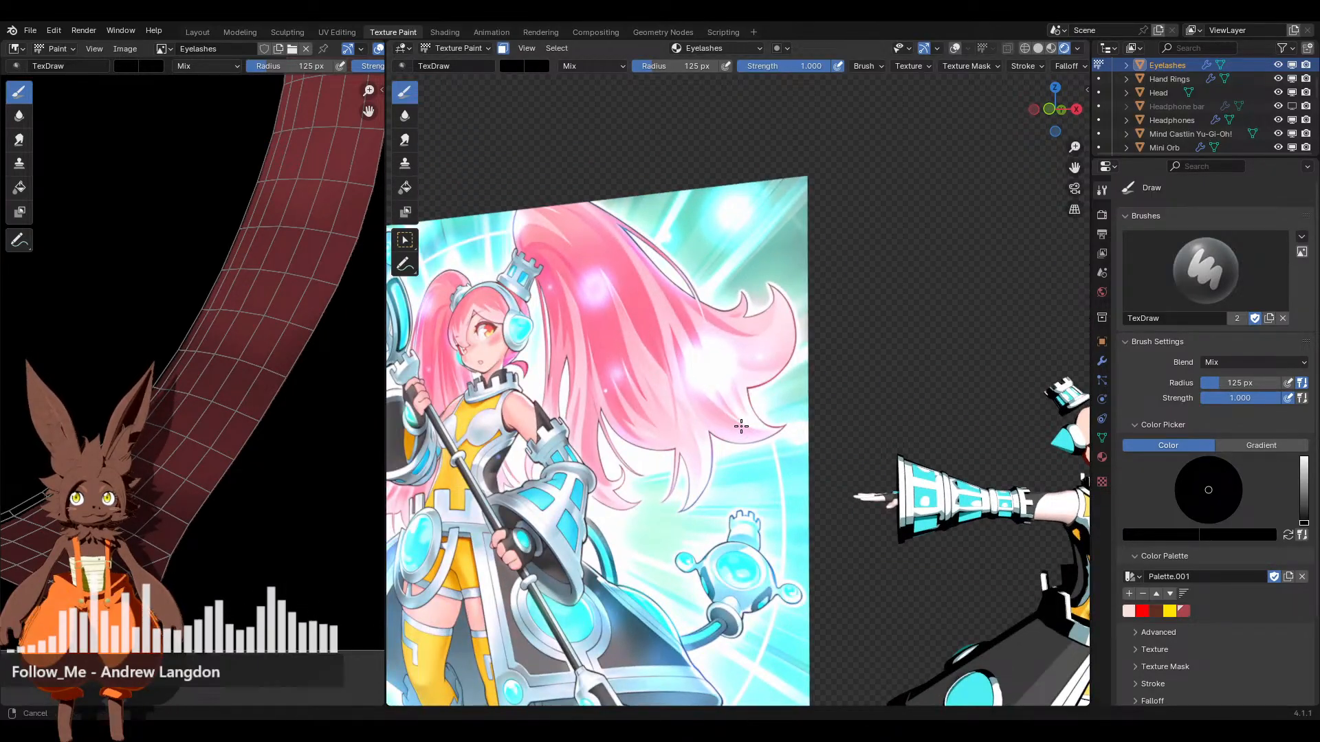
{"action": "middle_click_drag", "start_coordinate": [742, 427], "coordinate": [749, 428]}
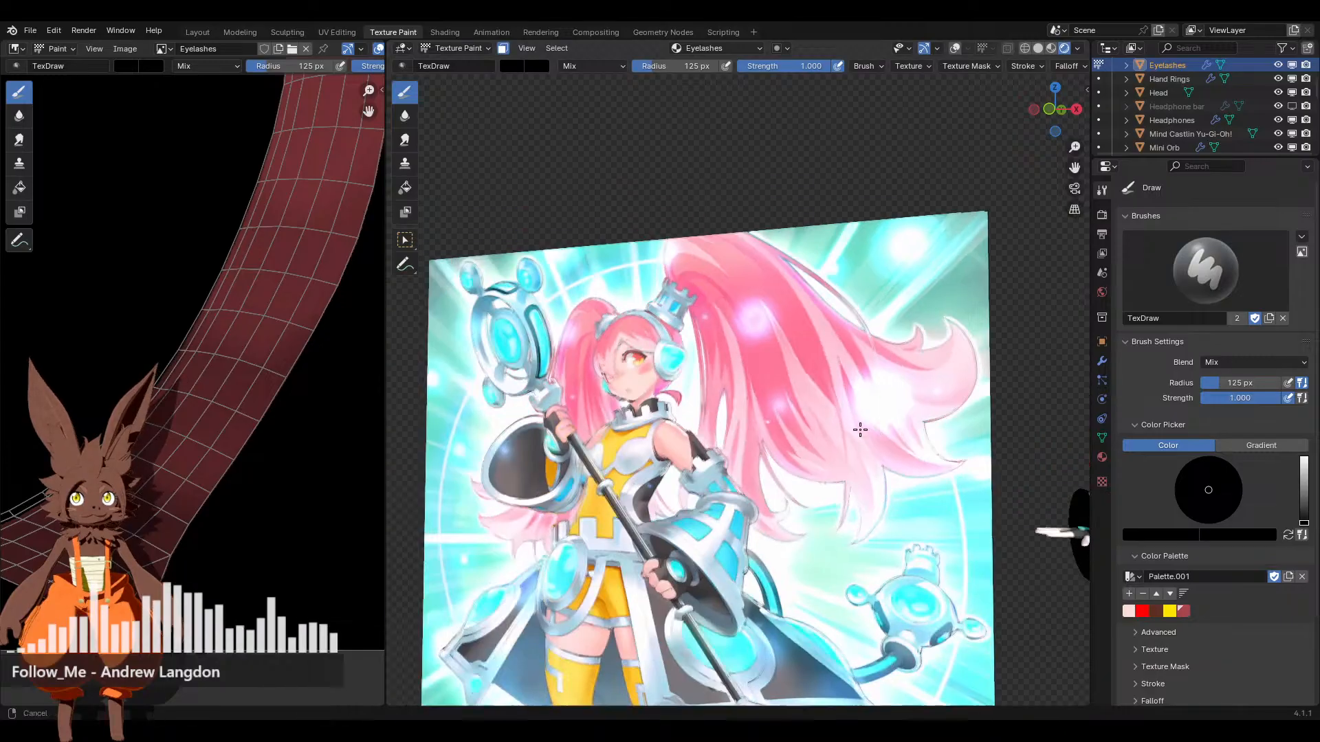
{"action": "scroll", "coordinate": [893, 430], "scroll_direction": "up", "scroll_amount": 8}
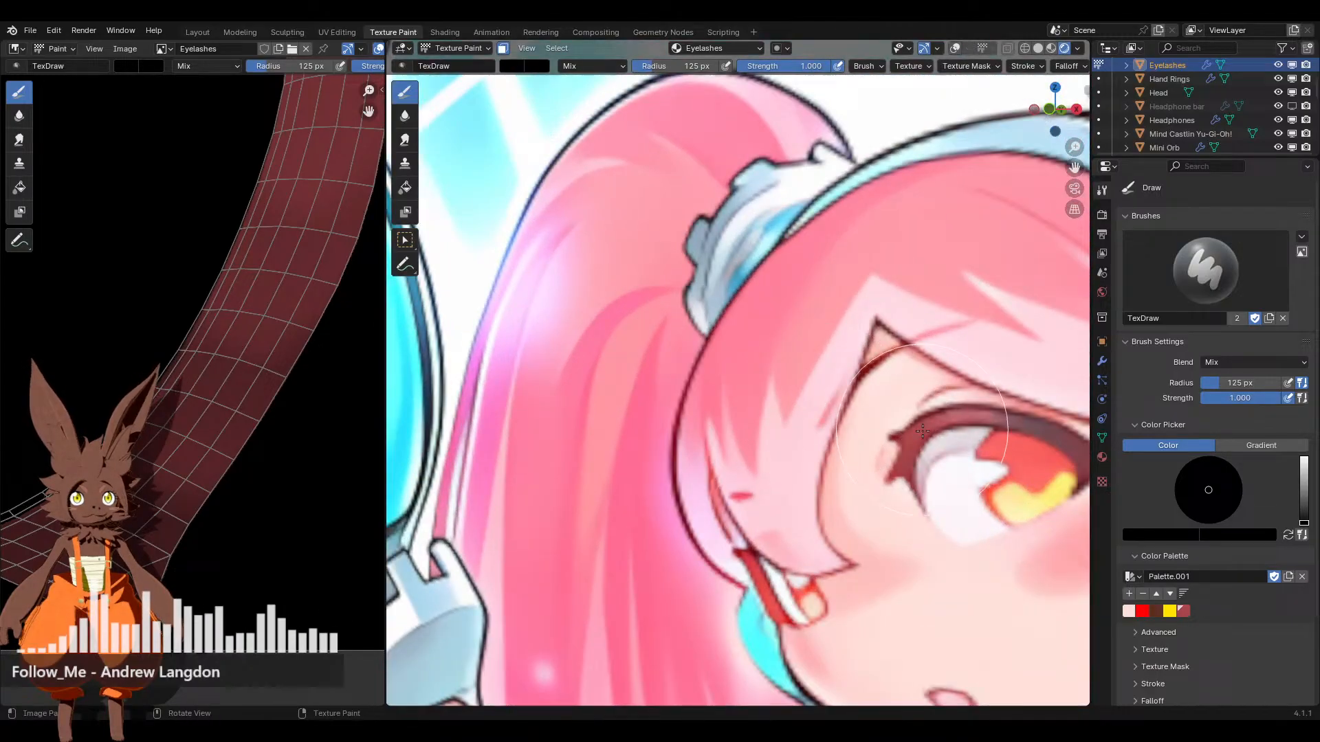
{"action": "middle_click_drag", "start_coordinate": [923, 431], "coordinate": [755, 365], "text": "shift"}
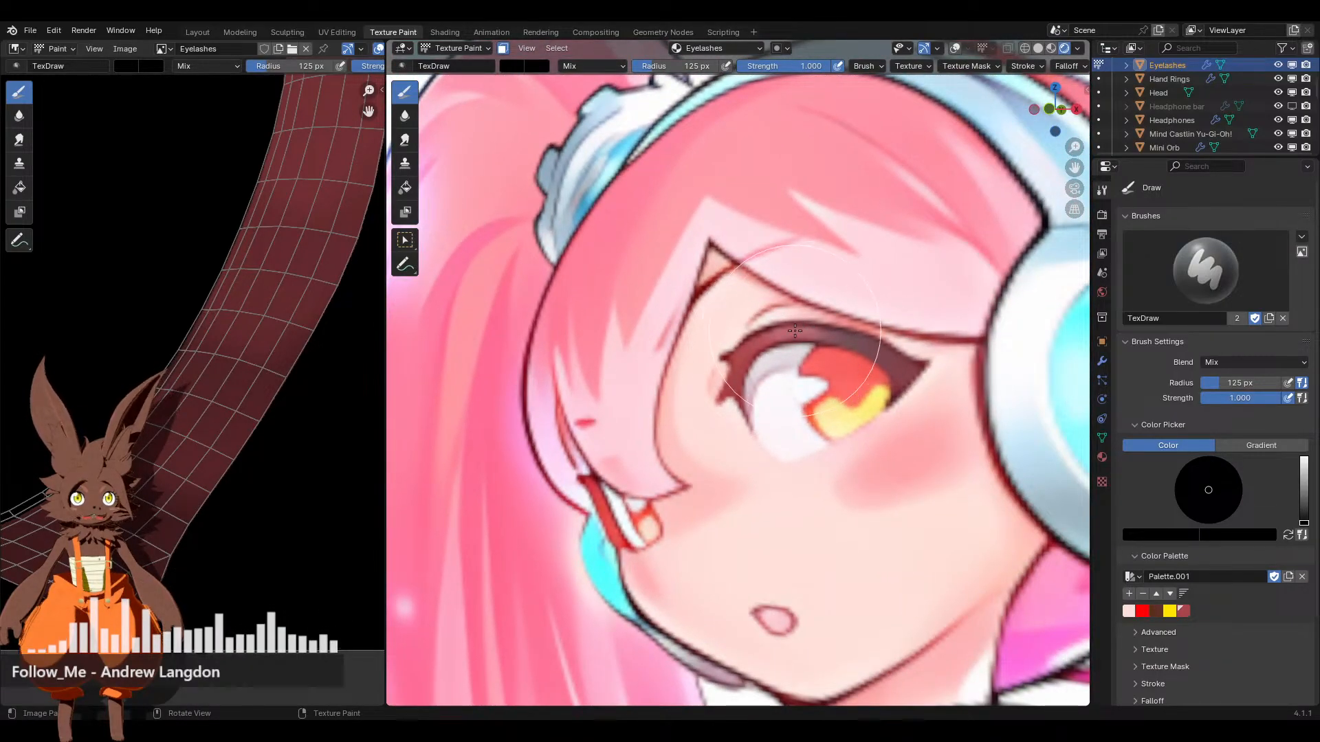
{"action": "left_click", "coordinate": [1183, 611]}
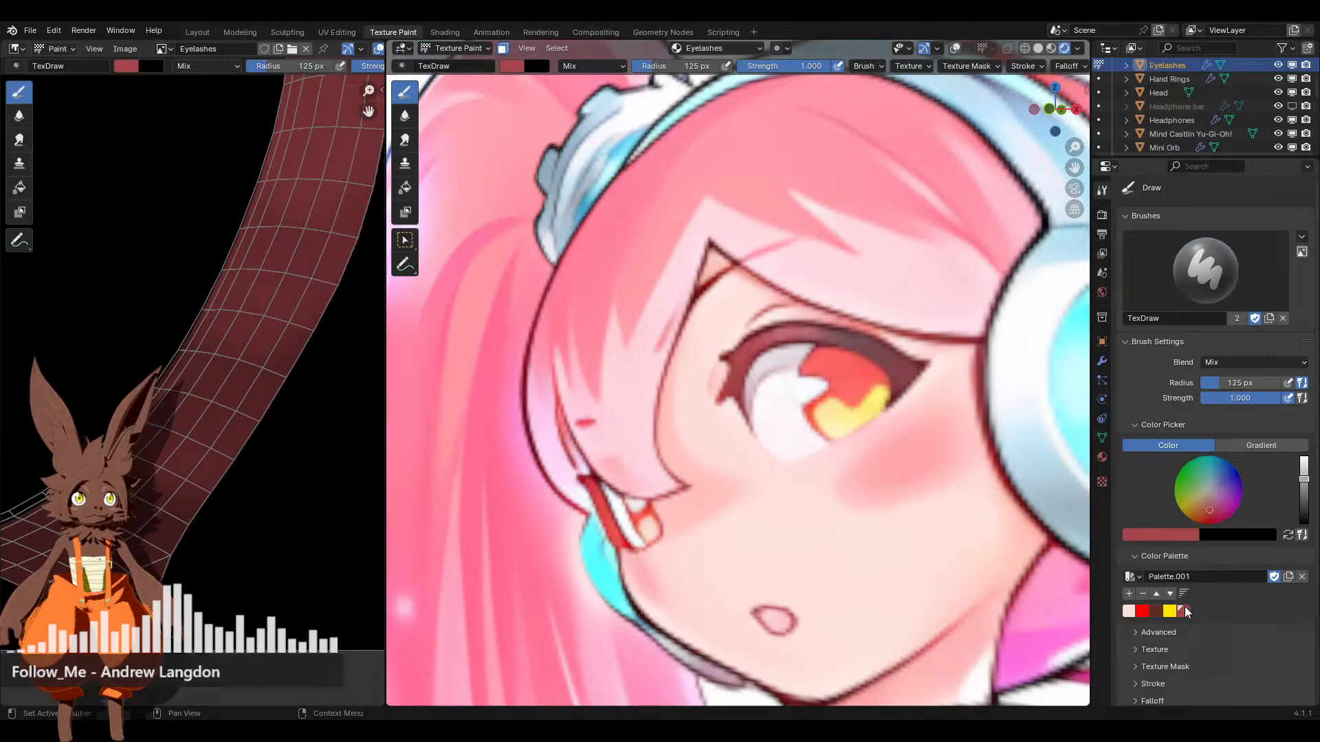
{"action": "left_click", "coordinate": [1169, 534]}
{"action": "left_click", "coordinate": [1187, 500]}
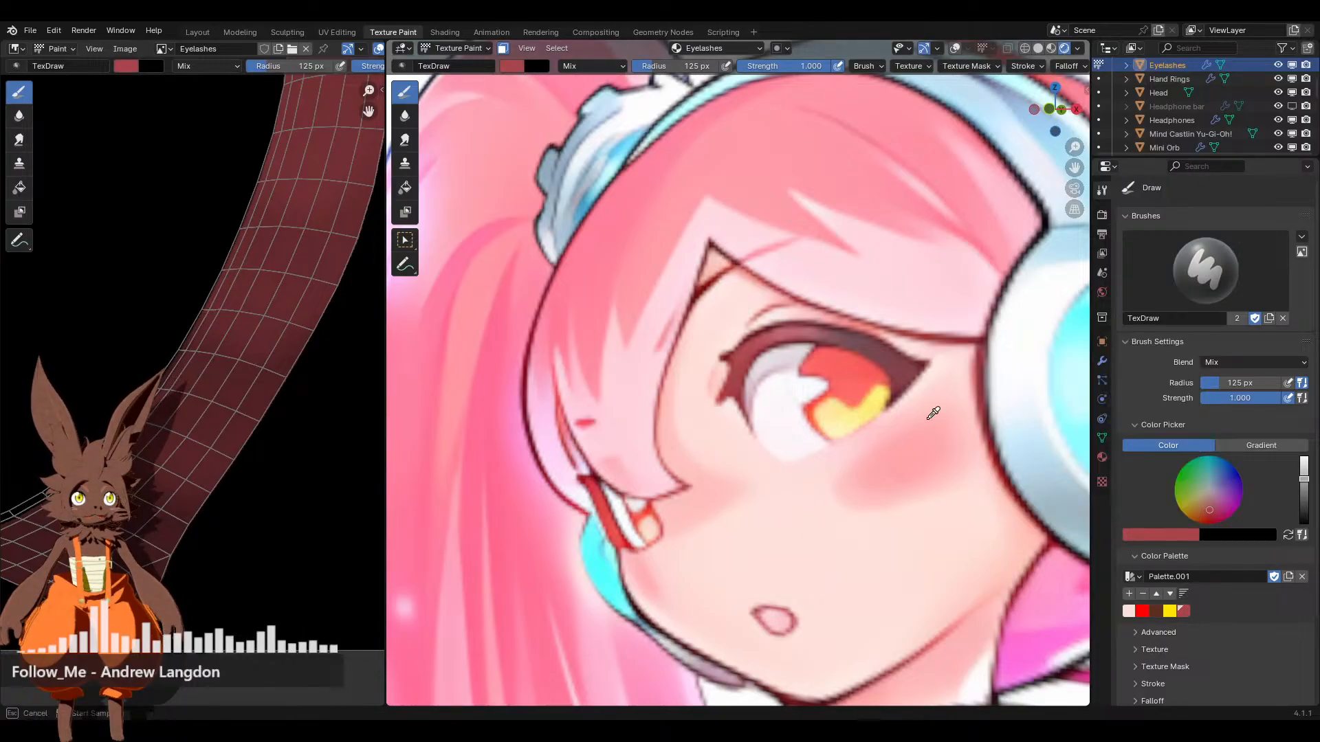
{"action": "left_click", "coordinate": [809, 333]}
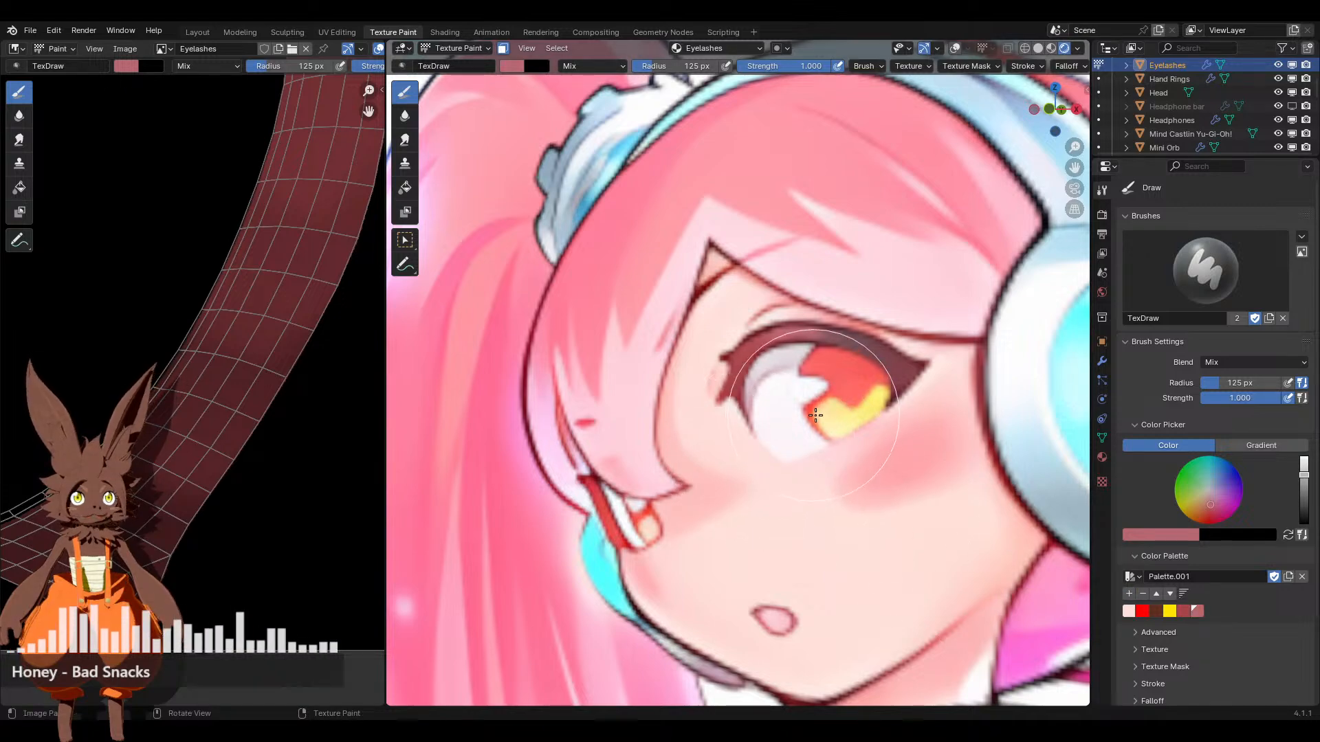
Examine the model's lash gradient from the front and close up against the reference artwork's eye
{"action": "scroll", "coordinate": [893, 427], "scroll_direction": "down", "scroll_amount": 10}
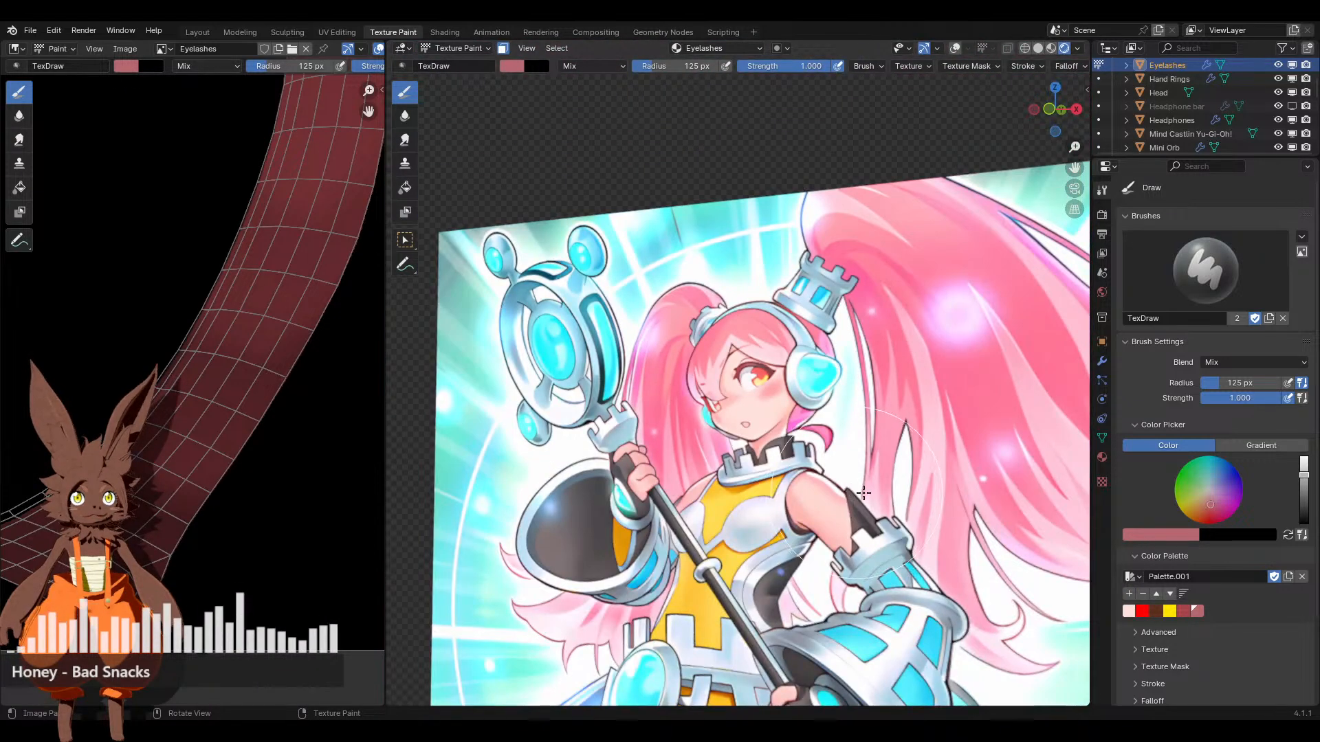
{"action": "middle_click_drag", "start_coordinate": [893, 427], "coordinate": [731, 452], "text": "shift"}
{"action": "scroll", "coordinate": [751, 449], "scroll_direction": "up", "scroll_amount": 9}
{"action": "middle_click_drag", "start_coordinate": [828, 406], "coordinate": [881, 396]}
{"action": "middle_click_drag", "start_coordinate": [925, 457], "coordinate": [940, 462], "text": "alt"}
{"action": "middle_click_drag", "start_coordinate": [592, 344], "coordinate": [747, 371]}
{"action": "middle_click_drag", "start_coordinate": [885, 362], "coordinate": [733, 297], "text": "shift"}
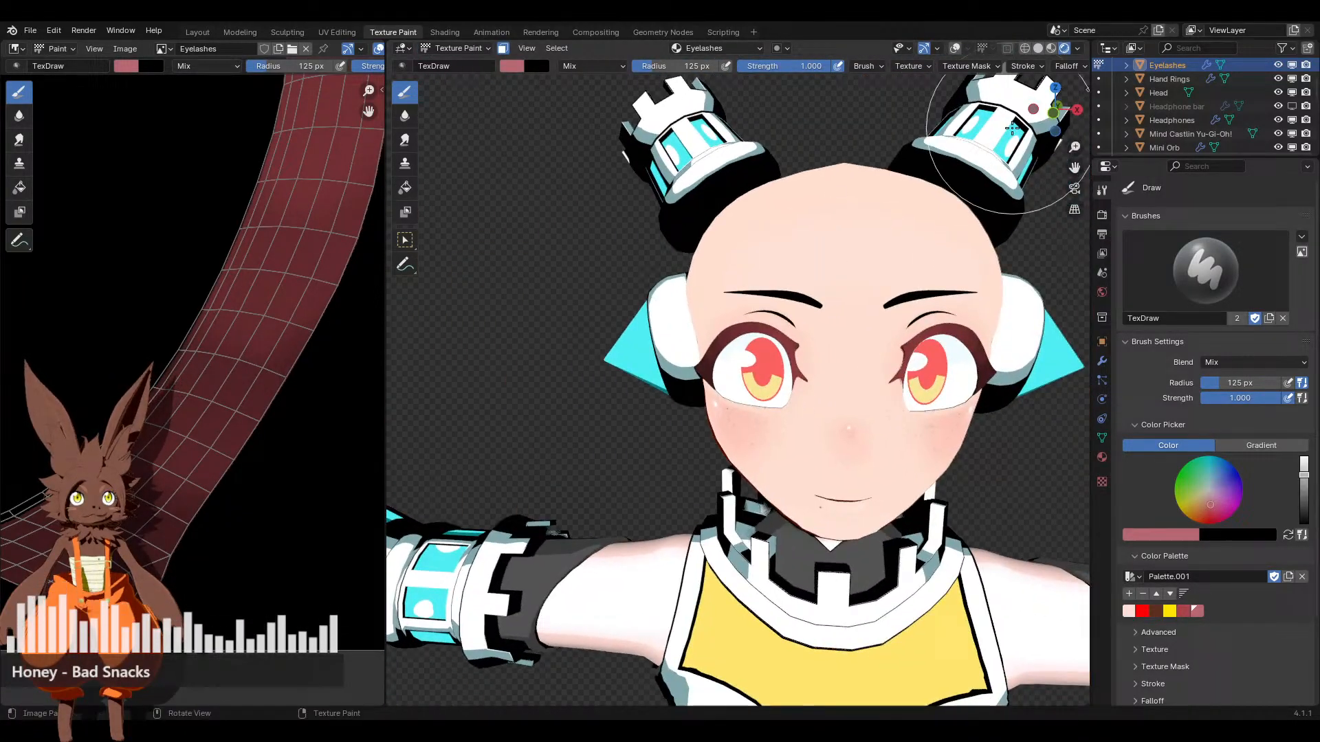
{"action": "left_click", "coordinate": [1053, 112]}
{"action": "middle_click_drag", "start_coordinate": [889, 312], "coordinate": [780, 365], "text": "shift"}
{"action": "scroll", "coordinate": [796, 365], "scroll_direction": "up", "scroll_amount": 10}
{"action": "middle_click_drag", "start_coordinate": [677, 295], "coordinate": [804, 451], "text": "shift"}
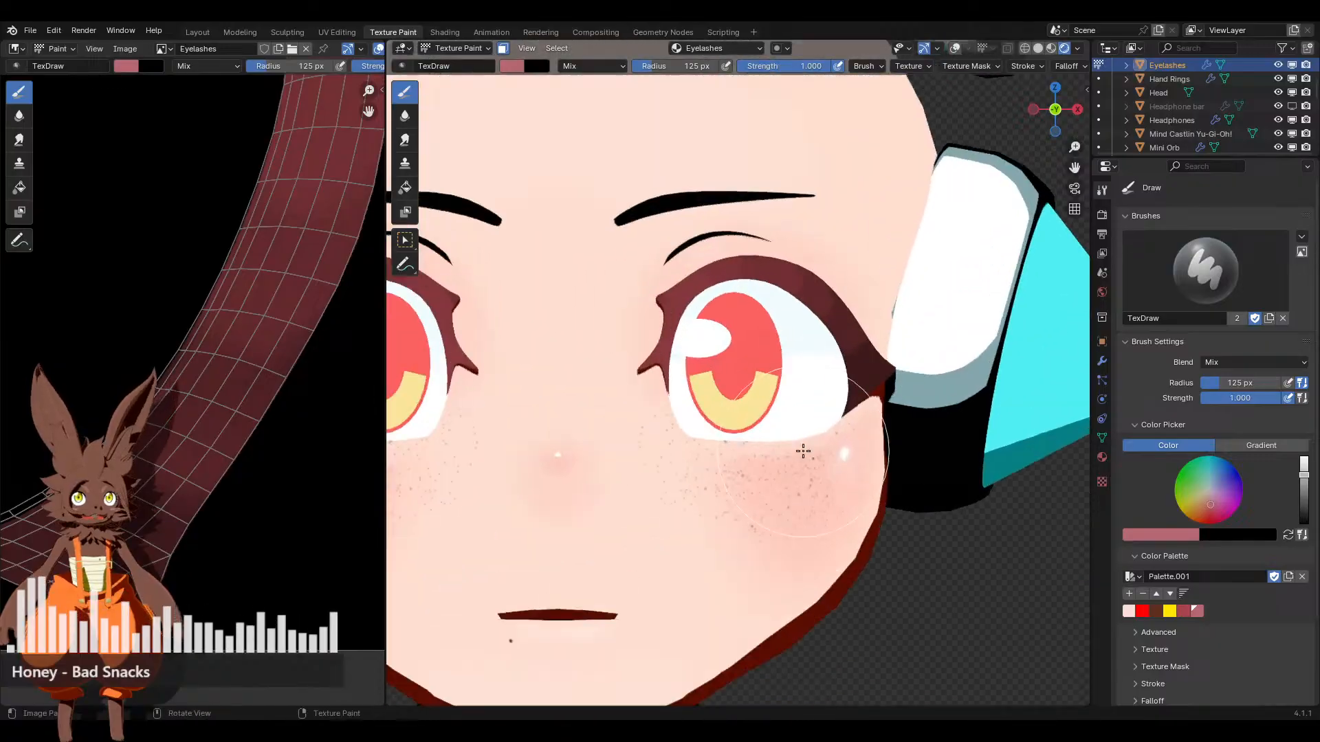
{"action": "scroll", "coordinate": [857, 339], "scroll_direction": "up", "scroll_amount": 4}
{"action": "middle_click_drag", "start_coordinate": [858, 339], "coordinate": [818, 343]}
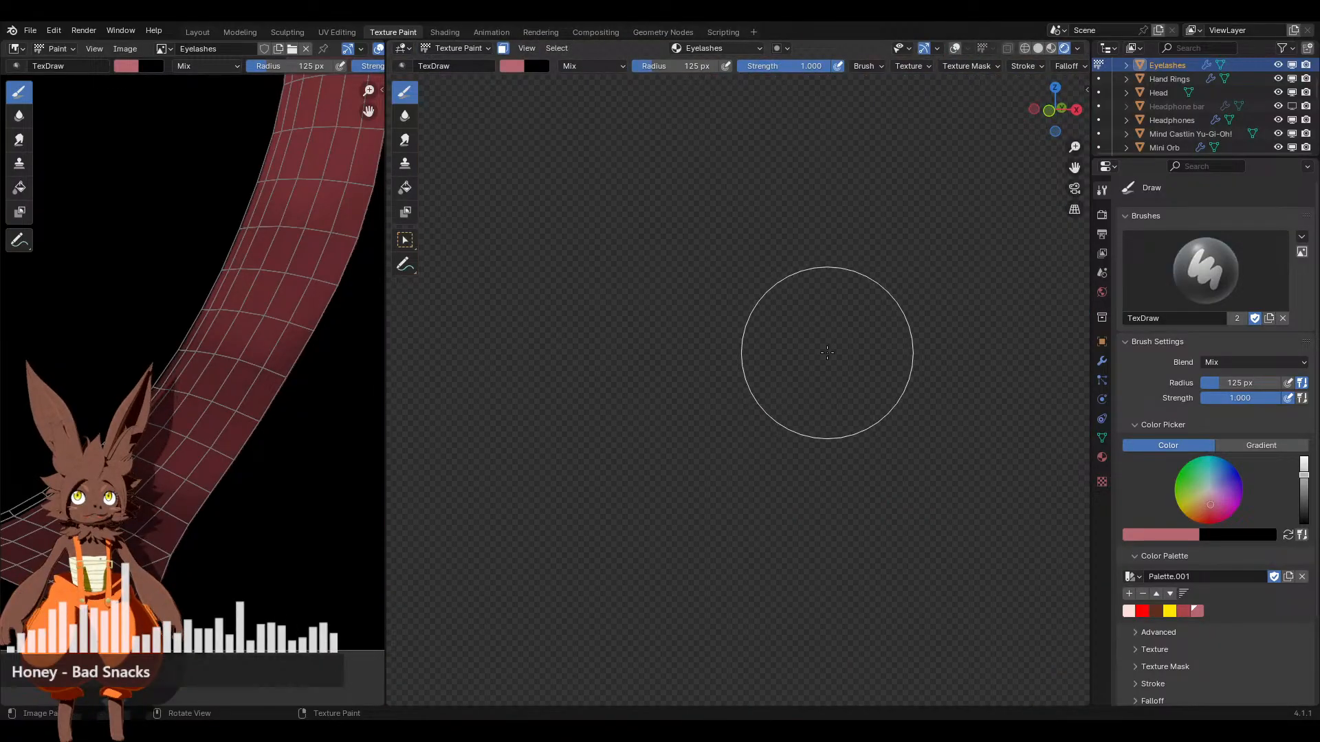
{"action": "scroll", "coordinate": [832, 355], "scroll_direction": "down", "scroll_amount": 8}
{"action": "scroll", "coordinate": [796, 360], "scroll_direction": "up", "scroll_amount": 8}
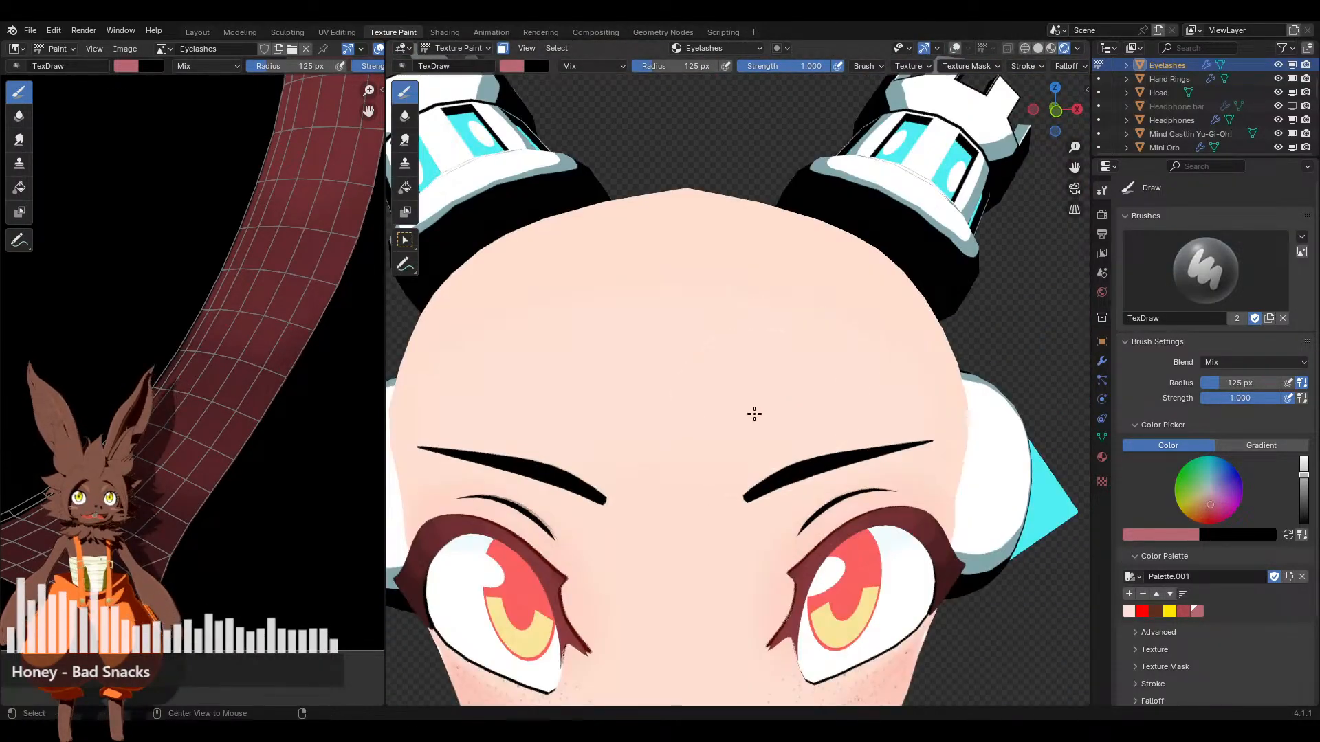
{"action": "scroll", "coordinate": [754, 414], "scroll_direction": "down", "scroll_amount": 9}
{"action": "left_click", "coordinate": [1055, 110]}
{"action": "scroll", "coordinate": [850, 413], "scroll_direction": "up", "scroll_amount": 9}
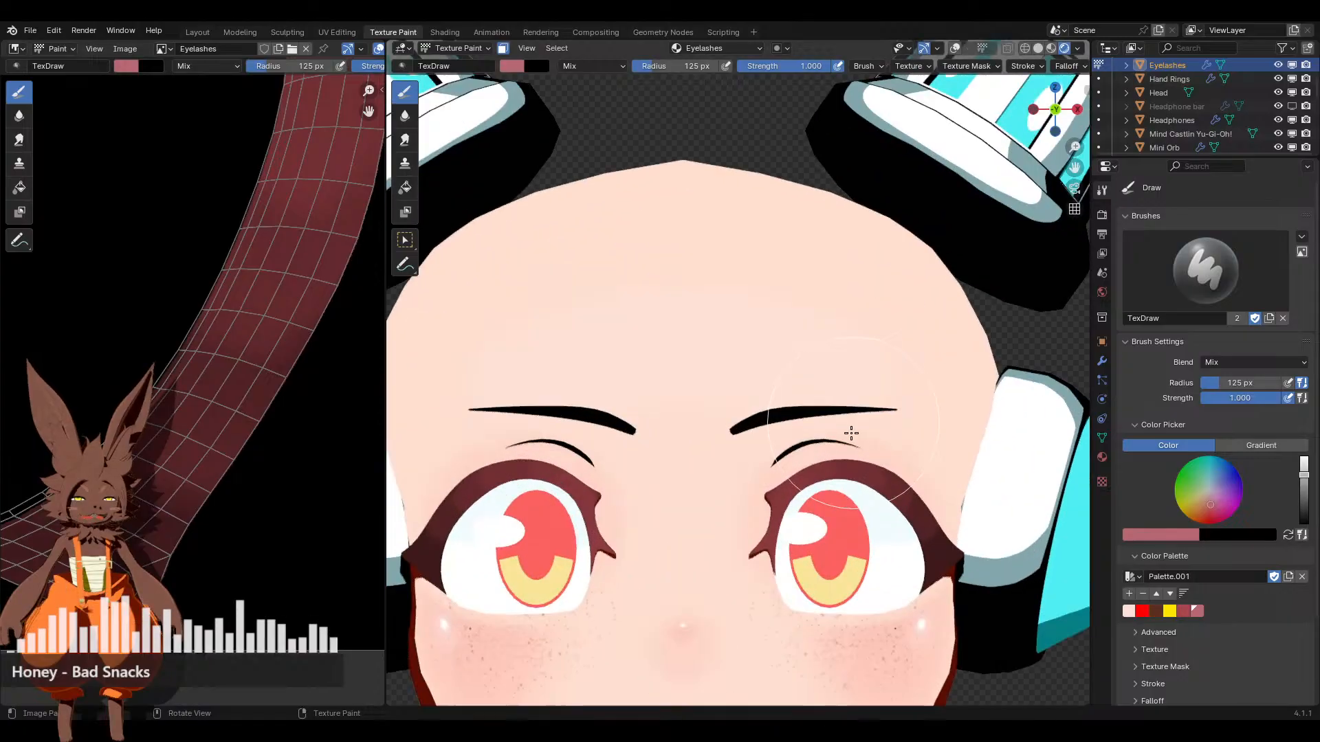
{"action": "scroll", "coordinate": [742, 342], "scroll_direction": "up", "scroll_amount": 3}
{"action": "scroll", "coordinate": [743, 347], "scroll_direction": "down", "scroll_amount": 9}
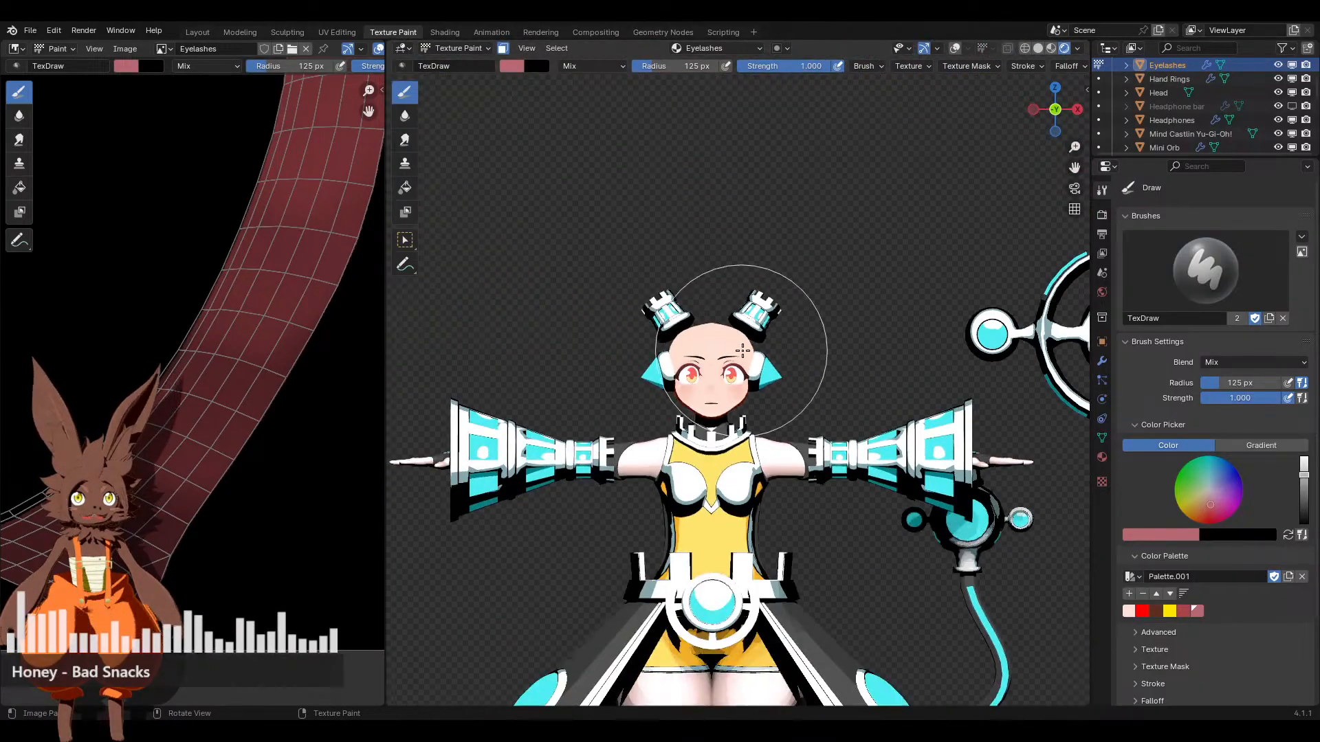
{"action": "scroll", "coordinate": [742, 350], "scroll_direction": "up", "scroll_amount": 7}
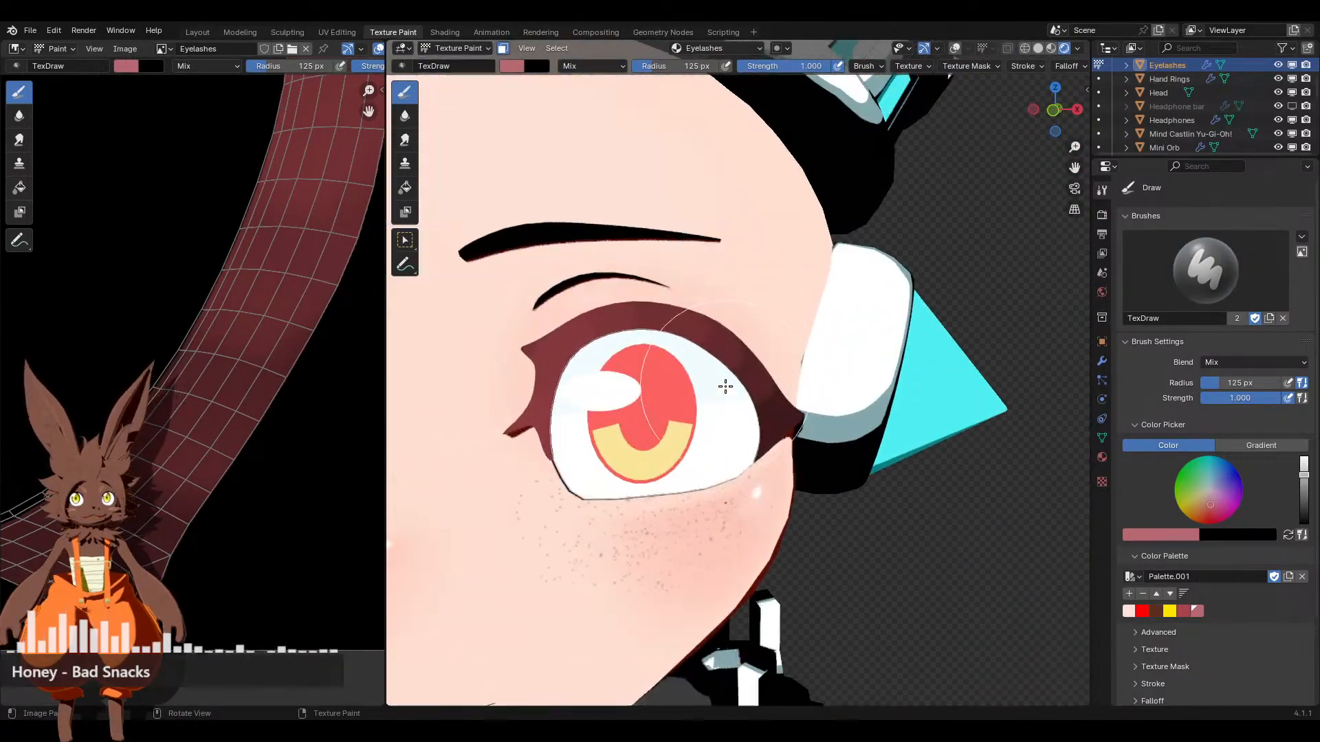
{"action": "scroll", "coordinate": [726, 387], "scroll_direction": "up", "scroll_amount": 4}
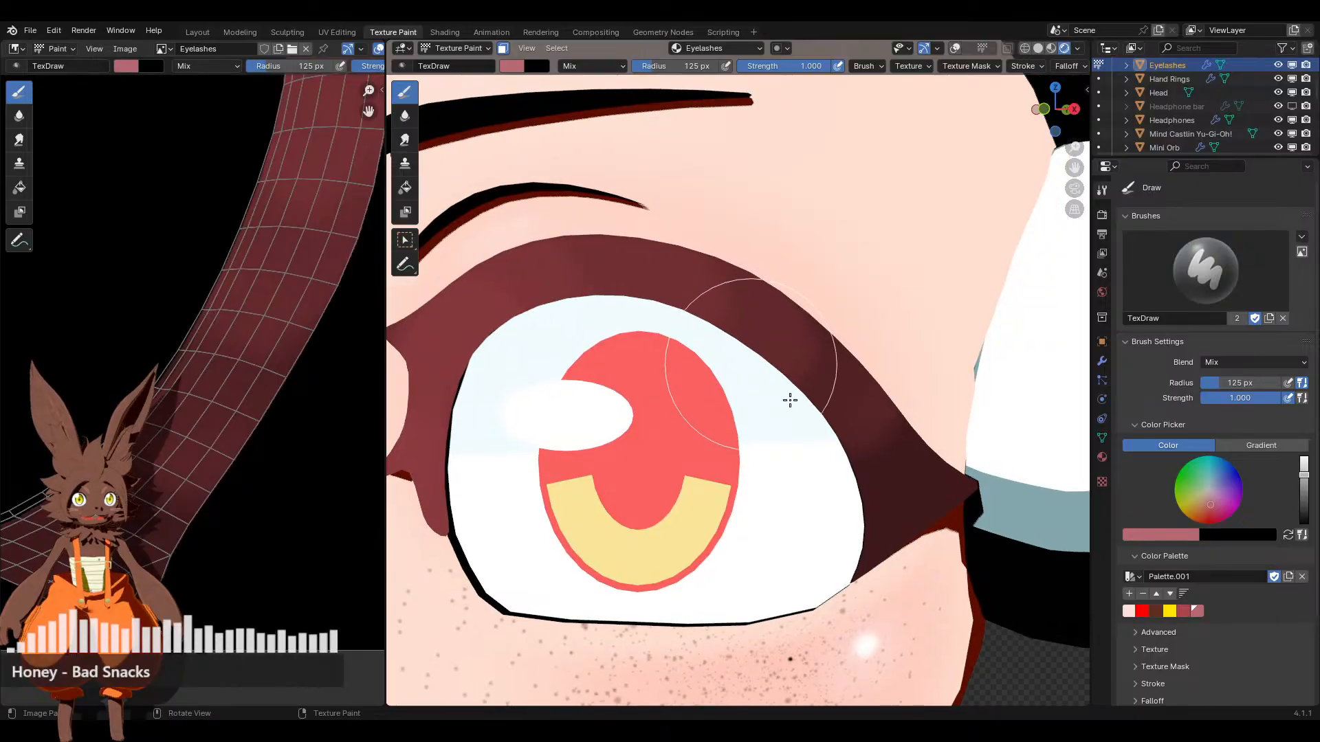
Lower the Draw brush strength to 0.246 and paint a pinkish highlight across the middle of the upper lash above the iris
{"action": "middle_click_drag", "start_coordinate": [844, 405], "coordinate": [933, 444], "text": "shift"}
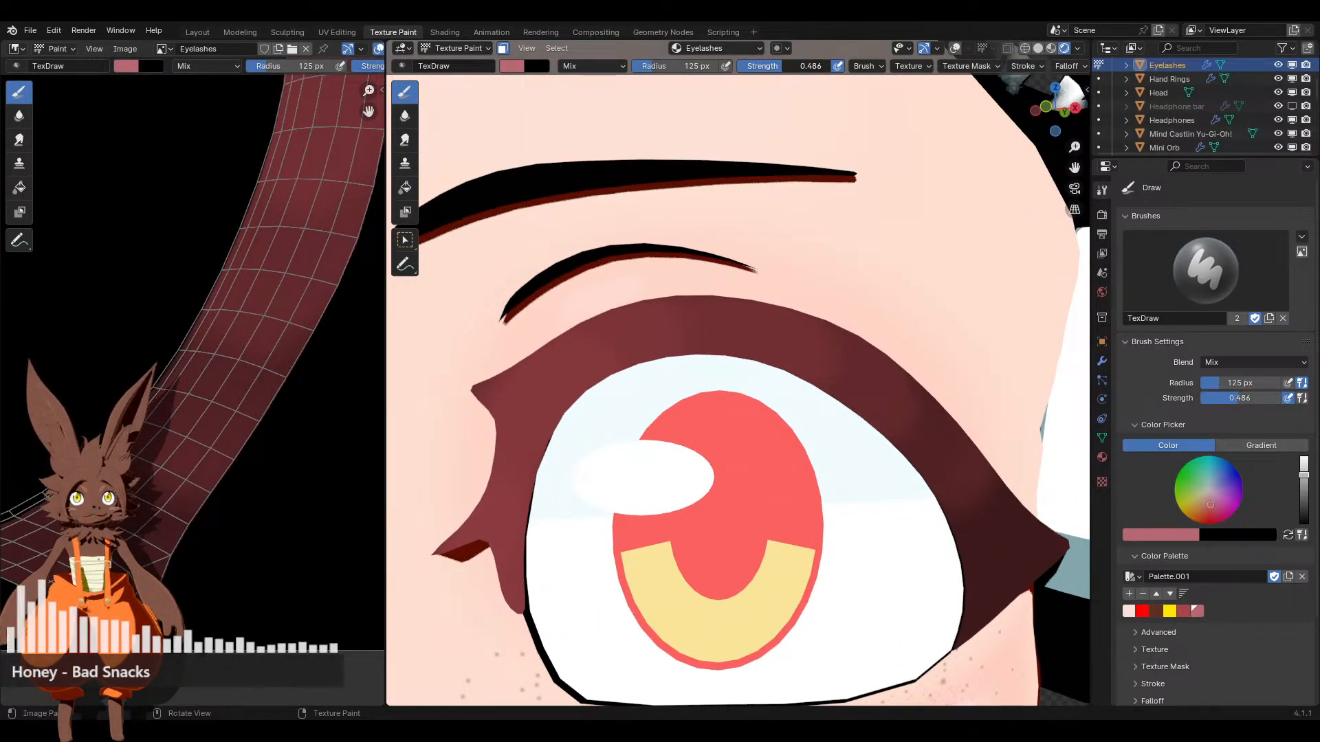
{"action": "scroll", "coordinate": [752, 316], "scroll_direction": "up", "scroll_amount": 2}
{"action": "middle_click_drag", "start_coordinate": [751, 315], "coordinate": [731, 314]}
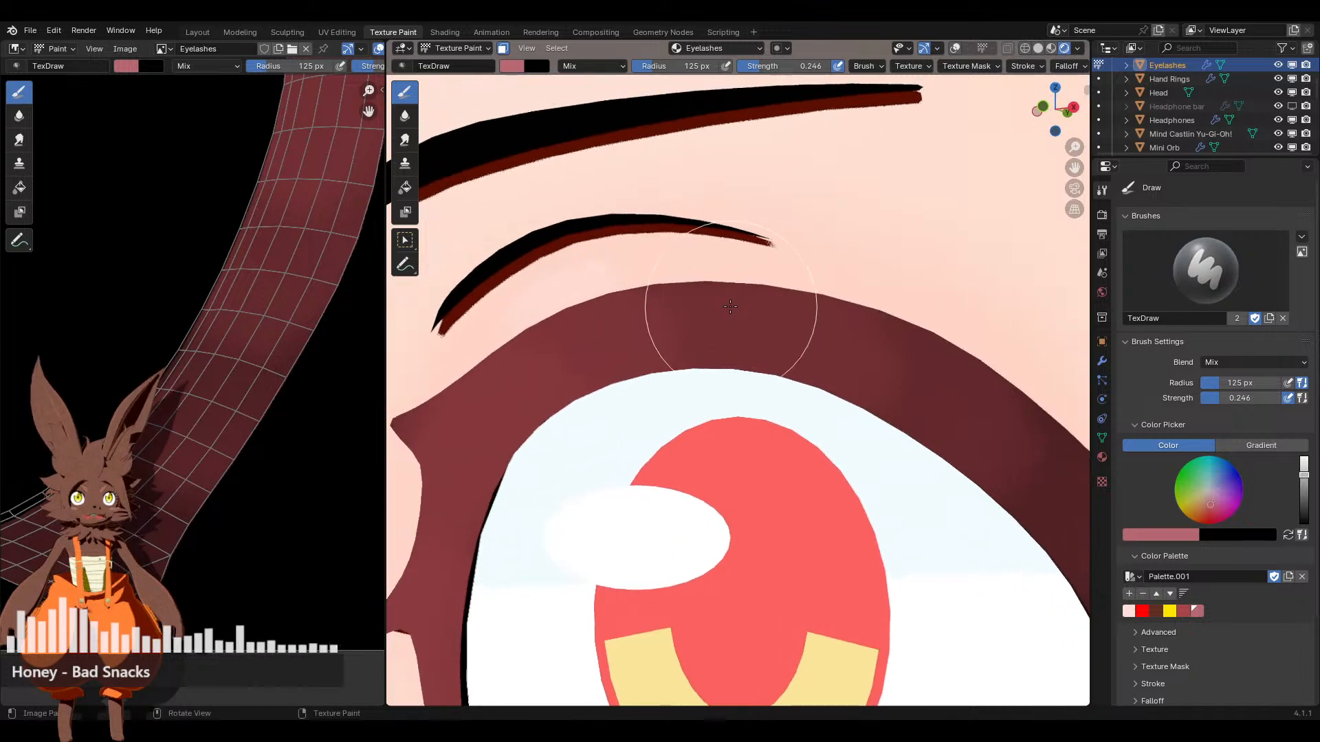
{"action": "scroll", "coordinate": [730, 330], "scroll_direction": "down", "scroll_amount": 2}
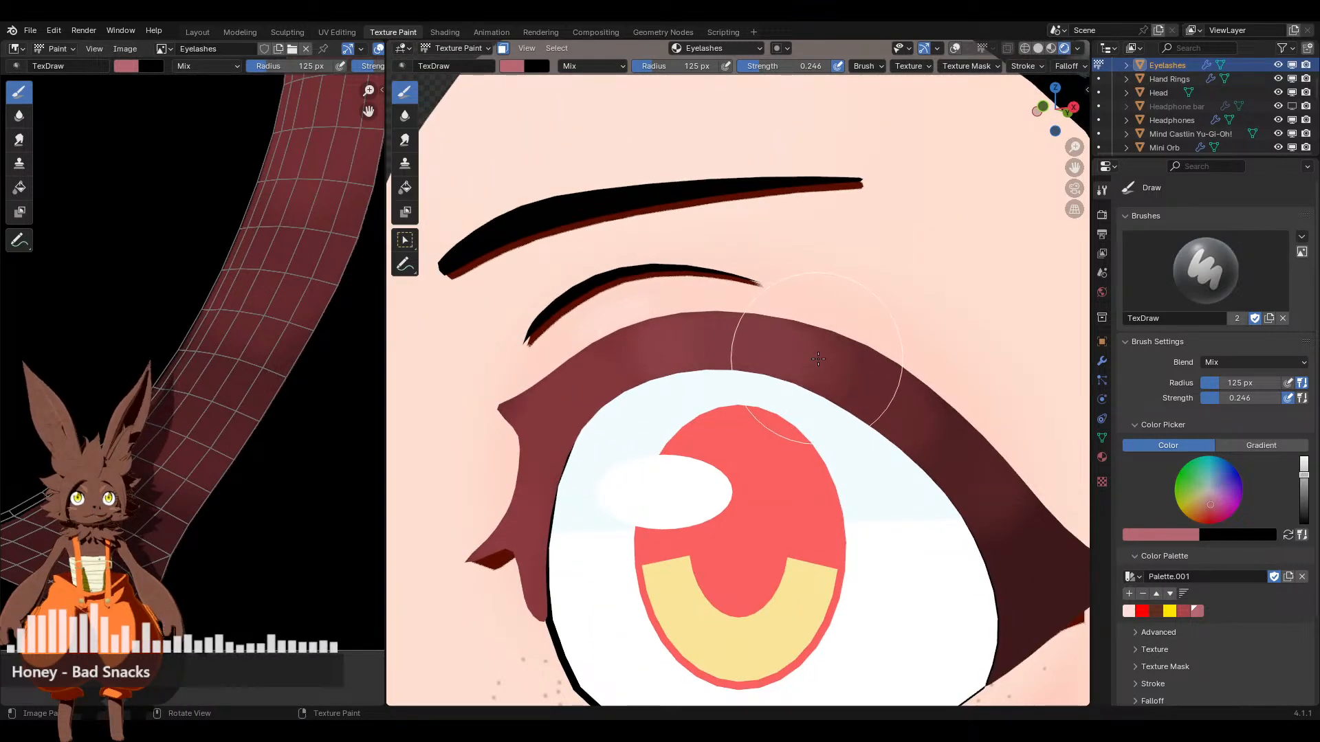
{"action": "mouse_move", "coordinate": [818, 358]}
{"action": "left_mouse_down"}
{"action": "mouse_move", "coordinate": [713, 362]}
{"action": "mouse_move", "coordinate": [754, 353]}
{"action": "mouse_move", "coordinate": [663, 345]}
{"action": "mouse_move", "coordinate": [744, 344]}
{"action": "left_mouse_up"}
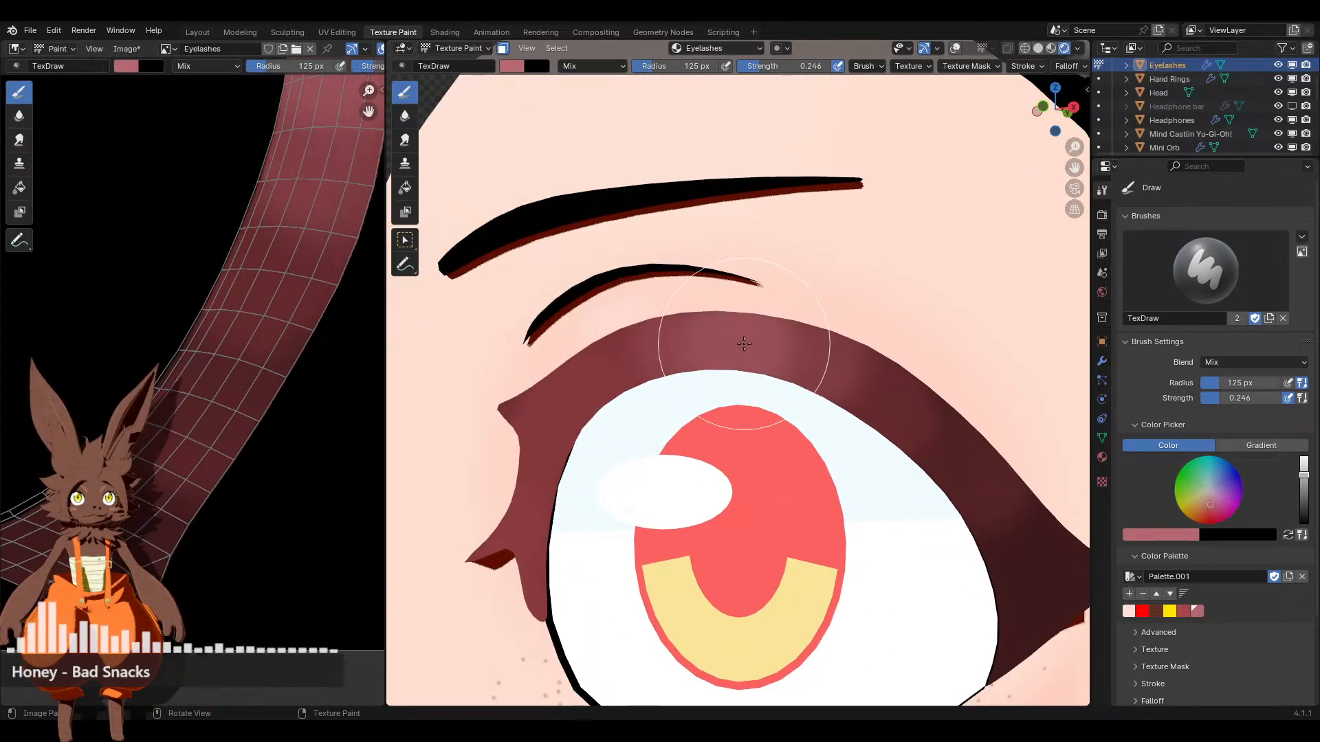
{"action": "scroll", "coordinate": [758, 375], "scroll_direction": "down", "scroll_amount": 11}
{"action": "middle_click_drag", "start_coordinate": [719, 341], "coordinate": [803, 345]}
{"action": "scroll", "coordinate": [810, 344], "scroll_direction": "up", "scroll_amount": 8}
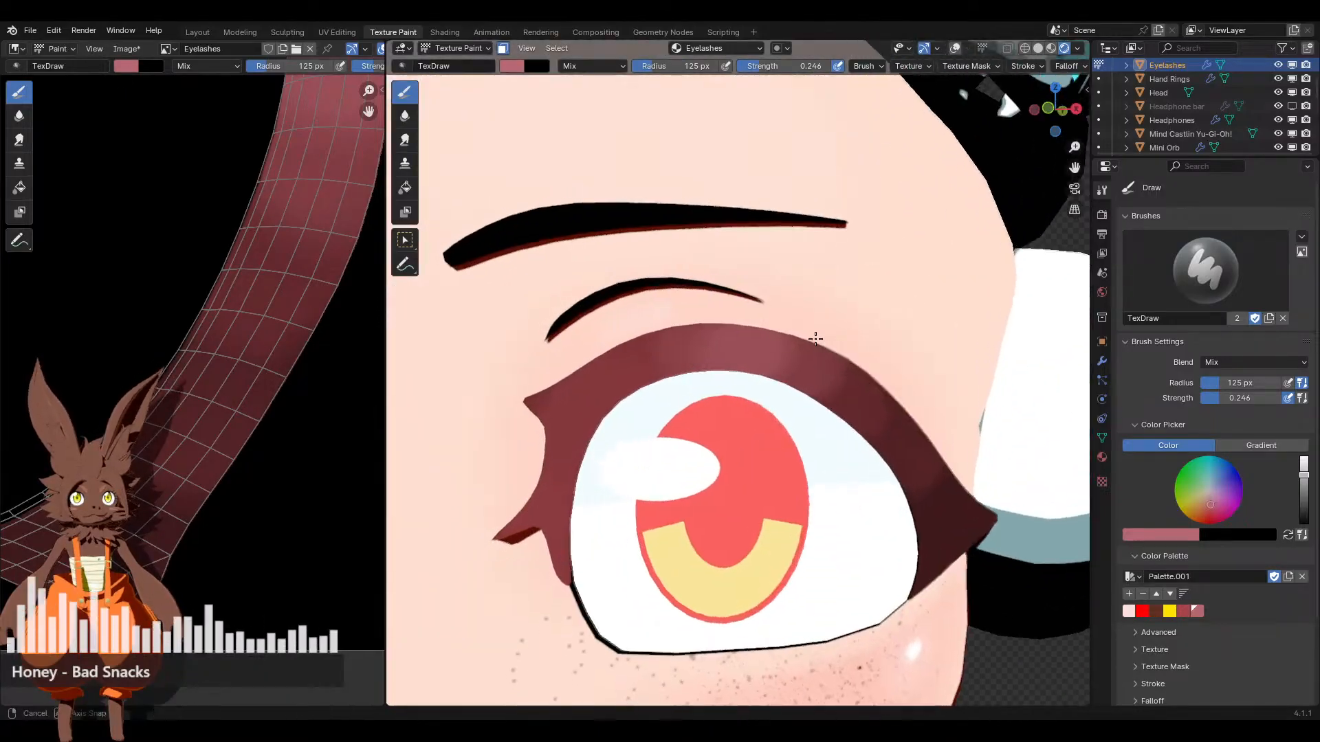
Blend the pink highlight into the lash's dark outer end on the texture image, using the Soften brush at 1.000 strength
{"action": "scroll", "coordinate": [815, 338], "scroll_direction": "up", "scroll_amount": 4}
{"action": "left_click", "coordinate": [405, 115]}
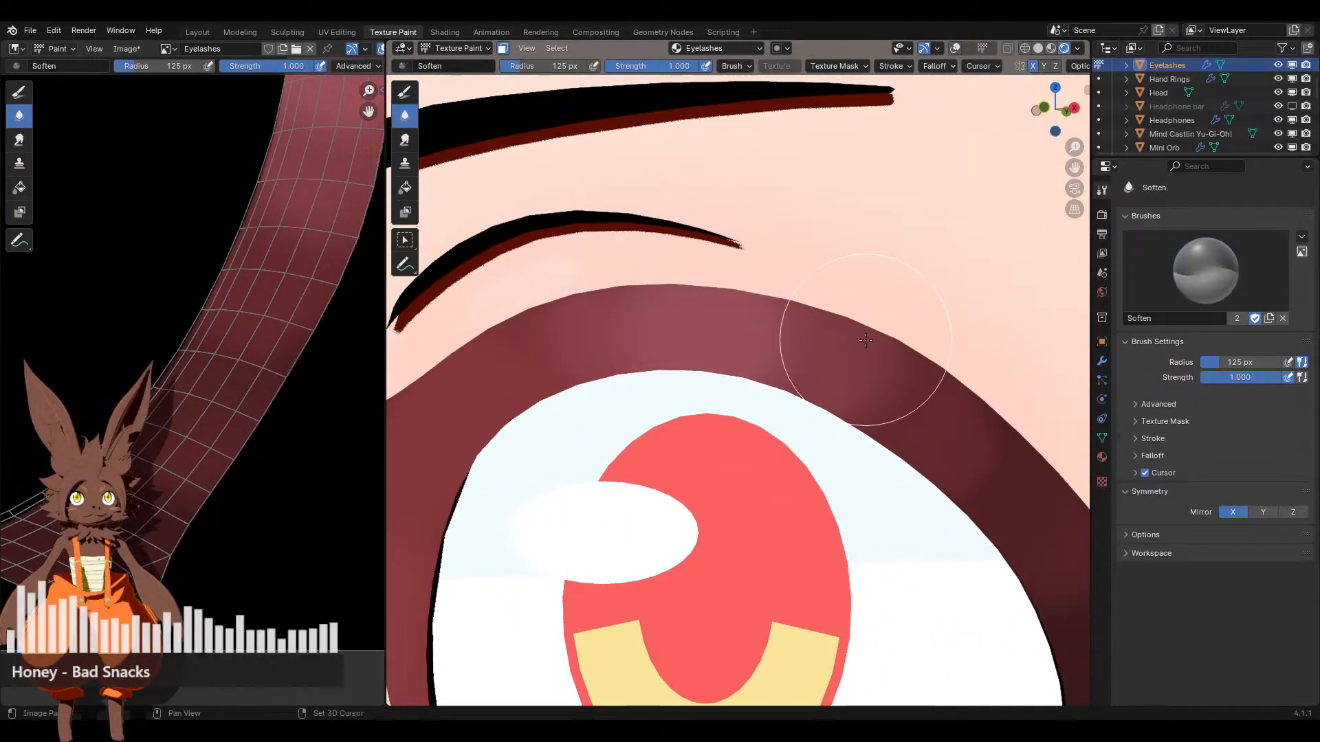
{"action": "scroll", "coordinate": [803, 332], "scroll_direction": "up", "scroll_amount": 1}
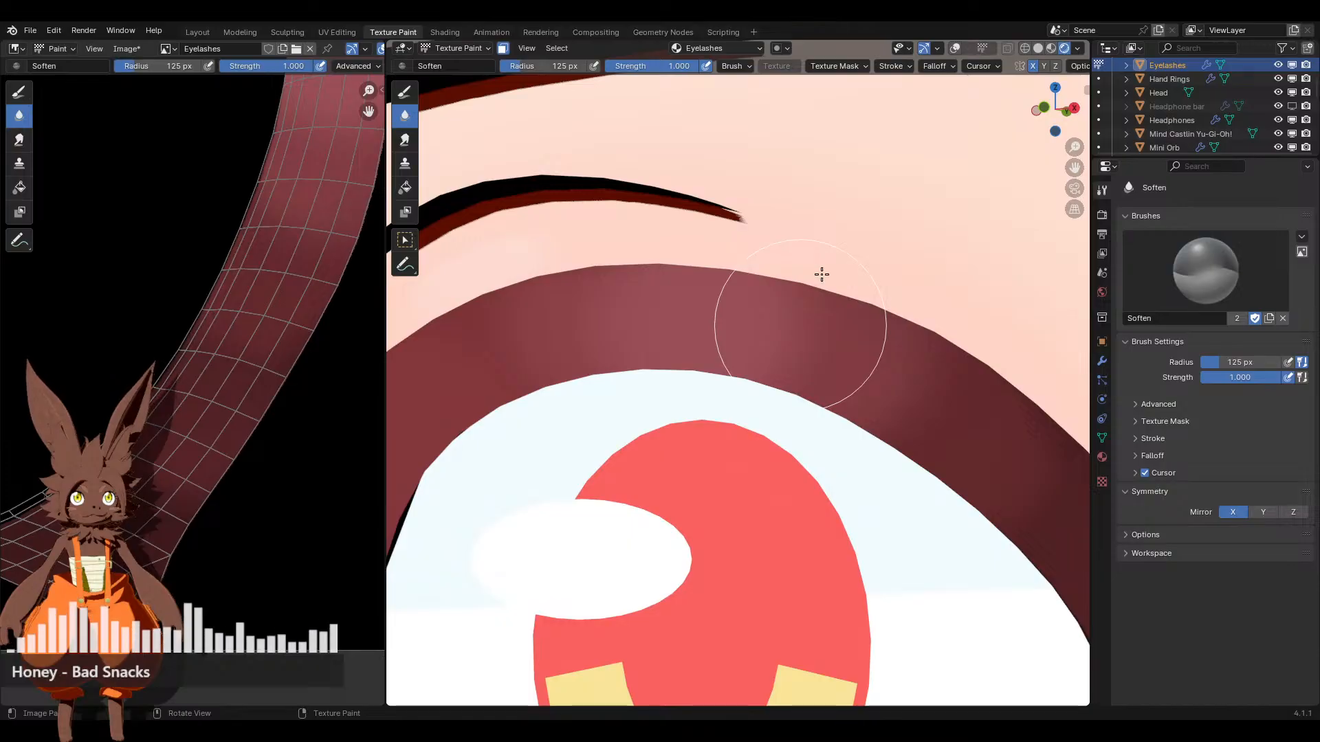
{"action": "middle_click_drag", "start_coordinate": [264, 286], "coordinate": [237, 343]}
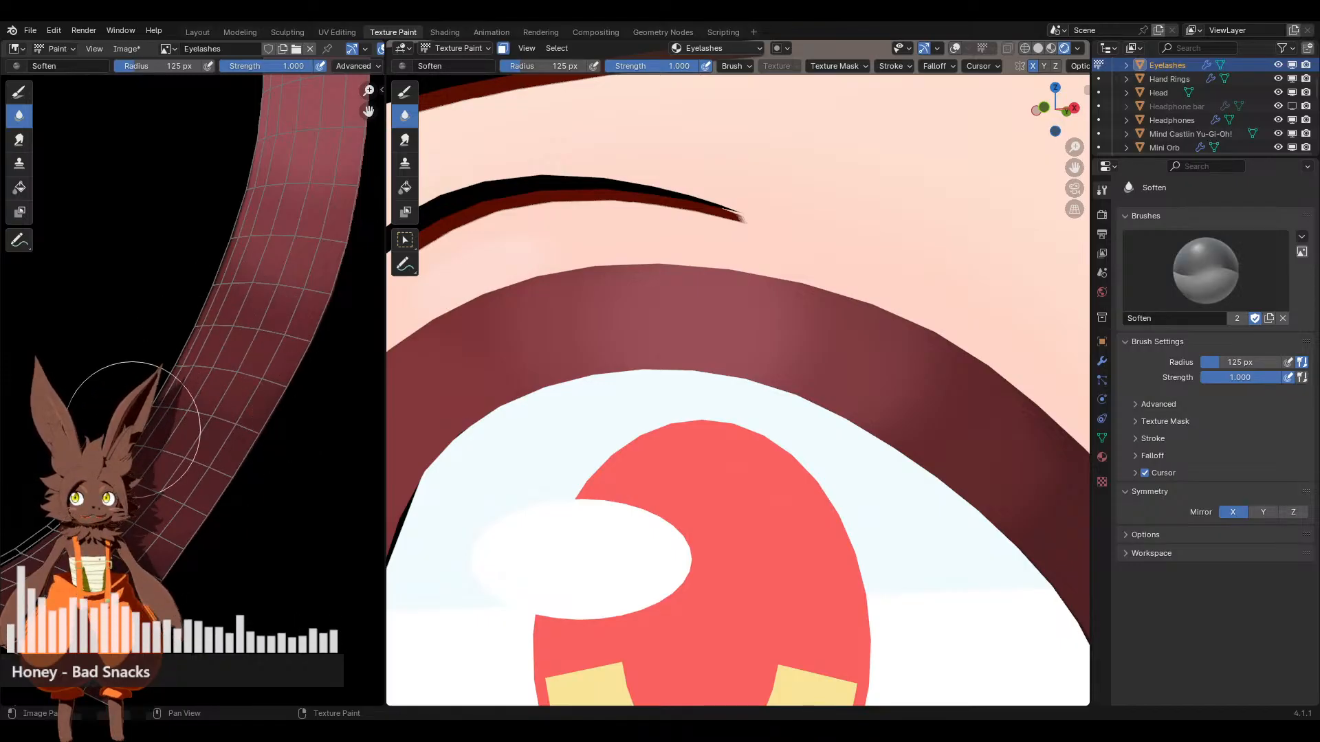
{"action": "middle_click_drag", "start_coordinate": [194, 524], "coordinate": [265, 469]}
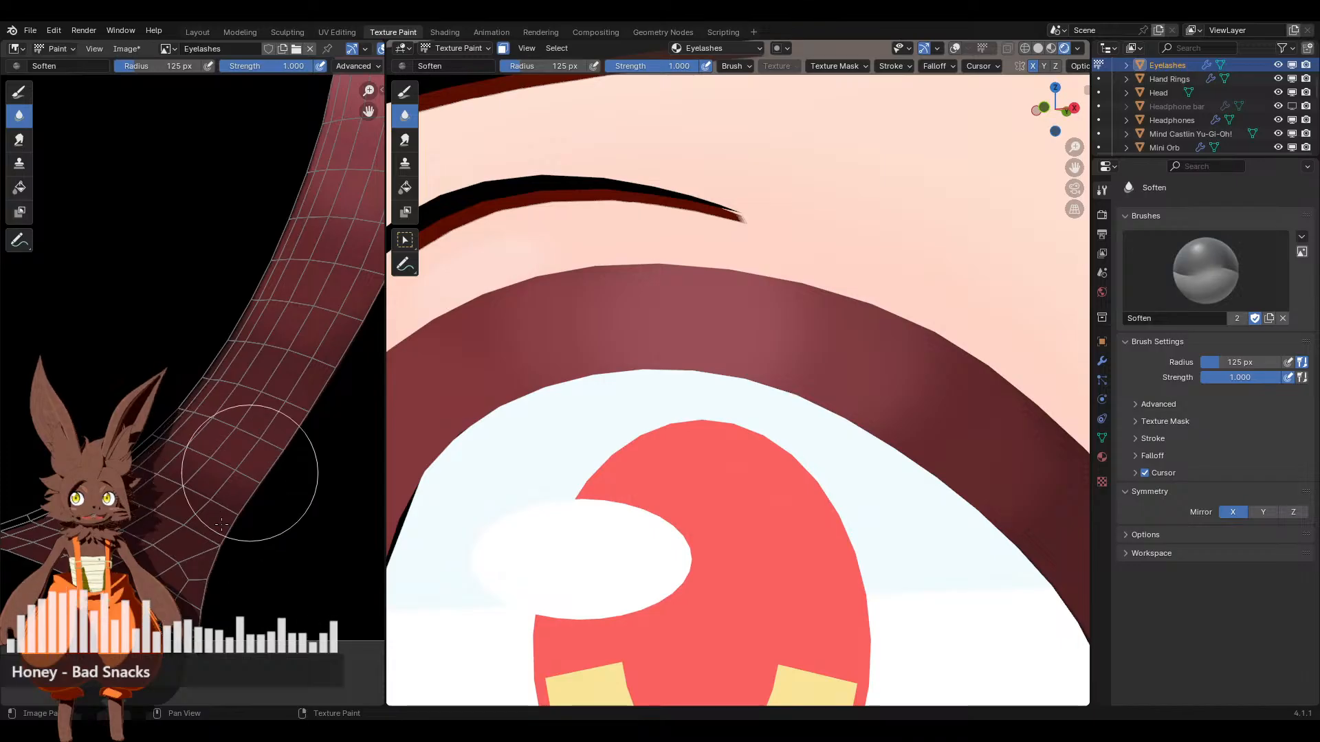
Soften the transition from the highlight to the reddish inner part along the eyelash strip on the texture image
{"action": "scroll", "coordinate": [242, 365], "scroll_direction": "down", "scroll_amount": 1}
{"action": "middle_click_drag", "start_coordinate": [309, 231], "coordinate": [153, 445]}
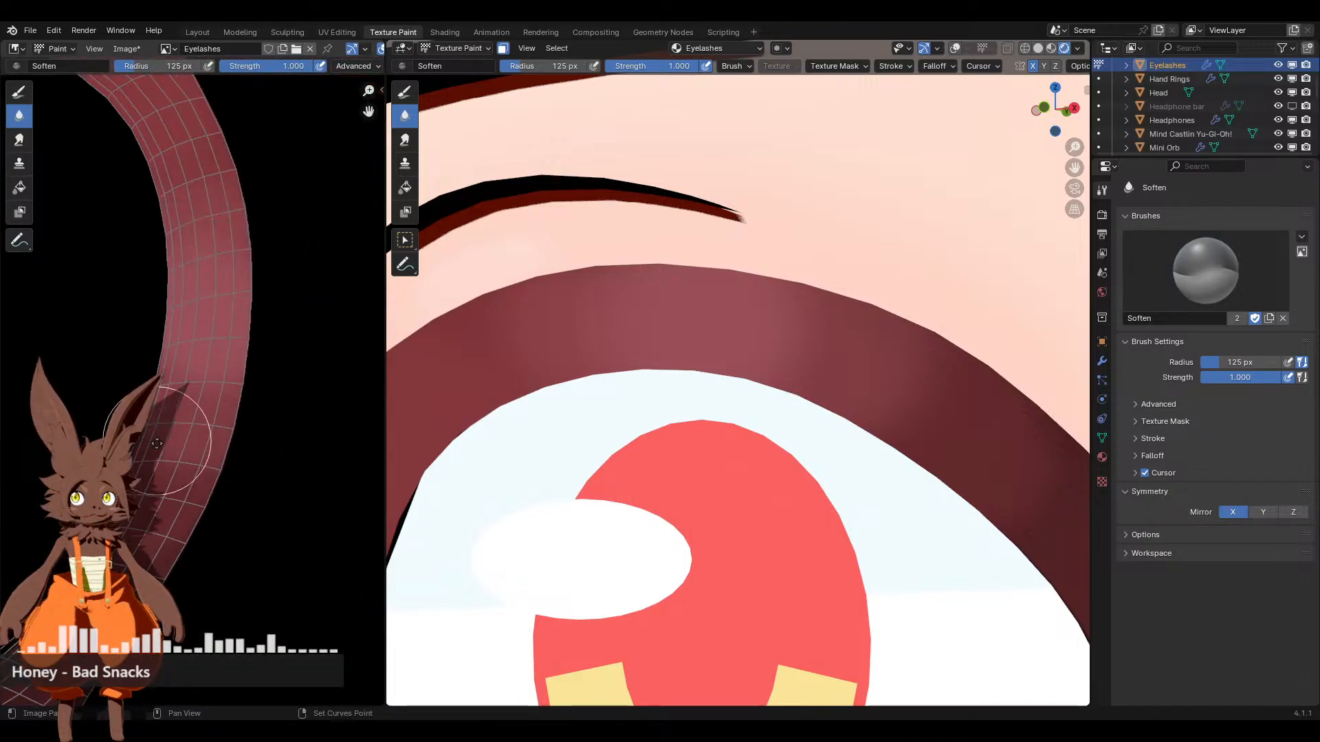
{"action": "scroll", "coordinate": [157, 400], "scroll_direction": "up", "scroll_amount": 2}
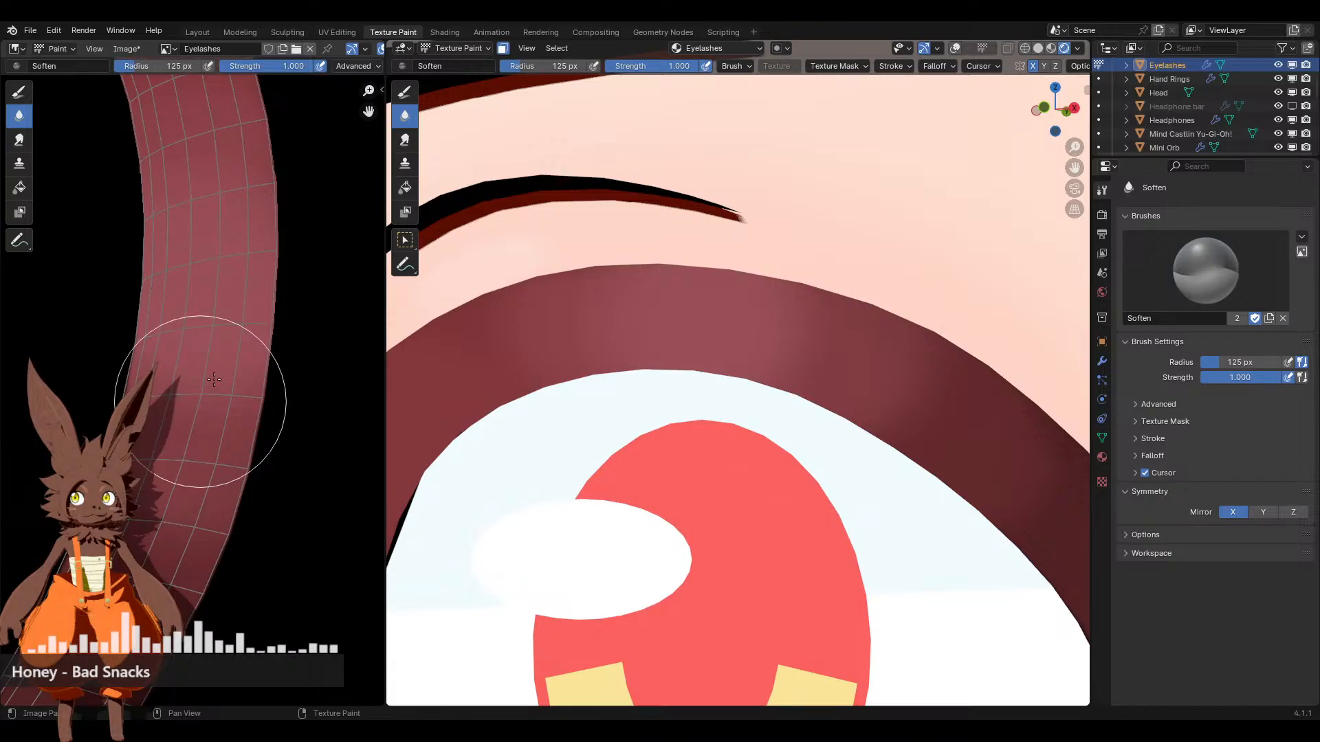
{"action": "middle_click_drag", "start_coordinate": [217, 357], "coordinate": [264, 272]}
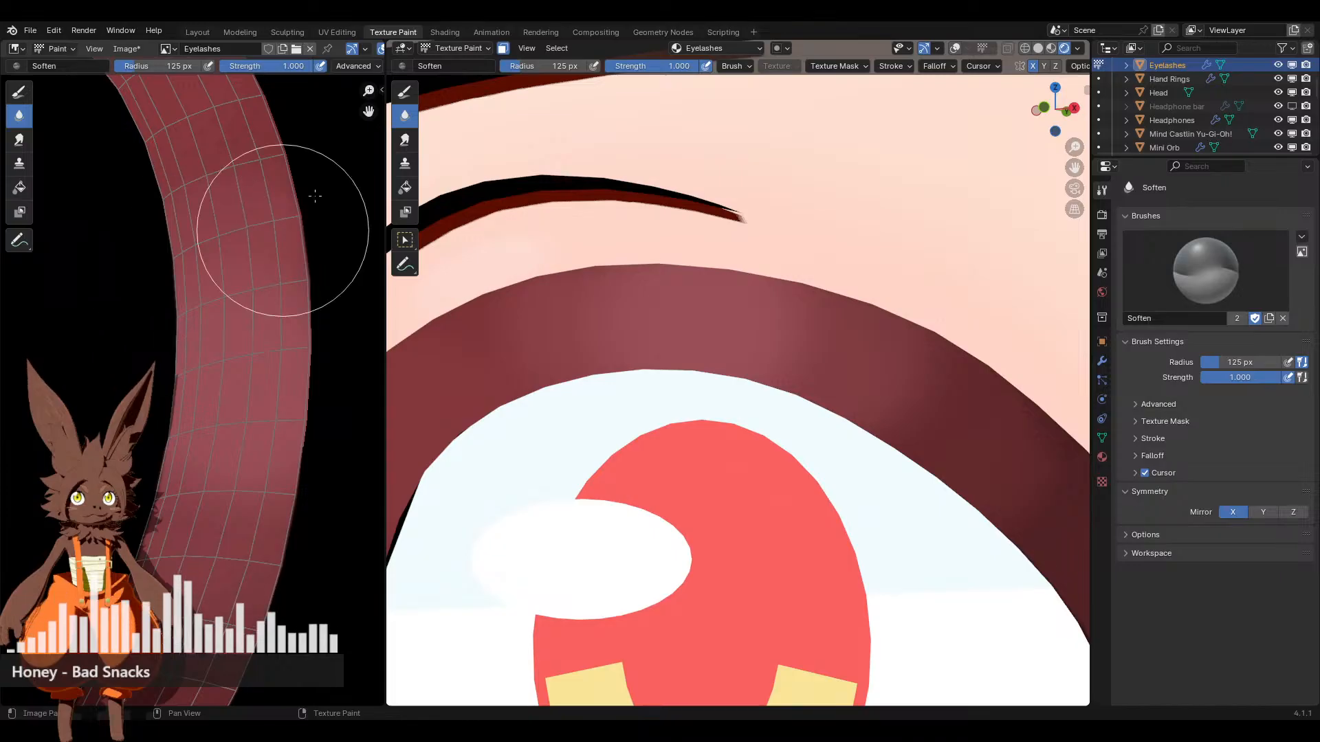
{"action": "mouse_move", "coordinate": [268, 214]}
{"action": "middle_mouse_down"}
{"action": "mouse_move", "coordinate": [280, 368]}
{"action": "mouse_move", "coordinate": [275, 329]}
{"action": "middle_mouse_up"}
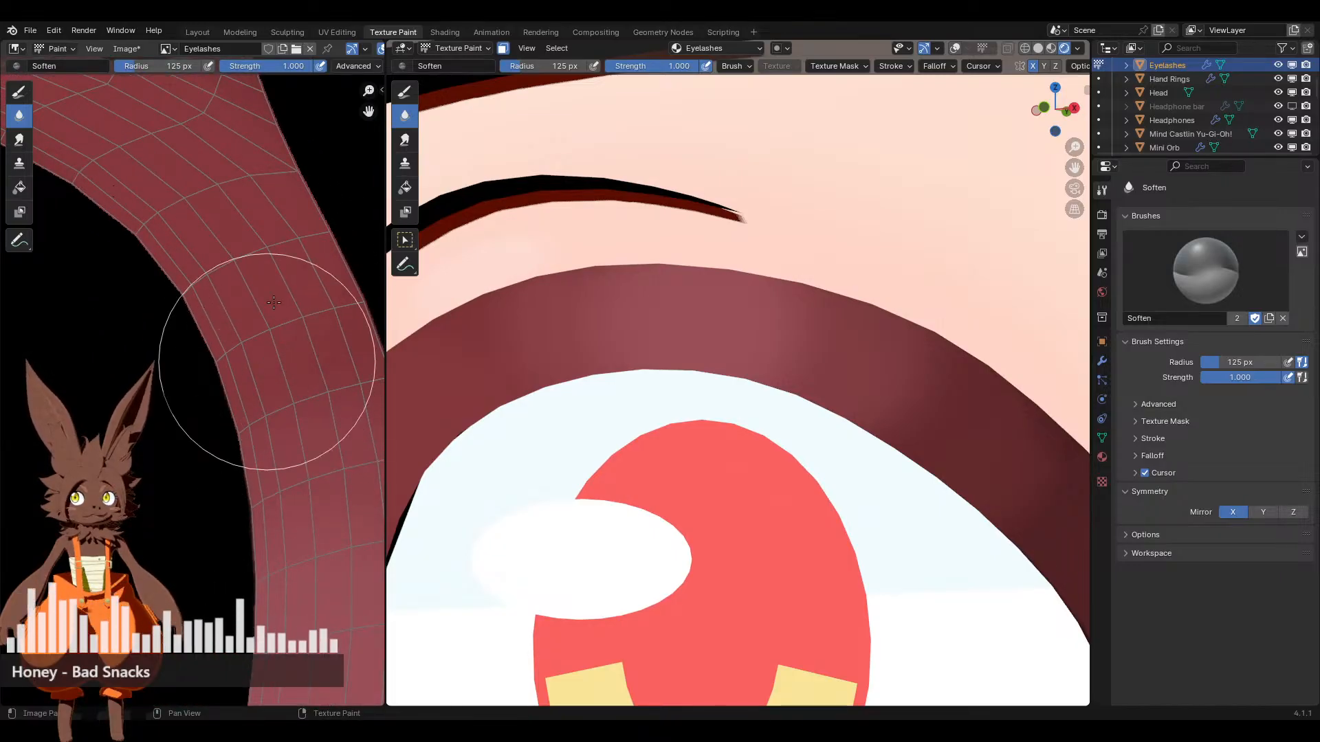
{"action": "scroll", "coordinate": [262, 454], "scroll_direction": "down", "scroll_amount": 3}
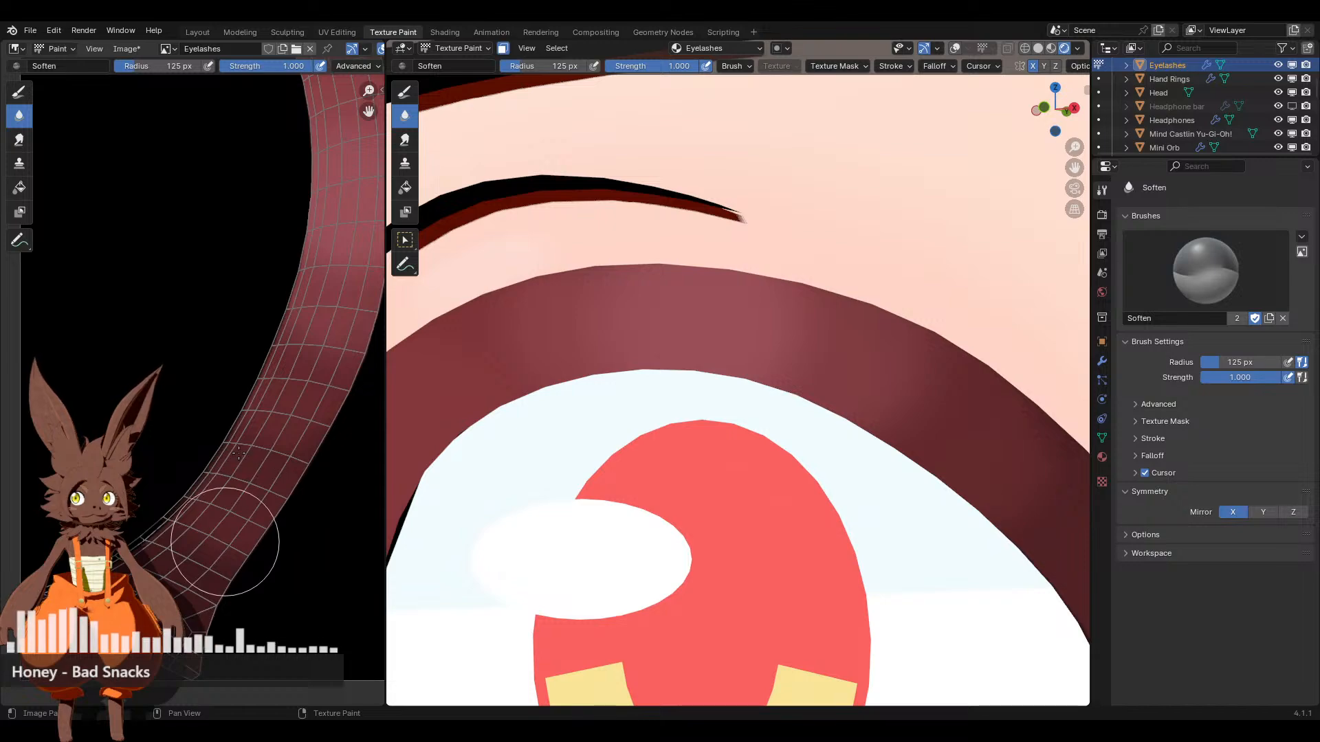
Examine the softened lash highlight on the model from several distances and compare it with the reference artwork
{"action": "scroll", "coordinate": [890, 450], "scroll_direction": "down", "scroll_amount": 4}
{"action": "scroll", "coordinate": [840, 457], "scroll_direction": "down", "scroll_amount": 8}
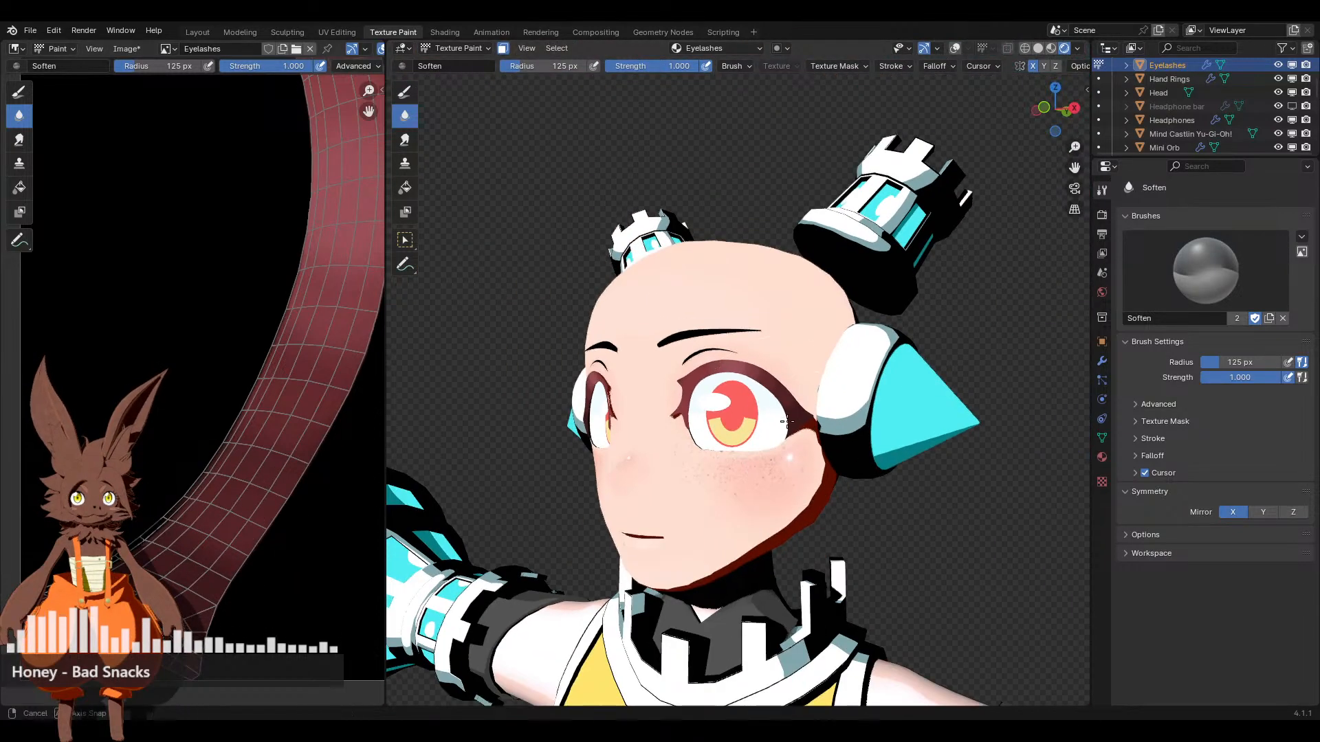
{"action": "middle_click_drag", "start_coordinate": [749, 419], "coordinate": [811, 427]}
{"action": "scroll", "coordinate": [687, 412], "scroll_direction": "down", "scroll_amount": 2}
{"action": "scroll", "coordinate": [671, 411], "scroll_direction": "up", "scroll_amount": 2}
{"action": "scroll", "coordinate": [648, 418], "scroll_direction": "down", "scroll_amount": 7}
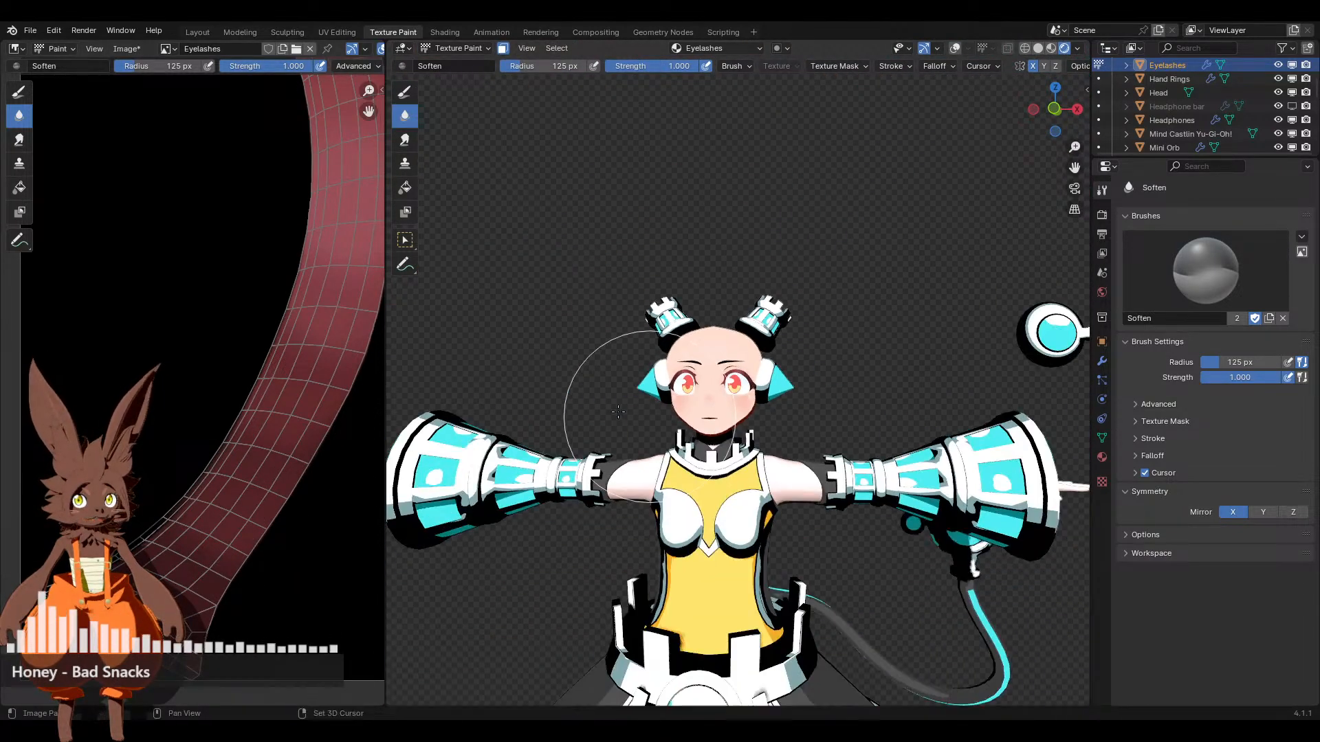
{"action": "middle_click_drag", "start_coordinate": [522, 423], "coordinate": [854, 463], "text": "shift"}
{"action": "scroll", "coordinate": [854, 462], "scroll_direction": "up", "scroll_amount": 4}
{"action": "middle_click_drag", "start_coordinate": [660, 395], "coordinate": [894, 473], "text": "shift"}
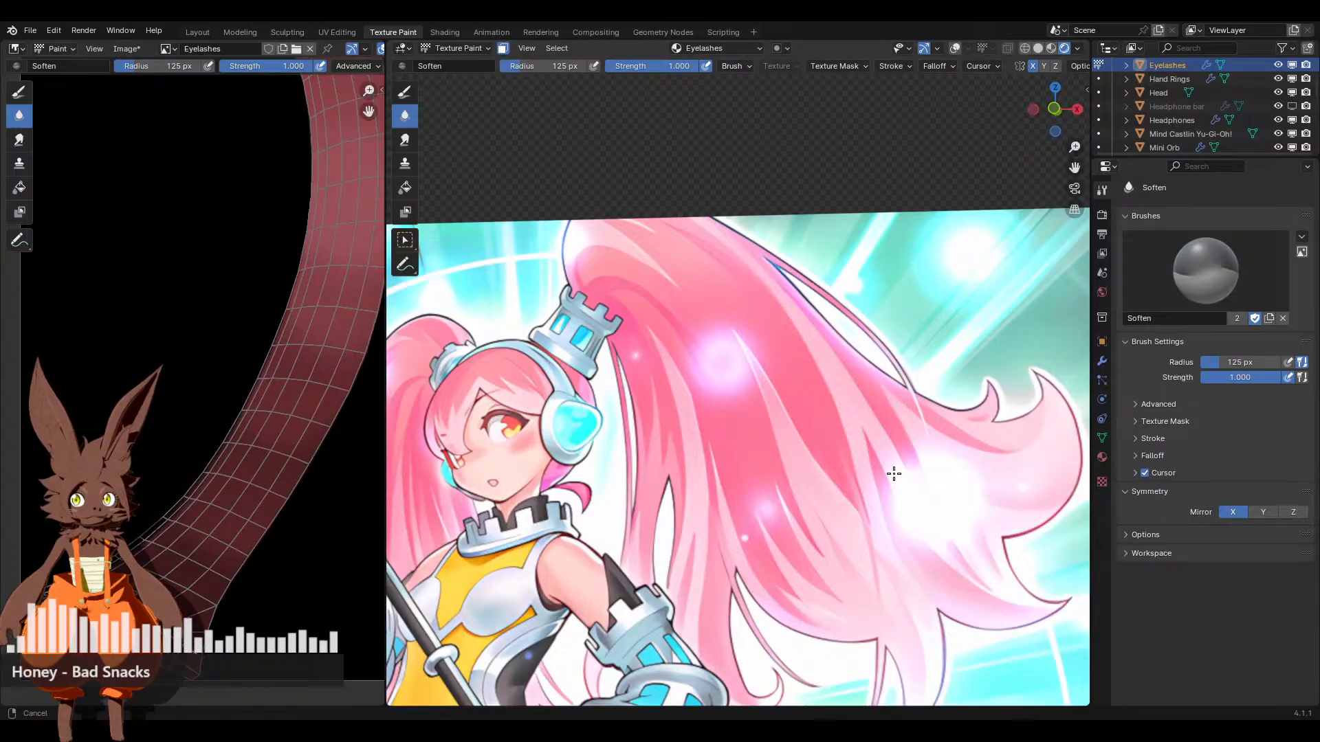
Save the Eyelashes texture image and return to the front of the character
{"action": "left_click", "coordinate": [136, 48]}
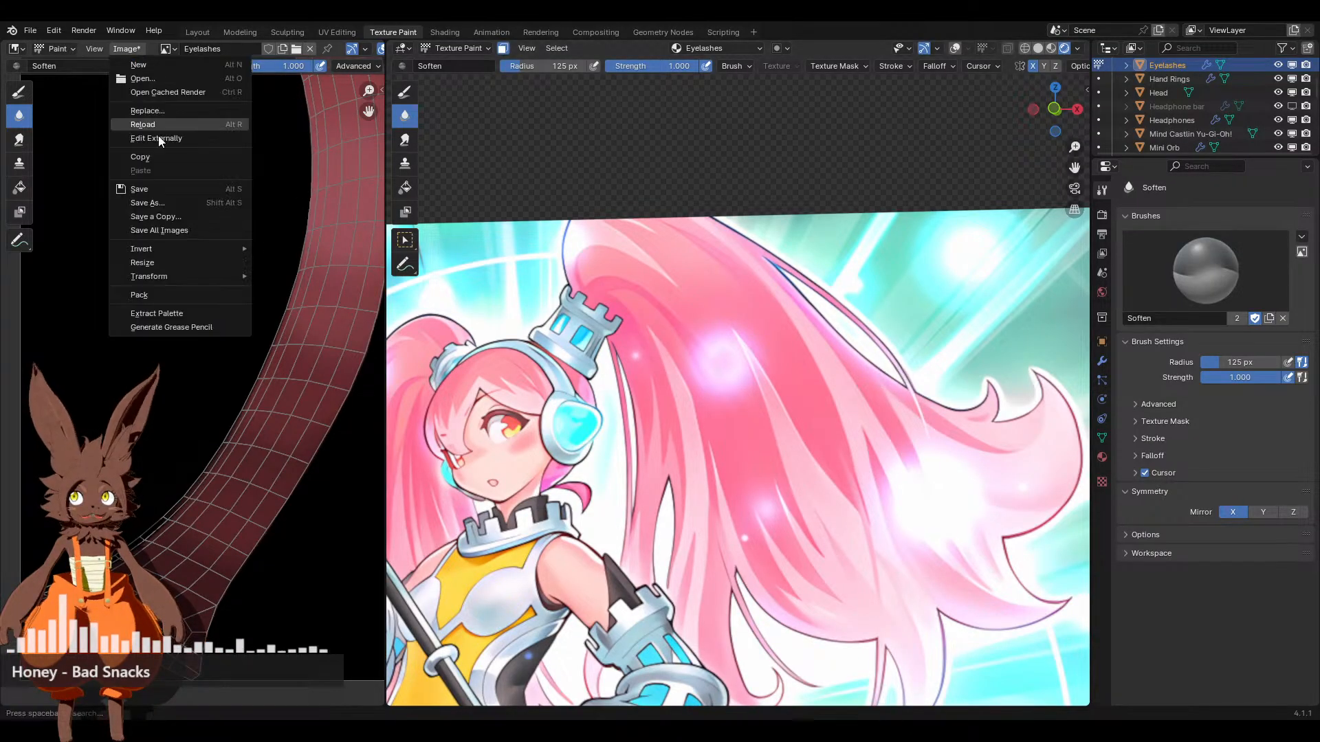
{"action": "left_click", "coordinate": [171, 187]}
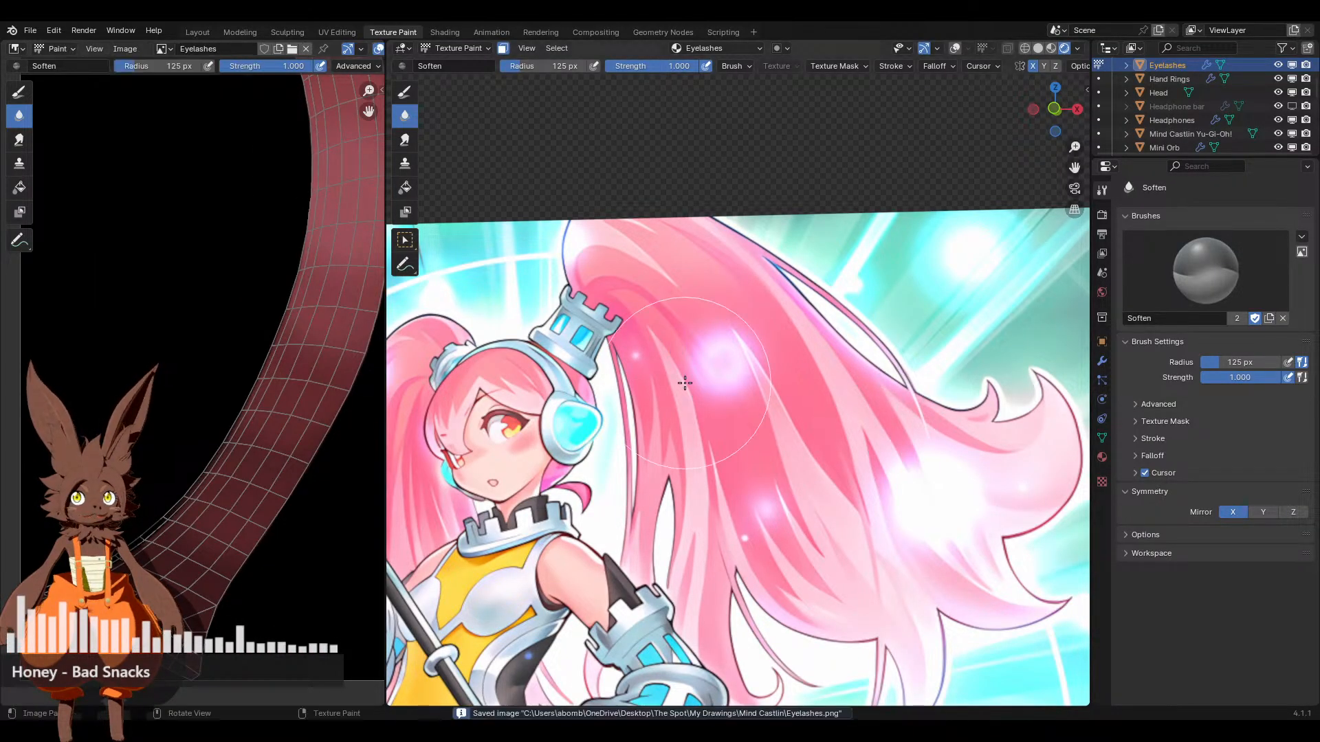
{"action": "scroll", "coordinate": [838, 464], "scroll_direction": "down", "scroll_amount": 2}
{"action": "middle_click_drag", "start_coordinate": [838, 465], "coordinate": [510, 289], "text": "shift"}
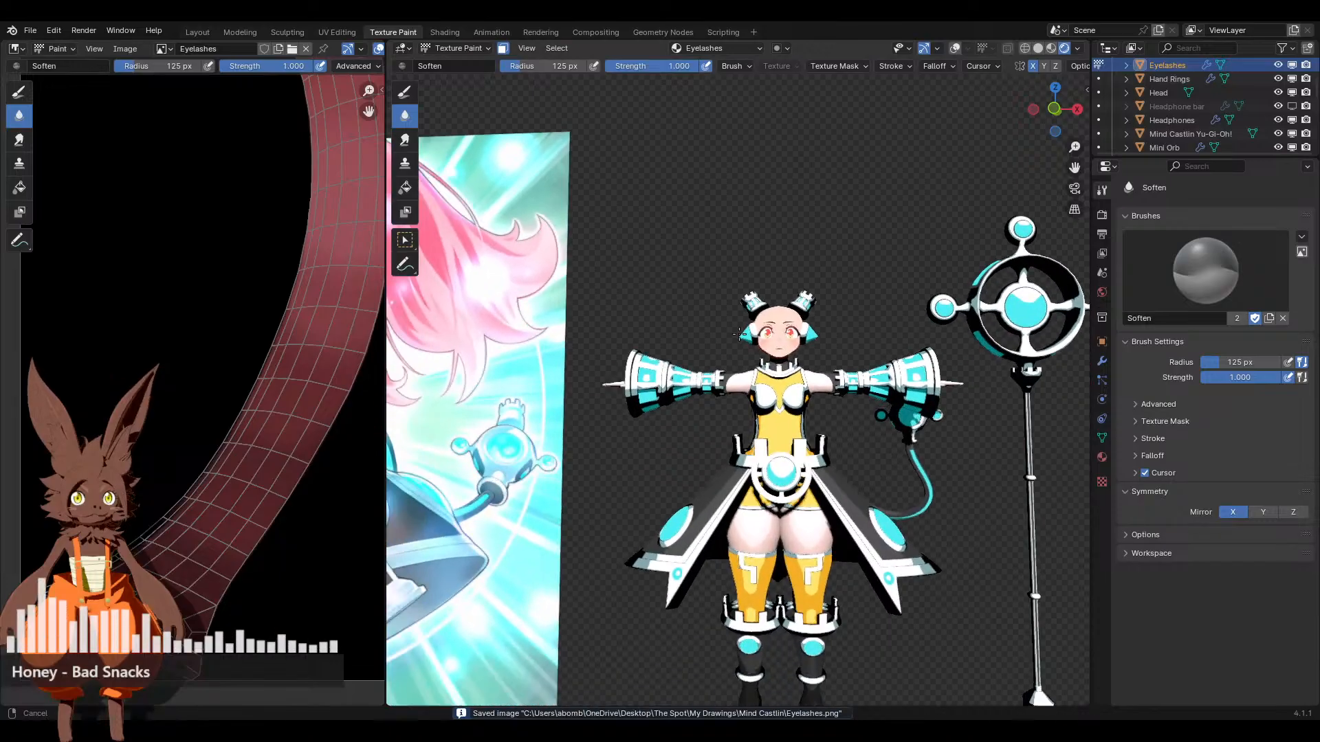
{"action": "scroll", "coordinate": [833, 369], "scroll_direction": "up", "scroll_amount": 4}
{"action": "middle_click_drag", "start_coordinate": [833, 367], "coordinate": [815, 412]}
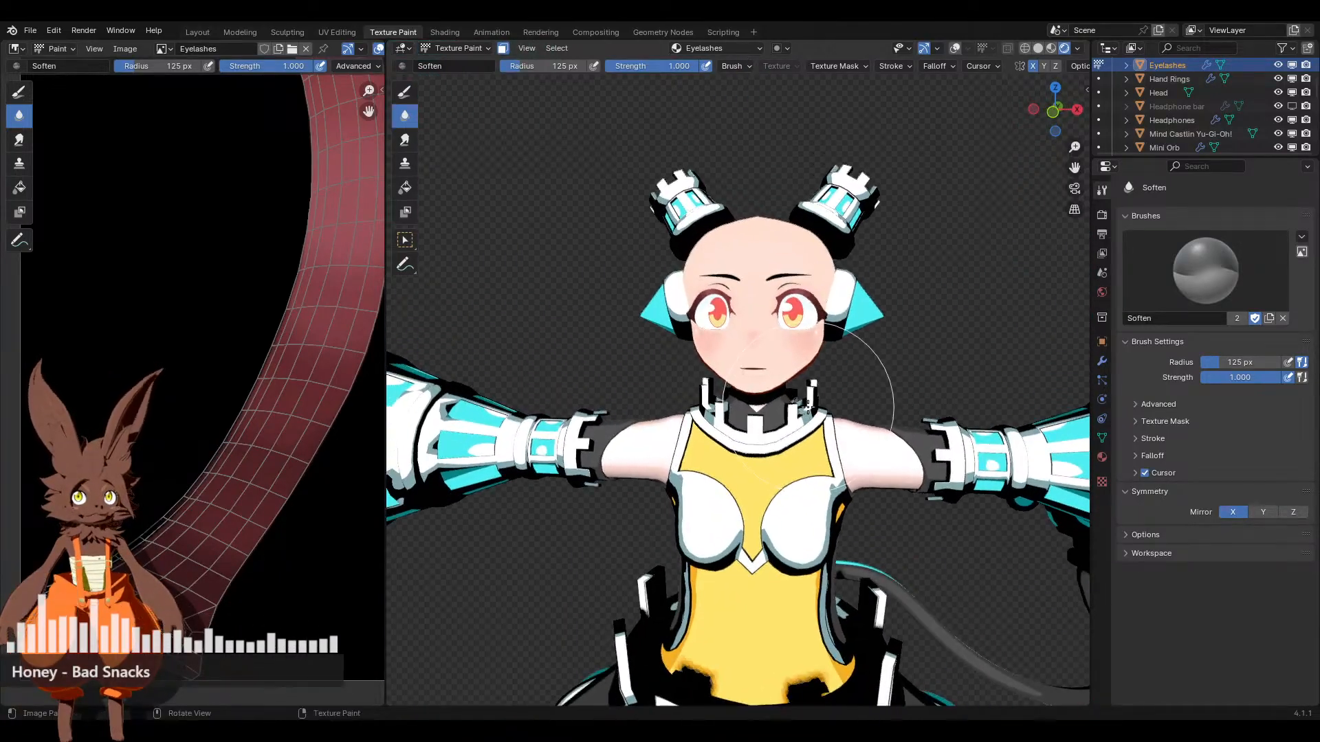
{"action": "scroll", "coordinate": [806, 406], "scroll_direction": "up", "scroll_amount": 2}
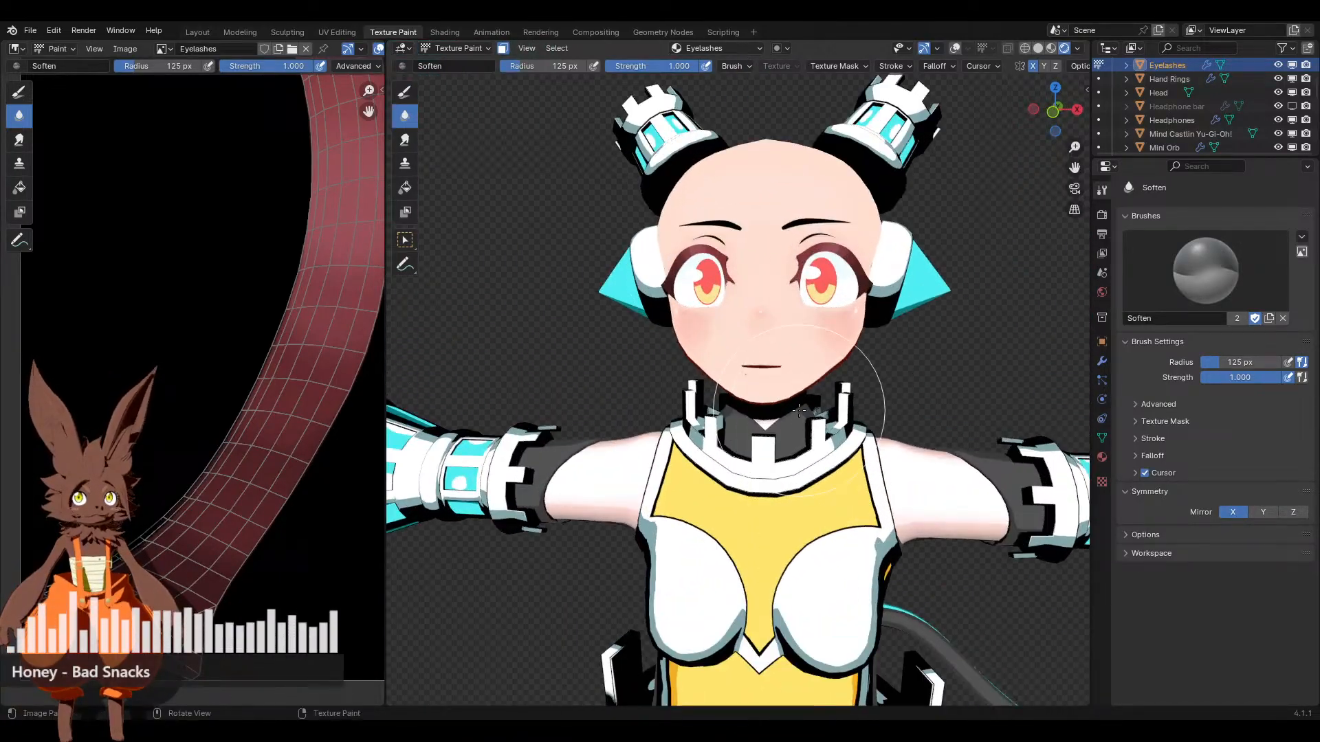
Switch to the Shading workspace, select the Body mesh and put it in Edit Mode with wireframe shading
{"action": "left_click", "coordinate": [443, 32]}
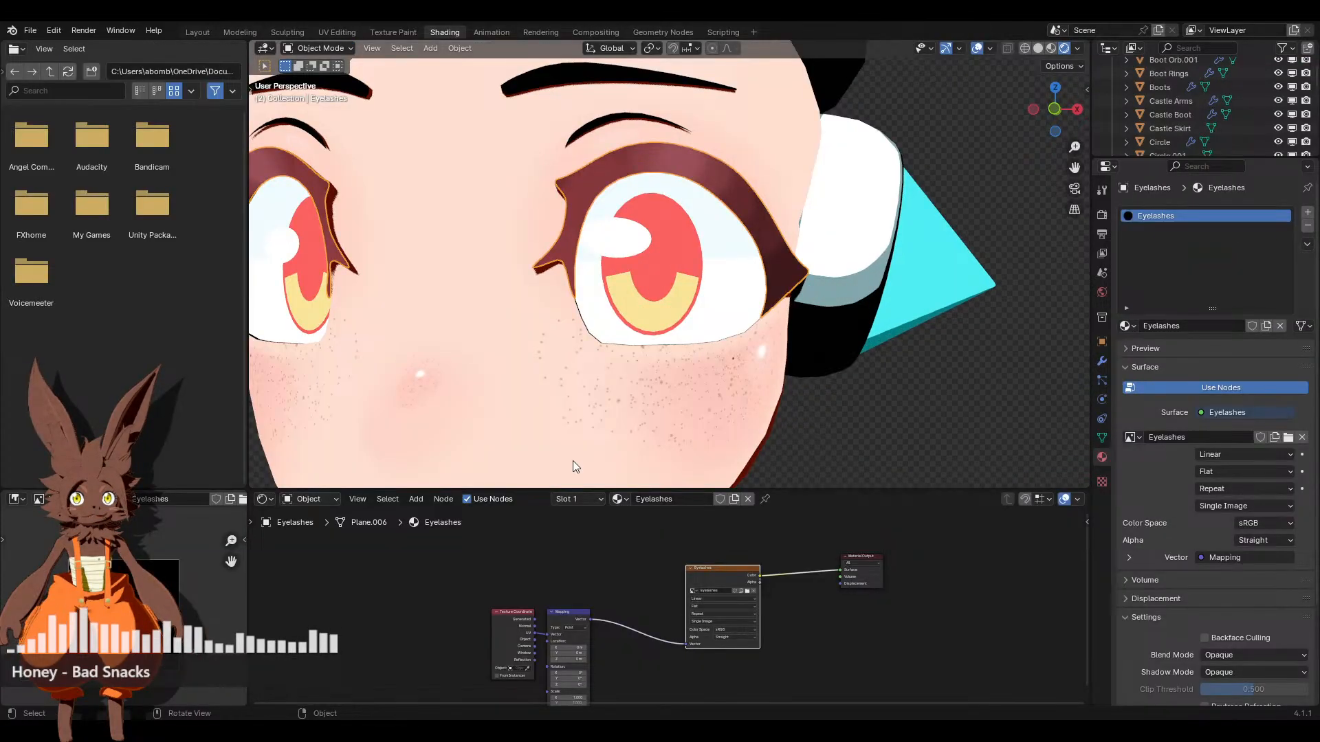
{"action": "scroll", "coordinate": [722, 382], "scroll_direction": "down", "scroll_amount": 5}
{"action": "middle_click_drag", "start_coordinate": [853, 481], "coordinate": [823, 381], "text": "shift"}
{"action": "left_click", "coordinate": [822, 381]}
{"action": "scroll", "coordinate": [790, 380], "scroll_direction": "down", "scroll_amount": 6}
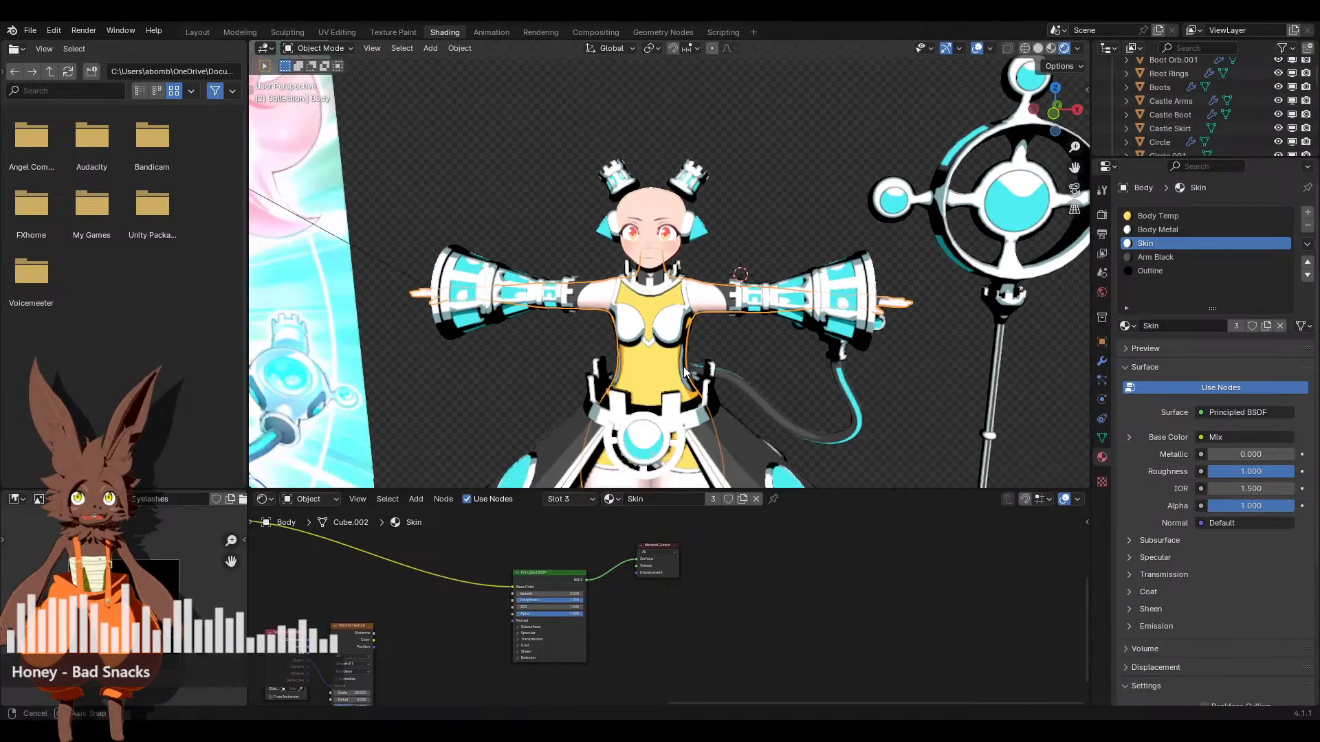
{"action": "middle_click_drag", "start_coordinate": [725, 293], "coordinate": [716, 313]}
{"action": "left_click", "coordinate": [319, 48]}
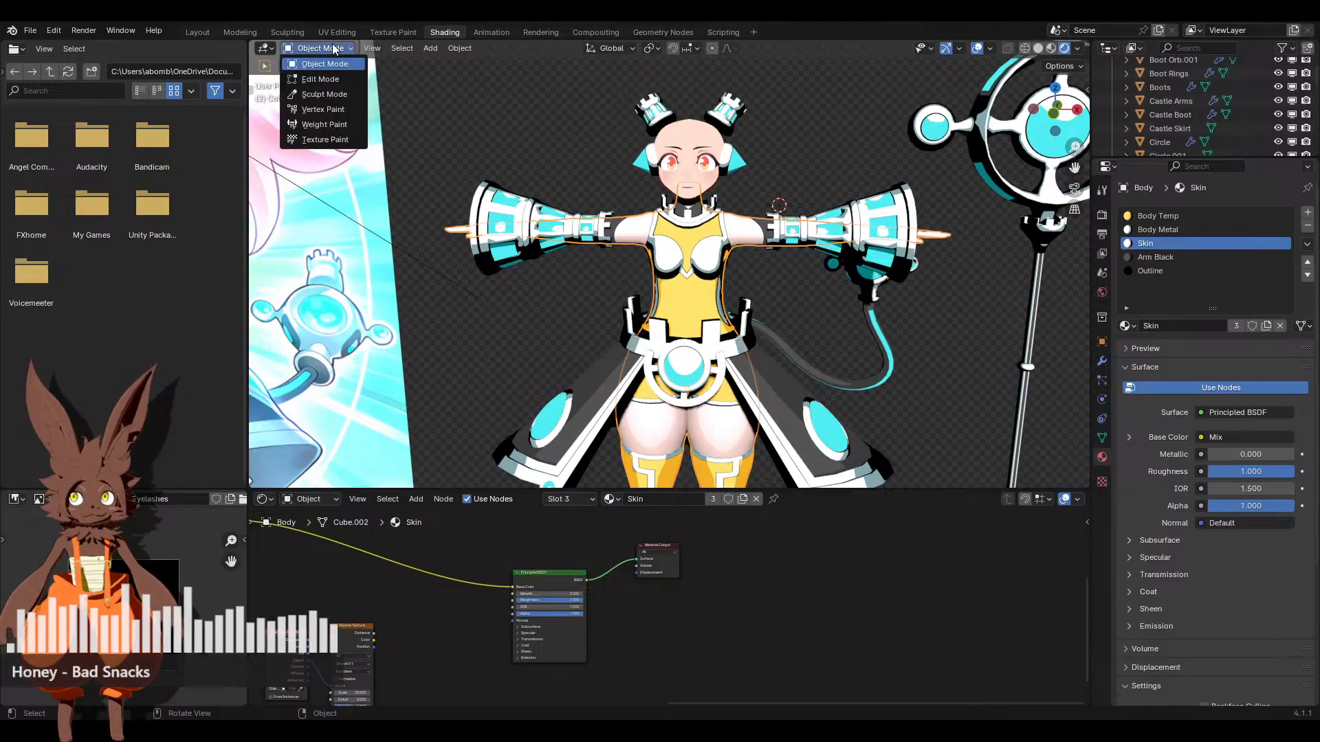
{"action": "left_click", "coordinate": [318, 81]}
{"action": "left_click", "coordinate": [1025, 48]}
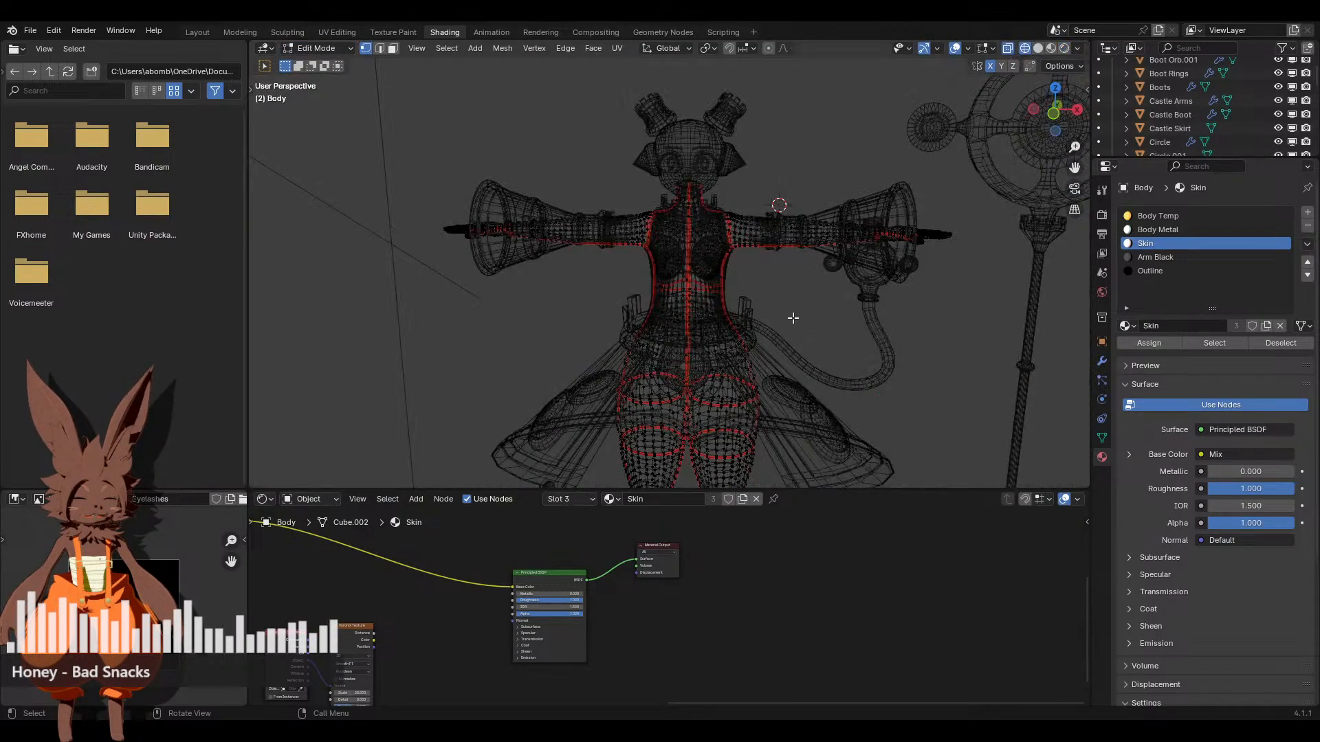
{"action": "scroll", "coordinate": [729, 293], "scroll_direction": "up", "scroll_amount": 2}
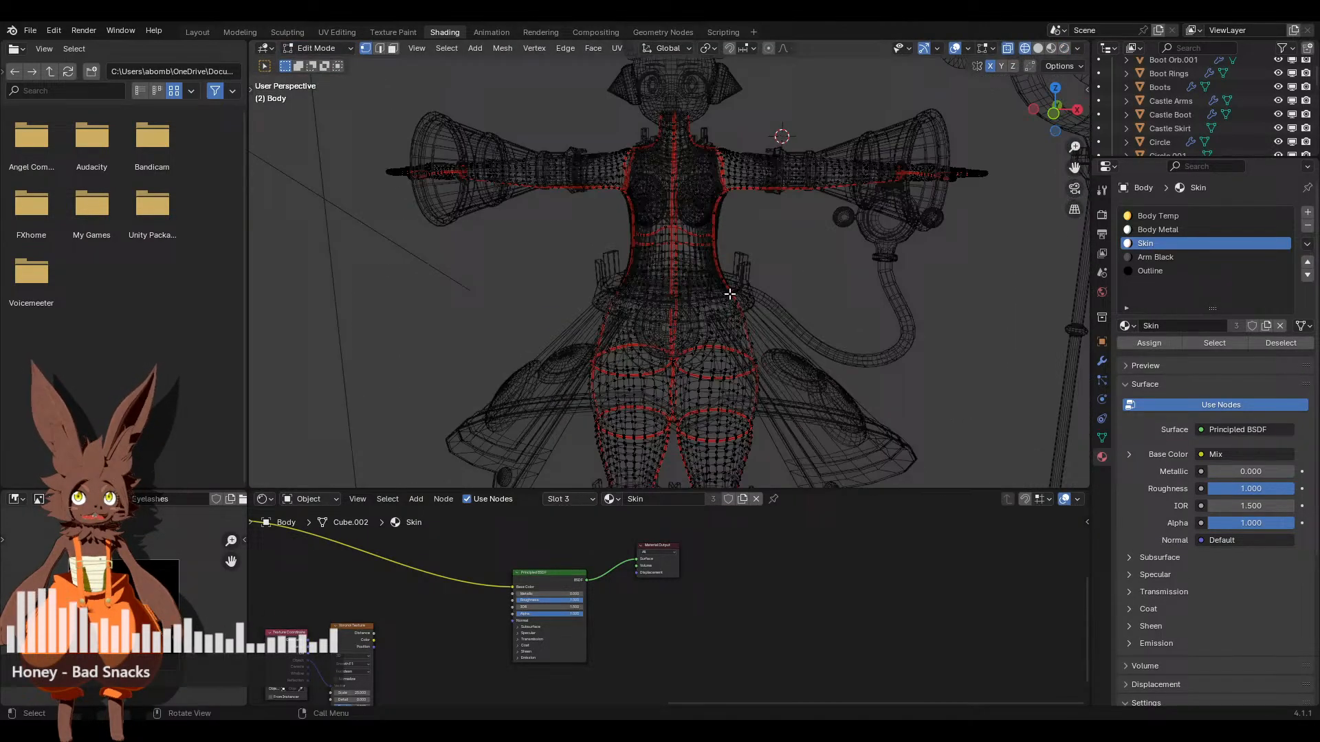
In the Layout workspace, show the Body mesh in front wireframe view and select all of its geometry
{"action": "left_click", "coordinate": [201, 33]}
{"action": "scroll", "coordinate": [486, 251], "scroll_direction": "down", "scroll_amount": 4}
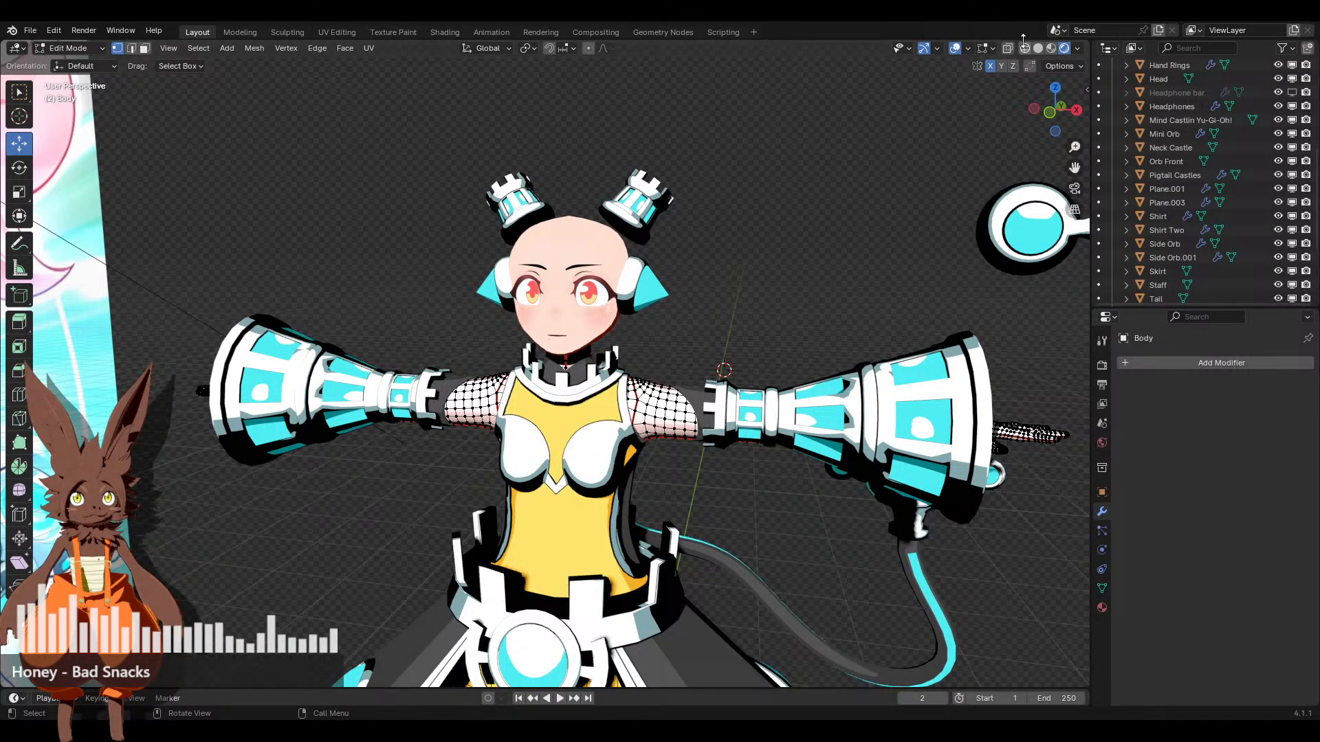
{"action": "left_click", "coordinate": [1025, 48]}
{"action": "left_click", "coordinate": [1050, 121]}
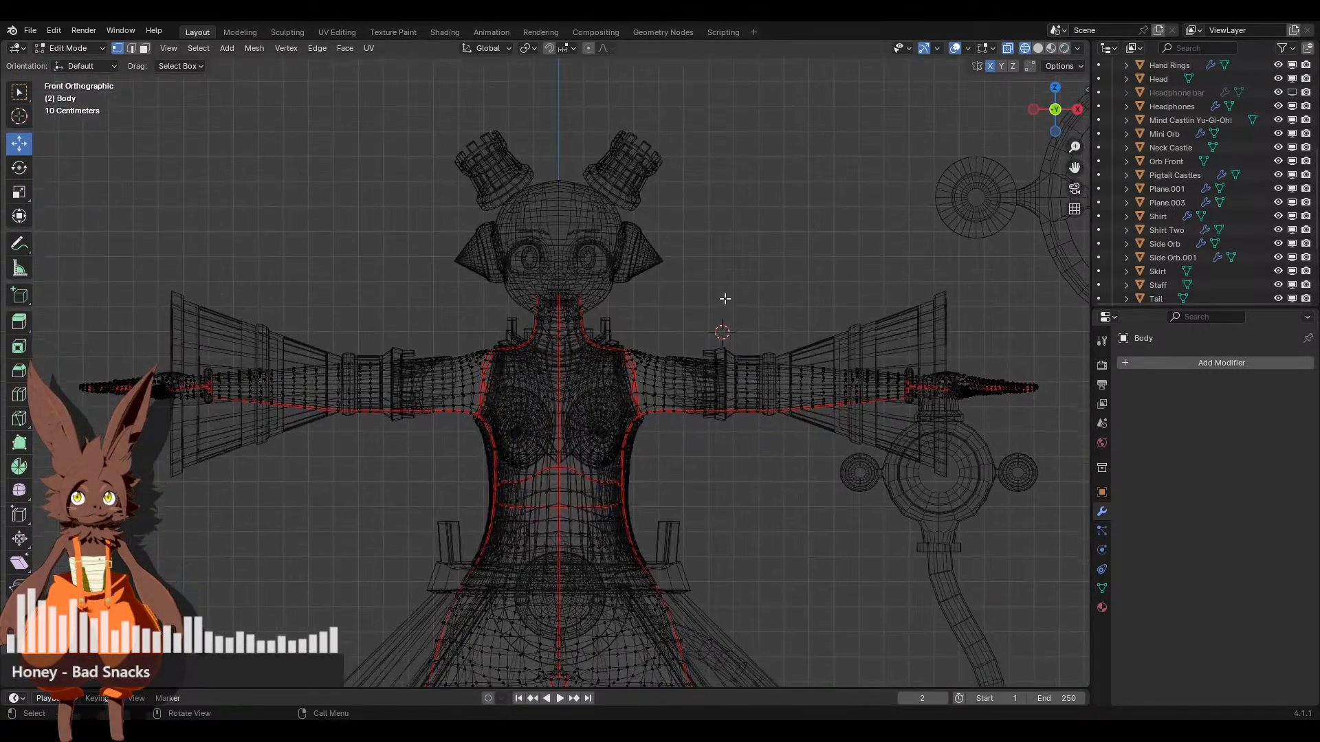
{"action": "key", "text": "a"}
{"action": "scroll", "coordinate": [721, 223], "scroll_direction": "down", "scroll_amount": 3}
{"action": "scroll", "coordinate": [723, 241], "scroll_direction": "up", "scroll_amount": 1}
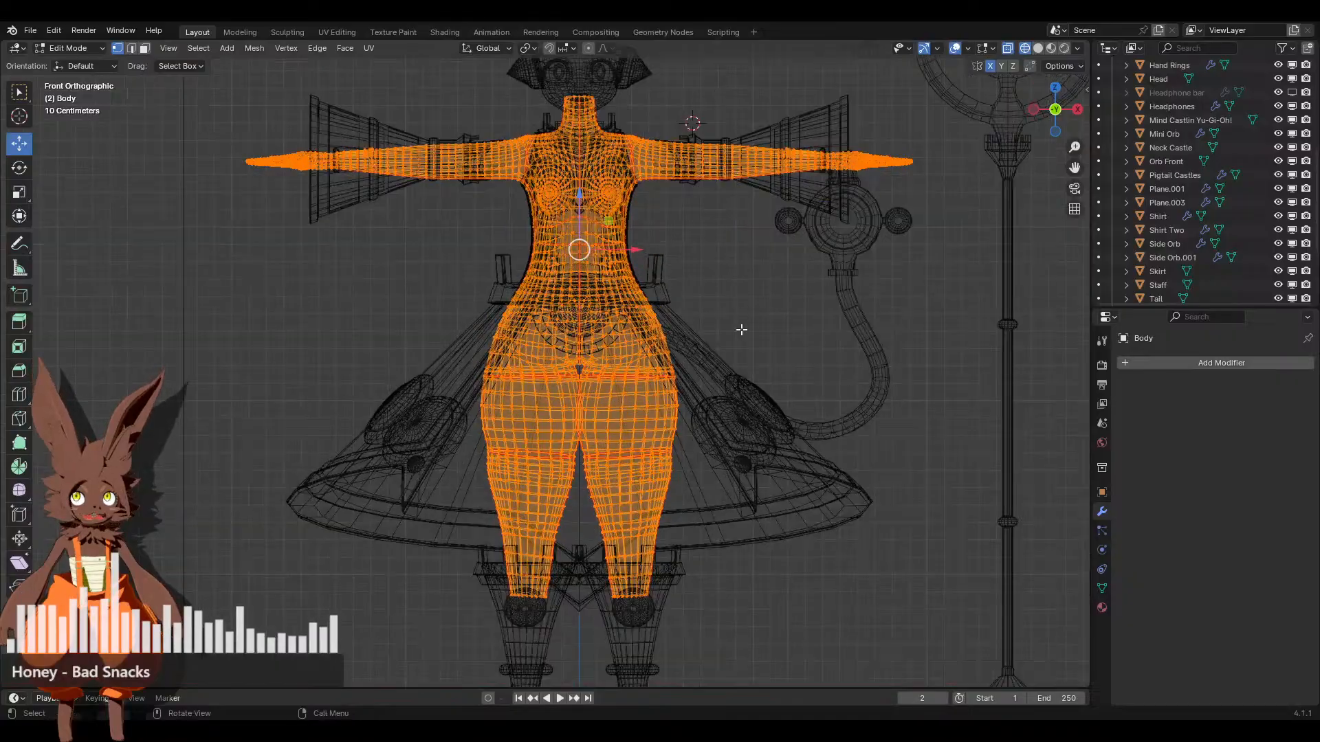
{"action": "mouse_move", "coordinate": [742, 331]}
{"action": "middle_mouse_down"}
{"action": "mouse_move", "coordinate": [716, 410]}
{"action": "mouse_move", "coordinate": [731, 324]}
{"action": "middle_mouse_up"}
{"action": "scroll", "coordinate": [731, 324], "scroll_direction": "up", "scroll_amount": 4}
In solid shading, select the lower edge loop of the narrow lower-thigh band on both legs and mark the loops as seams
{"action": "left_click", "coordinate": [1038, 49]}
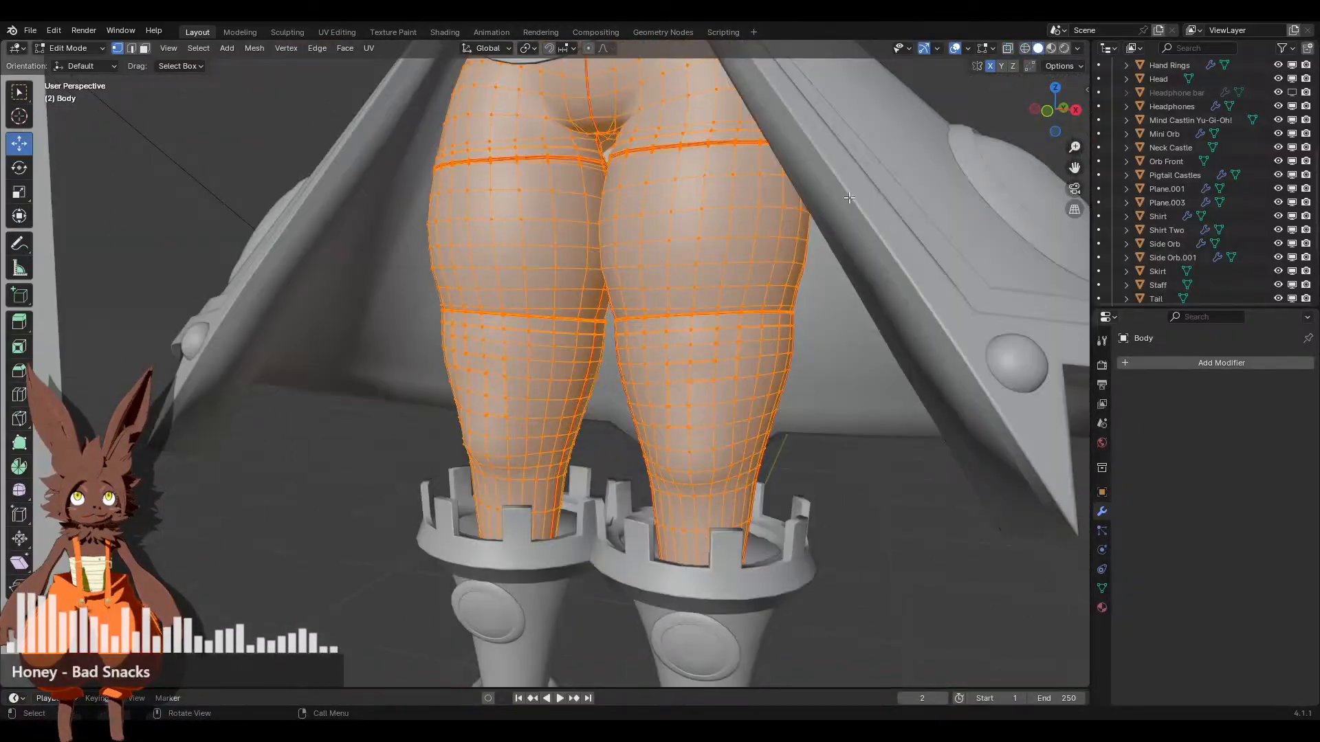
{"action": "scroll", "coordinate": [740, 291], "scroll_direction": "up", "scroll_amount": 5}
{"action": "scroll", "coordinate": [547, 466], "scroll_direction": "down", "scroll_amount": 4}
{"action": "middle_click_drag", "start_coordinate": [592, 462], "coordinate": [575, 495], "text": "shift"}
{"action": "scroll", "coordinate": [575, 495], "scroll_direction": "up", "scroll_amount": 2}
{"action": "left_click", "coordinate": [798, 492]}
{"action": "scroll", "coordinate": [558, 358], "scroll_direction": "up", "scroll_amount": 2}
{"action": "middle_click_drag", "start_coordinate": [558, 358], "coordinate": [784, 447], "text": "shift"}
{"action": "scroll", "coordinate": [481, 475], "scroll_direction": "up", "scroll_amount": 2}
{"action": "scroll", "coordinate": [523, 461], "scroll_direction": "up", "scroll_amount": 4}
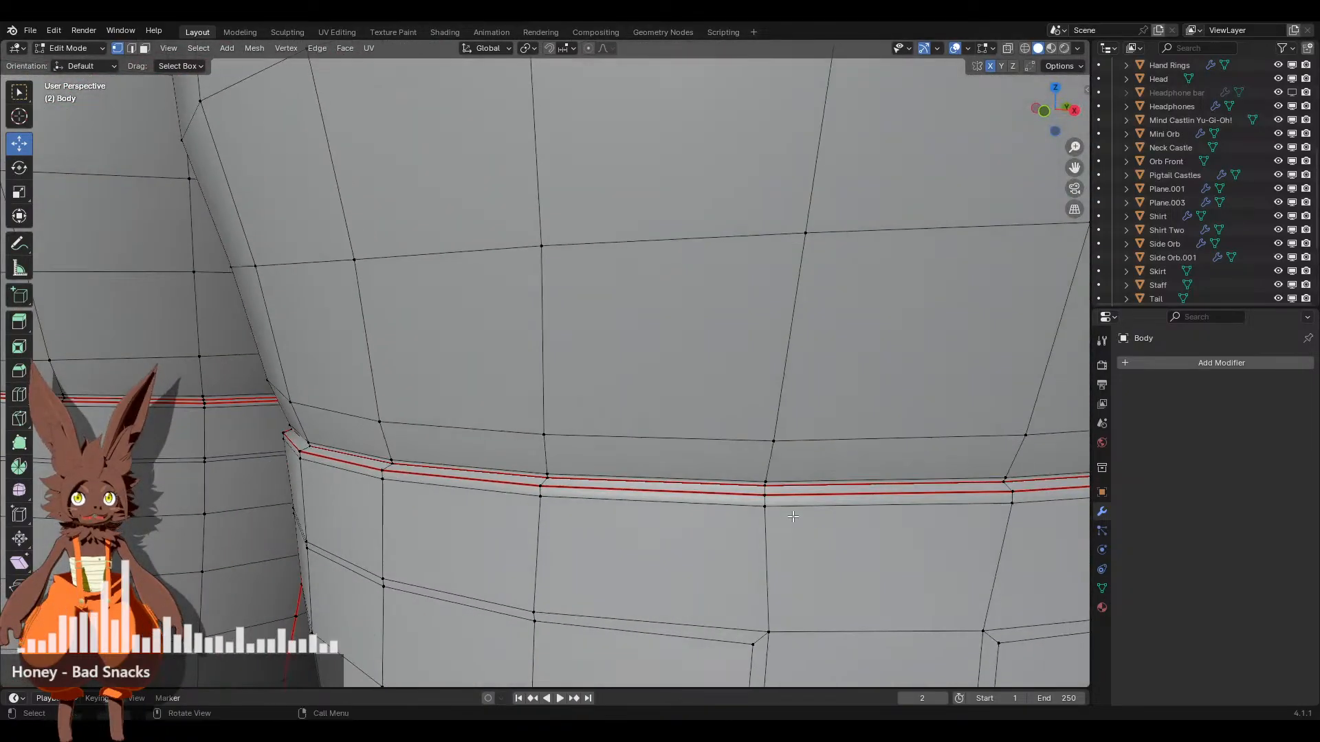
{"action": "middle_click_drag", "start_coordinate": [804, 503], "coordinate": [308, 483]}
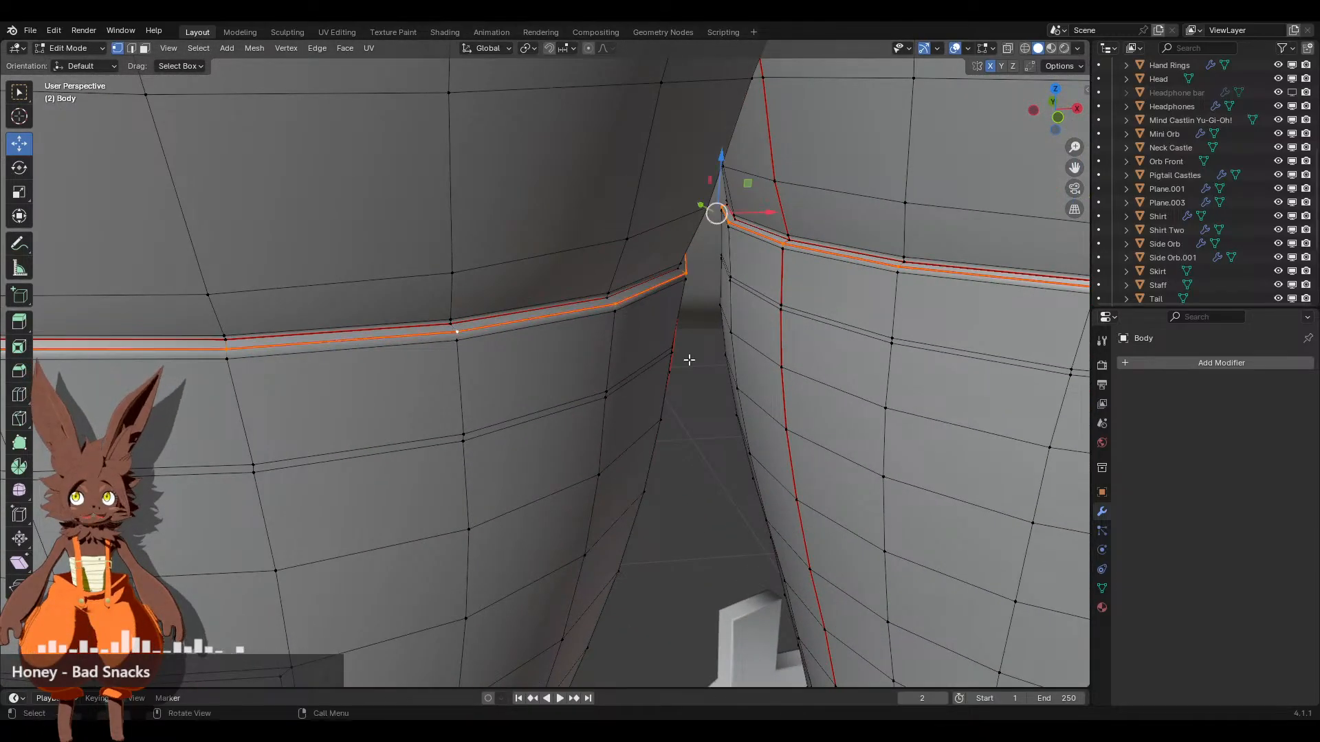
{"action": "left_click", "coordinate": [132, 48]}
{"action": "key", "text": "ctrl+e"}
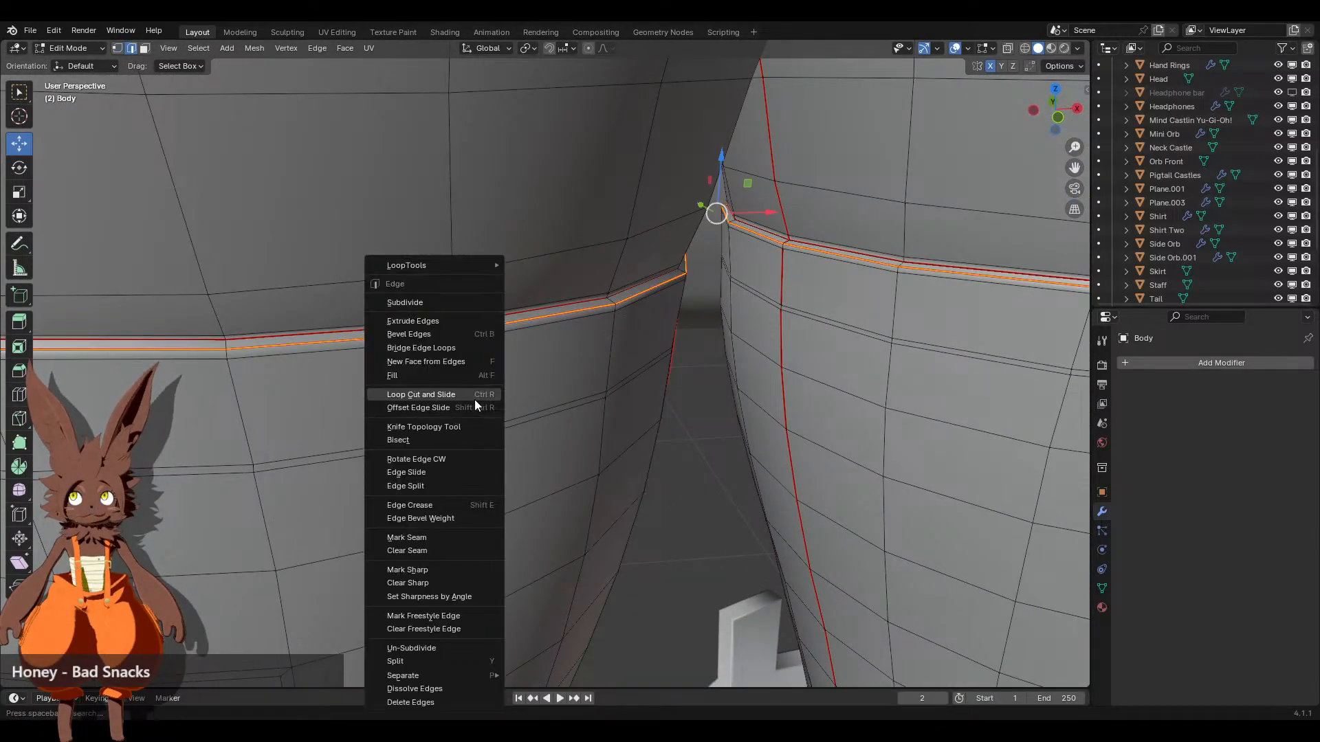
{"action": "left_click", "coordinate": [443, 541]}
{"action": "scroll", "coordinate": [610, 444], "scroll_direction": "down", "scroll_amount": 8}
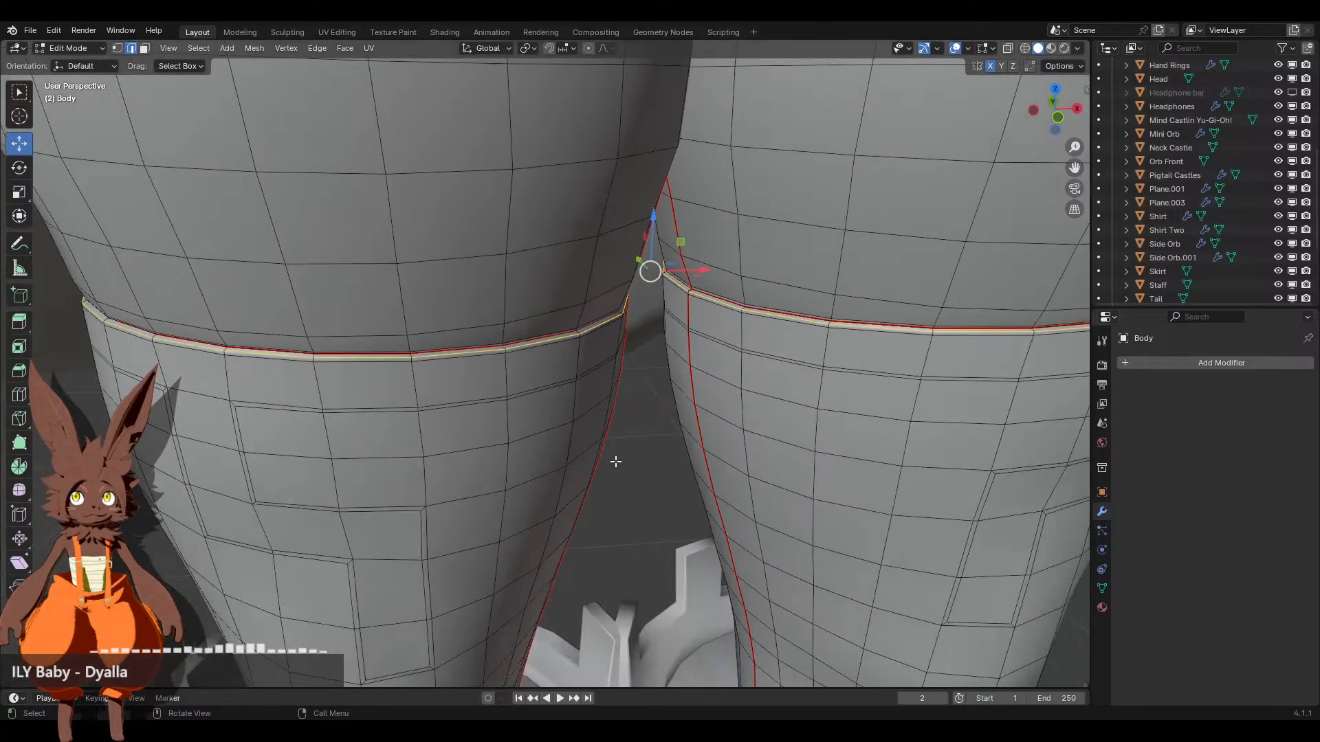
Mark the lower edge loops of the narrow bands around the tops of both thighs as seams
{"action": "scroll", "coordinate": [609, 444], "scroll_direction": "up", "scroll_amount": 7}
{"action": "middle_click_drag", "start_coordinate": [610, 444], "coordinate": [660, 275], "text": "alt"}
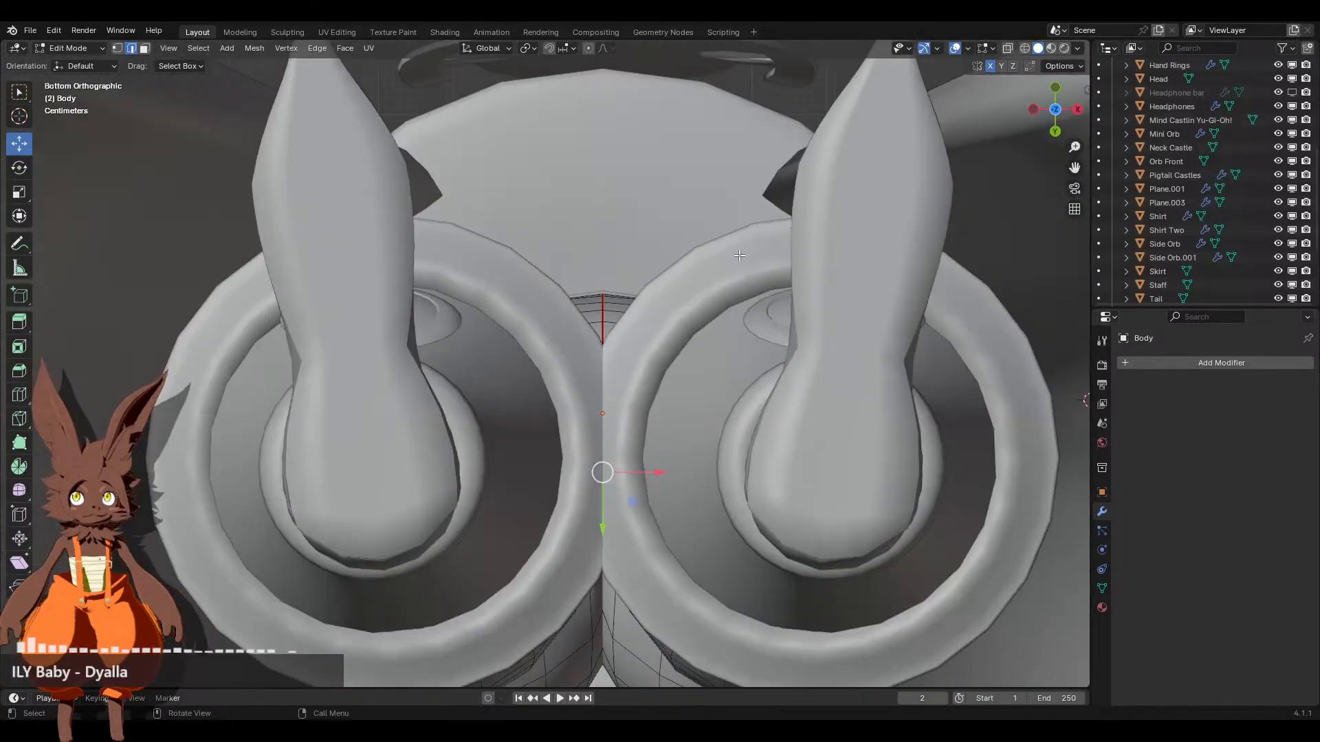
{"action": "middle_click_drag", "start_coordinate": [701, 151], "coordinate": [730, 244]}
{"action": "scroll", "coordinate": [730, 244], "scroll_direction": "up", "scroll_amount": 8}
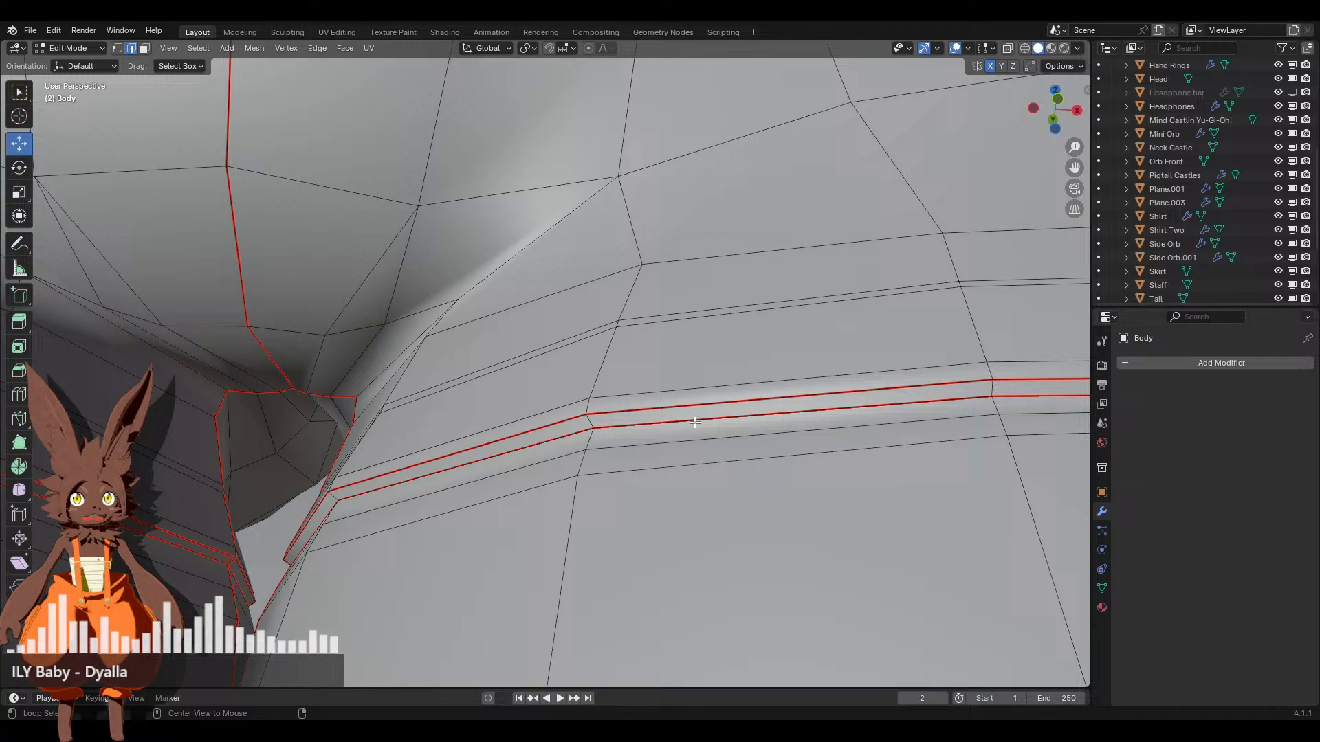
{"action": "left_click", "coordinate": [695, 422]}
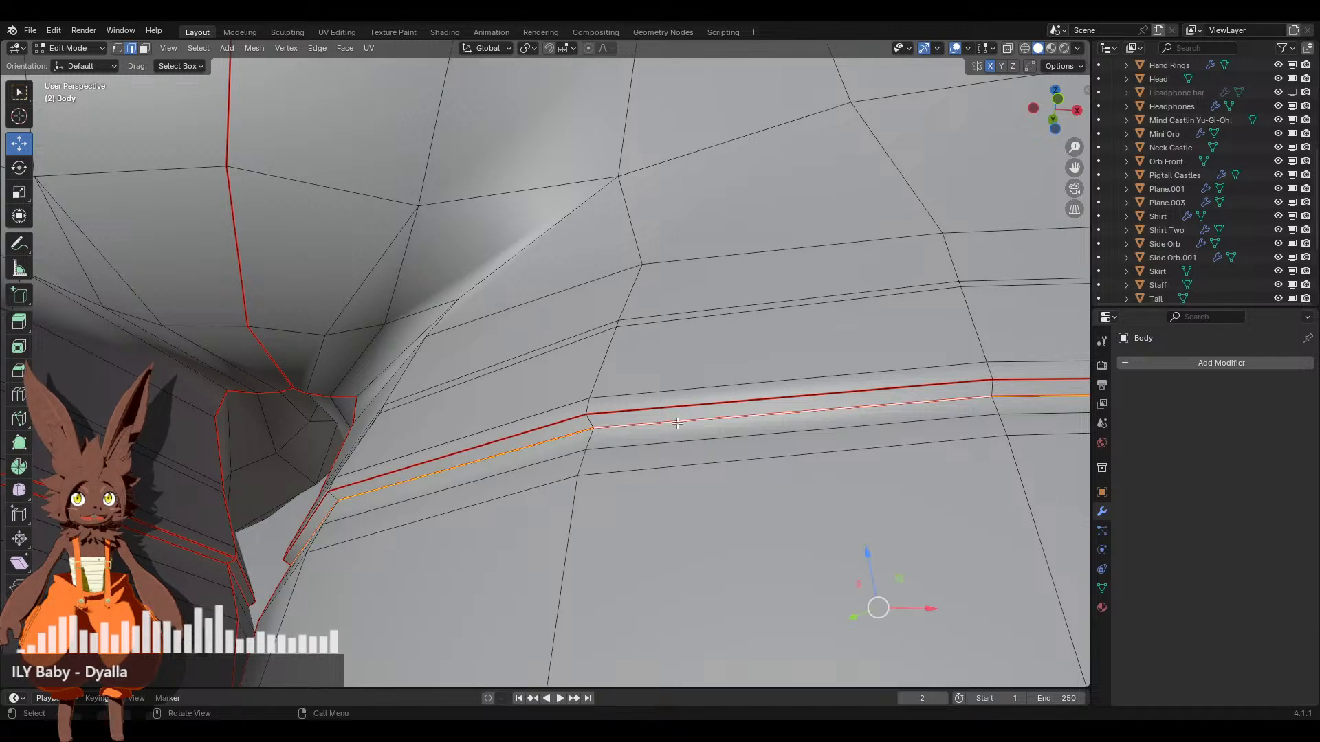
{"action": "scroll", "coordinate": [695, 422], "scroll_direction": "down", "scroll_amount": 5}
{"action": "left_click", "coordinate": [284, 498], "text": "alt"}
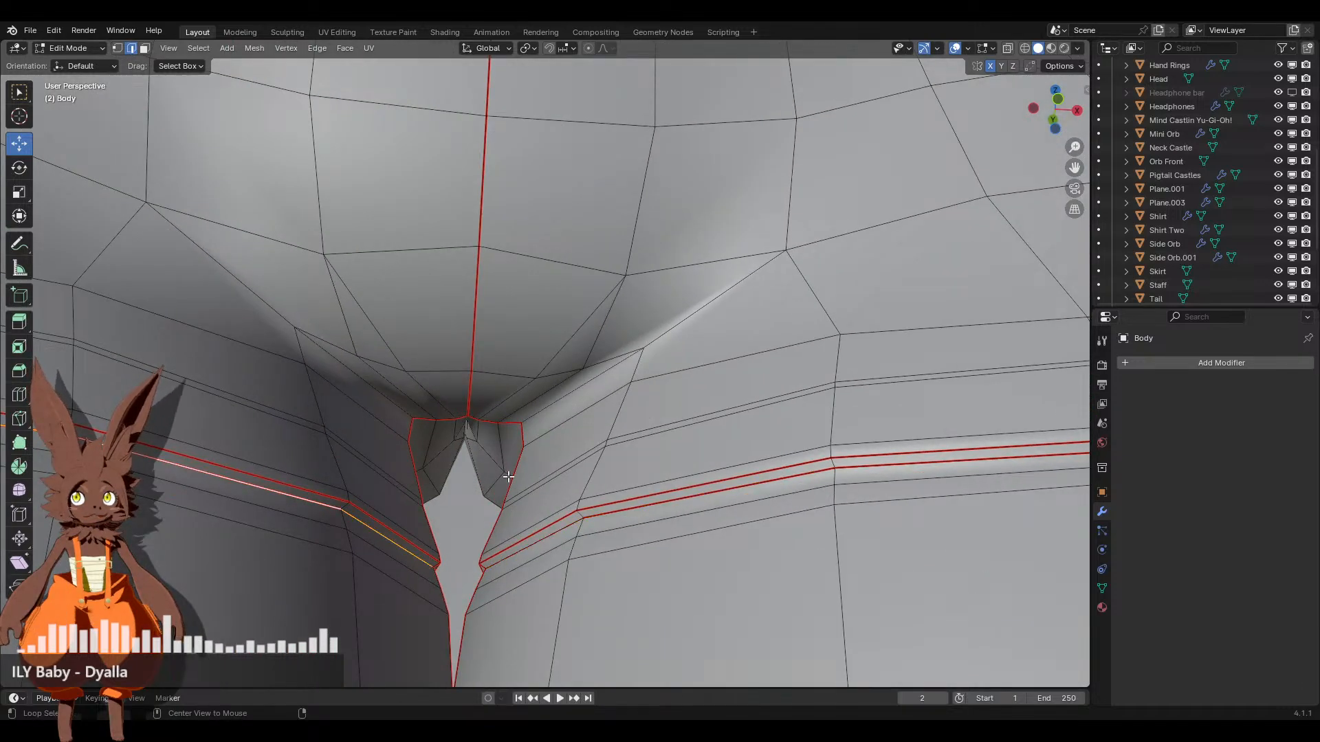
{"action": "right_click", "coordinate": [741, 443]}
{"action": "left_click", "coordinate": [729, 444]}
Examine the Body's seams along the legs, neck, shoulders and arms in solid shading
{"action": "scroll", "coordinate": [716, 432], "scroll_direction": "down", "scroll_amount": 4}
{"action": "scroll", "coordinate": [716, 432], "scroll_direction": "down", "scroll_amount": 3}
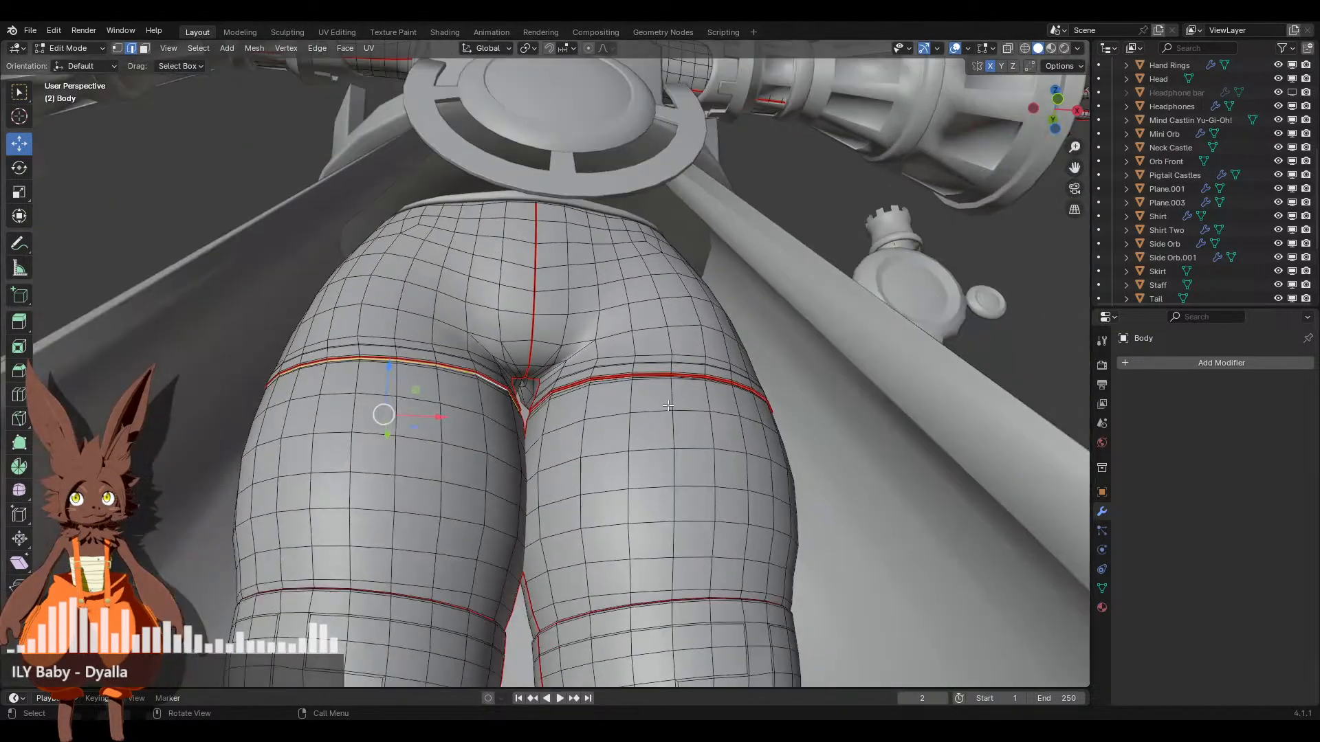
{"action": "middle_click_drag", "start_coordinate": [716, 433], "coordinate": [707, 477]}
{"action": "middle_click_drag", "start_coordinate": [584, 82], "coordinate": [612, 445], "text": "shift"}
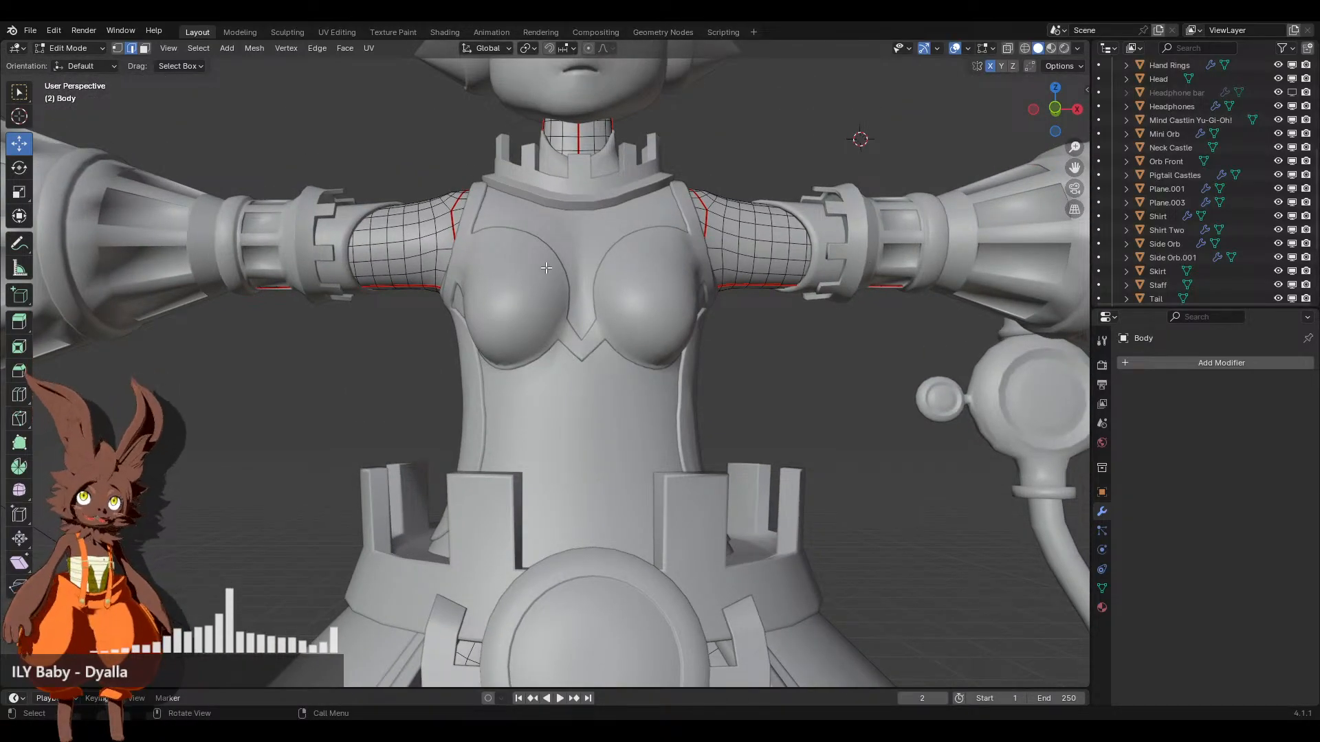
{"action": "scroll", "coordinate": [547, 275], "scroll_direction": "down", "scroll_amount": 1}
{"action": "middle_click_drag", "start_coordinate": [547, 275], "coordinate": [468, 373], "text": "shift"}
{"action": "scroll", "coordinate": [639, 358], "scroll_direction": "up", "scroll_amount": 2}
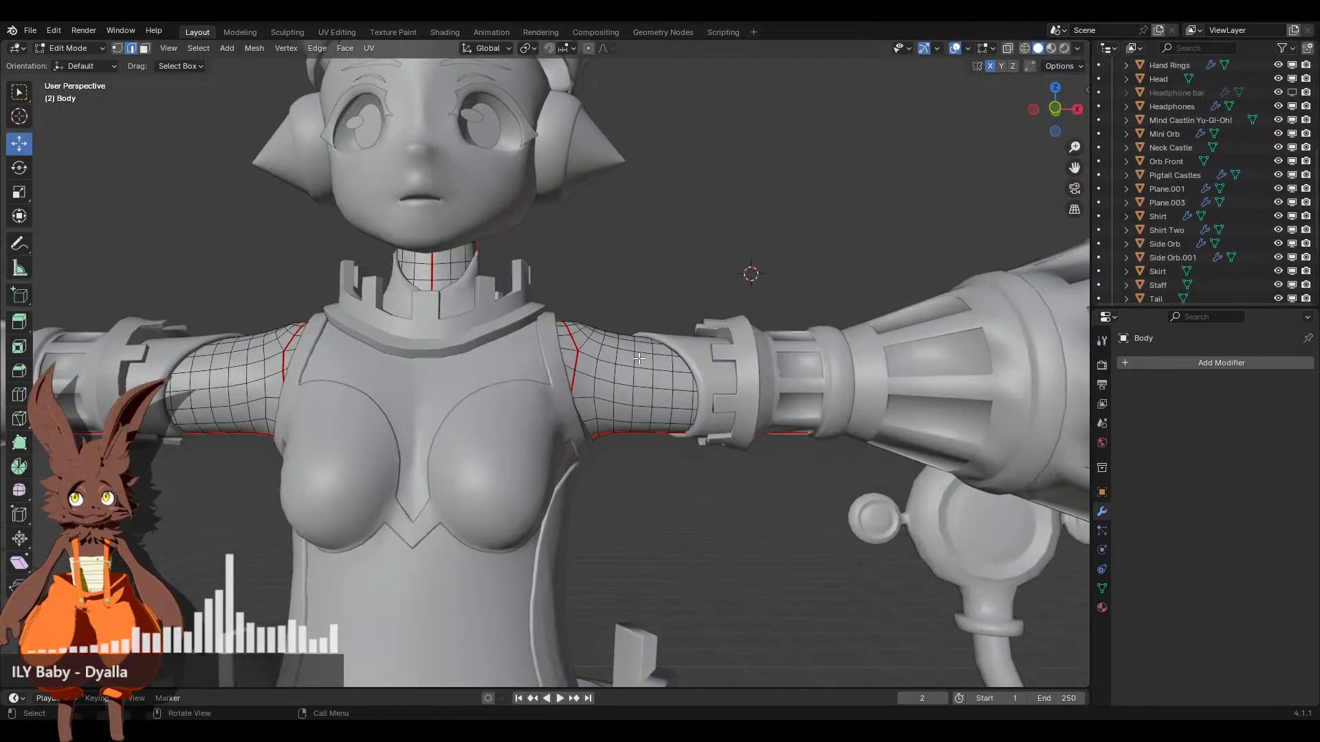
{"action": "middle_click_drag", "start_coordinate": [639, 359], "coordinate": [638, 367]}
{"action": "middle_click_drag", "start_coordinate": [962, 153], "coordinate": [930, 179], "text": "shift"}
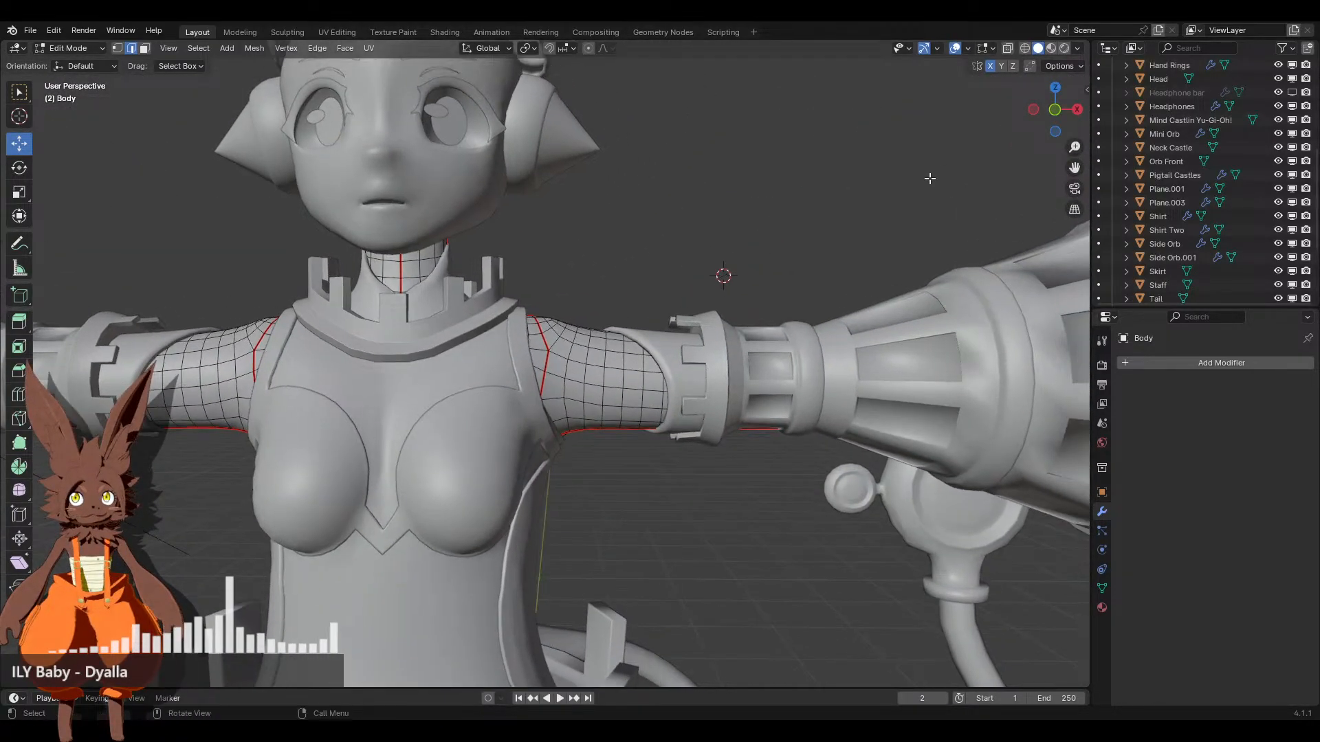
In wireframe shading, select the unmarked edges in the vertical centre line of the lower torso and mark them as a seam
{"action": "left_click", "coordinate": [1059, 110]}
{"action": "left_click", "coordinate": [1024, 48]}
{"action": "mouse_move", "coordinate": [860, 309]}
{"action": "middle_mouse_down"}
{"action": "mouse_move", "coordinate": [789, 465]}
{"action": "mouse_move", "coordinate": [662, 435]}
{"action": "mouse_move", "coordinate": [683, 481]}
{"action": "mouse_move", "coordinate": [656, 475]}
{"action": "mouse_move", "coordinate": [678, 471]}
{"action": "mouse_move", "coordinate": [625, 442]}
{"action": "mouse_move", "coordinate": [837, 454]}
{"action": "mouse_move", "coordinate": [905, 442]}
{"action": "mouse_move", "coordinate": [613, 418]}
{"action": "mouse_move", "coordinate": [584, 434]}
{"action": "mouse_move", "coordinate": [646, 422]}
{"action": "mouse_move", "coordinate": [718, 445]}
{"action": "mouse_move", "coordinate": [628, 451]}
{"action": "mouse_move", "coordinate": [543, 501]}
{"action": "mouse_move", "coordinate": [548, 436]}
{"action": "mouse_move", "coordinate": [536, 458]}
{"action": "mouse_move", "coordinate": [604, 442]}
{"action": "mouse_move", "coordinate": [613, 383]}
{"action": "mouse_move", "coordinate": [672, 420]}
{"action": "middle_mouse_up"}
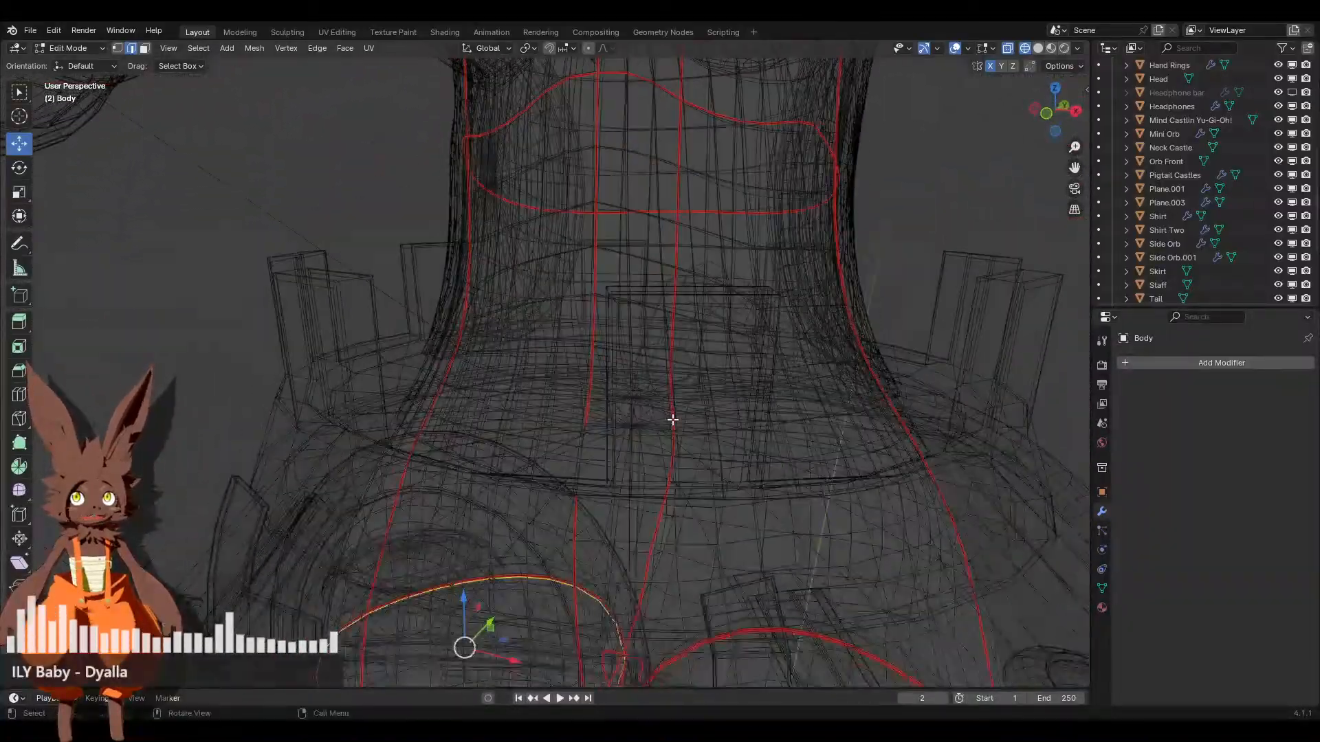
{"action": "middle_click_drag", "start_coordinate": [632, 320], "coordinate": [576, 402]}
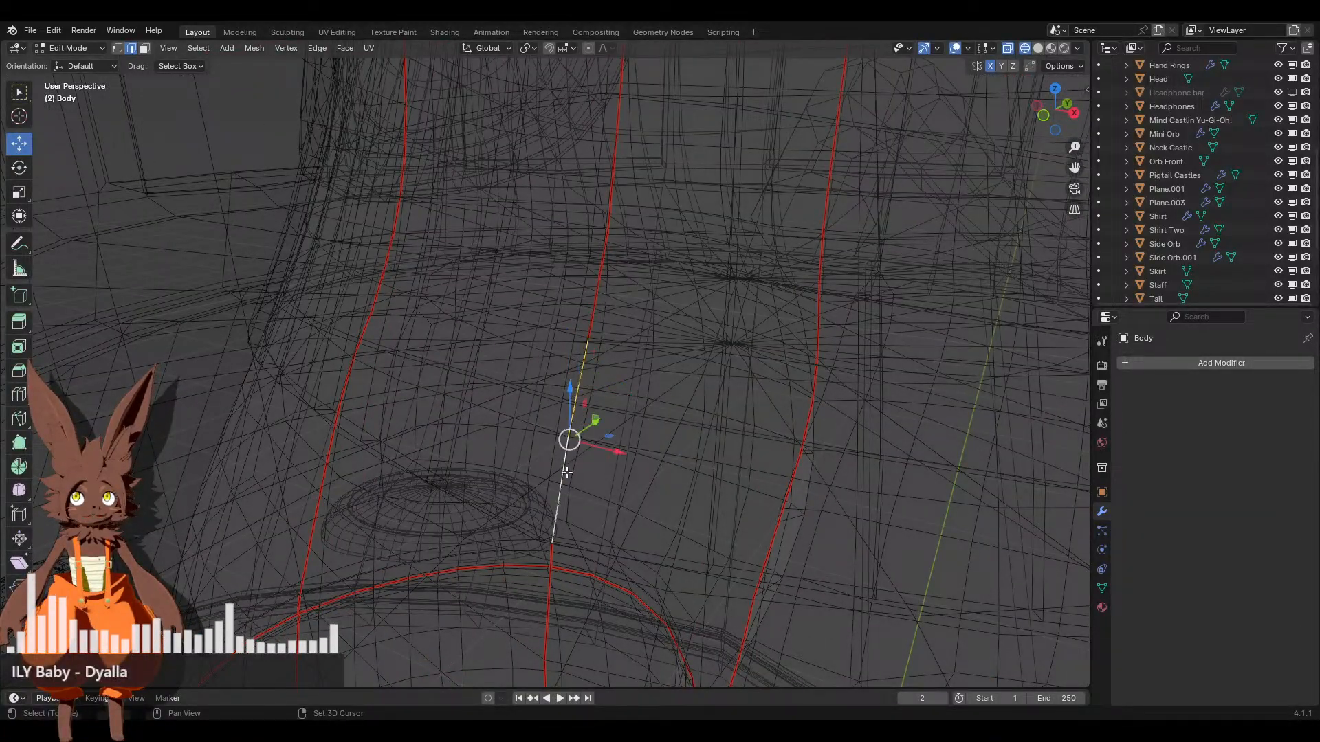
{"action": "middle_click_drag", "start_coordinate": [633, 474], "coordinate": [526, 385]}
{"action": "right_click", "coordinate": [614, 468]}
{"action": "left_click", "coordinate": [602, 448]}
Examine the torso, neck and shoulder seams of the Body in both wireframe and solid shading
{"action": "scroll", "coordinate": [603, 448], "scroll_direction": "down", "scroll_amount": 3}
{"action": "scroll", "coordinate": [665, 412], "scroll_direction": "down", "scroll_amount": 3}
{"action": "scroll", "coordinate": [651, 442], "scroll_direction": "up", "scroll_amount": 6}
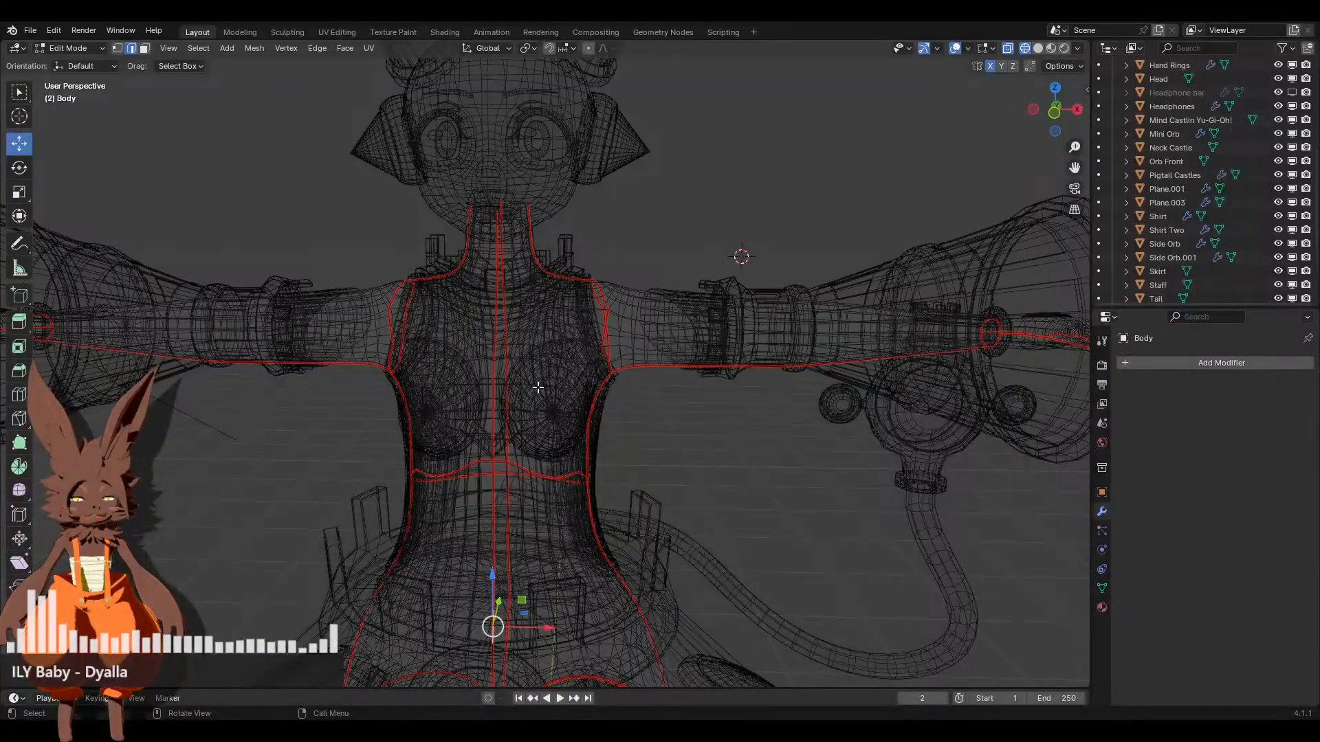
{"action": "scroll", "coordinate": [538, 387], "scroll_direction": "up", "scroll_amount": 5}
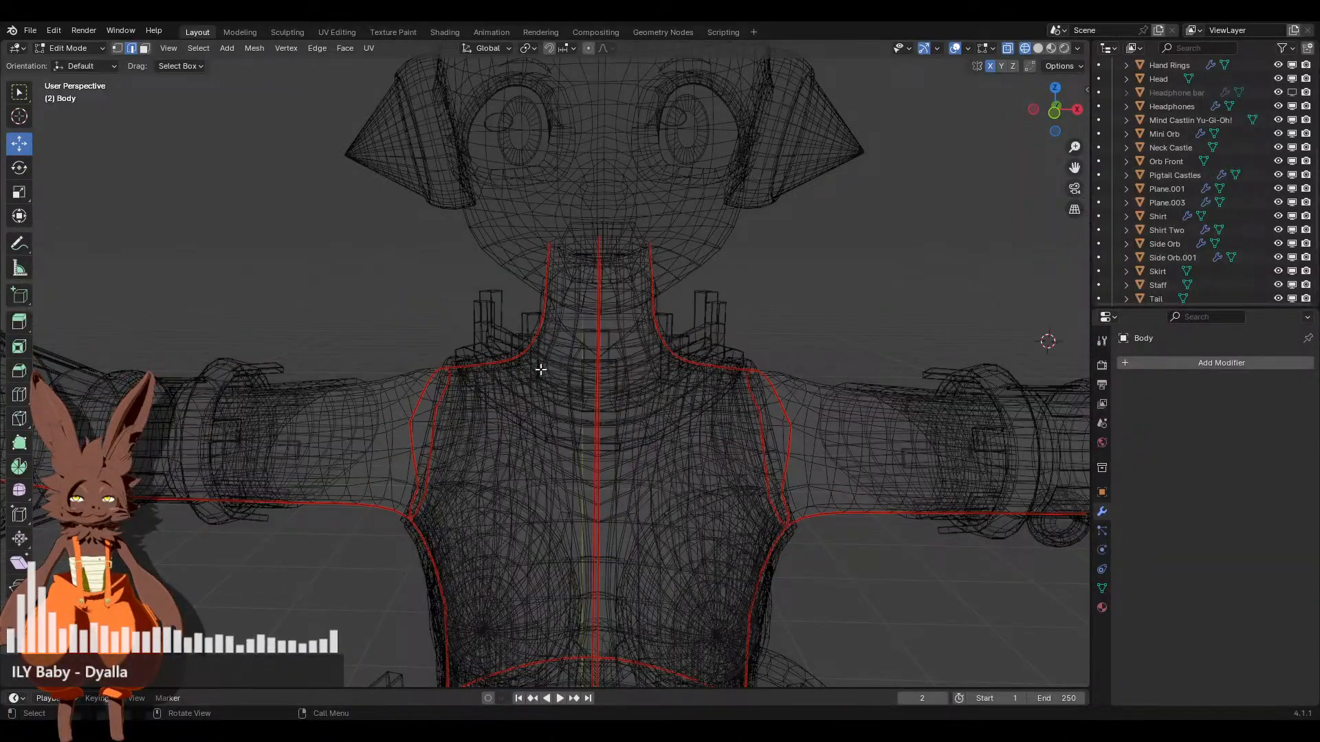
{"action": "left_click", "coordinate": [1038, 48]}
{"action": "scroll", "coordinate": [653, 354], "scroll_direction": "up", "scroll_amount": 5}
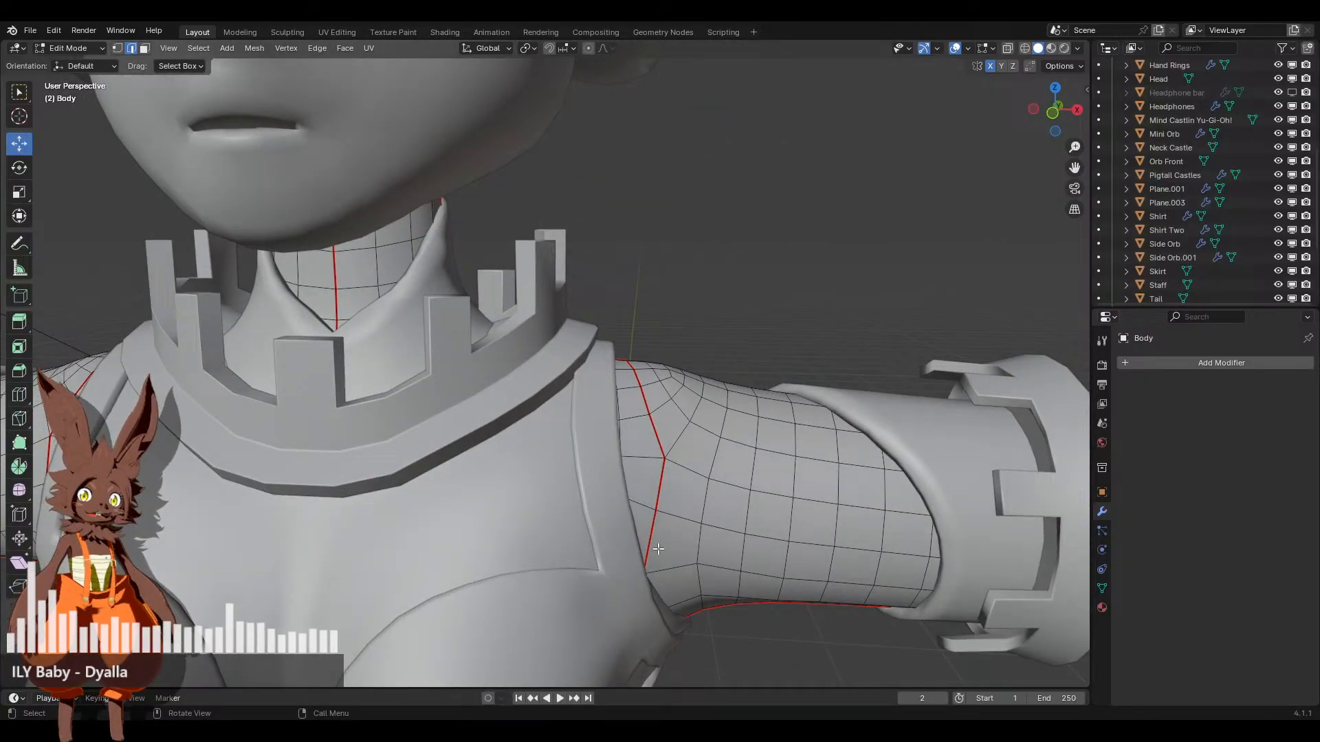
{"action": "left_click", "coordinate": [1025, 49]}
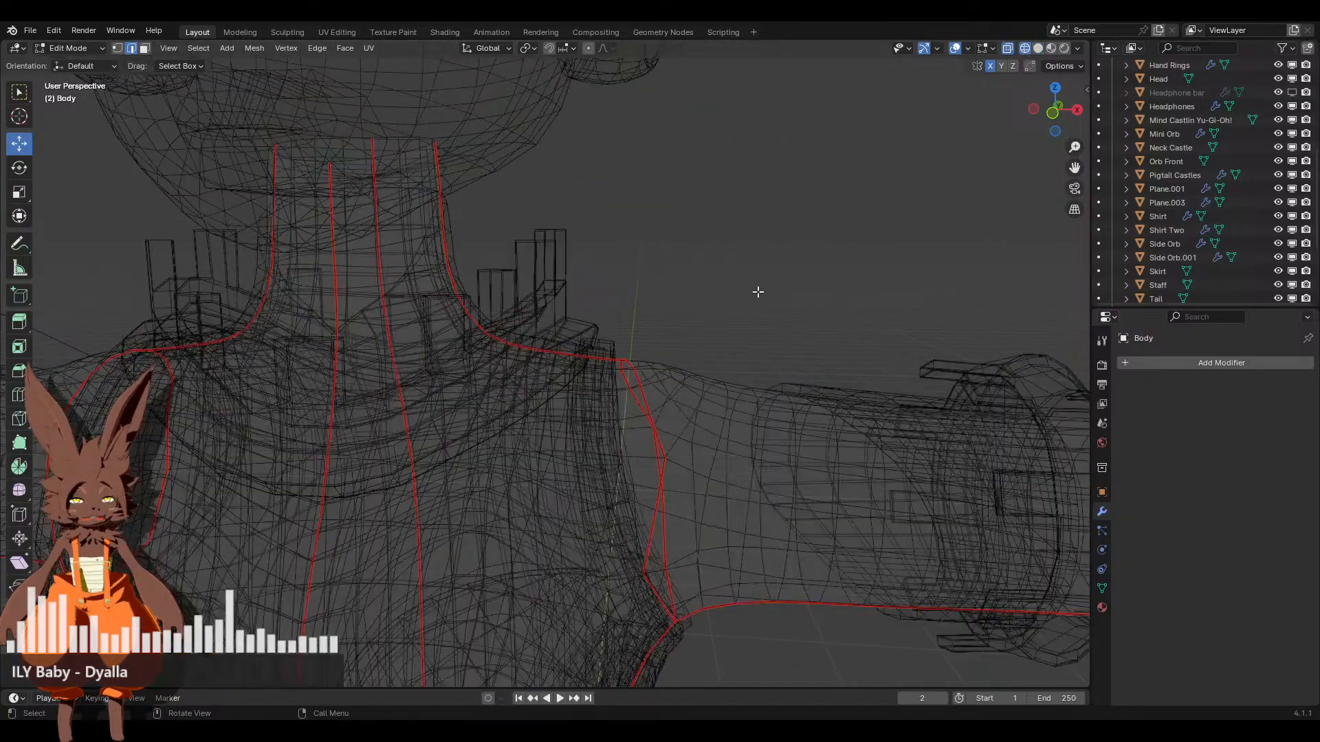
Test-select the edge loops running beside the shoulder seam, on the front and back of the torso
{"action": "middle_click_drag", "start_coordinate": [687, 346], "coordinate": [681, 251], "text": "shift"}
{"action": "scroll", "coordinate": [642, 330], "scroll_direction": "up", "scroll_amount": 2}
{"action": "middle_click_drag", "start_coordinate": [642, 330], "coordinate": [607, 336]}
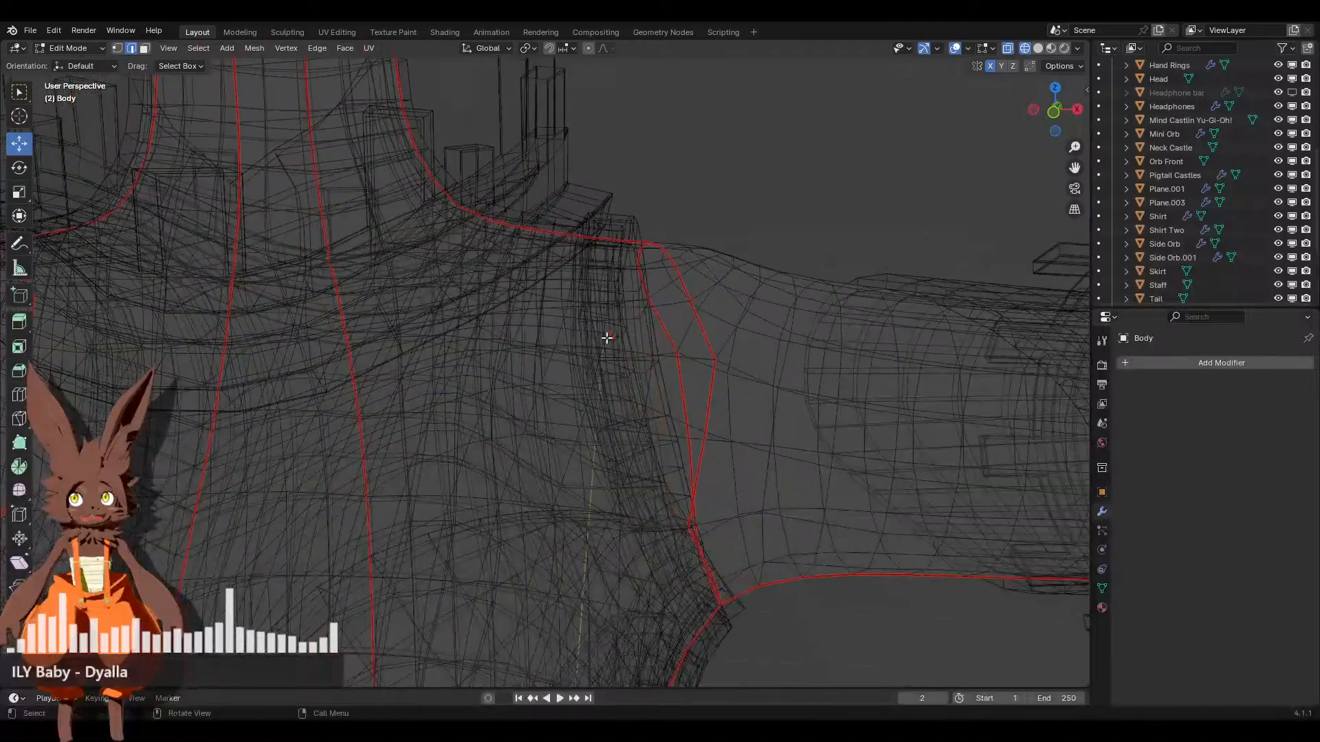
{"action": "key", "text": "a"}
{"action": "middle_click_drag", "start_coordinate": [695, 379], "coordinate": [660, 380]}
{"action": "left_click", "coordinate": [664, 376], "text": "alt"}
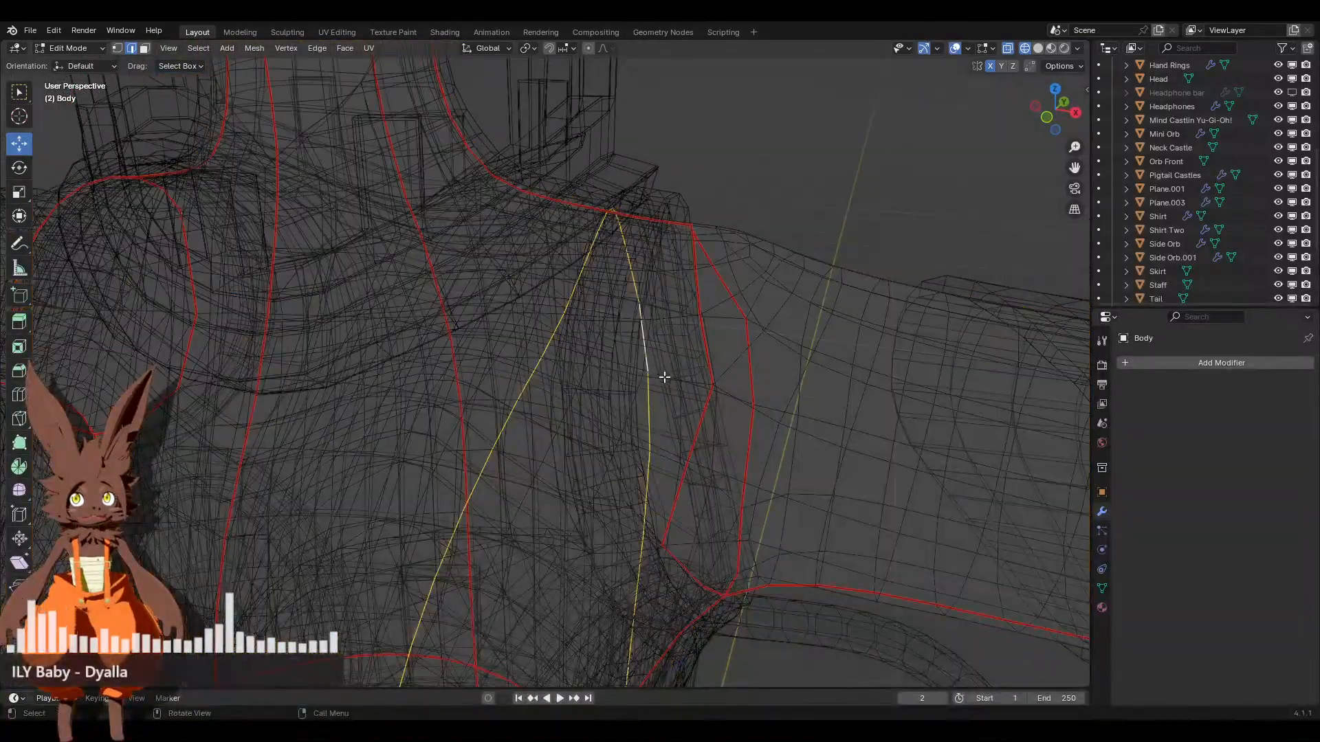
{"action": "left_click", "coordinate": [670, 297], "text": "alt"}
{"action": "left_click", "coordinate": [662, 218], "text": "alt"}
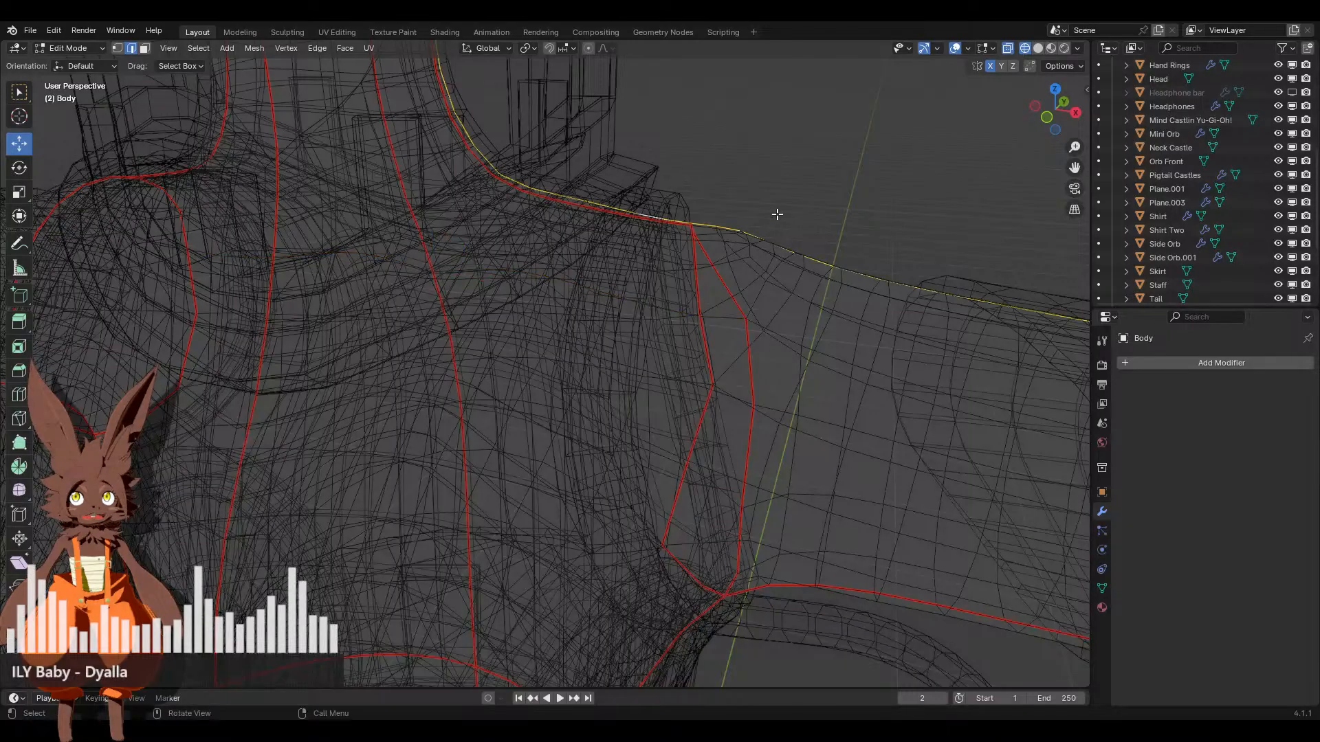
{"action": "middle_click_drag", "start_coordinate": [775, 212], "coordinate": [553, 382]}
{"action": "left_click", "coordinate": [563, 427], "text": "alt"}
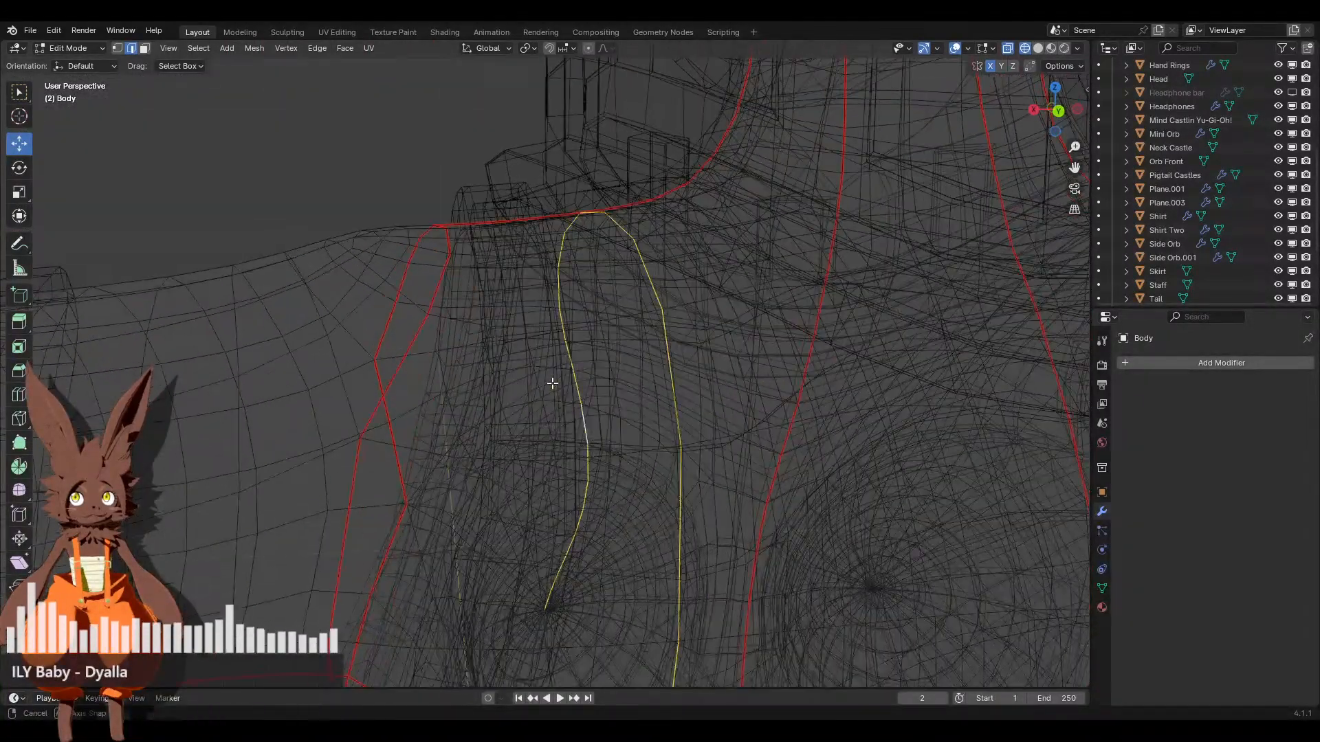
Examine the Body's shoulder, armpit and torso seams from several angles in solid and wireframe shading
{"action": "left_click", "coordinate": [1038, 49]}
{"action": "scroll", "coordinate": [476, 368], "scroll_direction": "up", "scroll_amount": 4}
{"action": "scroll", "coordinate": [401, 392], "scroll_direction": "down", "scroll_amount": 5}
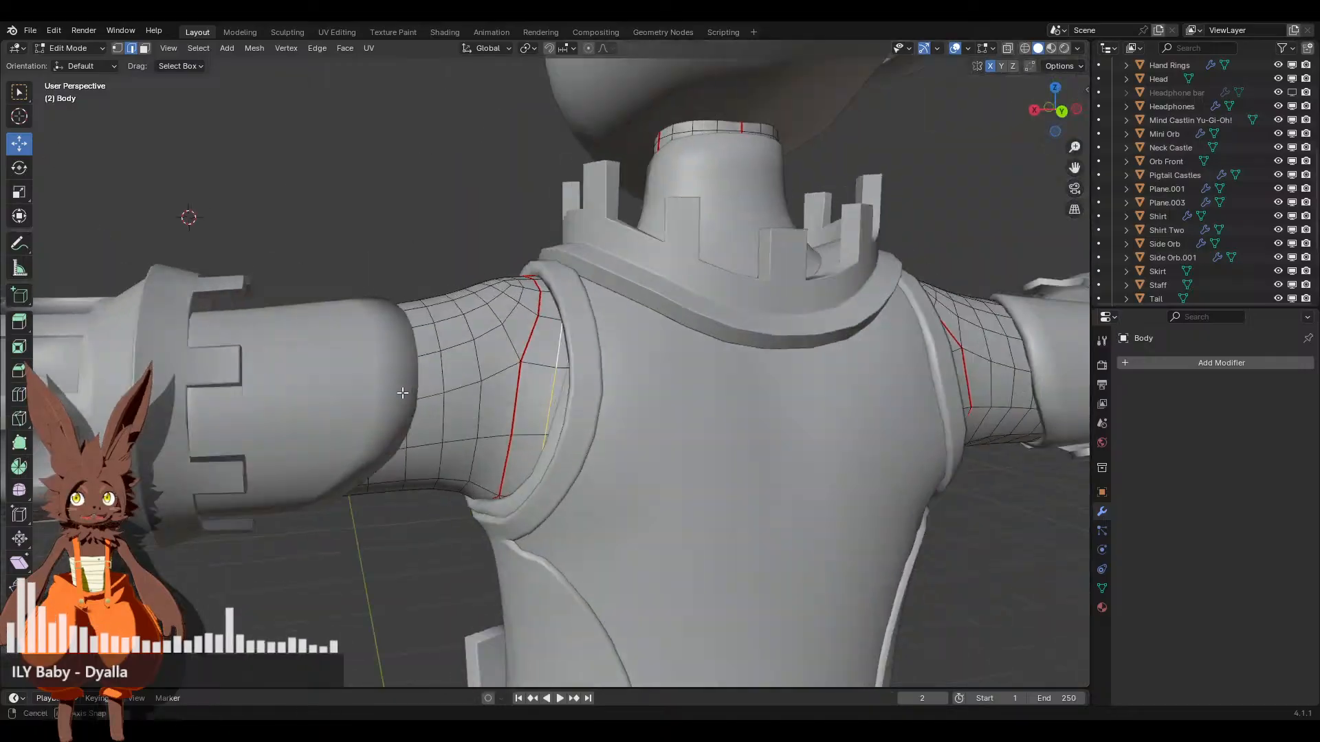
{"action": "middle_click_drag", "start_coordinate": [401, 392], "coordinate": [848, 158]}
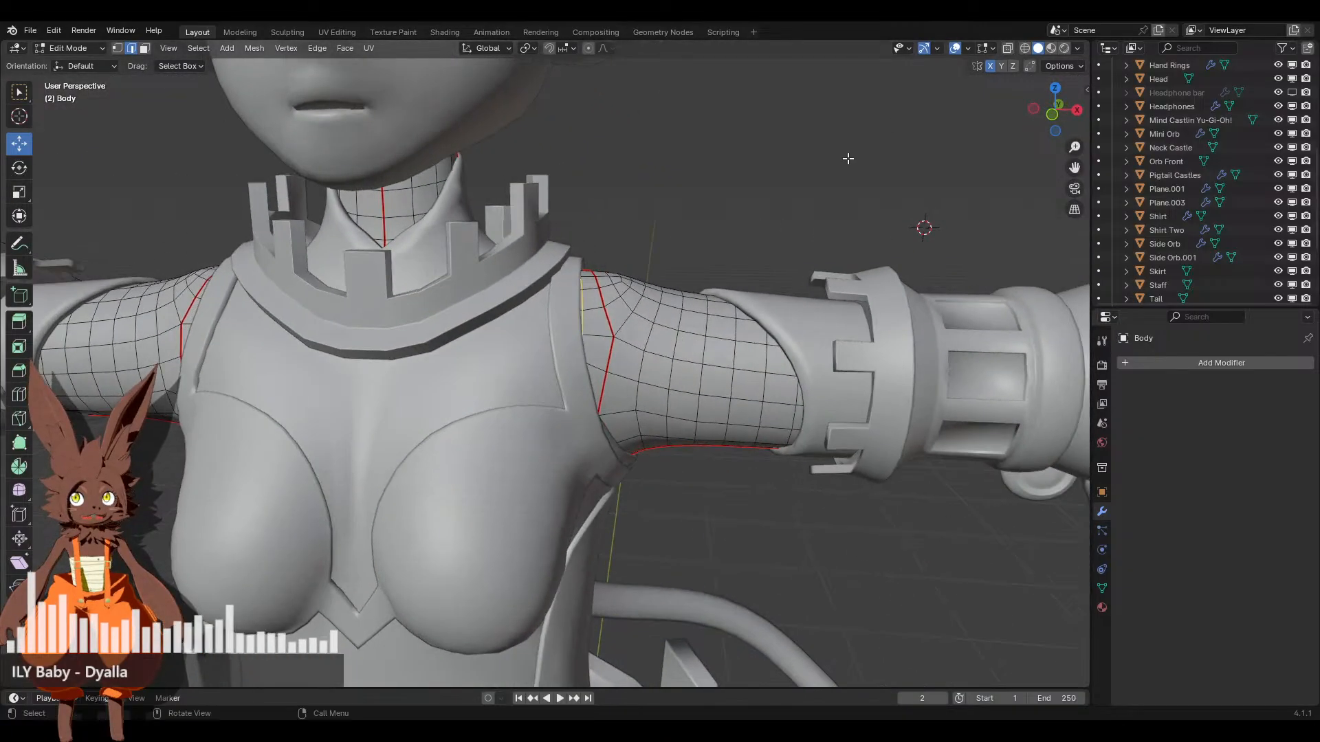
{"action": "left_click", "coordinate": [1025, 48]}
{"action": "mouse_move", "coordinate": [591, 357]}
{"action": "middle_mouse_down"}
{"action": "mouse_move", "coordinate": [560, 404]}
{"action": "mouse_move", "coordinate": [569, 294]}
{"action": "middle_mouse_up"}
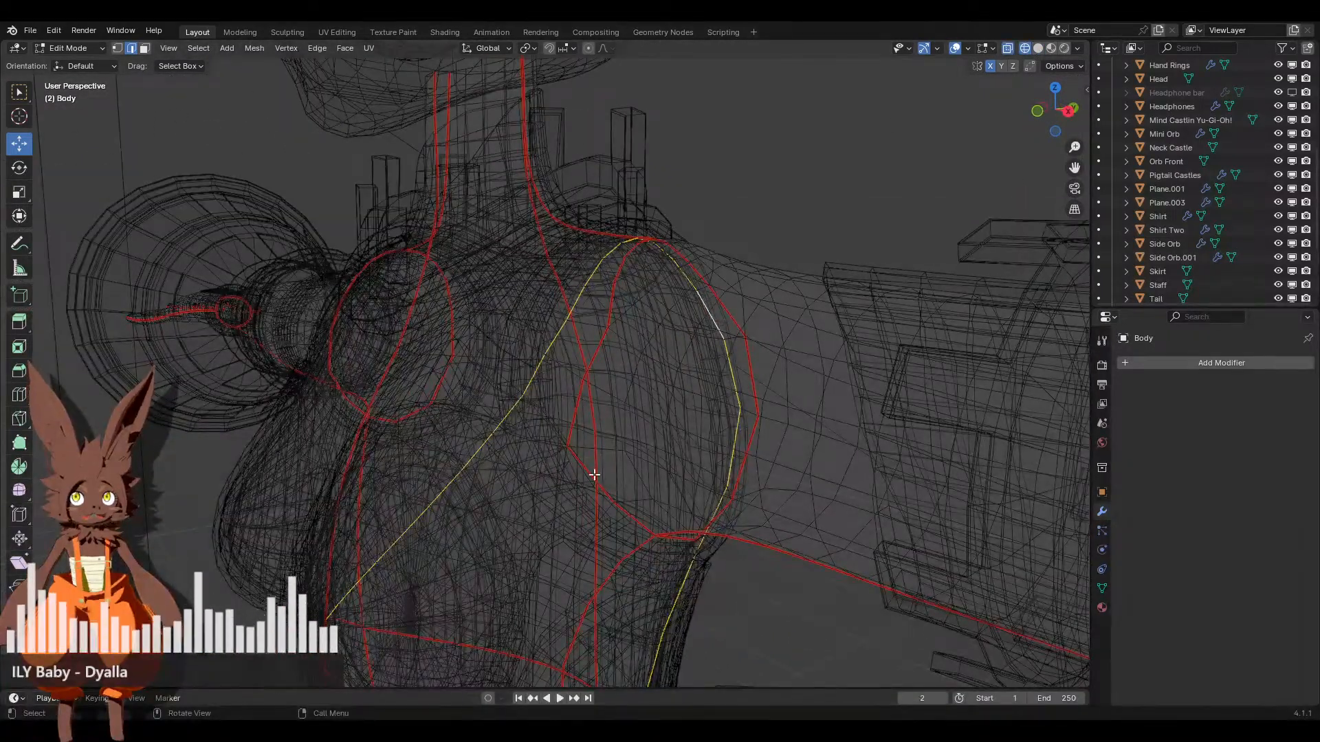
{"action": "middle_click_drag", "start_coordinate": [472, 398], "coordinate": [547, 393]}
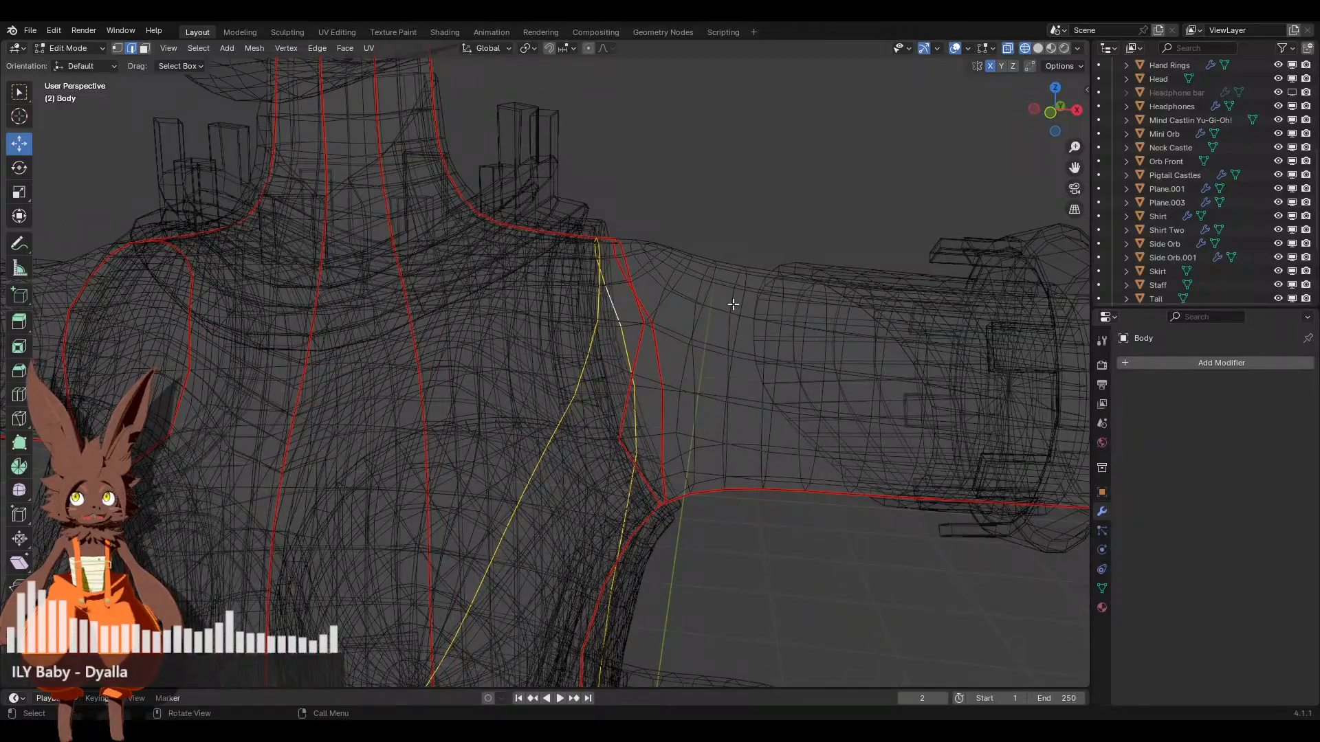
{"action": "scroll", "coordinate": [744, 463], "scroll_direction": "down", "scroll_amount": 6}
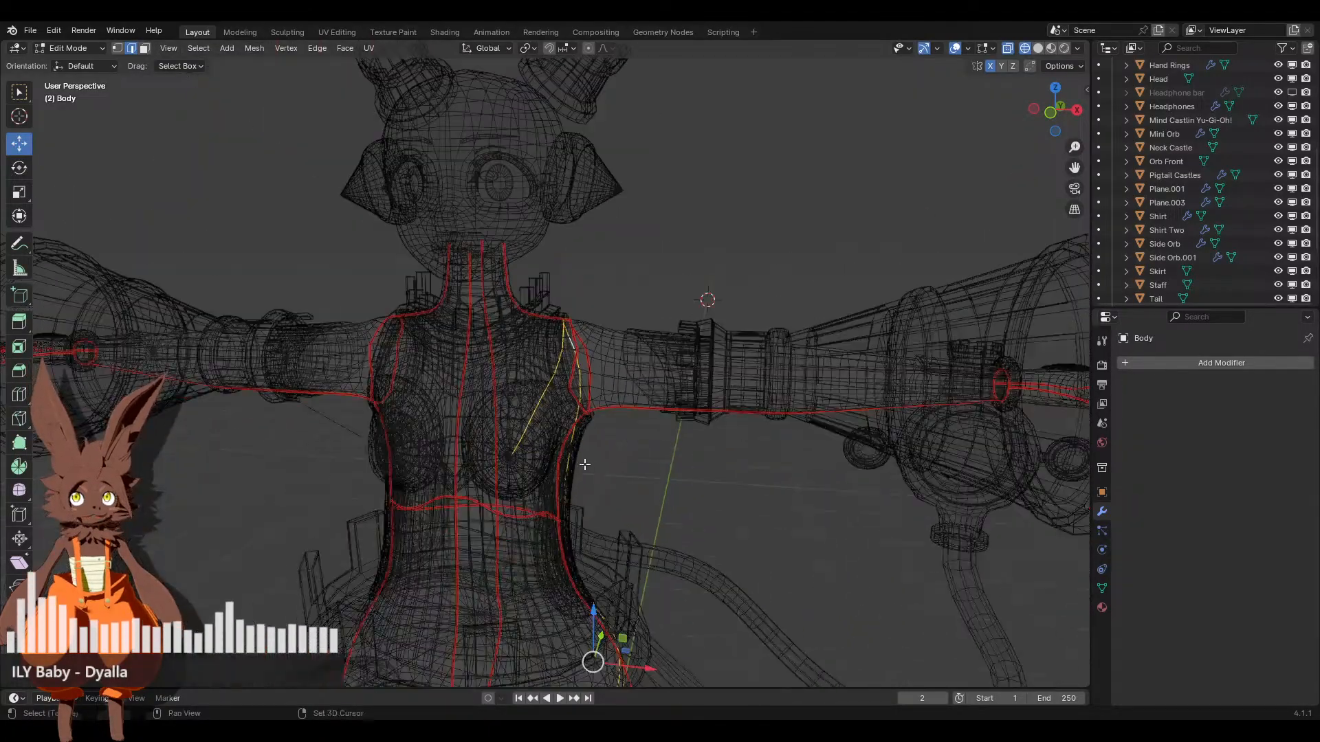
{"action": "scroll", "coordinate": [701, 447], "scroll_direction": "down", "scroll_amount": 2}
{"action": "middle_click_drag", "start_coordinate": [588, 440], "coordinate": [681, 293], "text": "shift"}
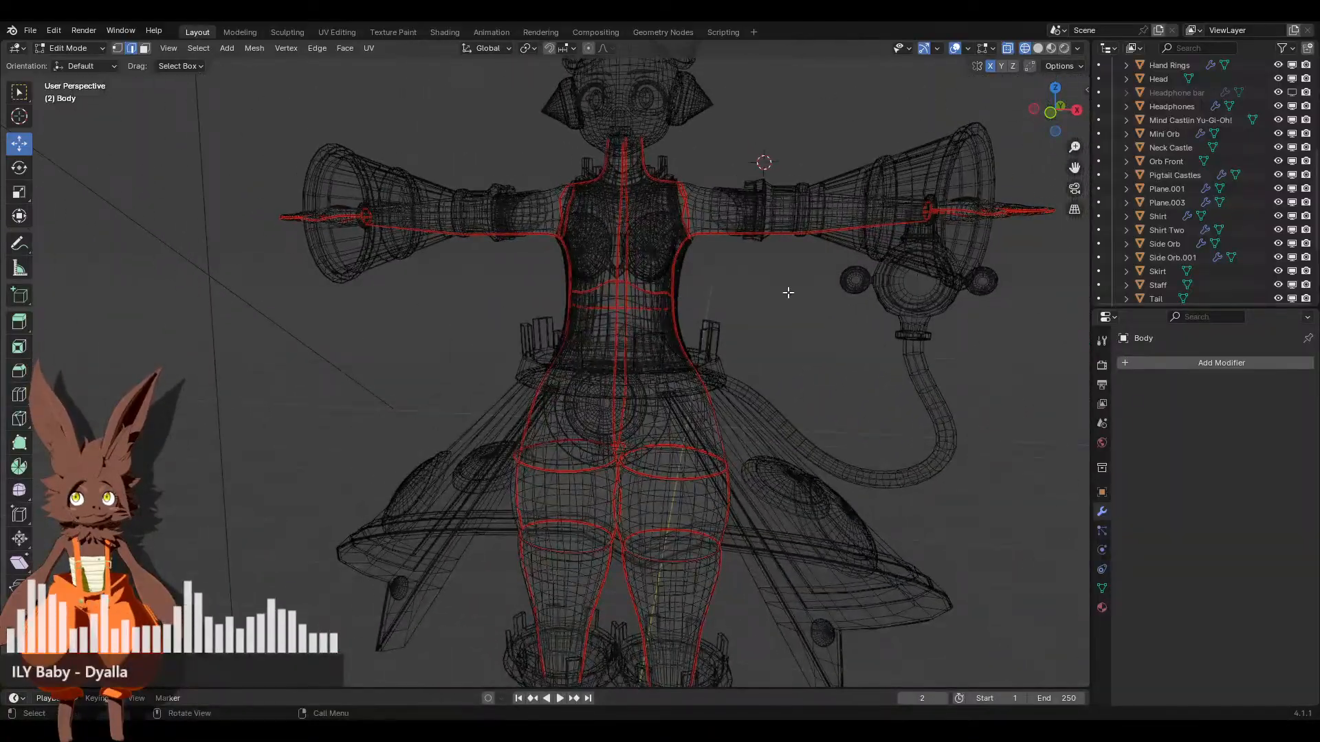
In front wireframe view with vertex selection, select the vertical vertex loop beside the centre line on the character's right side
{"action": "left_click", "coordinate": [1057, 112]}
{"action": "middle_click_drag", "start_coordinate": [642, 360], "coordinate": [664, 337], "text": "shift"}
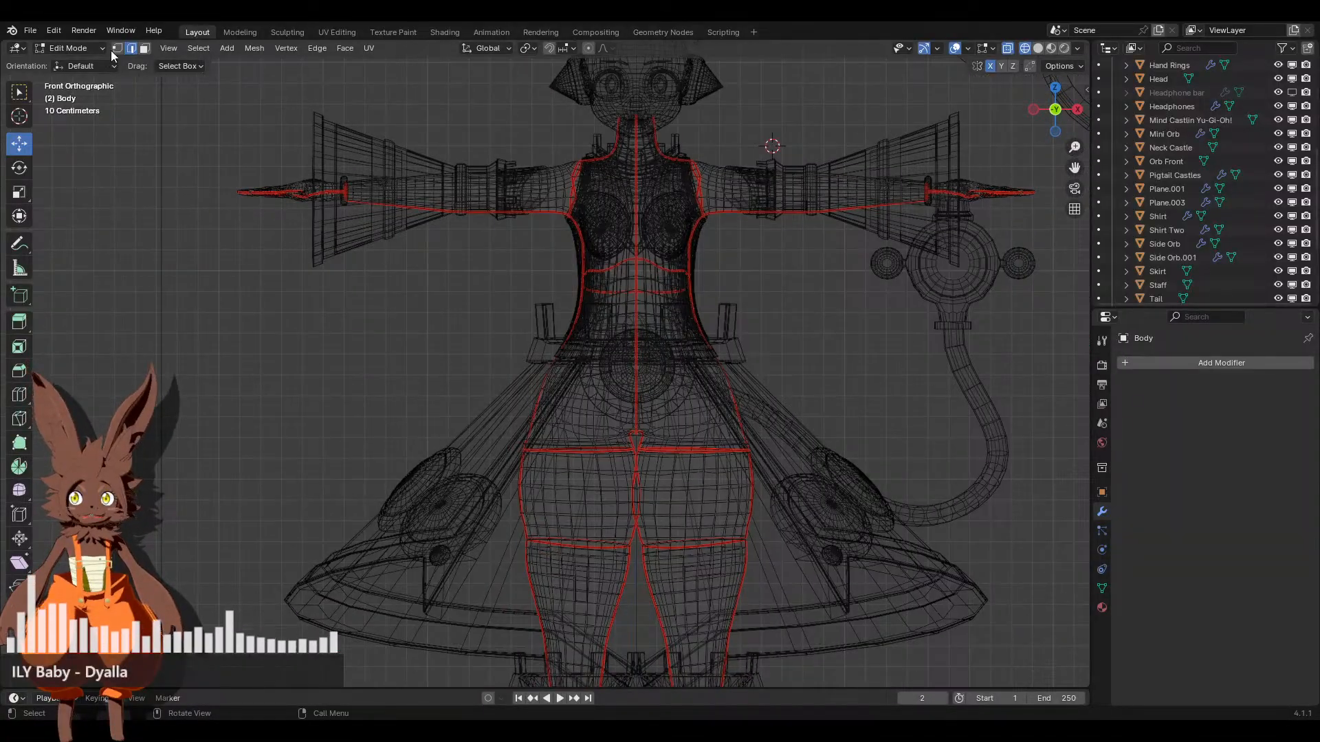
{"action": "scroll", "coordinate": [772, 308], "scroll_direction": "up", "scroll_amount": 8}
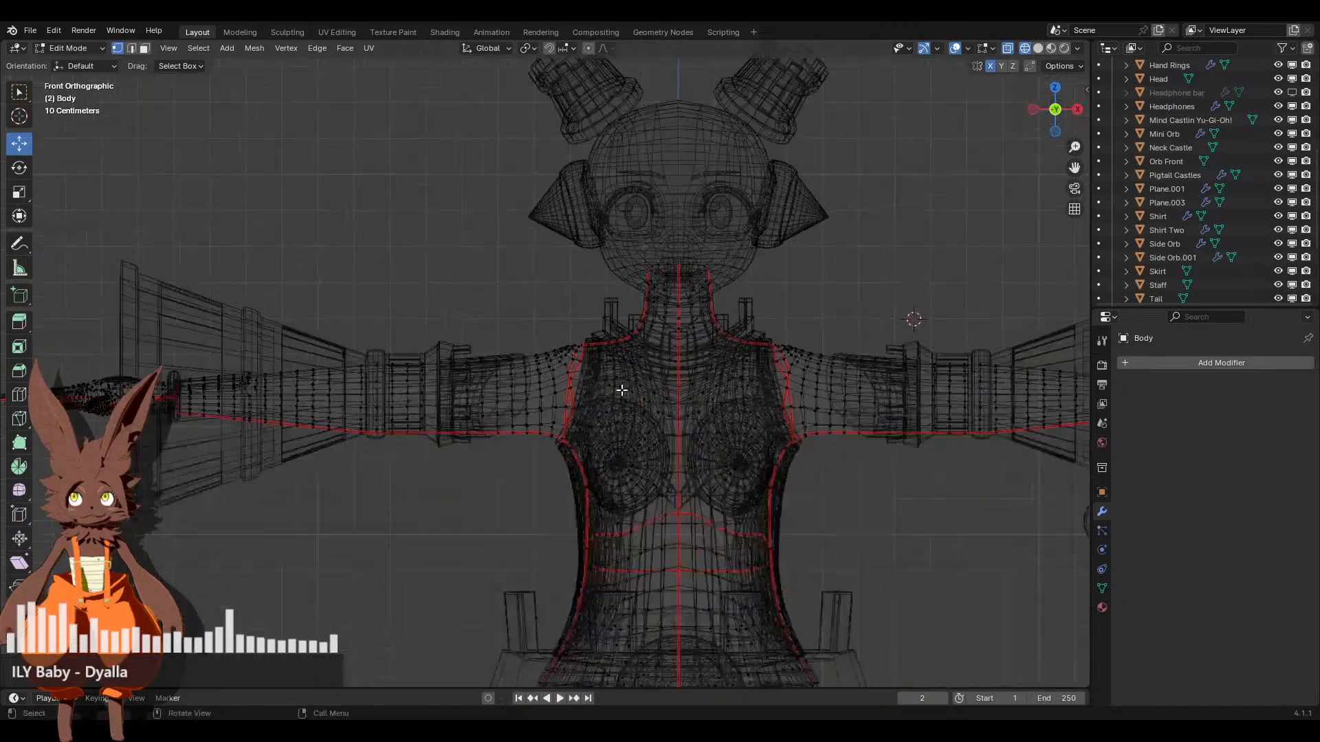
{"action": "middle_click_drag", "start_coordinate": [772, 308], "coordinate": [510, 437], "text": "shift"}
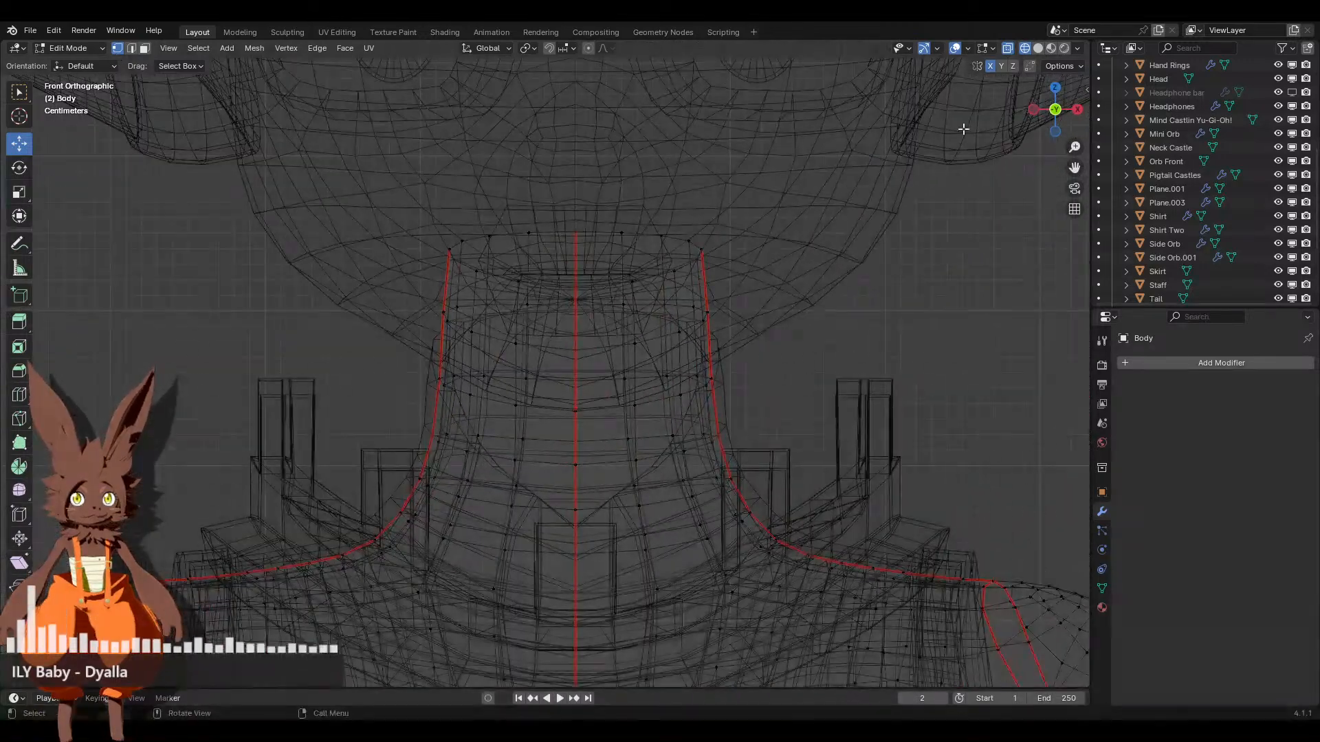
{"action": "left_click", "coordinate": [1040, 49]}
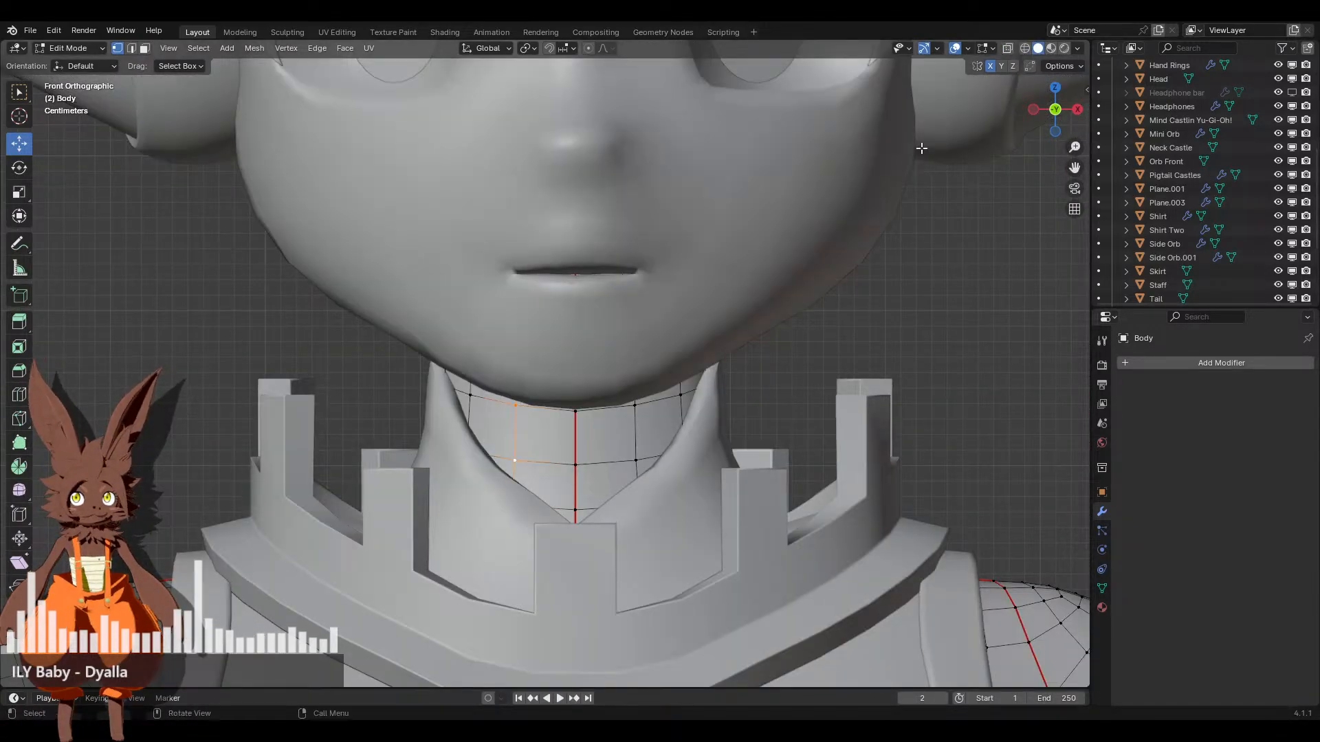
{"action": "left_click", "coordinate": [1023, 48]}
{"action": "scroll", "coordinate": [556, 440], "scroll_direction": "down", "scroll_amount": 8}
{"action": "middle_click_drag", "start_coordinate": [786, 386], "coordinate": [815, 60], "text": "shift"}
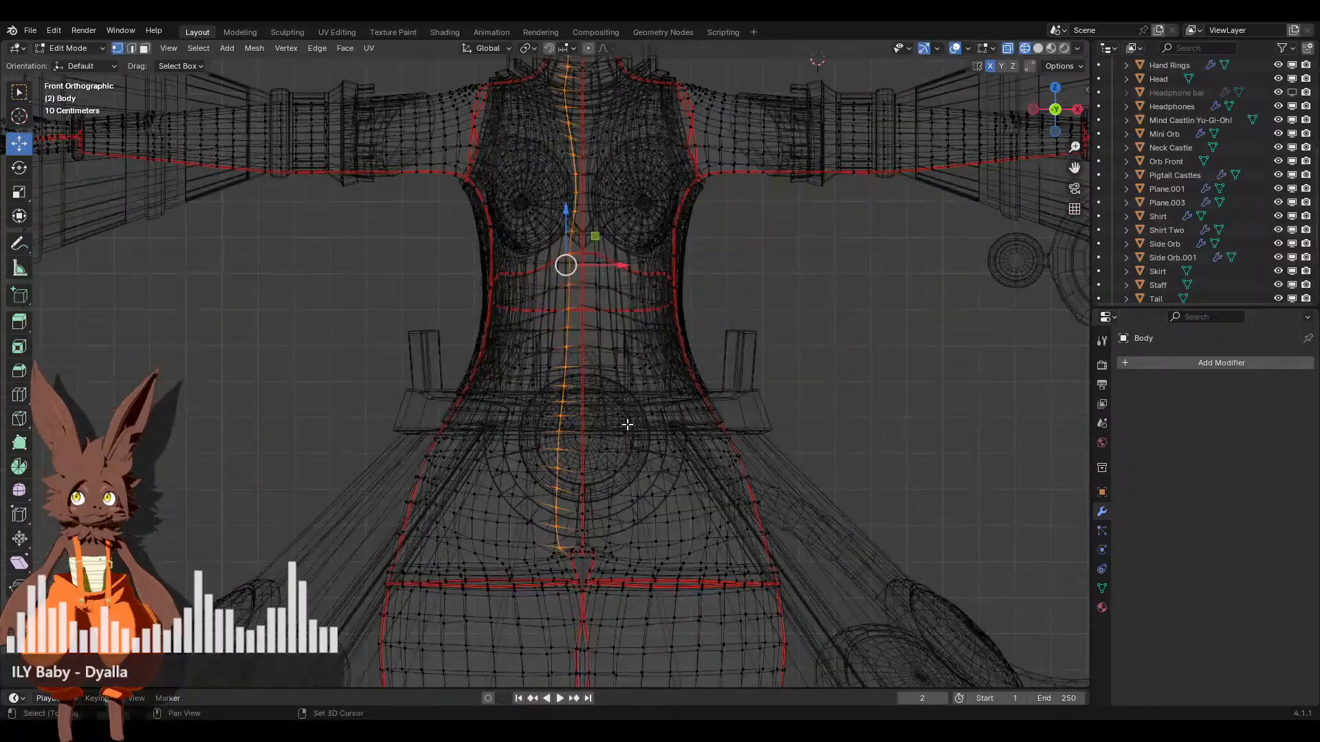
{"action": "mouse_move", "coordinate": [615, 533]}
{"action": "middle_mouse_down", "text": "shift"}
{"action": "mouse_move", "coordinate": [621, 383]}
{"action": "mouse_move", "coordinate": [627, 420]}
{"action": "middle_mouse_up", "text": "shift"}
{"action": "left_click", "coordinate": [1062, 113]}
{"action": "scroll", "coordinate": [610, 339], "scroll_direction": "up", "scroll_amount": 1}
{"action": "middle_click_drag", "start_coordinate": [609, 339], "coordinate": [591, 363]}
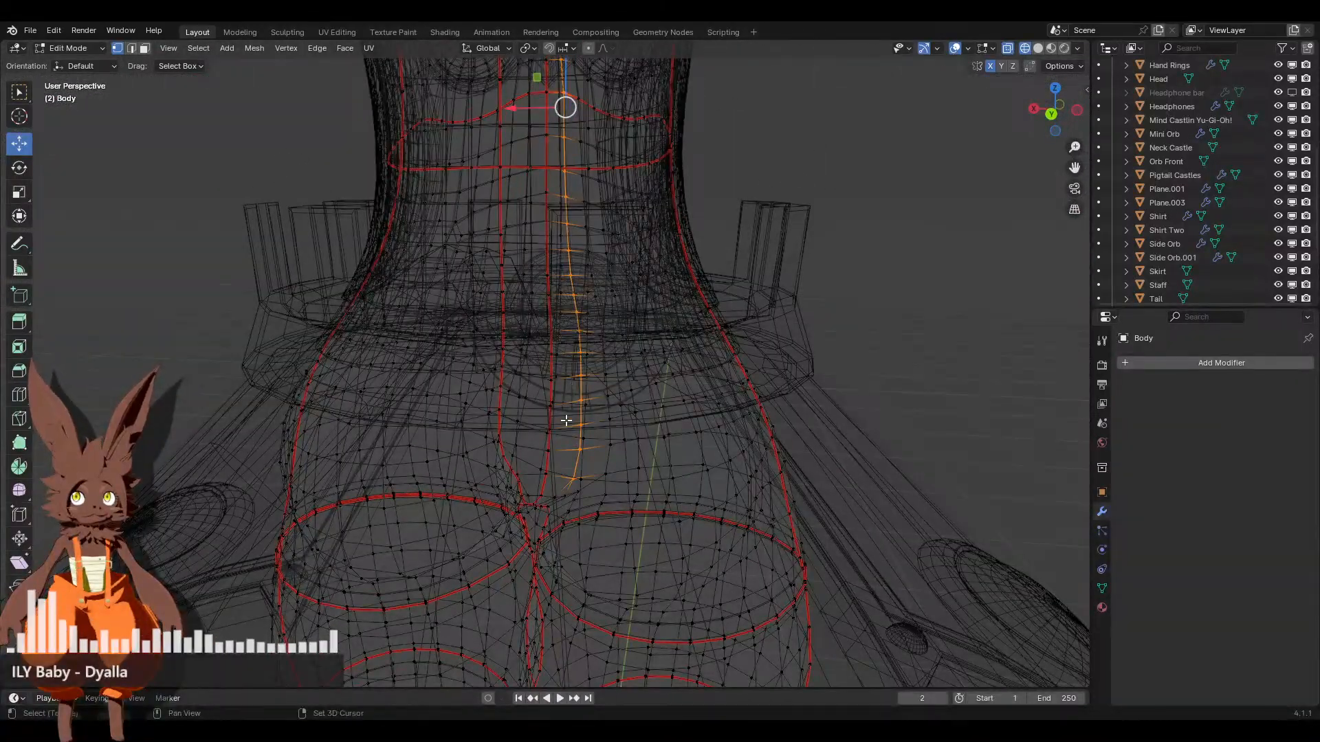
Examine the waist, neck and back of the Body in solid shading, with the loop beside the centre line still selected
{"action": "scroll", "coordinate": [566, 420], "scroll_direction": "up", "scroll_amount": 3}
{"action": "left_click", "coordinate": [1039, 50]}
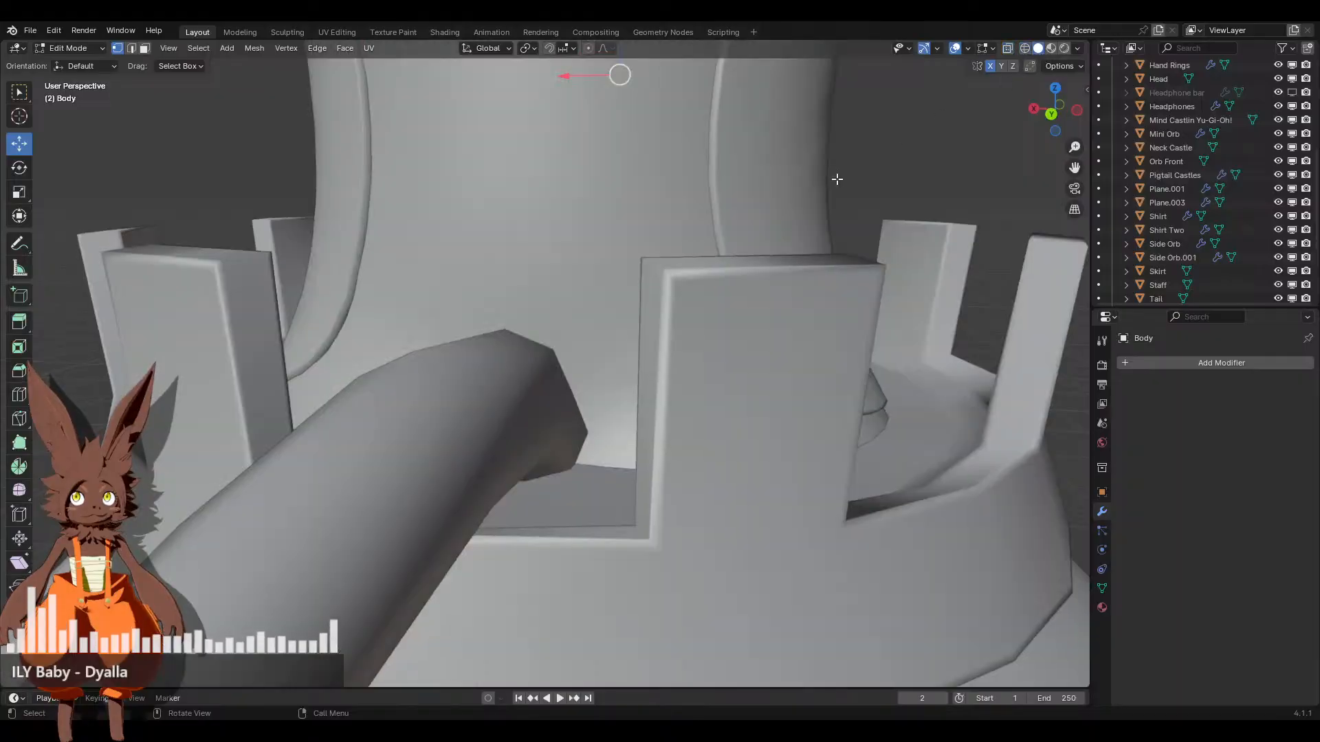
{"action": "scroll", "coordinate": [838, 179], "scroll_direction": "down", "scroll_amount": 5}
{"action": "mouse_move", "coordinate": [553, 25]}
{"action": "middle_mouse_down", "text": "shift"}
{"action": "mouse_move", "coordinate": [529, 228]}
{"action": "mouse_move", "coordinate": [579, 359]}
{"action": "middle_mouse_up", "text": "shift"}
{"action": "scroll", "coordinate": [579, 358], "scroll_direction": "up", "scroll_amount": 4}
{"action": "scroll", "coordinate": [683, 377], "scroll_direction": "up", "scroll_amount": 5}
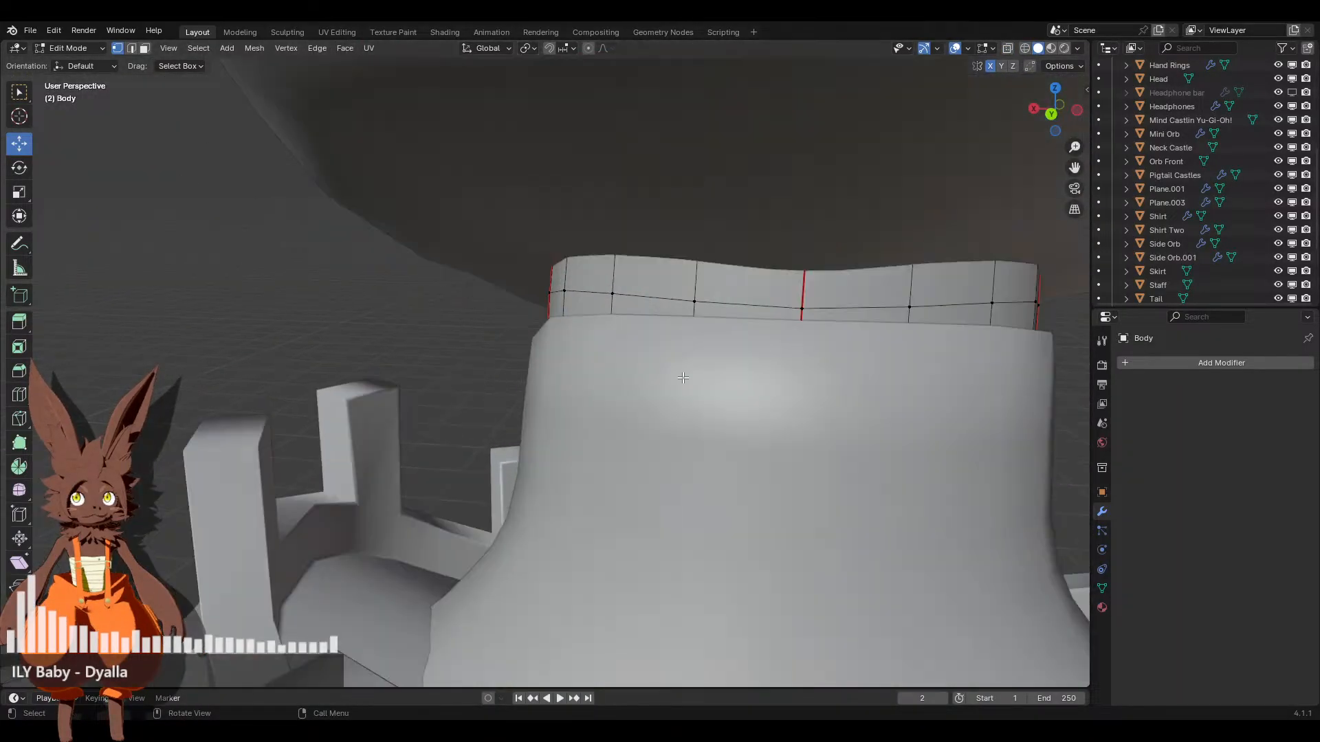
{"action": "scroll", "coordinate": [771, 384], "scroll_direction": "down", "scroll_amount": 15}
{"action": "middle_click_drag", "start_coordinate": [772, 384], "coordinate": [809, 265], "text": "shift"}
{"action": "scroll", "coordinate": [808, 266], "scroll_direction": "up", "scroll_amount": 2}
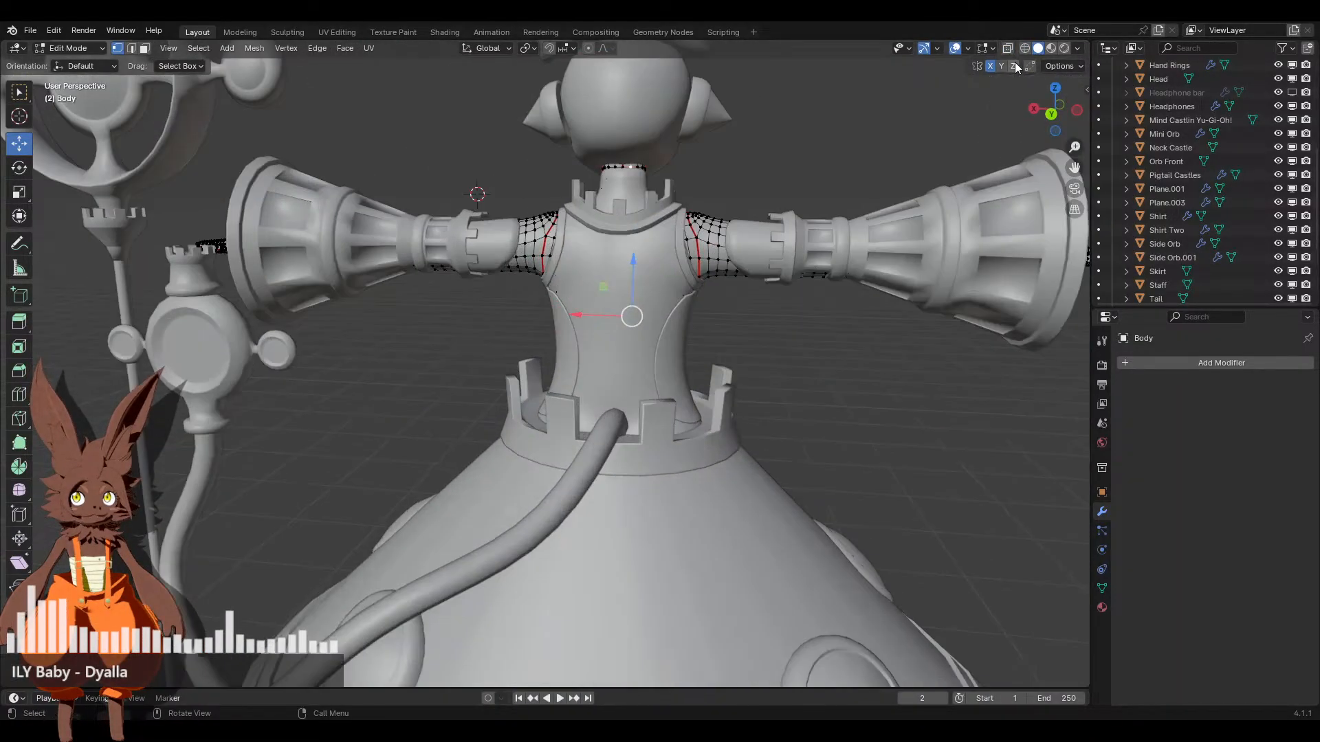
{"action": "left_click", "coordinate": [1024, 48]}
{"action": "scroll", "coordinate": [742, 309], "scroll_direction": "up", "scroll_amount": 8}
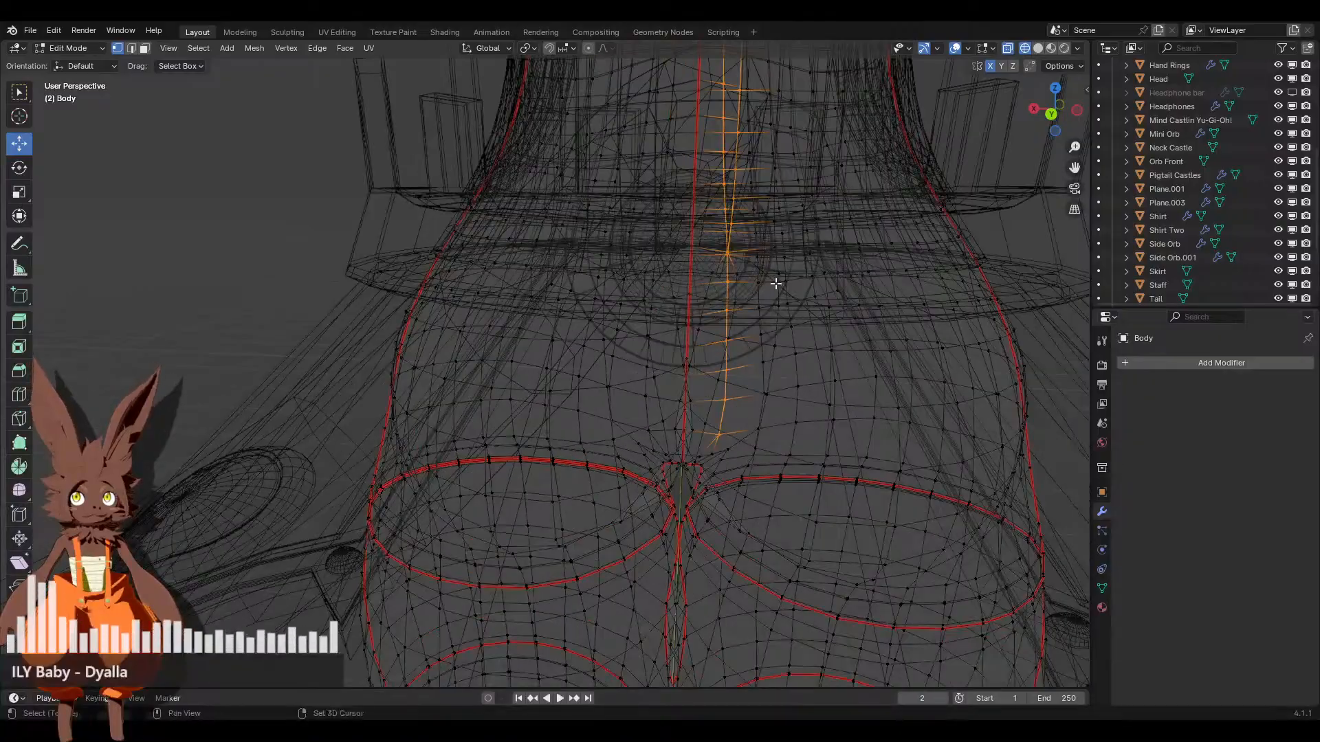
Add the matching vertical loop on the back of the lower torso to the selection and delete the selected vertices
{"action": "mouse_move", "coordinate": [730, 314]}
{"action": "middle_mouse_down"}
{"action": "mouse_move", "coordinate": [692, 318]}
{"action": "mouse_move", "coordinate": [707, 322]}
{"action": "middle_mouse_up"}
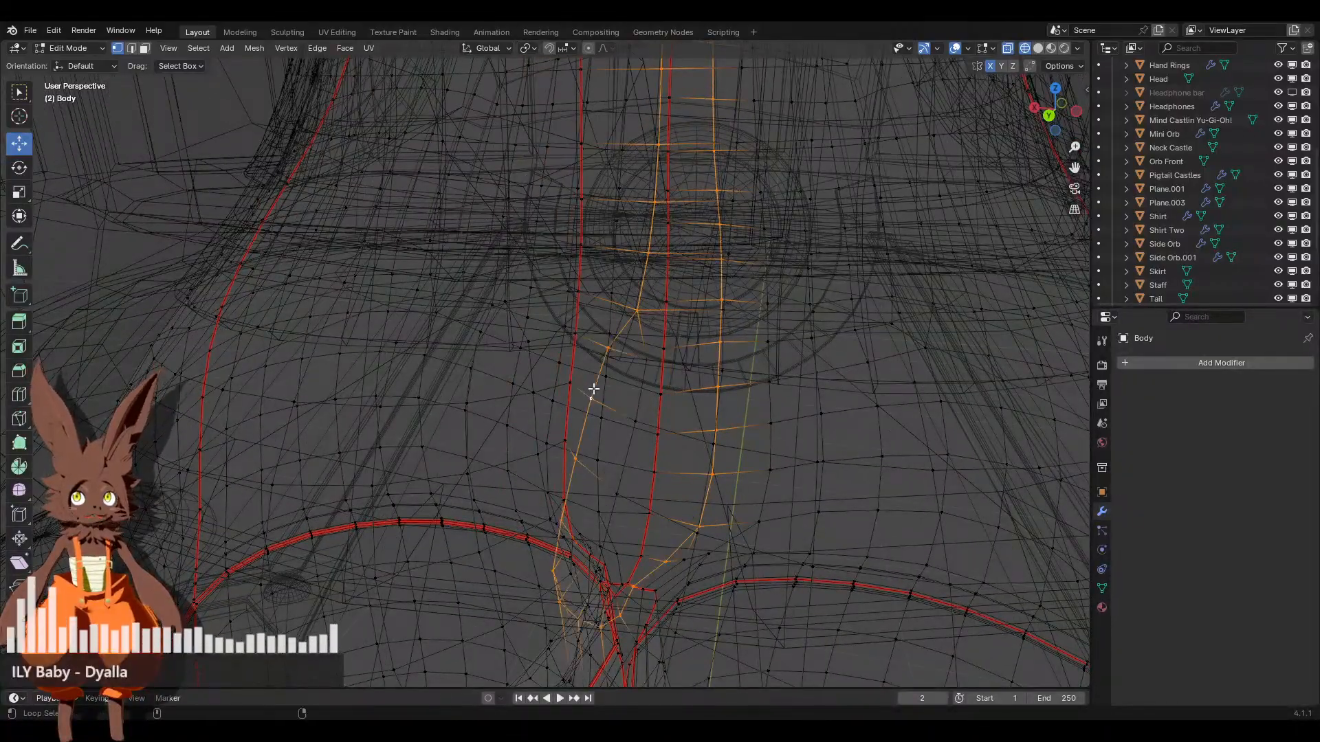
{"action": "scroll", "coordinate": [593, 389], "scroll_direction": "down", "scroll_amount": 5}
{"action": "middle_click_drag", "start_coordinate": [593, 389], "coordinate": [614, 373]}
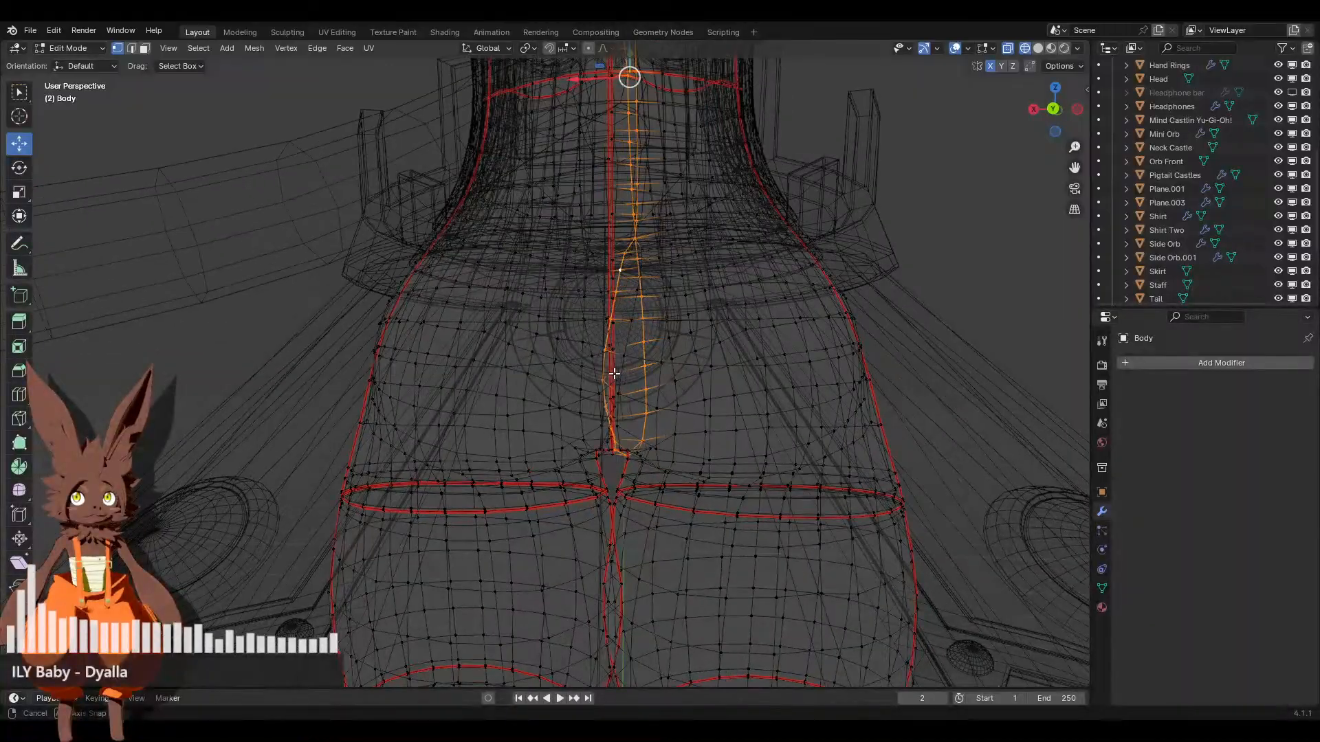
{"action": "key", "text": "x"}
{"action": "left_click", "coordinate": [679, 372]}
Select all geometry linked to the character's right half of the Body and delete it
{"action": "key", "text": "a"}
{"action": "scroll", "coordinate": [681, 368], "scroll_direction": "down", "scroll_amount": 5}
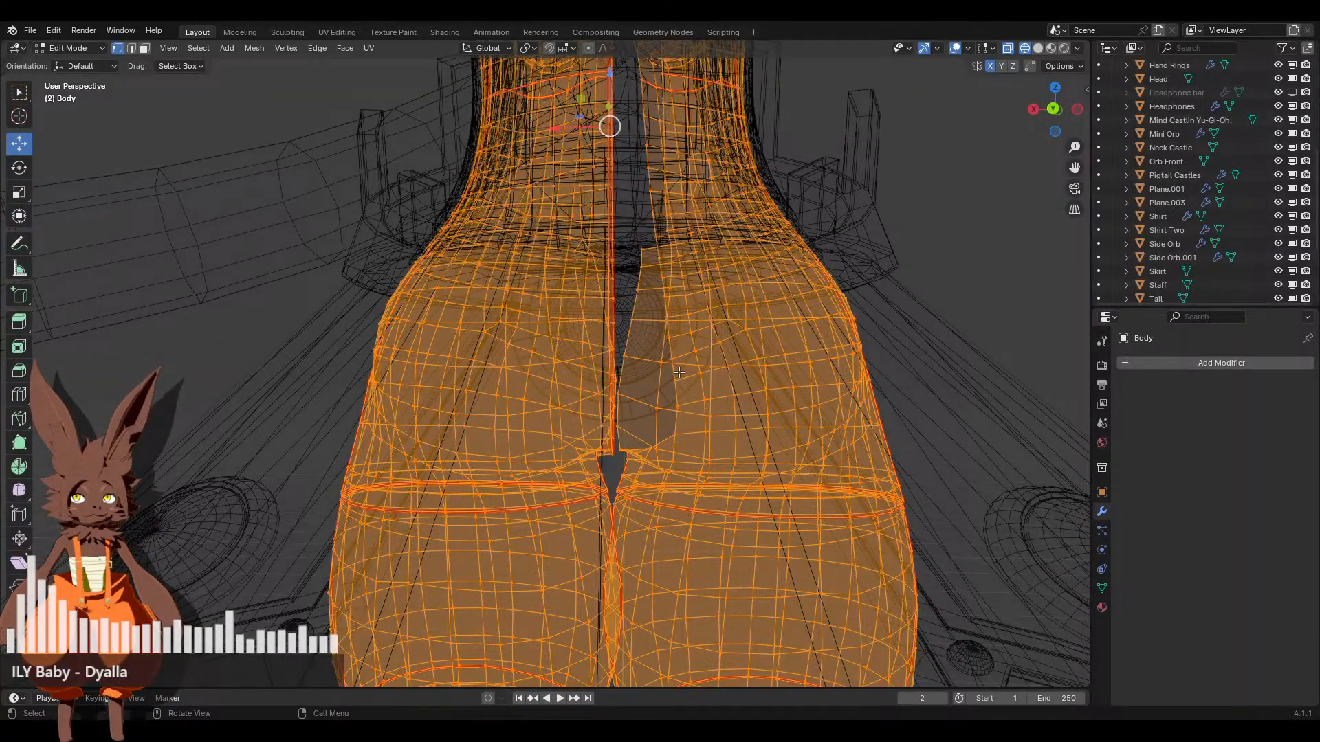
{"action": "left_click", "coordinate": [679, 357]}
{"action": "key", "text": "ctrl+l"}
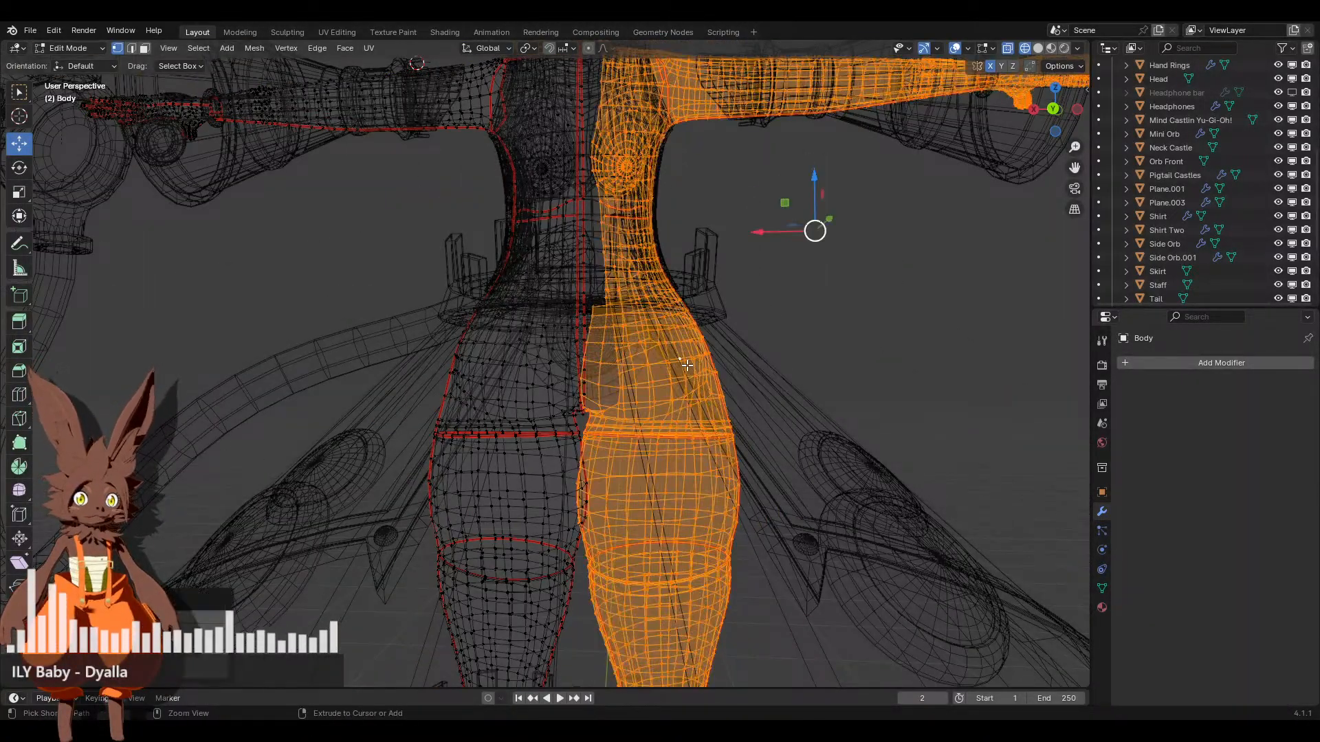
{"action": "scroll", "coordinate": [680, 328], "scroll_direction": "down", "scroll_amount": 3}
{"action": "key", "text": "x"}
{"action": "left_click", "coordinate": [679, 328]}
Select the whole remaining half of the Body and unwrap it in the UV Editing workspace
{"action": "key", "text": "a"}
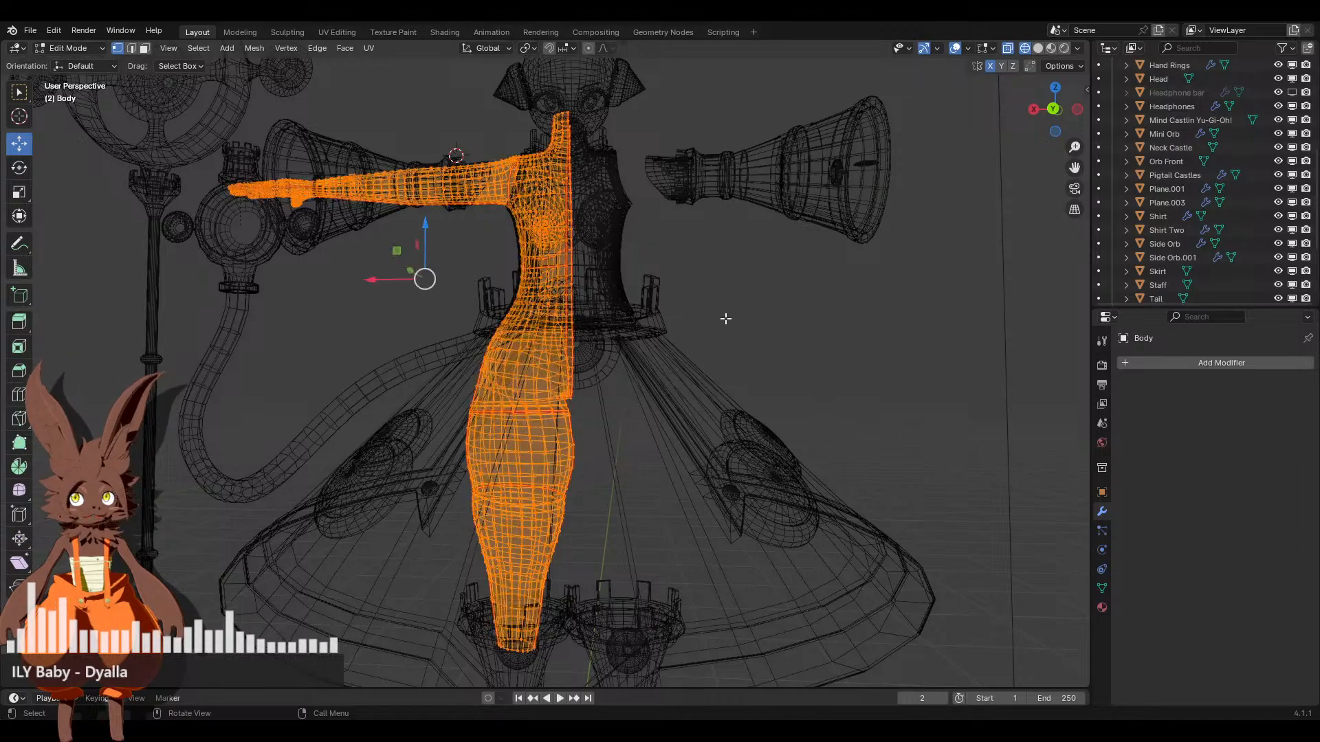
{"action": "middle_click_drag", "start_coordinate": [721, 316], "coordinate": [441, 323]}
{"action": "middle_click_drag", "start_coordinate": [510, 356], "coordinate": [596, 399], "text": "shift"}
{"action": "scroll", "coordinate": [561, 395], "scroll_direction": "up", "scroll_amount": 2}
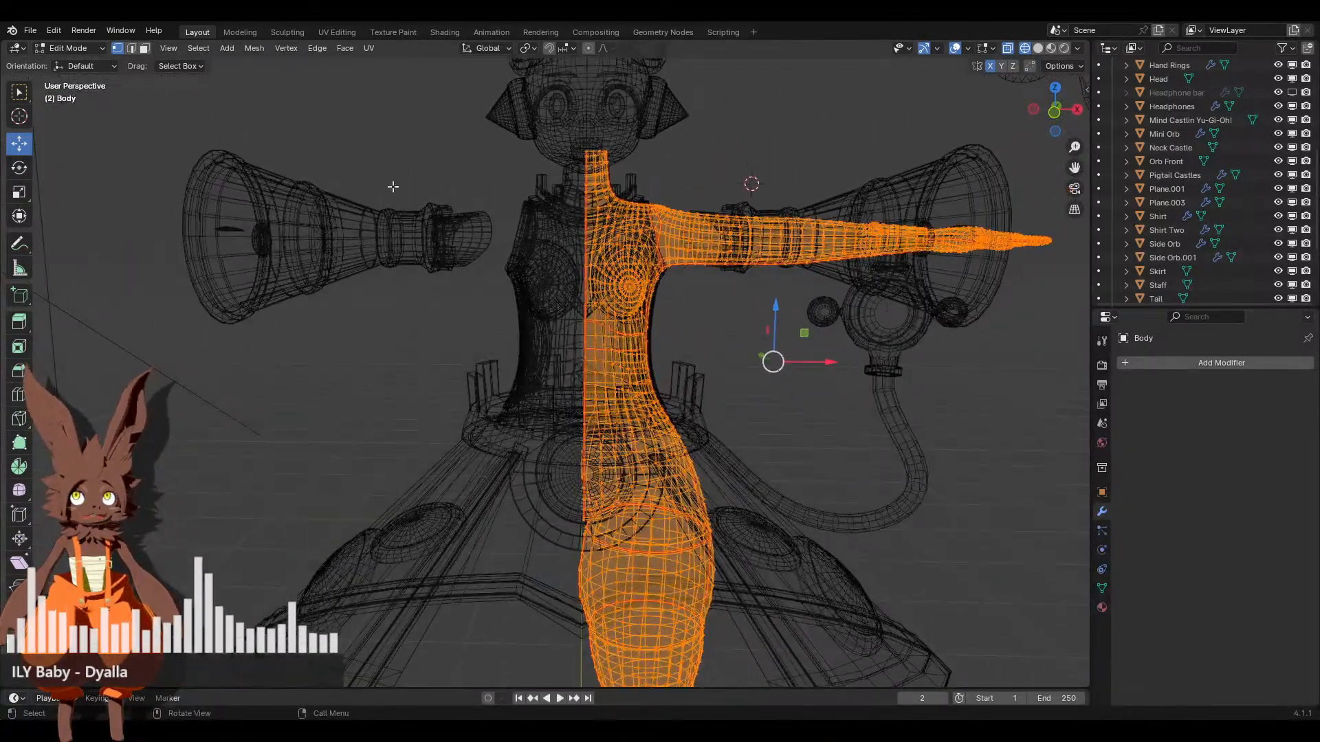
{"action": "left_click", "coordinate": [333, 31]}
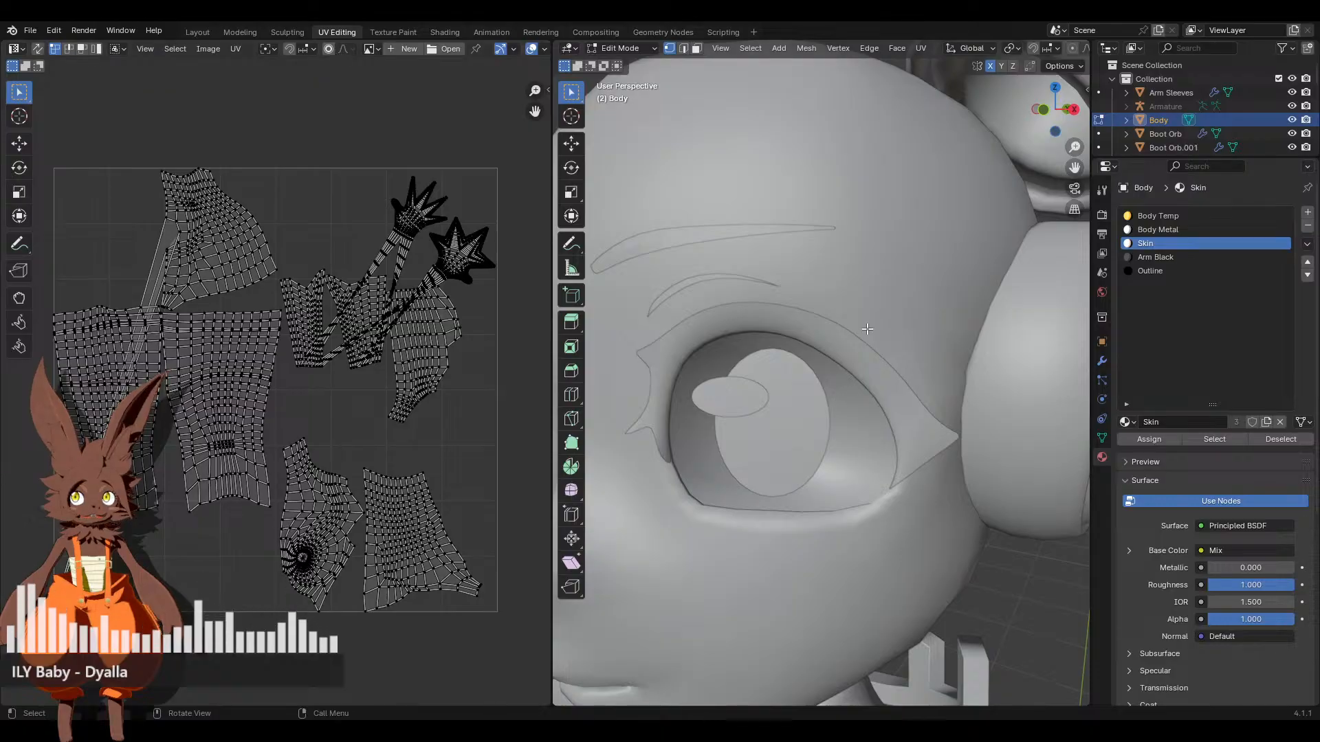
{"action": "scroll", "coordinate": [769, 431], "scroll_direction": "down", "scroll_amount": 10}
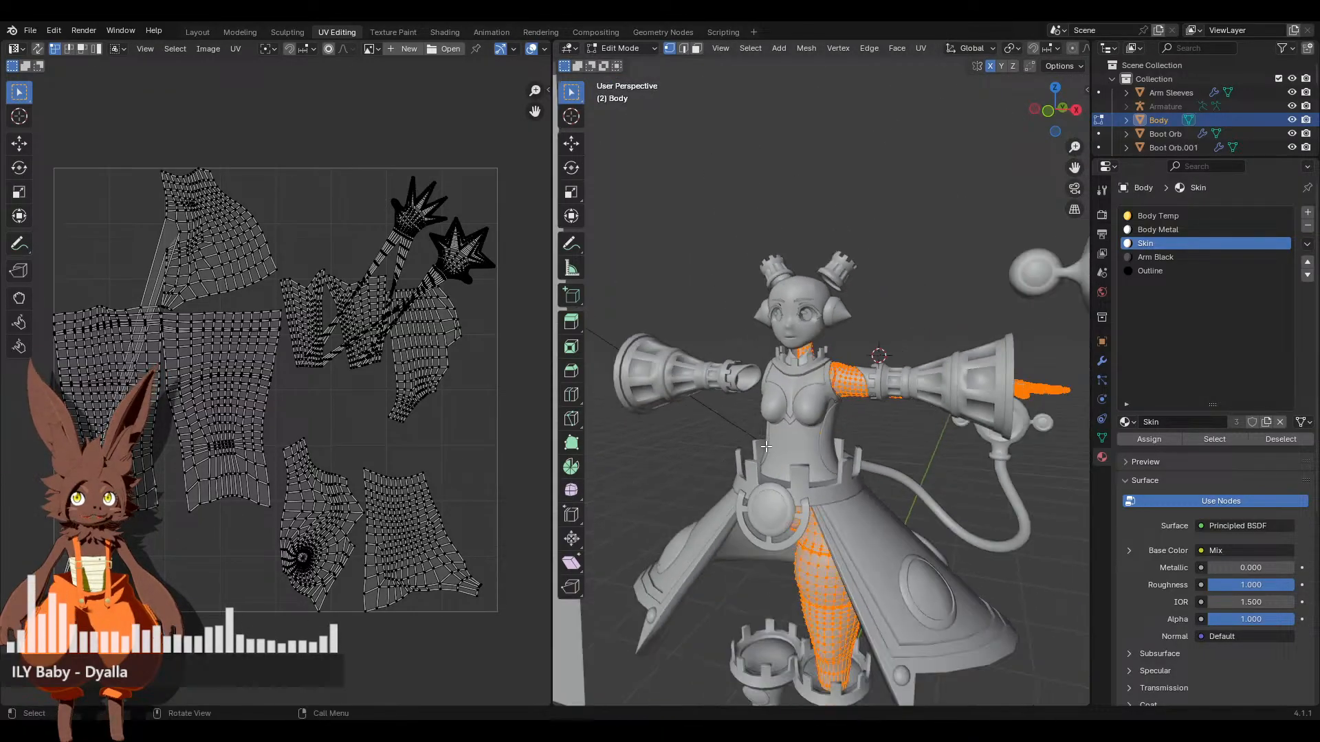
{"action": "middle_click_drag", "start_coordinate": [768, 410], "coordinate": [710, 247]}
{"action": "left_click", "coordinate": [921, 48]}
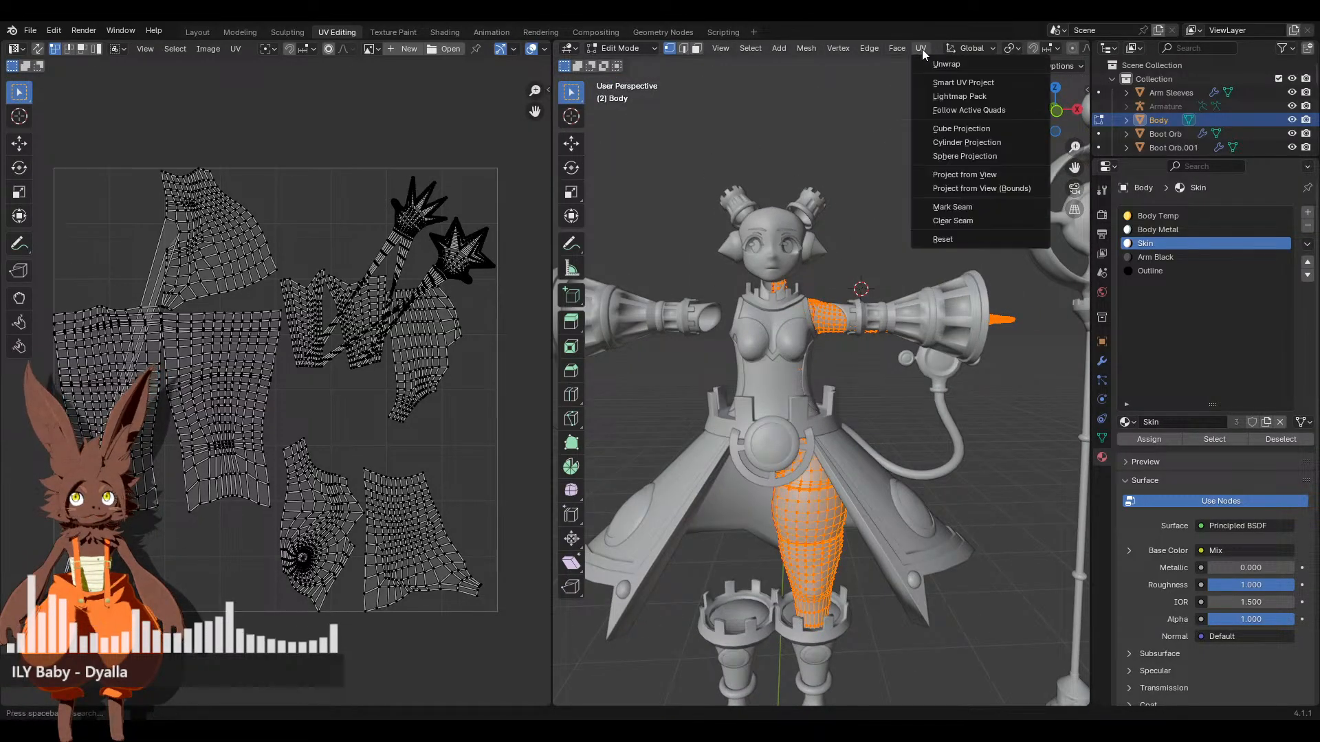
{"action": "key", "text": "Return"}
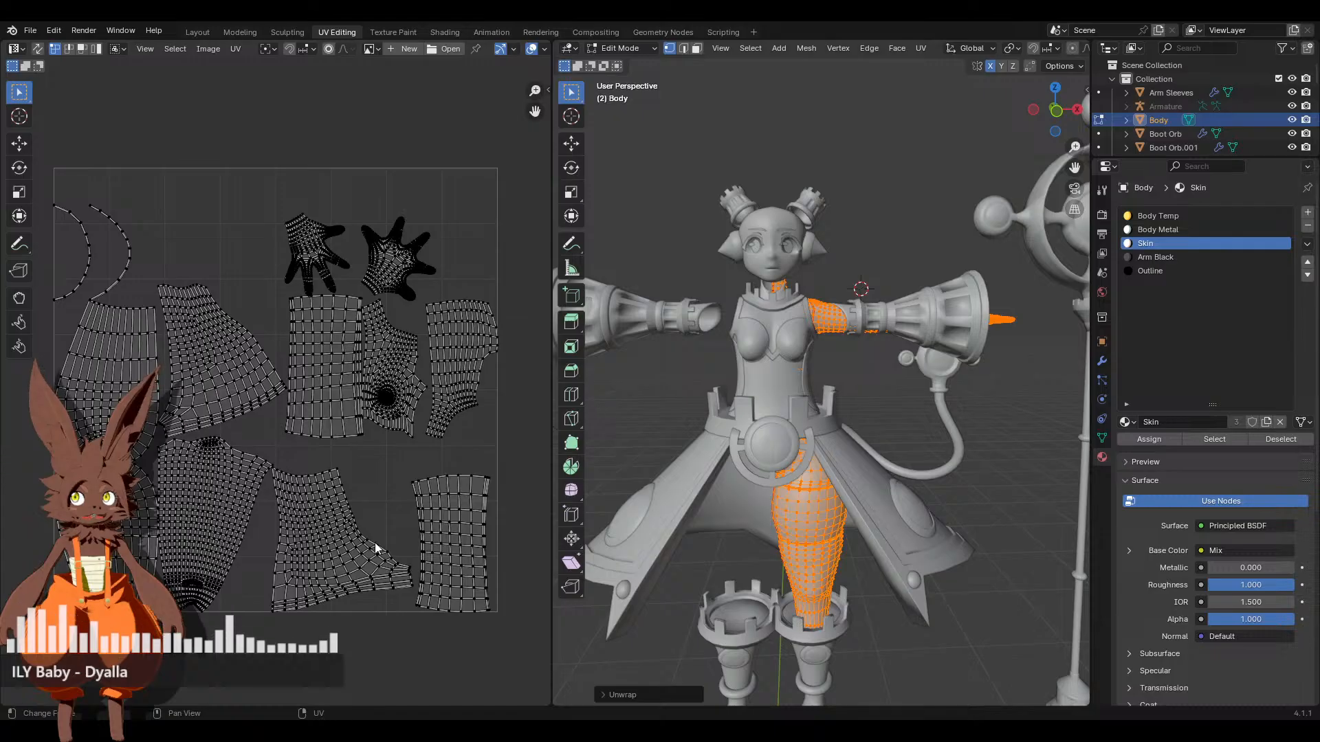
With face selection, select all thigh faces within the surrounding seams to identify their UV island
{"action": "scroll", "coordinate": [815, 486], "scroll_direction": "up", "scroll_amount": 4}
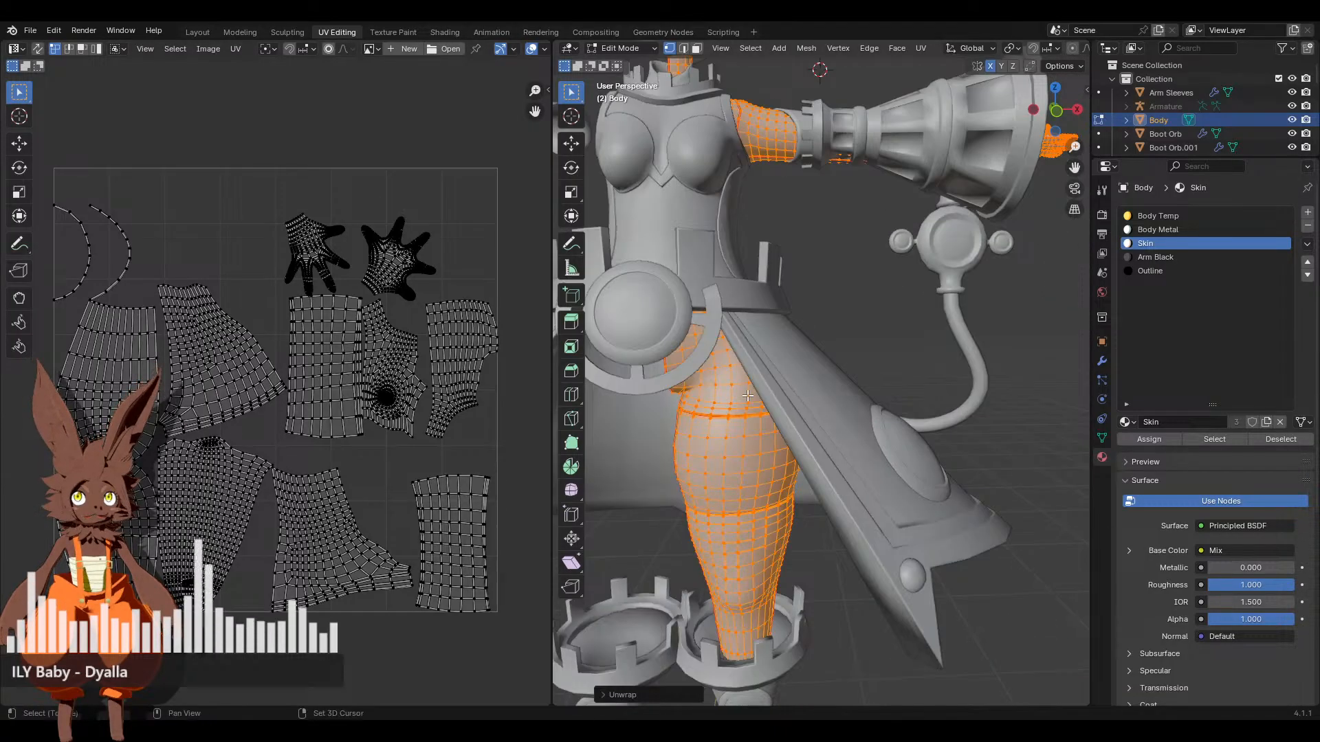
{"action": "middle_click_drag", "start_coordinate": [747, 396], "coordinate": [756, 341], "text": "shift"}
{"action": "scroll", "coordinate": [756, 341], "scroll_direction": "up", "scroll_amount": 1}
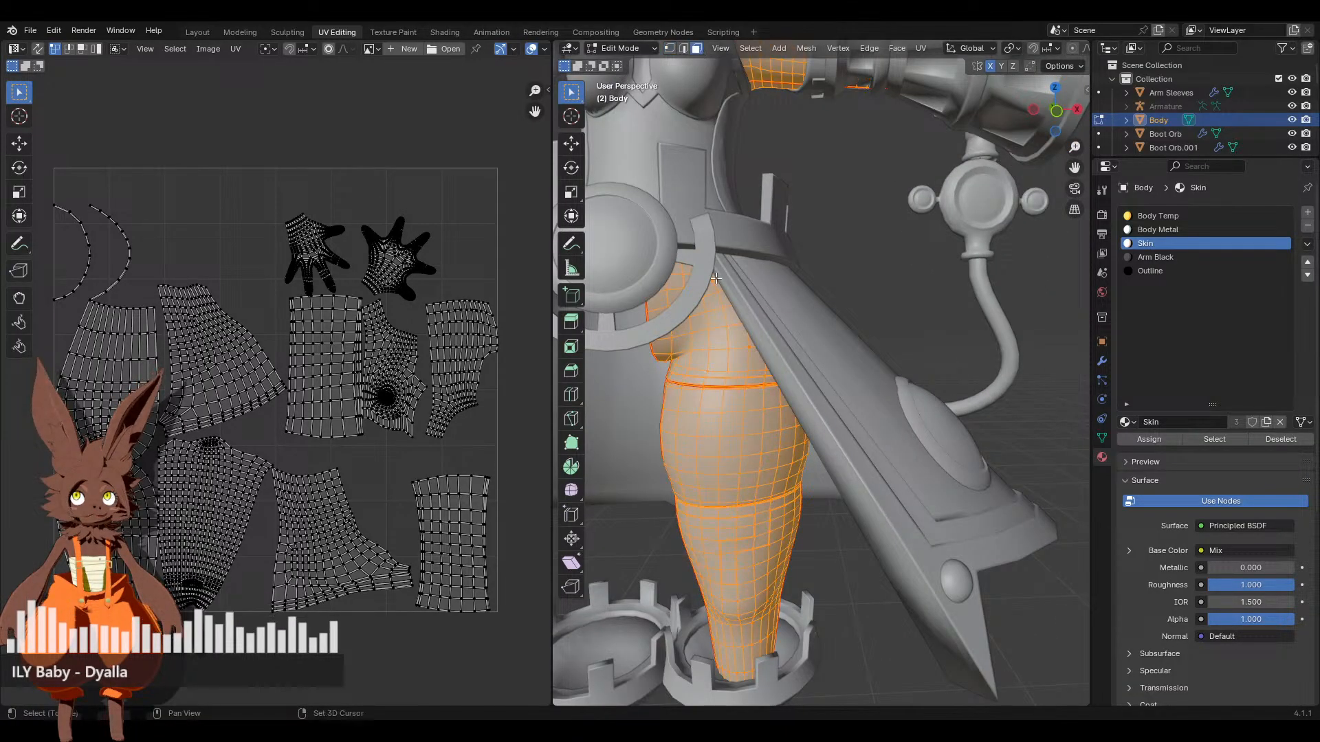
{"action": "middle_click_drag", "start_coordinate": [715, 278], "coordinate": [791, 316], "text": "shift"}
{"action": "left_click", "coordinate": [806, 458]}
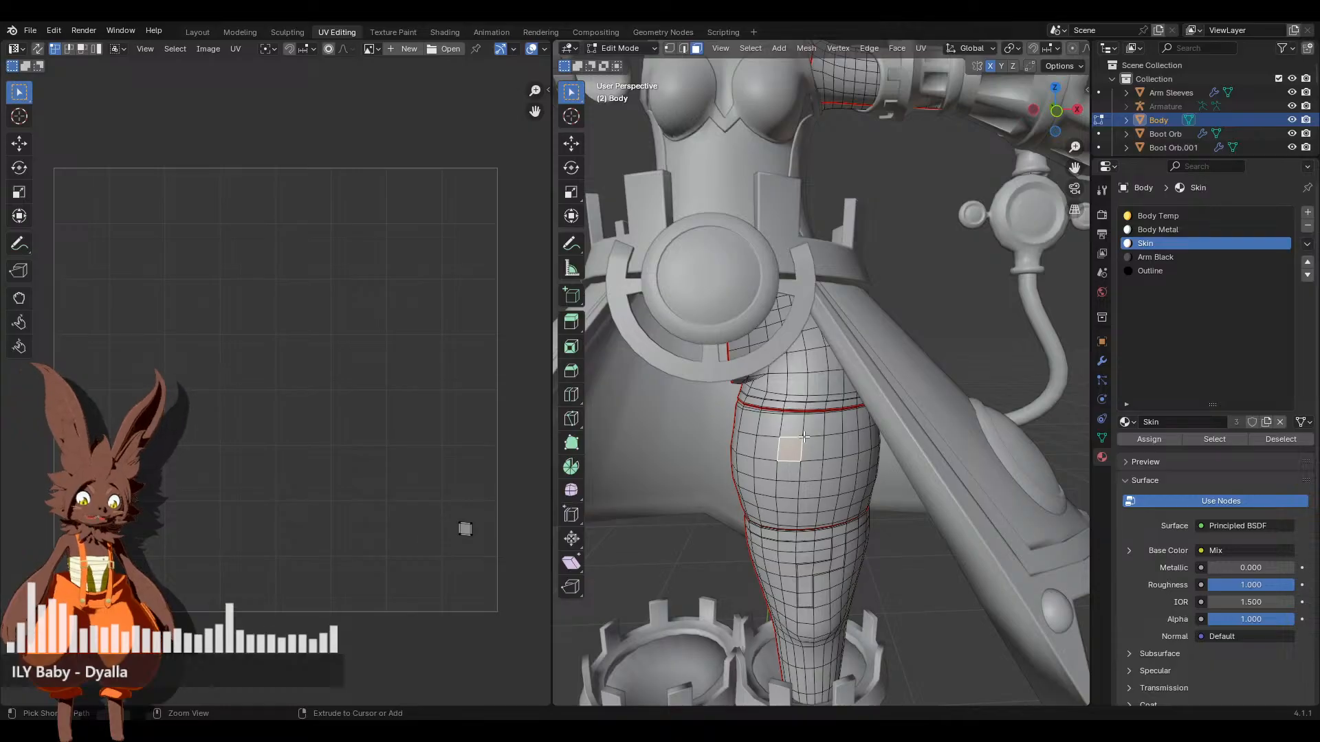
{"action": "key", "text": "ctrl+l"}
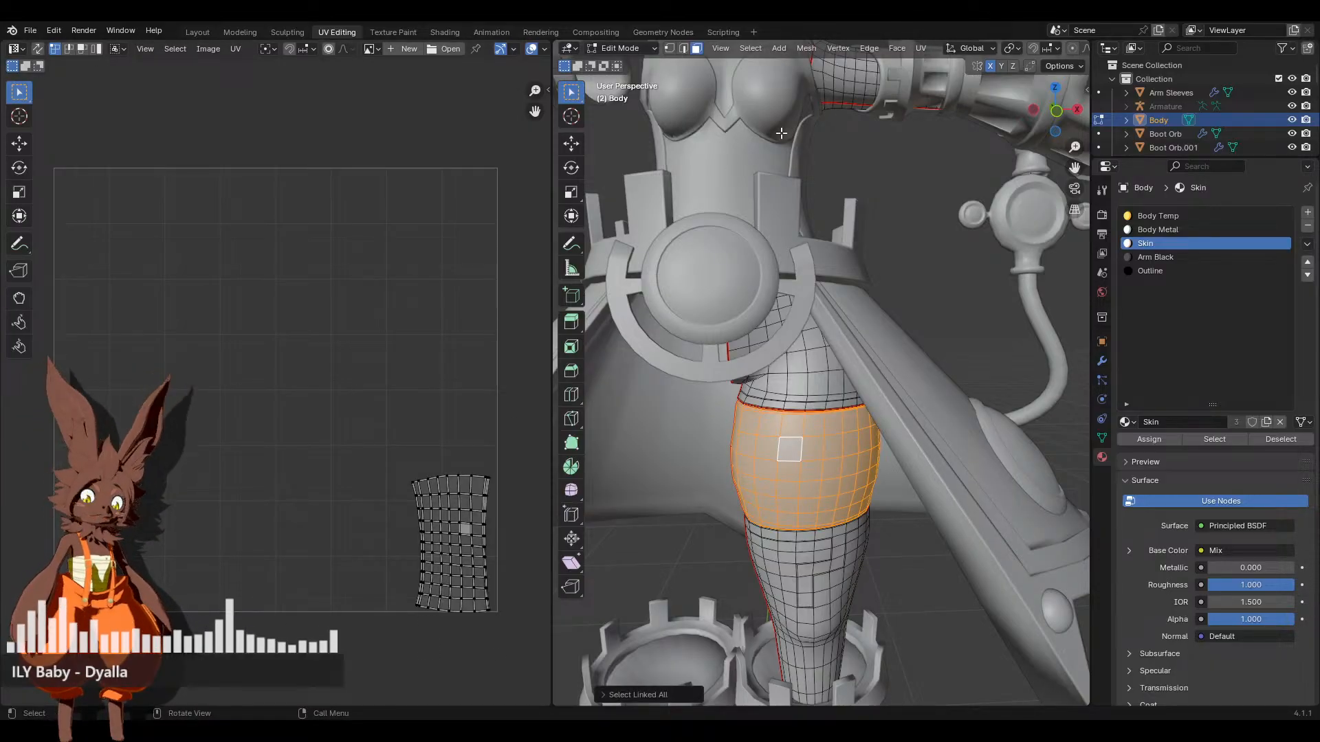
{"action": "scroll", "coordinate": [781, 134], "scroll_direction": "down", "scroll_amount": 3}
{"action": "scroll", "coordinate": [811, 125], "scroll_direction": "up", "scroll_amount": 2}
{"action": "middle_click_drag", "start_coordinate": [835, 120], "coordinate": [769, 334], "text": "shift"}
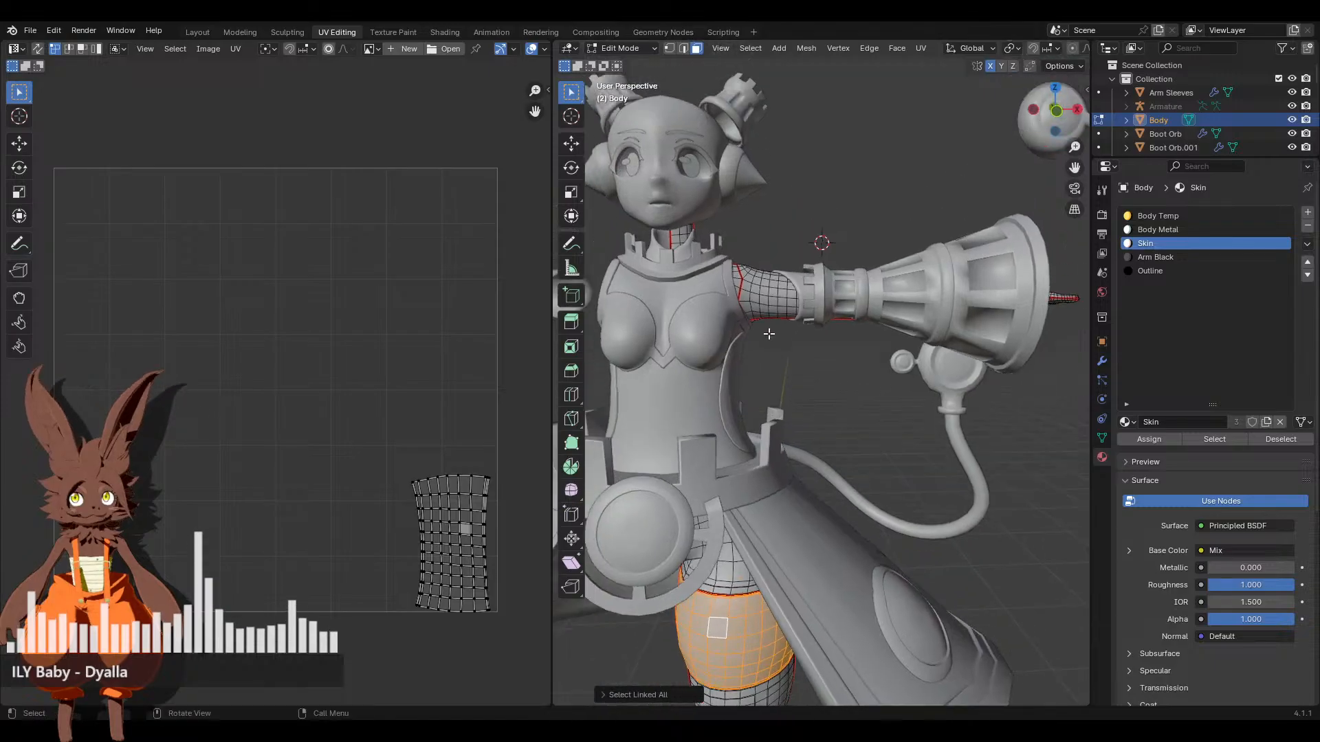
Examine the shoulder seam and the strip of faces beside it to see how the upper arm is divided
{"action": "middle_click_drag", "start_coordinate": [763, 289], "coordinate": [780, 352], "text": "shift"}
{"action": "scroll", "coordinate": [780, 352], "scroll_direction": "up", "scroll_amount": 7}
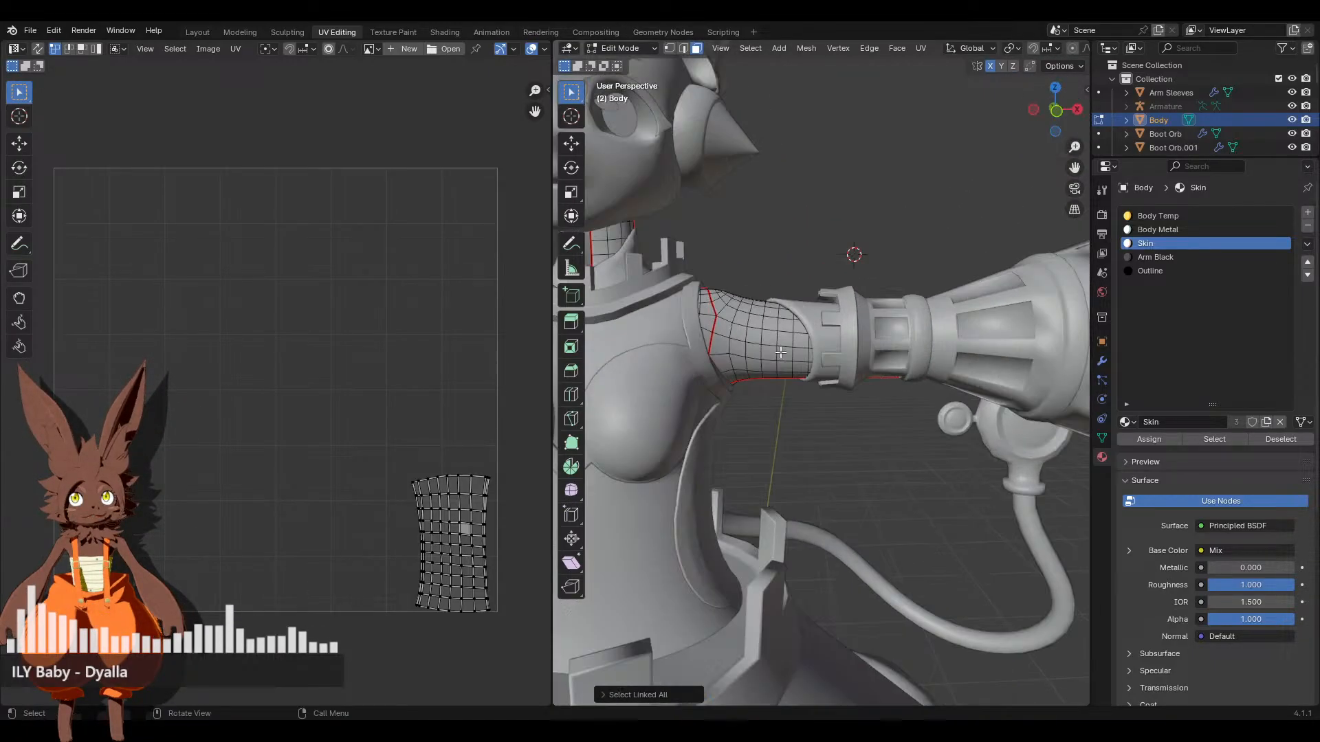
{"action": "left_click", "coordinate": [726, 309]}
{"action": "scroll", "coordinate": [726, 309], "scroll_direction": "down", "scroll_amount": 3}
{"action": "middle_click_drag", "start_coordinate": [719, 317], "coordinate": [809, 361], "text": "shift"}
{"action": "scroll", "coordinate": [809, 361], "scroll_direction": "up", "scroll_amount": 1}
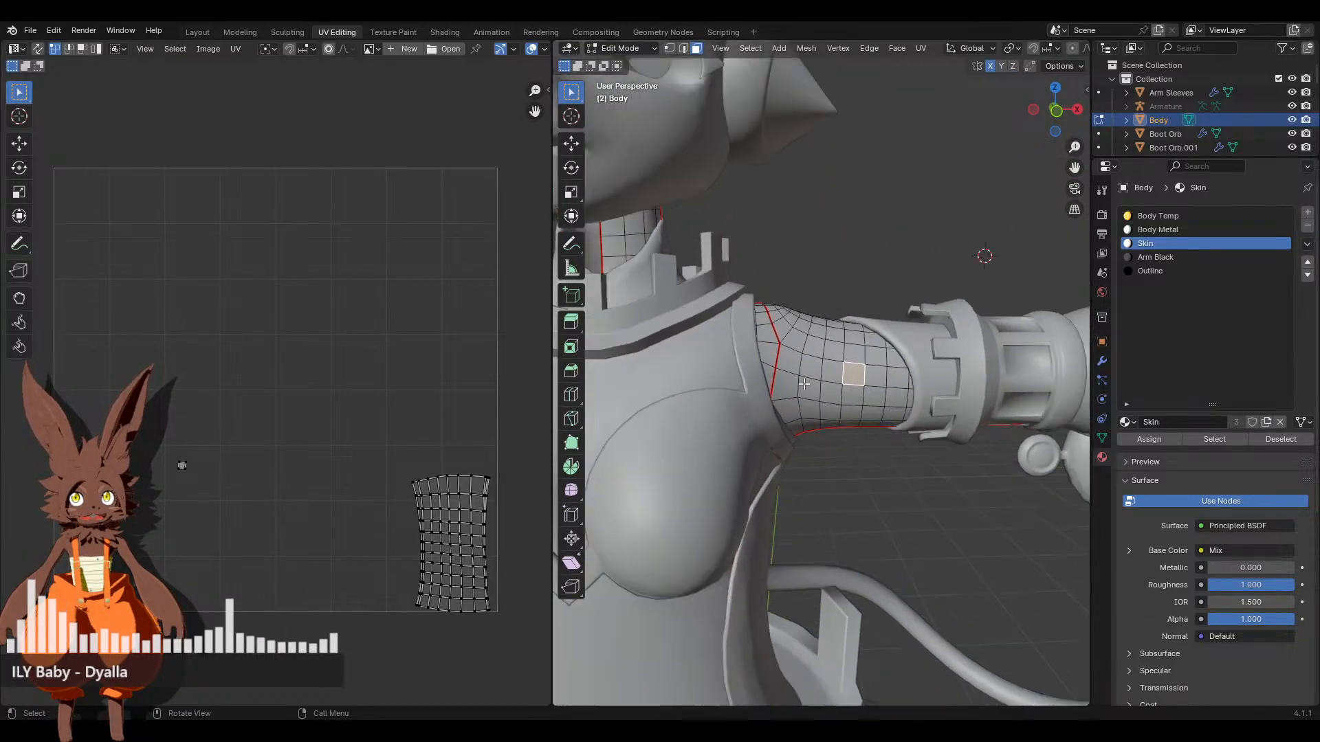
{"action": "scroll", "coordinate": [796, 475], "scroll_direction": "down", "scroll_amount": 3}
{"action": "middle_click_drag", "start_coordinate": [772, 475], "coordinate": [760, 148], "text": "shift"}
{"action": "middle_click_drag", "start_coordinate": [774, 197], "coordinate": [768, 415], "text": "shift"}
{"action": "middle_click_drag", "start_coordinate": [808, 254], "coordinate": [840, 358]}
{"action": "scroll", "coordinate": [806, 357], "scroll_direction": "up", "scroll_amount": 2}
{"action": "left_click", "coordinate": [834, 297], "text": "alt+shift"}
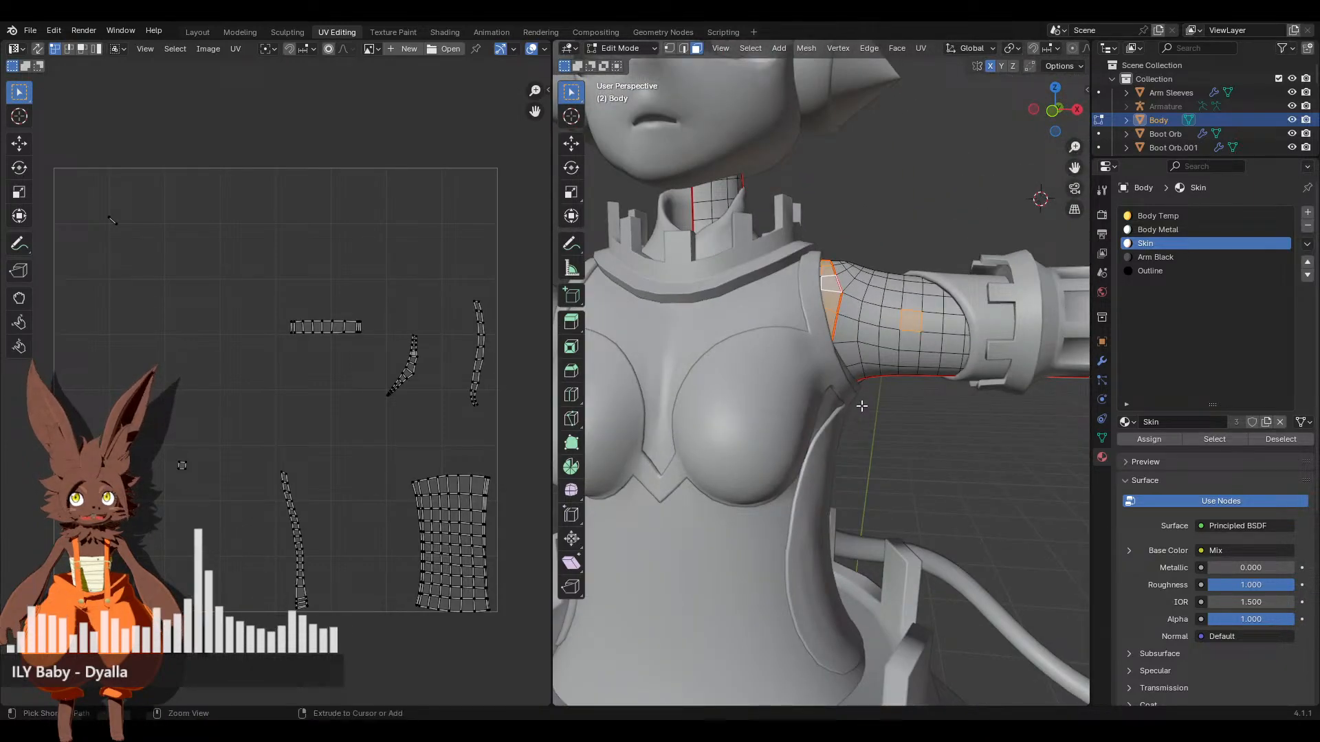
{"action": "key", "text": "ctrl+z"}
Select the whole Body mesh and pick both complete hand islands in the UV layout
{"action": "scroll", "coordinate": [862, 406], "scroll_direction": "down", "scroll_amount": 5}
{"action": "middle_click_drag", "start_coordinate": [966, 409], "coordinate": [863, 371], "text": "shift"}
{"action": "scroll", "coordinate": [825, 375], "scroll_direction": "down", "scroll_amount": 5}
{"action": "middle_click_drag", "start_coordinate": [723, 391], "coordinate": [771, 362], "text": "shift"}
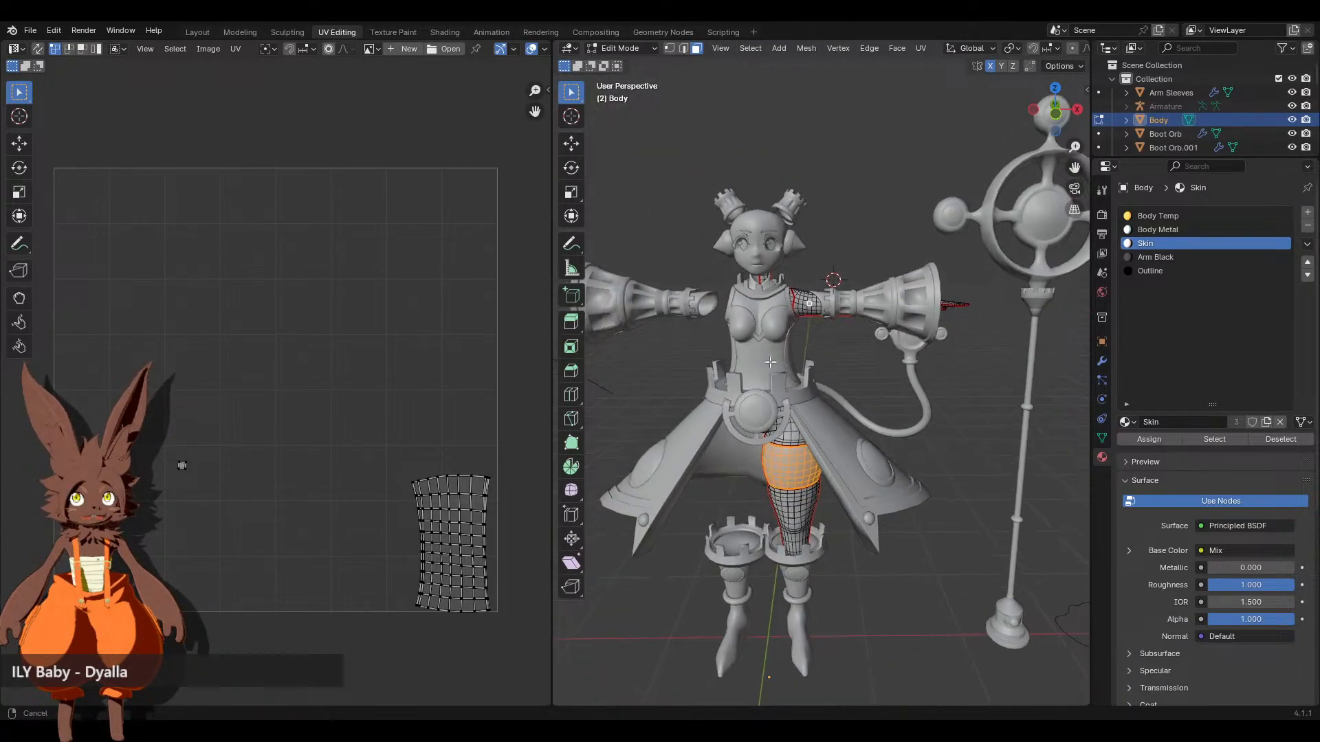
{"action": "scroll", "coordinate": [771, 362], "scroll_direction": "up", "scroll_amount": 2}
{"action": "key", "text": "a"}
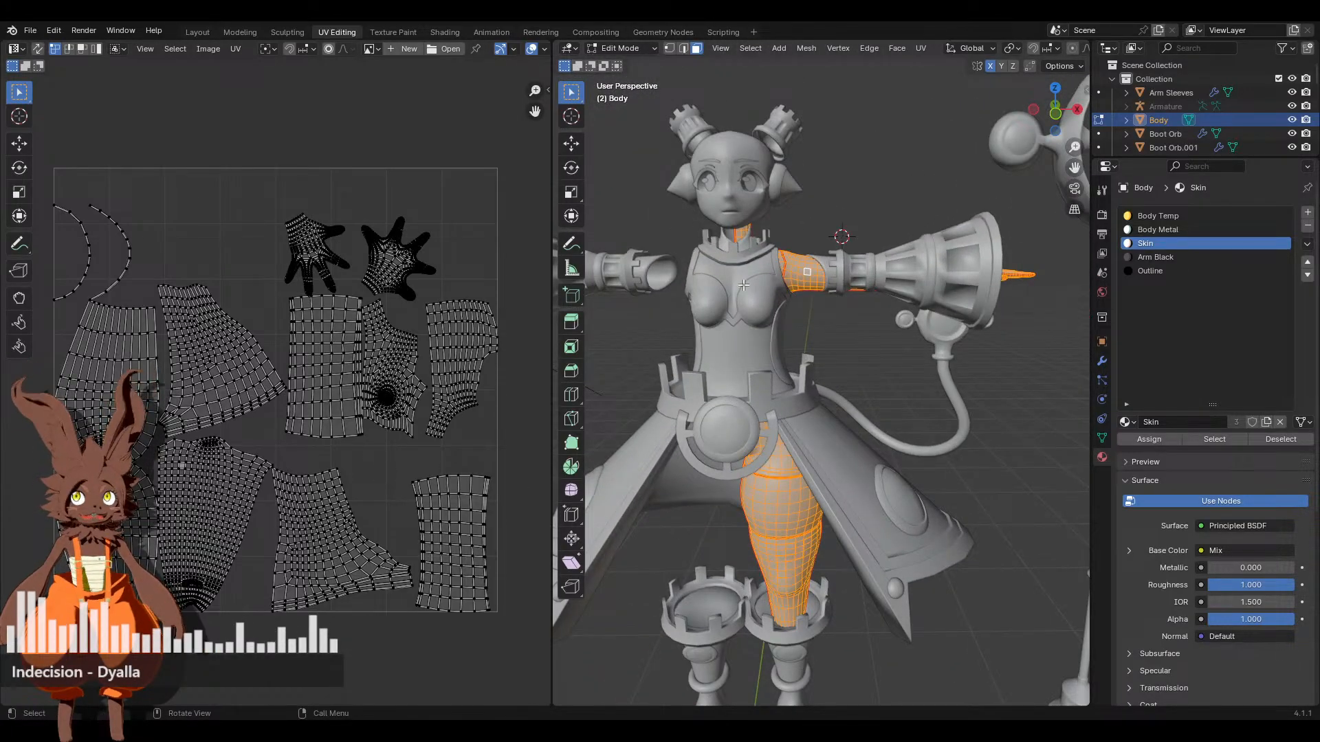
{"action": "middle_click_drag", "start_coordinate": [389, 259], "coordinate": [439, 286]}
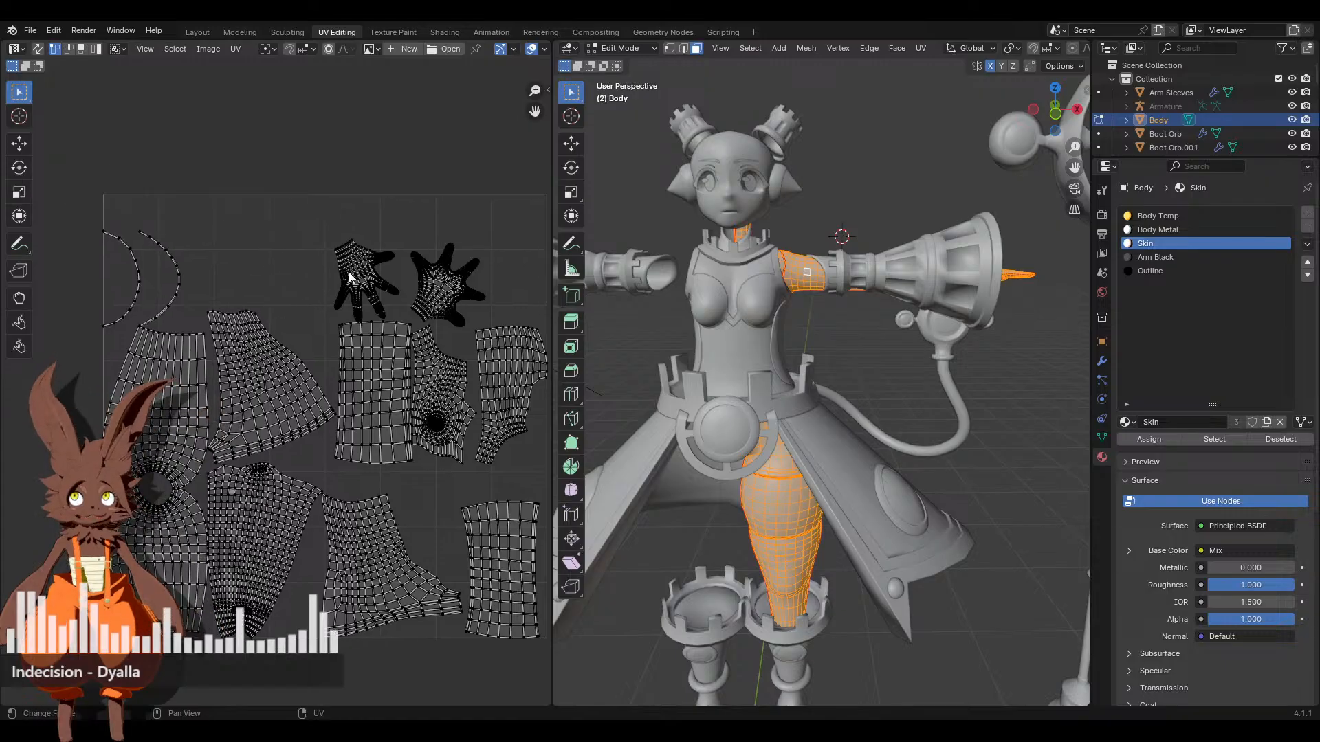
{"action": "left_click_drag", "start_coordinate": [313, 235], "coordinate": [499, 299]}
{"action": "key", "text": "ctrl+l"}
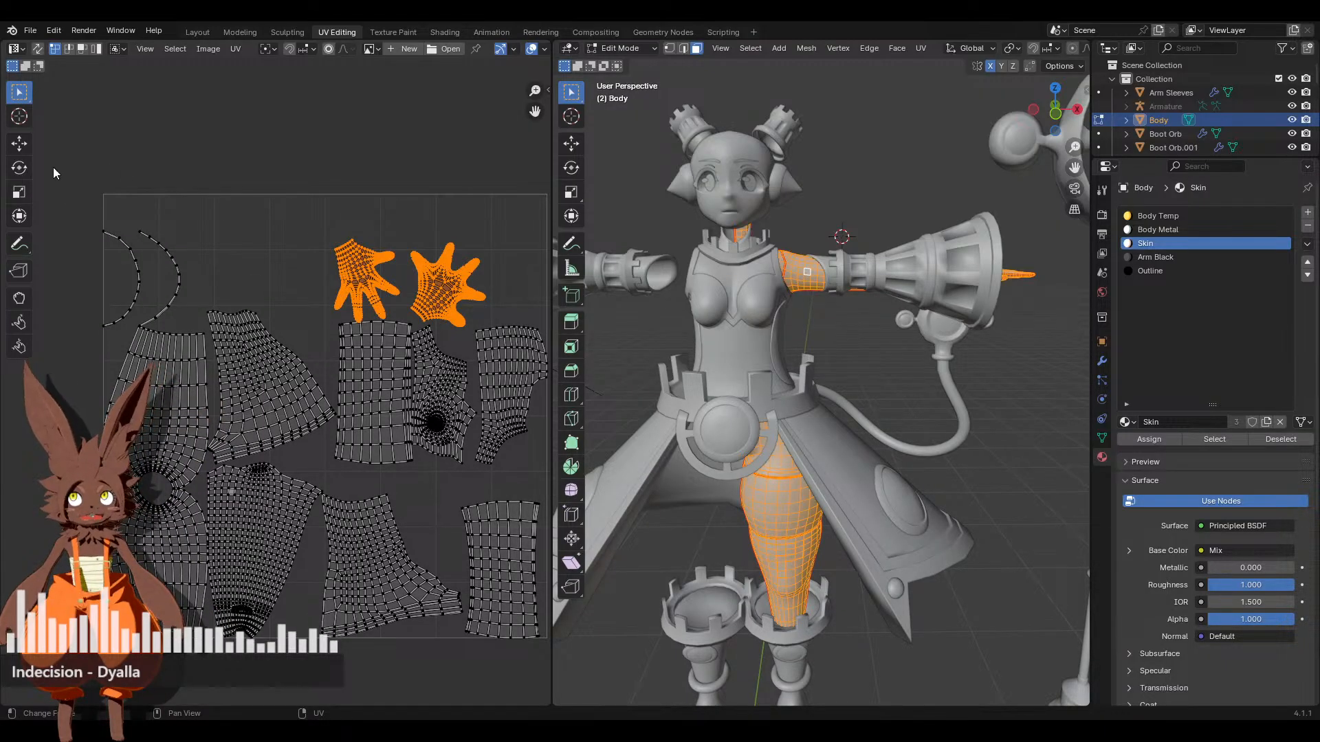
Enlarge the two hand islands and place them side by side in the upper-right corner of the UV square
{"action": "left_click_drag", "start_coordinate": [405, 282], "coordinate": [297, 252]}
{"action": "key", "text": "s"}
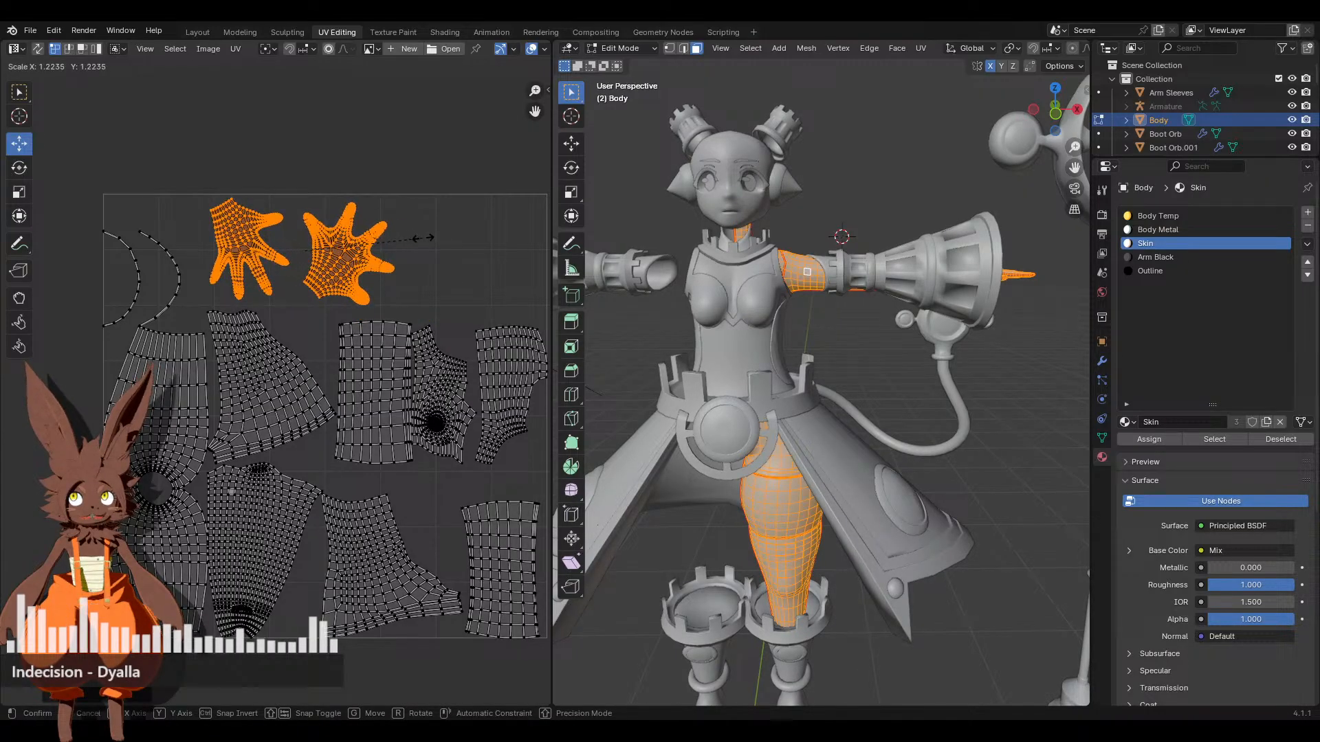
{"action": "left_click", "coordinate": [405, 242]}
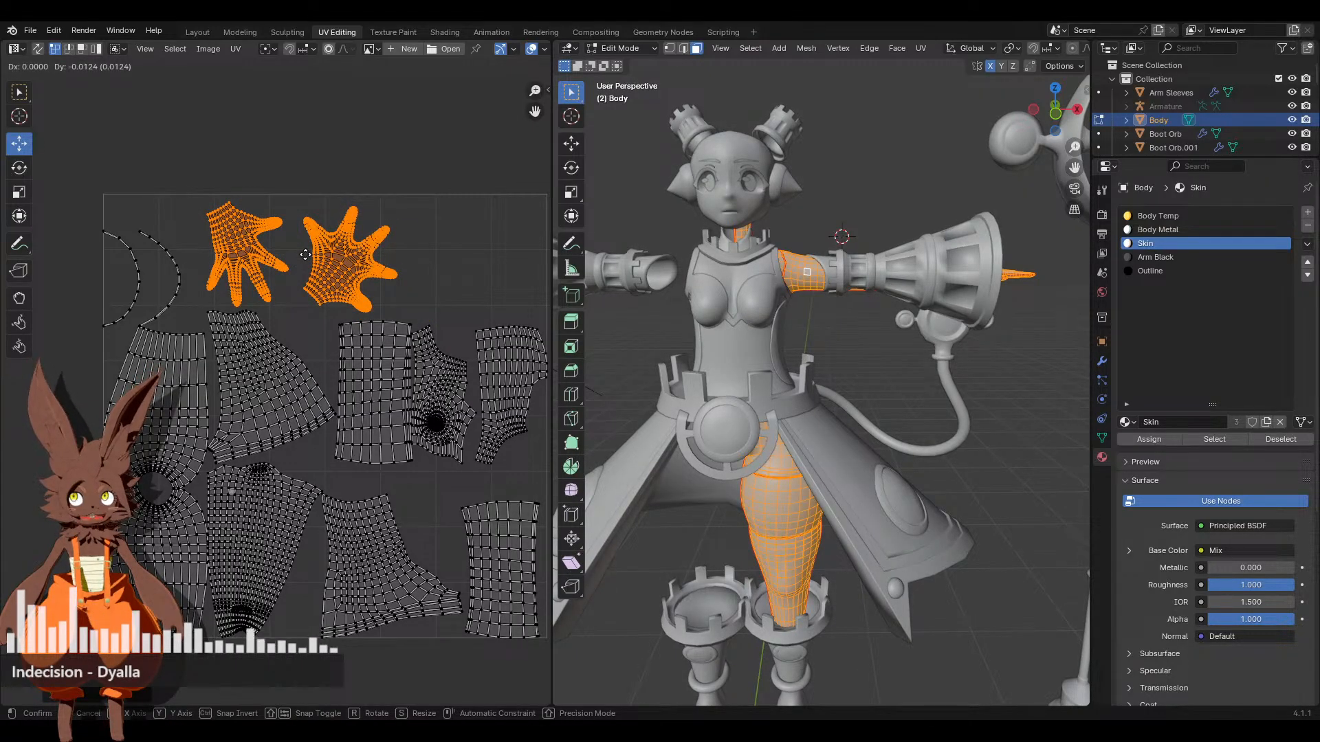
{"action": "left_click_drag", "start_coordinate": [305, 255], "coordinate": [444, 260]}
{"action": "key", "text": "s"}
{"action": "left_click", "coordinate": [425, 257]}
Check which UV islands belong to the neck and leg, then bring the whole mesh's UV layout back into view
{"action": "left_click", "coordinate": [136, 407]}
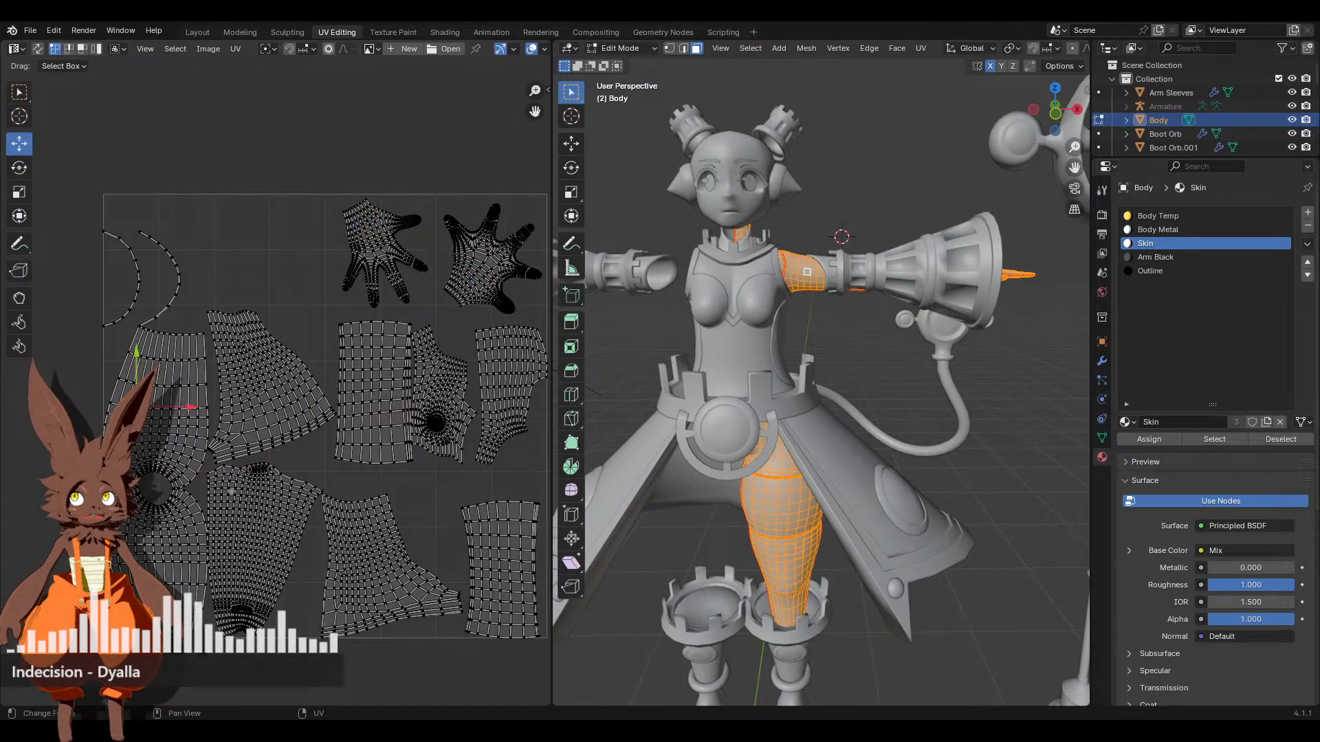
{"action": "left_click", "coordinate": [209, 539]}
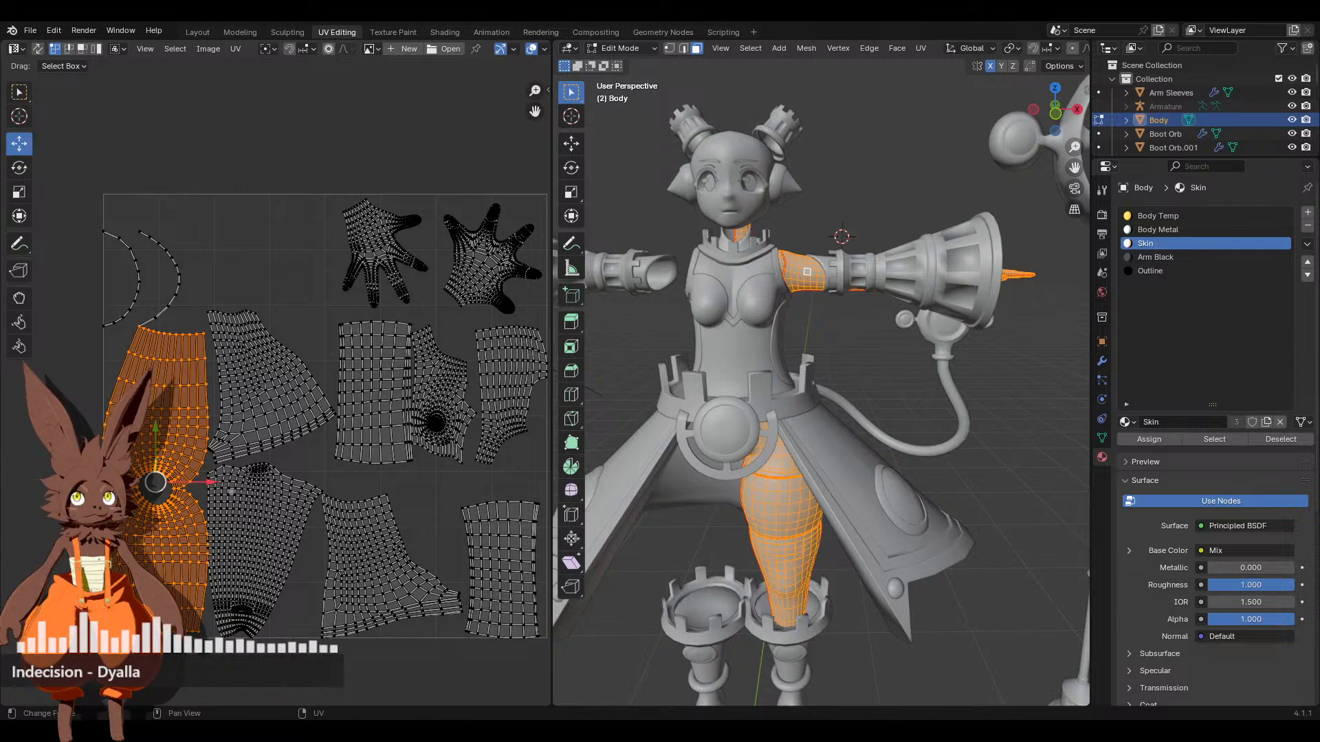
{"action": "left_click", "coordinate": [744, 234]}
{"action": "key", "text": "ctrl+l"}
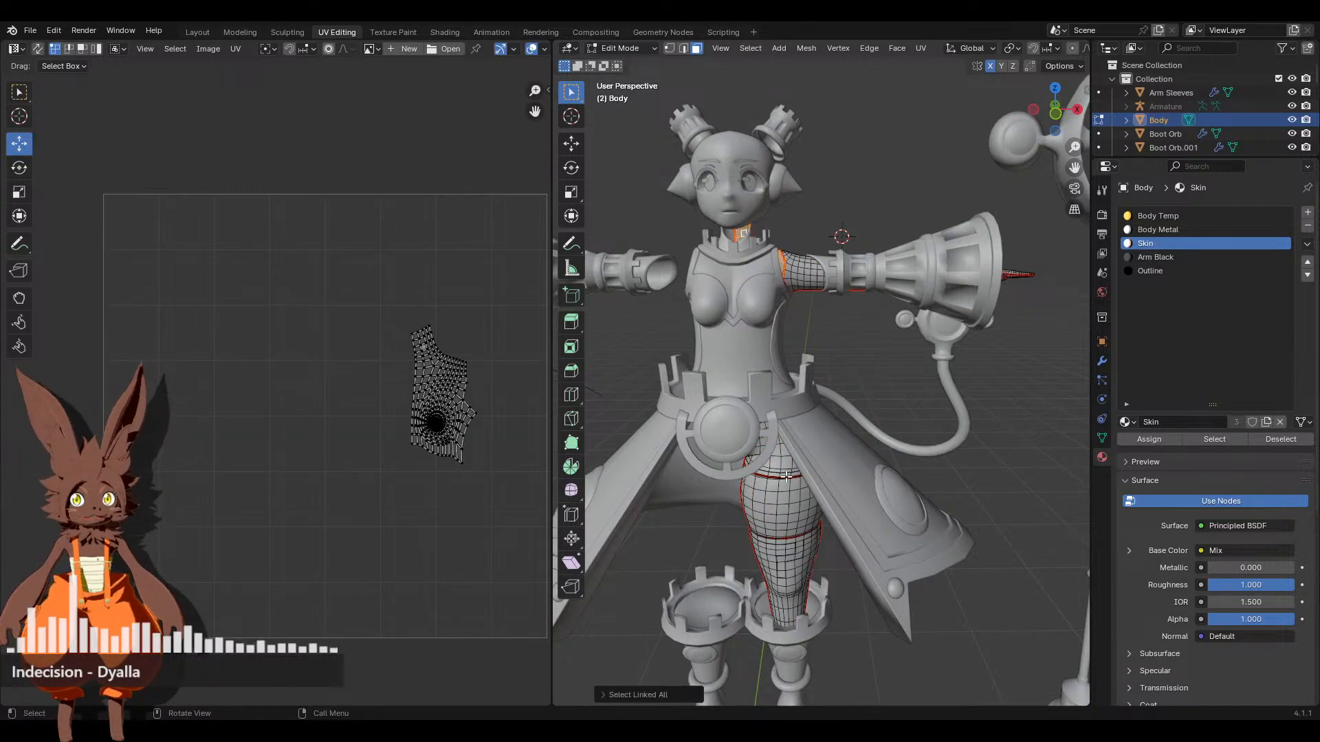
{"action": "key", "text": "alt+a"}
{"action": "key", "text": "a"}
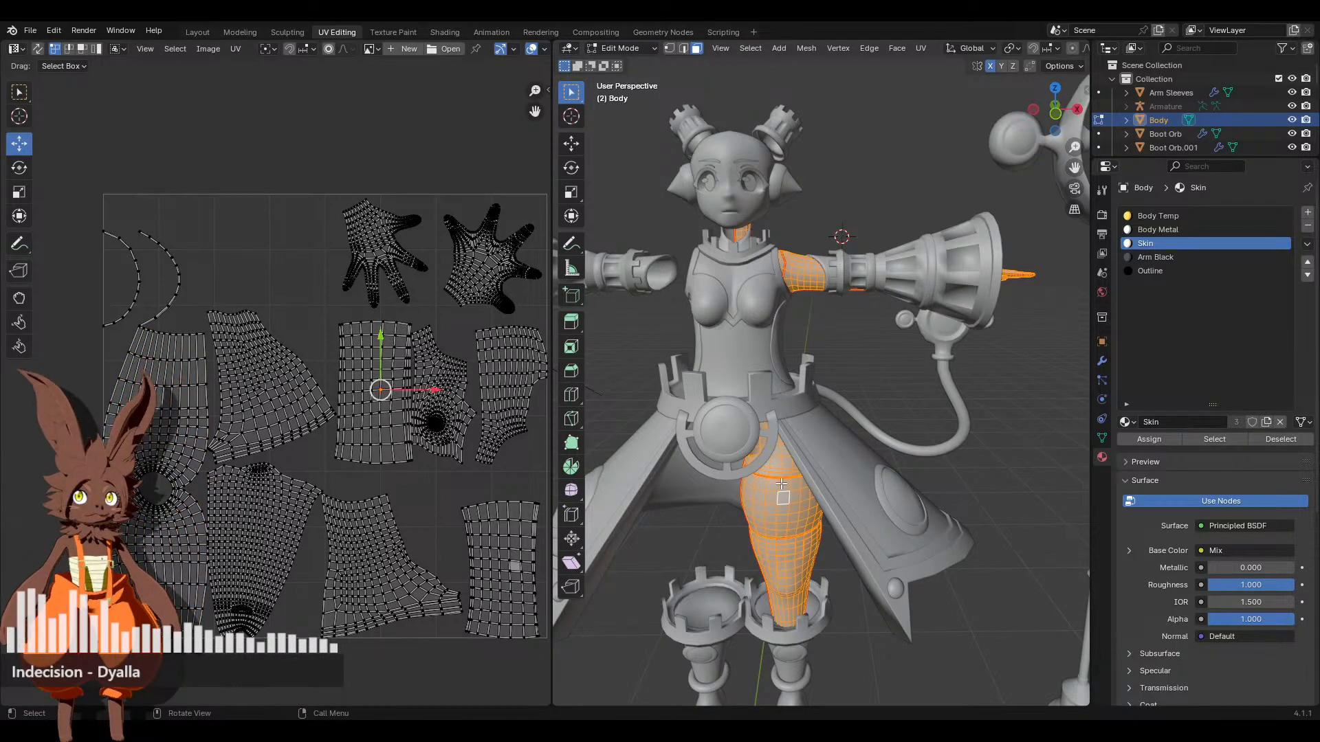
Isolate the lower-leg faces, shrink their UV island and move it towards the lower-left corner of the UV square
{"action": "key", "text": "alt+a"}
{"action": "left_click", "coordinate": [790, 547]}
{"action": "key", "text": "ctrl+l"}
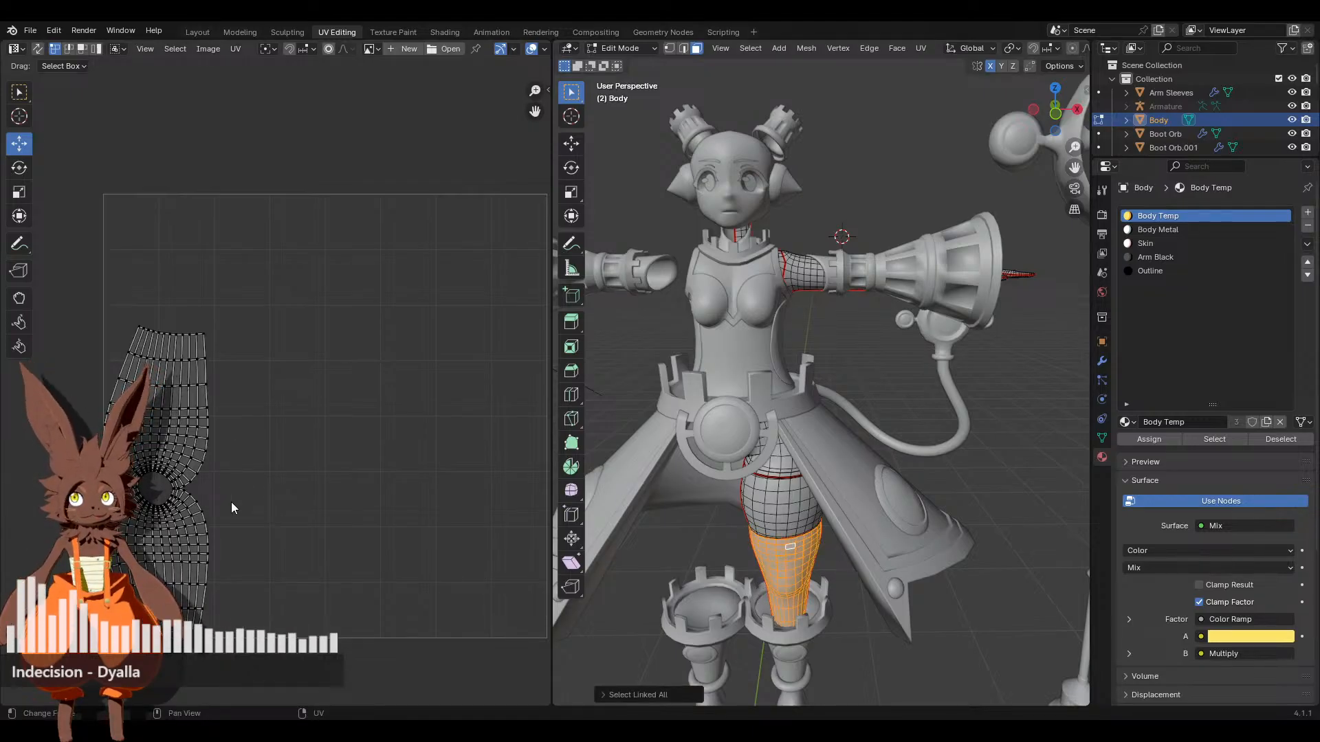
{"action": "key", "text": "a"}
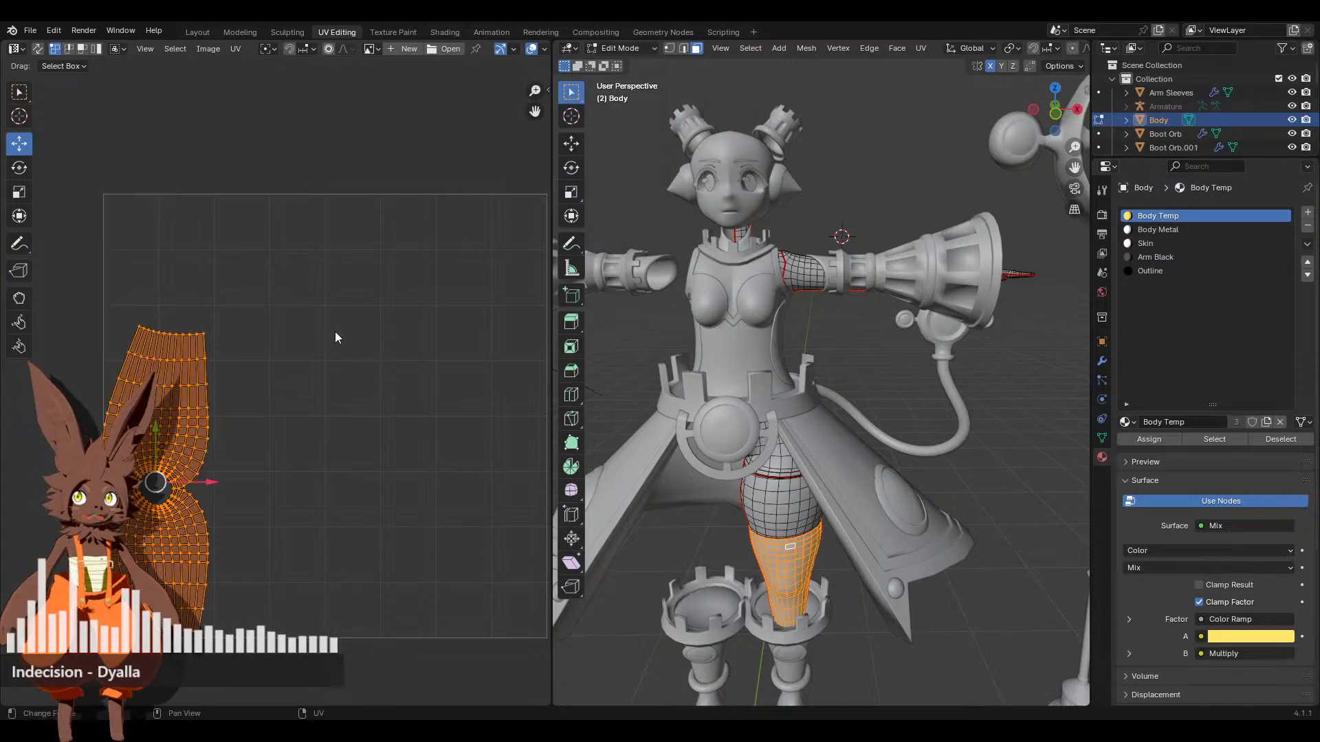
{"action": "key", "text": "s"}
{"action": "left_click", "coordinate": [271, 394]}
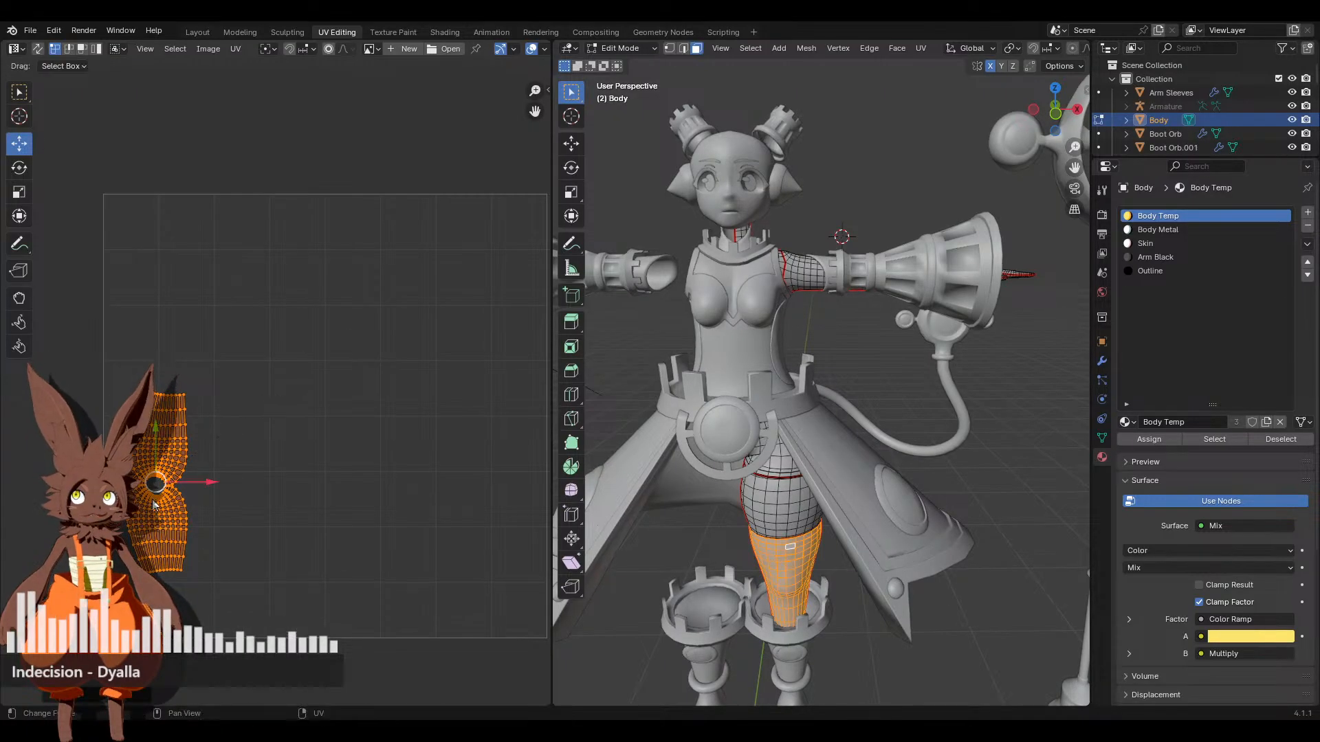
{"action": "key", "text": "g"}
{"action": "key", "text": "g"}
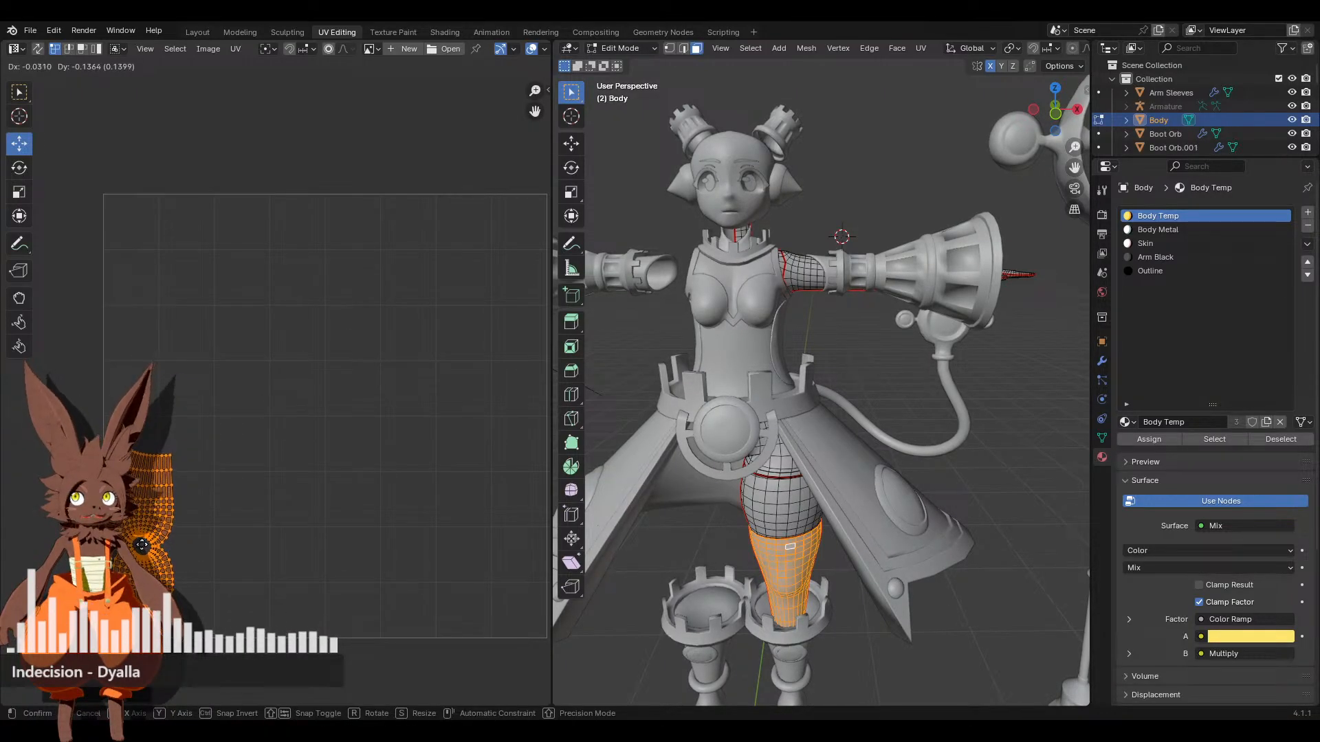
{"action": "left_click", "coordinate": [335, 541]}
Identify the hip-area faces' UV island, scale it to about half size and place it above the lower-leg island
{"action": "key", "text": "a"}
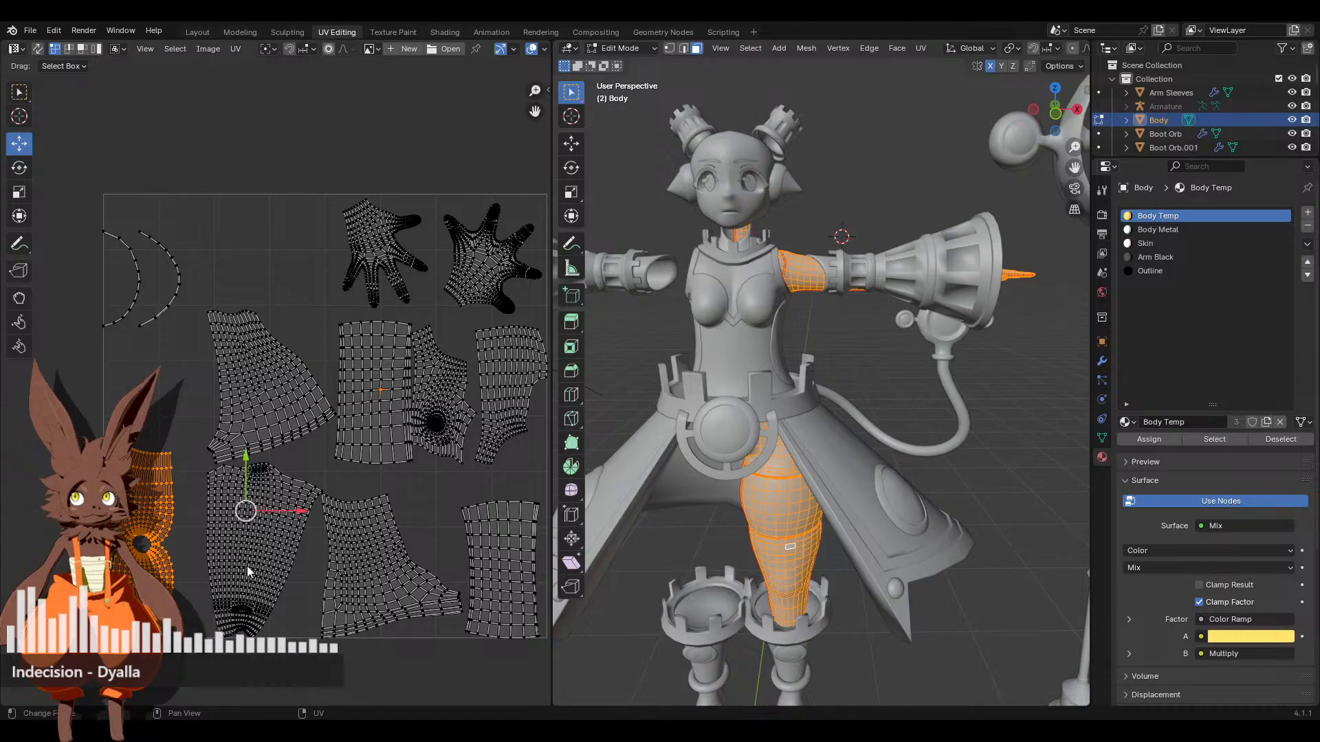
{"action": "left_click", "coordinate": [776, 465]}
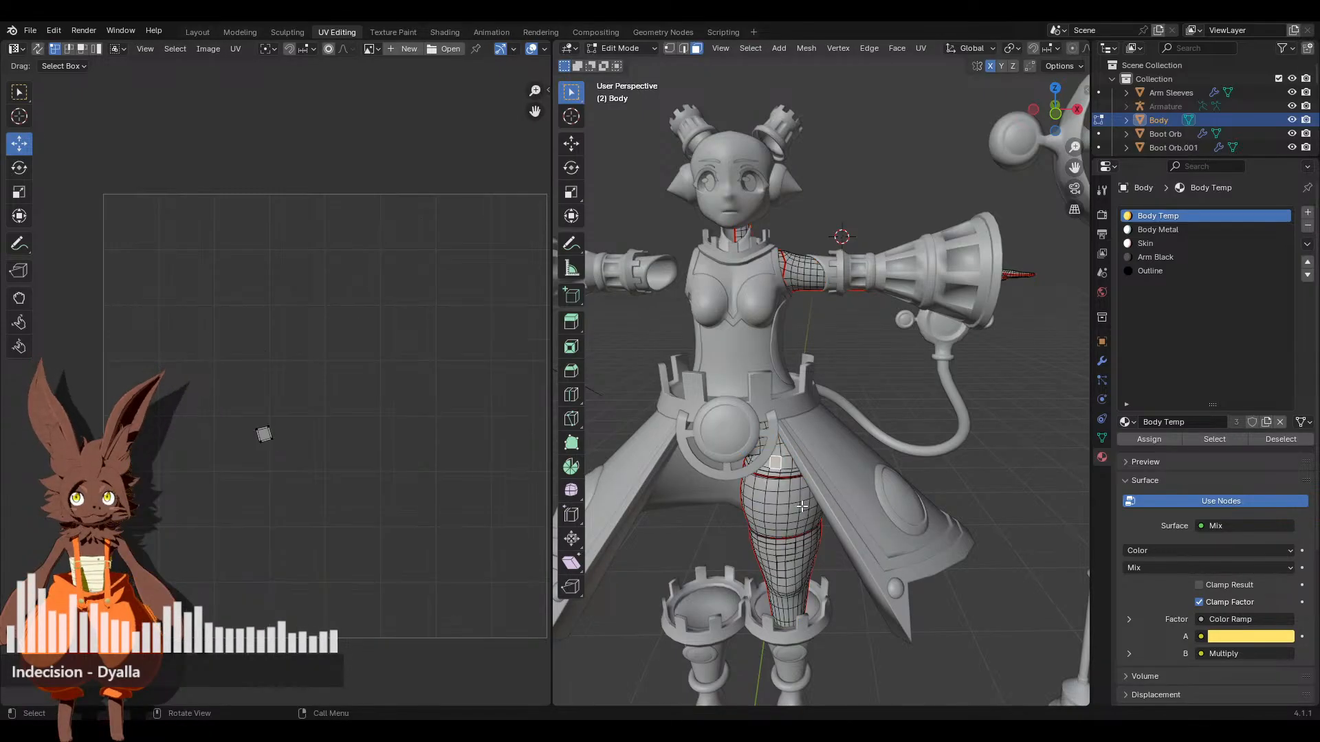
{"action": "key", "text": "ctrl+l"}
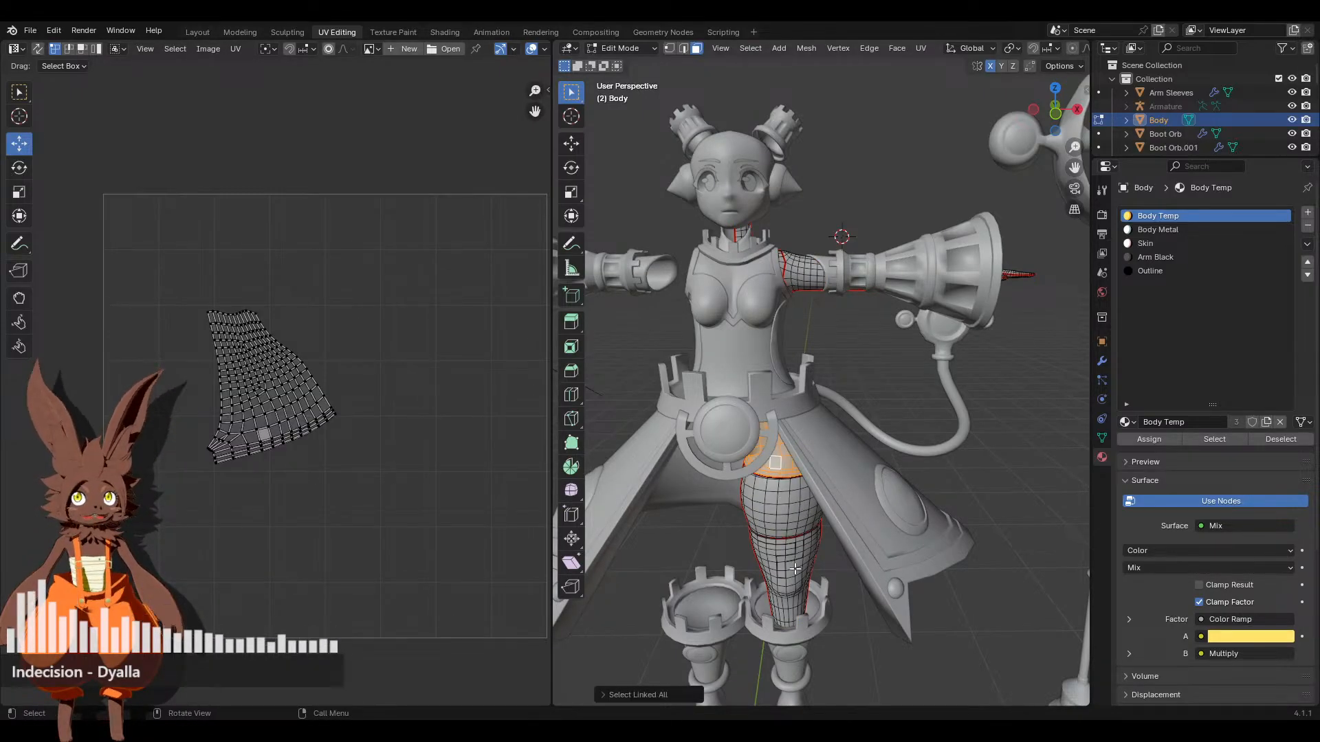
{"action": "key", "text": "a"}
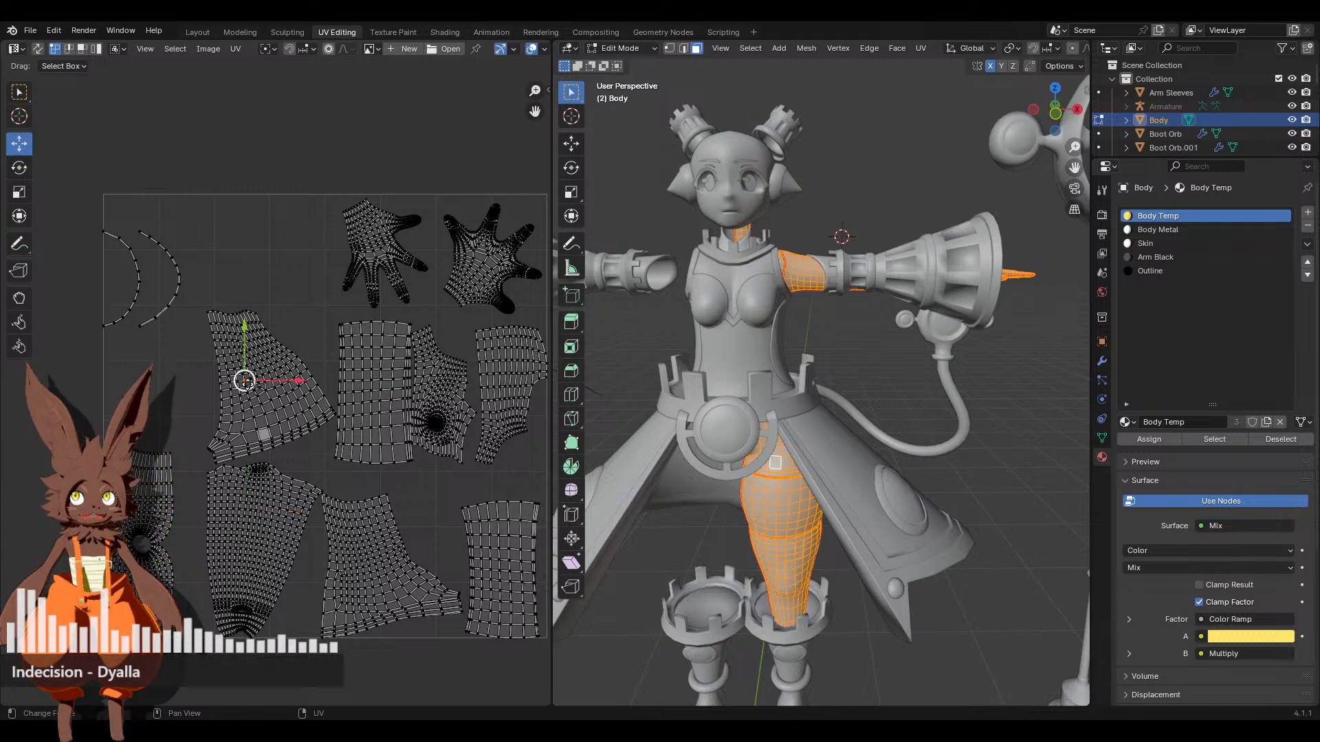
{"action": "key", "text": "l"}
{"action": "key", "text": "s"}
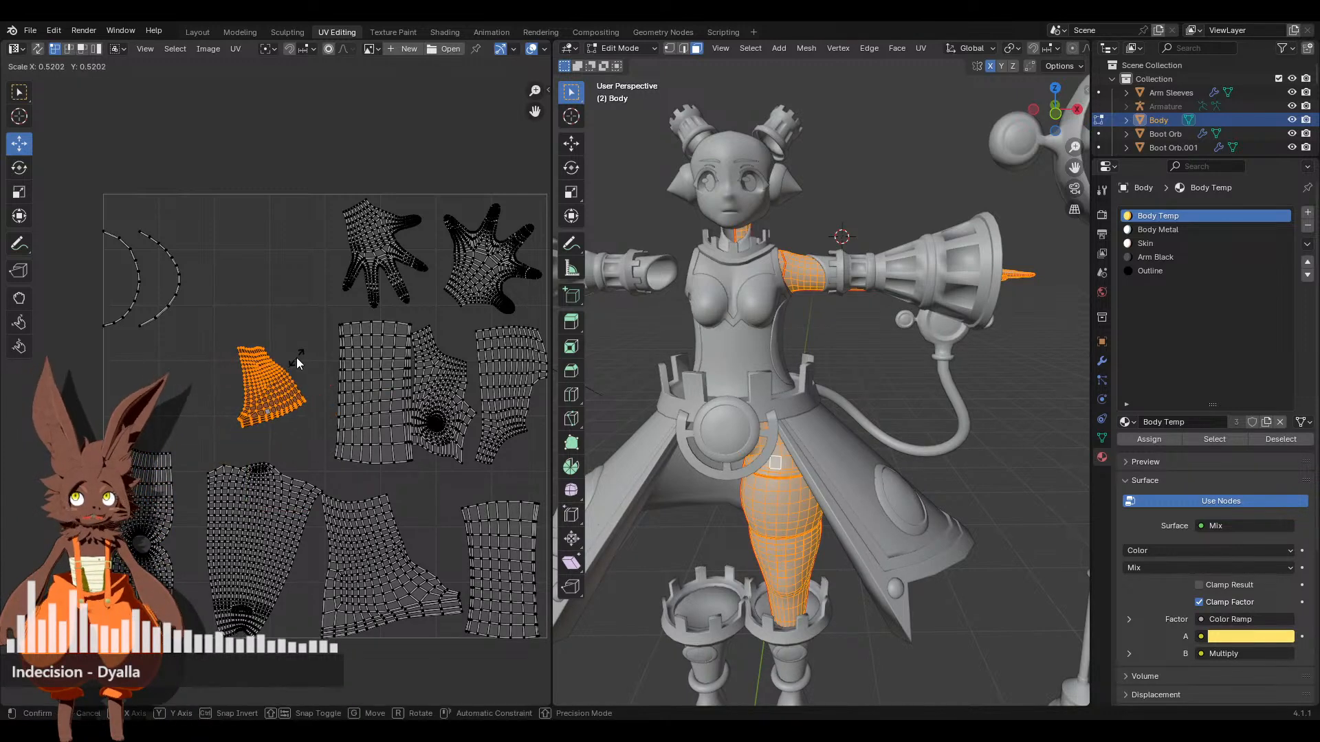
{"action": "left_click", "coordinate": [296, 359]}
{"action": "key", "text": "g"}
{"action": "left_click", "coordinate": [90, 394]}
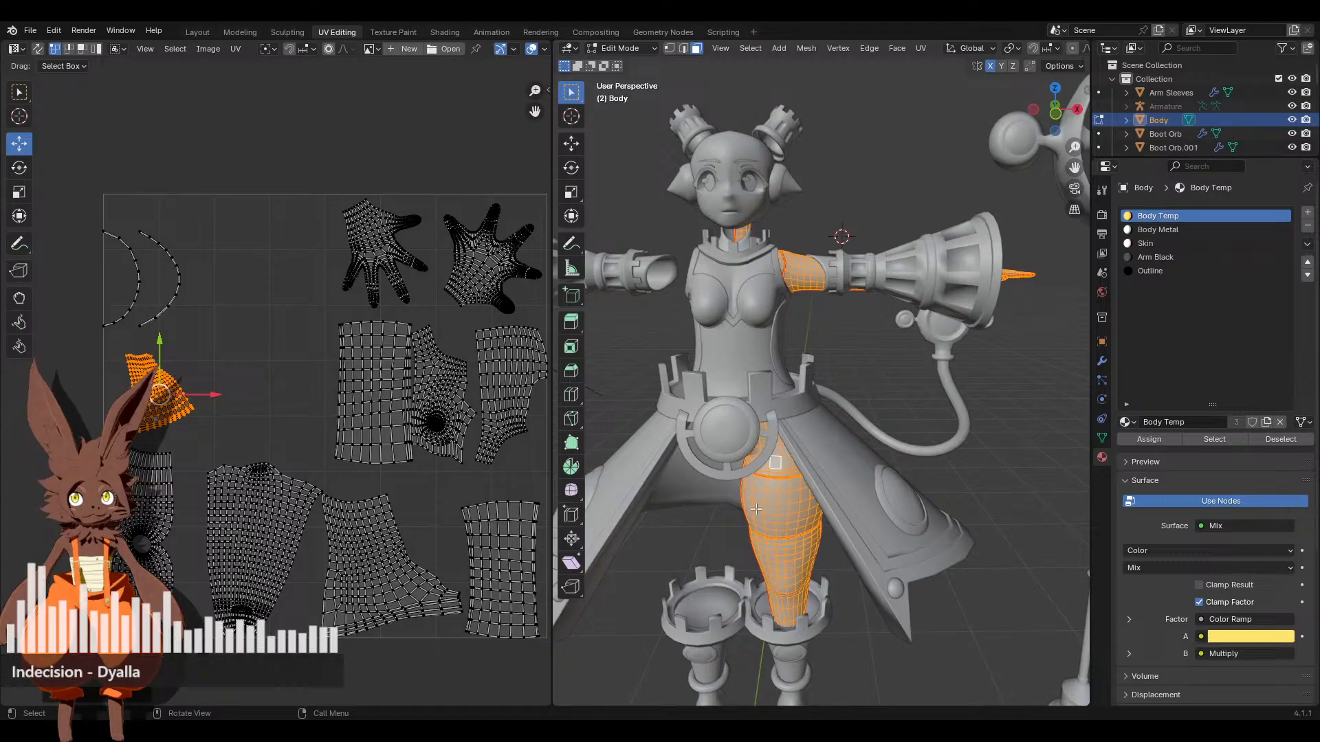
Identify the UV island of the seam-bounded arm faces and select that whole island in the full layout
{"action": "middle_click_drag", "start_coordinate": [802, 247], "coordinate": [804, 319], "text": "shift"}
{"action": "scroll", "coordinate": [804, 318], "scroll_direction": "up", "scroll_amount": 1}
{"action": "left_click", "coordinate": [804, 319]}
{"action": "key", "text": "ctrl+l"}
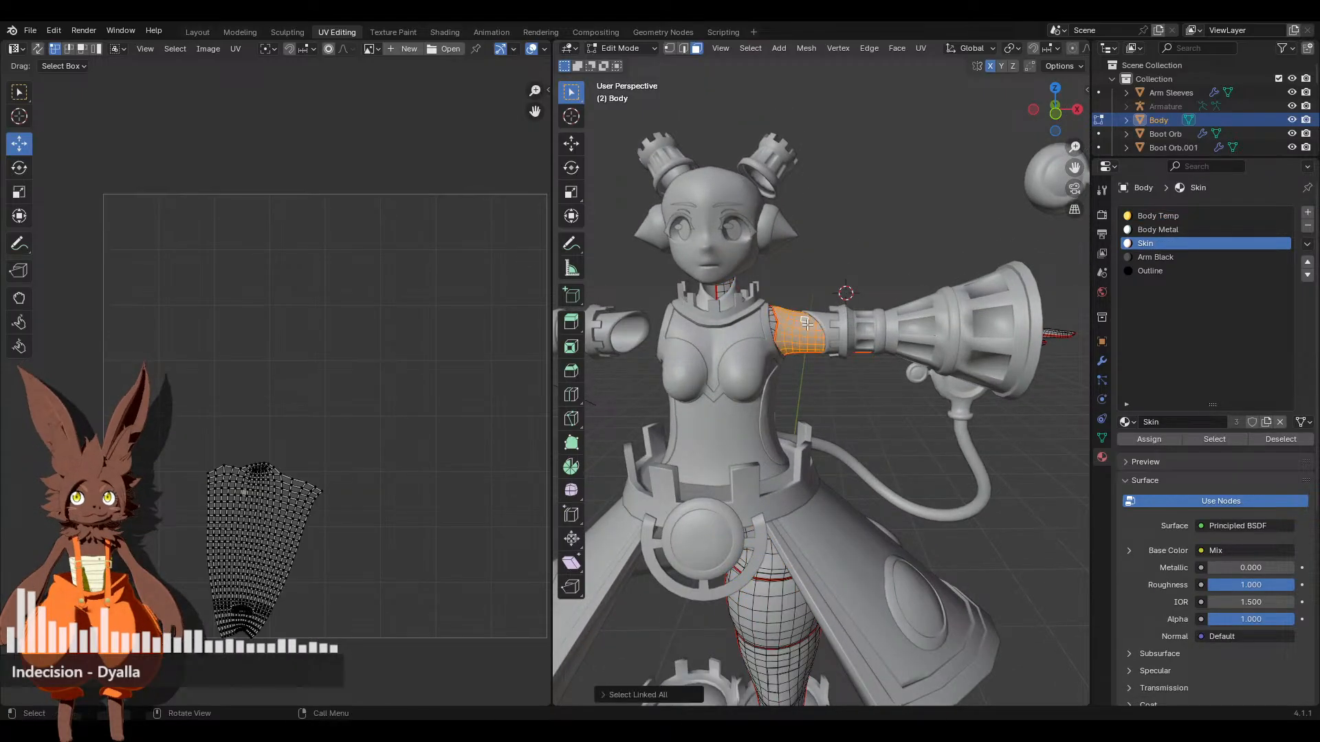
{"action": "key", "text": "a"}
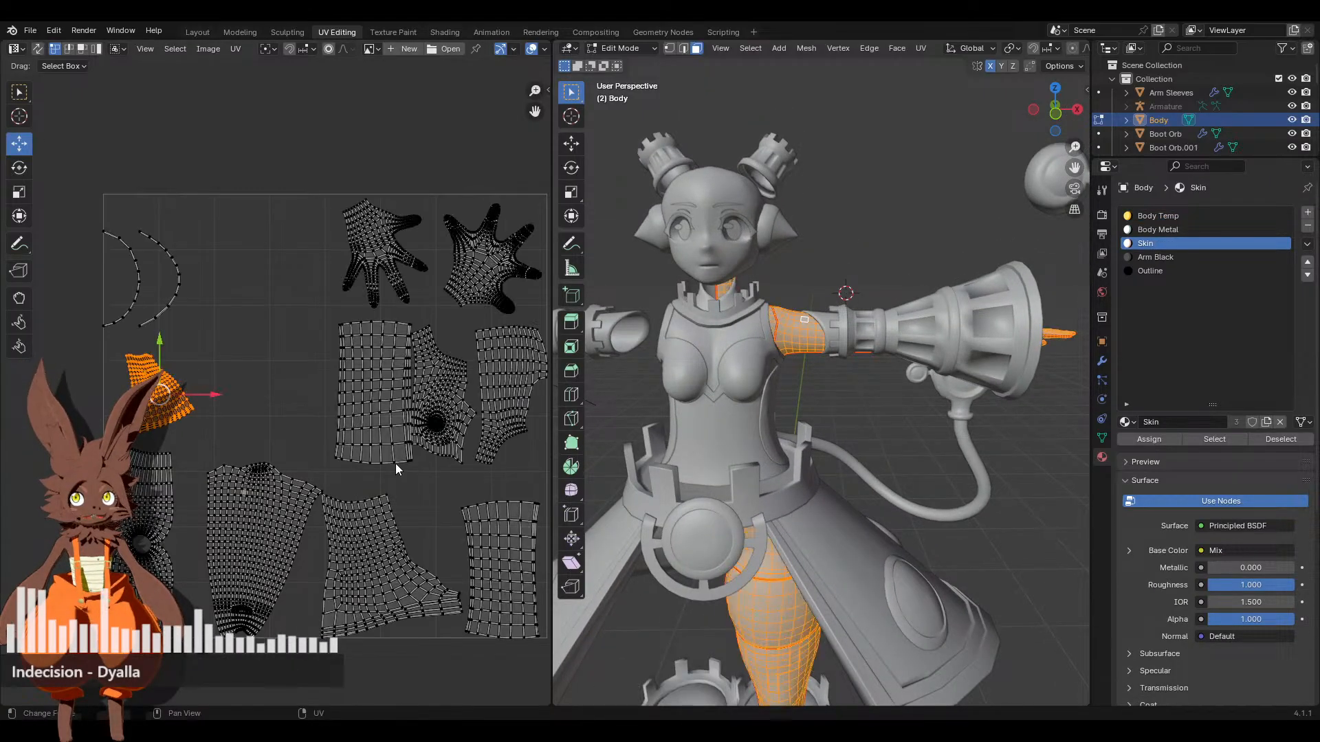
{"action": "left_click", "coordinate": [270, 500]}
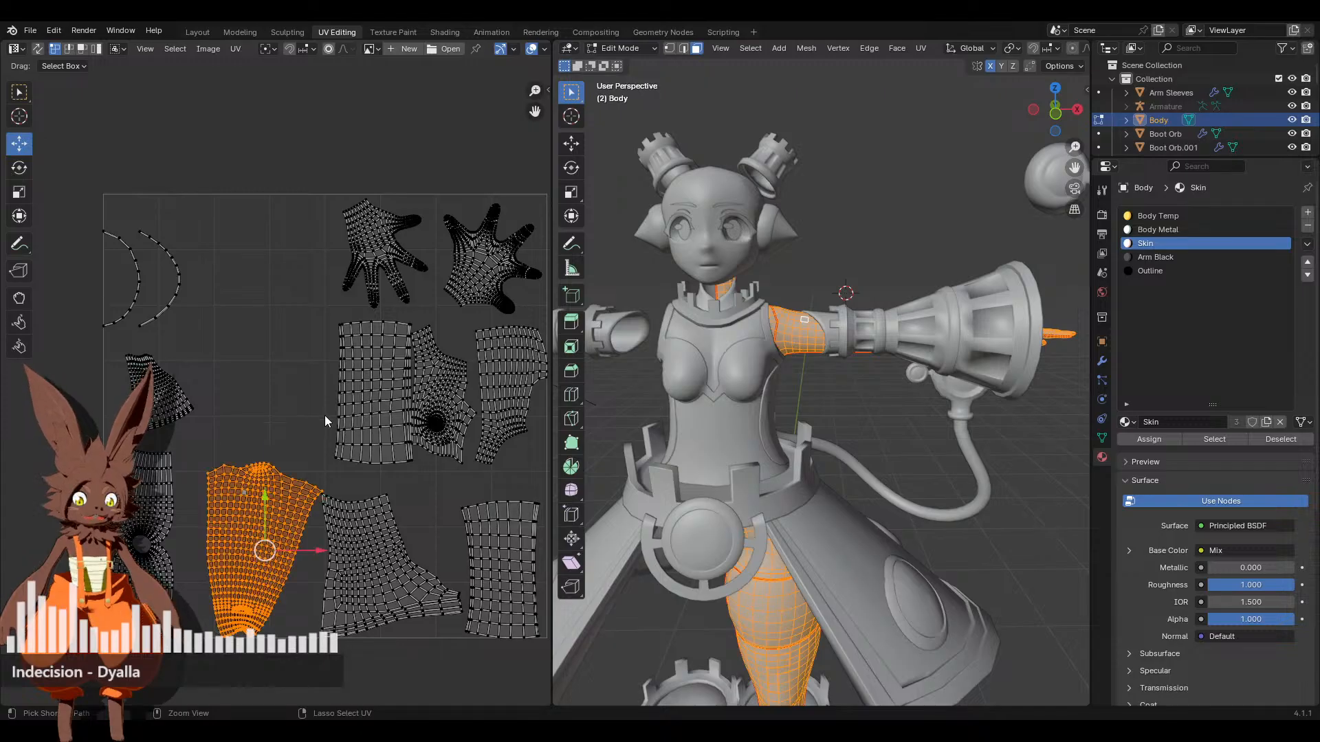
Slightly enlarge the arm island and reposition it in the space beside the lower-leg island
{"action": "key", "text": "s"}
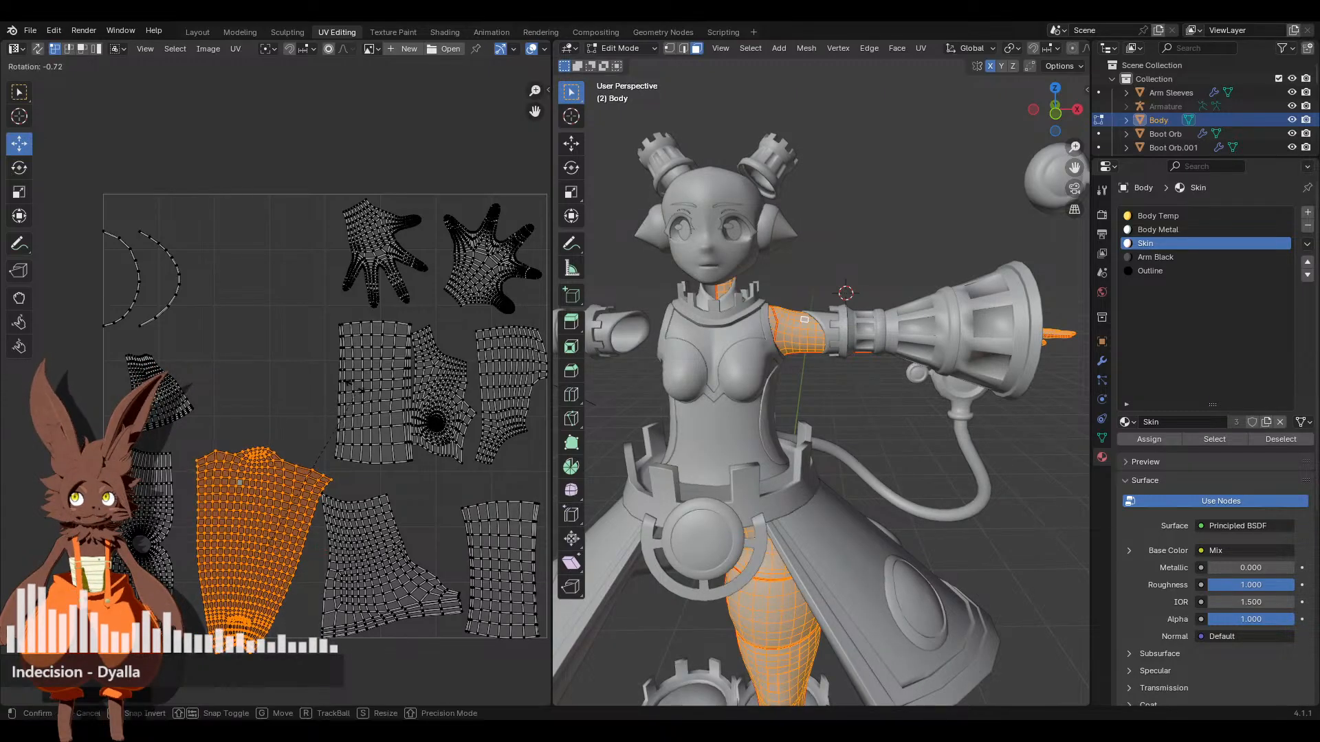
{"action": "left_click", "coordinate": [269, 553]}
{"action": "key", "text": "g"}
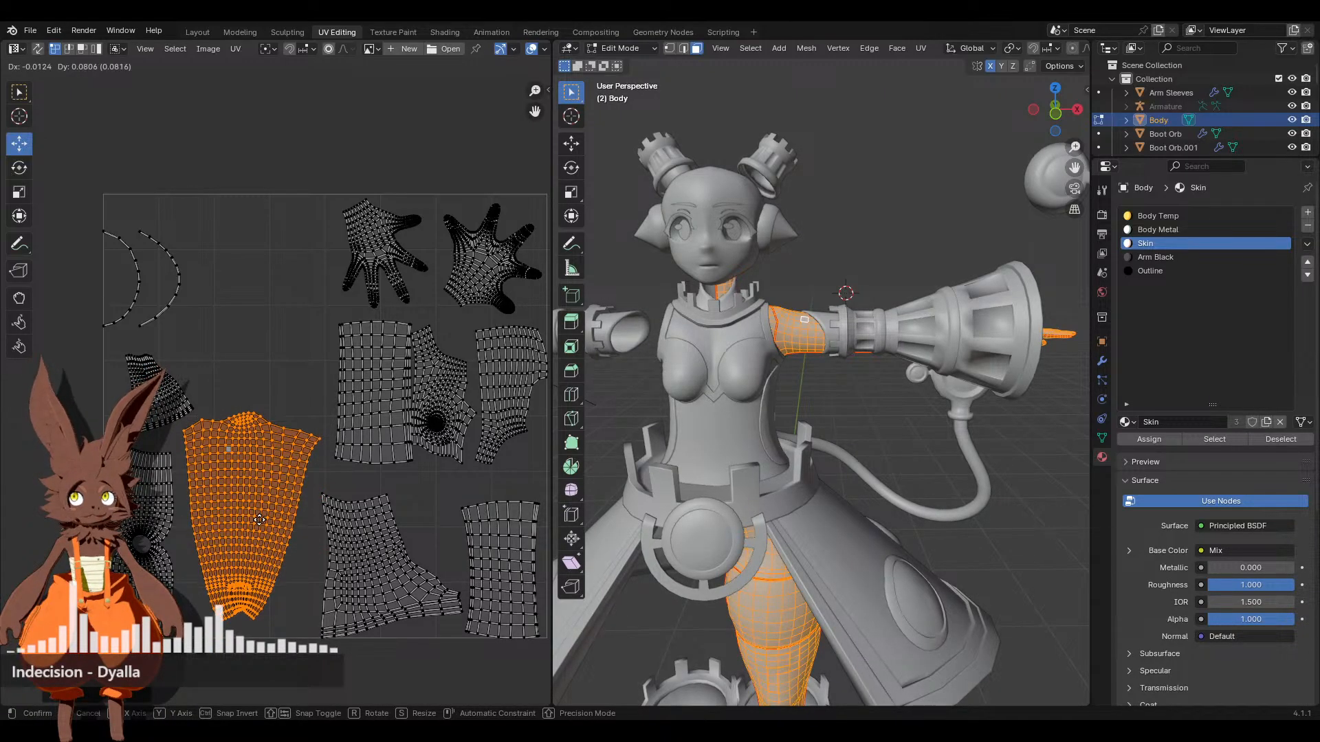
{"action": "left_click", "coordinate": [263, 515]}
{"action": "key", "text": "s"}
{"action": "left_click", "coordinate": [373, 423]}
{"action": "key", "text": "s"}
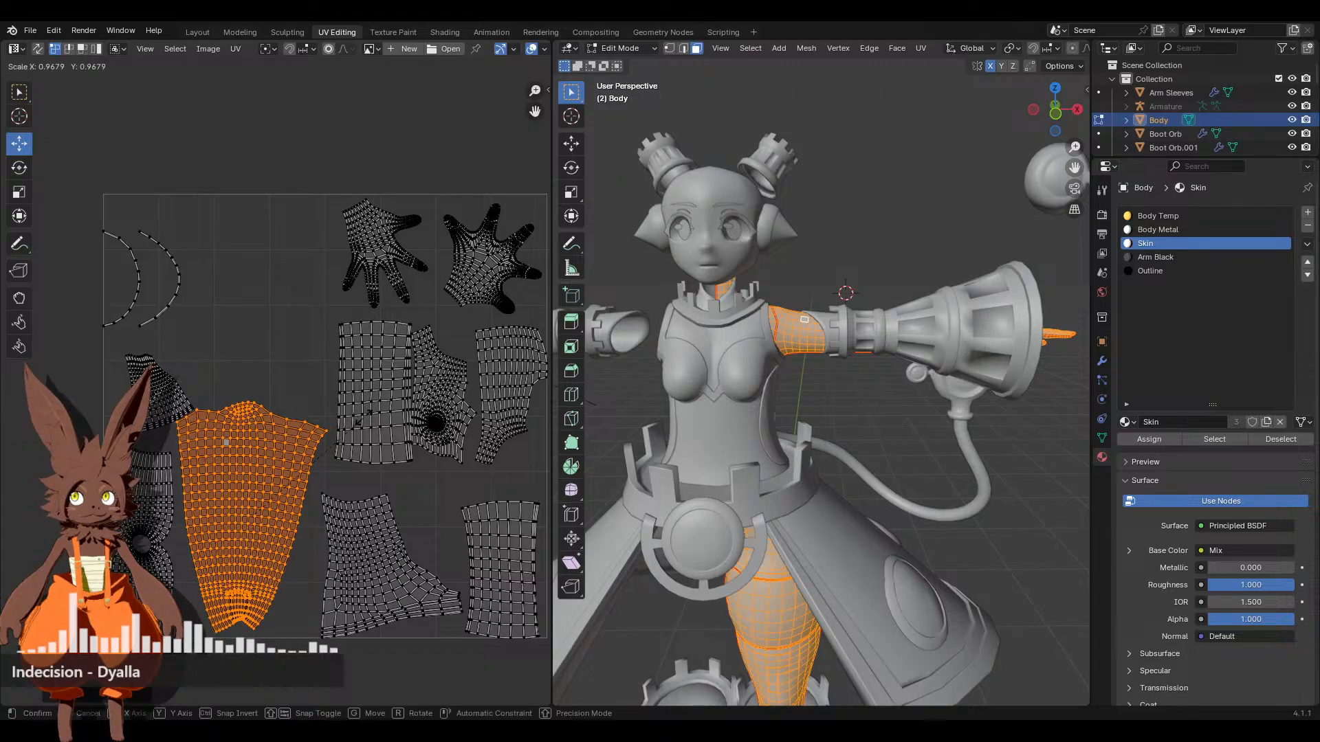
{"action": "left_click", "coordinate": [365, 429]}
{"action": "left_click_drag", "start_coordinate": [253, 475], "coordinate": [253, 479]}
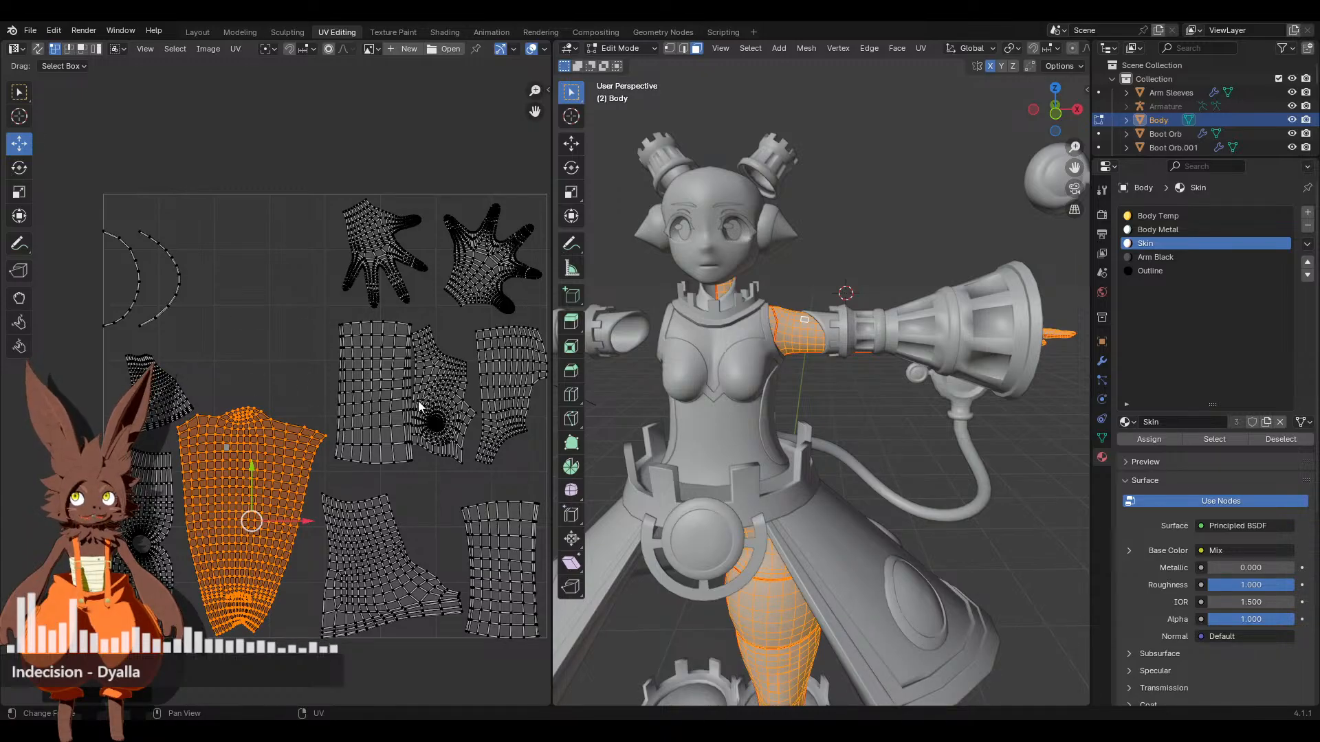
Move the thigh island into the empty space between the thin curved strips and the hands, enlarging it about 1.47 times
{"action": "left_click", "coordinate": [505, 551]}
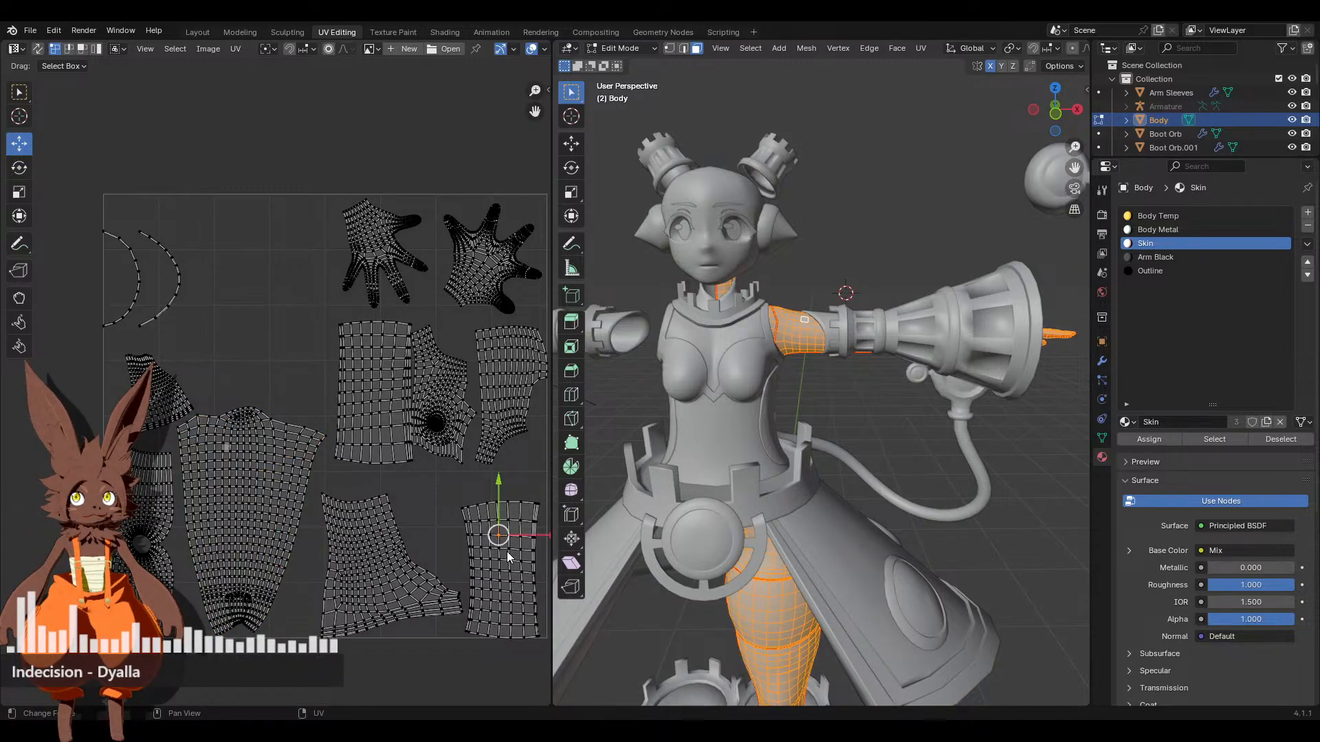
{"action": "key", "text": "l"}
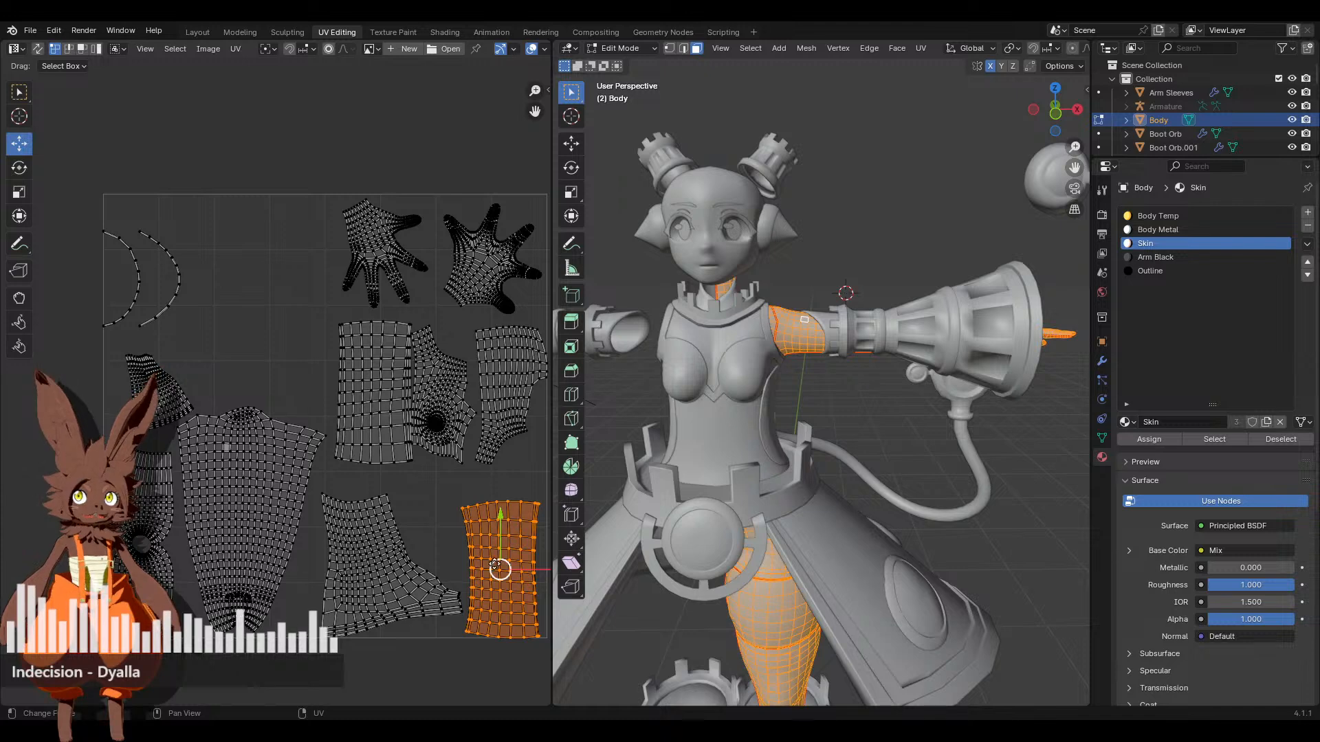
{"action": "key", "text": "g"}
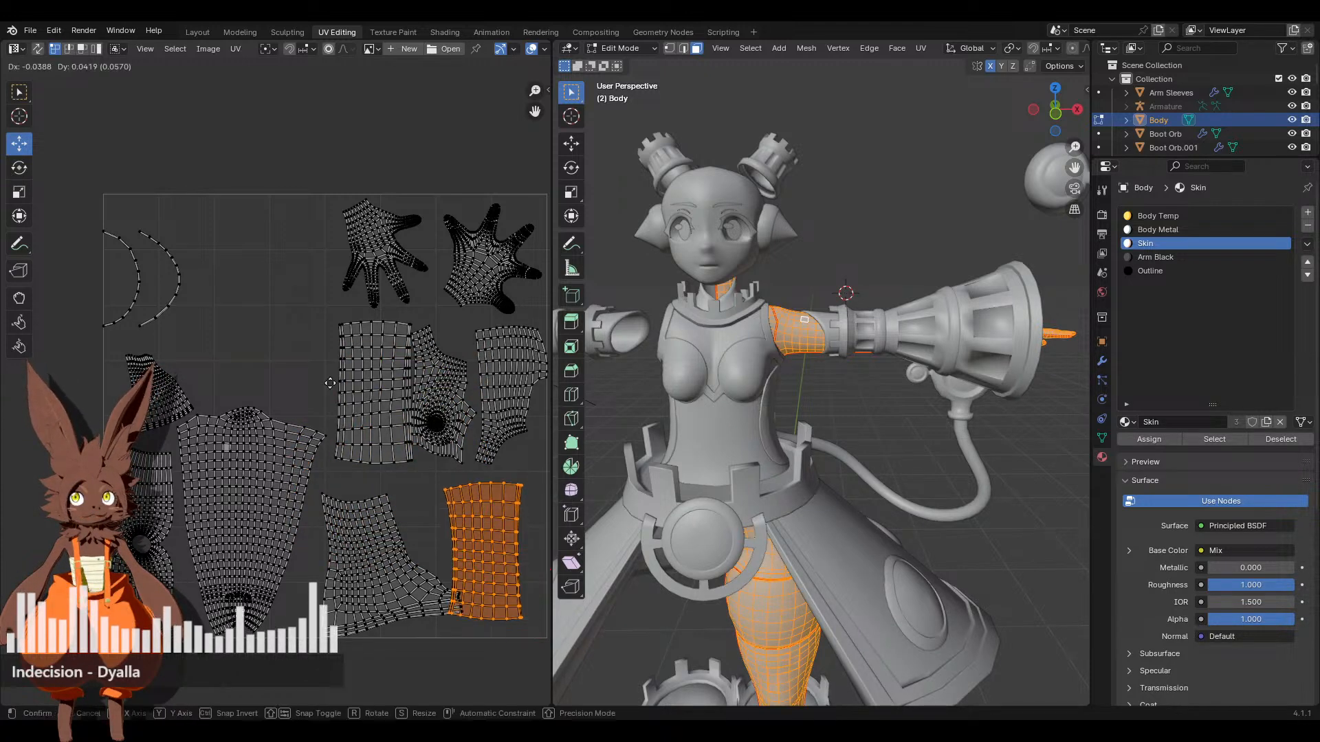
{"action": "key", "text": "s"}
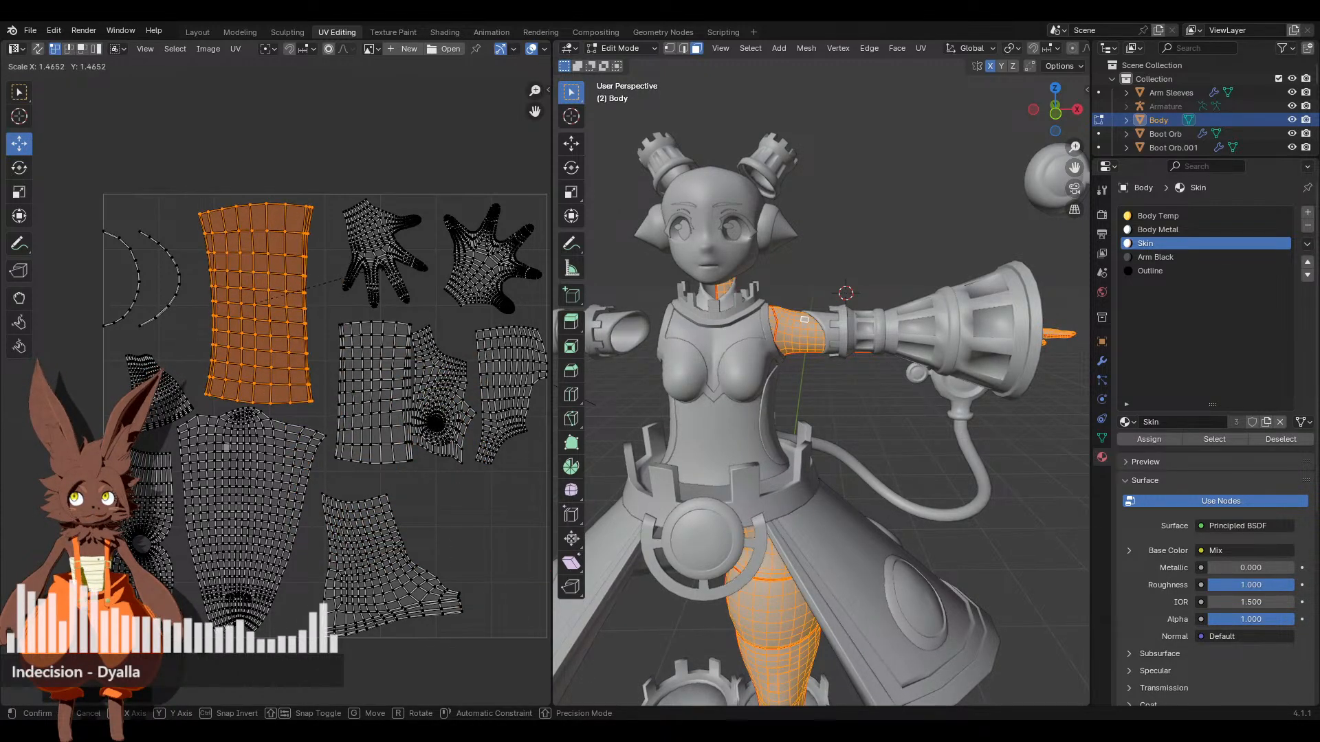
{"action": "left_click", "coordinate": [373, 269]}
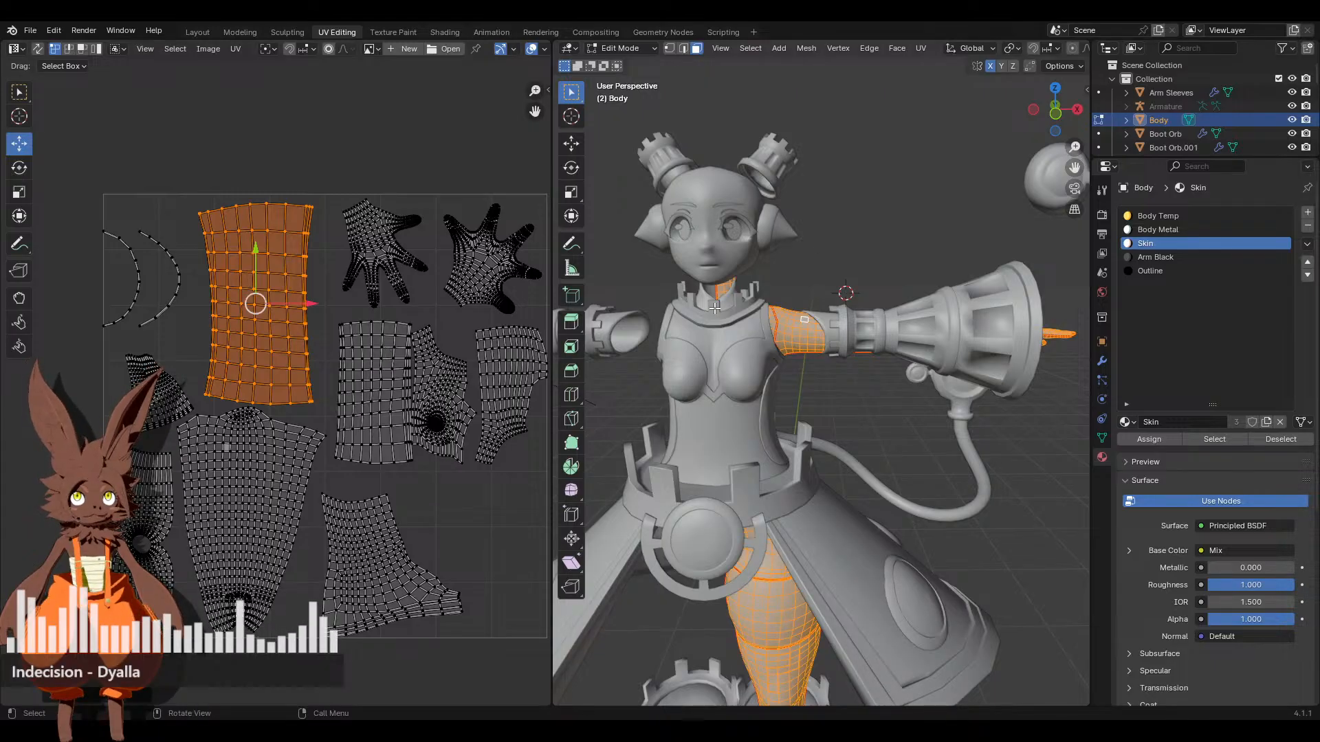
Identify the UV island of the neck-and-torso faces and select that whole island in the full layout
{"action": "left_click", "coordinate": [721, 285]}
{"action": "key", "text": "ctrl+l"}
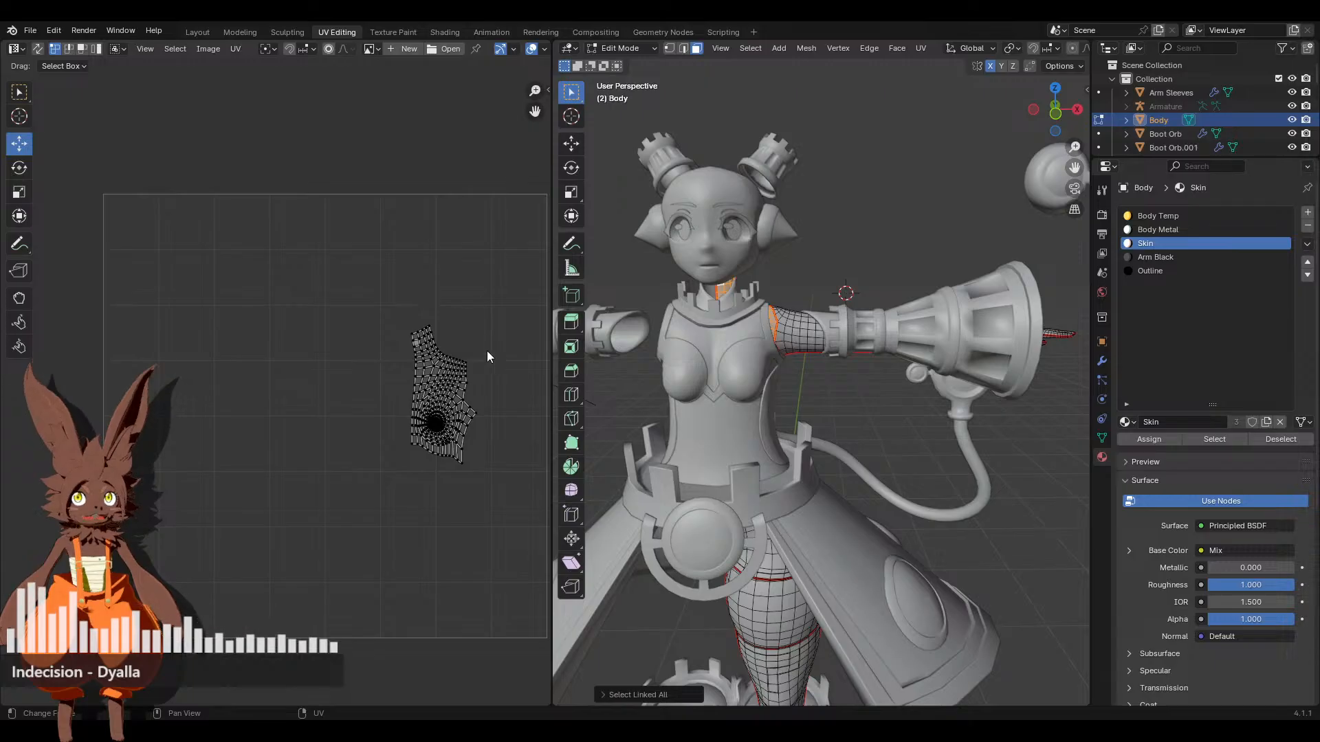
{"action": "key", "text": "a"}
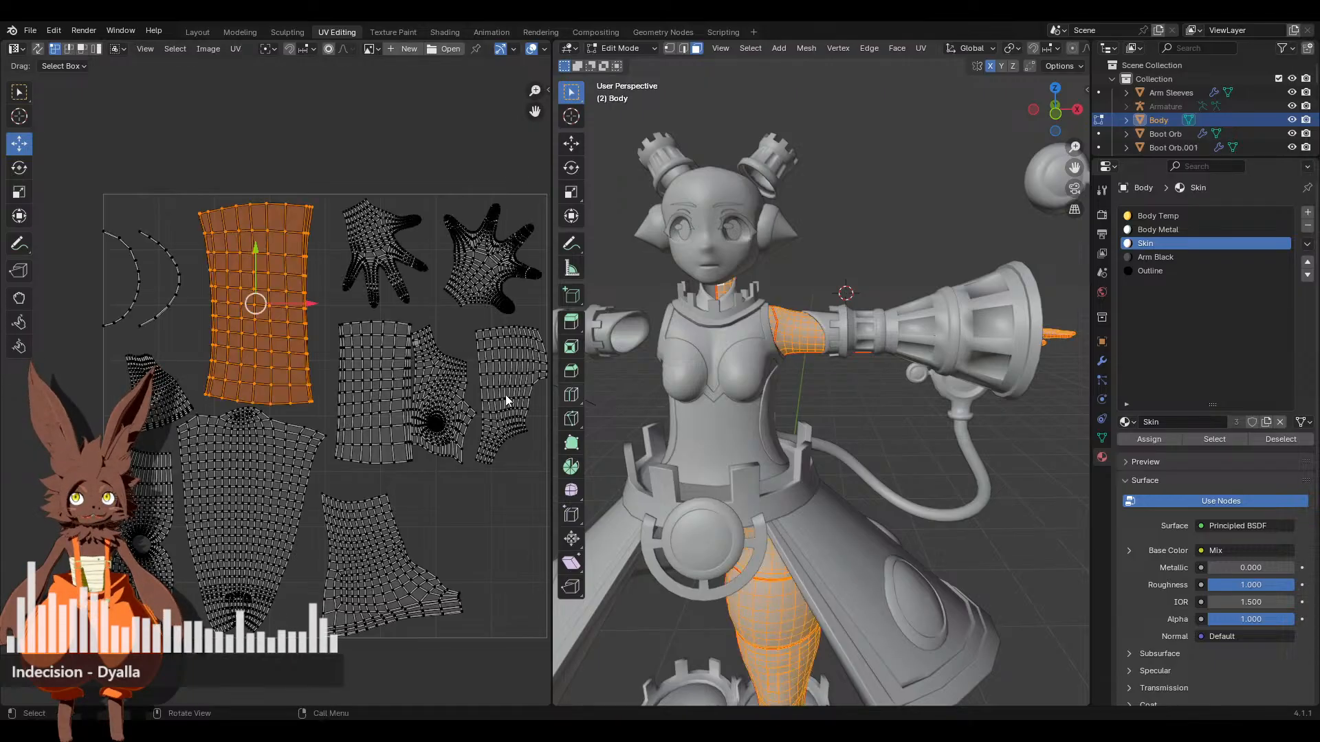
{"action": "left_click", "coordinate": [447, 385]}
{"action": "key", "text": "ctrl+l"}
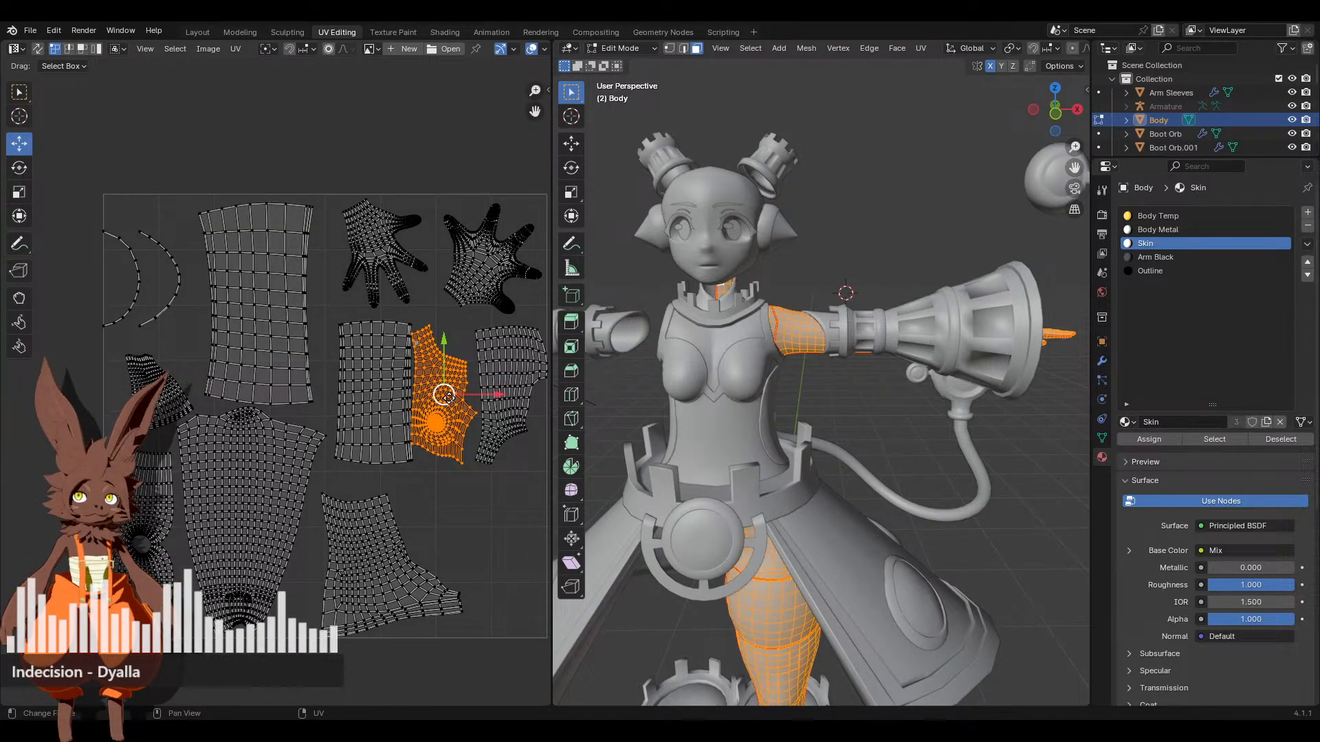
Move the torso island into the empty lower corner of the UV layout, tilt it diagonally and enlarge it about 1.08 times
{"action": "key", "text": "g"}
{"action": "key", "text": "r"}
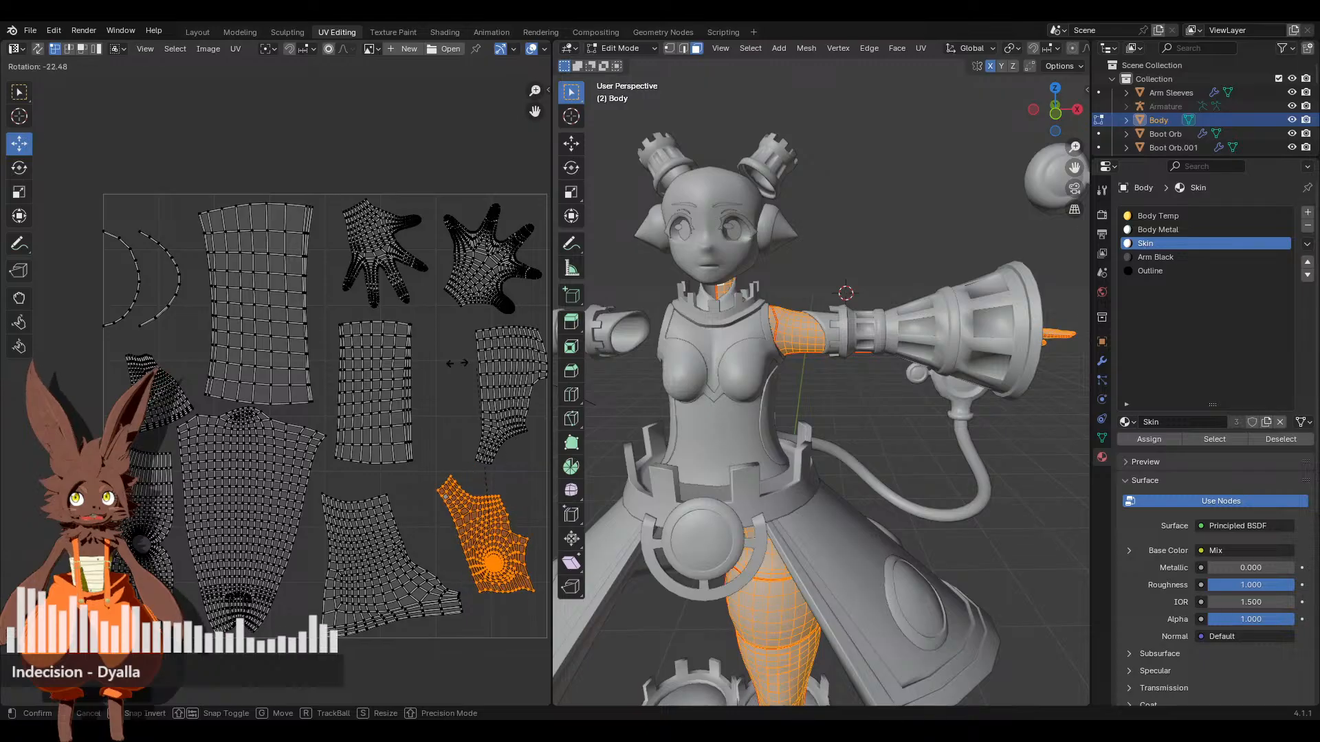
{"action": "left_click", "coordinate": [464, 359]}
{"action": "key", "text": "s"}
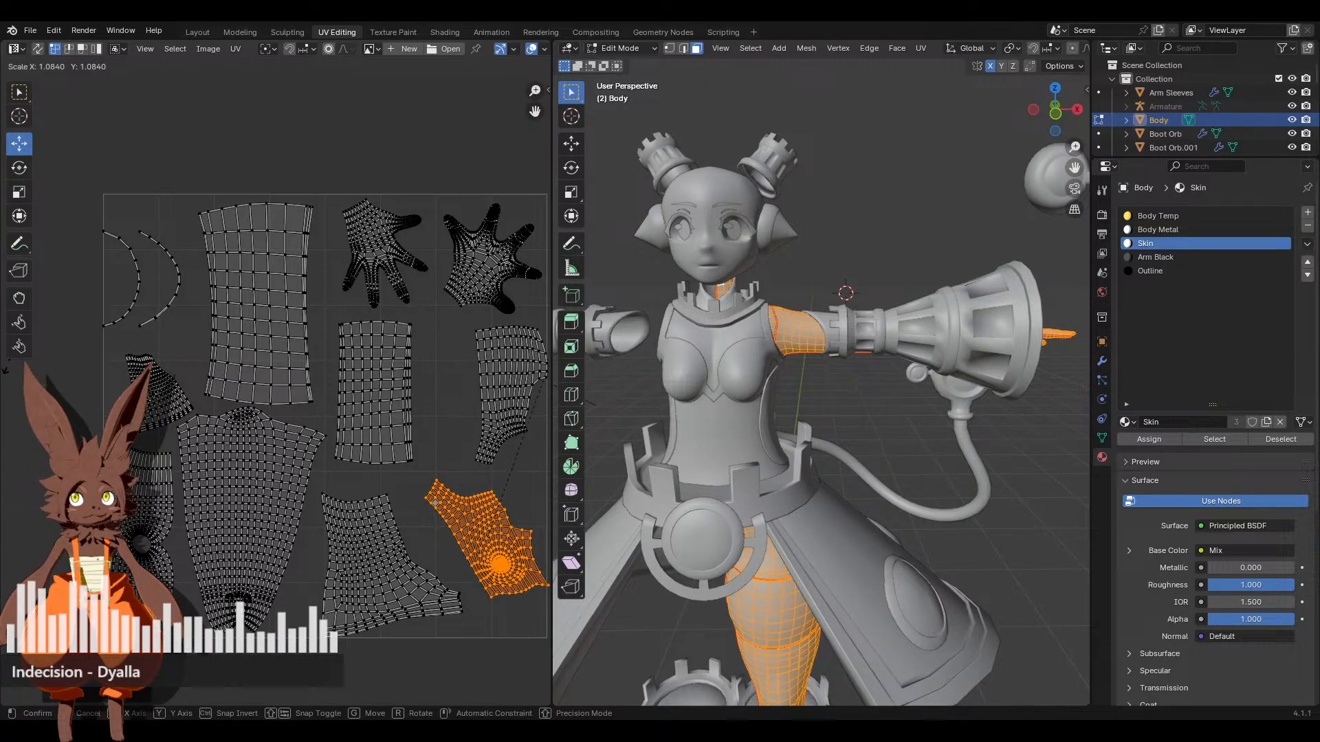
{"action": "left_click", "coordinate": [459, 326]}
Shift the torso island and its neighbouring bottom island closer to the large tapered island
{"action": "left_click_drag", "start_coordinate": [486, 539], "coordinate": [419, 564]}
{"action": "left_click", "coordinate": [363, 587]}
{"action": "key", "text": "l"}
Adjust the torso island's angle, enlarge it about 1.08 times and nudge it to fit the lower corner of the UV square
{"action": "left_click", "coordinate": [471, 541]}
{"action": "key", "text": "l"}
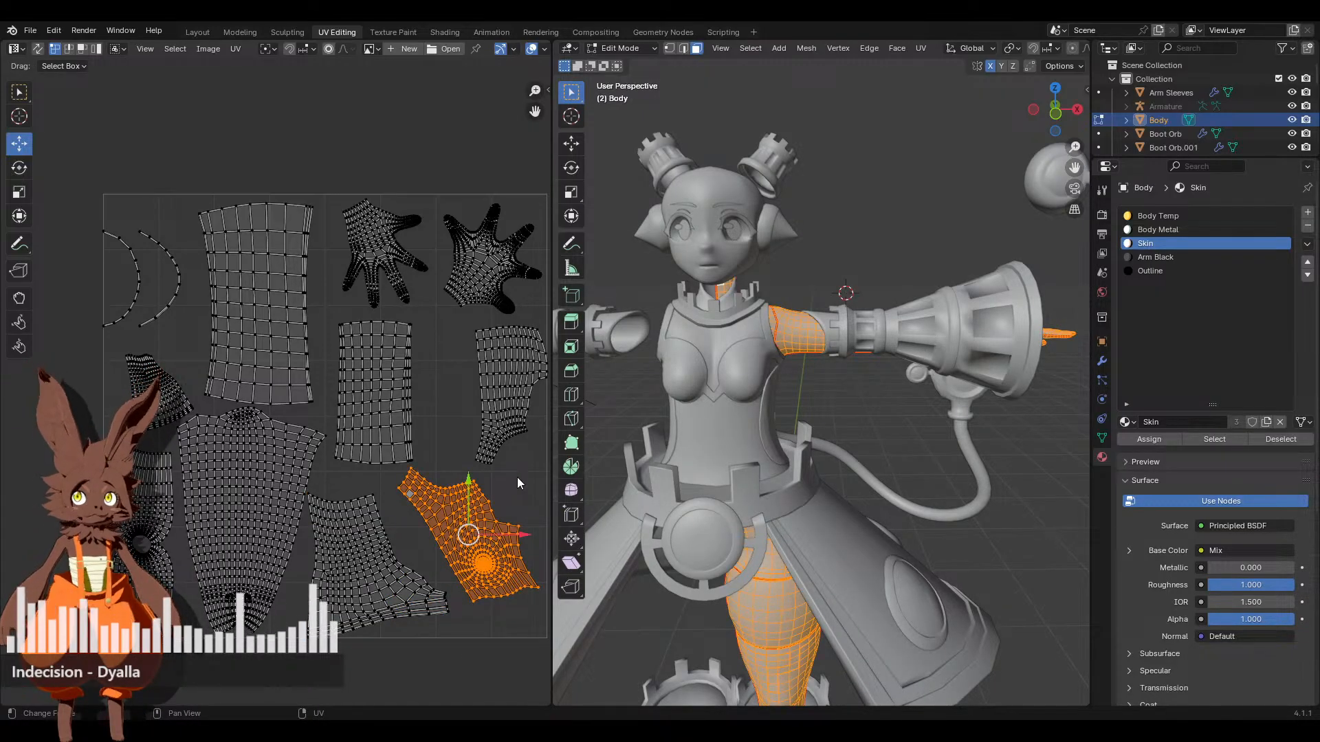
{"action": "key", "text": "g"}
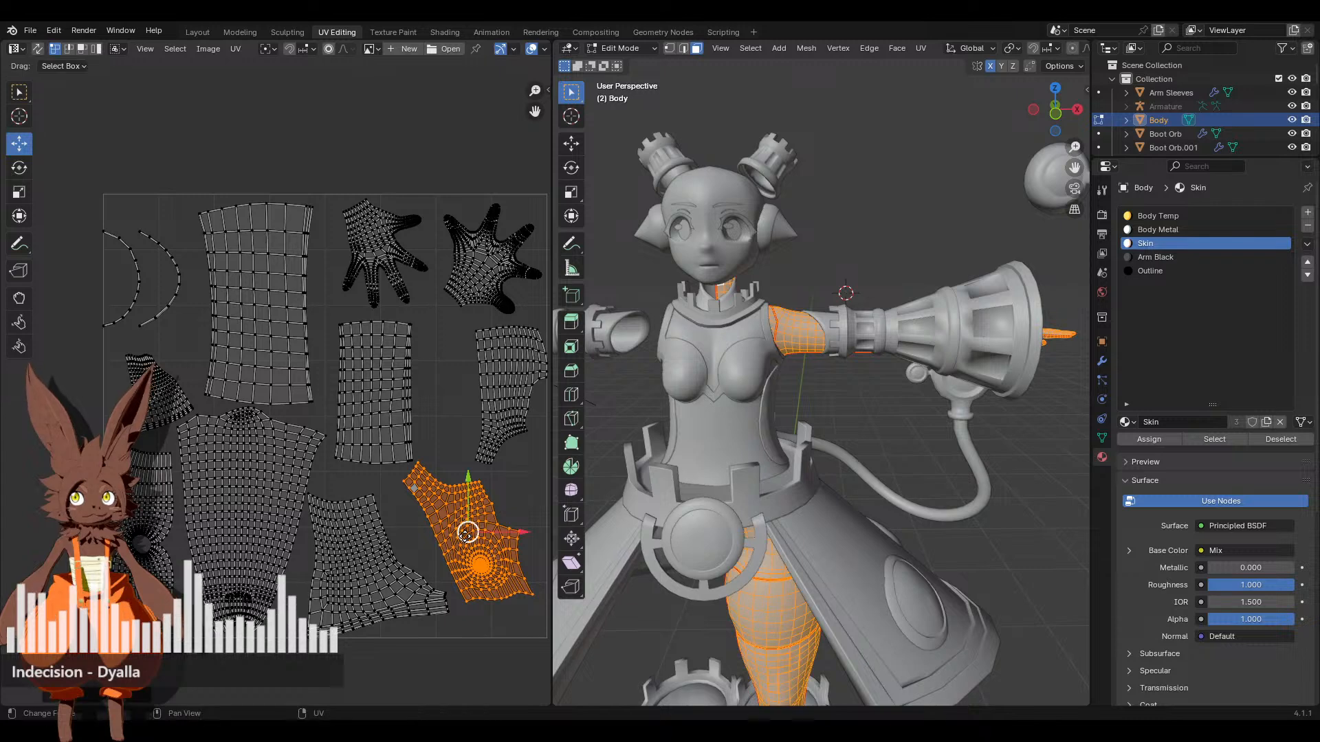
{"action": "key", "text": "s"}
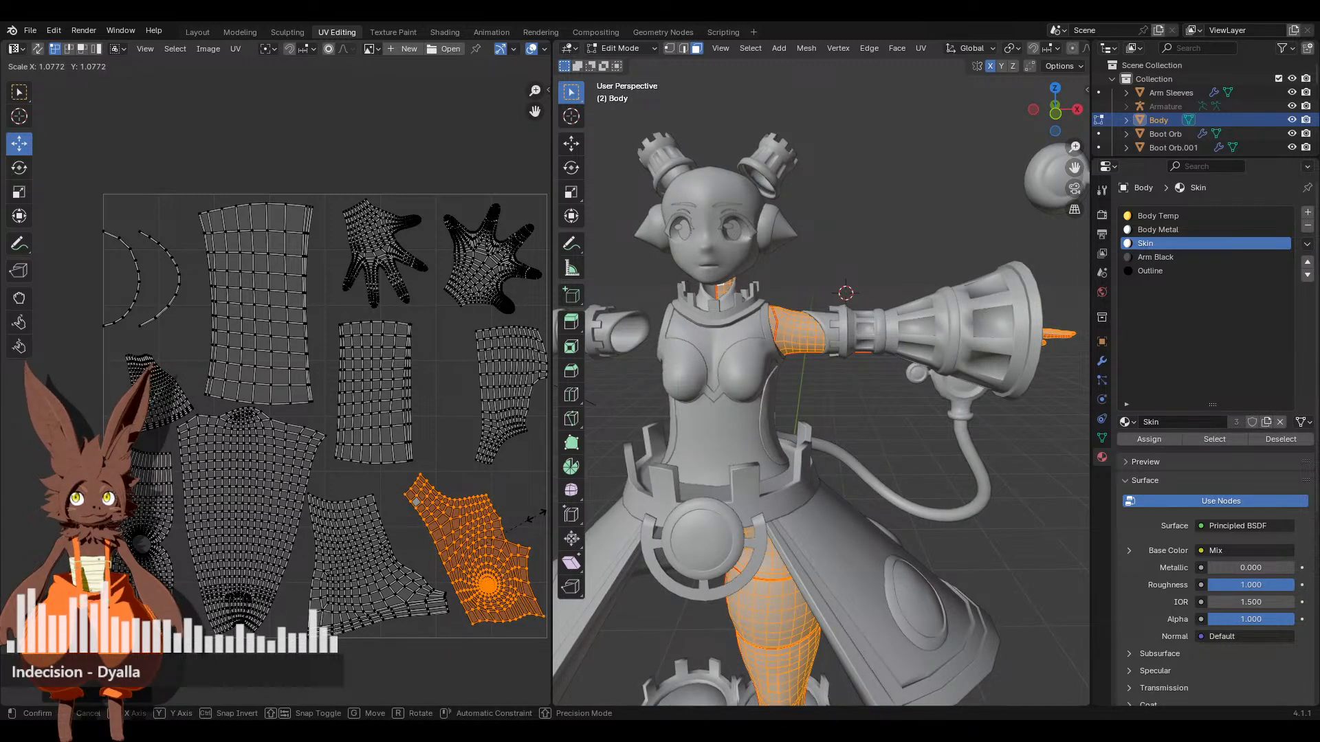
{"action": "left_click", "coordinate": [533, 519]}
{"action": "left_click_drag", "start_coordinate": [529, 544], "coordinate": [526, 543]}
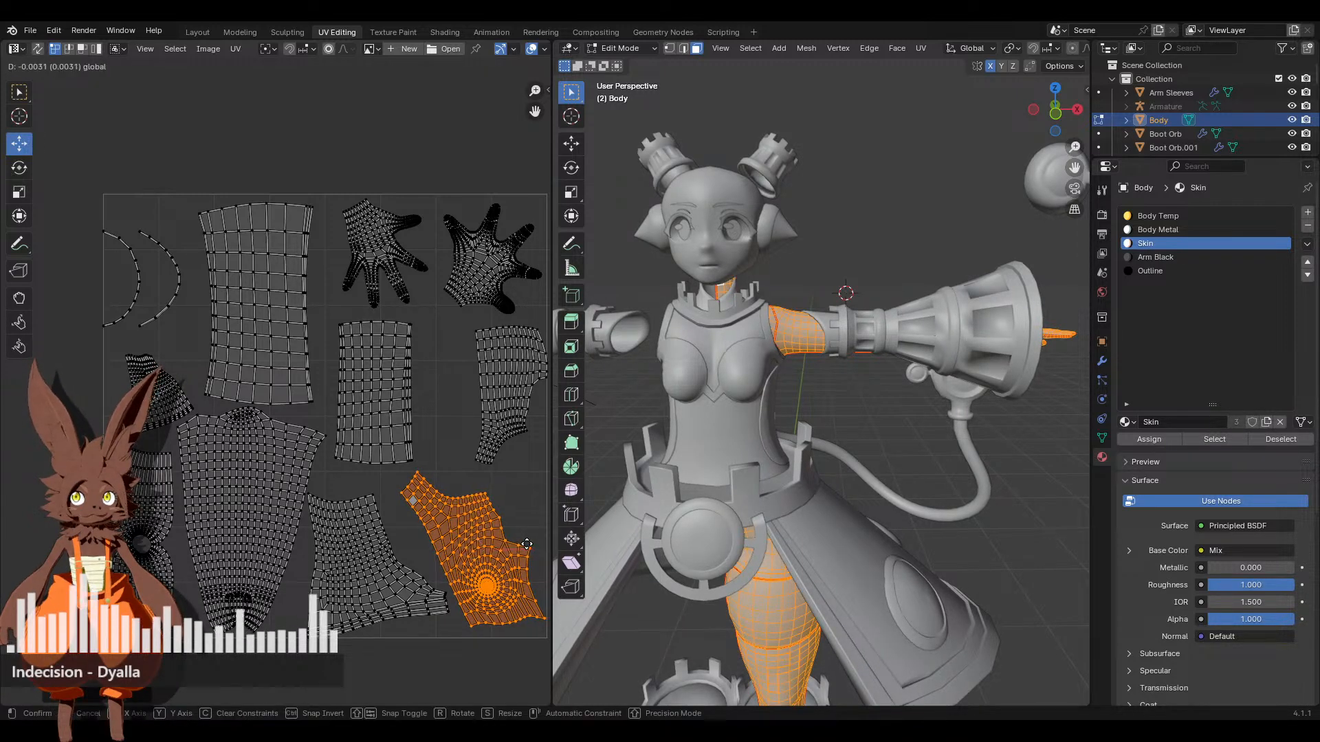
{"action": "left_click", "coordinate": [526, 514]}
{"action": "left_click", "coordinate": [532, 496]}
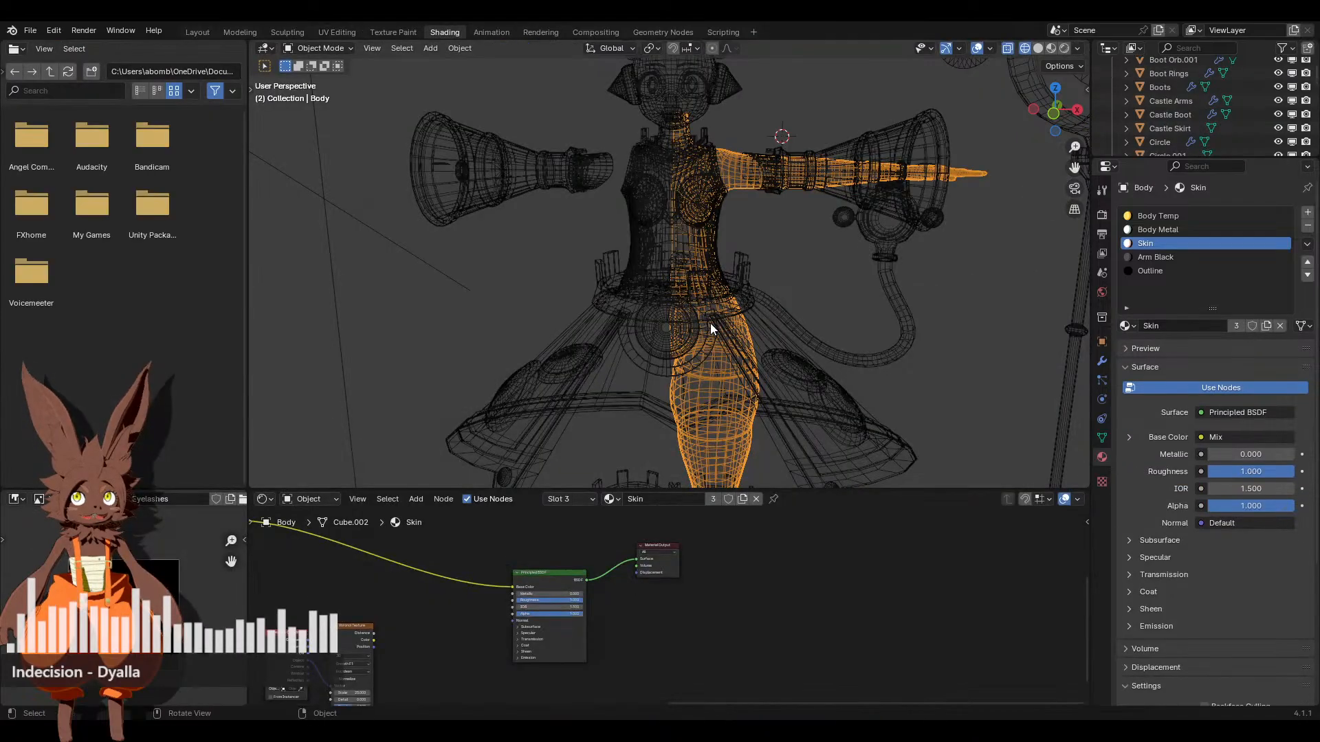
Display the scene in solid shading and add a Mirror modifier on the X axis to the halved Body
{"action": "left_click", "coordinate": [1038, 48]}
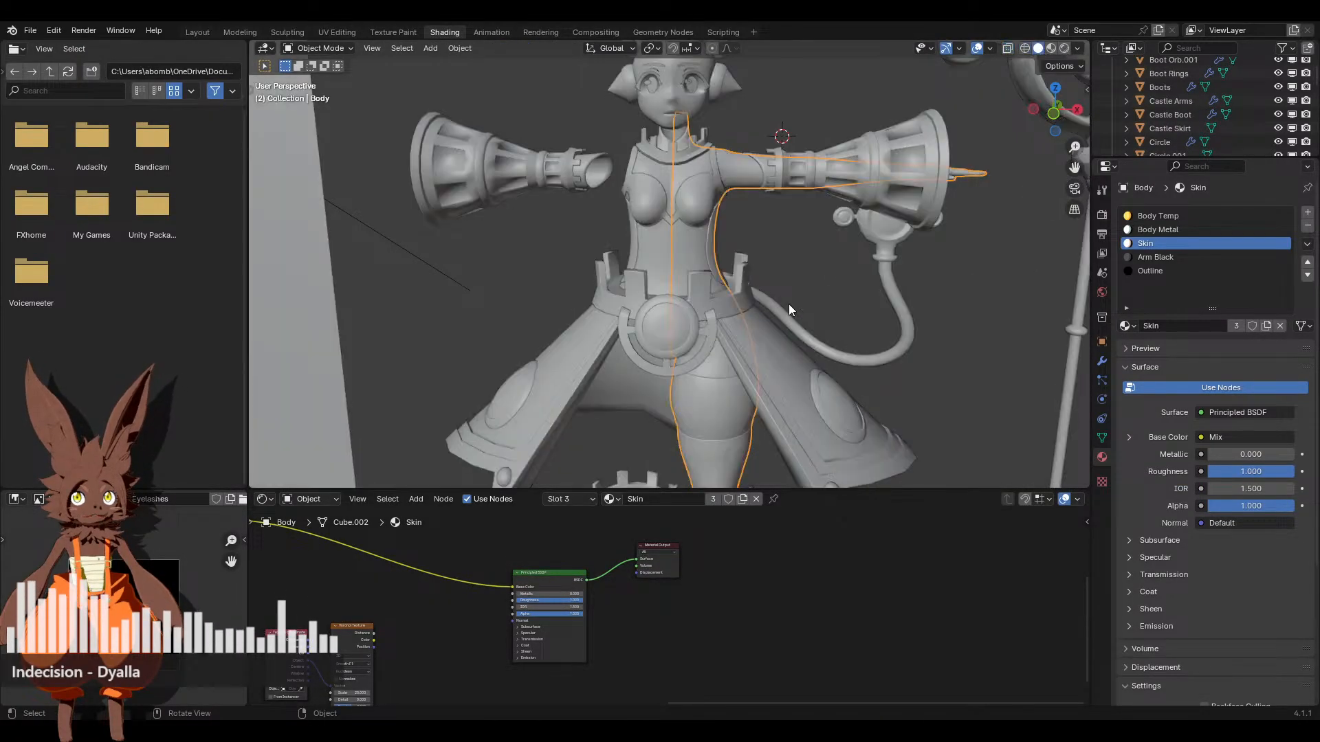
{"action": "left_click", "coordinate": [1100, 362]}
{"action": "left_click", "coordinate": [1209, 212]}
{"action": "mouse_move", "coordinate": [1183, 216]}
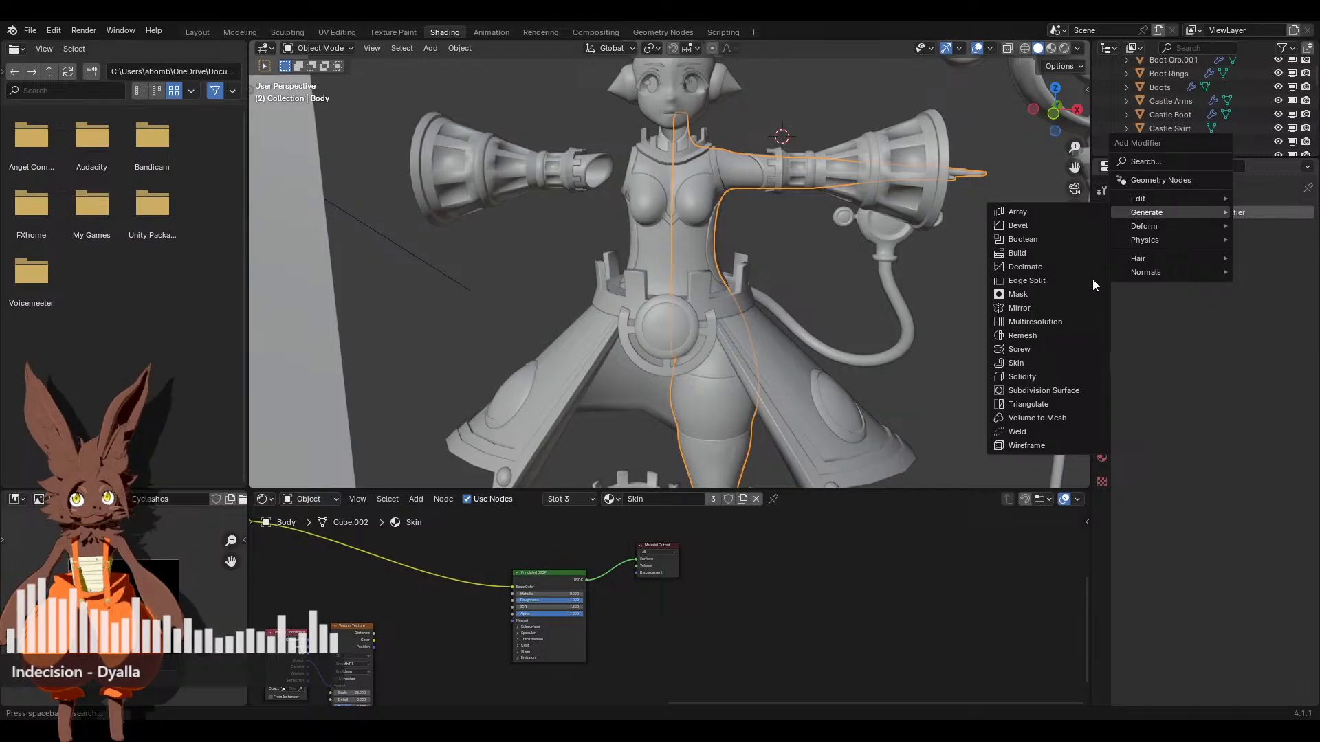
{"action": "left_click", "coordinate": [1065, 309]}
Examine the mirrored Body from several angles around the hips, legs, chest and neck
{"action": "scroll", "coordinate": [720, 439], "scroll_direction": "up", "scroll_amount": 10}
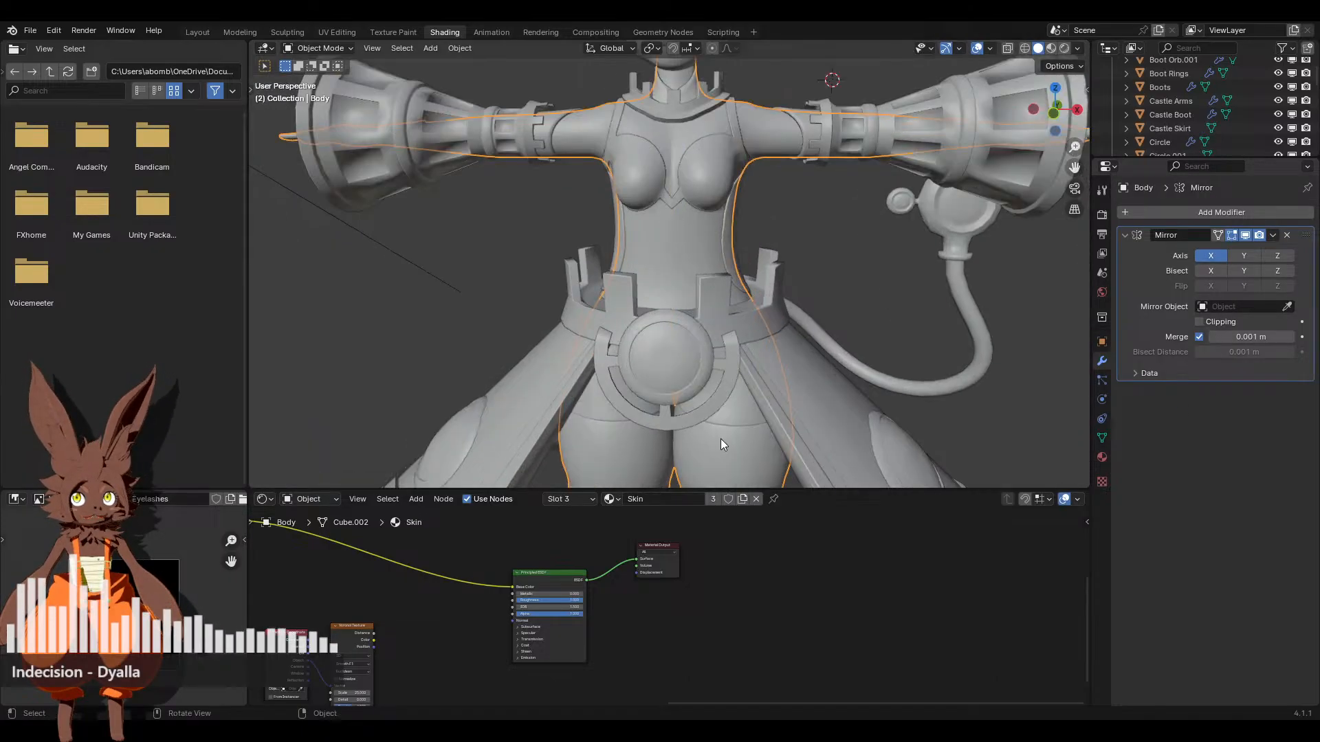
{"action": "middle_click_drag", "start_coordinate": [758, 315], "coordinate": [407, 337]}
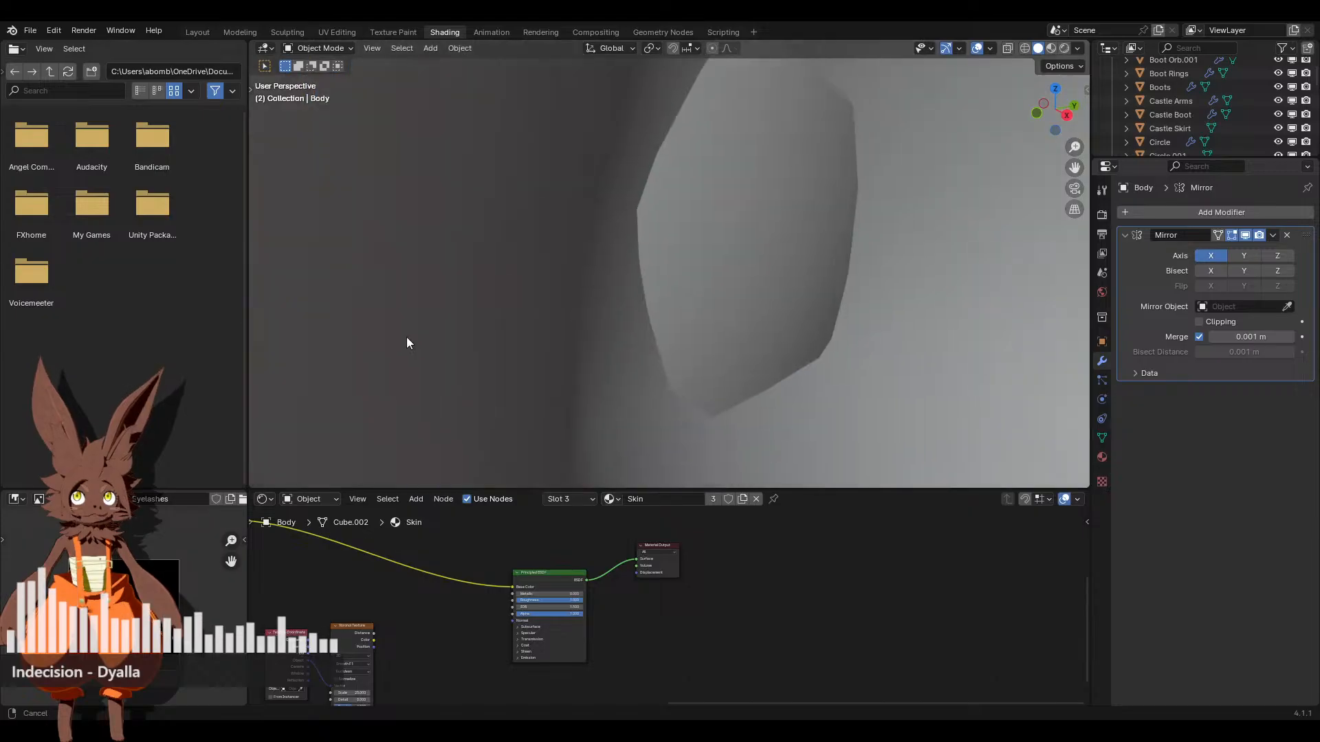
{"action": "scroll", "coordinate": [782, 278], "scroll_direction": "down", "scroll_amount": 8}
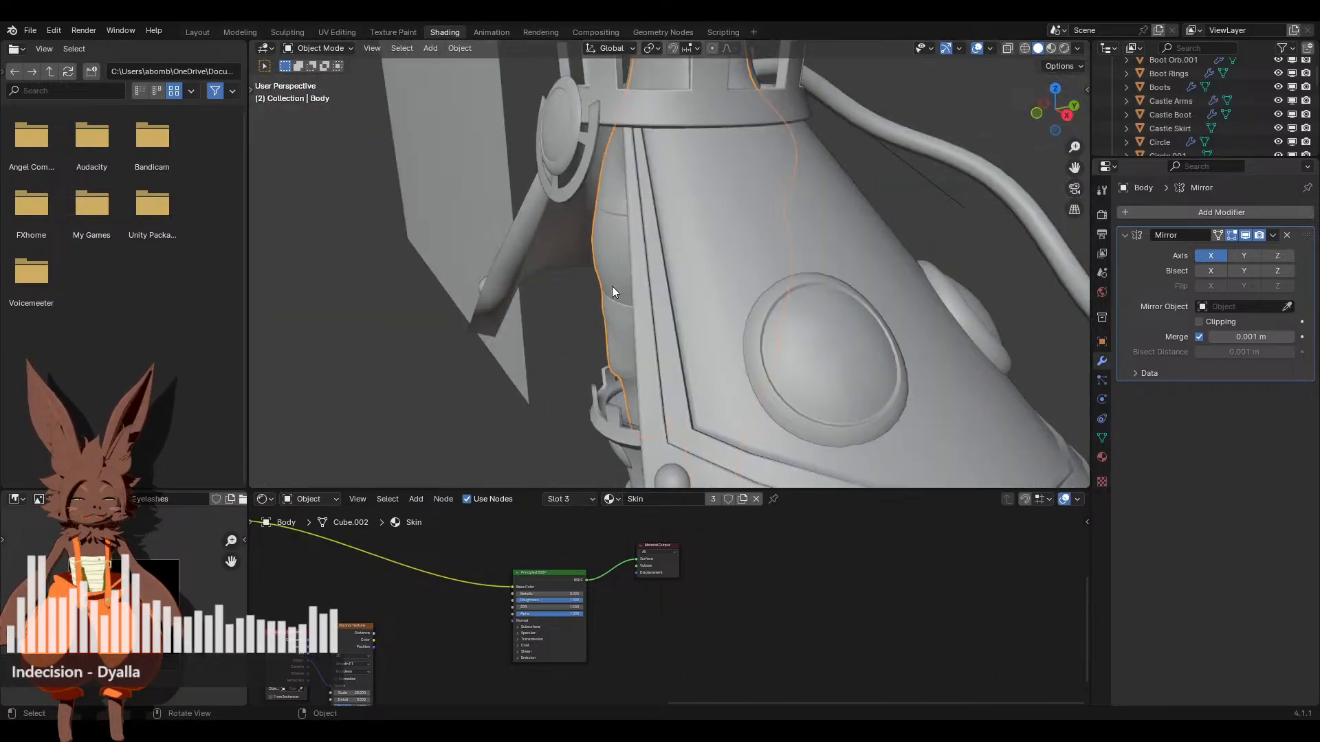
{"action": "middle_click_drag", "start_coordinate": [611, 286], "coordinate": [707, 280]}
{"action": "middle_click_drag", "start_coordinate": [691, 152], "coordinate": [731, 320], "text": "shift"}
{"action": "middle_click_drag", "start_coordinate": [732, 93], "coordinate": [733, 307], "text": "shift"}
{"action": "middle_click_drag", "start_coordinate": [715, 240], "coordinate": [715, 273], "text": "shift"}
{"action": "scroll", "coordinate": [731, 299], "scroll_direction": "up", "scroll_amount": 2}
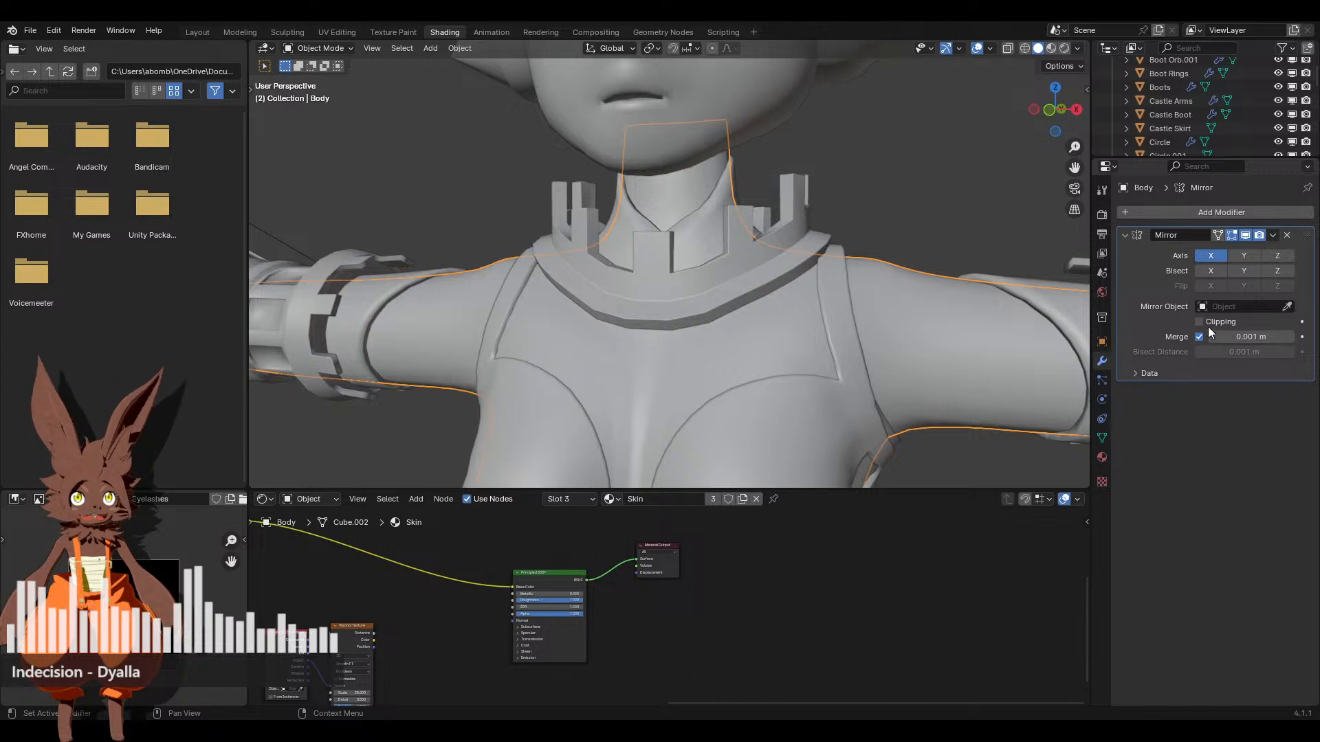
Apply the Mirror modifier to the Body mesh
{"action": "scroll", "coordinate": [644, 370], "scroll_direction": "down", "scroll_amount": 10}
{"action": "scroll", "coordinate": [681, 375], "scroll_direction": "up", "scroll_amount": 1}
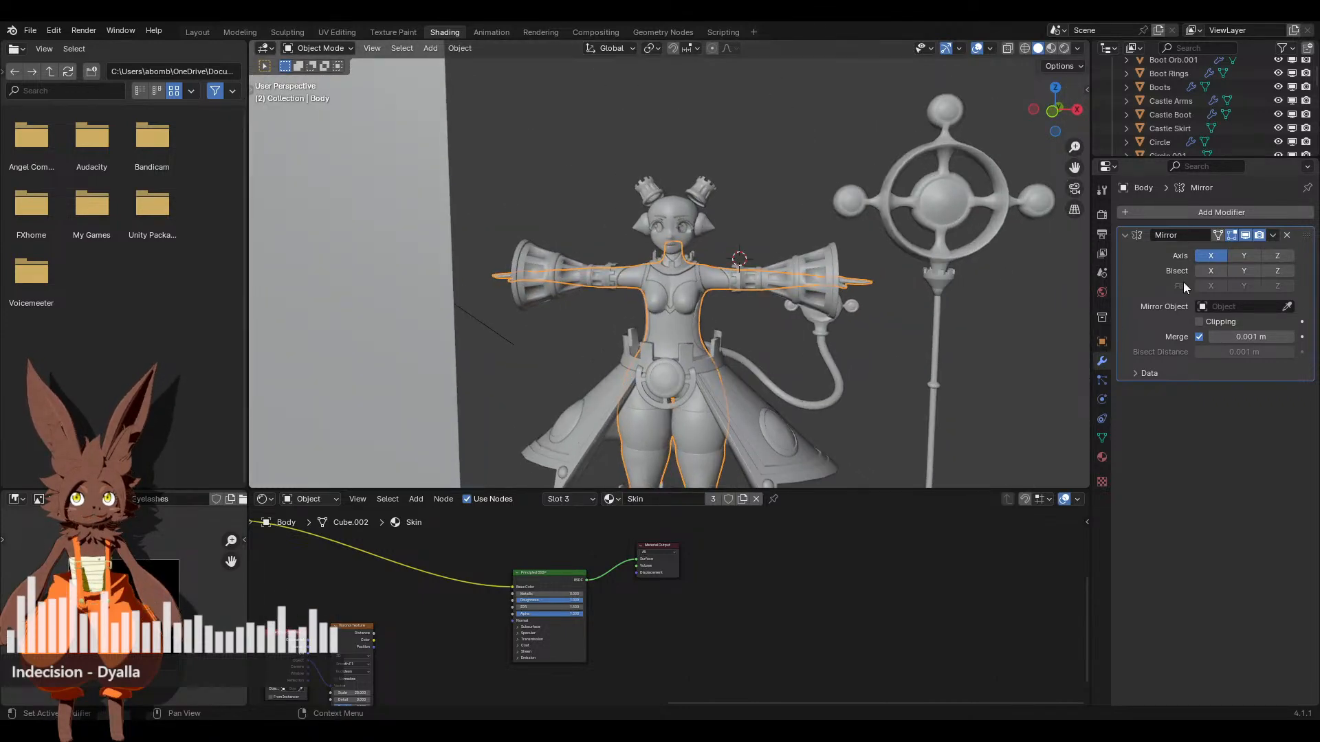
{"action": "left_click", "coordinate": [1274, 238]}
{"action": "left_click", "coordinate": [1217, 254]}
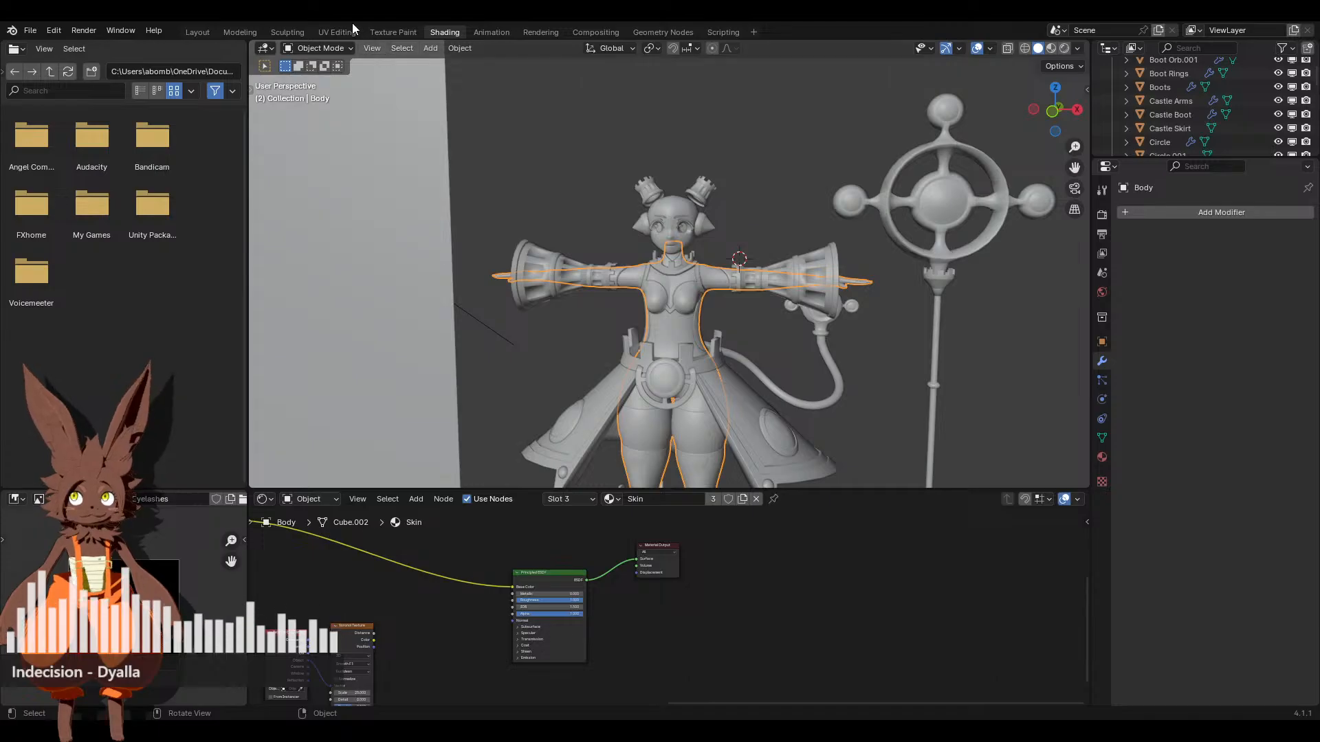
Review the Body's Skin material settings and node tree, and inspect the mirrored hips and legs
{"action": "scroll", "coordinate": [542, 607], "scroll_direction": "down", "scroll_amount": 5}
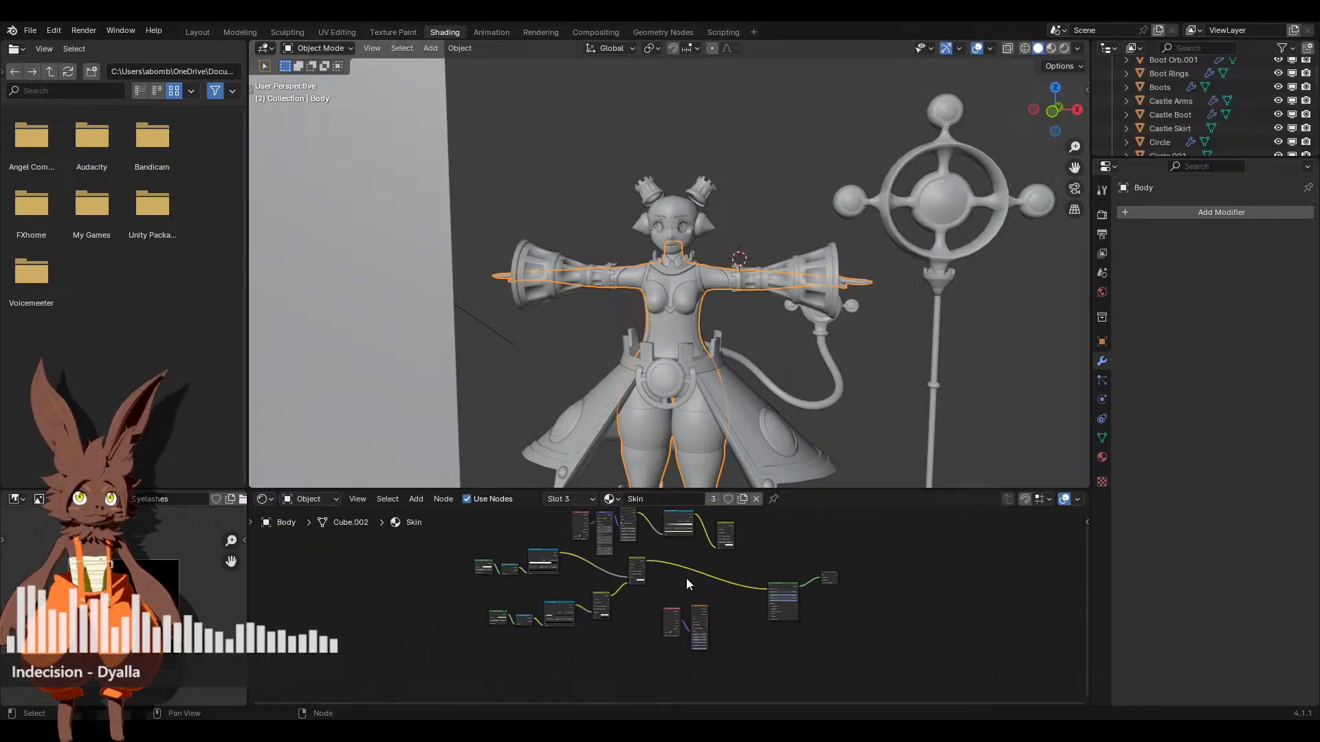
{"action": "left_click", "coordinate": [1102, 457]}
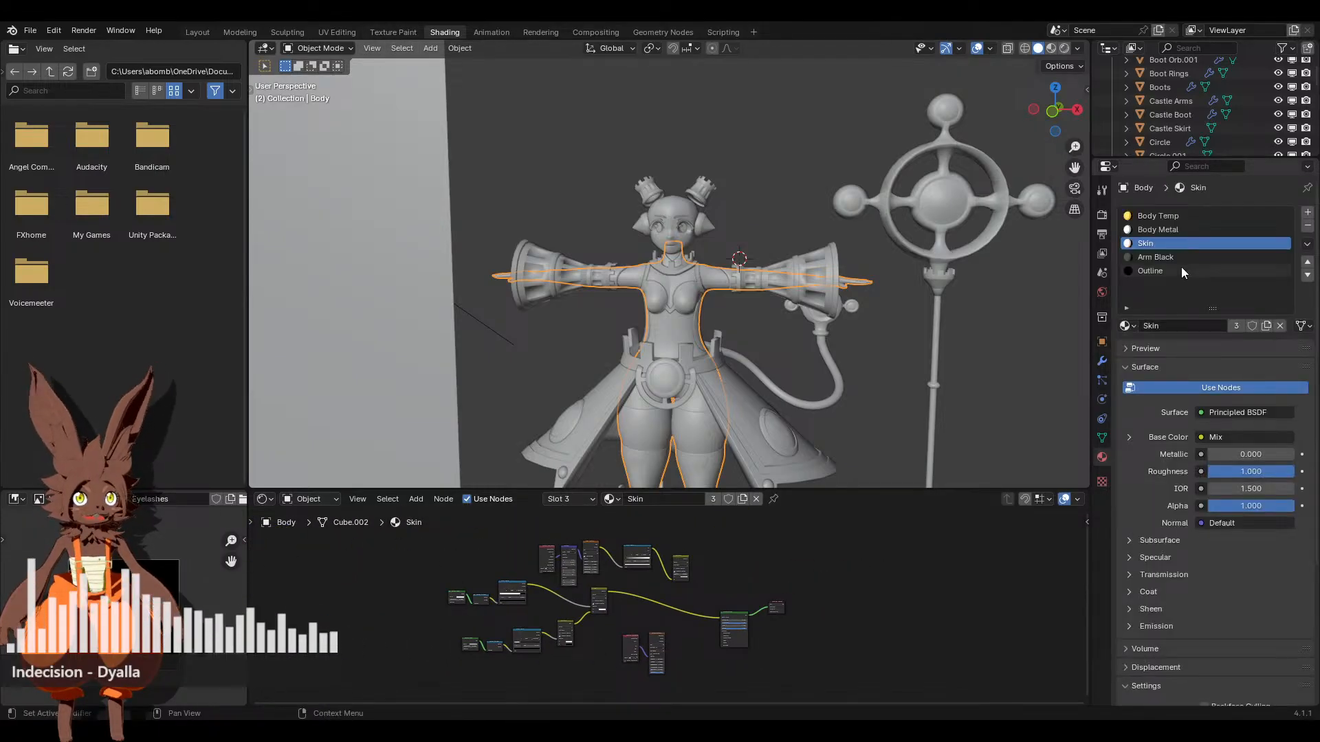
{"action": "scroll", "coordinate": [695, 337], "scroll_direction": "up", "scroll_amount": 3}
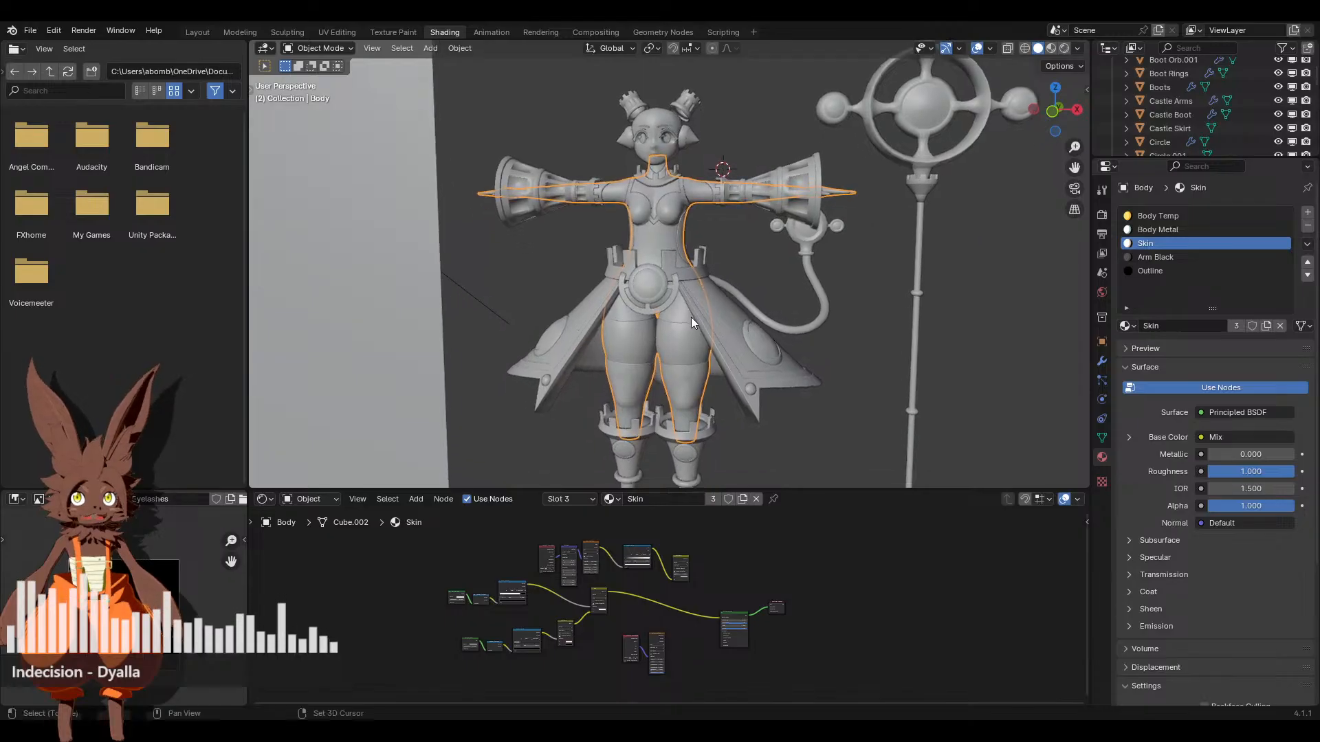
{"action": "middle_click_drag", "start_coordinate": [695, 315], "coordinate": [707, 316]}
{"action": "middle_click_drag", "start_coordinate": [704, 381], "coordinate": [707, 290], "text": "shift"}
{"action": "scroll", "coordinate": [706, 290], "scroll_direction": "up", "scroll_amount": 3}
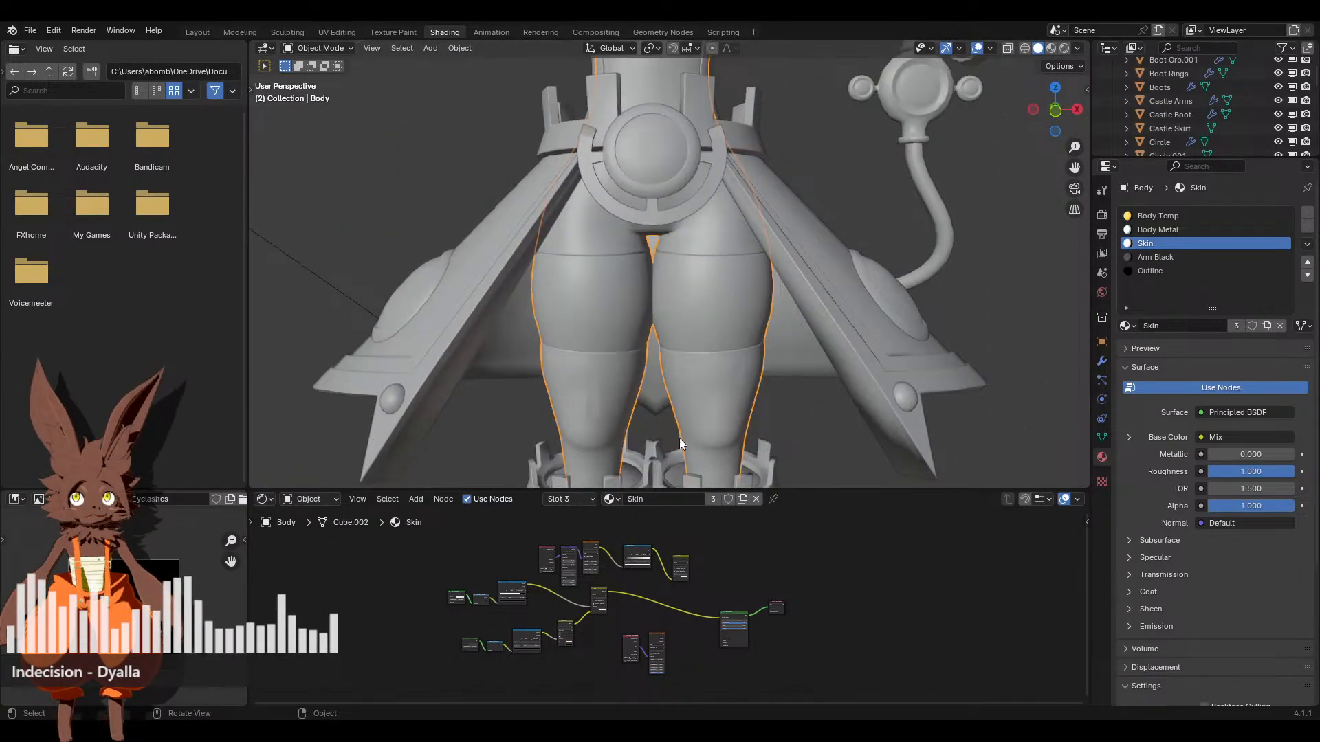
{"action": "scroll", "coordinate": [687, 262], "scroll_direction": "down", "scroll_amount": 5}
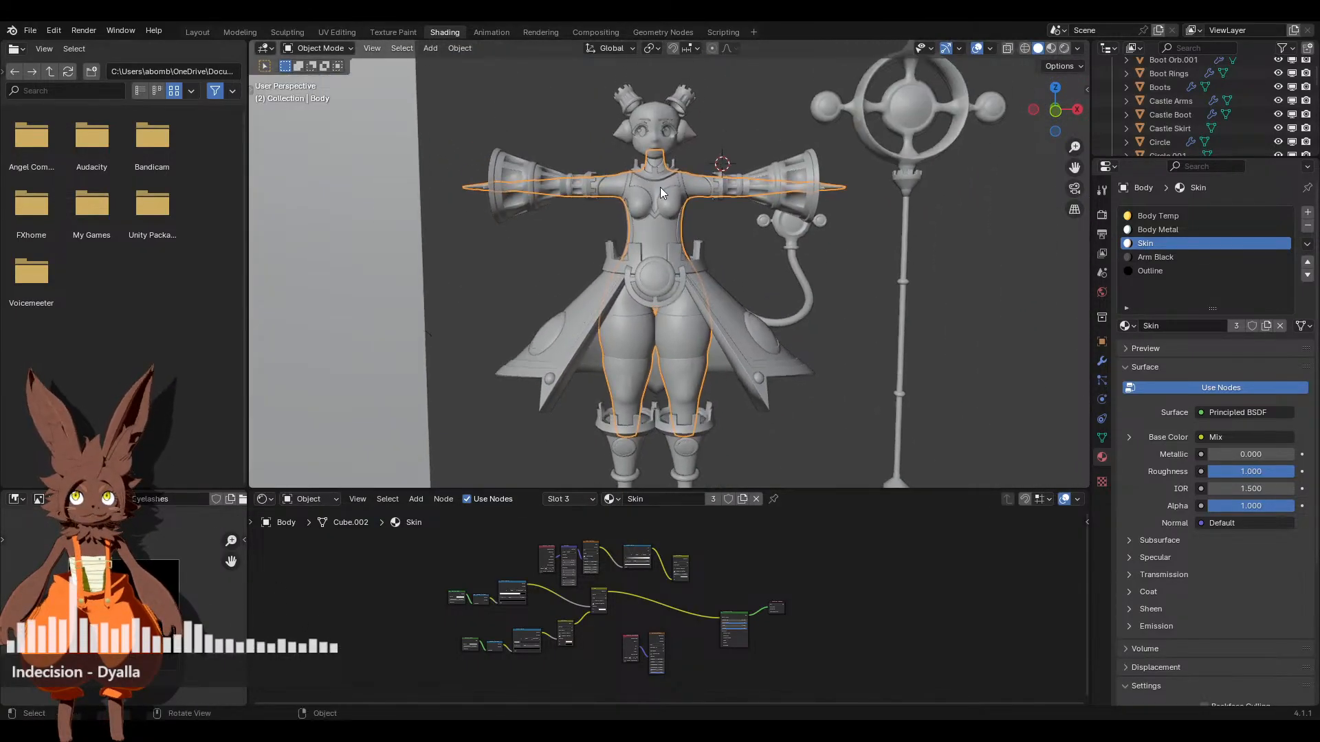
In the Head's Face material, select the upper shading chain from its first shader node through the final Multiply node
{"action": "left_click", "coordinate": [657, 112]}
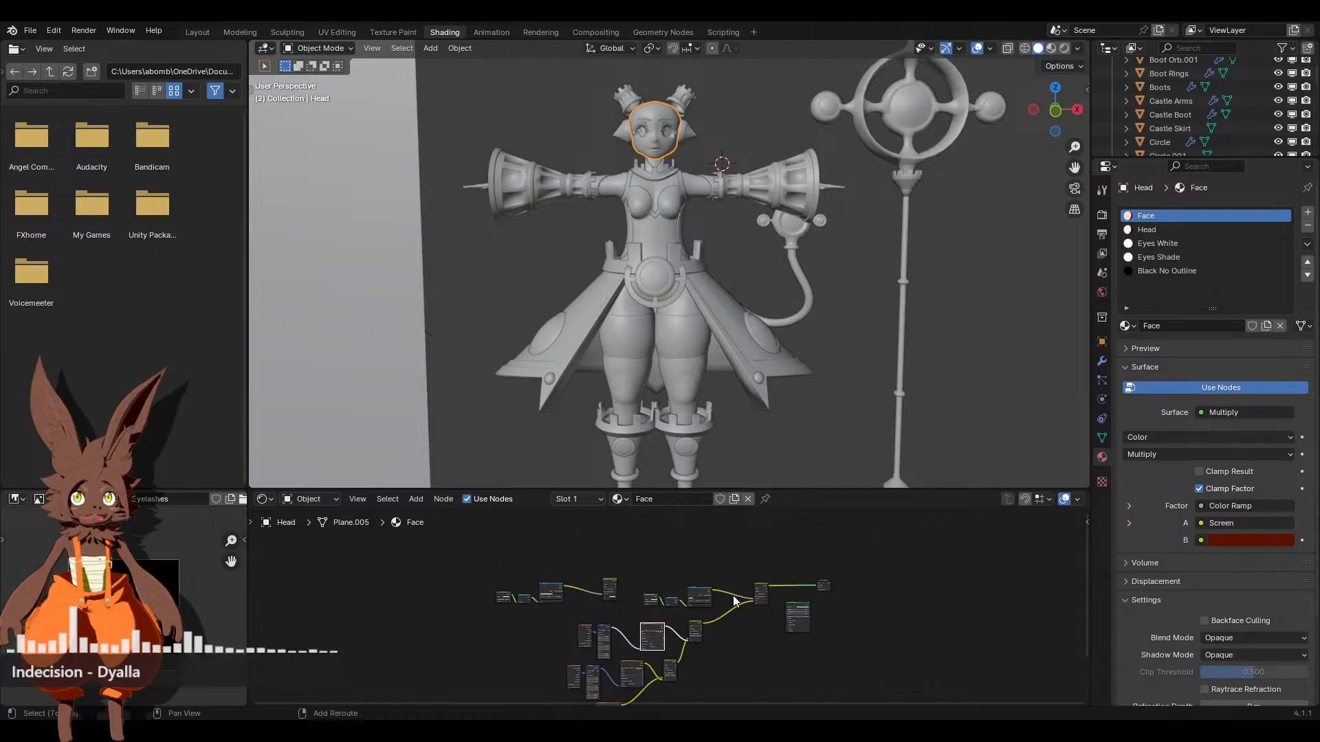
{"action": "middle_click_drag", "start_coordinate": [727, 570], "coordinate": [735, 547], "text": "shift"}
{"action": "left_click_drag", "start_coordinate": [662, 544], "coordinate": [782, 579]}
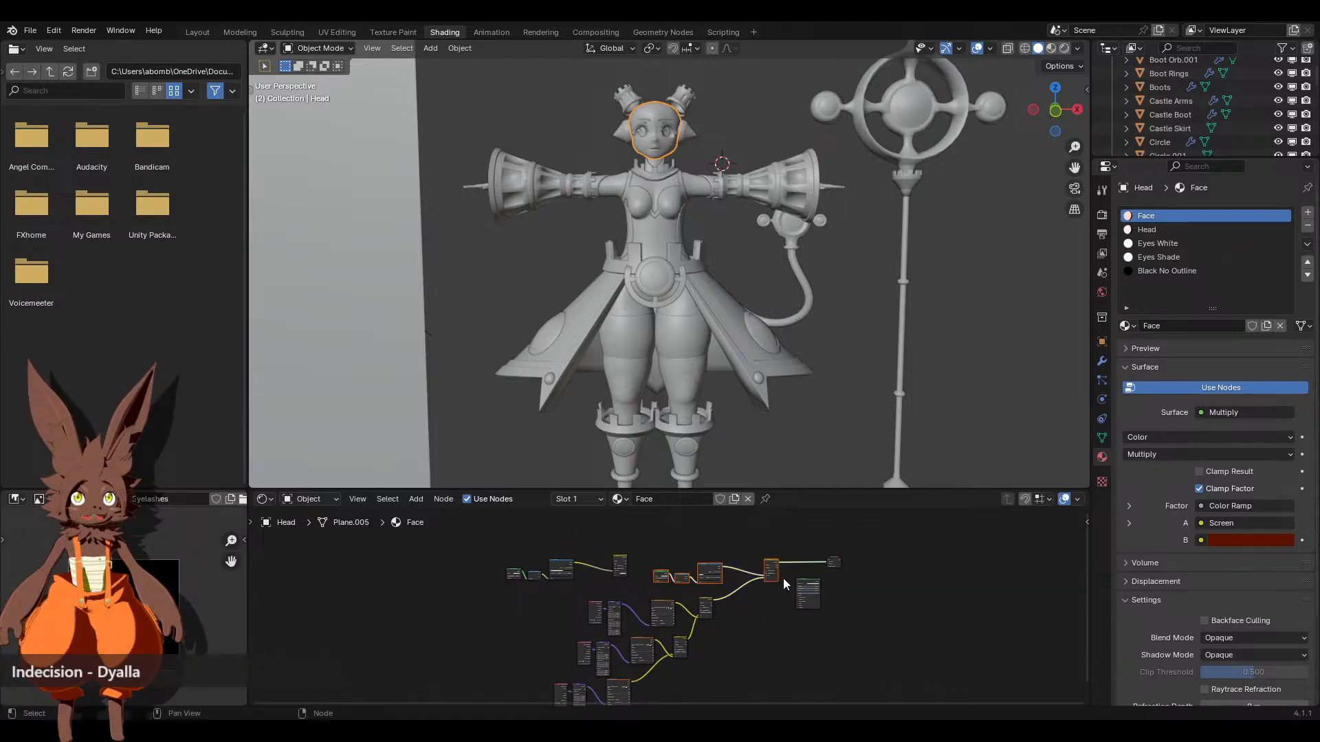
Delete all nodes feeding the Principled BSDF in the Body's Skin material, keeping only that shader and the output
{"action": "left_click", "coordinate": [683, 338]}
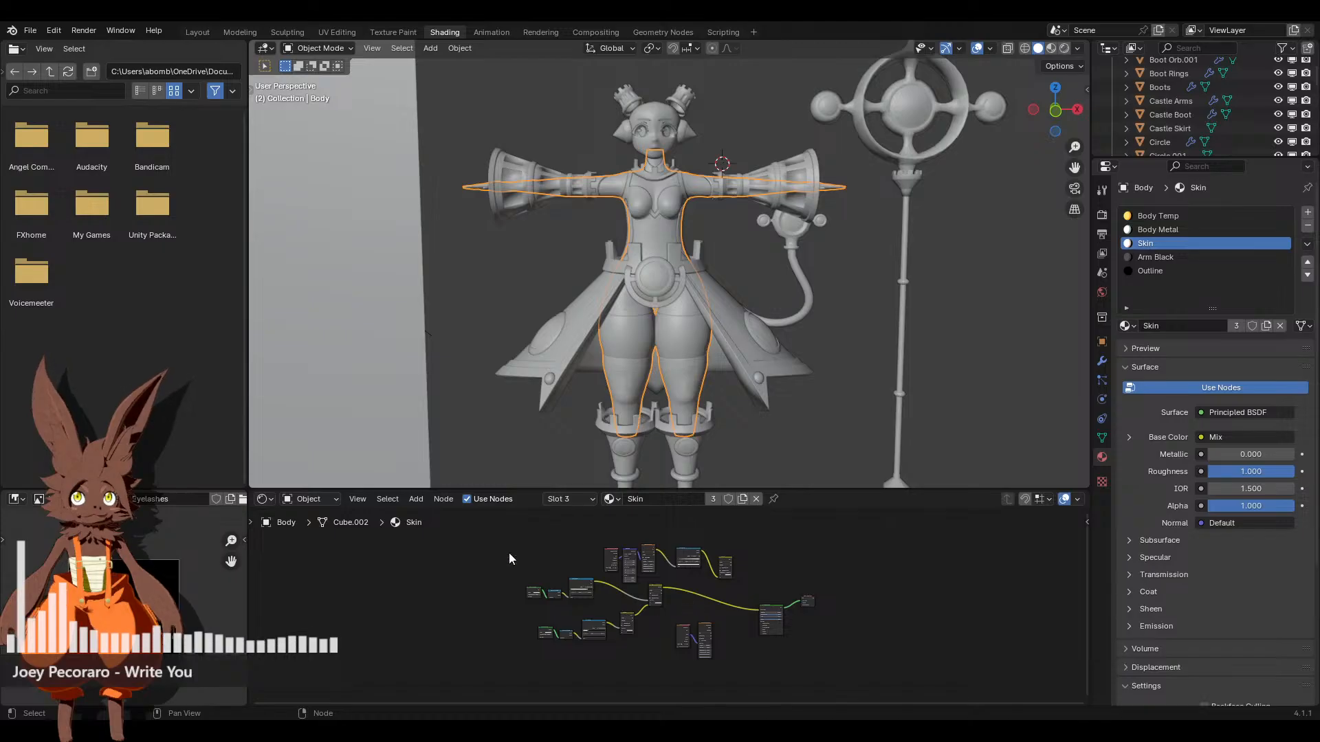
{"action": "left_click_drag", "start_coordinate": [492, 539], "coordinate": [748, 661]}
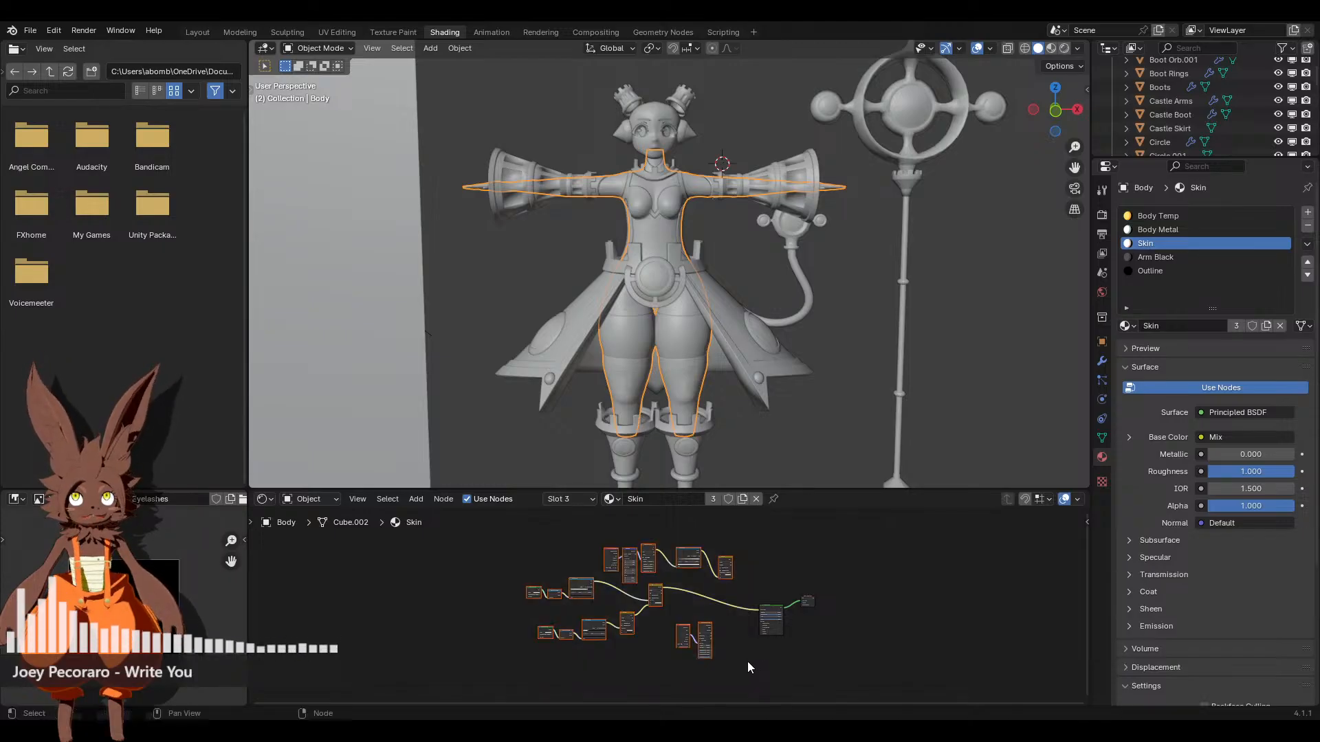
{"action": "key", "text": "Delete"}
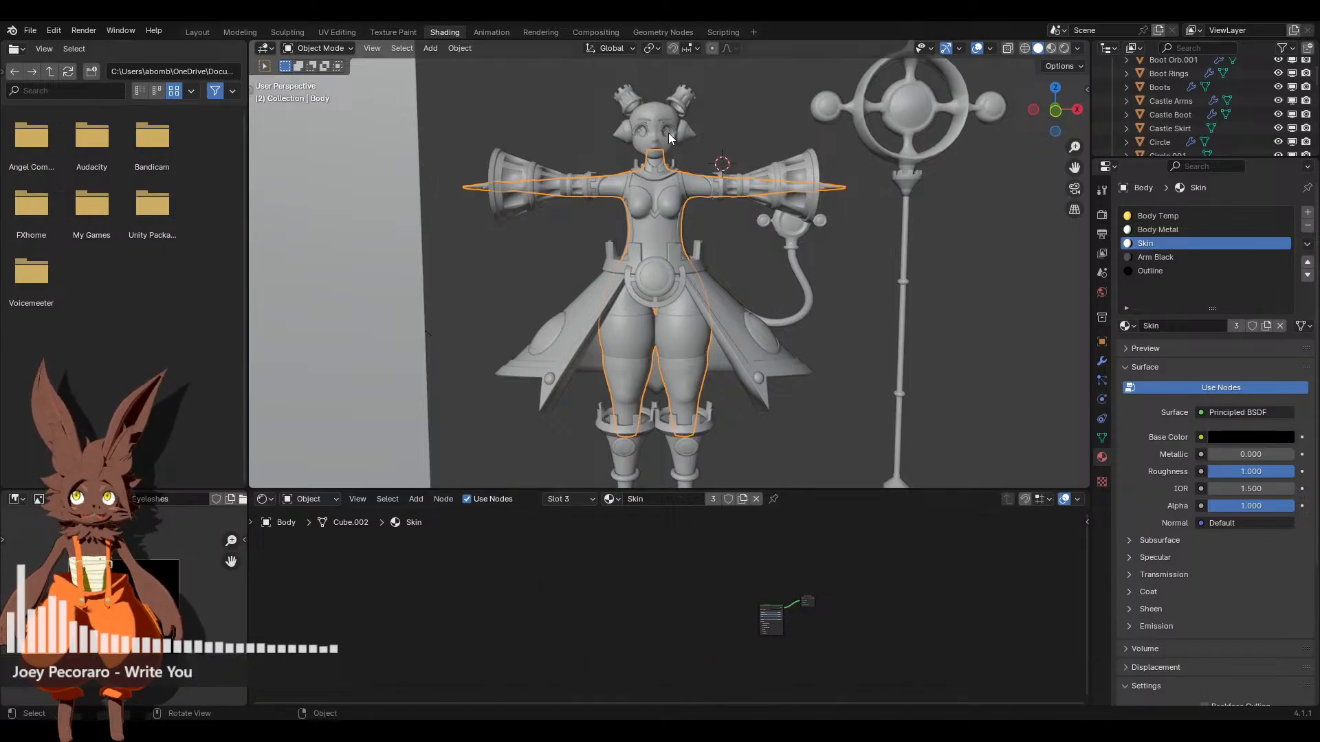
Copy the Face material's selected shading nodes into the Body's Skin material and move the color ramp chain away from the Multiply node
{"action": "left_click", "coordinate": [653, 115]}
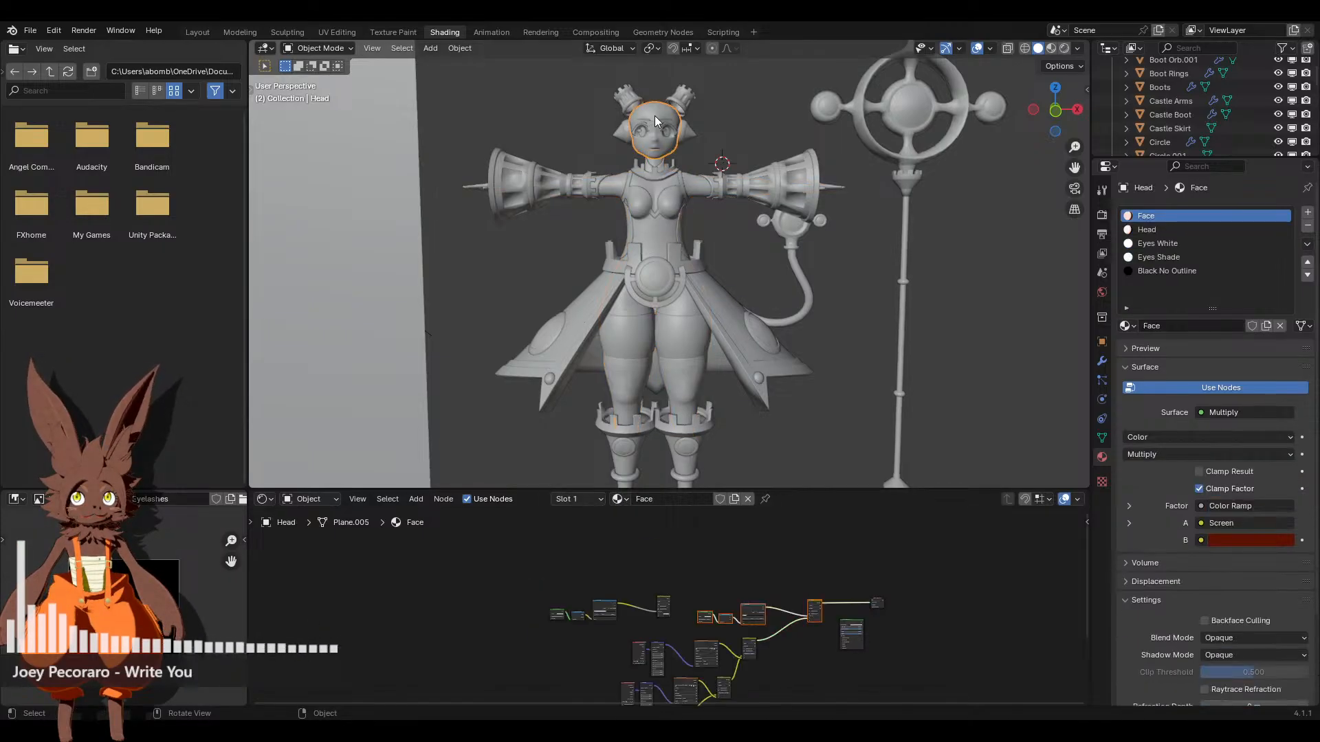
{"action": "left_click", "coordinate": [685, 331]}
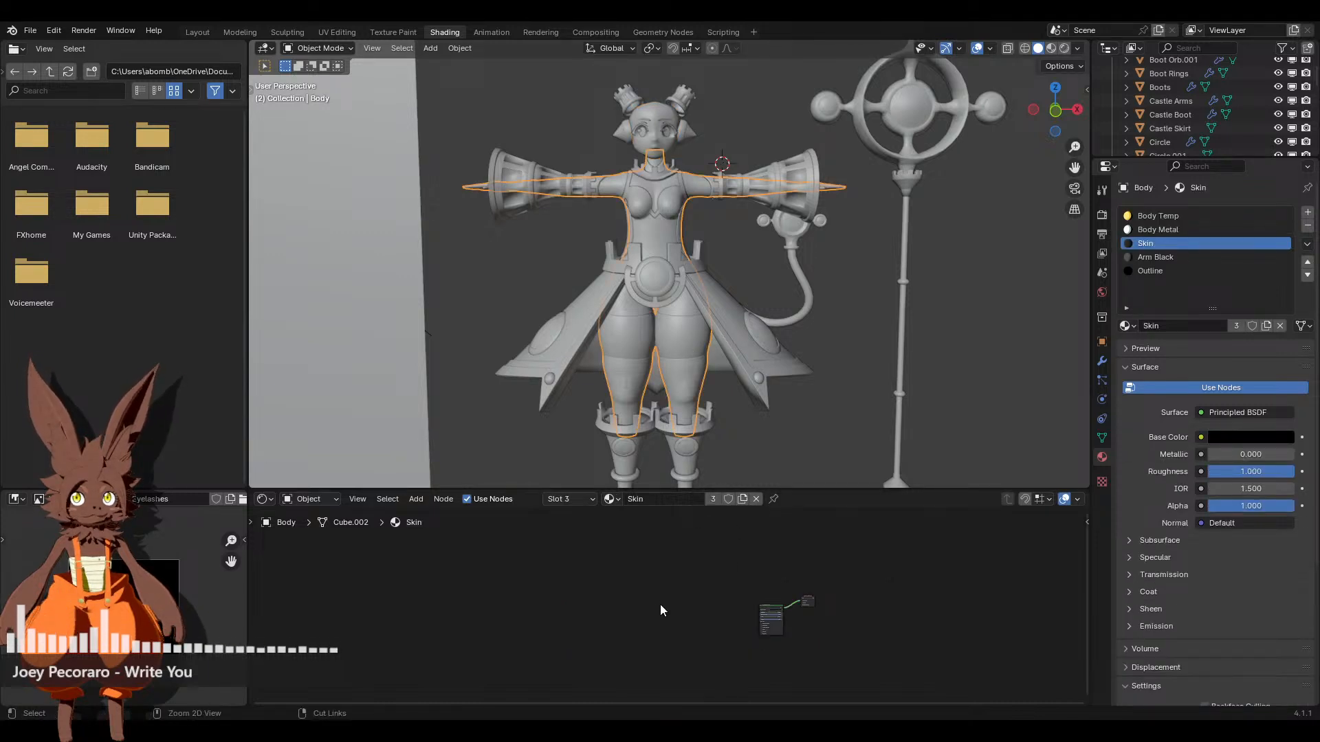
{"action": "middle_click_drag", "start_coordinate": [660, 610], "coordinate": [770, 676], "text": "ctrl"}
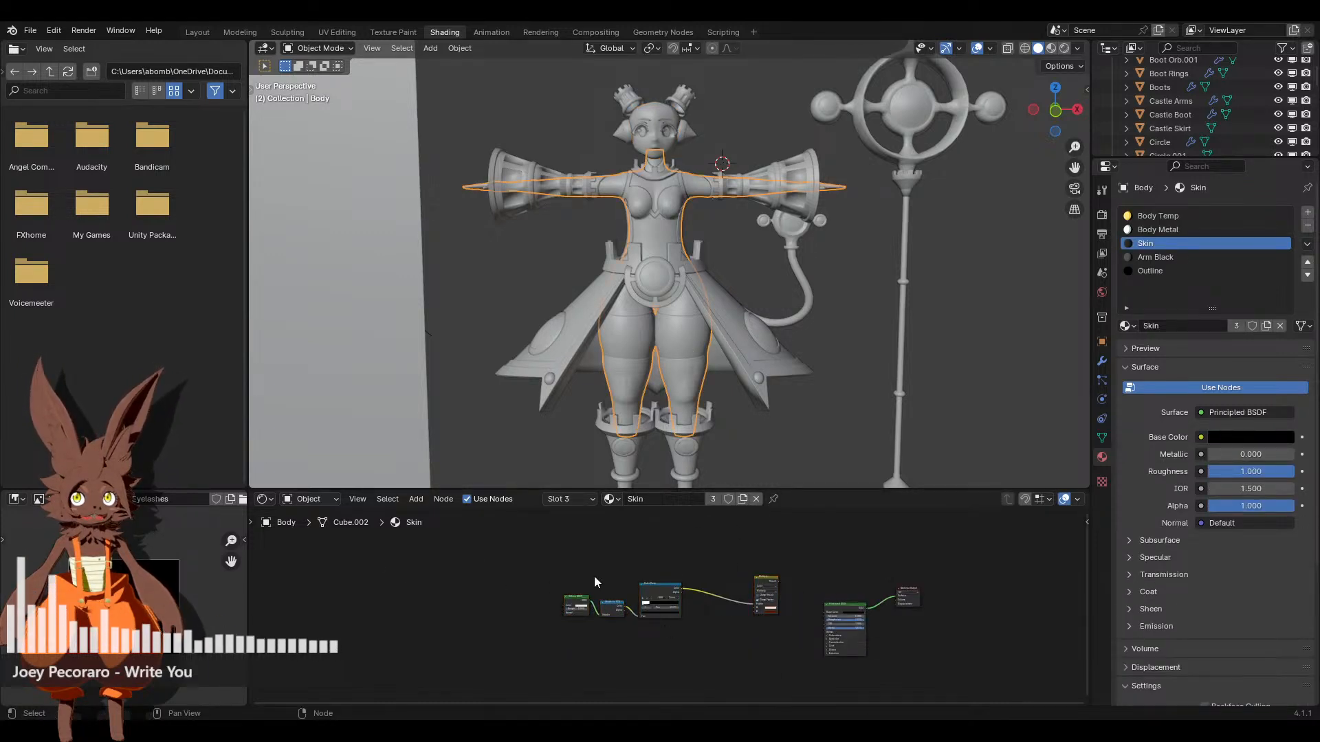
{"action": "left_click_drag", "start_coordinate": [534, 560], "coordinate": [687, 669]}
{"action": "key", "text": "g"}
{"action": "left_click", "coordinate": [671, 589]}
{"action": "middle_click_drag", "start_coordinate": [711, 634], "coordinate": [729, 619]}
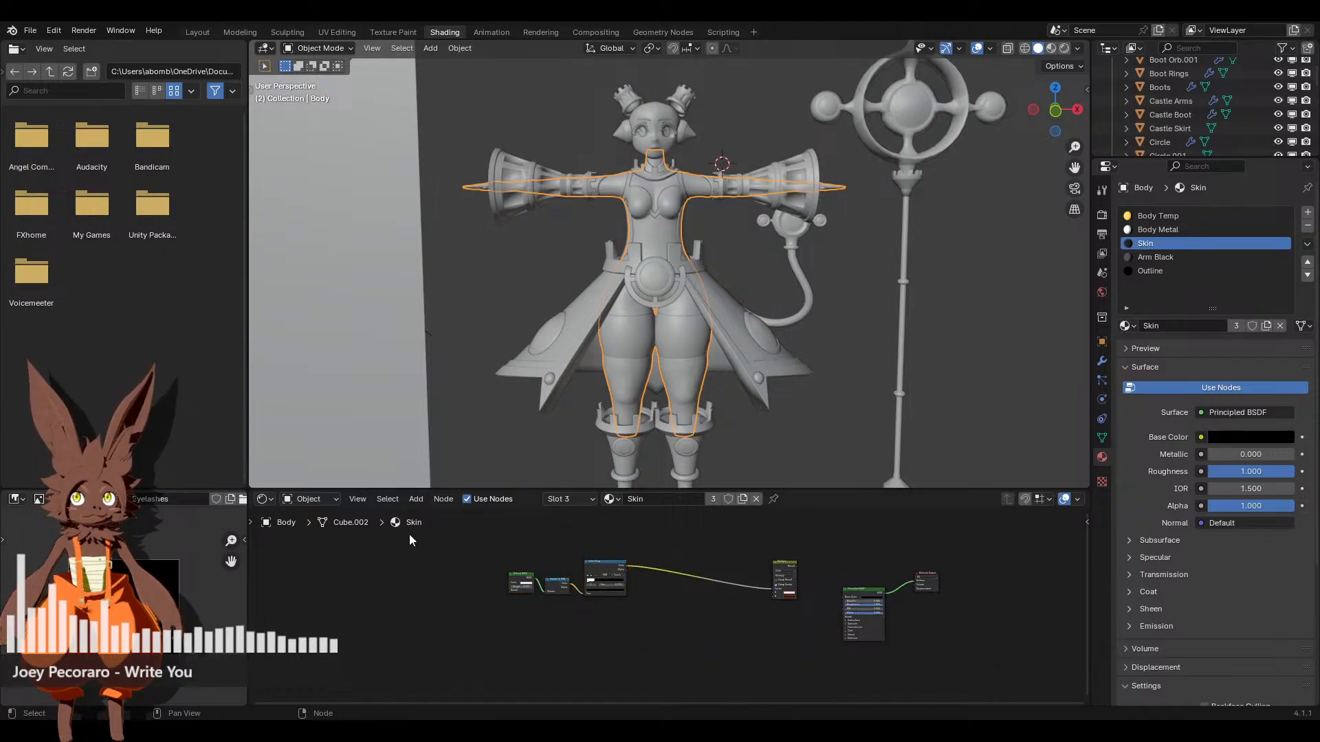
Add an Image Texture node with linked Texture Coordinate and Mapping nodes to the Body's Skin material
{"action": "left_click", "coordinate": [416, 500]}
{"action": "mouse_move", "coordinate": [452, 587]}
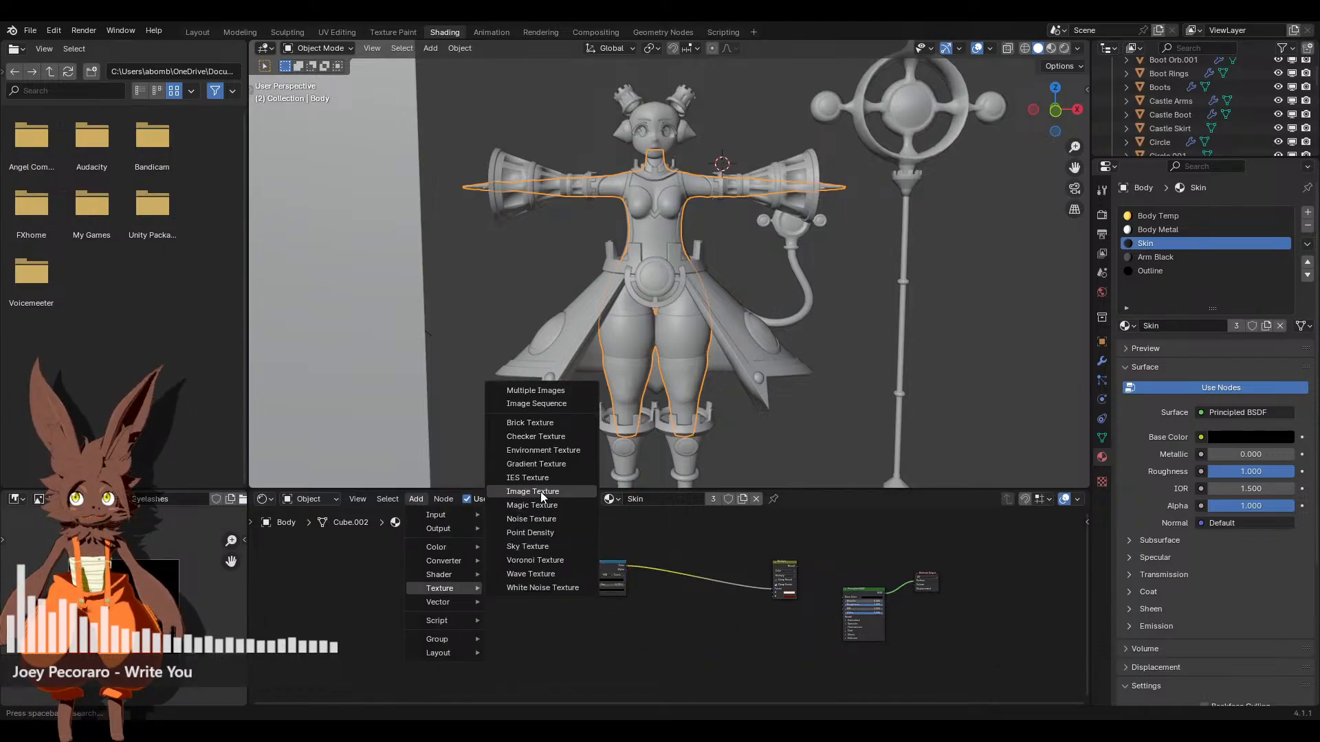
{"action": "left_click", "coordinate": [541, 492]}
{"action": "left_click", "coordinate": [636, 643]}
{"action": "scroll", "coordinate": [684, 633], "scroll_direction": "up", "scroll_amount": 4}
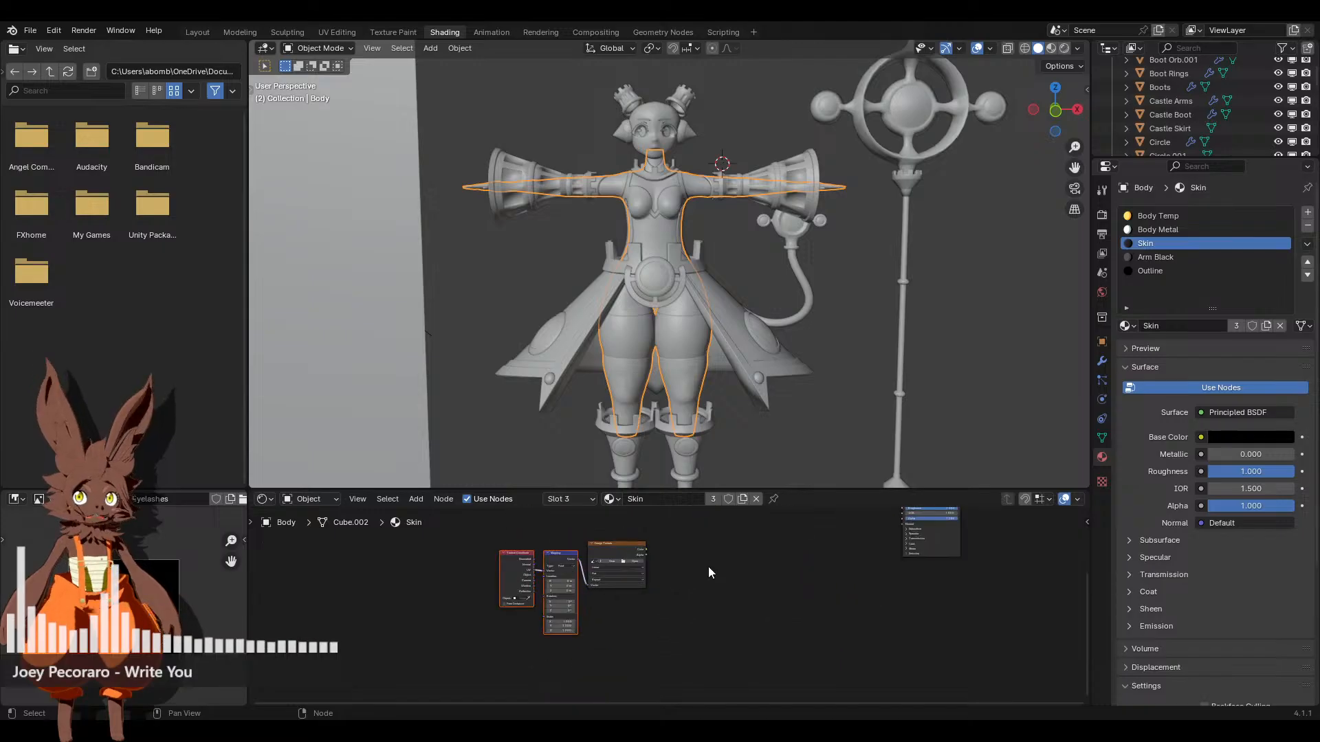
{"action": "left_click", "coordinate": [628, 573]}
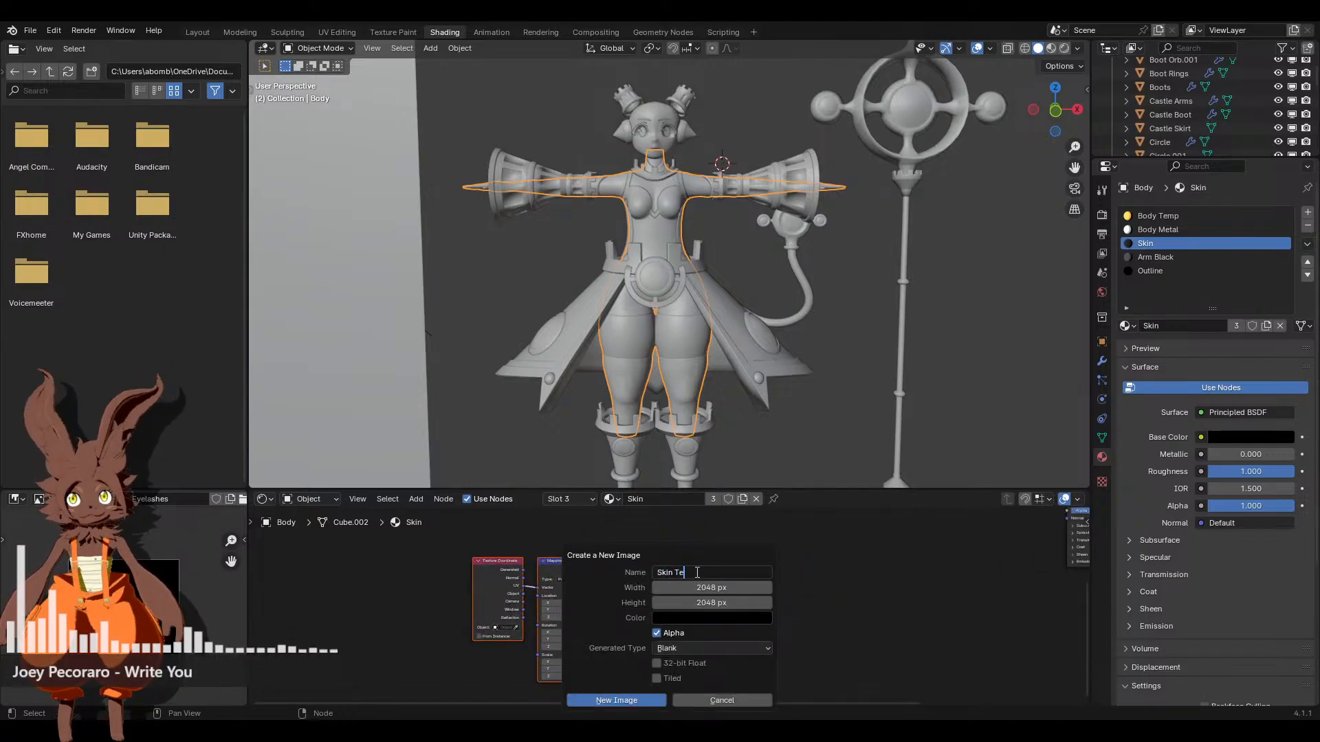
{"action": "left_click", "coordinate": [637, 698]}
{"action": "scroll", "coordinate": [693, 584], "scroll_direction": "down", "scroll_amount": 3}
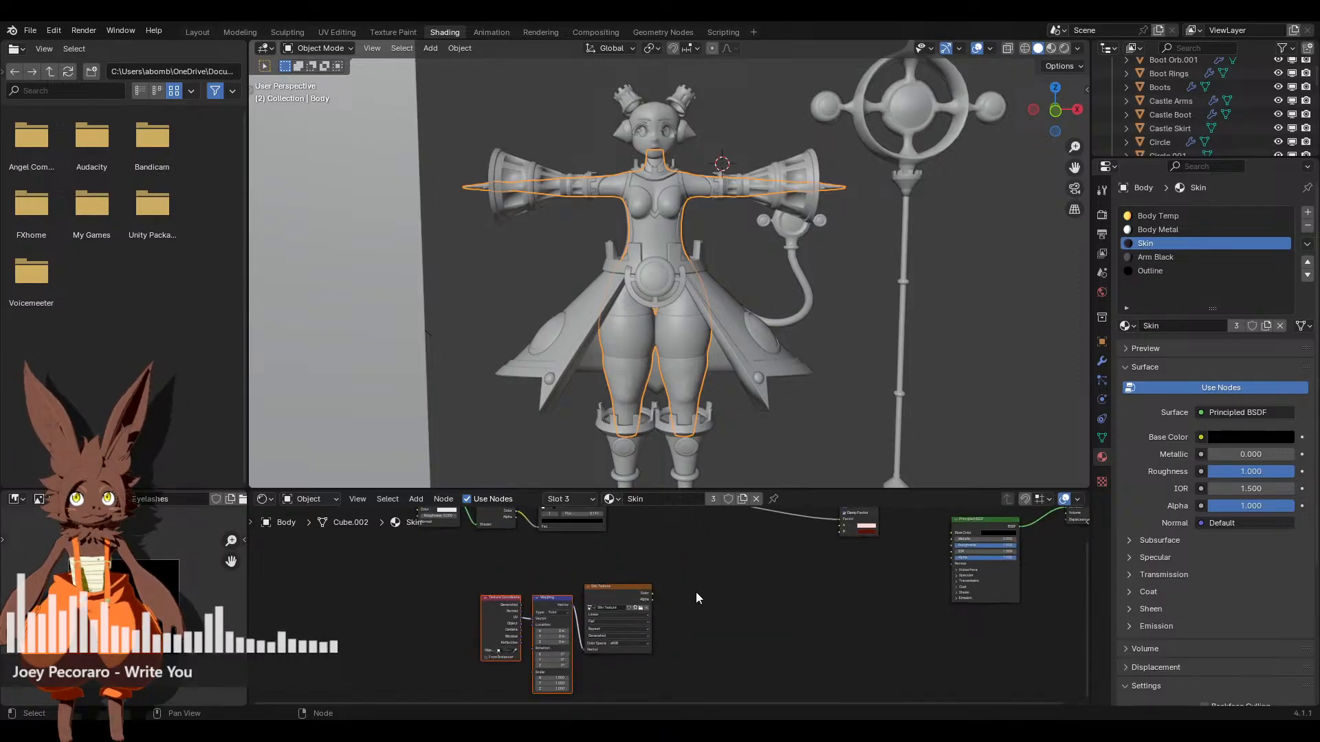
{"action": "middle_click_drag", "start_coordinate": [696, 592], "coordinate": [657, 620]}
{"action": "left_click_drag", "start_coordinate": [597, 613], "coordinate": [650, 596]}
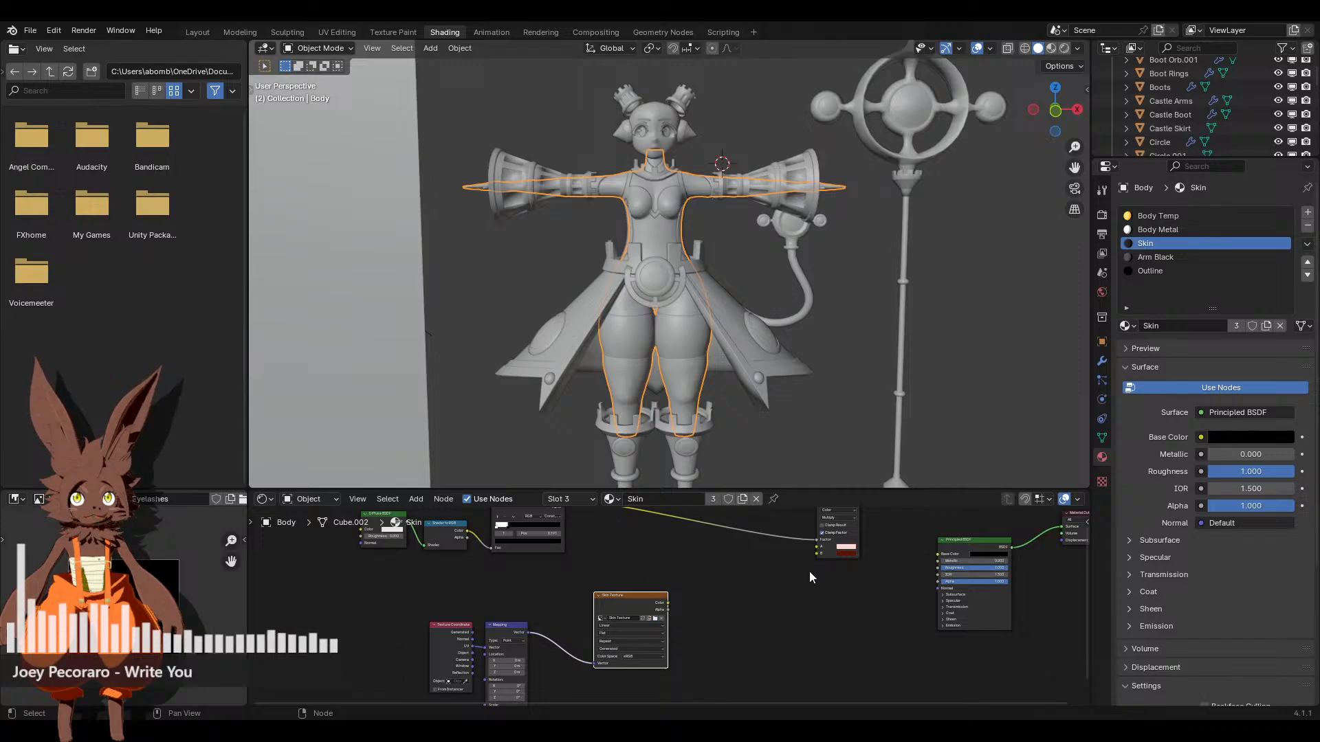
{"action": "left_click", "coordinate": [662, 618]}
Copy the hex value of the pale skin swatch from the Head's Draw brush palette in Texture Paint and return to Shading
{"action": "scroll", "coordinate": [727, 440], "scroll_direction": "up", "scroll_amount": 3}
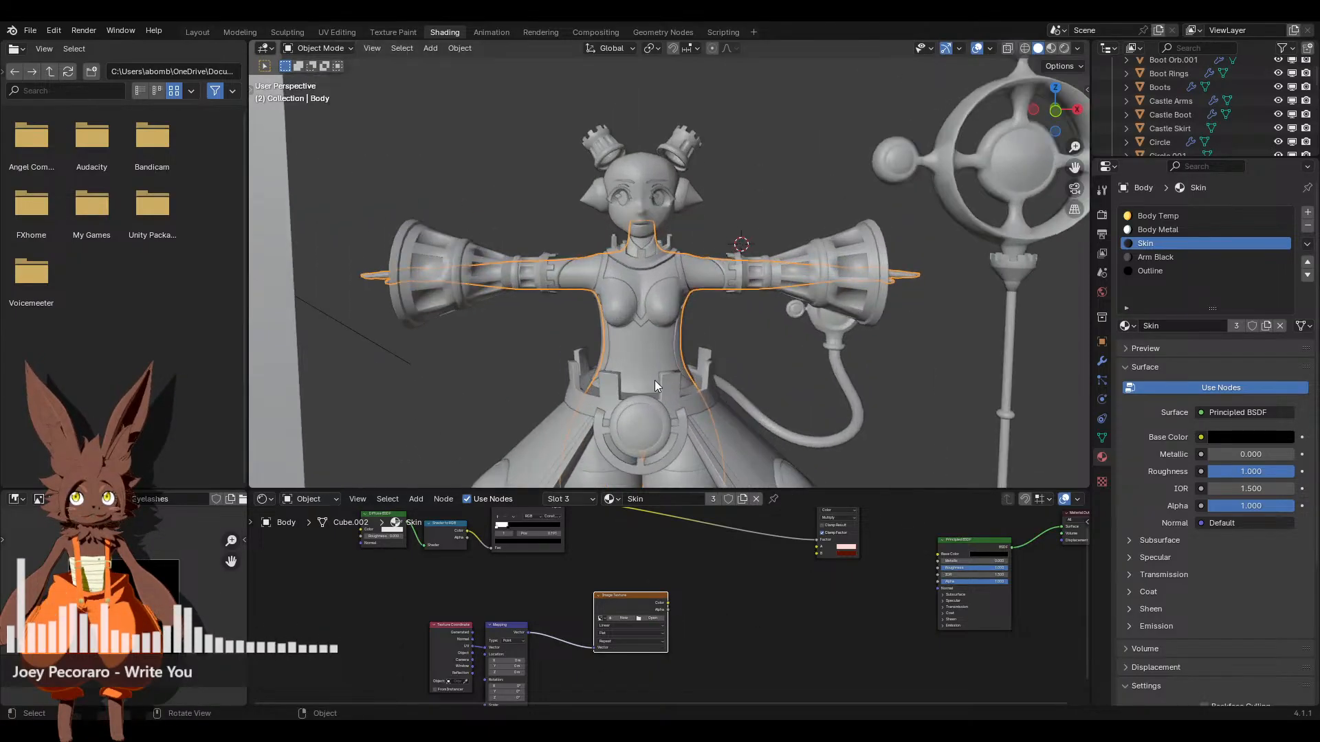
{"action": "left_click", "coordinate": [636, 168]}
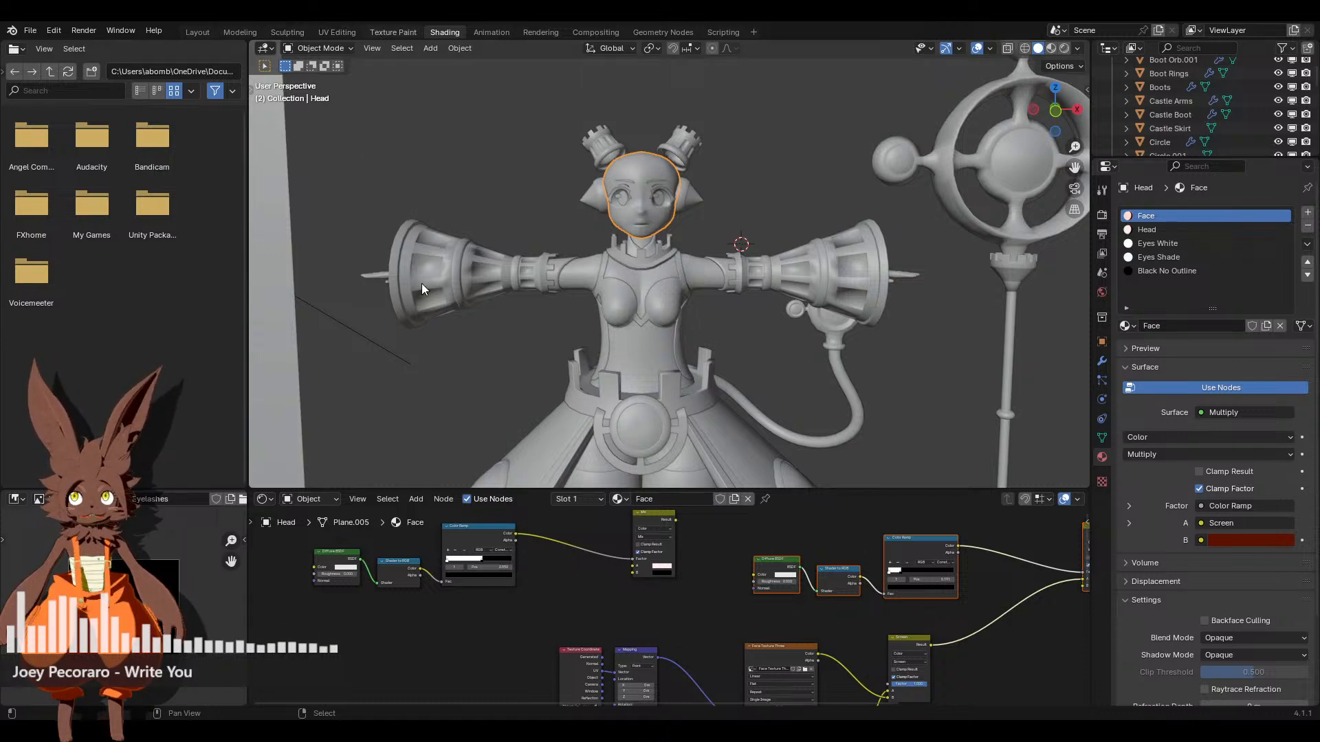
{"action": "key", "text": "ctrl+Page_Up"}
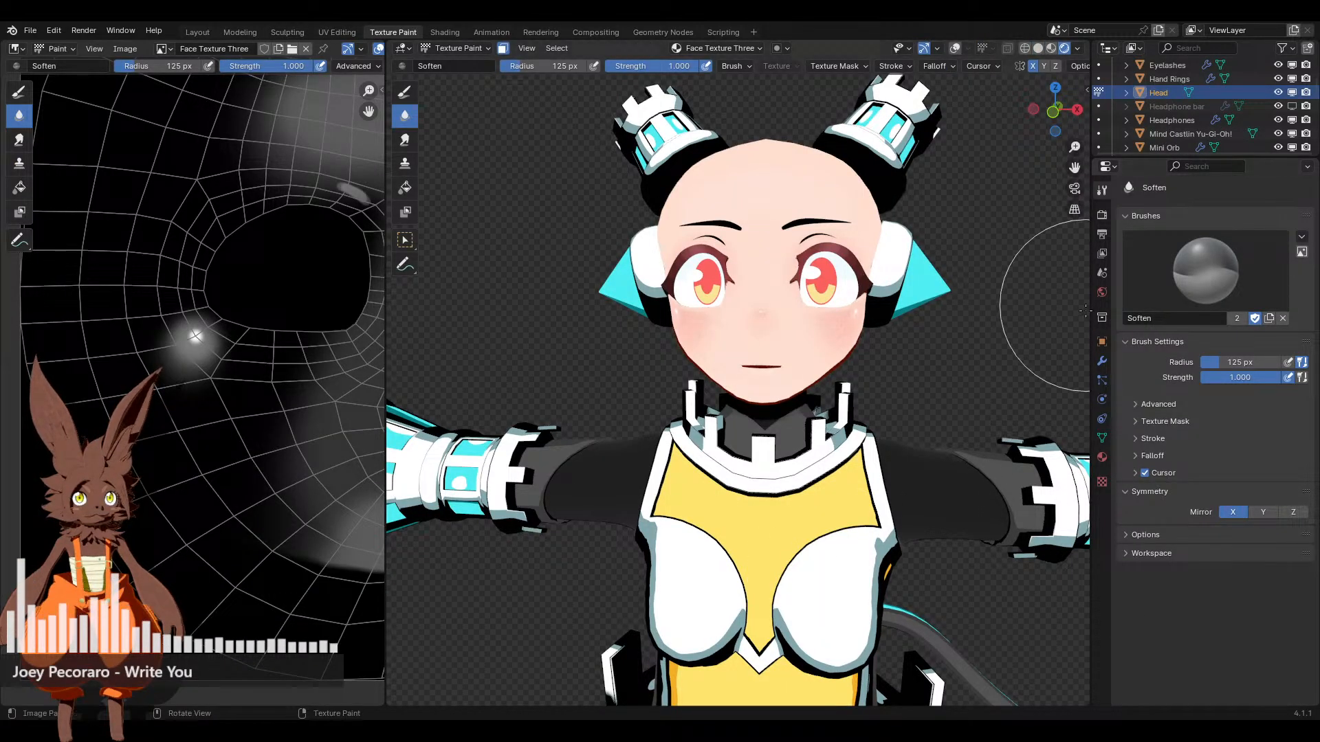
{"action": "left_click", "coordinate": [399, 95]}
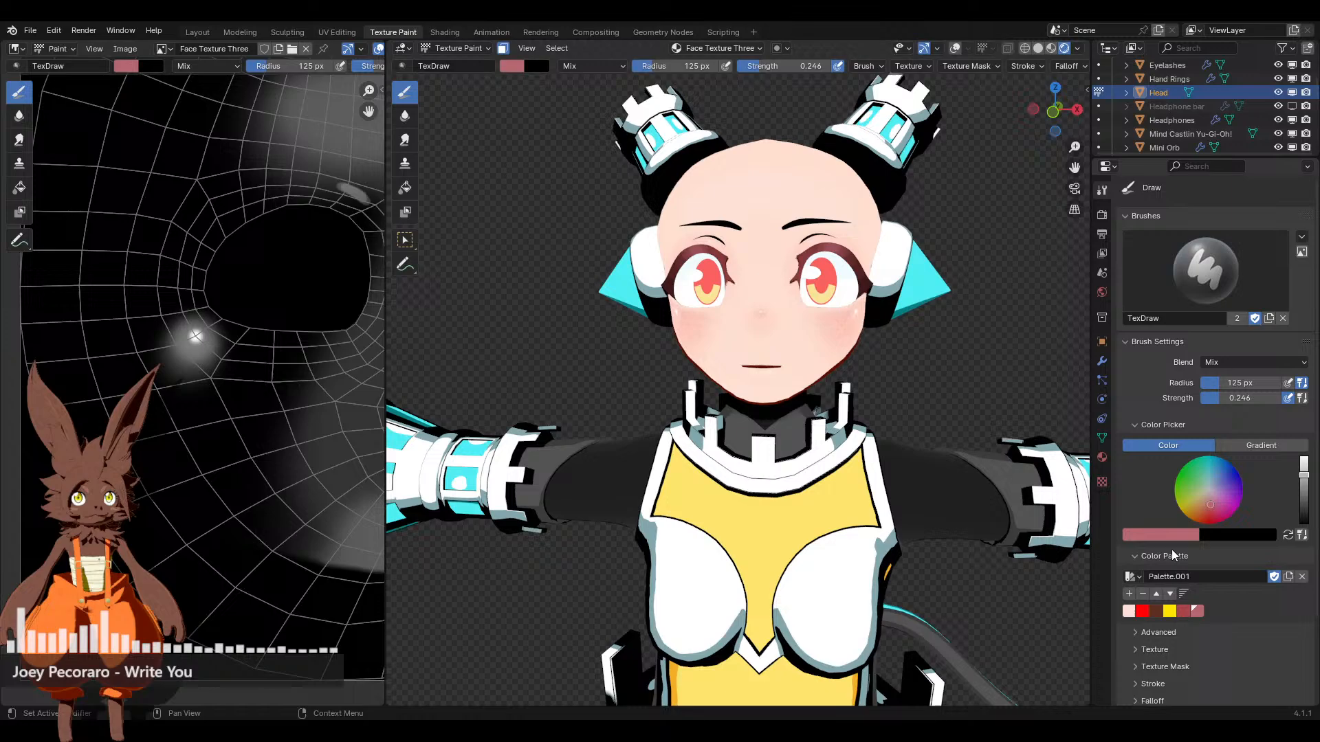
{"action": "left_click", "coordinate": [1128, 612]}
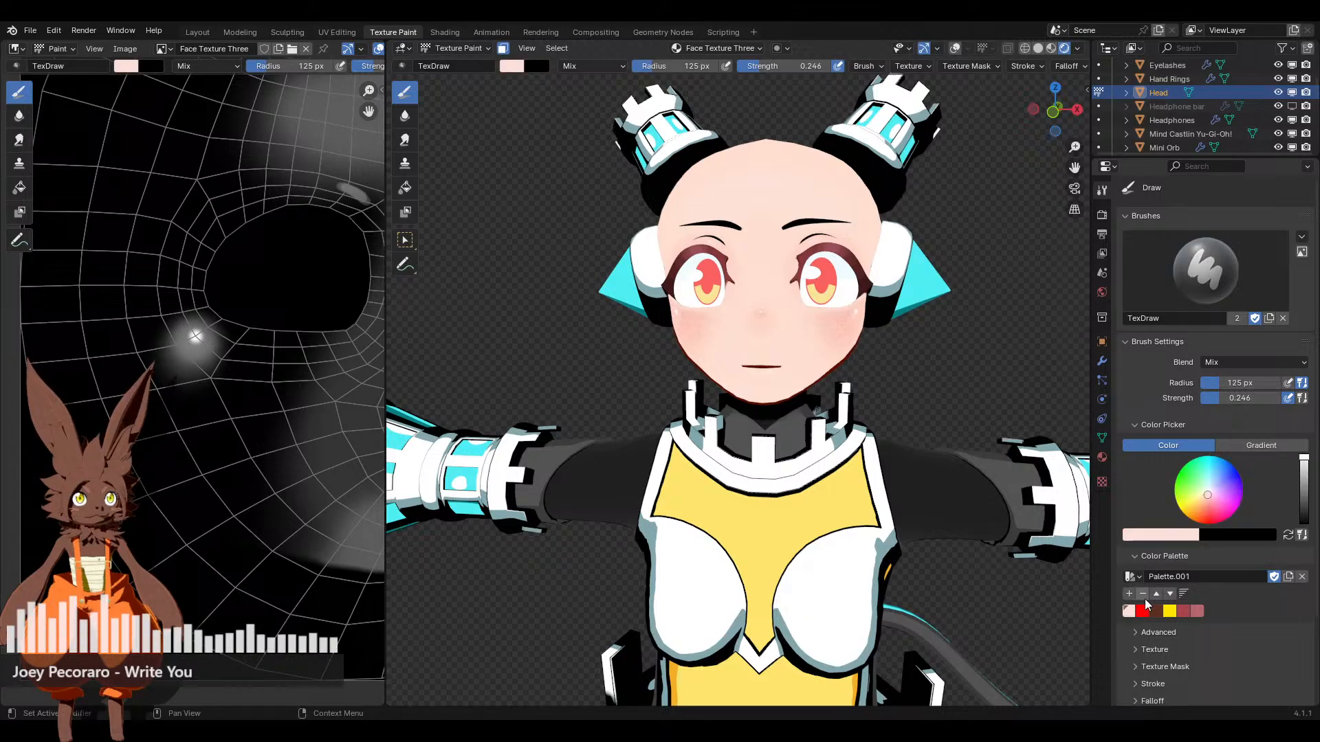
{"action": "left_click", "coordinate": [1176, 536]}
{"action": "left_click", "coordinate": [1168, 467]}
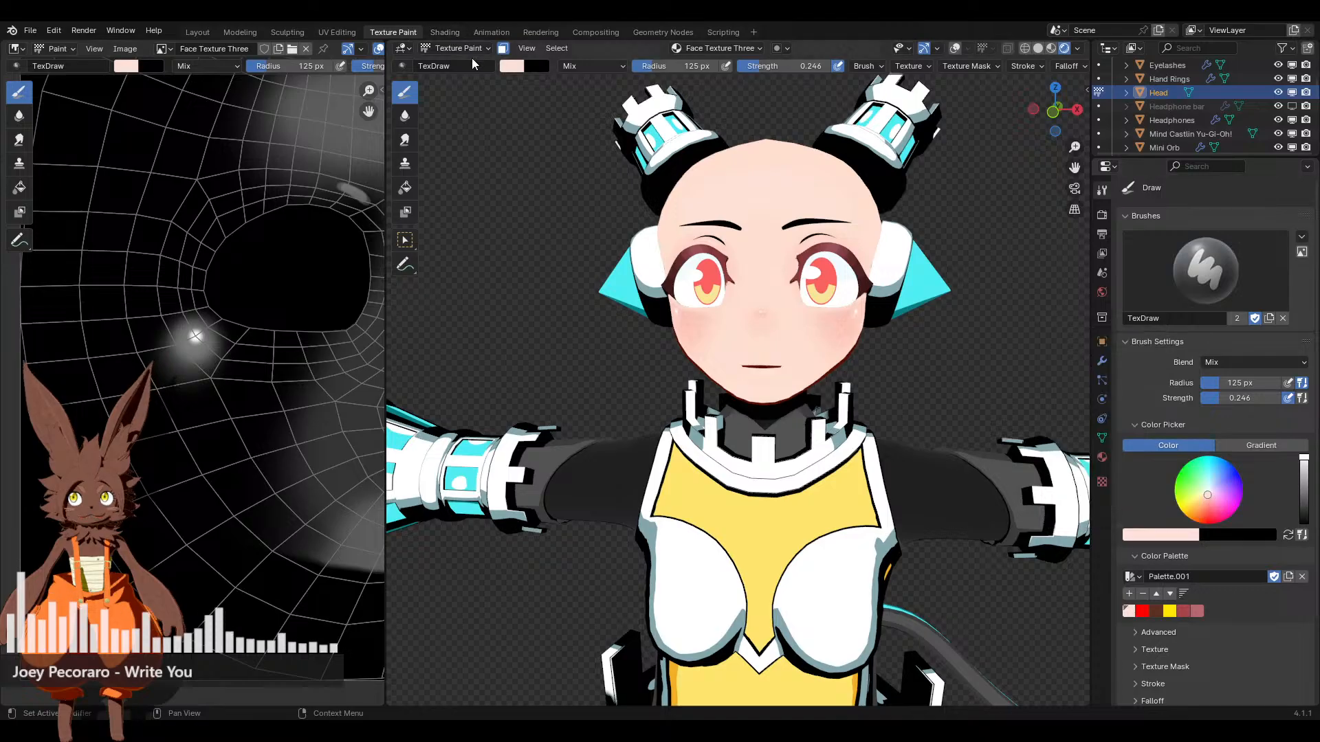
{"action": "left_click", "coordinate": [444, 32]}
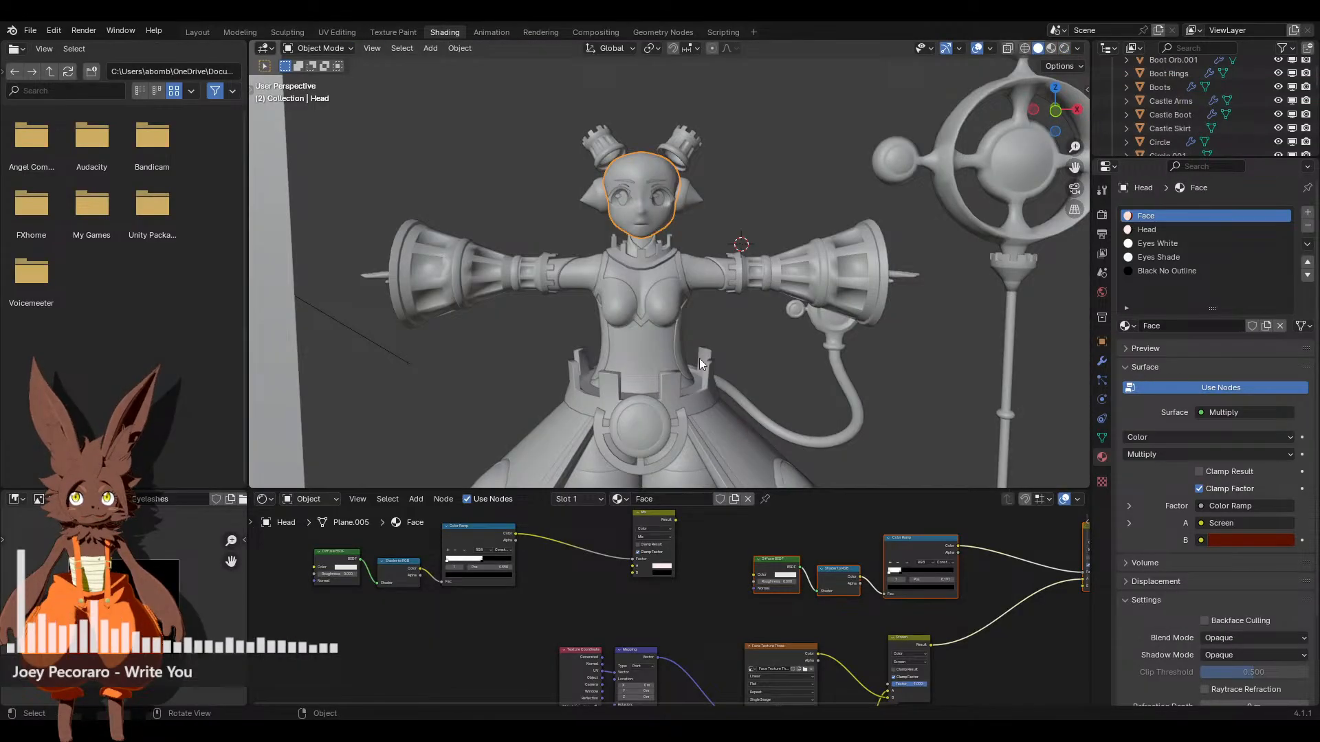
In the Body's Skin material, create a blank 2048 × 2048 px image named Skin Texture with the copied colour FEE0D9
{"action": "left_click", "coordinate": [646, 320]}
{"action": "middle_click_drag", "start_coordinate": [646, 319], "coordinate": [707, 176], "text": "shift"}
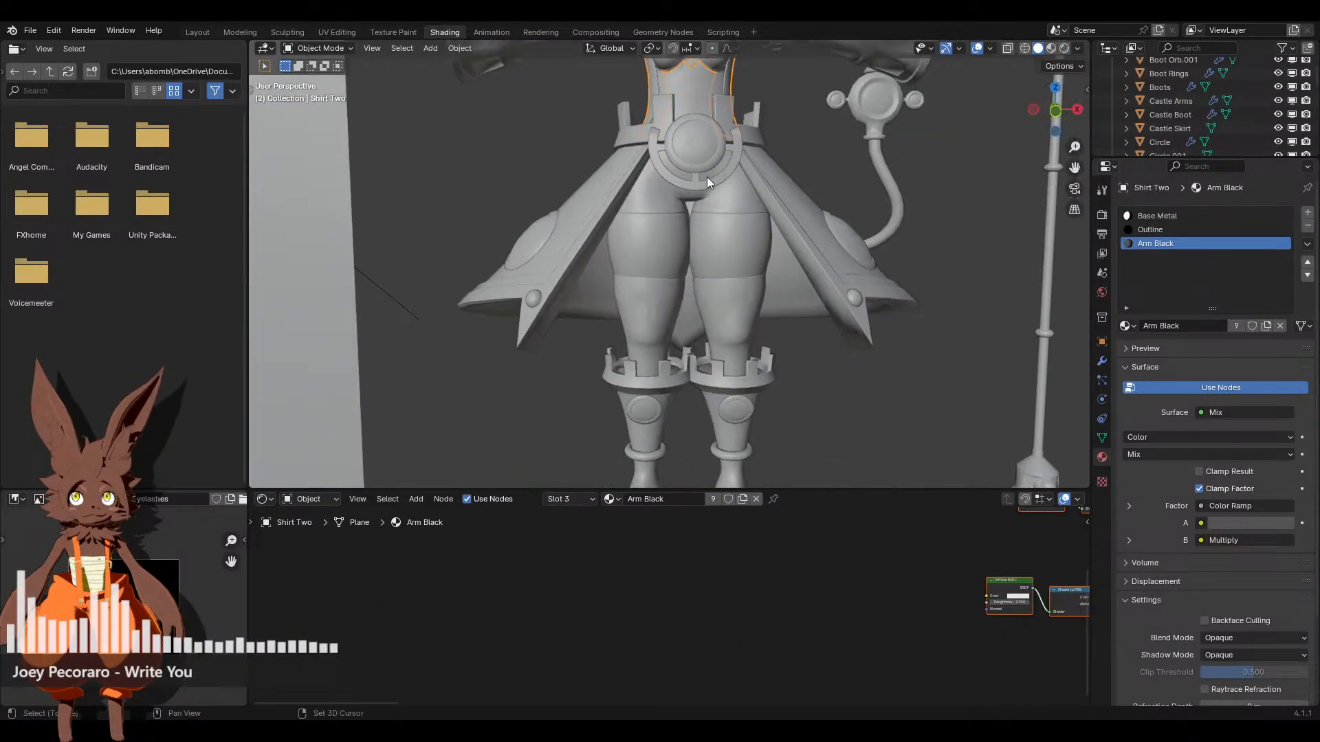
{"action": "left_click", "coordinate": [724, 249]}
{"action": "middle_click_drag", "start_coordinate": [721, 637], "coordinate": [790, 602]}
{"action": "scroll", "coordinate": [811, 598], "scroll_direction": "up", "scroll_amount": 5}
{"action": "left_click", "coordinate": [705, 575]}
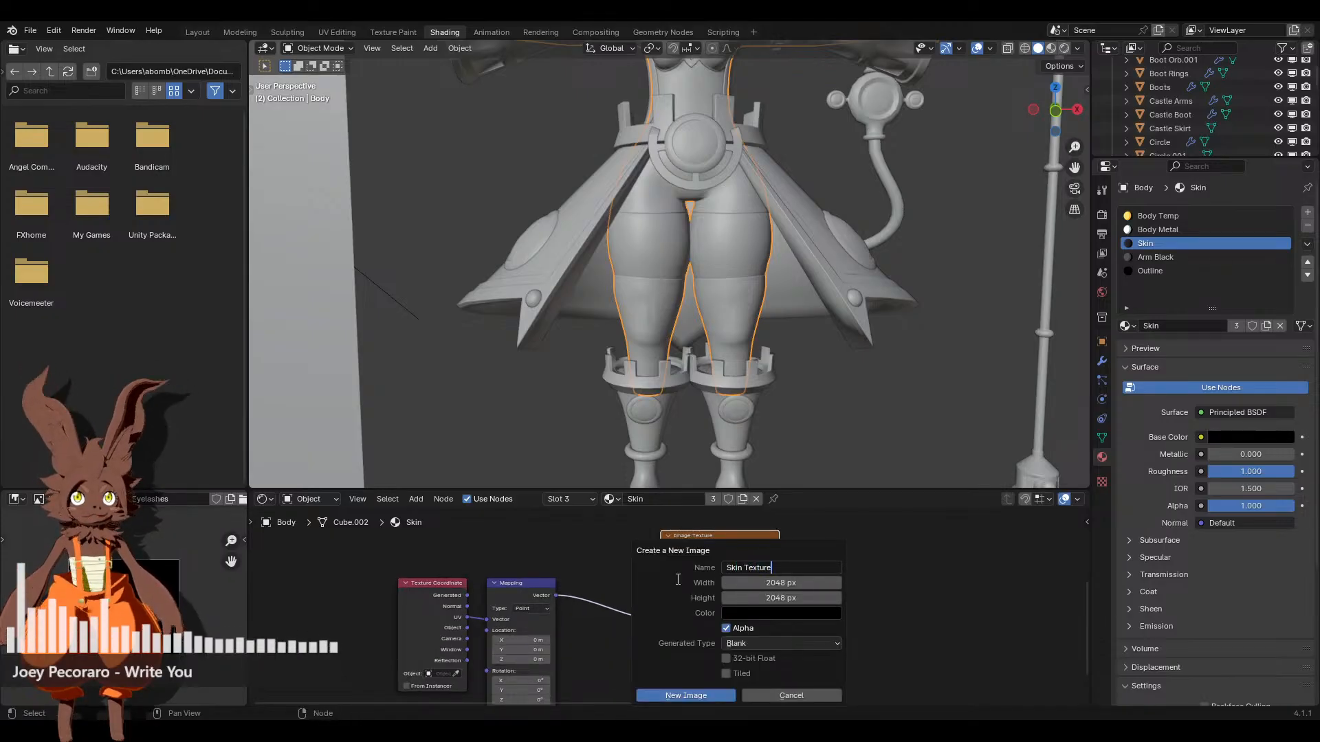
{"action": "left_click", "coordinate": [773, 614]}
{"action": "left_click", "coordinate": [779, 552]}
{"action": "type", "text": "FEE0D9"}
{"action": "left_click", "coordinate": [689, 594]}
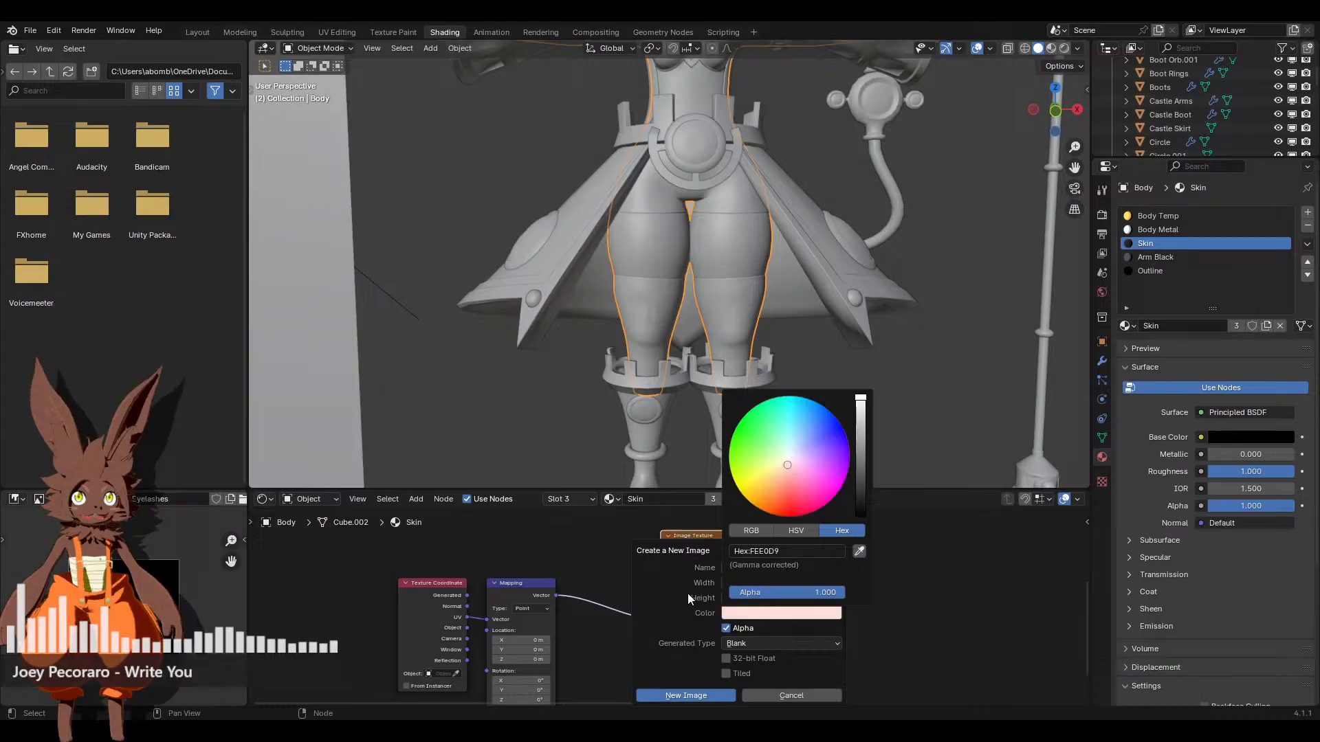
{"action": "left_click", "coordinate": [686, 695]}
Connect the new skin image's colour output to the A input of the Multiply node
{"action": "scroll", "coordinate": [814, 604], "scroll_direction": "down", "scroll_amount": 3}
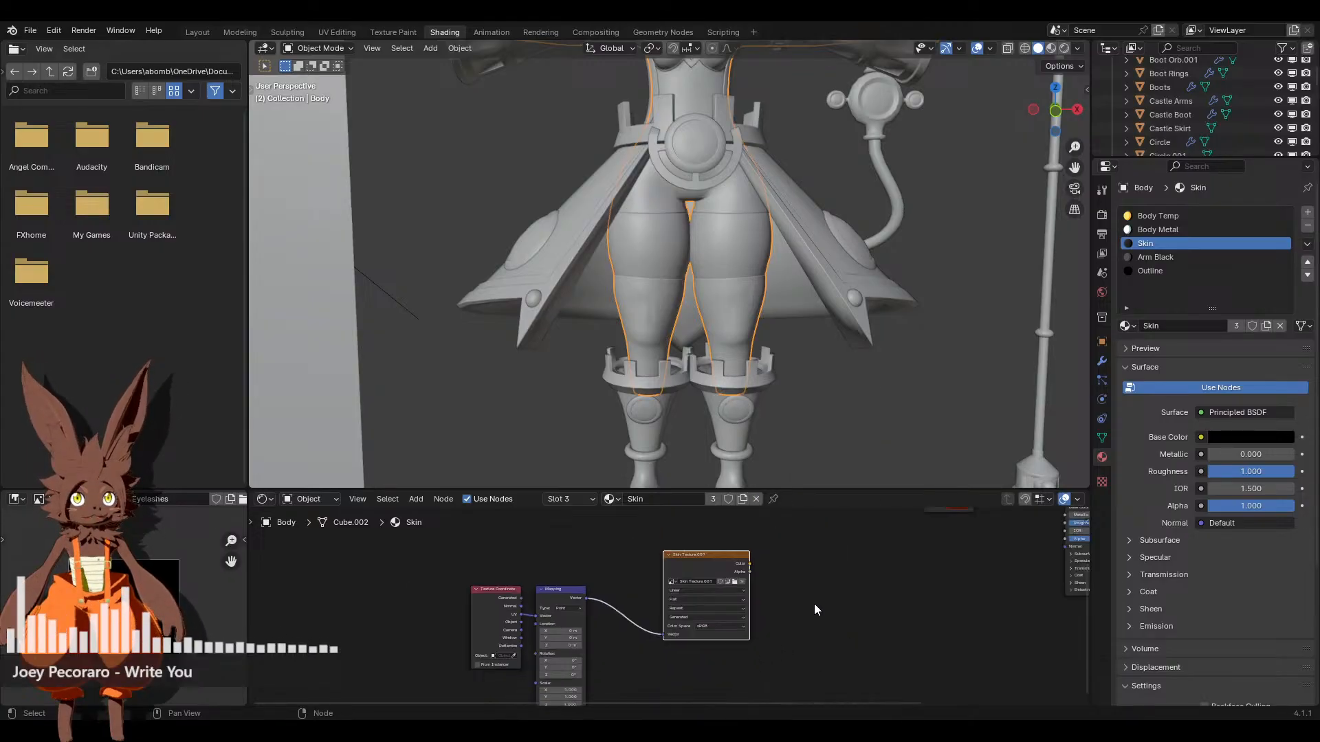
{"action": "middle_click_drag", "start_coordinate": [813, 604], "coordinate": [756, 604]}
{"action": "scroll", "coordinate": [756, 604], "scroll_direction": "up", "scroll_amount": 1}
{"action": "left_click_drag", "start_coordinate": [667, 653], "coordinate": [815, 599]}
{"action": "scroll", "coordinate": [816, 600], "scroll_direction": "down", "scroll_amount": 3}
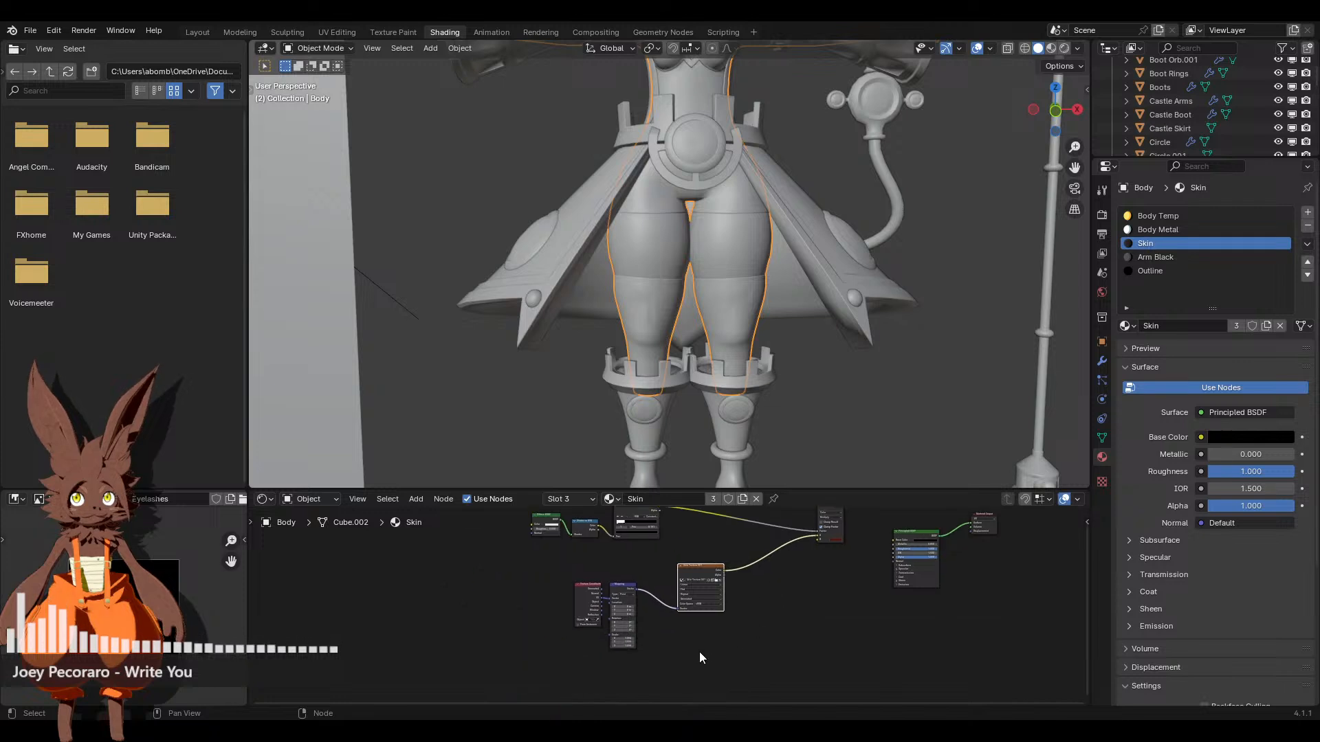
Move the texture nodes farther from the Multiply node and connect Multiply's result to the Material Output's surface
{"action": "left_click_drag", "start_coordinate": [688, 573], "coordinate": [590, 629]}
{"action": "middle_click_drag", "start_coordinate": [792, 580], "coordinate": [633, 654]}
{"action": "scroll", "coordinate": [633, 653], "scroll_direction": "up", "scroll_amount": 1}
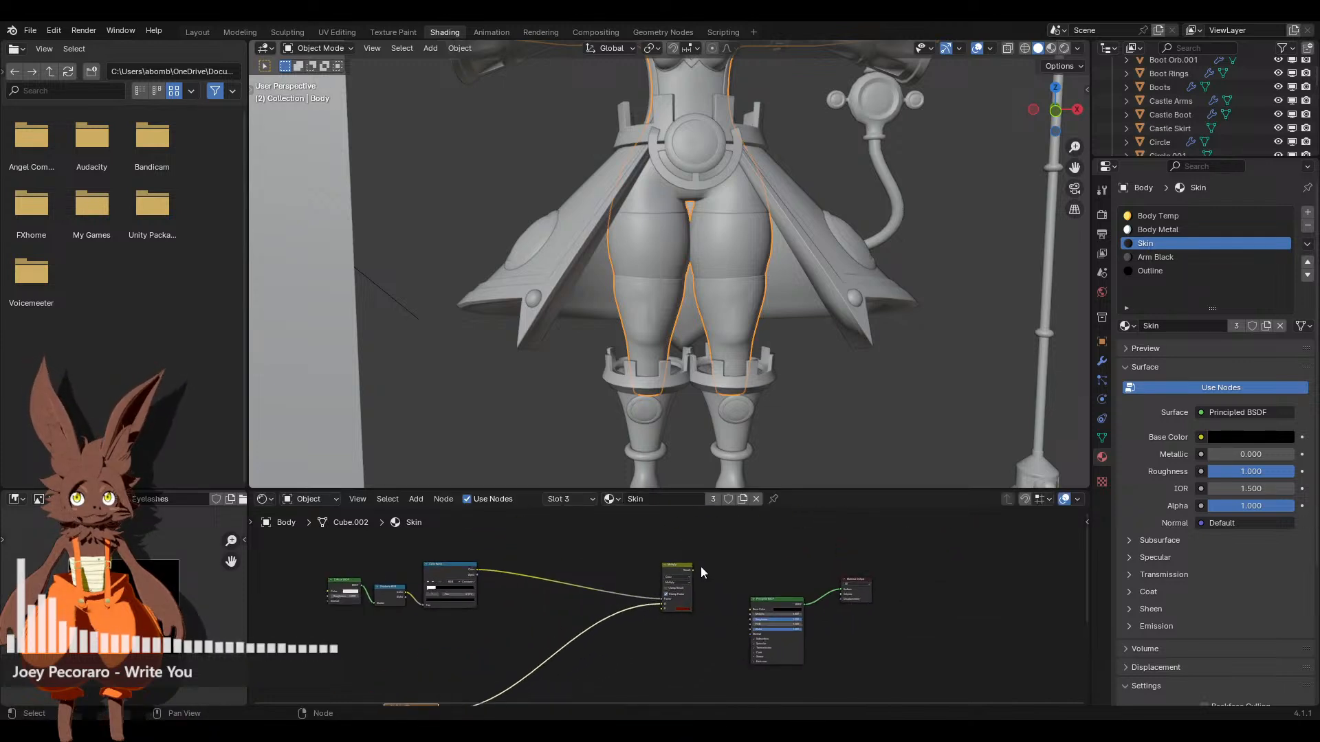
{"action": "left_click_drag", "start_coordinate": [693, 570], "coordinate": [844, 589]}
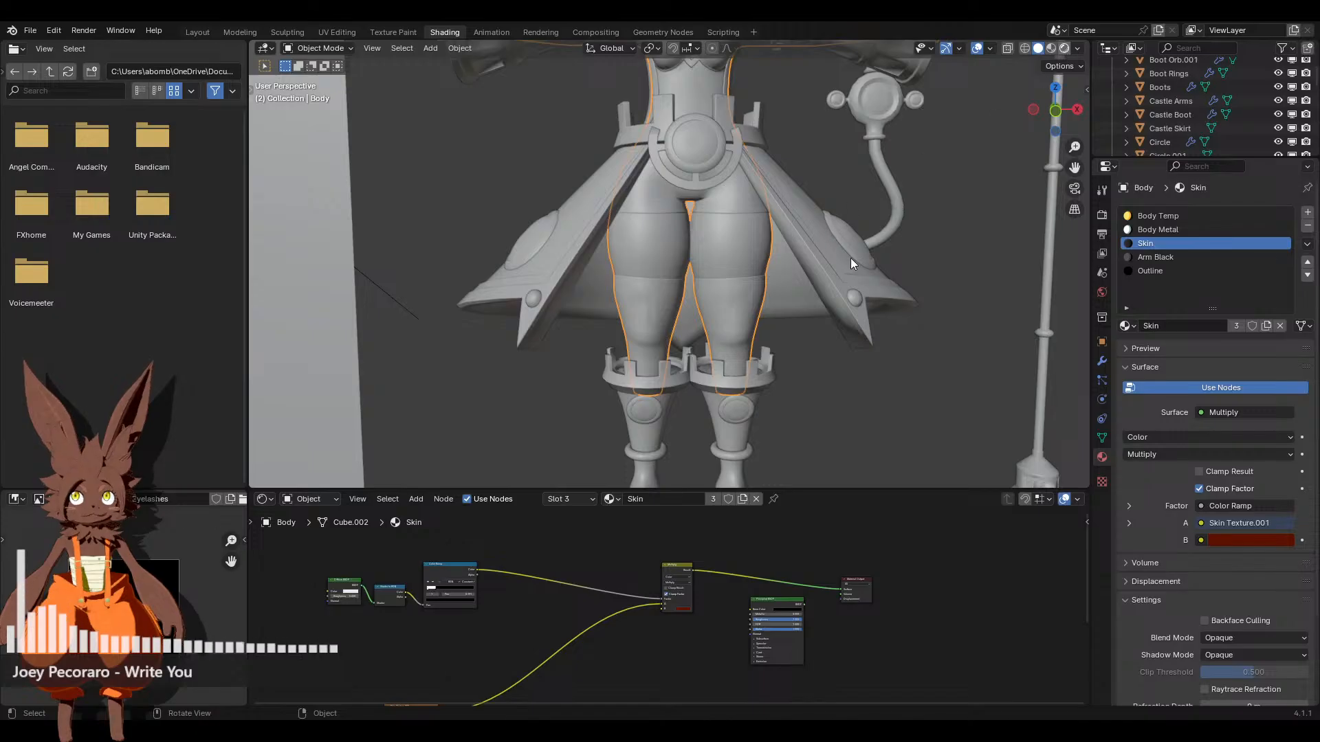
Switch the viewport to rendered shading and examine the new skin material on the Body's thighs, hips and upper arms
{"action": "key", "text": "z"}
{"action": "scroll", "coordinate": [836, 190], "scroll_direction": "up", "scroll_amount": 5}
{"action": "middle_click_drag", "start_coordinate": [833, 175], "coordinate": [747, 266], "text": "shift"}
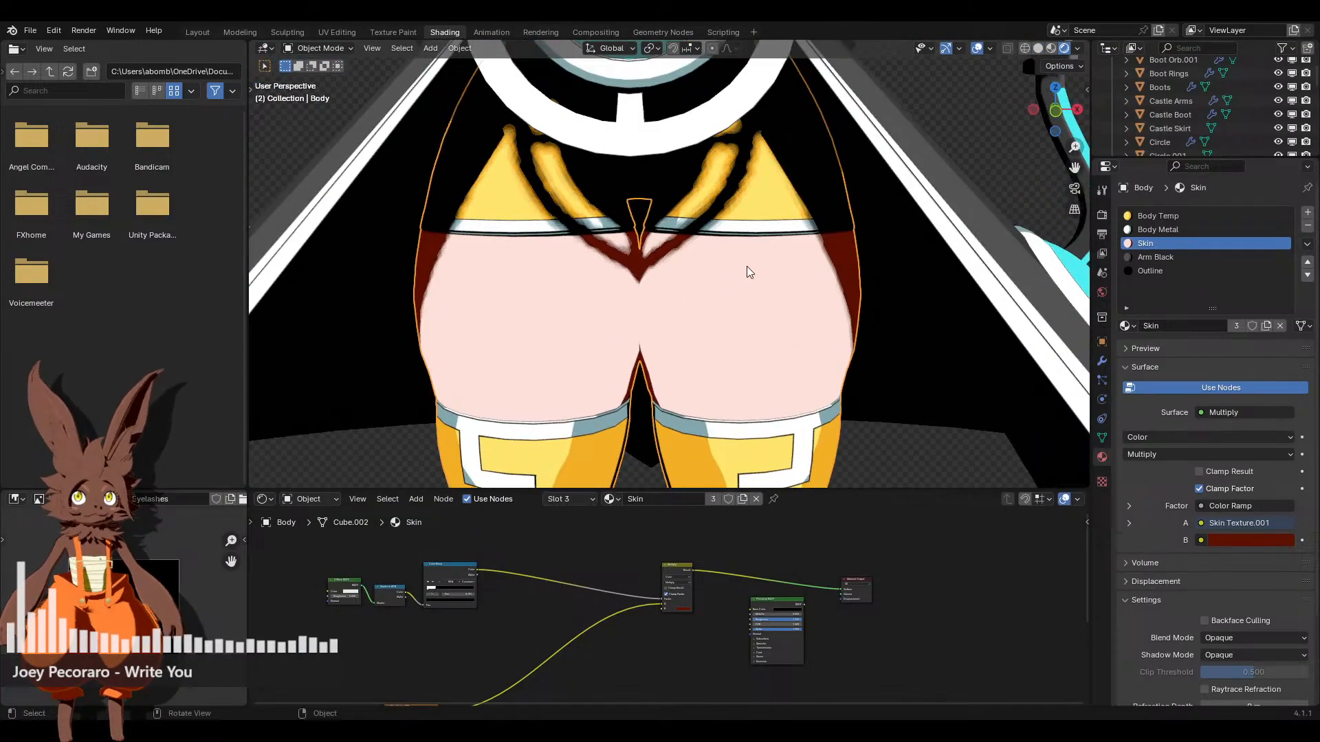
{"action": "scroll", "coordinate": [649, 344], "scroll_direction": "down", "scroll_amount": 11}
{"action": "middle_click_drag", "start_coordinate": [683, 303], "coordinate": [681, 360], "text": "shift"}
{"action": "scroll", "coordinate": [671, 275], "scroll_direction": "up", "scroll_amount": 4}
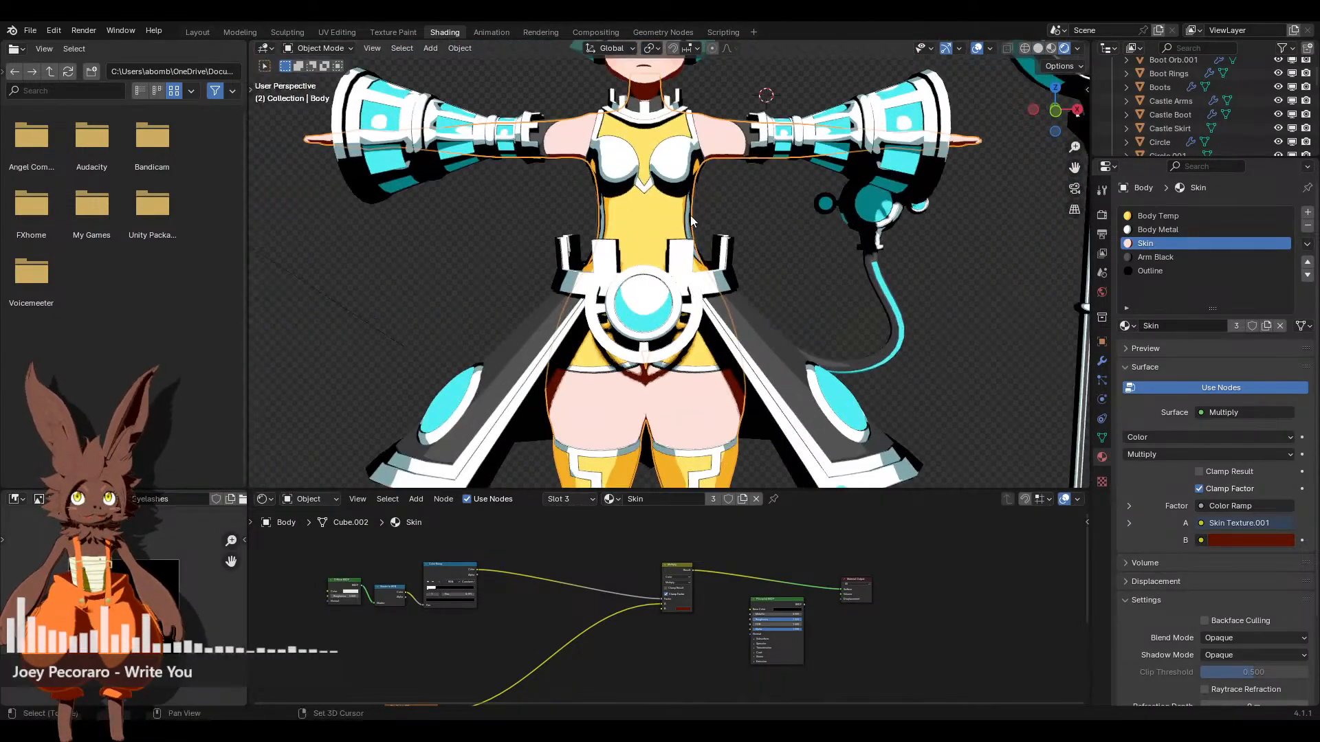
{"action": "middle_click_drag", "start_coordinate": [651, 129], "coordinate": [686, 282], "text": "shift"}
{"action": "scroll", "coordinate": [685, 288], "scroll_direction": "down", "scroll_amount": 3}
{"action": "middle_click_drag", "start_coordinate": [695, 468], "coordinate": [689, 302], "text": "shift"}
{"action": "scroll", "coordinate": [689, 302], "scroll_direction": "up", "scroll_amount": 3}
{"action": "scroll", "coordinate": [688, 301], "scroll_direction": "up", "scroll_amount": 1}
{"action": "middle_click_drag", "start_coordinate": [691, 236], "coordinate": [708, 277], "text": "shift"}
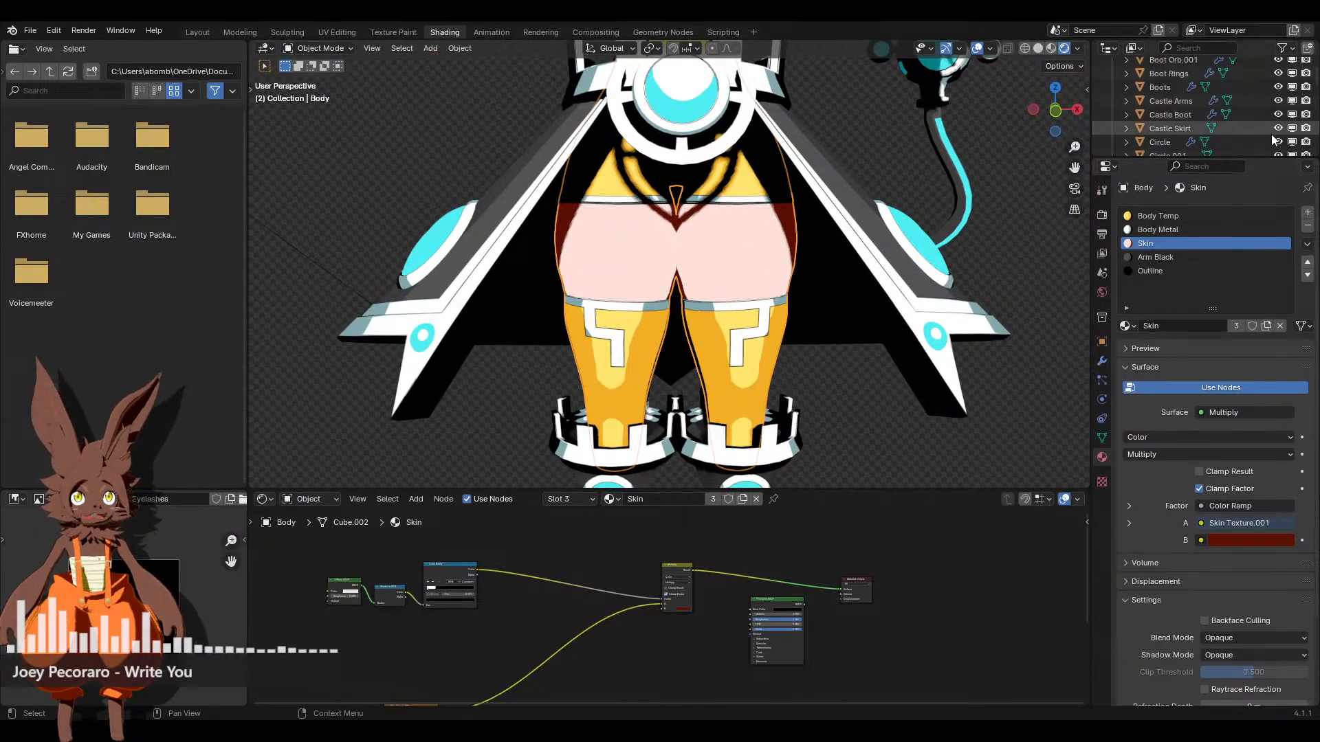
Enlarge the object list and disable the Skirt in the viewport to expose the hips and thighs
{"action": "left_click_drag", "start_coordinate": [1272, 159], "coordinate": [1261, 282]}
{"action": "scroll", "coordinate": [1247, 213], "scroll_direction": "down", "scroll_amount": 6}
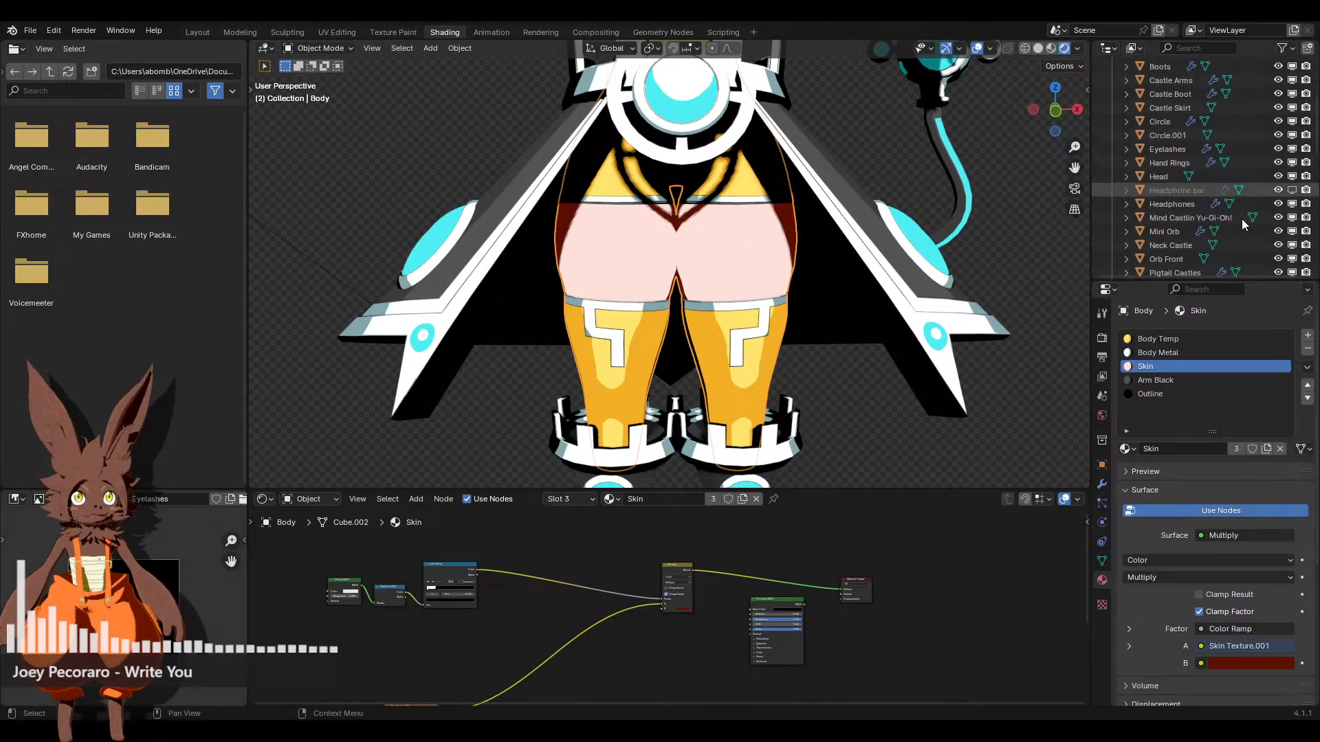
{"action": "scroll", "coordinate": [1254, 220], "scroll_direction": "down", "scroll_amount": 5}
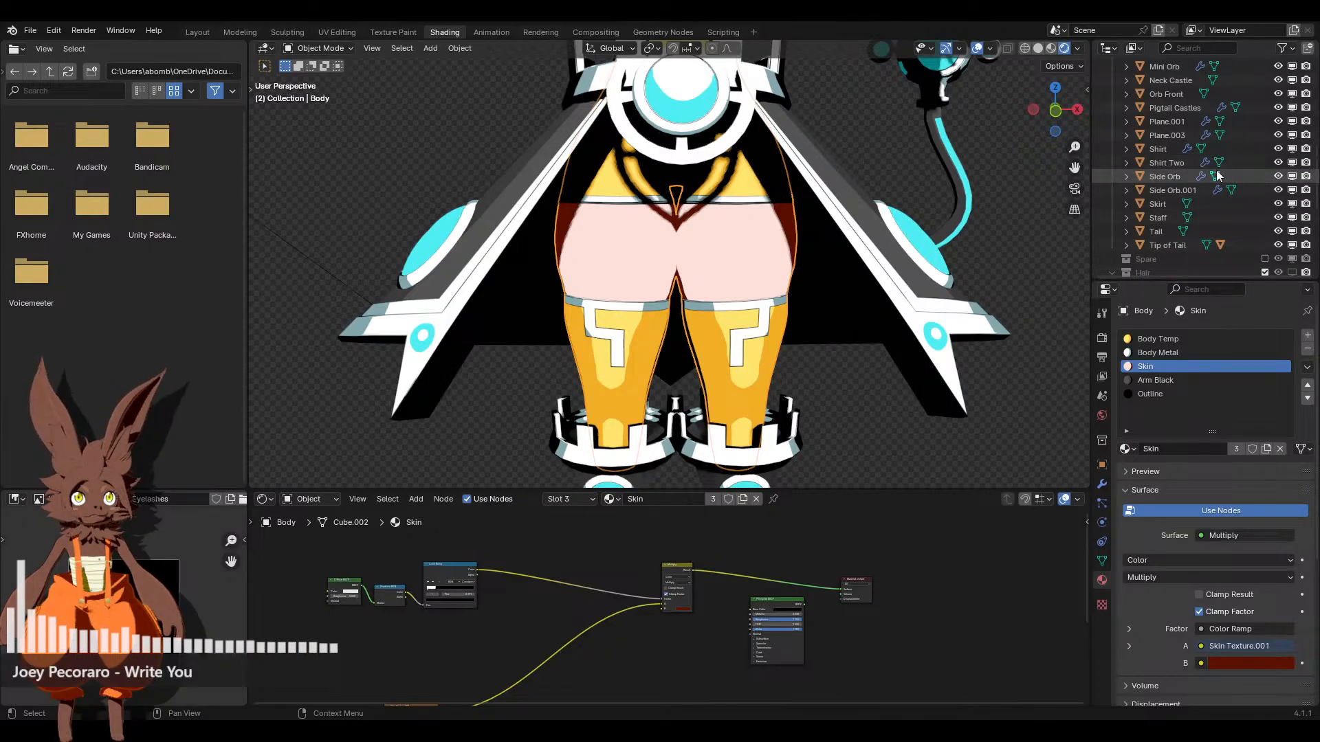
{"action": "left_click", "coordinate": [1292, 204]}
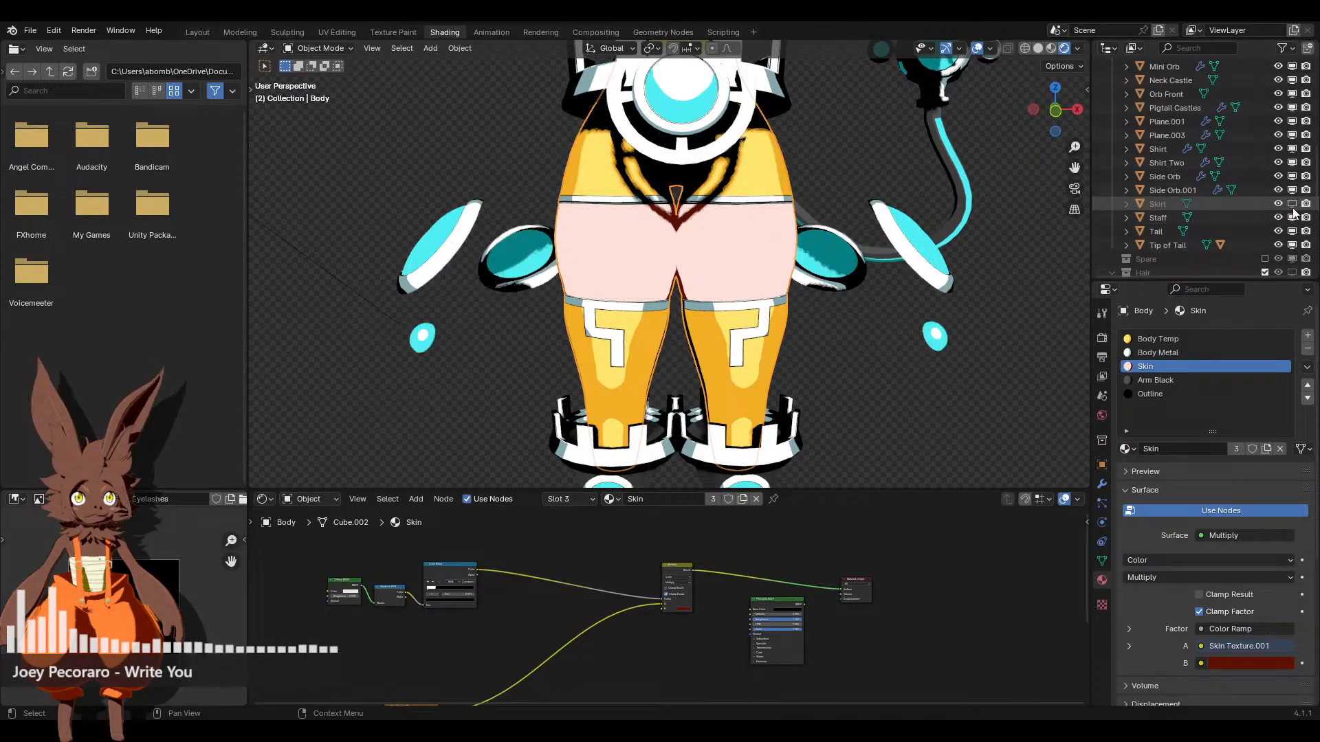
{"action": "middle_click_drag", "start_coordinate": [793, 180], "coordinate": [769, 247], "text": "shift"}
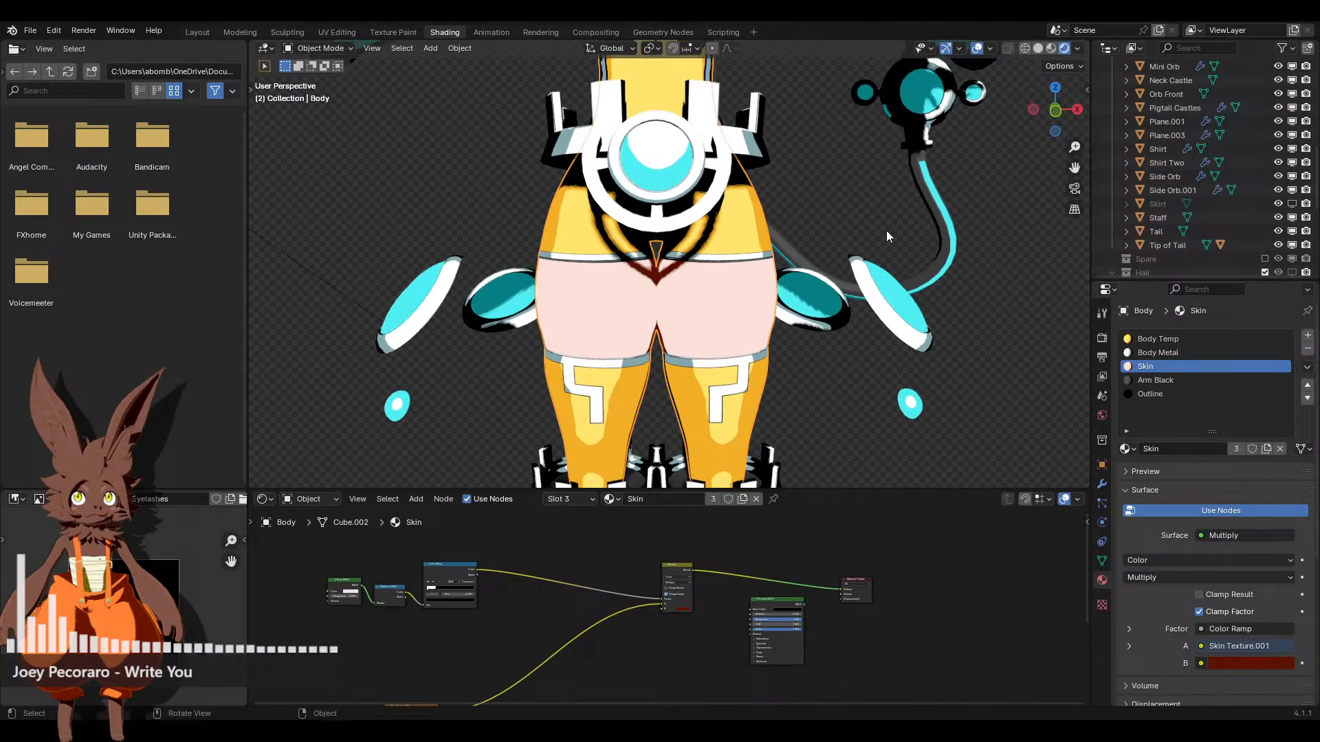
Disable the Side Orb, Side Orb.001, Mini Orb and Tail objects in the viewport
{"action": "left_click", "coordinate": [872, 296]}
{"action": "left_click", "coordinate": [1292, 177]}
{"action": "left_click", "coordinate": [1268, 190]}
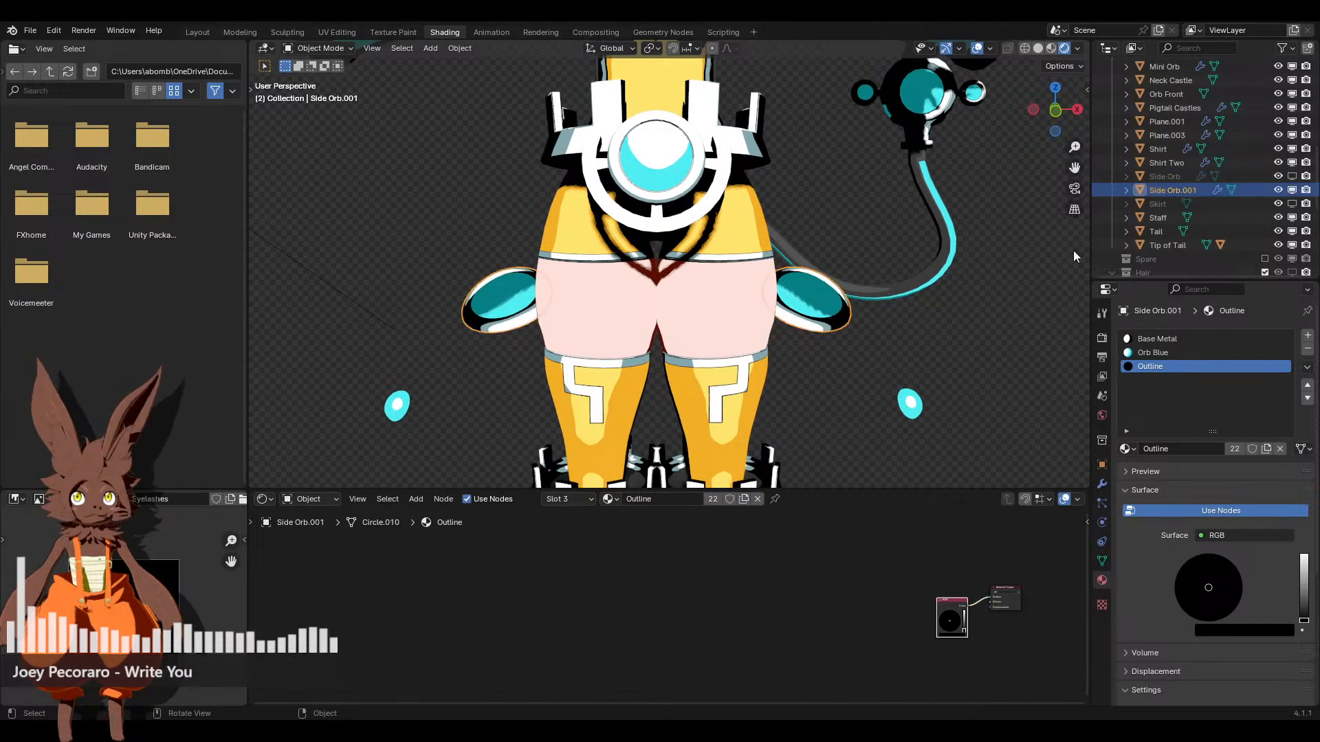
{"action": "left_click", "coordinate": [1291, 191]}
{"action": "left_click", "coordinate": [910, 402]}
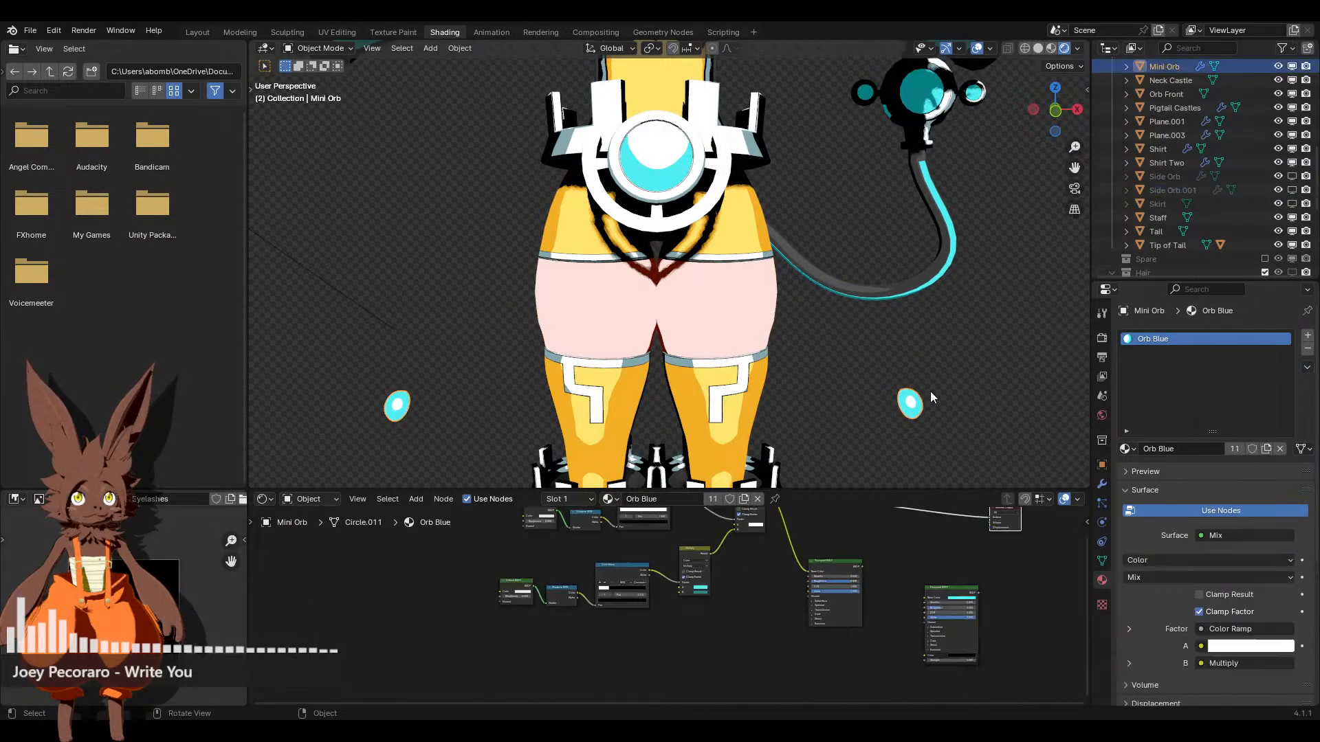
{"action": "left_click", "coordinate": [1292, 66]}
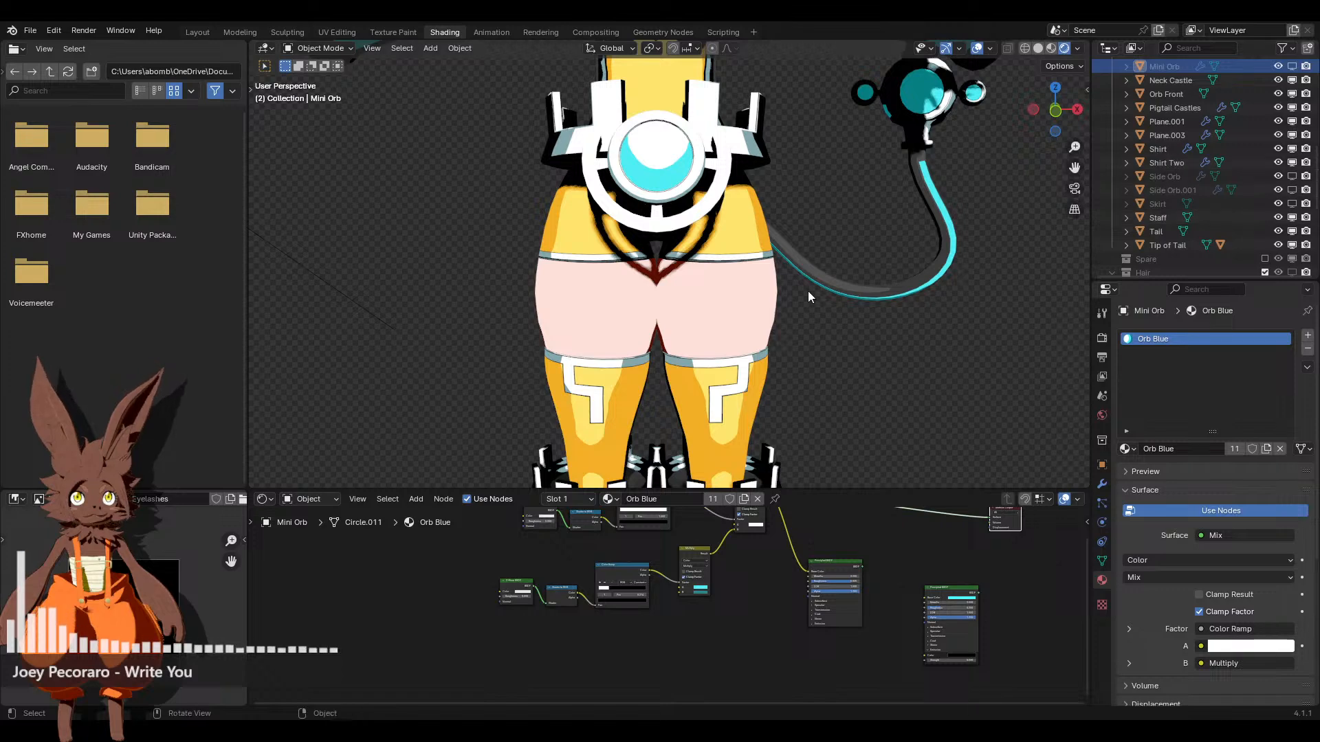
{"action": "left_click", "coordinate": [870, 285]}
{"action": "left_click", "coordinate": [1292, 232]}
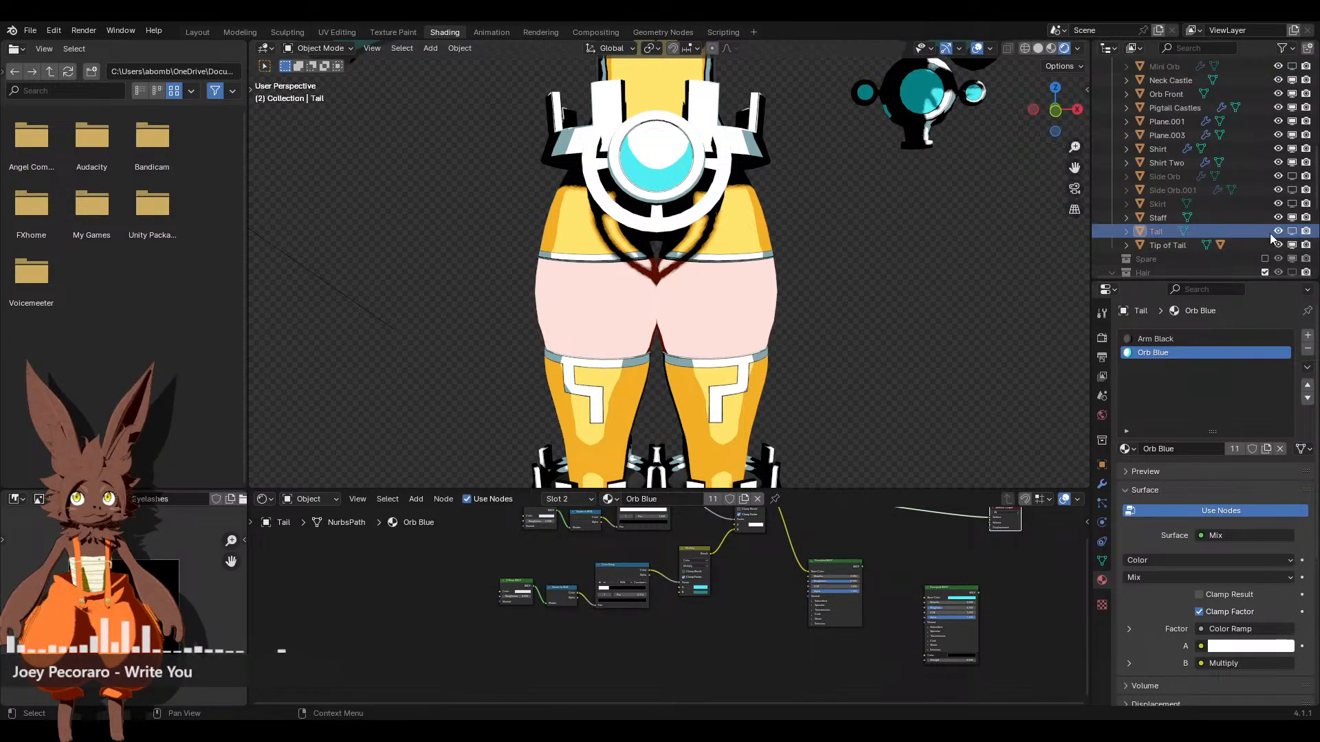
{"action": "middle_click_drag", "start_coordinate": [828, 261], "coordinate": [795, 271]}
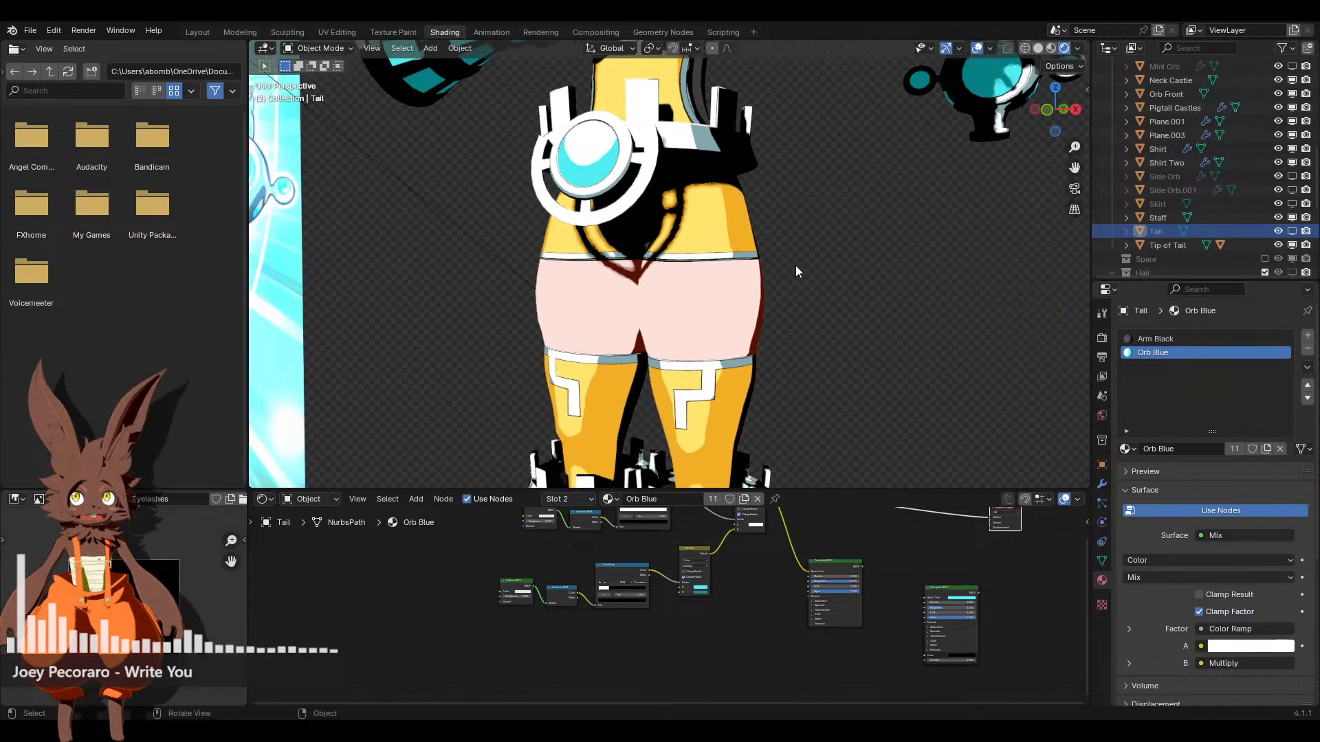
Select the Body and make its skin Image Texture node active by duplicating the node, deleting the duplicate and reselecting the original
{"action": "left_click", "coordinate": [697, 339]}
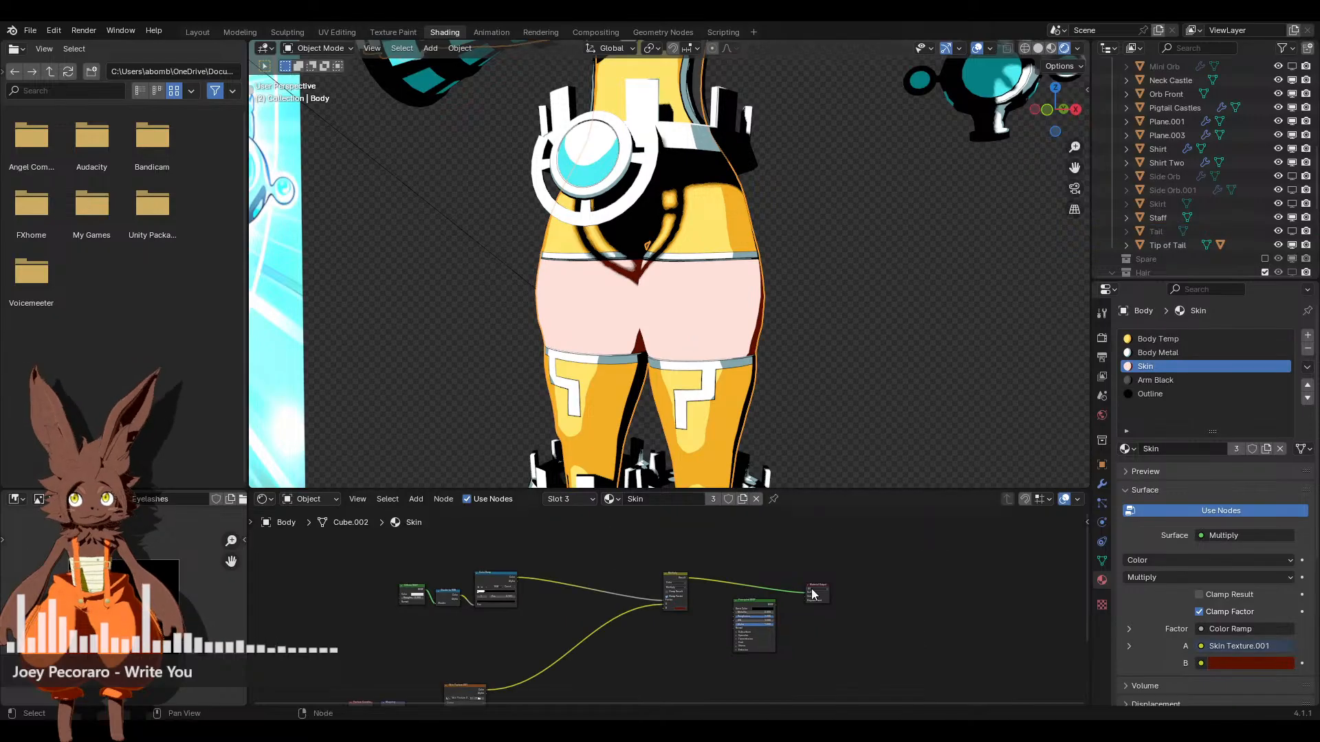
{"action": "middle_click_drag", "start_coordinate": [738, 605], "coordinate": [748, 603]}
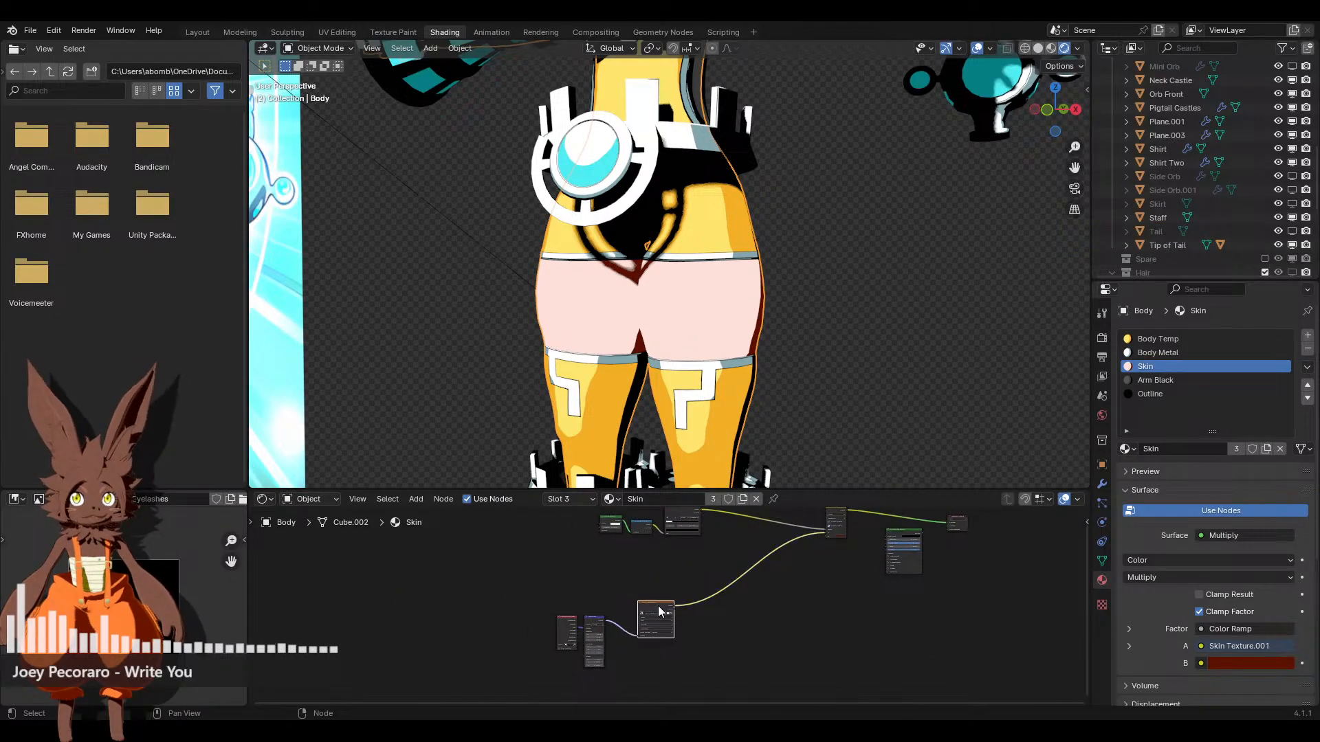
{"action": "key", "text": "shift+d"}
{"action": "left_click", "coordinate": [574, 577]}
{"action": "left_click", "coordinate": [645, 604]}
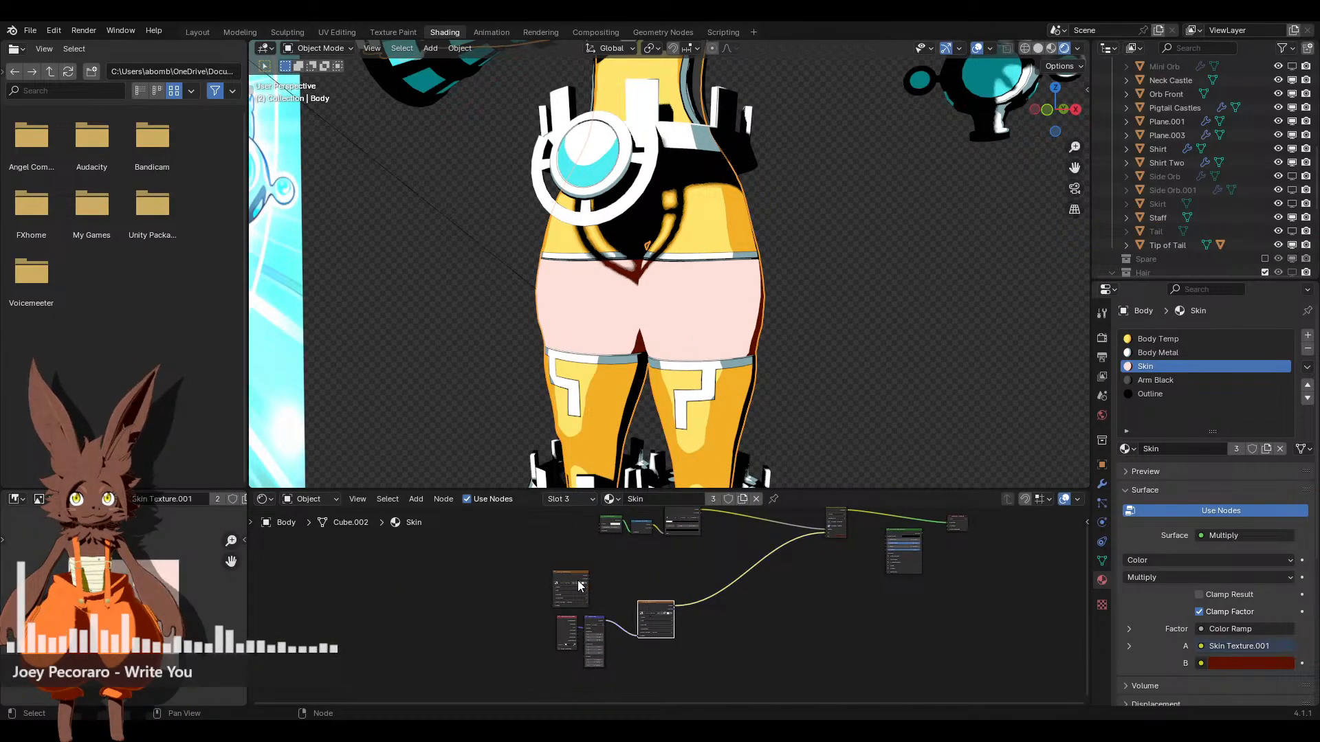
{"action": "left_click", "coordinate": [562, 578]}
{"action": "left_click", "coordinate": [648, 606]}
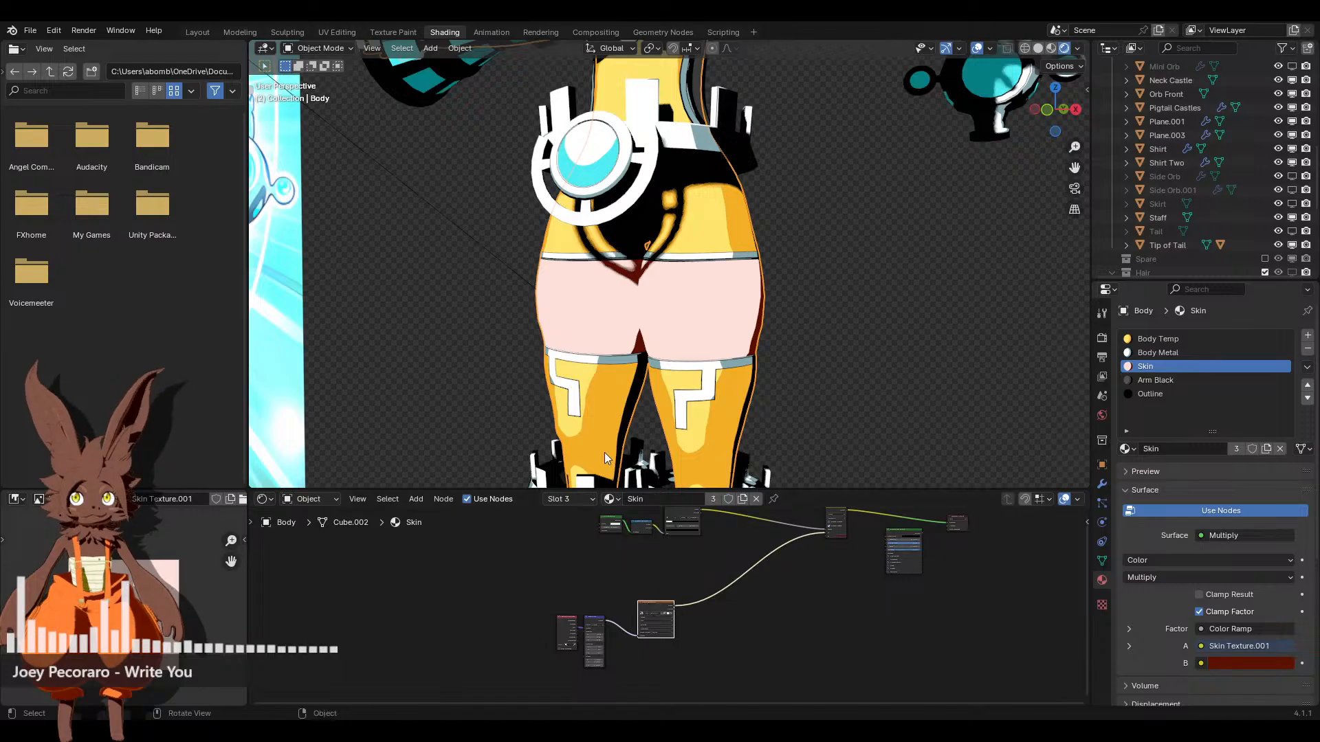
Switch to the texture painting workspace and frame the Body's thighs and hips in the front view
{"action": "left_click", "coordinate": [396, 36]}
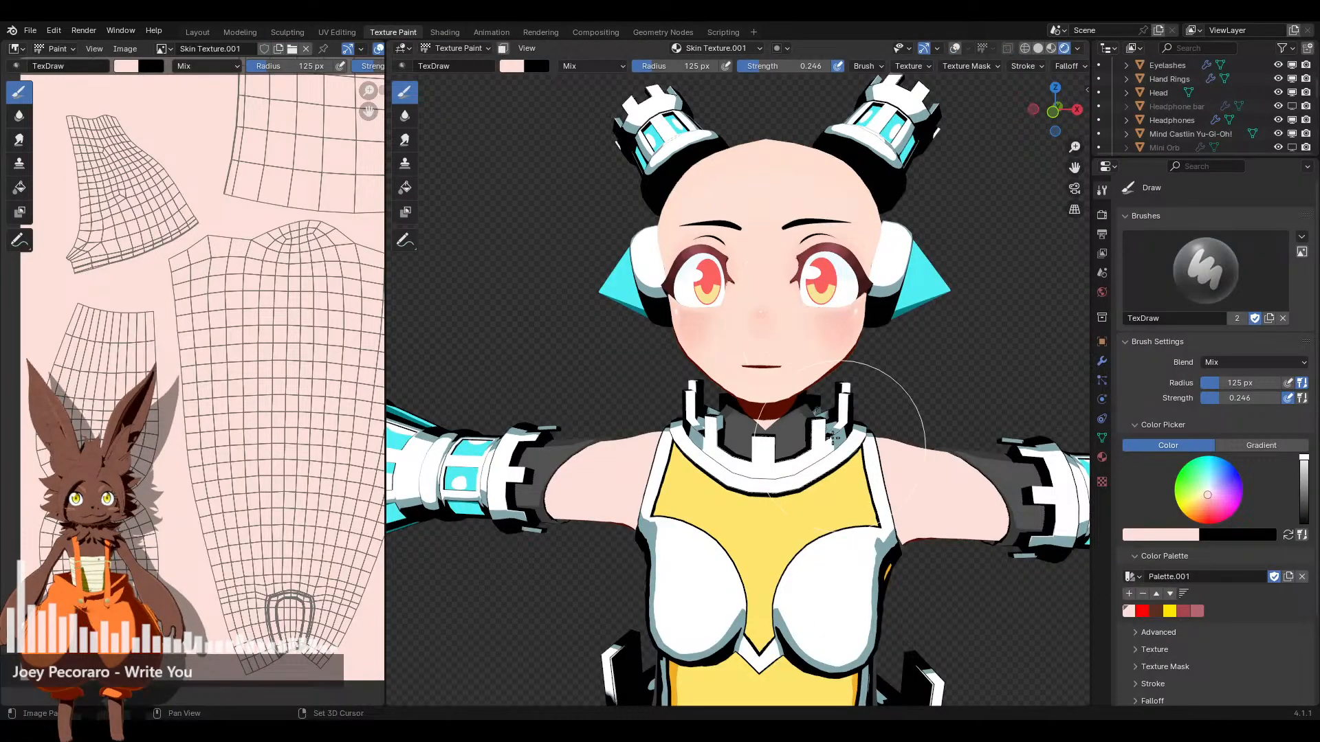
{"action": "middle_click_drag", "start_coordinate": [827, 459], "coordinate": [718, 236], "text": "shift"}
{"action": "middle_click_drag", "start_coordinate": [696, 535], "coordinate": [702, 312], "text": "shift"}
{"action": "middle_click_drag", "start_coordinate": [698, 566], "coordinate": [707, 353], "text": "shift"}
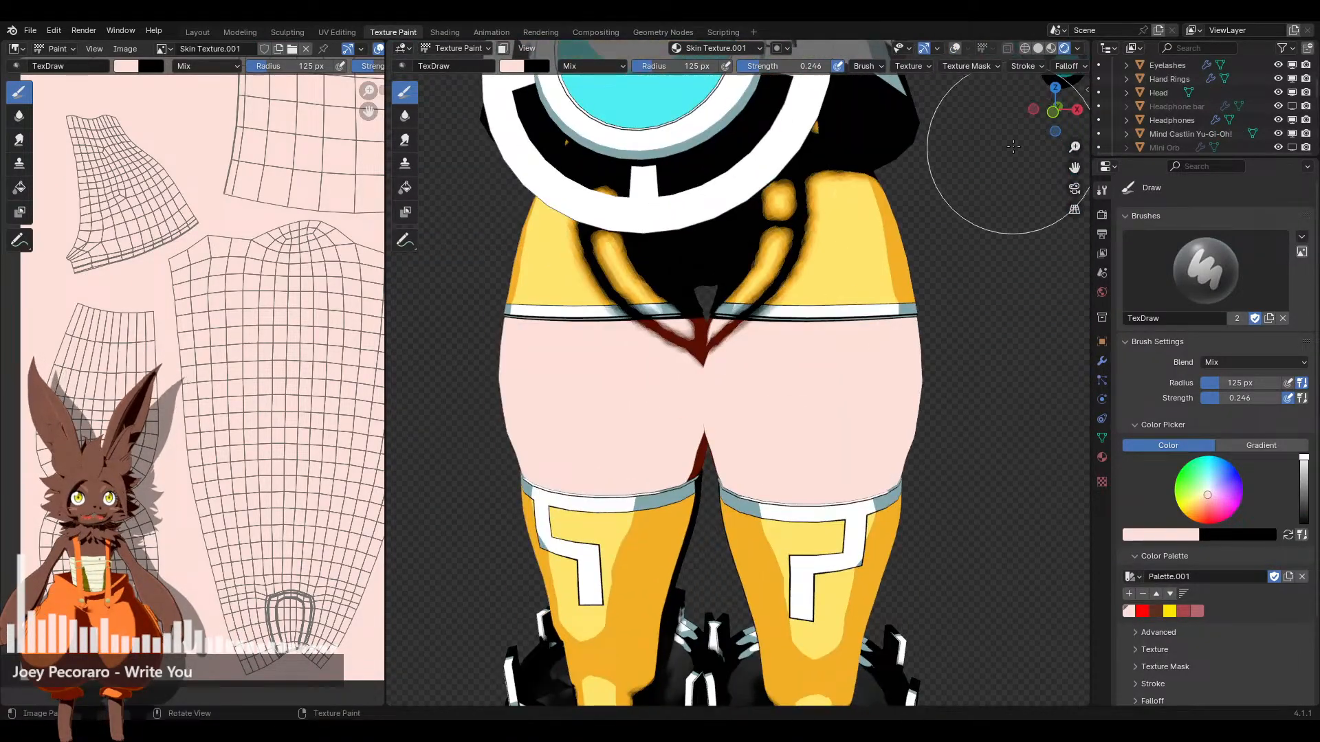
{"action": "left_click", "coordinate": [1052, 111]}
{"action": "scroll", "coordinate": [805, 356], "scroll_direction": "up", "scroll_amount": 4}
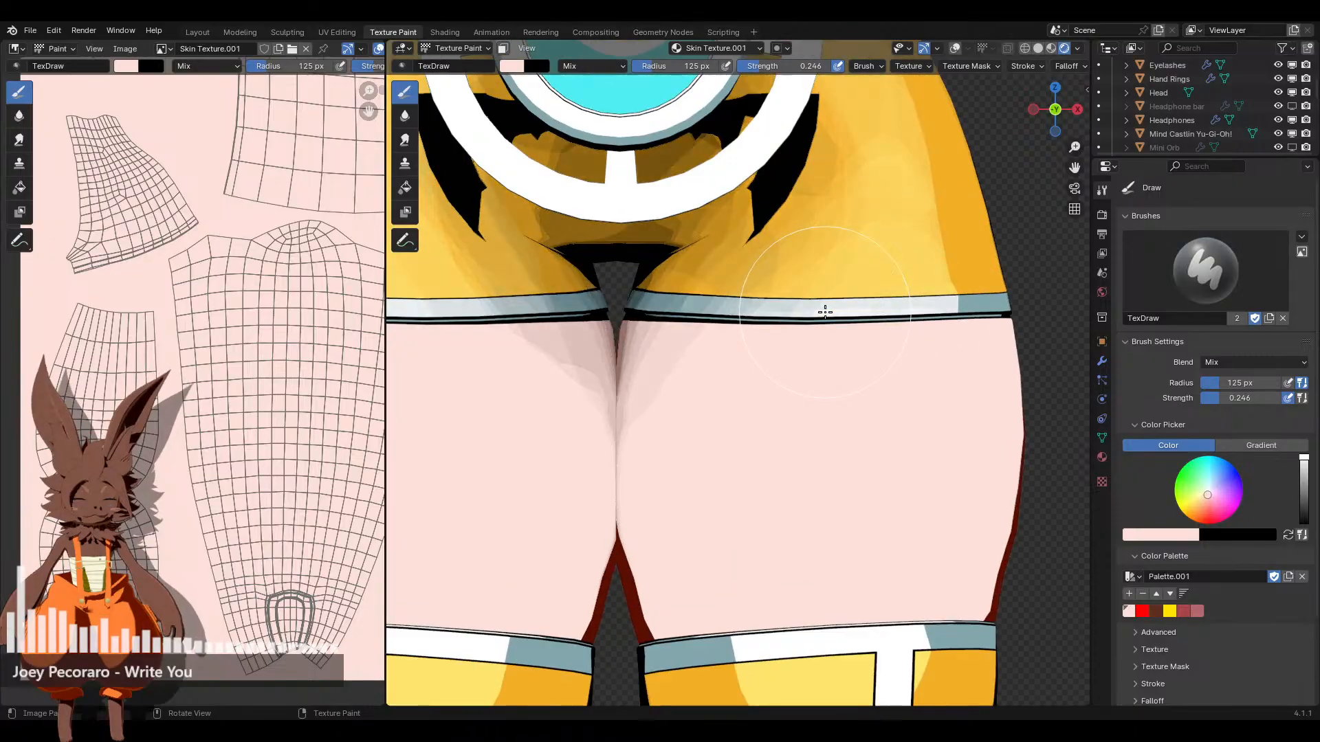
{"action": "scroll", "coordinate": [797, 359], "scroll_direction": "down", "scroll_amount": 6}
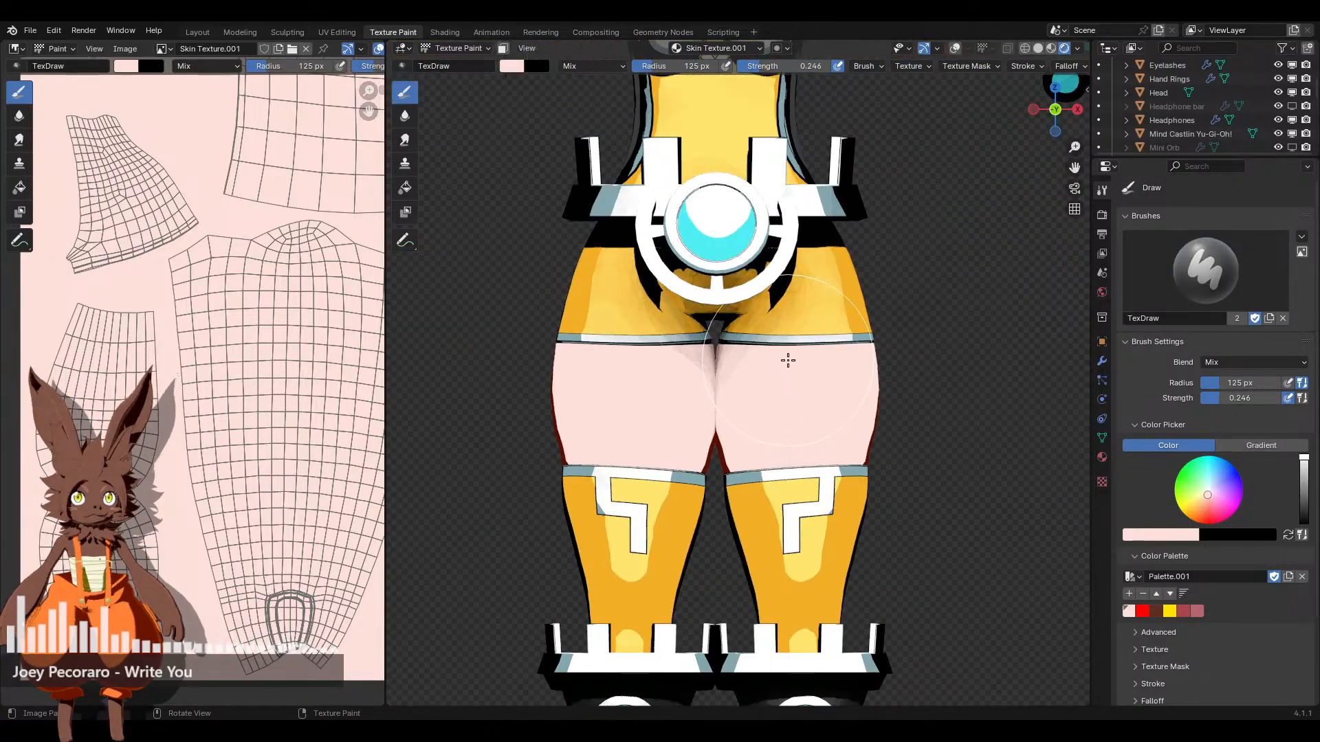
Enter Edit Mode on the Body with overlays shown and select single thigh and upper-arm faces to check their places in the UV layout
{"action": "left_click", "coordinate": [458, 48]}
{"action": "left_click", "coordinate": [470, 78]}
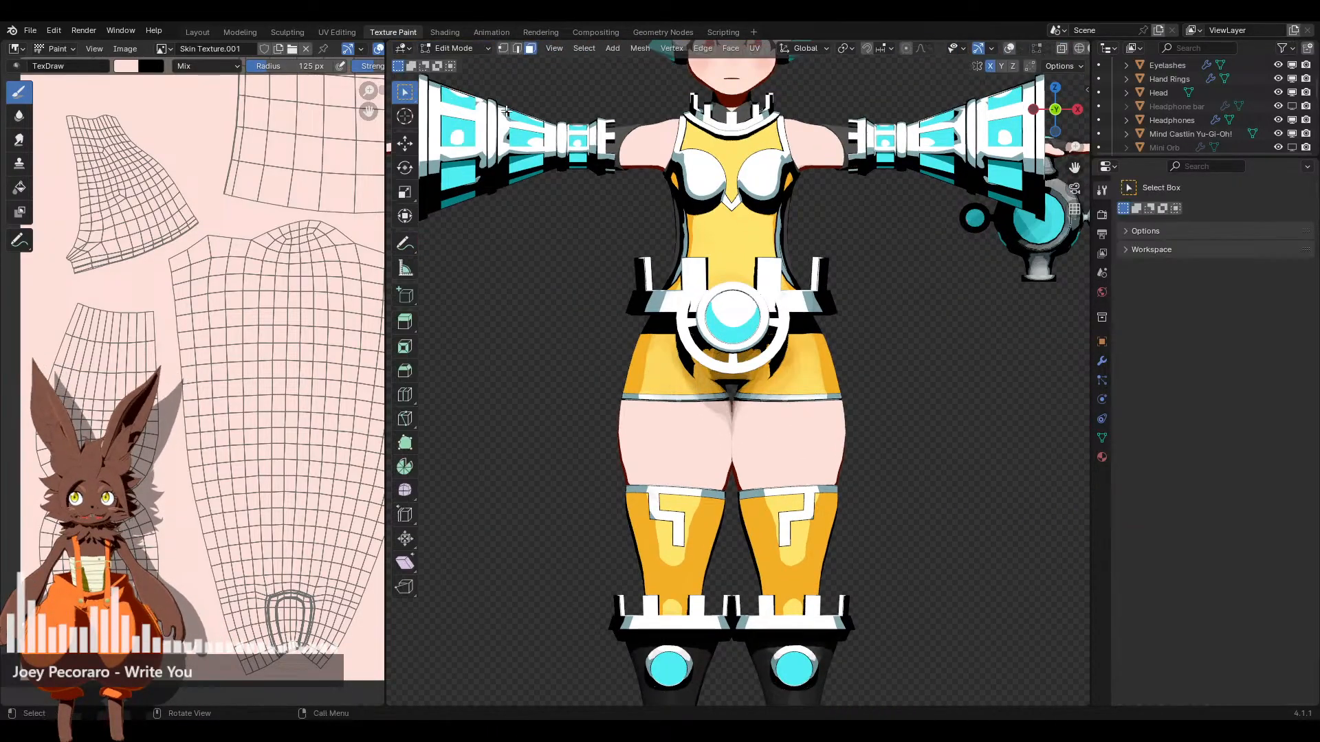
{"action": "left_click", "coordinate": [1008, 51]}
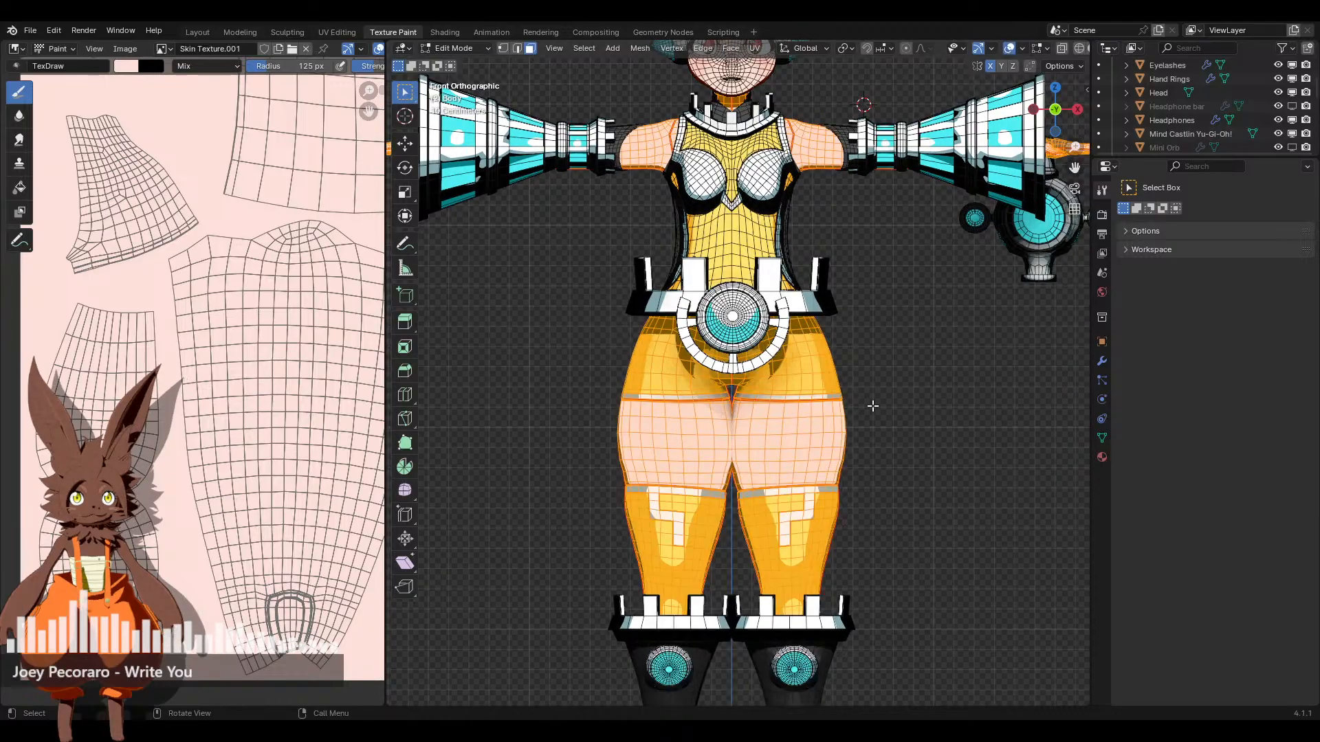
{"action": "left_click", "coordinate": [824, 438]}
{"action": "middle_click_drag", "start_coordinate": [889, 344], "coordinate": [851, 344], "text": "shift"}
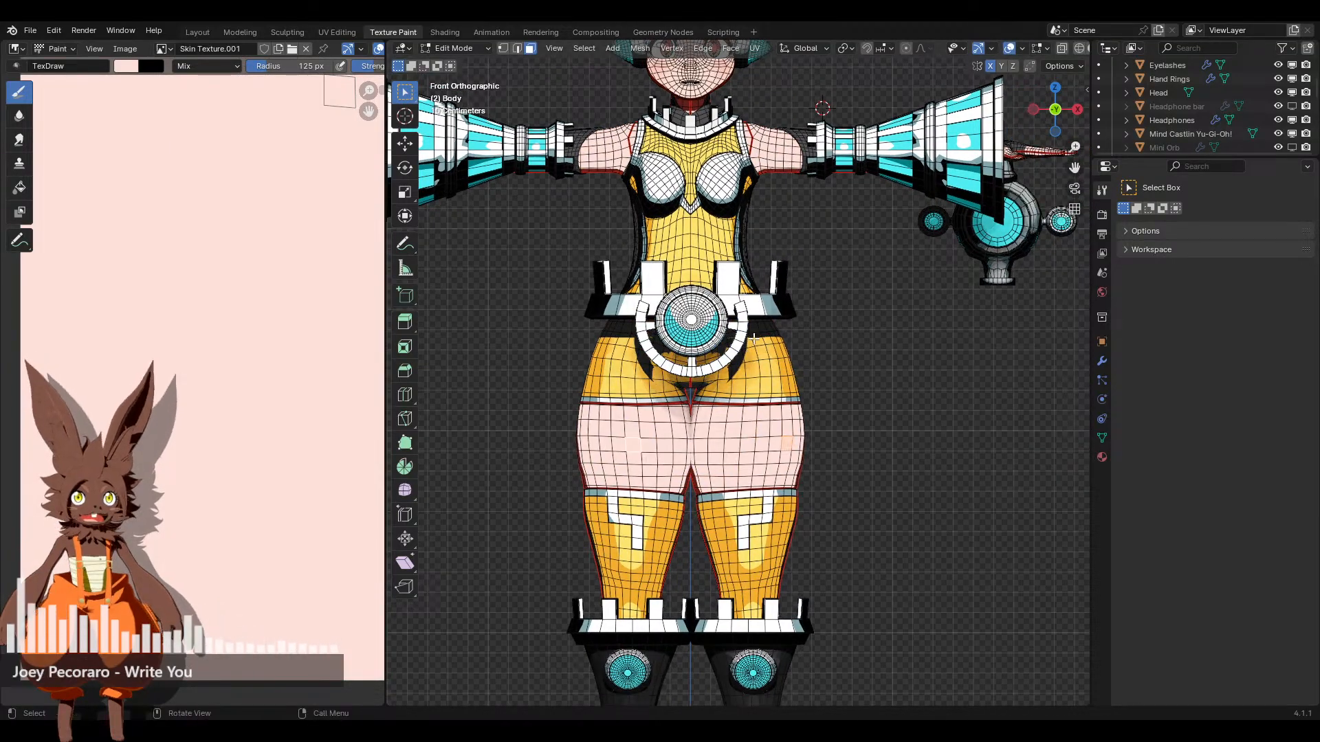
{"action": "middle_click_drag", "start_coordinate": [651, 192], "coordinate": [665, 364], "text": "shift"}
{"action": "middle_click_drag", "start_coordinate": [783, 308], "coordinate": [907, 233]}
{"action": "scroll", "coordinate": [787, 309], "scroll_direction": "down", "scroll_amount": 4}
{"action": "scroll", "coordinate": [802, 465], "scroll_direction": "up", "scroll_amount": 4}
{"action": "middle_click_drag", "start_coordinate": [802, 465], "coordinate": [758, 367], "text": "shift"}
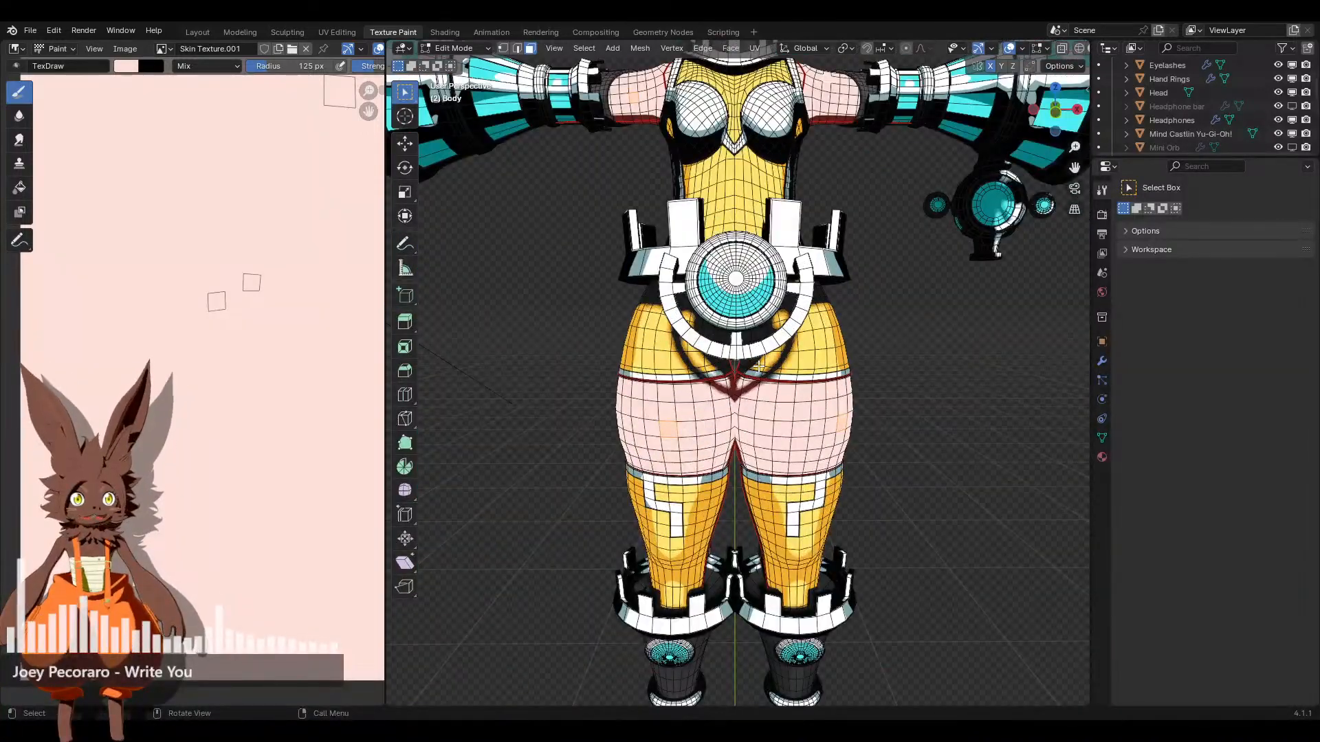
Select all of the Body's faces, return to Texture Paint mode, and hide the overlays with the thighs framed from the front
{"action": "left_click", "coordinate": [474, 48]}
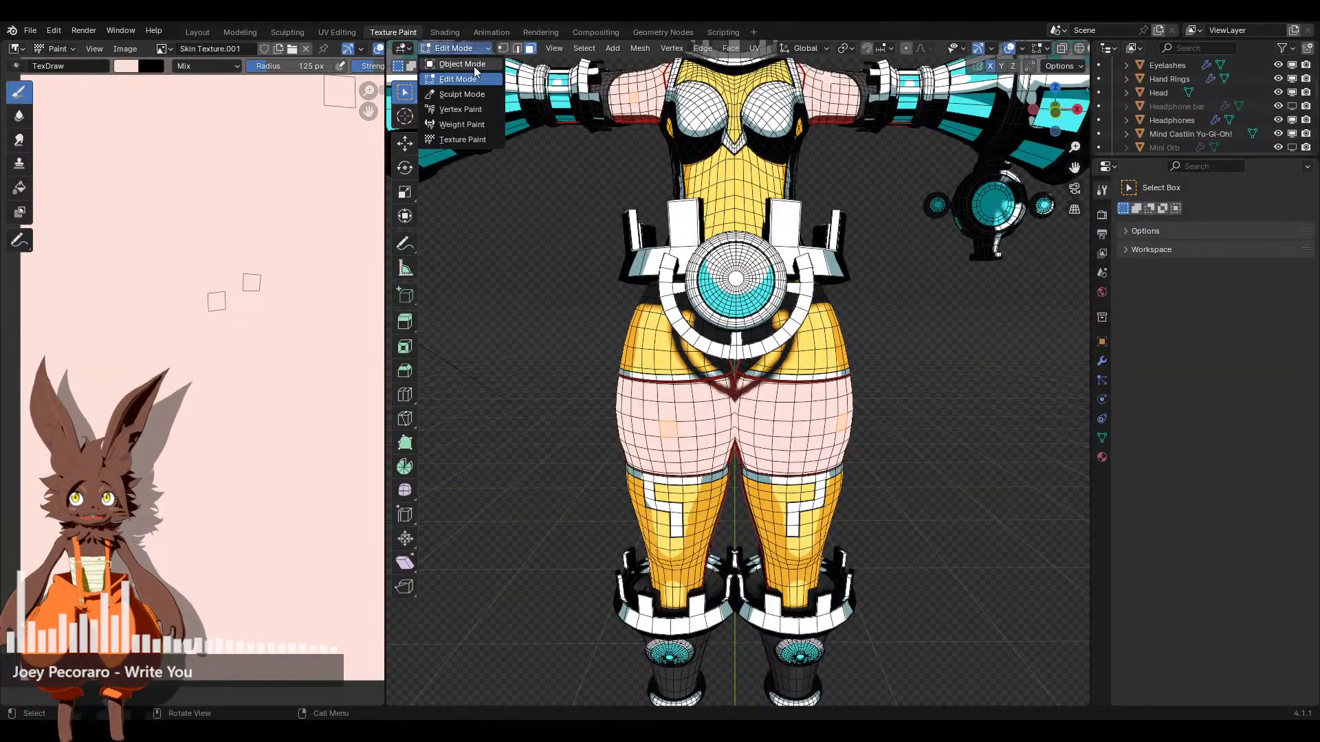
{"action": "key", "text": "a"}
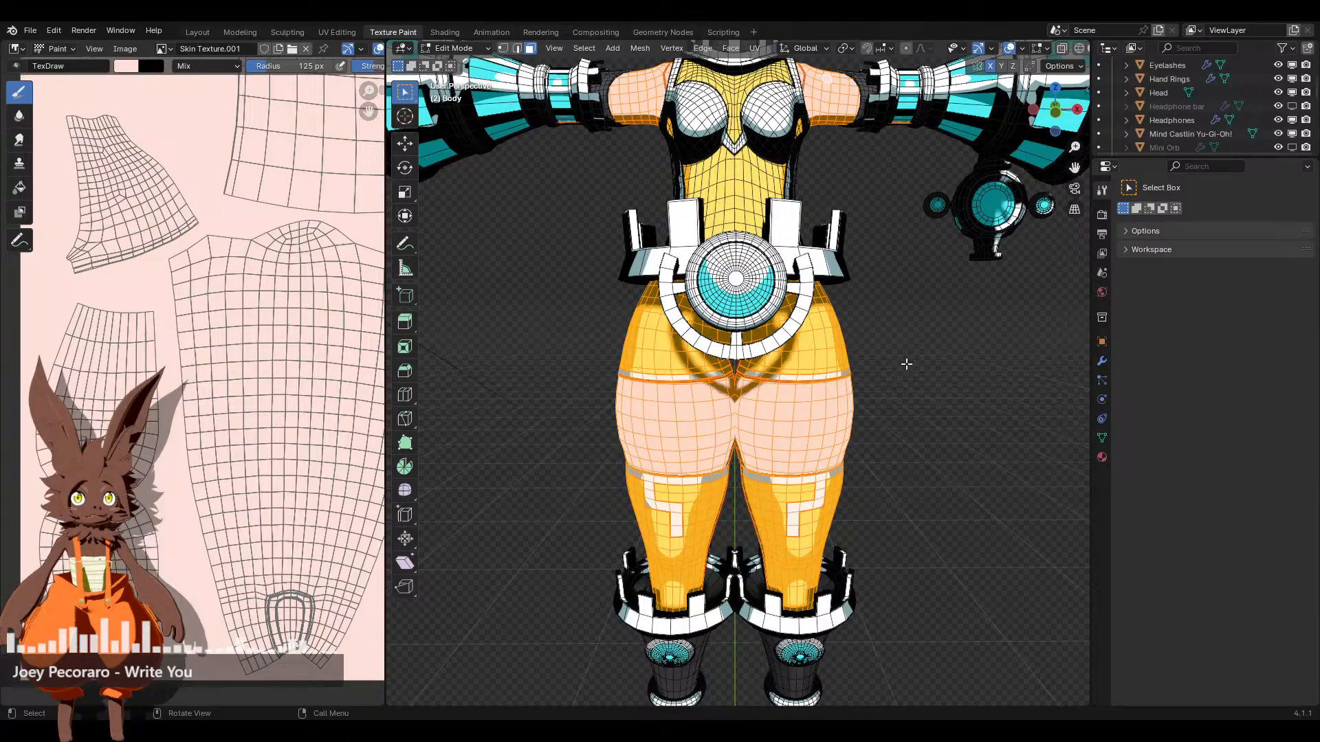
{"action": "left_click", "coordinate": [481, 50]}
{"action": "left_click", "coordinate": [454, 140]}
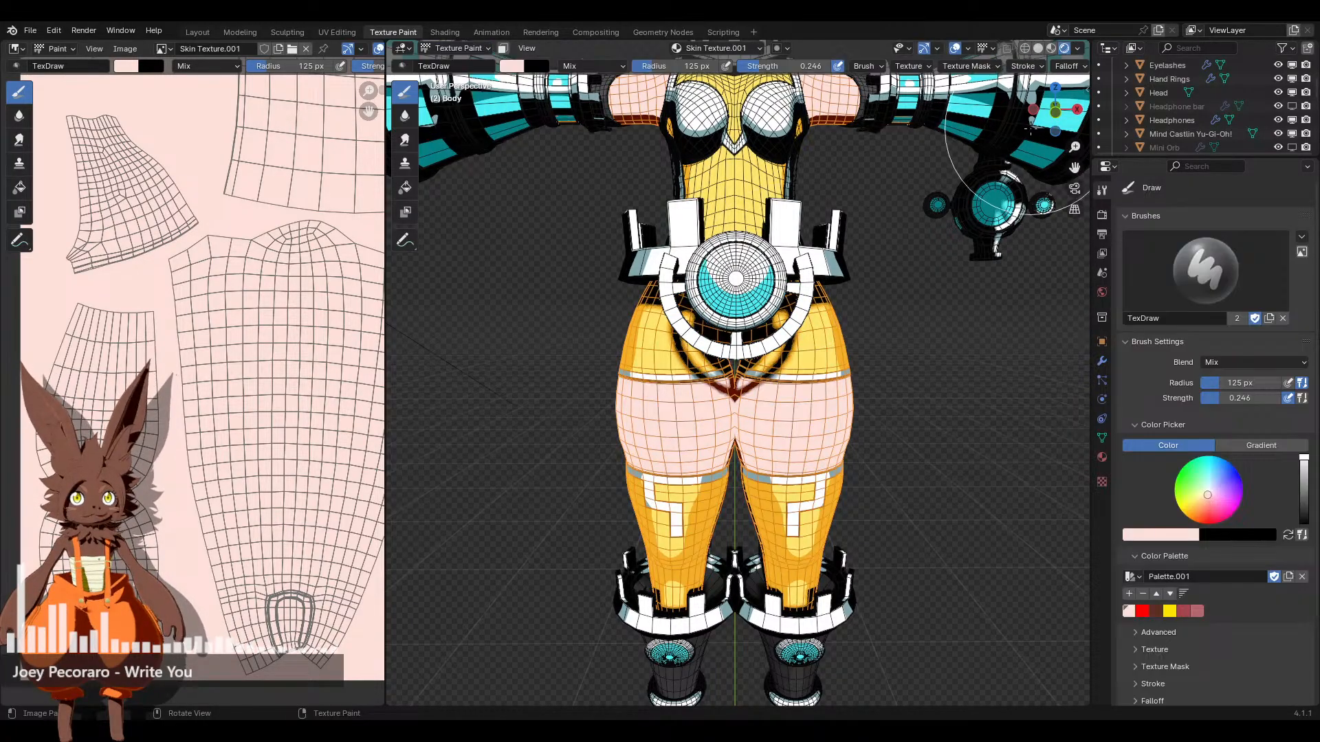
{"action": "left_click", "coordinate": [1054, 112]}
{"action": "left_click", "coordinate": [954, 48]}
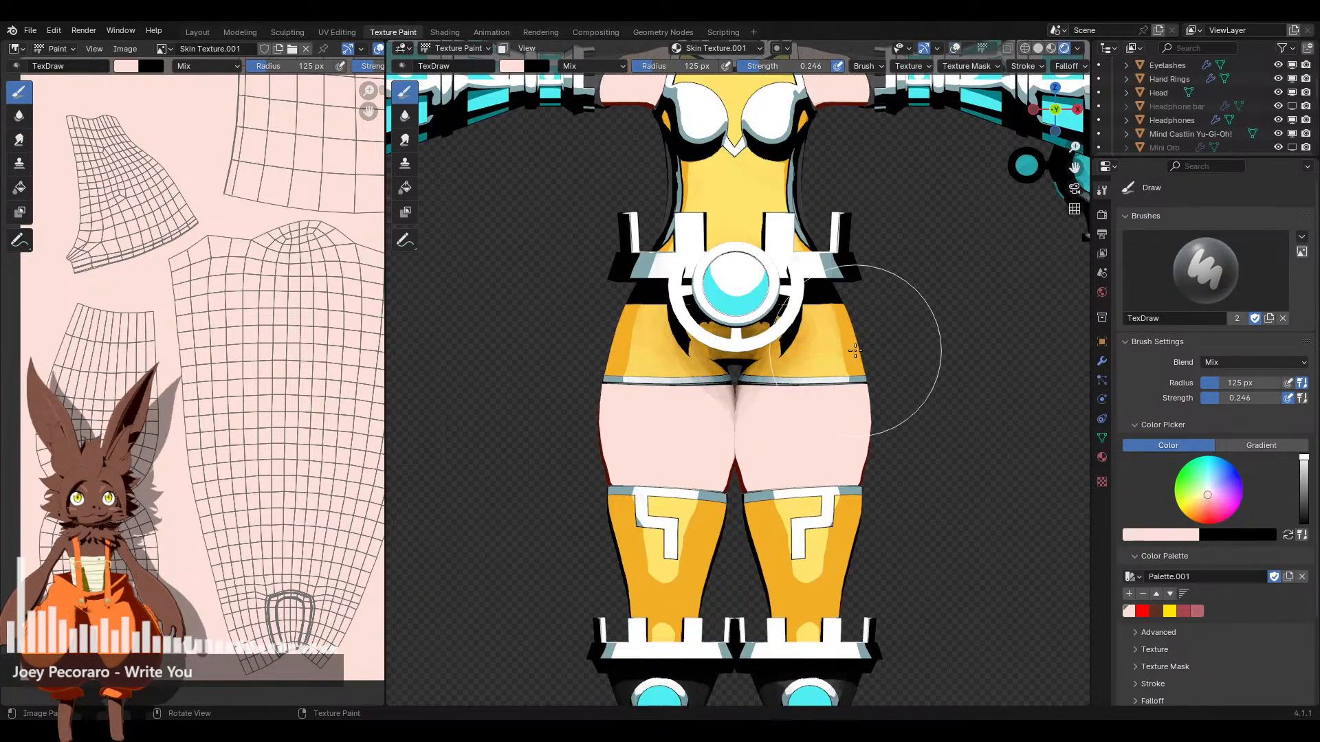
{"action": "scroll", "coordinate": [791, 378], "scroll_direction": "up", "scroll_amount": 5}
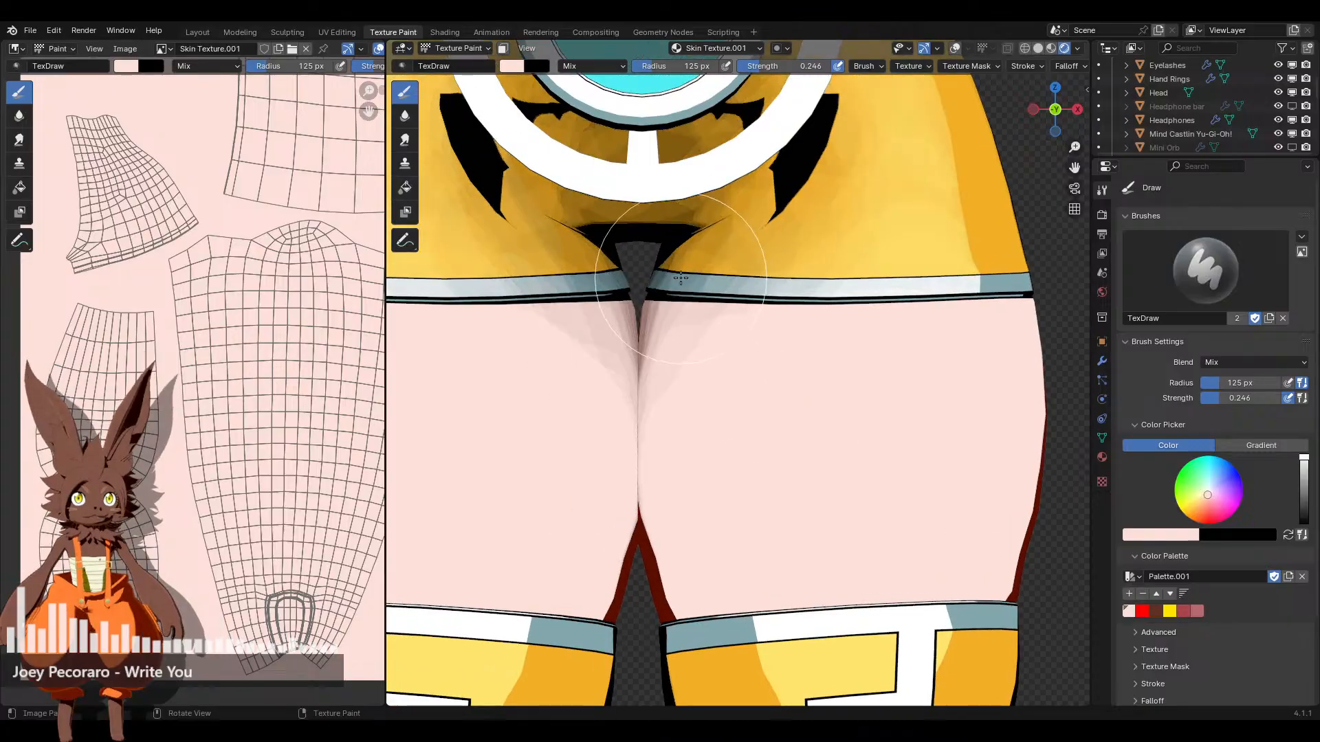
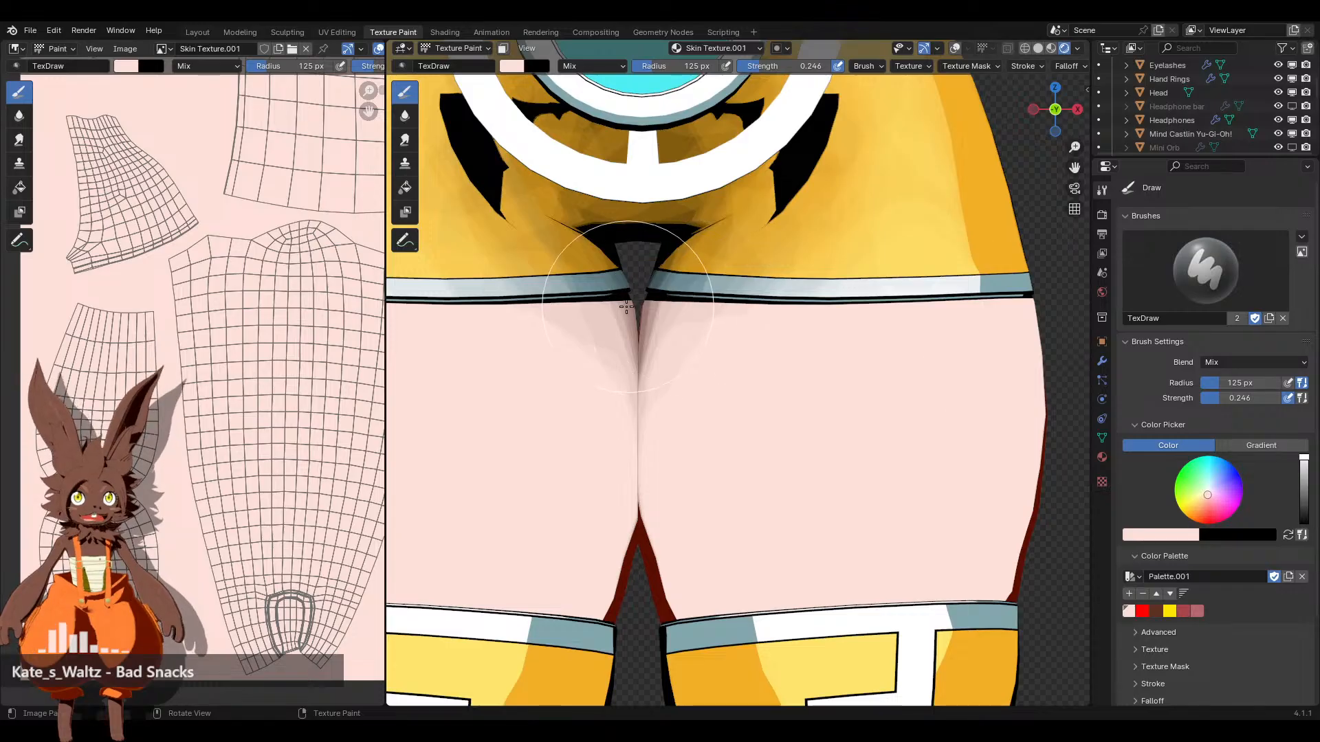
Examine the brush's falloff curve and stroke settings
{"action": "scroll", "coordinate": [1199, 440], "scroll_direction": "down", "scroll_amount": 3}
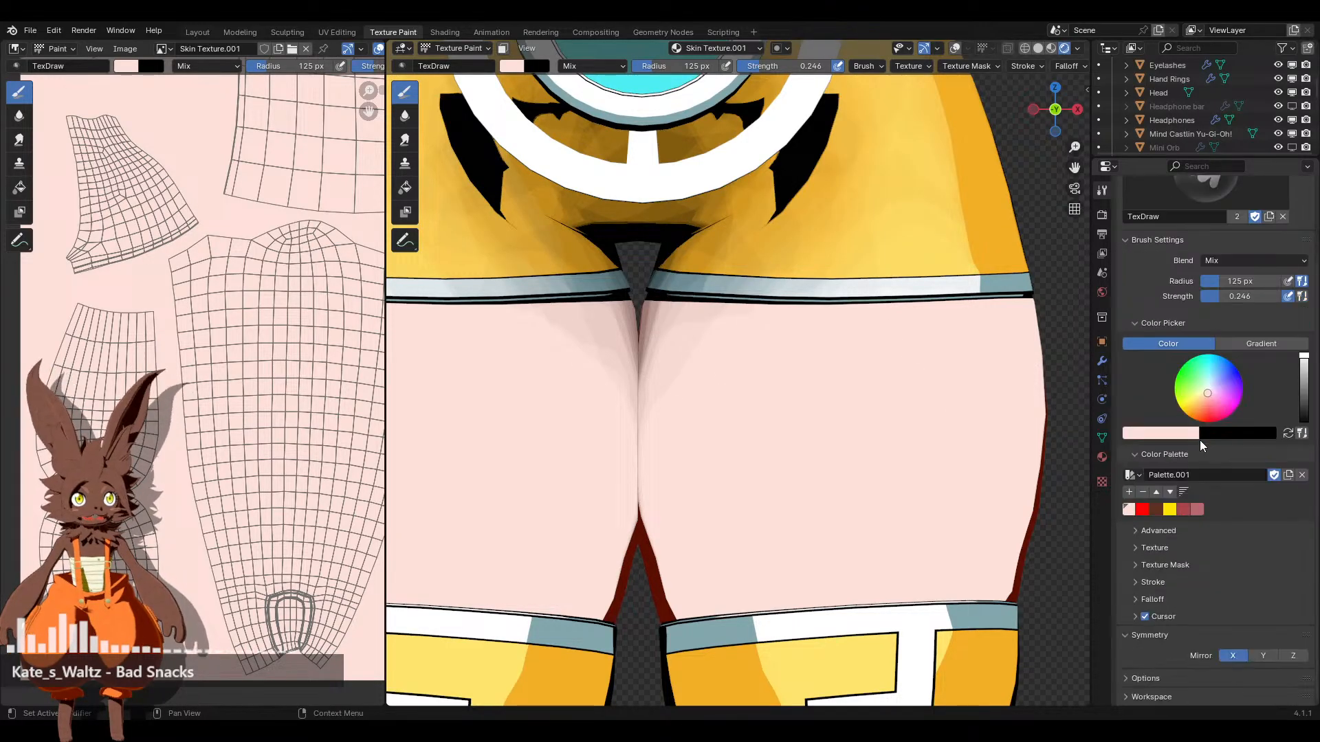
{"action": "left_click", "coordinate": [1134, 601]}
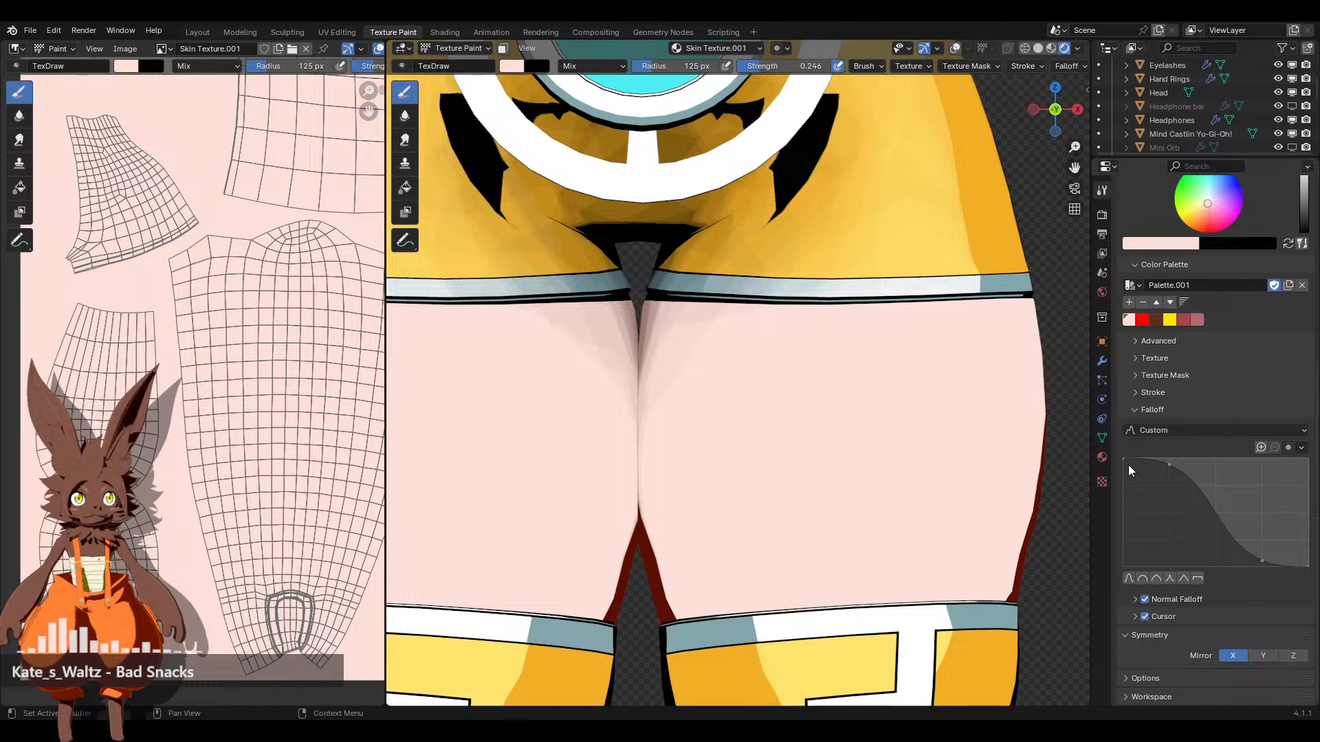
{"action": "left_click", "coordinate": [1134, 410]}
{"action": "left_click", "coordinate": [1141, 582]}
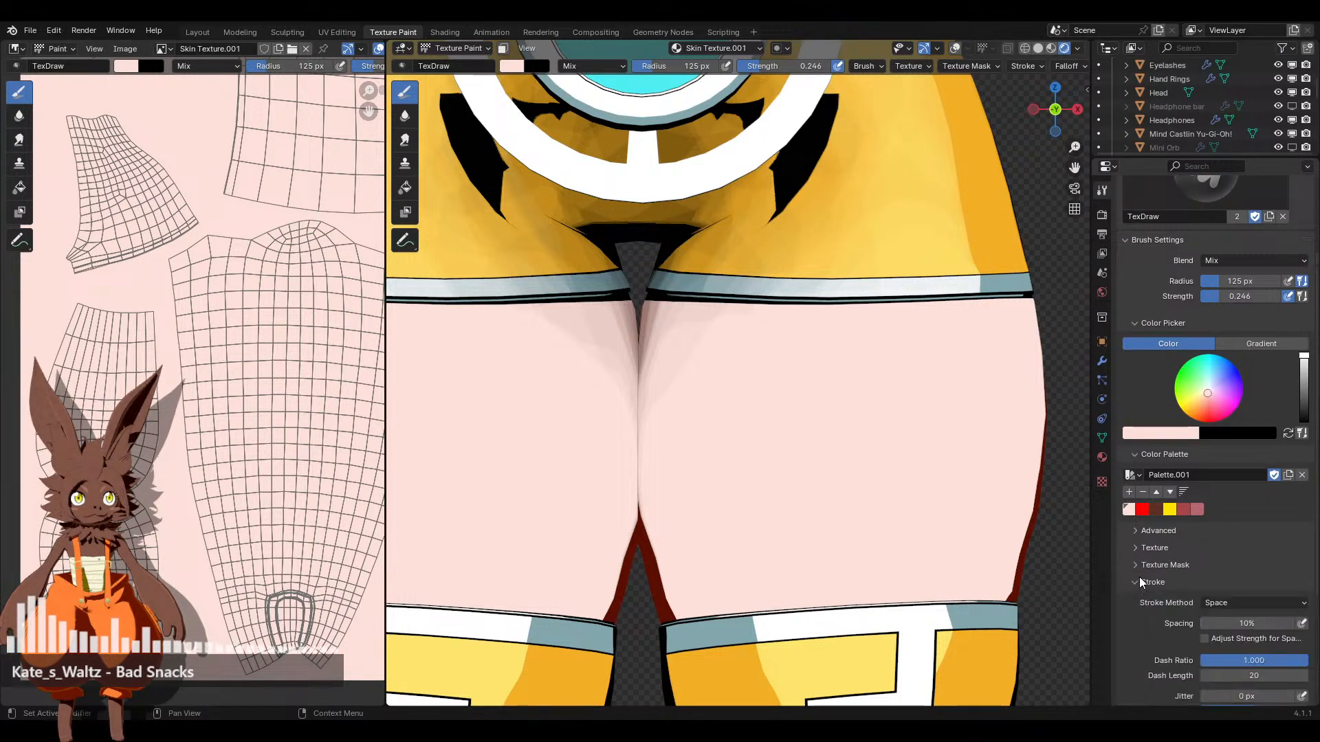
{"action": "scroll", "coordinate": [1139, 576], "scroll_direction": "down", "scroll_amount": 3}
{"action": "scroll", "coordinate": [1152, 555], "scroll_direction": "down", "scroll_amount": 2}
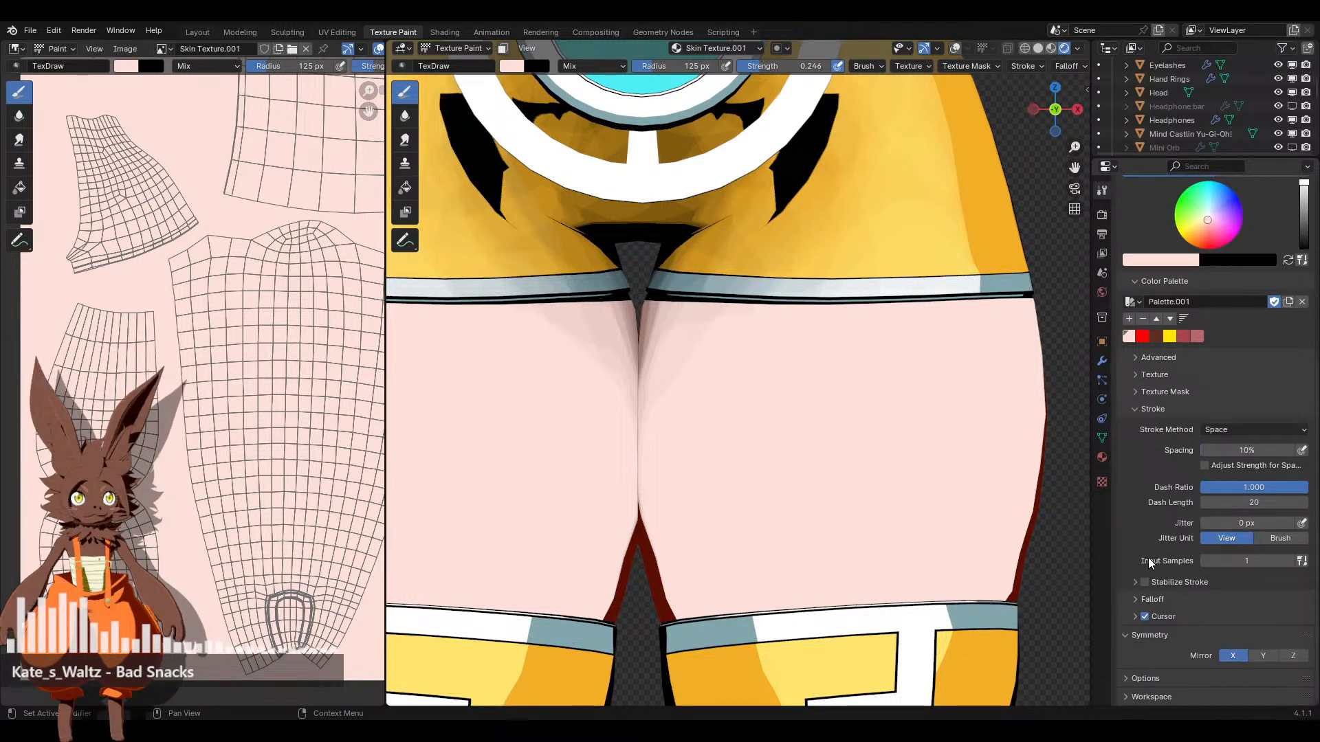
{"action": "left_click", "coordinate": [1137, 410]}
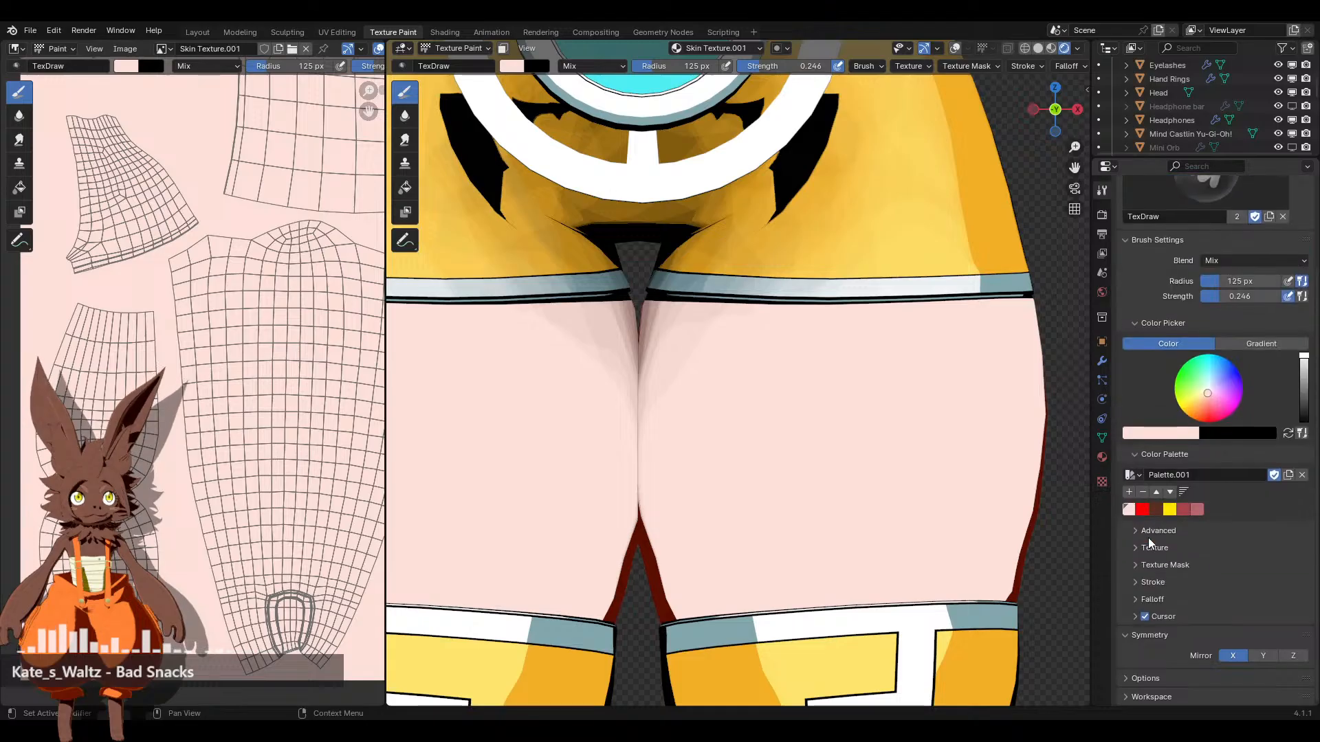
Examine the brush's advanced options and the stencil and cavity mask settings
{"action": "left_click", "coordinate": [403, 49]}
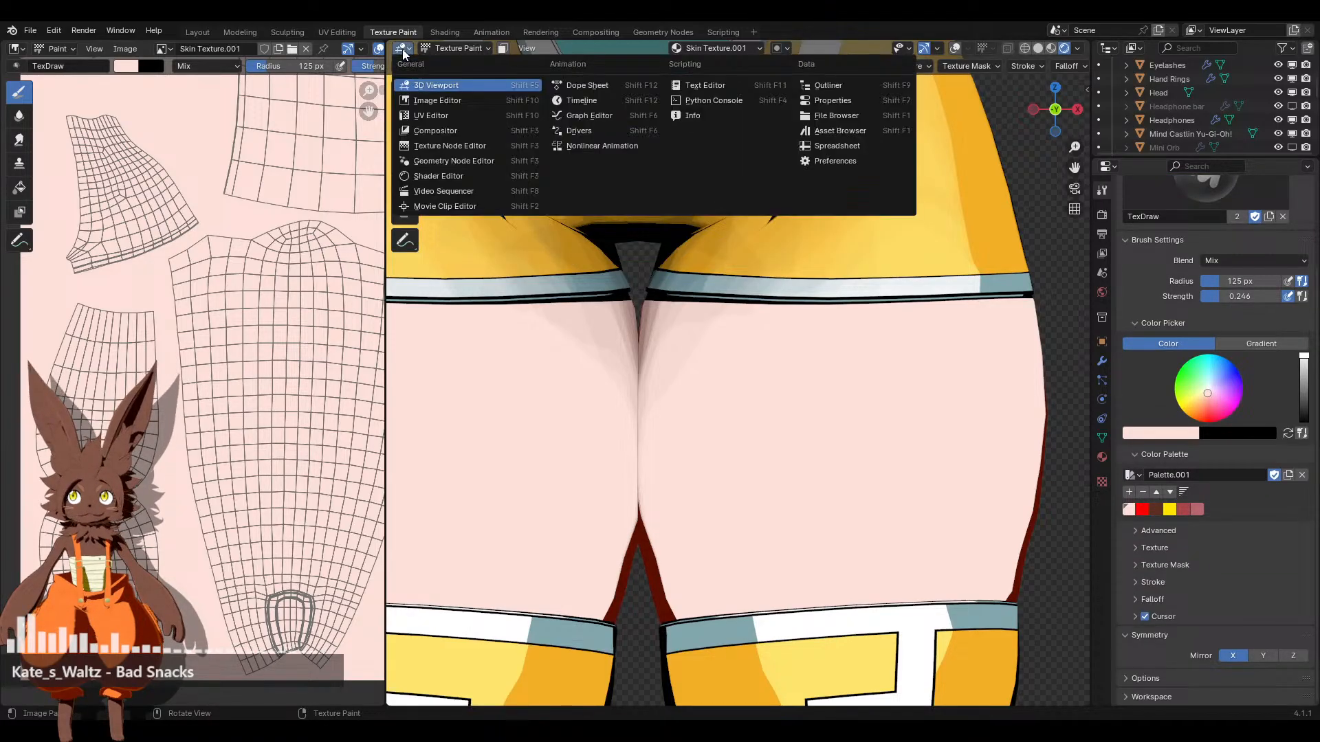
{"action": "left_click", "coordinate": [401, 54]}
{"action": "left_click", "coordinate": [487, 51]}
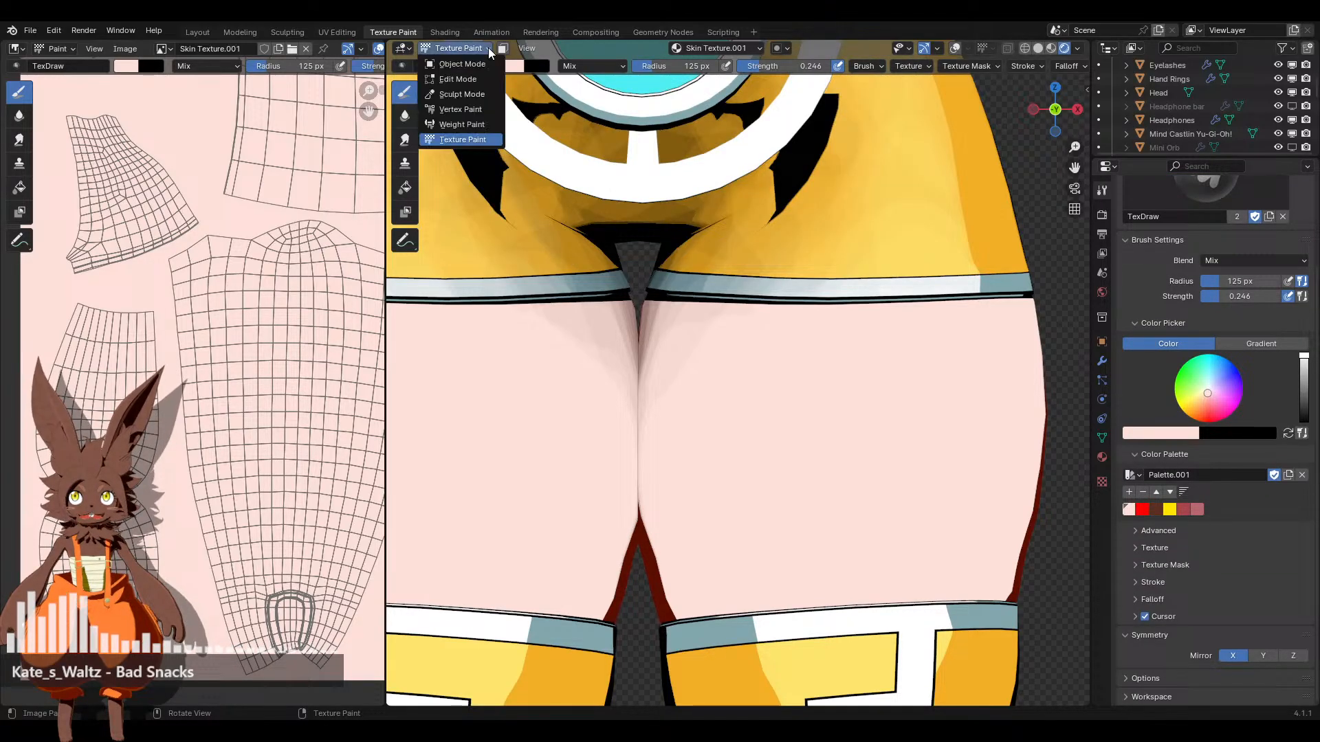
{"action": "left_click", "coordinate": [487, 51]}
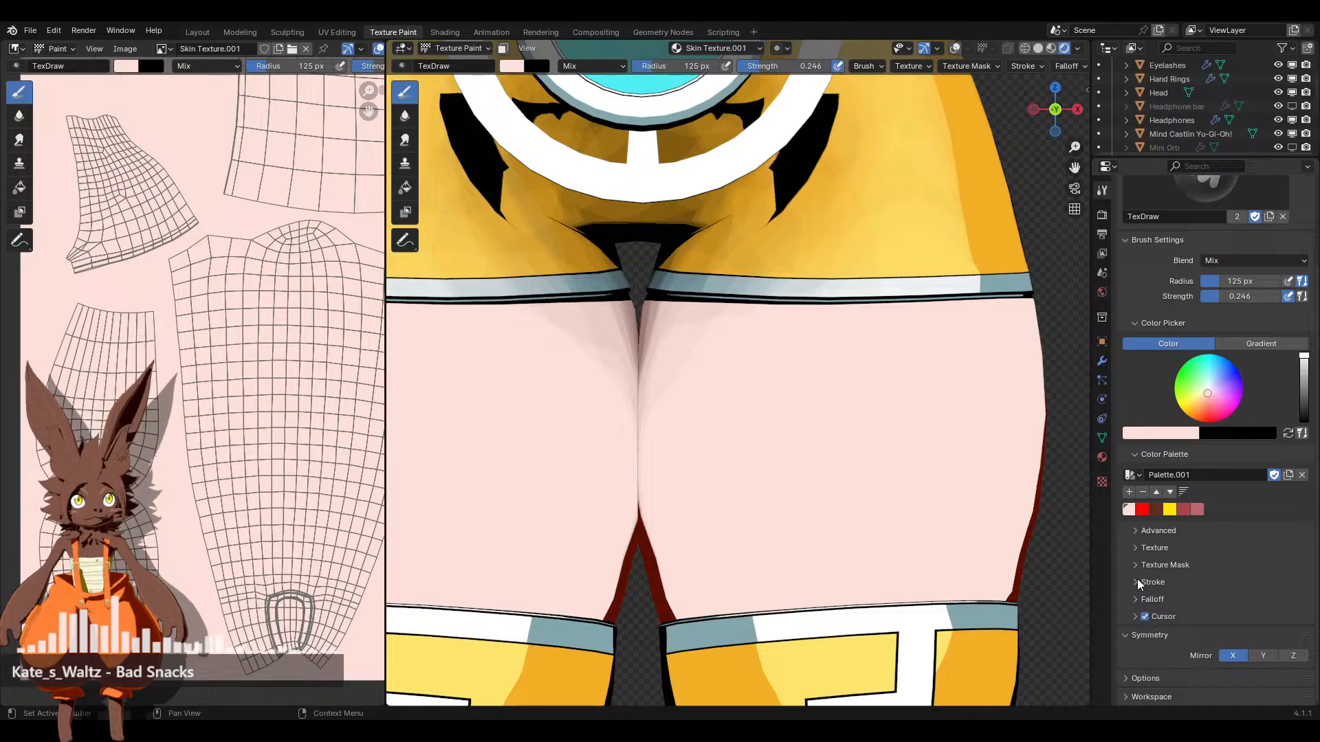
{"action": "left_click", "coordinate": [1134, 531]}
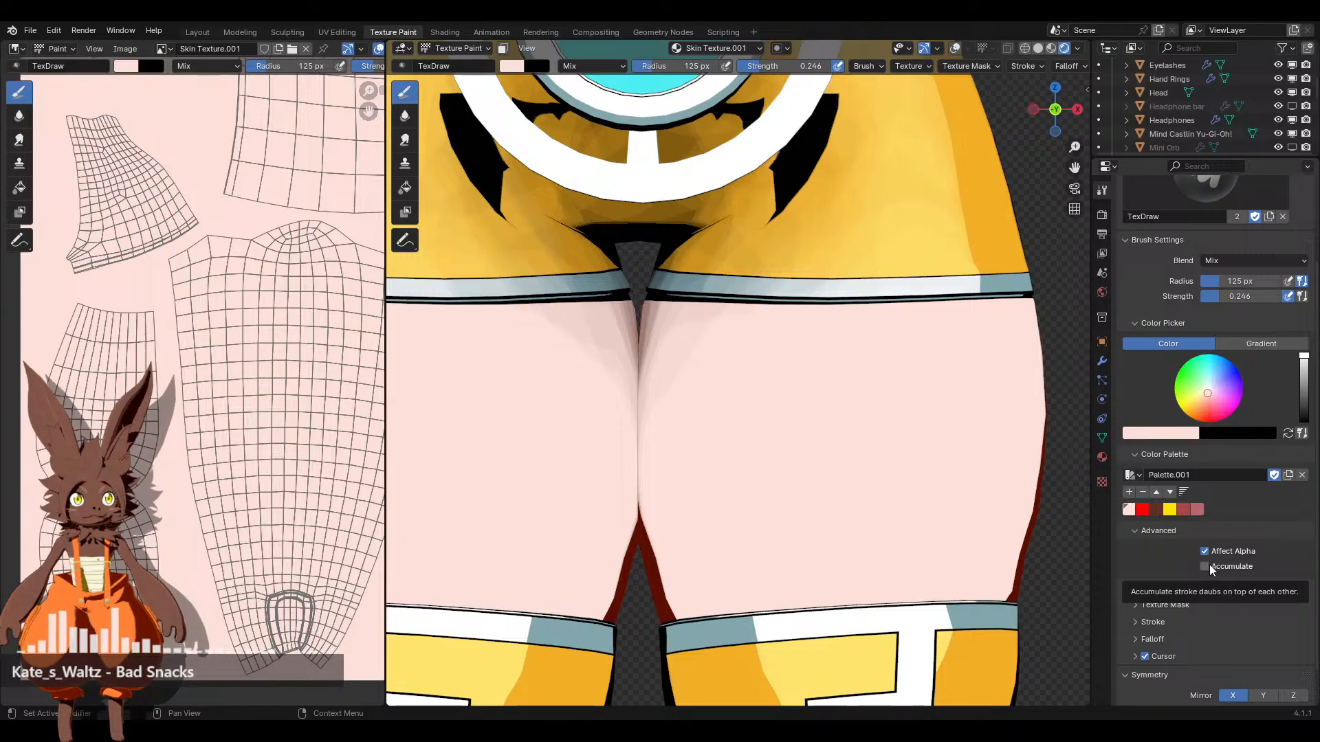
{"action": "left_click", "coordinate": [1139, 533]}
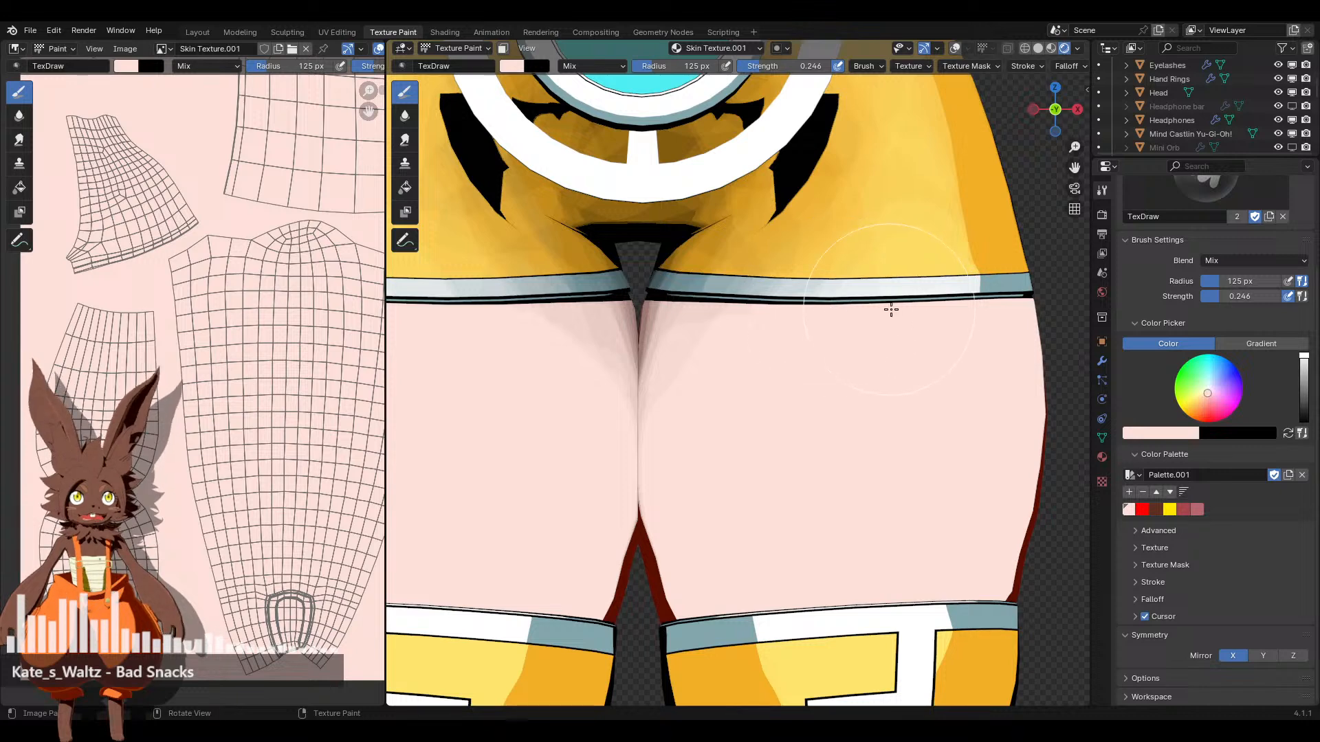
{"action": "left_click", "coordinate": [783, 48]}
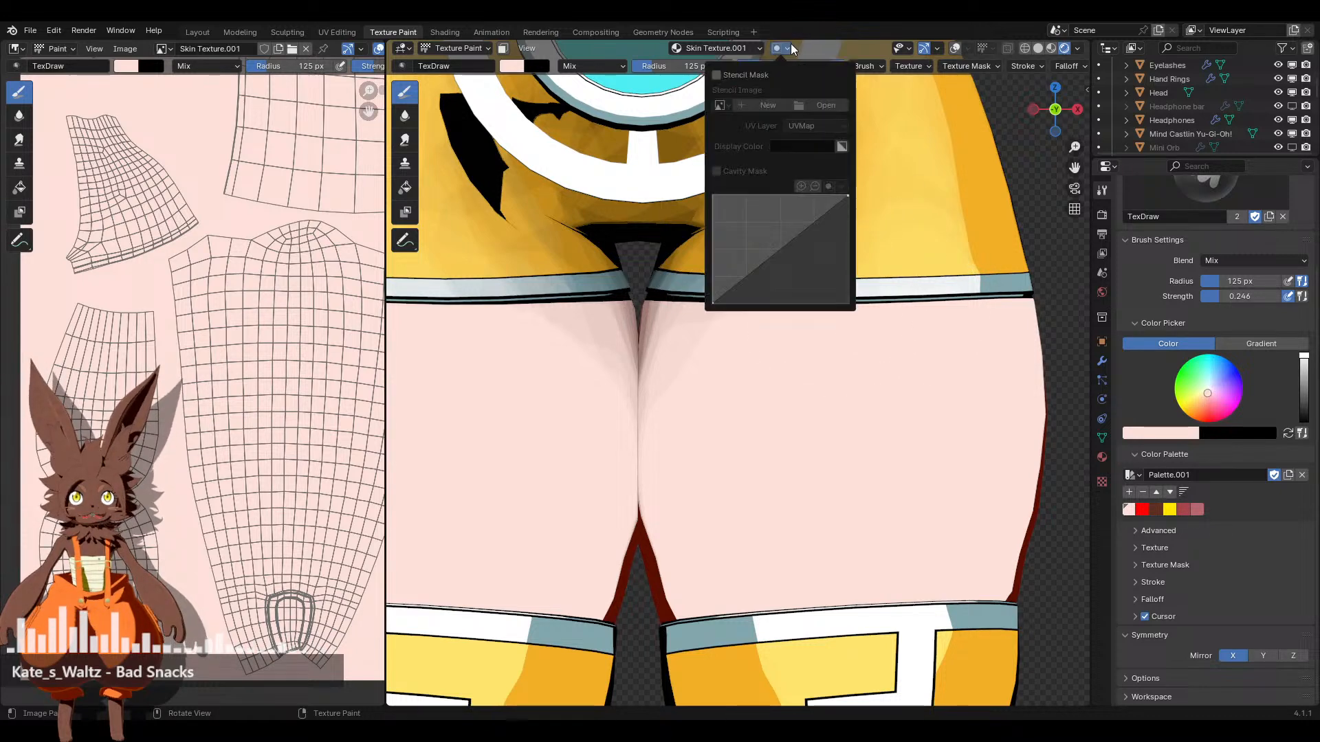
{"action": "left_click", "coordinate": [786, 48]}
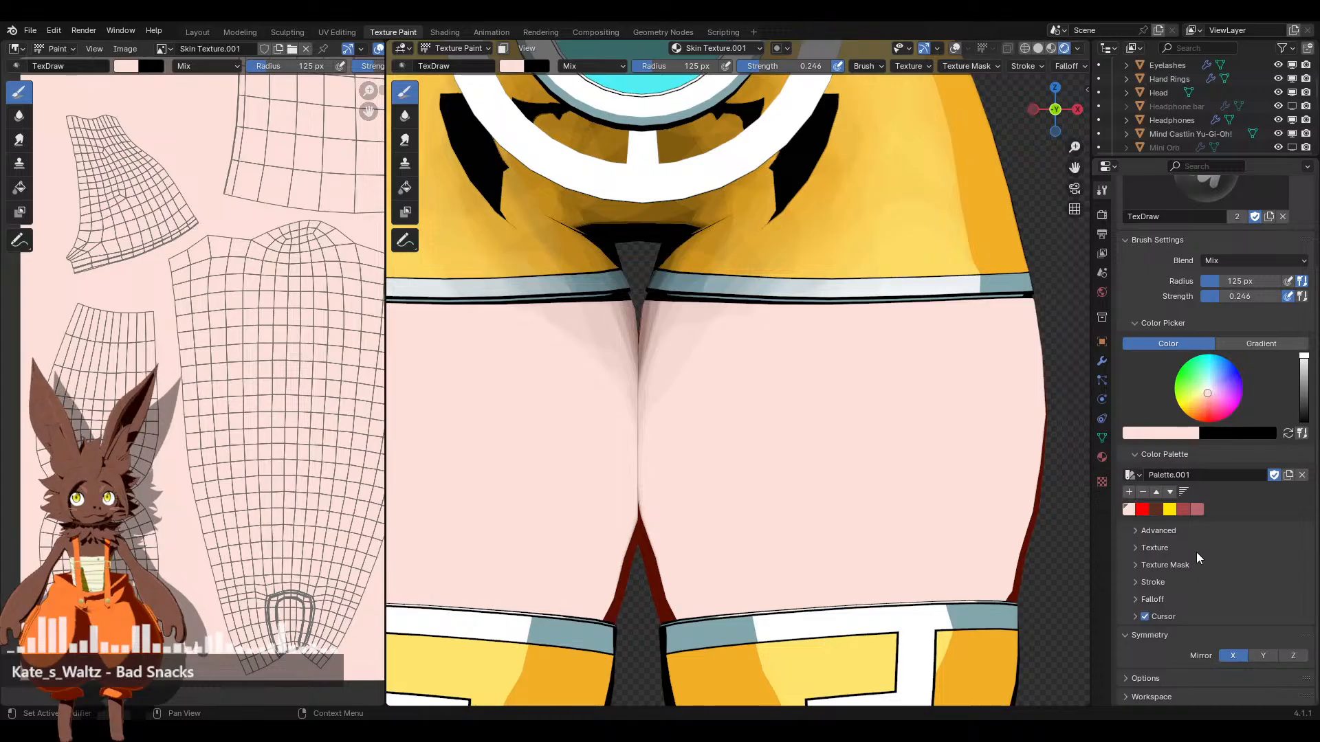
Switch the body mesh to Edit Mode, with overlays shown and wireframe shading
{"action": "scroll", "coordinate": [543, 363], "scroll_direction": "down", "scroll_amount": 7}
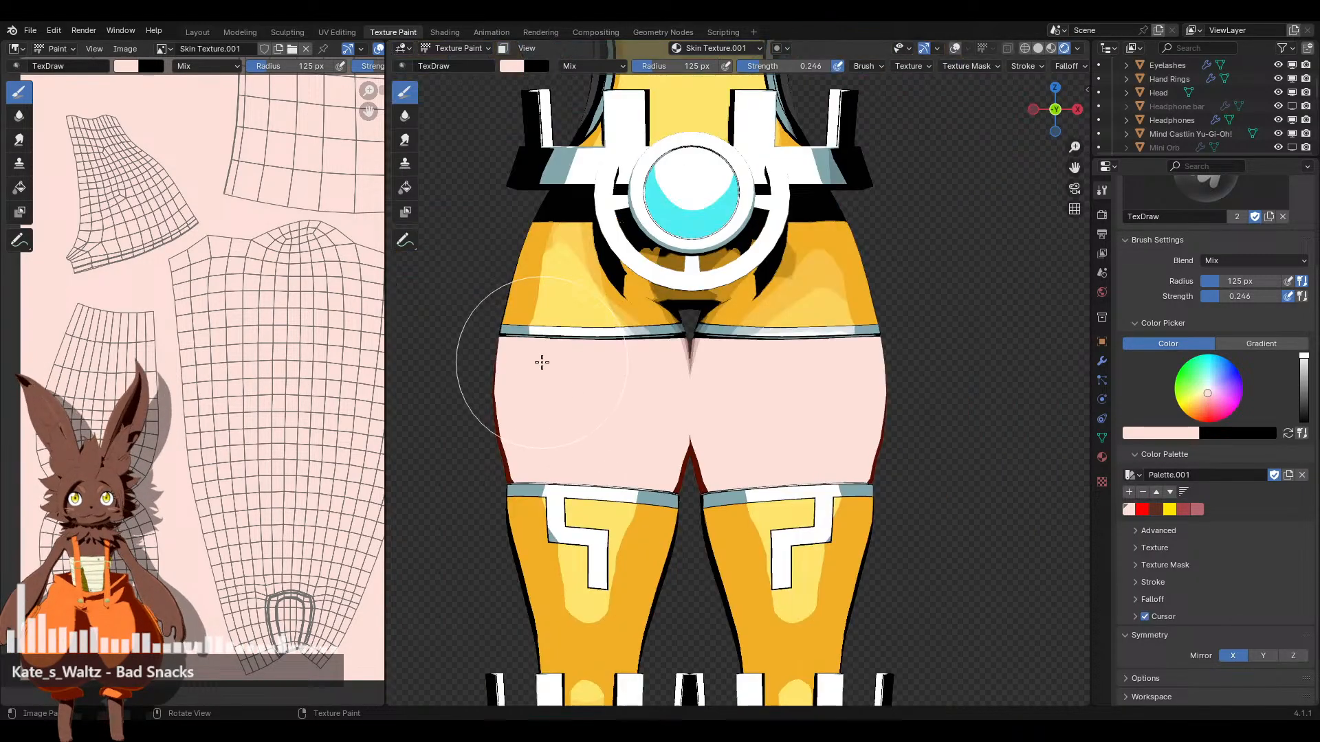
{"action": "middle_click_drag", "start_coordinate": [709, 376], "coordinate": [702, 404], "text": "shift"}
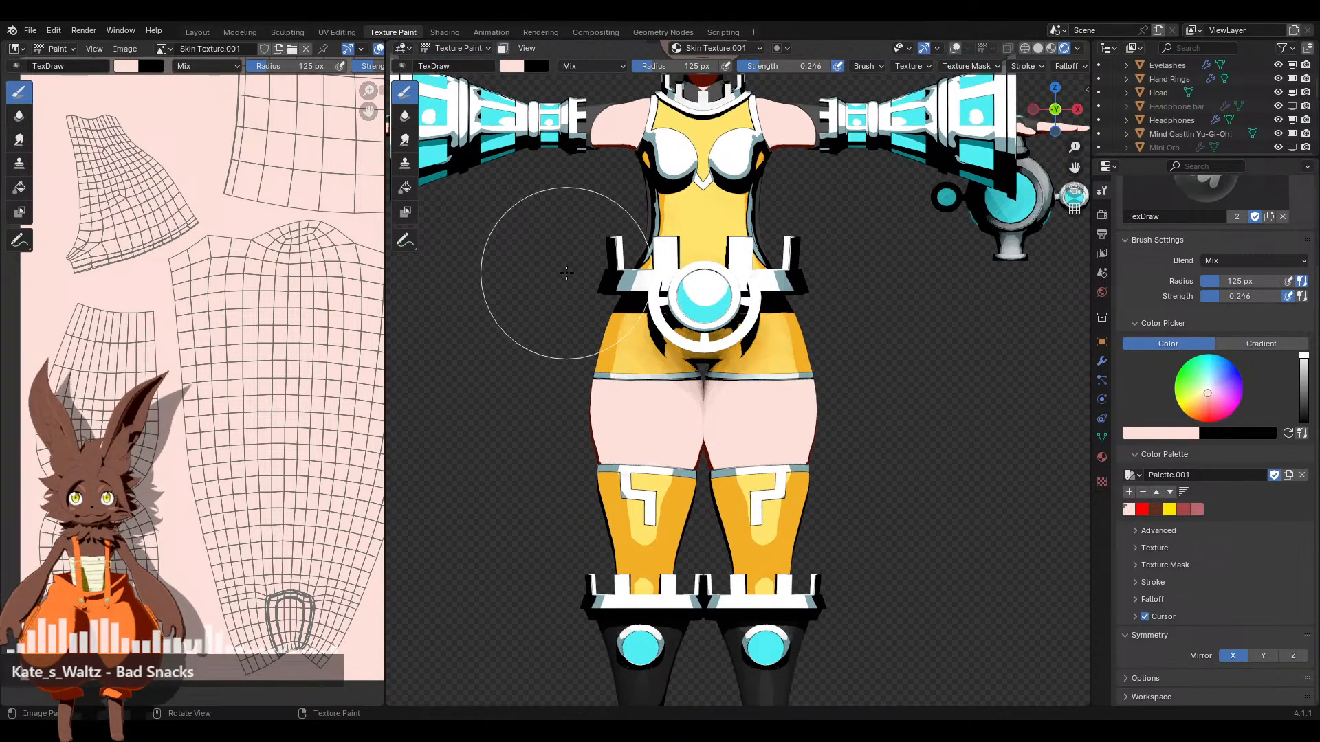
{"action": "left_click", "coordinate": [450, 49]}
{"action": "left_click", "coordinate": [457, 79]}
{"action": "scroll", "coordinate": [976, 116], "scroll_direction": "down", "scroll_amount": 6}
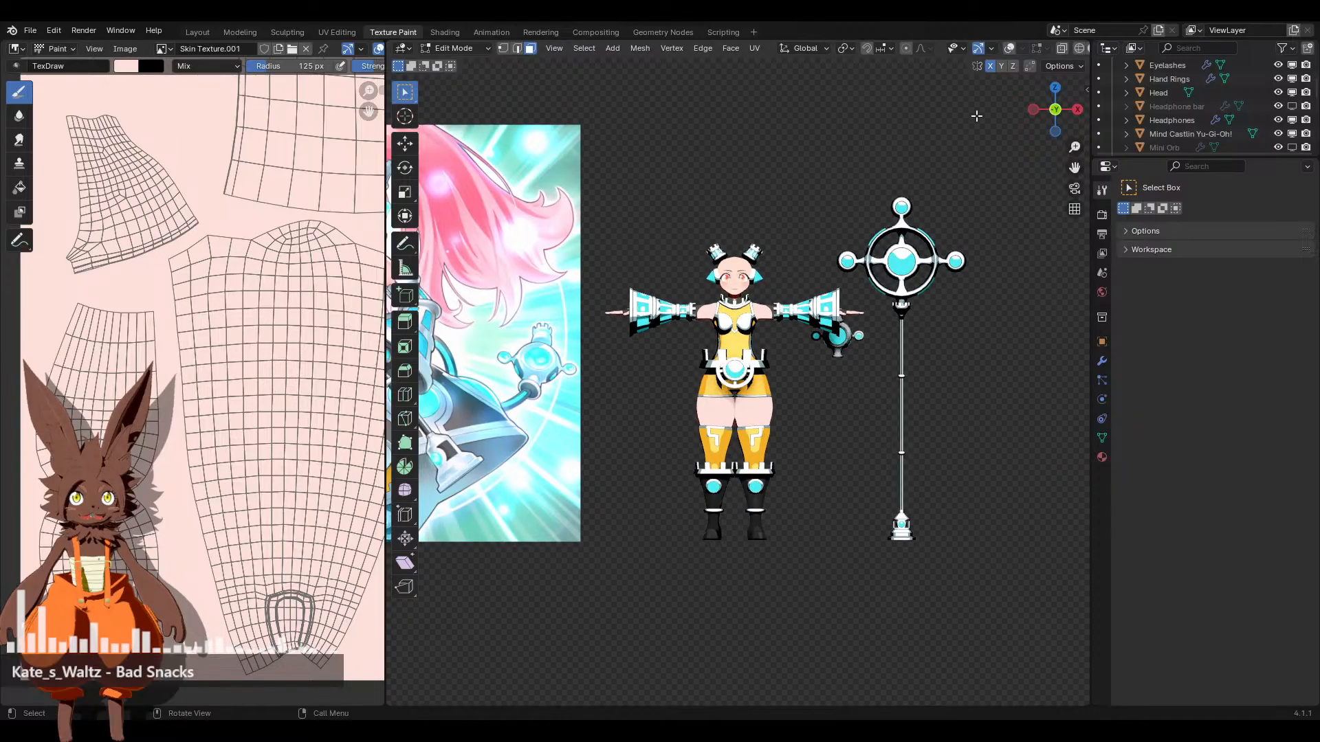
{"action": "left_click", "coordinate": [1012, 48]}
{"action": "middle_click_drag", "start_coordinate": [735, 172], "coordinate": [704, 183], "text": "shift"}
{"action": "scroll", "coordinate": [702, 234], "scroll_direction": "up", "scroll_amount": 2}
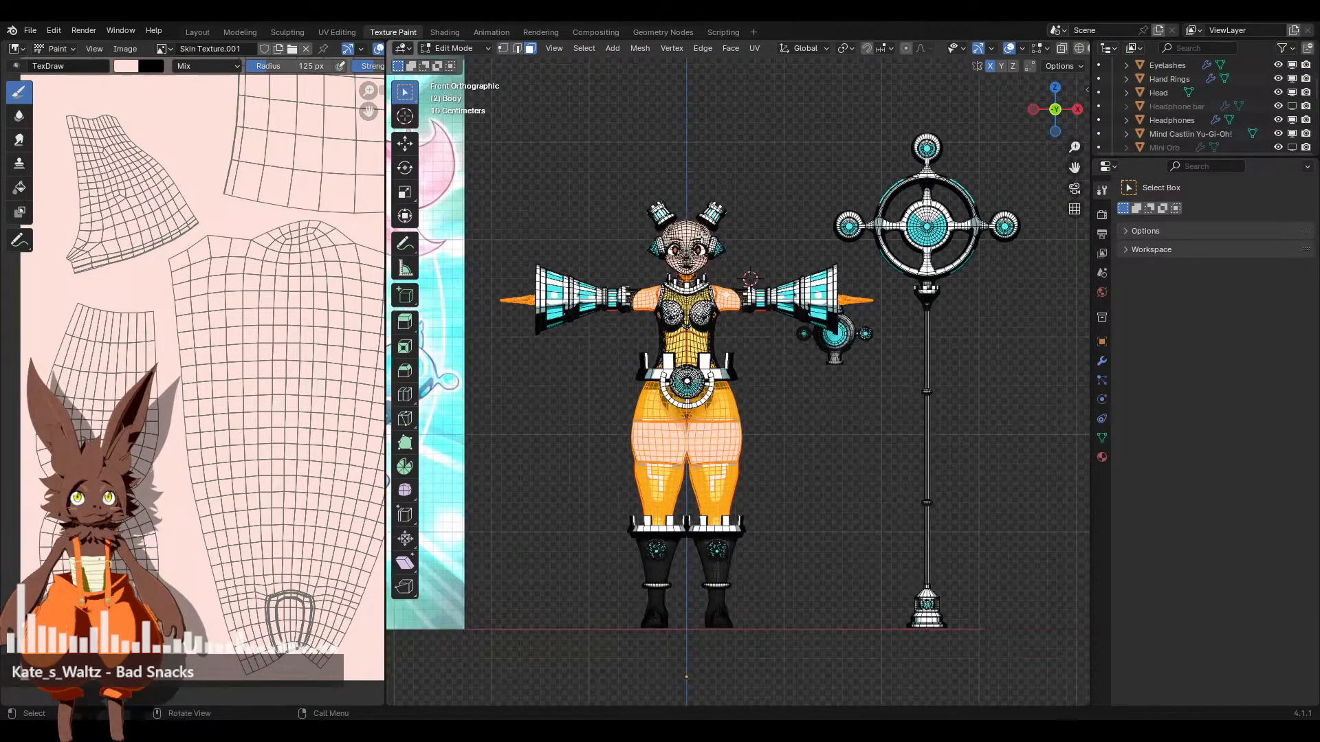
{"action": "left_click", "coordinate": [1075, 50]}
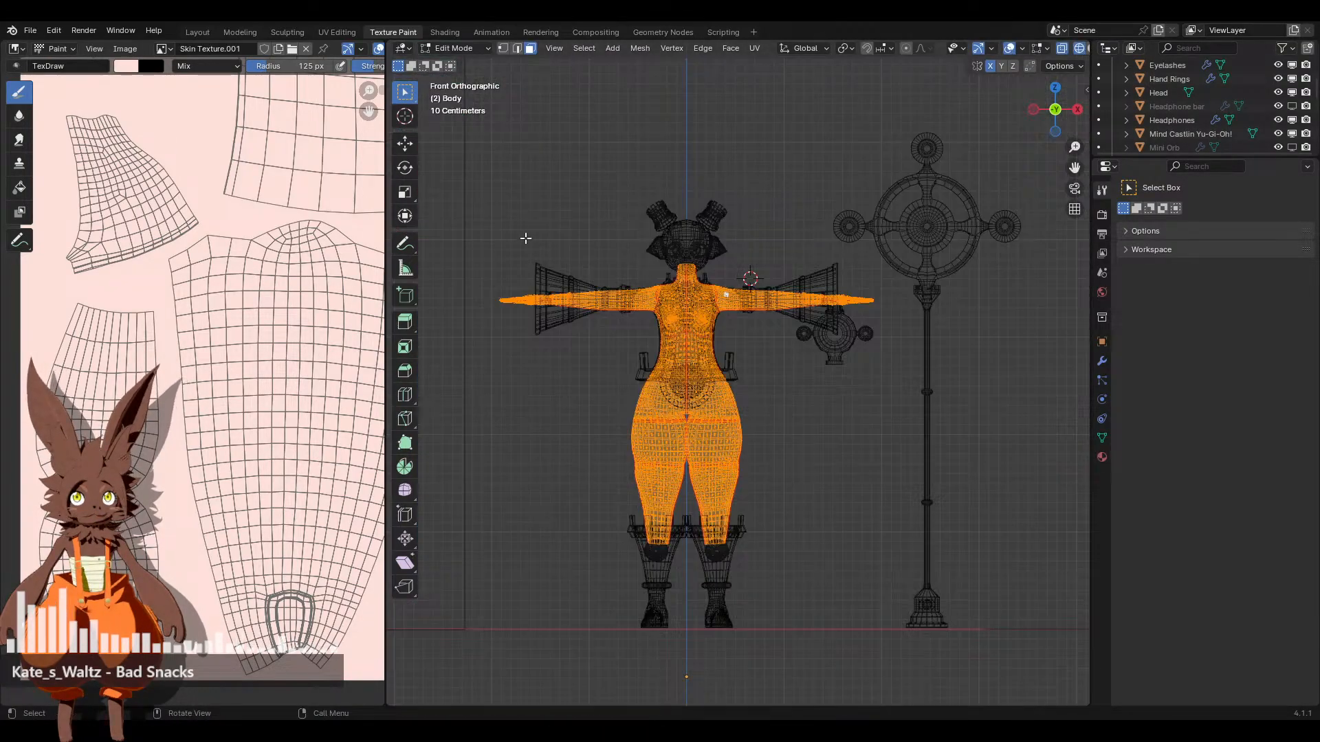
Select the character's right half of the body mesh with all linked geometry and hide it
{"action": "left_click_drag", "start_coordinate": [480, 186], "coordinate": [685, 636]}
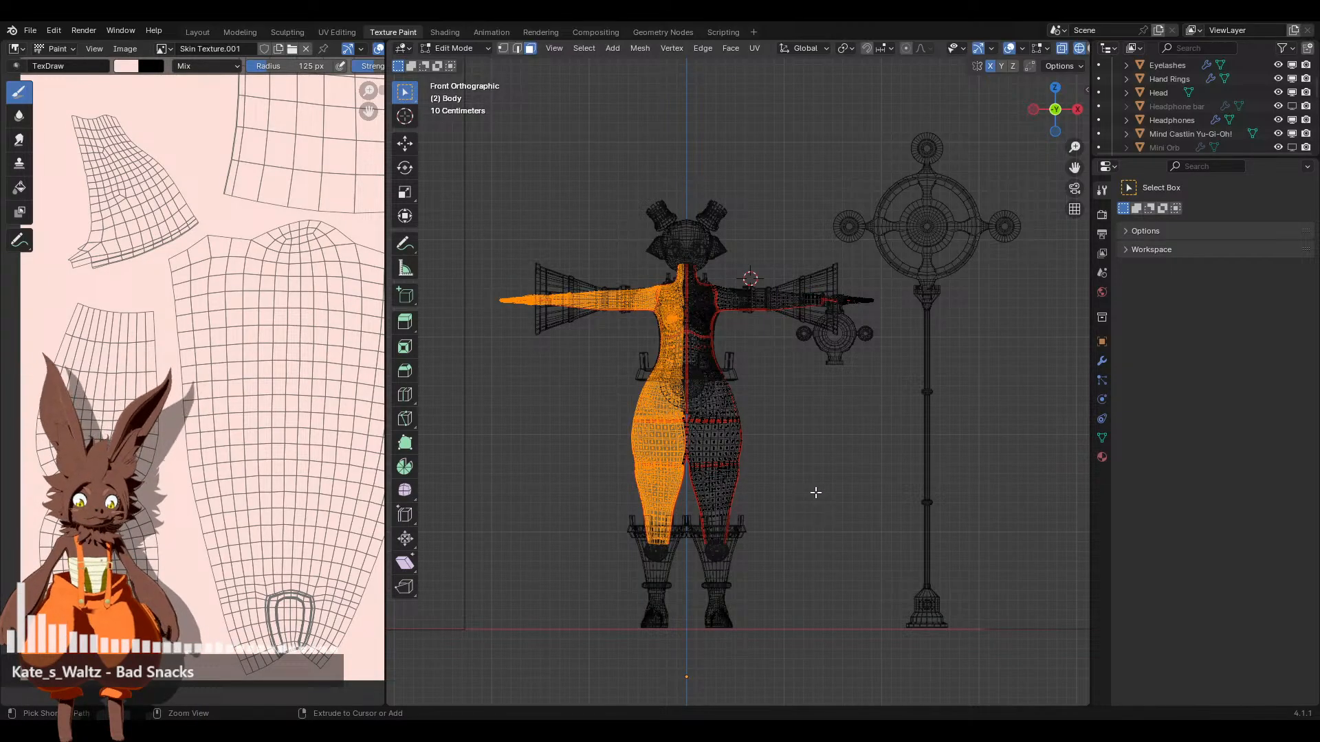
{"action": "key", "text": "ctrl+l"}
{"action": "scroll", "coordinate": [818, 493], "scroll_direction": "up", "scroll_amount": 7}
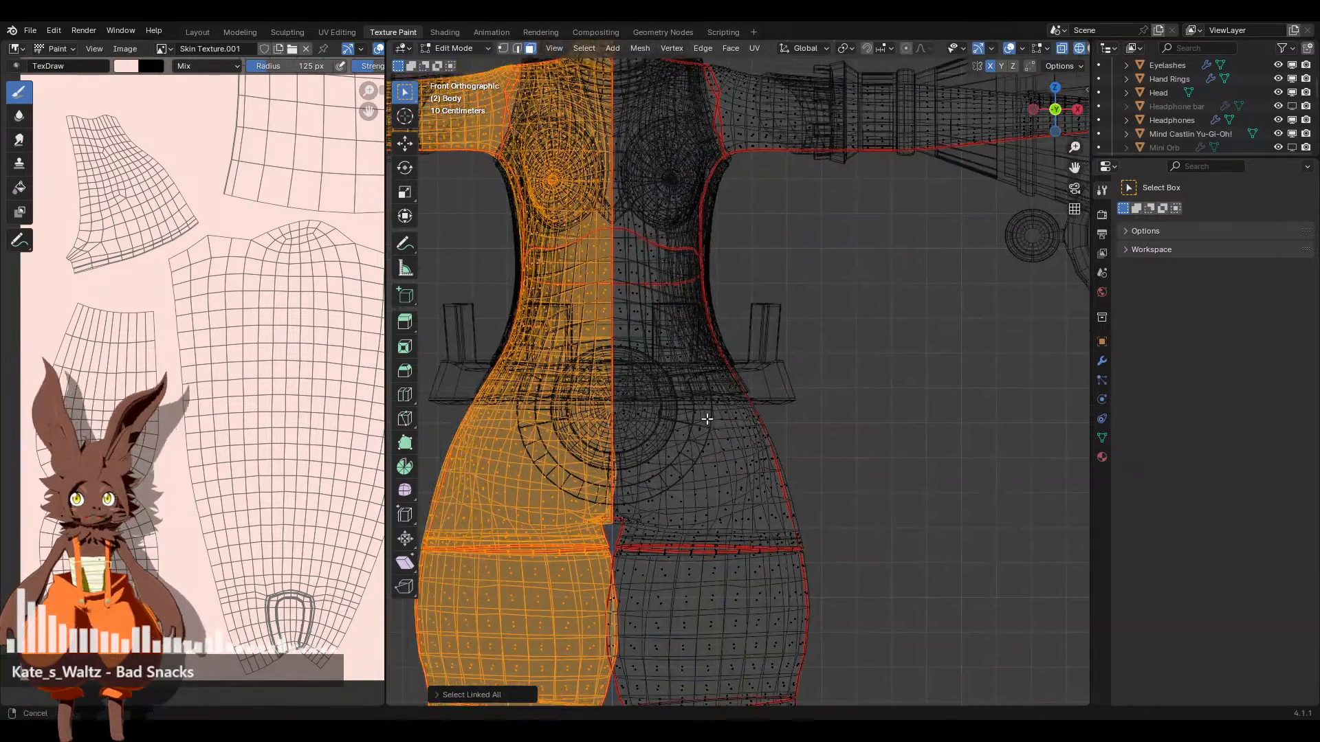
{"action": "key", "text": "h"}
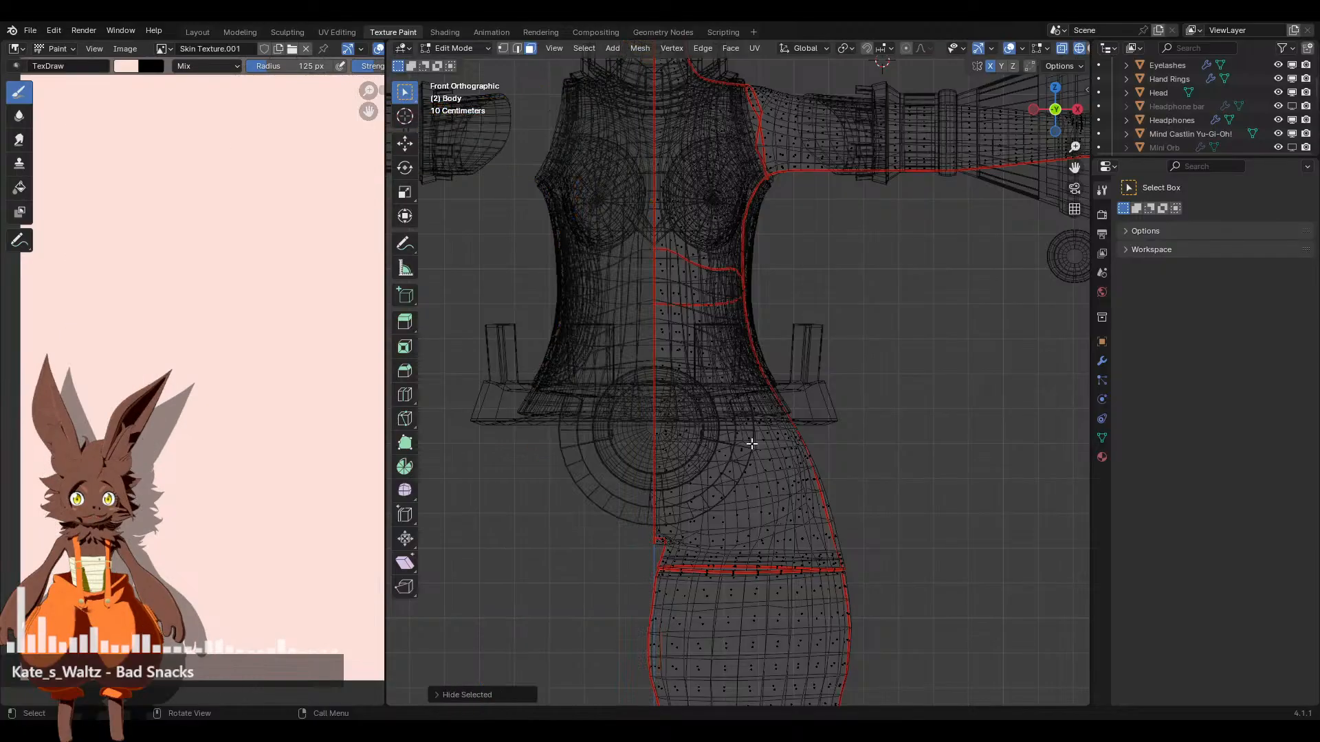
{"action": "scroll", "coordinate": [738, 439], "scroll_direction": "down", "scroll_amount": 3}
{"action": "scroll", "coordinate": [602, 308], "scroll_direction": "up", "scroll_amount": 2}
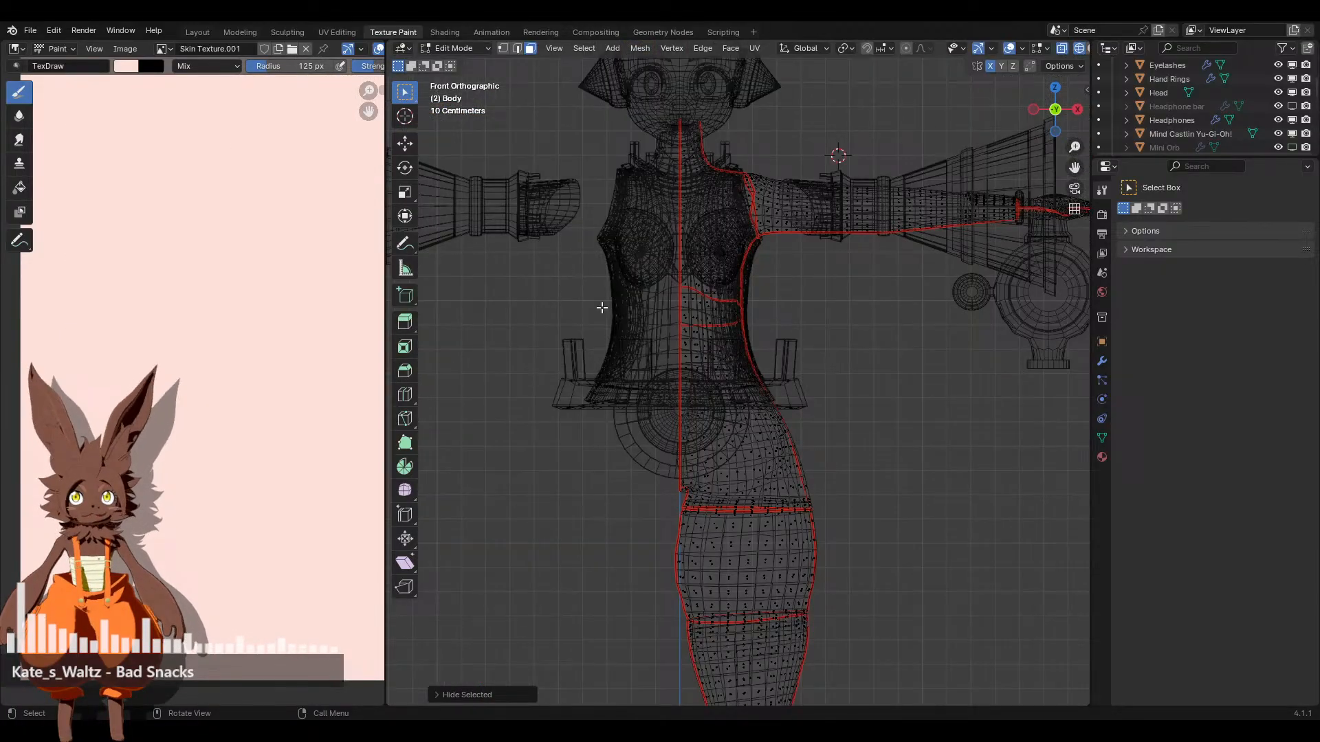
Return the body to Texture Paint mode with rendered shading and overlays hidden, framing the remaining thigh
{"action": "left_click", "coordinate": [460, 50]}
{"action": "left_click", "coordinate": [468, 141]}
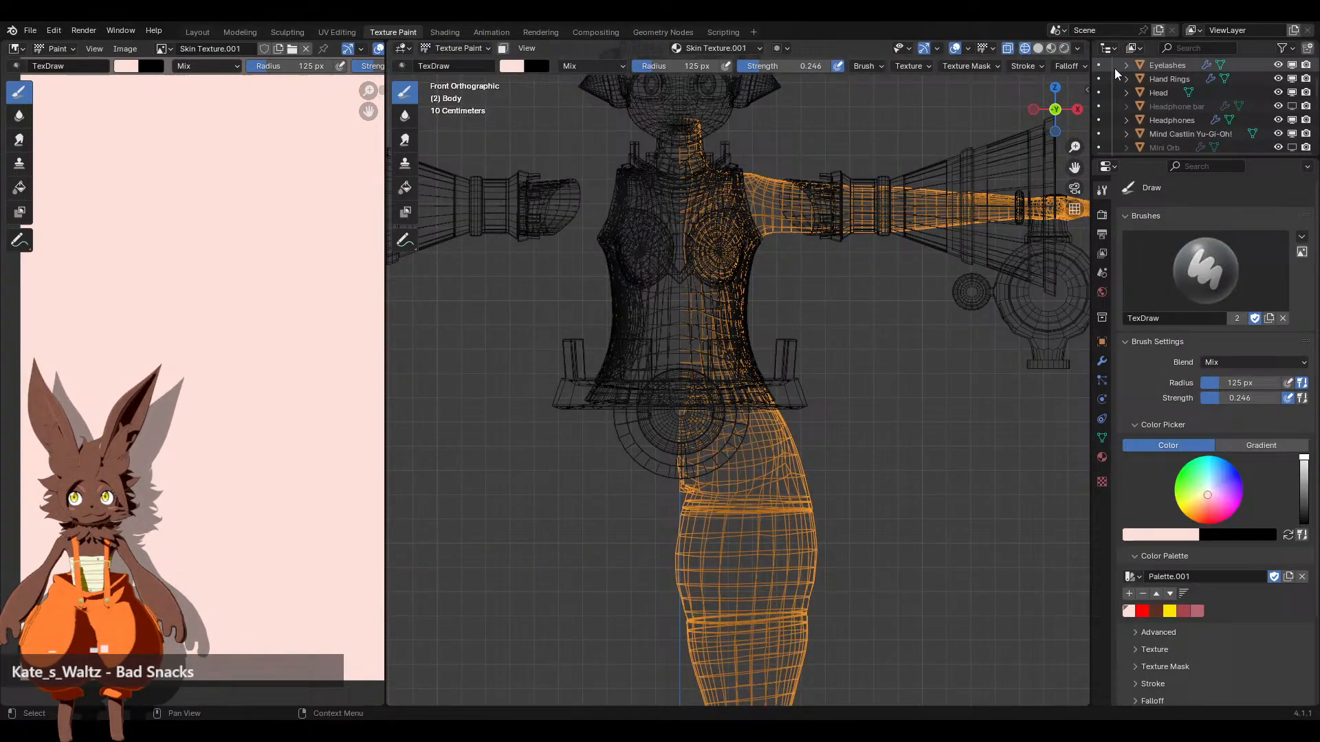
{"action": "left_click", "coordinate": [1038, 48]}
{"action": "middle_click_drag", "start_coordinate": [773, 441], "coordinate": [703, 282], "text": "shift"}
{"action": "scroll", "coordinate": [703, 282], "scroll_direction": "up", "scroll_amount": 2}
{"action": "left_click", "coordinate": [1063, 48]}
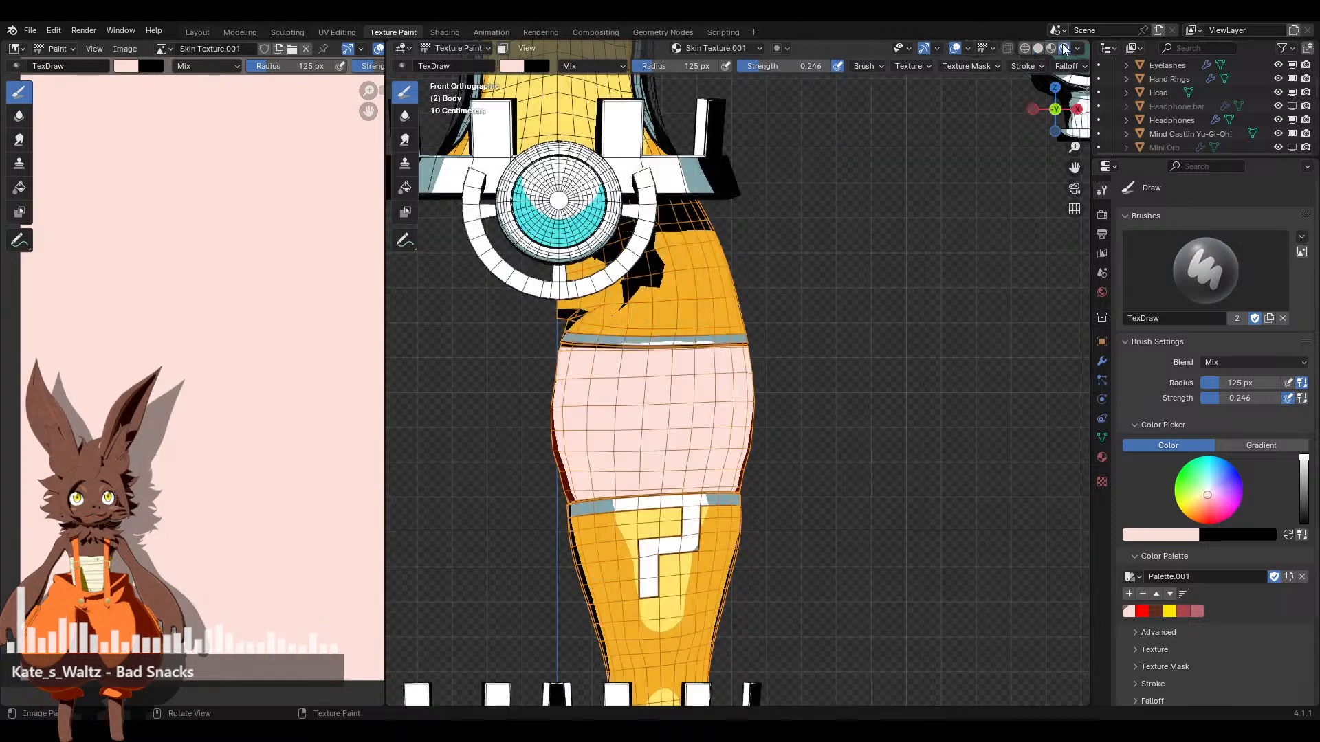
{"action": "scroll", "coordinate": [633, 391], "scroll_direction": "up", "scroll_amount": 3}
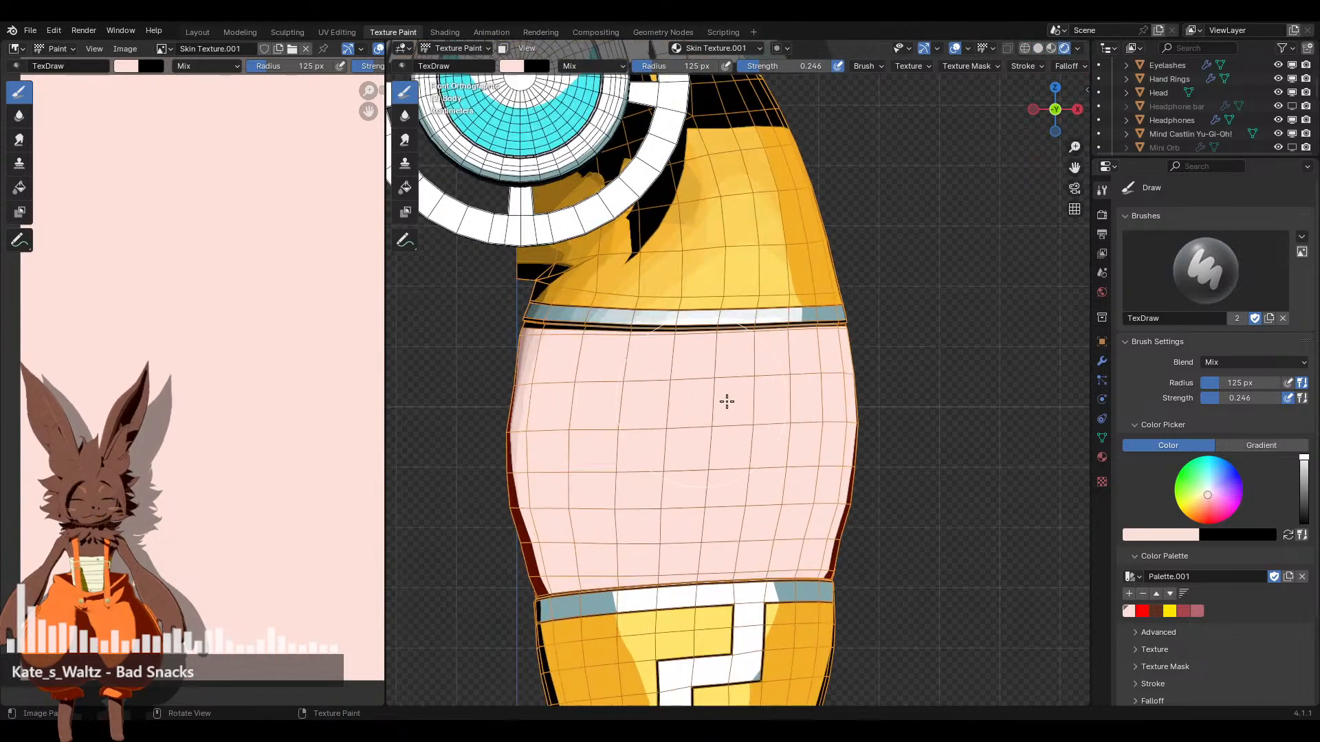
{"action": "left_click", "coordinate": [953, 50]}
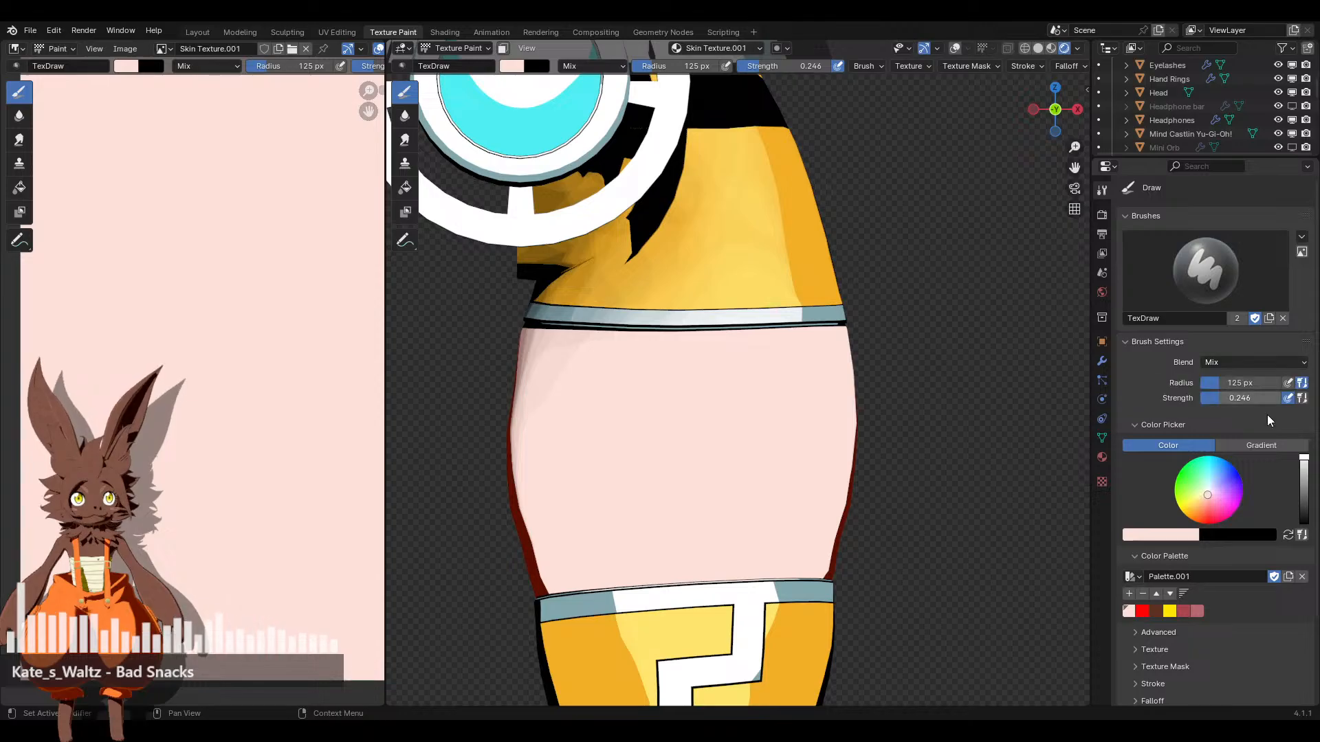
Change the brush color to salmon pink and raise its strength to 1.000
{"action": "left_click_drag", "start_coordinate": [1309, 465], "coordinate": [1304, 457]}
{"action": "left_click_drag", "start_coordinate": [1208, 496], "coordinate": [1208, 503]}
{"action": "left_click_drag", "start_coordinate": [759, 67], "coordinate": [833, 68]}
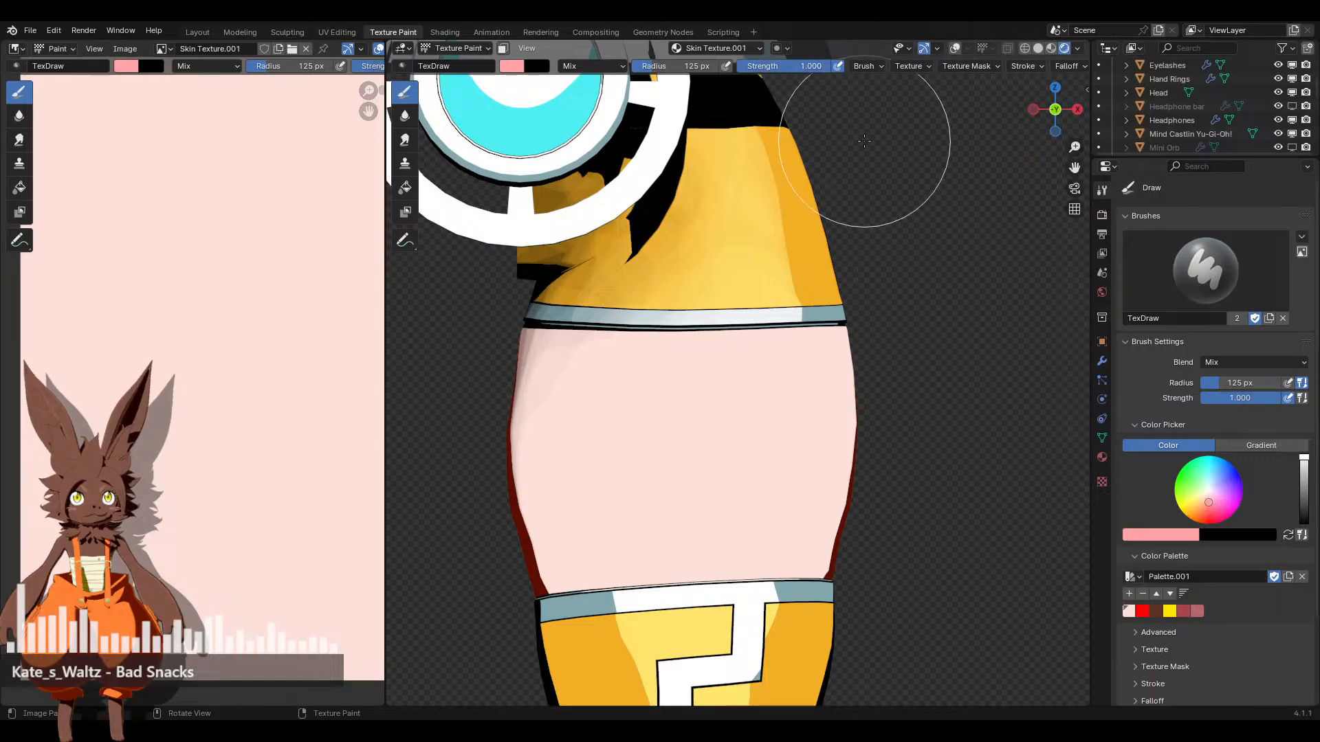
Try painting a salmon-pink shadow across the upper thigh below the shorts hem, and undo the stroke
{"action": "middle_click_drag", "start_coordinate": [864, 146], "coordinate": [935, 224], "text": "shift"}
{"action": "scroll", "coordinate": [914, 283], "scroll_direction": "up", "scroll_amount": 1}
{"action": "left_click_drag", "start_coordinate": [584, 413], "coordinate": [985, 405]}
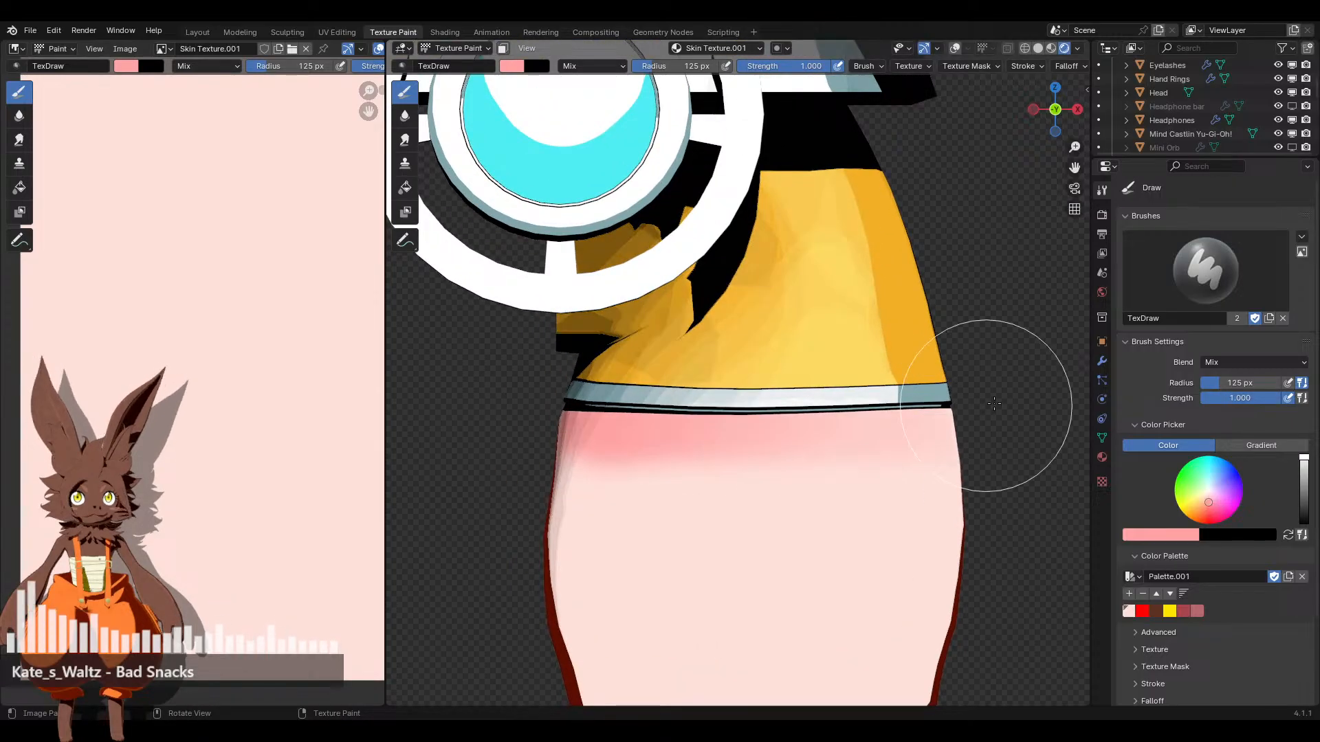
{"action": "key", "text": "ctrl+z"}
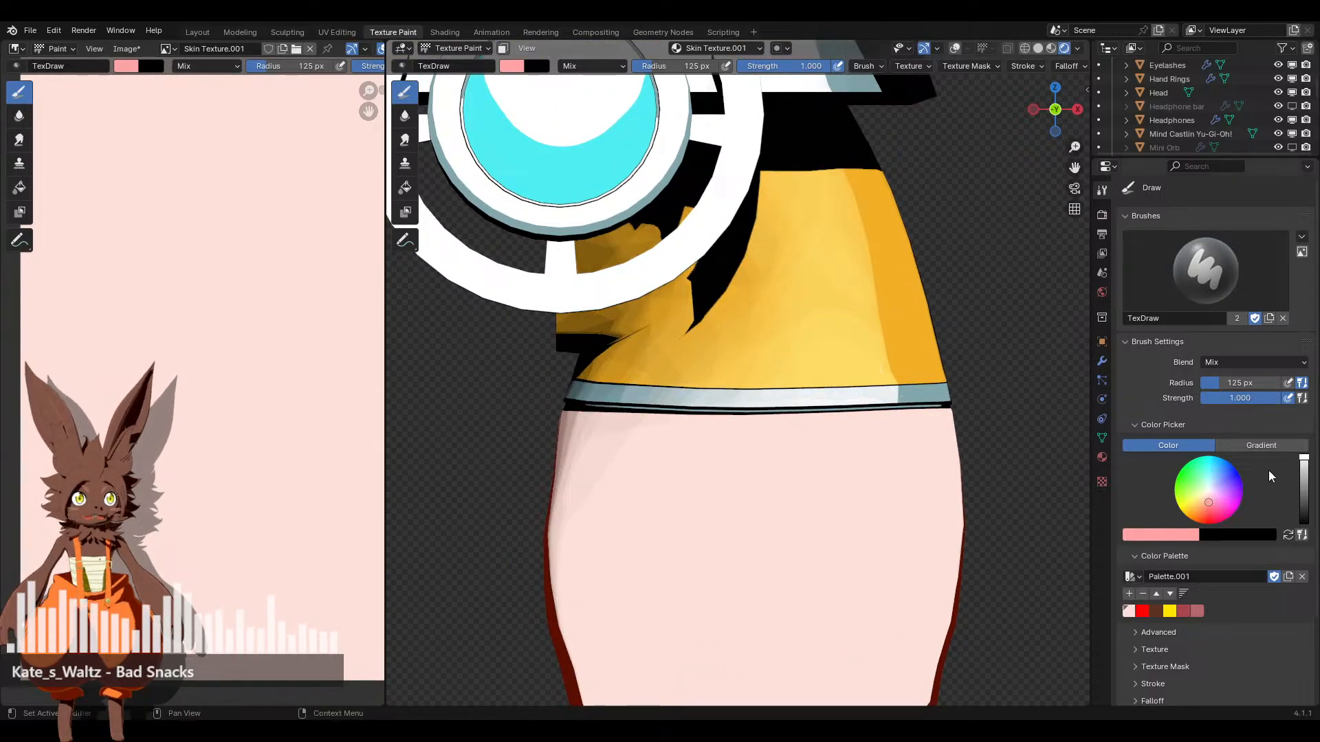
Restore the pale skin color from the palette and set the brush's blend mode to Multiply
{"action": "left_click", "coordinate": [1130, 612]}
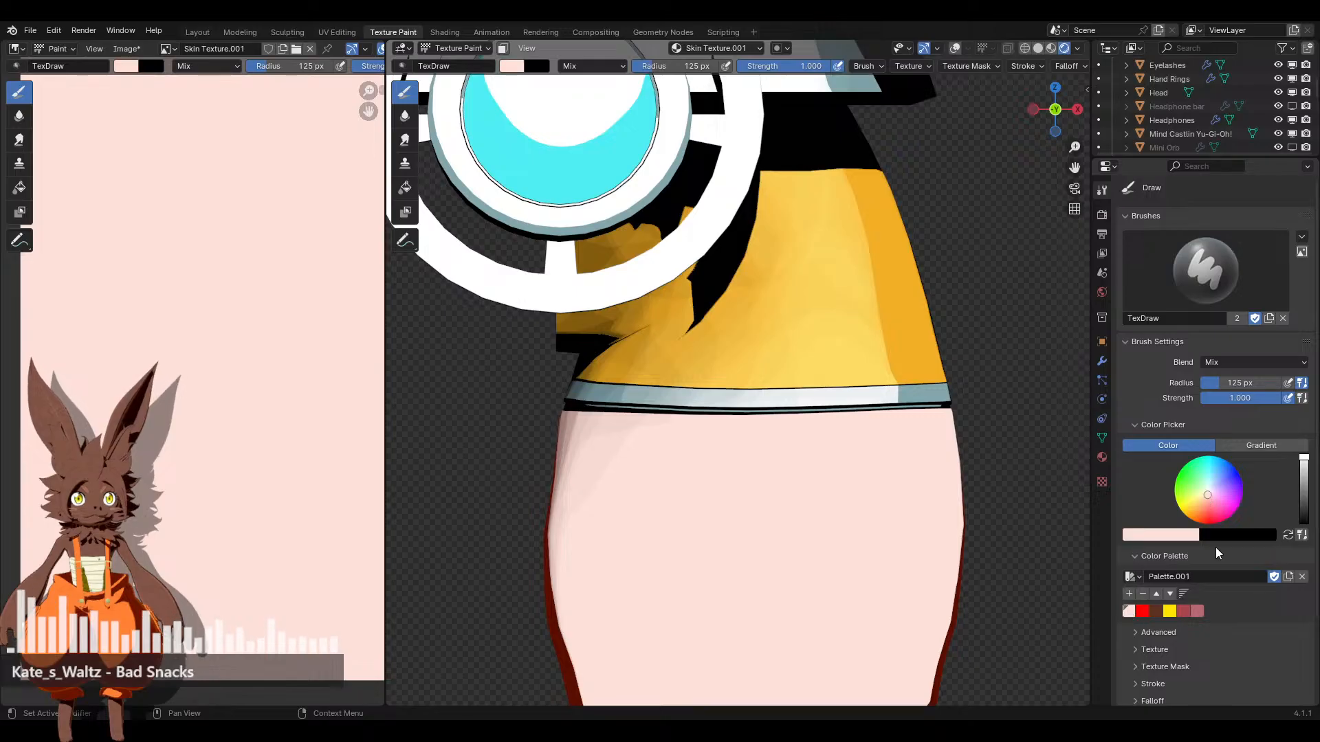
{"action": "left_click", "coordinate": [1251, 367]}
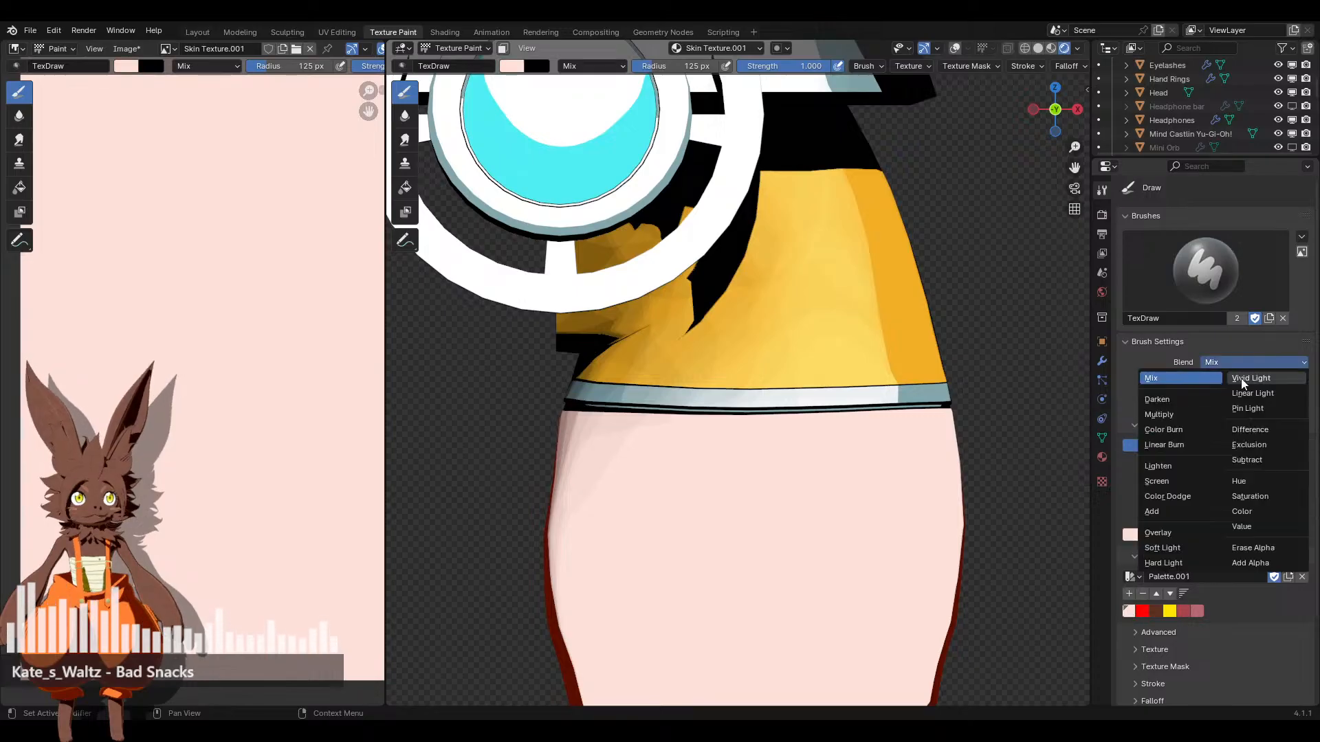
{"action": "left_click", "coordinate": [1169, 414]}
Try shading the upper thigh below the shorts hem with Multiply strokes, and undo them
{"action": "mouse_move", "coordinate": [560, 423]}
{"action": "left_mouse_down"}
{"action": "mouse_move", "coordinate": [530, 405]}
{"action": "mouse_move", "coordinate": [581, 421]}
{"action": "mouse_move", "coordinate": [976, 405]}
{"action": "left_mouse_up"}
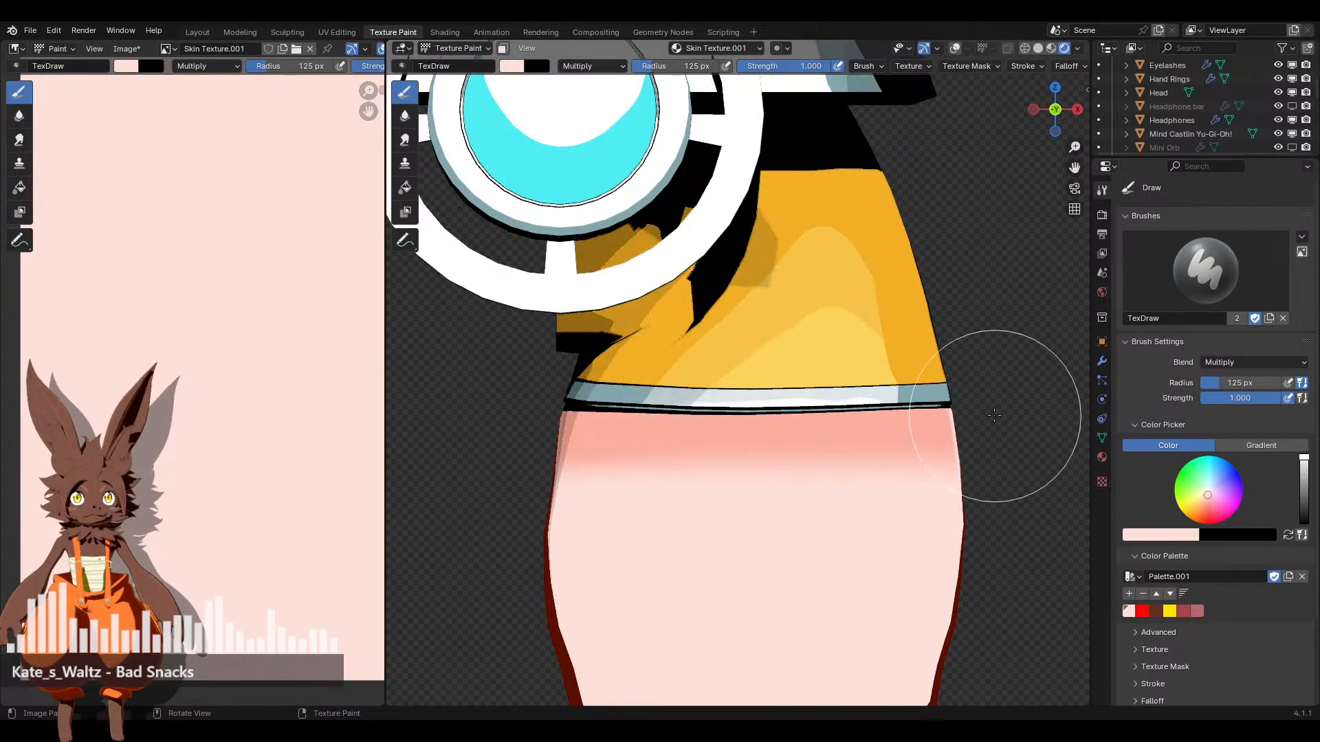
{"action": "left_click_drag", "start_coordinate": [715, 422], "coordinate": [1031, 412]}
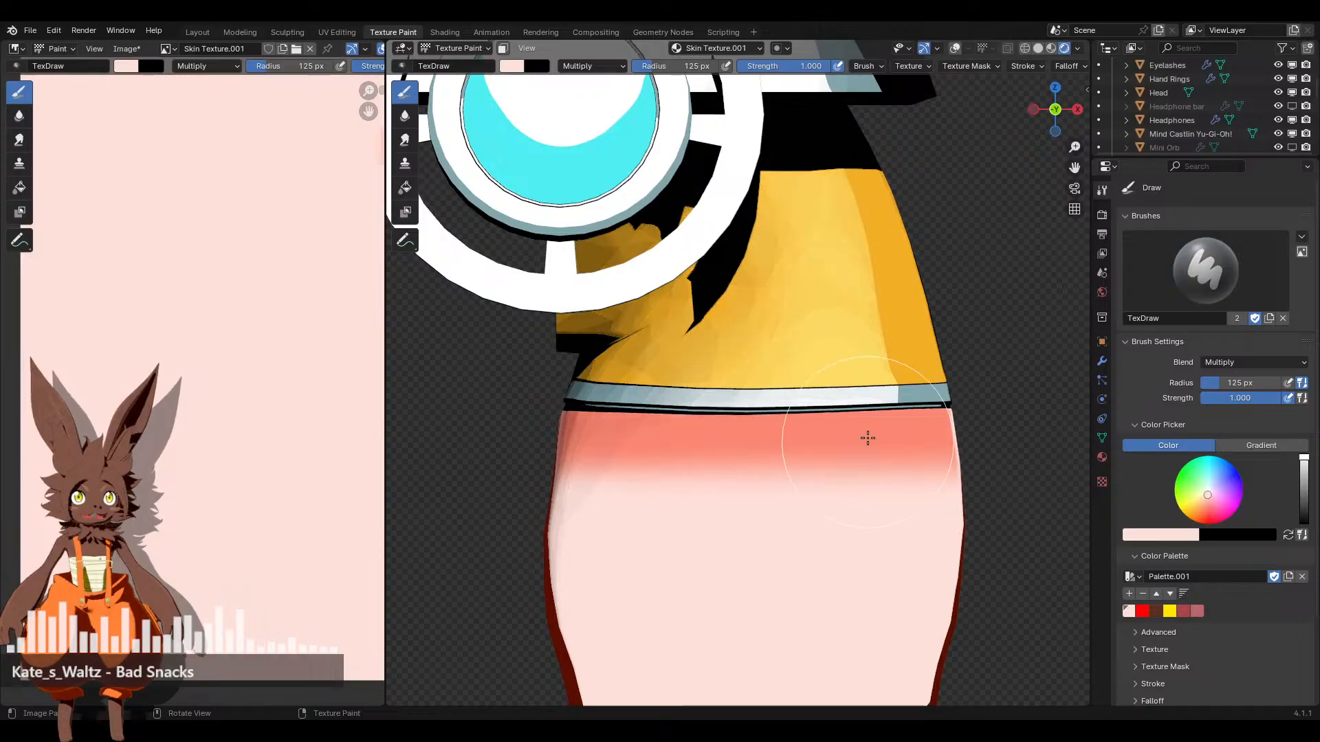
{"action": "key", "text": "ctrl+z"}
{"action": "key", "text": "ctrl+z"}
{"action": "key", "text": "ctrl+z"}
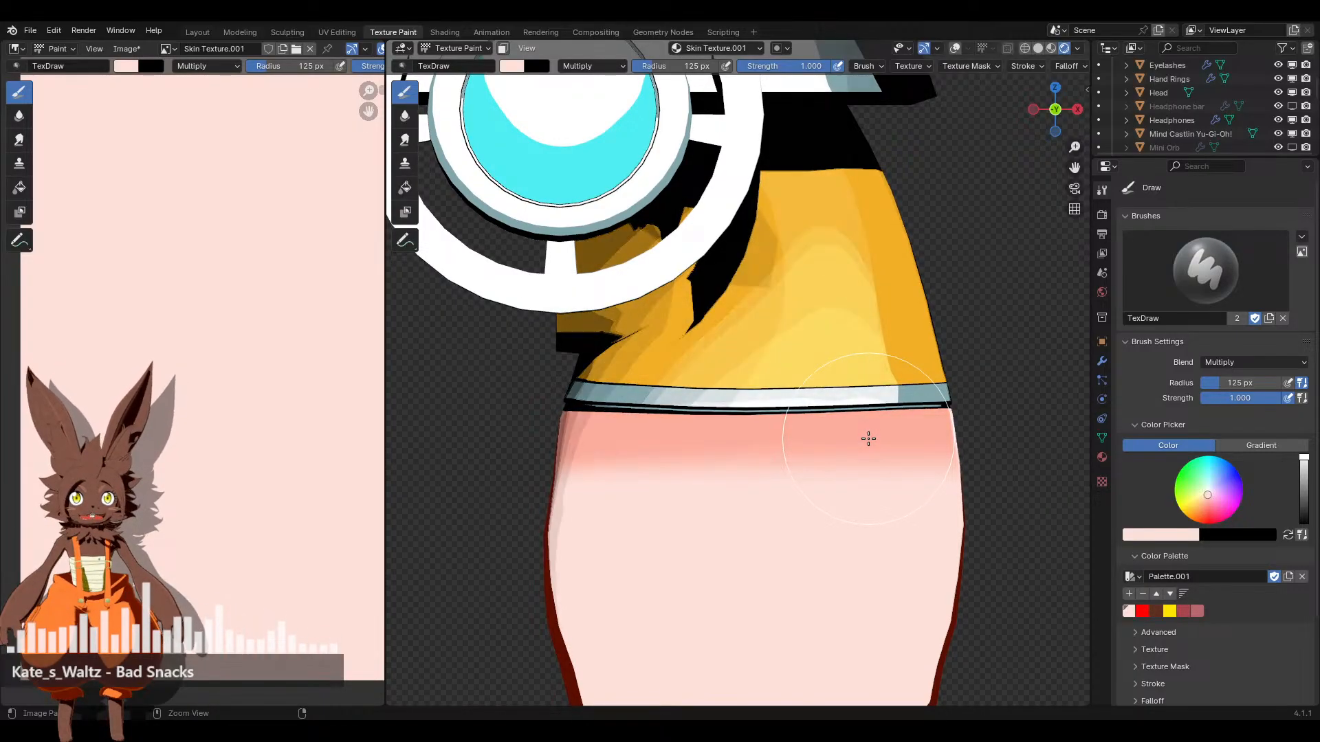
{"action": "key", "text": "ctrl+z"}
{"action": "key", "text": "ctrl+z"}
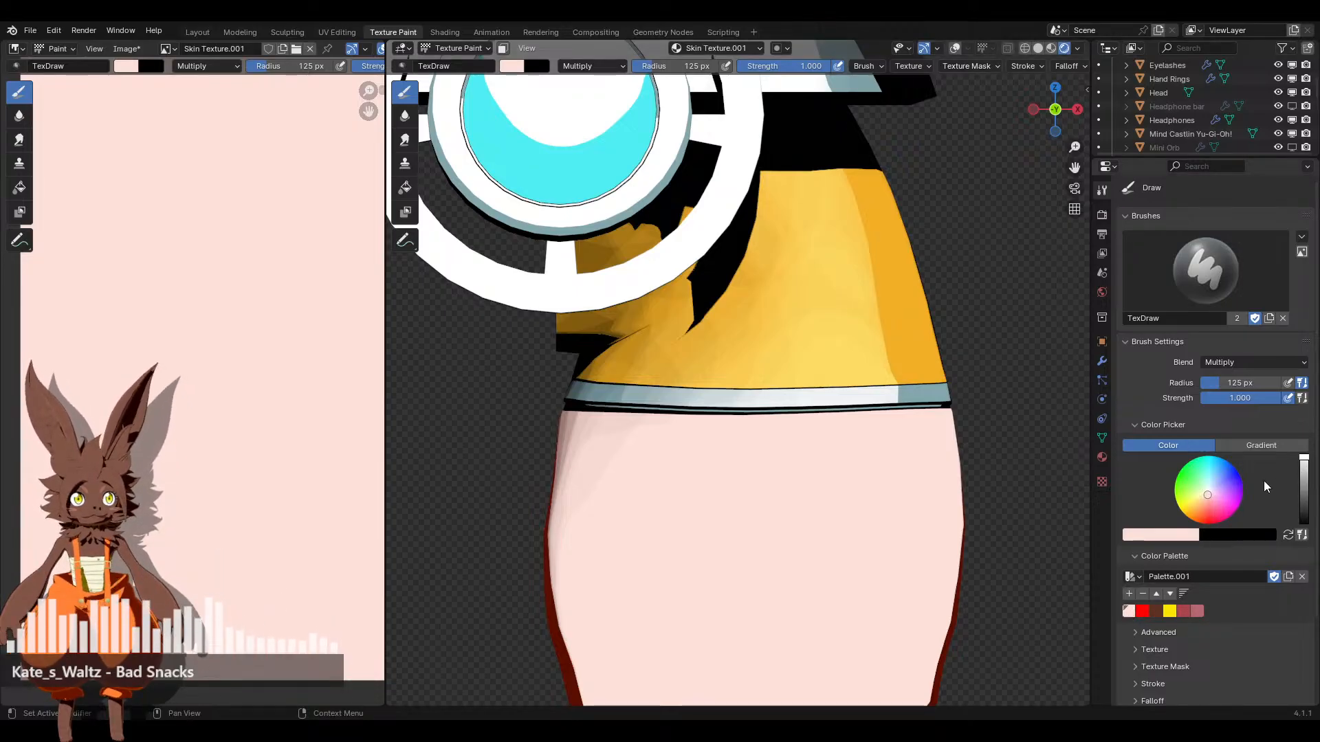
Set the brush to Mix blending with hue 0.032, saturation 0.263 and value 0.996, and add that pink to the palette
{"action": "left_click", "coordinate": [1244, 362]}
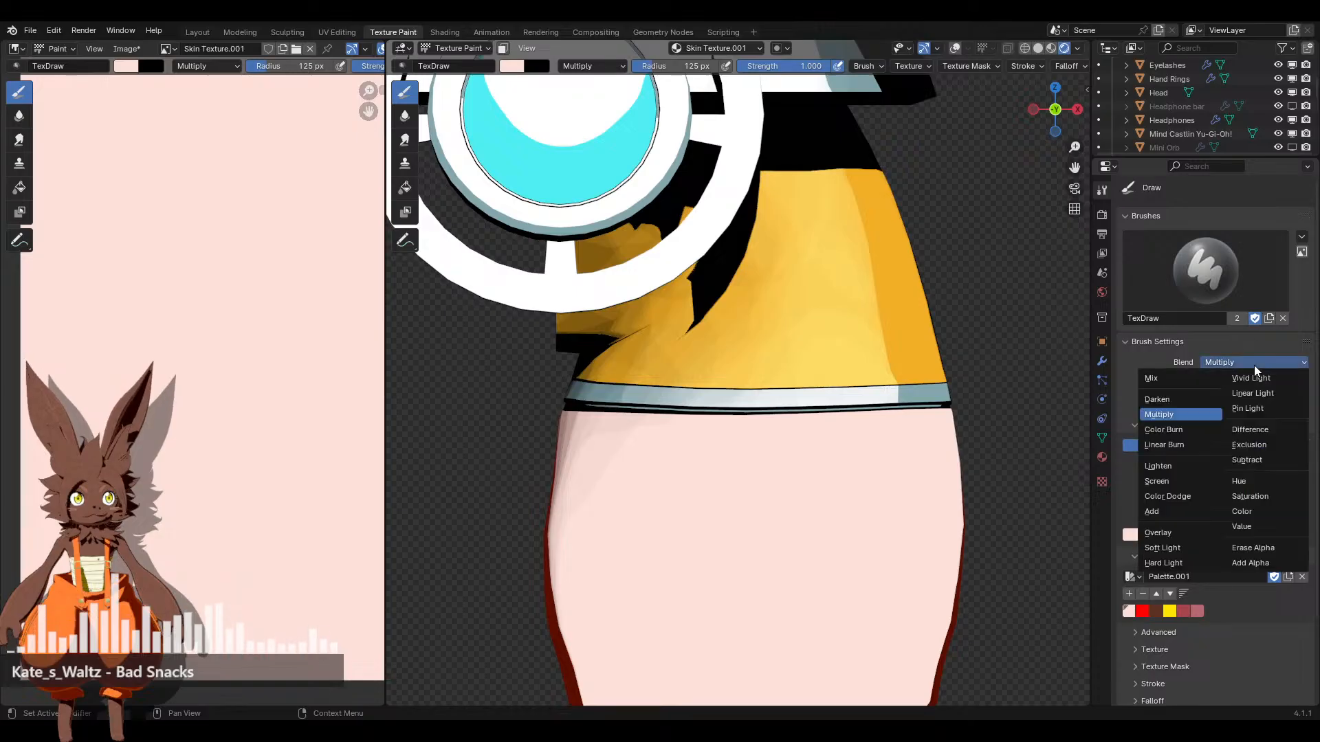
{"action": "left_click", "coordinate": [1172, 378]}
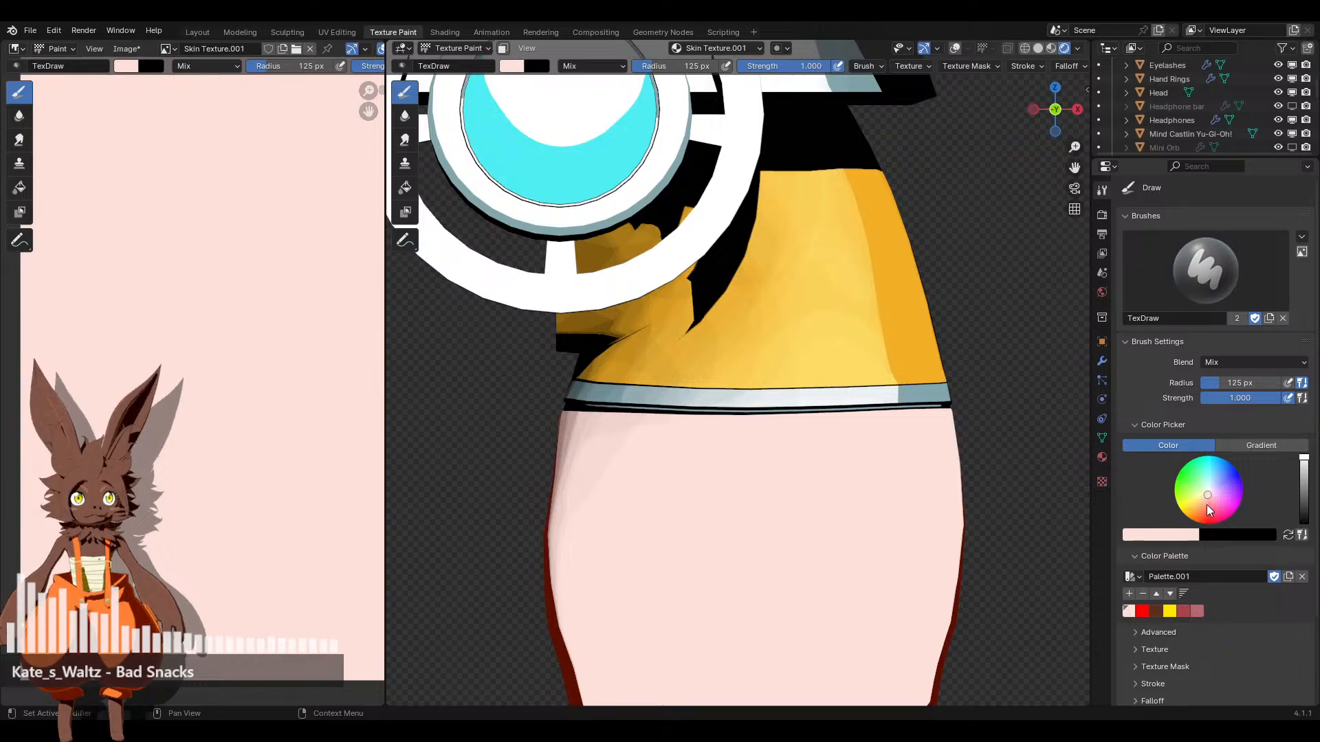
{"action": "left_click", "coordinate": [1179, 537]}
{"action": "left_click", "coordinate": [1124, 468]}
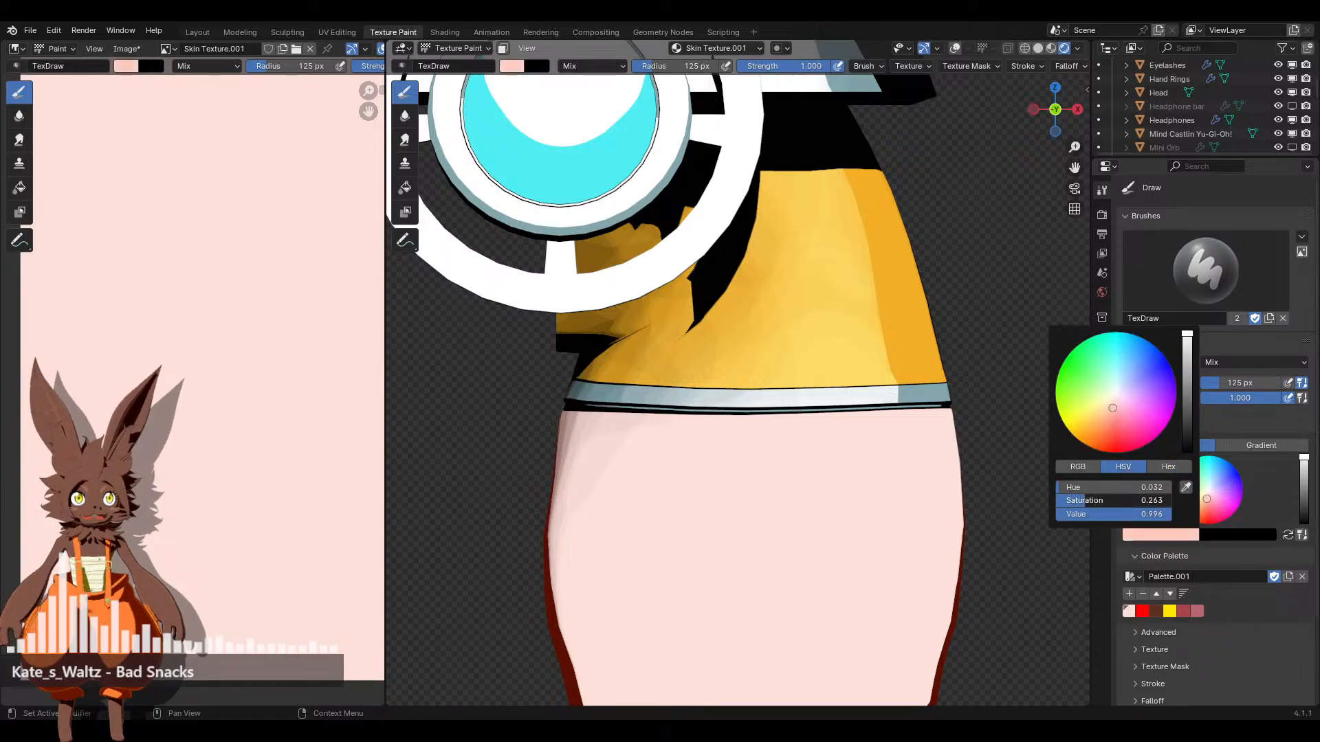
{"action": "left_click_drag", "start_coordinate": [545, 403], "coordinate": [860, 377]}
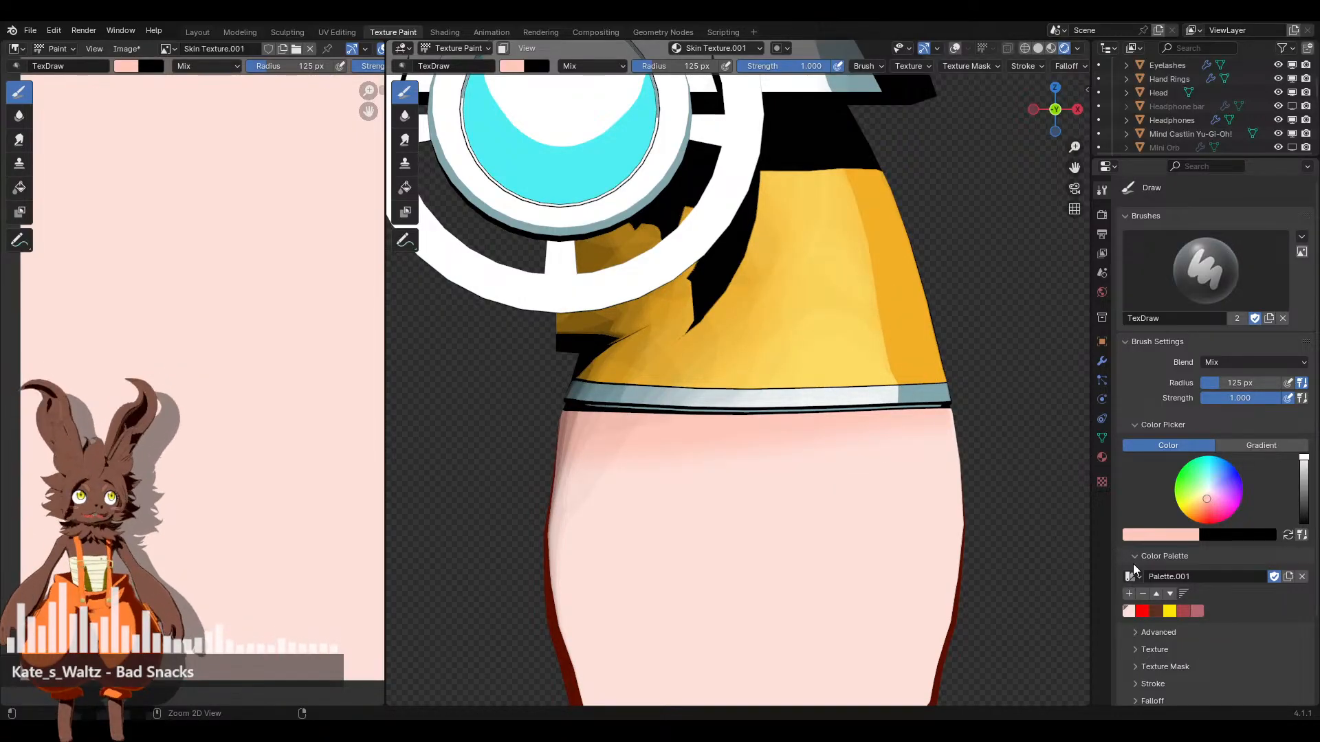
{"action": "left_click", "coordinate": [1130, 591]}
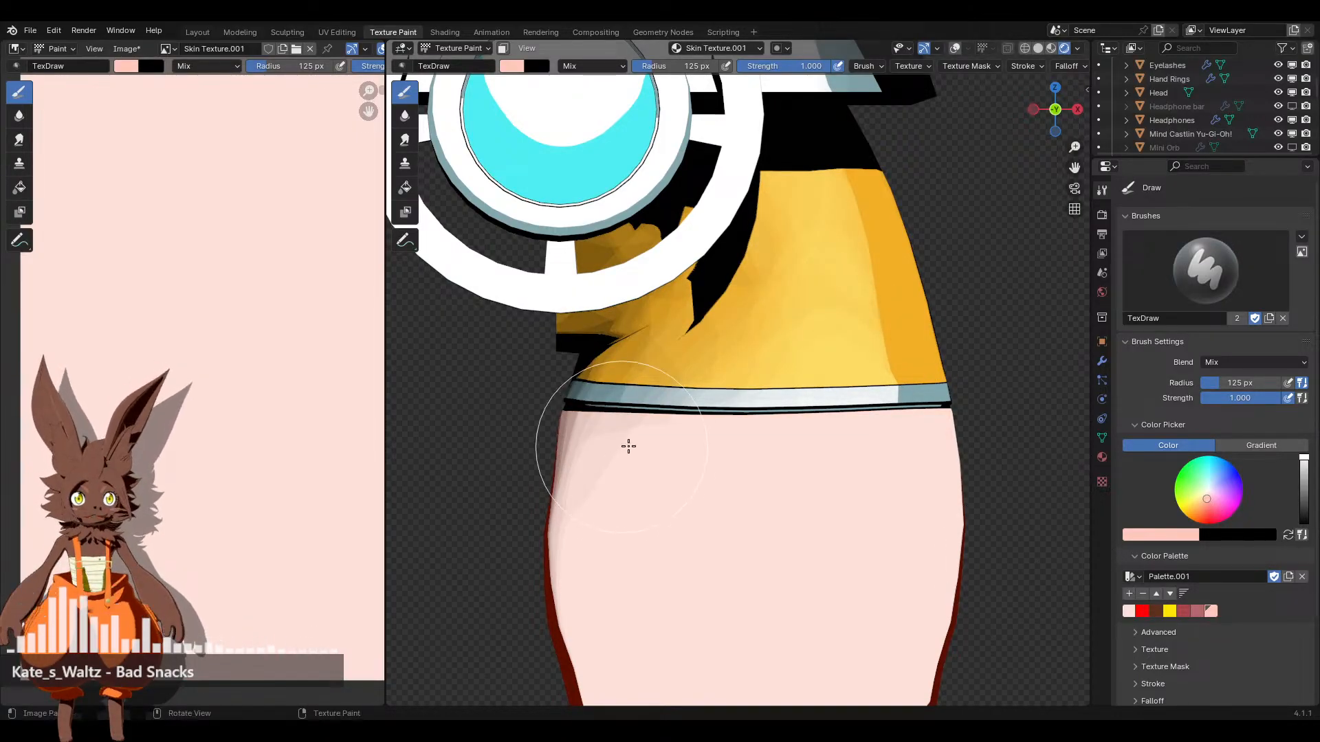
Paint a soft pink shadow on the skin directly below the shorts hem across the thigh's front, side and back, using the Material Preview display
{"action": "mouse_move", "coordinate": [506, 402]}
{"action": "left_mouse_down"}
{"action": "mouse_move", "coordinate": [751, 374]}
{"action": "mouse_move", "coordinate": [884, 392]}
{"action": "mouse_move", "coordinate": [999, 385]}
{"action": "left_mouse_up"}
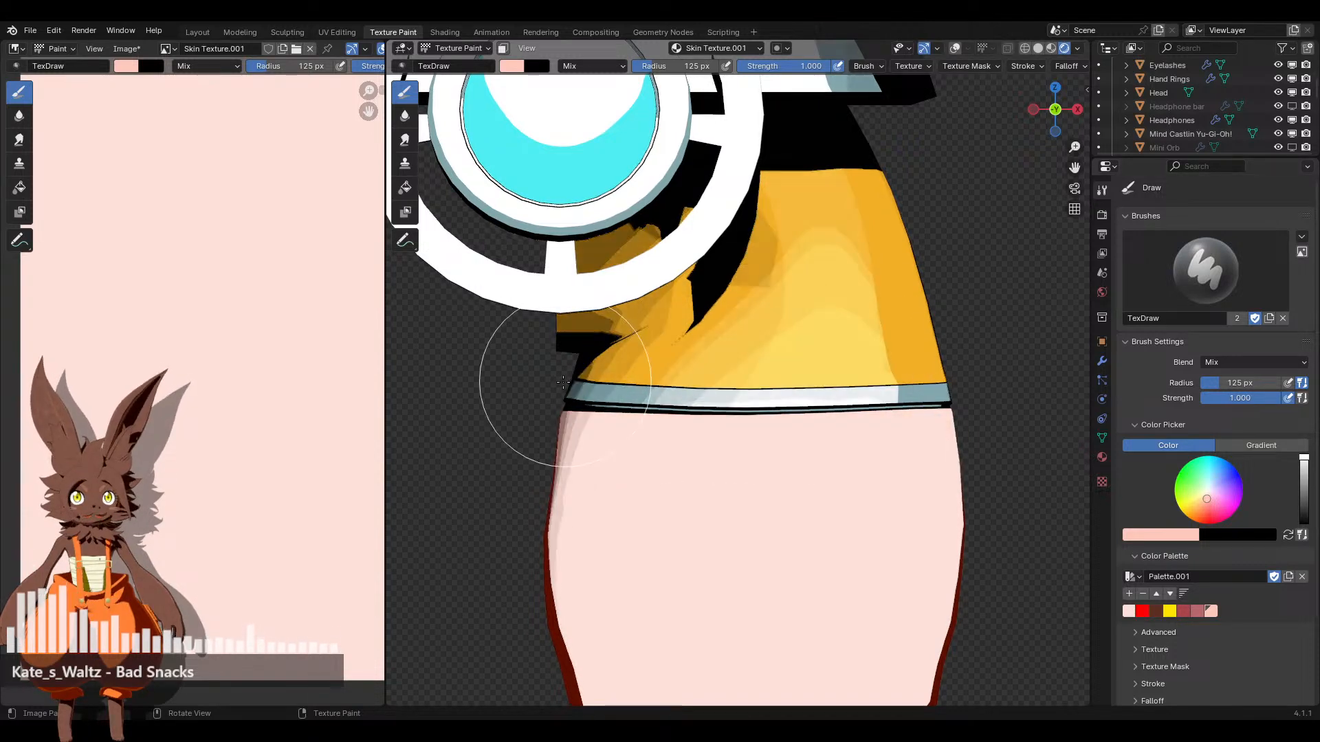
{"action": "left_click", "coordinate": [1077, 108]}
{"action": "middle_click_drag", "start_coordinate": [916, 397], "coordinate": [730, 383], "text": "shift"}
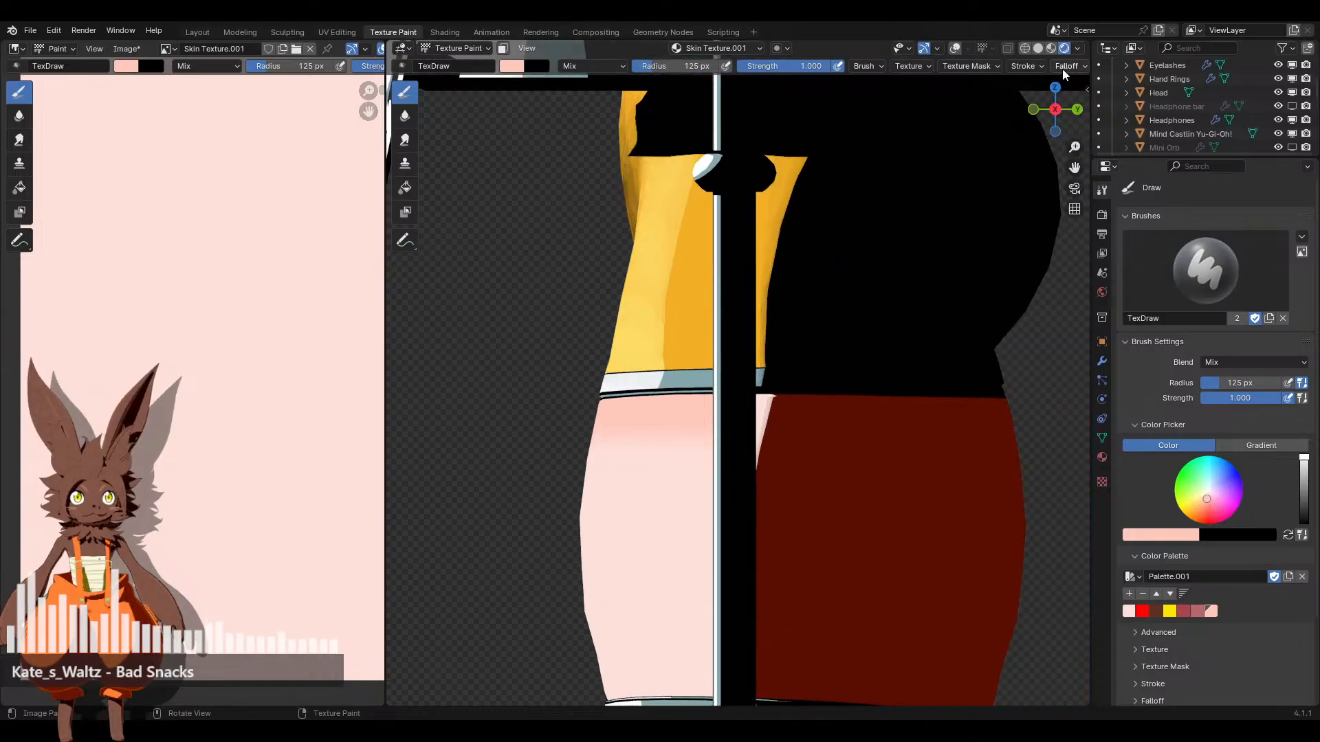
{"action": "left_click", "coordinate": [1051, 49]}
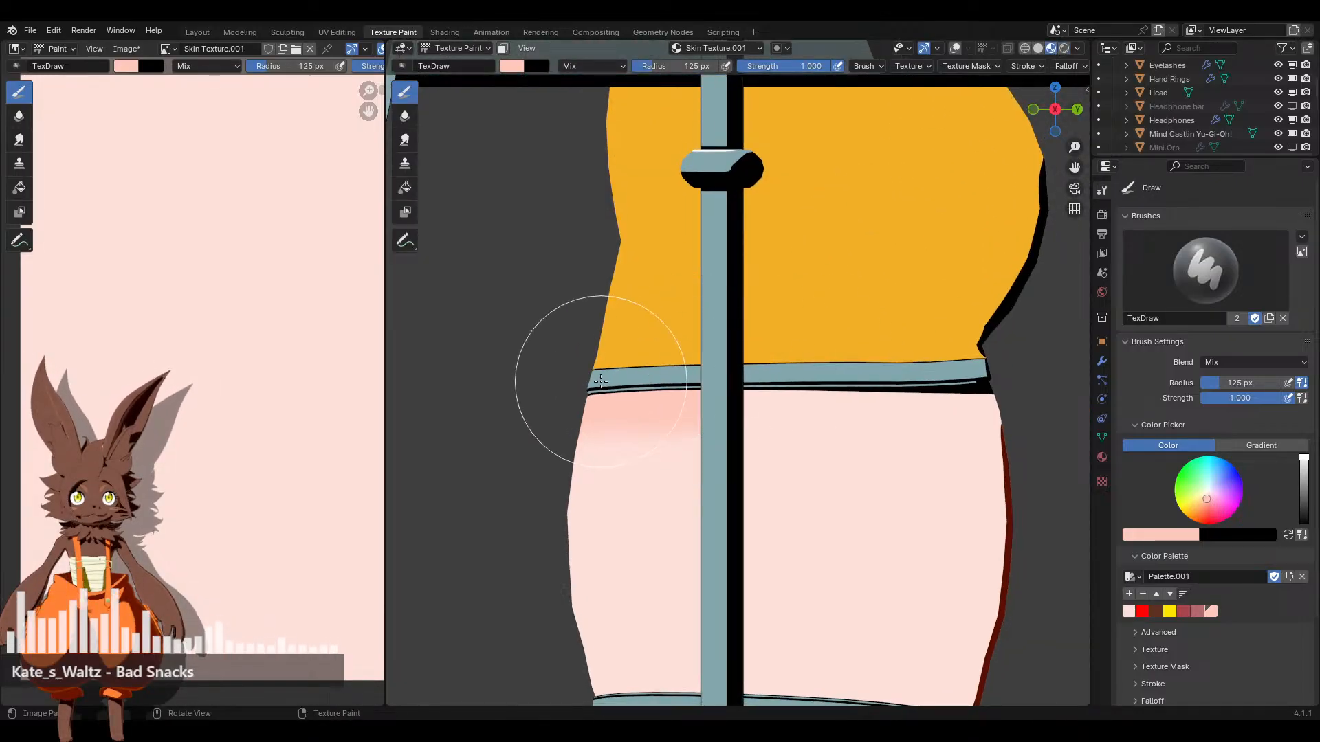
{"action": "middle_click_drag", "start_coordinate": [972, 310], "coordinate": [852, 297]}
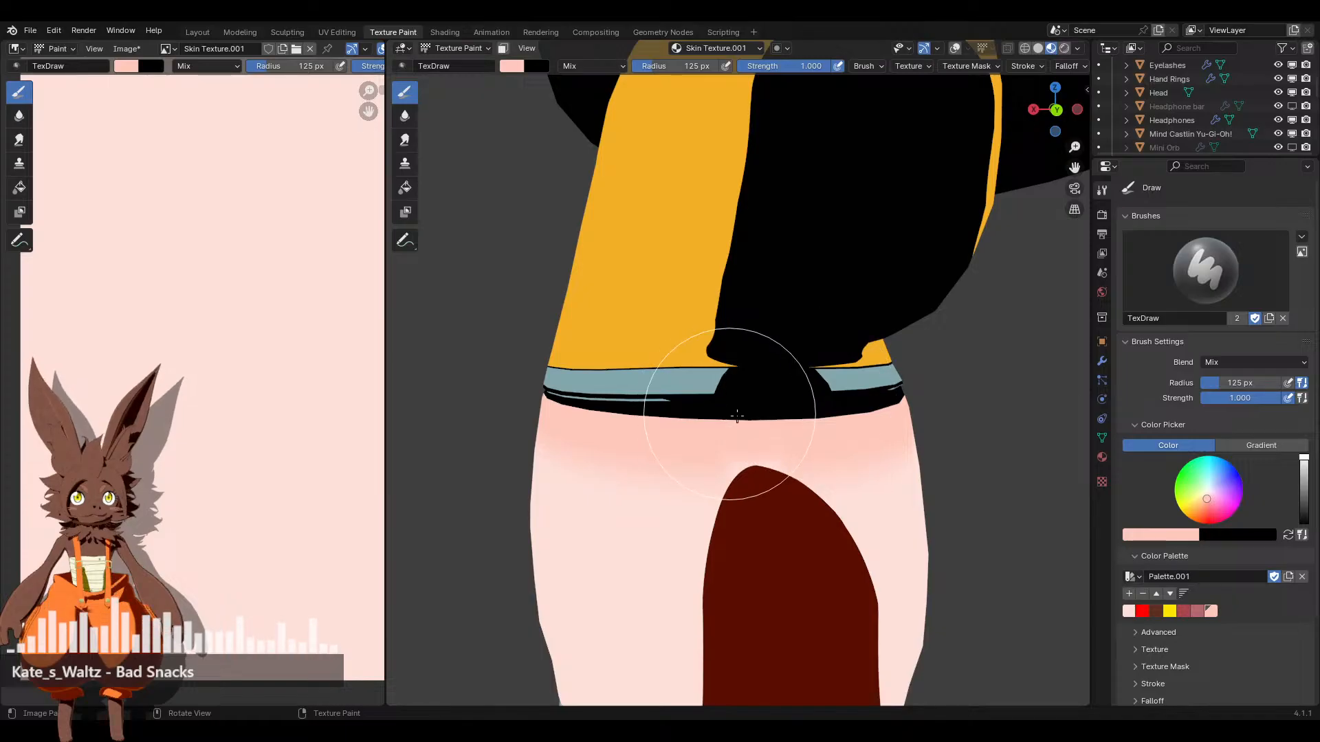
{"action": "middle_click_drag", "start_coordinate": [486, 353], "coordinate": [893, 359]}
Paint a matching pink shadow along the thigh's lower edge above the stocking band, covering the front, sides and back
{"action": "left_click", "coordinate": [1055, 110]}
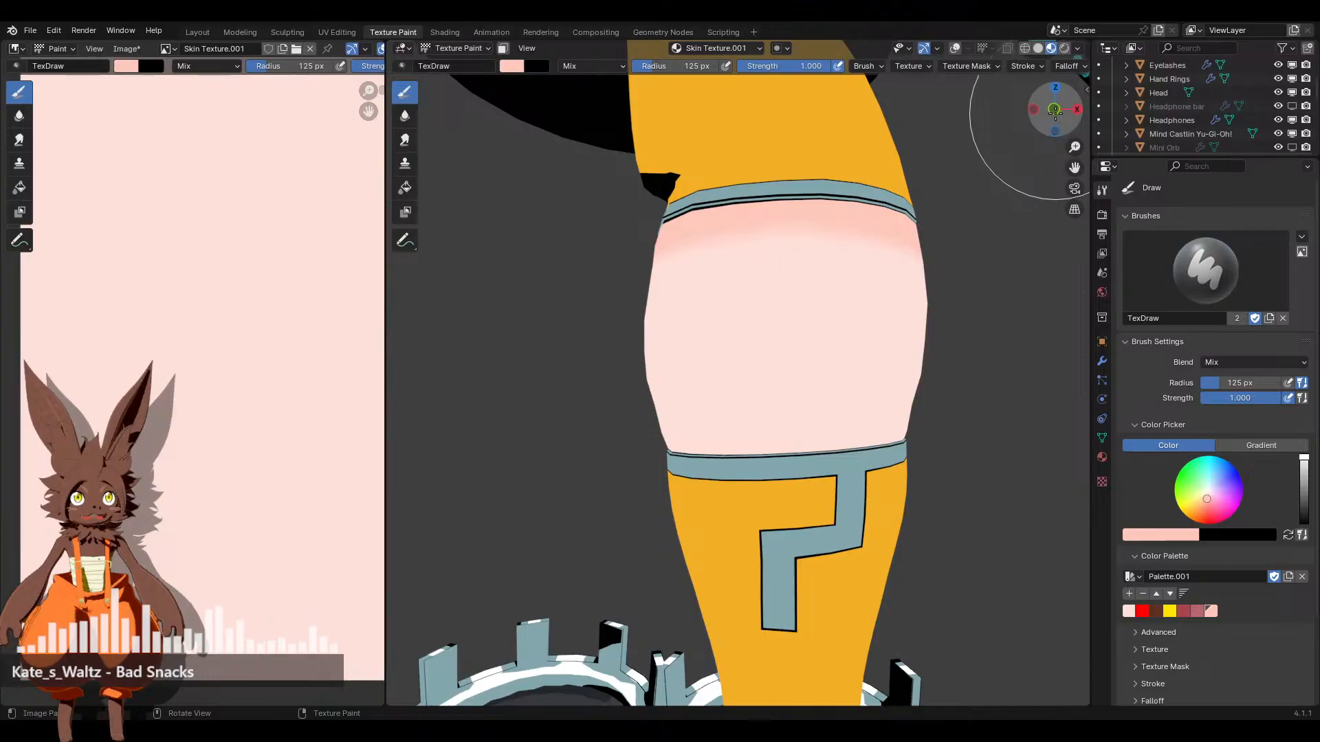
{"action": "left_click", "coordinate": [1055, 110]}
{"action": "left_click", "coordinate": [1055, 110]}
{"action": "scroll", "coordinate": [687, 436], "scroll_direction": "up", "scroll_amount": 4}
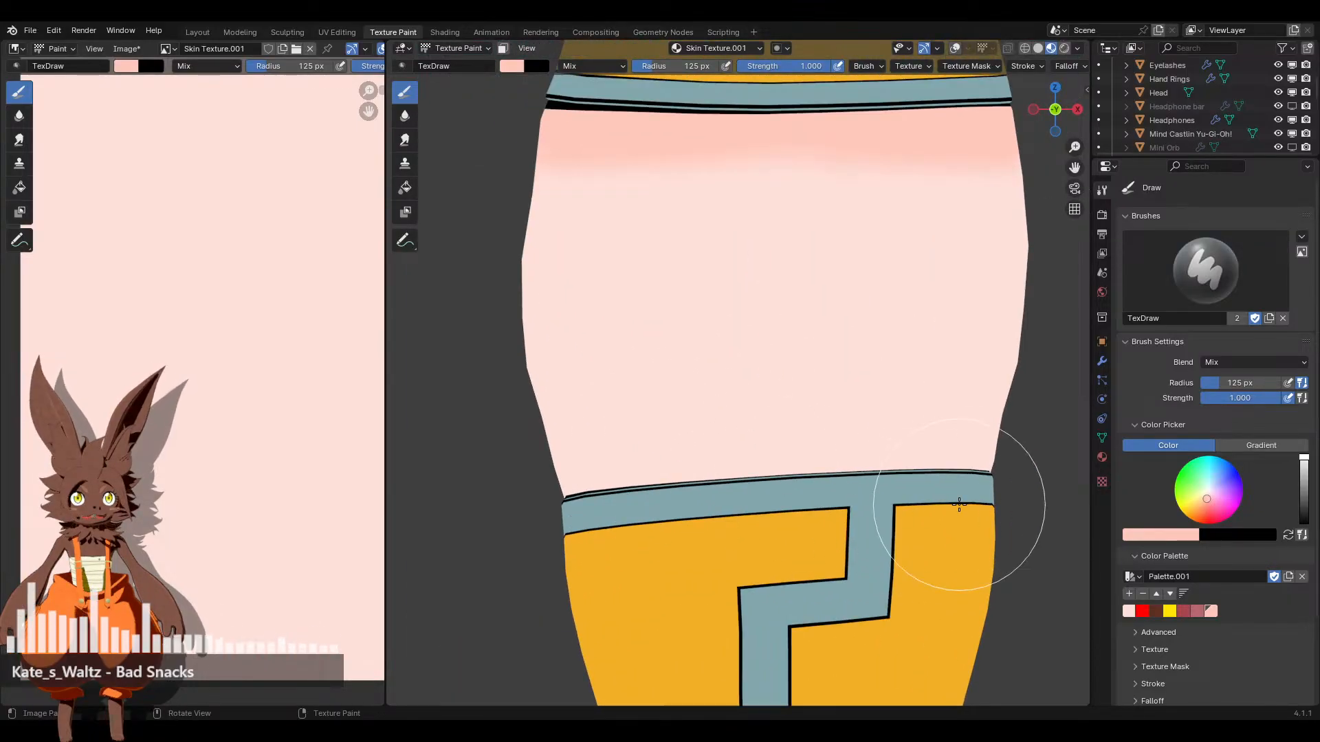
{"action": "mouse_move", "coordinate": [955, 501]}
{"action": "left_mouse_down"}
{"action": "mouse_move", "coordinate": [625, 534]}
{"action": "mouse_move", "coordinate": [952, 501]}
{"action": "left_mouse_up"}
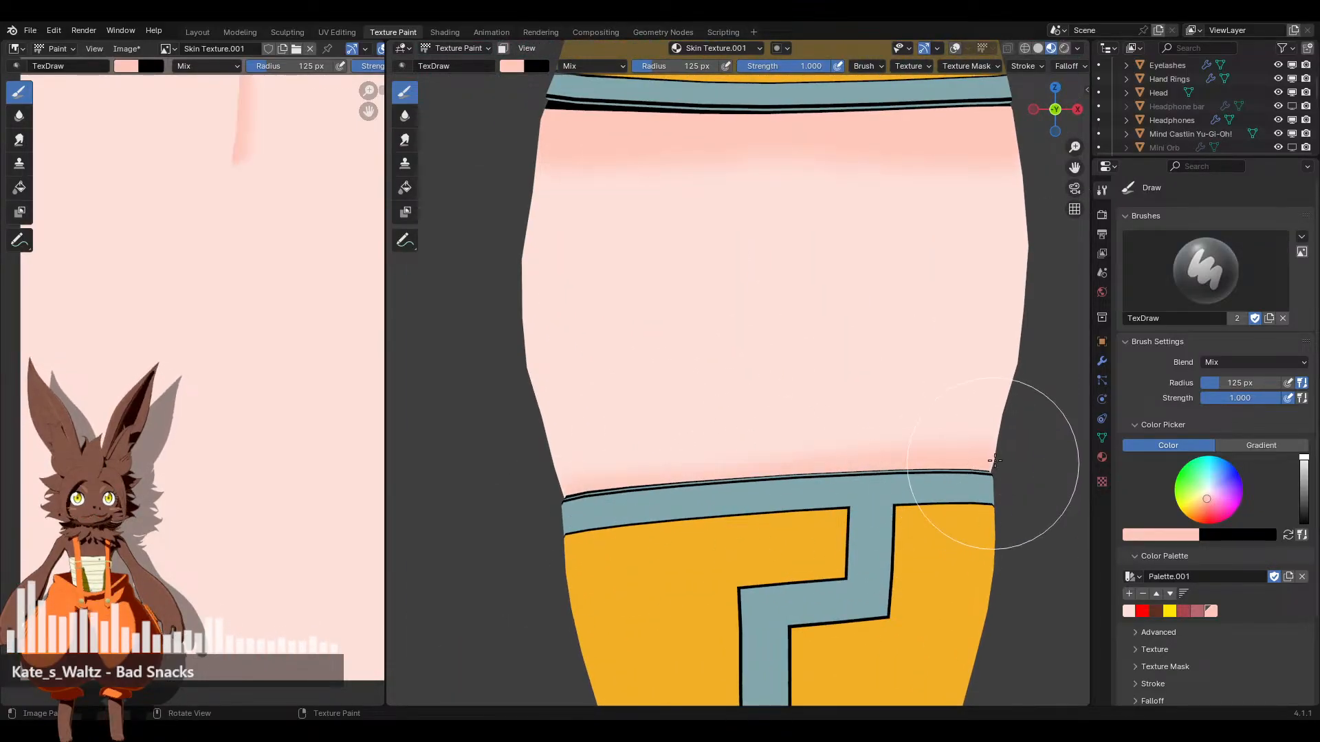
{"action": "left_click", "coordinate": [1077, 109]}
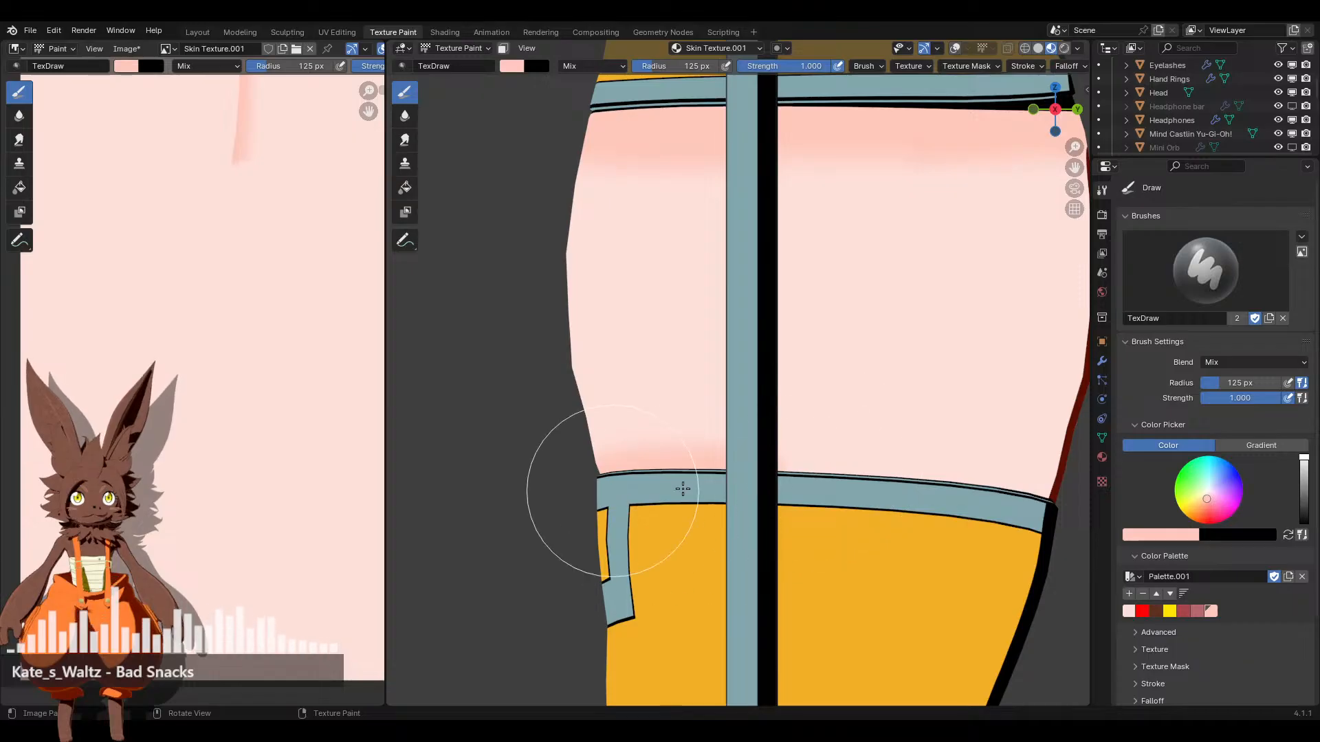
{"action": "left_click_drag", "start_coordinate": [1016, 526], "coordinate": [681, 523]}
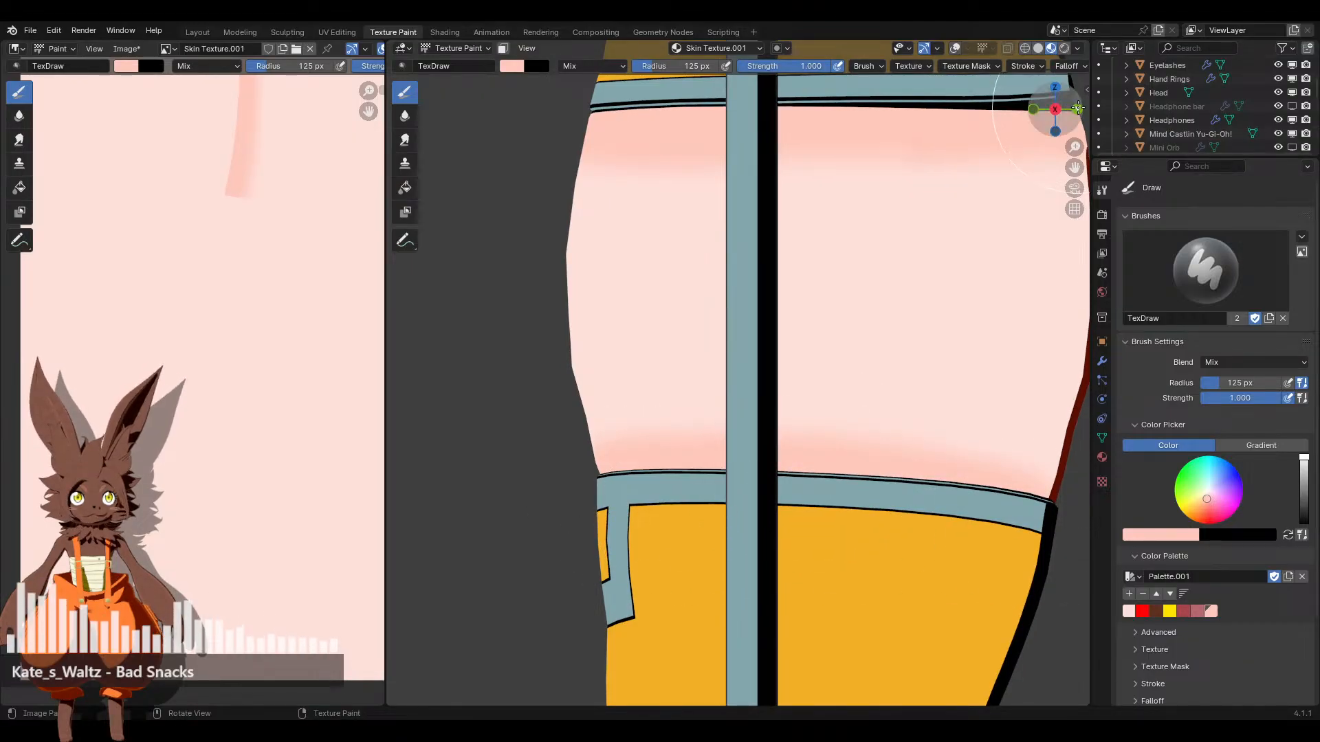
{"action": "left_click", "coordinate": [1077, 109]}
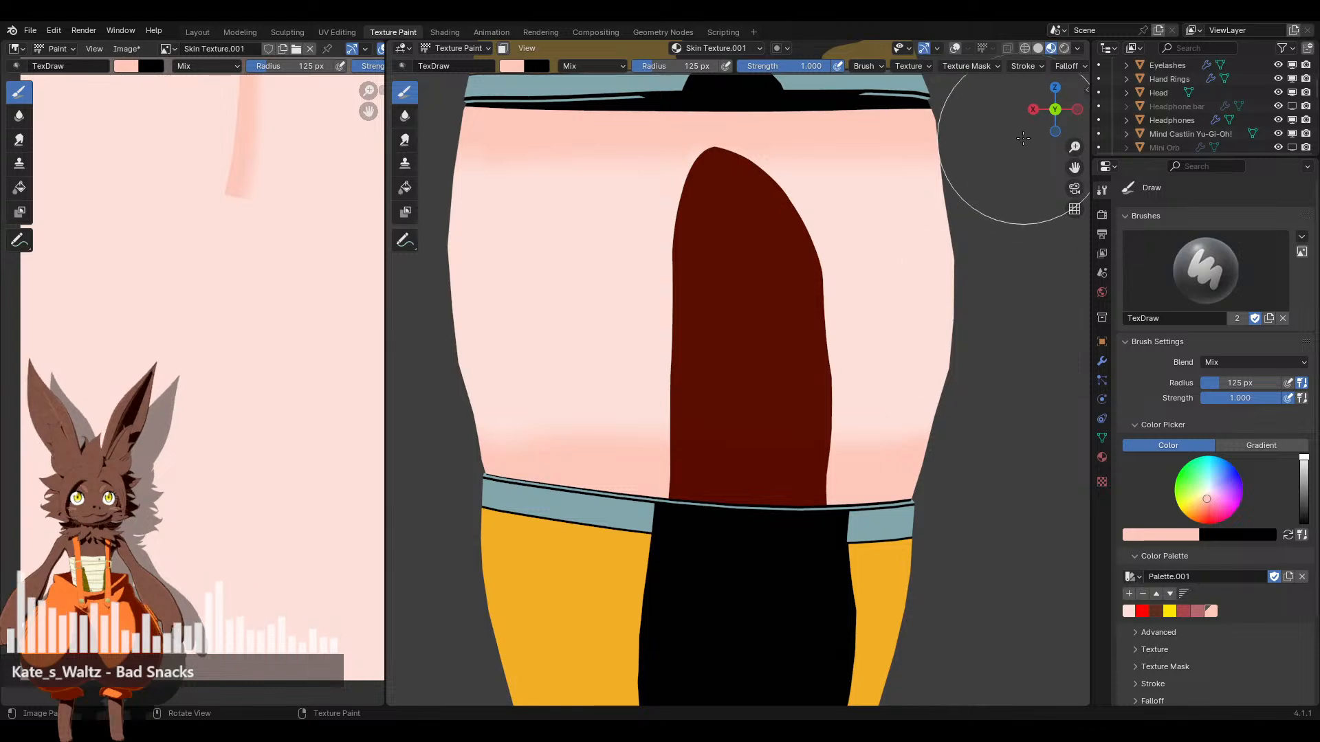
{"action": "left_click", "coordinate": [1033, 109]}
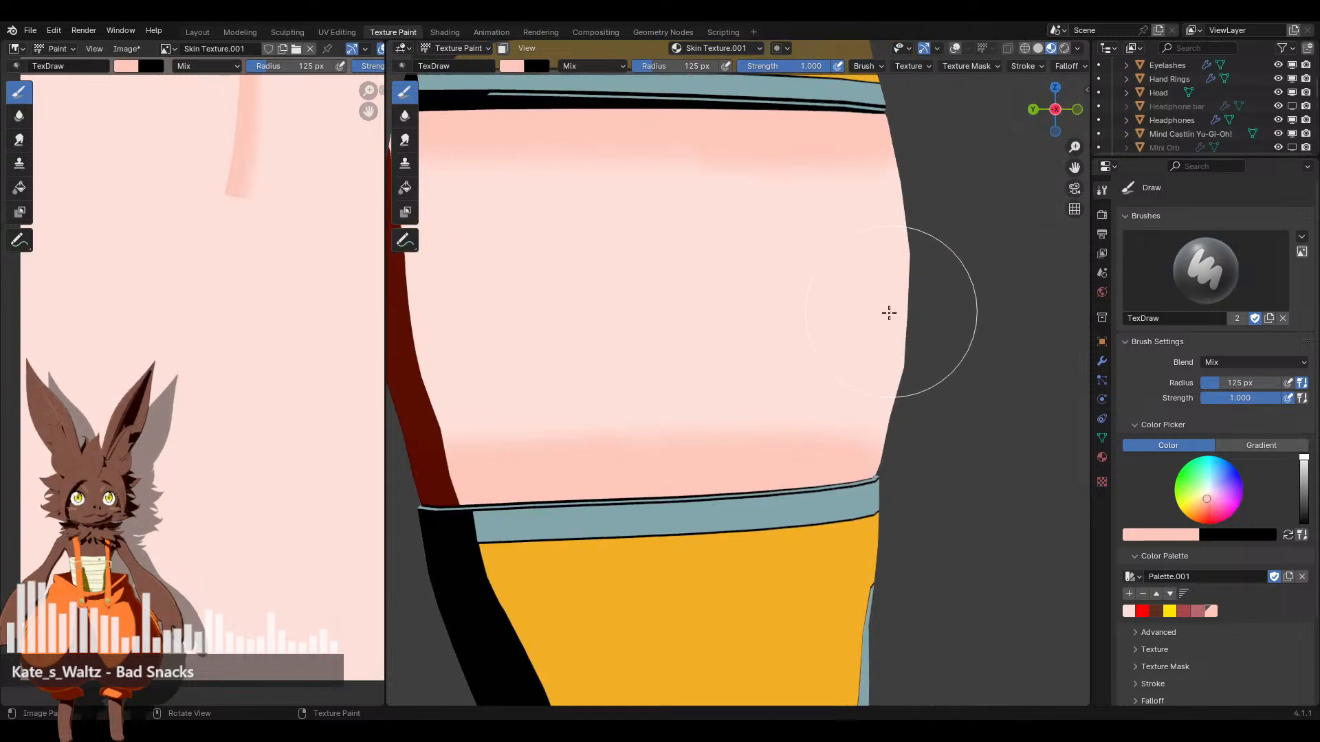
{"action": "left_click", "coordinate": [1077, 109]}
Try shading across the whole bare thigh with pink strokes at a distant zoom, and undo the result
{"action": "scroll", "coordinate": [916, 401], "scroll_direction": "down", "scroll_amount": 5}
{"action": "mouse_move", "coordinate": [868, 393]}
{"action": "middle_mouse_down"}
{"action": "mouse_move", "coordinate": [812, 389]}
{"action": "mouse_move", "coordinate": [766, 365]}
{"action": "mouse_move", "coordinate": [777, 381]}
{"action": "middle_mouse_up"}
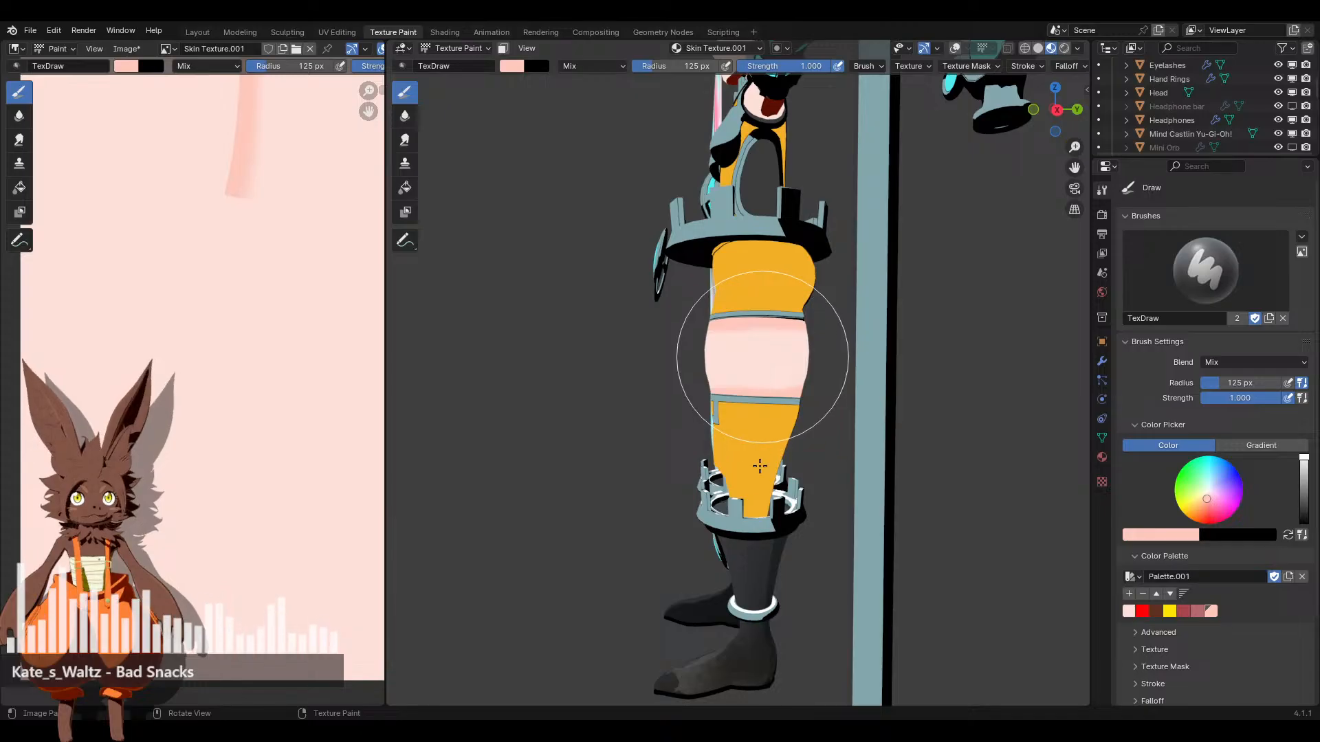
{"action": "scroll", "coordinate": [754, 479], "scroll_direction": "up", "scroll_amount": 4}
{"action": "middle_click_drag", "start_coordinate": [677, 468], "coordinate": [850, 472]}
{"action": "scroll", "coordinate": [850, 472], "scroll_direction": "up", "scroll_amount": 2}
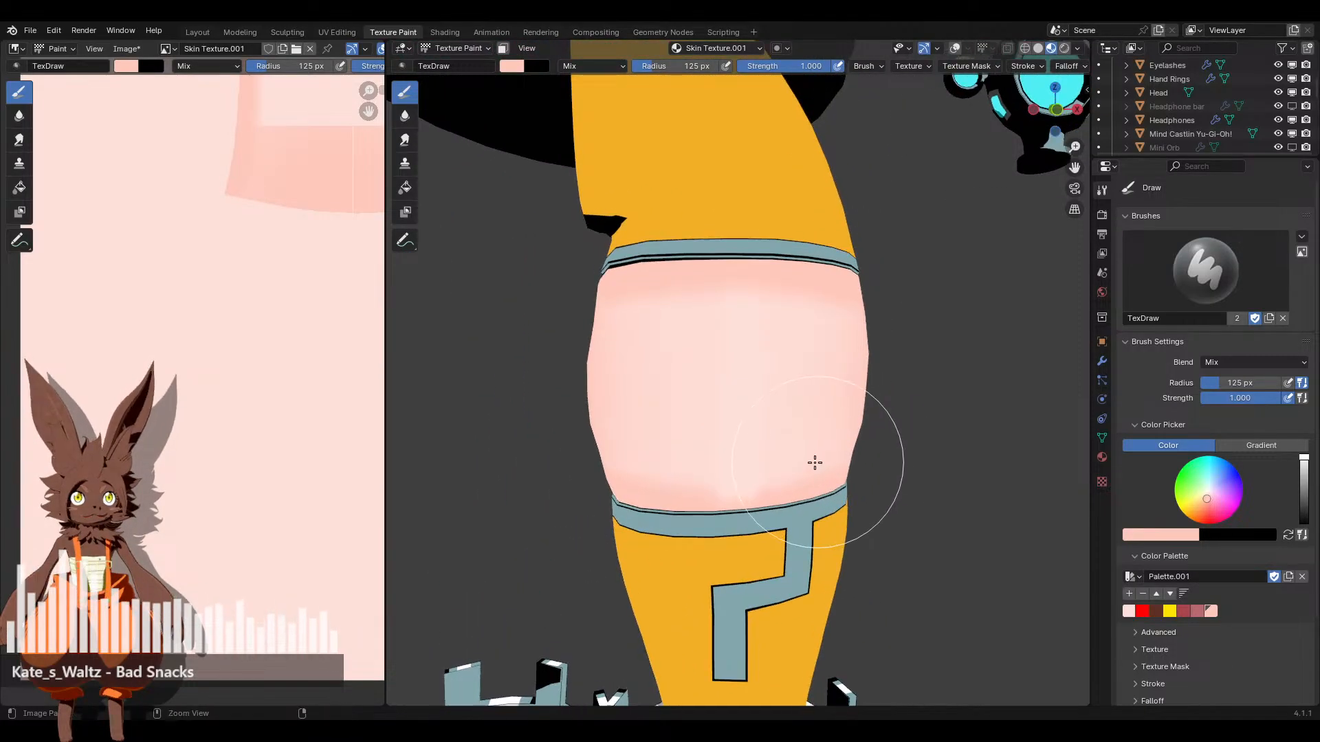
{"action": "key", "text": "ctrl+z"}
Examine the pink shading at the upper and lower edges of the thigh from several angles and distances
{"action": "middle_click_drag", "start_coordinate": [811, 395], "coordinate": [725, 387]}
{"action": "middle_click_drag", "start_coordinate": [670, 584], "coordinate": [744, 530]}
{"action": "scroll", "coordinate": [732, 563], "scroll_direction": "up", "scroll_amount": 2}
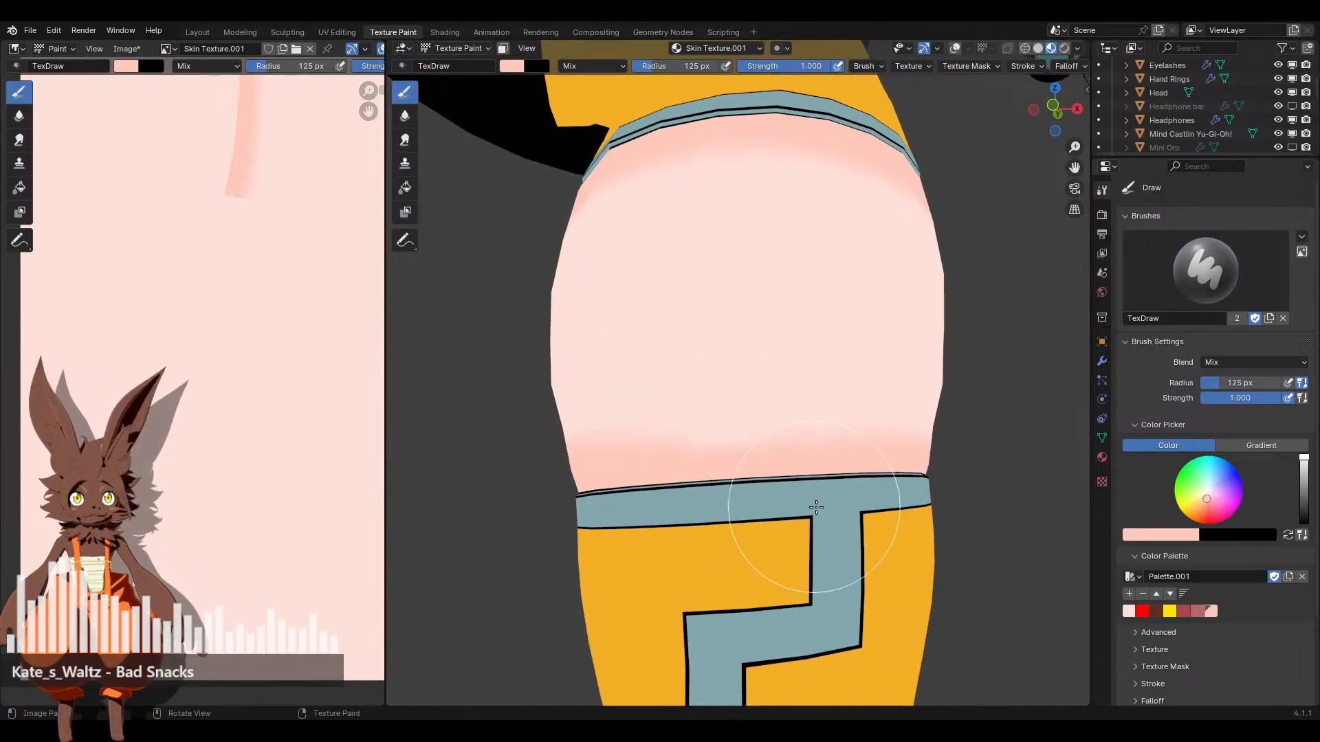
{"action": "mouse_move", "coordinate": [752, 541]}
{"action": "middle_mouse_down"}
{"action": "mouse_move", "coordinate": [814, 530]}
{"action": "mouse_move", "coordinate": [770, 545]}
{"action": "middle_mouse_up"}
{"action": "scroll", "coordinate": [773, 526], "scroll_direction": "down", "scroll_amount": 7}
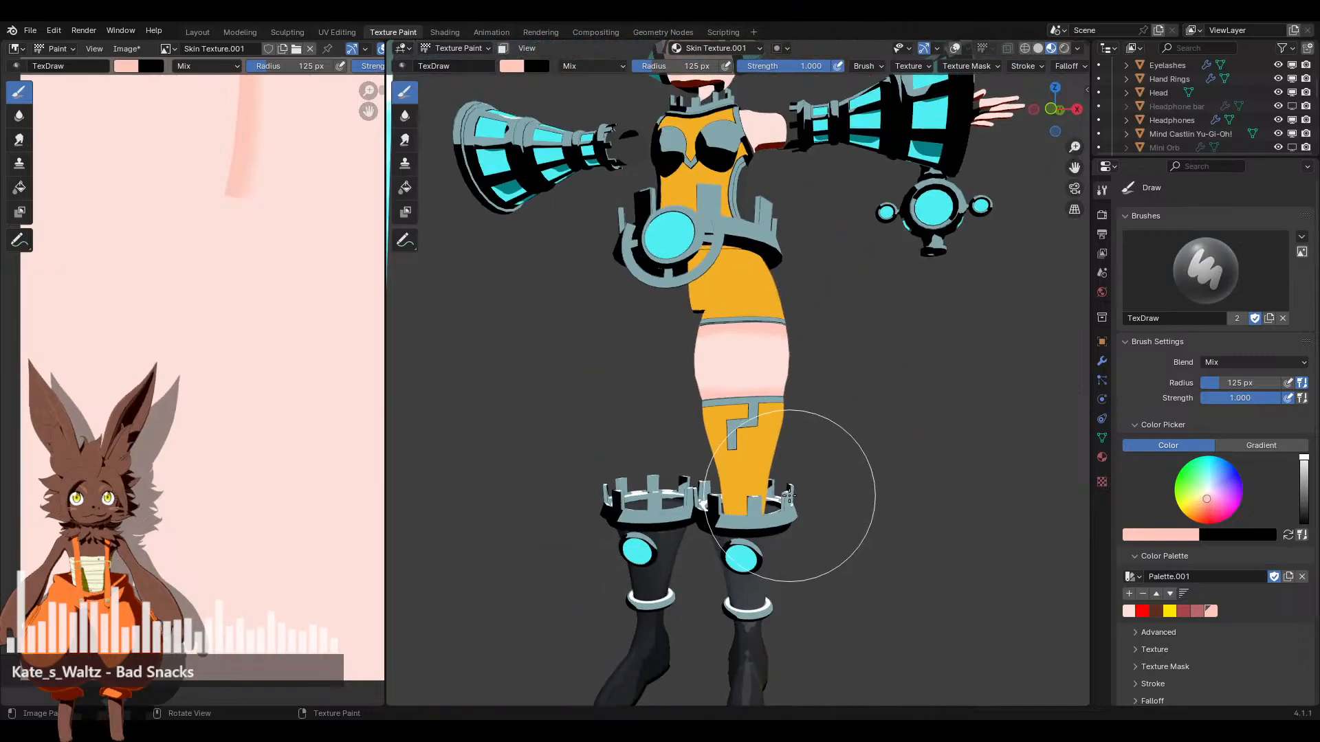
{"action": "middle_click_drag", "start_coordinate": [789, 495], "coordinate": [775, 509]}
{"action": "scroll", "coordinate": [775, 509], "scroll_direction": "up", "scroll_amount": 2}
{"action": "scroll", "coordinate": [884, 412], "scroll_direction": "down", "scroll_amount": 2}
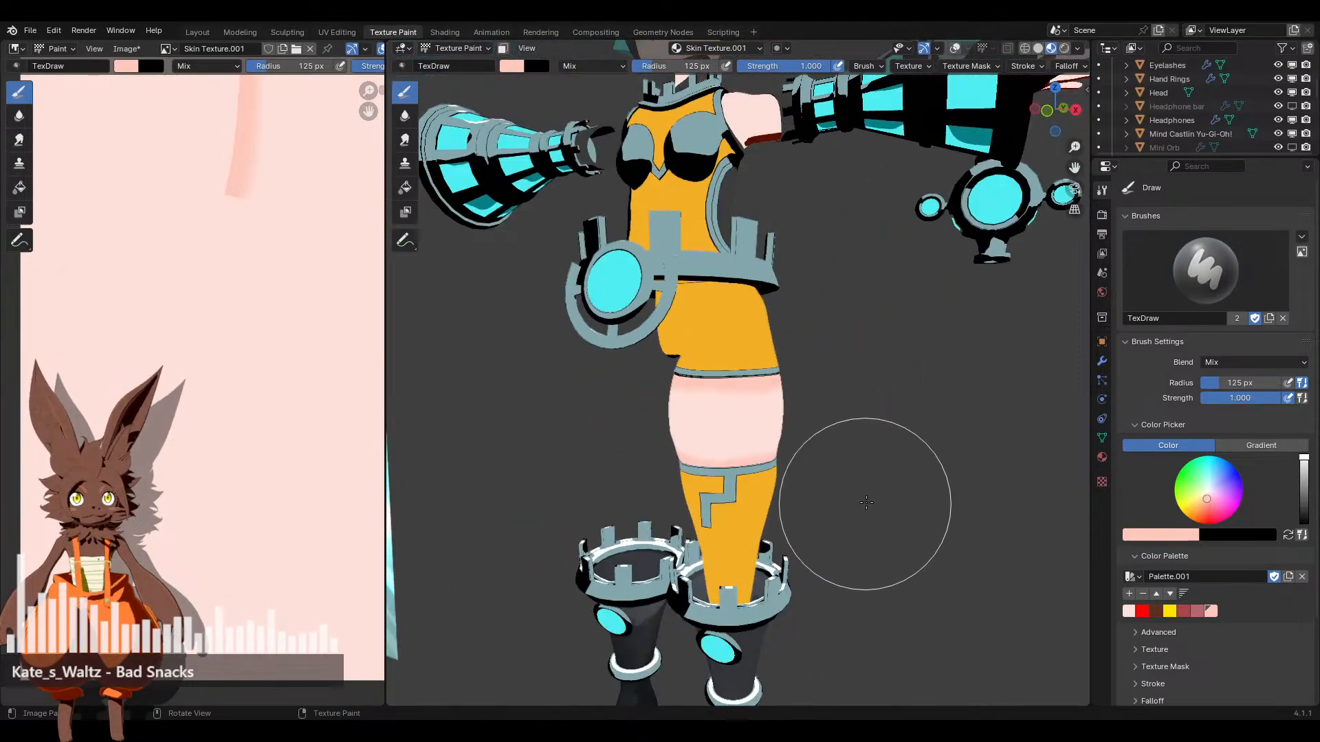
{"action": "middle_click_drag", "start_coordinate": [863, 537], "coordinate": [739, 445]}
{"action": "scroll", "coordinate": [790, 467], "scroll_direction": "down", "scroll_amount": 3}
{"action": "scroll", "coordinate": [762, 480], "scroll_direction": "up", "scroll_amount": 4}
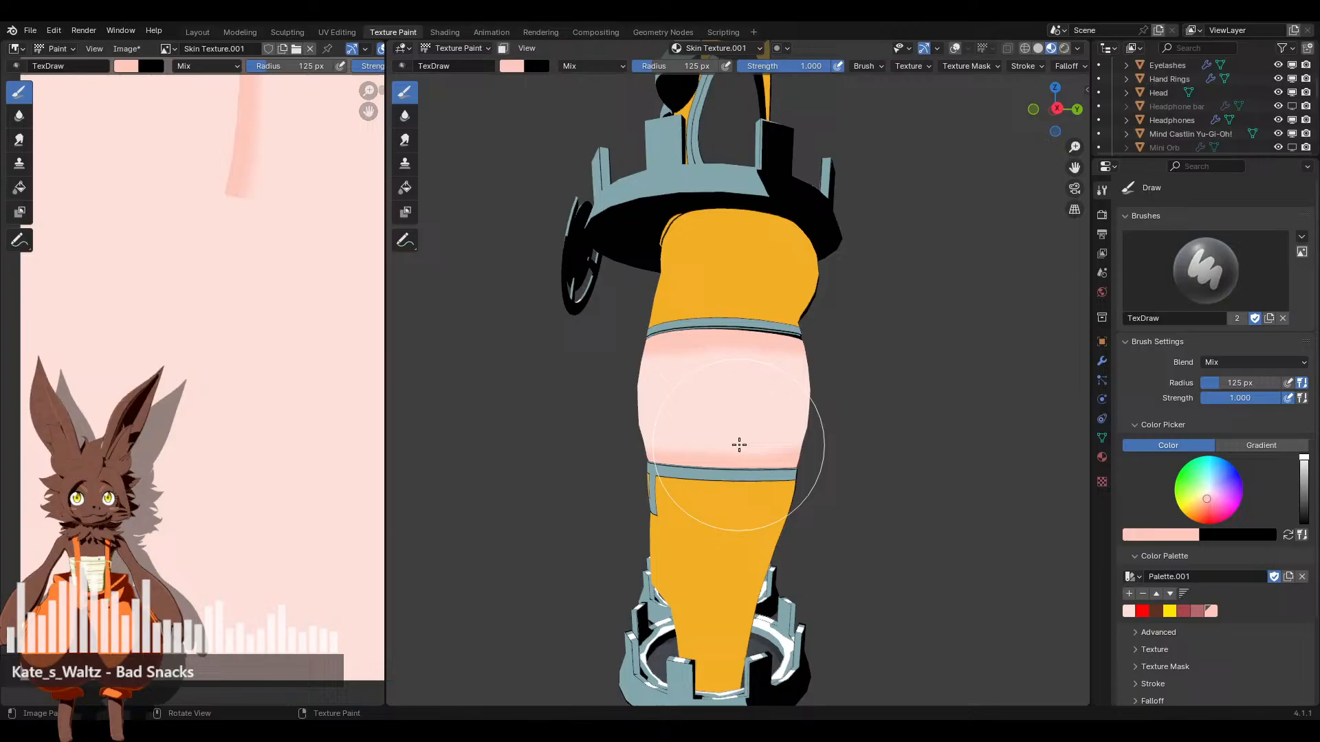
Try another pink stroke near the thigh's lower edge, and undo it
{"action": "left_click", "coordinate": [727, 400]}
{"action": "mouse_move", "coordinate": [596, 473]}
{"action": "middle_mouse_down"}
{"action": "mouse_move", "coordinate": [715, 478]}
{"action": "mouse_move", "coordinate": [727, 466]}
{"action": "mouse_move", "coordinate": [613, 473]}
{"action": "middle_mouse_up"}
{"action": "key", "text": "ctrl+z"}
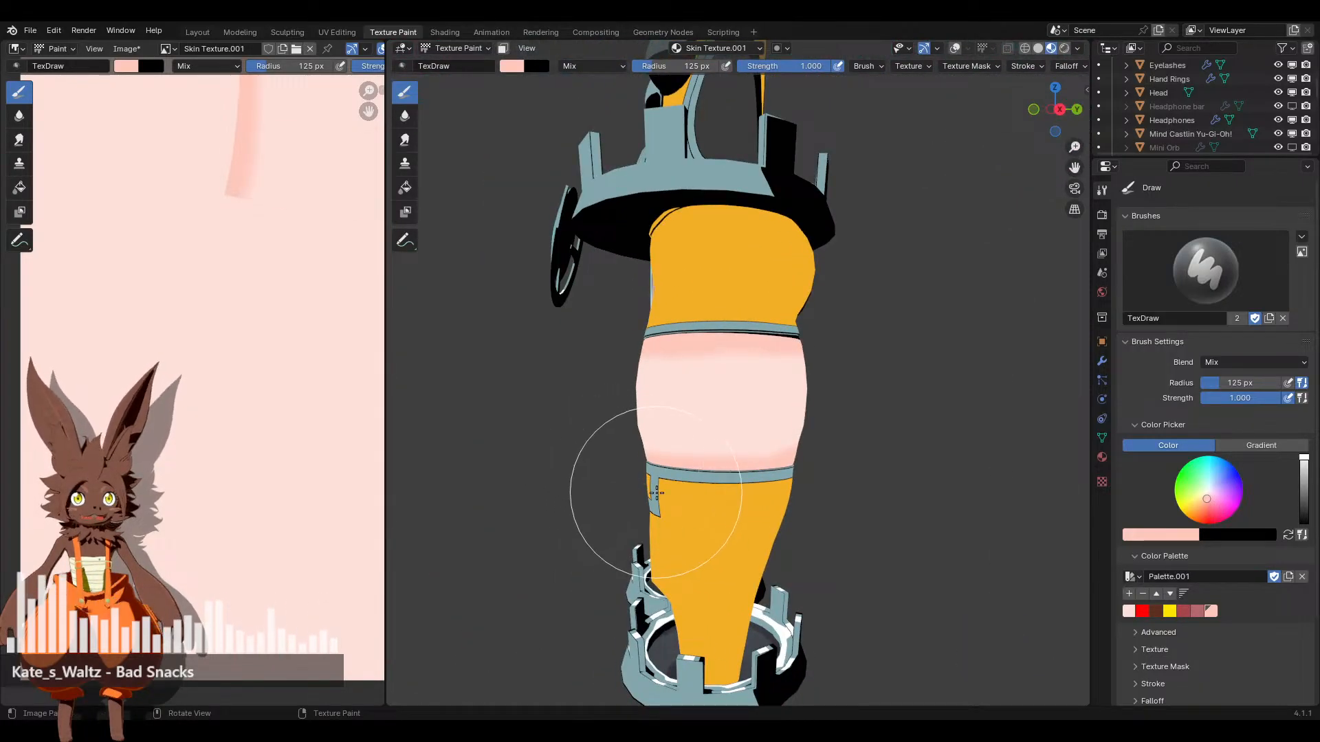
Change the brush color to a darker, more saturated salmon pink
{"action": "scroll", "coordinate": [736, 502], "scroll_direction": "up", "scroll_amount": 3}
{"action": "mouse_move", "coordinate": [745, 445]}
{"action": "middle_mouse_down"}
{"action": "mouse_move", "coordinate": [681, 445]}
{"action": "mouse_move", "coordinate": [761, 433]}
{"action": "middle_mouse_up"}
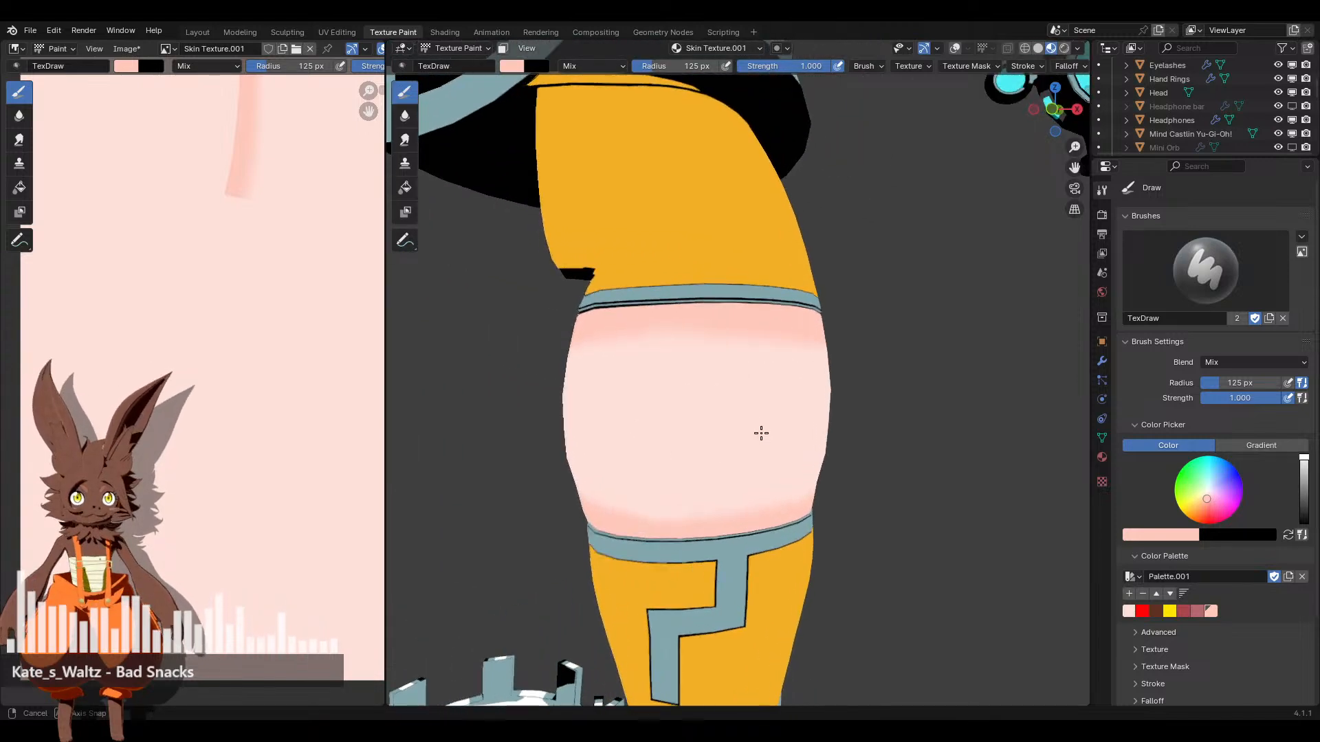
{"action": "left_click", "coordinate": [1051, 108]}
{"action": "scroll", "coordinate": [836, 472], "scroll_direction": "up", "scroll_amount": 5}
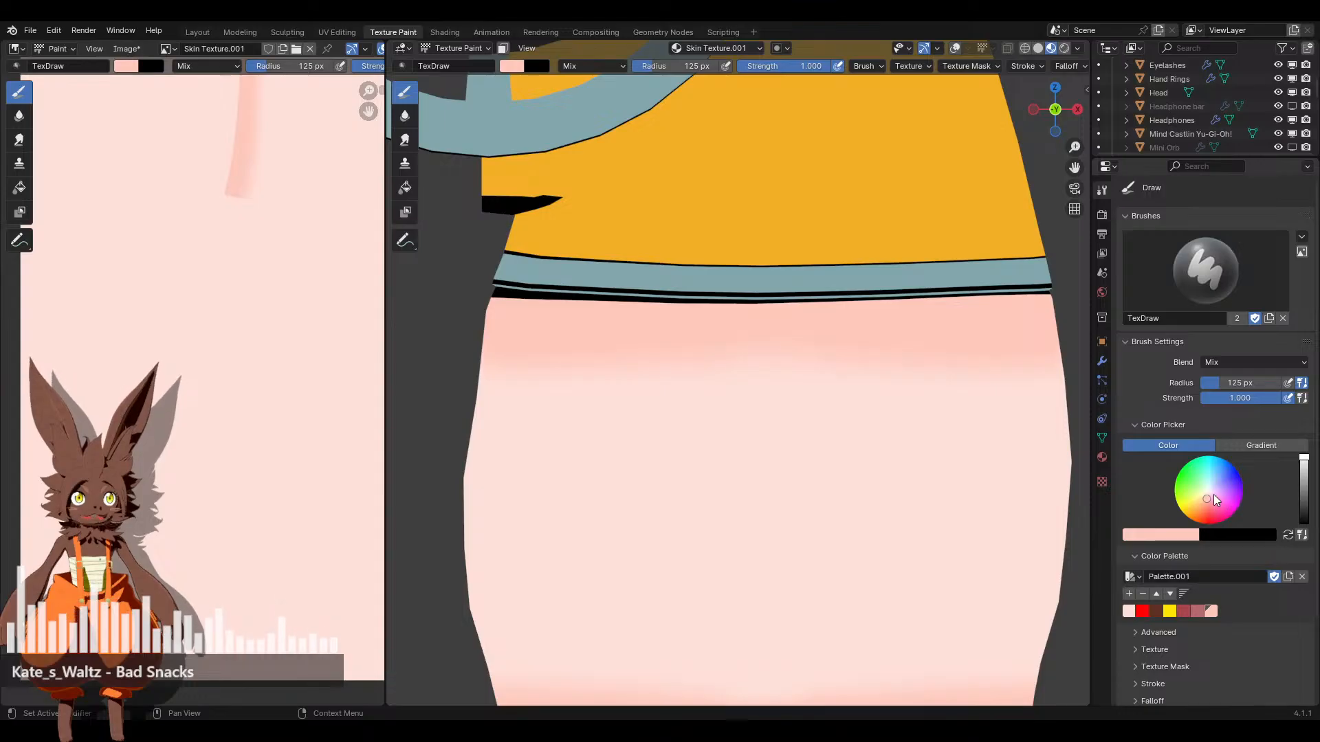
{"action": "left_click", "coordinate": [1177, 535]}
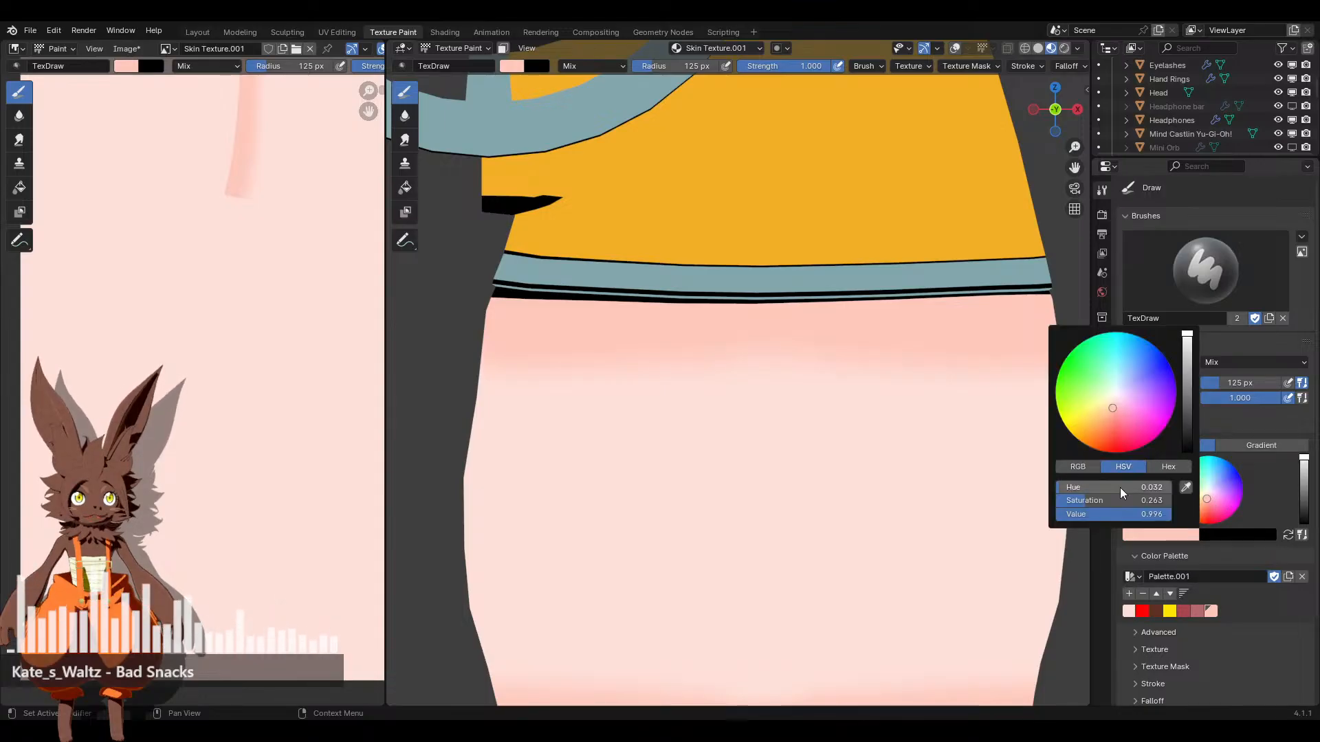
{"action": "left_click", "coordinate": [1191, 340]}
Paint a narrow darker salmon shadow directly below the shorts hem across the front of the thigh
{"action": "middle_click_drag", "start_coordinate": [753, 333], "coordinate": [792, 432], "text": "shift"}
{"action": "scroll", "coordinate": [793, 436], "scroll_direction": "up", "scroll_amount": 3}
{"action": "scroll", "coordinate": [784, 441], "scroll_direction": "down", "scroll_amount": 1}
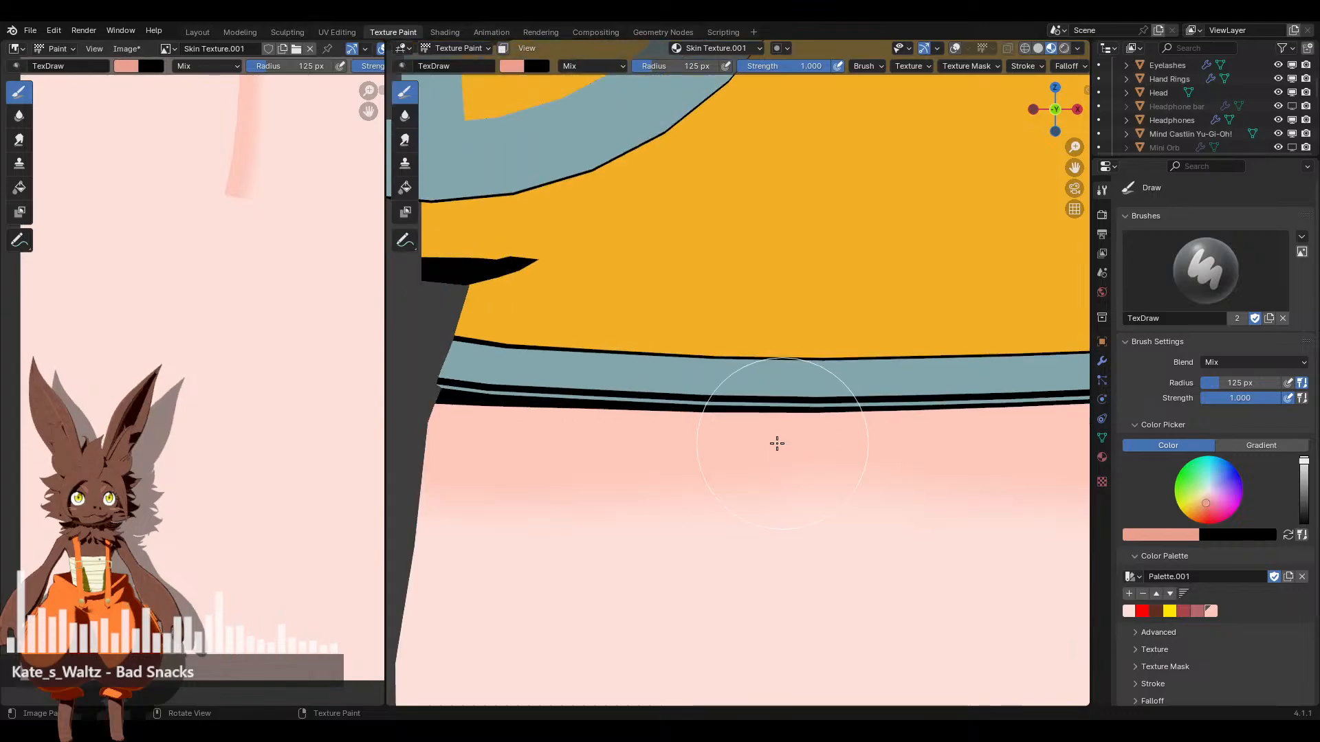
{"action": "scroll", "coordinate": [777, 443], "scroll_direction": "down", "scroll_amount": 1}
{"action": "mouse_move", "coordinate": [525, 383]}
{"action": "left_mouse_down"}
{"action": "mouse_move", "coordinate": [495, 369]}
{"action": "mouse_move", "coordinate": [1011, 348]}
{"action": "mouse_move", "coordinate": [919, 354]}
{"action": "left_mouse_up"}
{"action": "mouse_move", "coordinate": [919, 353]}
{"action": "middle_mouse_down", "text": "shift"}
{"action": "mouse_move", "coordinate": [523, 366]}
{"action": "mouse_move", "coordinate": [587, 348]}
{"action": "mouse_move", "coordinate": [775, 378]}
{"action": "middle_mouse_up", "text": "shift"}
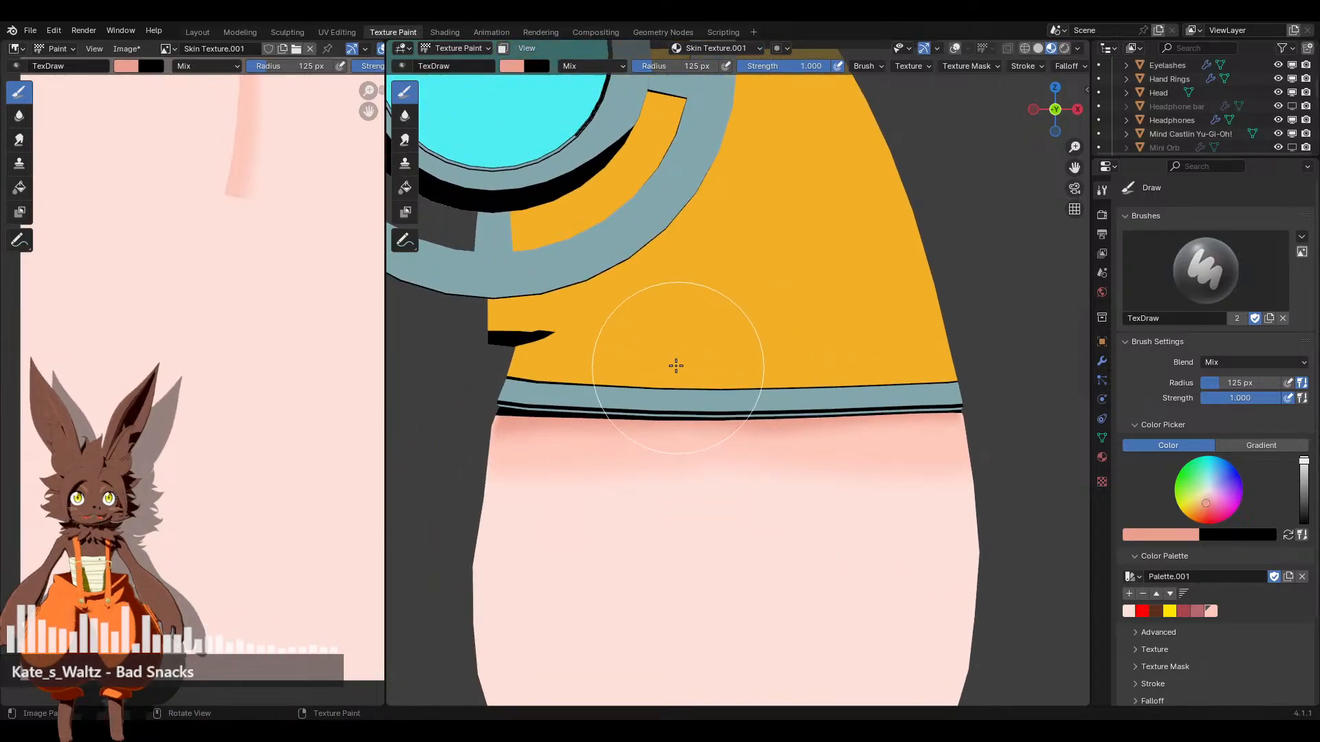
Continue the darker salmon shadow below the shorts hem around the thigh's outer side, back and inner side
{"action": "left_click", "coordinate": [1076, 109]}
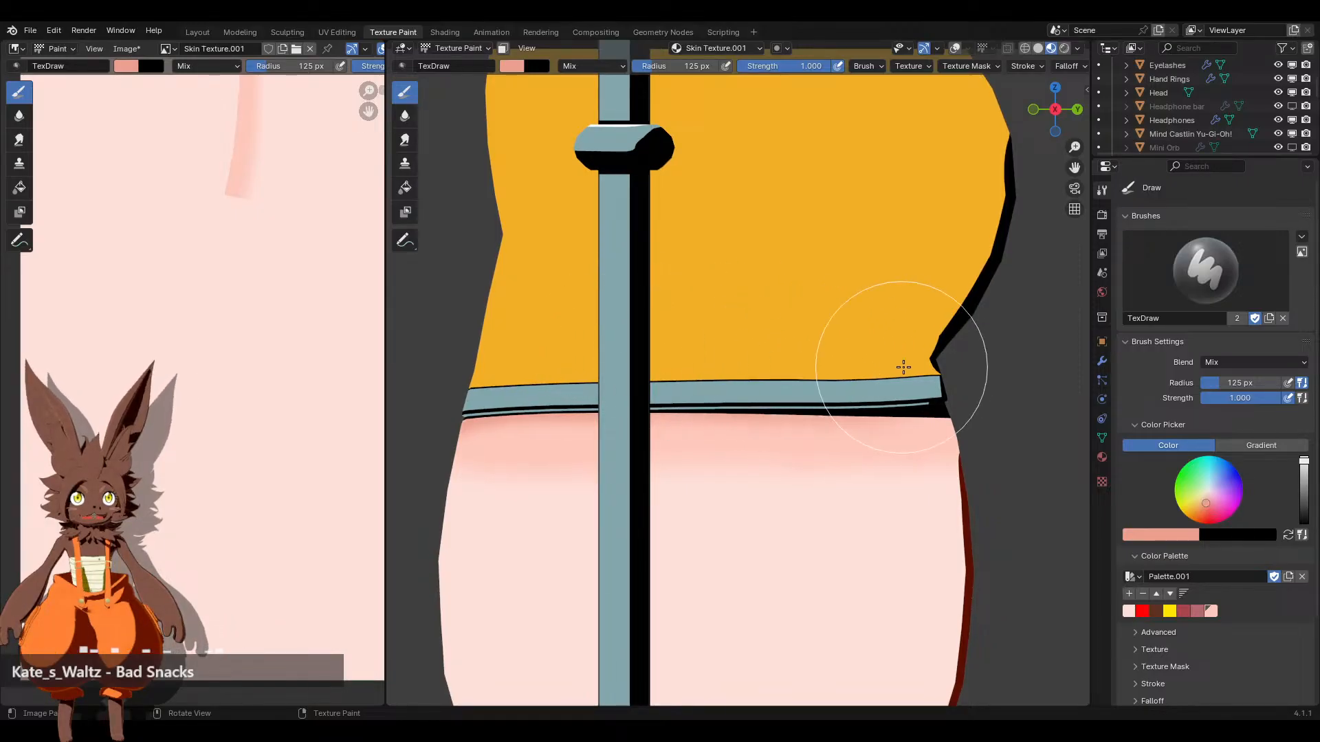
{"action": "left_click", "coordinate": [1077, 109]}
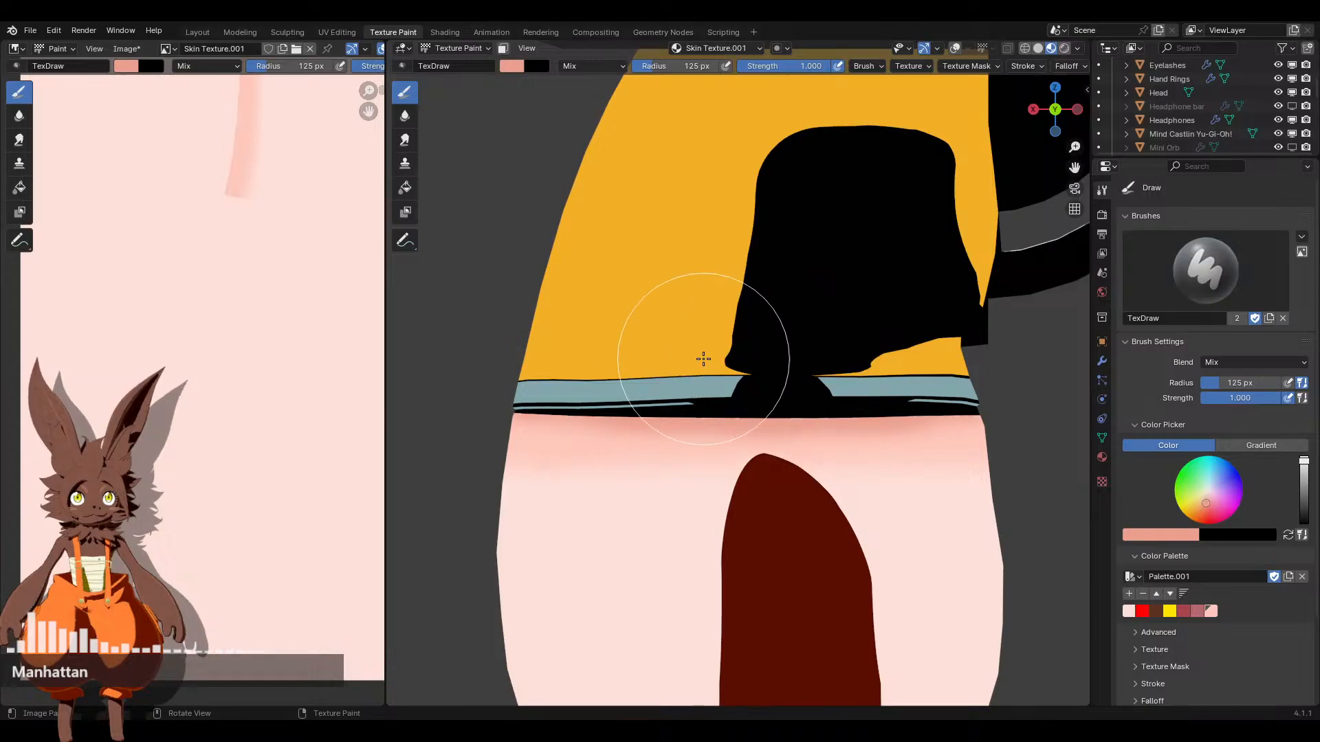
{"action": "mouse_move", "coordinate": [802, 324]}
{"action": "middle_mouse_down"}
{"action": "mouse_move", "coordinate": [858, 348]}
{"action": "mouse_move", "coordinate": [791, 371]}
{"action": "mouse_move", "coordinate": [825, 358]}
{"action": "middle_mouse_up"}
{"action": "scroll", "coordinate": [825, 358], "scroll_direction": "up", "scroll_amount": 2}
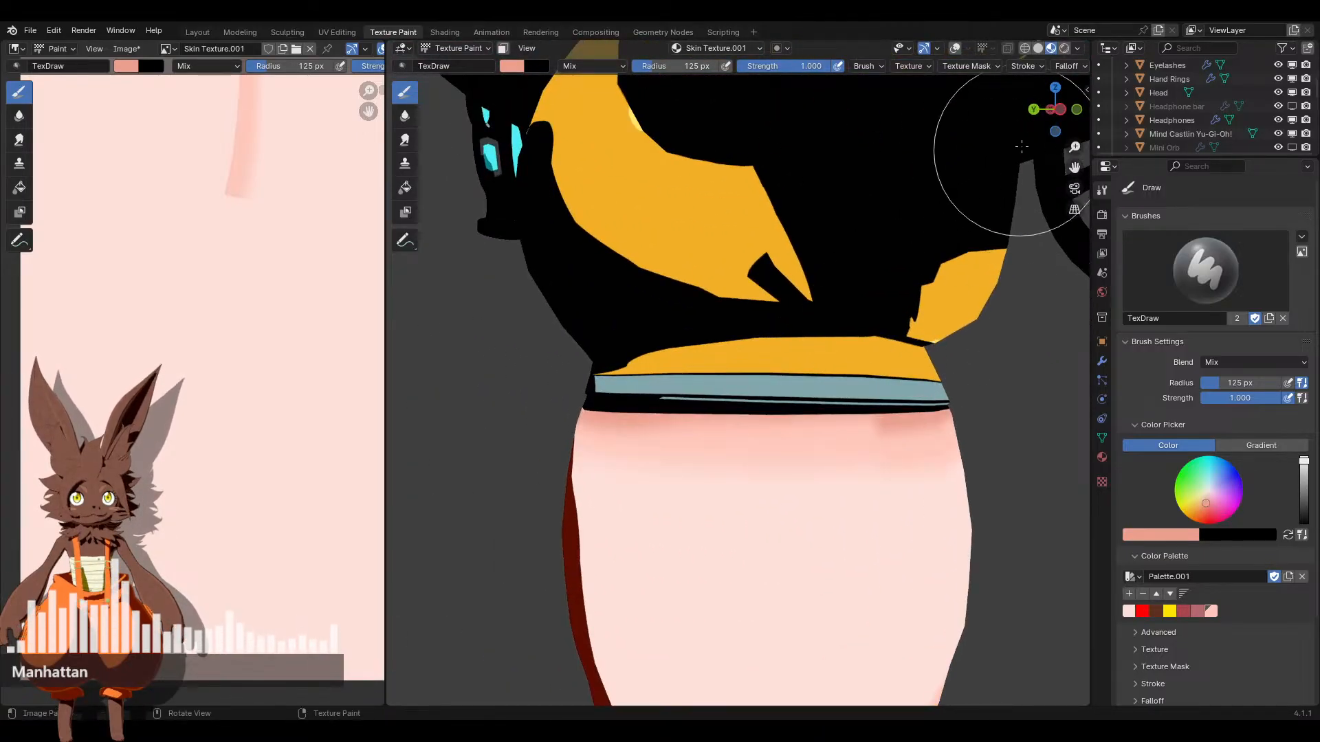
{"action": "left_click", "coordinate": [1056, 110]}
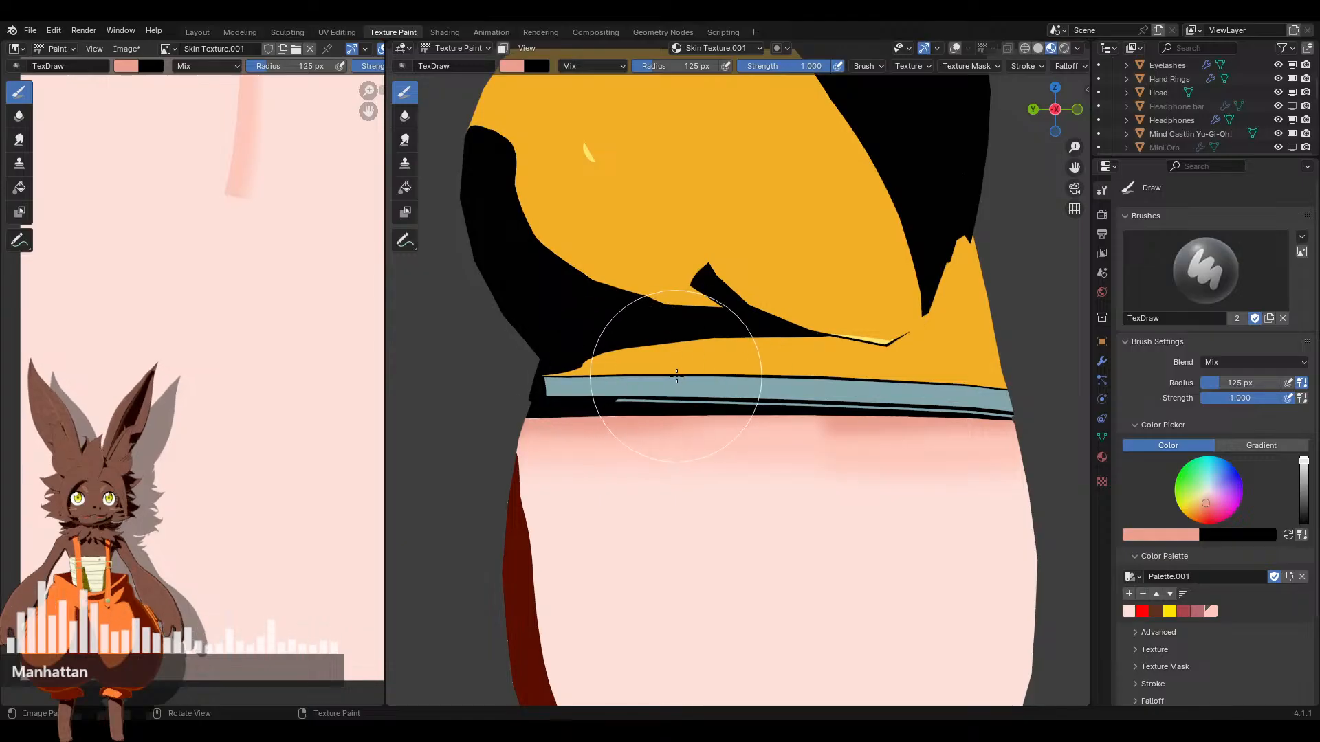
{"action": "mouse_move", "coordinate": [921, 363]}
{"action": "middle_mouse_down"}
{"action": "mouse_move", "coordinate": [936, 330]}
{"action": "mouse_move", "coordinate": [780, 348]}
{"action": "middle_mouse_up"}
{"action": "scroll", "coordinate": [1232, 569], "scroll_direction": "down", "scroll_amount": 5}
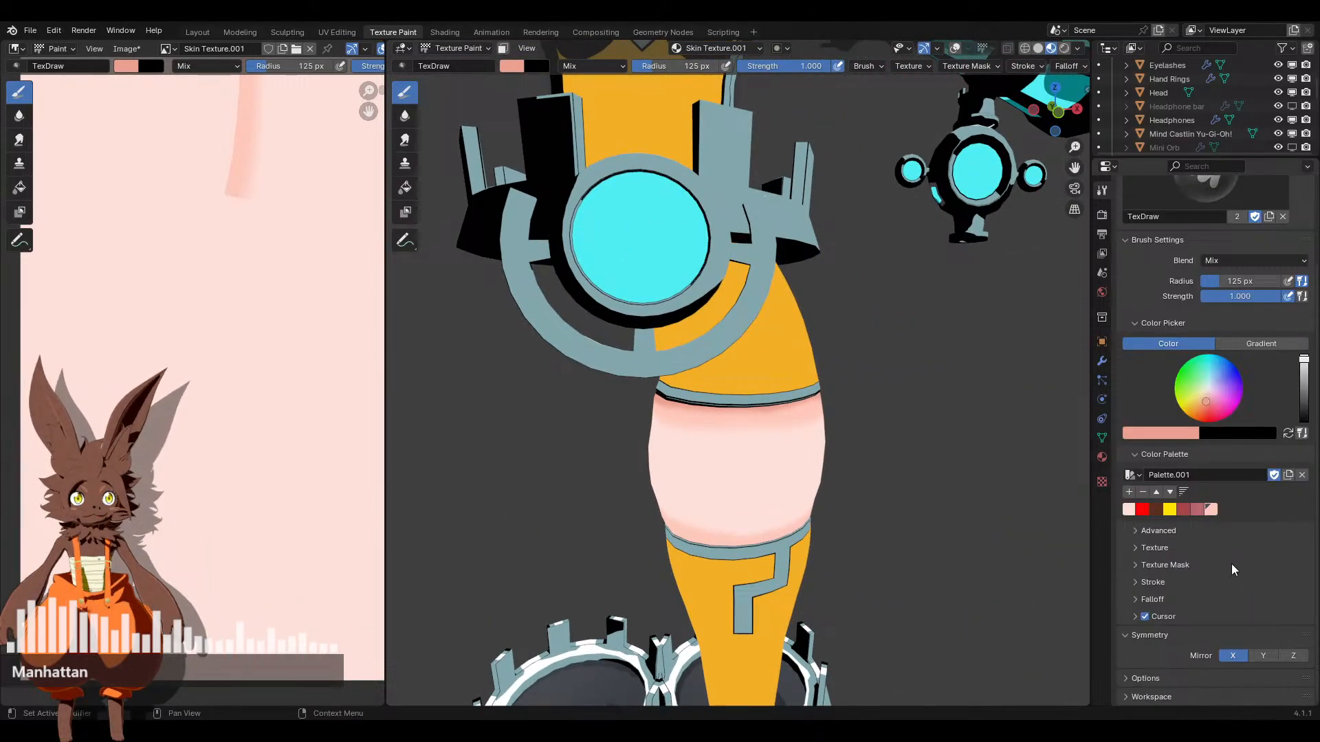
{"action": "mouse_move", "coordinate": [741, 471]}
{"action": "middle_mouse_down"}
{"action": "mouse_move", "coordinate": [756, 460]}
{"action": "mouse_move", "coordinate": [745, 472]}
{"action": "middle_mouse_up"}
{"action": "scroll", "coordinate": [745, 472], "scroll_direction": "up", "scroll_amount": 5}
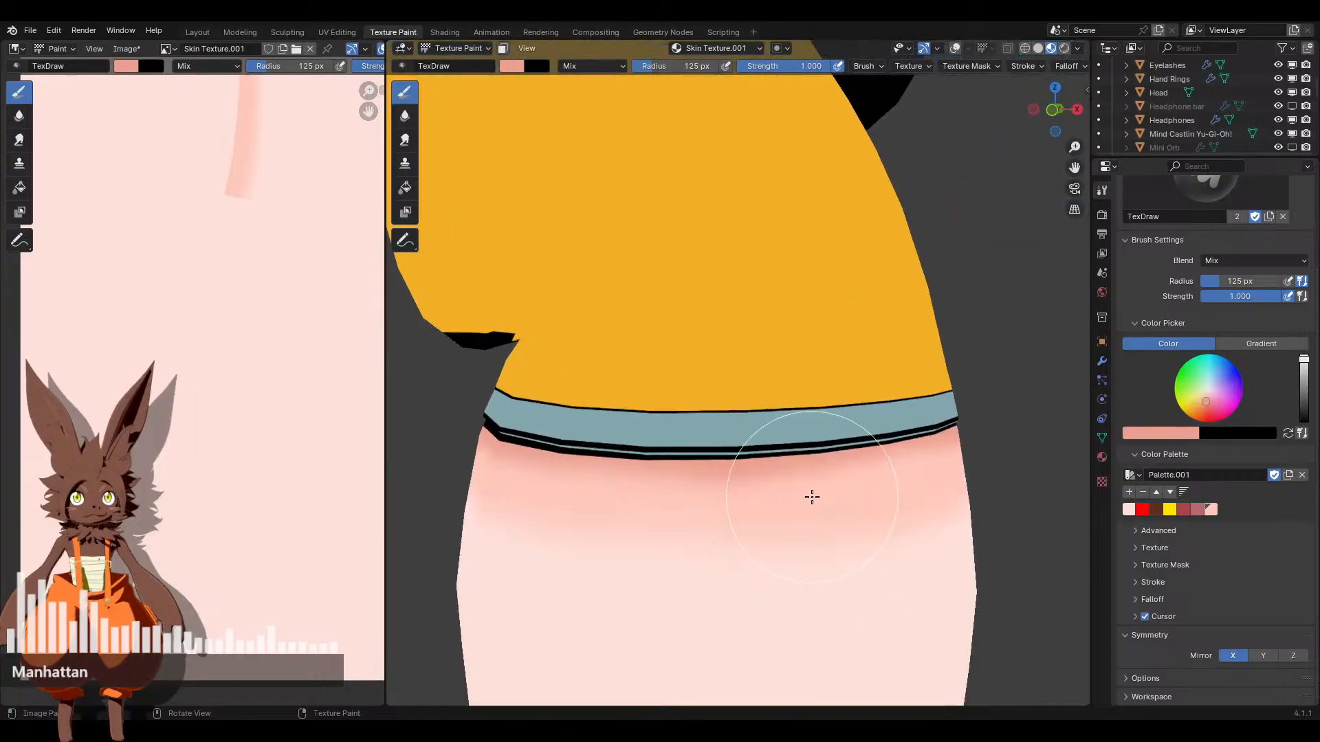
{"action": "middle_click_drag", "start_coordinate": [800, 506], "coordinate": [803, 515]}
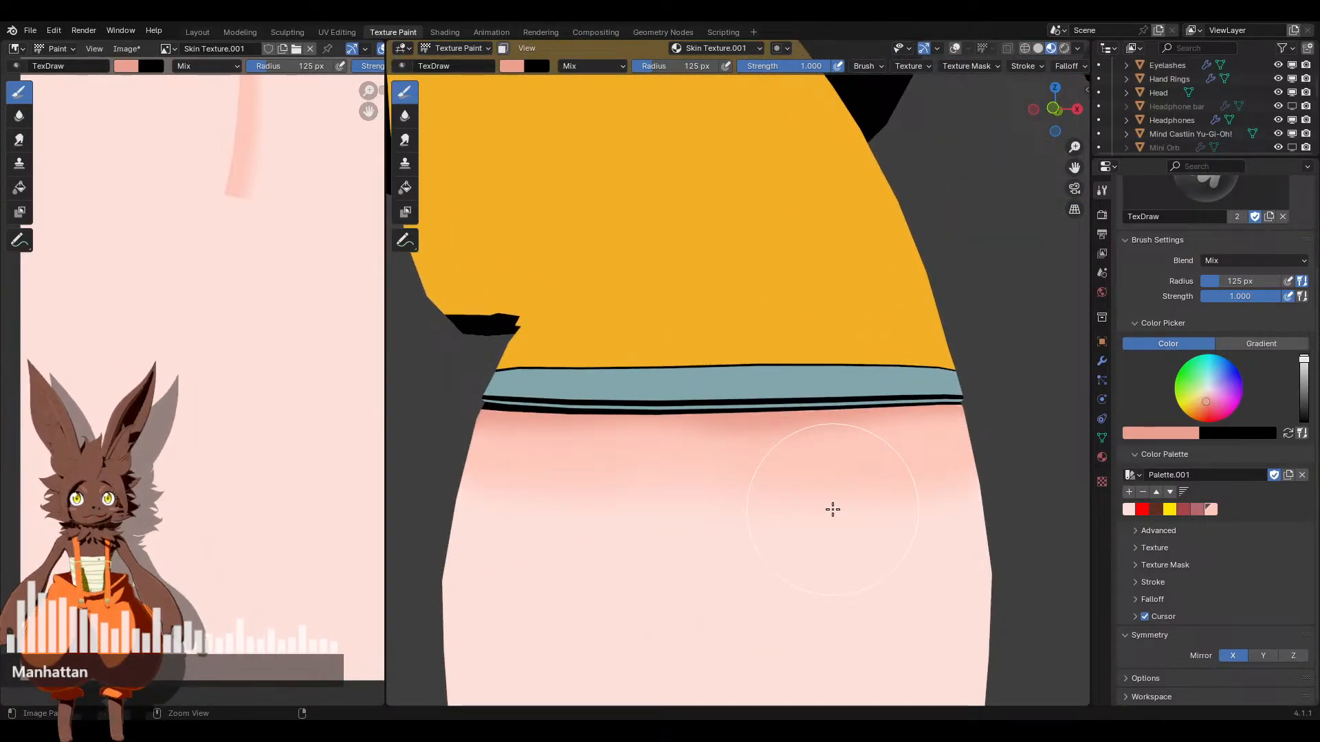
Soften the upper edge of the pink shadow above the stocking band across the front of the thigh
{"action": "scroll", "coordinate": [832, 509], "scroll_direction": "down", "scroll_amount": 6}
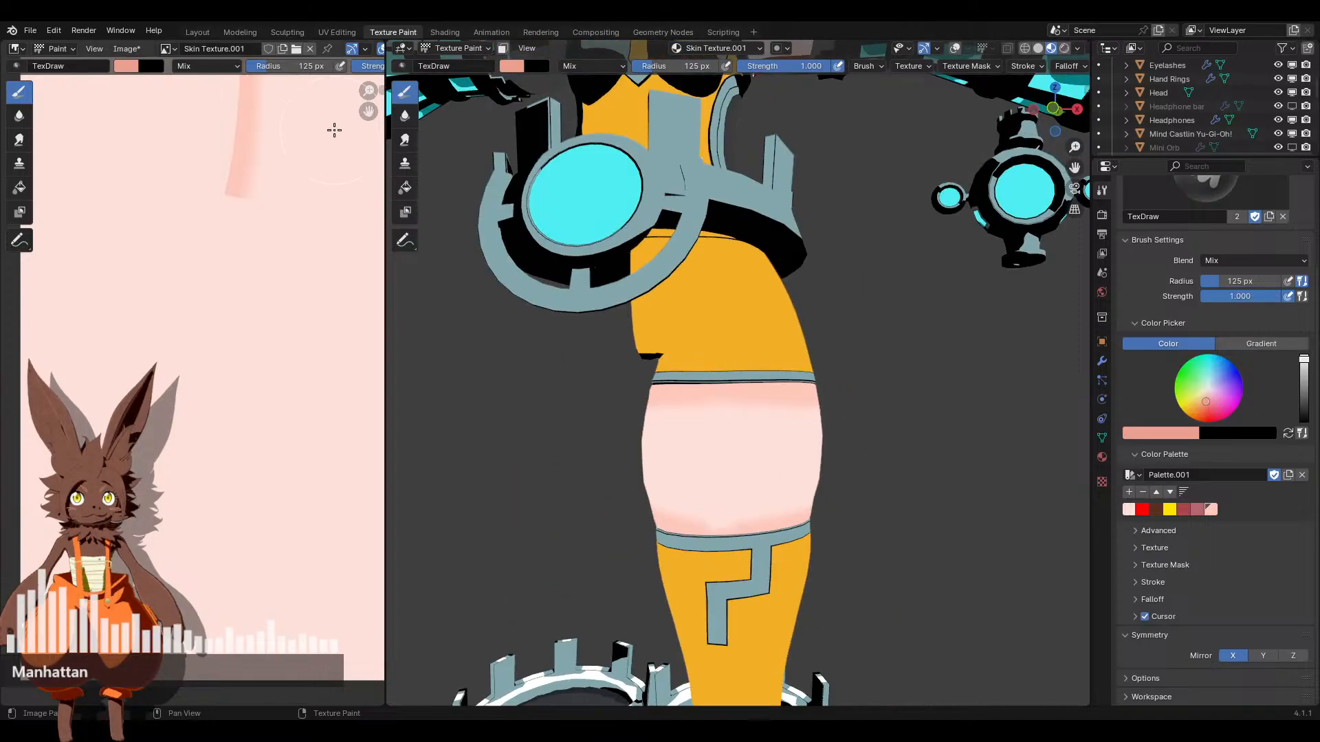
{"action": "left_click", "coordinate": [53, 30]}
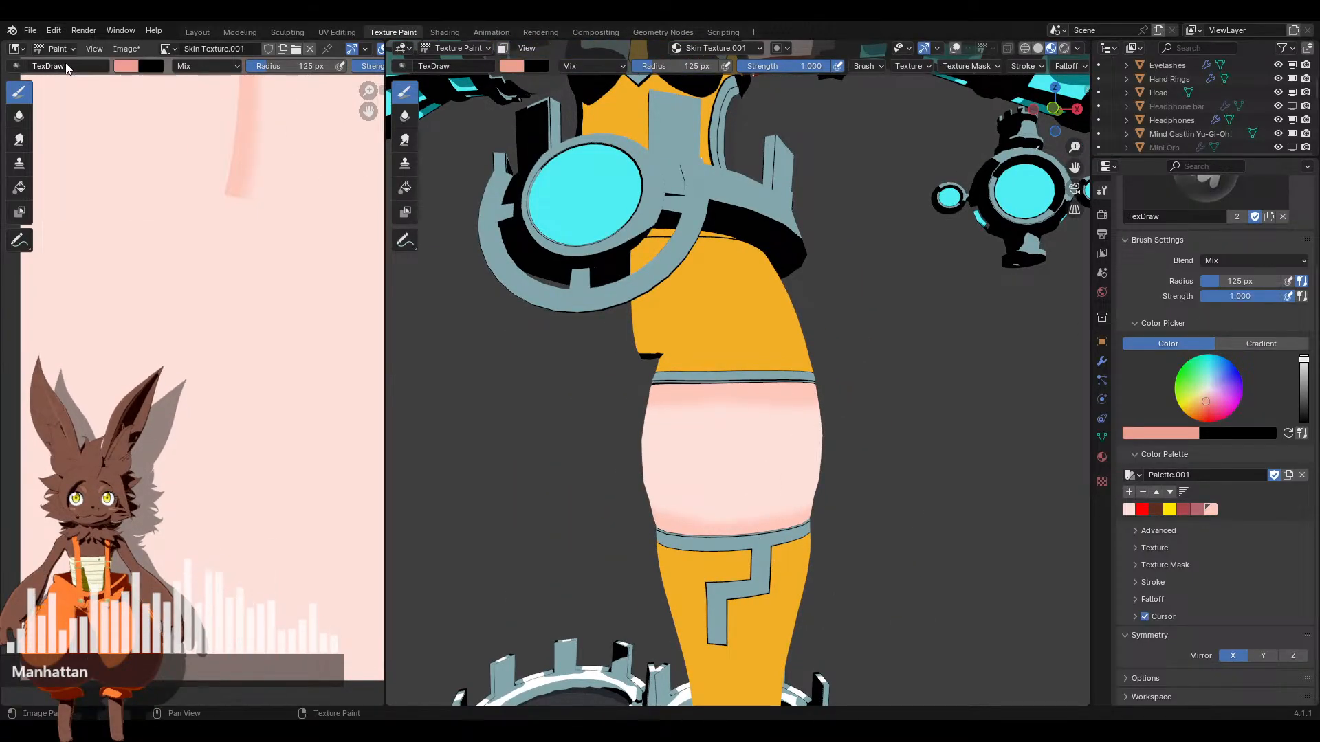
{"action": "scroll", "coordinate": [775, 368], "scroll_direction": "up", "scroll_amount": 5}
{"action": "scroll", "coordinate": [848, 385], "scroll_direction": "up", "scroll_amount": 1}
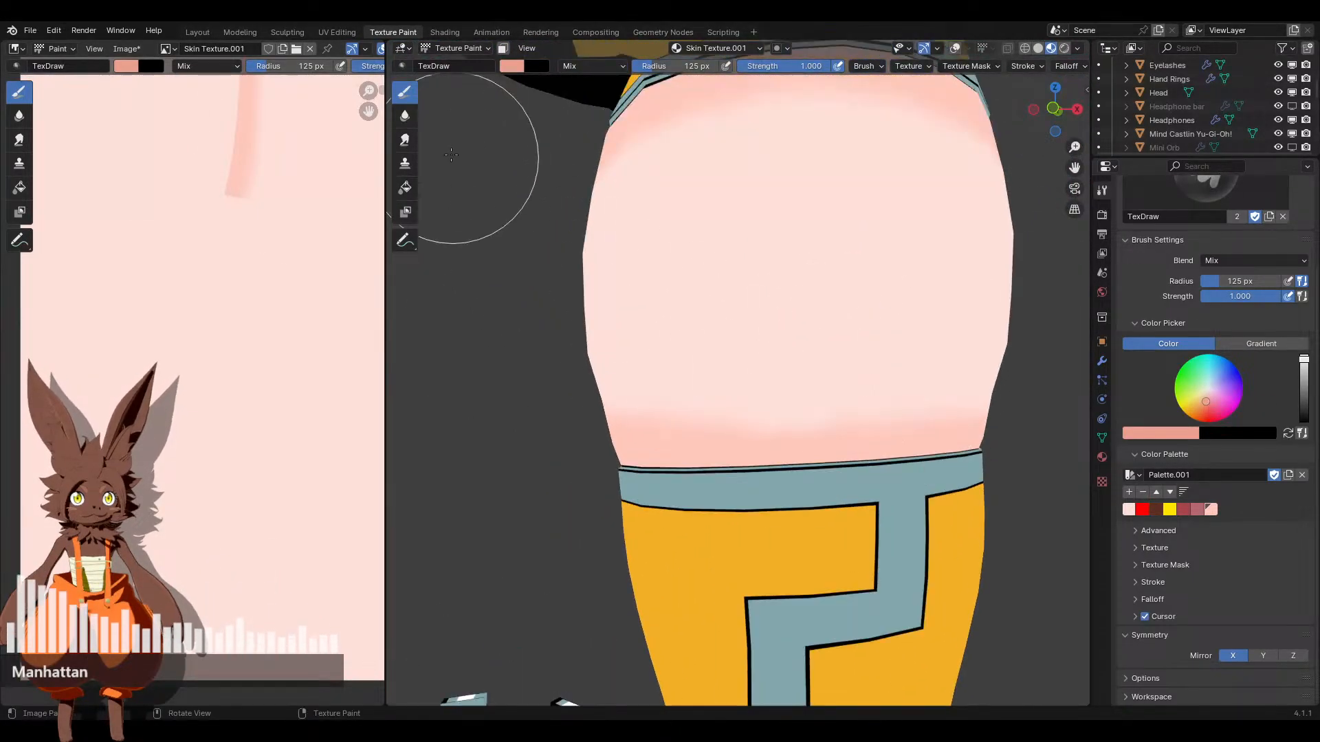
{"action": "left_click", "coordinate": [405, 115]}
{"action": "scroll", "coordinate": [768, 386], "scroll_direction": "up", "scroll_amount": 3}
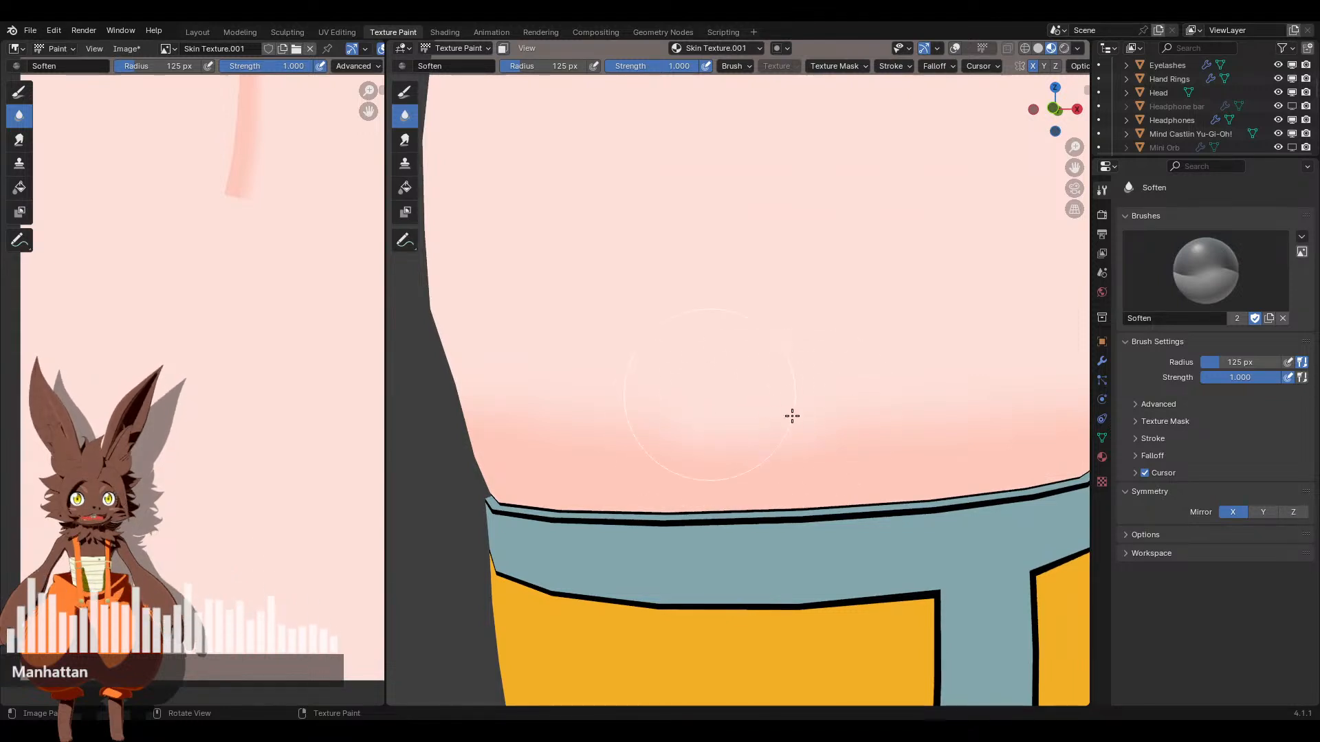
{"action": "scroll", "coordinate": [867, 397], "scroll_direction": "down", "scroll_amount": 4}
{"action": "scroll", "coordinate": [852, 352], "scroll_direction": "up", "scroll_amount": 4}
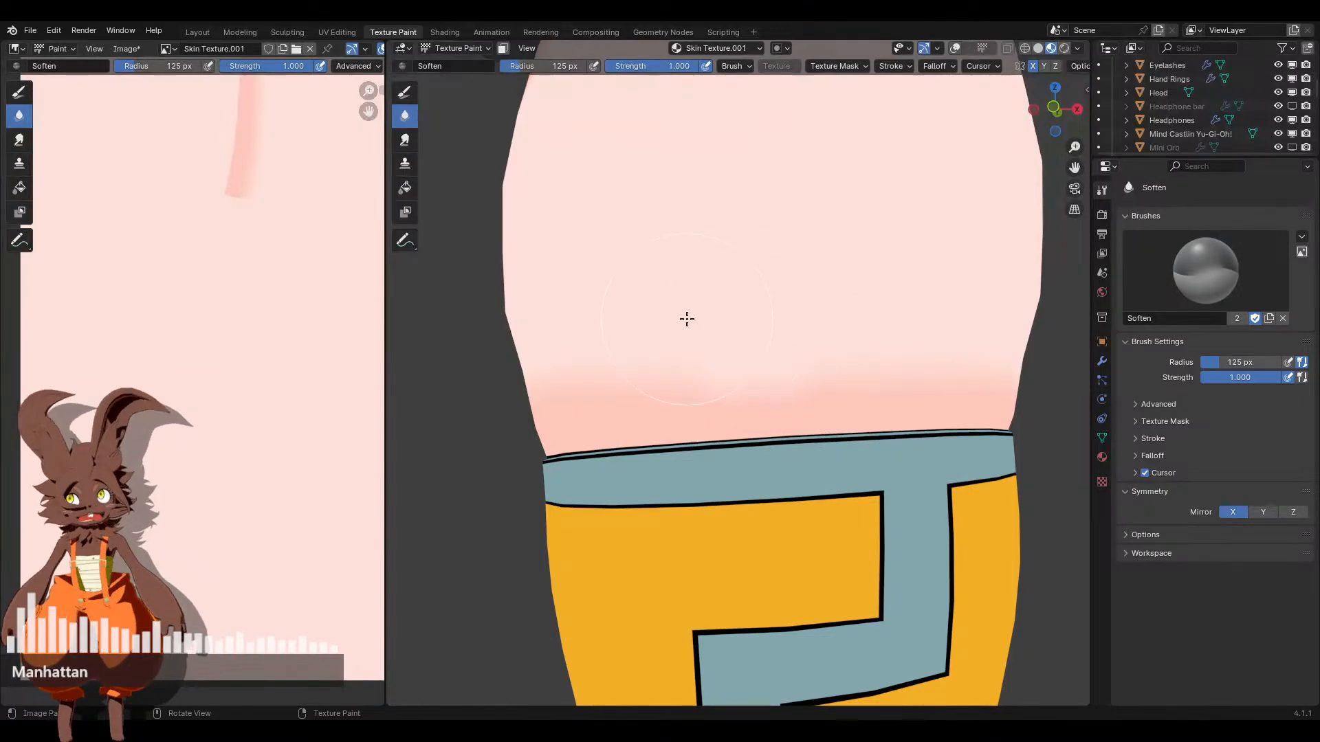
Paint more light pink from the palette into the shadow above the stocking band and soften its upper edge
{"action": "left_click", "coordinate": [404, 92]}
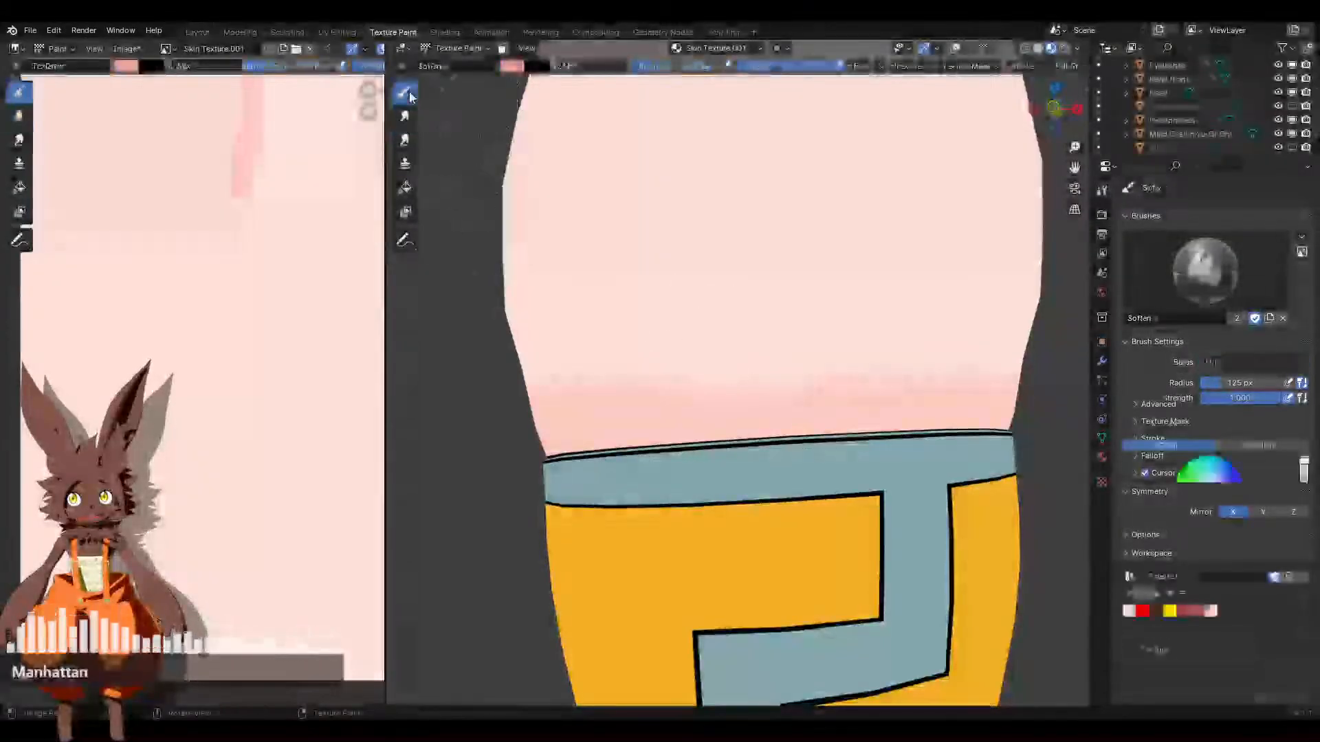
{"action": "left_click", "coordinate": [1211, 611]}
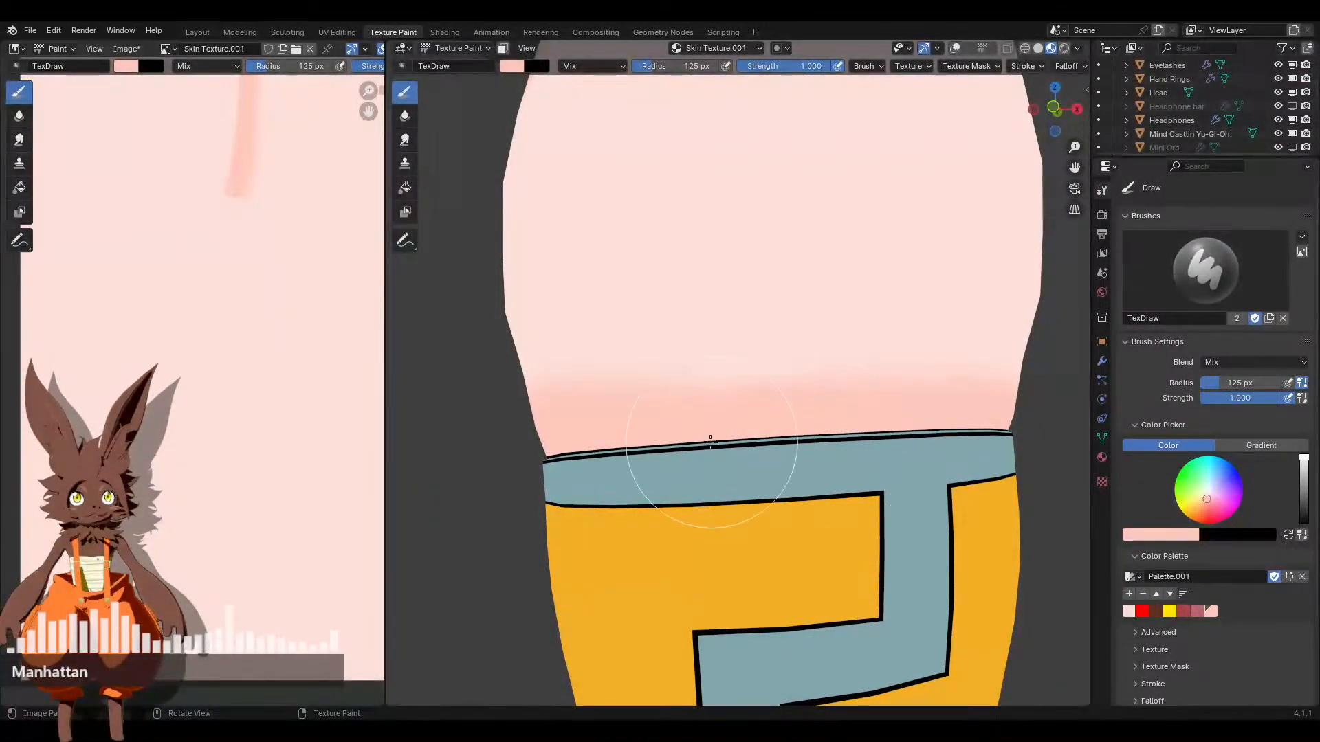
{"action": "left_click", "coordinate": [405, 116]}
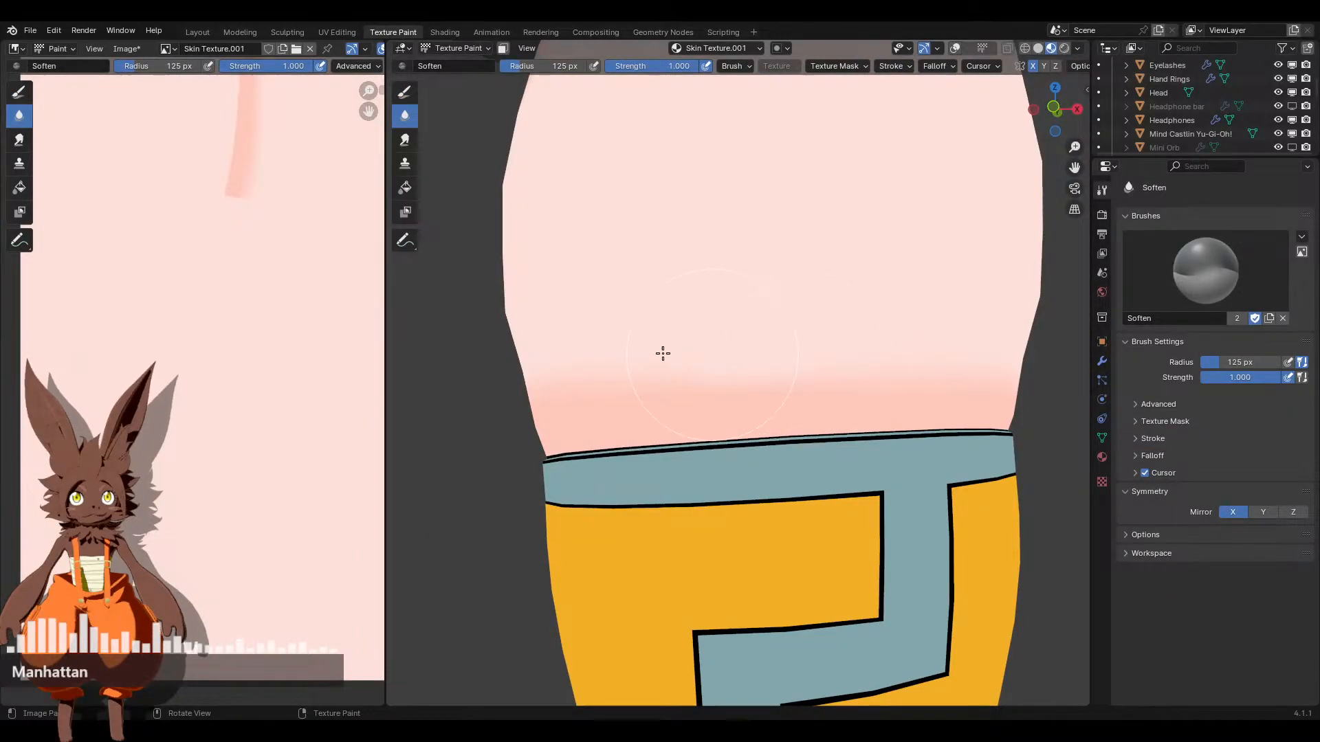
{"action": "scroll", "coordinate": [663, 353], "scroll_direction": "down", "scroll_amount": 5}
{"action": "middle_click_drag", "start_coordinate": [819, 345], "coordinate": [781, 365]}
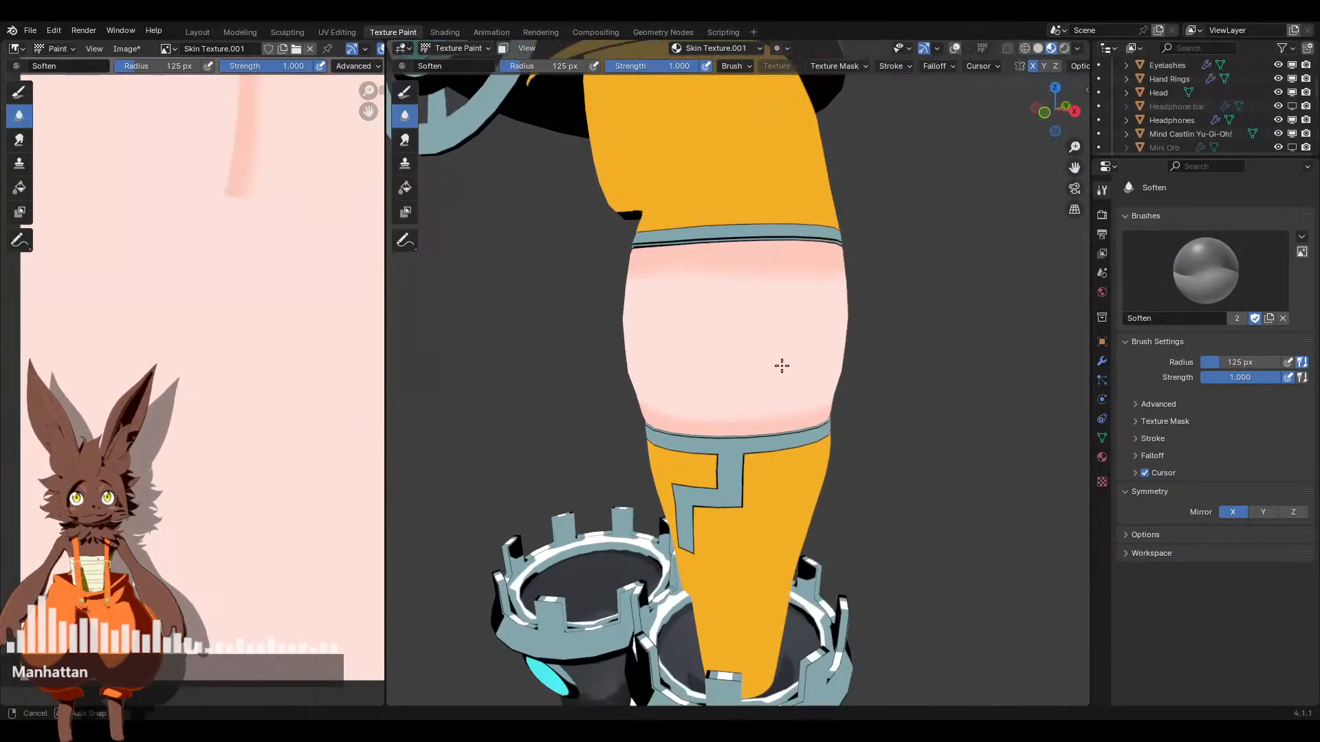
Set up the Draw brush for freckles with the dark brown palette color, a 3 px radius and a strength of 0.275
{"action": "left_click", "coordinate": [406, 91]}
{"action": "left_click", "coordinate": [1039, 66]}
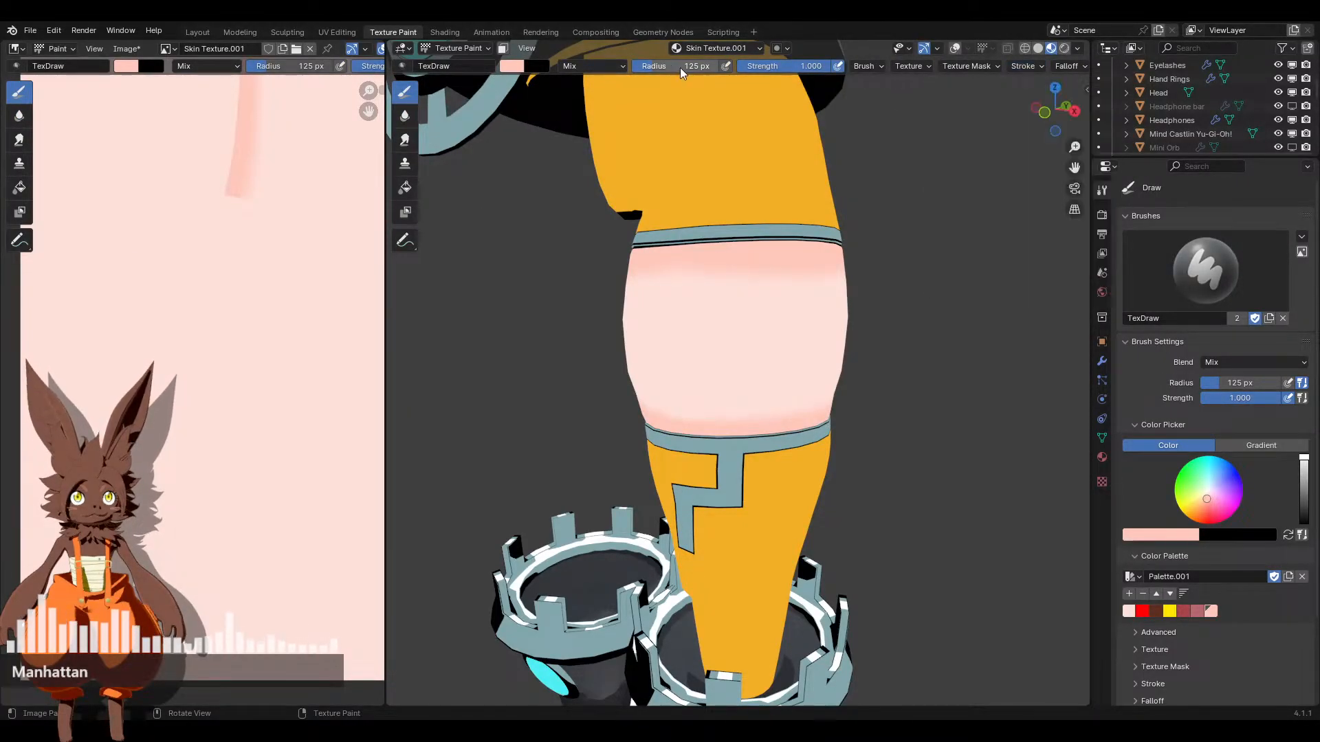
{"action": "left_click", "coordinate": [1064, 107]}
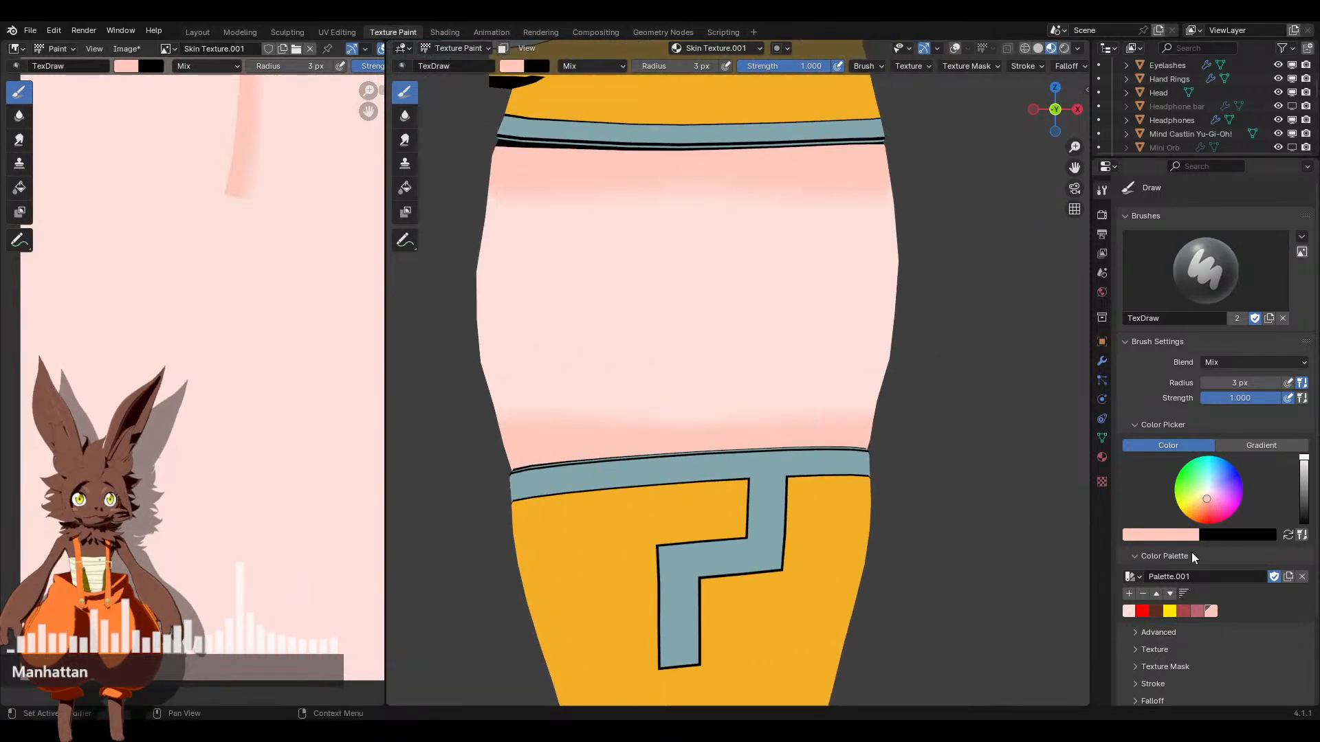
{"action": "left_click", "coordinate": [1155, 611]}
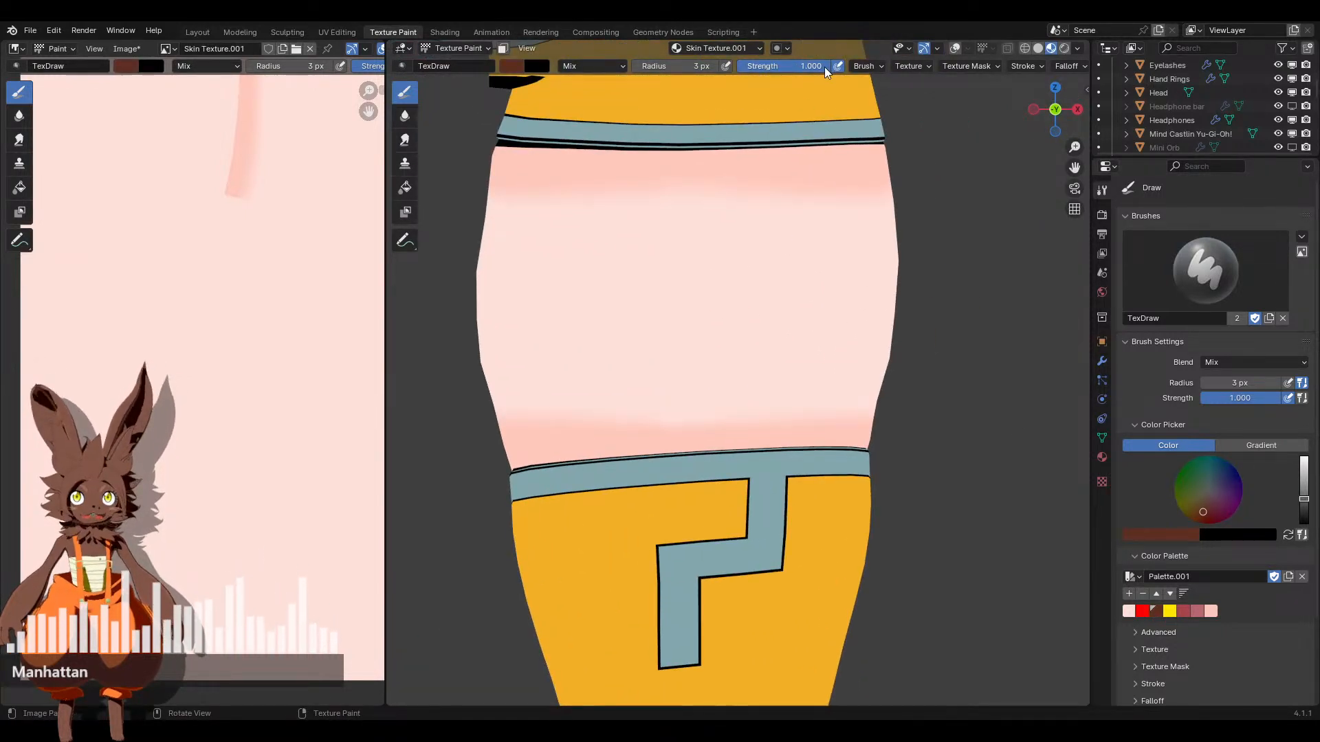
{"action": "left_click_drag", "start_coordinate": [825, 67], "coordinate": [770, 67]}
Scatter small, faint brown freckles over the front and outer side of the thigh's skin
{"action": "scroll", "coordinate": [940, 270], "scroll_direction": "up", "scroll_amount": 2}
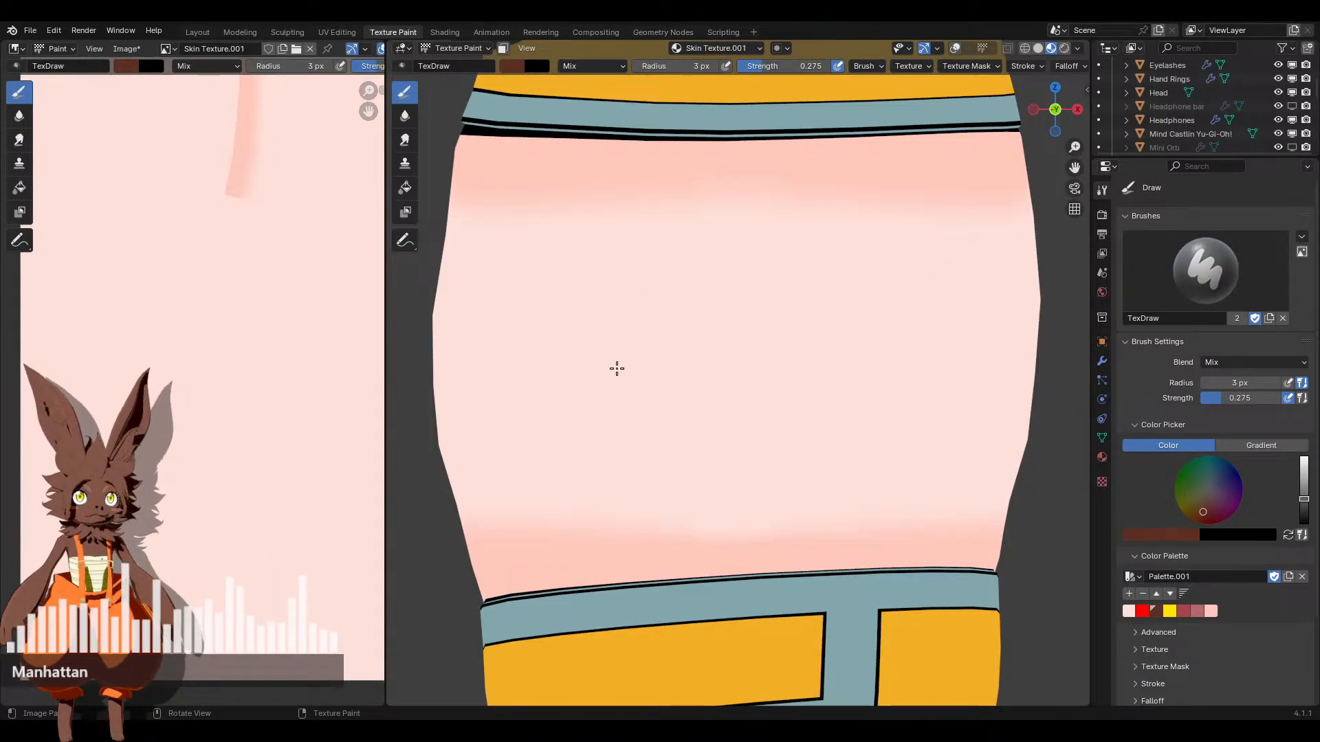
{"action": "scroll", "coordinate": [609, 379], "scroll_direction": "down", "scroll_amount": 1}
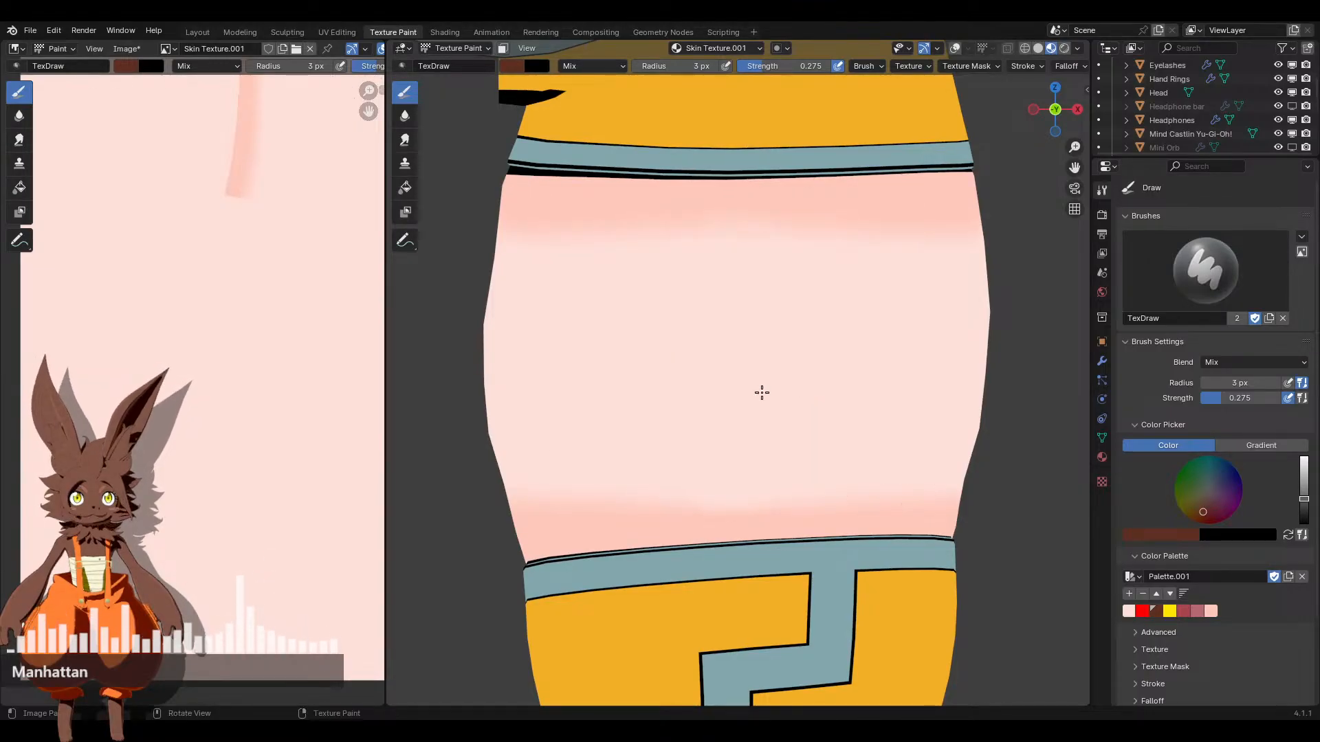
{"action": "left_click", "coordinate": [1026, 66]}
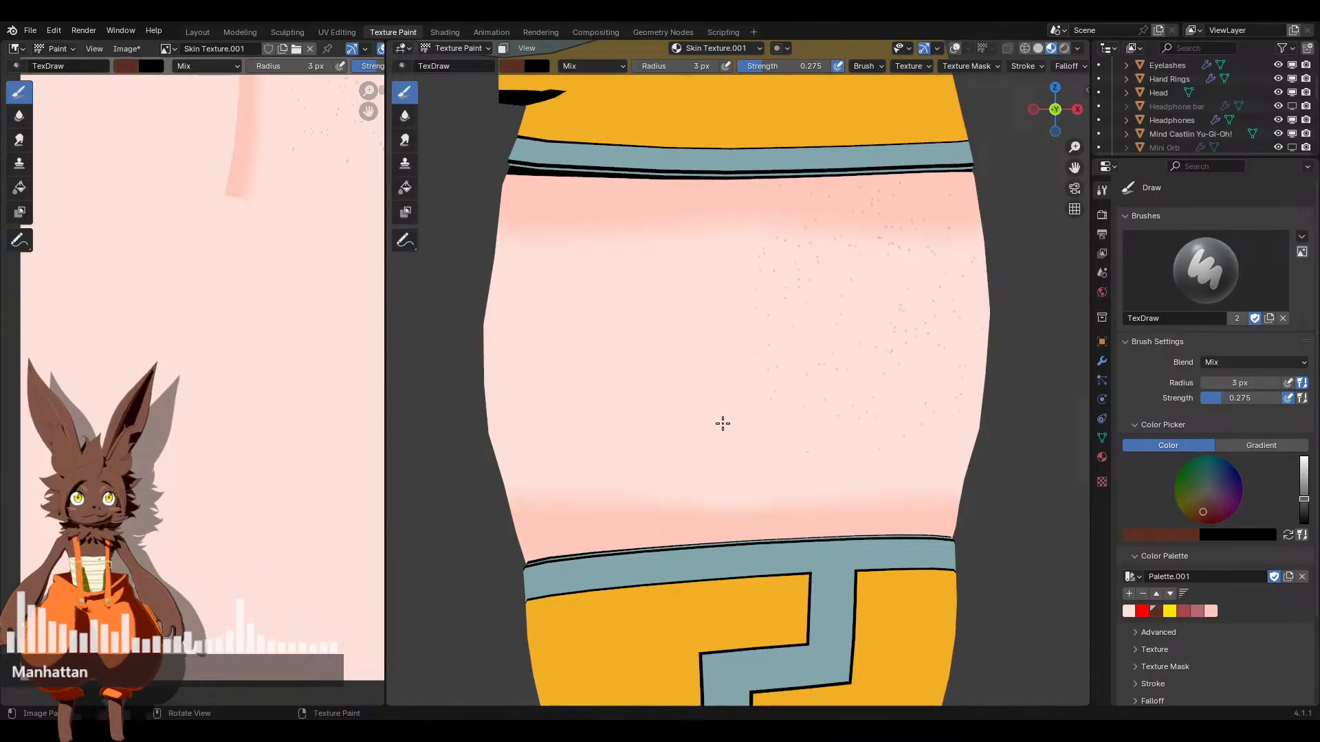
{"action": "mouse_move", "coordinate": [805, 399]}
{"action": "middle_mouse_down"}
{"action": "mouse_move", "coordinate": [778, 365]}
{"action": "mouse_move", "coordinate": [715, 363]}
{"action": "mouse_move", "coordinate": [703, 393]}
{"action": "middle_mouse_up"}
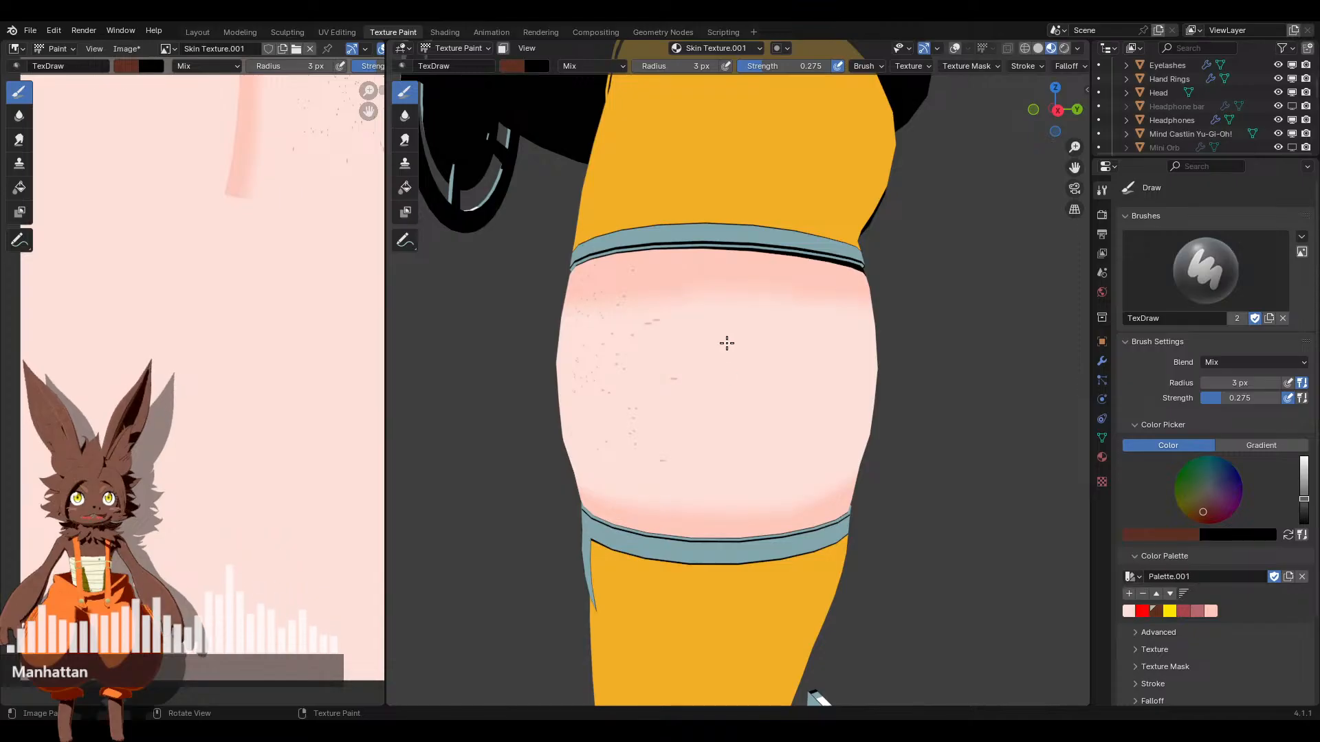
{"action": "scroll", "coordinate": [687, 385], "scroll_direction": "up", "scroll_amount": 3}
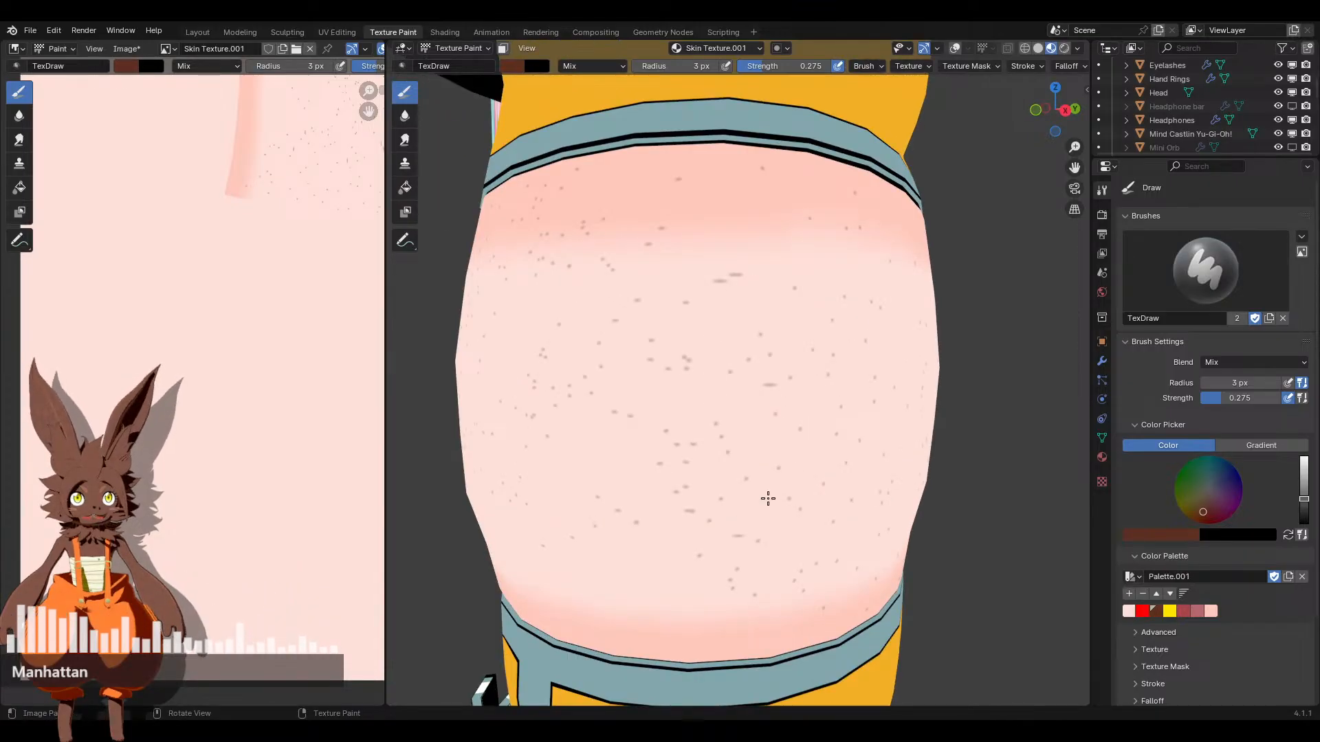
Extend the scattered brown freckles around the back of the thigh on both sides of the dark red area
{"action": "scroll", "coordinate": [768, 498], "scroll_direction": "down", "scroll_amount": 3}
{"action": "mouse_move", "coordinate": [818, 465]}
{"action": "middle_mouse_down"}
{"action": "mouse_move", "coordinate": [739, 460]}
{"action": "mouse_move", "coordinate": [703, 490]}
{"action": "middle_mouse_up"}
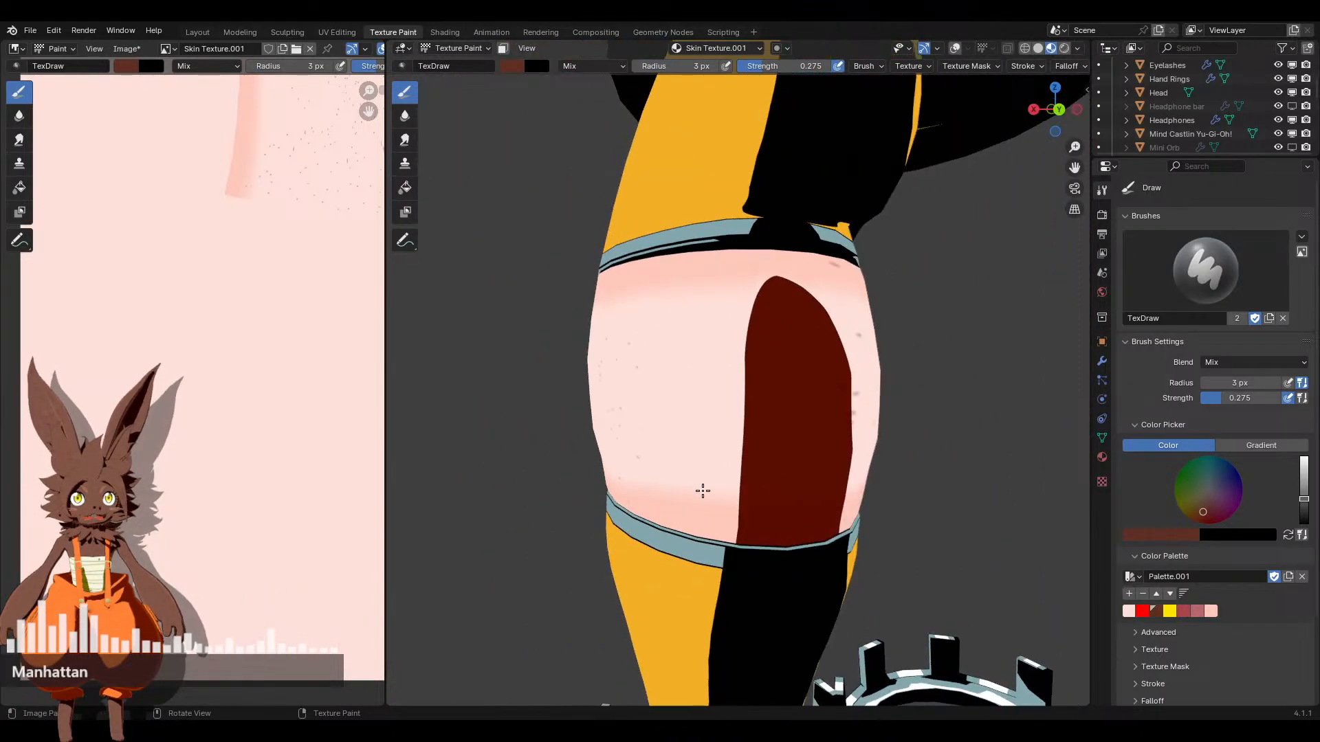
{"action": "middle_click_drag", "start_coordinate": [755, 427], "coordinate": [634, 314]}
{"action": "mouse_move", "coordinate": [801, 440]}
{"action": "middle_mouse_down"}
{"action": "mouse_move", "coordinate": [765, 433]}
{"action": "mouse_move", "coordinate": [808, 438]}
{"action": "mouse_move", "coordinate": [803, 454]}
{"action": "middle_mouse_up"}
{"action": "scroll", "coordinate": [808, 437], "scroll_direction": "up", "scroll_amount": 2}
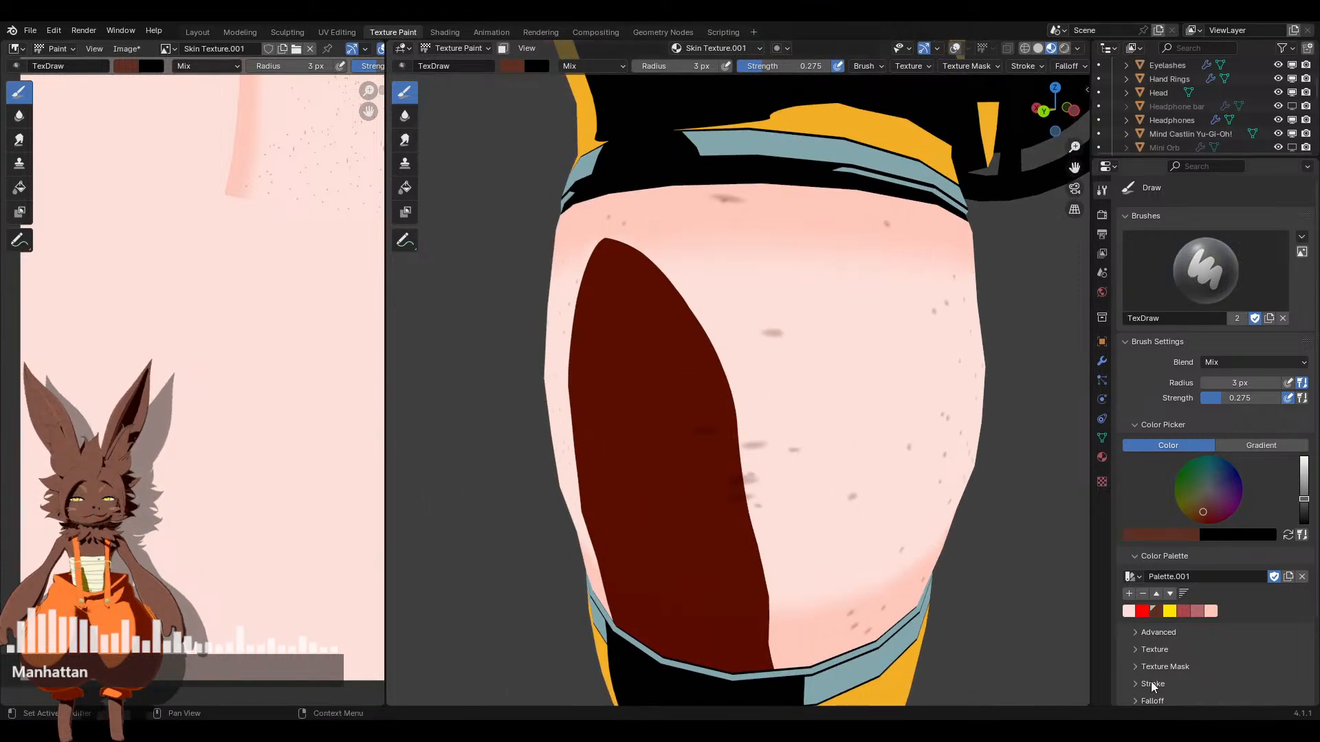
{"action": "middle_click_drag", "start_coordinate": [833, 397], "coordinate": [870, 396]}
{"action": "scroll", "coordinate": [802, 404], "scroll_direction": "down", "scroll_amount": 2}
{"action": "scroll", "coordinate": [802, 416], "scroll_direction": "up", "scroll_amount": 1}
{"action": "middle_click_drag", "start_coordinate": [801, 426], "coordinate": [808, 425]}
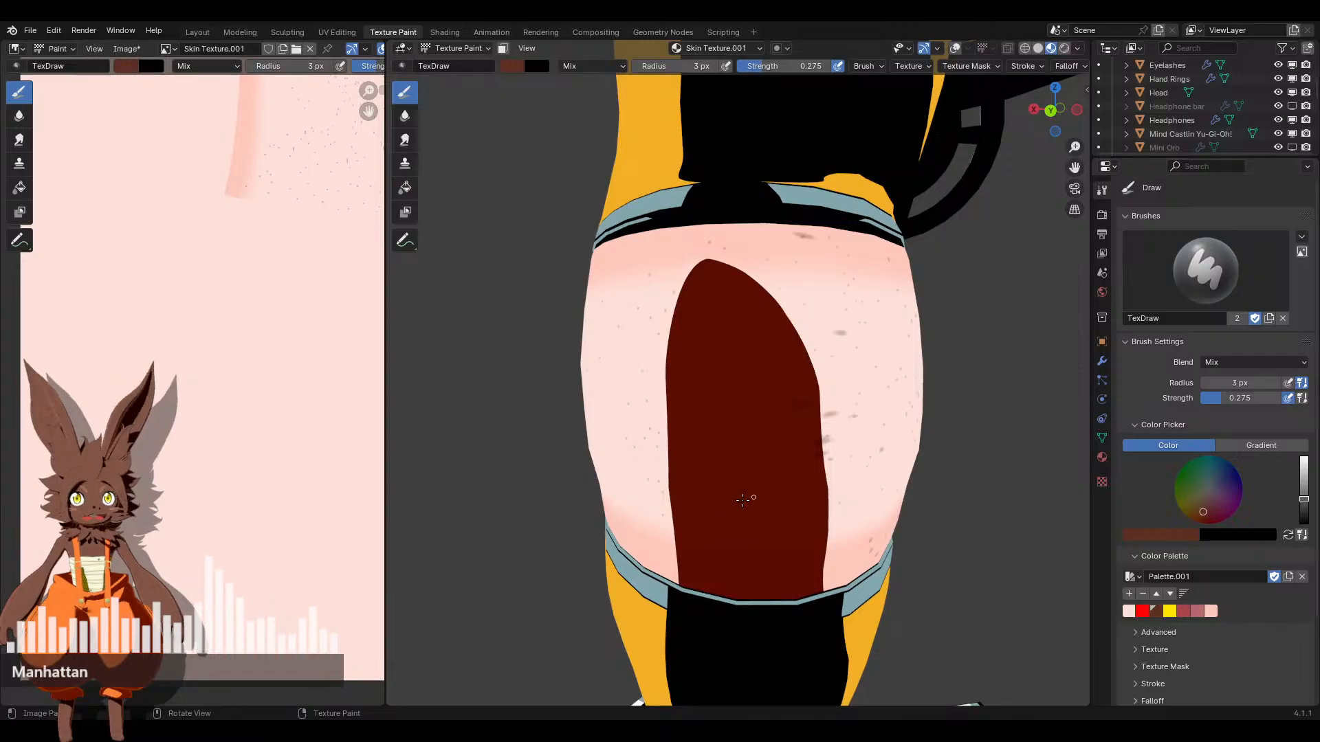
{"action": "middle_click_drag", "start_coordinate": [743, 499], "coordinate": [707, 471]}
{"action": "middle_click_drag", "start_coordinate": [621, 433], "coordinate": [777, 422]}
Add more fine brown freckles among the existing ones on the thigh's front and outer side
{"action": "right_click", "coordinate": [777, 422]}
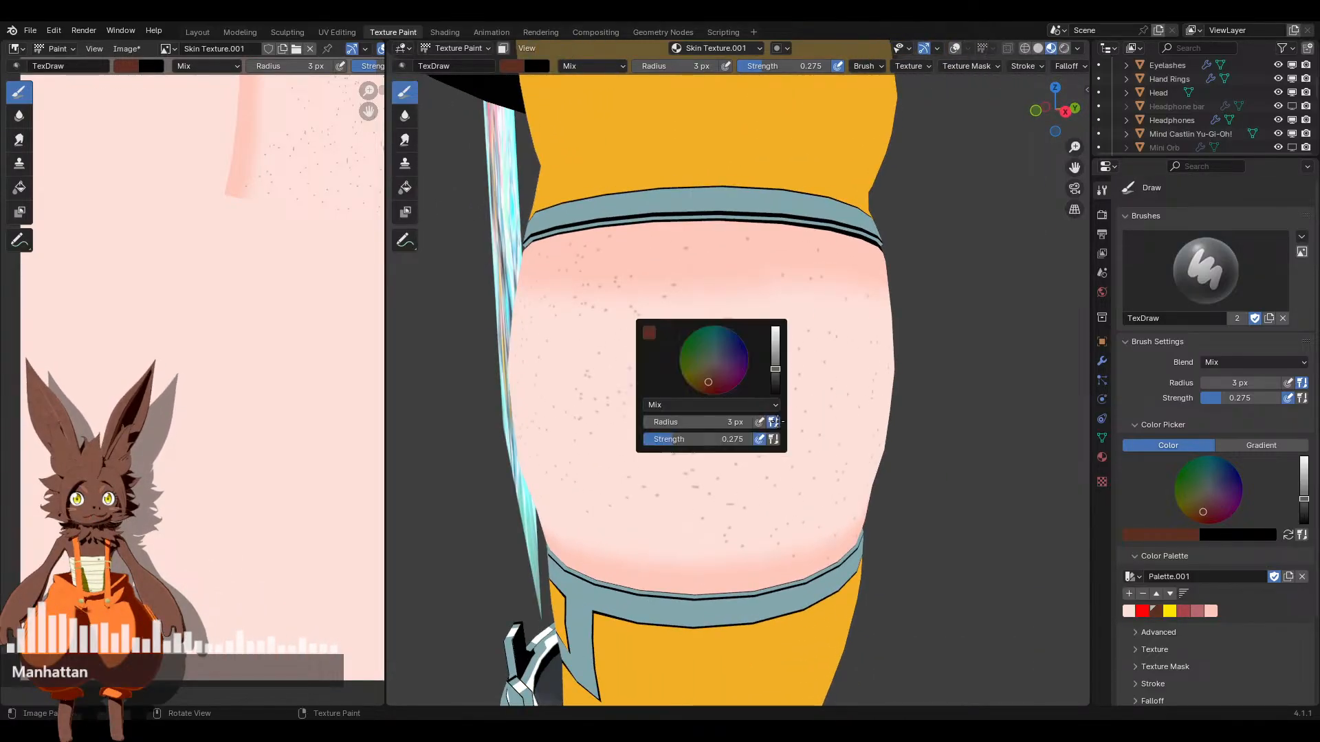
{"action": "scroll", "coordinate": [884, 354], "scroll_direction": "down", "scroll_amount": 1}
{"action": "middle_click_drag", "start_coordinate": [887, 354], "coordinate": [968, 369]}
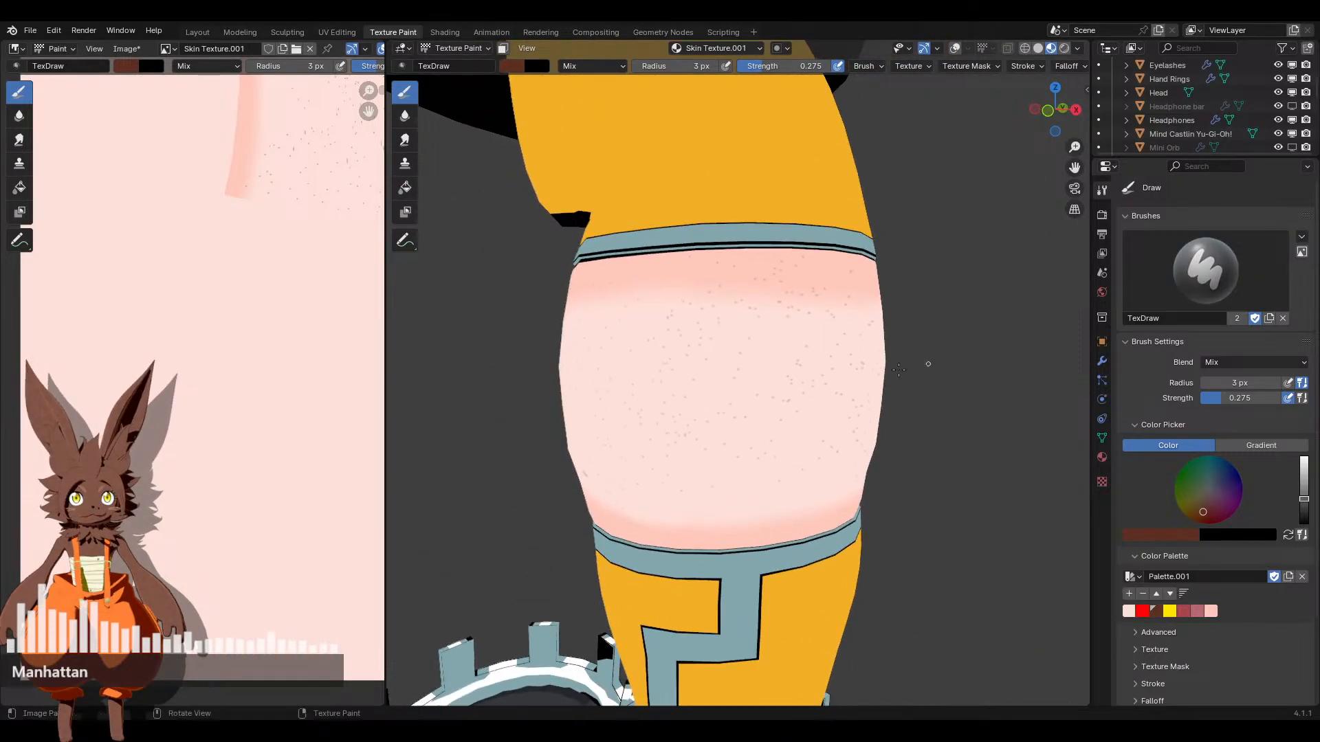
{"action": "scroll", "coordinate": [899, 370], "scroll_direction": "up", "scroll_amount": 6}
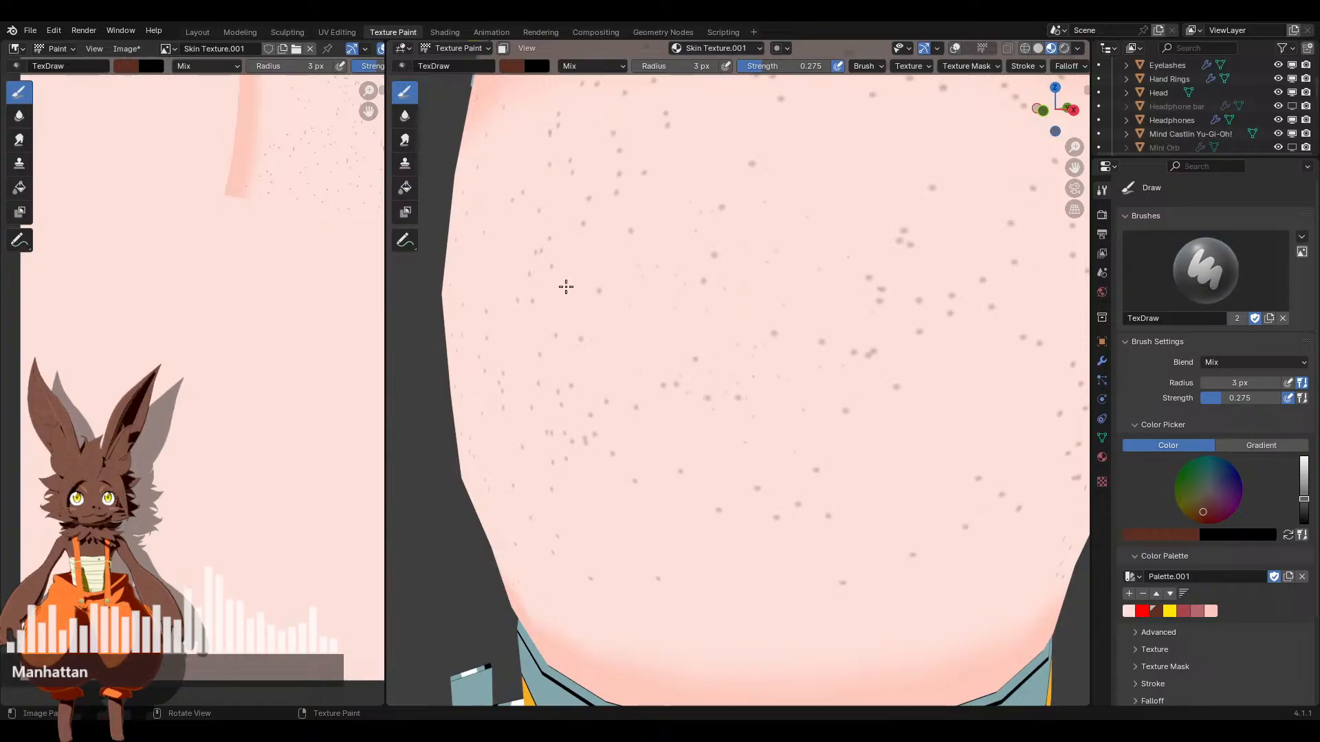
{"action": "mouse_move", "coordinate": [734, 362]}
{"action": "middle_mouse_down"}
{"action": "mouse_move", "coordinate": [846, 439]}
{"action": "mouse_move", "coordinate": [709, 308]}
{"action": "middle_mouse_up"}
{"action": "scroll", "coordinate": [778, 297], "scroll_direction": "up", "scroll_amount": 3}
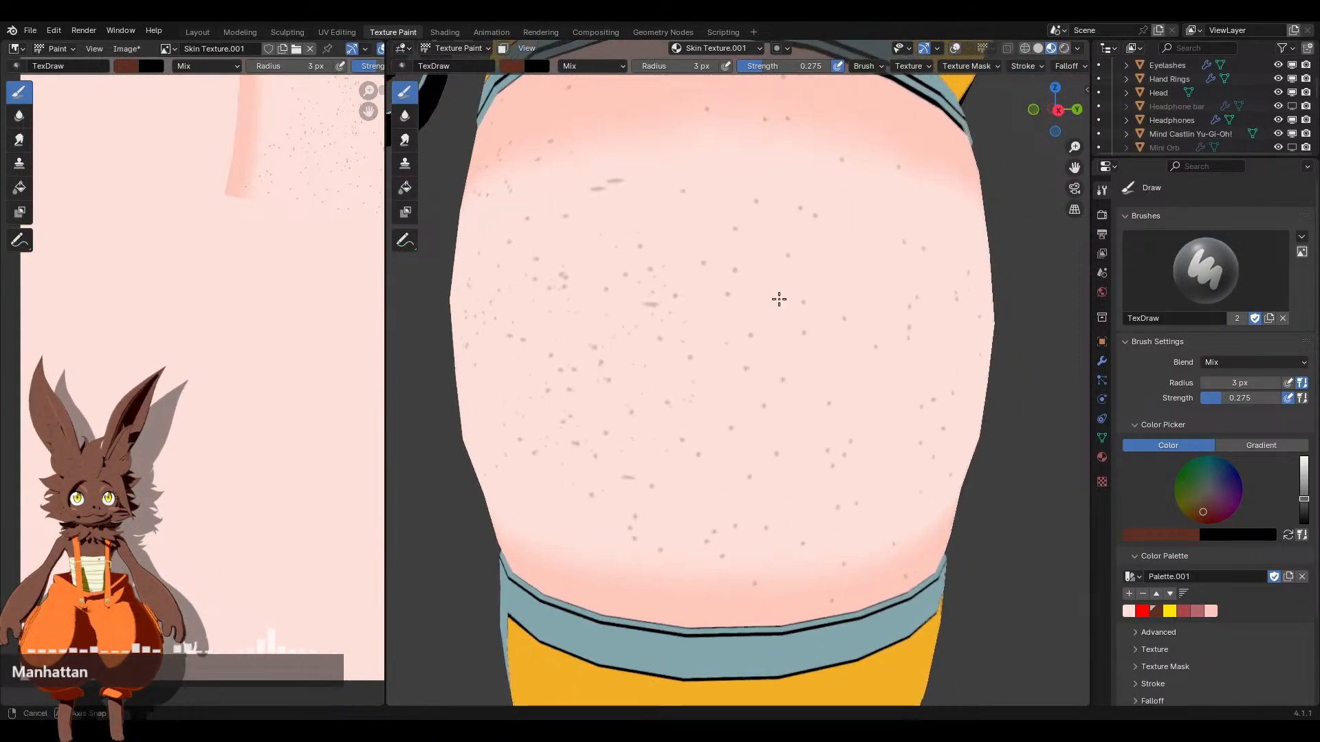
Scatter brown freckles over the inner side of the thigh to join those on the front
{"action": "scroll", "coordinate": [904, 244], "scroll_direction": "down", "scroll_amount": 5}
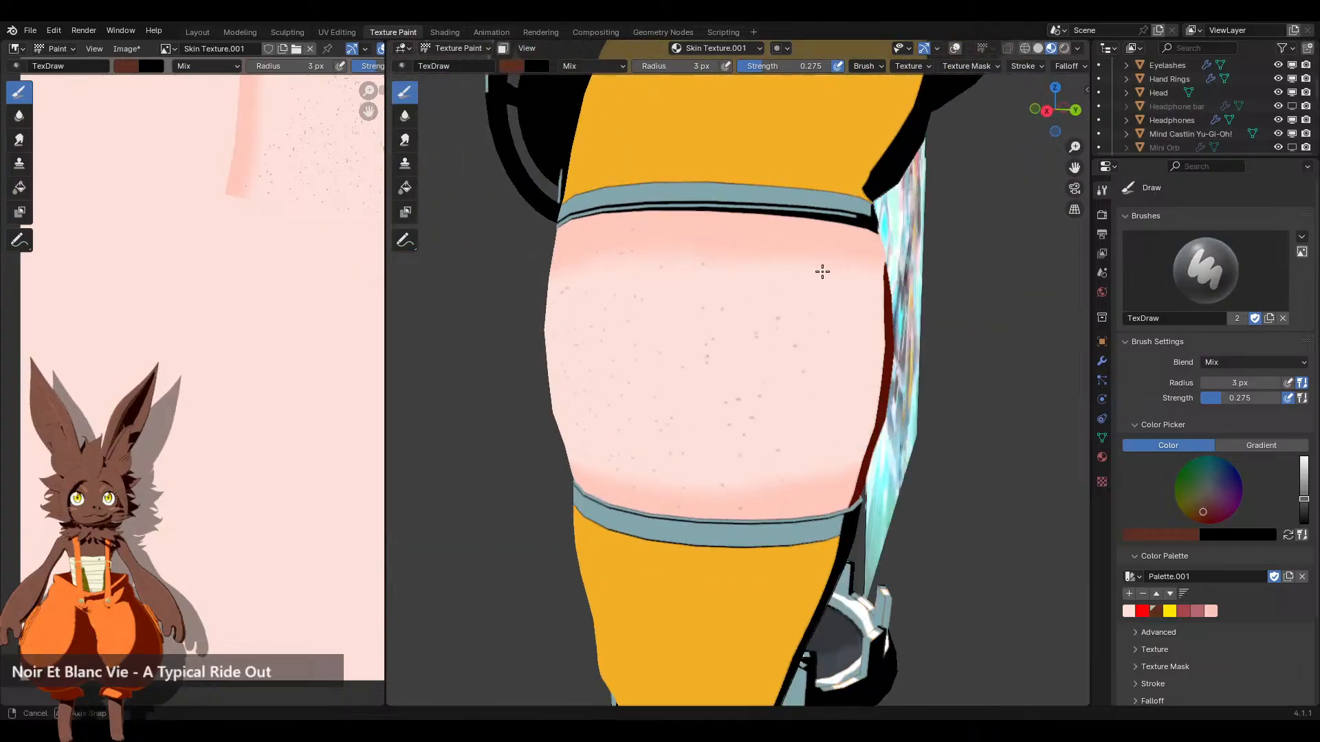
{"action": "middle_click_drag", "start_coordinate": [822, 271], "coordinate": [878, 337]}
{"action": "scroll", "coordinate": [721, 323], "scroll_direction": "up", "scroll_amount": 2}
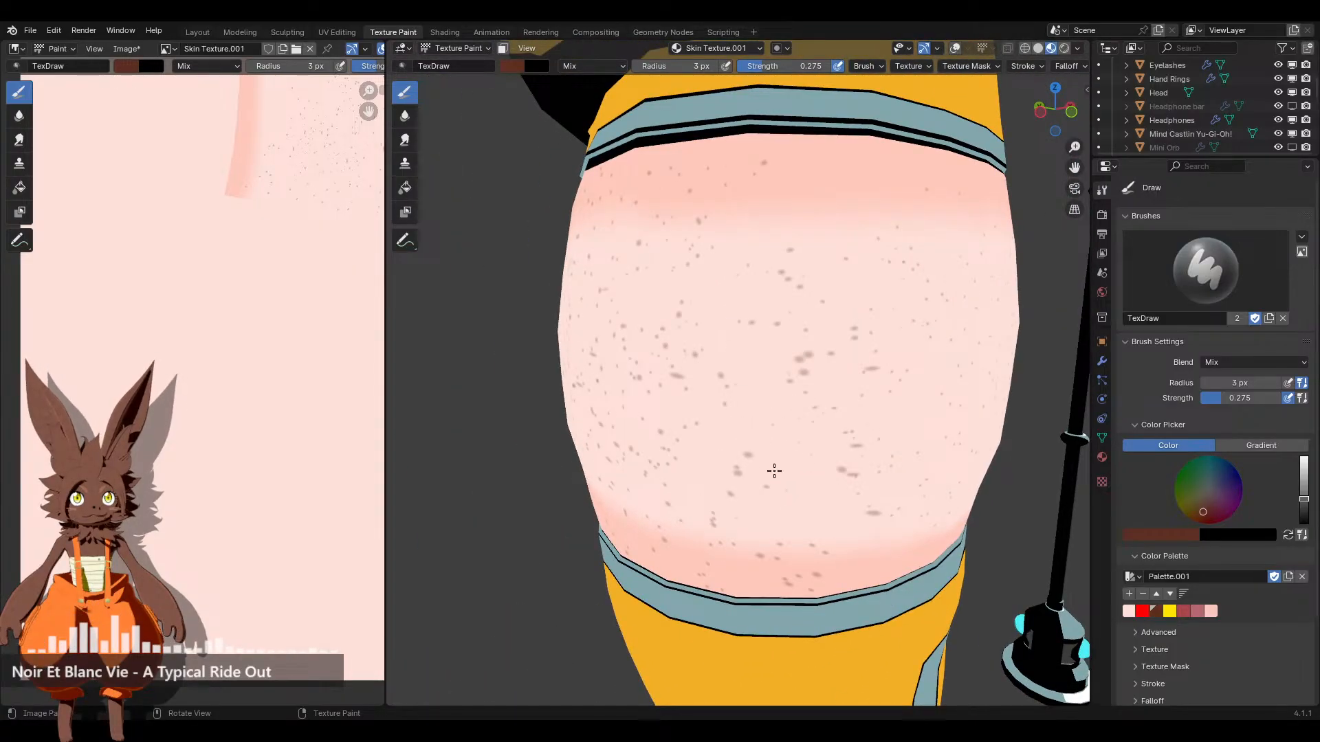
{"action": "scroll", "coordinate": [713, 256], "scroll_direction": "up", "scroll_amount": 2}
{"action": "scroll", "coordinate": [880, 277], "scroll_direction": "down", "scroll_amount": 4}
{"action": "middle_click_drag", "start_coordinate": [842, 337], "coordinate": [734, 338]}
{"action": "scroll", "coordinate": [750, 340], "scroll_direction": "down", "scroll_amount": 5}
{"action": "scroll", "coordinate": [831, 357], "scroll_direction": "up", "scroll_amount": 4}
{"action": "scroll", "coordinate": [831, 356], "scroll_direction": "up", "scroll_amount": 5}
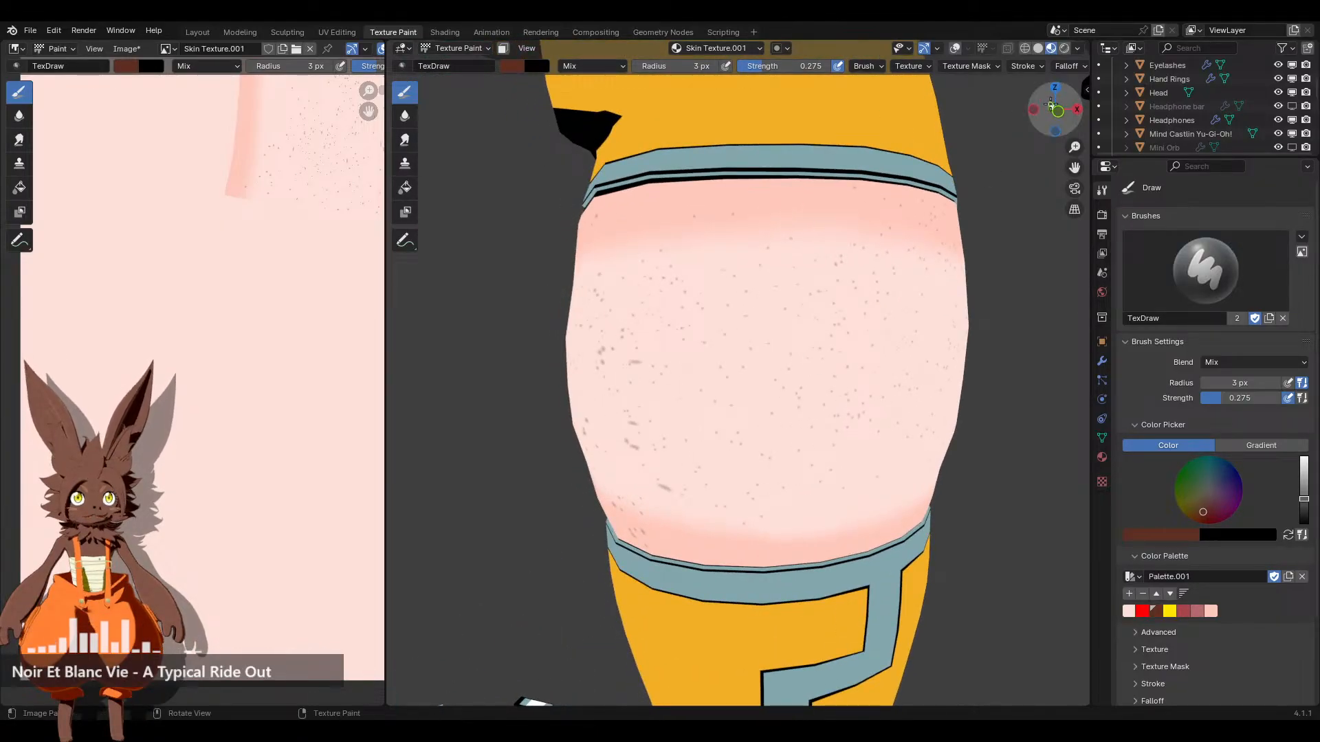
Set the brush to the pale skin color with 0 px stroke jitter, a 22 px radius and a strength of 1.000
{"action": "left_click", "coordinate": [1035, 65]}
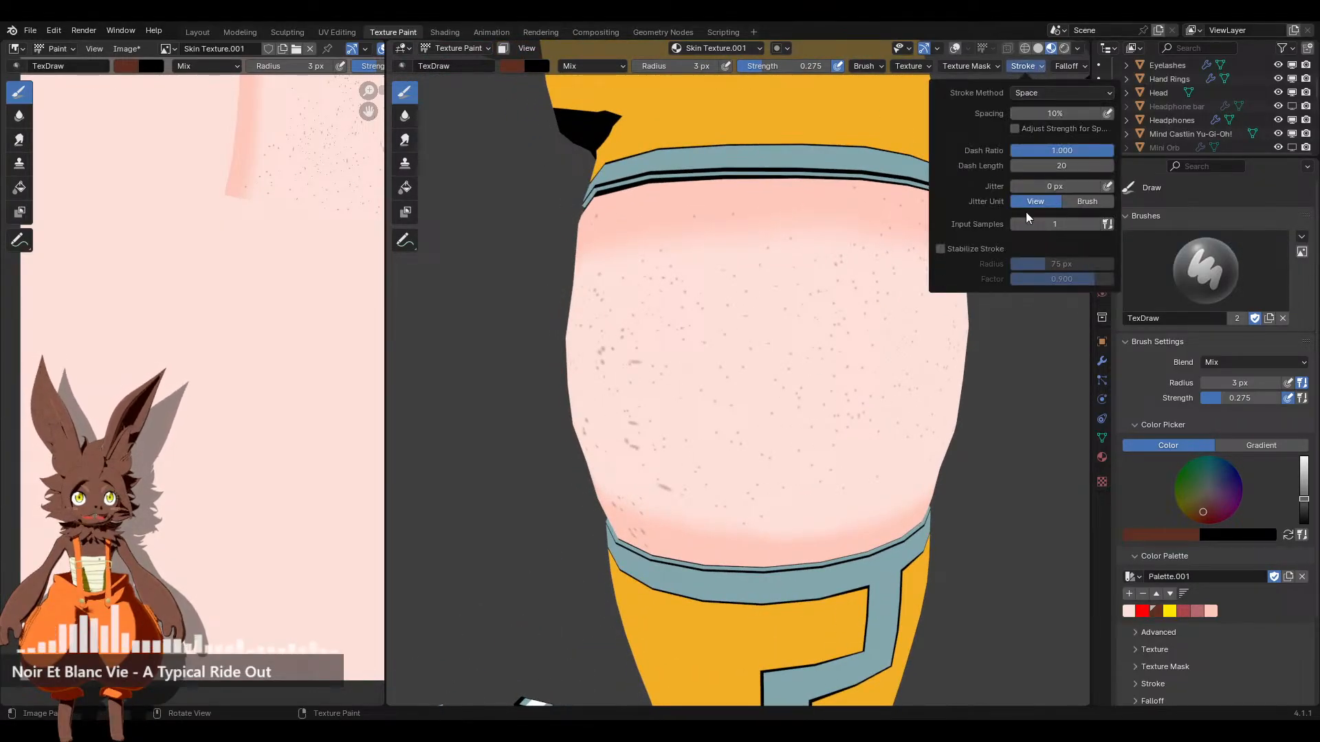
{"action": "left_click", "coordinate": [1128, 612]}
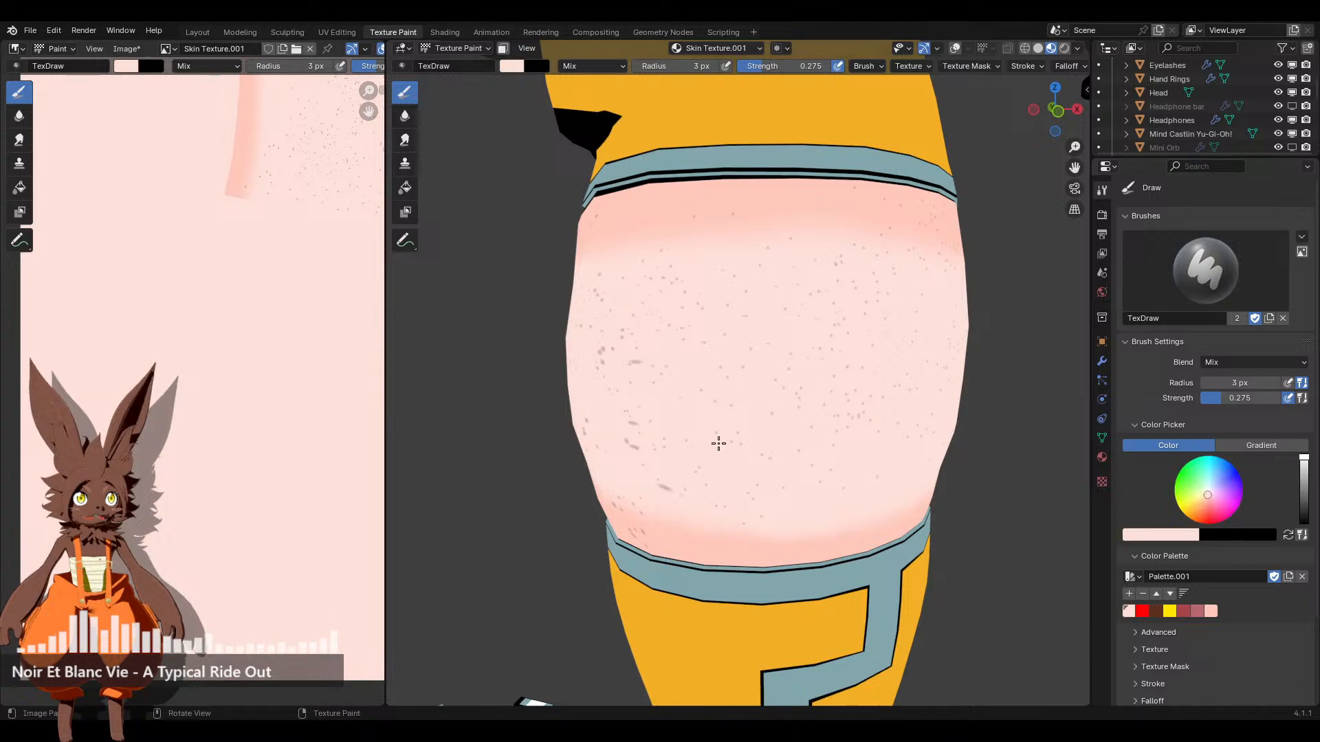
{"action": "mouse_move", "coordinate": [708, 353]}
{"action": "middle_mouse_down"}
{"action": "mouse_move", "coordinate": [796, 360]}
{"action": "mouse_move", "coordinate": [739, 332]}
{"action": "middle_mouse_up"}
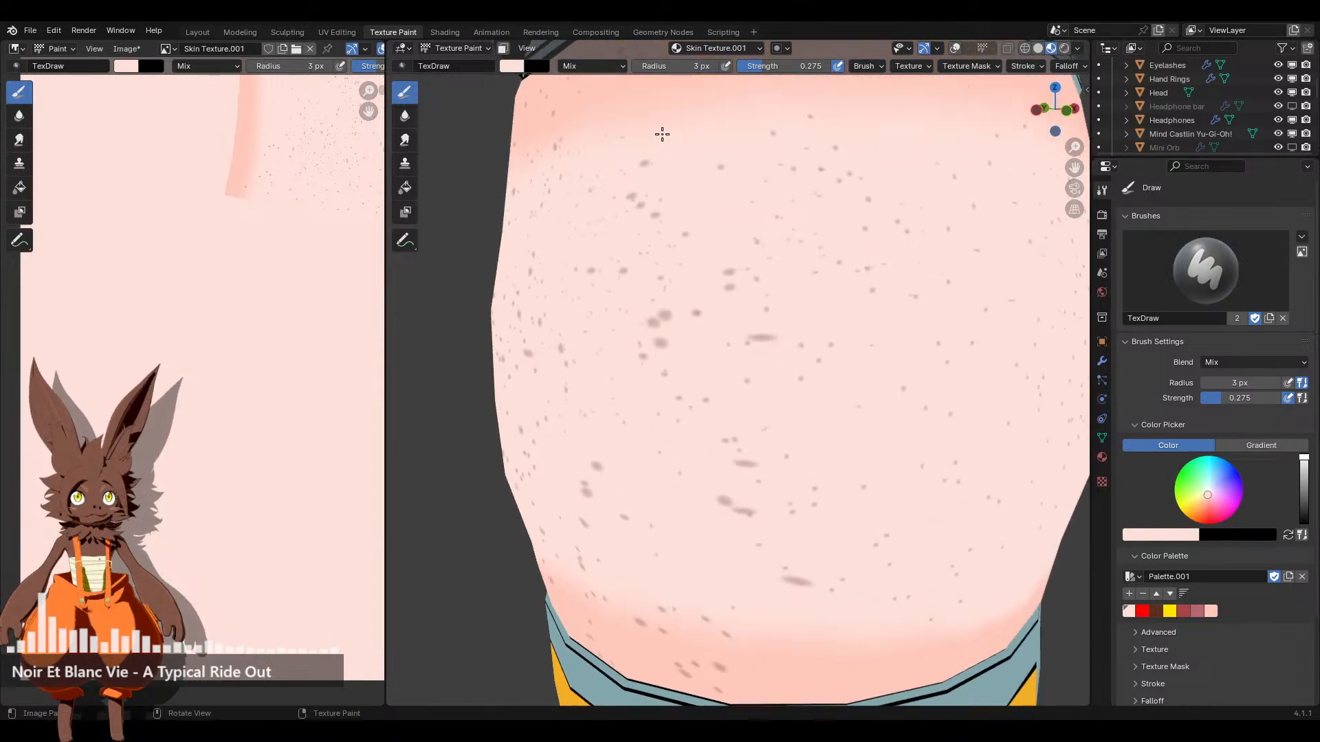
{"action": "left_click_drag", "start_coordinate": [671, 67], "coordinate": [675, 67]}
{"action": "scroll", "coordinate": [798, 312], "scroll_direction": "up", "scroll_amount": 2}
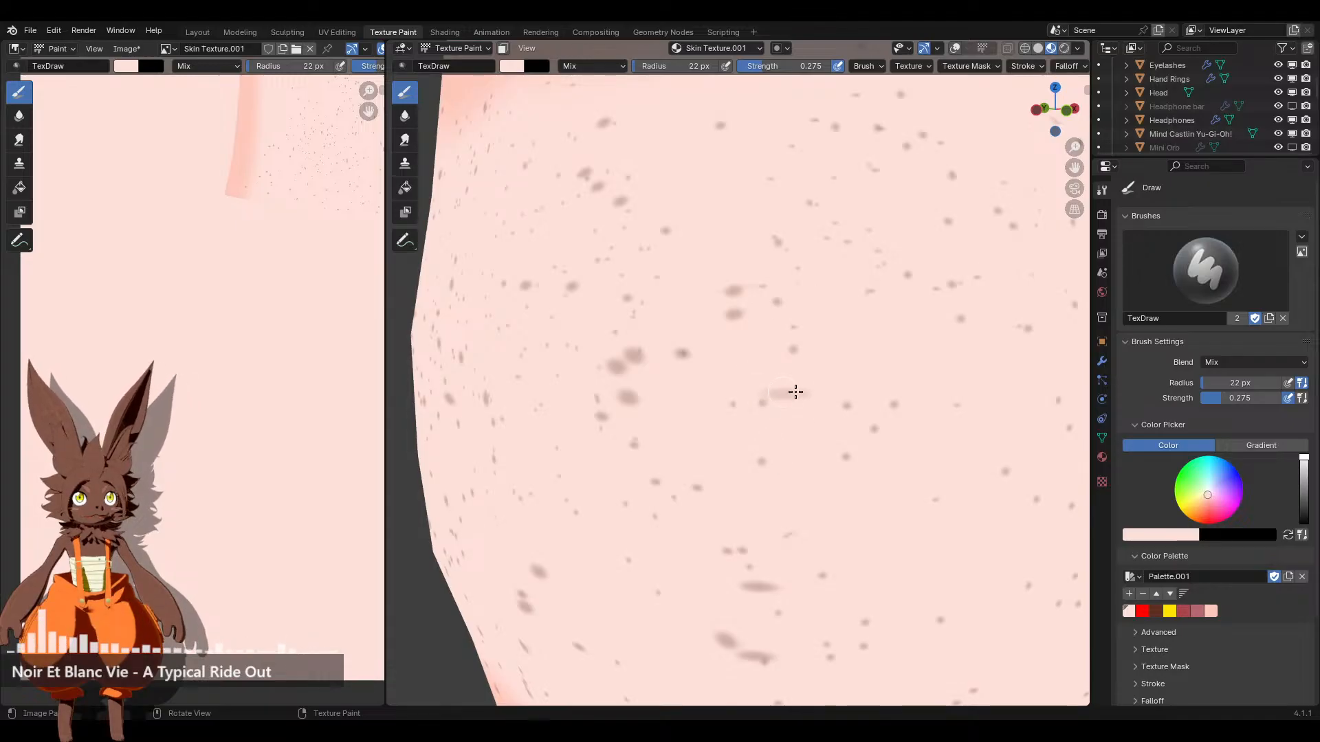
{"action": "left_click_drag", "start_coordinate": [775, 67], "coordinate": [821, 97]}
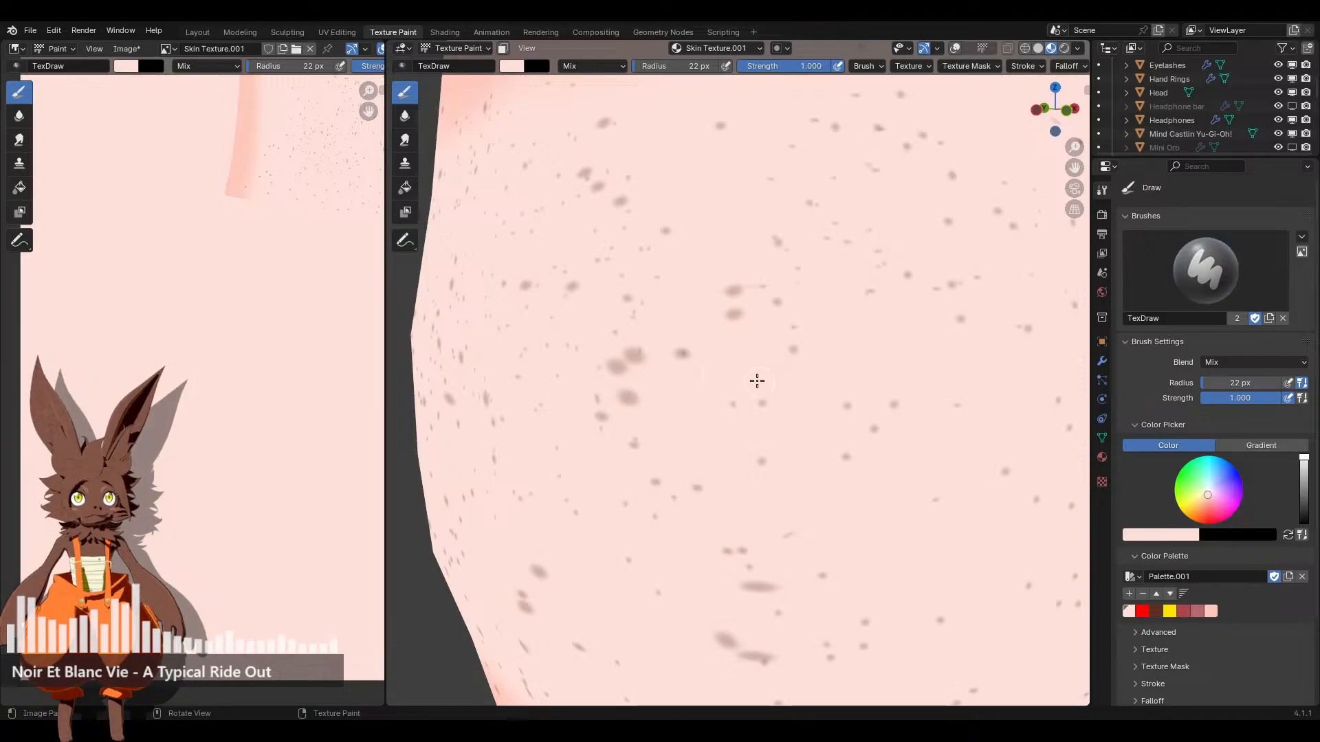
Paint over the large, stretched freckles on the middle of the inner thigh with the pale skin color
{"action": "middle_click_drag", "start_coordinate": [666, 387], "coordinate": [865, 423]}
{"action": "mouse_move", "coordinate": [892, 436]}
{"action": "left_mouse_down"}
{"action": "mouse_move", "coordinate": [887, 398]}
{"action": "mouse_move", "coordinate": [890, 430]}
{"action": "left_mouse_up"}
{"action": "middle_click_drag", "start_coordinate": [913, 410], "coordinate": [889, 393]}
{"action": "left_click_drag", "start_coordinate": [867, 469], "coordinate": [902, 474]}
{"action": "left_click_drag", "start_coordinate": [852, 535], "coordinate": [896, 555]}
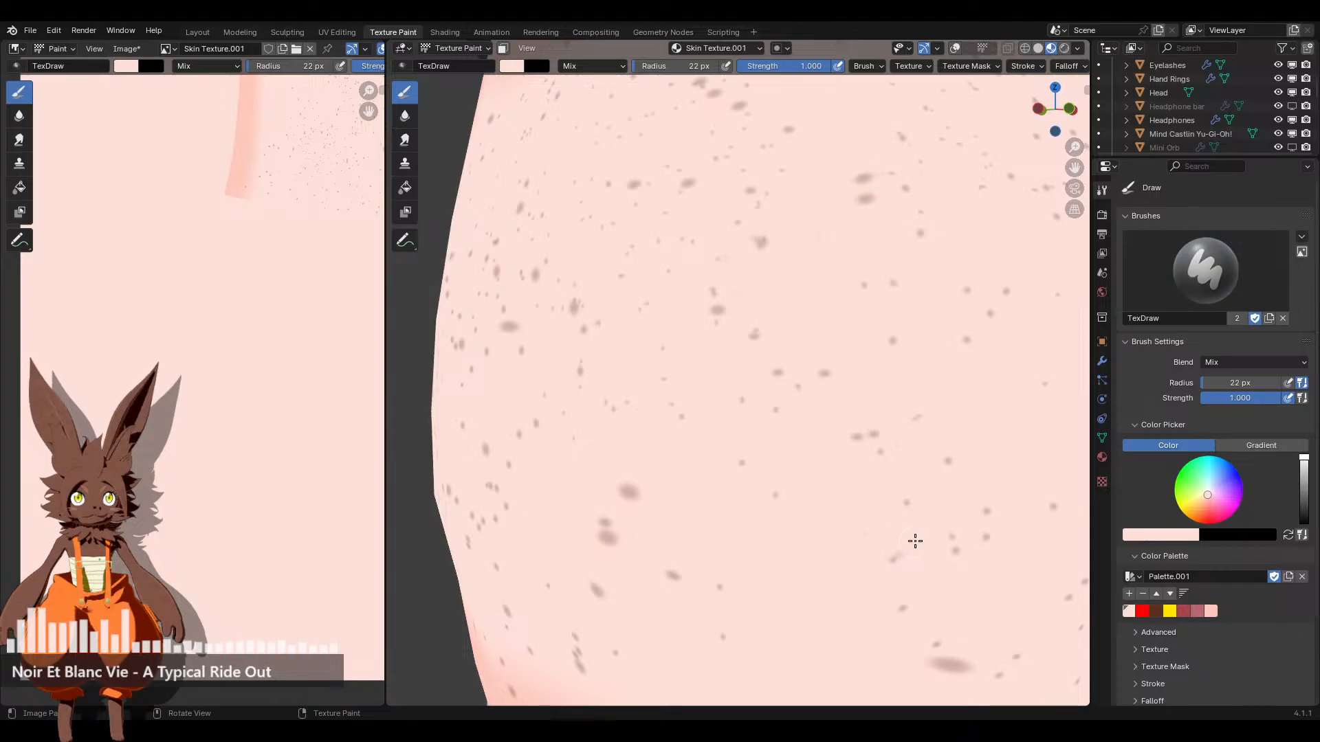
Paint over the large, stretched freckles on the back of the thigh beside the dark red marking with the pale skin color
{"action": "scroll", "coordinate": [833, 542], "scroll_direction": "down", "scroll_amount": 2}
{"action": "middle_click_drag", "start_coordinate": [833, 542], "coordinate": [810, 527]}
{"action": "left_click_drag", "start_coordinate": [810, 527], "coordinate": [835, 539]}
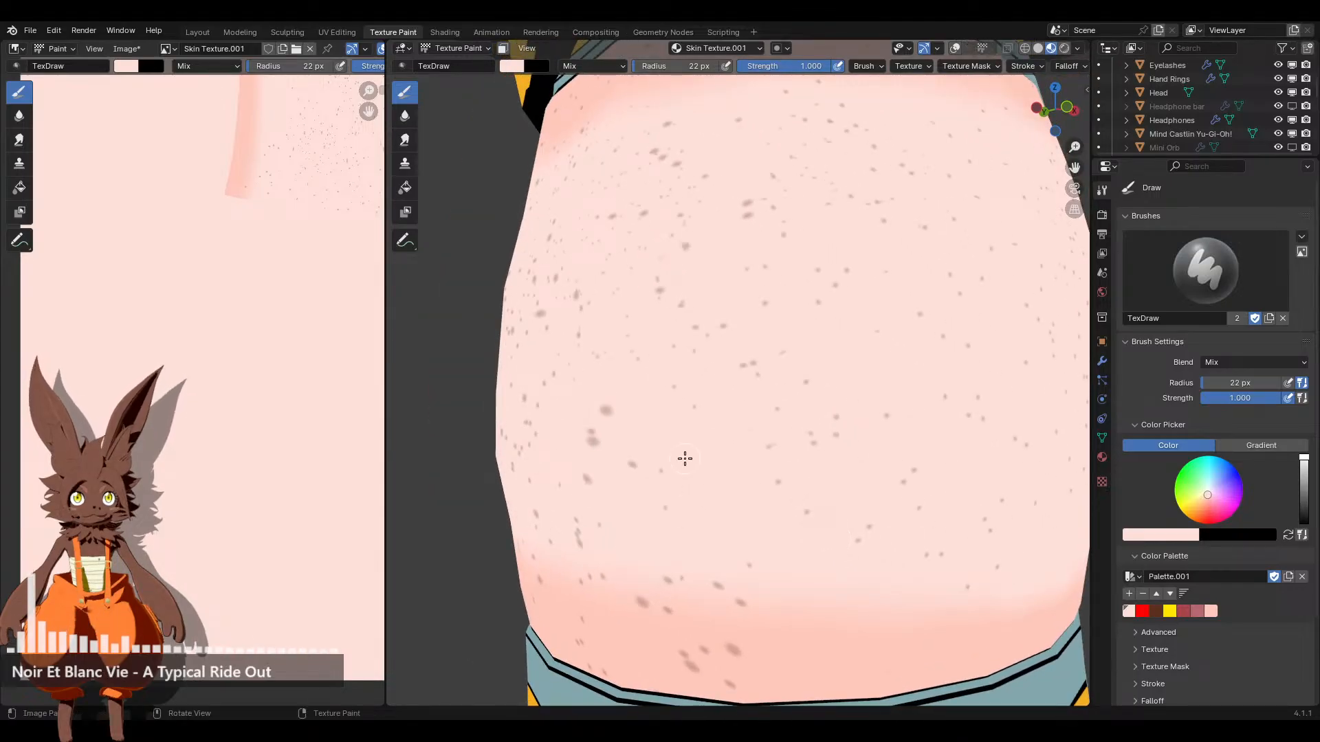
{"action": "middle_click_drag", "start_coordinate": [685, 459], "coordinate": [778, 457]}
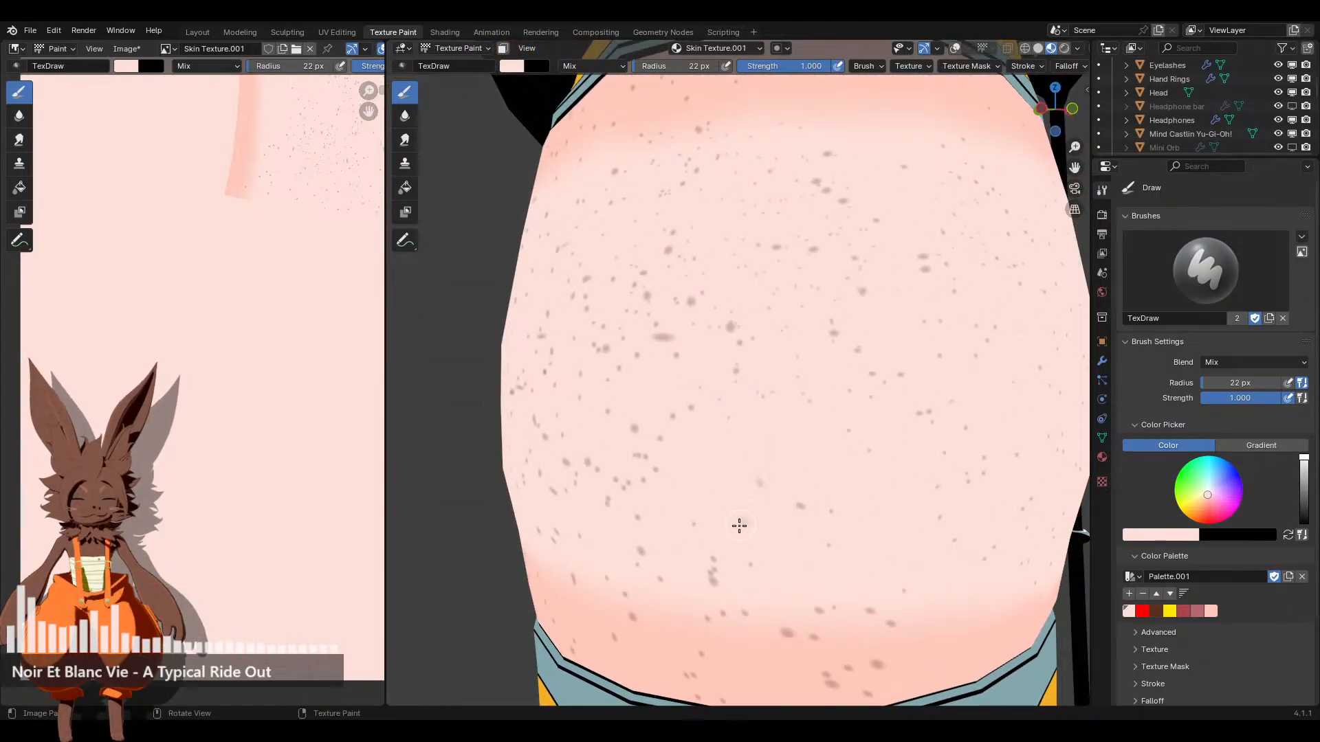
{"action": "middle_click_drag", "start_coordinate": [751, 480], "coordinate": [745, 447]}
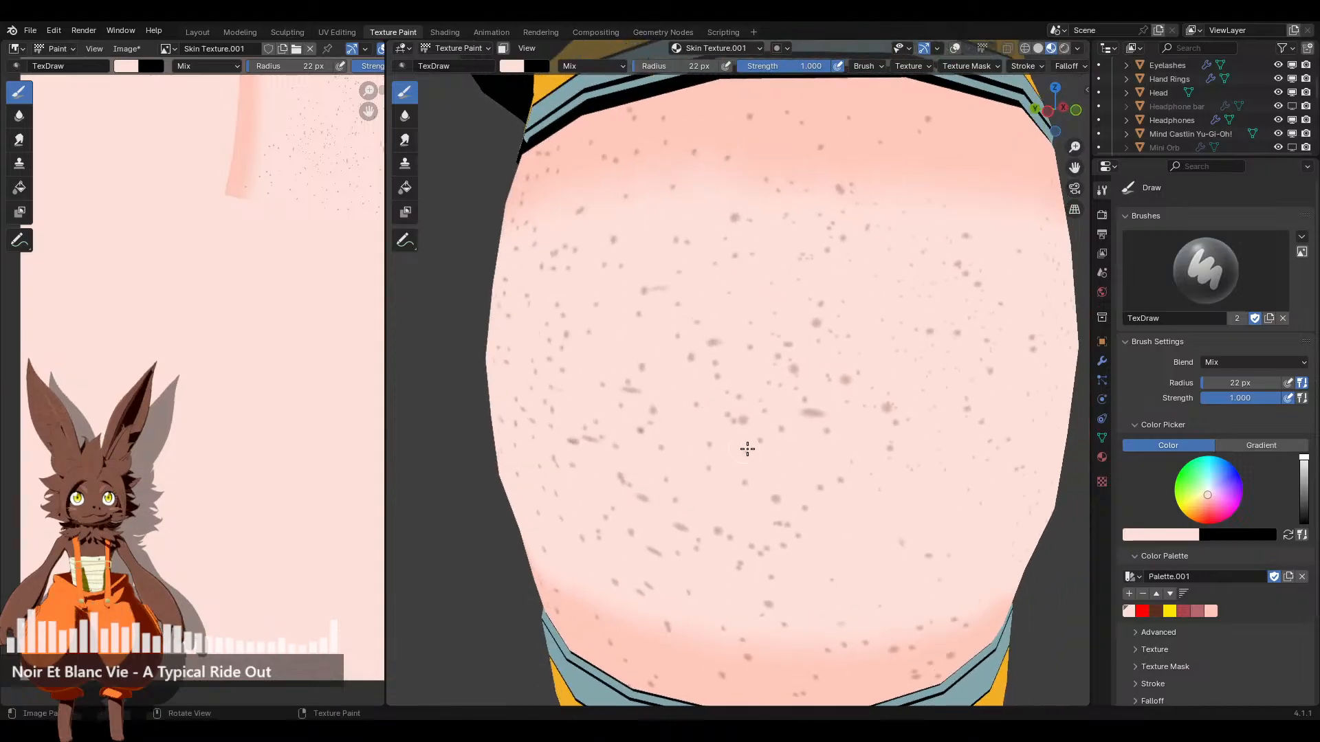
{"action": "mouse_move", "coordinate": [663, 391]}
{"action": "middle_mouse_down"}
{"action": "mouse_move", "coordinate": [827, 392]}
{"action": "mouse_move", "coordinate": [739, 410]}
{"action": "middle_mouse_up"}
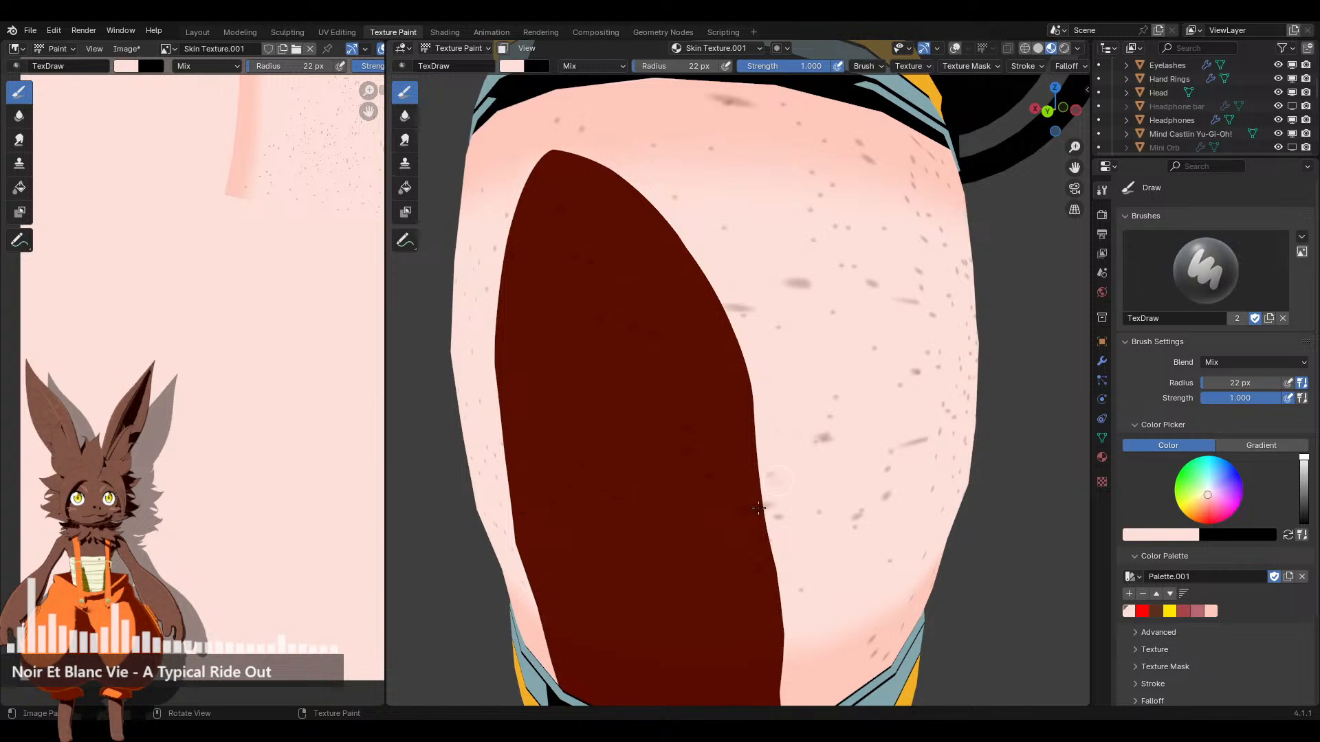
{"action": "middle_click_drag", "start_coordinate": [813, 481], "coordinate": [766, 447]}
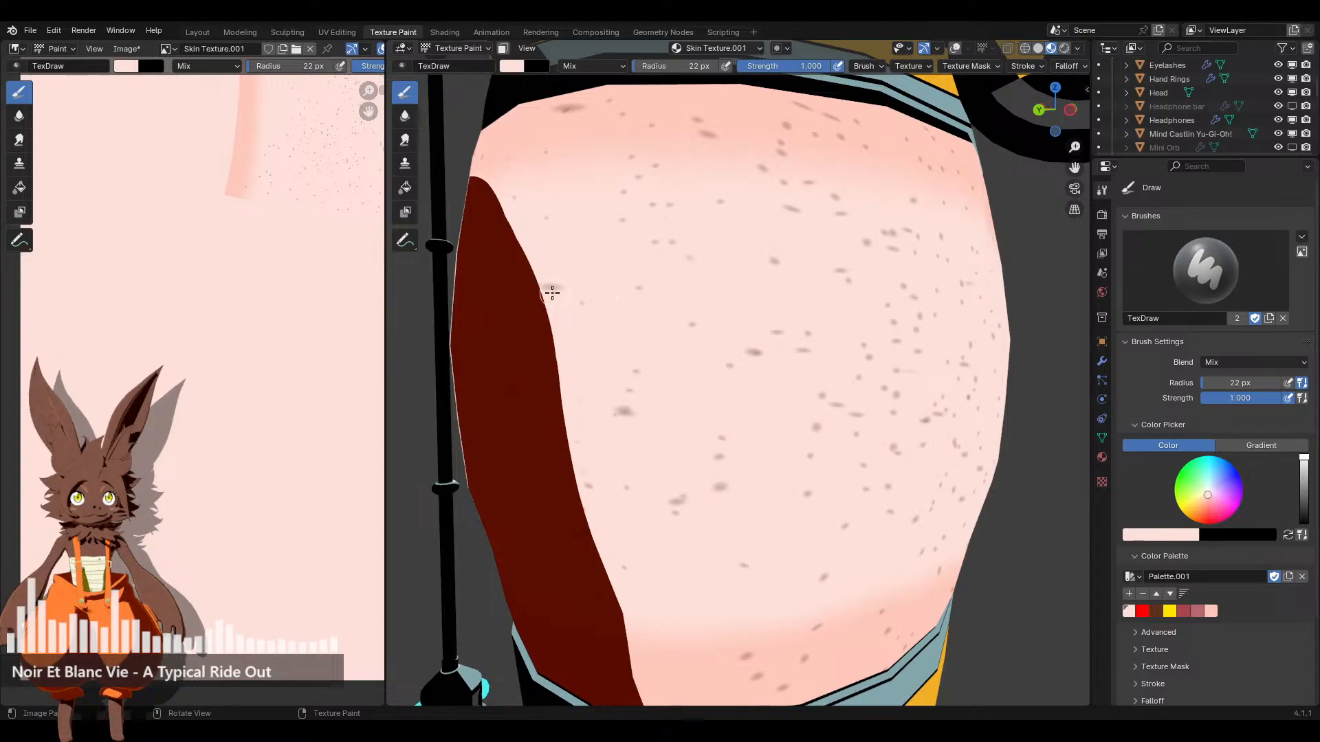
Try to cover the stretched freckle in the pink shadow at the shorts hem with pale skin color, and undo the stroke
{"action": "left_click_drag", "start_coordinate": [560, 111], "coordinate": [595, 122]}
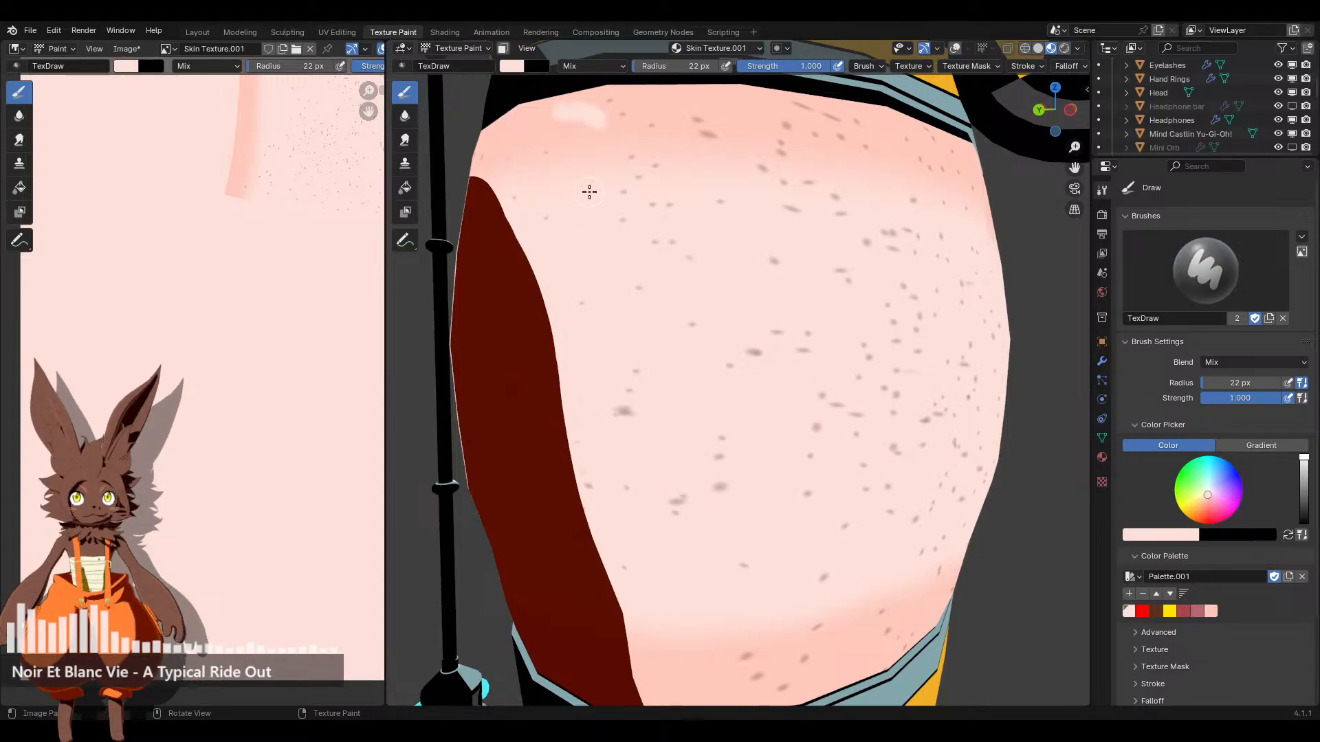
{"action": "middle_click_drag", "start_coordinate": [589, 192], "coordinate": [663, 306], "text": "shift"}
{"action": "scroll", "coordinate": [684, 307], "scroll_direction": "up", "scroll_amount": 2}
{"action": "key", "text": "ctrl+z"}
{"action": "scroll", "coordinate": [683, 307], "scroll_direction": "down", "scroll_amount": 7}
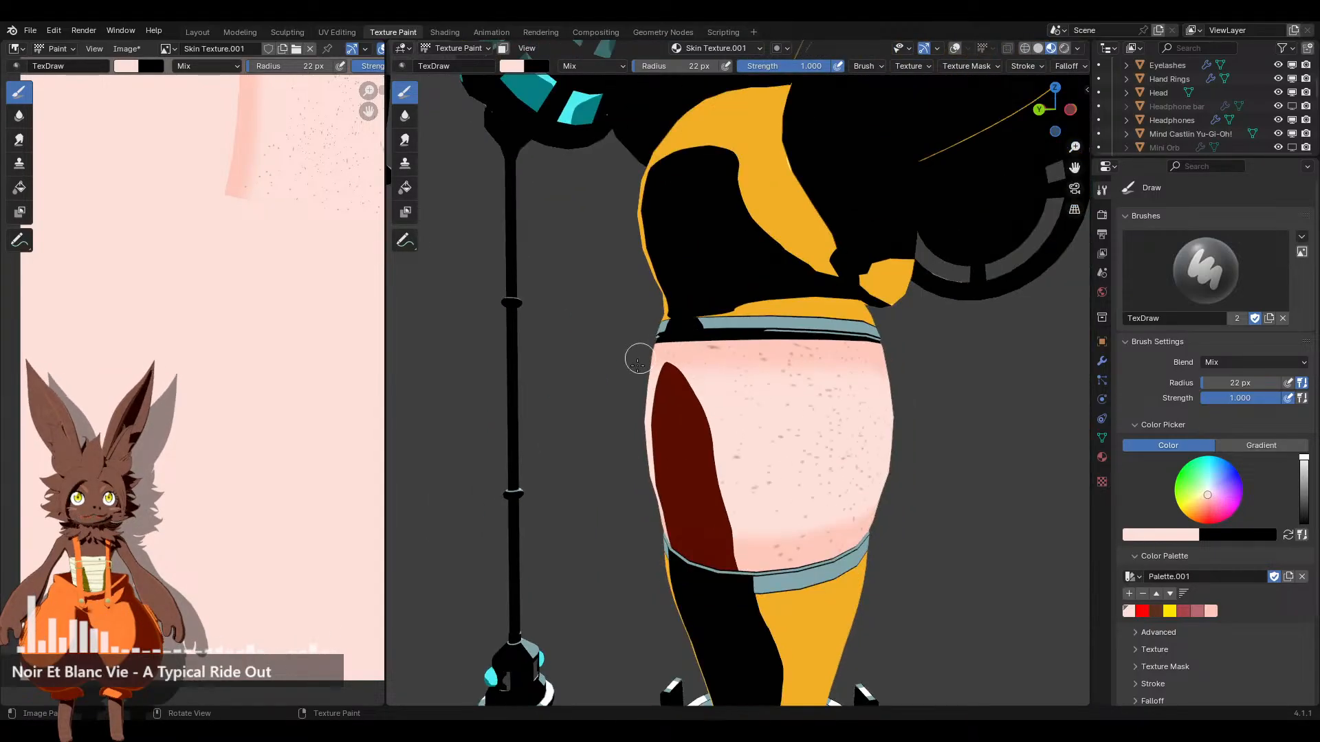
Remove all freckles from the thigh, back to plain pale skin with only the pink shadows at the hem and stocking band
{"action": "middle_click_drag", "start_coordinate": [639, 356], "coordinate": [794, 419]}
{"action": "scroll", "coordinate": [794, 419], "scroll_direction": "up", "scroll_amount": 2}
{"action": "scroll", "coordinate": [794, 419], "scroll_direction": "up", "scroll_amount": 4}
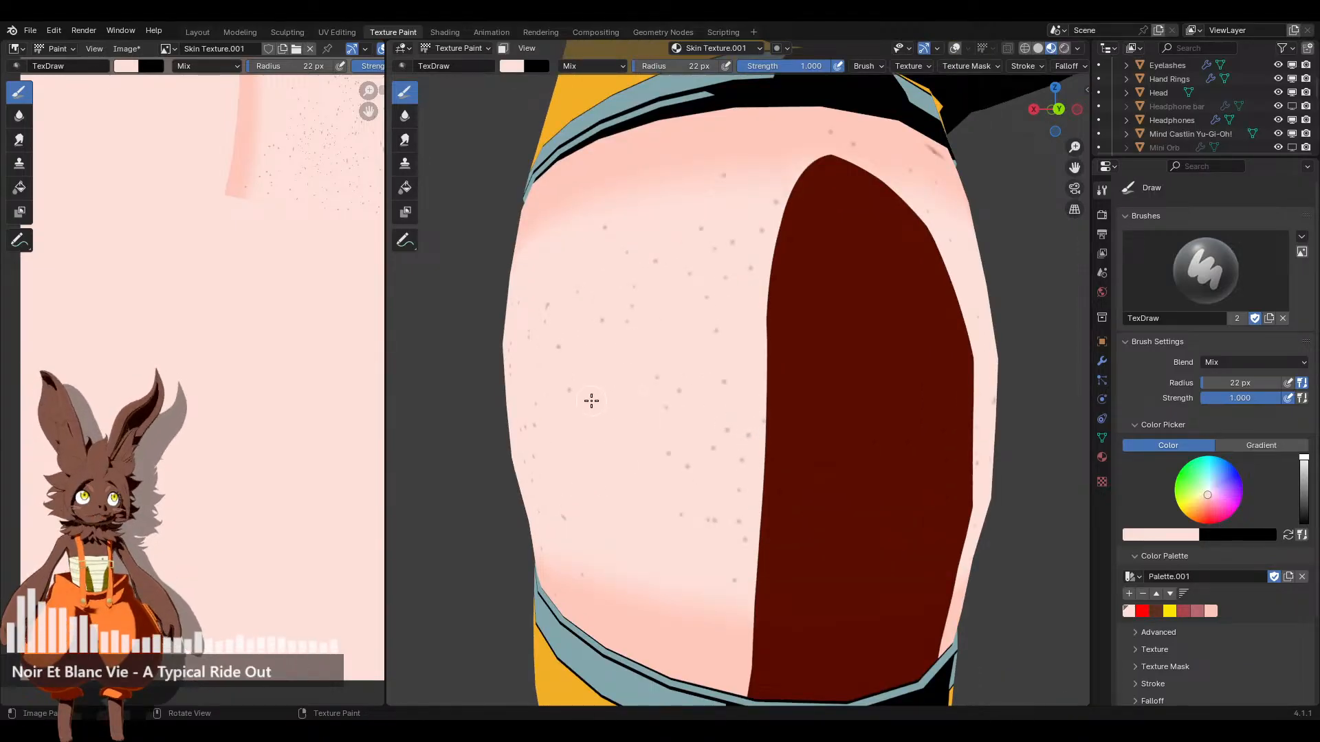
{"action": "scroll", "coordinate": [591, 401], "scroll_direction": "down", "scroll_amount": 3}
{"action": "middle_click_drag", "start_coordinate": [586, 401], "coordinate": [784, 404]}
{"action": "scroll", "coordinate": [760, 421], "scroll_direction": "up", "scroll_amount": 5}
{"action": "scroll", "coordinate": [781, 398], "scroll_direction": "up", "scroll_amount": 4}
{"action": "scroll", "coordinate": [736, 389], "scroll_direction": "up", "scroll_amount": 1}
{"action": "middle_click_drag", "start_coordinate": [680, 385], "coordinate": [732, 394], "text": "shift"}
{"action": "scroll", "coordinate": [740, 411], "scroll_direction": "down", "scroll_amount": 1}
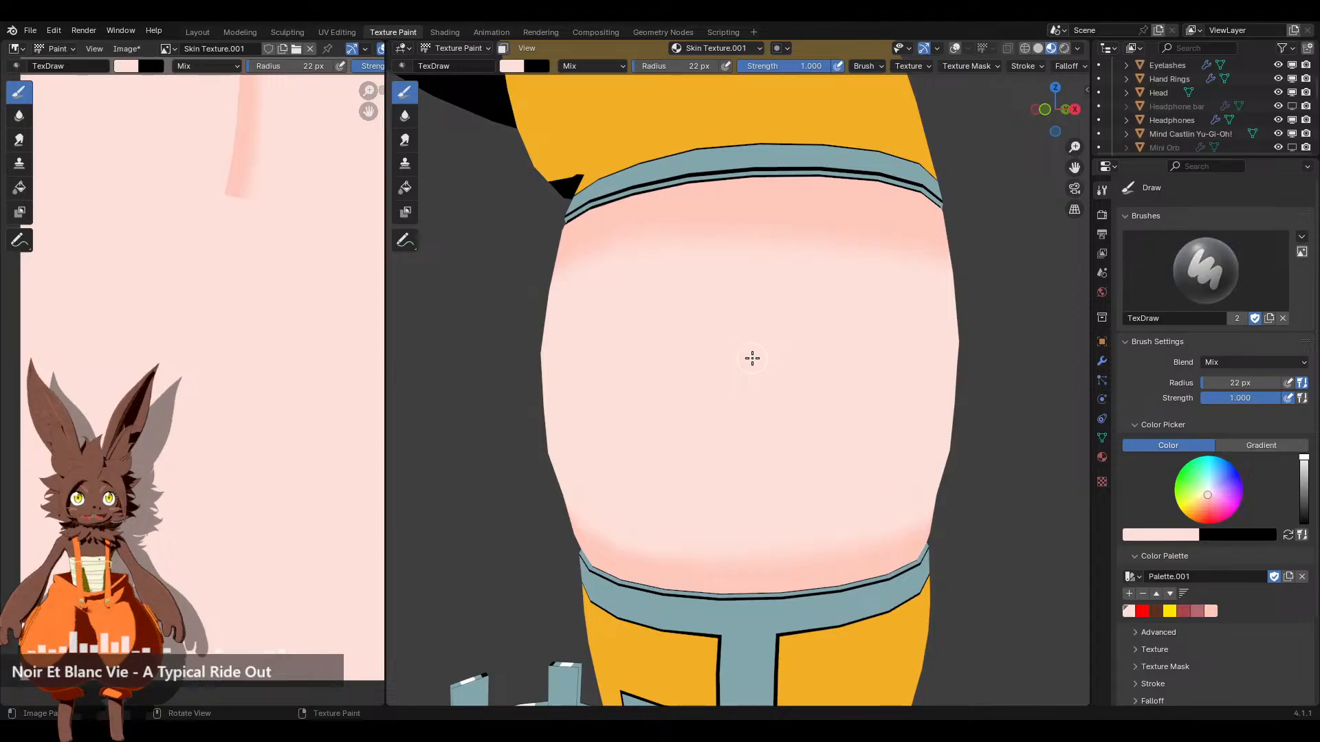
Set the brush to the dark brown palette color with 80 px stroke jitter and a 2 px radius
{"action": "mouse_move", "coordinate": [751, 357]}
{"action": "middle_mouse_down"}
{"action": "mouse_move", "coordinate": [648, 350]}
{"action": "mouse_move", "coordinate": [860, 350]}
{"action": "mouse_move", "coordinate": [1069, 554]}
{"action": "middle_mouse_up"}
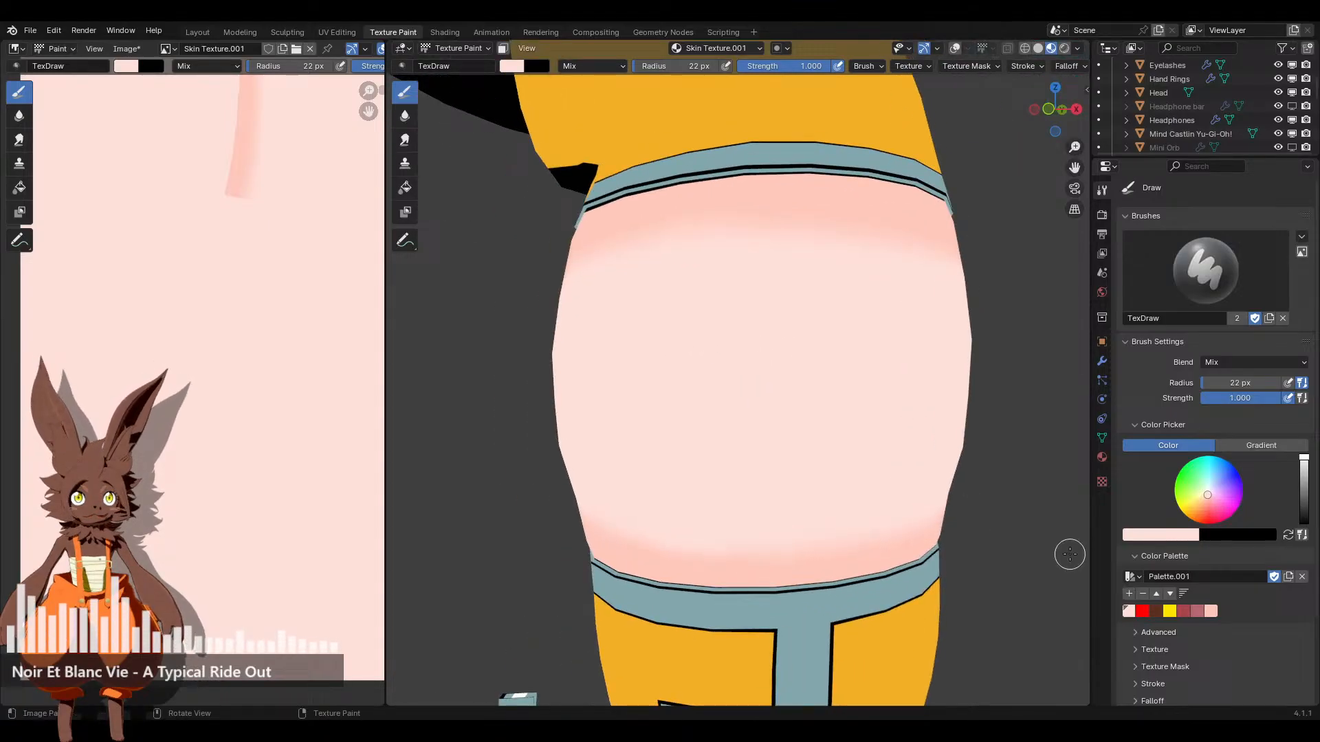
{"action": "left_click", "coordinate": [1157, 611]}
{"action": "left_click", "coordinate": [1026, 65]}
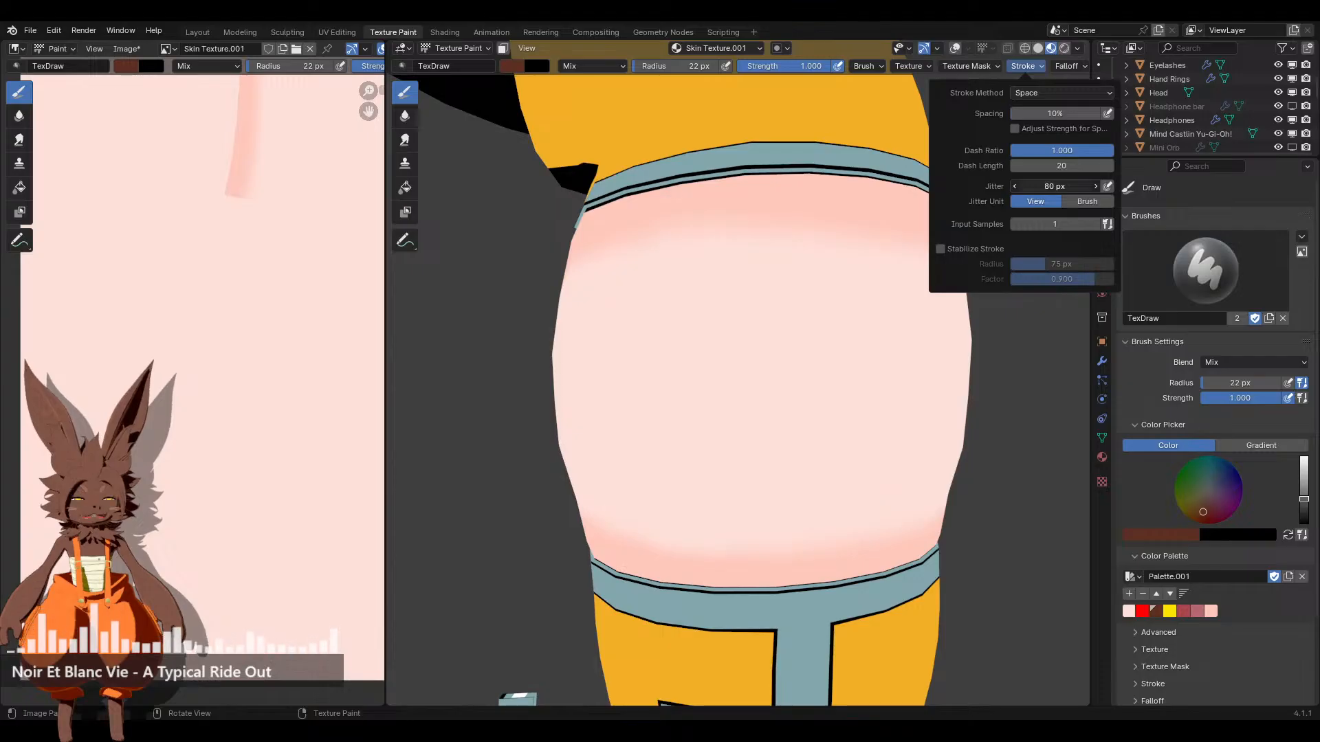
{"action": "left_click", "coordinate": [694, 65]}
{"action": "type", "text": "2"}
{"action": "key", "text": "Return"}
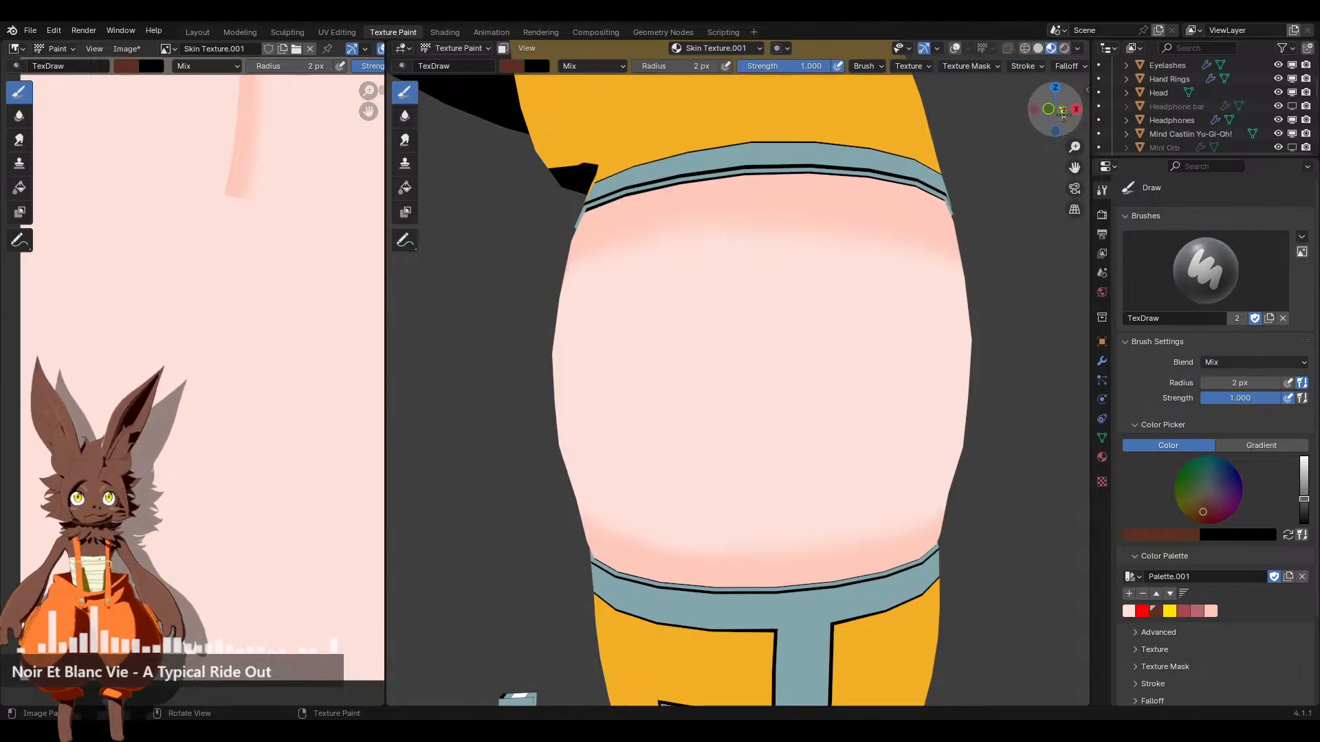
Scatter tiny brown freckles across the front of the thigh, painting from a straight front view
{"action": "left_click", "coordinate": [1050, 110]}
{"action": "scroll", "coordinate": [866, 394], "scroll_direction": "up", "scroll_amount": 8}
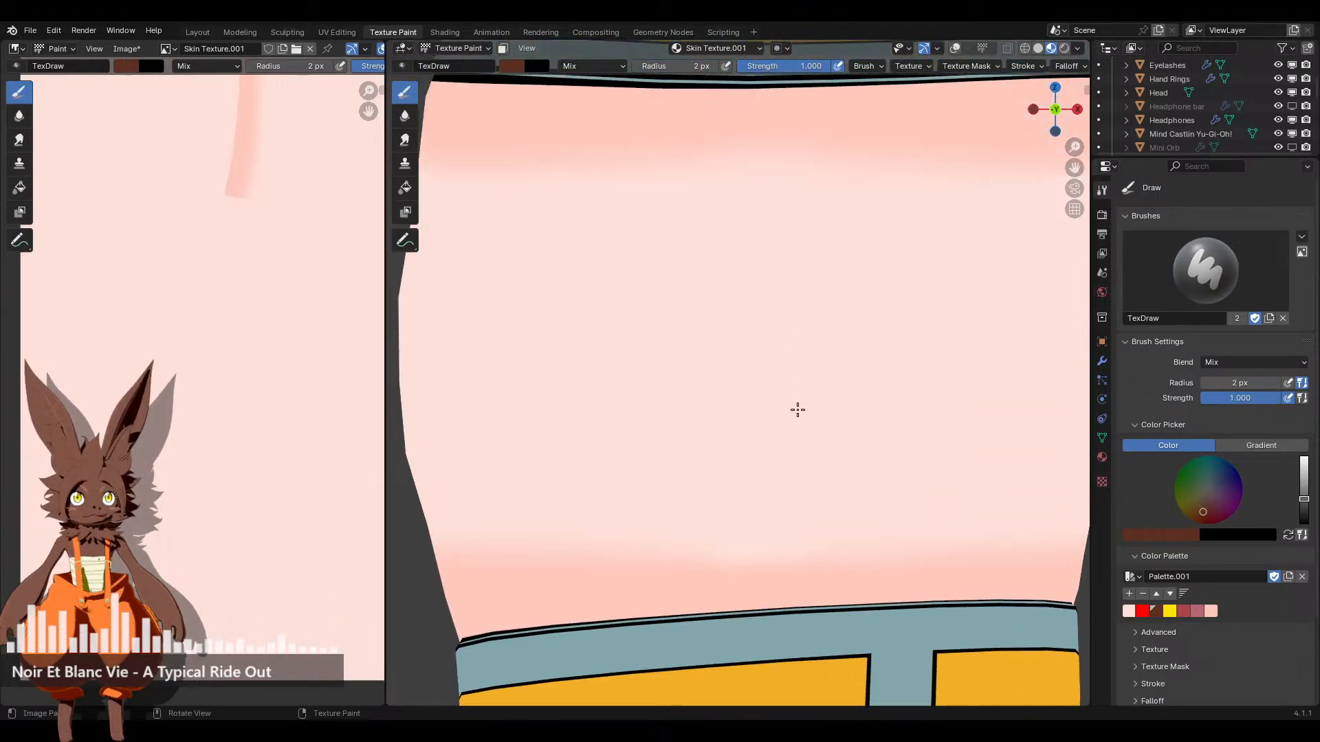
{"action": "middle_click_drag", "start_coordinate": [701, 431], "coordinate": [707, 389], "text": "shift"}
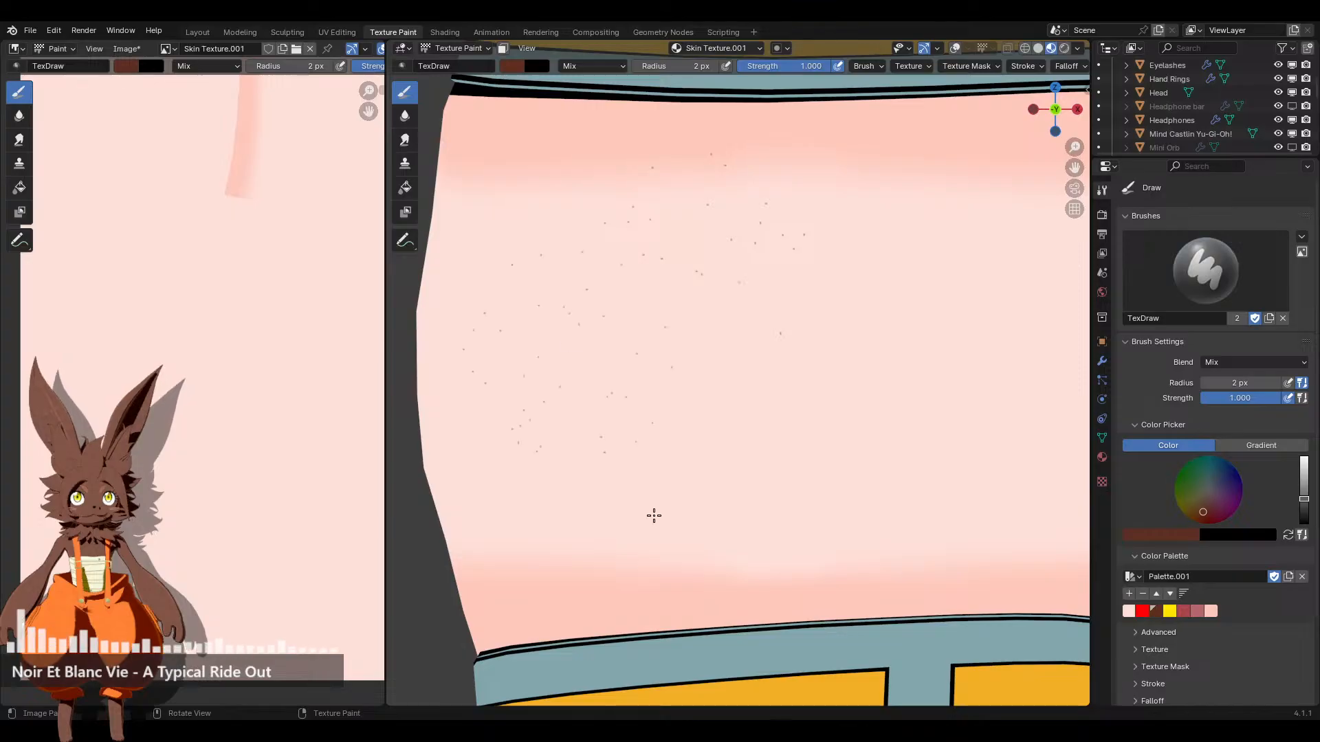
{"action": "left_click", "coordinate": [905, 305]}
{"action": "middle_click_drag", "start_coordinate": [905, 306], "coordinate": [742, 299], "text": "shift"}
{"action": "left_click", "coordinate": [634, 440]}
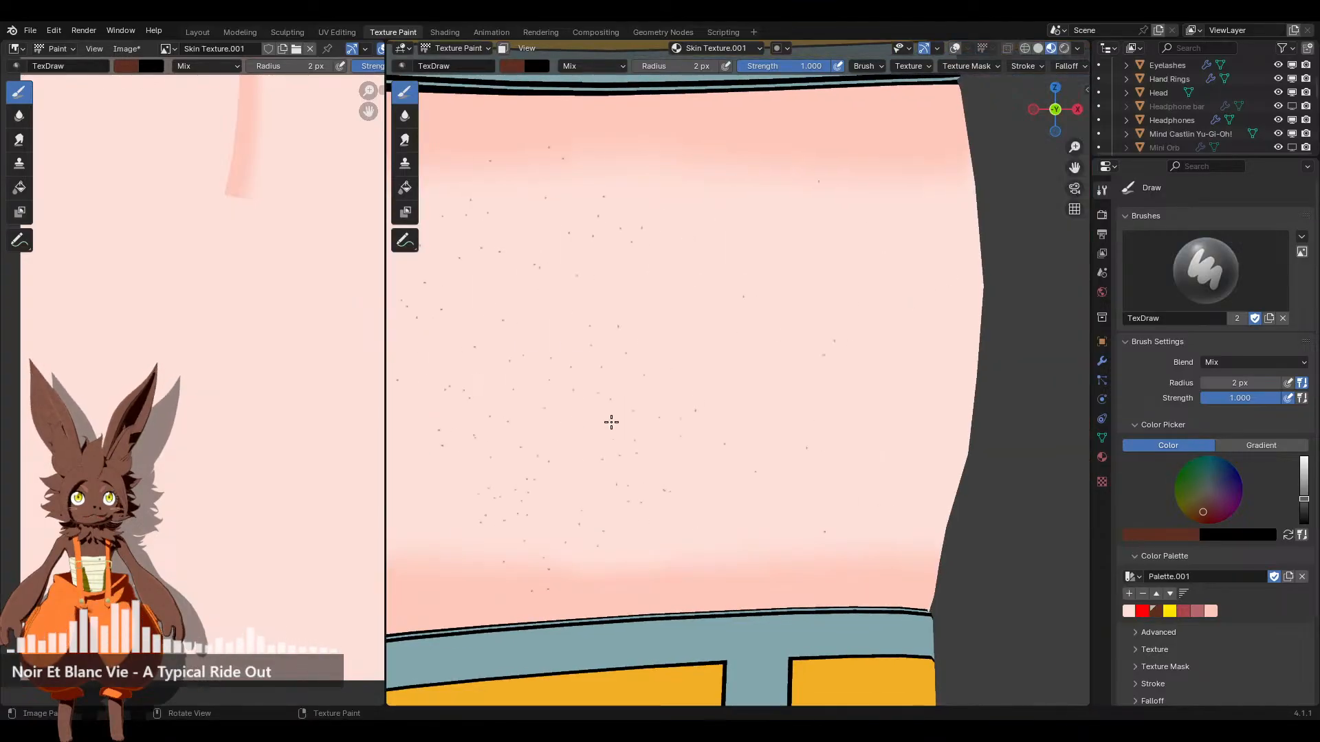
{"action": "left_click", "coordinate": [650, 275]}
{"action": "left_click", "coordinate": [752, 272]}
{"action": "left_click", "coordinate": [815, 245]}
{"action": "left_click", "coordinate": [811, 374]}
Scatter tiny brown freckles over the outer side of the thigh from a straight side view
{"action": "scroll", "coordinate": [832, 376], "scroll_direction": "down", "scroll_amount": 5}
{"action": "middle_click_drag", "start_coordinate": [819, 374], "coordinate": [692, 373]}
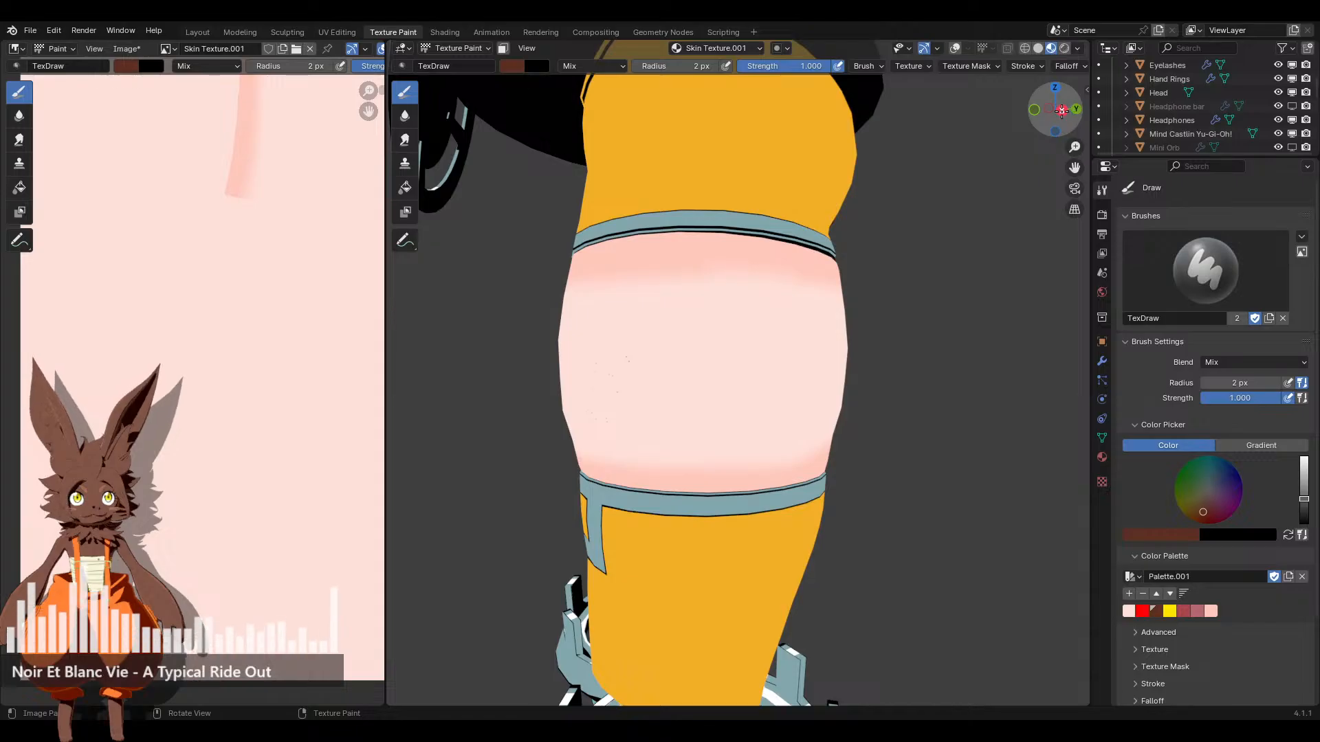
{"action": "scroll", "coordinate": [650, 383], "scroll_direction": "up", "scroll_amount": 6}
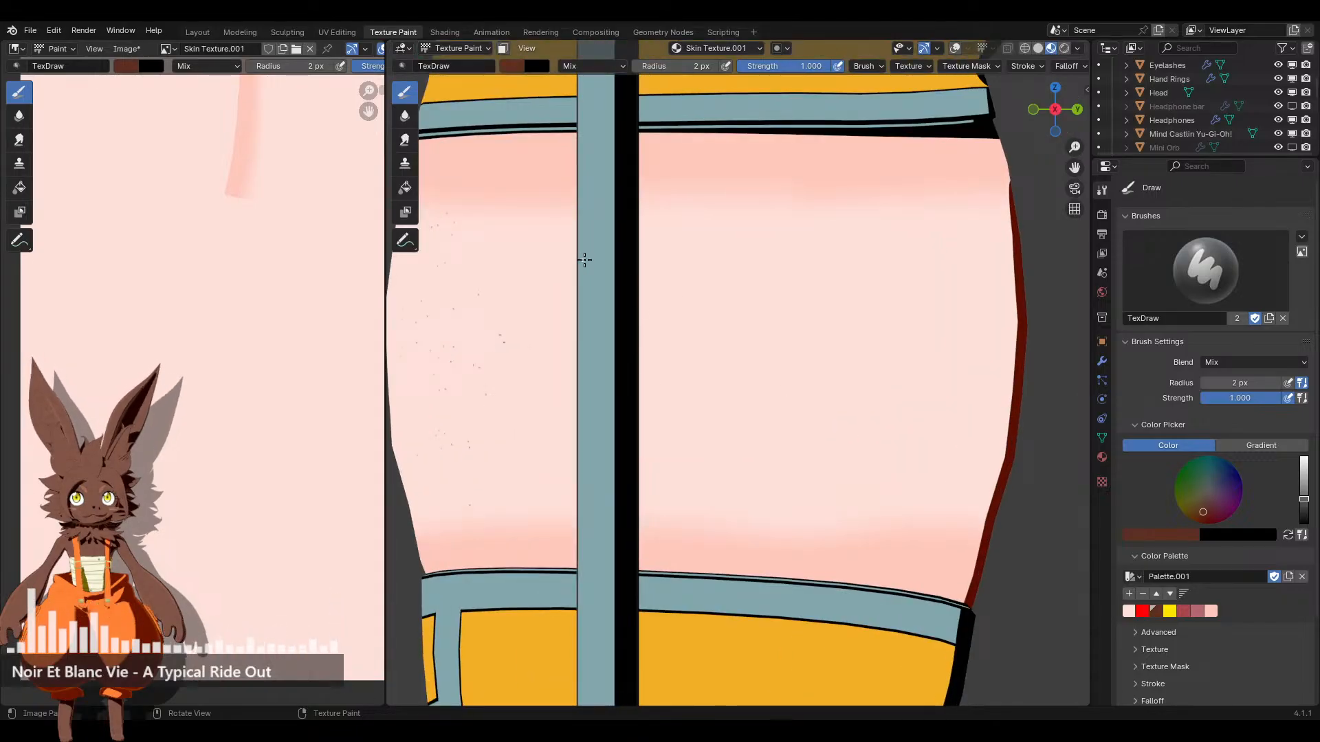
{"action": "mouse_move", "coordinate": [584, 260]}
{"action": "left_mouse_down"}
{"action": "mouse_move", "coordinate": [678, 297]}
{"action": "mouse_move", "coordinate": [790, 256]}
{"action": "mouse_move", "coordinate": [688, 355]}
{"action": "left_mouse_up"}
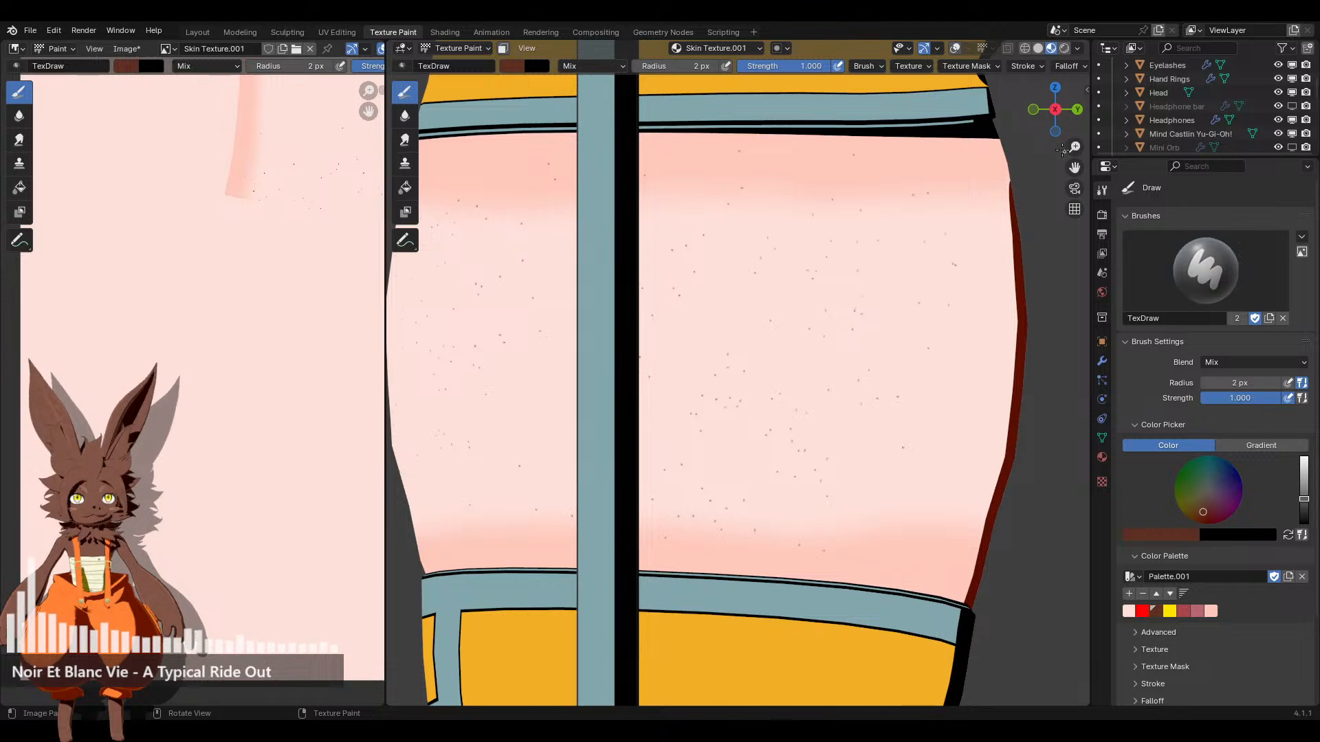
Scatter tiny brown freckles over the back of the thigh around the dark red marking and over the inner side
{"action": "left_click", "coordinate": [1076, 109]}
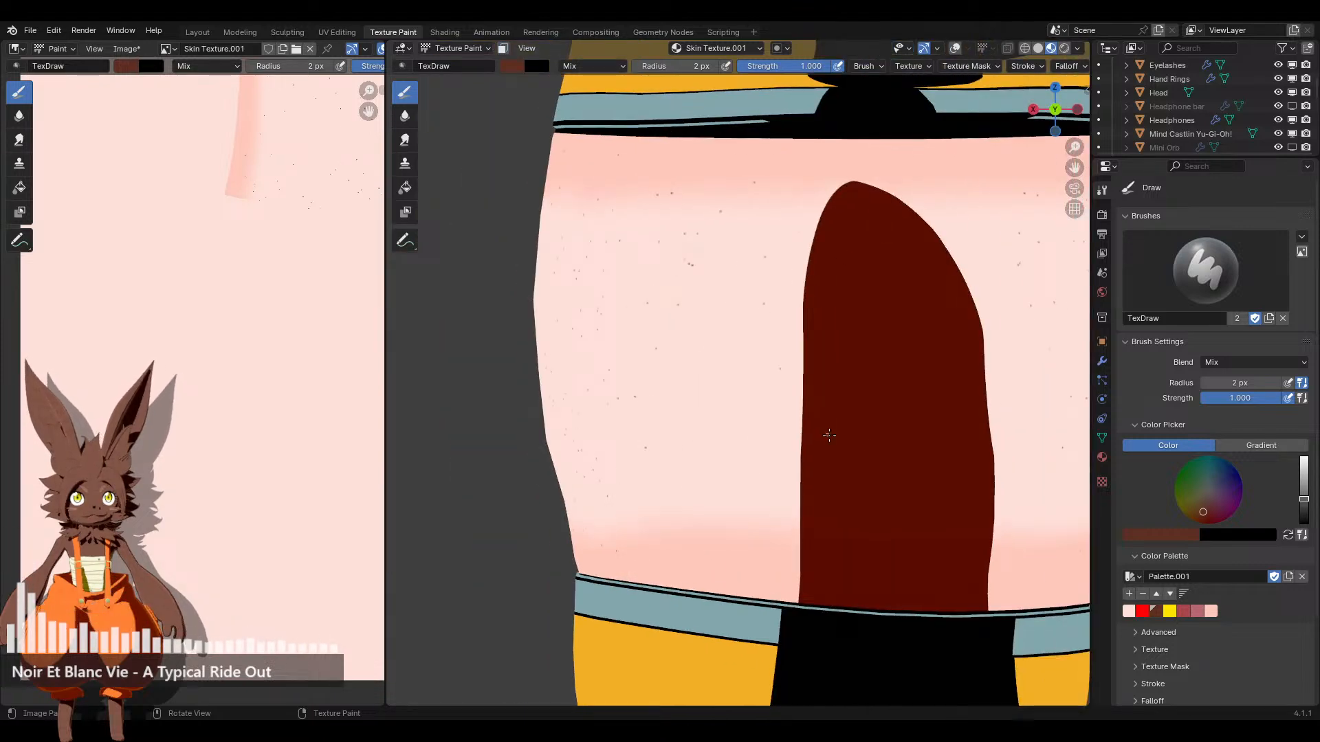
{"action": "middle_click_drag", "start_coordinate": [864, 384], "coordinate": [749, 378], "text": "shift"}
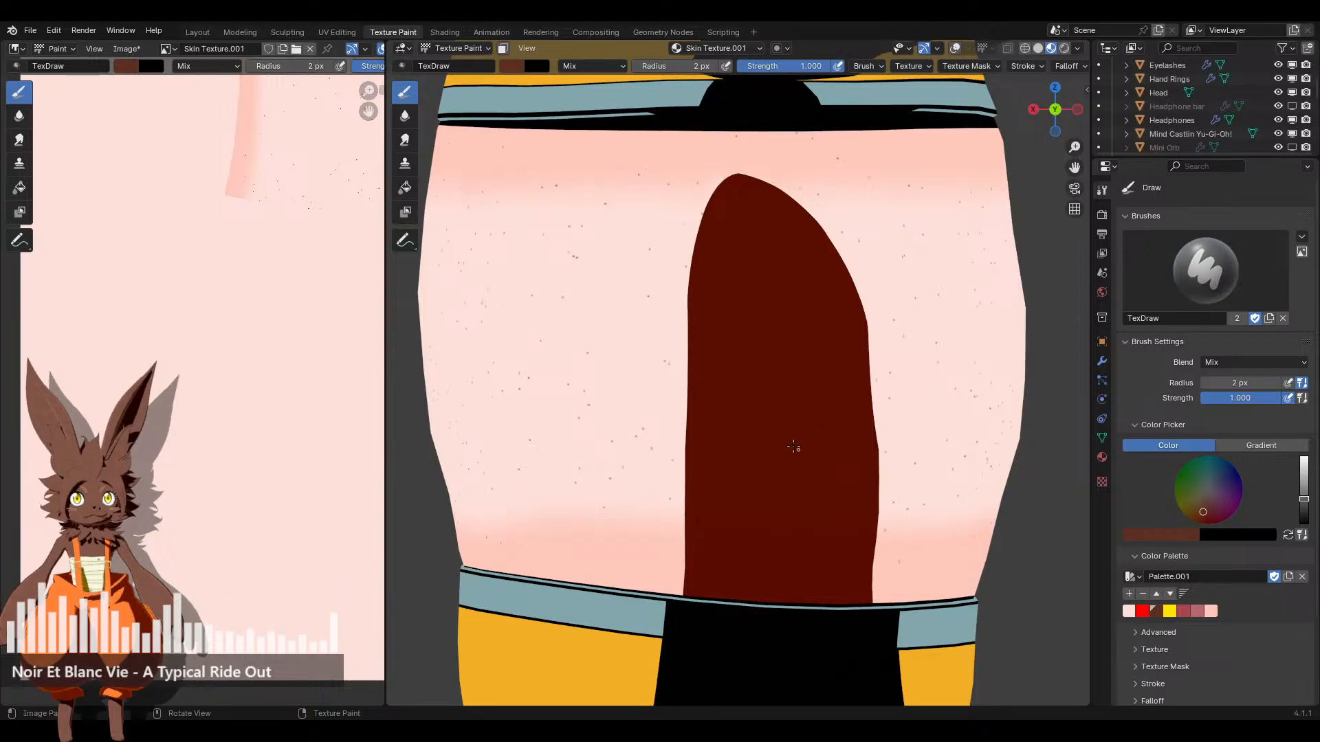
{"action": "left_click", "coordinate": [1076, 110]}
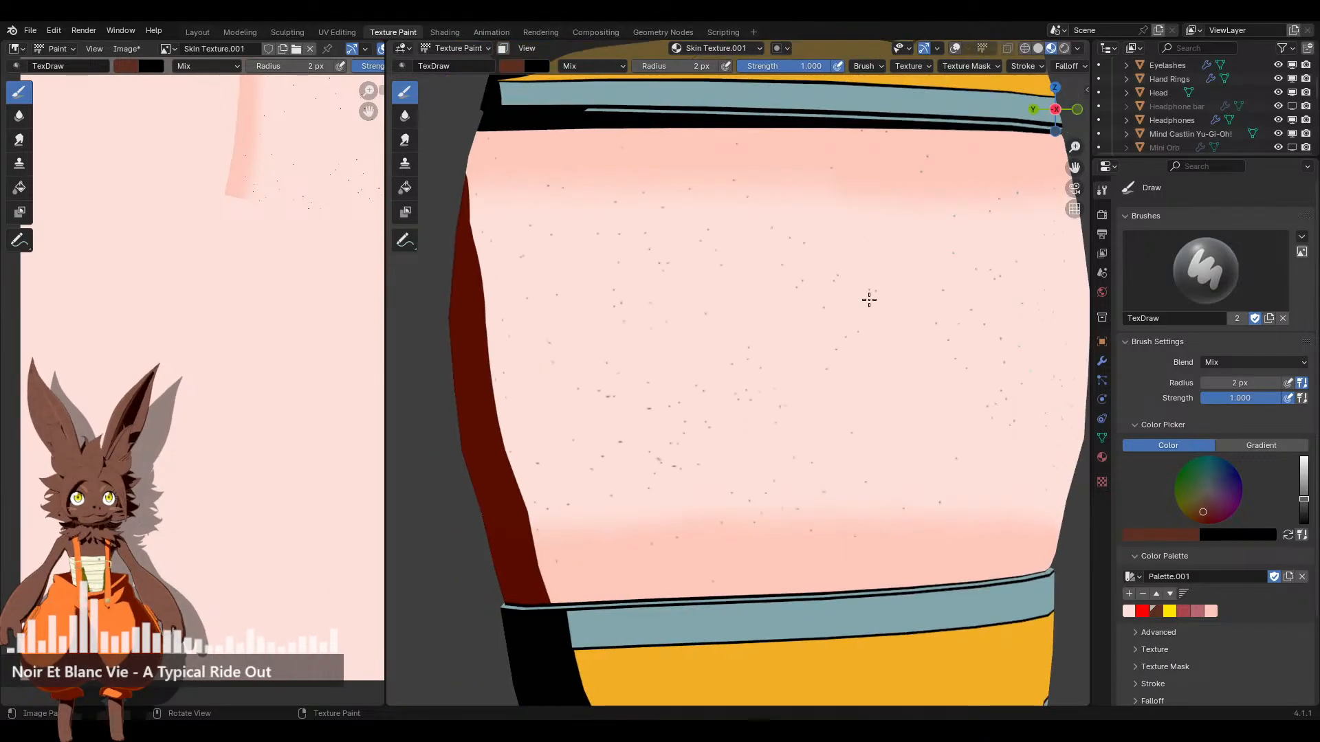
Add many more fine brown freckles among the existing ones on the front of the thigh, working close up
{"action": "left_click", "coordinate": [1077, 109]}
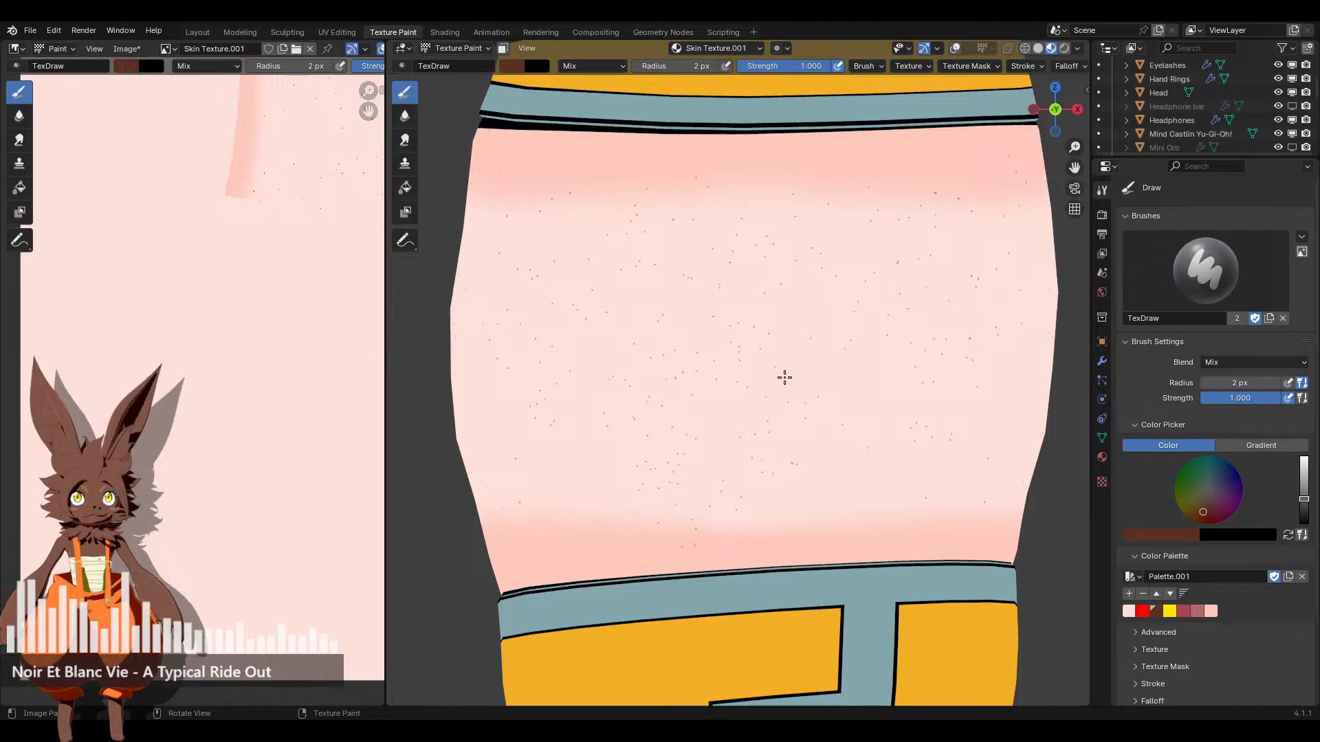
{"action": "scroll", "coordinate": [833, 314], "scroll_direction": "up", "scroll_amount": 3}
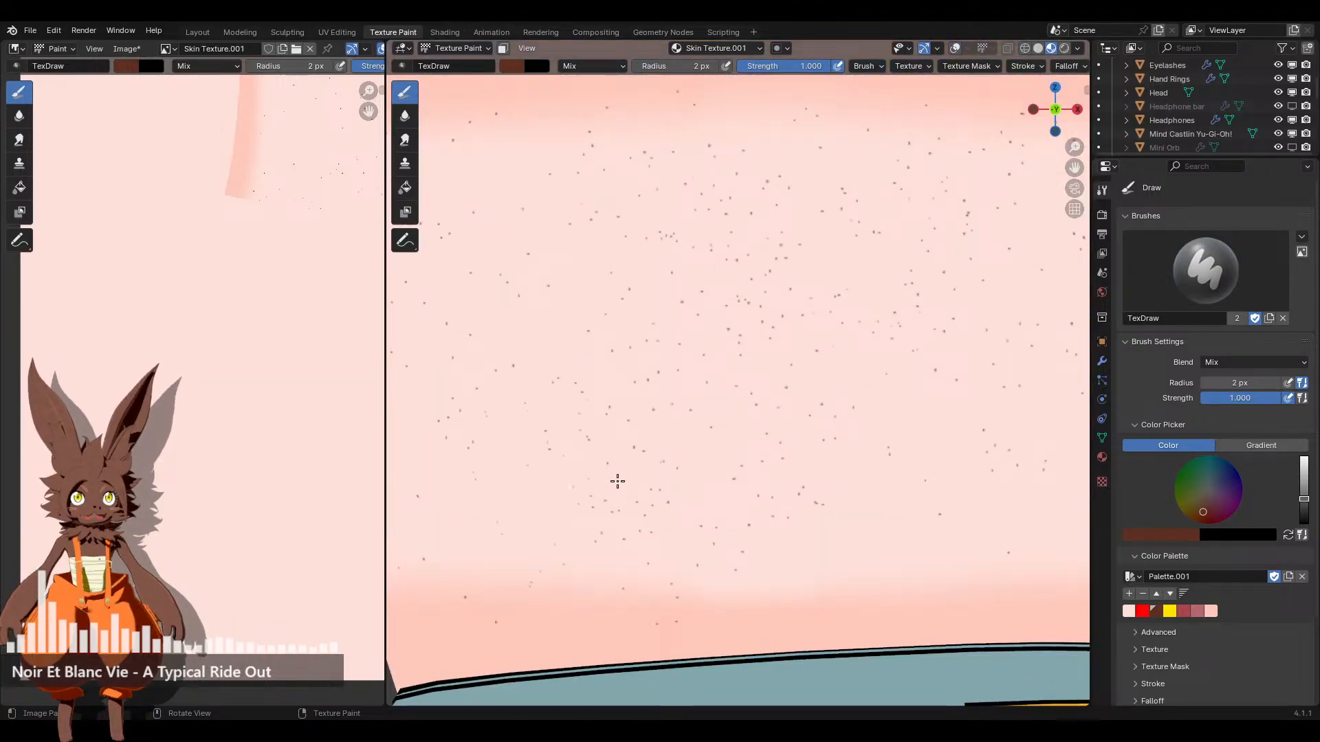
{"action": "scroll", "coordinate": [834, 435], "scroll_direction": "up", "scroll_amount": 1}
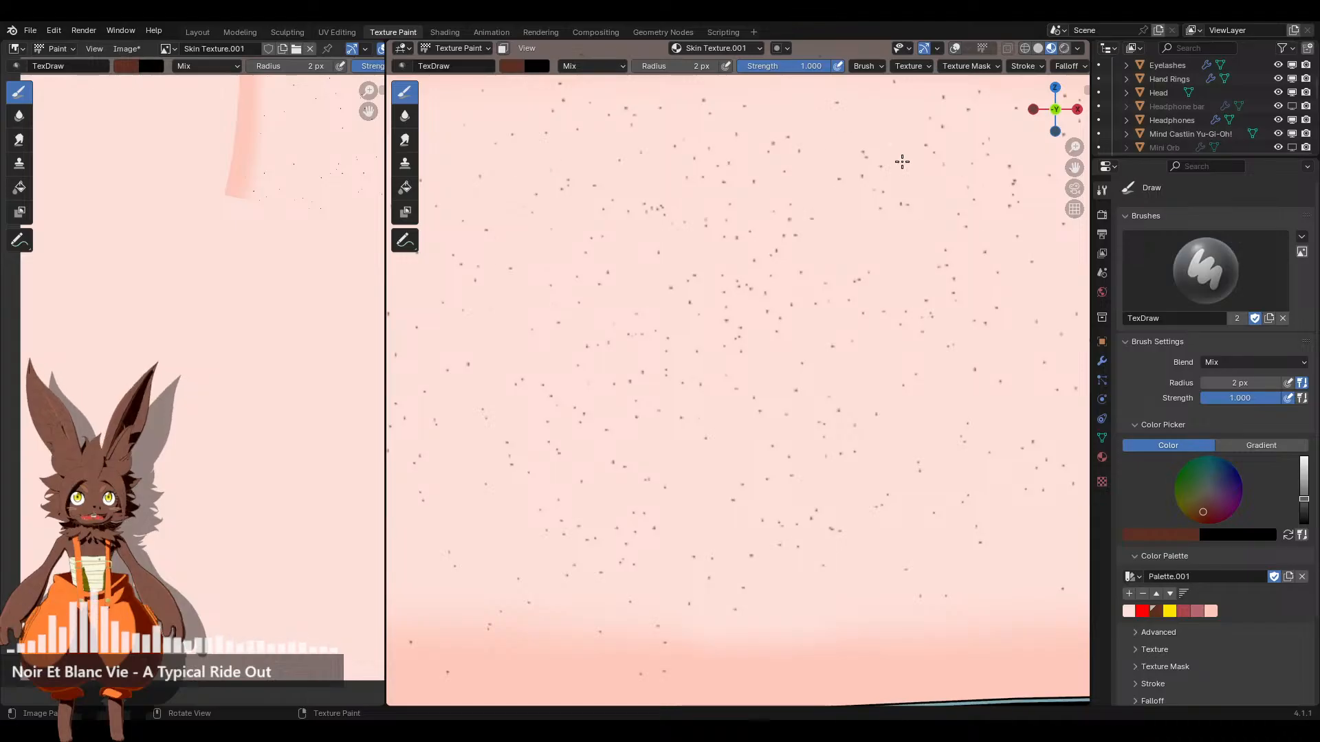
{"action": "scroll", "coordinate": [798, 507], "scroll_direction": "up", "scroll_amount": 2}
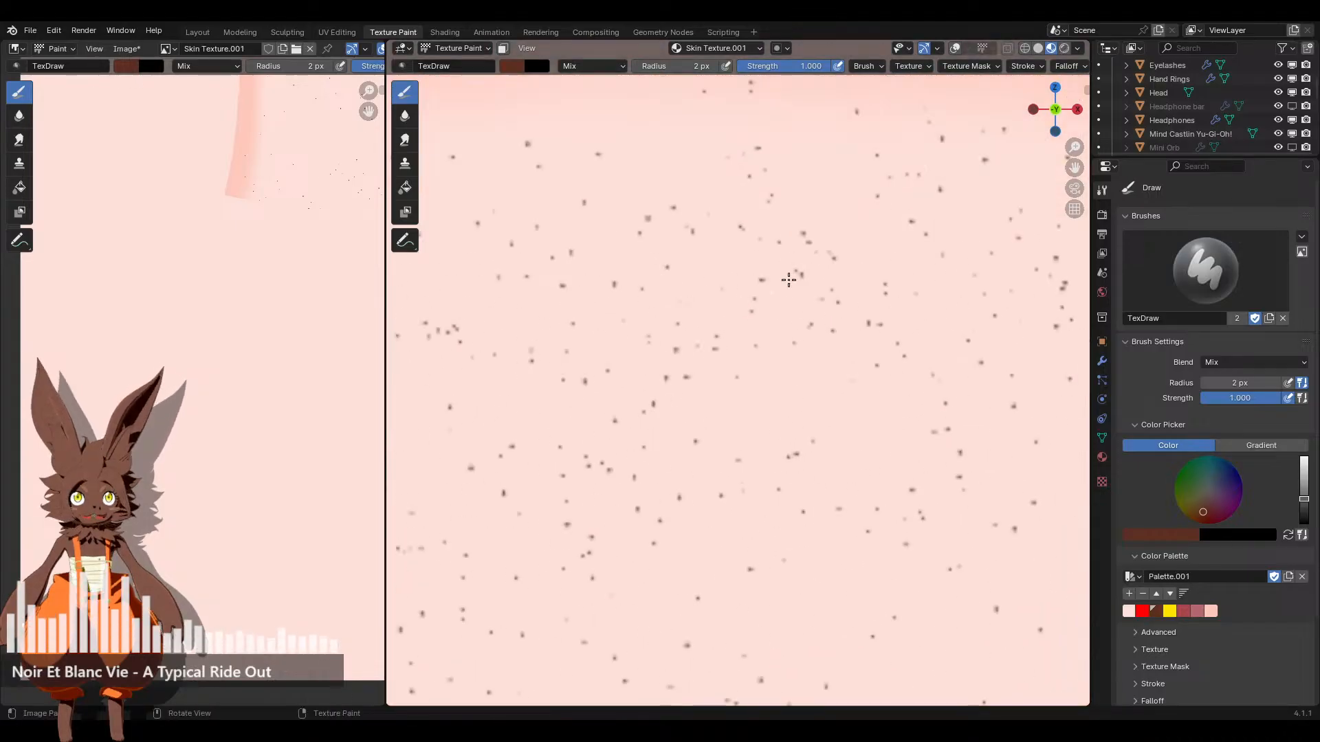
{"action": "scroll", "coordinate": [662, 449], "scroll_direction": "down", "scroll_amount": 1}
{"action": "middle_click_drag", "start_coordinate": [859, 608], "coordinate": [807, 374], "text": "shift"}
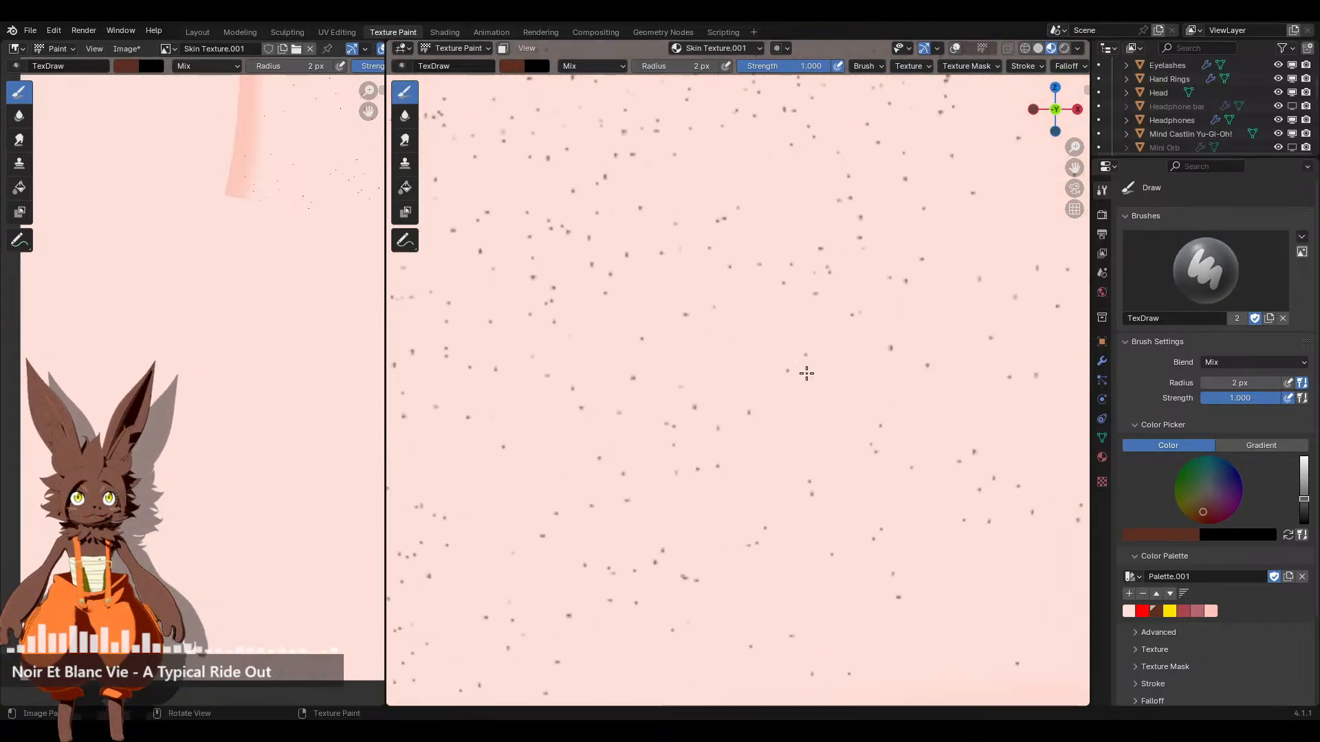
{"action": "scroll", "coordinate": [798, 436], "scroll_direction": "down", "scroll_amount": 3}
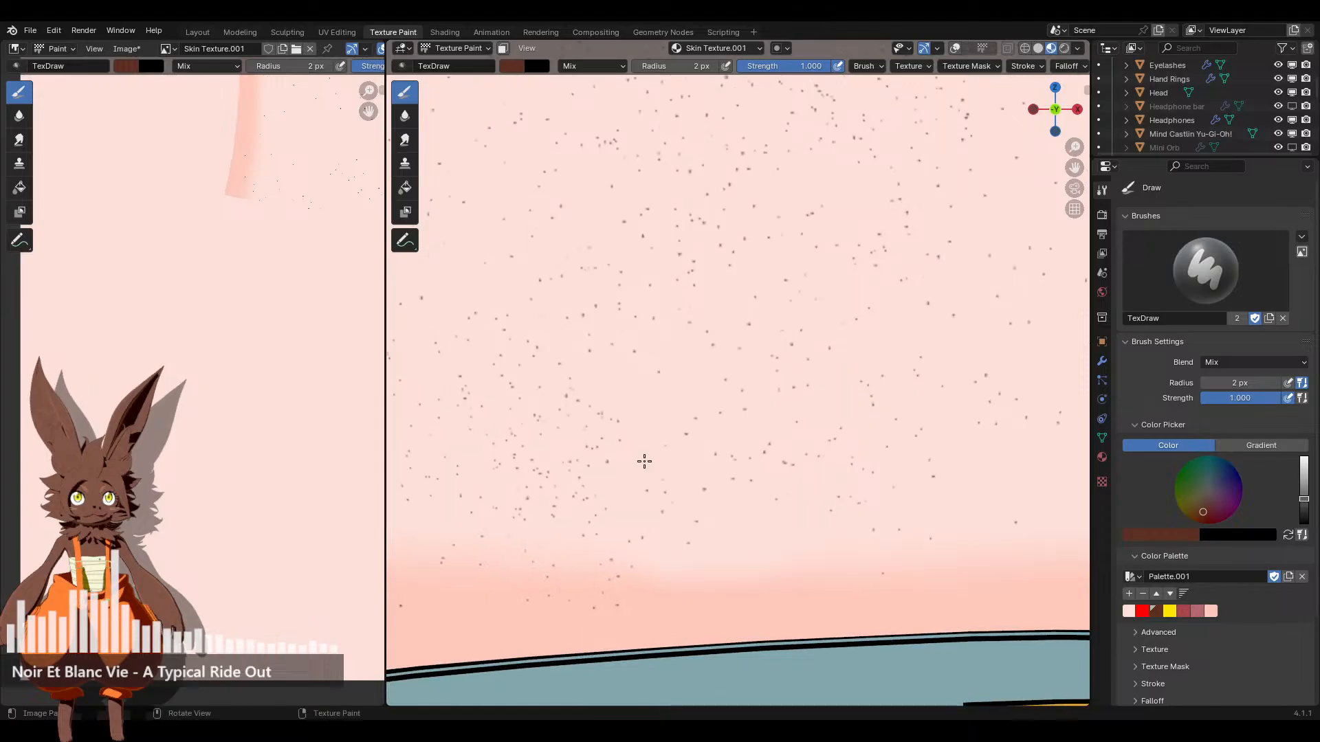
{"action": "scroll", "coordinate": [693, 240], "scroll_direction": "down", "scroll_amount": 2}
{"action": "scroll", "coordinate": [802, 247], "scroll_direction": "down", "scroll_amount": 4}
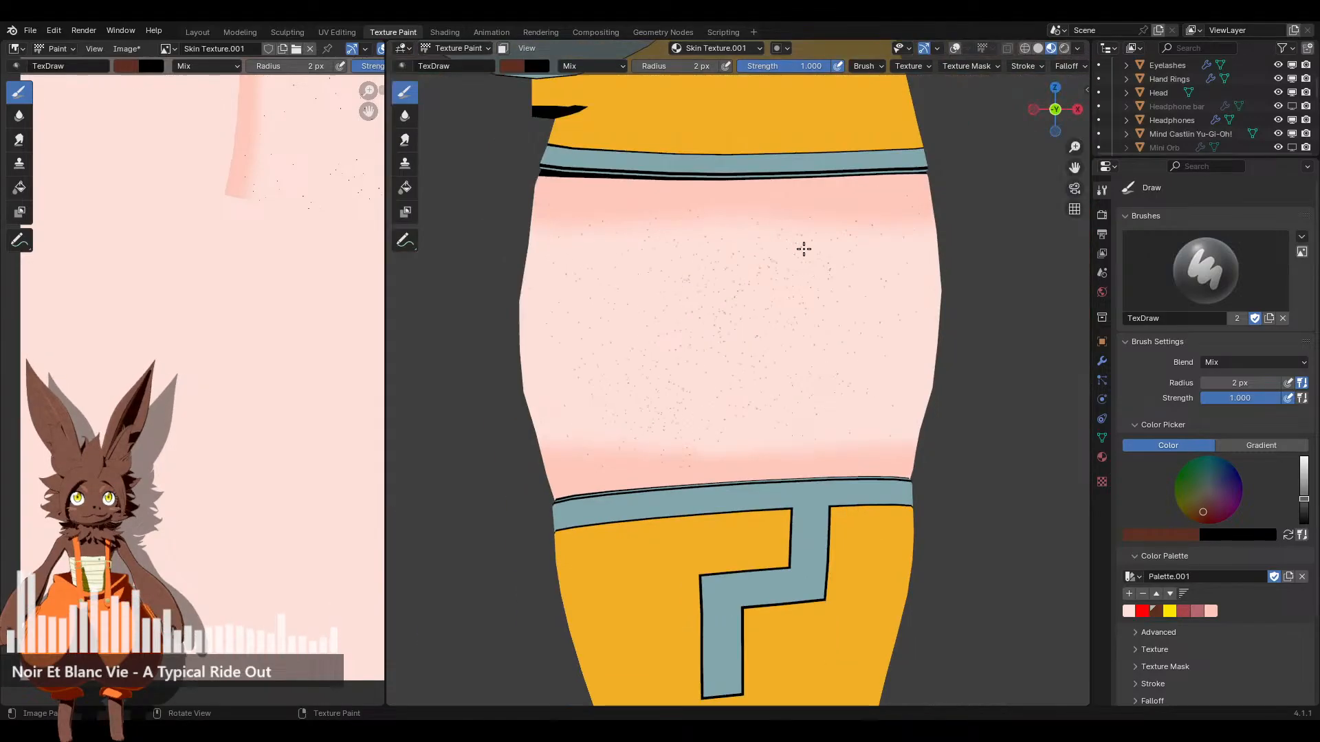
Check the freckled thigh from several angles and distances, and save the file
{"action": "middle_click_drag", "start_coordinate": [801, 248], "coordinate": [675, 283]}
{"action": "scroll", "coordinate": [884, 274], "scroll_direction": "up", "scroll_amount": 4}
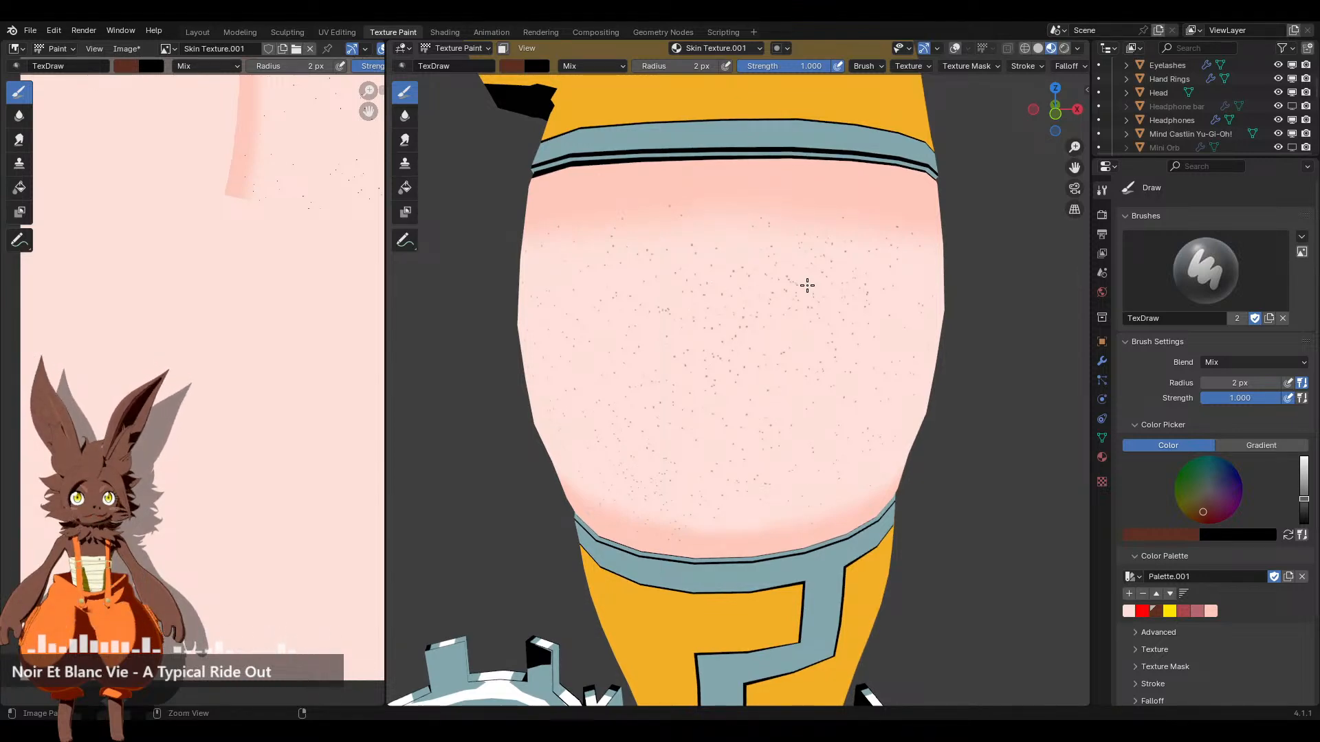
{"action": "scroll", "coordinate": [766, 362], "scroll_direction": "down", "scroll_amount": 7}
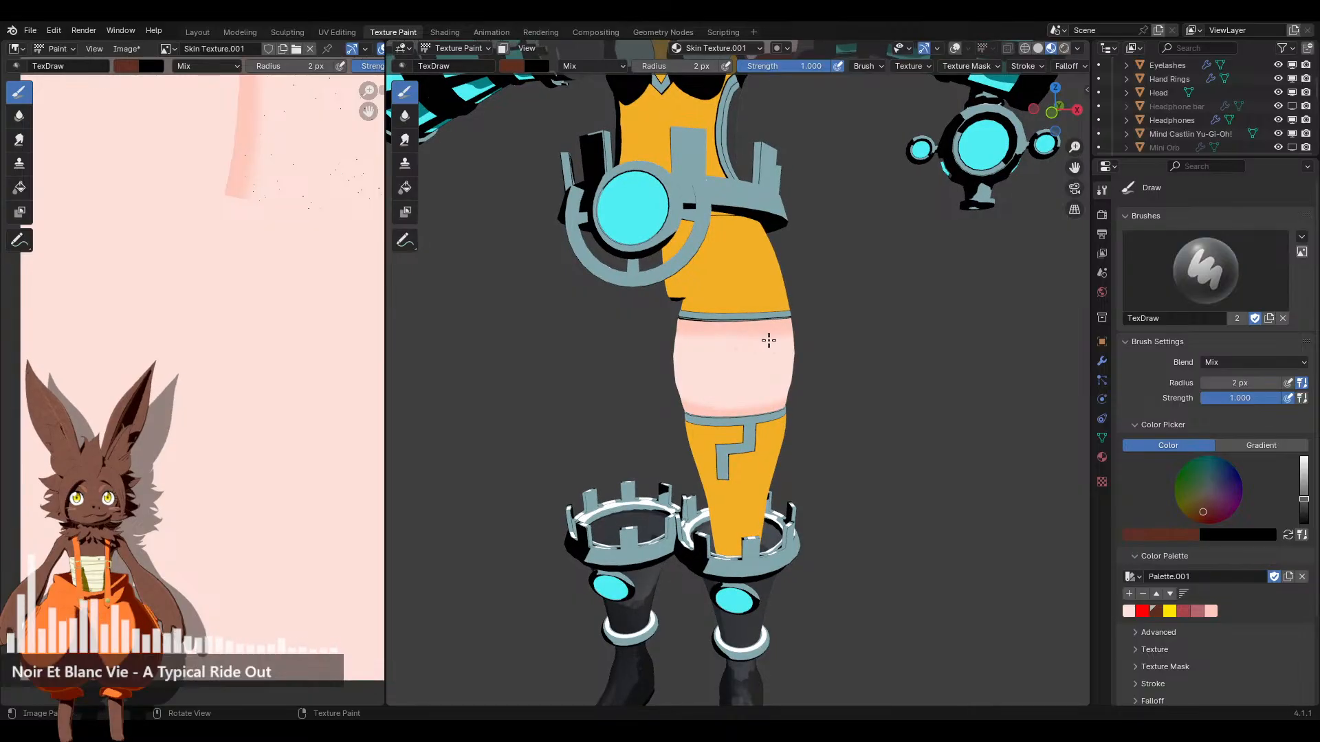
{"action": "scroll", "coordinate": [769, 340], "scroll_direction": "up", "scroll_amount": 5}
{"action": "middle_click_drag", "start_coordinate": [792, 351], "coordinate": [701, 348]}
{"action": "middle_click_drag", "start_coordinate": [570, 292], "coordinate": [698, 300]}
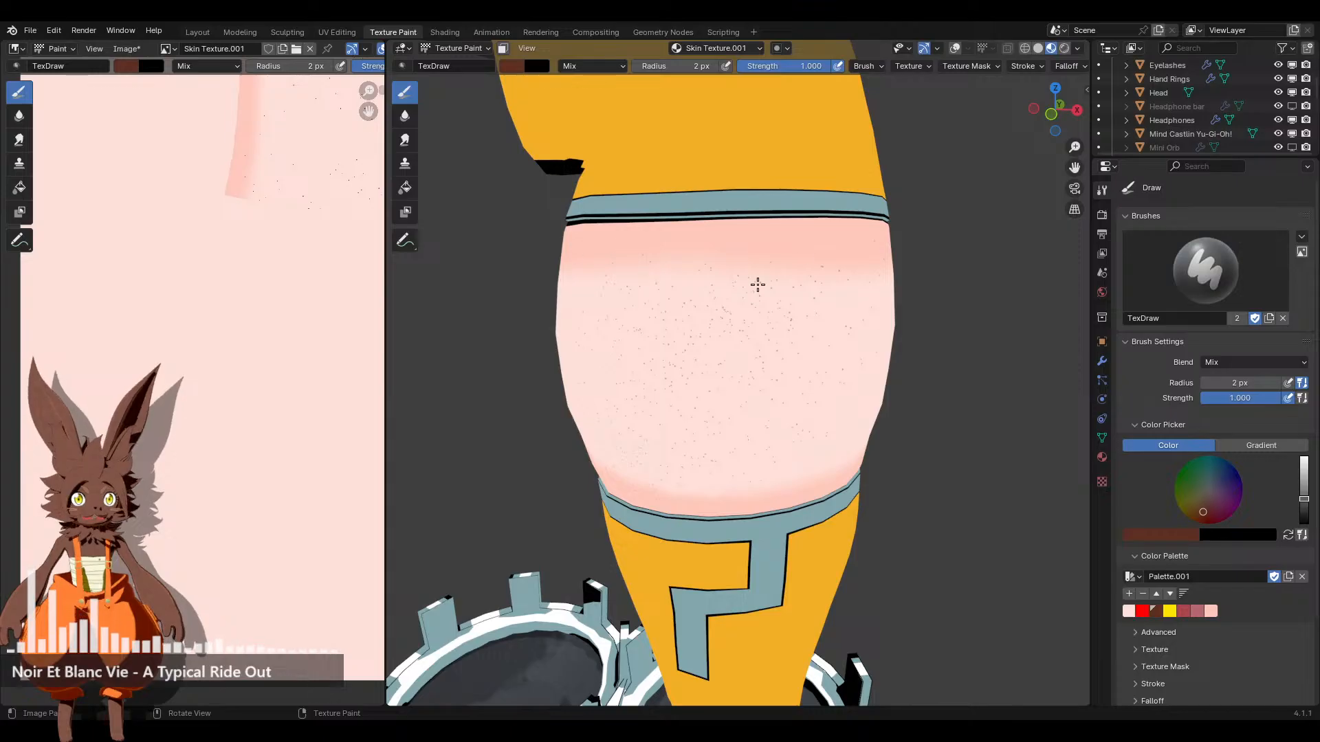
{"action": "key", "text": "ctrl+s"}
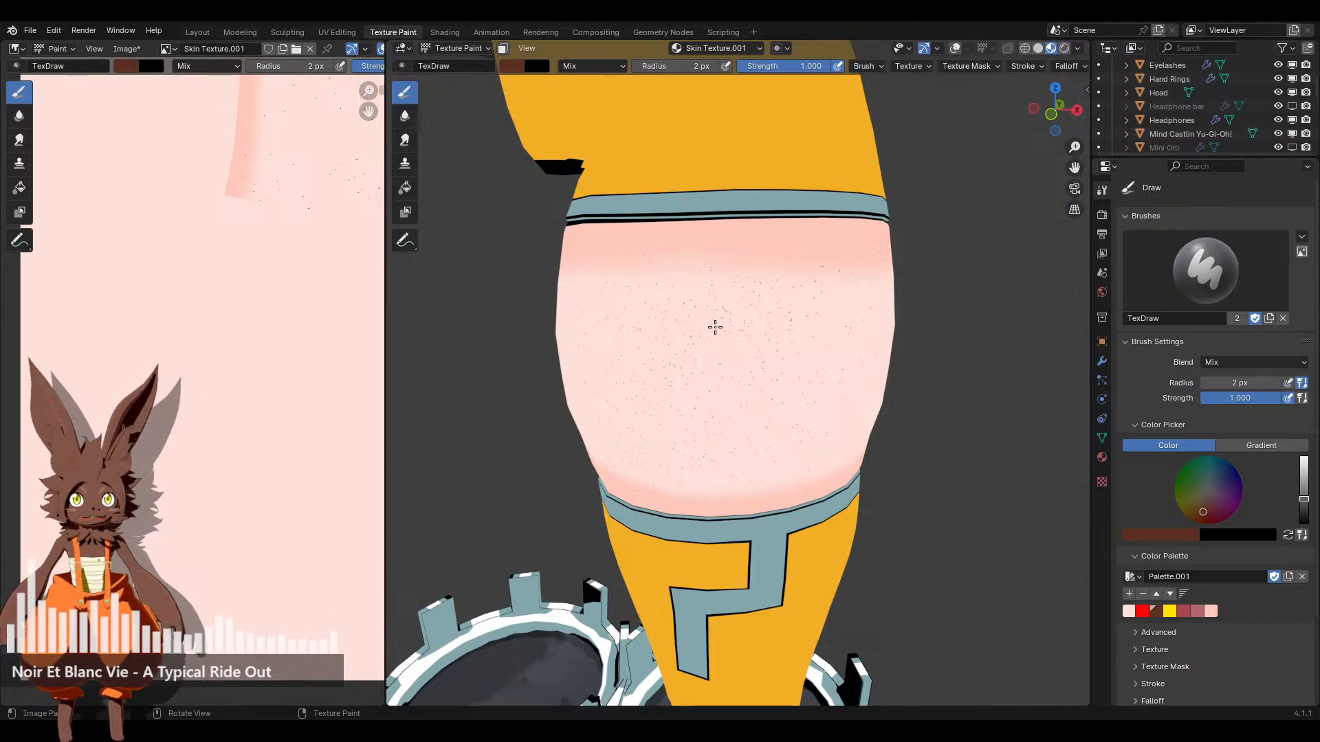
Scatter a few larger, darker brown freckles among the fine ones on the front of the thigh
{"action": "middle_click_drag", "start_coordinate": [713, 324], "coordinate": [736, 339]}
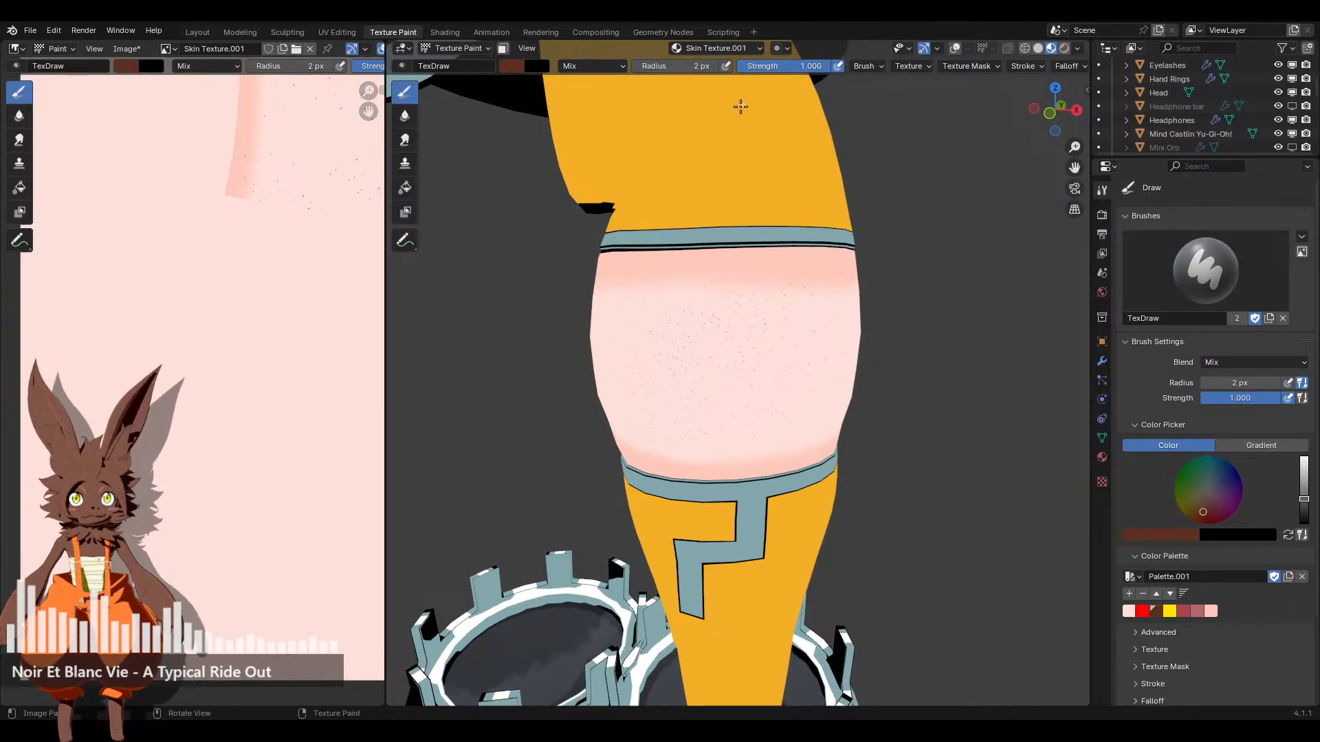
{"action": "scroll", "coordinate": [772, 433], "scroll_direction": "up", "scroll_amount": 4}
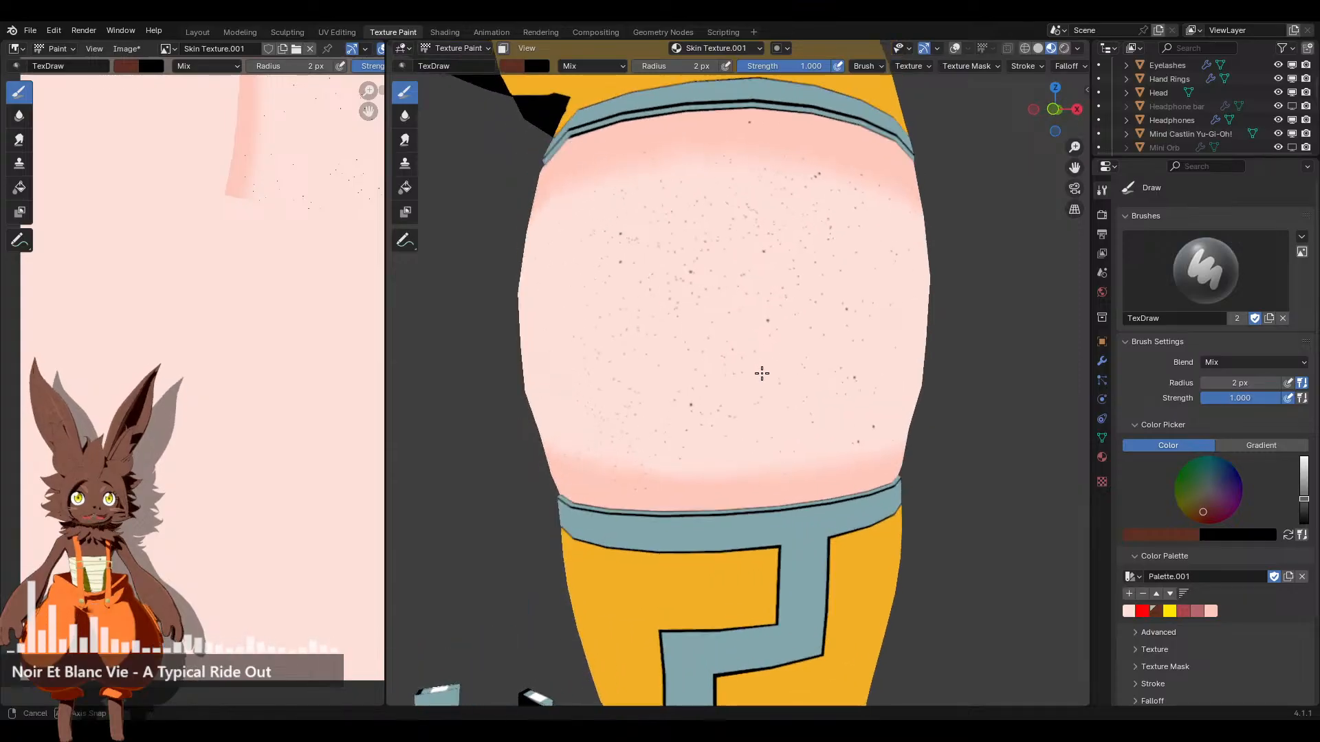
{"action": "scroll", "coordinate": [824, 495], "scroll_direction": "down", "scroll_amount": 5}
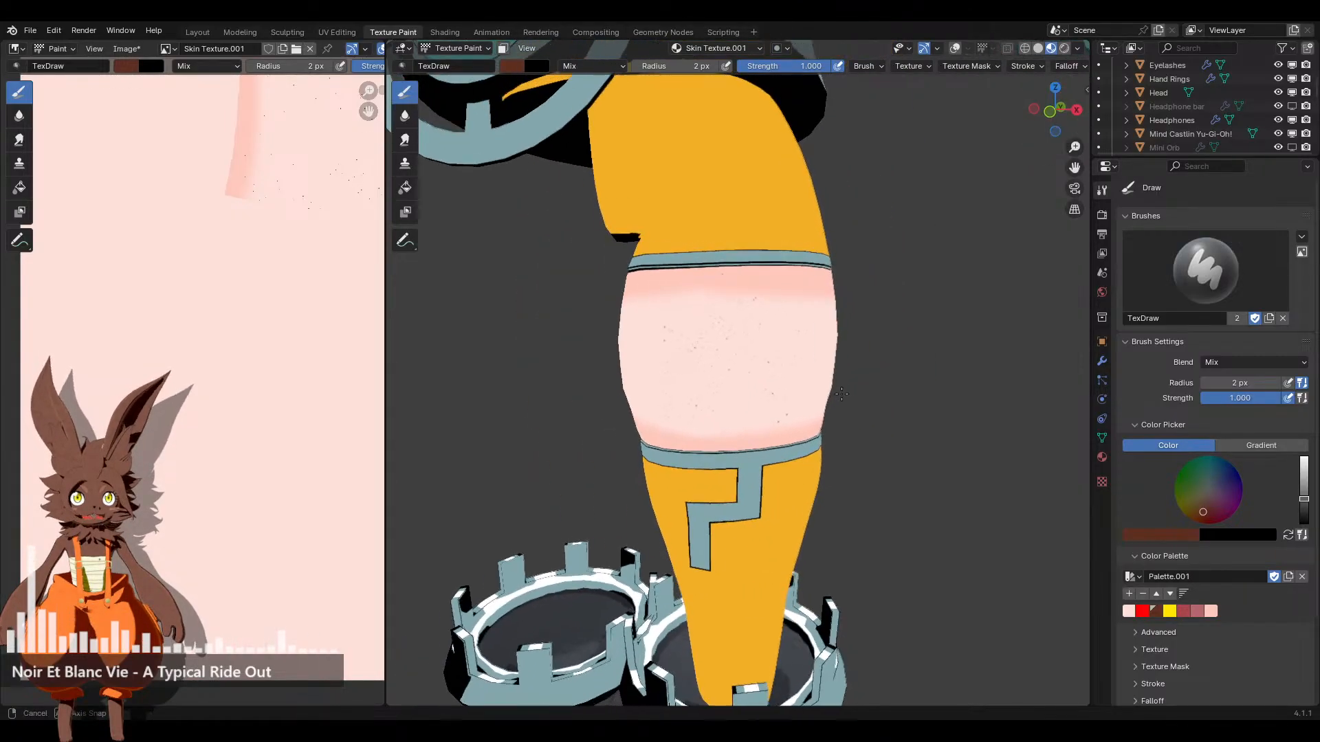
Examine the freckled thigh up close and from full-body distance
{"action": "mouse_move", "coordinate": [823, 406]}
{"action": "middle_mouse_down"}
{"action": "mouse_move", "coordinate": [873, 404]}
{"action": "mouse_move", "coordinate": [793, 401]}
{"action": "mouse_move", "coordinate": [828, 396]}
{"action": "middle_mouse_up"}
{"action": "scroll", "coordinate": [844, 400], "scroll_direction": "up", "scroll_amount": 6}
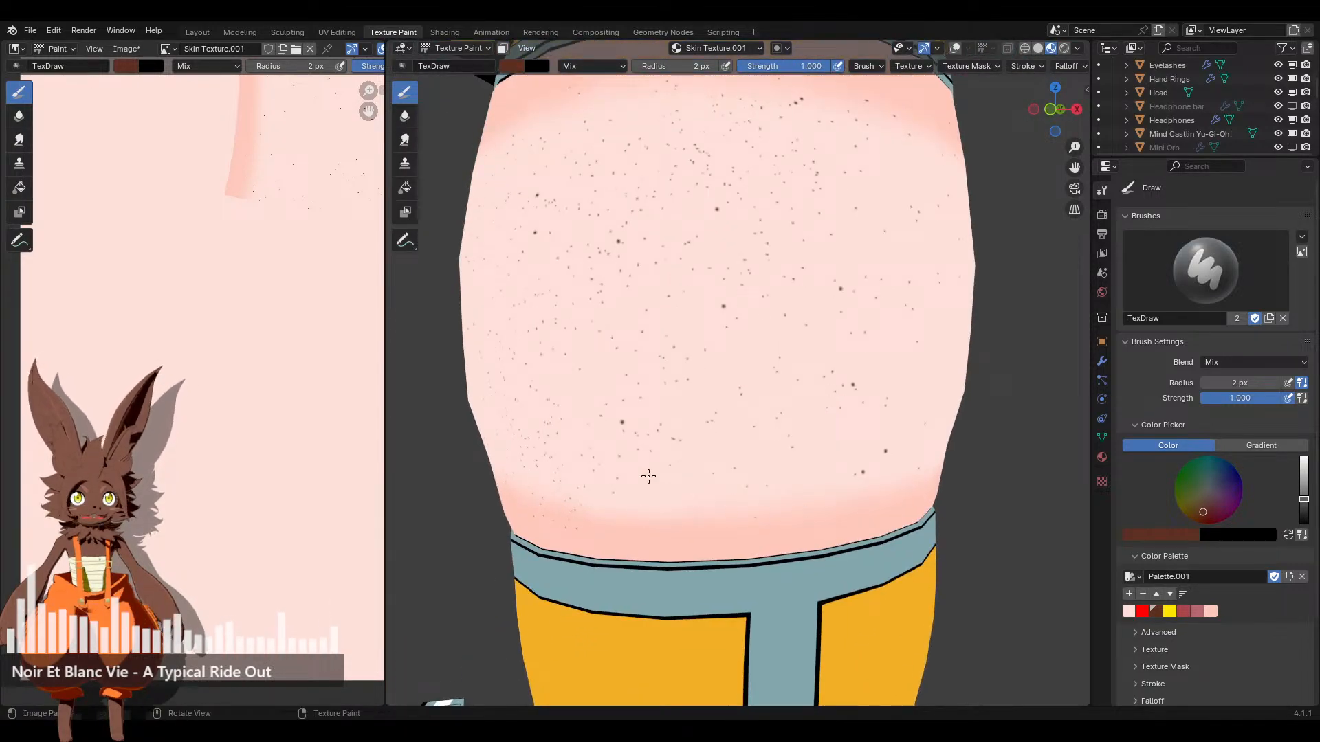
{"action": "scroll", "coordinate": [722, 390], "scroll_direction": "down", "scroll_amount": 10}
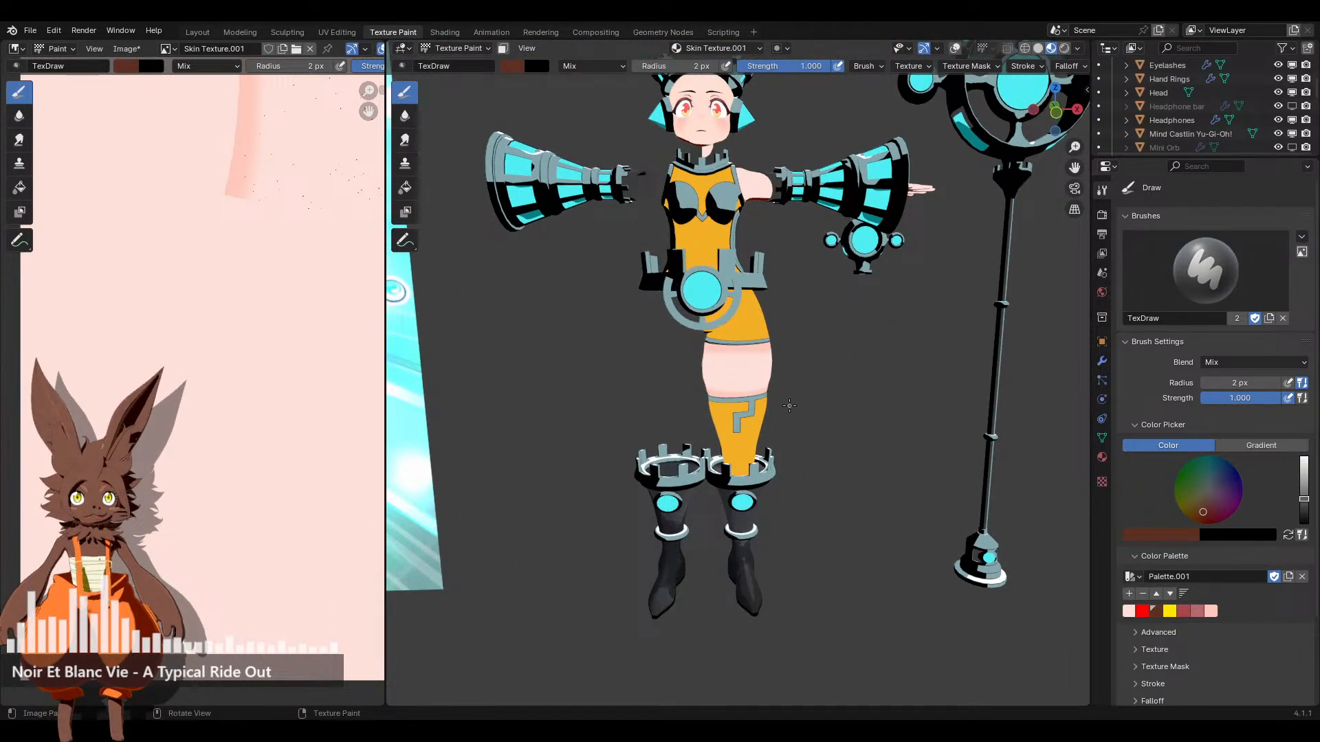
{"action": "scroll", "coordinate": [789, 406], "scroll_direction": "up", "scroll_amount": 3}
{"action": "middle_click_drag", "start_coordinate": [777, 399], "coordinate": [663, 420]}
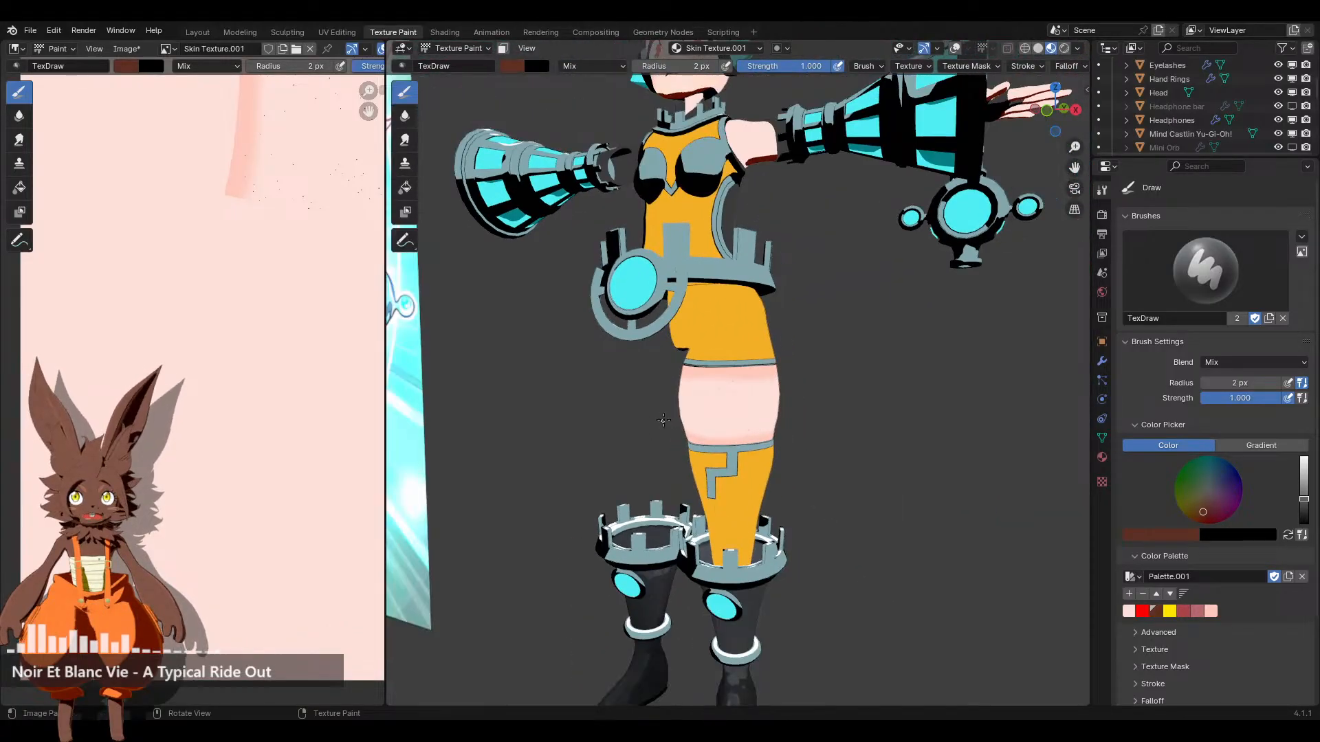
{"action": "scroll", "coordinate": [663, 420], "scroll_direction": "down", "scroll_amount": 5}
{"action": "scroll", "coordinate": [728, 420], "scroll_direction": "up", "scroll_amount": 2}
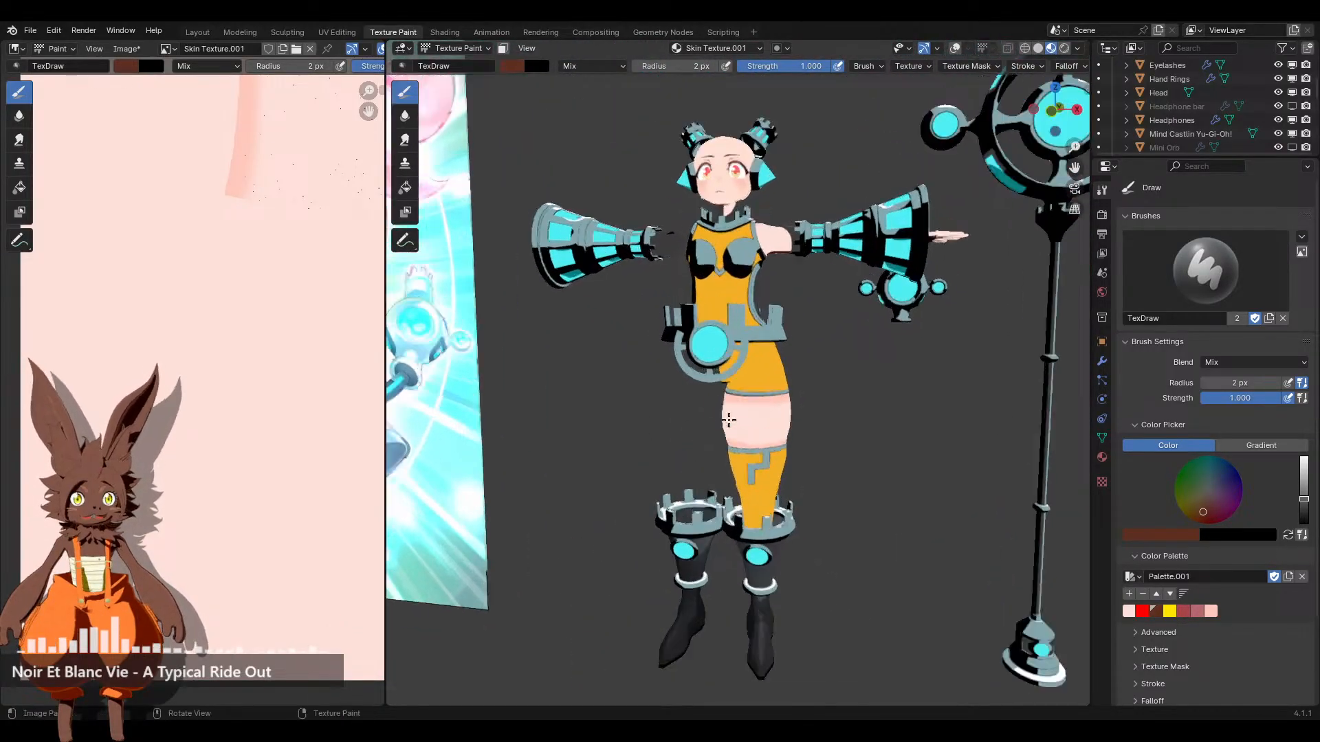
{"action": "scroll", "coordinate": [670, 342], "scroll_direction": "up", "scroll_amount": 1}
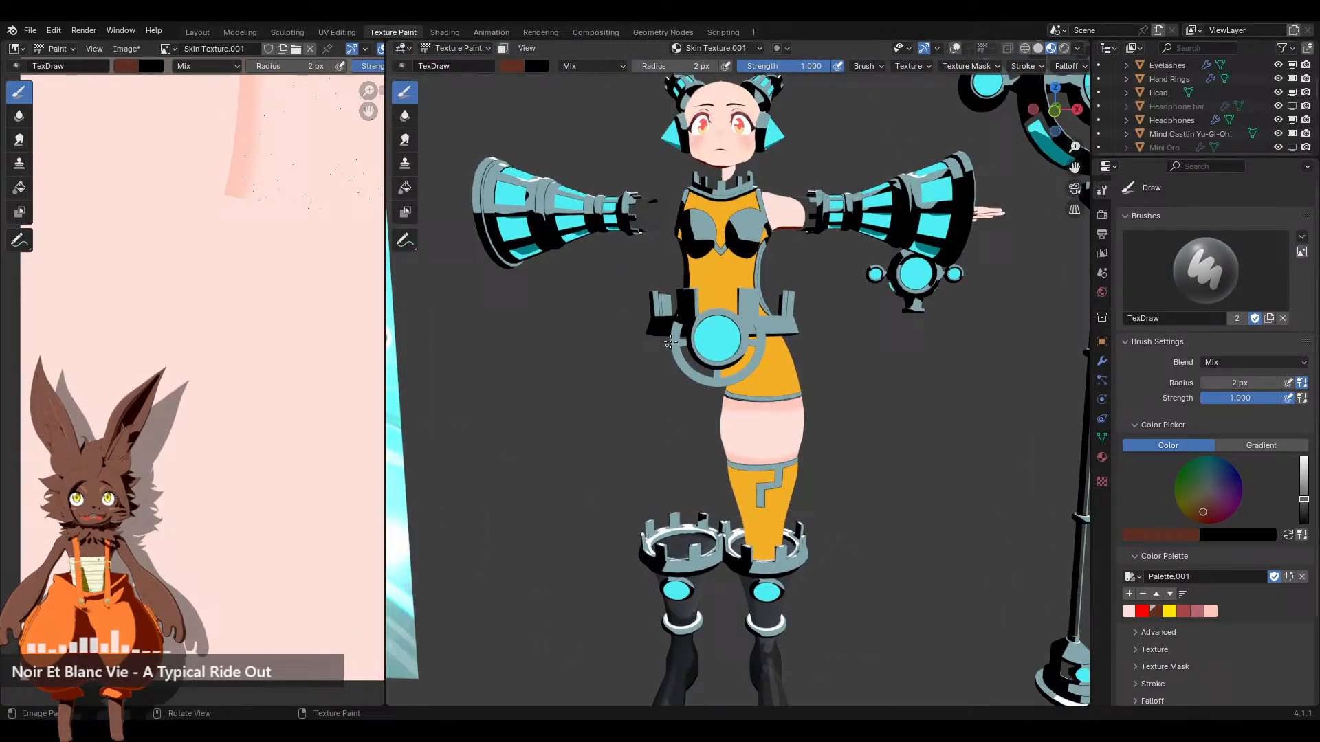
Reveal the hidden parts of the body mesh in Edit Mode and view the whole figure
{"action": "left_click", "coordinate": [465, 48]}
{"action": "left_click", "coordinate": [460, 79]}
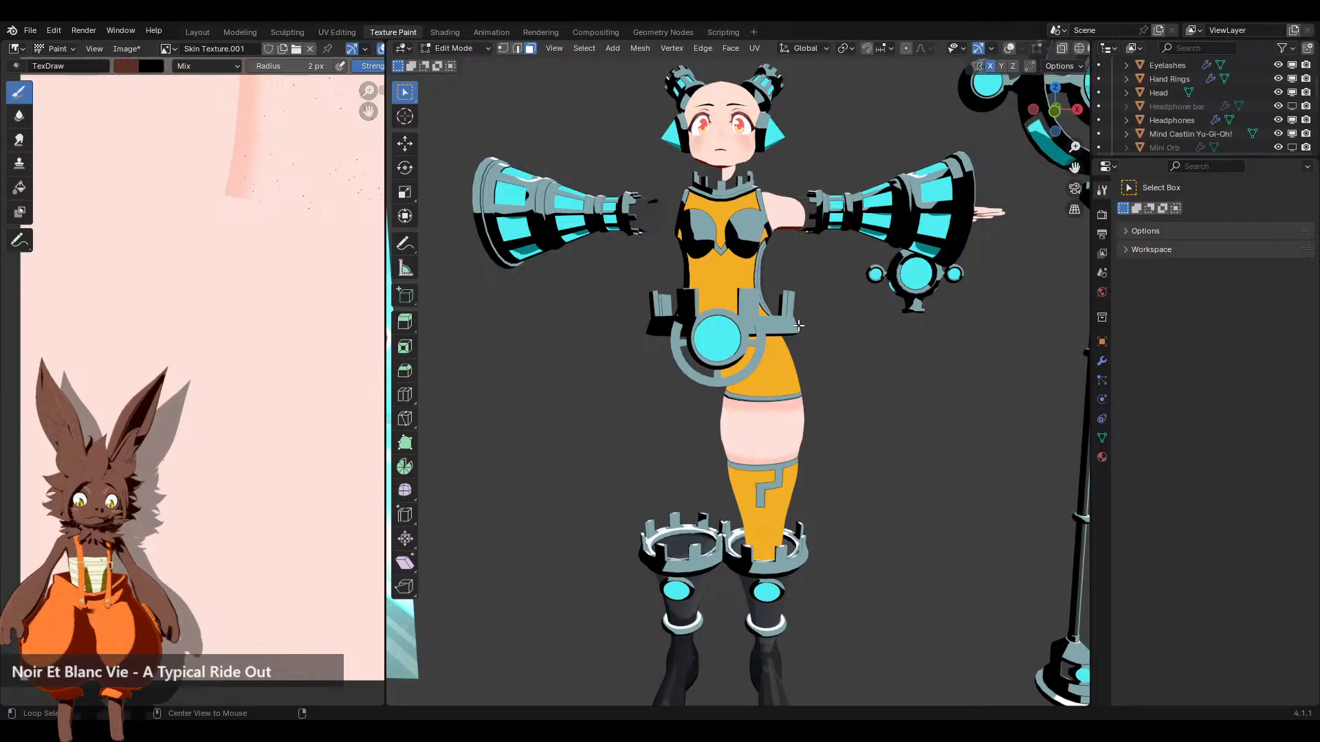
{"action": "key", "text": "alt+h"}
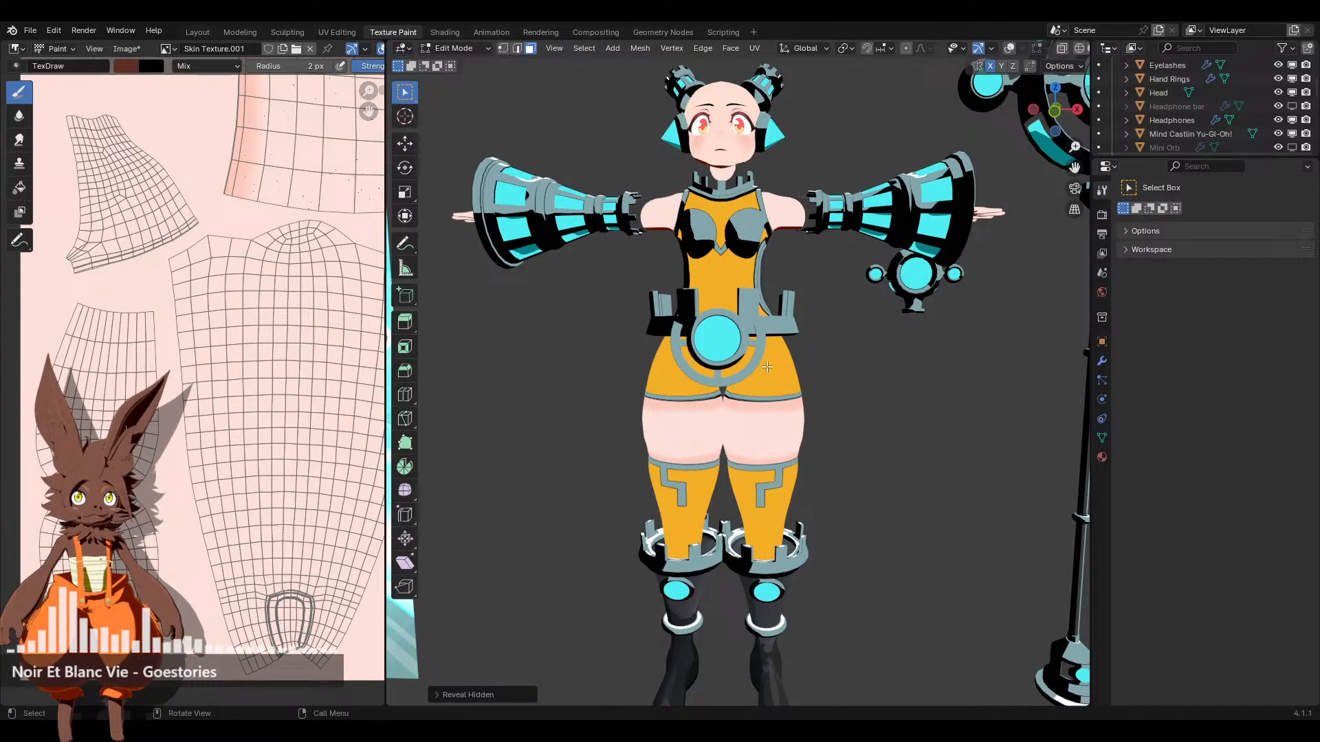
{"action": "middle_click_drag", "start_coordinate": [767, 367], "coordinate": [725, 426]}
{"action": "scroll", "coordinate": [711, 337], "scroll_direction": "down", "scroll_amount": 4}
{"action": "scroll", "coordinate": [728, 420], "scroll_direction": "up", "scroll_amount": 2}
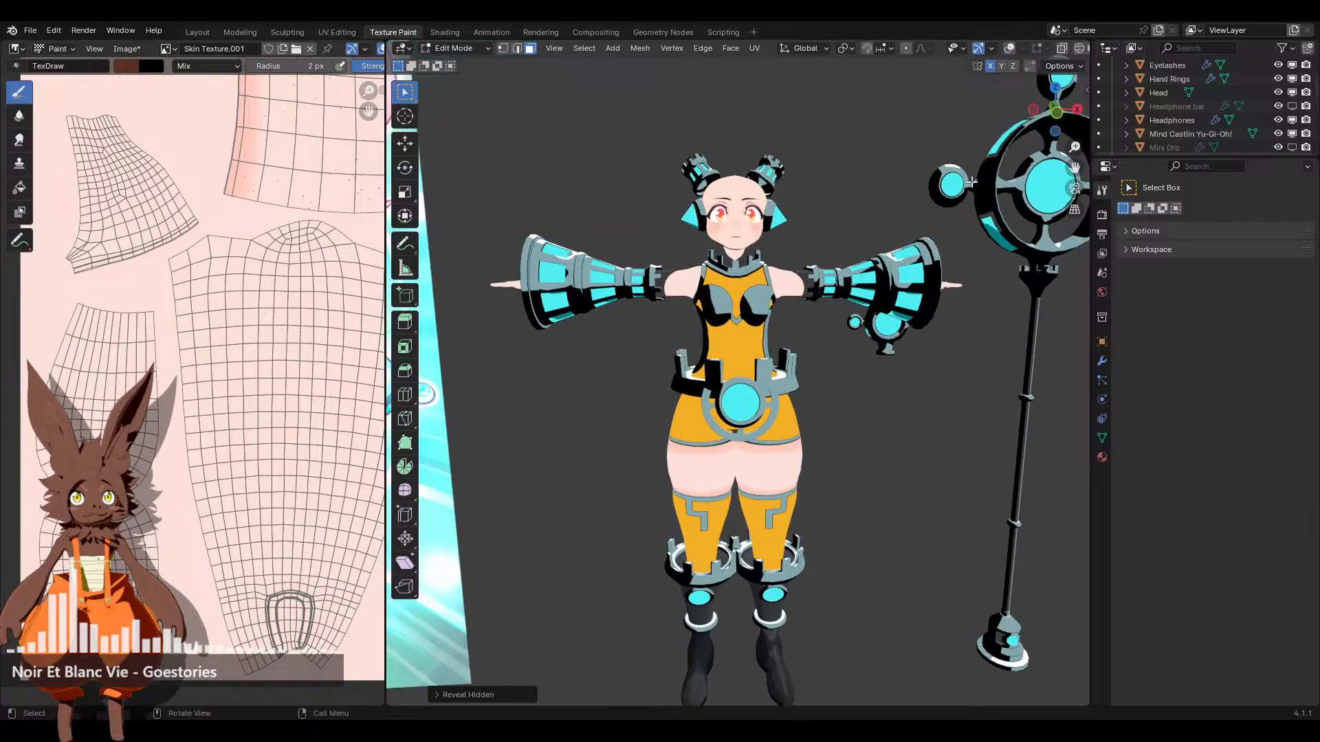
{"action": "scroll", "coordinate": [1042, 48], "scroll_direction": "down", "scroll_amount": 2}
Examine the shadows and freckles on both thighs in Rendered shading, from full-body distance to close up
{"action": "left_click", "coordinate": [1064, 50]}
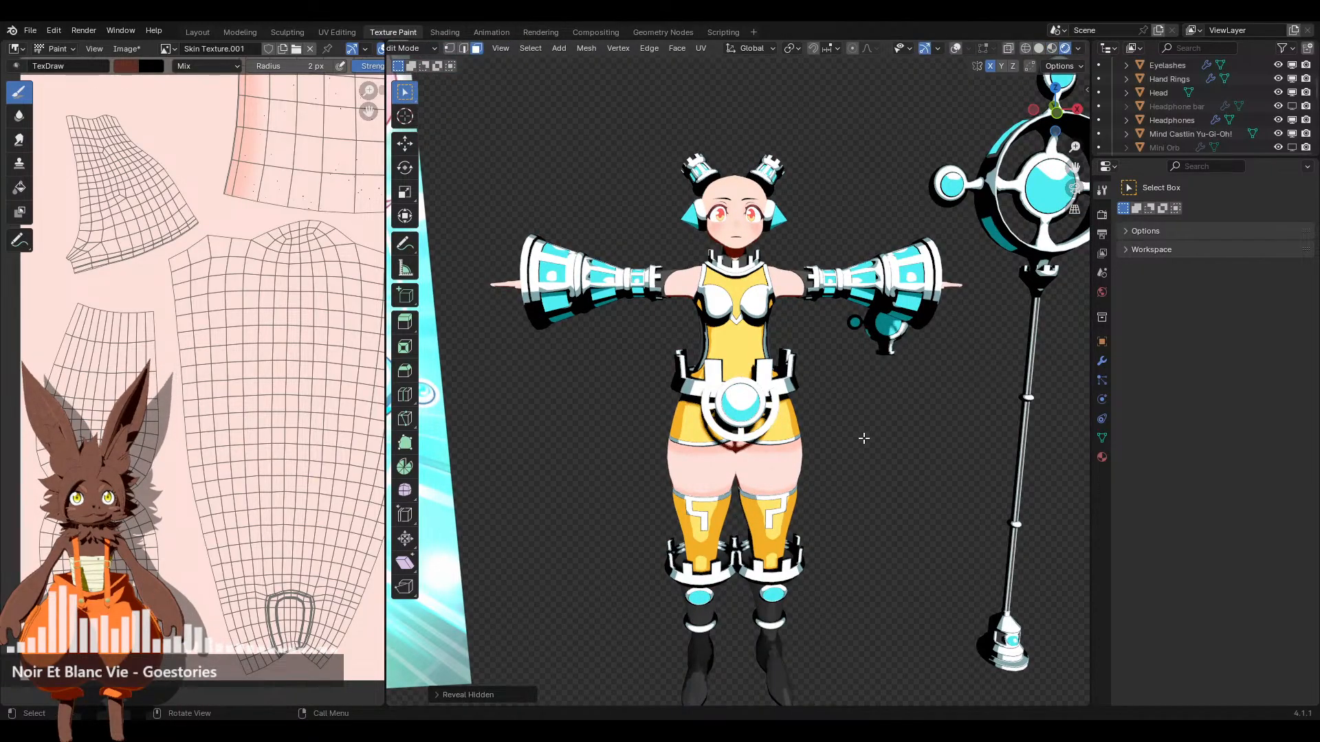
{"action": "scroll", "coordinate": [840, 403], "scroll_direction": "up", "scroll_amount": 5}
{"action": "scroll", "coordinate": [838, 391], "scroll_direction": "down", "scroll_amount": 2}
{"action": "middle_click_drag", "start_coordinate": [838, 390], "coordinate": [754, 427]}
{"action": "scroll", "coordinate": [732, 435], "scroll_direction": "down", "scroll_amount": 2}
{"action": "scroll", "coordinate": [749, 427], "scroll_direction": "down", "scroll_amount": 4}
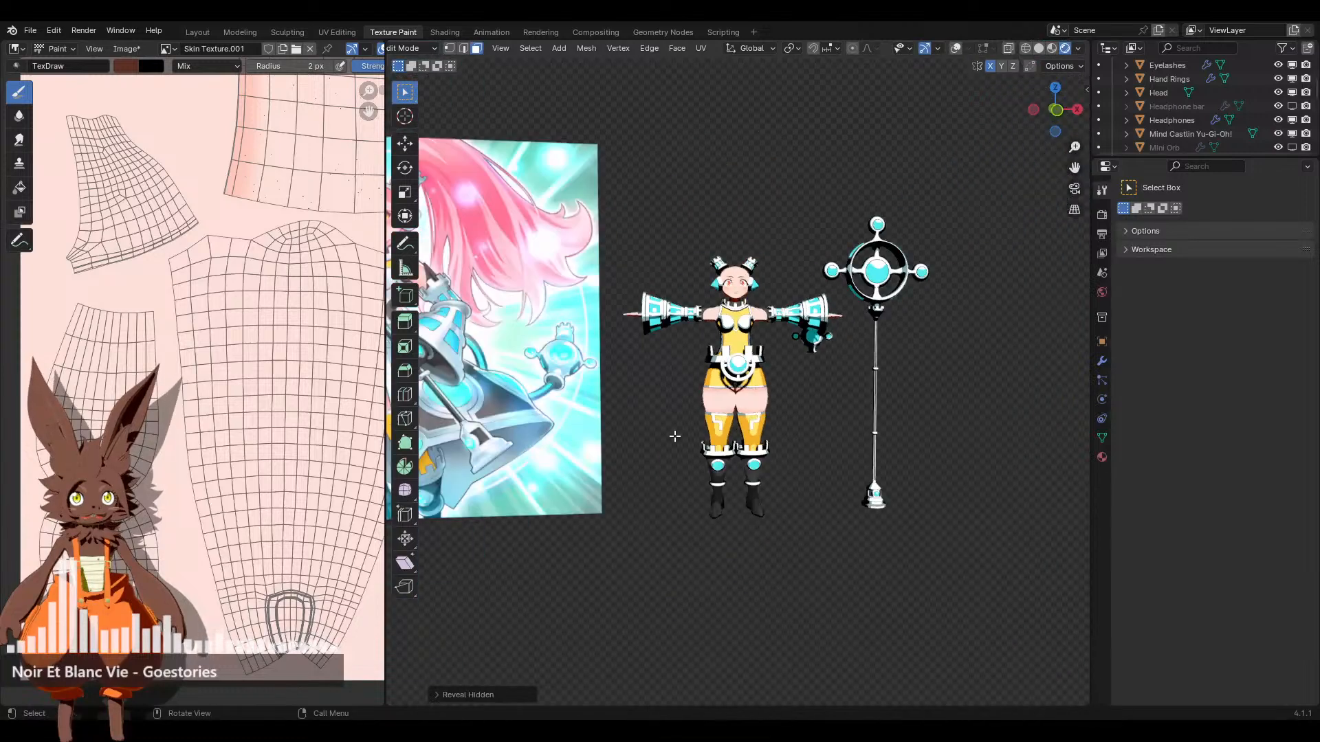
{"action": "middle_click_drag", "start_coordinate": [608, 435], "coordinate": [579, 429], "text": "shift"}
{"action": "scroll", "coordinate": [775, 350], "scroll_direction": "up", "scroll_amount": 8}
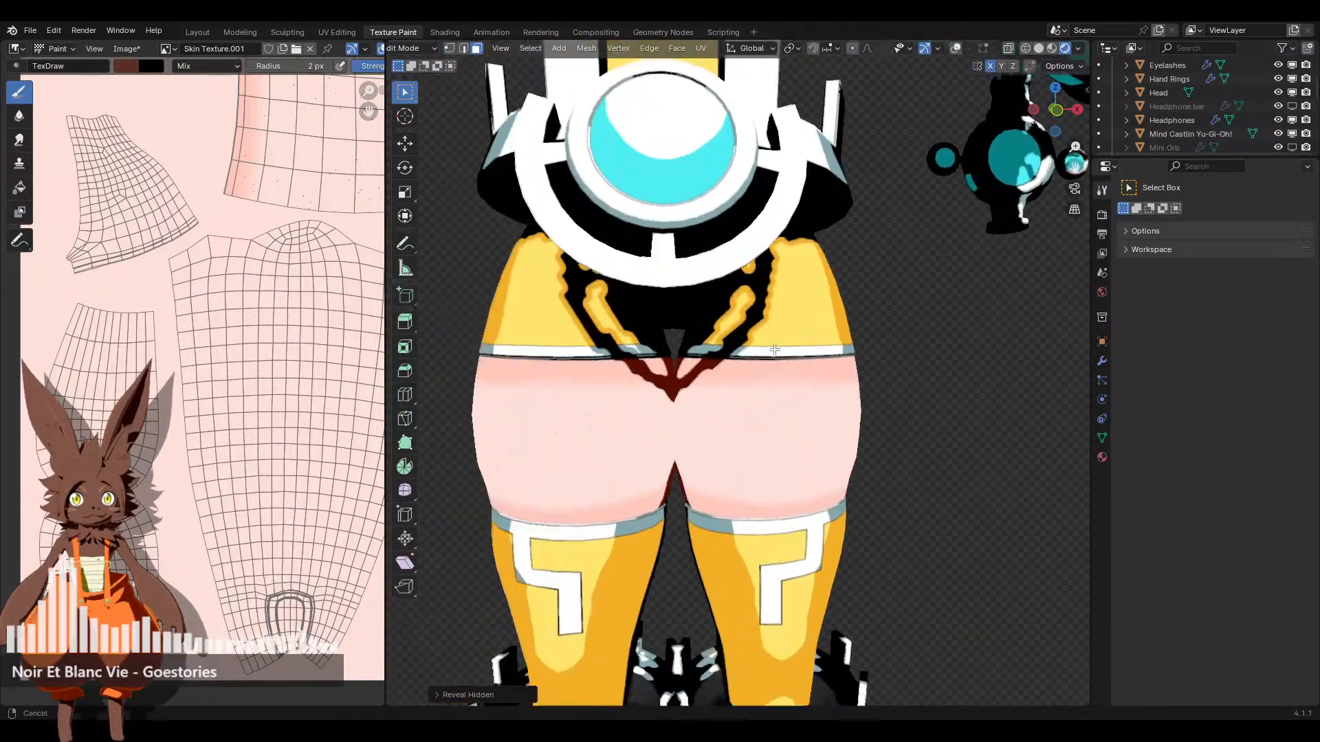
{"action": "middle_click_drag", "start_coordinate": [775, 350], "coordinate": [798, 412]}
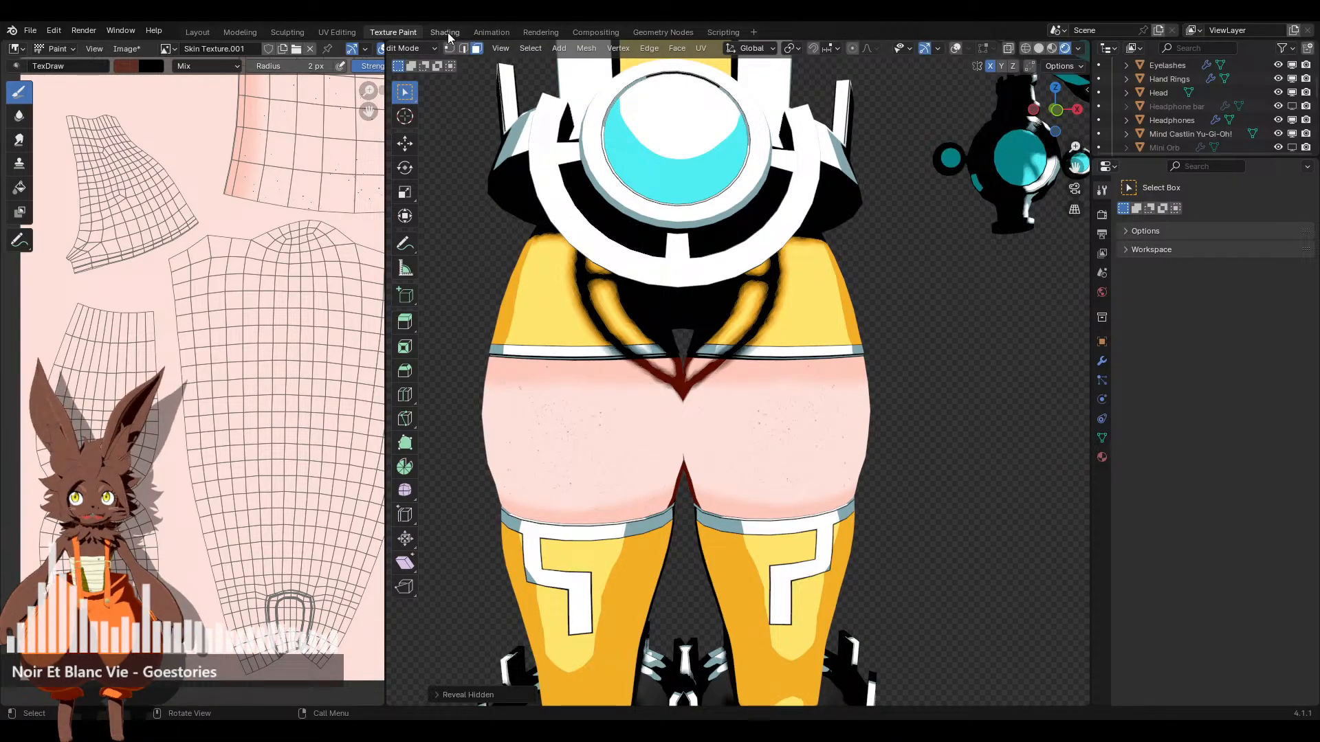
{"action": "scroll", "coordinate": [666, 380], "scroll_direction": "down", "scroll_amount": 5}
{"action": "scroll", "coordinate": [694, 388], "scroll_direction": "up", "scroll_amount": 5}
{"action": "middle_click_drag", "start_coordinate": [611, 339], "coordinate": [671, 360], "text": "shift"}
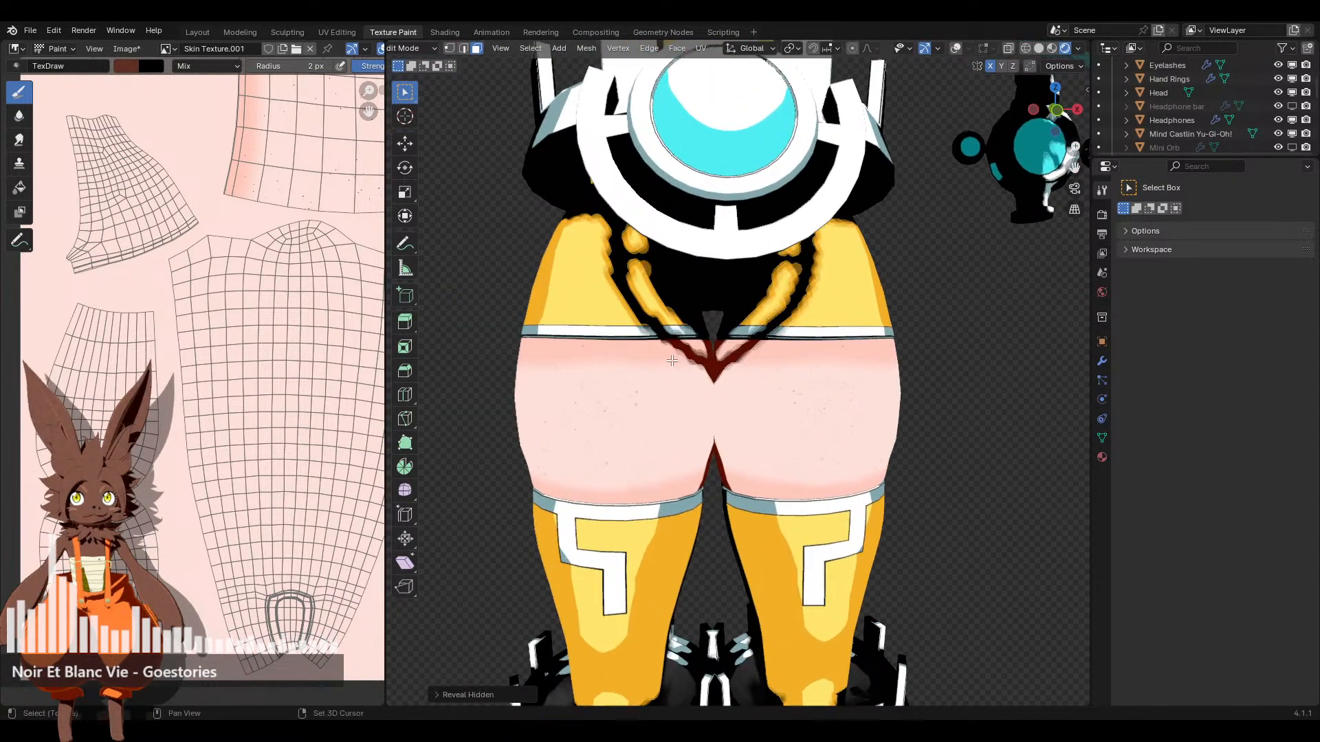
{"action": "scroll", "coordinate": [477, 56], "scroll_direction": "up", "scroll_amount": 2}
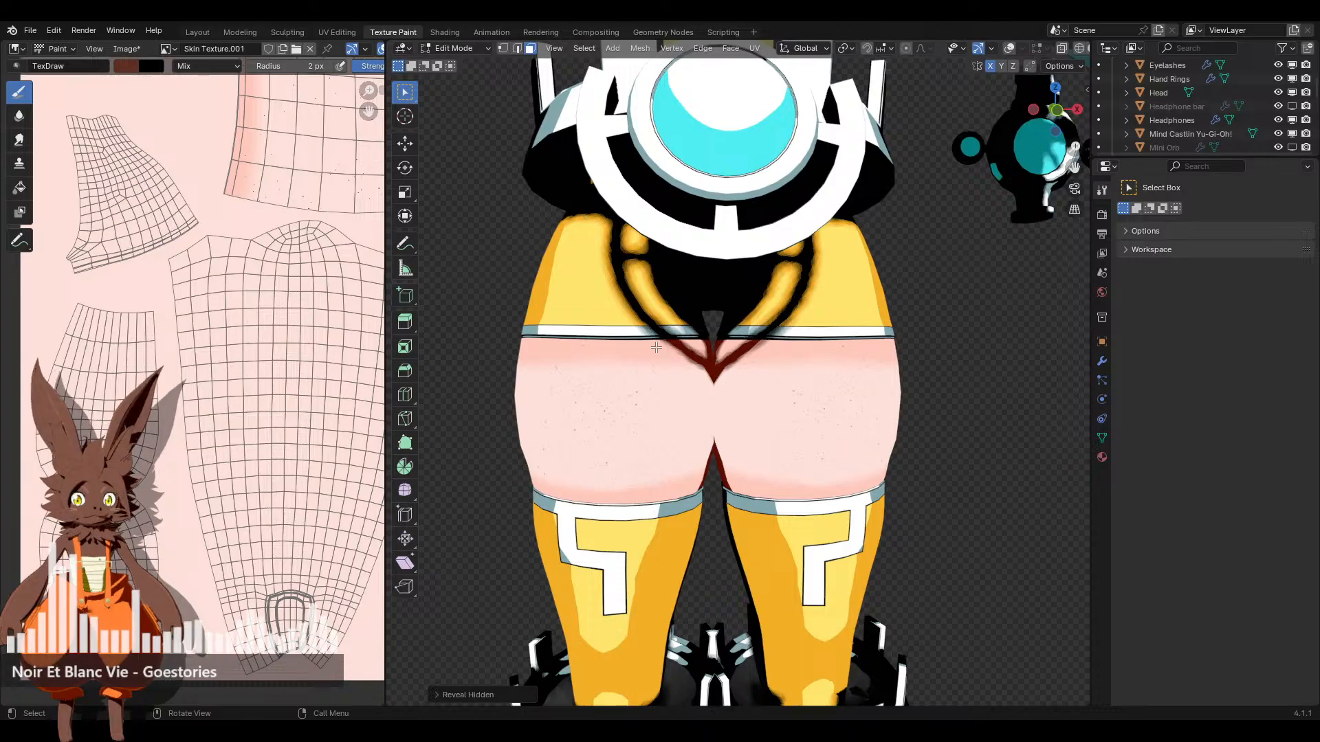
Hide the selected half of the body mesh again and return to Texture Paint mode
{"action": "key", "text": "h"}
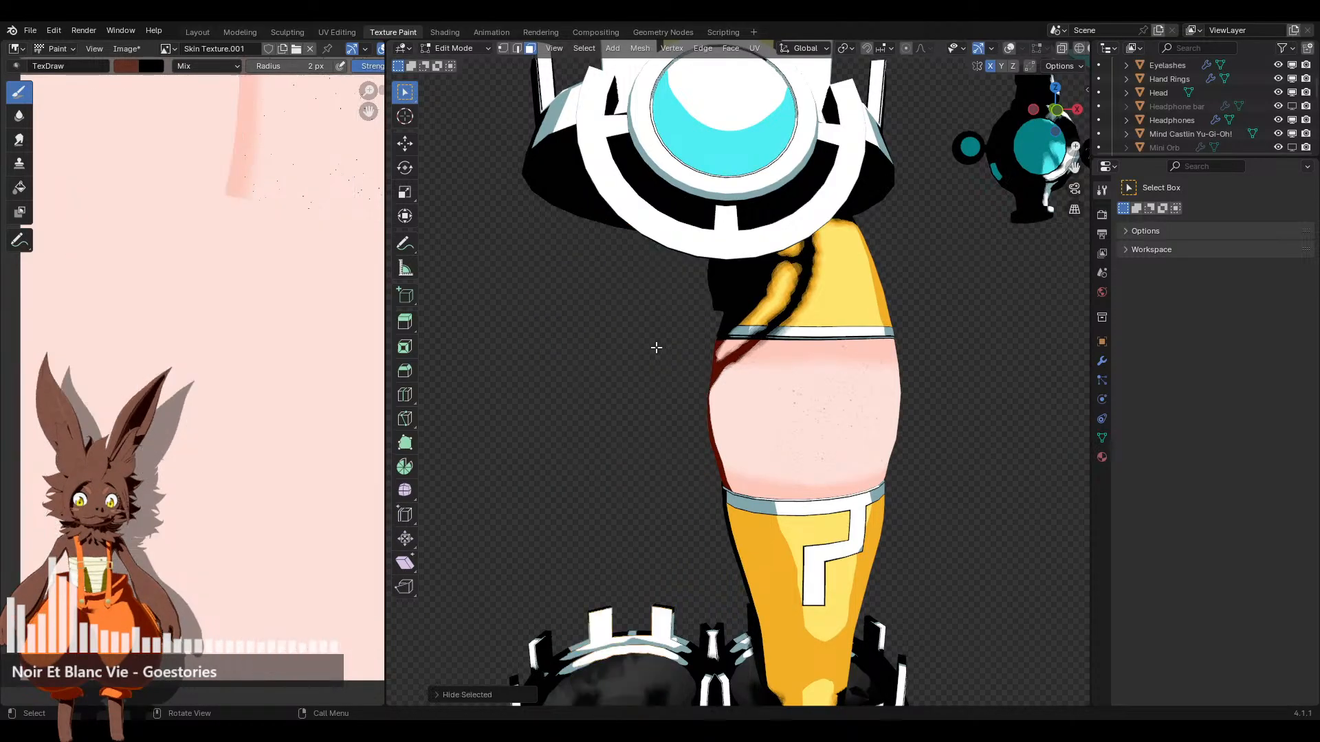
{"action": "left_click", "coordinate": [453, 46]}
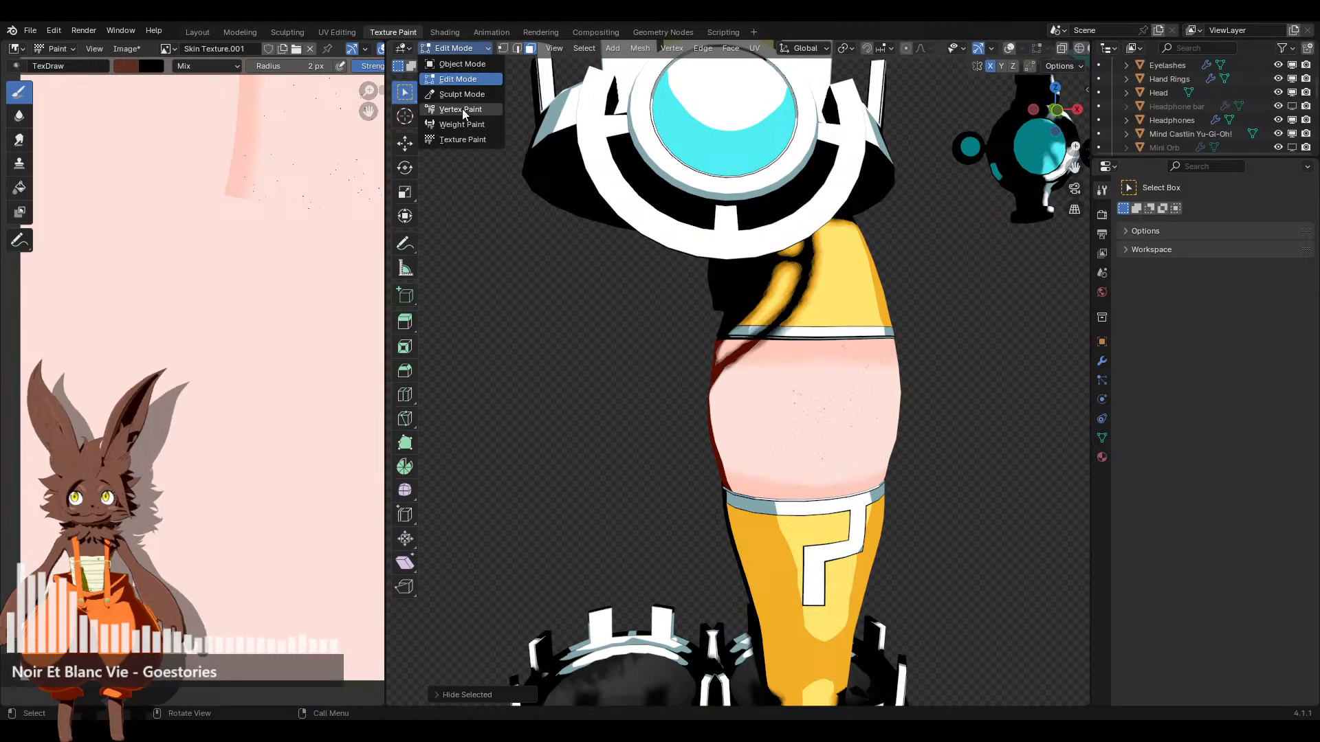
{"action": "left_click", "coordinate": [464, 142]}
{"action": "key", "text": "KP_1"}
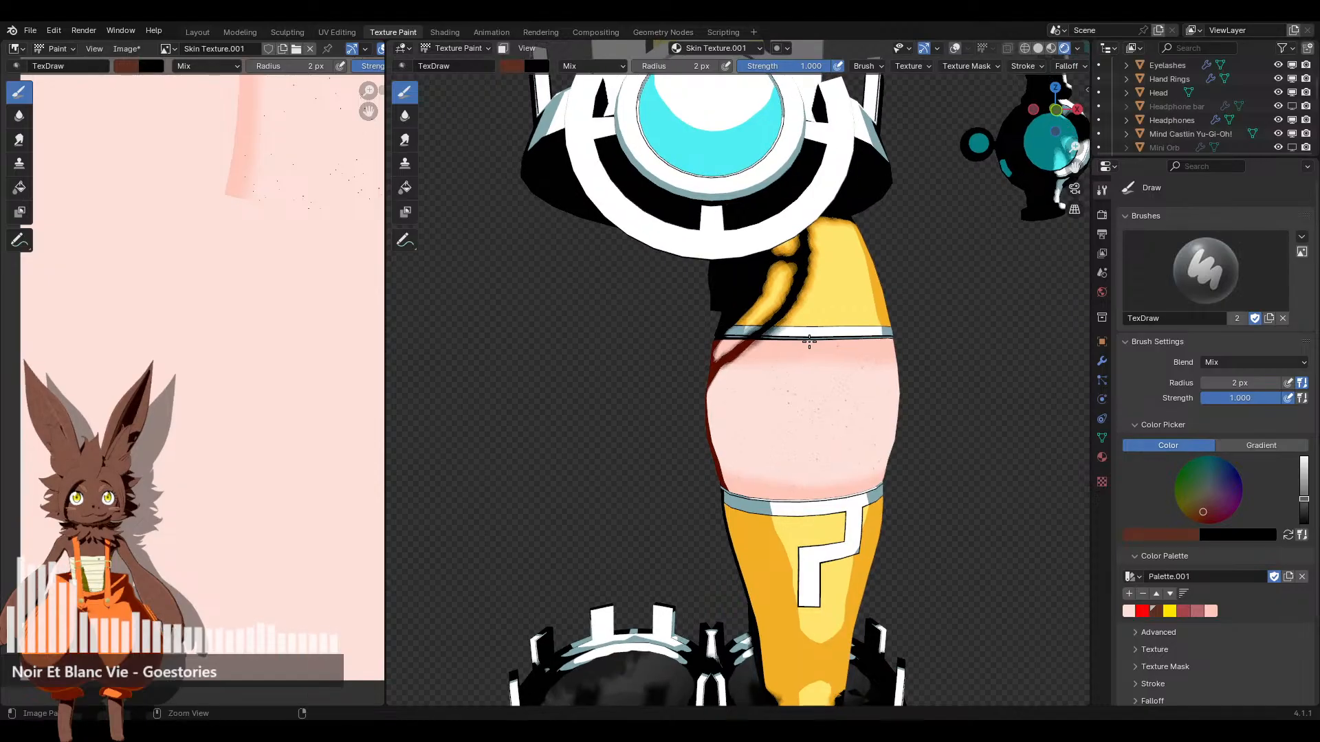
Undo the painted freckles and pink shadows back to the plain skin colour on the thigh
{"action": "key", "text": "ctrl+z"}
{"action": "key", "text": "ctrl+z"}
{"action": "key", "text": "ctrl+shift+z"}
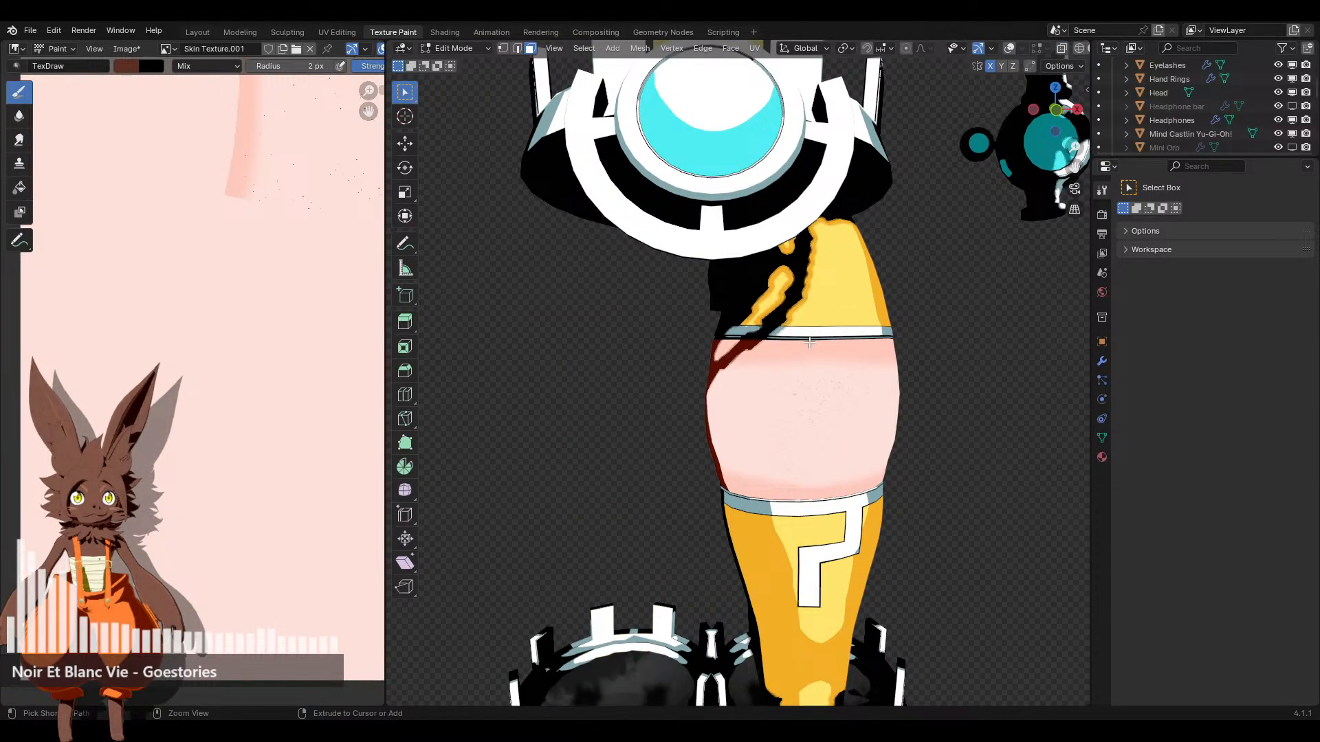
{"action": "scroll", "coordinate": [791, 353], "scroll_direction": "up", "scroll_amount": 3}
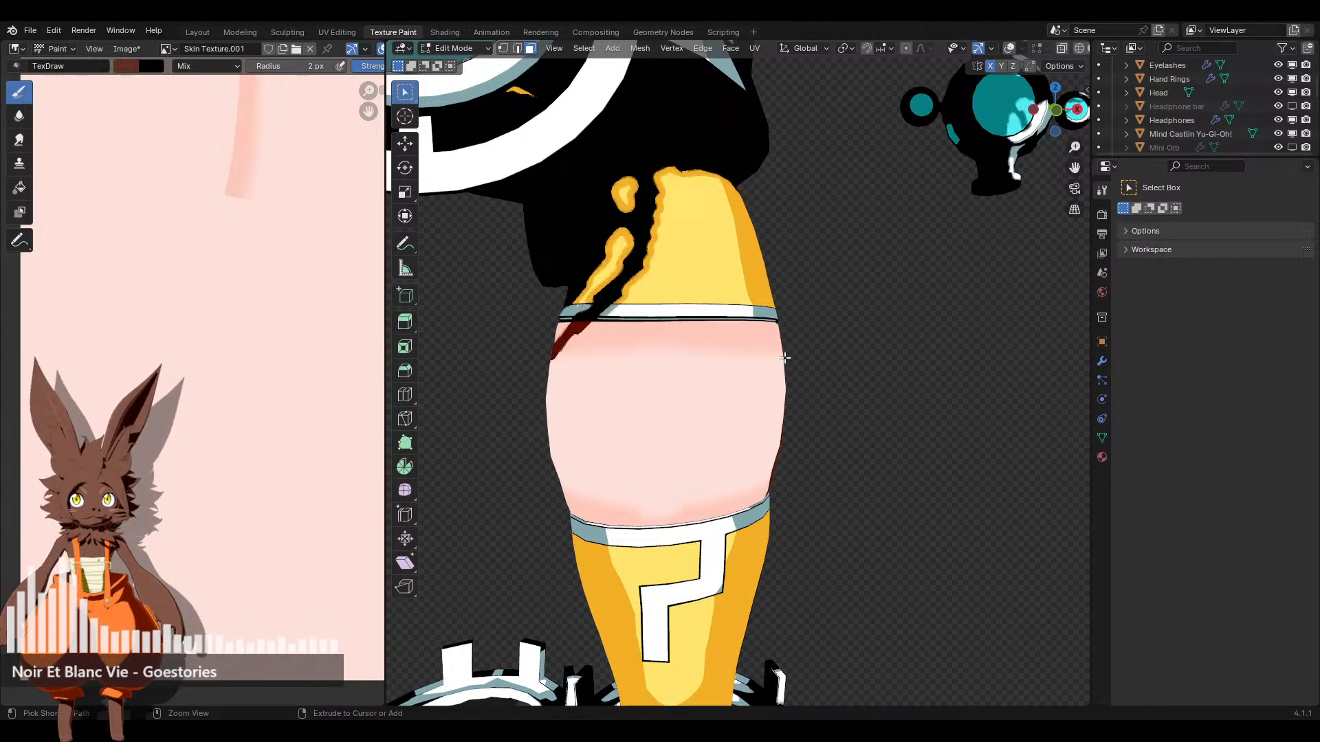
{"action": "key", "text": "ctrl+z"}
{"action": "key", "text": "ctrl+z"}
{"action": "key", "text": "ctrl+z"}
{"action": "key", "text": "ctrl+z"}
{"action": "key", "text": "ctrl+z"}
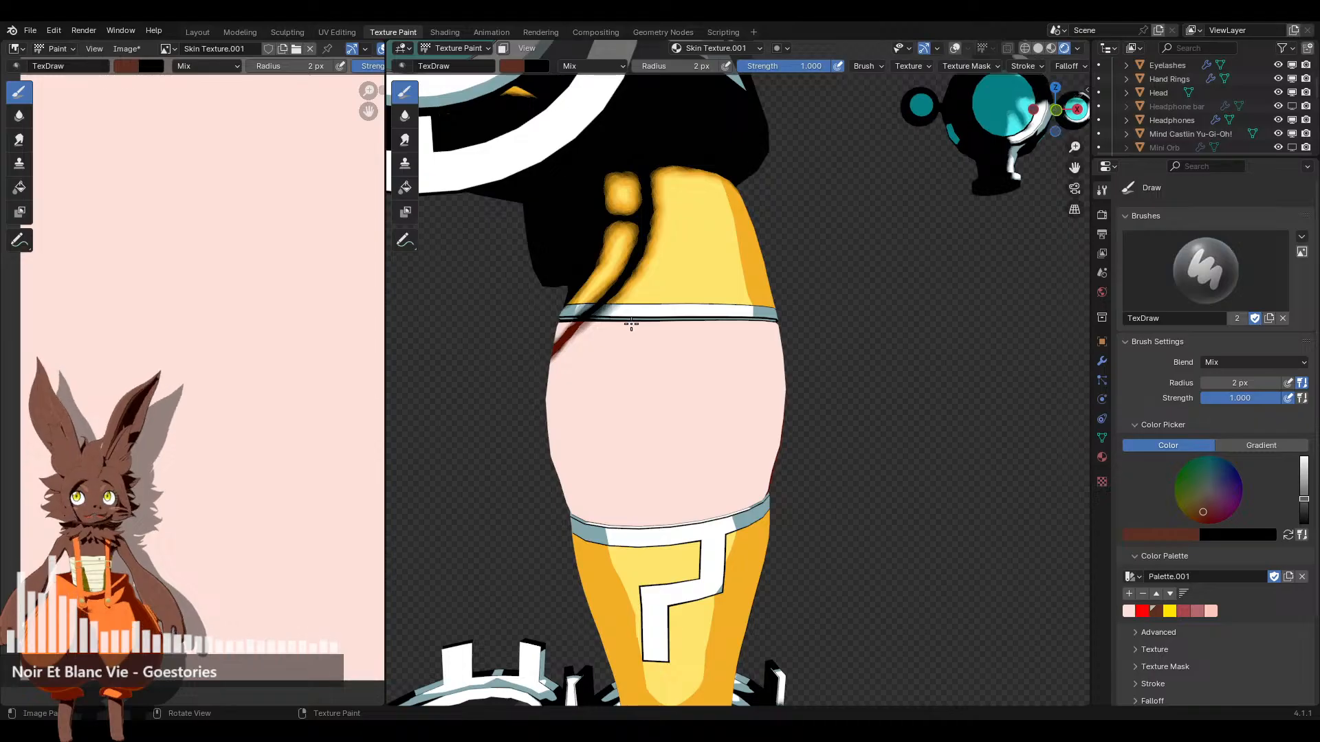
Switch the viewport to Material Preview shading and frame the bare thigh in the straight front view
{"action": "scroll", "coordinate": [739, 347], "scroll_direction": "down", "scroll_amount": 1}
{"action": "middle_click_drag", "start_coordinate": [739, 347], "coordinate": [780, 378], "text": "shift"}
{"action": "scroll", "coordinate": [779, 363], "scroll_direction": "up", "scroll_amount": 1}
{"action": "left_click", "coordinate": [1050, 48]}
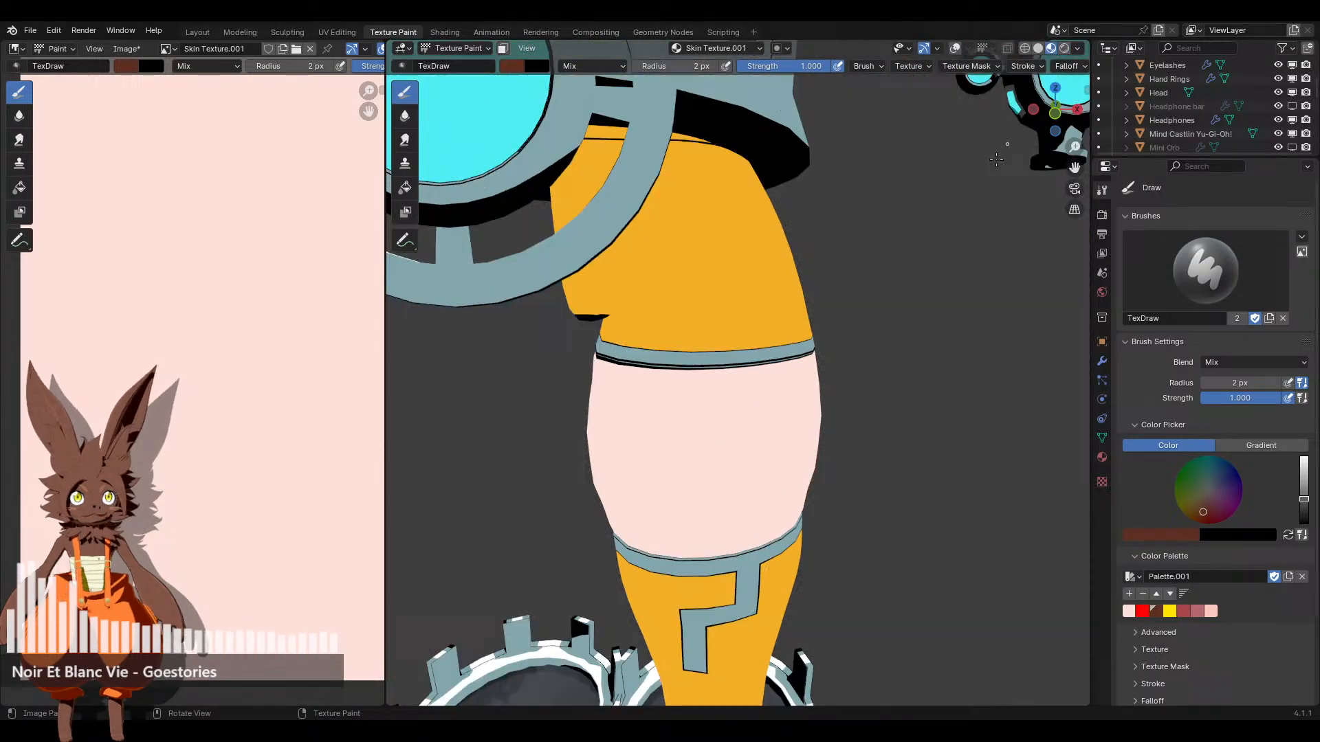
{"action": "left_click", "coordinate": [1054, 112]}
{"action": "middle_click_drag", "start_coordinate": [782, 413], "coordinate": [829, 418], "text": "shift"}
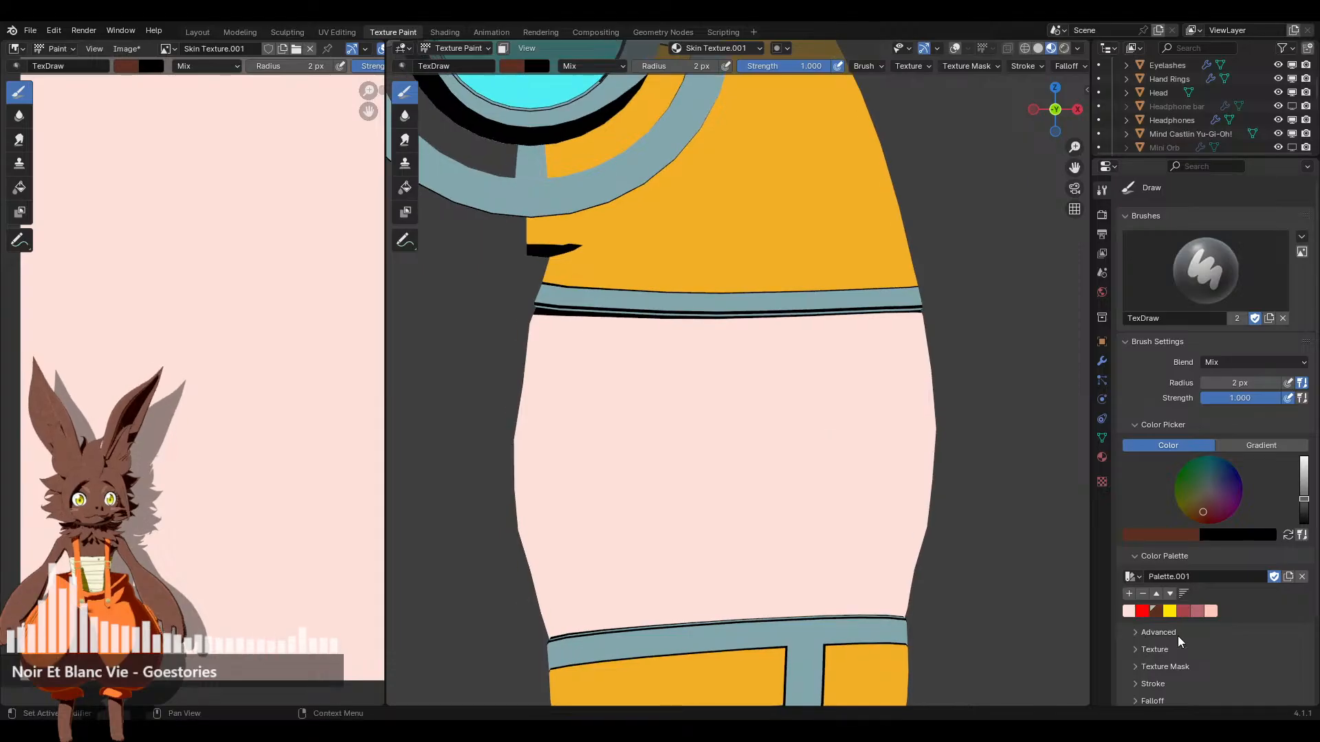
Set the brush radius to 64 px and try a stroke of the palette's soft pink across the front of the thigh
{"action": "left_click", "coordinate": [1210, 611]}
{"action": "left_click", "coordinate": [1024, 66]}
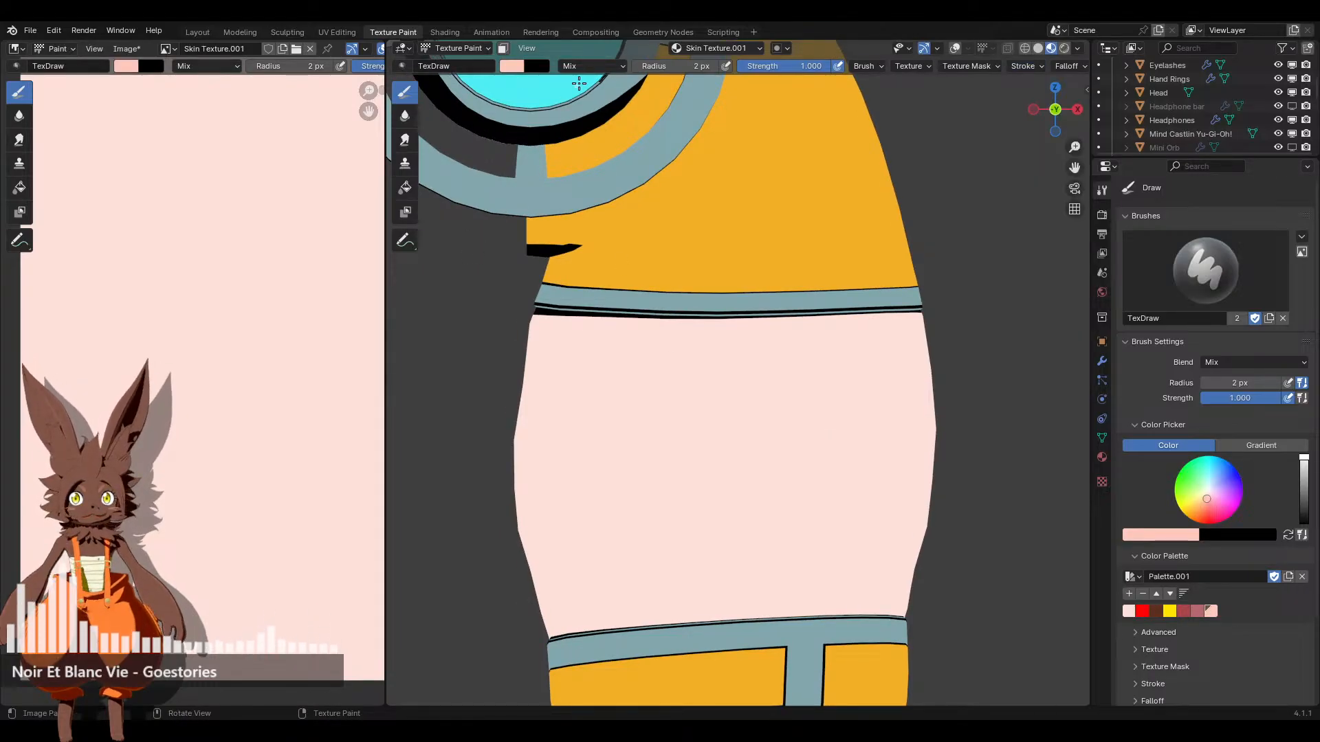
{"action": "left_click", "coordinate": [679, 65]}
{"action": "type", "text": "64"}
{"action": "key", "text": "Return"}
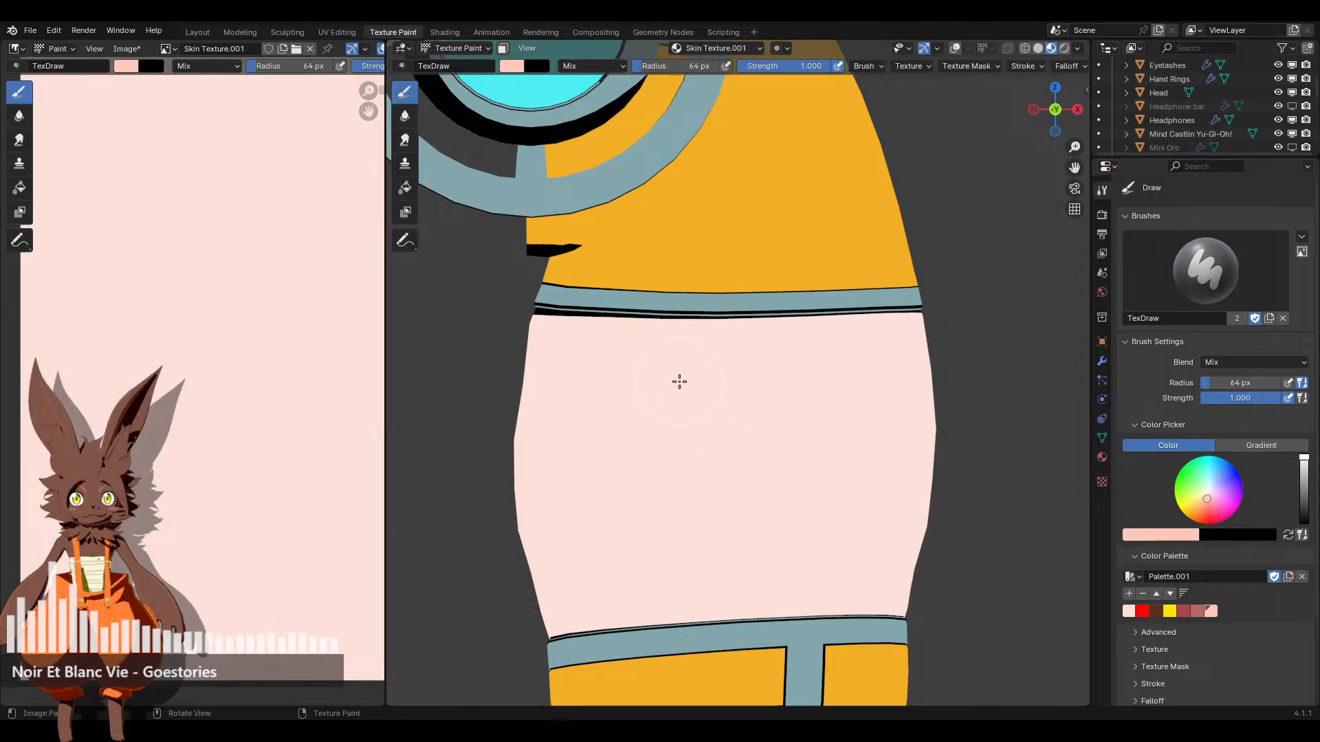
{"action": "left_click_drag", "start_coordinate": [673, 381], "coordinate": [743, 434]}
{"action": "key", "text": "ctrl+z"}
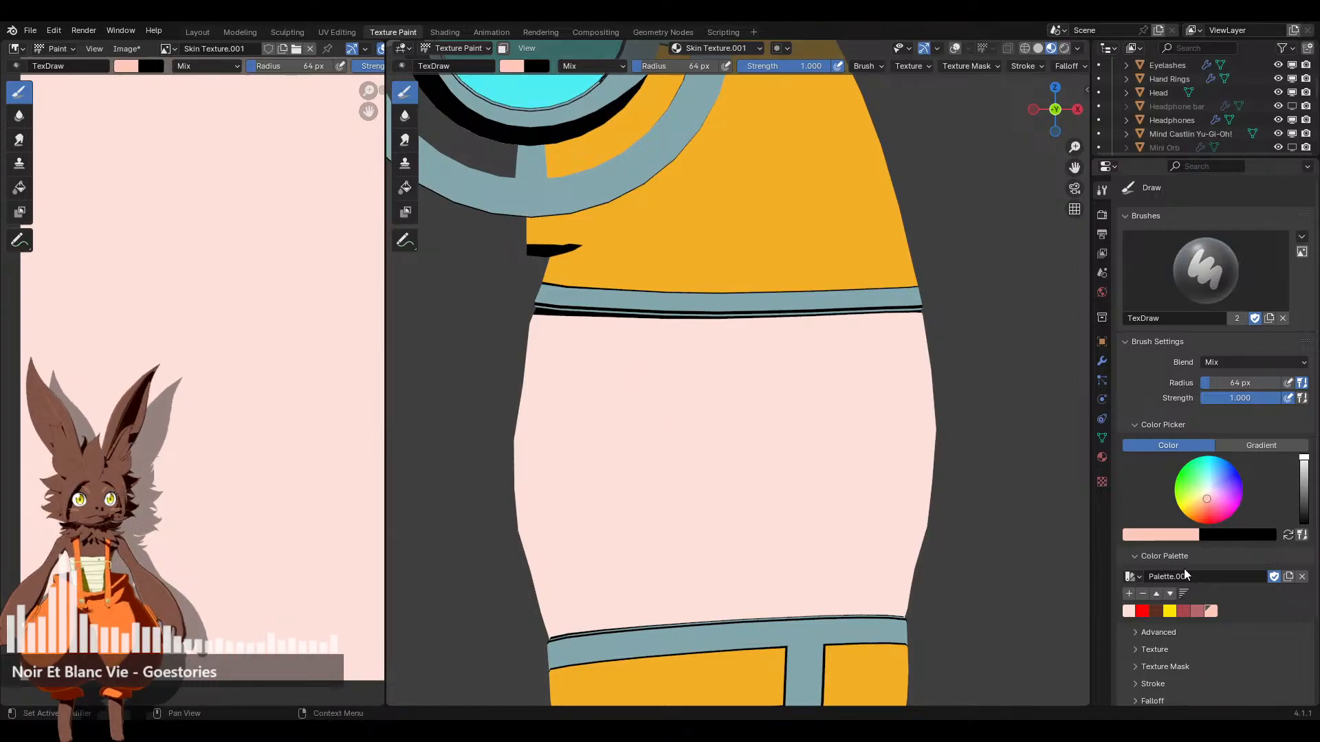
Start from the palette's pale skin colour, increase its saturation to a slightly stronger pink, and test it on the thigh
{"action": "left_click", "coordinate": [1177, 536]}
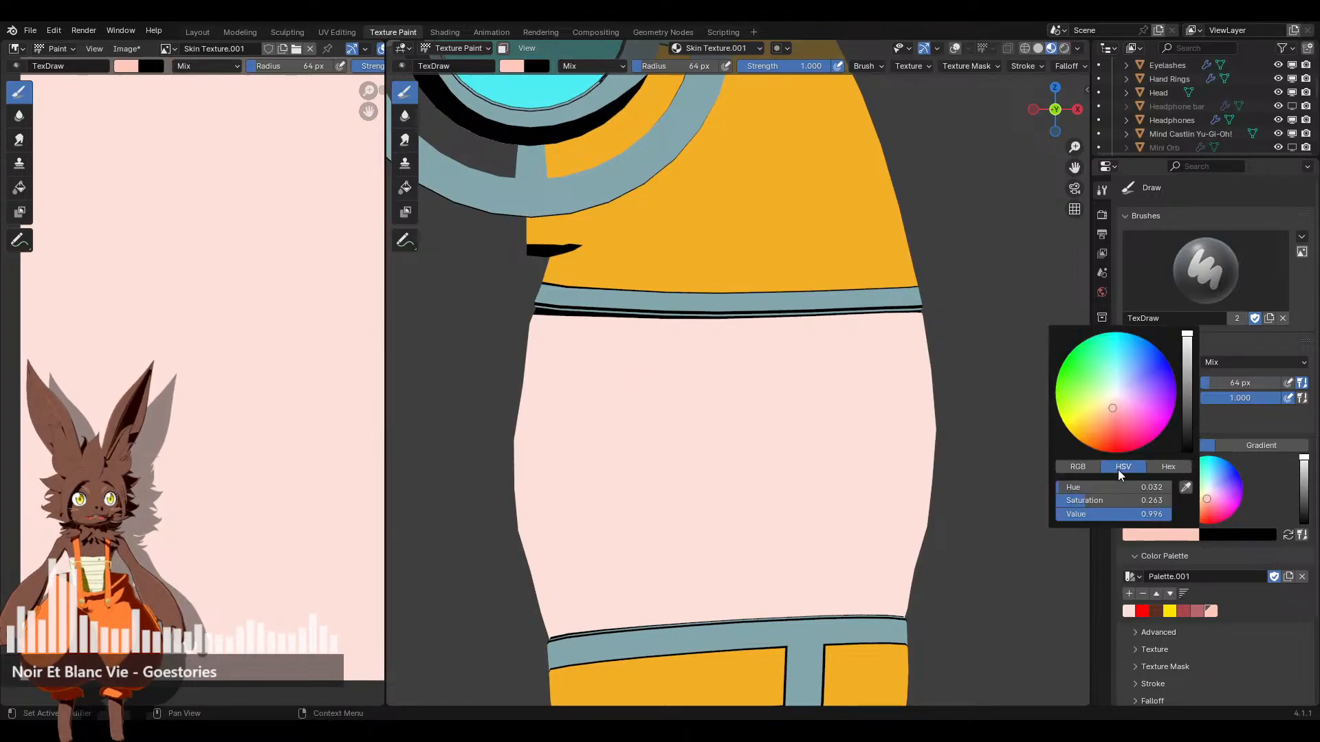
{"action": "left_click", "coordinate": [1128, 612]}
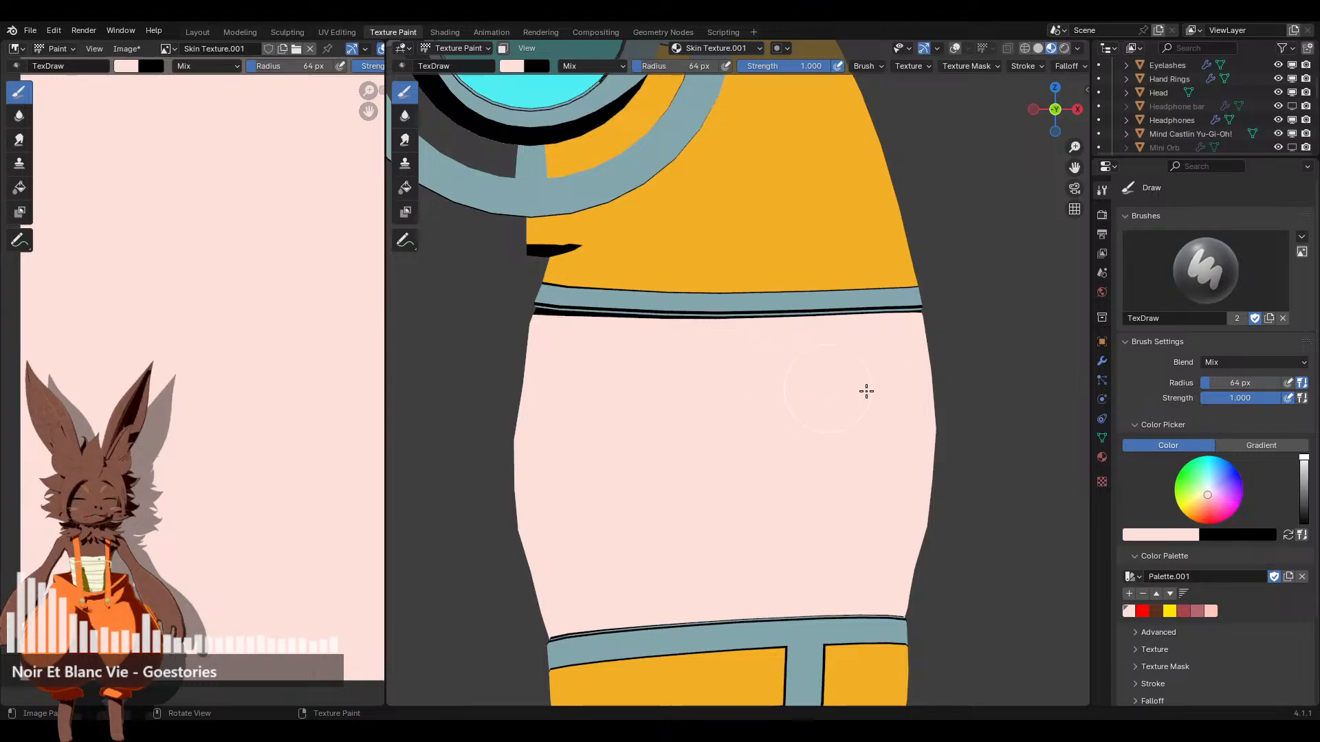
{"action": "left_click", "coordinate": [1168, 533]}
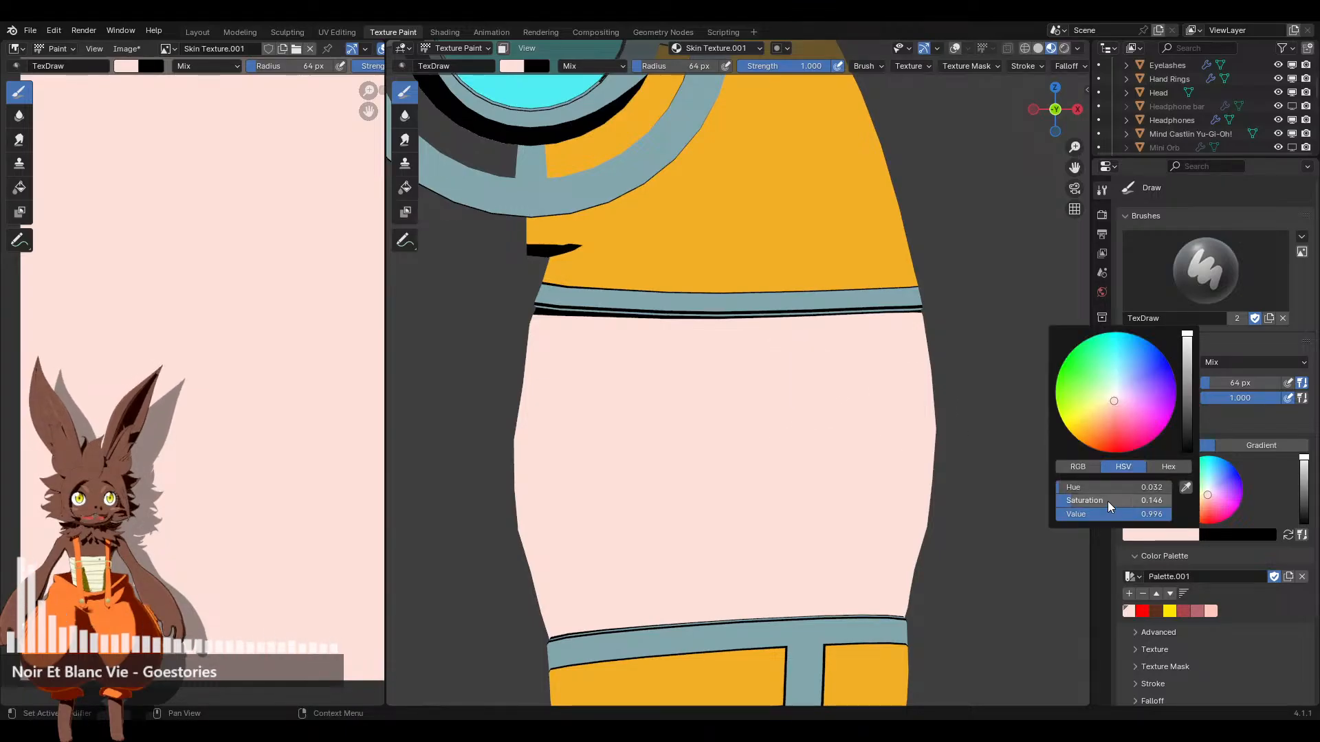
{"action": "left_click_drag", "start_coordinate": [796, 409], "coordinate": [787, 424]}
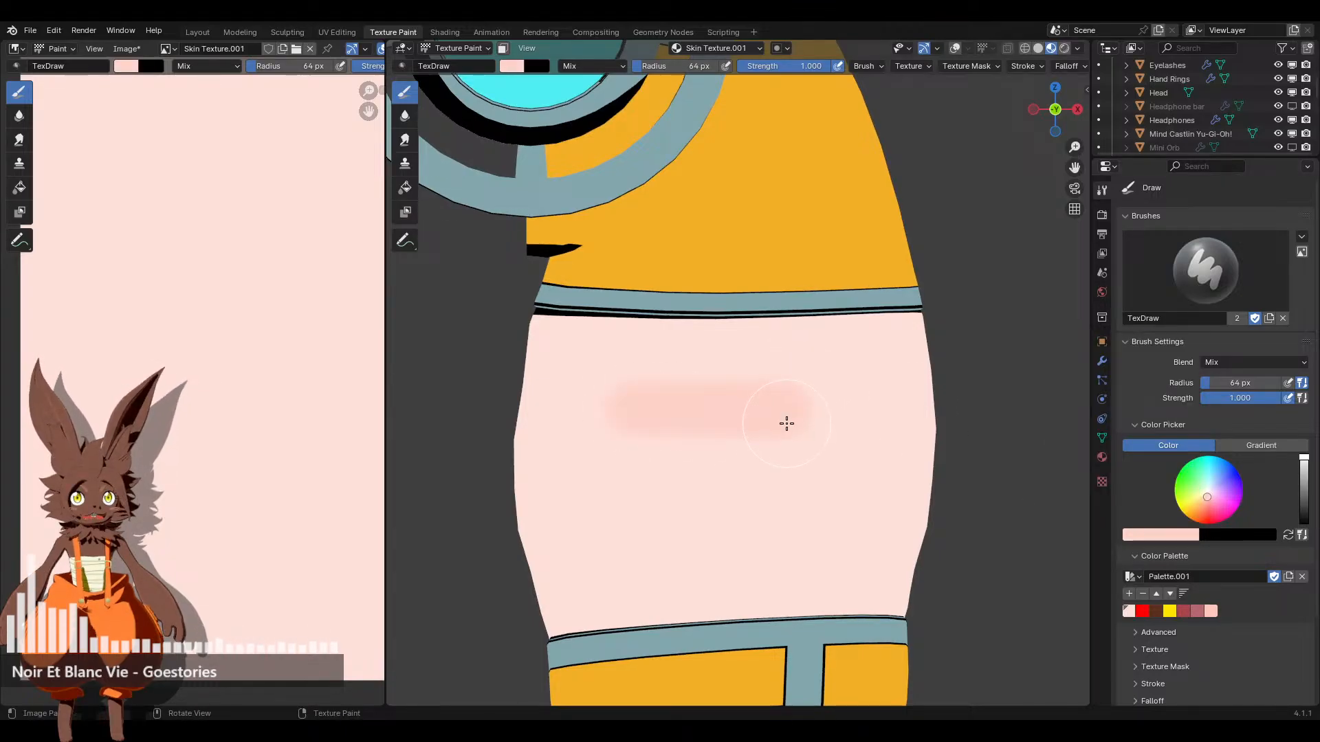
{"action": "key", "text": "ctrl+z"}
Paint a faint pink shadow along the shorts hem across the front of the thigh
{"action": "scroll", "coordinate": [786, 425], "scroll_direction": "down", "scroll_amount": 4}
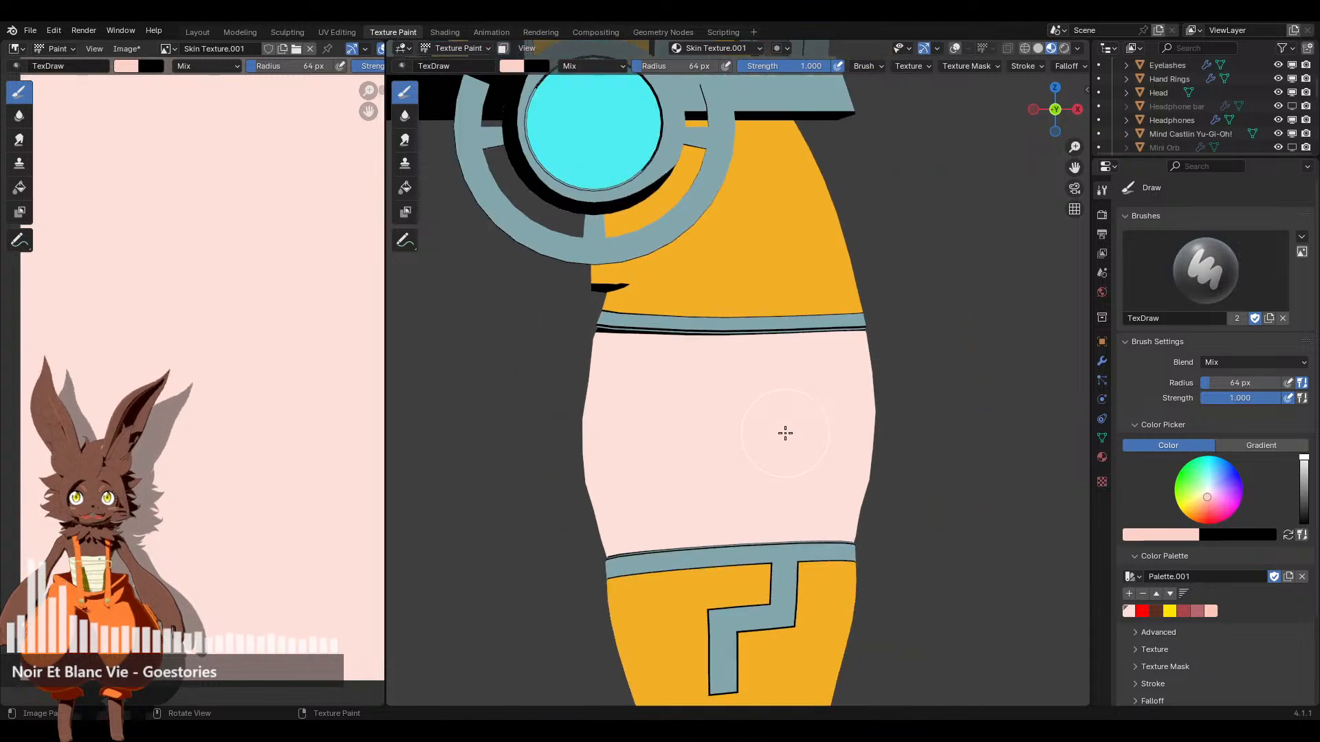
{"action": "middle_click_drag", "start_coordinate": [744, 398], "coordinate": [750, 436], "text": "shift"}
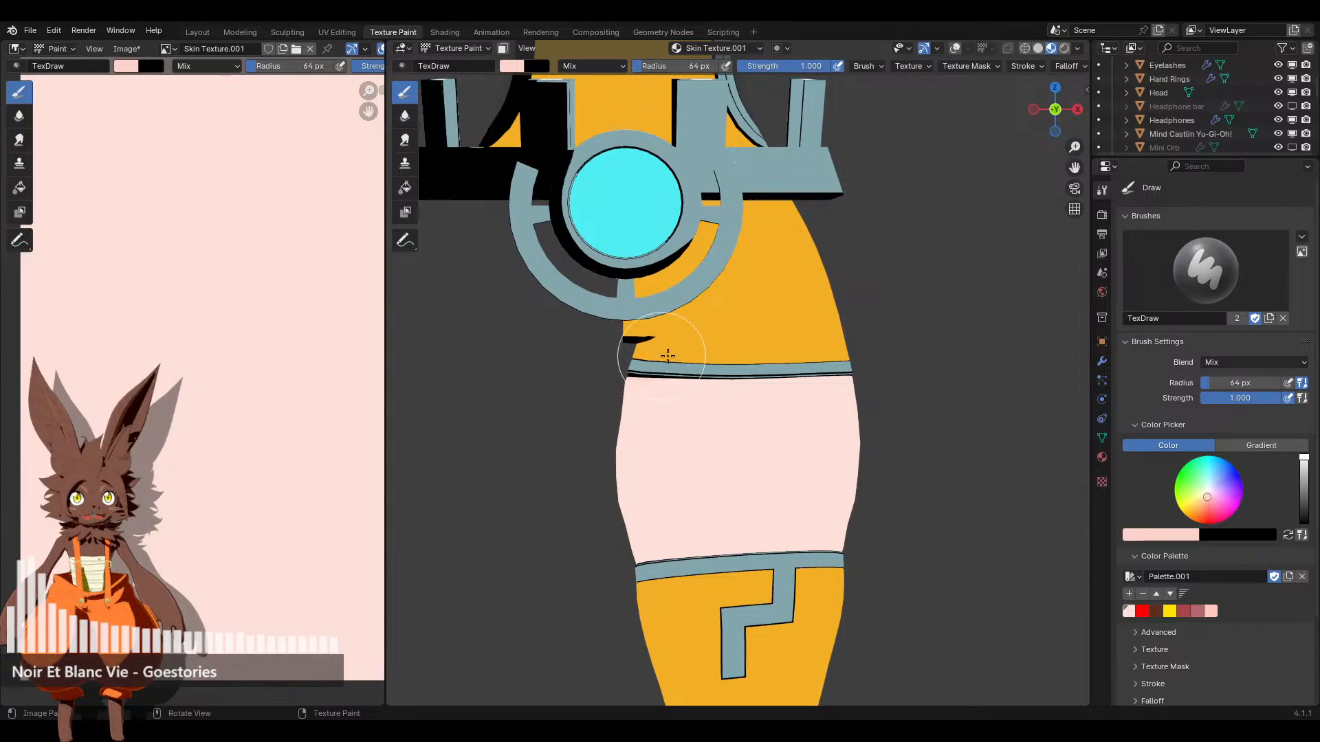
{"action": "mouse_move", "coordinate": [722, 352]}
{"action": "left_mouse_down"}
{"action": "mouse_move", "coordinate": [689, 362]}
{"action": "mouse_move", "coordinate": [835, 355]}
{"action": "left_mouse_up"}
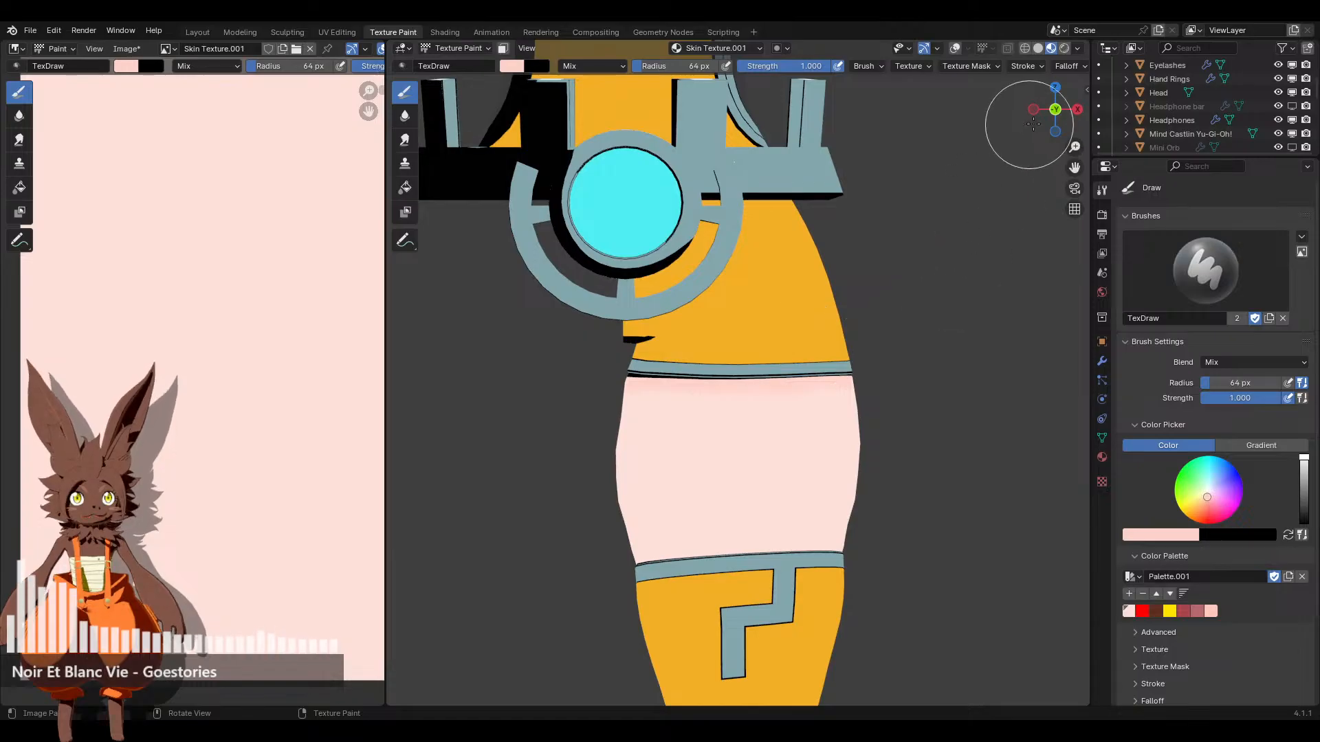
Hide the staff that covers the thigh in the straight side view
{"action": "left_click", "coordinate": [1078, 110]}
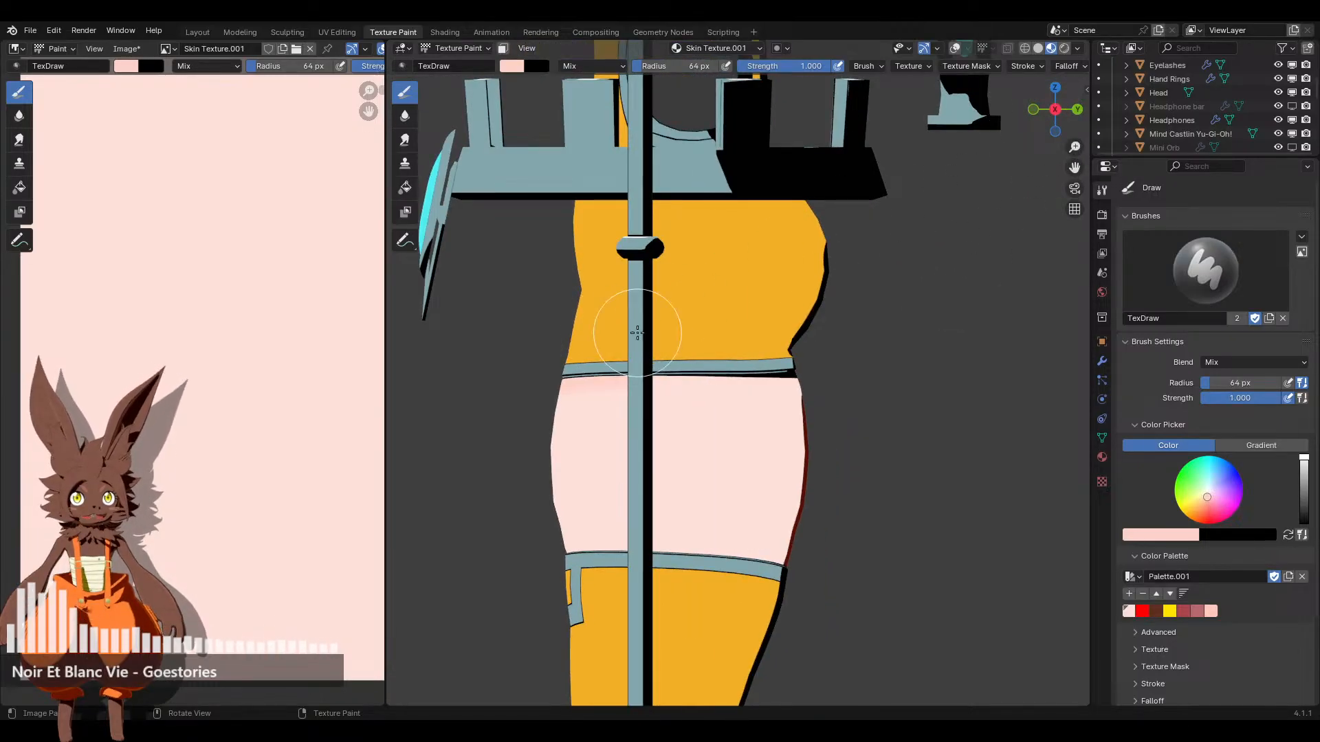
{"action": "scroll", "coordinate": [1236, 122], "scroll_direction": "down", "scroll_amount": 5}
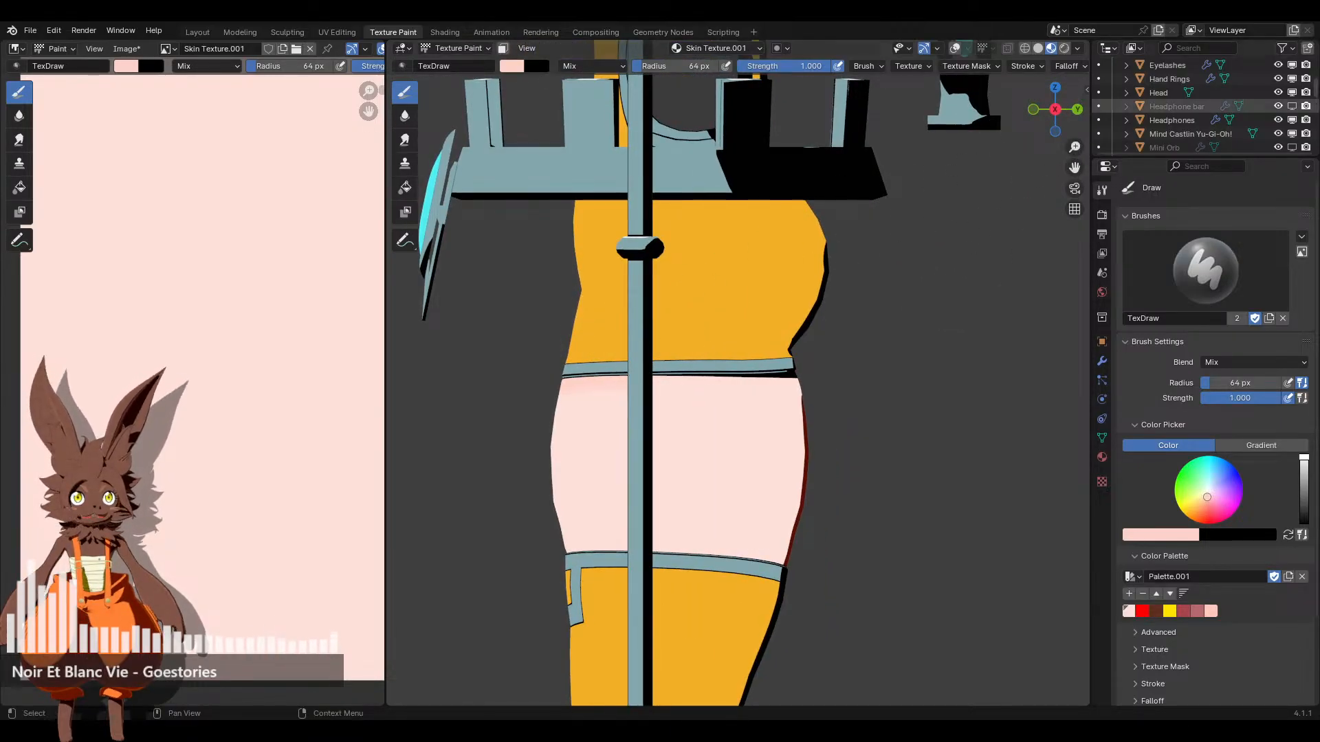
{"action": "scroll", "coordinate": [1236, 122], "scroll_direction": "up", "scroll_amount": 3}
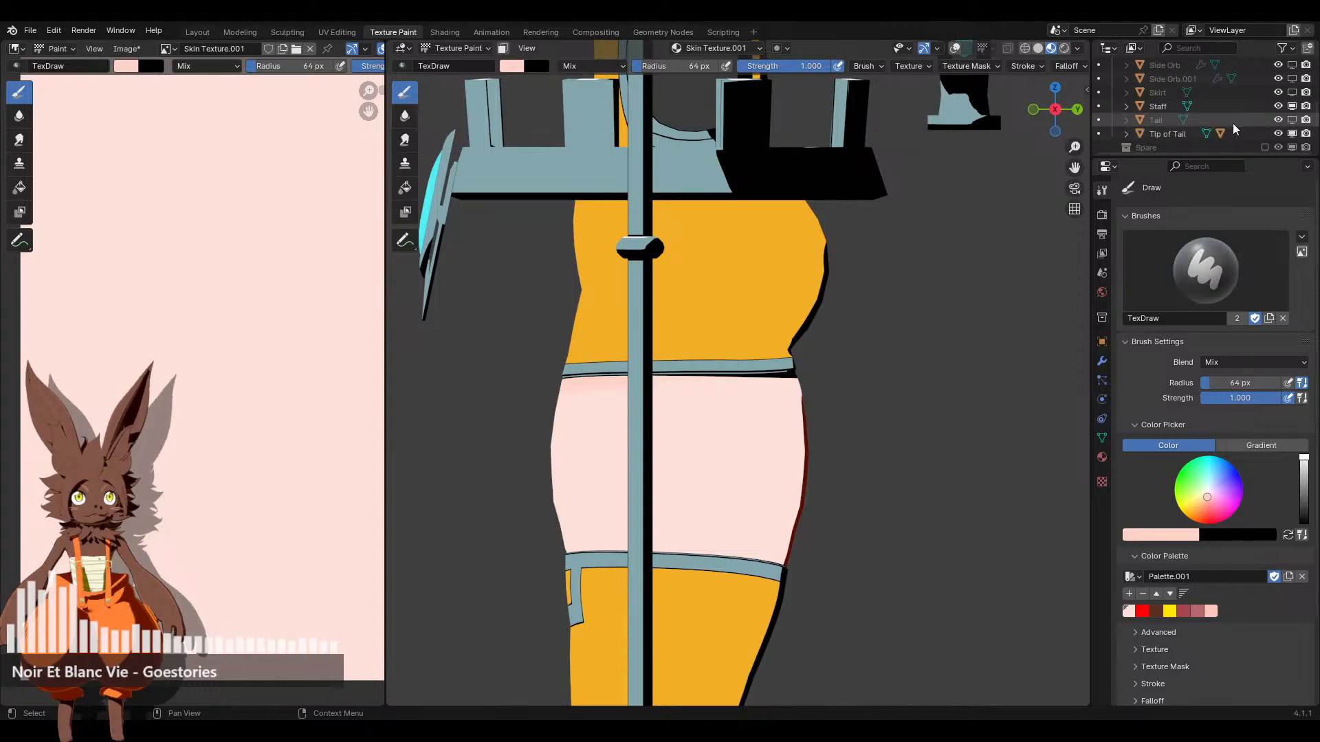
{"action": "left_click", "coordinate": [1291, 134]}
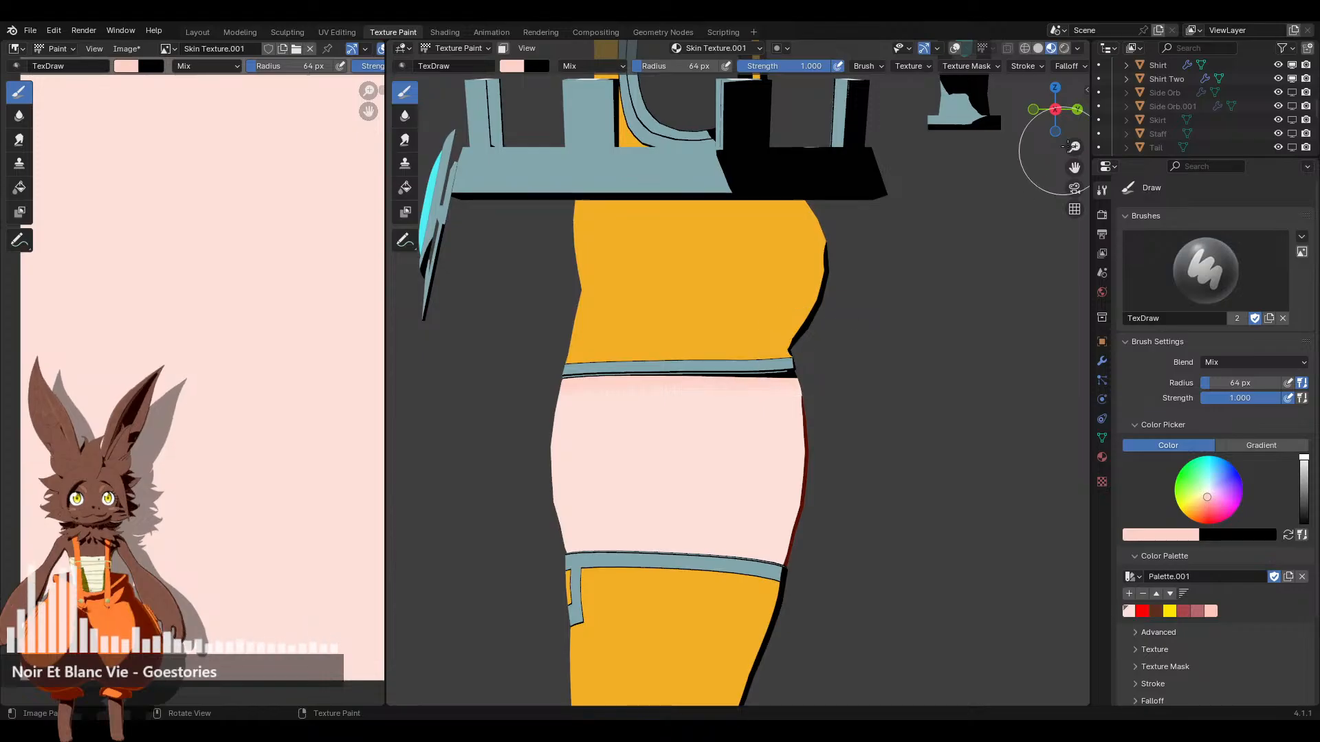
Continue the faint pink shadow along the shorts hem around the back and the remaining side of the thigh
{"action": "left_click", "coordinate": [1076, 110]}
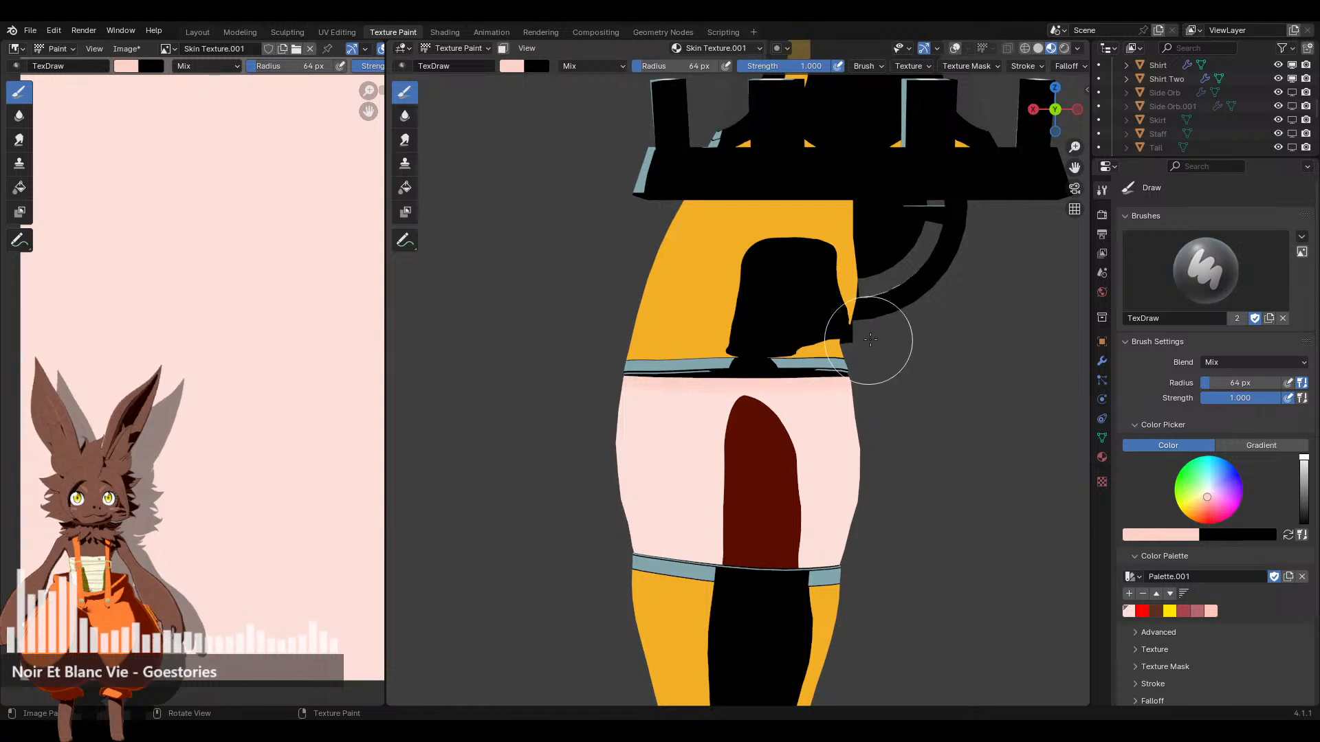
{"action": "left_click", "coordinate": [1076, 110]}
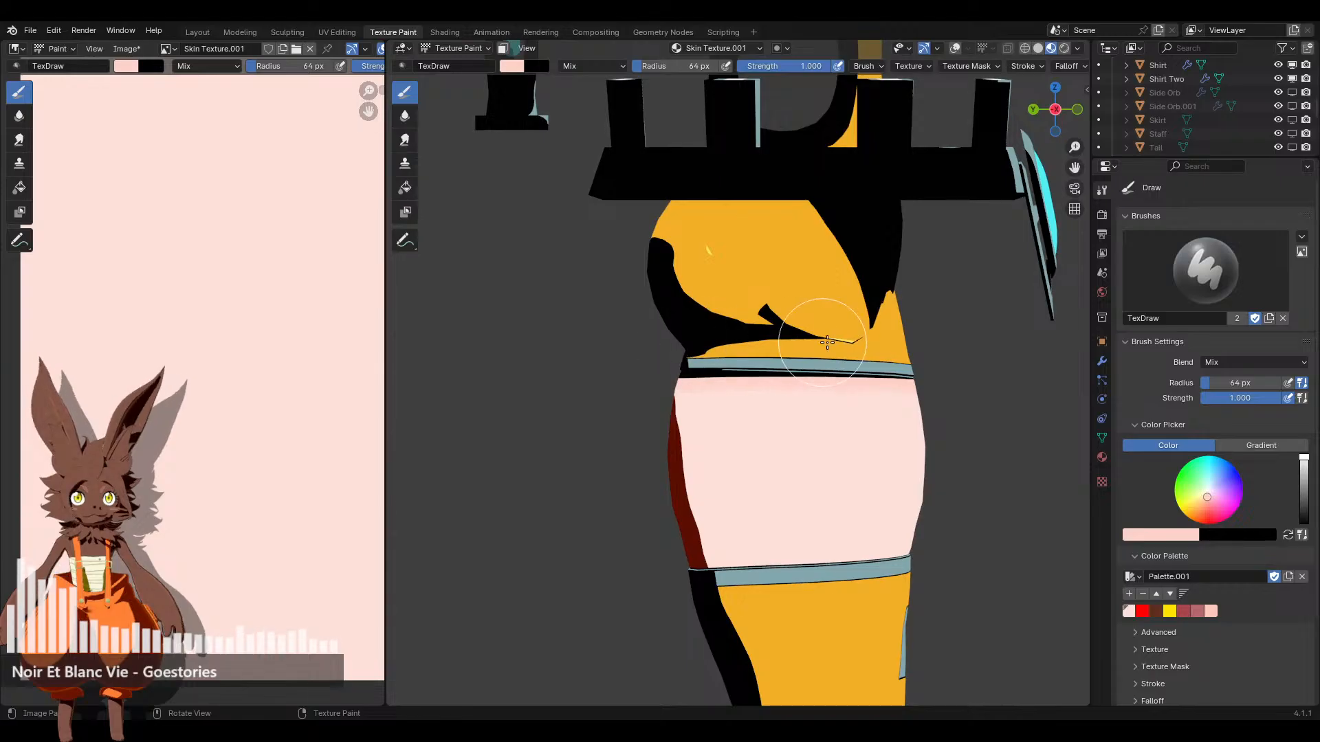
{"action": "left_click", "coordinate": [1077, 109]}
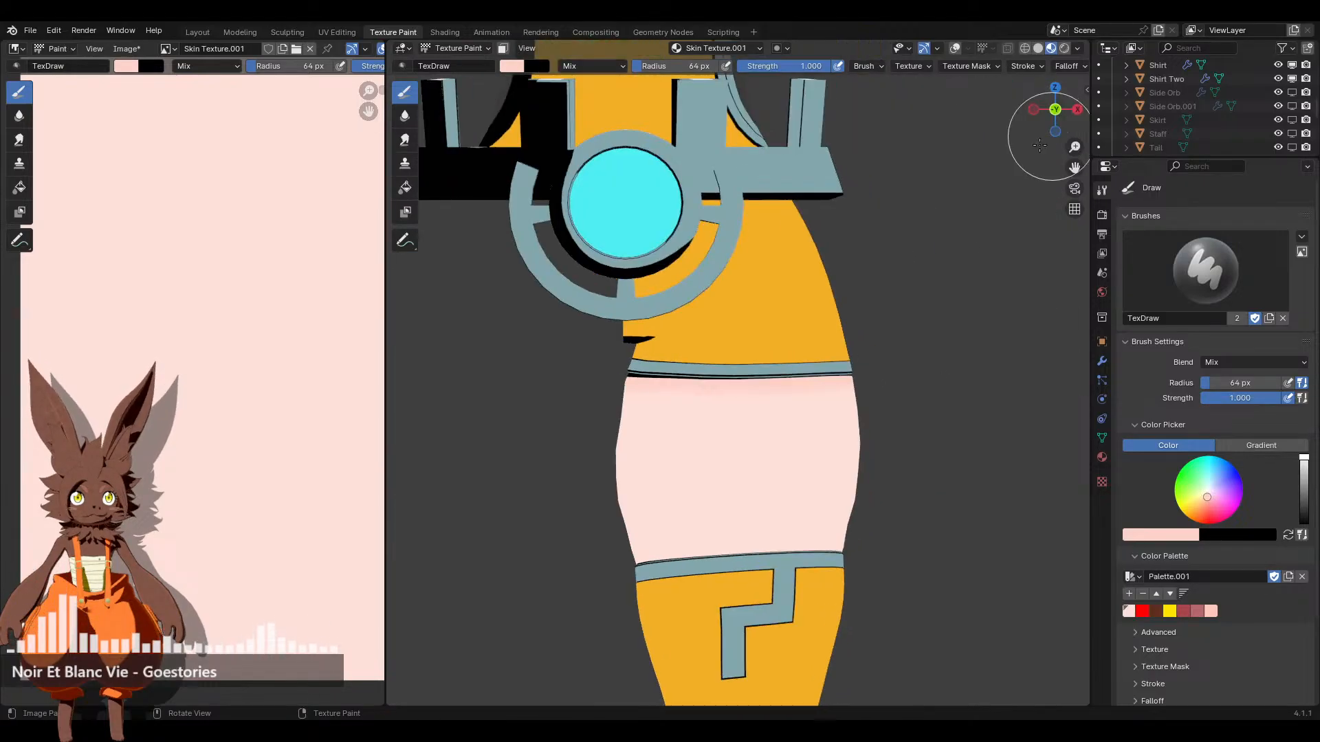
Try a faint pink shadow on the front of the thigh along the upper edge of the stocking
{"action": "middle_click_drag", "start_coordinate": [740, 458], "coordinate": [739, 380], "text": "shift"}
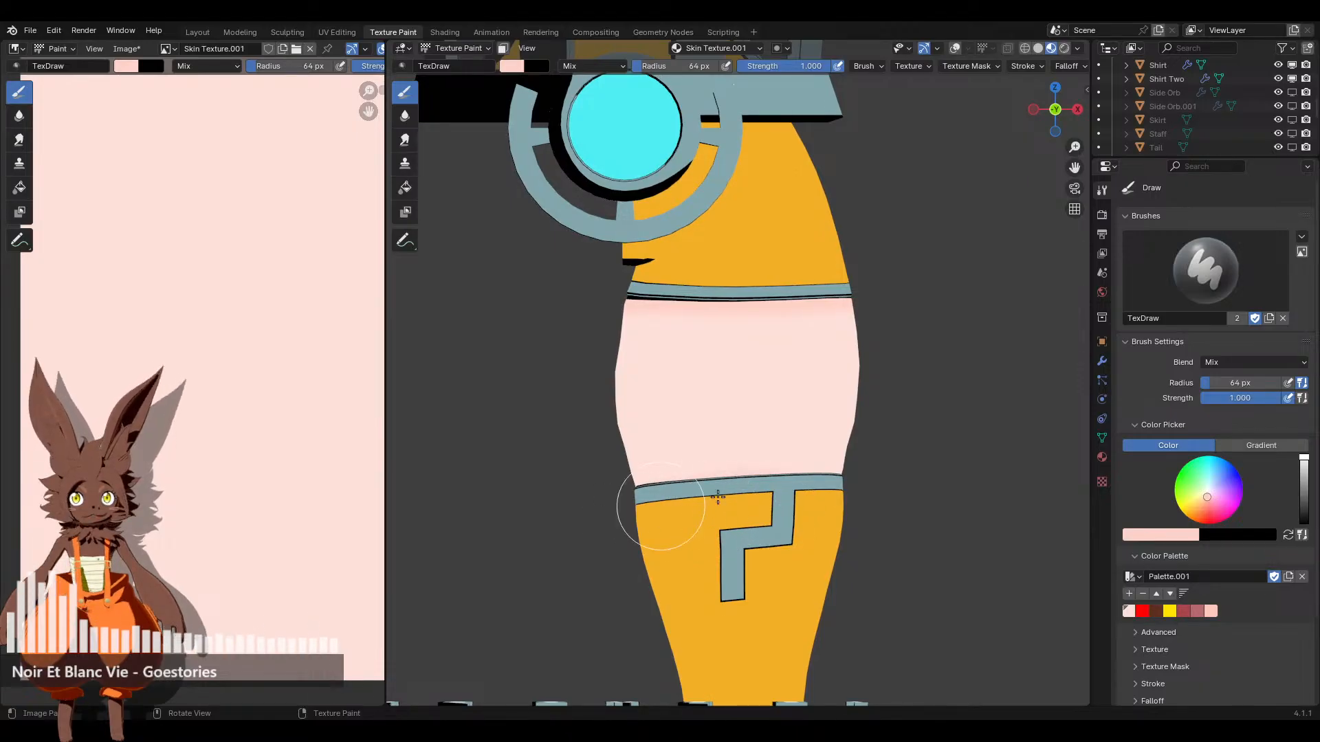
{"action": "mouse_move", "coordinate": [633, 510]}
{"action": "left_mouse_down"}
{"action": "mouse_move", "coordinate": [621, 503]}
{"action": "mouse_move", "coordinate": [699, 523]}
{"action": "left_mouse_up"}
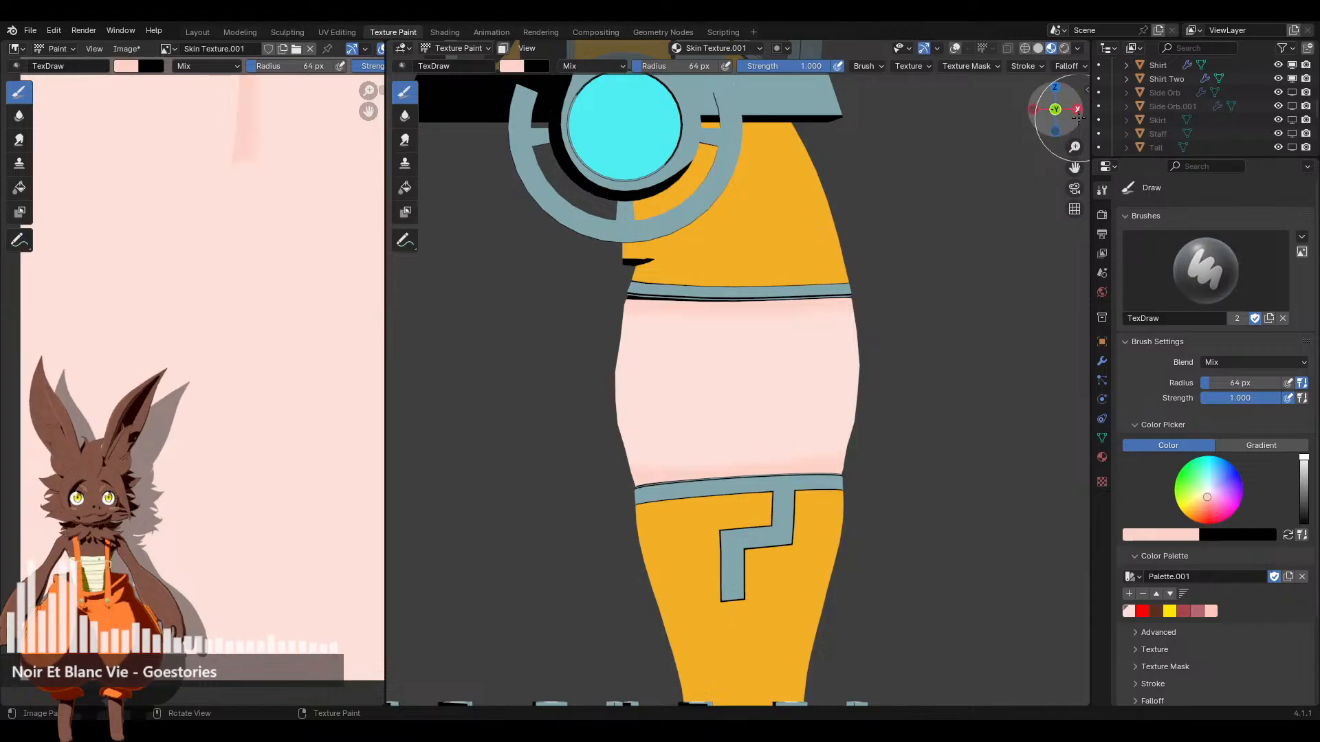
{"action": "left_click", "coordinate": [1077, 109]}
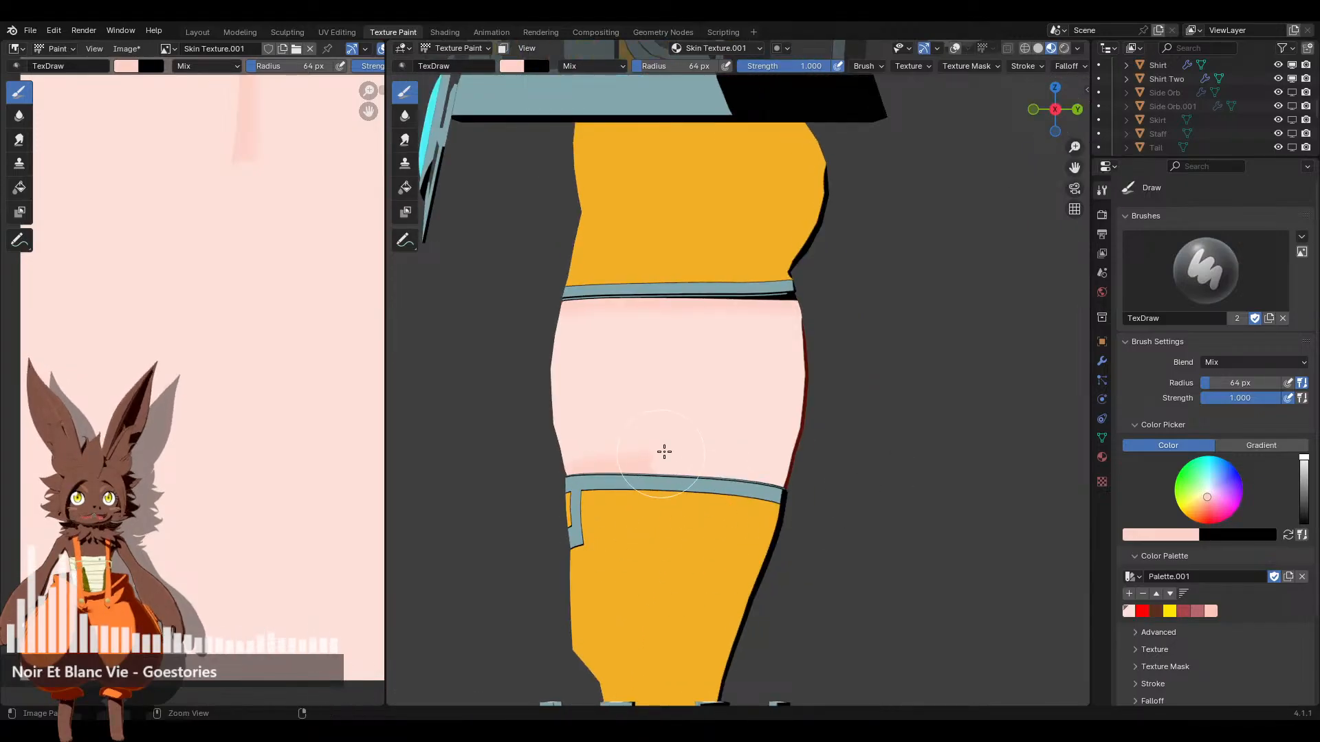
{"action": "key", "text": "ctrl+z"}
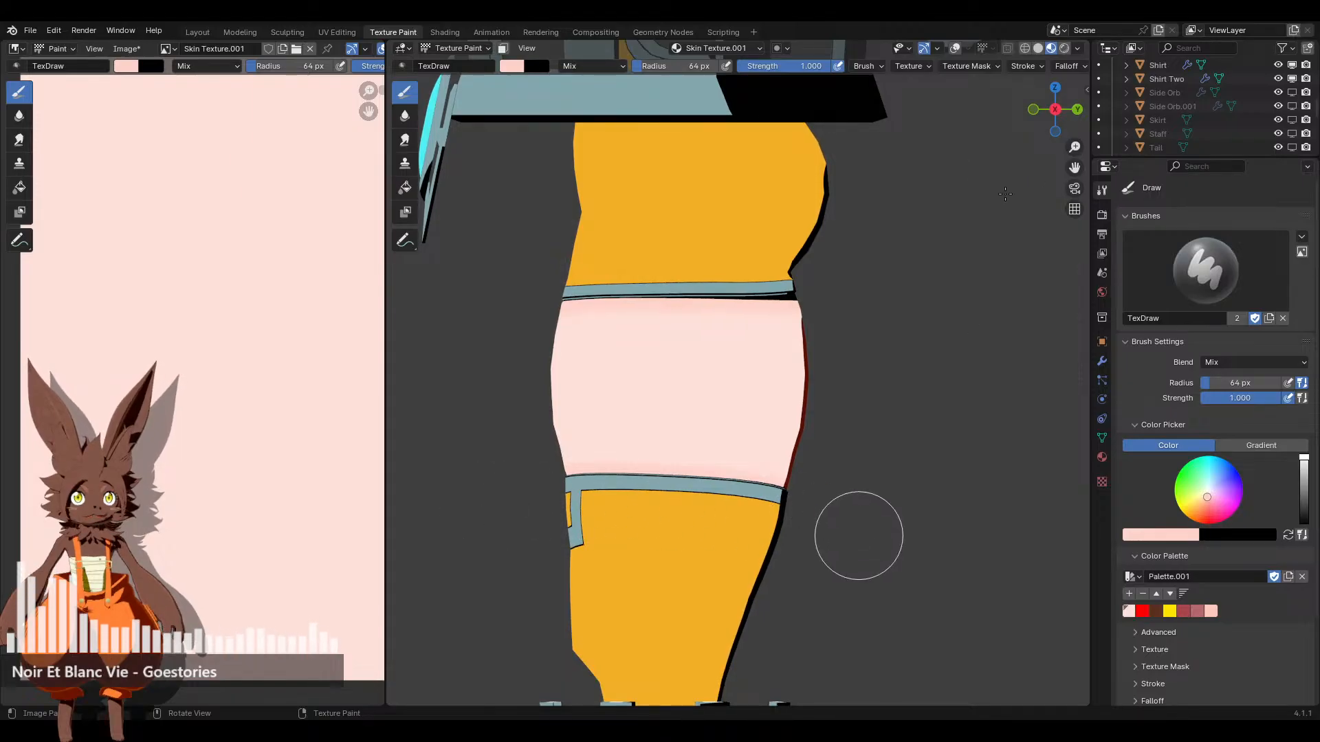
Paint a soft pink shadow along the stocking's upper edge all the way around the thigh, checking it briefly in Solid shading
{"action": "left_click", "coordinate": [1033, 109]}
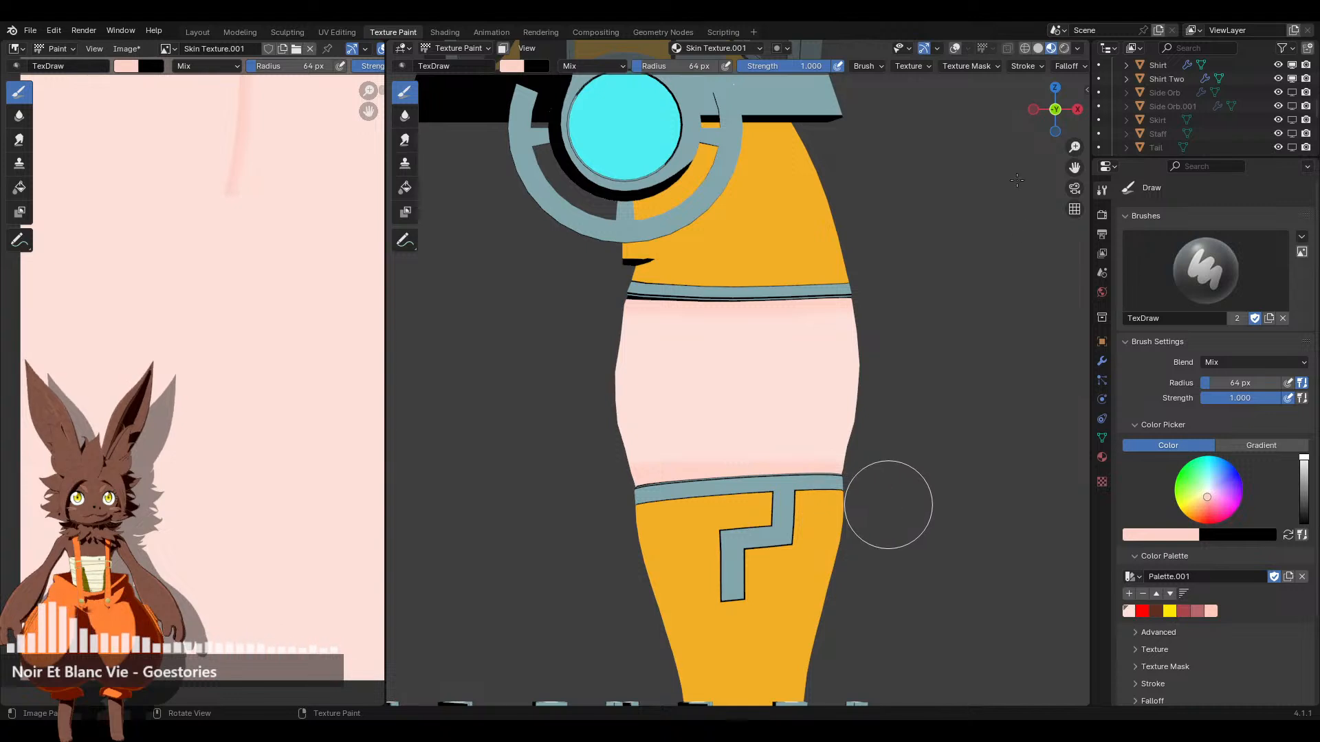
{"action": "left_click", "coordinate": [1077, 110]}
{"action": "left_click", "coordinate": [1077, 110]}
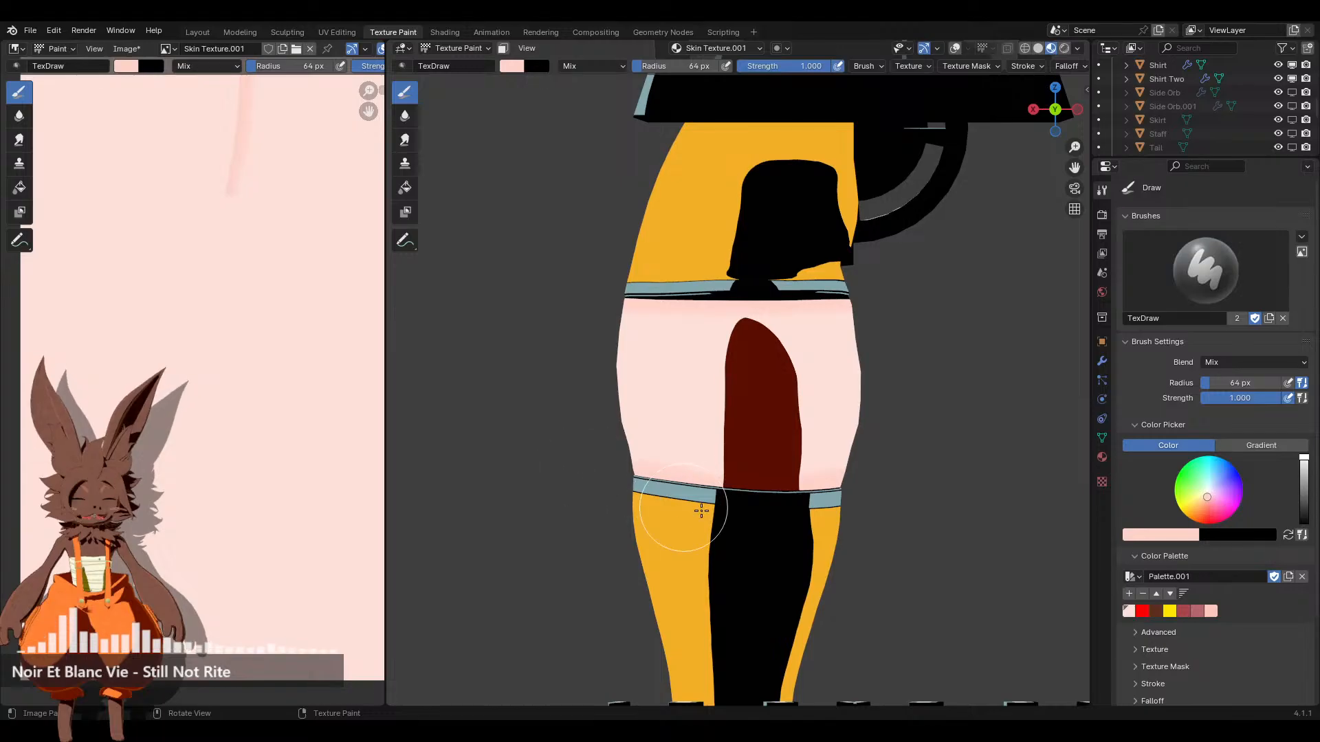
{"action": "left_click", "coordinate": [1039, 48]}
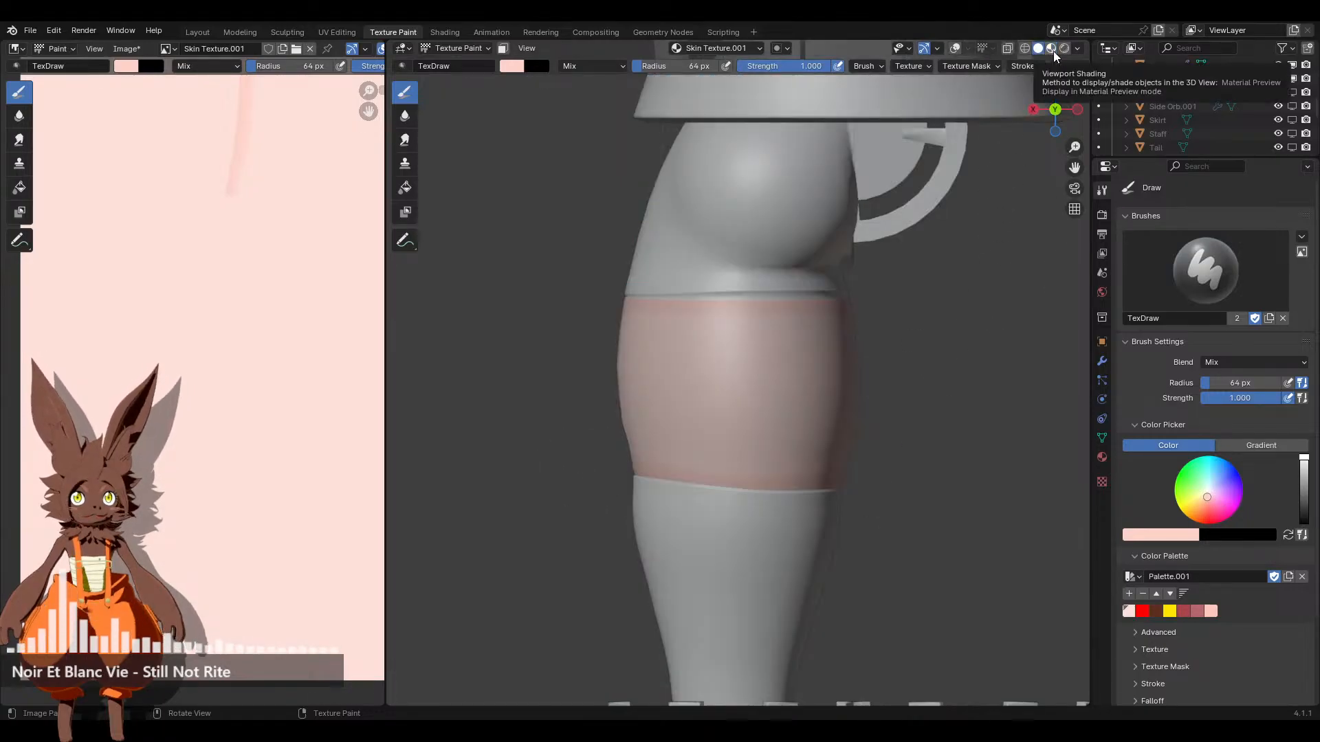
{"action": "left_click", "coordinate": [1052, 49]}
{"action": "left_click_drag", "start_coordinate": [1055, 109], "coordinate": [1076, 108]}
{"action": "left_click", "coordinate": [1076, 108]}
Set up a freckle brush with the palette's dark brown, 79 px stroke jitter and a 2 px radius
{"action": "scroll", "coordinate": [884, 380], "scroll_direction": "up", "scroll_amount": 5}
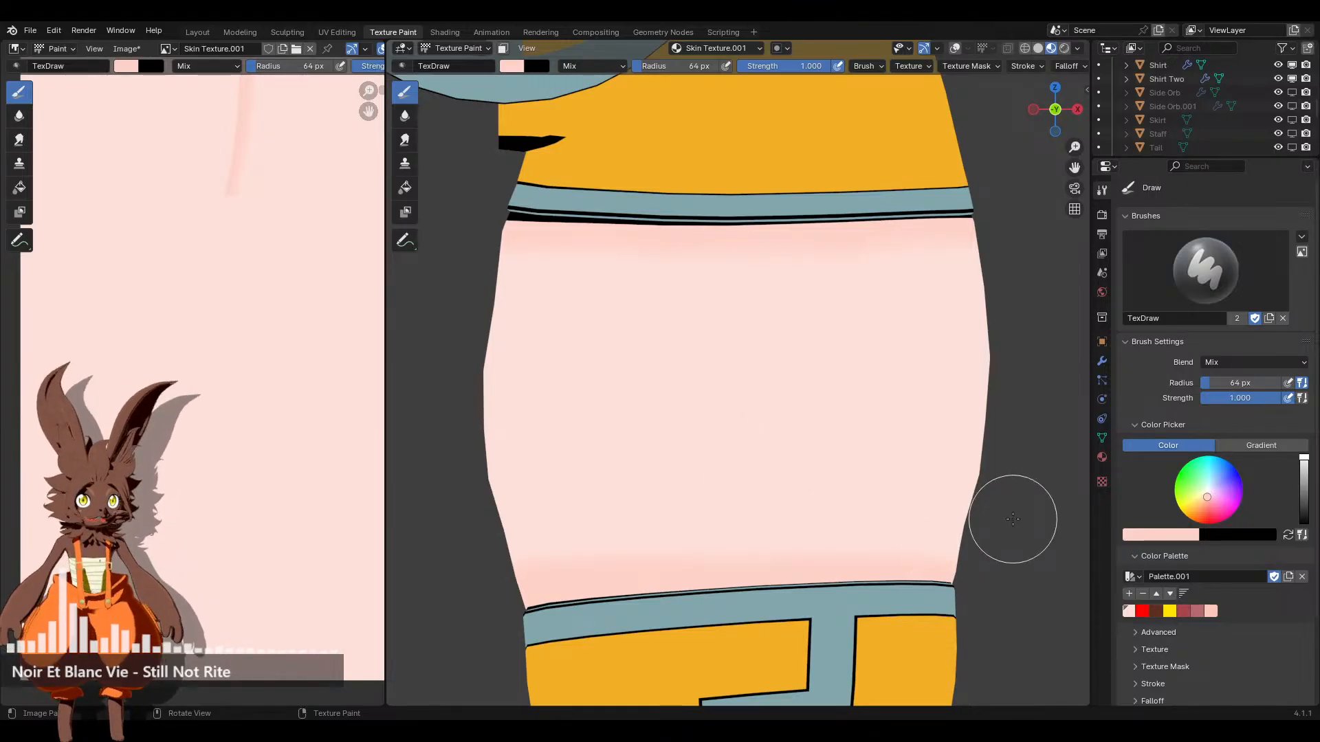
{"action": "left_click", "coordinate": [1156, 612]}
{"action": "left_click", "coordinate": [1034, 68]}
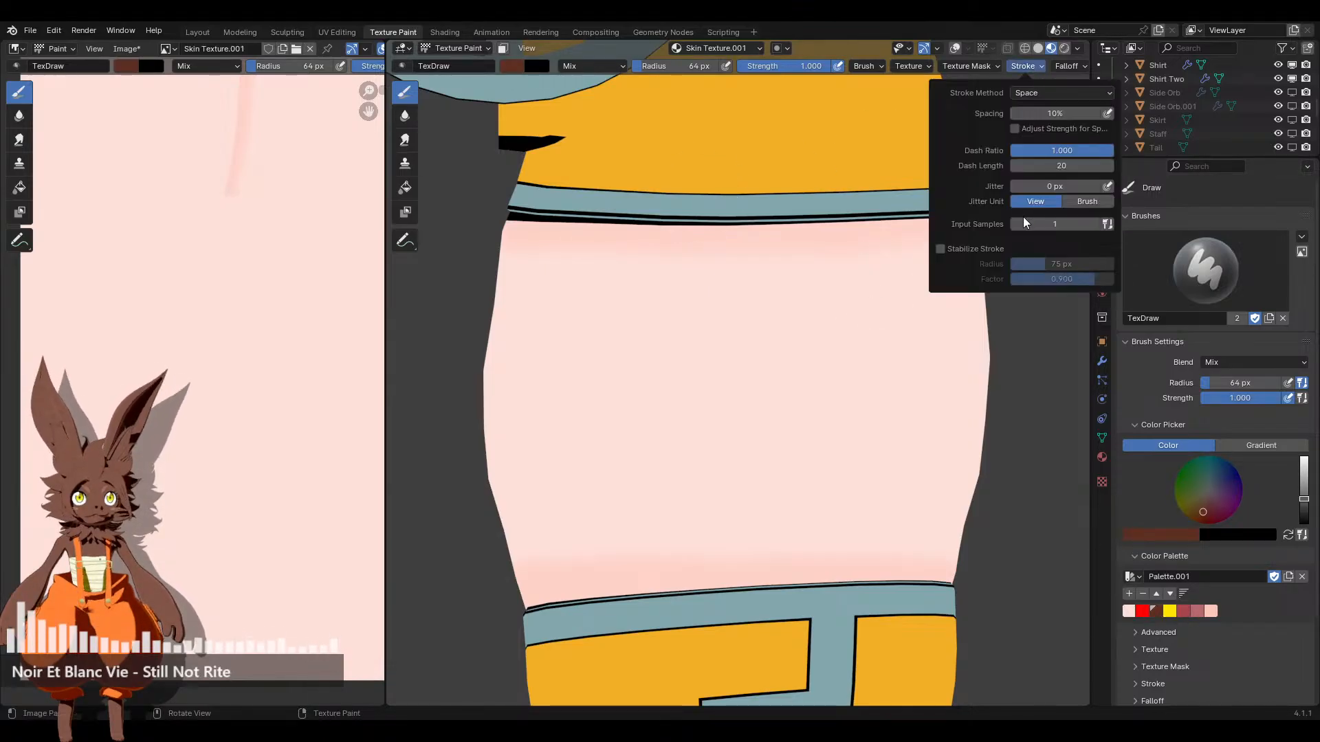
{"action": "left_click_drag", "start_coordinate": [1031, 186], "coordinate": [1076, 186]}
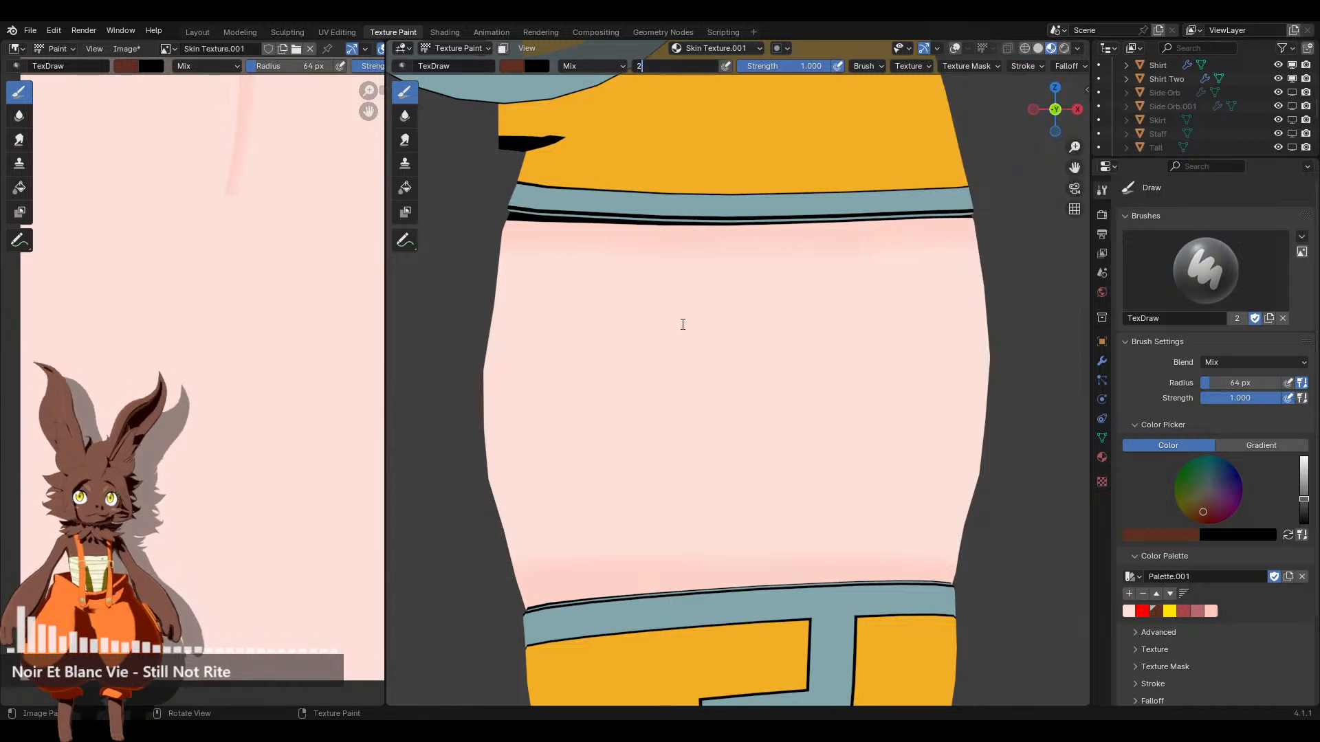
{"action": "type", "text": "2"}
{"action": "key", "text": "Return"}
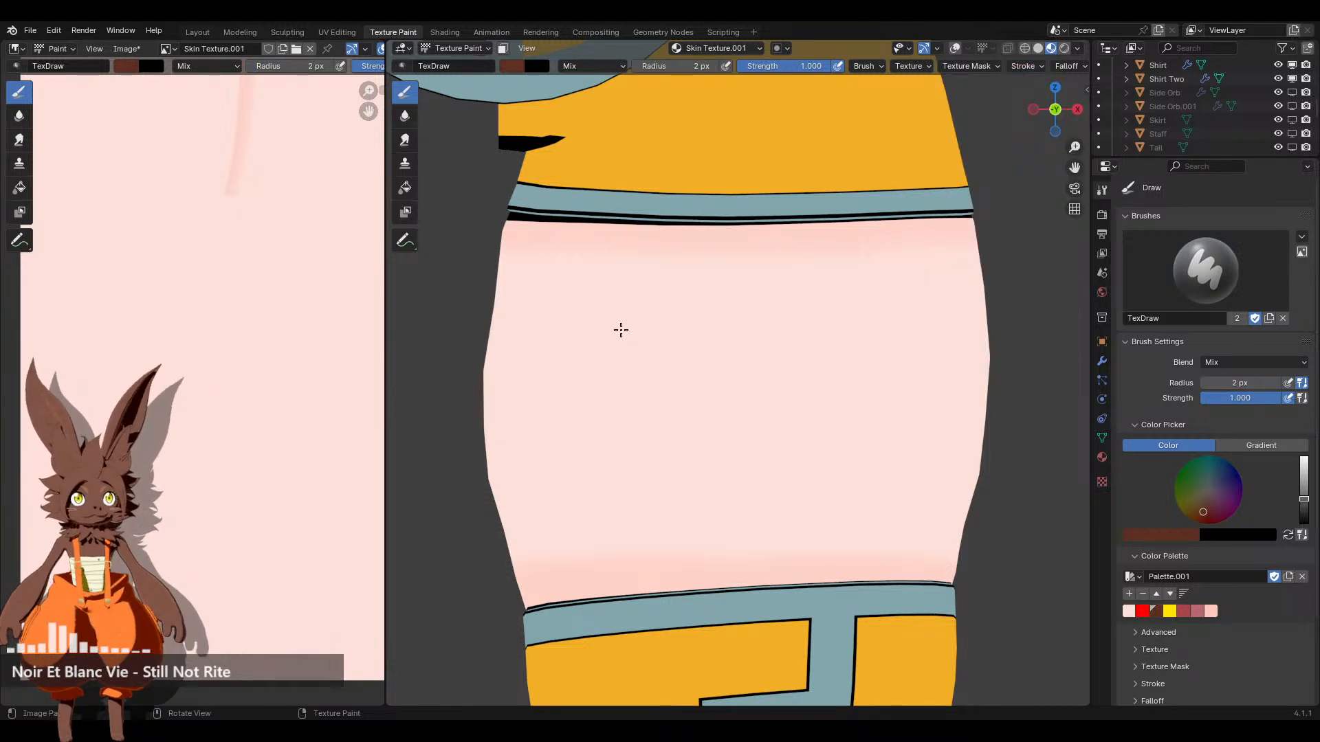
Try scattering dense brown freckles across the front of the thigh at two zoom levels
{"action": "left_click_drag", "start_coordinate": [667, 366], "coordinate": [696, 466]}
{"action": "key", "text": "ctrl+z"}
{"action": "scroll", "coordinate": [804, 453], "scroll_direction": "up", "scroll_amount": 1}
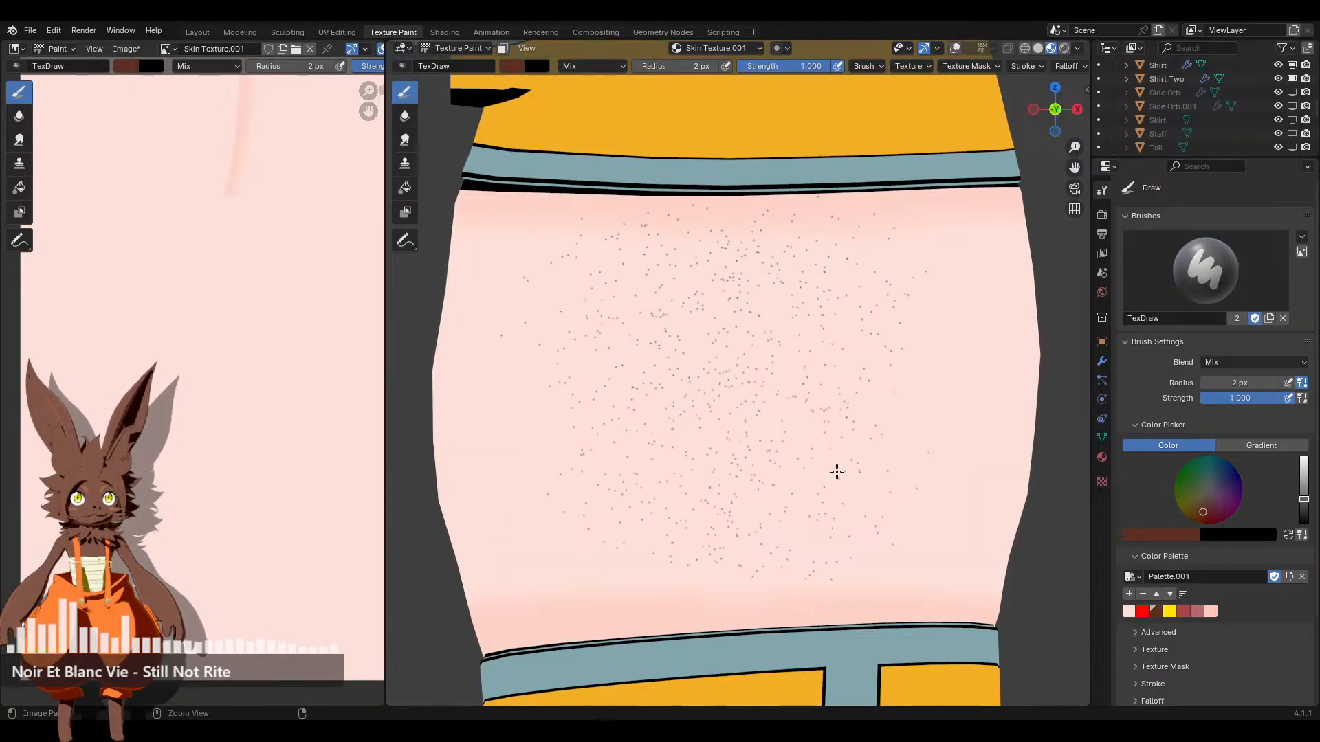
{"action": "scroll", "coordinate": [751, 369], "scroll_direction": "up", "scroll_amount": 1}
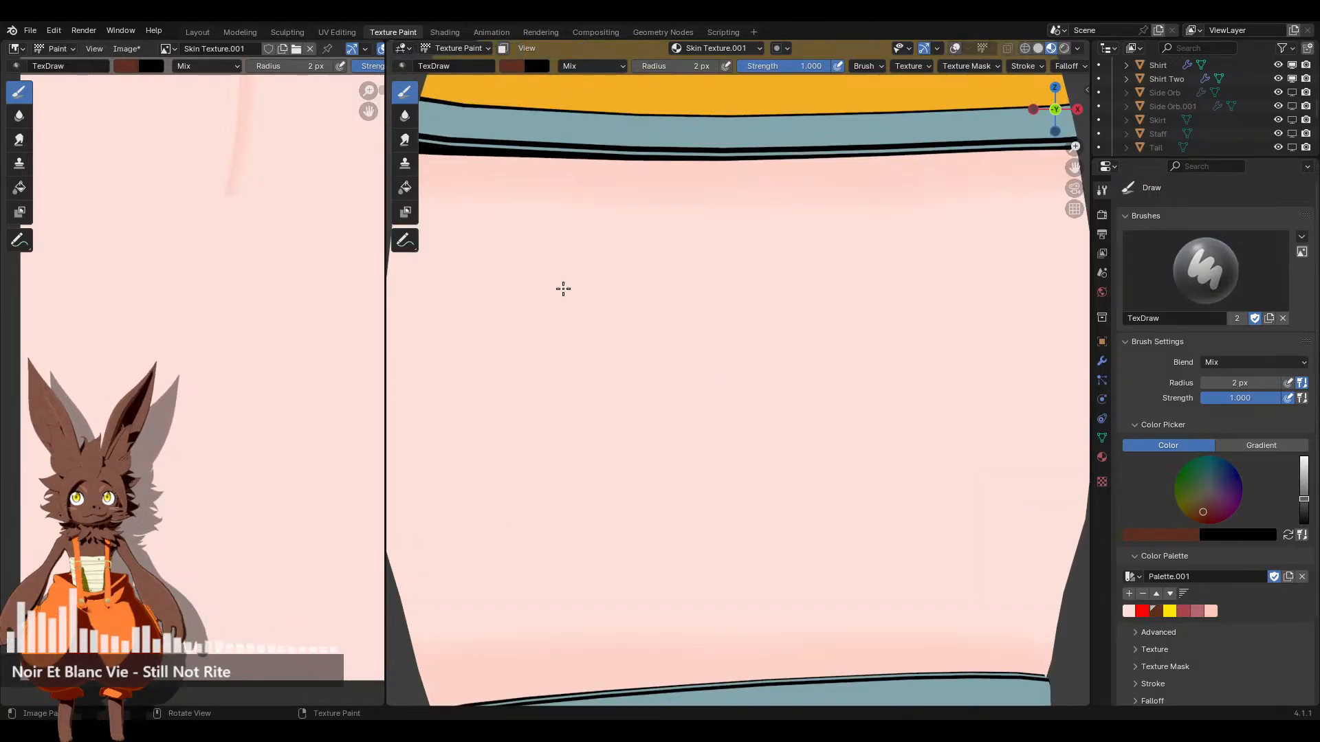
{"action": "mouse_move", "coordinate": [563, 286]}
{"action": "left_mouse_down"}
{"action": "mouse_move", "coordinate": [937, 344]}
{"action": "mouse_move", "coordinate": [831, 556]}
{"action": "left_mouse_up"}
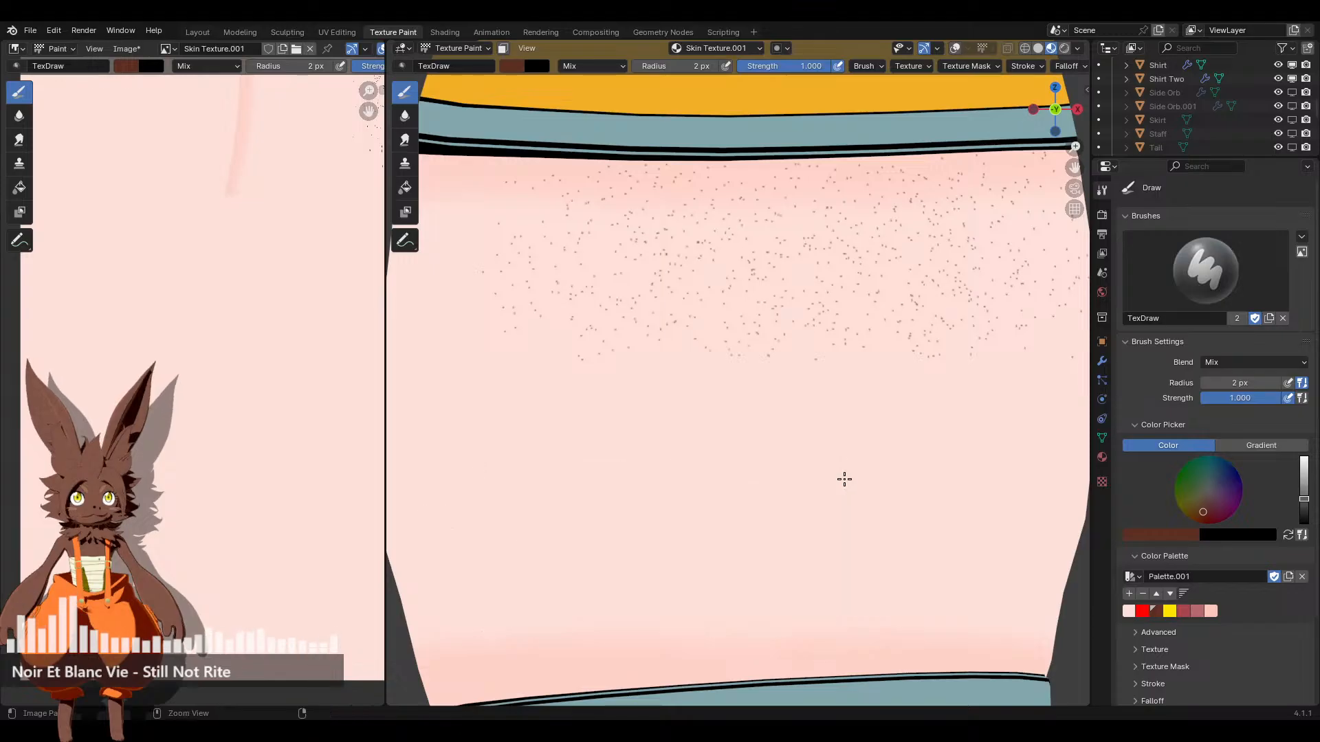
{"action": "key", "text": "ctrl+z"}
{"action": "scroll", "coordinate": [831, 454], "scroll_direction": "down", "scroll_amount": 2}
Increase the stroke jitter and scatter sparse brown freckles over the front of the thigh, adding finer ones in a closer view
{"action": "left_click", "coordinate": [1035, 64]}
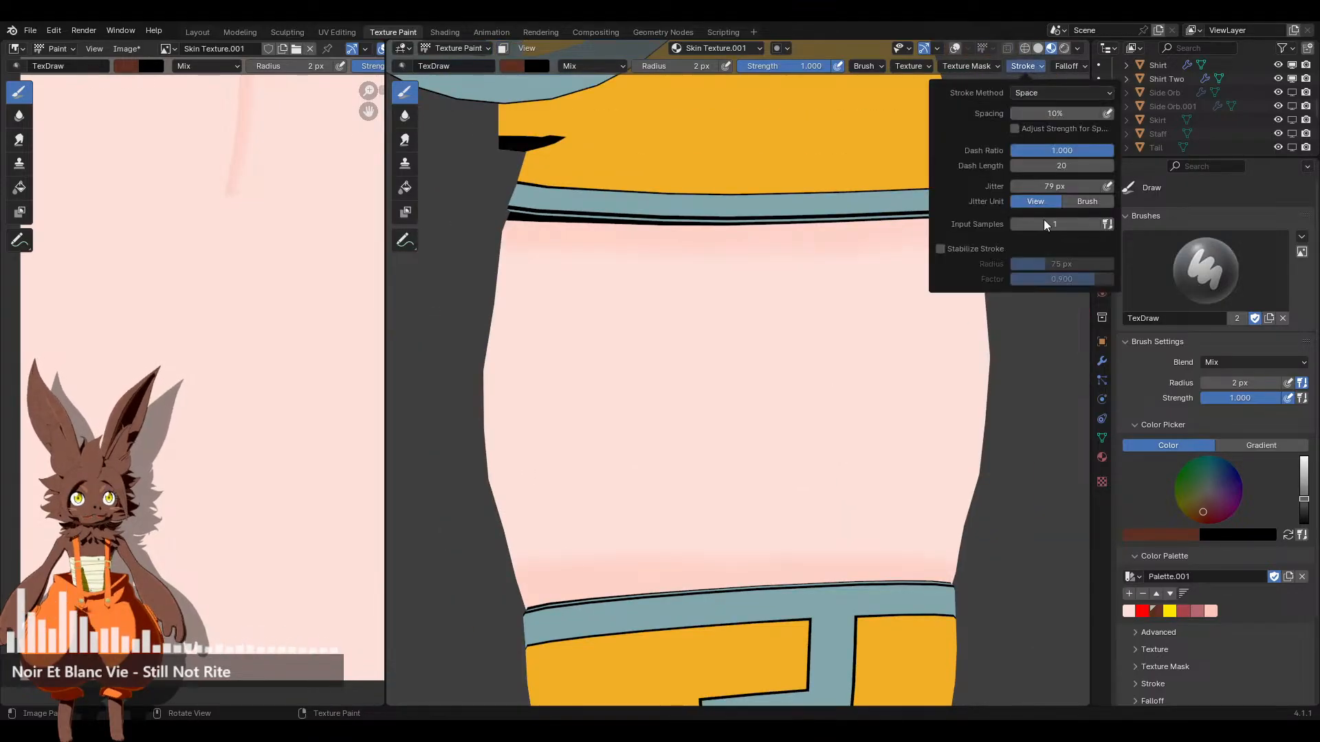
{"action": "left_click_drag", "start_coordinate": [1049, 187], "coordinate": [1100, 187]}
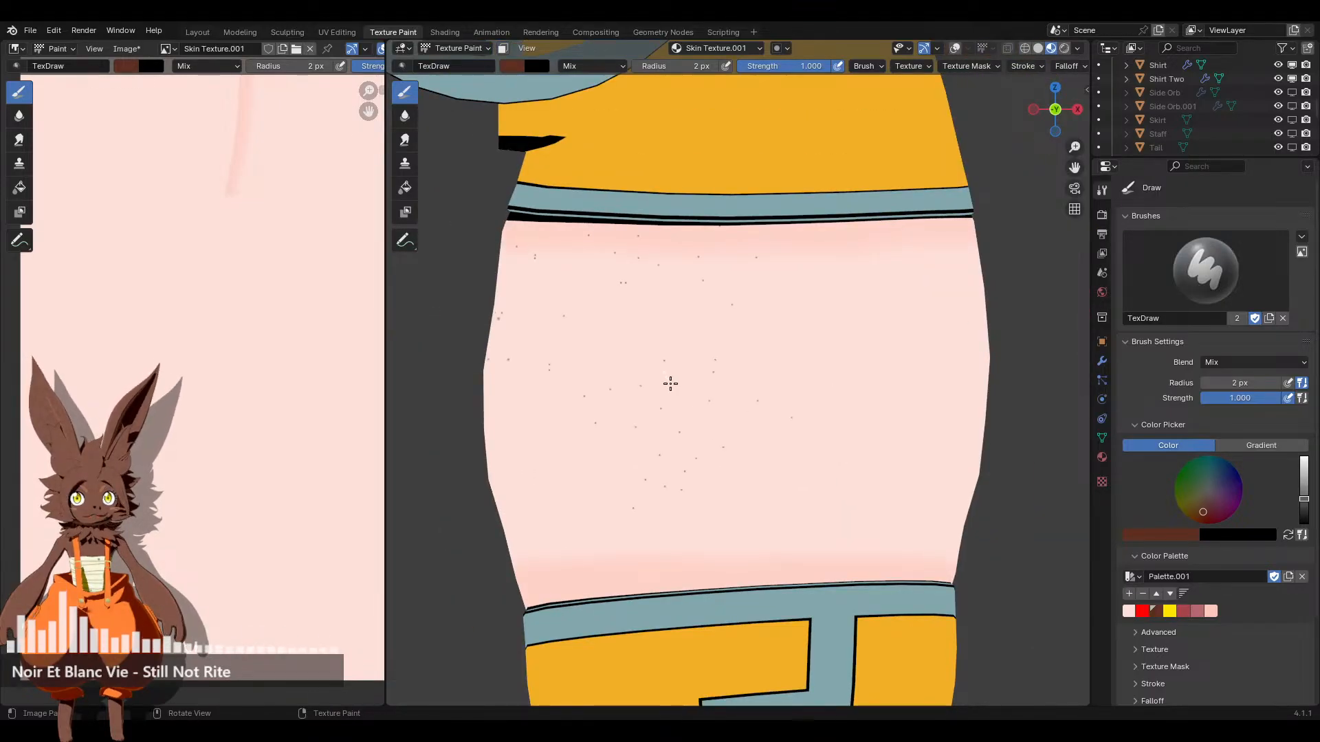
{"action": "left_click_drag", "start_coordinate": [722, 407], "coordinate": [709, 428]}
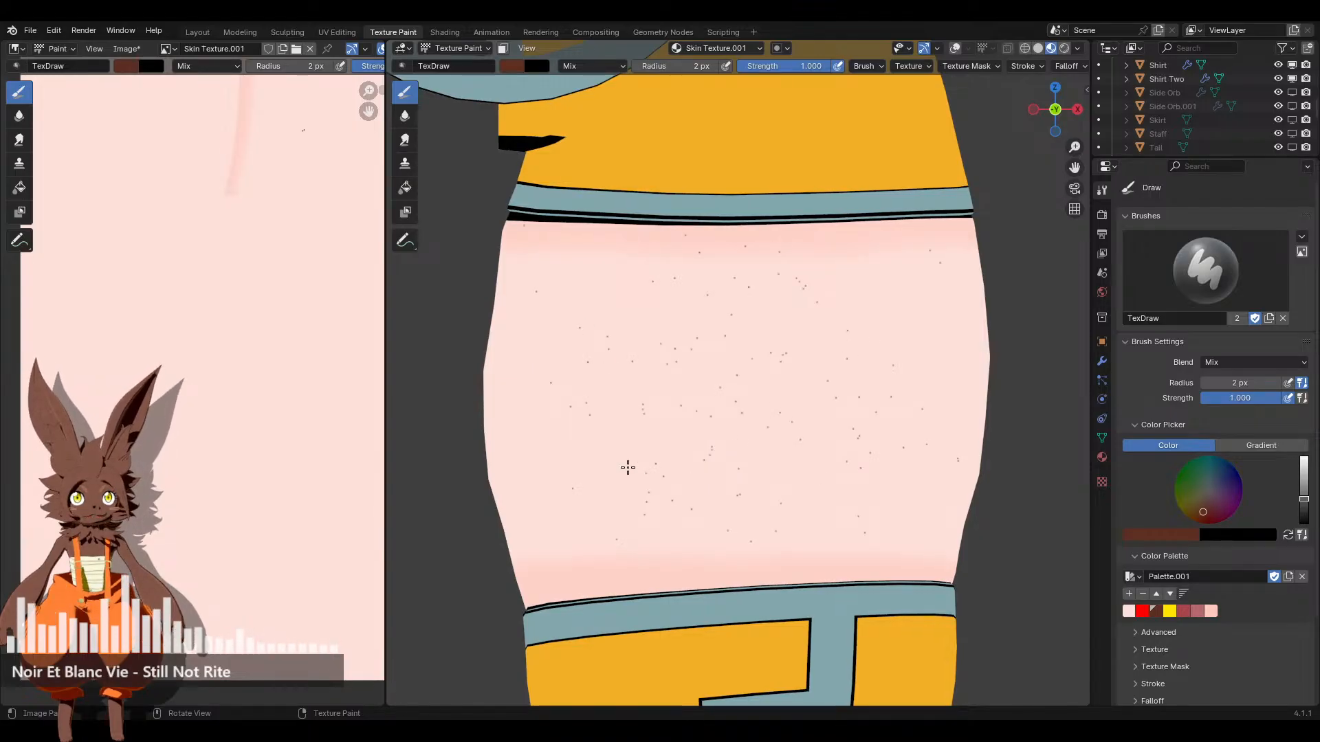
{"action": "scroll", "coordinate": [688, 405], "scroll_direction": "up", "scroll_amount": 1}
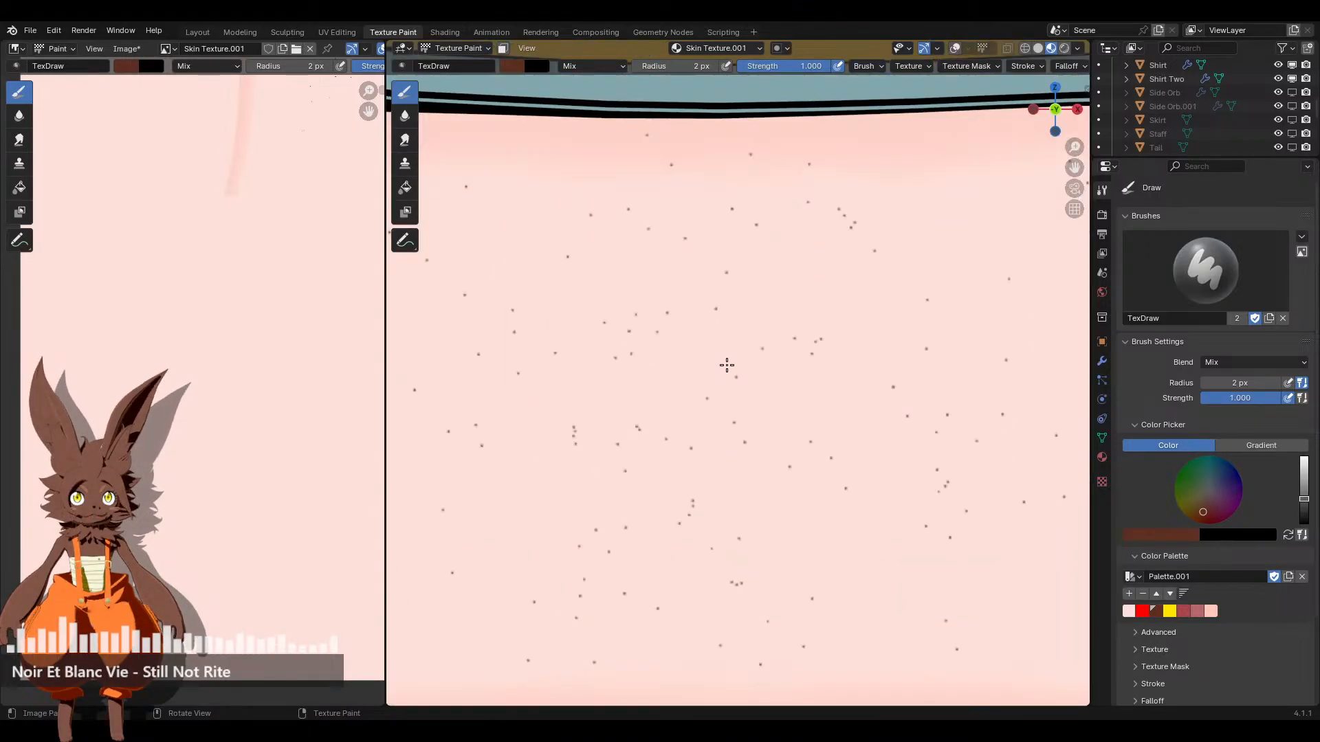
{"action": "scroll", "coordinate": [724, 365], "scroll_direction": "up", "scroll_amount": 2}
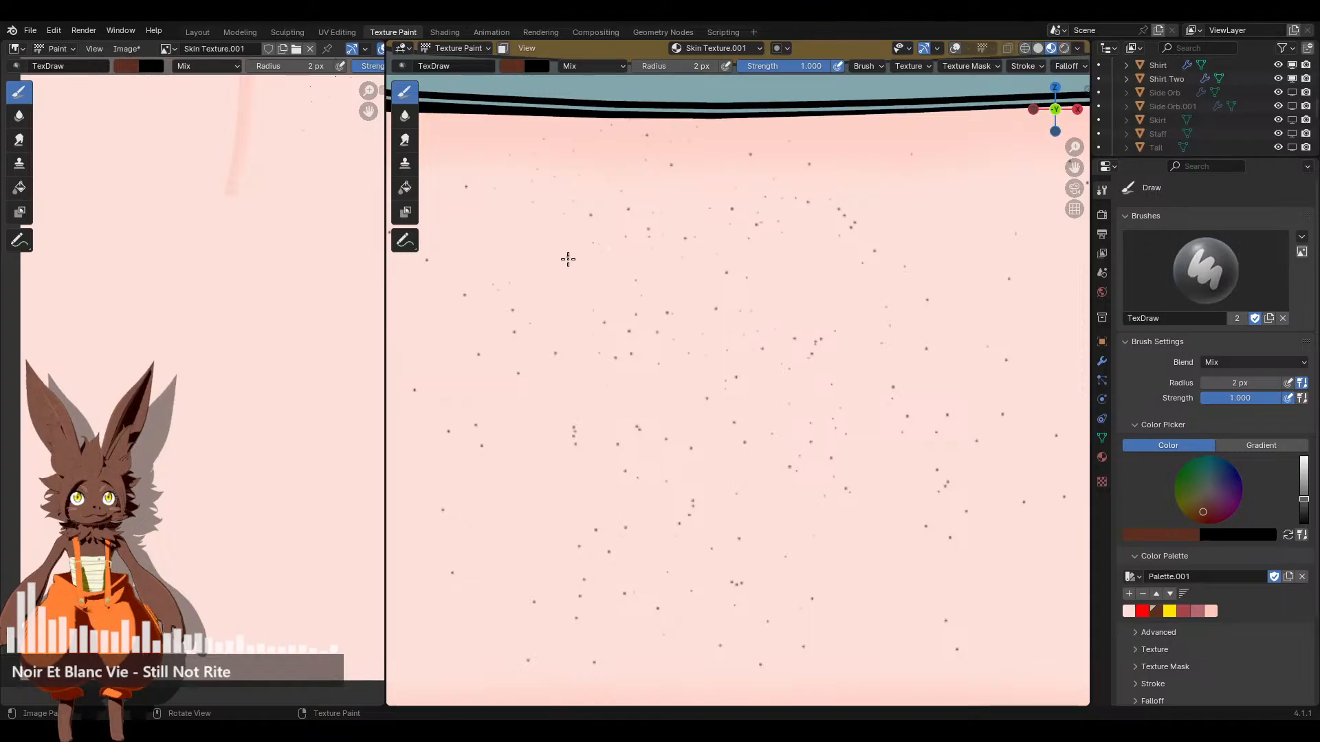
Scatter the same sparse brown freckles over both sides and the back of the thigh
{"action": "left_click", "coordinate": [1078, 107]}
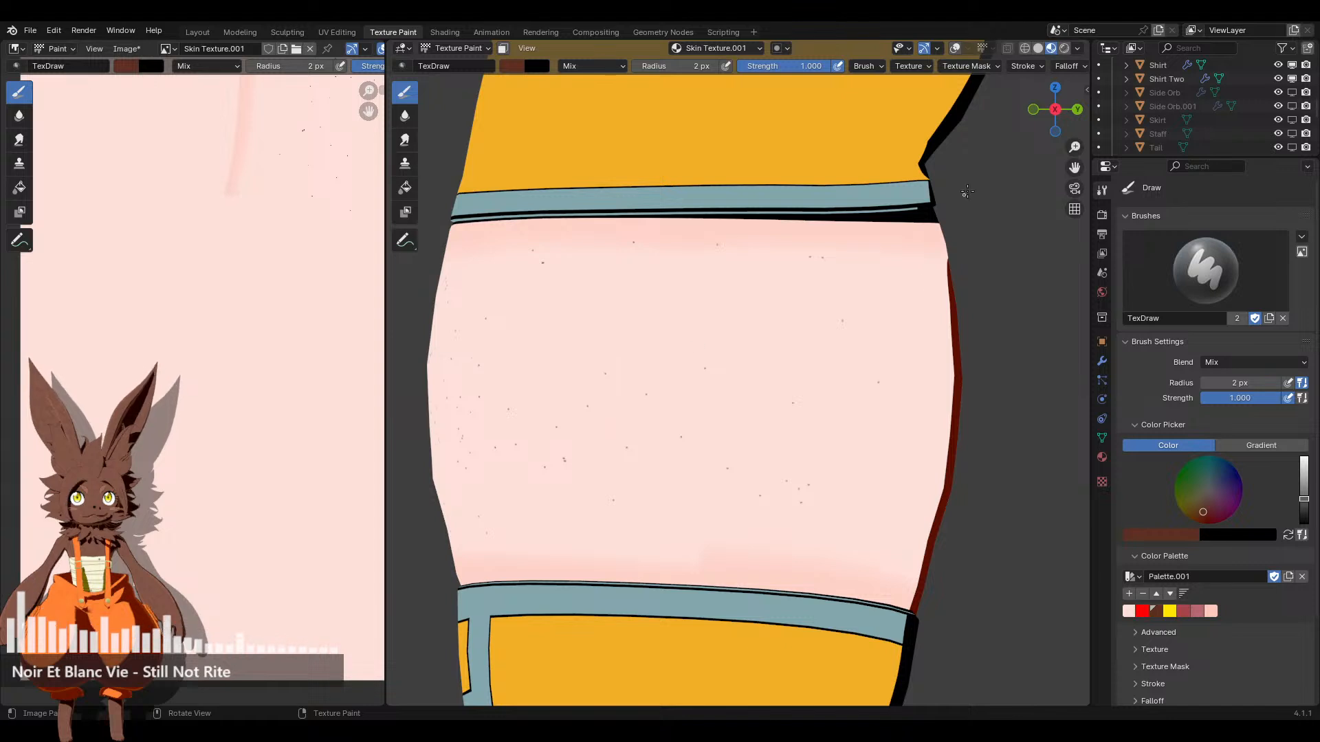
{"action": "left_click", "coordinate": [1077, 109]}
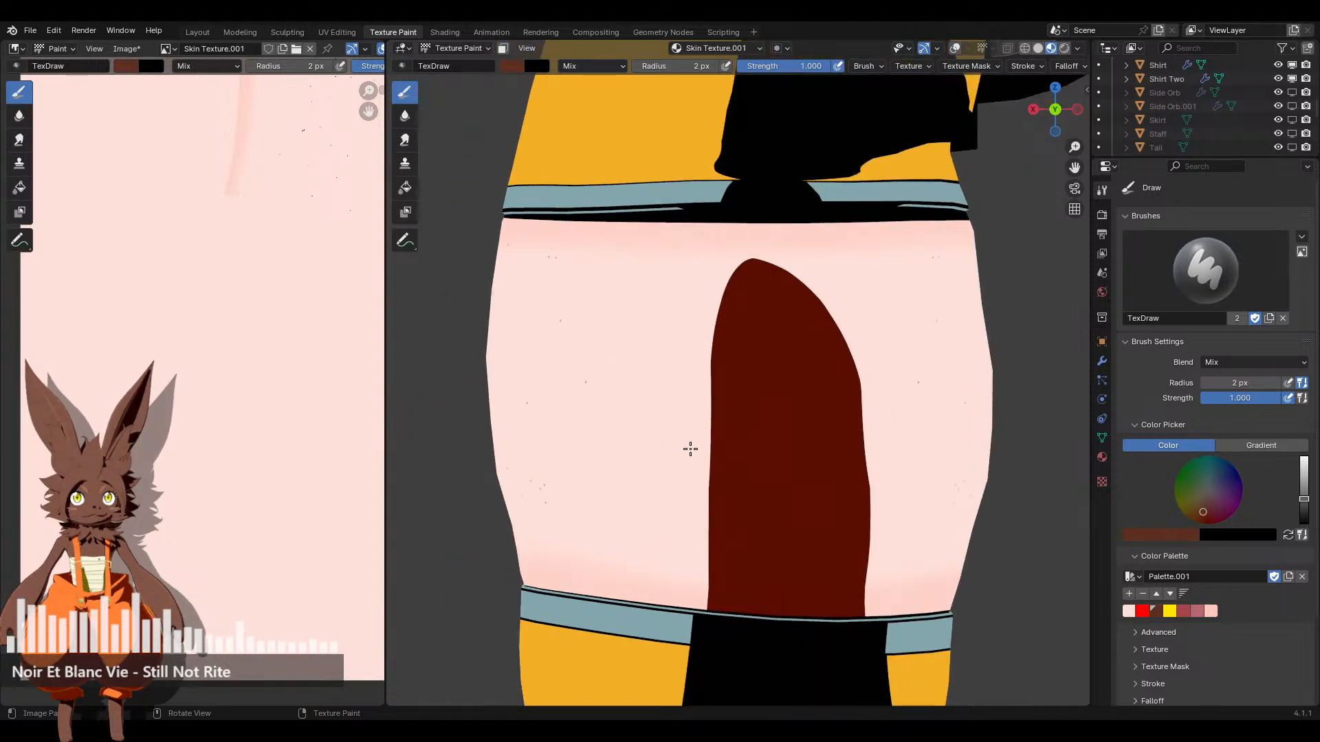
{"action": "left_click", "coordinate": [1077, 109]}
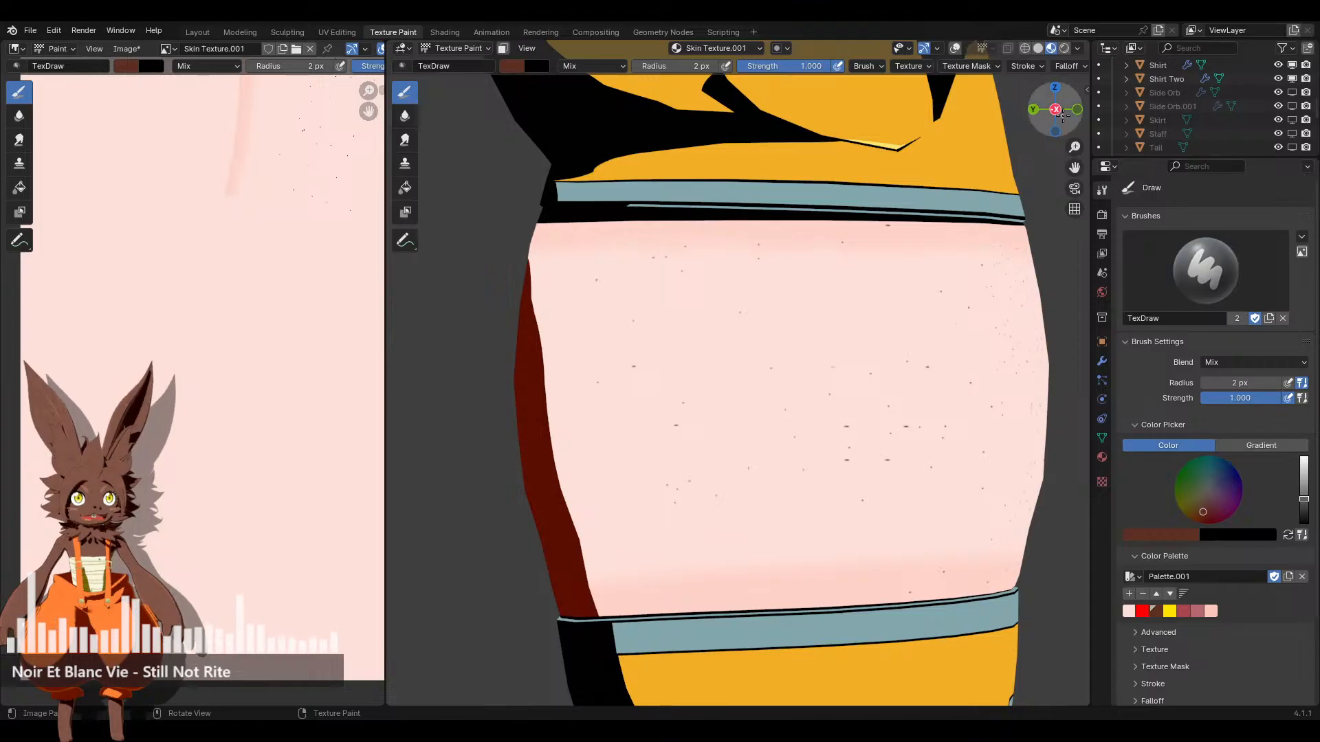
{"action": "left_click", "coordinate": [1077, 109]}
Examine the thigh's freckles and pink edge shadows up close, from several angles, and from a distance
{"action": "scroll", "coordinate": [836, 369], "scroll_direction": "up", "scroll_amount": 5}
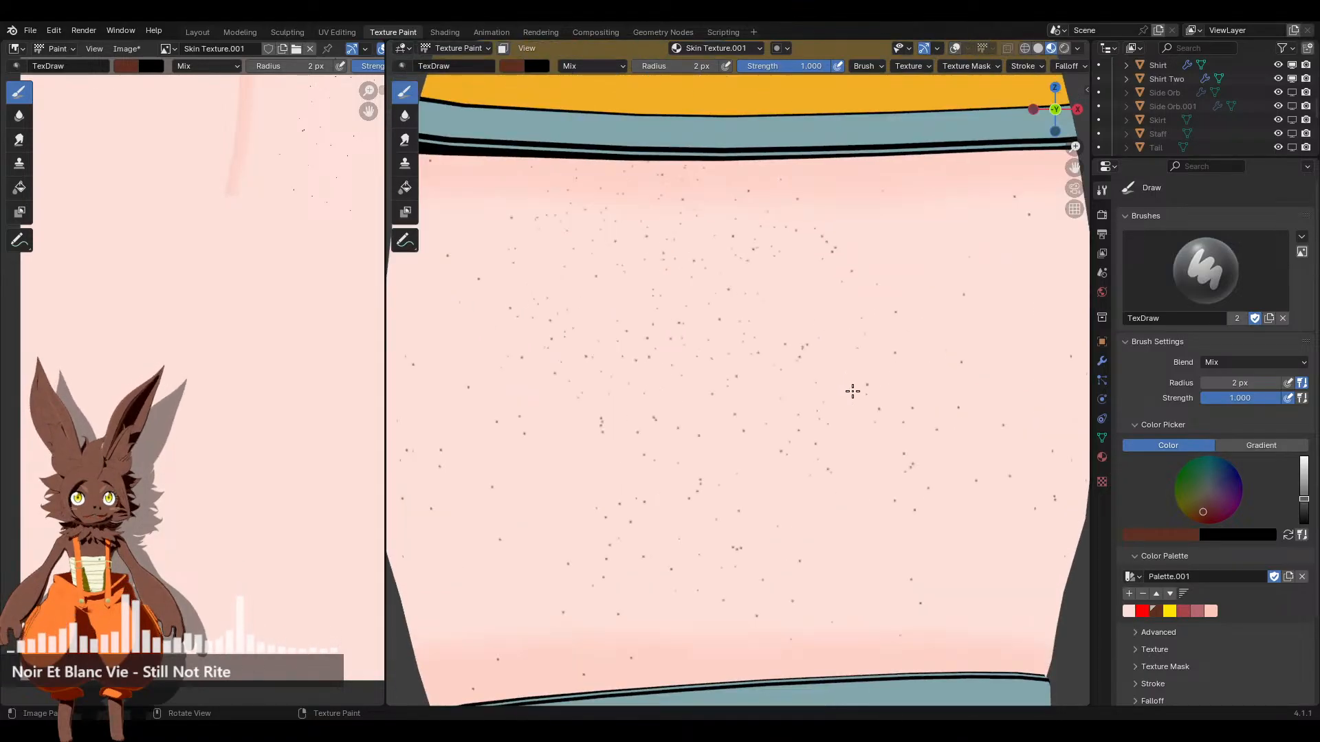
{"action": "scroll", "coordinate": [816, 415], "scroll_direction": "down", "scroll_amount": 5}
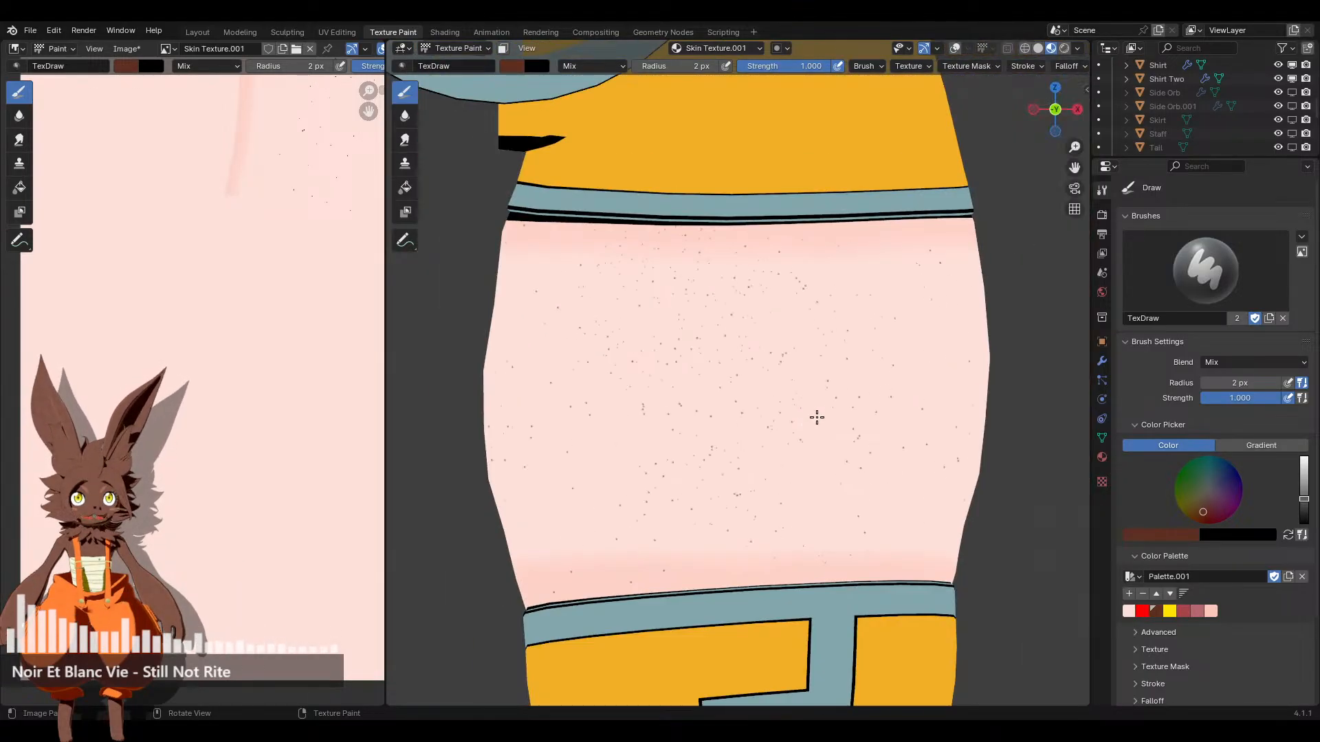
{"action": "middle_click_drag", "start_coordinate": [834, 403], "coordinate": [819, 433]}
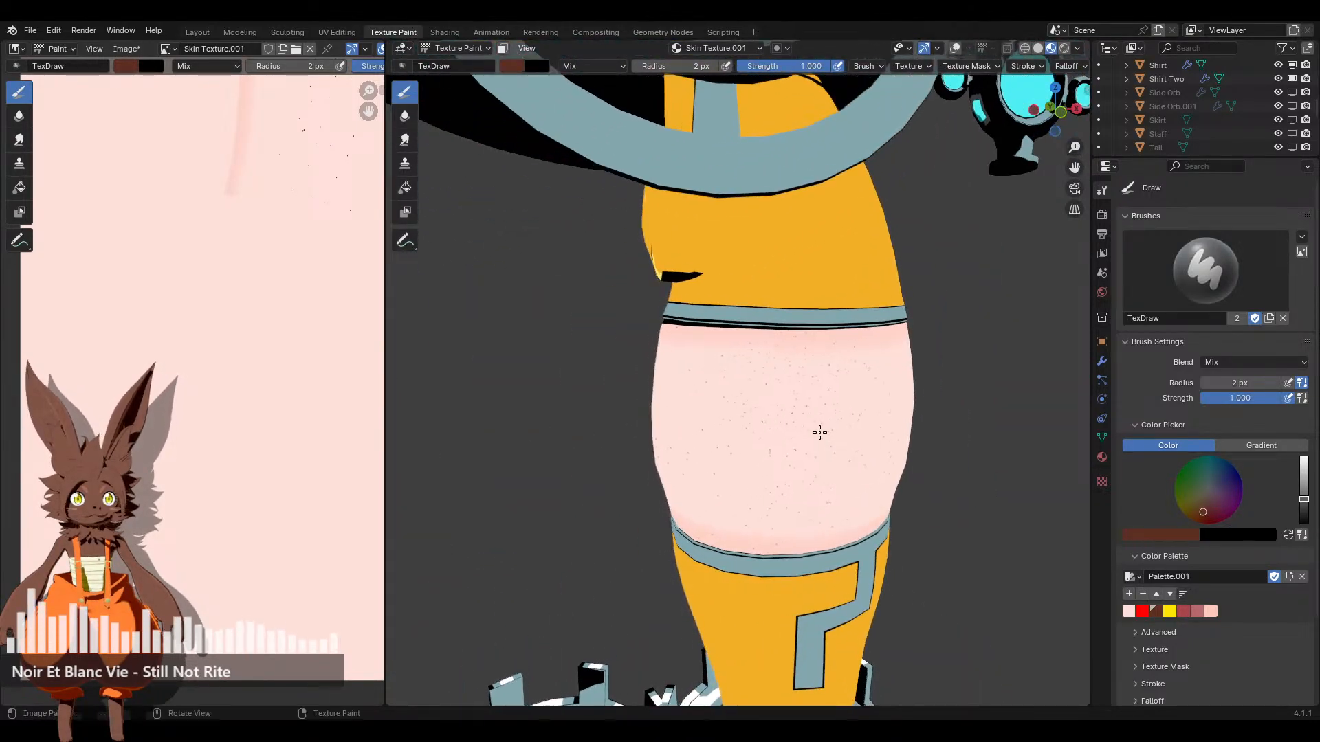
{"action": "scroll", "coordinate": [899, 419], "scroll_direction": "up", "scroll_amount": 5}
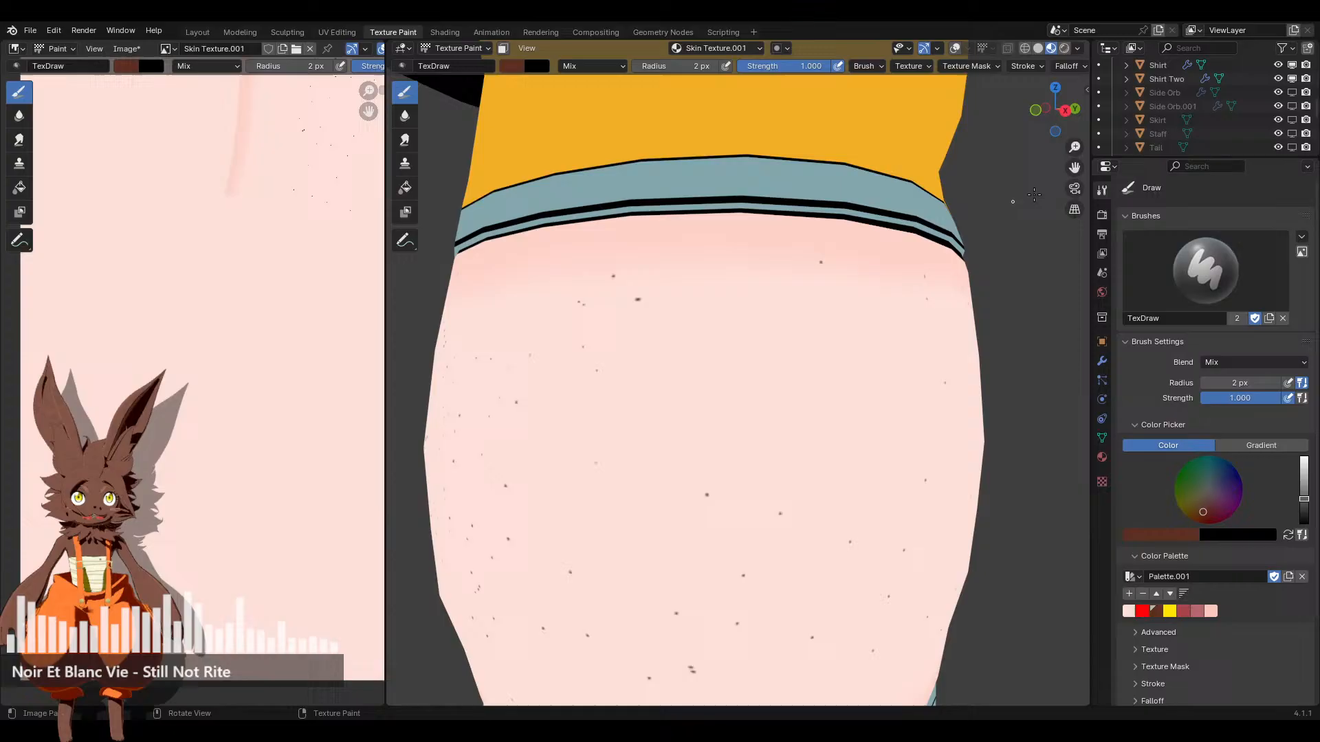
{"action": "left_click", "coordinate": [1065, 110]}
{"action": "scroll", "coordinate": [796, 395], "scroll_direction": "up", "scroll_amount": 4}
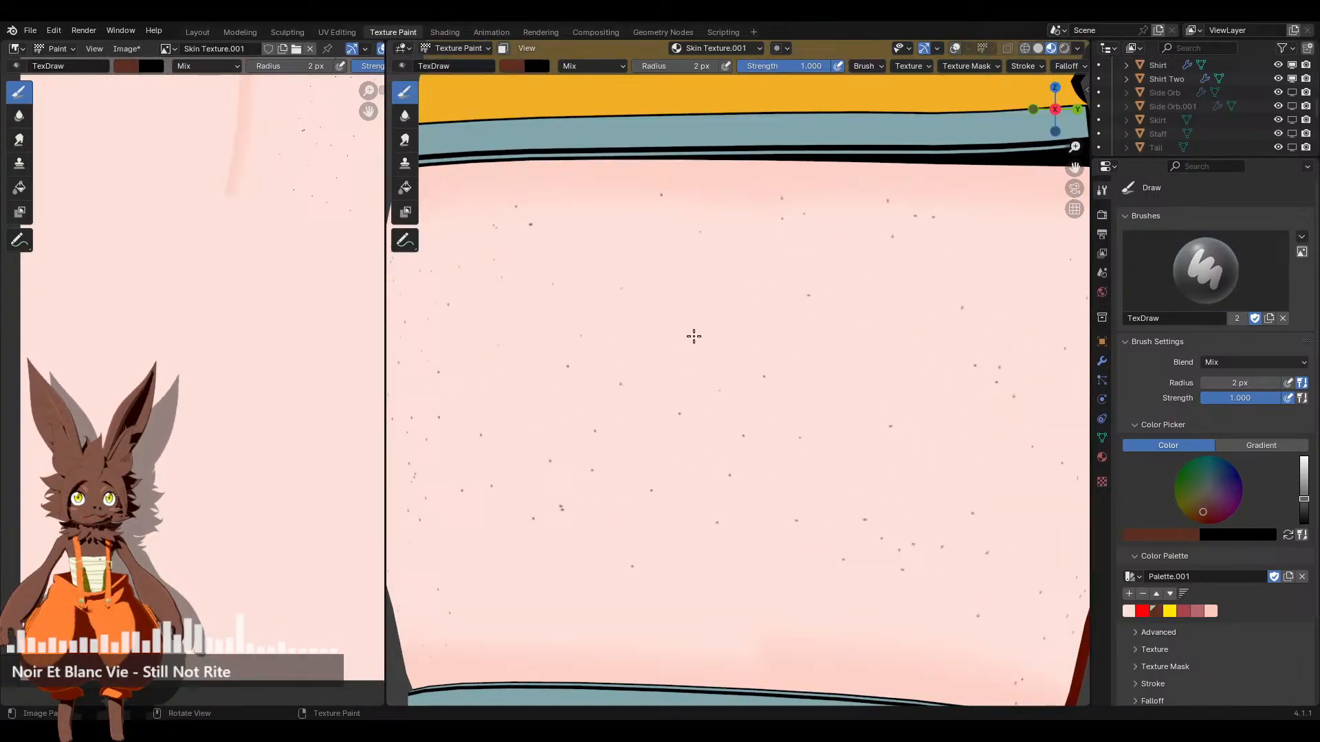
{"action": "scroll", "coordinate": [781, 397], "scroll_direction": "down", "scroll_amount": 2}
{"action": "middle_click_drag", "start_coordinate": [629, 409], "coordinate": [791, 420]}
{"action": "scroll", "coordinate": [723, 411], "scroll_direction": "down", "scroll_amount": 3}
{"action": "scroll", "coordinate": [796, 430], "scroll_direction": "down", "scroll_amount": 1}
{"action": "scroll", "coordinate": [796, 430], "scroll_direction": "down", "scroll_amount": 2}
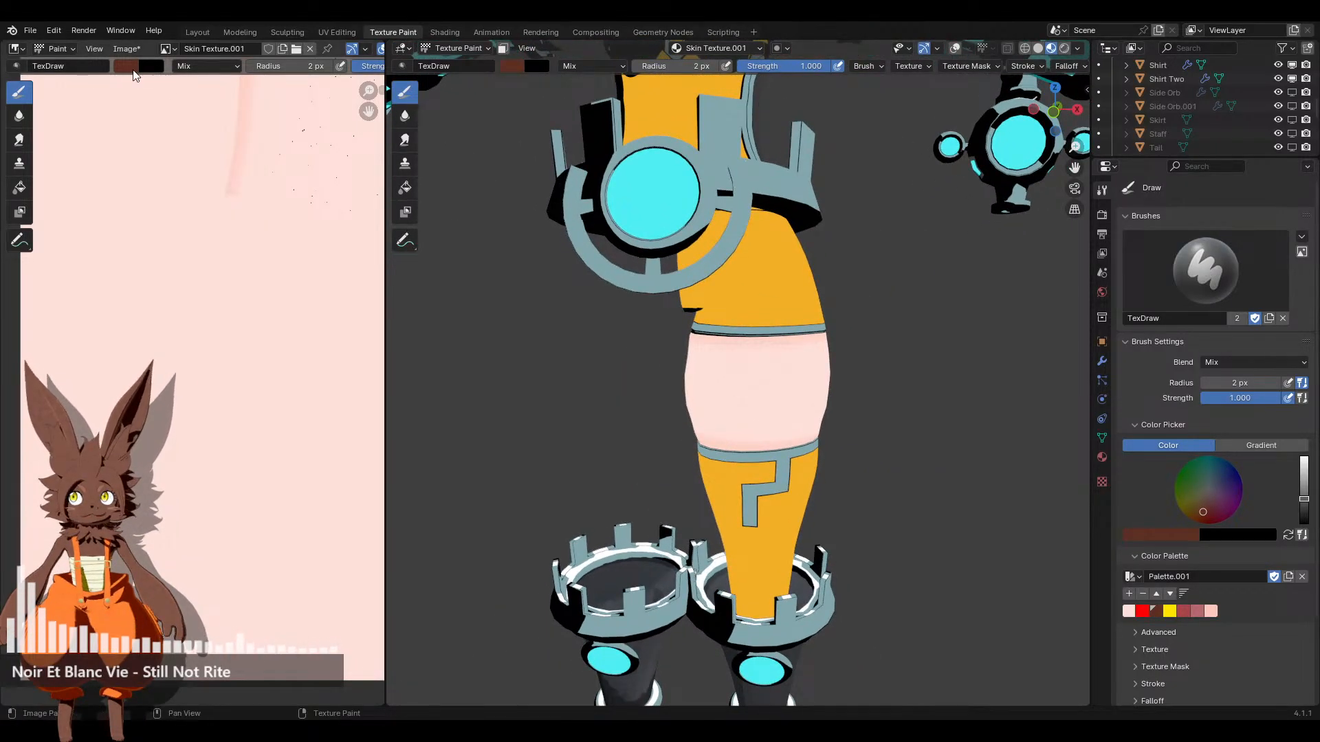
Save the painted skin texture image and the project file
{"action": "left_click", "coordinate": [127, 48]}
{"action": "left_click", "coordinate": [192, 187]}
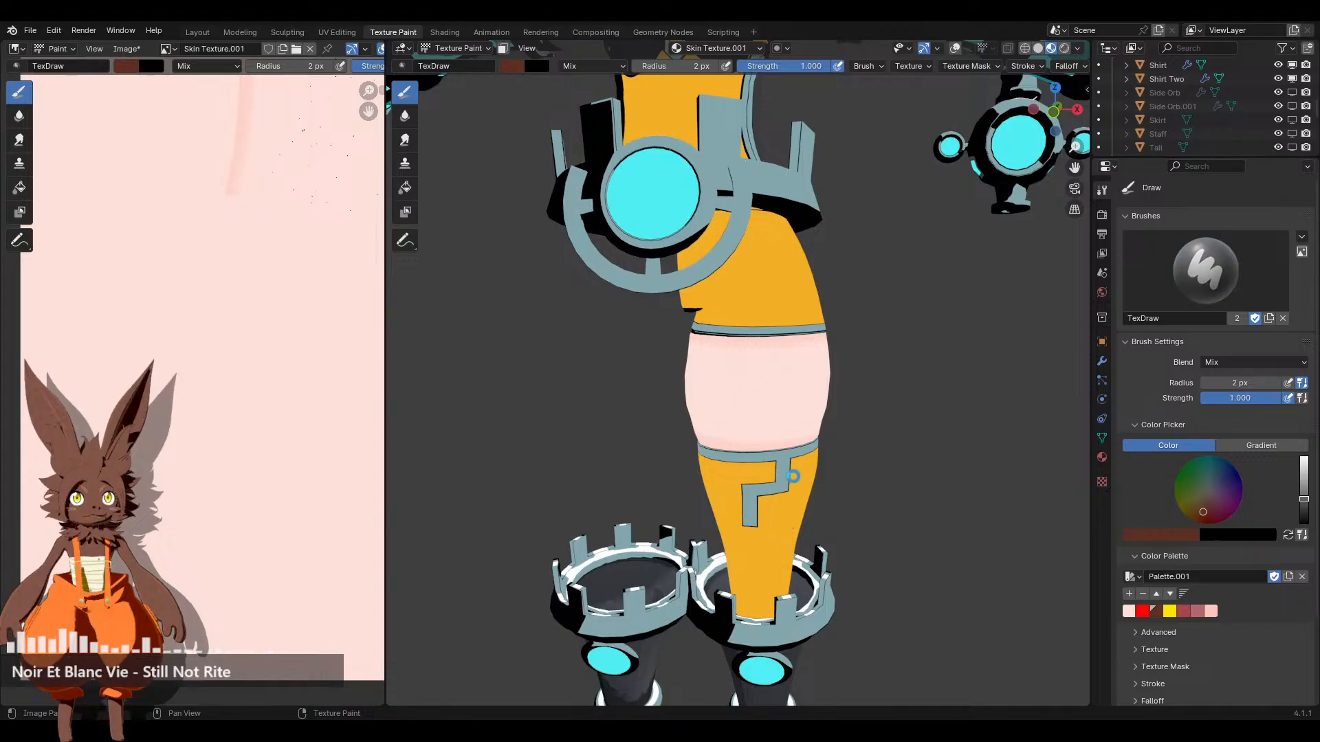
{"action": "key", "text": "ctrl+s"}
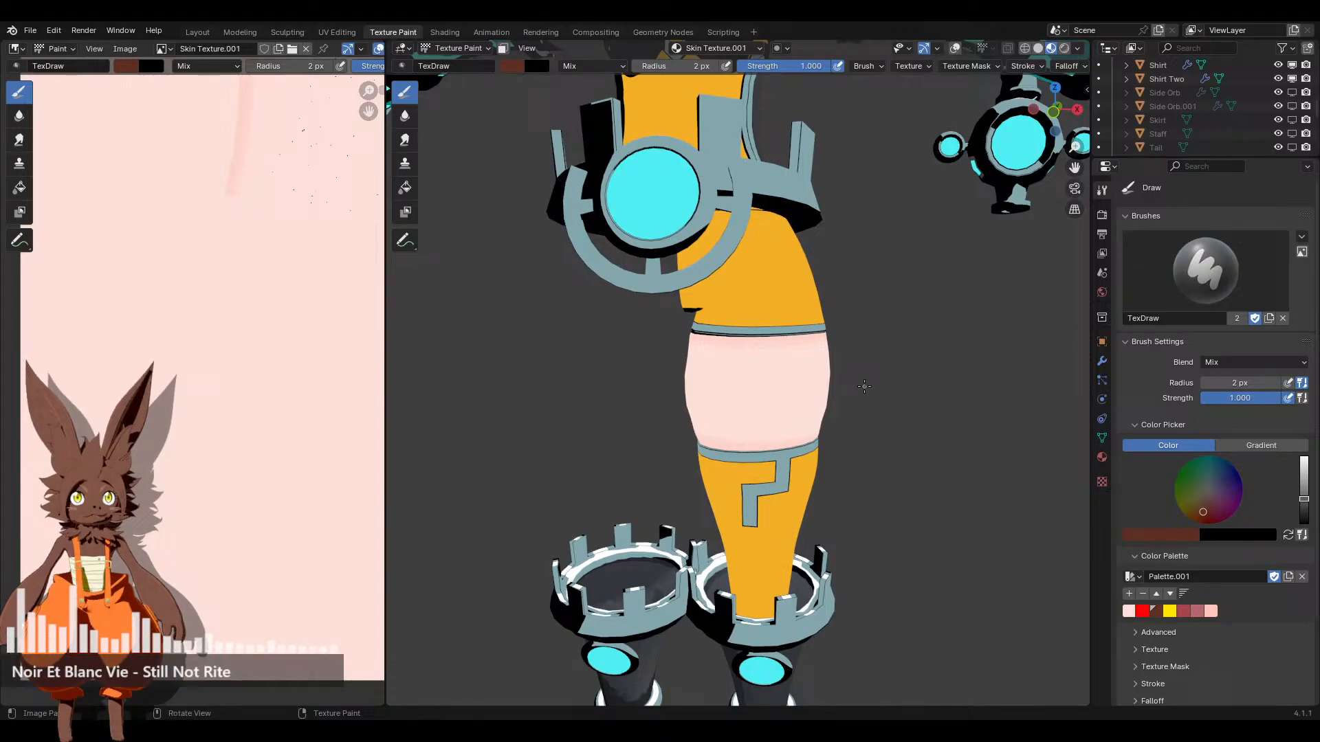
In the Skin material's shader nodes, duplicate the Skin Texture.001 image node above the original and give the copy Texture Coordinate and Mapping nodes
{"action": "left_click", "coordinate": [456, 30]}
{"action": "scroll", "coordinate": [687, 603], "scroll_direction": "up", "scroll_amount": 3}
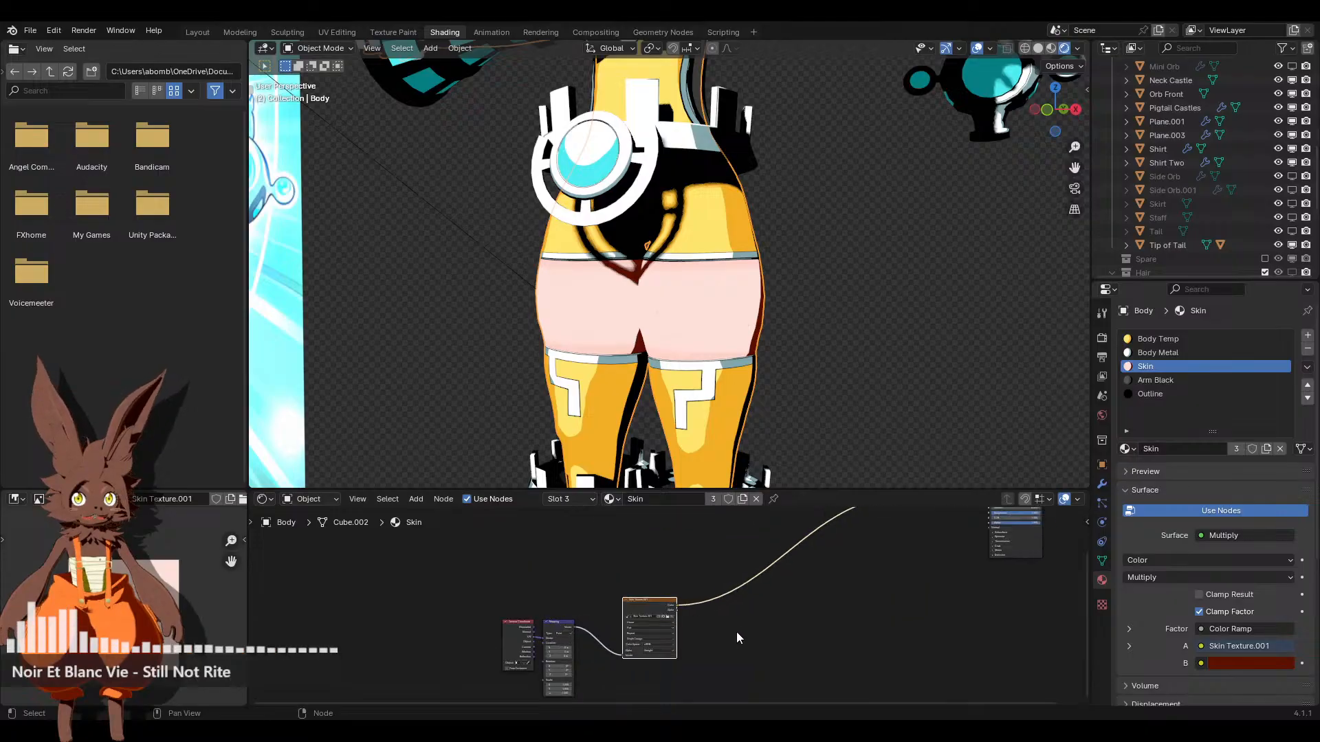
{"action": "key", "text": "shift+d"}
{"action": "left_click", "coordinate": [665, 596]}
{"action": "middle_click_drag", "start_coordinate": [763, 616], "coordinate": [806, 577]}
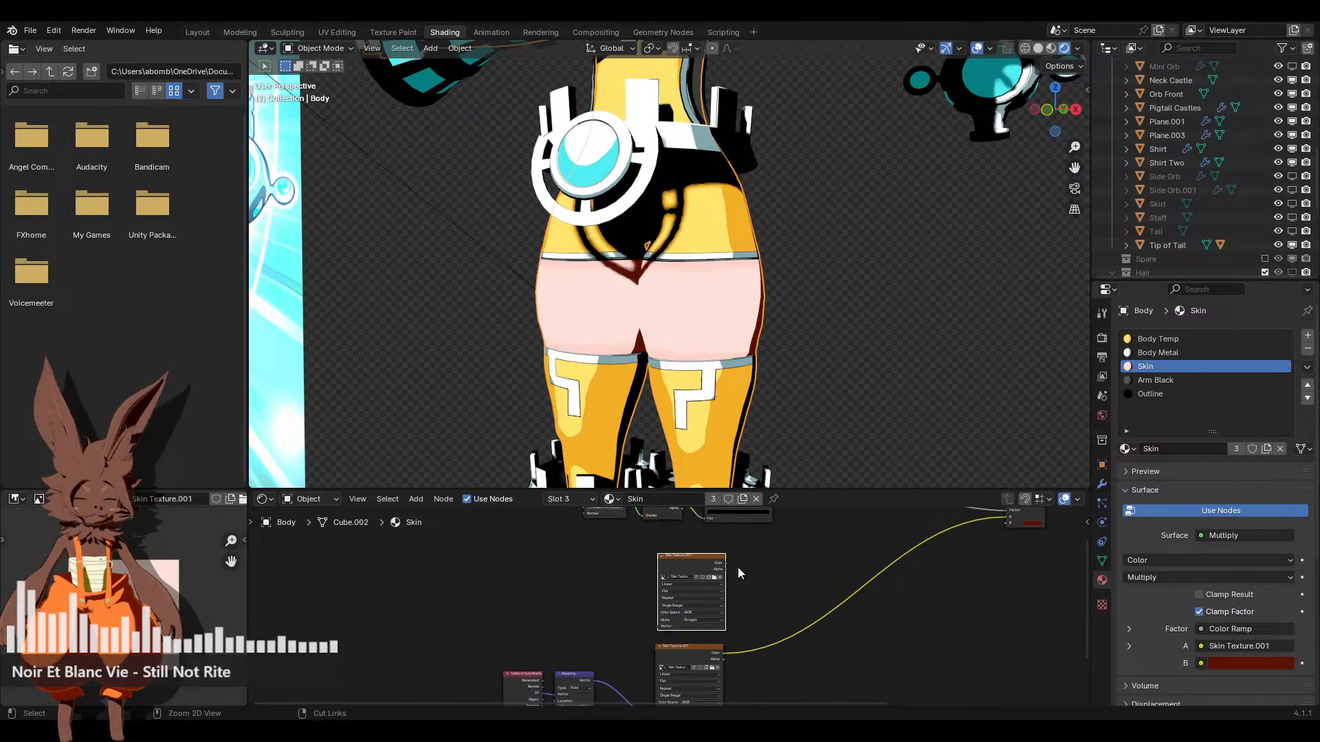
{"action": "key", "text": "ctrl+t"}
{"action": "scroll", "coordinate": [770, 581], "scroll_direction": "up", "scroll_amount": 3}
Replace the copied node's image with a new blank black 2048 x 2048 px image named Skin Texture Two
{"action": "left_click", "coordinate": [757, 557]}
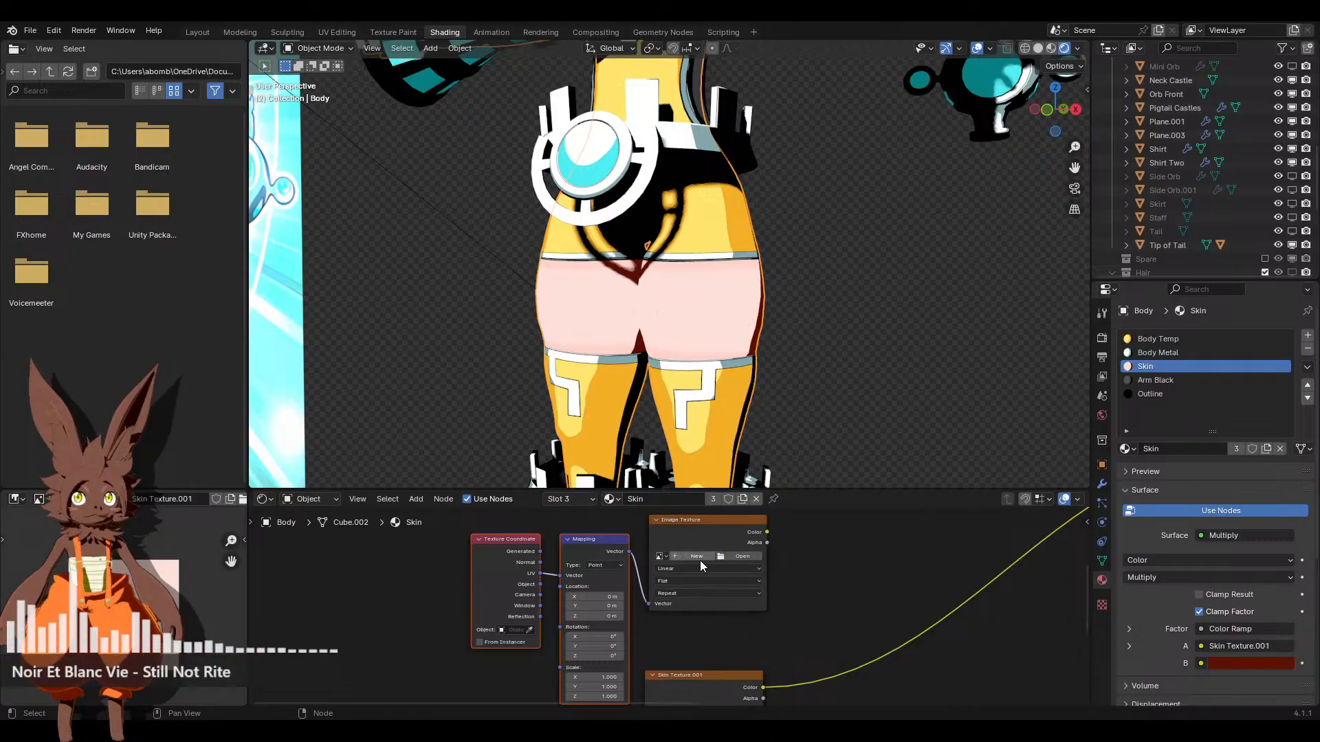
{"action": "left_click", "coordinate": [696, 556]}
{"action": "left_click", "coordinate": [739, 556]}
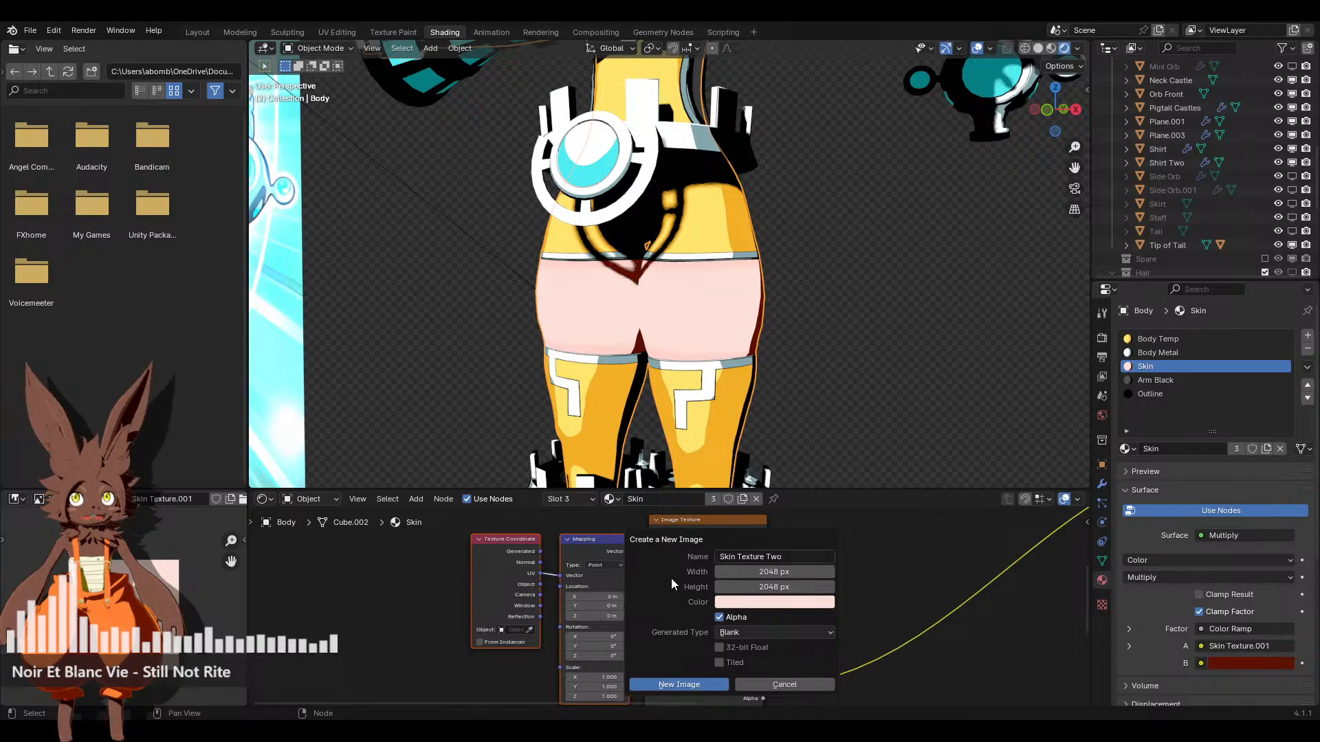
{"action": "left_click", "coordinate": [774, 602]}
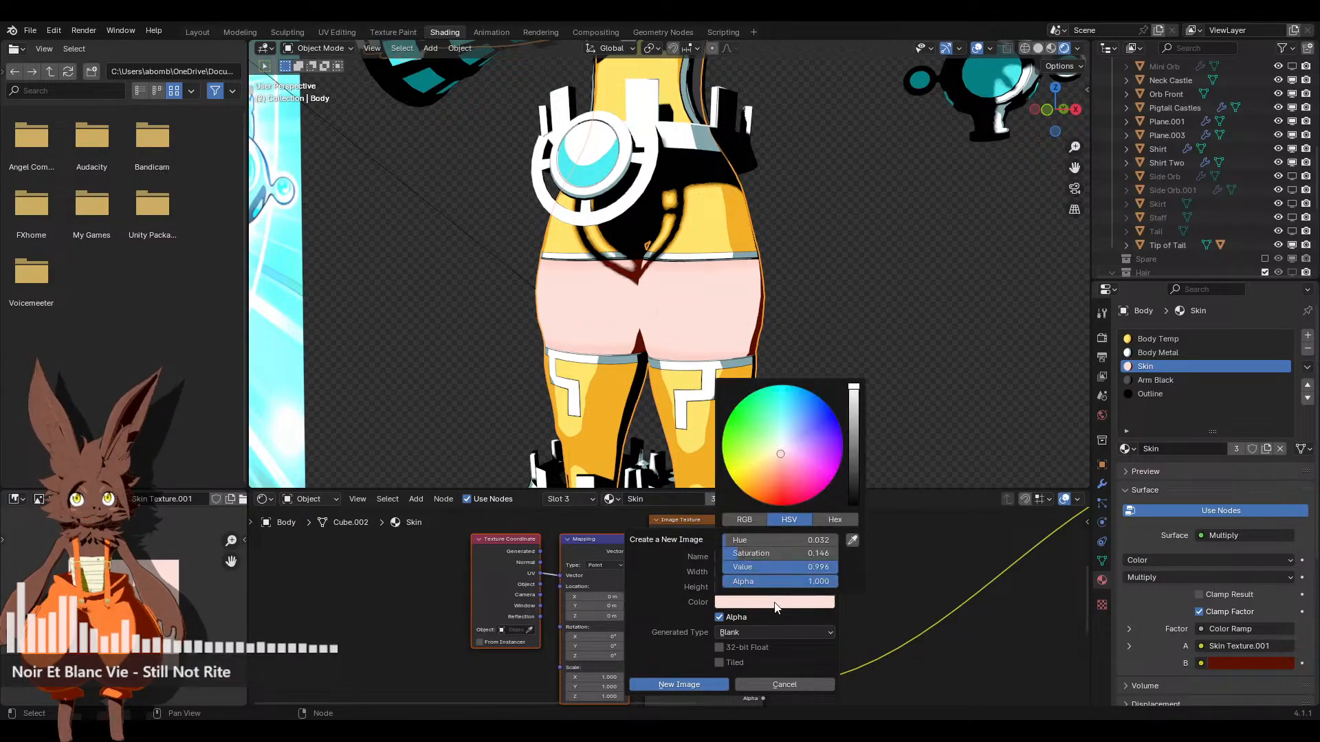
{"action": "left_click", "coordinate": [783, 603]}
{"action": "left_click_drag", "start_coordinate": [852, 446], "coordinate": [853, 507]}
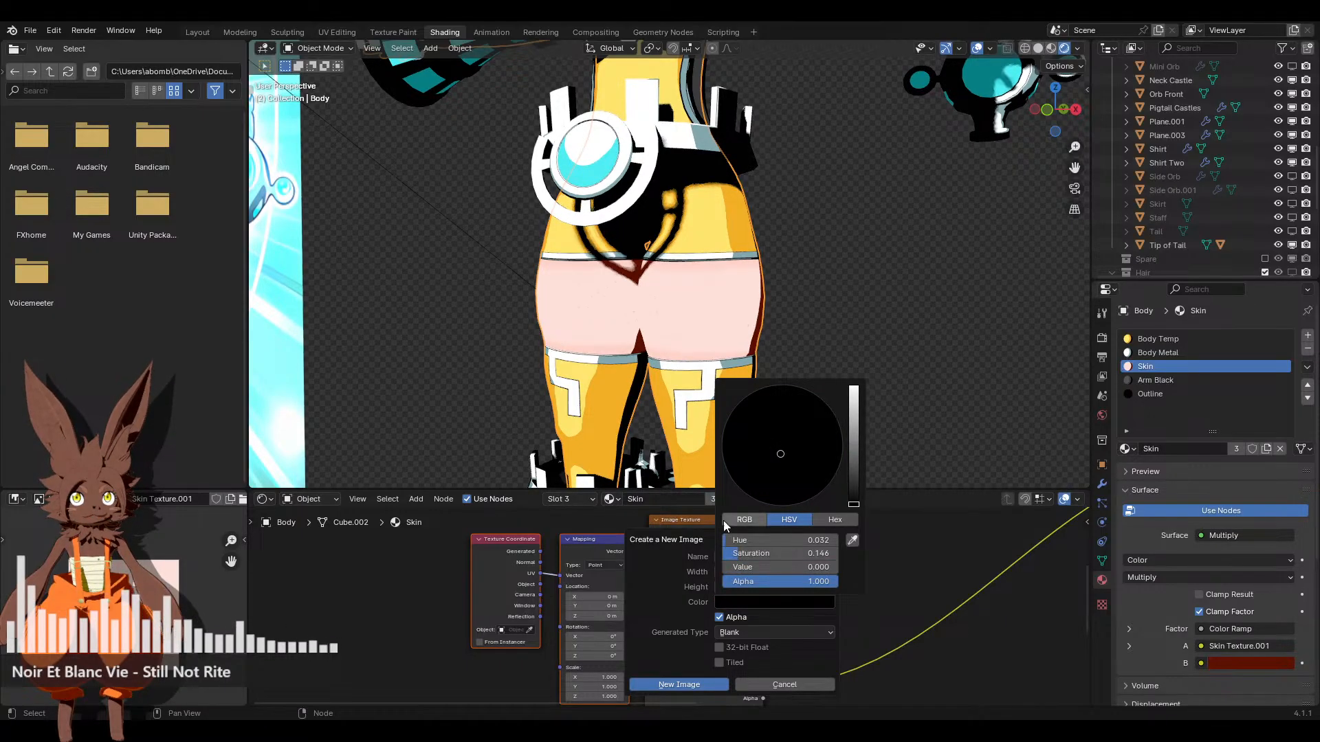
{"action": "left_click", "coordinate": [690, 684]}
{"action": "scroll", "coordinate": [717, 571], "scroll_direction": "down", "scroll_amount": 3}
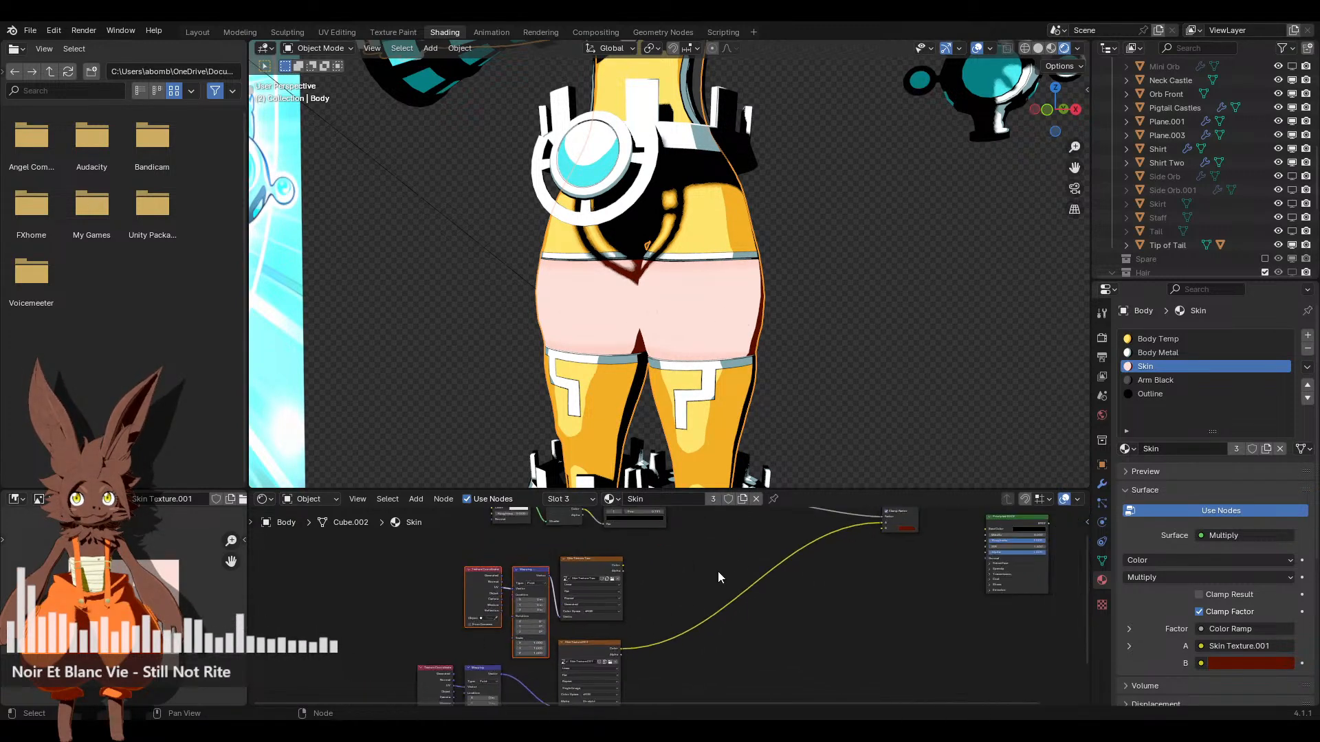
Duplicate the Multiply node beside the Skin Texture Two node and set the copy's blending mode to Screen
{"action": "scroll", "coordinate": [694, 623], "scroll_direction": "down", "scroll_amount": 1}
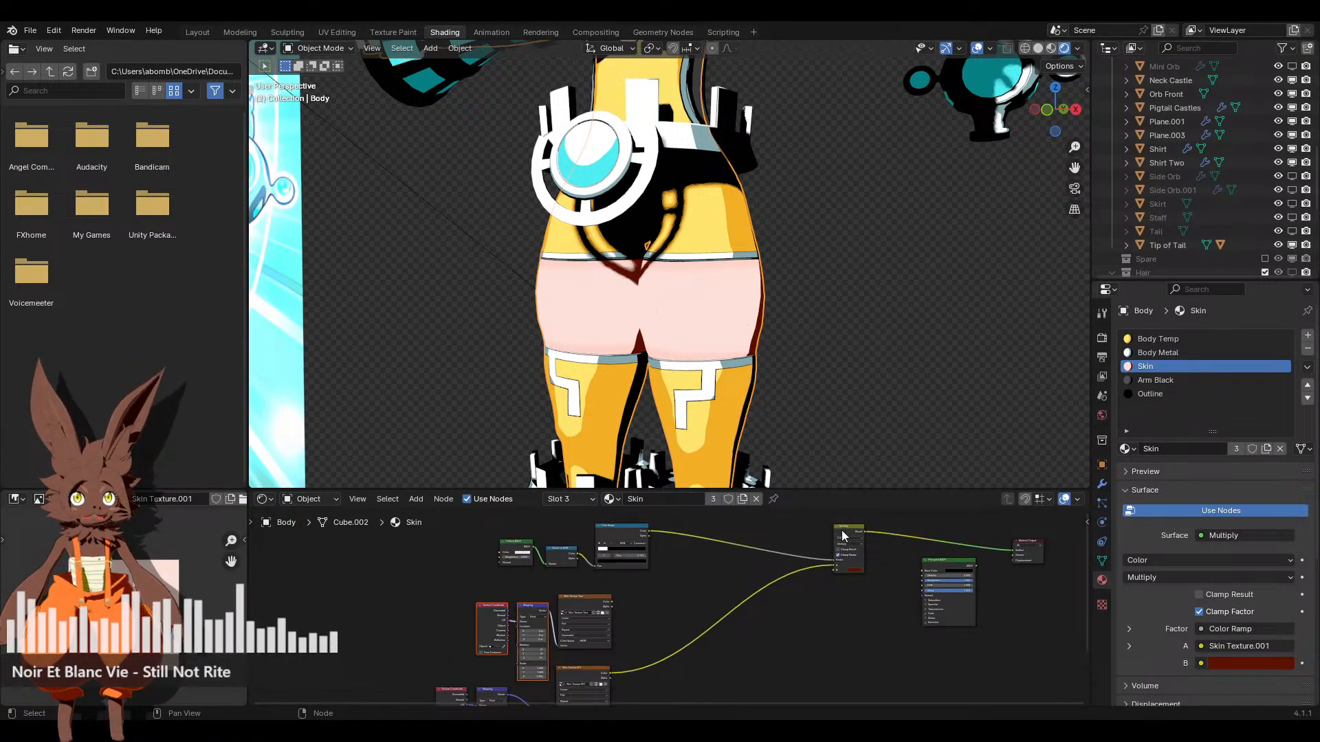
{"action": "left_click_drag", "start_coordinate": [844, 535], "coordinate": [653, 597]}
{"action": "scroll", "coordinate": [822, 608], "scroll_direction": "up", "scroll_amount": 4}
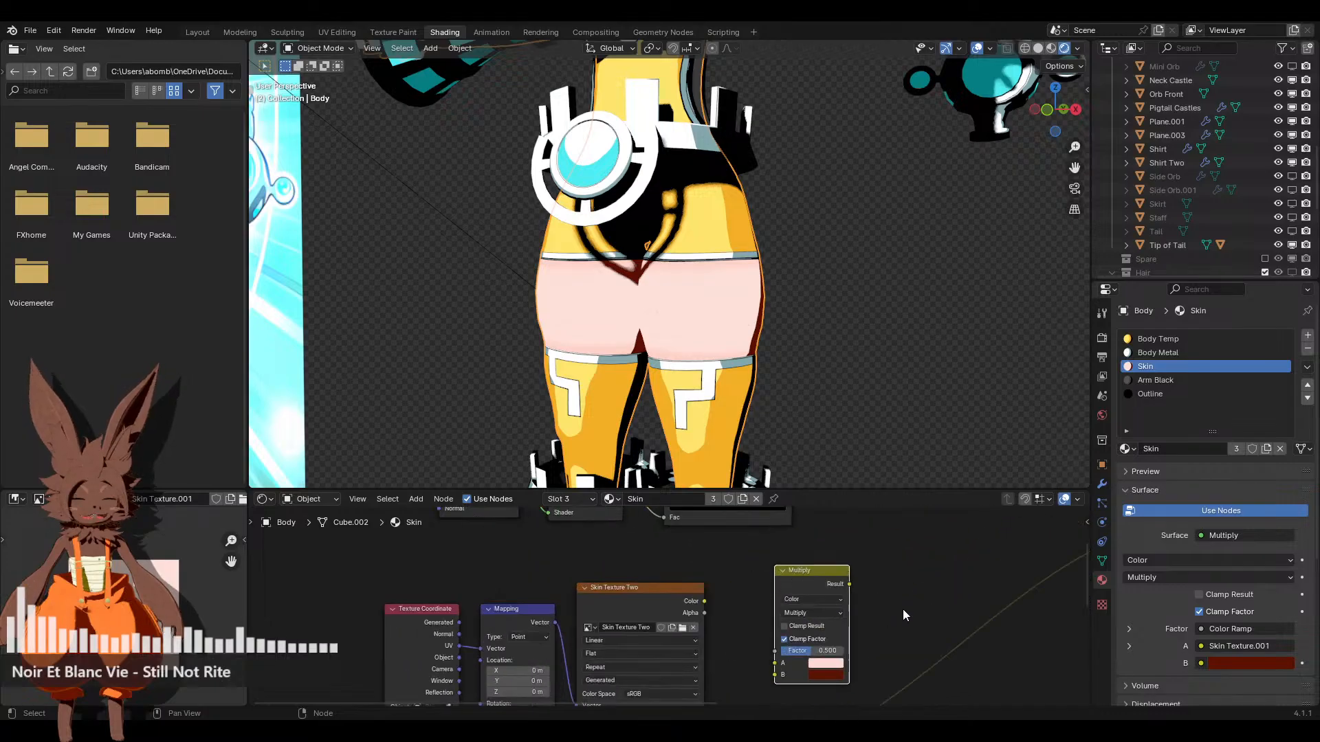
{"action": "middle_click_drag", "start_coordinate": [902, 609], "coordinate": [872, 575]}
{"action": "left_click", "coordinate": [798, 579]}
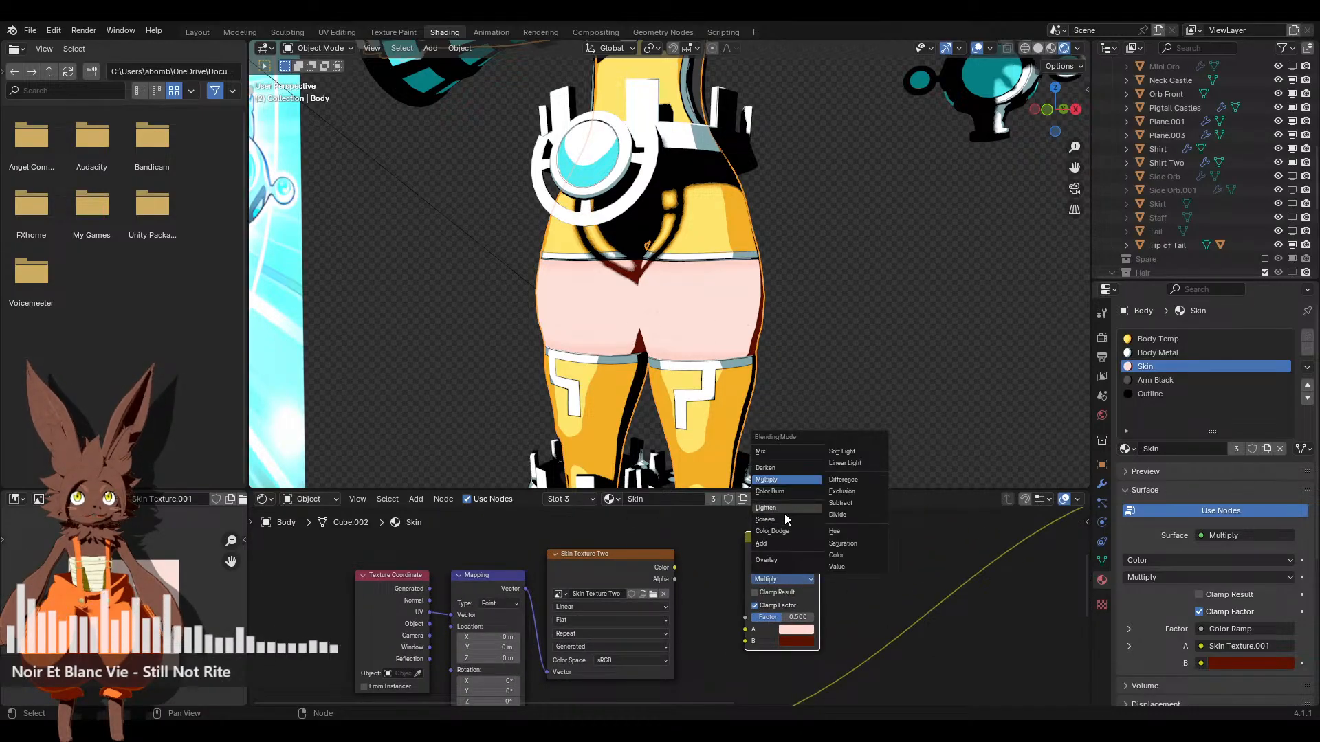
{"action": "left_click", "coordinate": [765, 519]}
Link Skin Texture Two to the Screen node's B input and Skin Texture.001 to its A input, with the factor at 1
{"action": "left_click_drag", "start_coordinate": [676, 568], "coordinate": [745, 641]}
{"action": "middle_click_drag", "start_coordinate": [697, 673], "coordinate": [697, 603]}
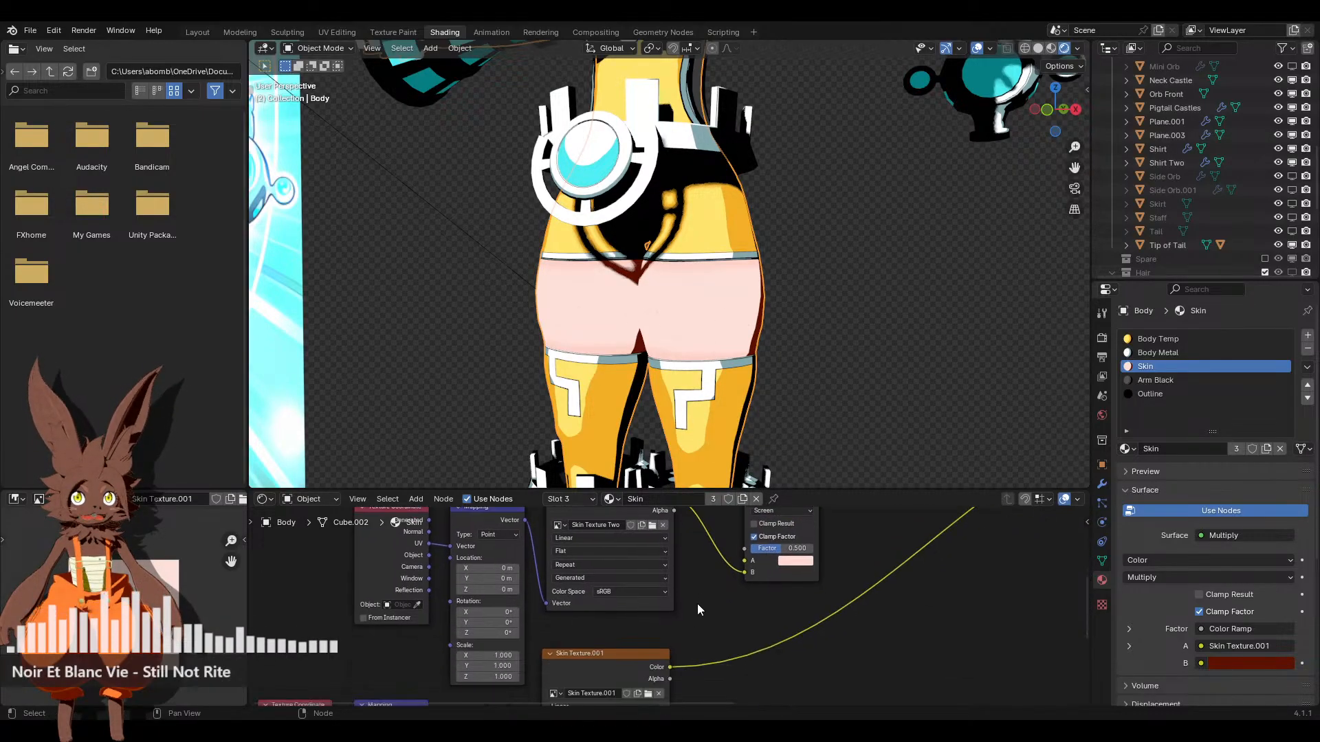
{"action": "left_click_drag", "start_coordinate": [671, 667], "coordinate": [818, 550]}
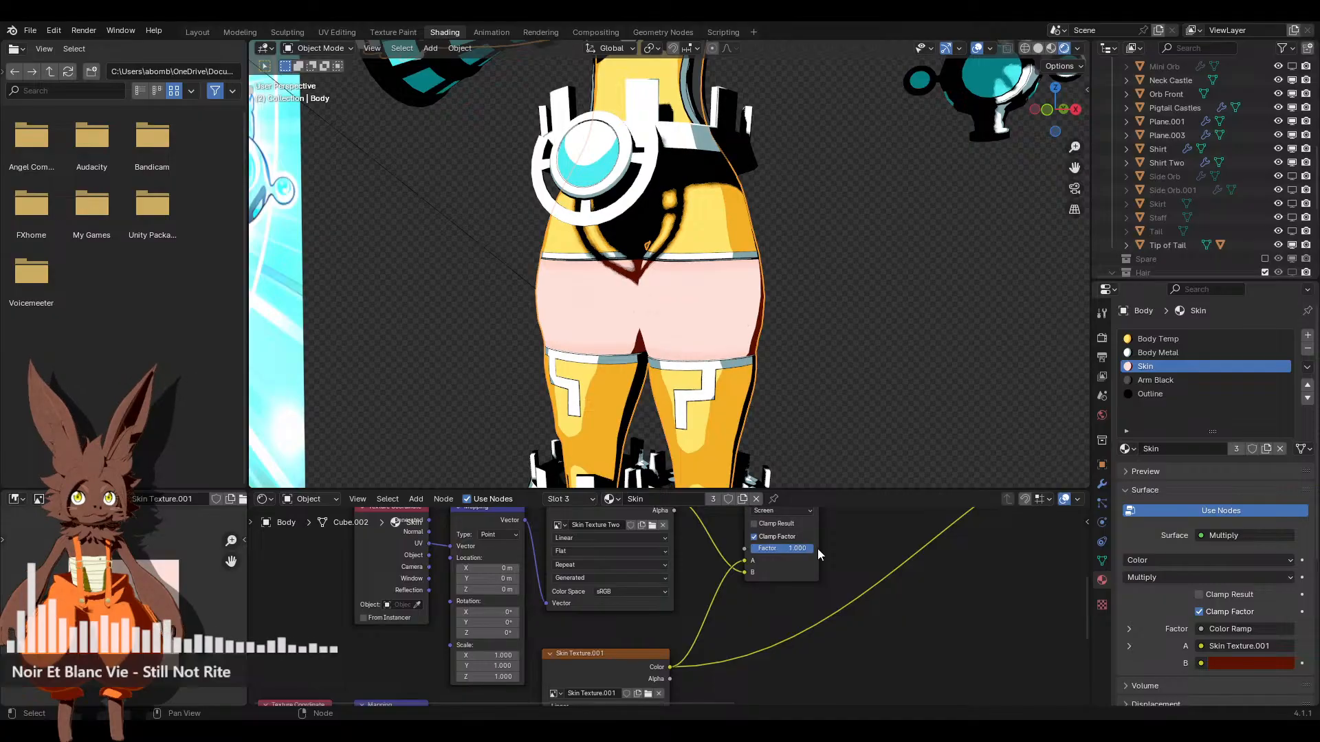
{"action": "scroll", "coordinate": [872, 549], "scroll_direction": "down", "scroll_amount": 2}
{"action": "middle_click_drag", "start_coordinate": [872, 549], "coordinate": [770, 638]}
{"action": "left_click_drag", "start_coordinate": [669, 611], "coordinate": [924, 563]}
{"action": "middle_click_drag", "start_coordinate": [782, 562], "coordinate": [749, 594]}
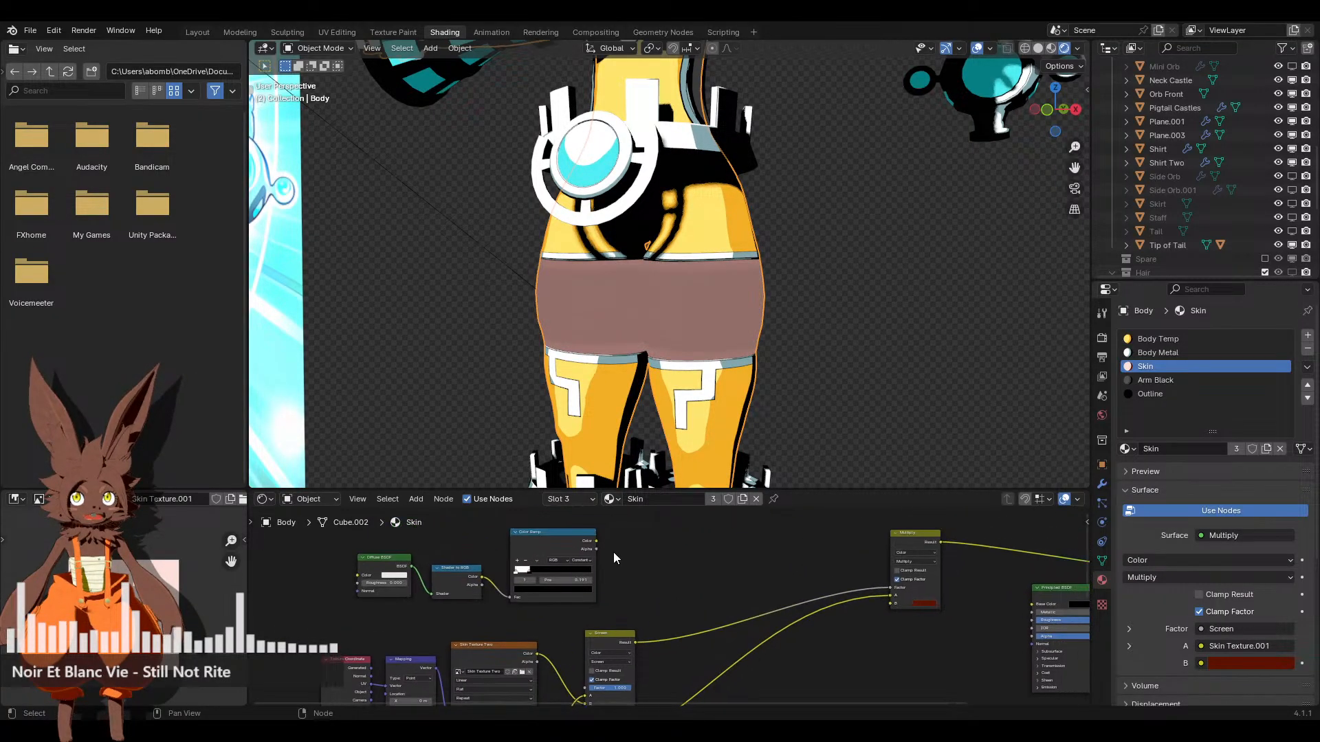
{"action": "mouse_move", "coordinate": [596, 542]}
{"action": "left_mouse_down"}
{"action": "mouse_move", "coordinate": [755, 547]}
{"action": "mouse_move", "coordinate": [887, 590]}
{"action": "left_mouse_up"}
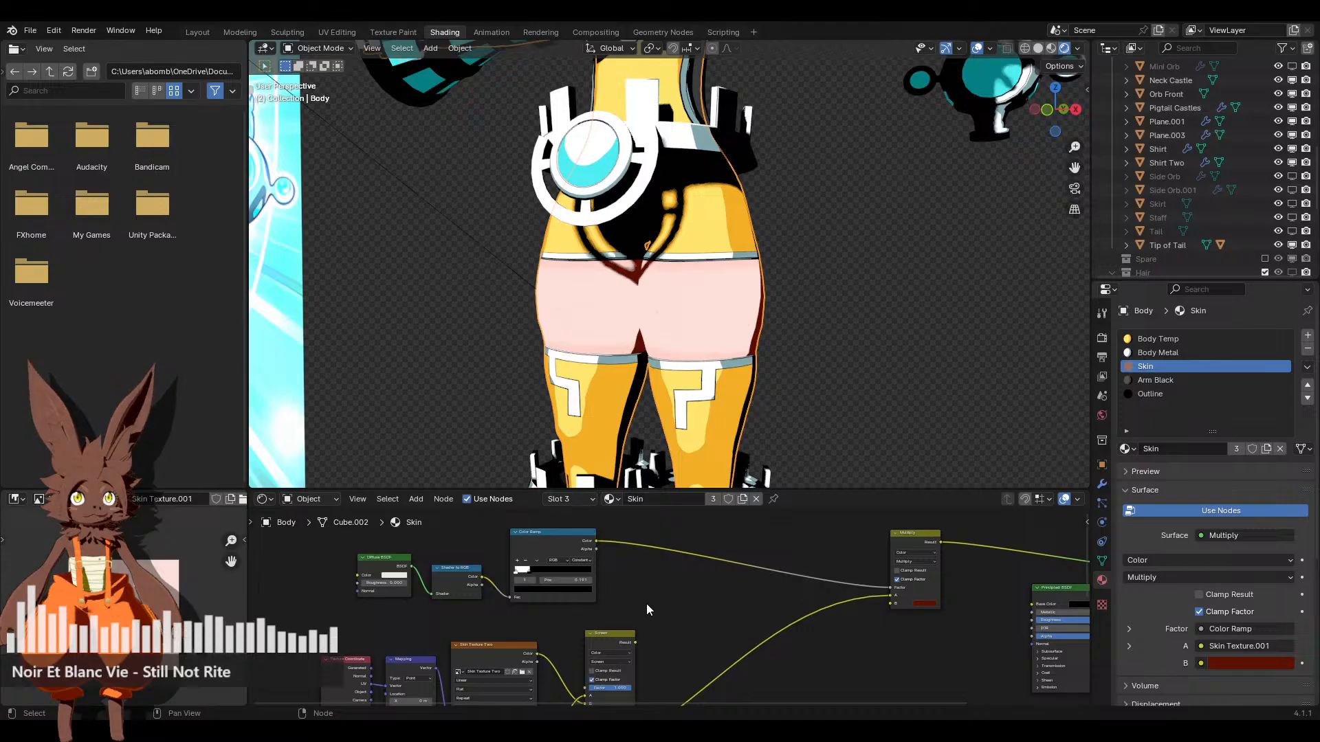
Link the Screen node's result to the A input of the final Multiply node
{"action": "scroll", "coordinate": [756, 641], "scroll_direction": "down", "scroll_amount": 1}
{"action": "middle_click_drag", "start_coordinate": [697, 623], "coordinate": [717, 598]}
{"action": "scroll", "coordinate": [687, 605], "scroll_direction": "up", "scroll_amount": 2}
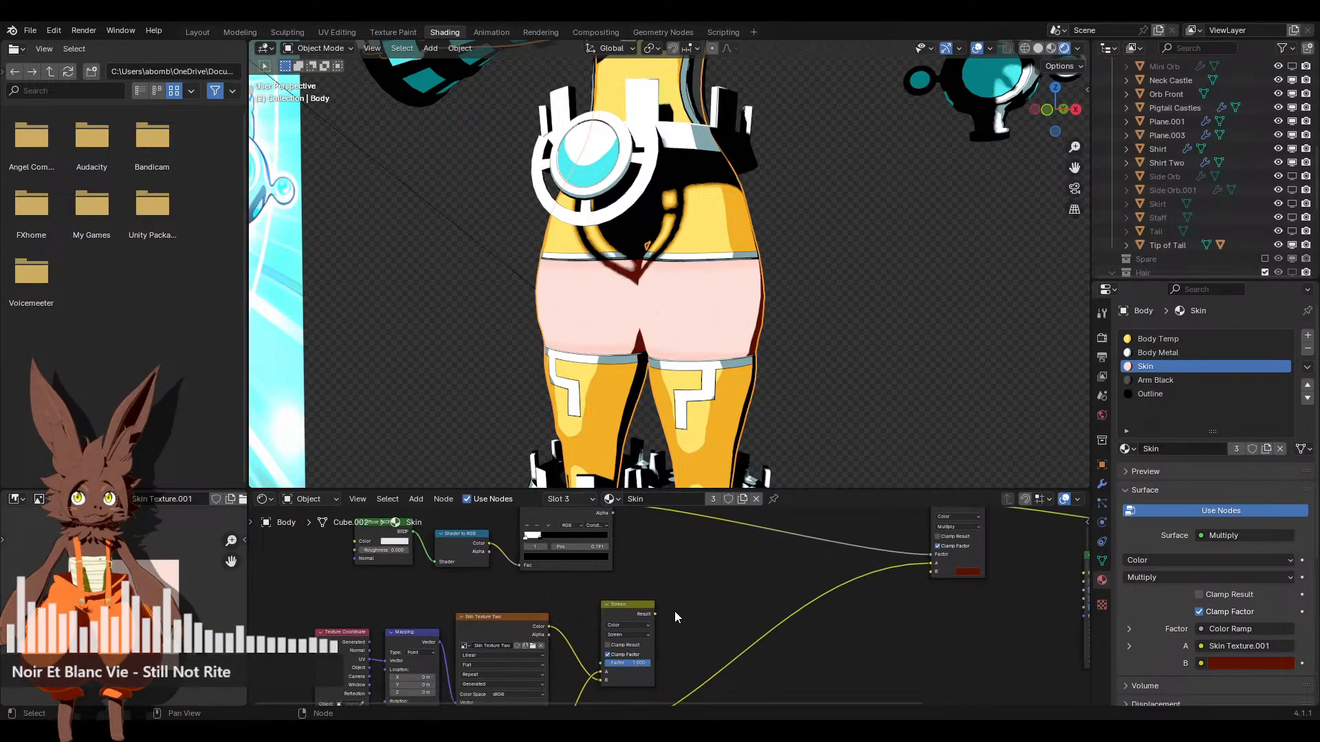
{"action": "left_click_drag", "start_coordinate": [655, 614], "coordinate": [929, 565]}
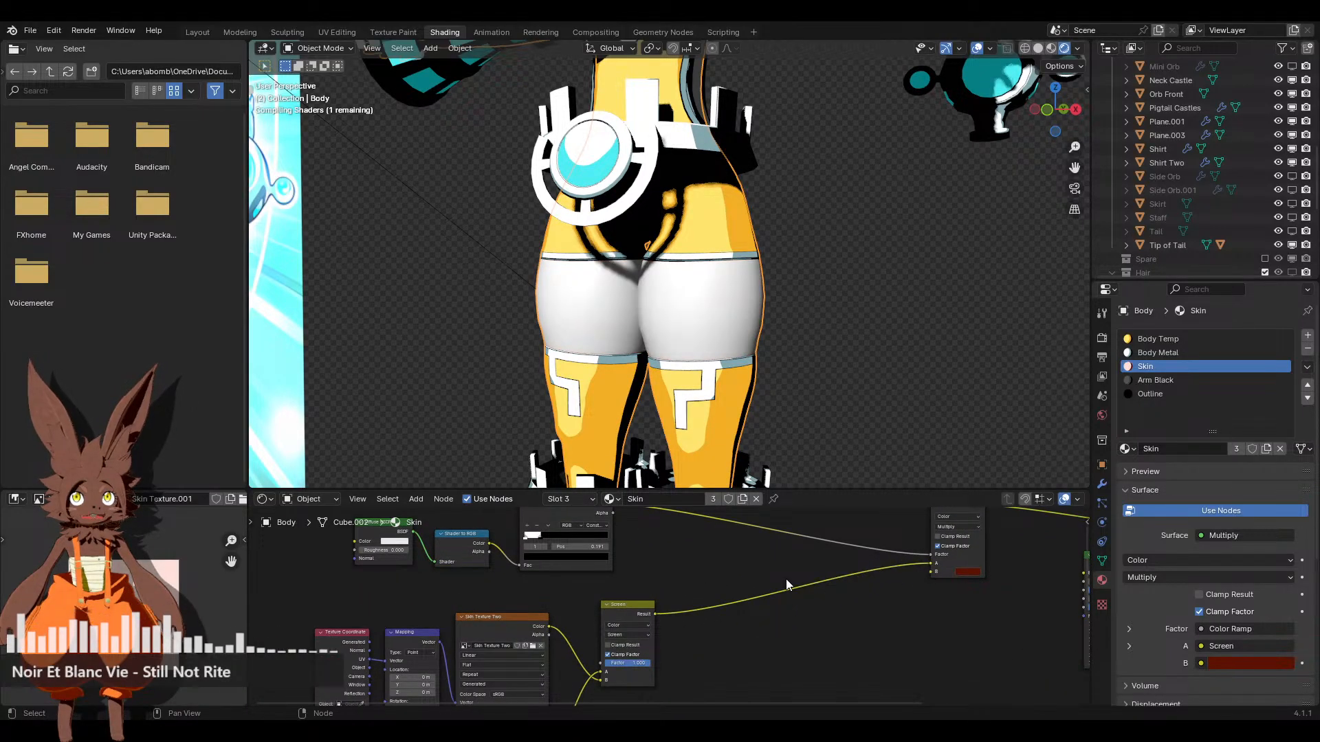
{"action": "middle_click_drag", "start_coordinate": [700, 647], "coordinate": [843, 573]}
Make Skin Texture Two the active texture for Texture Paint, brighten the brush colour to orange and choose the Soften brush
{"action": "scroll", "coordinate": [653, 609], "scroll_direction": "up", "scroll_amount": 1}
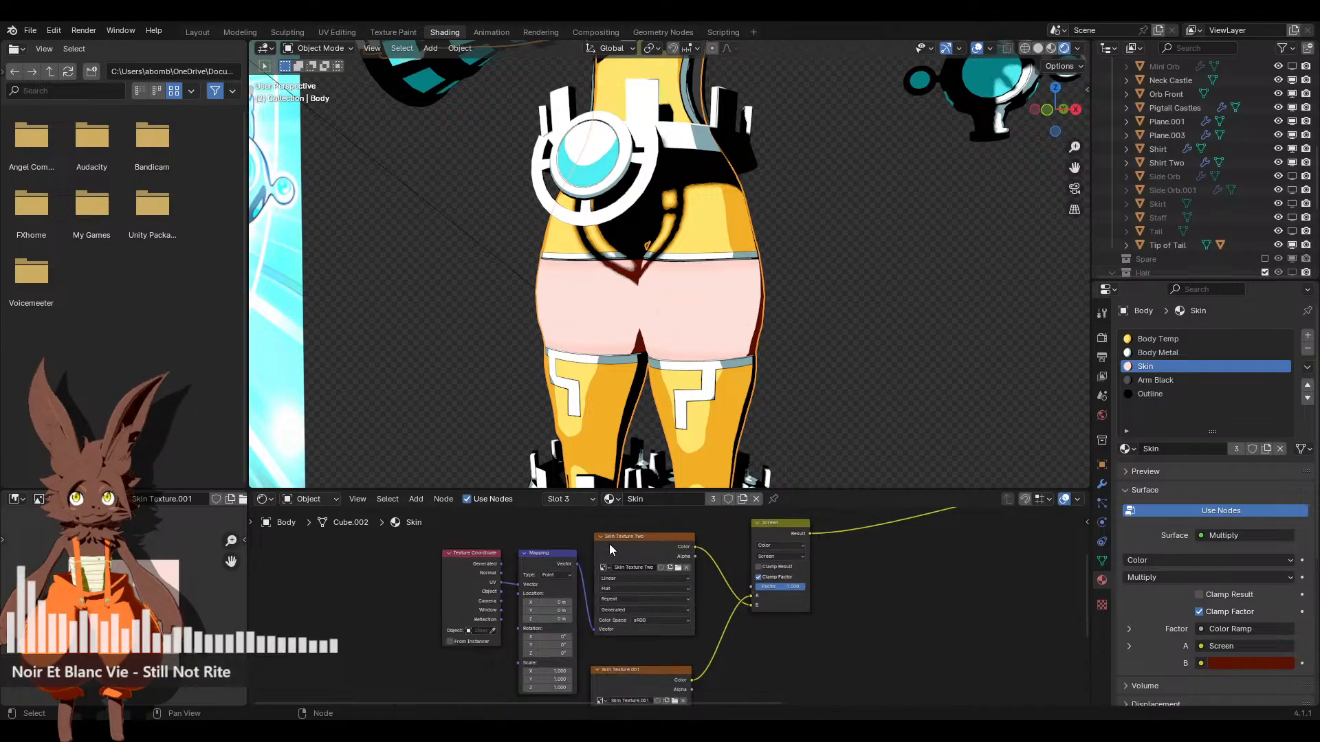
{"action": "left_click", "coordinate": [609, 543]}
{"action": "left_click", "coordinate": [611, 678]}
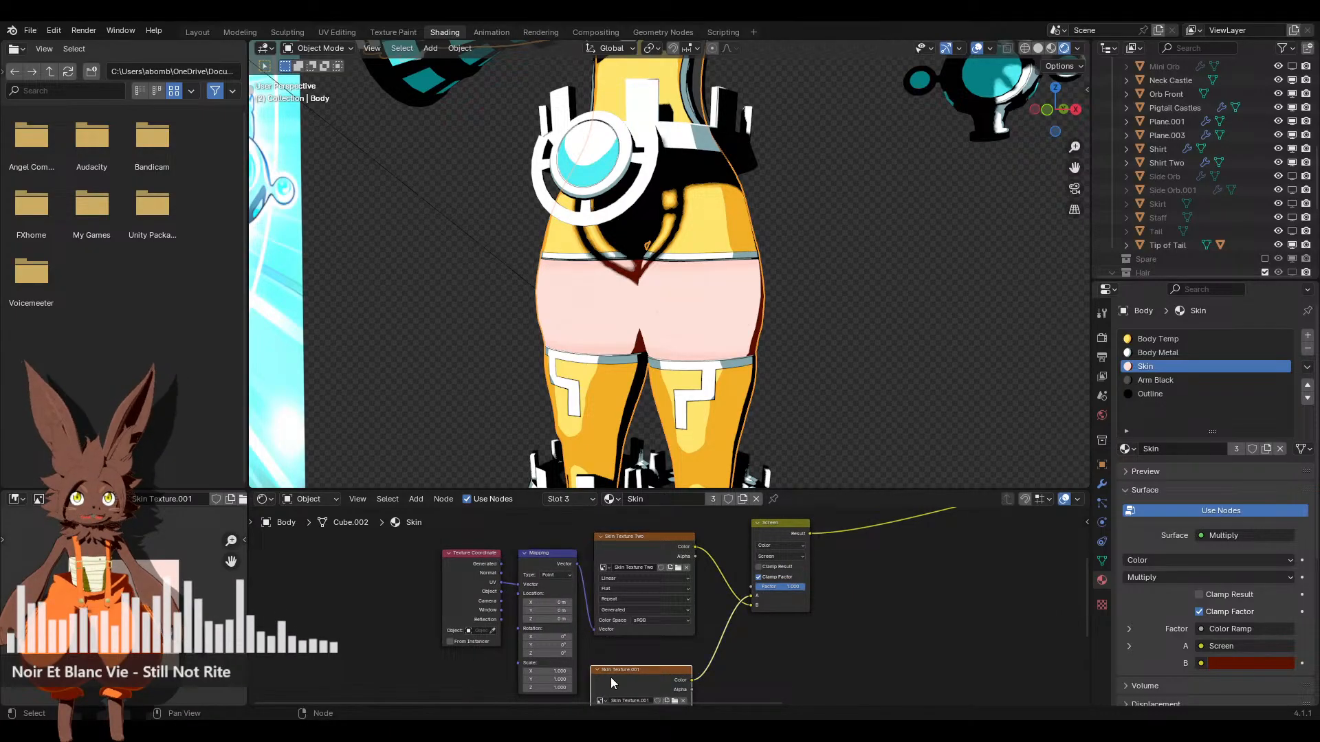
{"action": "left_click", "coordinate": [633, 544]}
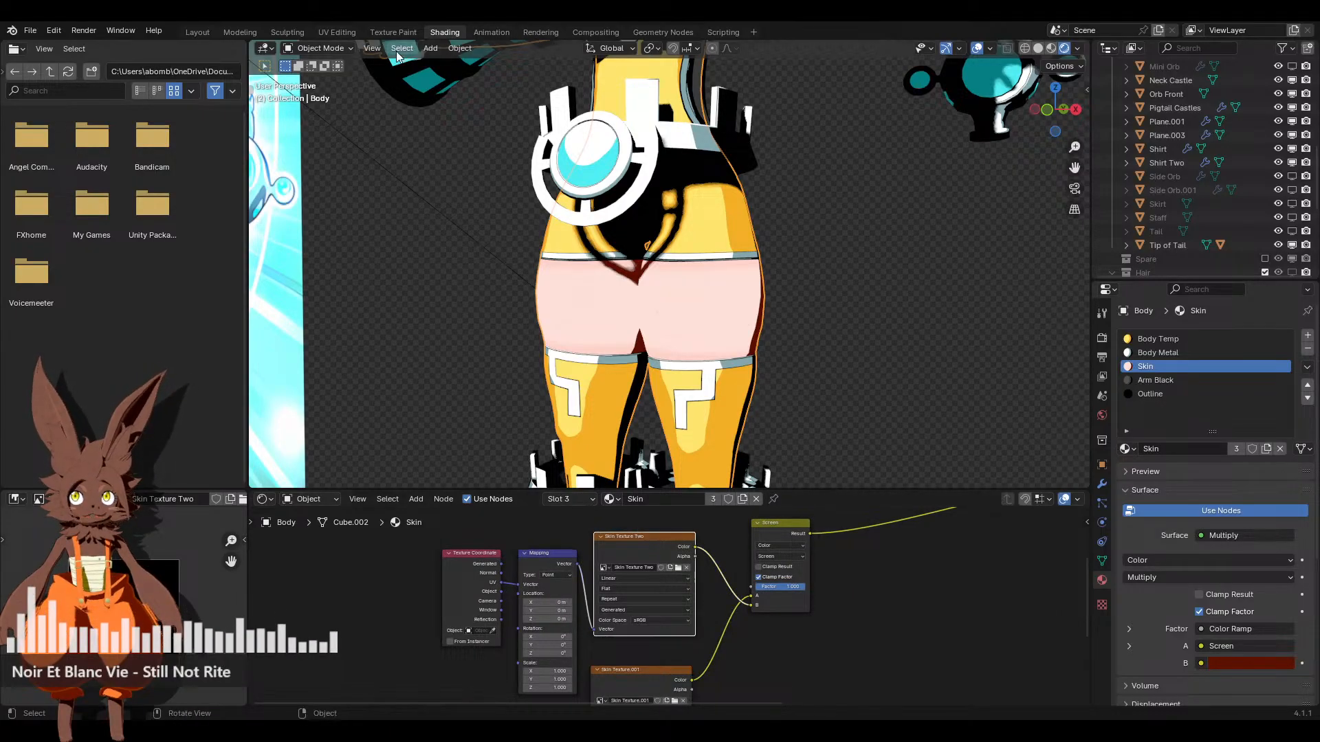
{"action": "left_click", "coordinate": [393, 32]}
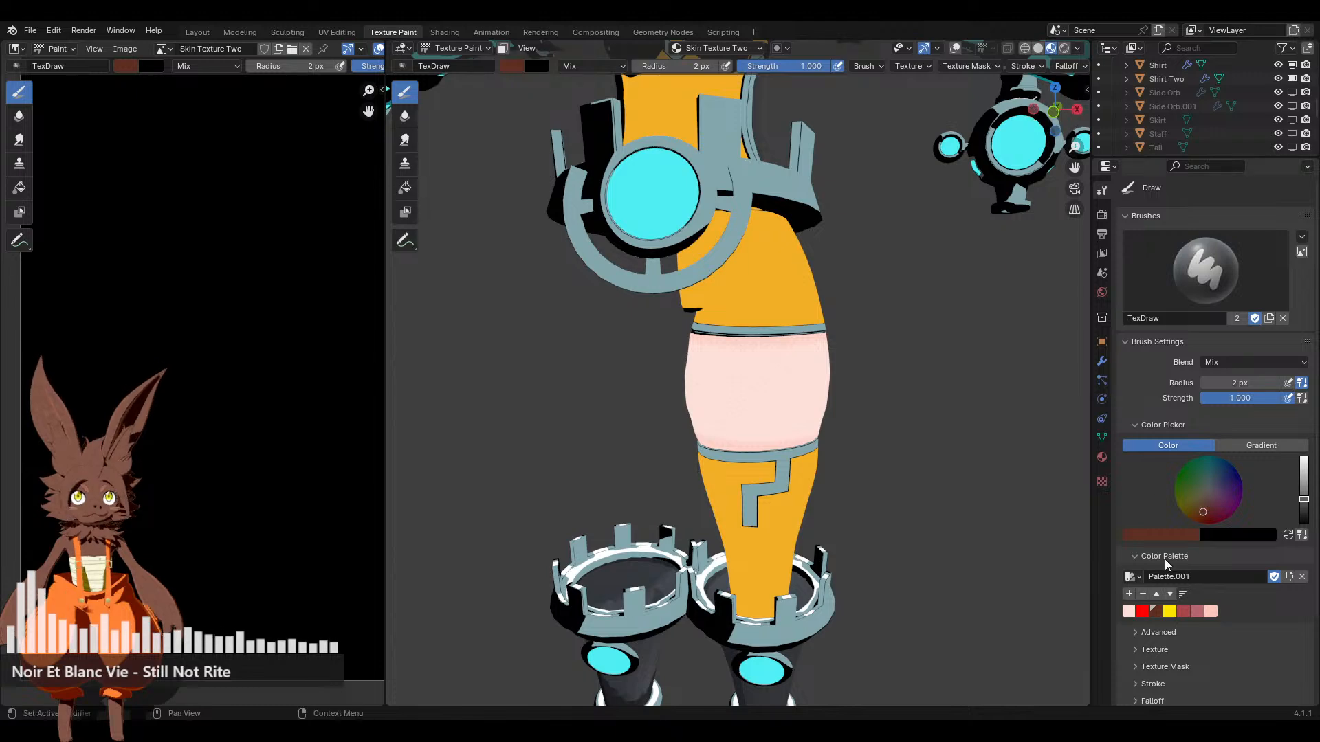
{"action": "left_click_drag", "start_coordinate": [1304, 500], "coordinate": [1304, 455]}
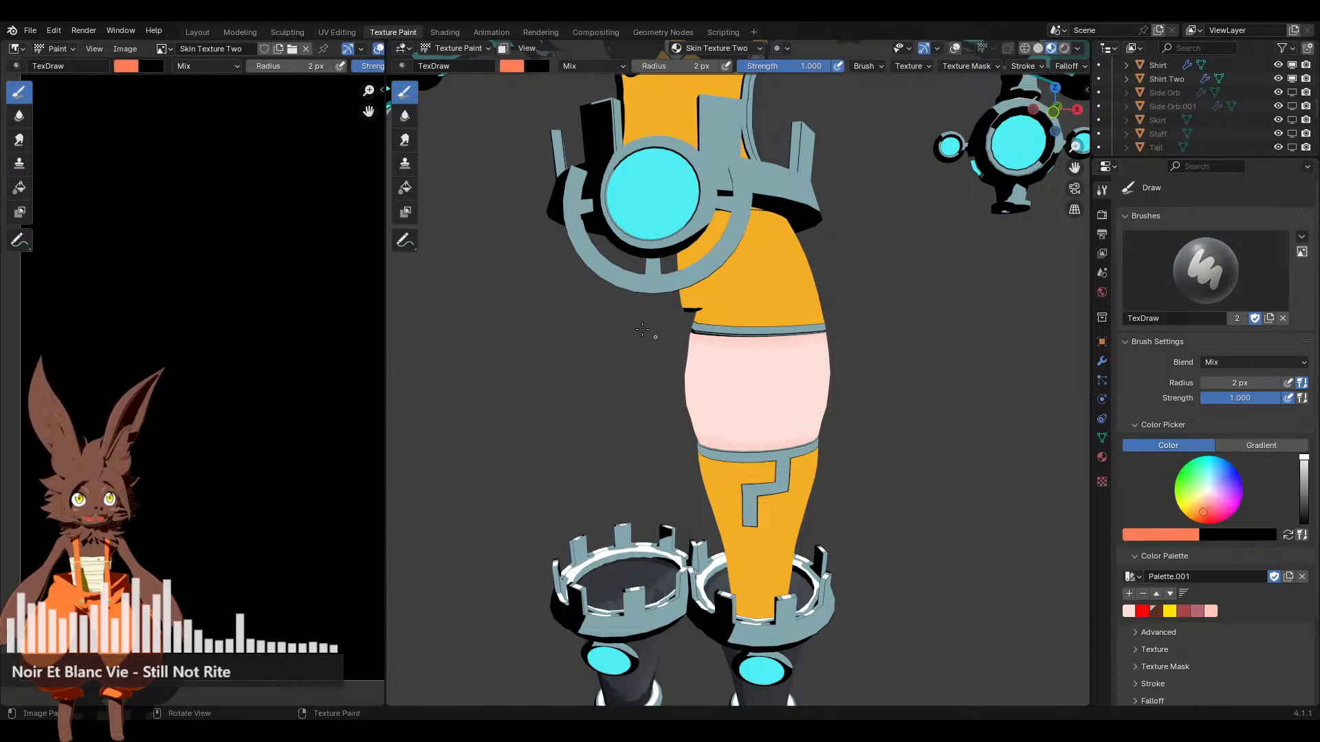
{"action": "left_click", "coordinate": [405, 116]}
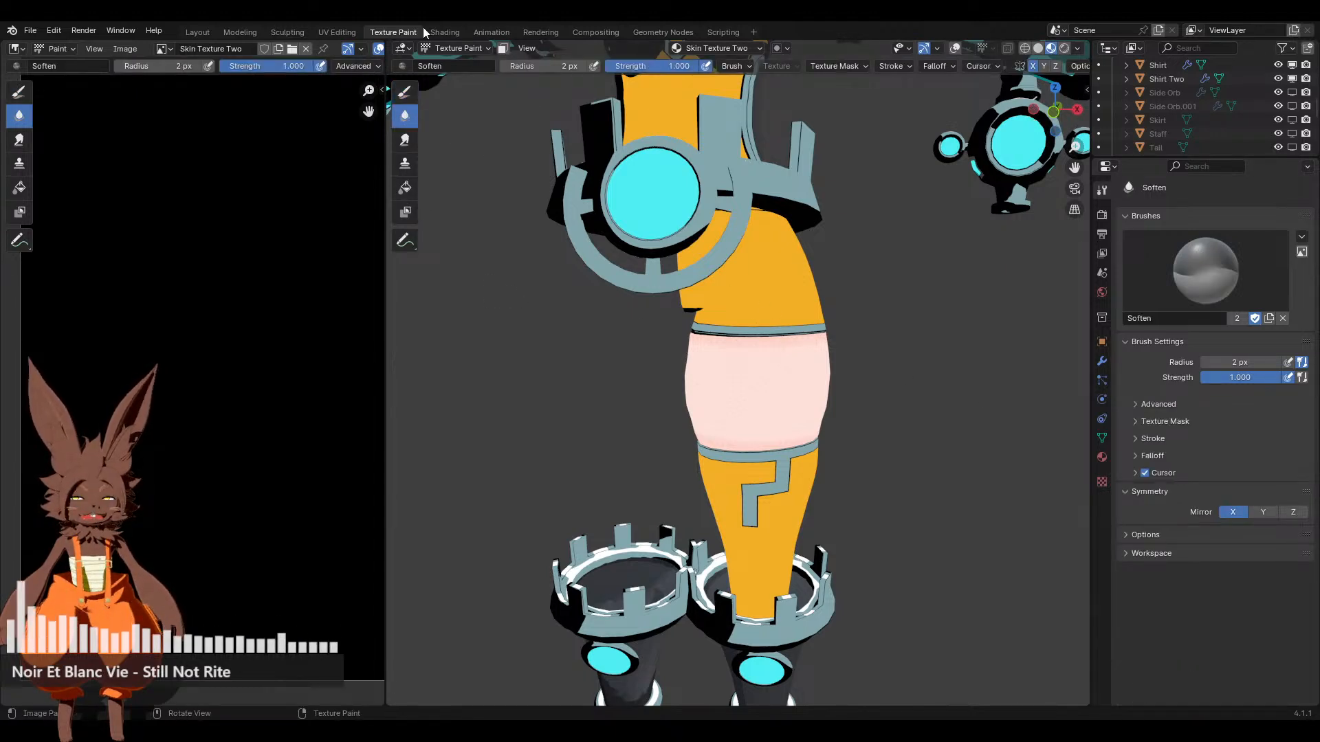
Back in the shader nodes, spread the two texture groups apart, leaving space between Skin Texture Two and Skin Texture.001
{"action": "left_click", "coordinate": [445, 32]}
{"action": "scroll", "coordinate": [823, 642], "scroll_direction": "down", "scroll_amount": 3}
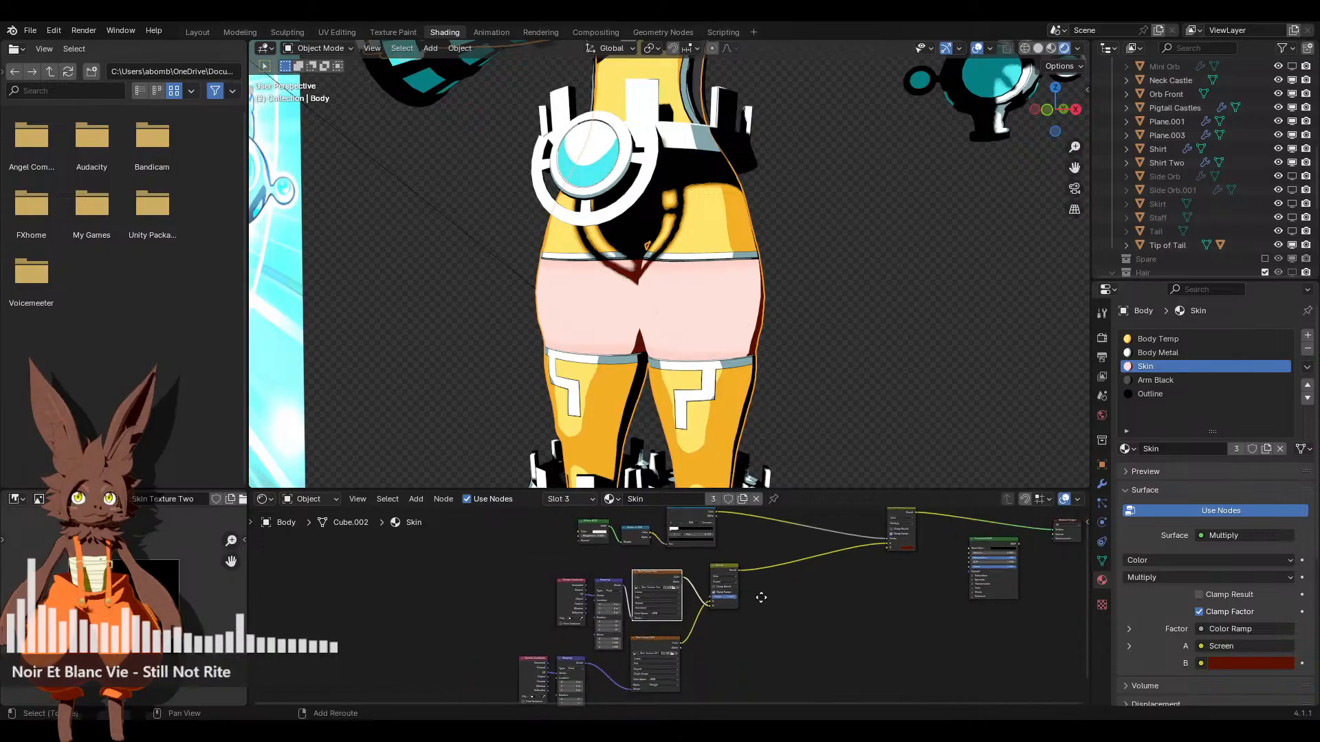
{"action": "left_click_drag", "start_coordinate": [712, 662], "coordinate": [584, 612]}
{"action": "left_click_drag", "start_coordinate": [698, 580], "coordinate": [616, 652]}
{"action": "middle_click_drag", "start_coordinate": [739, 604], "coordinate": [745, 645]}
{"action": "left_click", "coordinate": [654, 555]}
{"action": "left_click_drag", "start_coordinate": [692, 549], "coordinate": [697, 554]}
{"action": "left_click_drag", "start_coordinate": [571, 549], "coordinate": [648, 552]}
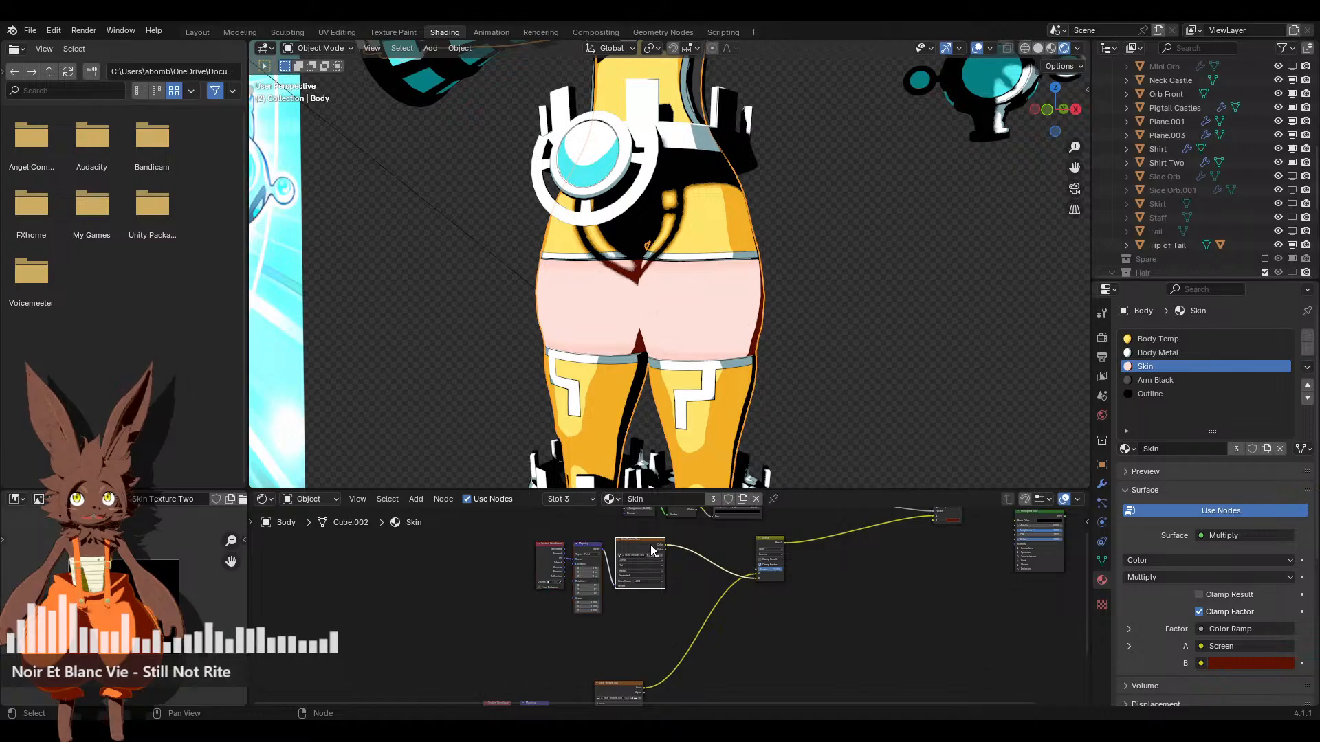
Duplicate the Screen node into the free space below it, switch the copy to Multiply blending and set its factor to 0.2
{"action": "left_click", "coordinate": [771, 538]}
{"action": "key", "text": "shift+d"}
{"action": "left_click", "coordinate": [744, 618]}
{"action": "middle_click_drag", "start_coordinate": [822, 645], "coordinate": [777, 621]}
{"action": "scroll", "coordinate": [777, 620], "scroll_direction": "up", "scroll_amount": 7}
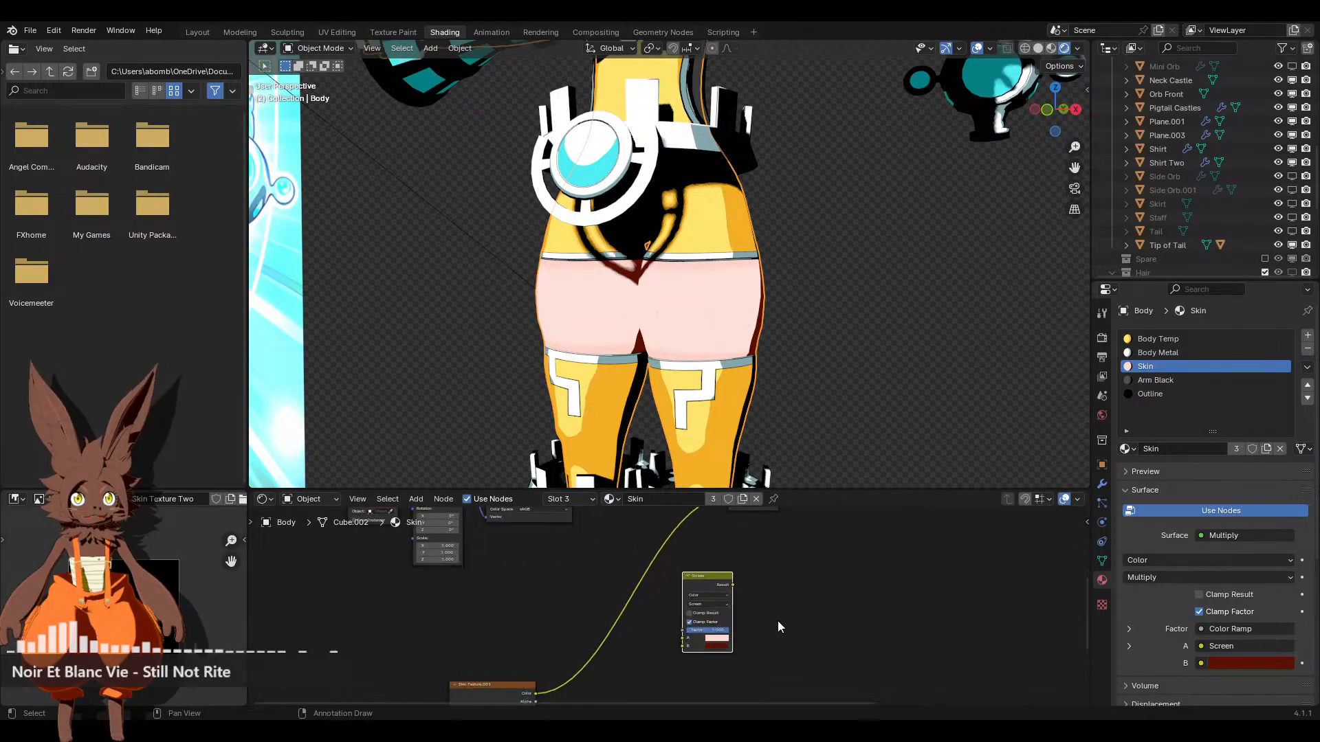
{"action": "left_click", "coordinate": [761, 589]}
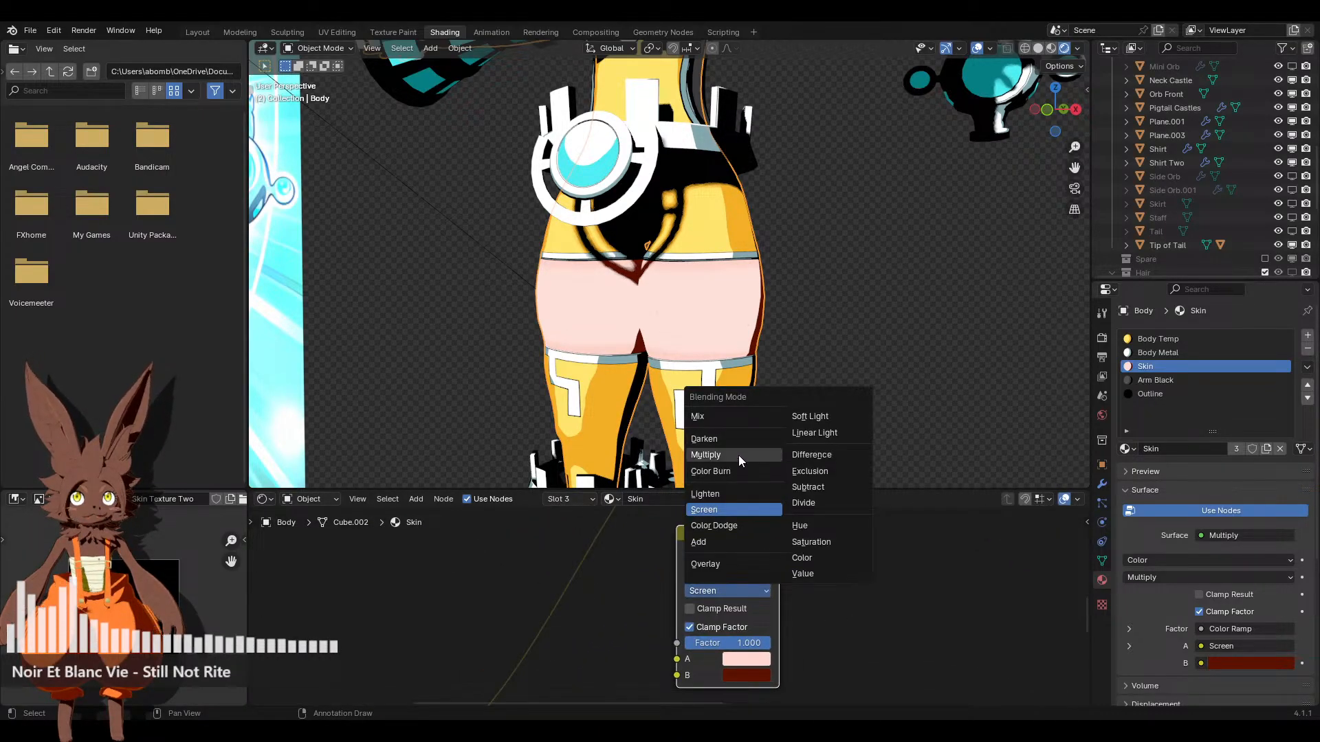
{"action": "left_click", "coordinate": [739, 455]}
{"action": "scroll", "coordinate": [811, 663], "scroll_direction": "down", "scroll_amount": 2}
{"action": "left_click", "coordinate": [797, 628]}
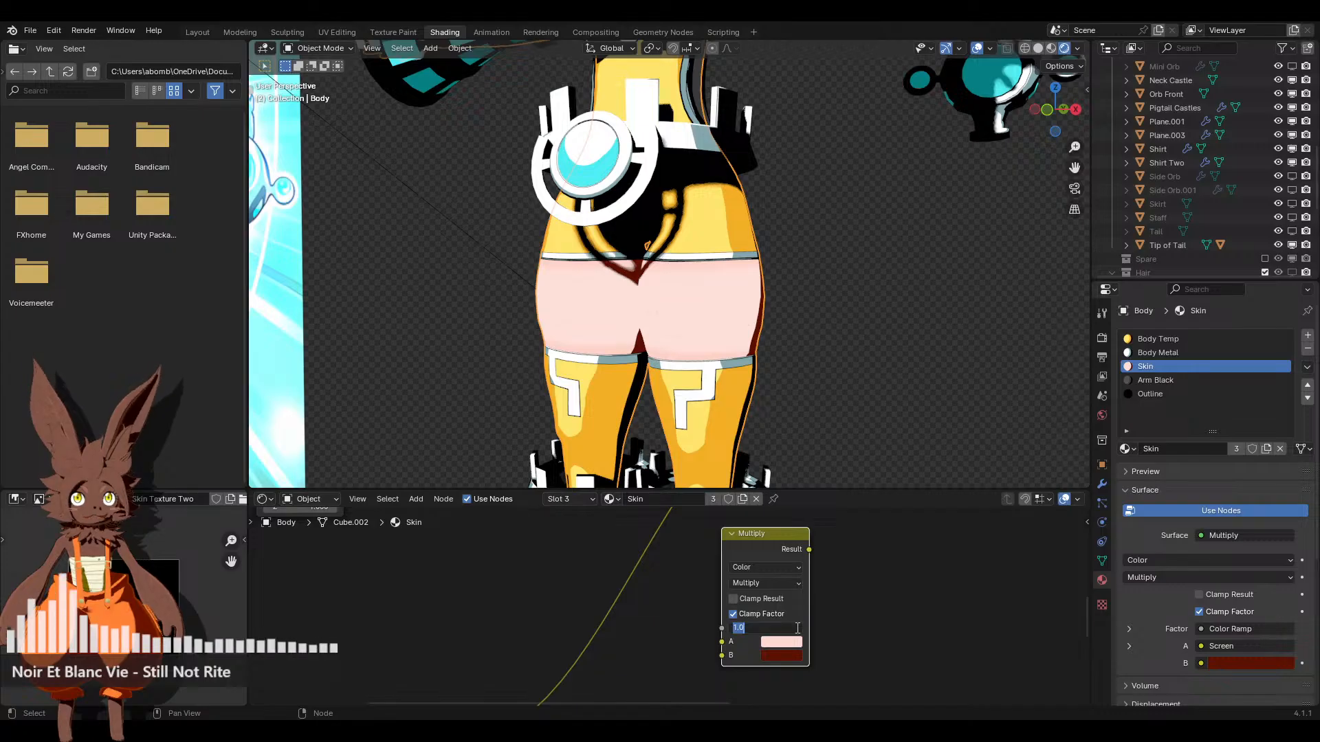
{"action": "type", "text": ".2"}
{"action": "key", "text": "Return"}
Check the Multiply factor in the head's Face material, and set the Skin material's new Multiply node factor to 0.1
{"action": "scroll", "coordinate": [815, 374], "scroll_direction": "down", "scroll_amount": 4}
{"action": "middle_click_drag", "start_coordinate": [664, 89], "coordinate": [694, 204], "text": "shift"}
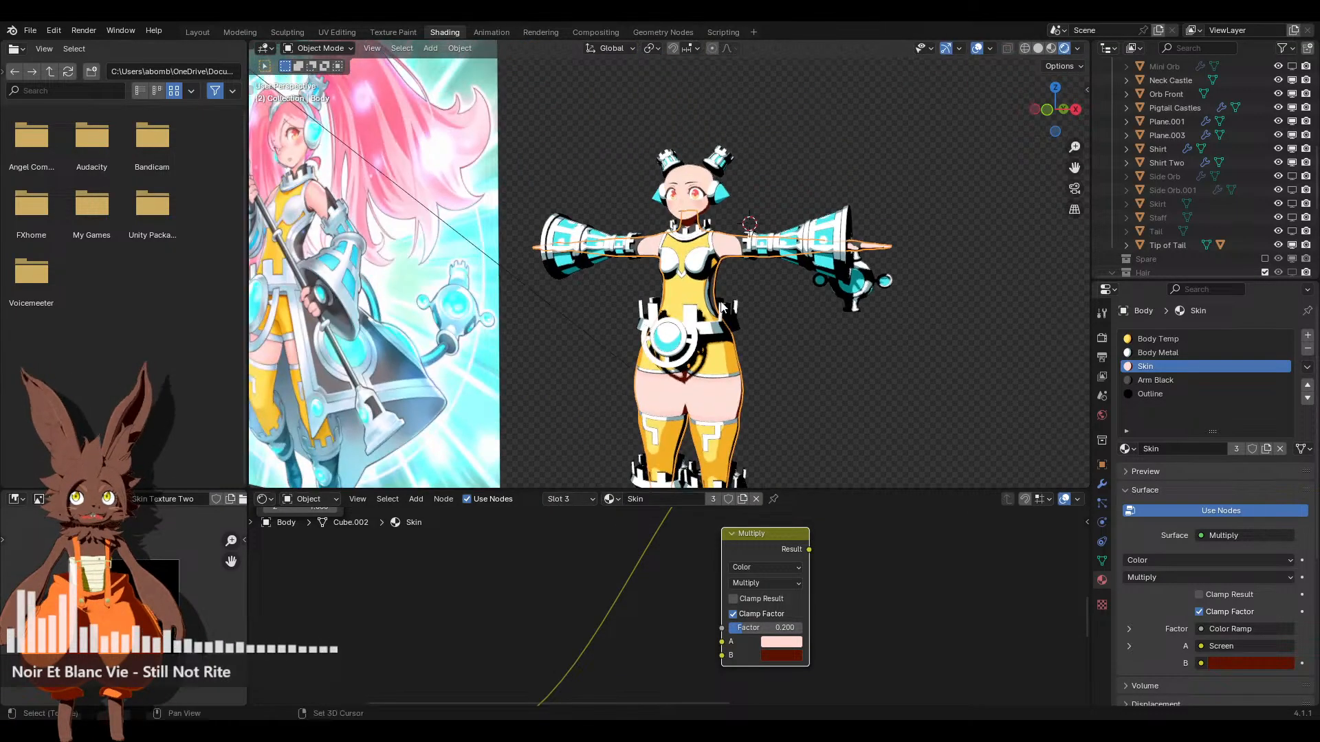
{"action": "scroll", "coordinate": [694, 205], "scroll_direction": "up", "scroll_amount": 1}
{"action": "left_click", "coordinate": [695, 206]}
{"action": "middle_click_drag", "start_coordinate": [697, 621], "coordinate": [296, 538]}
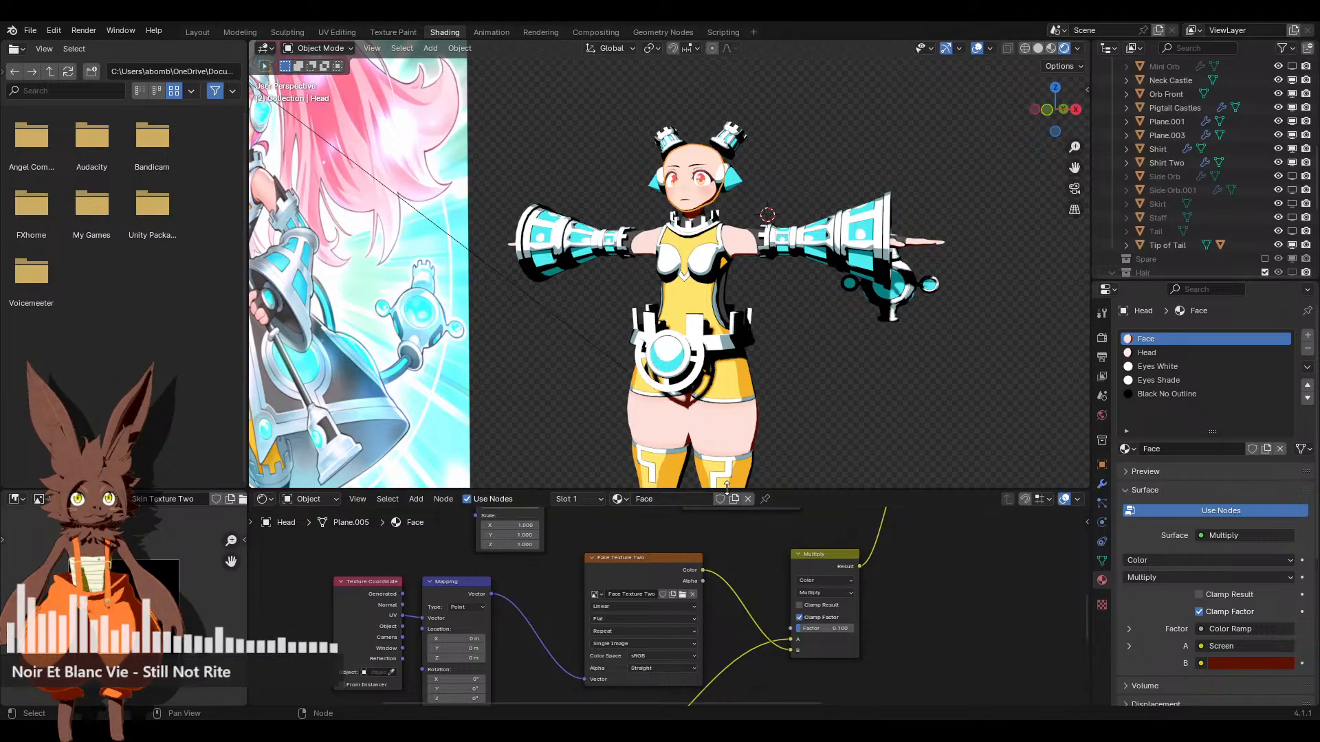
{"action": "scroll", "coordinate": [844, 636], "scroll_direction": "up", "scroll_amount": 2}
{"action": "left_click", "coordinate": [731, 431]}
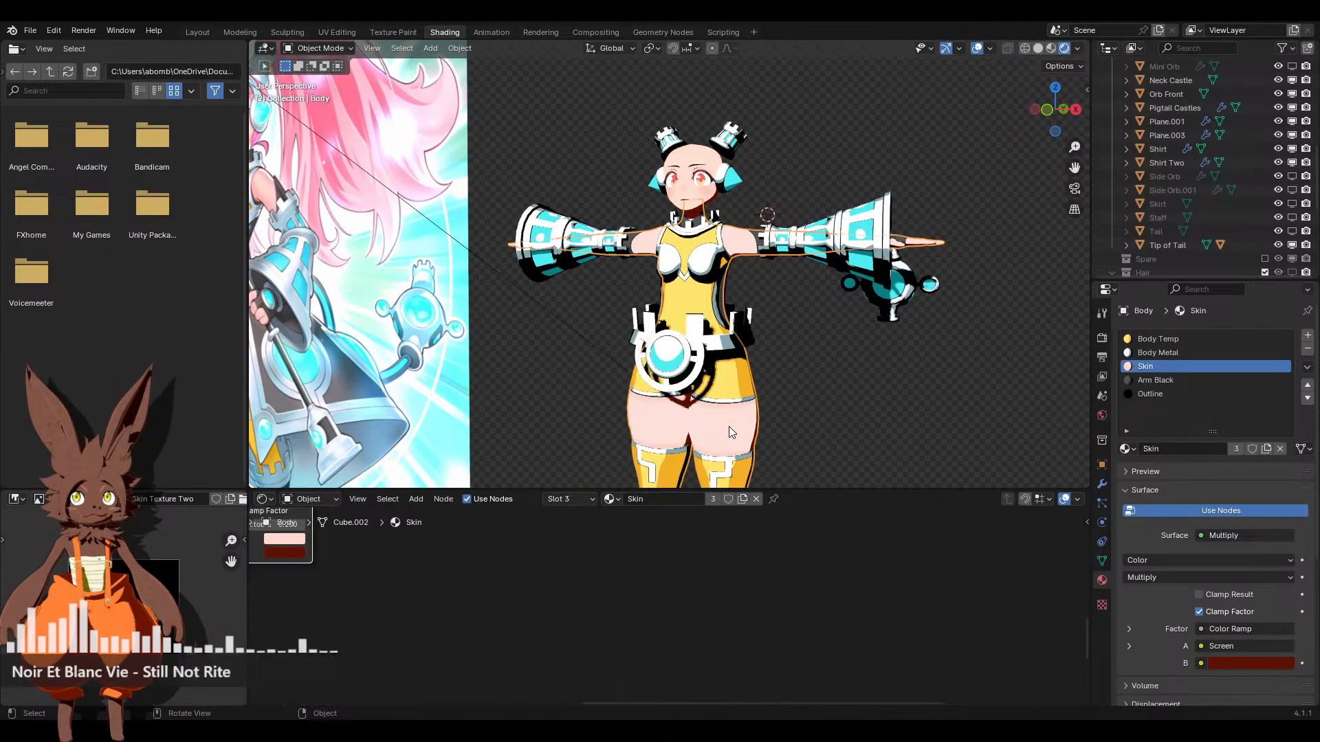
{"action": "scroll", "coordinate": [629, 608], "scroll_direction": "down", "scroll_amount": 4}
{"action": "middle_click_drag", "start_coordinate": [546, 629], "coordinate": [793, 649]}
{"action": "scroll", "coordinate": [668, 609], "scroll_direction": "up", "scroll_amount": 3}
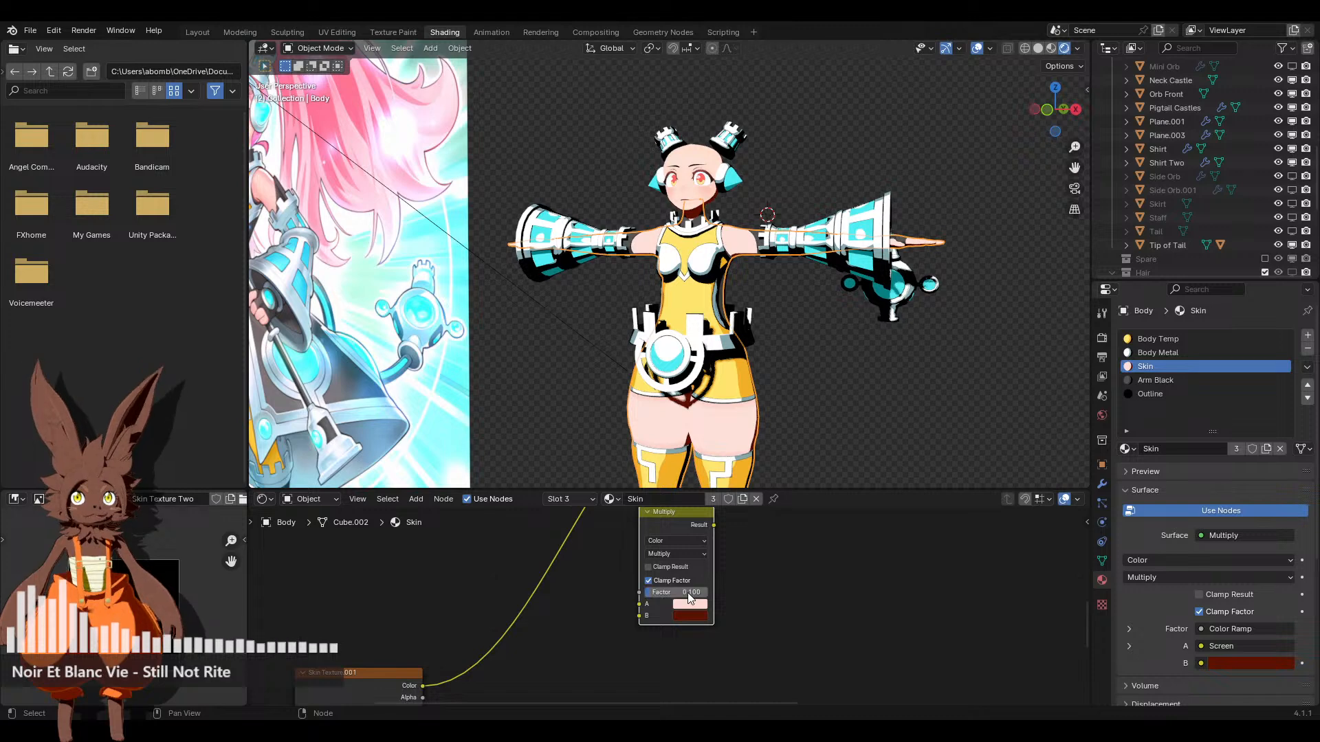
Link Skin Texture.001 to the new Multiply node's A input and duplicate the texture node with its own Texture Coordinate and Mapping nodes
{"action": "scroll", "coordinate": [539, 583], "scroll_direction": "down", "scroll_amount": 2}
{"action": "left_click_drag", "start_coordinate": [520, 664], "coordinate": [678, 604]}
{"action": "scroll", "coordinate": [607, 613], "scroll_direction": "down", "scroll_amount": 1}
{"action": "middle_click_drag", "start_coordinate": [491, 613], "coordinate": [593, 650]}
{"action": "scroll", "coordinate": [605, 653], "scroll_direction": "up", "scroll_amount": 3}
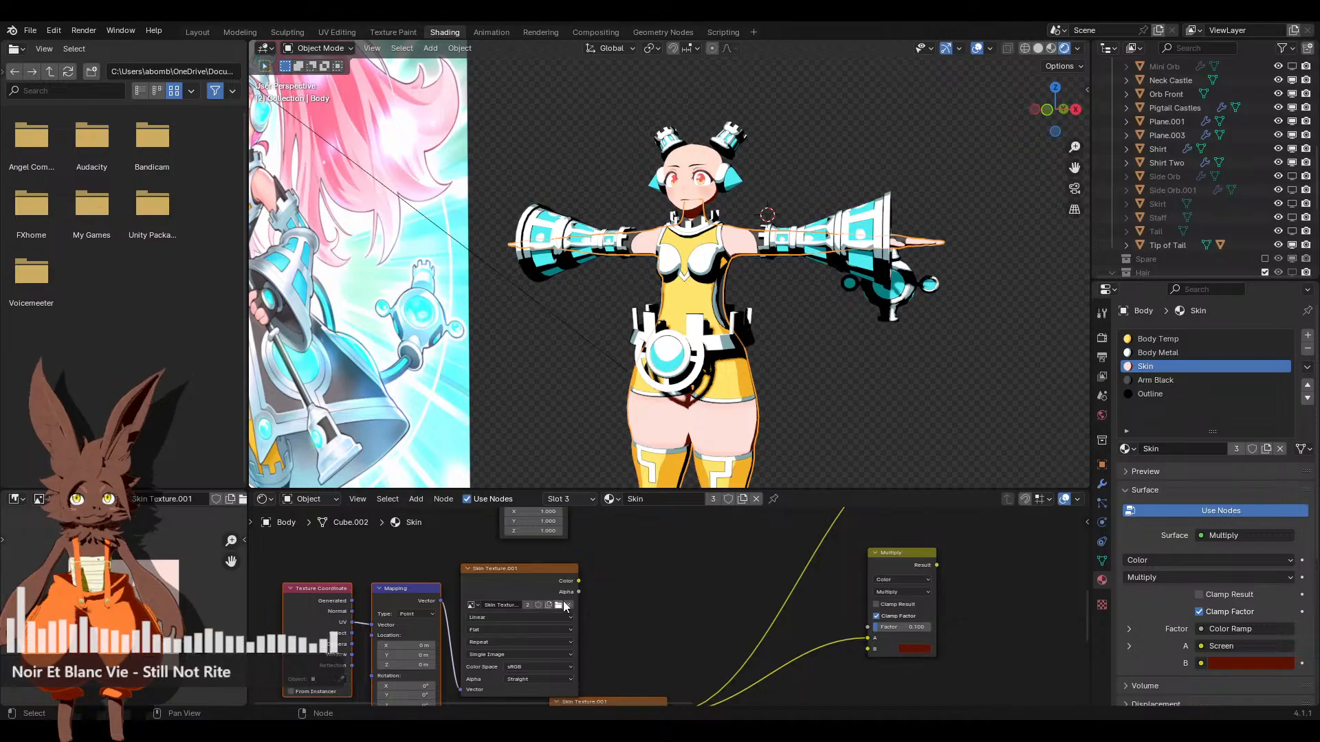
Clear the image from the duplicated texture node and start naming a new blank black 2048 x 2048 px image
{"action": "left_click", "coordinate": [565, 605]}
{"action": "left_click", "coordinate": [521, 608]}
{"action": "left_click", "coordinate": [576, 575]}
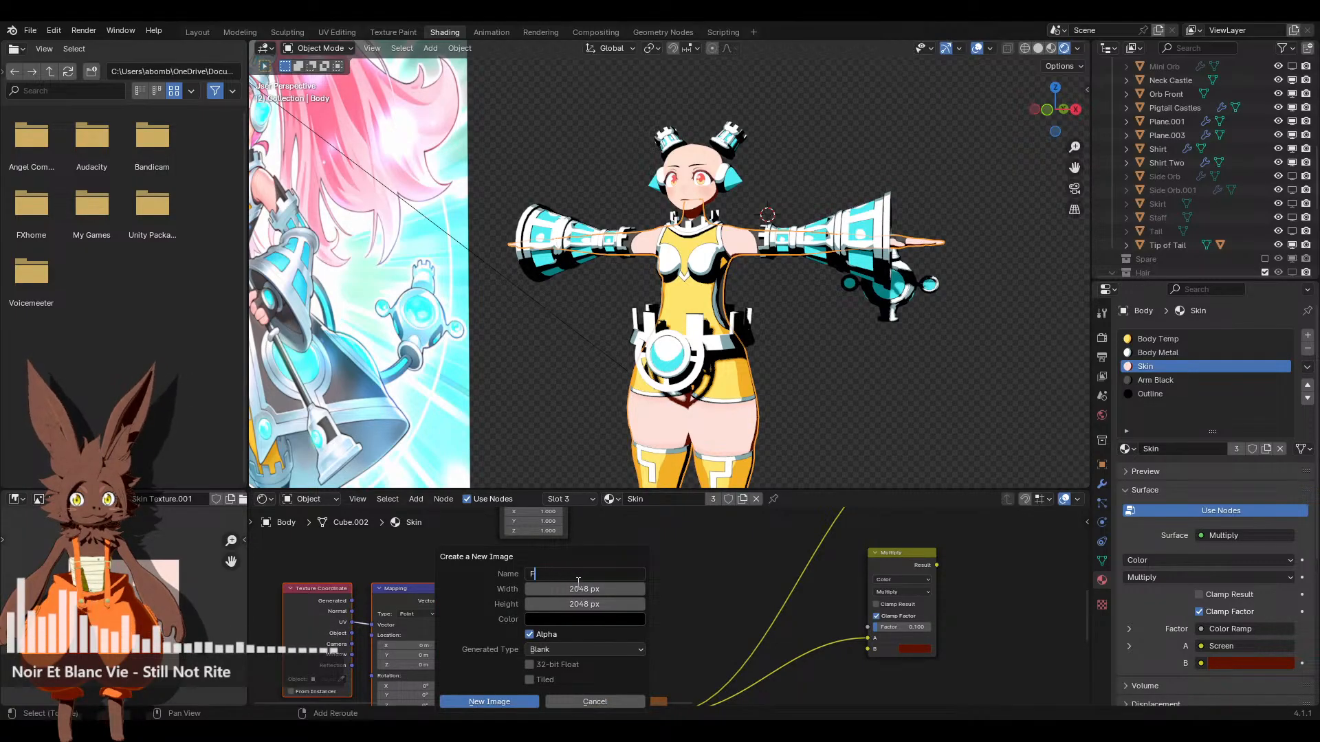
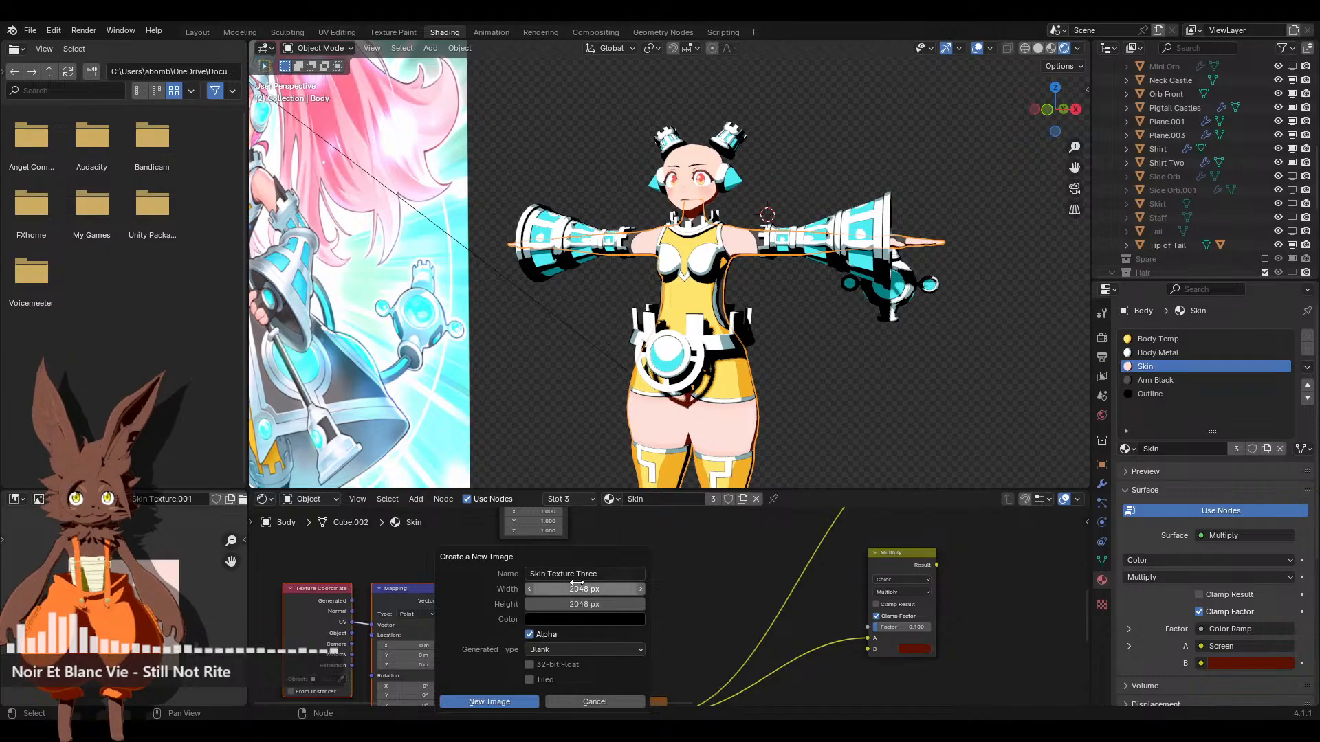
Create the image Skin Texture Three with a white fill and link its Color output to the new Multiply node's B input
{"action": "left_click", "coordinate": [597, 620]}
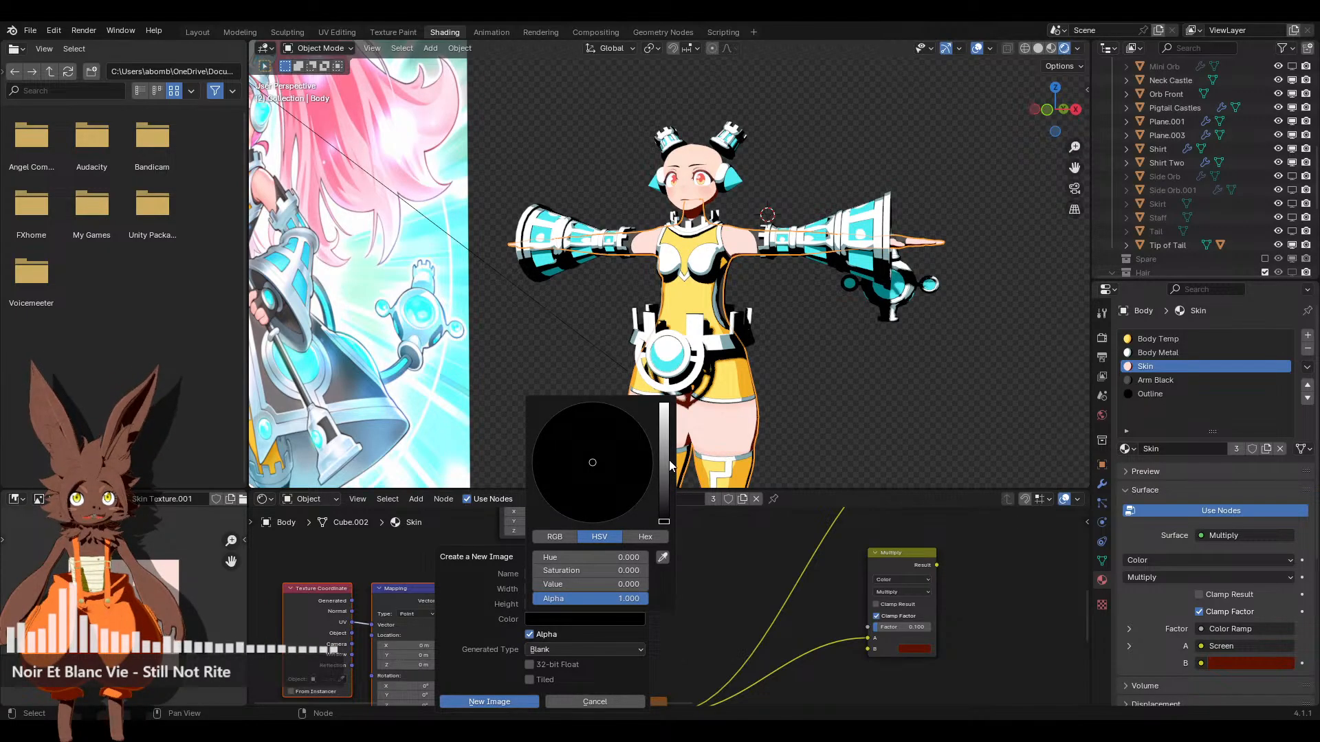
{"action": "left_click_drag", "start_coordinate": [669, 460], "coordinate": [665, 406]}
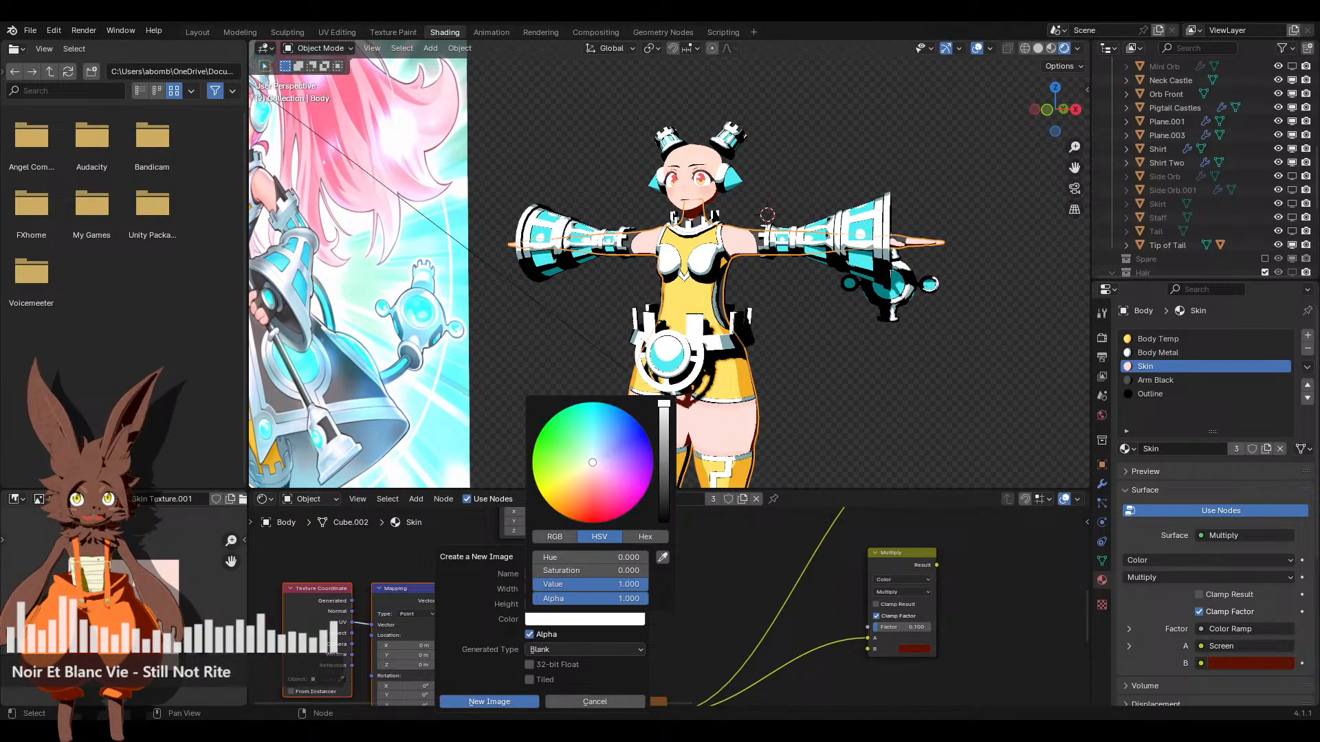
{"action": "left_click", "coordinate": [487, 701]}
{"action": "scroll", "coordinate": [673, 597], "scroll_direction": "down", "scroll_amount": 1}
{"action": "left_click_drag", "start_coordinate": [598, 583], "coordinate": [829, 639]}
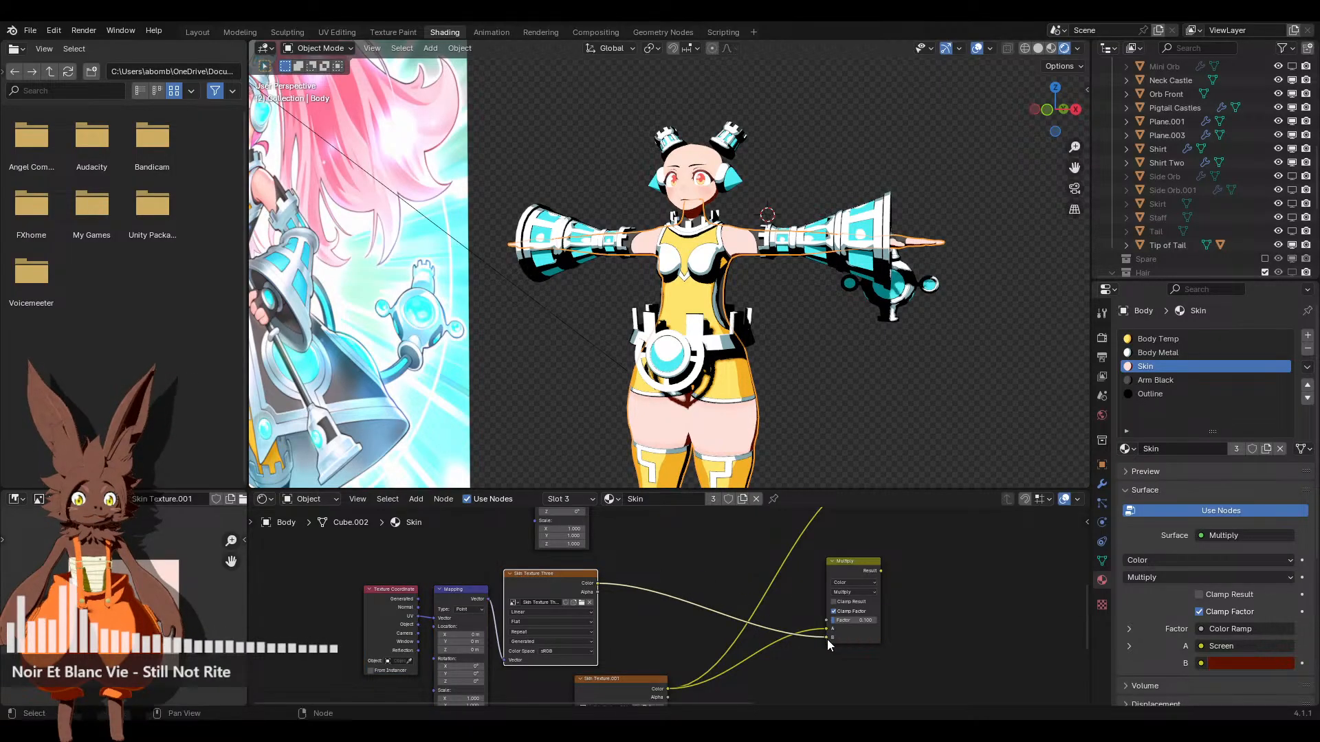
Link the new Multiply node's Result into the Screen node above and move the Multiply node closer to its textures
{"action": "scroll", "coordinate": [613, 634], "scroll_direction": "down", "scroll_amount": 3}
{"action": "middle_click_drag", "start_coordinate": [747, 587], "coordinate": [707, 629]}
{"action": "scroll", "coordinate": [713, 626], "scroll_direction": "up", "scroll_amount": 1}
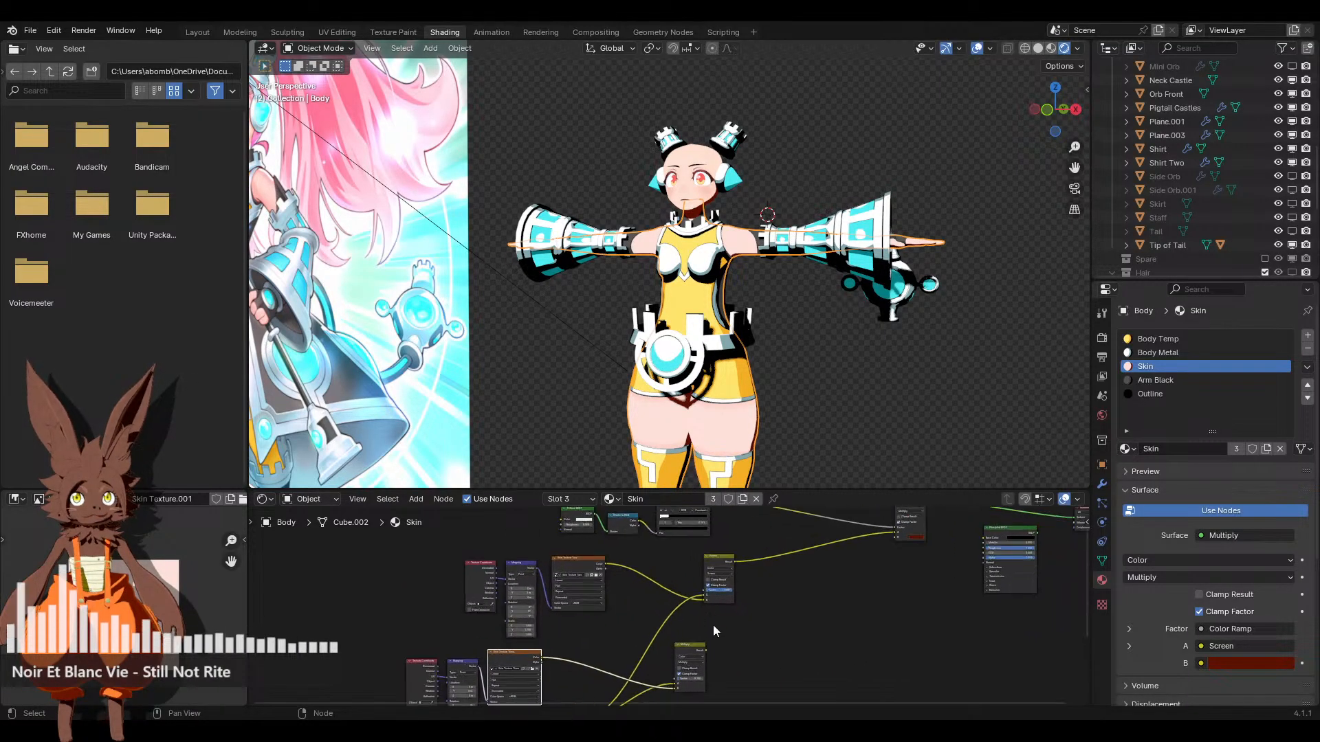
{"action": "left_click_drag", "start_coordinate": [705, 650], "coordinate": [704, 601]}
{"action": "left_click_drag", "start_coordinate": [687, 649], "coordinate": [652, 628]}
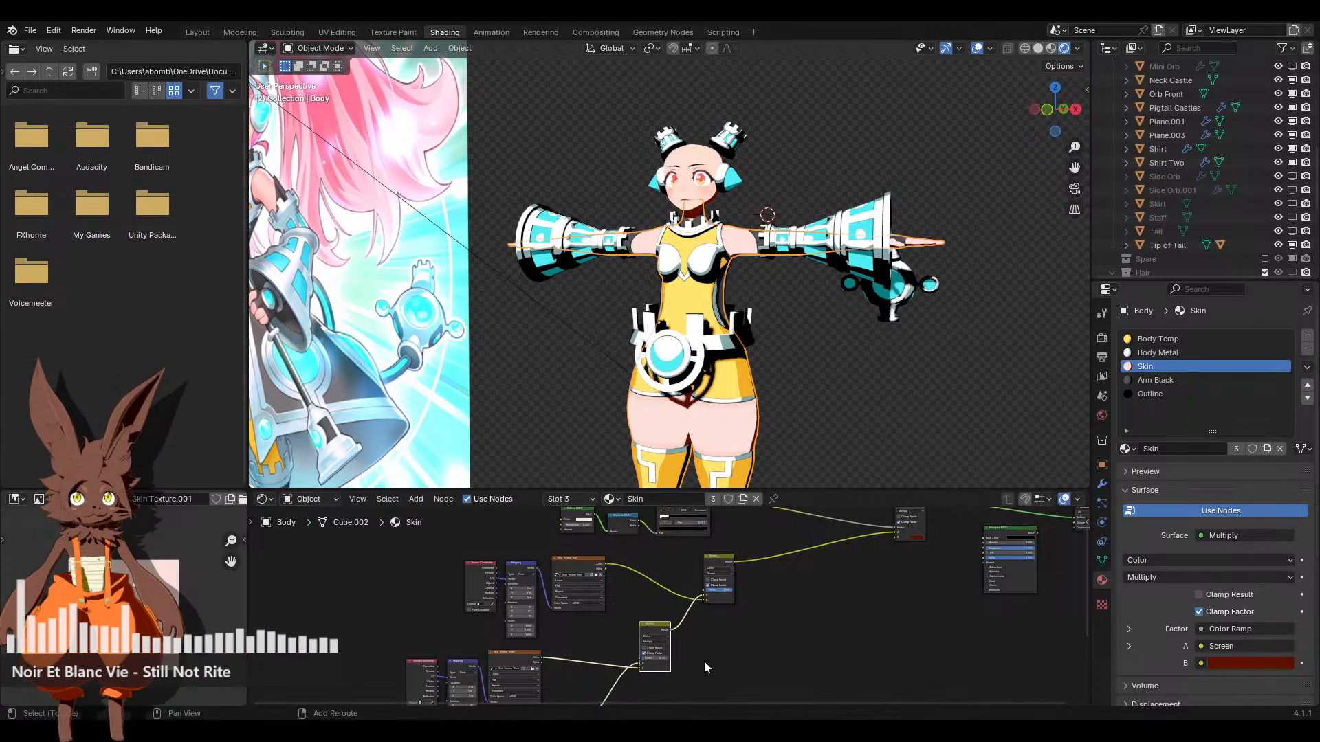
Make the Skin Texture Three node active and switch to the Texture Paint workspace
{"action": "middle_click_drag", "start_coordinate": [705, 663], "coordinate": [781, 581]}
{"action": "left_click", "coordinate": [585, 571]}
{"action": "left_click", "coordinate": [629, 640]}
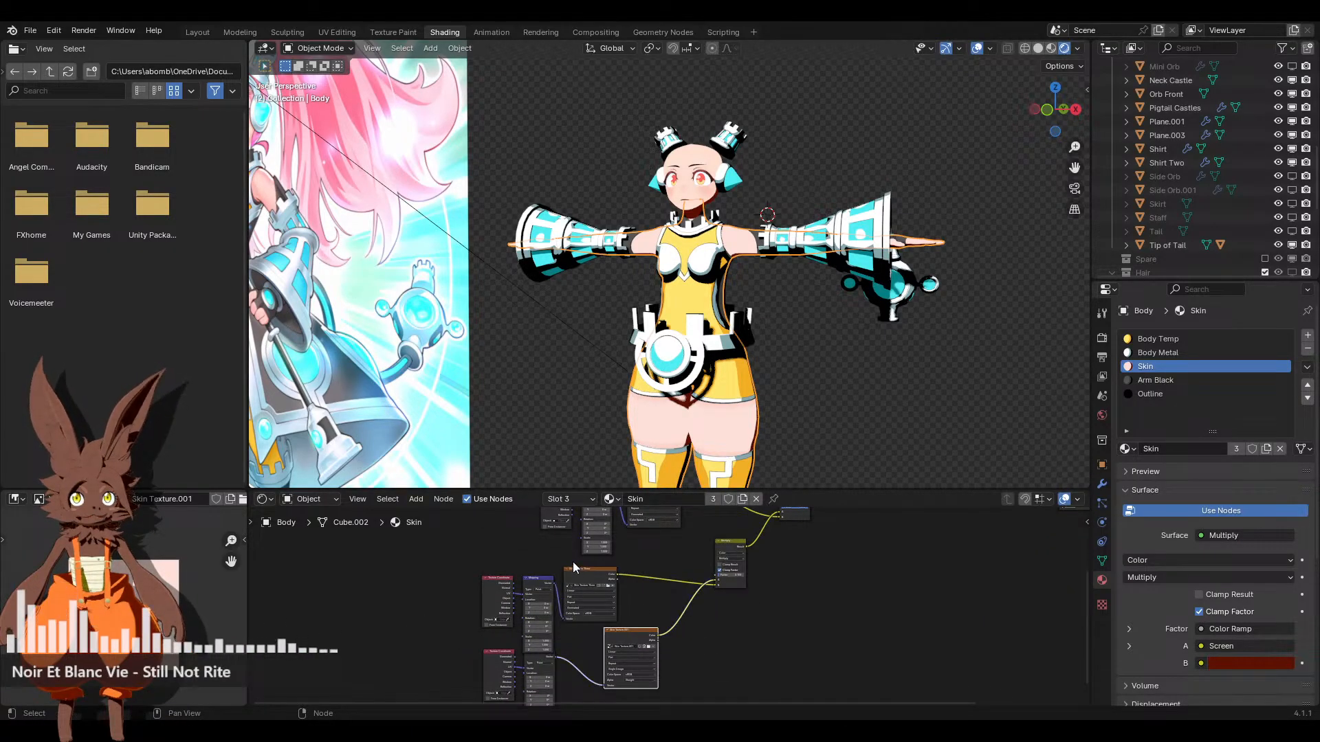
{"action": "left_click", "coordinate": [571, 562]}
{"action": "left_click", "coordinate": [585, 577]}
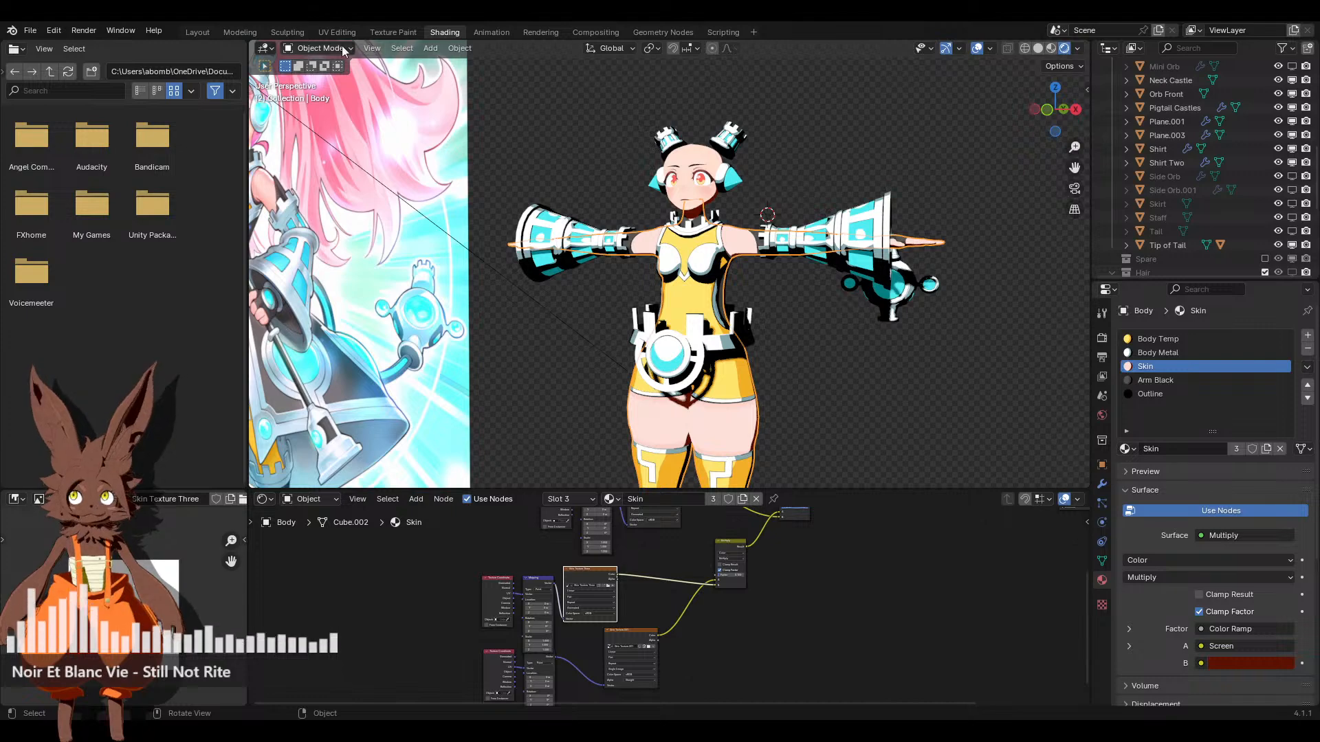
{"action": "left_click", "coordinate": [390, 31]}
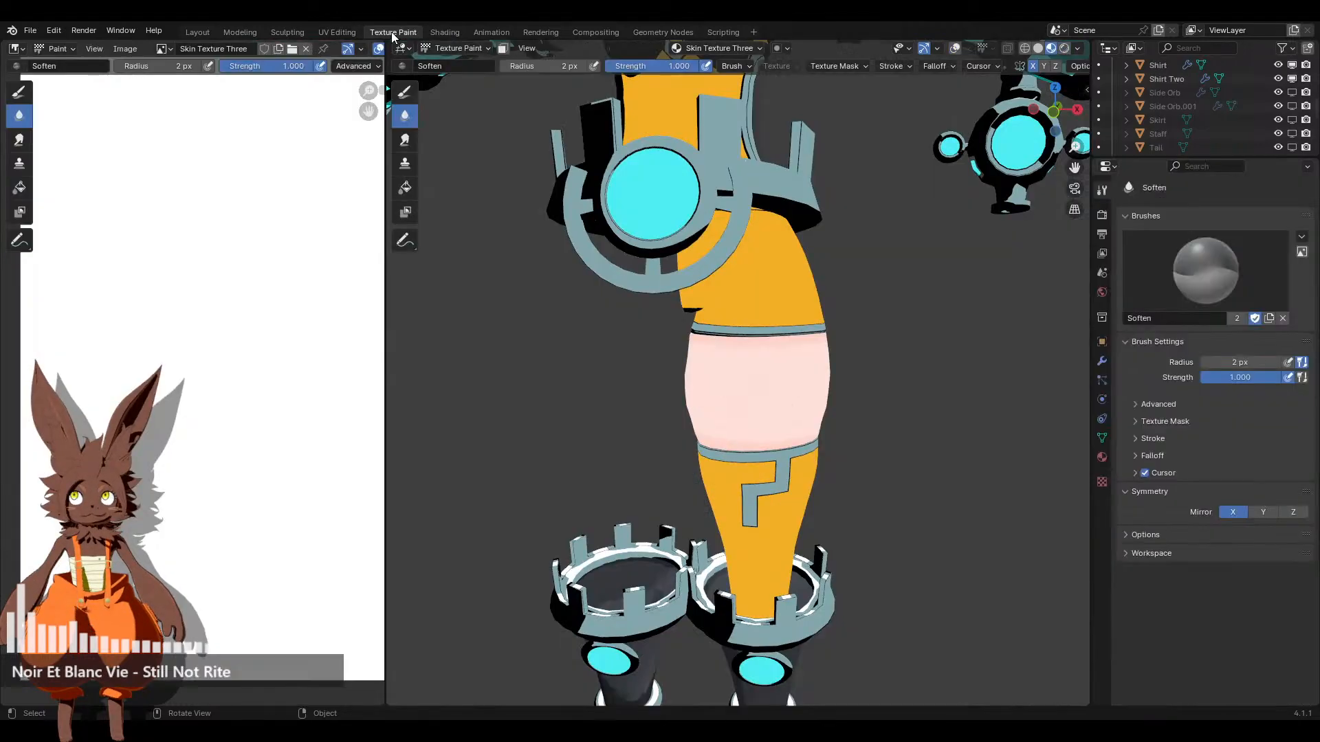
Fill the whole Skin Texture Three image with yellow using the Fill tool
{"action": "scroll", "coordinate": [683, 370], "scroll_direction": "down", "scroll_amount": 4}
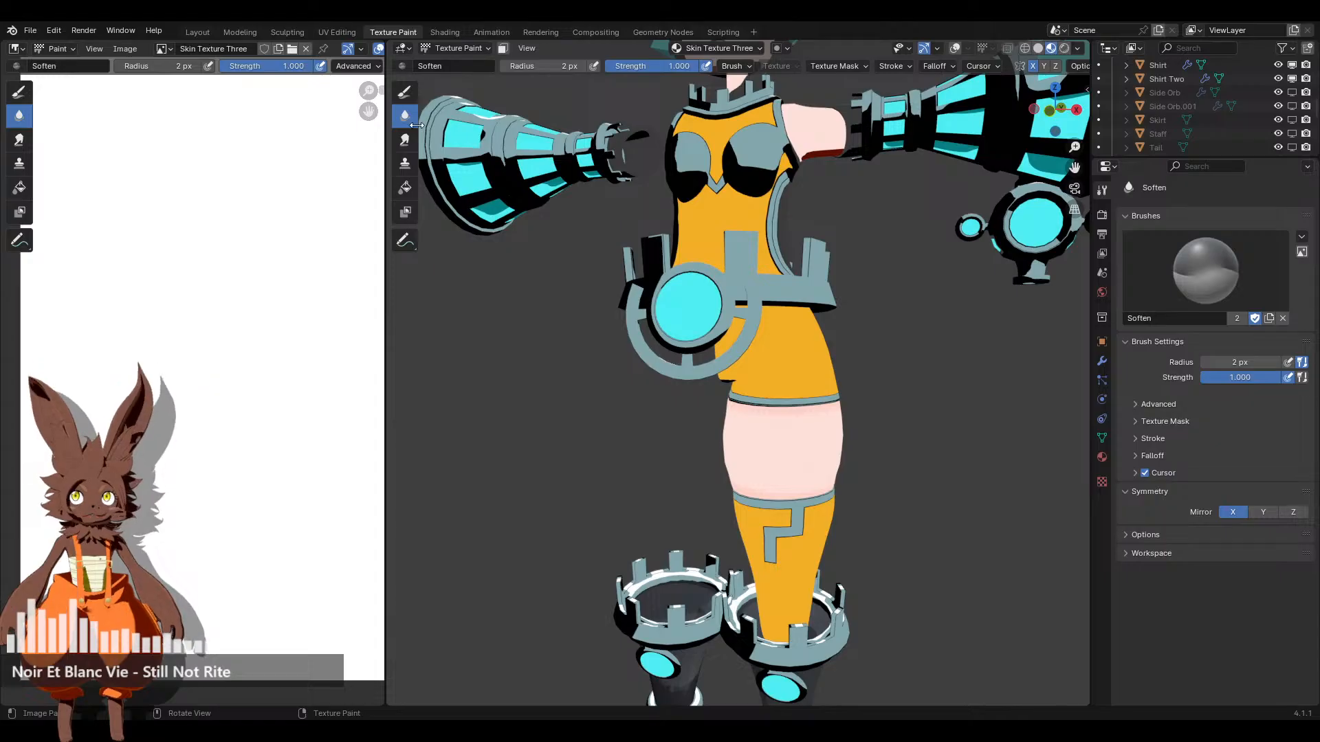
{"action": "left_click", "coordinate": [405, 187]}
{"action": "scroll", "coordinate": [1029, 365], "scroll_direction": "down", "scroll_amount": 3}
{"action": "scroll", "coordinate": [330, 345], "scroll_direction": "down", "scroll_amount": 4}
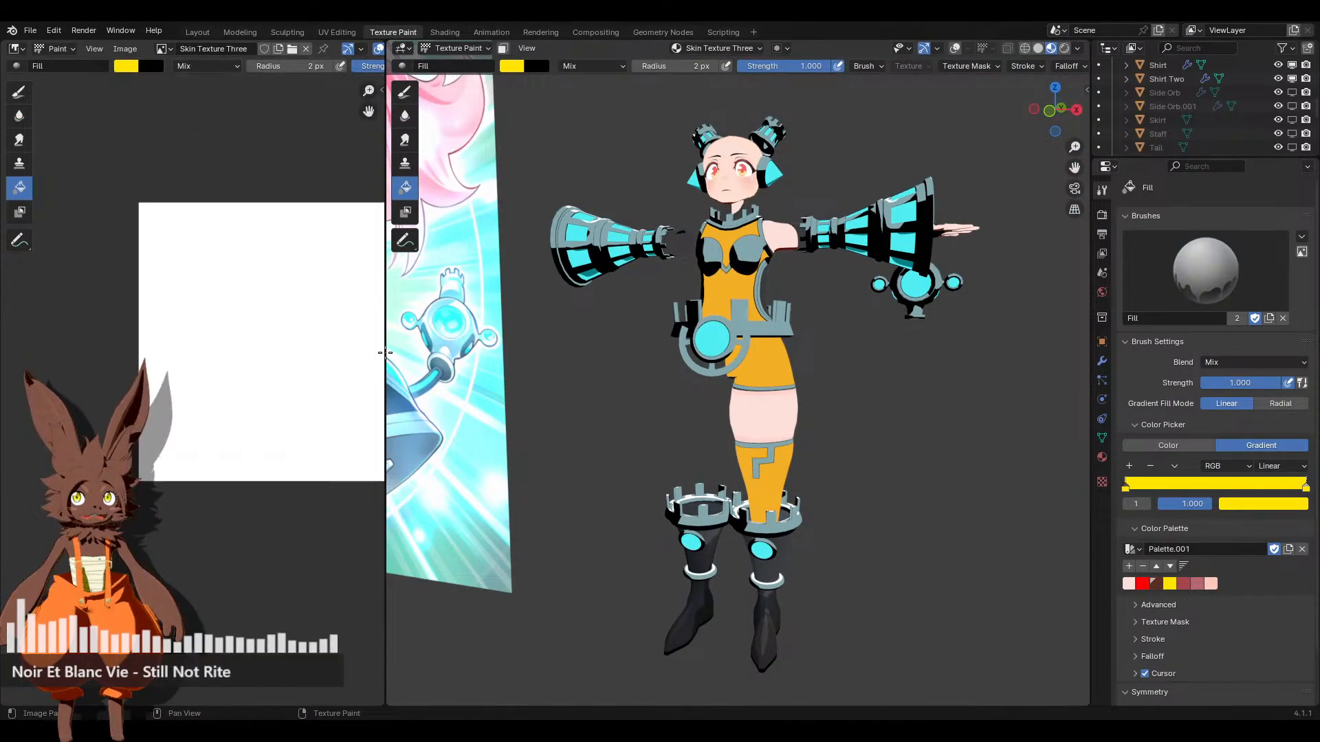
{"action": "scroll", "coordinate": [655, 354], "scroll_direction": "up", "scroll_amount": 4}
{"action": "left_click_drag", "start_coordinate": [202, 282], "coordinate": [294, 397]}
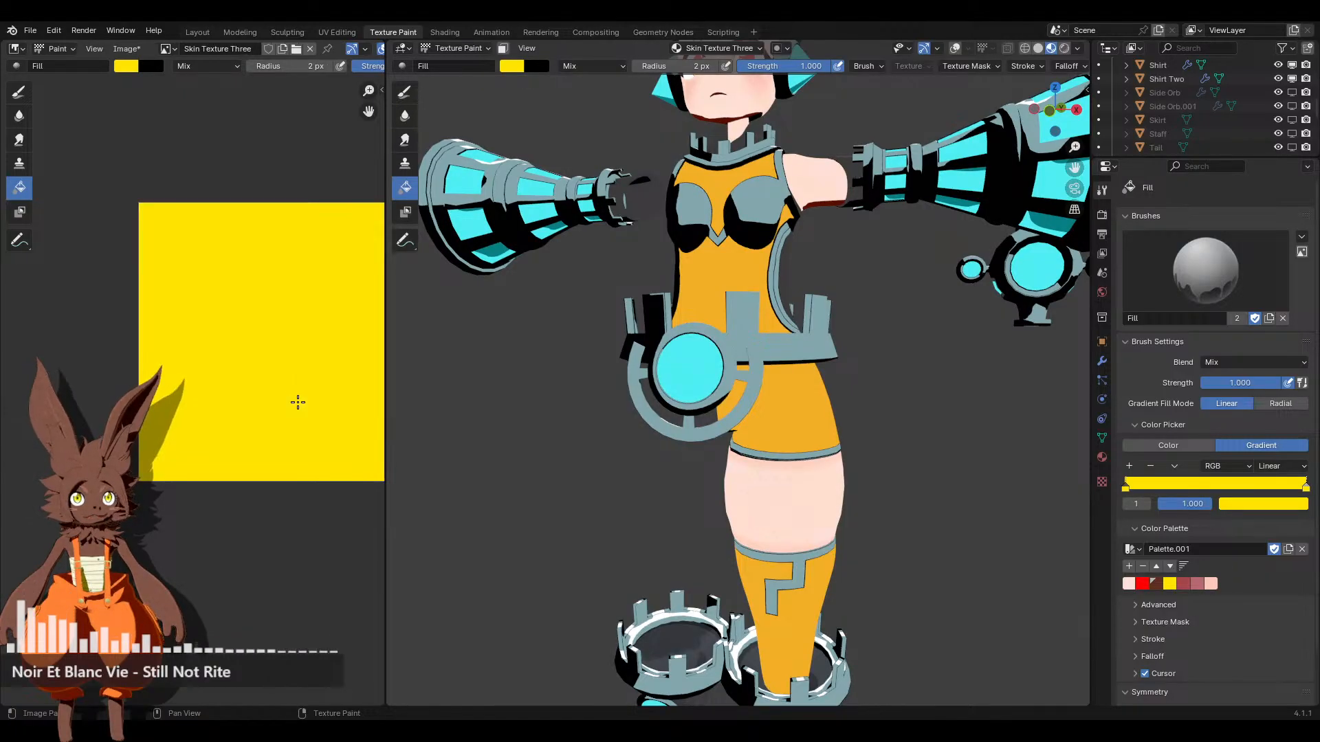
{"action": "middle_click_drag", "start_coordinate": [729, 365], "coordinate": [683, 457], "text": "shift"}
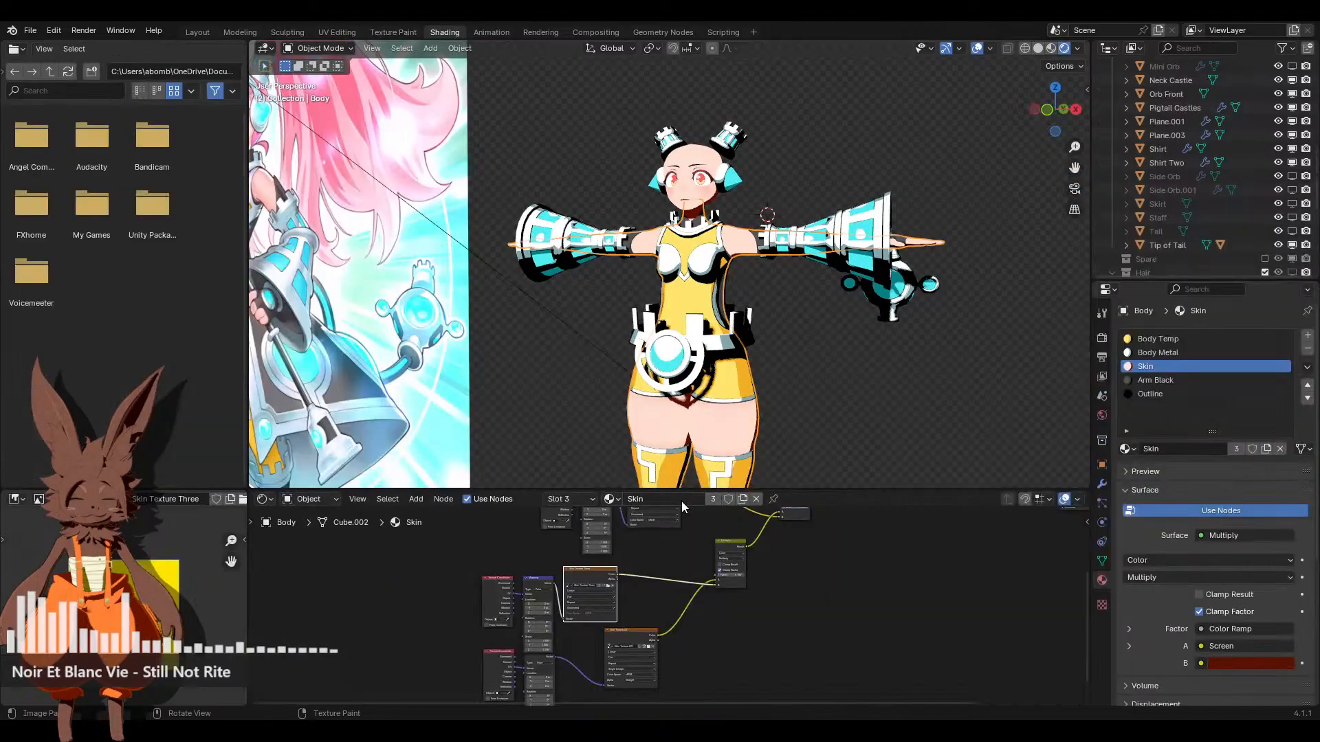
Return to the Shading workspace and open the image editor's menu for Skin Texture Three
{"action": "left_click", "coordinate": [445, 33]}
{"action": "left_click_drag", "start_coordinate": [590, 574], "coordinate": [625, 573]}
{"action": "middle_click_drag", "start_coordinate": [769, 612], "coordinate": [670, 705]}
{"action": "scroll", "coordinate": [604, 624], "scroll_direction": "up", "scroll_amount": 2}
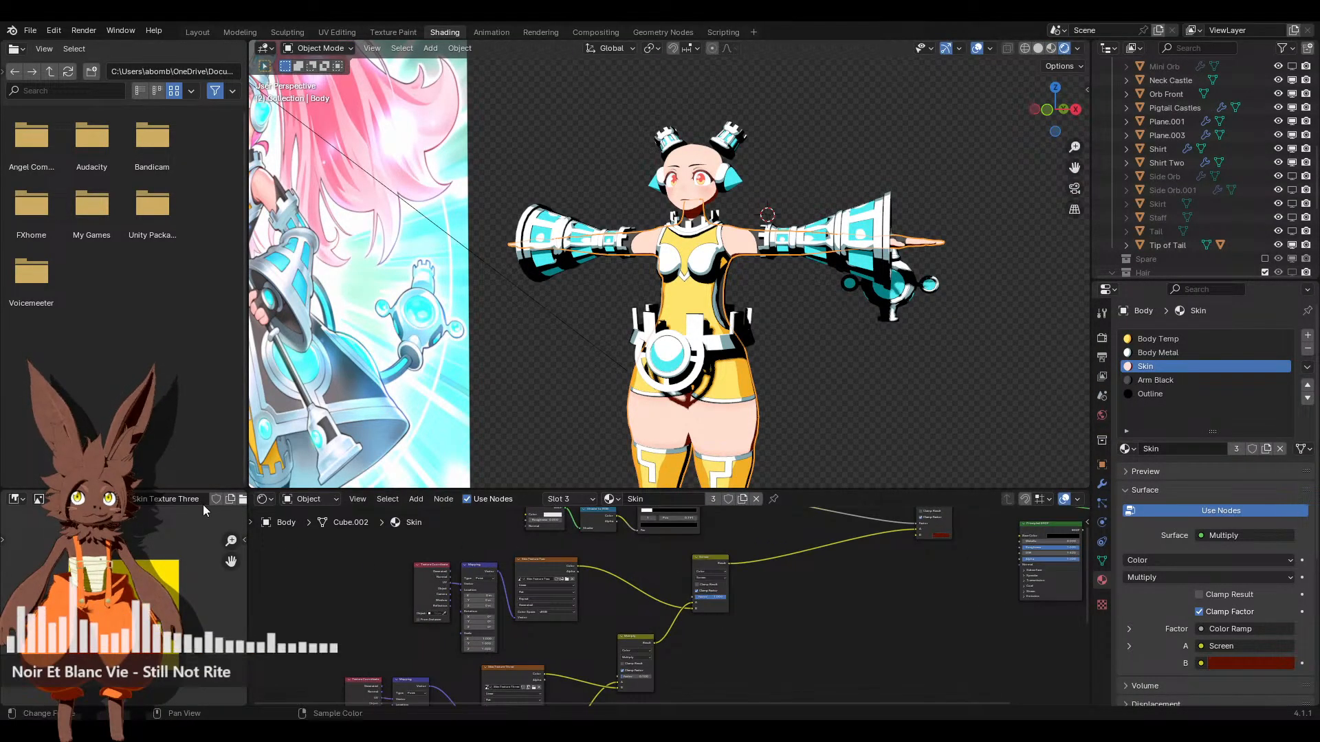
{"action": "left_click", "coordinate": [39, 499]}
{"action": "mouse_move", "coordinate": [137, 528]}
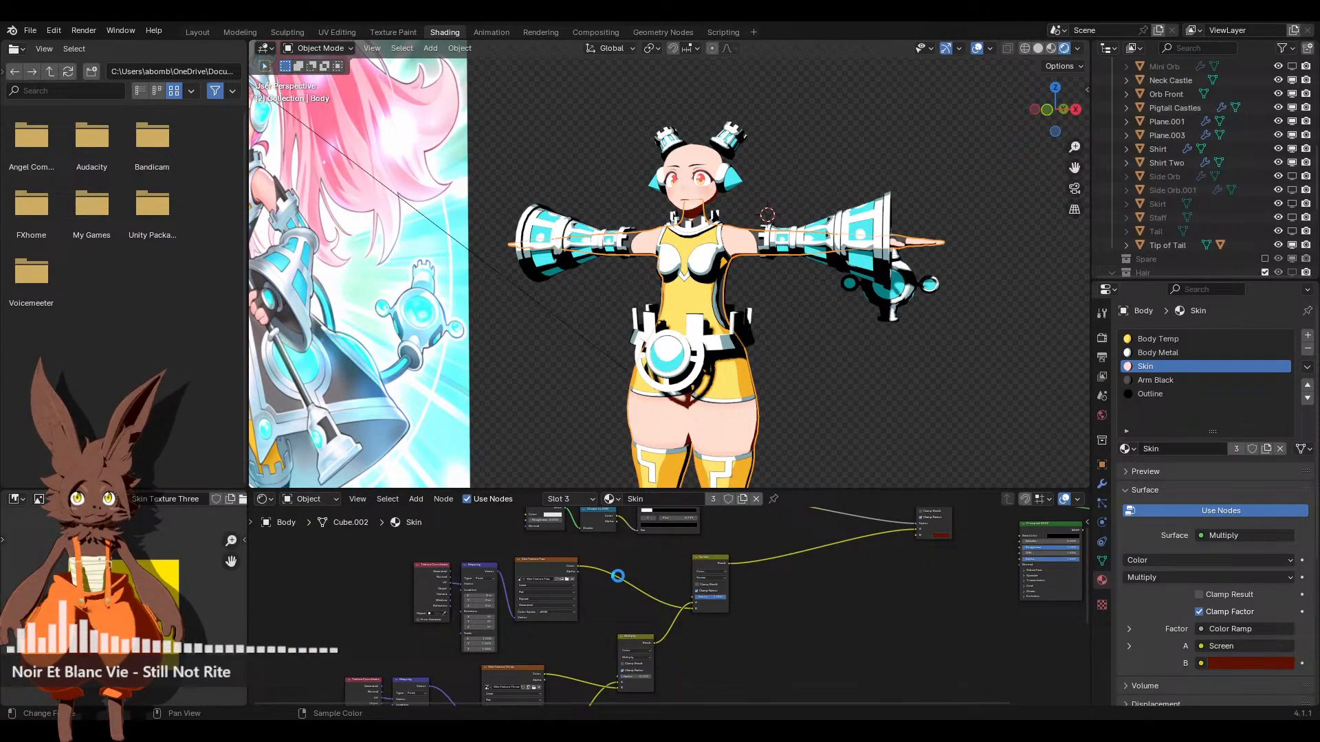
Make the Skin Texture Two node active, open the image editor's menu for it, and switch to the Texture Paint workspace
{"action": "scroll", "coordinate": [639, 580], "scroll_direction": "down", "scroll_amount": 1}
{"action": "scroll", "coordinate": [620, 577], "scroll_direction": "down", "scroll_amount": 1}
{"action": "mouse_move", "coordinate": [620, 577]}
{"action": "middle_mouse_down"}
{"action": "mouse_move", "coordinate": [636, 616]}
{"action": "mouse_move", "coordinate": [637, 585]}
{"action": "middle_mouse_up"}
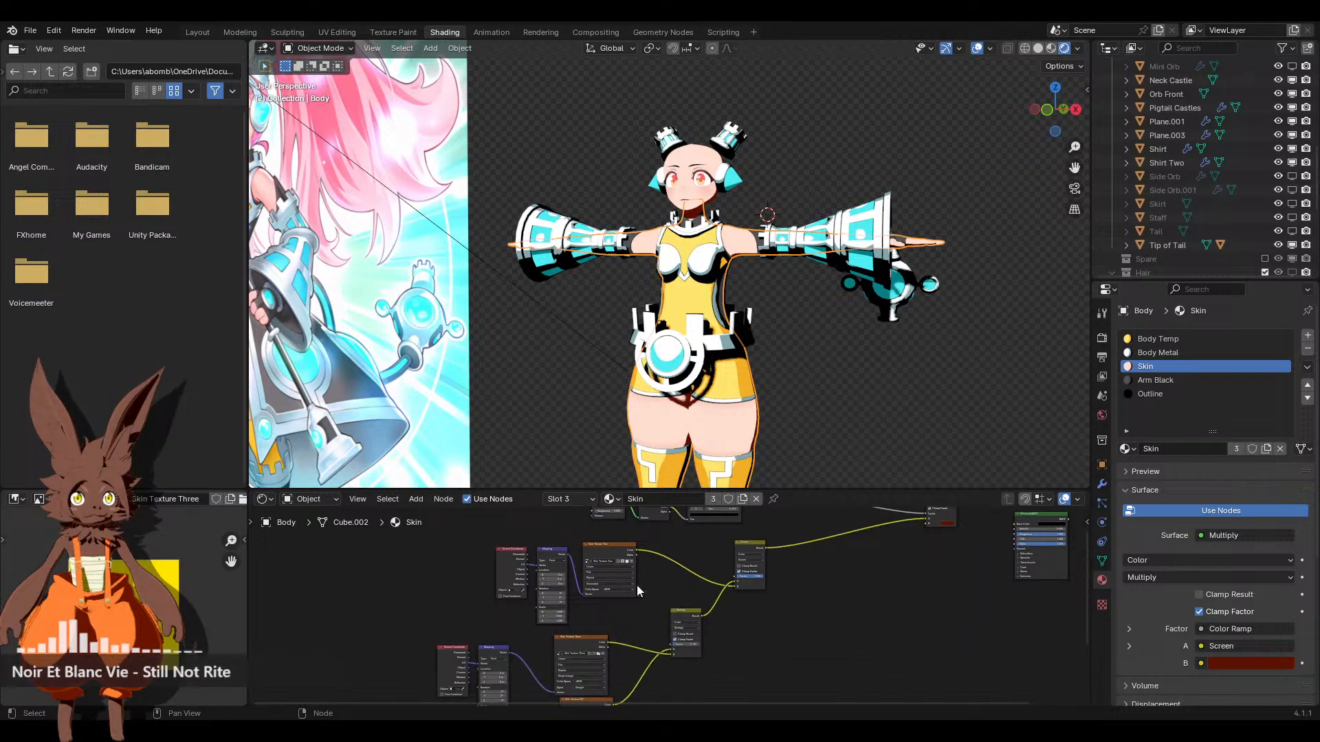
{"action": "left_click", "coordinate": [602, 550]}
{"action": "left_click", "coordinate": [68, 499]}
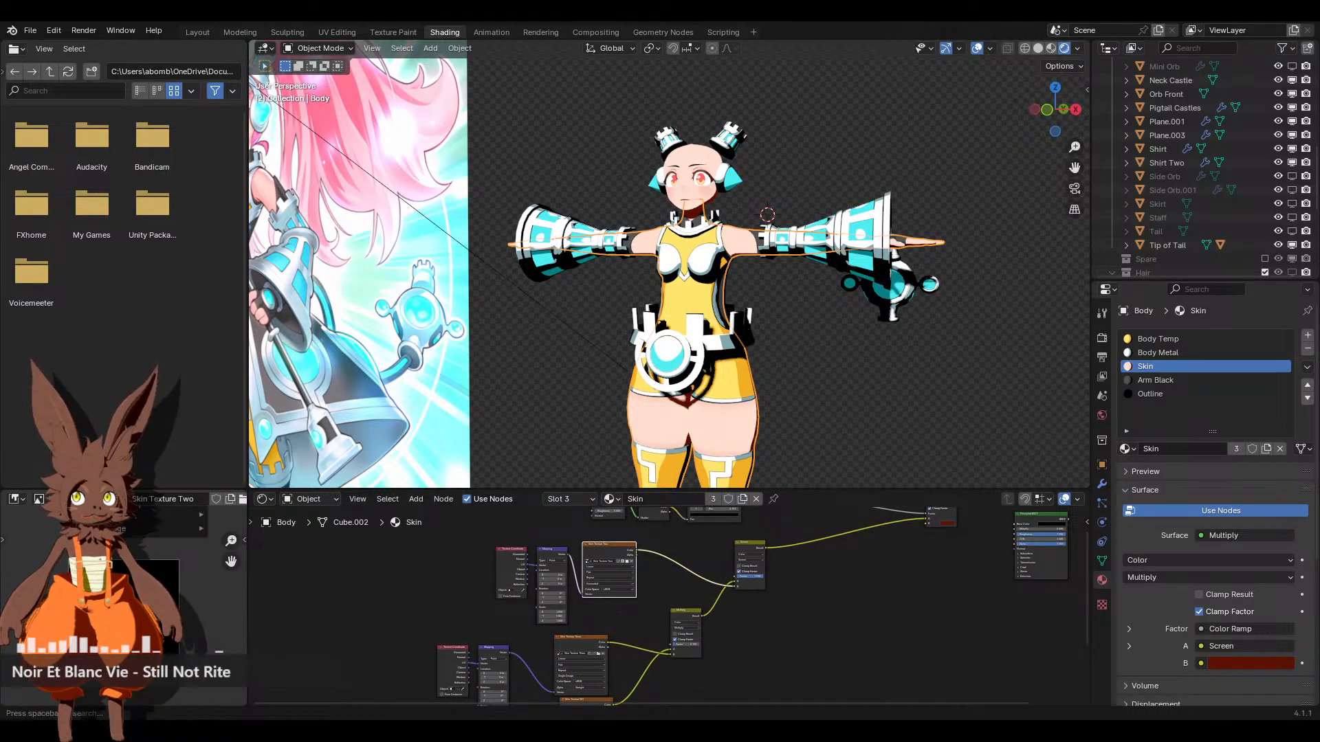
{"action": "mouse_move", "coordinate": [138, 528]}
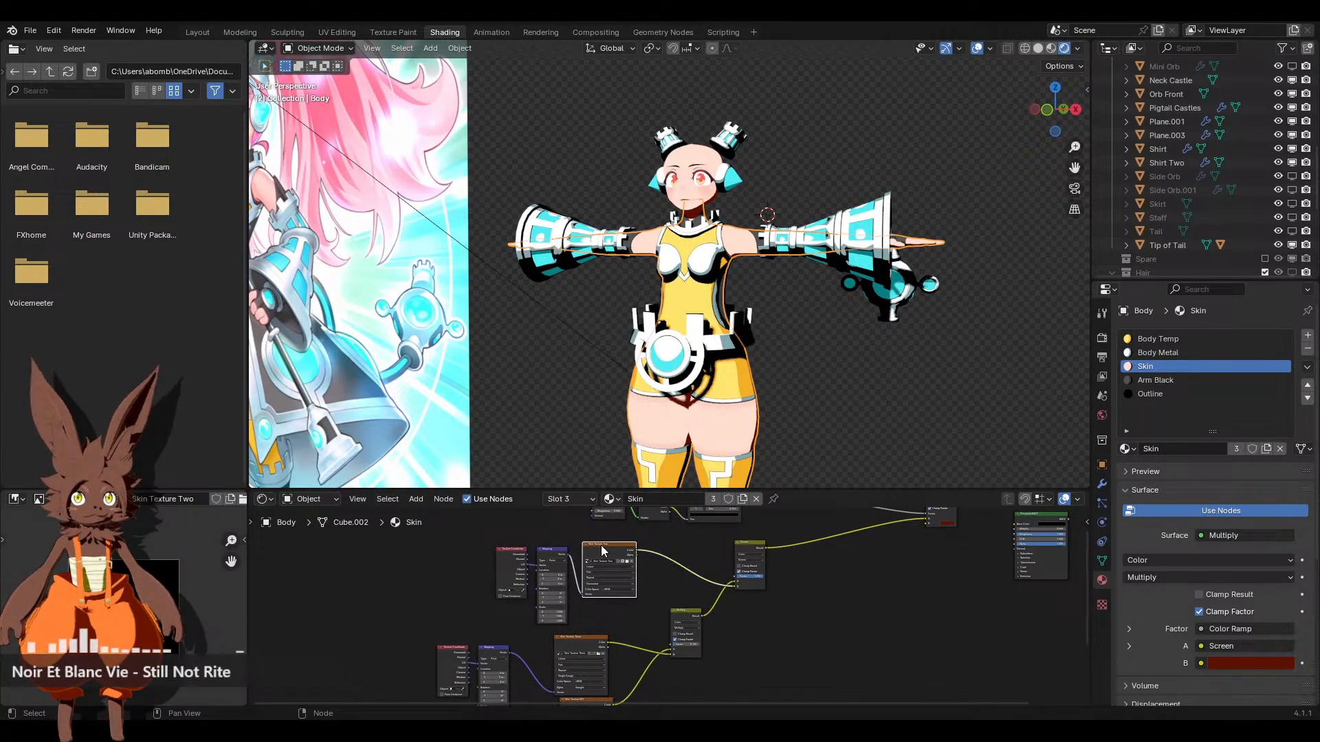
{"action": "left_click", "coordinate": [392, 32]}
Set up the Draw brush with white colour, a 322 px radius and 0.268 strength, facing the leg from the front
{"action": "middle_click_drag", "start_coordinate": [823, 433], "coordinate": [823, 286], "text": "shift"}
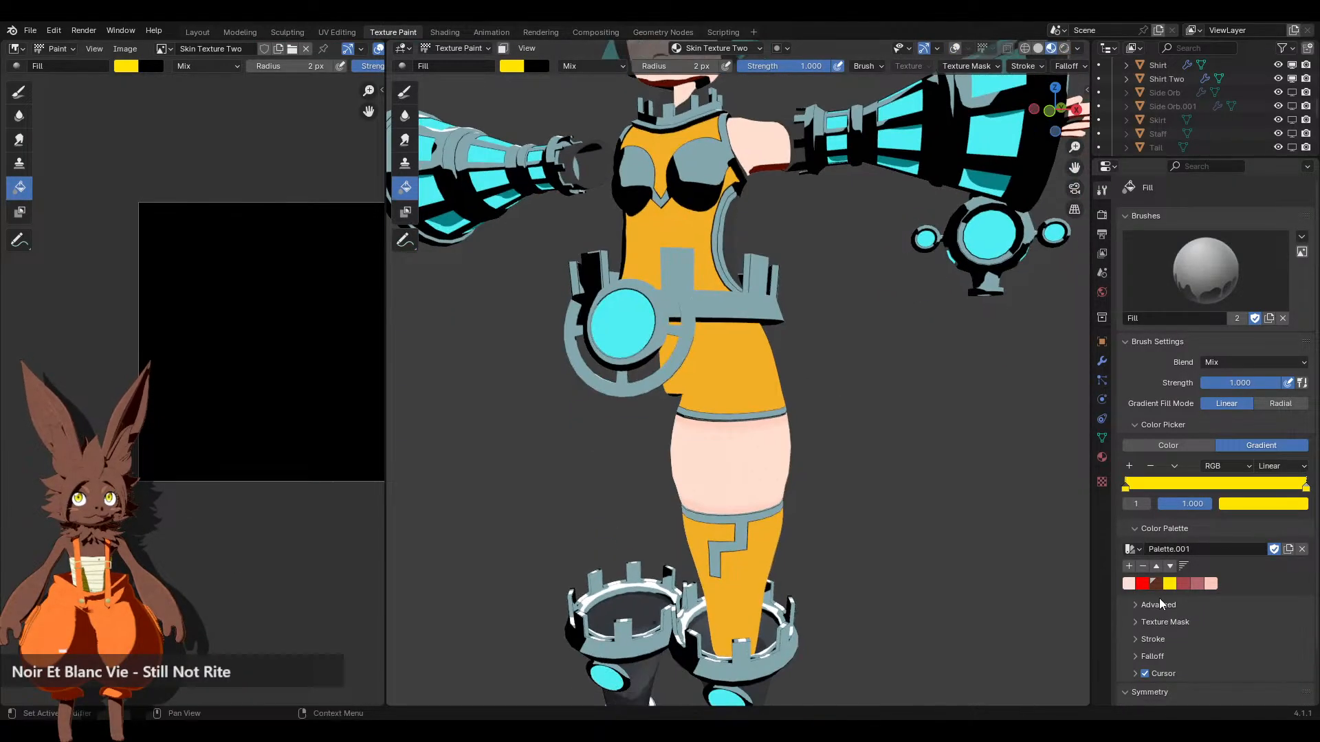
{"action": "left_click", "coordinate": [406, 96]}
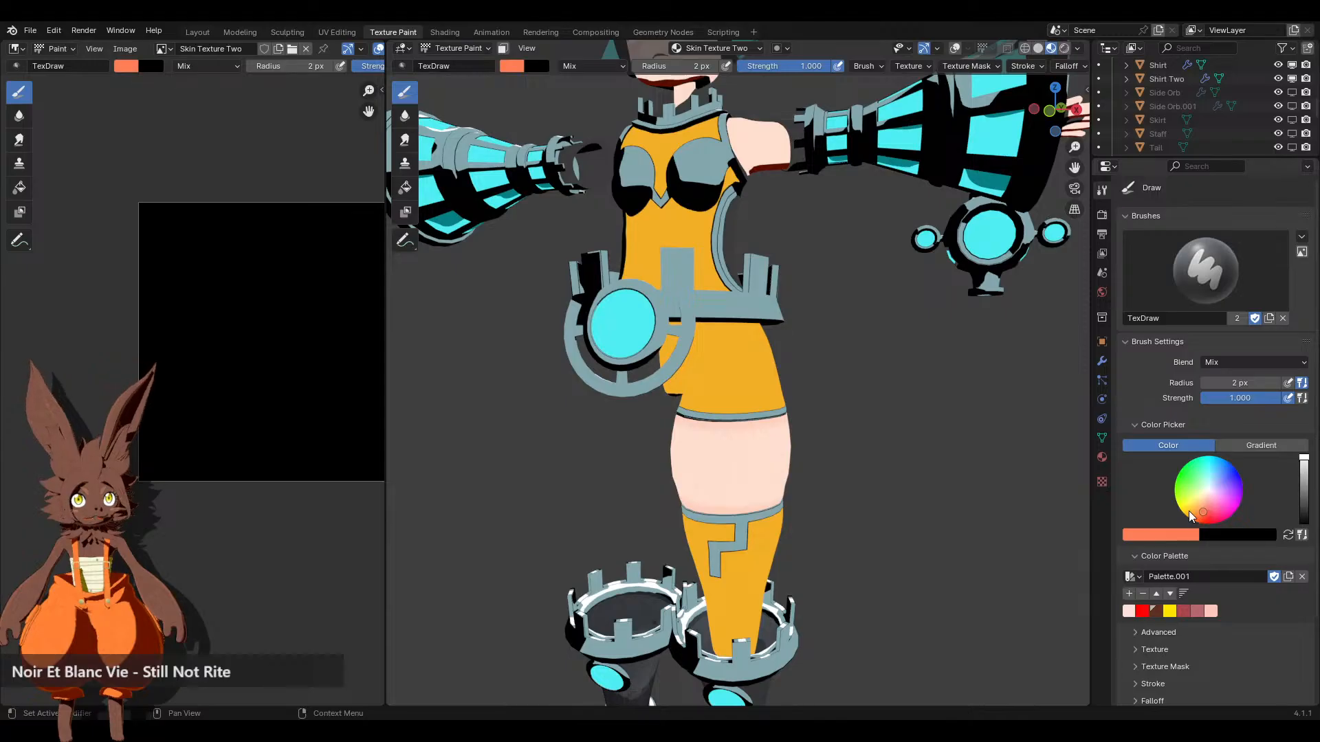
{"action": "left_click", "coordinate": [1047, 104]}
{"action": "scroll", "coordinate": [789, 401], "scroll_direction": "up", "scroll_amount": 6}
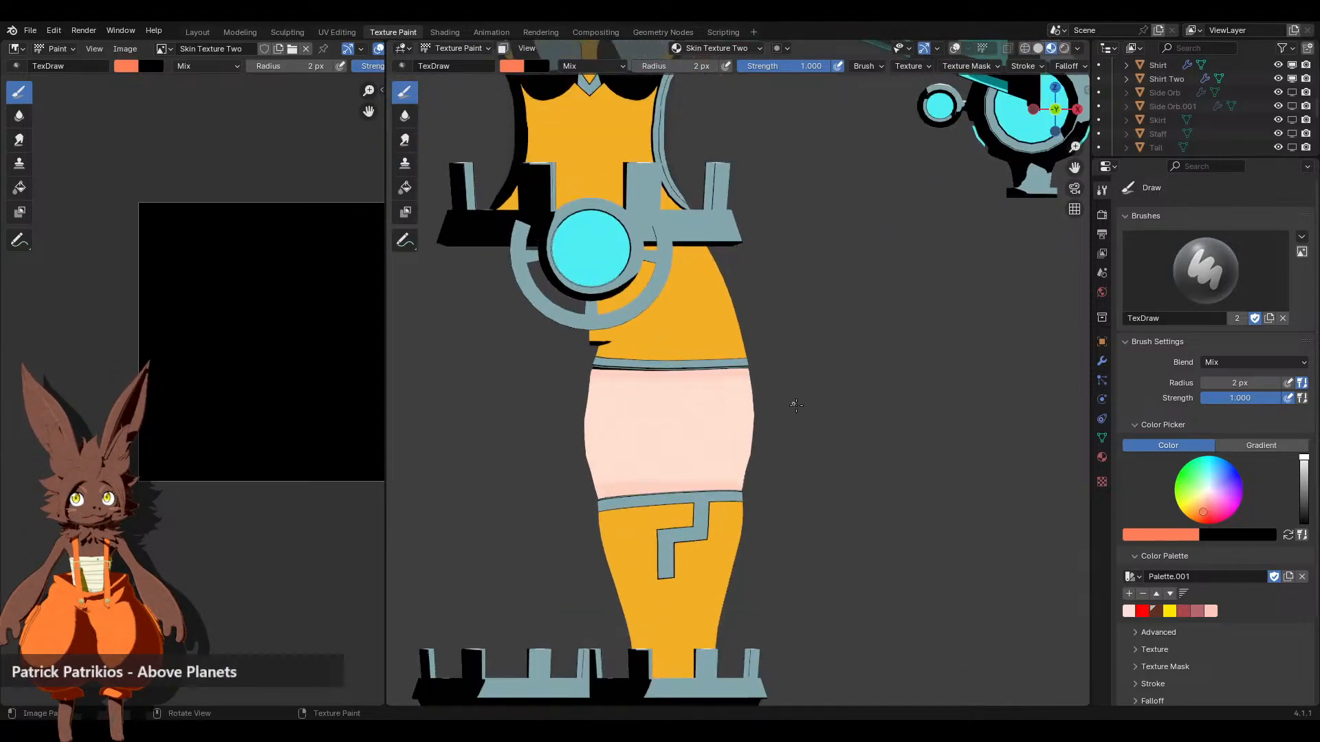
{"action": "scroll", "coordinate": [836, 384], "scroll_direction": "down", "scroll_amount": 4}
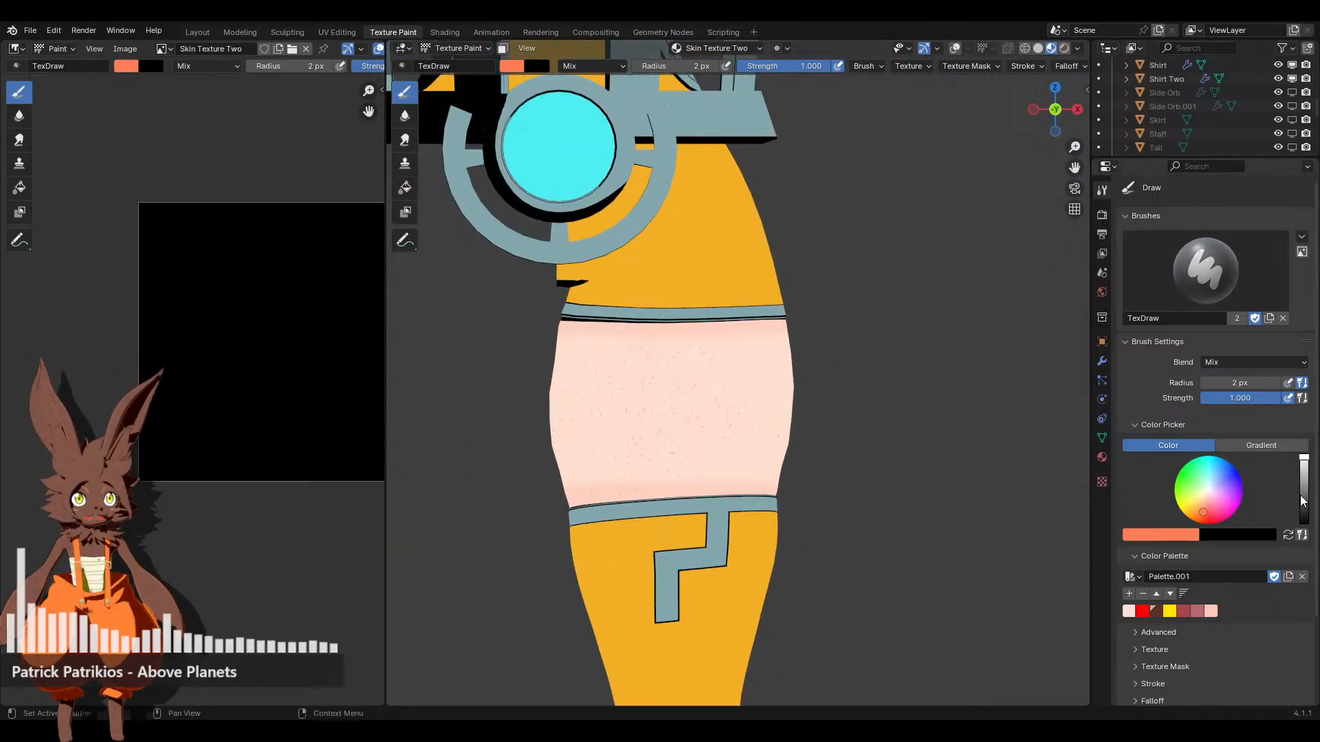
{"action": "left_click", "coordinate": [1186, 534]}
{"action": "left_click_drag", "start_coordinate": [1119, 500], "coordinate": [1043, 500]}
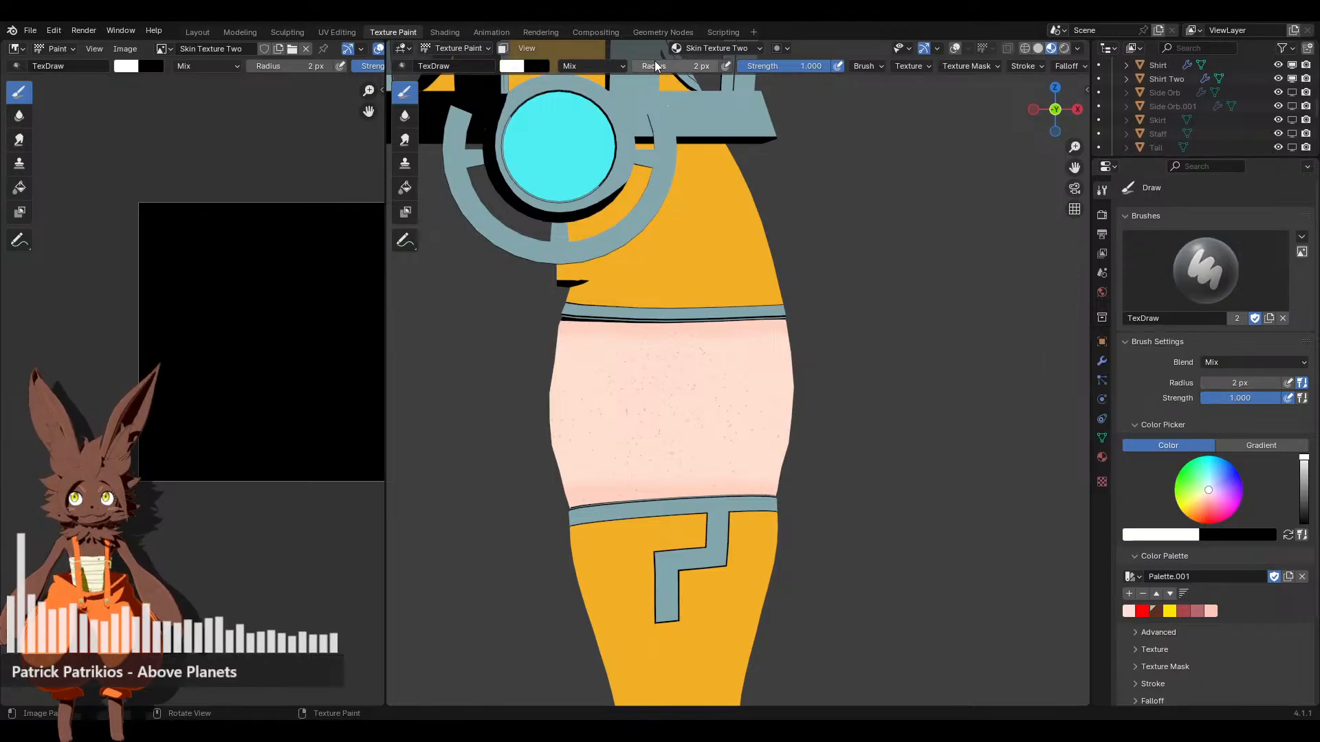
{"action": "left_click_drag", "start_coordinate": [653, 66], "coordinate": [710, 66]}
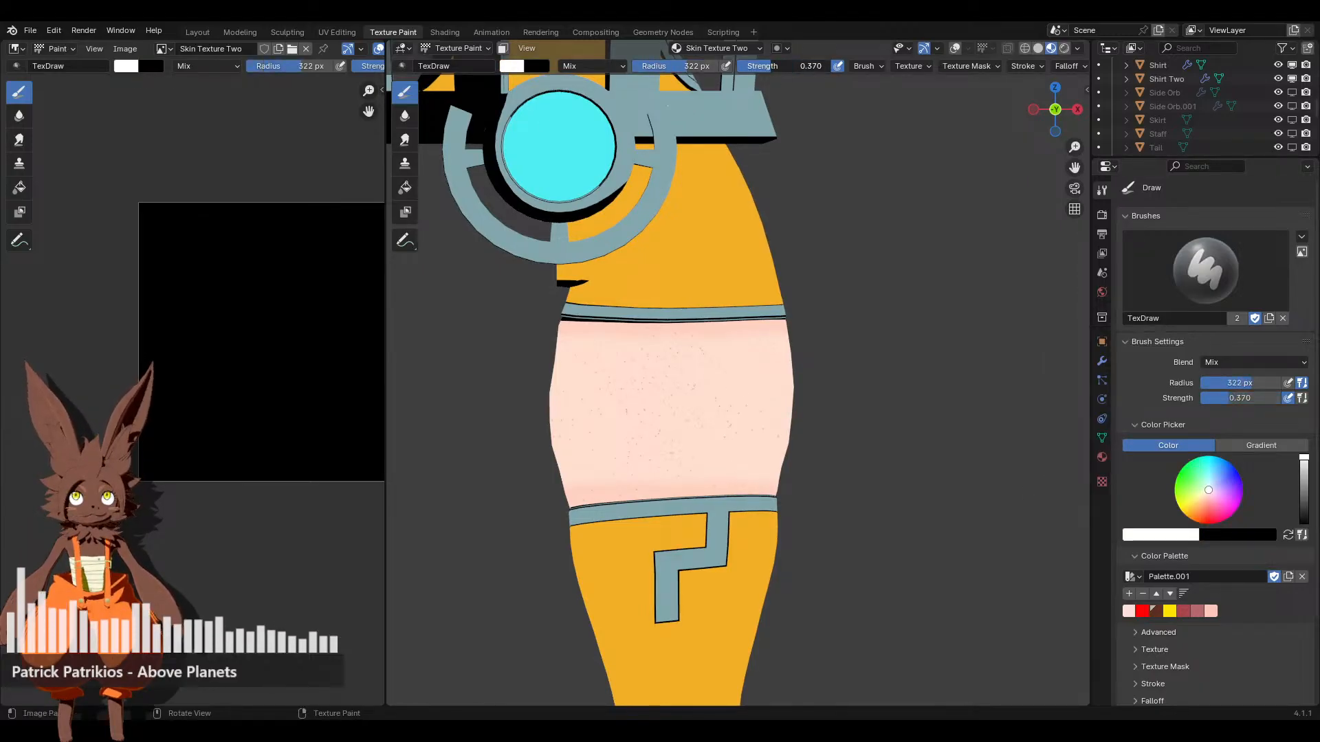
{"action": "left_click_drag", "start_coordinate": [771, 66], "coordinate": [762, 66]}
Try a soft white dab on the bare thigh of Skin Texture Two, and undo it
{"action": "scroll", "coordinate": [775, 374], "scroll_direction": "up", "scroll_amount": 2}
{"action": "middle_click_drag", "start_coordinate": [660, 385], "coordinate": [713, 368], "text": "shift"}
{"action": "scroll", "coordinate": [742, 368], "scroll_direction": "up", "scroll_amount": 2}
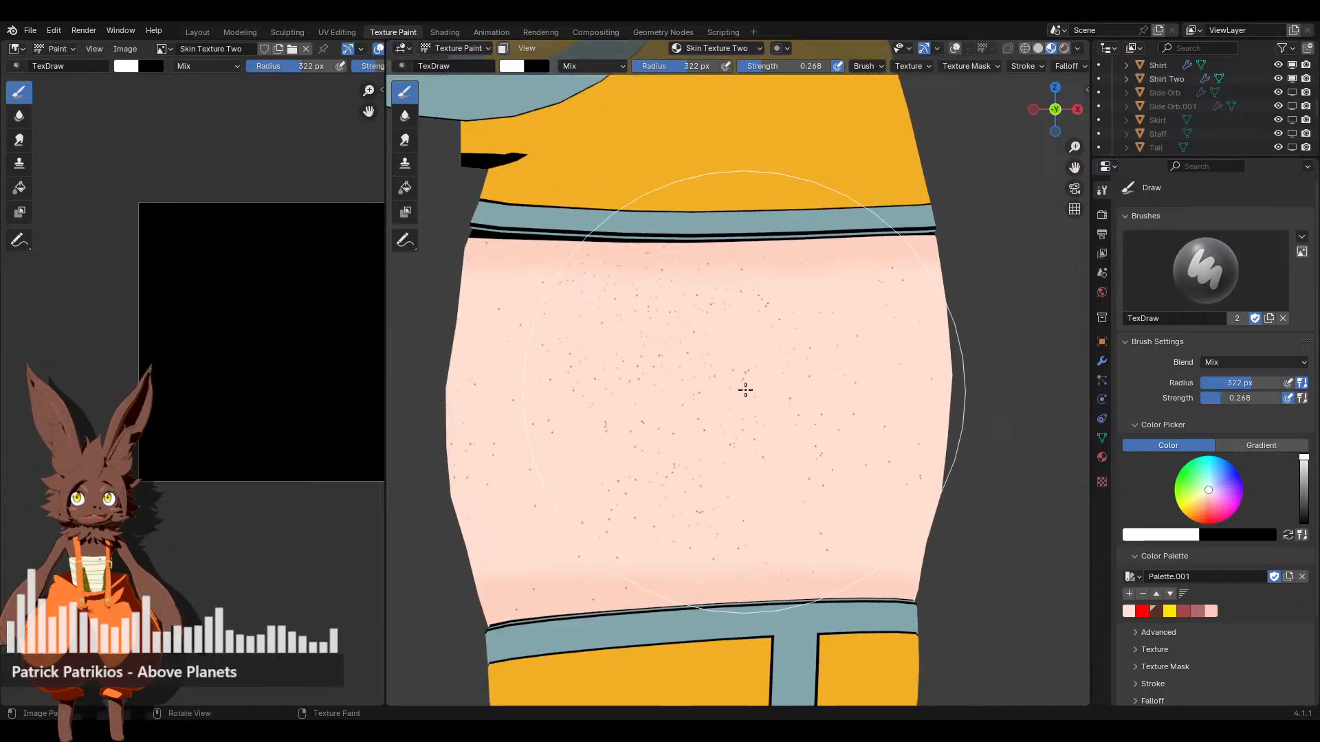
{"action": "left_click", "coordinate": [747, 491]}
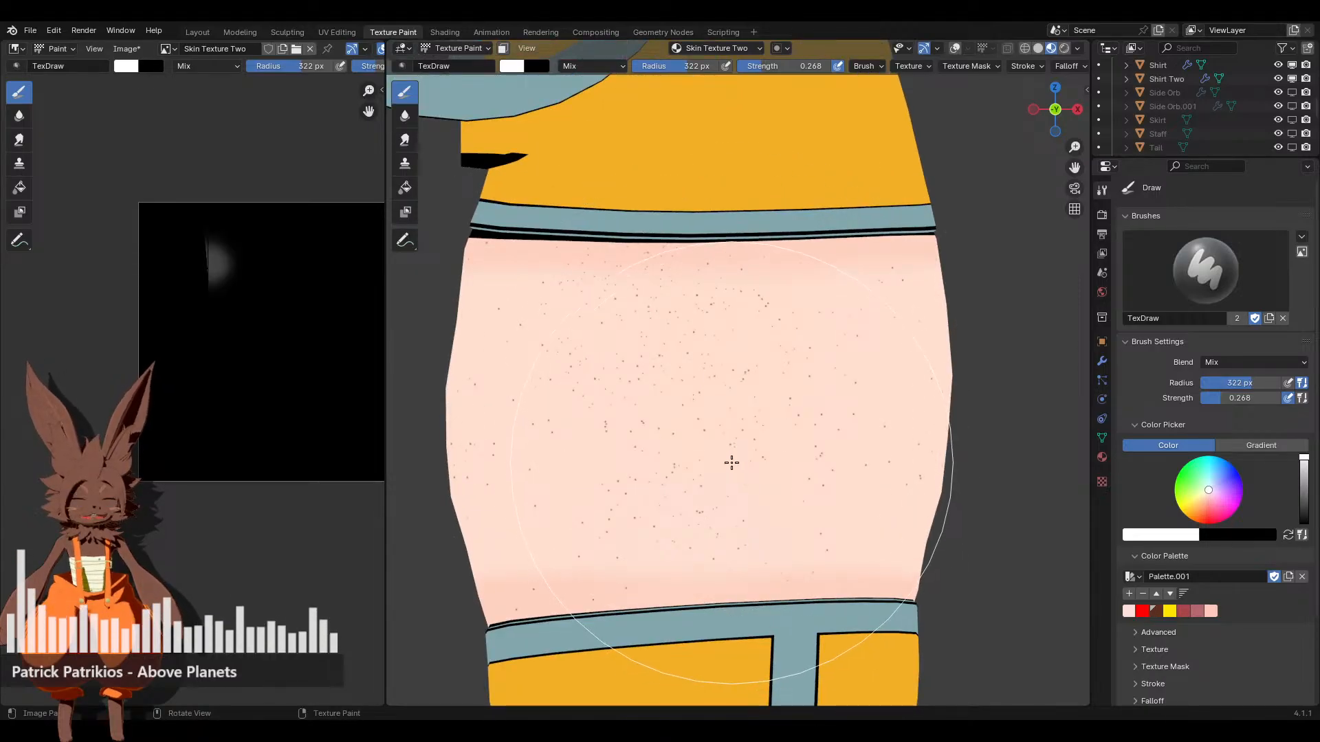
{"action": "key", "text": "ctrl+z"}
Dab soft white highlights onto the upper part of the bare thigh
{"action": "scroll", "coordinate": [763, 444], "scroll_direction": "up", "scroll_amount": 1}
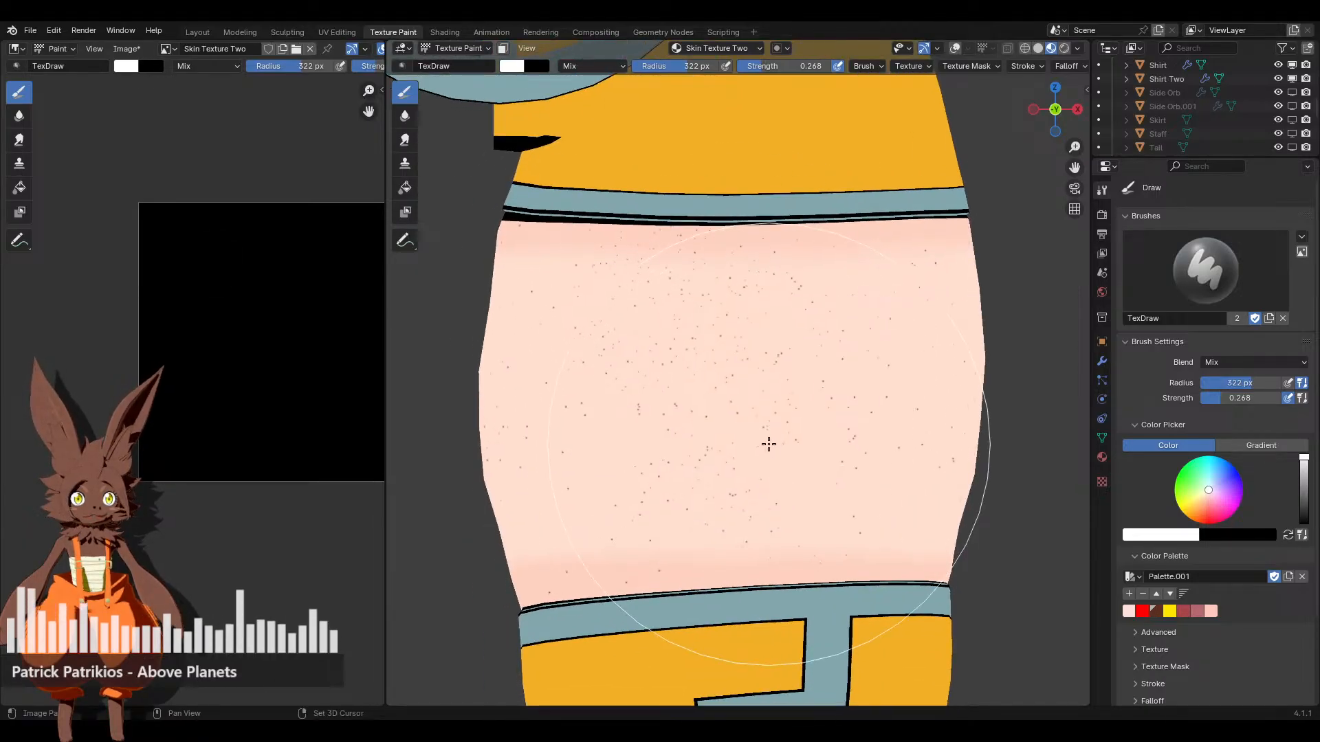
{"action": "scroll", "coordinate": [765, 434], "scroll_direction": "up", "scroll_amount": 1}
{"action": "left_click", "coordinate": [769, 376]}
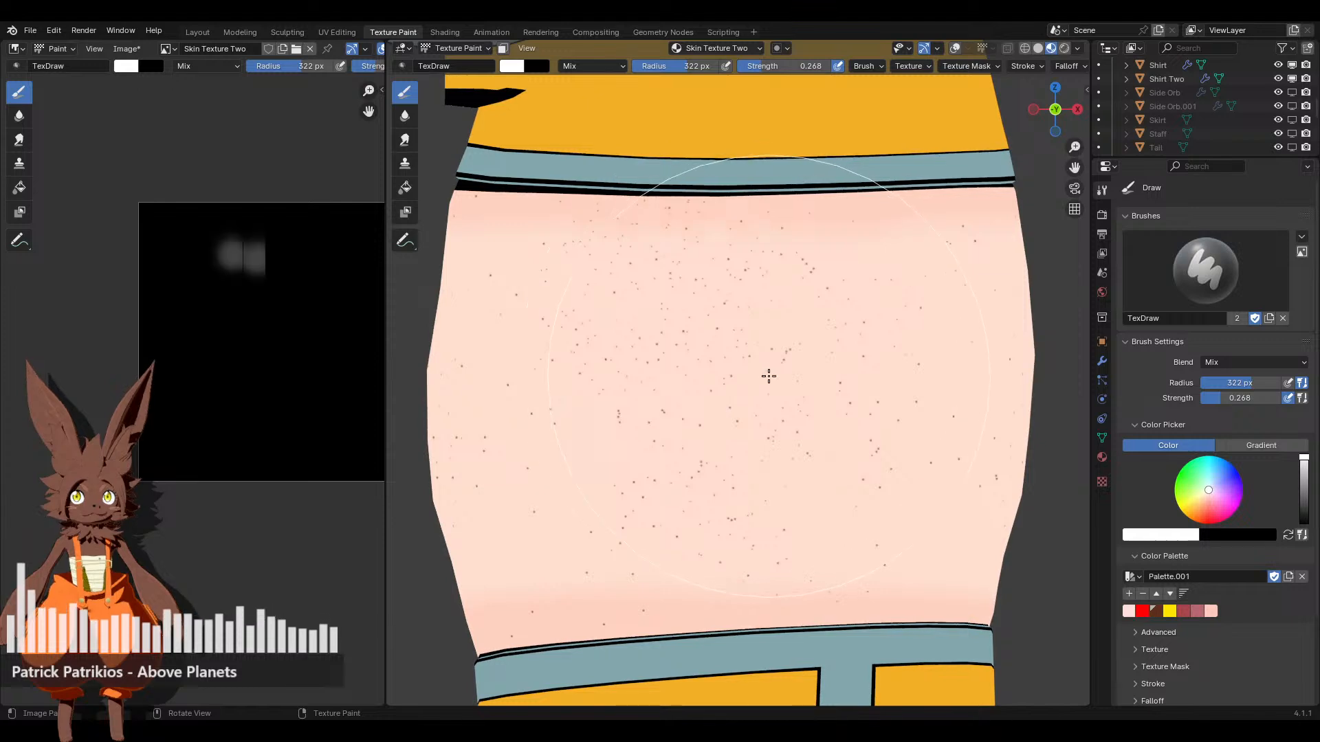
{"action": "scroll", "coordinate": [766, 398], "scroll_direction": "up", "scroll_amount": 1}
Build up further soft white highlight strokes over the middle and lower part of the bare thigh
{"action": "left_click", "coordinate": [773, 444]}
{"action": "scroll", "coordinate": [772, 435], "scroll_direction": "up", "scroll_amount": 1}
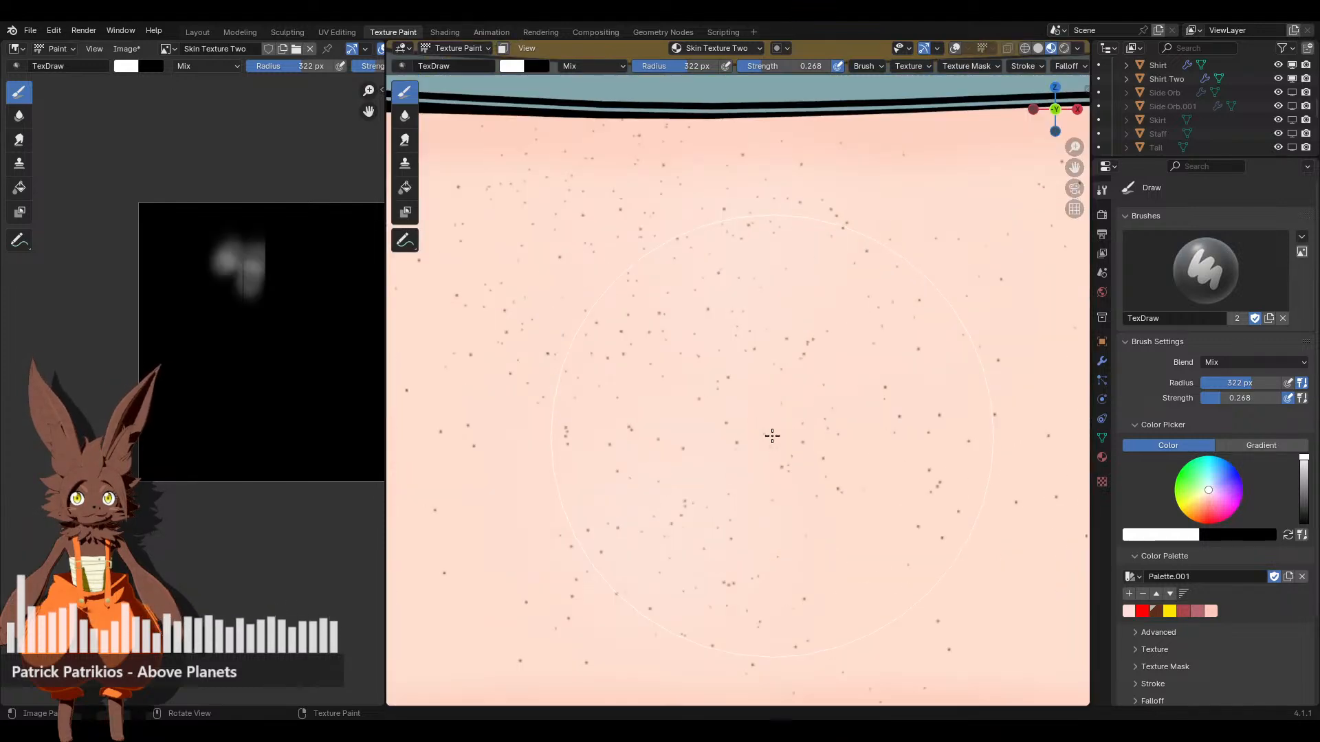
{"action": "scroll", "coordinate": [775, 388], "scroll_direction": "down", "scroll_amount": 4}
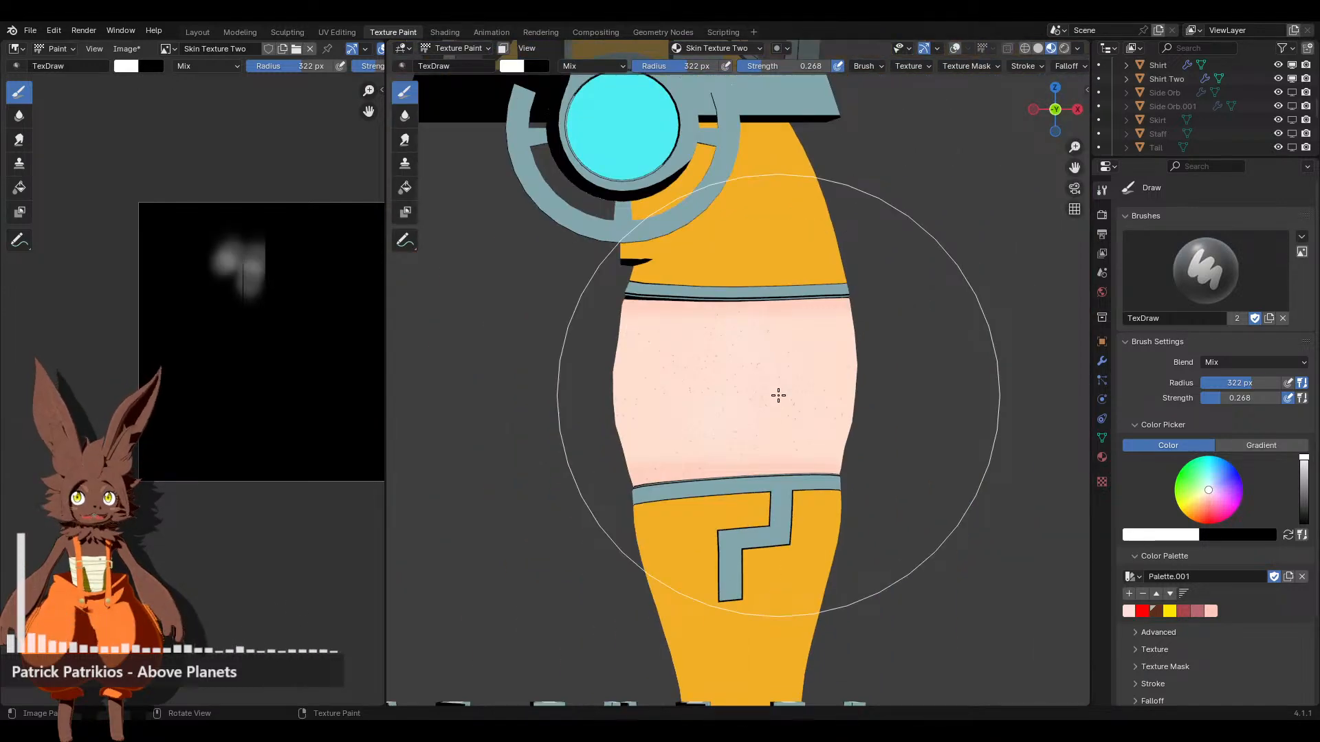
{"action": "scroll", "coordinate": [866, 516], "scroll_direction": "up", "scroll_amount": 5}
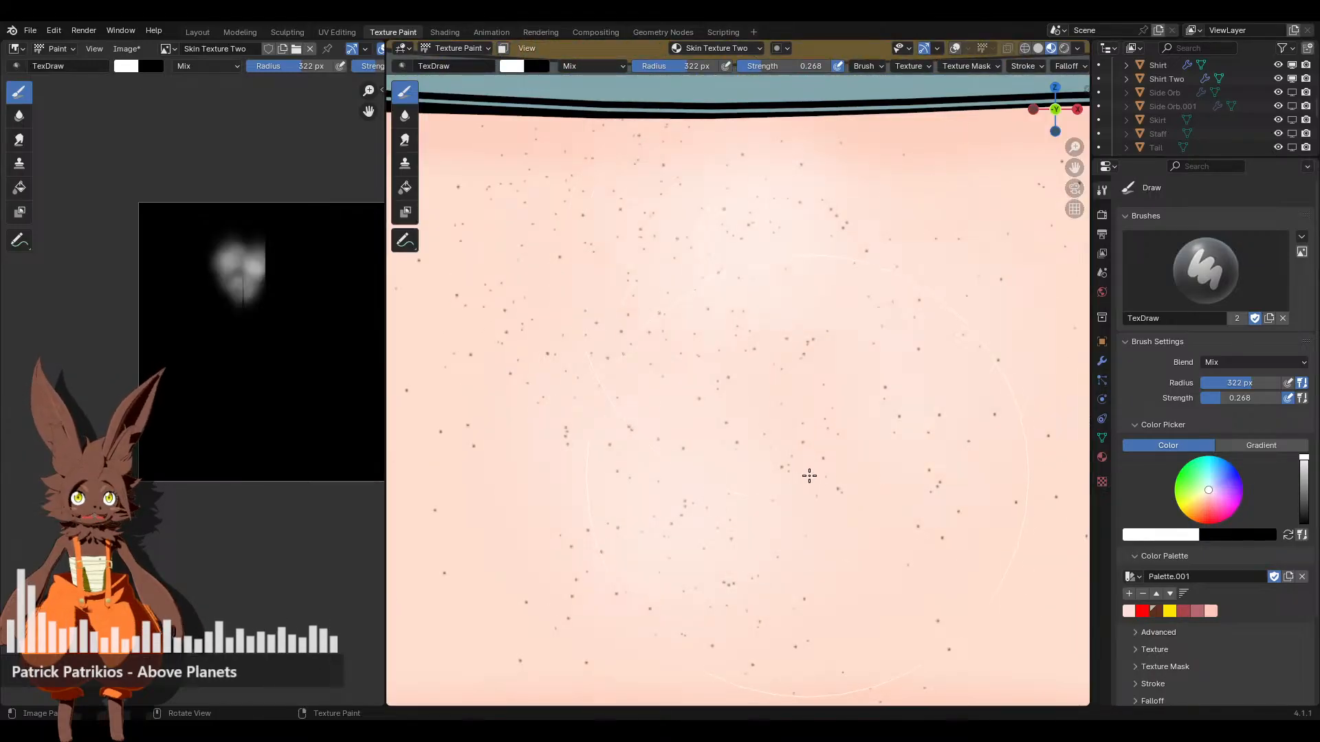
Inspect the thigh highlight from other angles, return to the front view, and undo the latest highlight strokes
{"action": "scroll", "coordinate": [791, 447], "scroll_direction": "down", "scroll_amount": 6}
{"action": "scroll", "coordinate": [804, 406], "scroll_direction": "down", "scroll_amount": 5}
{"action": "scroll", "coordinate": [786, 387], "scroll_direction": "up", "scroll_amount": 4}
{"action": "middle_click_drag", "start_coordinate": [801, 382], "coordinate": [824, 415]}
{"action": "scroll", "coordinate": [828, 424], "scroll_direction": "up", "scroll_amount": 4}
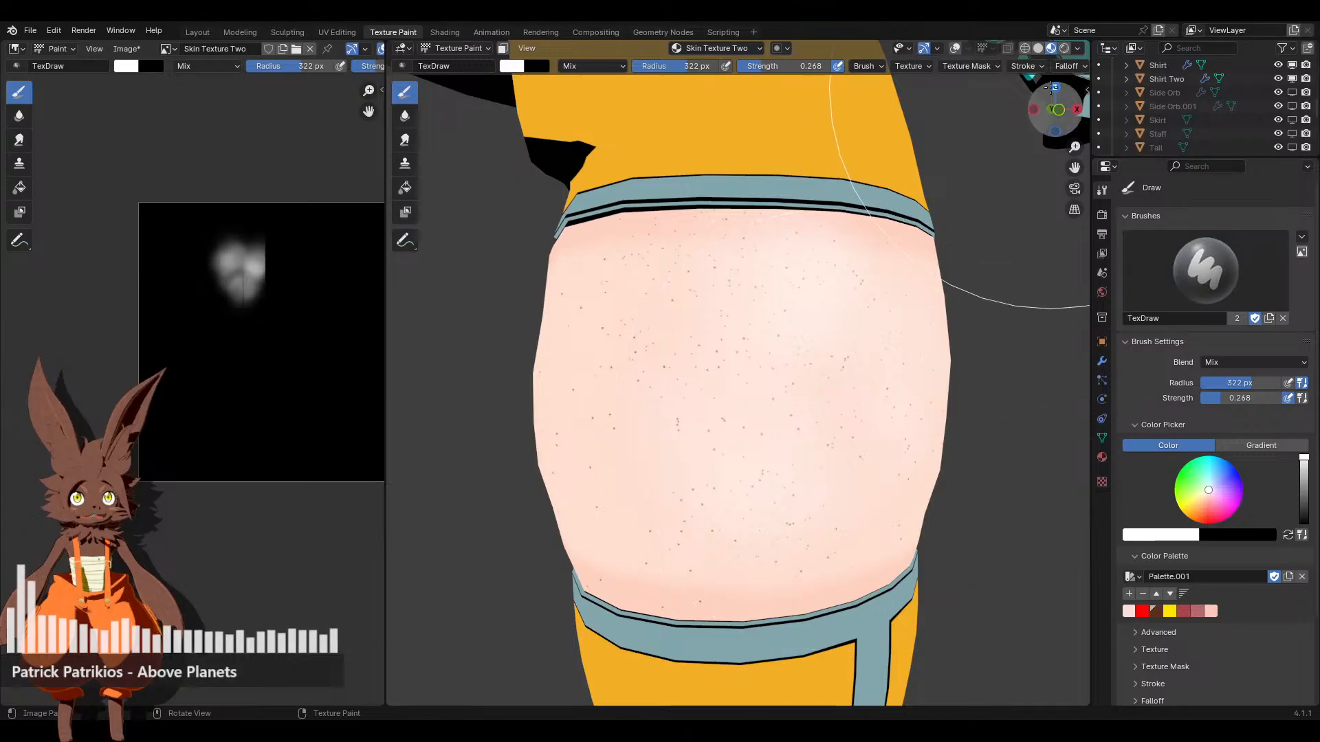
{"action": "left_click", "coordinate": [1058, 110]}
{"action": "left_click", "coordinate": [1024, 67]}
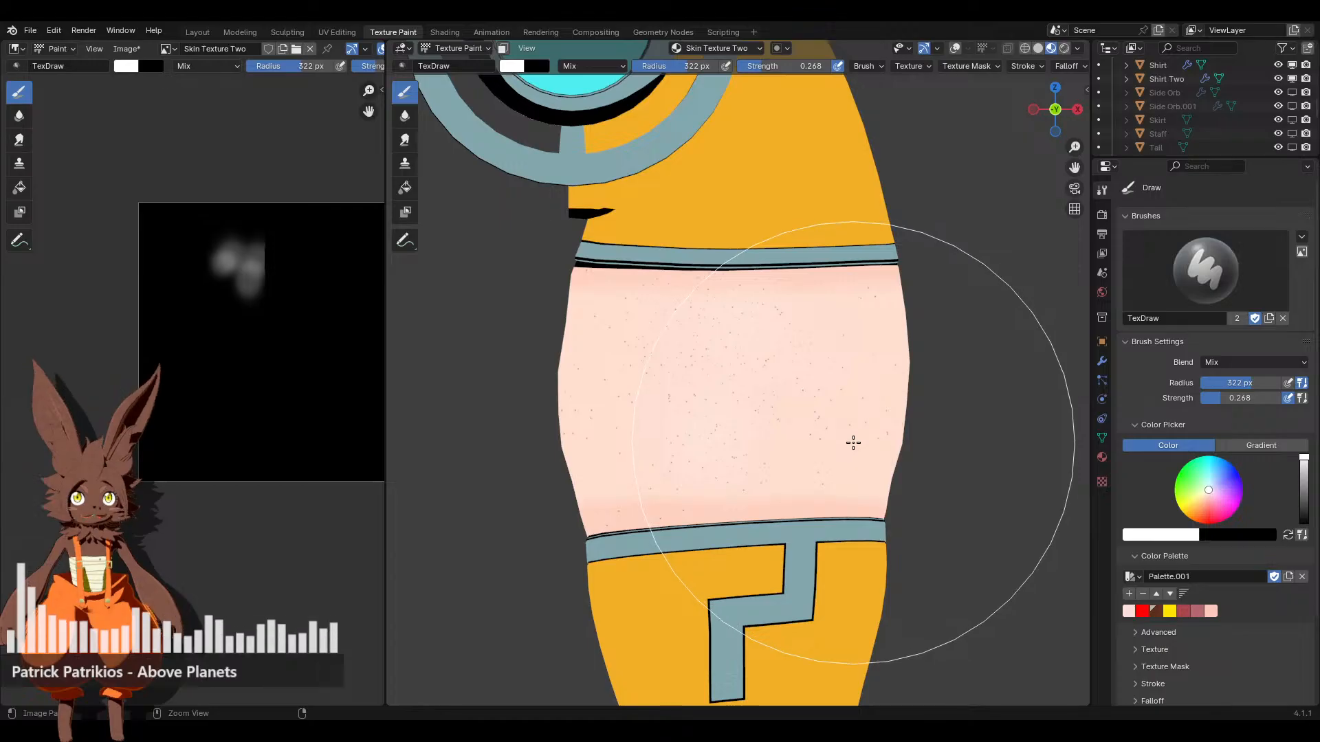
{"action": "scroll", "coordinate": [813, 444], "scroll_direction": "up", "scroll_amount": 3}
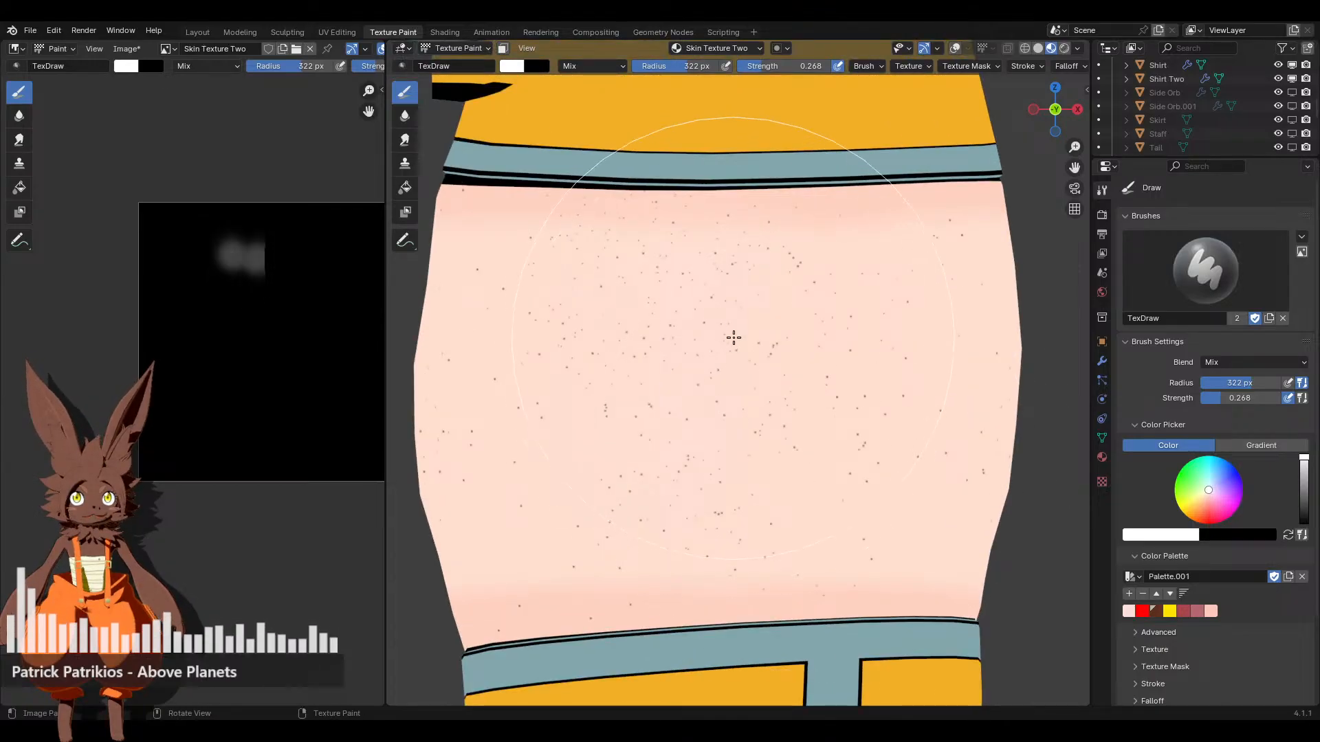
Paint a soft white highlight down the middle of the bare thigh and save the file
{"action": "left_click_drag", "start_coordinate": [734, 337], "coordinate": [742, 472]}
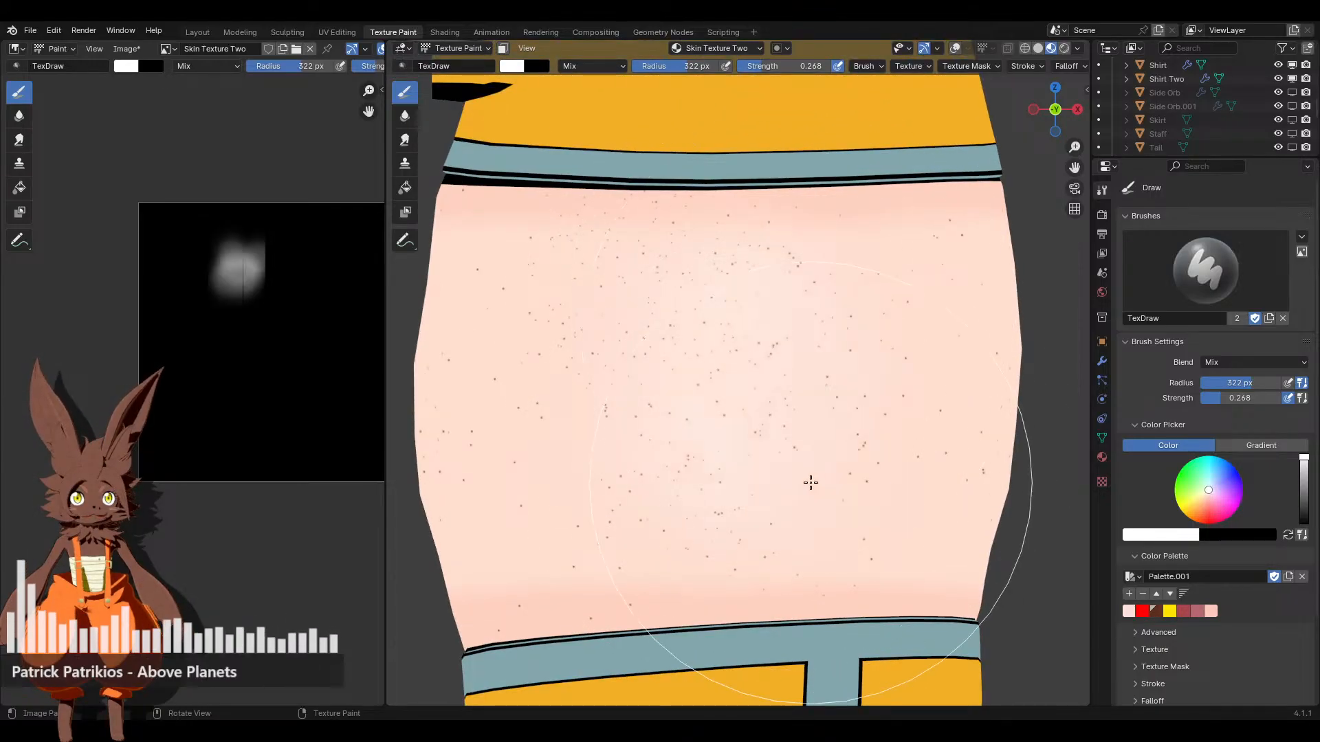
{"action": "scroll", "coordinate": [810, 481], "scroll_direction": "down", "scroll_amount": 4}
{"action": "mouse_move", "coordinate": [804, 464]}
{"action": "middle_mouse_down"}
{"action": "mouse_move", "coordinate": [776, 431]}
{"action": "mouse_move", "coordinate": [695, 427]}
{"action": "mouse_move", "coordinate": [813, 427]}
{"action": "mouse_move", "coordinate": [534, 452]}
{"action": "mouse_move", "coordinate": [875, 478]}
{"action": "middle_mouse_up"}
{"action": "scroll", "coordinate": [828, 439], "scroll_direction": "down", "scroll_amount": 4}
{"action": "scroll", "coordinate": [816, 440], "scroll_direction": "up", "scroll_amount": 5}
{"action": "key", "text": "ctrl+s"}
{"action": "scroll", "coordinate": [791, 437], "scroll_direction": "down", "scroll_amount": 3}
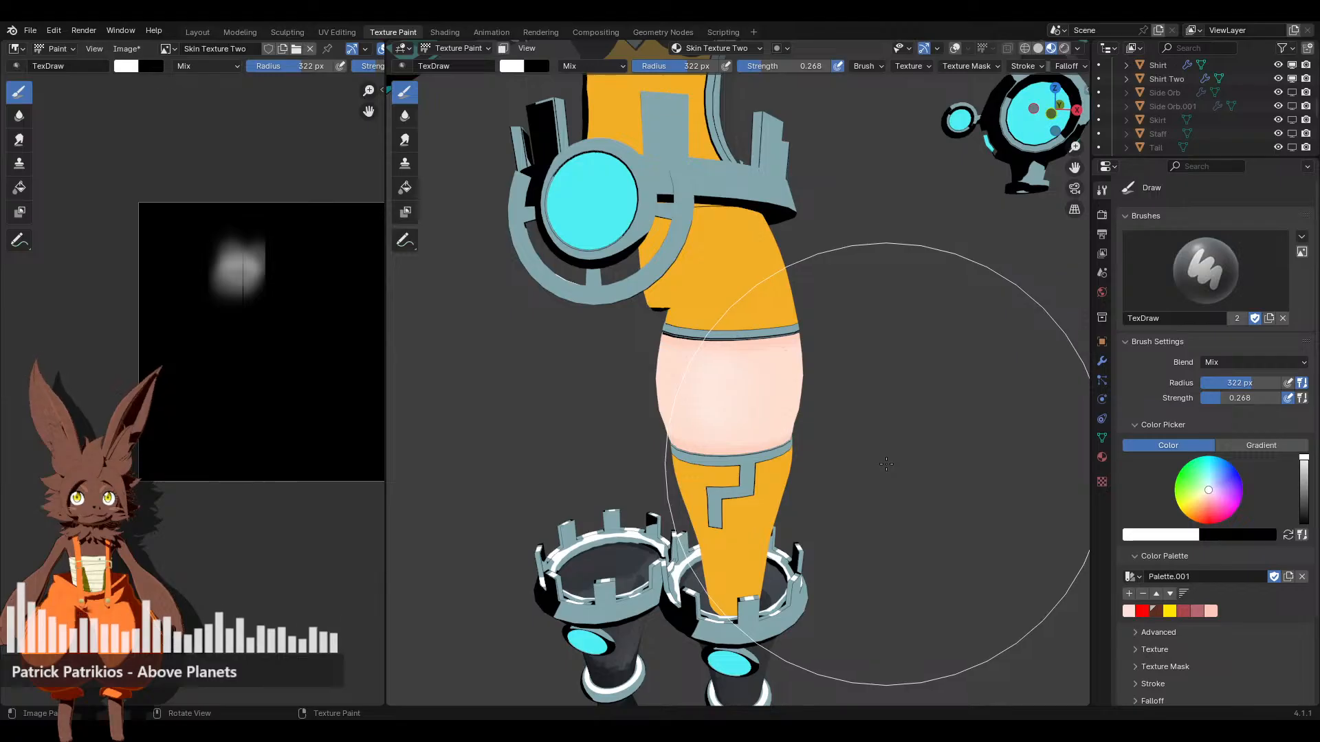
Save the painted Skin Texture Two image and the file
{"action": "middle_click_drag", "start_coordinate": [782, 495], "coordinate": [733, 433]}
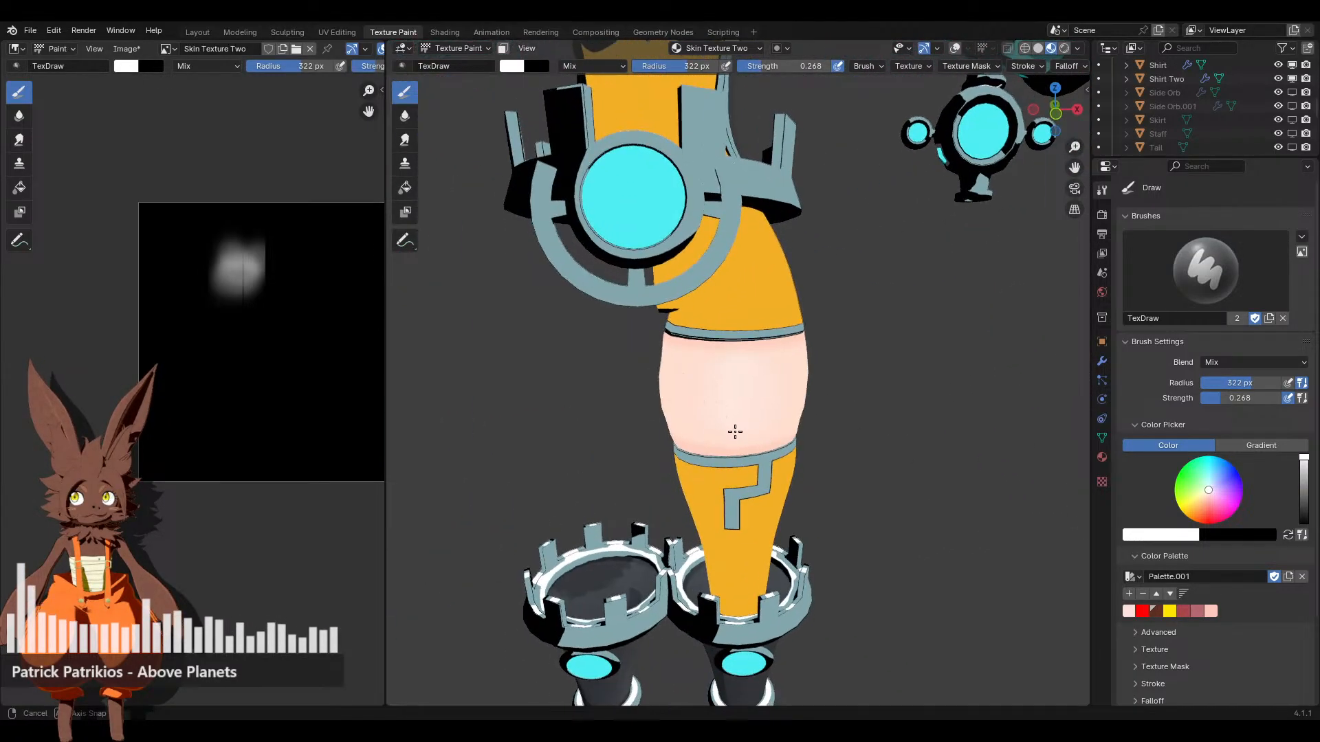
{"action": "left_click", "coordinate": [125, 49]}
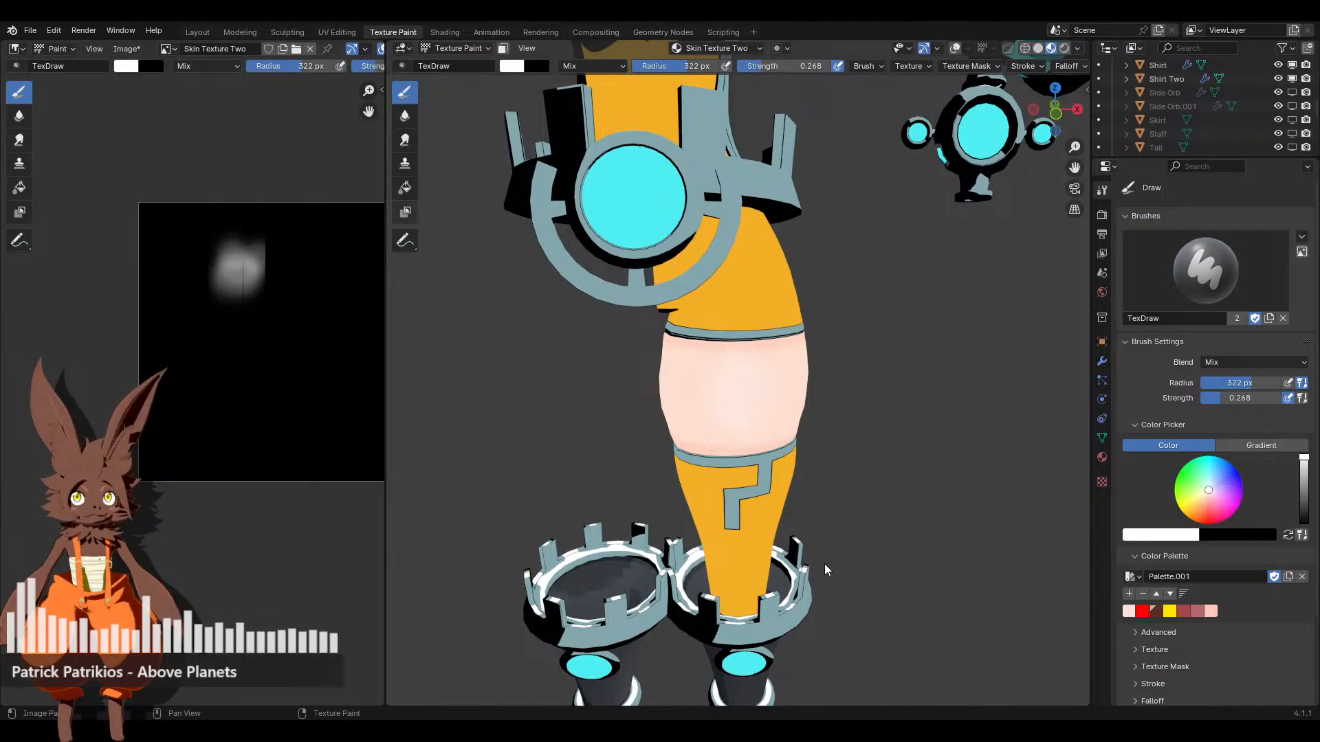
{"action": "key", "text": "ctrl+s"}
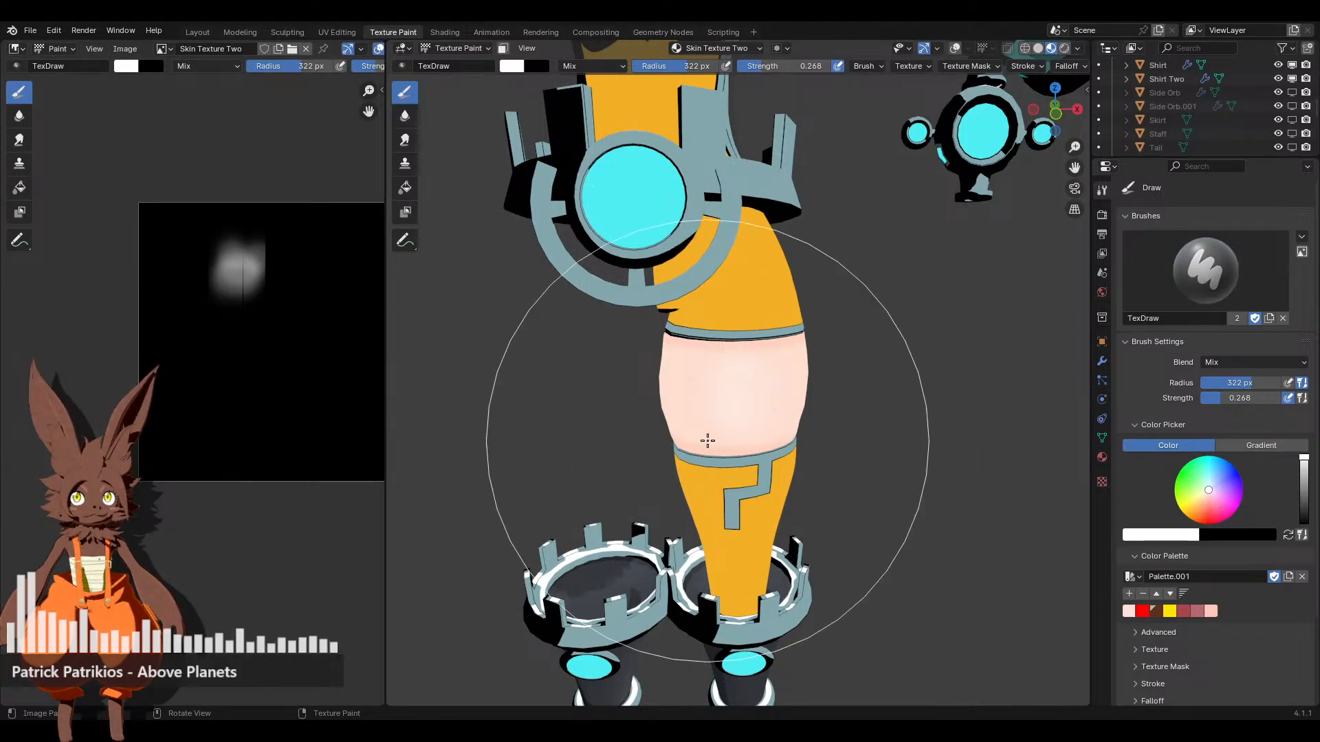
Choose the light pink palette swatch and make Skin Texture.001 the active paint texture through its image node in the Skin material
{"action": "scroll", "coordinate": [745, 430], "scroll_direction": "down", "scroll_amount": 1}
{"action": "middle_click_drag", "start_coordinate": [710, 162], "coordinate": [707, 475], "text": "shift"}
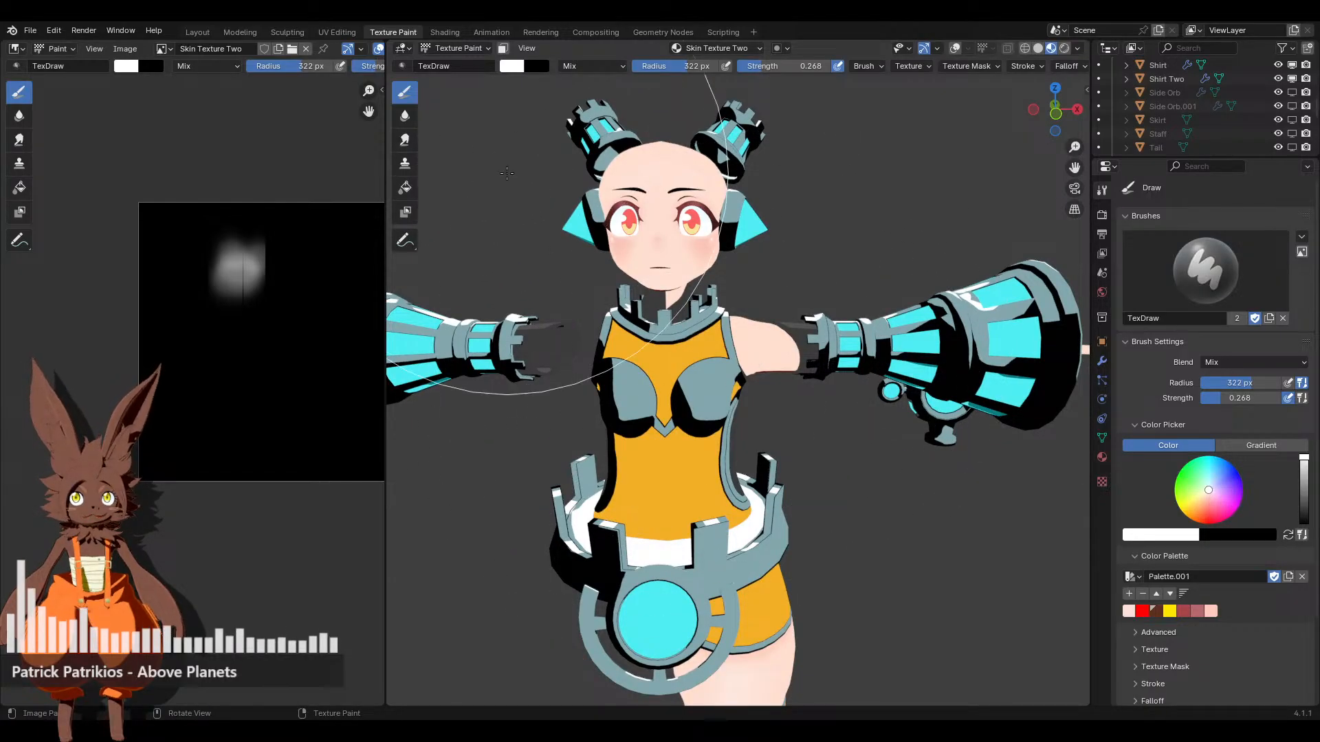
{"action": "left_click", "coordinate": [1211, 611]}
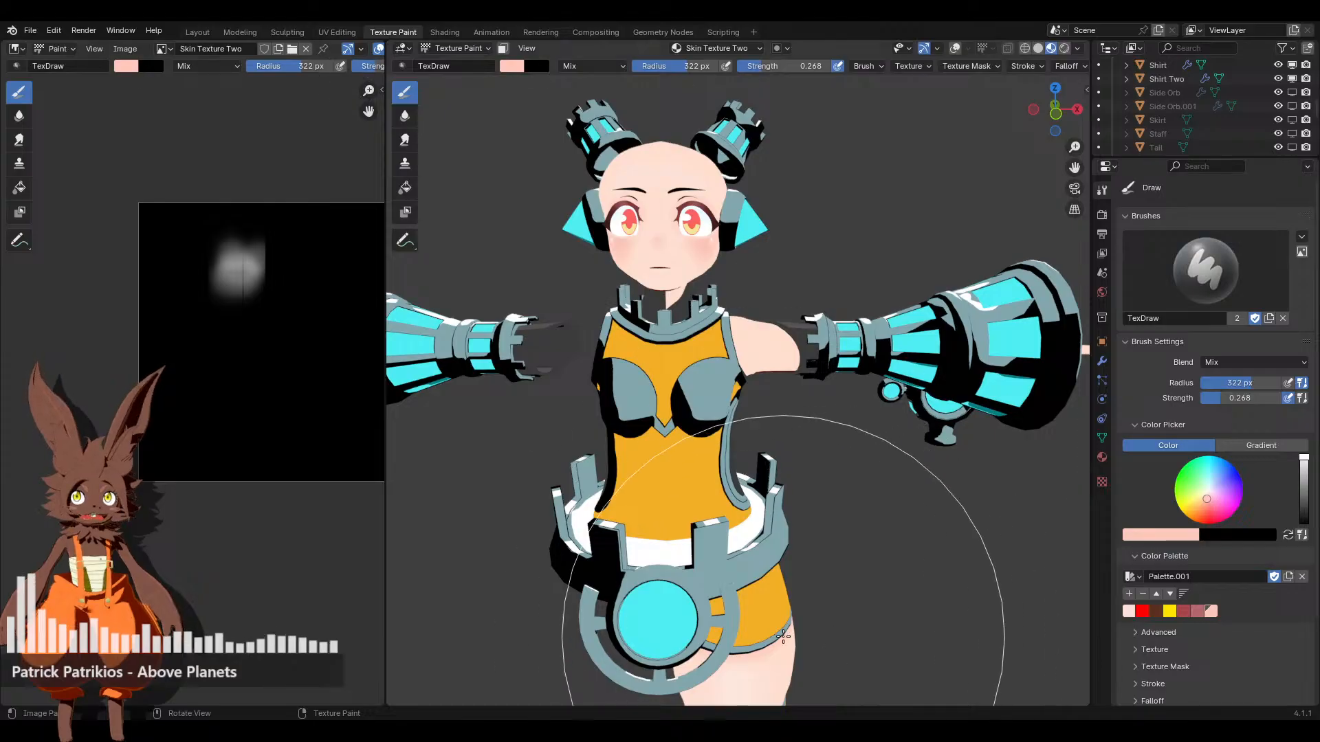
{"action": "left_click", "coordinate": [446, 32]}
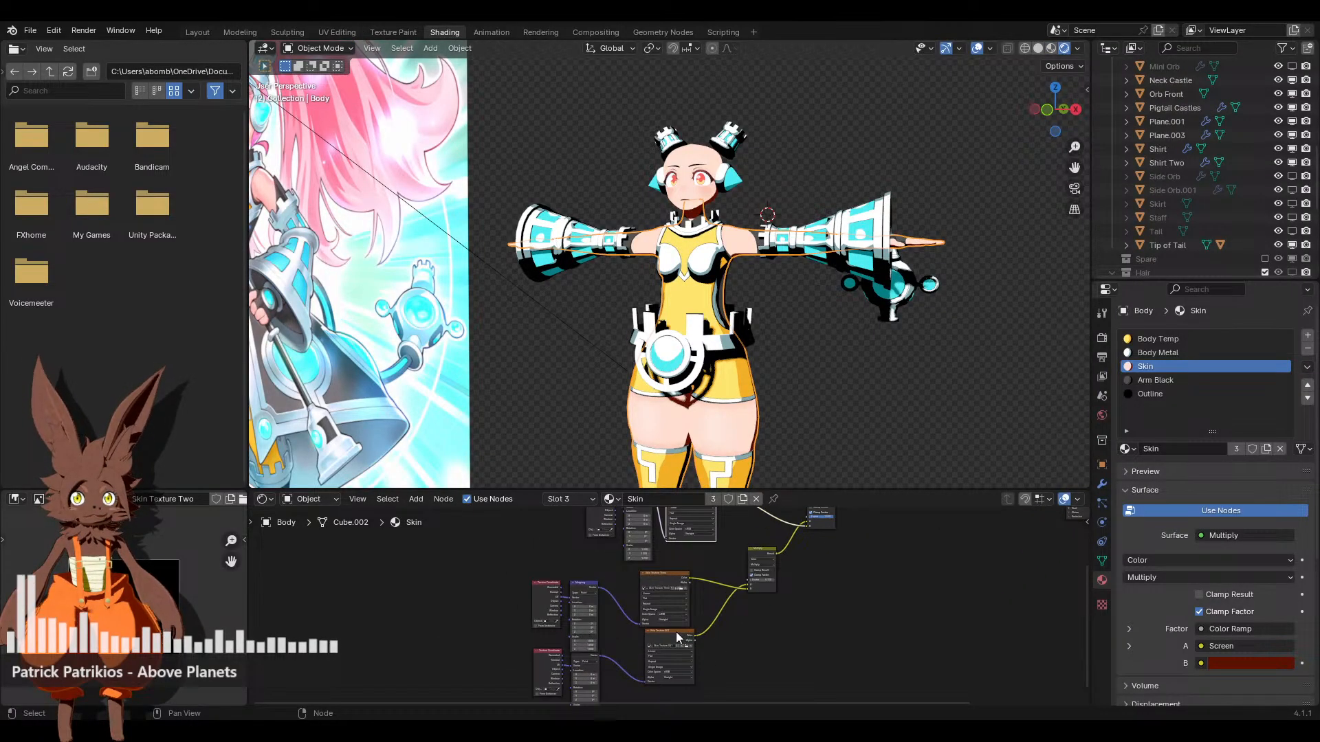
{"action": "left_click", "coordinate": [677, 638]}
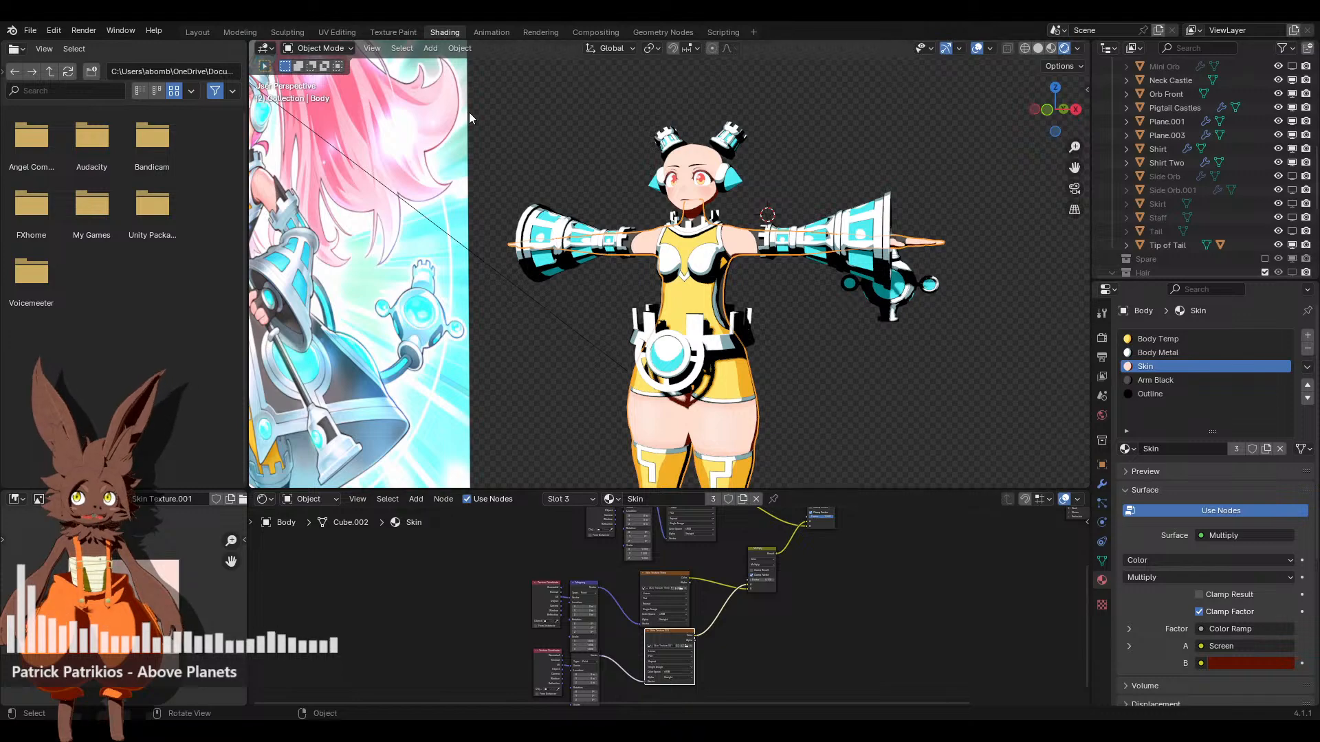
{"action": "left_click", "coordinate": [393, 32]}
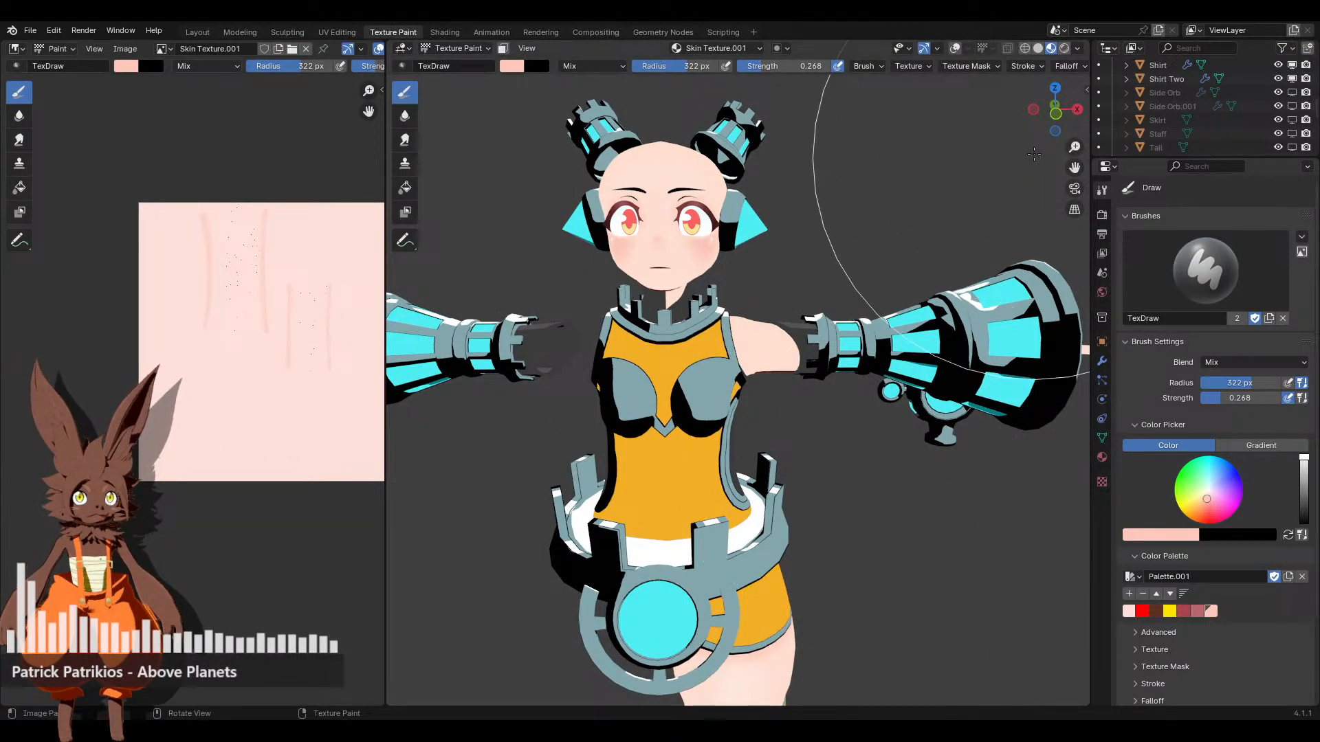
Face the character from the front, mix a slightly lighter pink, and add it to Palette.001 as a new swatch
{"action": "left_click", "coordinate": [1056, 112]}
{"action": "scroll", "coordinate": [695, 539], "scroll_direction": "up", "scroll_amount": 3}
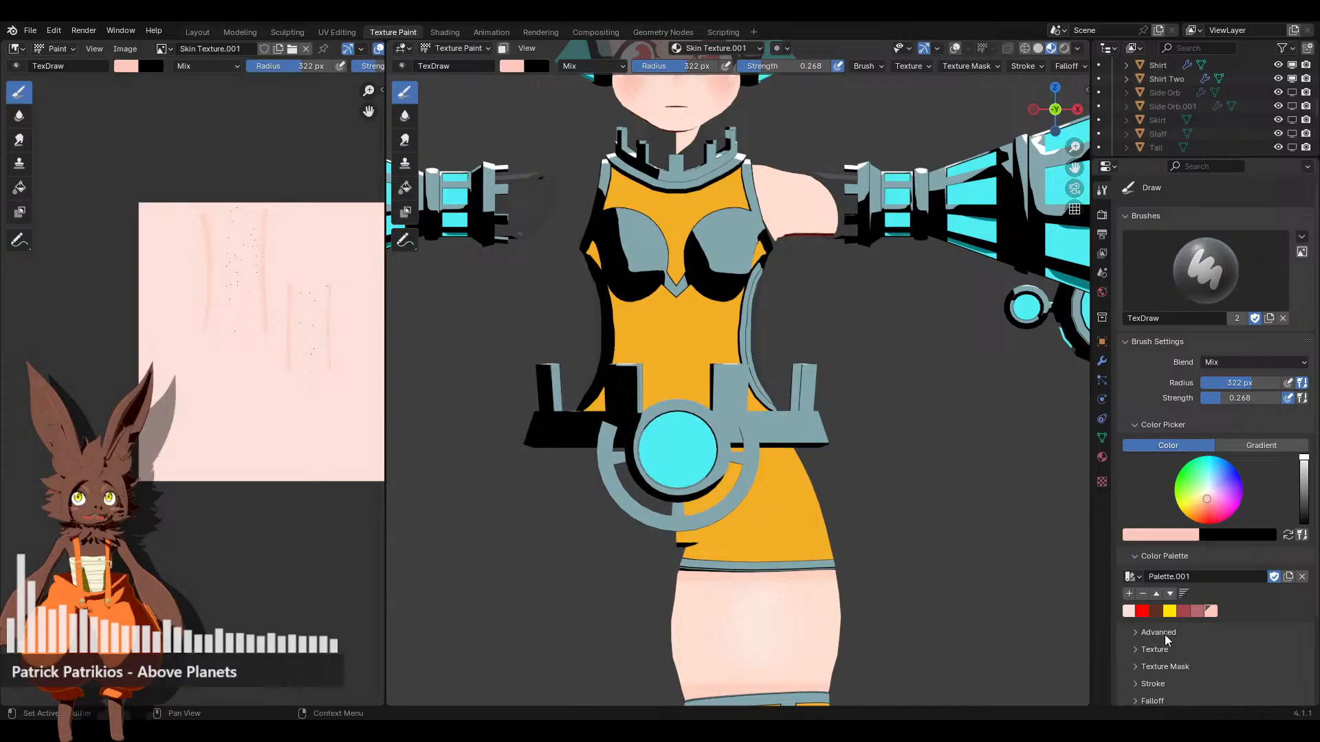
{"action": "left_click", "coordinate": [1128, 611]}
{"action": "left_click", "coordinate": [1182, 537]}
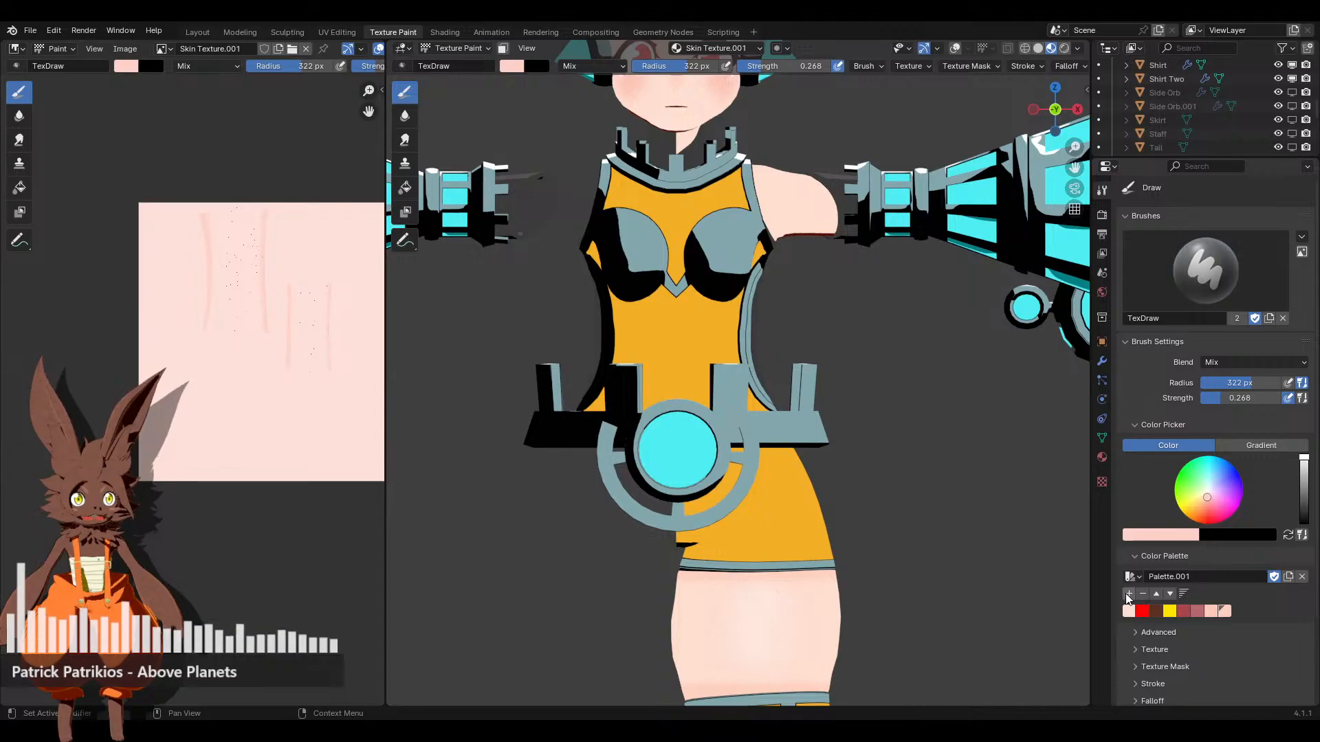
Zoom in on the bare upper arm and set the brush to a 41 px radius and full strength of 1.000
{"action": "middle_click_drag", "start_coordinate": [786, 347], "coordinate": [739, 478], "text": "shift"}
{"action": "scroll", "coordinate": [739, 478], "scroll_direction": "up", "scroll_amount": 4}
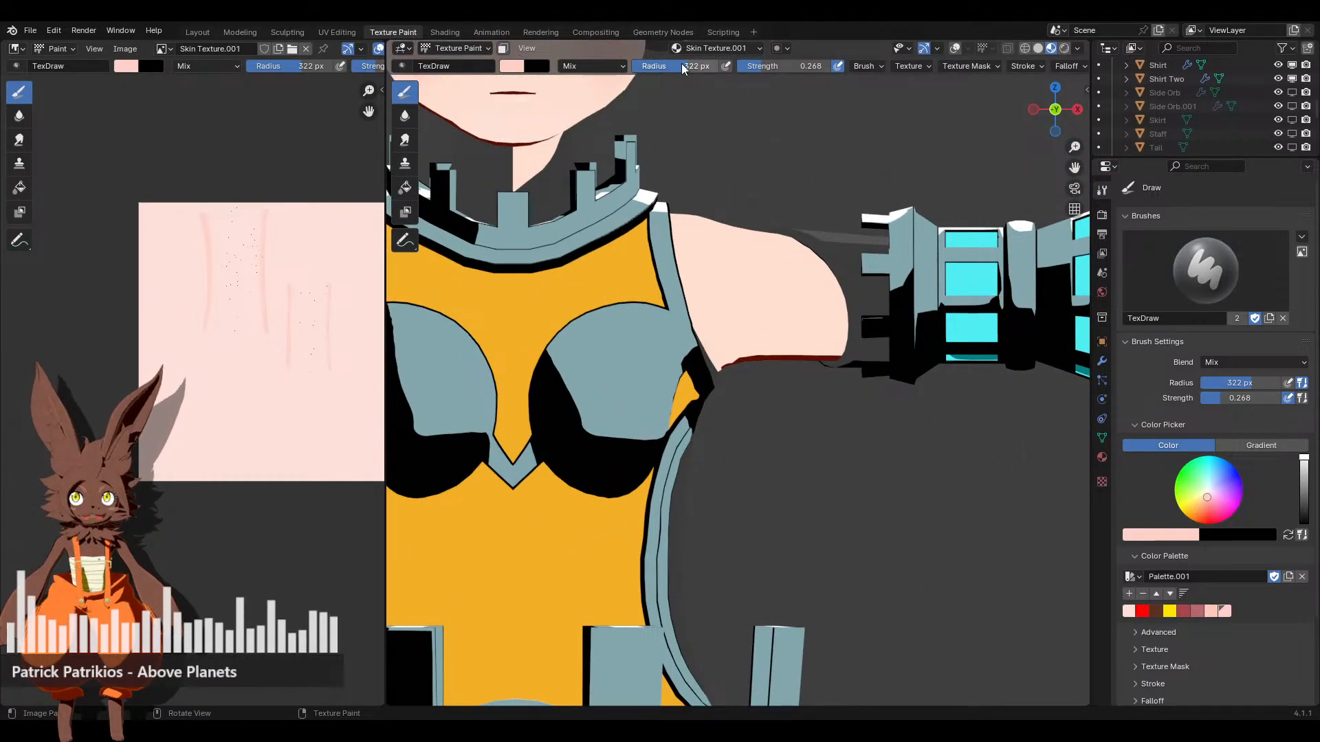
{"action": "left_click_drag", "start_coordinate": [683, 69], "coordinate": [653, 68]}
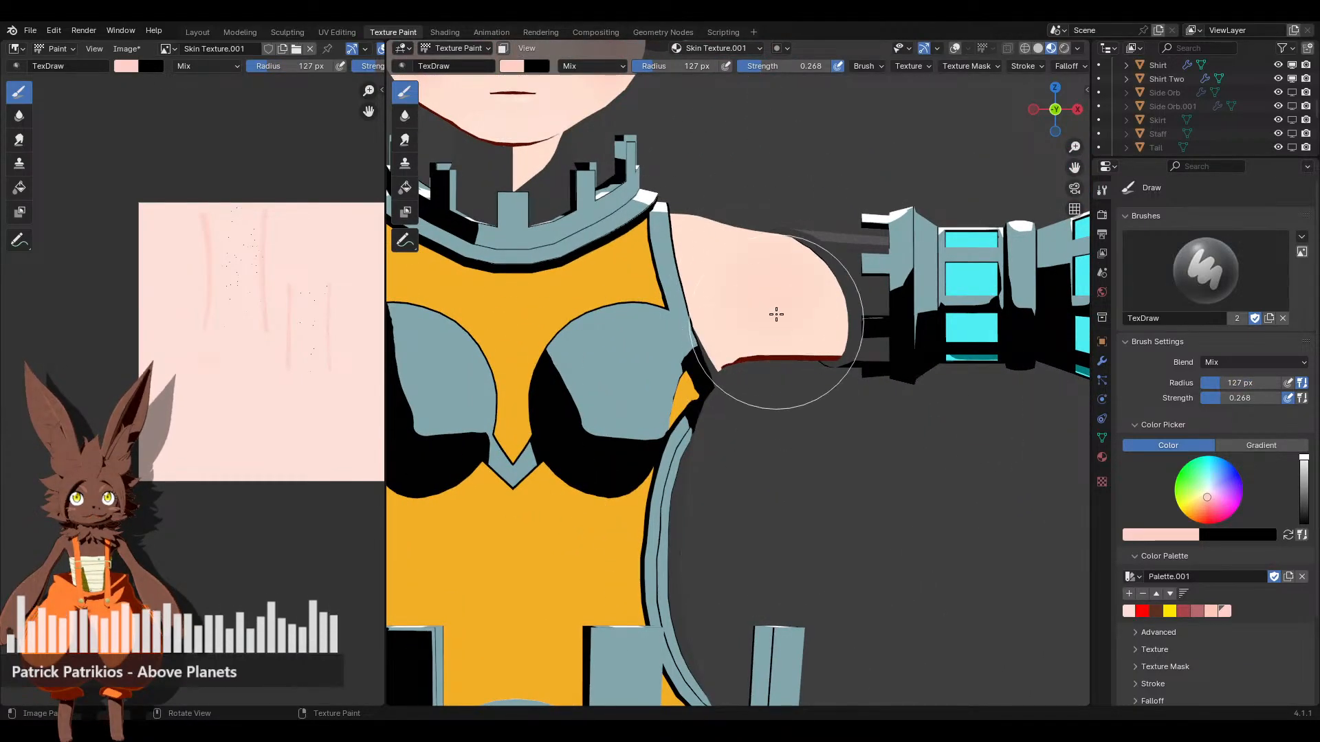
{"action": "middle_click_drag", "start_coordinate": [779, 257], "coordinate": [765, 348], "text": "shift"}
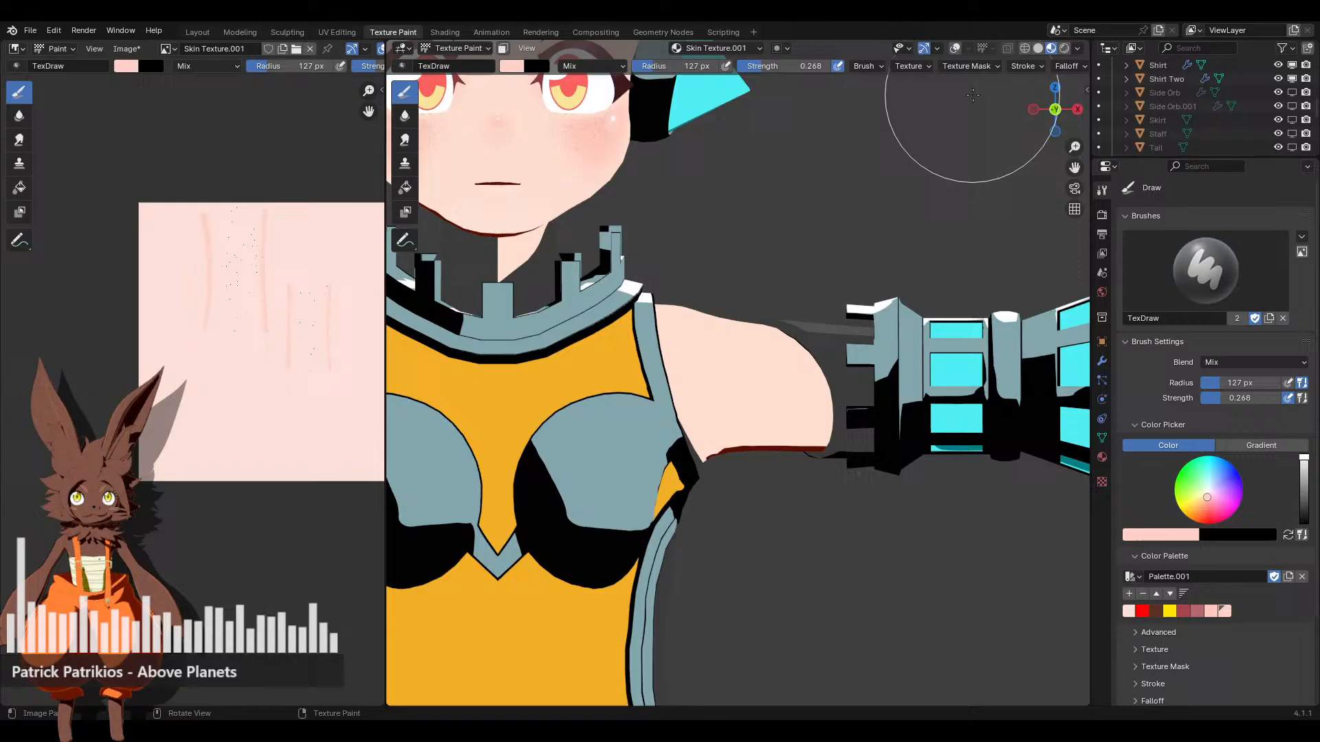
{"action": "left_click", "coordinate": [1031, 67]}
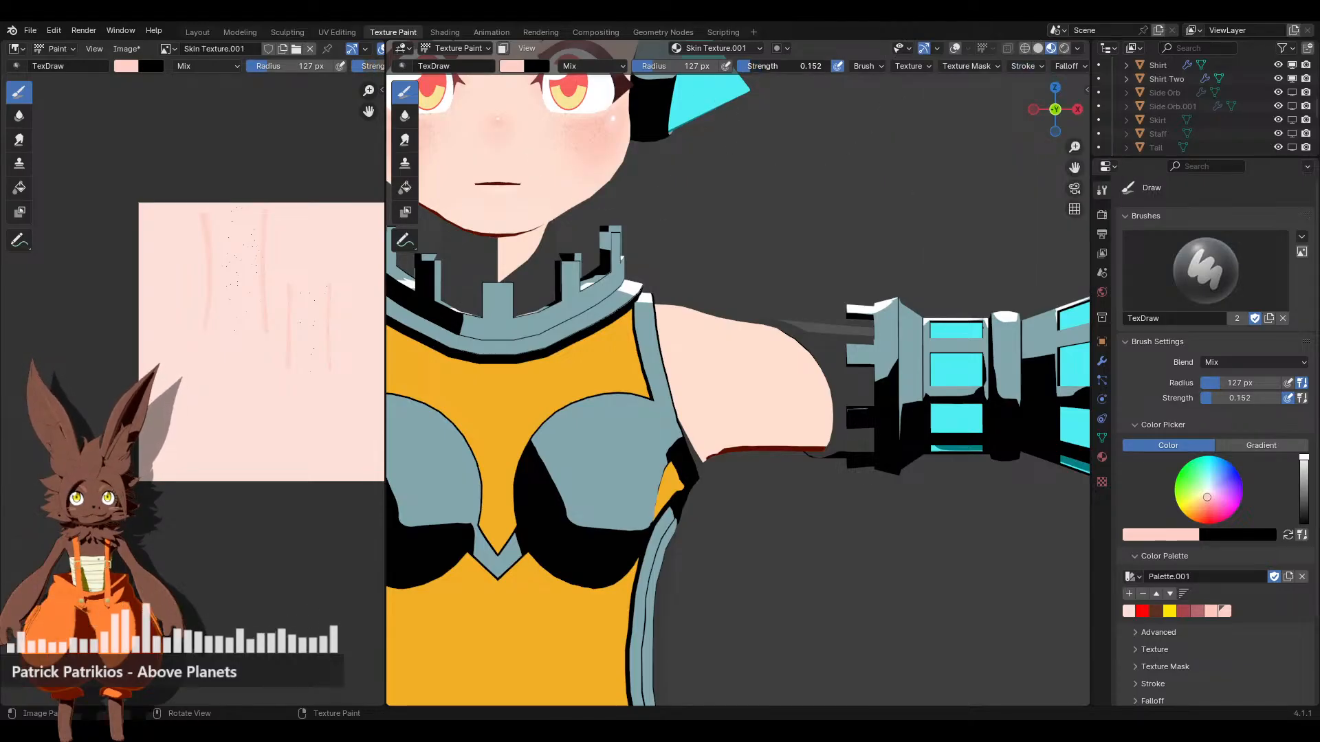
{"action": "left_click_drag", "start_coordinate": [765, 67], "coordinate": [825, 67]}
{"action": "left_click_drag", "start_coordinate": [682, 68], "coordinate": [670, 69]}
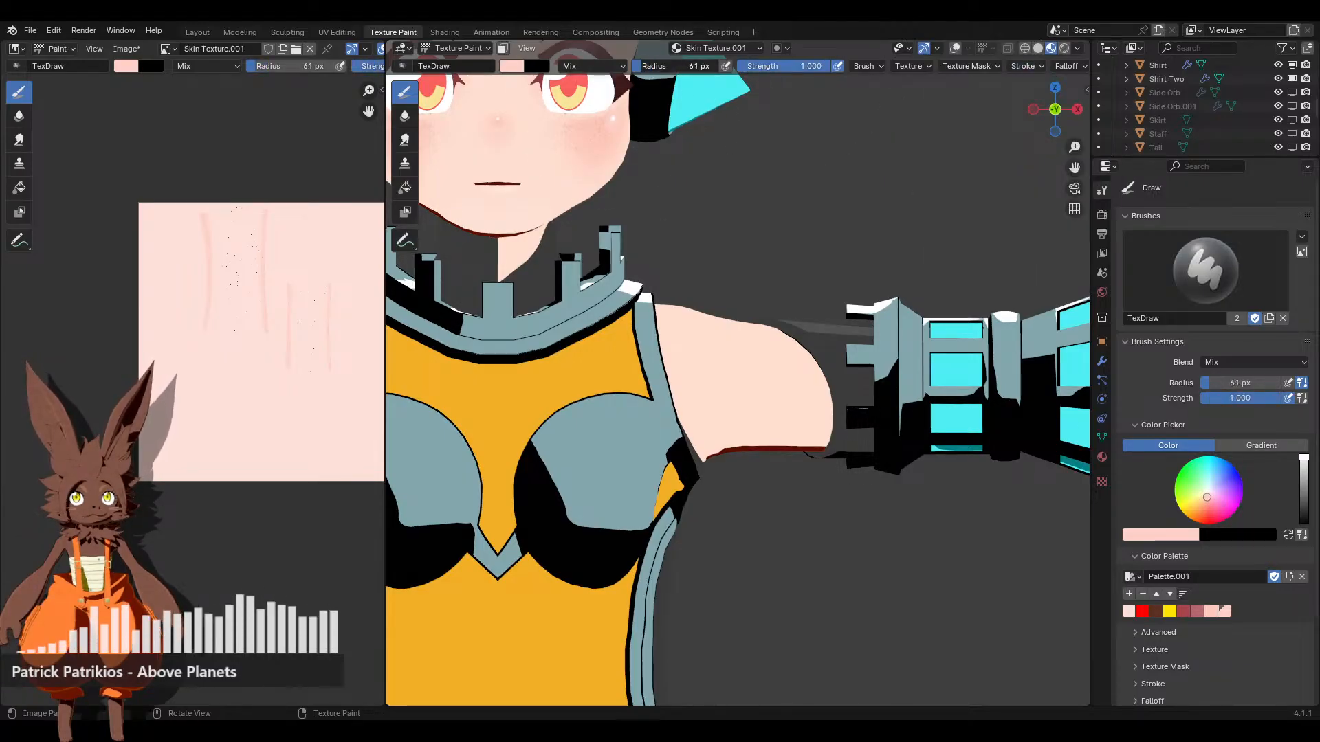
Try a pink streak down the front of the upper arm, check it from farther away, and undo it
{"action": "left_click_drag", "start_coordinate": [738, 364], "coordinate": [770, 439]}
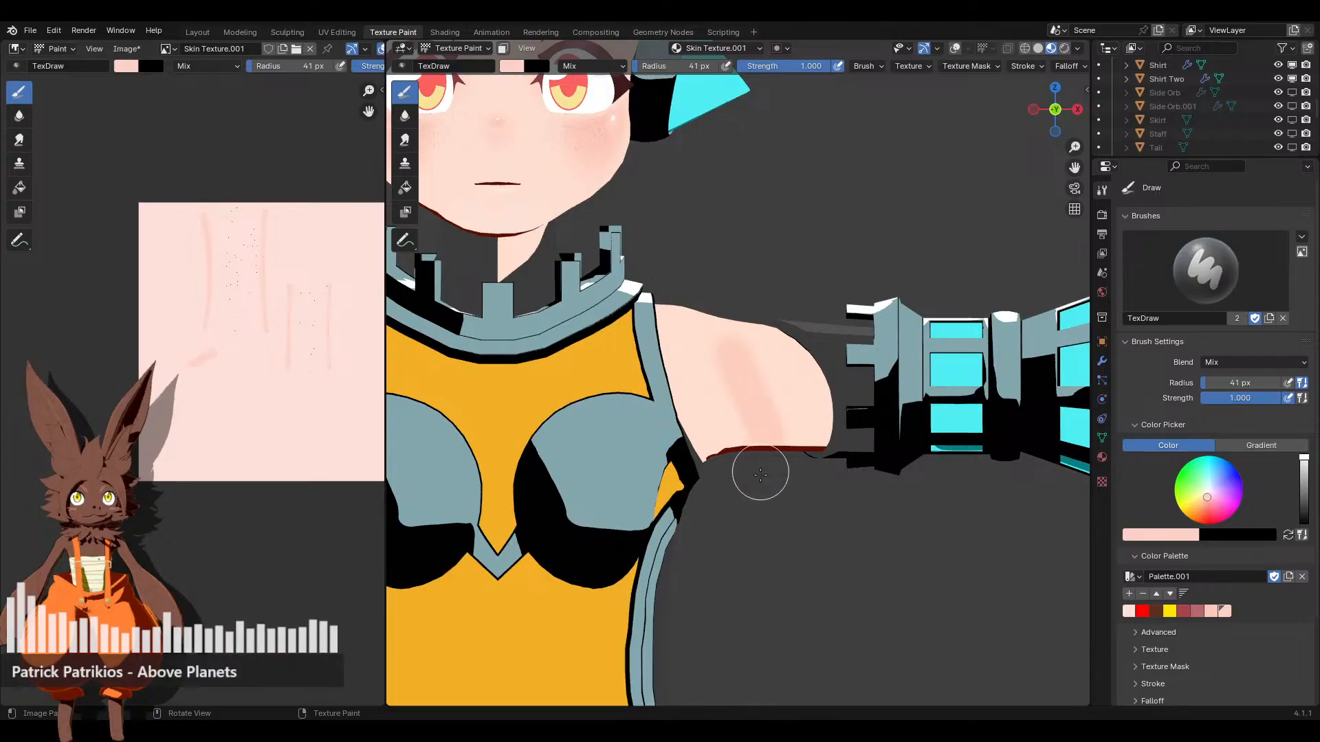
{"action": "scroll", "coordinate": [761, 471], "scroll_direction": "down", "scroll_amount": 4}
{"action": "mouse_move", "coordinate": [721, 543]}
{"action": "middle_mouse_down", "text": "shift"}
{"action": "mouse_move", "coordinate": [724, 330]}
{"action": "mouse_move", "coordinate": [707, 428]}
{"action": "middle_mouse_up", "text": "shift"}
{"action": "scroll", "coordinate": [748, 329], "scroll_direction": "up", "scroll_amount": 4}
{"action": "middle_click_drag", "start_coordinate": [748, 329], "coordinate": [736, 481], "text": "shift"}
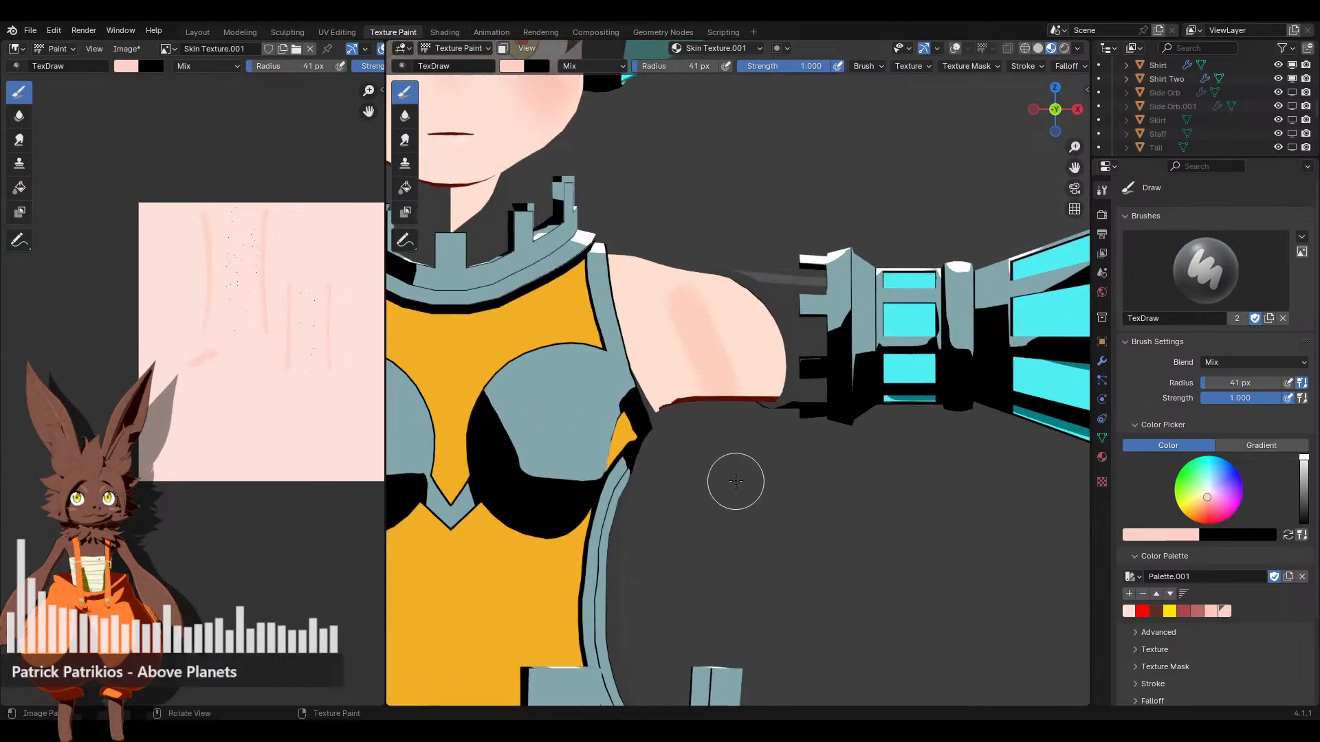
{"action": "key", "text": "ctrl+z"}
Lighten the pink brush color slightly and test it on the upper arm from close up and farther away
{"action": "left_click", "coordinate": [1160, 534]}
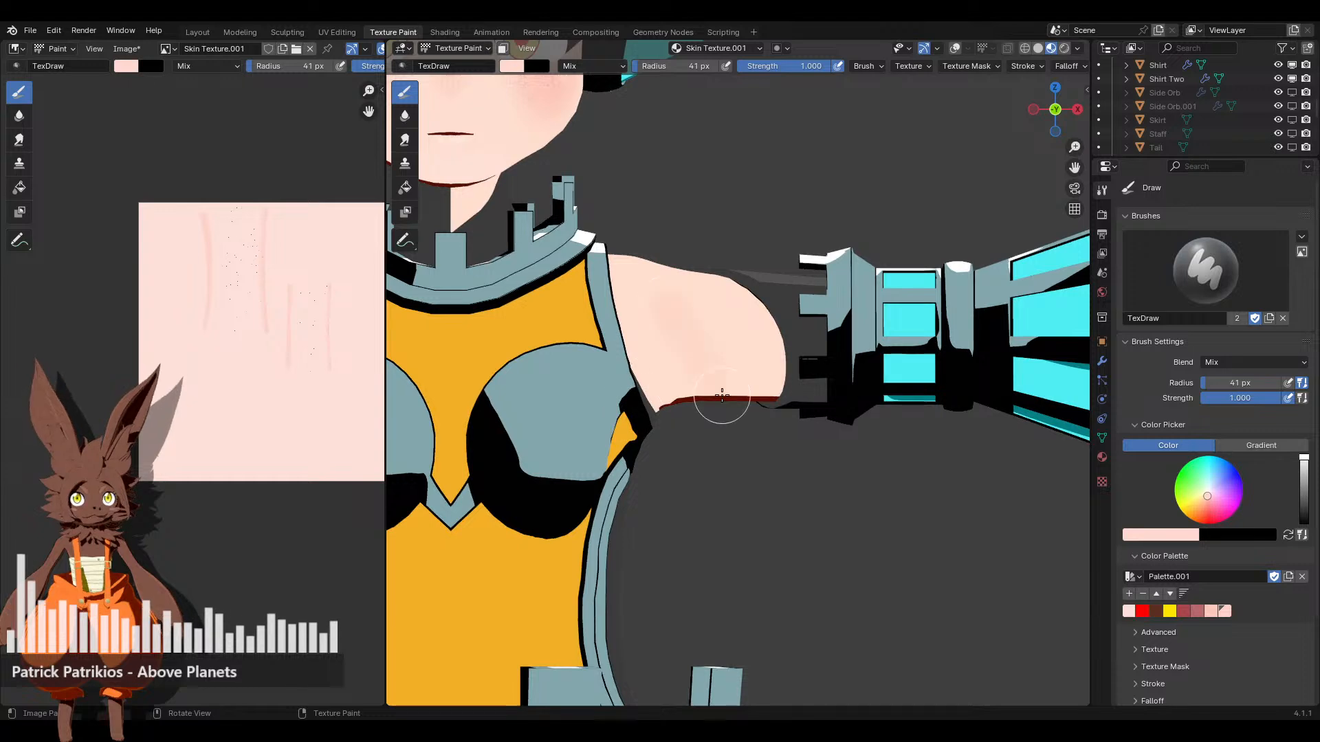
{"action": "scroll", "coordinate": [717, 399], "scroll_direction": "down", "scroll_amount": 4}
{"action": "middle_click_drag", "start_coordinate": [721, 435], "coordinate": [759, 248], "text": "shift"}
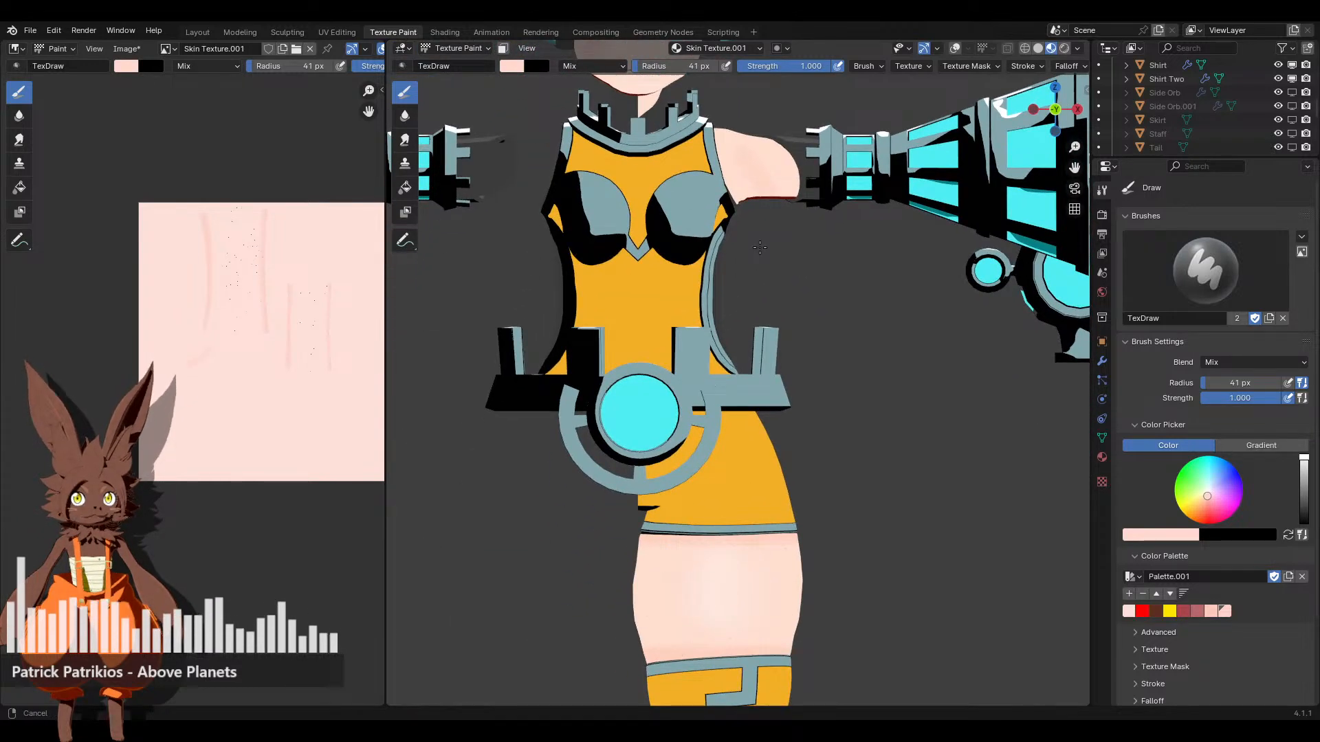
{"action": "scroll", "coordinate": [760, 247], "scroll_direction": "down", "scroll_amount": 3}
{"action": "scroll", "coordinate": [793, 402], "scroll_direction": "up", "scroll_amount": 4}
{"action": "scroll", "coordinate": [787, 374], "scroll_direction": "up", "scroll_amount": 3}
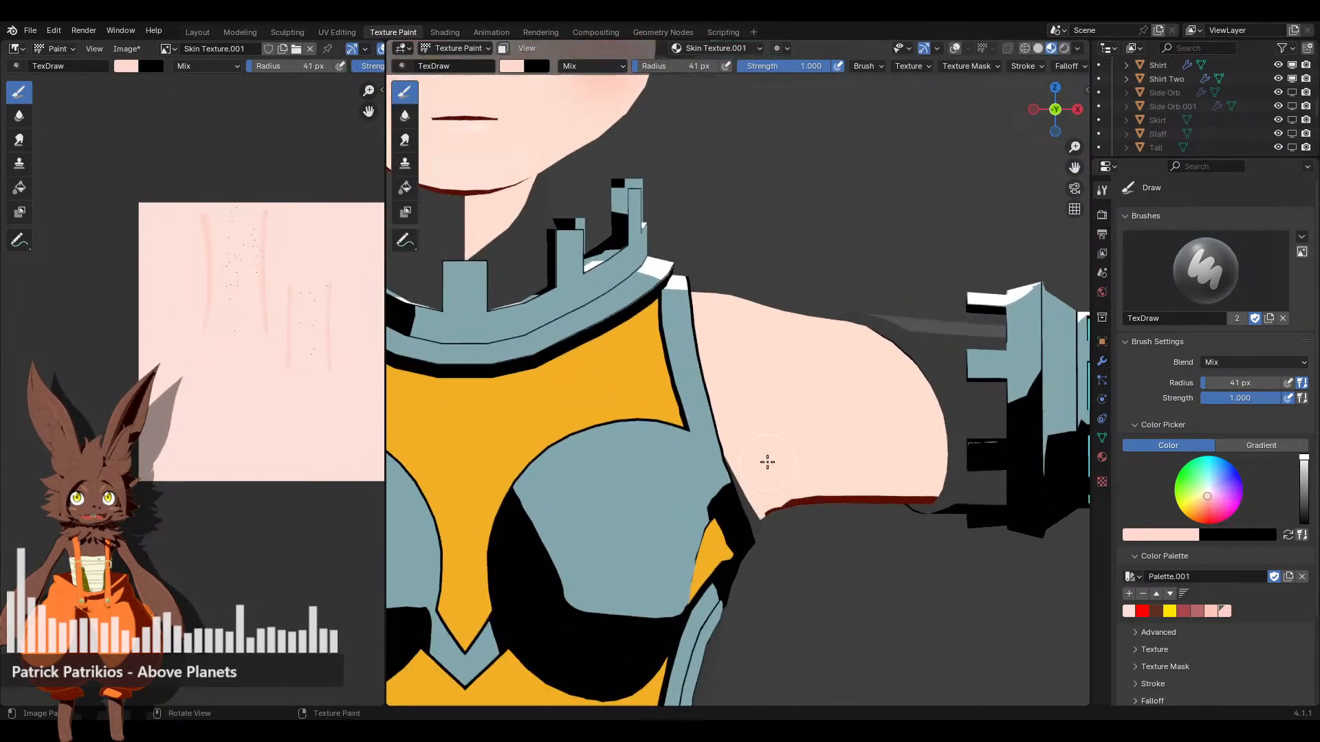
Enlarge the brush radius to 99 px and paint soft pink shading on the shoulder where the arm meets the shirt
{"action": "middle_click_drag", "start_coordinate": [798, 374], "coordinate": [823, 395]}
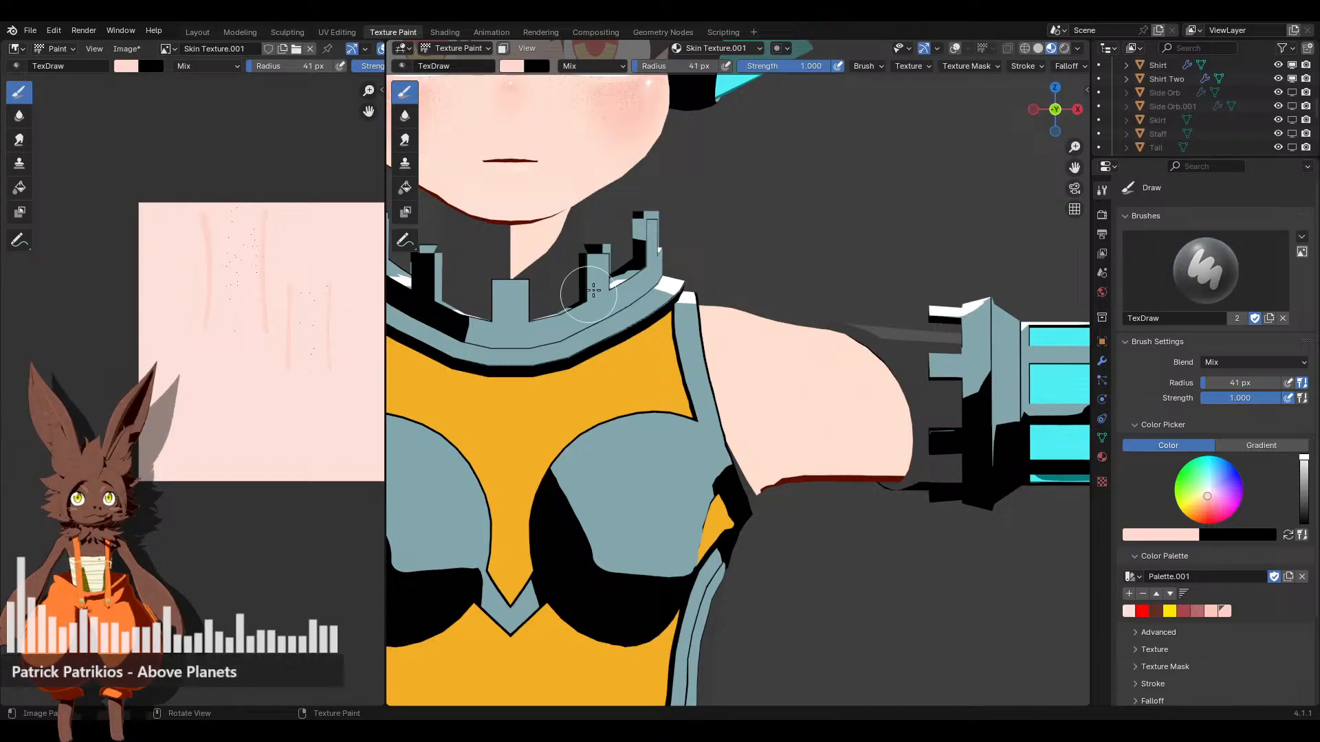
{"action": "middle_click_drag", "start_coordinate": [681, 265], "coordinate": [716, 283]}
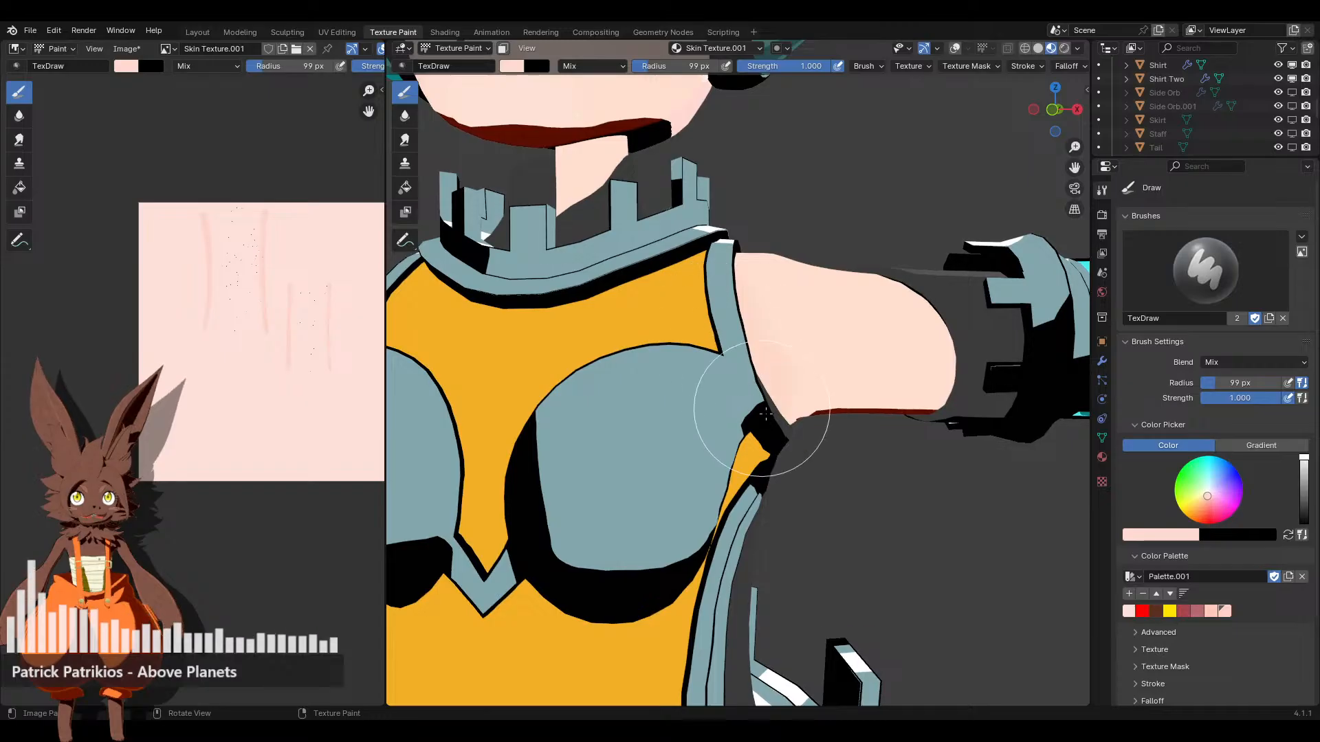
{"action": "middle_click_drag", "start_coordinate": [711, 265], "coordinate": [762, 374]}
{"action": "scroll", "coordinate": [756, 378], "scroll_direction": "up", "scroll_amount": 4}
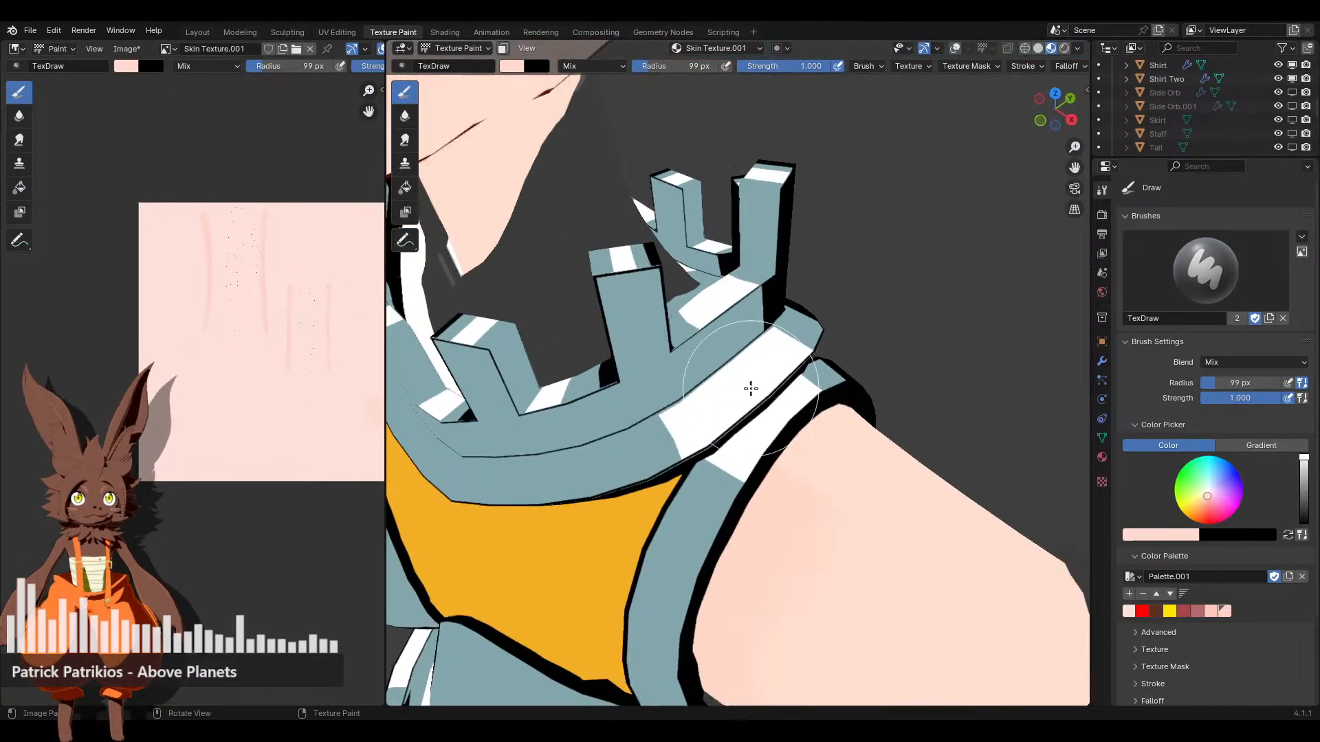
{"action": "middle_click_drag", "start_coordinate": [722, 502], "coordinate": [732, 458]}
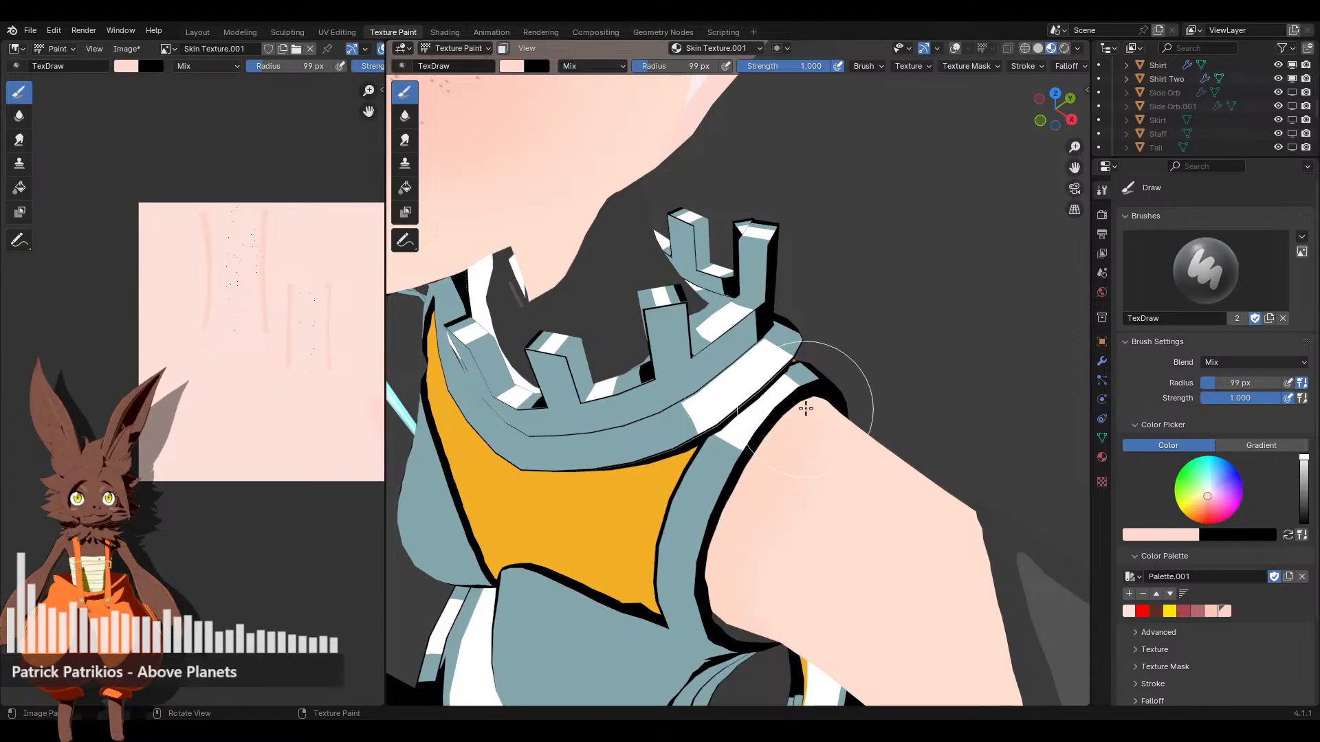
{"action": "middle_click_drag", "start_coordinate": [922, 393], "coordinate": [694, 313]}
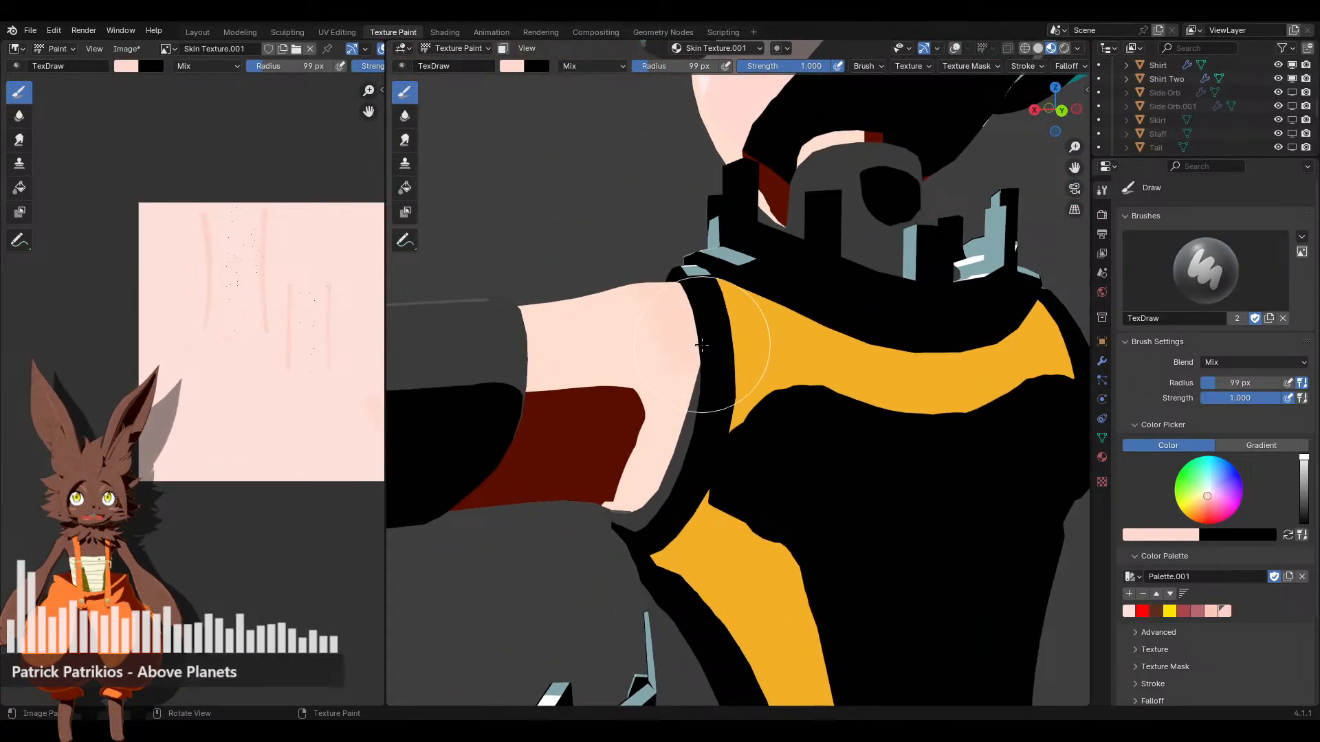
Continue the soft pink shading around the back and underside of the shoulder along the armhole
{"action": "mouse_move", "coordinate": [673, 506]}
{"action": "middle_mouse_down"}
{"action": "mouse_move", "coordinate": [774, 417]}
{"action": "mouse_move", "coordinate": [682, 382]}
{"action": "middle_mouse_up"}
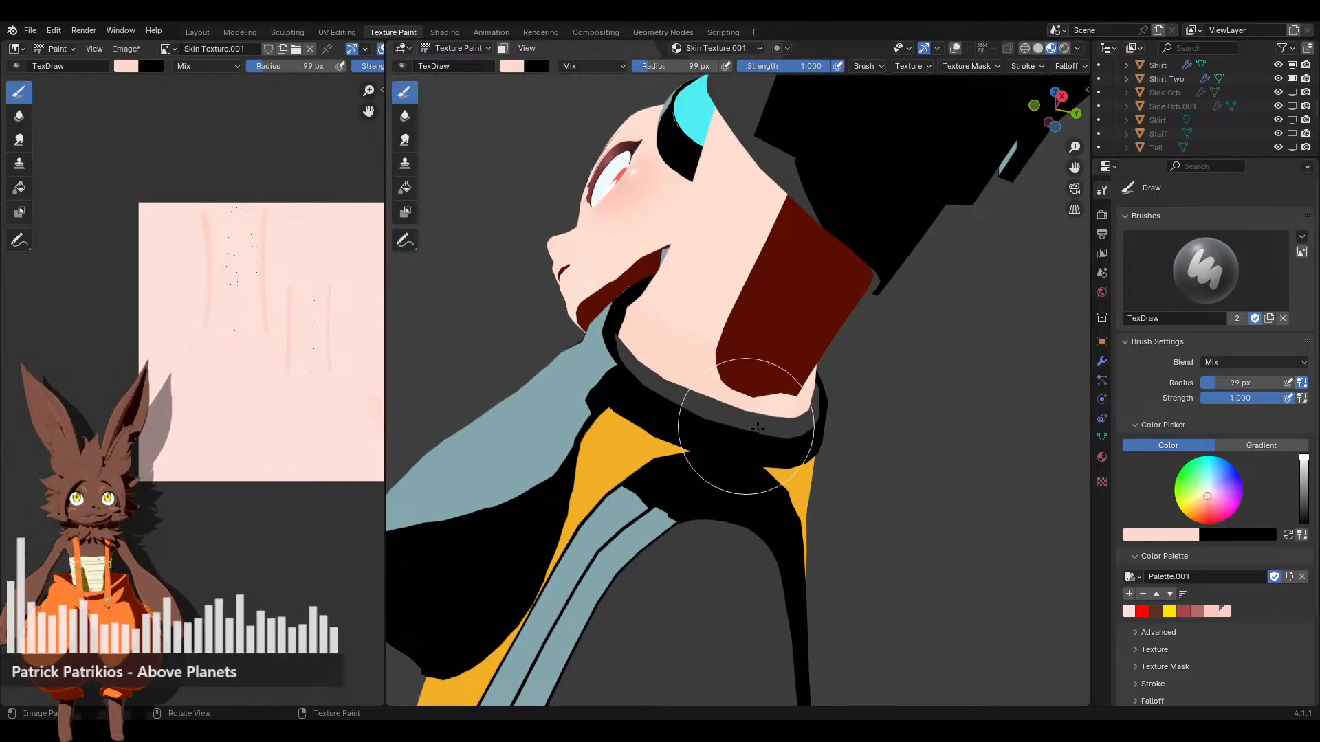
{"action": "middle_click_drag", "start_coordinate": [857, 426], "coordinate": [845, 349]}
{"action": "scroll", "coordinate": [769, 367], "scroll_direction": "up", "scroll_amount": 4}
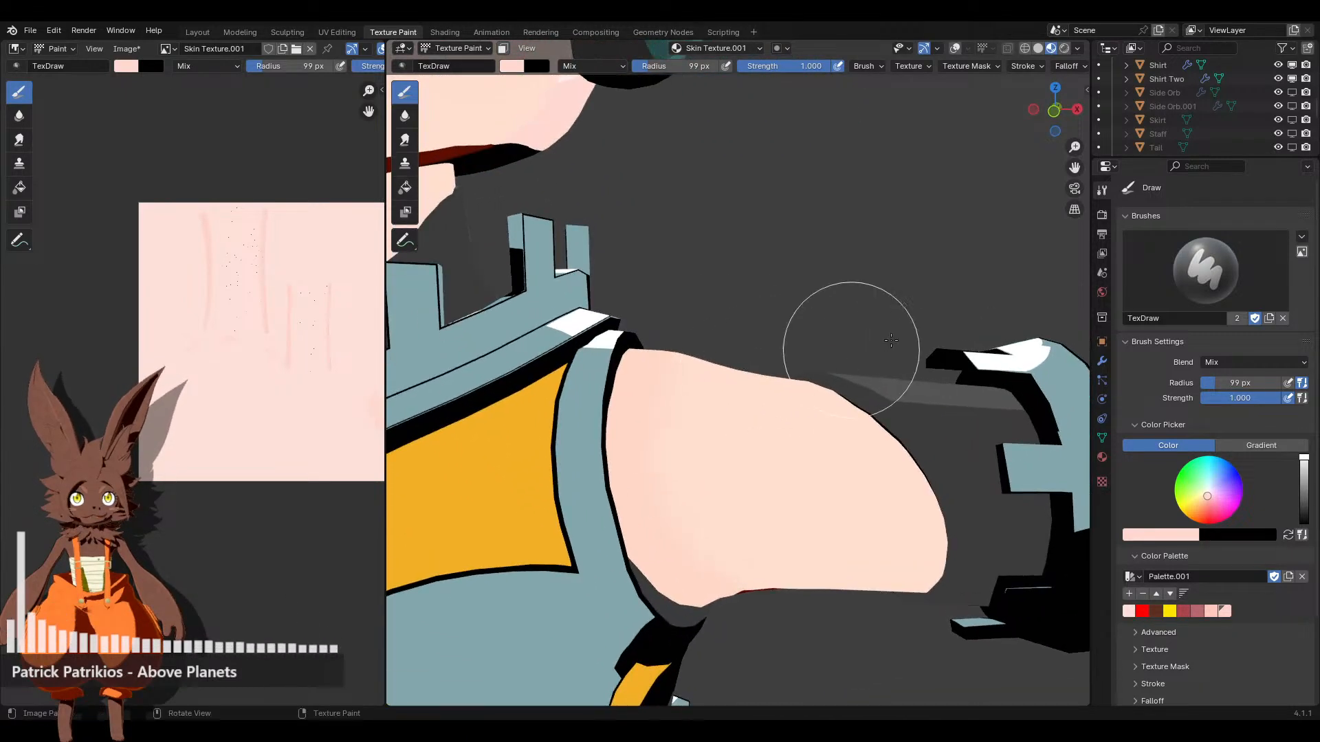
Paint soft pink shading around the lower end of the bare upper arm beside the black sleeve, from front, back and below
{"action": "left_click", "coordinate": [1055, 110]}
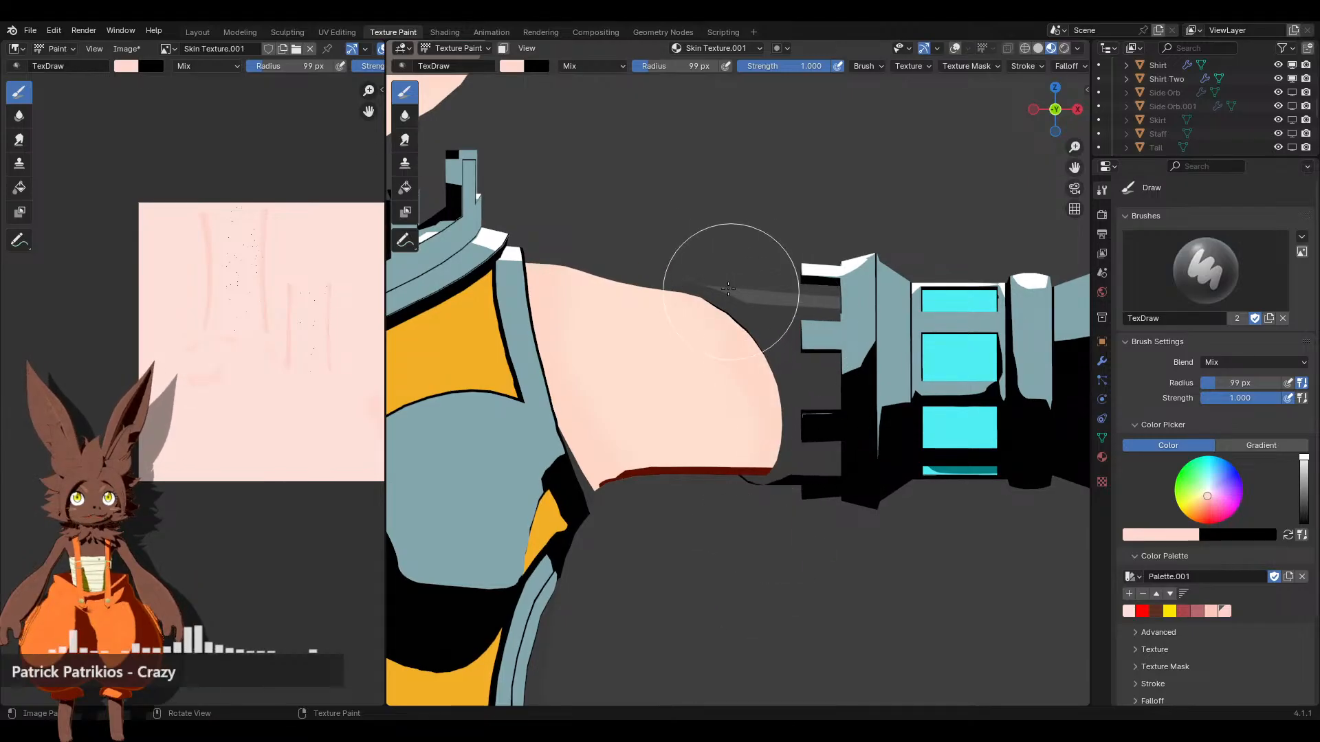
{"action": "left_click", "coordinate": [1055, 110]}
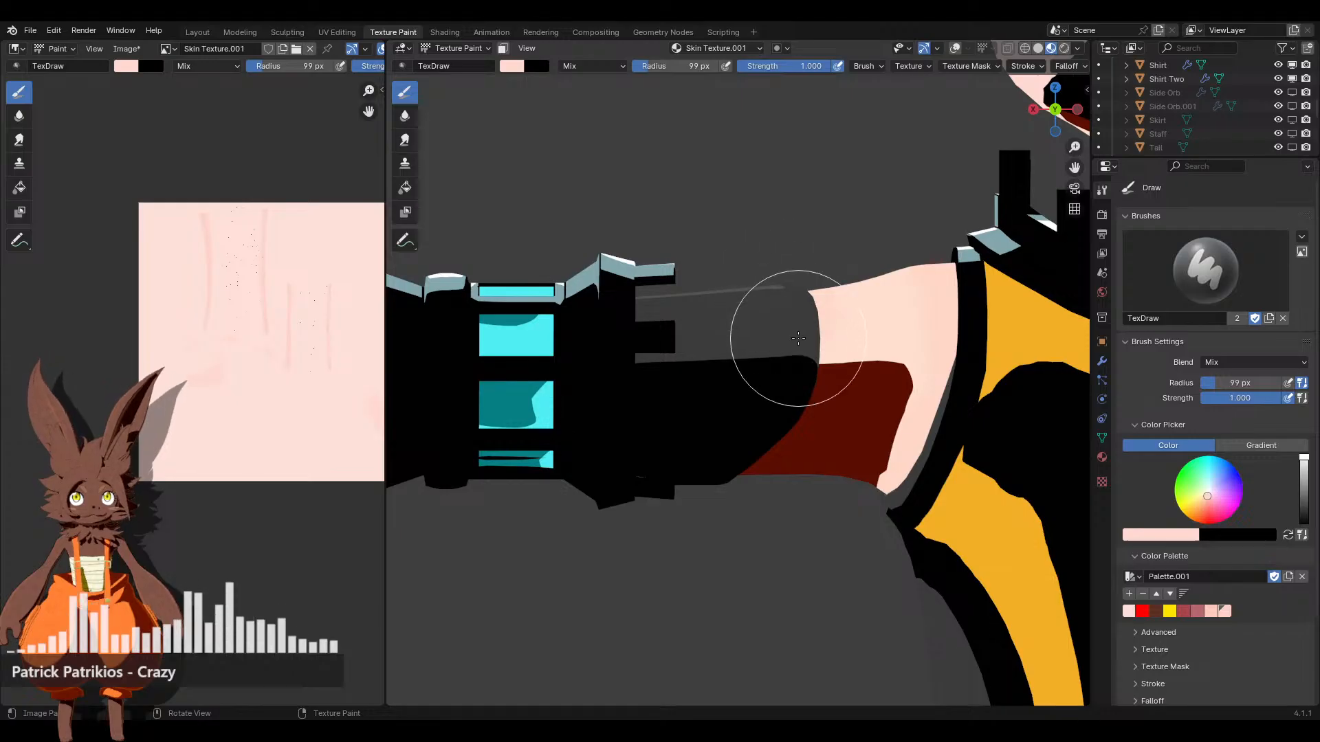
{"action": "middle_click_drag", "start_coordinate": [686, 501], "coordinate": [708, 379]}
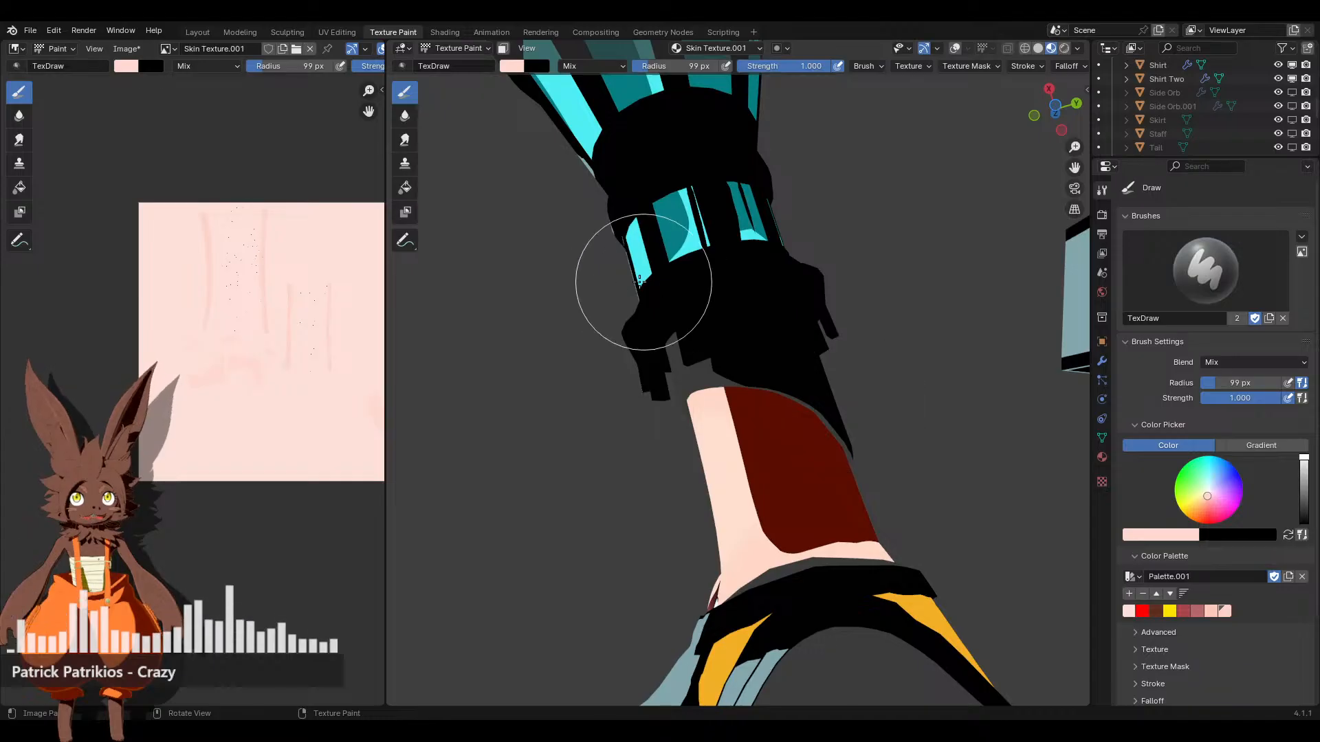
{"action": "mouse_move", "coordinate": [642, 280]}
{"action": "middle_mouse_down"}
{"action": "mouse_move", "coordinate": [757, 362]}
{"action": "mouse_move", "coordinate": [757, 315]}
{"action": "mouse_move", "coordinate": [787, 390]}
{"action": "mouse_move", "coordinate": [731, 471]}
{"action": "mouse_move", "coordinate": [719, 383]}
{"action": "middle_mouse_up"}
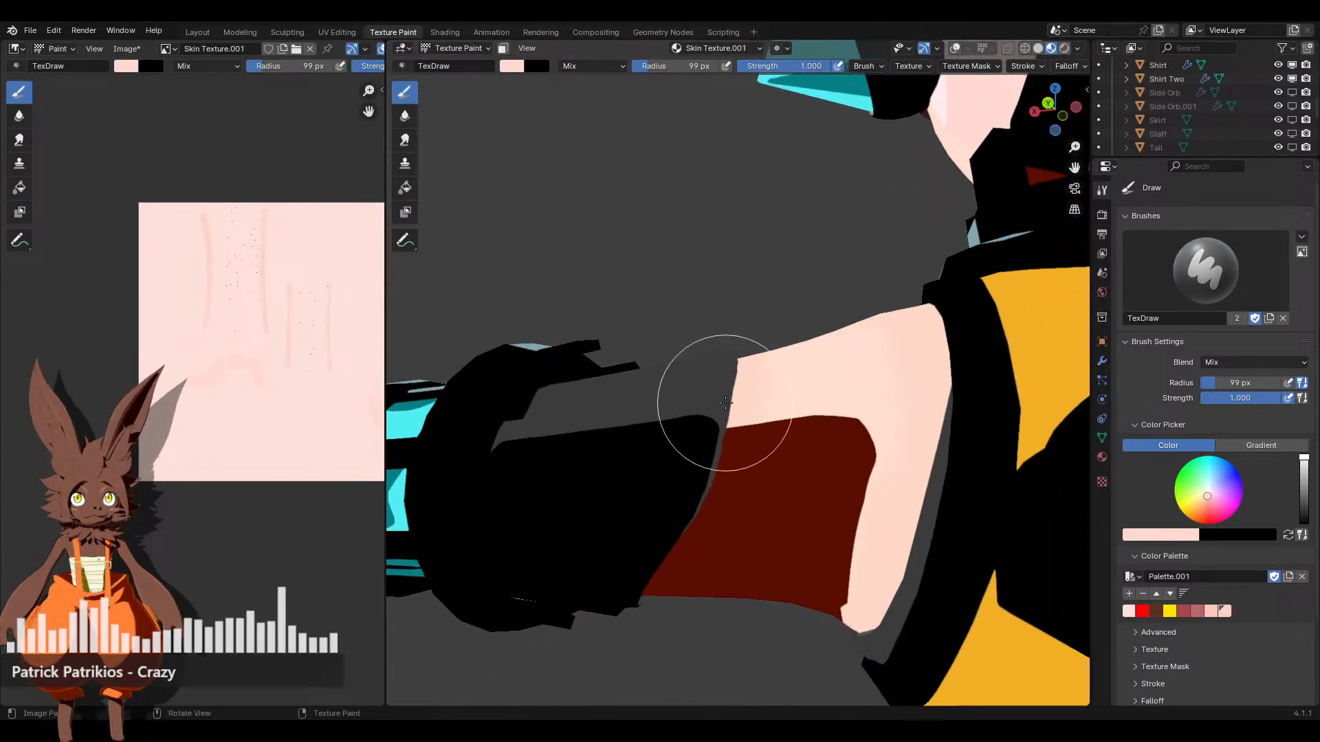
Examine the upper arm's shape in solid shading, and return to material preview shading
{"action": "left_click", "coordinate": [1039, 50]}
{"action": "middle_click_drag", "start_coordinate": [764, 486], "coordinate": [741, 579]}
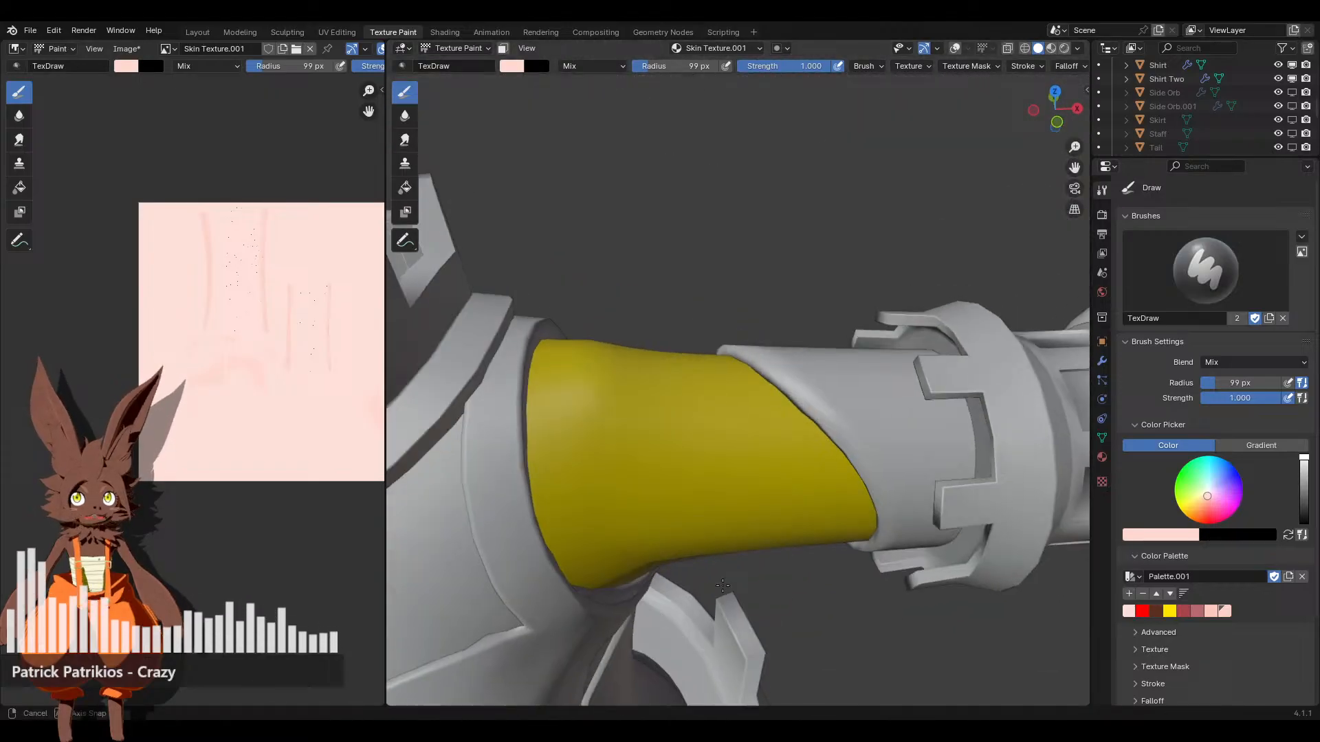
{"action": "left_click", "coordinate": [1051, 49]}
Hide the Castle Arms object in the viewport so that the arm is unobstructed
{"action": "mouse_move", "coordinate": [772, 448]}
{"action": "middle_mouse_down"}
{"action": "mouse_move", "coordinate": [742, 398]}
{"action": "mouse_move", "coordinate": [763, 439]}
{"action": "mouse_move", "coordinate": [835, 392]}
{"action": "mouse_move", "coordinate": [695, 406]}
{"action": "mouse_move", "coordinate": [779, 421]}
{"action": "mouse_move", "coordinate": [782, 486]}
{"action": "middle_mouse_up"}
{"action": "scroll", "coordinate": [763, 440], "scroll_direction": "down", "scroll_amount": 3}
{"action": "scroll", "coordinate": [695, 406], "scroll_direction": "up", "scroll_amount": 2}
{"action": "scroll", "coordinate": [1214, 128], "scroll_direction": "down", "scroll_amount": 3}
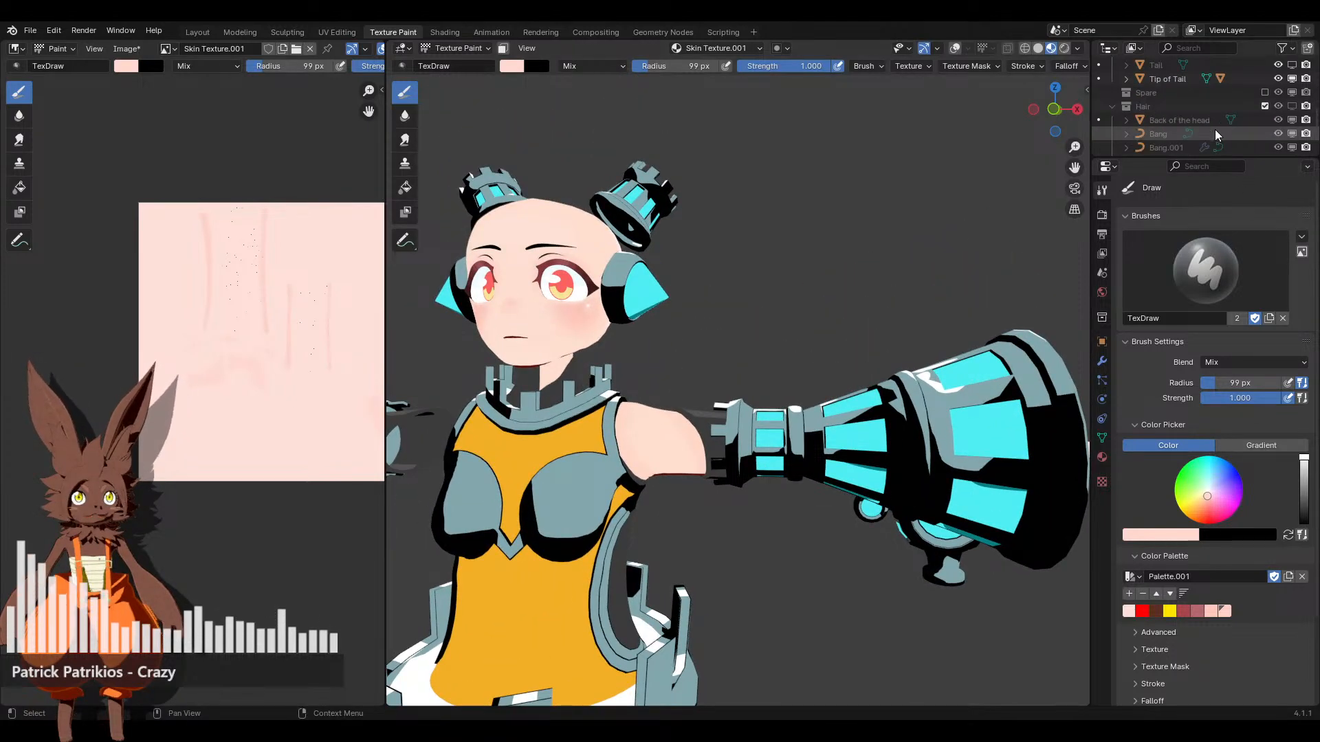
{"action": "scroll", "coordinate": [1214, 129], "scroll_direction": "up", "scroll_amount": 5}
{"action": "scroll", "coordinate": [1232, 138], "scroll_direction": "up", "scroll_amount": 6}
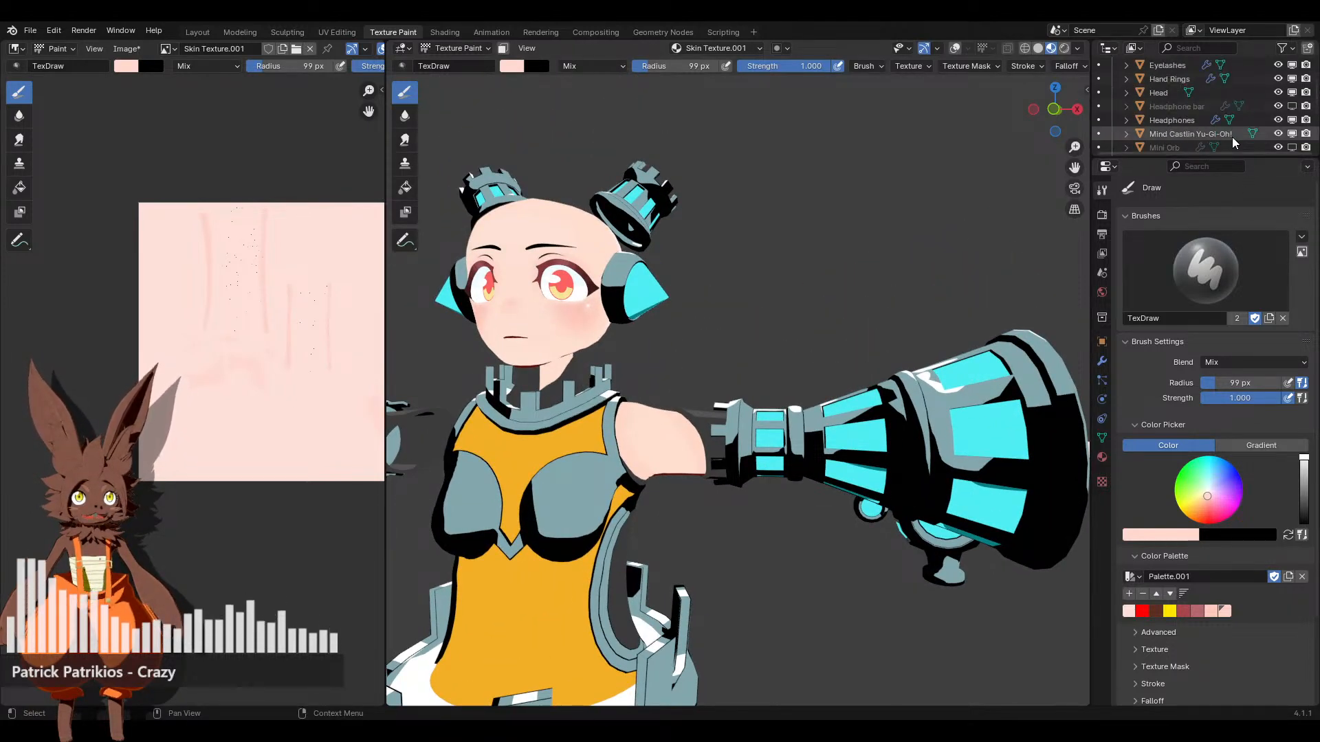
{"action": "scroll", "coordinate": [1295, 114], "scroll_direction": "up", "scroll_amount": 3}
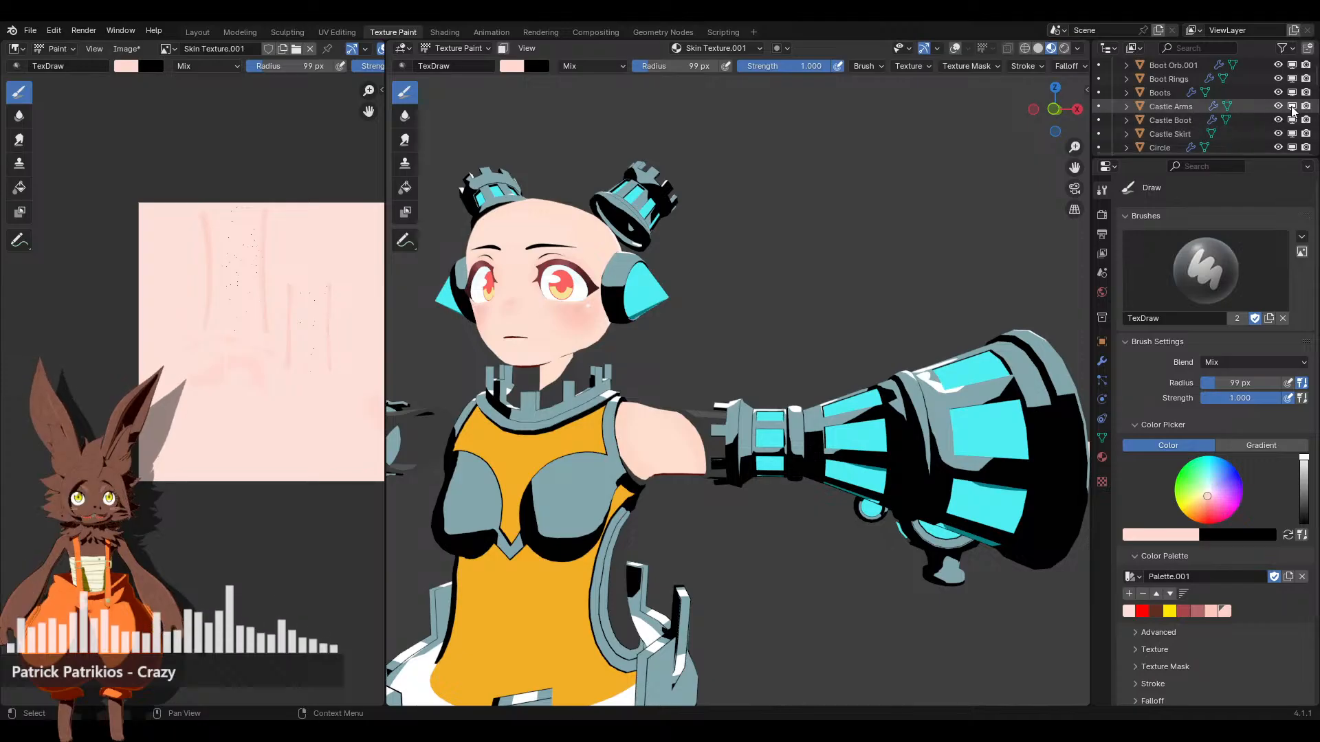
{"action": "left_click", "coordinate": [1293, 106]}
Examine the pink shading on the bare upper arm from the front, above and behind, near and far
{"action": "middle_click_drag", "start_coordinate": [846, 303], "coordinate": [822, 342]}
{"action": "scroll", "coordinate": [823, 330], "scroll_direction": "up", "scroll_amount": 4}
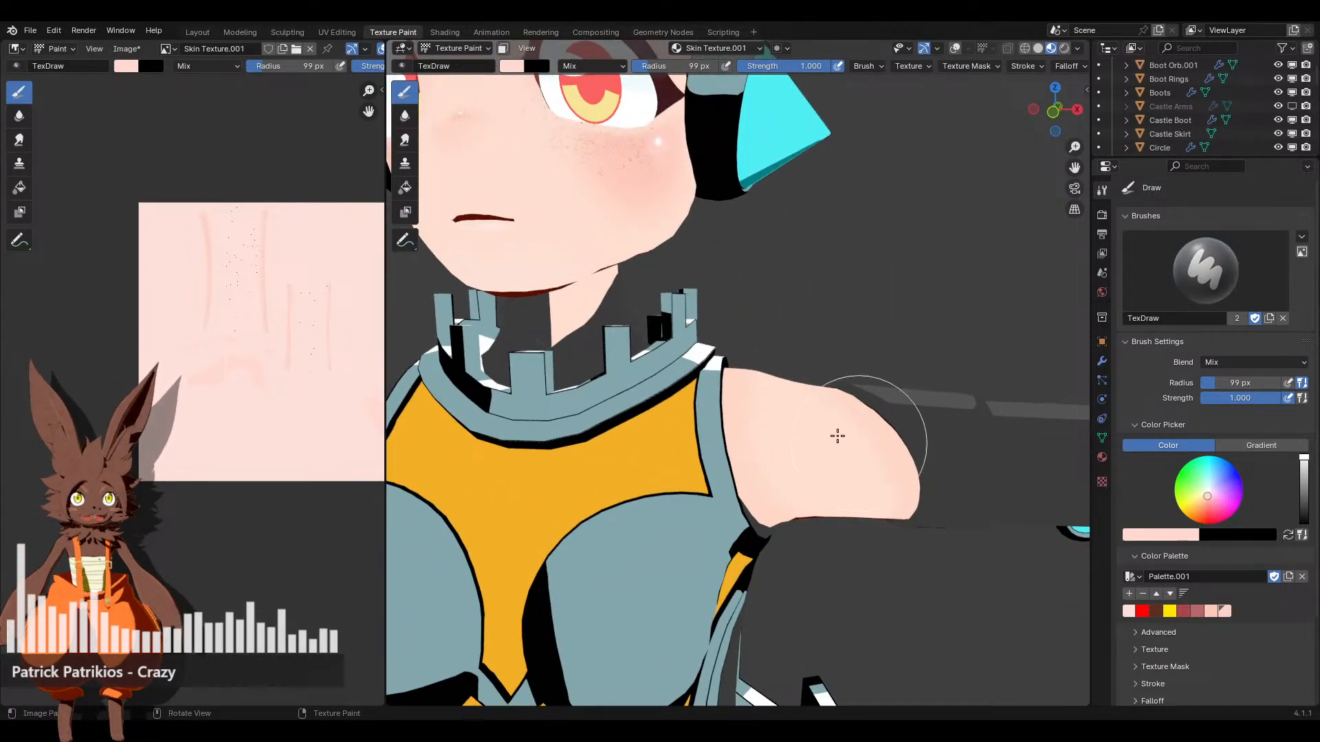
{"action": "middle_click_drag", "start_coordinate": [838, 436], "coordinate": [797, 415]}
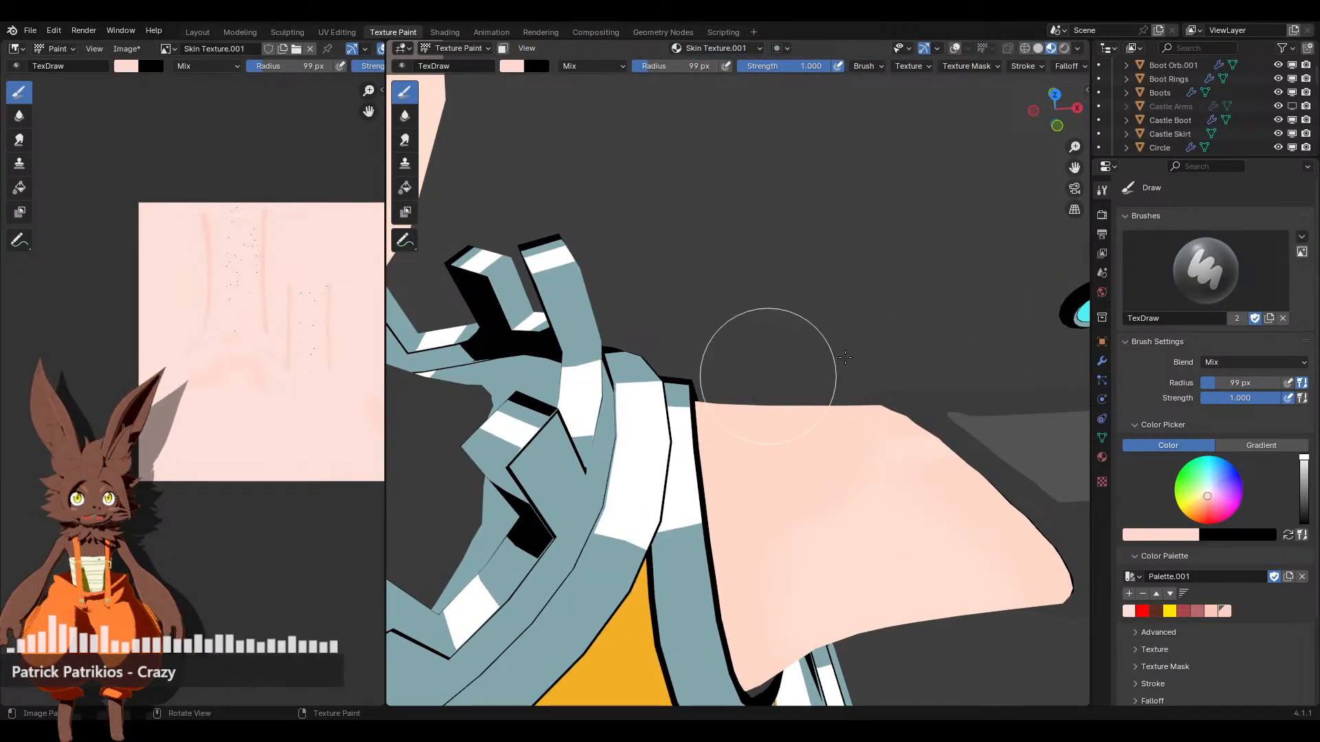
{"action": "mouse_move", "coordinate": [844, 357]}
{"action": "middle_mouse_down"}
{"action": "mouse_move", "coordinate": [642, 436]}
{"action": "mouse_move", "coordinate": [699, 445]}
{"action": "mouse_move", "coordinate": [676, 461]}
{"action": "mouse_move", "coordinate": [660, 372]}
{"action": "mouse_move", "coordinate": [610, 422]}
{"action": "mouse_move", "coordinate": [689, 472]}
{"action": "mouse_move", "coordinate": [580, 388]}
{"action": "middle_mouse_up"}
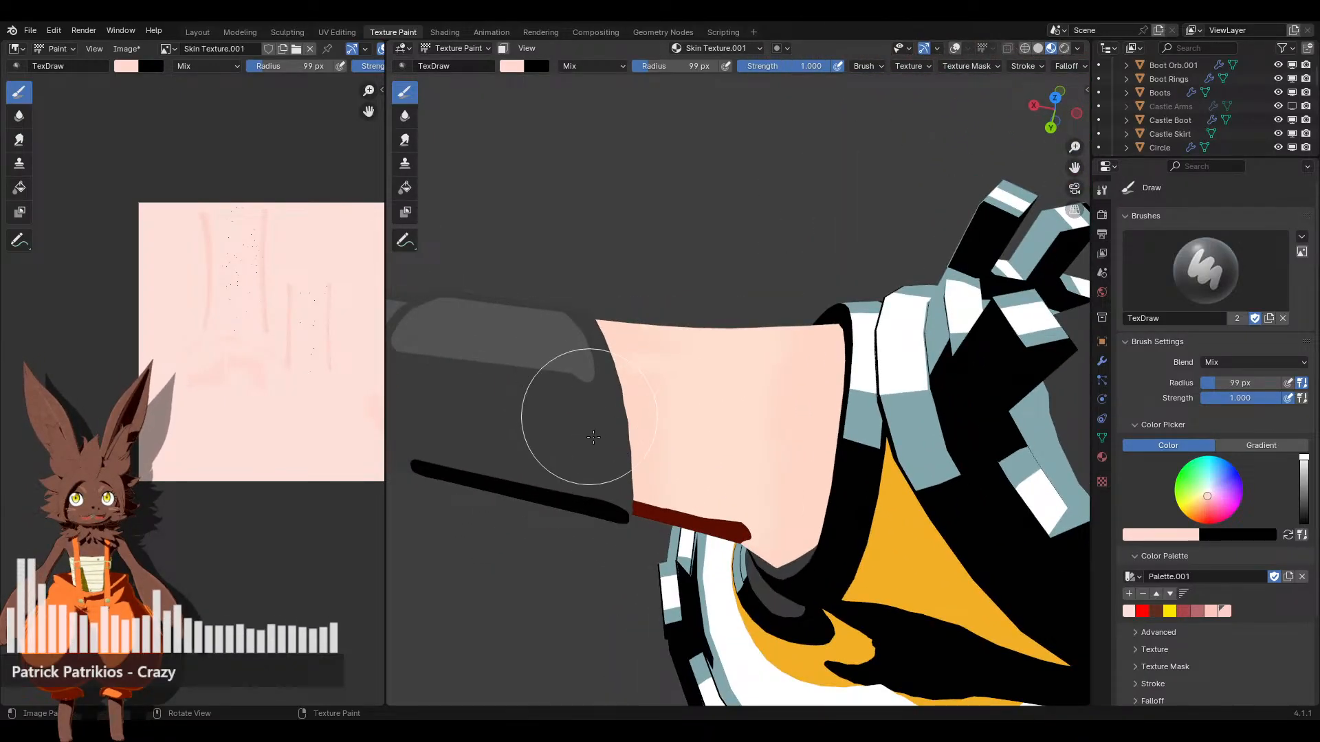
{"action": "middle_click_drag", "start_coordinate": [718, 358], "coordinate": [779, 413]}
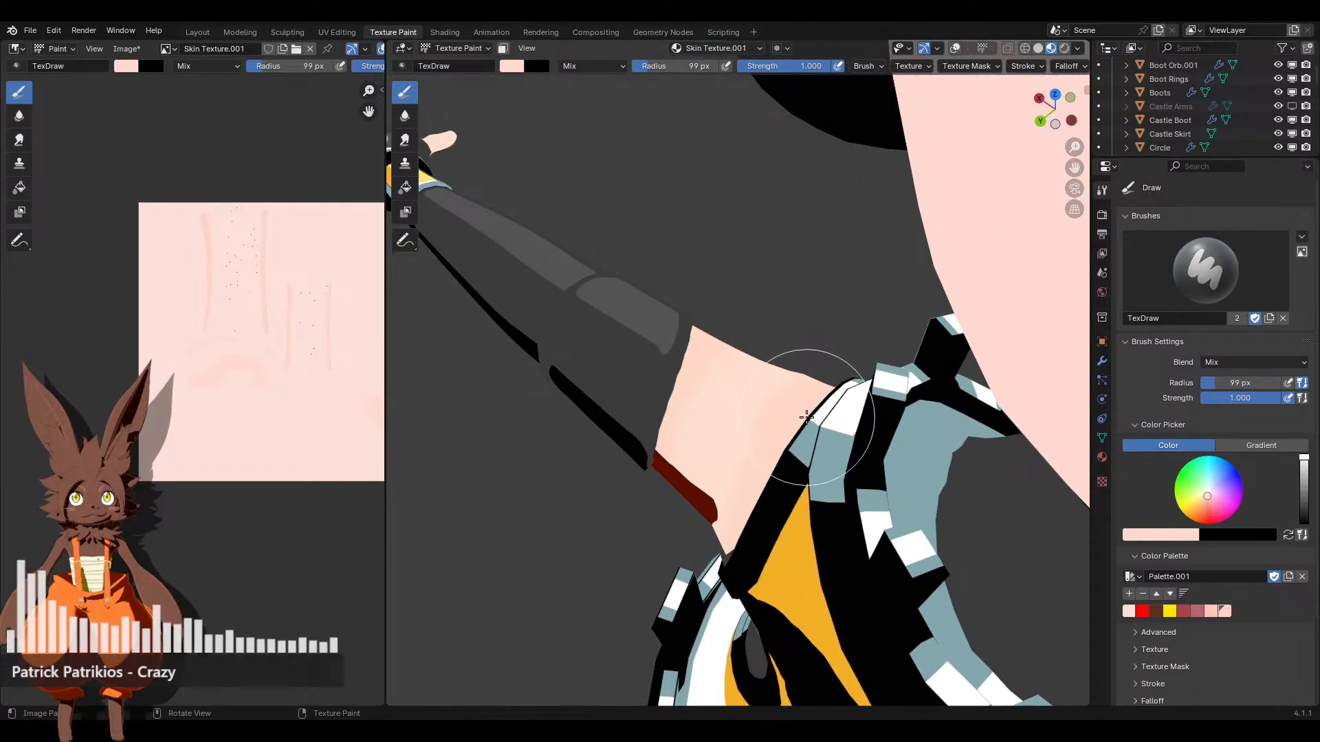
{"action": "middle_click_drag", "start_coordinate": [608, 441], "coordinate": [851, 440]}
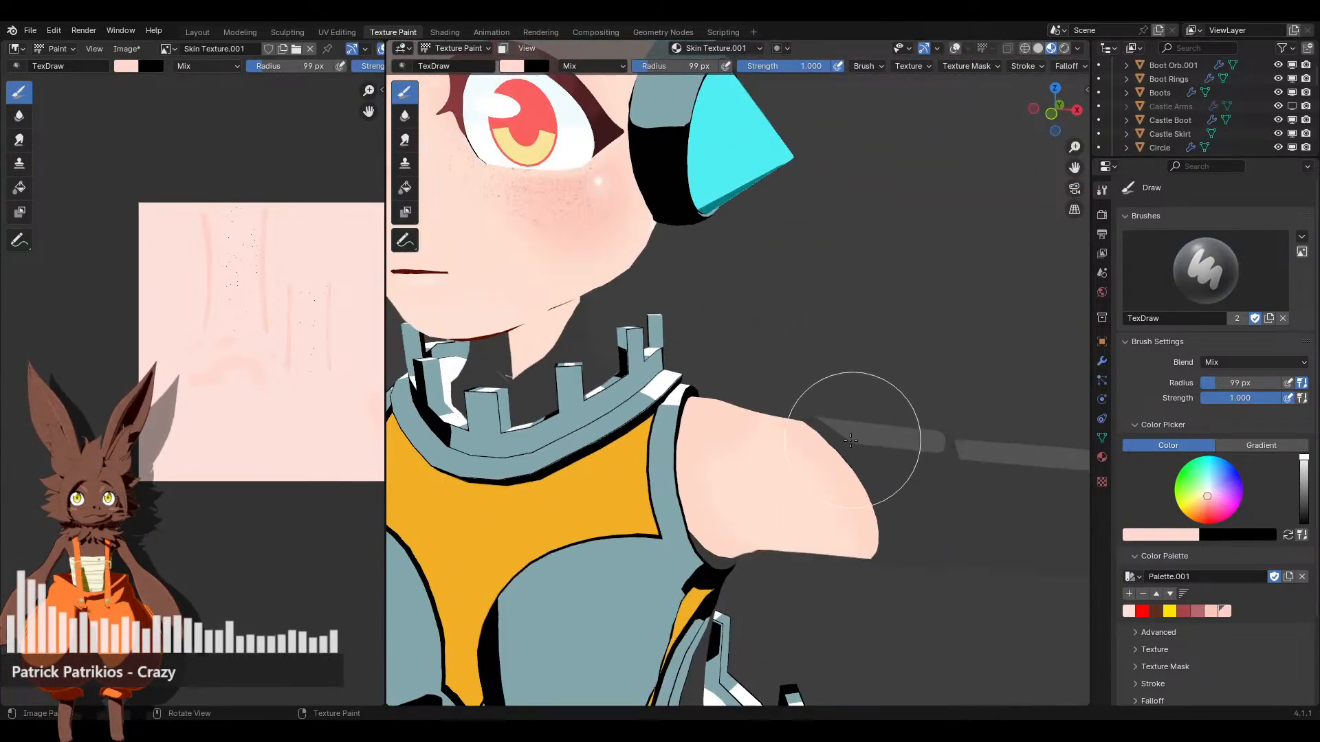
{"action": "scroll", "coordinate": [859, 433], "scroll_direction": "down", "scroll_amount": 6}
{"action": "scroll", "coordinate": [825, 447], "scroll_direction": "up", "scroll_amount": 3}
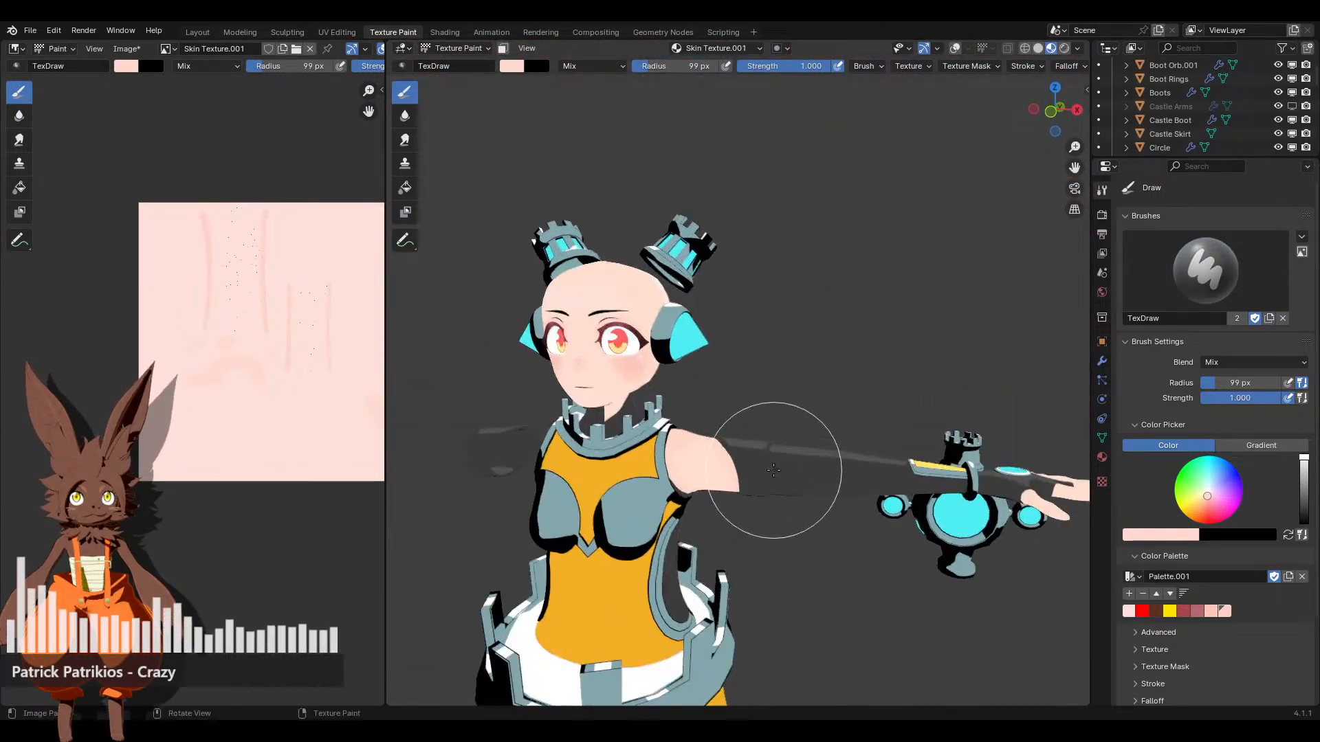
{"action": "scroll", "coordinate": [773, 471], "scroll_direction": "up", "scroll_amount": 6}
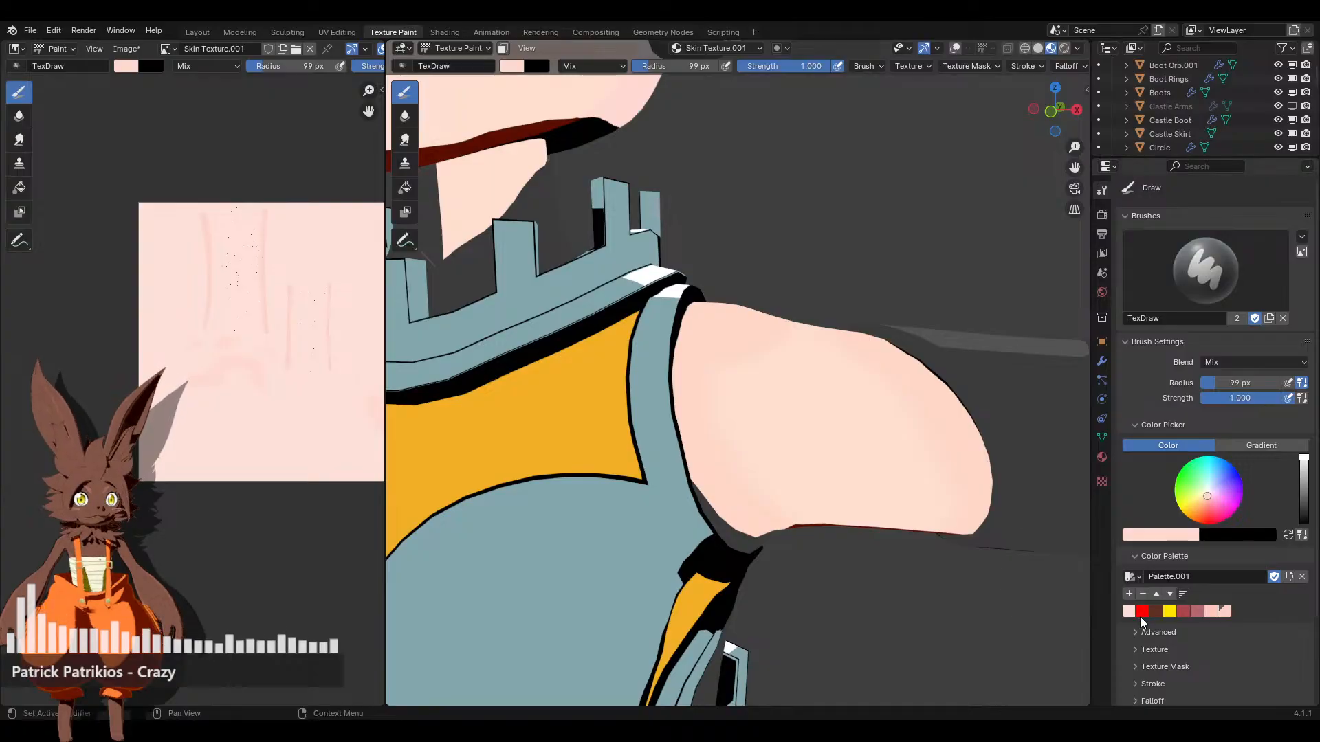
Set up a freckle brush with the dark brown palette colour, 98 px jitter, 2 px radius and 0.406 strength
{"action": "left_click", "coordinate": [1152, 611]}
{"action": "left_click", "coordinate": [1026, 67]}
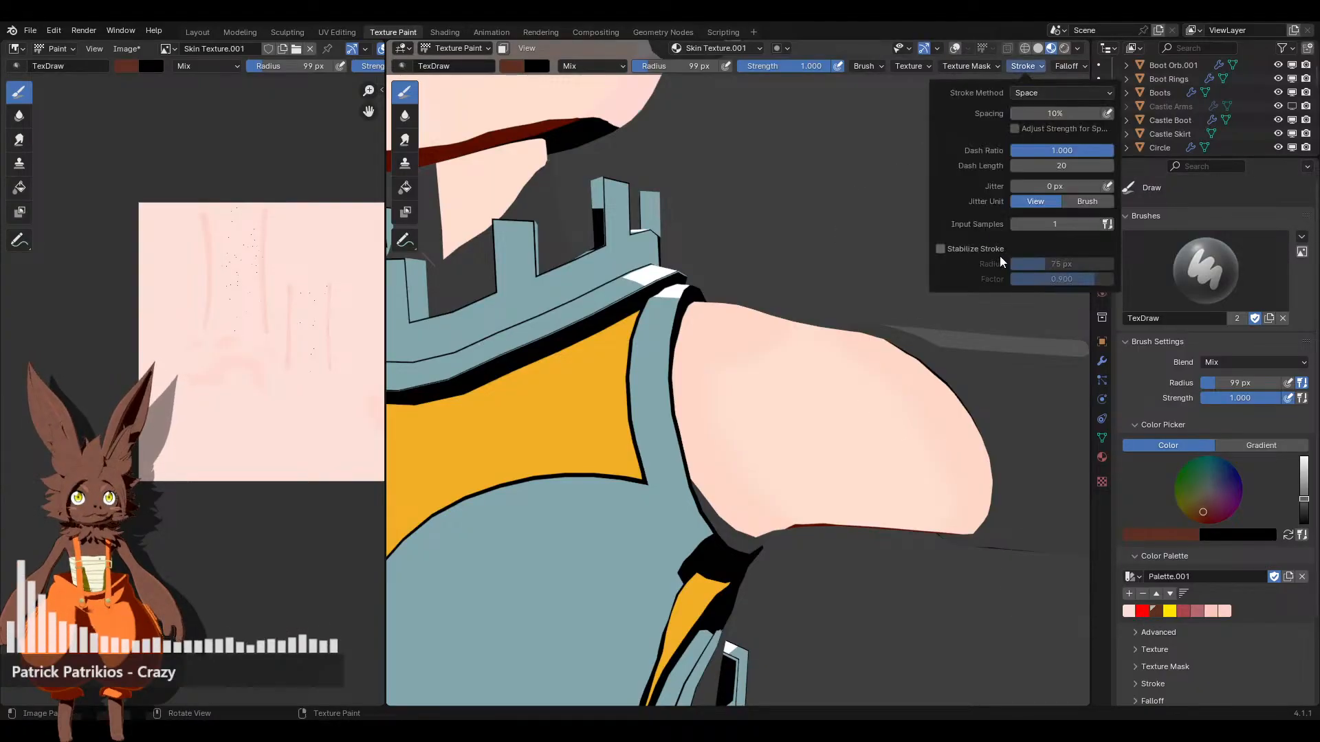
{"action": "left_click_drag", "start_coordinate": [1055, 186], "coordinate": [1069, 186]}
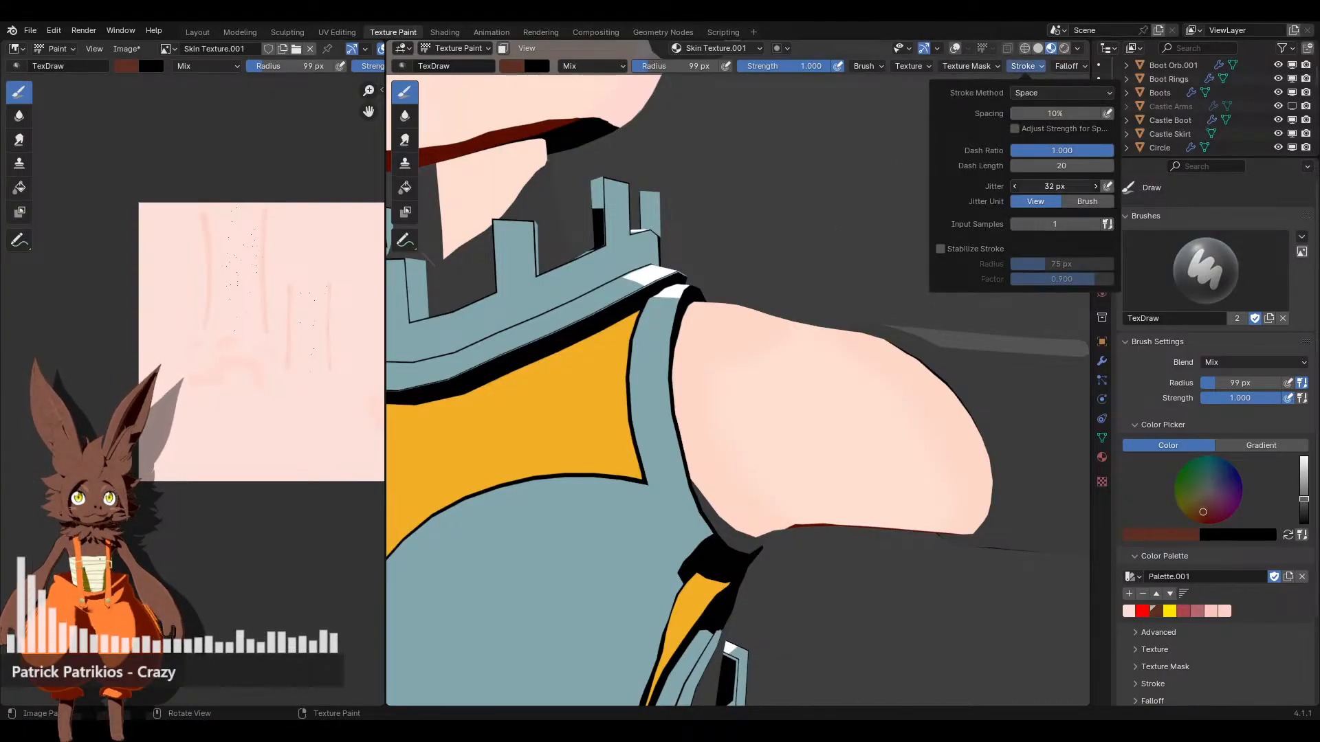
{"action": "left_click_drag", "start_coordinate": [678, 68], "coordinate": [639, 68]}
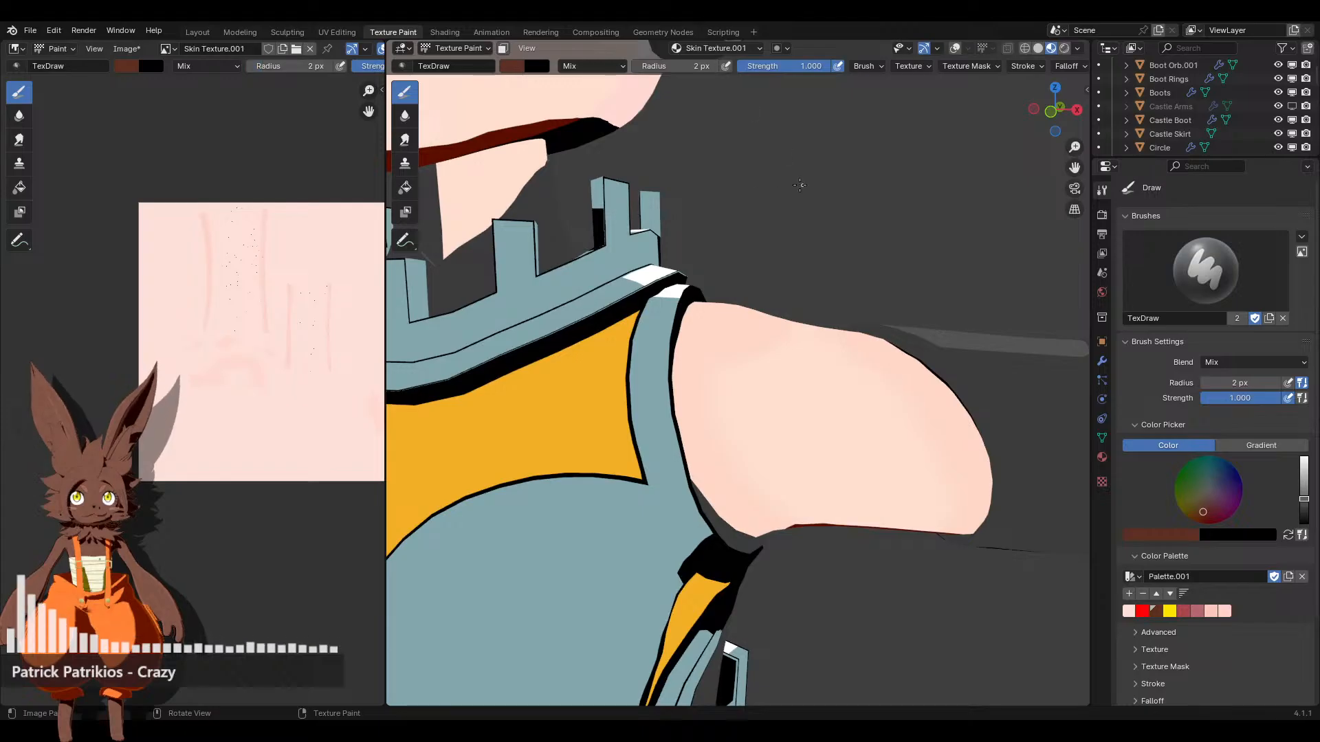
{"action": "mouse_move", "coordinate": [811, 66]}
{"action": "left_mouse_down"}
{"action": "mouse_move", "coordinate": [738, 66]}
{"action": "mouse_move", "coordinate": [776, 66]}
{"action": "left_mouse_up"}
Scatter small brown freckles over the bare upper arm, covering its front, back and outer side
{"action": "scroll", "coordinate": [769, 240], "scroll_direction": "up", "scroll_amount": 2}
{"action": "middle_click_drag", "start_coordinate": [760, 237], "coordinate": [685, 368]}
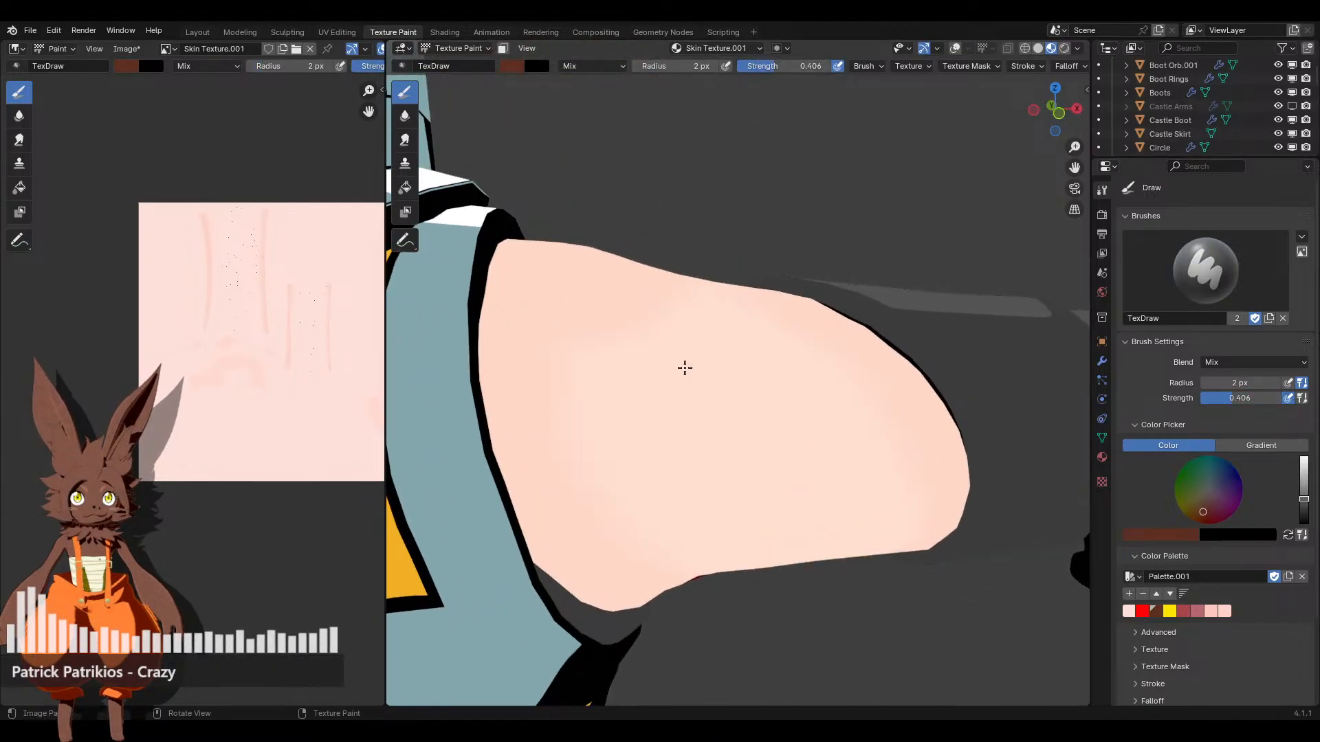
{"action": "middle_click_drag", "start_coordinate": [754, 396], "coordinate": [782, 365]}
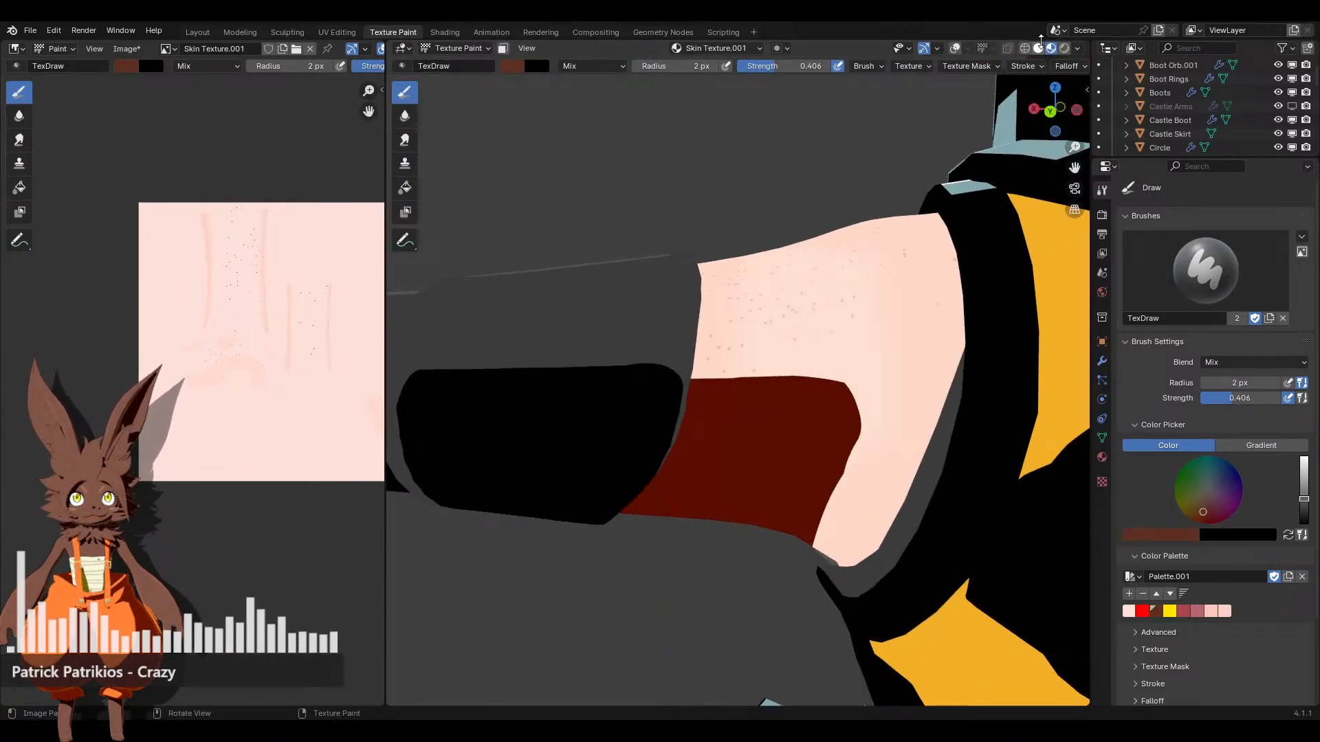
{"action": "left_click", "coordinate": [1039, 49]}
{"action": "left_click", "coordinate": [1052, 49]}
{"action": "scroll", "coordinate": [757, 407], "scroll_direction": "up", "scroll_amount": 4}
{"action": "mouse_move", "coordinate": [757, 406]}
{"action": "middle_mouse_down"}
{"action": "mouse_move", "coordinate": [777, 356]}
{"action": "mouse_move", "coordinate": [751, 405]}
{"action": "mouse_move", "coordinate": [756, 377]}
{"action": "mouse_move", "coordinate": [787, 336]}
{"action": "mouse_move", "coordinate": [651, 419]}
{"action": "mouse_move", "coordinate": [627, 382]}
{"action": "mouse_move", "coordinate": [644, 406]}
{"action": "middle_mouse_up"}
{"action": "scroll", "coordinate": [751, 405], "scroll_direction": "down", "scroll_amount": 2}
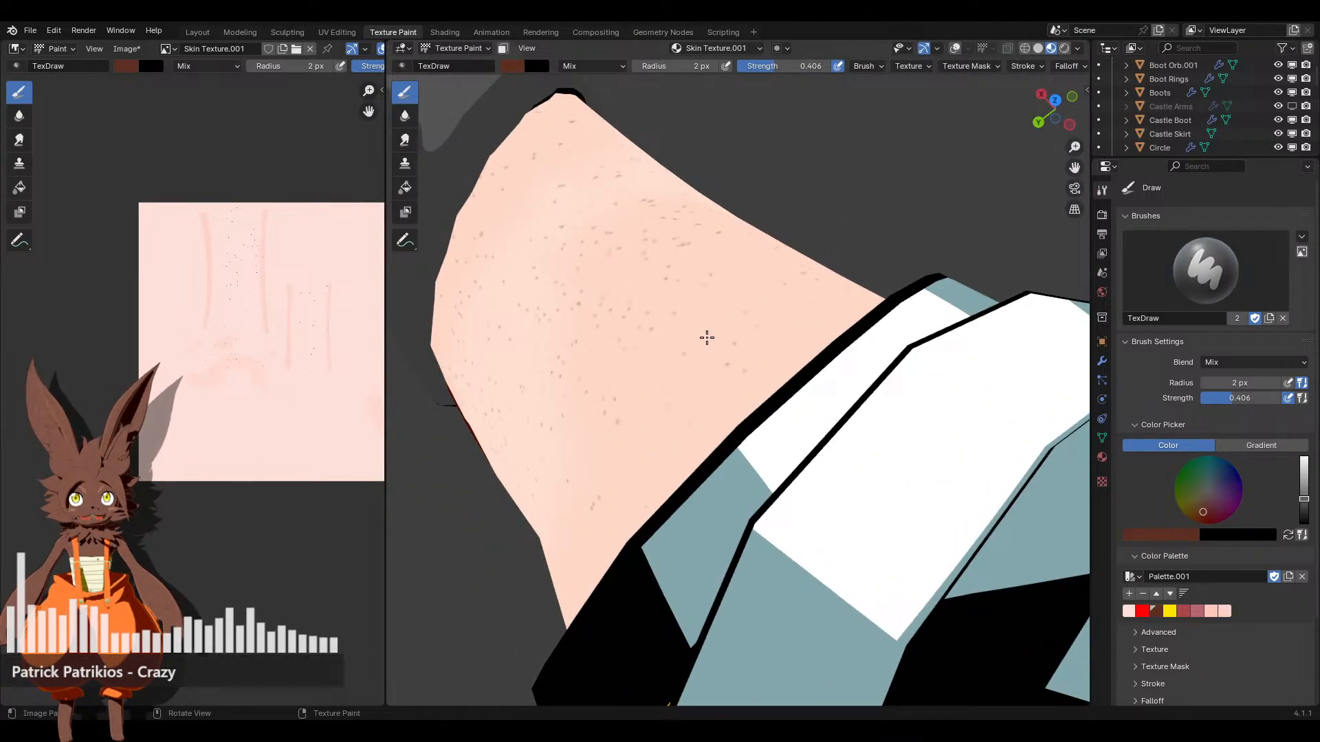
Fill in more small freckles across the top of the shoulder and towards the armhole
{"action": "middle_click_drag", "start_coordinate": [719, 354], "coordinate": [944, 173]}
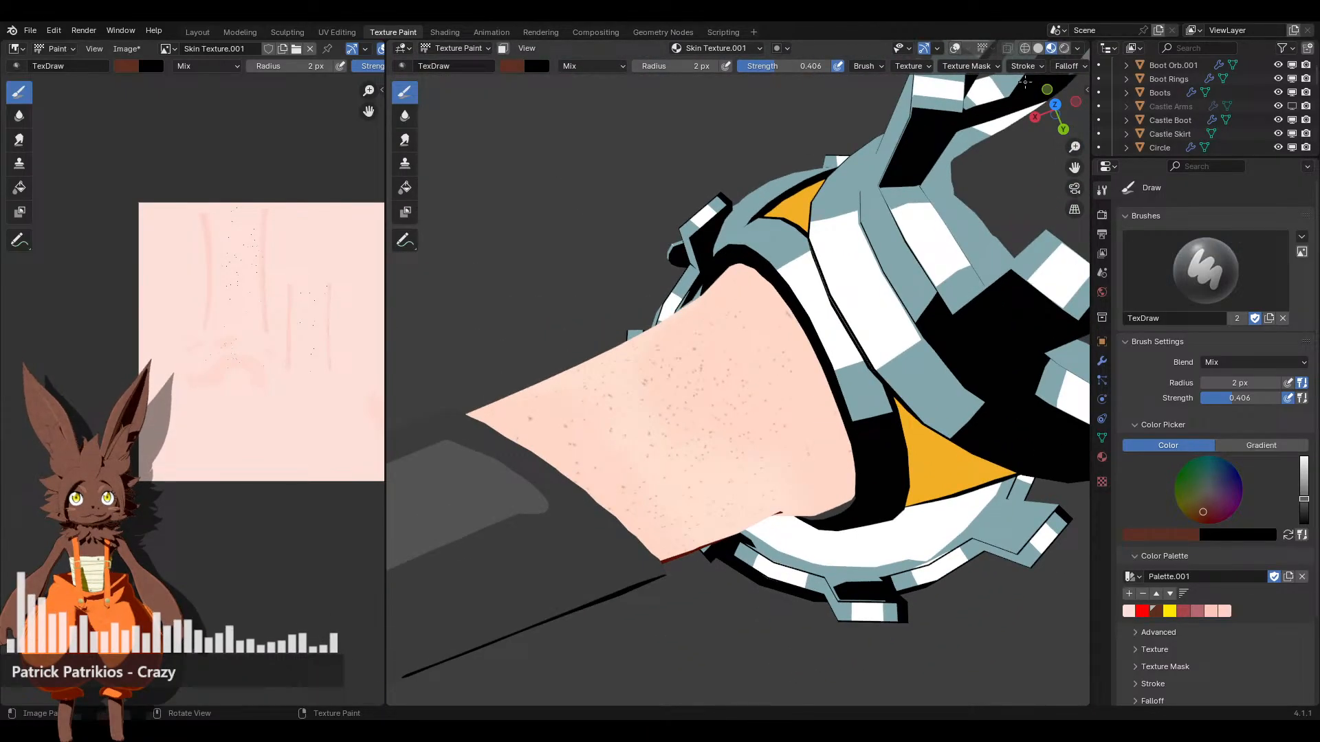
{"action": "middle_click_drag", "start_coordinate": [728, 344], "coordinate": [790, 394]}
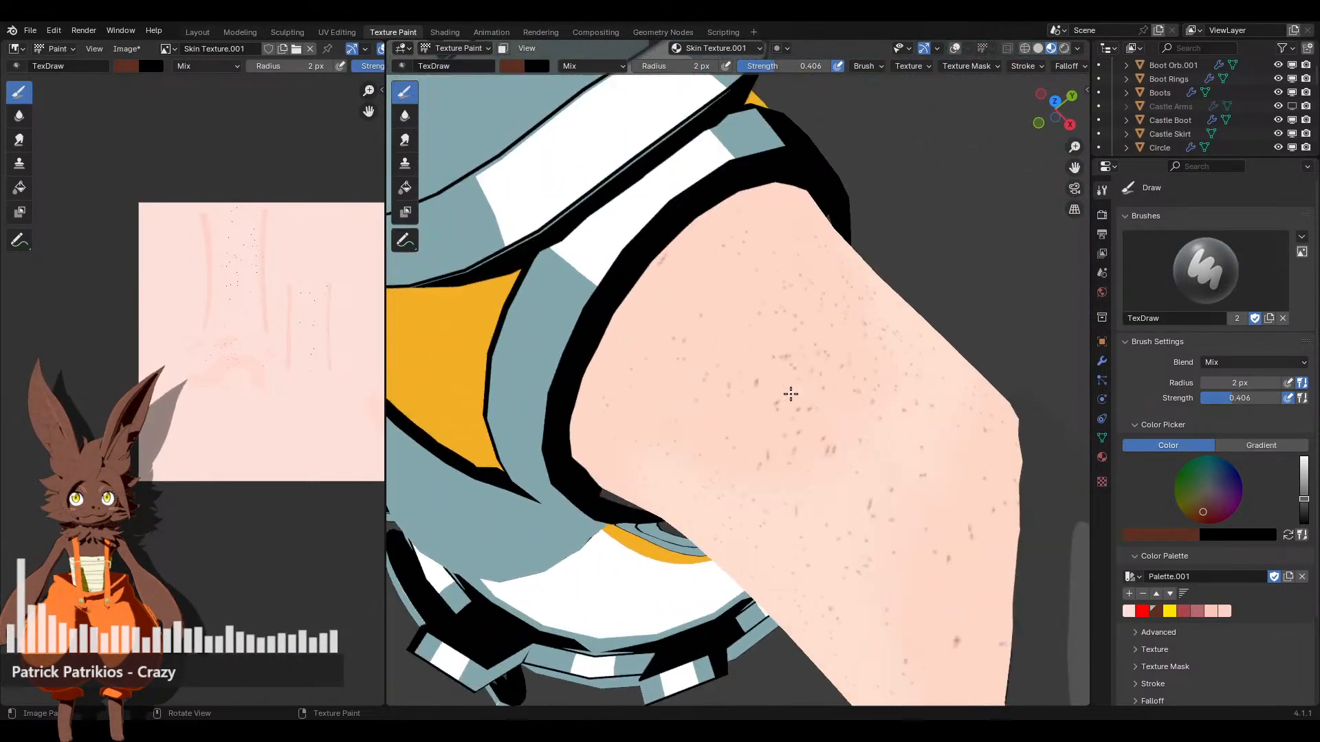
{"action": "scroll", "coordinate": [790, 393], "scroll_direction": "up", "scroll_amount": 2}
{"action": "scroll", "coordinate": [734, 365], "scroll_direction": "down", "scroll_amount": 7}
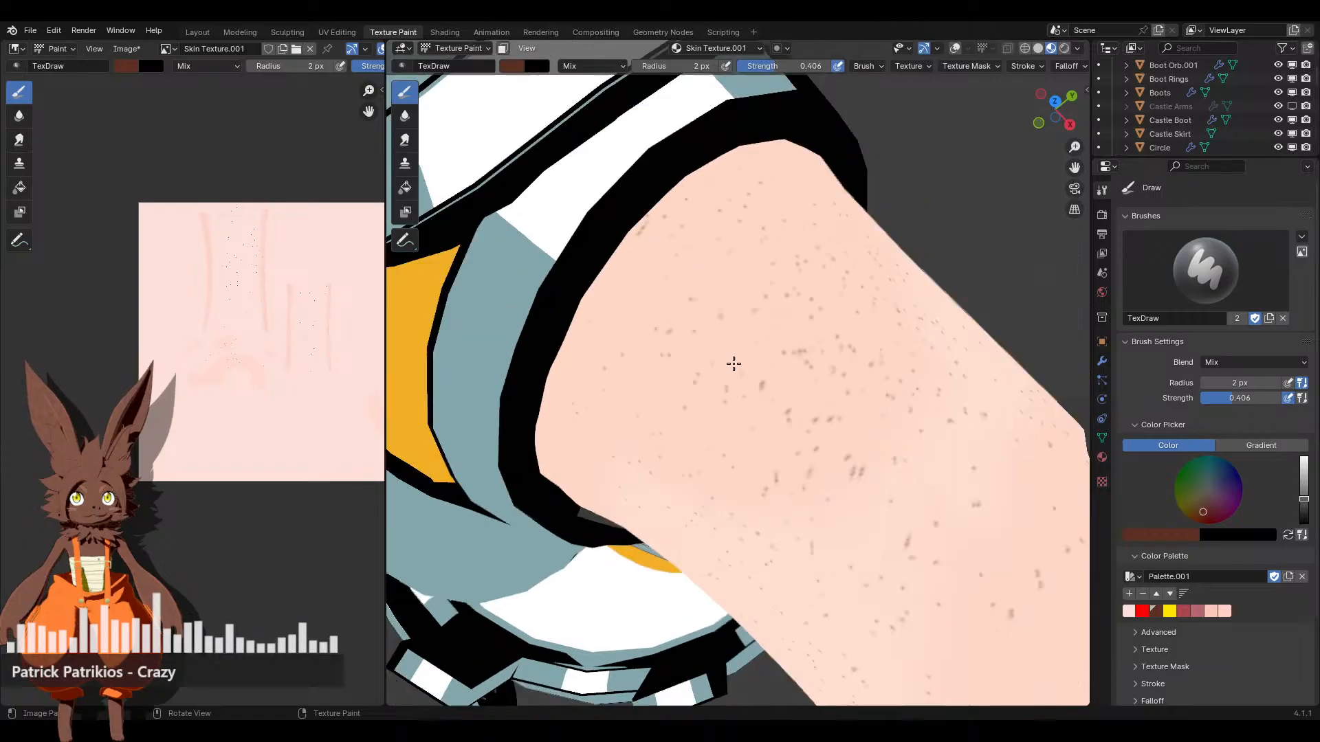
{"action": "middle_click_drag", "start_coordinate": [706, 421], "coordinate": [796, 330]}
{"action": "scroll", "coordinate": [795, 378], "scroll_direction": "down", "scroll_amount": 4}
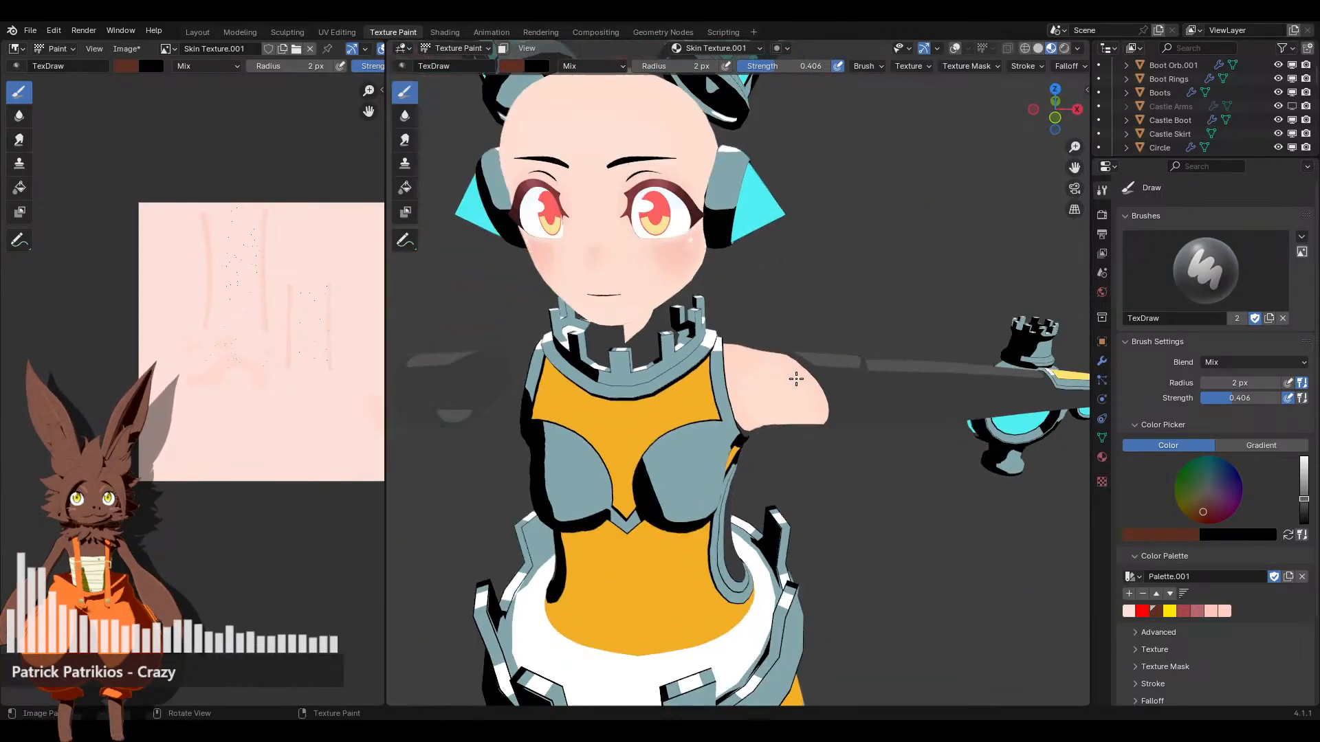
Set the brush radius to 4 px and add a few larger freckles to the front and top of the upper arm
{"action": "mouse_move", "coordinate": [801, 401]}
{"action": "middle_mouse_down"}
{"action": "mouse_move", "coordinate": [778, 404]}
{"action": "mouse_move", "coordinate": [801, 423]}
{"action": "middle_mouse_up"}
{"action": "scroll", "coordinate": [777, 403], "scroll_direction": "down", "scroll_amount": 1}
{"action": "scroll", "coordinate": [811, 436], "scroll_direction": "up", "scroll_amount": 5}
{"action": "middle_click_drag", "start_coordinate": [908, 430], "coordinate": [822, 427]}
{"action": "left_click", "coordinate": [701, 66]}
{"action": "type", "text": "4"}
{"action": "key", "text": "Return"}
{"action": "middle_click_drag", "start_coordinate": [718, 430], "coordinate": [713, 464]}
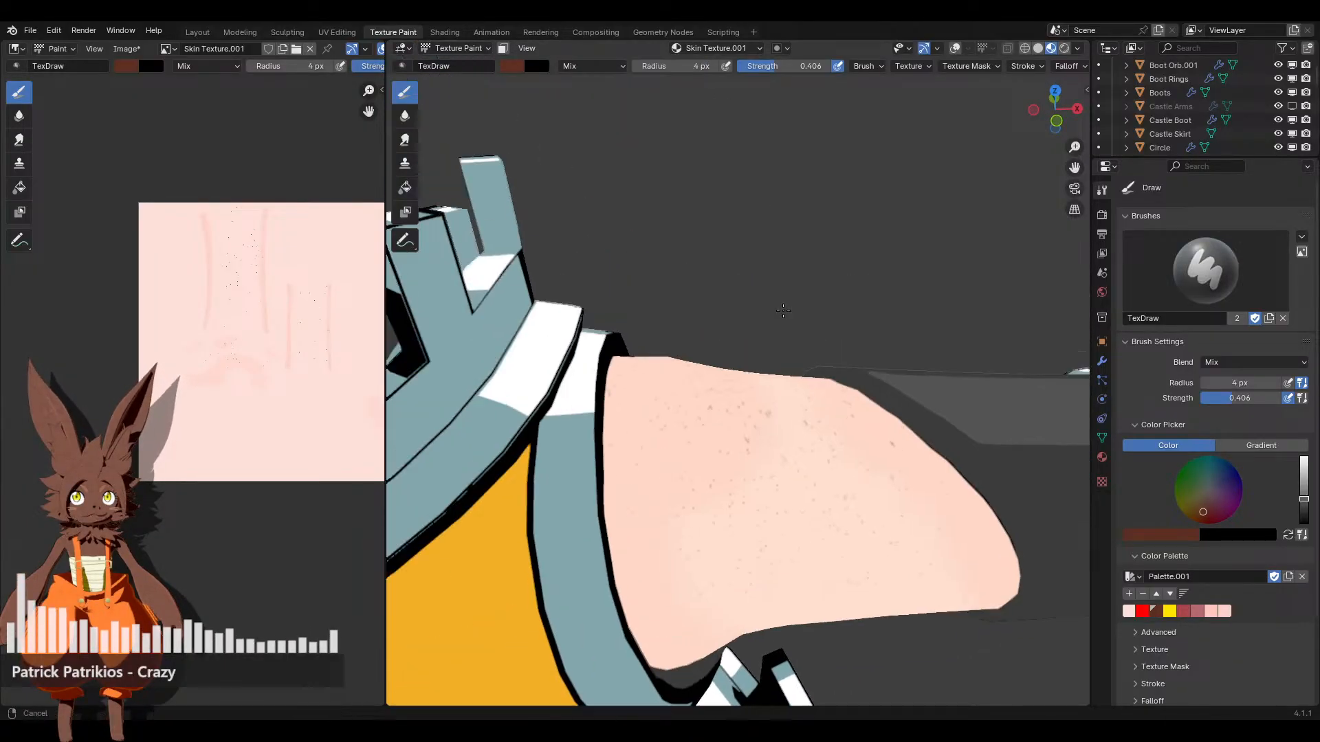
{"action": "scroll", "coordinate": [713, 464], "scroll_direction": "up", "scroll_amount": 1}
{"action": "scroll", "coordinate": [754, 483], "scroll_direction": "down", "scroll_amount": 7}
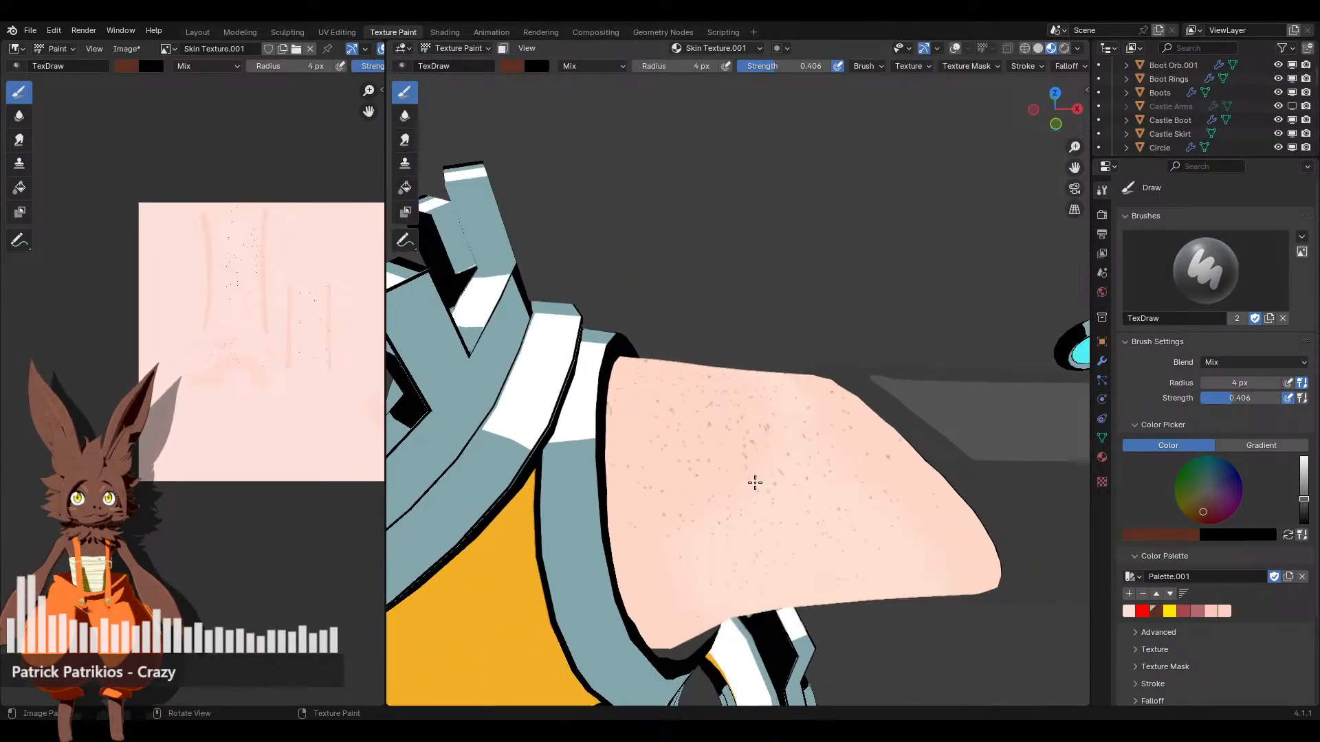
{"action": "middle_click_drag", "start_coordinate": [754, 484], "coordinate": [801, 372]}
{"action": "scroll", "coordinate": [736, 436], "scroll_direction": "down", "scroll_amount": 4}
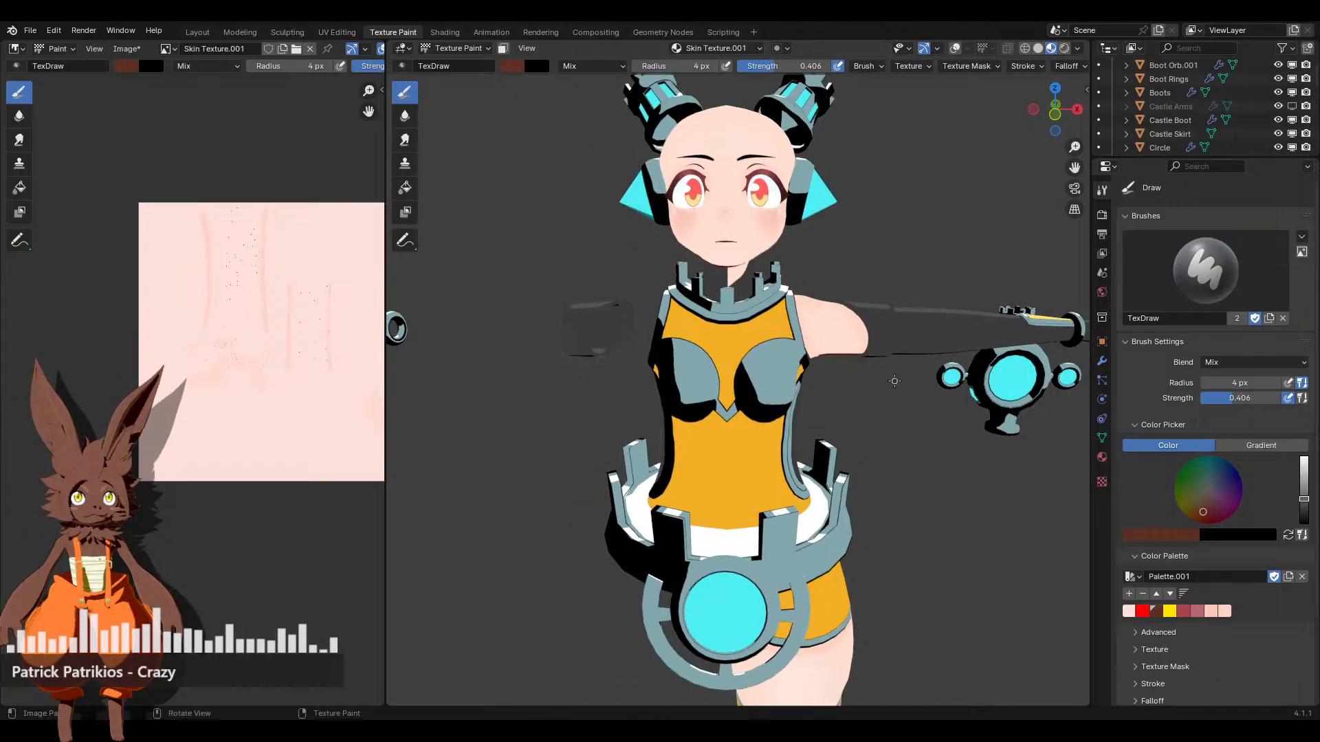
Restore the soft pink shading brush with strength 1.000, jitter 0 px and a radius of 101 px
{"action": "middle_click_drag", "start_coordinate": [895, 382], "coordinate": [649, 298], "text": "shift"}
{"action": "scroll", "coordinate": [666, 395], "scroll_direction": "up", "scroll_amount": 2}
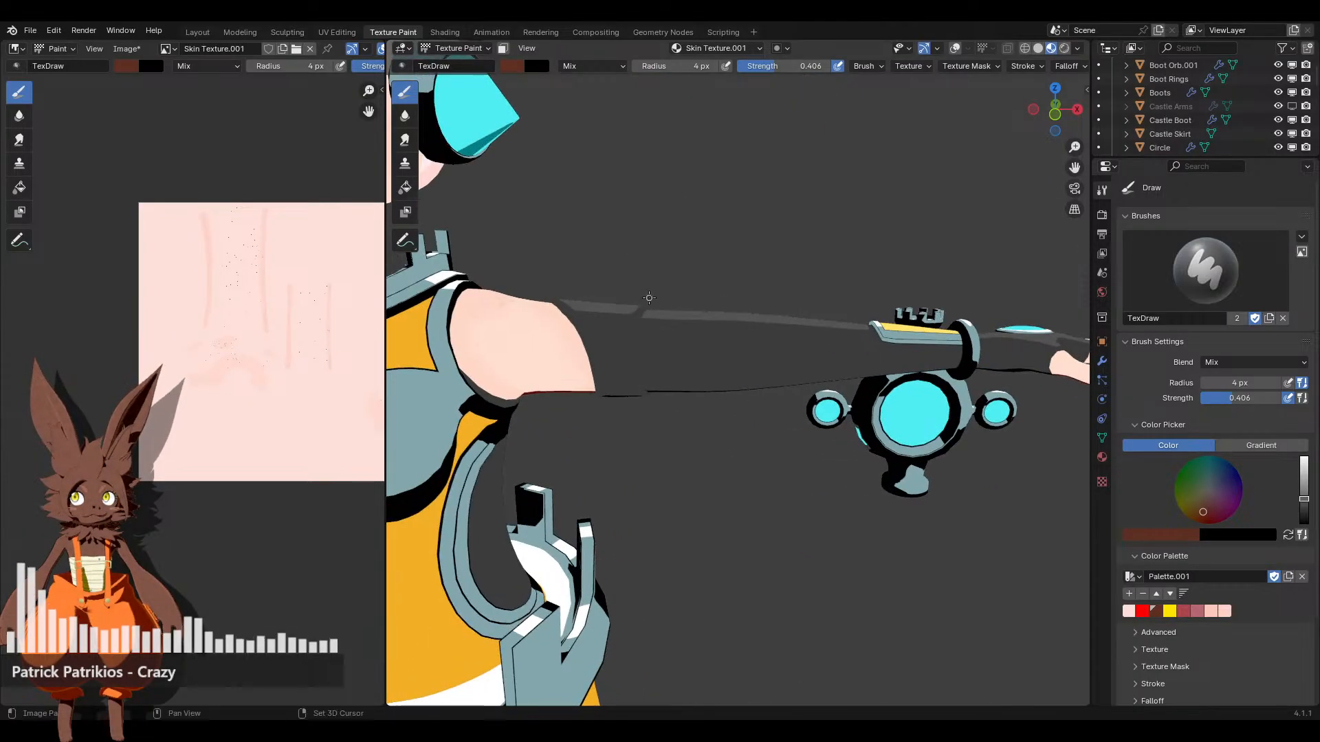
{"action": "left_click", "coordinate": [1225, 611]}
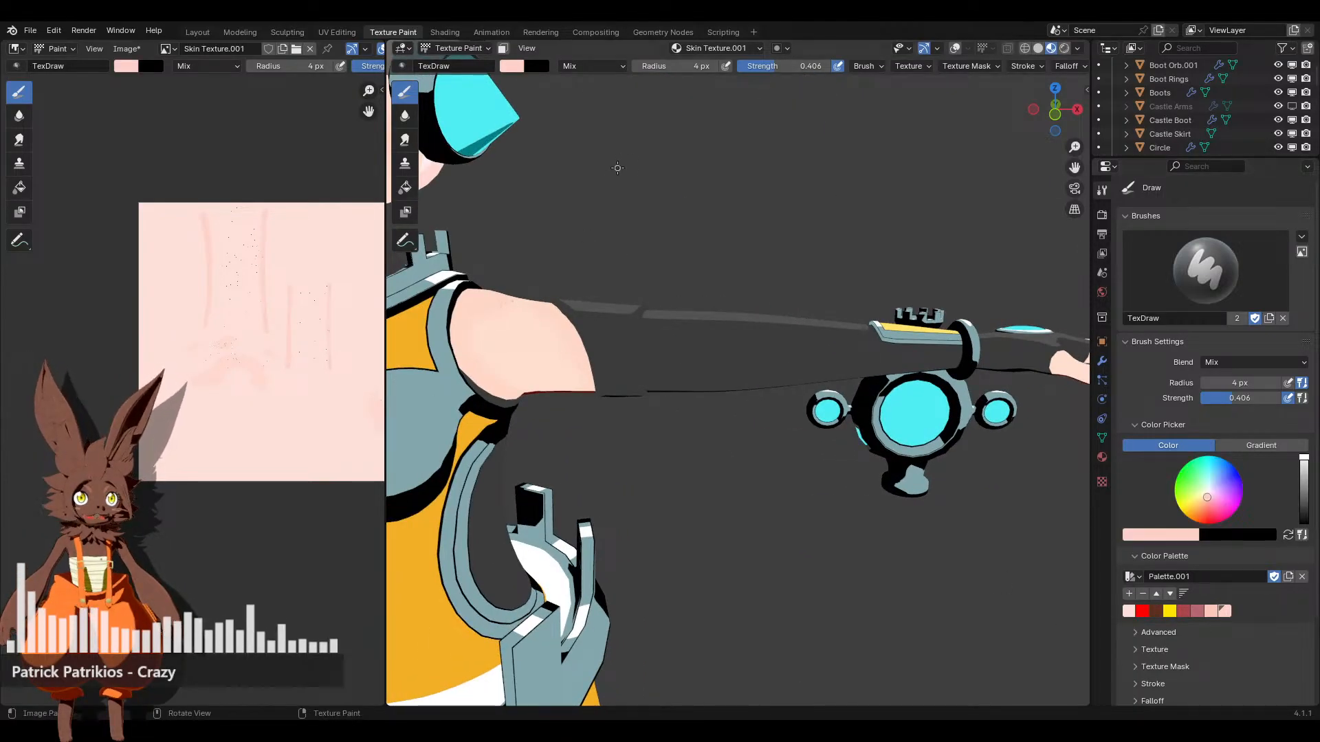
{"action": "left_click_drag", "start_coordinate": [781, 71], "coordinate": [831, 72]}
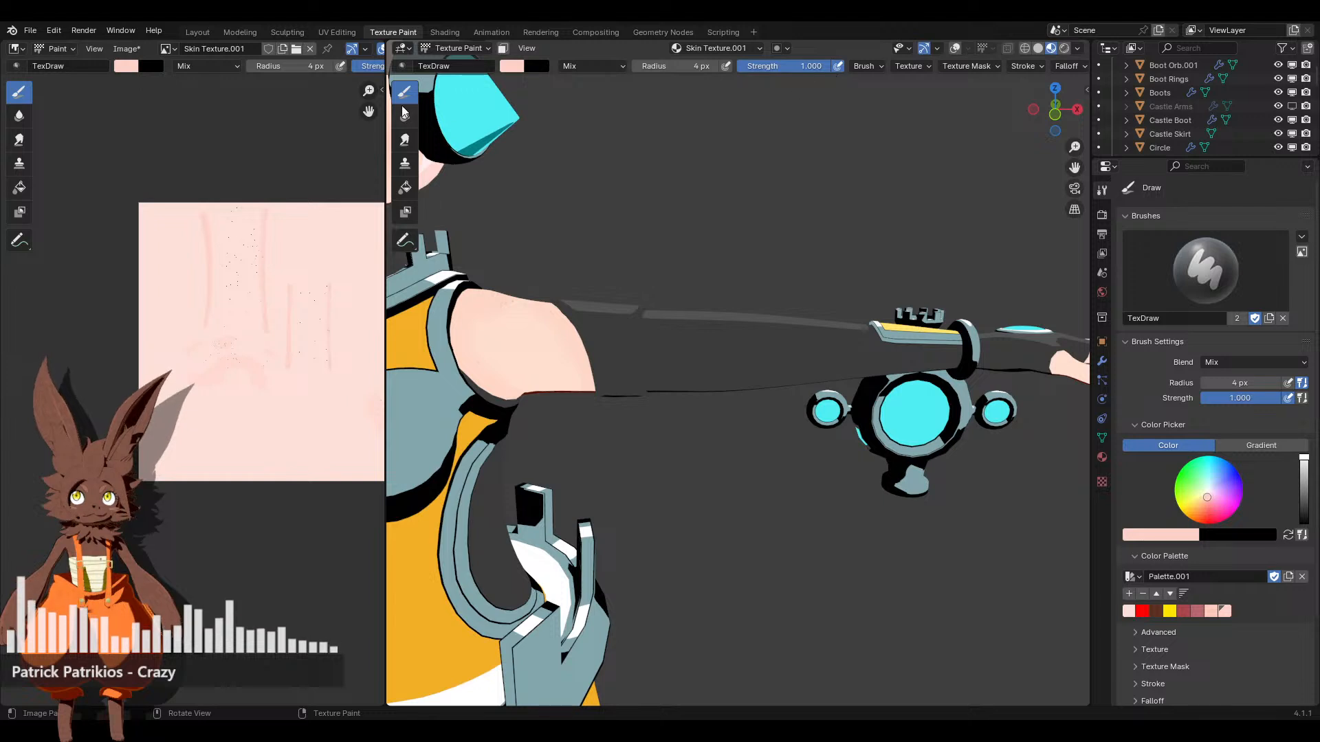
{"action": "left_click", "coordinate": [1024, 66]}
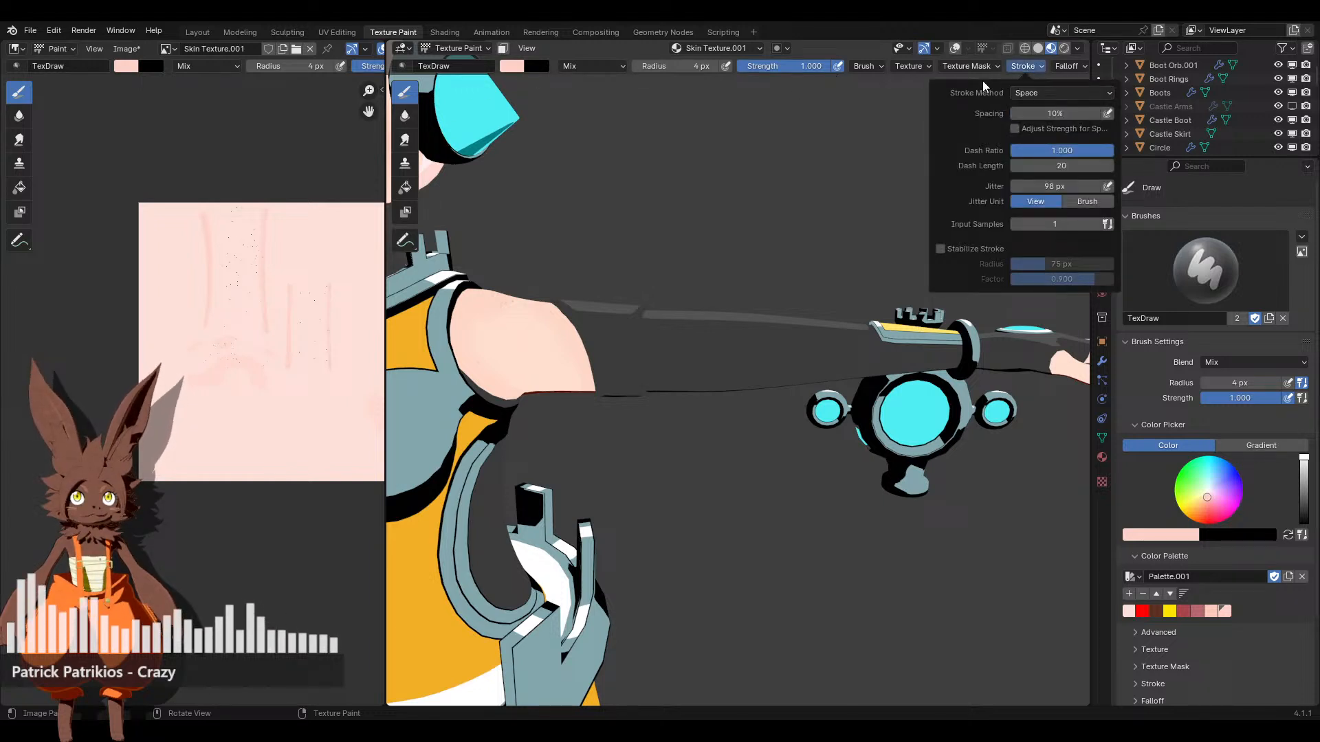
{"action": "left_click", "coordinate": [1085, 201]}
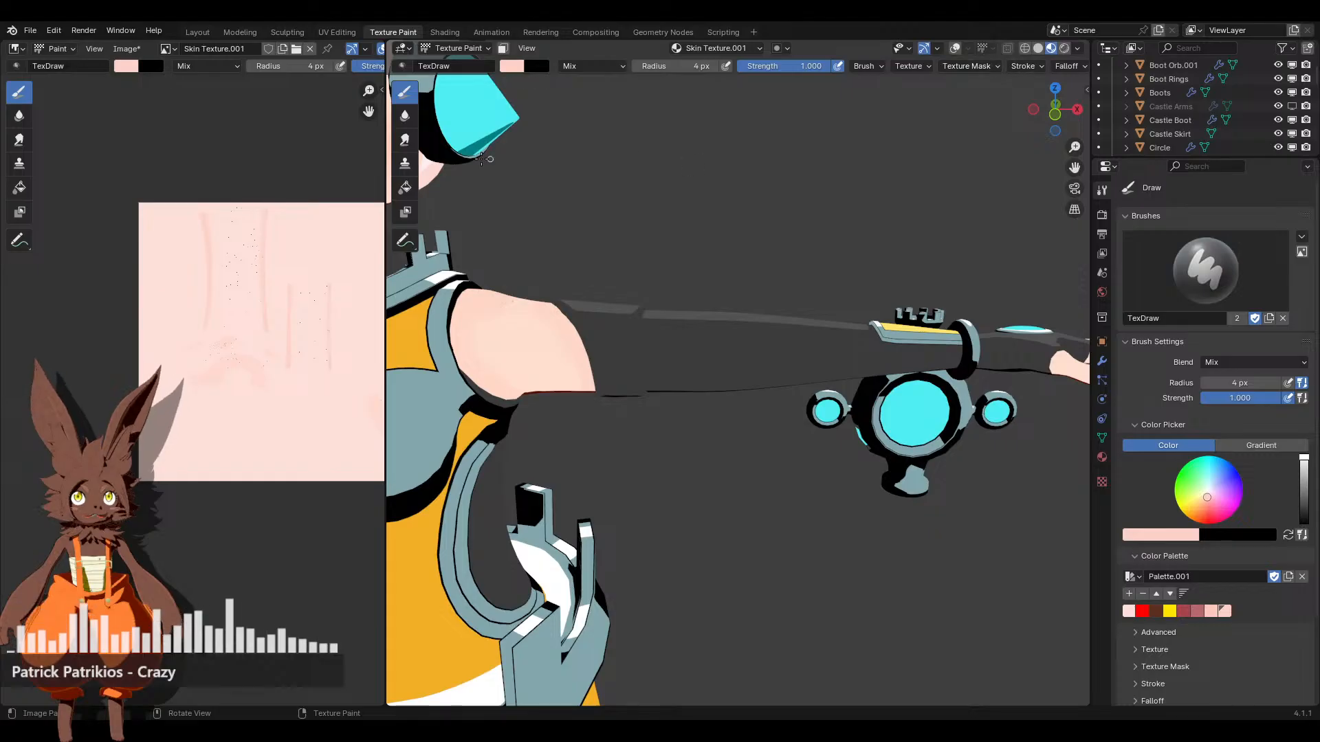
{"action": "left_click_drag", "start_coordinate": [675, 67], "coordinate": [692, 67]}
Bring the hand into view from directly above, and check the brush's stroke and advanced options
{"action": "middle_click_drag", "start_coordinate": [1031, 337], "coordinate": [688, 351], "text": "shift"}
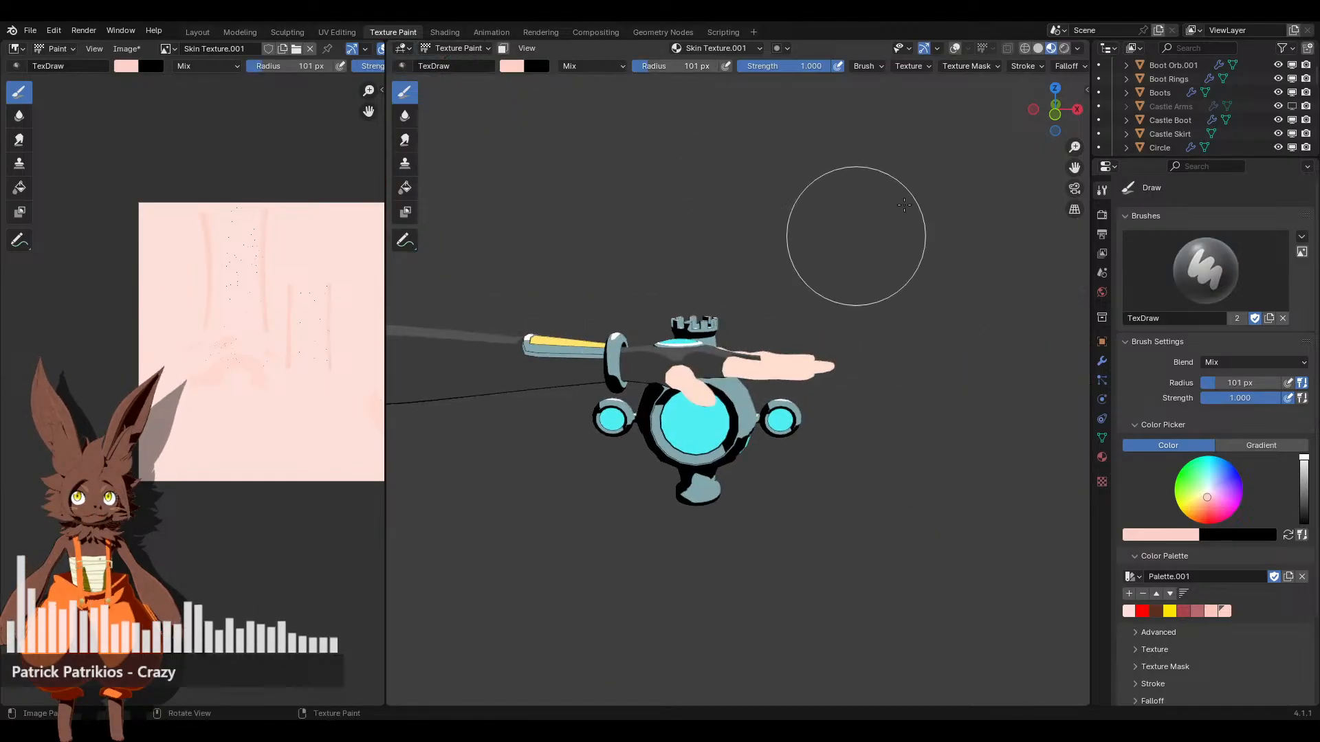
{"action": "left_click", "coordinate": [1056, 114]}
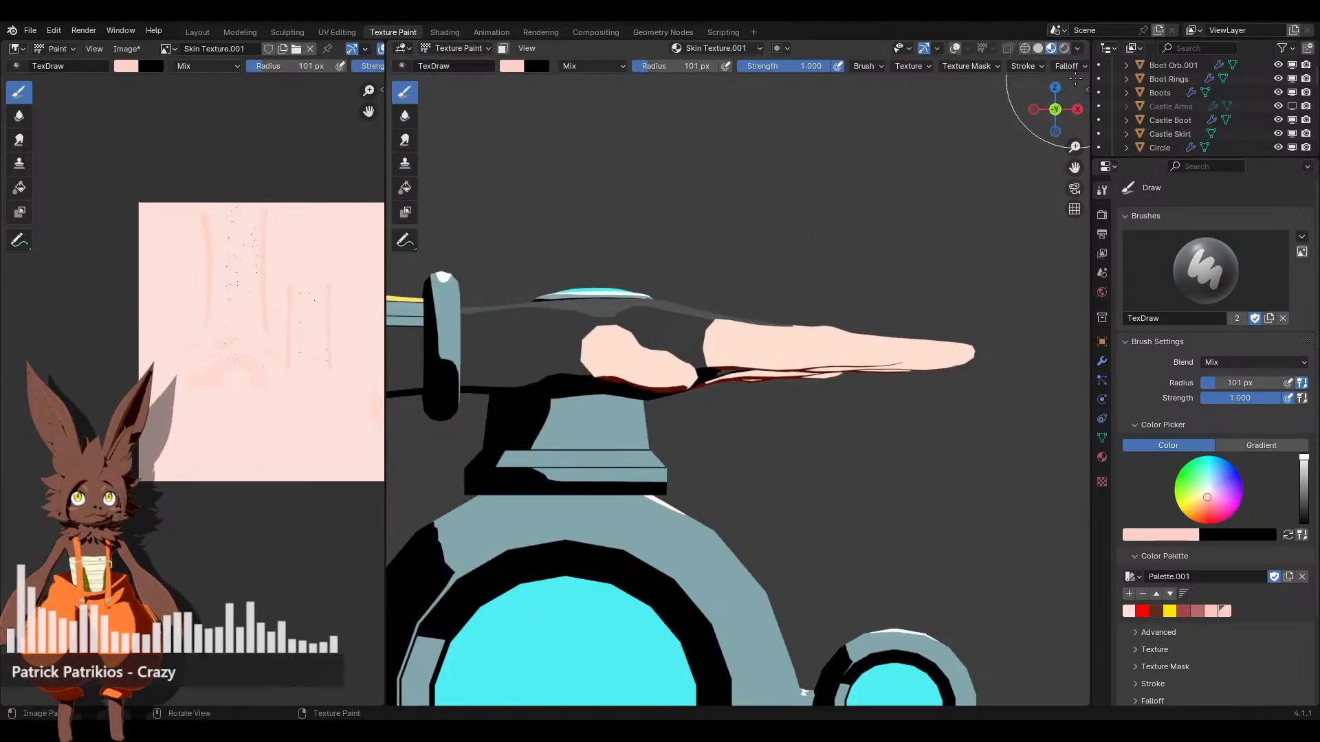
{"action": "left_click", "coordinate": [1054, 88]}
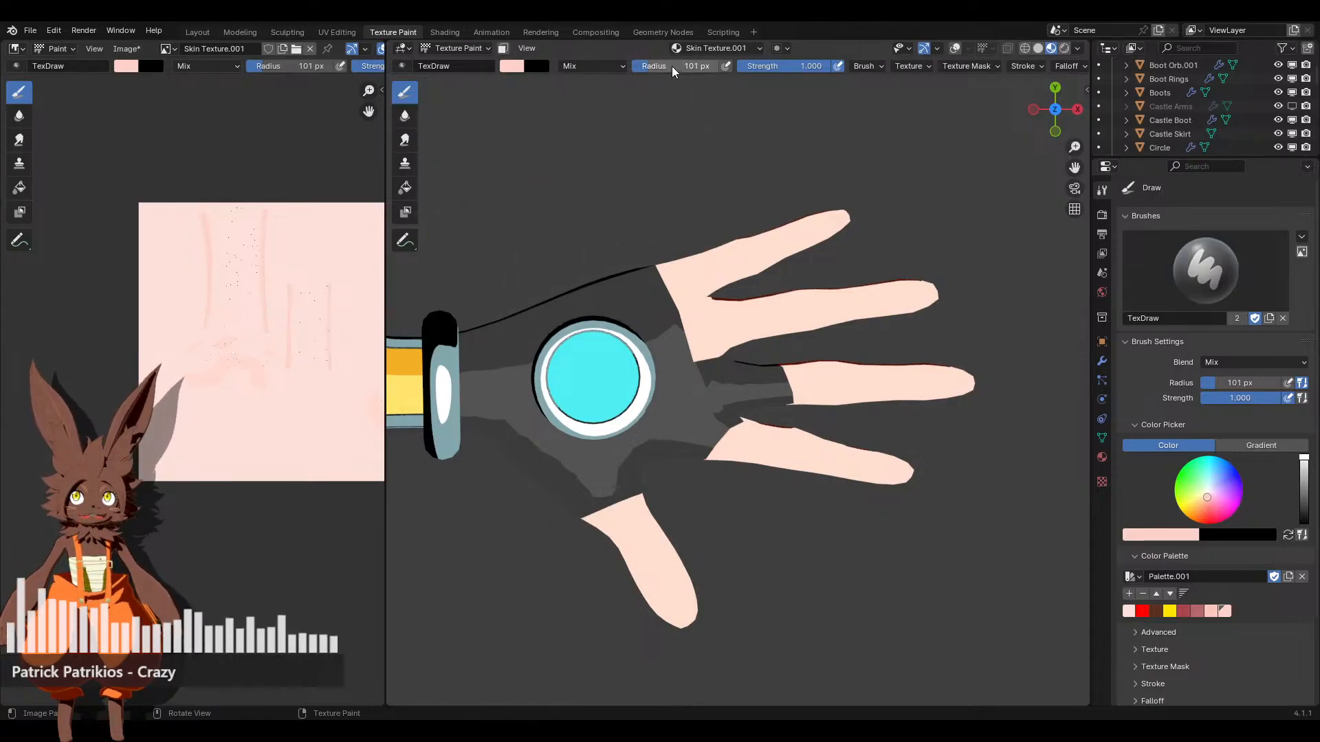
{"action": "scroll", "coordinate": [1129, 562], "scroll_direction": "down", "scroll_amount": 3}
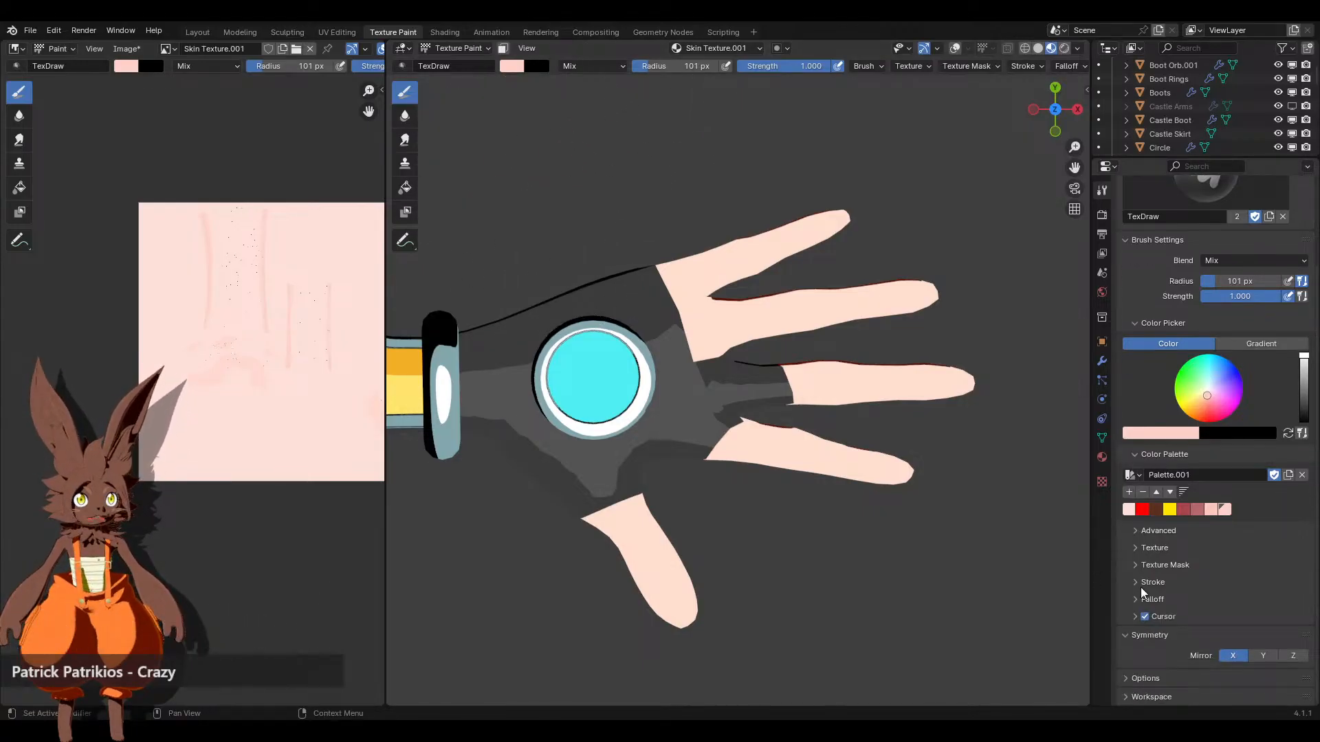
{"action": "left_click", "coordinate": [1136, 581]}
{"action": "scroll", "coordinate": [1135, 581], "scroll_direction": "down", "scroll_amount": 3}
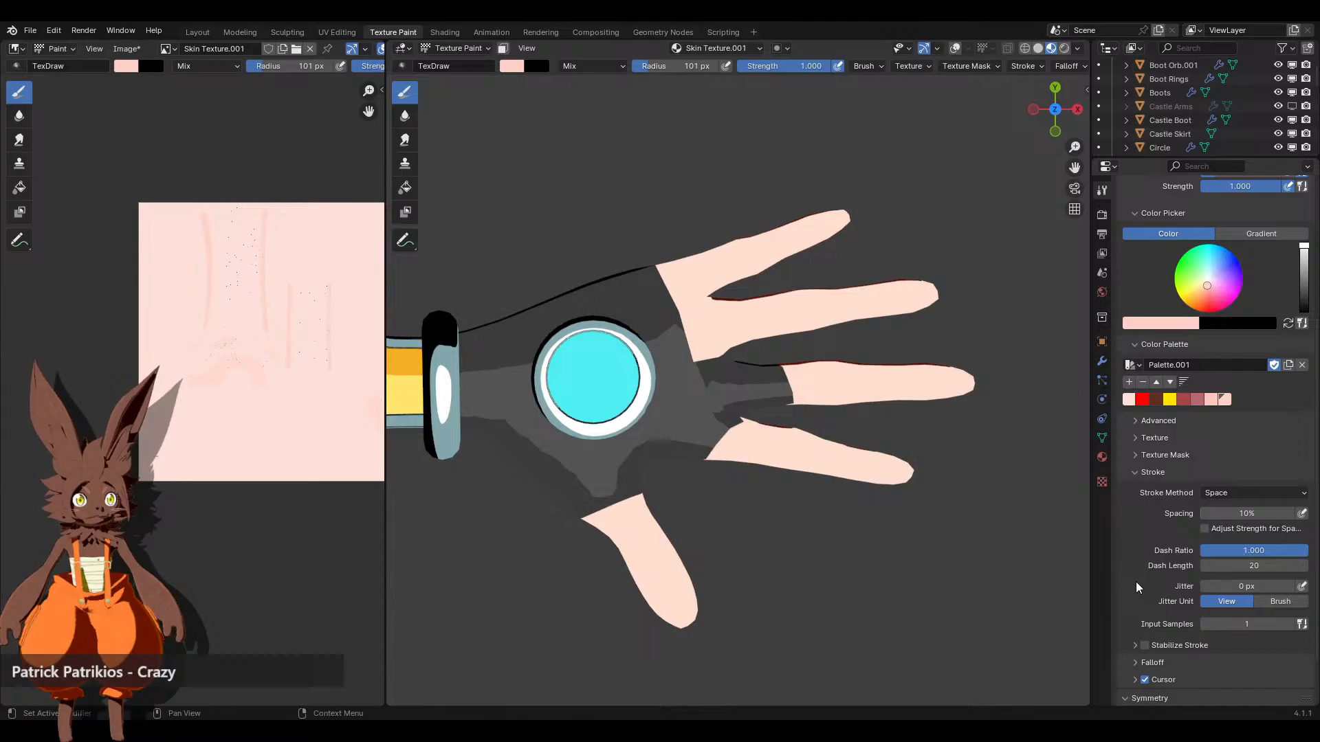
{"action": "left_click", "coordinate": [1134, 477]}
{"action": "left_click", "coordinate": [1137, 531]}
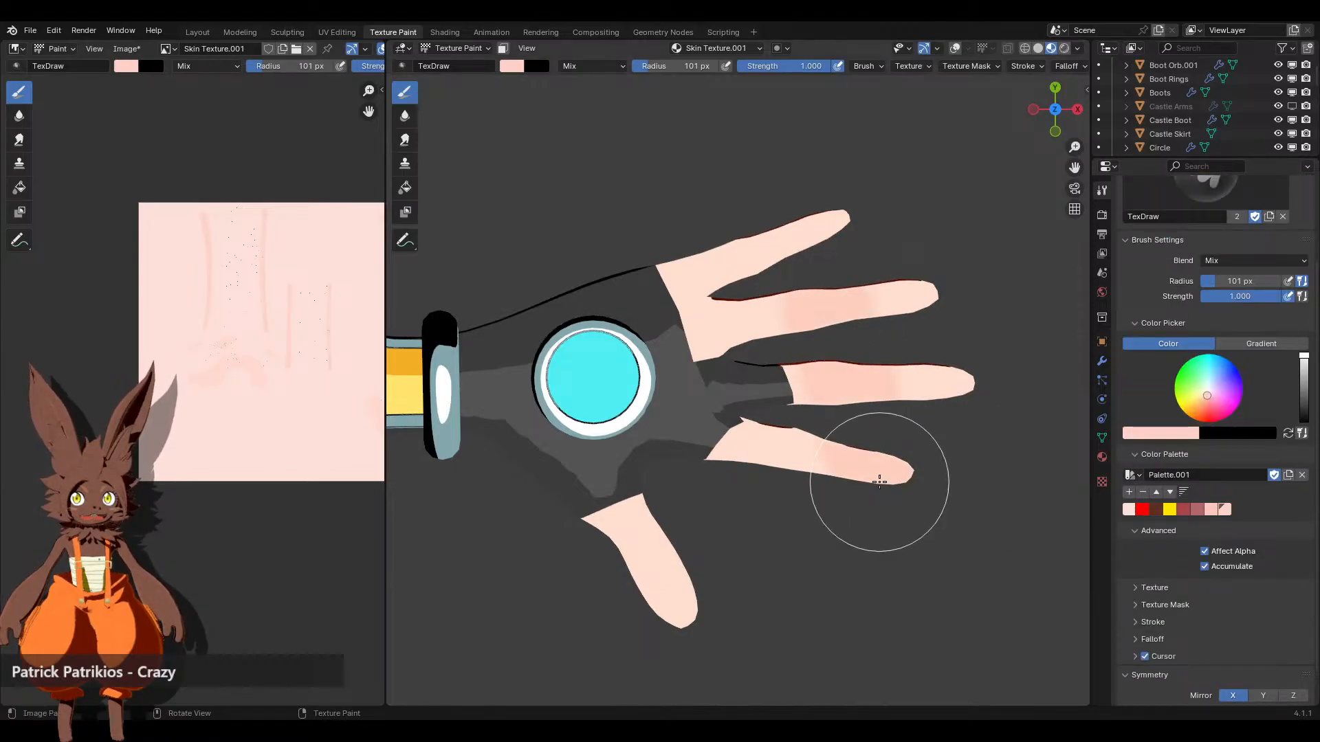
Undo the pink shading painted across the fingers
{"action": "mouse_move", "coordinate": [846, 554]}
{"action": "middle_mouse_down"}
{"action": "mouse_move", "coordinate": [803, 397]}
{"action": "mouse_move", "coordinate": [825, 426]}
{"action": "mouse_move", "coordinate": [923, 383]}
{"action": "middle_mouse_up"}
{"action": "key", "text": "ctrl+z"}
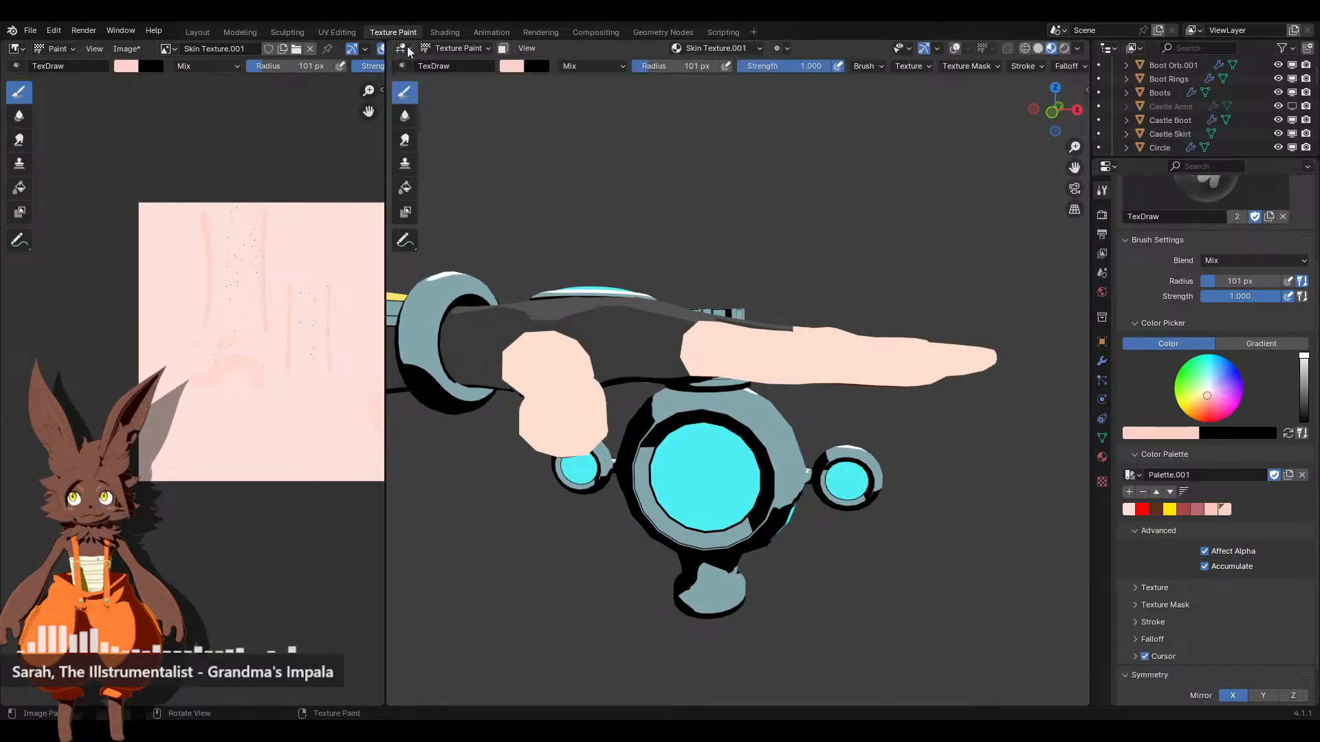
Check the paint mode, view options and sidebar brush settings, toggling the paint mask on and off again
{"action": "left_click", "coordinate": [469, 48]}
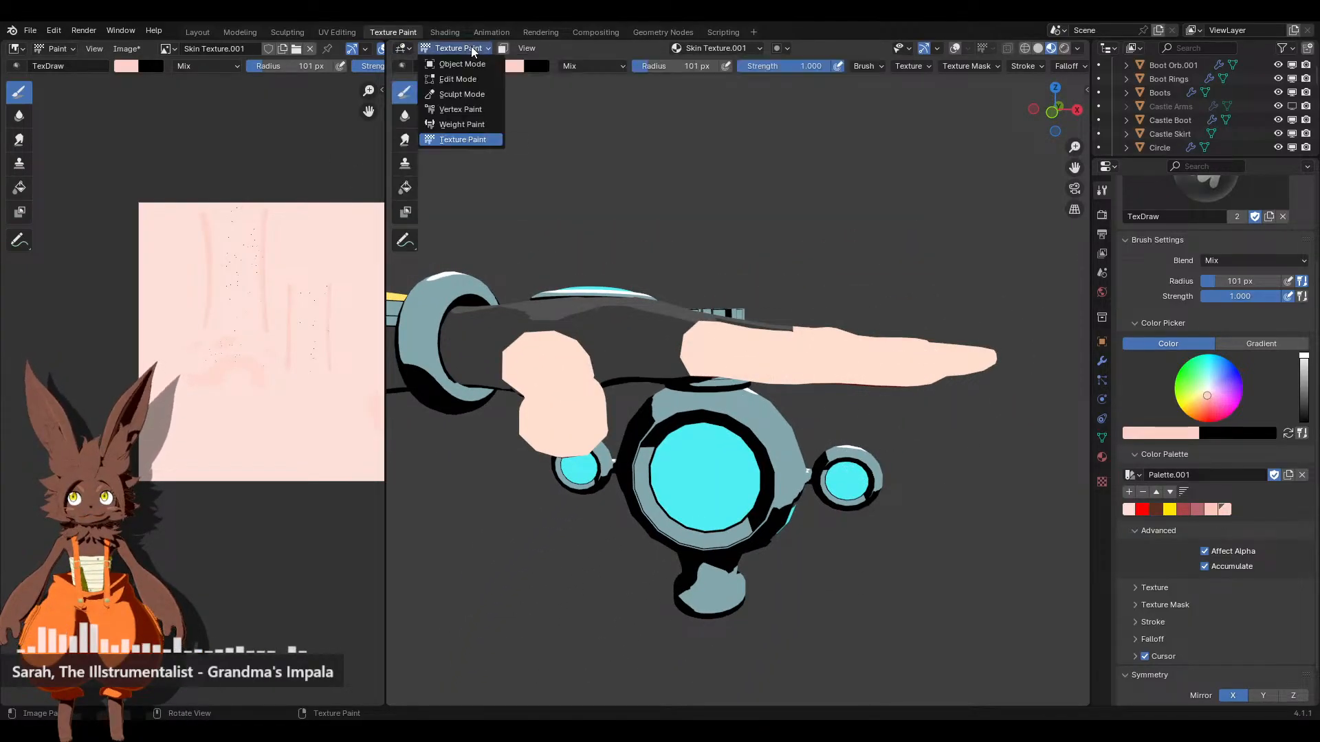
{"action": "left_click", "coordinate": [525, 48]}
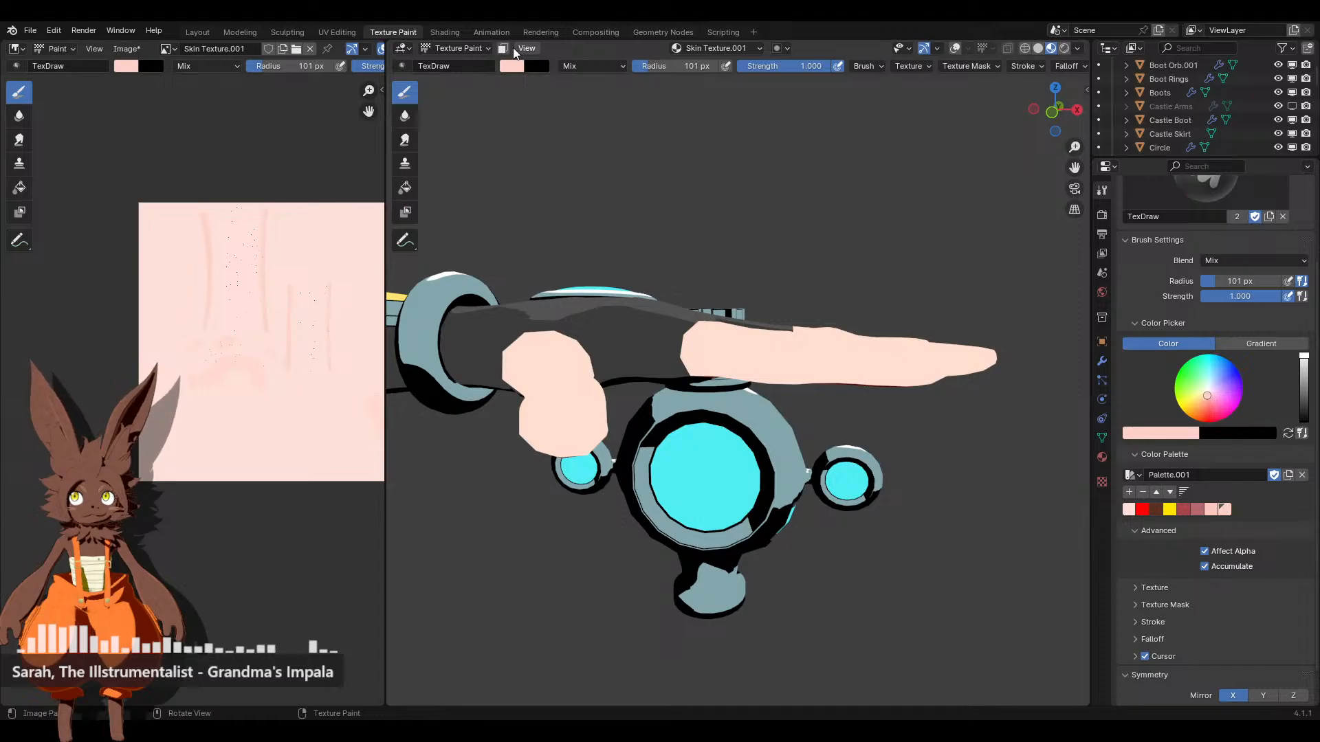
{"action": "left_click", "coordinate": [508, 48]}
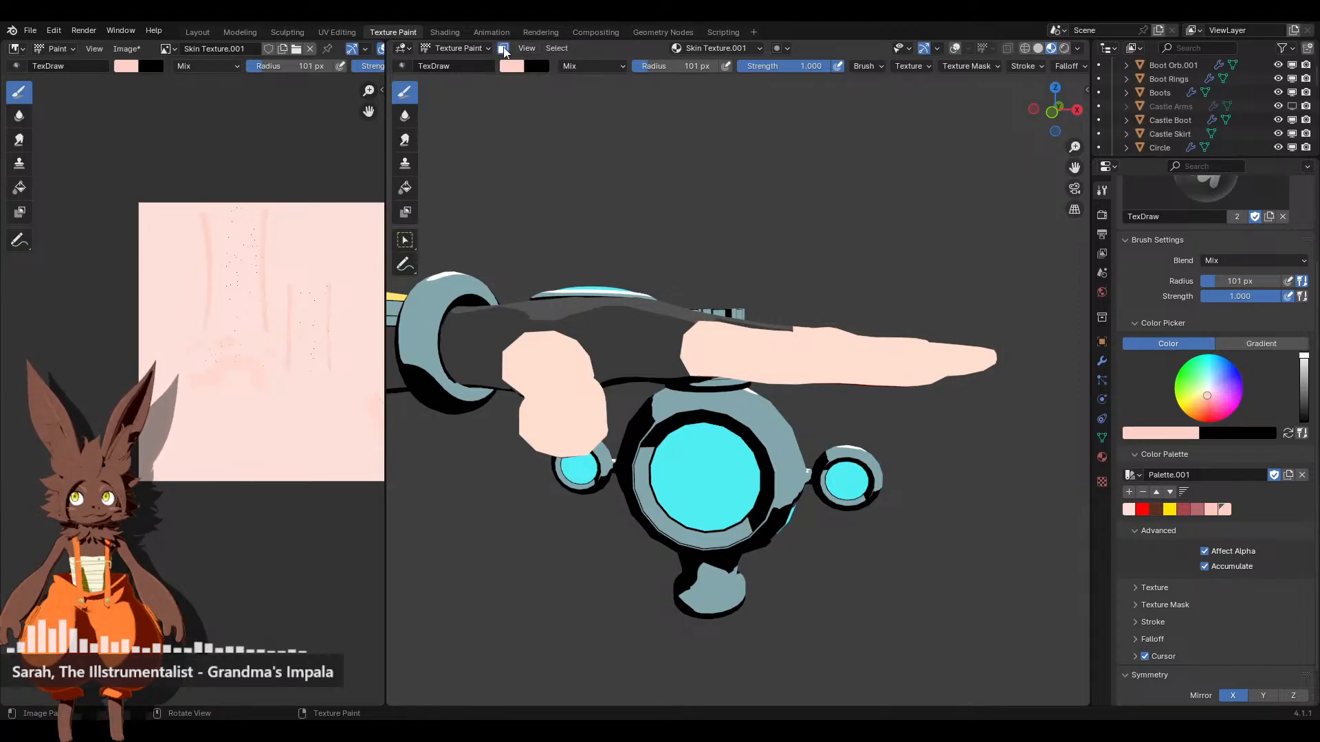
{"action": "left_click", "coordinate": [509, 50]}
{"action": "left_click", "coordinate": [527, 48]}
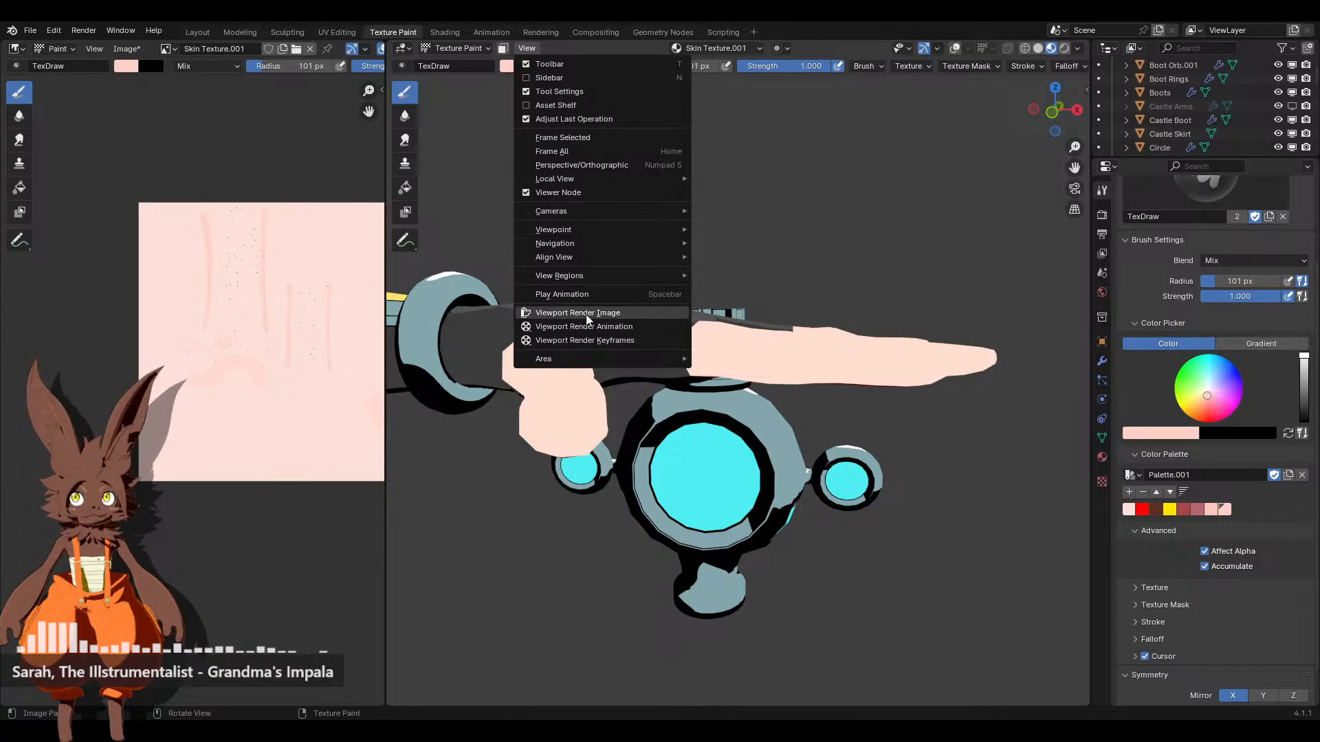
{"action": "left_click", "coordinate": [1086, 89]}
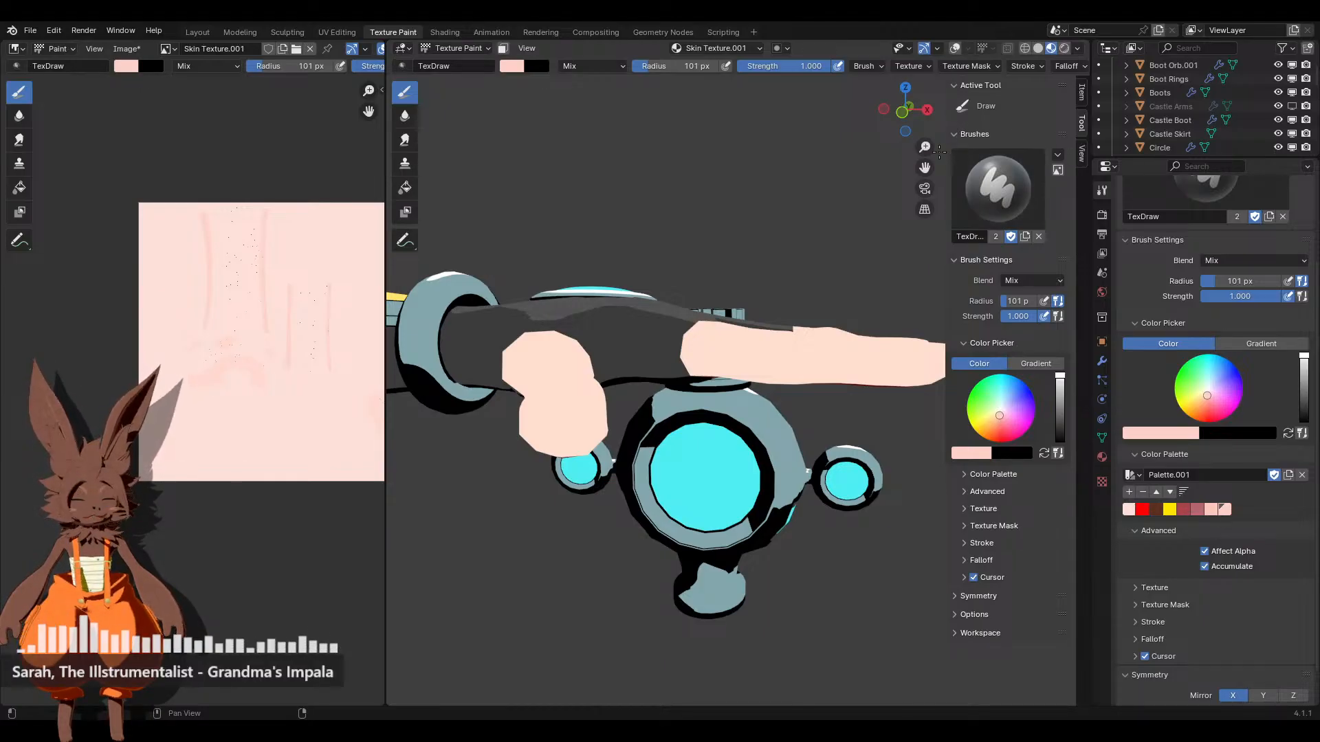
{"action": "left_click_drag", "start_coordinate": [944, 95], "coordinate": [979, 71]}
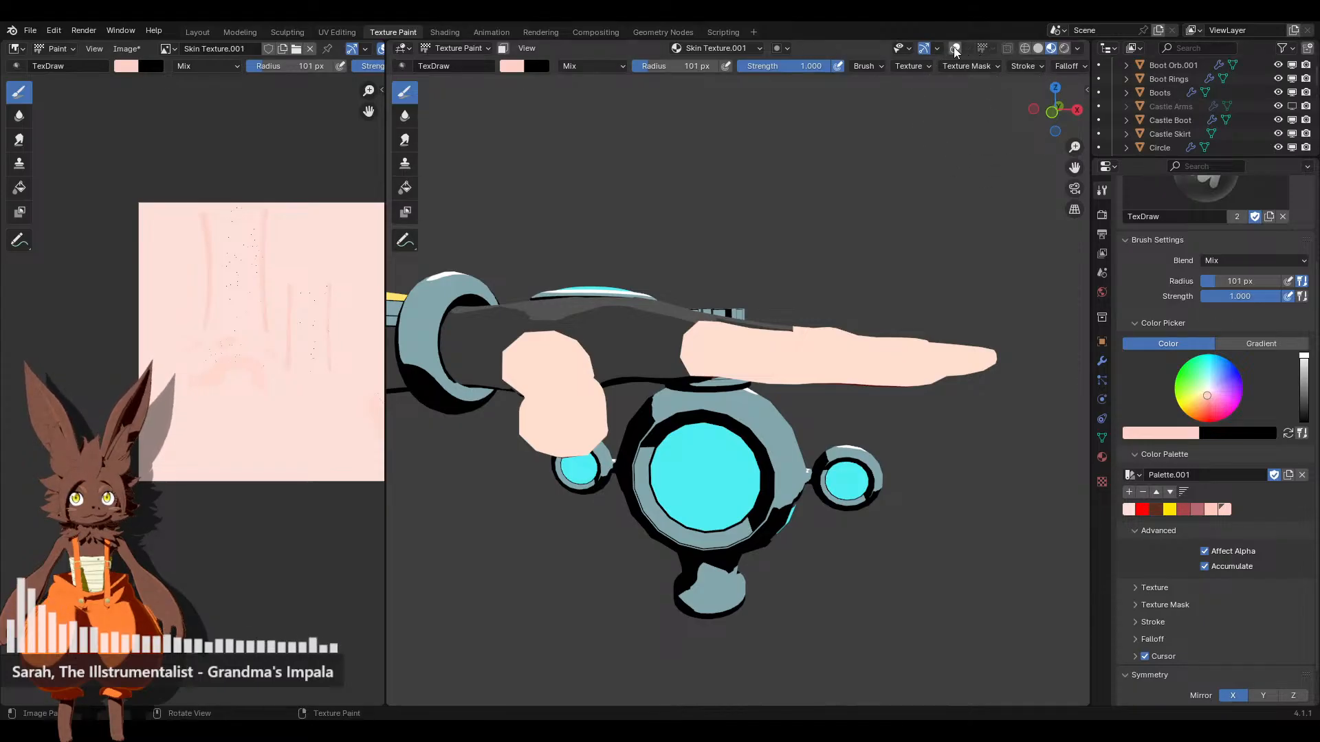
Look through the masking, stroke, texture, cursor and symmetry settings of the paint brush
{"action": "left_click", "coordinate": [786, 49]}
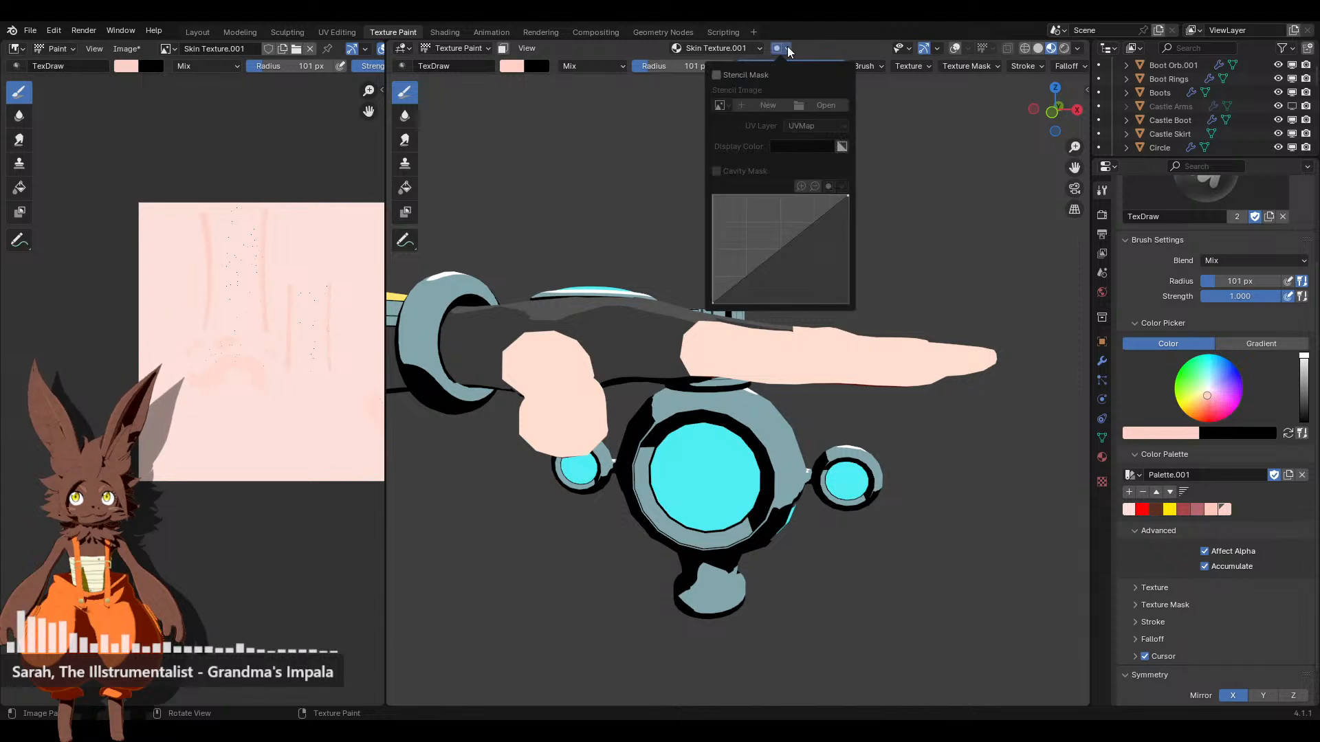
{"action": "left_click", "coordinate": [1034, 68]}
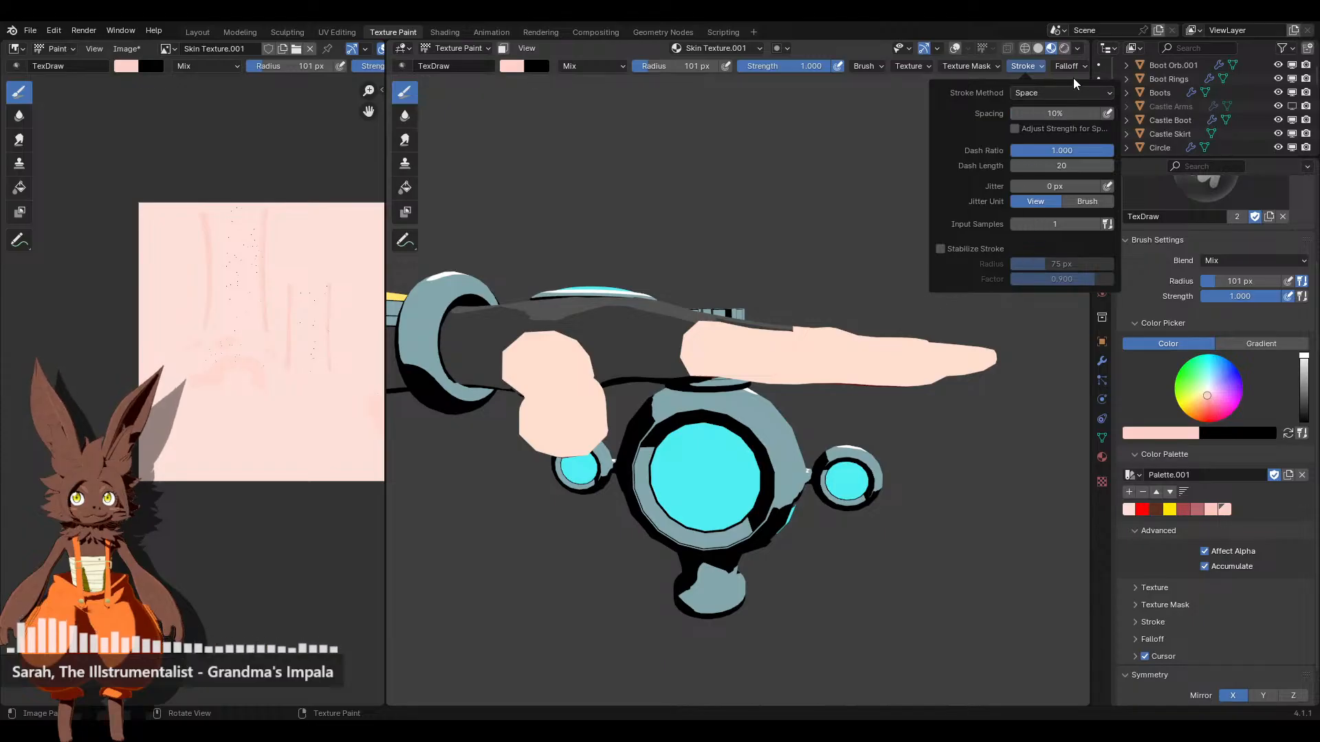
{"action": "mouse_move", "coordinate": [960, 66]}
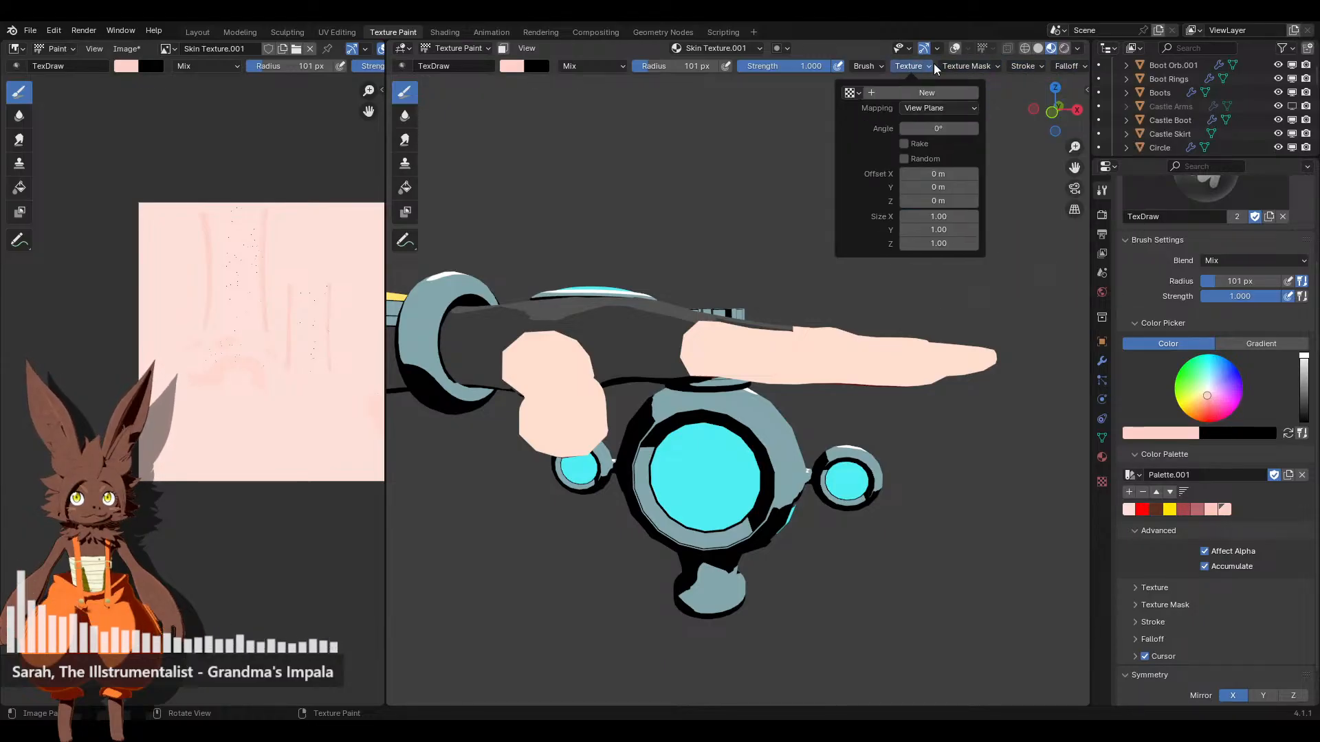
{"action": "mouse_move", "coordinate": [869, 65]}
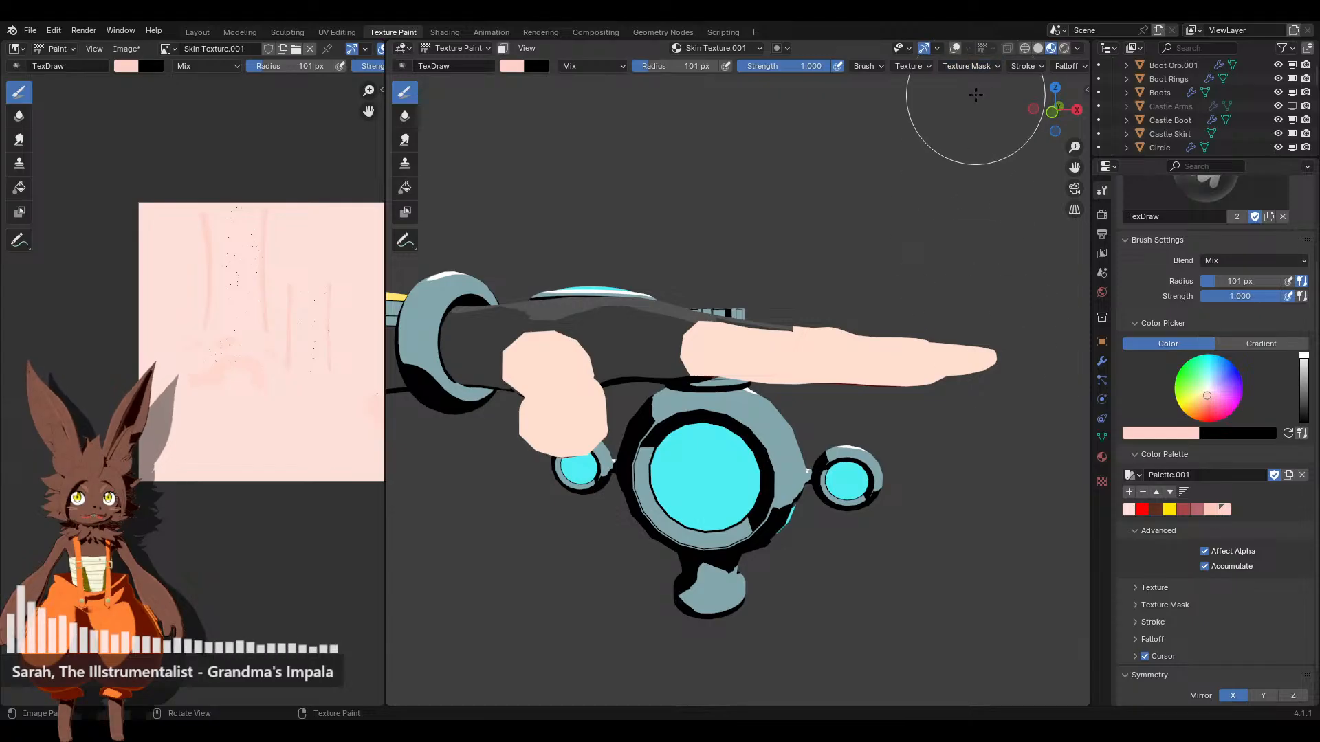
{"action": "scroll", "coordinate": [989, 62], "scroll_direction": "down", "scroll_amount": 5}
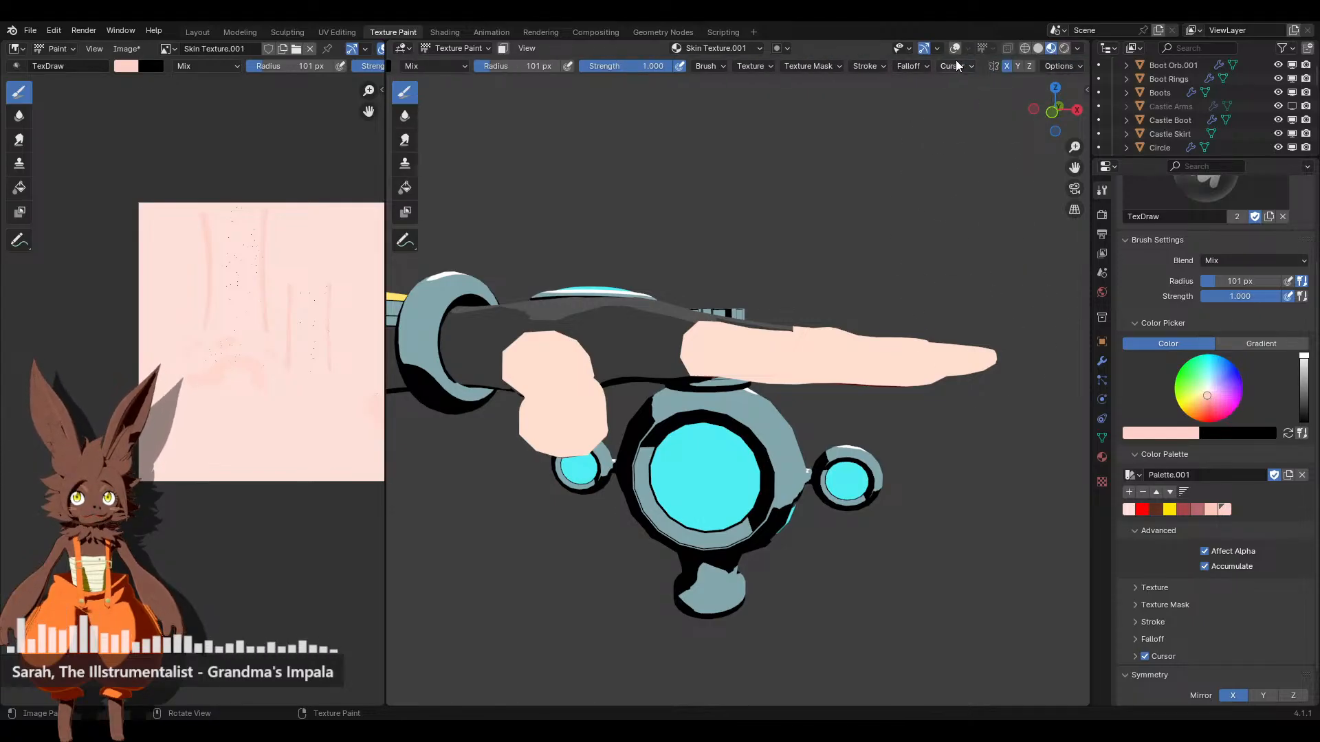
{"action": "mouse_move", "coordinate": [1061, 69]}
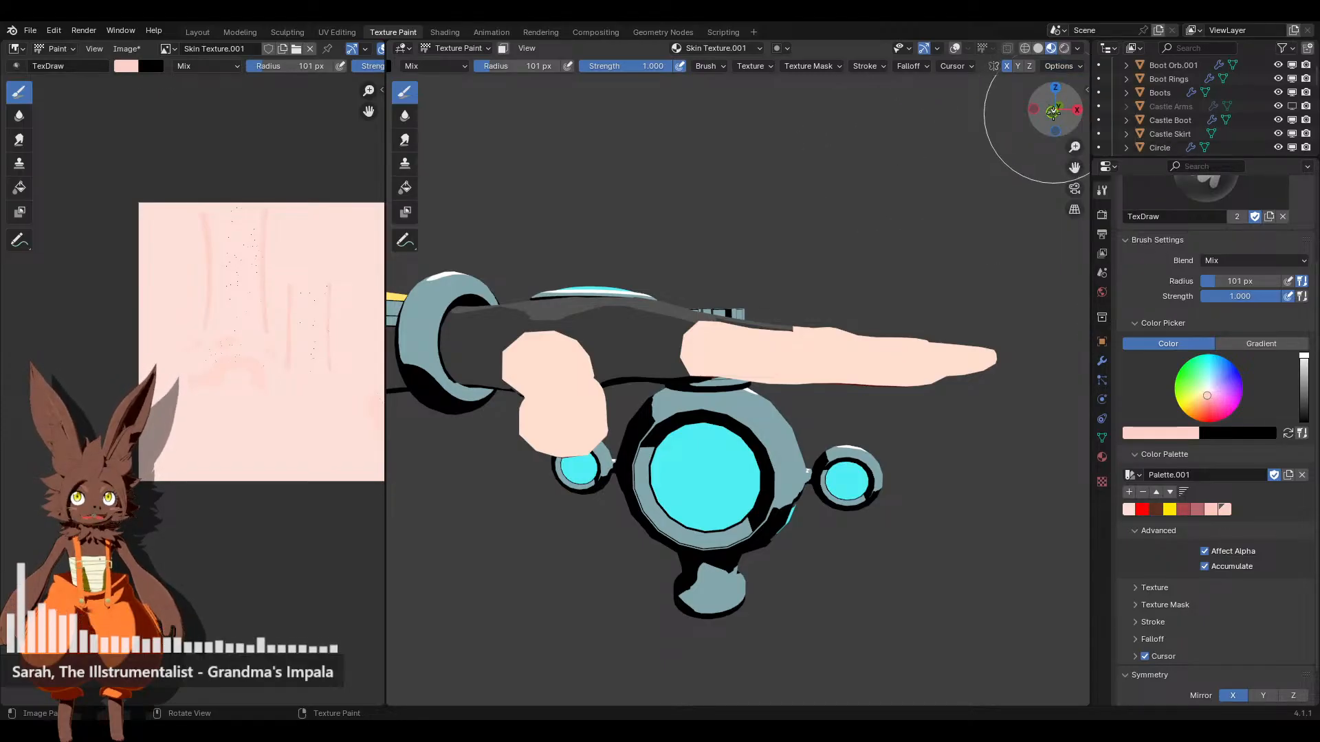
Try pink shading across the fingers from the side of the hand with the 101 px brush, and undo it
{"action": "left_click", "coordinate": [1052, 112]}
{"action": "left_click", "coordinate": [1054, 88]}
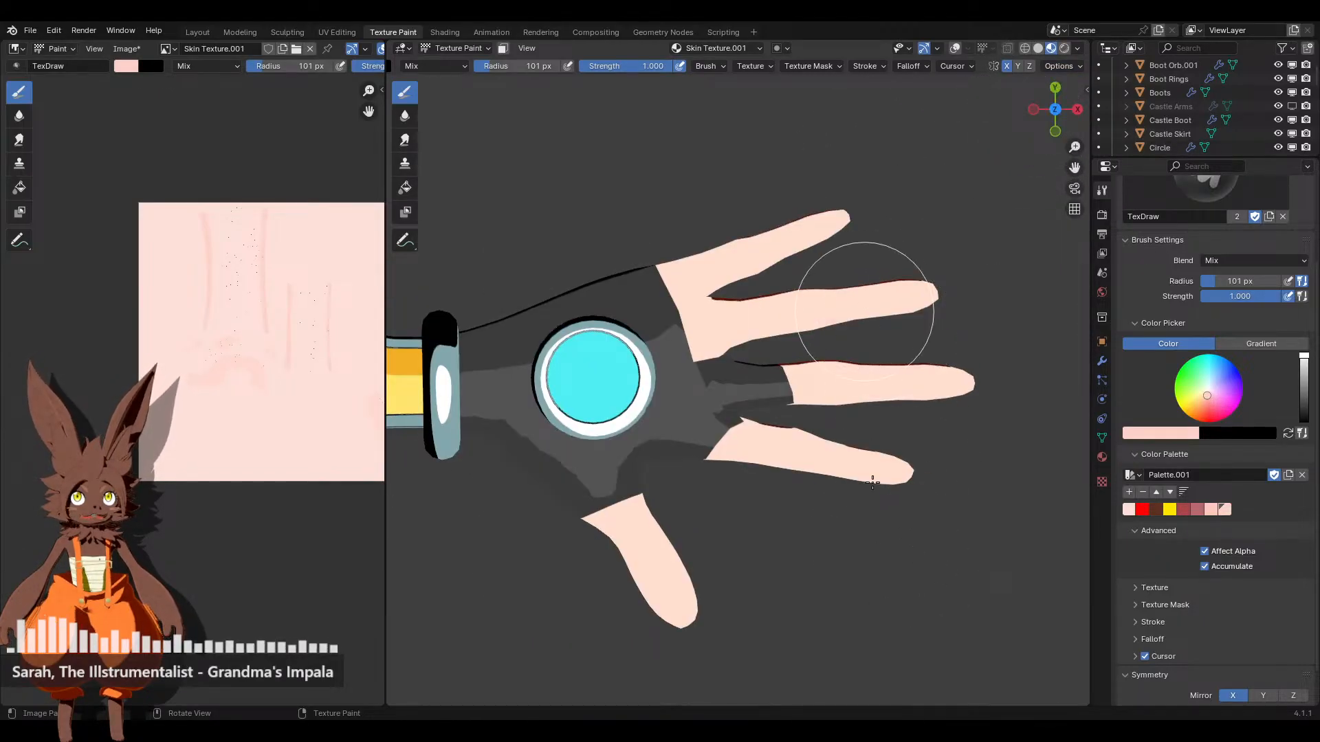
{"action": "middle_click_drag", "start_coordinate": [913, 565], "coordinate": [759, 432]}
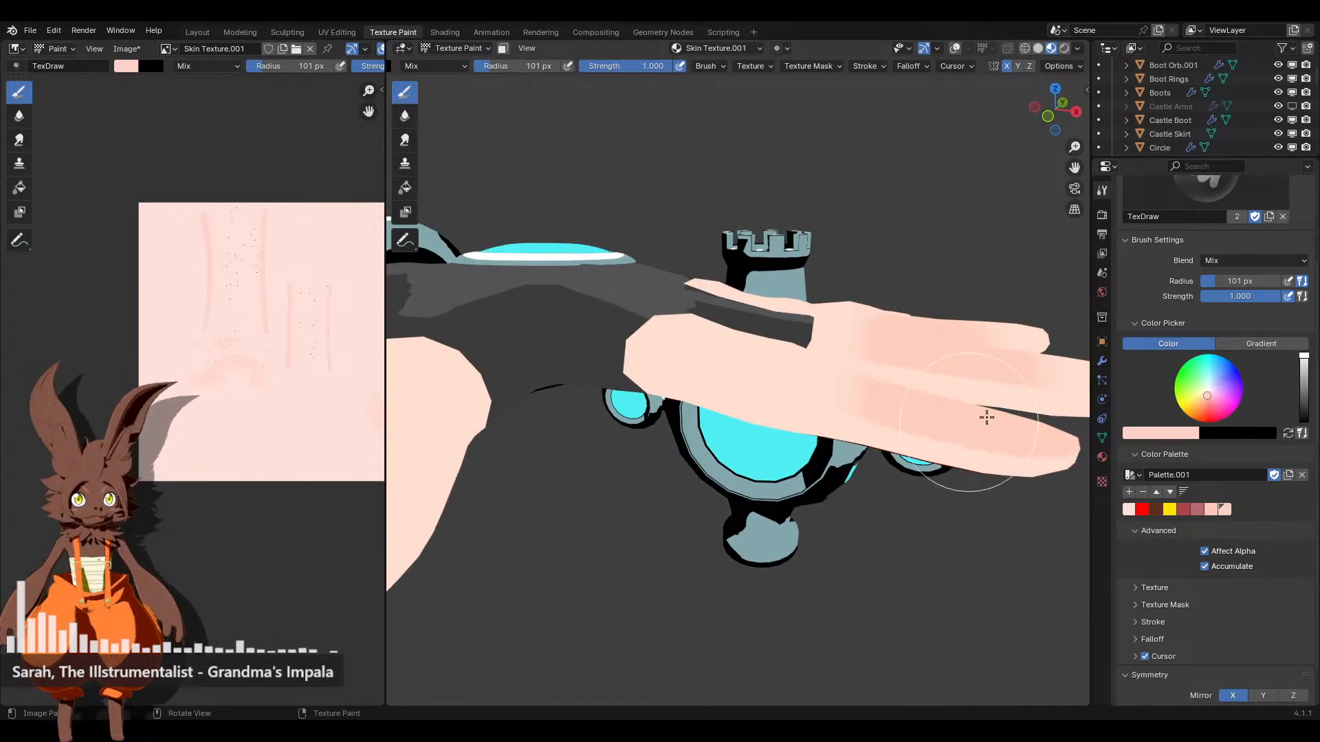
{"action": "left_click", "coordinate": [1059, 66]}
{"action": "left_click", "coordinate": [1062, 128]}
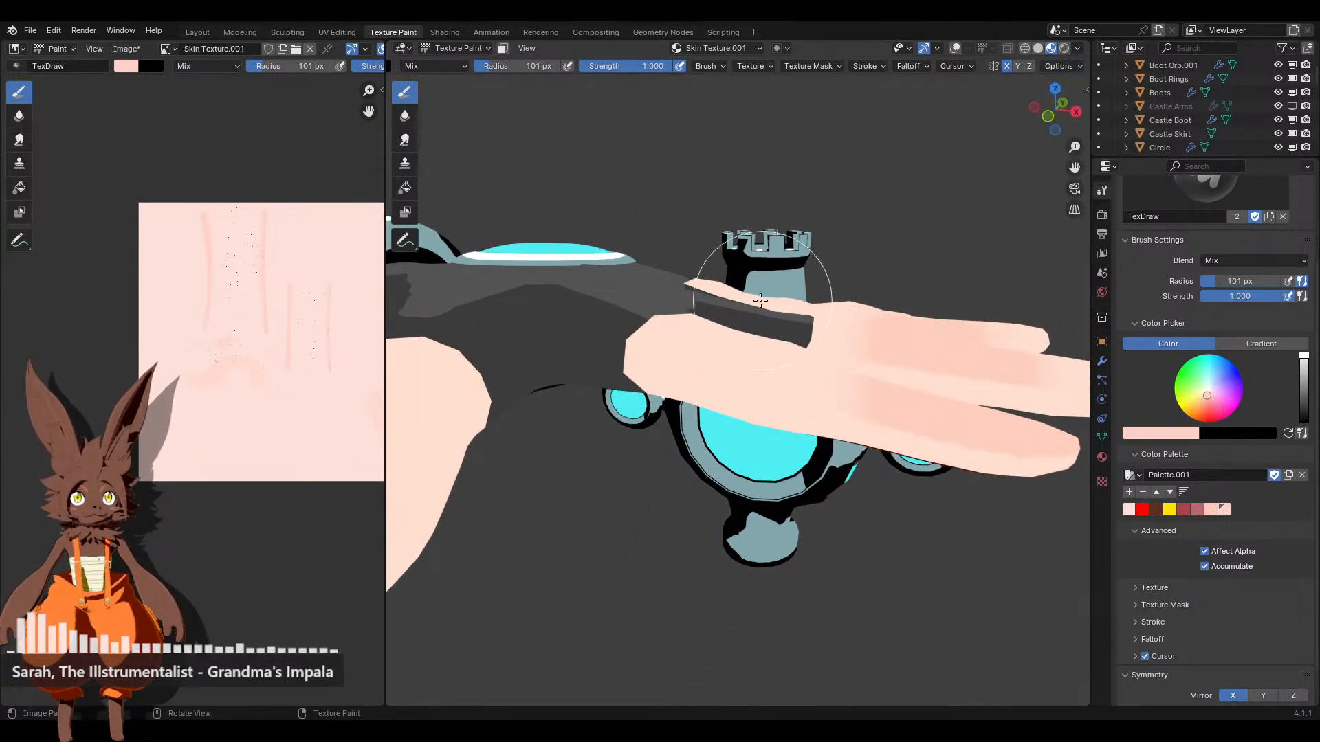
{"action": "mouse_move", "coordinate": [762, 297]}
{"action": "middle_mouse_down"}
{"action": "mouse_move", "coordinate": [836, 265]}
{"action": "mouse_move", "coordinate": [849, 272]}
{"action": "middle_mouse_up"}
{"action": "key", "text": "ctrl+z"}
{"action": "scroll", "coordinate": [853, 297], "scroll_direction": "down", "scroll_amount": 1}
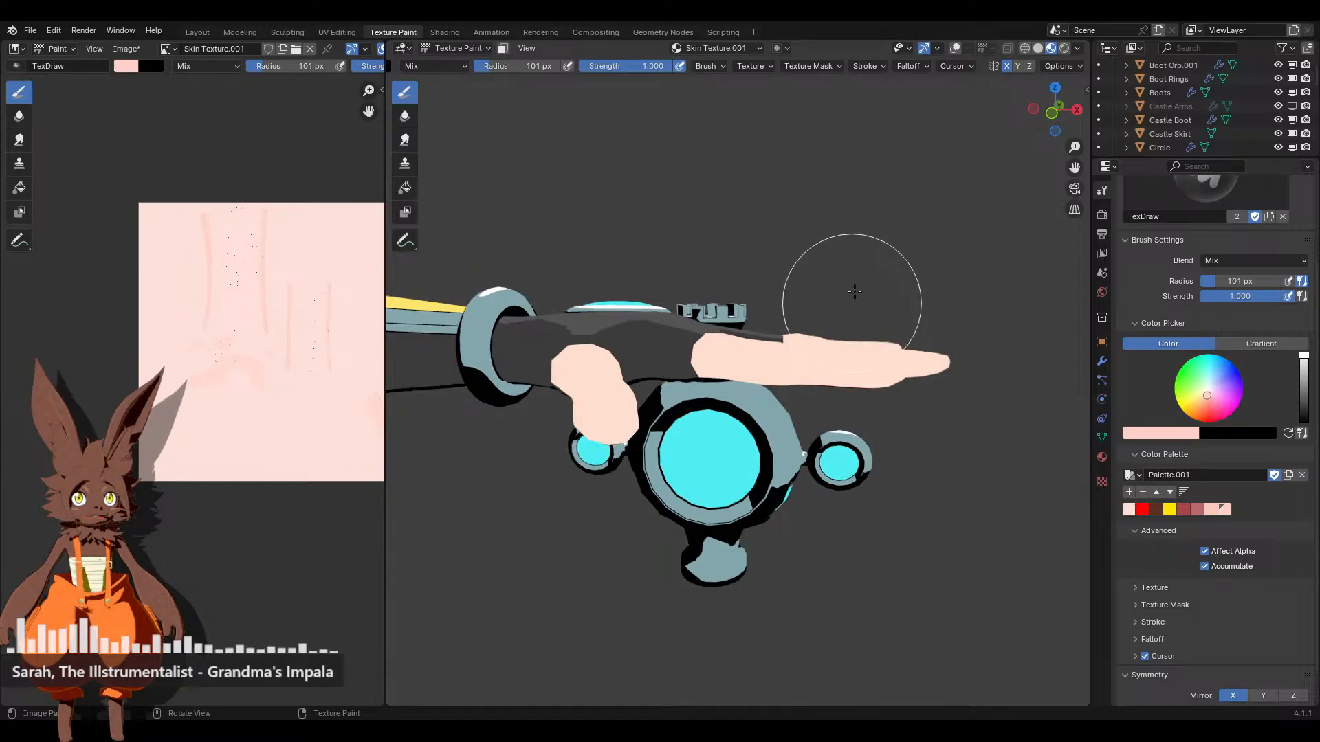
Turn off Occlude in the painting options and test pink shading across the fingertips from the side
{"action": "middle_click_drag", "start_coordinate": [880, 462], "coordinate": [794, 350], "text": "shift"}
{"action": "scroll", "coordinate": [1161, 515], "scroll_direction": "down", "scroll_amount": 2}
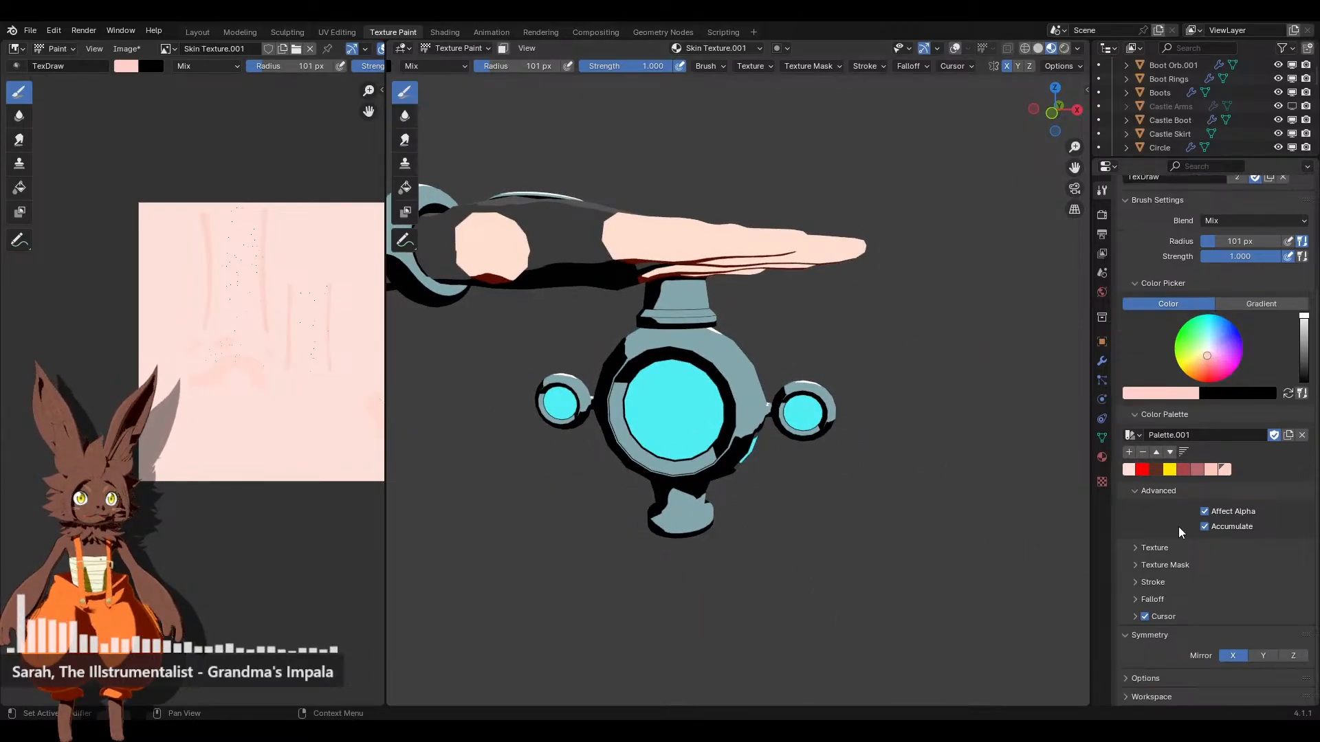
{"action": "left_click", "coordinate": [1127, 679]}
{"action": "scroll", "coordinate": [1161, 605], "scroll_direction": "down", "scroll_amount": 5}
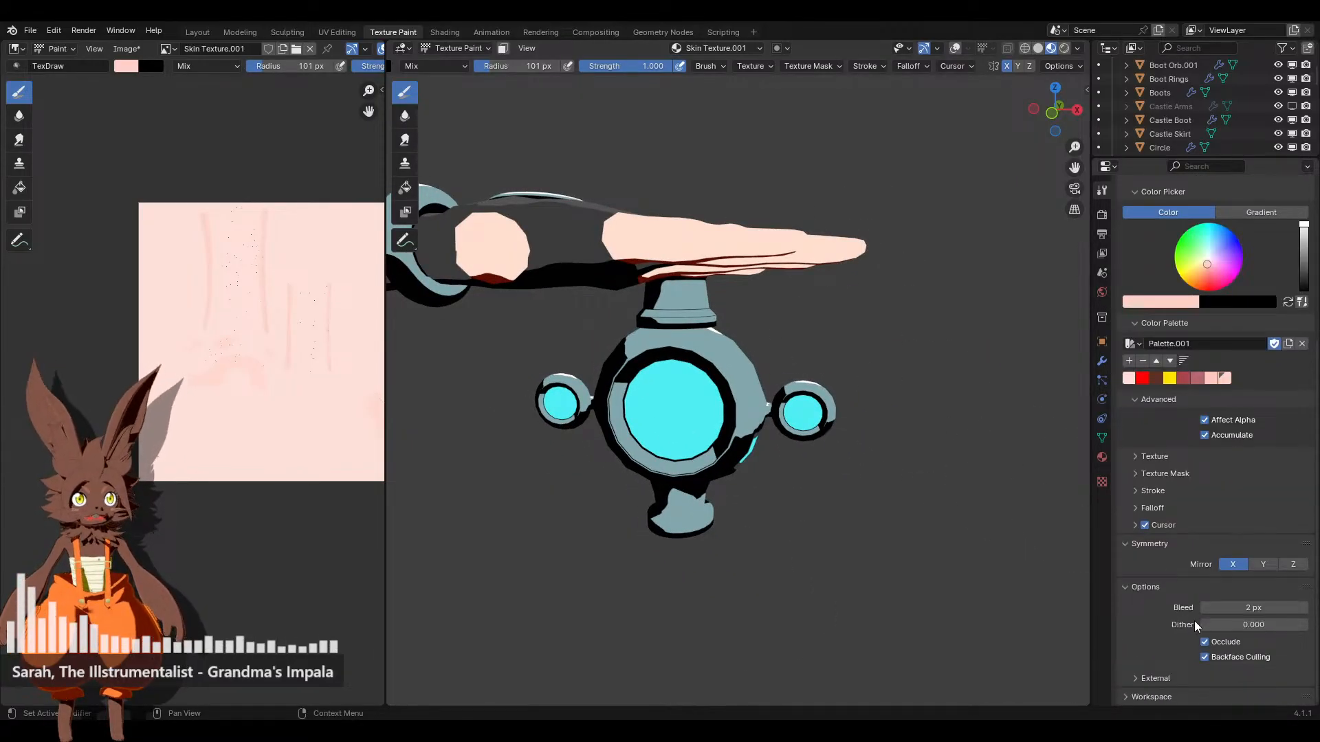
{"action": "left_click", "coordinate": [1204, 642]}
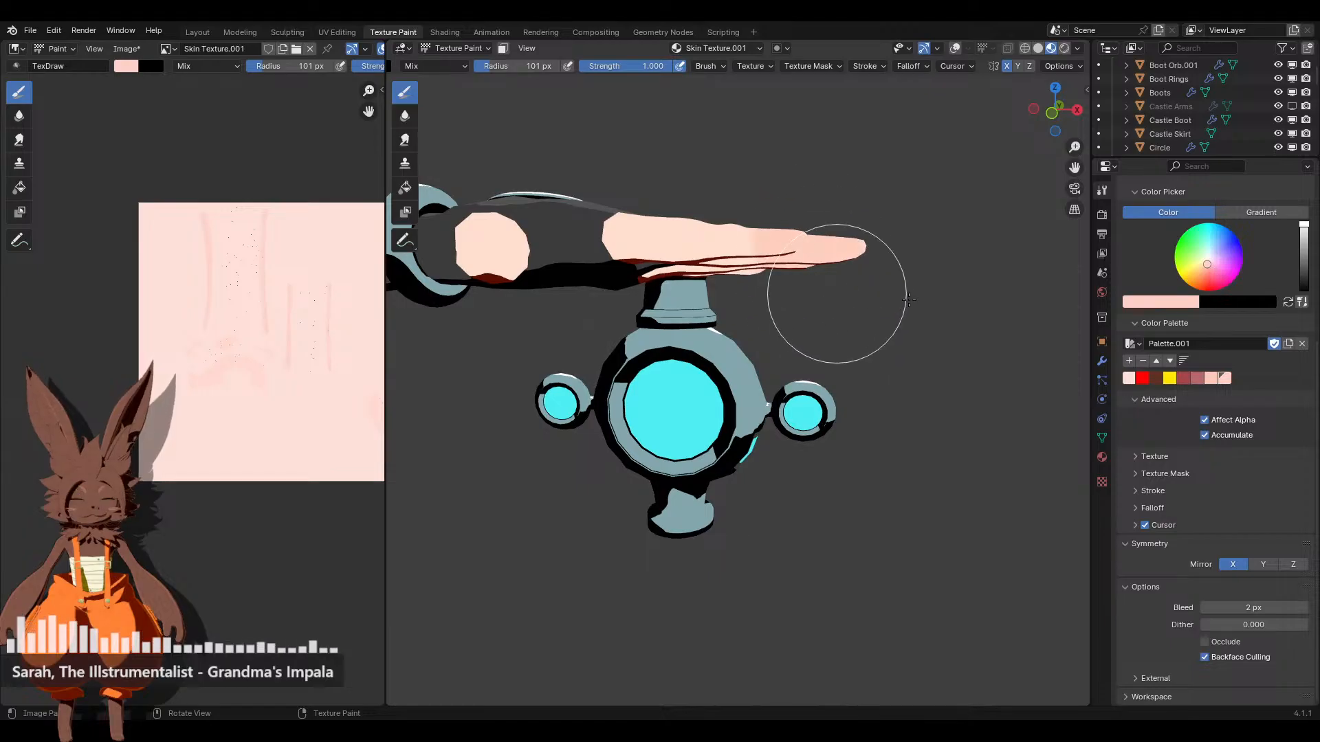
{"action": "mouse_move", "coordinate": [854, 266]}
{"action": "middle_mouse_down"}
{"action": "mouse_move", "coordinate": [853, 360]}
{"action": "mouse_move", "coordinate": [810, 382]}
{"action": "middle_mouse_up"}
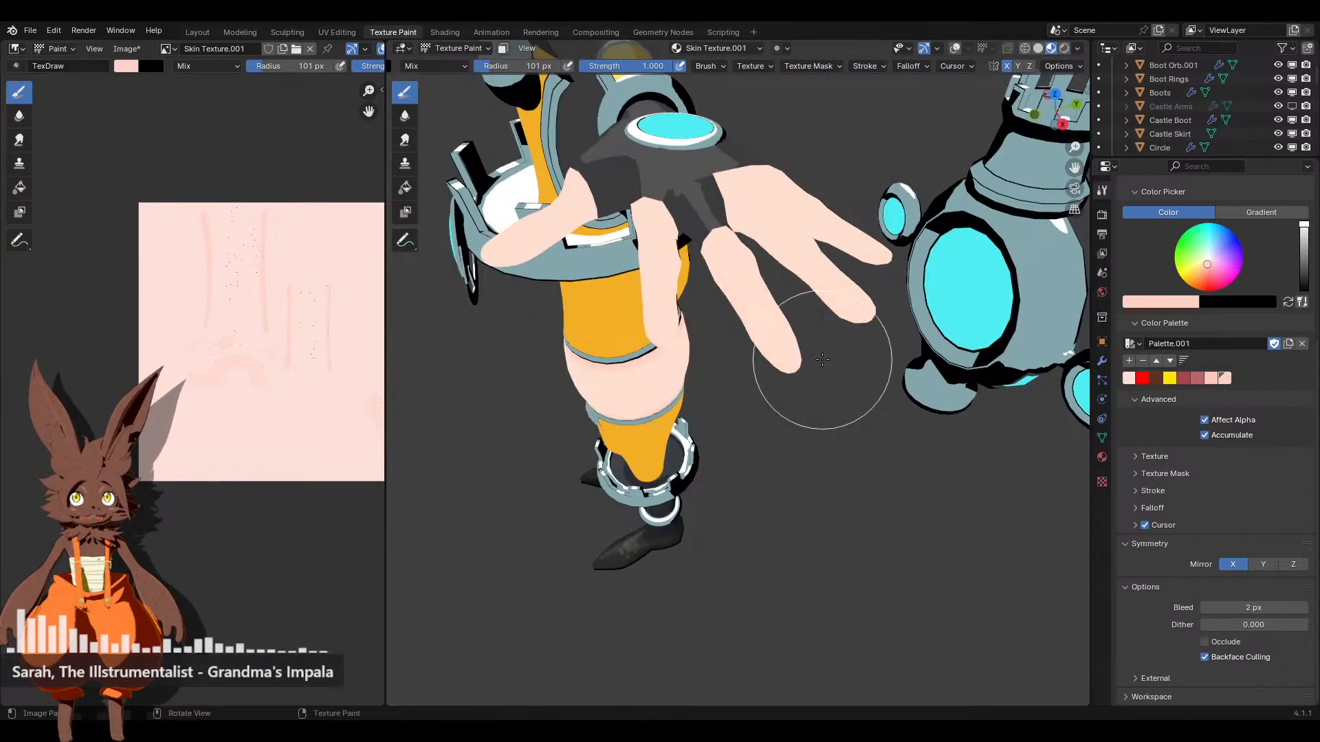
{"action": "middle_click_drag", "start_coordinate": [700, 374], "coordinate": [810, 327]}
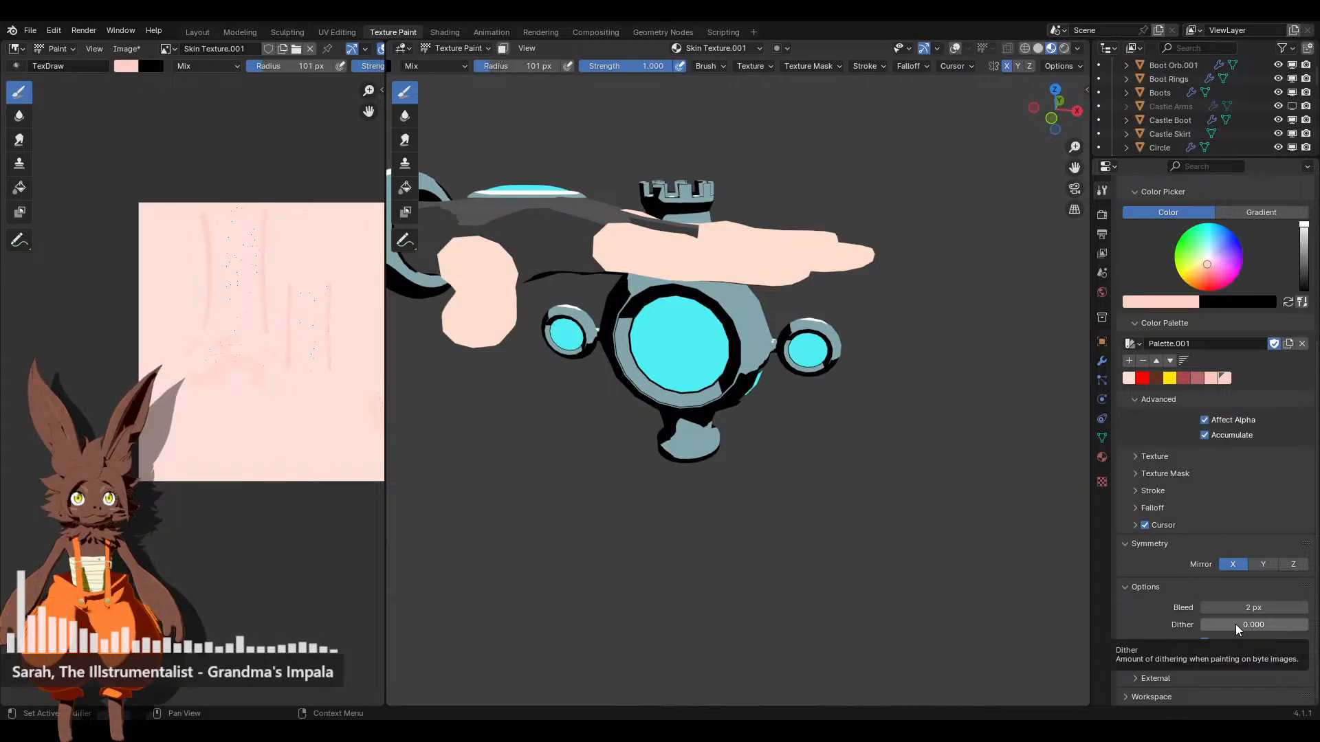
Set the paint bleed to 8 px with Occlude on, test pink shading on the fingers, and undo it
{"action": "left_click", "coordinate": [1304, 607]}
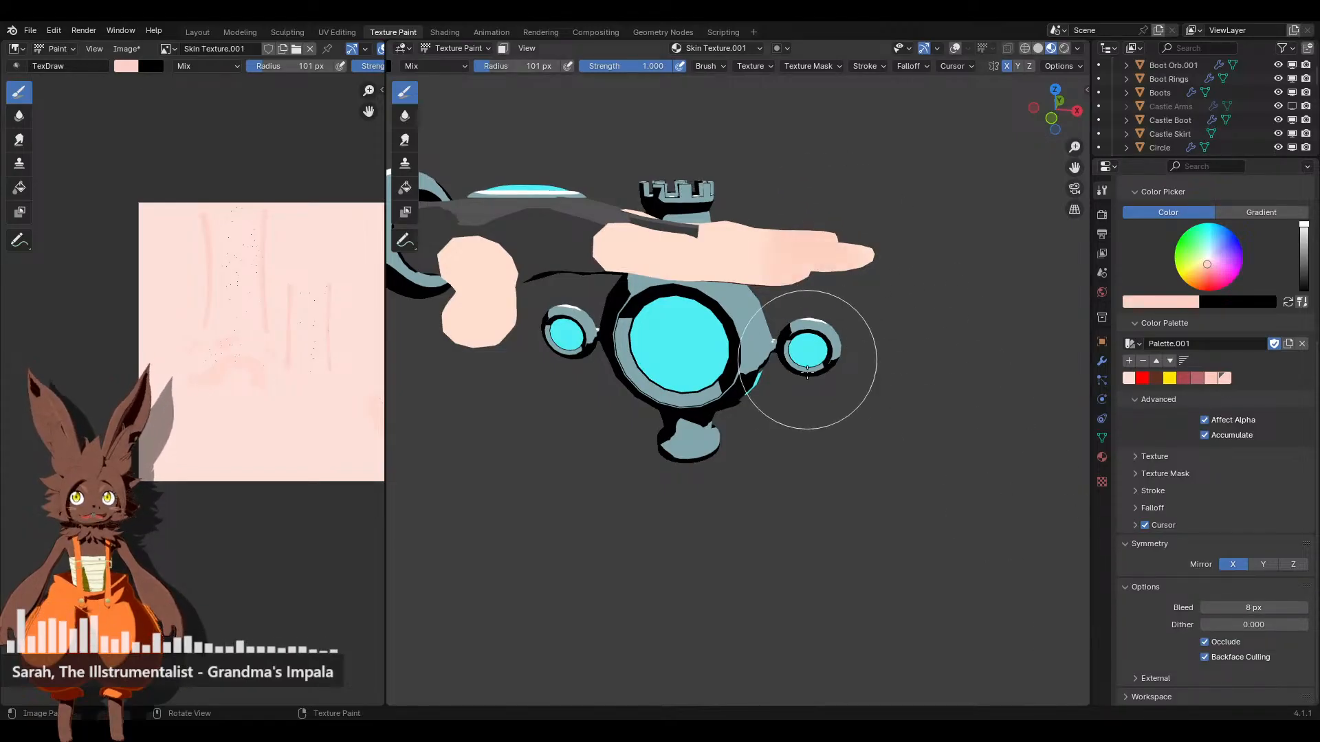
{"action": "middle_click_drag", "start_coordinate": [911, 345], "coordinate": [790, 367]}
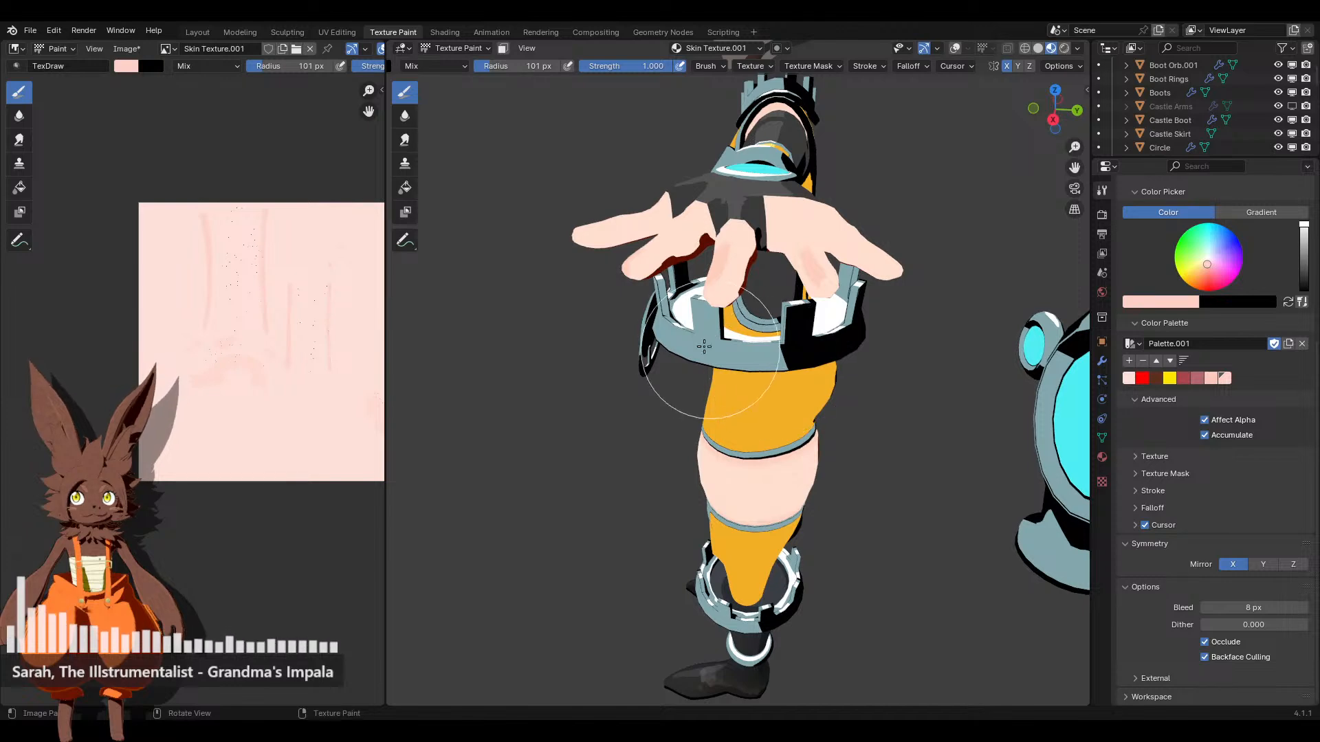
{"action": "scroll", "coordinate": [818, 433], "scroll_direction": "up", "scroll_amount": 3}
{"action": "key", "text": "ctrl+z"}
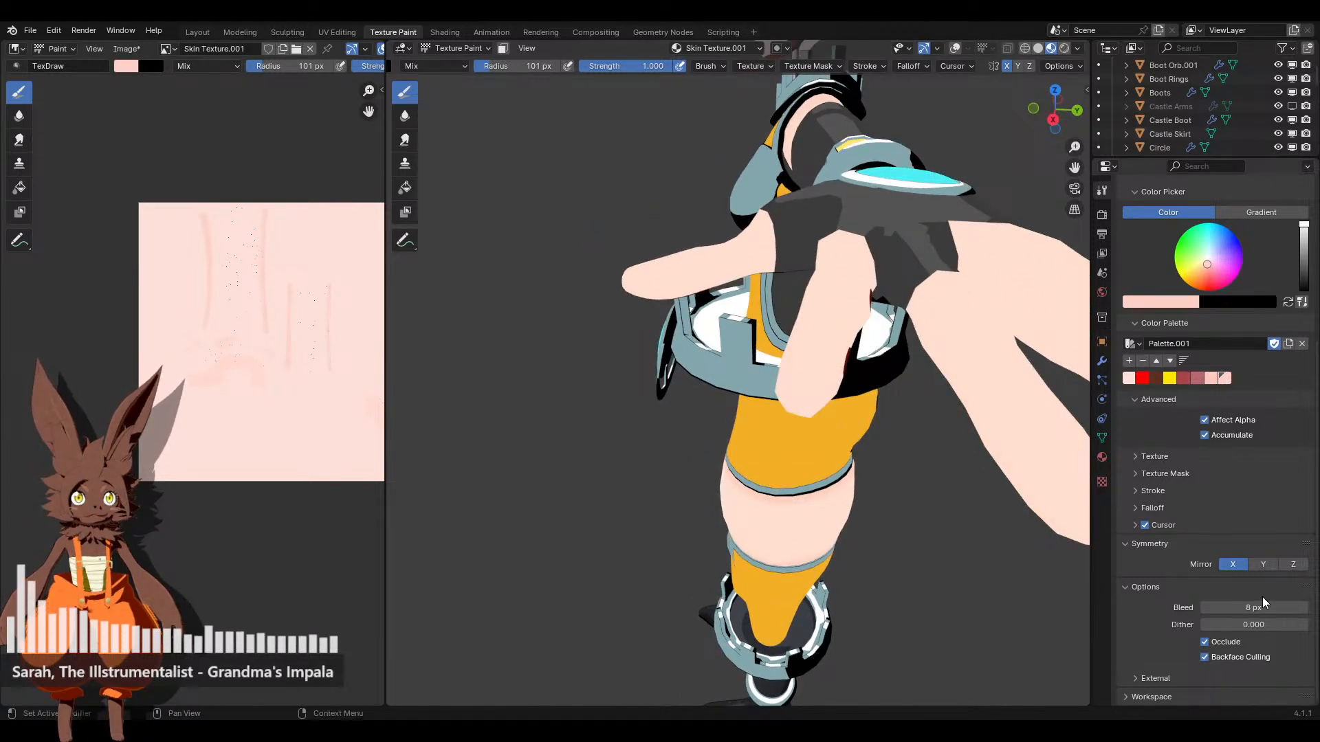
Set the paint bleed to 0 px and test a pink shading stroke across the fingers from the side
{"action": "left_click_drag", "start_coordinate": [1263, 605], "coordinate": [1203, 607]}
{"action": "middle_click_drag", "start_coordinate": [908, 530], "coordinate": [755, 528]}
{"action": "mouse_move", "coordinate": [644, 331]}
{"action": "left_mouse_down"}
{"action": "mouse_move", "coordinate": [647, 386]}
{"action": "mouse_move", "coordinate": [590, 489]}
{"action": "left_mouse_up"}
{"action": "mouse_move", "coordinate": [590, 489]}
{"action": "middle_mouse_down"}
{"action": "mouse_move", "coordinate": [707, 465]}
{"action": "mouse_move", "coordinate": [760, 486]}
{"action": "middle_mouse_up"}
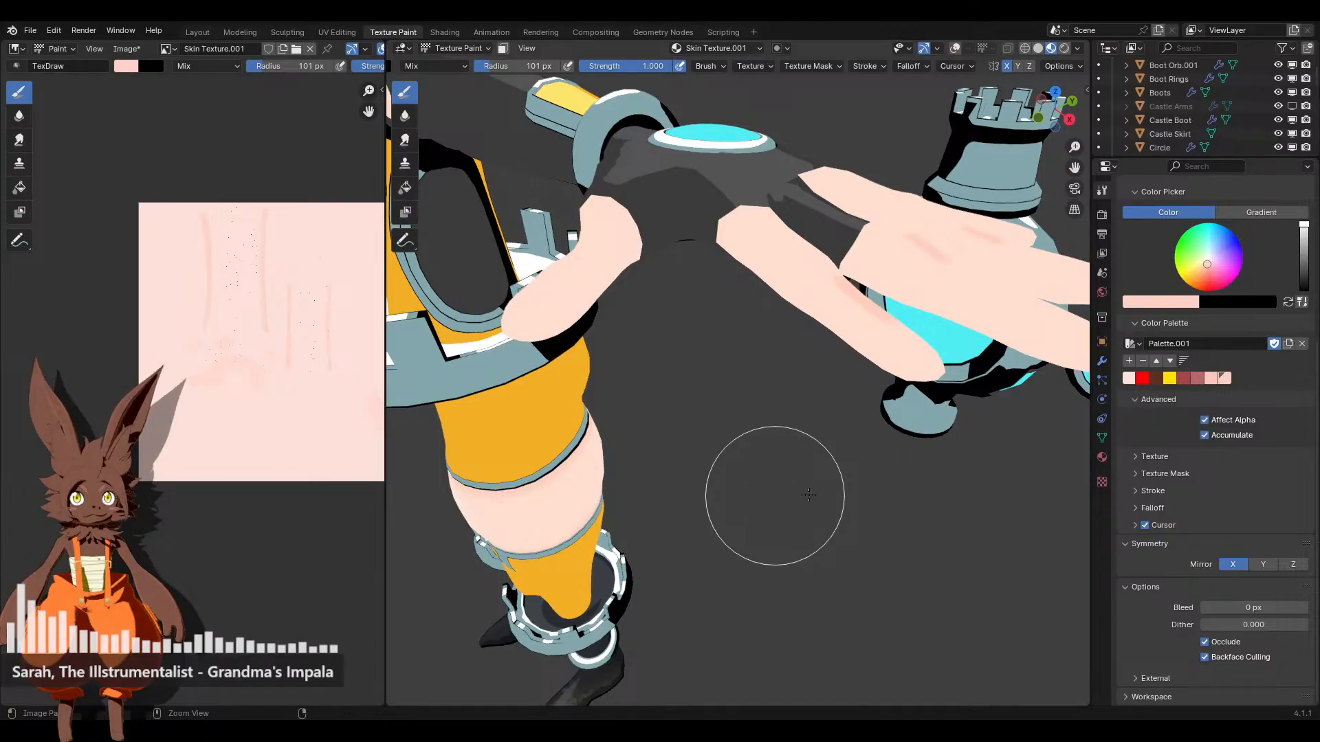
Restore the paint bleed to 2 px and look at the external painting options
{"action": "left_click_drag", "start_coordinate": [1254, 607], "coordinate": [1285, 608]}
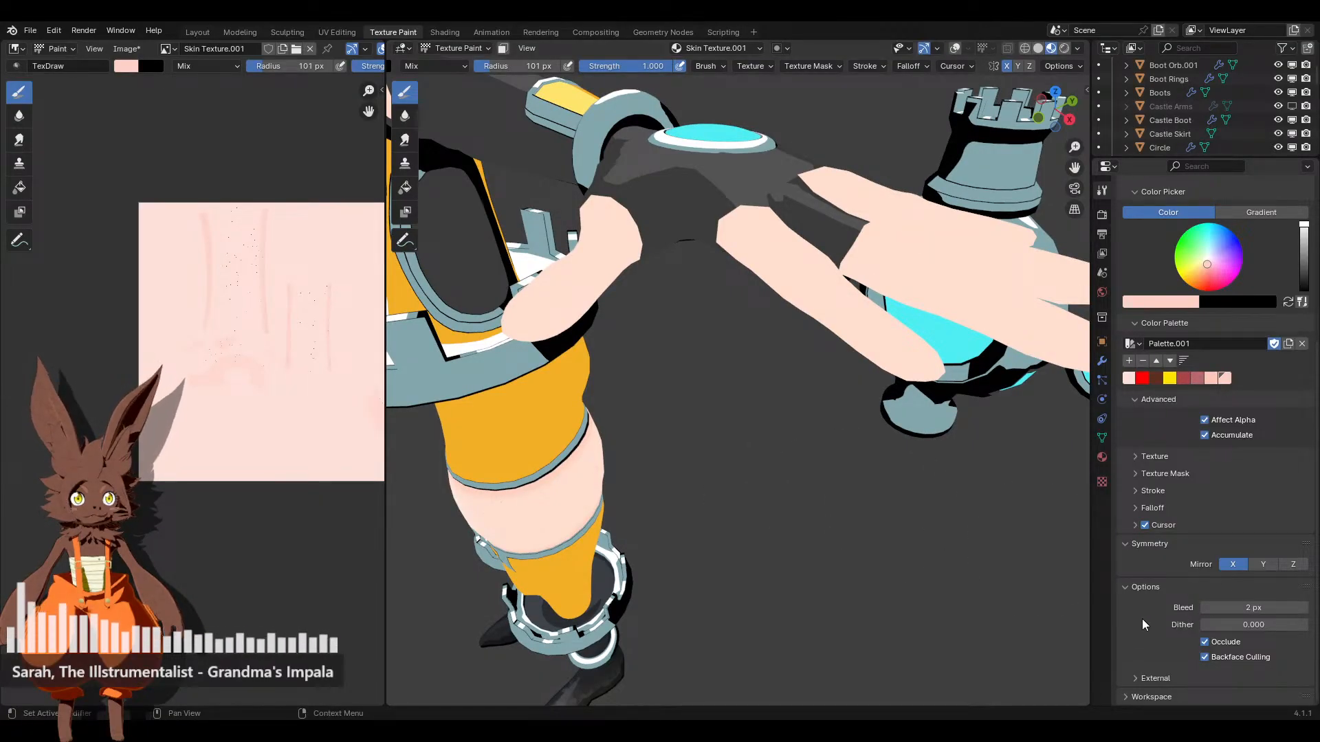
{"action": "left_click", "coordinate": [1136, 679]}
{"action": "scroll", "coordinate": [1141, 653], "scroll_direction": "down", "scroll_amount": 3}
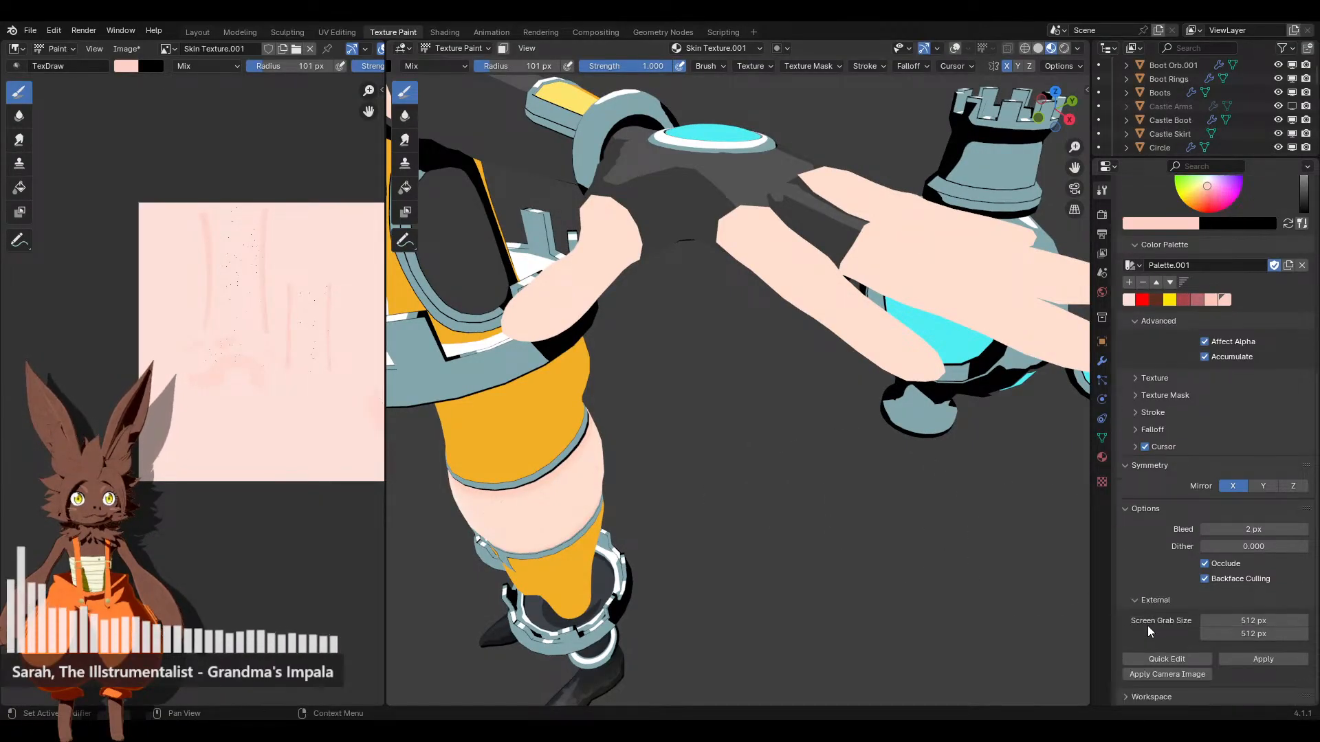
{"action": "left_click", "coordinate": [1136, 600]}
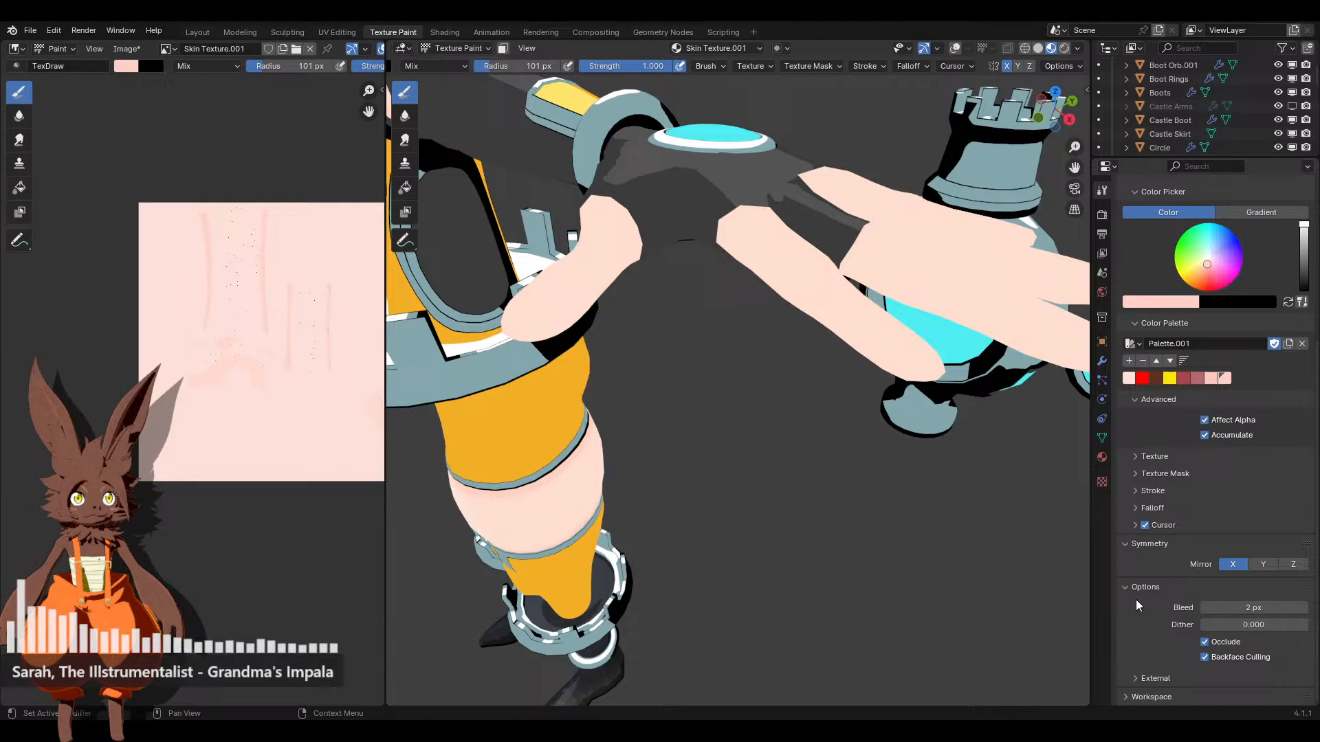
Turn off Backface Culling and Occlude, and test pink shading across the fingers, checking it from several sides
{"action": "left_click", "coordinate": [1205, 657]}
{"action": "middle_click_drag", "start_coordinate": [884, 442], "coordinate": [831, 472]}
{"action": "mouse_move", "coordinate": [810, 545]}
{"action": "middle_mouse_down"}
{"action": "mouse_move", "coordinate": [856, 440]}
{"action": "mouse_move", "coordinate": [825, 524]}
{"action": "middle_mouse_up"}
{"action": "left_click", "coordinate": [1204, 642]}
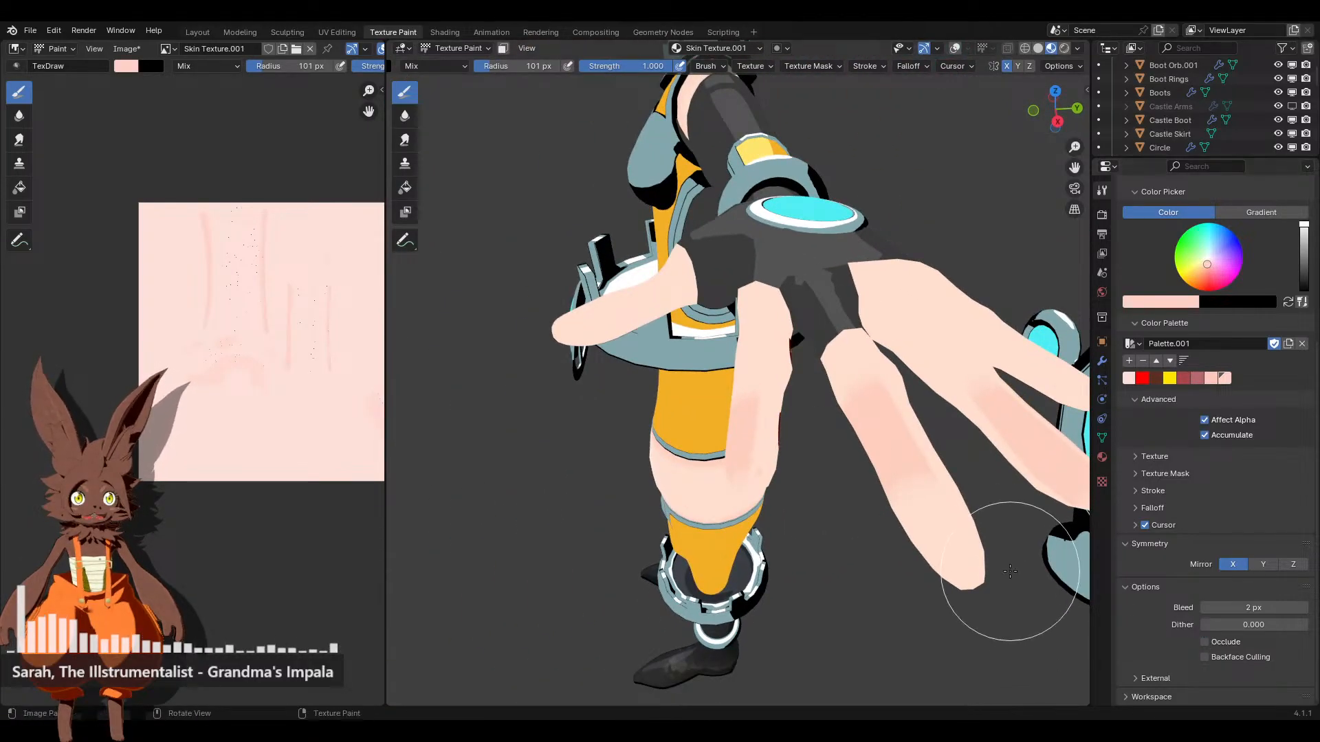
{"action": "middle_click_drag", "start_coordinate": [1009, 571], "coordinate": [845, 524]}
{"action": "scroll", "coordinate": [818, 543], "scroll_direction": "down", "scroll_amount": 1}
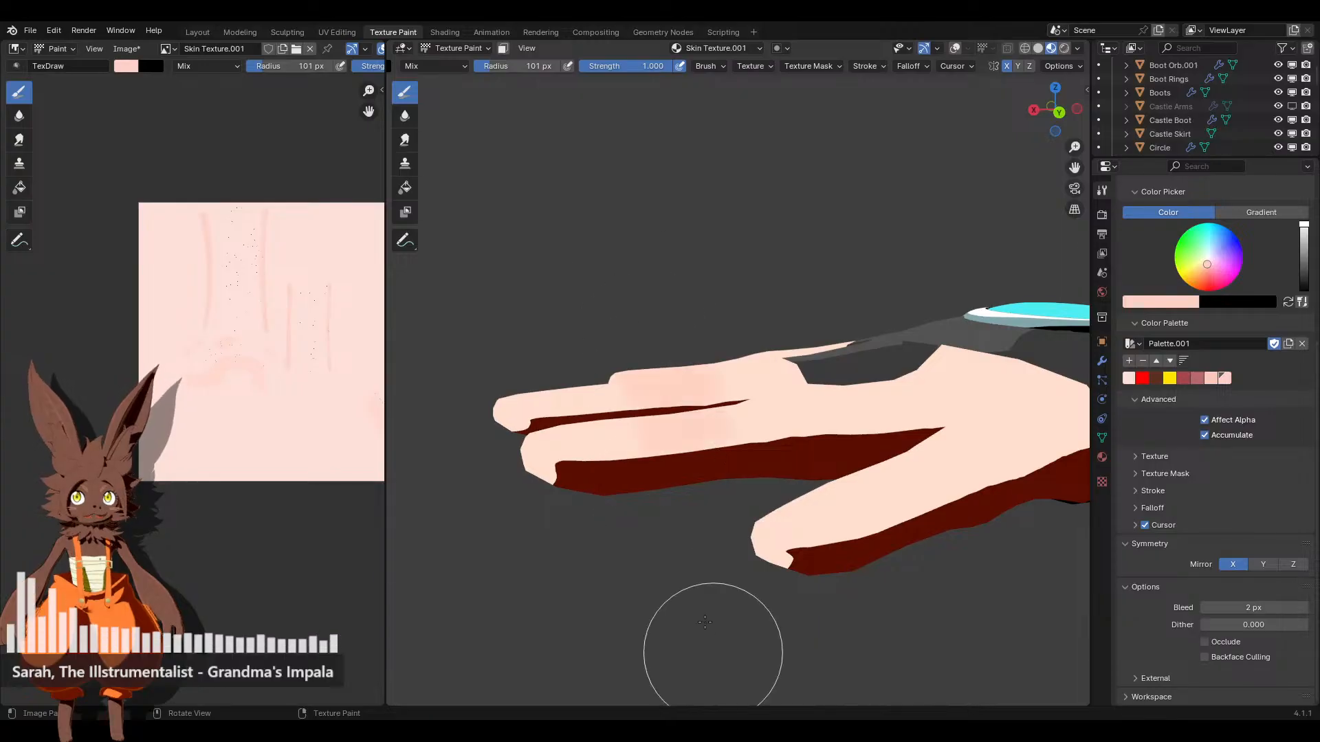
Try another pink shading stroke across the fingertips with both face options off, and undo it
{"action": "mouse_move", "coordinate": [695, 627]}
{"action": "middle_mouse_down"}
{"action": "mouse_move", "coordinate": [773, 568]}
{"action": "mouse_move", "coordinate": [814, 421]}
{"action": "mouse_move", "coordinate": [825, 482]}
{"action": "mouse_move", "coordinate": [790, 522]}
{"action": "middle_mouse_up"}
{"action": "middle_click_drag", "start_coordinate": [888, 446], "coordinate": [680, 356]}
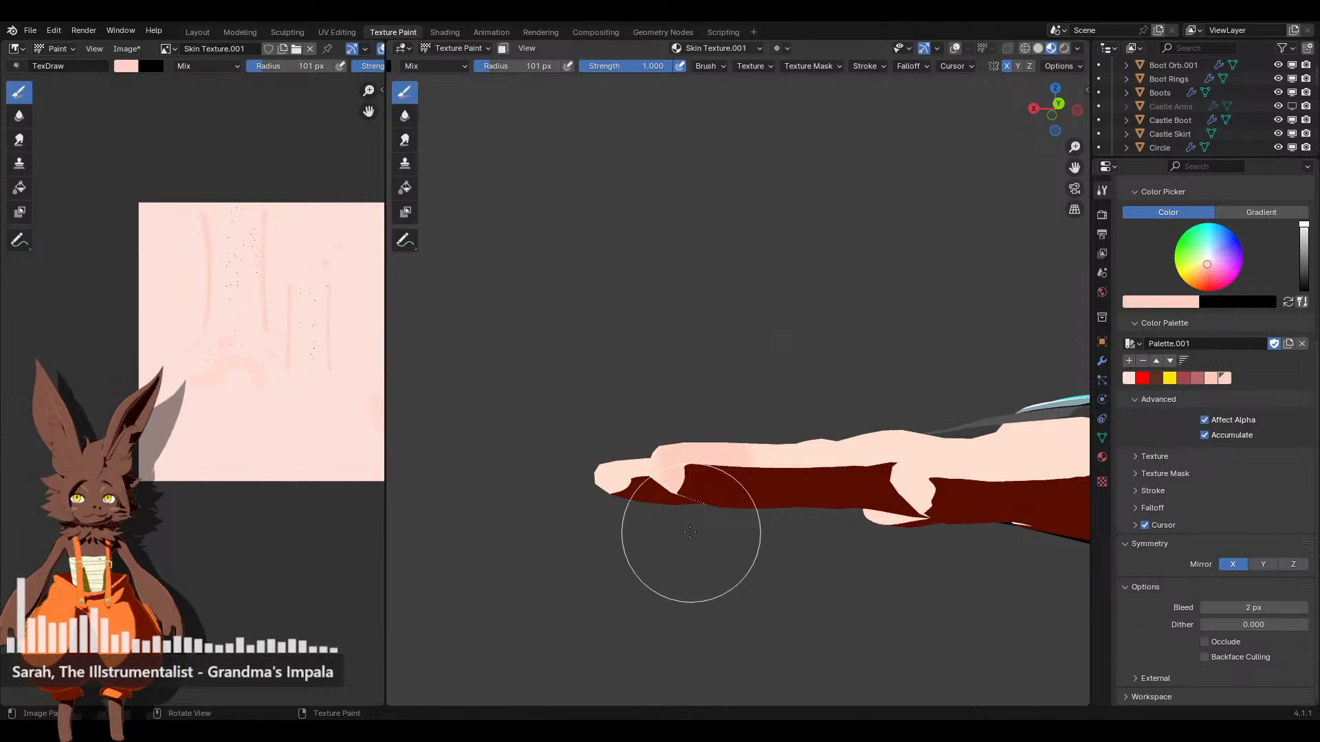
{"action": "middle_click_drag", "start_coordinate": [695, 530], "coordinate": [651, 542]}
{"action": "middle_click_drag", "start_coordinate": [681, 481], "coordinate": [894, 523]}
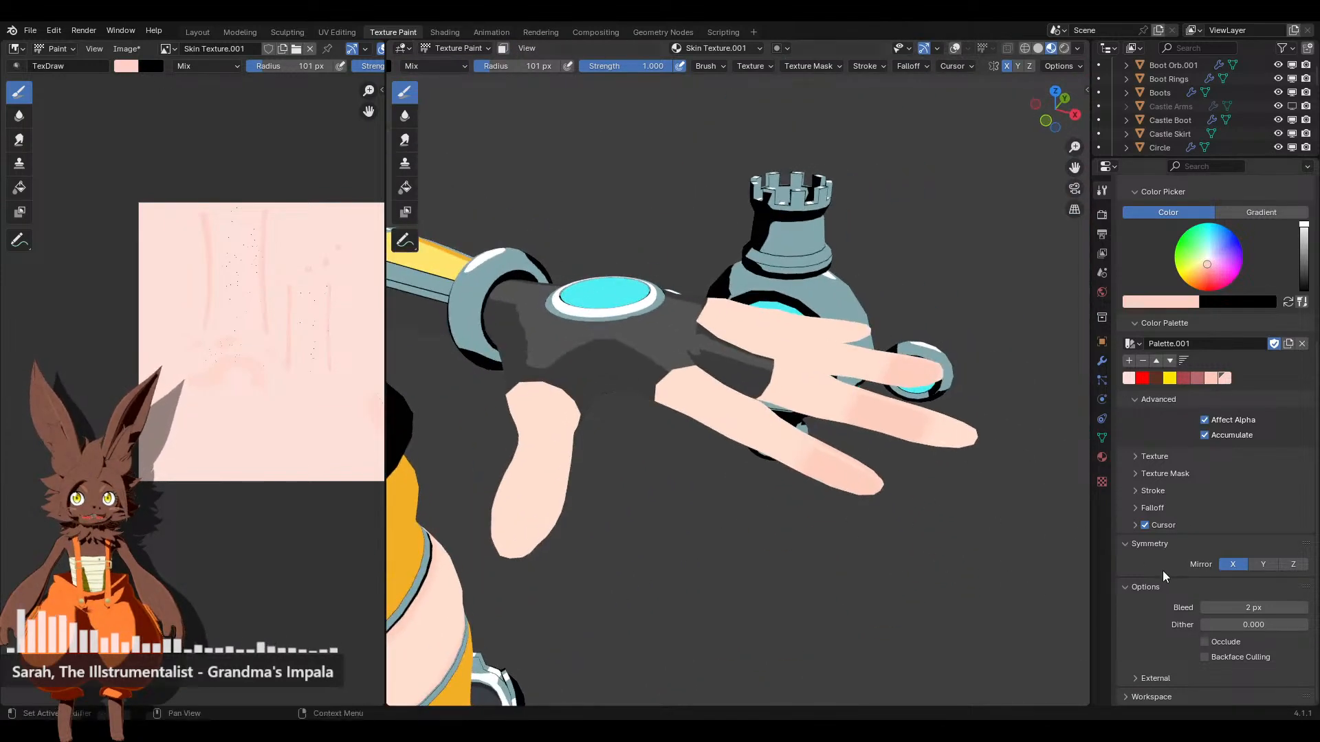
{"action": "key", "text": "ctrl+z"}
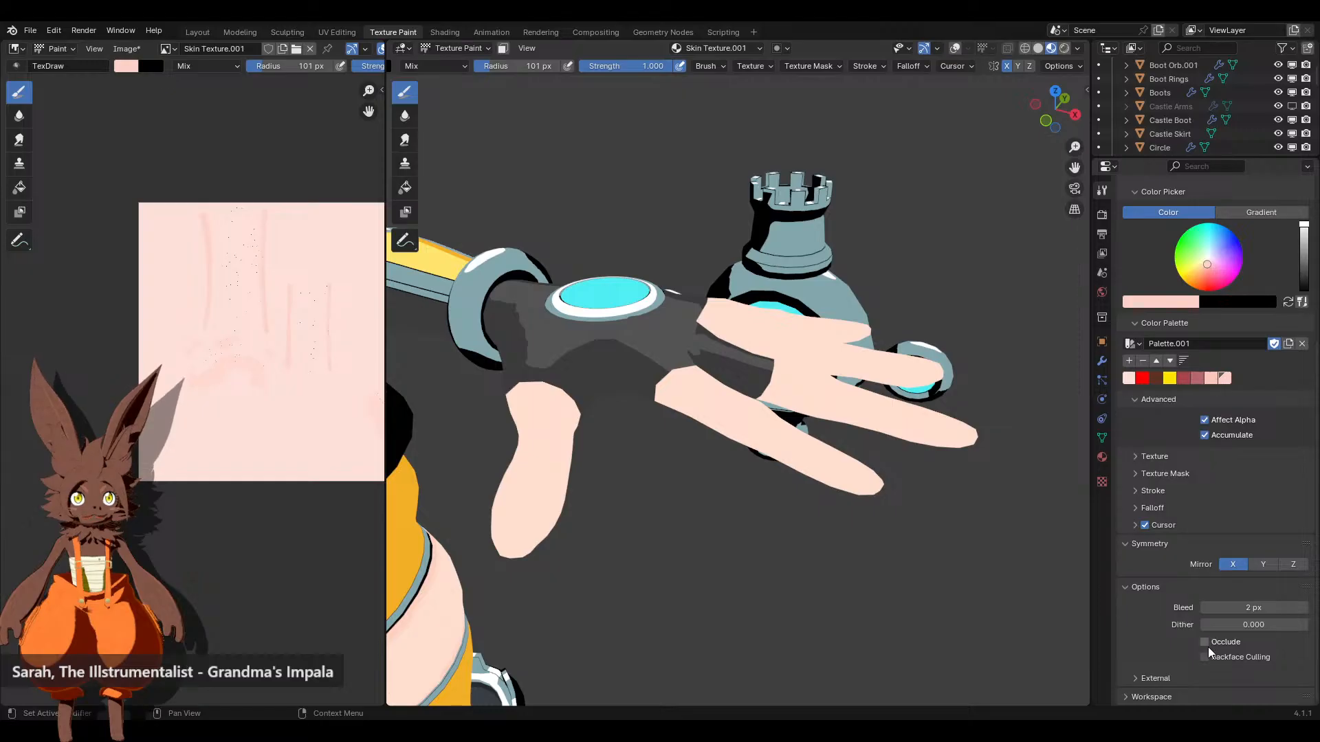
Turn Occlude and Backface Culling back on, and bring the hand into view from the side
{"action": "middle_click_drag", "start_coordinate": [863, 501], "coordinate": [814, 550]}
{"action": "left_click_drag", "start_coordinate": [814, 550], "coordinate": [897, 621]}
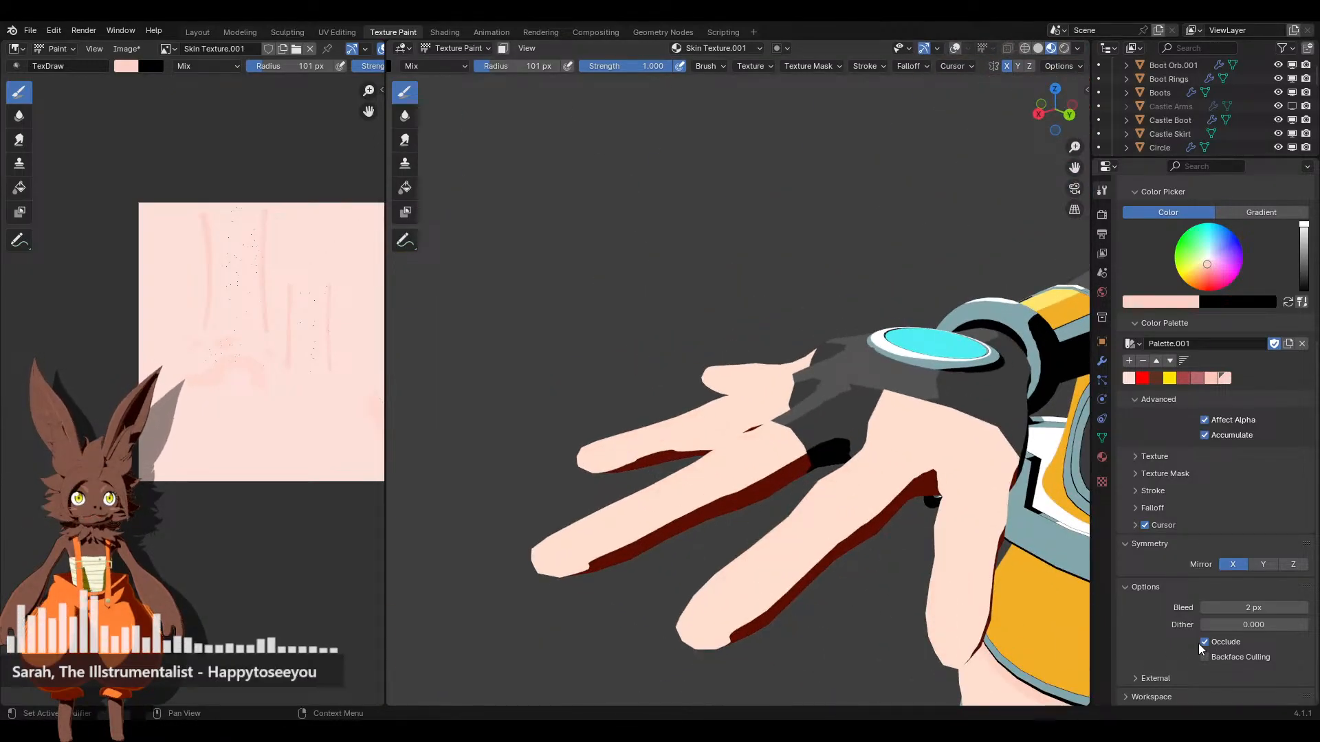
{"action": "middle_click_drag", "start_coordinate": [628, 533], "coordinate": [757, 492]}
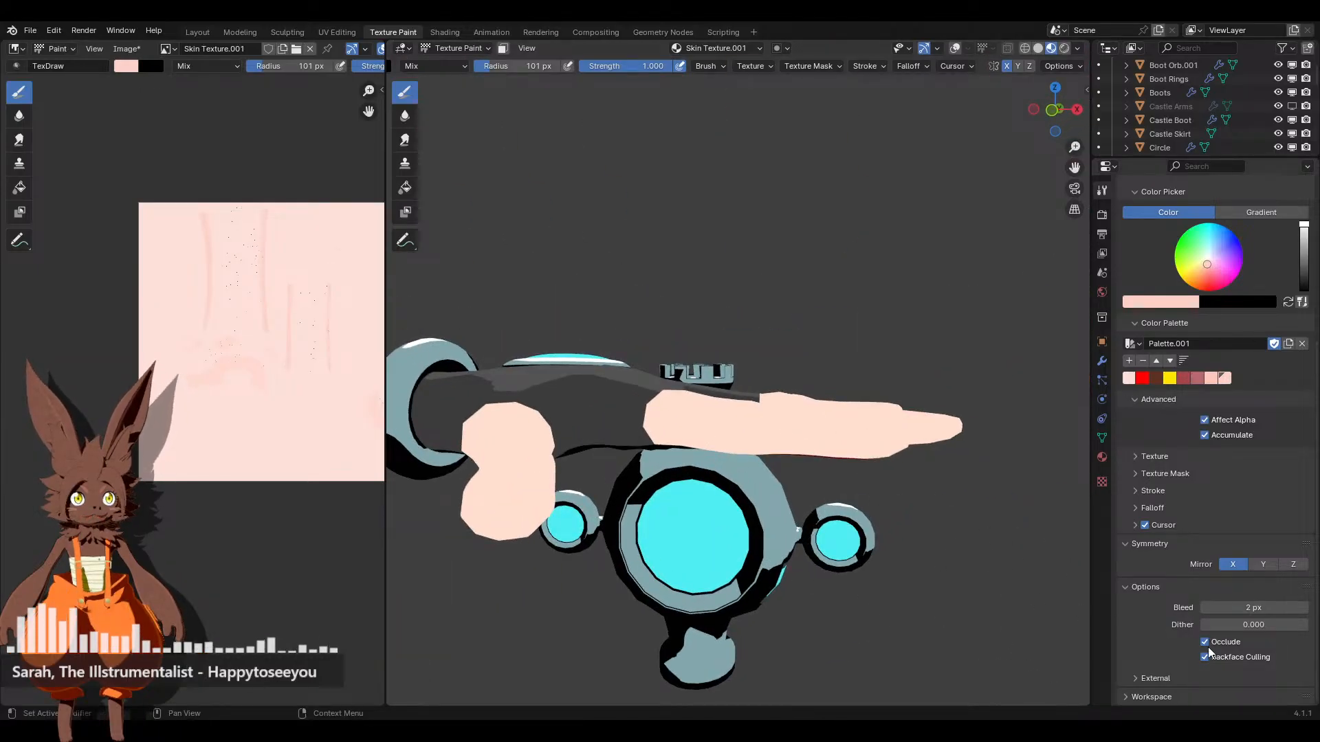
Set the paint bleed to 8 px, turn Occlude and Backface Culling off, and test pink shading on the fingers from several sides
{"action": "middle_click_drag", "start_coordinate": [898, 495], "coordinate": [767, 501]}
{"action": "left_click_drag", "start_coordinate": [1206, 608], "coordinate": [1278, 607]}
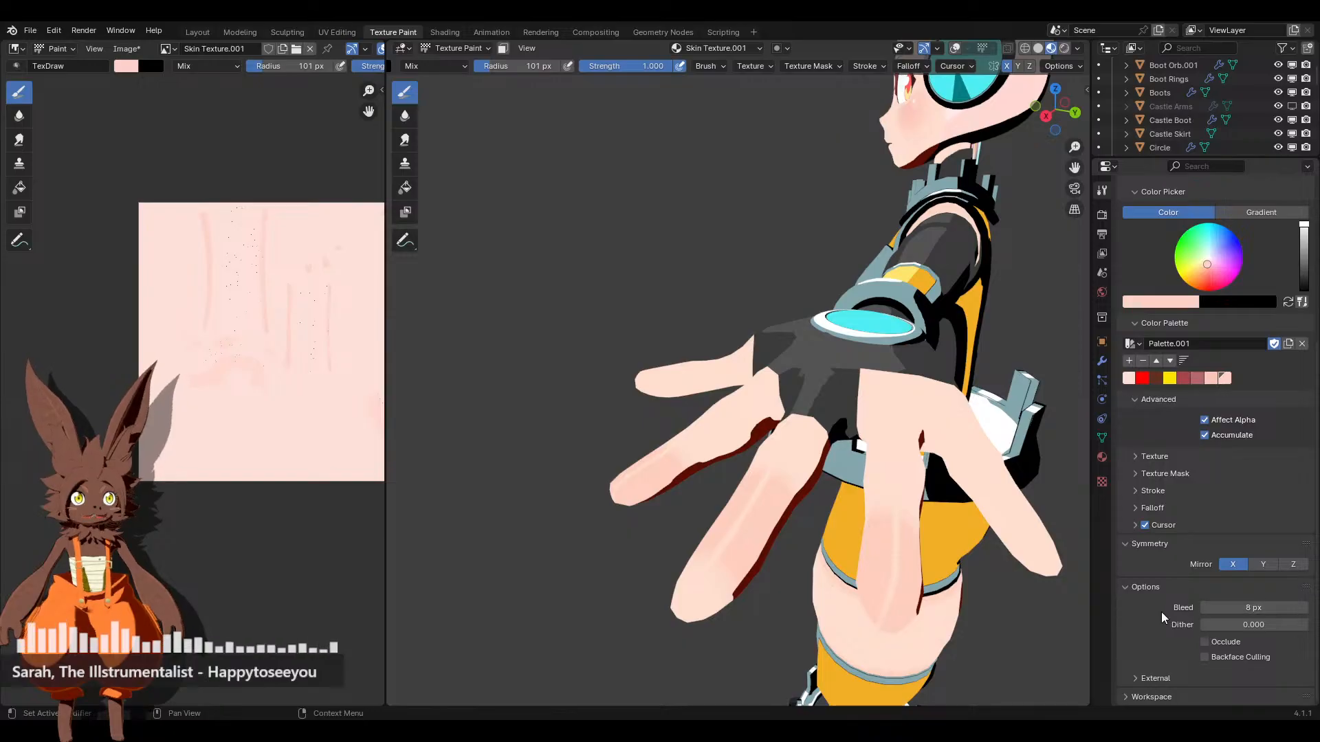
{"action": "middle_click_drag", "start_coordinate": [627, 431], "coordinate": [786, 440]}
{"action": "mouse_move", "coordinate": [893, 545]}
{"action": "middle_mouse_down"}
{"action": "mouse_move", "coordinate": [658, 432]}
{"action": "mouse_move", "coordinate": [824, 393]}
{"action": "mouse_move", "coordinate": [791, 447]}
{"action": "mouse_move", "coordinate": [697, 535]}
{"action": "mouse_move", "coordinate": [655, 526]}
{"action": "mouse_move", "coordinate": [708, 421]}
{"action": "middle_mouse_up"}
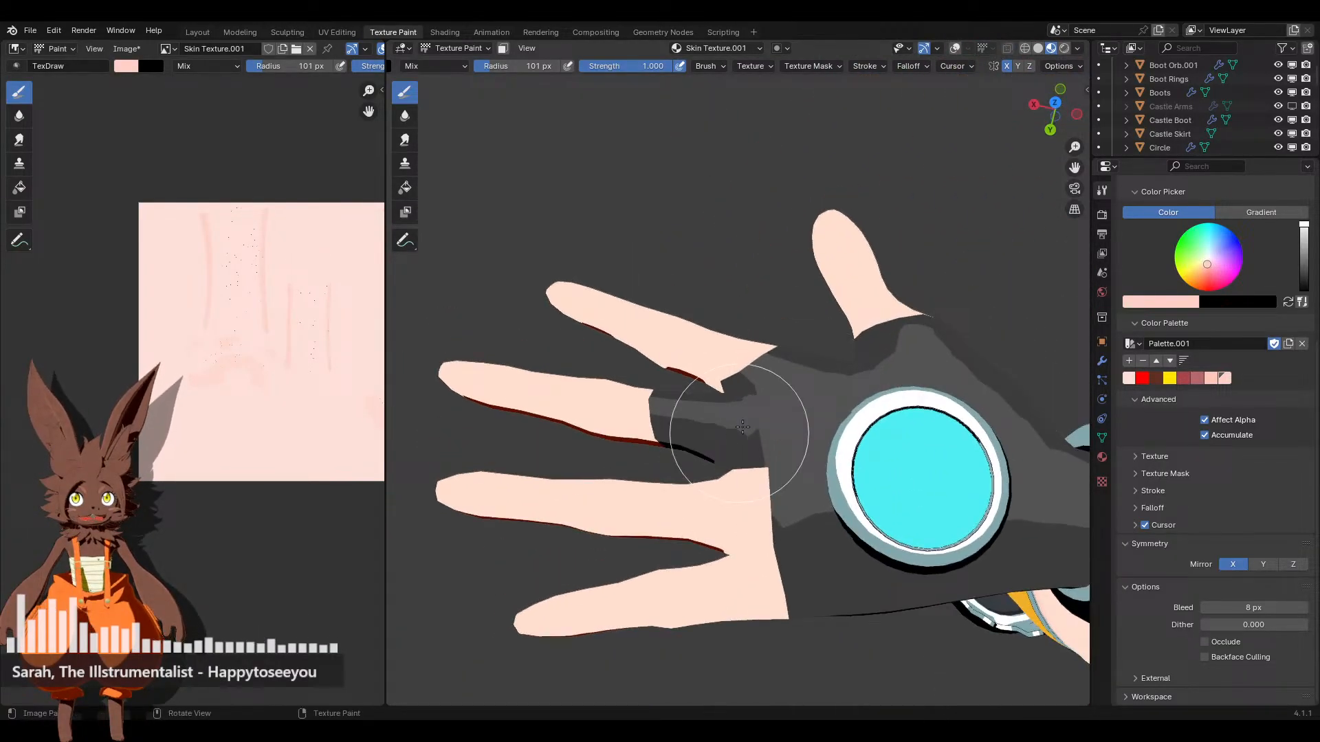
View the hand from directly above and try pink shading at the bases of the thumb and fingers
{"action": "left_click", "coordinate": [1056, 103]}
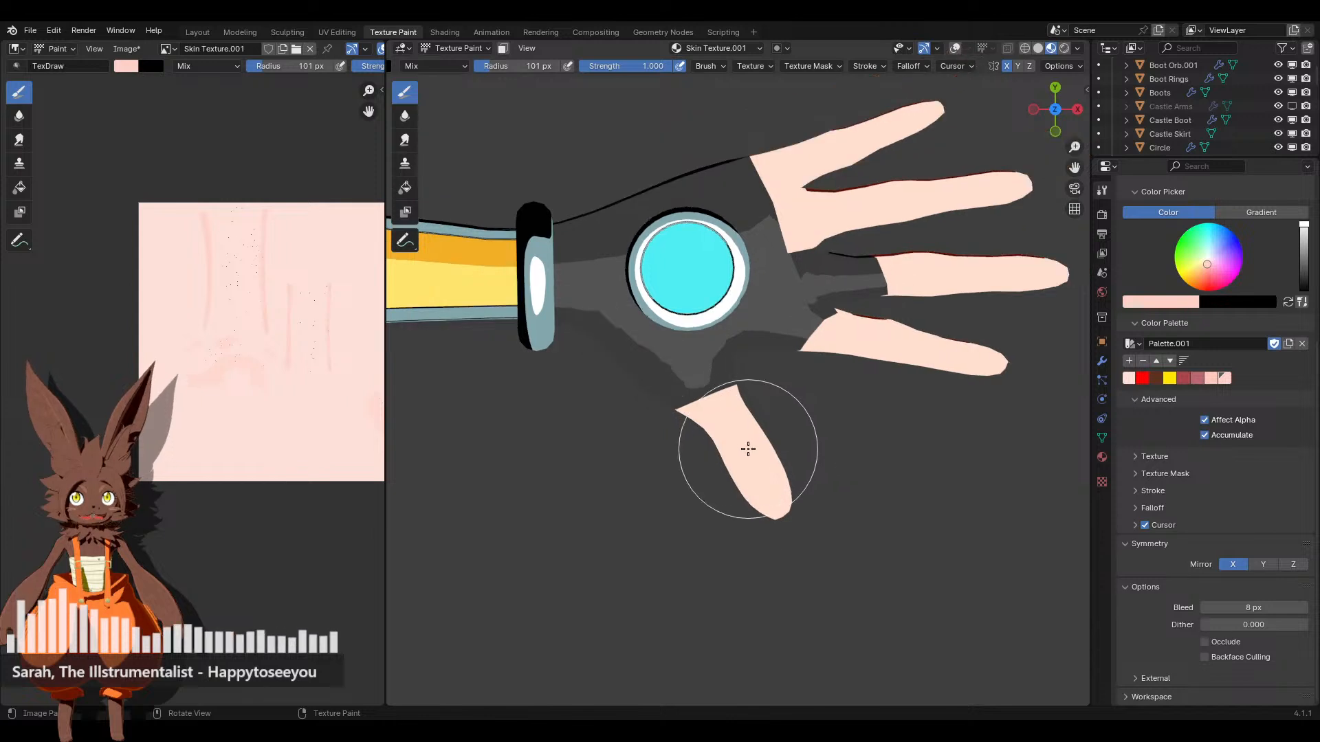
{"action": "scroll", "coordinate": [690, 415], "scroll_direction": "up", "scroll_amount": 1}
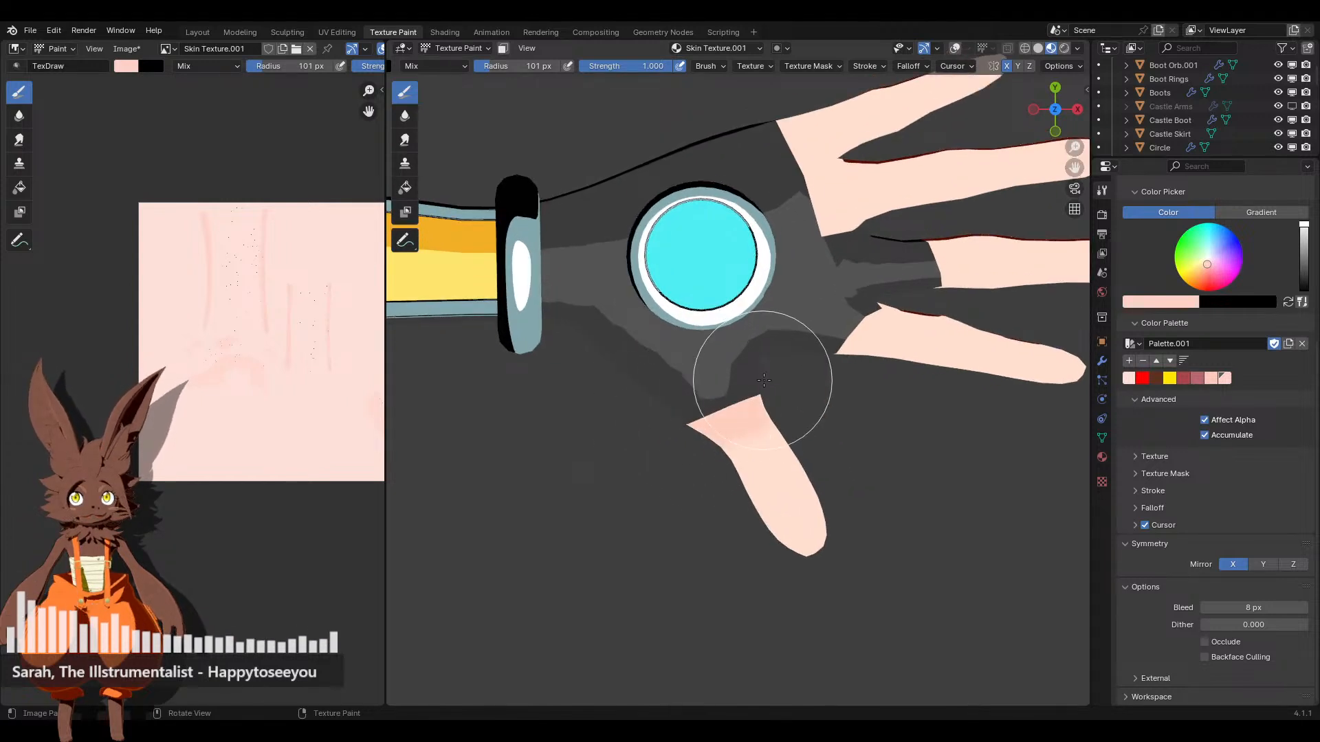
{"action": "middle_click_drag", "start_coordinate": [684, 389], "coordinate": [625, 490], "text": "shift"}
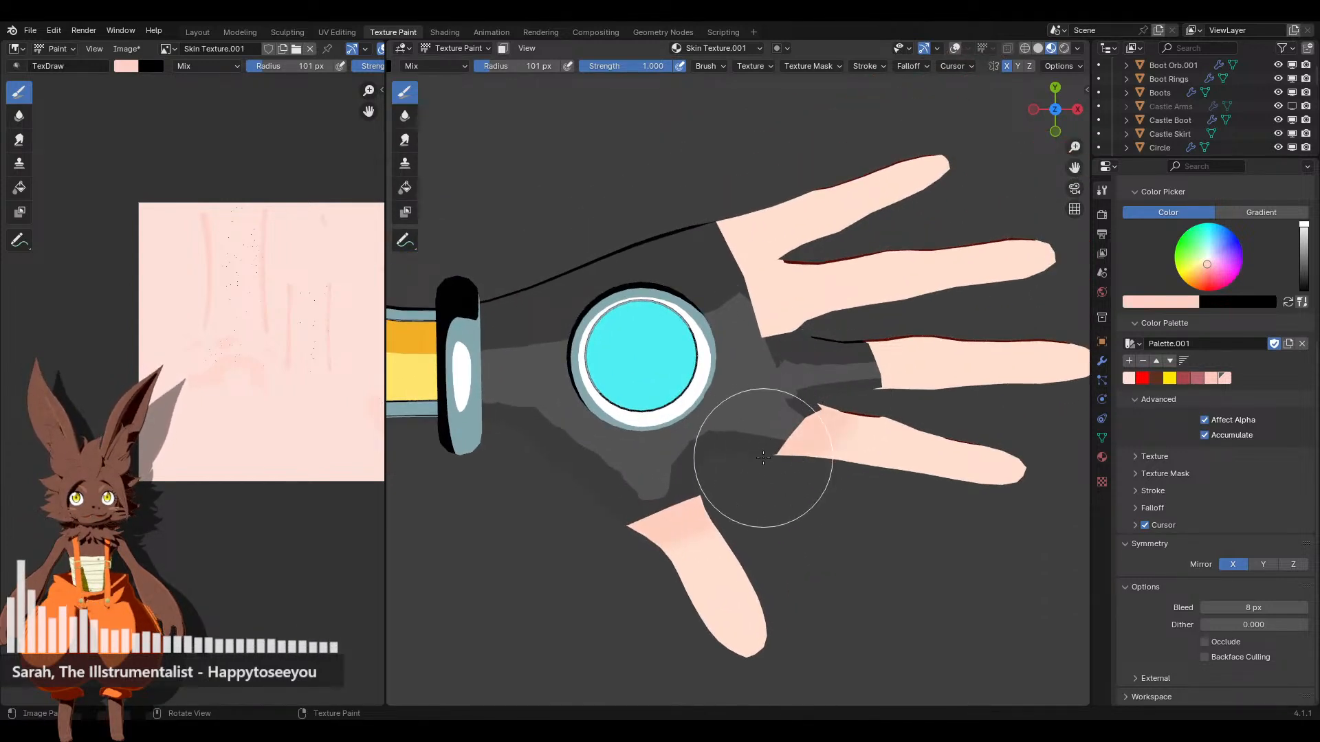
{"action": "middle_click_drag", "start_coordinate": [762, 301], "coordinate": [789, 343], "text": "shift"}
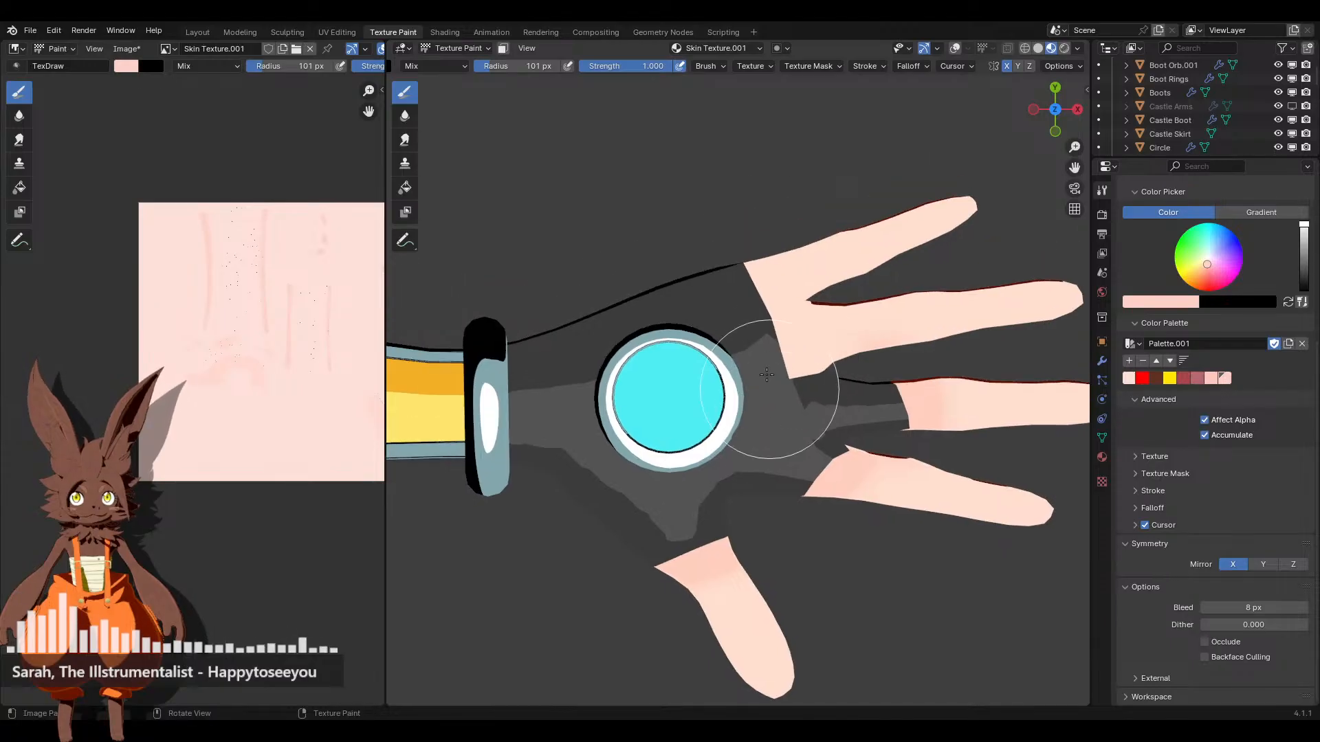
{"action": "mouse_move", "coordinate": [758, 227]}
{"action": "left_mouse_down"}
{"action": "mouse_move", "coordinate": [845, 421]}
{"action": "mouse_move", "coordinate": [761, 254]}
{"action": "mouse_move", "coordinate": [767, 372]}
{"action": "left_mouse_up"}
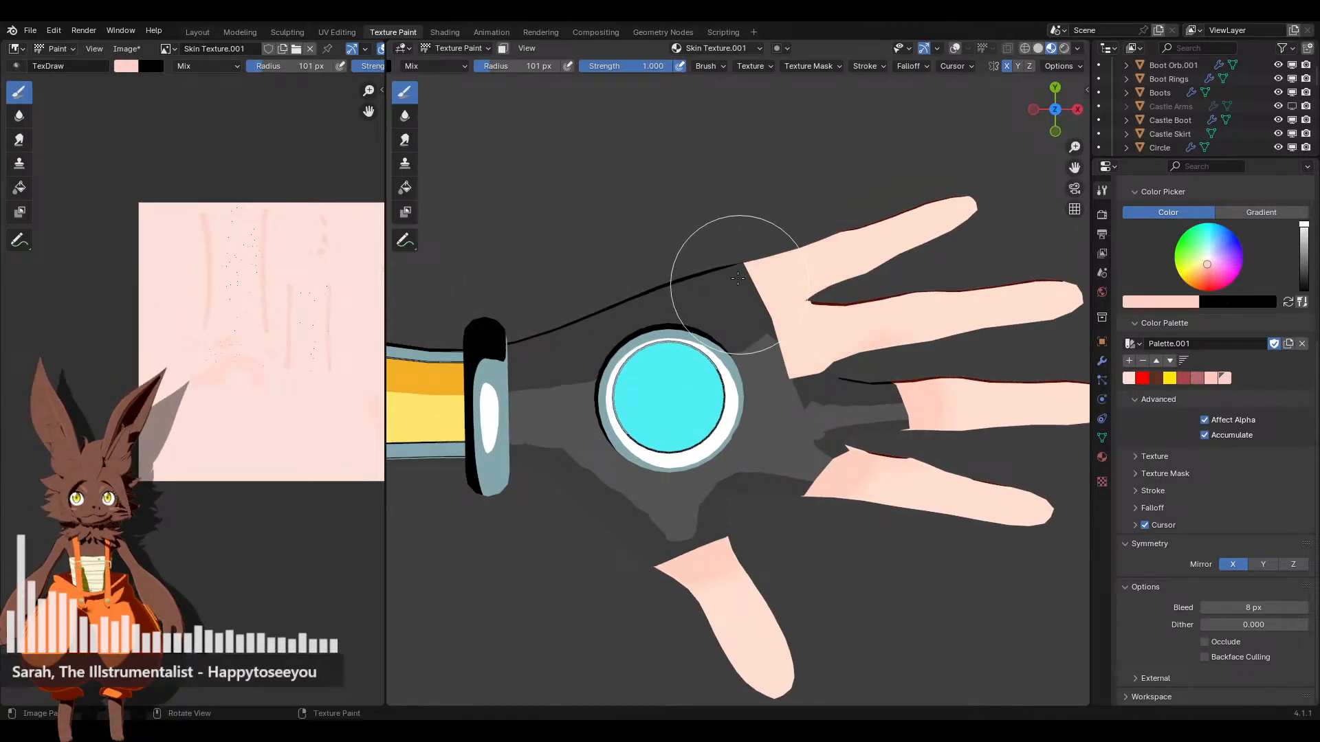
{"action": "left_click_drag", "start_coordinate": [804, 255], "coordinate": [812, 283]}
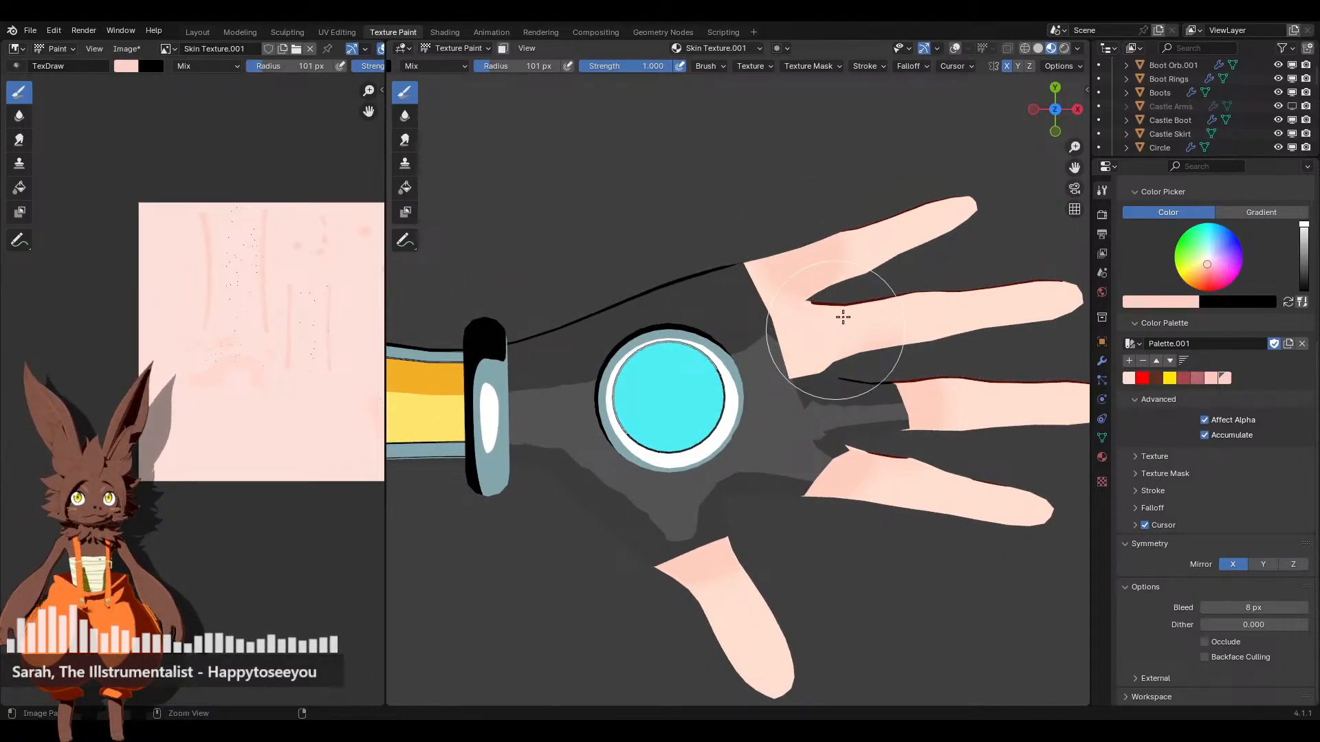
Undo the ring and little finger shading, retry it at their bases, and redo the middle finger's base
{"action": "middle_click_drag", "start_coordinate": [843, 317], "coordinate": [735, 374], "text": "ctrl"}
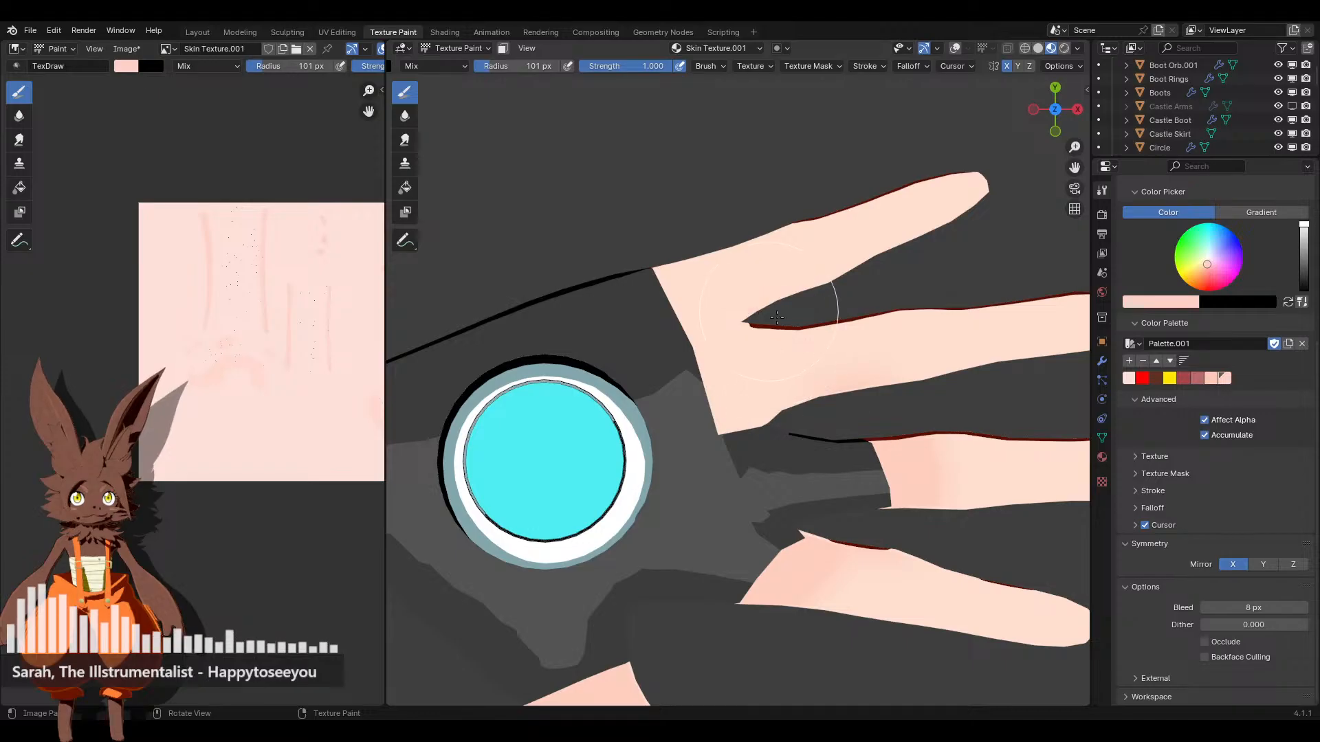
{"action": "mouse_move", "coordinate": [777, 317]}
{"action": "left_mouse_down"}
{"action": "mouse_move", "coordinate": [798, 430]}
{"action": "mouse_move", "coordinate": [801, 348]}
{"action": "mouse_move", "coordinate": [793, 450]}
{"action": "left_mouse_up"}
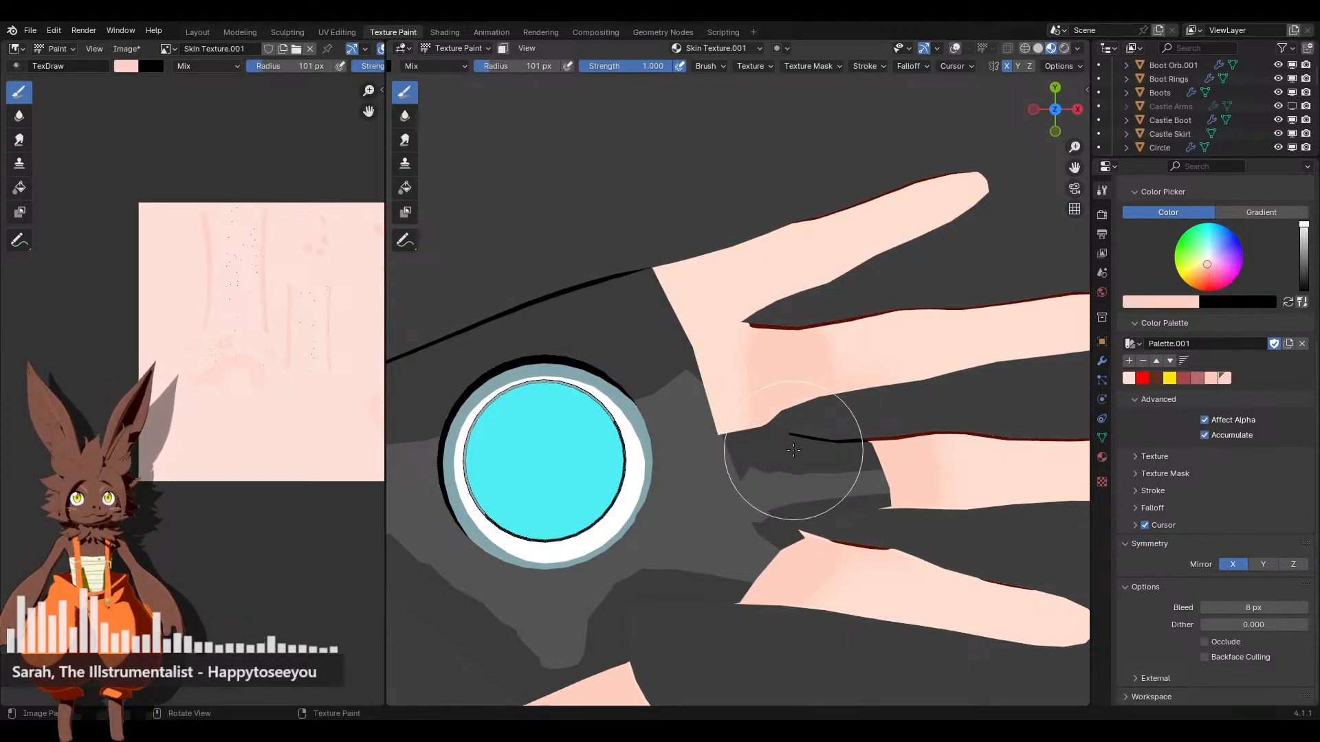
{"action": "left_click_drag", "start_coordinate": [729, 288], "coordinate": [747, 319]}
{"action": "scroll", "coordinate": [745, 364], "scroll_direction": "down", "scroll_amount": 2}
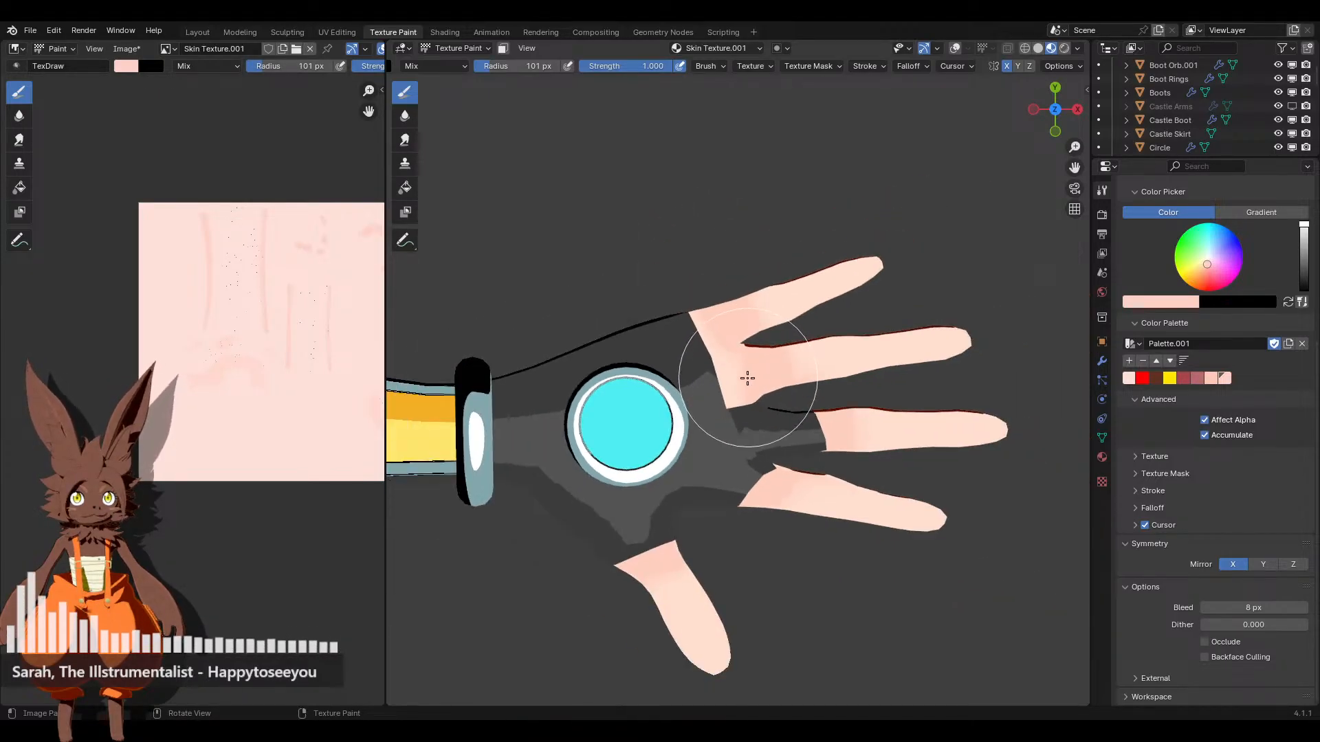
{"action": "mouse_move", "coordinate": [750, 393]}
{"action": "middle_mouse_down", "text": "shift"}
{"action": "mouse_move", "coordinate": [834, 321]}
{"action": "mouse_move", "coordinate": [834, 286]}
{"action": "mouse_move", "coordinate": [747, 415]}
{"action": "middle_mouse_up", "text": "shift"}
{"action": "scroll", "coordinate": [747, 415], "scroll_direction": "up", "scroll_amount": 3}
{"action": "scroll", "coordinate": [796, 402], "scroll_direction": "down", "scroll_amount": 2}
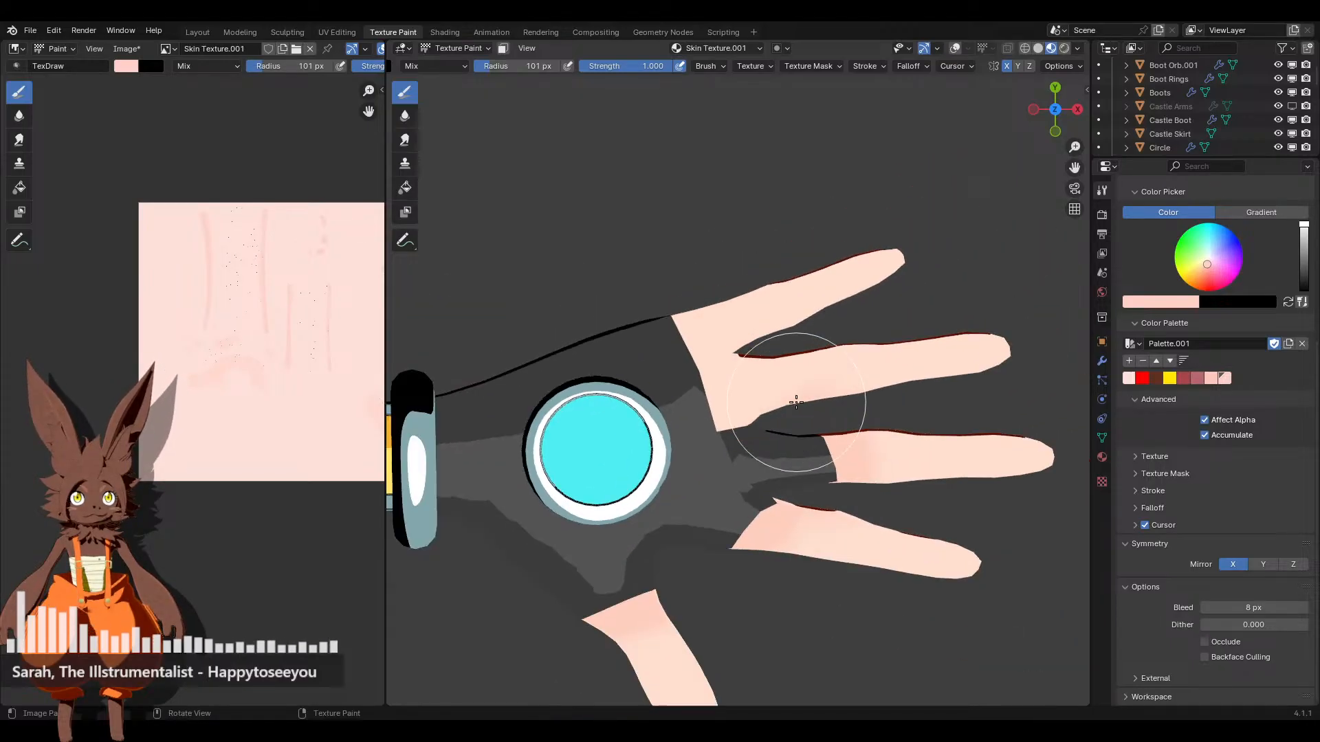
{"action": "scroll", "coordinate": [833, 436], "scroll_direction": "up", "scroll_amount": 2}
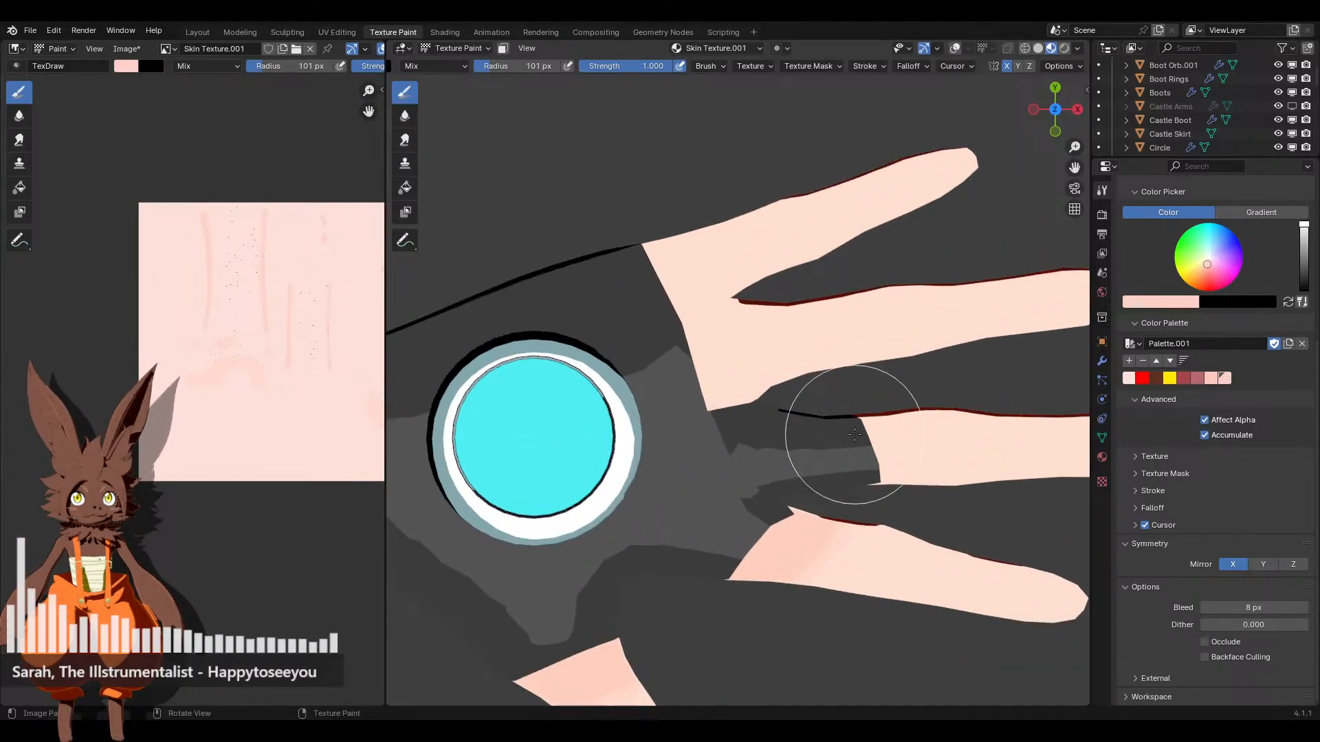
{"action": "scroll", "coordinate": [777, 371], "scroll_direction": "up", "scroll_amount": 1}
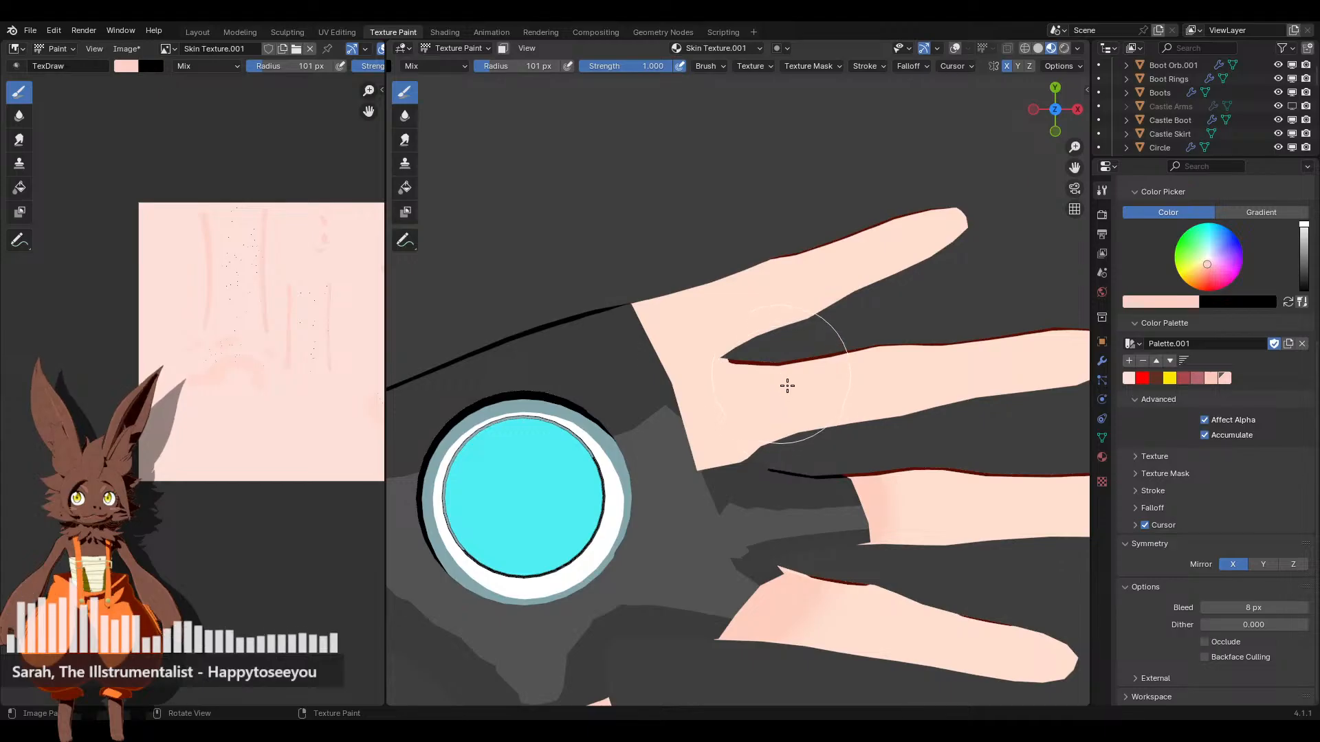
Try shading the ring and little finger bases and painting pink bands across the finger joints from above
{"action": "mouse_move", "coordinate": [787, 385]}
{"action": "left_mouse_down"}
{"action": "mouse_move", "coordinate": [797, 399]}
{"action": "mouse_move", "coordinate": [754, 345]}
{"action": "left_mouse_up"}
{"action": "left_click_drag", "start_coordinate": [866, 236], "coordinate": [898, 298]}
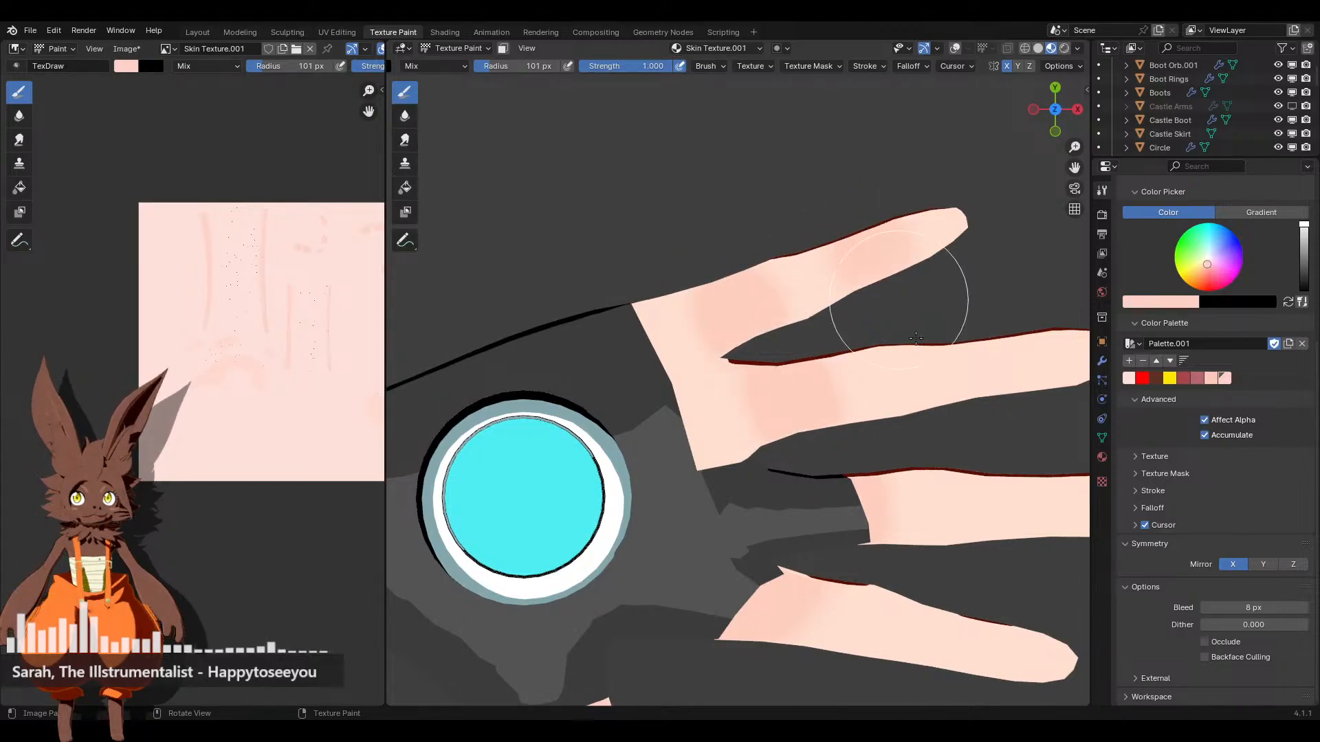
{"action": "middle_click_drag", "start_coordinate": [900, 300], "coordinate": [718, 269], "text": "shift"}
{"action": "left_click_drag", "start_coordinate": [813, 333], "coordinate": [822, 375]}
{"action": "middle_click_drag", "start_coordinate": [846, 502], "coordinate": [823, 420], "text": "shift"}
{"action": "left_click_drag", "start_coordinate": [805, 368], "coordinate": [824, 412]}
{"action": "left_click_drag", "start_coordinate": [736, 522], "coordinate": [715, 557]}
{"action": "middle_click_drag", "start_coordinate": [662, 590], "coordinate": [757, 486], "text": "shift"}
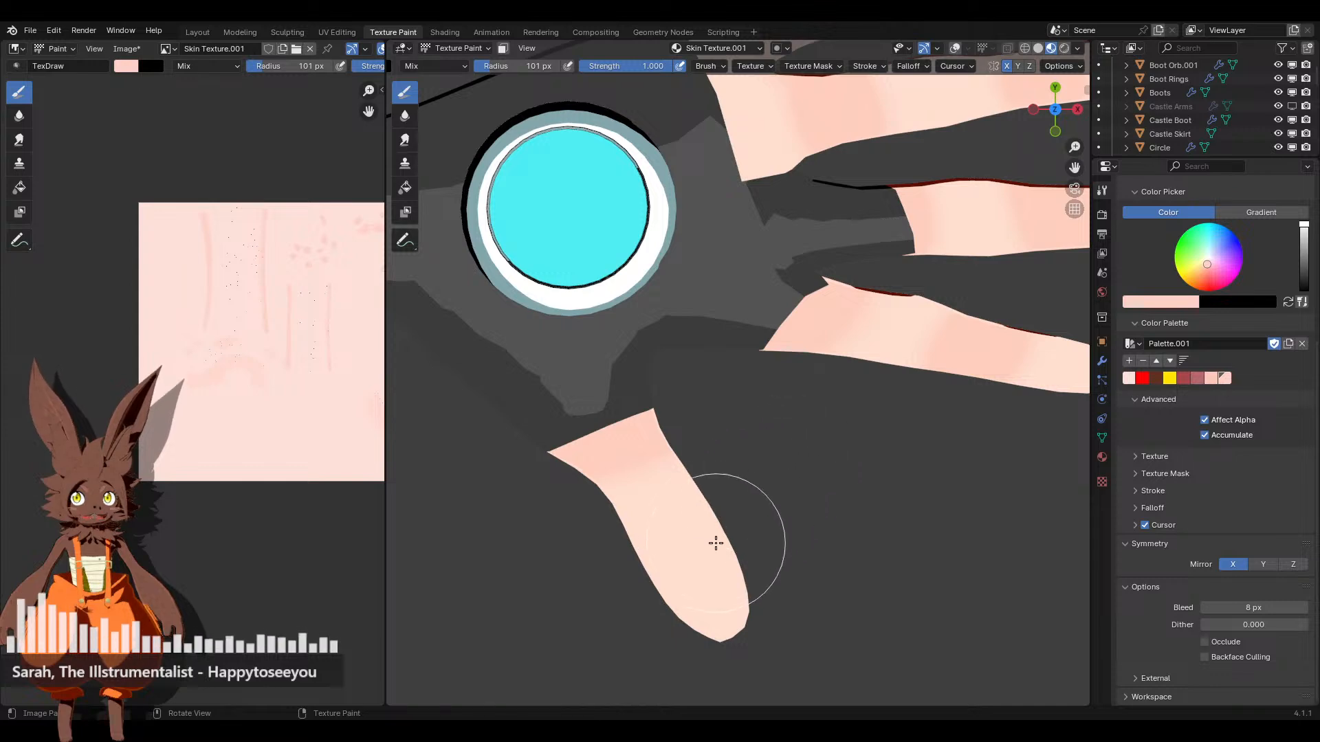
Examine how the pink bands wrap around the fingers from the palm side, between the fingers and along their sides
{"action": "scroll", "coordinate": [717, 484], "scroll_direction": "down", "scroll_amount": 2}
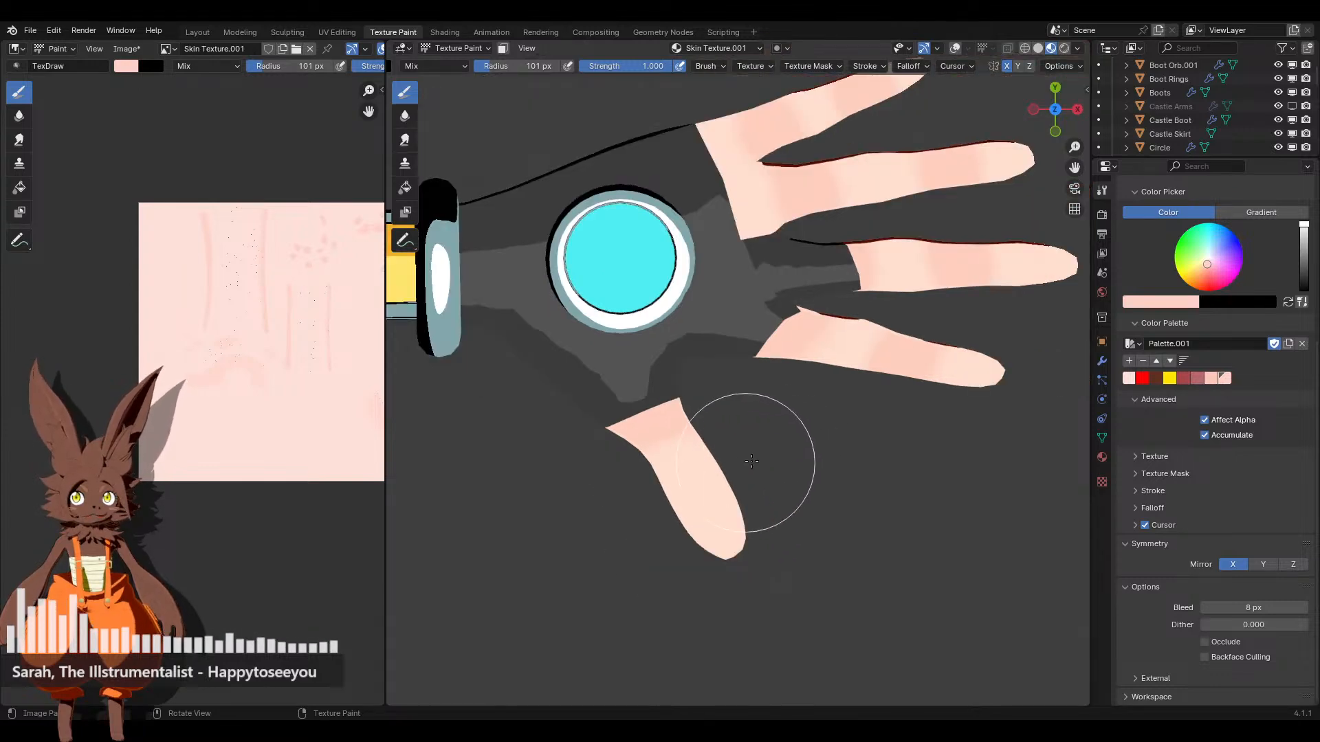
{"action": "middle_click_drag", "start_coordinate": [783, 456], "coordinate": [752, 488], "text": "shift"}
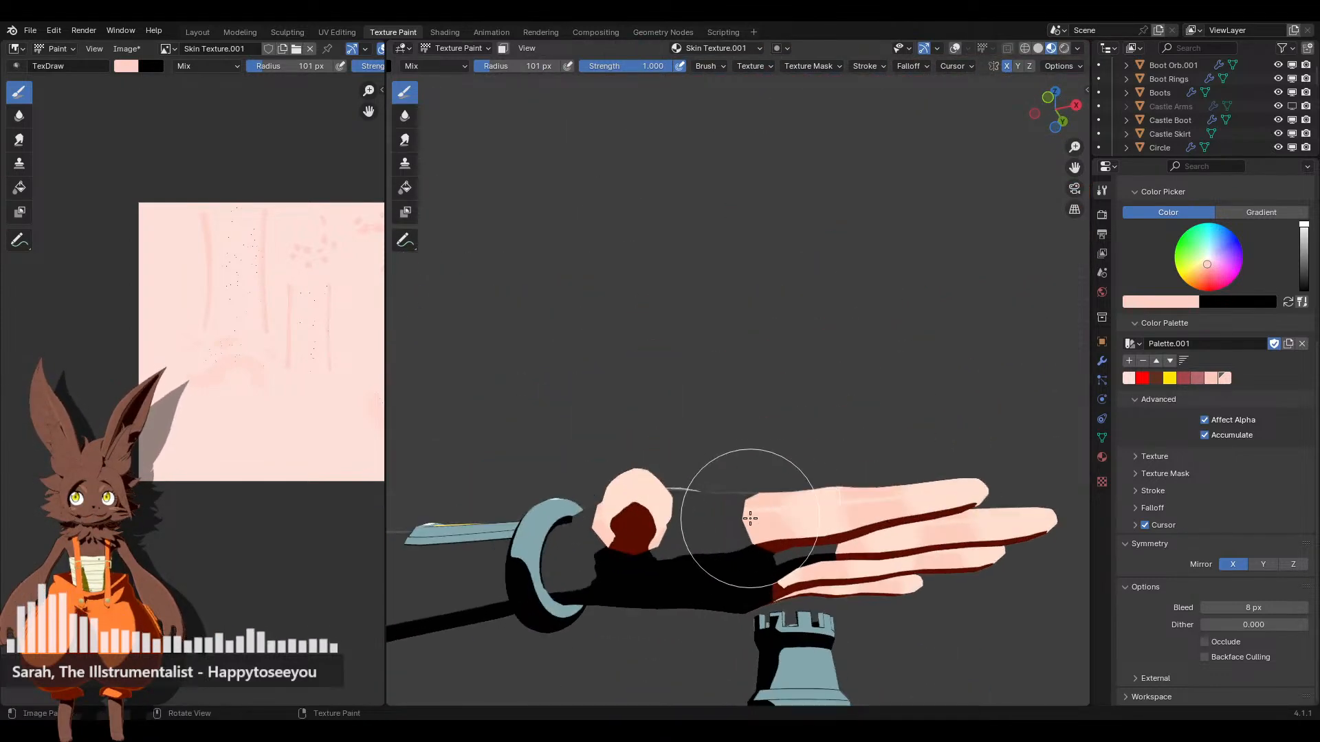
{"action": "scroll", "coordinate": [749, 447], "scroll_direction": "up", "scroll_amount": 4}
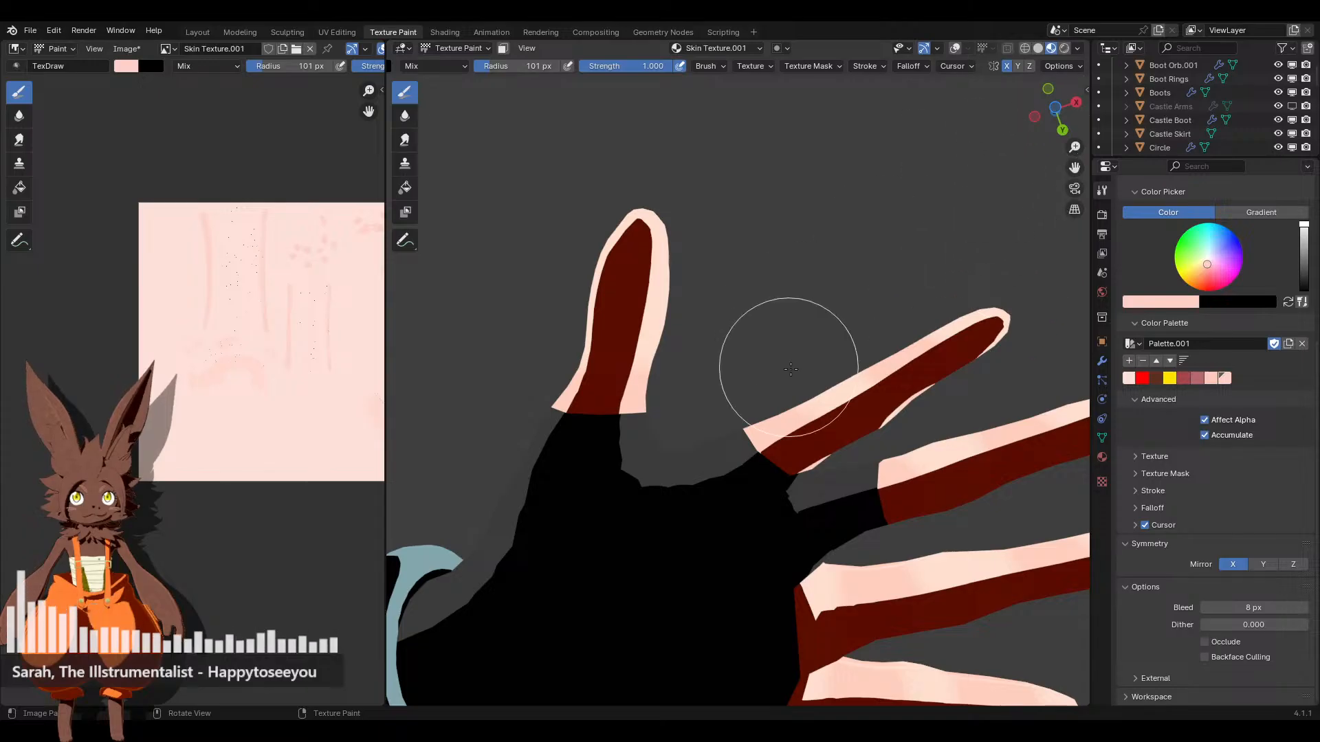
{"action": "scroll", "coordinate": [790, 353], "scroll_direction": "down", "scroll_amount": 3}
{"action": "middle_click_drag", "start_coordinate": [790, 354], "coordinate": [658, 518]}
{"action": "middle_click_drag", "start_coordinate": [670, 431], "coordinate": [763, 574]}
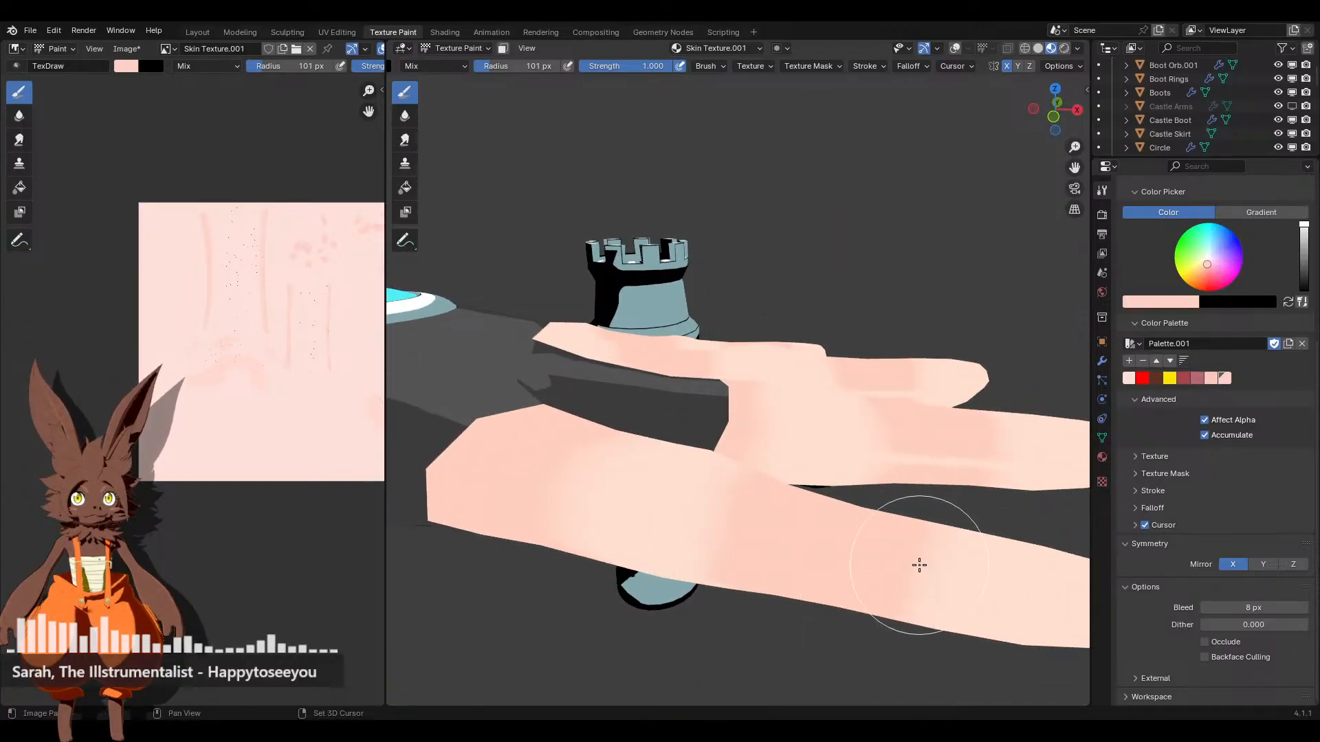
{"action": "middle_click_drag", "start_coordinate": [919, 565], "coordinate": [687, 544]}
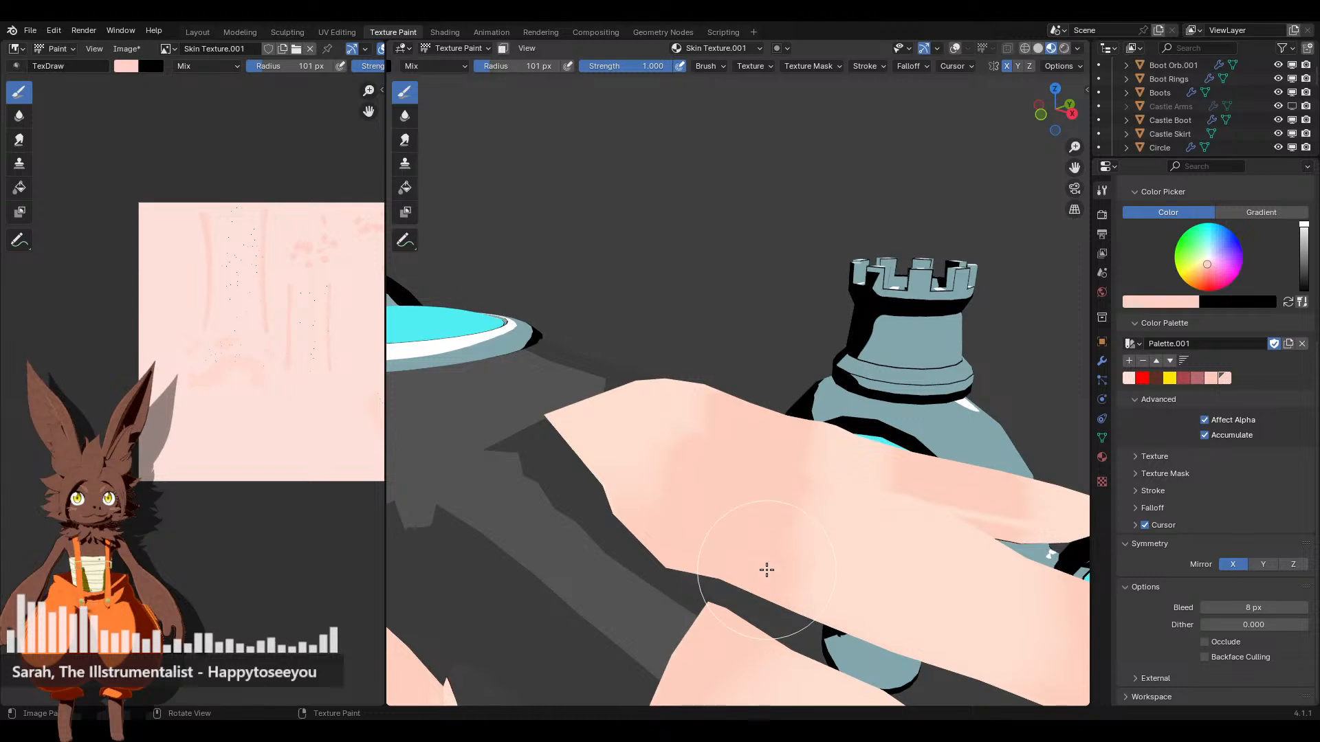
{"action": "middle_click_drag", "start_coordinate": [766, 569], "coordinate": [752, 442]}
{"action": "scroll", "coordinate": [750, 531], "scroll_direction": "up", "scroll_amount": 2}
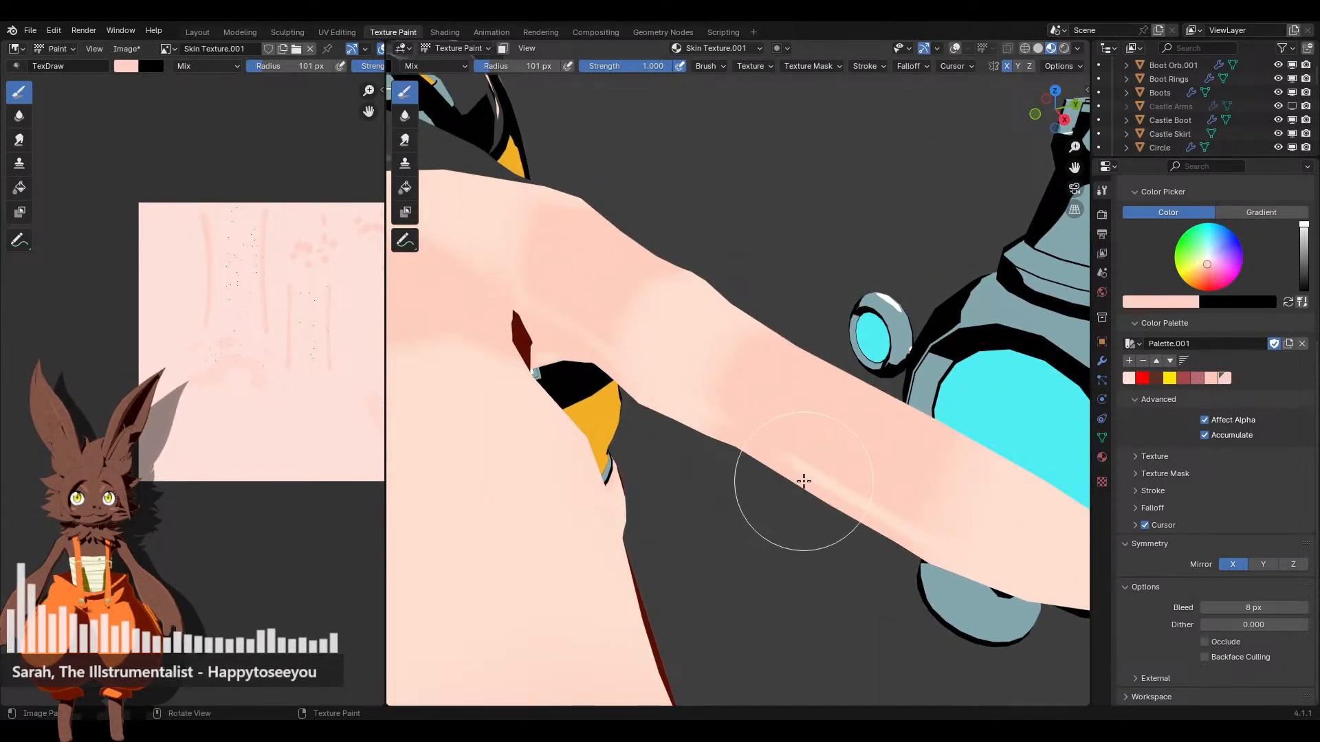
{"action": "mouse_move", "coordinate": [877, 536]}
{"action": "middle_mouse_down"}
{"action": "mouse_move", "coordinate": [915, 523]}
{"action": "mouse_move", "coordinate": [802, 501]}
{"action": "mouse_move", "coordinate": [732, 467]}
{"action": "middle_mouse_up"}
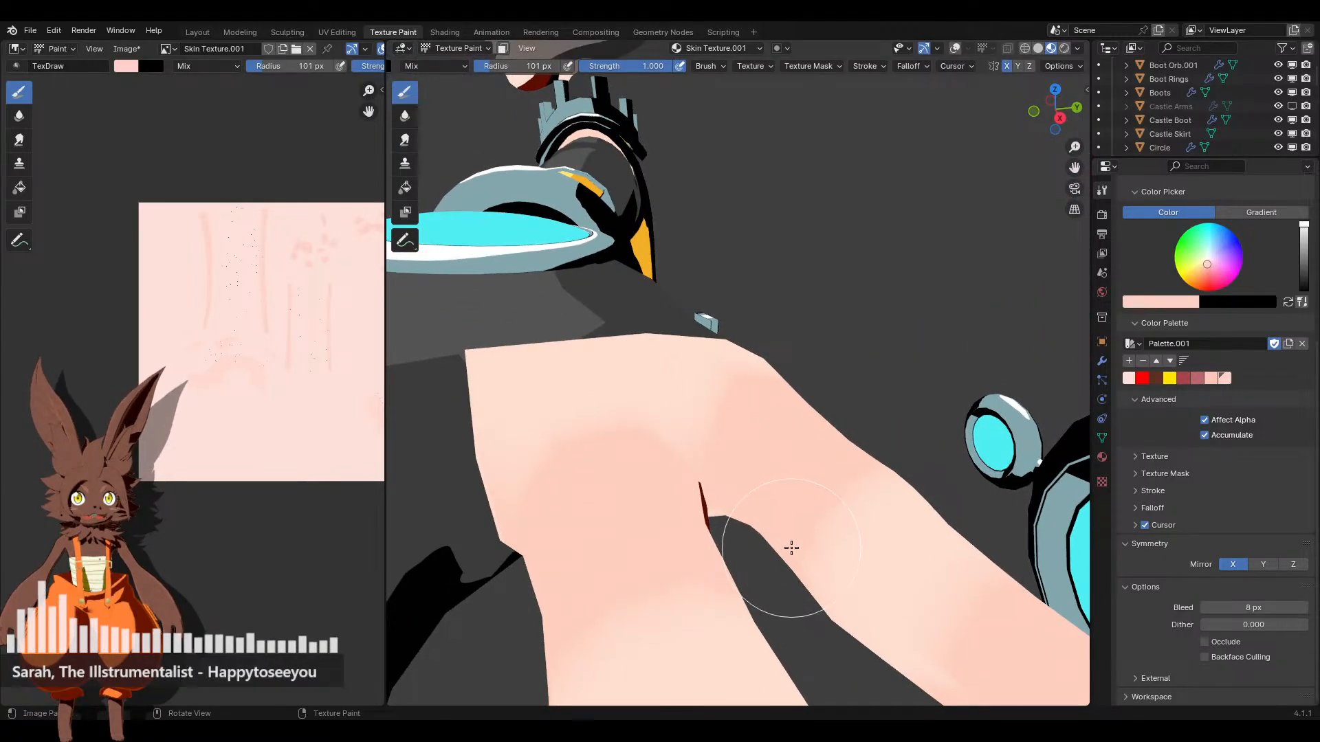
{"action": "scroll", "coordinate": [612, 539], "scroll_direction": "down", "scroll_amount": 9}
{"action": "middle_click_drag", "start_coordinate": [619, 539], "coordinate": [716, 457]}
{"action": "scroll", "coordinate": [786, 563], "scroll_direction": "up", "scroll_amount": 7}
{"action": "scroll", "coordinate": [716, 507], "scroll_direction": "down", "scroll_amount": 2}
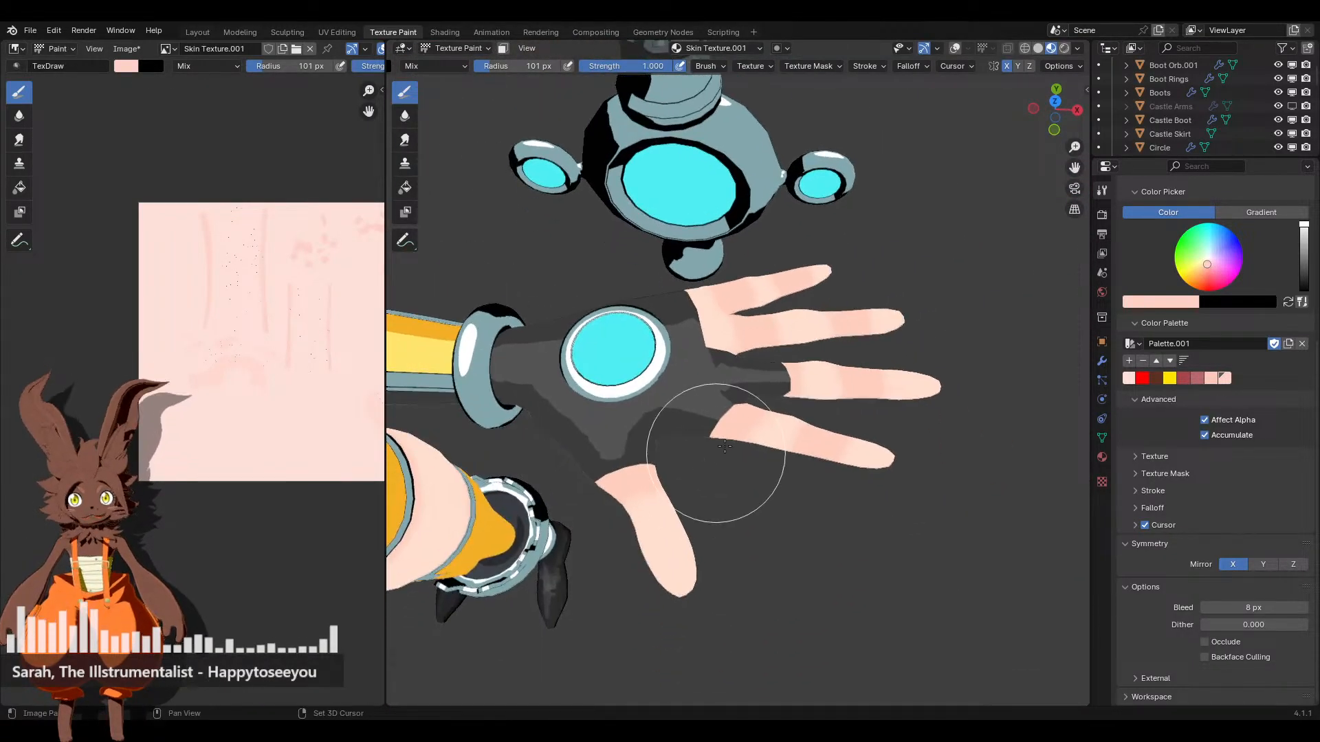
Undo the finger shading, and connect the Skin material's Screen node directly to the Material Output, bypassing the shadow Multiply node
{"action": "left_click", "coordinate": [1054, 102]}
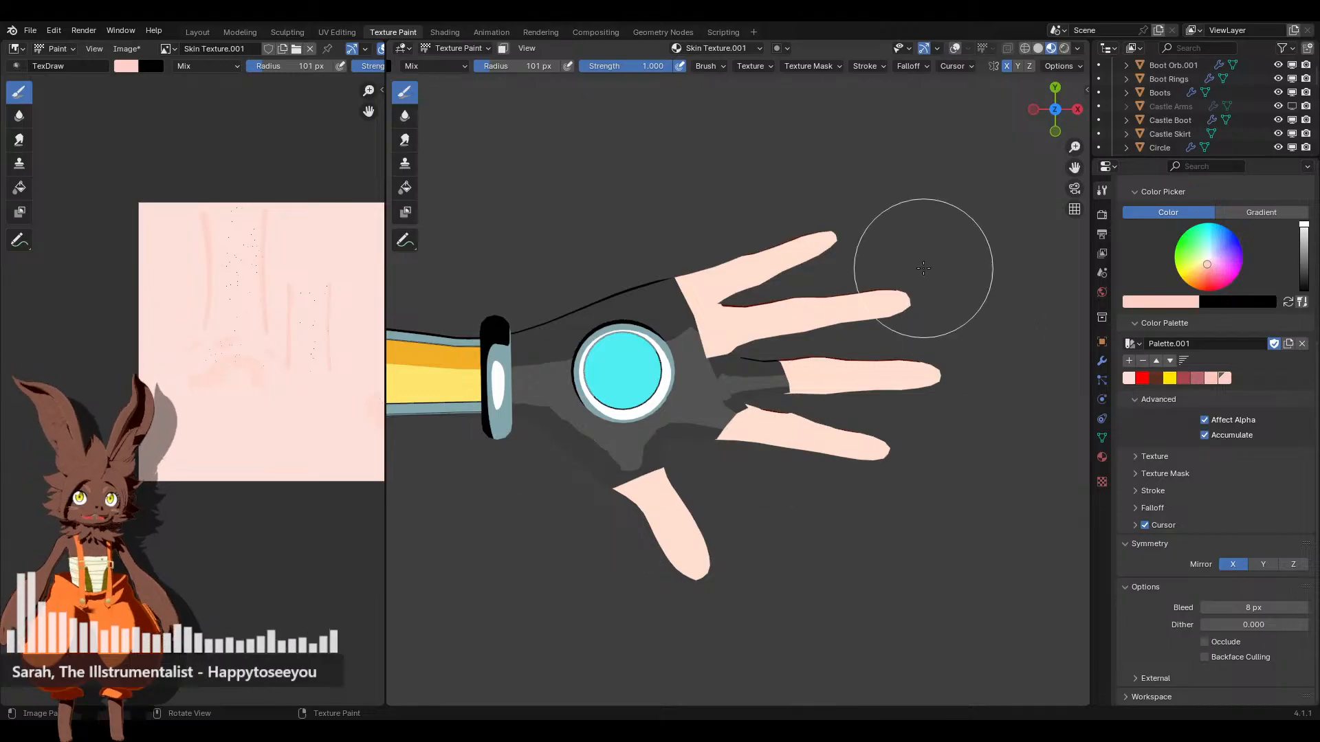
{"action": "left_click", "coordinate": [1054, 111]}
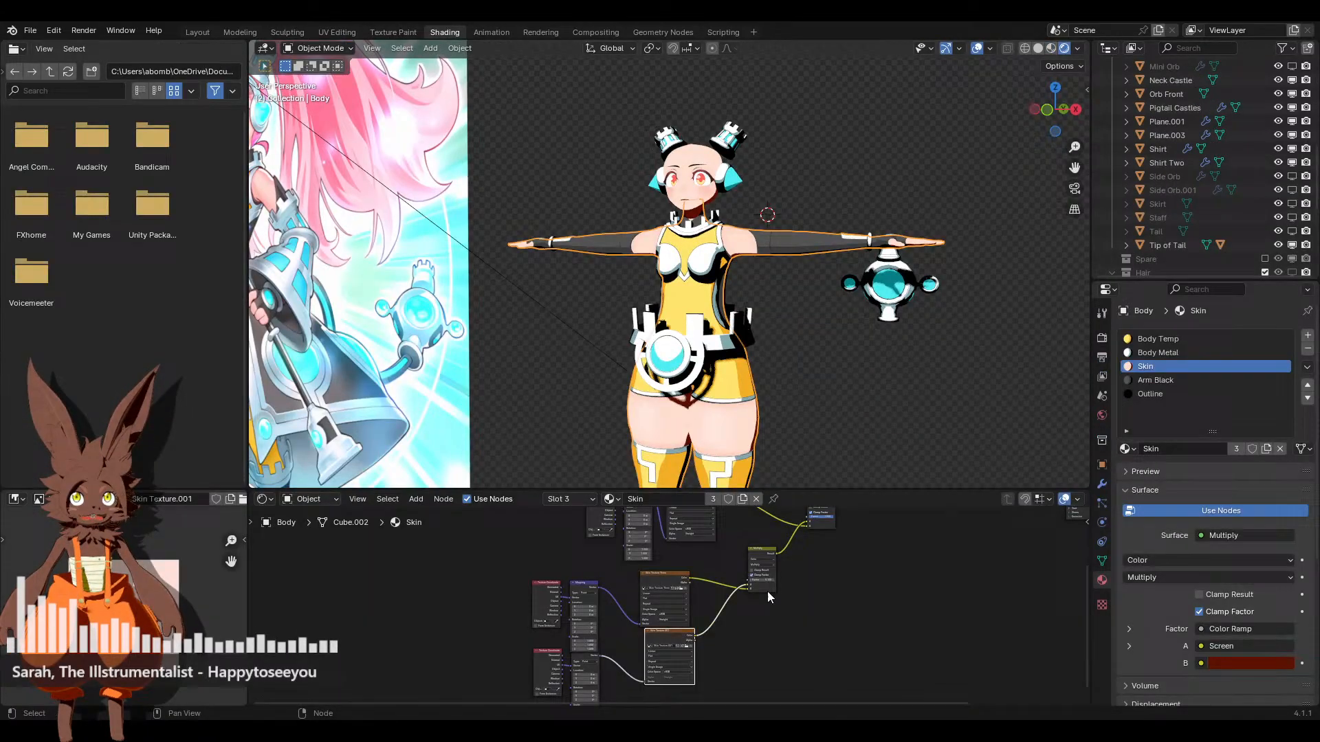
{"action": "mouse_move", "coordinate": [767, 591]}
{"action": "middle_mouse_down"}
{"action": "mouse_move", "coordinate": [682, 574]}
{"action": "mouse_move", "coordinate": [618, 586]}
{"action": "mouse_move", "coordinate": [708, 574]}
{"action": "middle_mouse_up"}
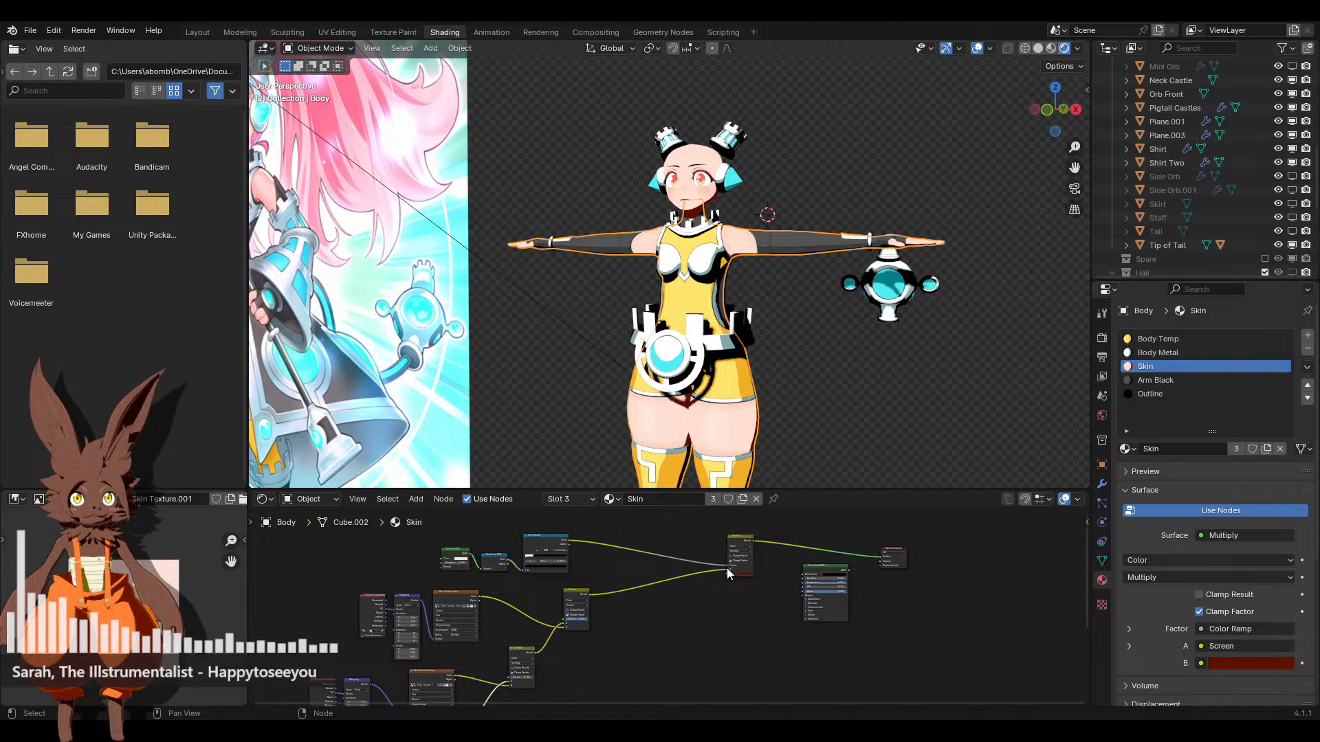
{"action": "left_click_drag", "start_coordinate": [728, 569], "coordinate": [880, 558]}
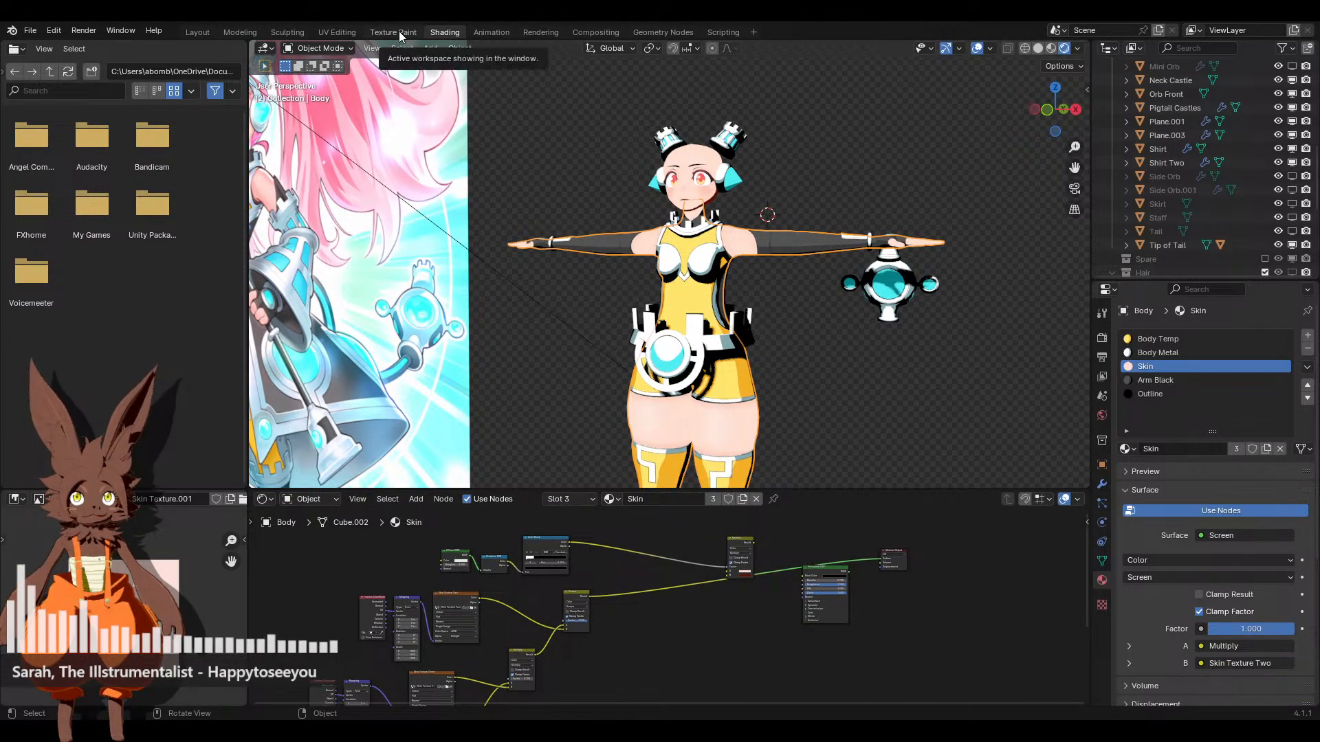
{"action": "middle_click_drag", "start_coordinate": [488, 655], "coordinate": [564, 620]}
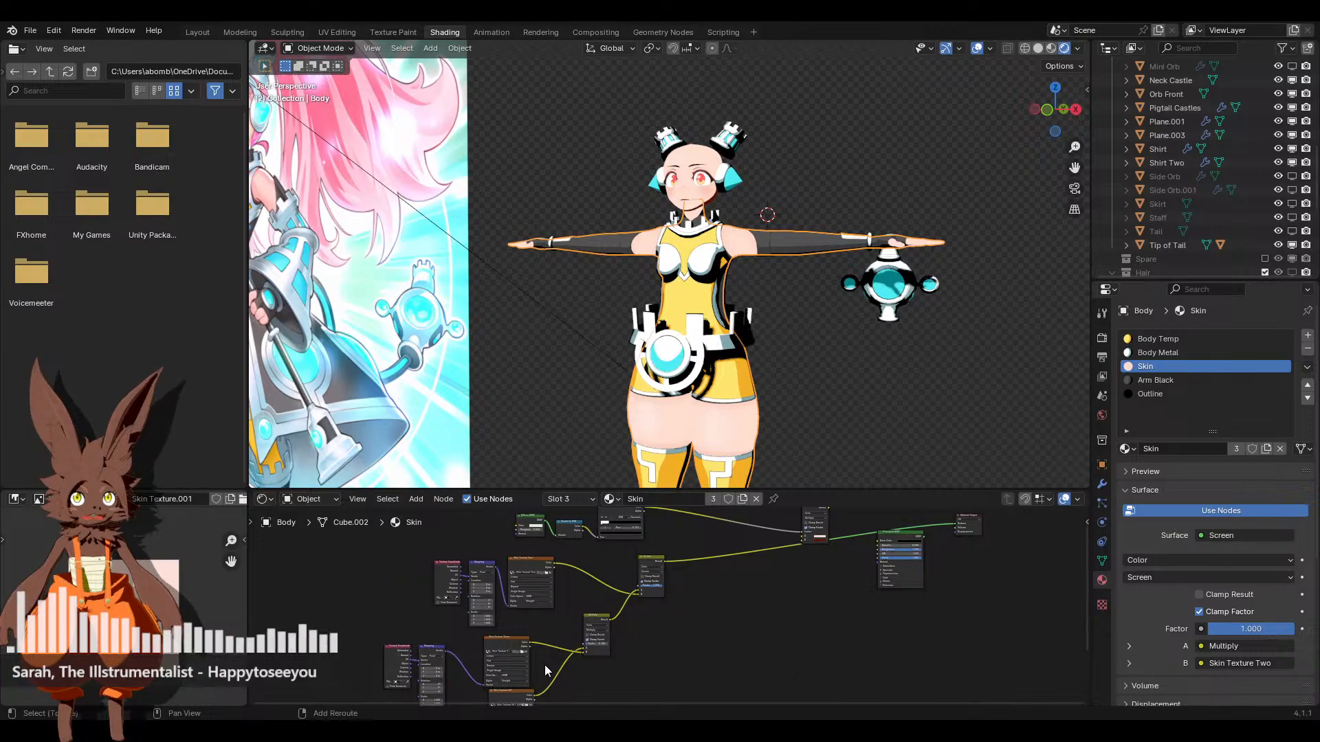
{"action": "middle_click_drag", "start_coordinate": [544, 665], "coordinate": [552, 633]}
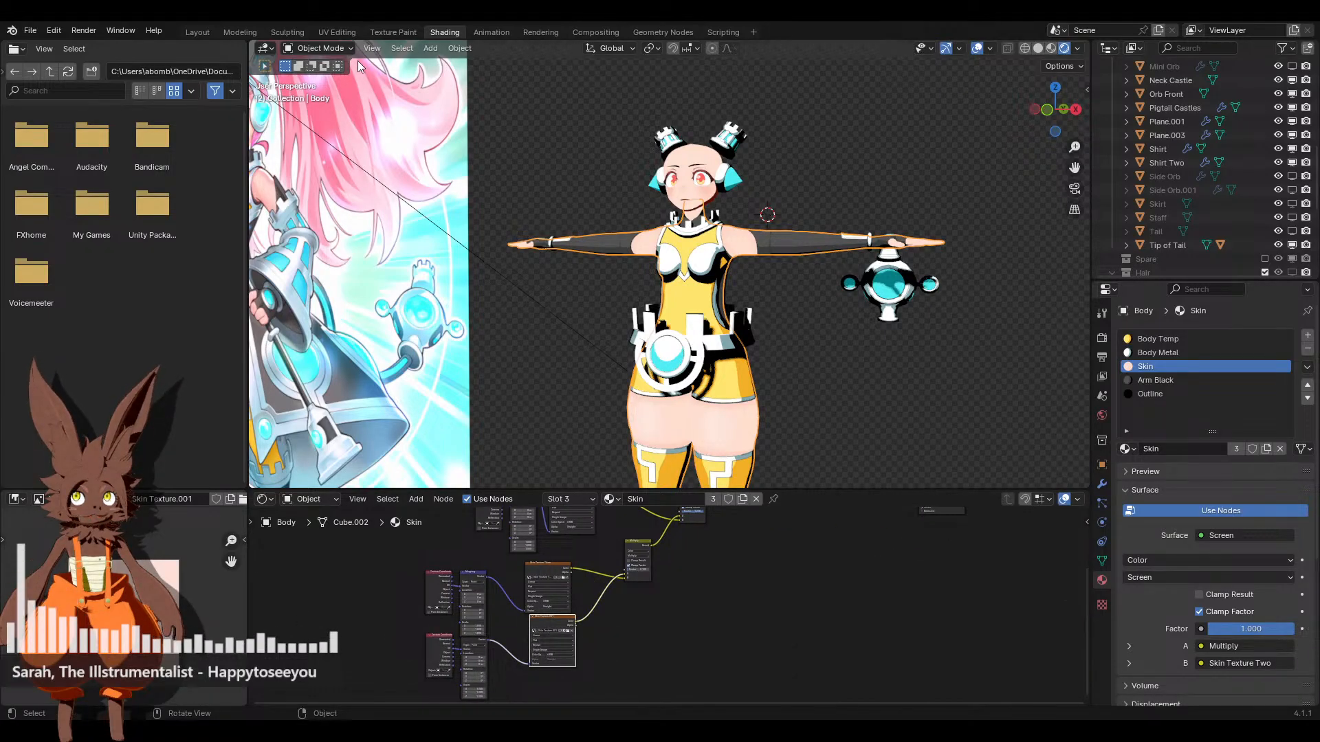
{"action": "left_click", "coordinate": [391, 30]}
Dab soft pink shading onto the tip of the thumb from the palm side of the hand
{"action": "scroll", "coordinate": [688, 303], "scroll_direction": "up", "scroll_amount": 3}
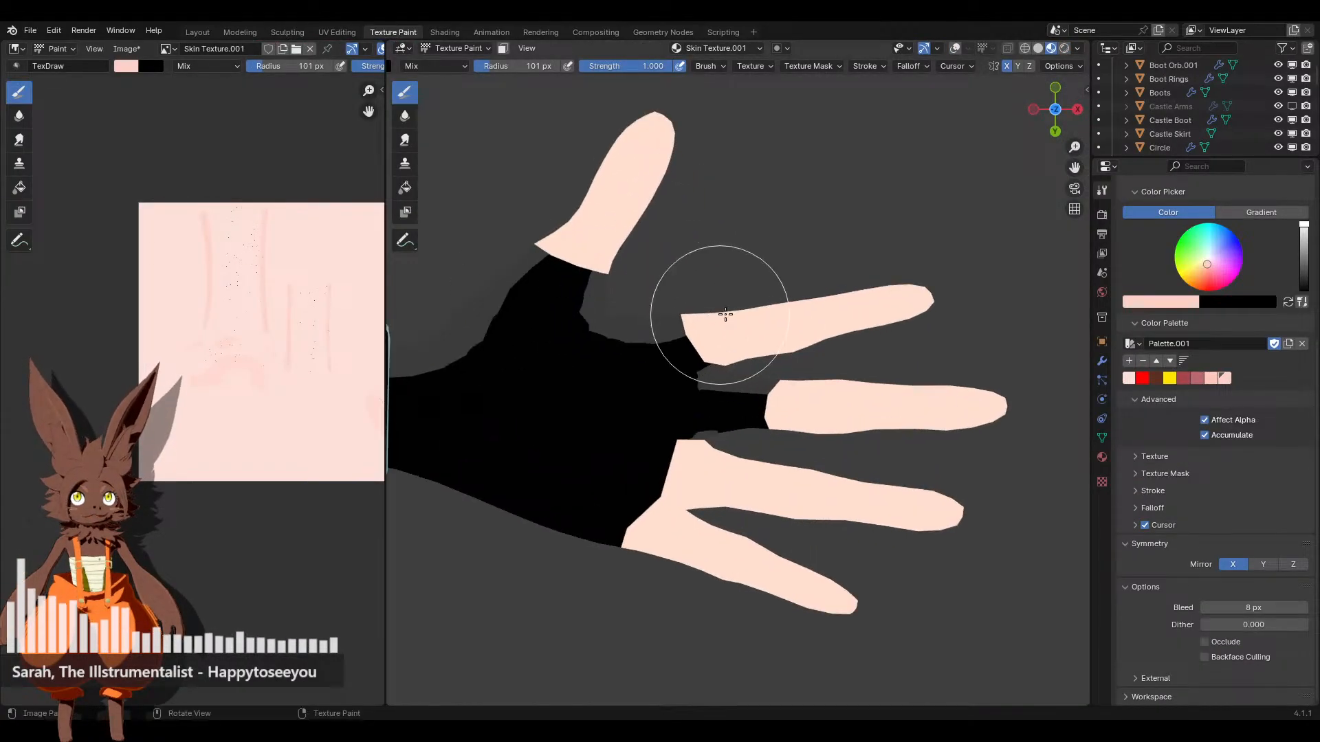
{"action": "middle_click_drag", "start_coordinate": [769, 286], "coordinate": [778, 357], "text": "shift"}
{"action": "scroll", "coordinate": [757, 278], "scroll_direction": "up", "scroll_amount": 1}
{"action": "scroll", "coordinate": [740, 315], "scroll_direction": "down", "scroll_amount": 2}
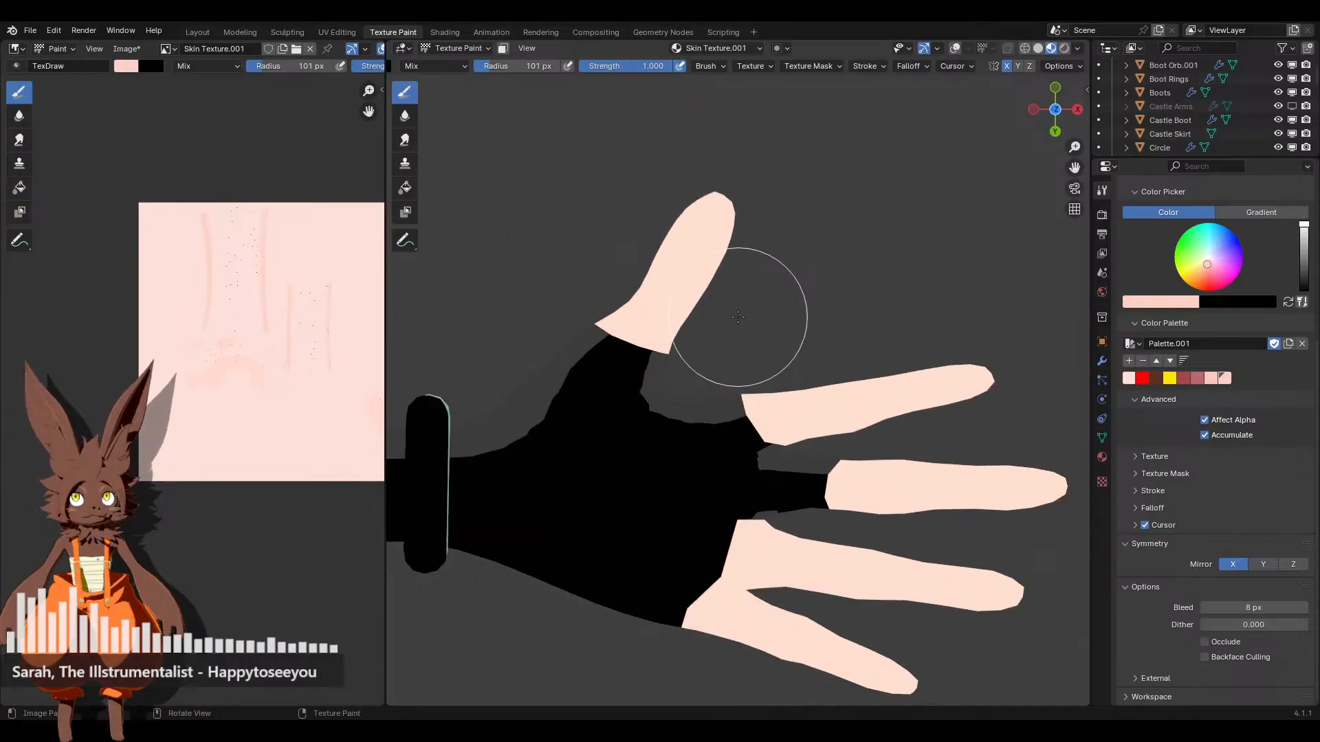
{"action": "left_click", "coordinate": [701, 271]}
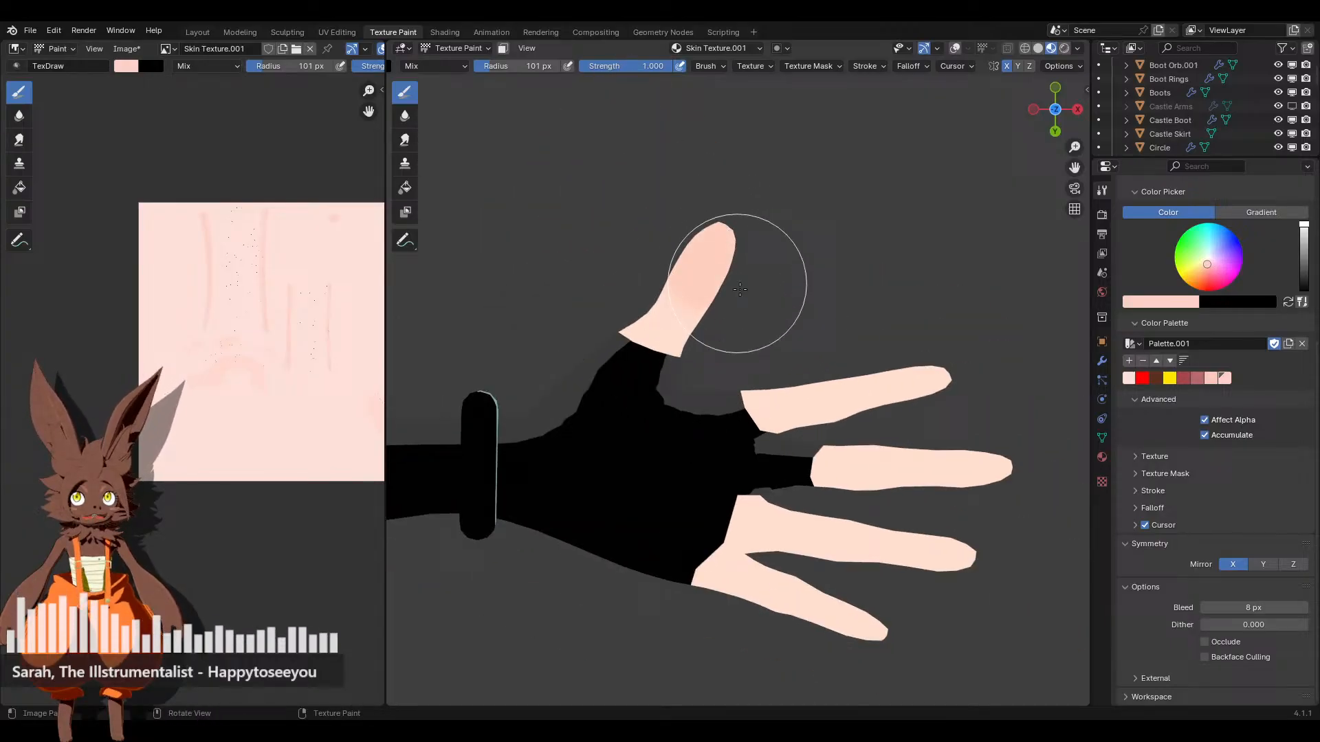
Check the thumb shading from the opposite side, and turn Occlude and Backface Culling back on
{"action": "left_click", "coordinate": [1054, 110]}
{"action": "left_click", "coordinate": [1054, 110]}
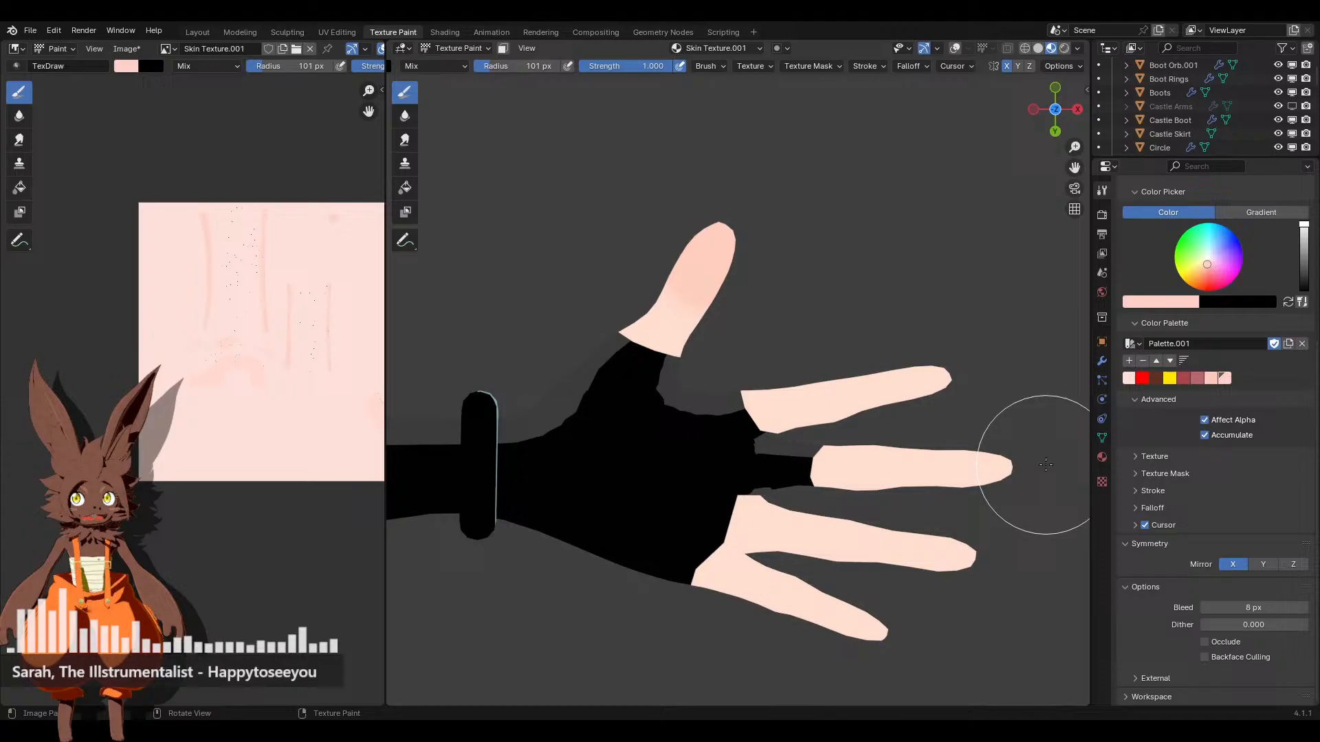
{"action": "left_click", "coordinate": [1204, 657]}
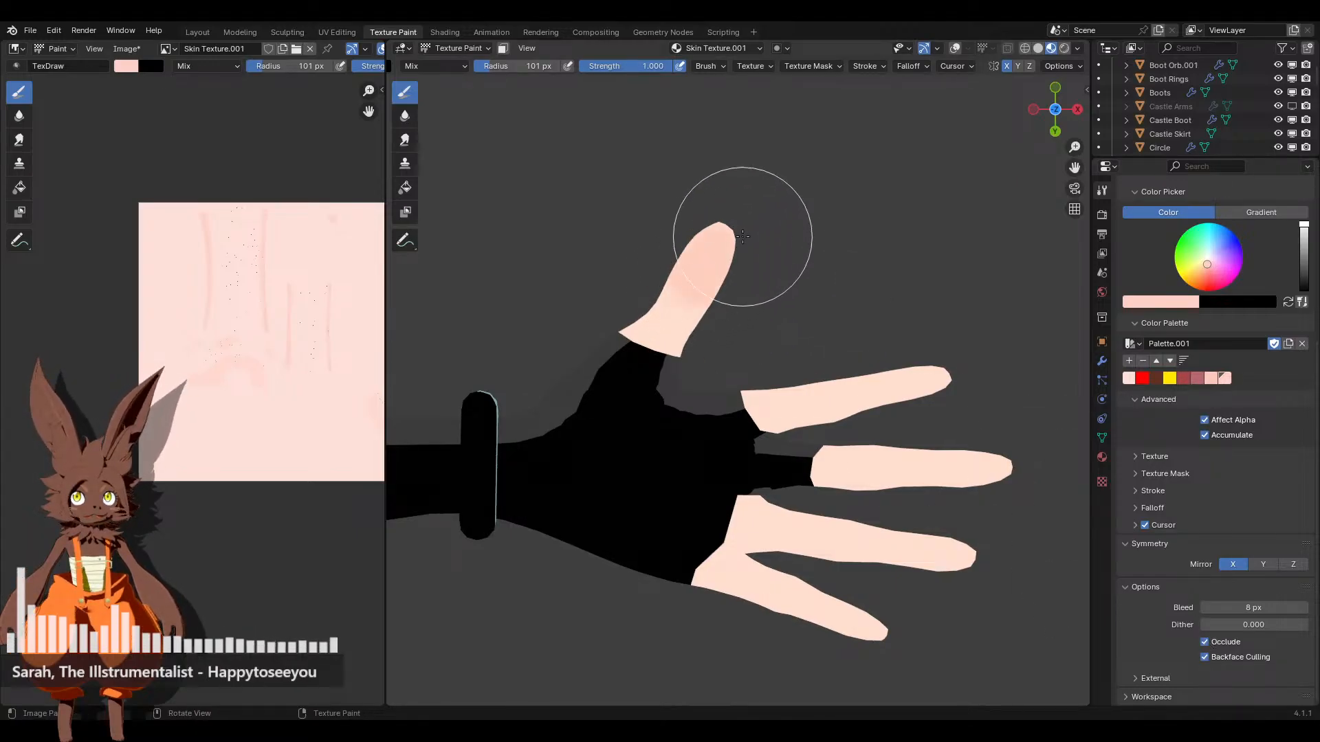
Dab soft pink shading onto the index finger's tip and lower section and the middle finger's tip on the palm side
{"action": "middle_click_drag", "start_coordinate": [722, 233], "coordinate": [802, 259]}
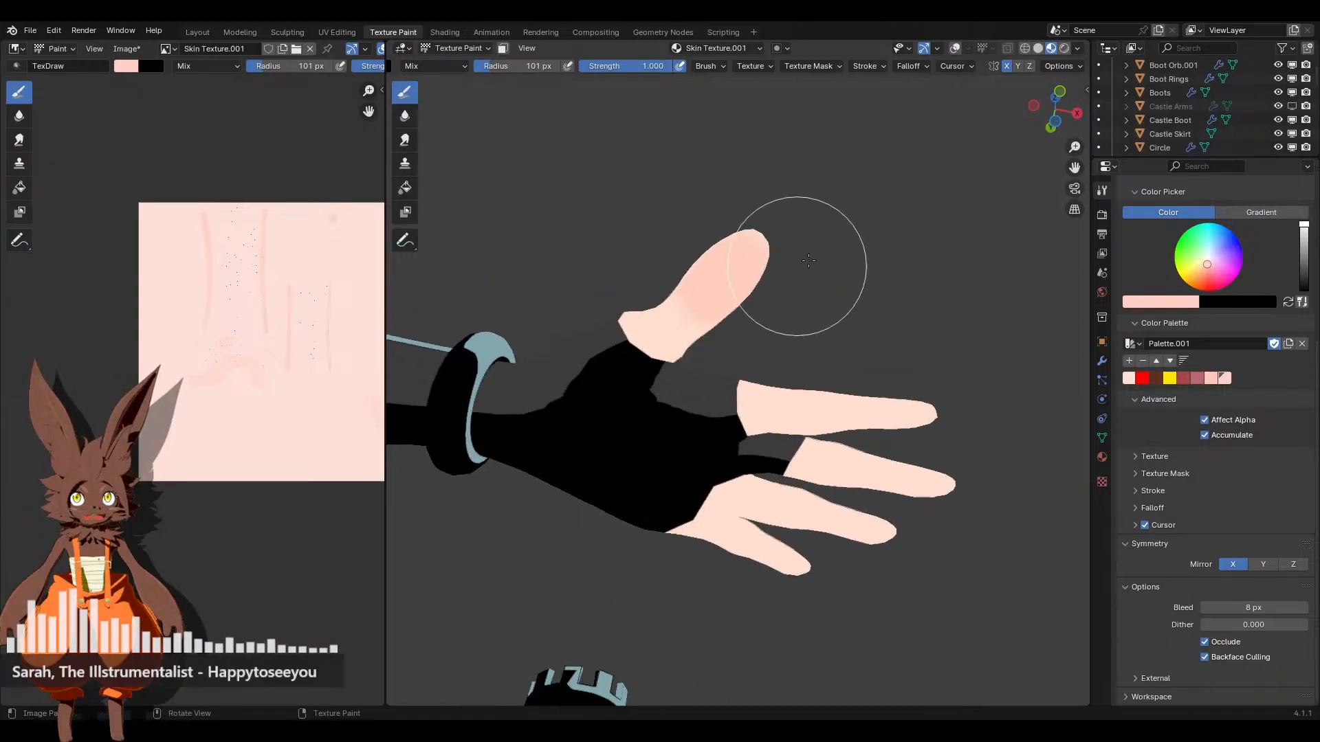
{"action": "left_click", "coordinate": [1055, 115]}
{"action": "scroll", "coordinate": [811, 307], "scroll_direction": "up", "scroll_amount": 4}
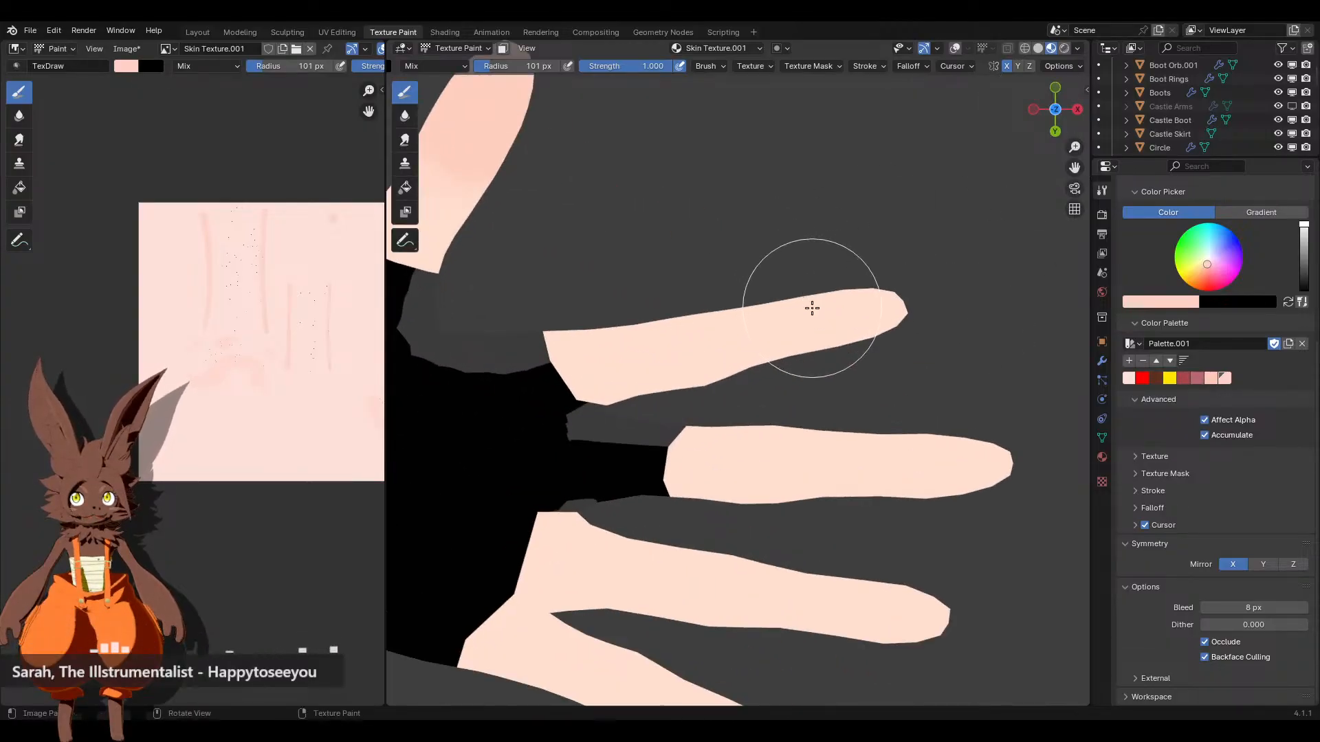
{"action": "middle_click_drag", "start_coordinate": [751, 394], "coordinate": [767, 356], "text": "shift"}
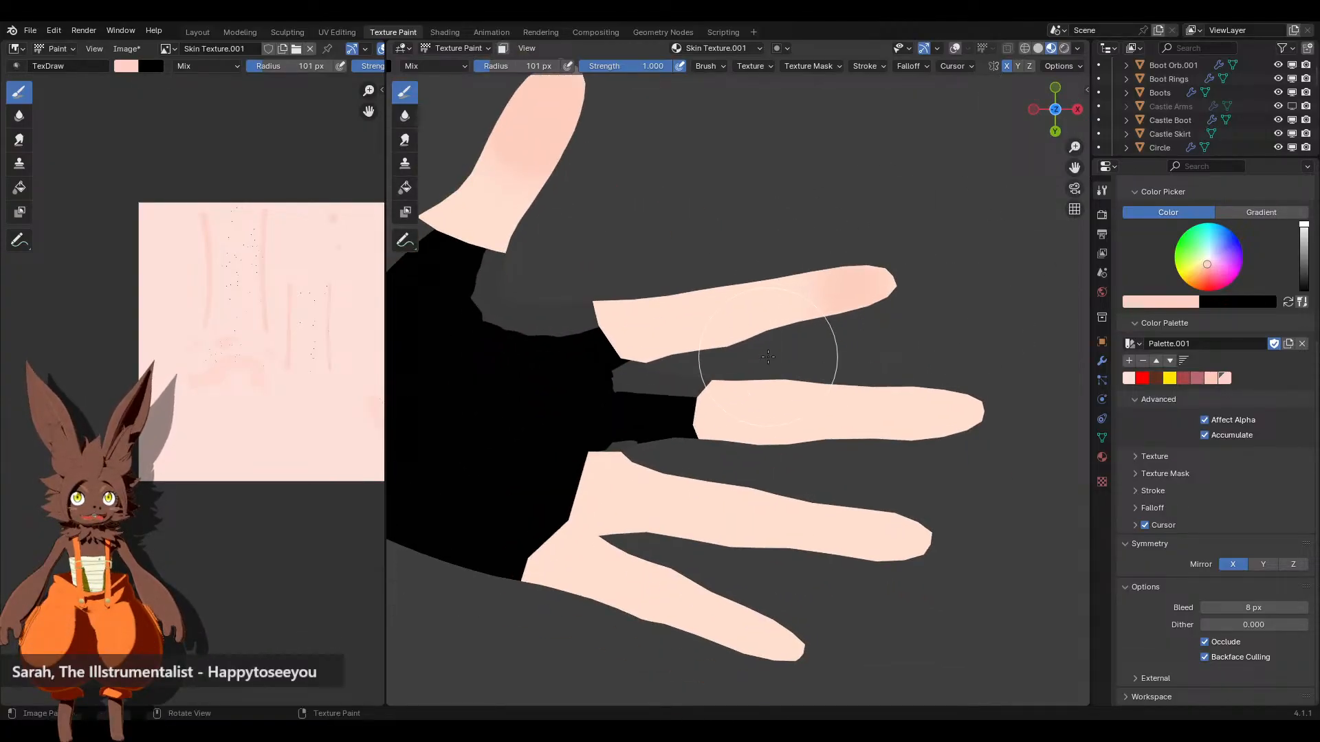
{"action": "left_click", "coordinate": [725, 314]}
{"action": "middle_click_drag", "start_coordinate": [950, 432], "coordinate": [911, 389], "text": "shift"}
{"action": "left_click", "coordinate": [911, 369]}
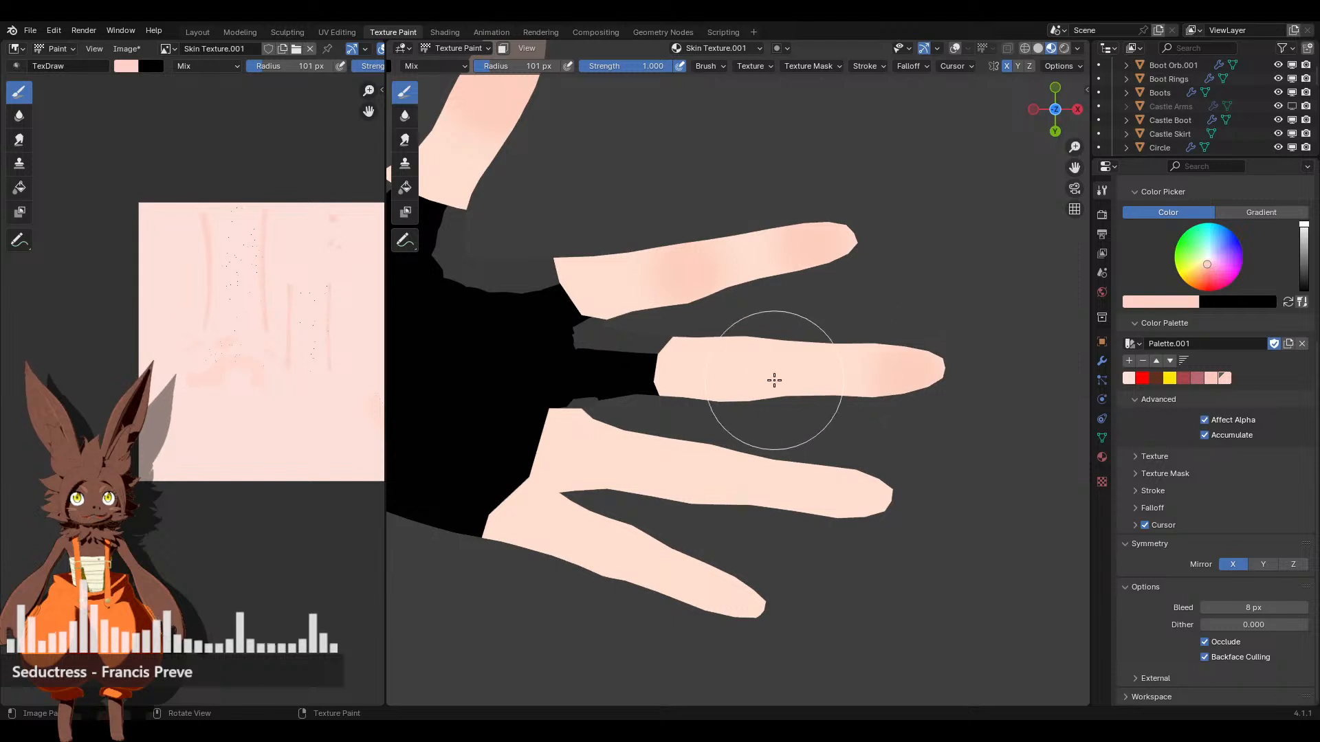
Continue the soft pink dabs on the palm side along the middle, ring and little fingers and around the bases of fingers and thumb
{"action": "left_click", "coordinate": [743, 369]}
{"action": "middle_click_drag", "start_coordinate": [788, 446], "coordinate": [814, 381], "text": "shift"}
{"action": "left_click", "coordinate": [886, 419]}
{"action": "left_click", "coordinate": [733, 412]}
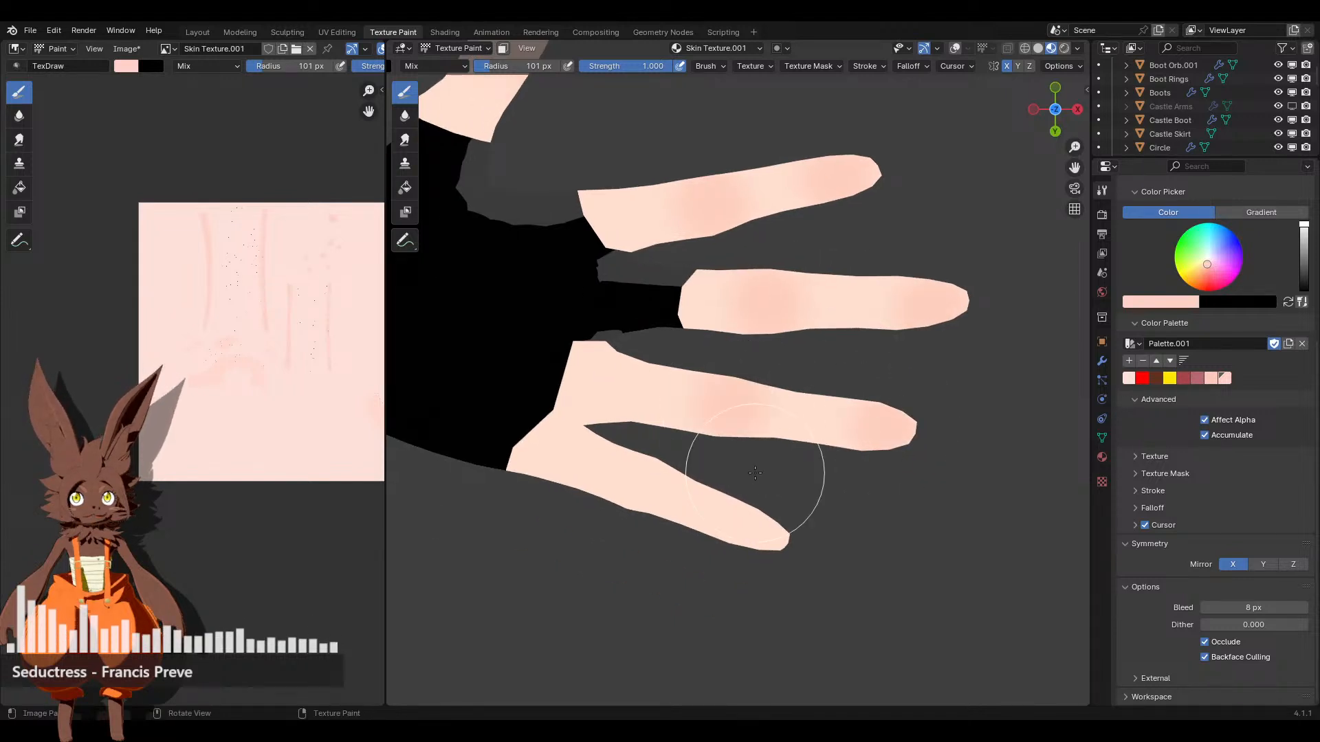
{"action": "middle_click_drag", "start_coordinate": [754, 475], "coordinate": [798, 428], "text": "shift"}
{"action": "left_click_drag", "start_coordinate": [698, 439], "coordinate": [674, 429]}
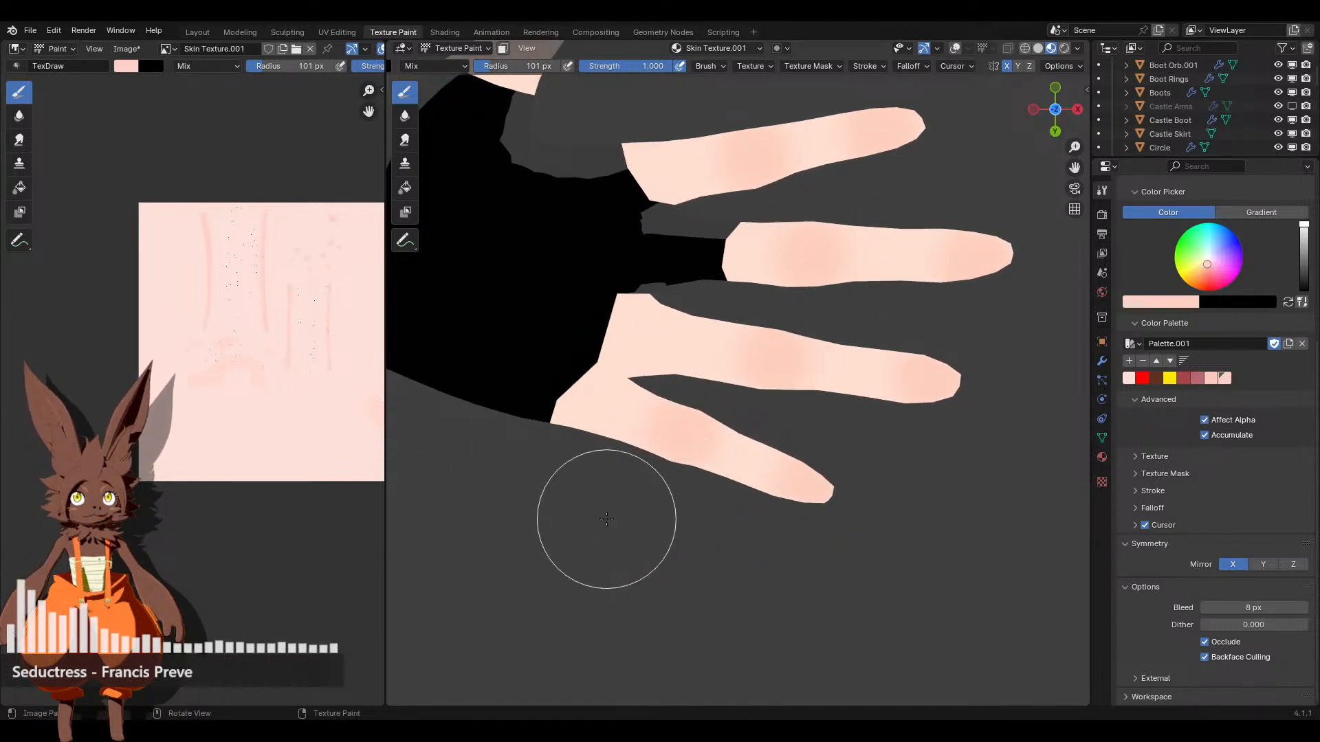
{"action": "middle_click_drag", "start_coordinate": [603, 445], "coordinate": [654, 533], "text": "shift"}
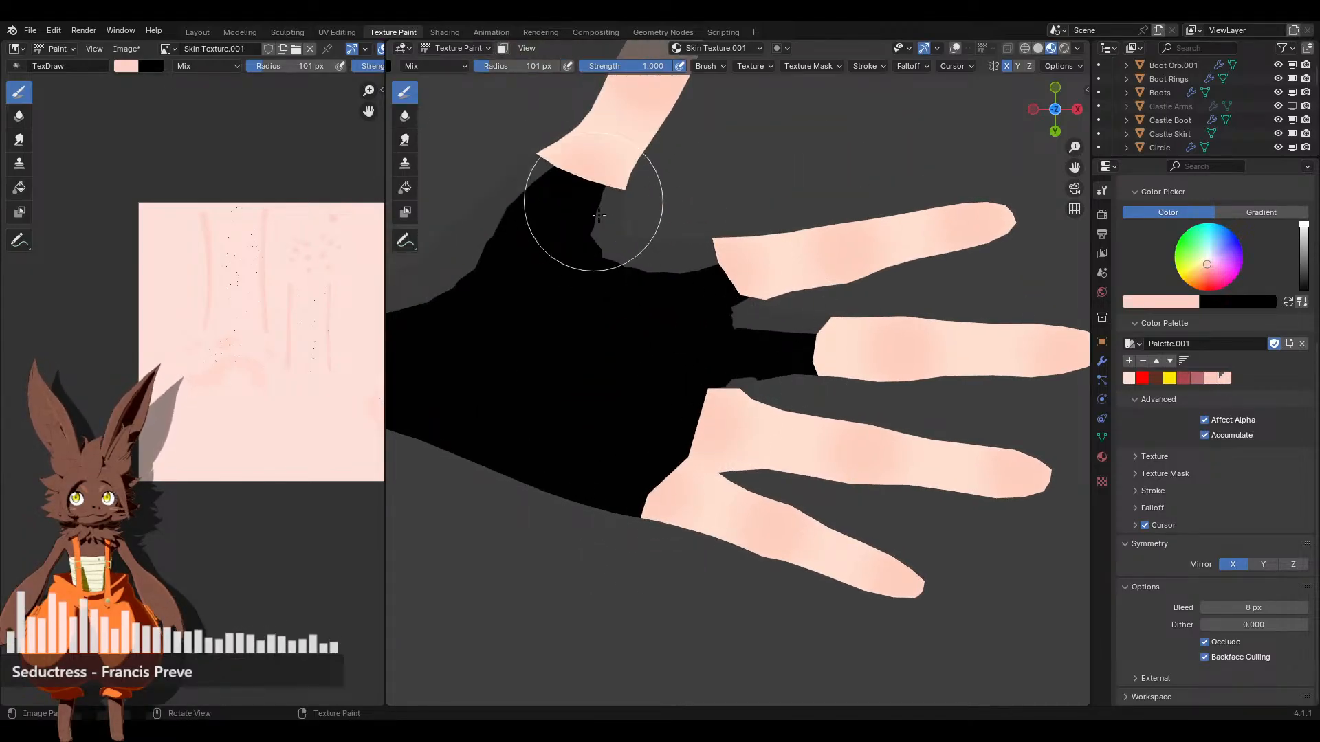
Shade the bases of the little, ring and index fingers and the thumb pink along the glove edge on the back of the hand
{"action": "scroll", "coordinate": [704, 330], "scroll_direction": "down", "scroll_amount": 3}
{"action": "mouse_move", "coordinate": [703, 330]}
{"action": "middle_mouse_down"}
{"action": "mouse_move", "coordinate": [752, 307]}
{"action": "mouse_move", "coordinate": [756, 275]}
{"action": "mouse_move", "coordinate": [739, 348]}
{"action": "mouse_move", "coordinate": [760, 374]}
{"action": "mouse_move", "coordinate": [673, 398]}
{"action": "mouse_move", "coordinate": [589, 391]}
{"action": "mouse_move", "coordinate": [613, 435]}
{"action": "mouse_move", "coordinate": [715, 399]}
{"action": "mouse_move", "coordinate": [715, 386]}
{"action": "middle_mouse_up"}
{"action": "scroll", "coordinate": [734, 383], "scroll_direction": "up", "scroll_amount": 3}
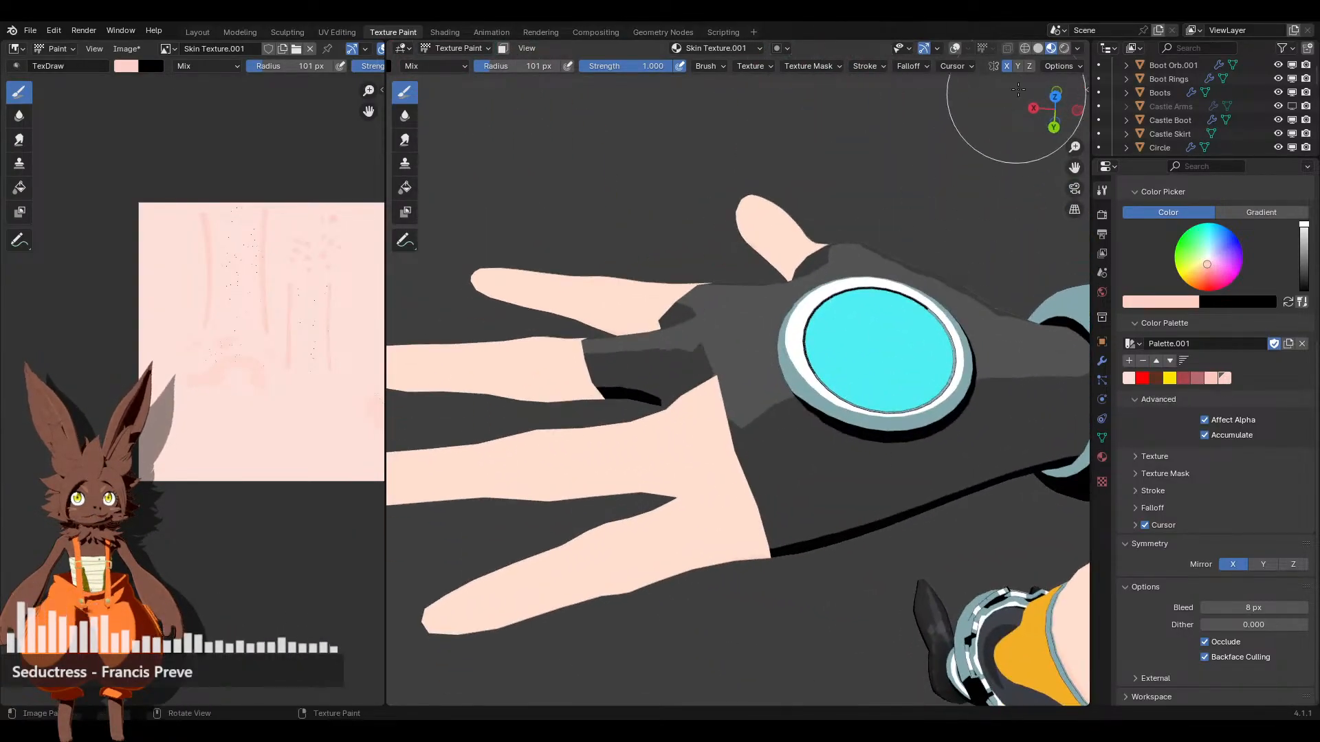
{"action": "left_click", "coordinate": [1054, 95]}
{"action": "mouse_move", "coordinate": [773, 301]}
{"action": "middle_mouse_down", "text": "shift"}
{"action": "mouse_move", "coordinate": [706, 358]}
{"action": "mouse_move", "coordinate": [706, 379]}
{"action": "middle_mouse_up", "text": "shift"}
{"action": "scroll", "coordinate": [605, 330], "scroll_direction": "up", "scroll_amount": 2}
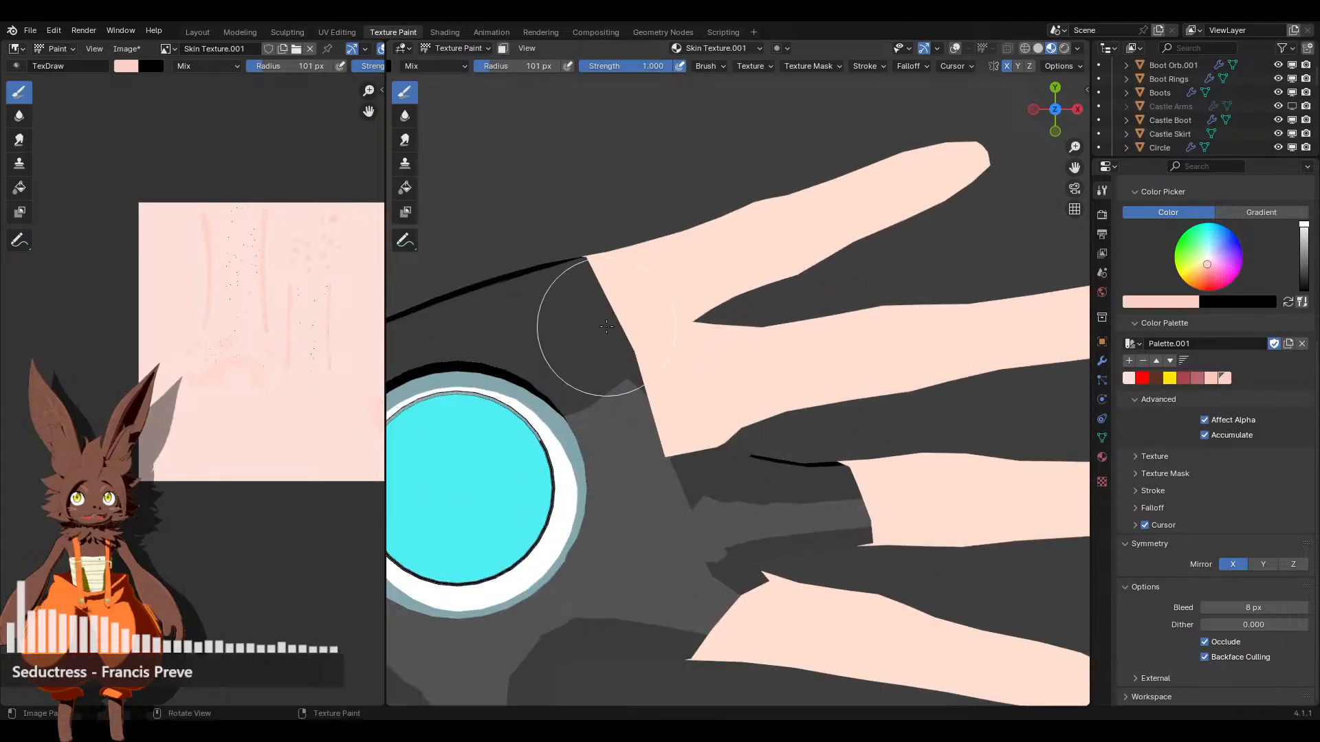
{"action": "scroll", "coordinate": [608, 306], "scroll_direction": "down", "scroll_amount": 2}
{"action": "left_click", "coordinate": [634, 316]}
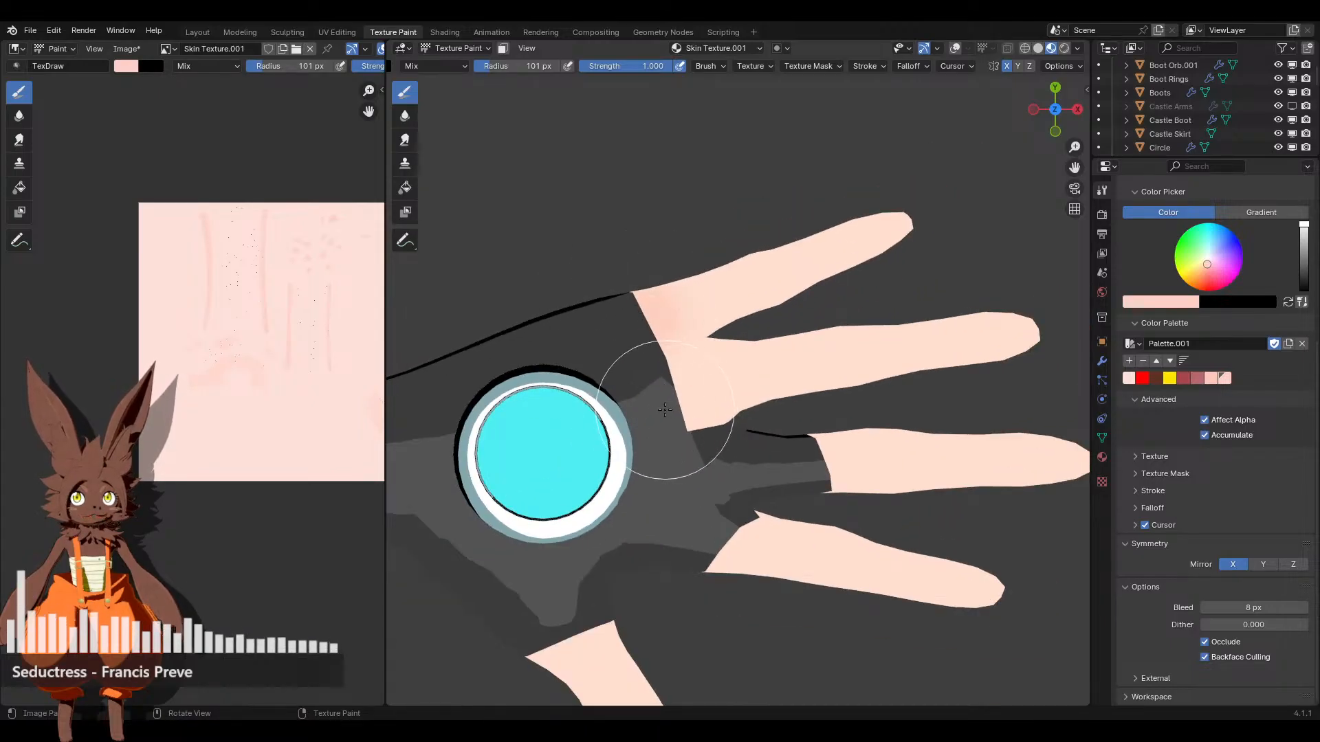
{"action": "mouse_move", "coordinate": [683, 473]}
{"action": "middle_mouse_down", "text": "shift"}
{"action": "mouse_move", "coordinate": [664, 306]}
{"action": "mouse_move", "coordinate": [673, 324]}
{"action": "middle_mouse_up", "text": "shift"}
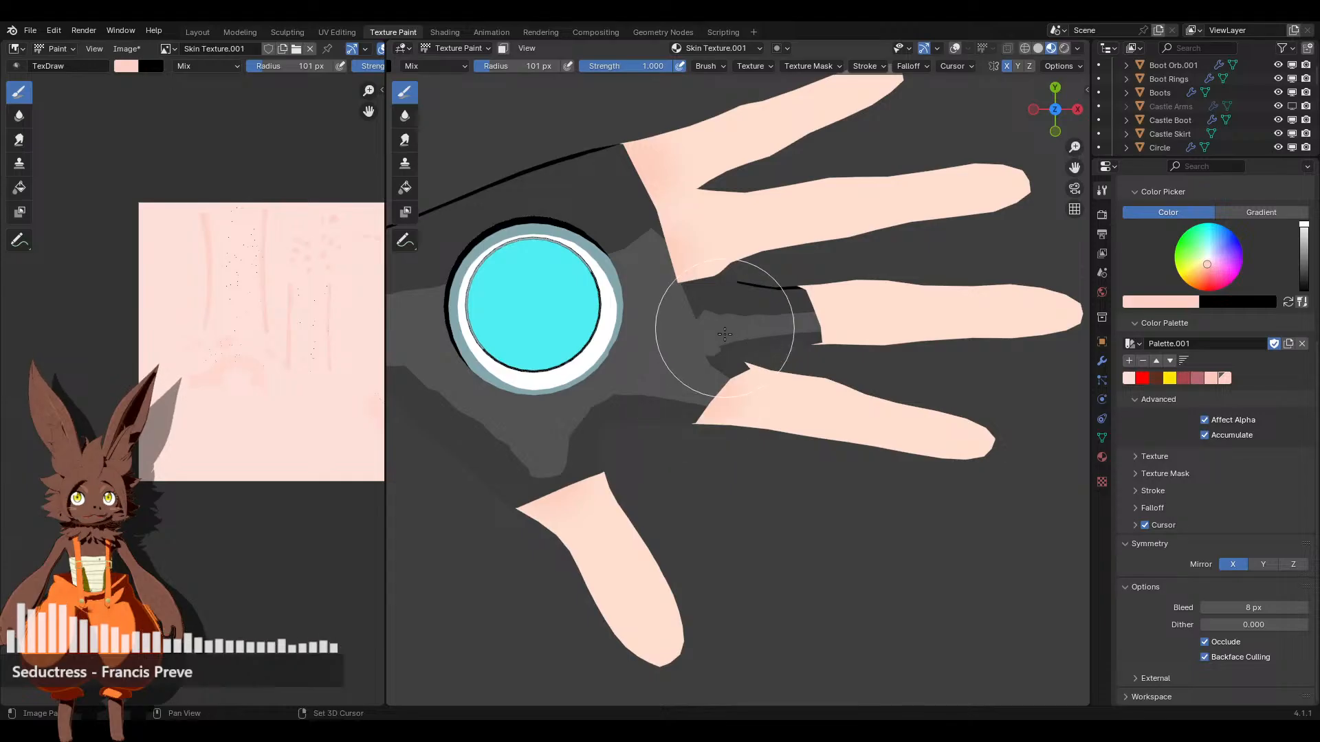
{"action": "scroll", "coordinate": [725, 334], "scroll_direction": "up", "scroll_amount": 1, "text": "shift"}
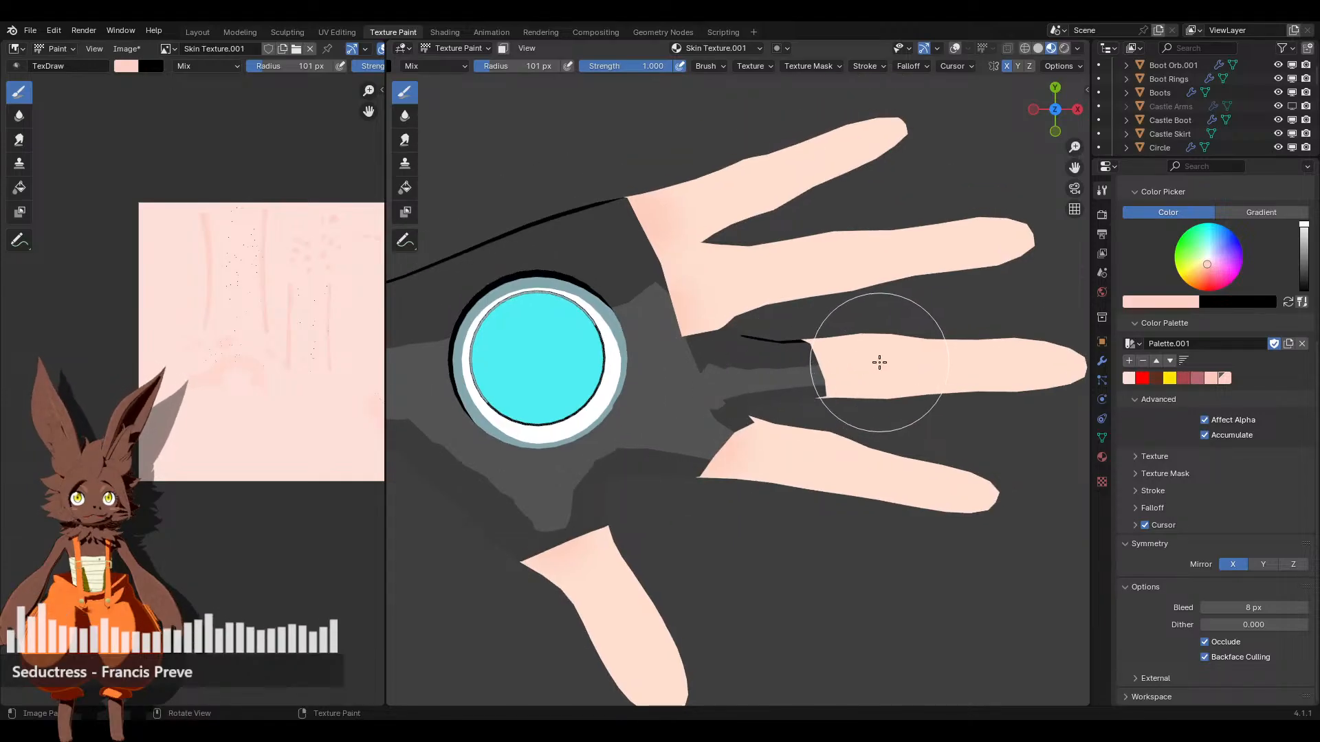
Dab soft pink spots onto the middle knuckles of the middle, ring and little fingers on the back of the hand, undoing a misplaced dab
{"action": "middle_click_drag", "start_coordinate": [797, 316], "coordinate": [824, 384], "text": "shift"}
{"action": "scroll", "coordinate": [755, 355], "scroll_direction": "up", "scroll_amount": 2}
{"action": "mouse_move", "coordinate": [872, 342]}
{"action": "middle_mouse_down", "text": "shift"}
{"action": "mouse_move", "coordinate": [761, 340]}
{"action": "mouse_move", "coordinate": [805, 473]}
{"action": "middle_mouse_up", "text": "shift"}
{"action": "key", "text": "ctrl+z"}
{"action": "left_click", "coordinate": [810, 466]}
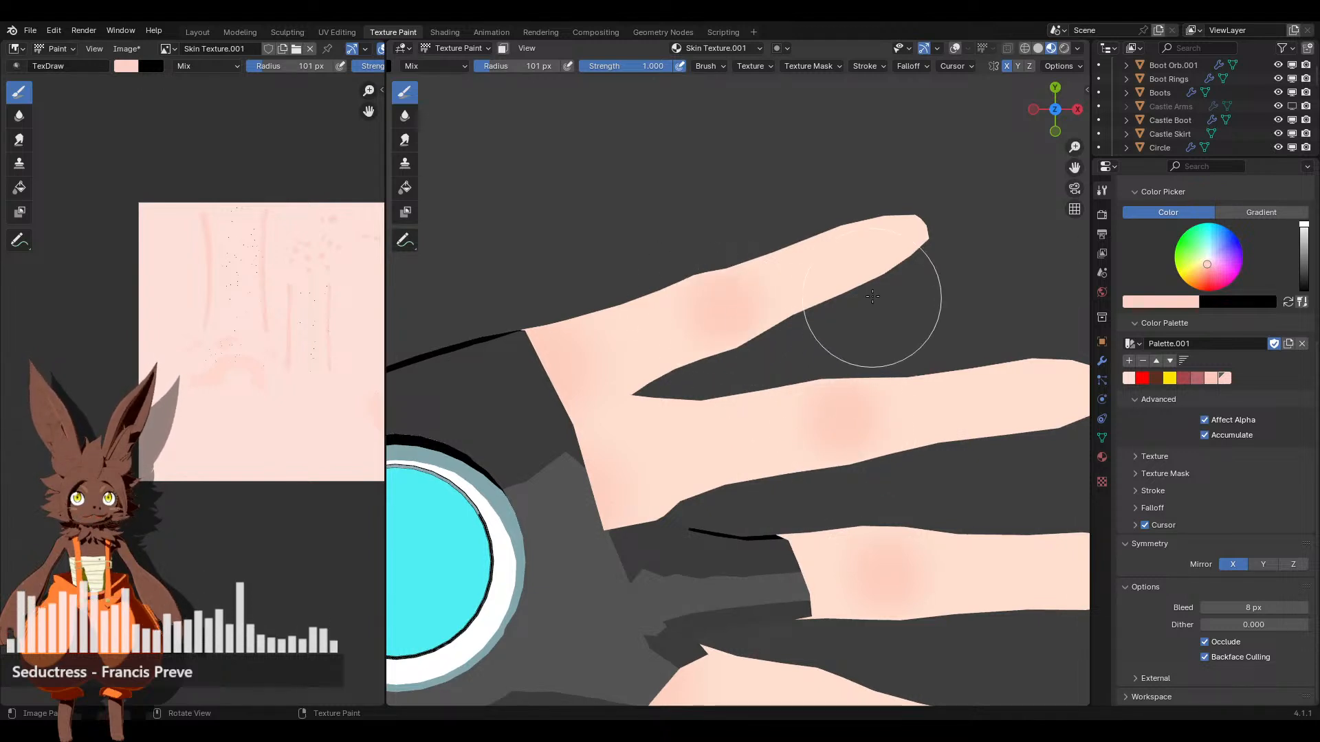
Dab soft pink spots onto the end knuckles of the little, ring and middle fingers on the back of the hand
{"action": "scroll", "coordinate": [790, 406], "scroll_direction": "up", "scroll_amount": 3}
{"action": "scroll", "coordinate": [774, 329], "scroll_direction": "down", "scroll_amount": 1}
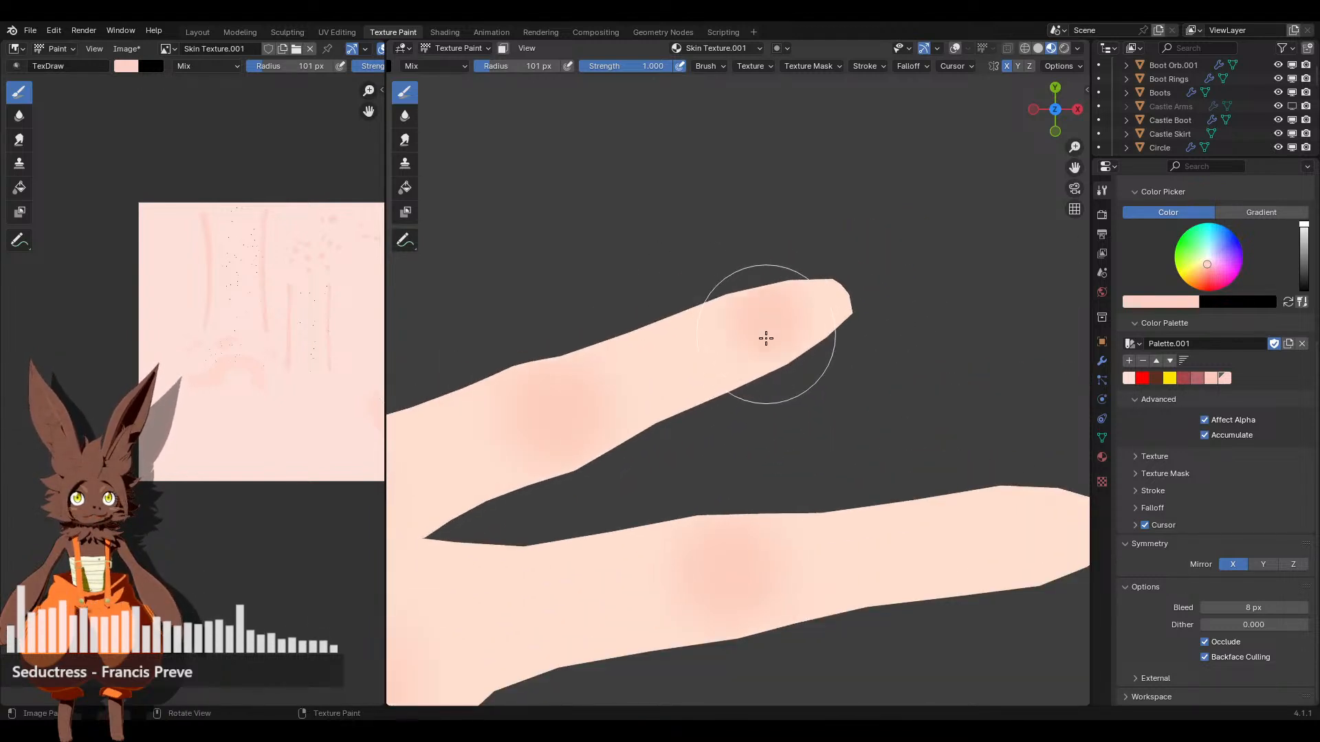
{"action": "scroll", "coordinate": [522, 265], "scroll_direction": "up", "scroll_amount": 2, "text": "shift"}
{"action": "scroll", "coordinate": [730, 398], "scroll_direction": "down", "scroll_amount": 3, "text": "shift"}
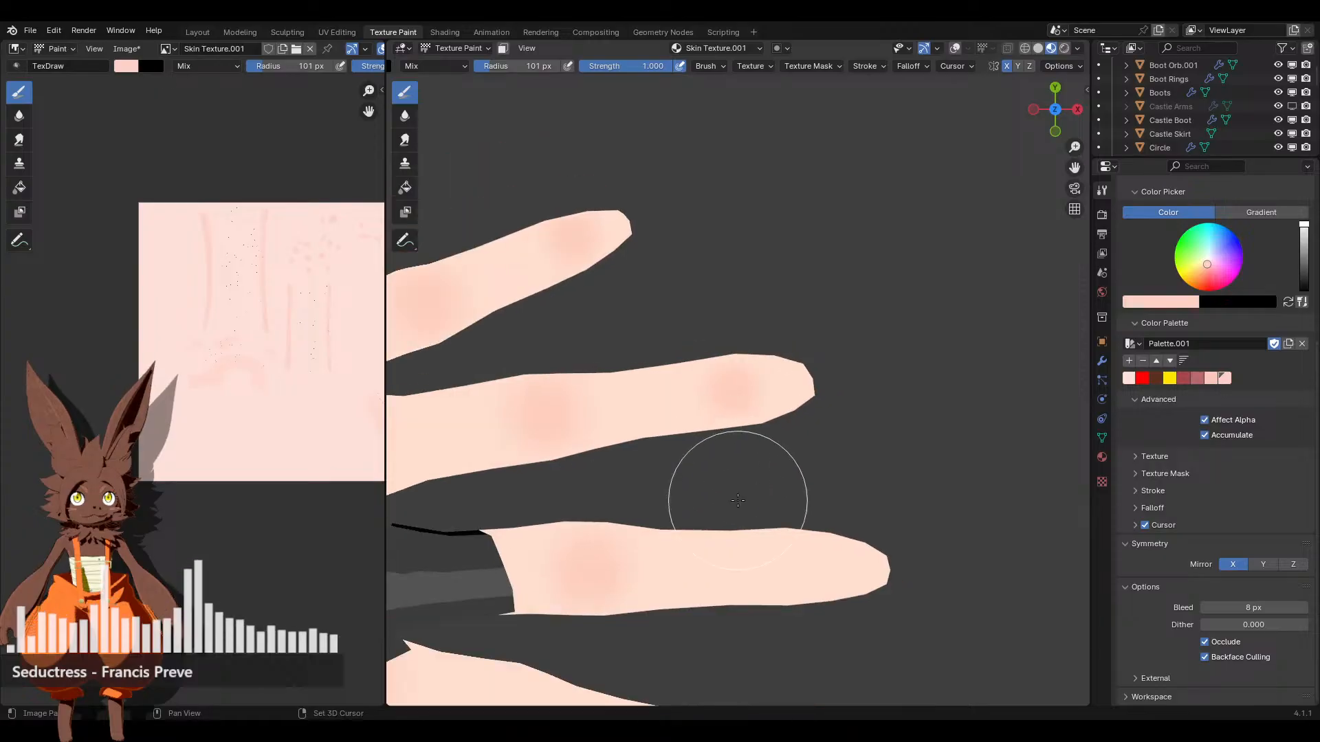
{"action": "scroll", "coordinate": [776, 386], "scroll_direction": "up", "scroll_amount": 1}
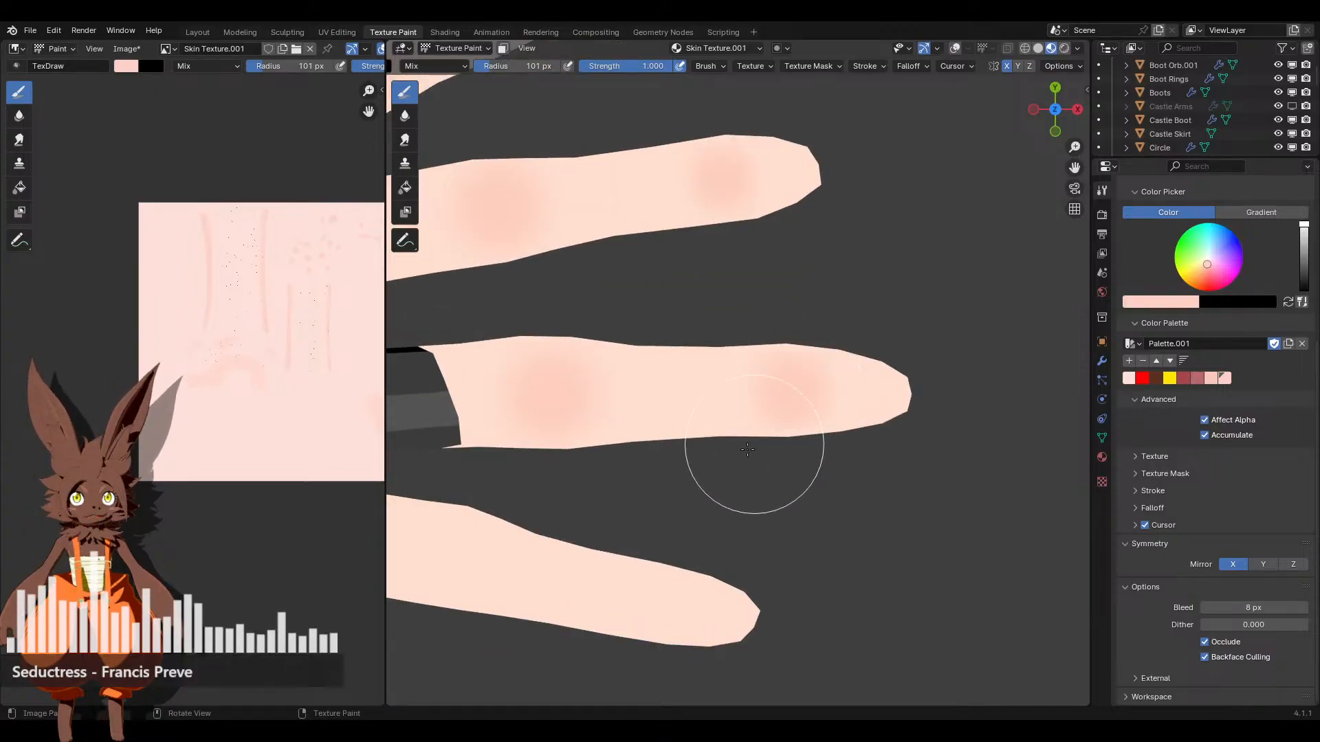
Dab soft pink spots onto the index finger's end knuckle and the thumb's knuckle on the back of the hand
{"action": "scroll", "coordinate": [747, 449], "scroll_direction": "down", "scroll_amount": 3, "text": "shift"}
{"action": "scroll", "coordinate": [794, 497], "scroll_direction": "up", "scroll_amount": 1}
{"action": "left_click", "coordinate": [800, 495]}
{"action": "scroll", "coordinate": [798, 495], "scroll_direction": "down", "scroll_amount": 2}
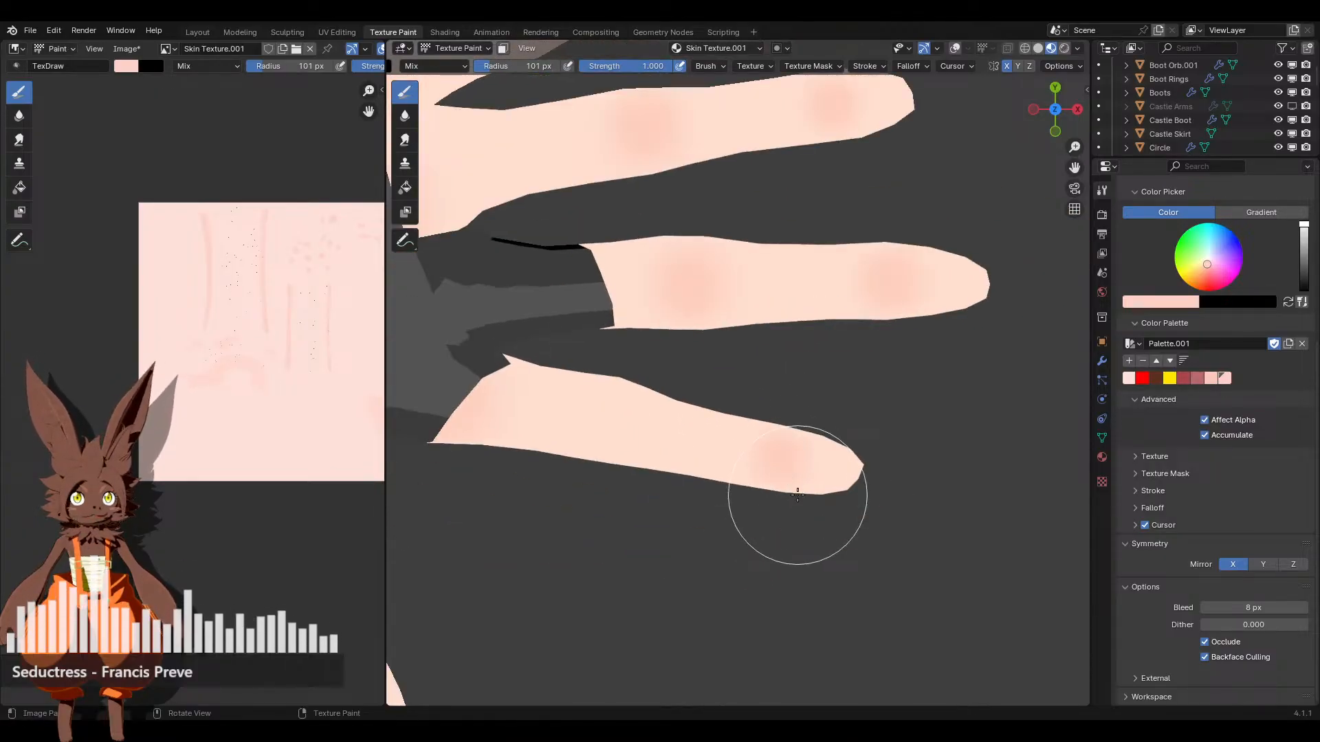
{"action": "scroll", "coordinate": [742, 330], "scroll_direction": "down", "scroll_amount": 3}
{"action": "scroll", "coordinate": [749, 403], "scroll_direction": "up", "scroll_amount": 5}
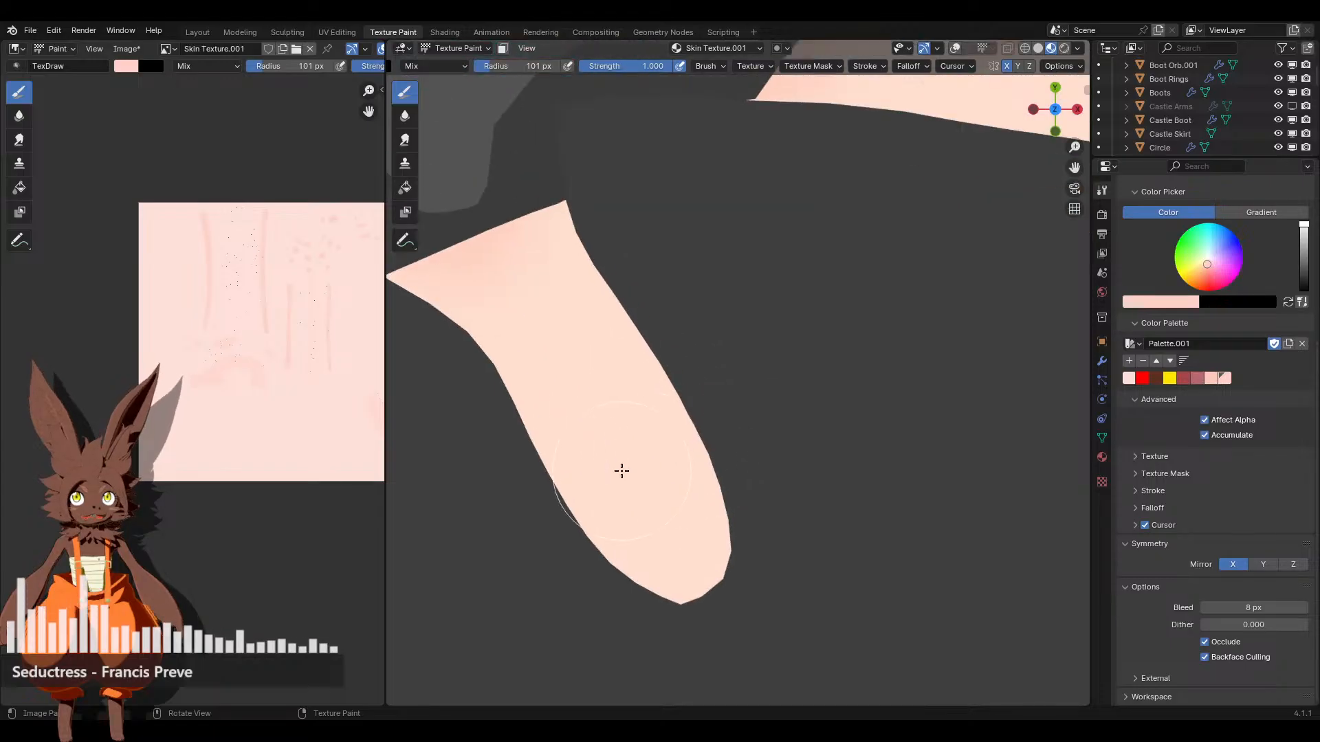
{"action": "left_click", "coordinate": [648, 455]}
{"action": "scroll", "coordinate": [775, 285], "scroll_direction": "down", "scroll_amount": 4}
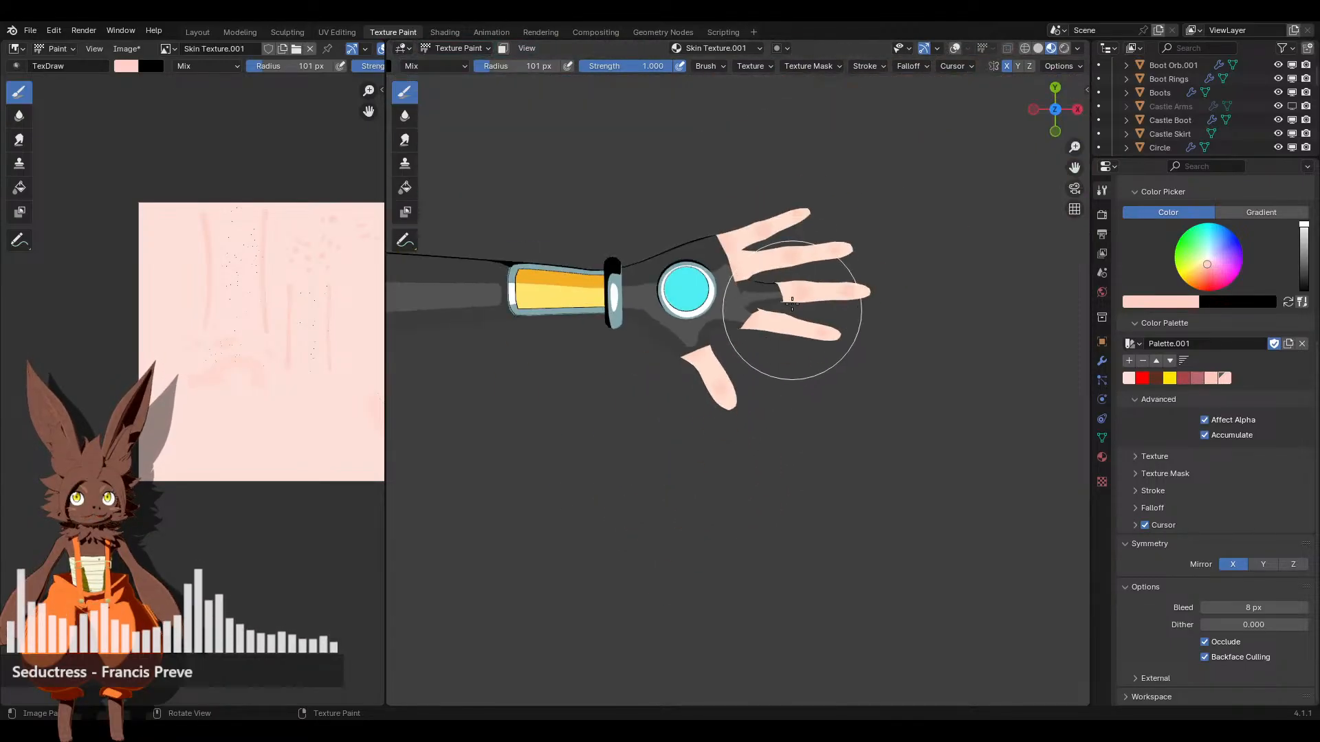
Check both sides of the hand and add a soft pink spot to the index finger's middle knuckle on the back
{"action": "mouse_move", "coordinate": [774, 286]}
{"action": "middle_mouse_down"}
{"action": "mouse_move", "coordinate": [802, 392]}
{"action": "mouse_move", "coordinate": [748, 332]}
{"action": "mouse_move", "coordinate": [781, 360]}
{"action": "mouse_move", "coordinate": [760, 413]}
{"action": "mouse_move", "coordinate": [837, 397]}
{"action": "middle_mouse_up"}
{"action": "scroll", "coordinate": [836, 396], "scroll_direction": "up", "scroll_amount": 3}
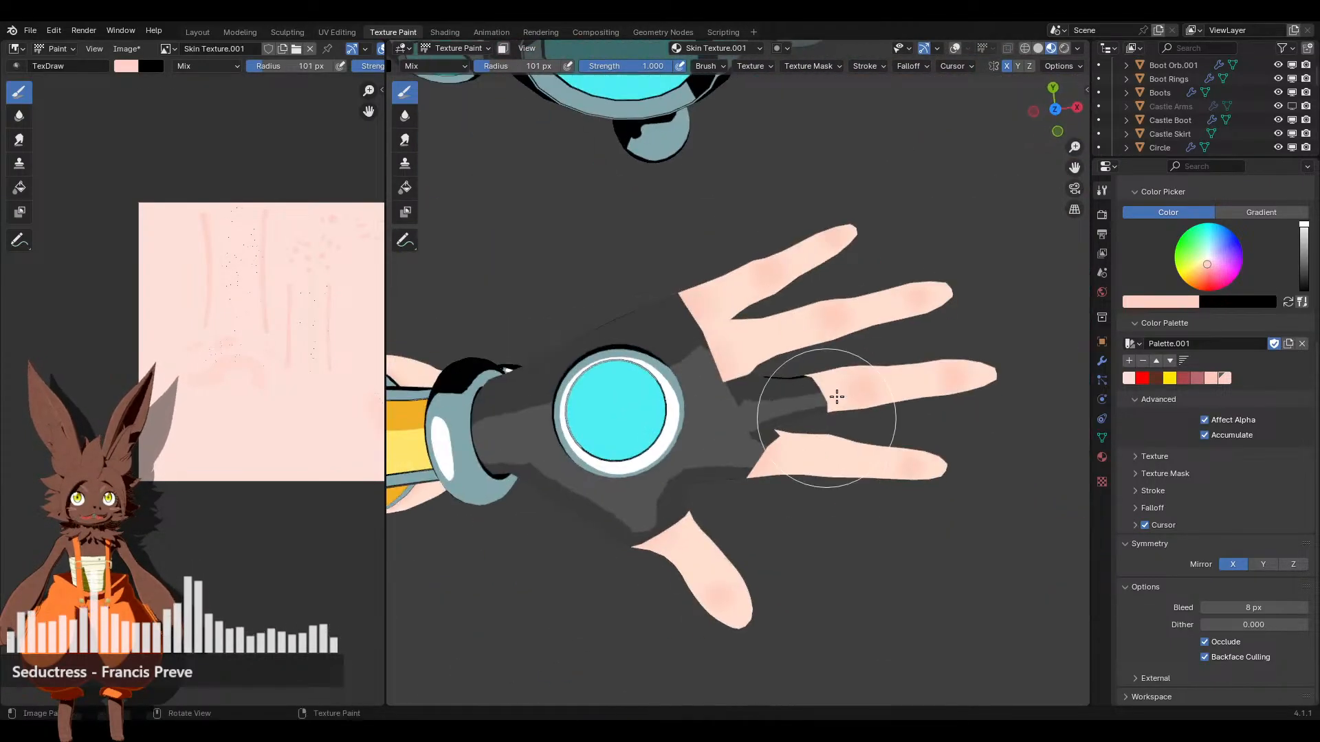
{"action": "left_click", "coordinate": [1056, 109]}
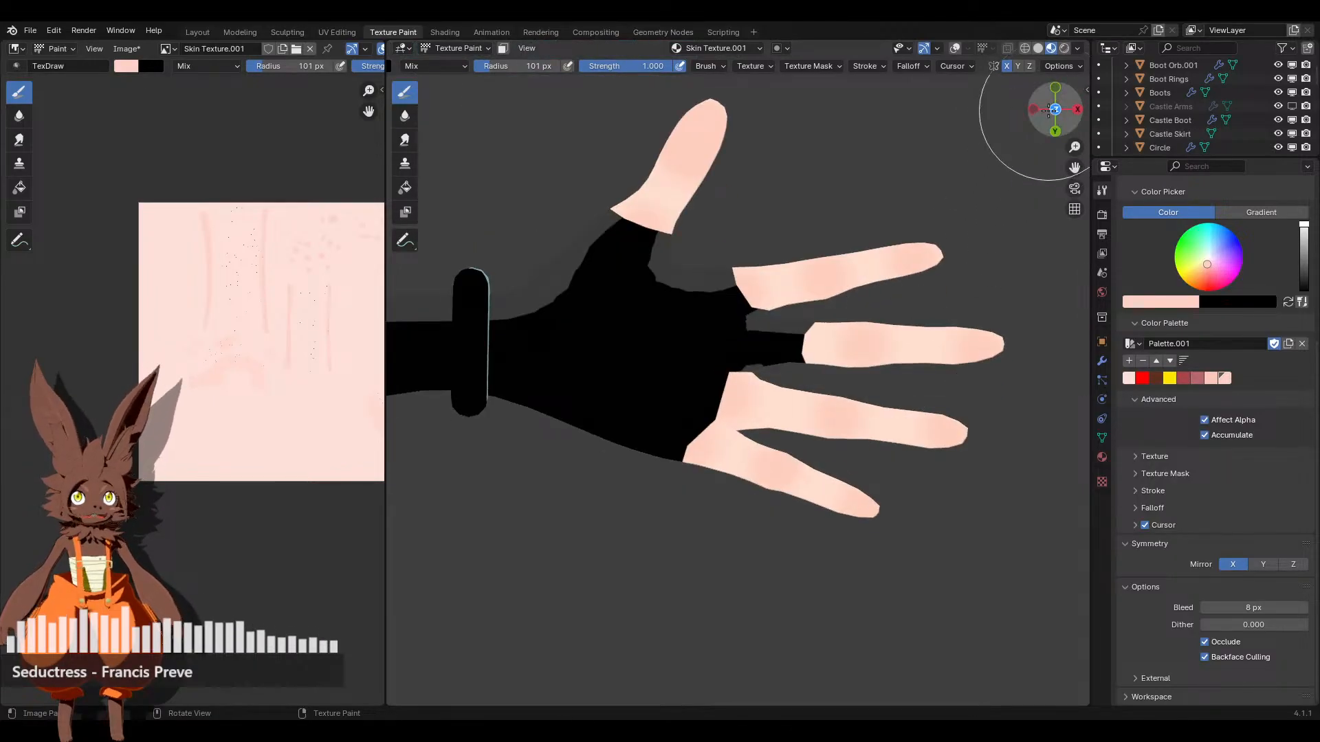
{"action": "scroll", "coordinate": [906, 371], "scroll_direction": "up", "scroll_amount": 1}
{"action": "scroll", "coordinate": [681, 284], "scroll_direction": "up", "scroll_amount": 3}
{"action": "scroll", "coordinate": [730, 408], "scroll_direction": "up", "scroll_amount": 2}
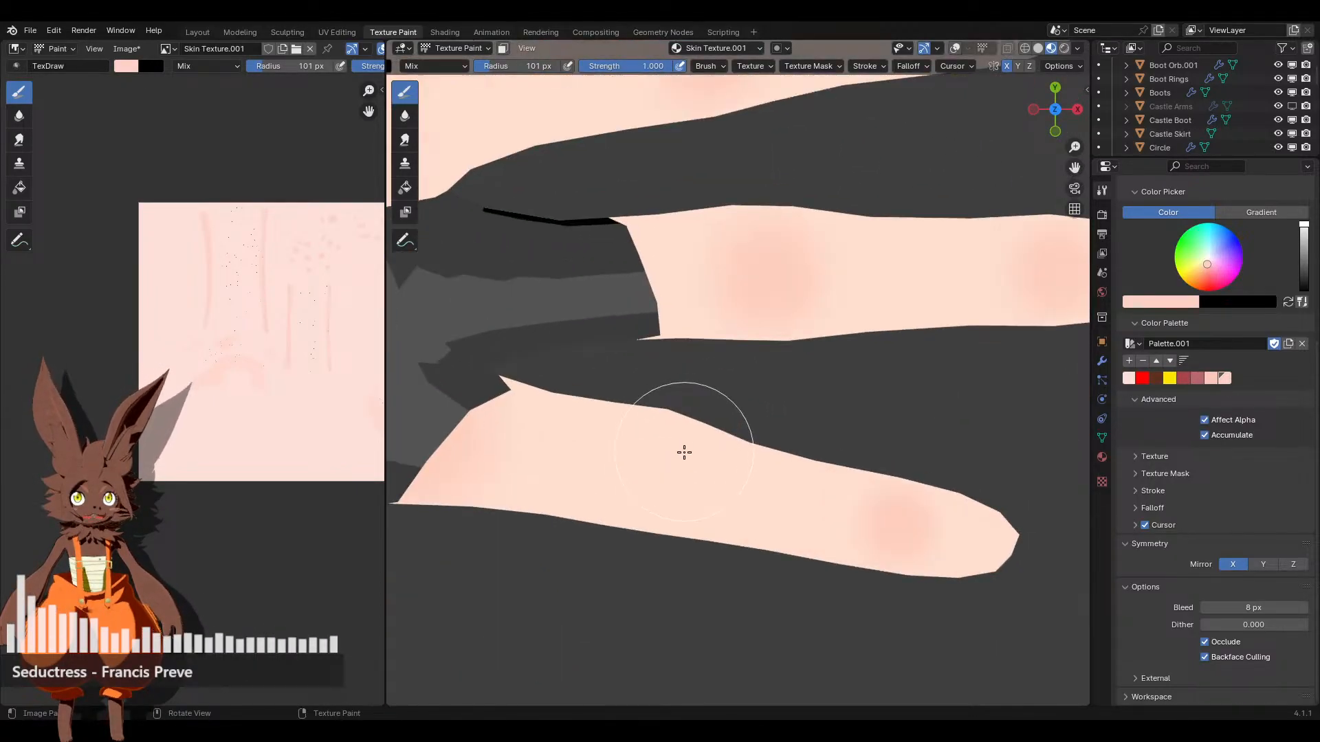
{"action": "left_click", "coordinate": [662, 478]}
{"action": "middle_click_drag", "start_coordinate": [749, 454], "coordinate": [719, 465]}
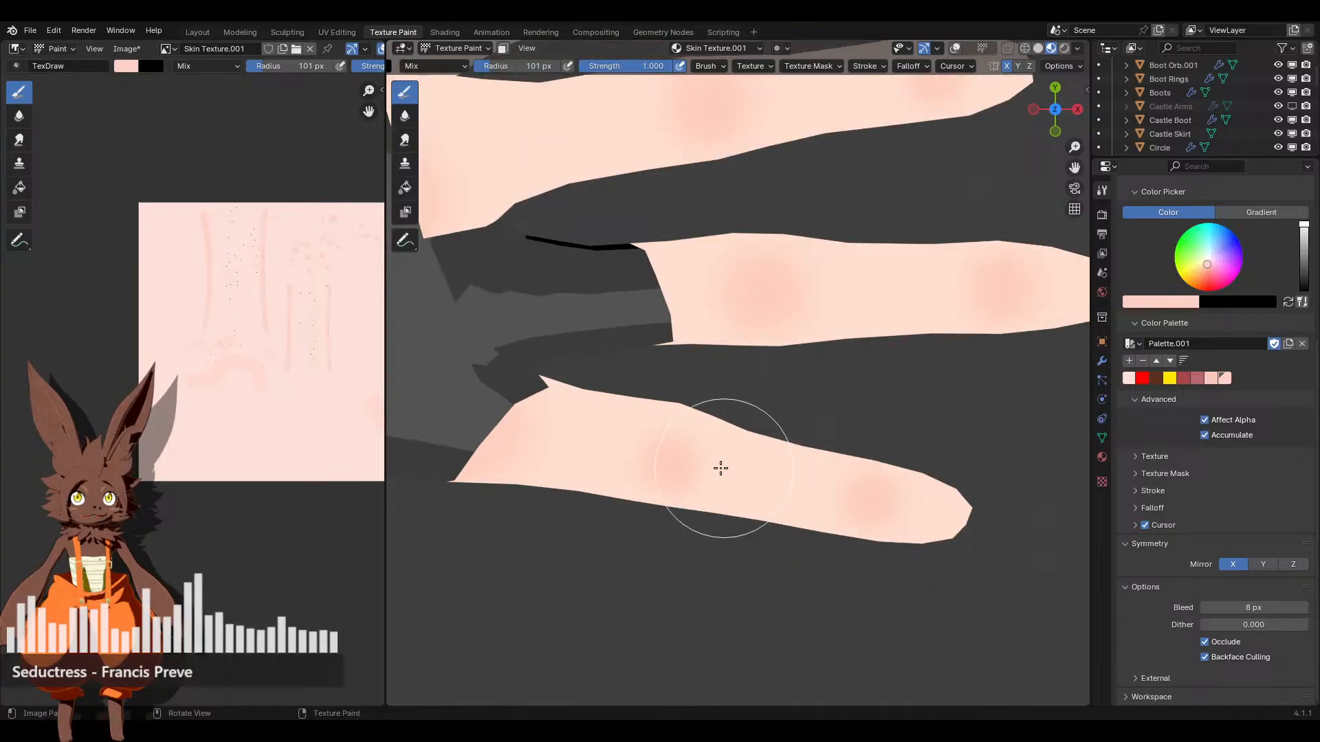
Examine the finished finger shading from several angles, both close up and together with the rest of the arm
{"action": "scroll", "coordinate": [684, 460], "scroll_direction": "down", "scroll_amount": 5}
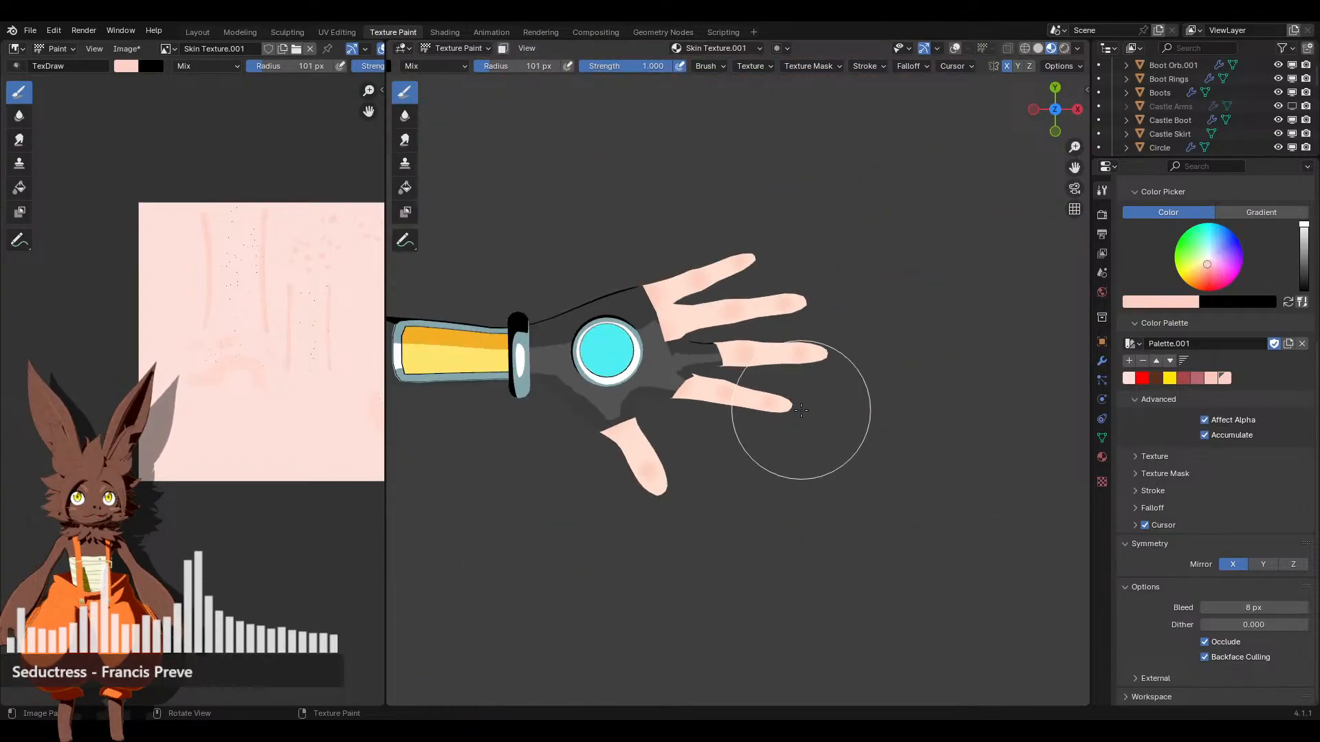
{"action": "mouse_move", "coordinate": [789, 431]}
{"action": "middle_mouse_down"}
{"action": "mouse_move", "coordinate": [795, 392]}
{"action": "mouse_move", "coordinate": [771, 331]}
{"action": "mouse_move", "coordinate": [763, 433]}
{"action": "mouse_move", "coordinate": [759, 420]}
{"action": "mouse_move", "coordinate": [728, 421]}
{"action": "mouse_move", "coordinate": [772, 471]}
{"action": "mouse_move", "coordinate": [672, 436]}
{"action": "mouse_move", "coordinate": [757, 416]}
{"action": "mouse_move", "coordinate": [722, 369]}
{"action": "mouse_move", "coordinate": [604, 383]}
{"action": "mouse_move", "coordinate": [726, 432]}
{"action": "mouse_move", "coordinate": [701, 433]}
{"action": "middle_mouse_up"}
{"action": "scroll", "coordinate": [772, 330], "scroll_direction": "up", "scroll_amount": 4}
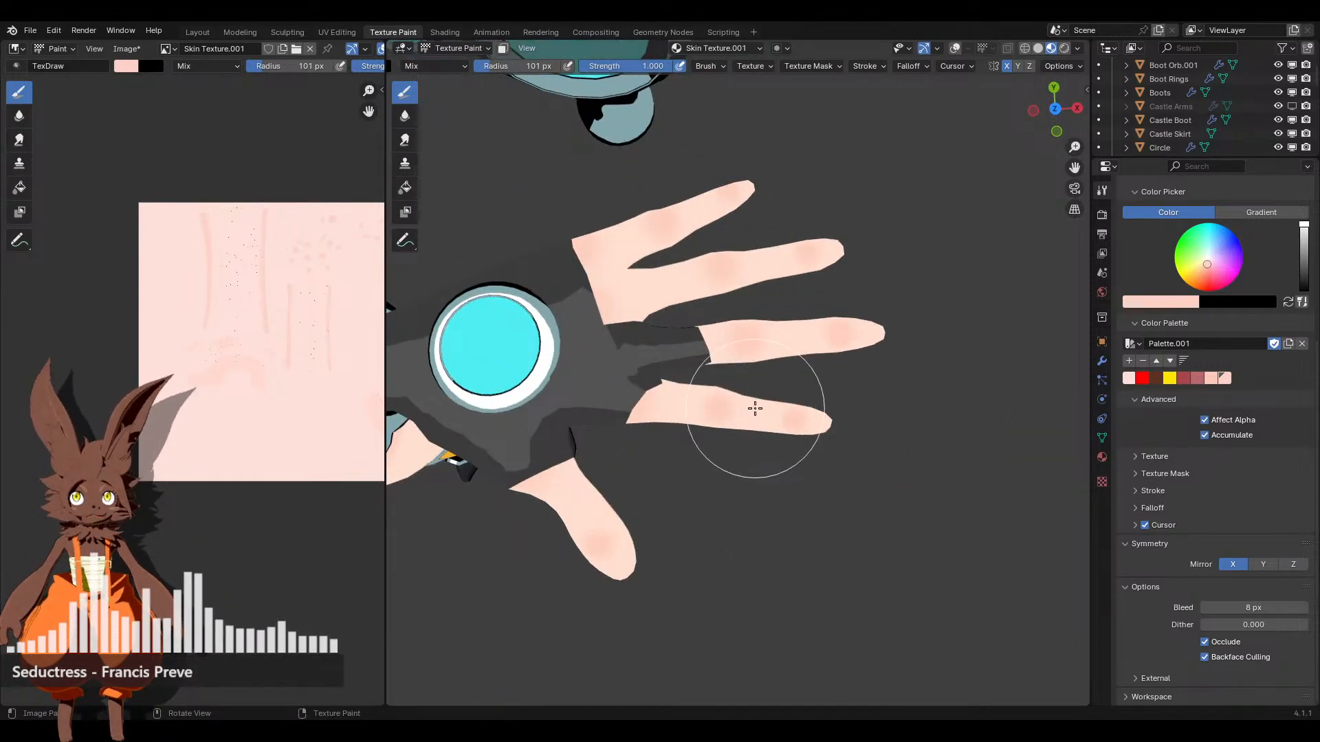
{"action": "scroll", "coordinate": [783, 394], "scroll_direction": "down", "scroll_amount": 4}
{"action": "mouse_move", "coordinate": [786, 391]}
{"action": "middle_mouse_down"}
{"action": "mouse_move", "coordinate": [749, 386]}
{"action": "mouse_move", "coordinate": [760, 386]}
{"action": "middle_mouse_up"}
{"action": "scroll", "coordinate": [759, 388], "scroll_direction": "up", "scroll_amount": 4}
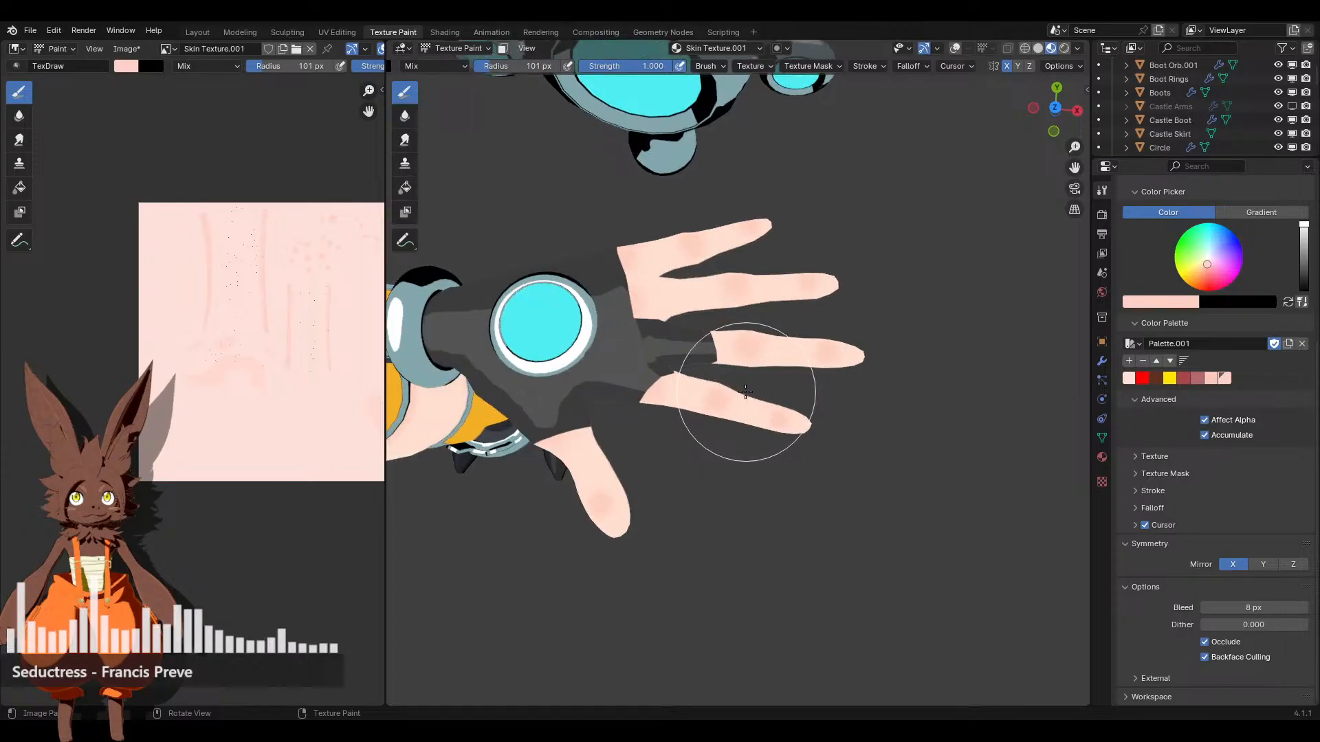
{"action": "mouse_move", "coordinate": [691, 363]}
{"action": "middle_mouse_down", "text": "shift"}
{"action": "mouse_move", "coordinate": [766, 430]}
{"action": "mouse_move", "coordinate": [733, 337]}
{"action": "mouse_move", "coordinate": [746, 369]}
{"action": "mouse_move", "coordinate": [681, 470]}
{"action": "middle_mouse_up", "text": "shift"}
{"action": "scroll", "coordinate": [681, 469], "scroll_direction": "down", "scroll_amount": 6}
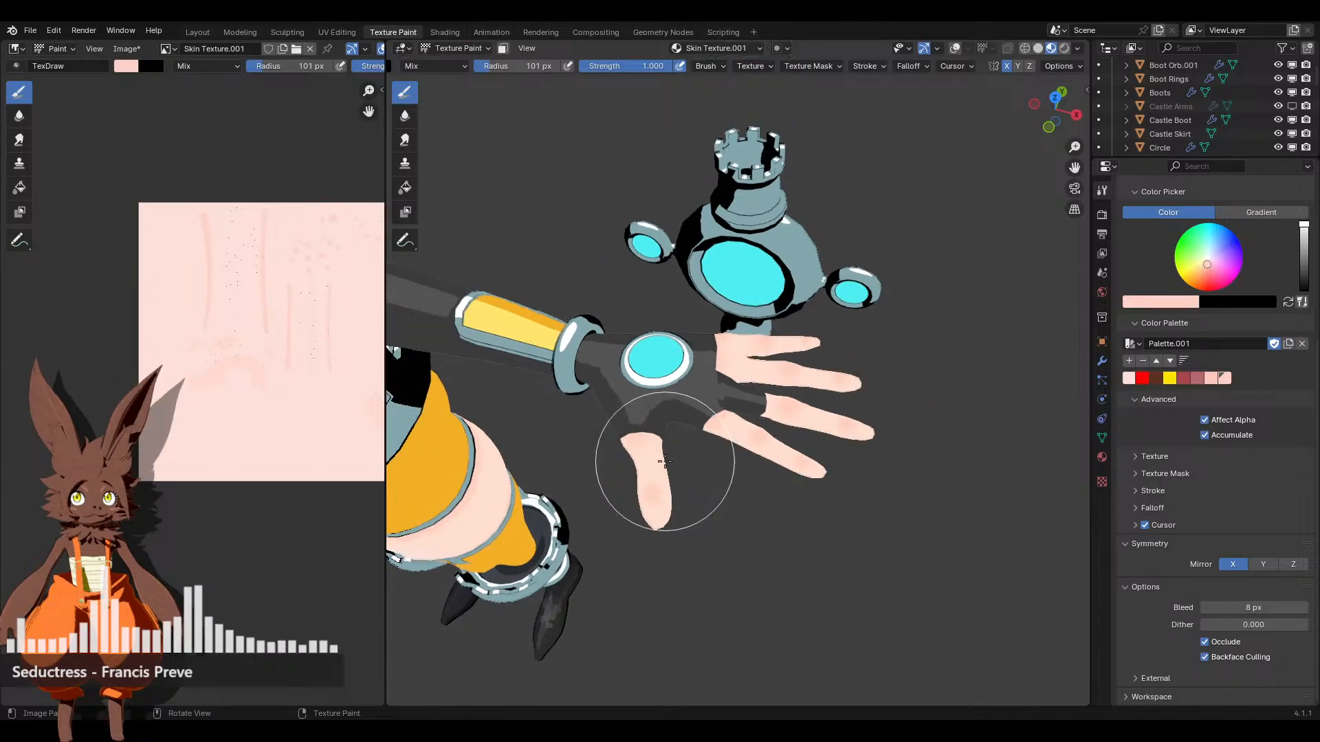
{"action": "middle_click_drag", "start_coordinate": [550, 450], "coordinate": [749, 377], "text": "shift"}
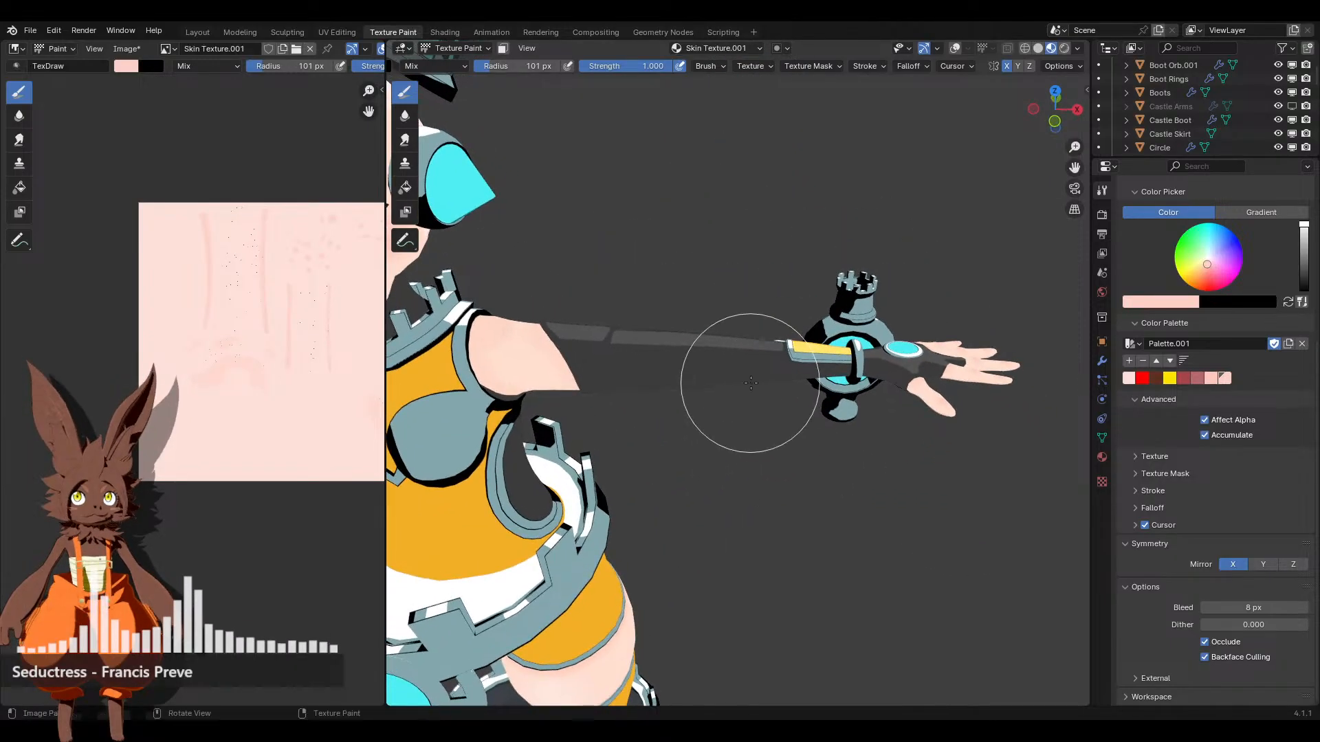
Save the painted Skin Texture.001 image and switch to the Shading workspace
{"action": "left_click", "coordinate": [127, 50]}
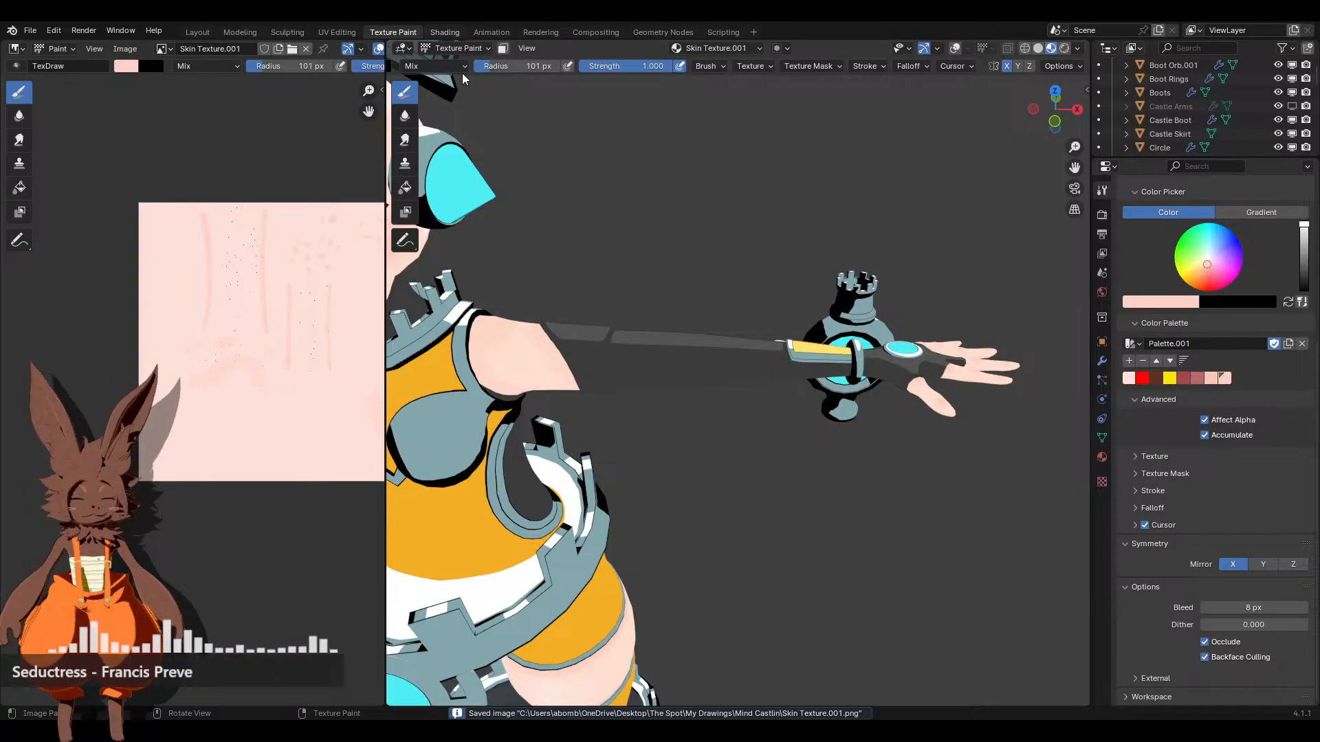
{"action": "left_click", "coordinate": [444, 32]}
{"action": "scroll", "coordinate": [700, 602], "scroll_direction": "down", "scroll_amount": 3}
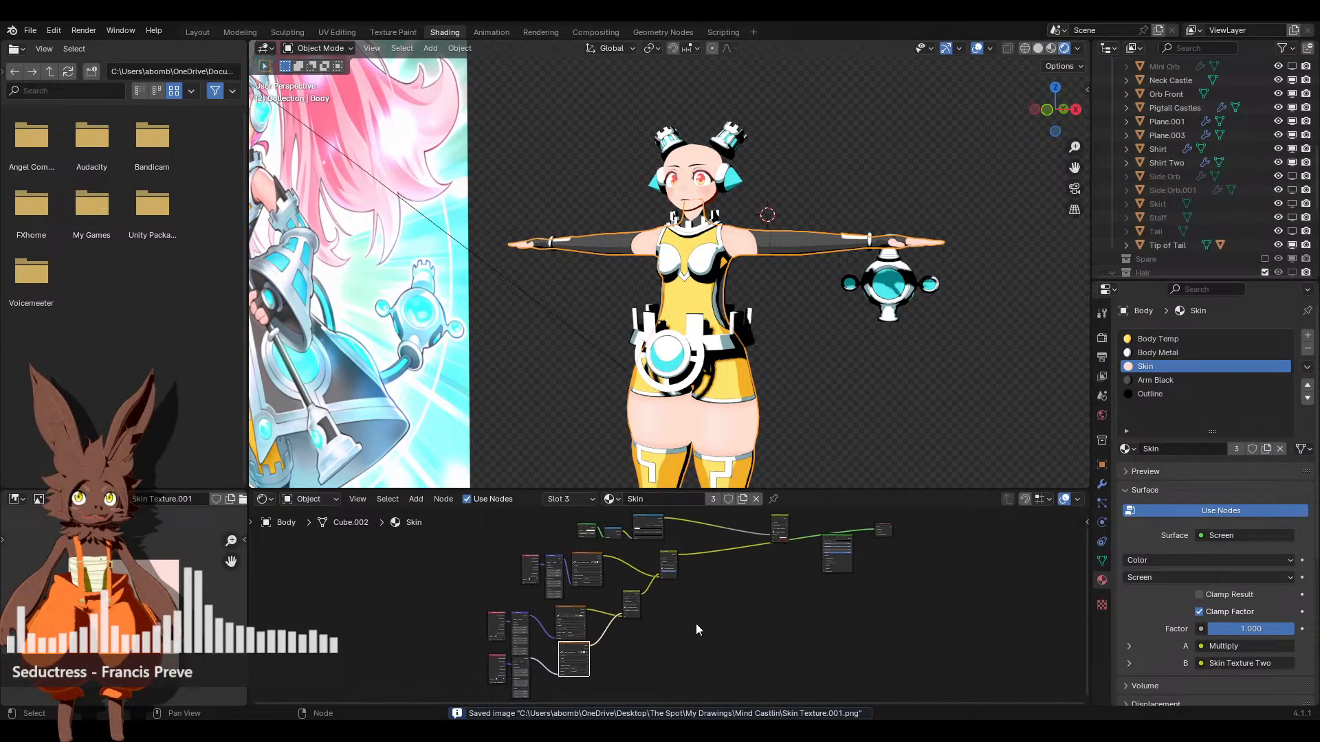
Duplicate the Skin material's Texture Coordinate, Mapping, Skin Texture Two and Screen nodes, and unlink the image from the copied texture node
{"action": "scroll", "coordinate": [651, 680], "scroll_direction": "down", "scroll_amount": 1}
{"action": "middle_click_drag", "start_coordinate": [651, 673], "coordinate": [683, 636]}
{"action": "left_click_drag", "start_coordinate": [712, 671], "coordinate": [483, 521]}
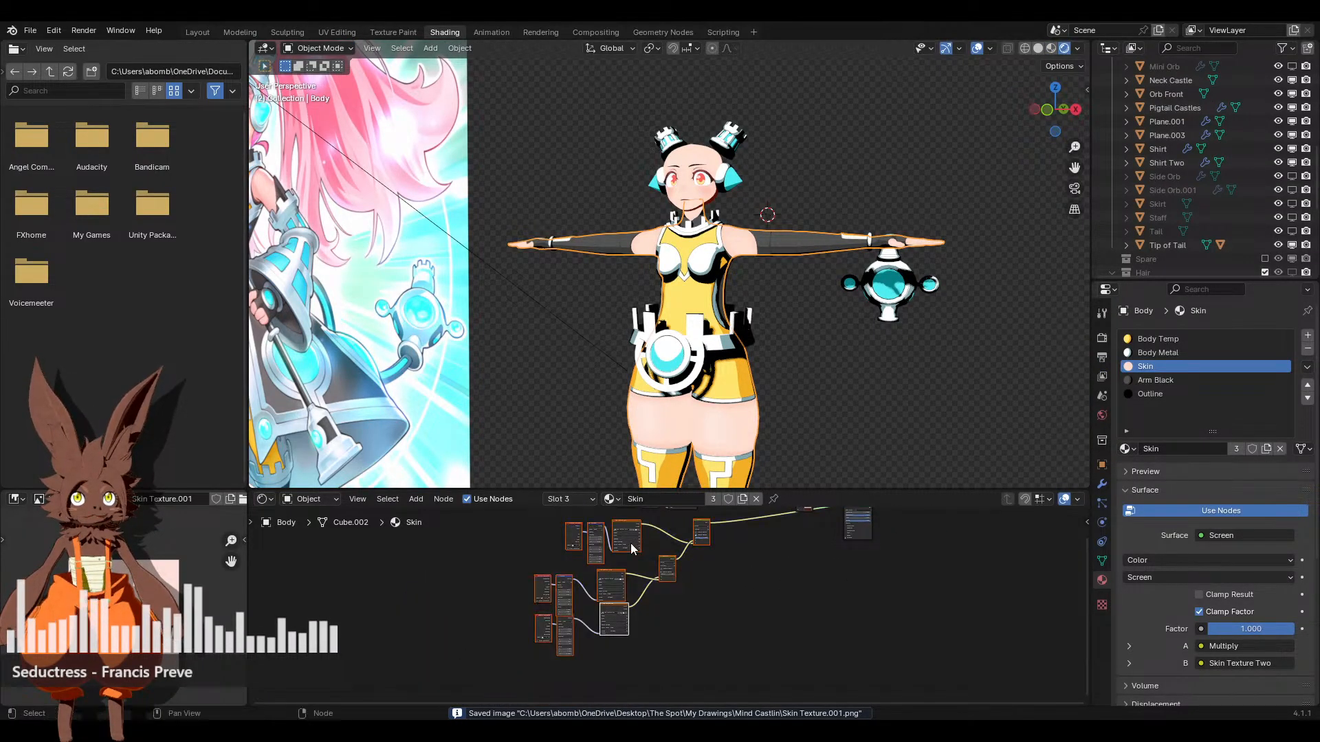
{"action": "left_click_drag", "start_coordinate": [633, 519], "coordinate": [504, 635]}
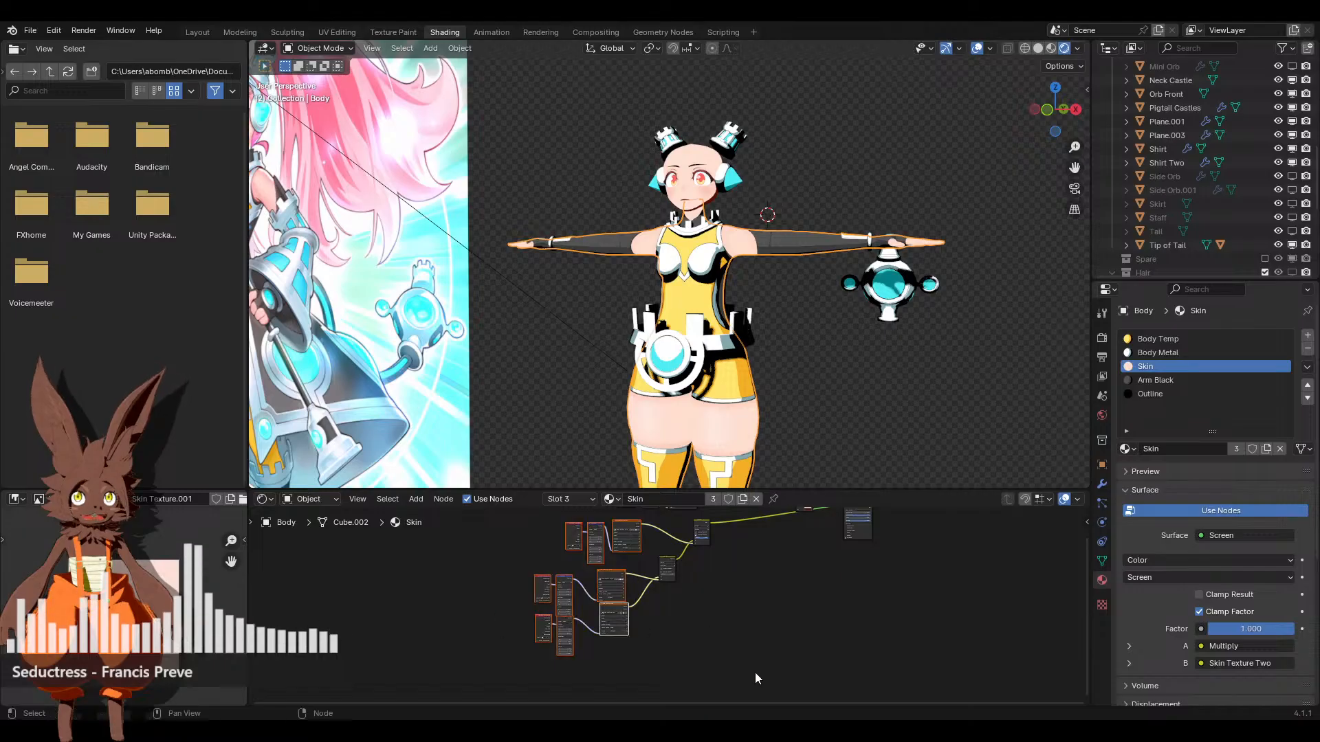
{"action": "left_click_drag", "start_coordinate": [761, 677], "coordinate": [479, 545]}
{"action": "left_click_drag", "start_coordinate": [630, 527], "coordinate": [594, 605]}
{"action": "left_click_drag", "start_coordinate": [507, 592], "coordinate": [611, 621]}
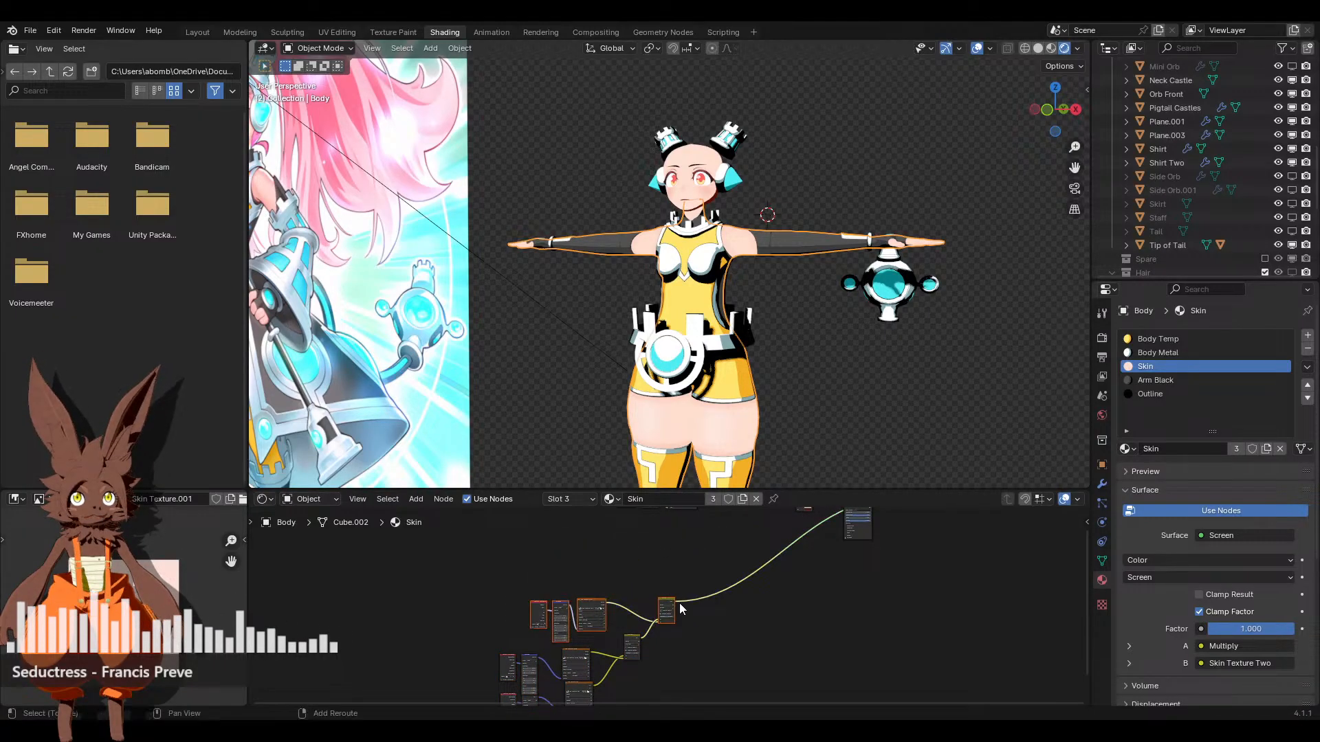
{"action": "scroll", "coordinate": [744, 610], "scroll_direction": "up", "scroll_amount": 5}
{"action": "middle_click_drag", "start_coordinate": [644, 555], "coordinate": [714, 612], "text": "shift"}
{"action": "scroll", "coordinate": [671, 575], "scroll_direction": "up", "scroll_amount": 3}
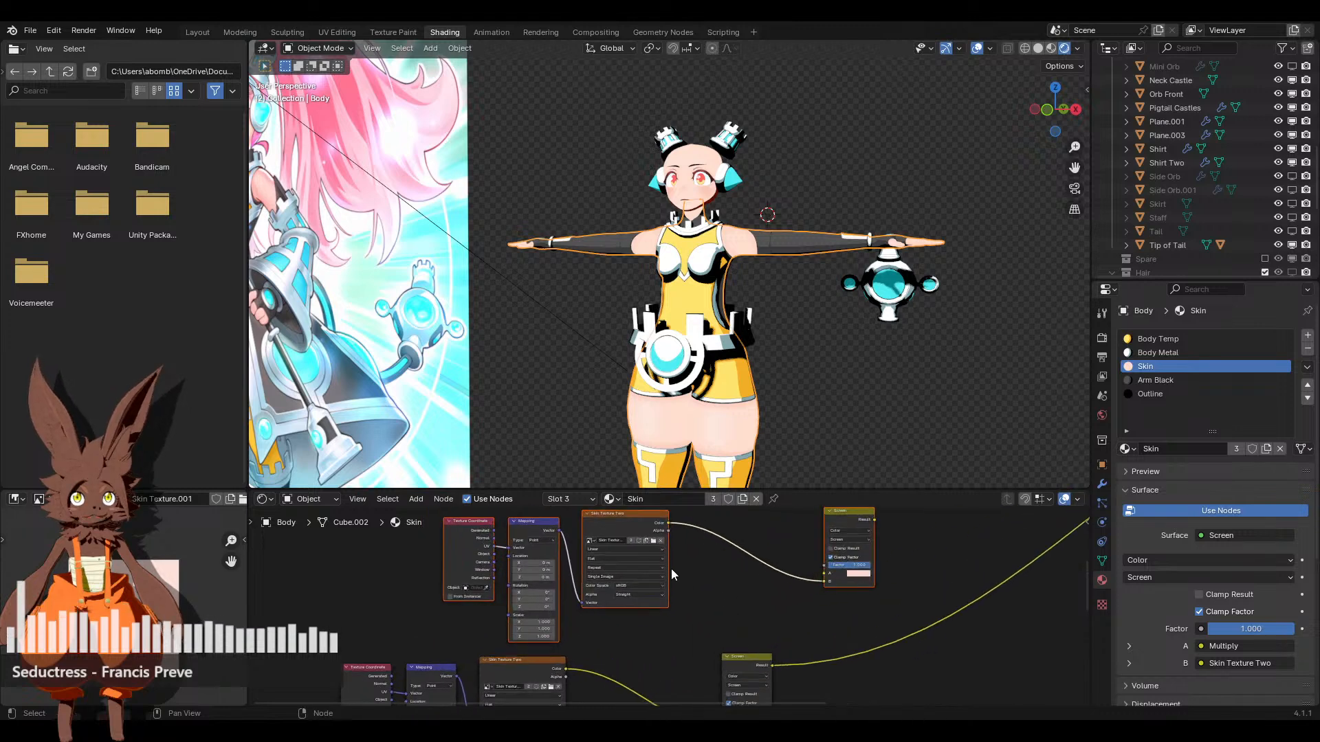
{"action": "left_click", "coordinate": [660, 541]}
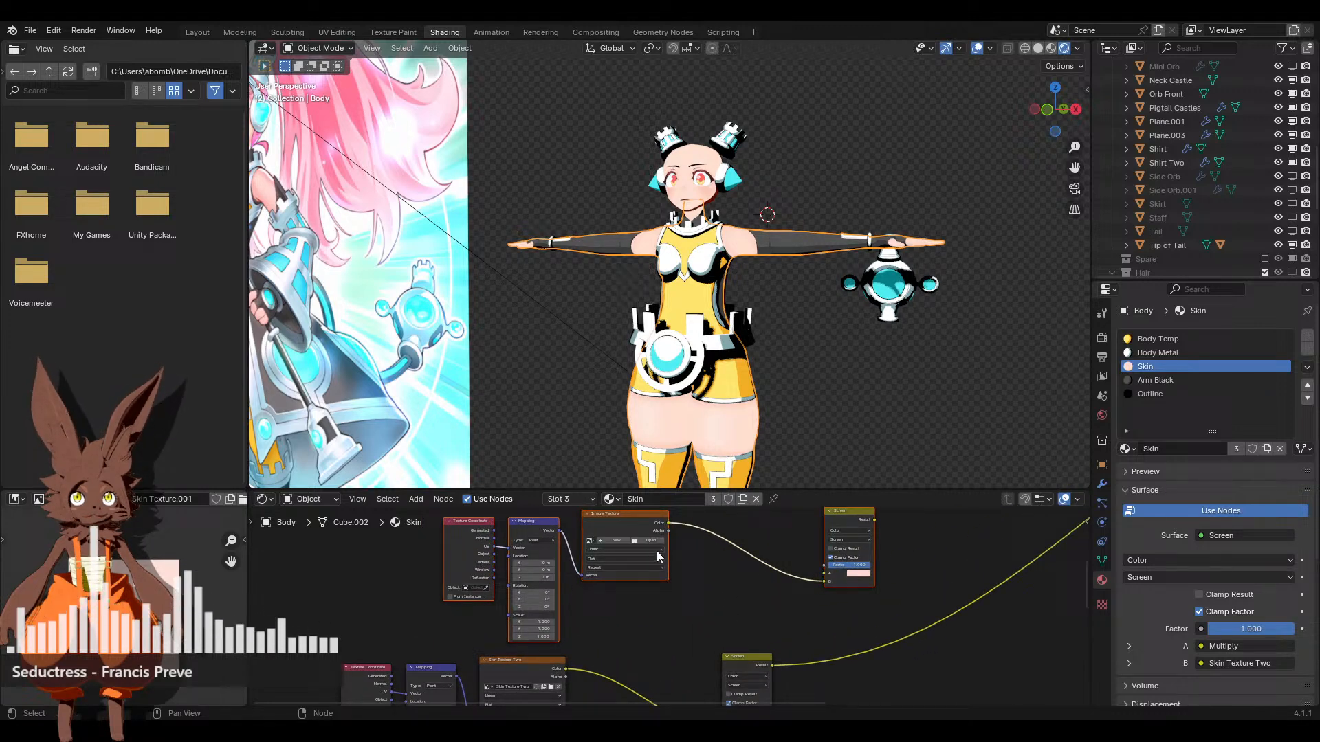
Create a new white 2048 px image named Skin Texture Four in the copied texture node and link the previous Screen result into the new Screen node
{"action": "left_click", "coordinate": [621, 541]}
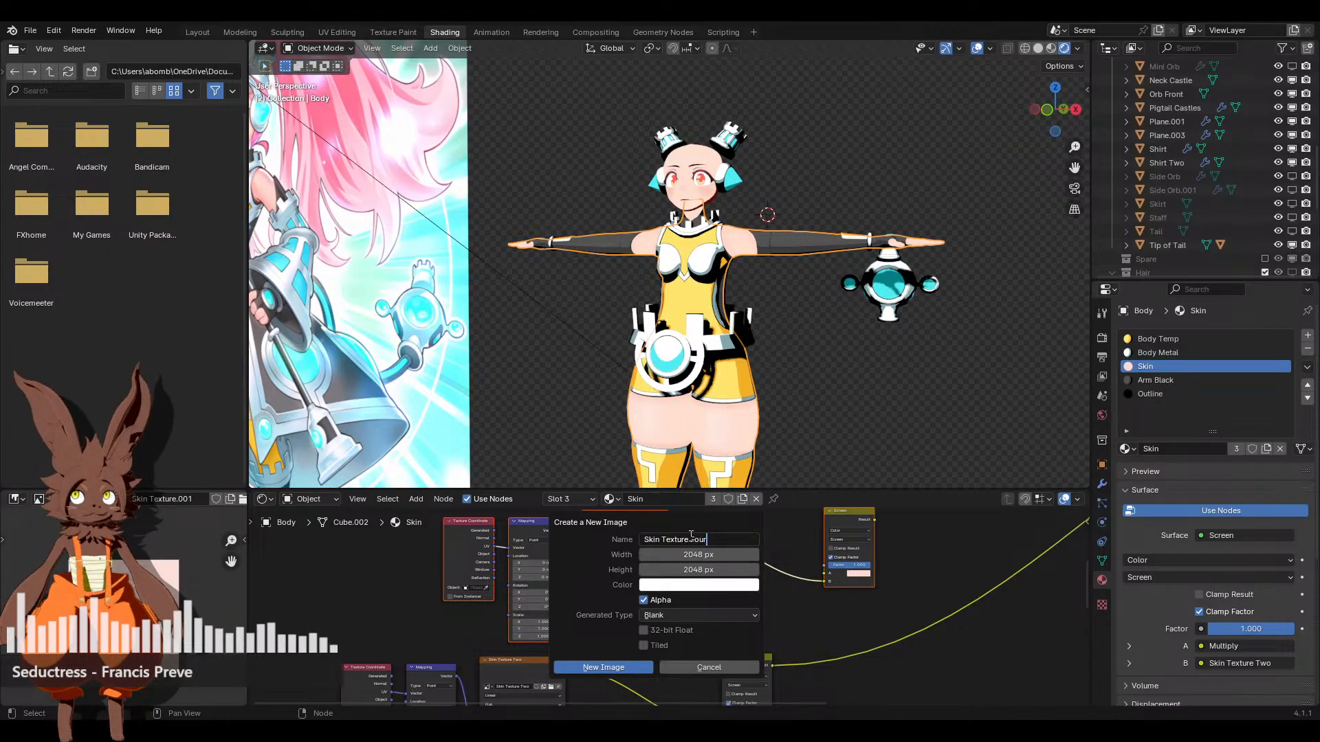
{"action": "left_click", "coordinate": [618, 666]}
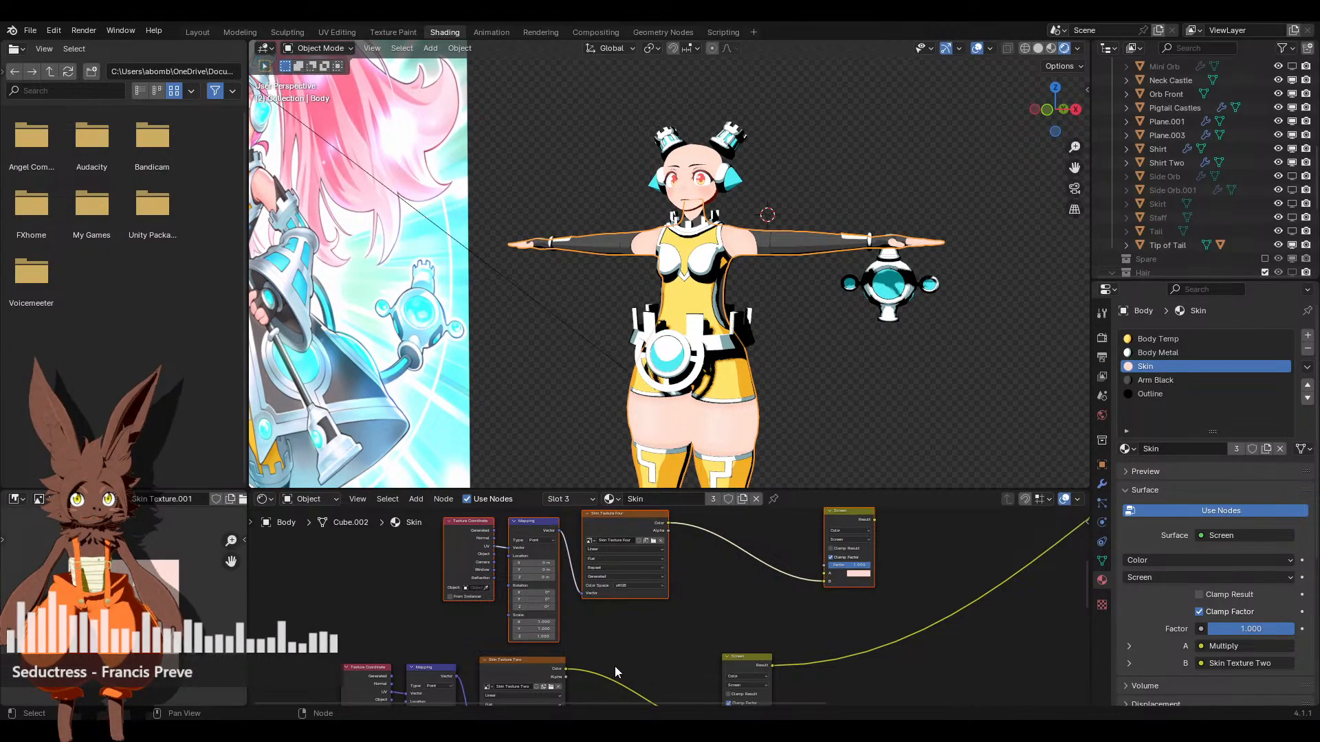
{"action": "scroll", "coordinate": [744, 609], "scroll_direction": "down", "scroll_amount": 1}
{"action": "middle_click_drag", "start_coordinate": [744, 609], "coordinate": [655, 574]}
{"action": "scroll", "coordinate": [675, 609], "scroll_direction": "up", "scroll_amount": 2}
{"action": "left_click_drag", "start_coordinate": [679, 630], "coordinate": [731, 532]}
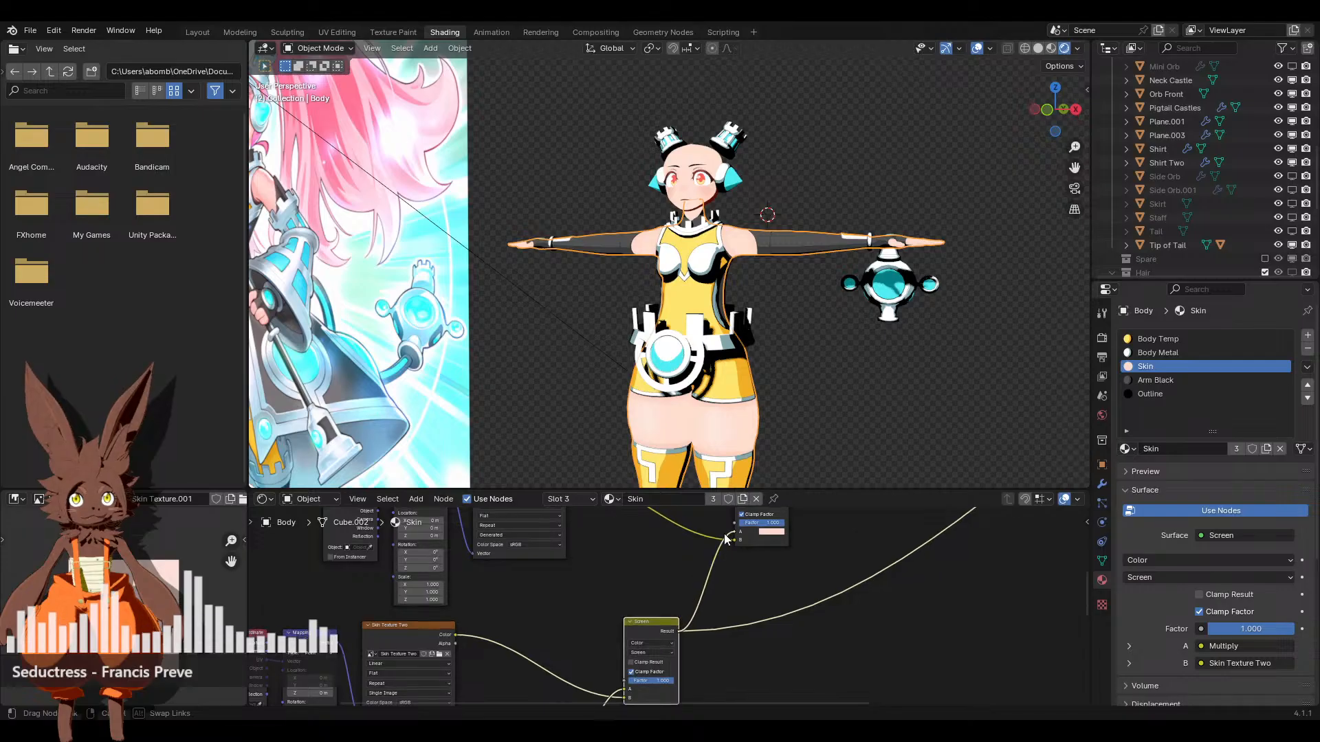
Link the new Screen node's result to the Material Output's Surface
{"action": "scroll", "coordinate": [777, 554], "scroll_direction": "down", "scroll_amount": 2}
{"action": "middle_click_drag", "start_coordinate": [829, 563], "coordinate": [737, 680]}
{"action": "scroll", "coordinate": [769, 588], "scroll_direction": "down", "scroll_amount": 4}
{"action": "scroll", "coordinate": [769, 590], "scroll_direction": "down", "scroll_amount": 3}
{"action": "middle_click_drag", "start_coordinate": [768, 589], "coordinate": [722, 623]}
{"action": "left_click_drag", "start_coordinate": [649, 638], "coordinate": [941, 552]}
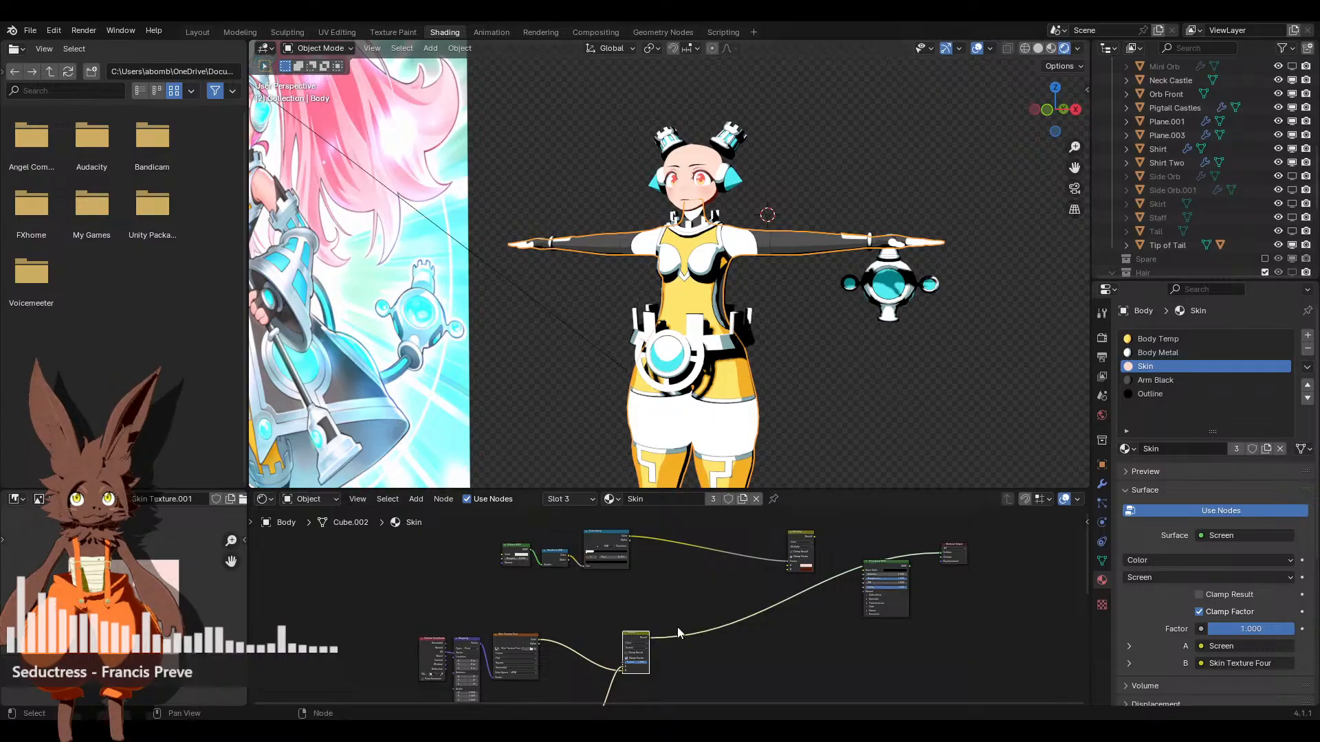
Change the blending mode of the mix node fed by Skin Texture Four from Screen to Multiply
{"action": "middle_click_drag", "start_coordinate": [686, 675], "coordinate": [734, 627]}
{"action": "scroll", "coordinate": [818, 567], "scroll_direction": "up", "scroll_amount": 7}
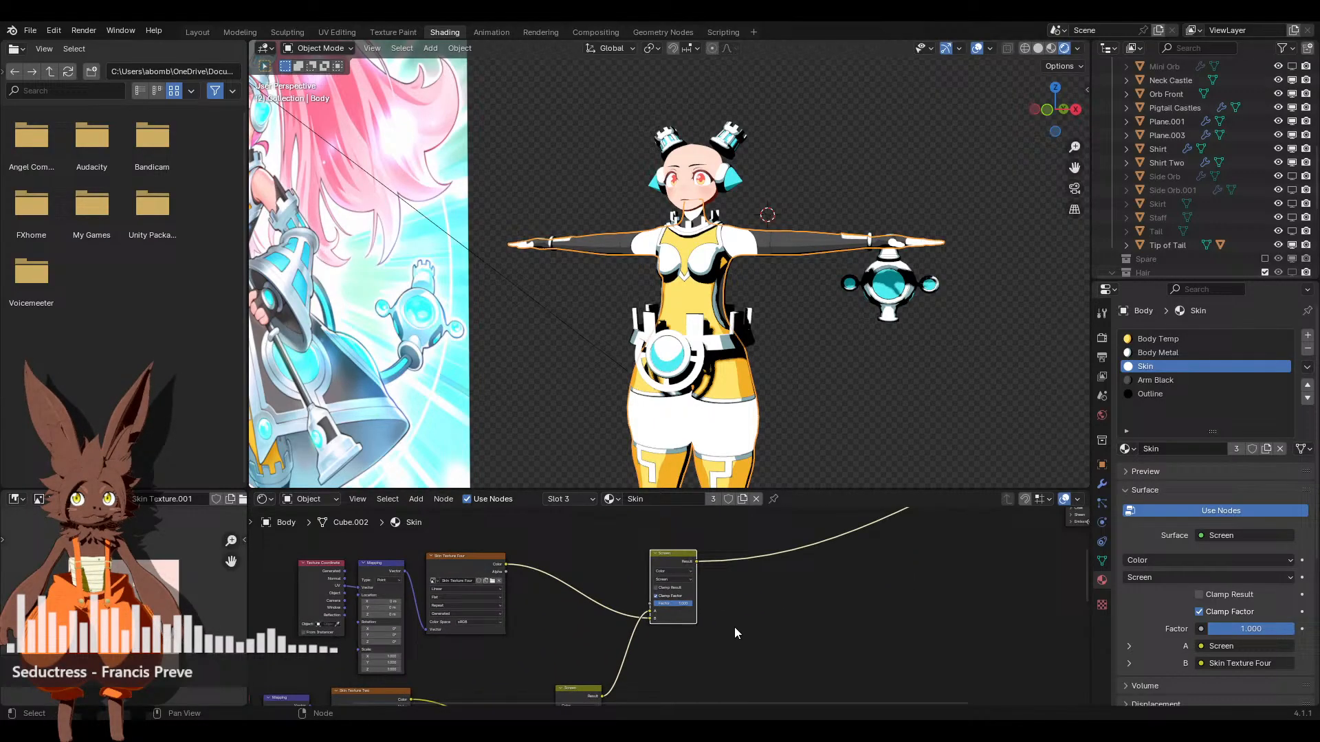
{"action": "middle_click_drag", "start_coordinate": [563, 618], "coordinate": [720, 590]}
{"action": "scroll", "coordinate": [720, 591], "scroll_direction": "down", "scroll_amount": 2}
{"action": "scroll", "coordinate": [599, 627], "scroll_direction": "up", "scroll_amount": 5}
{"action": "middle_click_drag", "start_coordinate": [803, 556], "coordinate": [691, 618]}
{"action": "scroll", "coordinate": [691, 618], "scroll_direction": "up", "scroll_amount": 1}
{"action": "left_click", "coordinate": [662, 634]}
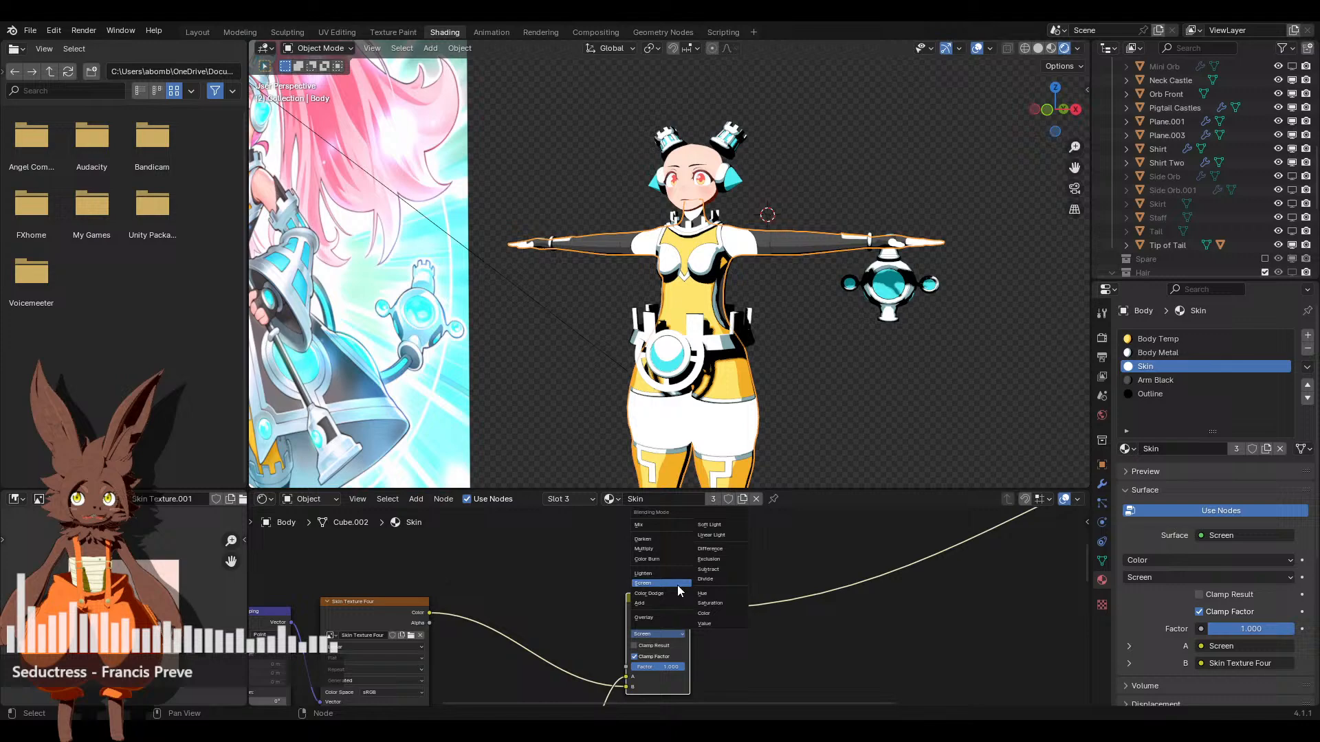
{"action": "left_click", "coordinate": [662, 546]}
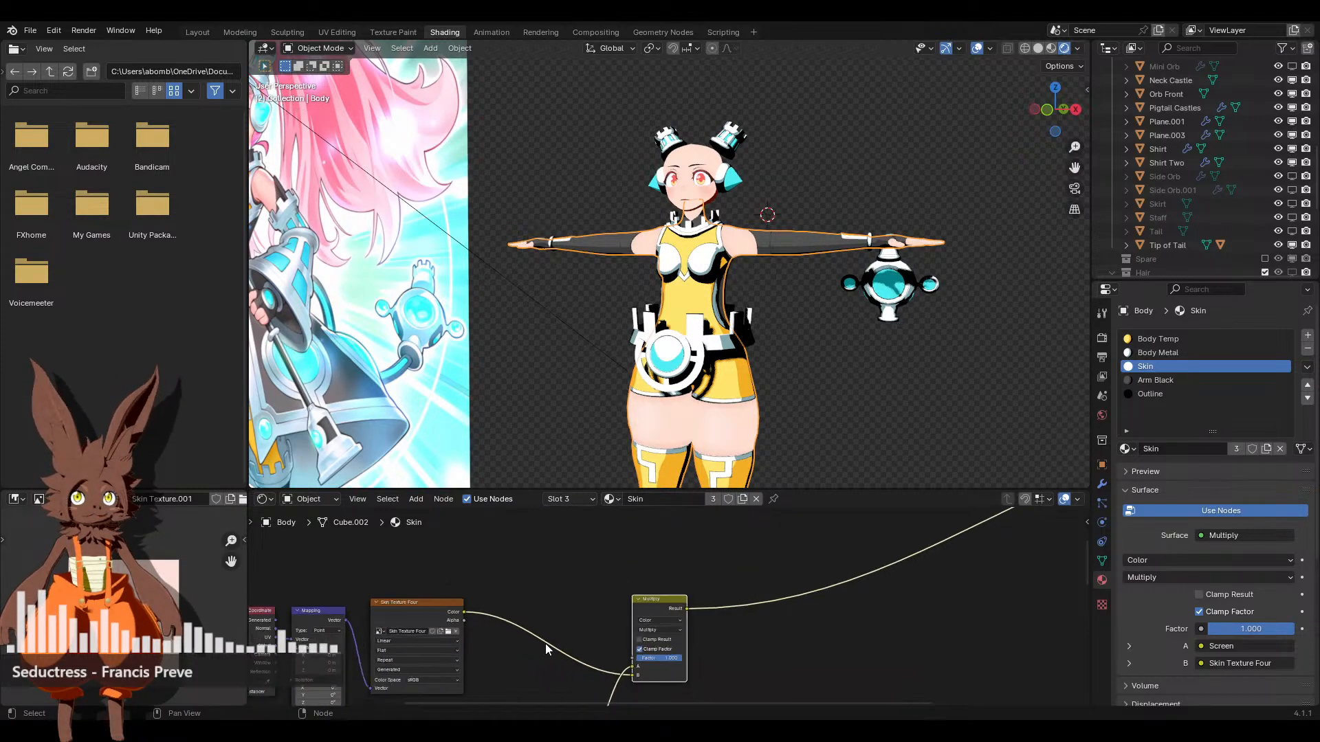
Make the Skin Texture Four node active and switch to the Texture Paint workspace
{"action": "scroll", "coordinate": [545, 643], "scroll_direction": "down", "scroll_amount": 1}
{"action": "middle_click_drag", "start_coordinate": [545, 643], "coordinate": [633, 579]}
{"action": "left_click", "coordinate": [498, 649]}
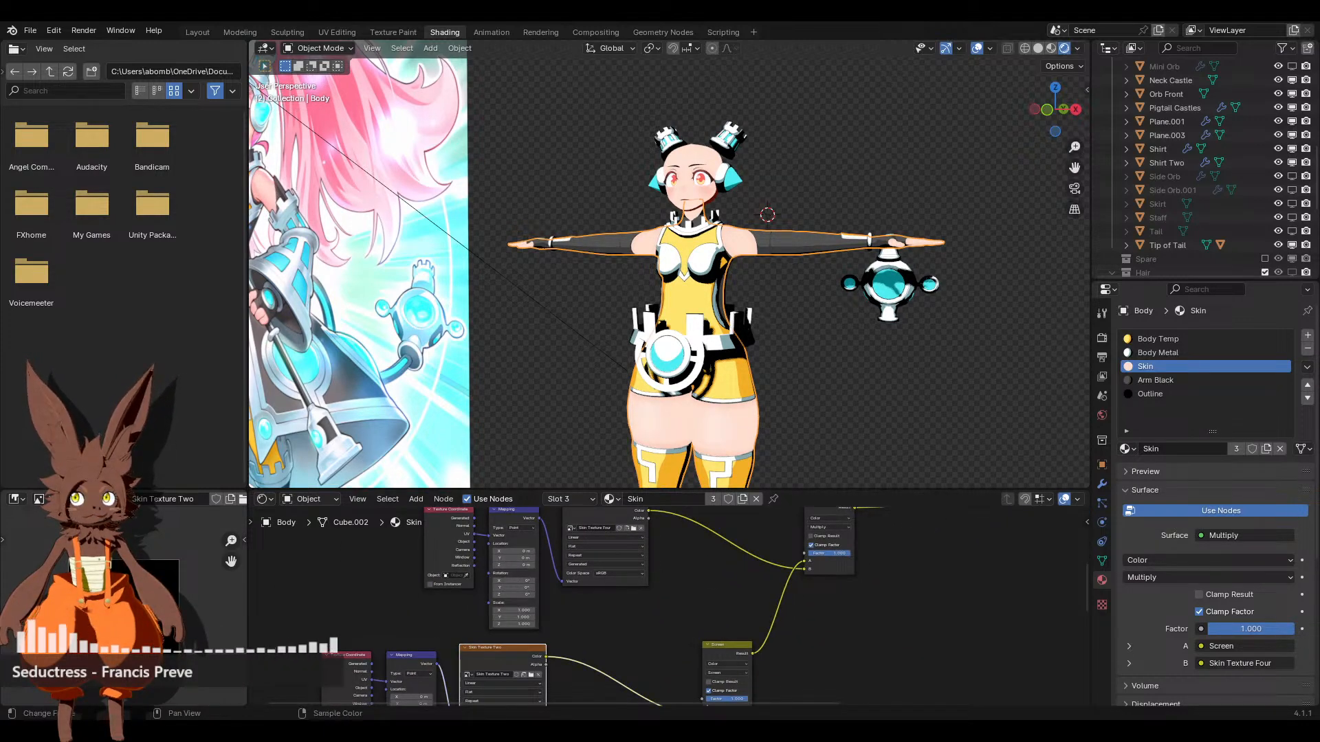
{"action": "scroll", "coordinate": [642, 568], "scroll_direction": "down", "scroll_amount": 1}
{"action": "middle_click_drag", "start_coordinate": [642, 568], "coordinate": [598, 626]}
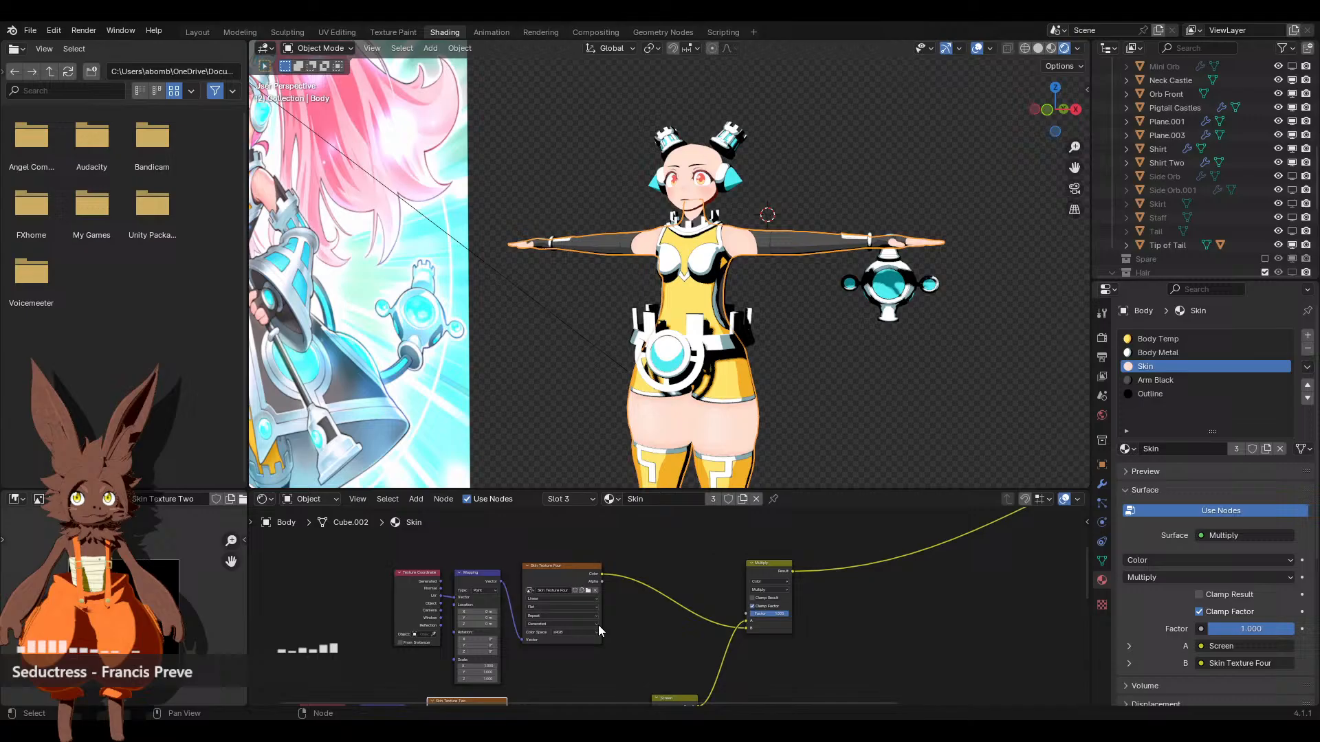
{"action": "left_click", "coordinate": [547, 567]}
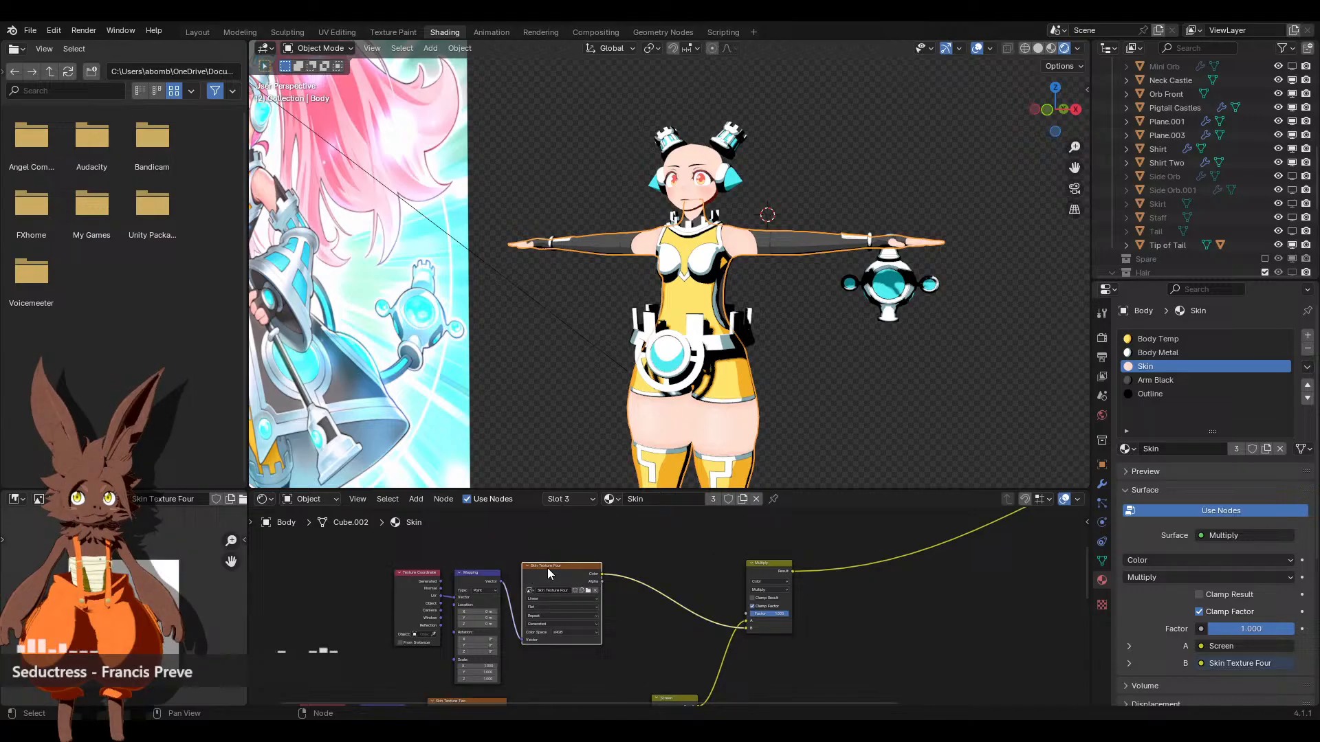
{"action": "left_click", "coordinate": [393, 32]}
Viewing the thumb from above, try a dab on it in the palette's light skin colour at saturation 0.099, and undo it
{"action": "scroll", "coordinate": [793, 337], "scroll_direction": "up", "scroll_amount": 1}
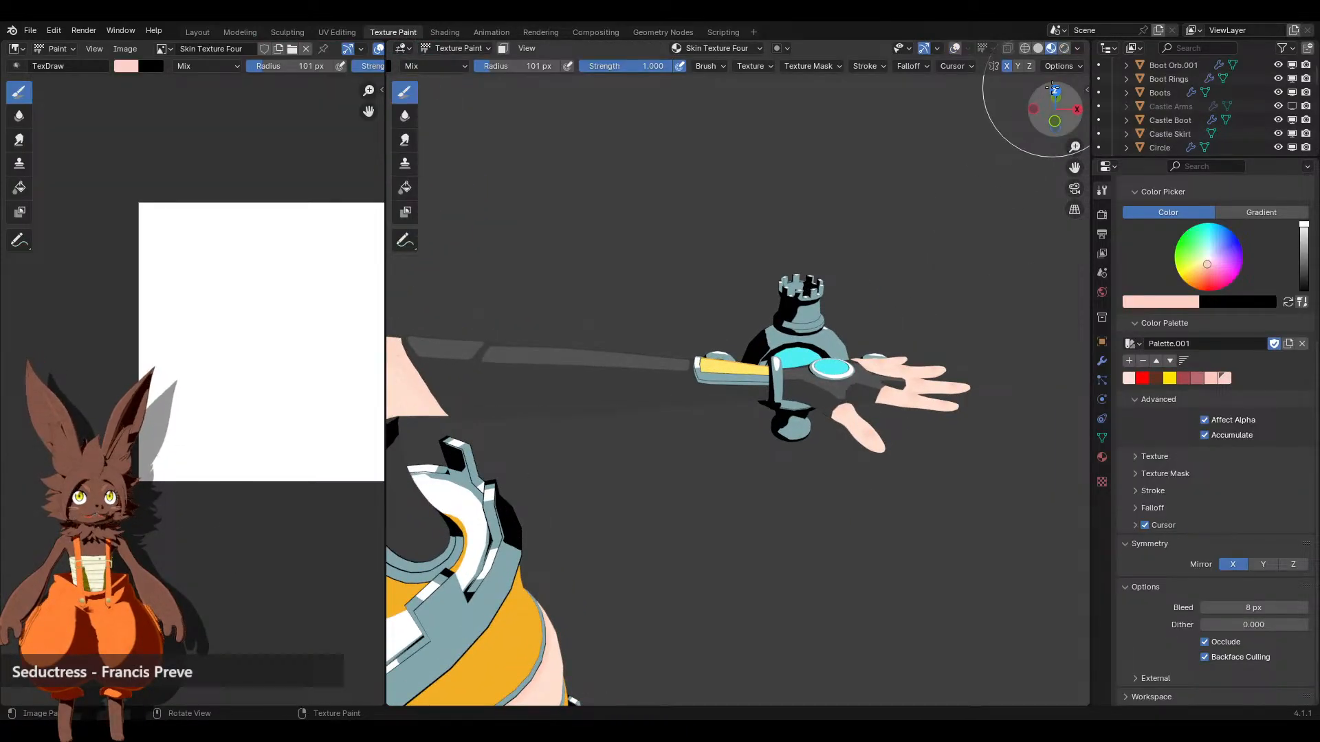
{"action": "left_click", "coordinate": [1054, 92]}
{"action": "middle_click_drag", "start_coordinate": [963, 363], "coordinate": [821, 399], "text": "shift"}
{"action": "scroll", "coordinate": [818, 410], "scroll_direction": "up", "scroll_amount": 5}
{"action": "scroll", "coordinate": [817, 410], "scroll_direction": "up", "scroll_amount": 2}
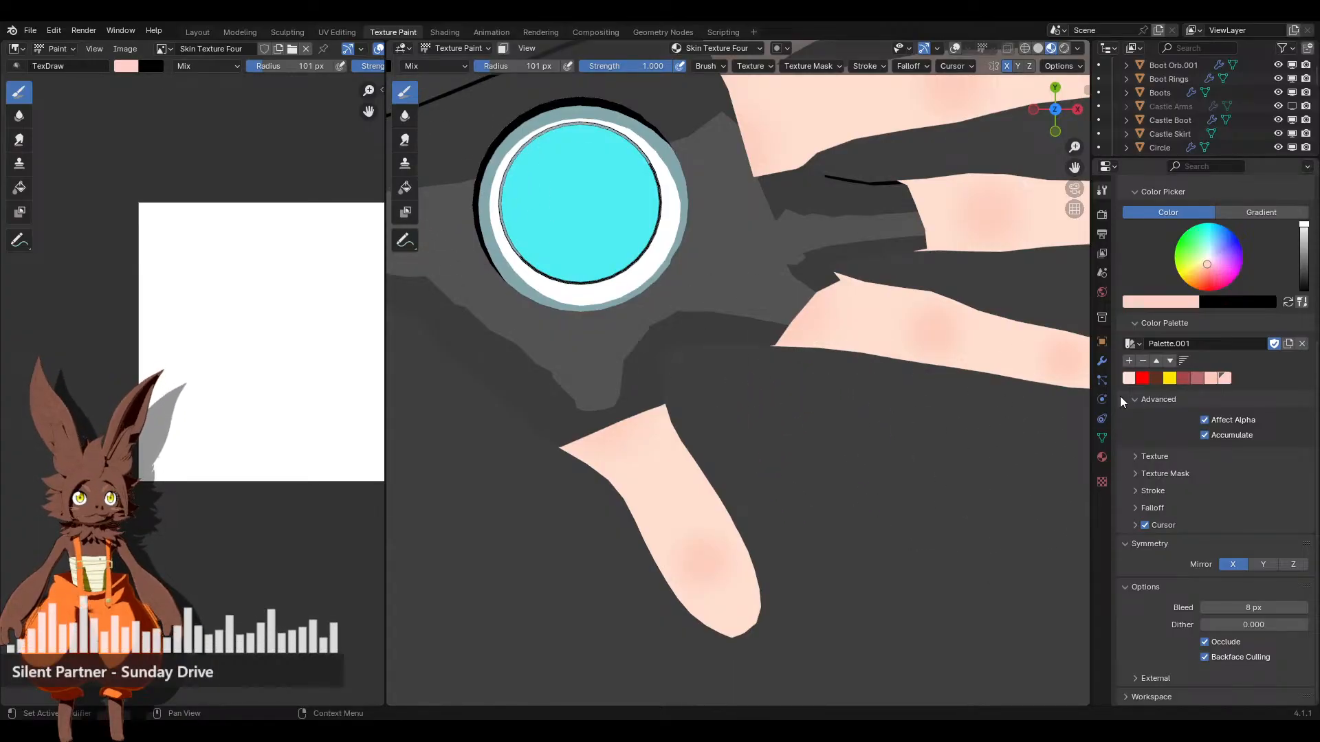
{"action": "middle_click_drag", "start_coordinate": [780, 435], "coordinate": [776, 414], "text": "shift"}
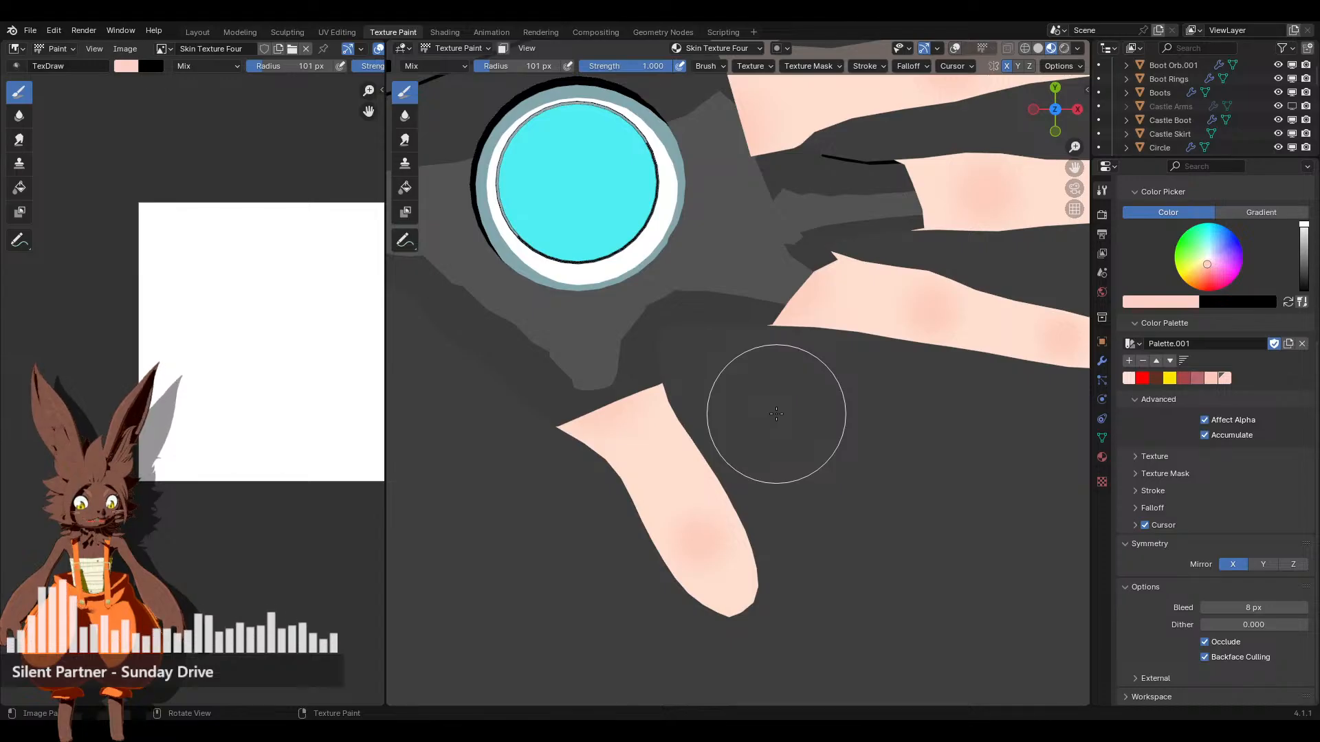
{"action": "left_click", "coordinate": [1129, 377]}
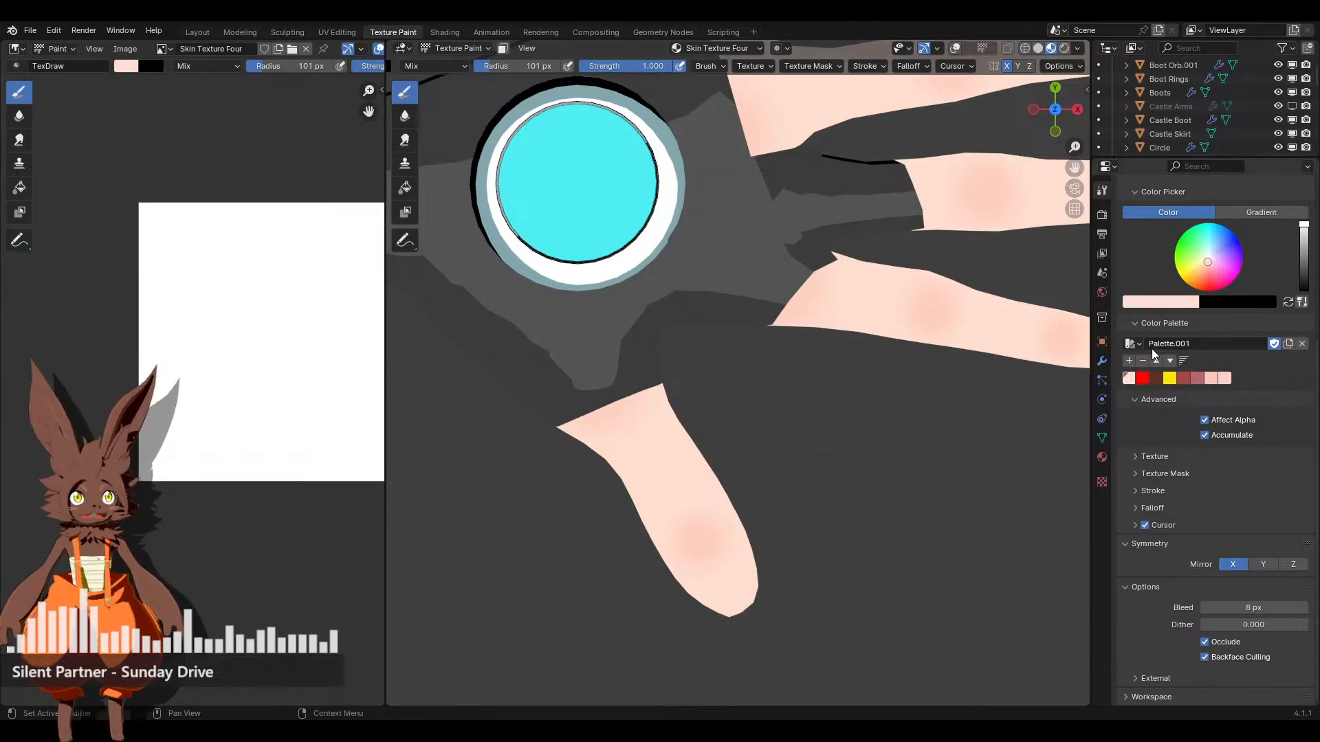
{"action": "left_click", "coordinate": [1170, 302]}
{"action": "left_click", "coordinate": [1157, 302]}
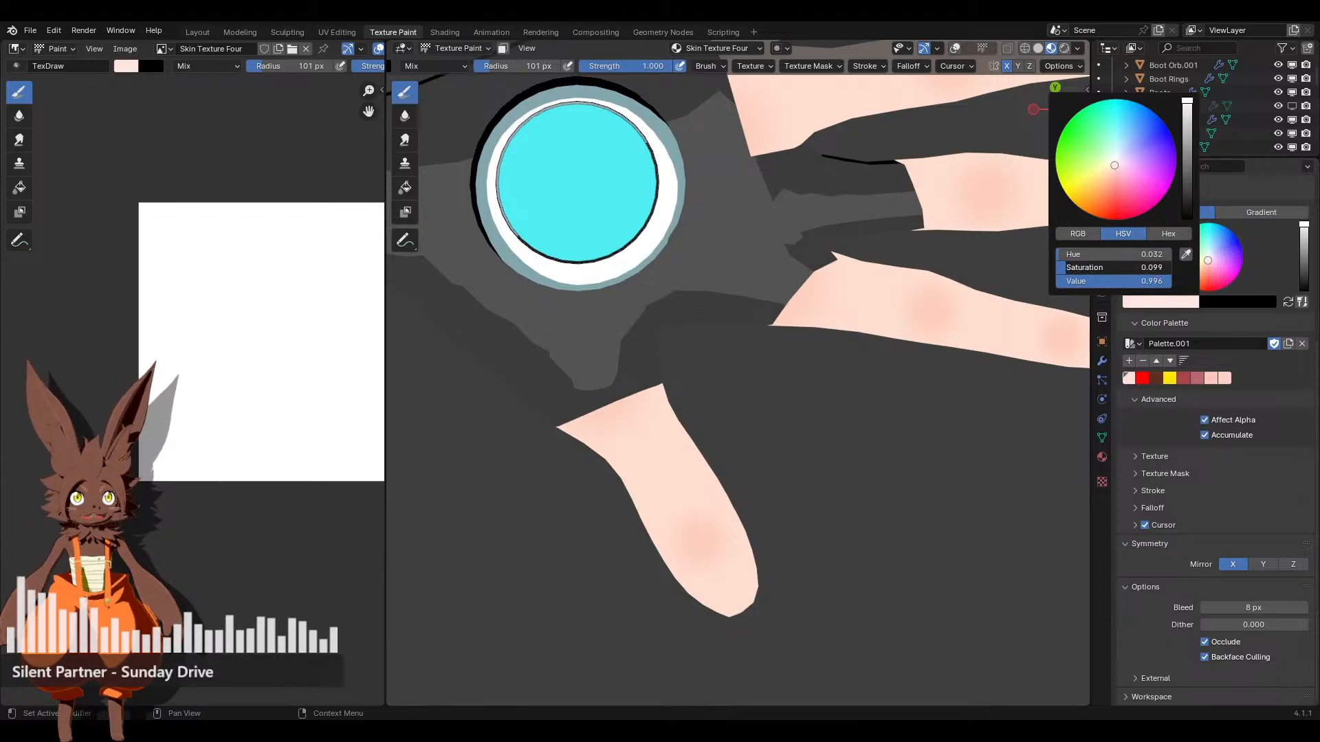
{"action": "scroll", "coordinate": [763, 427], "scroll_direction": "up", "scroll_amount": 3}
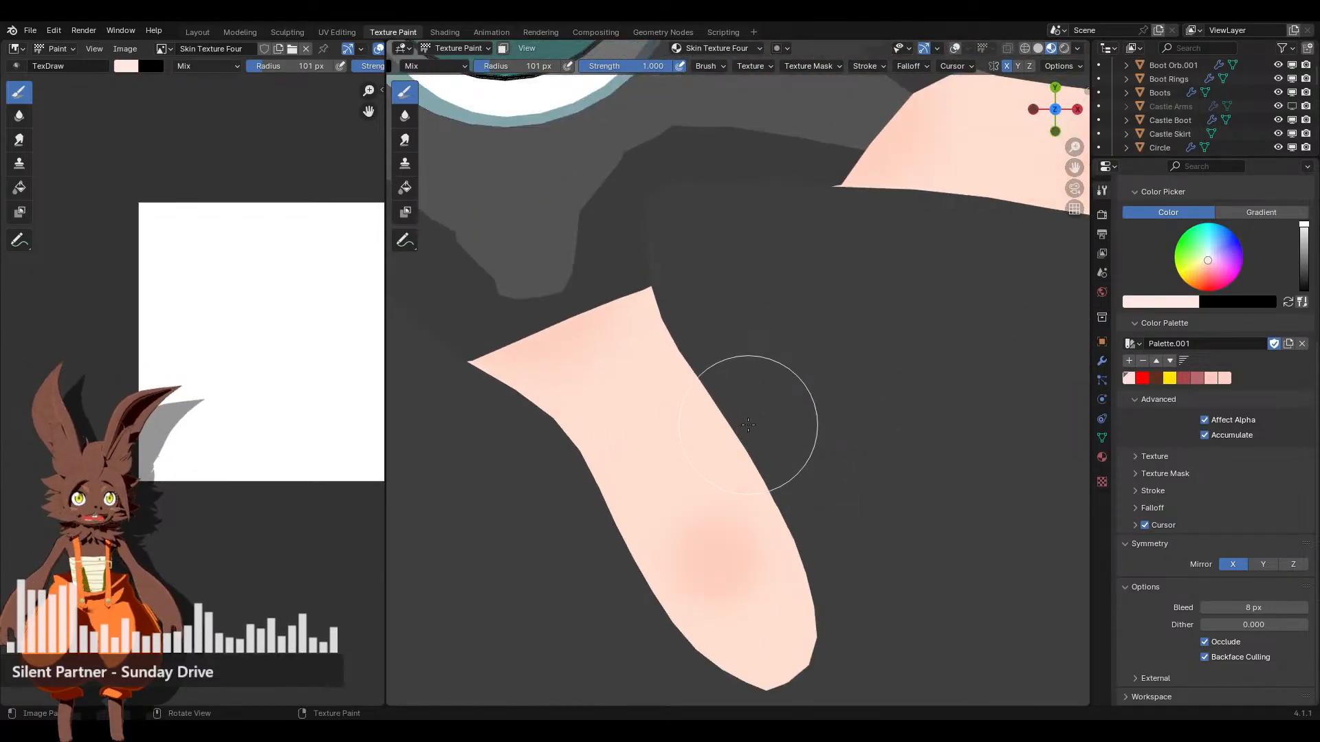
{"action": "left_click", "coordinate": [639, 454]}
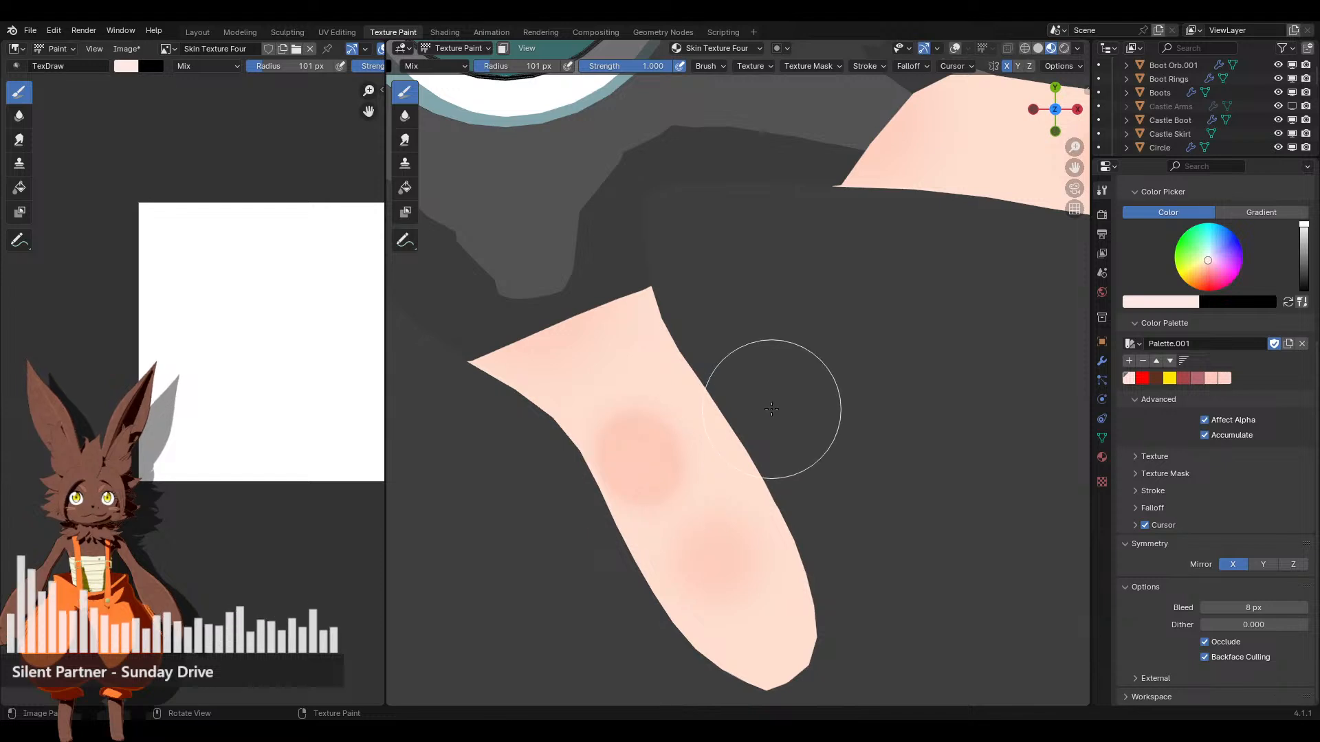
{"action": "key", "text": "ctrl+z"}
Try a short stroke on the middle of the thumb, undo it, and desaturate the brush colour to white
{"action": "scroll", "coordinate": [1251, 381], "scroll_direction": "up", "scroll_amount": 8}
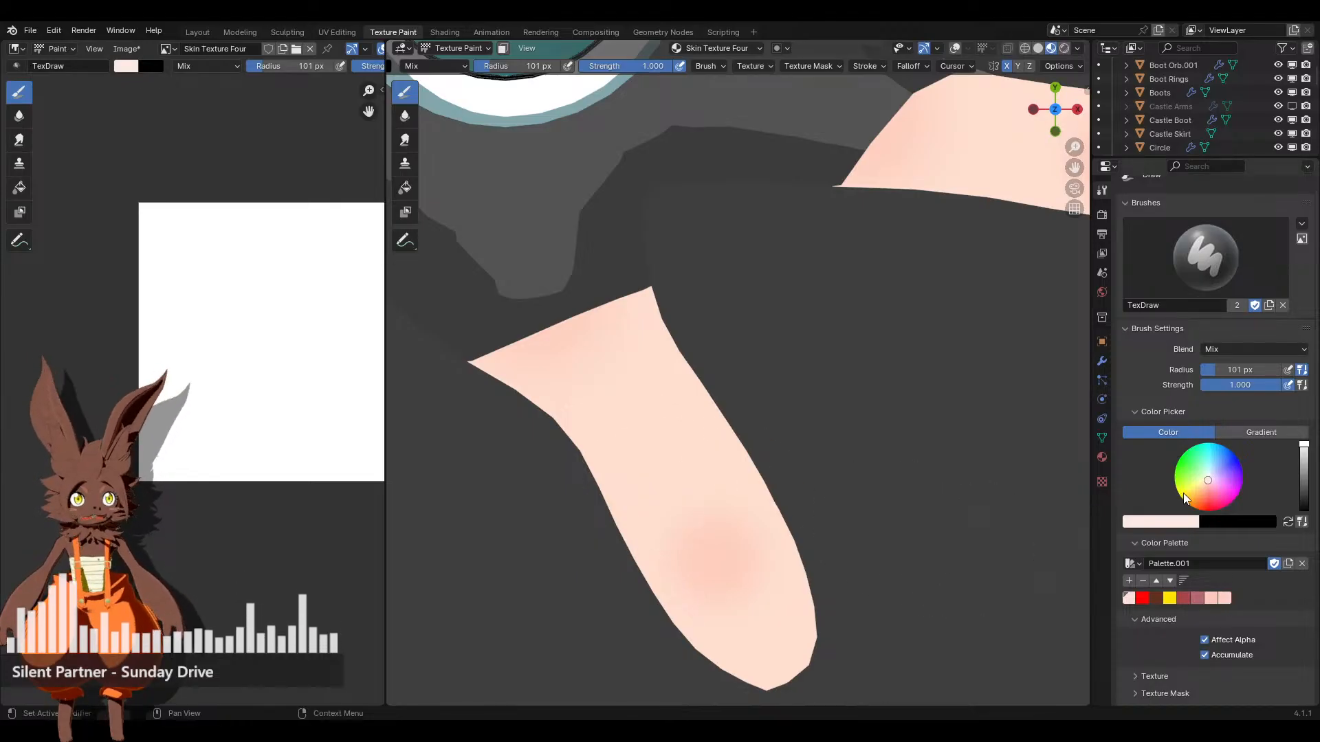
{"action": "left_click_drag", "start_coordinate": [651, 436], "coordinate": [670, 462]}
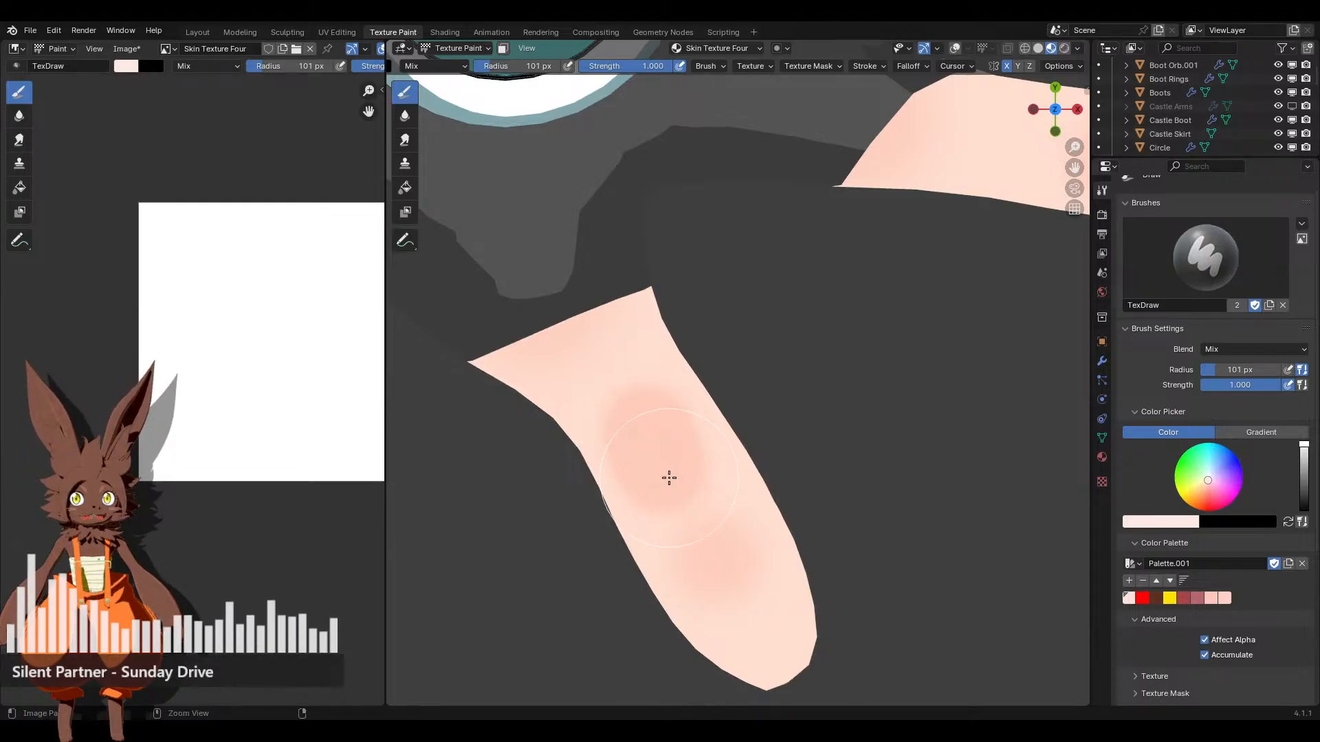
{"action": "key", "text": "ctrl+z"}
{"action": "left_click", "coordinate": [1172, 524]}
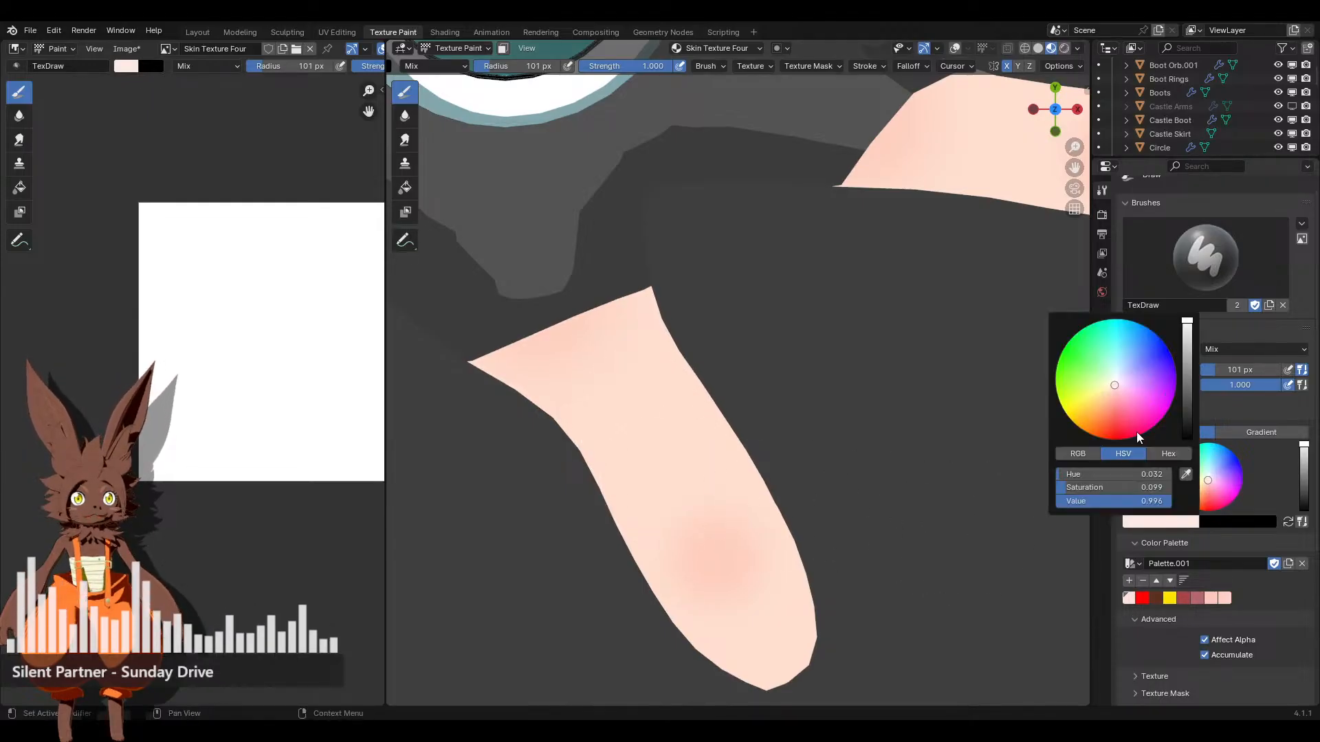
{"action": "left_click_drag", "start_coordinate": [1104, 487], "coordinate": [1056, 487]}
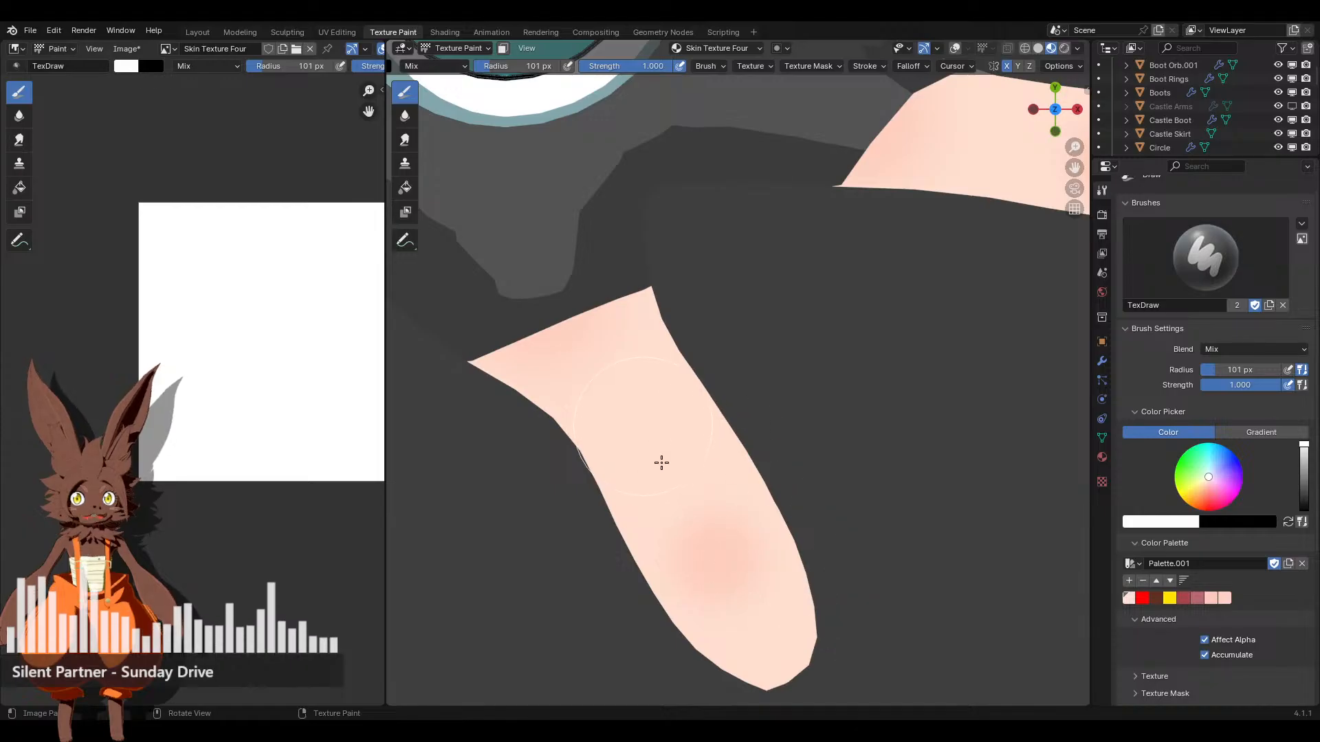
Try shading the thumb on Skin Texture Four with a less saturated version of the palette's light skin colour
{"action": "left_click", "coordinate": [1128, 597]}
{"action": "left_click", "coordinate": [1161, 520]}
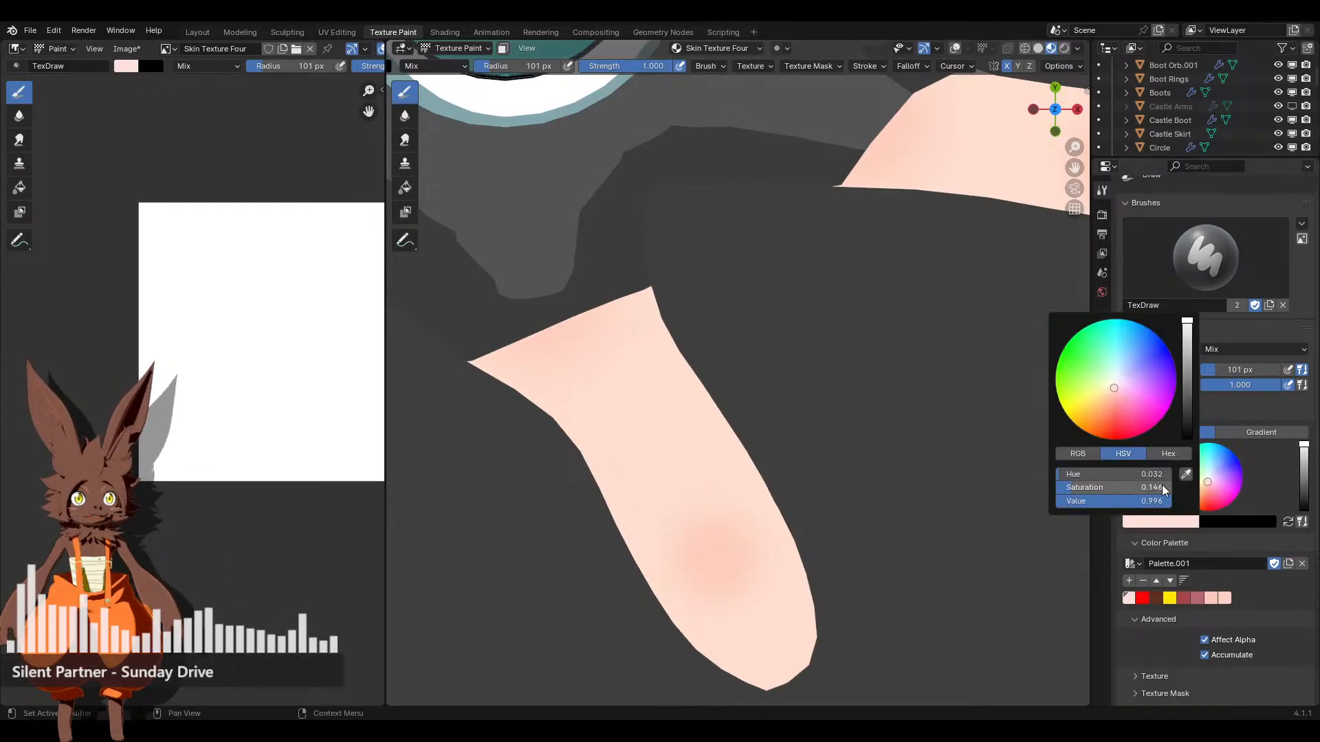
{"action": "left_click_drag", "start_coordinate": [1164, 489], "coordinate": [1154, 489]}
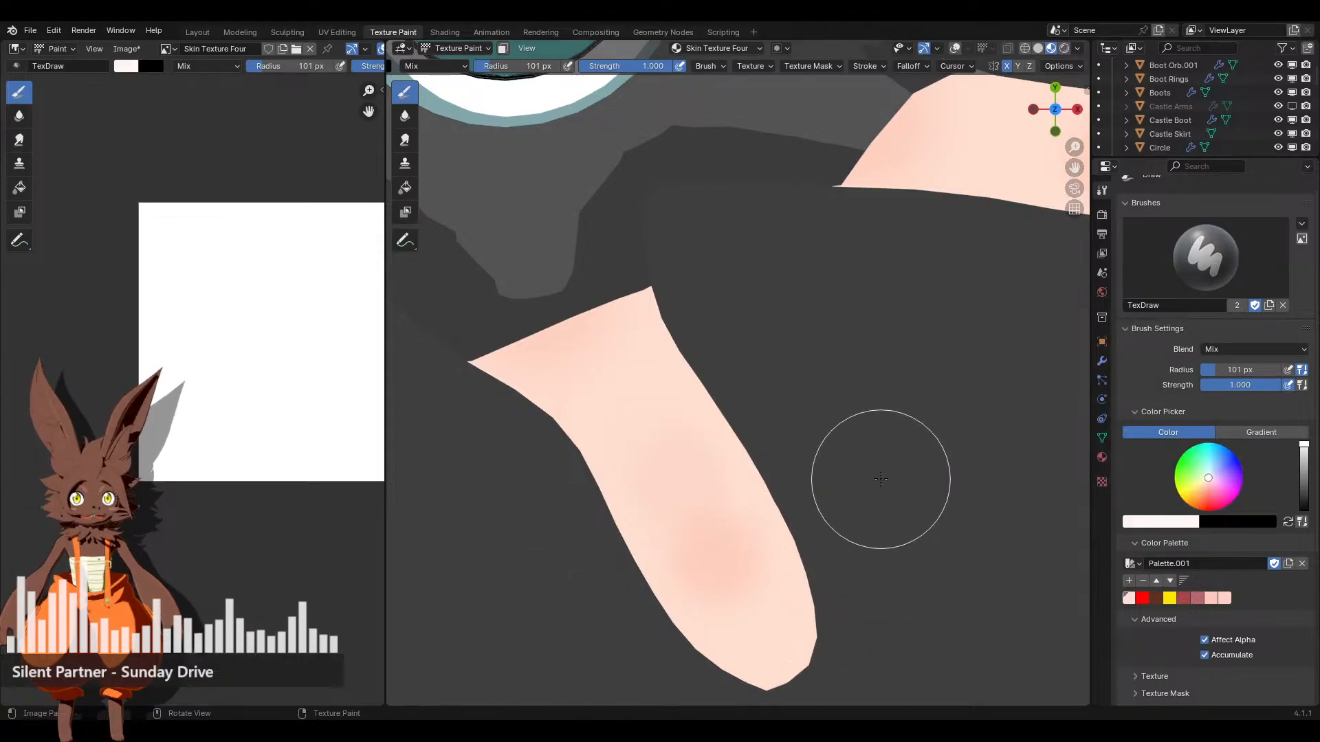
{"action": "middle_click_drag", "start_coordinate": [863, 509], "coordinate": [851, 380], "text": "shift"}
{"action": "scroll", "coordinate": [851, 380], "scroll_direction": "up", "scroll_amount": 2}
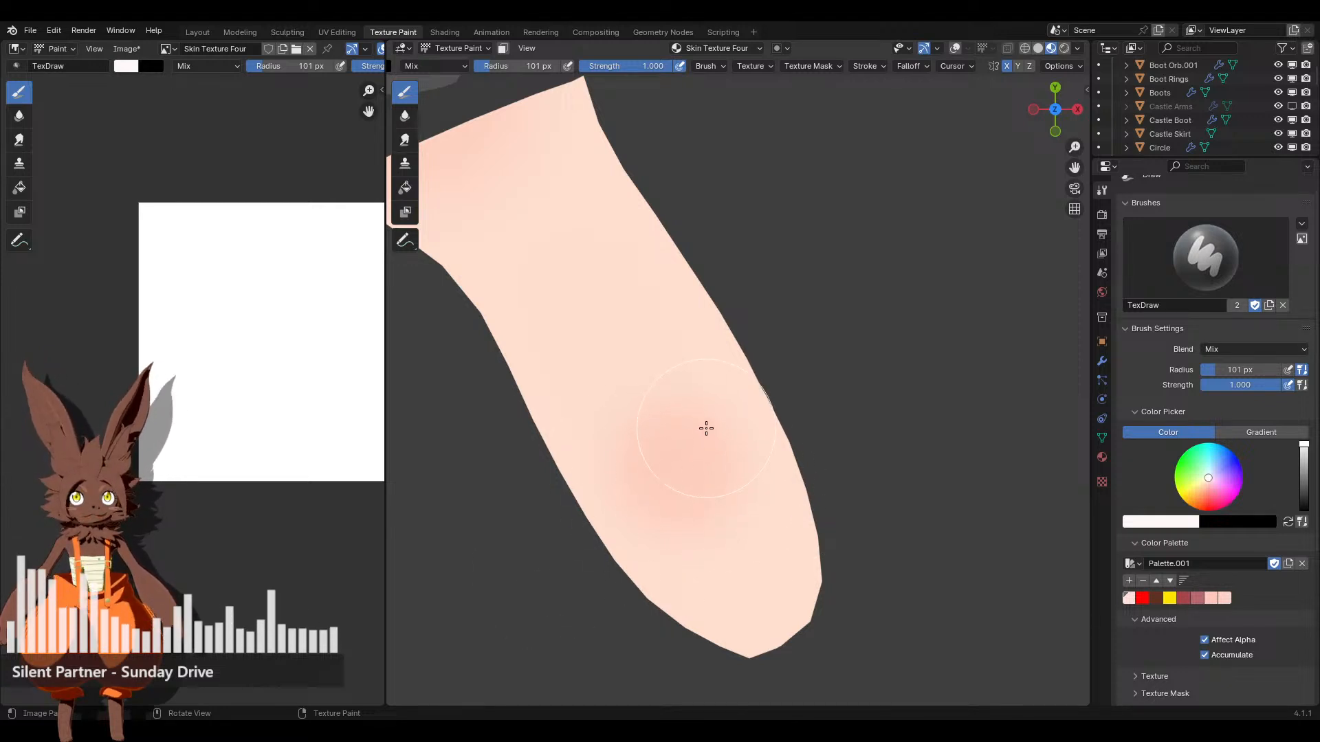
{"action": "scroll", "coordinate": [674, 420], "scroll_direction": "down", "scroll_amount": 4}
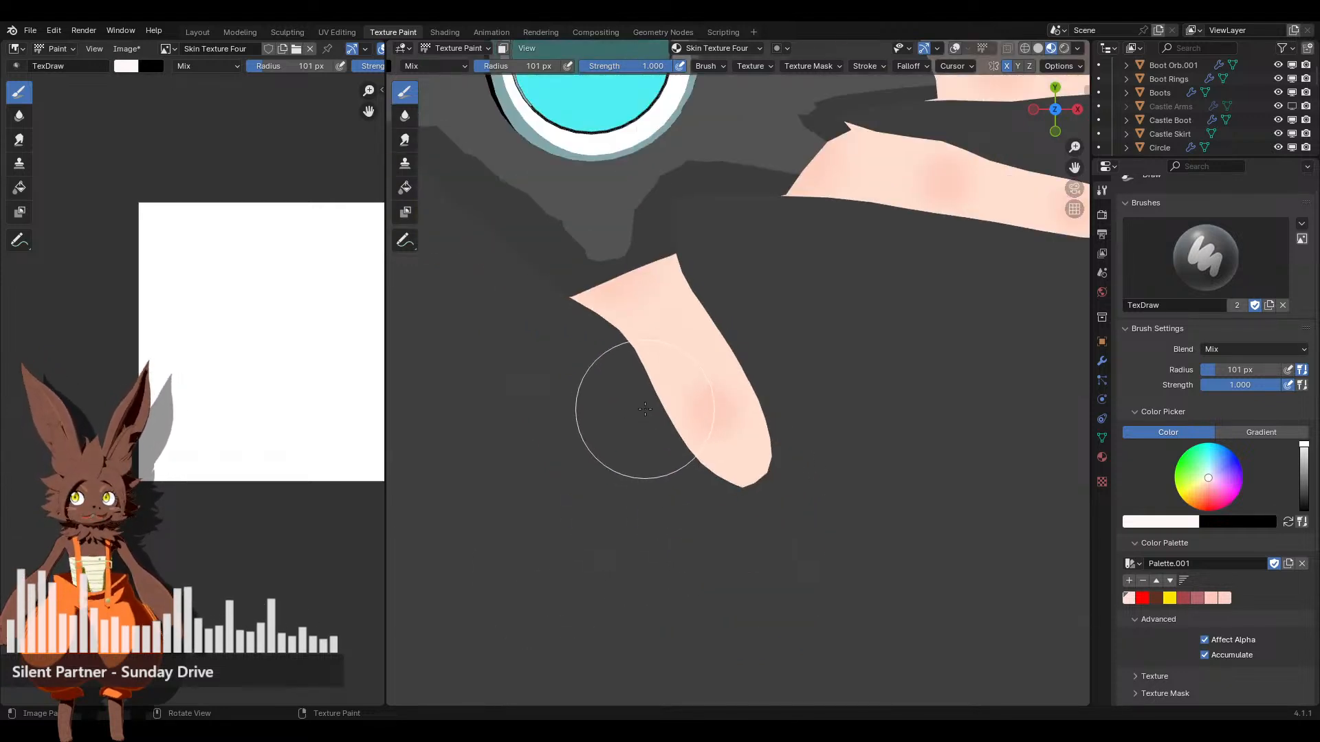
Make the Skin Texture.001 node active in the Shading workspace and return to Texture Paint at the thumb tip
{"action": "left_click", "coordinate": [447, 31]}
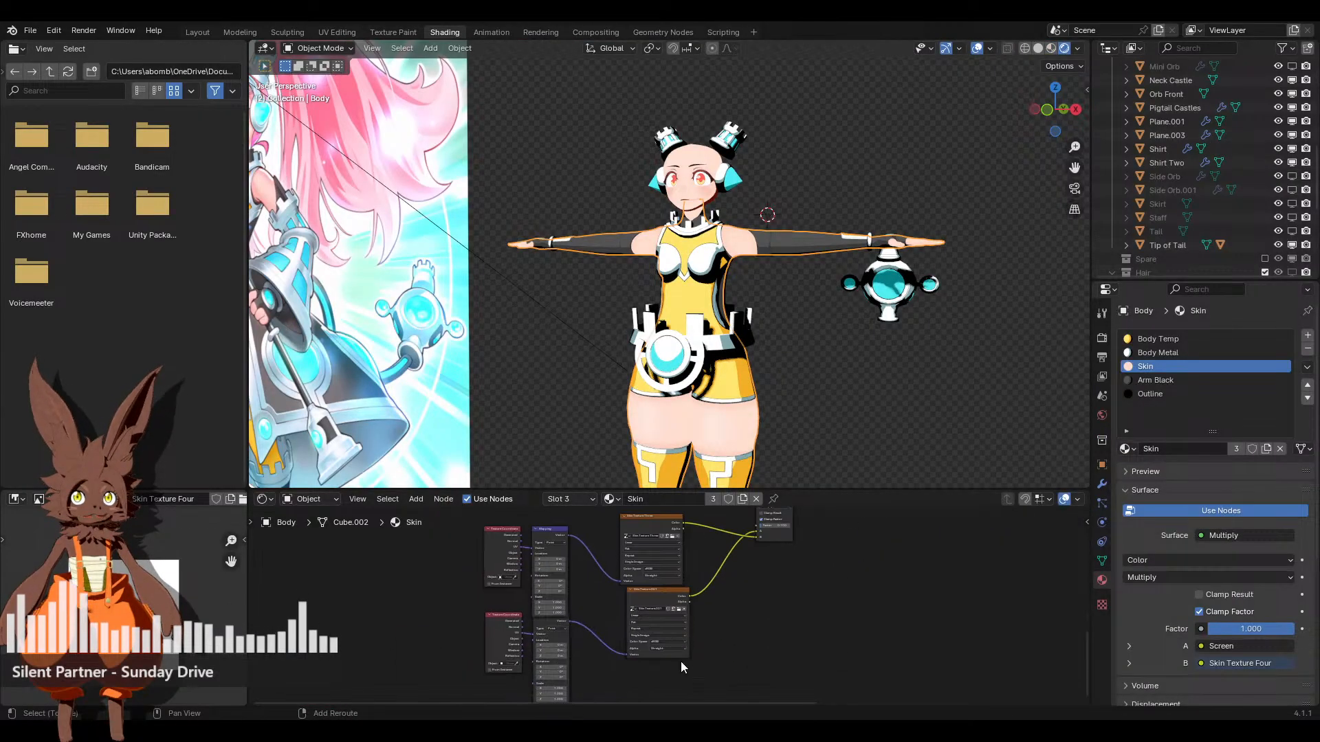
{"action": "left_click", "coordinate": [643, 598]}
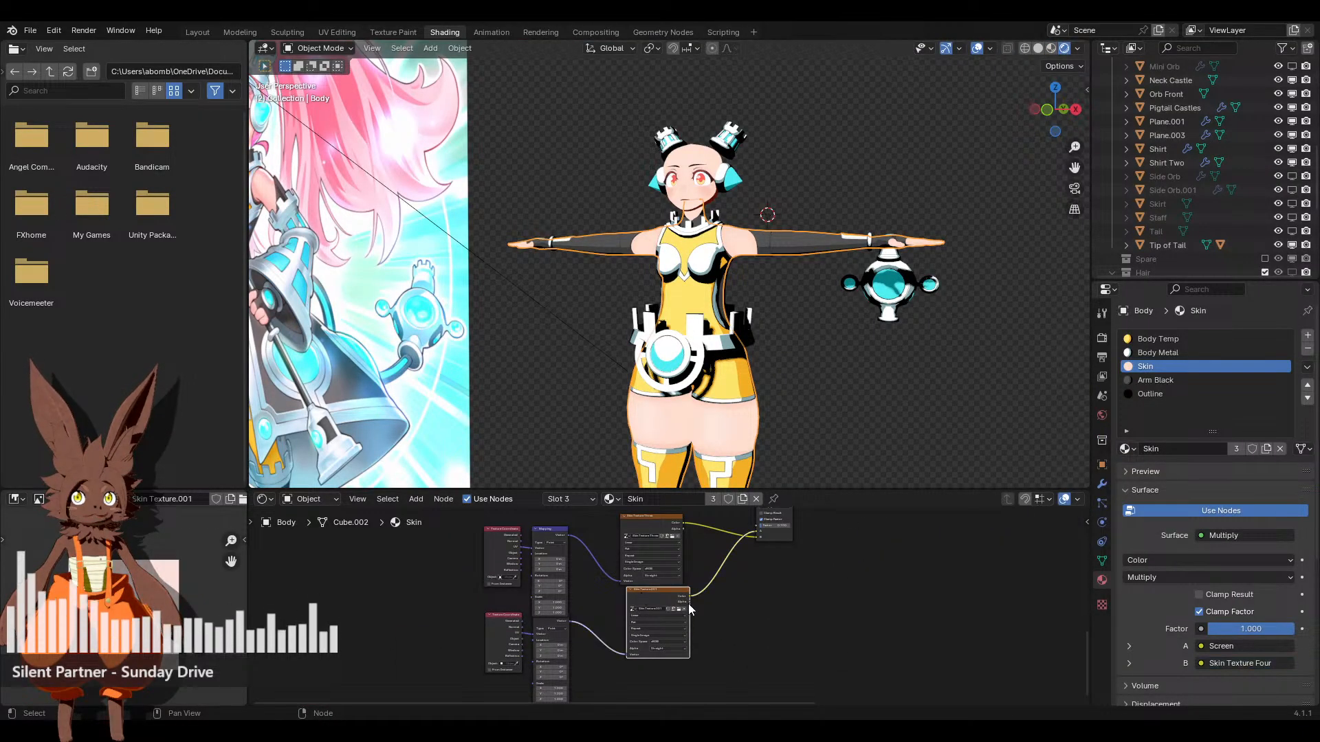
{"action": "left_click", "coordinate": [405, 33]}
{"action": "scroll", "coordinate": [828, 412], "scroll_direction": "up", "scroll_amount": 4}
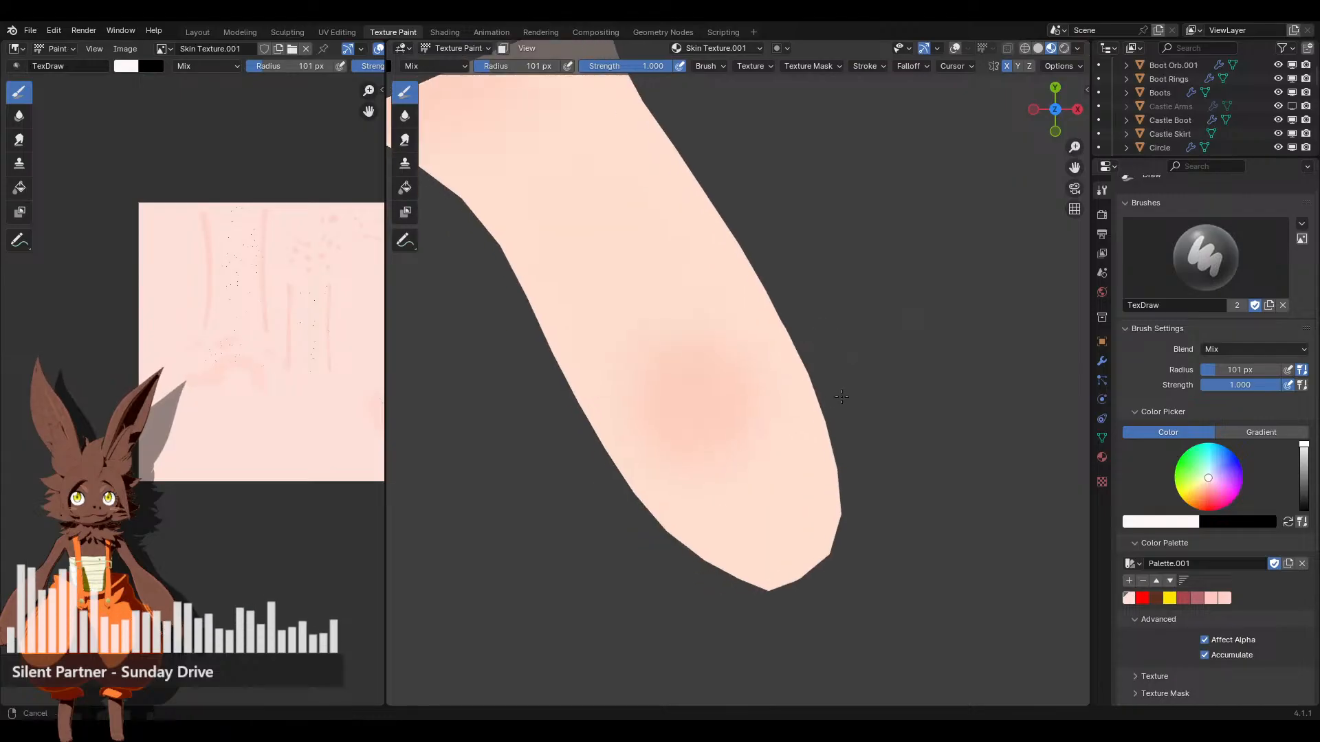
Try a pale patch on the thumb tip with the brush colour's saturation at 0.104, and undo it
{"action": "left_click", "coordinate": [1159, 525]}
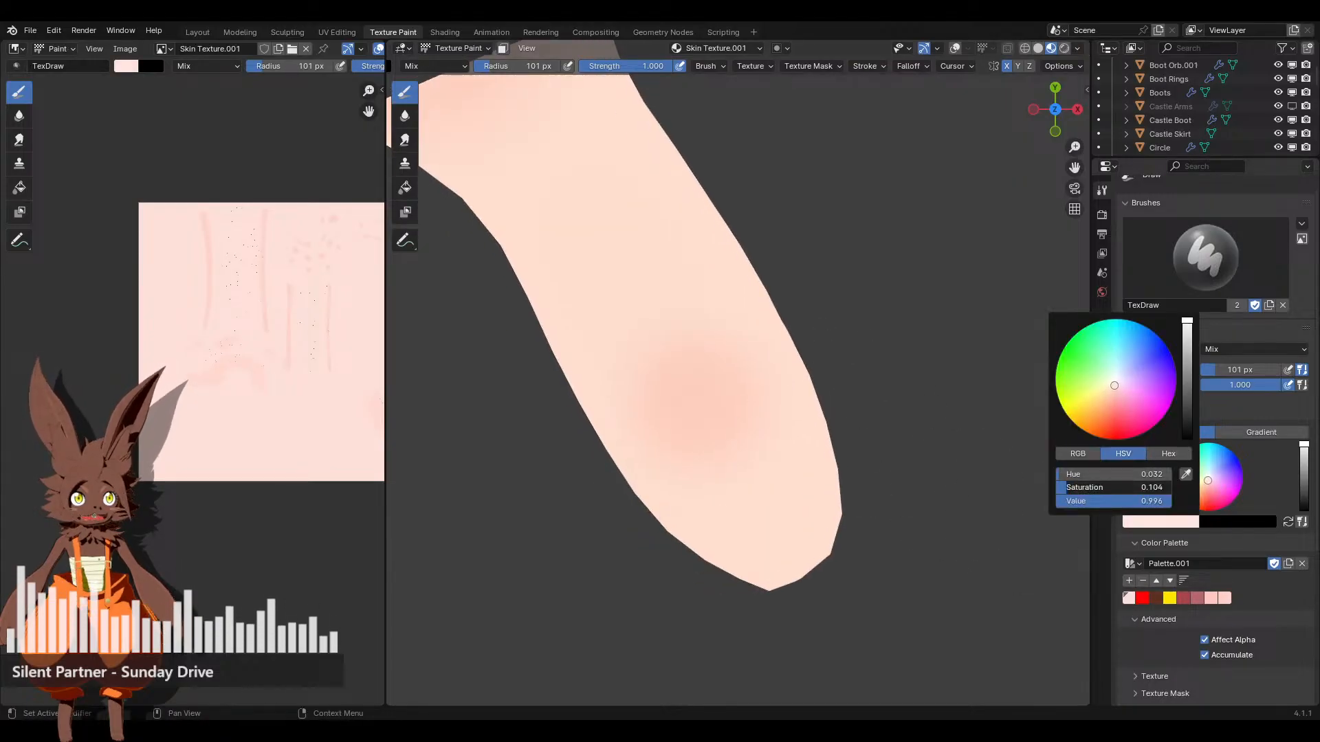
{"action": "left_click_drag", "start_coordinate": [722, 426], "coordinate": [742, 472]}
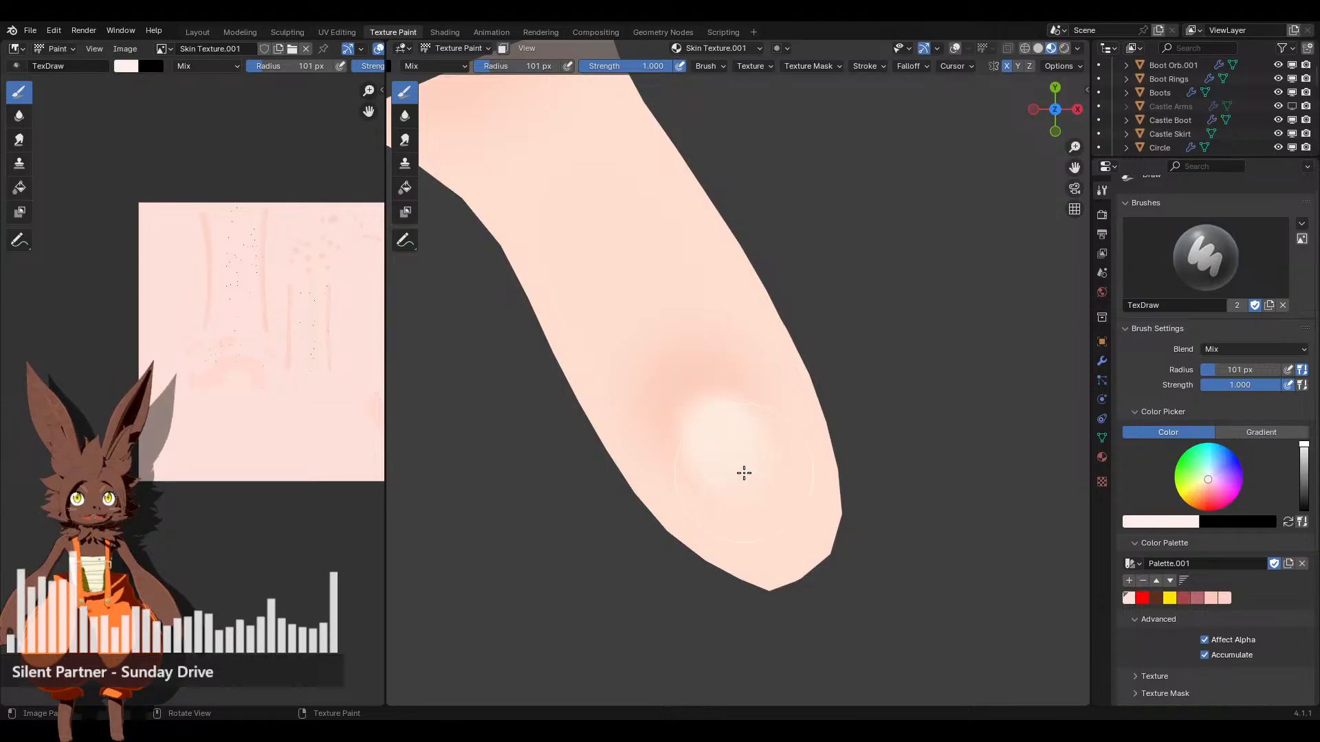
{"action": "key", "text": "ctrl+z"}
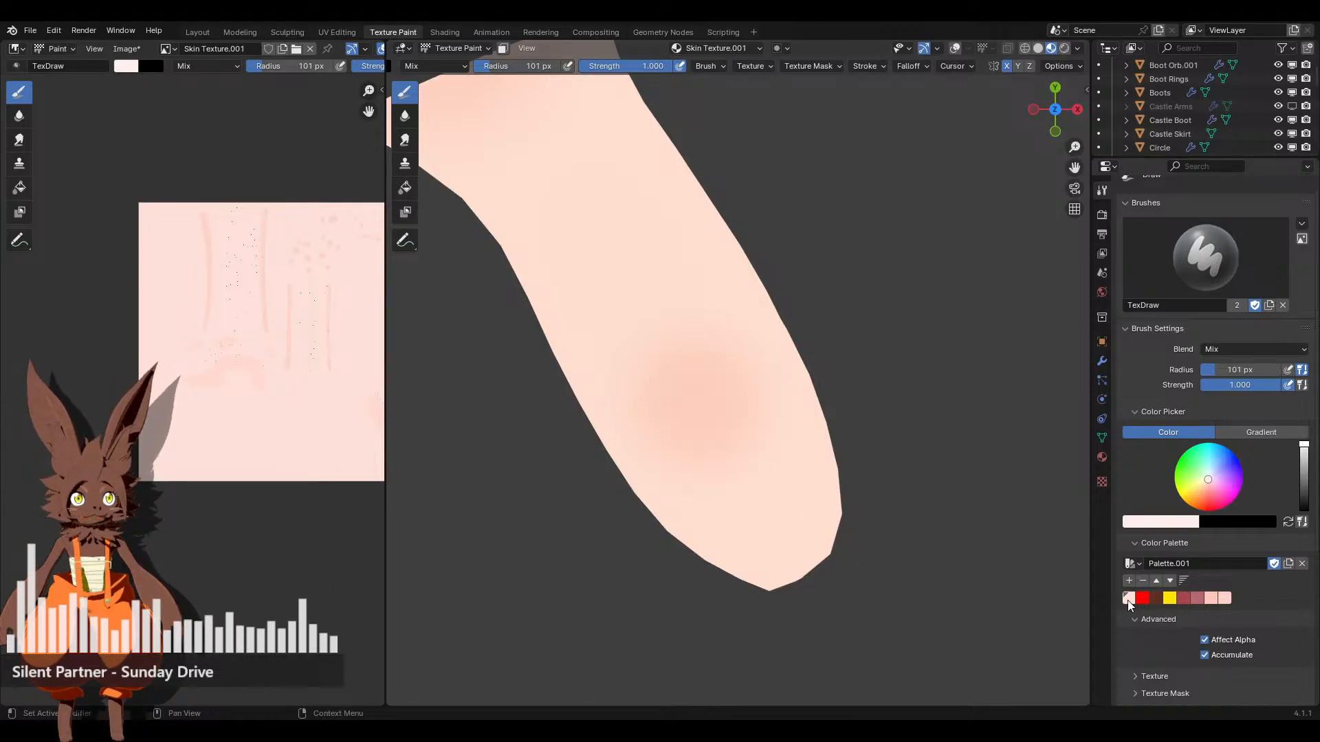
Set the brush to the palette's light skin colour with saturation lowered to about 0.116, and undo a test dab on the thumb tip
{"action": "left_click", "coordinate": [1128, 599]}
{"action": "left_click", "coordinate": [1158, 522]}
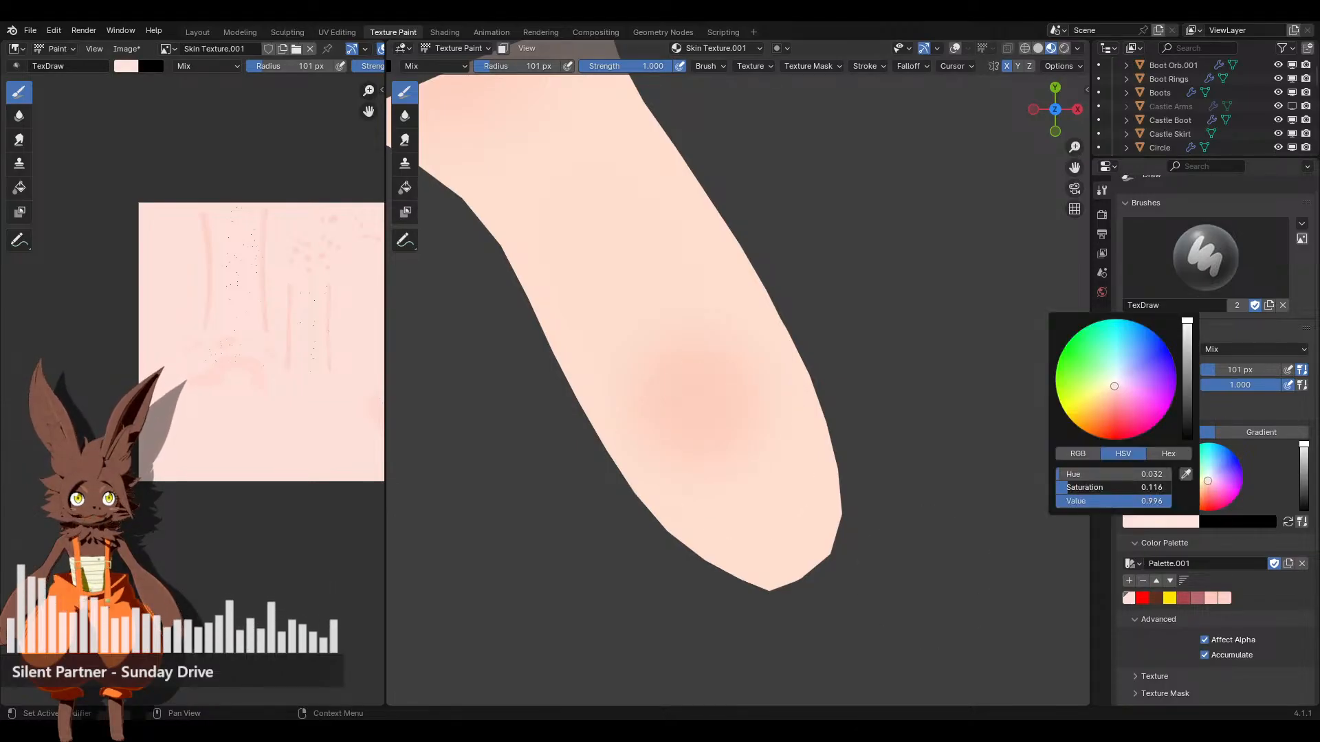
{"action": "left_click", "coordinate": [1170, 522]}
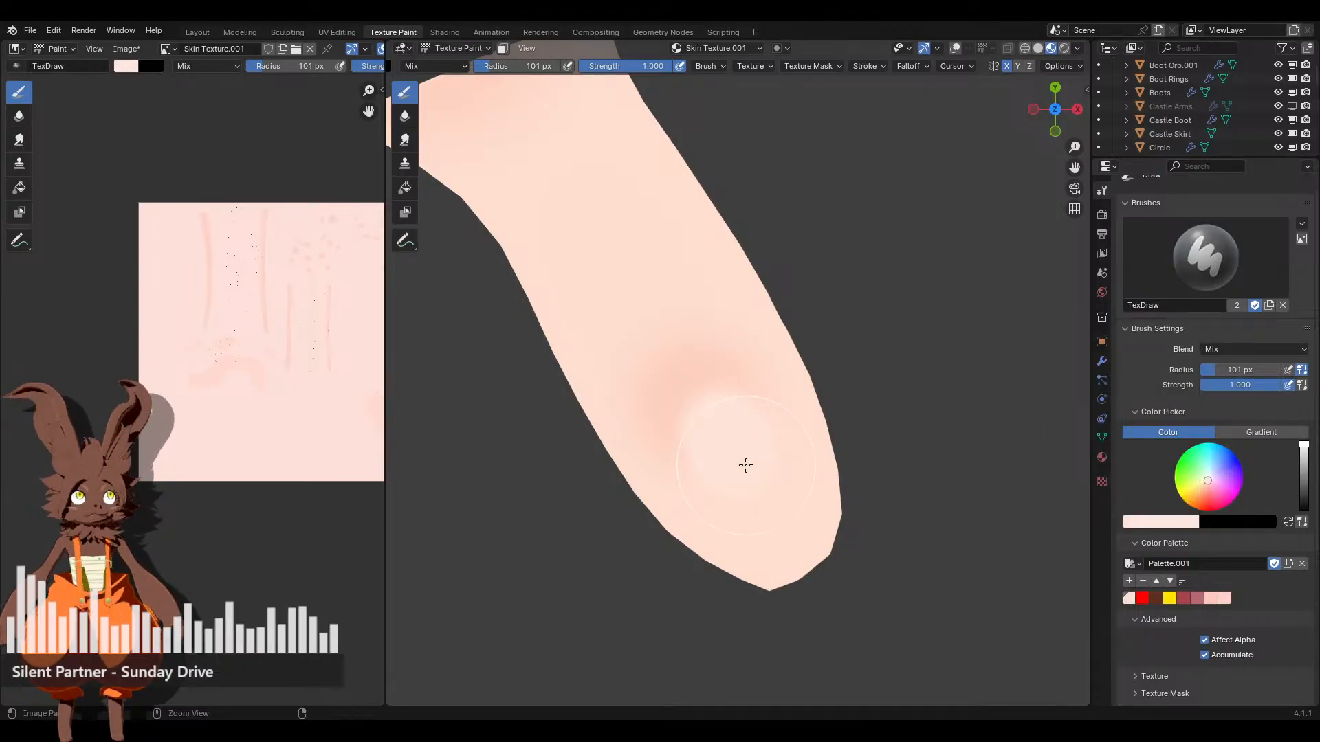
{"action": "key", "text": "ctrl+z"}
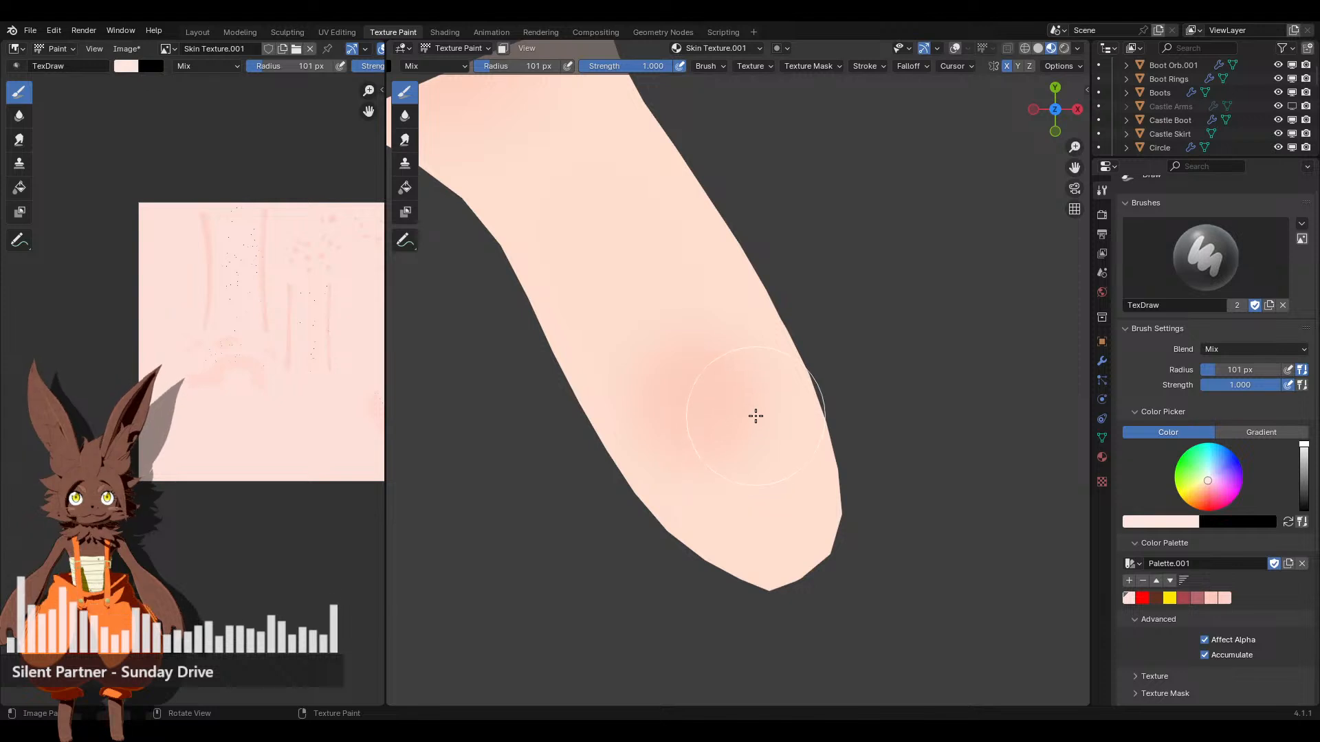
Try painting a pale thumbnail with the 101 px brush, check it from several angles, and undo it
{"action": "left_click_drag", "start_coordinate": [751, 407], "coordinate": [688, 450]}
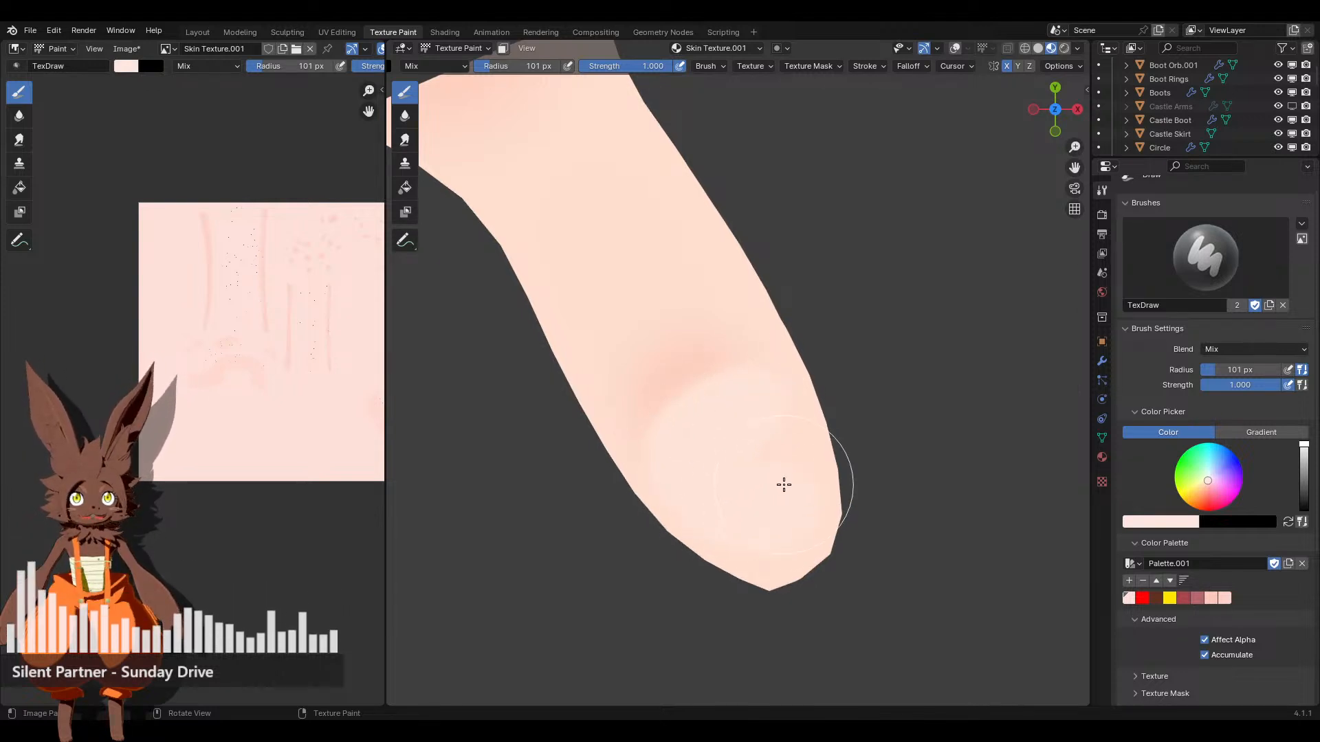
{"action": "scroll", "coordinate": [771, 468], "scroll_direction": "down", "scroll_amount": 6}
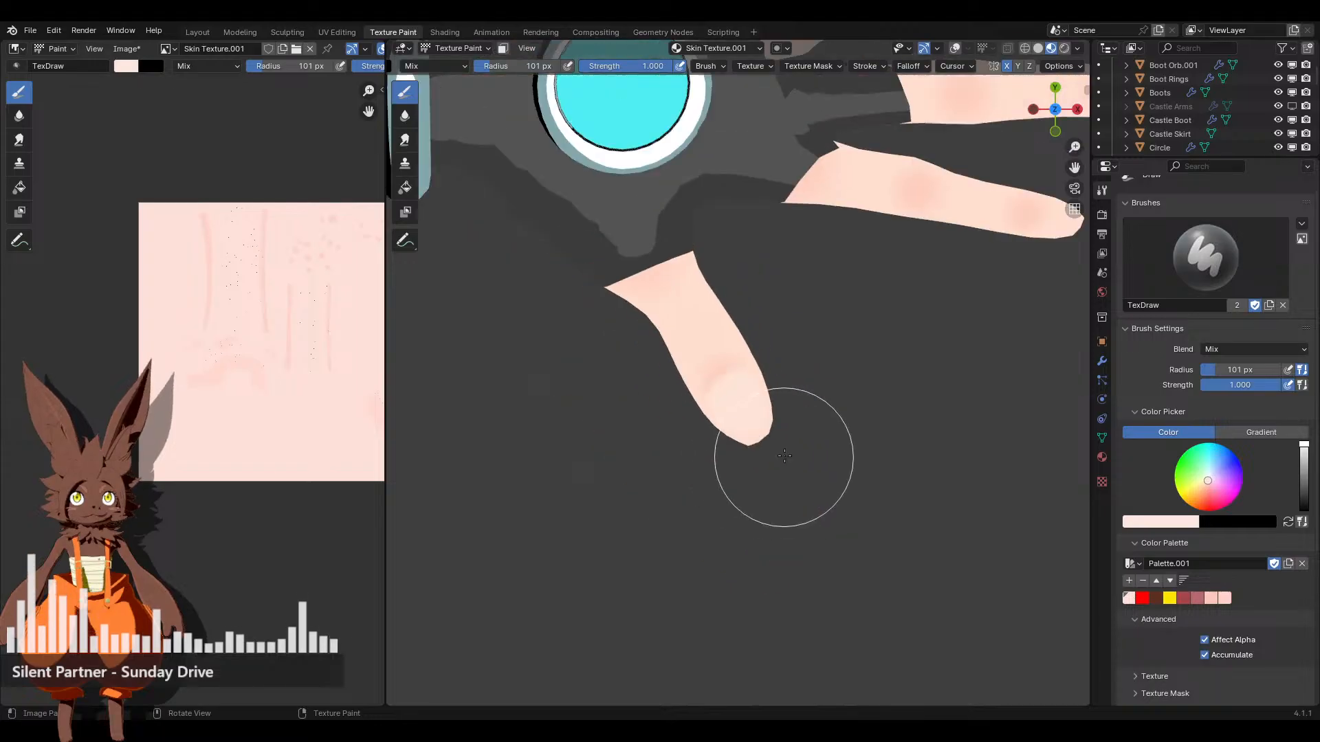
{"action": "middle_click_drag", "start_coordinate": [784, 456], "coordinate": [816, 389]}
{"action": "scroll", "coordinate": [816, 471], "scroll_direction": "up", "scroll_amount": 4}
{"action": "middle_click_drag", "start_coordinate": [788, 513], "coordinate": [839, 347], "text": "shift"}
{"action": "middle_click_drag", "start_coordinate": [769, 480], "coordinate": [804, 377]}
{"action": "middle_click_drag", "start_coordinate": [883, 265], "coordinate": [846, 349]}
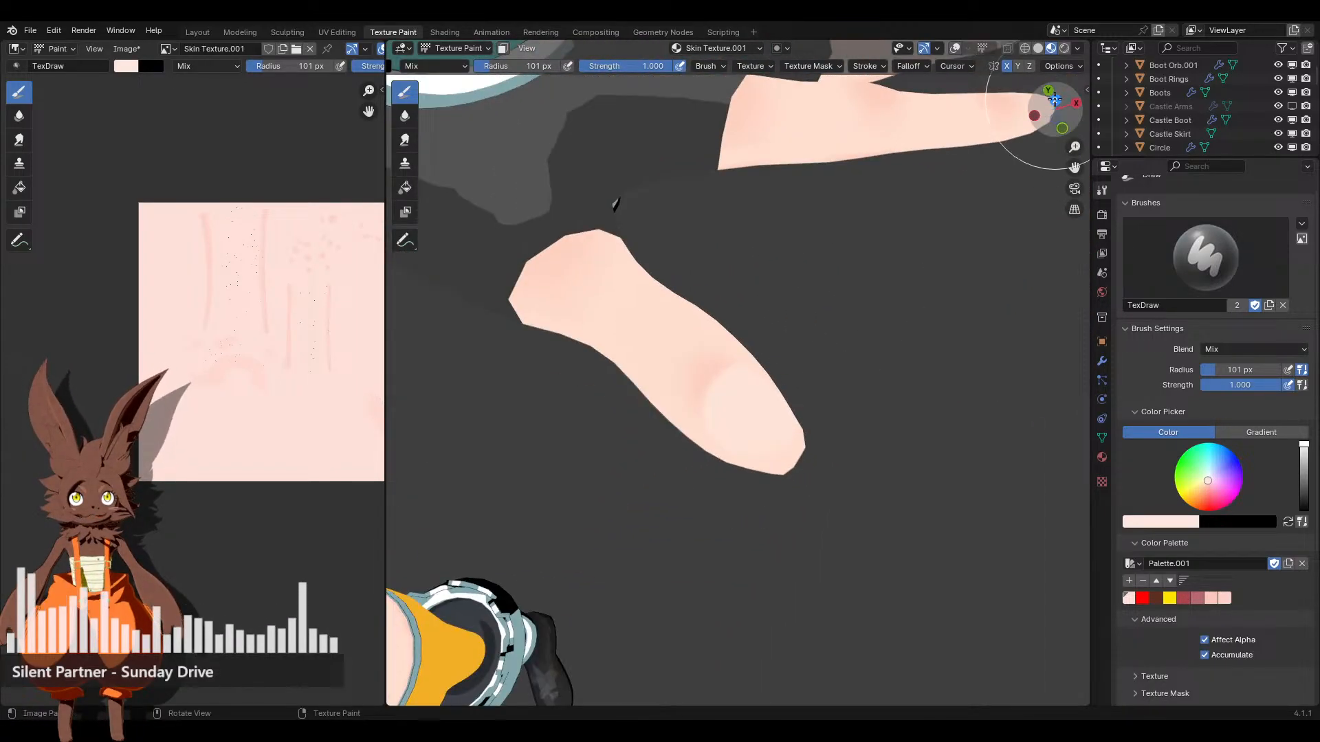
{"action": "left_click", "coordinate": [1053, 102]}
{"action": "mouse_move", "coordinate": [914, 263]}
{"action": "middle_mouse_down", "text": "ctrl"}
{"action": "mouse_move", "coordinate": [865, 357]}
{"action": "mouse_move", "coordinate": [840, 352]}
{"action": "middle_mouse_up", "text": "ctrl"}
{"action": "key", "text": "ctrl+z"}
Set the brush radius to 27 px and paint a pale rounded nail outline on the thumb tip, filling it inward
{"action": "scroll", "coordinate": [855, 349], "scroll_direction": "down", "scroll_amount": 2}
{"action": "left_click_drag", "start_coordinate": [522, 66], "coordinate": [509, 66]}
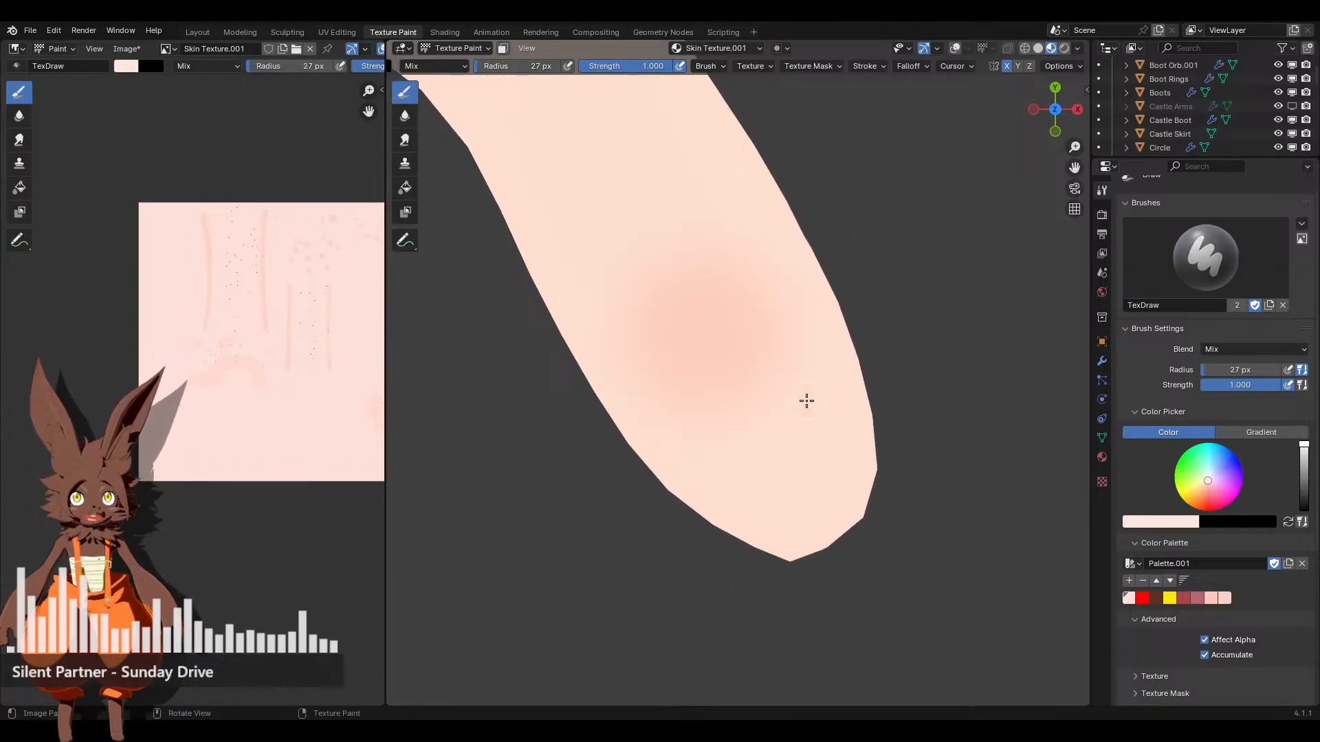
{"action": "mouse_move", "coordinate": [792, 340]}
{"action": "left_mouse_down"}
{"action": "mouse_move", "coordinate": [727, 362]}
{"action": "mouse_move", "coordinate": [696, 394]}
{"action": "left_mouse_up"}
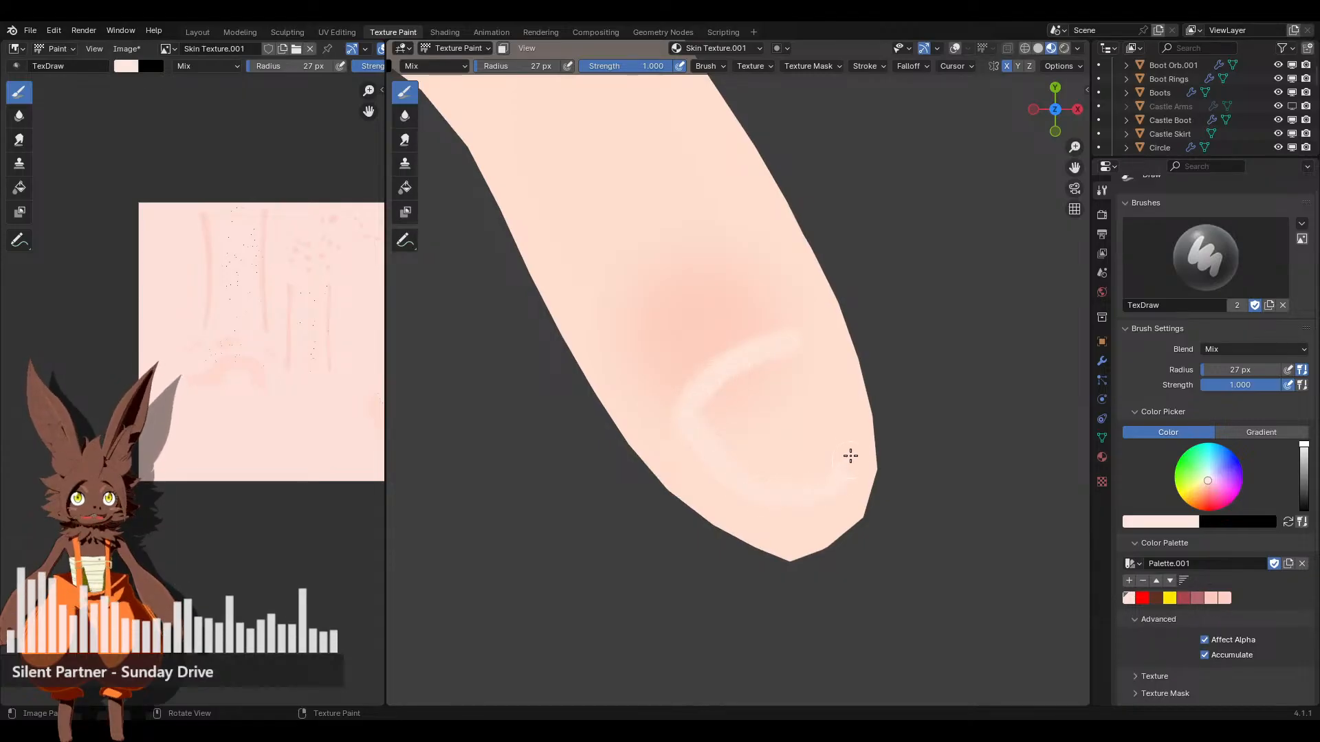
{"action": "left_click_drag", "start_coordinate": [773, 366], "coordinate": [736, 396]}
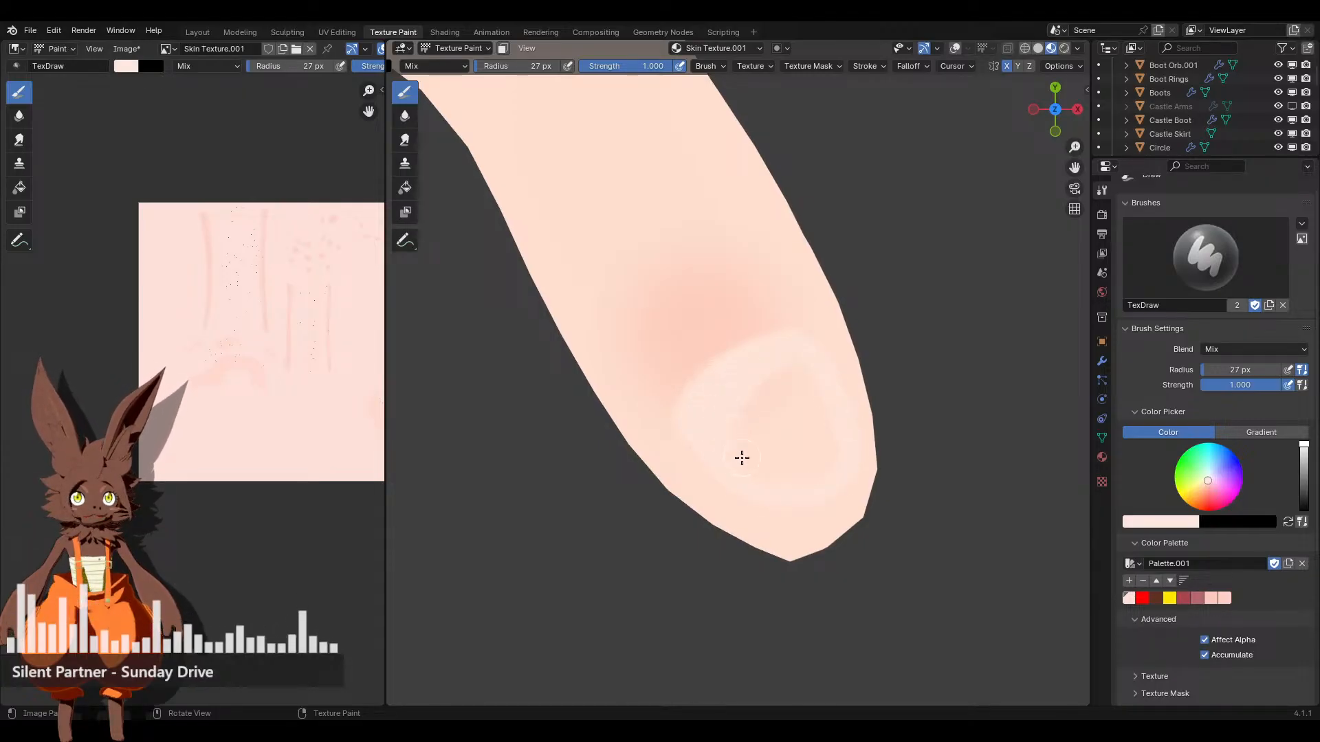
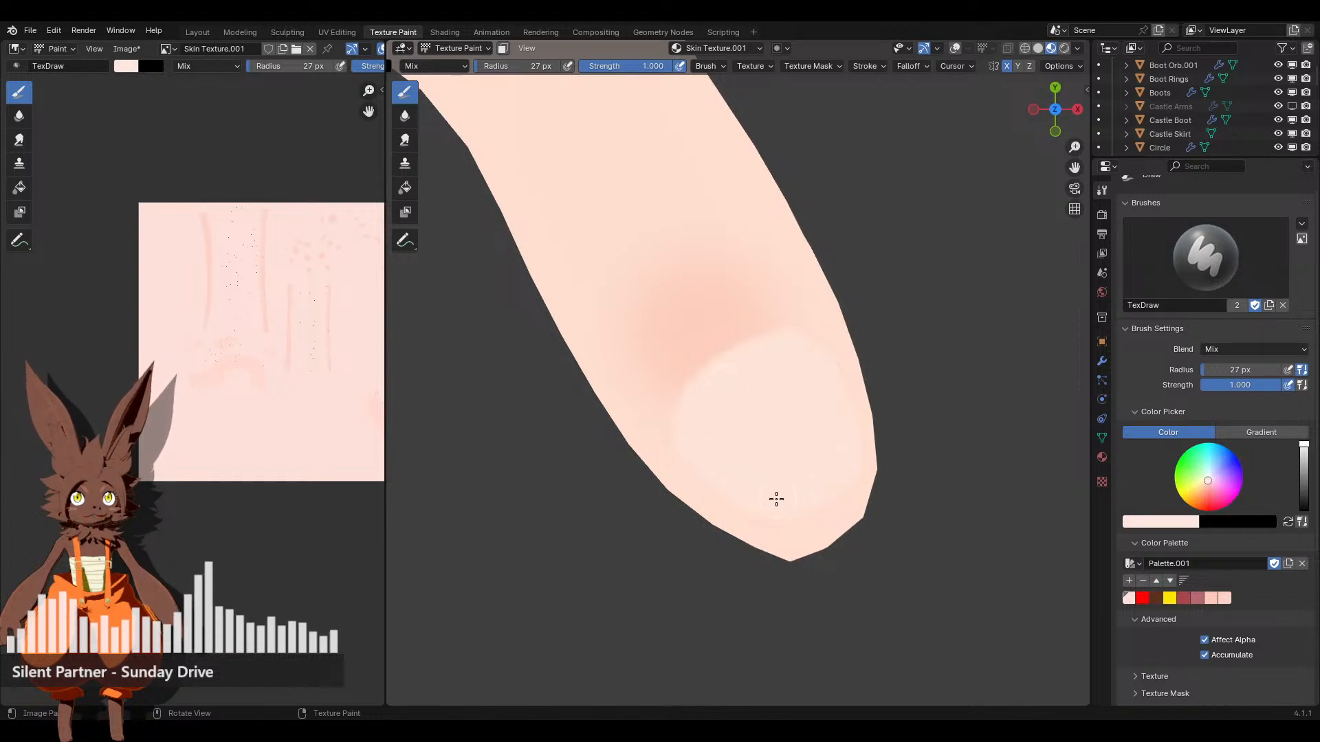
Try painting a pale nail on the index fingertip from the top view with the 27 px brush
{"action": "scroll", "coordinate": [817, 462], "scroll_direction": "down", "scroll_amount": 8}
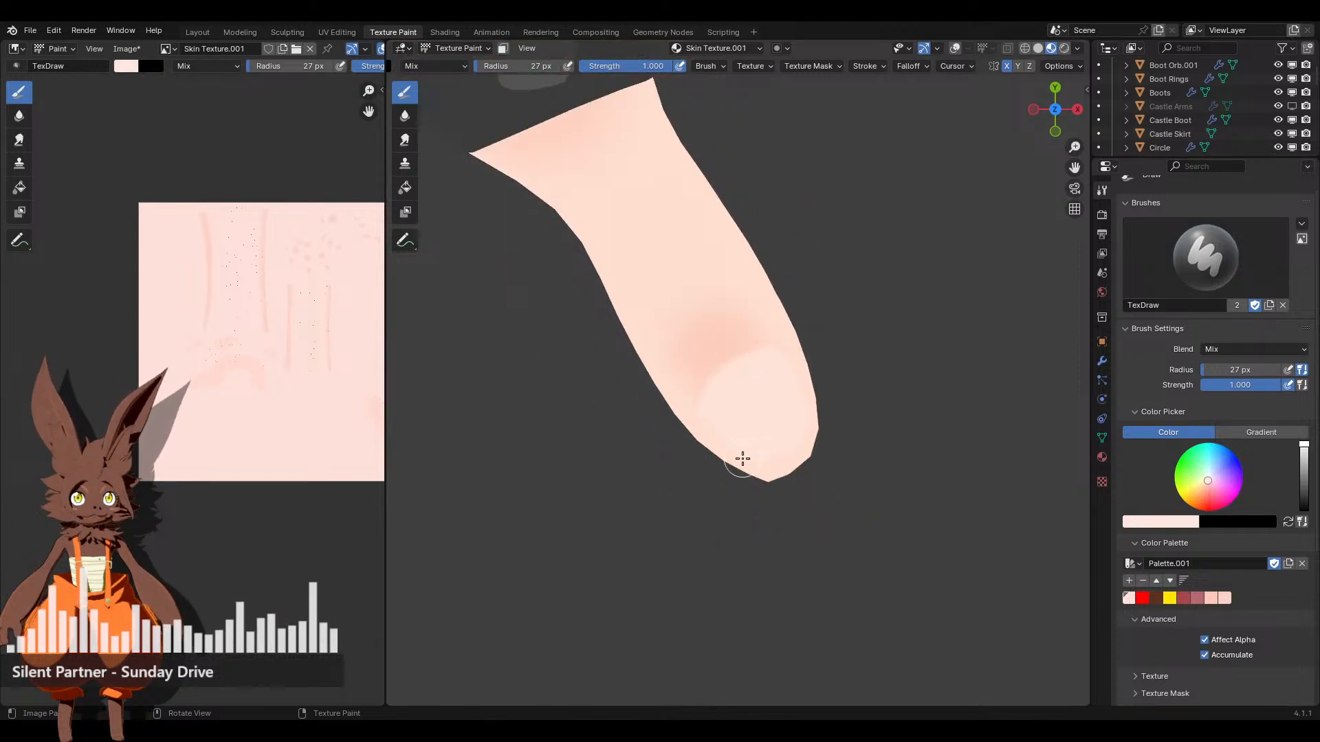
{"action": "middle_click_drag", "start_coordinate": [745, 408], "coordinate": [825, 298]}
{"action": "scroll", "coordinate": [813, 376], "scroll_direction": "up", "scroll_amount": 5}
{"action": "middle_click_drag", "start_coordinate": [788, 424], "coordinate": [715, 481]}
{"action": "left_click", "coordinate": [1053, 105]}
{"action": "middle_click_drag", "start_coordinate": [925, 348], "coordinate": [783, 341], "text": "shift"}
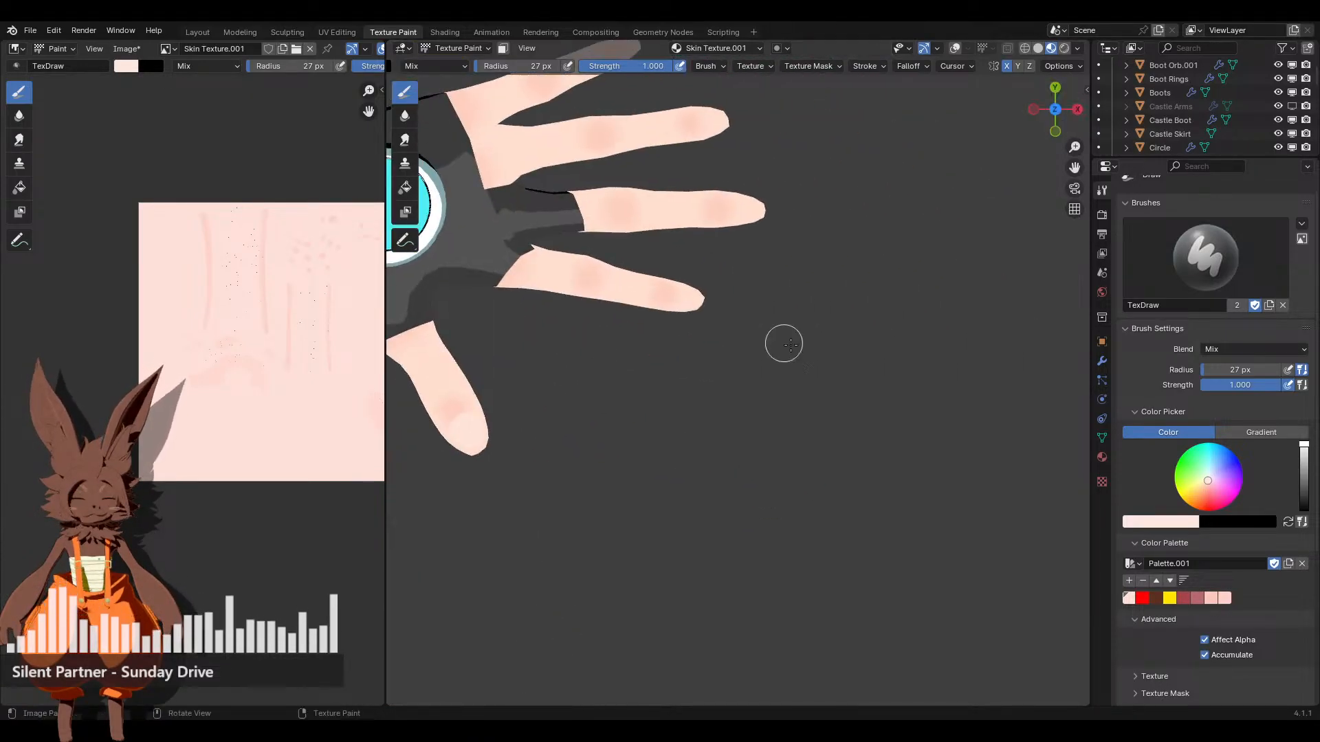
{"action": "scroll", "coordinate": [784, 342], "scroll_direction": "up", "scroll_amount": 7}
{"action": "middle_click_drag", "start_coordinate": [539, 198], "coordinate": [777, 386], "text": "shift"}
{"action": "scroll", "coordinate": [782, 382], "scroll_direction": "up", "scroll_amount": 3}
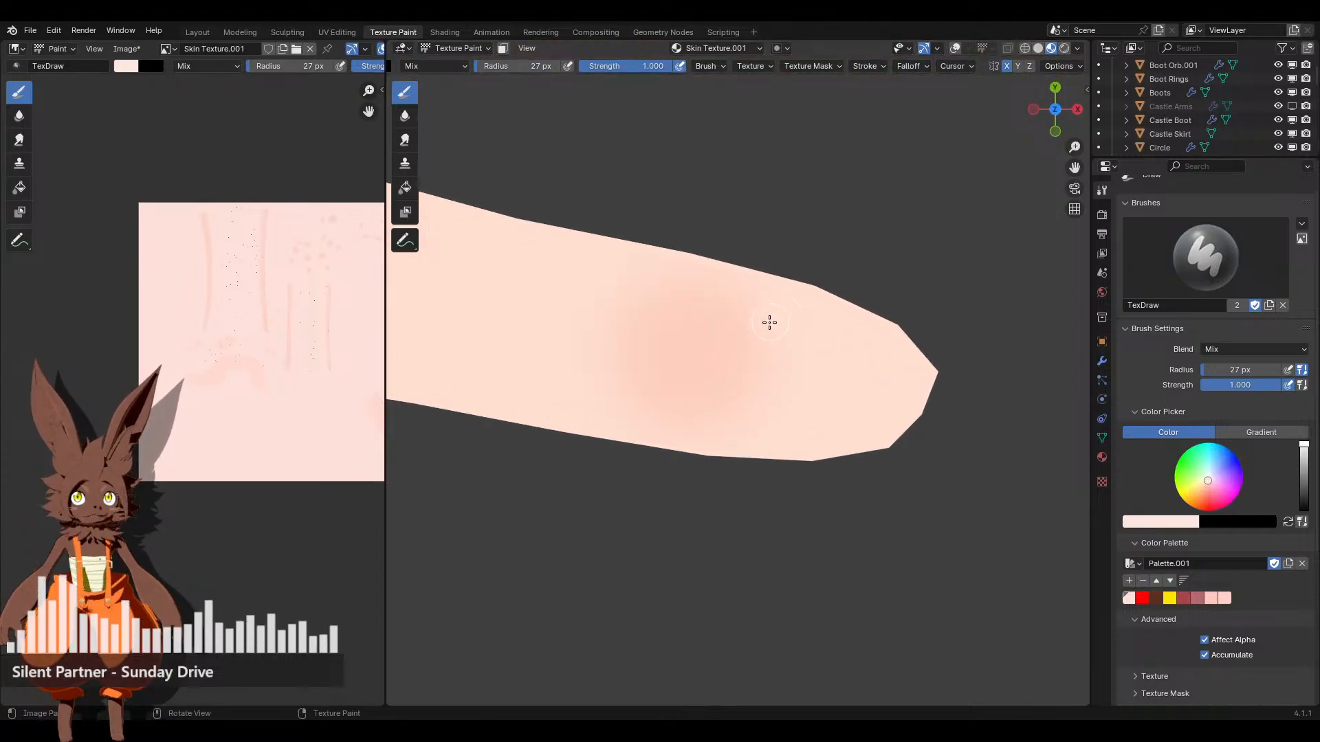
{"action": "left_click_drag", "start_coordinate": [748, 384], "coordinate": [752, 413]}
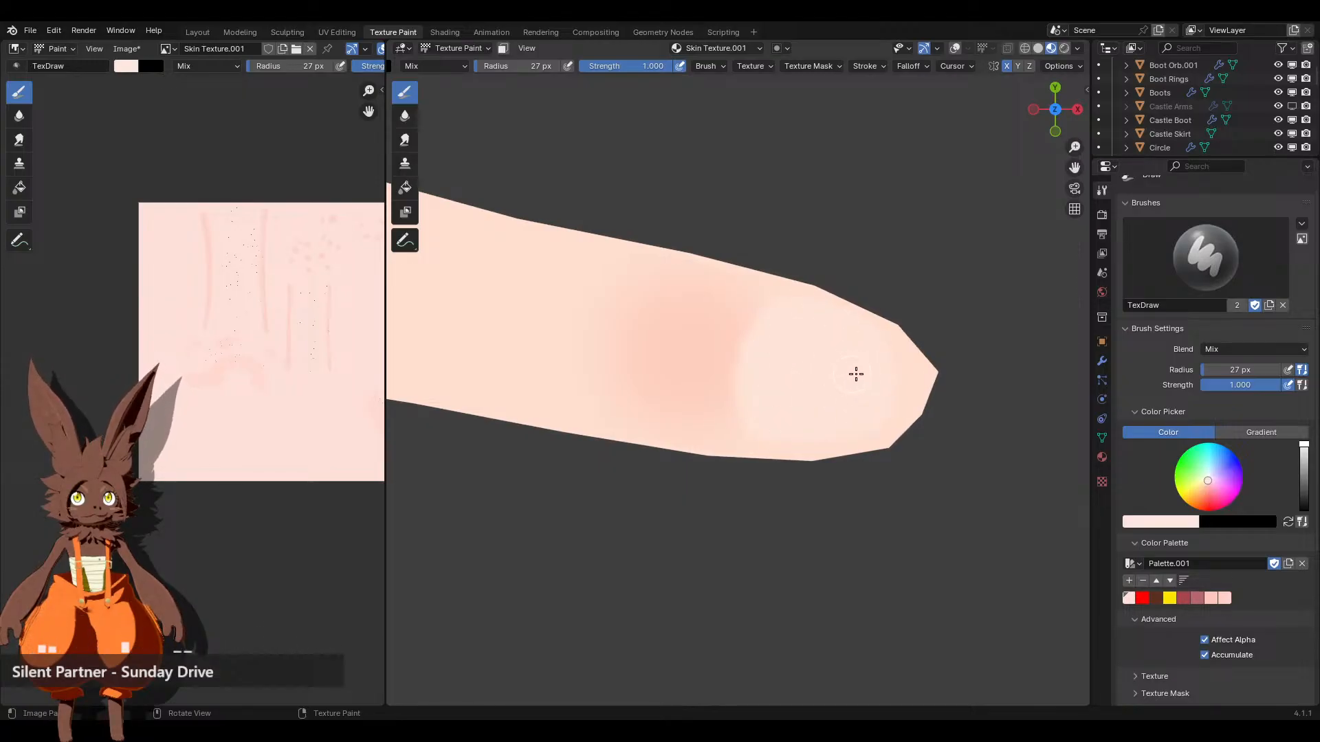
Examine the index fingernail's shape from several angles, return to the top view, and undo the painted nail
{"action": "scroll", "coordinate": [916, 398], "scroll_direction": "down", "scroll_amount": 7}
{"action": "middle_click_drag", "start_coordinate": [867, 413], "coordinate": [773, 351]}
{"action": "scroll", "coordinate": [804, 412], "scroll_direction": "up", "scroll_amount": 4}
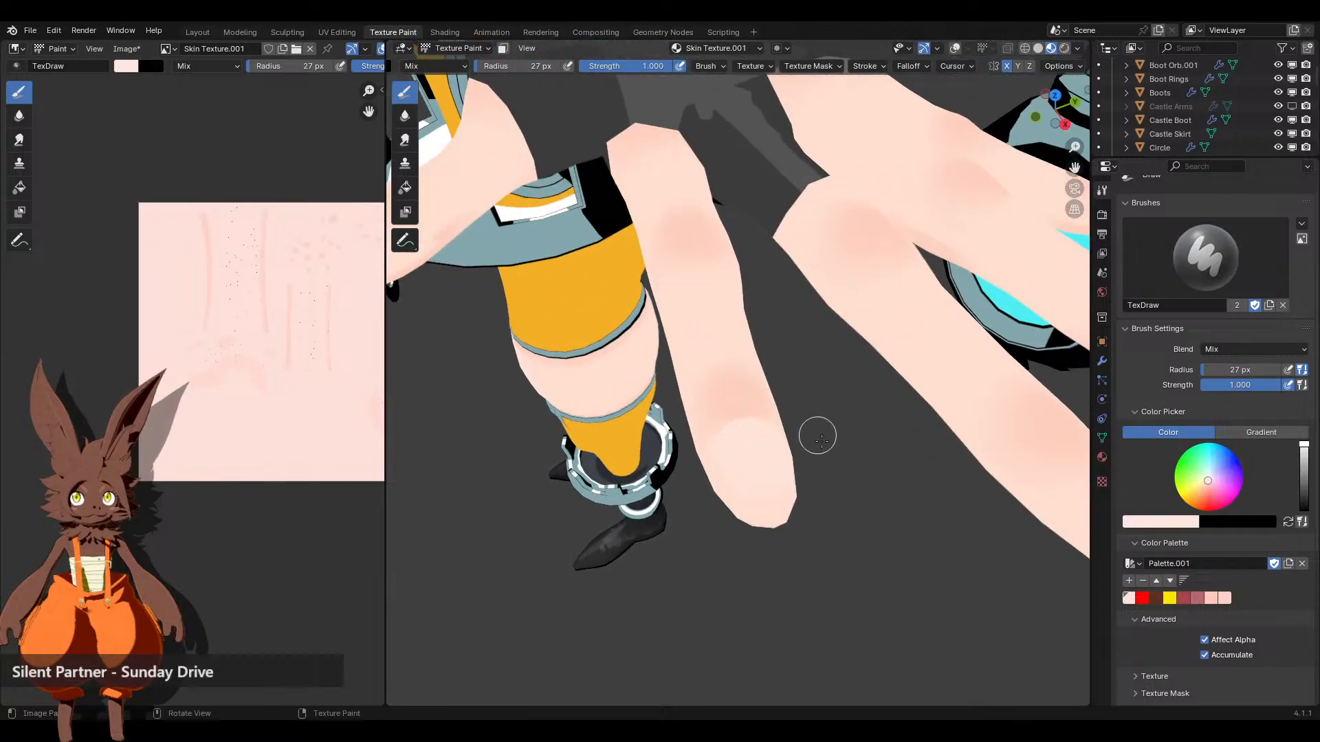
{"action": "middle_click_drag", "start_coordinate": [818, 437], "coordinate": [666, 363]}
{"action": "scroll", "coordinate": [710, 435], "scroll_direction": "up", "scroll_amount": 2}
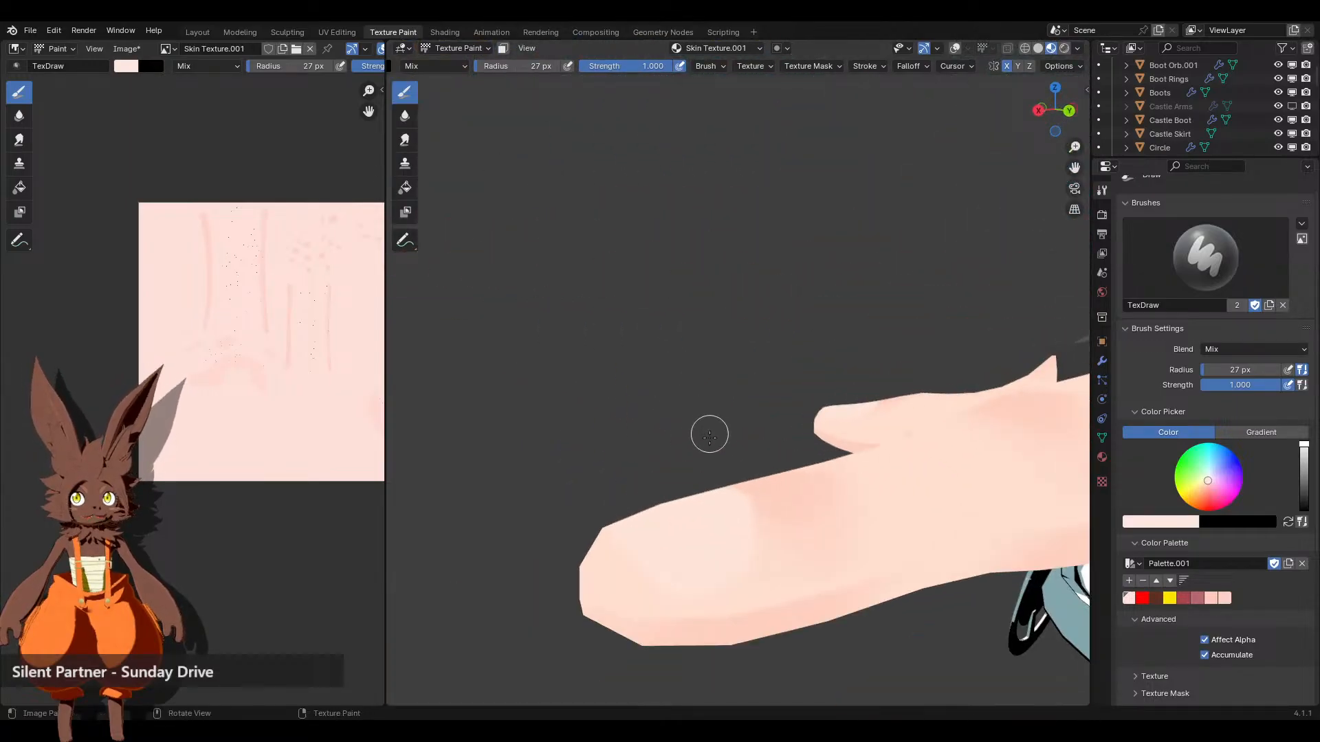
{"action": "middle_click_drag", "start_coordinate": [709, 436], "coordinate": [702, 598]}
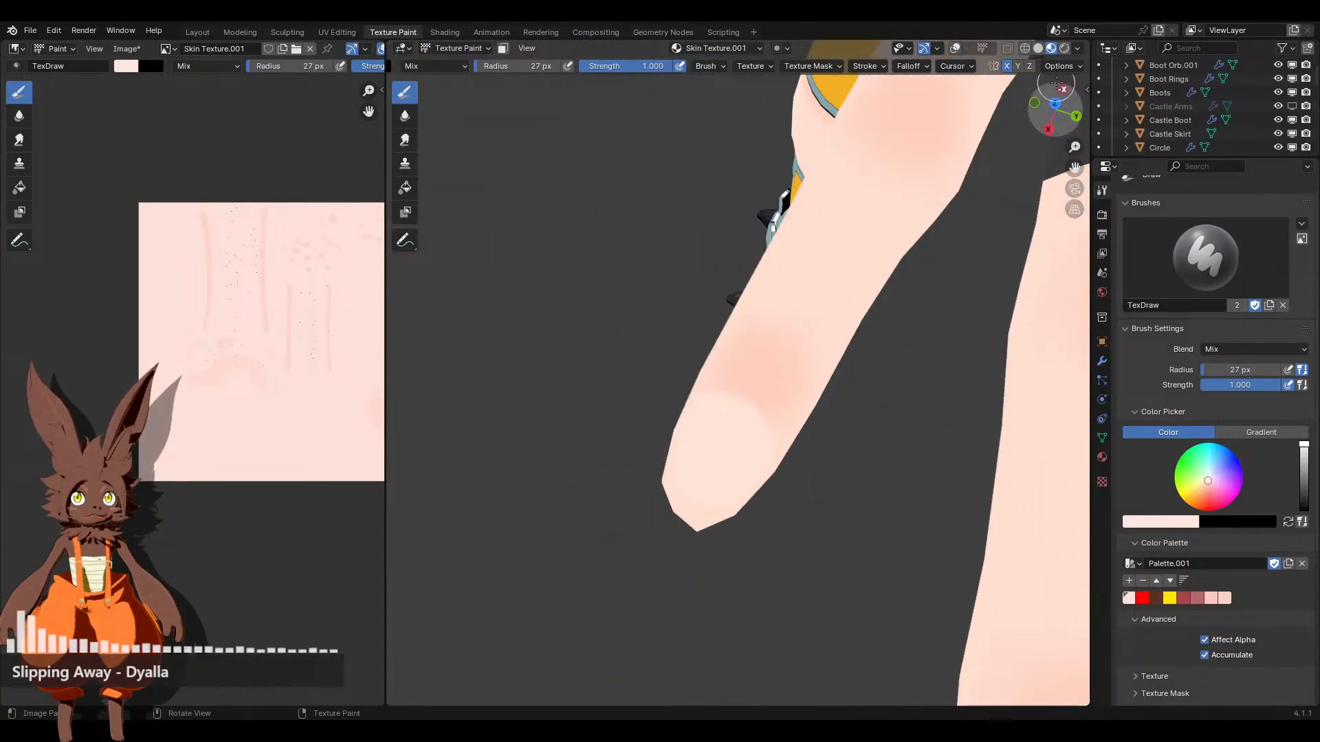
{"action": "left_click", "coordinate": [1054, 103]}
{"action": "key", "text": "ctrl+z"}
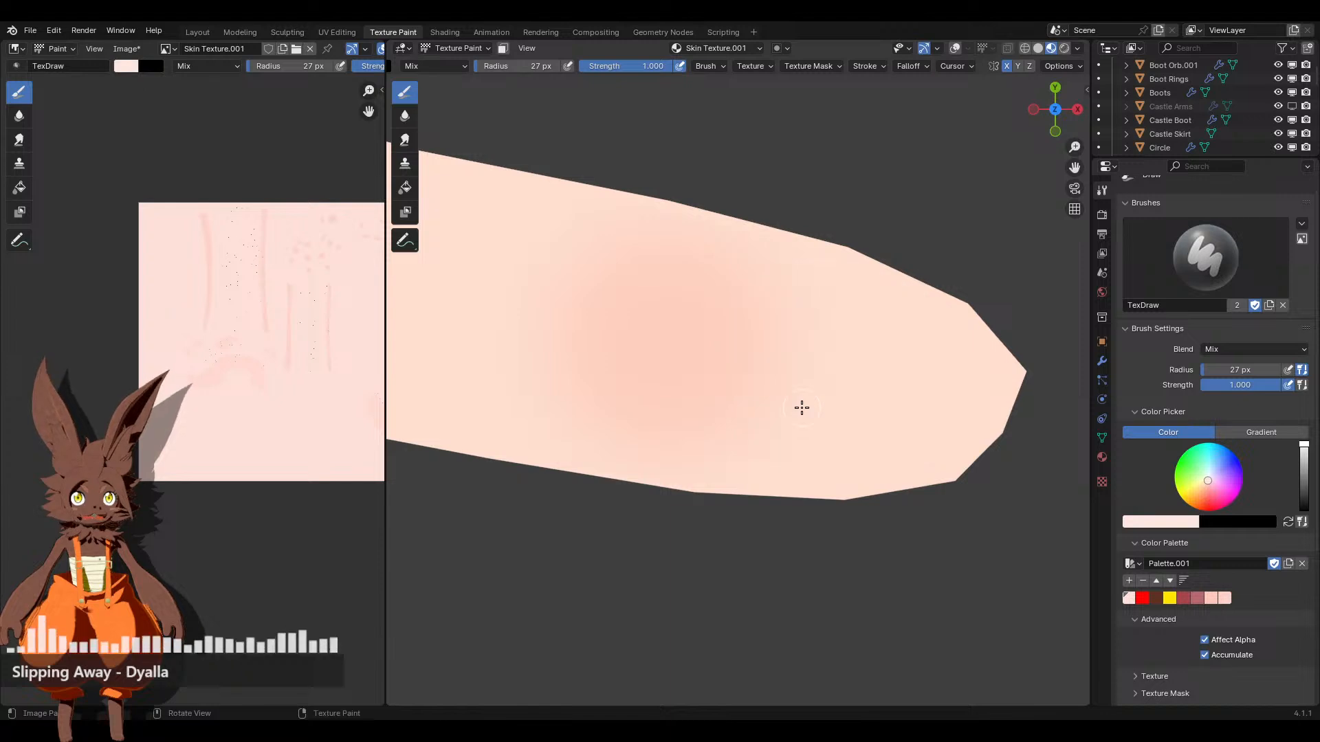
Paint a pale nail on the index fingertip using the wireframe overlay as a guide, then hide the overlays and check it
{"action": "left_click", "coordinate": [955, 48]}
{"action": "scroll", "coordinate": [886, 329], "scroll_direction": "down", "scroll_amount": 1}
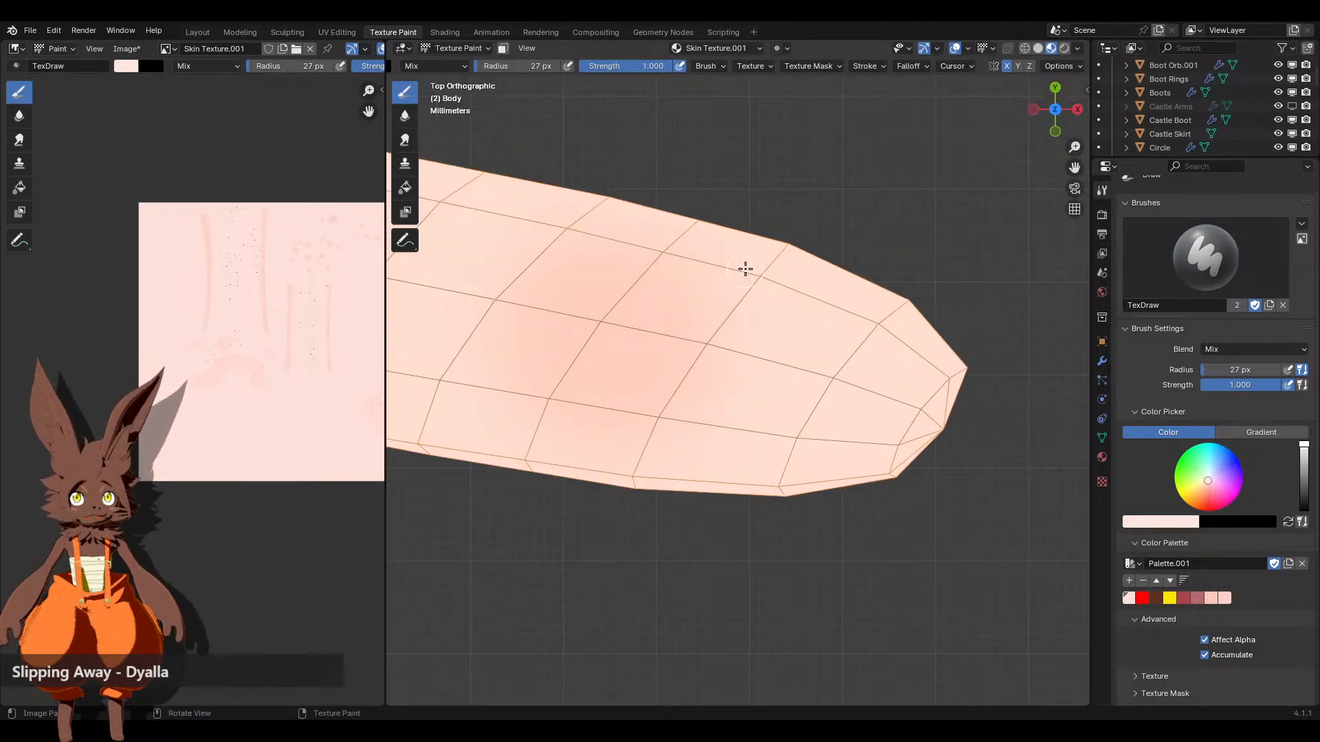
{"action": "mouse_move", "coordinate": [728, 282]}
{"action": "left_mouse_down"}
{"action": "mouse_move", "coordinate": [695, 324]}
{"action": "mouse_move", "coordinate": [670, 442]}
{"action": "left_mouse_up"}
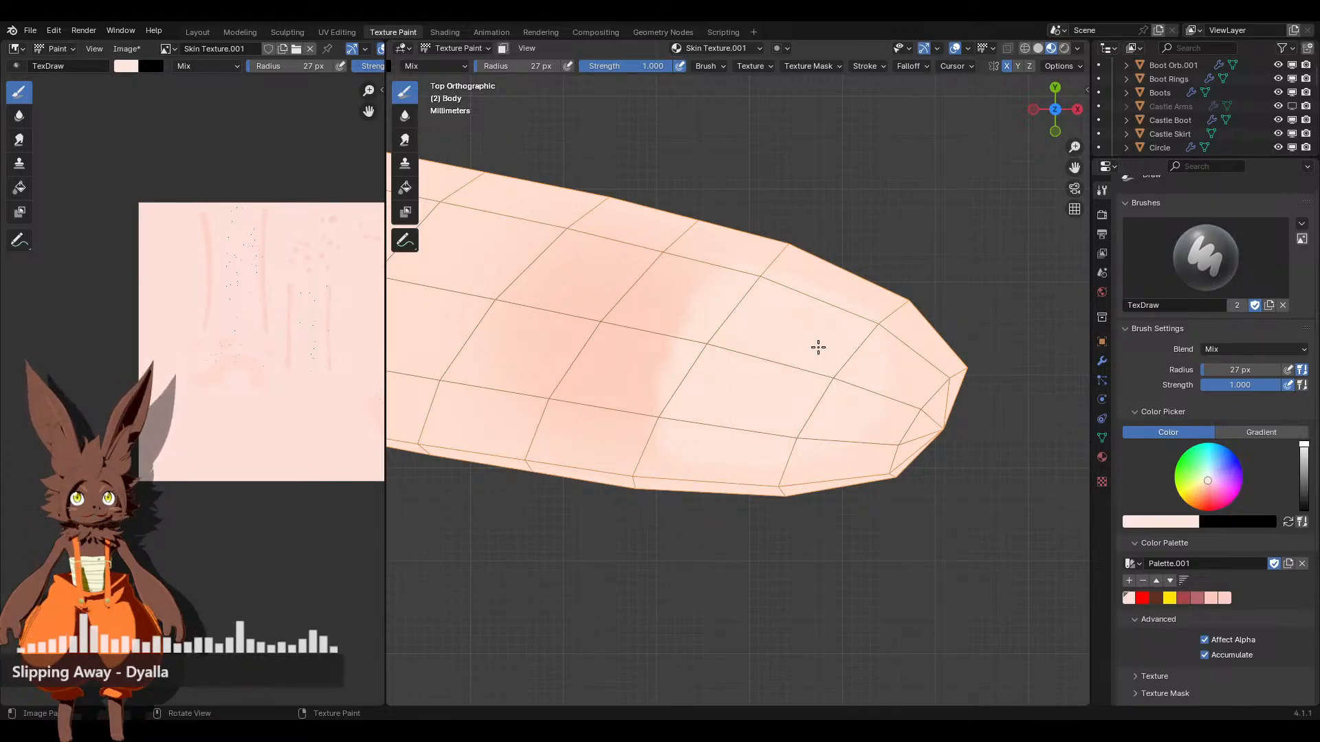
{"action": "left_click", "coordinate": [955, 49]}
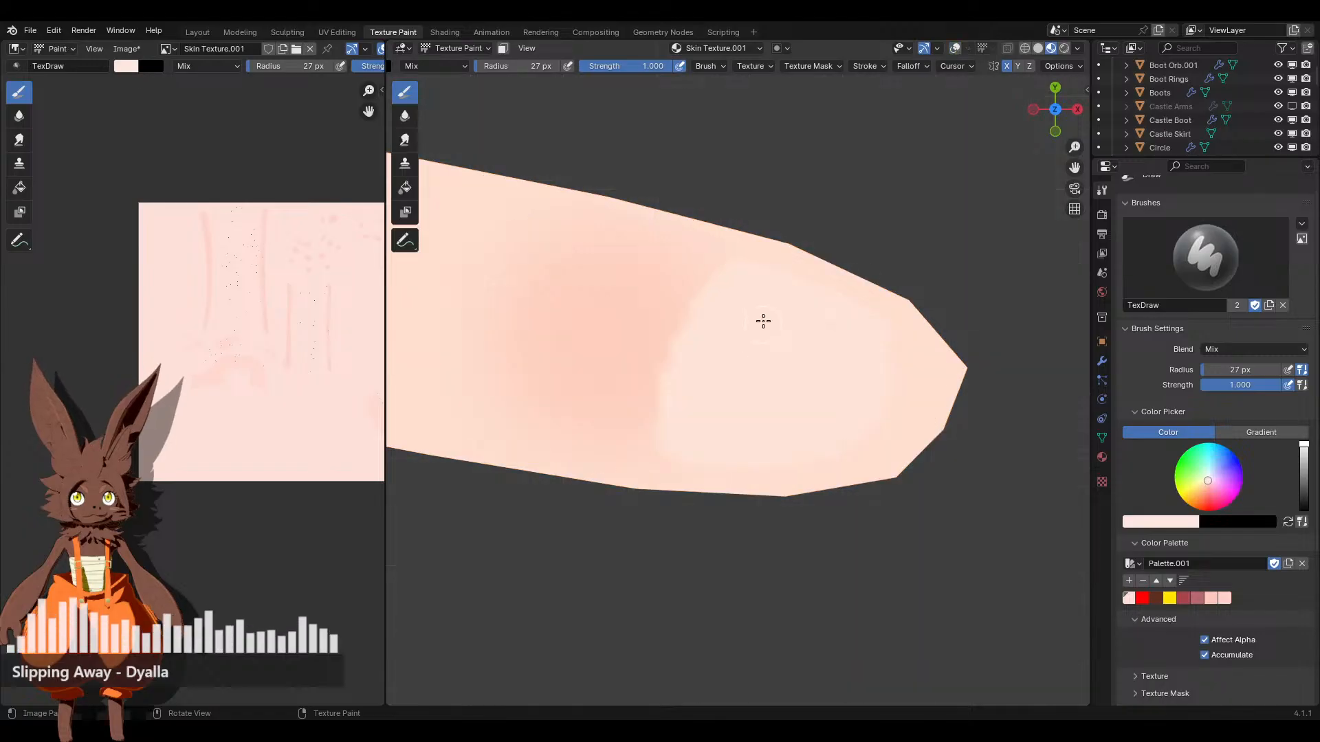
{"action": "scroll", "coordinate": [834, 362], "scroll_direction": "down", "scroll_amount": 6}
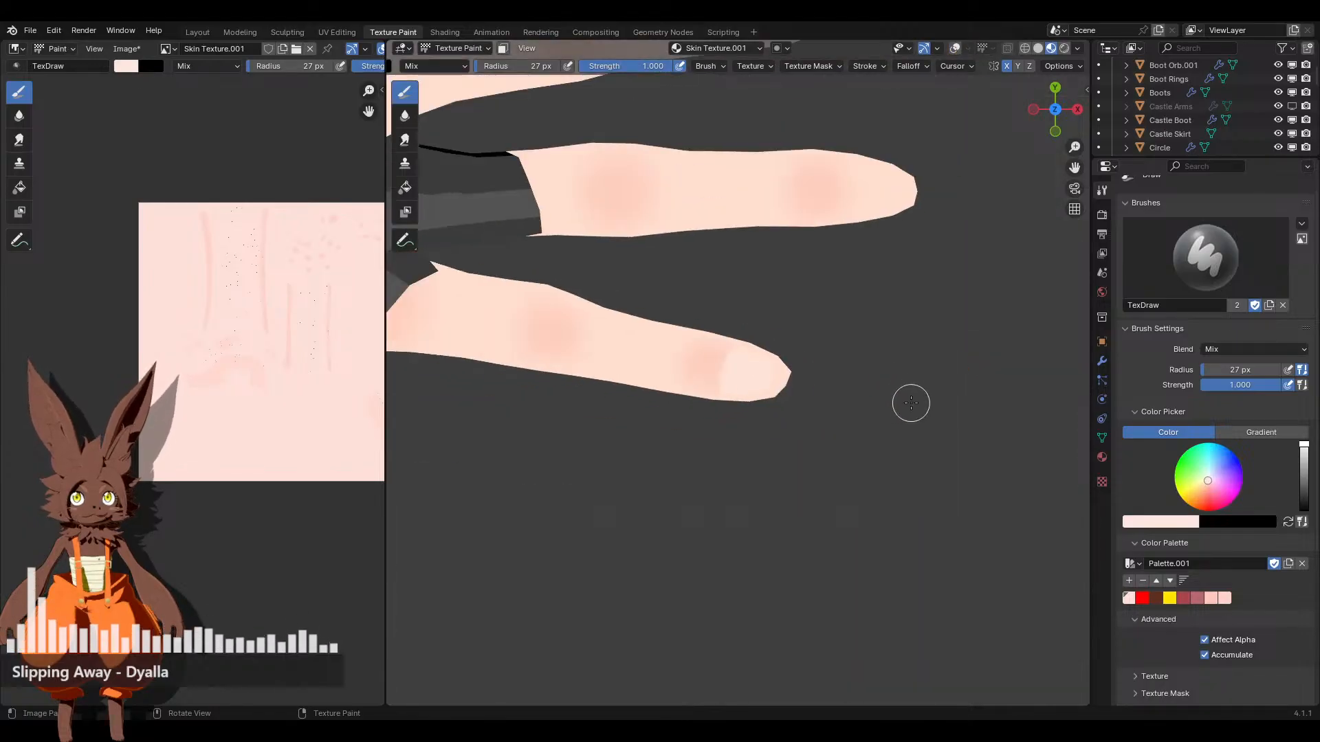
{"action": "middle_click_drag", "start_coordinate": [834, 362], "coordinate": [629, 477]}
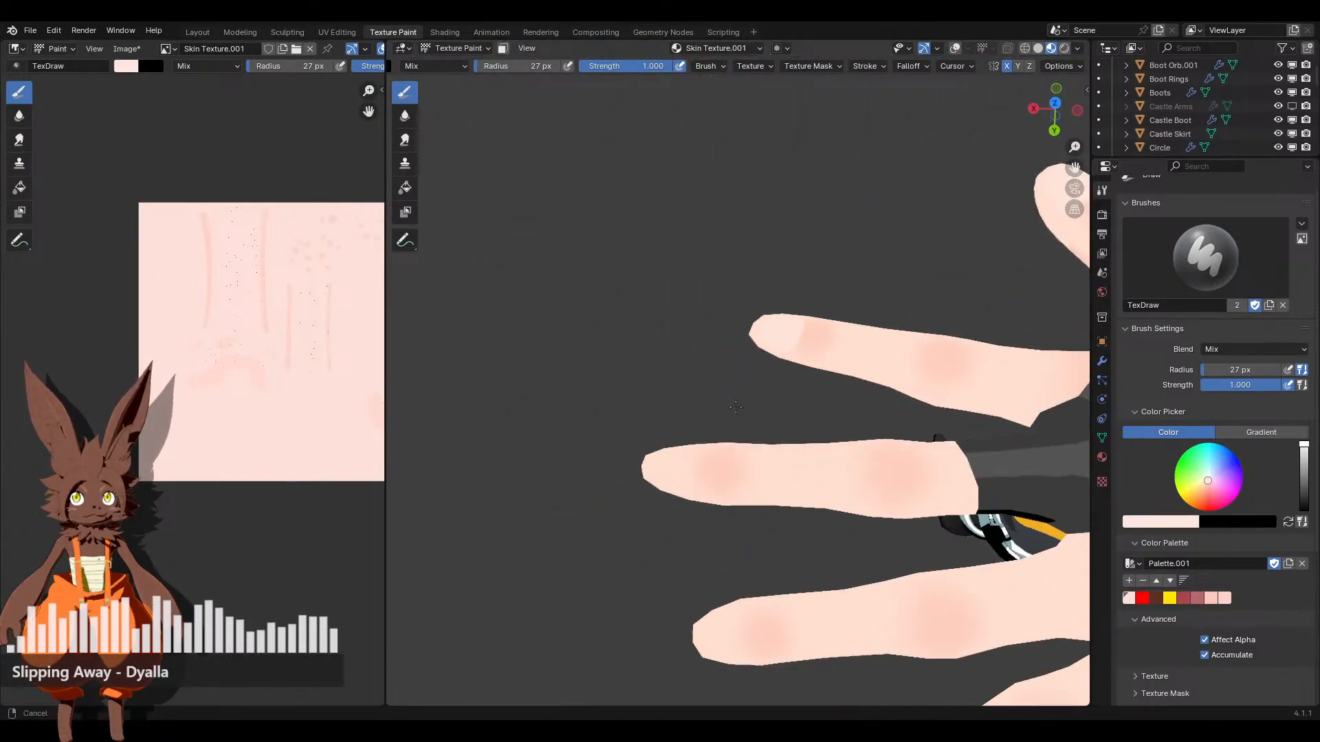
Paint a pale rounded nail on the middle fingertip from the top view and check it at an angle
{"action": "left_click", "coordinate": [1053, 103]}
{"action": "scroll", "coordinate": [837, 369], "scroll_direction": "up", "scroll_amount": 3}
{"action": "scroll", "coordinate": [754, 463], "scroll_direction": "up", "scroll_amount": 4}
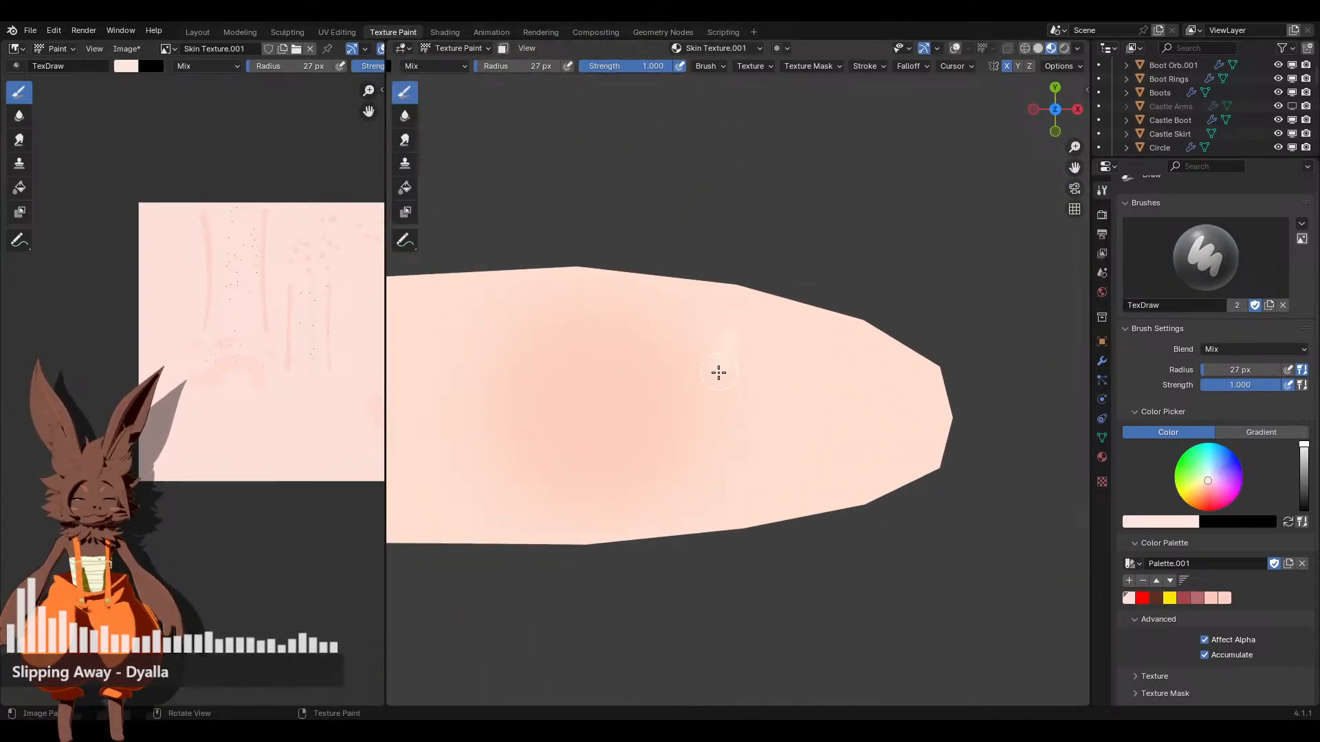
{"action": "mouse_move", "coordinate": [721, 439]}
{"action": "left_mouse_down"}
{"action": "mouse_move", "coordinate": [737, 480]}
{"action": "mouse_move", "coordinate": [831, 465]}
{"action": "left_mouse_up"}
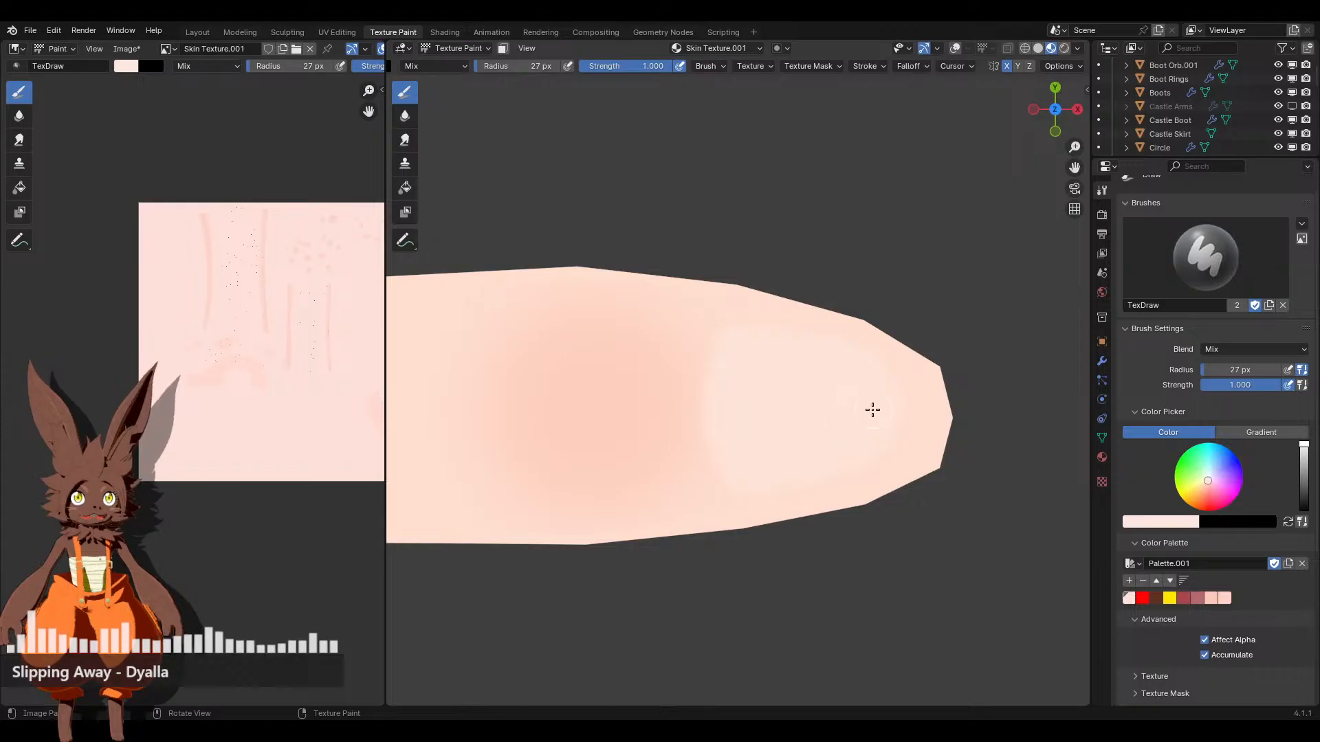
{"action": "scroll", "coordinate": [838, 425], "scroll_direction": "down", "scroll_amount": 5}
{"action": "middle_click_drag", "start_coordinate": [839, 426], "coordinate": [922, 304]}
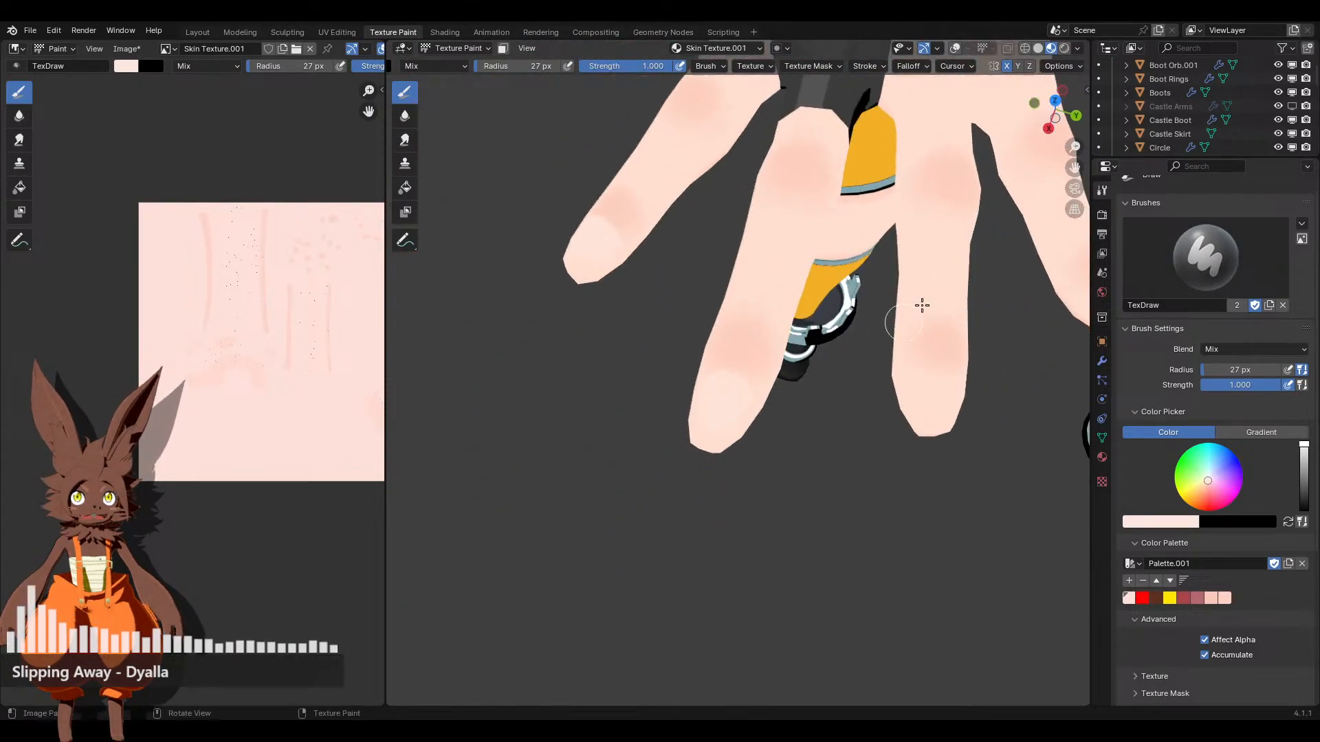
Paint a pale rounded nail on the ring fingertip from the top view
{"action": "left_click", "coordinate": [1056, 101]}
{"action": "middle_click_drag", "start_coordinate": [770, 279], "coordinate": [859, 457], "text": "shift"}
{"action": "scroll", "coordinate": [816, 383], "scroll_direction": "up", "scroll_amount": 5}
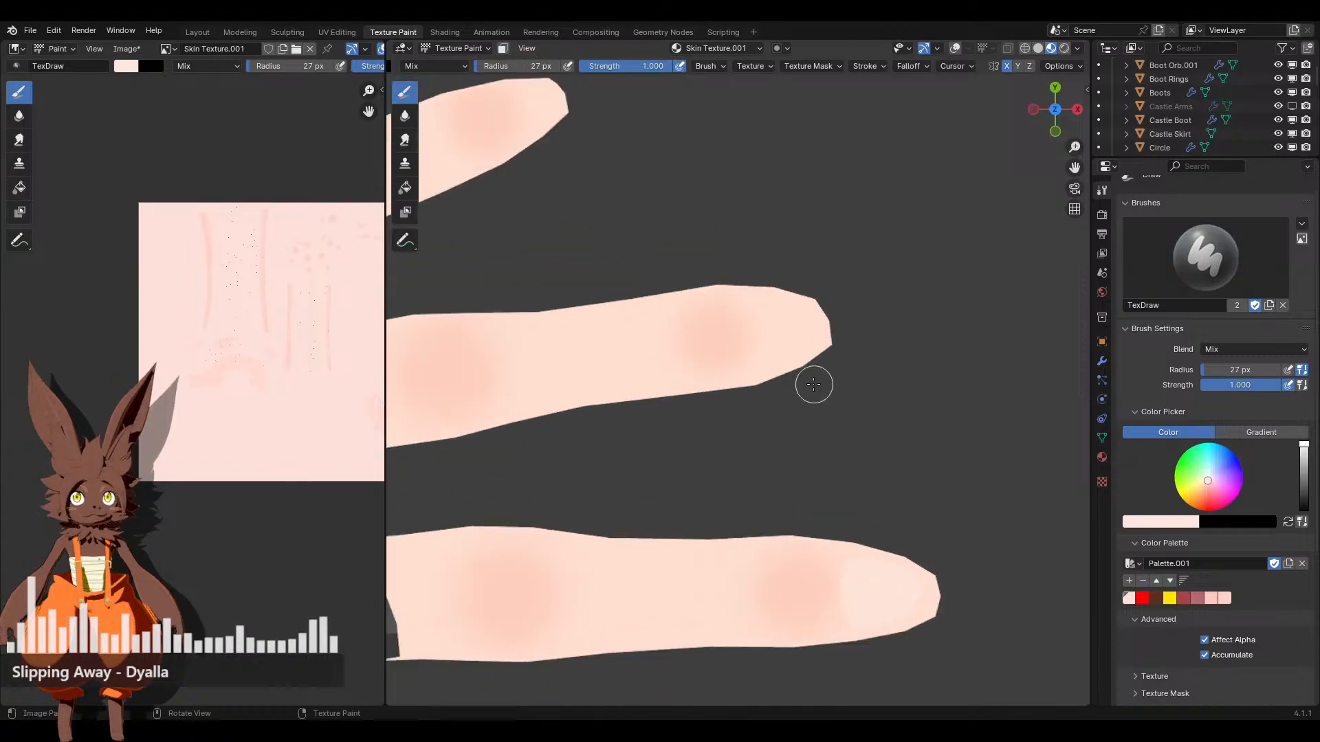
{"action": "middle_click_drag", "start_coordinate": [798, 329], "coordinate": [783, 387], "text": "shift"}
{"action": "mouse_move", "coordinate": [731, 294]}
{"action": "left_mouse_down"}
{"action": "mouse_move", "coordinate": [733, 360]}
{"action": "mouse_move", "coordinate": [756, 403]}
{"action": "left_mouse_up"}
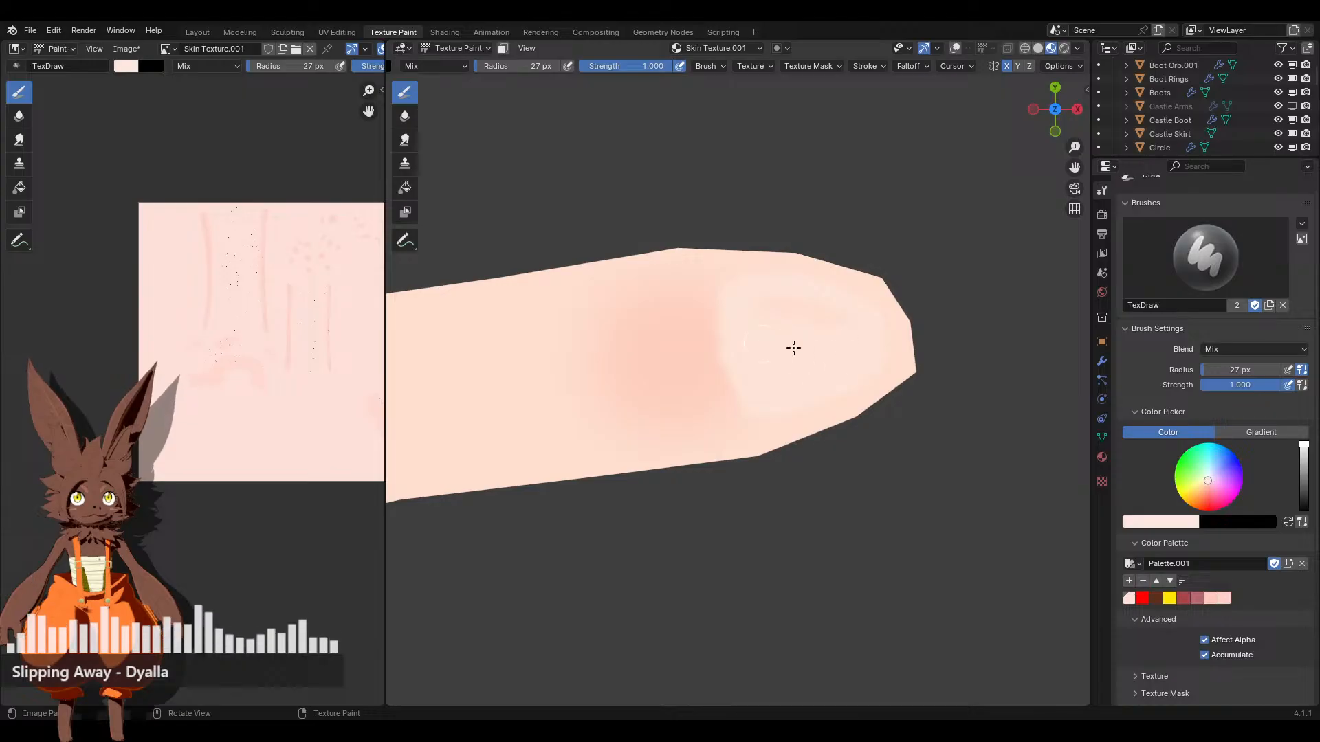
Outline and fill a pale rounded nail on the little fingertip
{"action": "scroll", "coordinate": [791, 351], "scroll_direction": "down", "scroll_amount": 5}
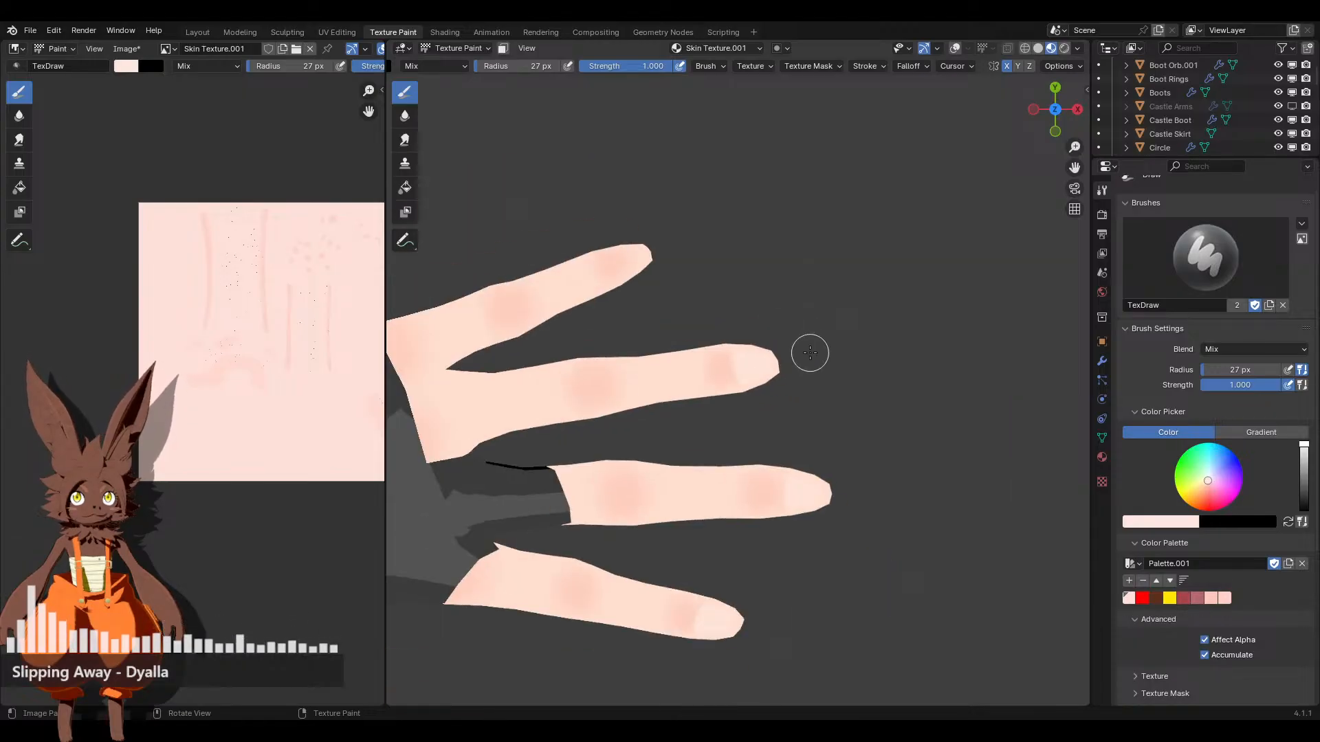
{"action": "scroll", "coordinate": [784, 365], "scroll_direction": "up", "scroll_amount": 5}
{"action": "scroll", "coordinate": [694, 339], "scroll_direction": "up", "scroll_amount": 2}
{"action": "middle_click_drag", "start_coordinate": [605, 268], "coordinate": [769, 408], "text": "shift"}
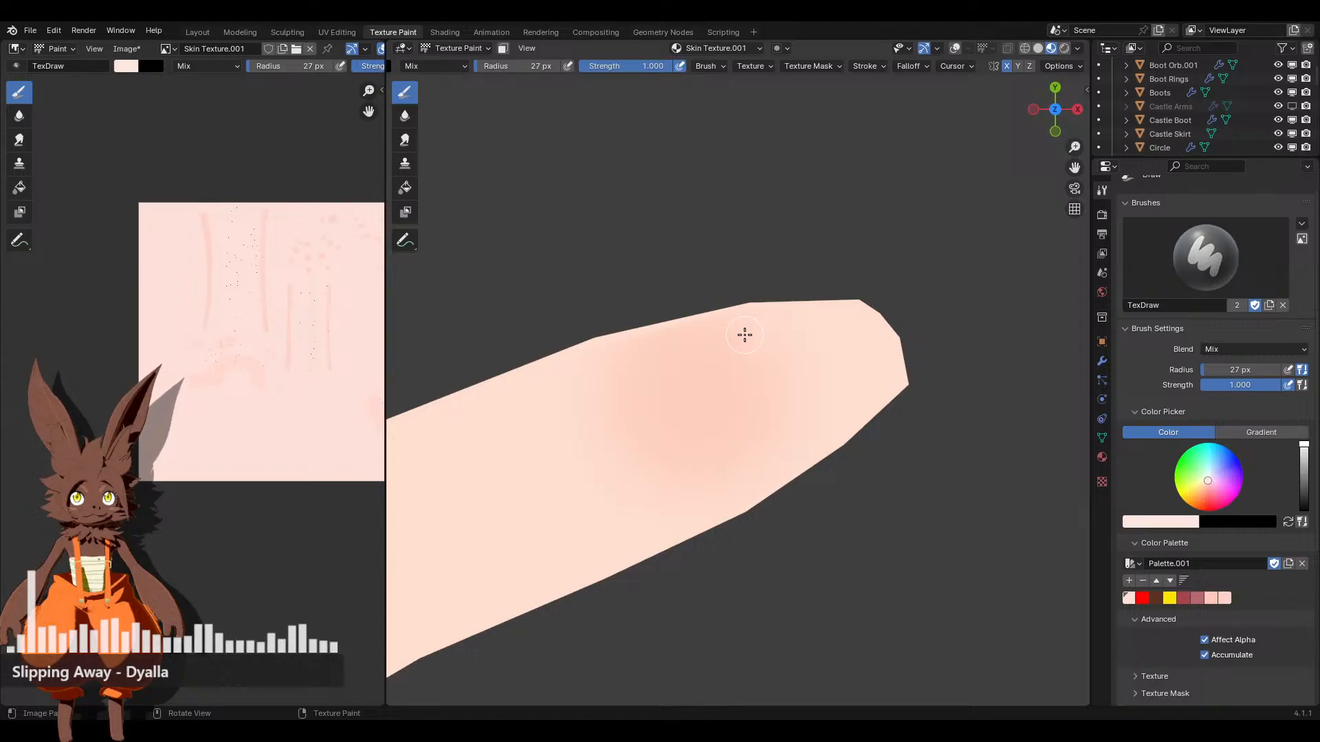
{"action": "mouse_move", "coordinate": [745, 335]}
{"action": "left_mouse_down"}
{"action": "mouse_move", "coordinate": [765, 389]}
{"action": "mouse_move", "coordinate": [806, 421]}
{"action": "left_mouse_up"}
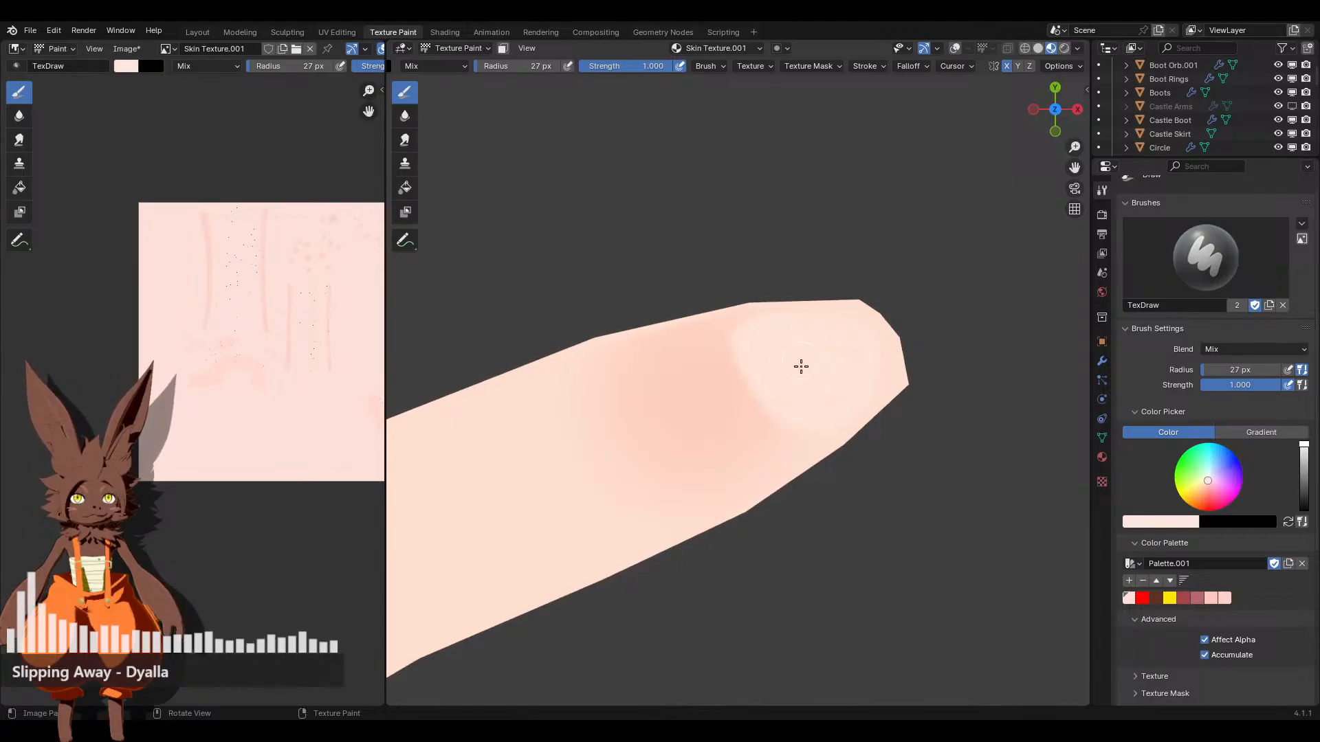
Inspect the painted nails, then set the brush colour to white with saturation 0
{"action": "scroll", "coordinate": [853, 385], "scroll_direction": "down", "scroll_amount": 5}
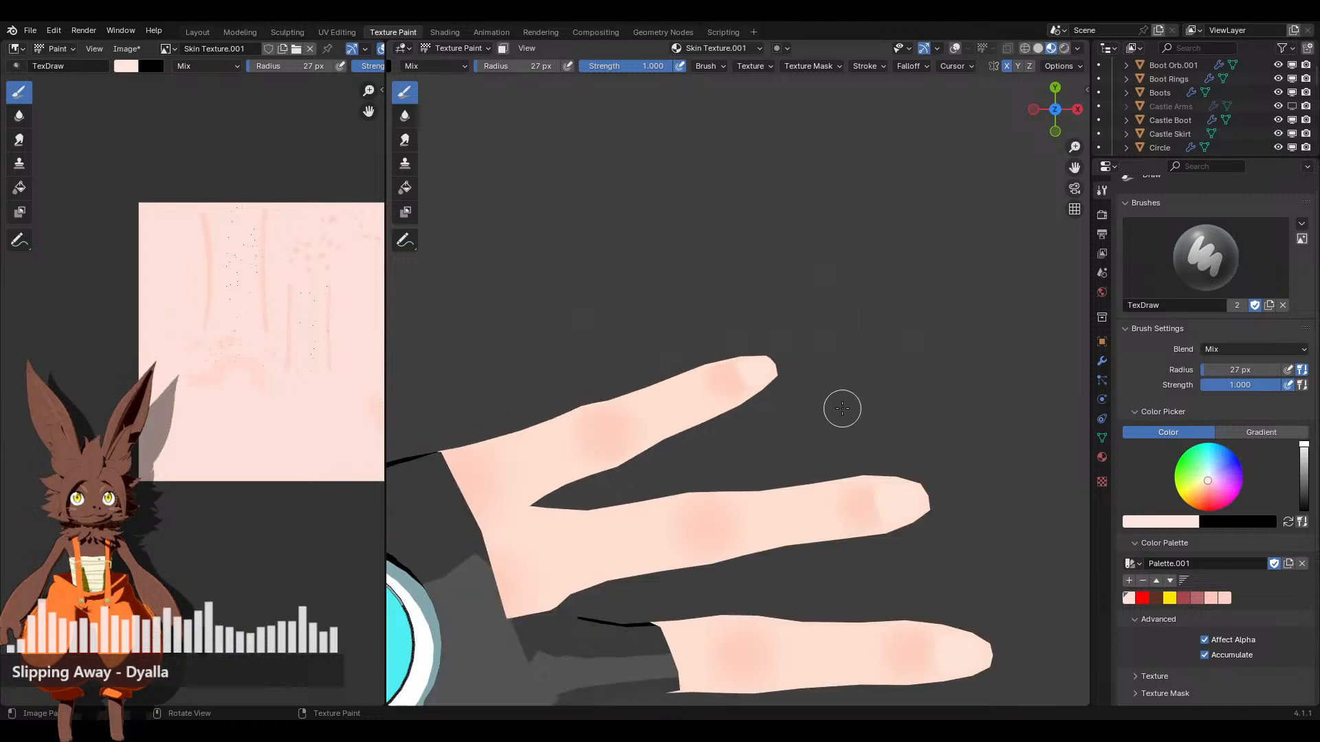
{"action": "middle_click_drag", "start_coordinate": [840, 406], "coordinate": [770, 370]}
{"action": "scroll", "coordinate": [783, 363], "scroll_direction": "up", "scroll_amount": 4}
{"action": "scroll", "coordinate": [783, 363], "scroll_direction": "up", "scroll_amount": 5}
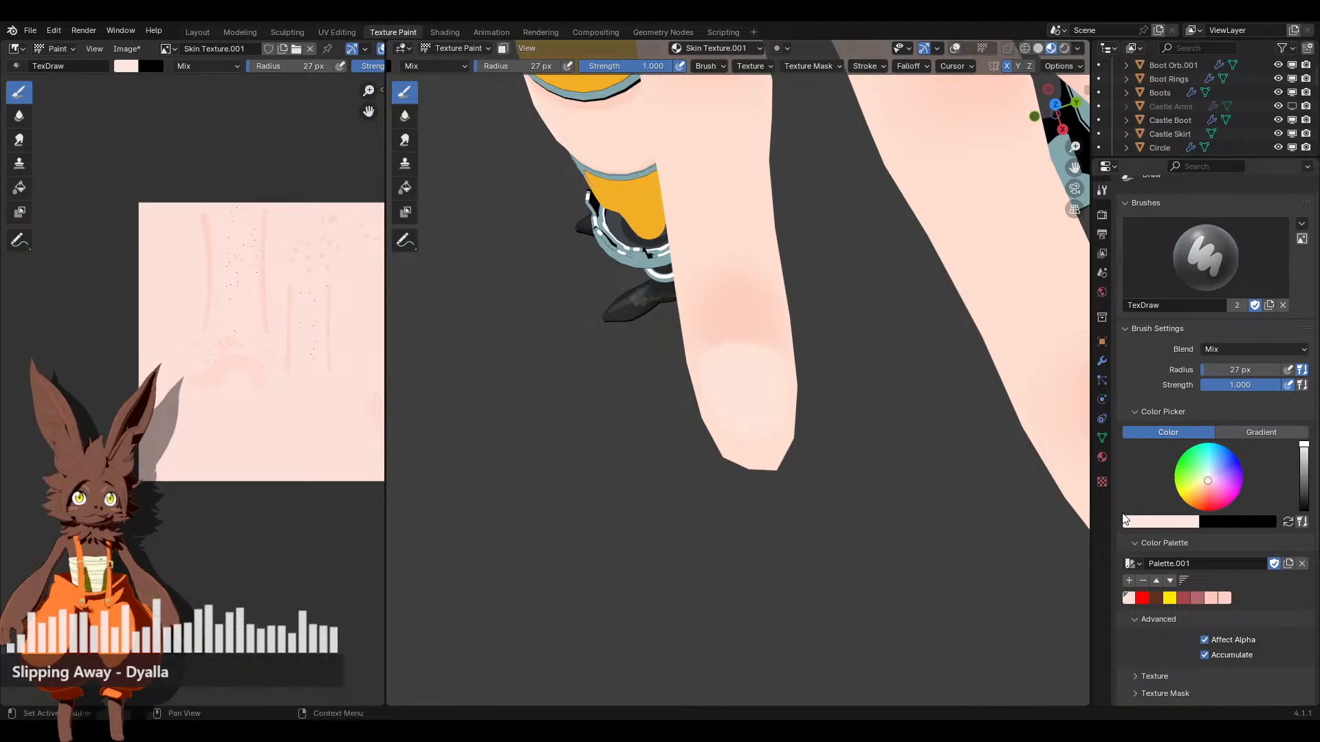
{"action": "left_click", "coordinate": [1173, 523]}
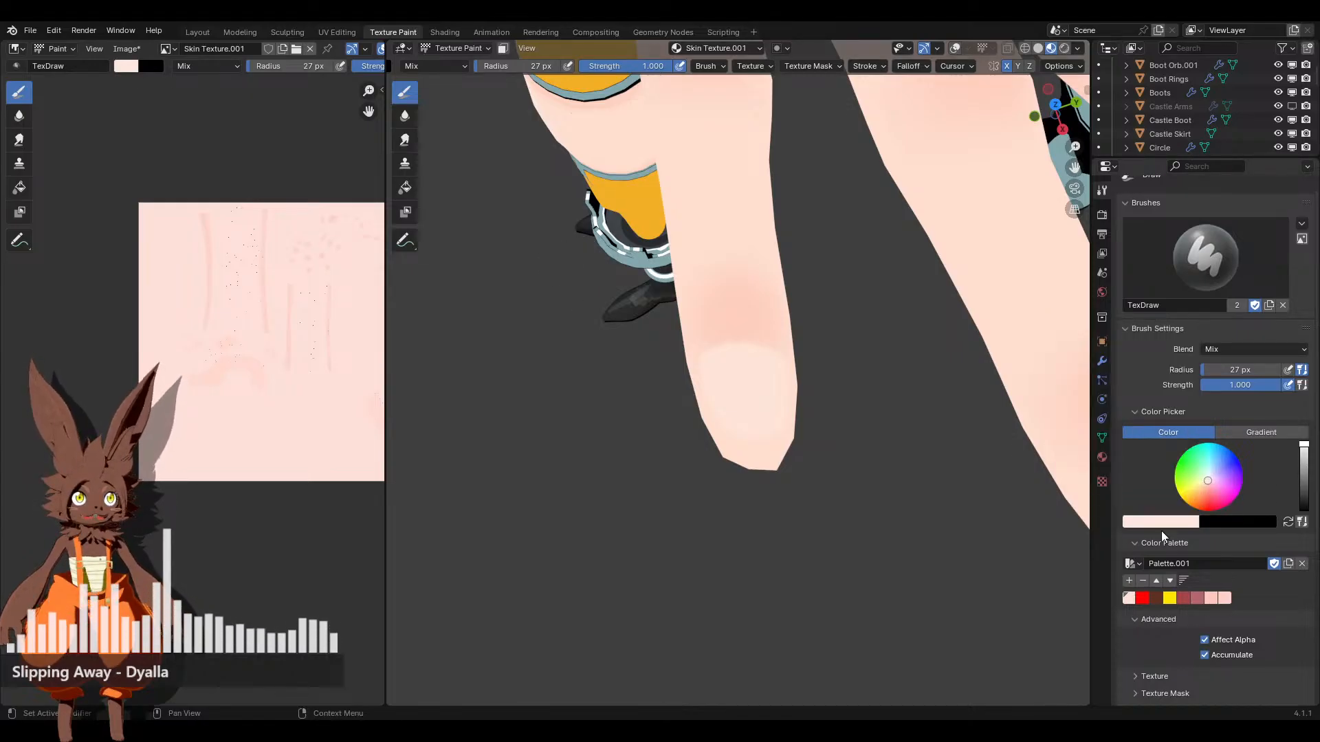
{"action": "left_click", "coordinate": [1168, 525]}
{"action": "left_click_drag", "start_coordinate": [1090, 488], "coordinate": [1052, 488]}
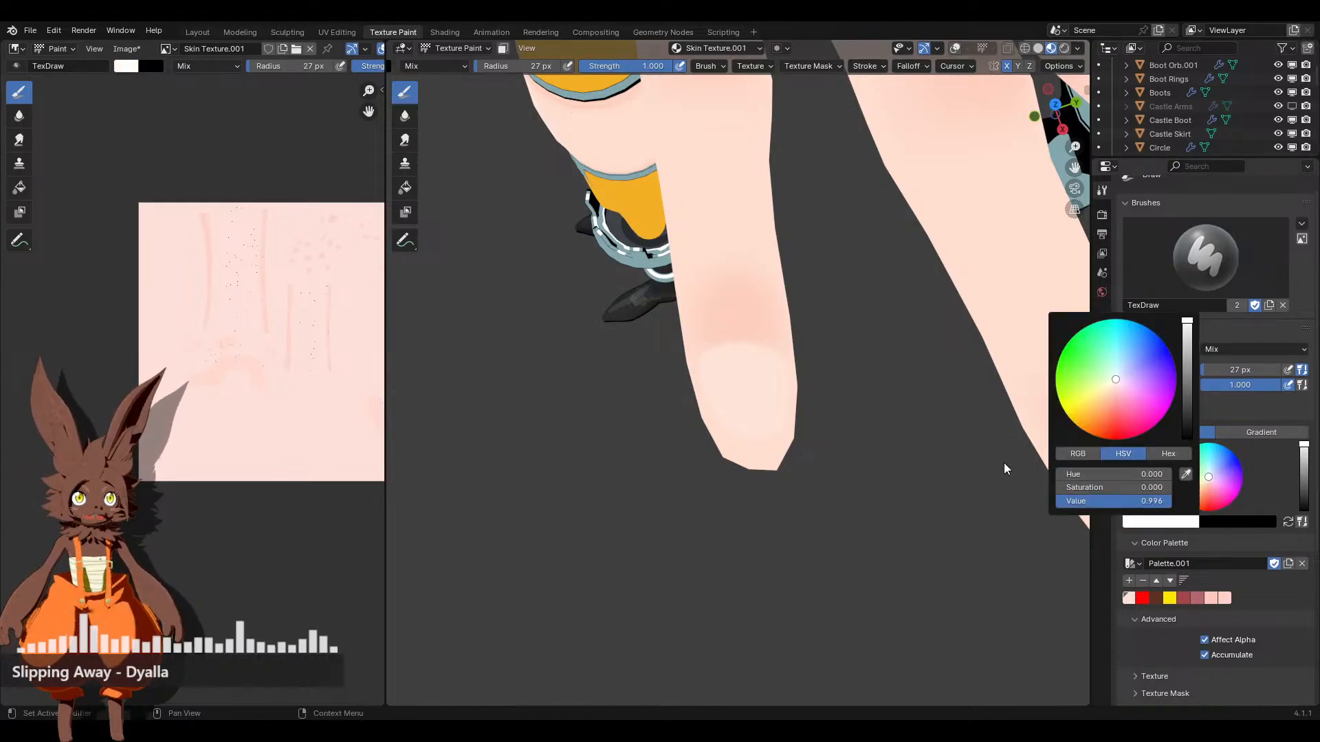
Try white highlight dabs on the index fingernail at full brush strength, check them from a distance, and undo them
{"action": "left_click_drag", "start_coordinate": [723, 408], "coordinate": [742, 410]}
{"action": "mouse_move", "coordinate": [810, 447]}
{"action": "middle_mouse_down"}
{"action": "mouse_move", "coordinate": [808, 395]}
{"action": "mouse_move", "coordinate": [719, 466]}
{"action": "middle_mouse_up"}
{"action": "scroll", "coordinate": [765, 424], "scroll_direction": "down", "scroll_amount": 2}
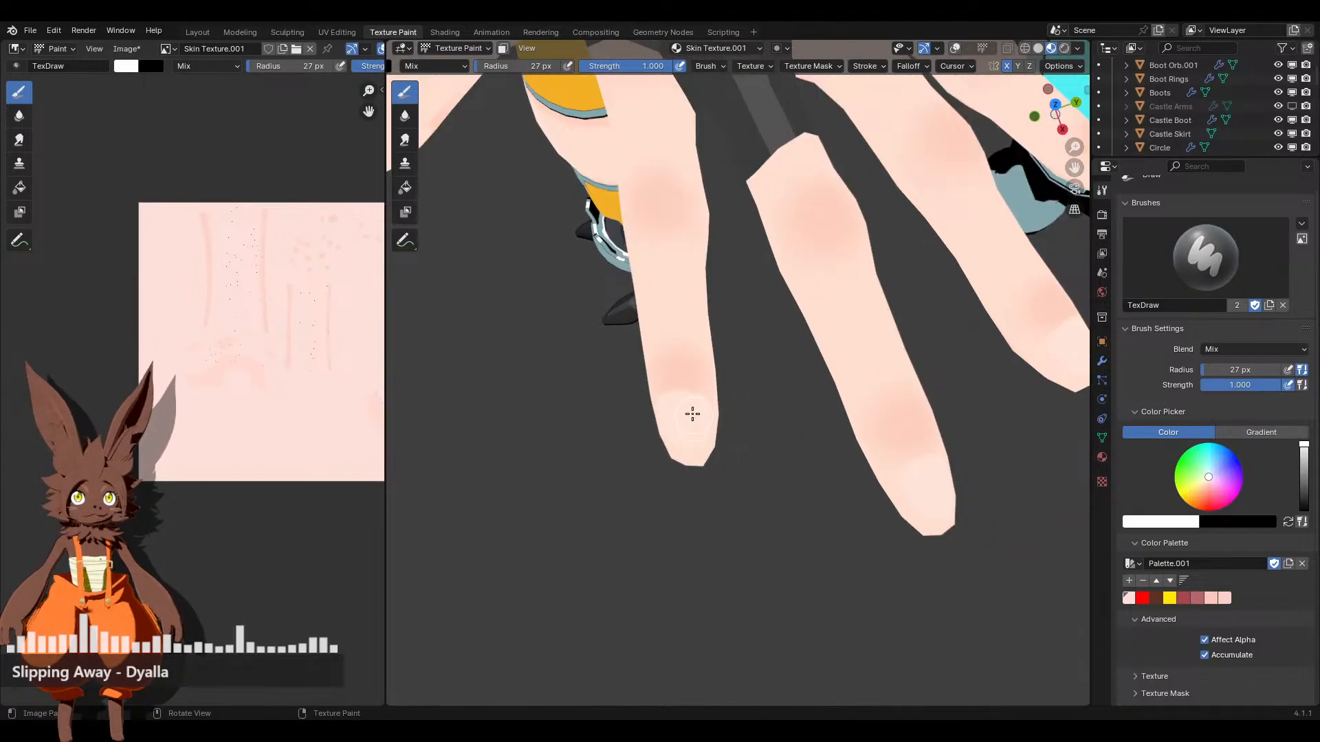
{"action": "left_click", "coordinate": [691, 422]}
{"action": "scroll", "coordinate": [834, 492], "scroll_direction": "down", "scroll_amount": 3}
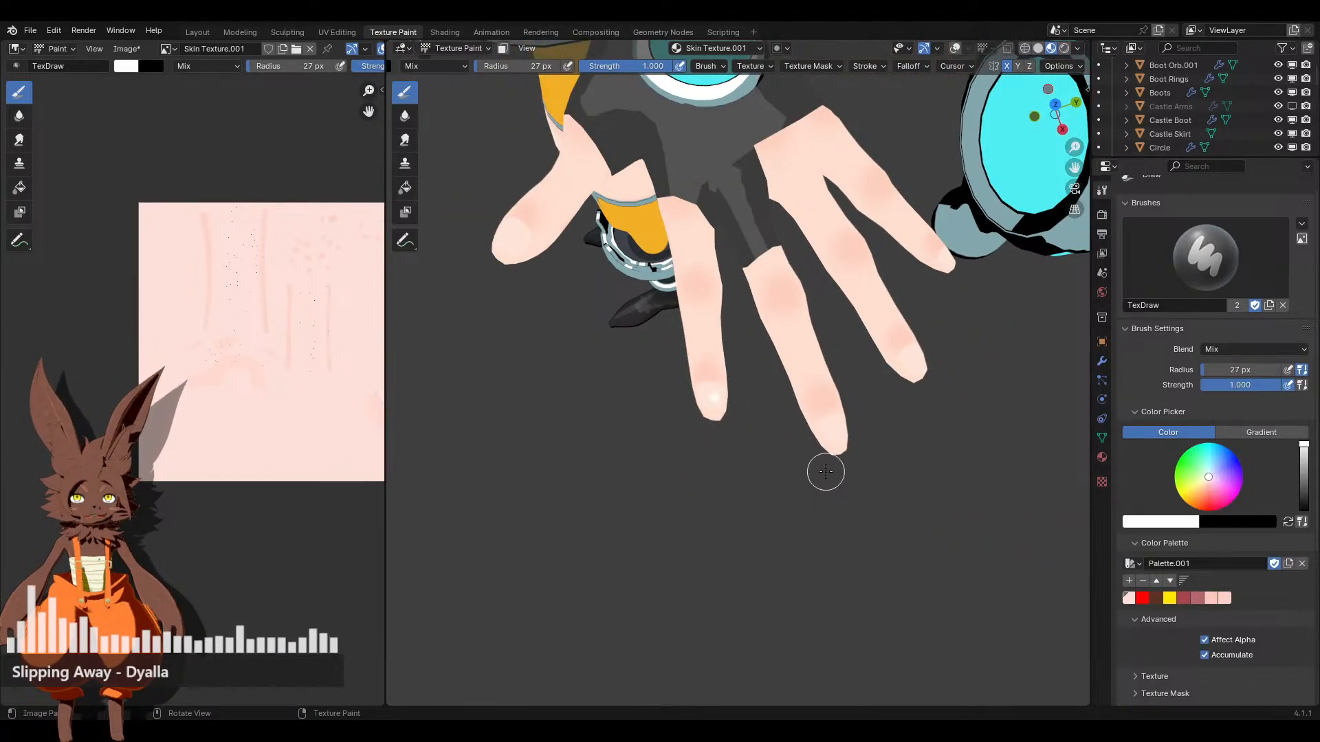
{"action": "scroll", "coordinate": [824, 472], "scroll_direction": "up", "scroll_amount": 4}
{"action": "middle_click_drag", "start_coordinate": [822, 472], "coordinate": [790, 468]}
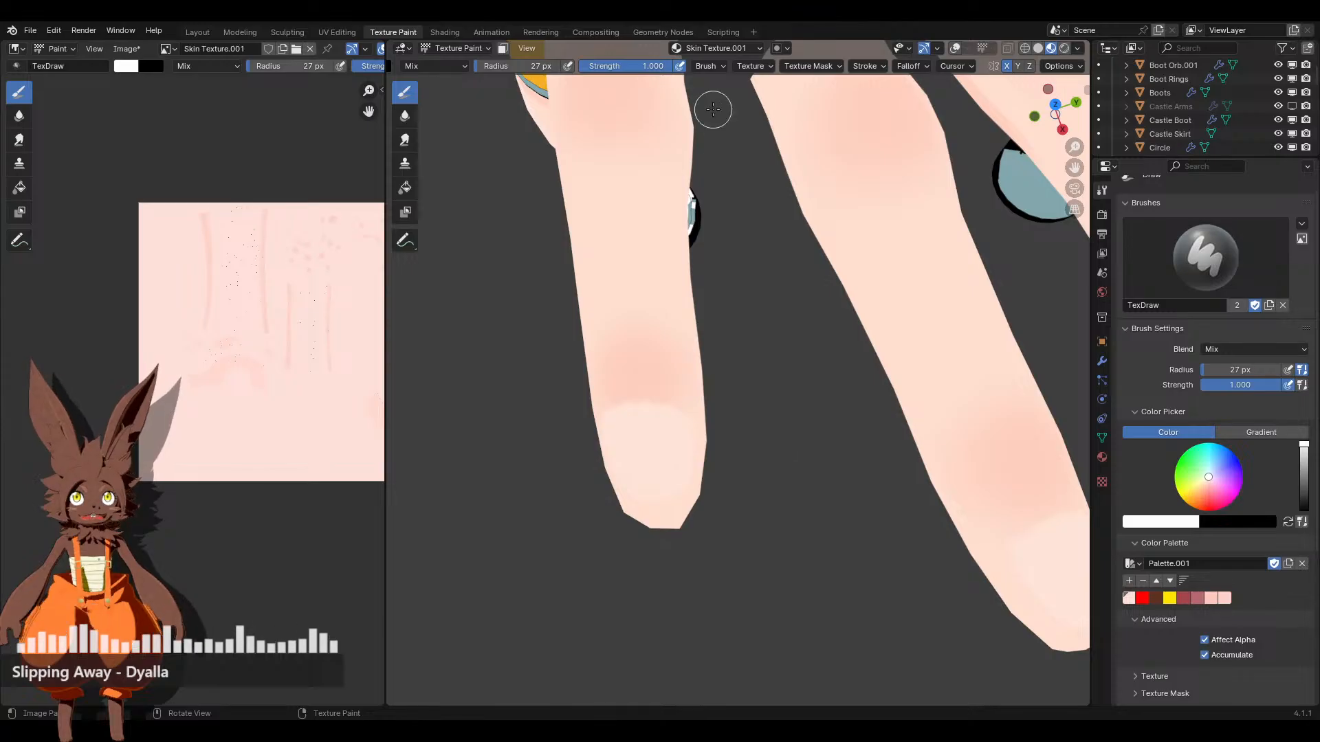
Lower the brush strength to 0.464, test a softer white highlight on the index fingernail, and undo the test dabs
{"action": "left_click_drag", "start_coordinate": [649, 74], "coordinate": [618, 74]}
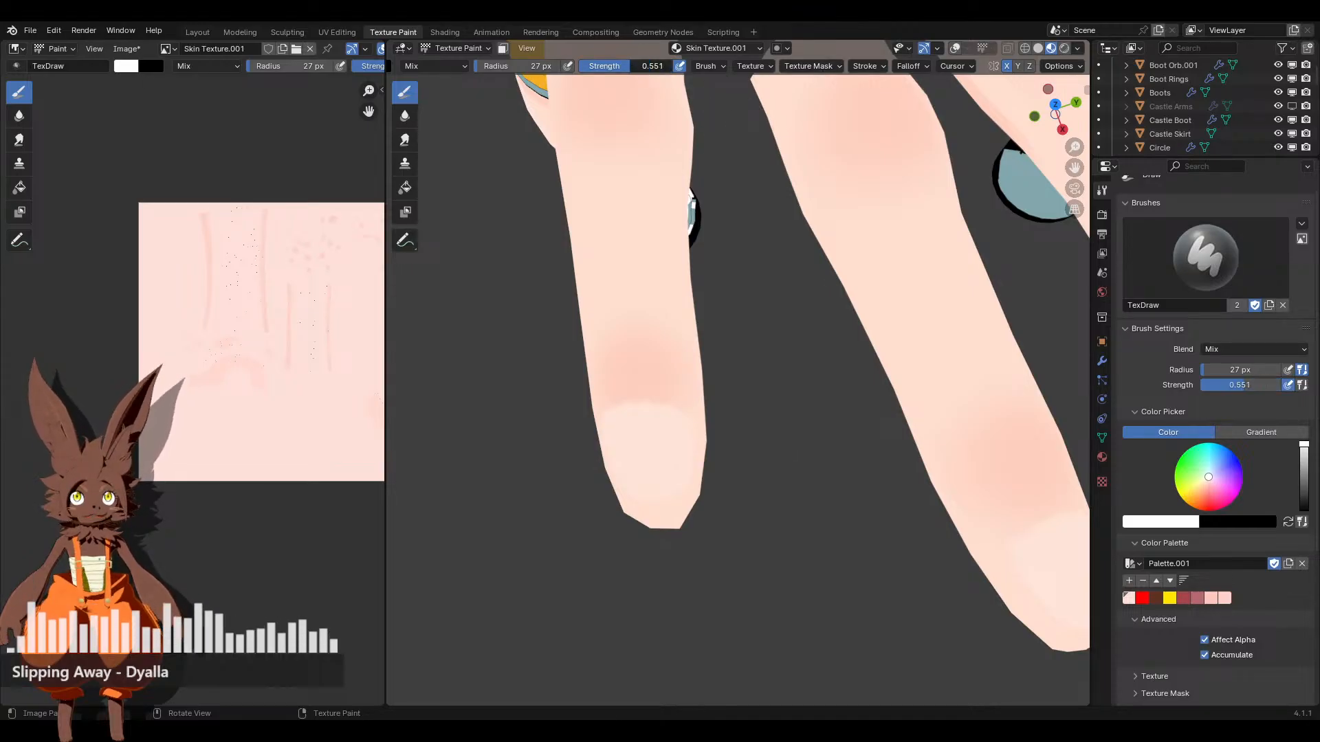
{"action": "middle_click_drag", "start_coordinate": [654, 436], "coordinate": [658, 448]}
{"action": "left_click", "coordinate": [692, 418]}
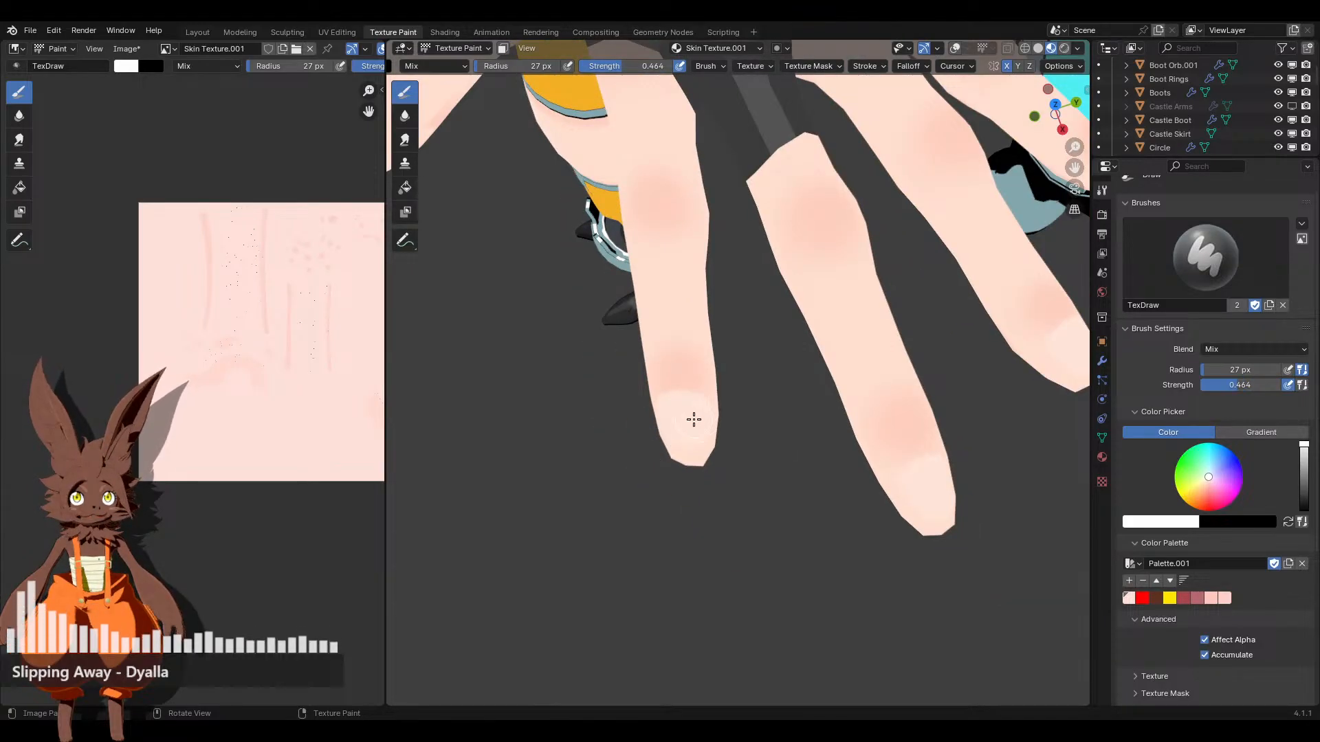
{"action": "scroll", "coordinate": [695, 481], "scroll_direction": "down", "scroll_amount": 1}
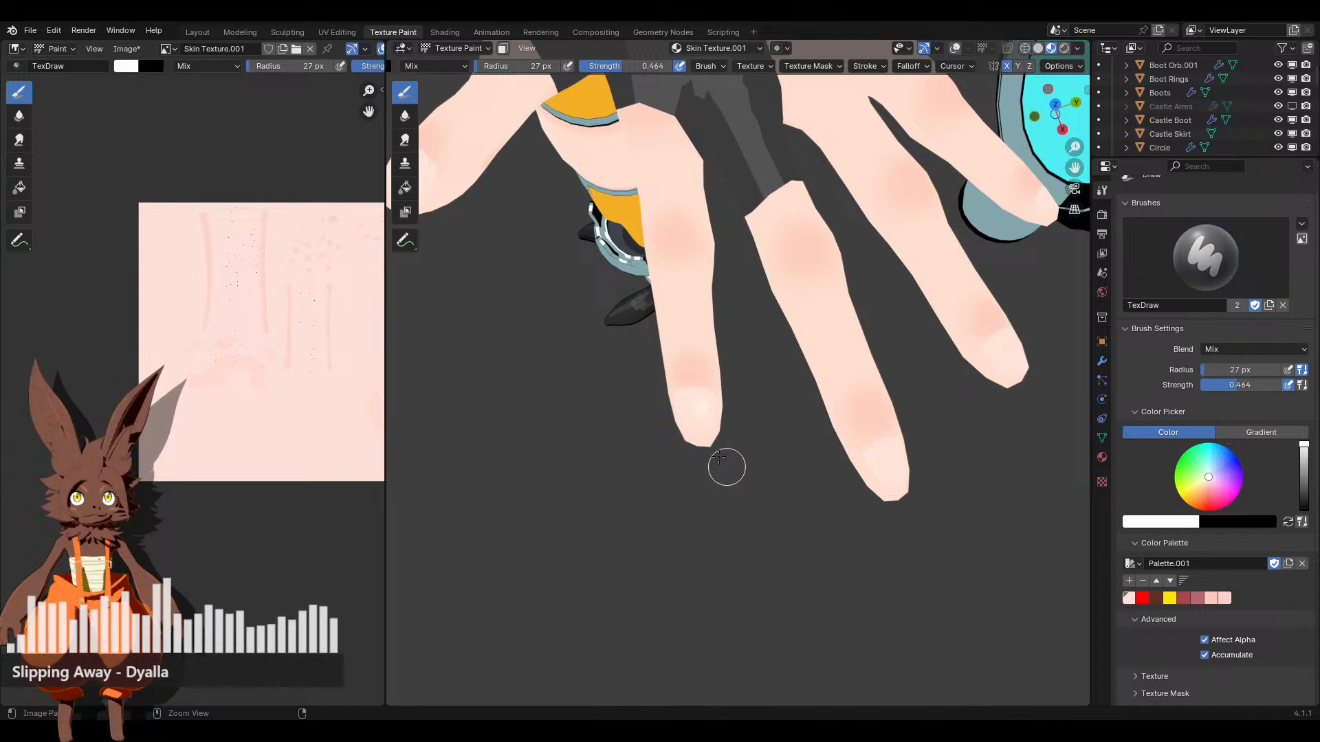
{"action": "middle_click_drag", "start_coordinate": [722, 466], "coordinate": [708, 444]}
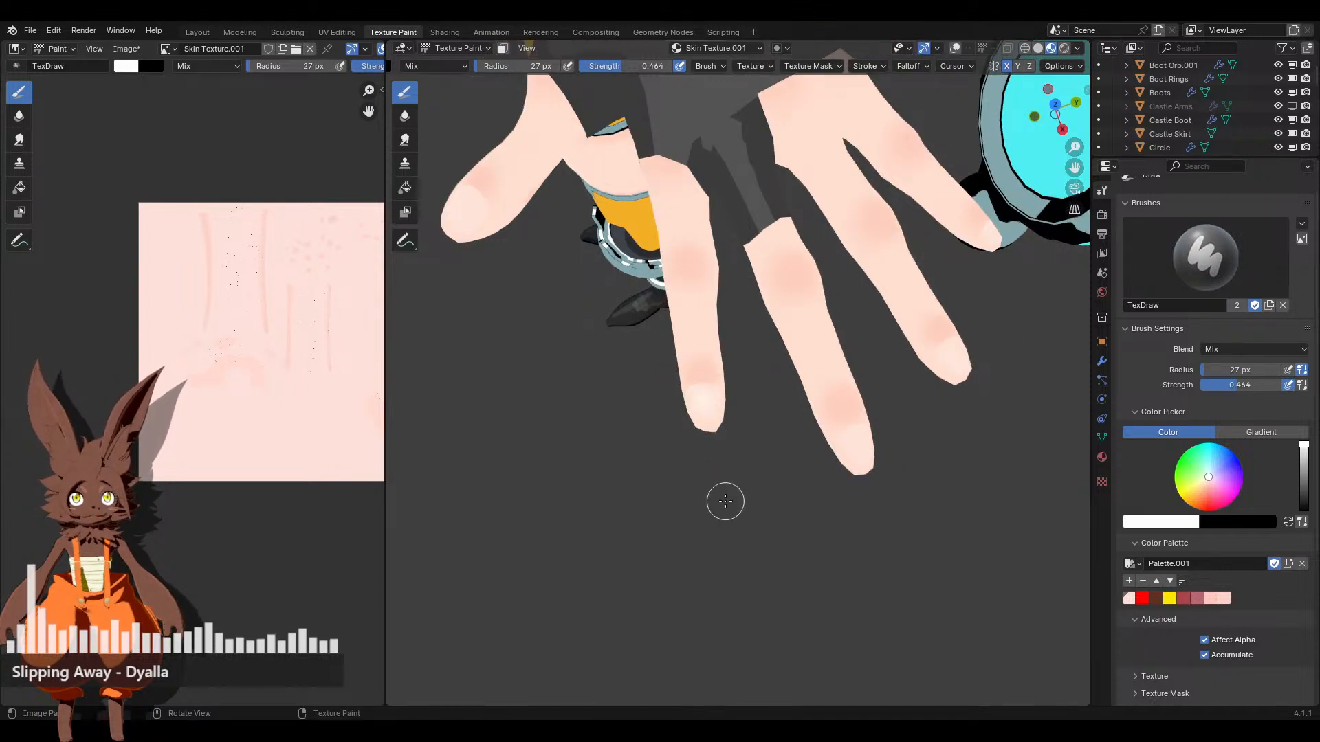
{"action": "middle_click_drag", "start_coordinate": [753, 489], "coordinate": [696, 413], "text": "ctrl"}
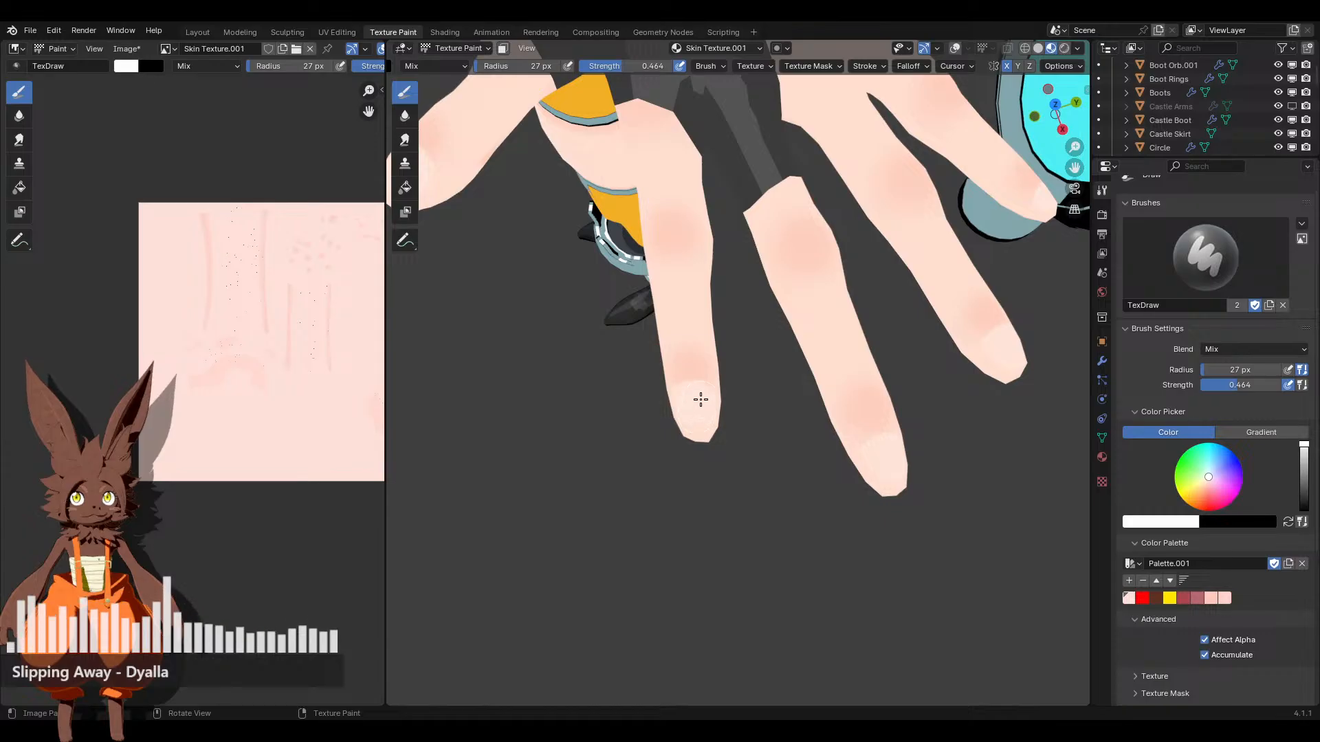
Dab soft white highlights onto the index, middle and ring fingernails
{"action": "left_click", "coordinate": [701, 399]}
{"action": "middle_click_drag", "start_coordinate": [901, 425], "coordinate": [724, 404], "text": "shift"}
{"action": "scroll", "coordinate": [724, 412], "scroll_direction": "up", "scroll_amount": 1}
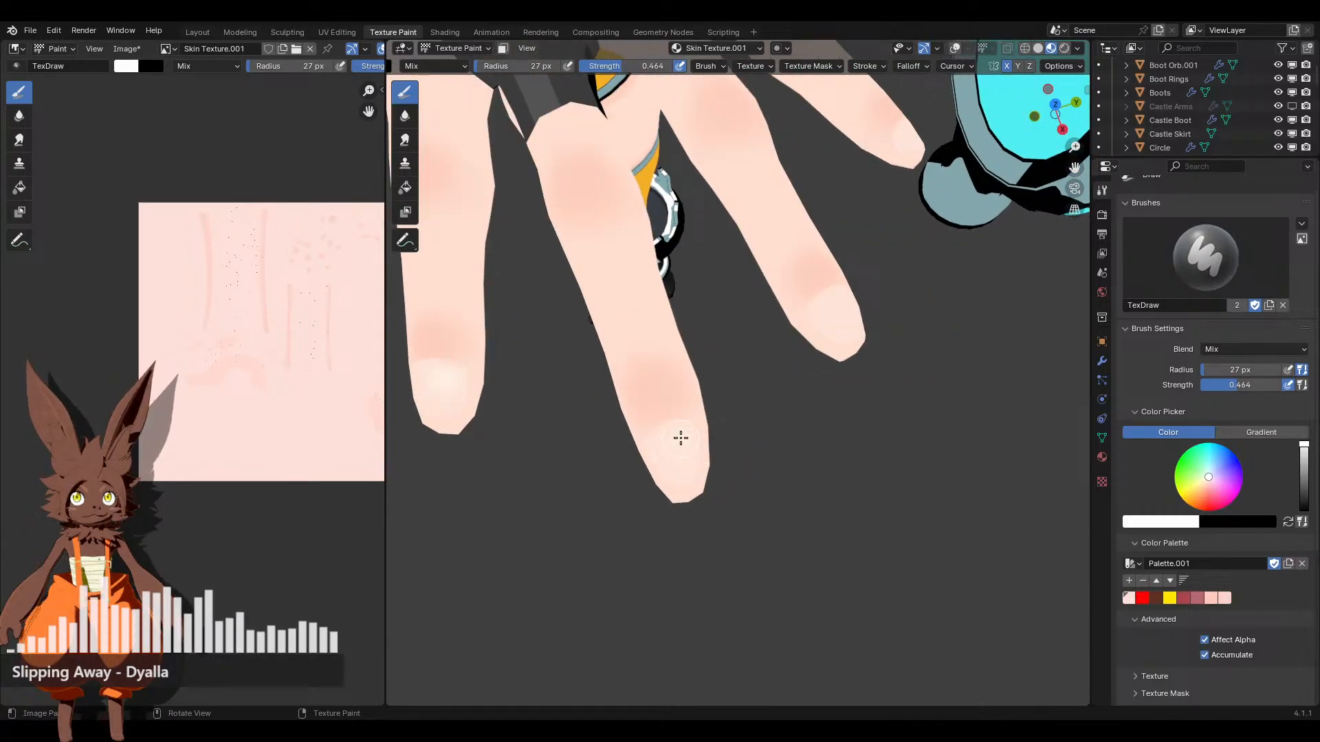
{"action": "left_click", "coordinate": [681, 438]}
{"action": "middle_click_drag", "start_coordinate": [841, 317], "coordinate": [701, 386], "text": "shift"}
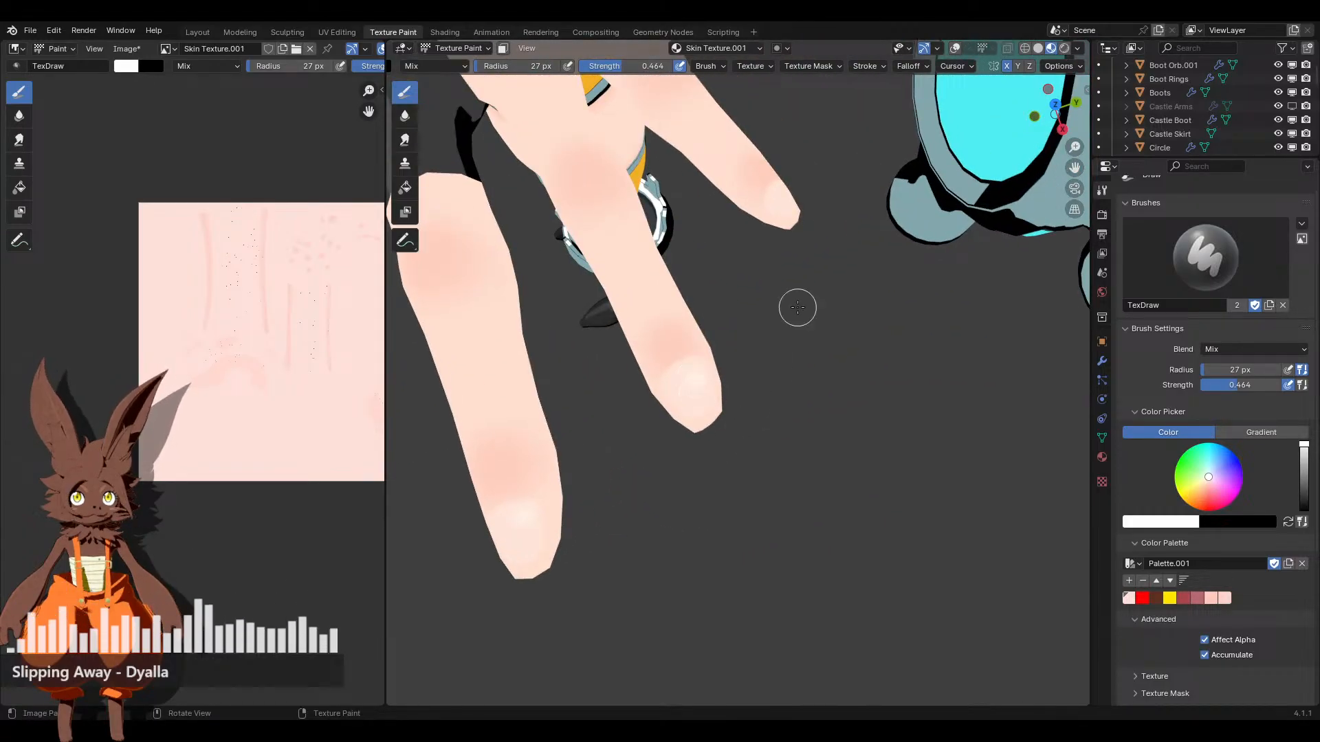
Dab a soft white highlight onto the thumbnail
{"action": "scroll", "coordinate": [715, 468], "scroll_direction": "up", "scroll_amount": 2}
{"action": "scroll", "coordinate": [680, 529], "scroll_direction": "down", "scroll_amount": 3}
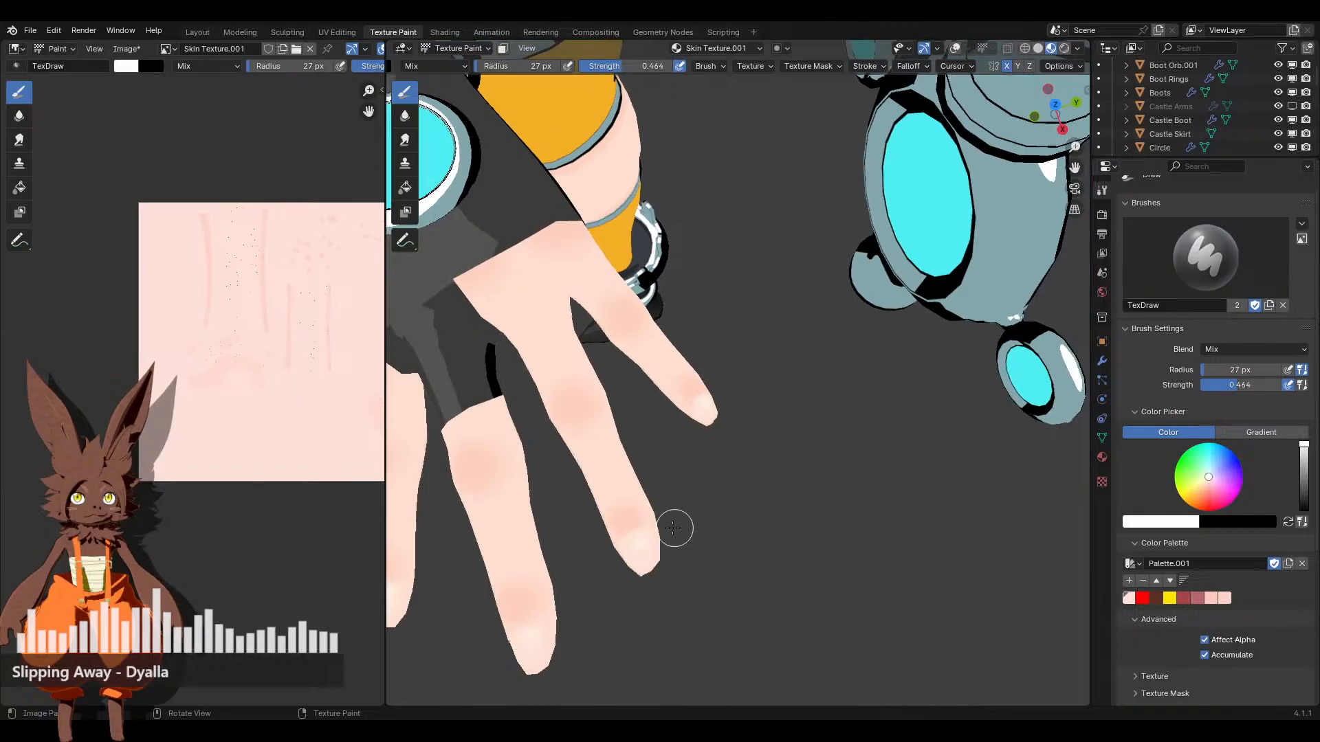
{"action": "middle_click_drag", "start_coordinate": [462, 440], "coordinate": [686, 410], "text": "shift"}
{"action": "scroll", "coordinate": [745, 409], "scroll_direction": "up", "scroll_amount": 2}
{"action": "scroll", "coordinate": [797, 403], "scroll_direction": "down", "scroll_amount": 1}
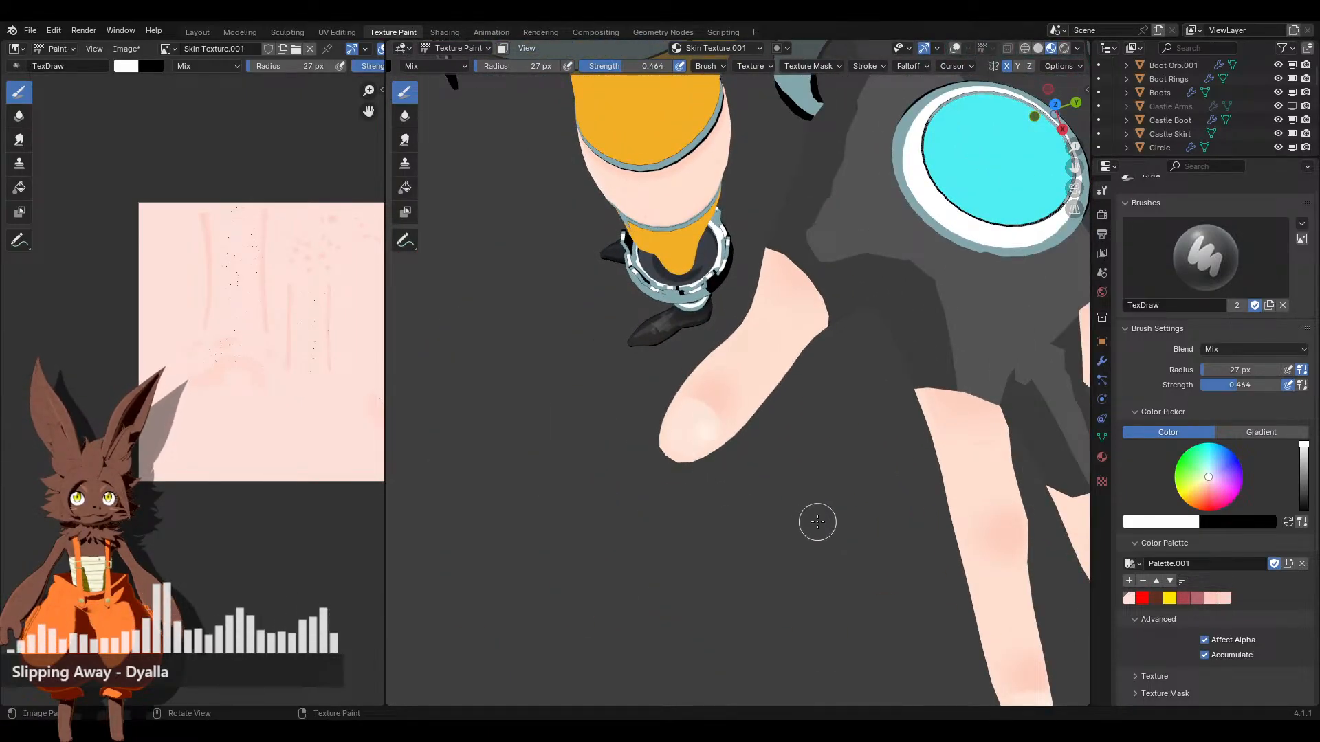
Pick the palette's pale skin swatch, set its saturation to 0.210, try a pink stroke along the thumbnail's base, and undo it
{"action": "scroll", "coordinate": [814, 512], "scroll_direction": "up", "scroll_amount": 2}
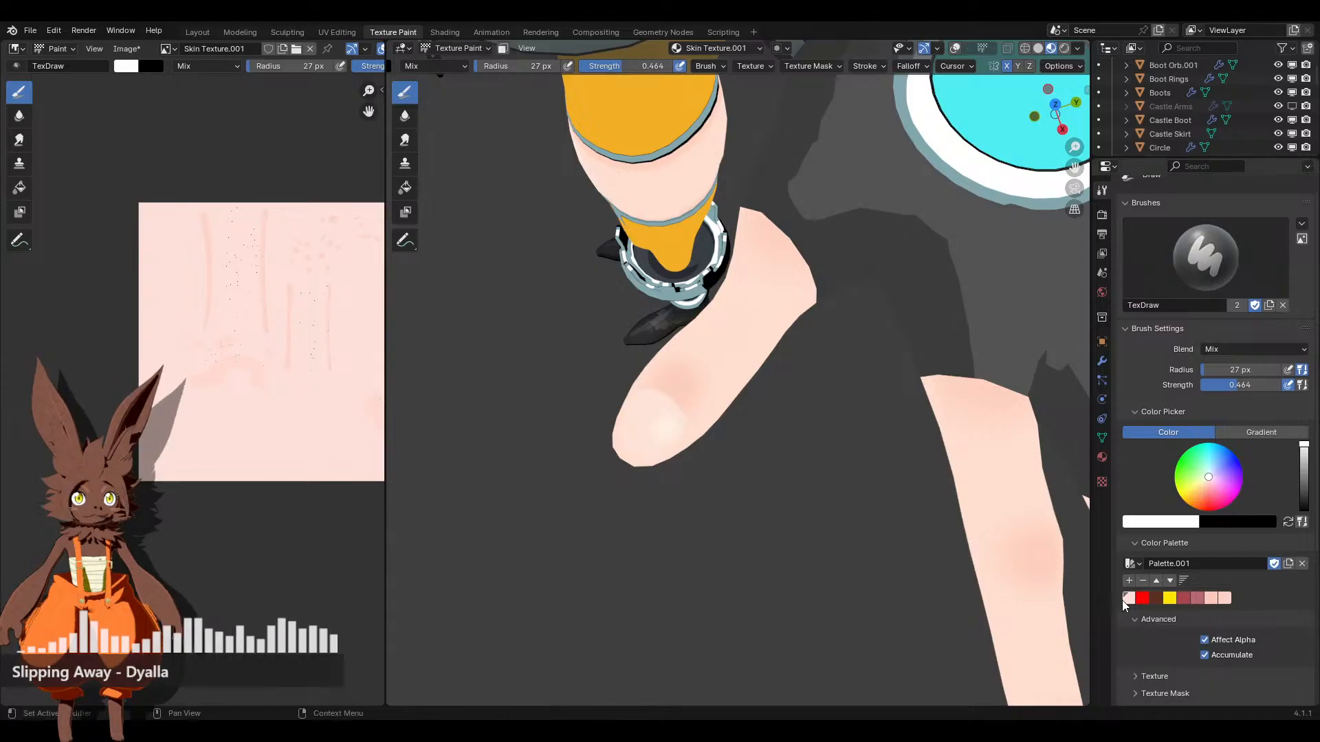
{"action": "left_click", "coordinate": [1128, 598]}
{"action": "scroll", "coordinate": [912, 536], "scroll_direction": "up", "scroll_amount": 3}
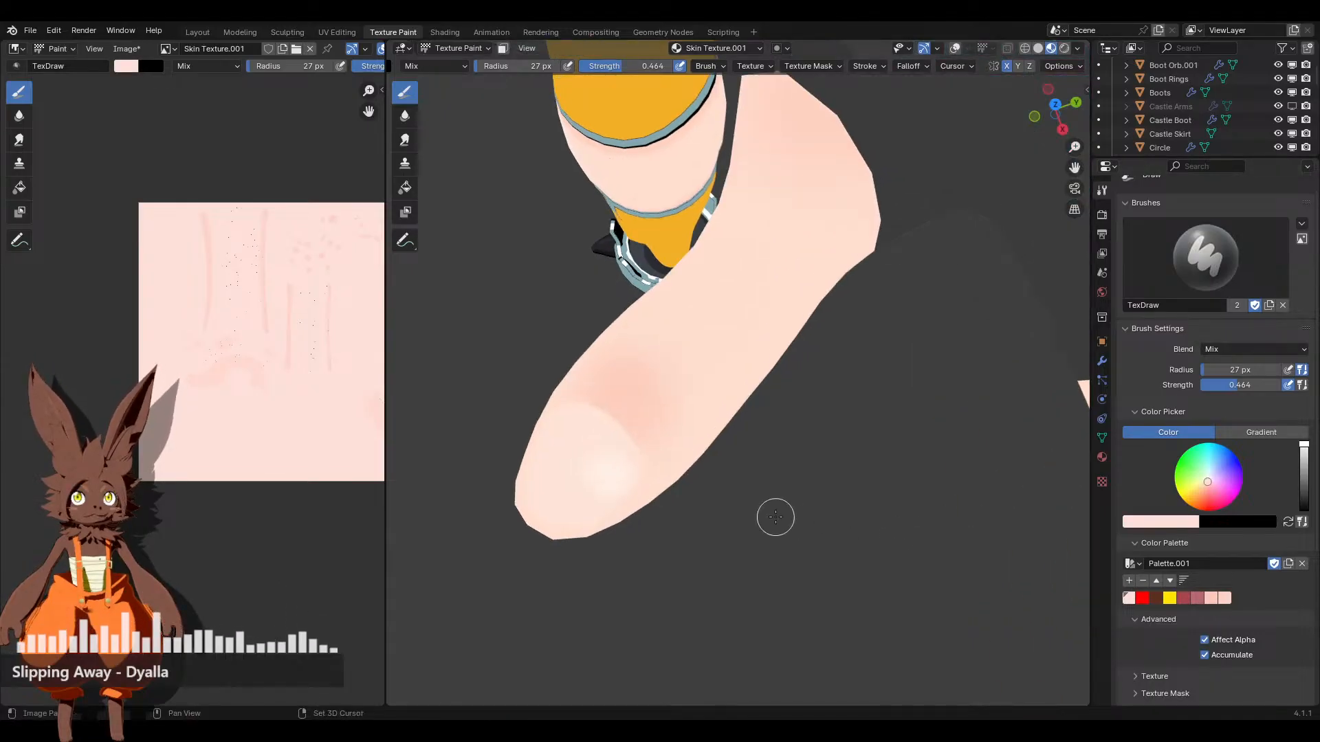
{"action": "scroll", "coordinate": [852, 510], "scroll_direction": "up", "scroll_amount": 2}
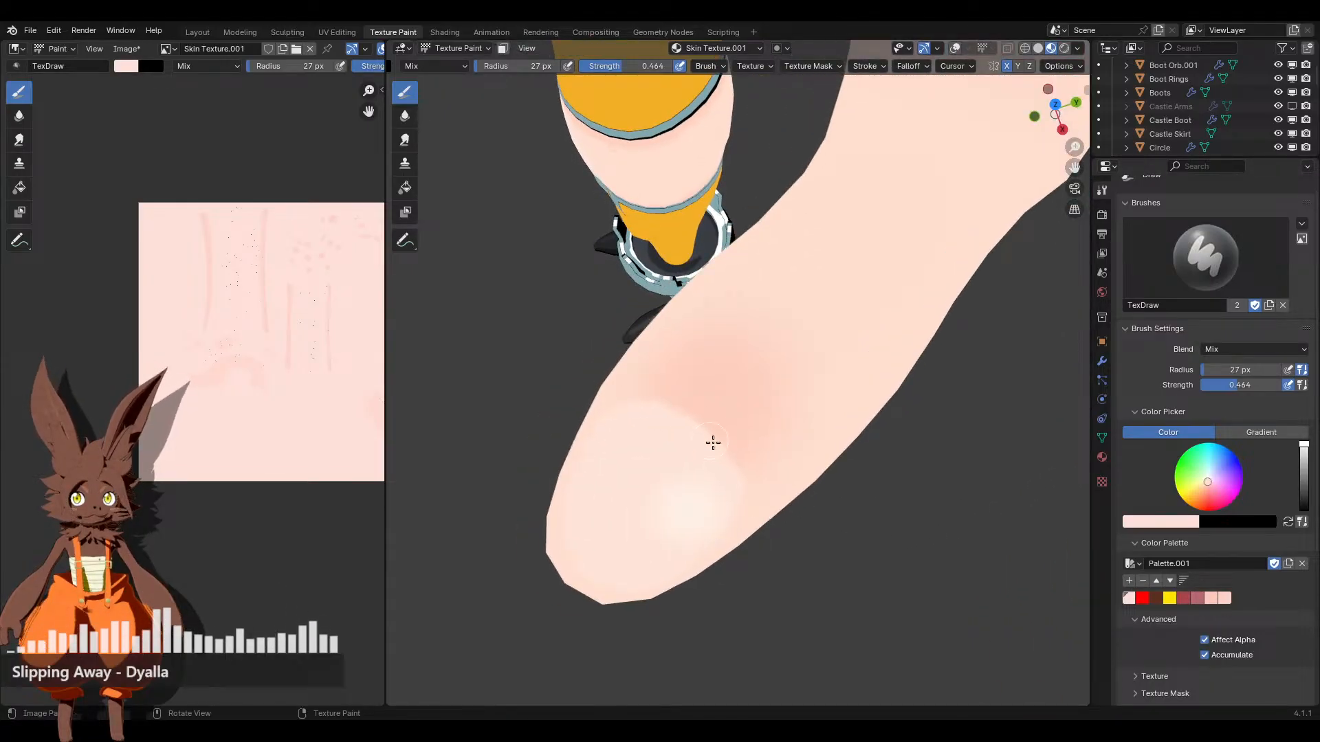
{"action": "left_click", "coordinate": [1179, 522]}
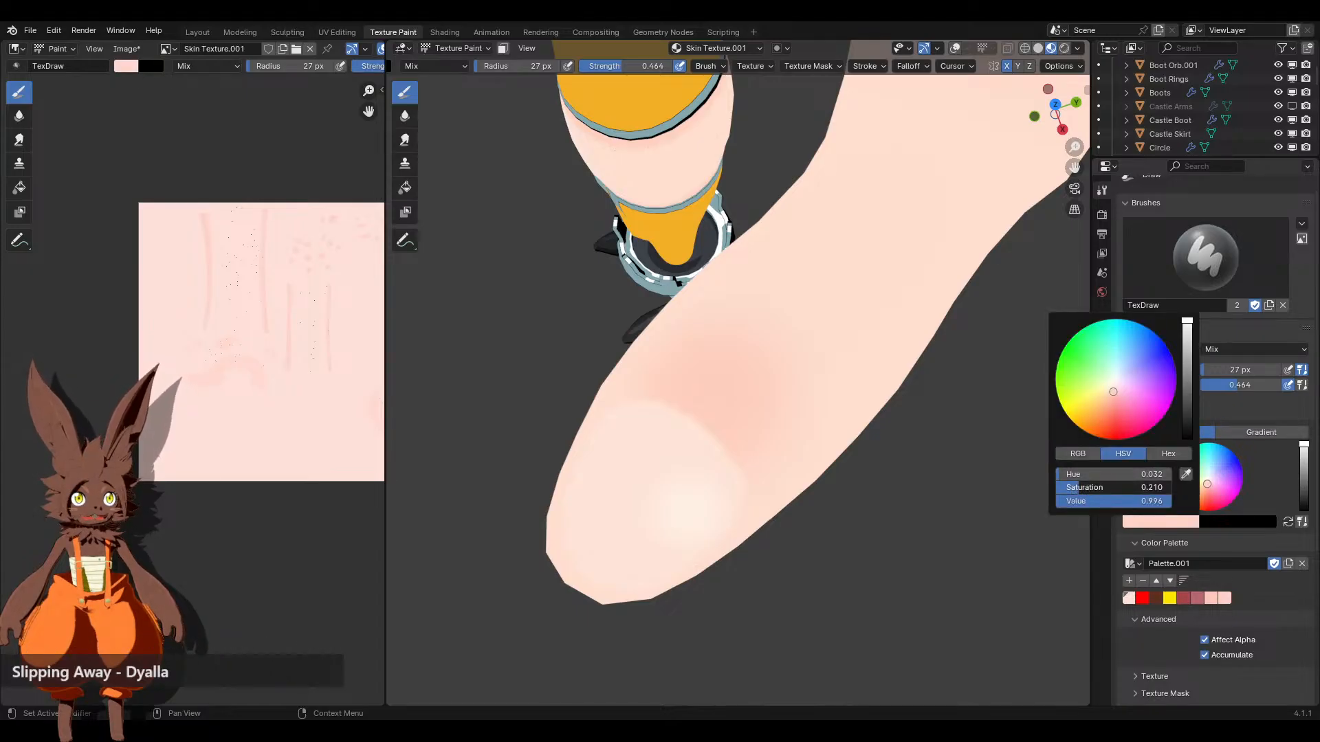
{"action": "scroll", "coordinate": [748, 454], "scroll_direction": "up", "scroll_amount": 2}
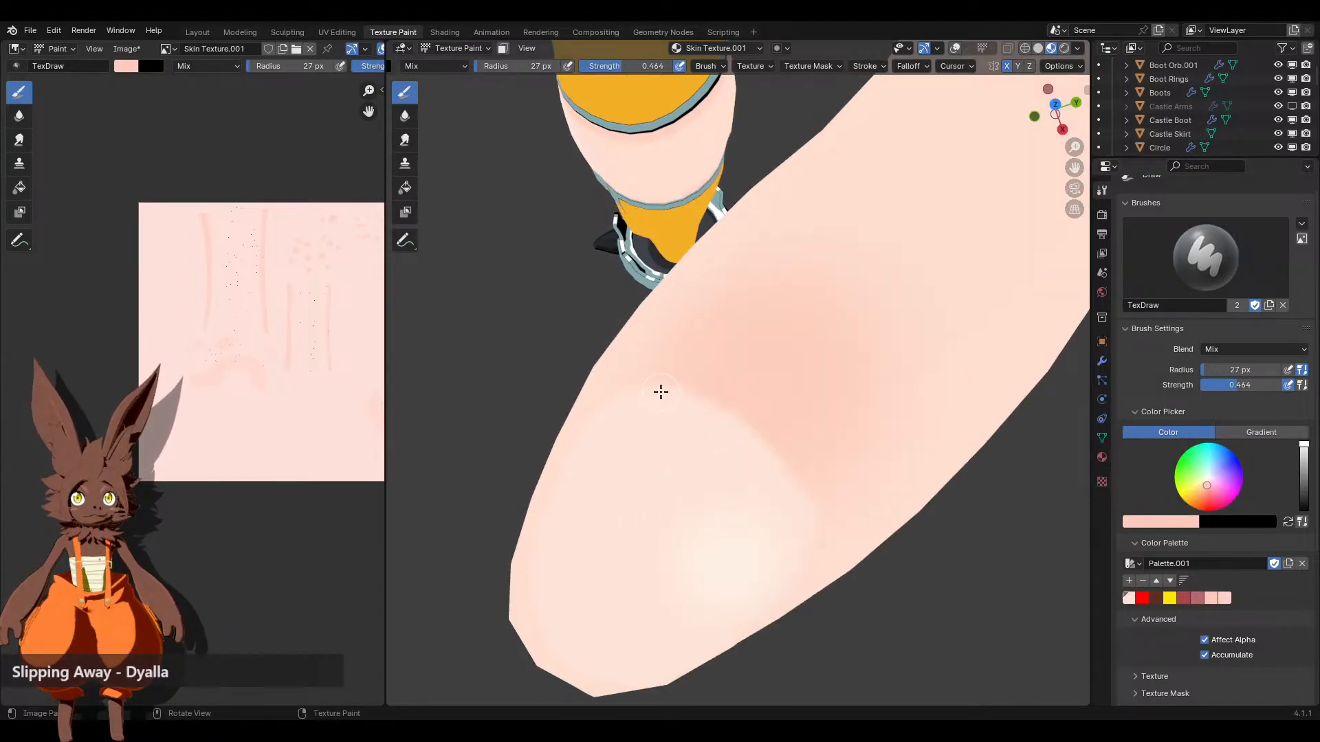
{"action": "mouse_move", "coordinate": [677, 394]}
{"action": "left_mouse_down"}
{"action": "mouse_move", "coordinate": [728, 413]}
{"action": "mouse_move", "coordinate": [801, 492]}
{"action": "mouse_move", "coordinate": [722, 451]}
{"action": "mouse_move", "coordinate": [678, 404]}
{"action": "mouse_move", "coordinate": [757, 462]}
{"action": "left_mouse_up"}
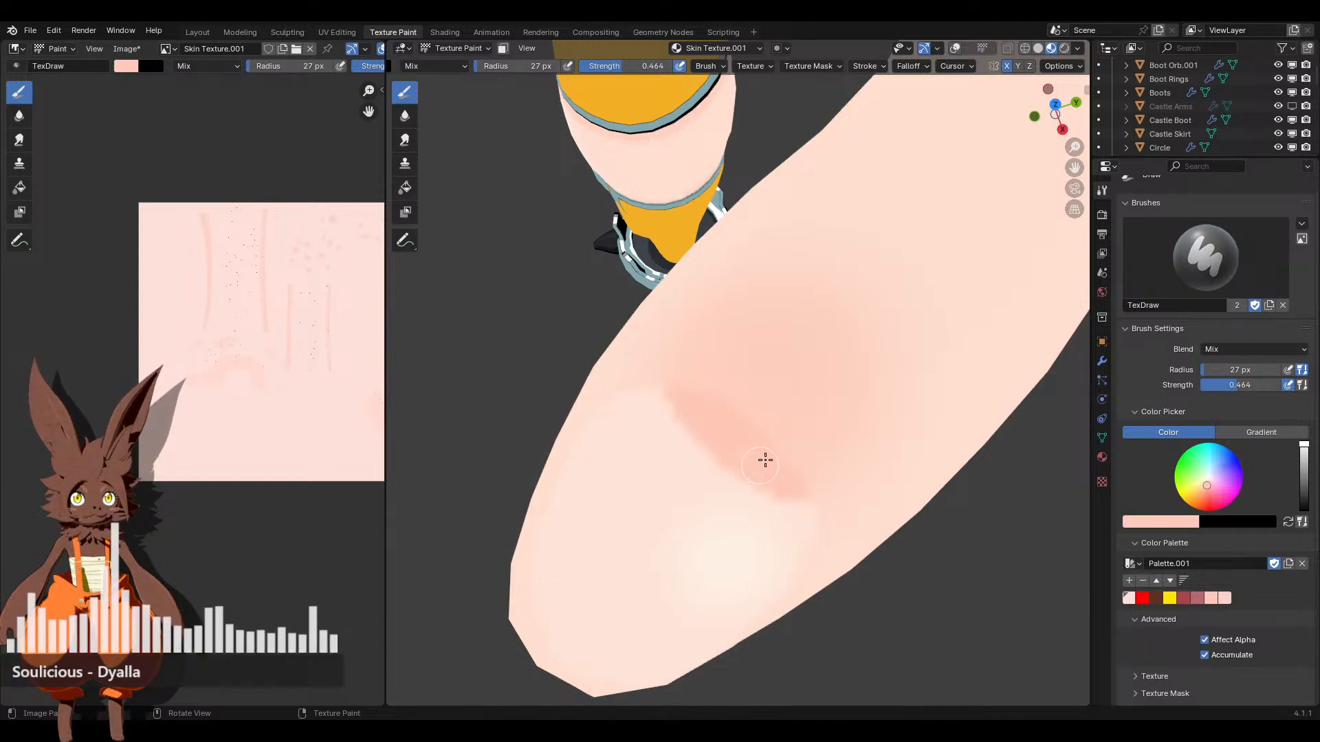
{"action": "scroll", "coordinate": [765, 460], "scroll_direction": "down", "scroll_amount": 5}
{"action": "middle_click_drag", "start_coordinate": [869, 431], "coordinate": [822, 401], "text": "shift"}
{"action": "scroll", "coordinate": [818, 400], "scroll_direction": "up", "scroll_amount": 4}
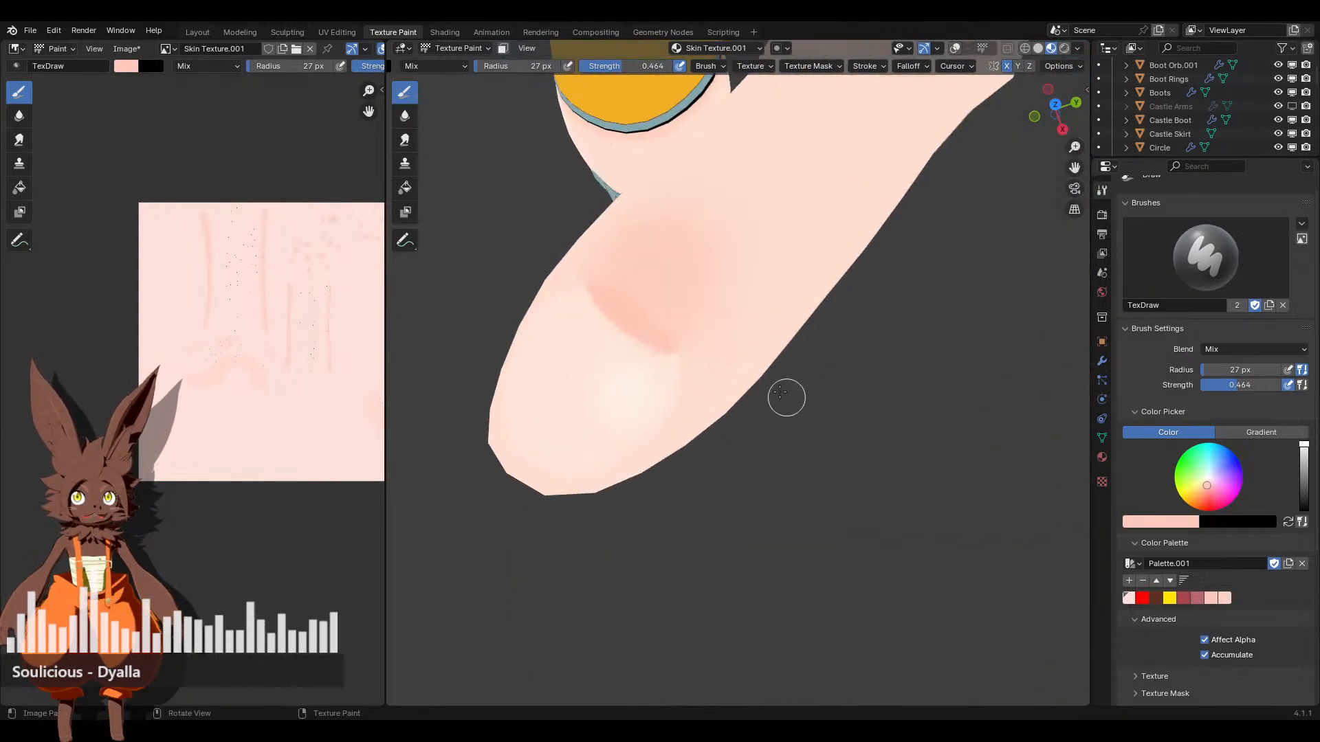
{"action": "scroll", "coordinate": [786, 397], "scroll_direction": "up", "scroll_amount": 2}
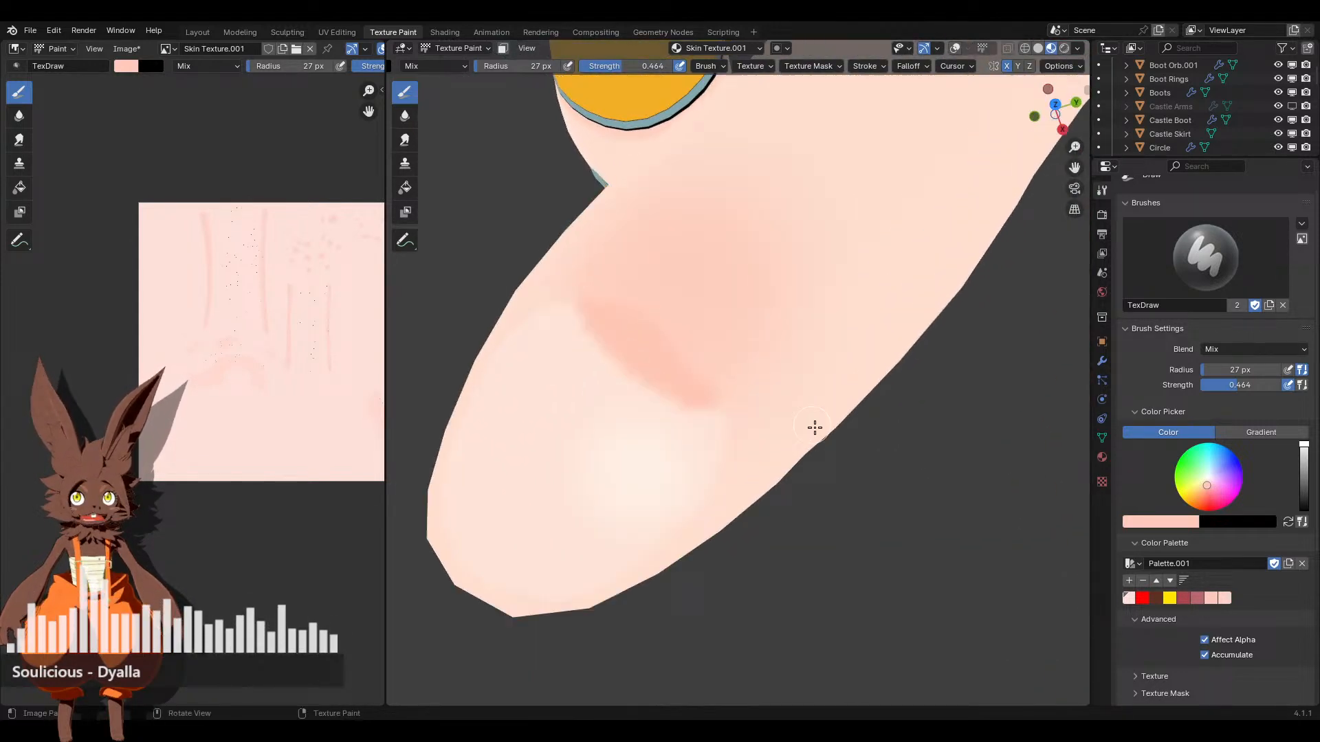
Darken the brush colour to a muted greyish pink, test a short stroke at the thumbnail's base, and undo it
{"action": "left_click", "coordinate": [1179, 523]}
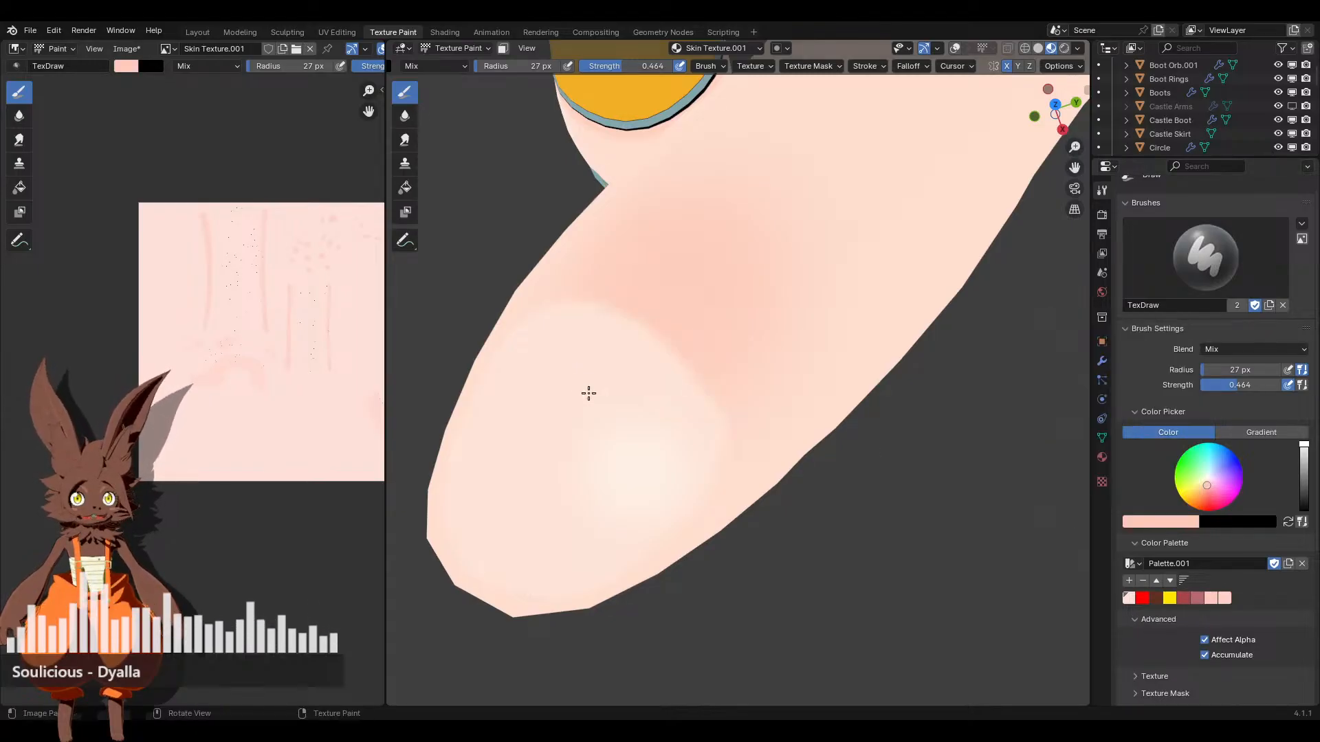
{"action": "left_click_drag", "start_coordinate": [1303, 446], "coordinate": [1303, 457]}
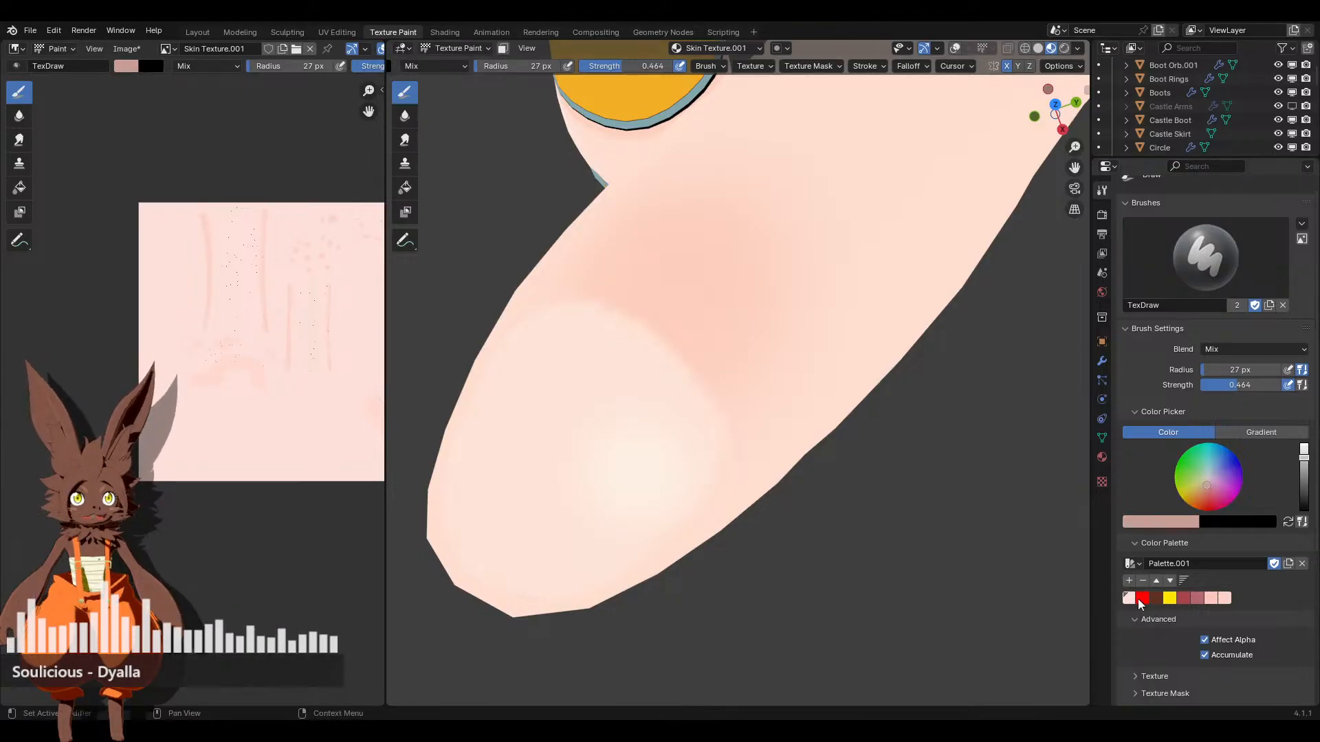
{"action": "left_click", "coordinate": [1304, 446]}
{"action": "left_click", "coordinate": [1305, 457]}
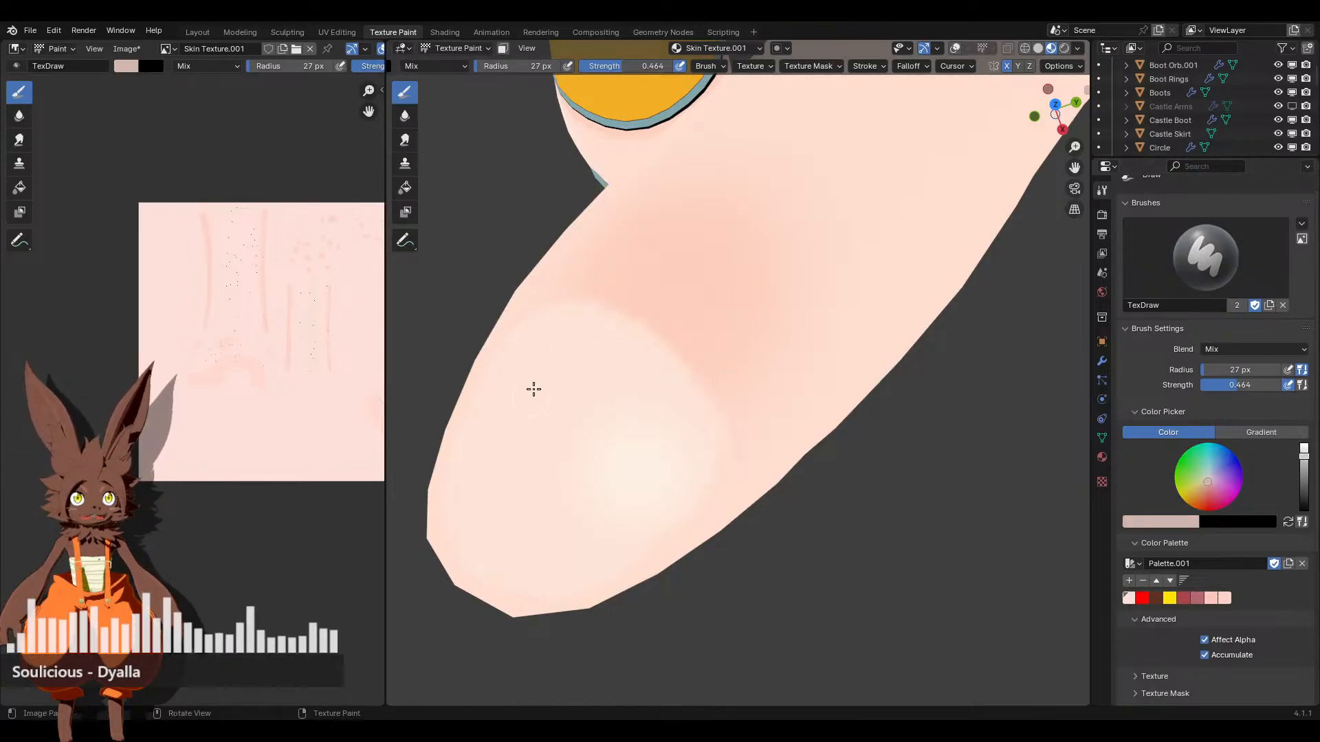
{"action": "left_click_drag", "start_coordinate": [599, 312], "coordinate": [650, 328]}
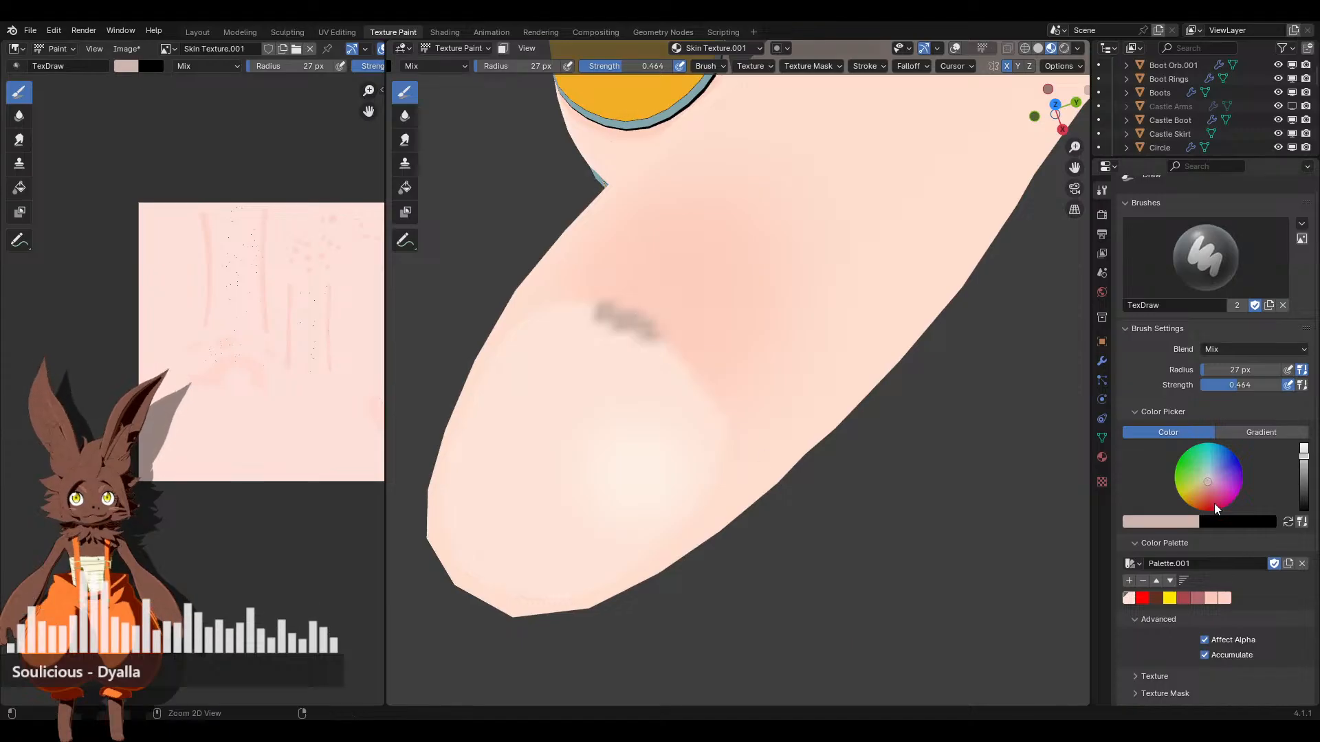
{"action": "key", "text": "ctrl+z"}
{"action": "key", "text": "ctrl+z"}
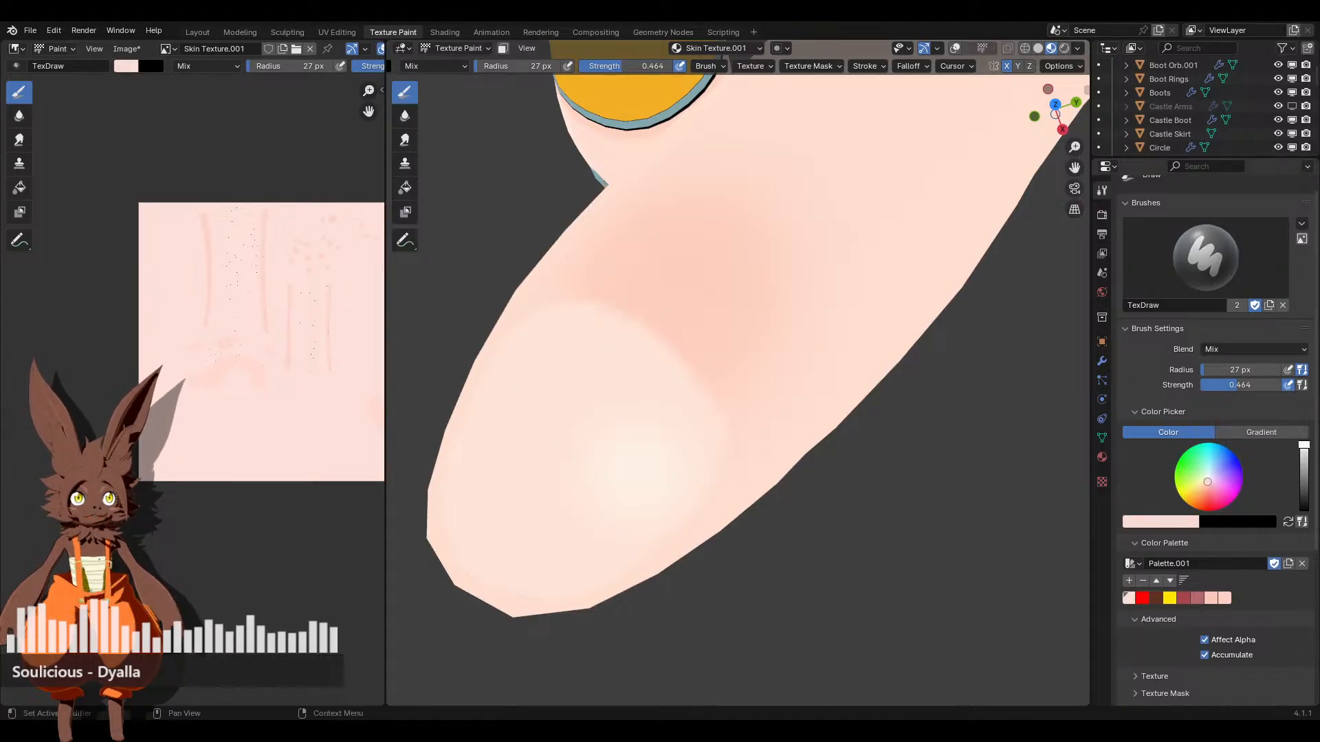
Try faint shading strokes along the thumbnail's base with a slightly darkened pale pink, undoing each attempt
{"action": "left_click_drag", "start_coordinate": [597, 329], "coordinate": [664, 357]}
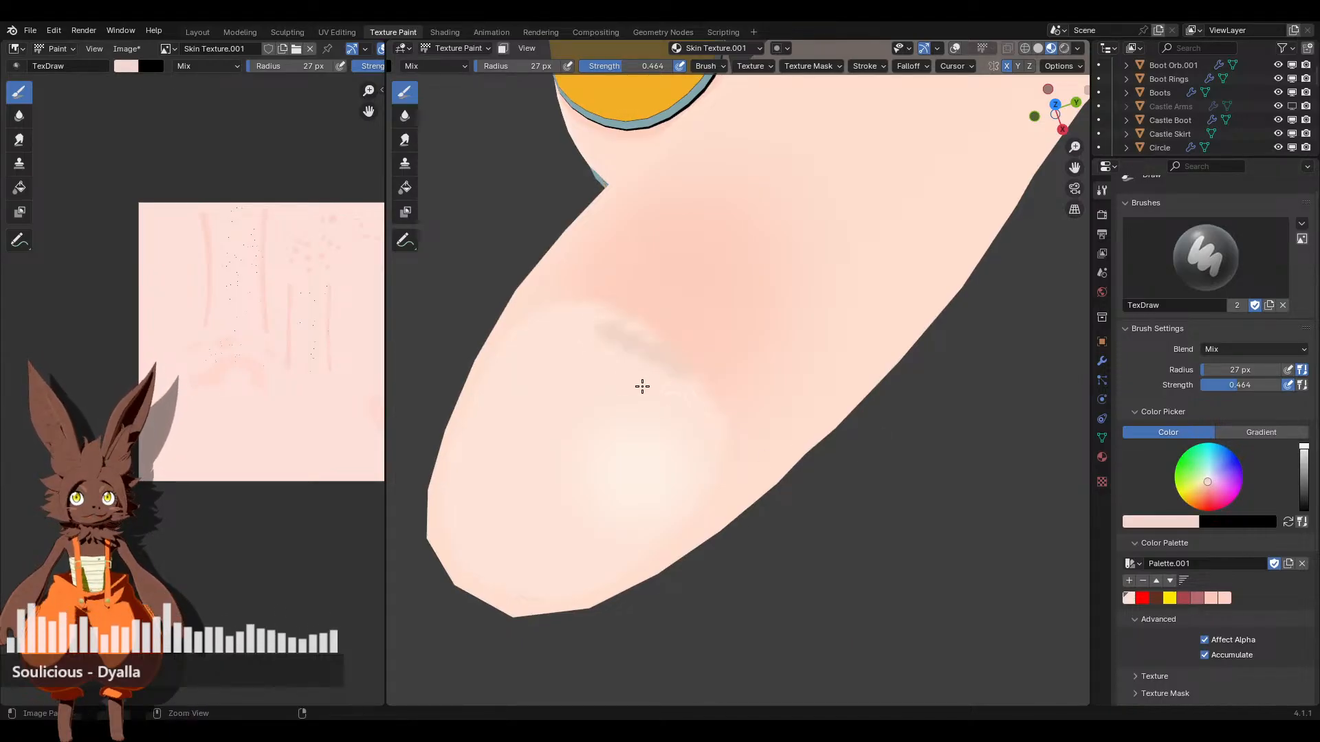
{"action": "key", "text": "ctrl+z"}
{"action": "mouse_move", "coordinate": [611, 315]}
{"action": "left_mouse_down"}
{"action": "mouse_move", "coordinate": [692, 389]}
{"action": "mouse_move", "coordinate": [604, 342]}
{"action": "mouse_move", "coordinate": [658, 370]}
{"action": "left_mouse_up"}
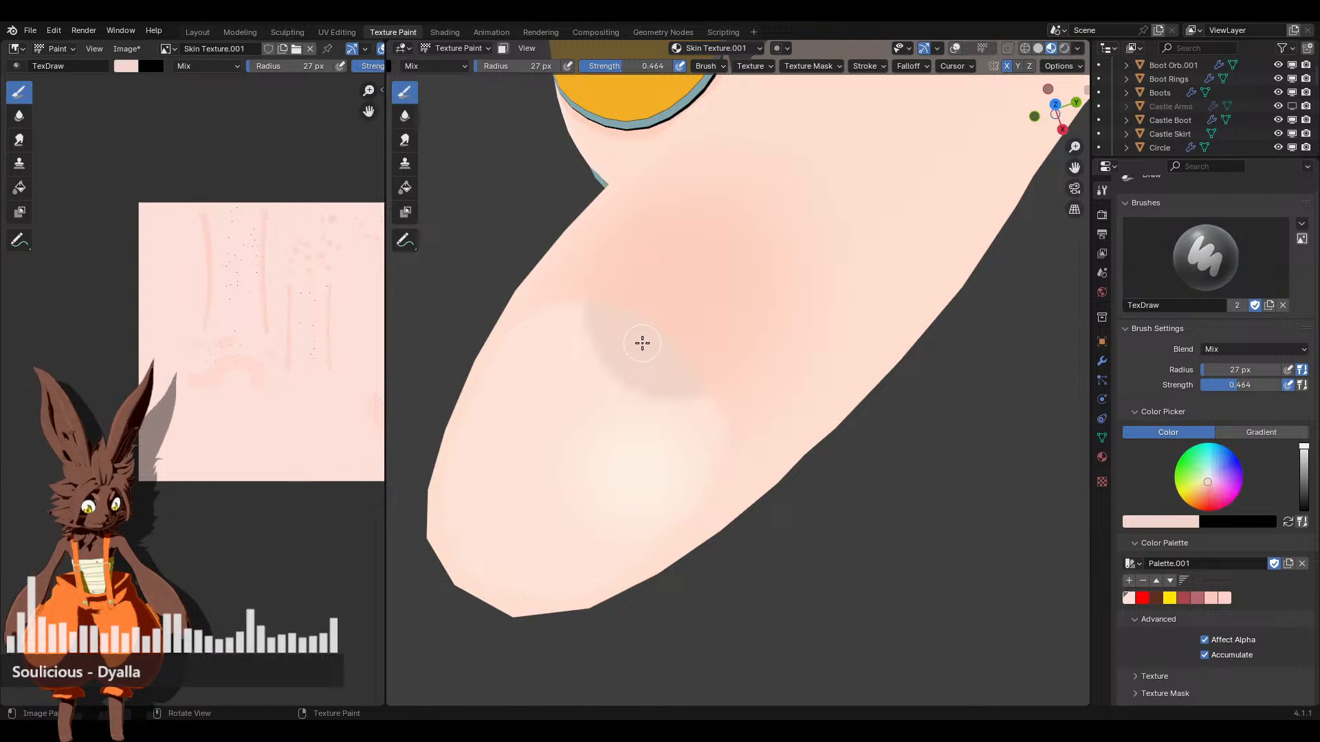
{"action": "key", "text": "ctrl+z"}
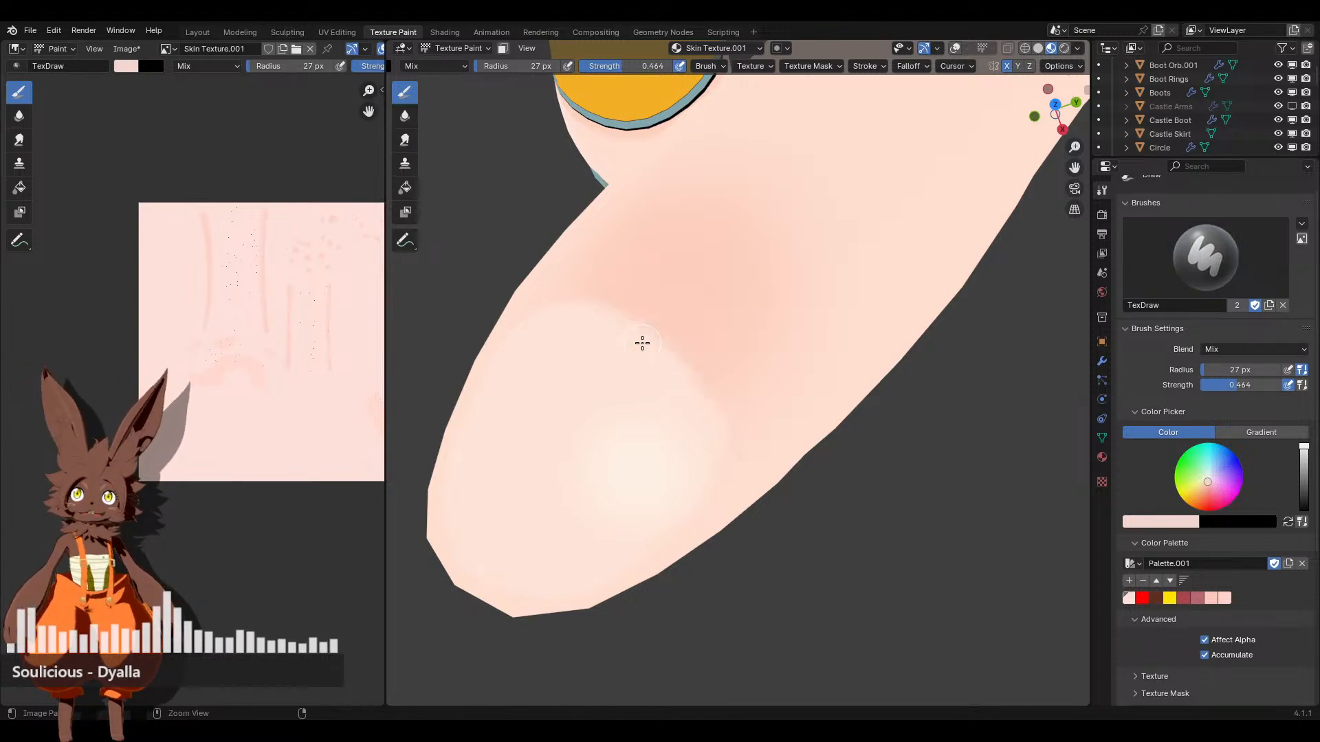
Reselect the pale skin swatch, desaturate the brush colour to white, test a bright patch at the thumbnail's base, and undo it
{"action": "left_click", "coordinate": [1128, 598]}
{"action": "left_click", "coordinate": [1166, 524]}
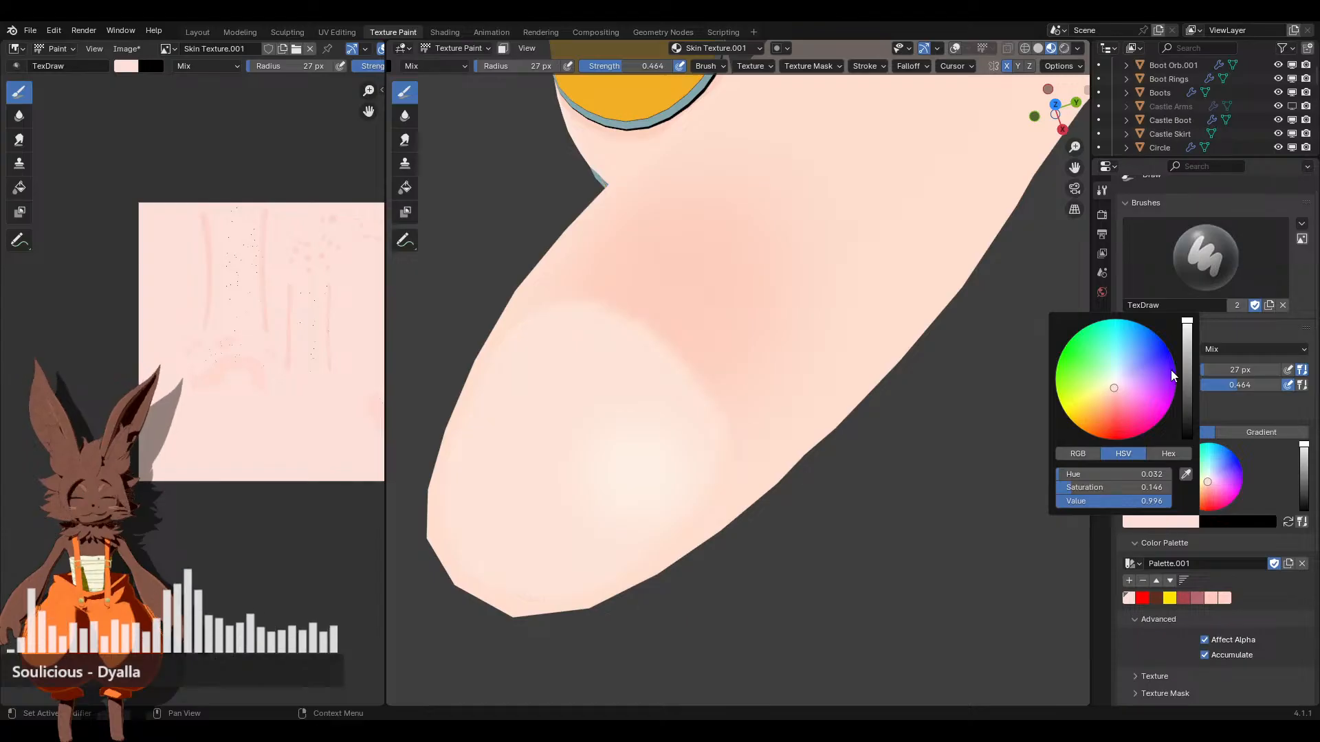
{"action": "left_click_drag", "start_coordinate": [1095, 486], "coordinate": [1078, 486]}
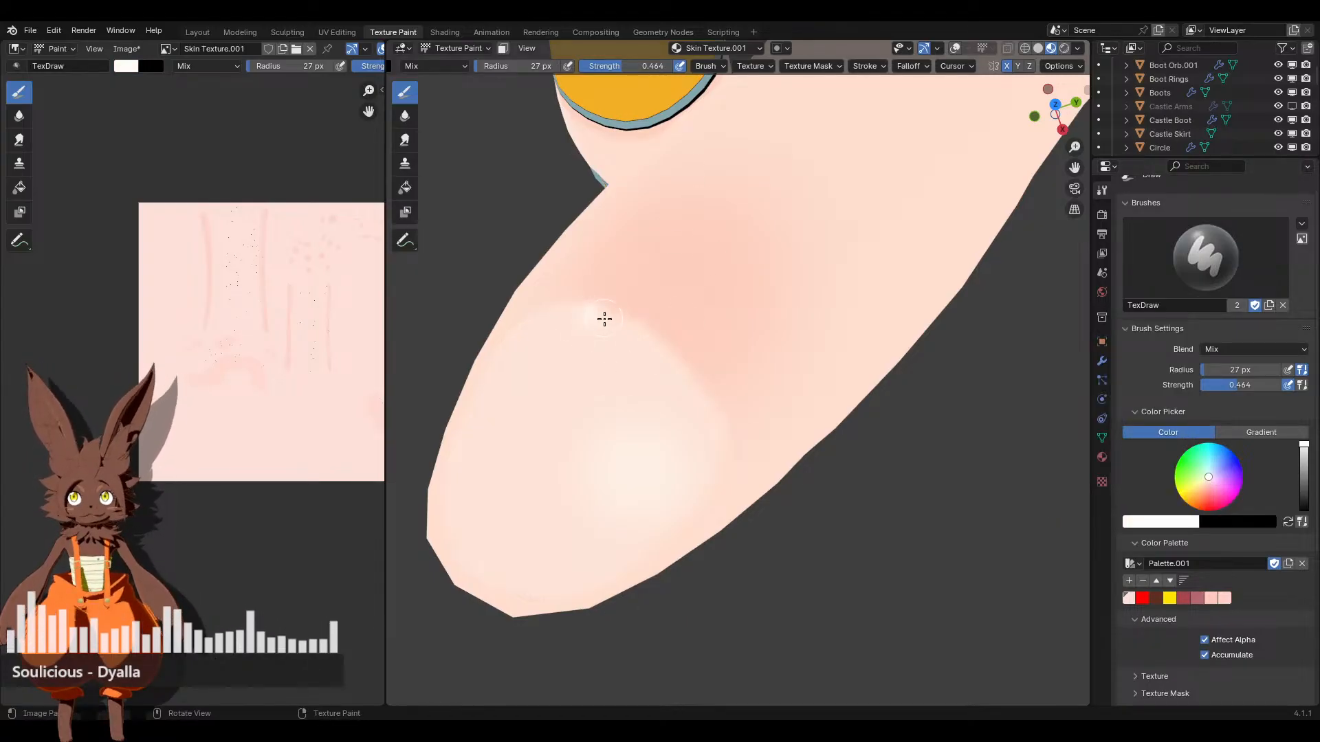
{"action": "mouse_move", "coordinate": [604, 319]}
{"action": "left_mouse_down"}
{"action": "mouse_move", "coordinate": [686, 383]}
{"action": "mouse_move", "coordinate": [609, 356]}
{"action": "mouse_move", "coordinate": [637, 346]}
{"action": "left_mouse_up"}
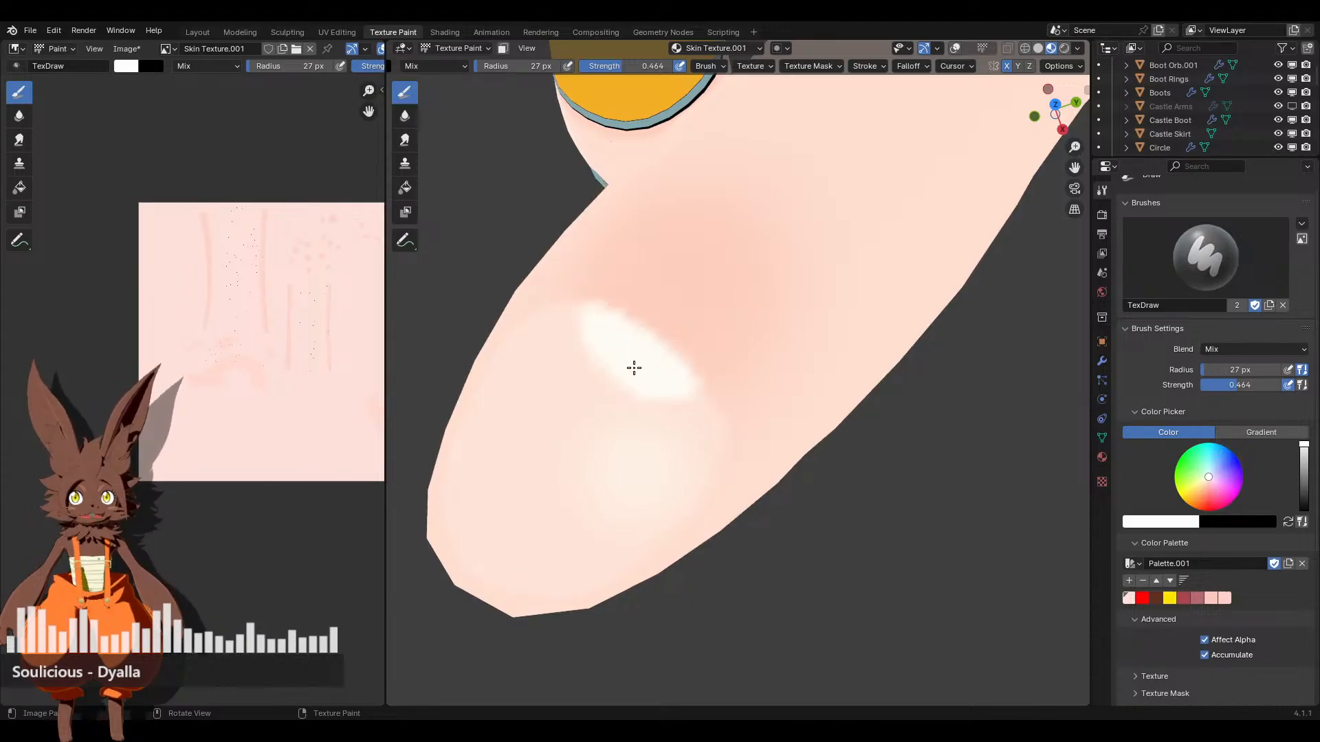
{"action": "key", "text": "ctrl+z"}
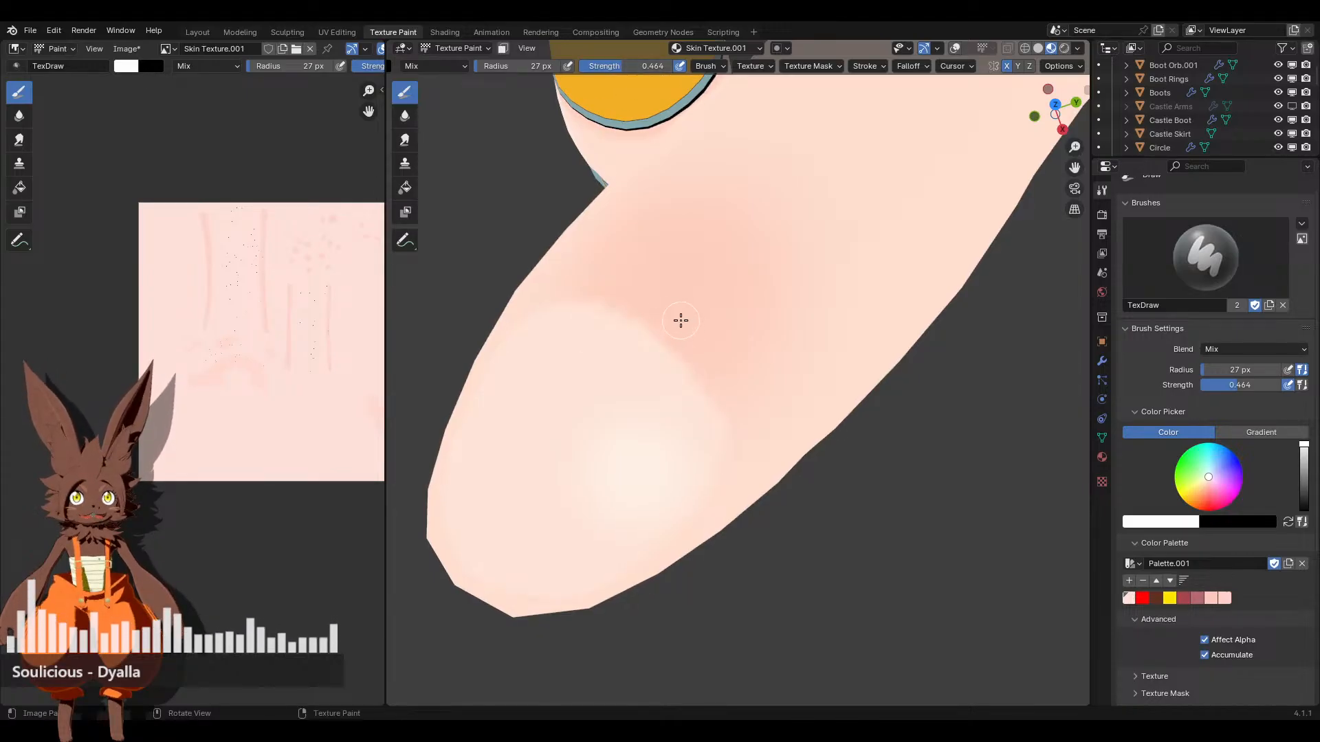
Lower the brush strength to 0.254, try a white crescent highlight along the thumbnail's base, and undo it
{"action": "left_click_drag", "start_coordinate": [639, 66], "coordinate": [619, 66]}
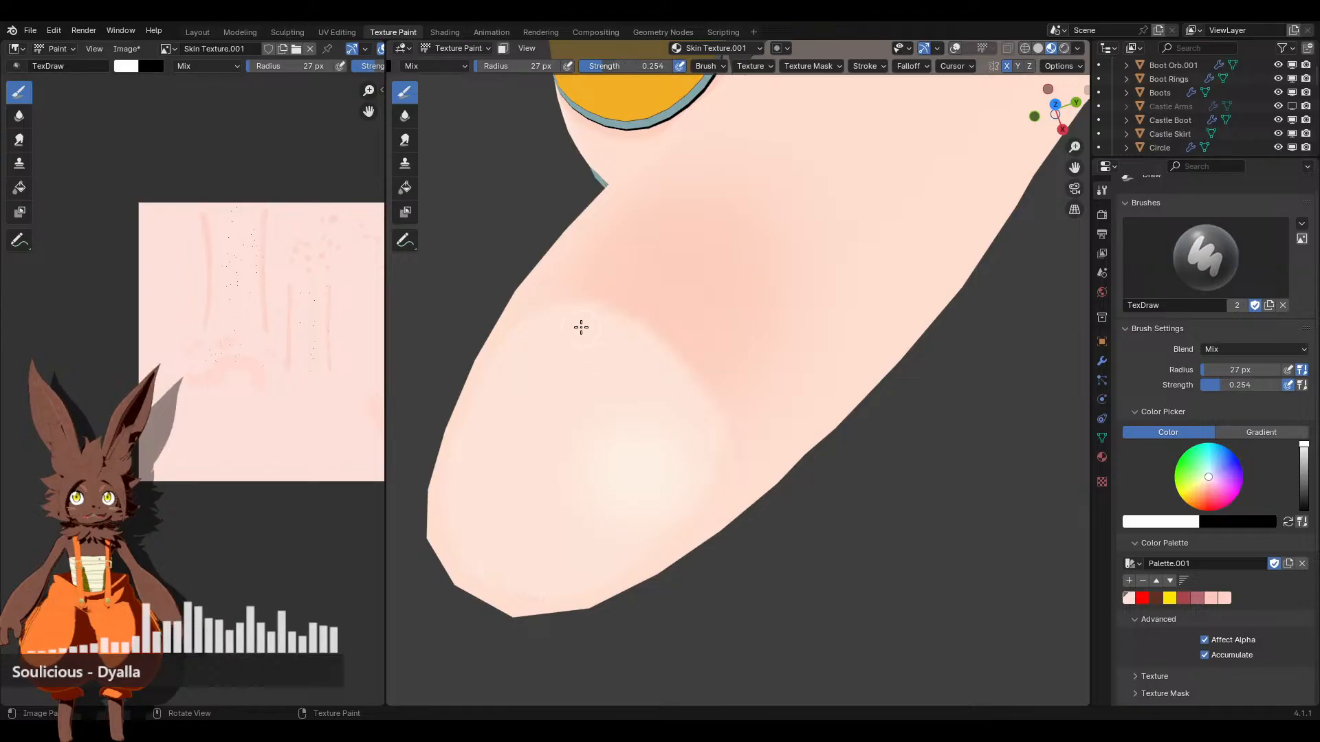
{"action": "mouse_move", "coordinate": [594, 306]}
{"action": "left_mouse_down"}
{"action": "mouse_move", "coordinate": [654, 333]}
{"action": "mouse_move", "coordinate": [695, 378]}
{"action": "mouse_move", "coordinate": [639, 383]}
{"action": "mouse_move", "coordinate": [600, 307]}
{"action": "mouse_move", "coordinate": [656, 369]}
{"action": "left_mouse_up"}
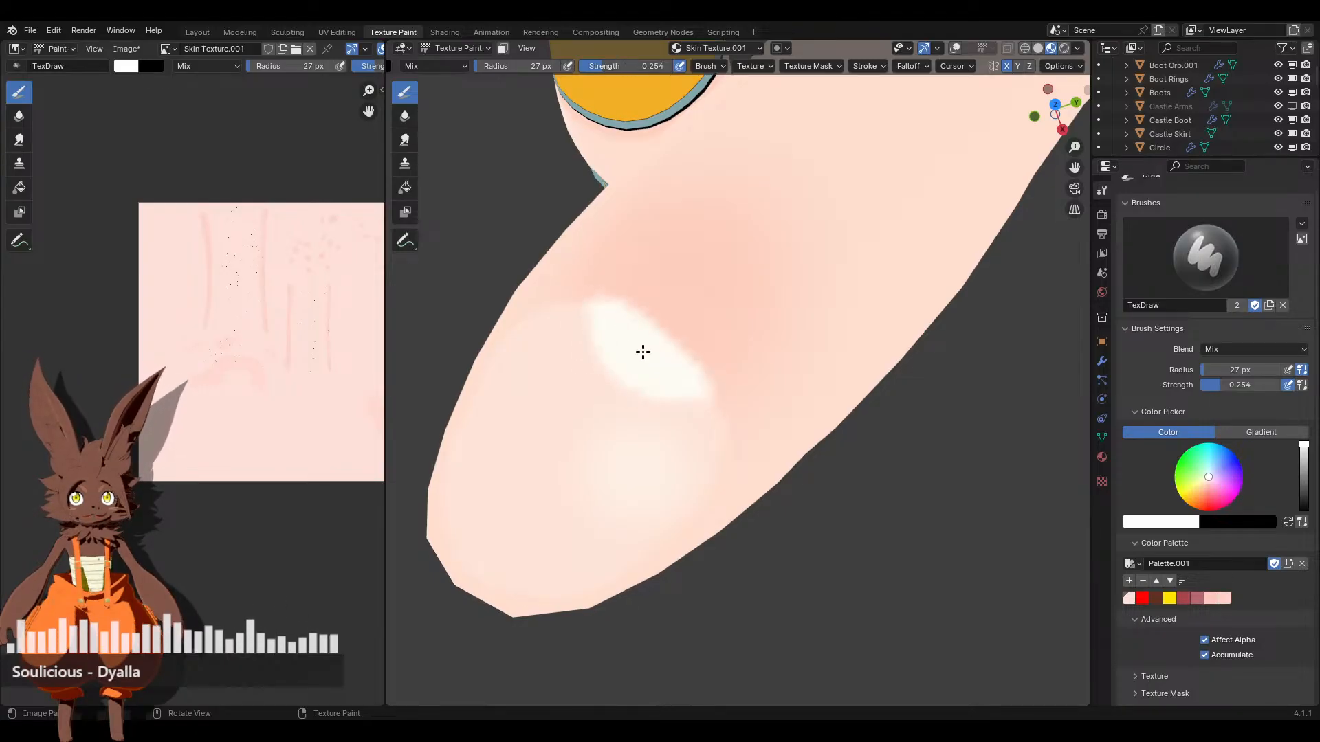
{"action": "scroll", "coordinate": [676, 335], "scroll_direction": "down", "scroll_amount": 9}
{"action": "scroll", "coordinate": [763, 360], "scroll_direction": "up", "scroll_amount": 9}
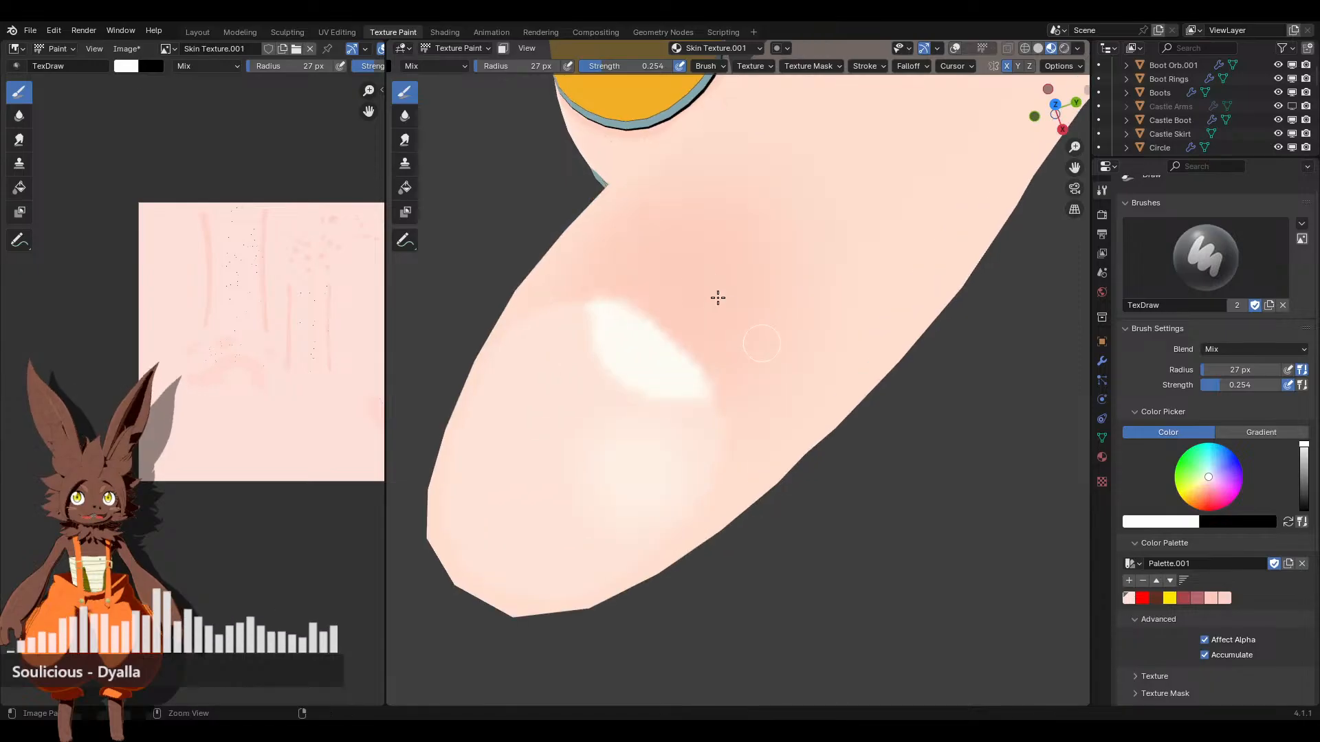
{"action": "key", "text": "ctrl+z"}
Reduce the brush strength to 0.181, try softer white strokes along the thumbnail's base, and undo them
{"action": "left_click_drag", "start_coordinate": [642, 66], "coordinate": [630, 66]}
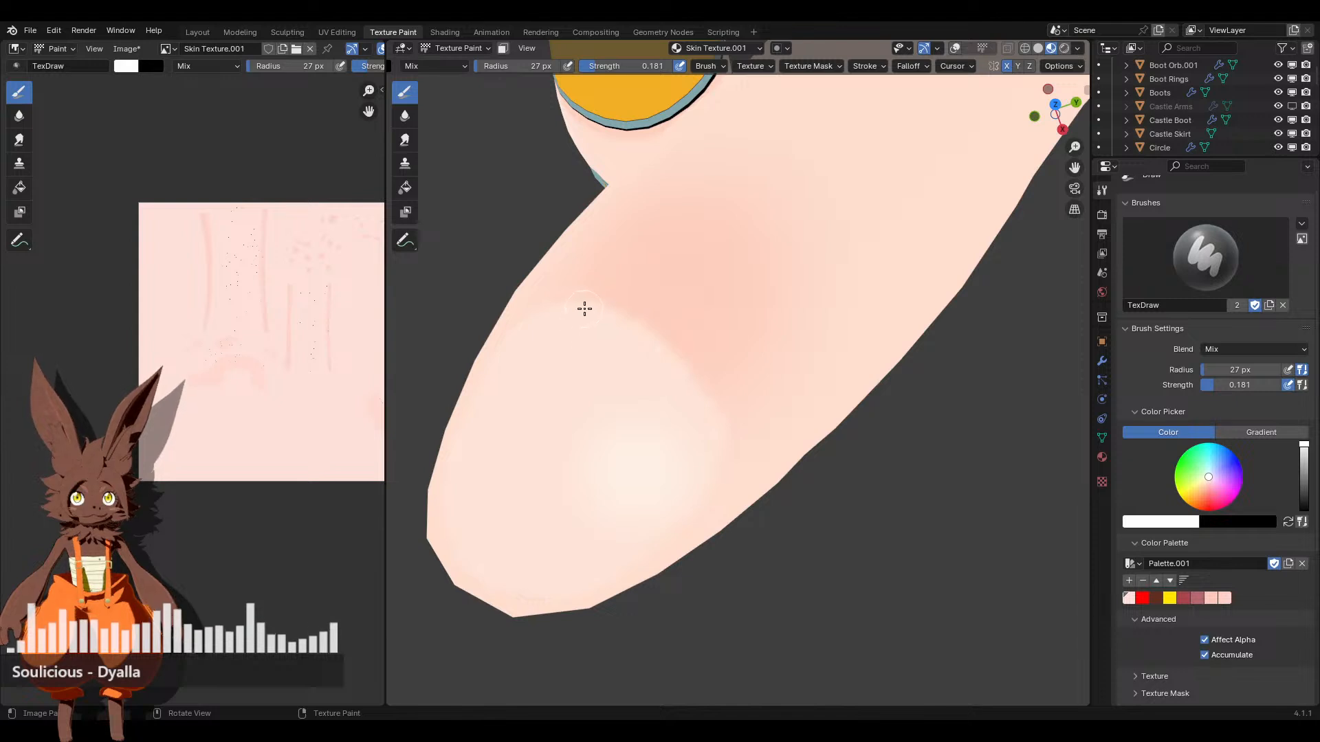
{"action": "left_click_drag", "start_coordinate": [584, 309], "coordinate": [676, 362]}
{"action": "mouse_move", "coordinate": [697, 394]}
{"action": "left_mouse_down"}
{"action": "mouse_move", "coordinate": [600, 338]}
{"action": "mouse_move", "coordinate": [638, 355]}
{"action": "left_mouse_up"}
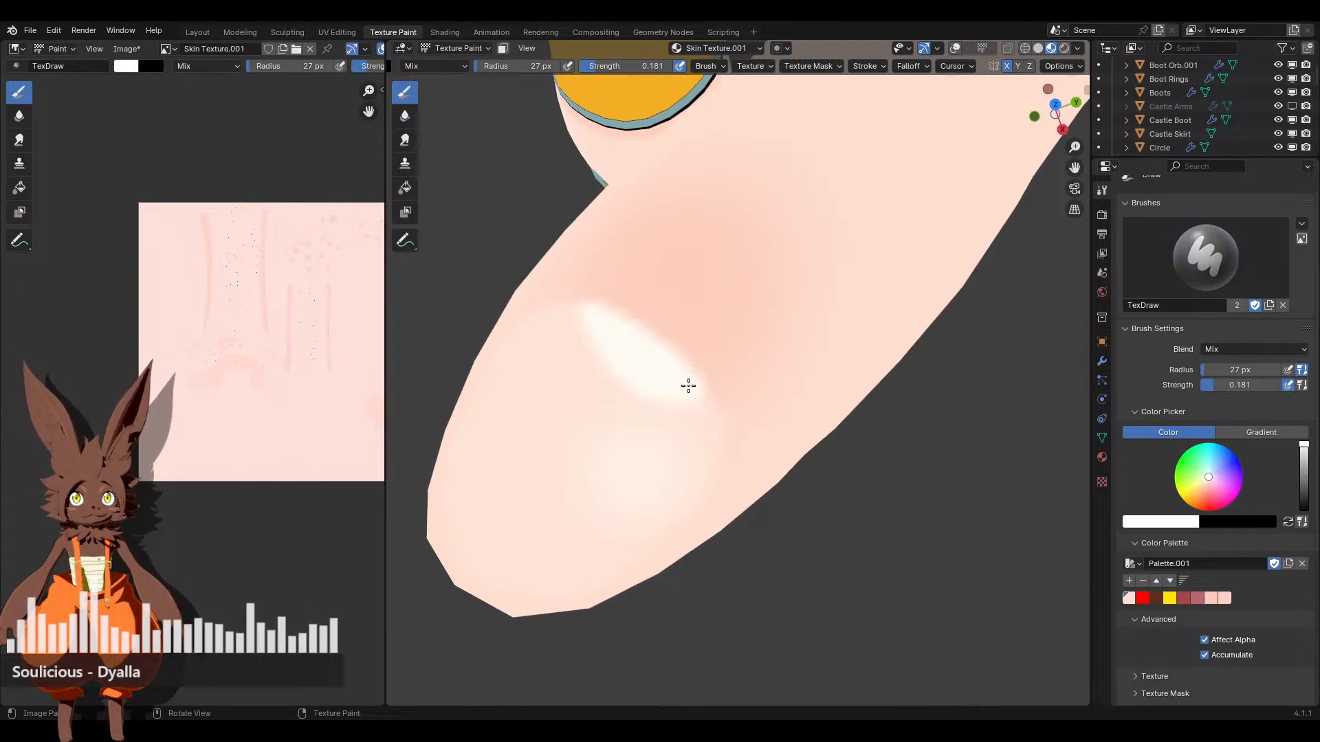
{"action": "mouse_move", "coordinate": [660, 362]}
{"action": "middle_mouse_down"}
{"action": "mouse_move", "coordinate": [798, 397]}
{"action": "mouse_move", "coordinate": [834, 421]}
{"action": "mouse_move", "coordinate": [798, 431]}
{"action": "mouse_move", "coordinate": [784, 412]}
{"action": "mouse_move", "coordinate": [768, 435]}
{"action": "middle_mouse_up"}
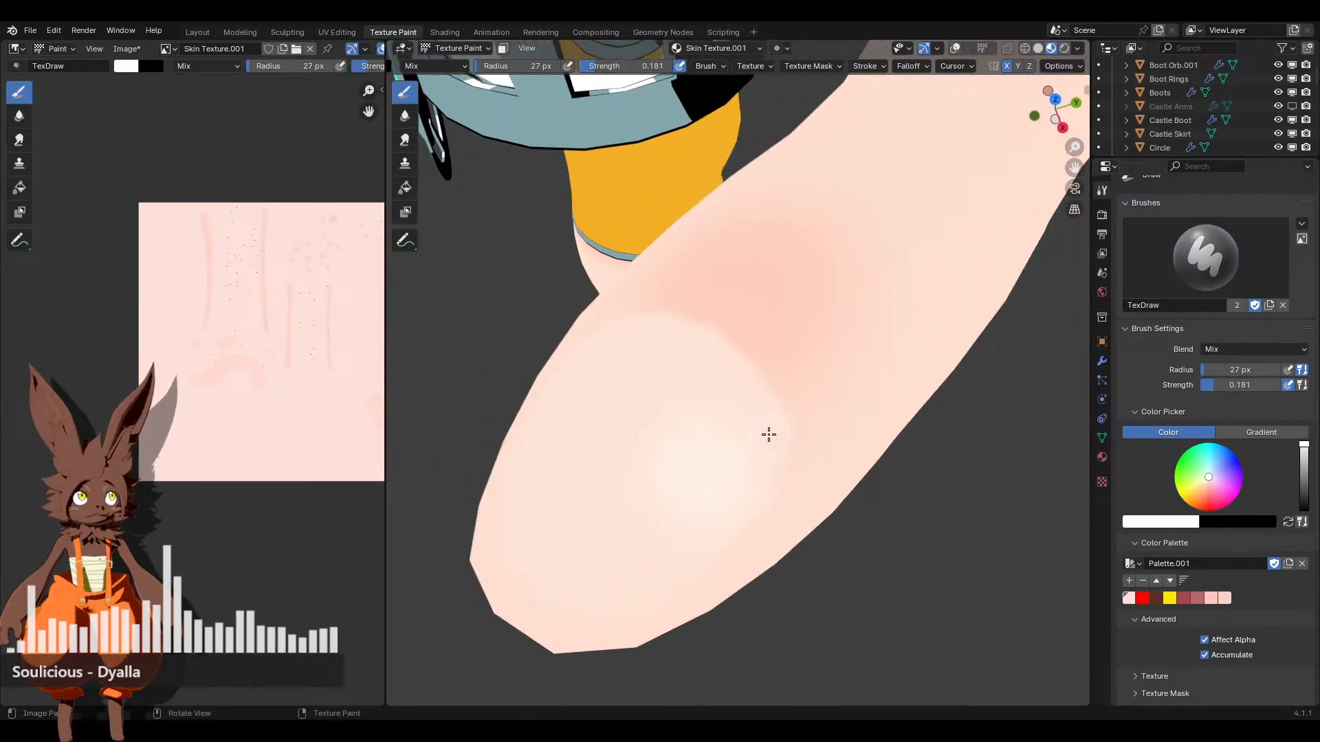
{"action": "left_click_drag", "start_coordinate": [648, 327], "coordinate": [718, 350]}
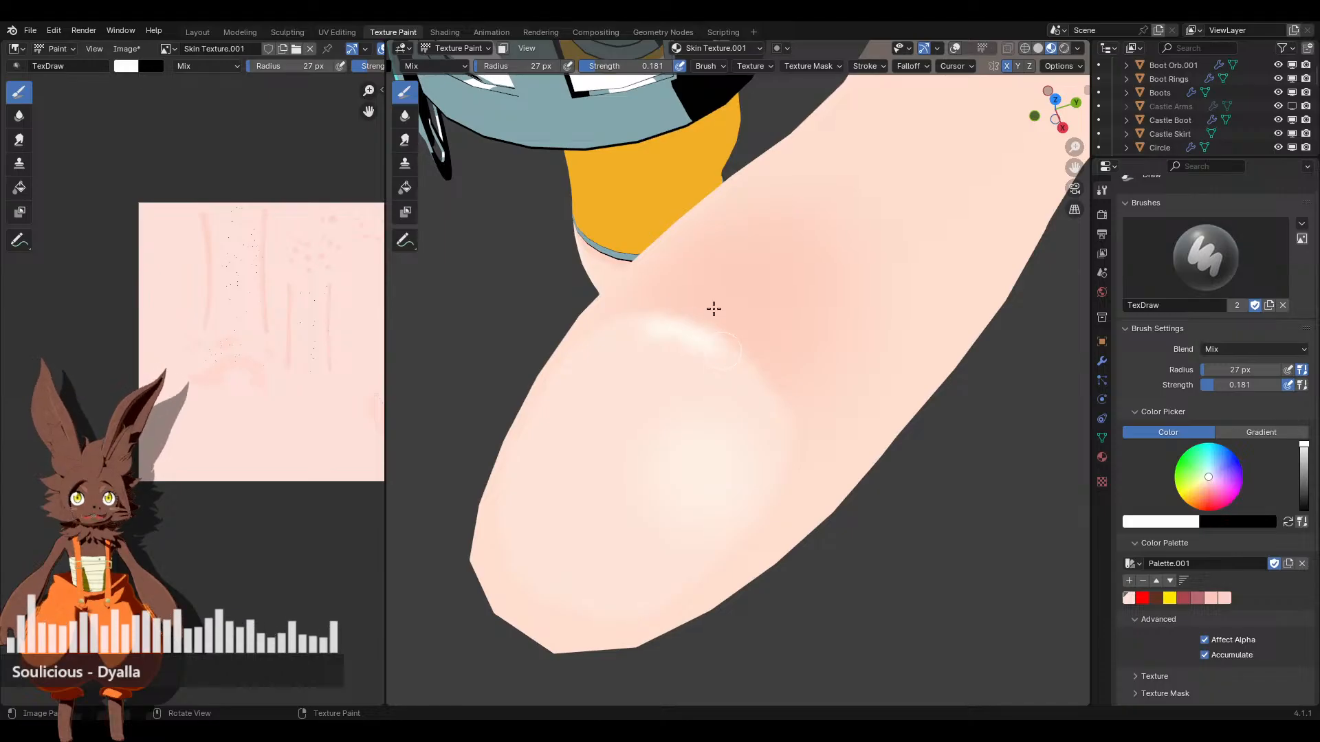
{"action": "key", "text": "ctrl+z"}
Set the brush strength to 0.109, paint a faint white crescent along the thumbnail's base, and check the hand from above
{"action": "left_click_drag", "start_coordinate": [592, 66], "coordinate": [590, 66]}
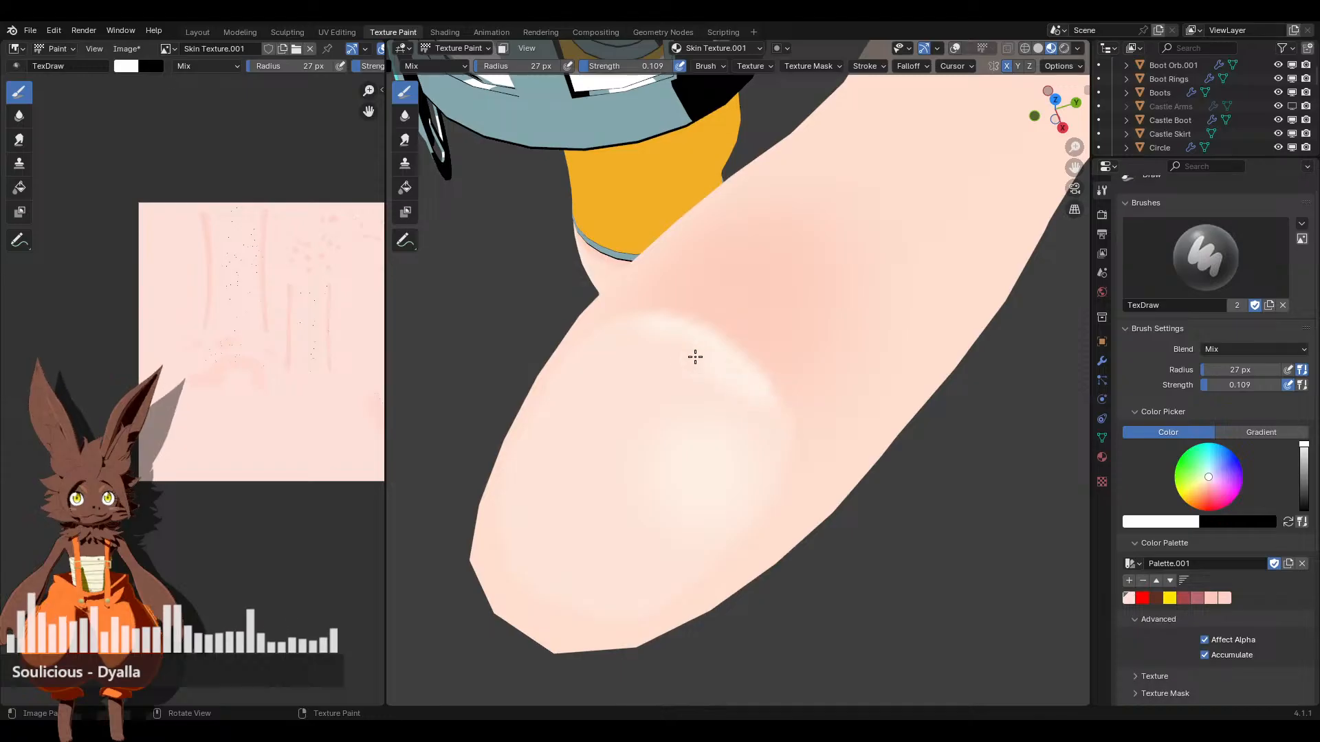
{"action": "middle_click_drag", "start_coordinate": [752, 374], "coordinate": [822, 292]}
{"action": "left_click", "coordinate": [1055, 110]}
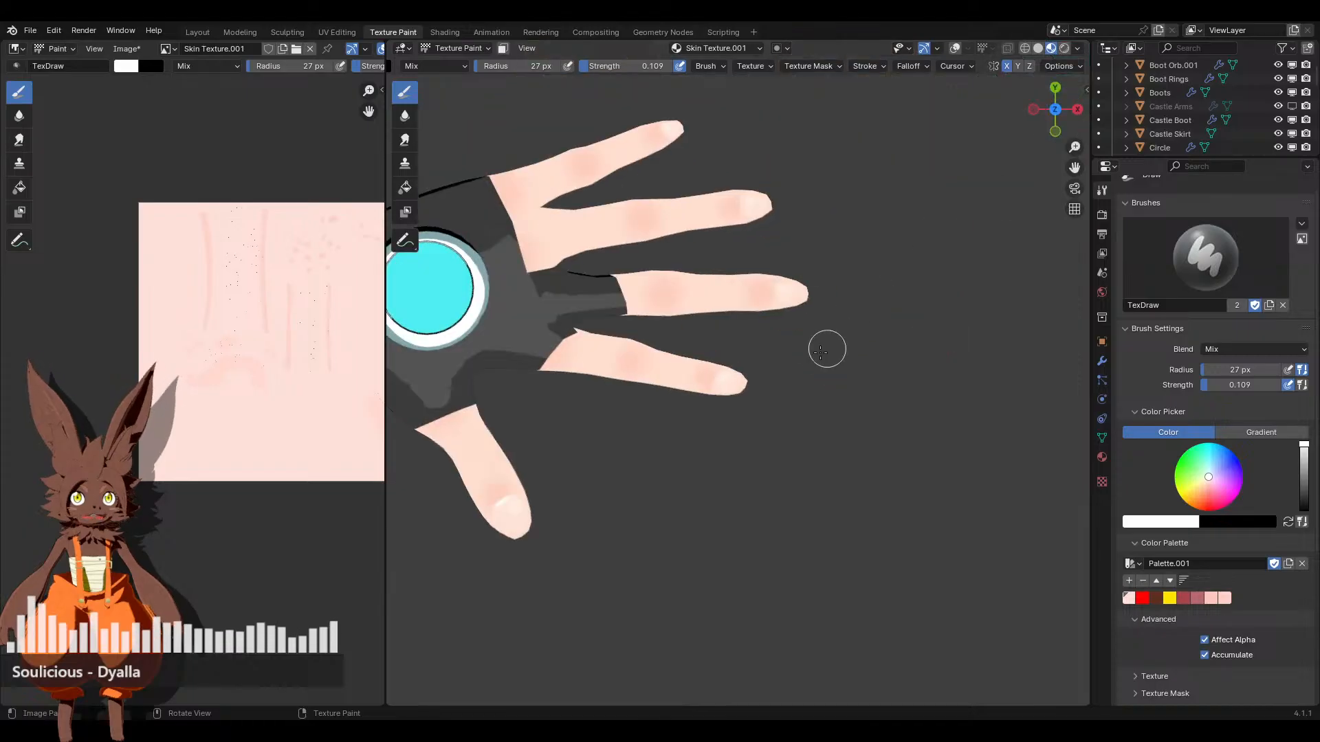
Paint a faint white crescent highlight along the base of the index fingernail
{"action": "scroll", "coordinate": [811, 375], "scroll_direction": "up", "scroll_amount": 4}
{"action": "middle_click_drag", "start_coordinate": [568, 444], "coordinate": [676, 365], "text": "shift"}
{"action": "scroll", "coordinate": [756, 375], "scroll_direction": "up", "scroll_amount": 6}
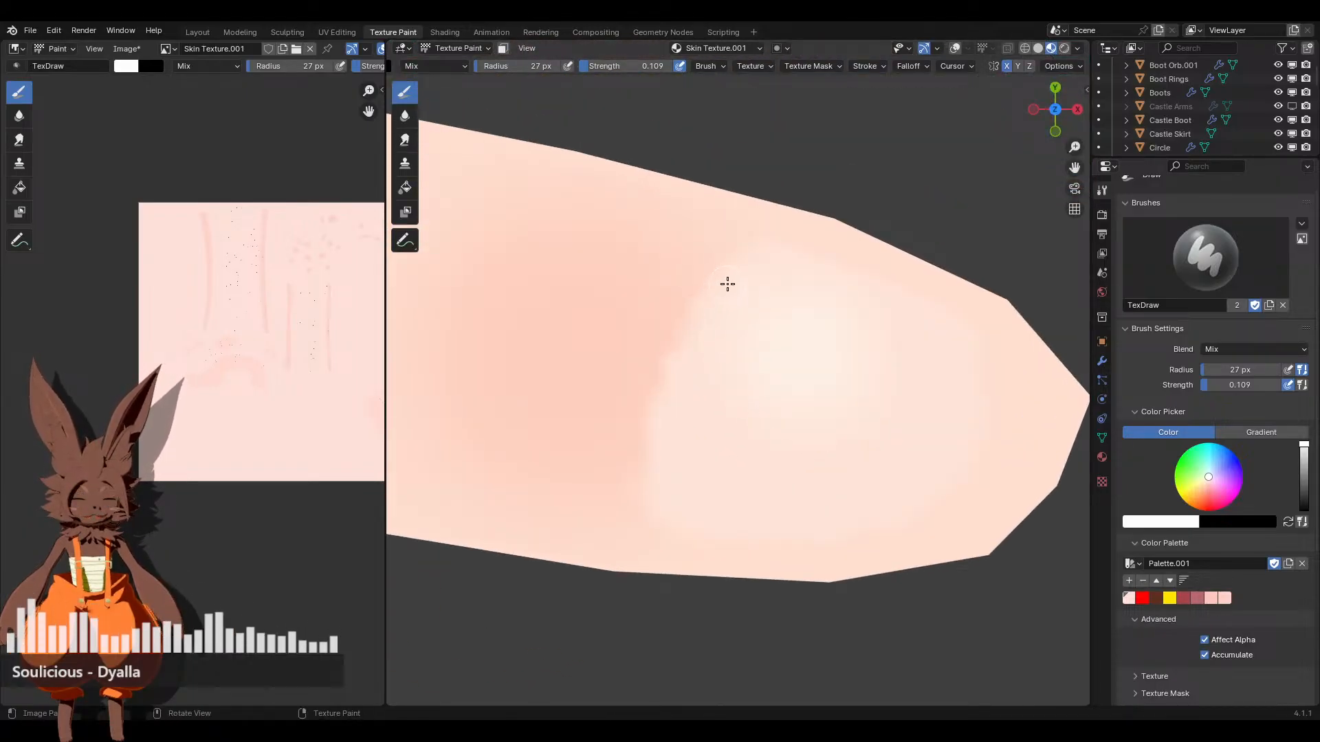
{"action": "mouse_move", "coordinate": [677, 343]}
{"action": "left_mouse_down"}
{"action": "mouse_move", "coordinate": [657, 427]}
{"action": "mouse_move", "coordinate": [679, 410]}
{"action": "left_mouse_up"}
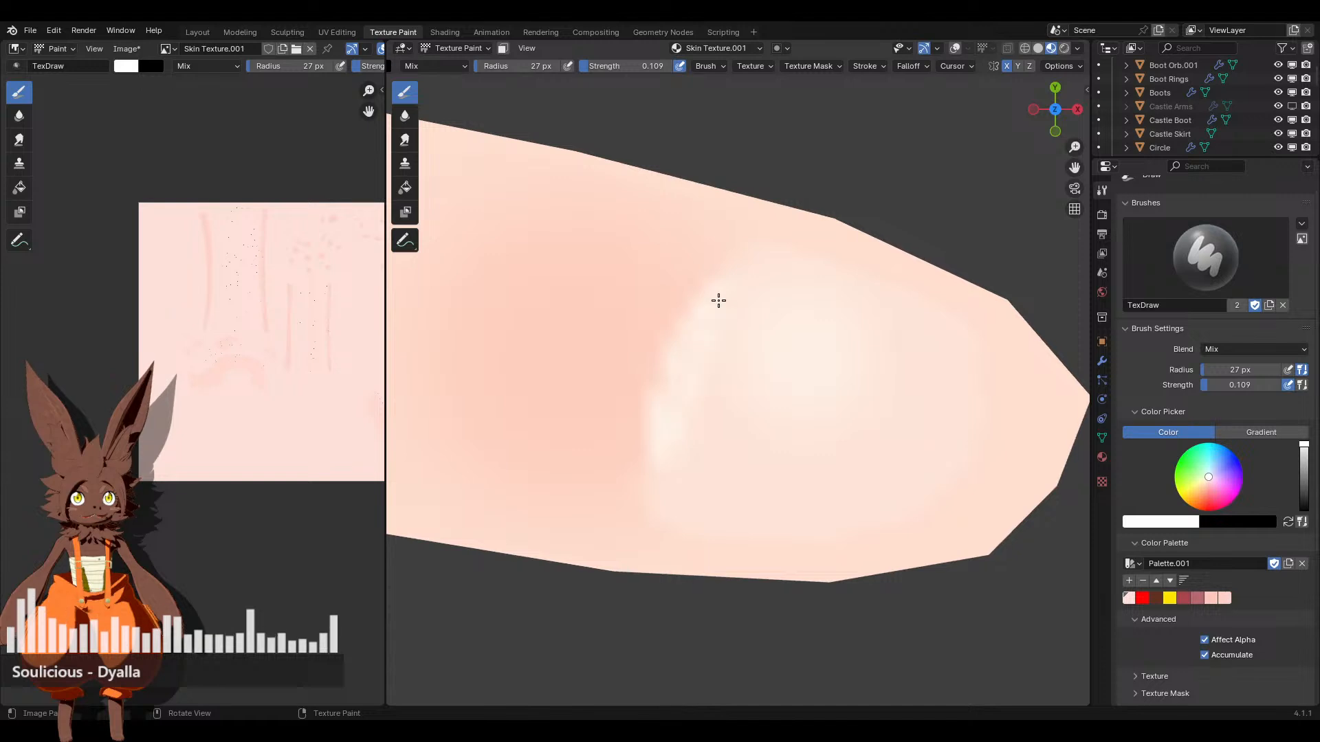
{"action": "scroll", "coordinate": [718, 357], "scroll_direction": "down", "scroll_amount": 4}
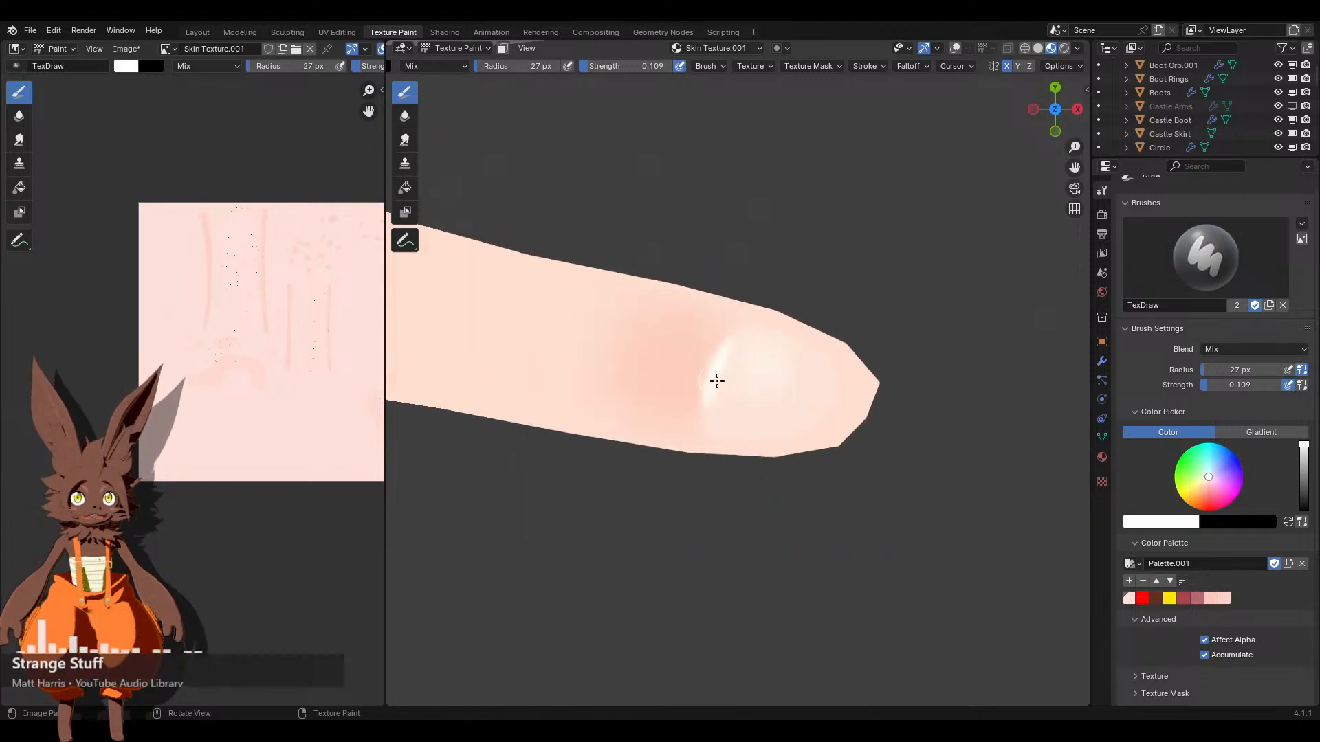
Paint a faint white crescent highlight along the base of the middle fingernail
{"action": "middle_click_drag", "start_coordinate": [777, 277], "coordinate": [611, 391], "text": "shift"}
{"action": "scroll", "coordinate": [763, 354], "scroll_direction": "up", "scroll_amount": 2}
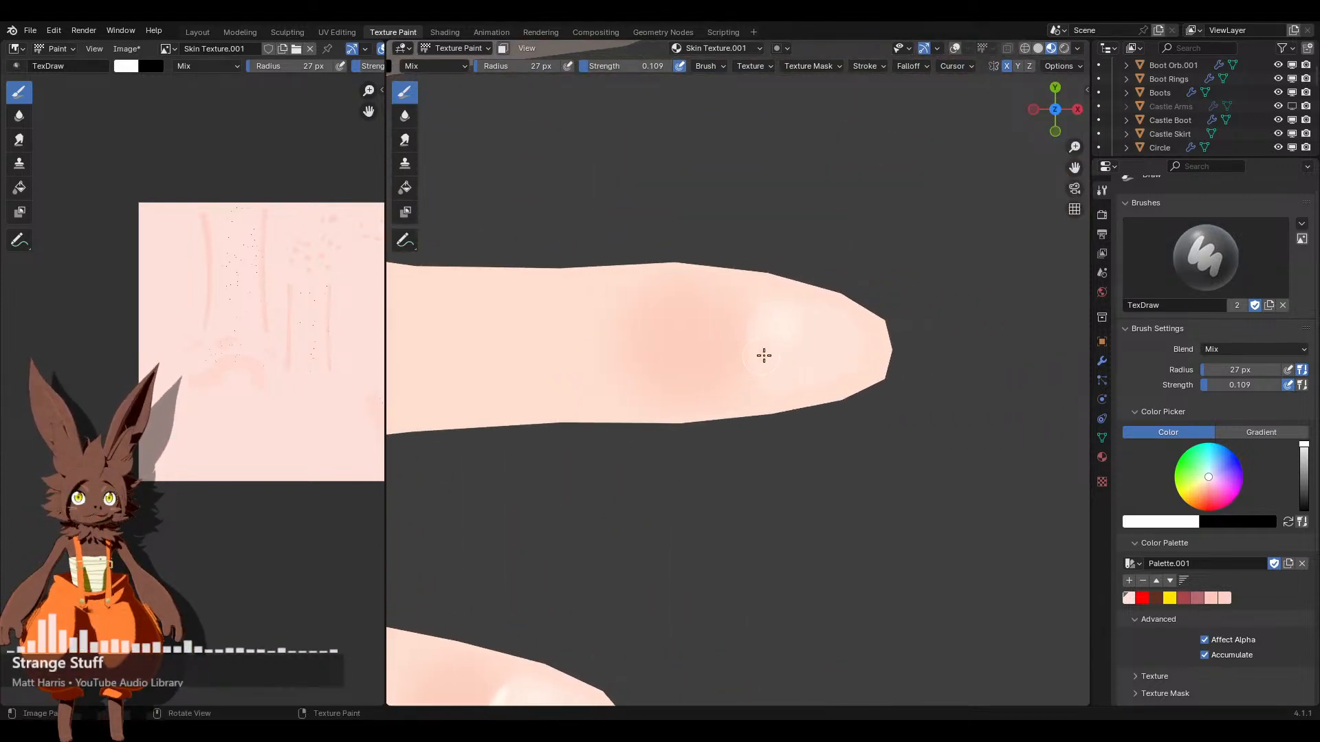
{"action": "scroll", "coordinate": [716, 369], "scroll_direction": "up", "scroll_amount": 4}
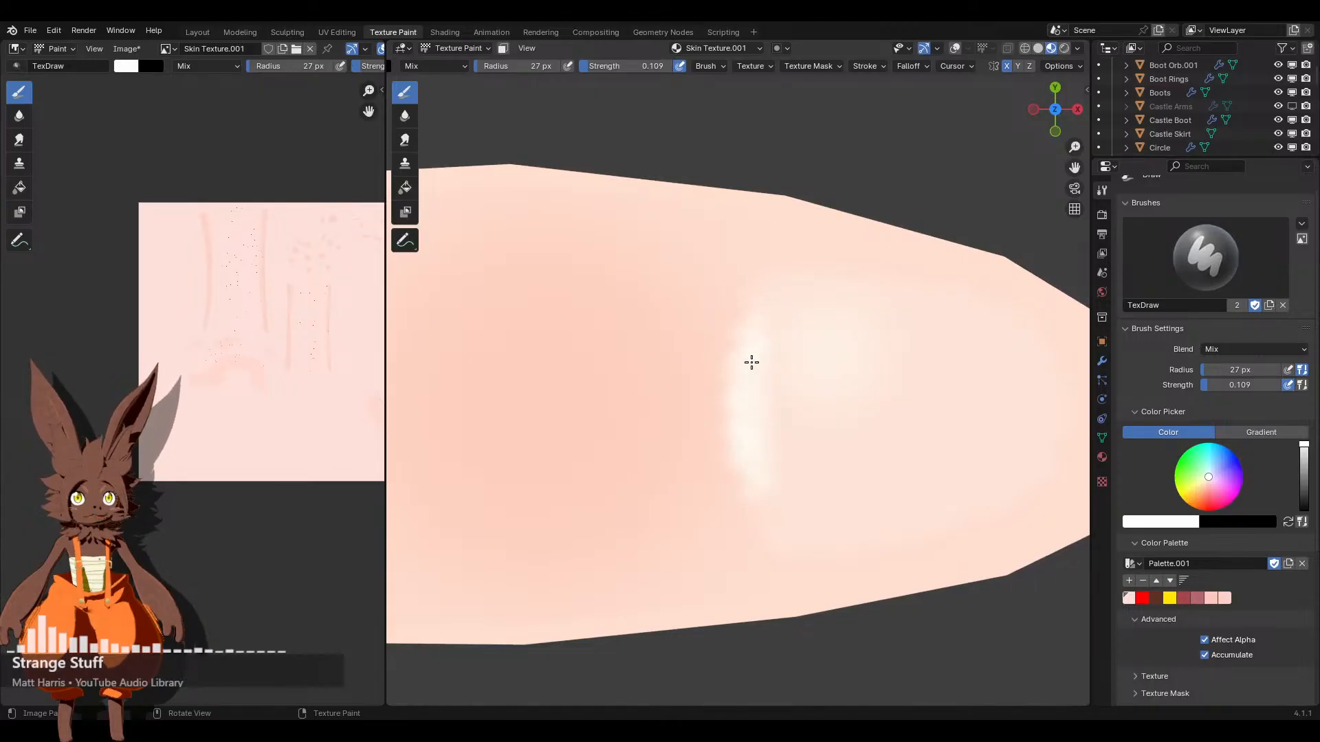
{"action": "scroll", "coordinate": [773, 370], "scroll_direction": "down", "scroll_amount": 8}
Paint a faint white crescent highlight along the base of the ring fingernail
{"action": "middle_click_drag", "start_coordinate": [759, 363], "coordinate": [859, 583], "text": "shift"}
{"action": "scroll", "coordinate": [739, 320], "scroll_direction": "up", "scroll_amount": 6}
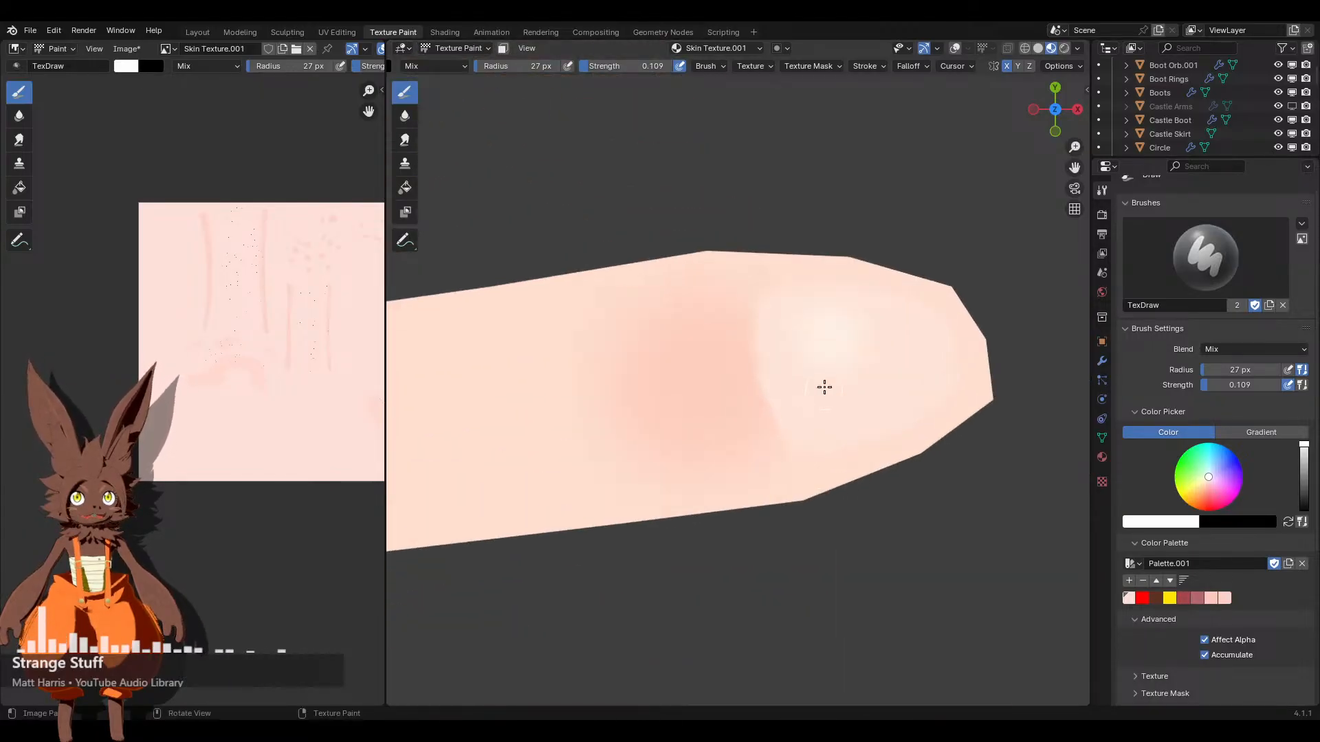
{"action": "middle_click_drag", "start_coordinate": [825, 386], "coordinate": [796, 423], "text": "shift"}
{"action": "scroll", "coordinate": [774, 414], "scroll_direction": "up", "scroll_amount": 2}
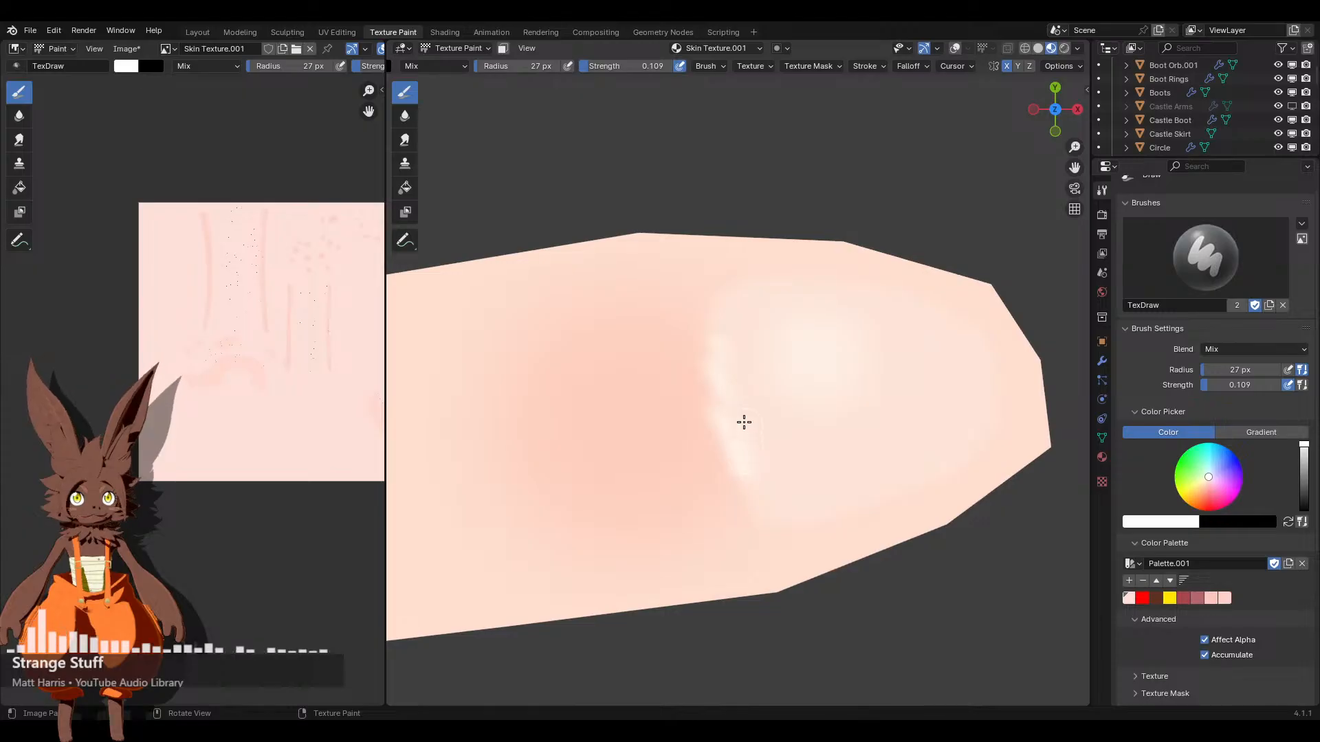
{"action": "scroll", "coordinate": [618, 327], "scroll_direction": "down", "scroll_amount": 5}
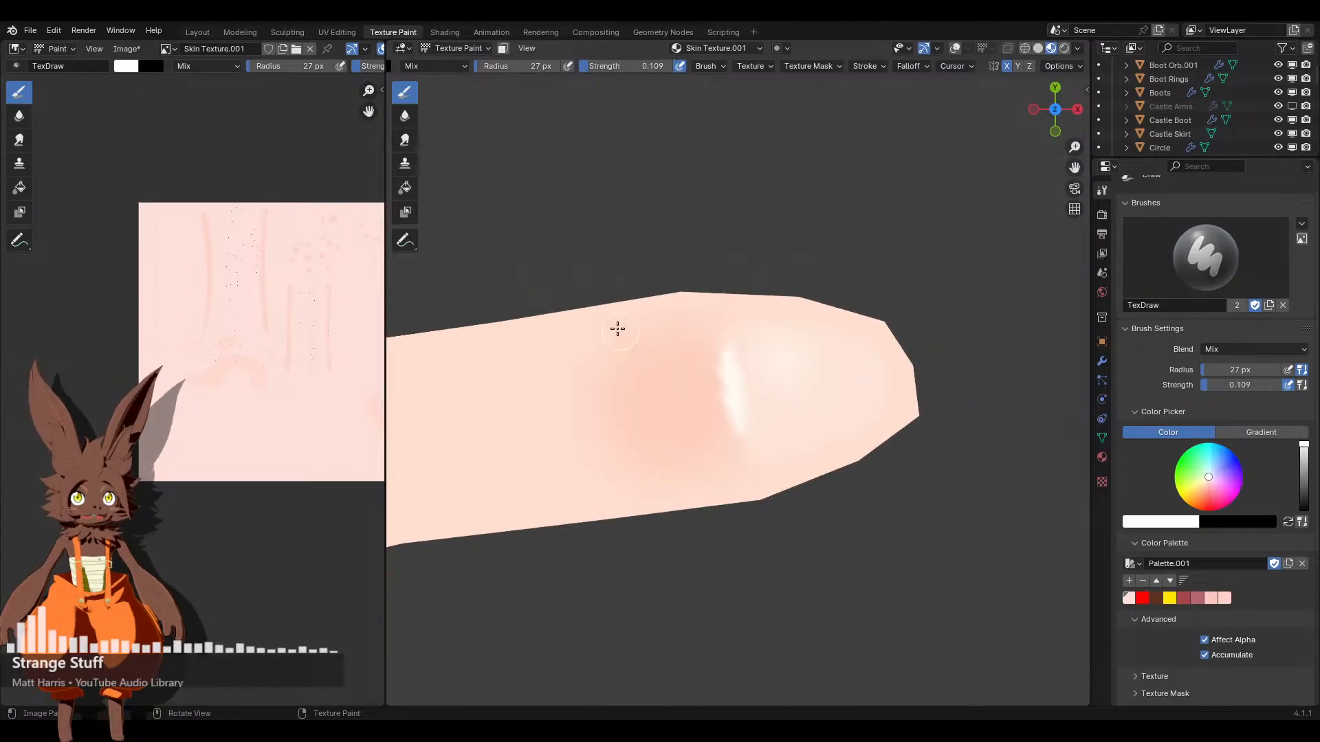
Paint a faint white crescent highlight along the base of the little fingernail
{"action": "middle_click_drag", "start_coordinate": [440, 158], "coordinate": [772, 505], "text": "shift"}
{"action": "scroll", "coordinate": [819, 392], "scroll_direction": "up", "scroll_amount": 5}
{"action": "scroll", "coordinate": [819, 392], "scroll_direction": "up", "scroll_amount": 2}
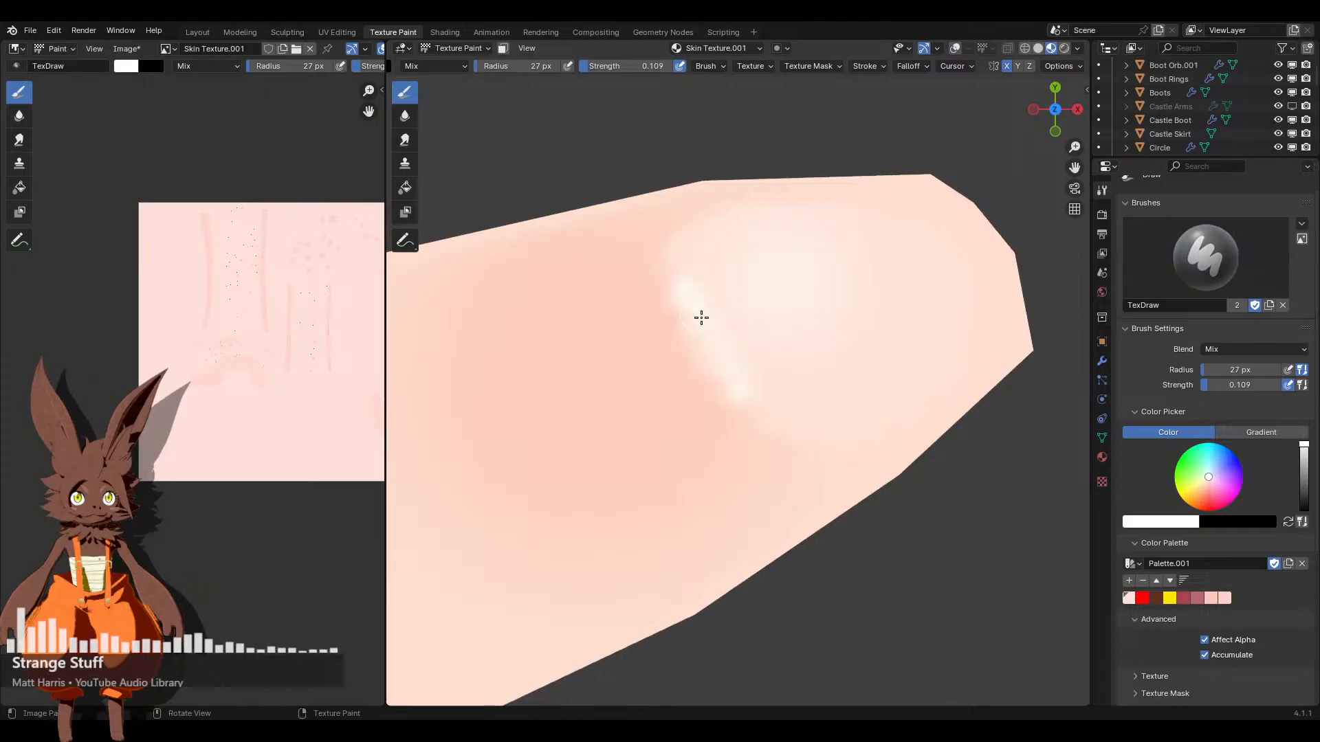
{"action": "scroll", "coordinate": [725, 357], "scroll_direction": "down", "scroll_amount": 6}
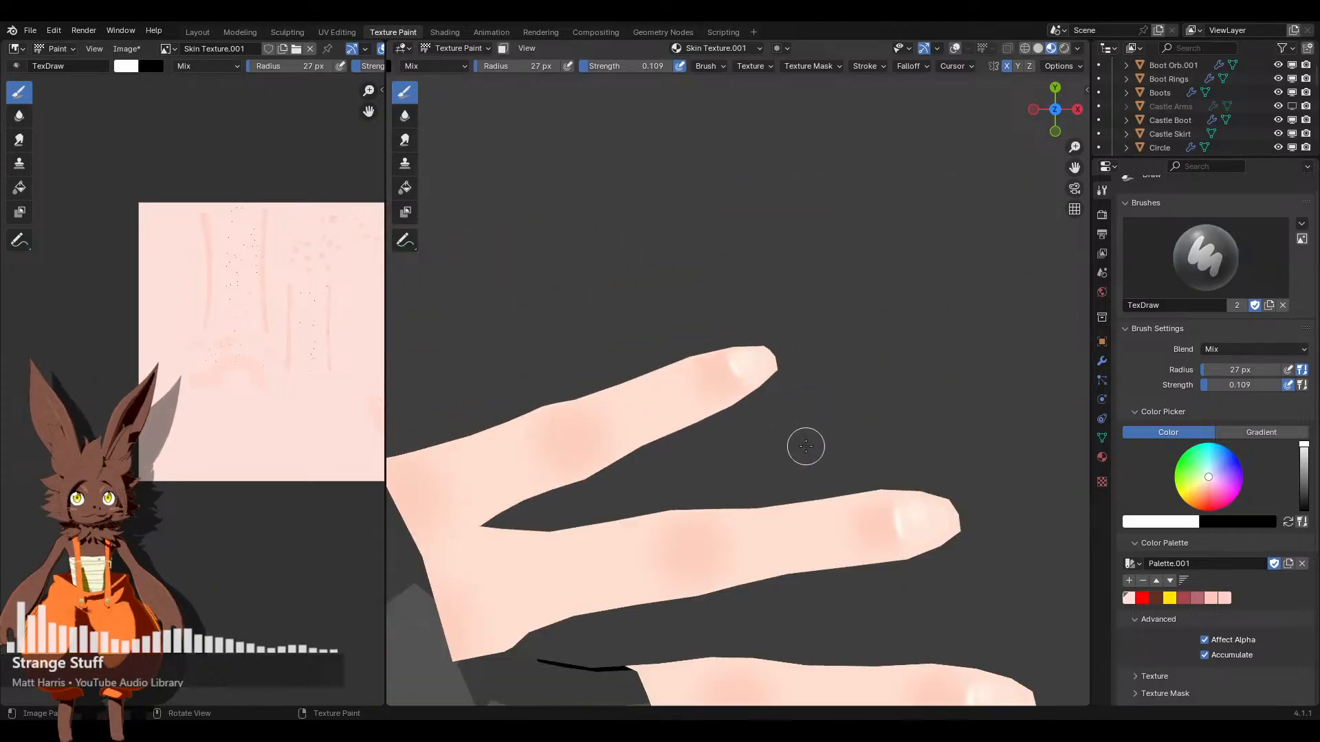
Switch to the dark brown palette color, try a short stroke on the thumb, and undo it
{"action": "middle_click_drag", "start_coordinate": [781, 548], "coordinate": [748, 412]}
{"action": "scroll", "coordinate": [753, 432], "scroll_direction": "up", "scroll_amount": 3}
{"action": "scroll", "coordinate": [754, 432], "scroll_direction": "up", "scroll_amount": 2}
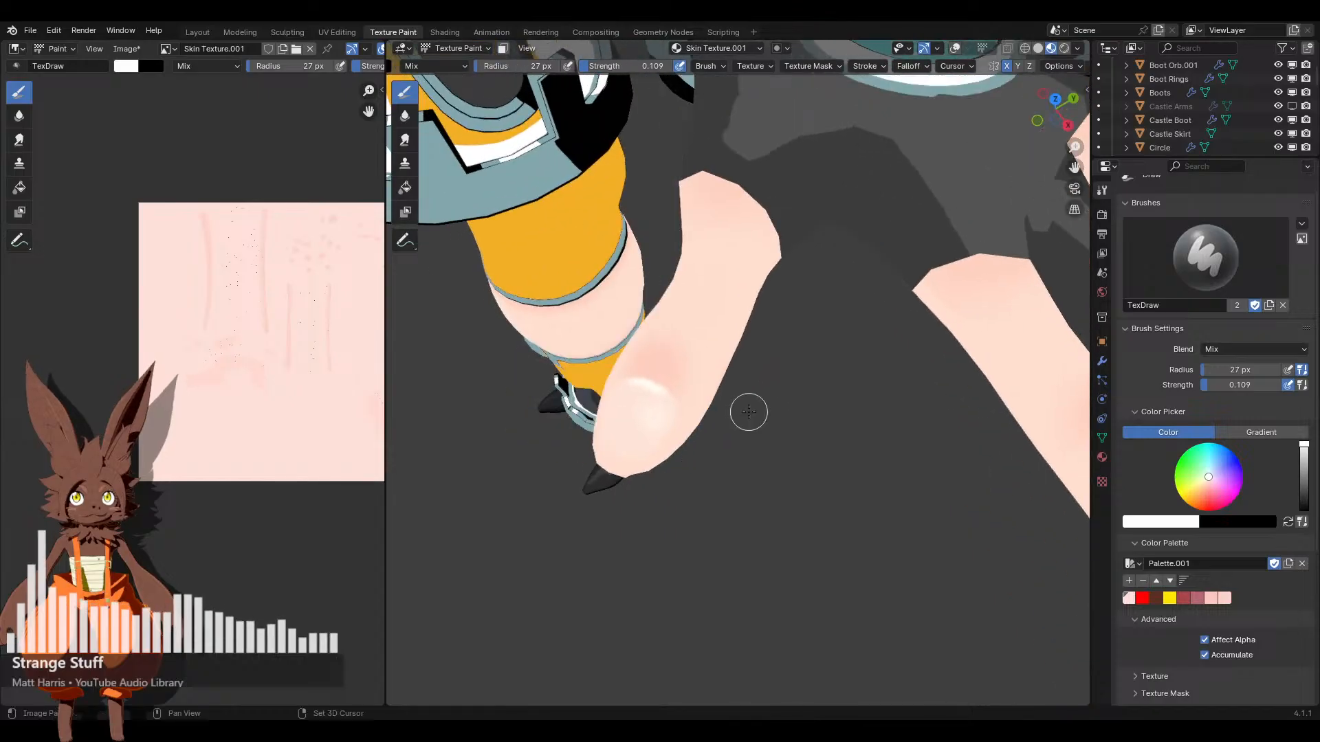
{"action": "scroll", "coordinate": [748, 412], "scroll_direction": "up", "scroll_amount": 1}
{"action": "left_click", "coordinate": [1155, 597]}
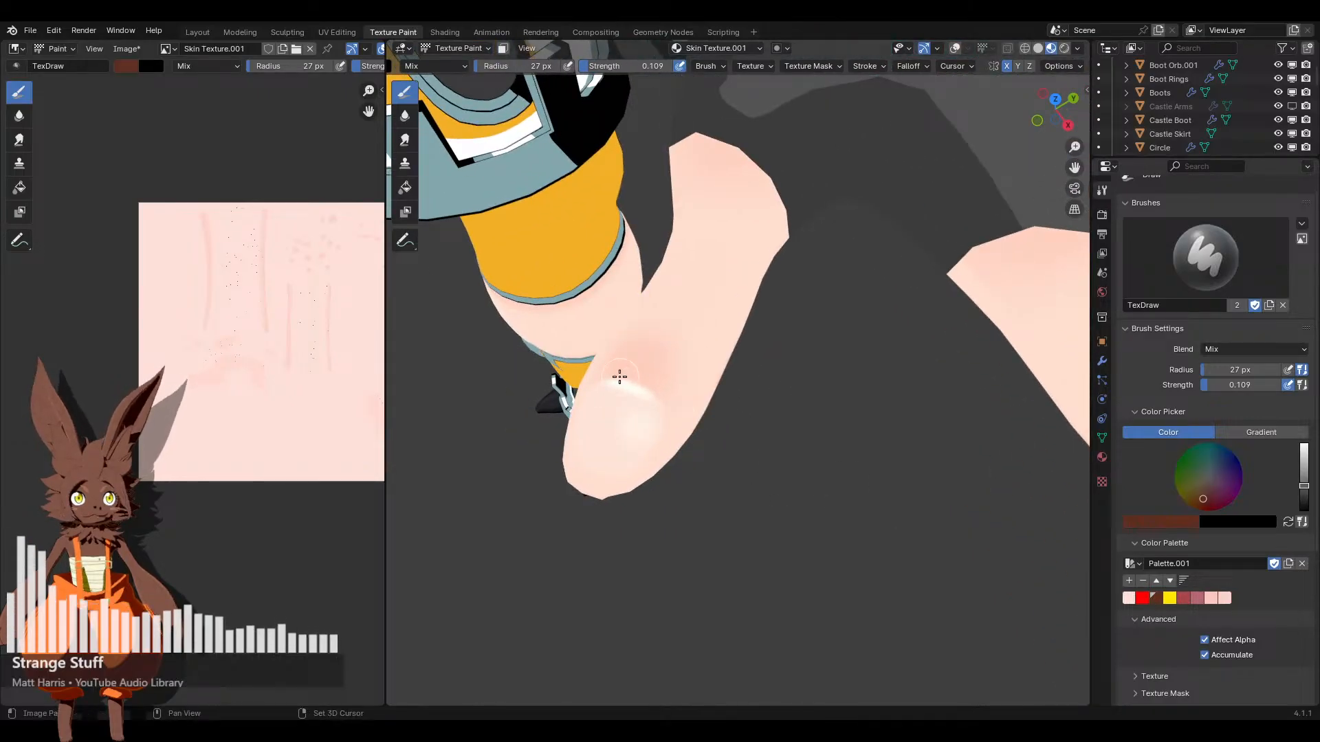
{"action": "middle_click_drag", "start_coordinate": [619, 374], "coordinate": [810, 385]}
{"action": "left_click_drag", "start_coordinate": [811, 385], "coordinate": [772, 392]}
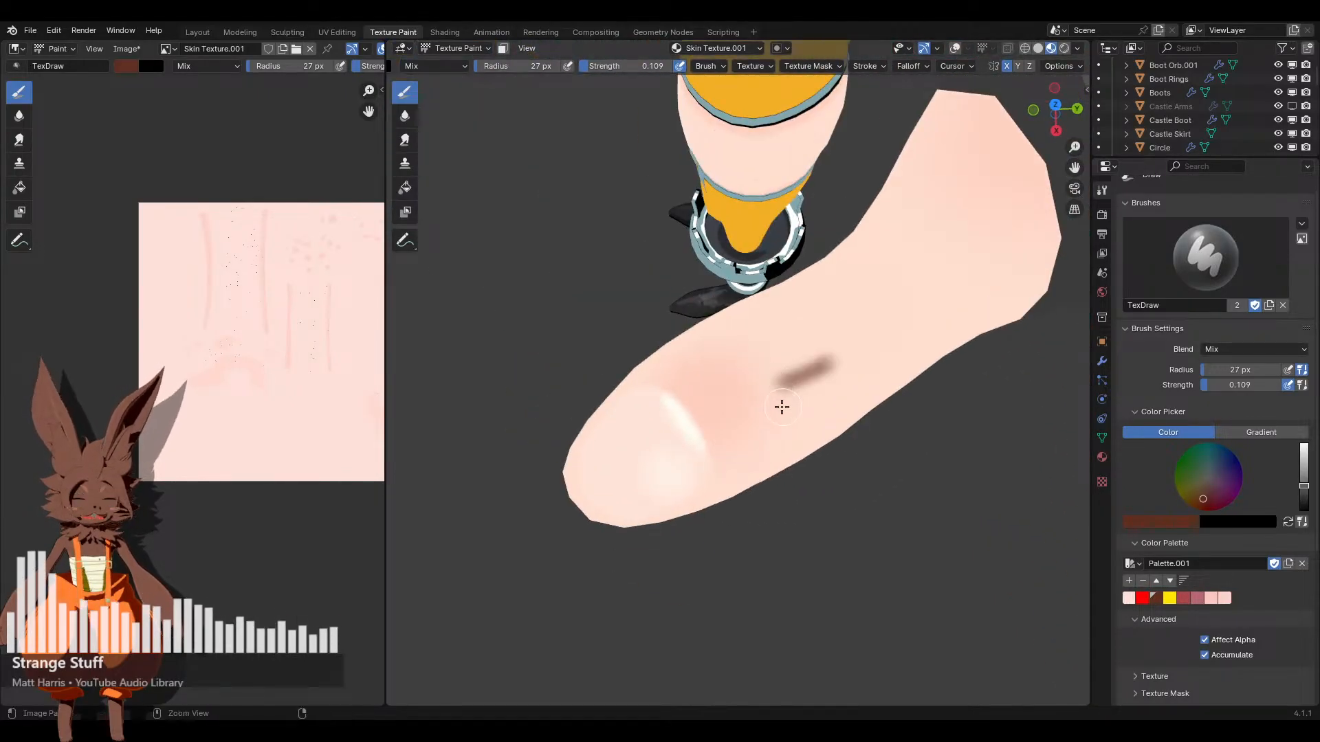
{"action": "key", "text": "ctrl+z"}
Mix a darker salmon-pink brush color from the pale skin swatch, test a stroke on the thumb, and undo the stroke
{"action": "left_click", "coordinate": [1129, 598]}
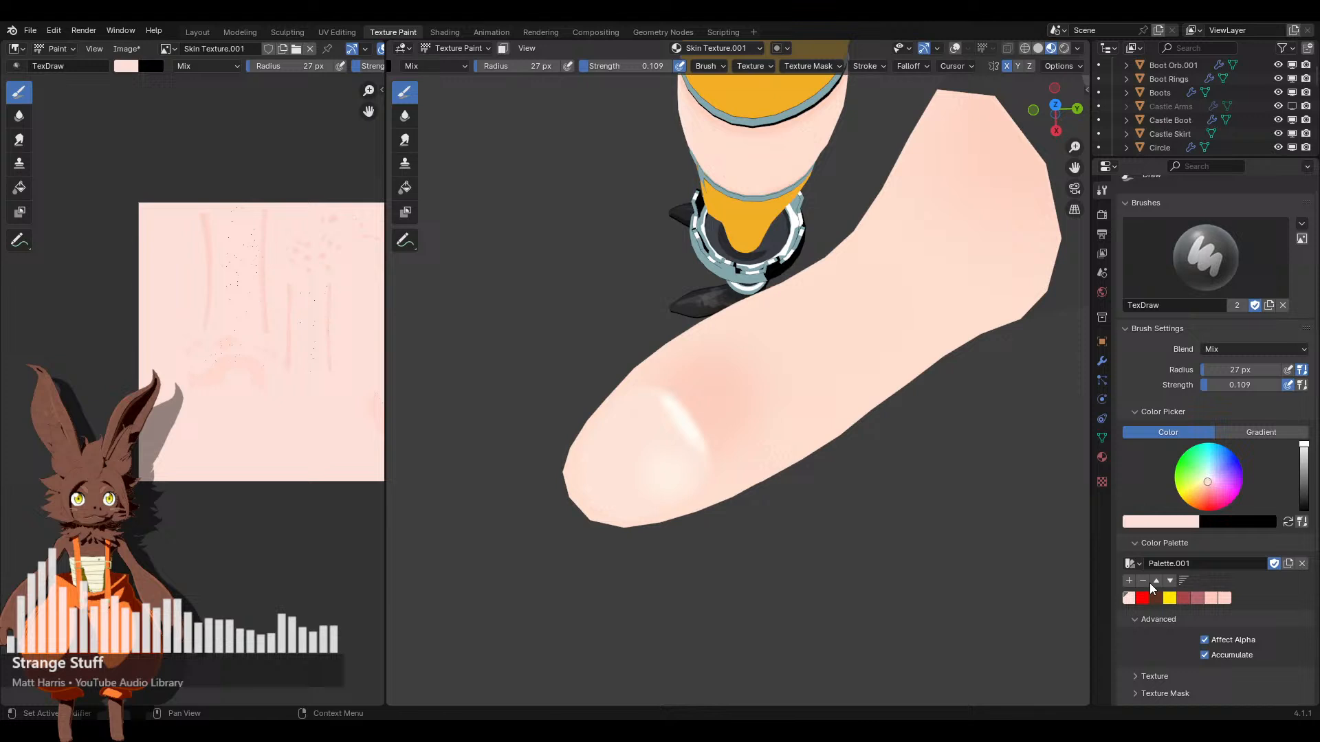
{"action": "left_click", "coordinate": [1161, 522]}
{"action": "left_click_drag", "start_coordinate": [1108, 486], "coordinate": [1128, 485]}
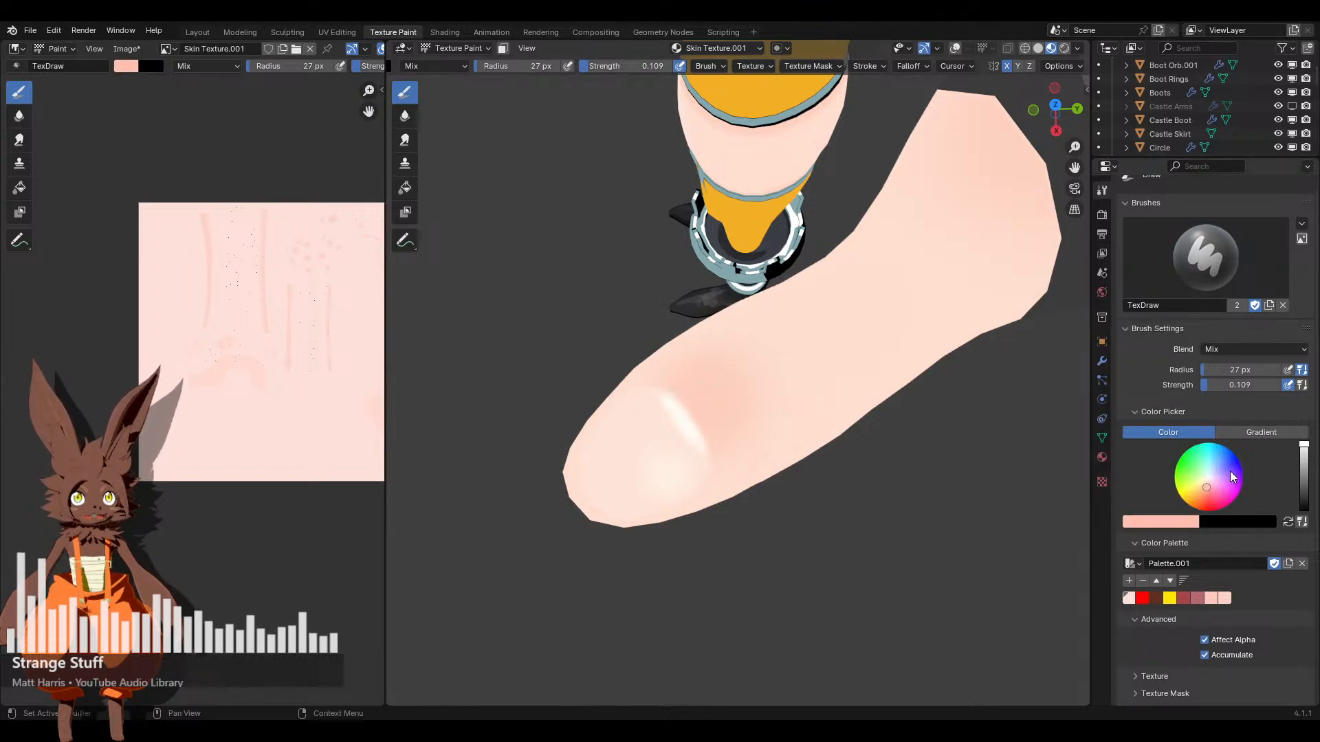
{"action": "left_click", "coordinate": [1301, 455]}
{"action": "left_click_drag", "start_coordinate": [828, 316], "coordinate": [698, 368]}
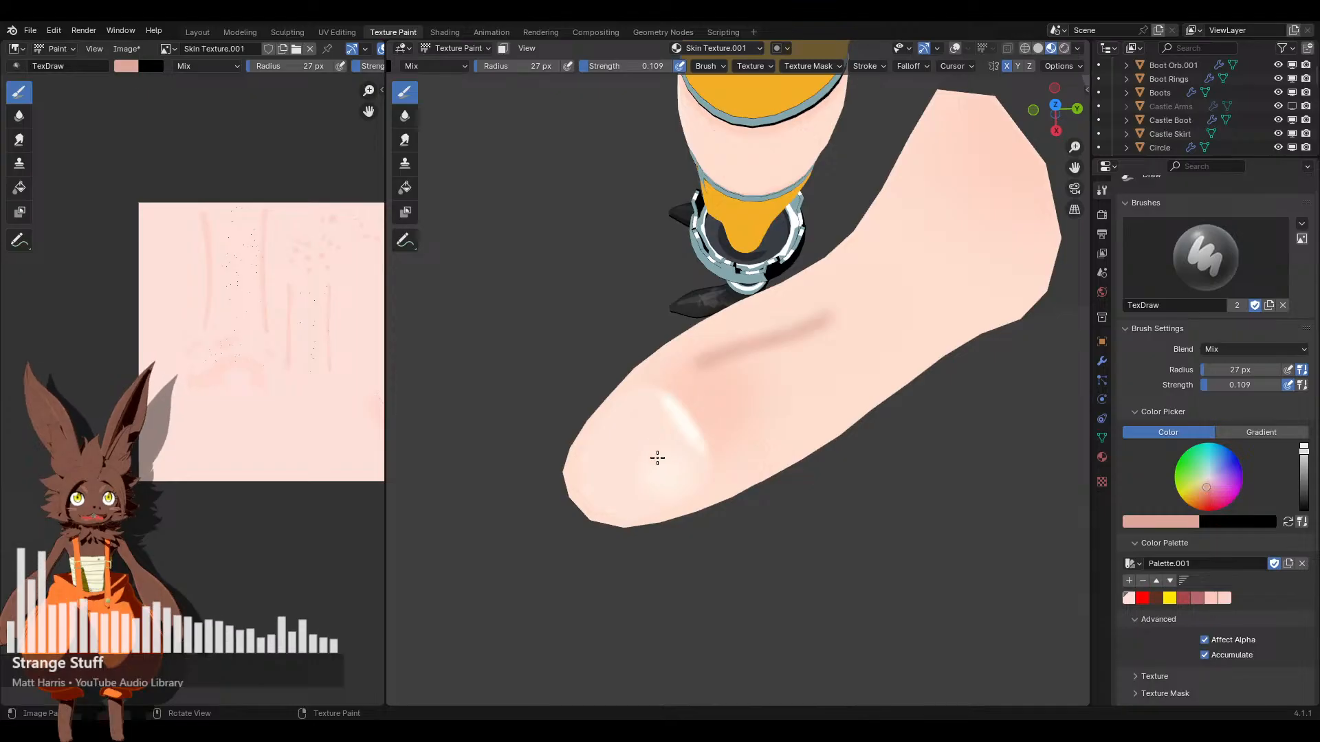
{"action": "key", "text": "ctrl+z"}
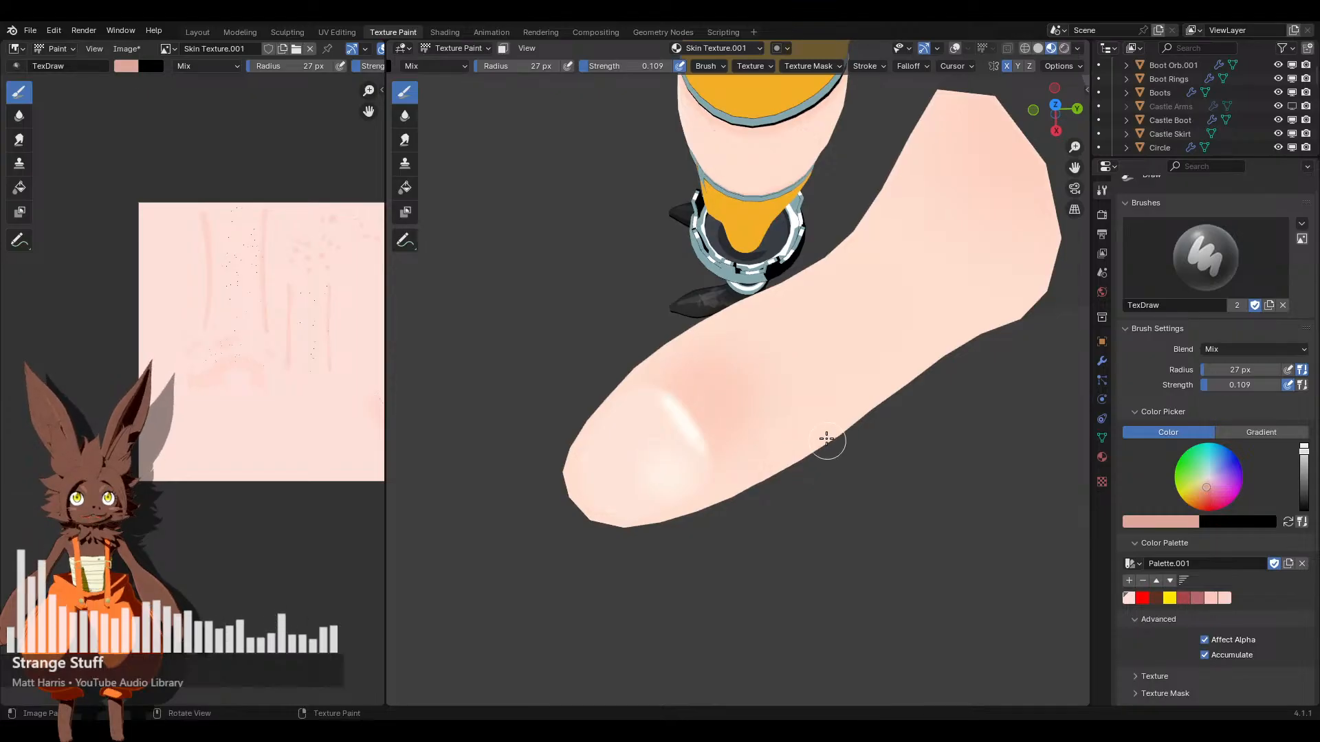
View the thumb from above and try small salmon-pink marks behind its nail with brush radii of 2 px and 3 px
{"action": "left_click", "coordinate": [1055, 105]}
{"action": "scroll", "coordinate": [790, 206], "scroll_direction": "up", "scroll_amount": 3}
{"action": "left_click", "coordinate": [548, 67]}
{"action": "type", "text": "27"}
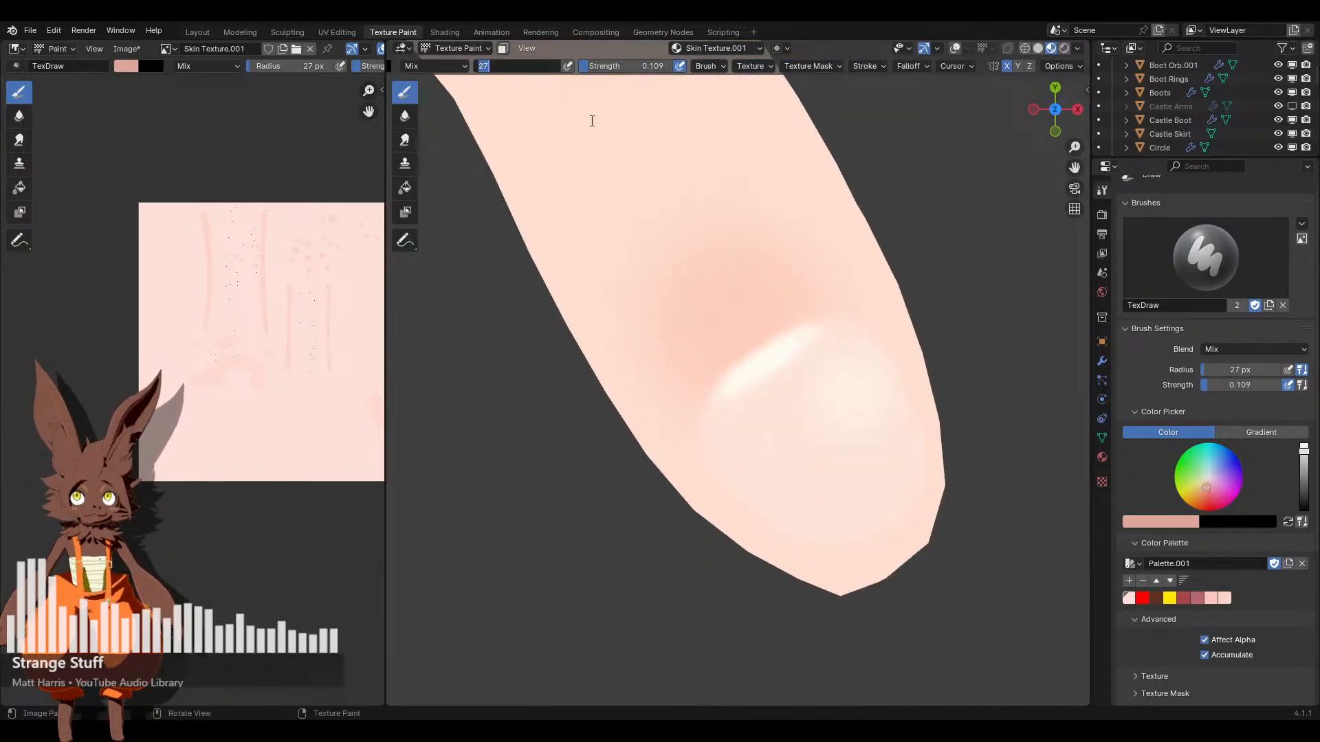
{"action": "key", "text": "Return"}
{"action": "middle_click_drag", "start_coordinate": [761, 289], "coordinate": [734, 268], "text": "shift"}
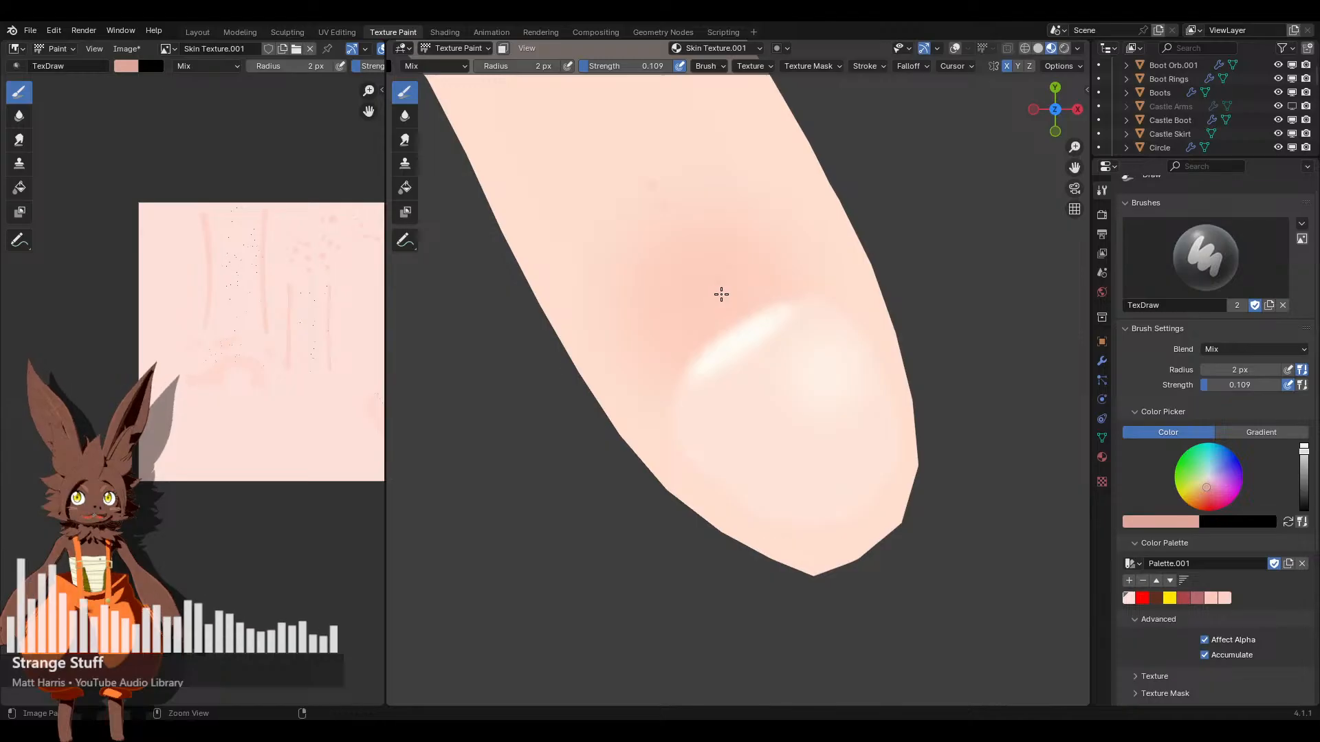
{"action": "key", "text": "bracketright"}
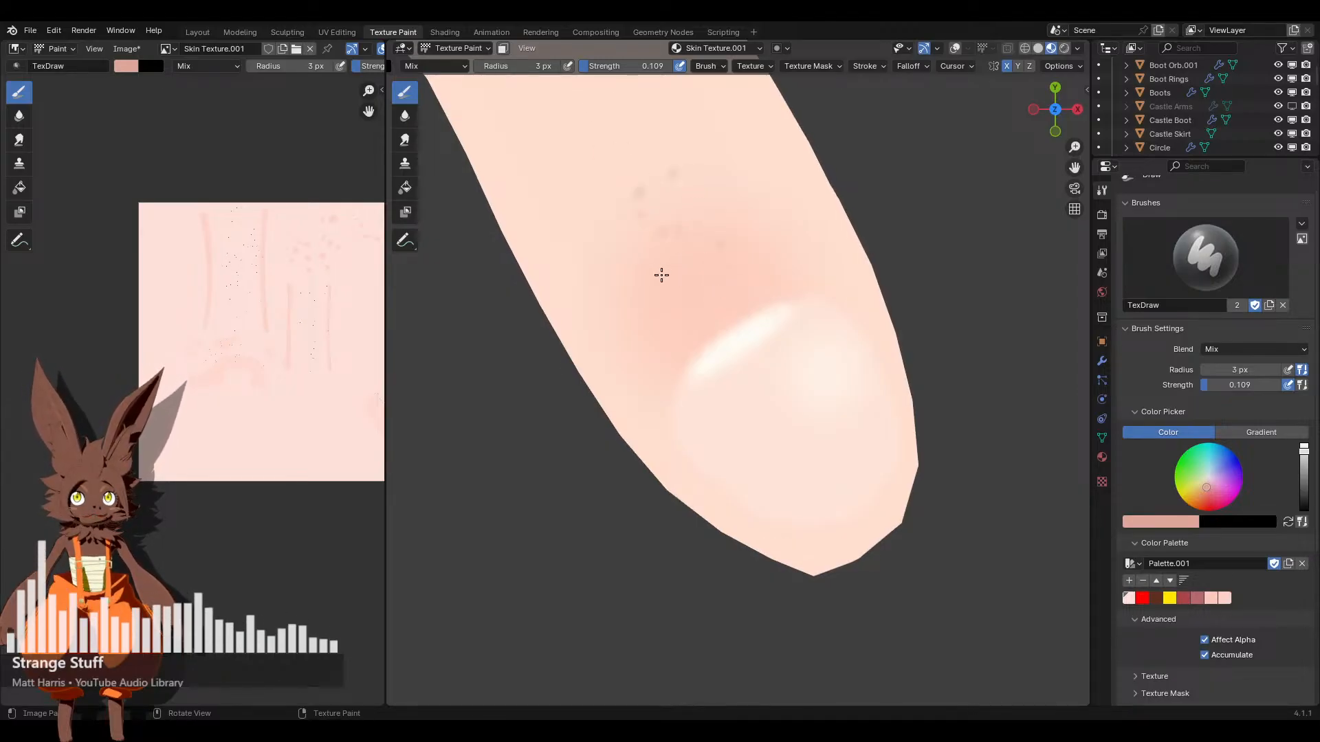
Undo the small marks, try thin lines behind the thumbnail with brush radii of 4, 5 and 6 px, and undo them
{"action": "left_click", "coordinate": [914, 66]}
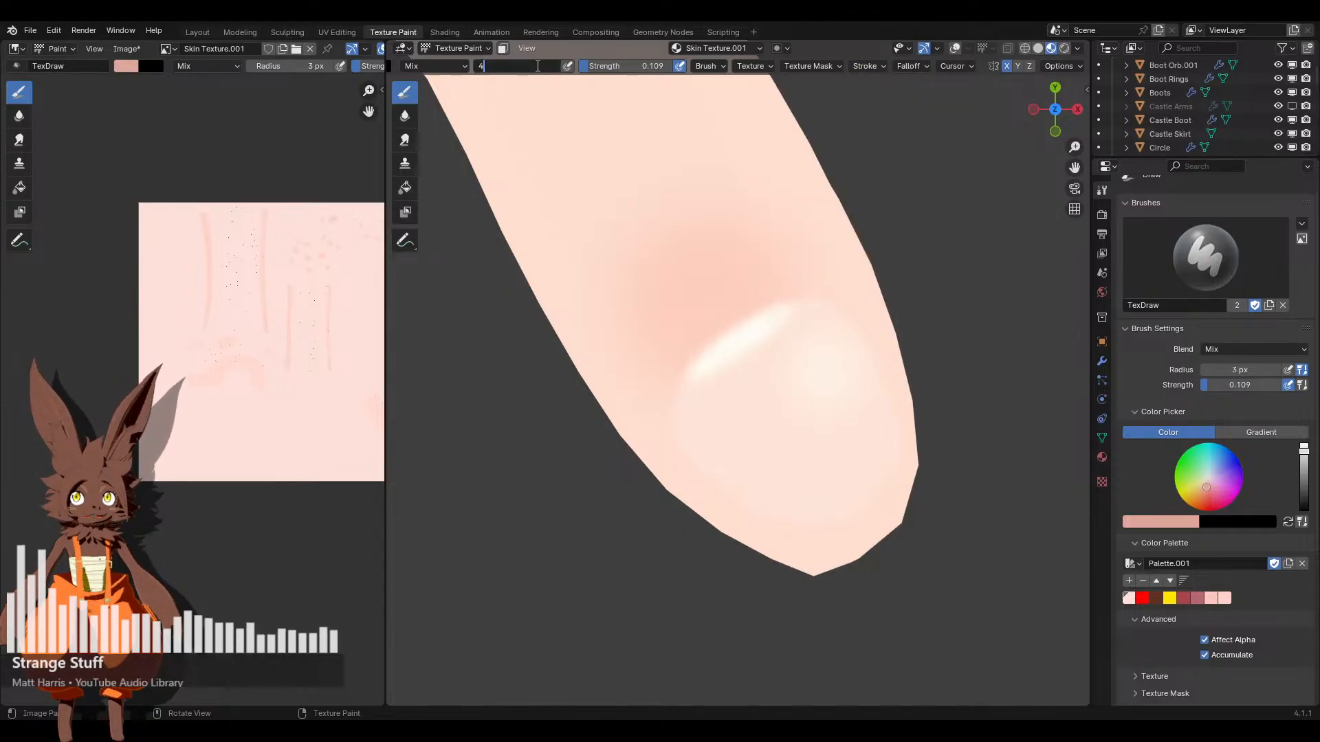
{"action": "key", "text": "Return"}
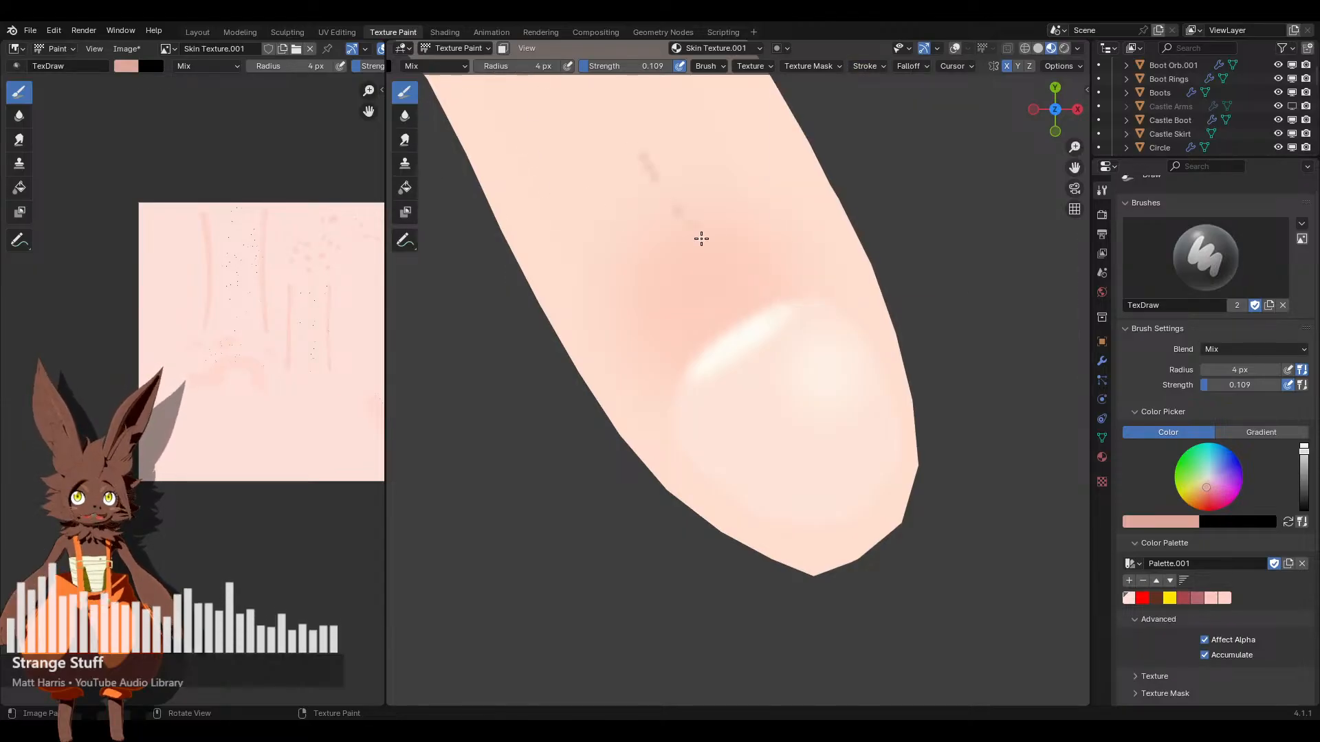
{"action": "key", "text": "ctrl+z"}
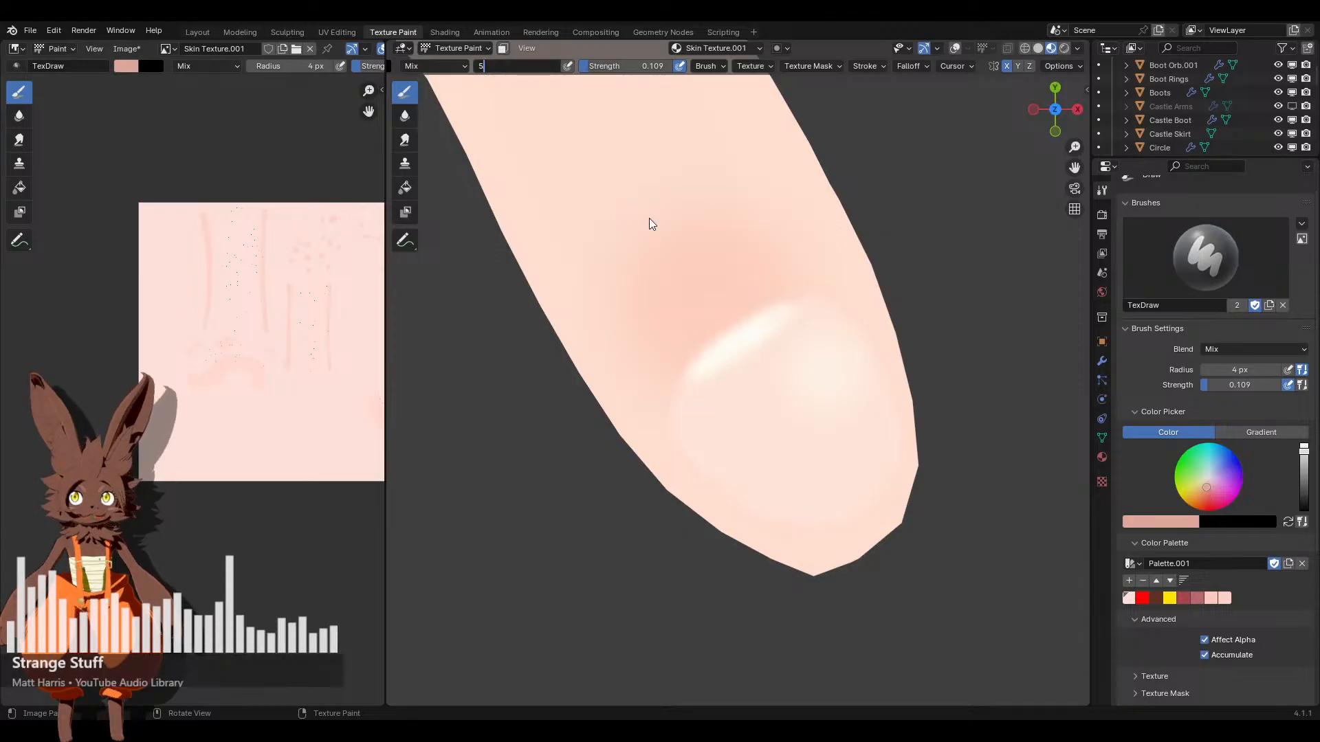
{"action": "key", "text": "Return"}
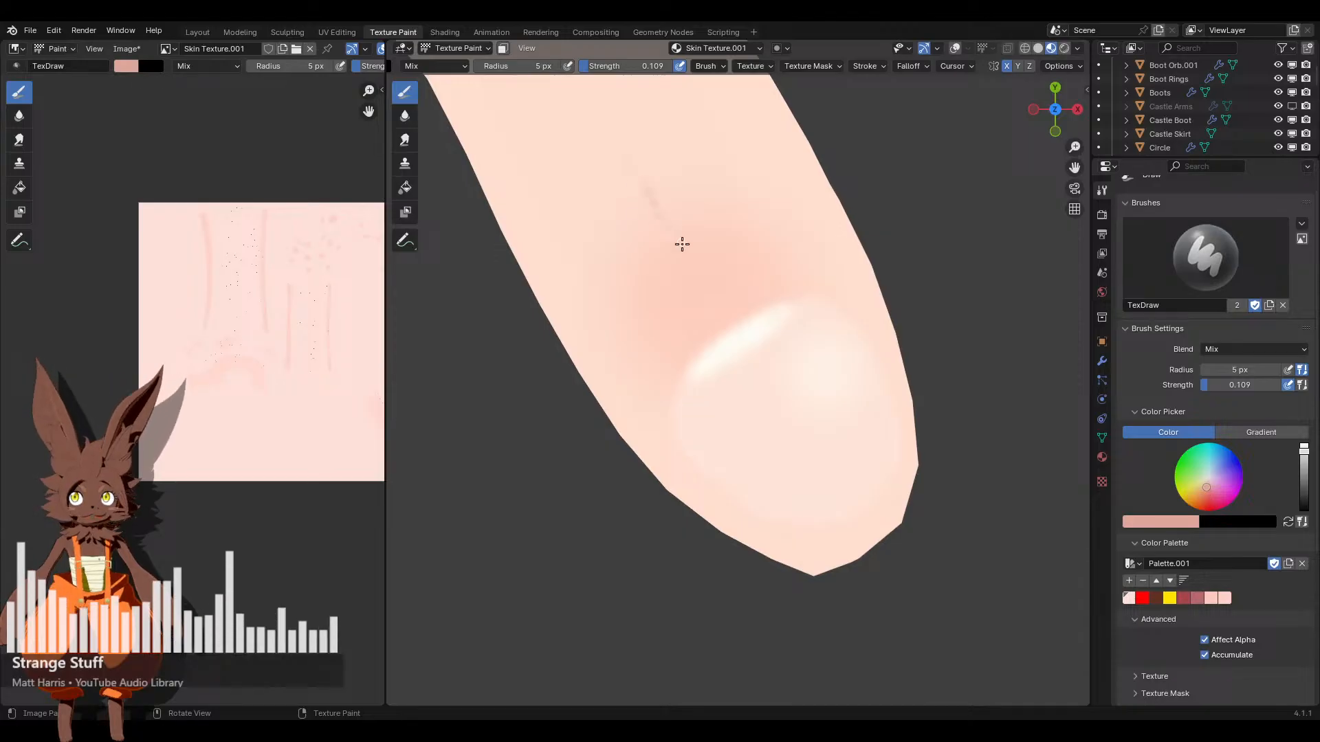
{"action": "left_click", "coordinate": [501, 67]}
{"action": "type", "text": "5"}
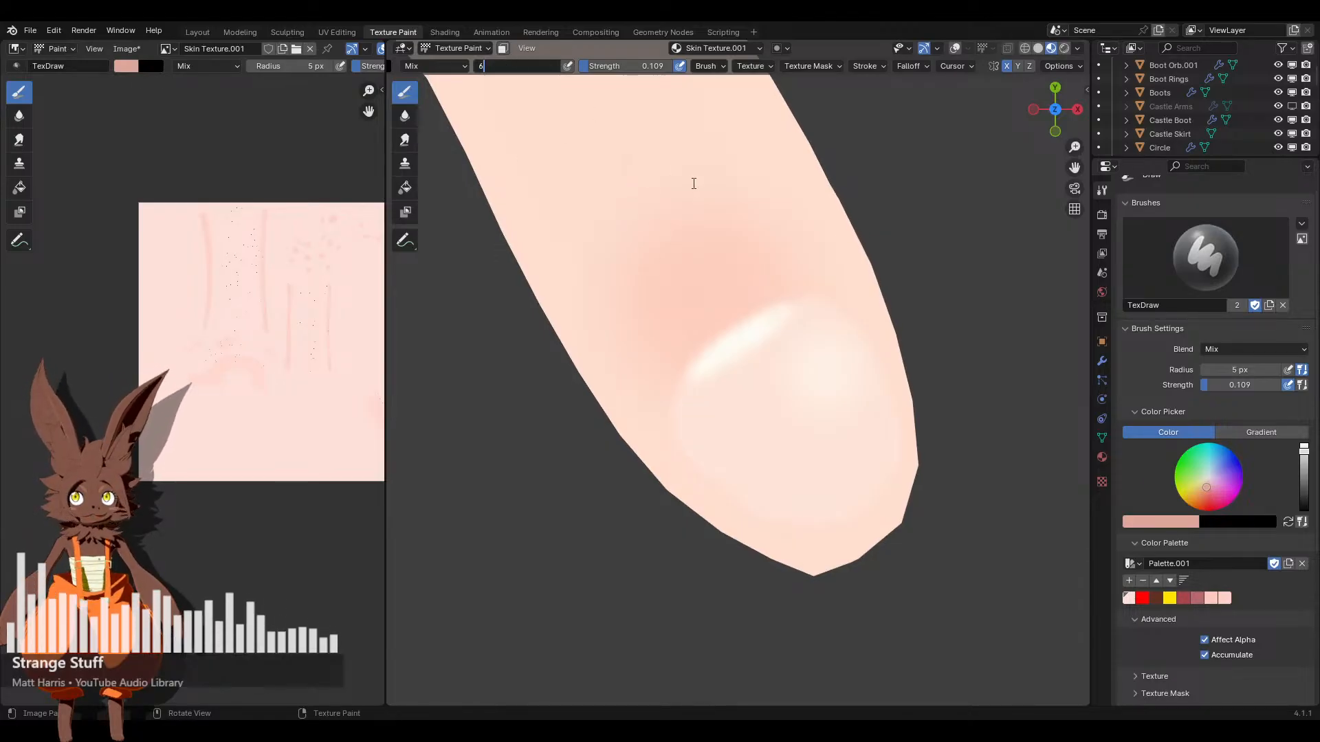
{"action": "key", "text": "Return"}
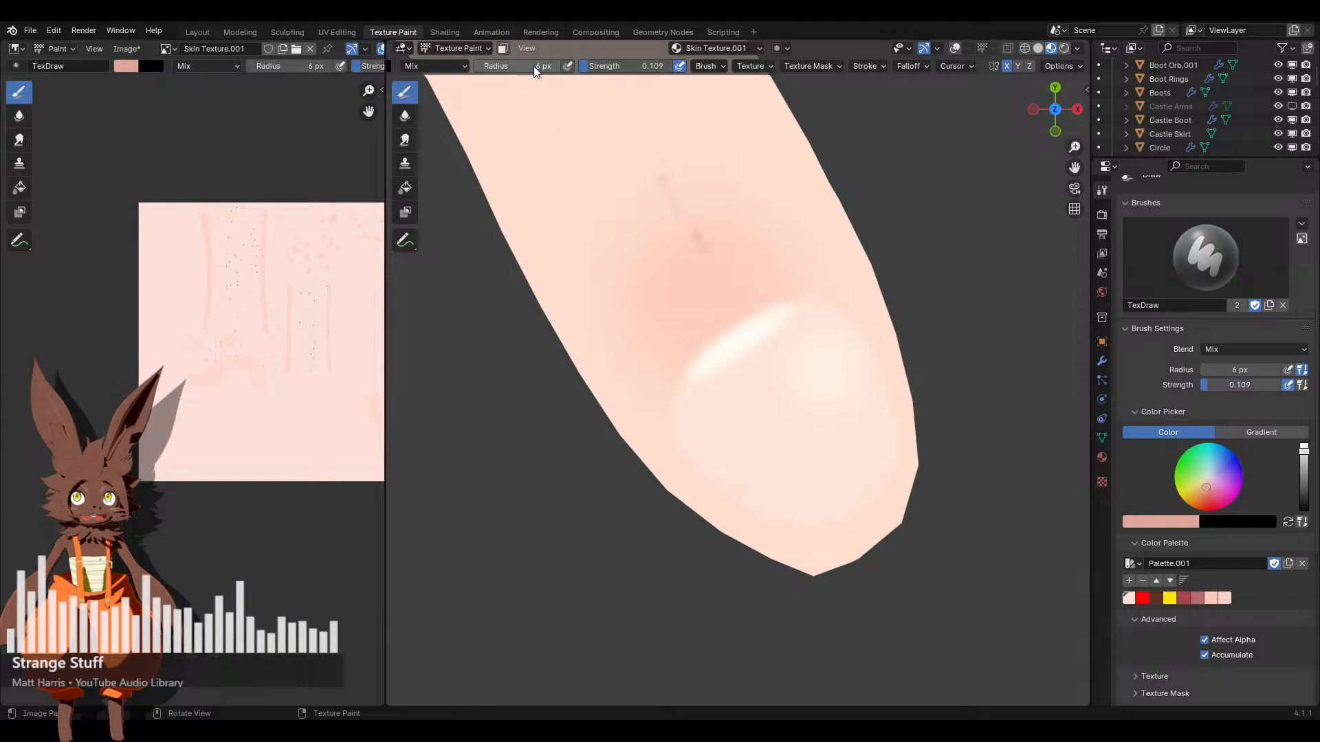
{"action": "key", "text": "Return"}
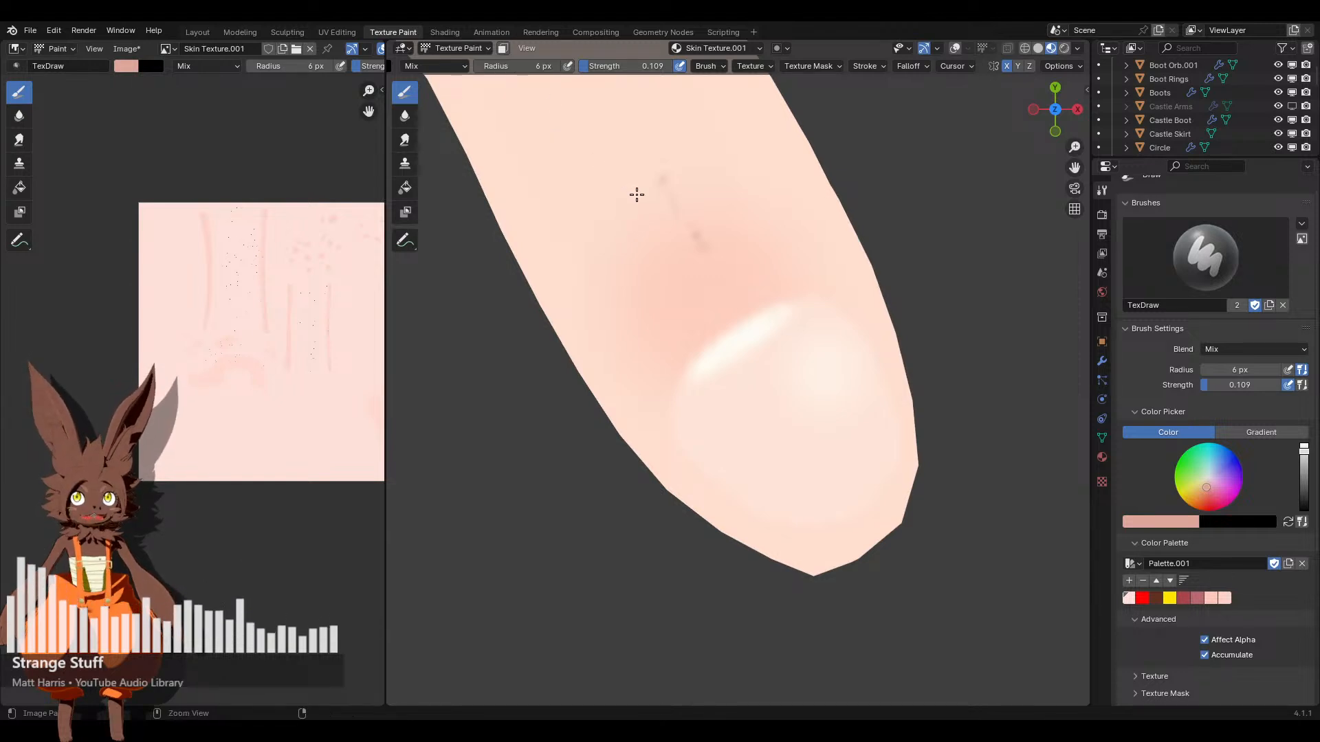
{"action": "key", "text": "ctrl+z"}
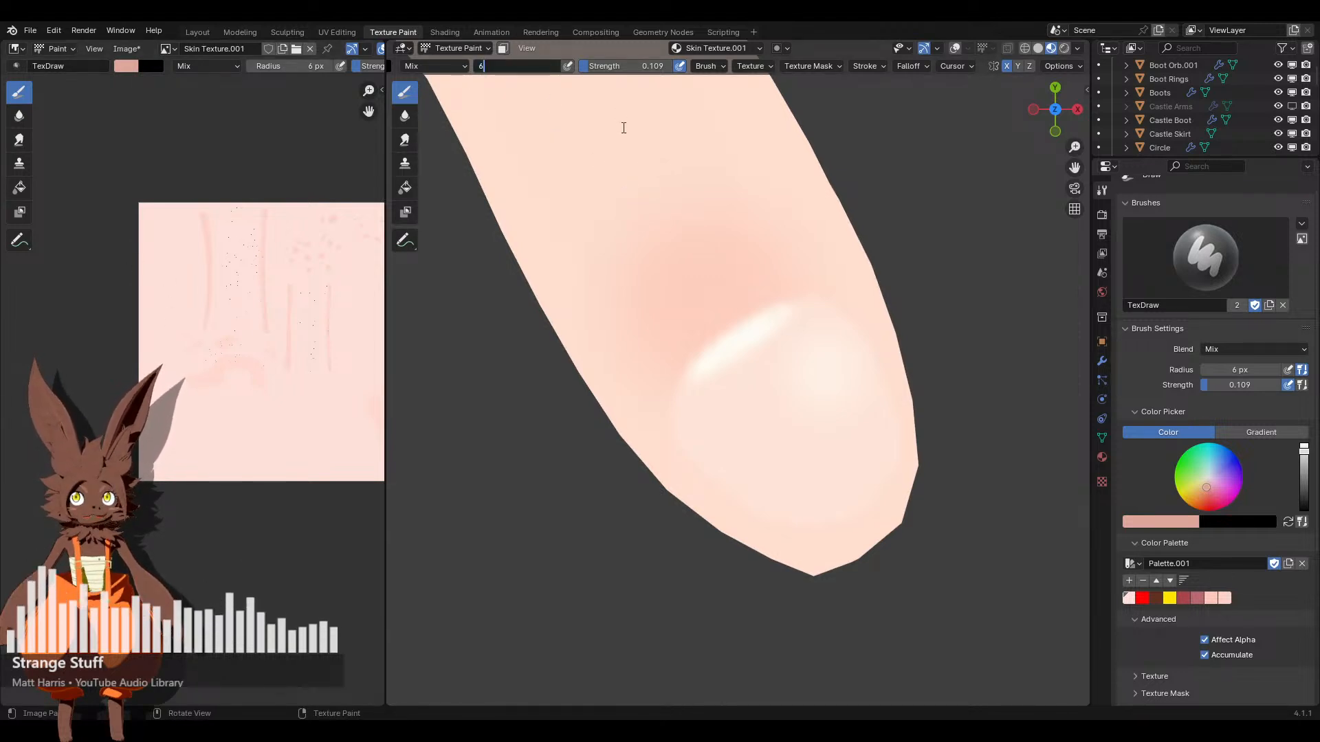
Set the brush radius to 7 px, try strokes behind the thumbnail and along its base, and undo them
{"action": "type", "text": "7"}
{"action": "key", "text": "Return"}
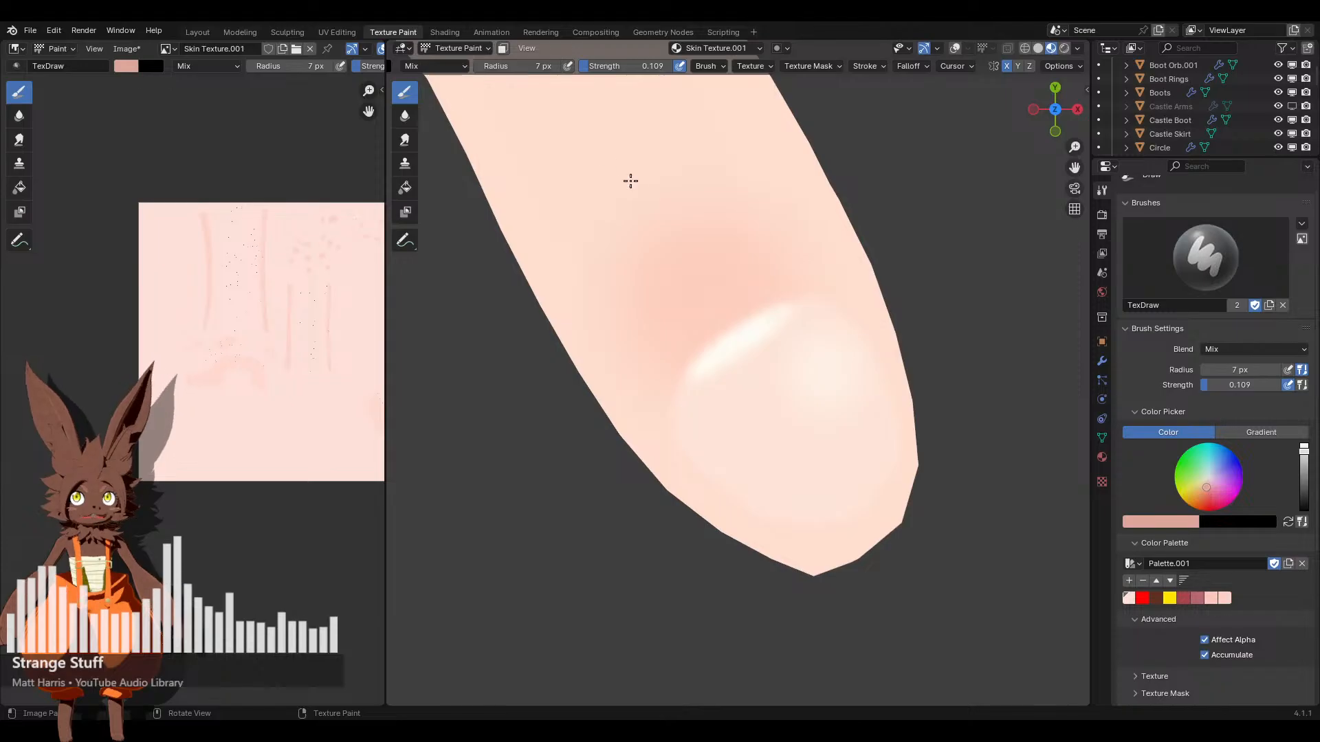
{"action": "left_click_drag", "start_coordinate": [629, 167], "coordinate": [678, 274]}
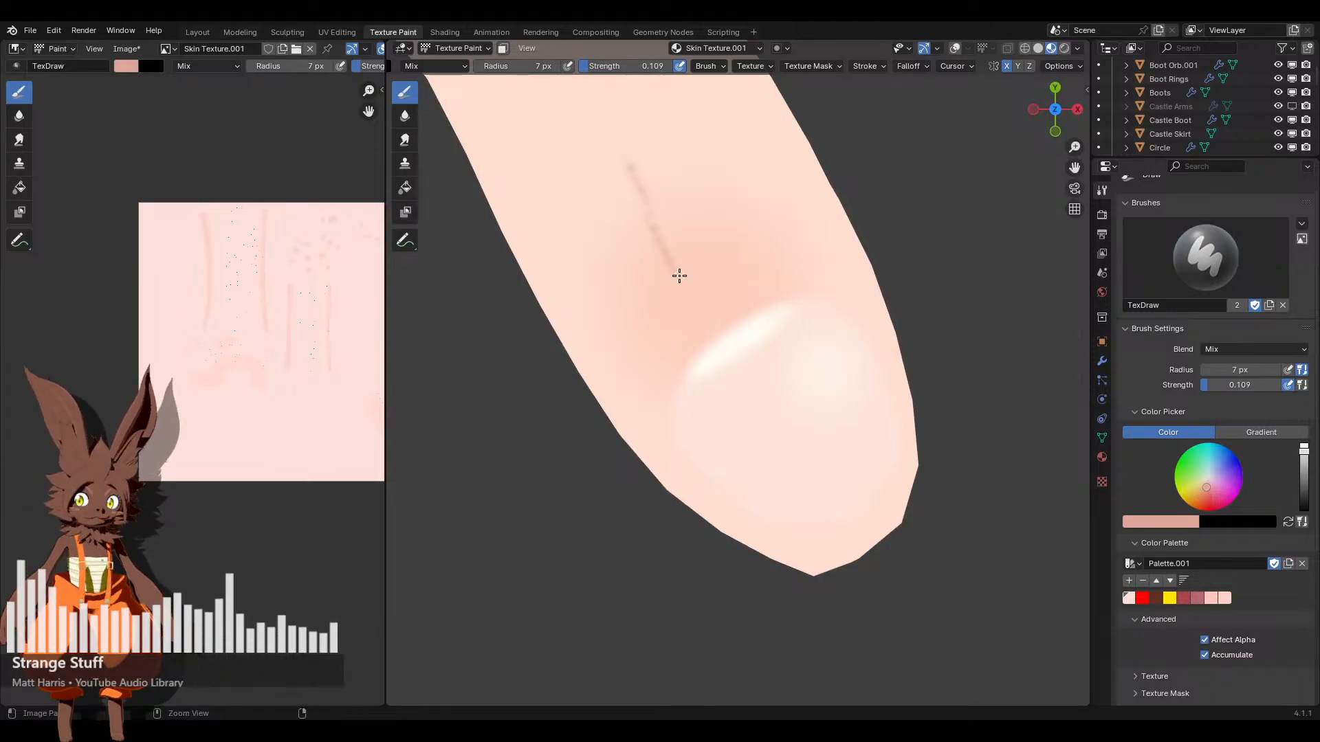
{"action": "key", "text": "ctrl+z"}
{"action": "scroll", "coordinate": [781, 289], "scroll_direction": "up", "scroll_amount": 3}
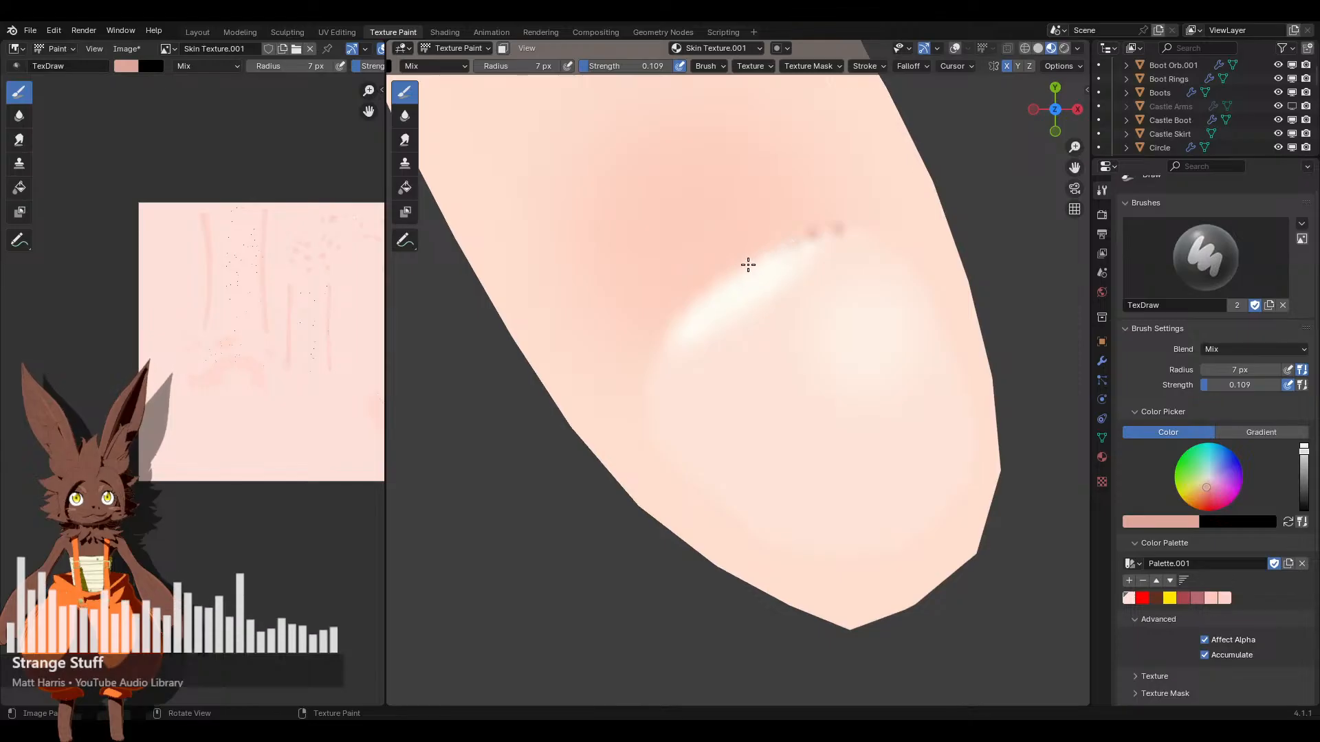
{"action": "scroll", "coordinate": [798, 256], "scroll_direction": "down", "scroll_amount": 2}
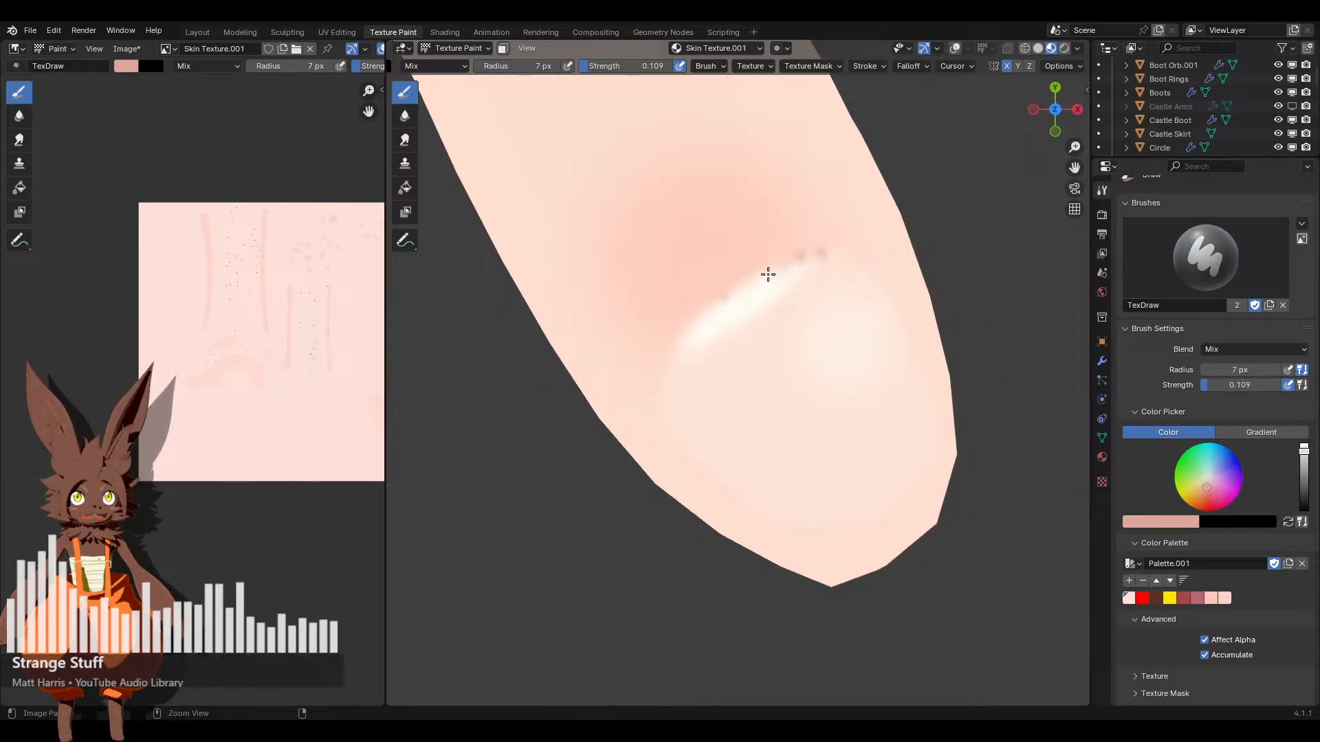
{"action": "scroll", "coordinate": [676, 237], "scroll_direction": "down", "scroll_amount": 1}
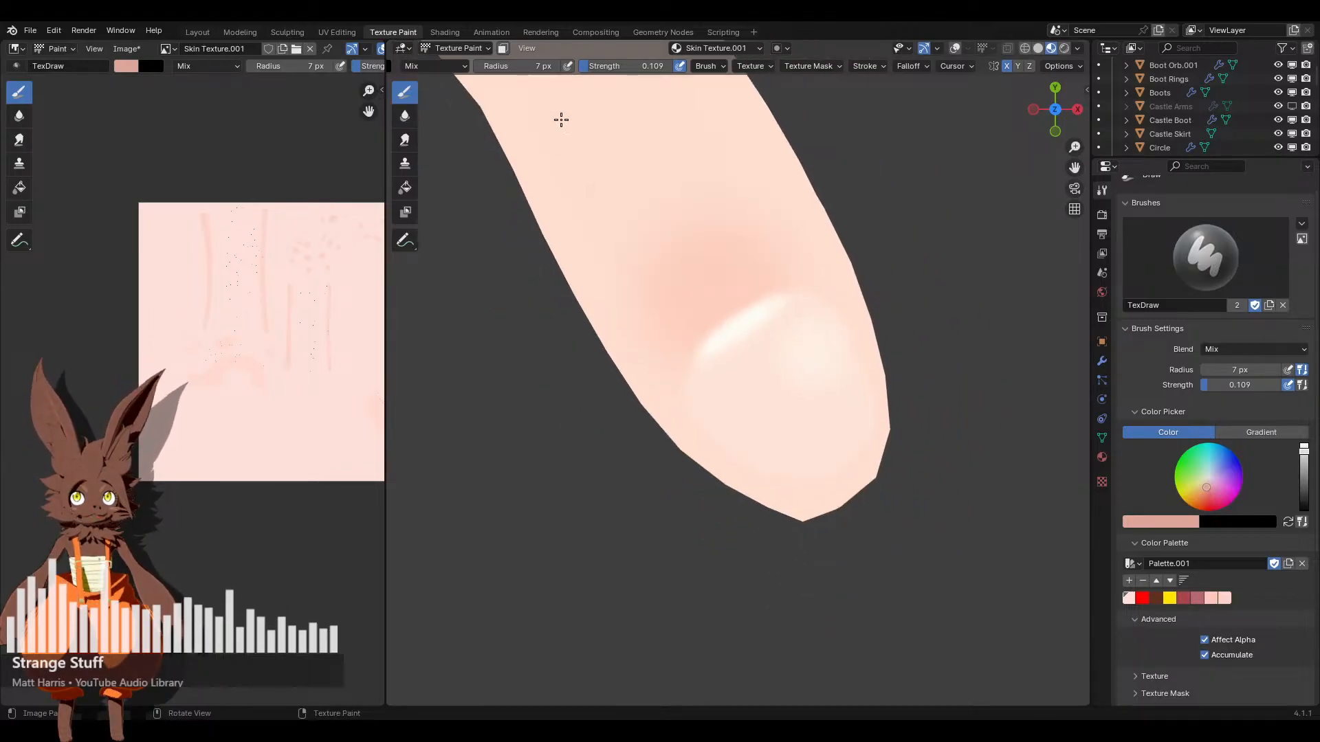
Set the brush radius to 11 px and paint a thin salmon-pink outline around the whole thumbnail
{"action": "double_click", "coordinate": [517, 65]}
{"action": "type", "text": "11"}
{"action": "key", "text": "Return"}
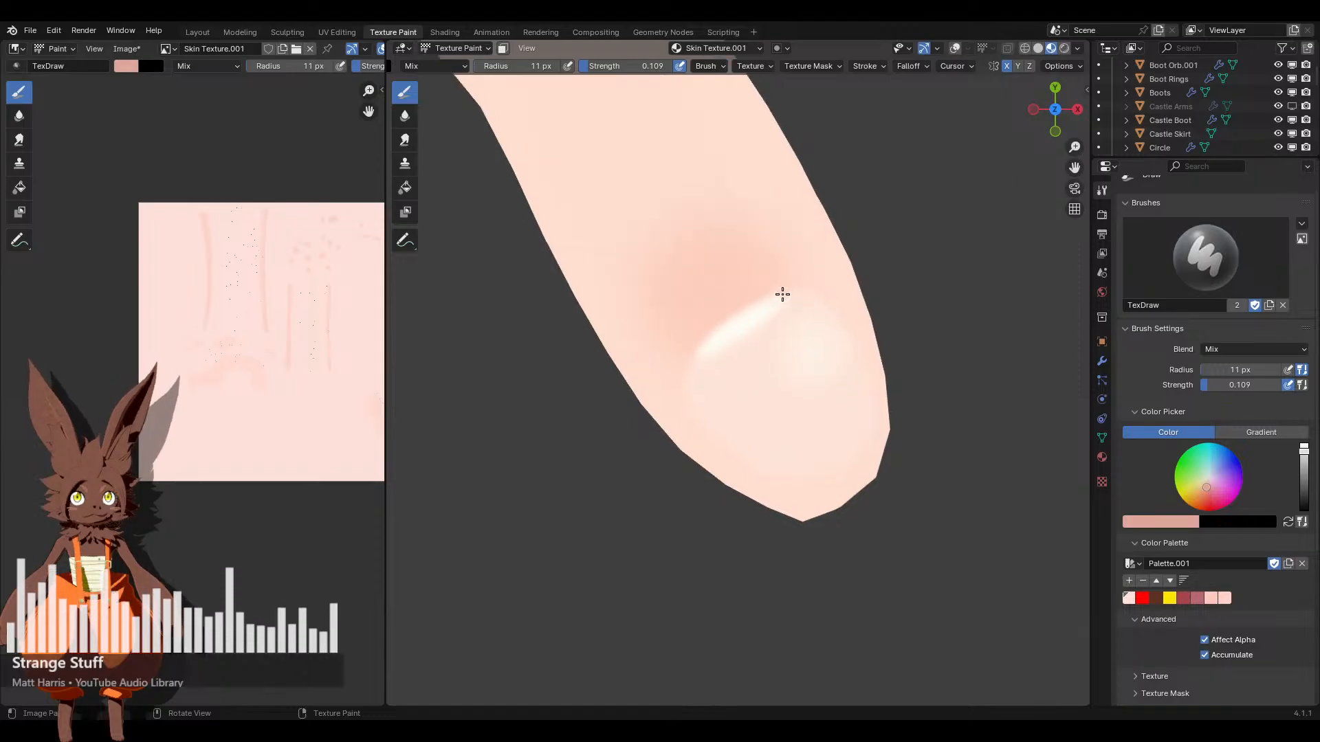
{"action": "scroll", "coordinate": [790, 285], "scroll_direction": "up", "scroll_amount": 1}
{"action": "mouse_move", "coordinate": [792, 275]}
{"action": "left_mouse_down"}
{"action": "mouse_move", "coordinate": [716, 309]}
{"action": "mouse_move", "coordinate": [672, 394]}
{"action": "left_mouse_up"}
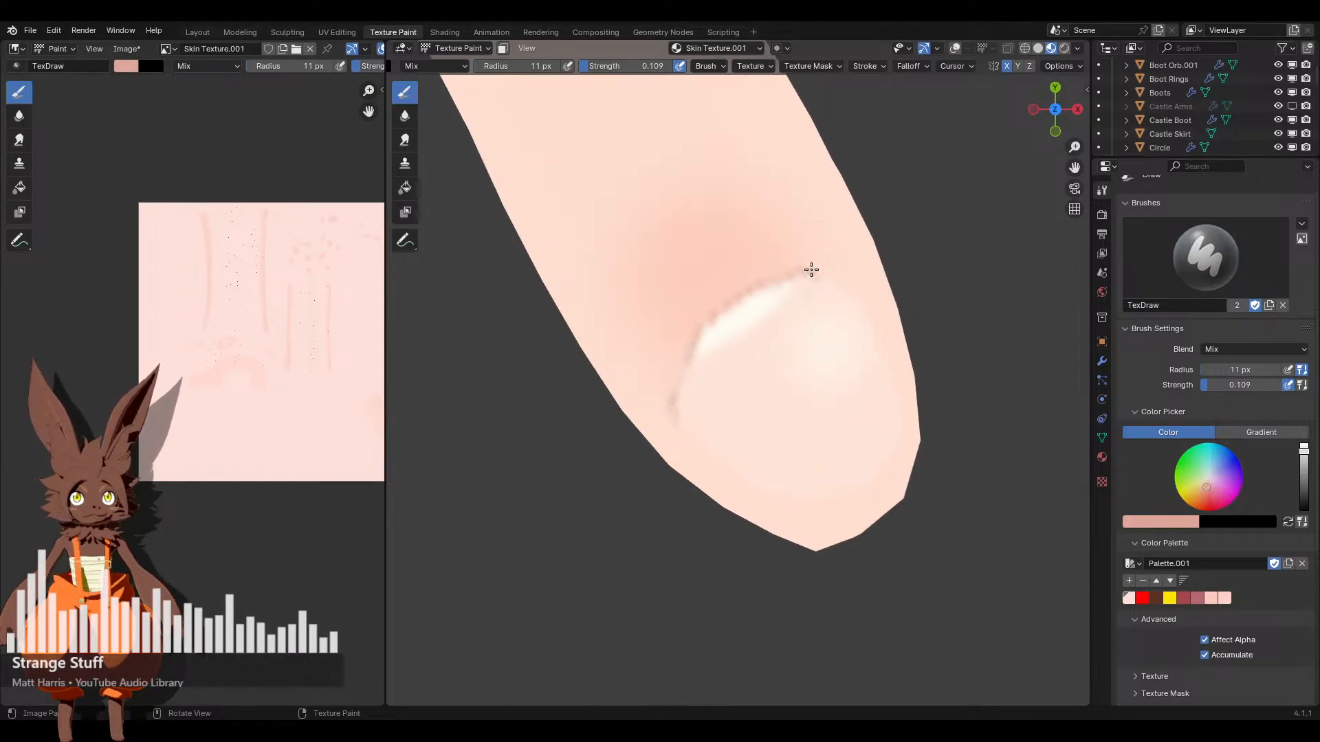
{"action": "left_click_drag", "start_coordinate": [816, 272], "coordinate": [849, 285]}
{"action": "middle_click_drag", "start_coordinate": [818, 291], "coordinate": [782, 273], "text": "shift"}
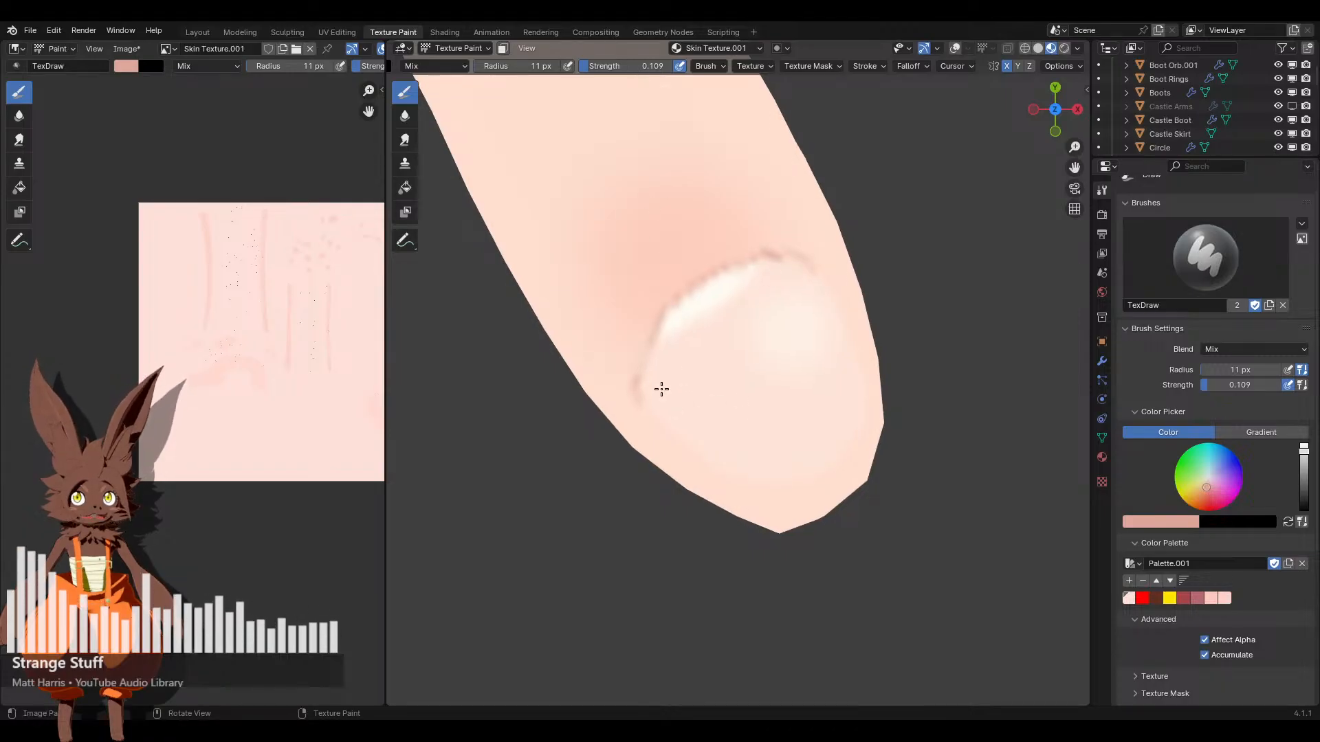
{"action": "mouse_move", "coordinate": [660, 426]}
{"action": "left_mouse_down"}
{"action": "mouse_move", "coordinate": [766, 485]}
{"action": "mouse_move", "coordinate": [843, 463]}
{"action": "mouse_move", "coordinate": [876, 397]}
{"action": "mouse_move", "coordinate": [813, 268]}
{"action": "left_mouse_up"}
{"action": "scroll", "coordinate": [892, 363], "scroll_direction": "down", "scroll_amount": 8}
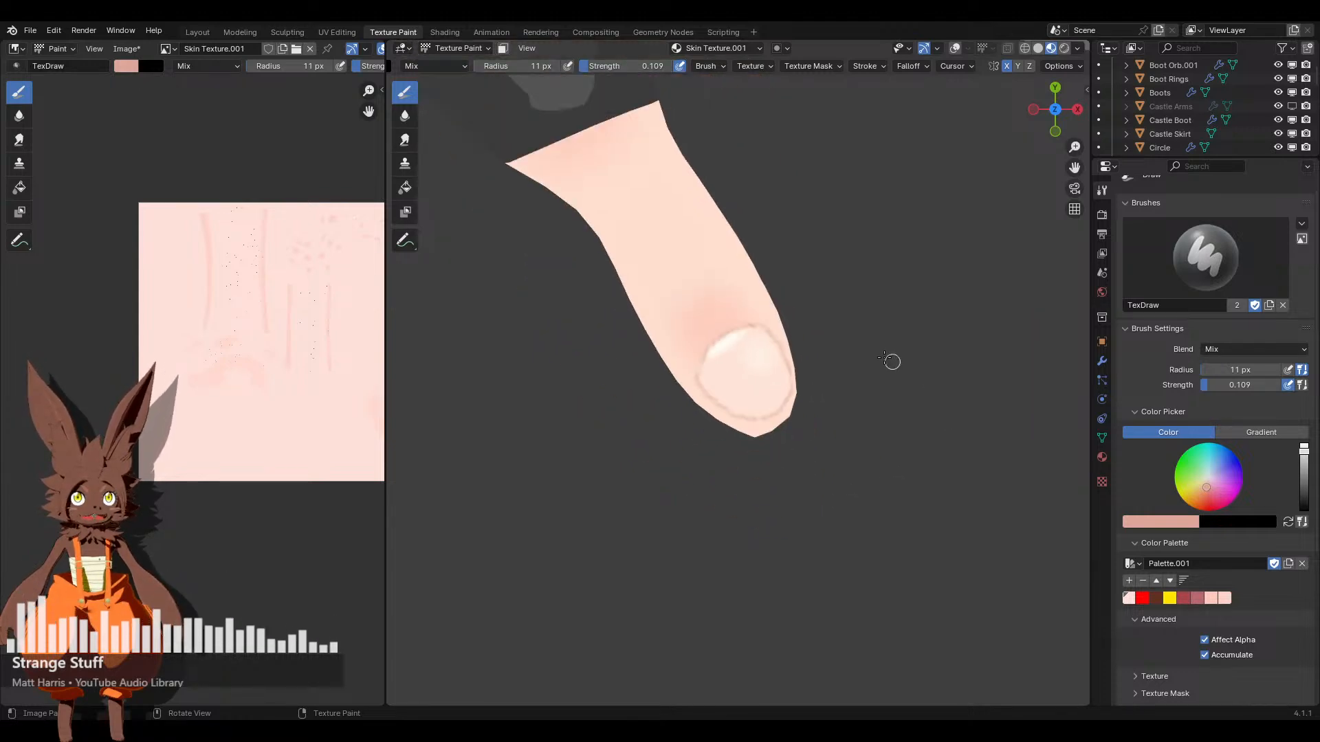
Inspect the thumbnail from an angle and undo the outline strokes around its tip, keeping those along the base
{"action": "middle_click_drag", "start_coordinate": [902, 530], "coordinate": [674, 383]}
{"action": "scroll", "coordinate": [701, 377], "scroll_direction": "up", "scroll_amount": 2}
{"action": "scroll", "coordinate": [633, 331], "scroll_direction": "down", "scroll_amount": 2}
{"action": "scroll", "coordinate": [686, 461], "scroll_direction": "down", "scroll_amount": 3}
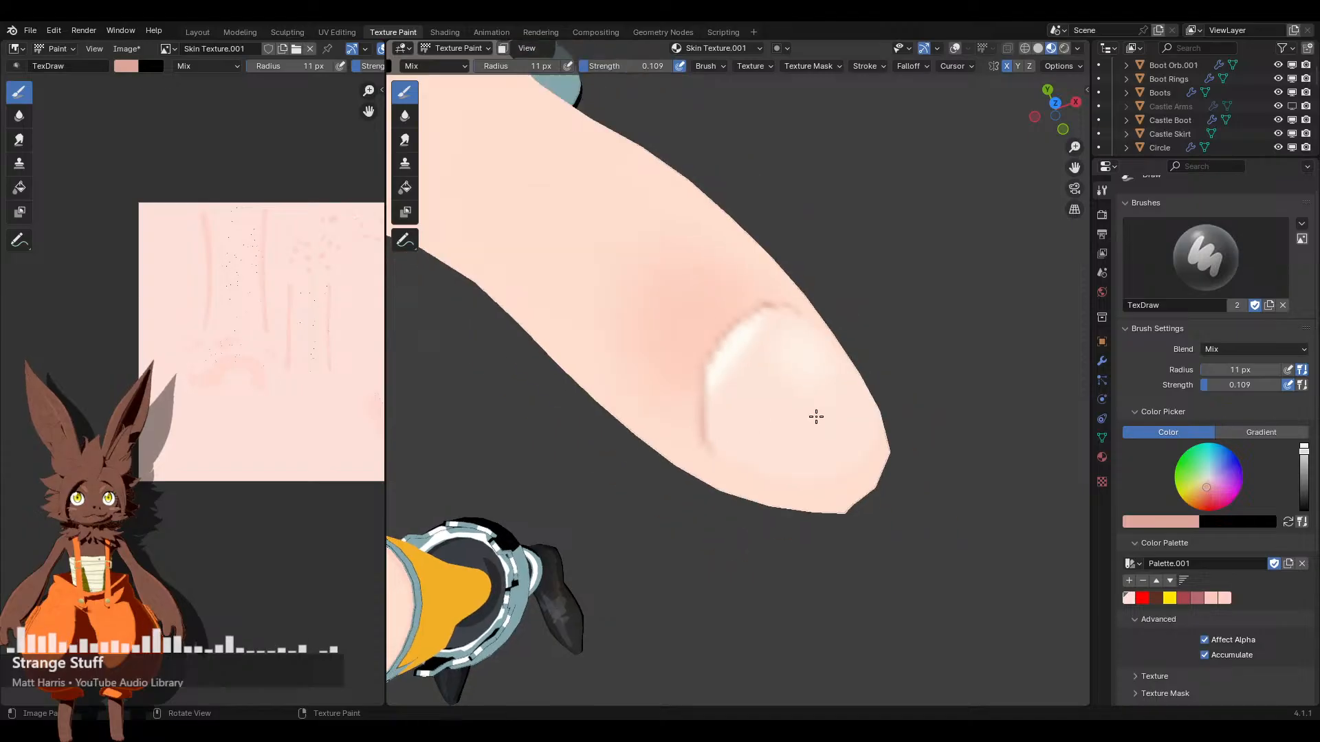
Load the brush with the pale skin swatch, set its strength to 1.000 and check the edges of the thumbnail
{"action": "middle_click_drag", "start_coordinate": [816, 415], "coordinate": [730, 451]}
{"action": "scroll", "coordinate": [781, 408], "scroll_direction": "up", "scroll_amount": 3}
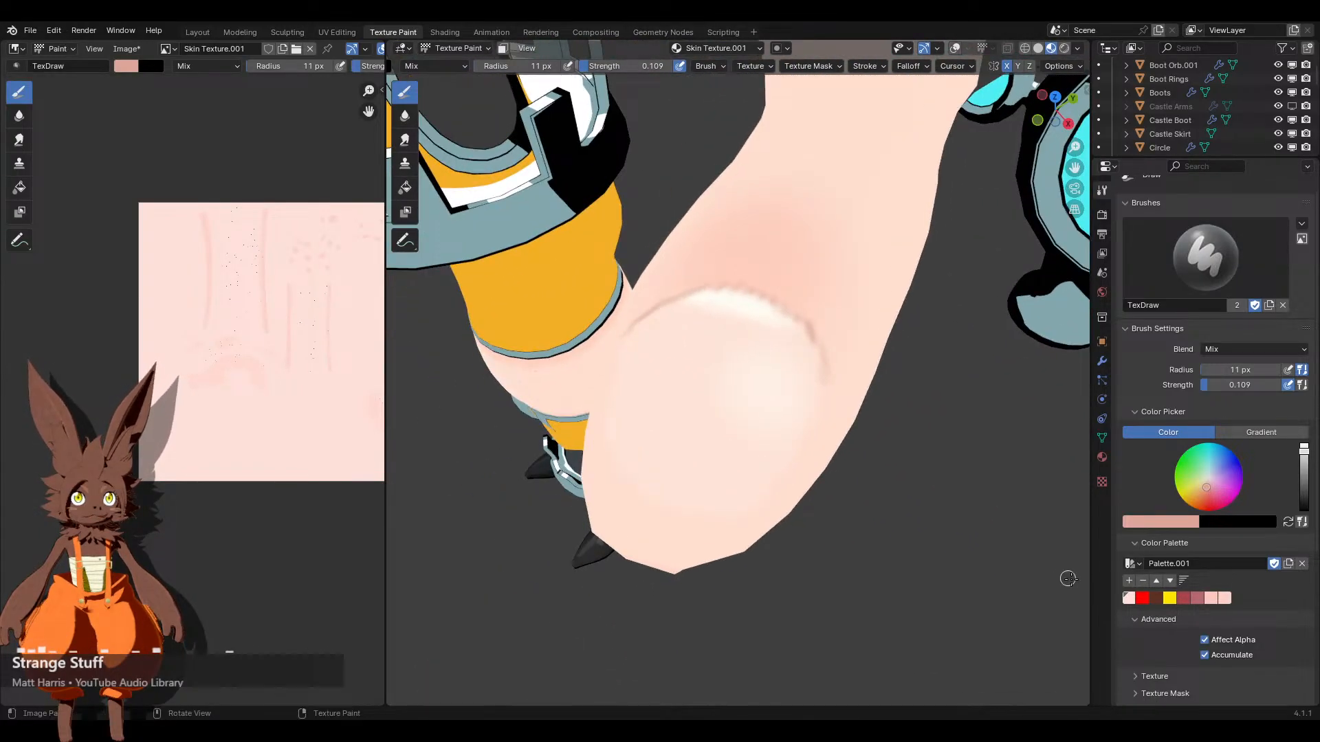
{"action": "left_click", "coordinate": [1130, 603]}
{"action": "left_click_drag", "start_coordinate": [627, 65], "coordinate": [715, 65]}
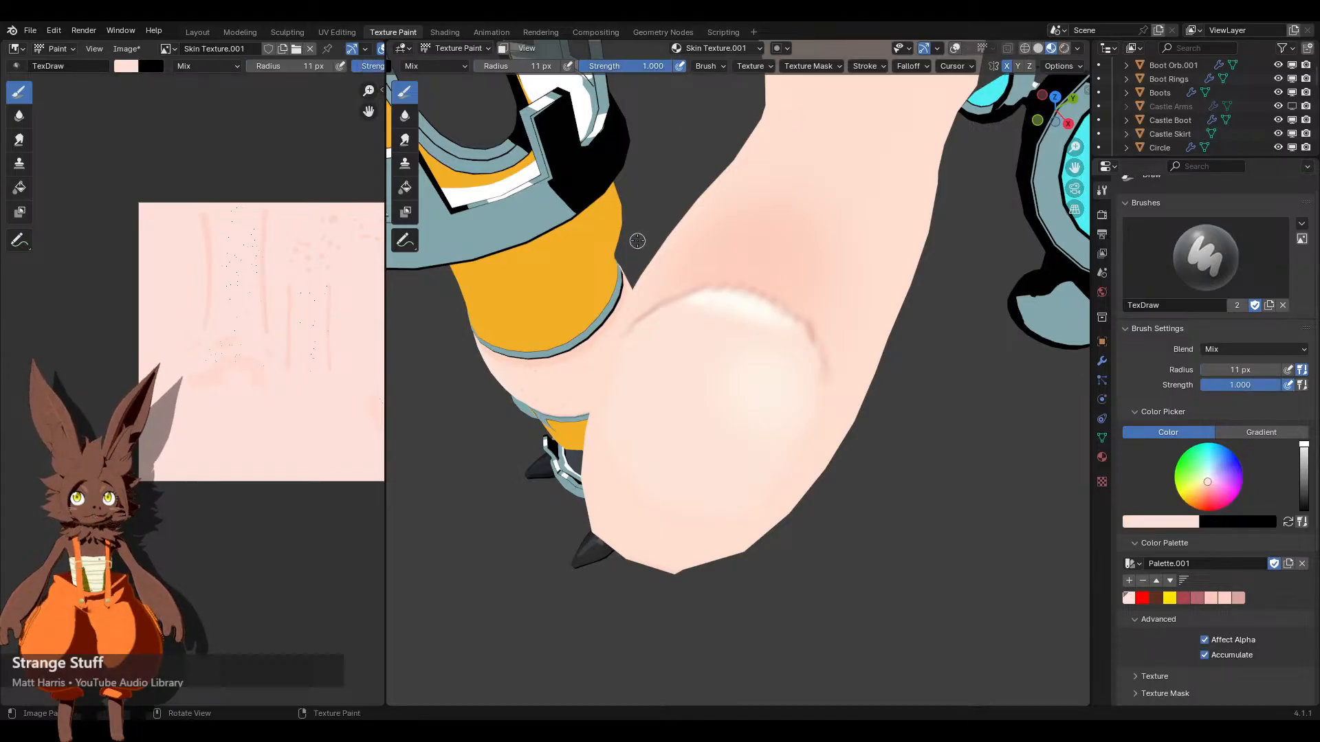
{"action": "middle_click_drag", "start_coordinate": [637, 241], "coordinate": [716, 338]}
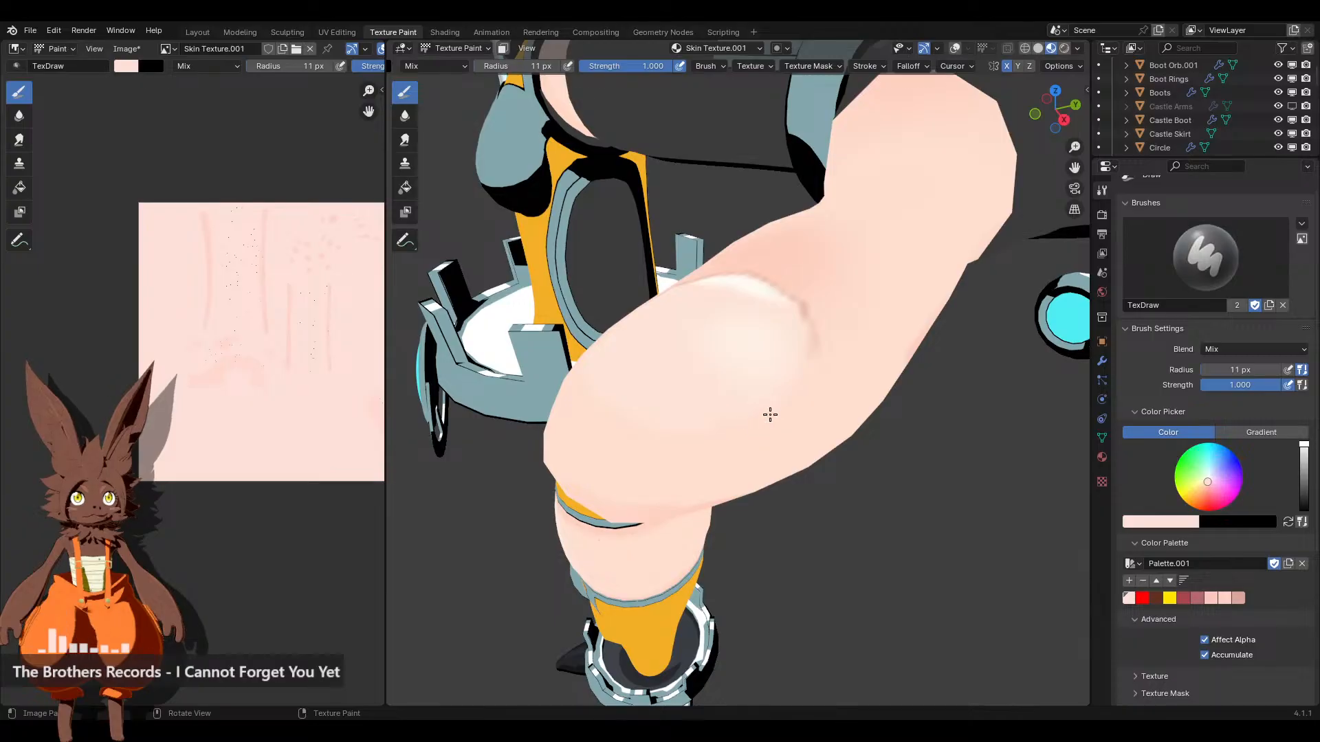
{"action": "middle_click_drag", "start_coordinate": [611, 425], "coordinate": [760, 472]}
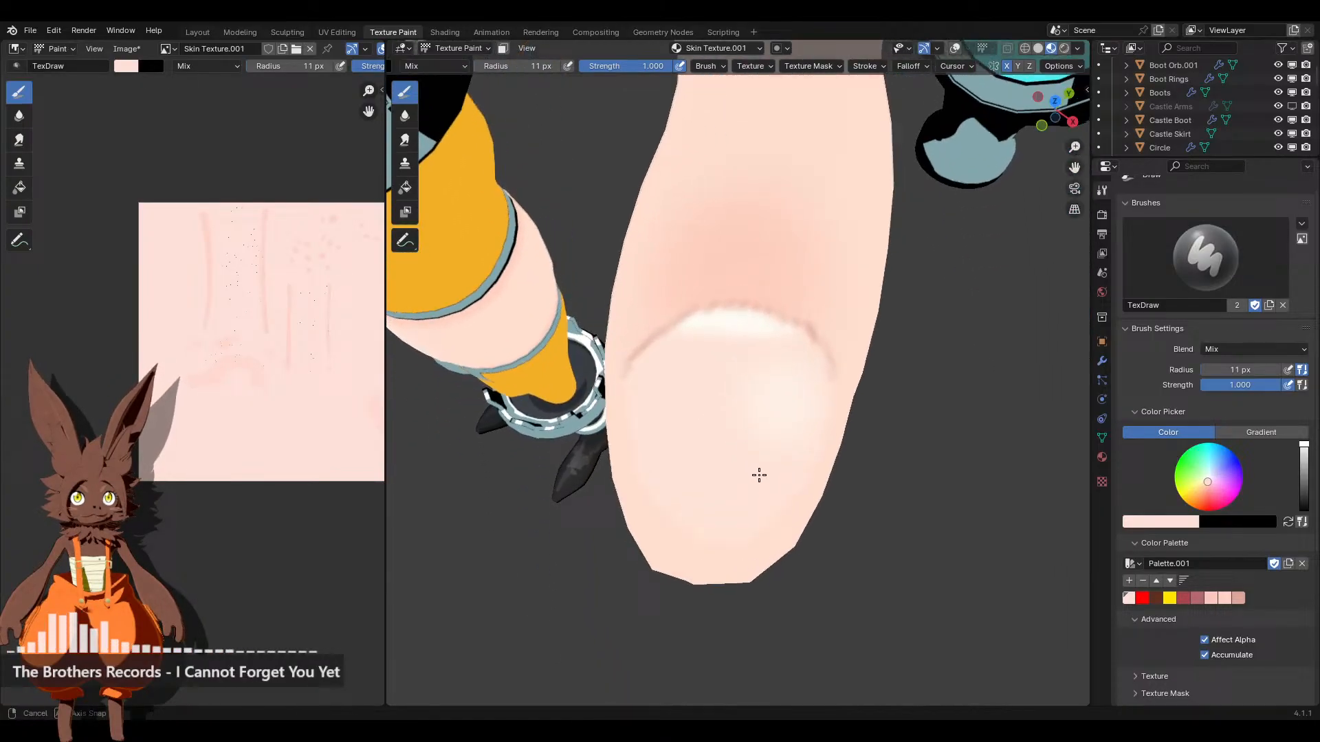
Pick the salmon-pink swatch, set the brush strength to 0.138 and paint a darker curved outline along the thumbnail's tip
{"action": "left_click", "coordinate": [1239, 598]}
{"action": "left_click_drag", "start_coordinate": [642, 69], "coordinate": [592, 69]}
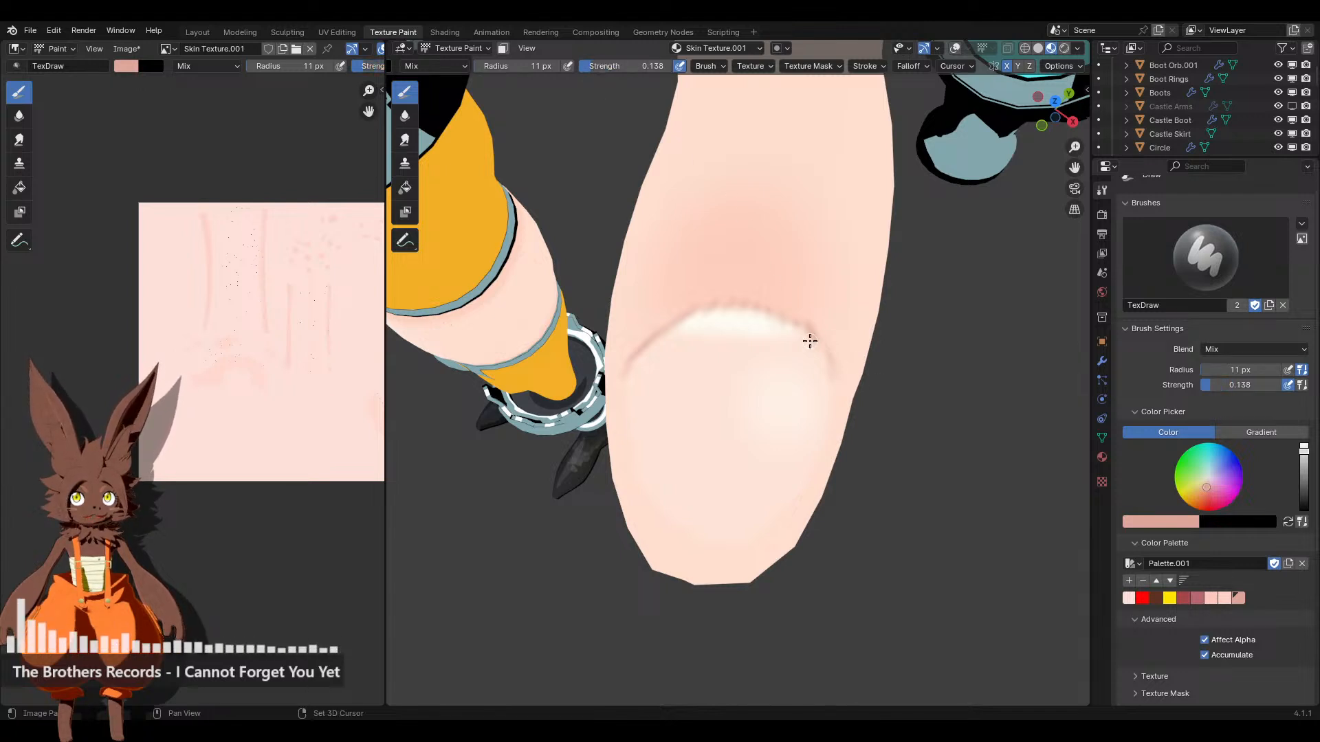
{"action": "middle_click_drag", "start_coordinate": [670, 434], "coordinate": [670, 411], "text": "shift"}
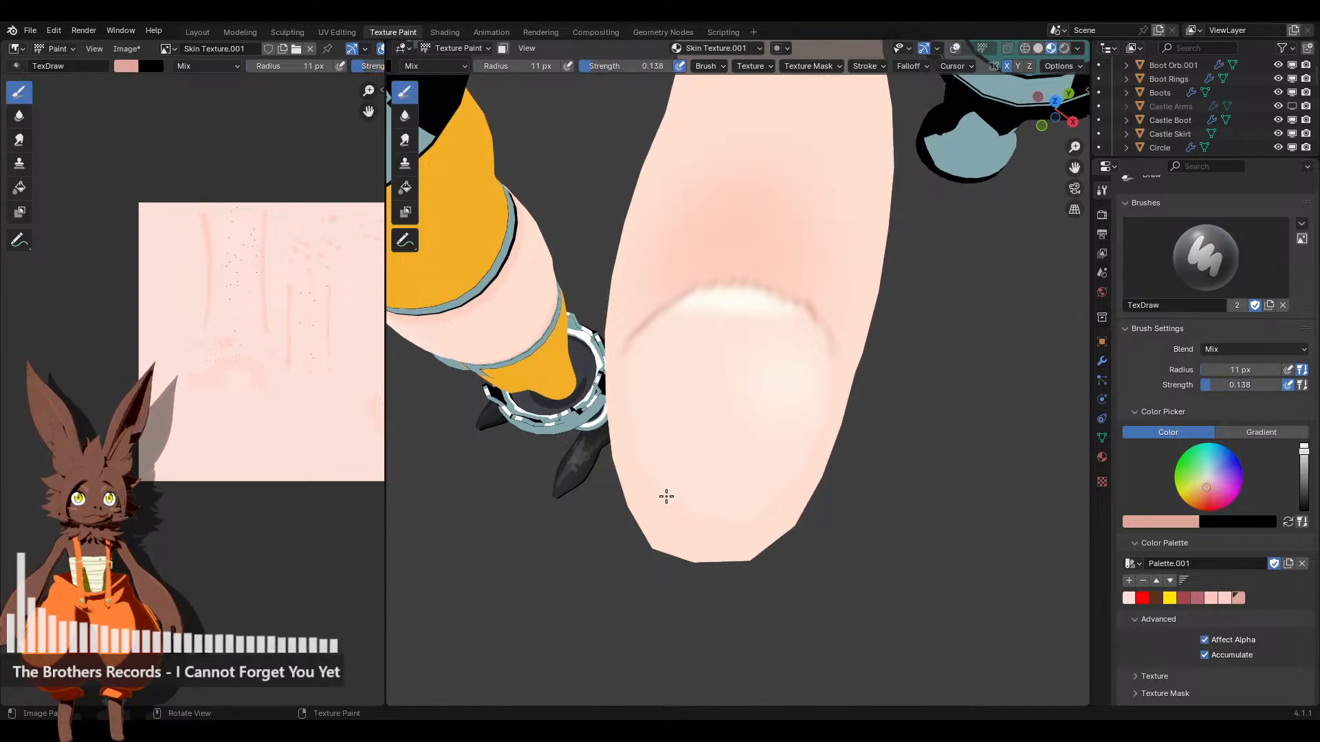
{"action": "mouse_move", "coordinate": [666, 497]}
{"action": "left_mouse_down"}
{"action": "mouse_move", "coordinate": [710, 518]}
{"action": "mouse_move", "coordinate": [763, 509]}
{"action": "left_mouse_up"}
{"action": "scroll", "coordinate": [837, 473], "scroll_direction": "down", "scroll_amount": 8}
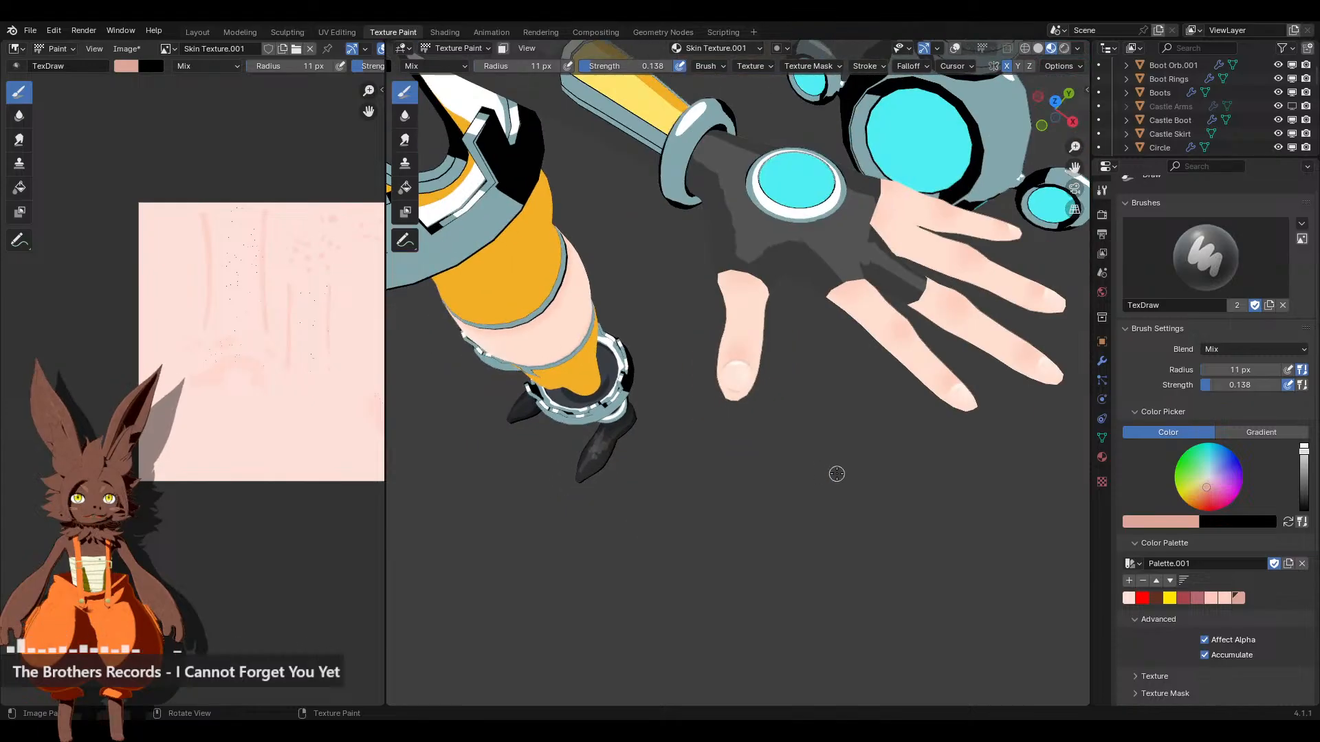
{"action": "middle_click_drag", "start_coordinate": [837, 474], "coordinate": [774, 498]}
{"action": "scroll", "coordinate": [772, 439], "scroll_direction": "up", "scroll_amount": 3}
{"action": "scroll", "coordinate": [776, 432], "scroll_direction": "up", "scroll_amount": 6}
{"action": "scroll", "coordinate": [775, 497], "scroll_direction": "up", "scroll_amount": 1}
{"action": "mouse_move", "coordinate": [803, 478]}
{"action": "left_mouse_down"}
{"action": "mouse_move", "coordinate": [752, 504]}
{"action": "mouse_move", "coordinate": [705, 505]}
{"action": "mouse_move", "coordinate": [617, 431]}
{"action": "mouse_move", "coordinate": [639, 495]}
{"action": "mouse_move", "coordinate": [708, 524]}
{"action": "mouse_move", "coordinate": [814, 494]}
{"action": "mouse_move", "coordinate": [713, 515]}
{"action": "mouse_move", "coordinate": [613, 472]}
{"action": "mouse_move", "coordinate": [721, 511]}
{"action": "mouse_move", "coordinate": [796, 492]}
{"action": "left_mouse_up"}
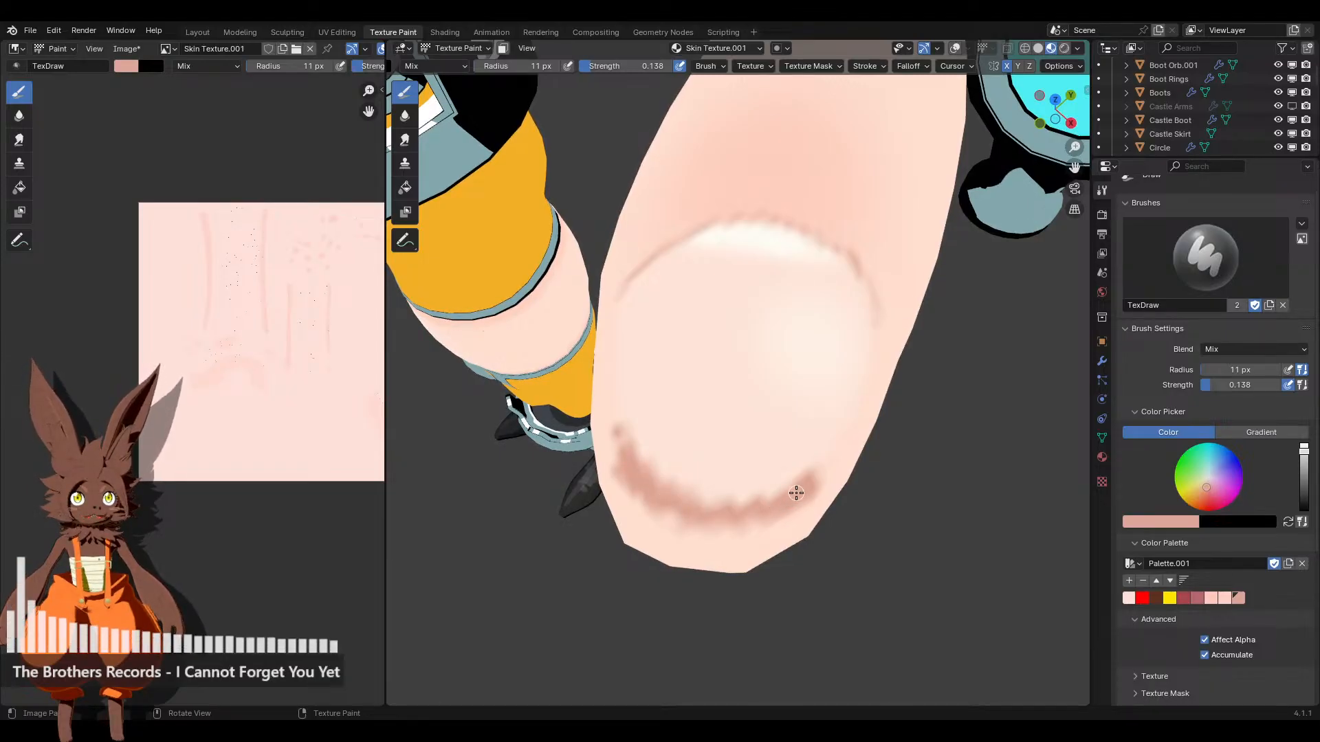
Switch to the pale skin swatch at strength 1.000 and thin the outer edge and end of the thumbnail's tip outline
{"action": "left_click", "coordinate": [1129, 597]}
{"action": "mouse_move", "coordinate": [1038, 569]}
{"action": "middle_mouse_down"}
{"action": "mouse_move", "coordinate": [834, 460]}
{"action": "mouse_move", "coordinate": [707, 349]}
{"action": "middle_mouse_up"}
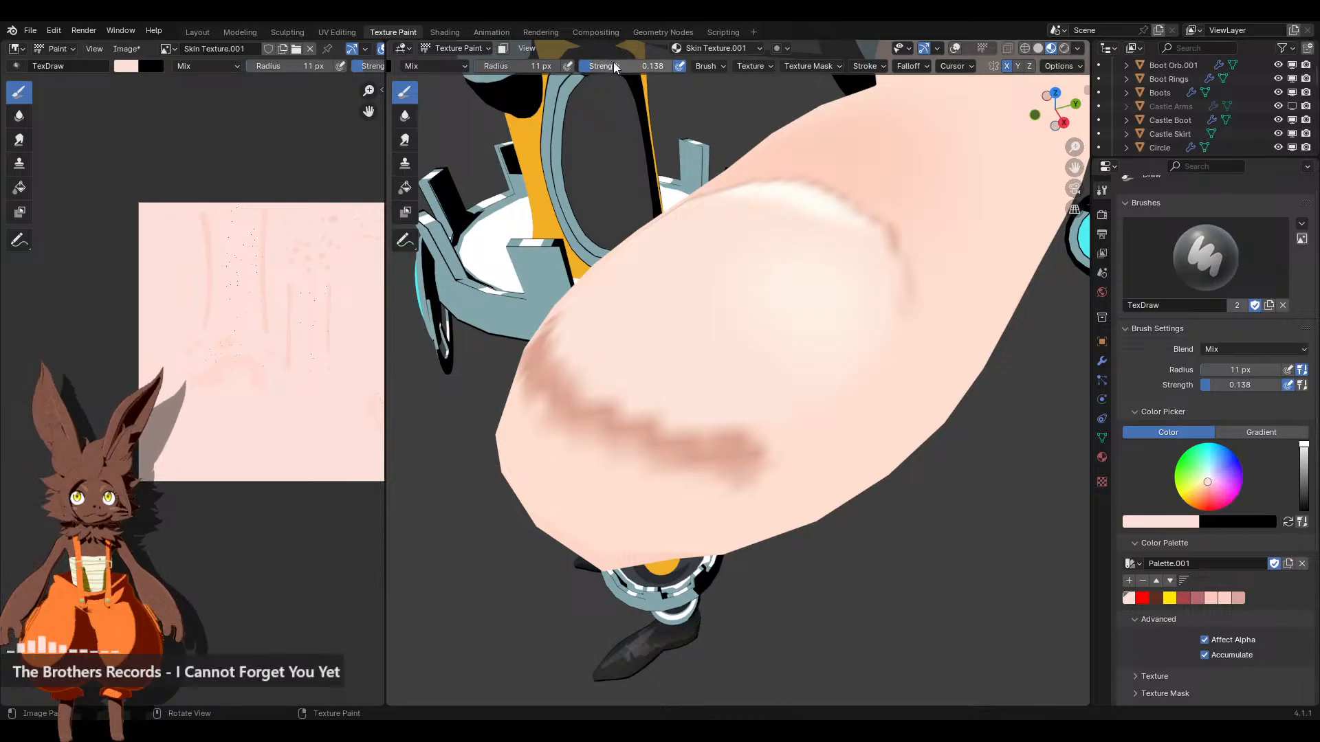
{"action": "left_click_drag", "start_coordinate": [617, 66], "coordinate": [677, 66]}
{"action": "scroll", "coordinate": [708, 458], "scroll_direction": "down", "scroll_amount": 3}
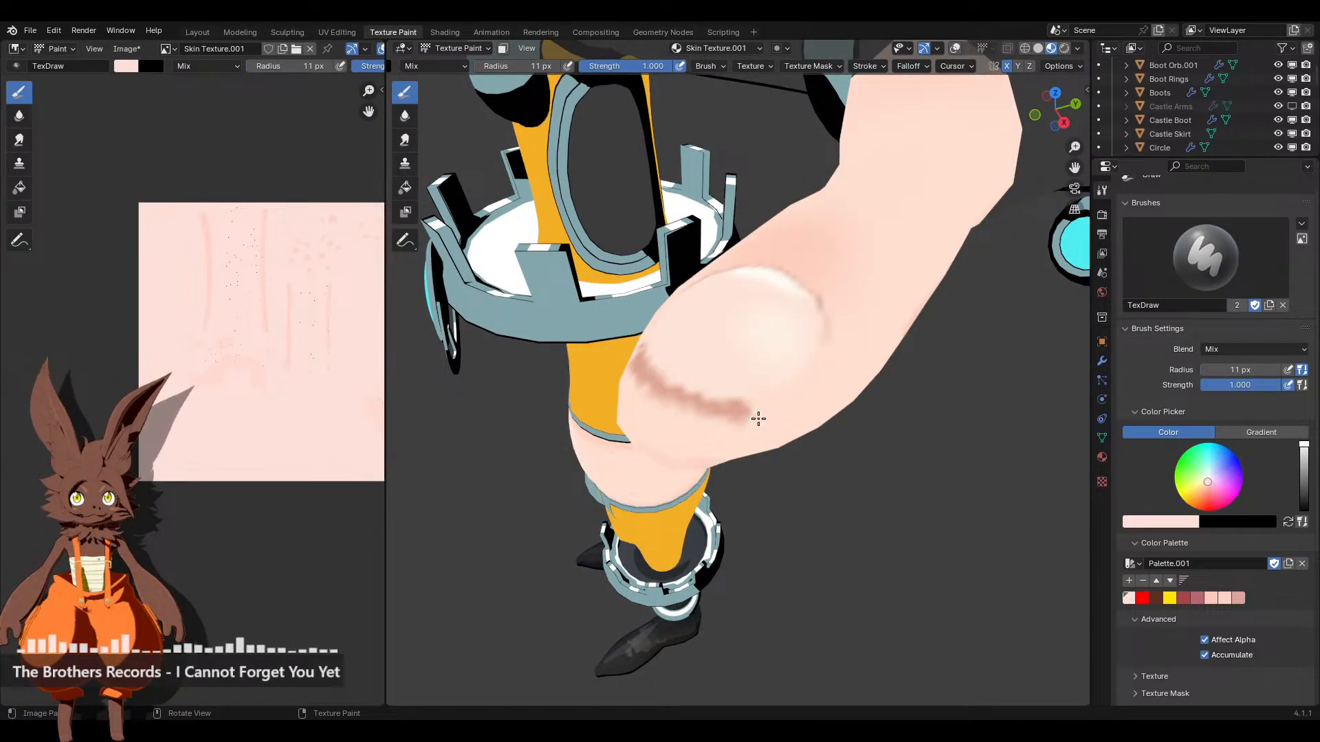
{"action": "left_click_drag", "start_coordinate": [757, 419], "coordinate": [705, 420]}
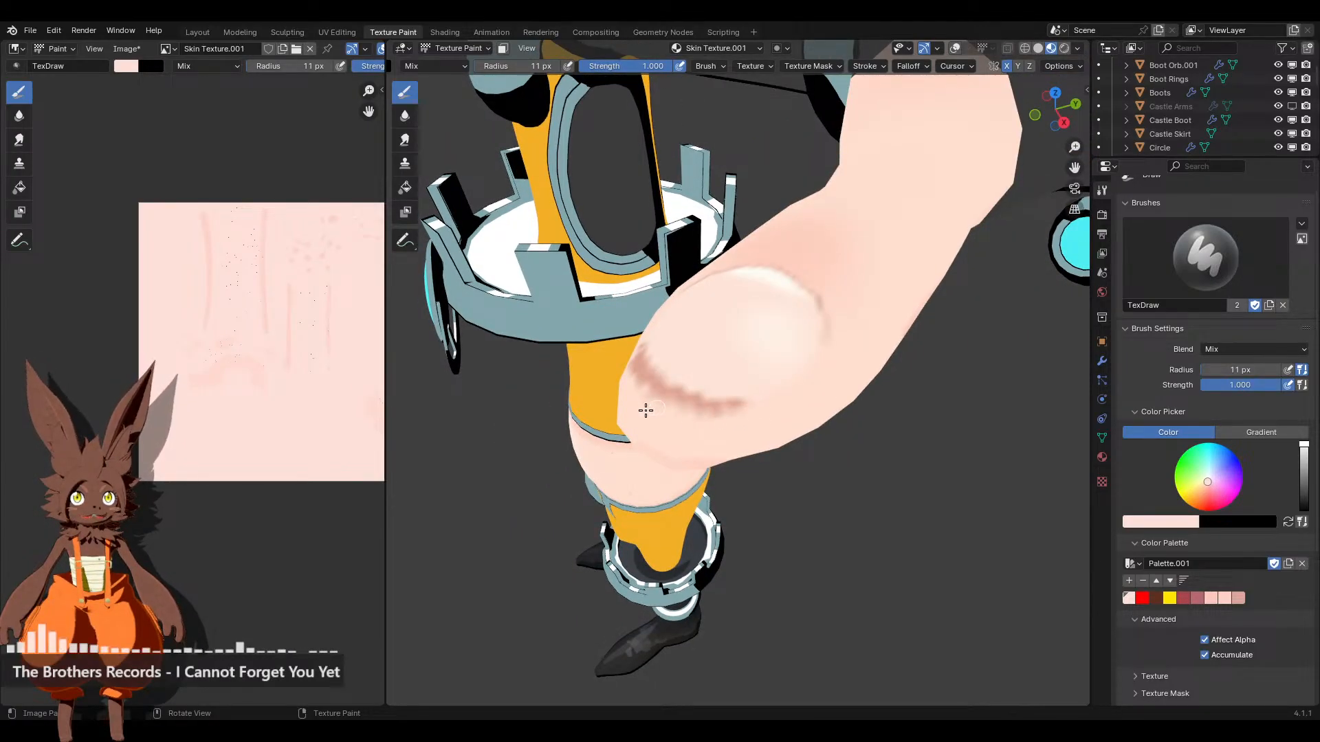
{"action": "middle_click_drag", "start_coordinate": [645, 410], "coordinate": [825, 428]}
{"action": "mouse_move", "coordinate": [789, 424]}
{"action": "left_mouse_down"}
{"action": "mouse_move", "coordinate": [811, 427]}
{"action": "mouse_move", "coordinate": [740, 410]}
{"action": "left_mouse_up"}
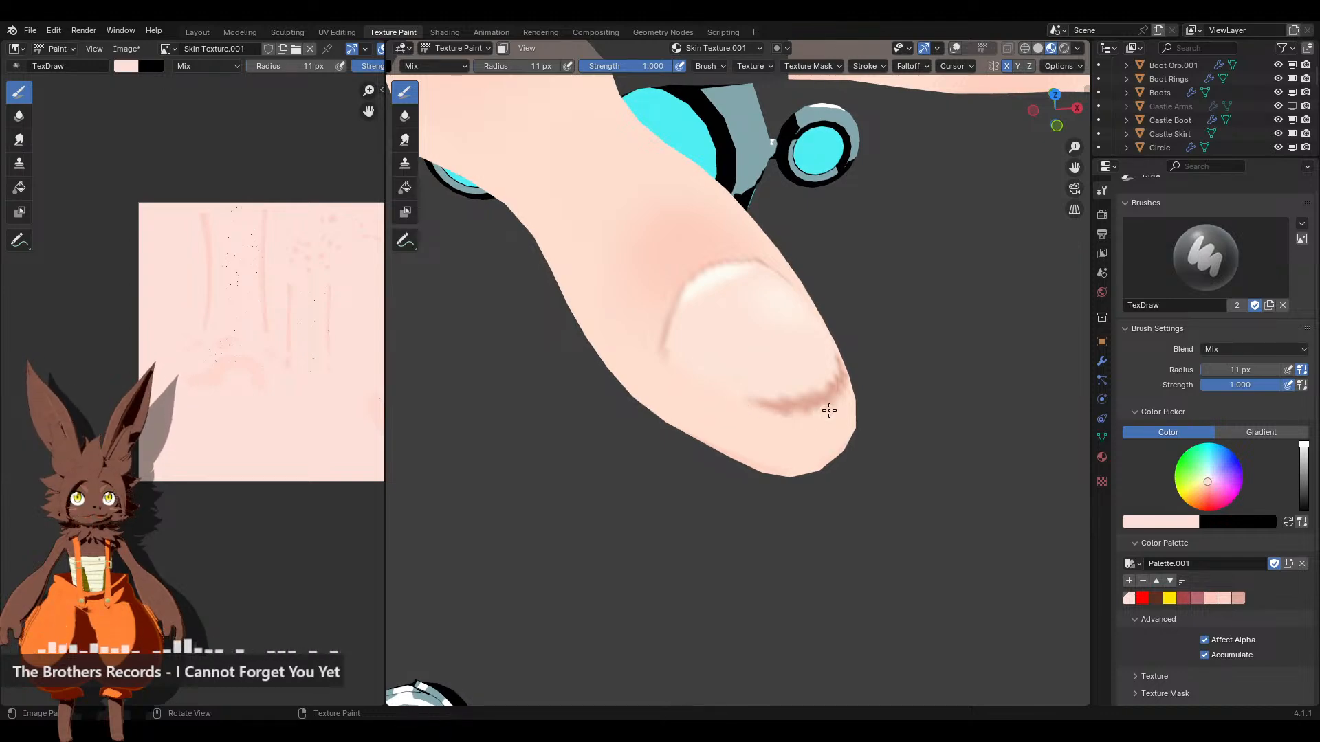
Inspect the thumb from near and far and undo the outline strokes along the thumbnail's tip
{"action": "scroll", "coordinate": [840, 306], "scroll_direction": "down", "scroll_amount": 7}
{"action": "middle_click_drag", "start_coordinate": [876, 335], "coordinate": [774, 334]}
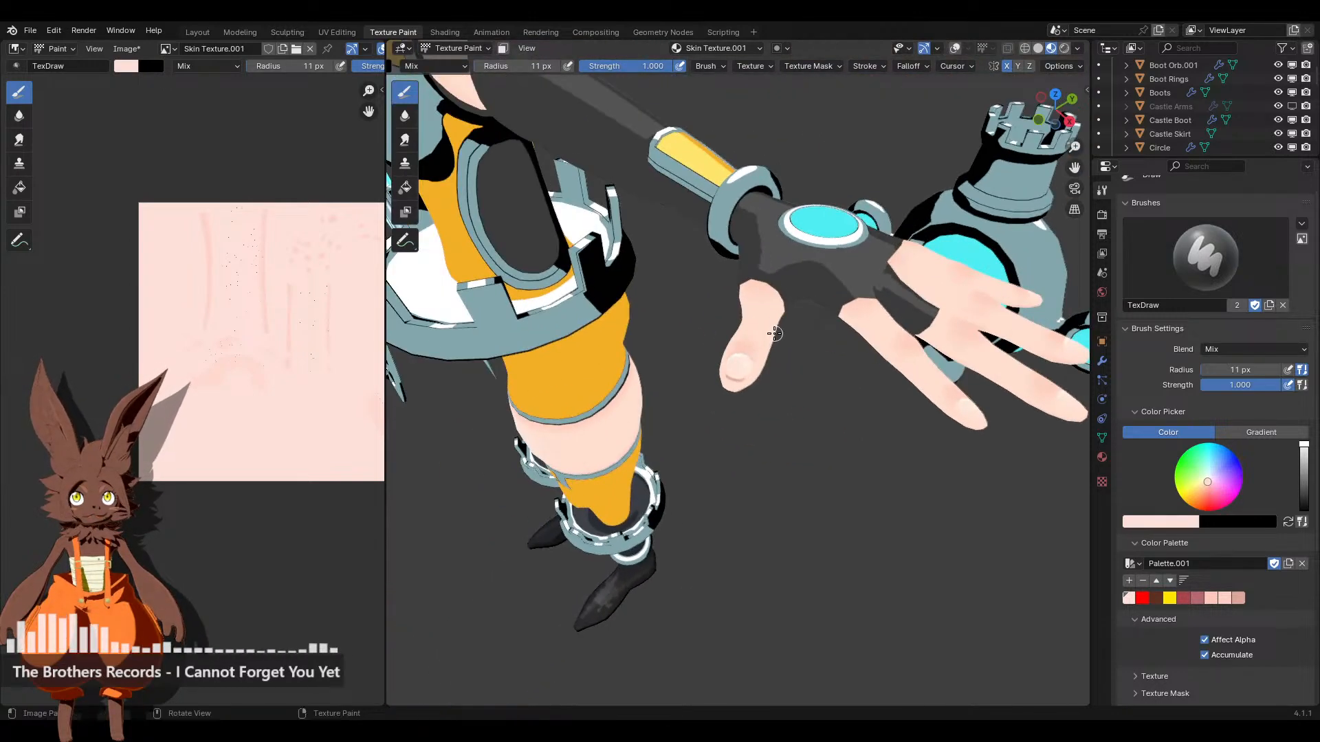
{"action": "scroll", "coordinate": [834, 378], "scroll_direction": "up", "scroll_amount": 8}
{"action": "middle_click_drag", "start_coordinate": [807, 406], "coordinate": [744, 426]}
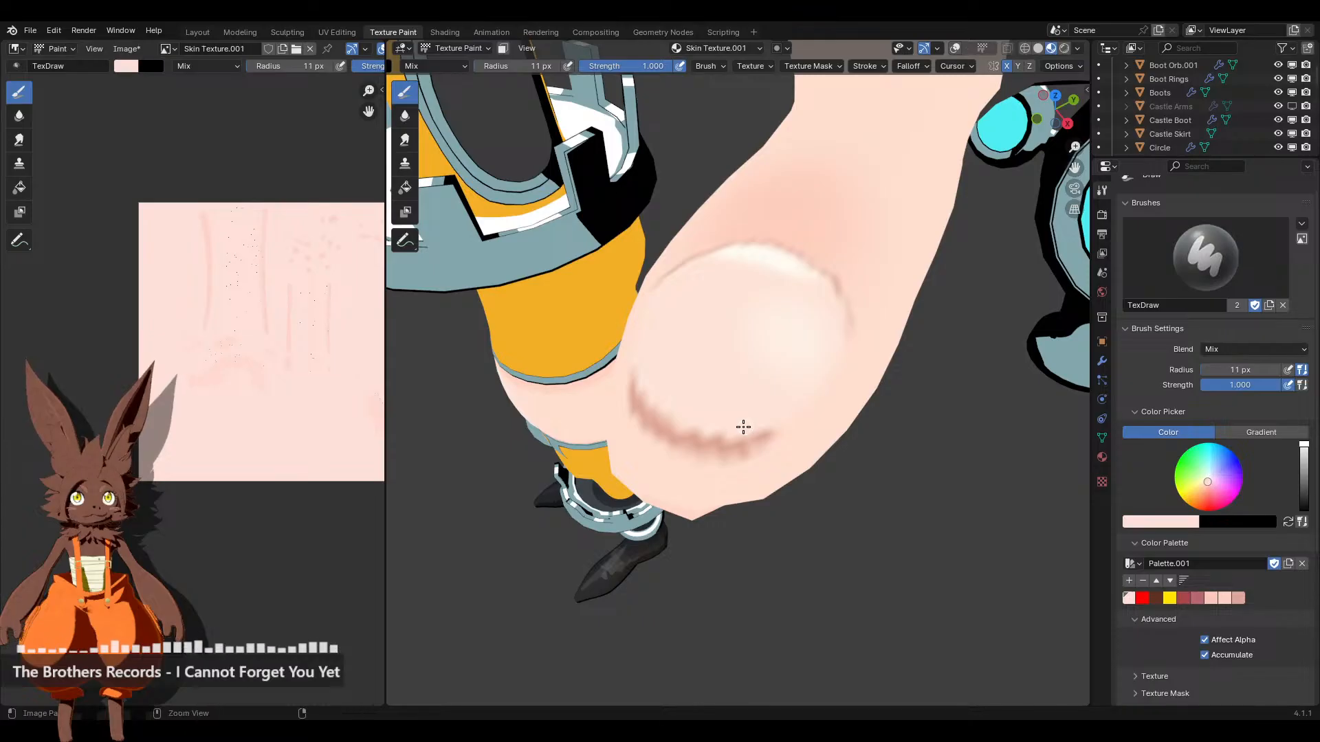
{"action": "key", "text": "ctrl+z"}
{"action": "key", "text": "ctrl+z"}
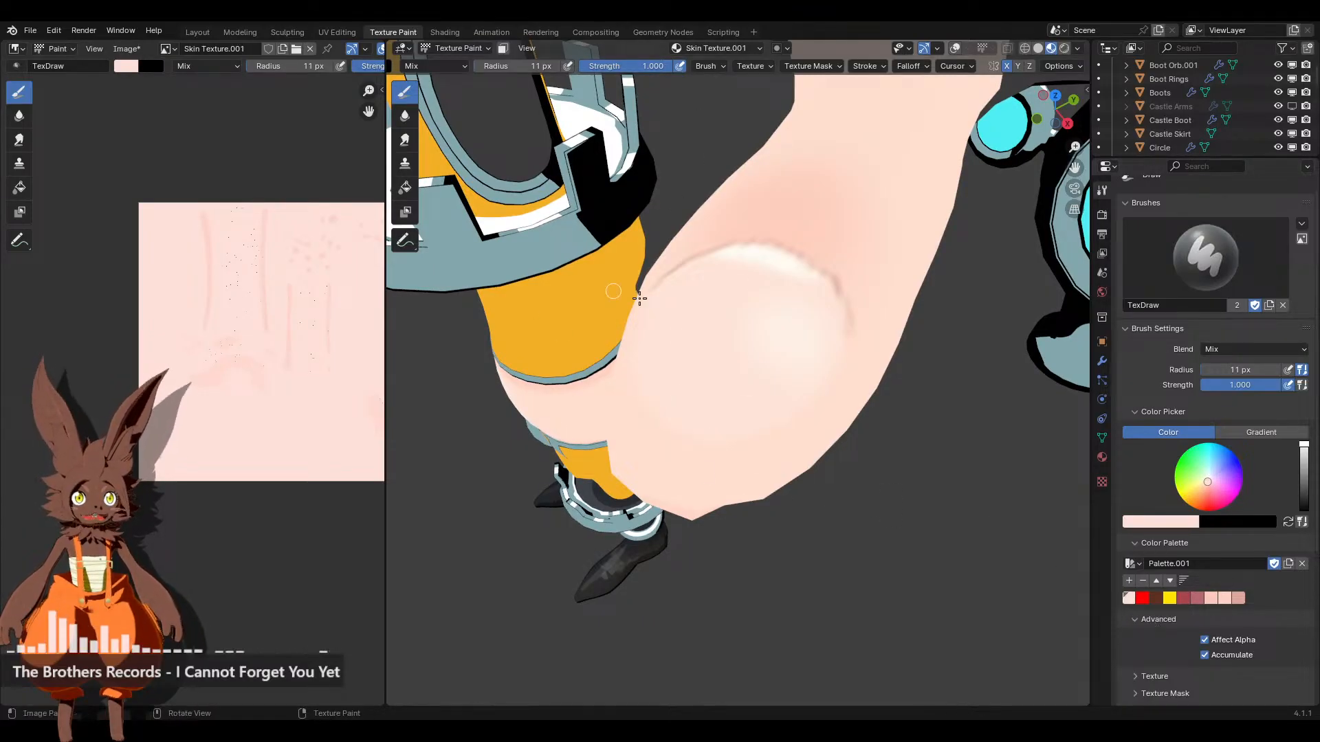
Make the brush colour slightly darker than the pale skin tone and paint a faint shade around the thumbnail's tip
{"action": "left_click", "coordinate": [1161, 520]}
{"action": "left_click_drag", "start_coordinate": [1100, 484], "coordinate": [1101, 484]}
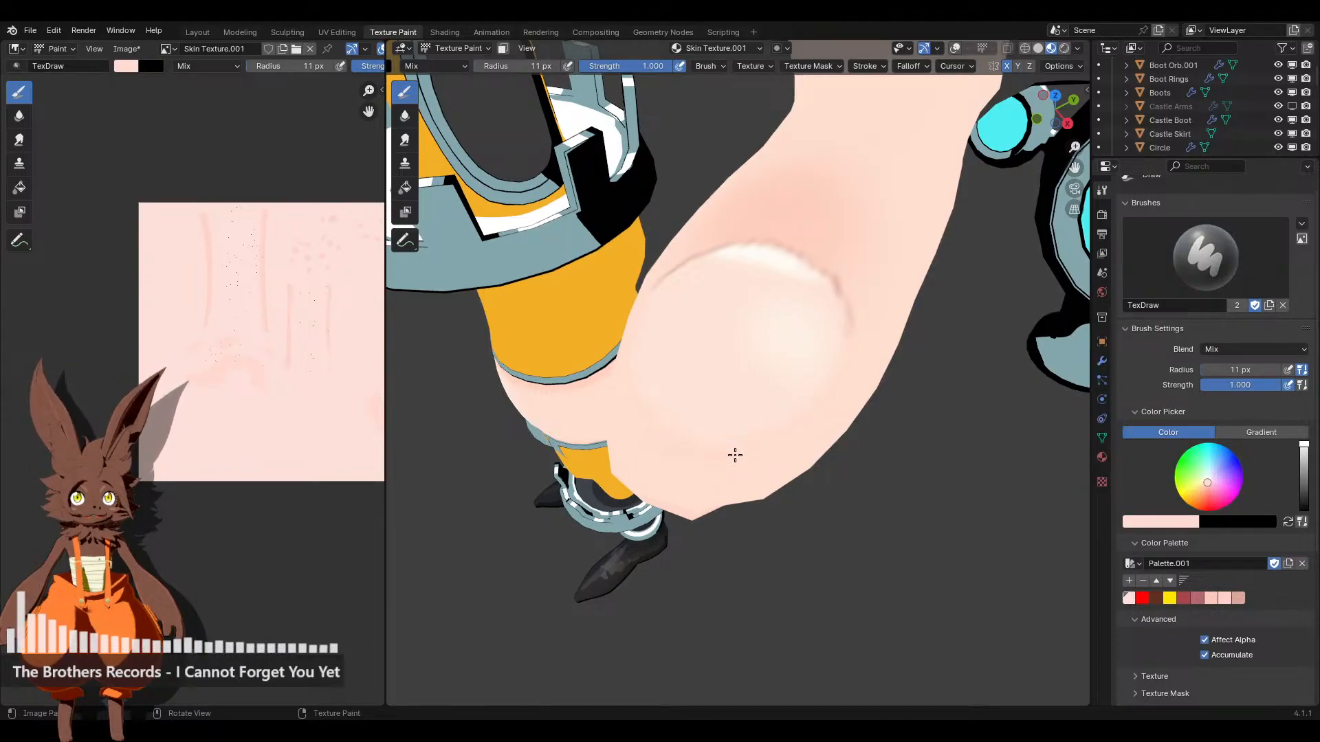
{"action": "middle_click_drag", "start_coordinate": [710, 436], "coordinate": [673, 423]}
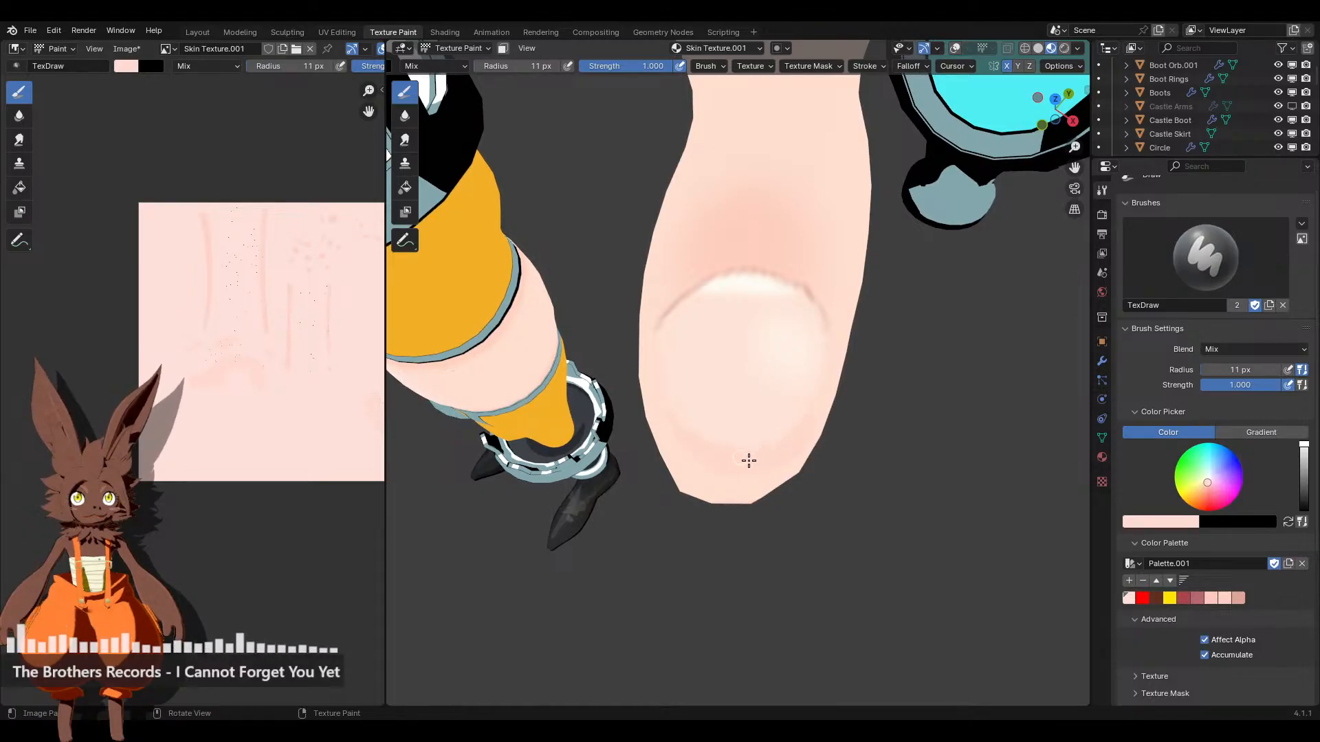
{"action": "middle_click_drag", "start_coordinate": [926, 435], "coordinate": [741, 422]}
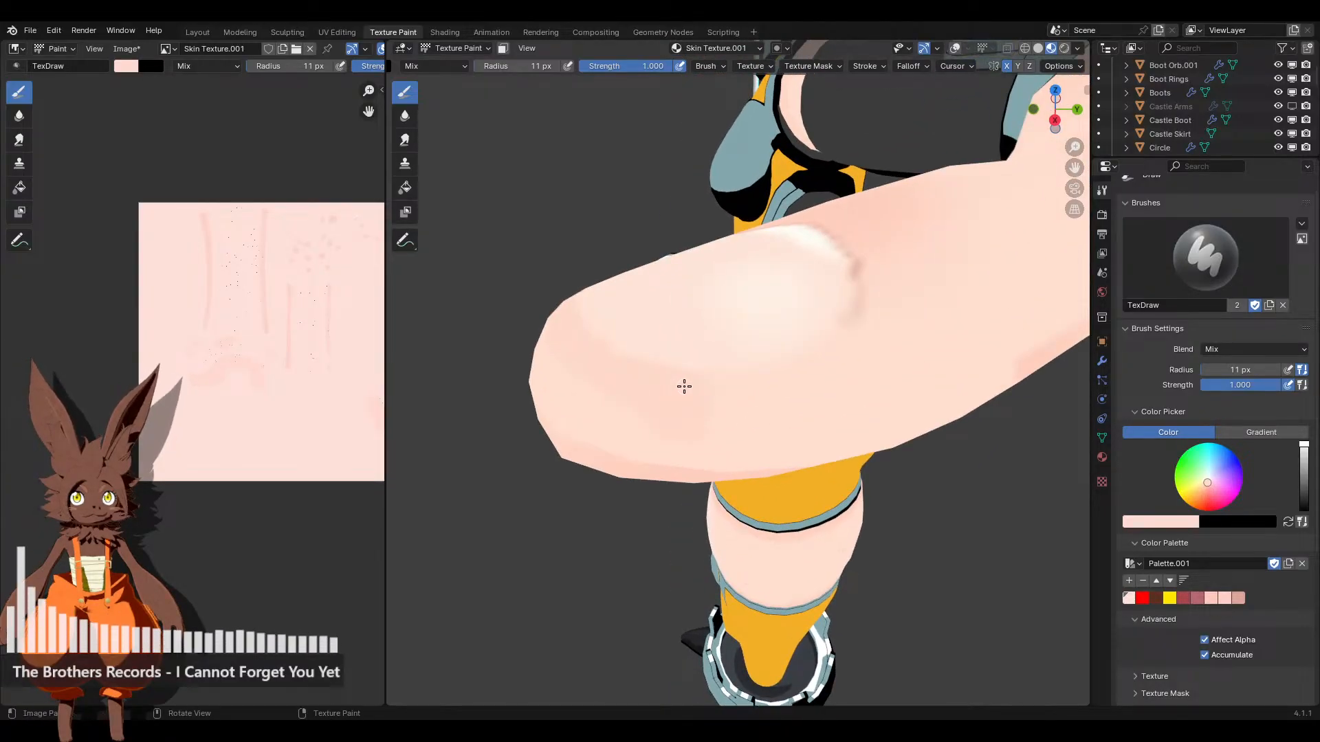
{"action": "middle_click_drag", "start_coordinate": [680, 392], "coordinate": [736, 421]}
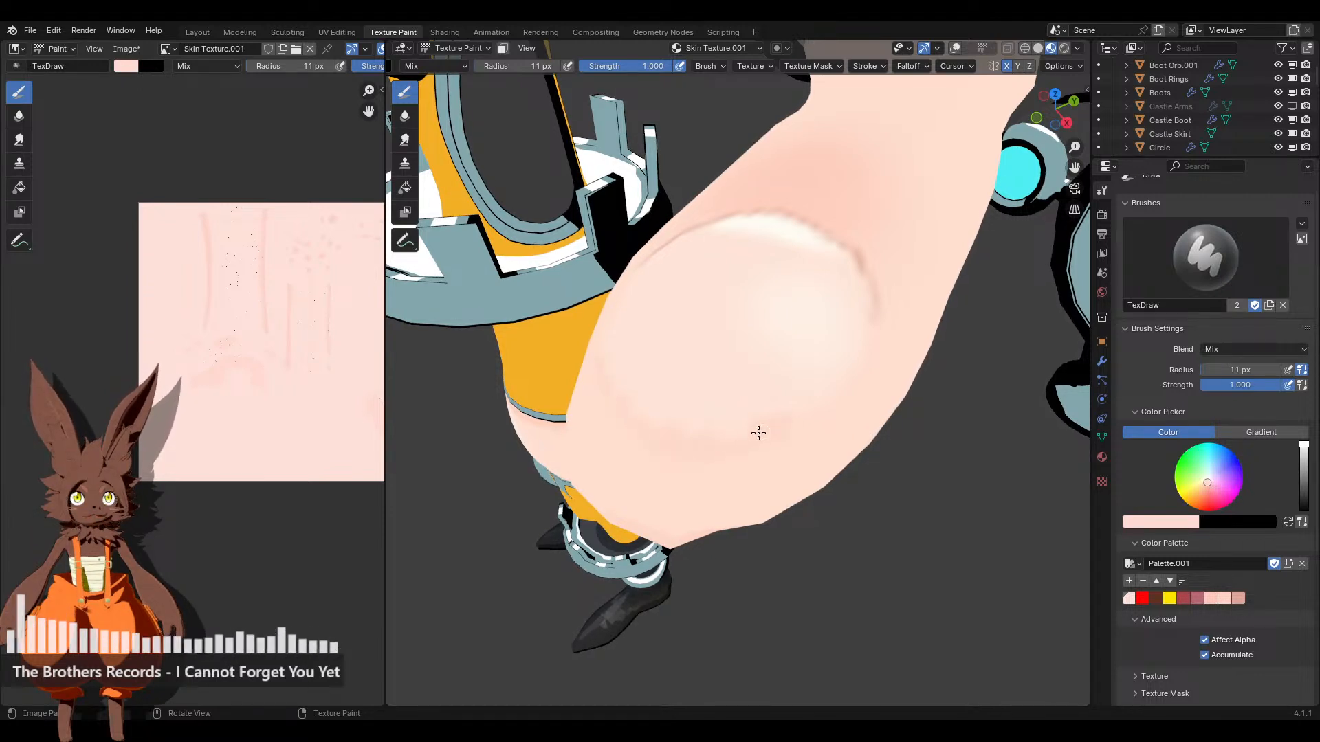
{"action": "middle_click_drag", "start_coordinate": [739, 441], "coordinate": [697, 439]}
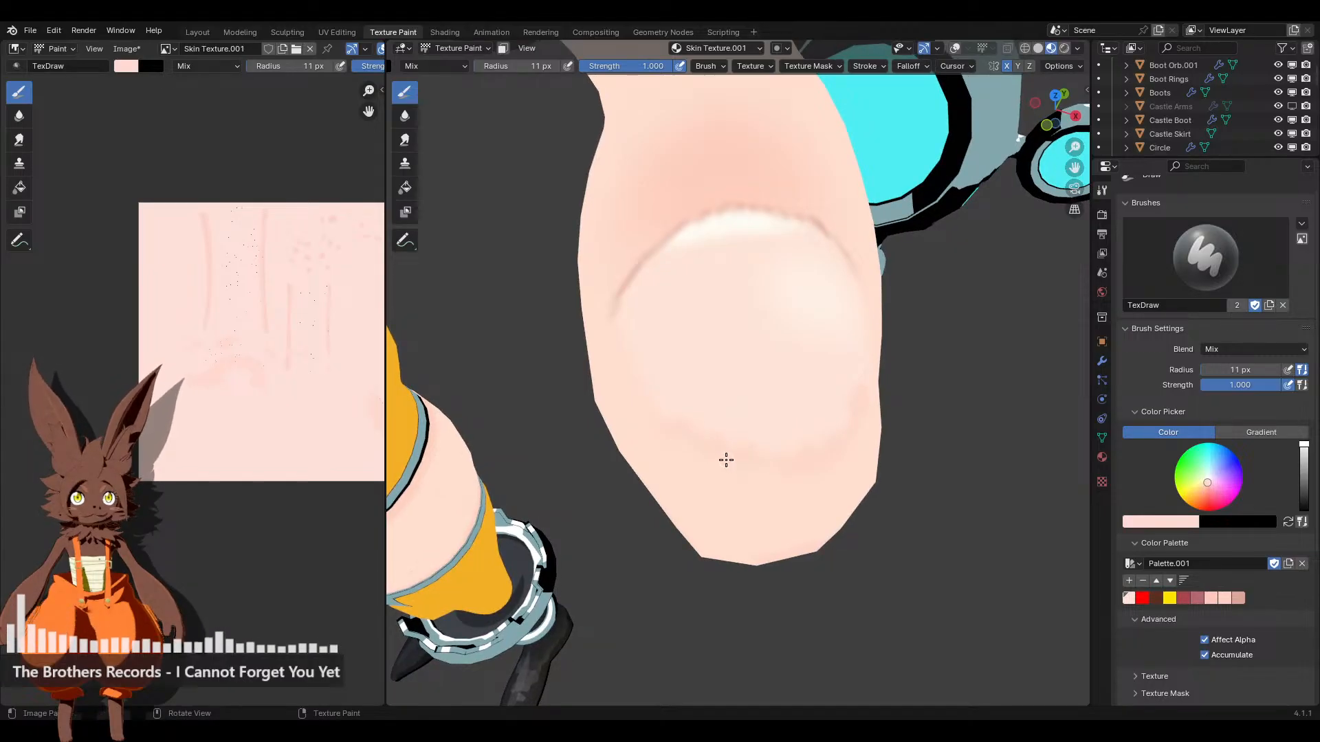
{"action": "middle_click_drag", "start_coordinate": [827, 440], "coordinate": [783, 400]}
Examine the thumbnail's outline and tip shading from several angles and distances
{"action": "scroll", "coordinate": [783, 398], "scroll_direction": "up", "scroll_amount": 6}
{"action": "scroll", "coordinate": [798, 406], "scroll_direction": "down", "scroll_amount": 8}
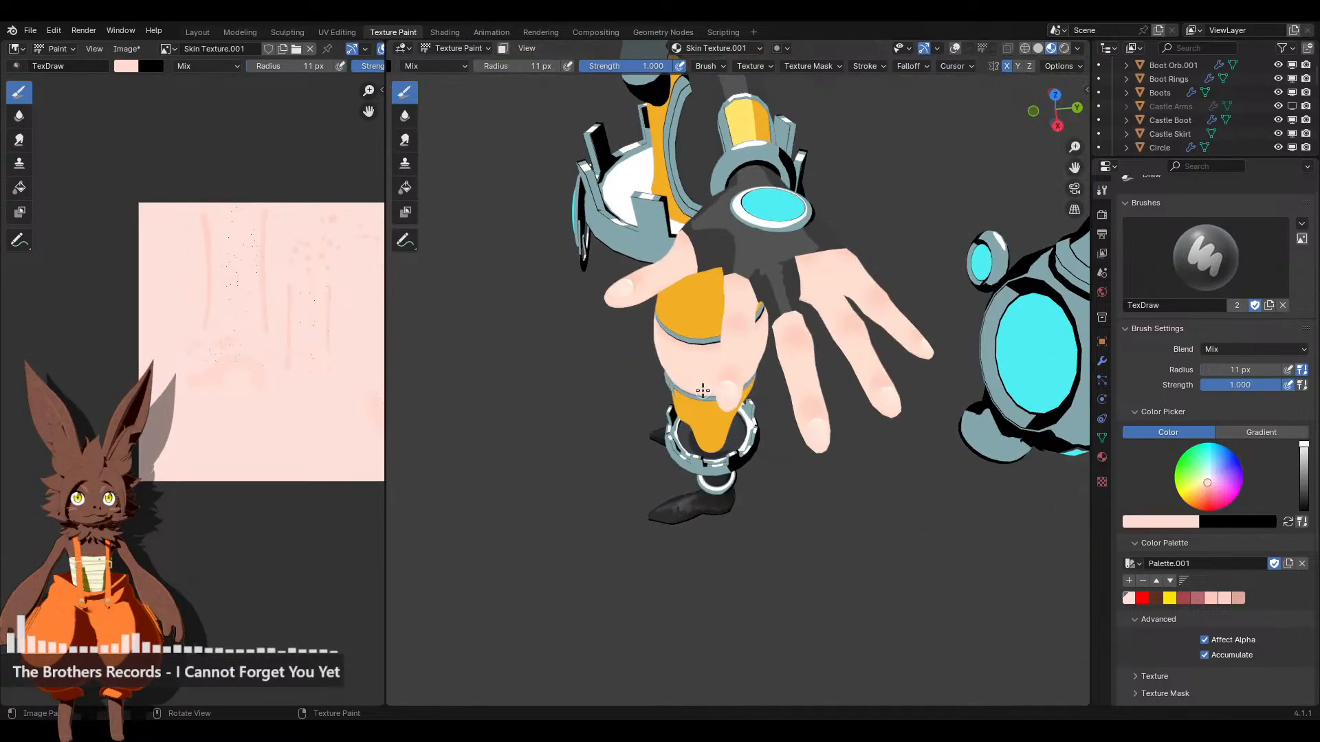
{"action": "middle_click_drag", "start_coordinate": [703, 389], "coordinate": [778, 436]}
{"action": "scroll", "coordinate": [784, 420], "scroll_direction": "up", "scroll_amount": 4}
{"action": "scroll", "coordinate": [760, 423], "scroll_direction": "up", "scroll_amount": 4}
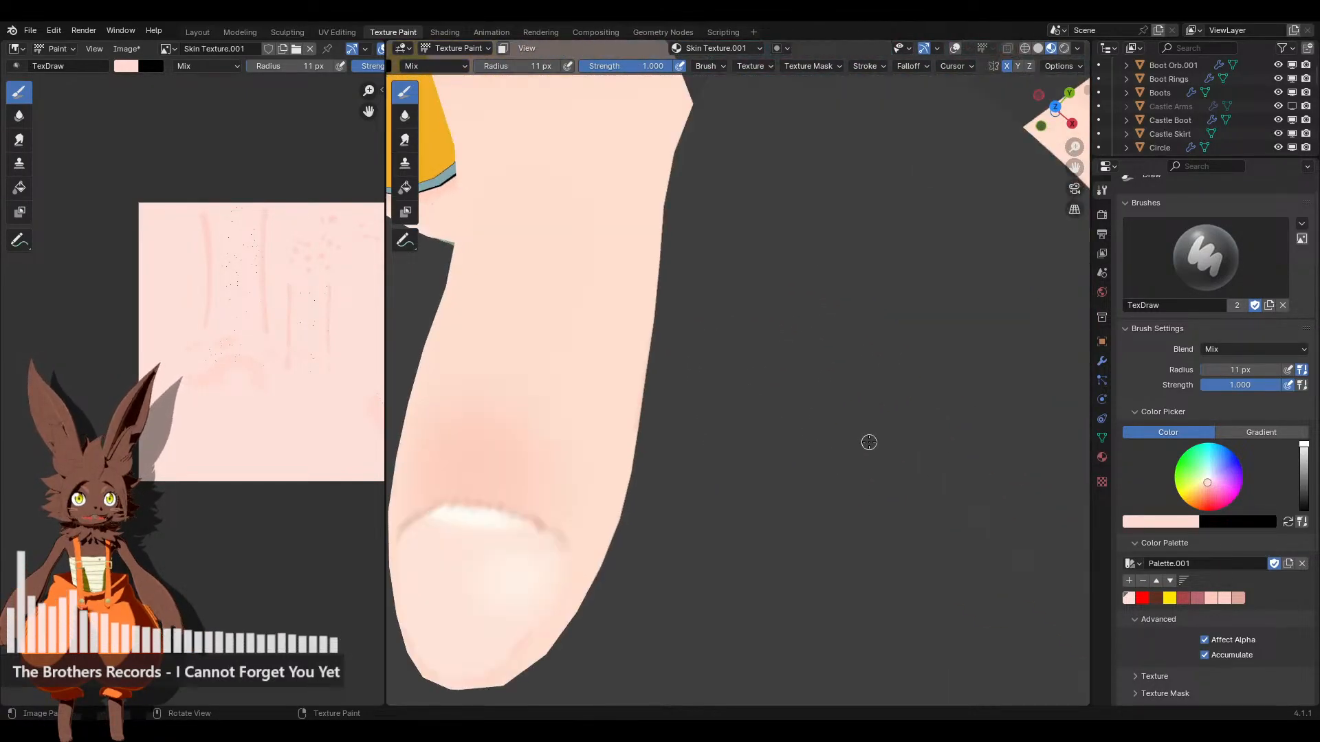
{"action": "scroll", "coordinate": [869, 442], "scroll_direction": "down", "scroll_amount": 4}
{"action": "scroll", "coordinate": [832, 388], "scroll_direction": "down", "scroll_amount": 4}
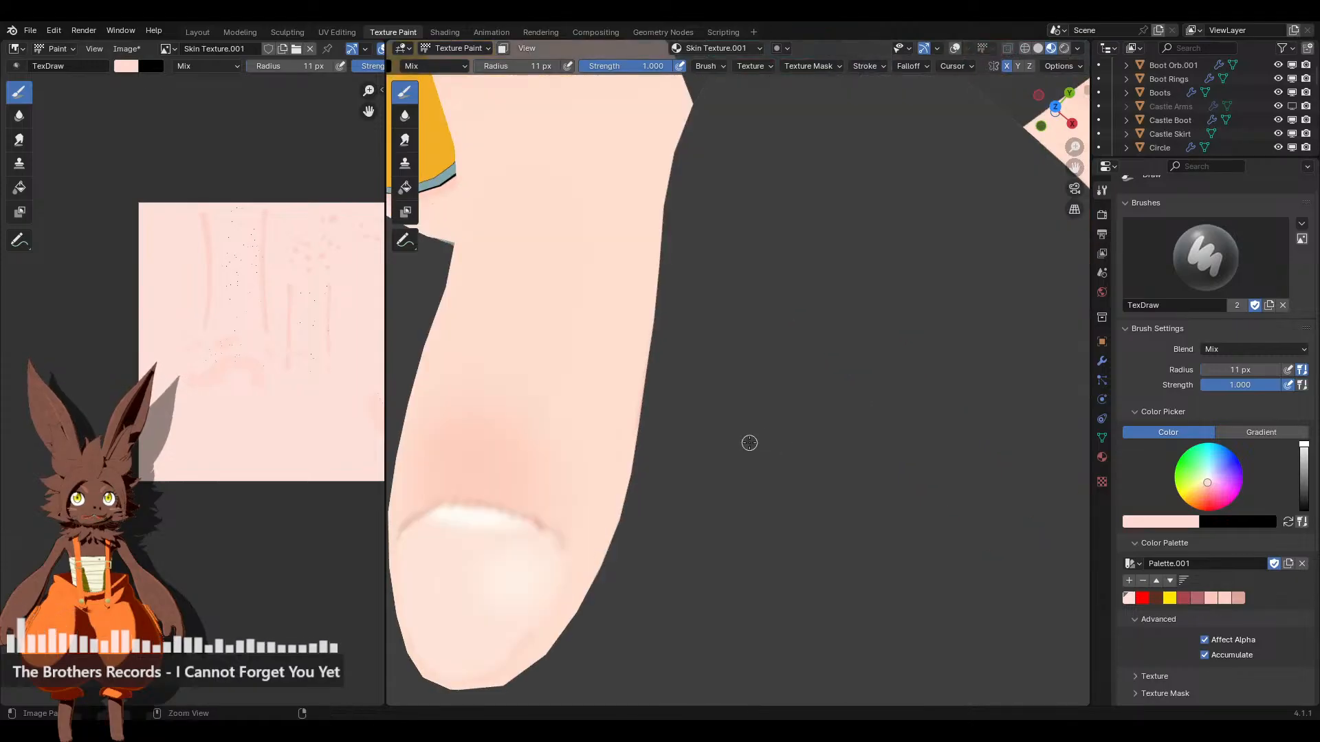
{"action": "middle_click_drag", "start_coordinate": [745, 445], "coordinate": [571, 463]}
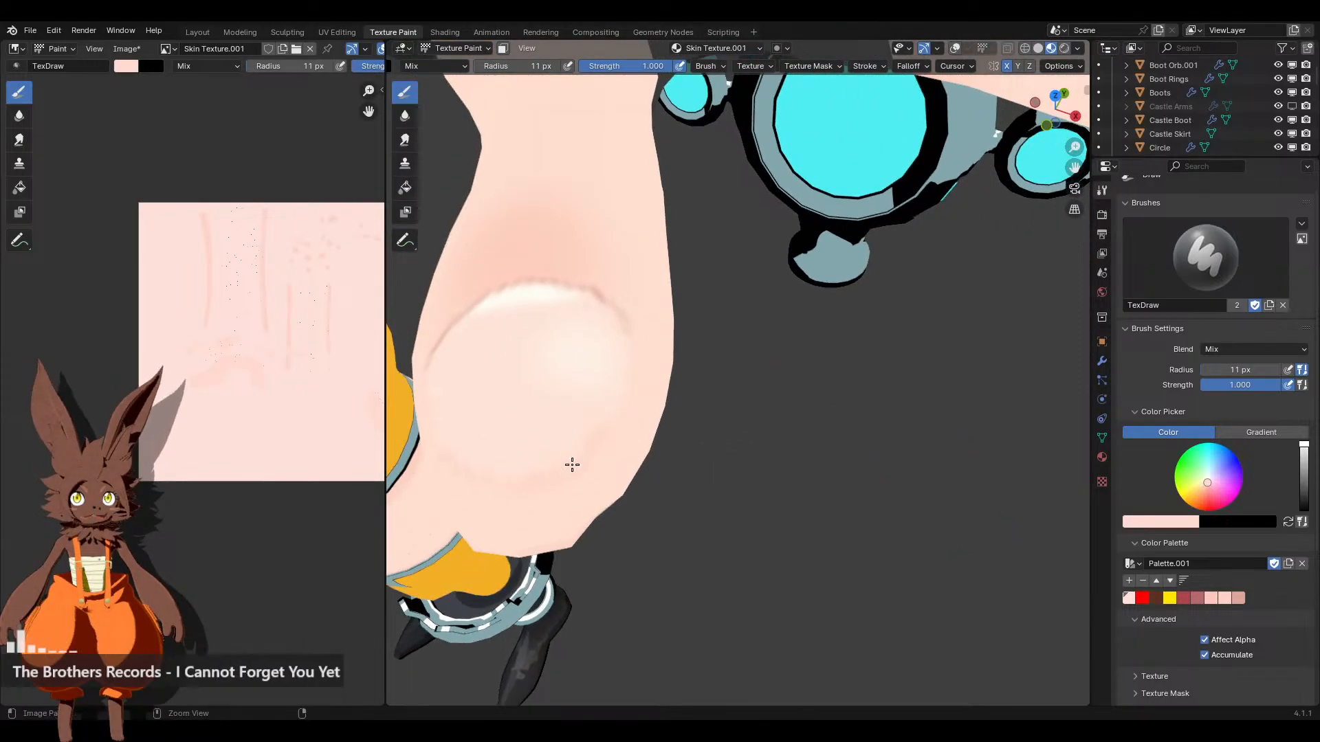
{"action": "scroll", "coordinate": [766, 425], "scroll_direction": "down", "scroll_amount": 4}
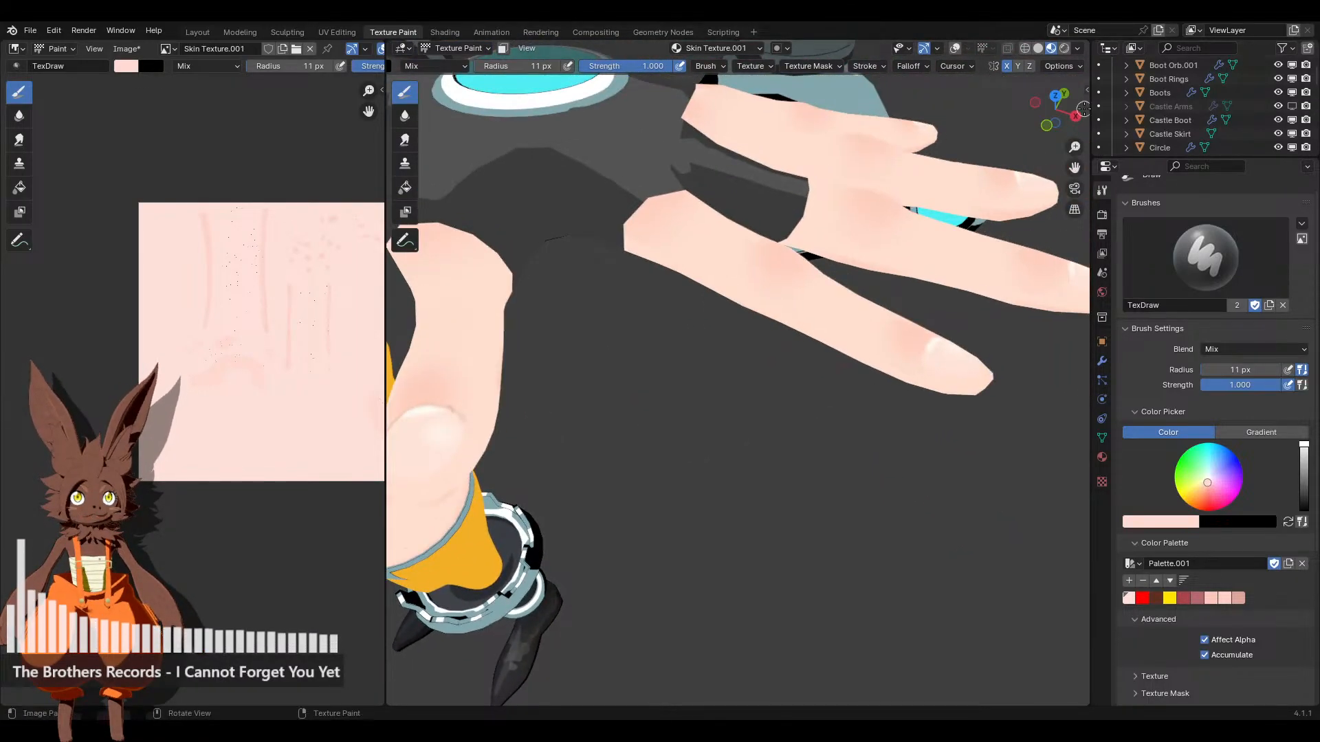
Pick the salmon-pink swatch, set the brush strength to 0.167 and paint a thin outline along the base of the index fingernail
{"action": "left_click", "coordinate": [1055, 95]}
{"action": "scroll", "coordinate": [822, 323], "scroll_direction": "up", "scroll_amount": 4}
{"action": "scroll", "coordinate": [822, 323], "scroll_direction": "up", "scroll_amount": 2}
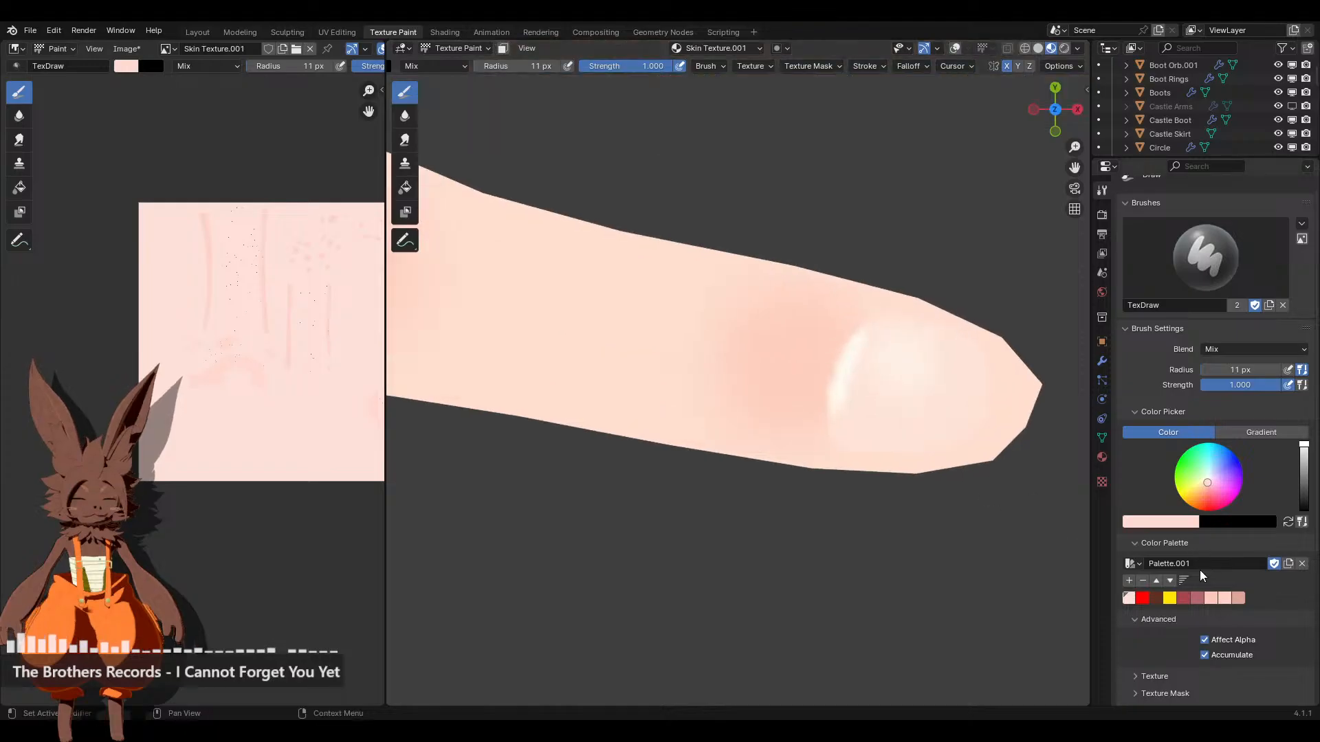
{"action": "left_click", "coordinate": [1238, 598]}
{"action": "mouse_move", "coordinate": [657, 71]}
{"action": "left_mouse_down"}
{"action": "mouse_move", "coordinate": [564, 71]}
{"action": "mouse_move", "coordinate": [580, 71]}
{"action": "left_mouse_up"}
{"action": "middle_click_drag", "start_coordinate": [961, 359], "coordinate": [878, 359], "text": "shift"}
{"action": "scroll", "coordinate": [879, 359], "scroll_direction": "up", "scroll_amount": 2}
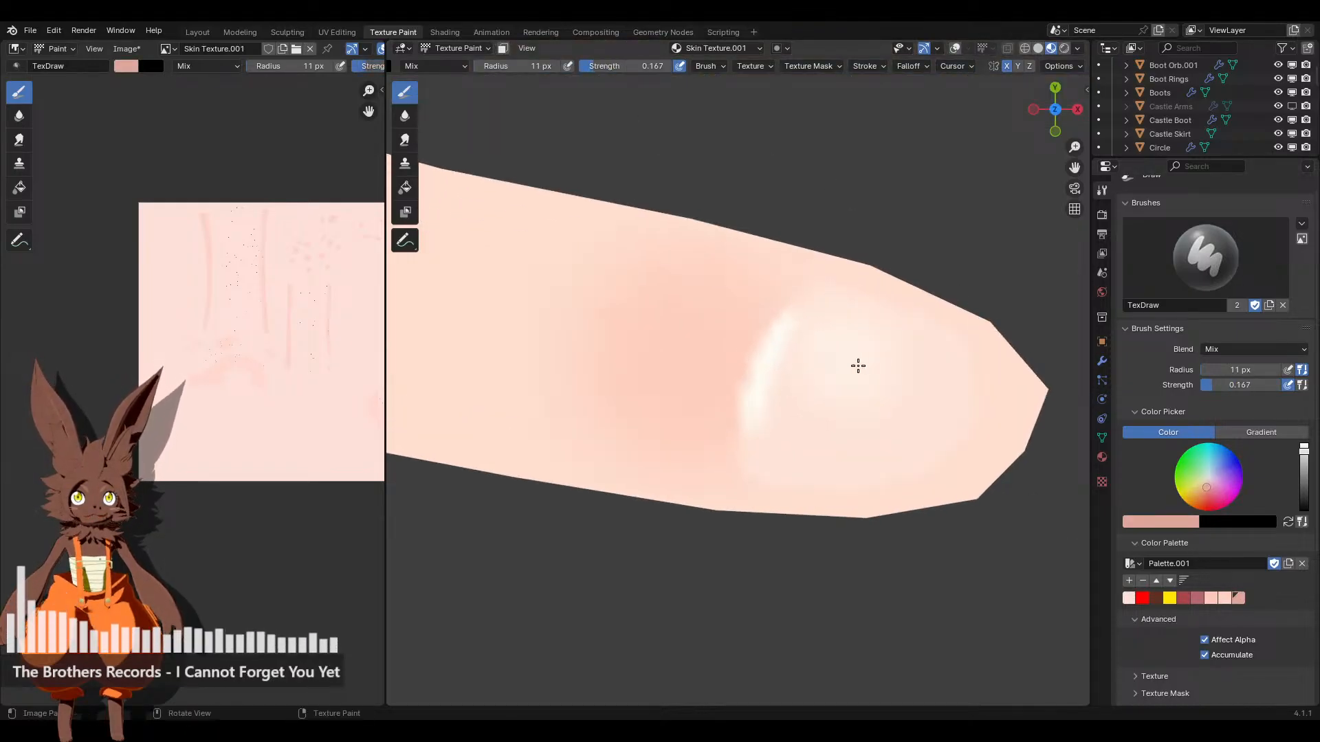
{"action": "mouse_move", "coordinate": [813, 286]}
{"action": "left_mouse_down"}
{"action": "mouse_move", "coordinate": [751, 356]}
{"action": "mouse_move", "coordinate": [742, 401]}
{"action": "left_mouse_up"}
{"action": "left_click_drag", "start_coordinate": [748, 476], "coordinate": [731, 389]}
{"action": "scroll", "coordinate": [754, 383], "scroll_direction": "down", "scroll_amount": 15}
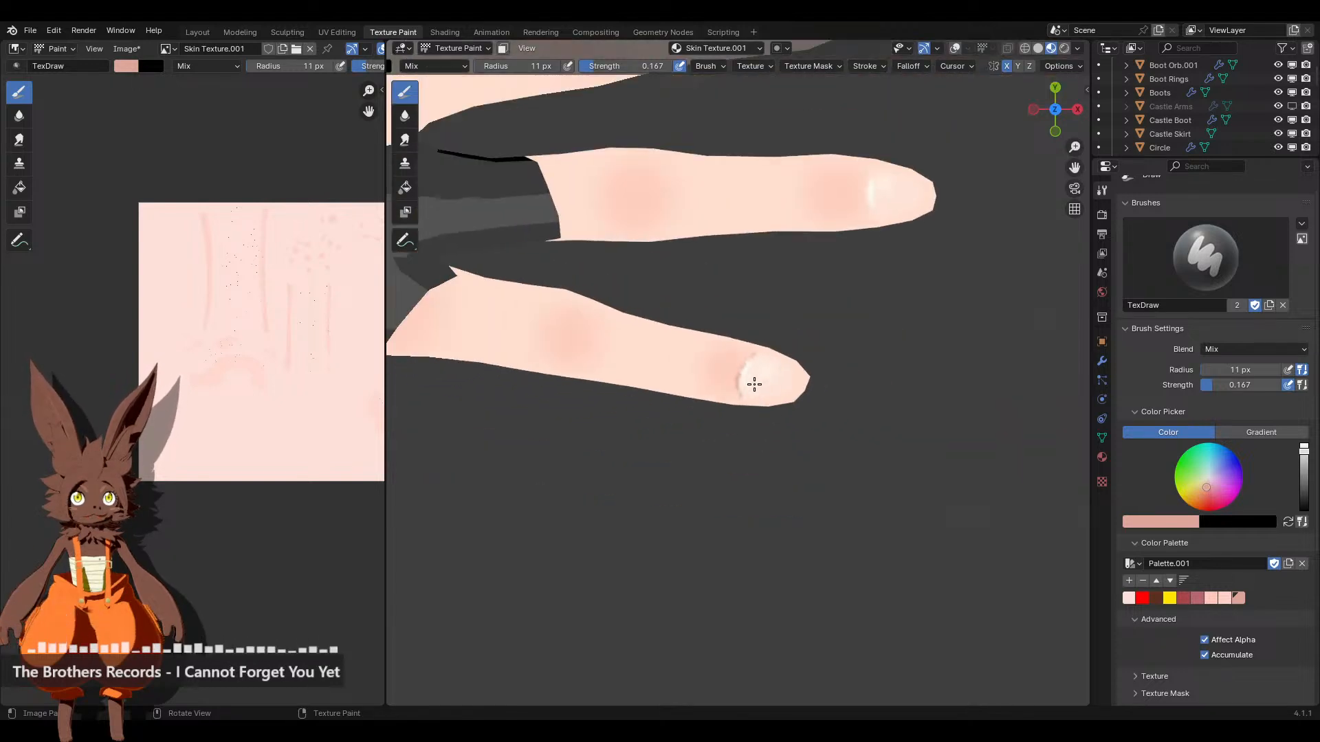
Compare the outline at the index fingernail's base with the one on the thumbnail
{"action": "middle_click_drag", "start_coordinate": [756, 360], "coordinate": [918, 297], "text": "shift"}
{"action": "scroll", "coordinate": [915, 369], "scroll_direction": "up", "scroll_amount": 3}
{"action": "scroll", "coordinate": [915, 369], "scroll_direction": "up", "scroll_amount": 3}
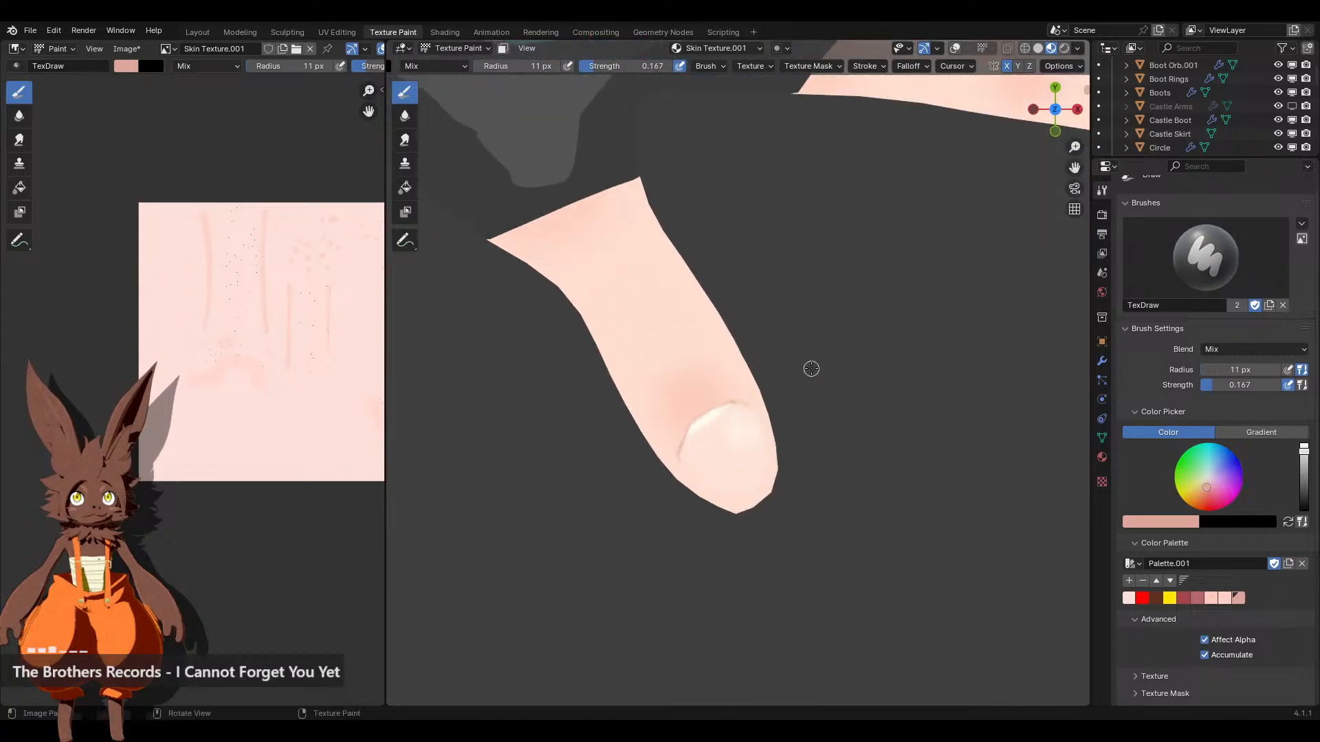
{"action": "middle_click_drag", "start_coordinate": [637, 454], "coordinate": [598, 456], "text": "shift"}
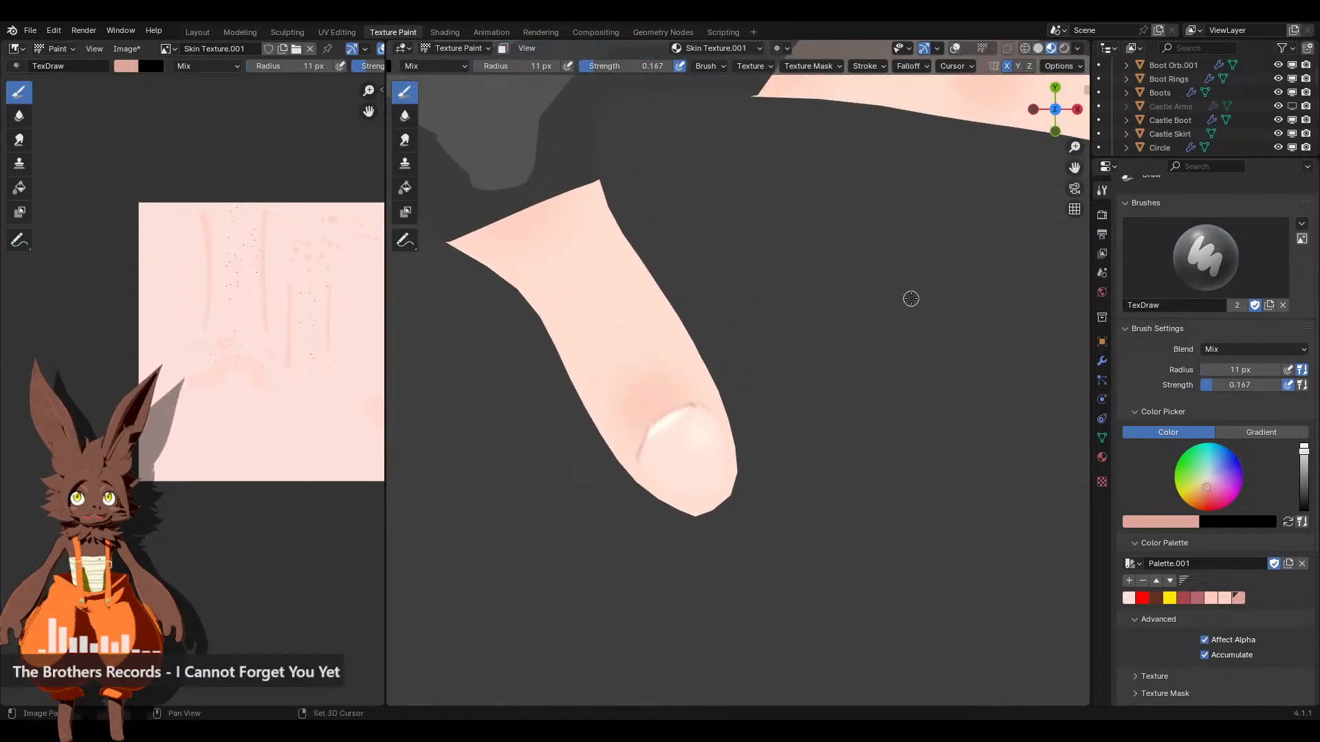
{"action": "middle_click_drag", "start_coordinate": [976, 206], "coordinate": [643, 415], "text": "shift"}
{"action": "middle_click_drag", "start_coordinate": [780, 376], "coordinate": [712, 368]}
{"action": "scroll", "coordinate": [913, 424], "scroll_direction": "down", "scroll_amount": 7}
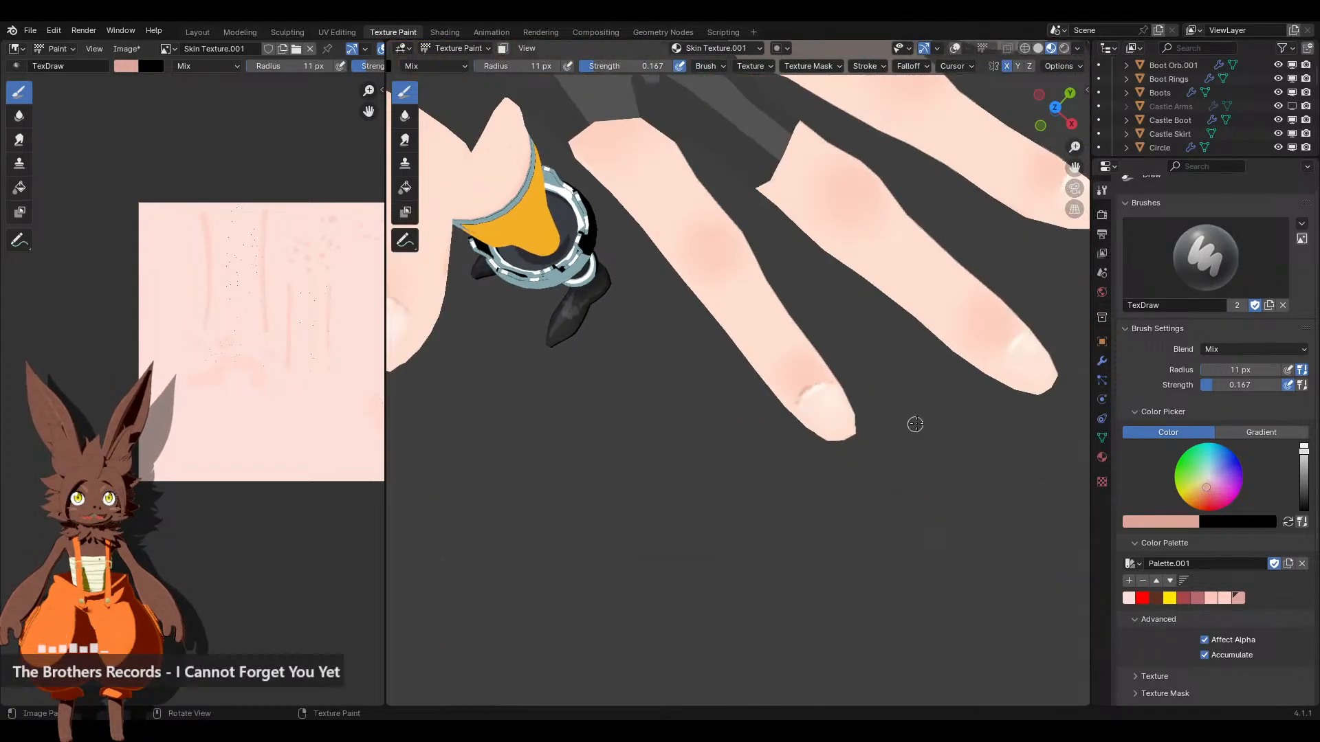
Strengthen and extend the thin salmon-pink outline around the base of the index fingernail in the top view
{"action": "left_click", "coordinate": [1052, 107]}
{"action": "scroll", "coordinate": [914, 406], "scroll_direction": "up", "scroll_amount": 6}
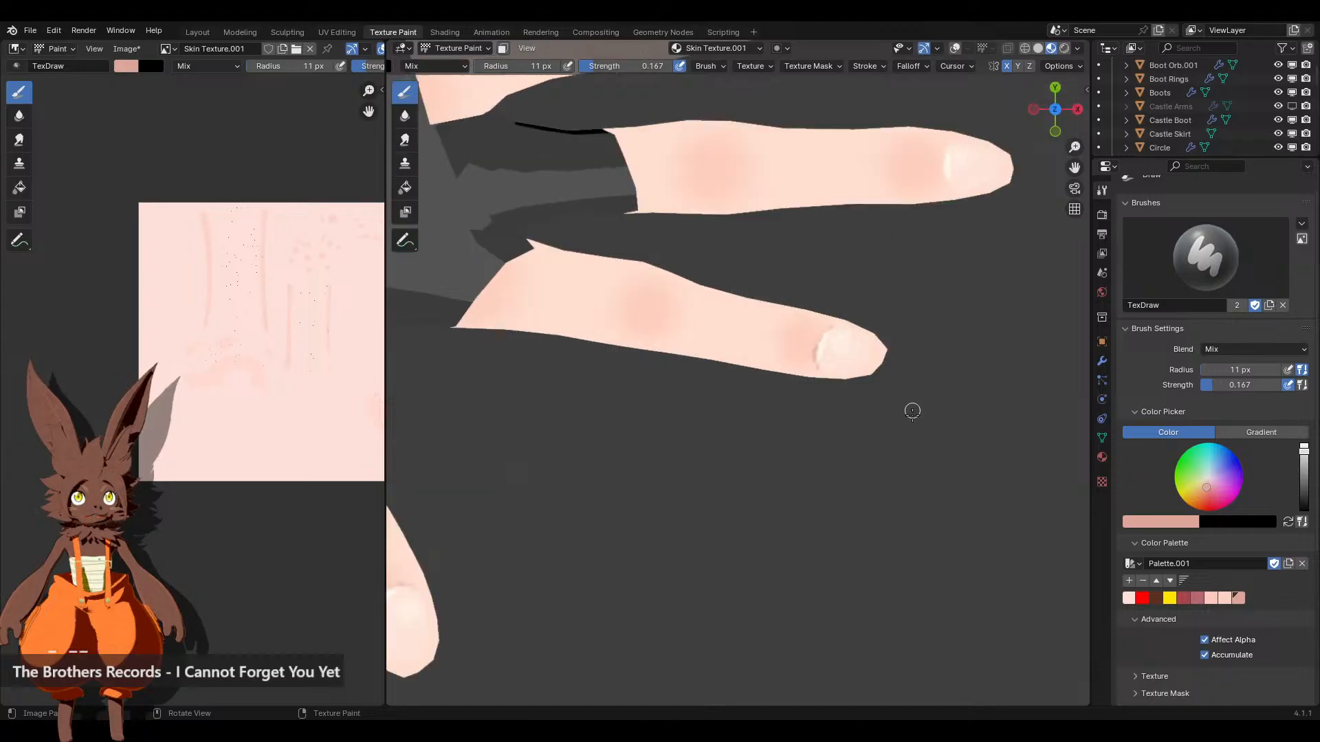
{"action": "middle_click_drag", "start_coordinate": [698, 411], "coordinate": [793, 436], "text": "shift"}
{"action": "scroll", "coordinate": [793, 436], "scroll_direction": "up", "scroll_amount": 1}
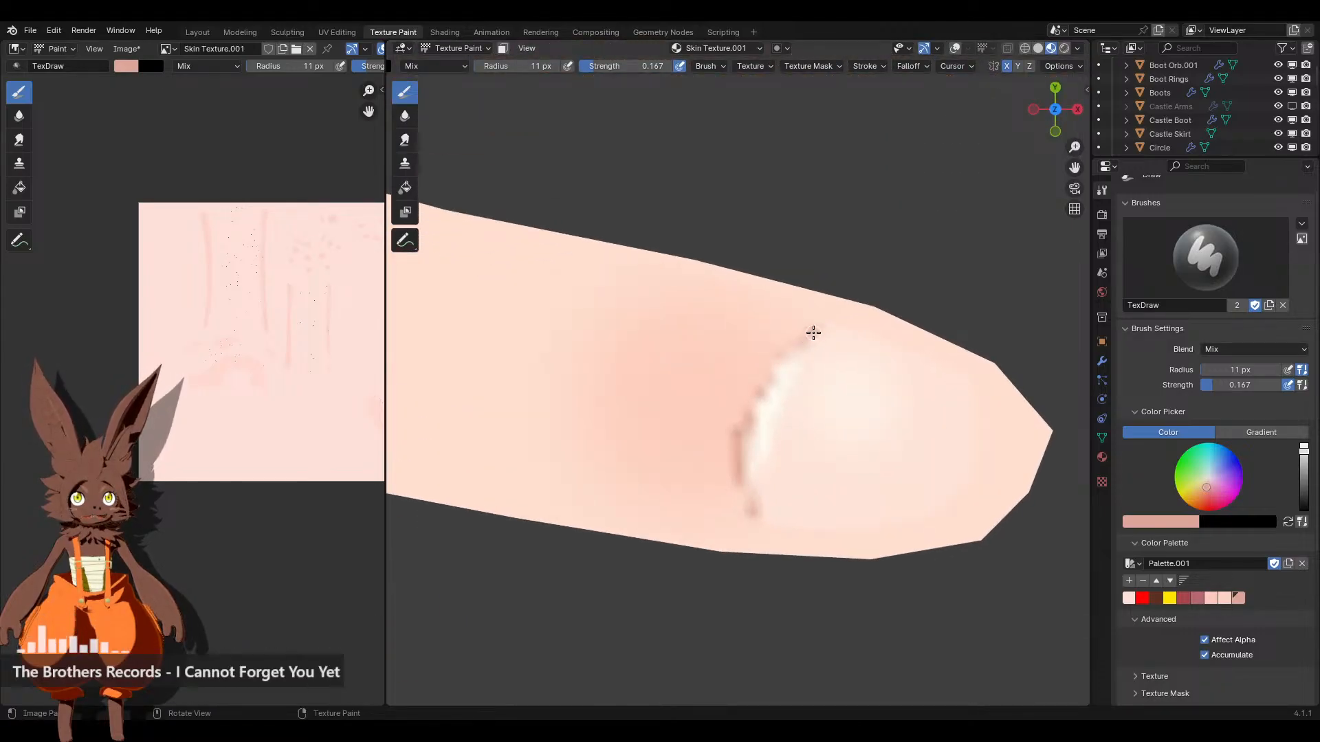
{"action": "mouse_move", "coordinate": [813, 333]}
{"action": "left_mouse_down"}
{"action": "mouse_move", "coordinate": [749, 406]}
{"action": "mouse_move", "coordinate": [735, 512]}
{"action": "left_mouse_up"}
{"action": "scroll", "coordinate": [736, 512], "scroll_direction": "down", "scroll_amount": 8}
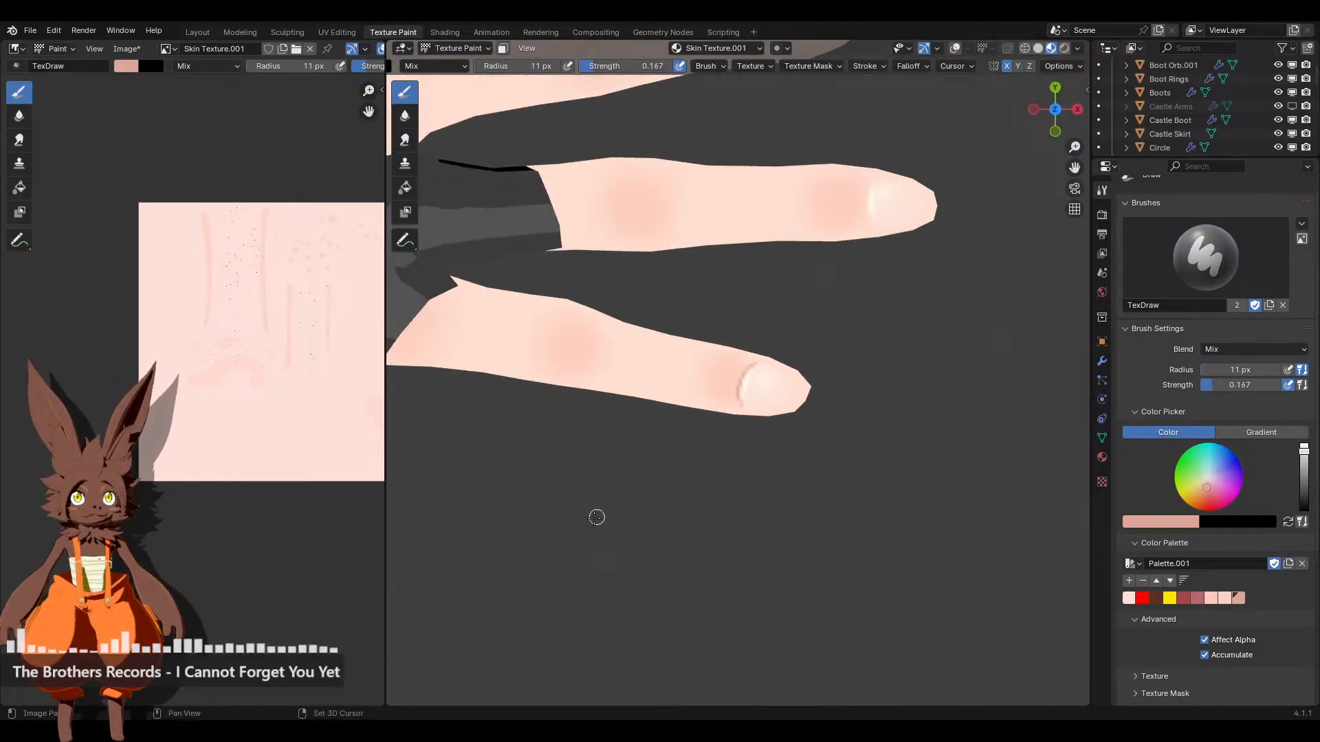
{"action": "scroll", "coordinate": [860, 422], "scroll_direction": "up", "scroll_amount": 8}
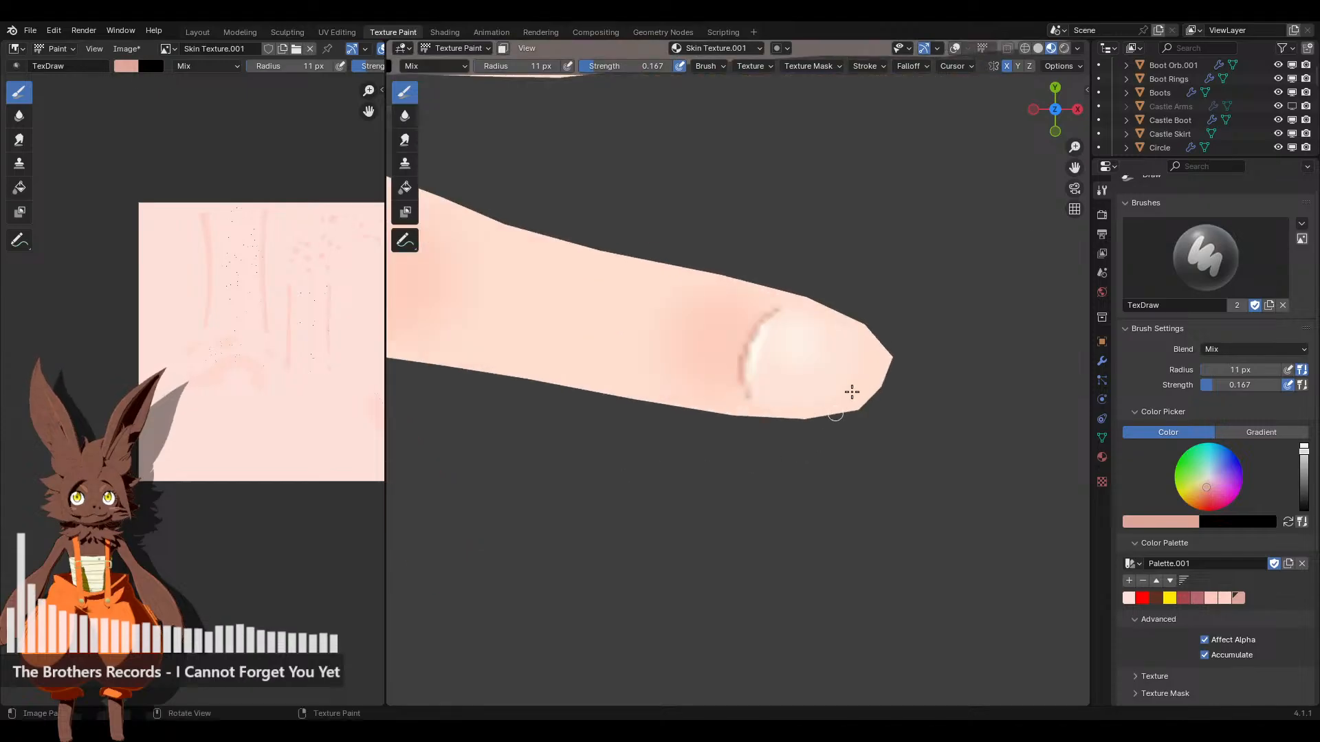
Paint a thin salmon-pink outline around the base of the middle fingernail, undoing a stray stroke
{"action": "scroll", "coordinate": [797, 453], "scroll_direction": "up", "scroll_amount": 2}
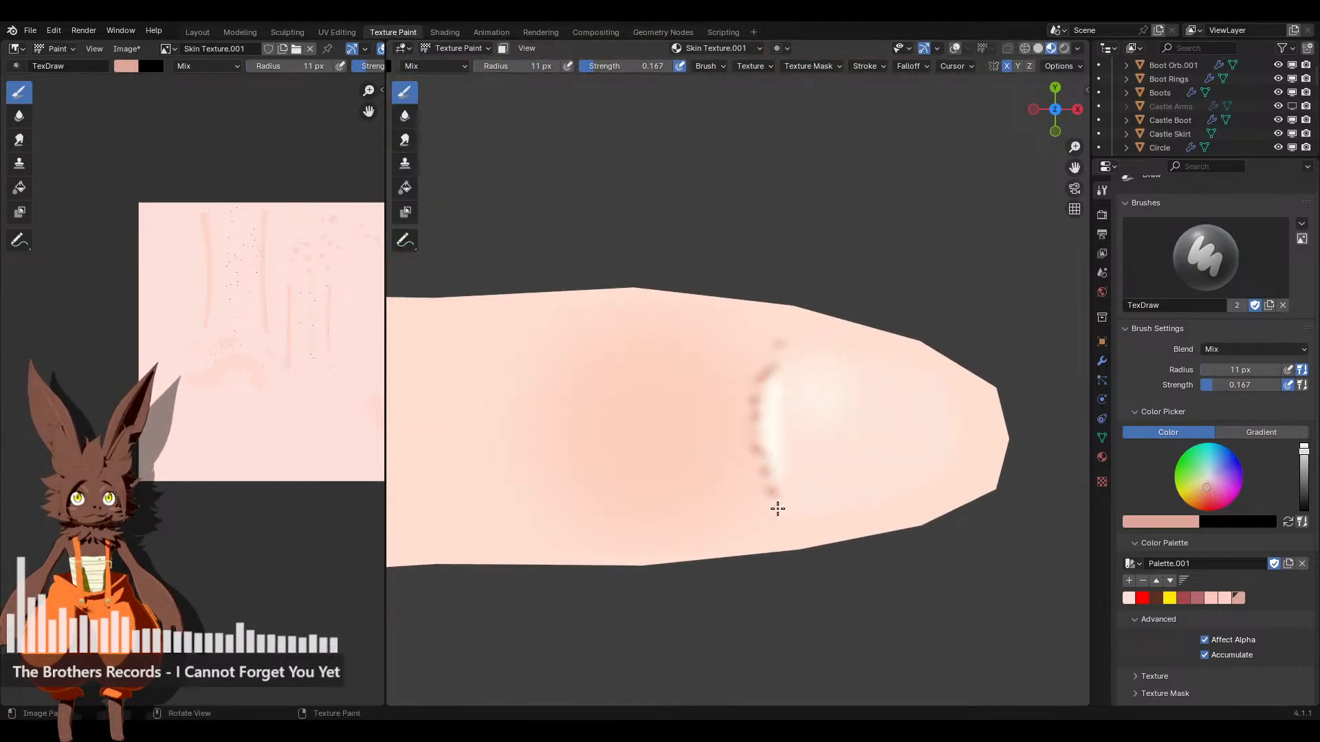
{"action": "scroll", "coordinate": [774, 481], "scroll_direction": "down", "scroll_amount": 3}
{"action": "key", "text": "ctrl+z"}
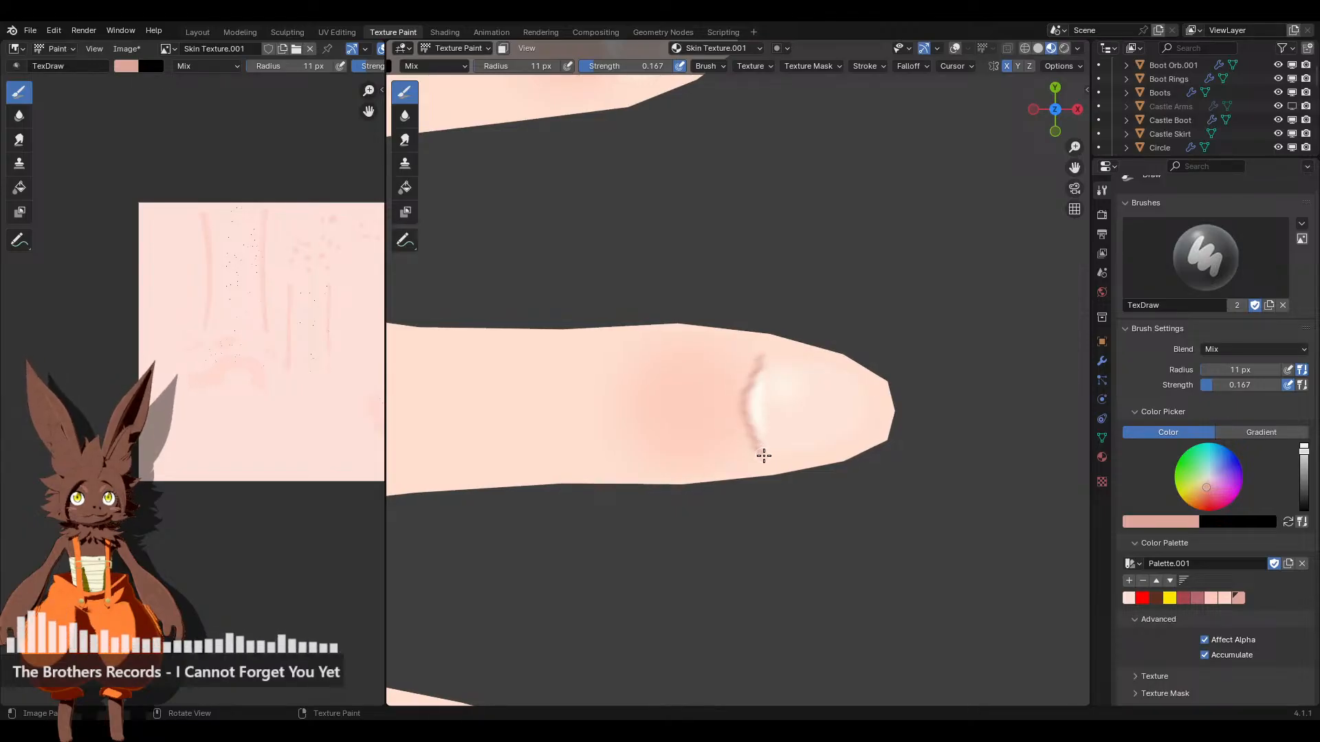
Paint thin salmon-pink outlines around the bases of the ring and little fingernails
{"action": "scroll", "coordinate": [759, 368], "scroll_direction": "down", "scroll_amount": 2}
{"action": "middle_click_drag", "start_coordinate": [723, 198], "coordinate": [771, 433], "text": "shift"}
{"action": "scroll", "coordinate": [769, 436], "scroll_direction": "up", "scroll_amount": 3}
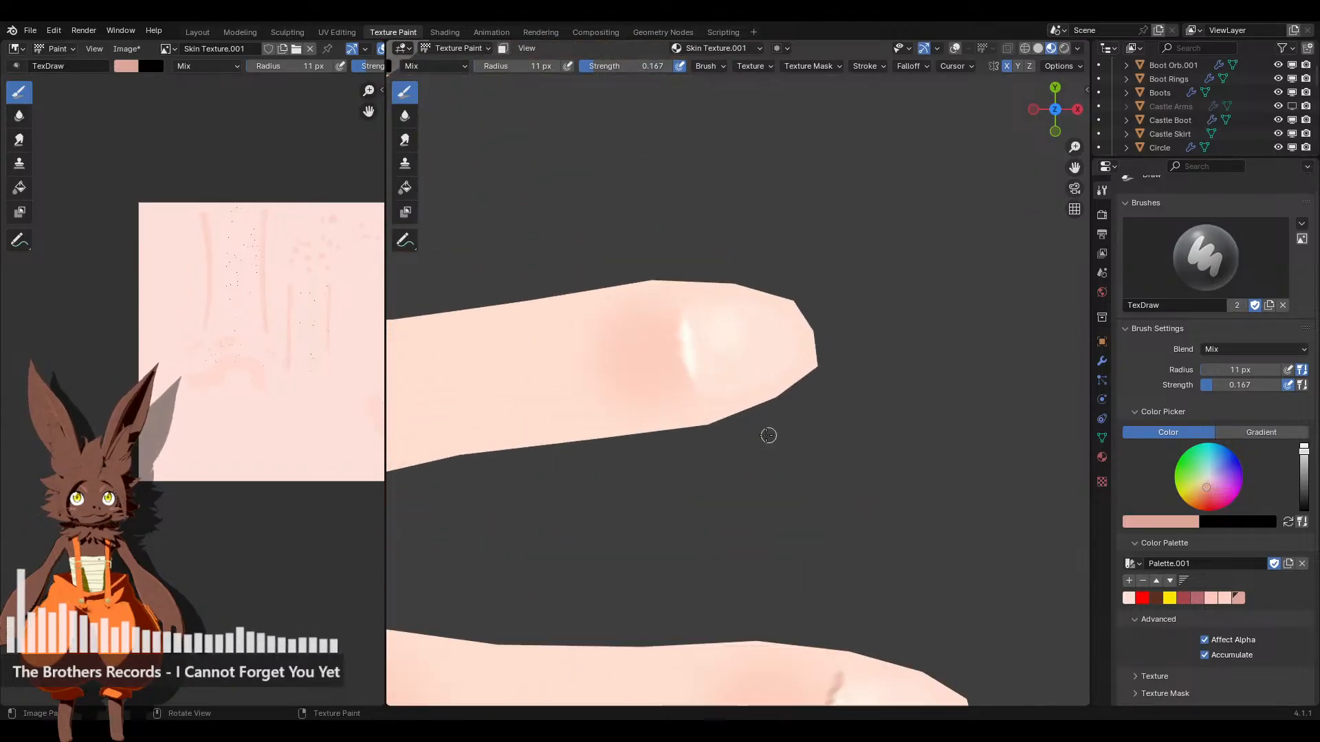
{"action": "middle_click_drag", "start_coordinate": [658, 298], "coordinate": [698, 344], "text": "shift"}
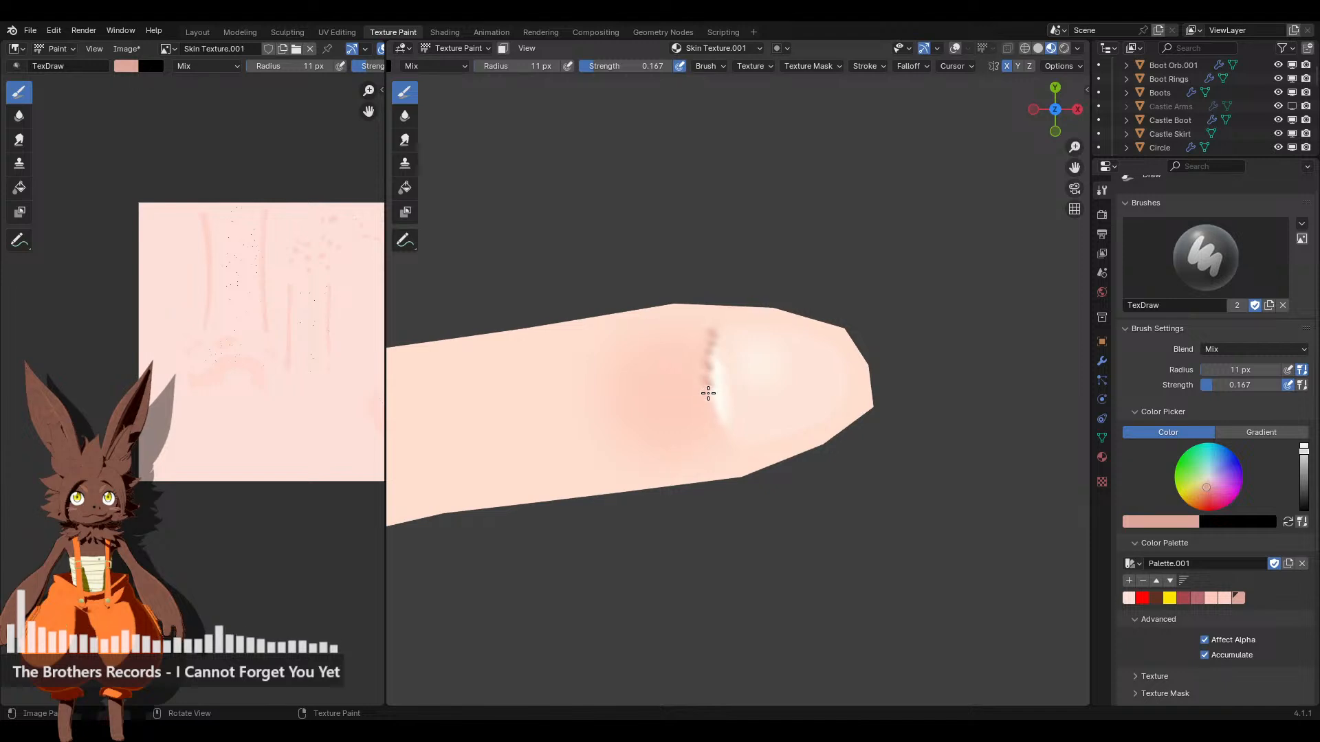
{"action": "scroll", "coordinate": [737, 447], "scroll_direction": "down", "scroll_amount": 3}
{"action": "key", "text": "ctrl+z"}
{"action": "scroll", "coordinate": [624, 318], "scroll_direction": "up", "scroll_amount": 4}
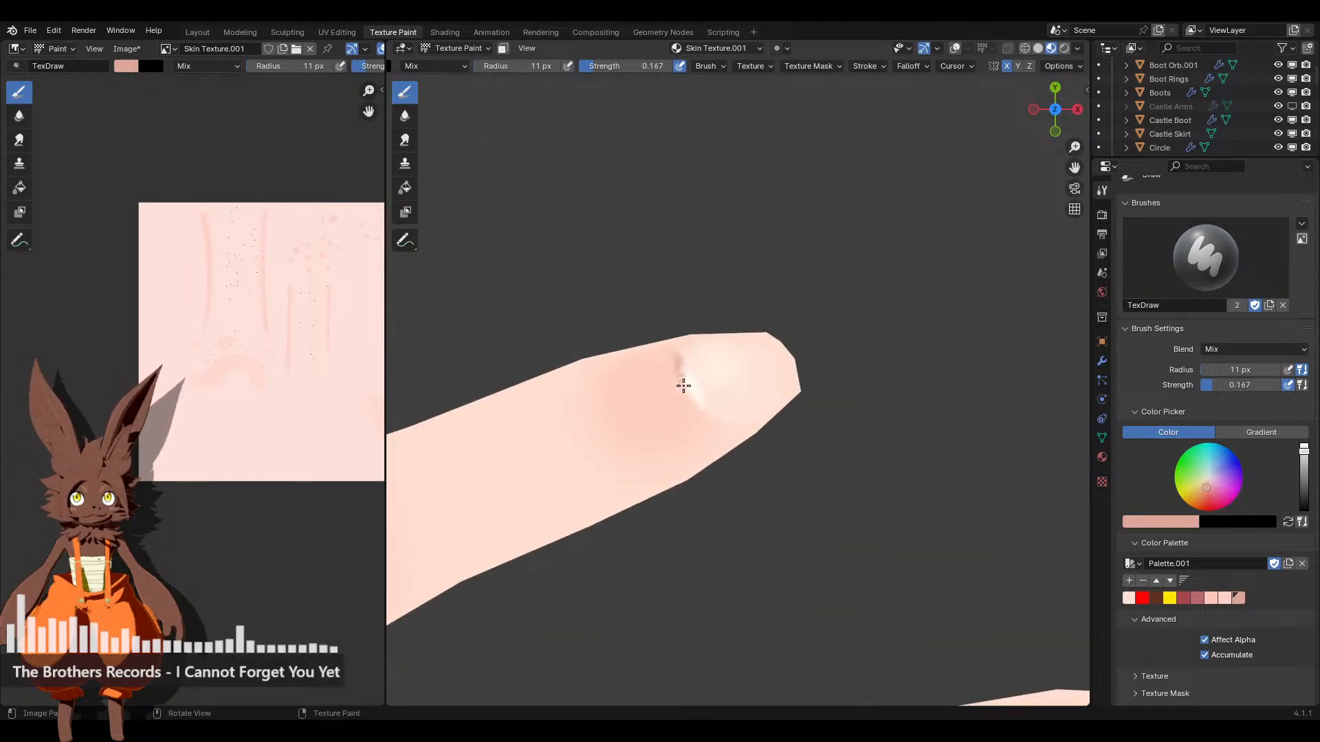
{"action": "scroll", "coordinate": [776, 384], "scroll_direction": "down", "scroll_amount": 5}
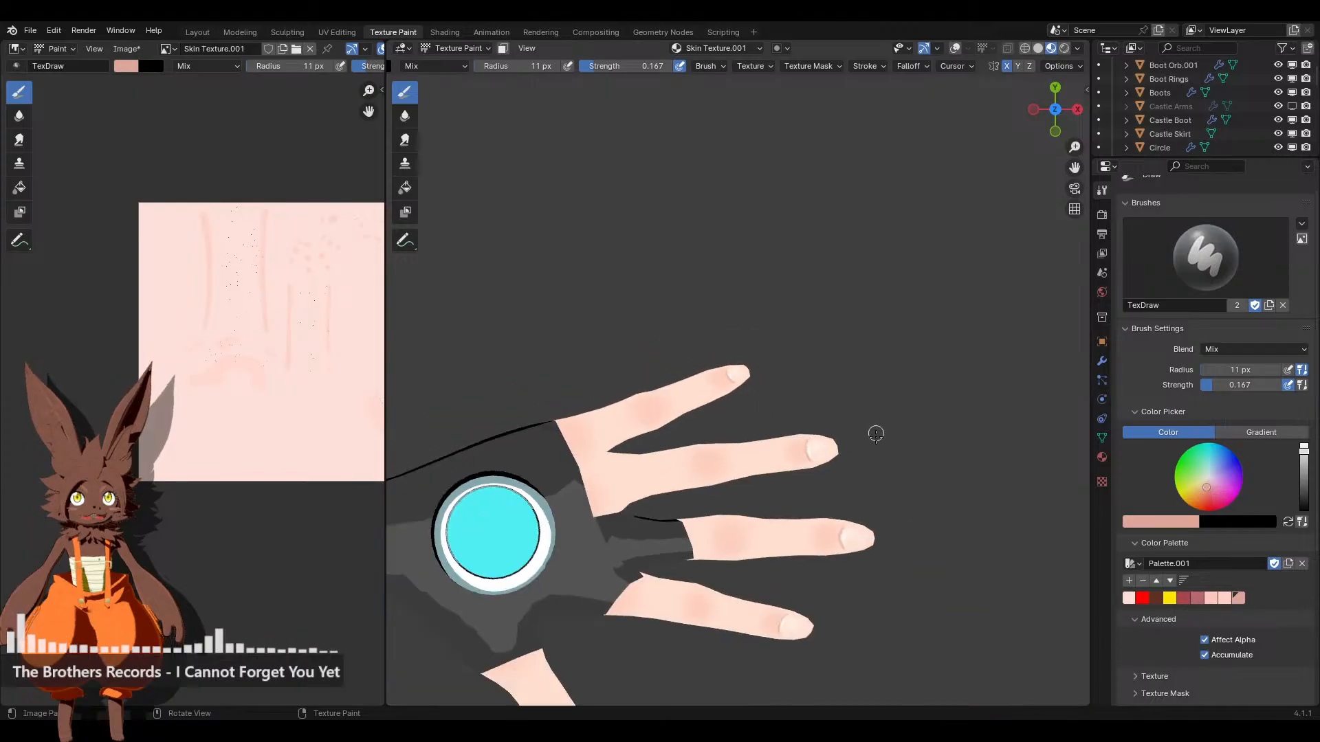
Pick the pale skin swatch, make it slightly pinker and paint faint shading along the tip of the thumbnail
{"action": "middle_click_drag", "start_coordinate": [875, 433], "coordinate": [780, 389]}
{"action": "scroll", "coordinate": [768, 434], "scroll_direction": "up", "scroll_amount": 2}
{"action": "scroll", "coordinate": [798, 489], "scroll_direction": "up", "scroll_amount": 2}
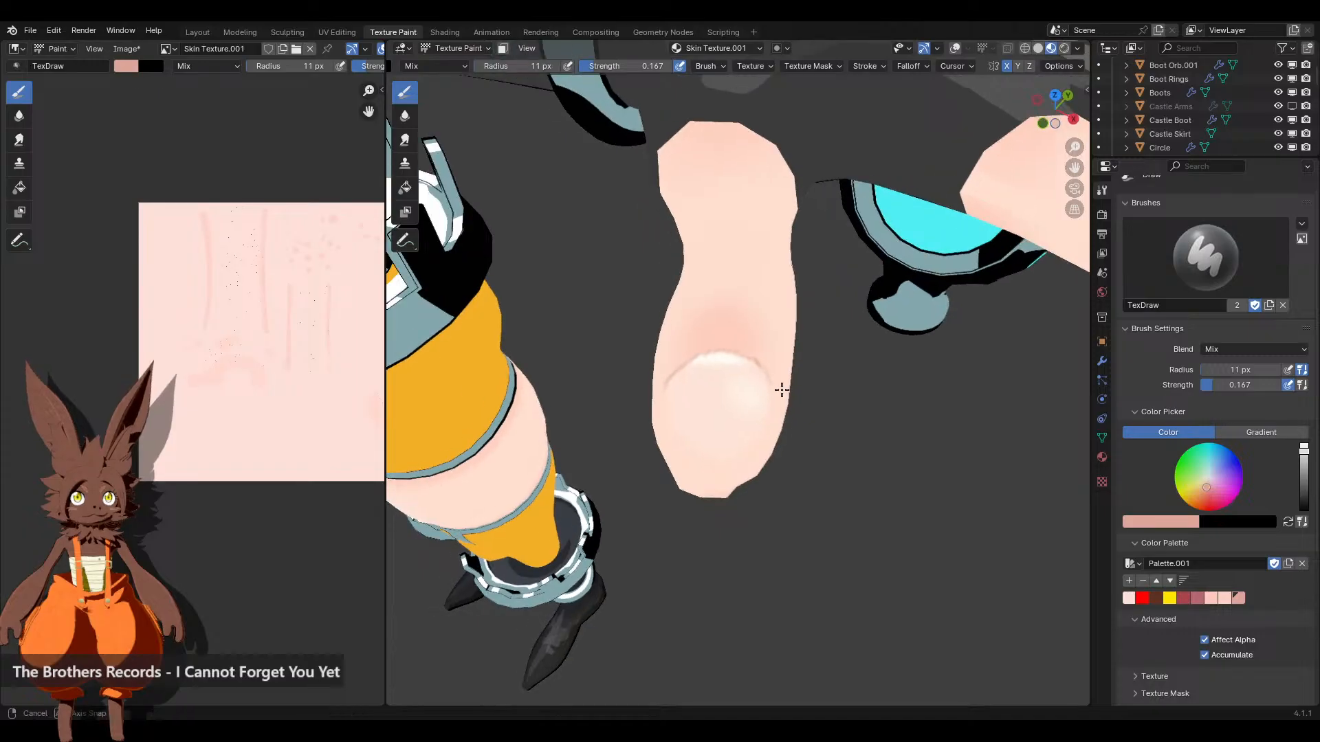
{"action": "left_click", "coordinate": [1128, 599]}
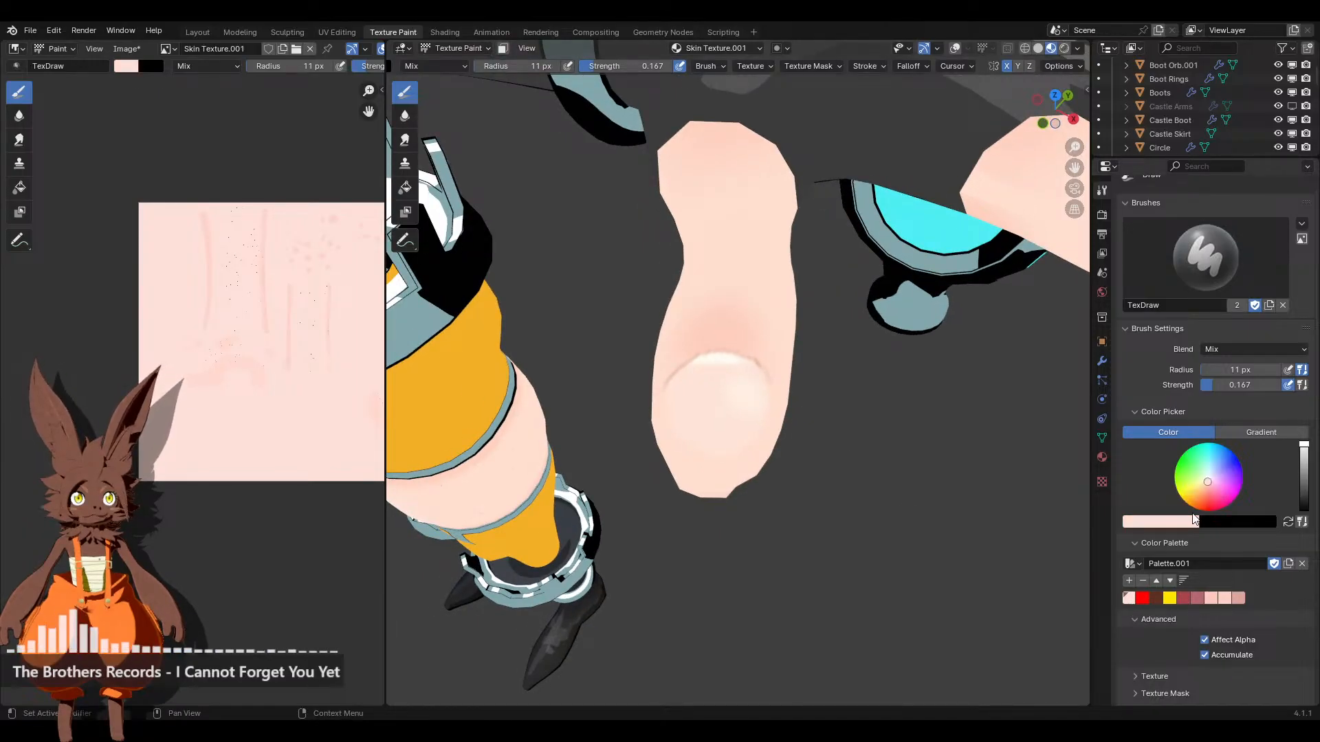
{"action": "left_click", "coordinate": [1183, 522]}
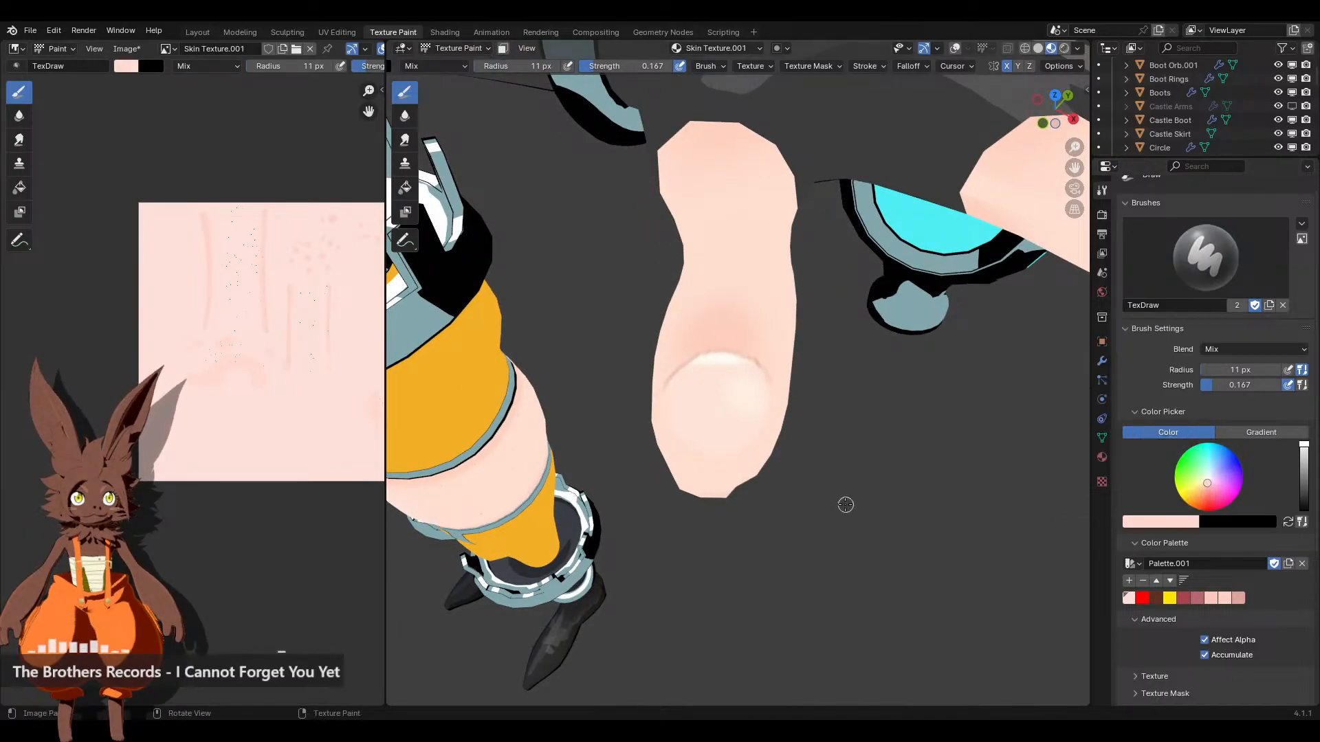
{"action": "mouse_move", "coordinate": [691, 483]}
{"action": "middle_mouse_down"}
{"action": "mouse_move", "coordinate": [684, 465]}
{"action": "mouse_move", "coordinate": [697, 463]}
{"action": "middle_mouse_up"}
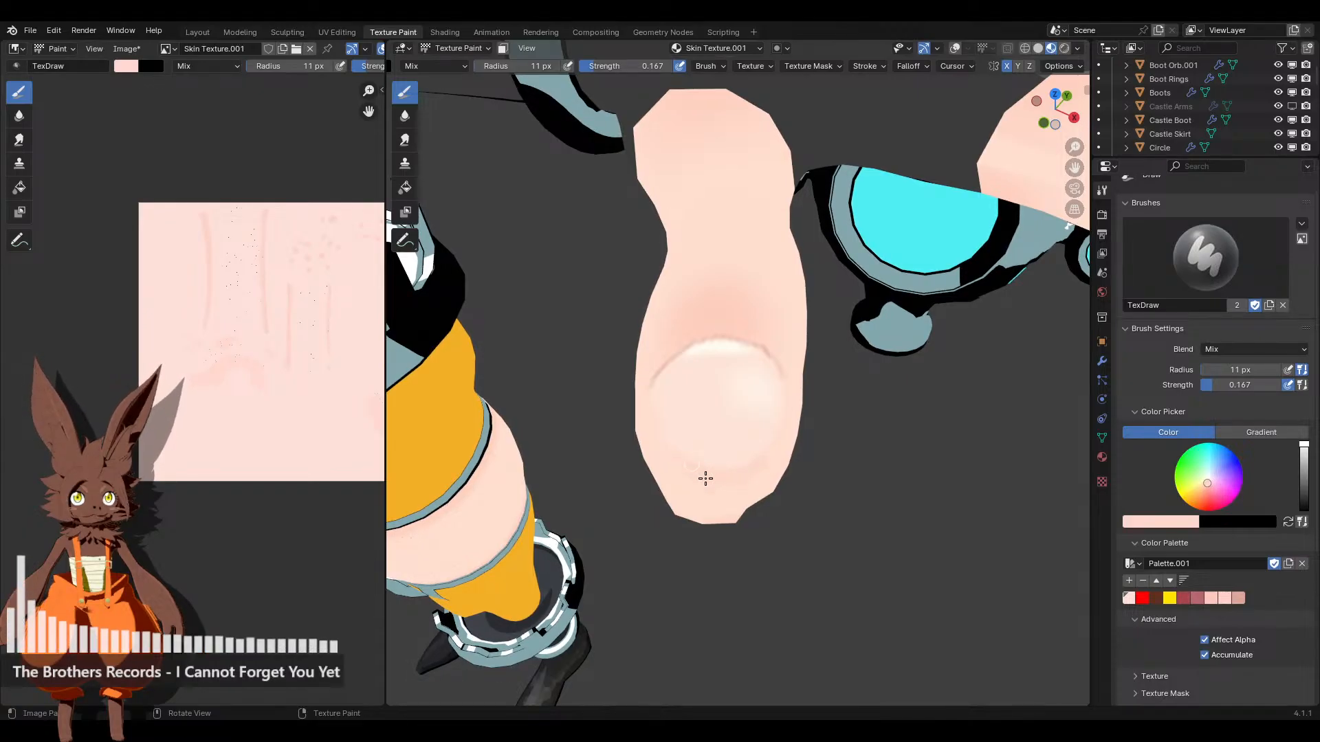
Paint faint pink shading along the tips of the index and middle fingernails
{"action": "scroll", "coordinate": [705, 479], "scroll_direction": "down", "scroll_amount": 5}
{"action": "middle_click_drag", "start_coordinate": [893, 453], "coordinate": [691, 384]}
{"action": "scroll", "coordinate": [691, 383], "scroll_direction": "up", "scroll_amount": 3}
{"action": "middle_click_drag", "start_coordinate": [763, 492], "coordinate": [726, 485]}
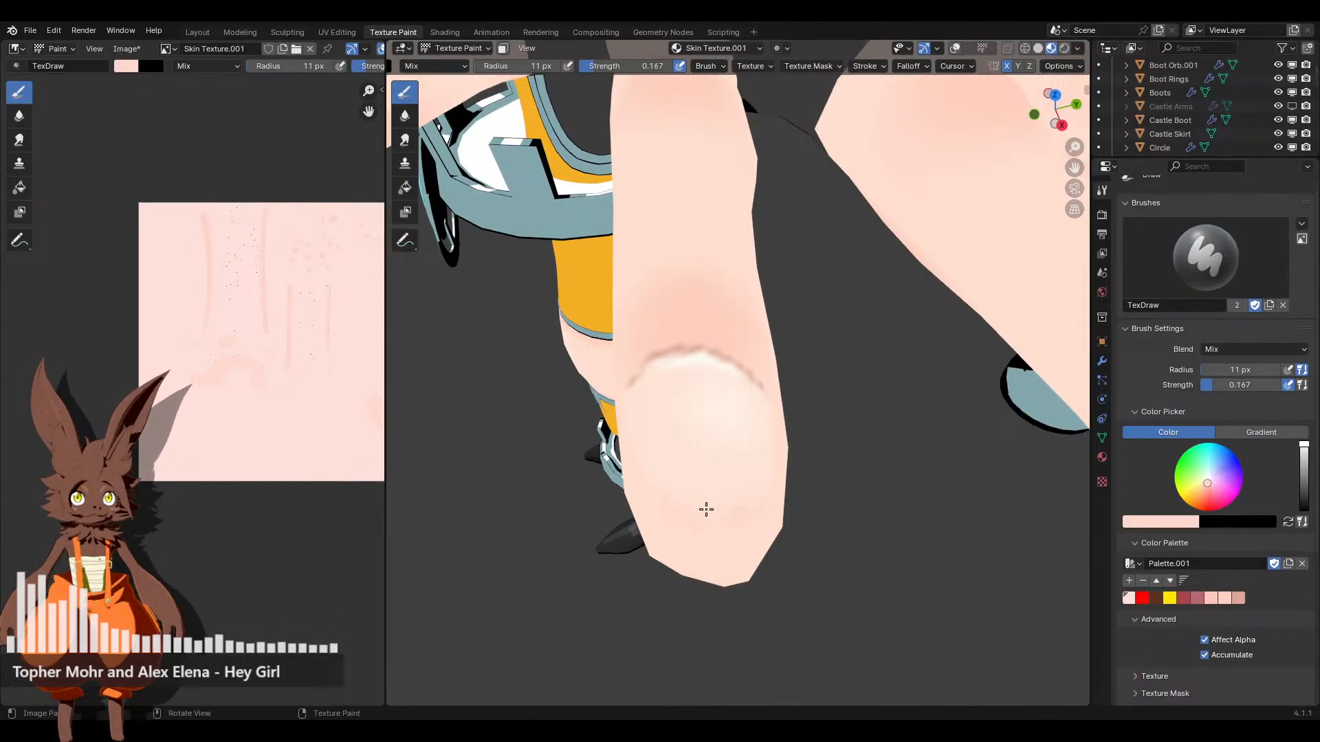
{"action": "middle_click_drag", "start_coordinate": [749, 525], "coordinate": [691, 470]}
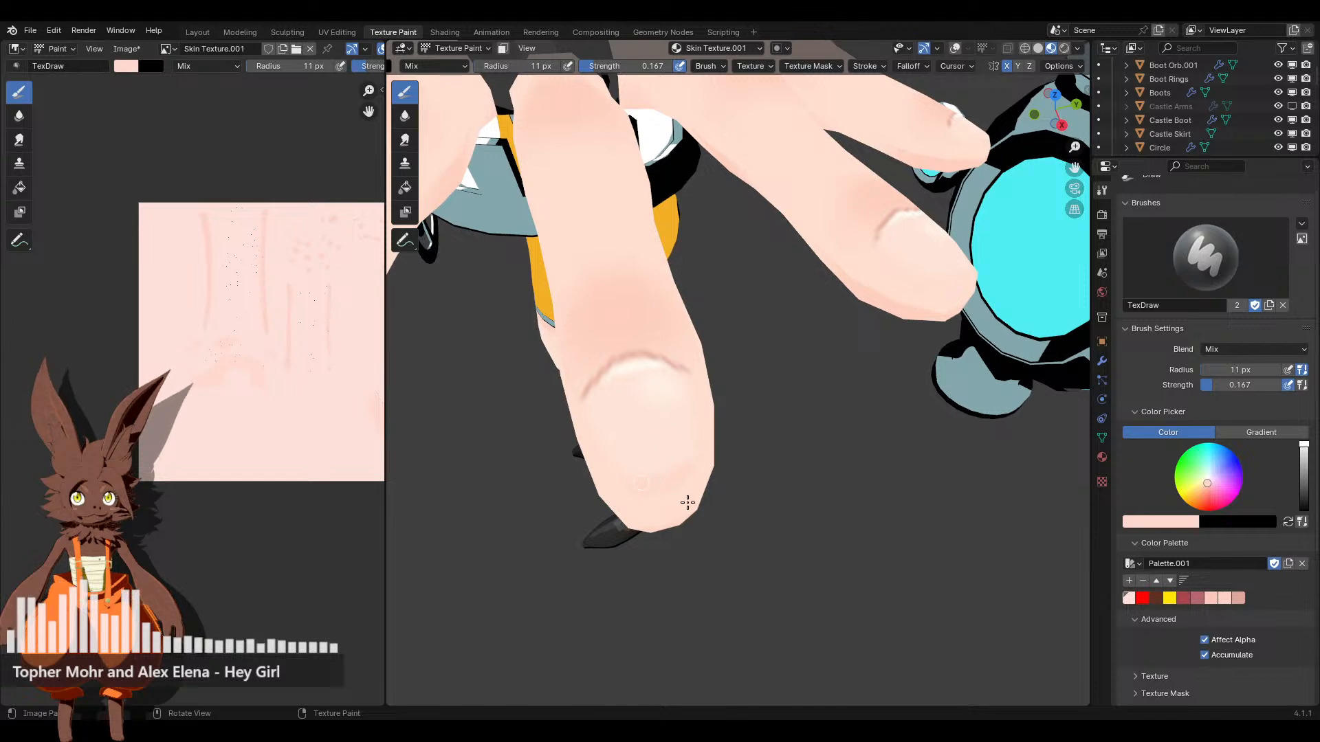
Paint the same faint pink shading along the tips of the ring and little fingernails
{"action": "scroll", "coordinate": [688, 503], "scroll_direction": "down", "scroll_amount": 5}
{"action": "scroll", "coordinate": [808, 435], "scroll_direction": "up", "scroll_amount": 5}
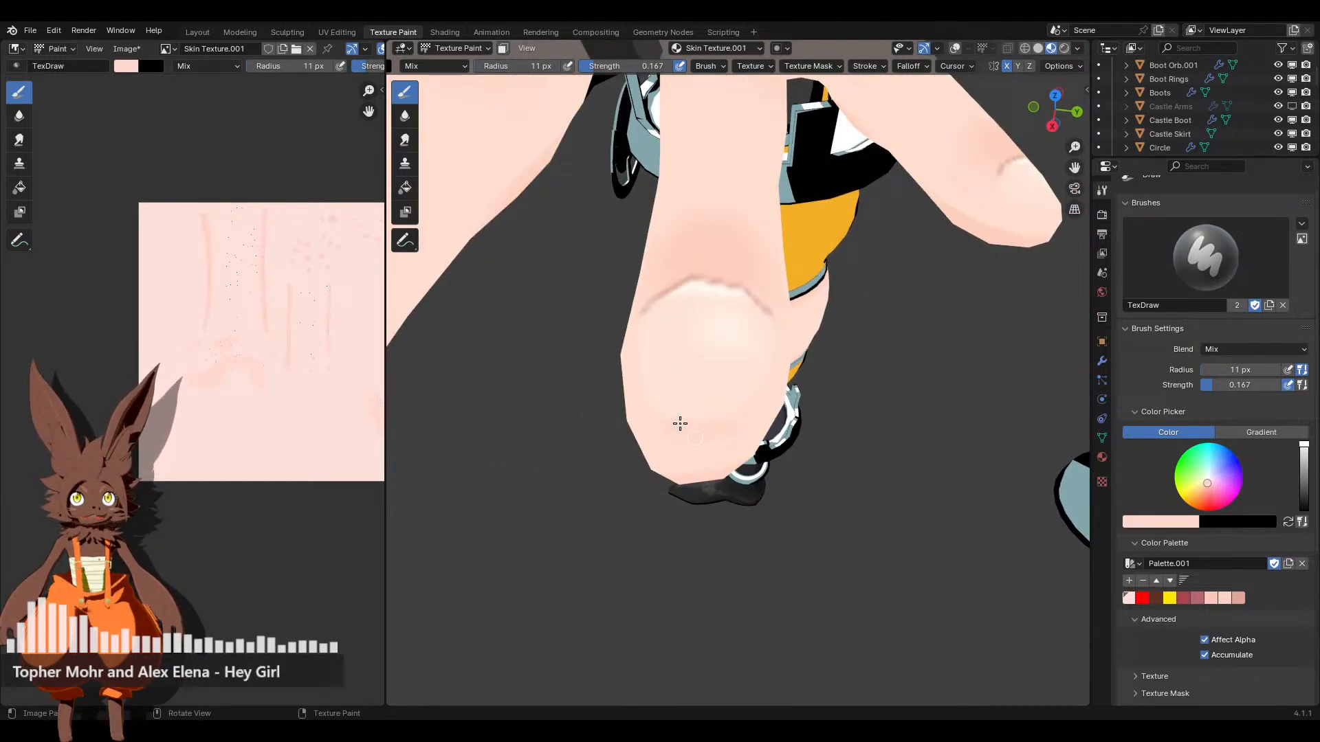
{"action": "scroll", "coordinate": [756, 385], "scroll_direction": "down", "scroll_amount": 4}
{"action": "scroll", "coordinate": [742, 357], "scroll_direction": "up", "scroll_amount": 5}
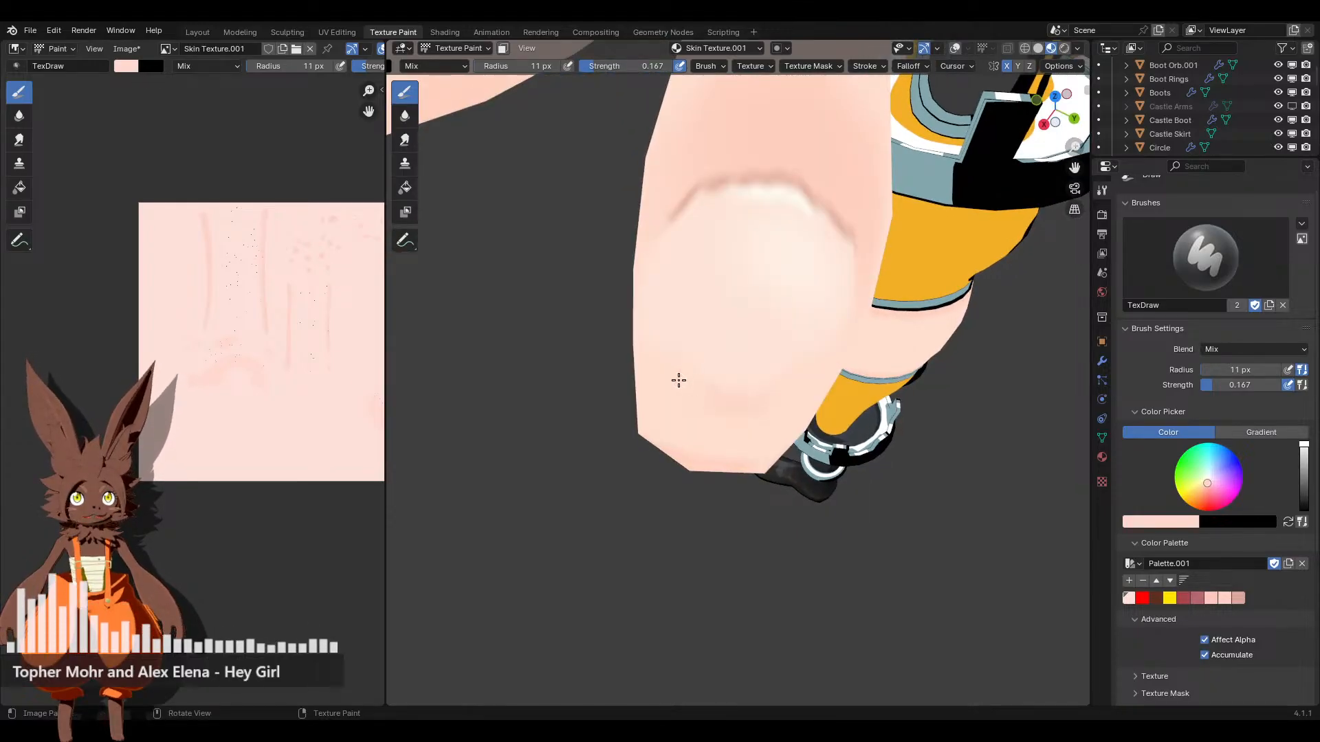
{"action": "mouse_move", "coordinate": [749, 408]}
{"action": "middle_mouse_down"}
{"action": "mouse_move", "coordinate": [864, 324]}
{"action": "mouse_move", "coordinate": [704, 400]}
{"action": "mouse_move", "coordinate": [766, 408]}
{"action": "mouse_move", "coordinate": [534, 392]}
{"action": "mouse_move", "coordinate": [559, 385]}
{"action": "mouse_move", "coordinate": [639, 461]}
{"action": "middle_mouse_up"}
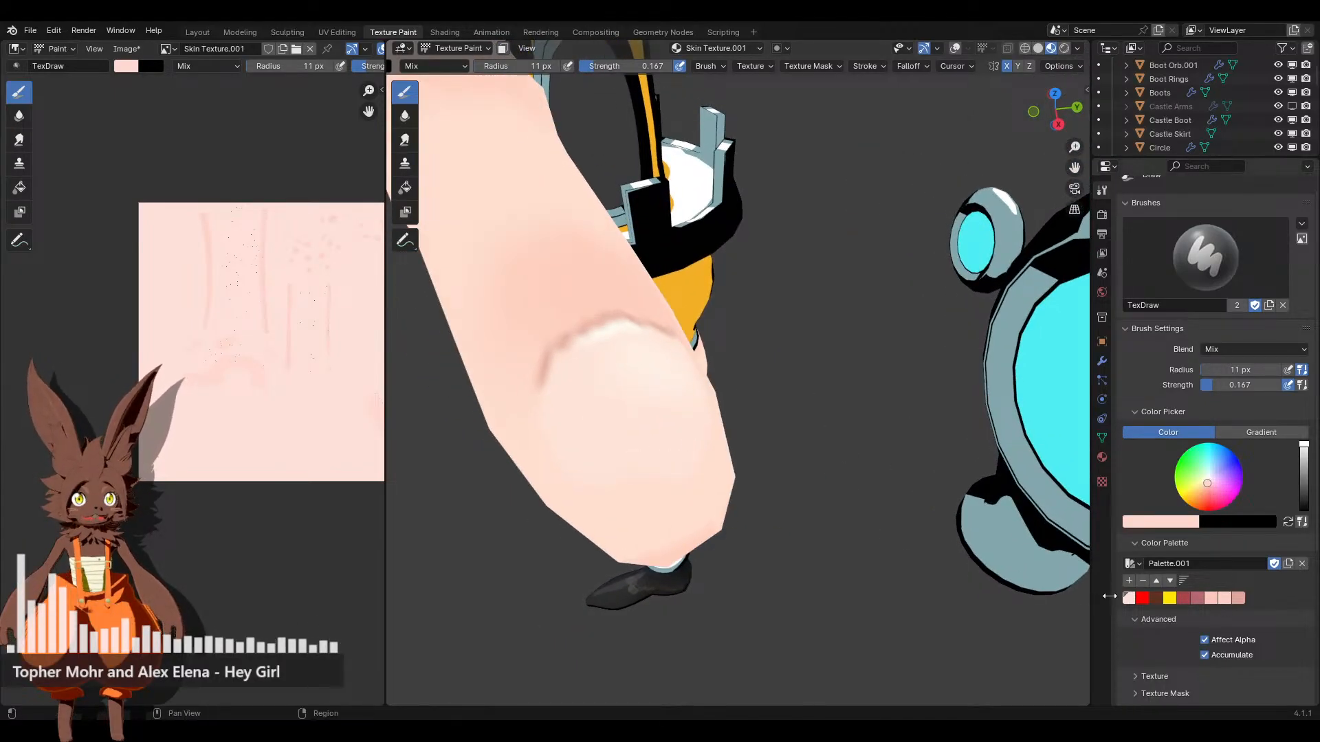
{"action": "middle_click_drag", "start_coordinate": [841, 446], "coordinate": [655, 448]}
{"action": "scroll", "coordinate": [596, 525], "scroll_direction": "up", "scroll_amount": 1}
{"action": "scroll", "coordinate": [601, 524], "scroll_direction": "down", "scroll_amount": 1}
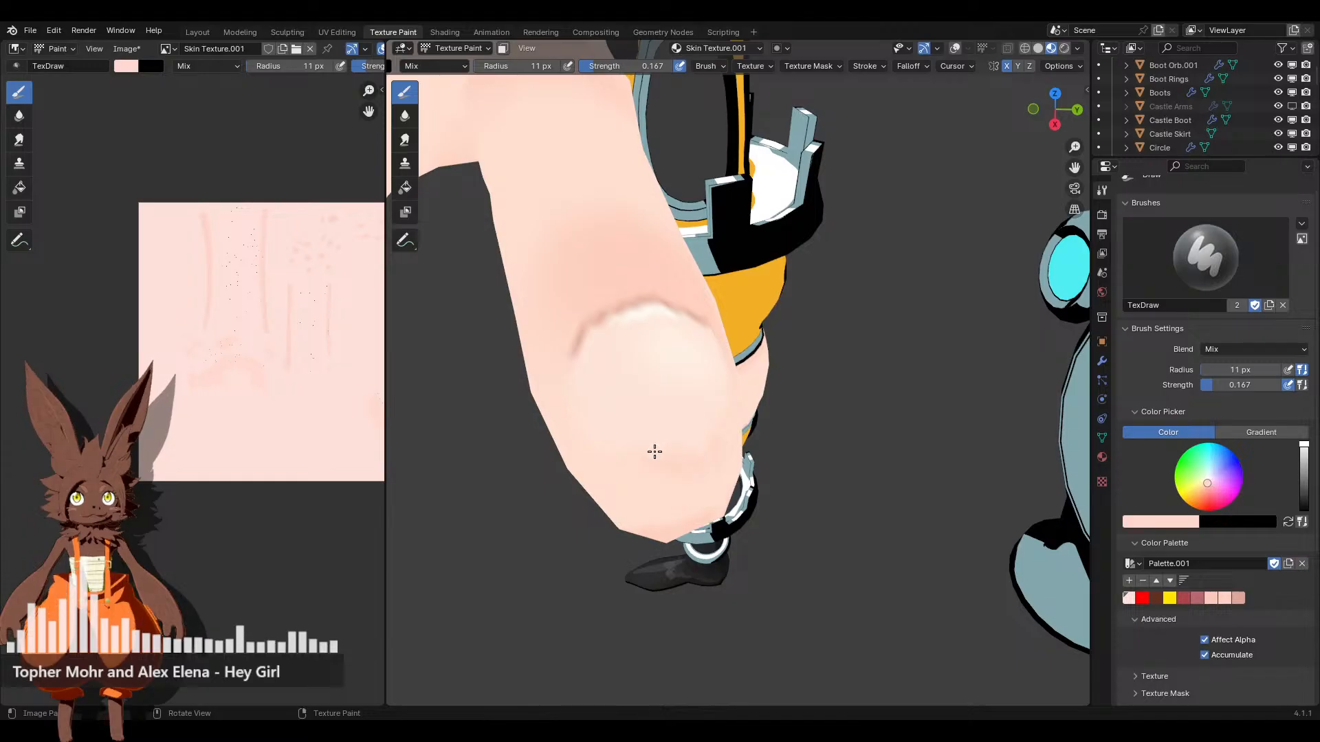
{"action": "middle_click_drag", "start_coordinate": [676, 459], "coordinate": [842, 448]}
{"action": "scroll", "coordinate": [659, 537], "scroll_direction": "up", "scroll_amount": 5}
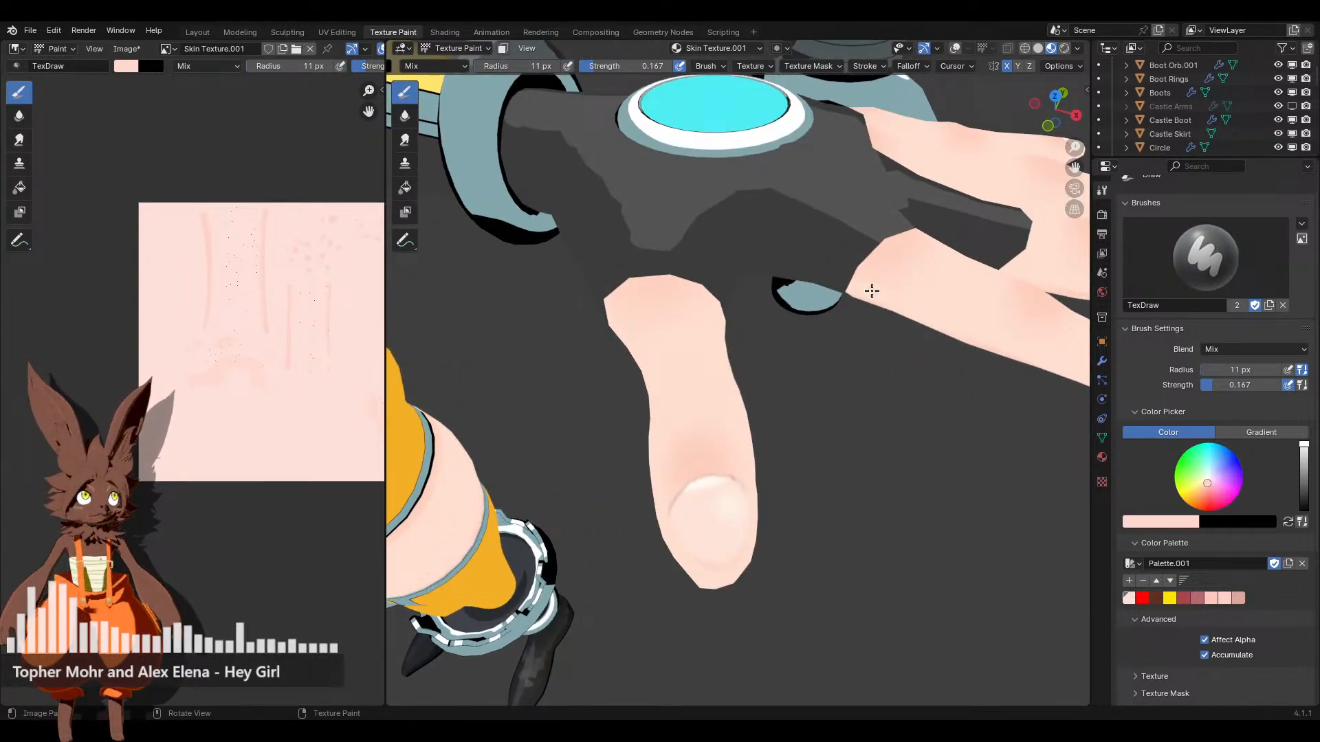
Set the brush radius to 54 px, pick the pale skin swatch again and soften the thumbnail's base outline in the top view
{"action": "left_click_drag", "start_coordinate": [518, 67], "coordinate": [526, 68]}
{"action": "middle_click_drag", "start_coordinate": [865, 386], "coordinate": [872, 363], "text": "shift"}
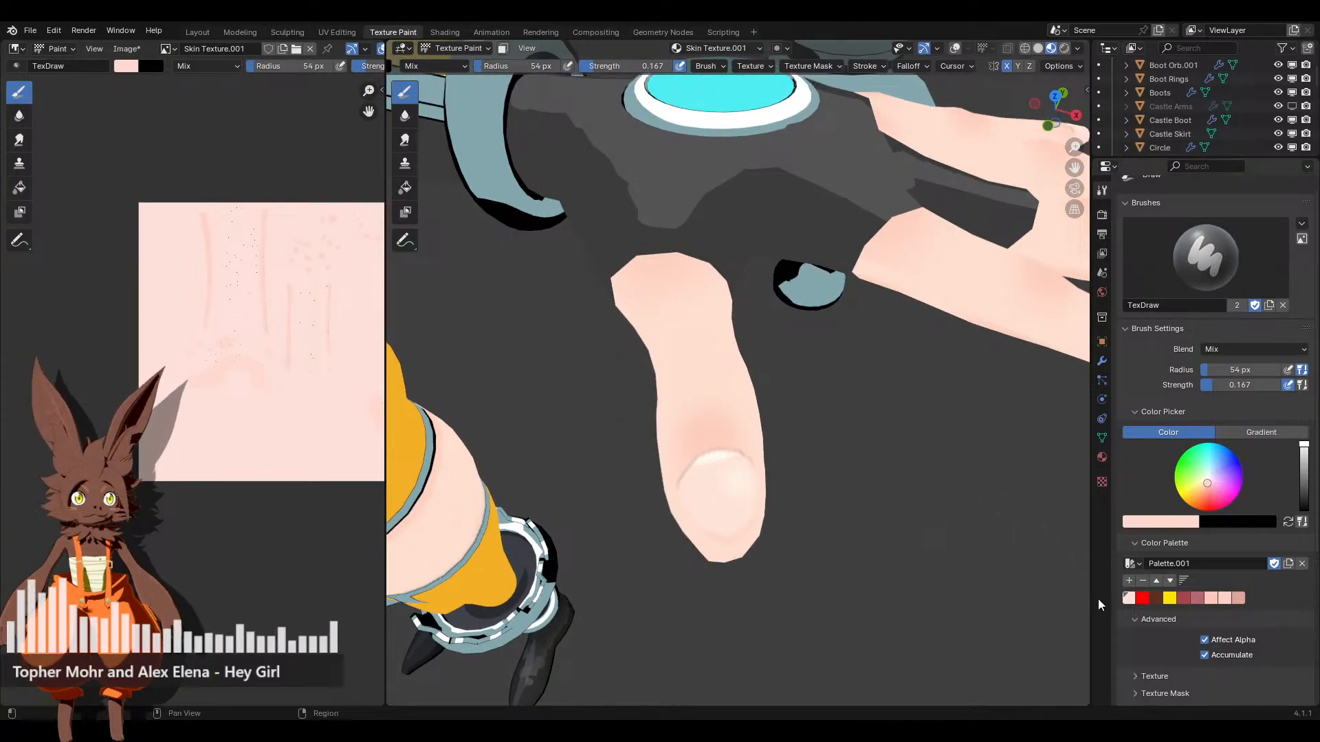
{"action": "left_click", "coordinate": [1055, 96]}
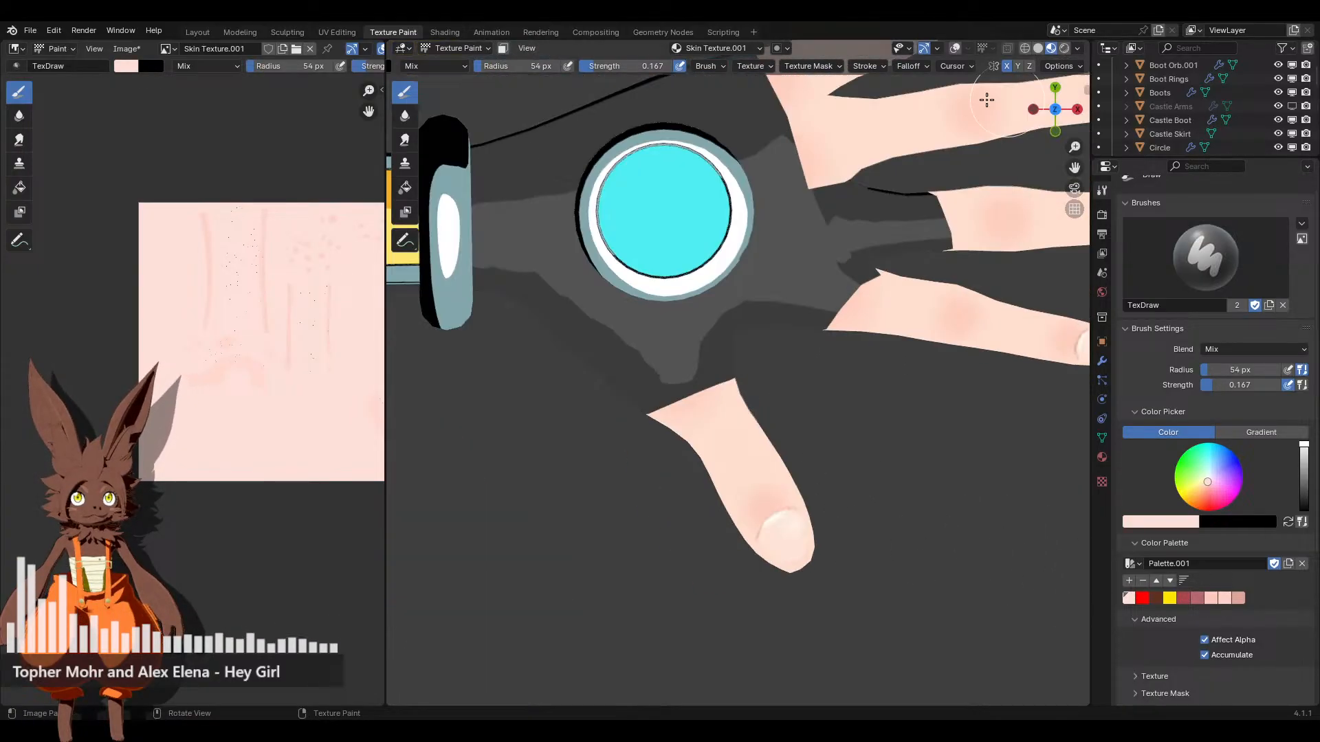
{"action": "scroll", "coordinate": [839, 372], "scroll_direction": "up", "scroll_amount": 6}
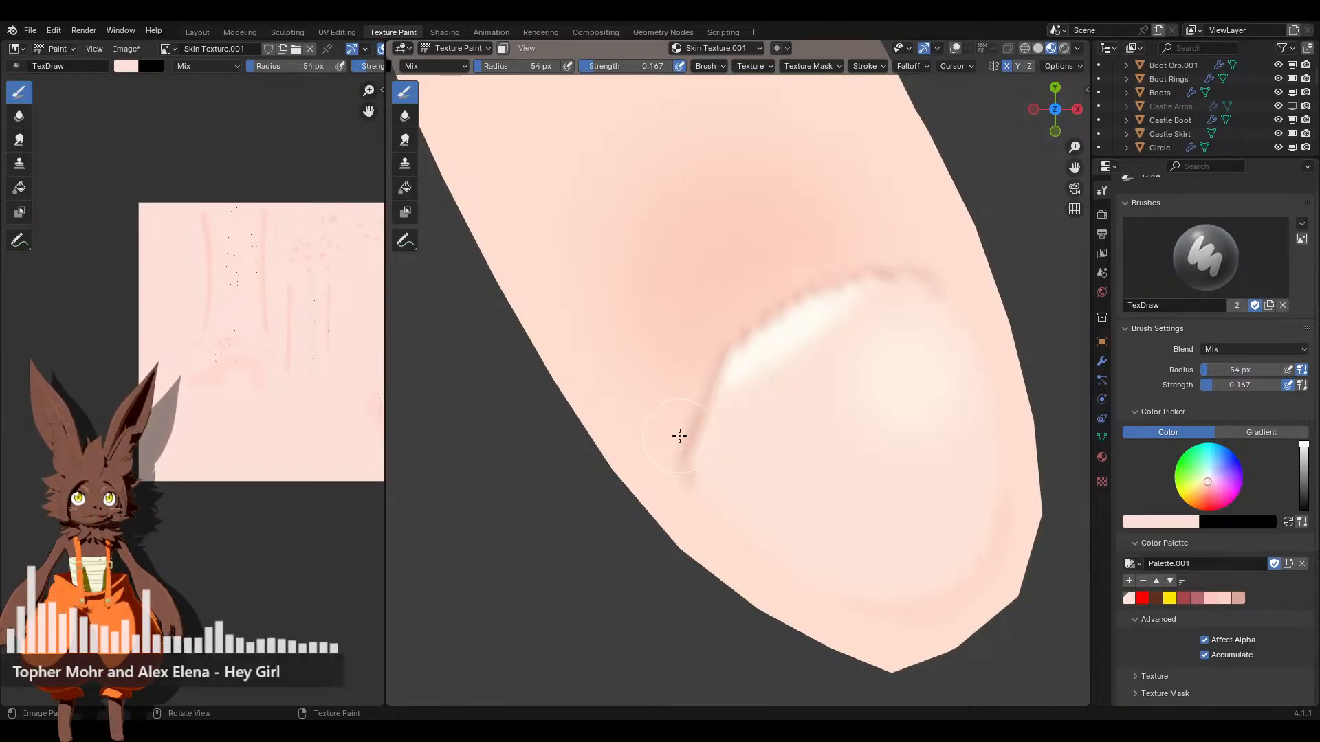
{"action": "scroll", "coordinate": [693, 404], "scroll_direction": "down", "scroll_amount": 6}
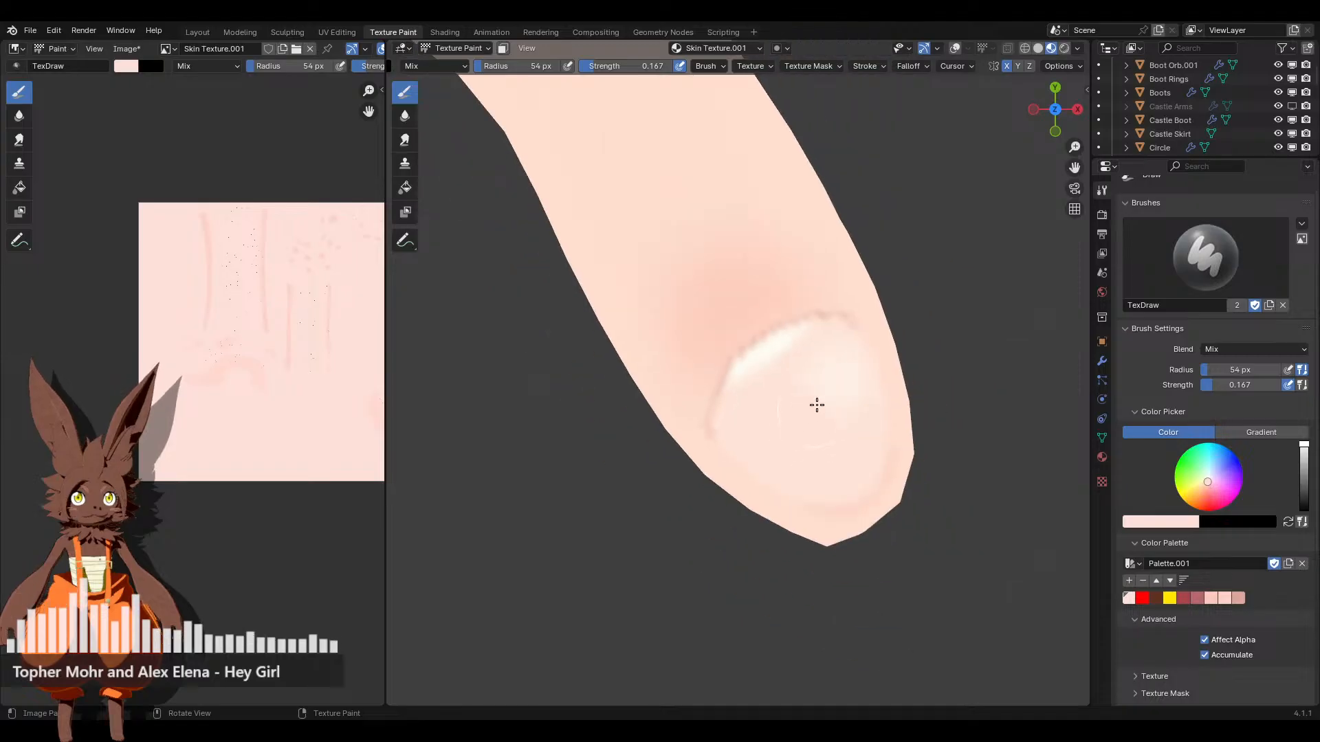
{"action": "scroll", "coordinate": [718, 413], "scroll_direction": "up", "scroll_amount": 2}
Soften the salmon-pink outline at the base of the index fingernail with pale strokes along its outer side
{"action": "scroll", "coordinate": [732, 385], "scroll_direction": "up", "scroll_amount": 7}
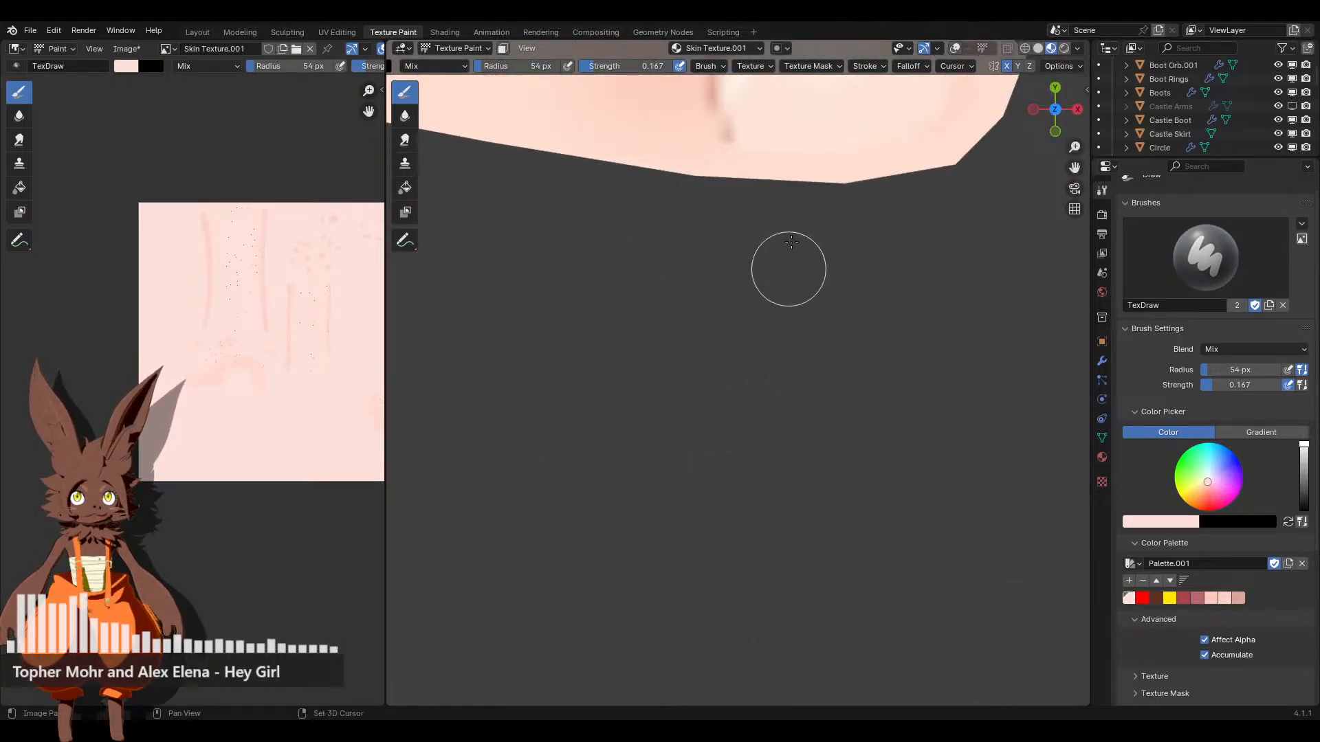
{"action": "middle_click_drag", "start_coordinate": [787, 269], "coordinate": [781, 516], "text": "shift"}
{"action": "scroll", "coordinate": [756, 343], "scroll_direction": "up", "scroll_amount": 3}
{"action": "middle_click_drag", "start_coordinate": [699, 411], "coordinate": [730, 484], "text": "shift"}
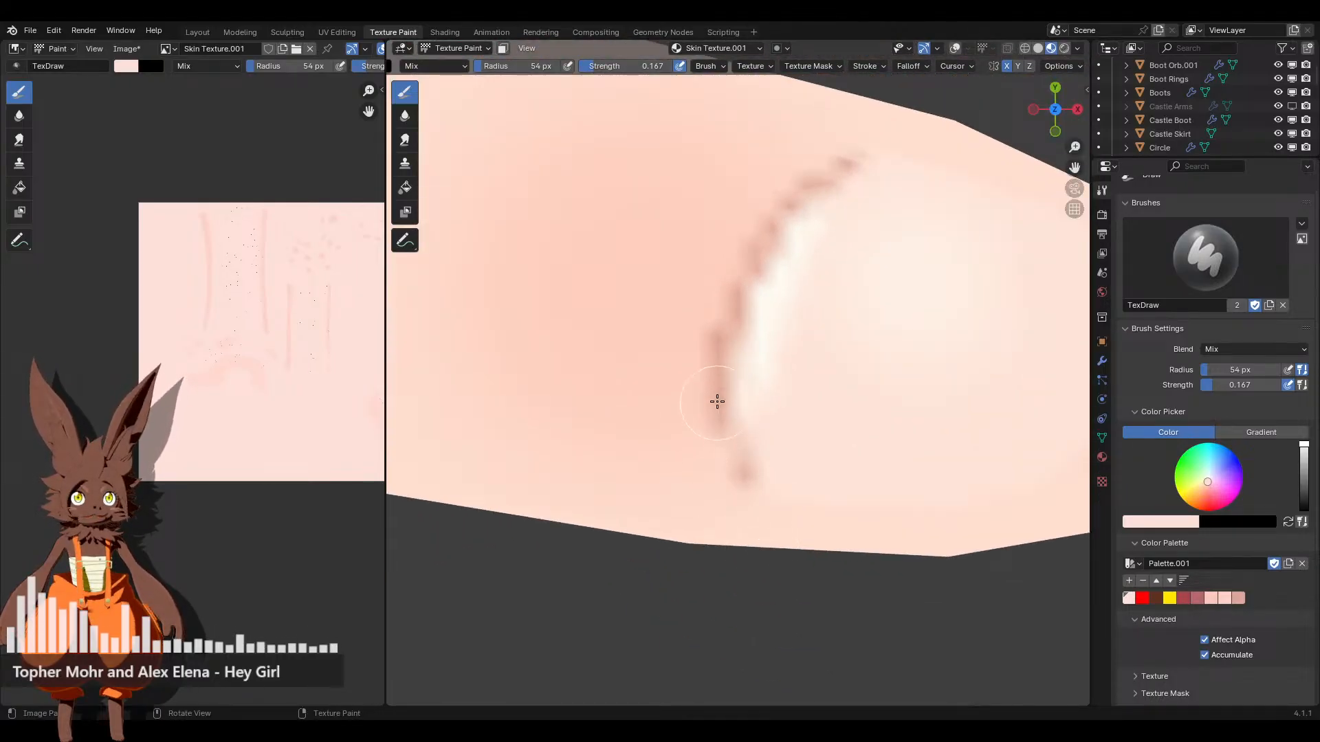
{"action": "left_click_drag", "start_coordinate": [717, 402], "coordinate": [711, 346]}
{"action": "middle_click_drag", "start_coordinate": [776, 283], "coordinate": [739, 436], "text": "shift"}
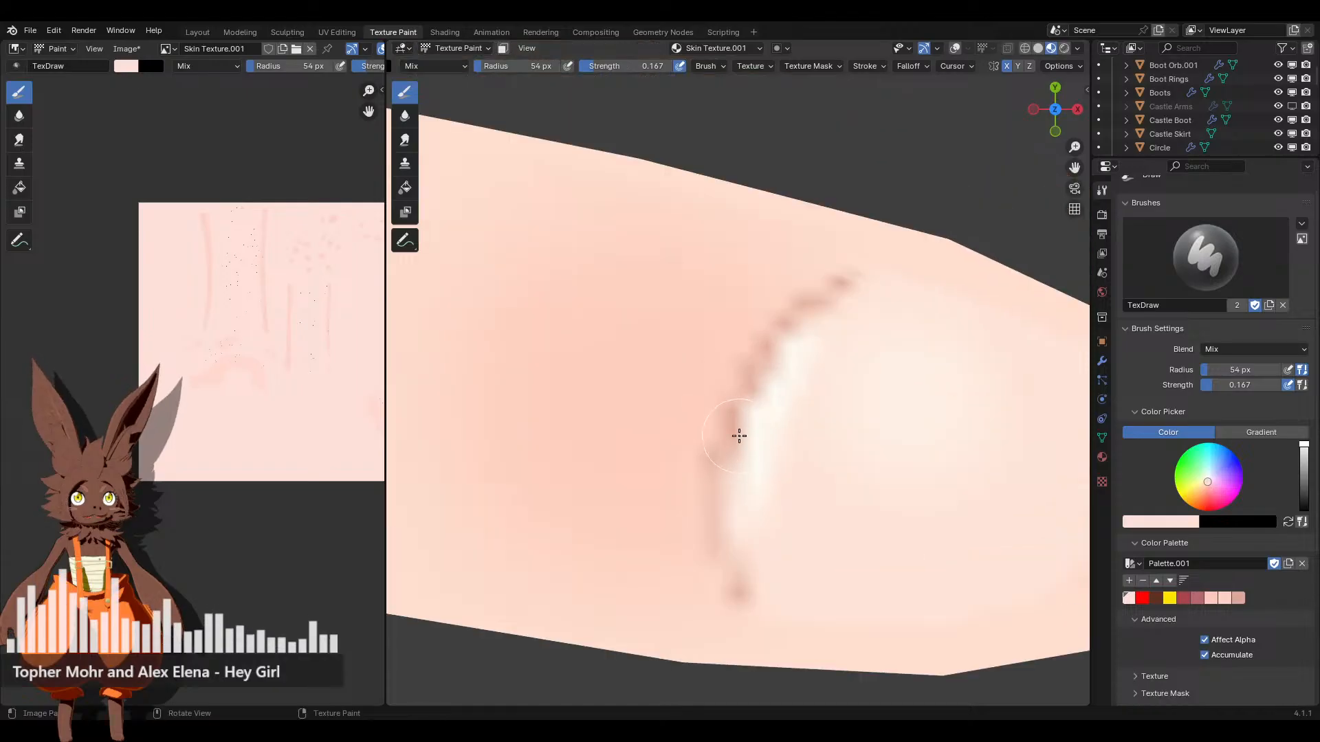
{"action": "left_click_drag", "start_coordinate": [737, 401], "coordinate": [779, 328]}
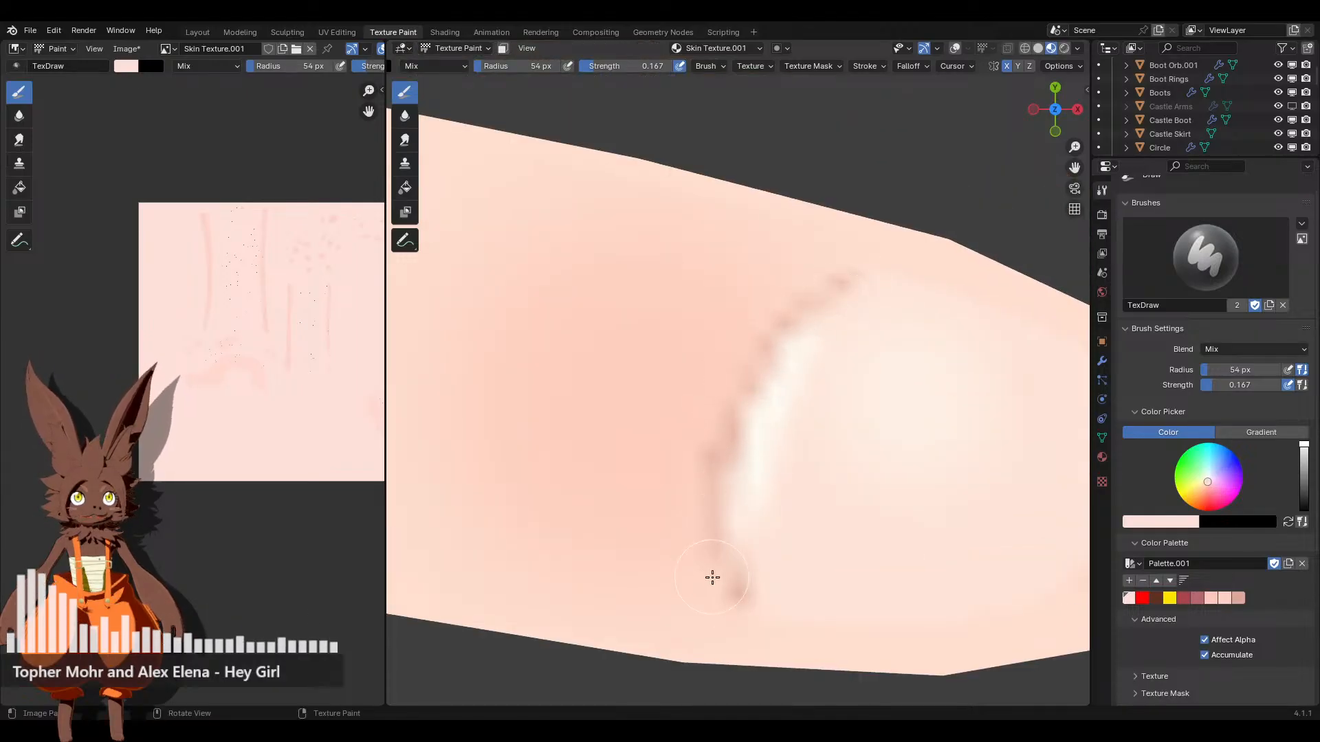
Soften the base outlines of the middle and ring fingernails with the pale skin color
{"action": "scroll", "coordinate": [730, 530], "scroll_direction": "down", "scroll_amount": 7}
{"action": "middle_click_drag", "start_coordinate": [941, 77], "coordinate": [795, 379], "text": "shift"}
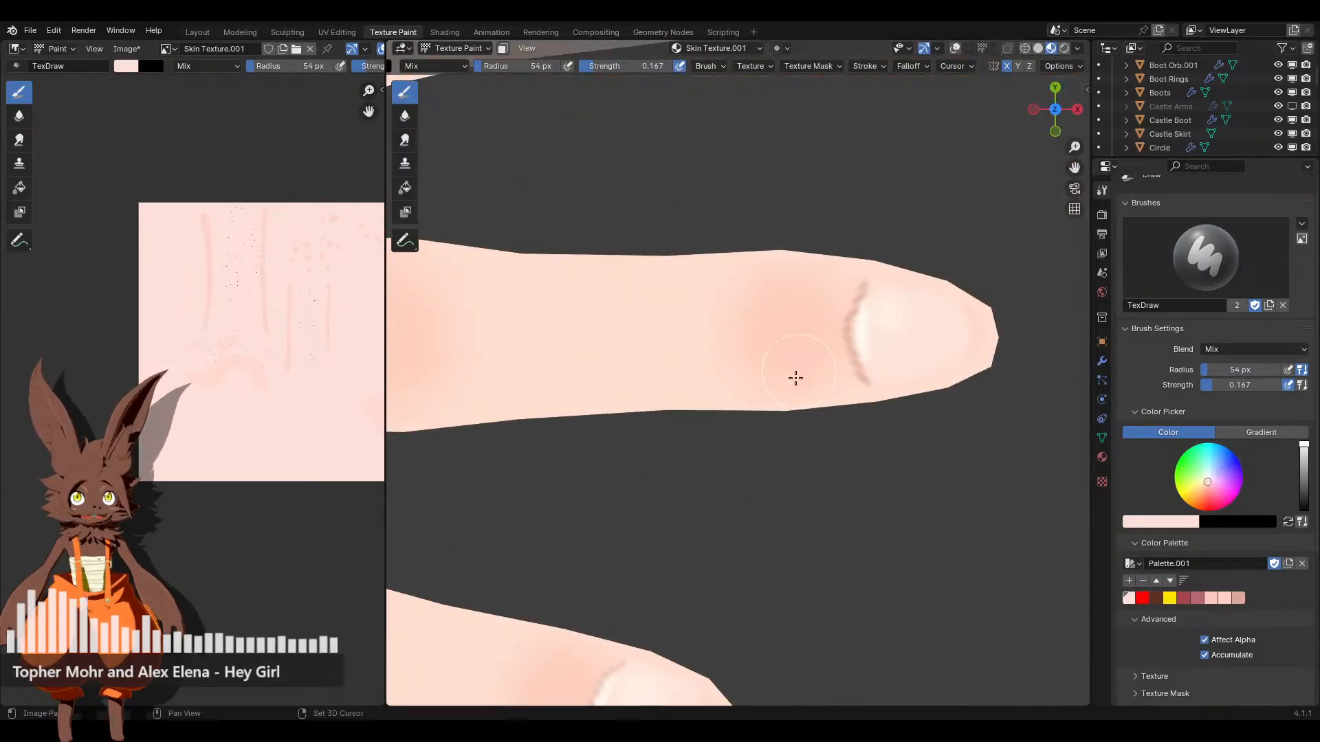
{"action": "scroll", "coordinate": [743, 414], "scroll_direction": "up", "scroll_amount": 4}
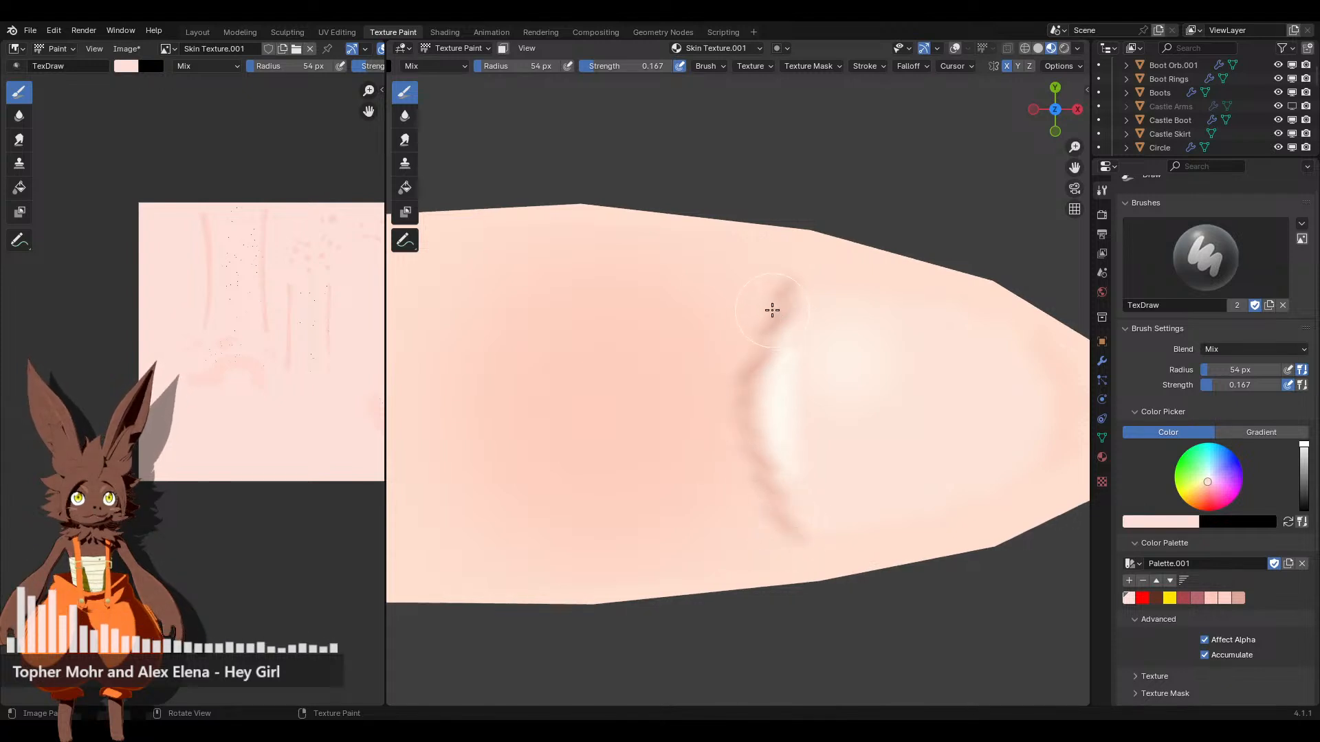
{"action": "scroll", "coordinate": [663, 365], "scroll_direction": "down", "scroll_amount": 2}
{"action": "middle_click_drag", "start_coordinate": [670, 244], "coordinate": [808, 543], "text": "shift"}
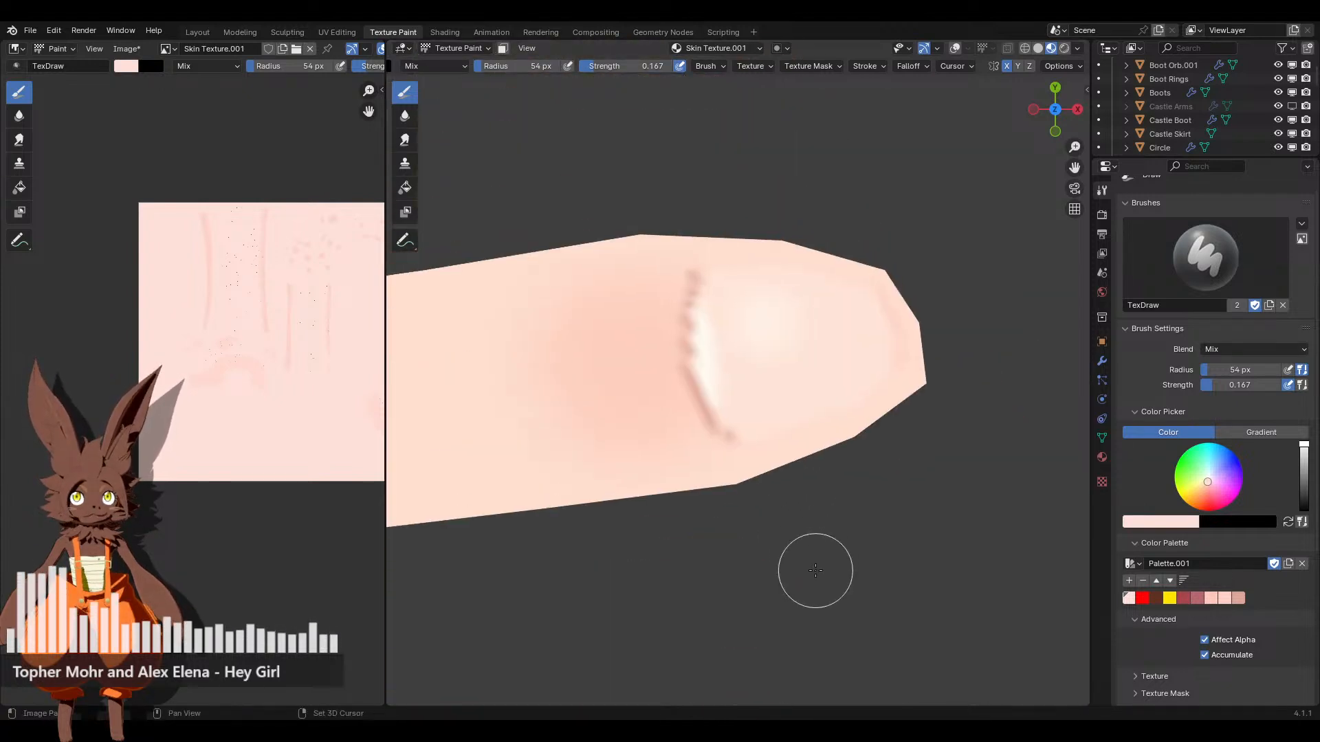
{"action": "scroll", "coordinate": [680, 332], "scroll_direction": "up", "scroll_amount": 1}
{"action": "scroll", "coordinate": [683, 262], "scroll_direction": "up", "scroll_amount": 2}
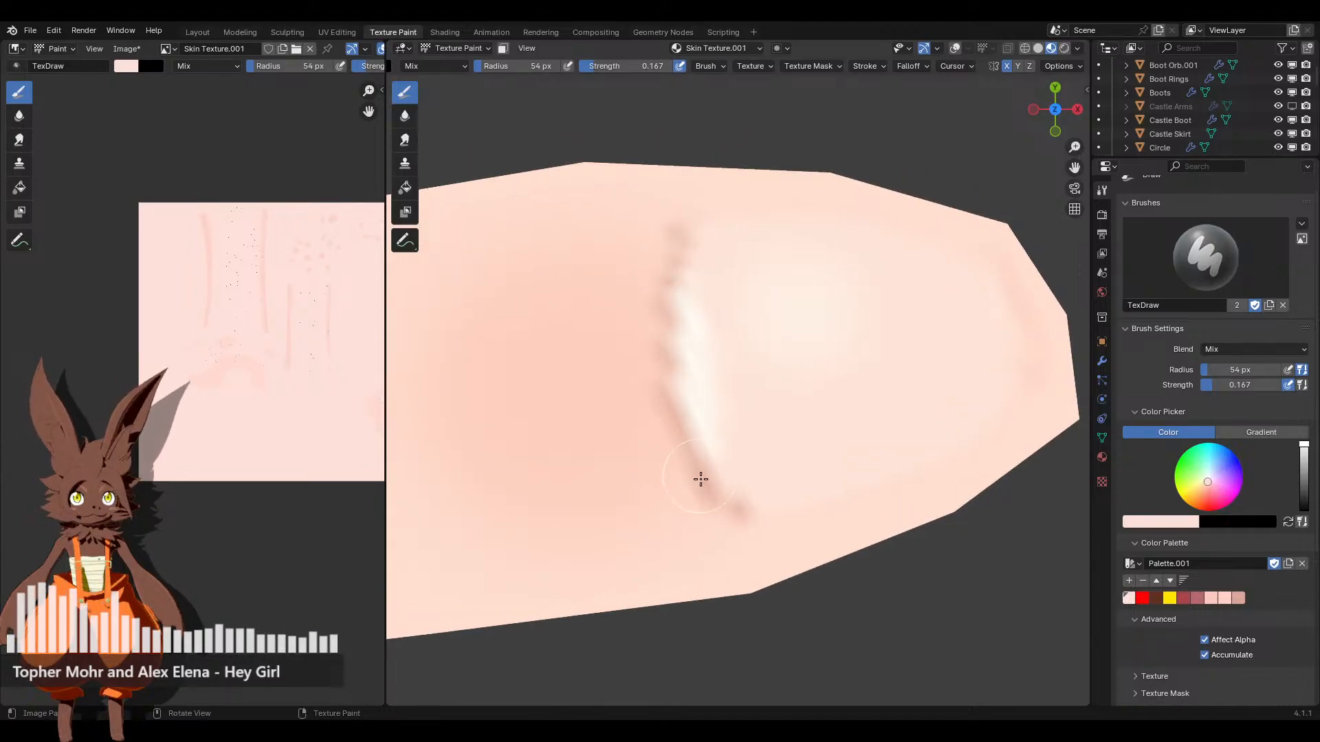
Blend the outer side of the little fingernail's base outline into the surrounding skin
{"action": "scroll", "coordinate": [595, 286], "scroll_direction": "down", "scroll_amount": 1}
{"action": "mouse_move", "coordinate": [596, 286]}
{"action": "middle_mouse_down", "text": "shift"}
{"action": "mouse_move", "coordinate": [742, 447]}
{"action": "mouse_move", "coordinate": [649, 254]}
{"action": "mouse_move", "coordinate": [750, 286]}
{"action": "mouse_move", "coordinate": [875, 253]}
{"action": "middle_mouse_up", "text": "shift"}
{"action": "scroll", "coordinate": [719, 372], "scroll_direction": "up", "scroll_amount": 3}
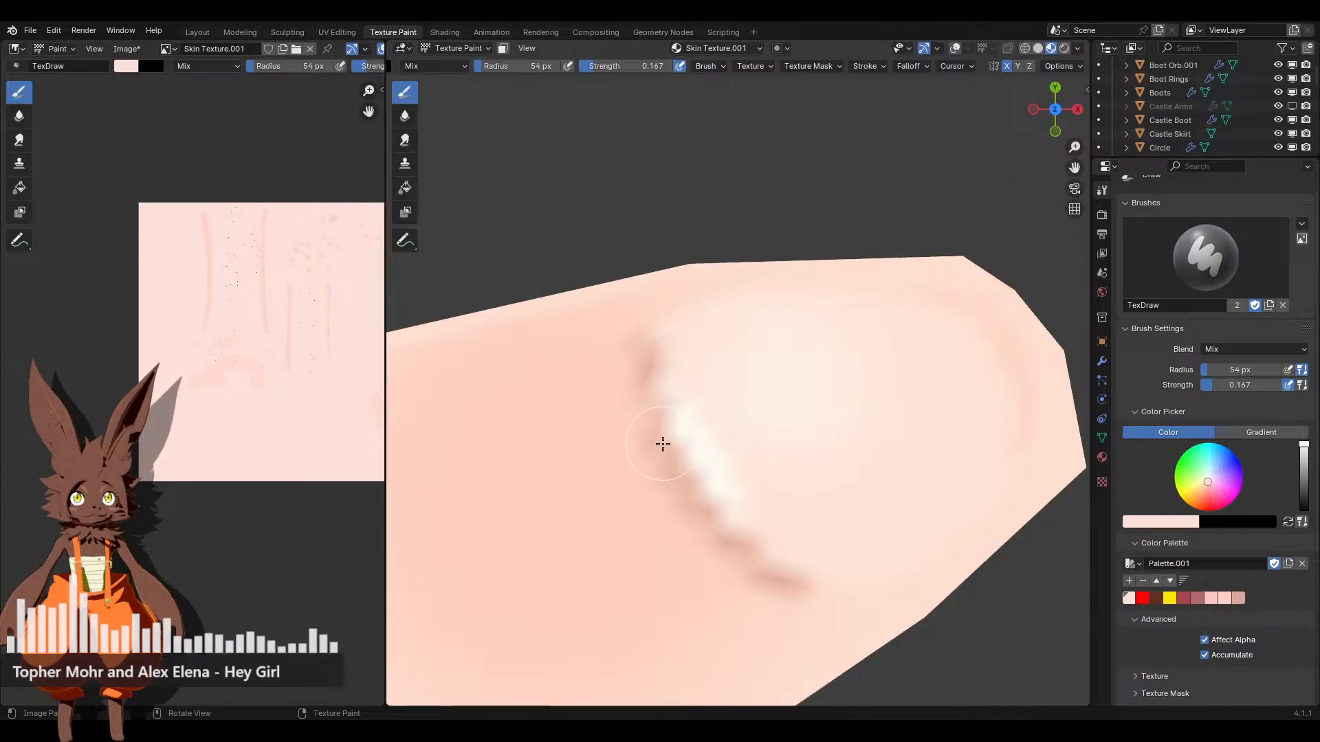
{"action": "left_click_drag", "start_coordinate": [712, 525], "coordinate": [799, 590]}
{"action": "scroll", "coordinate": [698, 377], "scroll_direction": "down", "scroll_amount": 6}
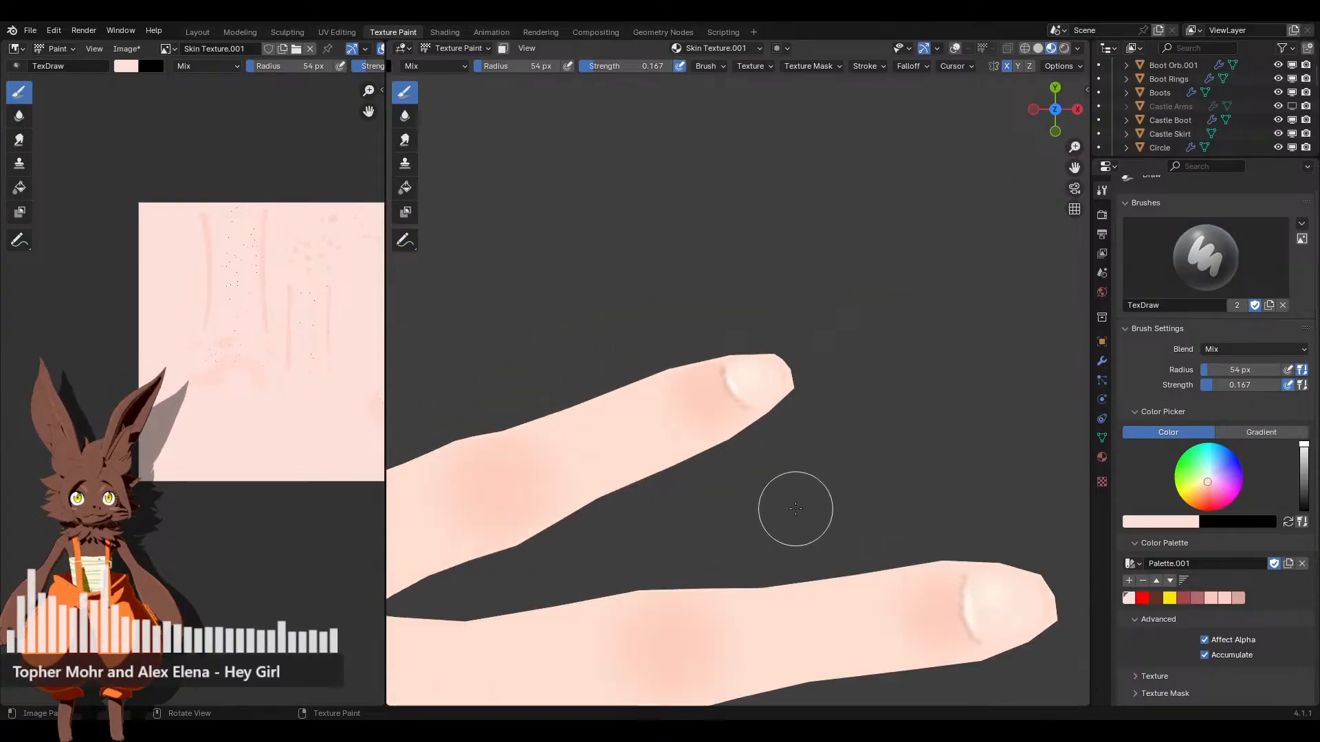
Check the finished fingernails on the whole hand and save the Skin Texture.001 image
{"action": "mouse_move", "coordinate": [821, 504]}
{"action": "middle_mouse_down"}
{"action": "mouse_move", "coordinate": [660, 484]}
{"action": "mouse_move", "coordinate": [560, 405]}
{"action": "mouse_move", "coordinate": [698, 357]}
{"action": "middle_mouse_up"}
{"action": "scroll", "coordinate": [698, 358], "scroll_direction": "up", "scroll_amount": 2}
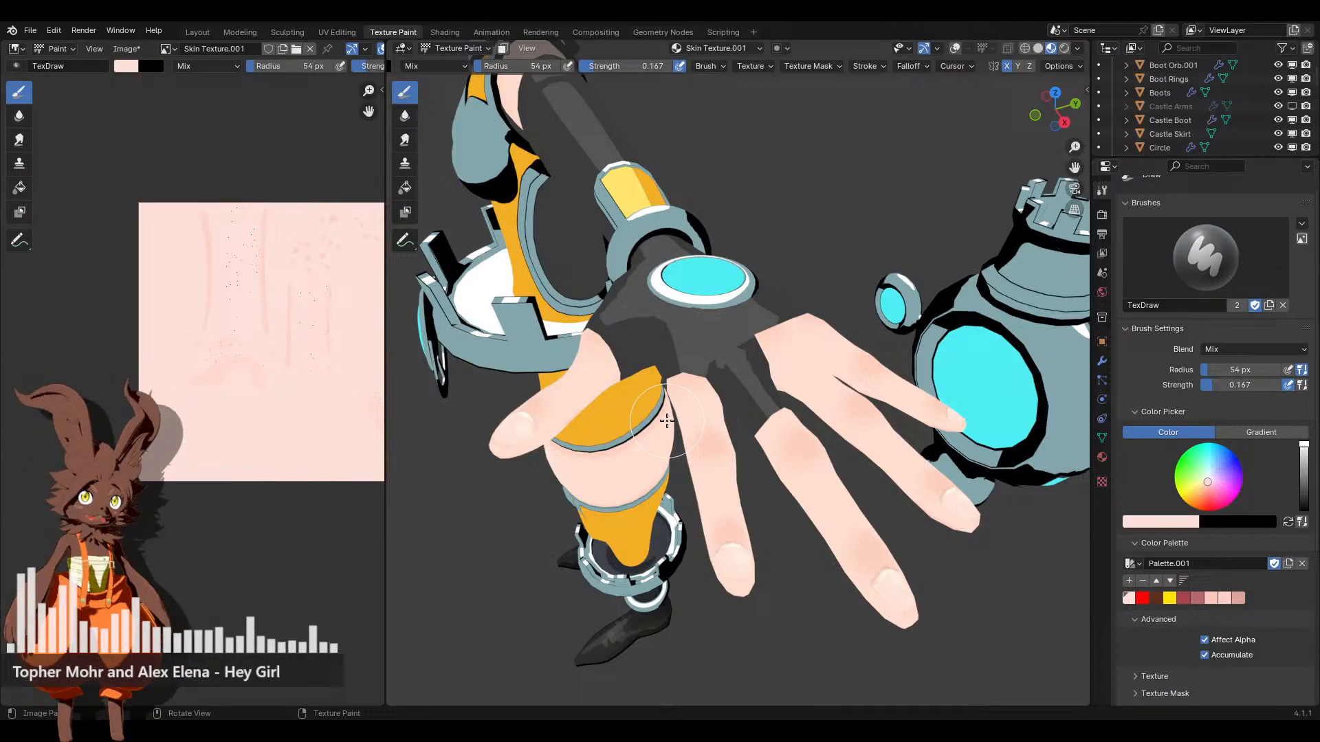
{"action": "left_click", "coordinate": [126, 49]}
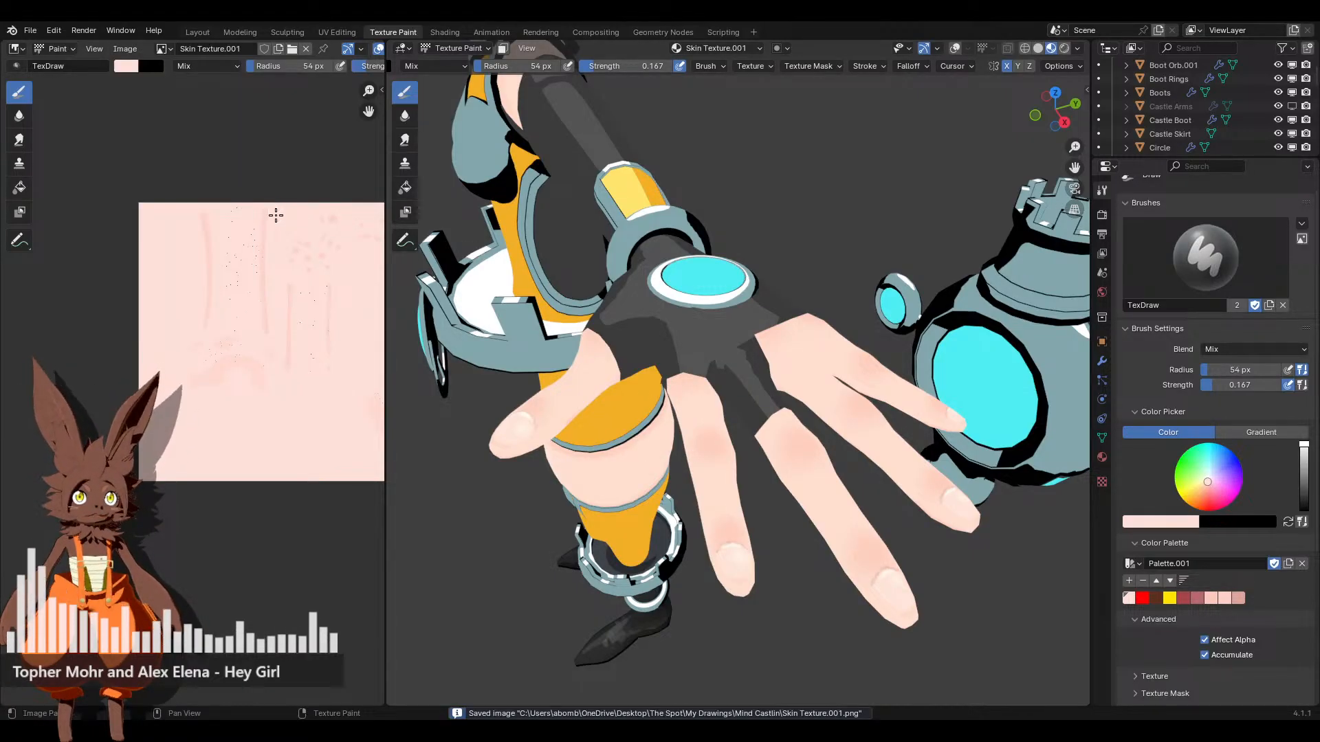
Examine the character's upper body from the front, then the neck area between the chin and the crown-shaped collar
{"action": "scroll", "coordinate": [577, 407], "scroll_direction": "down", "scroll_amount": 4}
{"action": "middle_click_drag", "start_coordinate": [579, 408], "coordinate": [800, 389]}
{"action": "scroll", "coordinate": [693, 397], "scroll_direction": "down", "scroll_amount": 2}
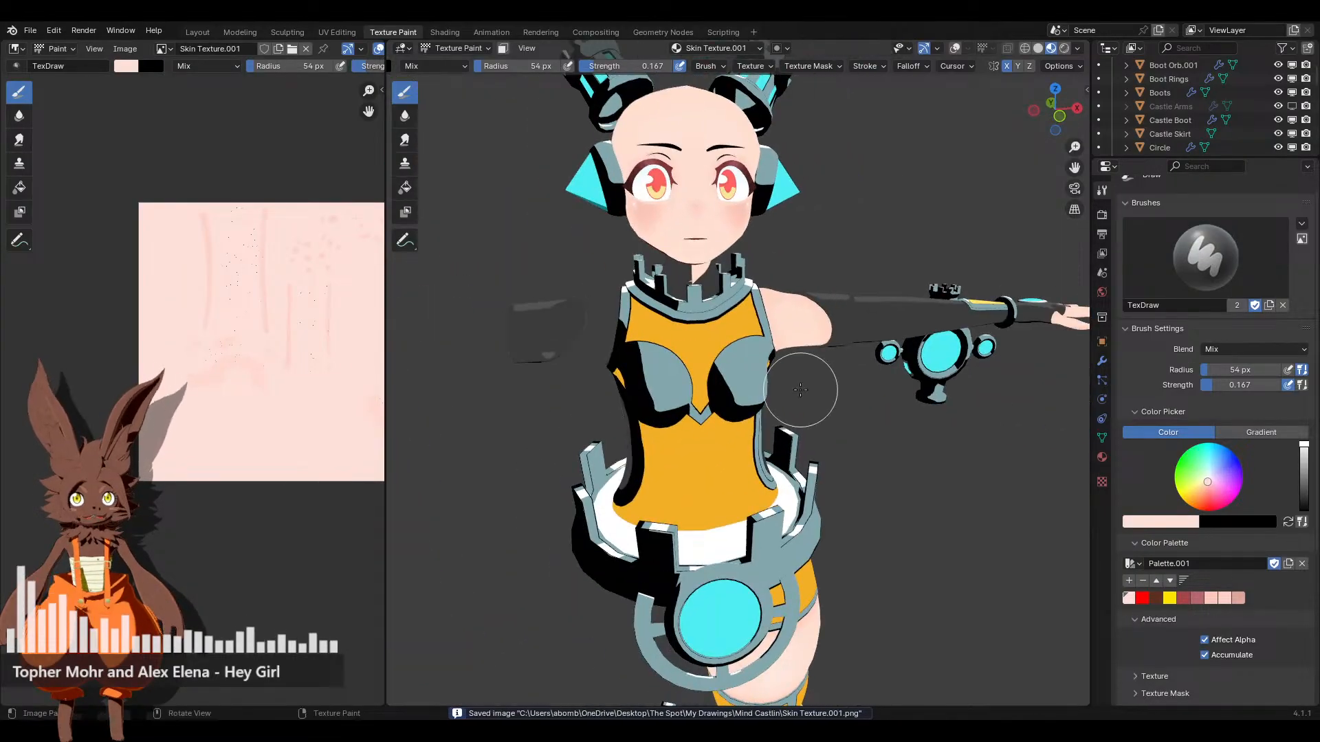
{"action": "scroll", "coordinate": [800, 390], "scroll_direction": "up", "scroll_amount": 3}
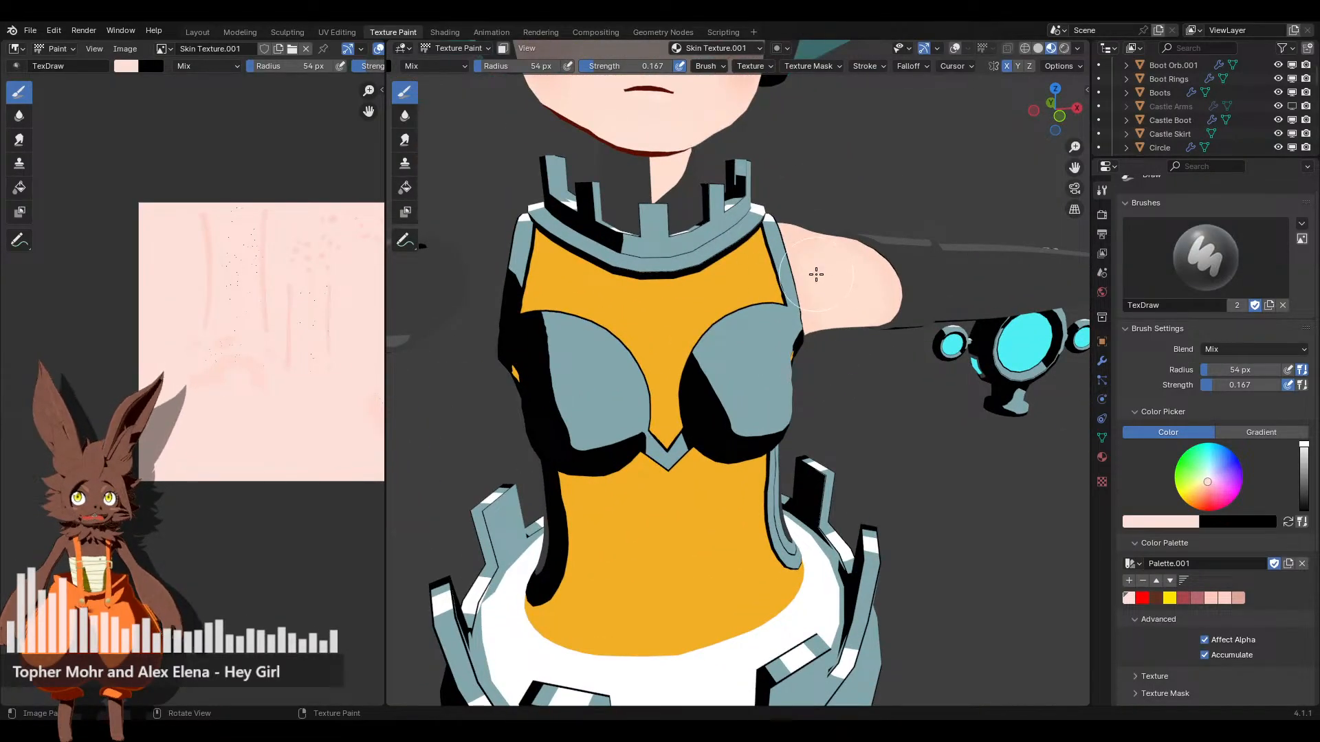
{"action": "scroll", "coordinate": [816, 275], "scroll_direction": "down", "scroll_amount": 4}
{"action": "scroll", "coordinate": [833, 288], "scroll_direction": "up", "scroll_amount": 4}
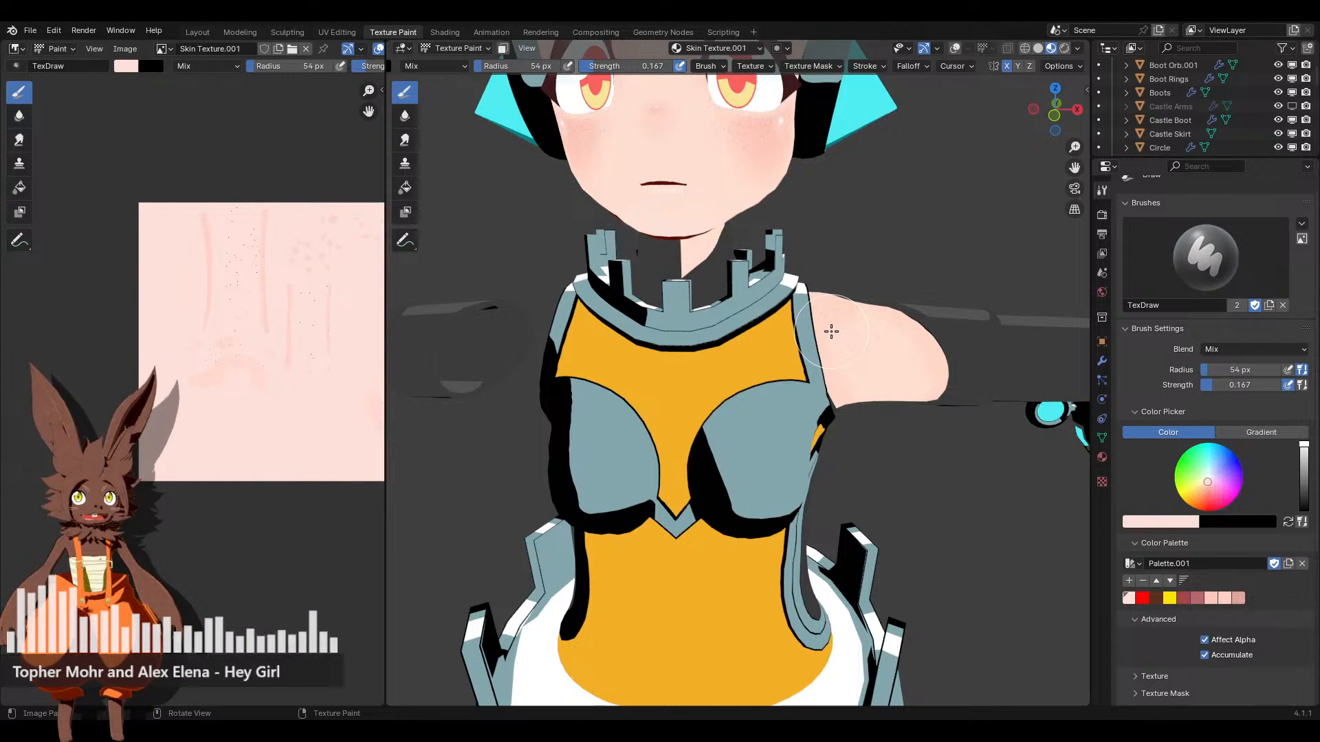
{"action": "scroll", "coordinate": [863, 365], "scroll_direction": "up", "scroll_amount": 7}
{"action": "middle_click_drag", "start_coordinate": [649, 224], "coordinate": [768, 382], "text": "shift"}
{"action": "mouse_move", "coordinate": [768, 381]}
{"action": "middle_mouse_down"}
{"action": "mouse_move", "coordinate": [752, 378]}
{"action": "mouse_move", "coordinate": [984, 162]}
{"action": "middle_mouse_up"}
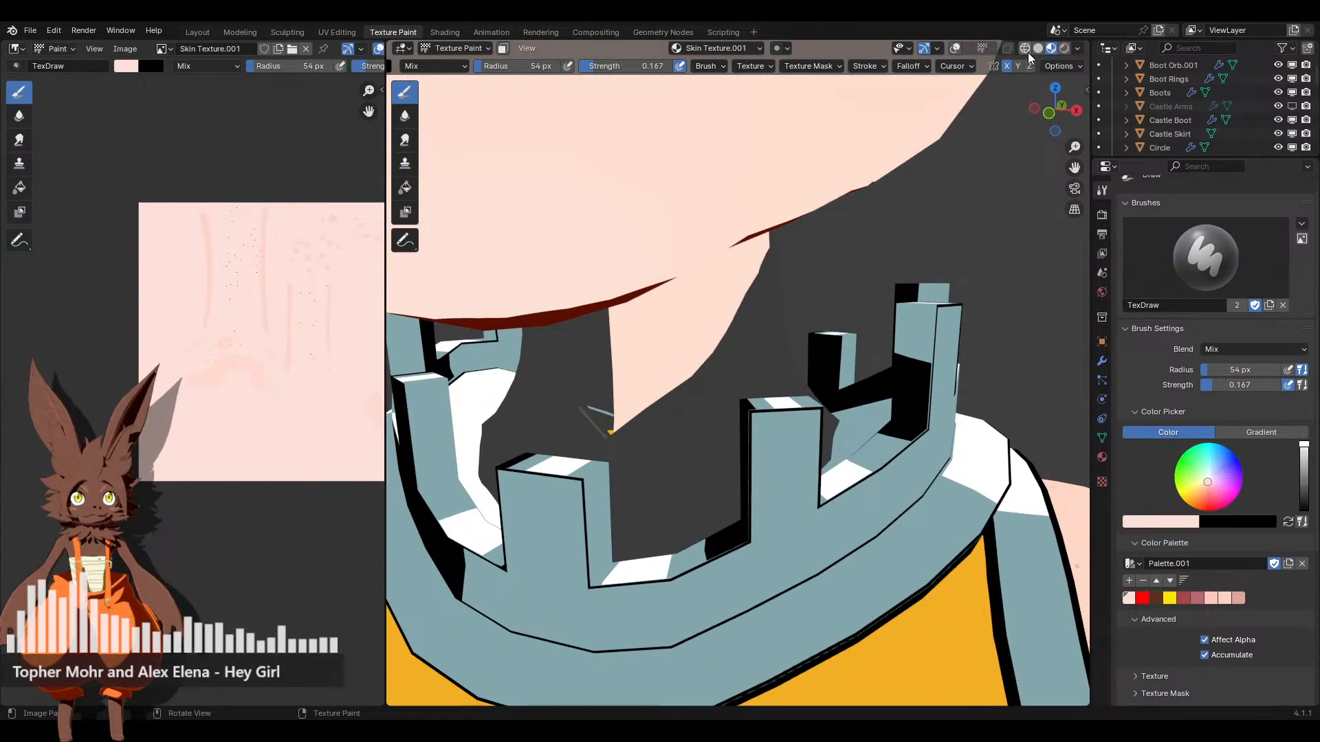
{"action": "middle_click_drag", "start_coordinate": [810, 307], "coordinate": [953, 477]}
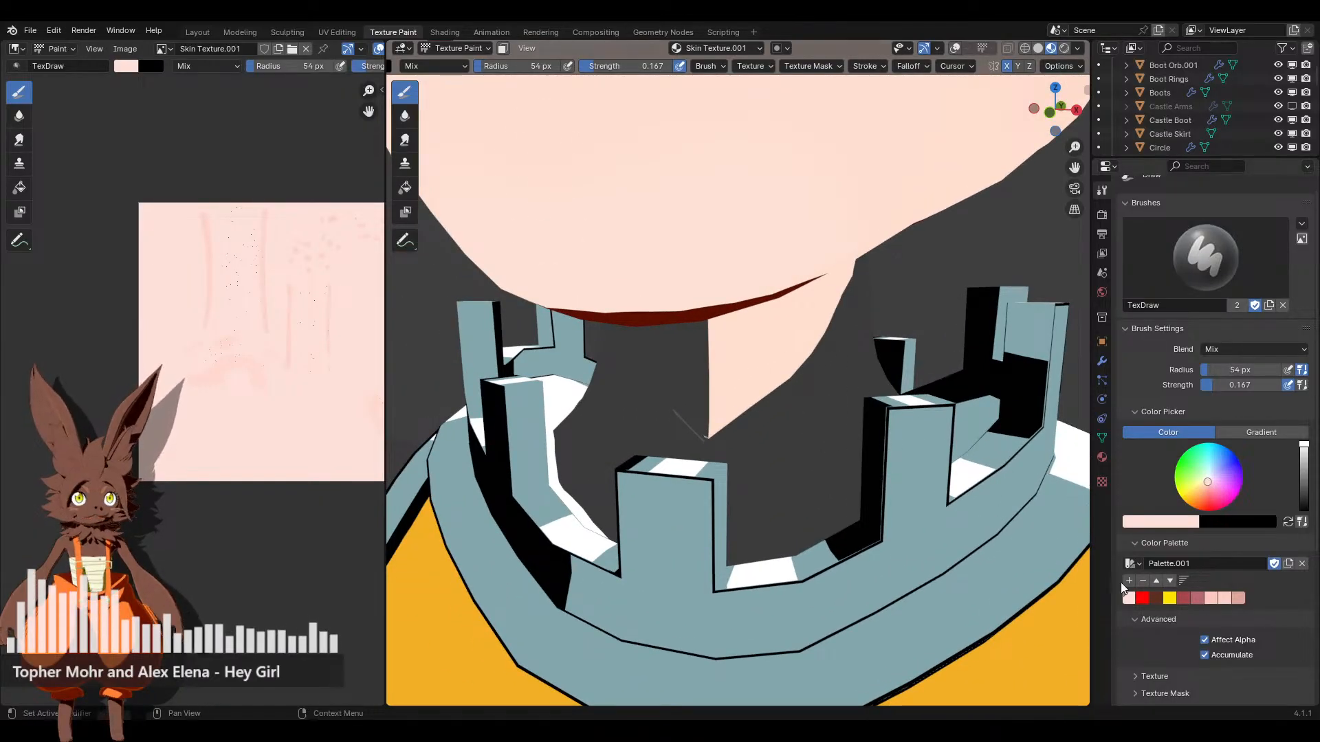
Set up the paint brush with the peach-pink palette color, full strength of 1.000 and a radius of 66 px
{"action": "left_click", "coordinate": [1214, 599]}
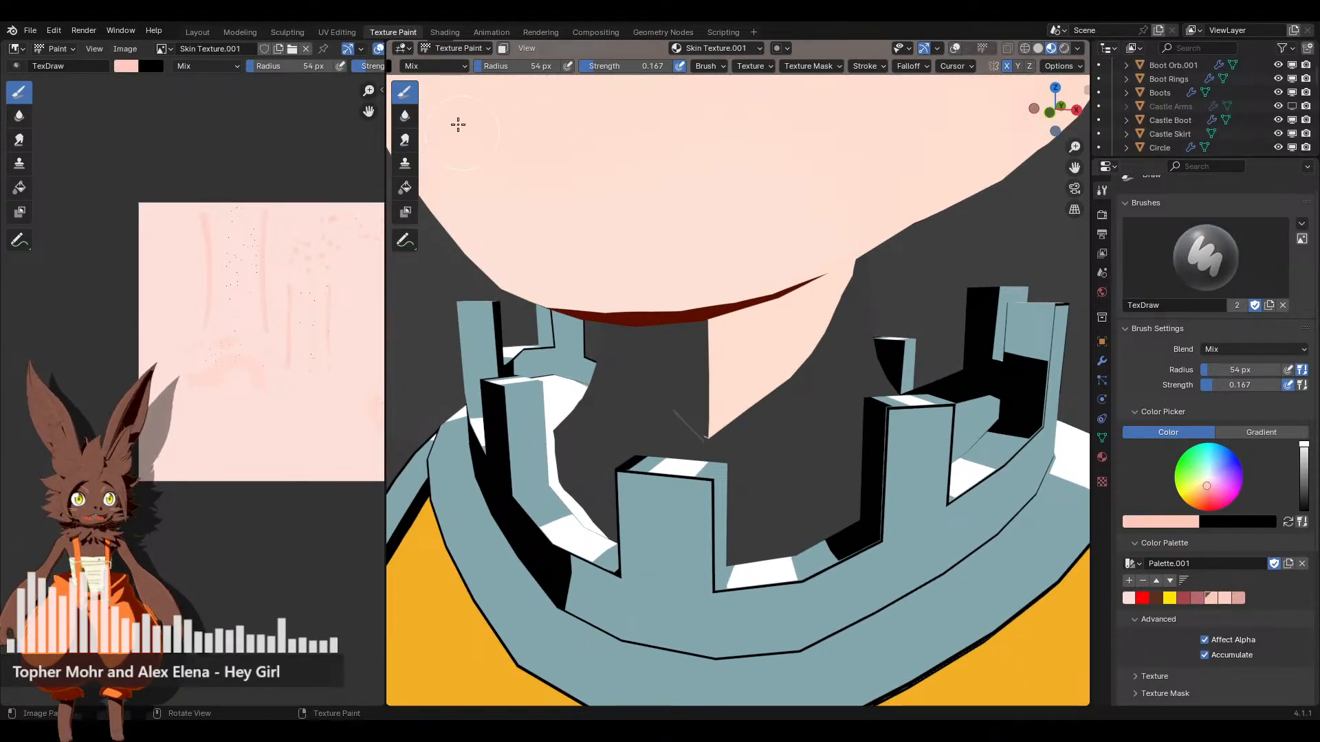
{"action": "left_click_drag", "start_coordinate": [609, 70], "coordinate": [691, 70]}
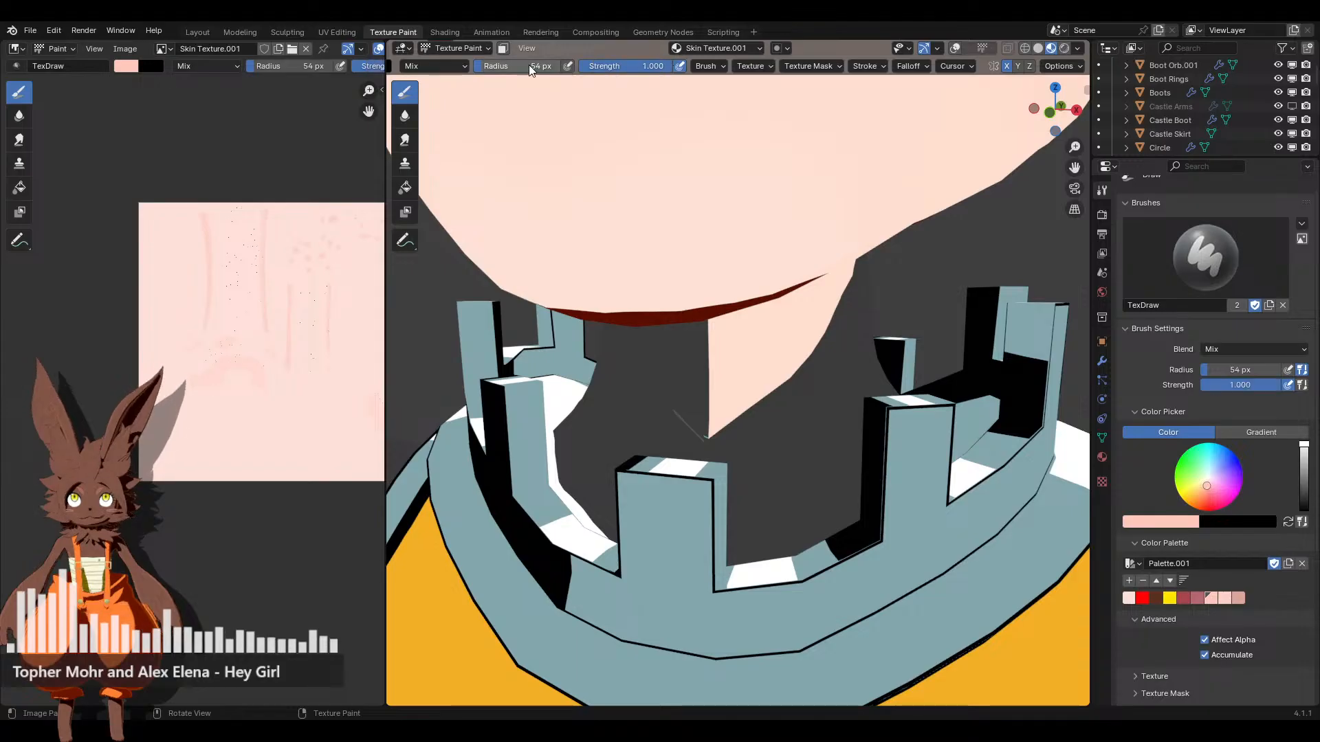
{"action": "left_click_drag", "start_coordinate": [529, 66], "coordinate": [533, 67]}
Inspect the neck behind the collar from the side in Solid and then Rendered viewport shading
{"action": "mouse_move", "coordinate": [674, 241]}
{"action": "middle_mouse_down"}
{"action": "mouse_move", "coordinate": [580, 165]}
{"action": "mouse_move", "coordinate": [594, 199]}
{"action": "middle_mouse_up"}
{"action": "middle_click_drag", "start_coordinate": [631, 251], "coordinate": [660, 282]}
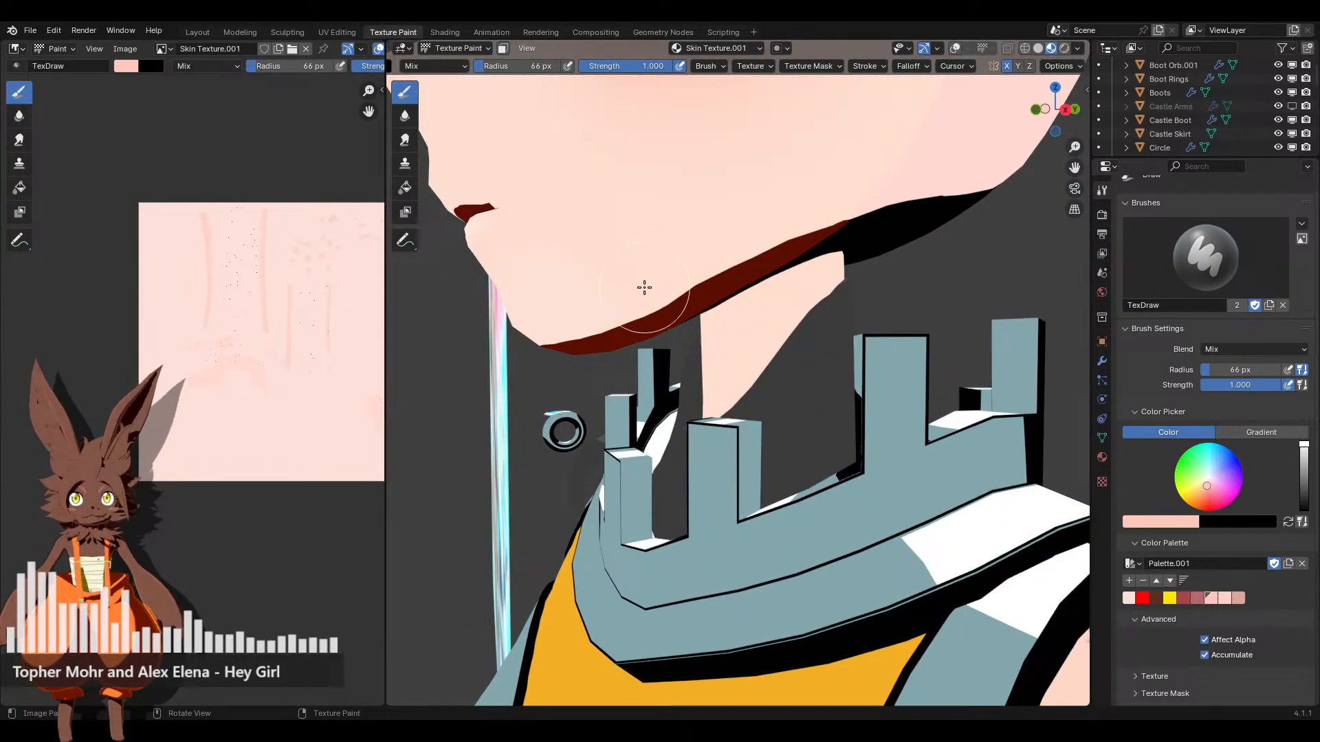
{"action": "scroll", "coordinate": [752, 359], "scroll_direction": "up", "scroll_amount": 3}
{"action": "middle_click_drag", "start_coordinate": [751, 359], "coordinate": [767, 340]}
{"action": "scroll", "coordinate": [767, 340], "scroll_direction": "down", "scroll_amount": 1}
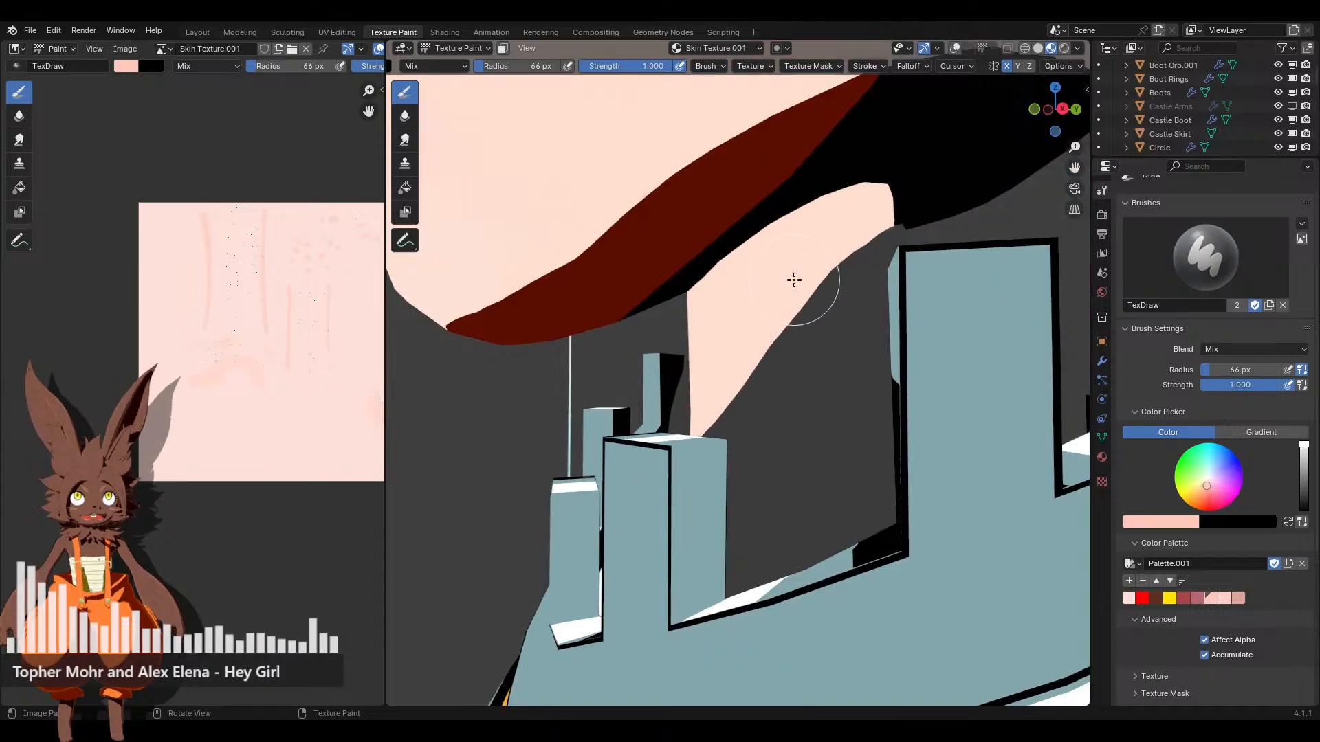
{"action": "left_click", "coordinate": [1038, 48]}
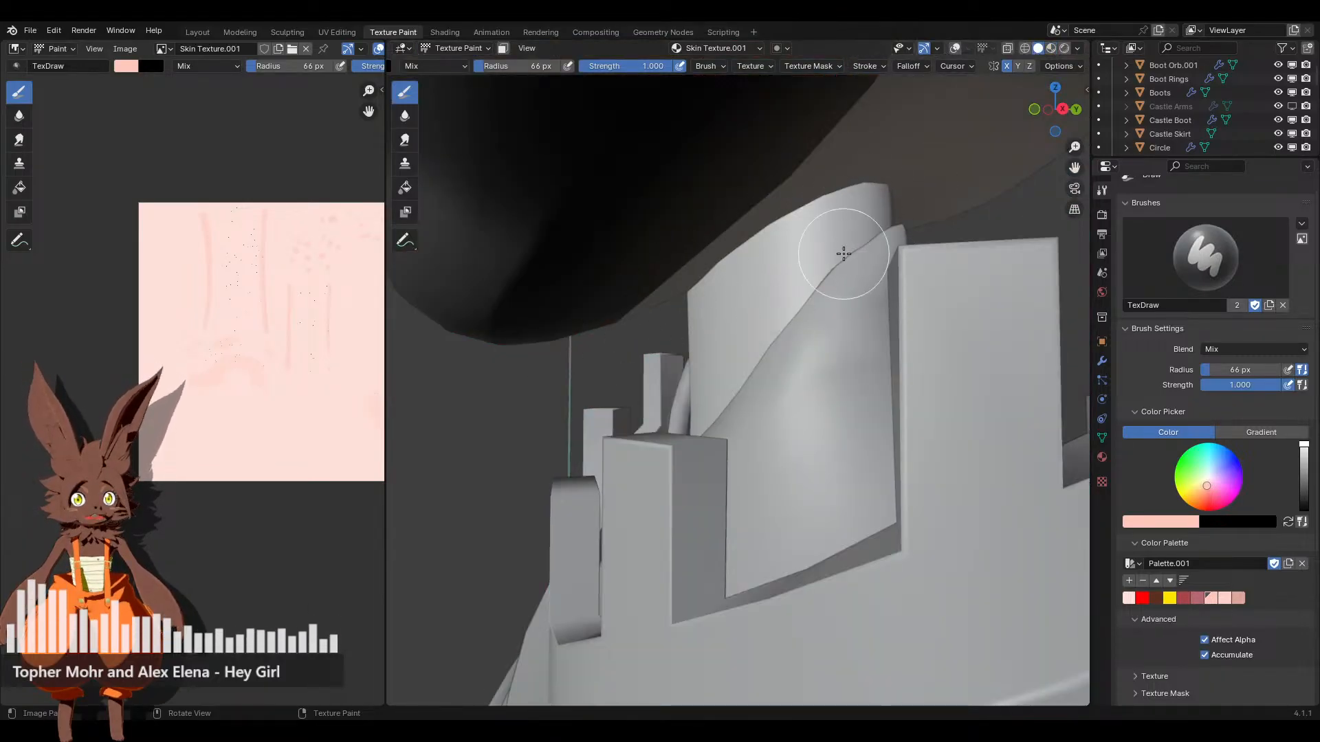
{"action": "left_click", "coordinate": [1067, 48]}
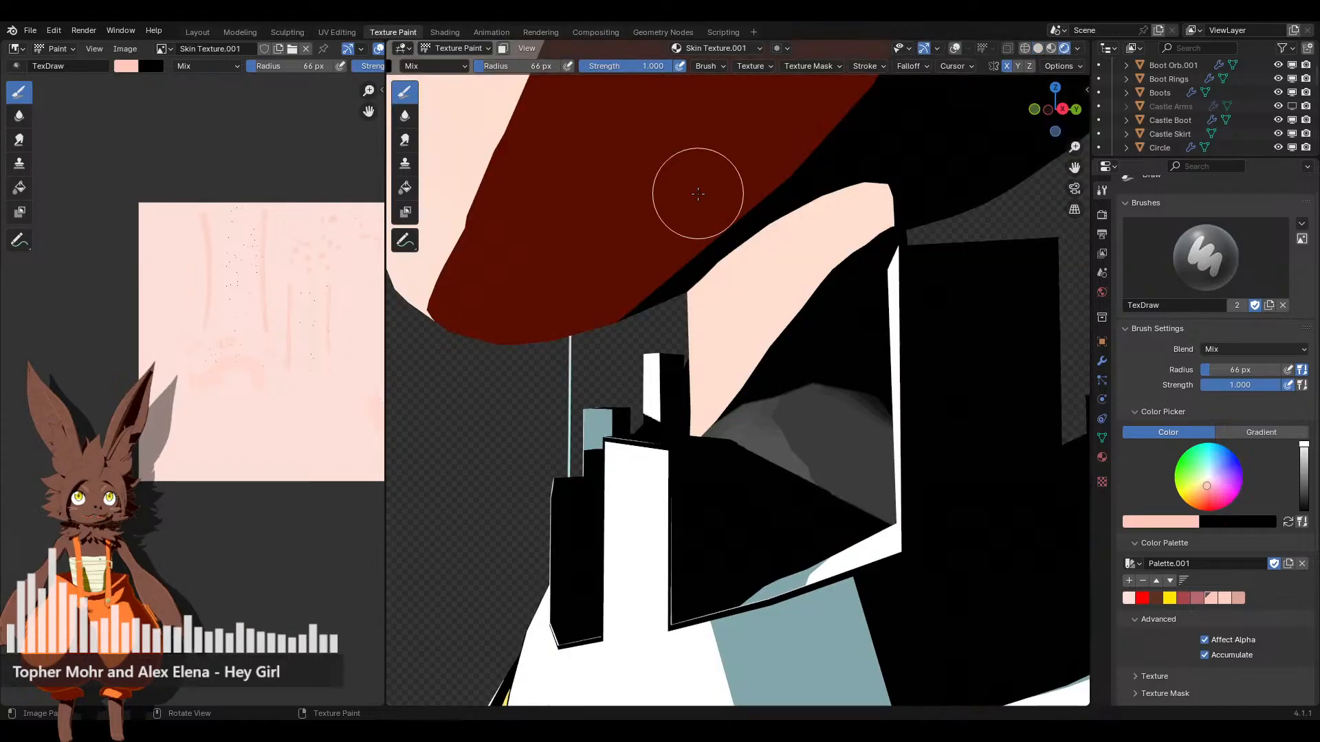